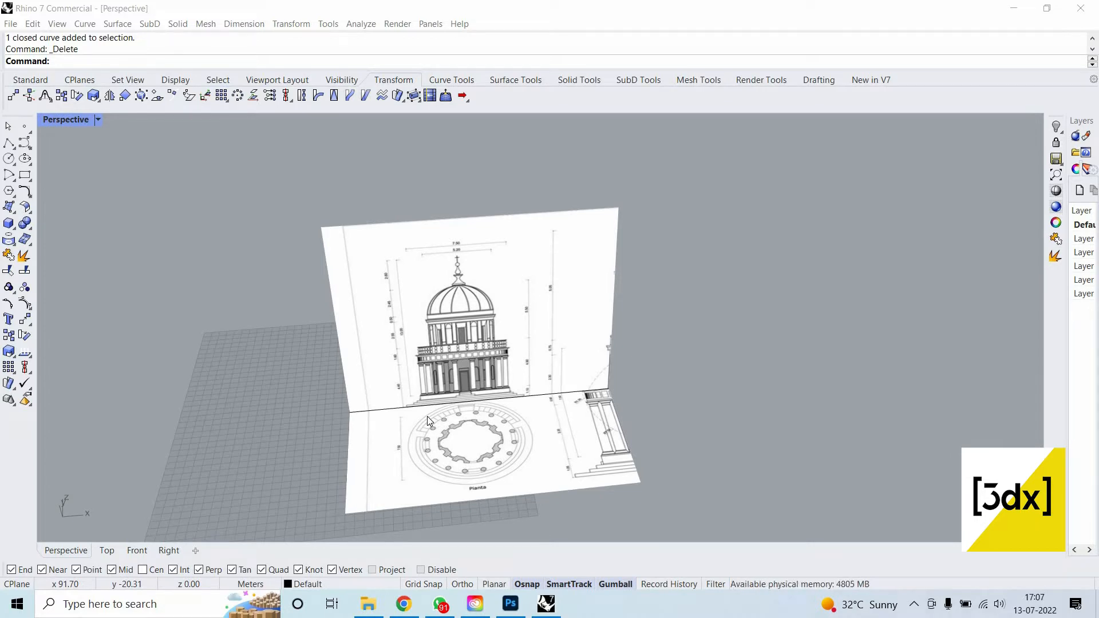
double_click(84, 119)
double_click(569, 121)
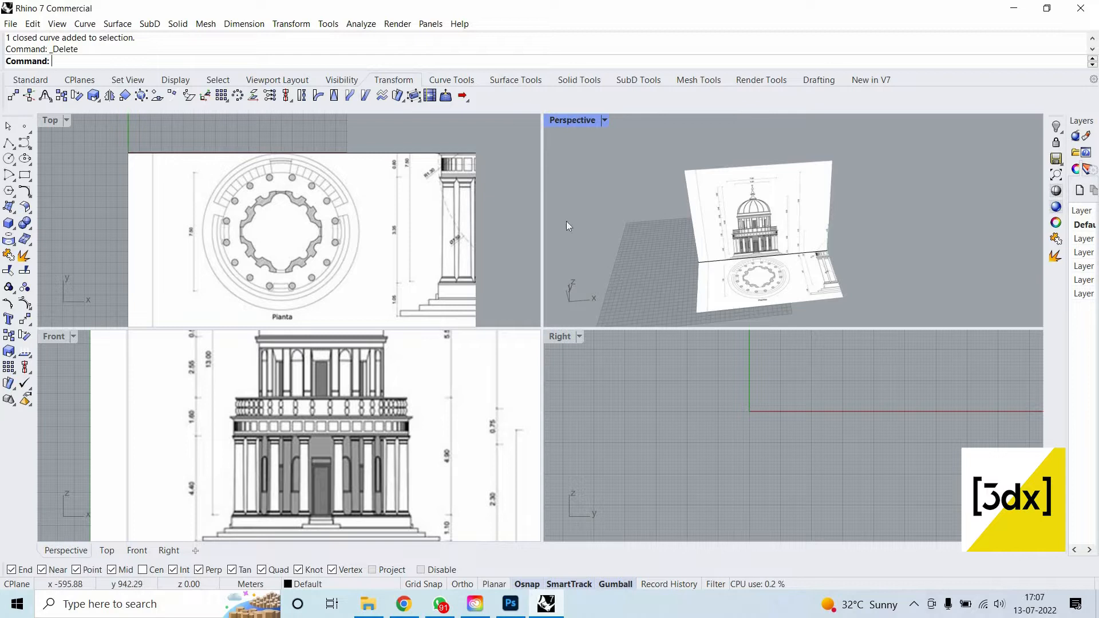
scroll(566, 263, down, 8)
right_drag(515, 297, 604, 333)
right_click(604, 333)
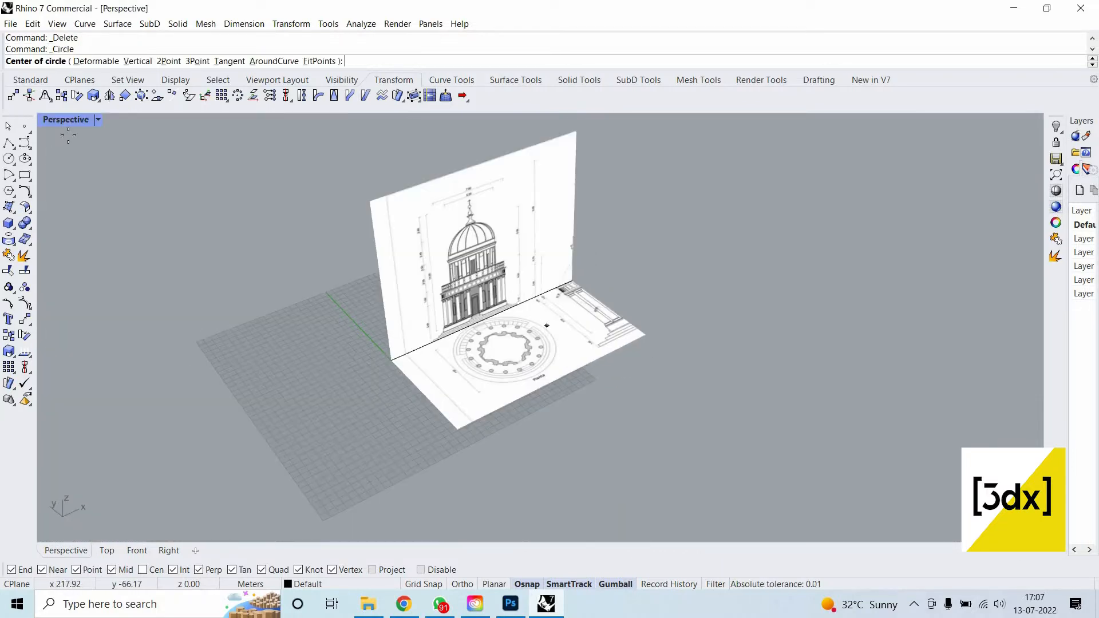
double_click(70, 118)
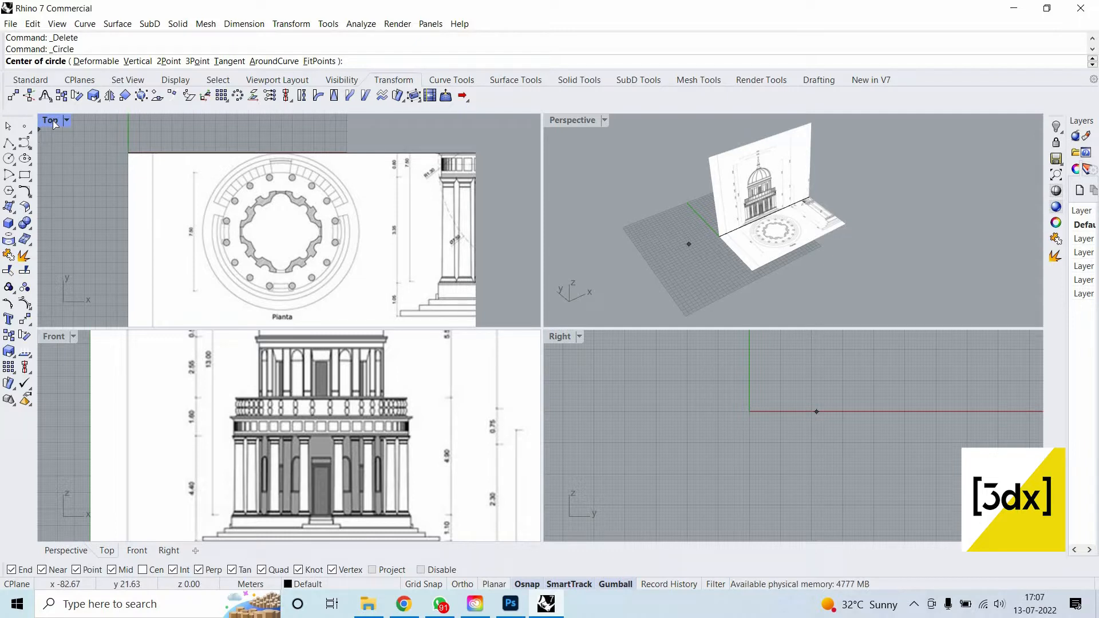
key(Escape)
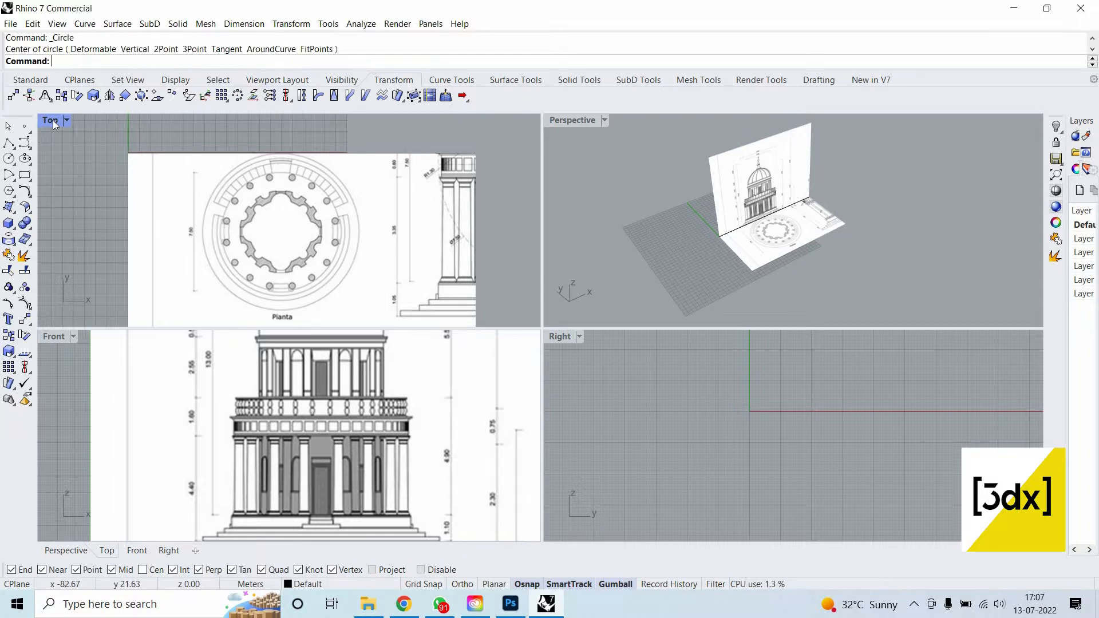
Maximize the Top viewport with the whole temple plan image in view.
double_click(53, 120)
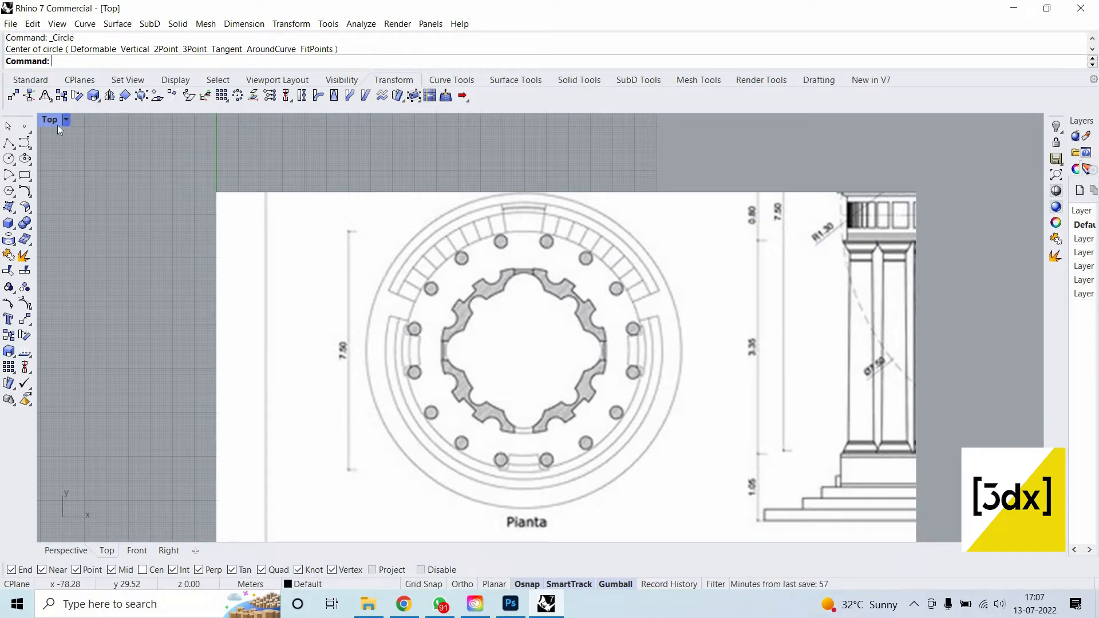
double_click(47, 124)
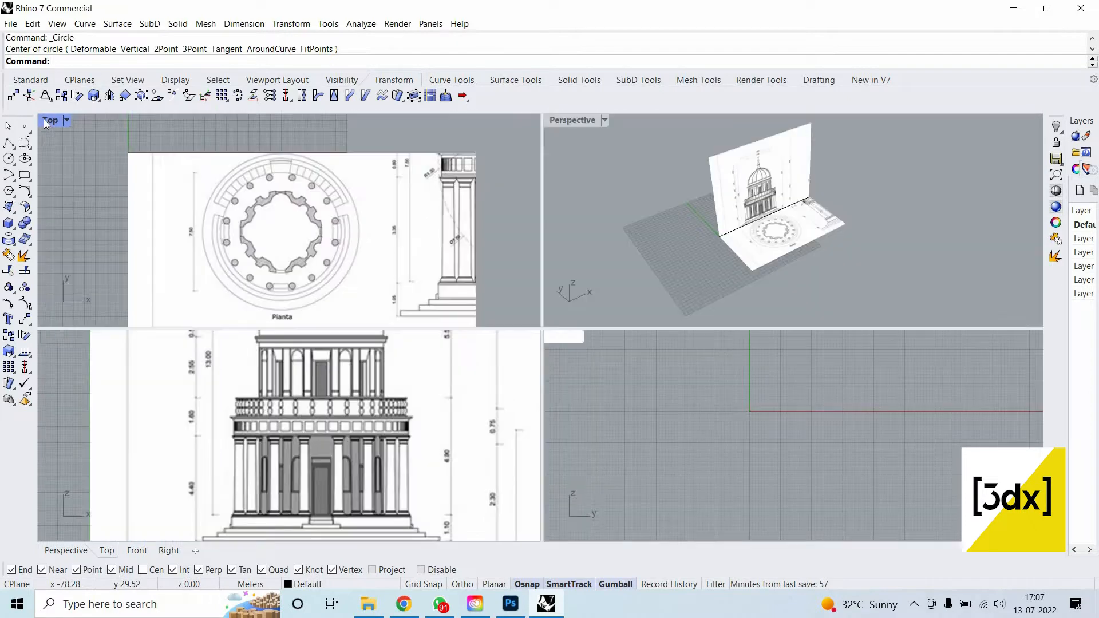
double_click(46, 124)
double_click(47, 123)
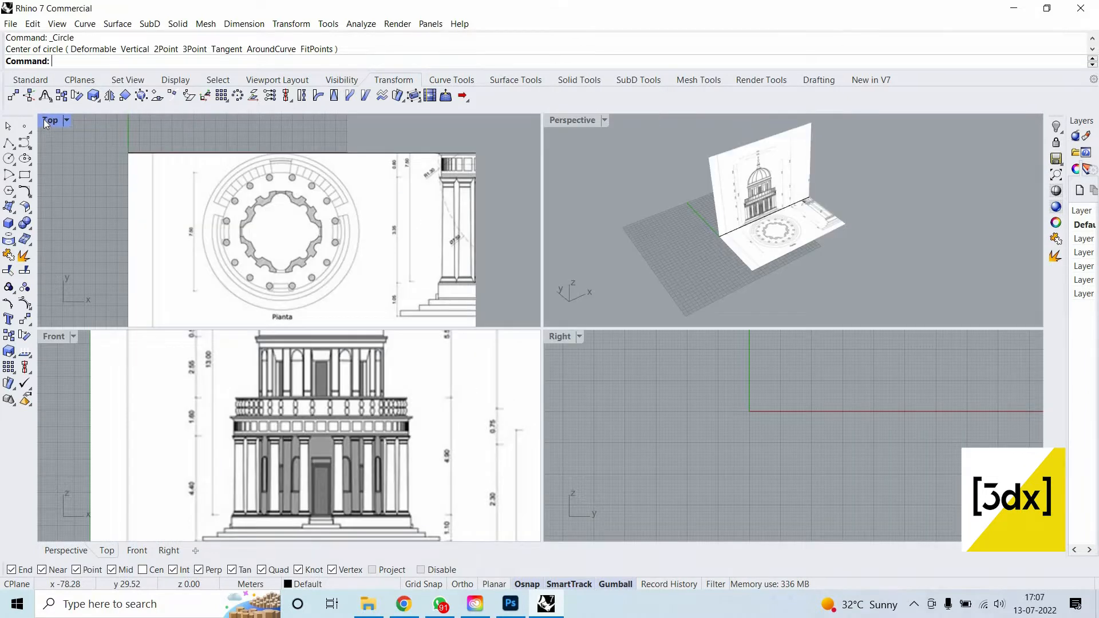
double_click(46, 124)
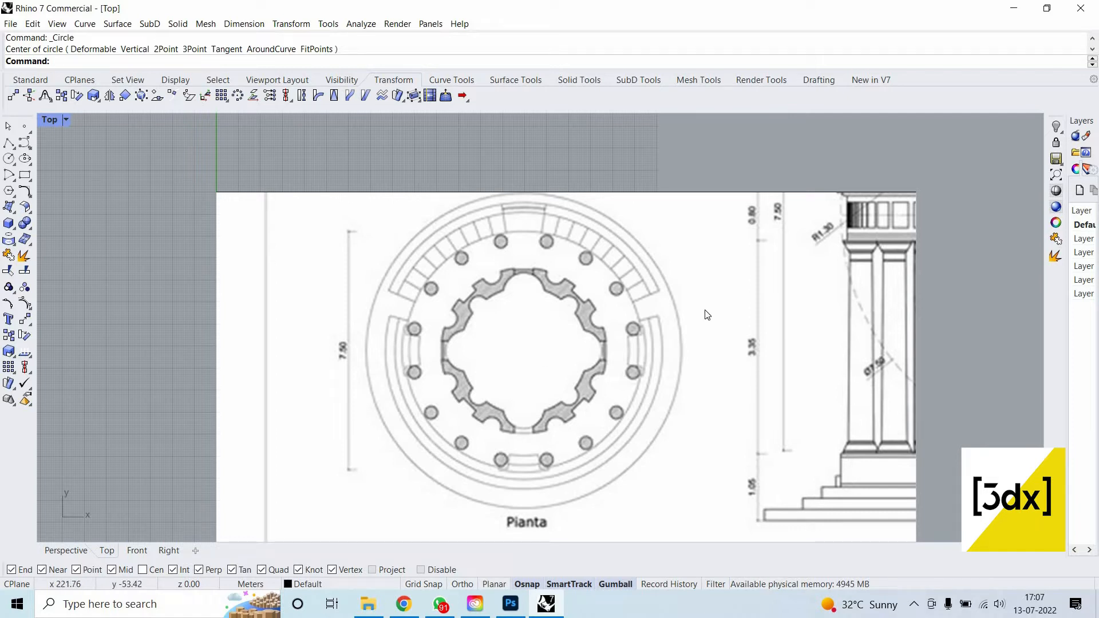
scroll(705, 311, down, 6)
scroll(705, 310, up, 4)
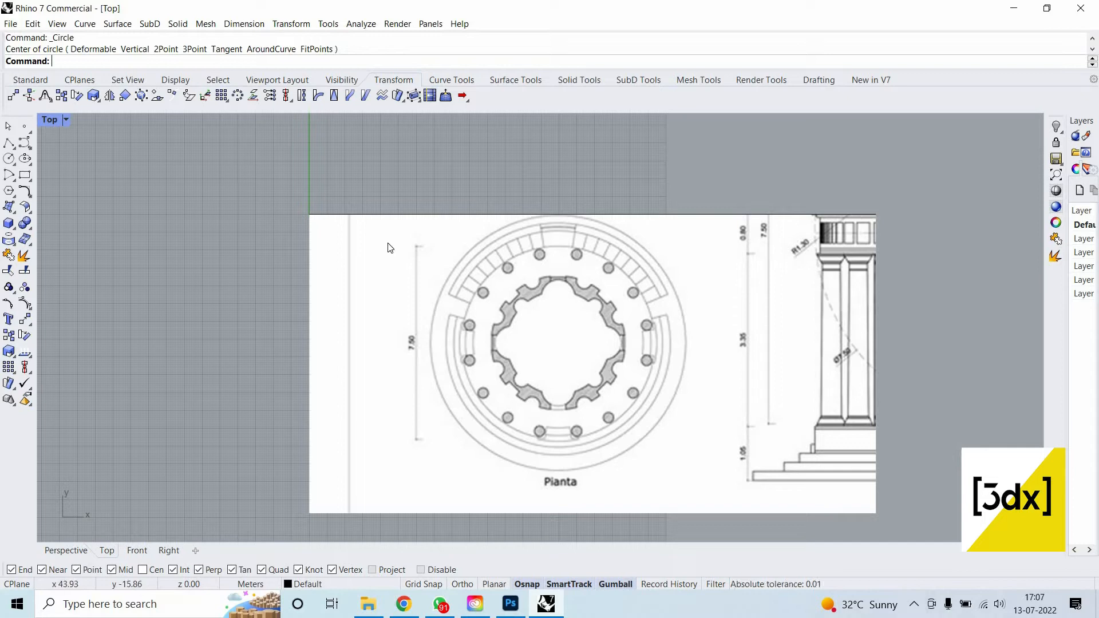
Draw a vertical line along the outer edge of the plan image beside the 7.50 dimension, from corner to corner.
text(Line)
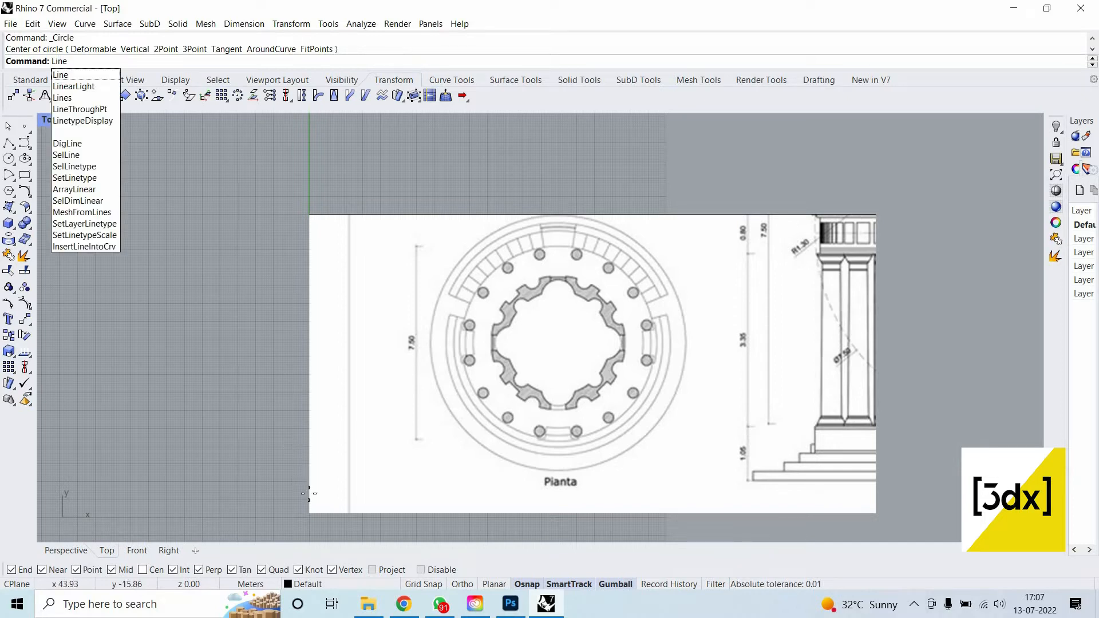
key(Return)
click(310, 513)
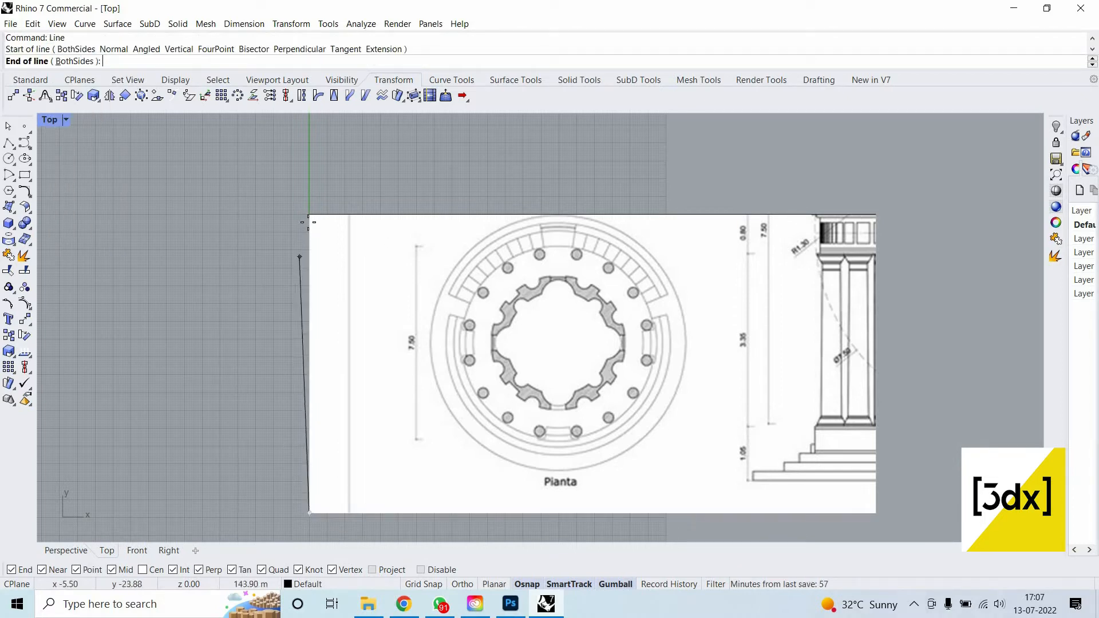
click(309, 214)
Move the vertical line along X onto the centre of the circular plan.
click(312, 275)
click(344, 290)
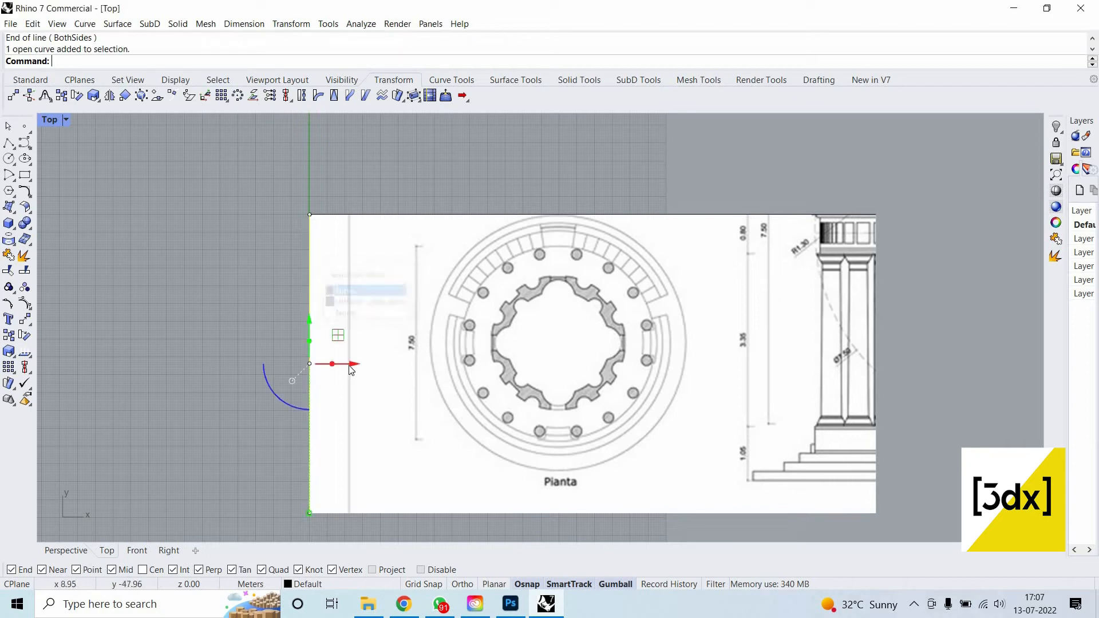
drag(351, 370, 598, 376)
drag(619, 281, 623, 264)
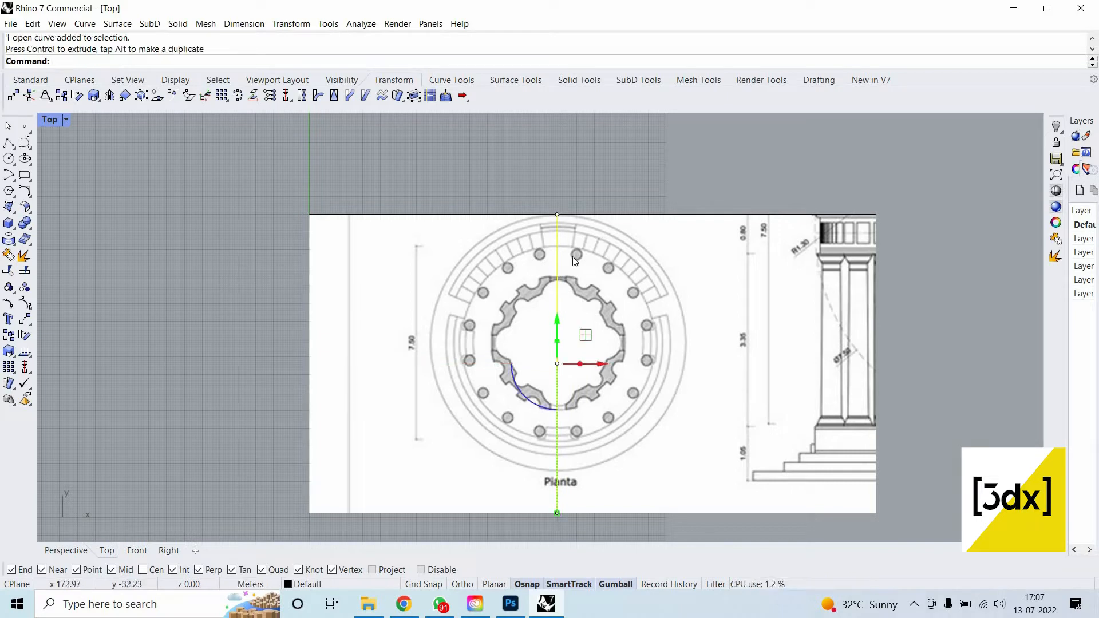
key(Escape)
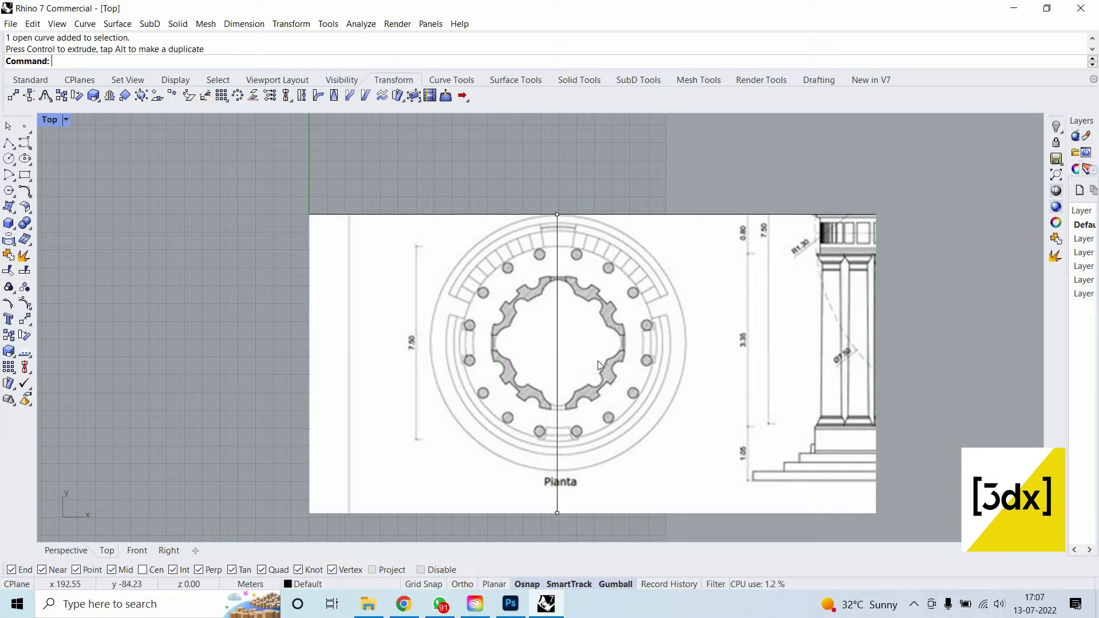
Move the horizontal line on the plan image's upper edge along Y to the centre of the circular plan.
click(599, 216)
click(633, 243)
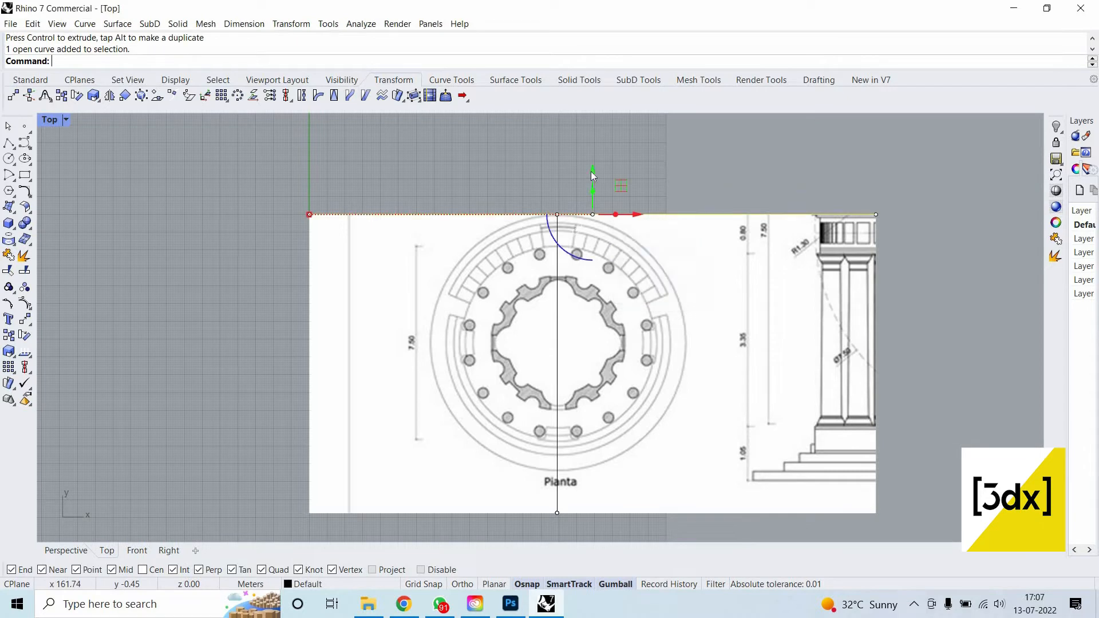
drag(597, 266, 601, 302)
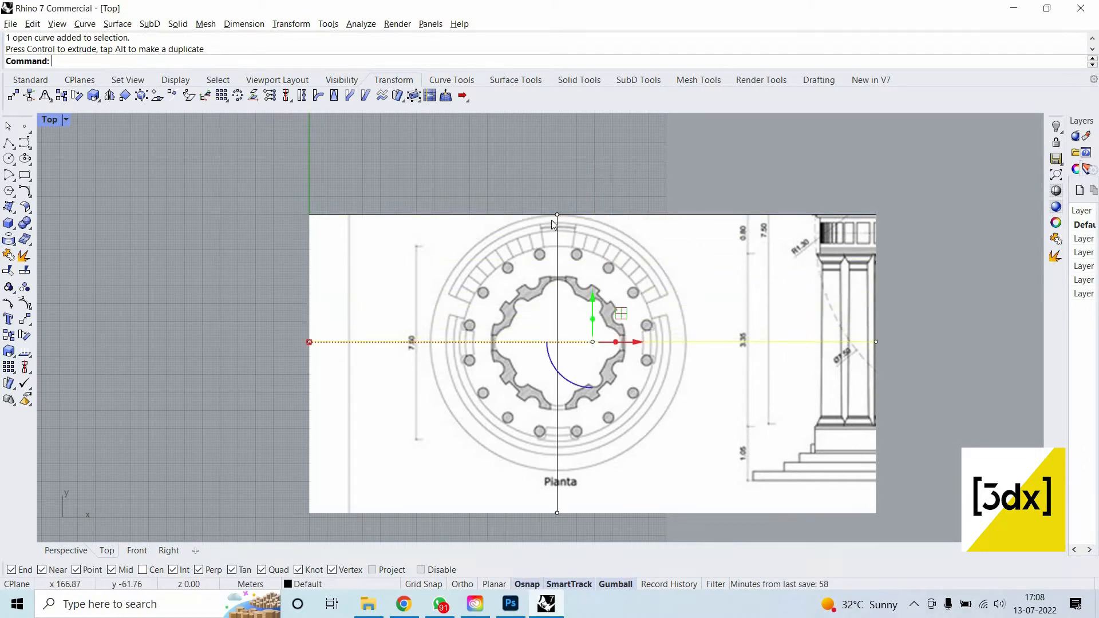
Fine-tune the vertical centre line along X so it matches the middle of the circular plan.
scroll(553, 226, up, 3)
click(550, 228)
click(595, 250)
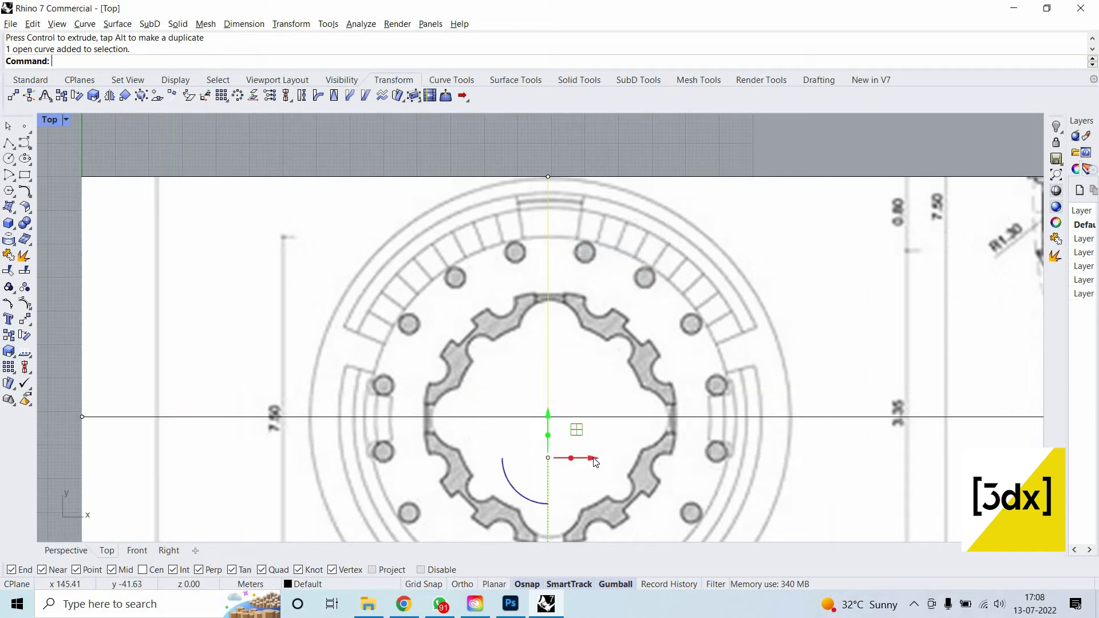
drag(598, 461, 595, 458)
scroll(590, 395, down, 4)
scroll(590, 395, up, 4)
scroll(608, 412, up, 4)
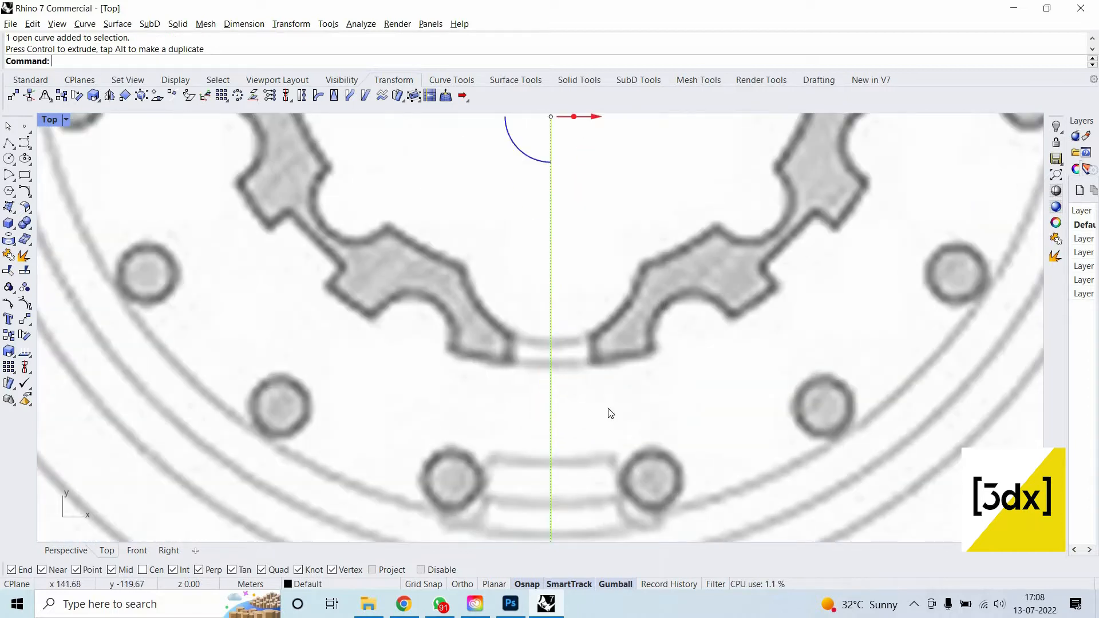
scroll(630, 331, down, 7)
scroll(702, 173, up, 4)
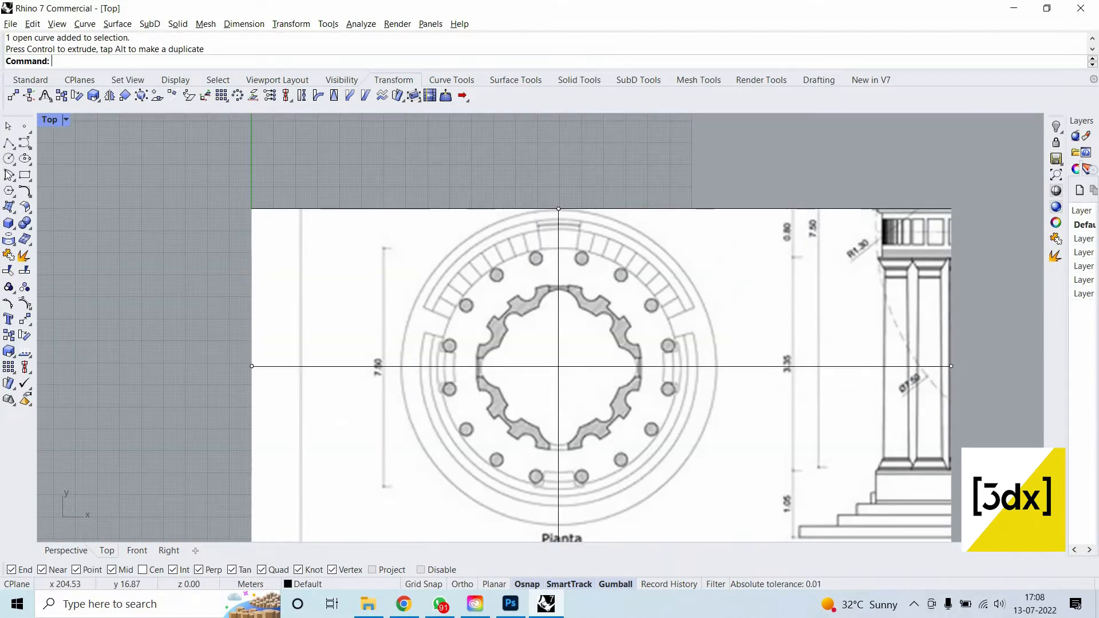
Draw two circles centred on the centre lines' intersection, radii about 72.2 m and 67.2 m, tracing the plan's outer rings.
click(9, 159)
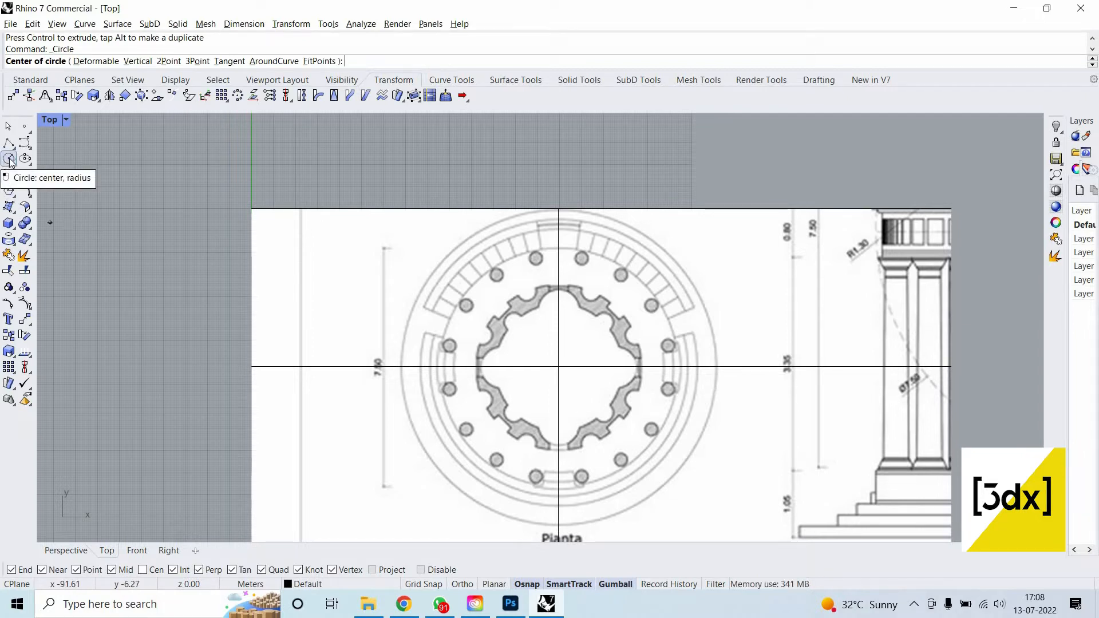
click(558, 366)
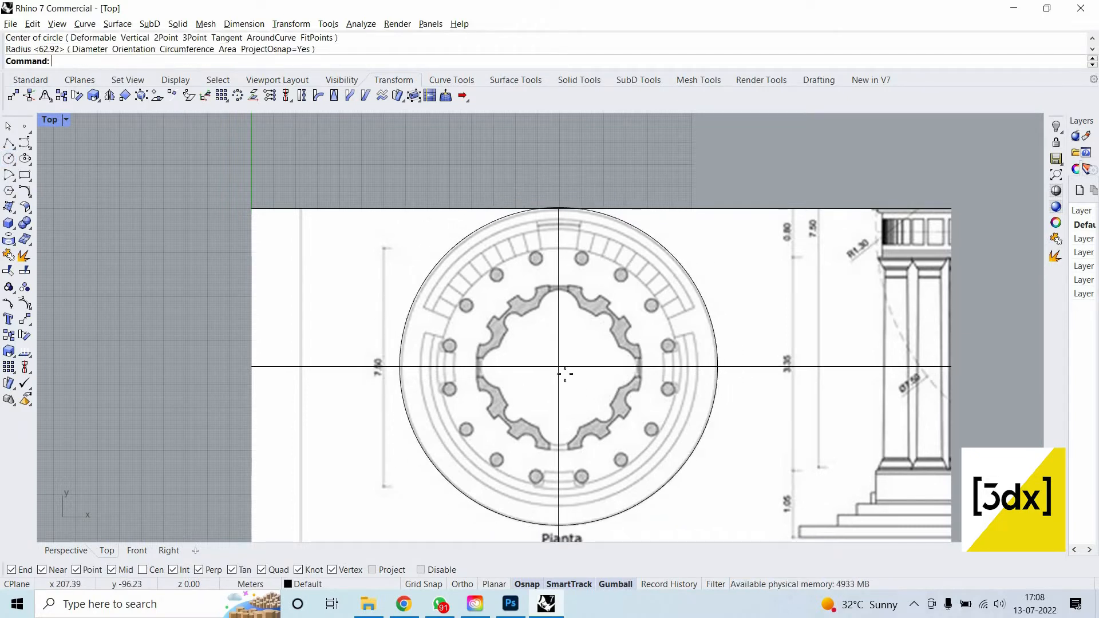
scroll(561, 372, up, 3)
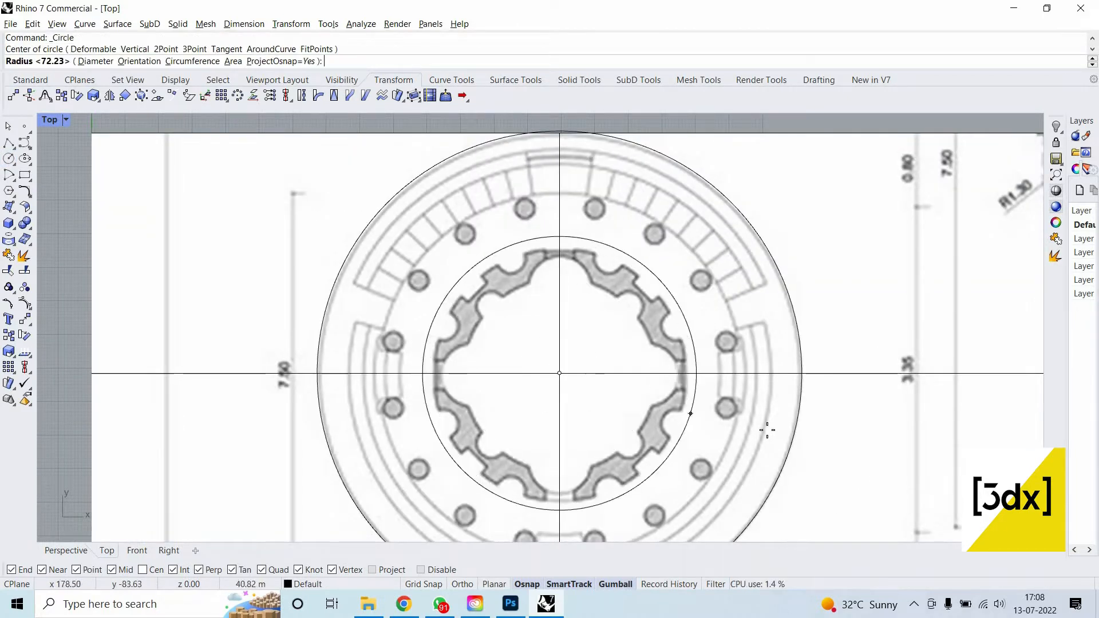
click(768, 283)
scroll(764, 283, down, 3)
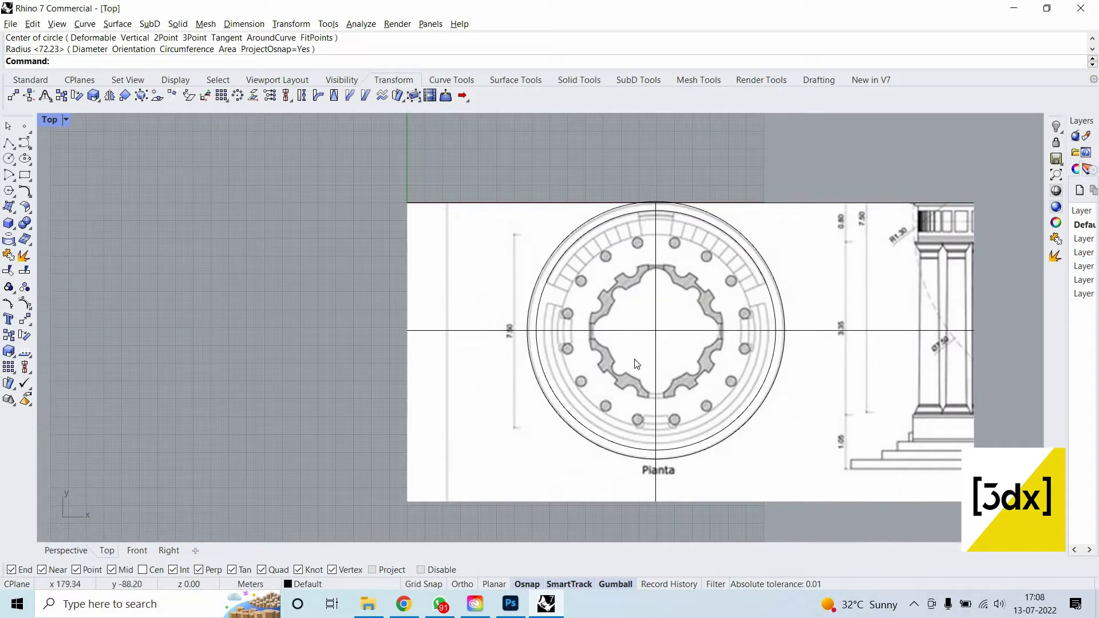
Draw a third concentric circle of about 63.5 m radius over the next ring inward.
scroll(635, 343, up, 3)
key(Return)
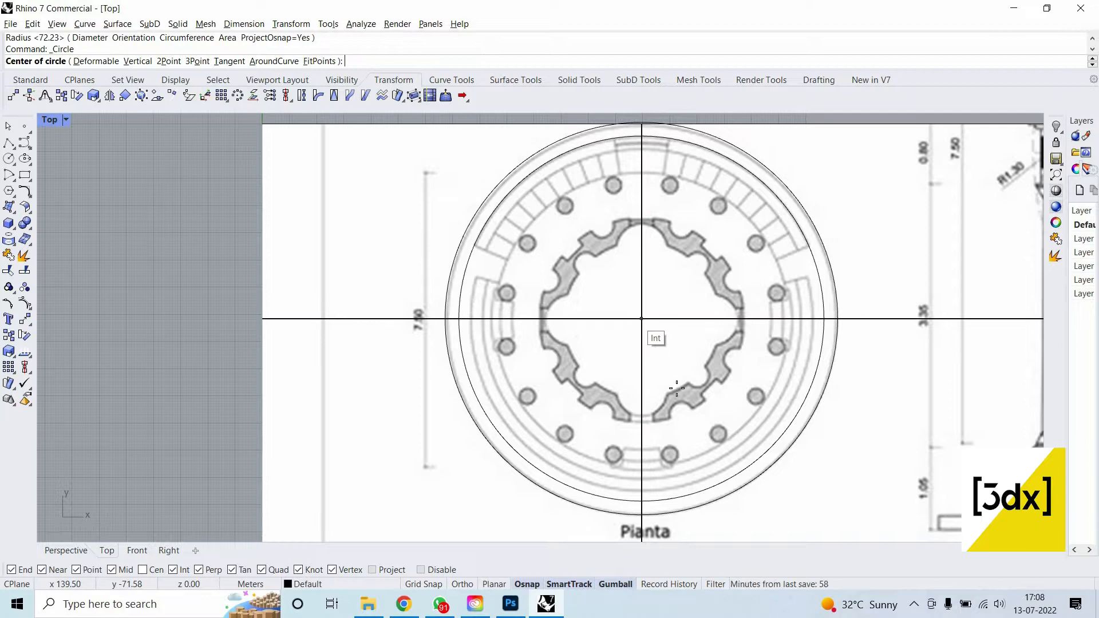
click(638, 319)
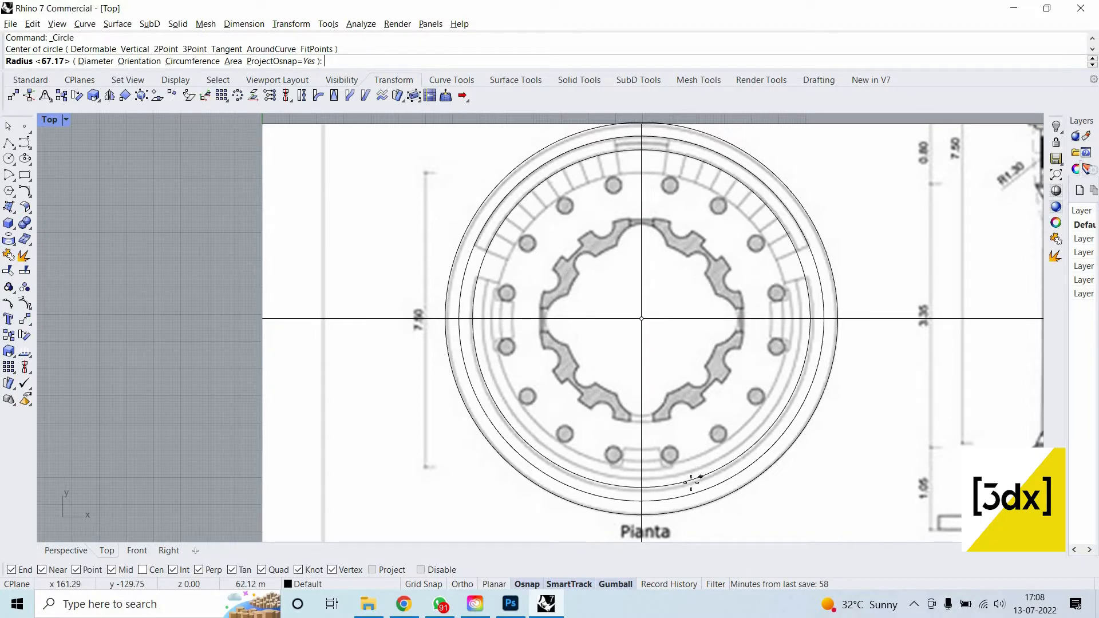
scroll(692, 481, up, 1)
click(698, 484)
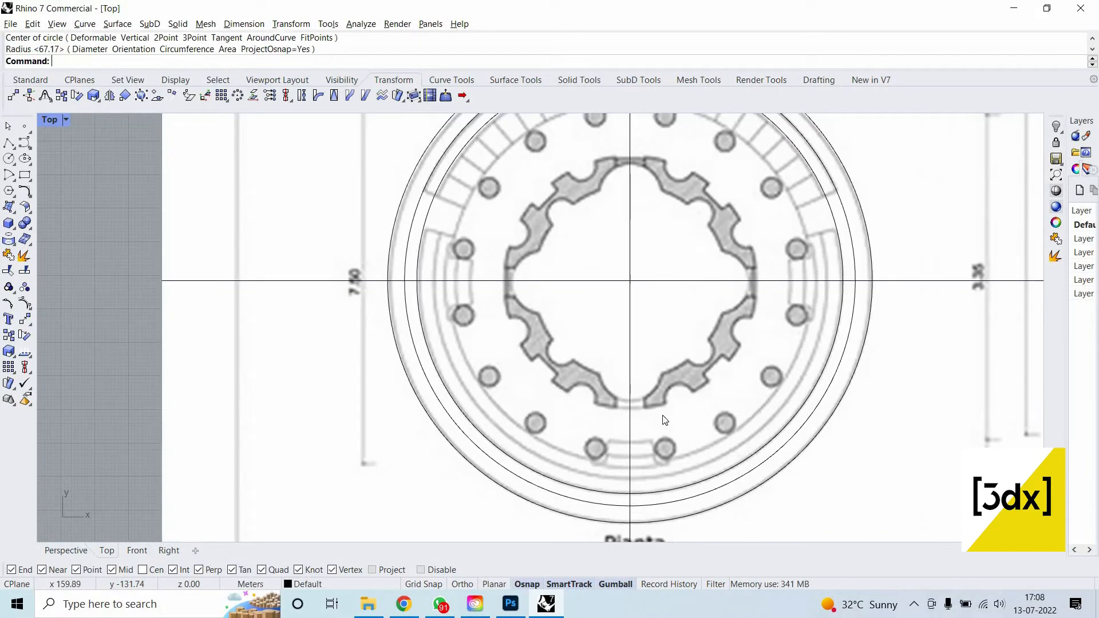
Draw a fourth concentric circle of about 58.6 m radius over the next ring inward.
key(Return)
click(682, 453)
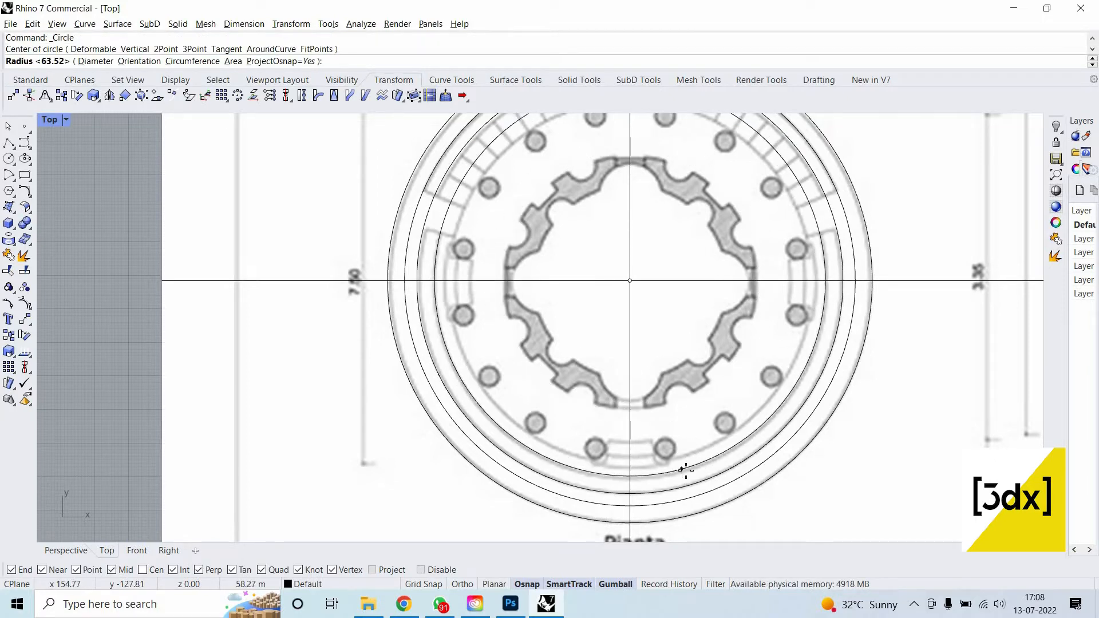
click(687, 471)
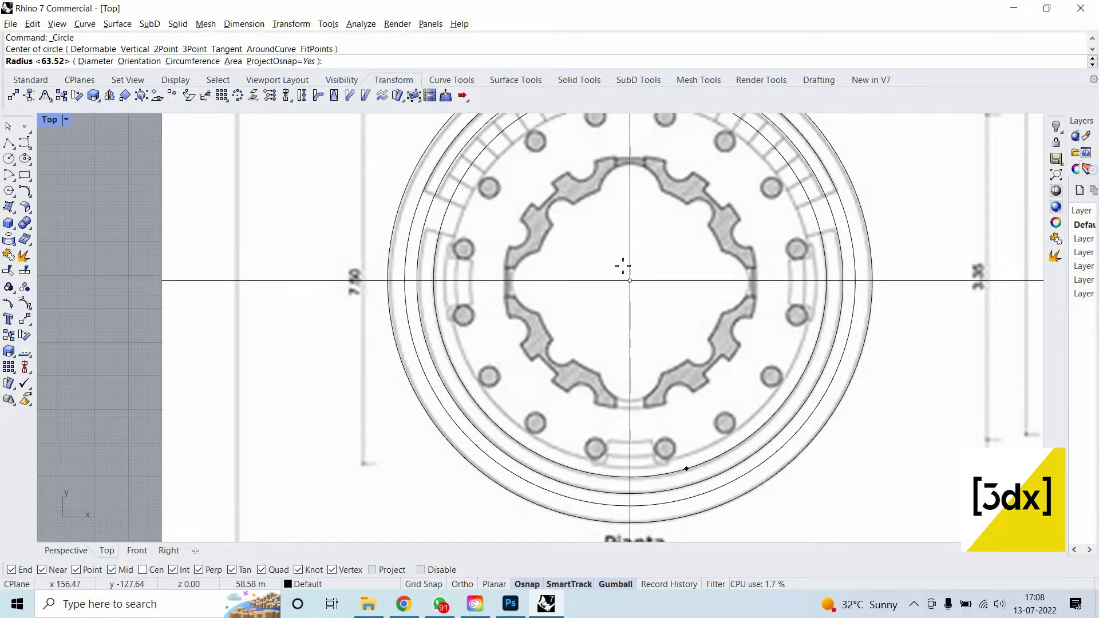
Draw a fifth concentric circle of about 54.5 m radius on the ring just outside the columns.
key(Return)
click(629, 280)
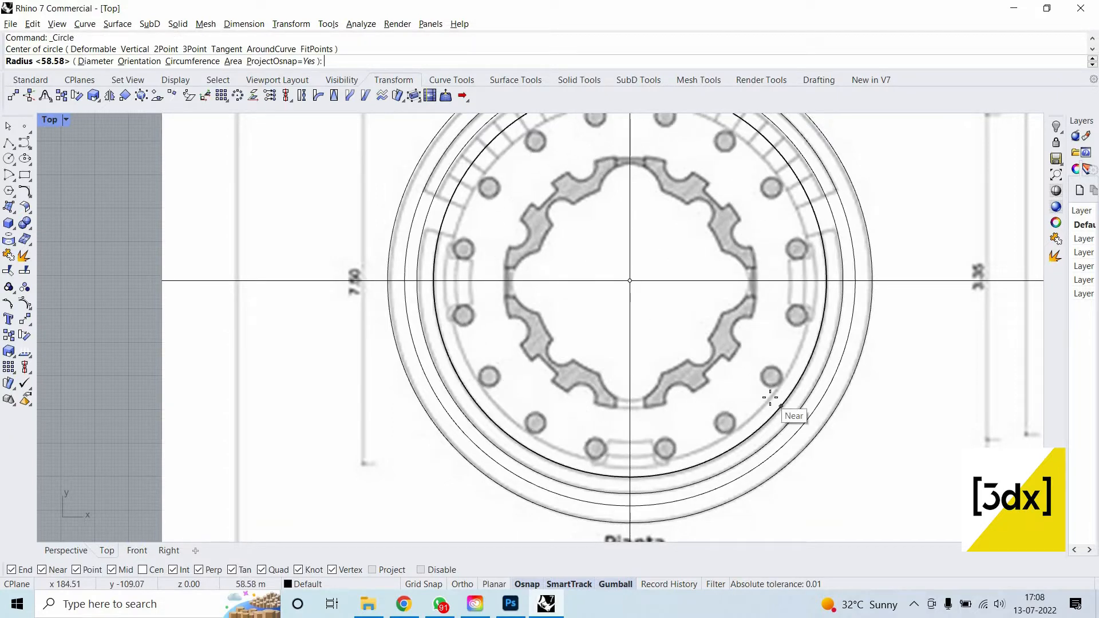
scroll(769, 392, up, 2)
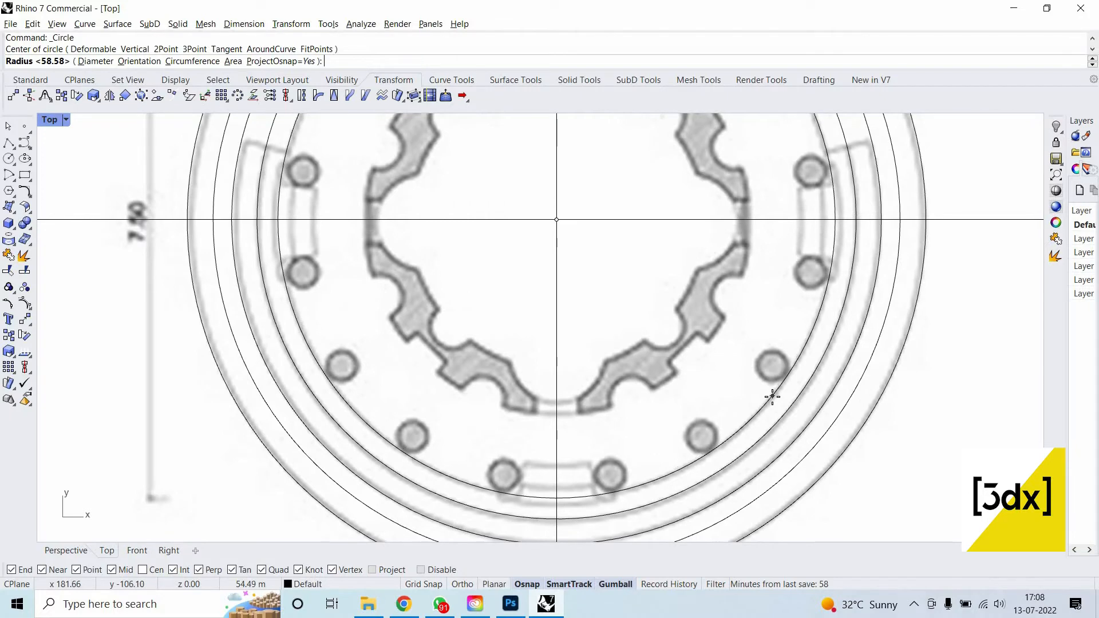
click(772, 396)
Restore the four-viewport layout and look at the traced plan circles up close in the Perspective view.
scroll(753, 326, down, 6)
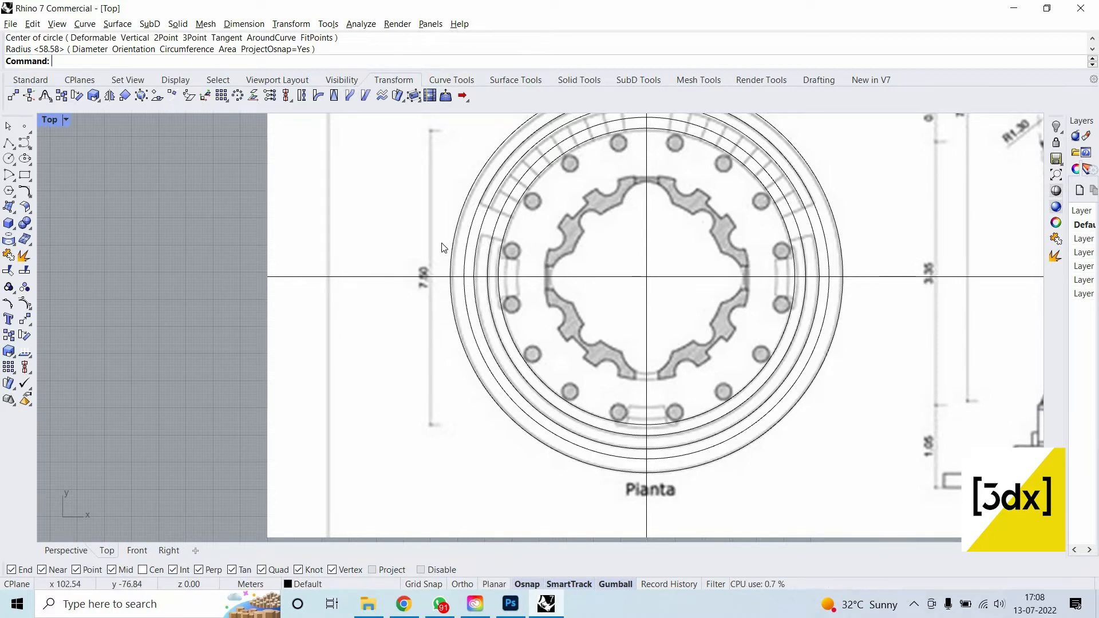
scroll(448, 303, down, 2)
scroll(452, 306, up, 4)
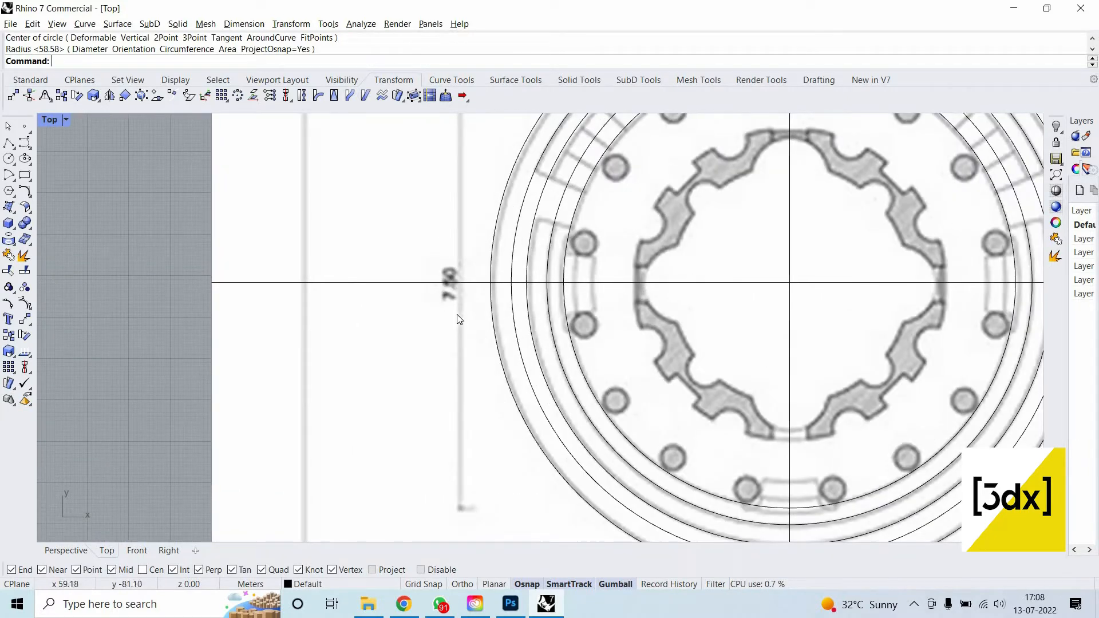
scroll(646, 366, down, 6)
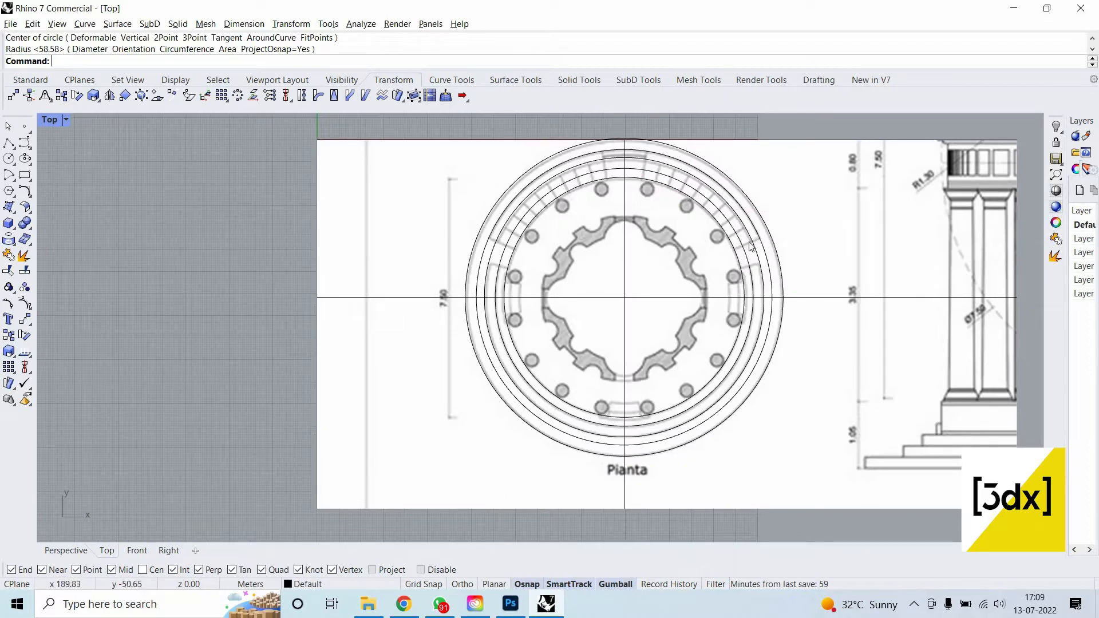
scroll(665, 359, down, 4)
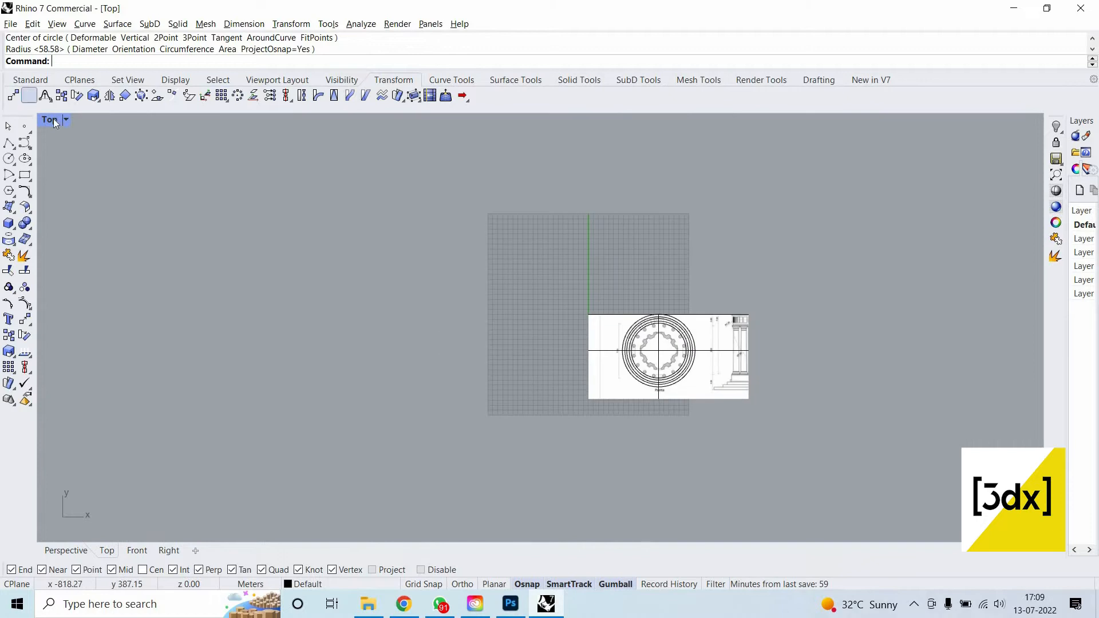
double_click(55, 121)
scroll(761, 208, up, 6)
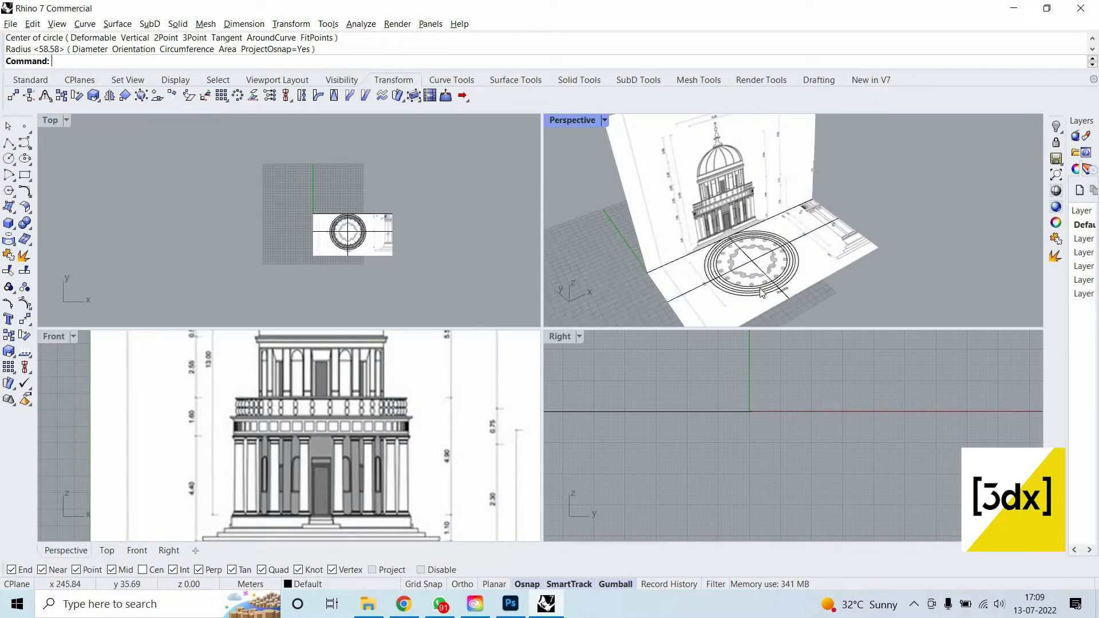
Compare the traced plan circles in Perspective with the plan and elevation reference sheet in Photoshop.
scroll(758, 216, down, 3)
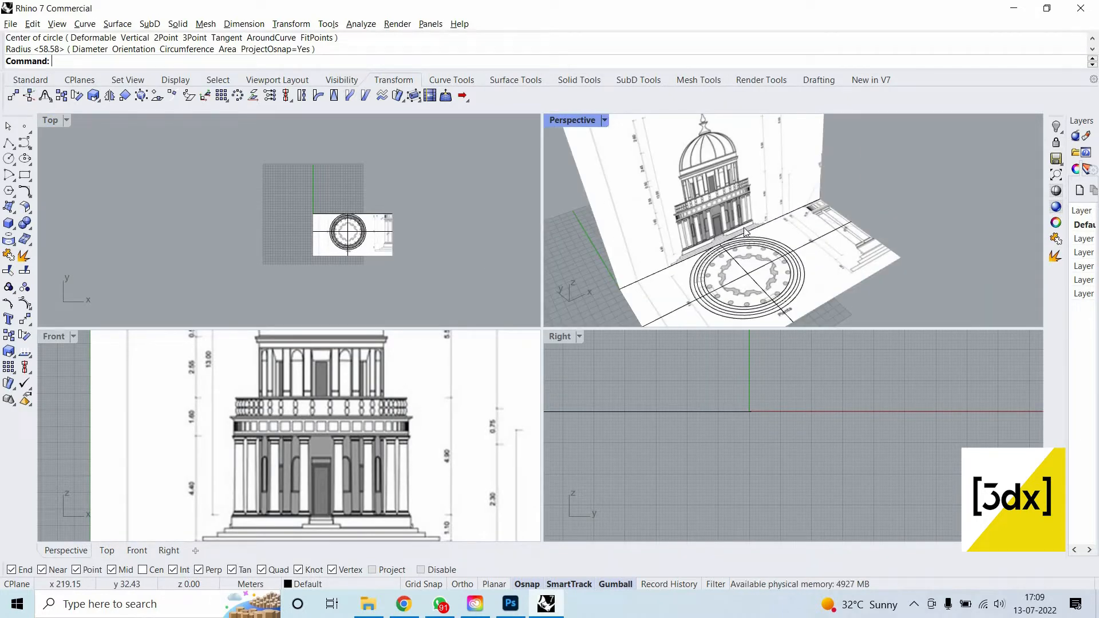
scroll(584, 136, down, 1)
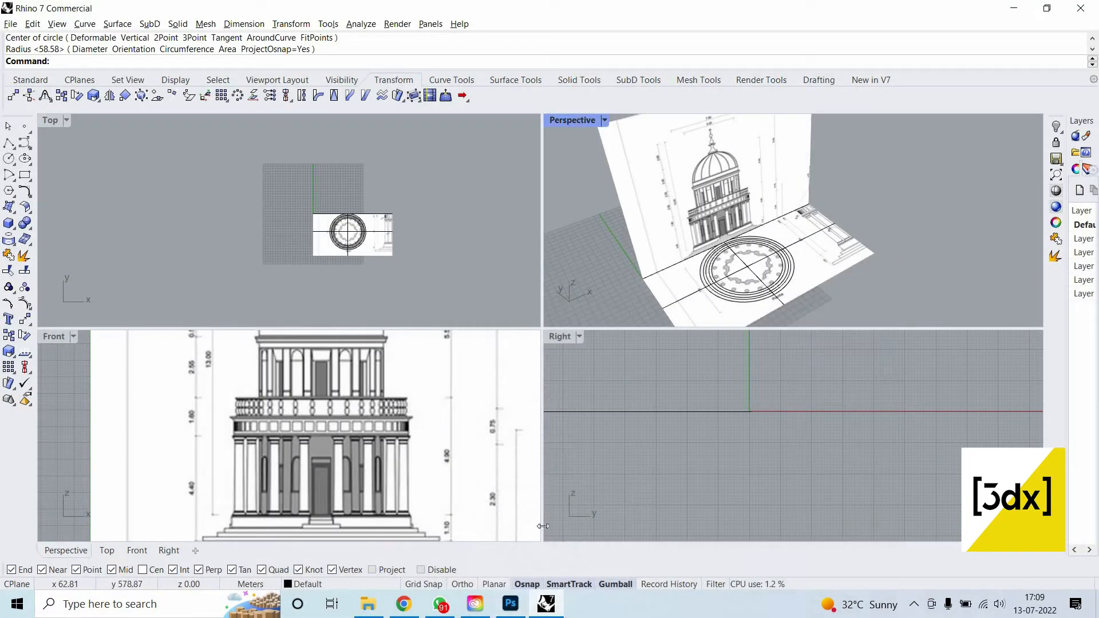
click(511, 603)
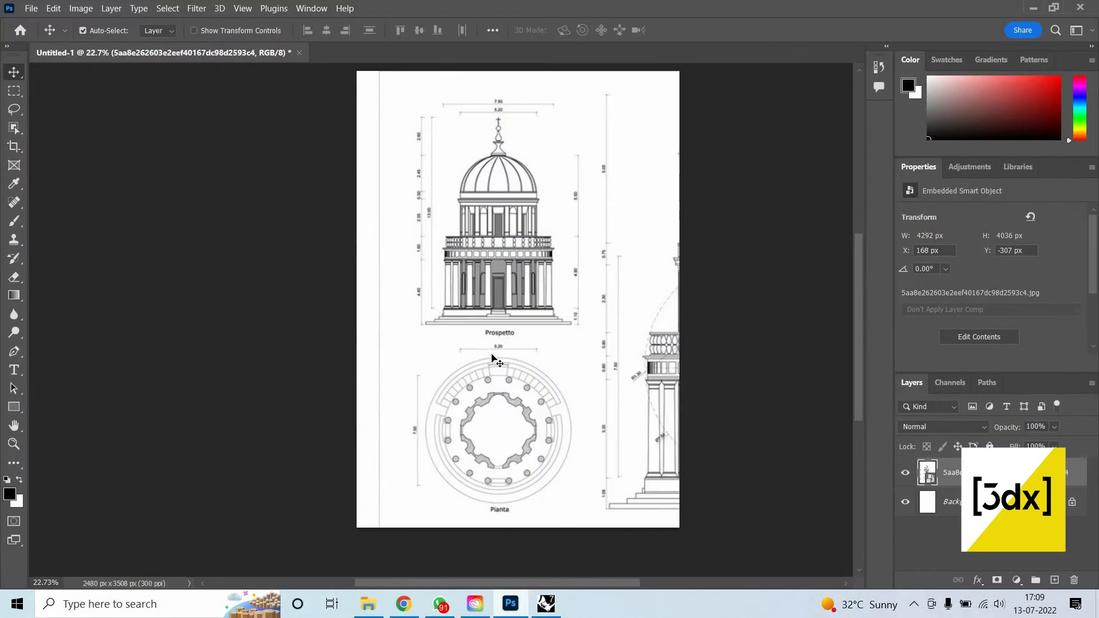
scroll(1034, 5, up, 1)
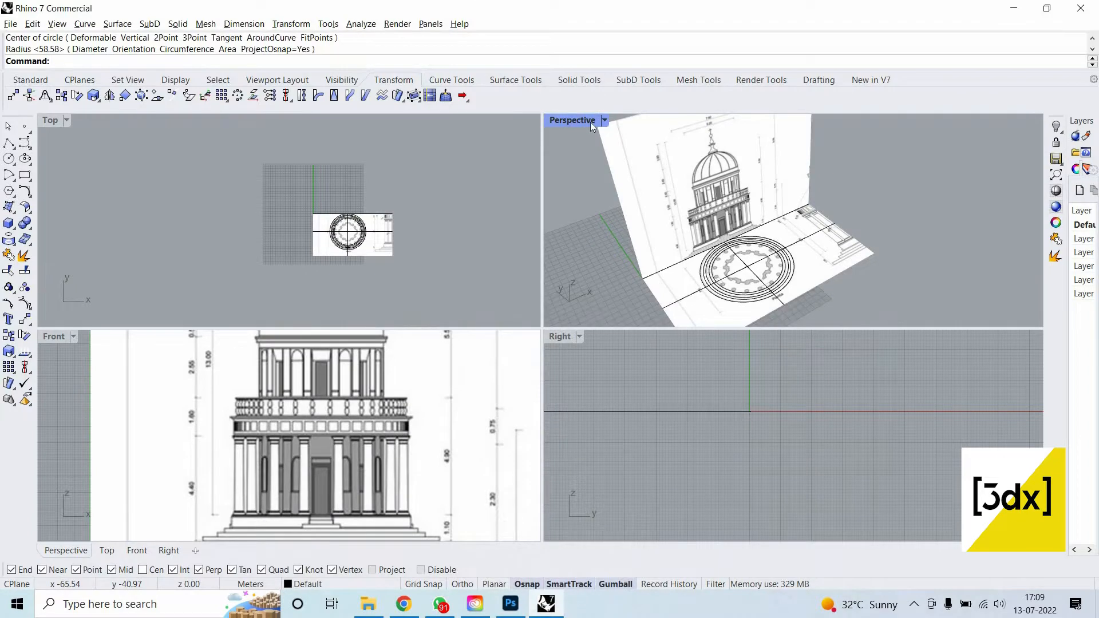
key(ctrl+m)
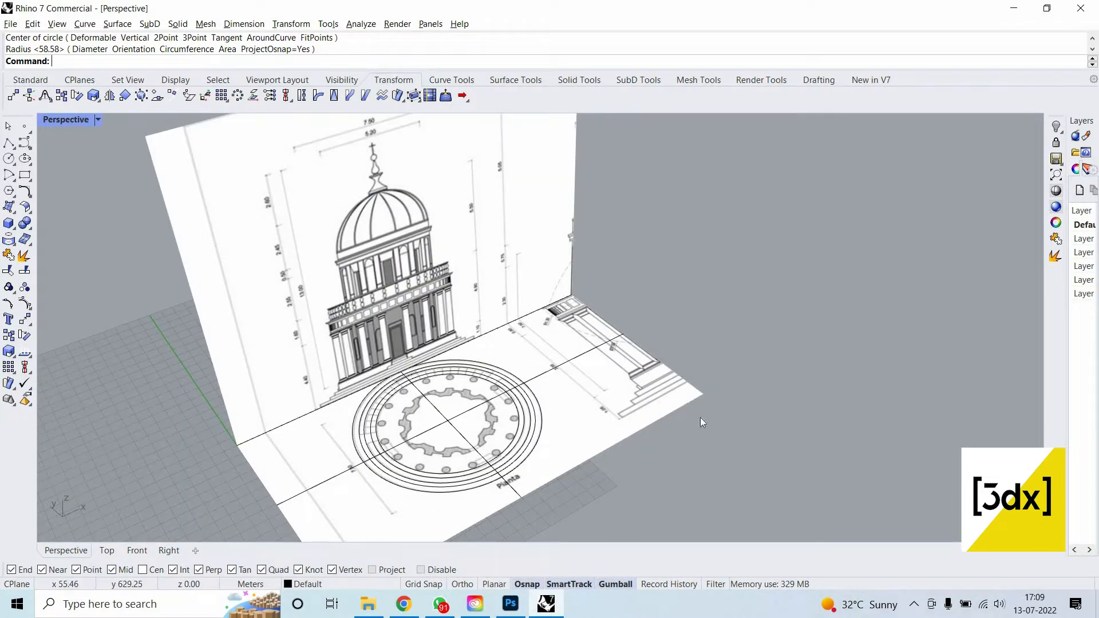
key(ctrl+m)
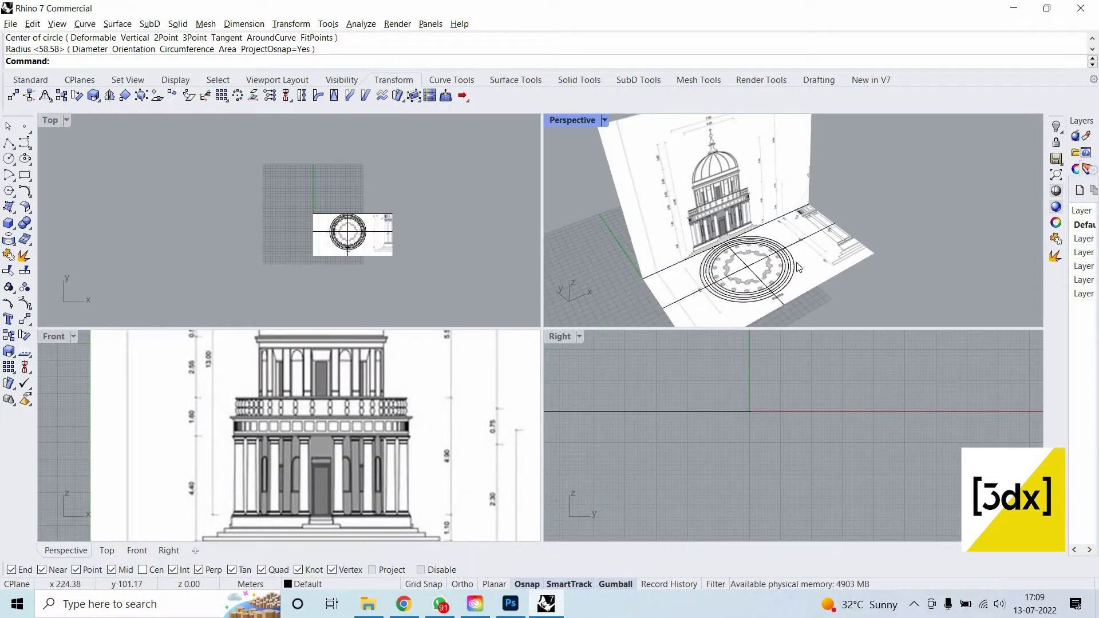
Extrude the outermost plan circle into a solid 3.27 m high, matching the lowest step in the Front elevation.
scroll(807, 271, up, 3)
click(696, 275)
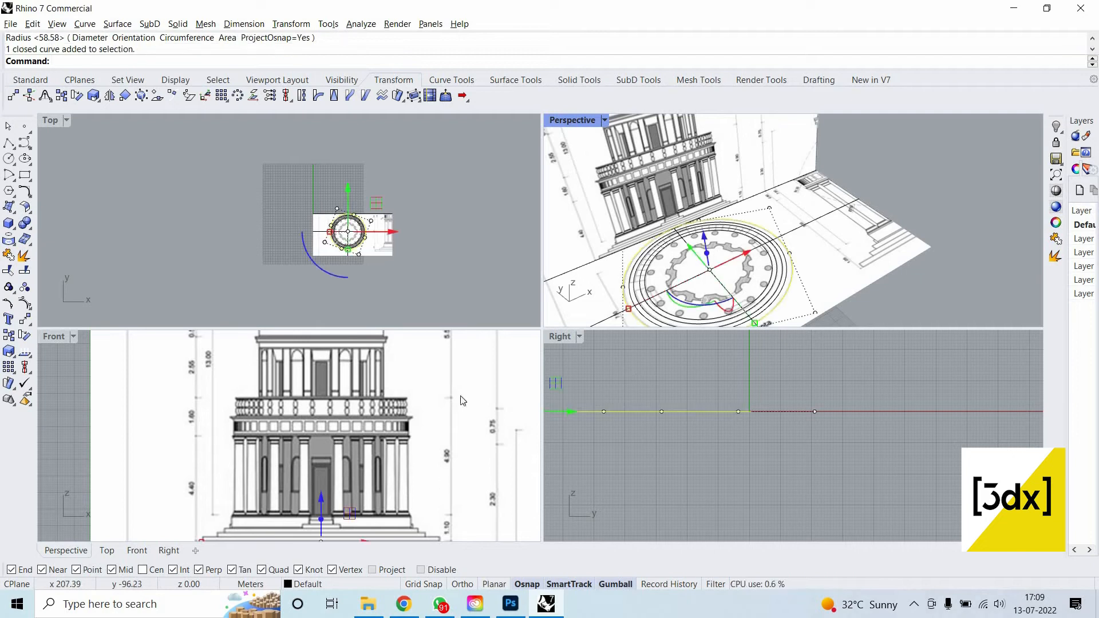
scroll(755, 263, down, 4)
scroll(765, 225, down, 5)
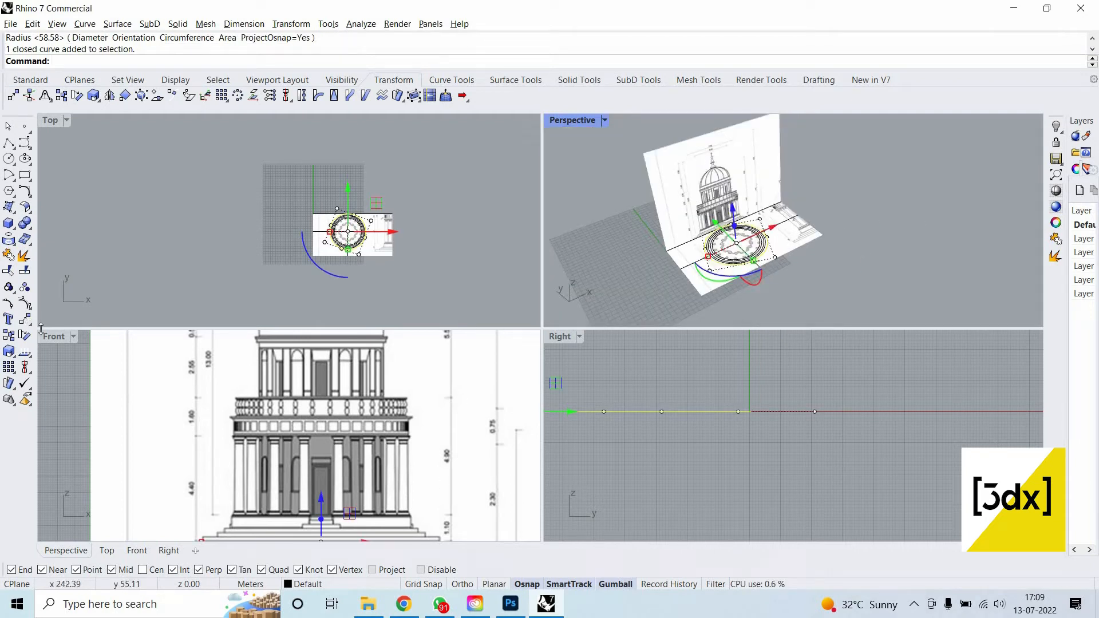
scroll(458, 493, down, 2)
key(ctrl+m)
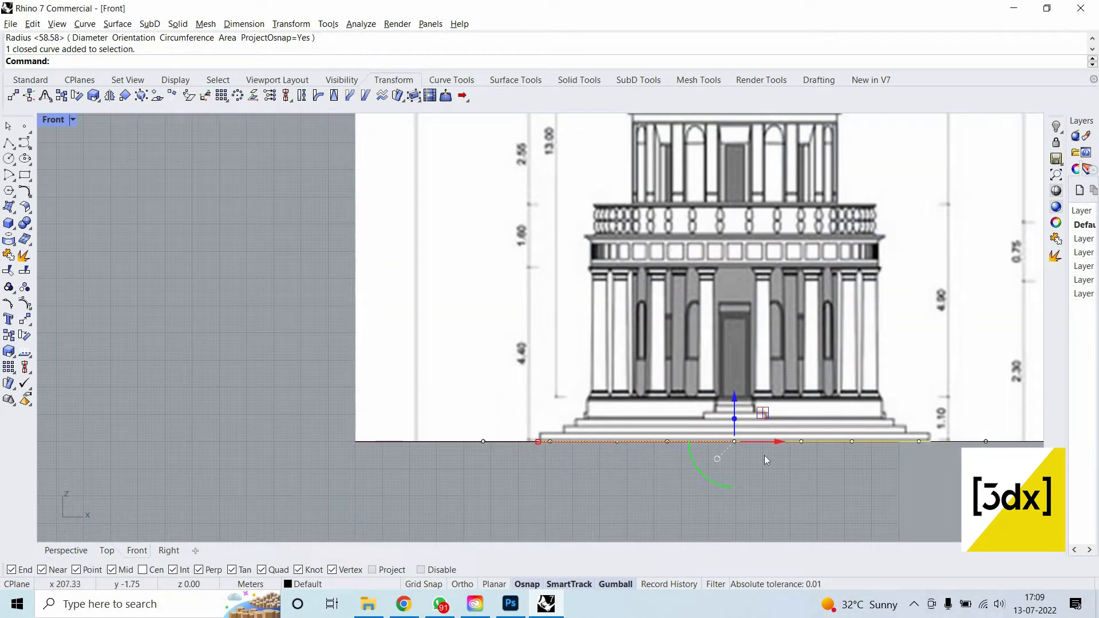
scroll(766, 454, up, 3)
scroll(801, 449, down, 2)
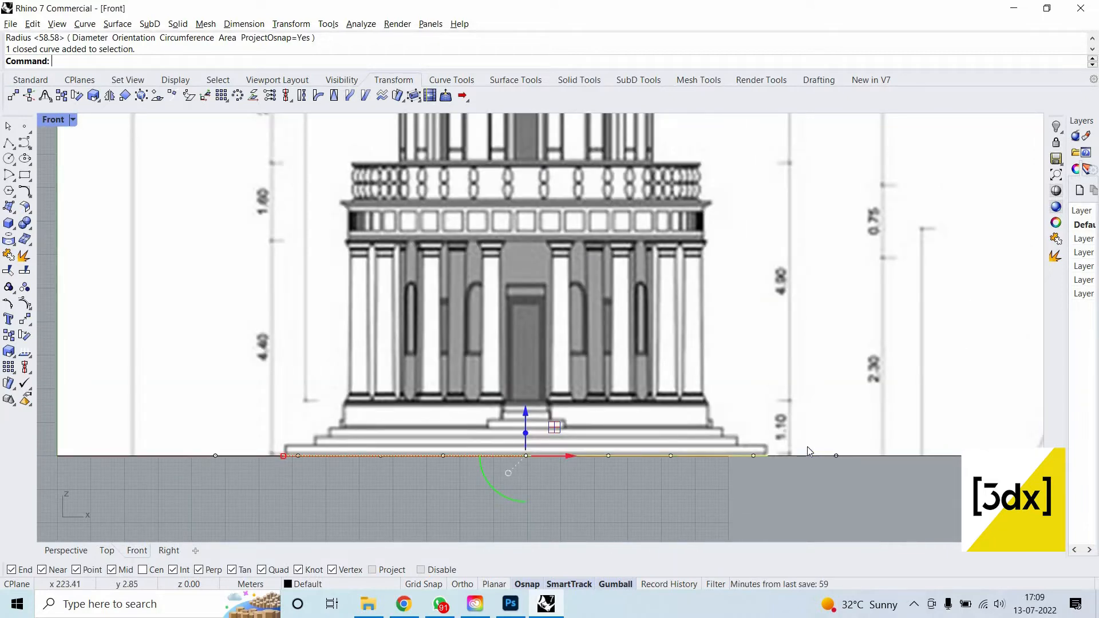
text(ExtrudeCrv)
key(Return)
scroll(761, 444, up, 2)
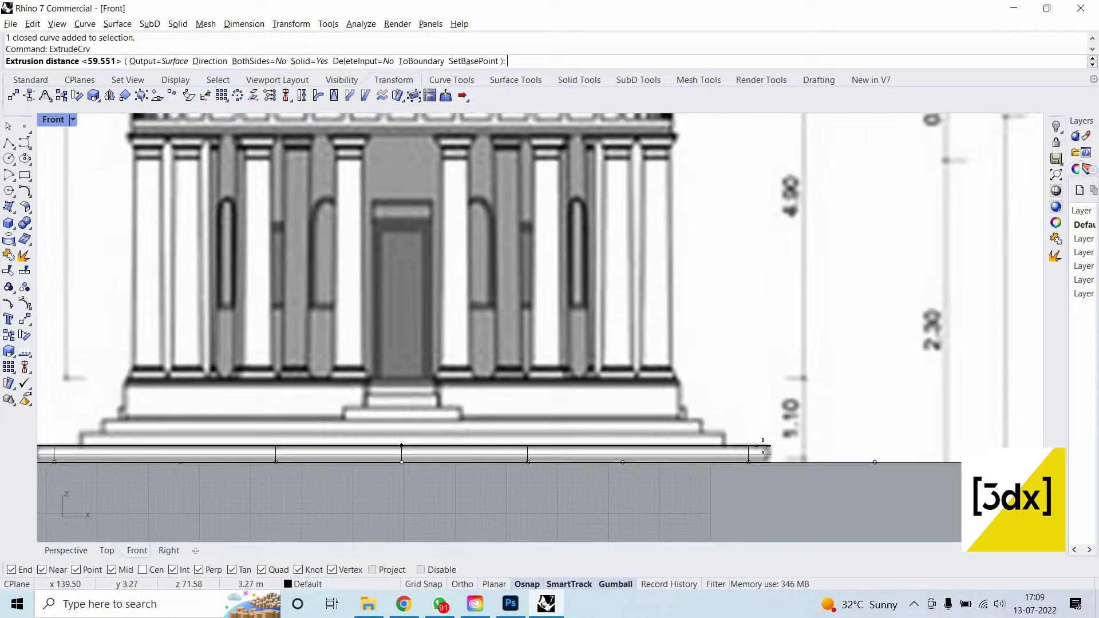
scroll(762, 446, up, 2)
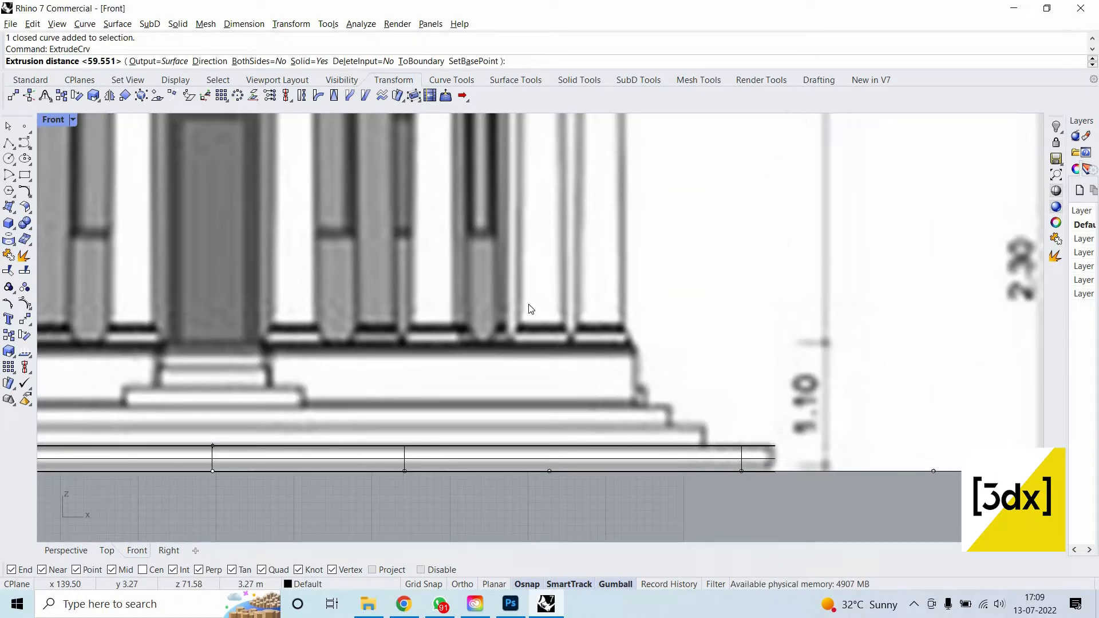
key(Return)
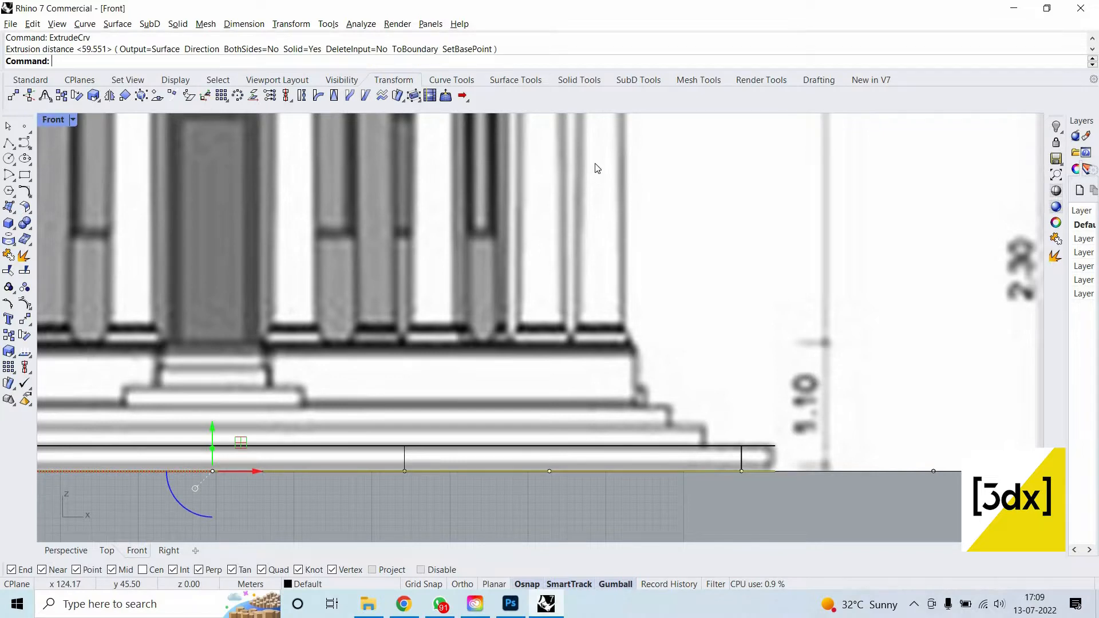
Examine the extruded base disc against the reference images in an enlarged Perspective view, and restore the four-viewport layout.
key(ctrl+m)
click(402, 437)
scroll(417, 424, up, 8)
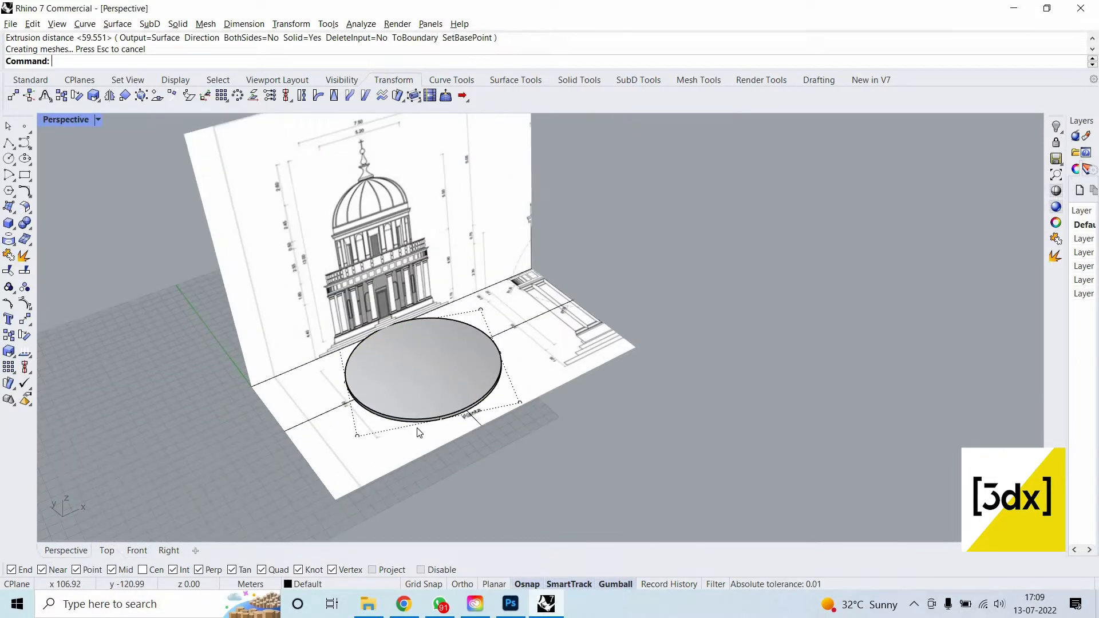
right_drag(434, 367, 514, 418)
scroll(514, 418, down, 5)
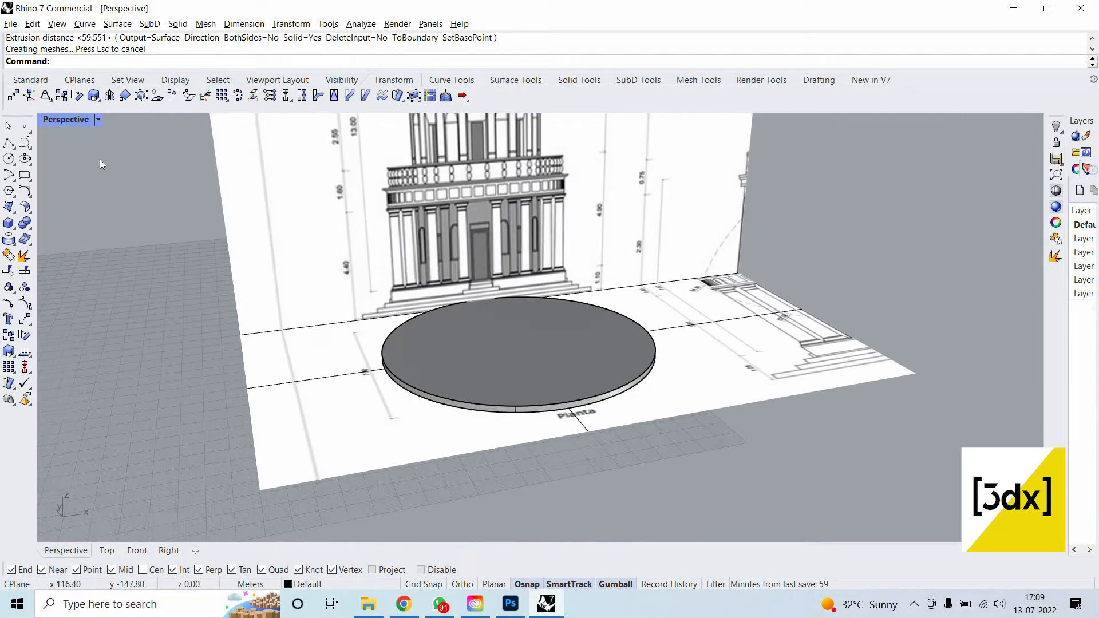
double_click(65, 119)
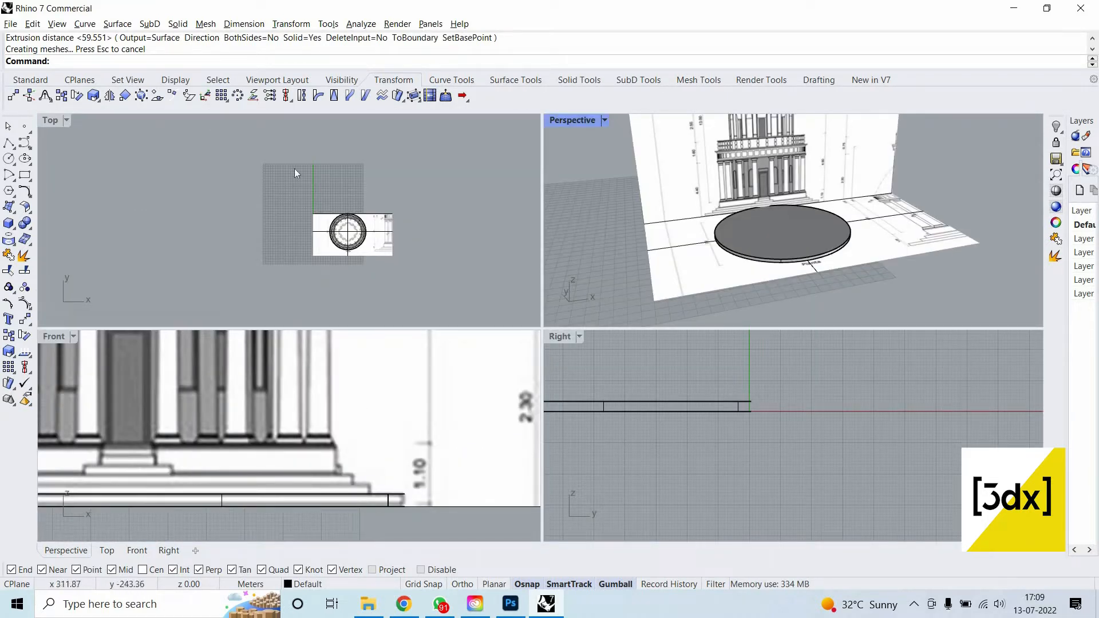
Extrude the second circle from the outside as a solid about 5.77 m high, level with the second step's top.
scroll(356, 245, up, 8)
click(356, 245)
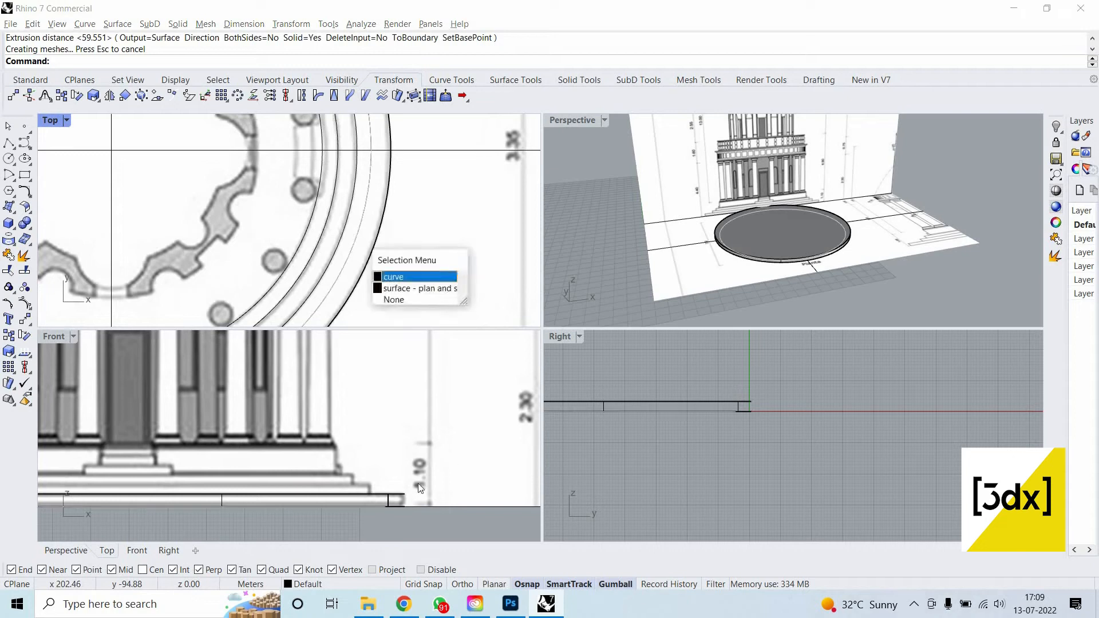
click(400, 275)
scroll(363, 452, up, 2)
text(ExtrudeCrv)
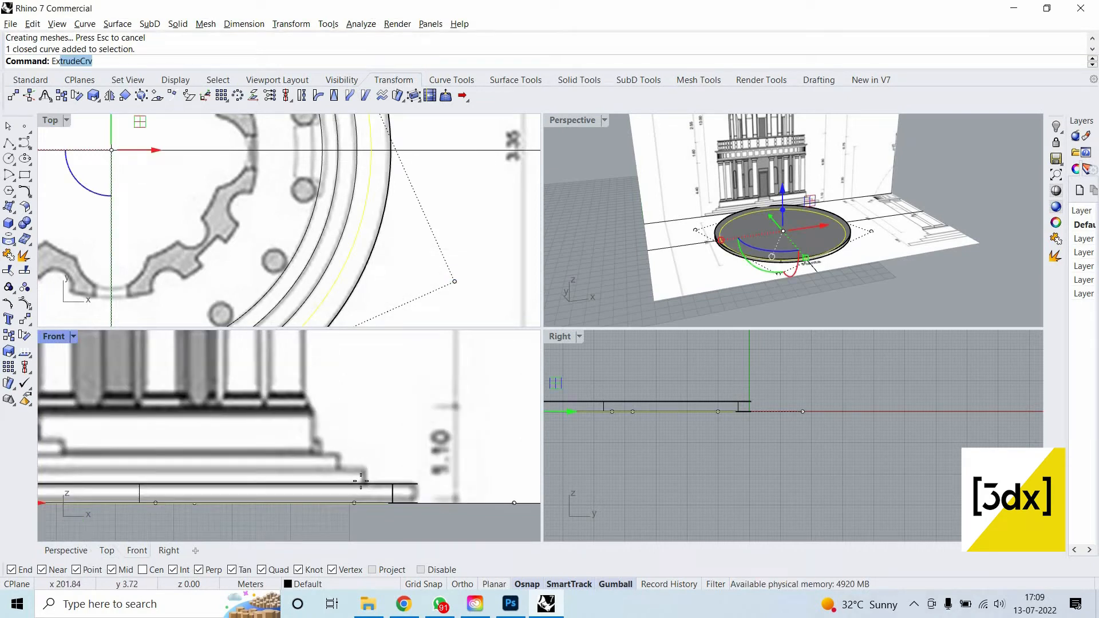
key(Return)
scroll(361, 481, up, 2)
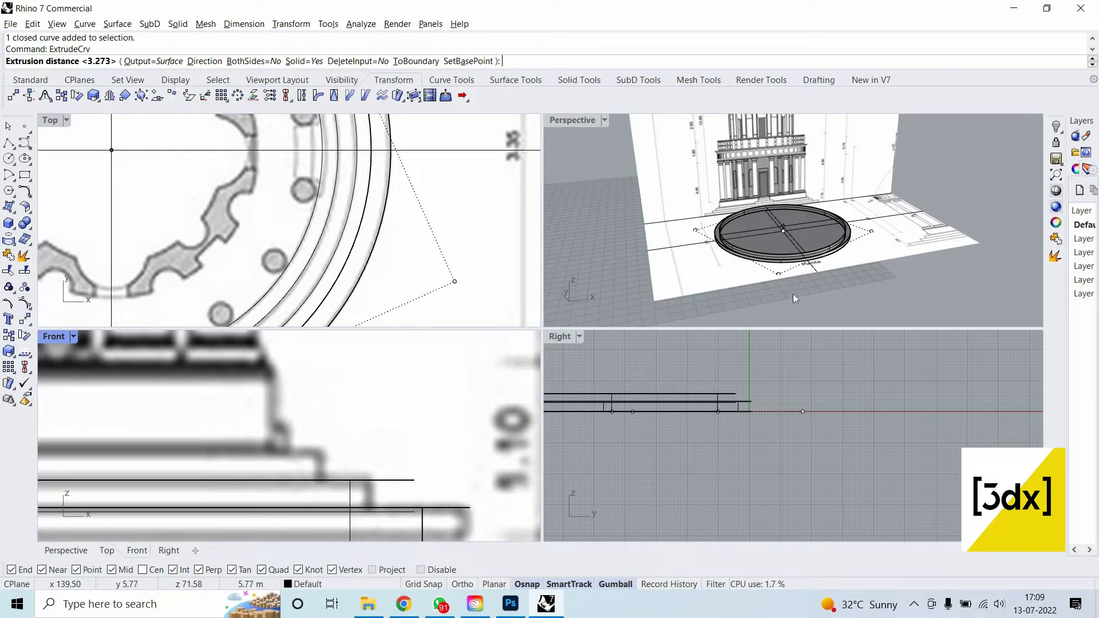
scroll(769, 200, up, 5)
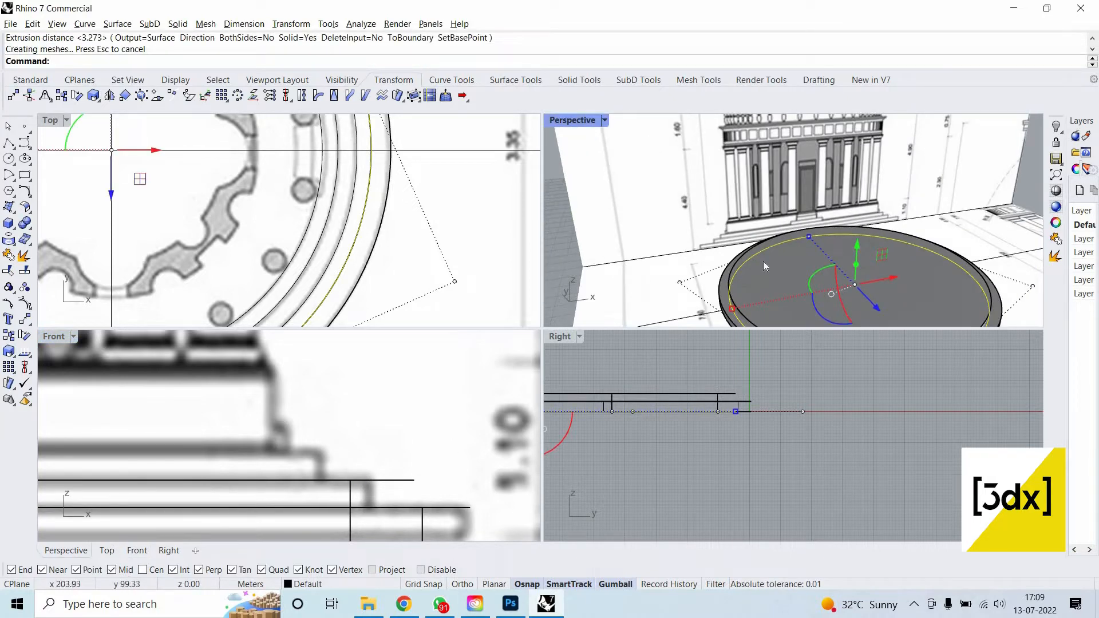
scroll(764, 265, down, 5)
scroll(393, 257, down, 3)
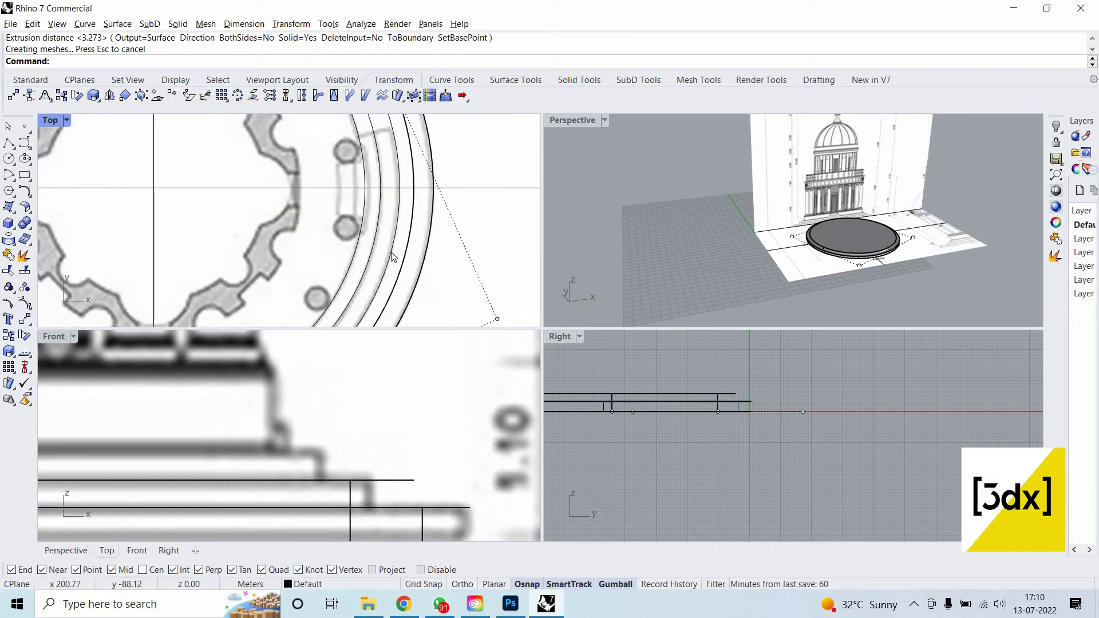
Extrude the third circle from the outside as a solid about 8.45 m high, level with the third step's top.
click(393, 258)
click(460, 297)
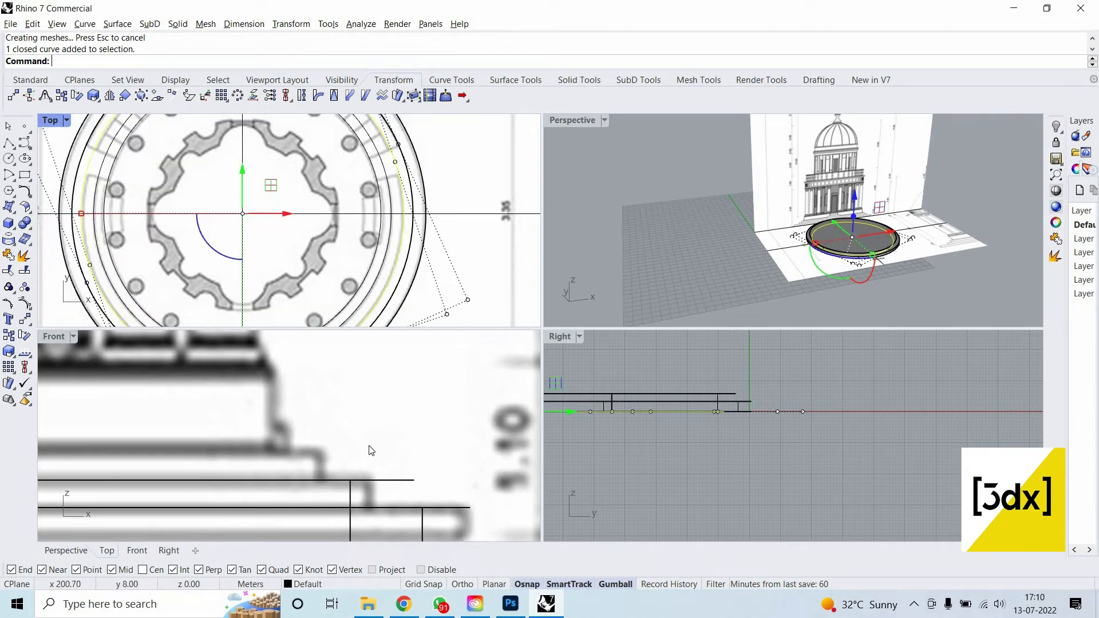
scroll(371, 451, down, 3)
text(ExtrudeCrv)
key(Return)
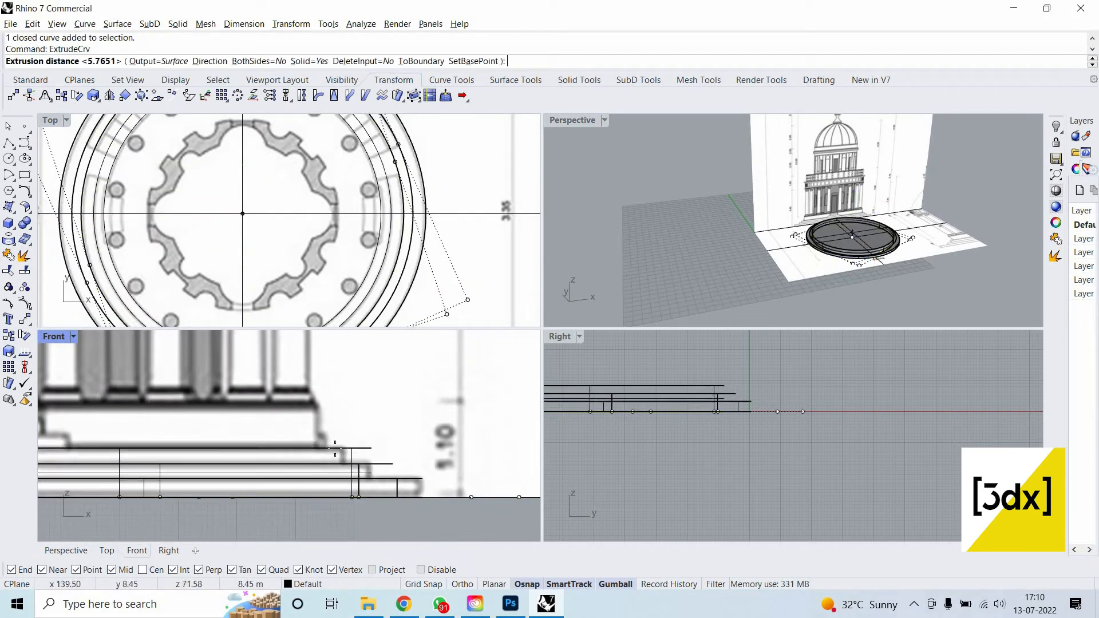
click(355, 459)
scroll(404, 455, up, 2)
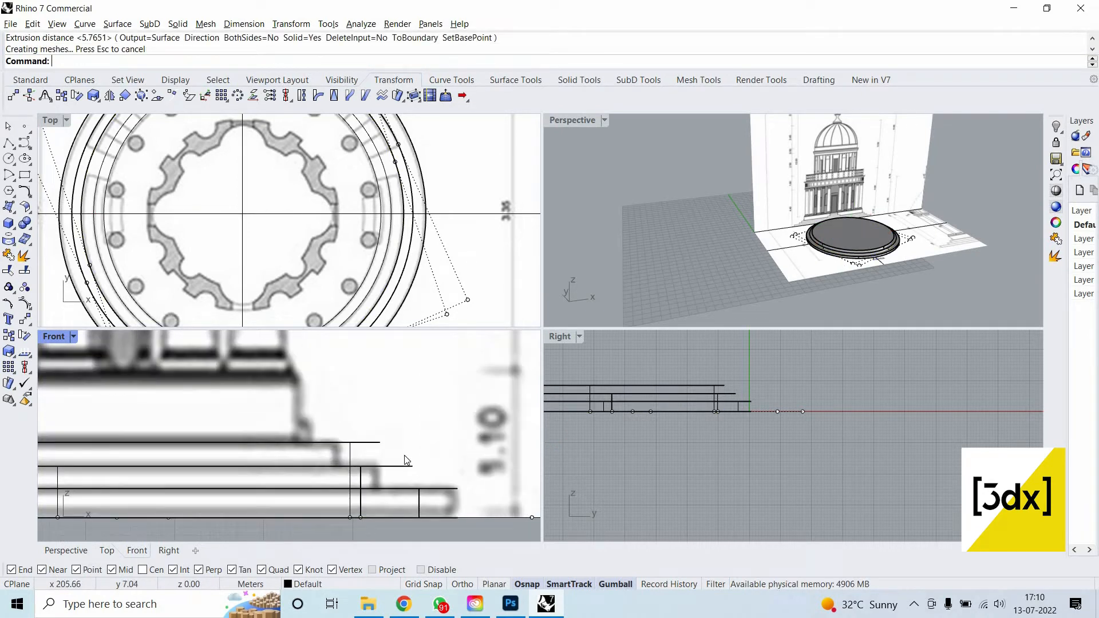
Undo the extrusions of the second and third circles, and compare the circle spacing with the plan reference.
key(ctrl+z)
key(ctrl+z)
scroll(430, 205, down, 2)
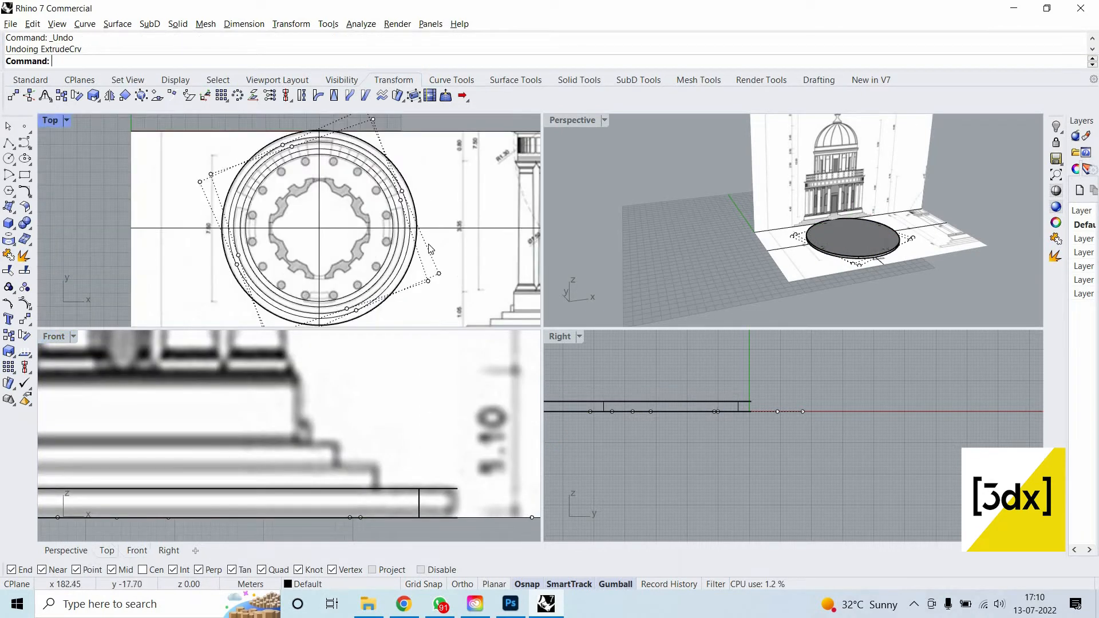
scroll(427, 207, up, 4)
scroll(421, 209, down, 1)
scroll(418, 210, down, 2)
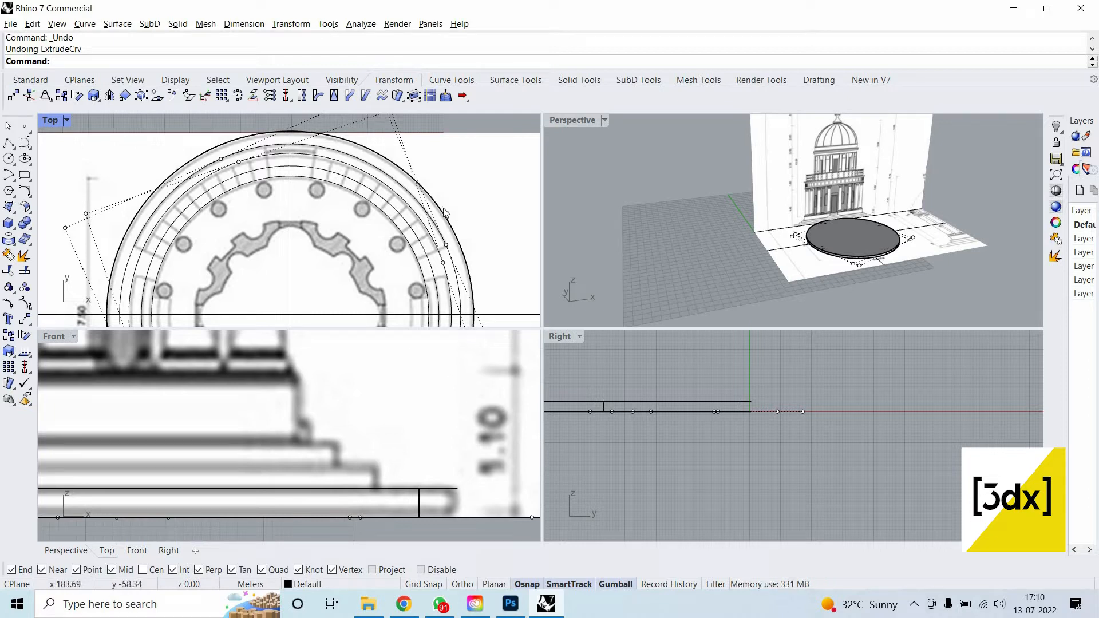
scroll(420, 304, down, 5)
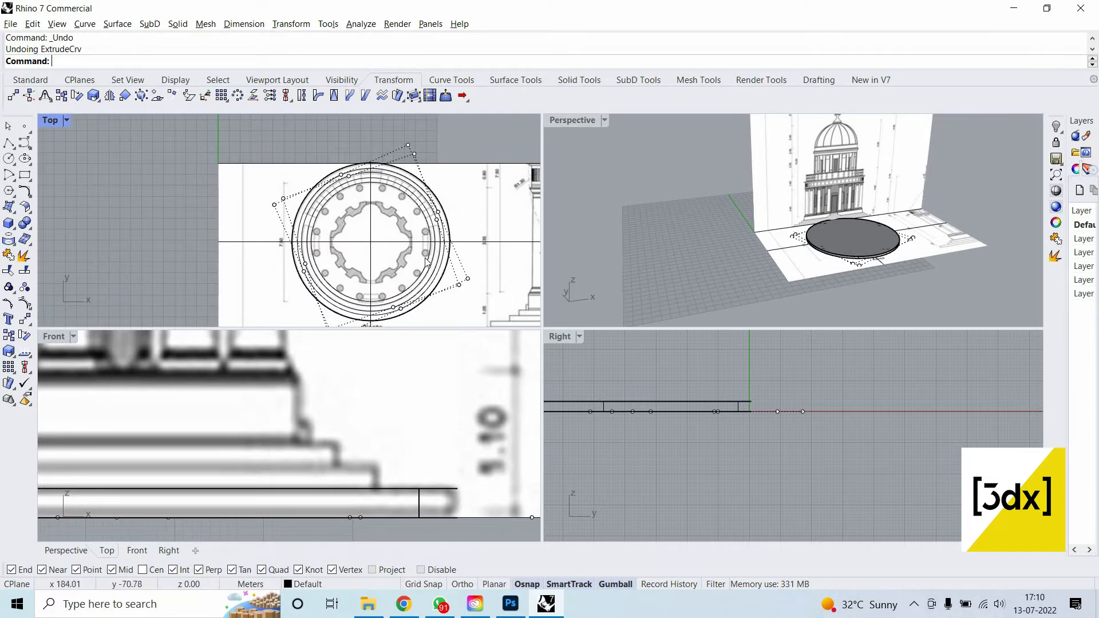
Extrude the third circle from the outside as a solid about 5.95 m high to form the second step.
scroll(452, 249, up, 5)
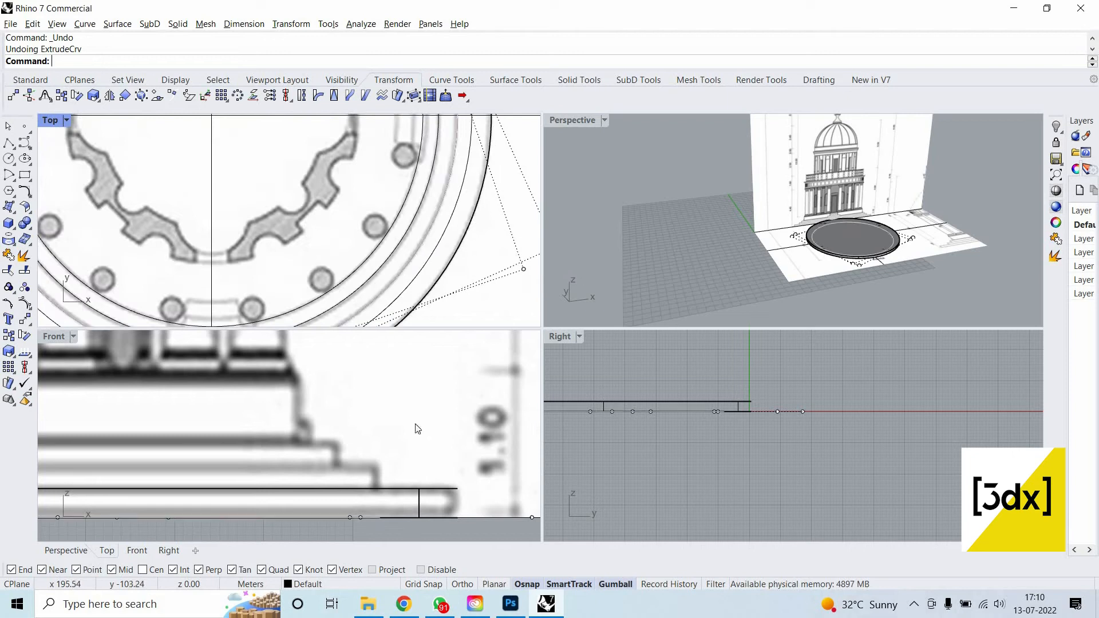
click(431, 230)
click(457, 272)
text(ExtrudeCrv)
key(Return)
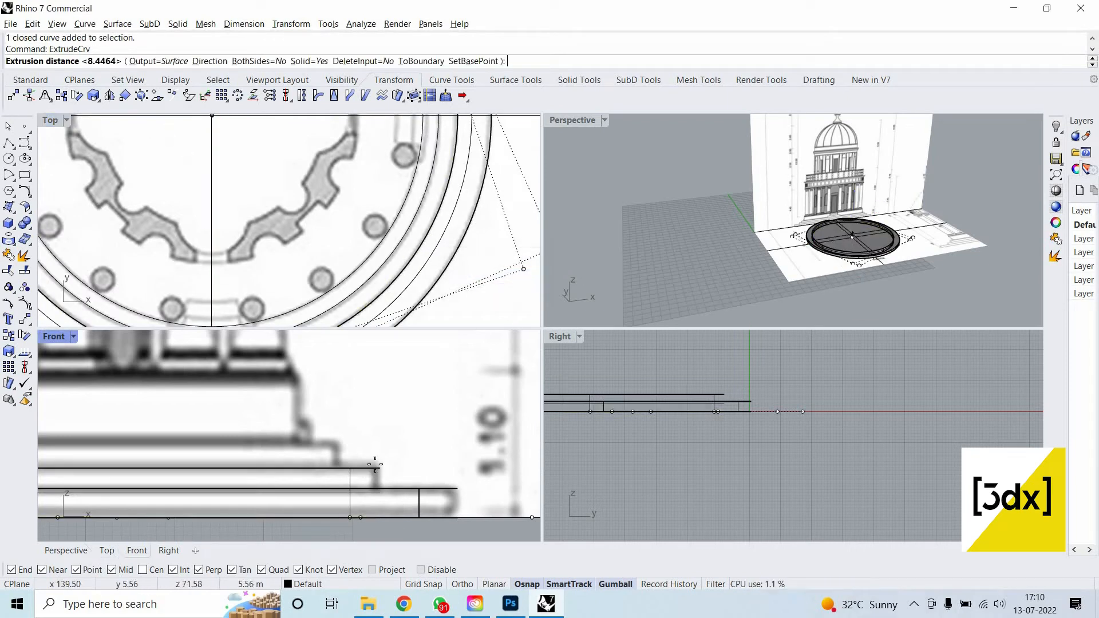
click(375, 464)
Extrude the fourth circle from the outside as a solid about 8.6 m high to form the third step.
right_drag(424, 451, 484, 417)
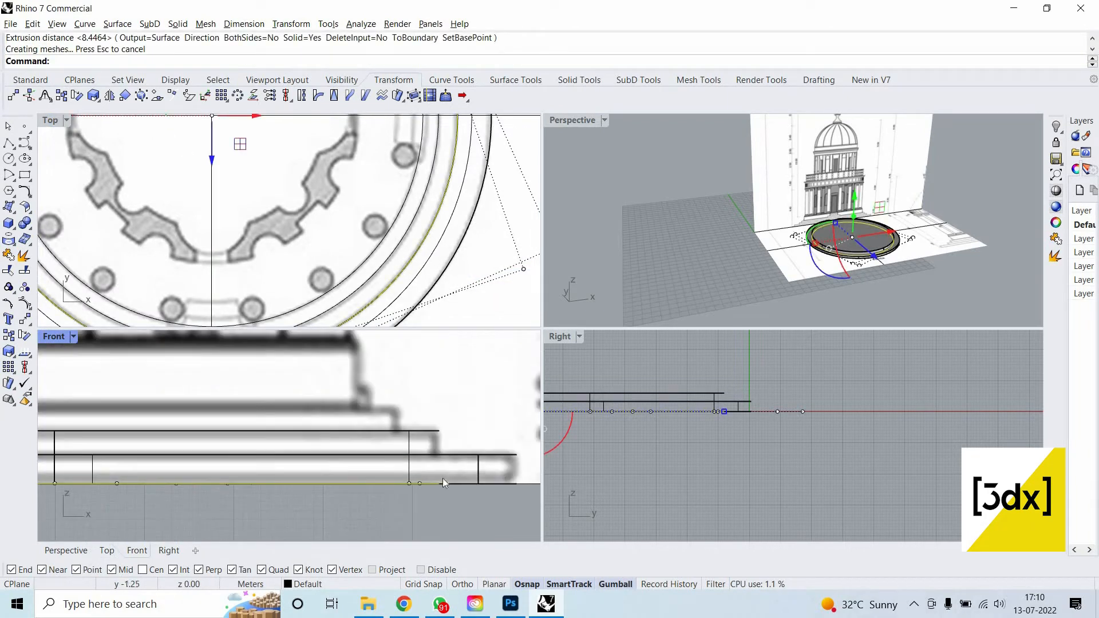
scroll(438, 478, up, 2)
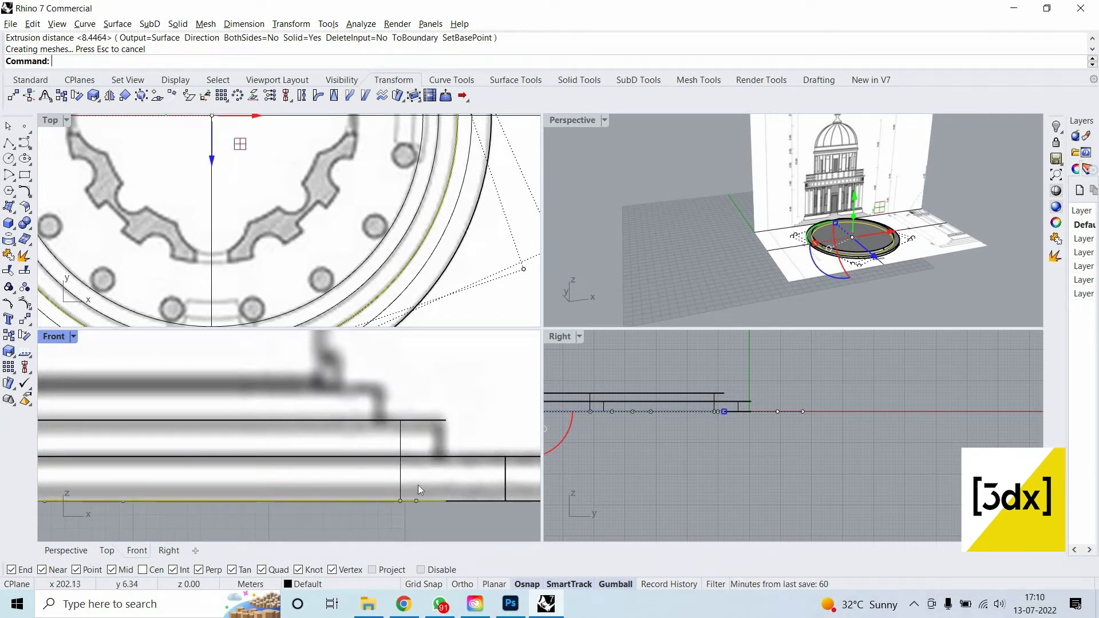
scroll(417, 486, down, 2)
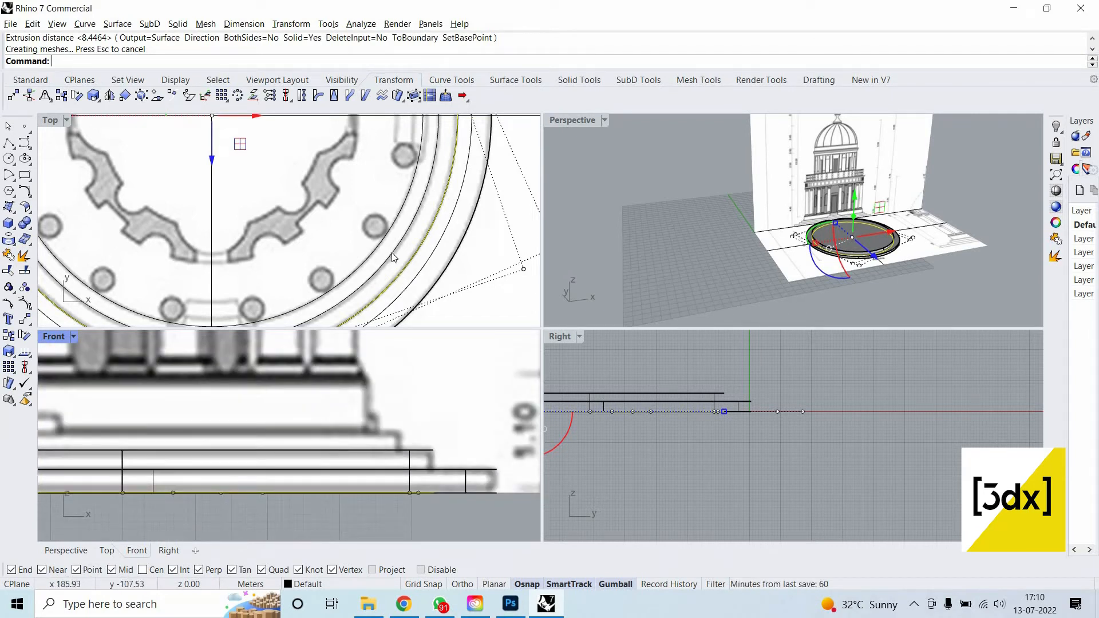
click(391, 252)
click(426, 289)
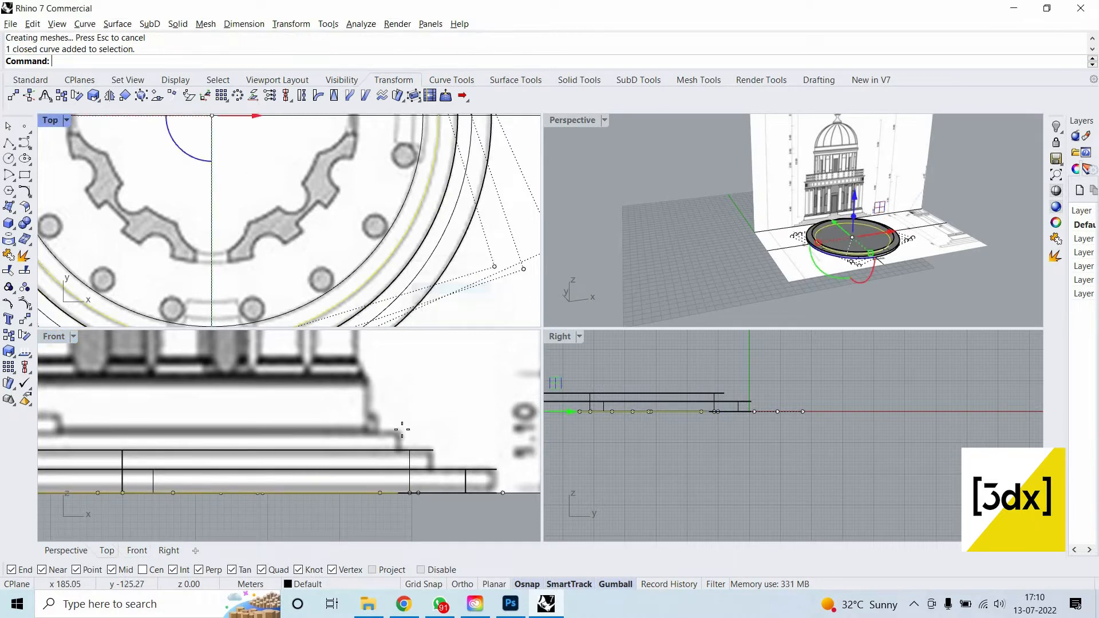
key(Return)
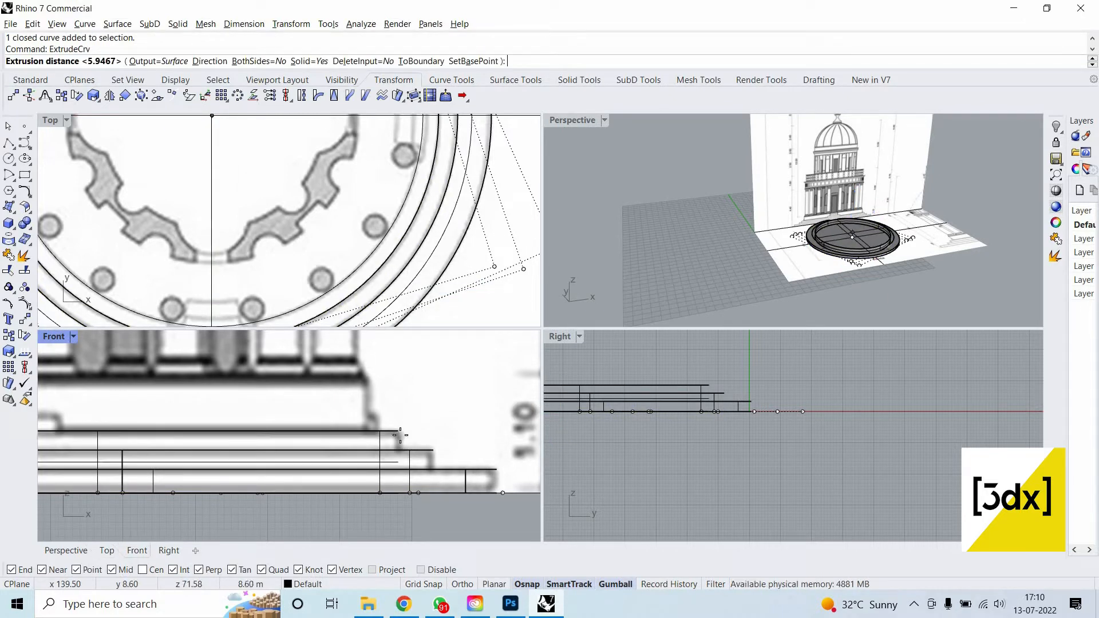
click(398, 431)
scroll(434, 484, down, 10)
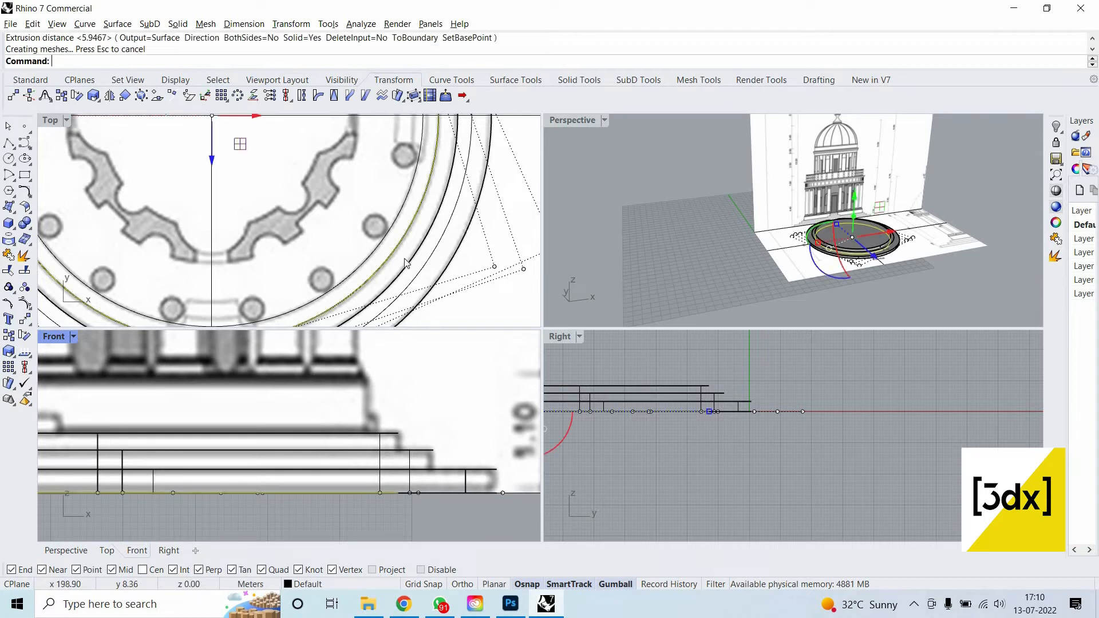
Extrude the fifth circle from the outside as a solid about 15.3 m high to form the podium under the columns.
click(391, 228)
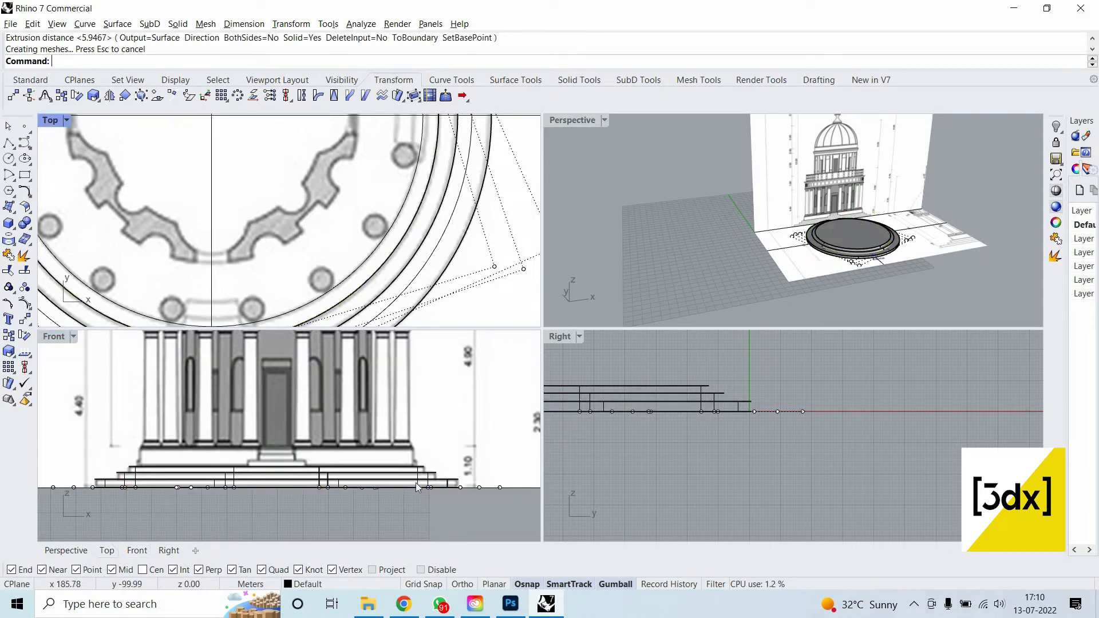
text(ExtrudeCrv)
key(Return)
scroll(424, 425, up, 8)
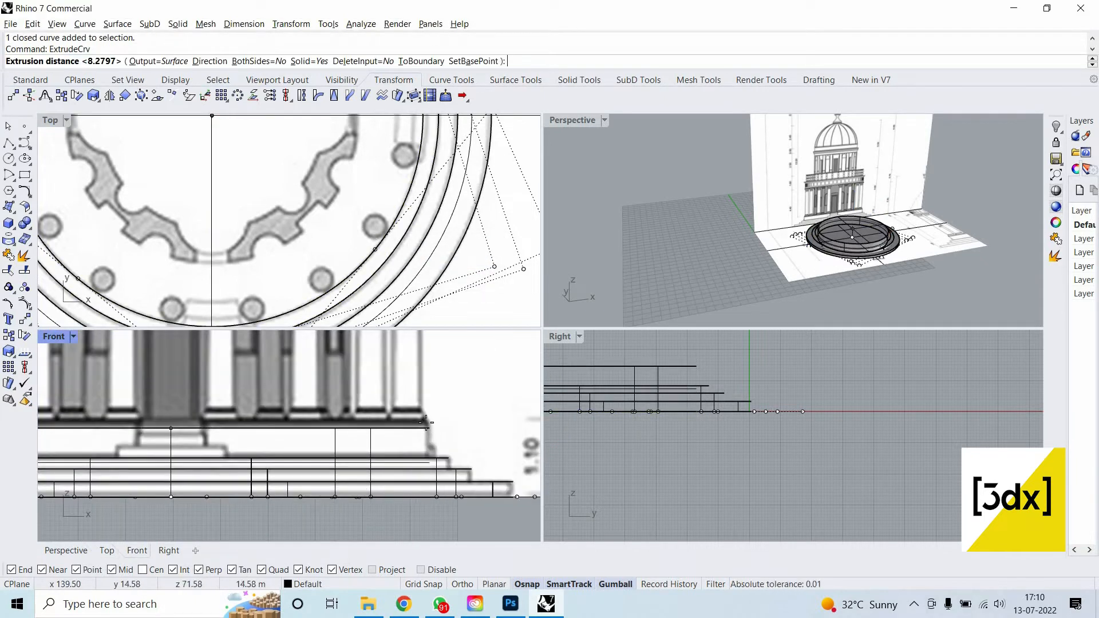
click(428, 423)
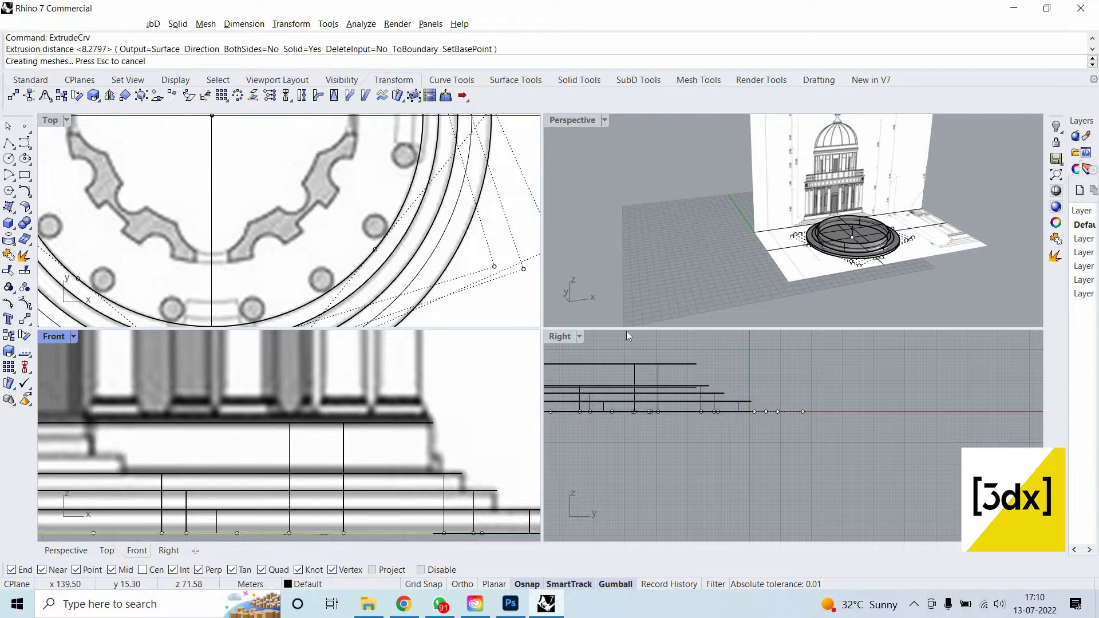
key(Escape)
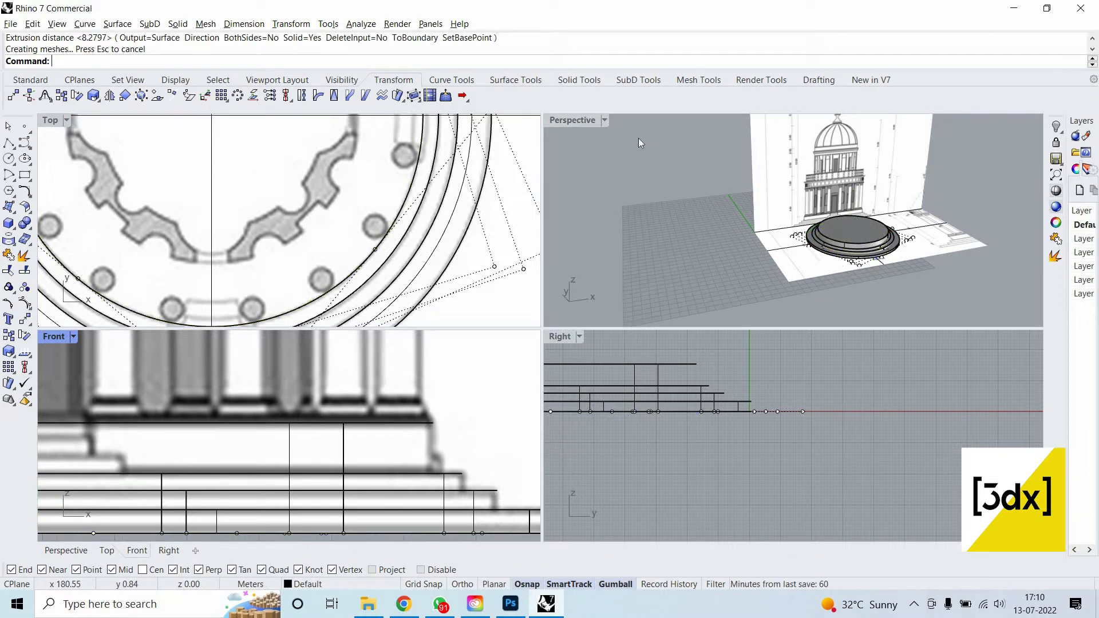
Scale the second step vertically with Scale1D, keeping its top edge fixed and raising its base onto the first step's top.
double_click(585, 122)
scroll(692, 343, up, 6)
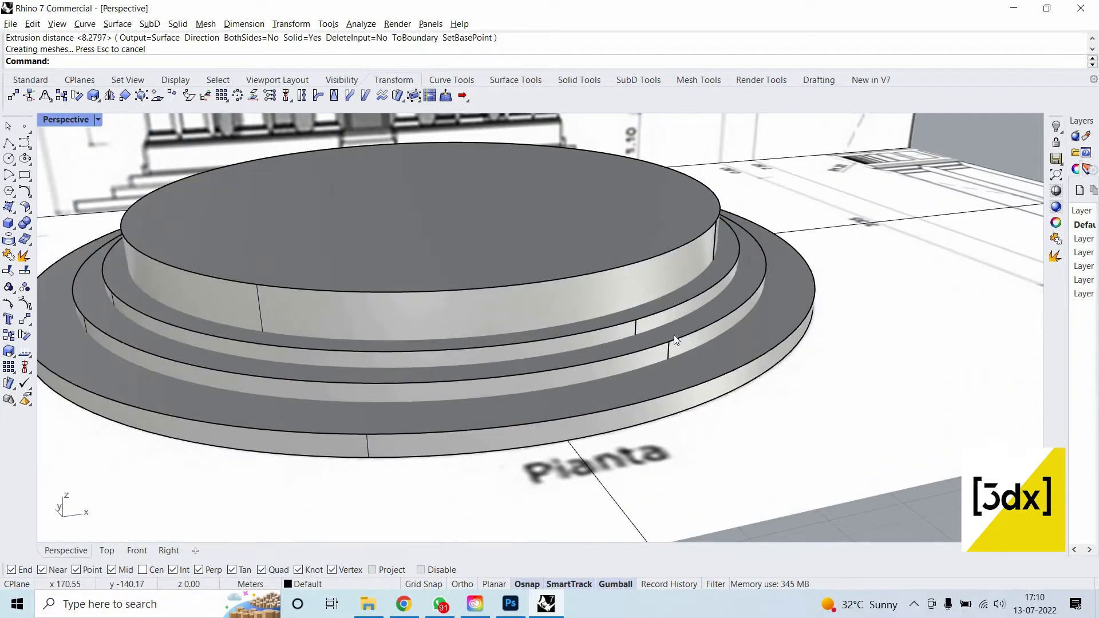
scroll(674, 337, up, 2)
click(674, 338)
text(scale1d)
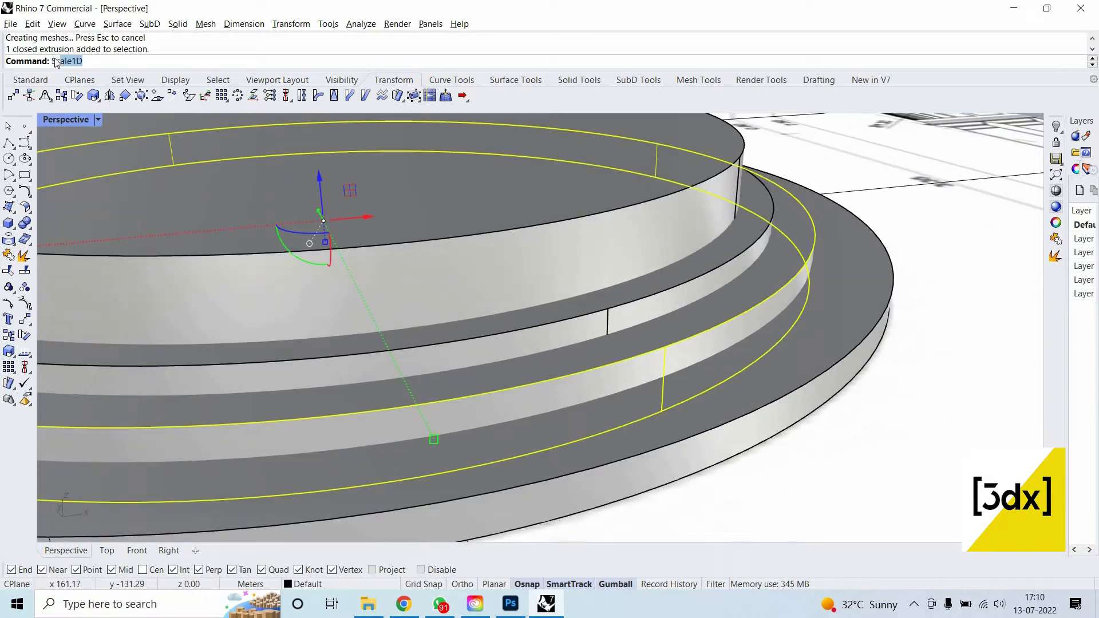
key(Return)
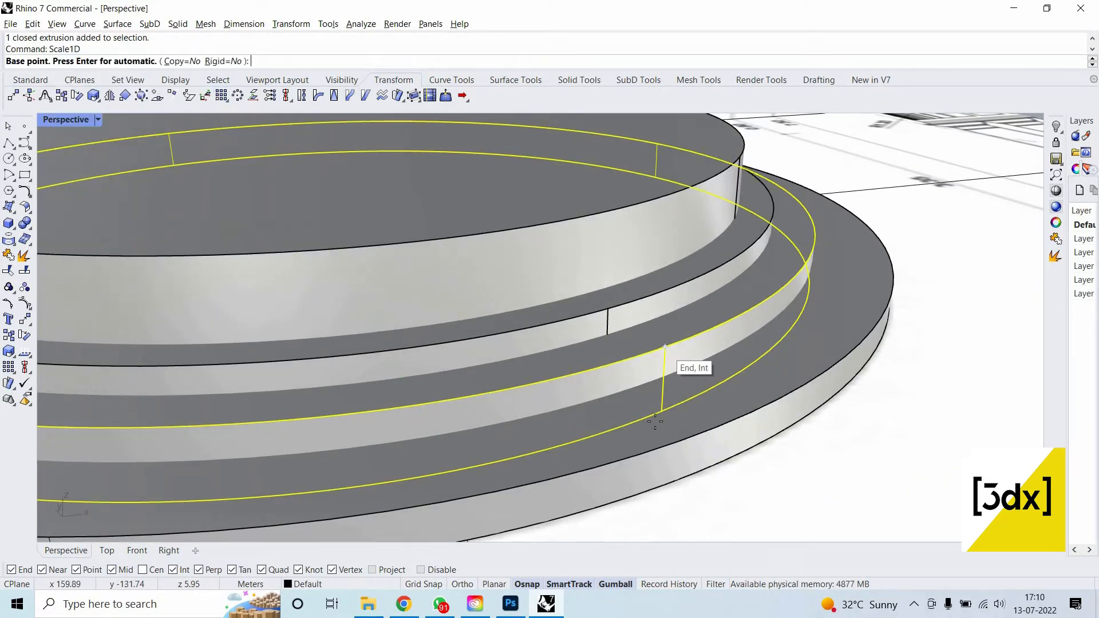
click(665, 348)
click(662, 411)
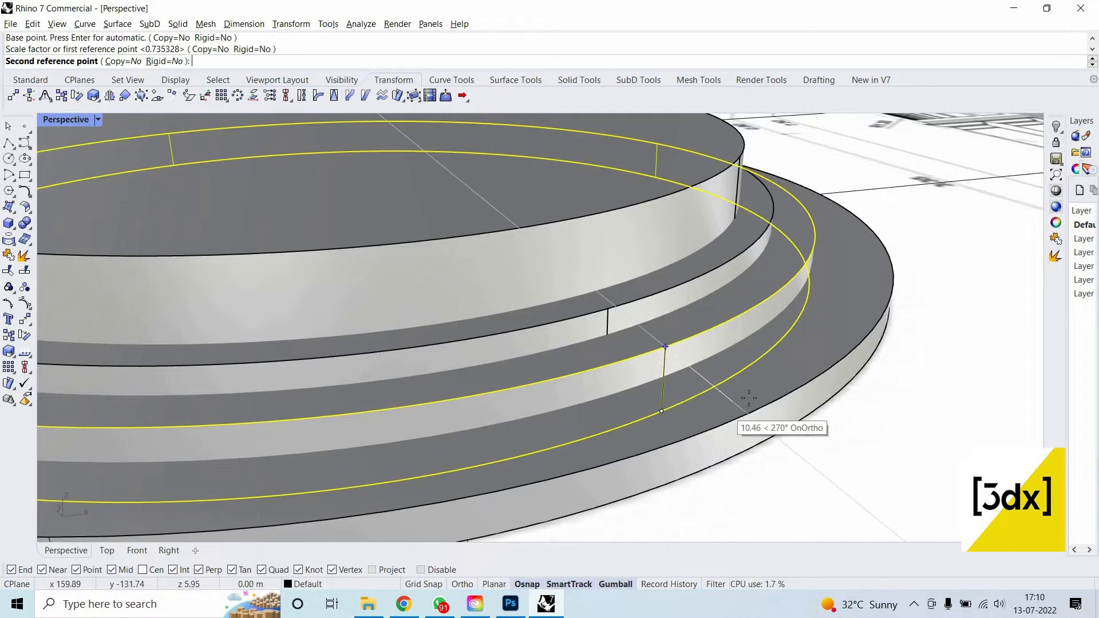
click(815, 389)
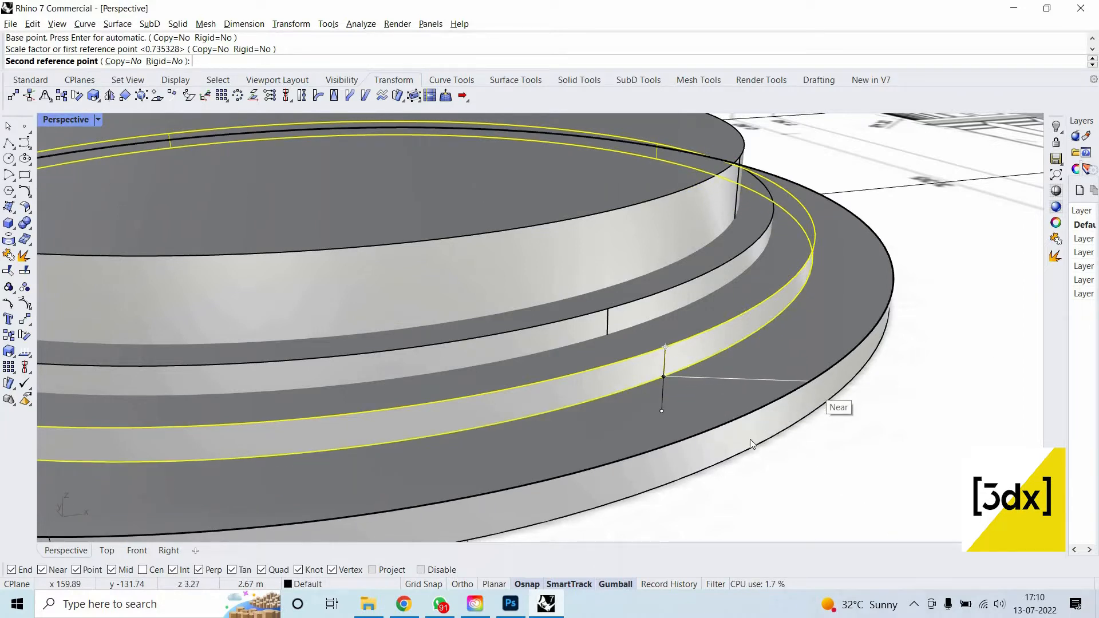
scroll(755, 369, down, 5)
key(Escape)
Scale the third step vertically from its top edge so its base rests on the second step's top.
scroll(652, 380, up, 5)
click(651, 380)
key(Return)
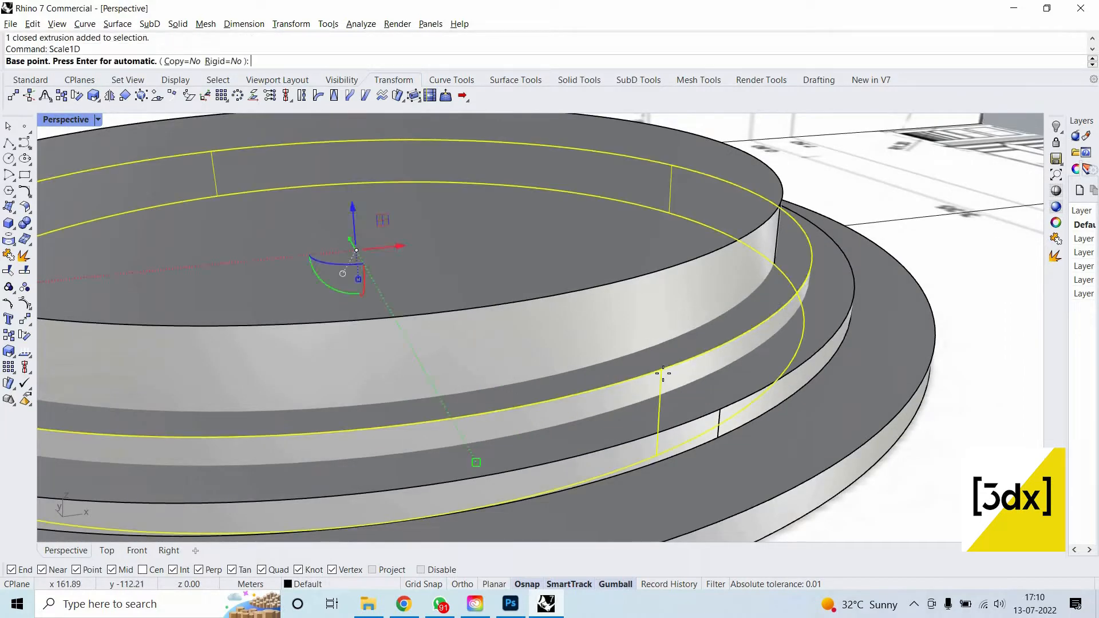
click(656, 455)
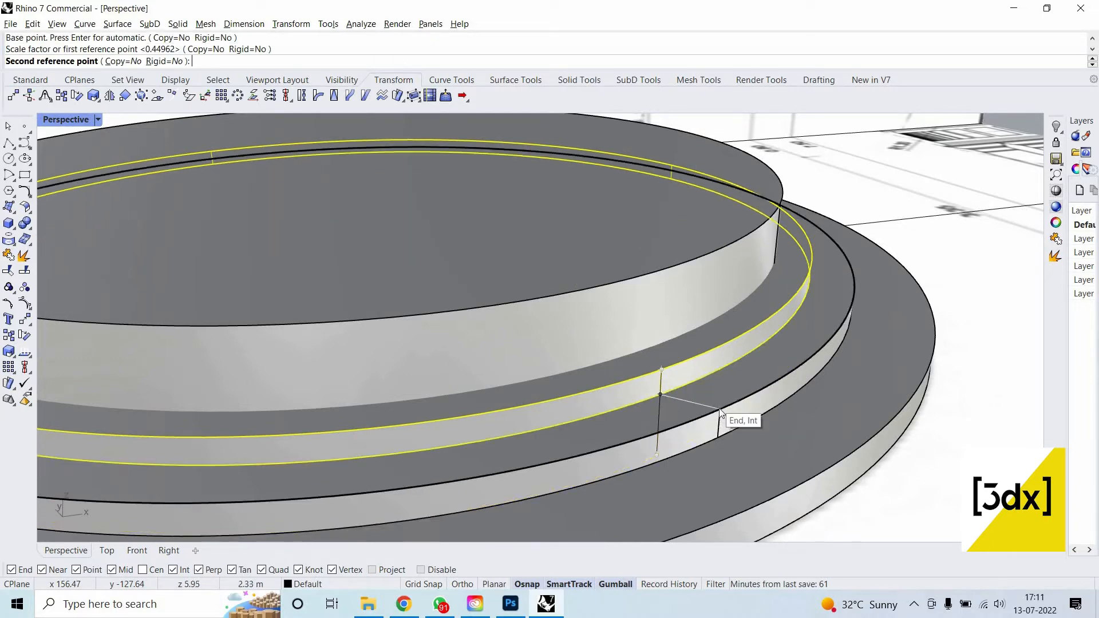
click(719, 408)
key(Escape)
Scale the podium vertically from its top edge so its base rests on the third step's top.
scroll(735, 370, down, 4)
scroll(709, 381, up, 3)
click(554, 403)
scroll(554, 403, down, 4)
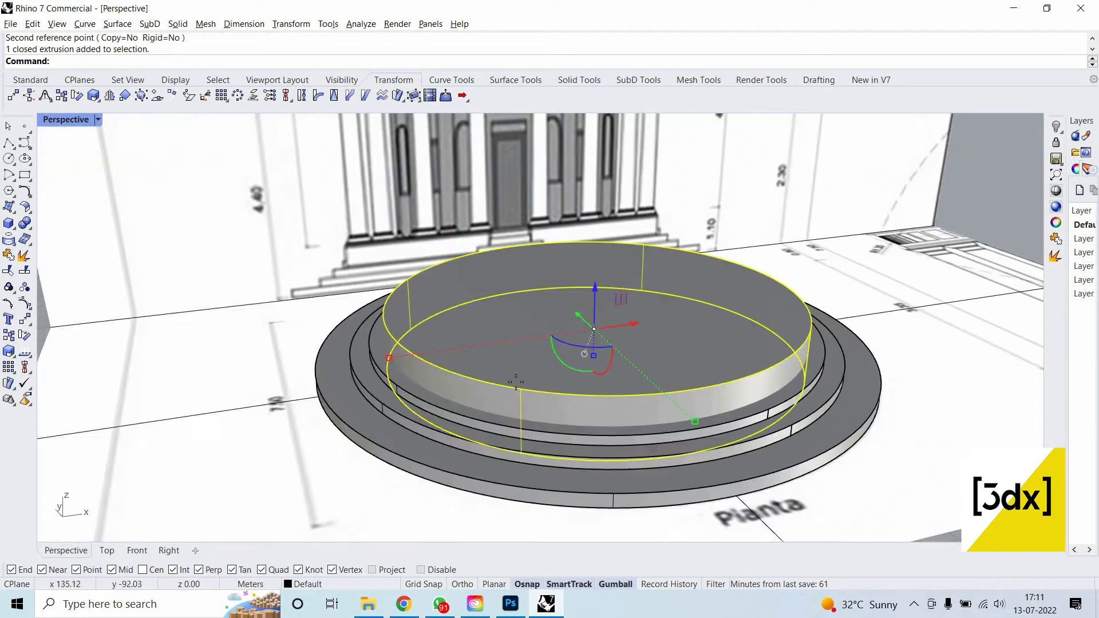
key(Return)
click(519, 388)
scroll(523, 468, up, 3)
scroll(520, 388, up, 2)
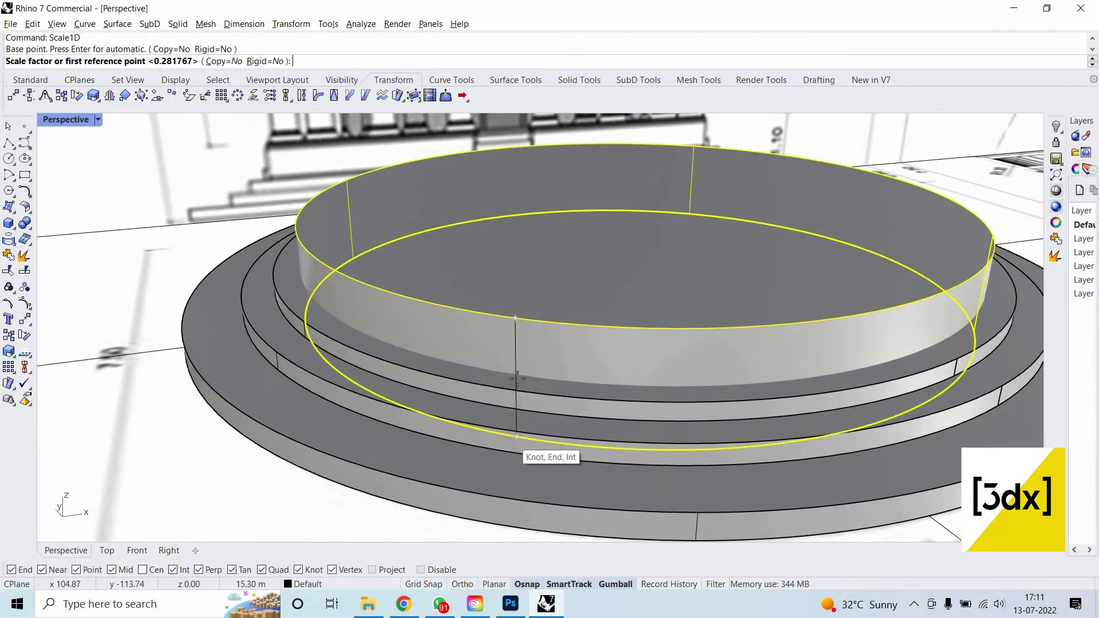
click(516, 436)
click(517, 378)
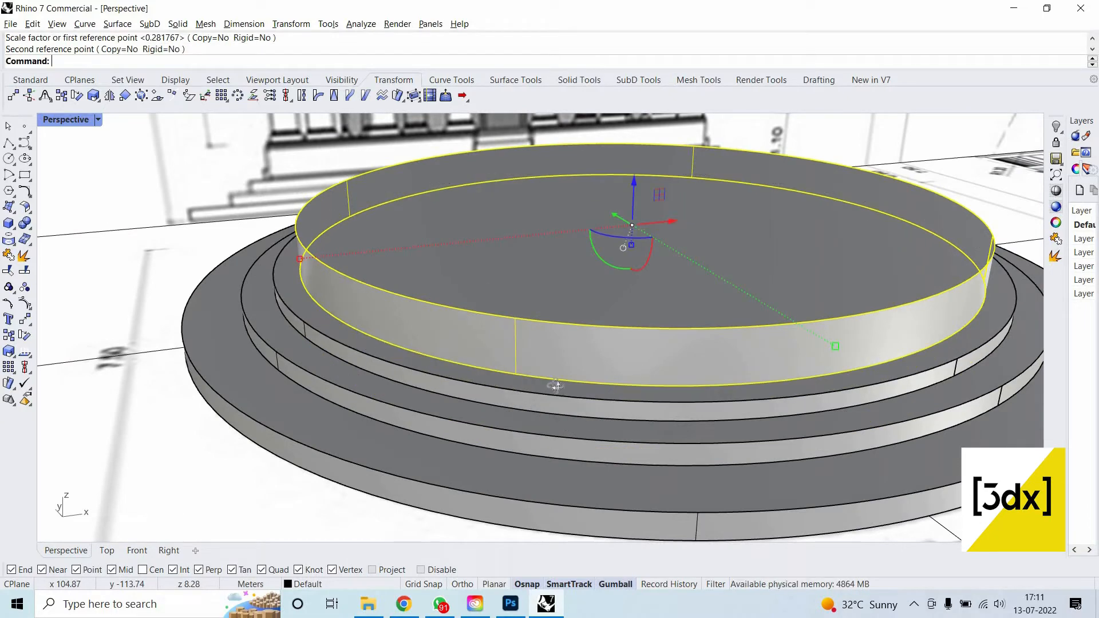
key(Escape)
Examine the stepped base from several angles against the plan and elevation references.
scroll(544, 384, down, 4)
right_drag(365, 344, 689, 359)
scroll(689, 359, down, 5)
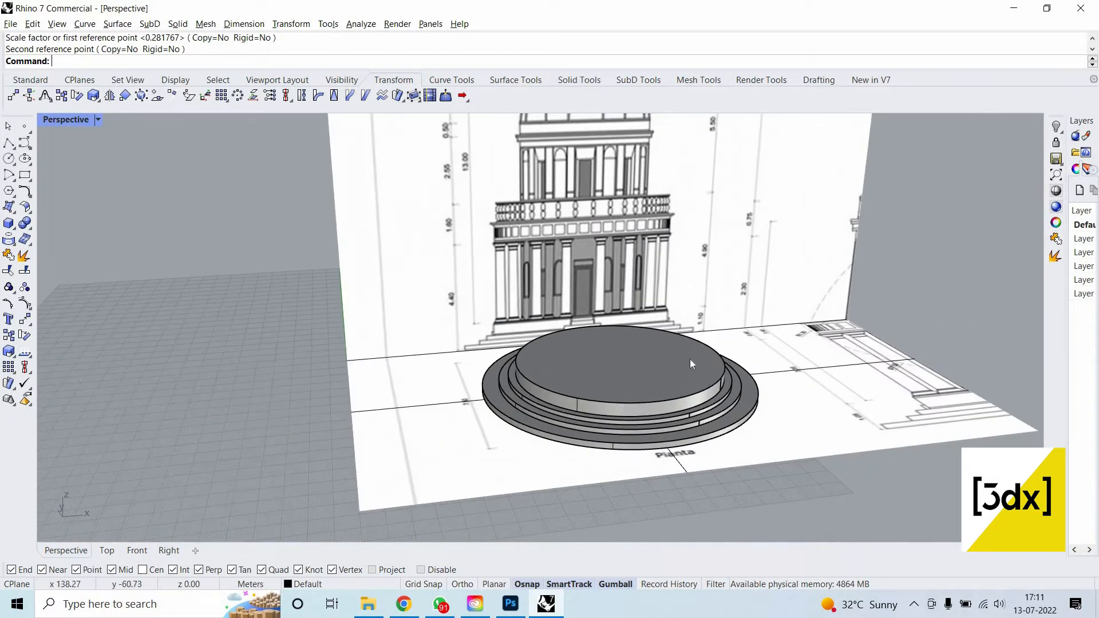
scroll(726, 399, up, 4)
scroll(624, 394, down, 3)
right_drag(624, 394, 664, 365)
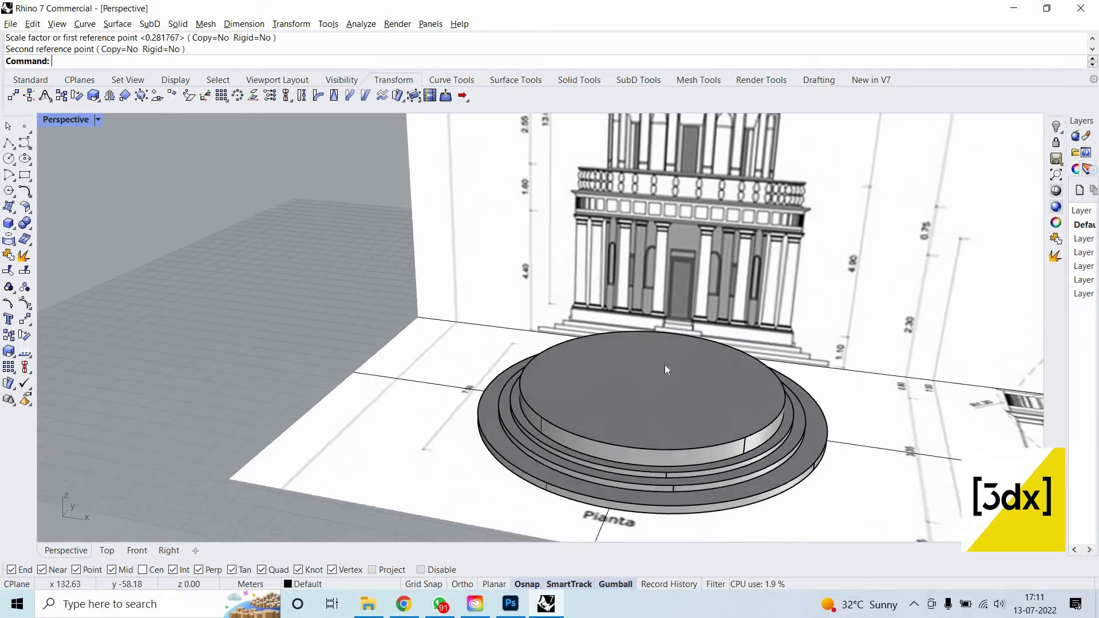
scroll(618, 418, down, 4)
scroll(609, 439, up, 7)
scroll(708, 400, down, 4)
right_drag(807, 407, 719, 331)
right_click(719, 331)
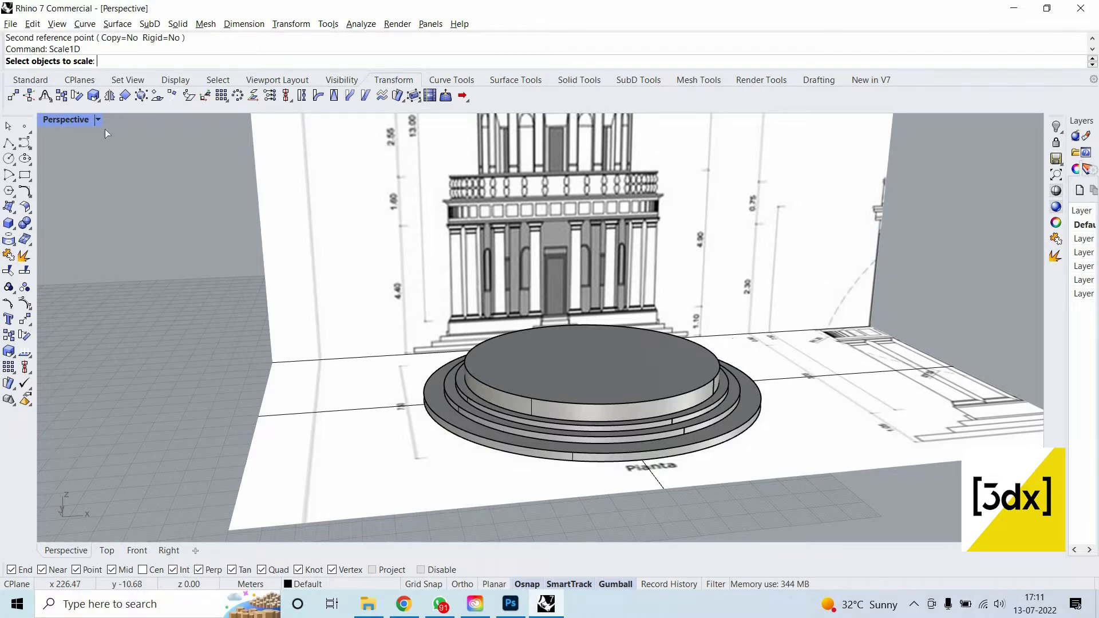
Draw a circle of about 38 m radius around the inner wall in the plan, centred on the crossing of the axis lines.
key(ctrl+m)
scroll(350, 309, down, 8)
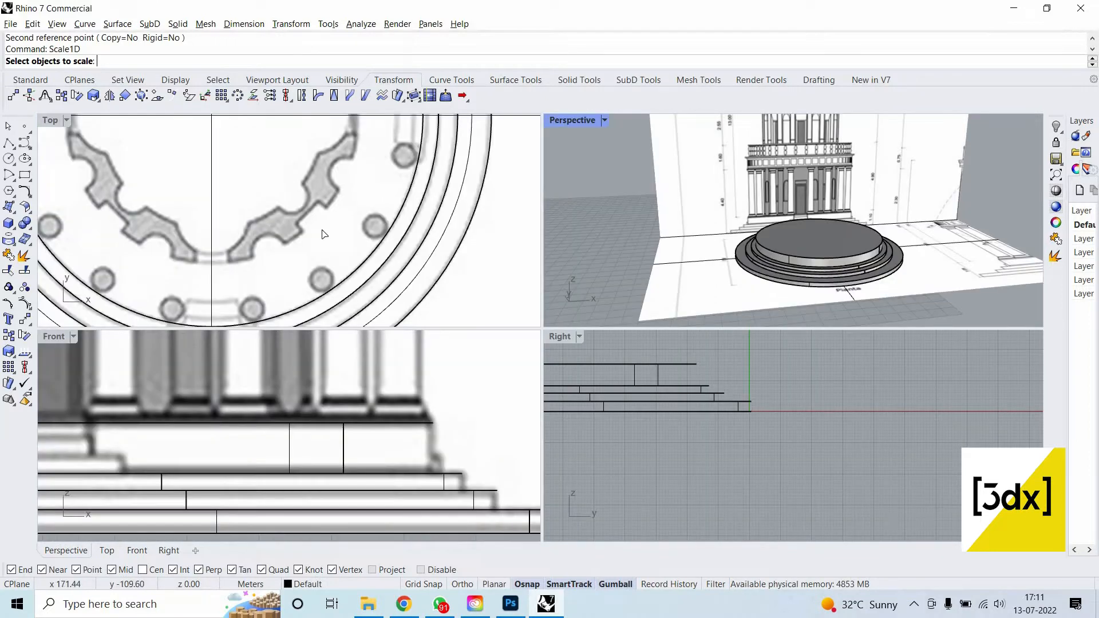
key(ctrl+m)
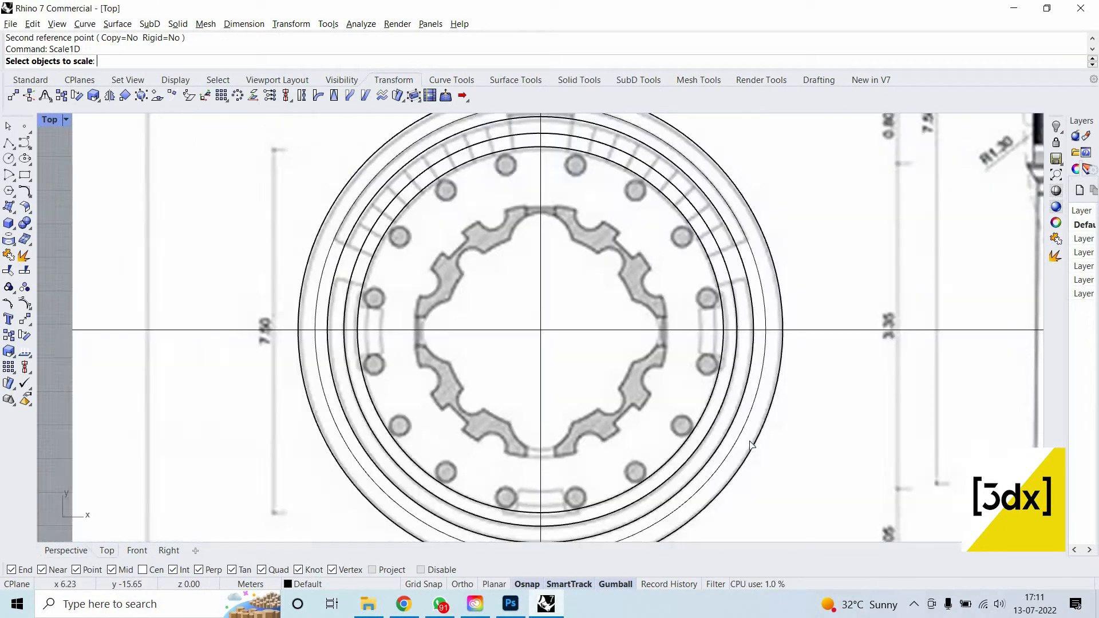
scroll(654, 421, up, 2)
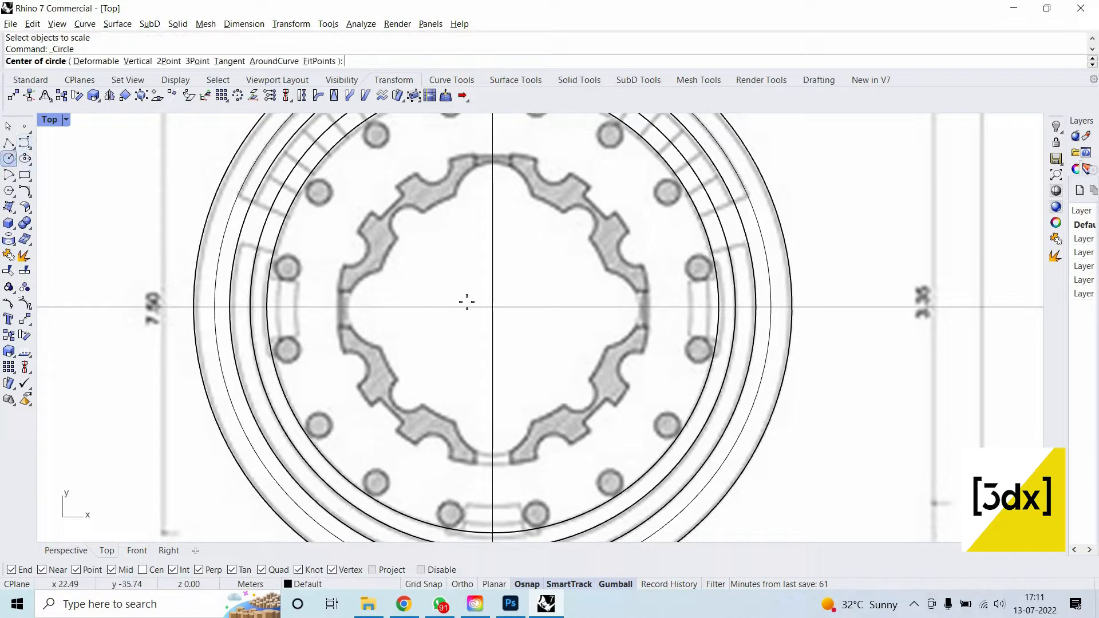
click(483, 307)
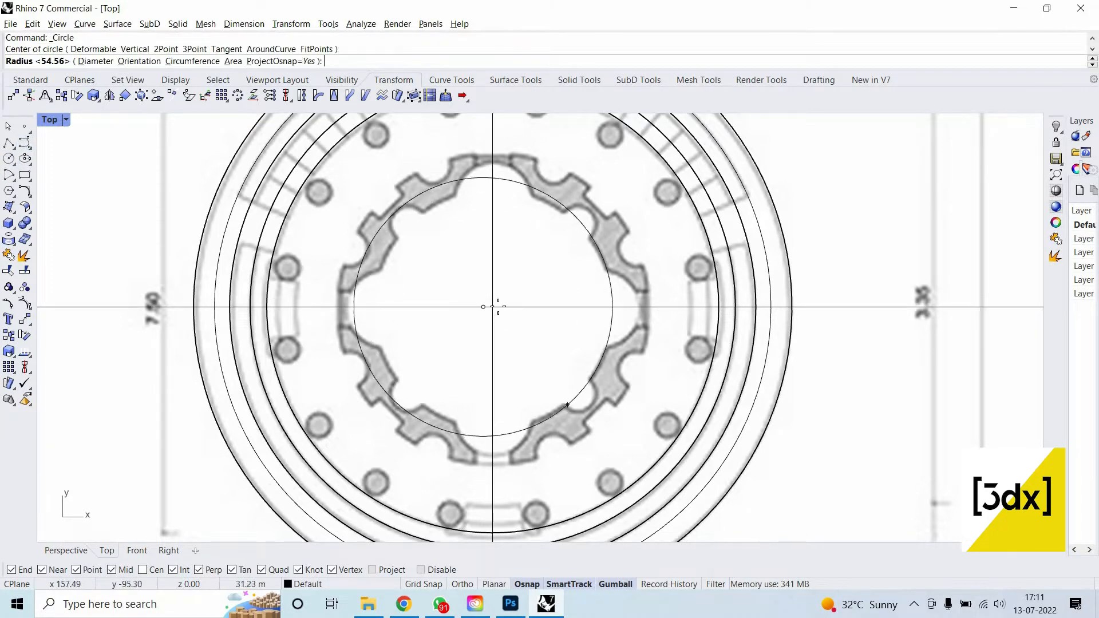
key(Escape)
right_click(495, 307)
click(492, 307)
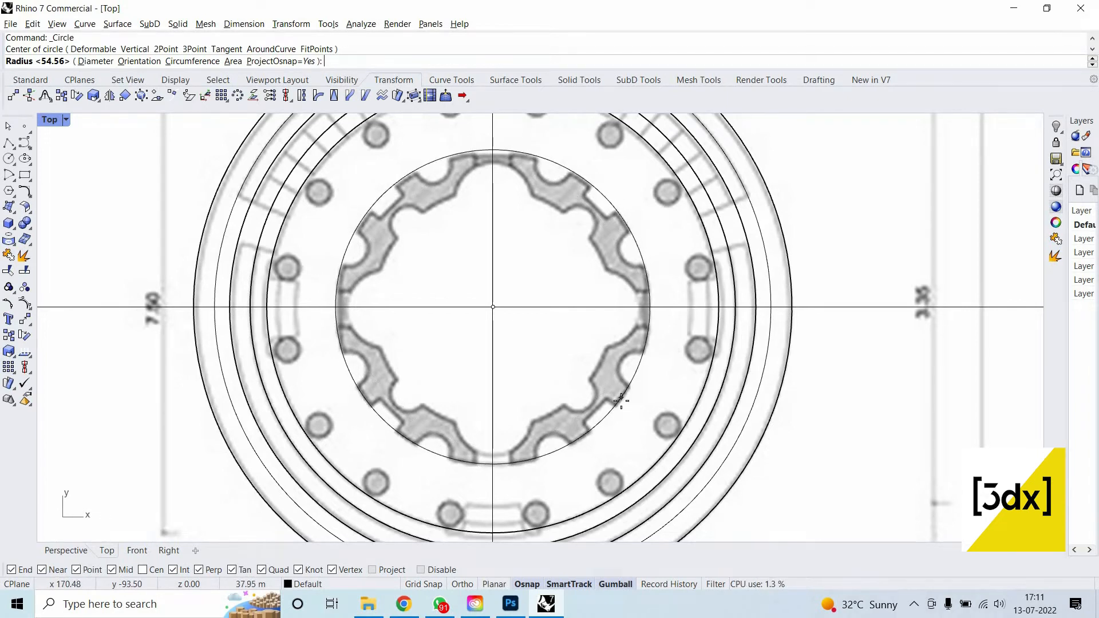
scroll(621, 400, up, 4)
click(622, 402)
Extrude the inner wall circle as a solid about 124.8 m high, up to the cornice below the dome in the elevation.
scroll(633, 460, down, 10)
double_click(50, 122)
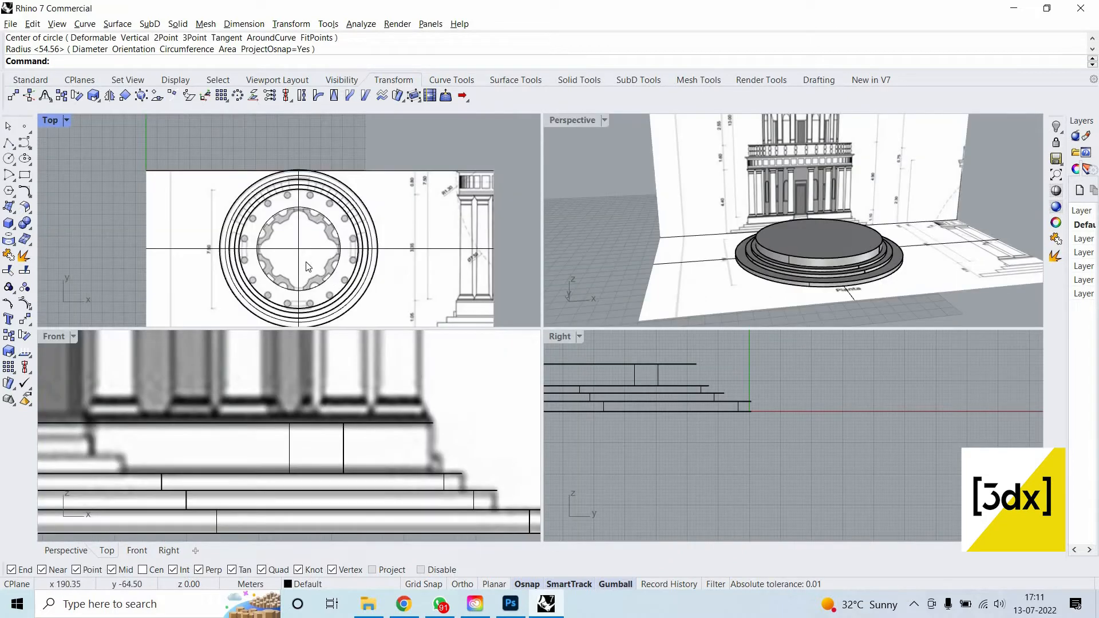
scroll(316, 268, up, 4)
click(345, 269)
click(373, 309)
text(ExtrudeCrv)
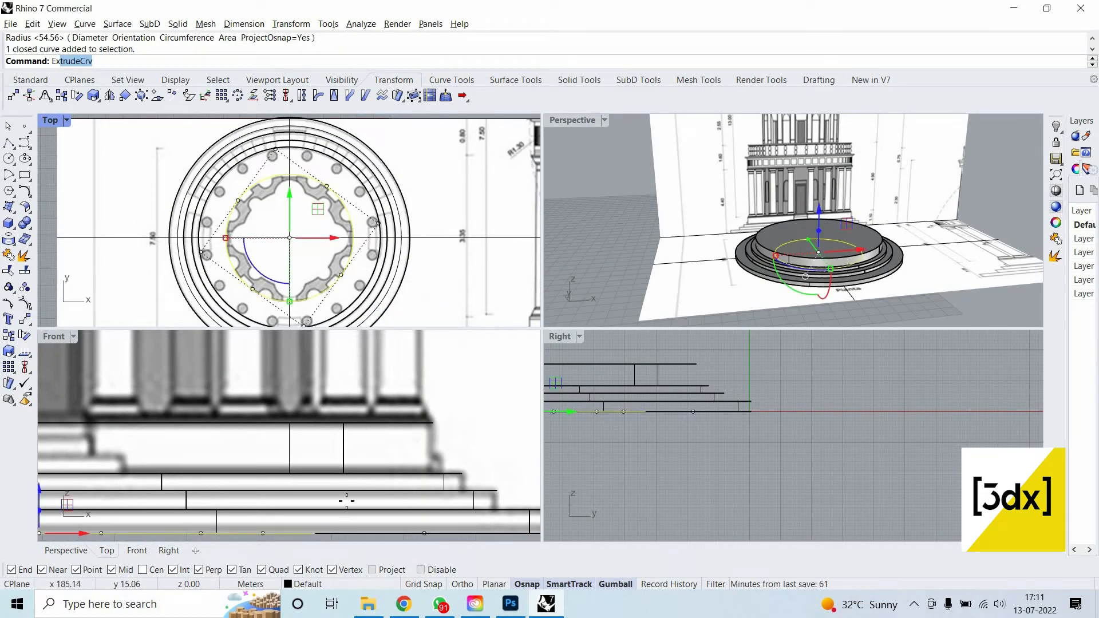
key(Return)
scroll(347, 478, down, 14)
scroll(371, 411, up, 4)
scroll(372, 410, down, 2)
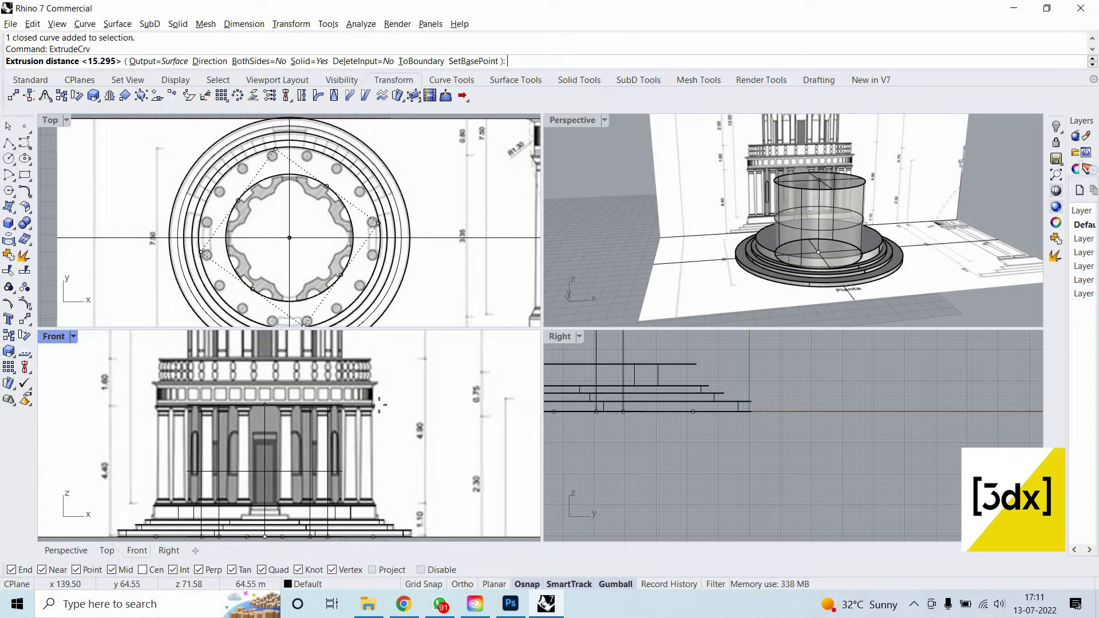
scroll(381, 394, up, 4)
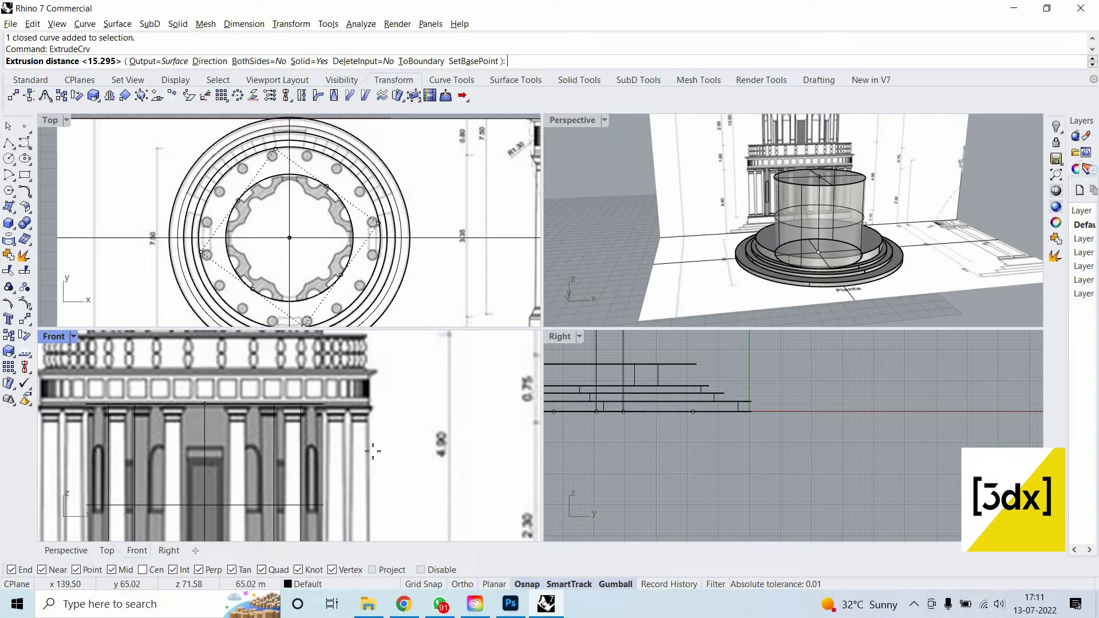
scroll(370, 461, down, 4)
scroll(372, 435, down, 2)
scroll(376, 401, up, 6)
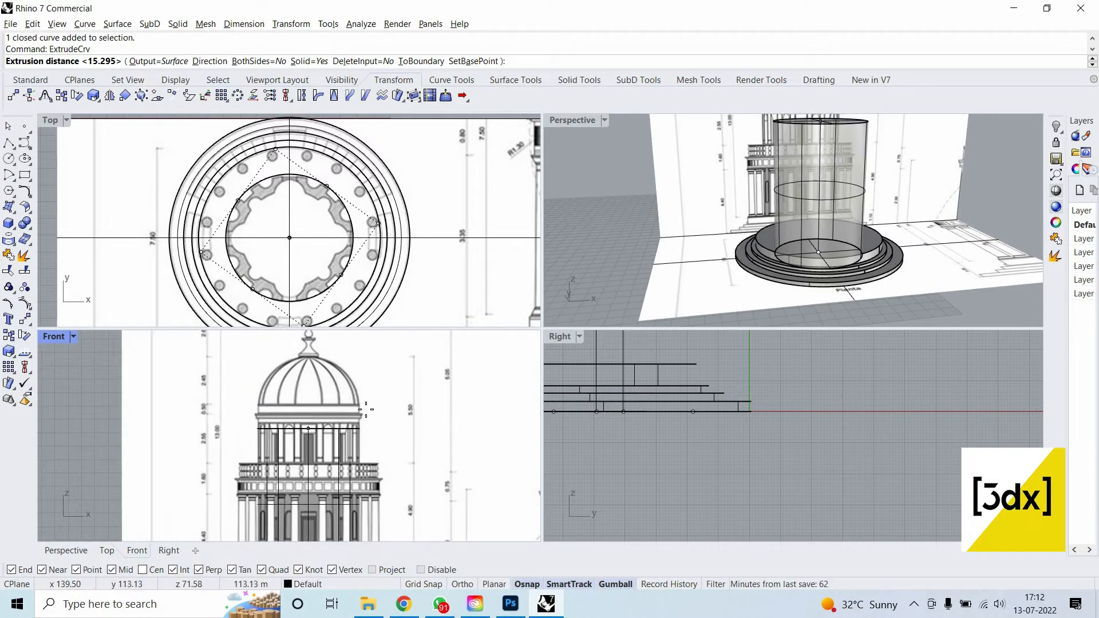
scroll(378, 391, up, 3)
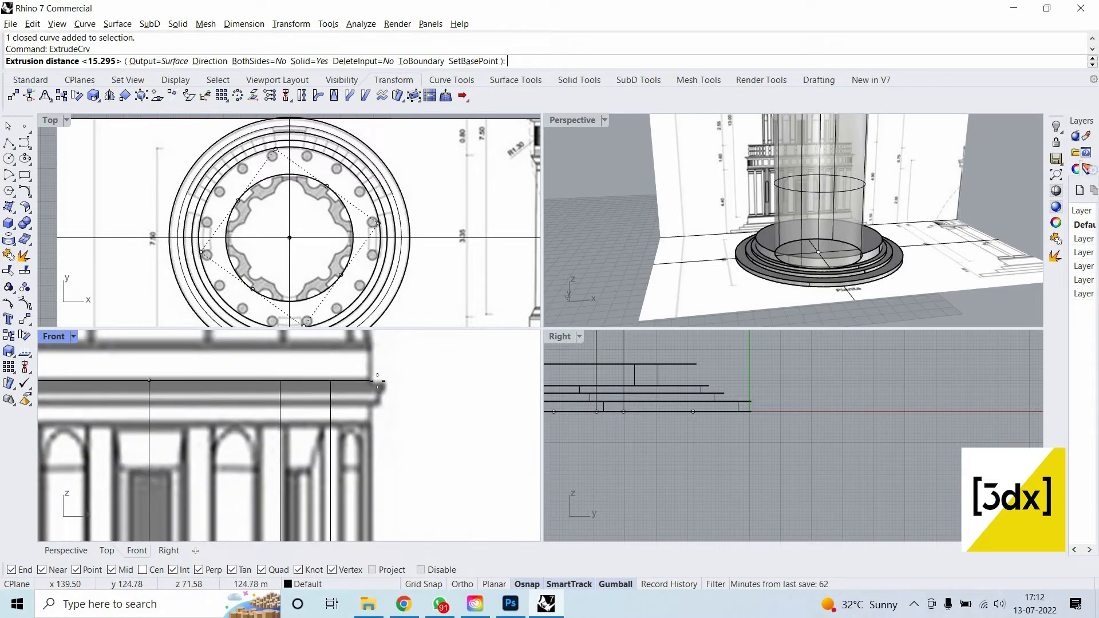
scroll(378, 380, down, 3)
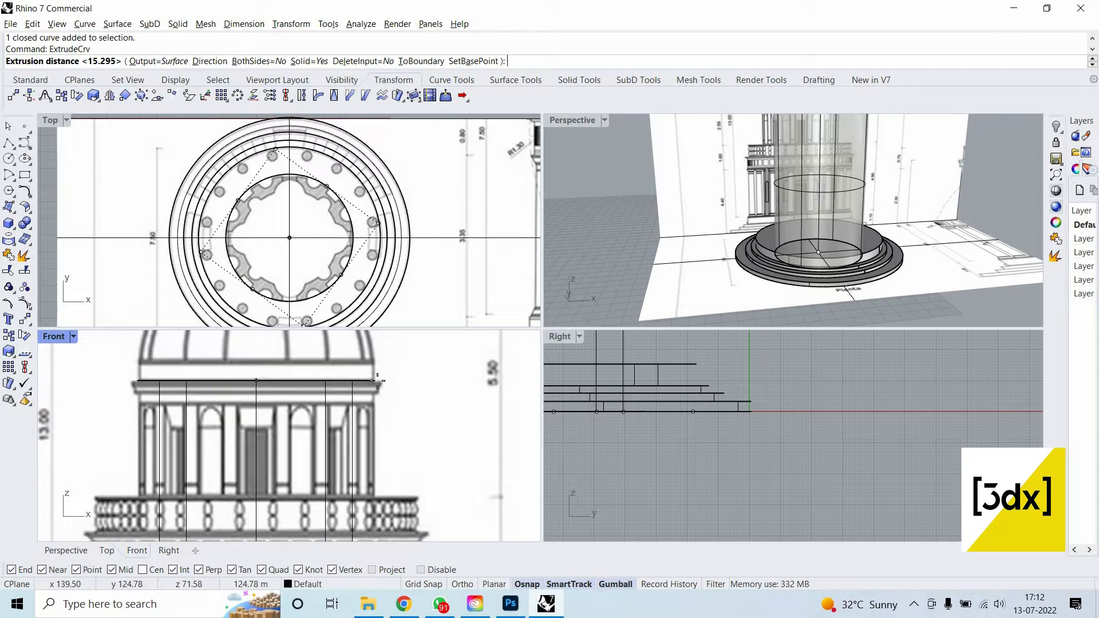
click(378, 380)
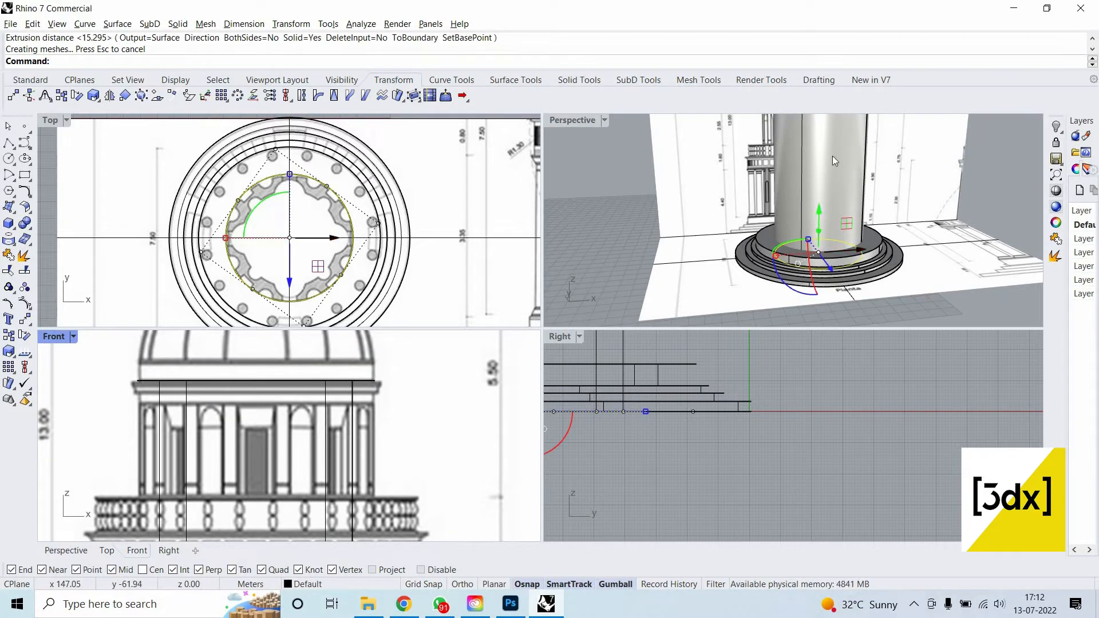
scroll(832, 156, down, 4)
click(554, 136)
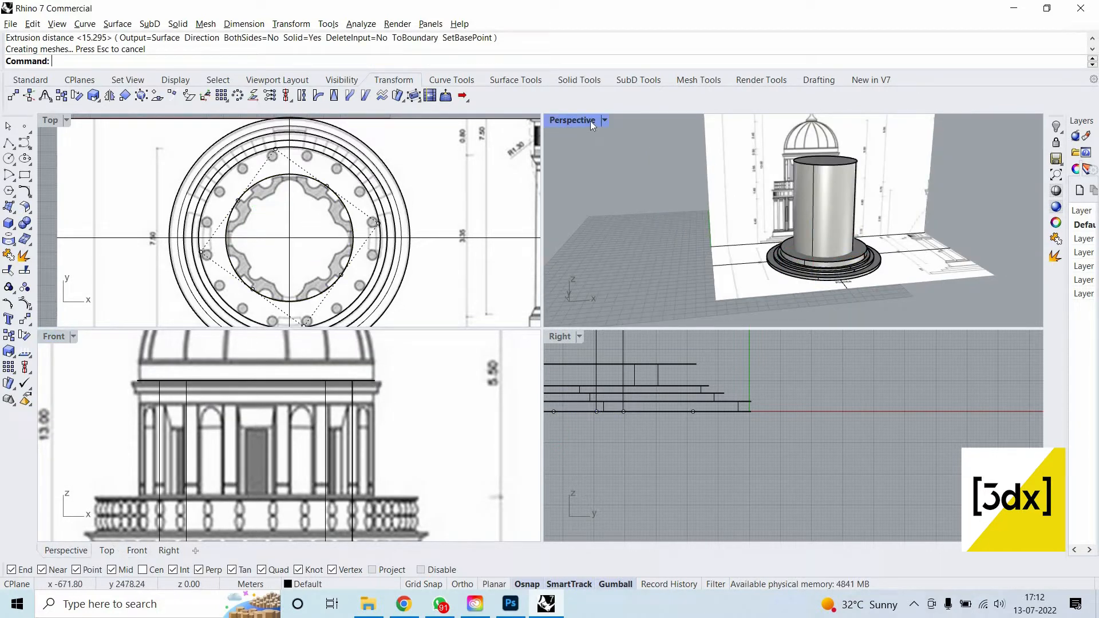
Scale the inner cylinder vertically with Scale1D from its top edge so its base rests on the podium's top.
scroll(338, 424, down, 10)
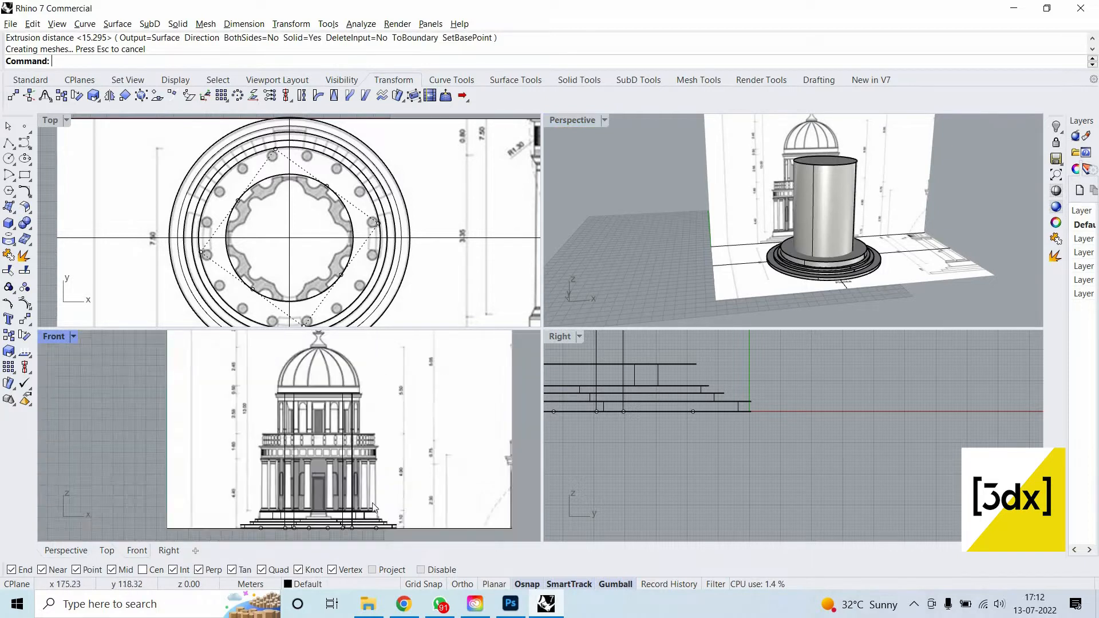
scroll(371, 502, up, 6)
click(848, 219)
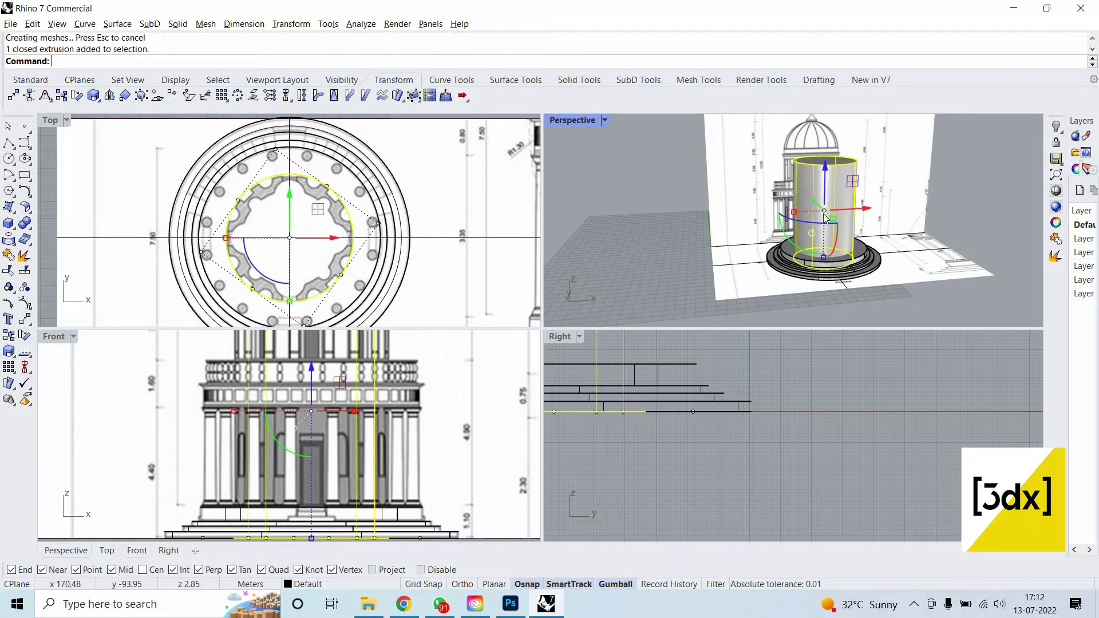
scroll(824, 194, up, 2)
key(Escape)
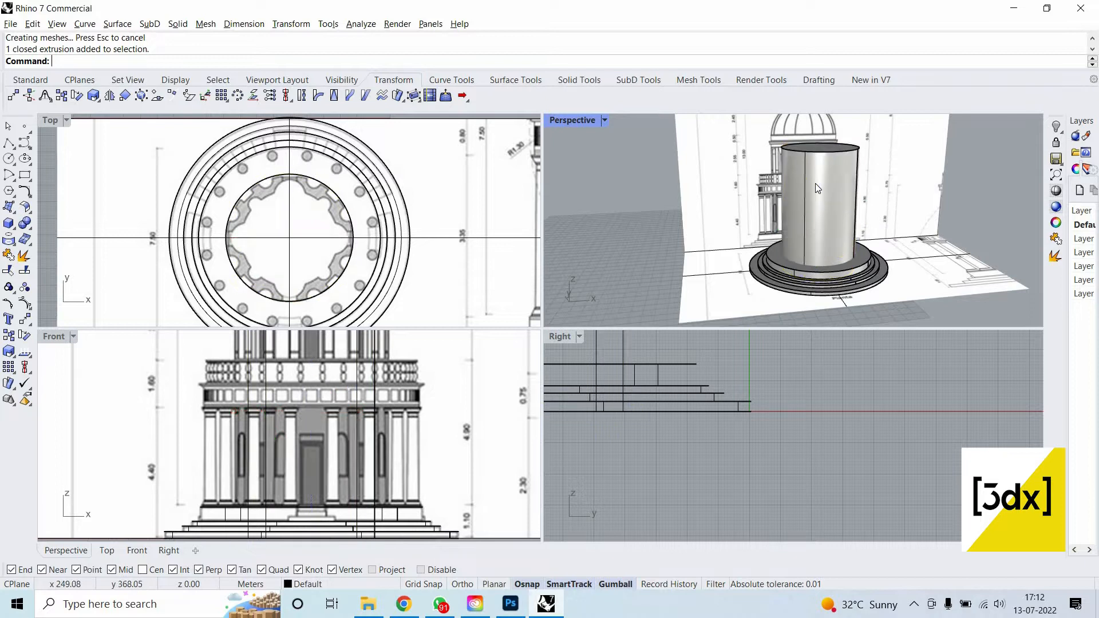
scroll(815, 183, up, 4)
click(815, 183)
text(Sc)
key(Return)
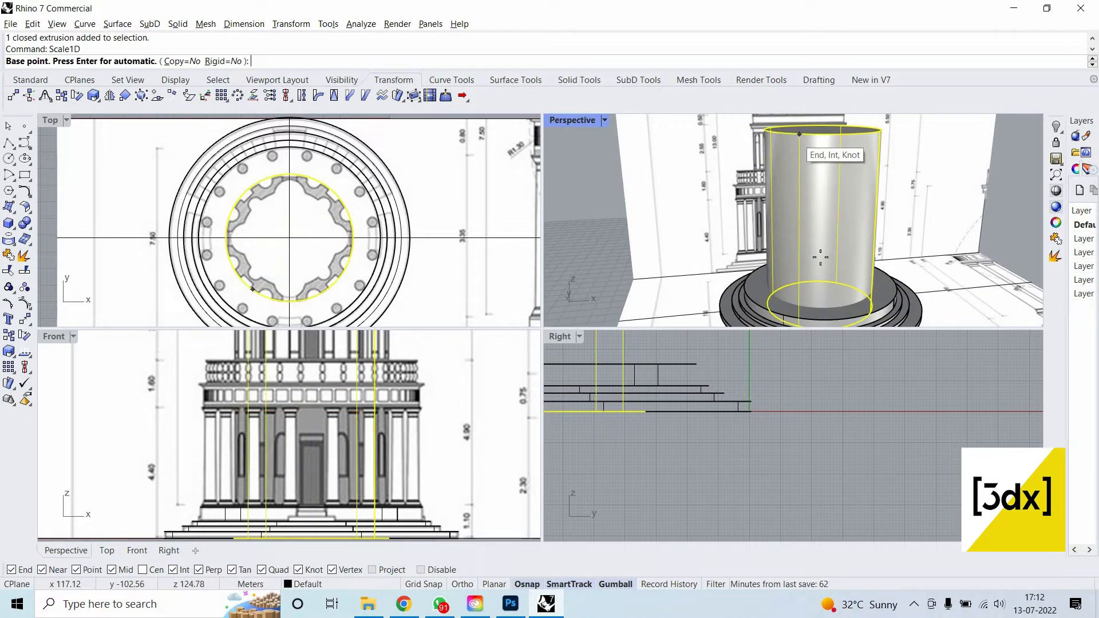
click(796, 135)
scroll(779, 217, up, 5)
click(770, 234)
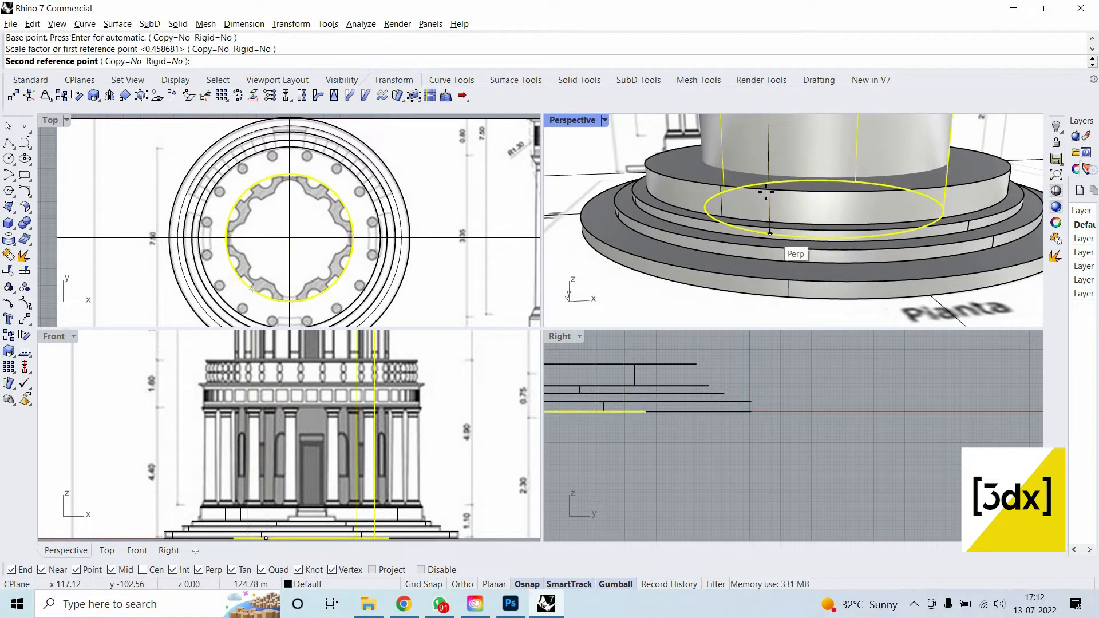
click(764, 191)
scroll(708, 233, down, 3)
scroll(710, 233, down, 5)
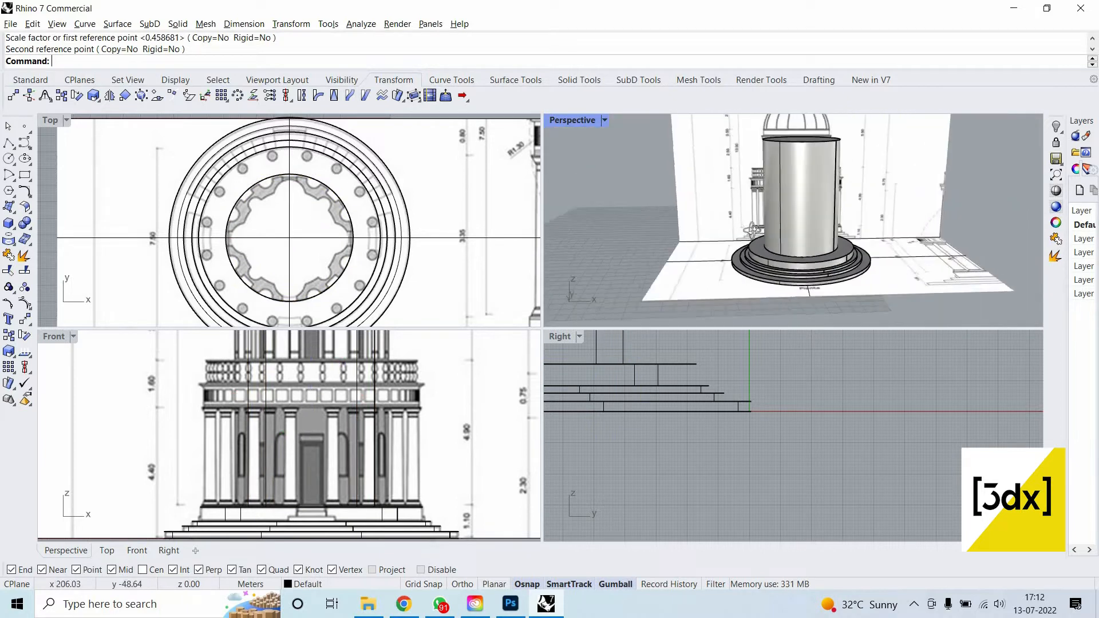
right_drag(709, 233, 594, 133)
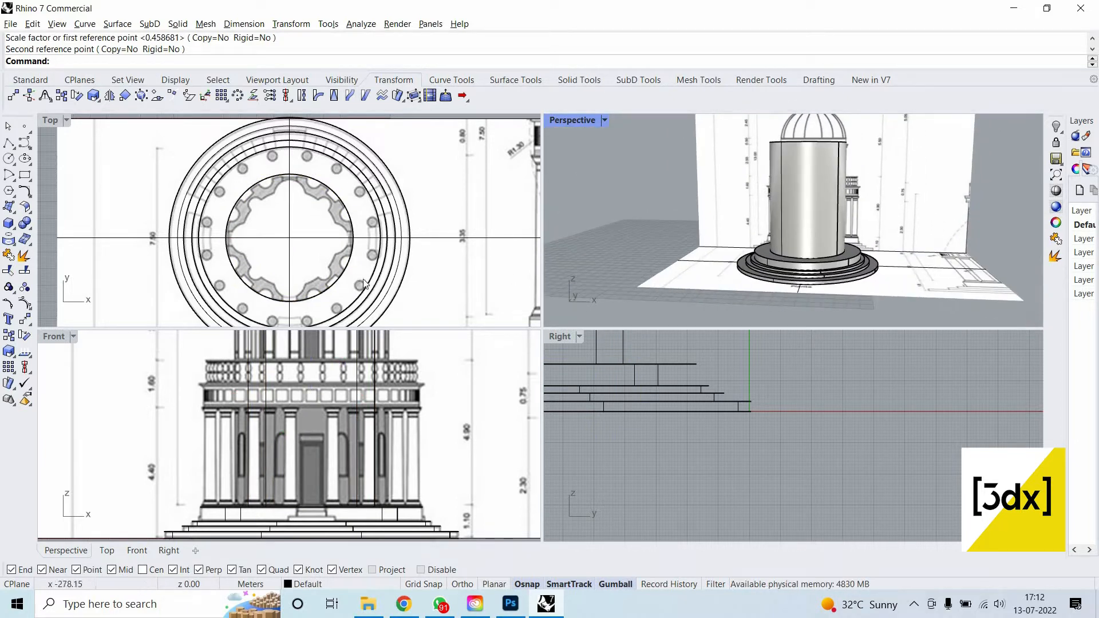
Maximize the plan view and draw a circle over the column section just left of the vertical axis line at the plan's lower side.
right_drag(364, 283, 426, 241)
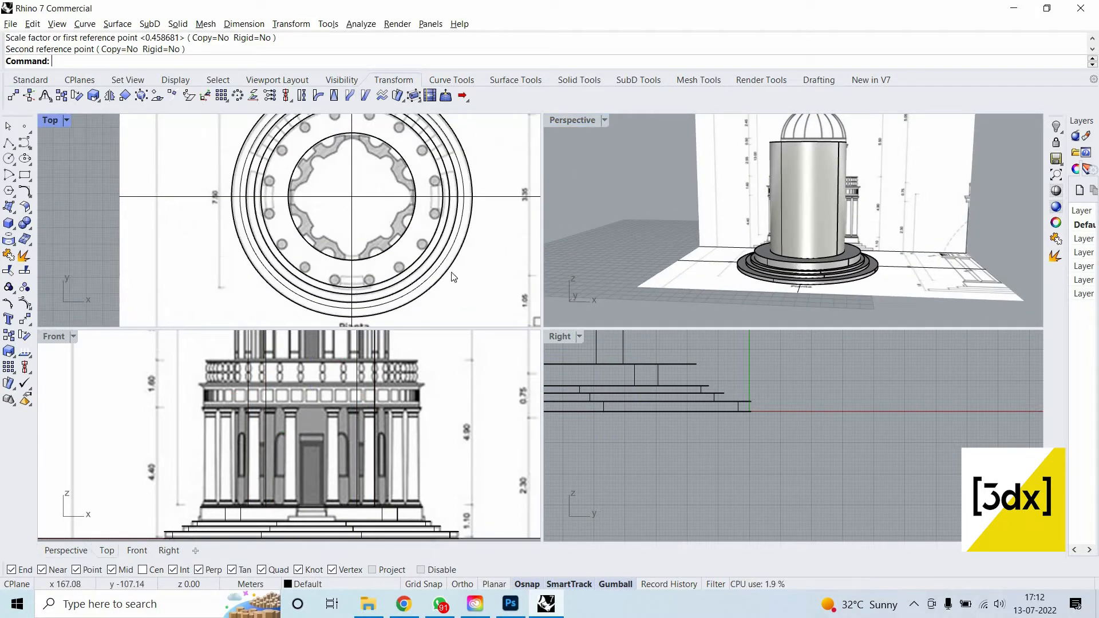
scroll(401, 274, up, 5)
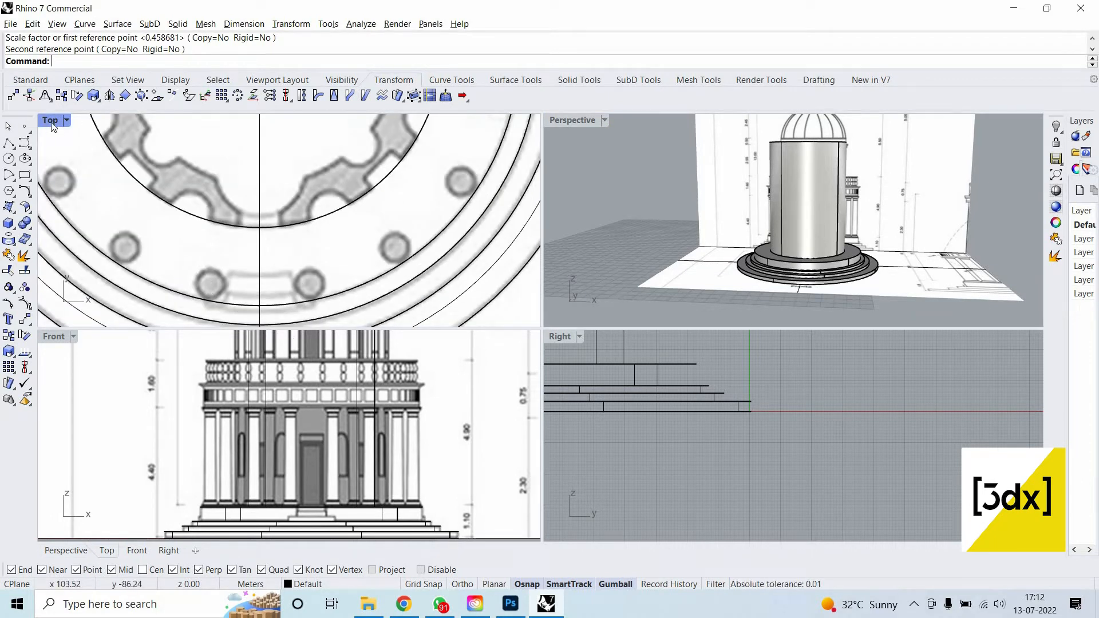
key(ctrl+m)
scroll(747, 339, down, 12)
scroll(638, 326, up, 4)
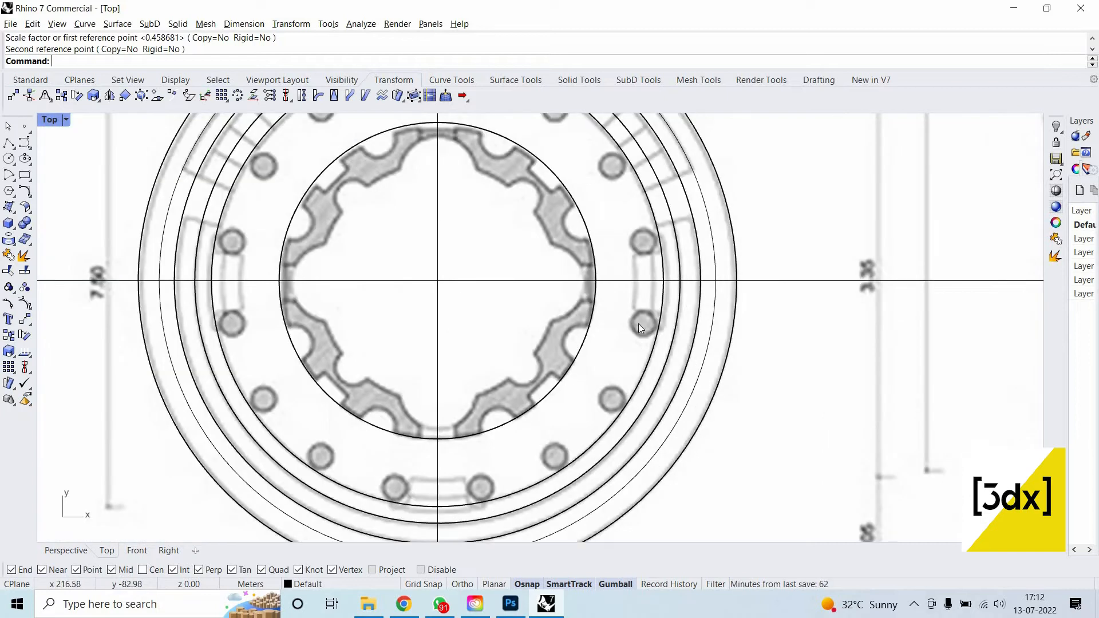
scroll(676, 307, up, 3)
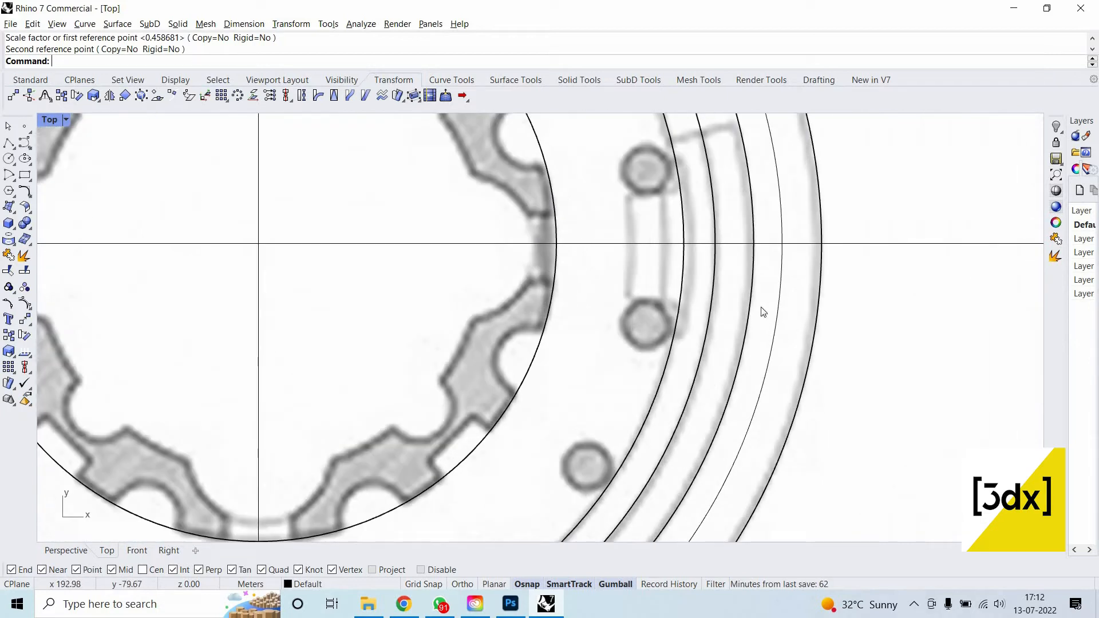
scroll(647, 321, down, 2)
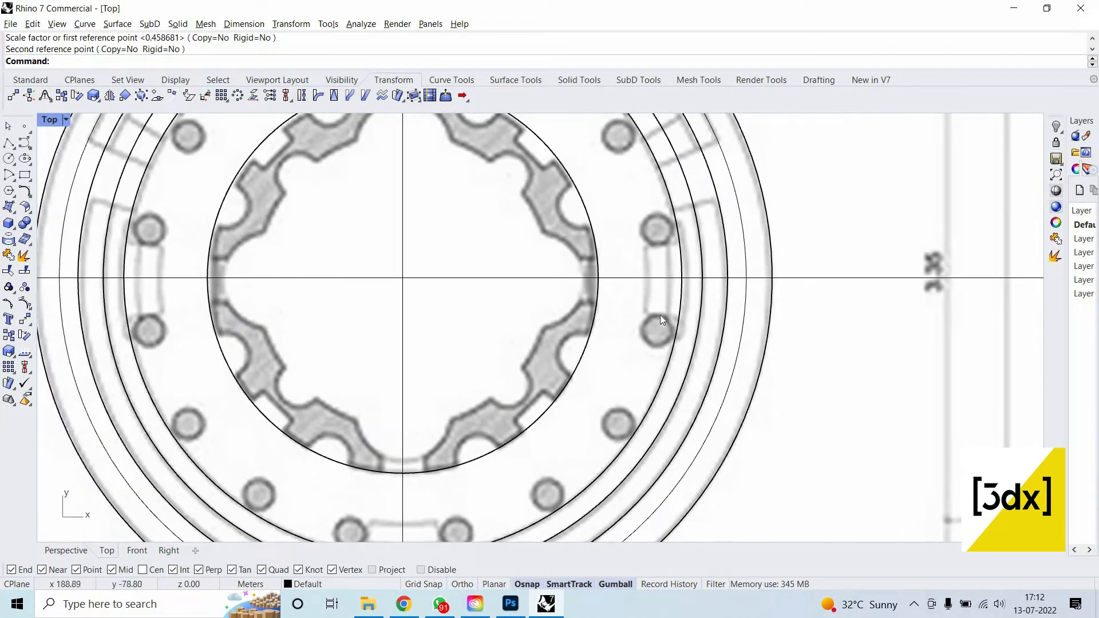
scroll(434, 520, down, 3)
scroll(500, 410, up, 4)
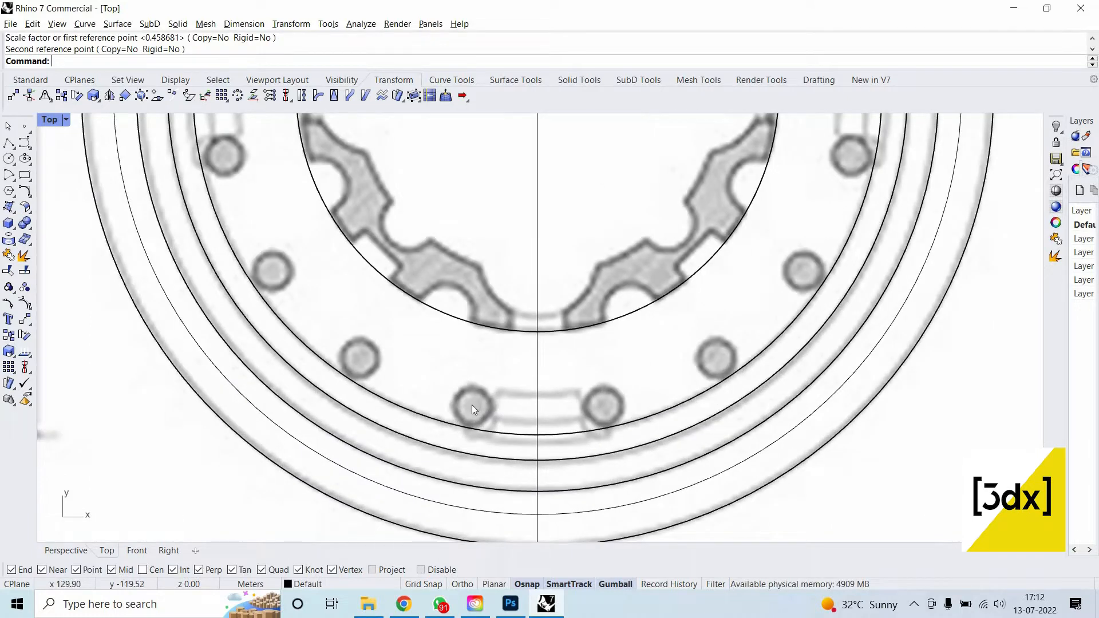
scroll(469, 404, up, 3)
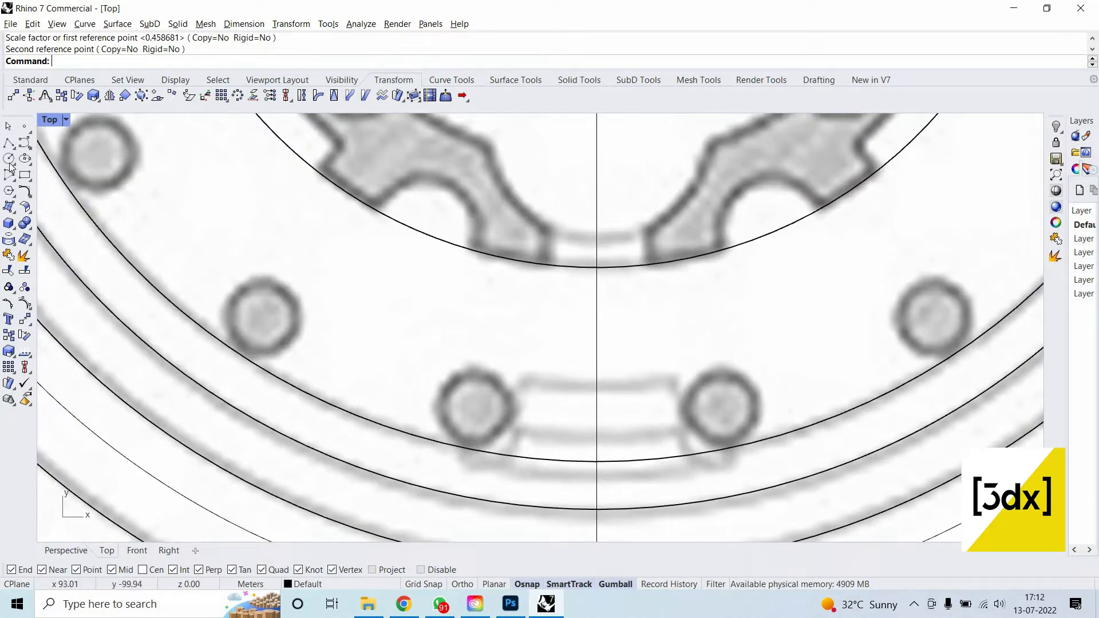
click(8, 158)
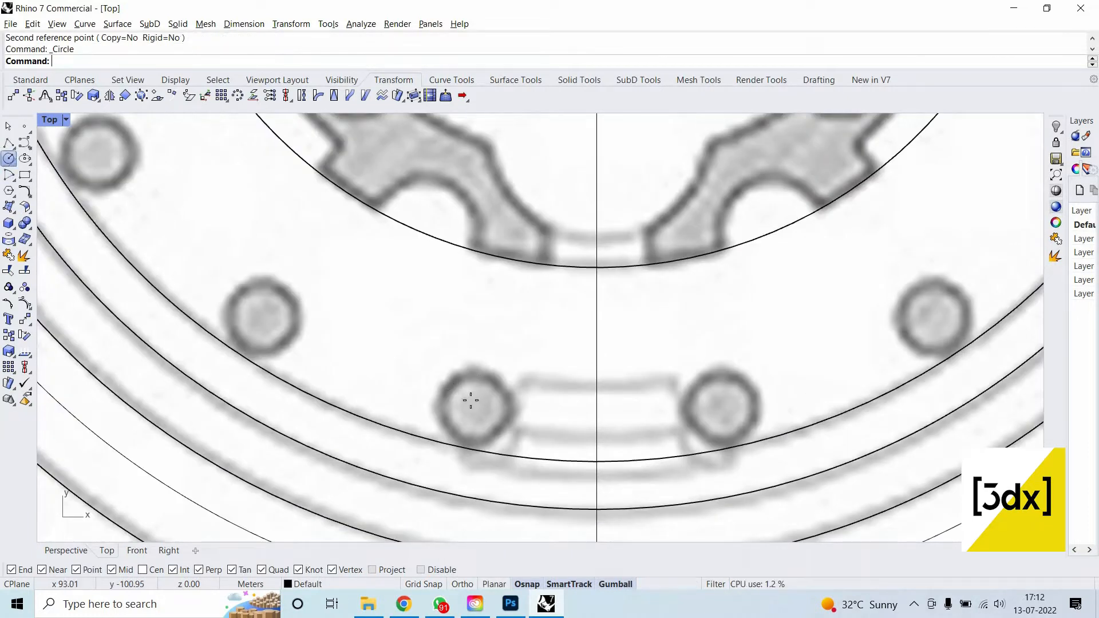
click(503, 432)
key(Return)
scroll(492, 324, down, 3)
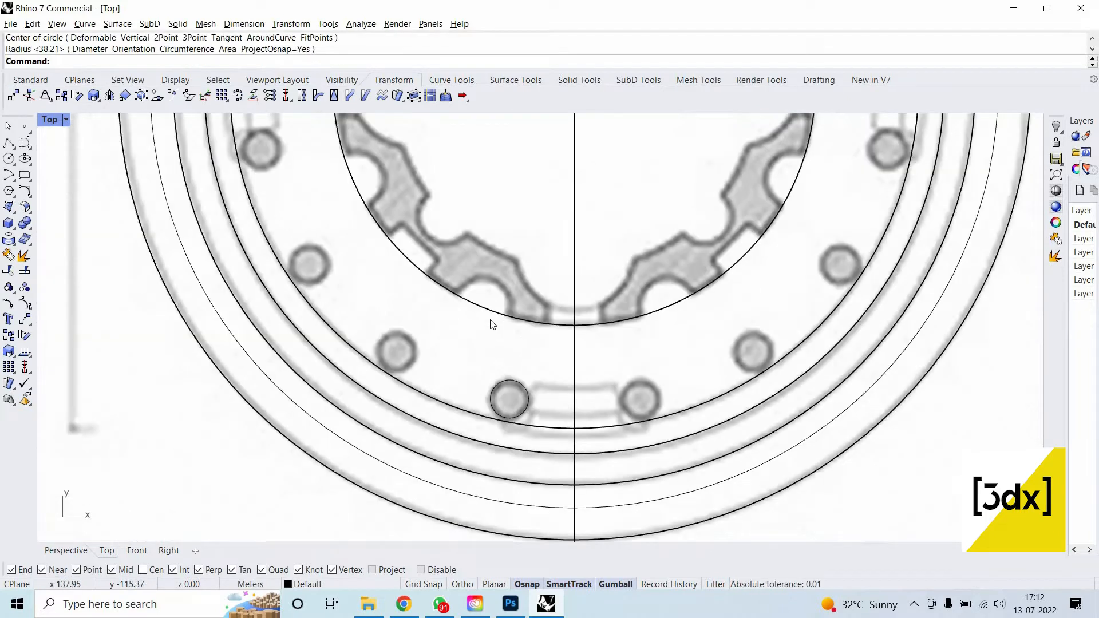
Try to draw a line with the Vertical option from the foot of the outer column shaft in the plan sheet's column detail.
scroll(490, 321, down, 5)
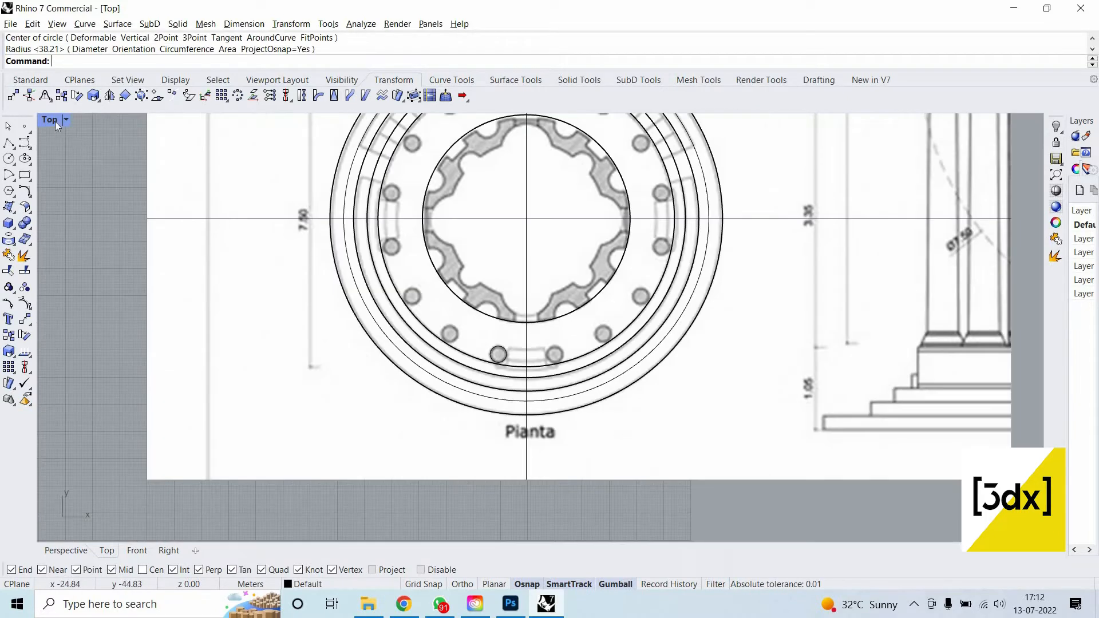
scroll(857, 314, down, 5)
scroll(859, 316, up, 4)
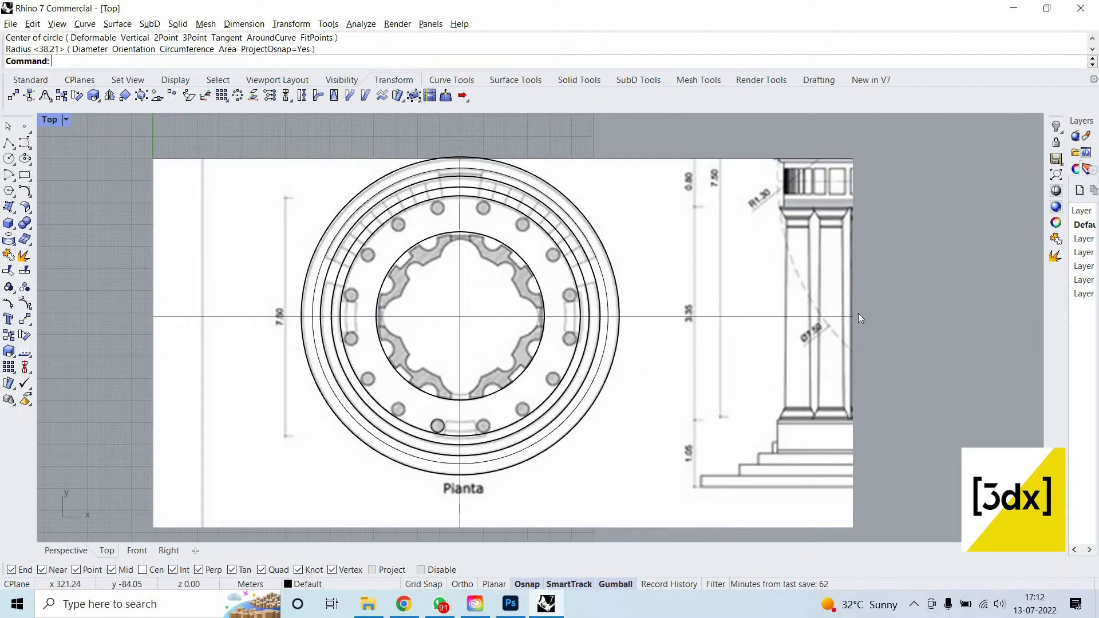
text(line)
key(Return)
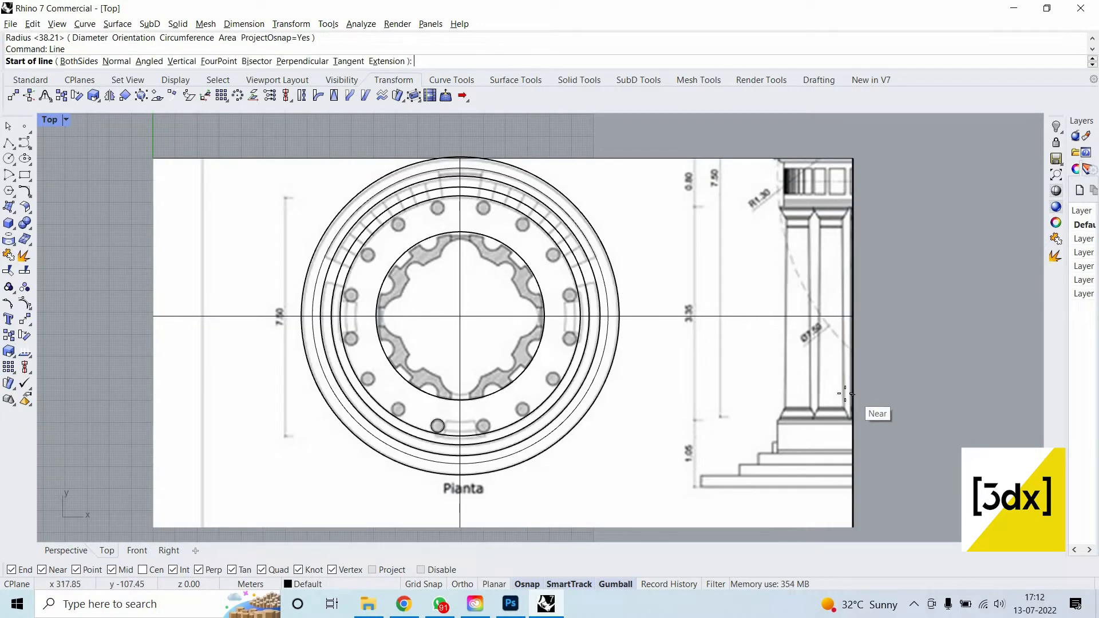
text(v)
key(Return)
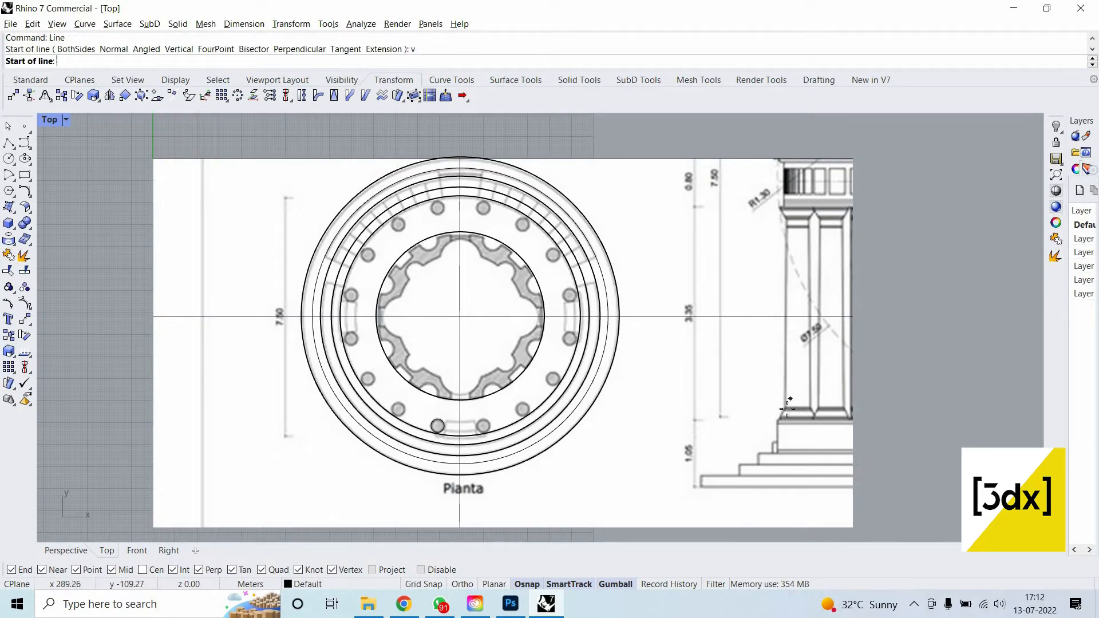
click(784, 408)
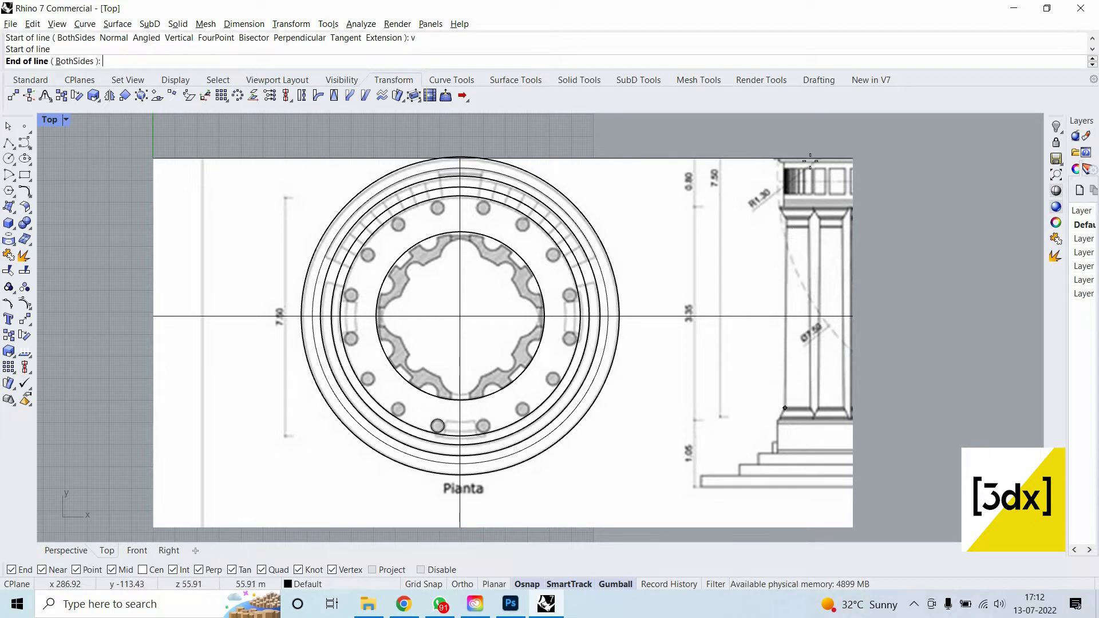
click(791, 166)
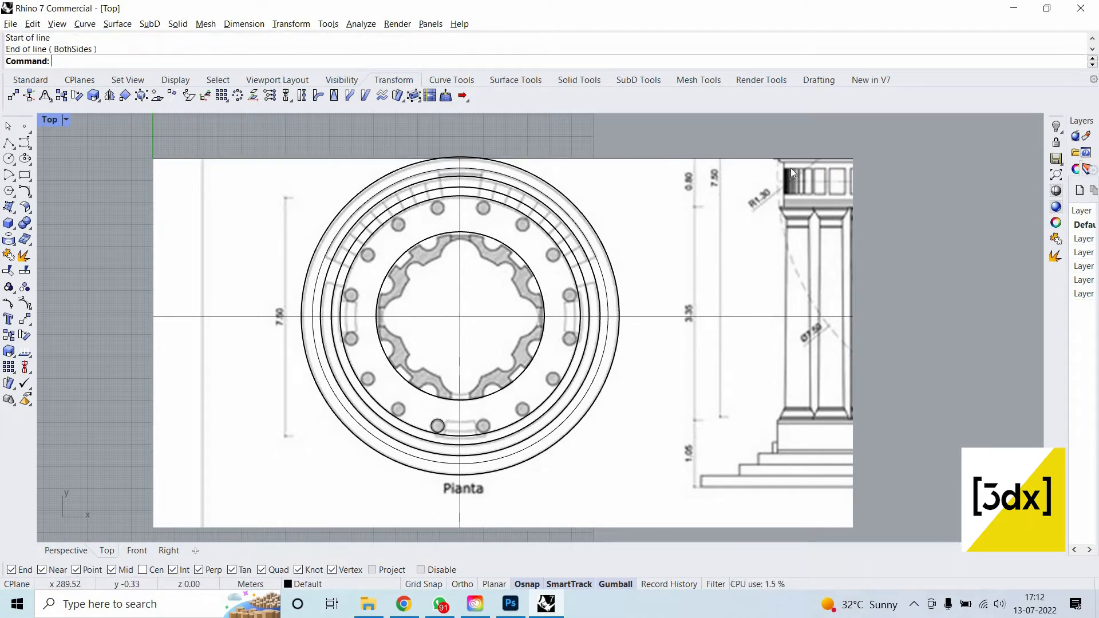
Draw a straight guide line parallel to the Y axis beside the plan sheet and move it onto the column detail's outer shaft edge.
text(Line)
key(Return)
click(942, 524)
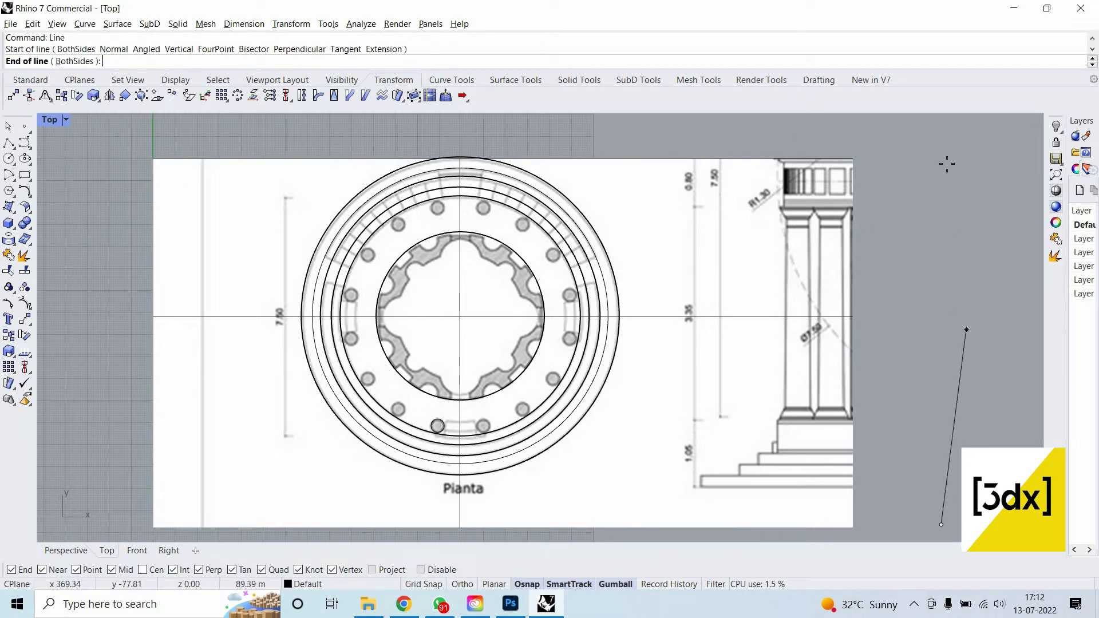
shift+click(946, 162)
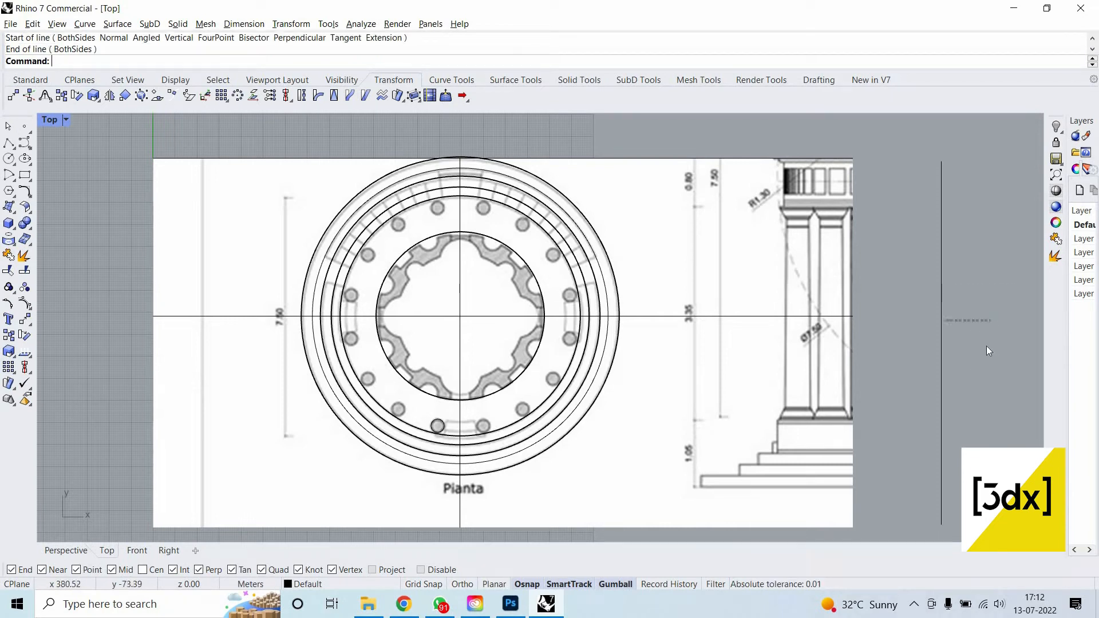
click(941, 345)
drag(986, 343, 827, 359)
Fine-tune the guide line's X position so it follows the outer edge of the column shaft in the detail.
scroll(790, 345, up, 2)
scroll(788, 371, down, 7)
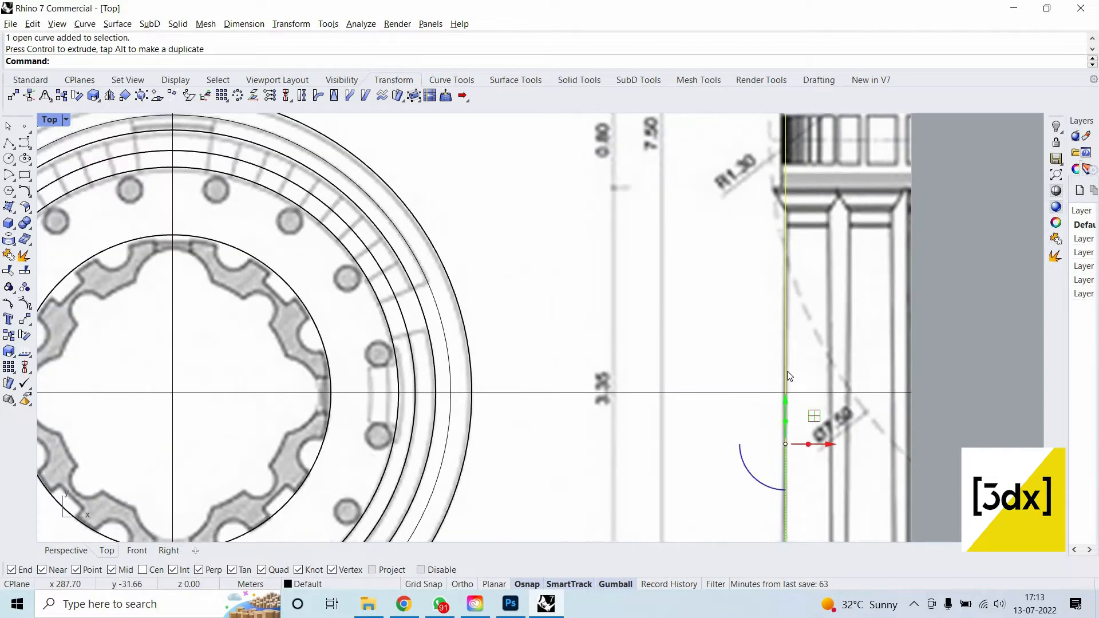
scroll(796, 395, up, 7)
scroll(797, 349, down, 6)
scroll(797, 349, up, 10)
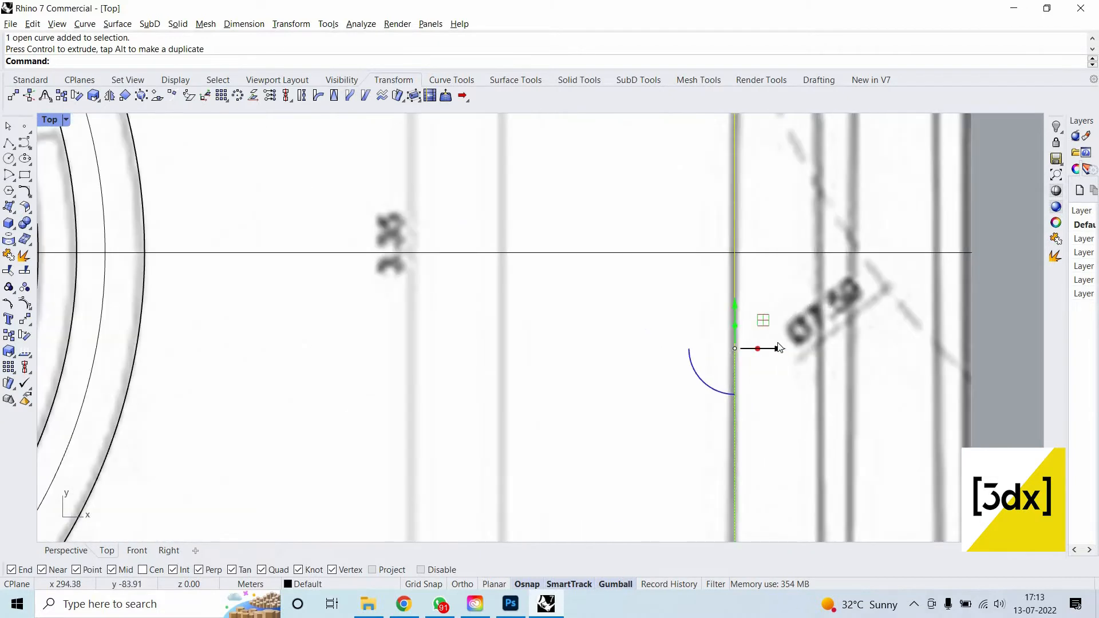
scroll(780, 347, down, 2)
drag(777, 343, 781, 344)
drag(768, 283, 768, 283)
scroll(761, 209, down, 5)
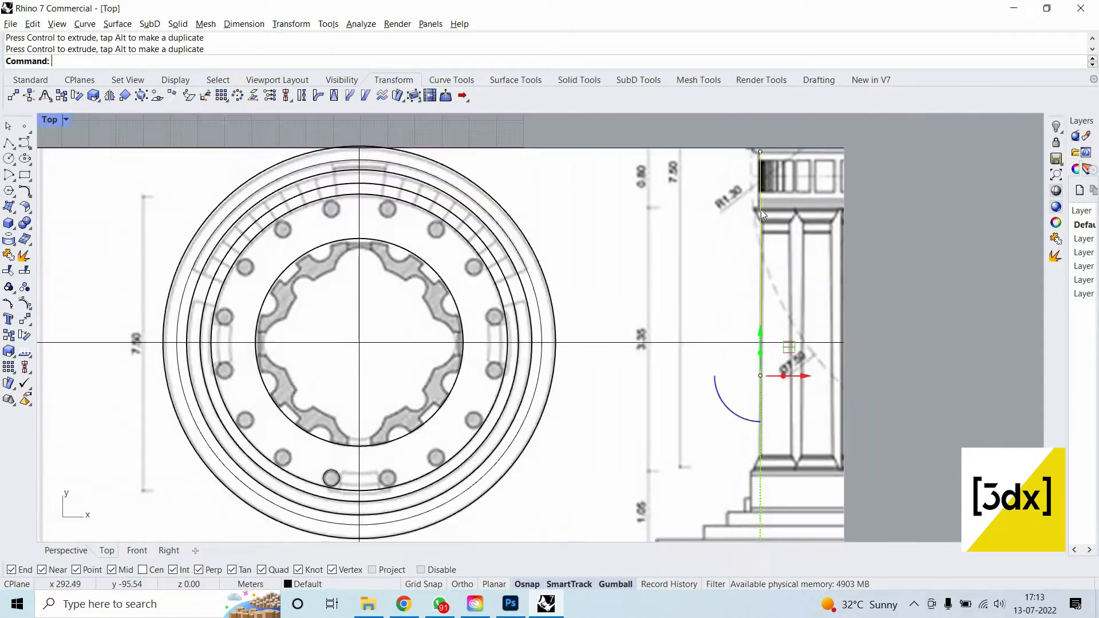
Compare the column shaft's edge with the guide line up to the capital and delete the guide line.
scroll(764, 192, up, 8)
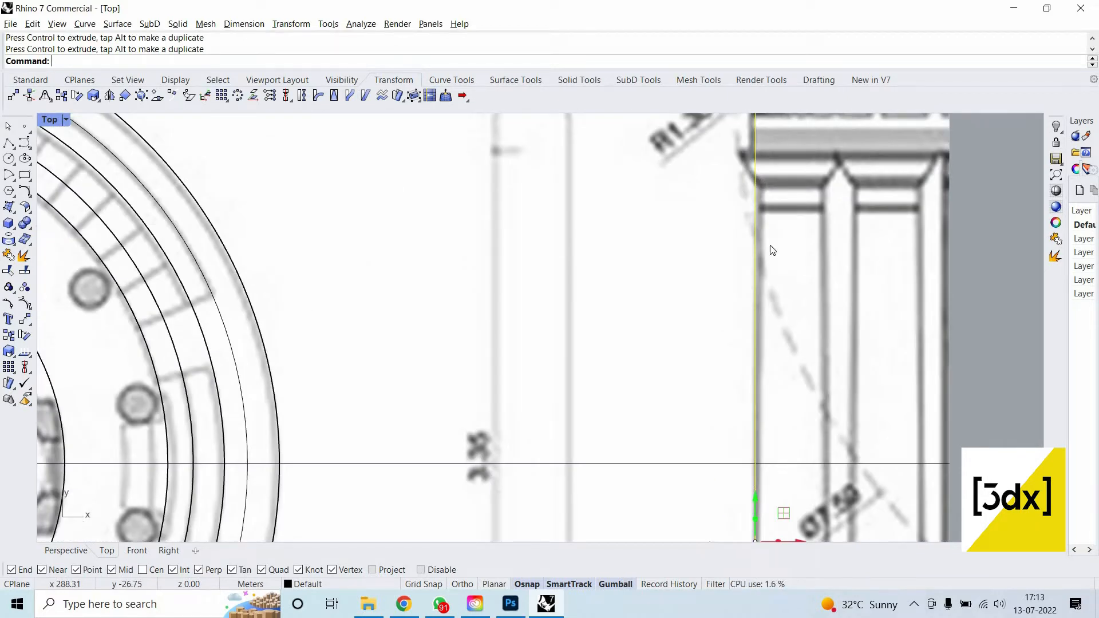
scroll(743, 160, down, 3)
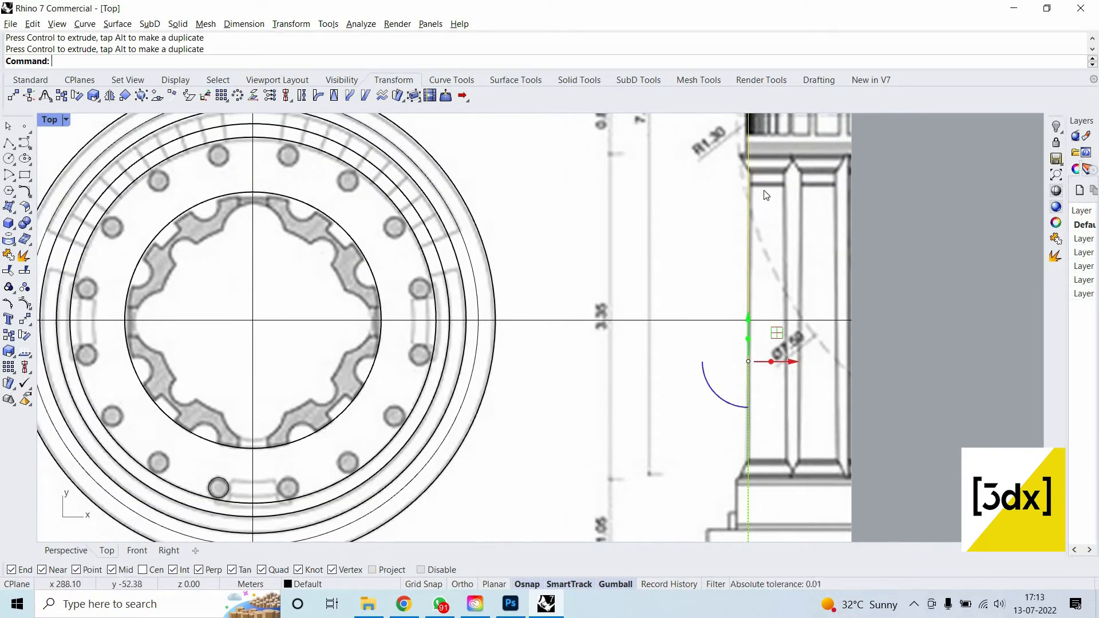
scroll(738, 171, up, 5)
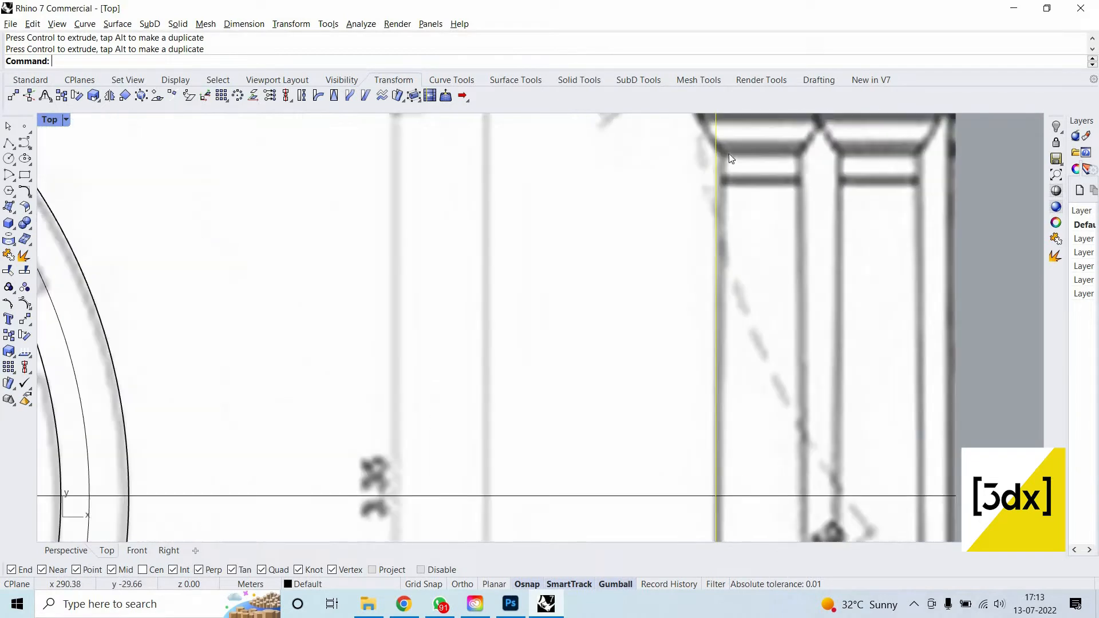
scroll(721, 240, down, 4)
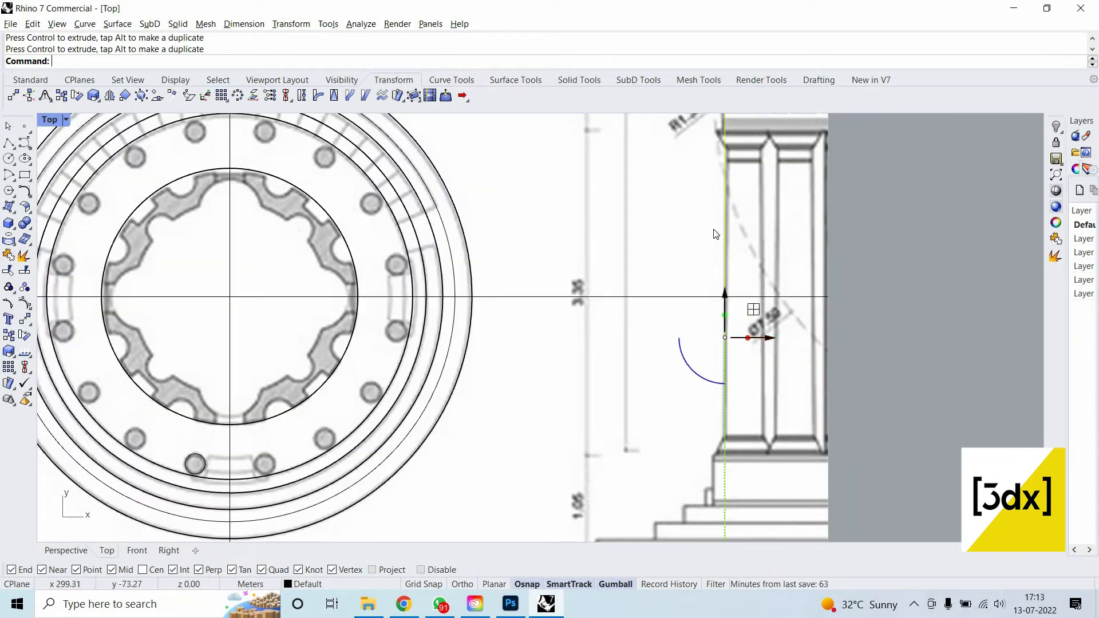
key(Delete)
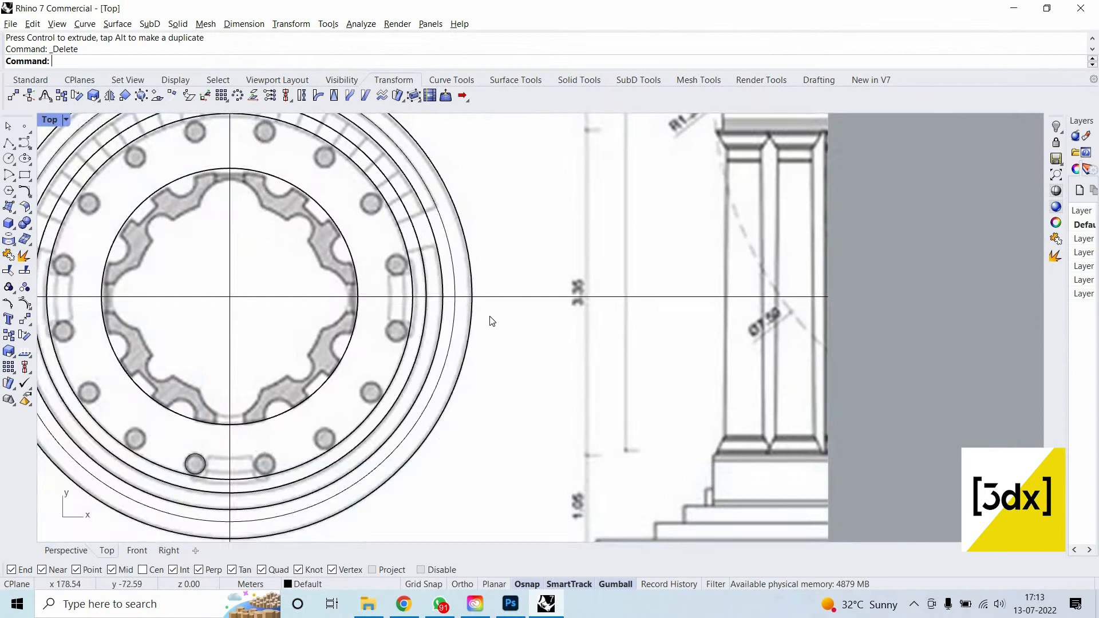
Restore the four-viewport layout and compare the column bases in the front elevation with the columns in plan.
scroll(487, 332, down, 6)
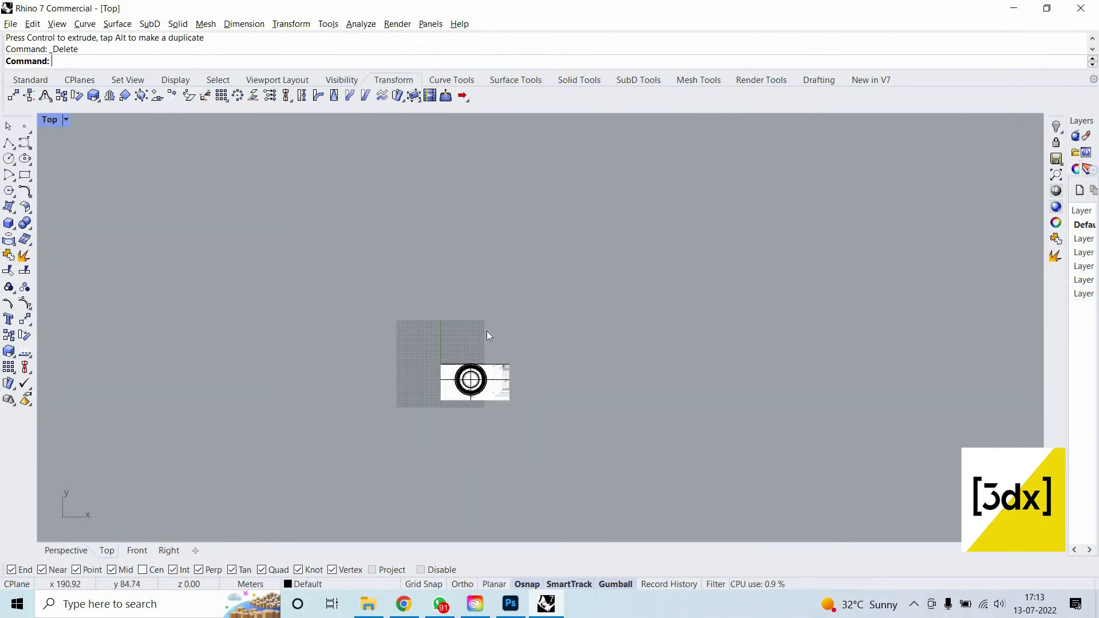
scroll(491, 407, up, 16)
double_click(50, 120)
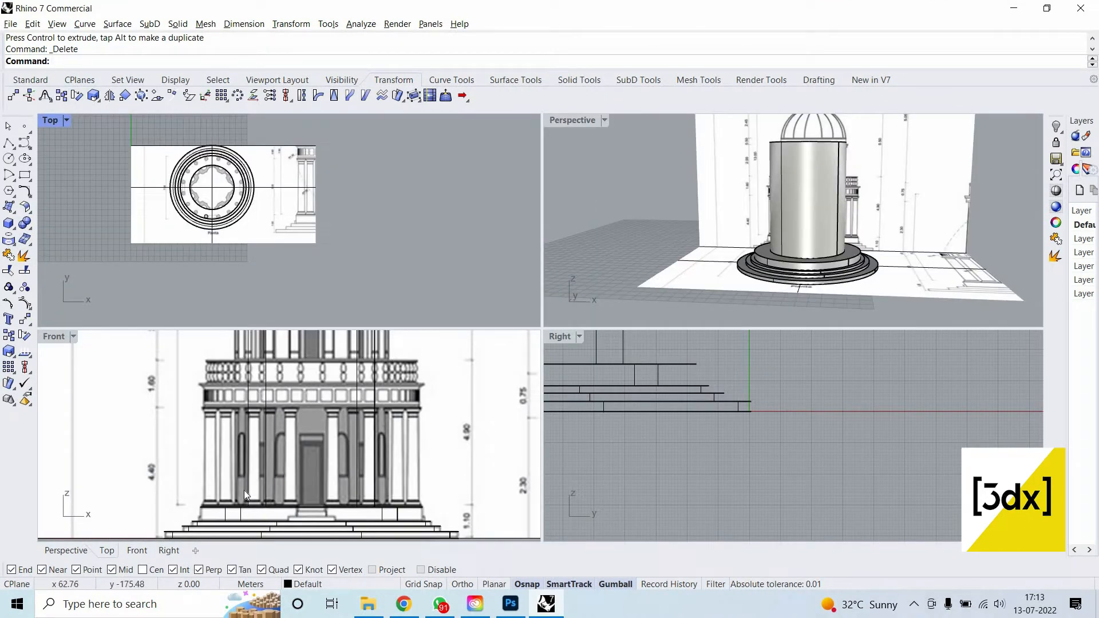
scroll(244, 489, up, 6)
scroll(287, 478, down, 3)
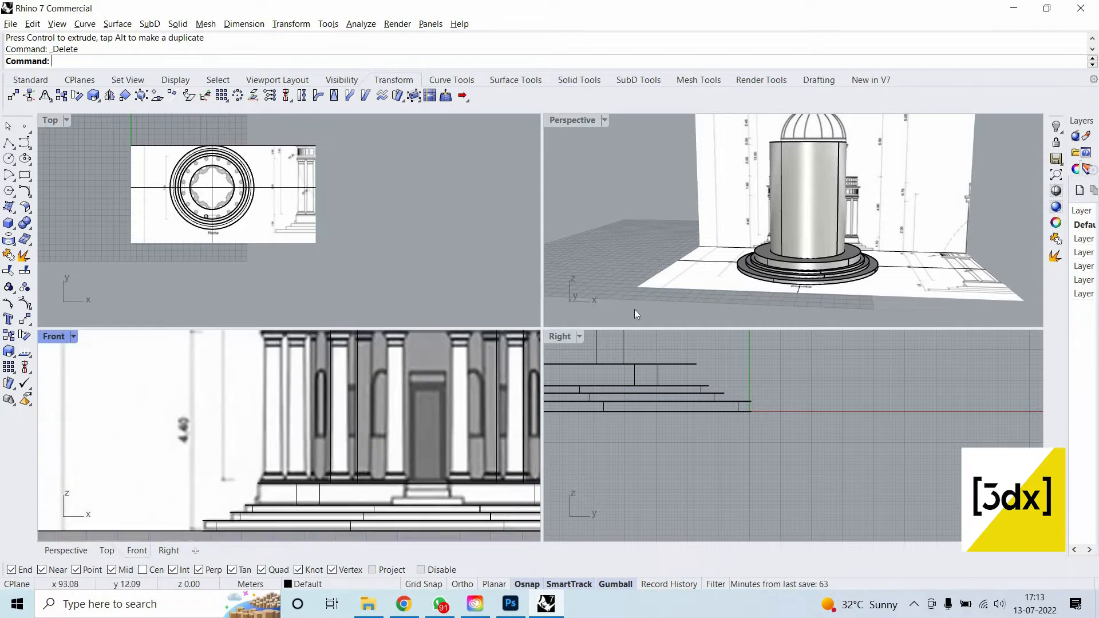
scroll(220, 256, up, 8)
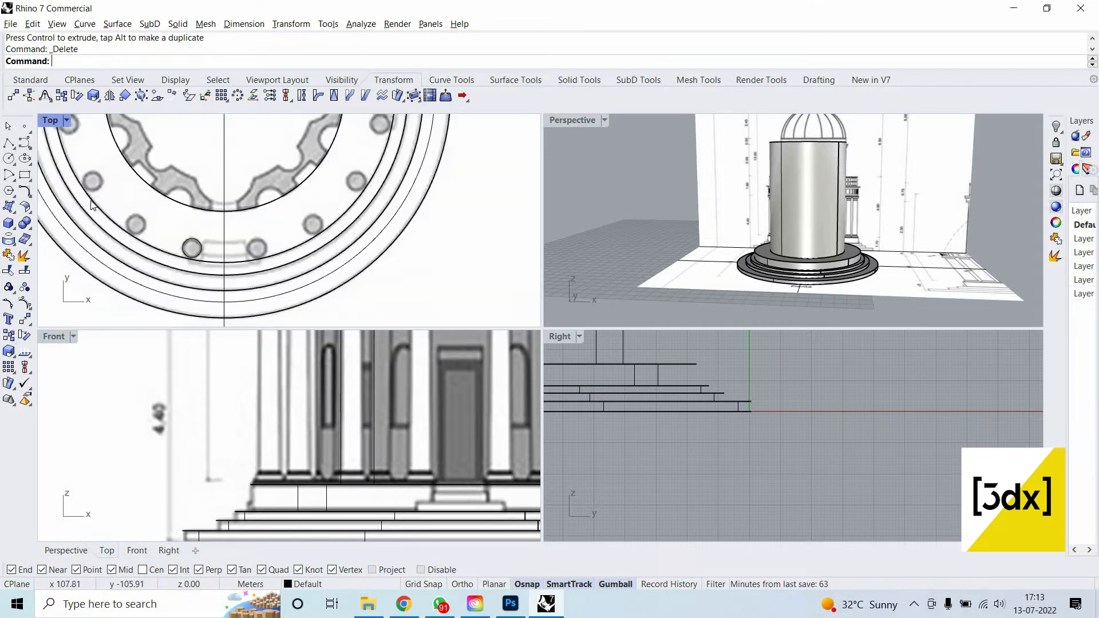
Draw a square around the column circle beside the entrance steps in the plan view.
click(28, 176)
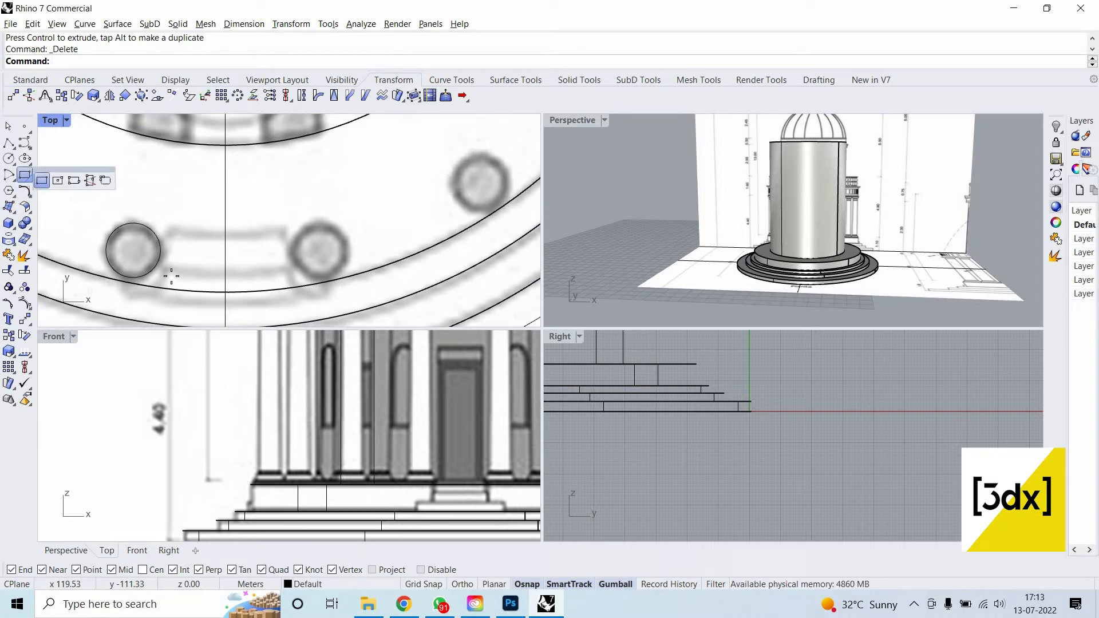
click(42, 180)
scroll(228, 226, down, 3)
scroll(252, 229, up, 4)
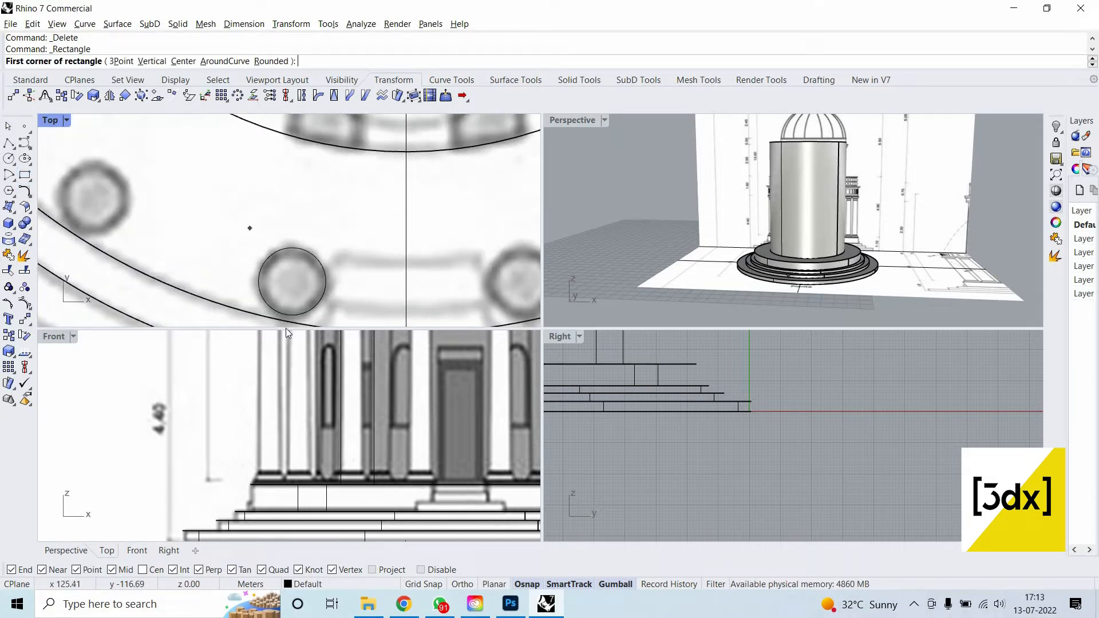
click(240, 235)
scroll(277, 264, down, 6)
shift+scroll(311, 297, up, 6)
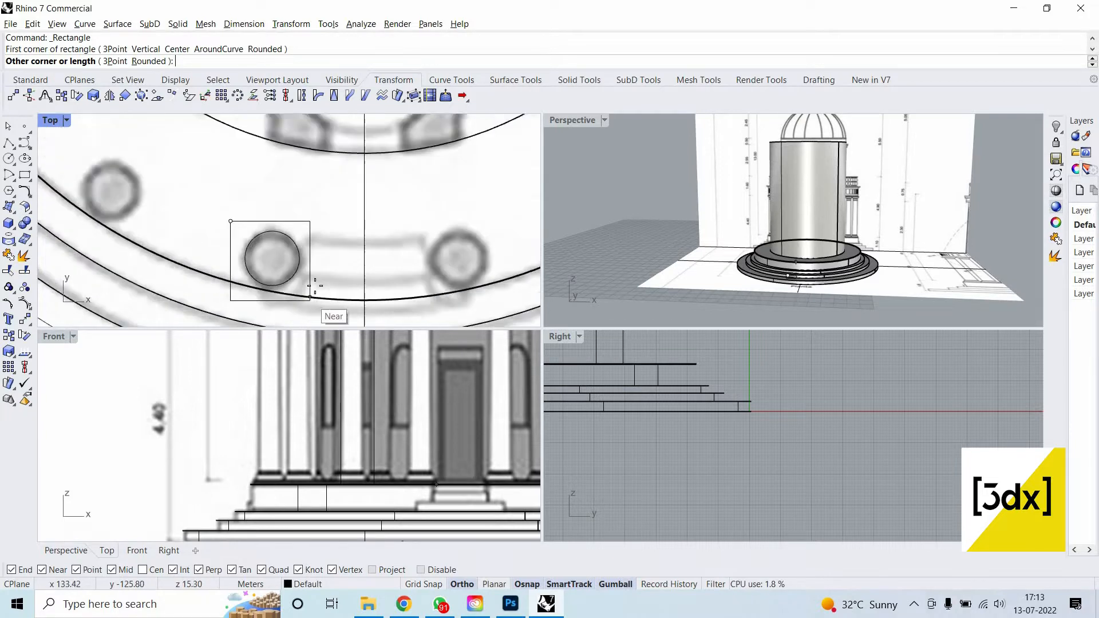
scroll(309, 260, up, 2)
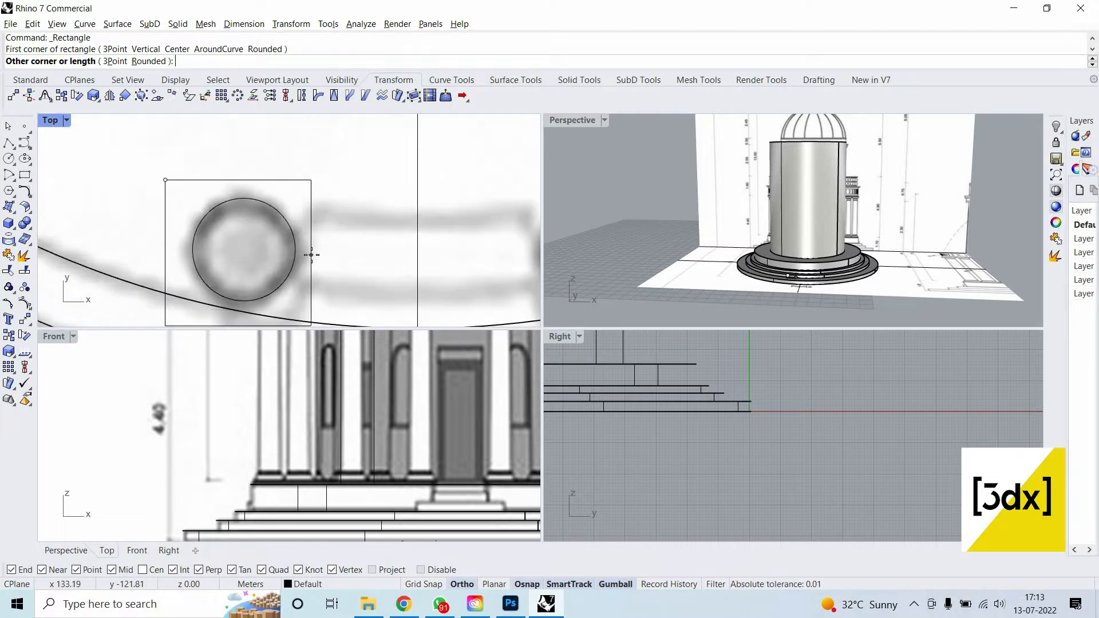
click(312, 256)
Draw a diagonal line between opposite corners of the square around the column circle.
click(311, 254)
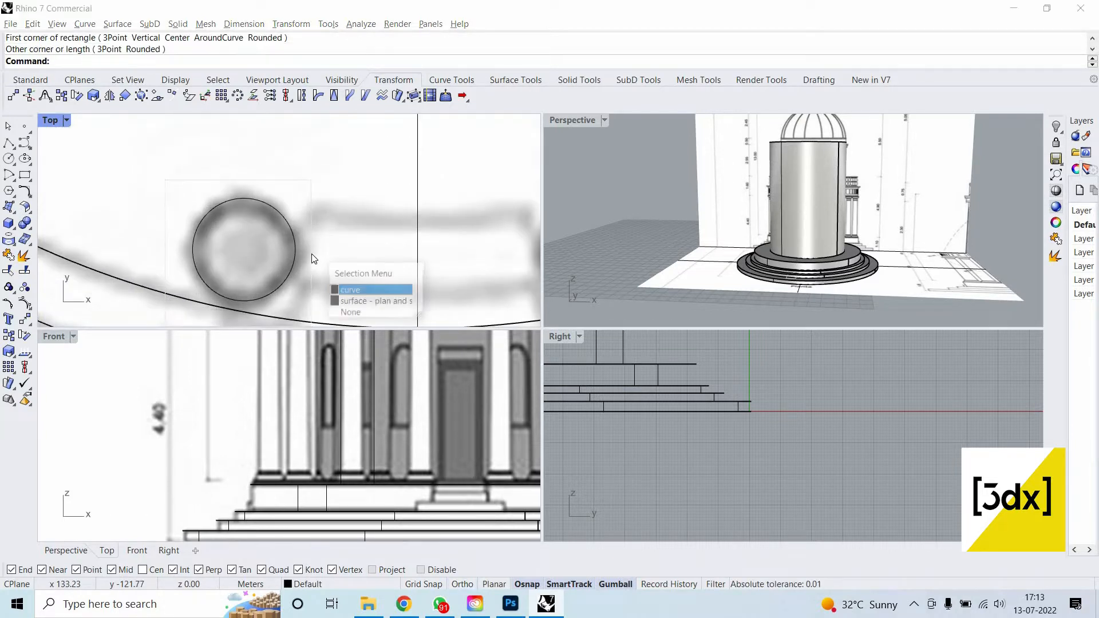
right_click(311, 253)
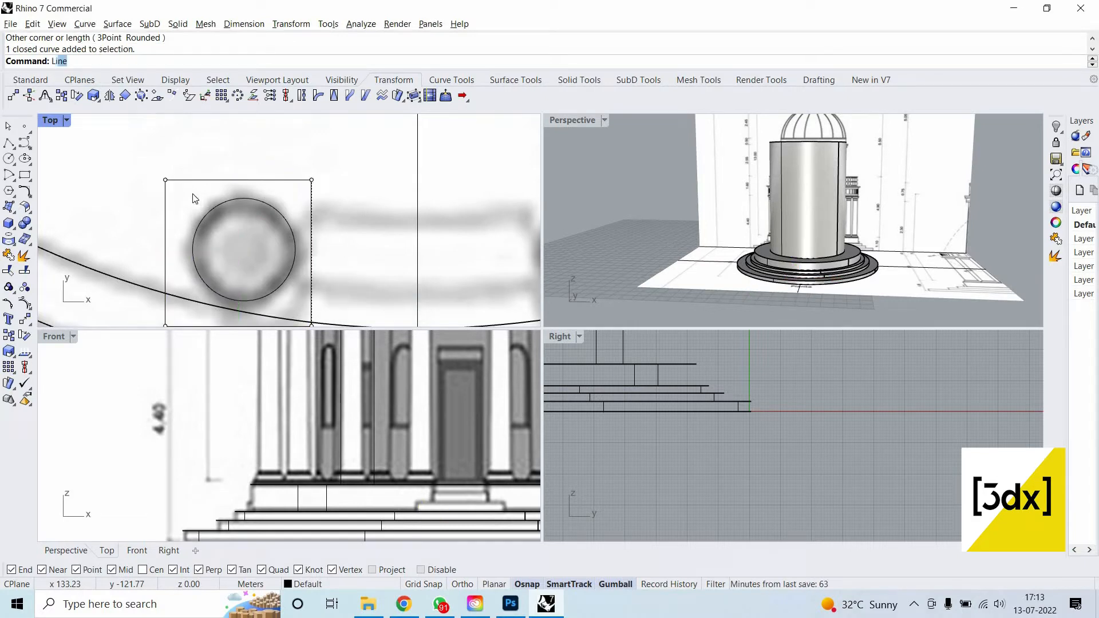
key(Return)
click(165, 180)
scroll(189, 154, down, 1)
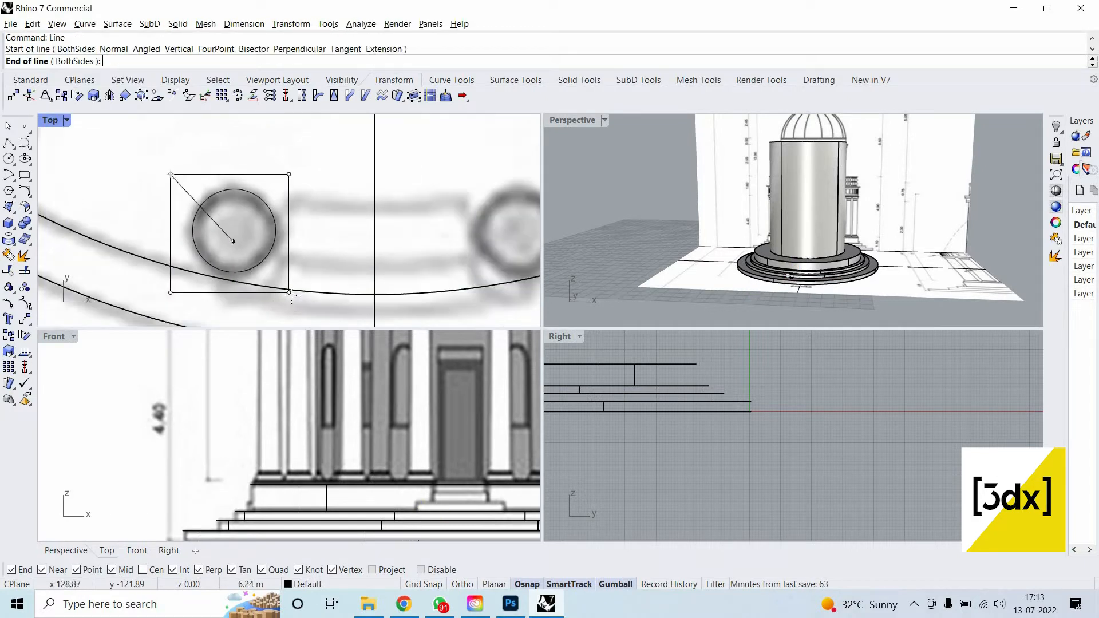
click(278, 268)
scroll(267, 276, up, 1)
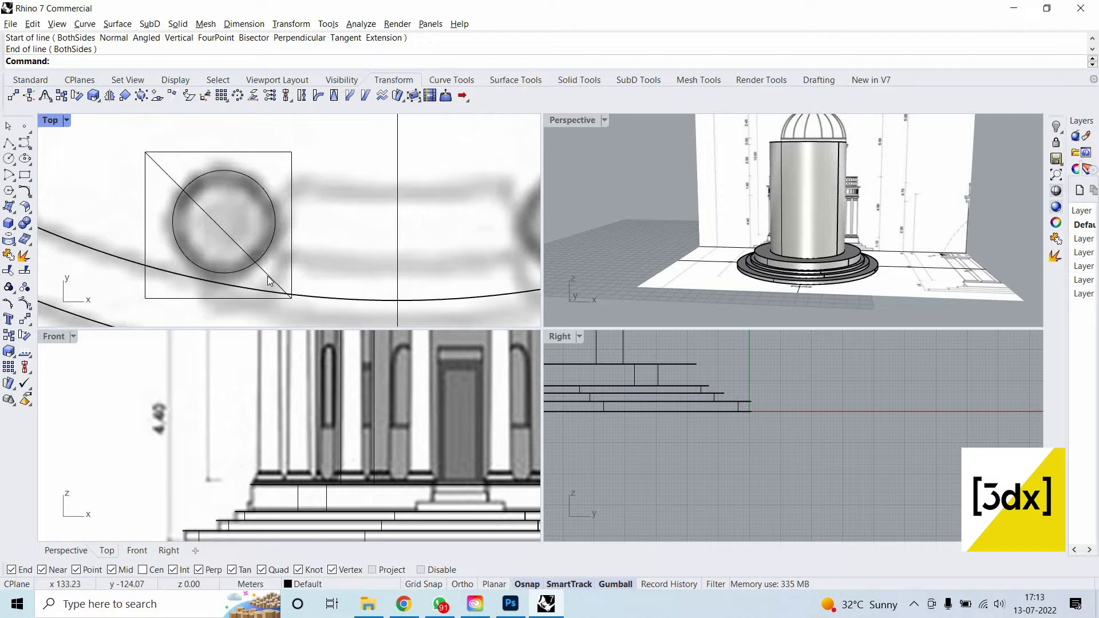
Try to centre the square and its diagonal on the column circle by moving them from the diagonal's midpoint.
click(267, 276)
right_click(268, 276)
shift+click(267, 277)
right_click(268, 277)
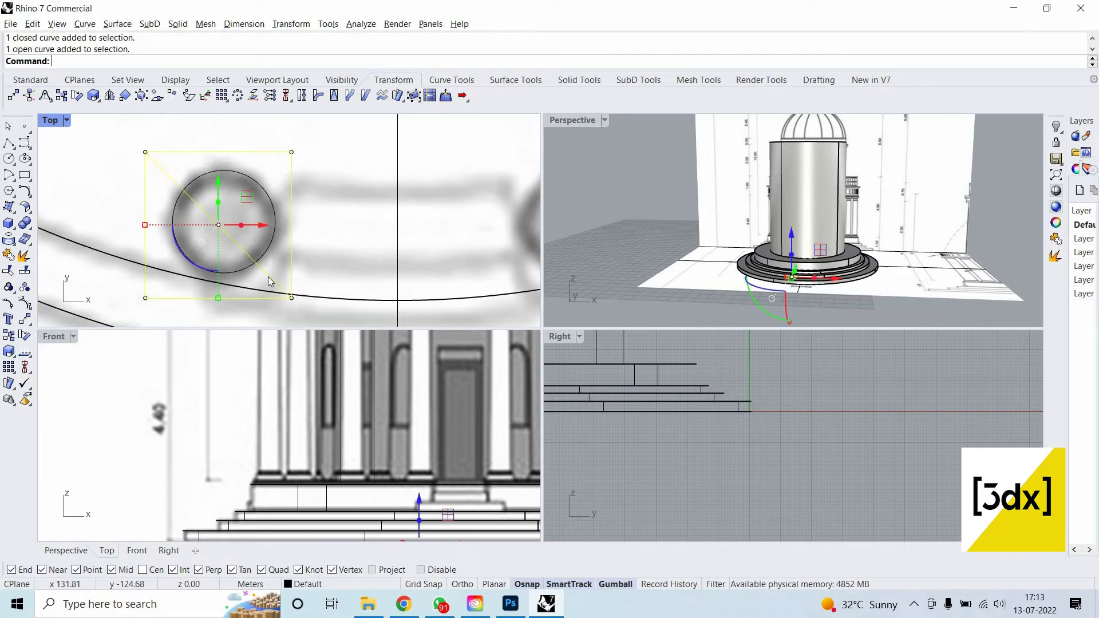
text(Move)
key(Return)
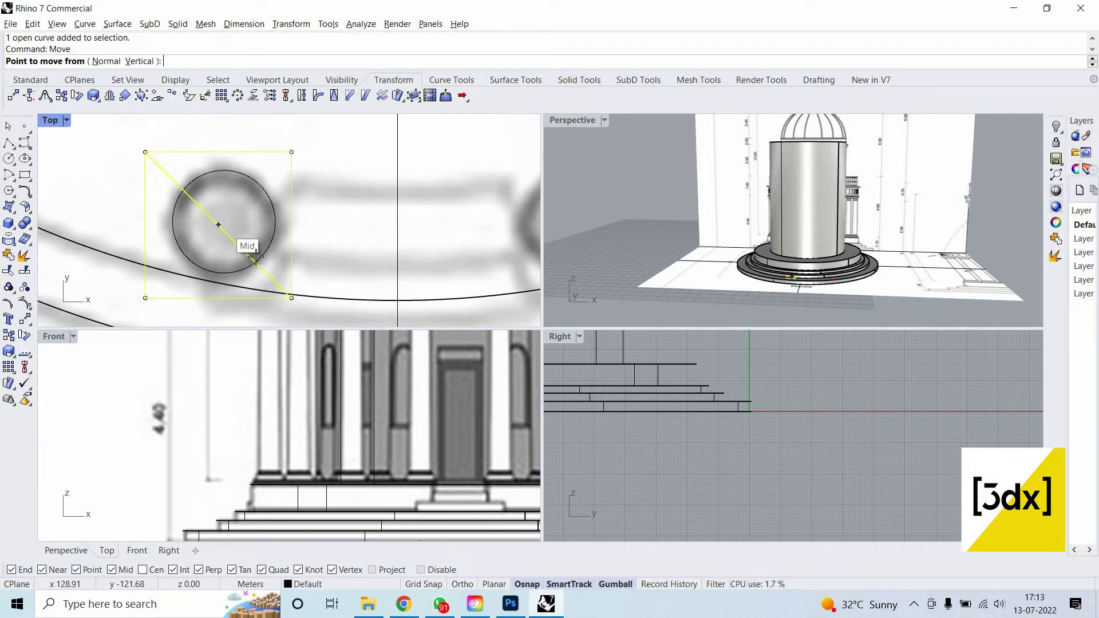
click(218, 225)
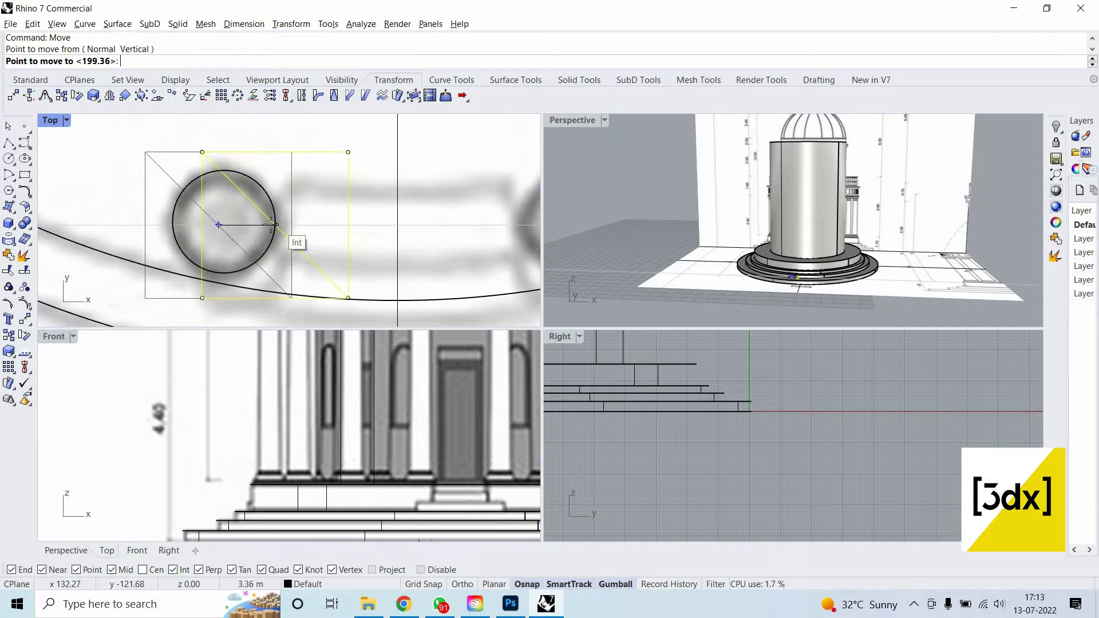
click(275, 225)
key(Return)
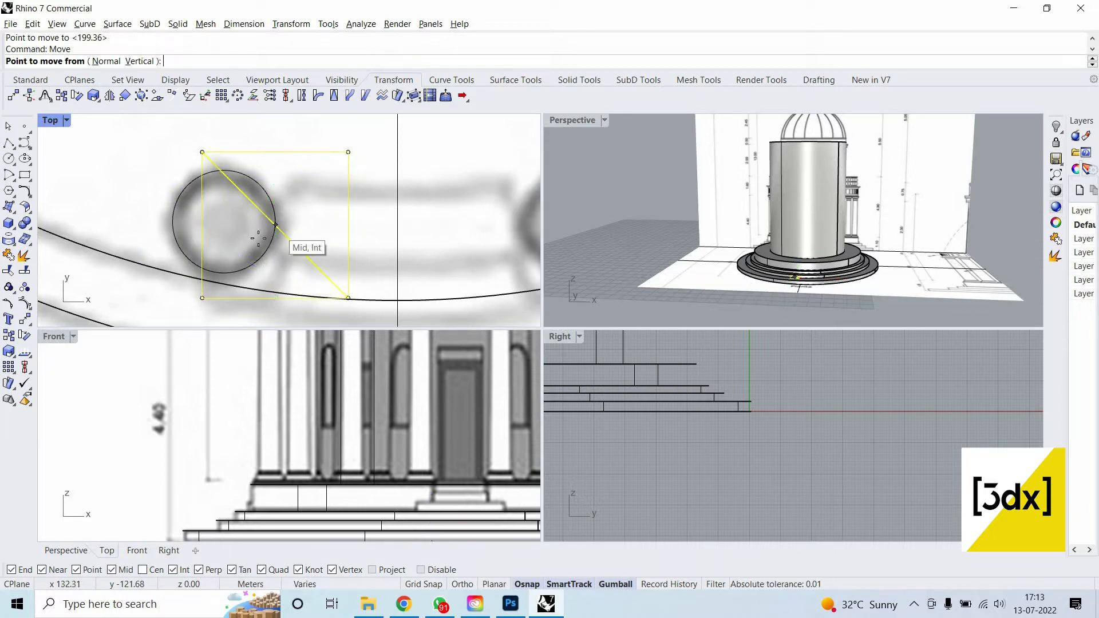
click(275, 225)
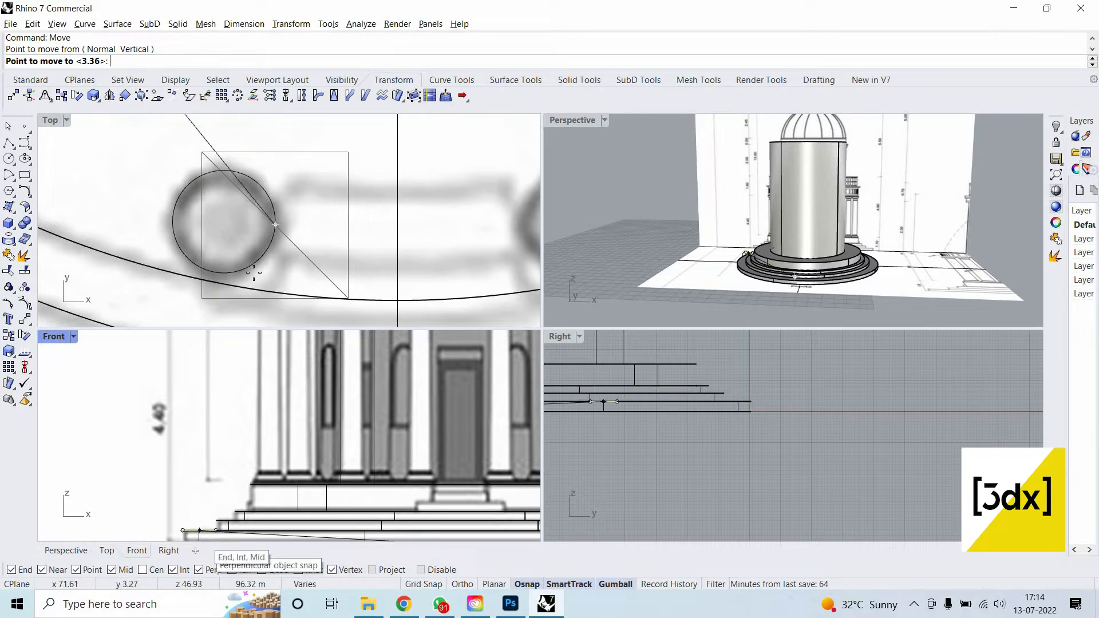
click(345, 186)
click(218, 230)
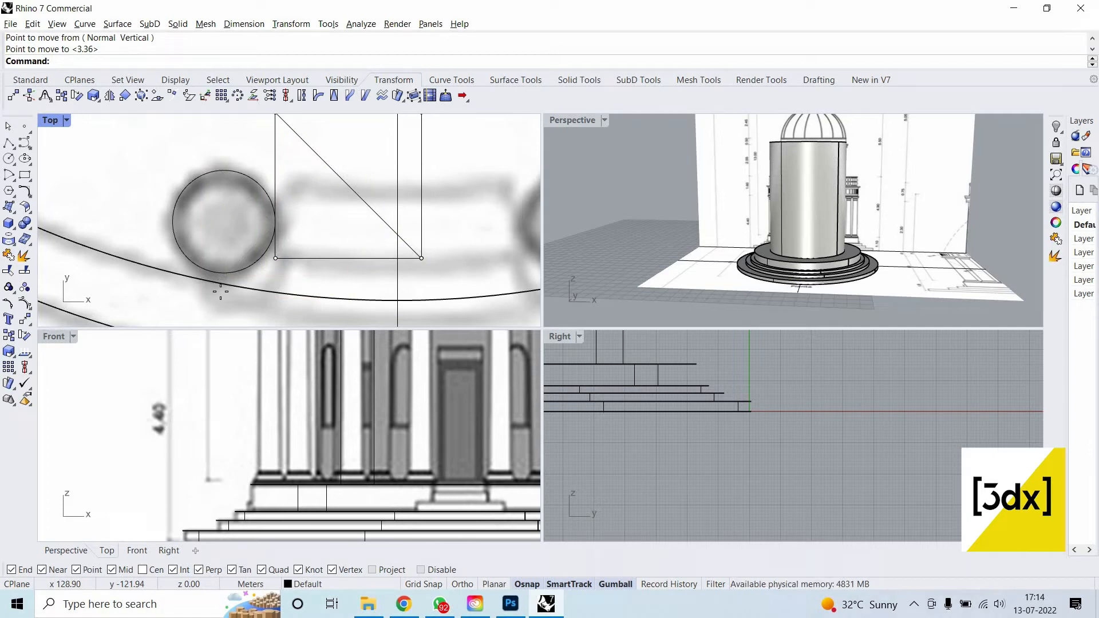
Draw a line along Y across the column circle between its two opposite quadrant points.
key(Return)
click(224, 273)
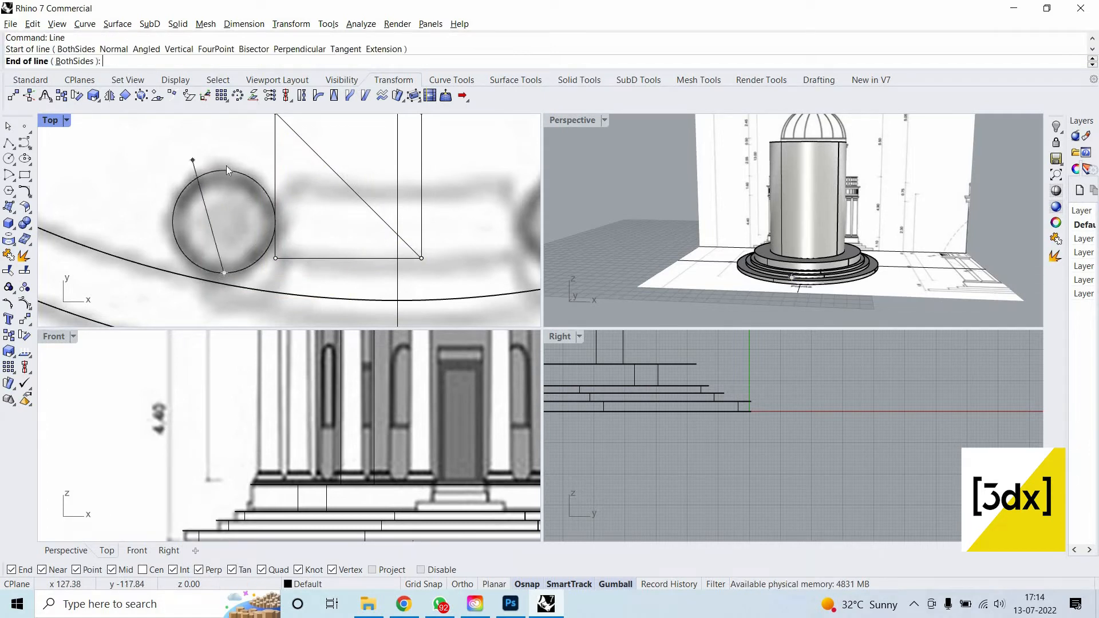
click(224, 170)
Move the square and its diagonal from the diagonal's midpoint to the midpoint of the line across the column circle.
click(360, 198)
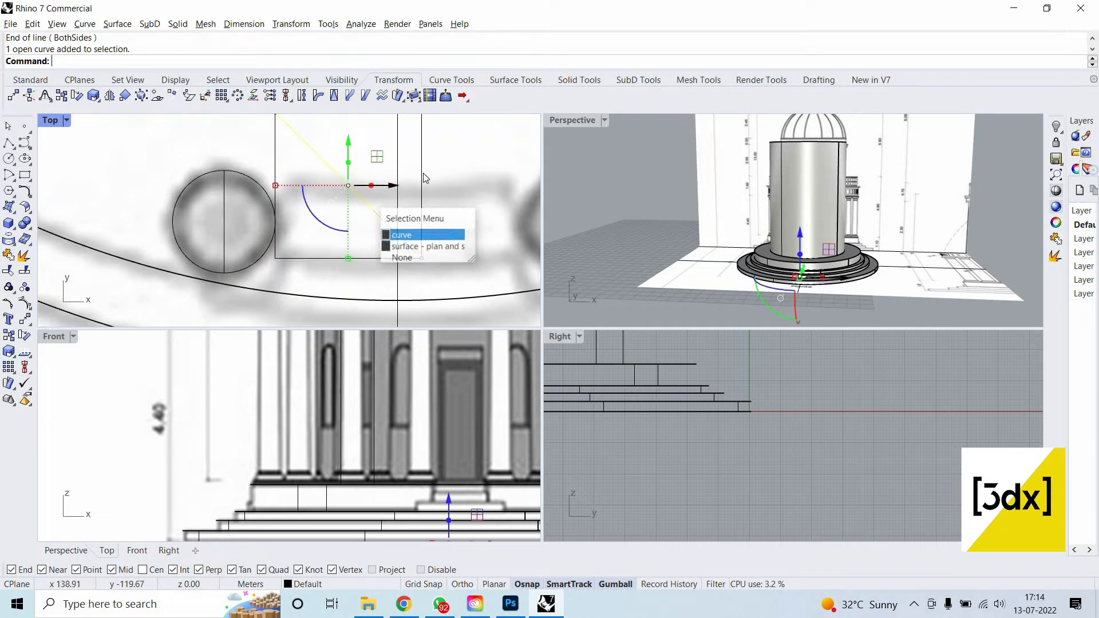
shift+click(424, 173)
text(move)
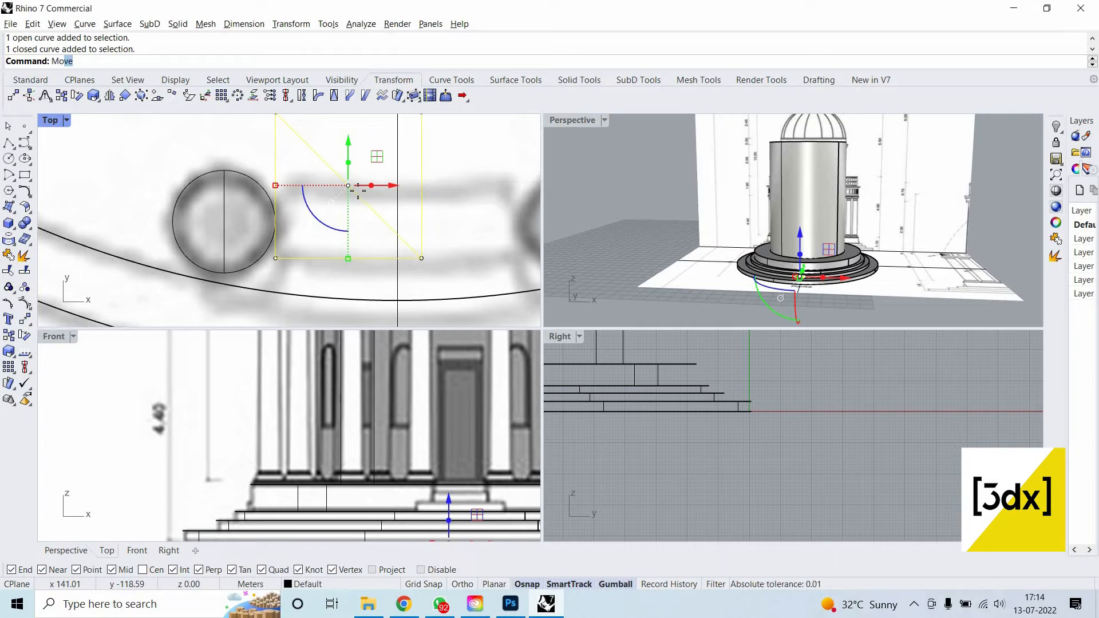
key(Return)
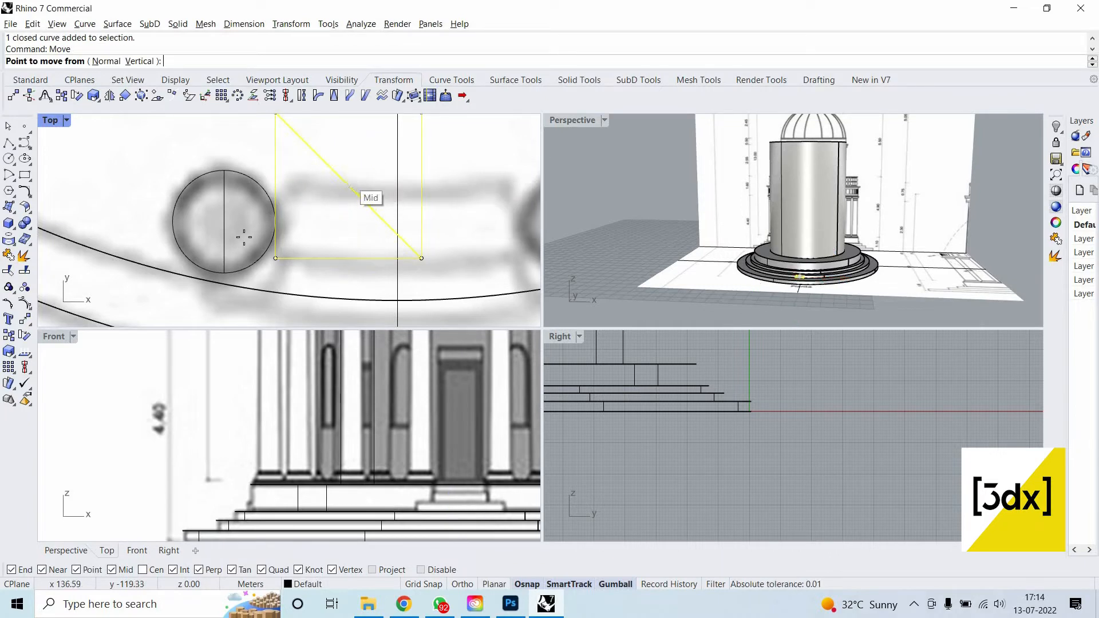
click(349, 186)
click(223, 221)
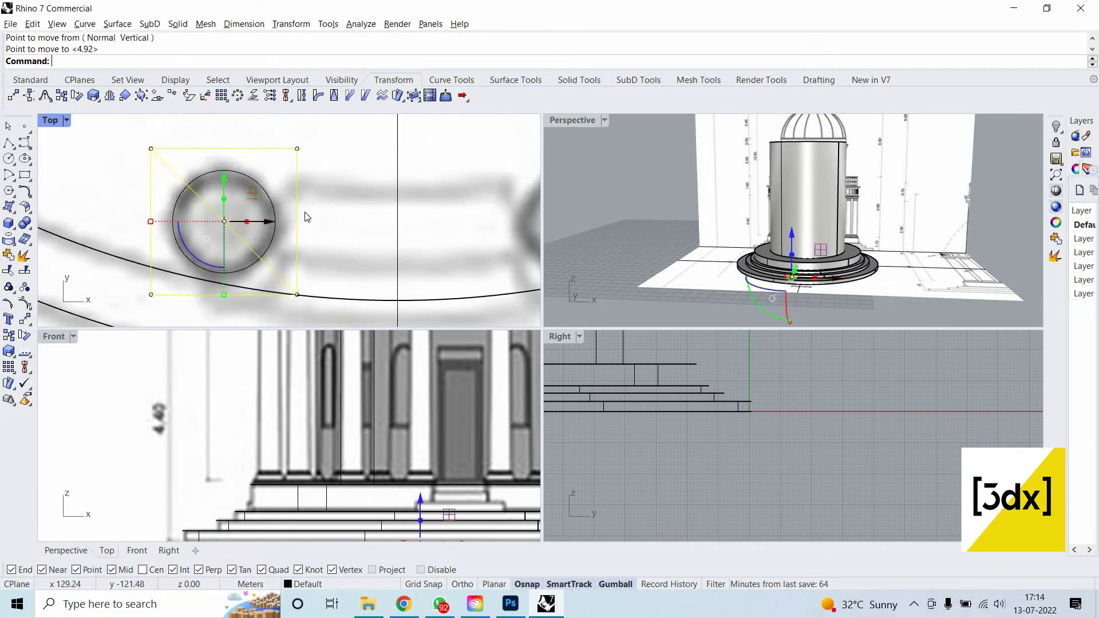
key(Escape)
Offset the square inward by a distance of 1 with sharp corners.
click(298, 214)
click(329, 246)
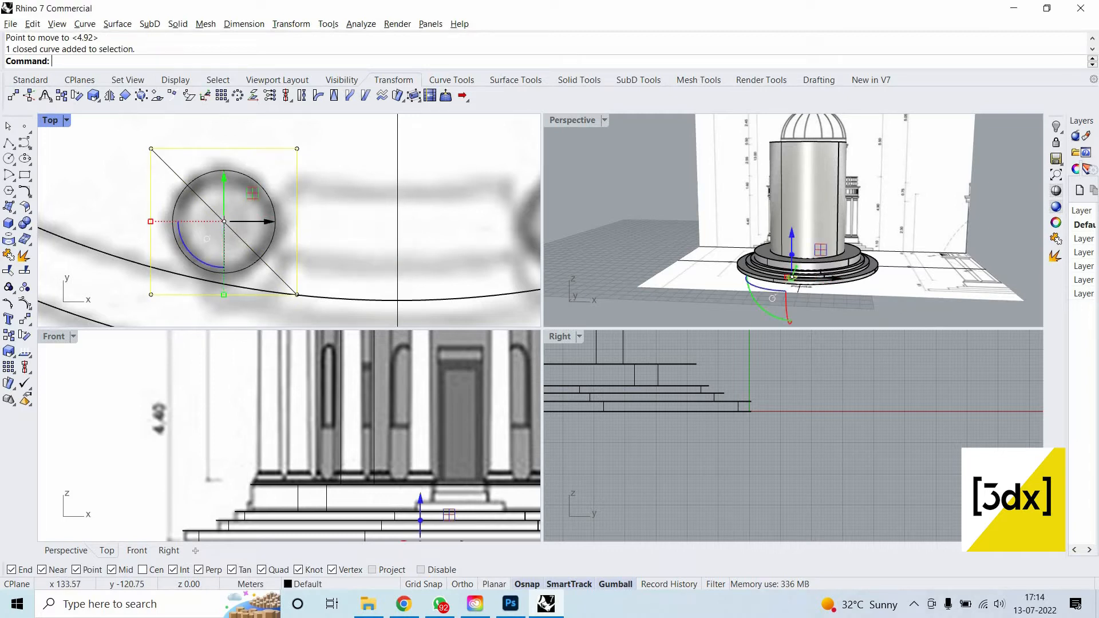
click(73, 75)
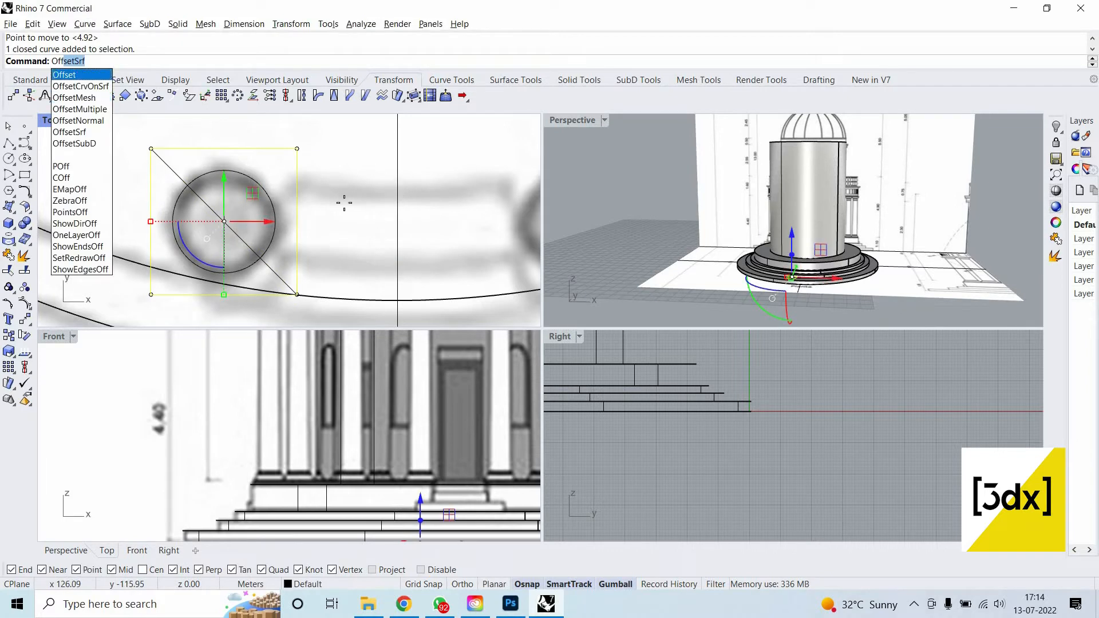
click(254, 215)
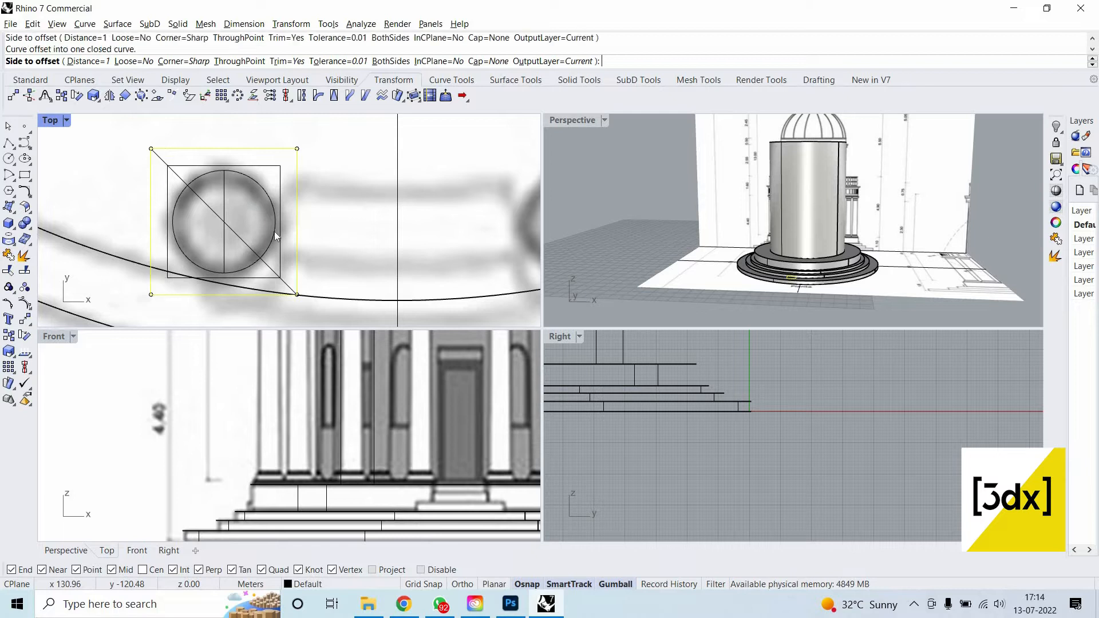
click(278, 228)
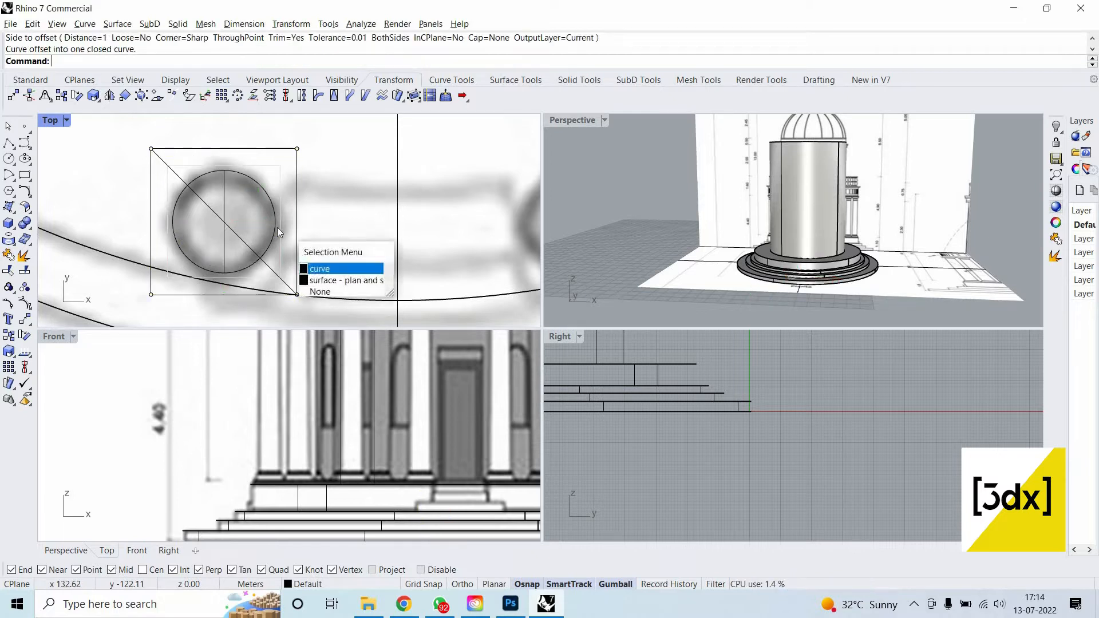
click(320, 264)
key(Escape)
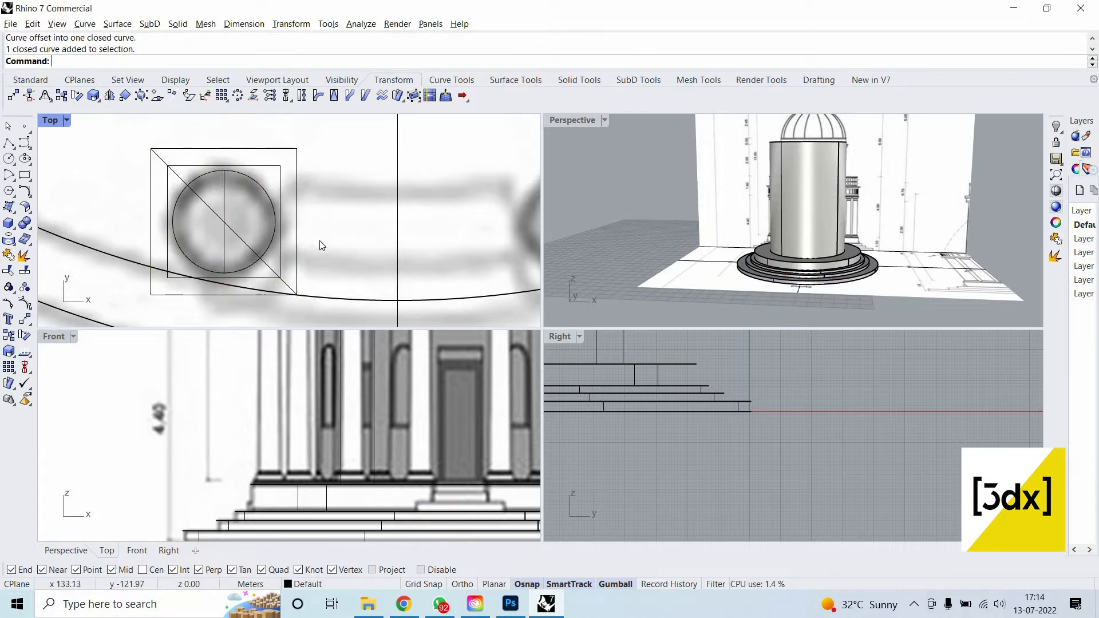
Delete both squares, the diagonal and the line across the circle, keeping only the column circle.
scroll(321, 245, down, 2)
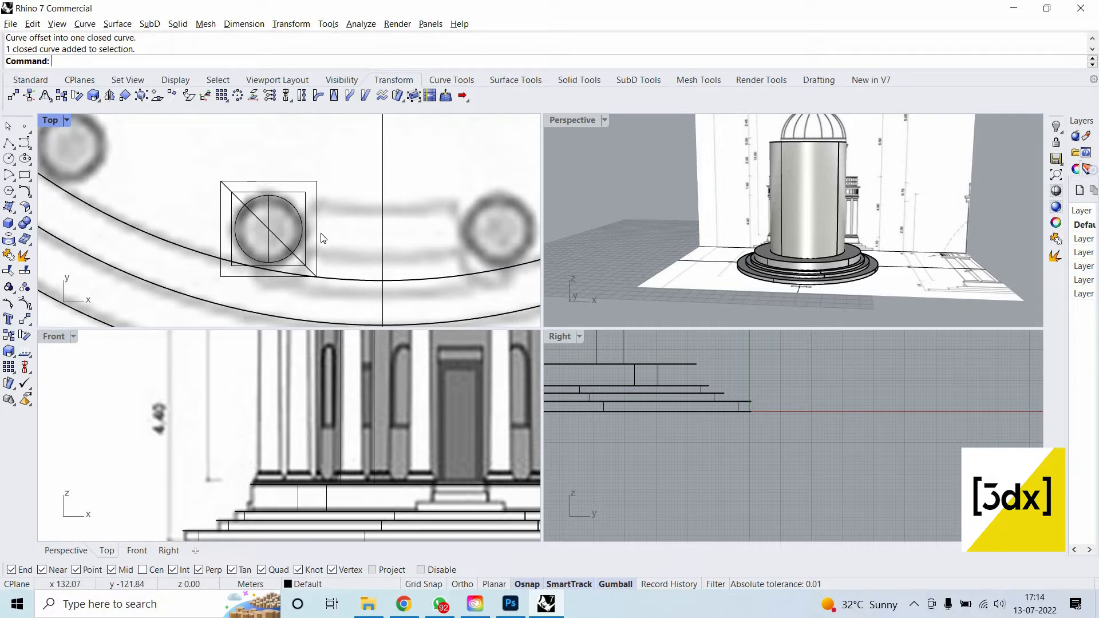
scroll(321, 236, up, 2)
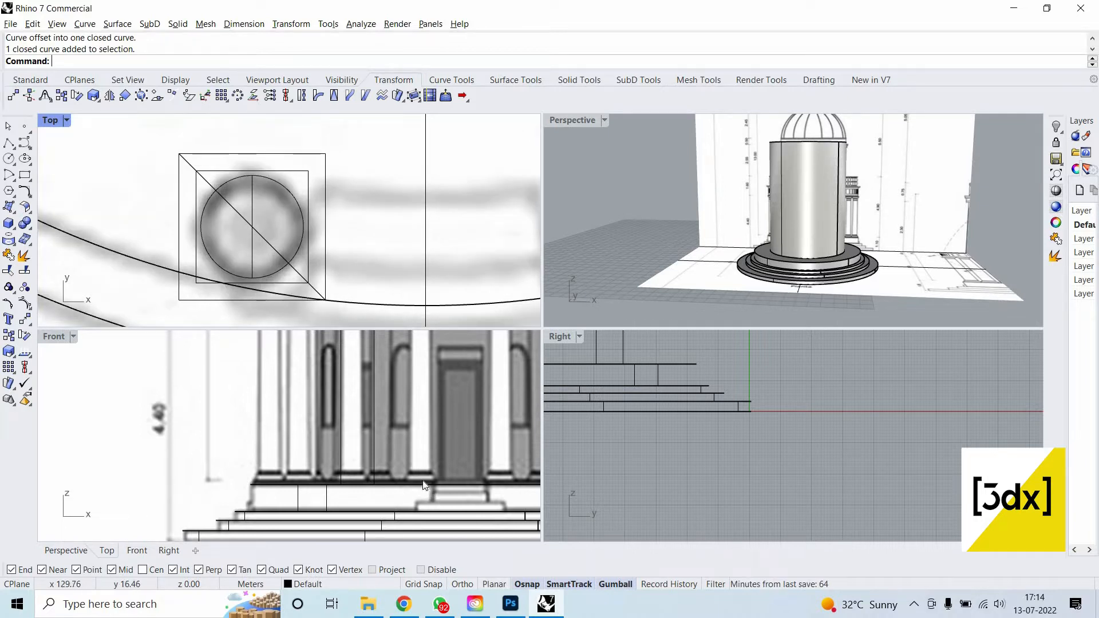
scroll(423, 485, up, 5)
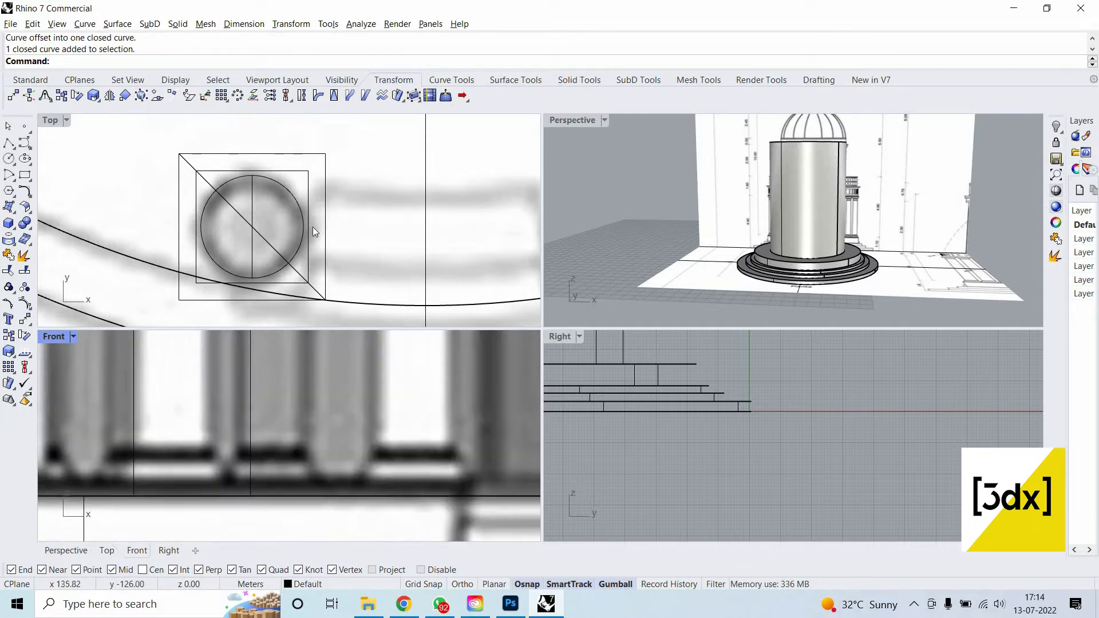
click(310, 259)
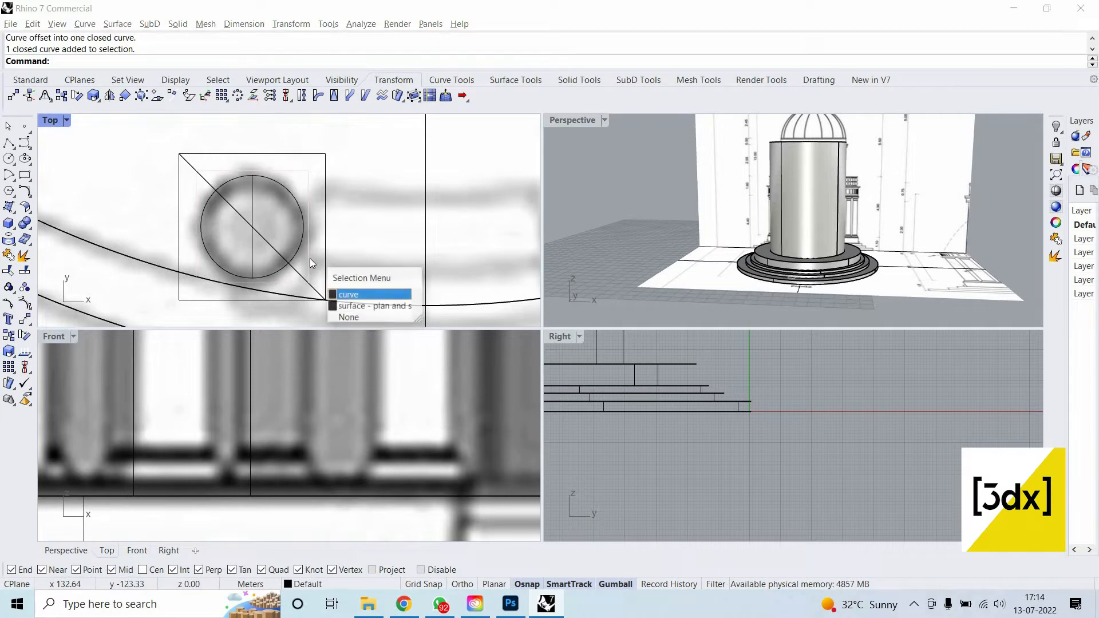
key(Delete)
key(Delete)
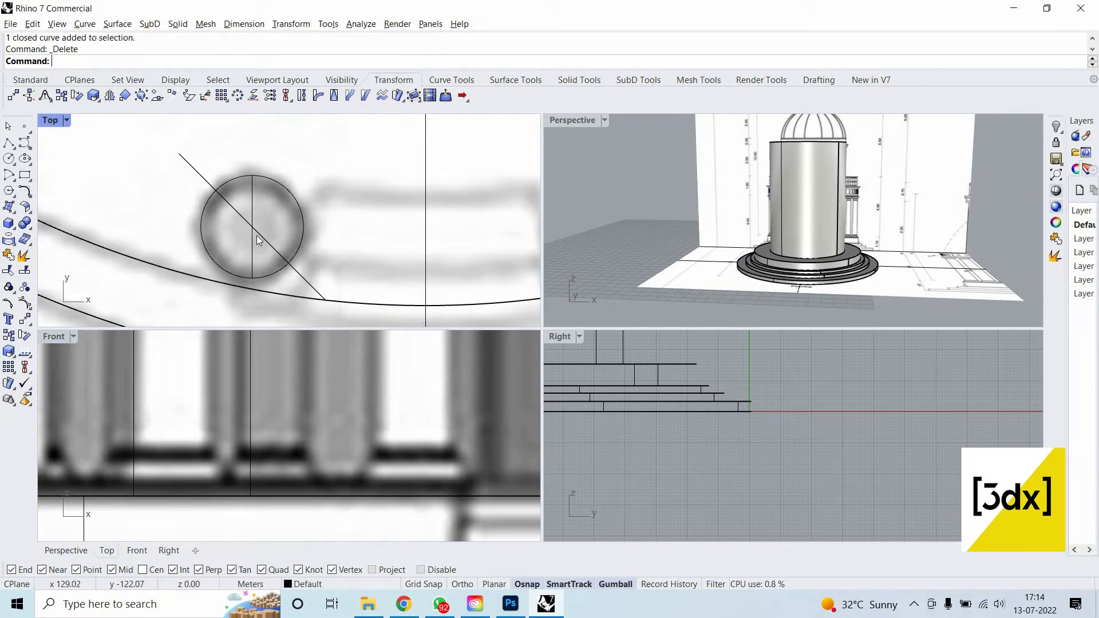
click(257, 236)
key(Delete)
click(257, 236)
key(Delete)
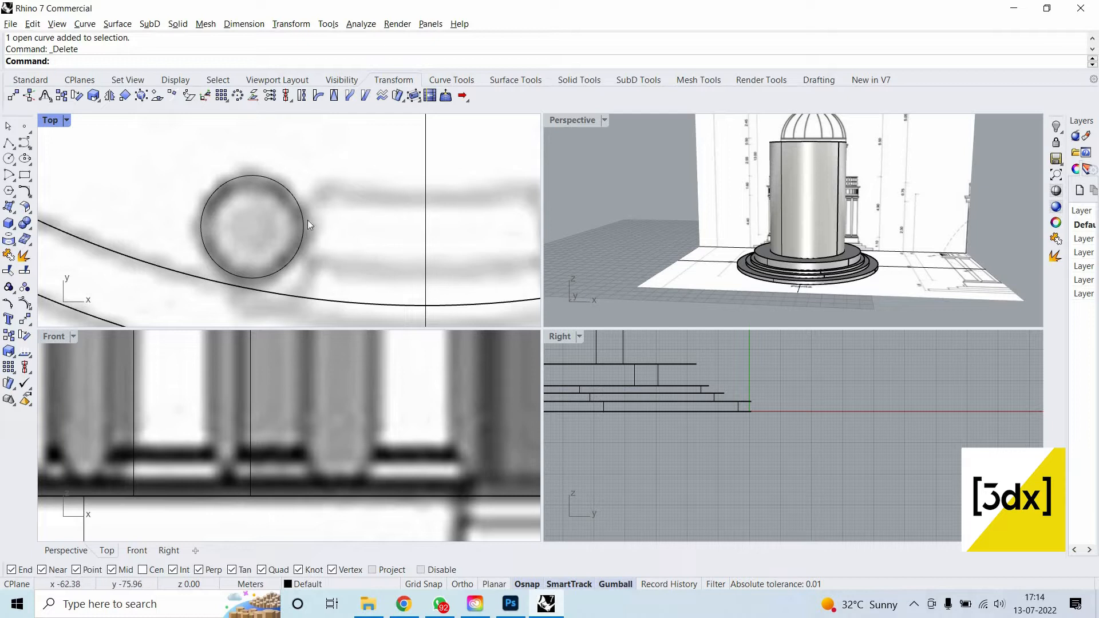
Hide the tall central drum standing on the stepped podium.
click(819, 201)
middle_click(818, 201)
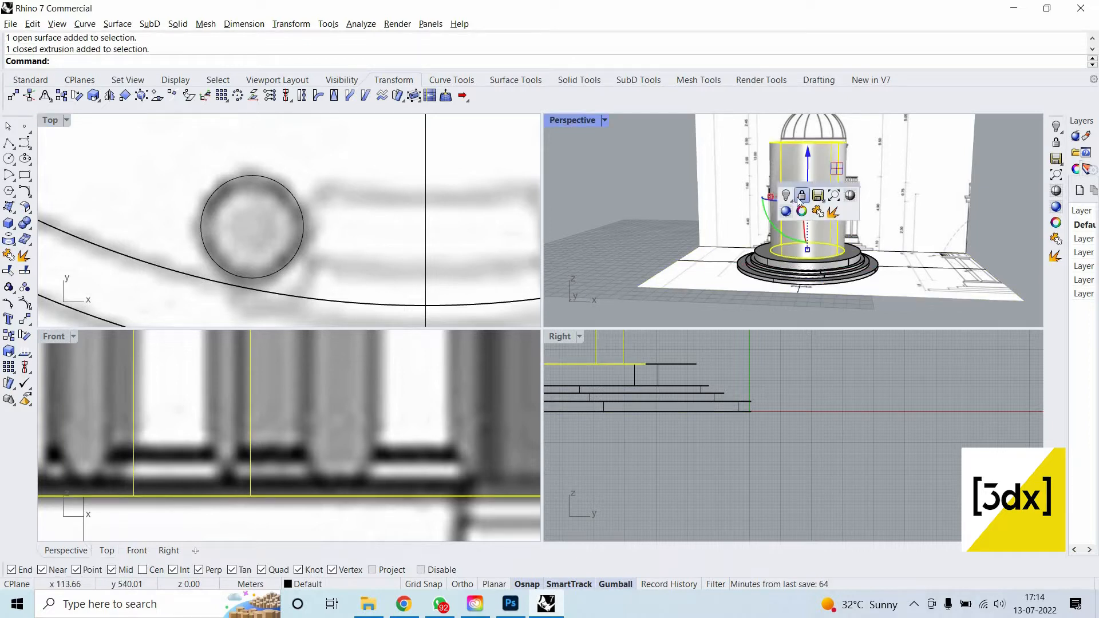
click(786, 196)
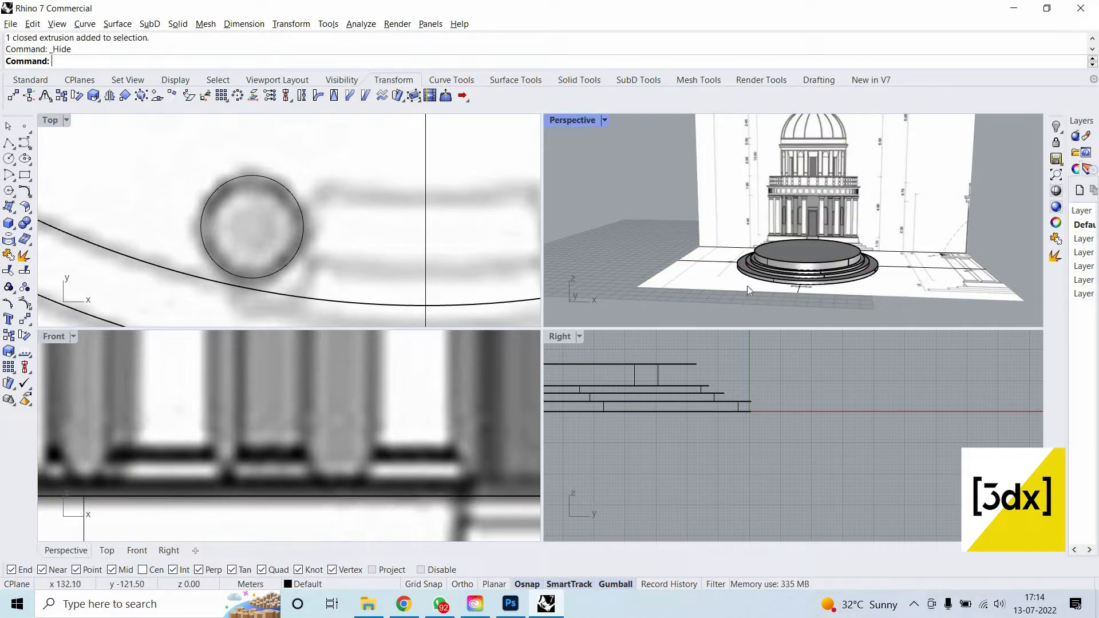
Extrude the column circle into a solid about 18.2 m high, ending at the column-base line of the front elevation.
click(303, 226)
key(Return)
scroll(363, 428, down, 5)
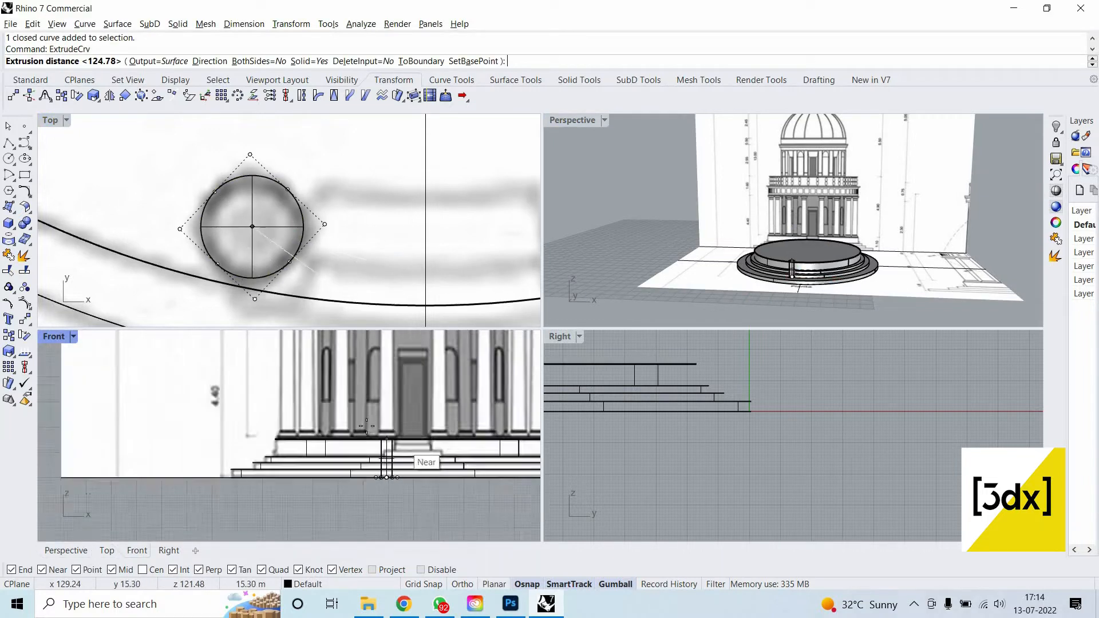
scroll(362, 428, up, 4)
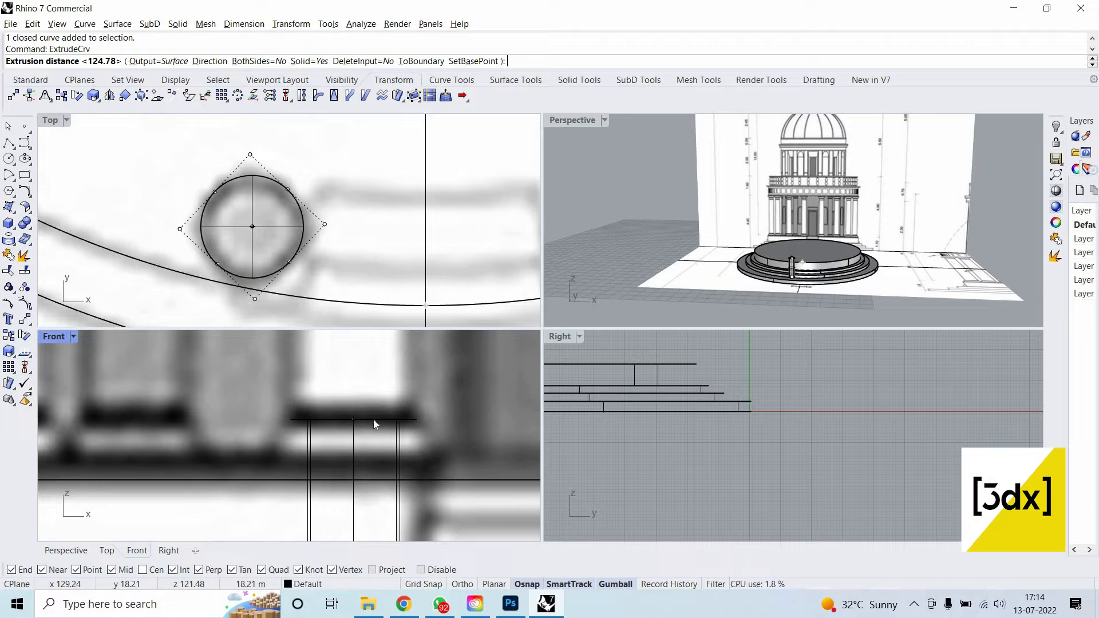
click(374, 421)
key(Escape)
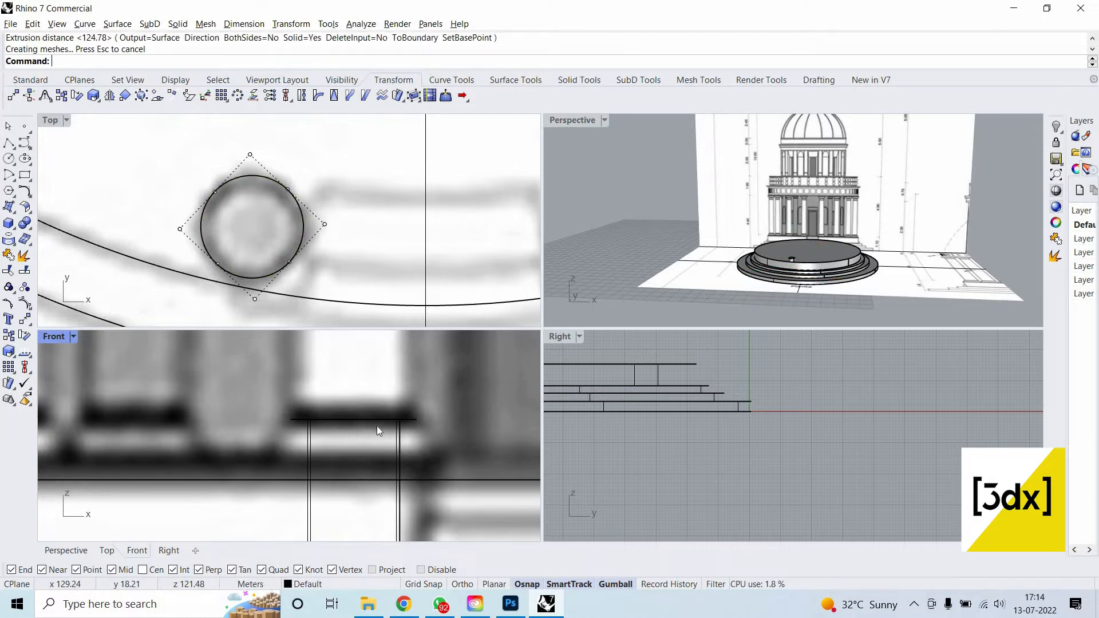
click(386, 421)
key(Escape)
click(386, 420)
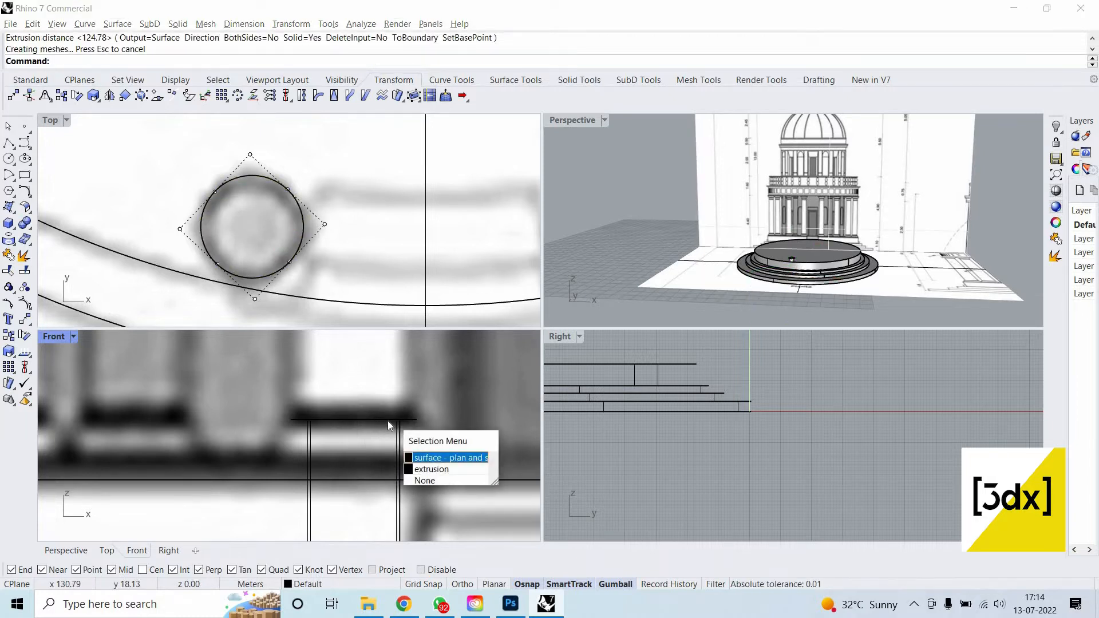
click(472, 456)
scroll(387, 421, down, 8)
key(Escape)
click(393, 500)
key(Escape)
Move the extruded column straight up so its lower end sits on the column's base moulding in the front elevation.
scroll(393, 500, down, 6)
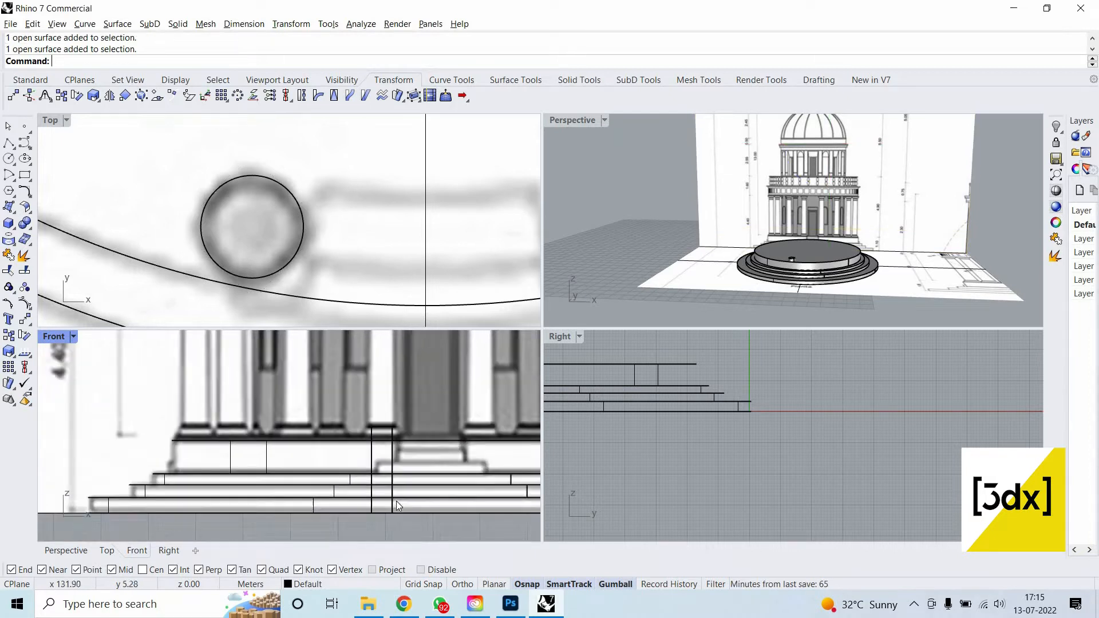
scroll(394, 501, up, 10)
click(394, 507)
click(435, 547)
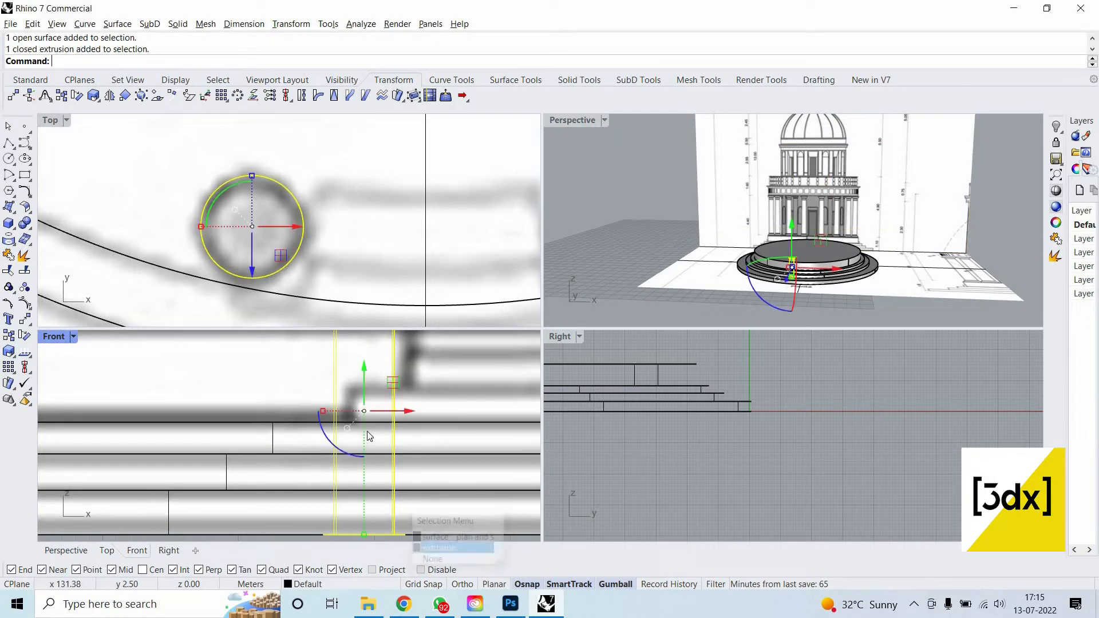
scroll(382, 372, down, 3)
drag(392, 328, 373, 438)
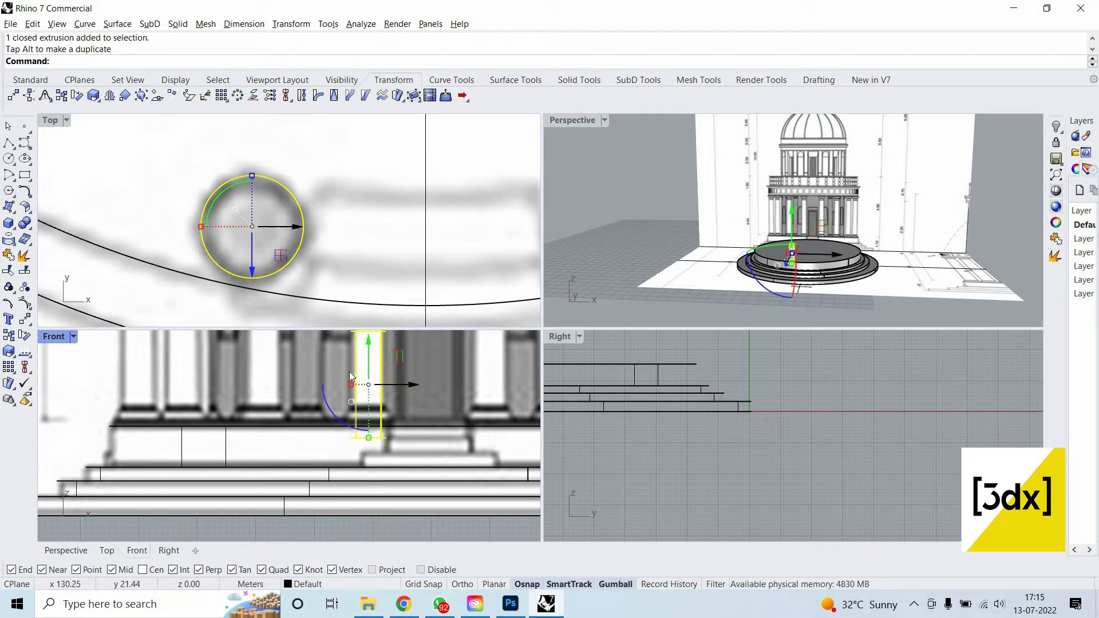
scroll(352, 369, up, 2)
drag(360, 401, 361, 373)
scroll(361, 423, down, 8)
key(Escape)
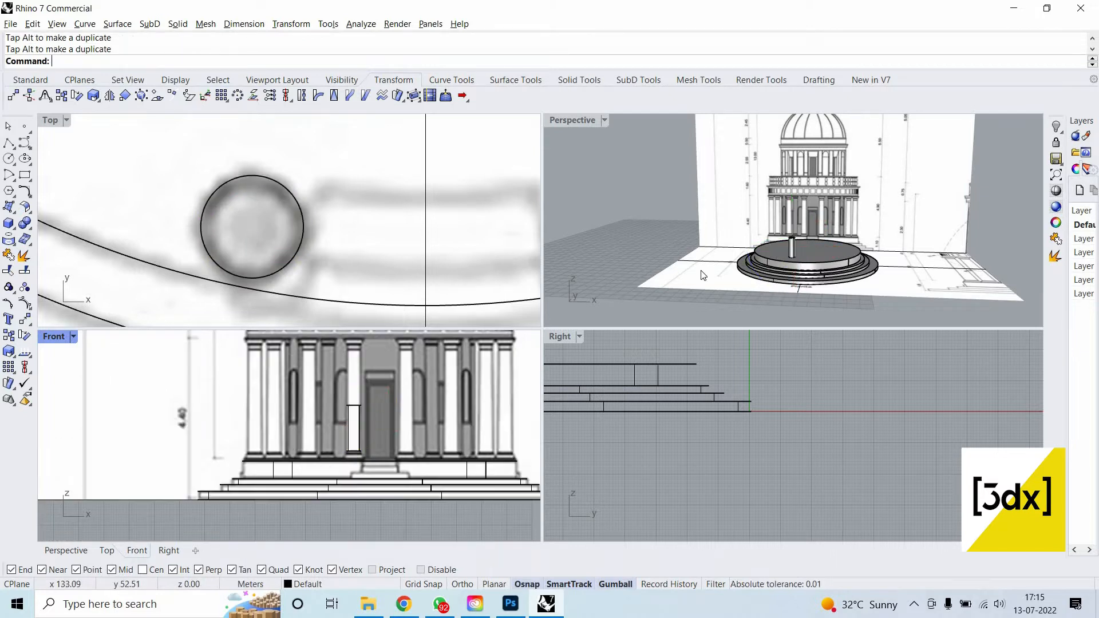
Stretch the column vertically with Scale1D from its lower edge to about 40.1 m, reaching the capital's underside in the elevation.
scroll(360, 429, up, 10)
scroll(781, 257, up, 5)
click(783, 258)
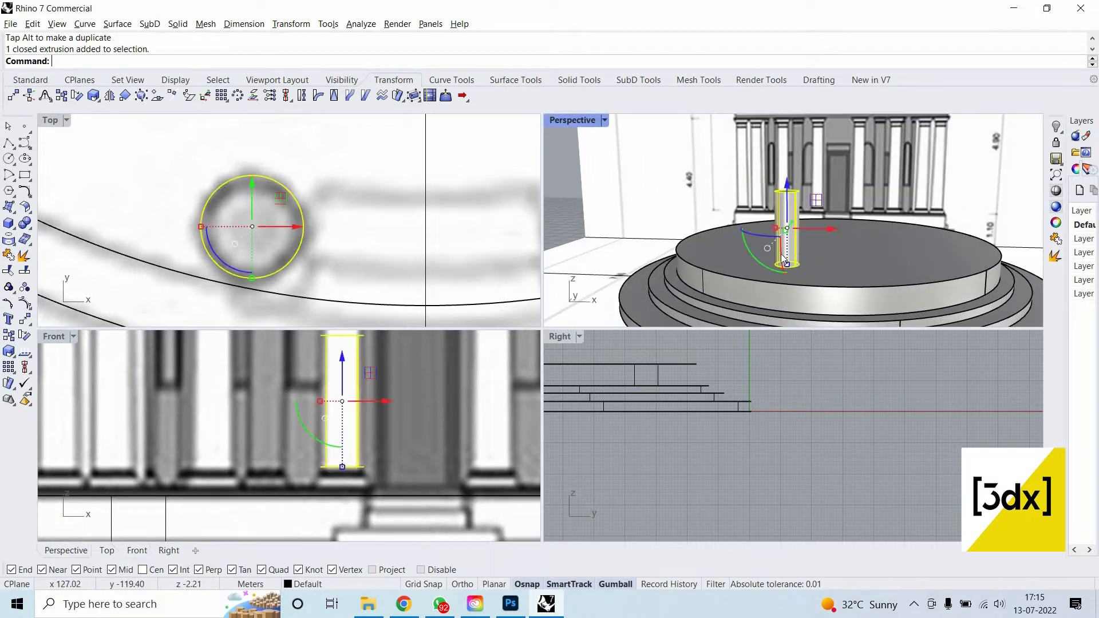
text(Scale1D)
key(Return)
scroll(826, 258, up, 3)
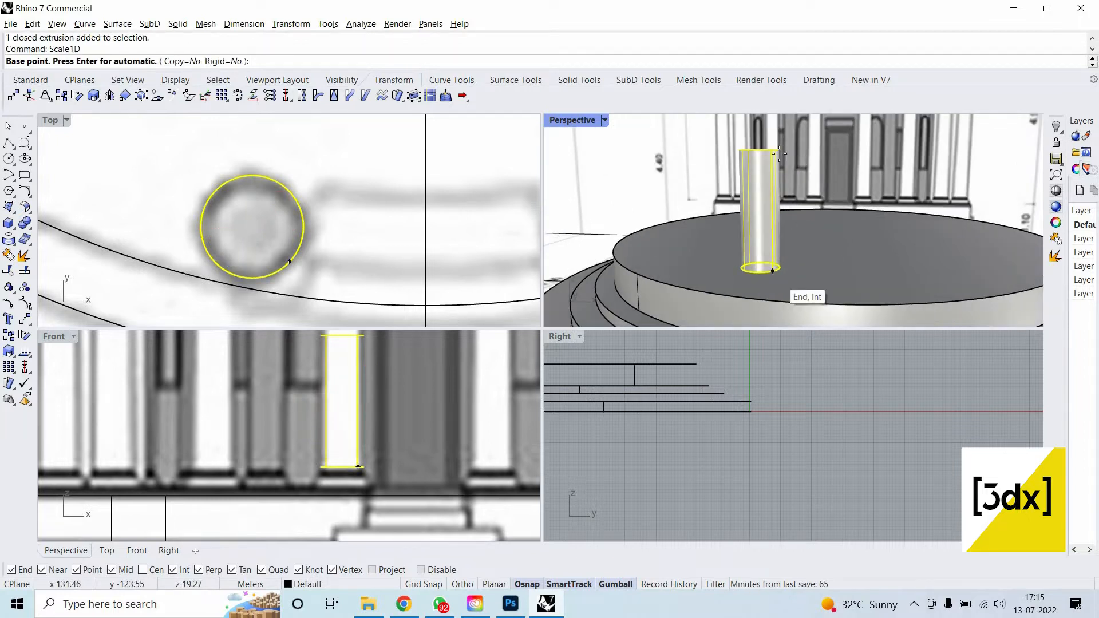
click(773, 270)
click(772, 152)
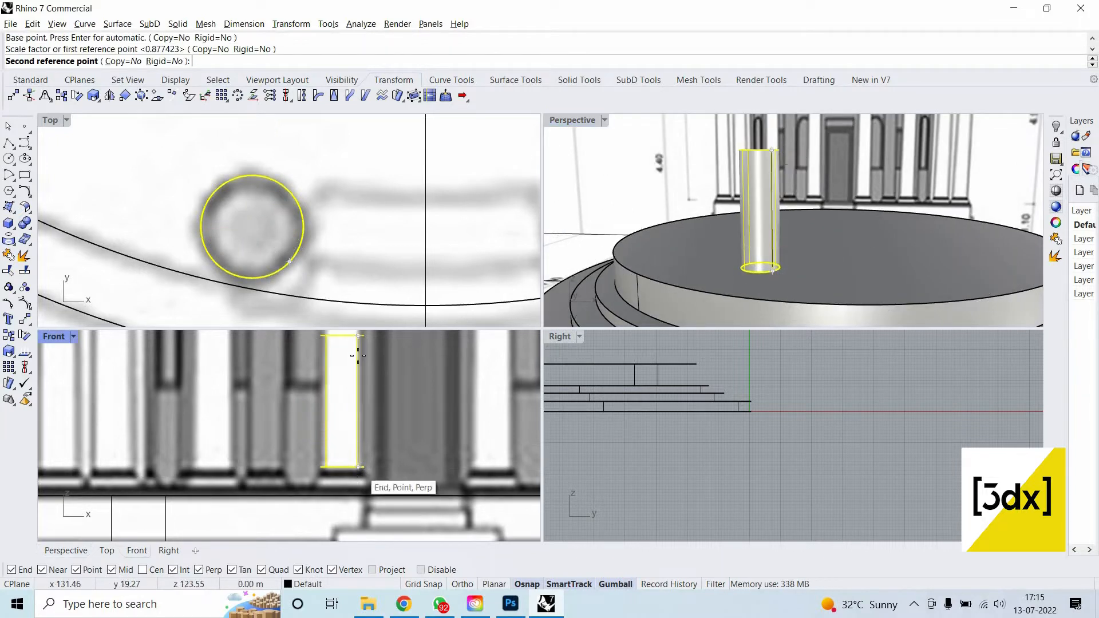
scroll(358, 355, down, 3)
scroll(359, 355, up, 5)
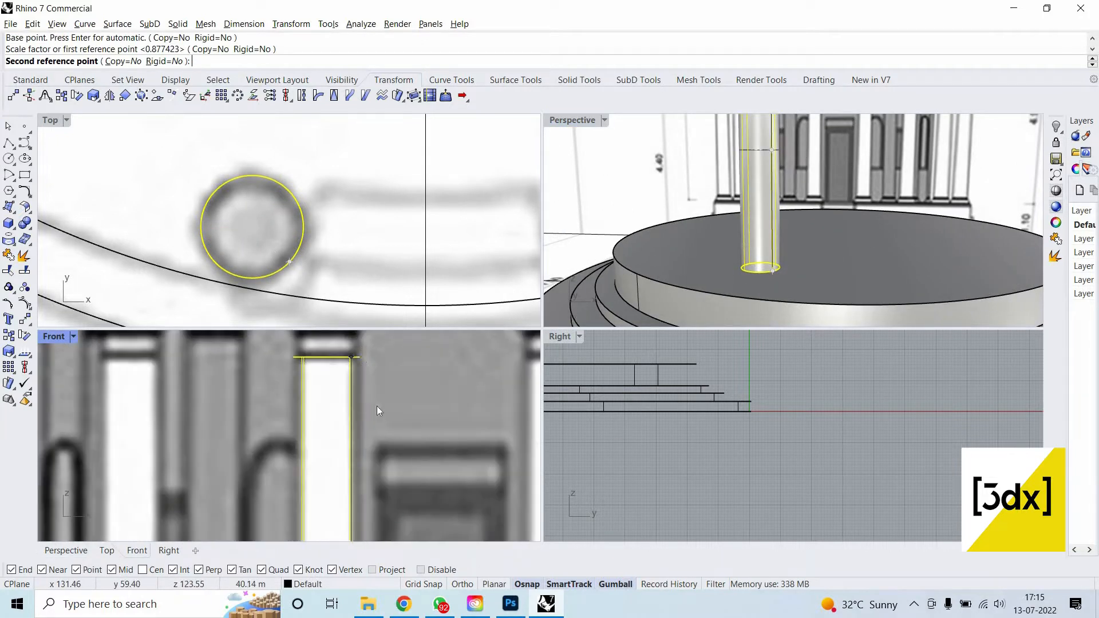
click(359, 357)
click(407, 421)
Copy the column from its bottom edge to its top edge so the duplicate is stacked directly above it.
scroll(406, 420, down, 6)
scroll(747, 304, down, 5)
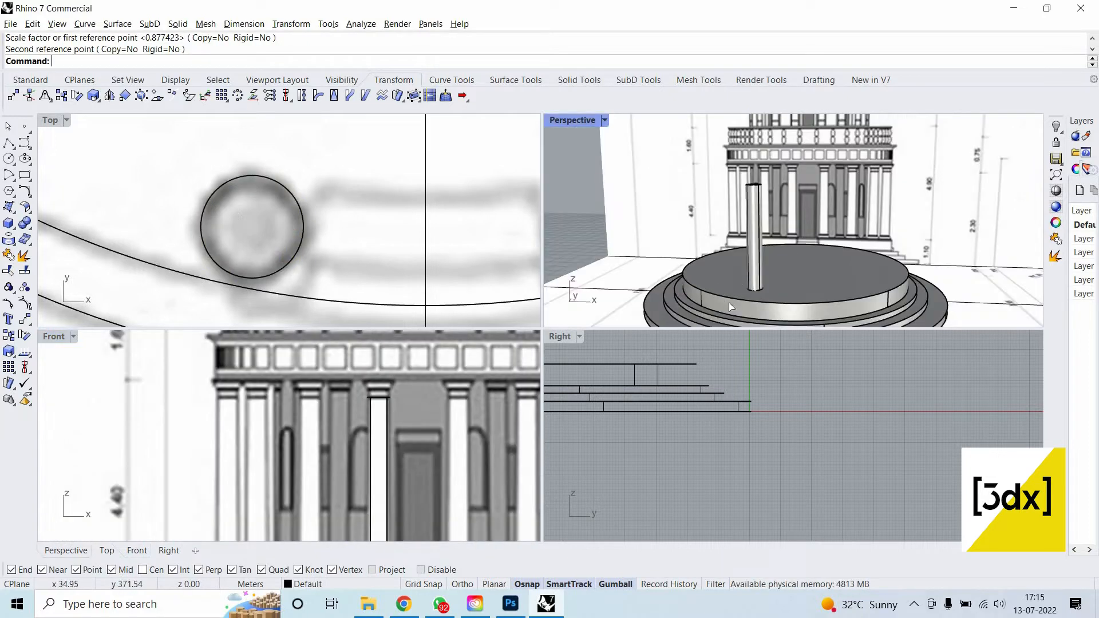
right_drag(729, 302, 737, 253)
key(Return)
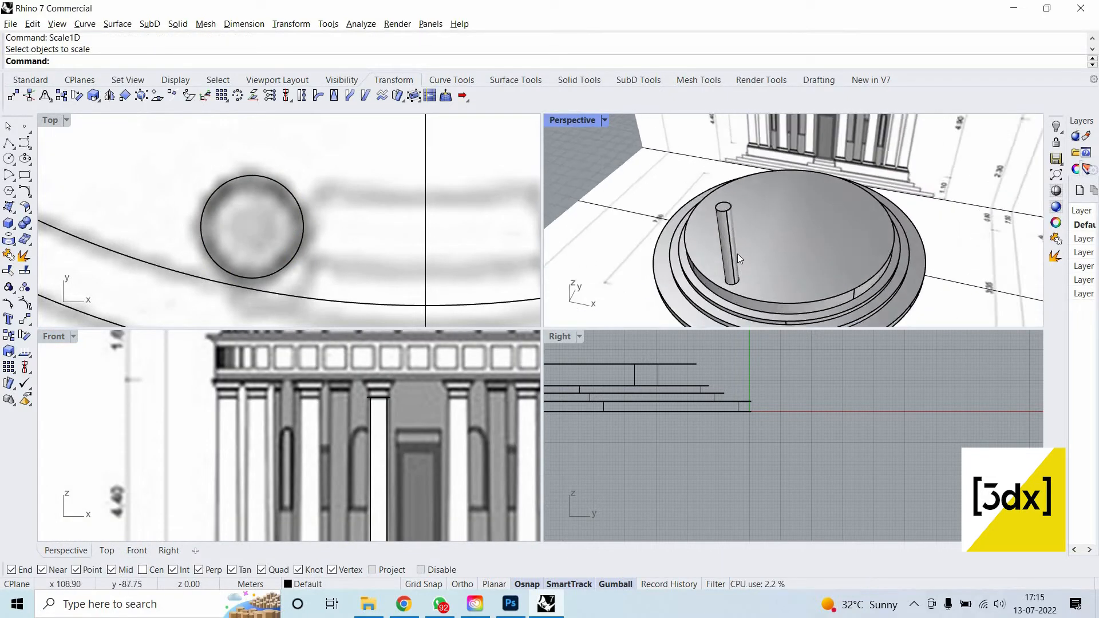
click(737, 253)
text(C)
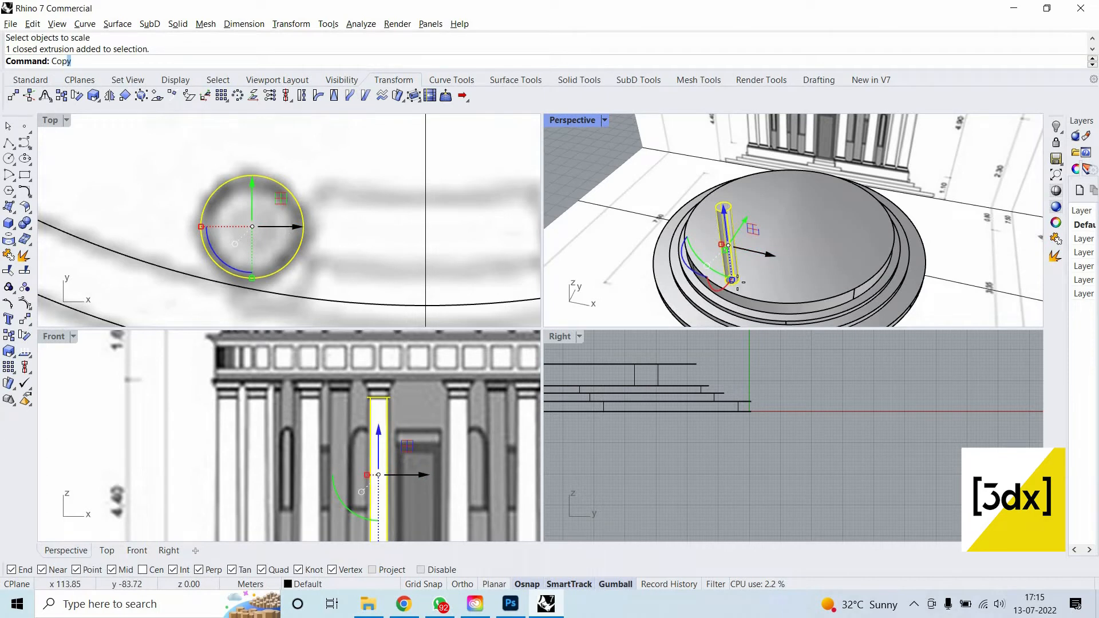
text(op)
key(Return)
scroll(737, 282, up, 5)
click(738, 290)
scroll(761, 216, down, 5)
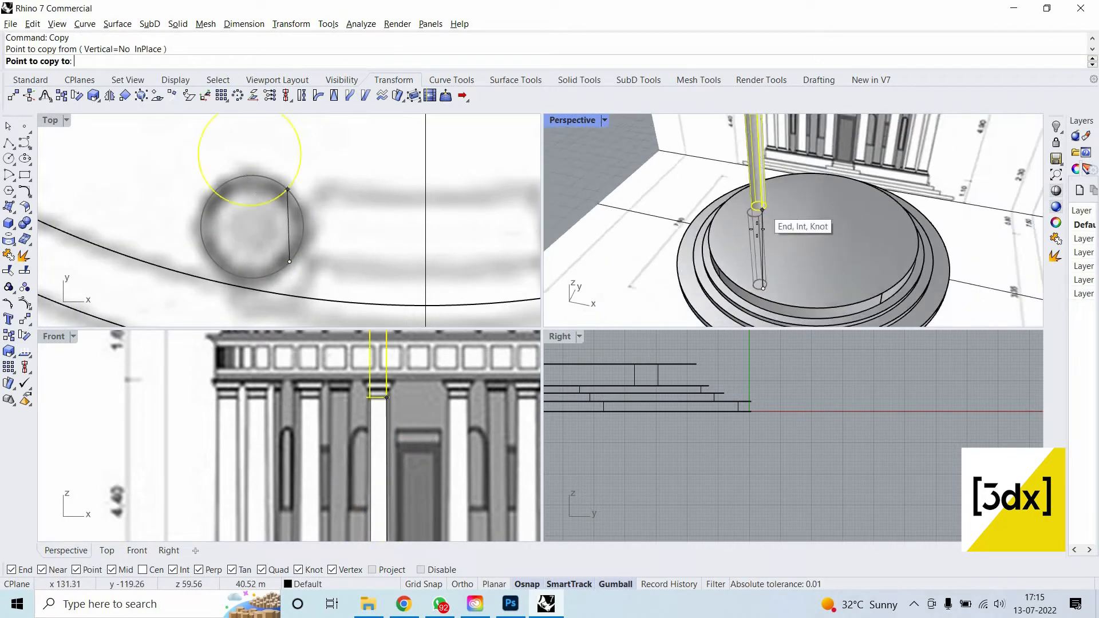
click(767, 229)
key(Return)
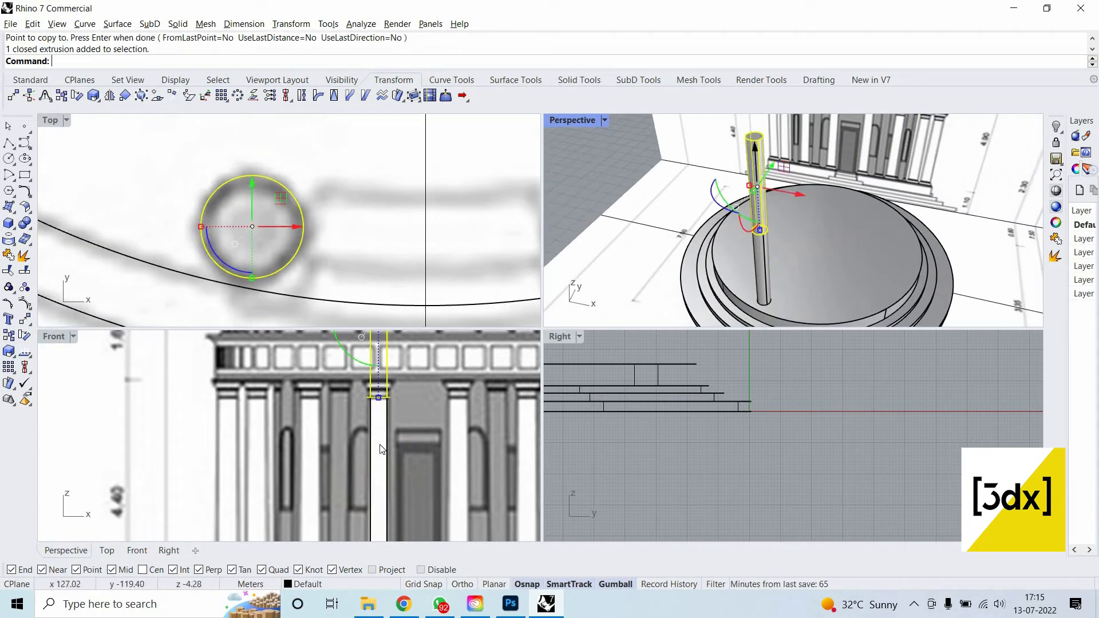
Shorten the upper copy with Scale1D from its base to a height of about 1.8 m, matching the capital's lower band.
scroll(407, 377, down, 4)
scroll(392, 400, up, 5)
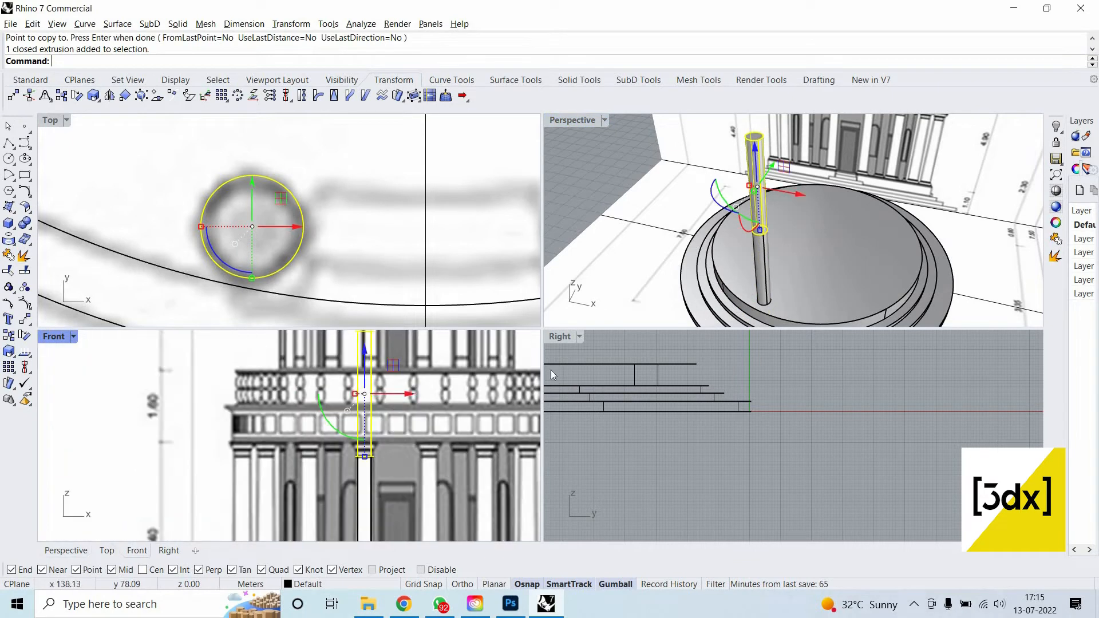
text(Scale1D)
key(Return)
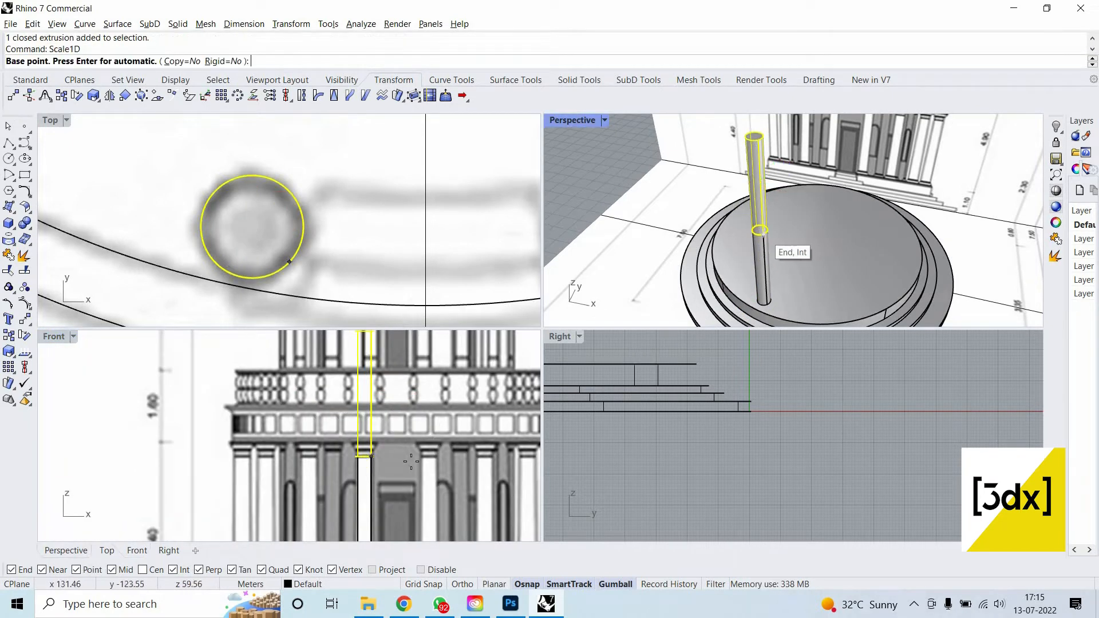
click(762, 233)
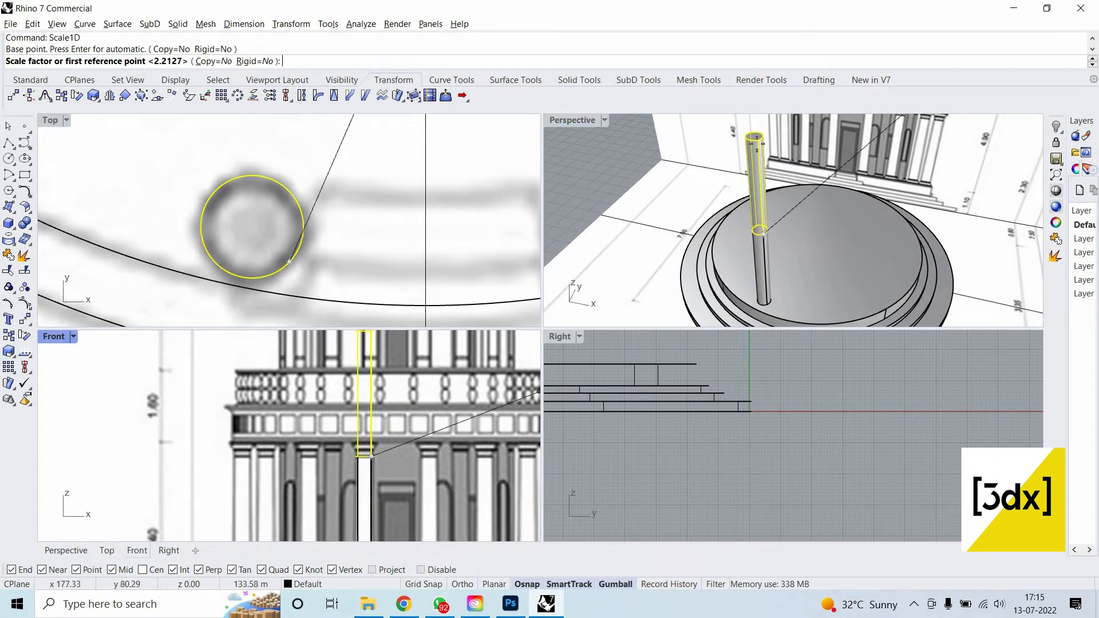
scroll(762, 141, up, 4)
click(760, 139)
scroll(760, 140, down, 3)
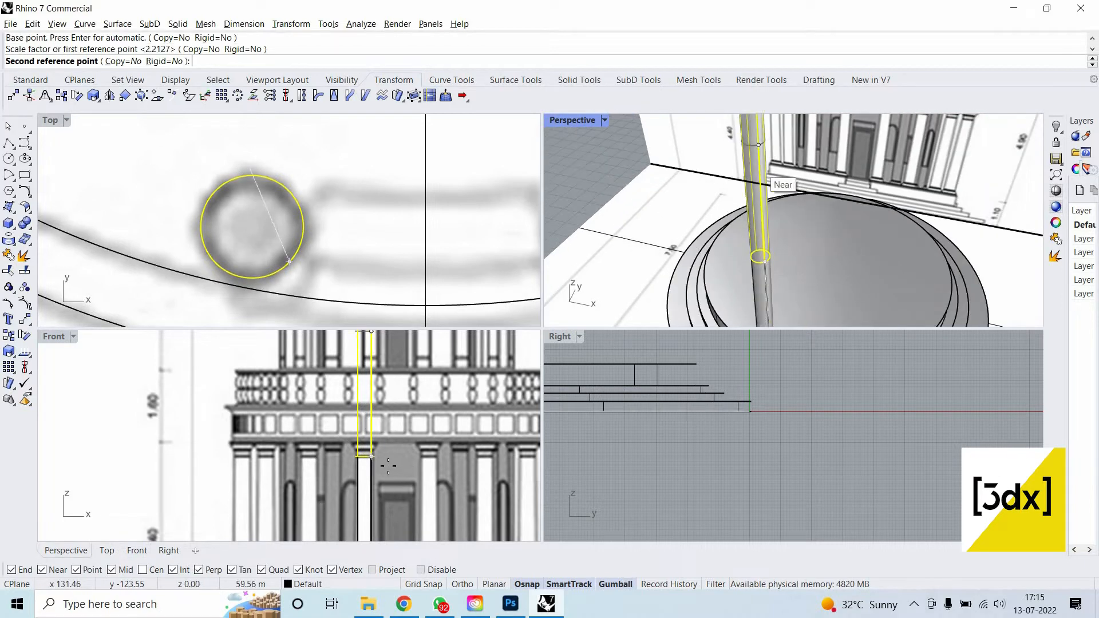
scroll(395, 470, up, 4)
scroll(361, 434, up, 2)
scroll(348, 439, up, 2)
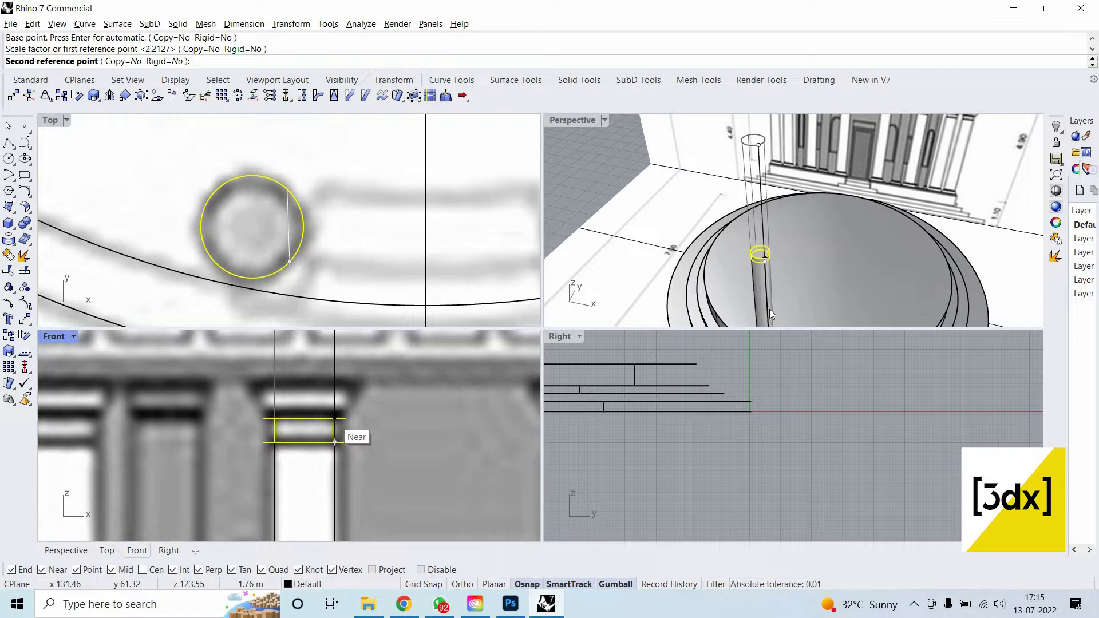
click(335, 419)
key(Escape)
scroll(772, 249, up, 4)
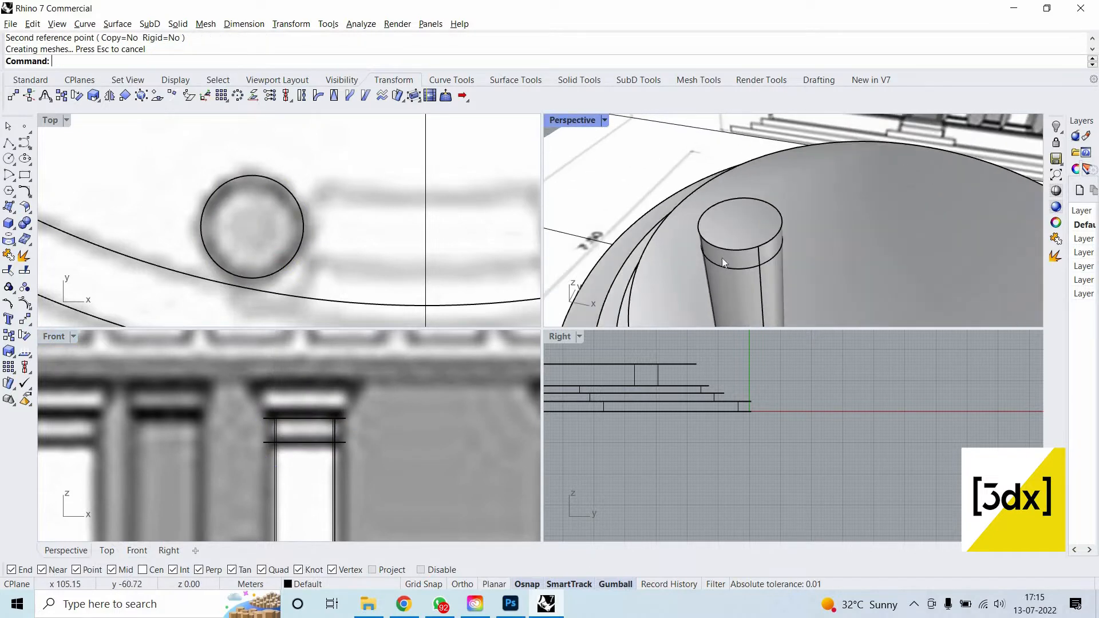
ctrl+shift+click(779, 229)
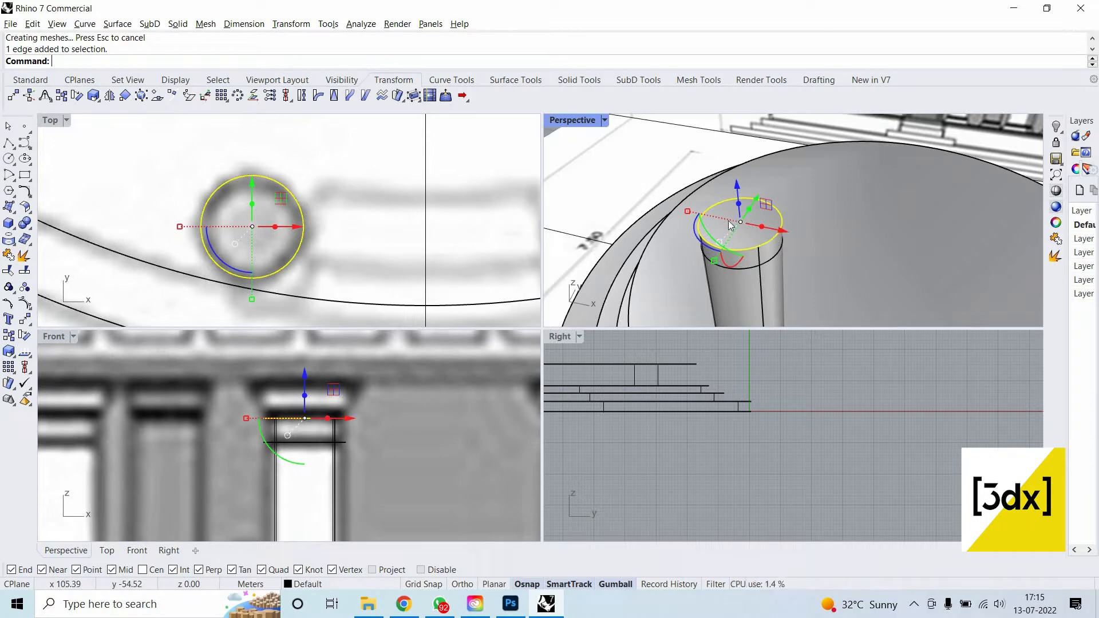
click(692, 212)
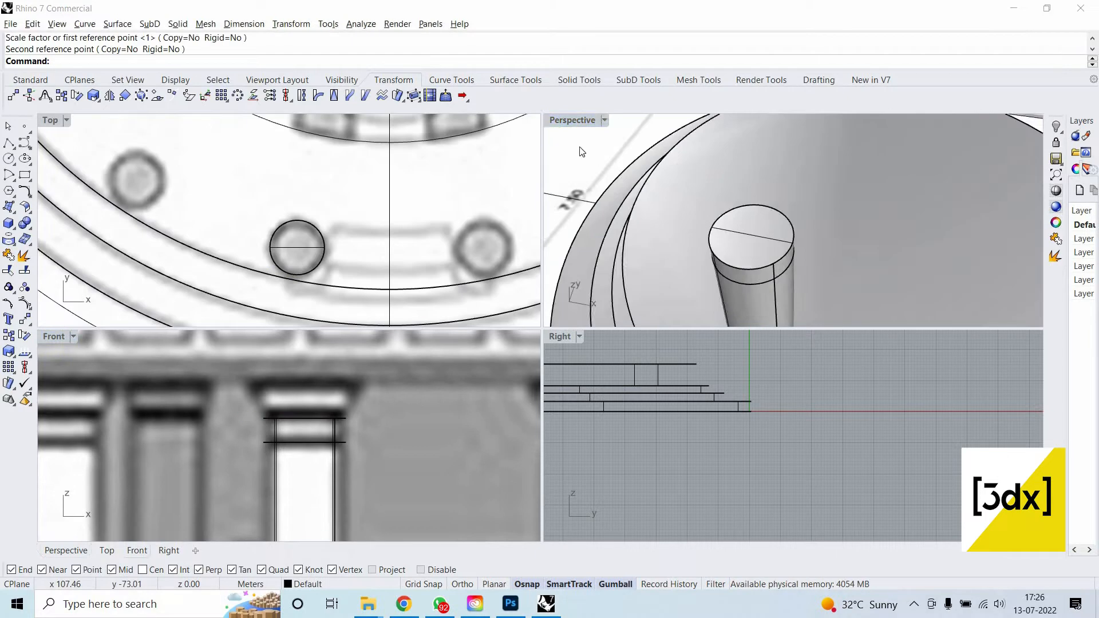
Enlarge the top edge of the short capital cylinder with Scale2D from the midpoint of the line across it, flaring the capital.
double_click(572, 119)
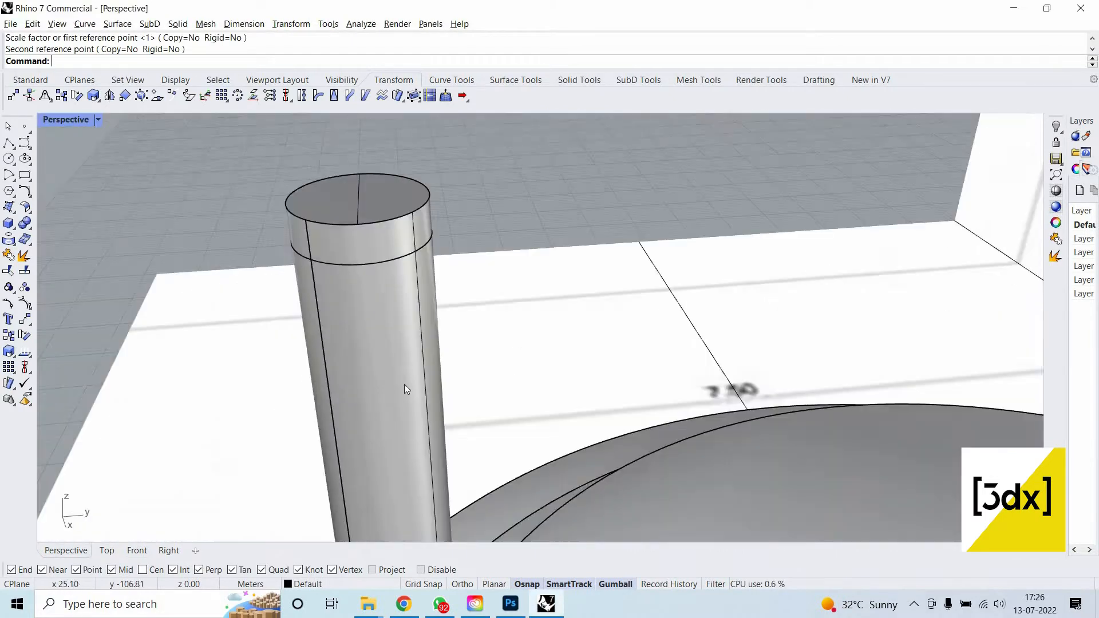
key(Return)
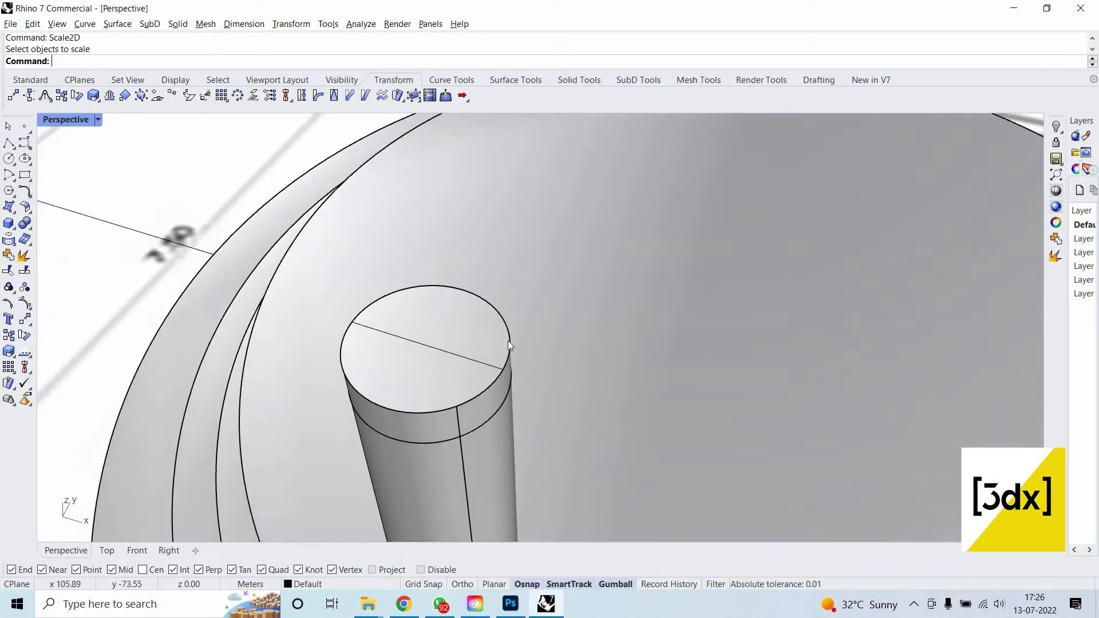
click(513, 341)
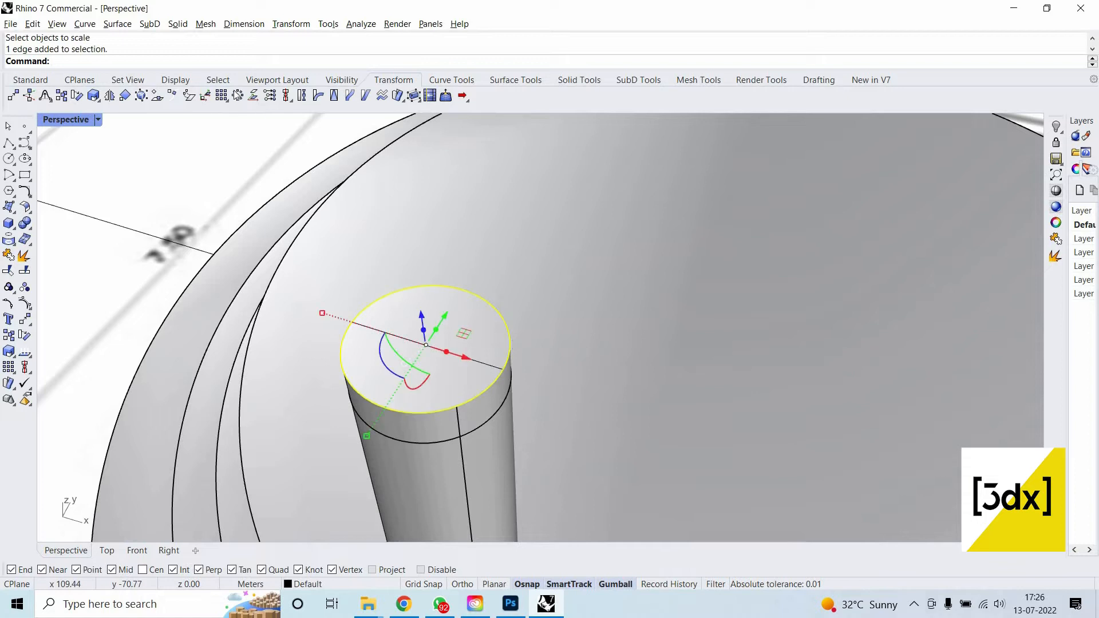
text(cale)
key(Down)
key(Down)
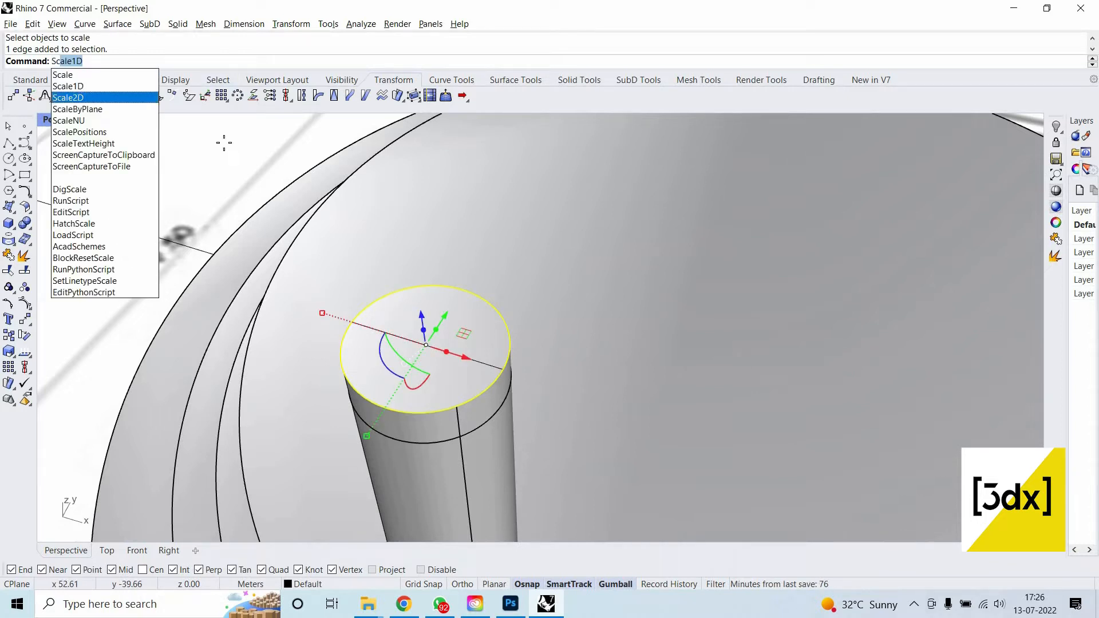
key(Return)
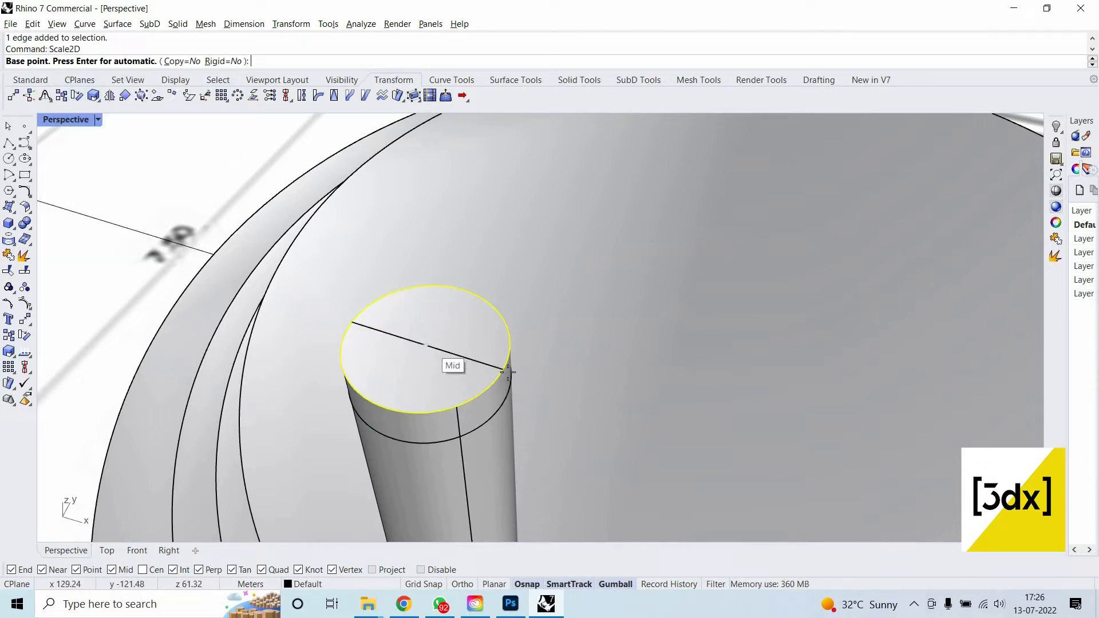
click(452, 361)
click(509, 372)
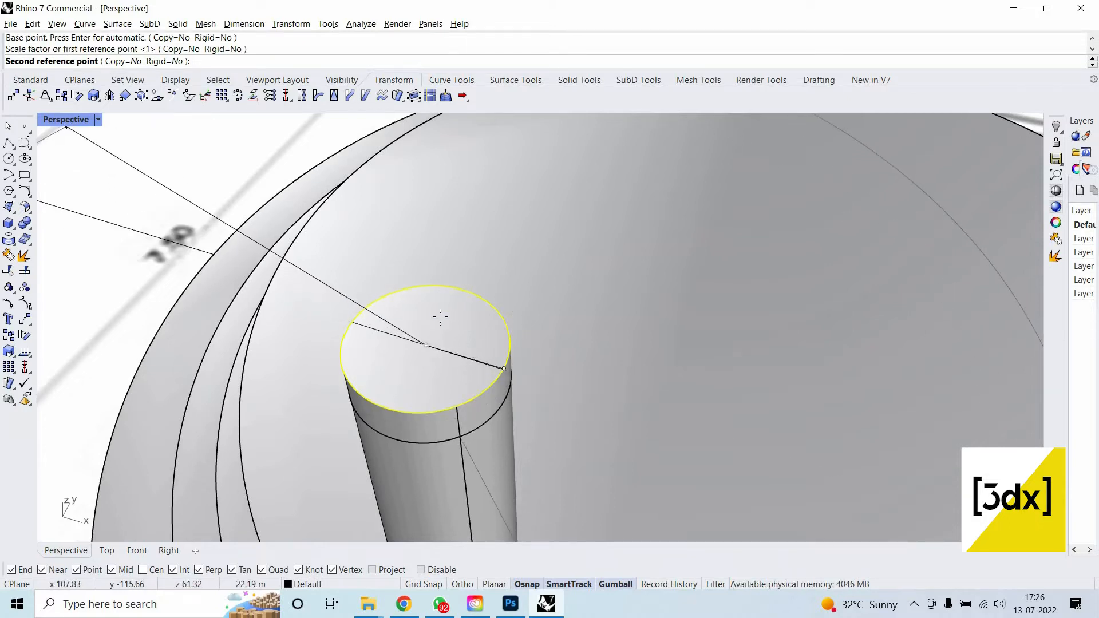
key(ctrl+m)
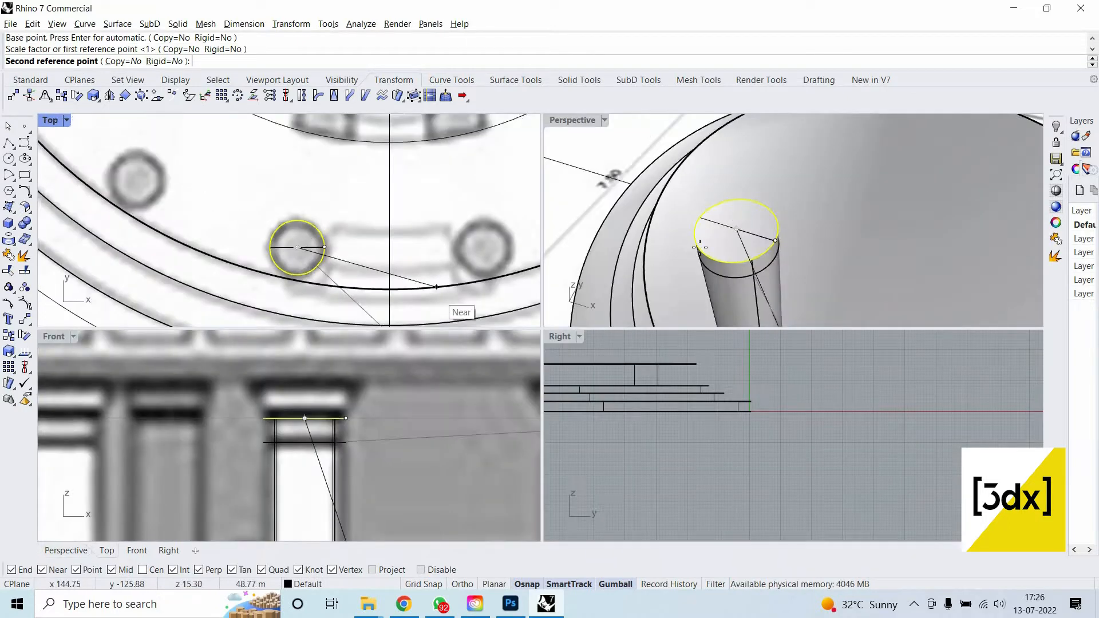
click(795, 230)
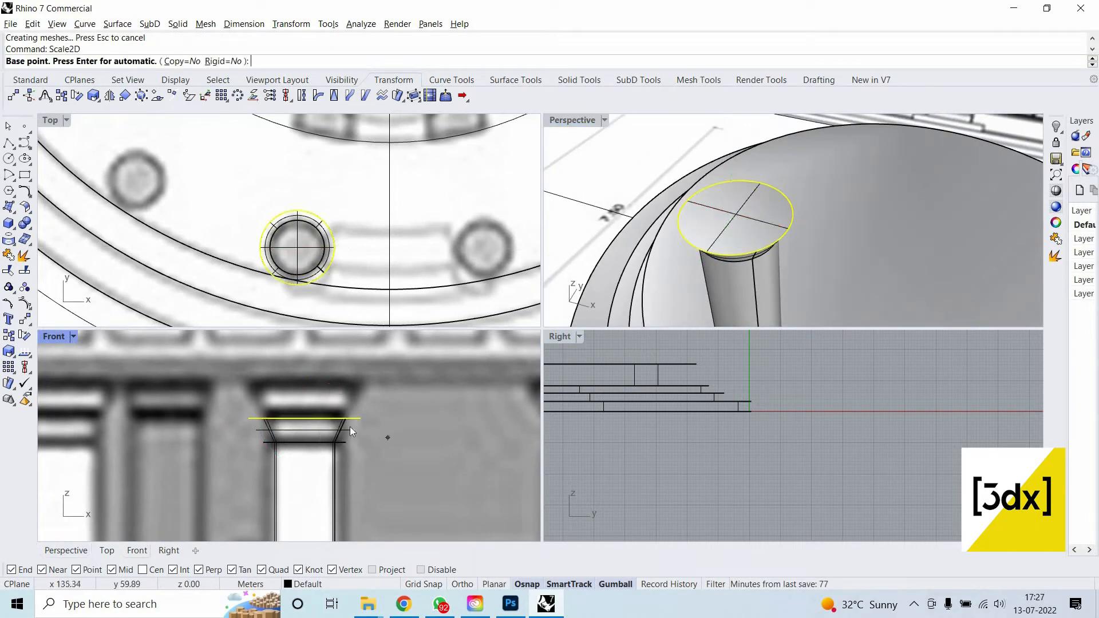
Leave the repeated Scale2D command and hide the plan reference image beneath the podium.
key(Escape)
key(Escape)
scroll(836, 166, down, 3)
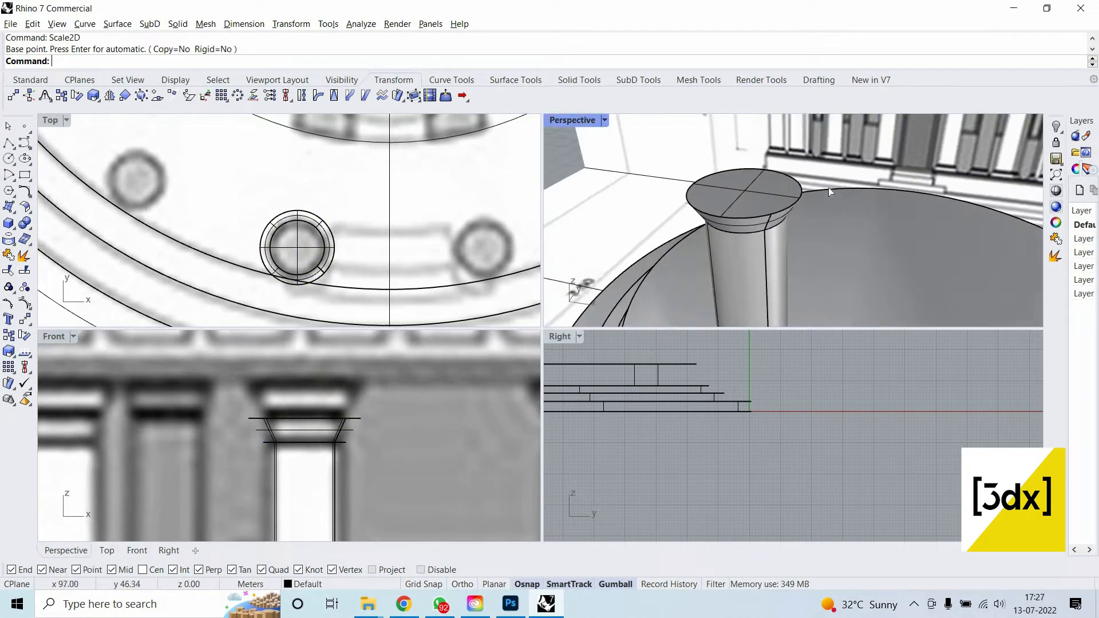
key(Return)
scroll(824, 287, down, 4)
right_drag(777, 304, 410, 175)
scroll(356, 279, down, 5)
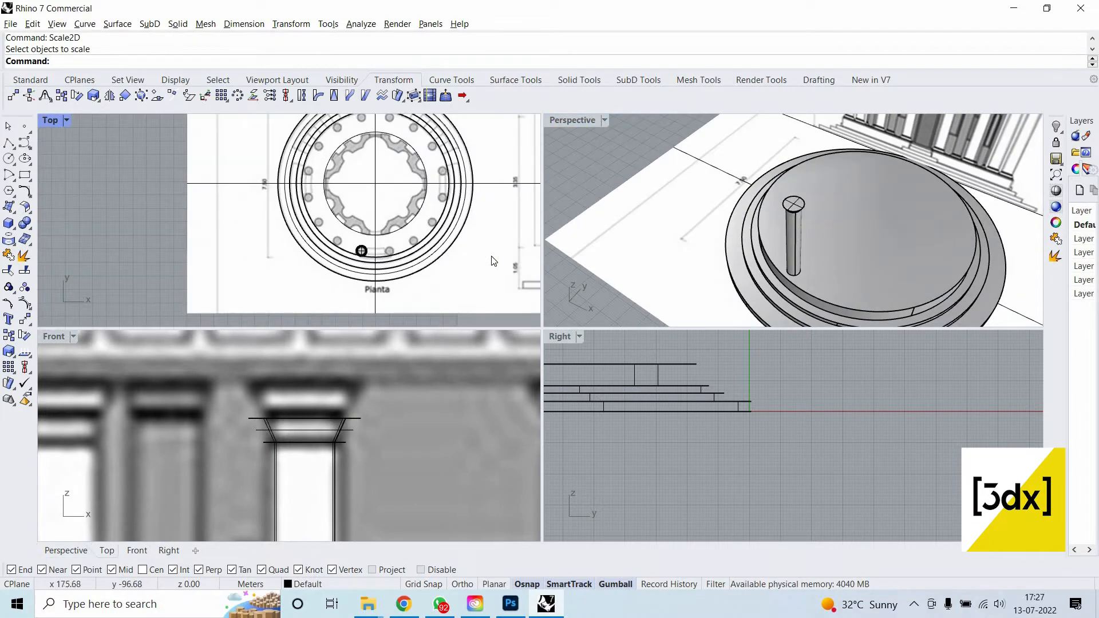
click(462, 254)
key(ctrl+h)
scroll(381, 249, up, 5)
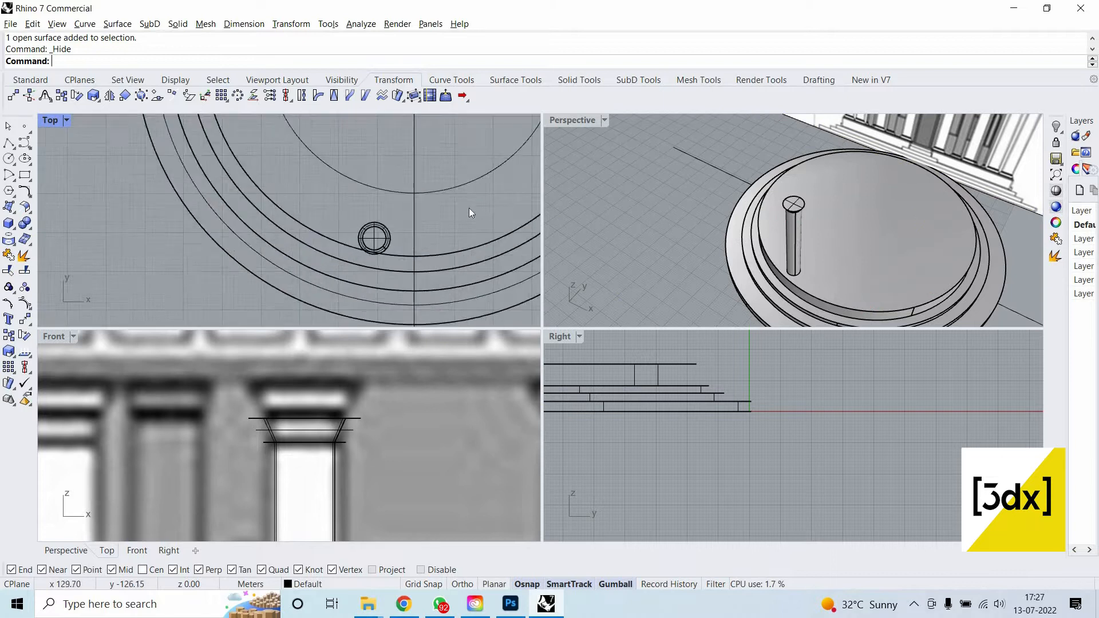
Move the column shaft, flared capital and its guide curves together slightly inward so the capital sits within the podium's top edge.
click(407, 210)
click(902, 266)
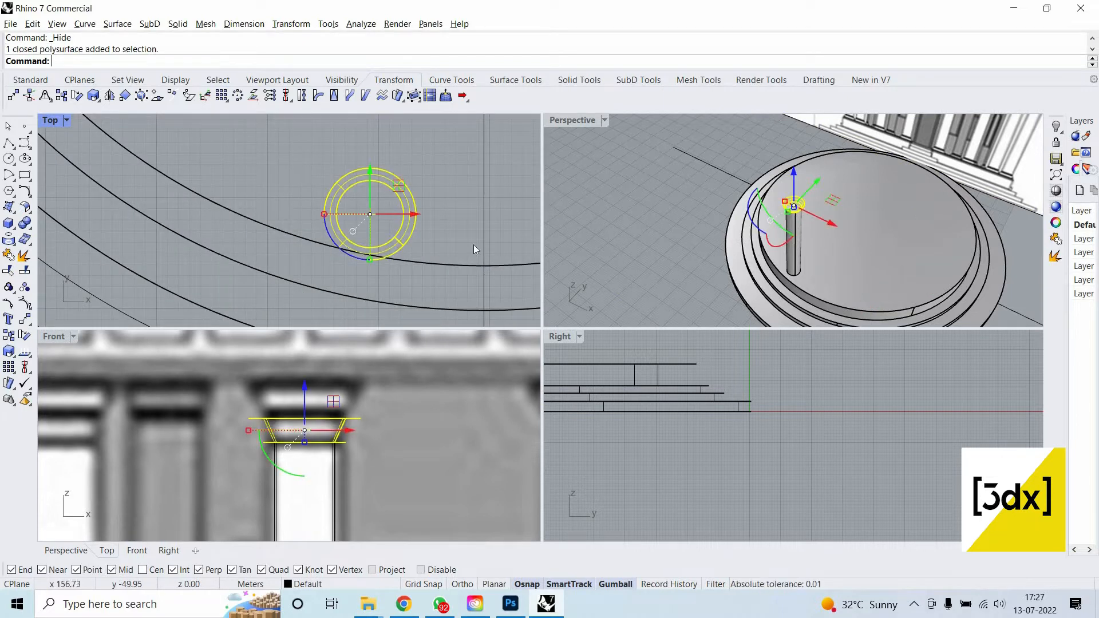
scroll(413, 249, up, 3)
click(413, 250)
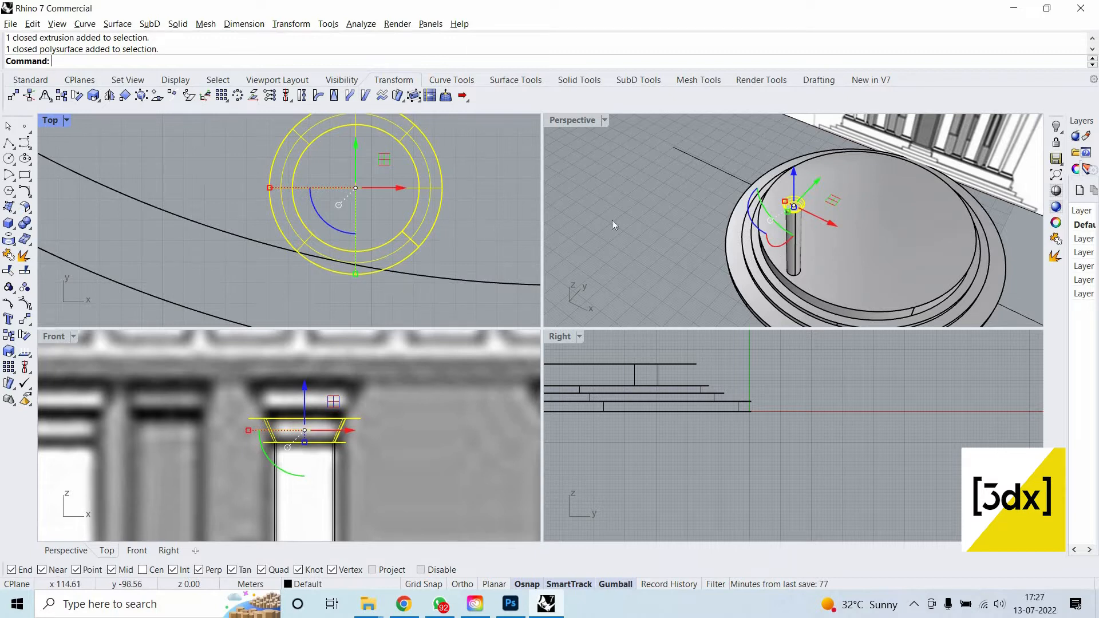
key(Escape)
click(793, 211)
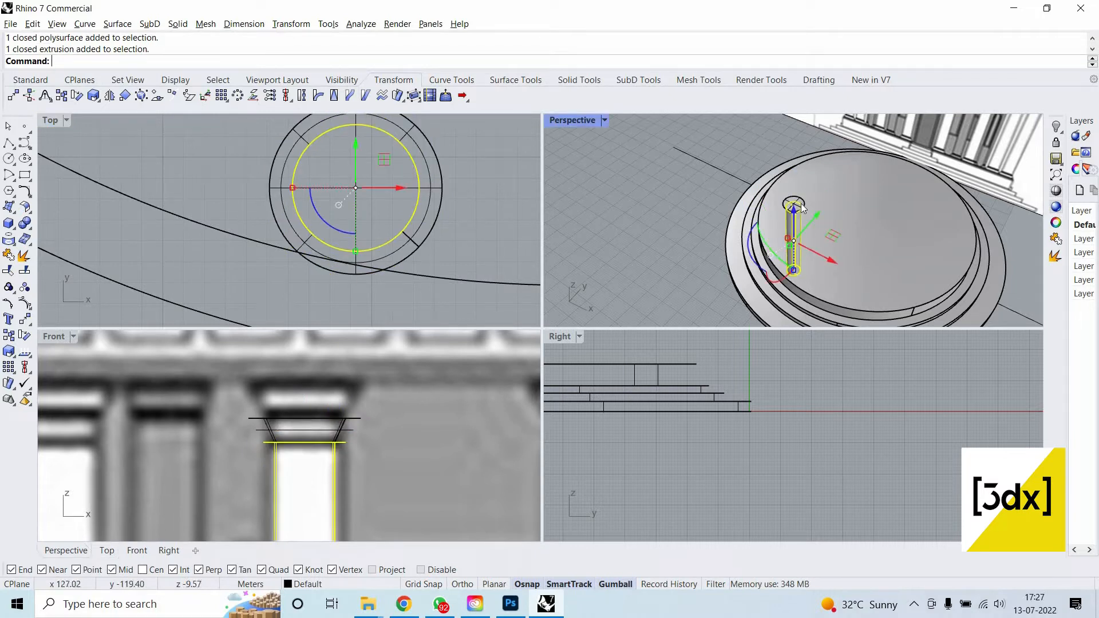
click(802, 206)
click(414, 168)
drag(414, 163, 377, 127)
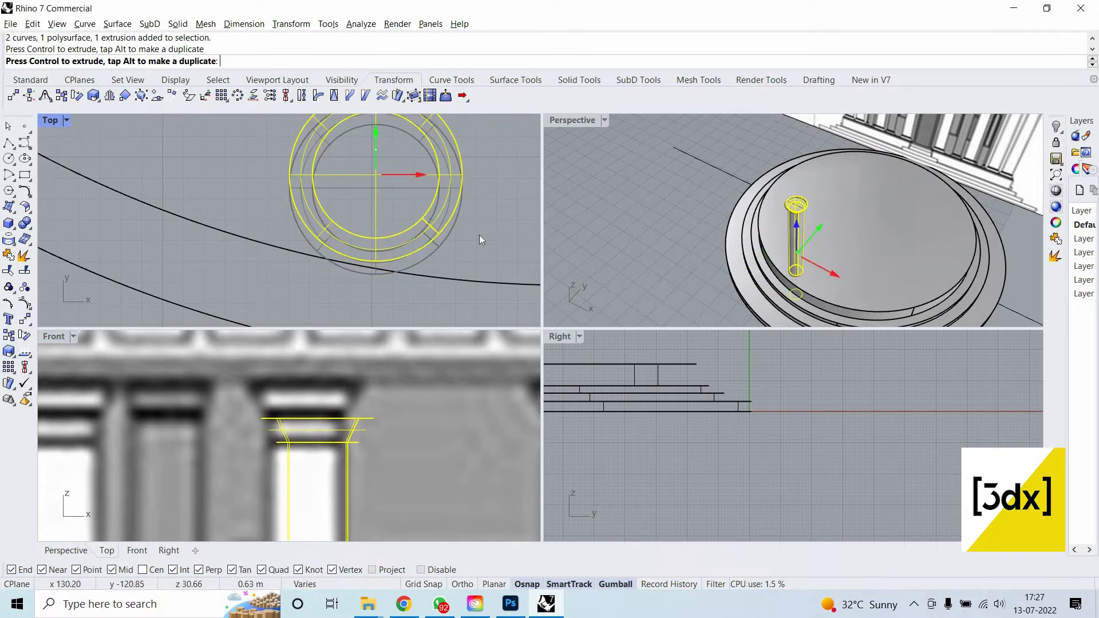
click(373, 279)
scroll(439, 228, down, 3)
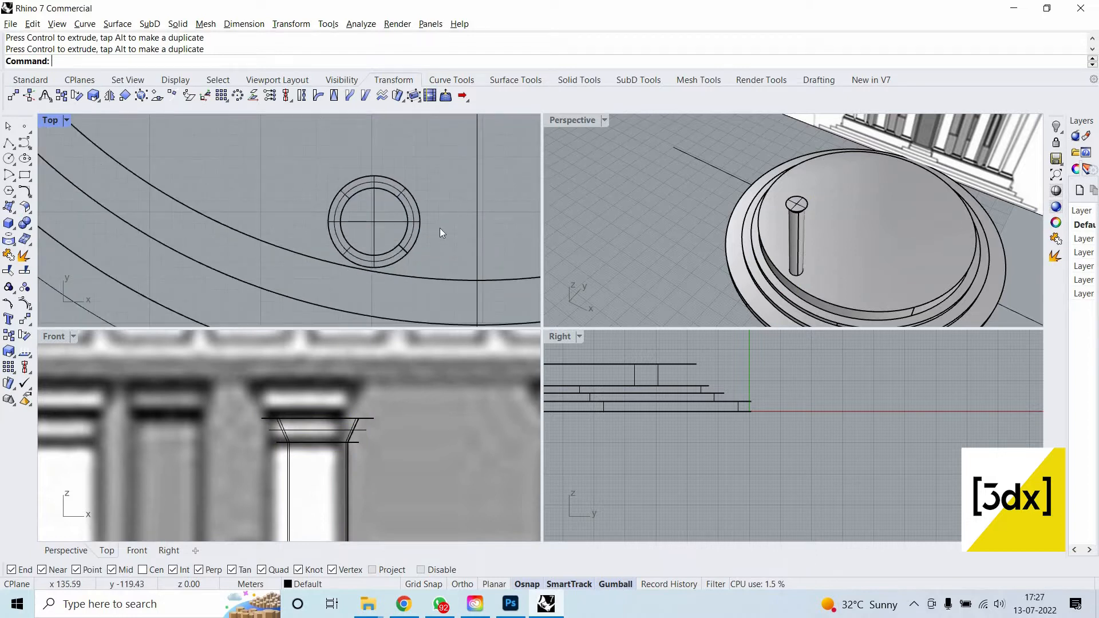
Show all hidden objects to bring back the plan reference image.
middle_click(412, 226)
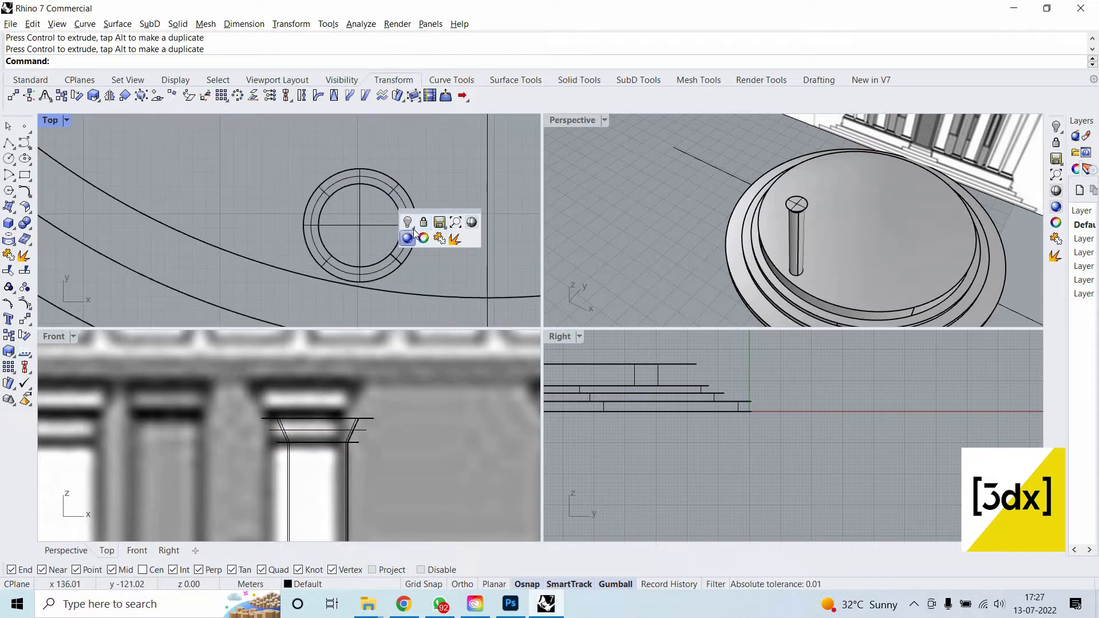
click(408, 223)
click(404, 230)
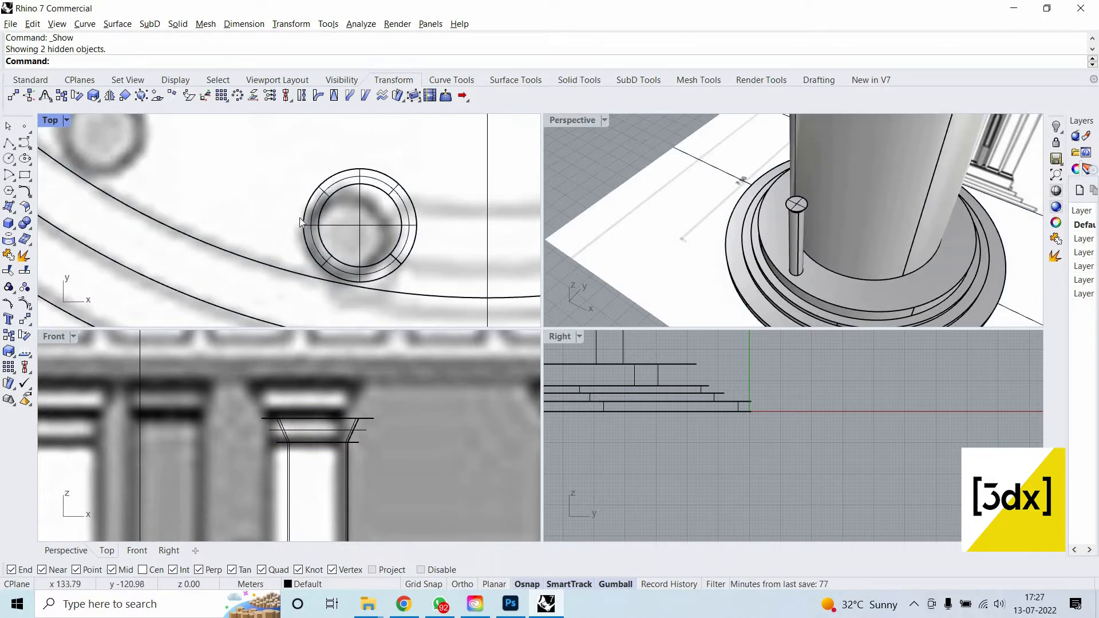
scroll(285, 217, down, 4)
scroll(286, 238, up, 2)
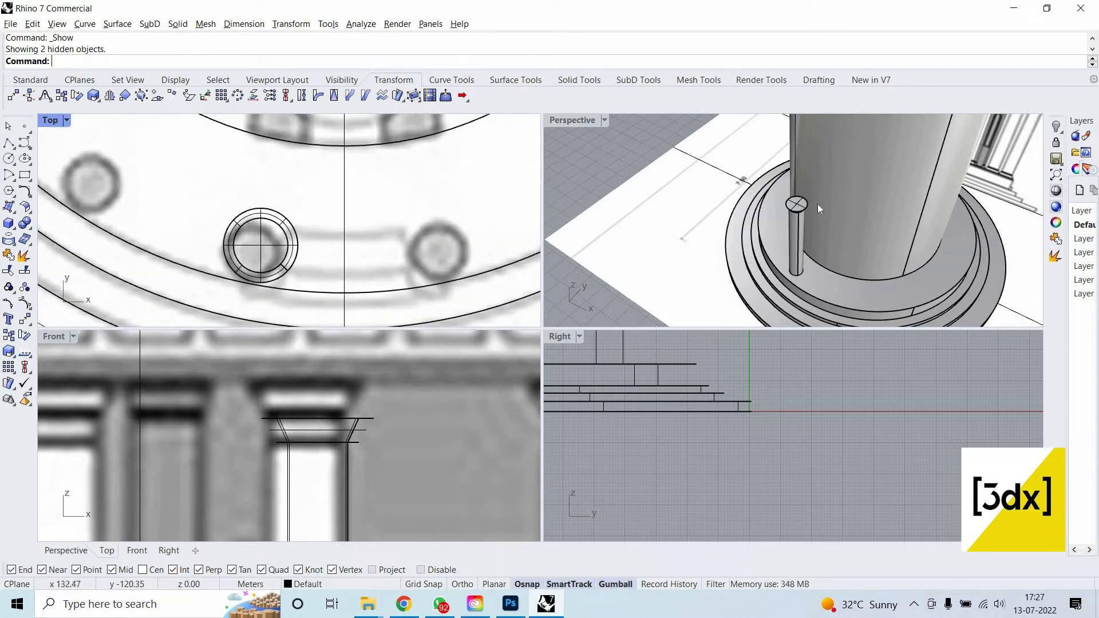
Hide the large central cylinder standing on the podium.
right_drag(818, 204, 938, 203)
click(892, 194)
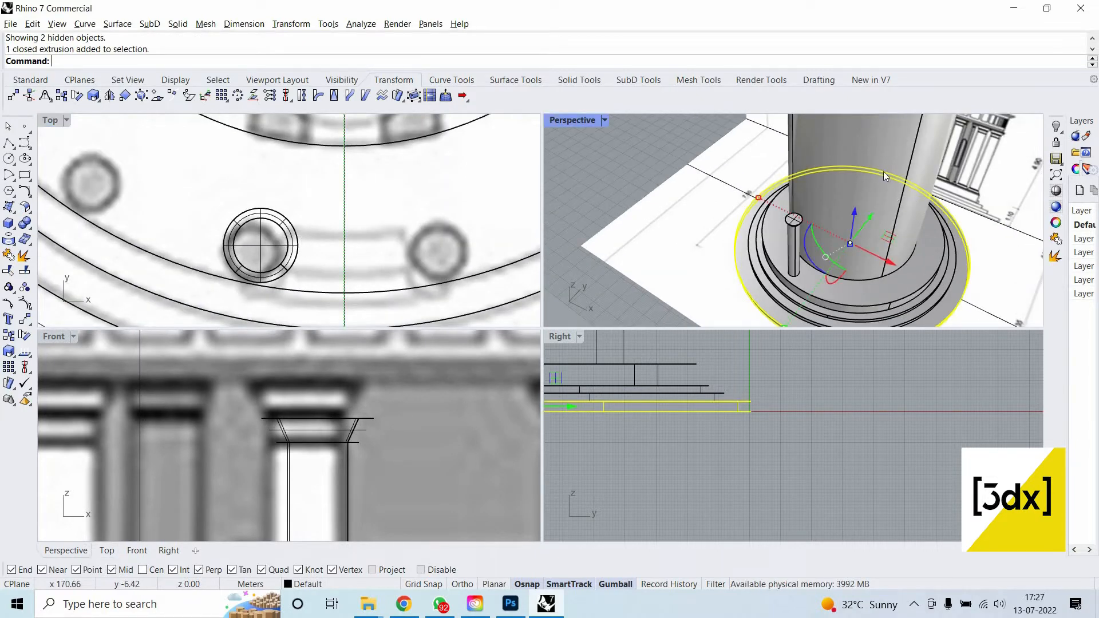
middle_click(891, 195)
key(Escape)
click(879, 163)
middle_click(880, 163)
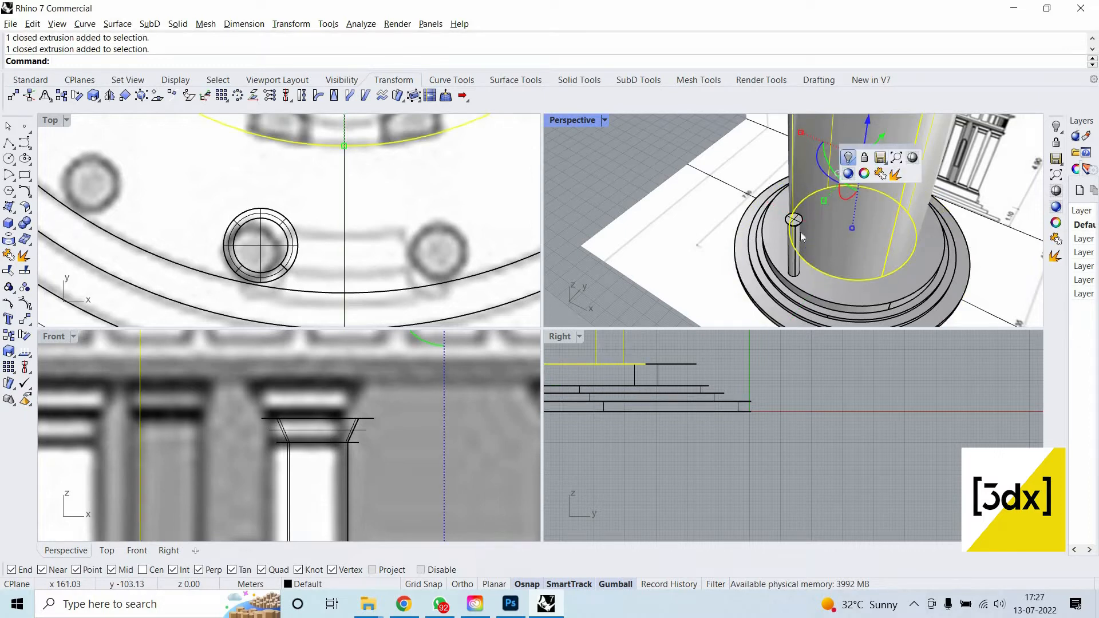
click(847, 162)
Mirror the flared capital piece upward across its top edge in the Front view, keeping the original.
click(366, 423)
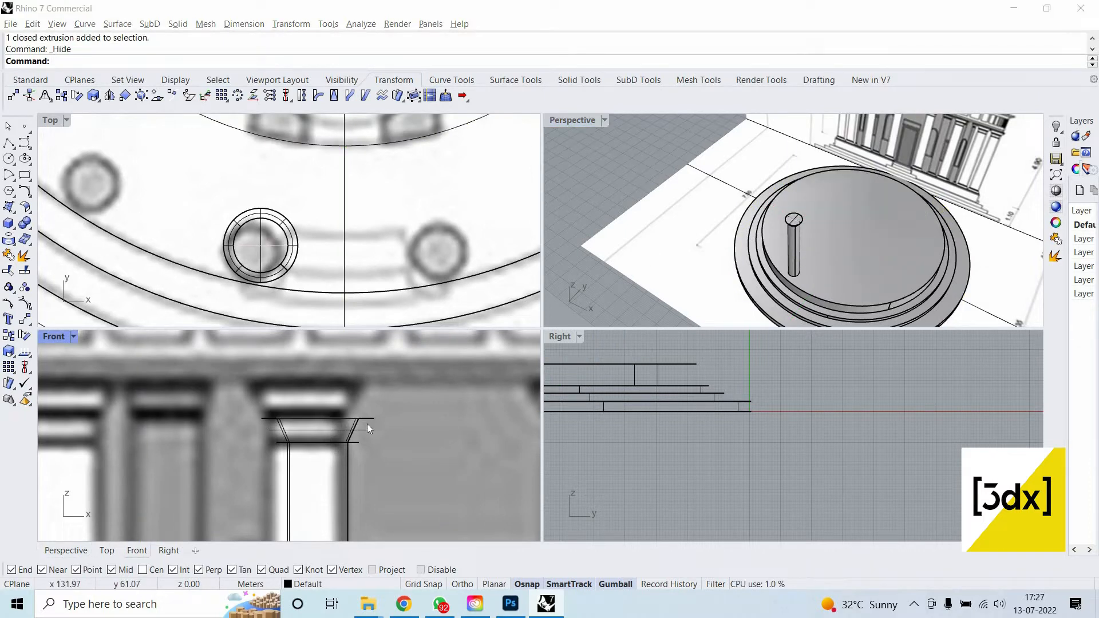
click(360, 423)
scroll(359, 424, up, 4)
click(376, 419)
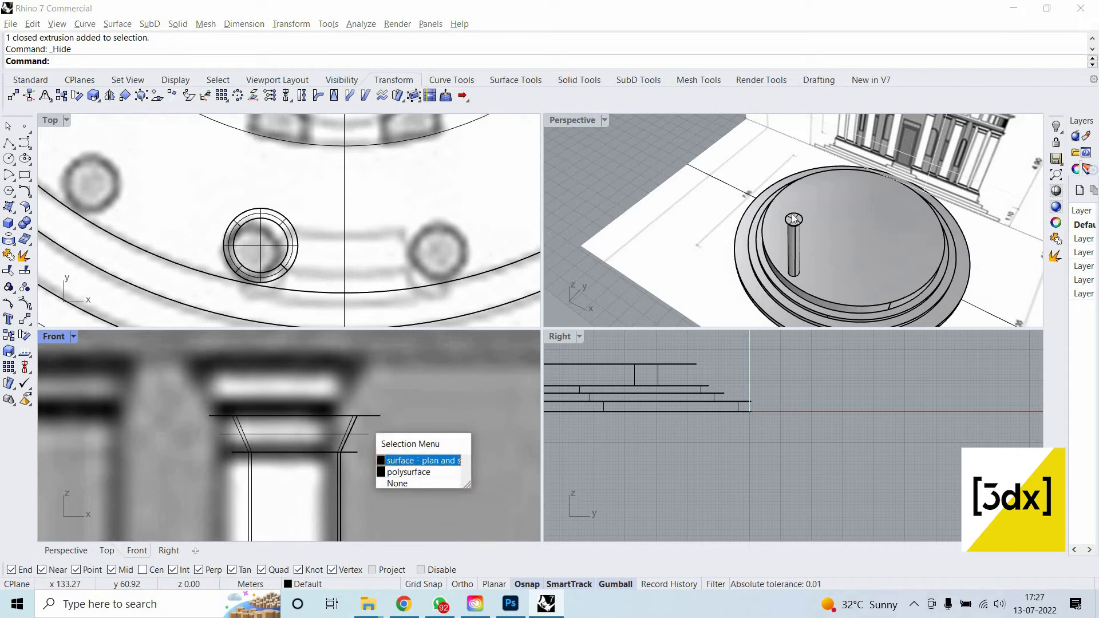
scroll(801, 223, up, 5)
click(761, 187)
scroll(819, 210, up, 8)
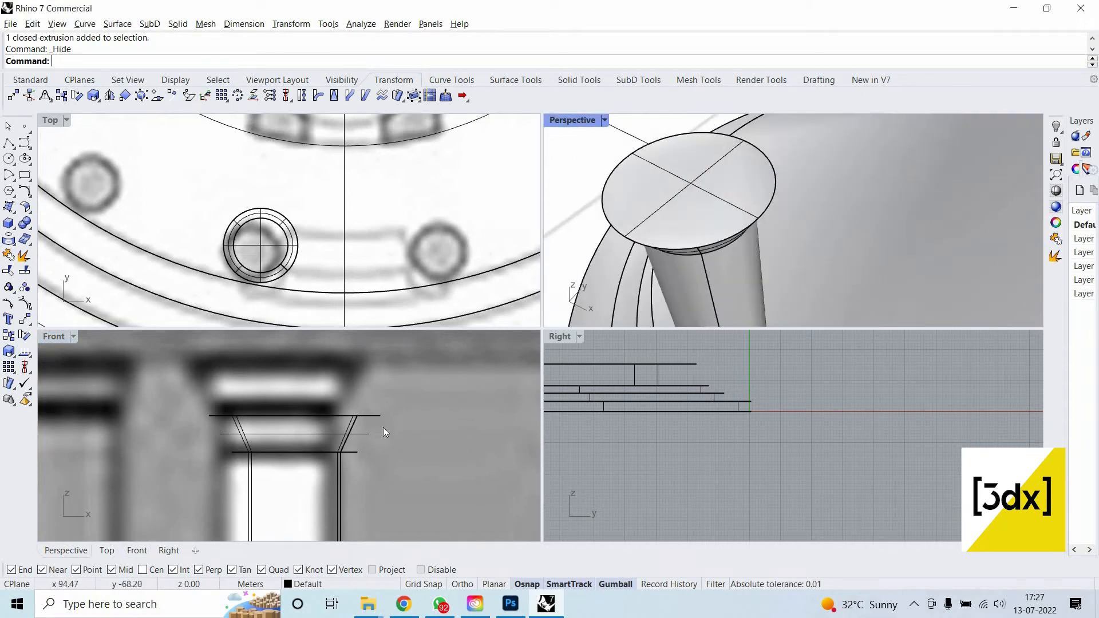
click(359, 425)
text(N)
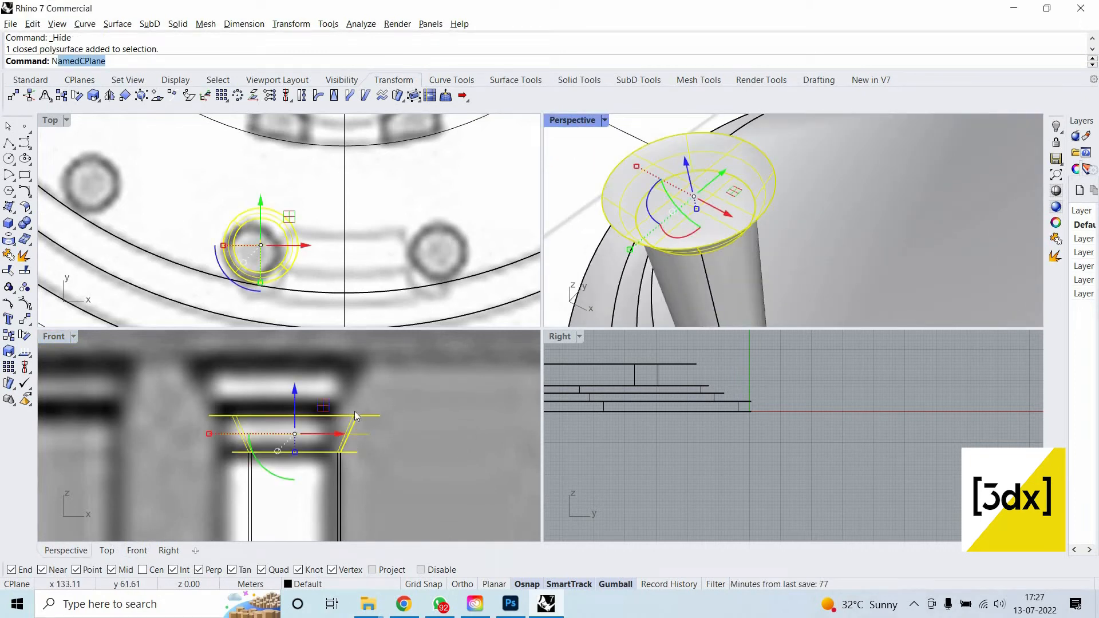
key(BackSpace)
text(Mir)
key(Return)
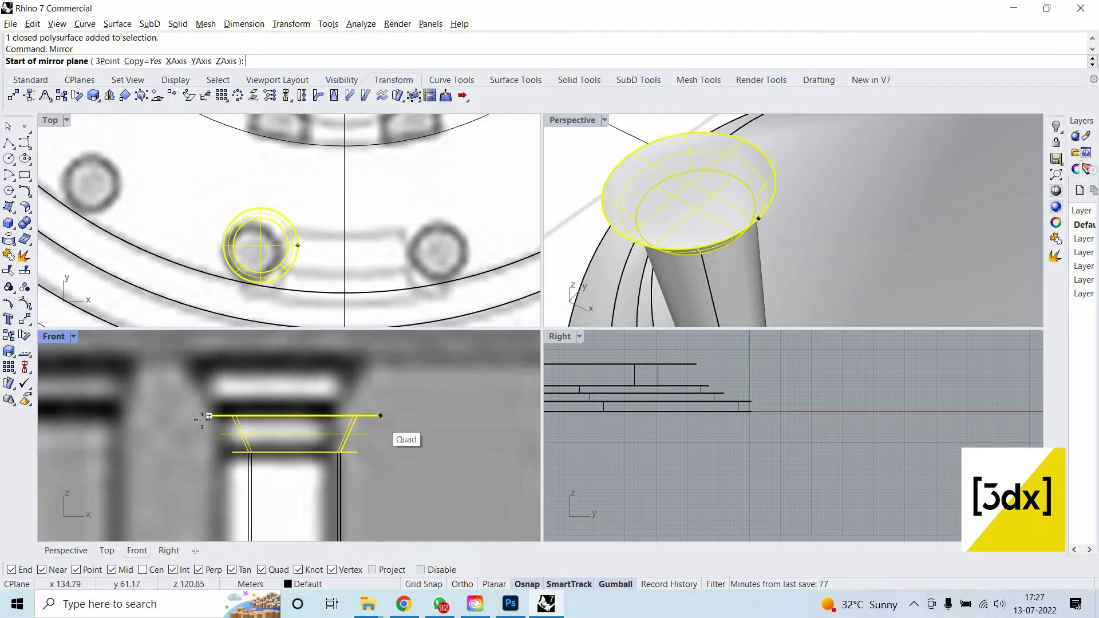
click(380, 415)
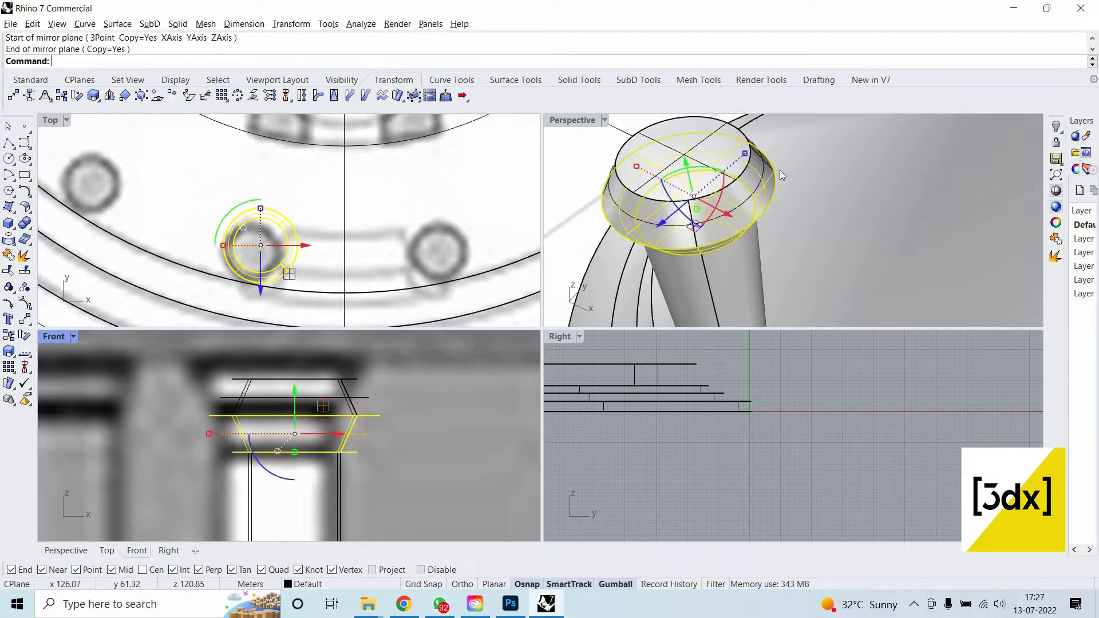
key(Escape)
Draw a line across the top circle of the mirrored capital piece.
click(726, 183)
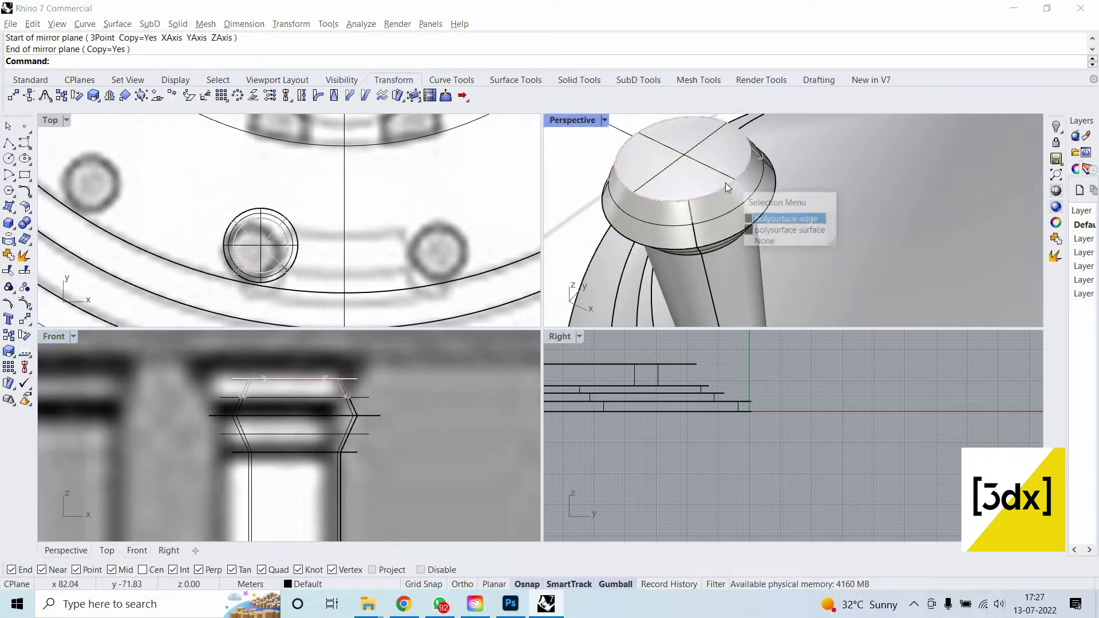
click(734, 181)
text(line)
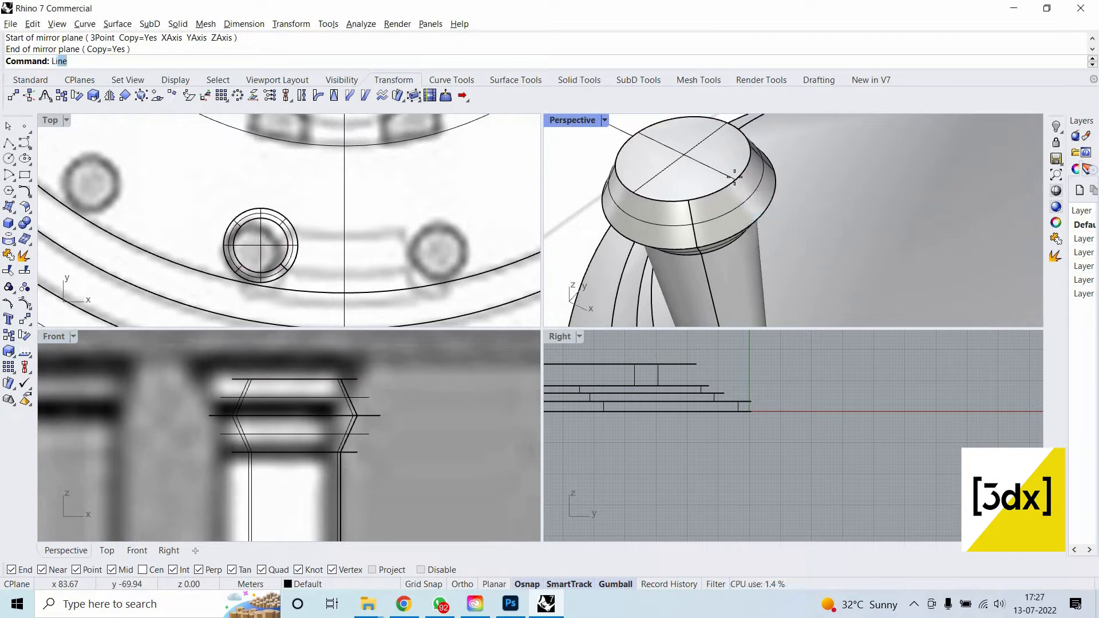
key(Return)
click(735, 180)
click(720, 177)
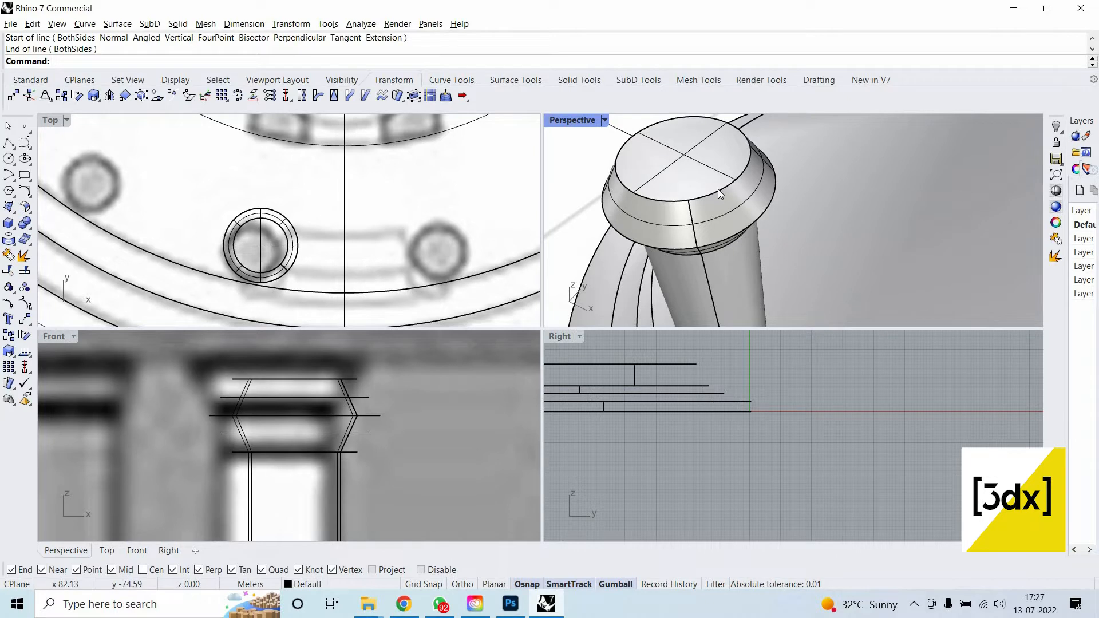
Enlarge the top edge of the mirrored capital piece with Scale2D from its centre, continuing the flare outward.
ctrl+shift+click(719, 190)
click(769, 224)
scroll(768, 219, down, 6)
scroll(730, 187, up, 3)
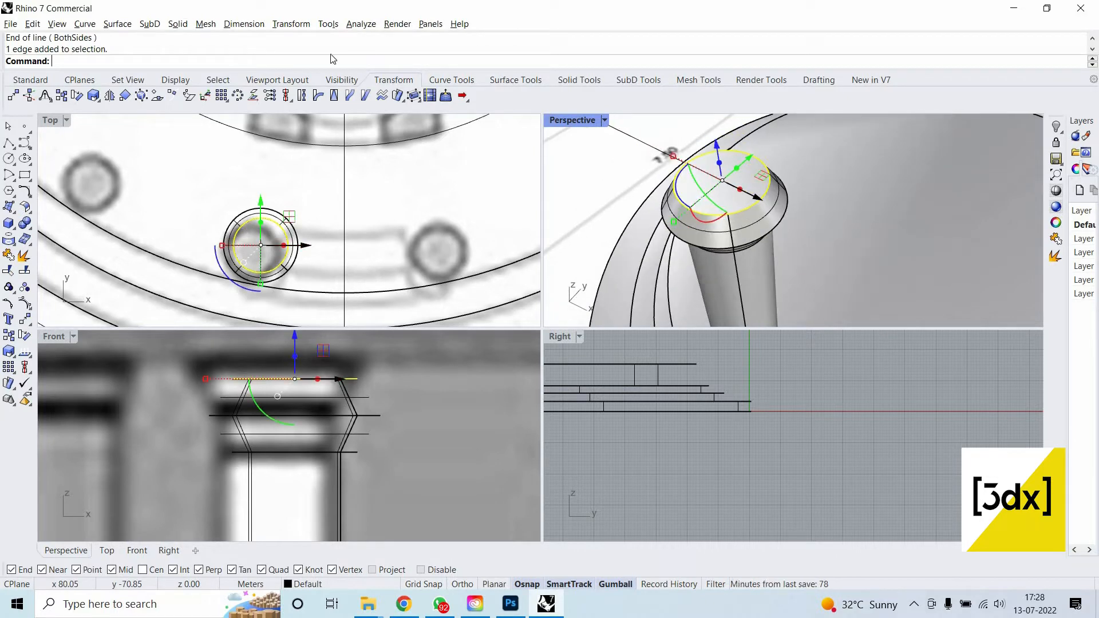
text(Scale1D)
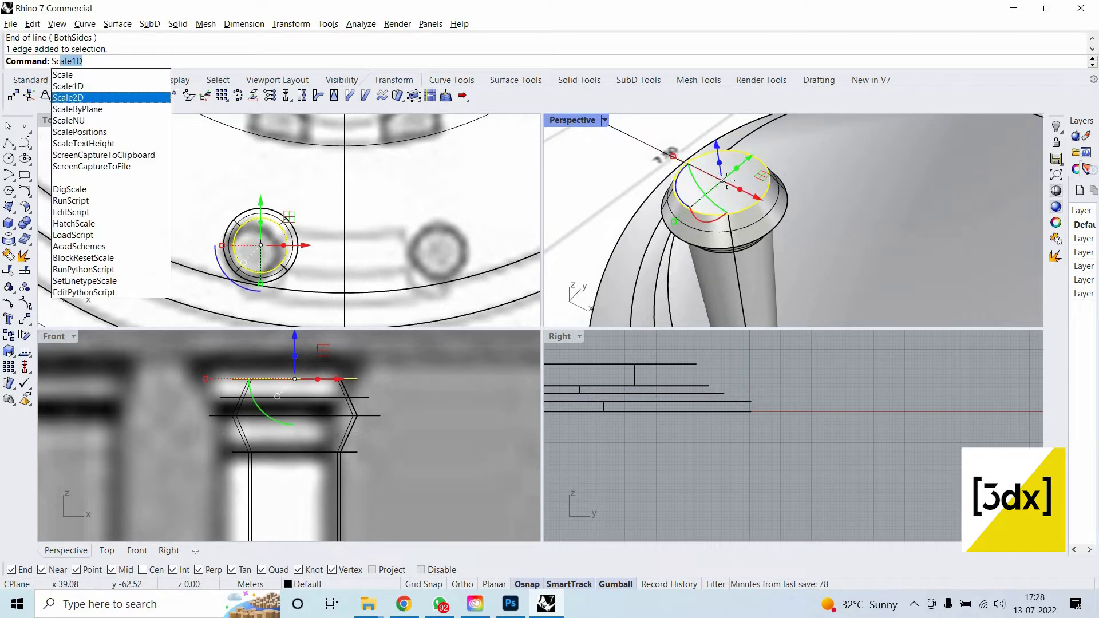
click(89, 96)
click(772, 200)
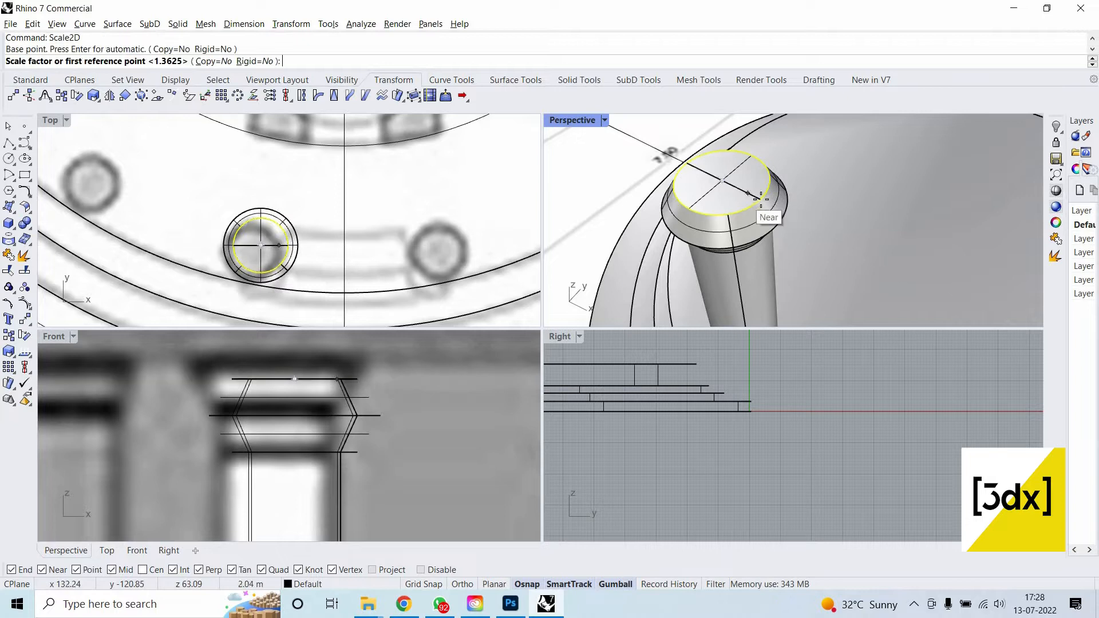
click(762, 200)
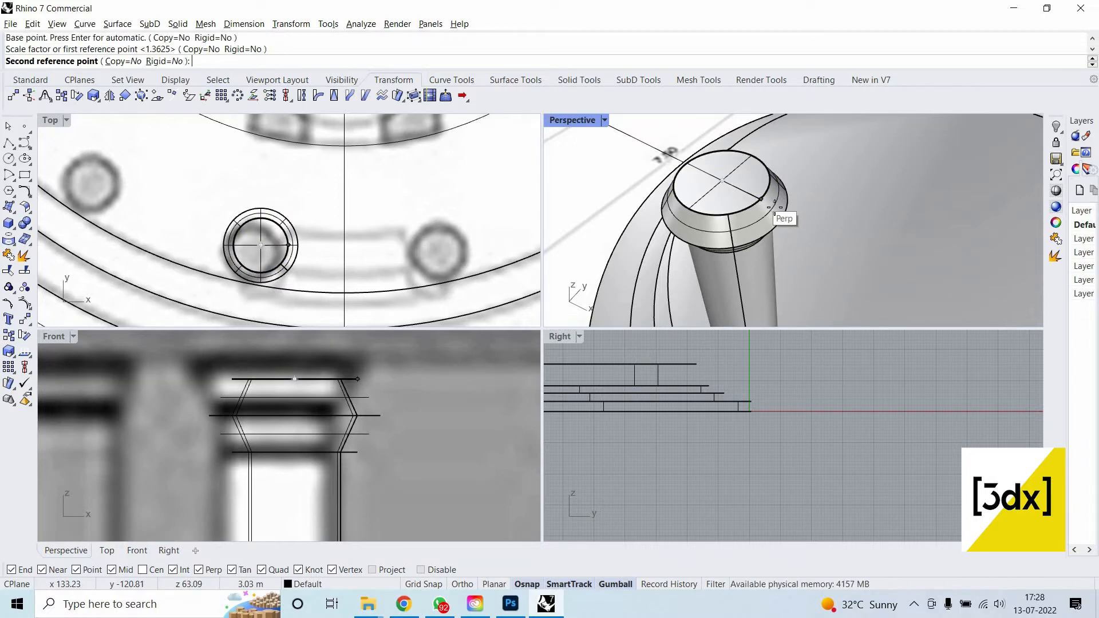
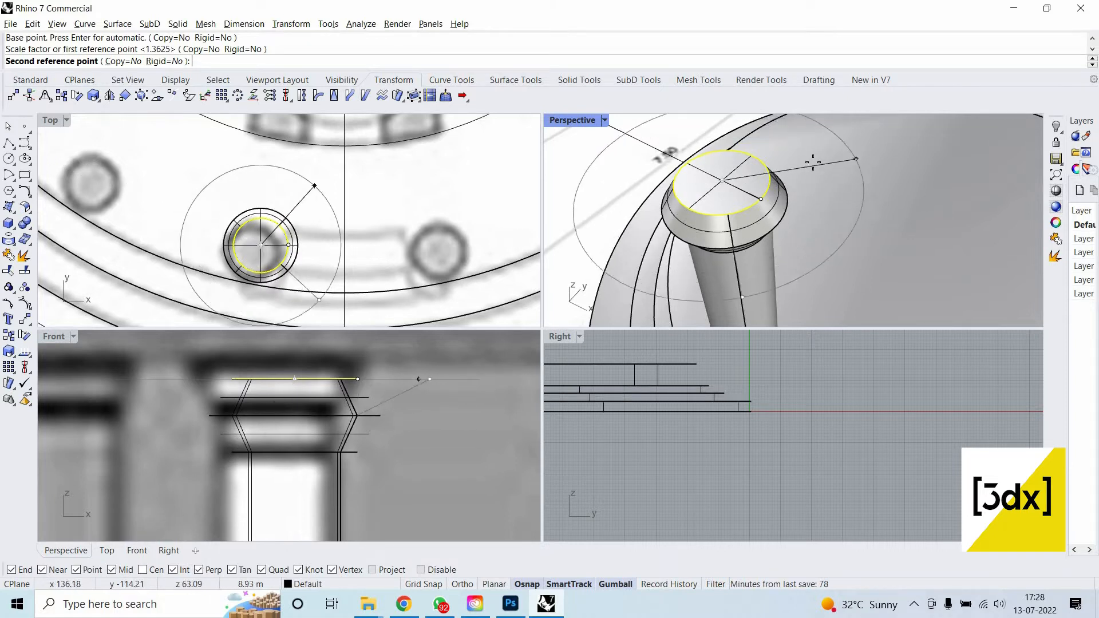
click(846, 180)
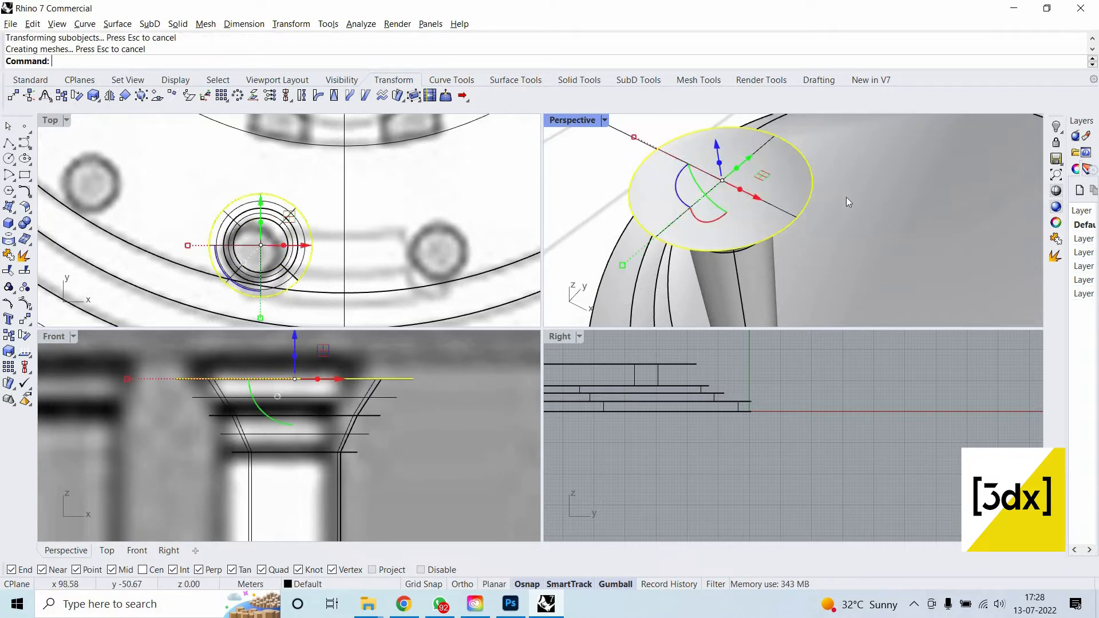
Maximize the Perspective view and frame the column's capital from a low angle.
scroll(807, 147, down, 6)
right_drag(870, 148, 847, 127)
right_click(847, 127)
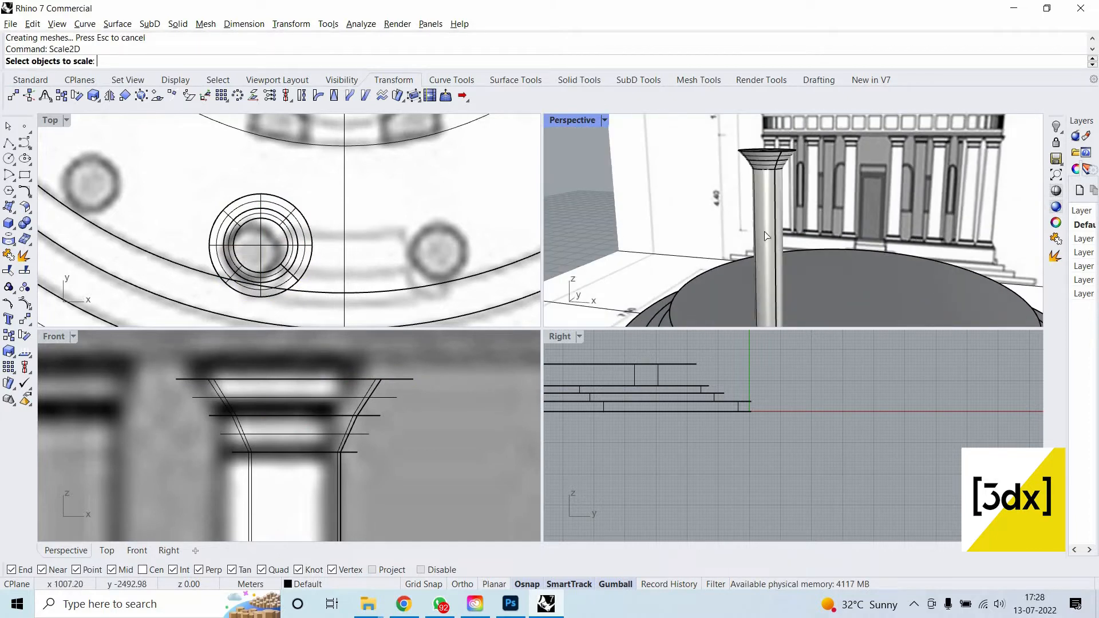
double_click(586, 121)
right_drag(711, 258, 718, 176)
scroll(720, 177, up, 7)
scroll(720, 176, up, 4)
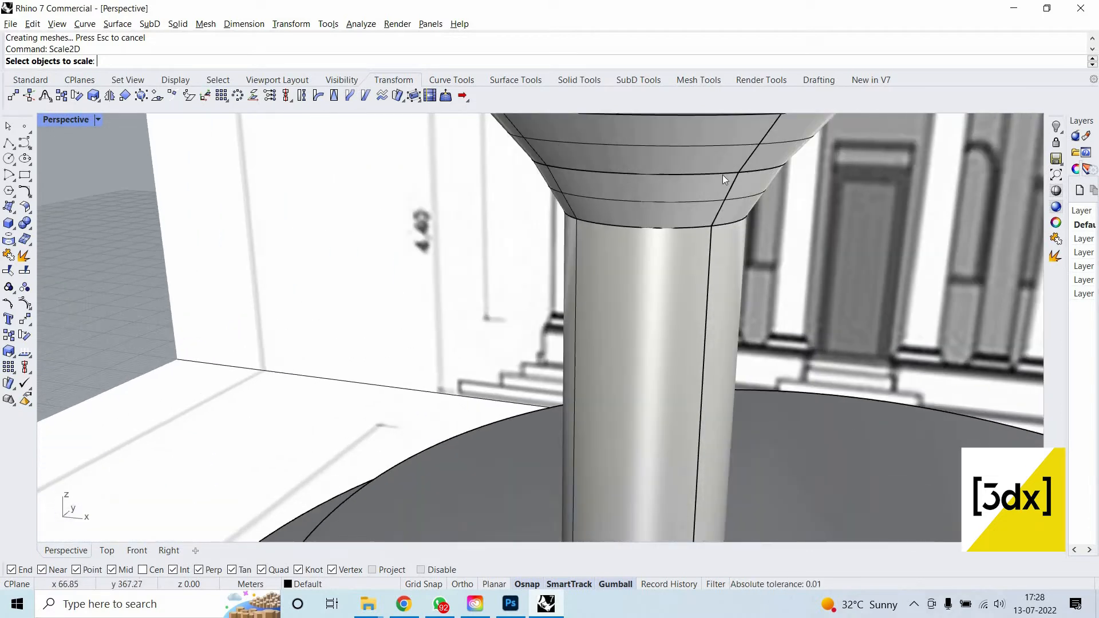
click(723, 174)
key(Return)
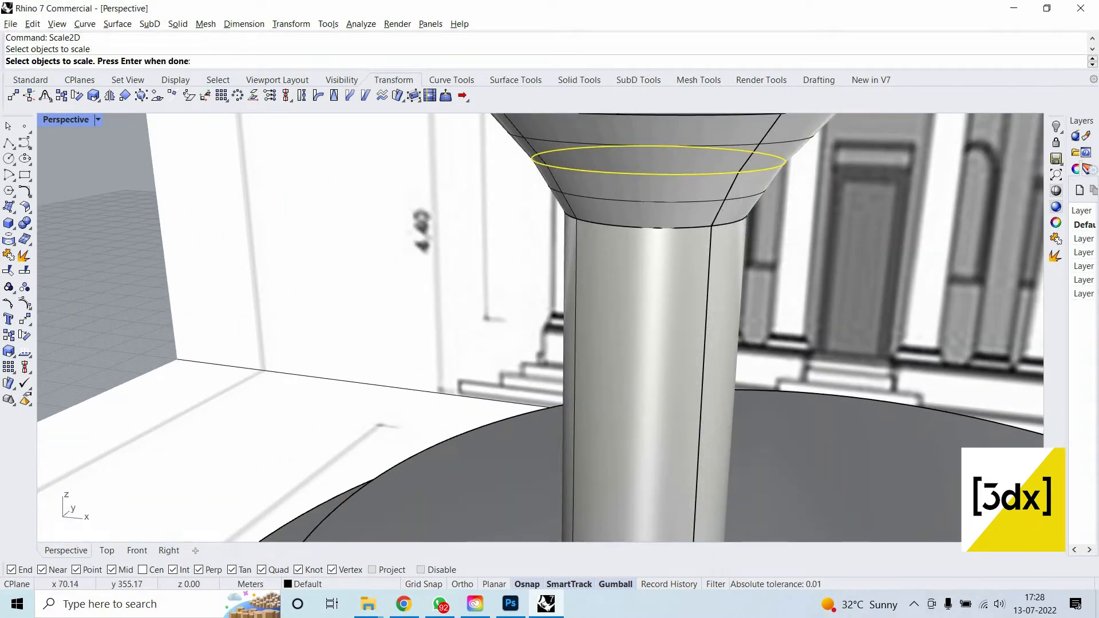
key(Escape)
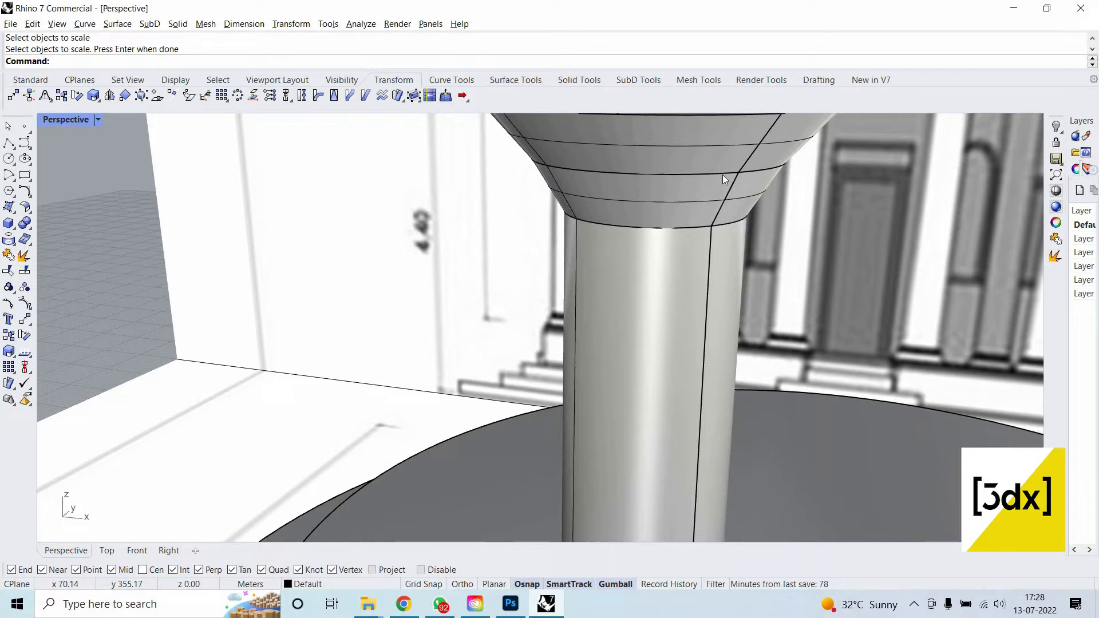
Try a pipe of radius 0.1 around the edge between the capital's two flared tiers, and undo it.
ctrl+shift+click(722, 174)
key(Return)
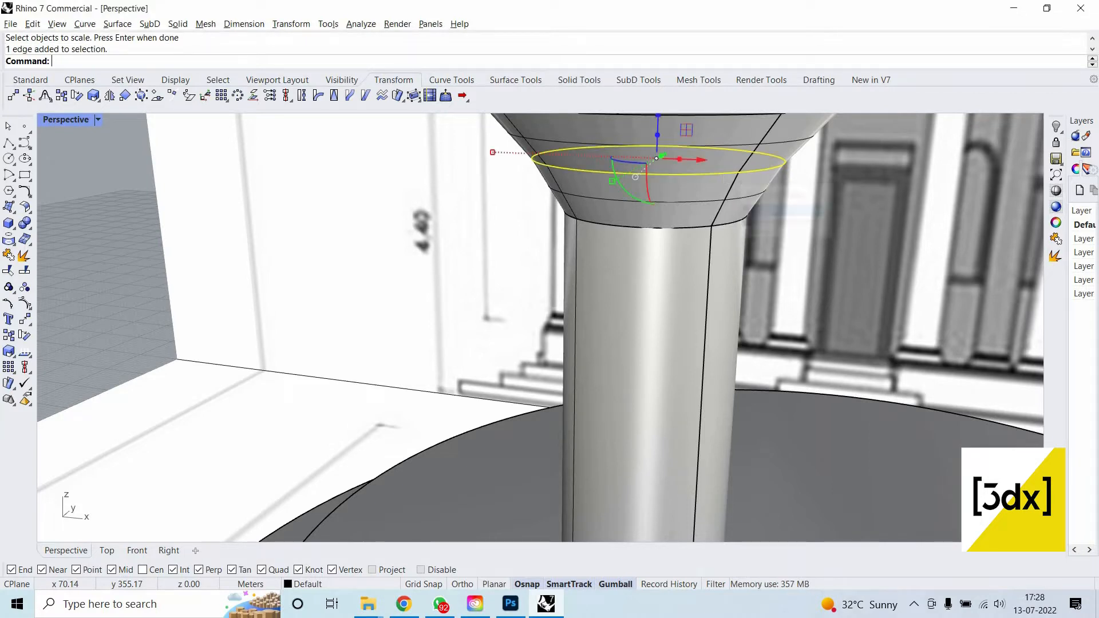
text(Pipe)
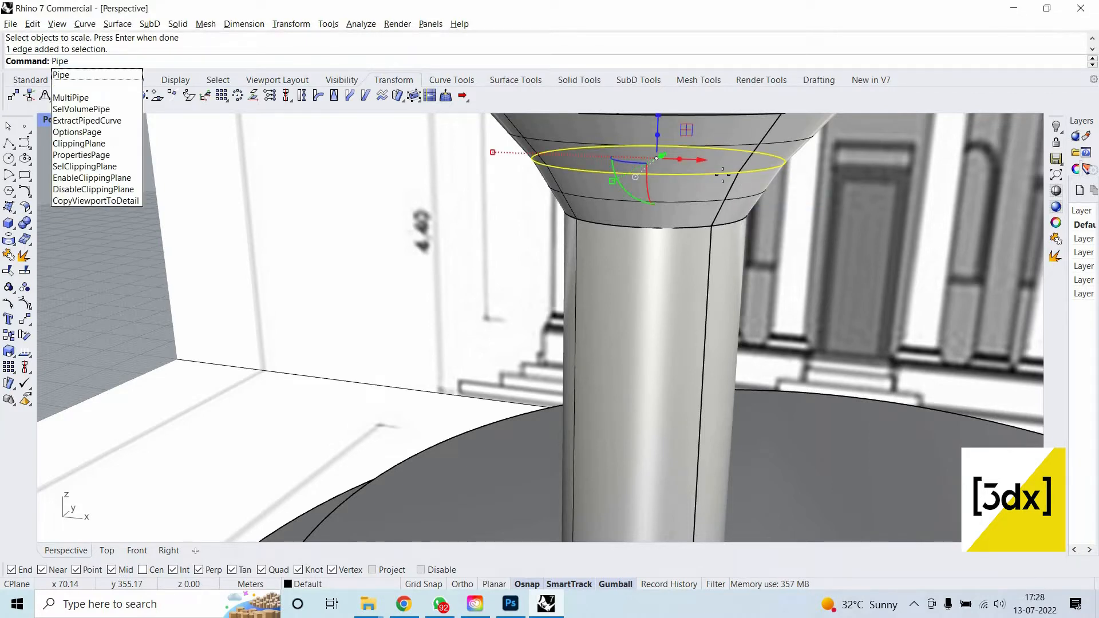
key(Return)
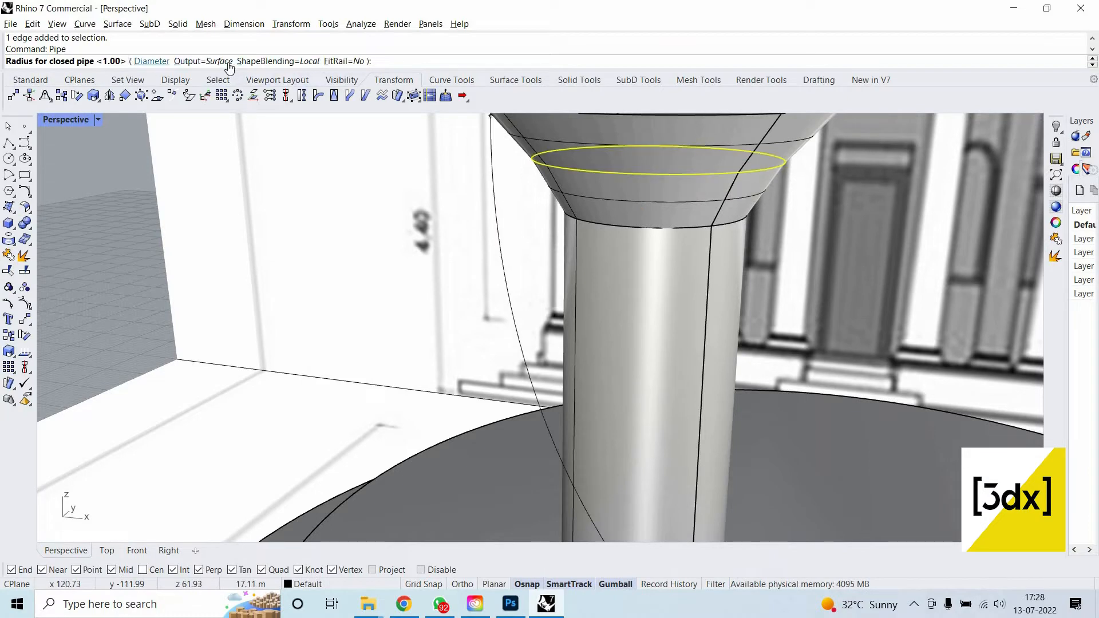
key(Return)
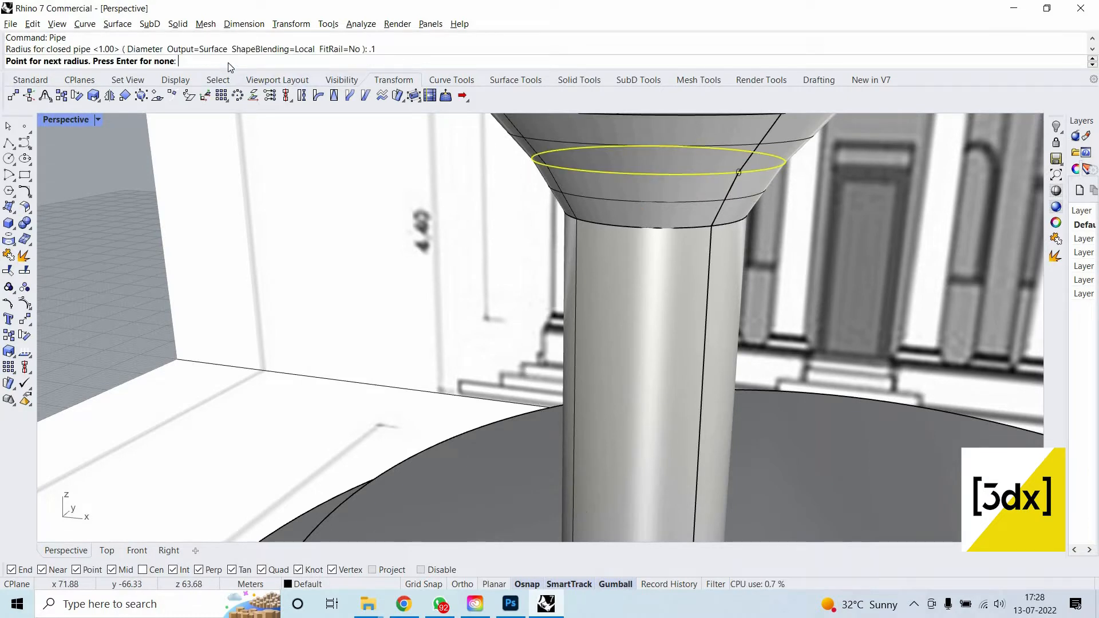
key(Return)
scroll(744, 171, up, 5)
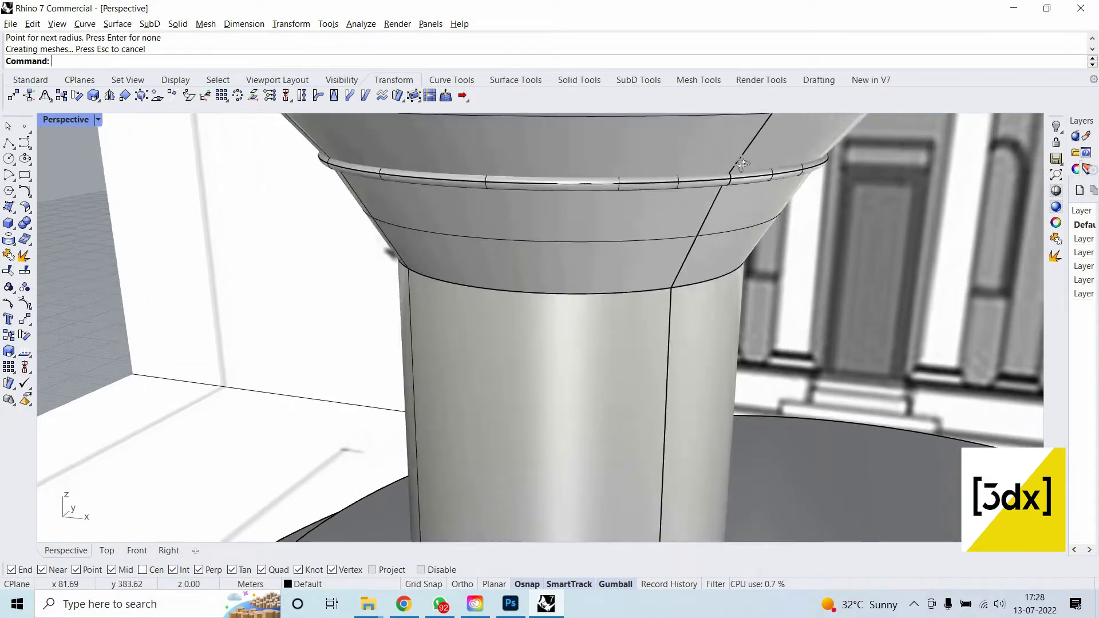
scroll(732, 206, down, 2)
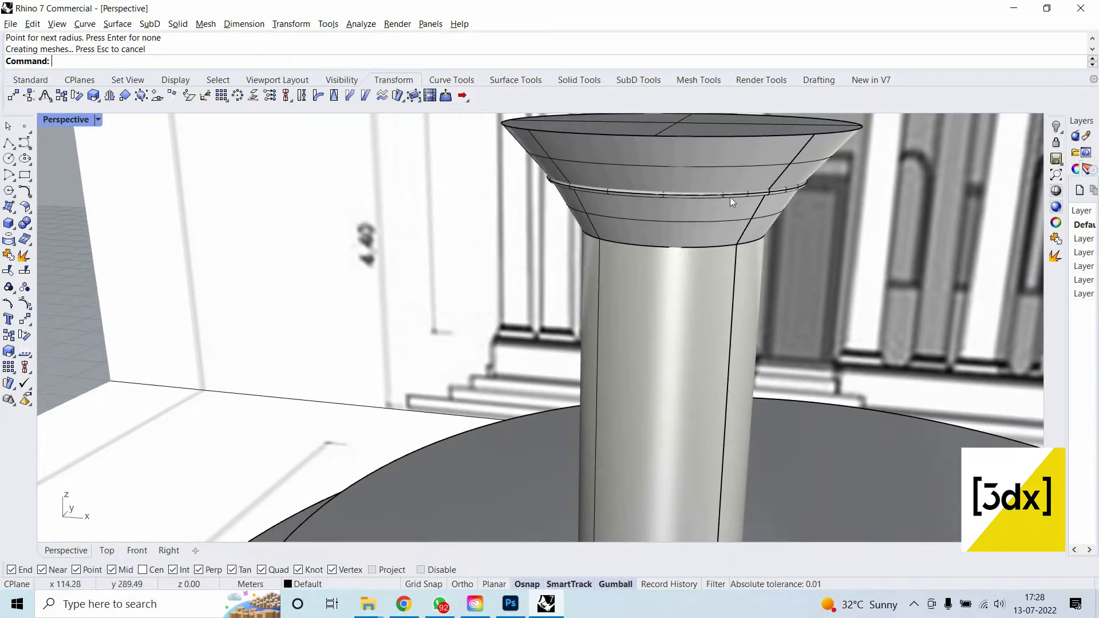
scroll(724, 194, up, 2)
scroll(770, 233, down, 2)
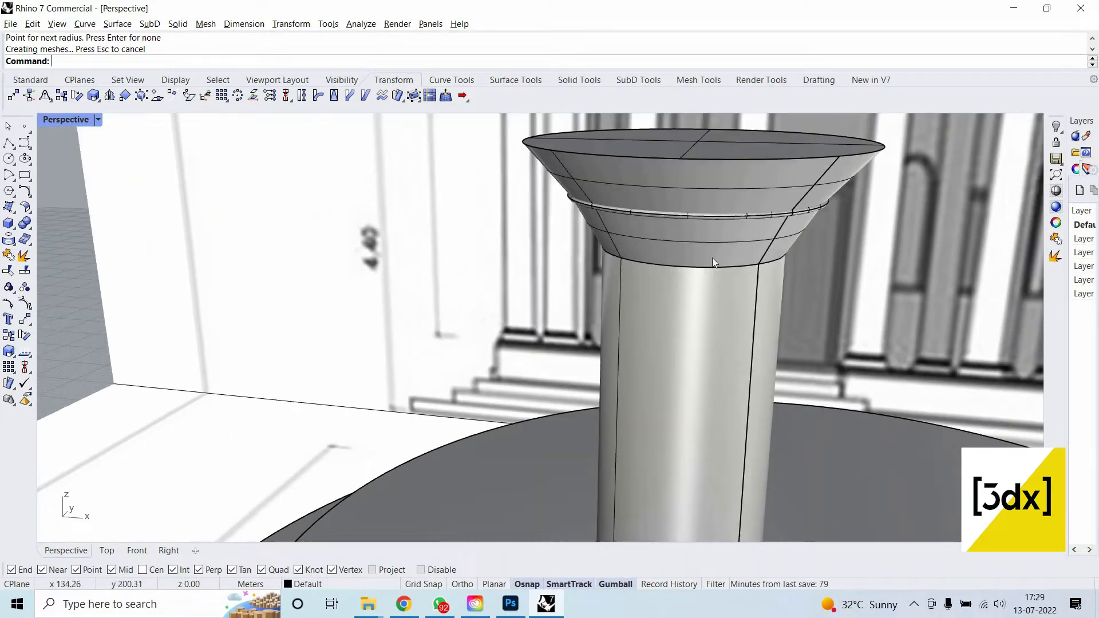
scroll(735, 244, down, 3)
scroll(695, 269, up, 4)
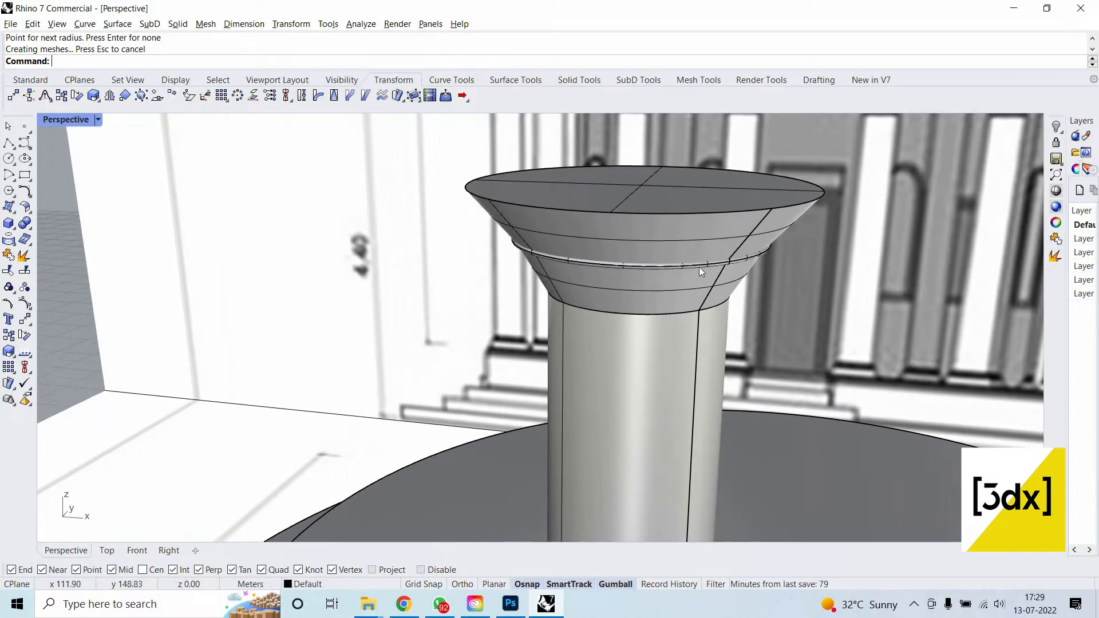
key(ctrl+z)
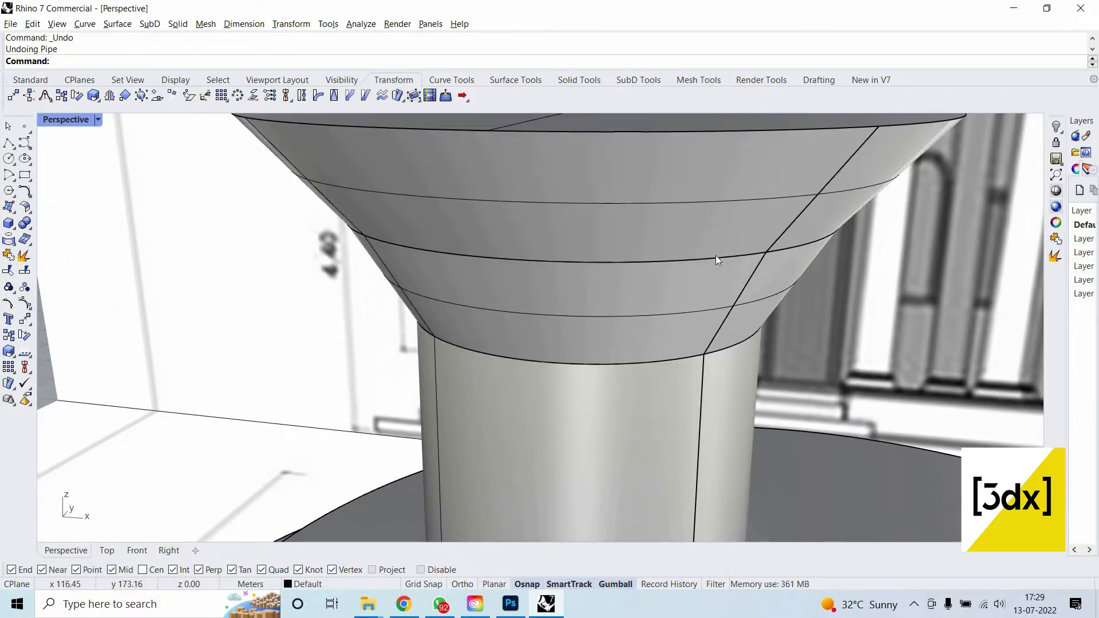
Create a closed pipe of radius 0.25 around the edge where the capital's two flared tiers meet.
ctrl+shift+click(715, 256)
key(Return)
key(Return)
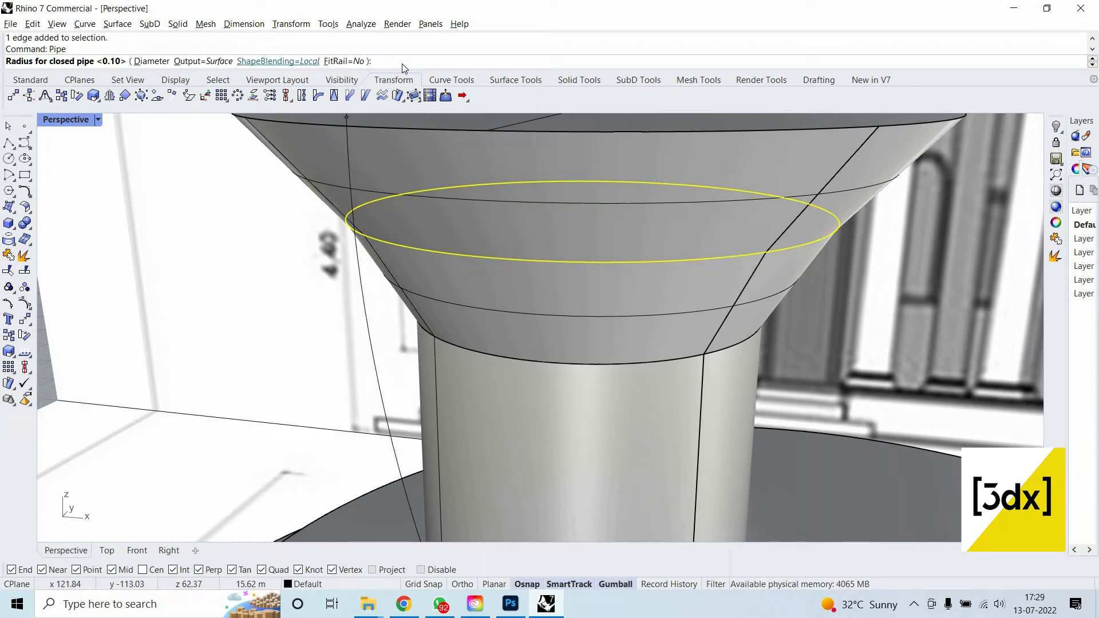
text(.25)
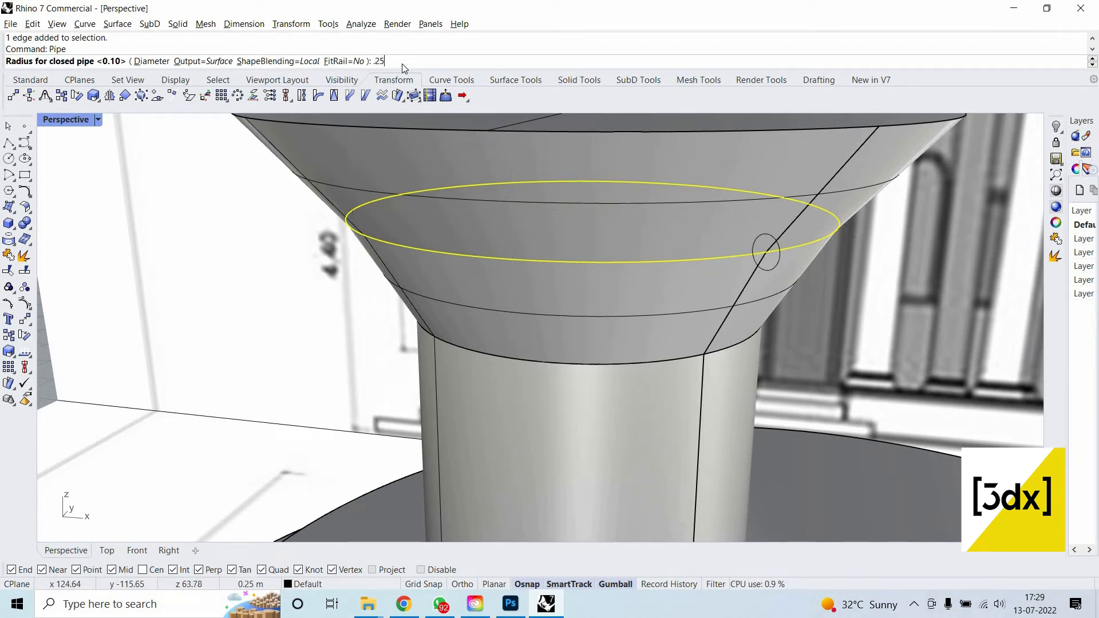
key(Return)
key(Return)
scroll(638, 301, down, 2)
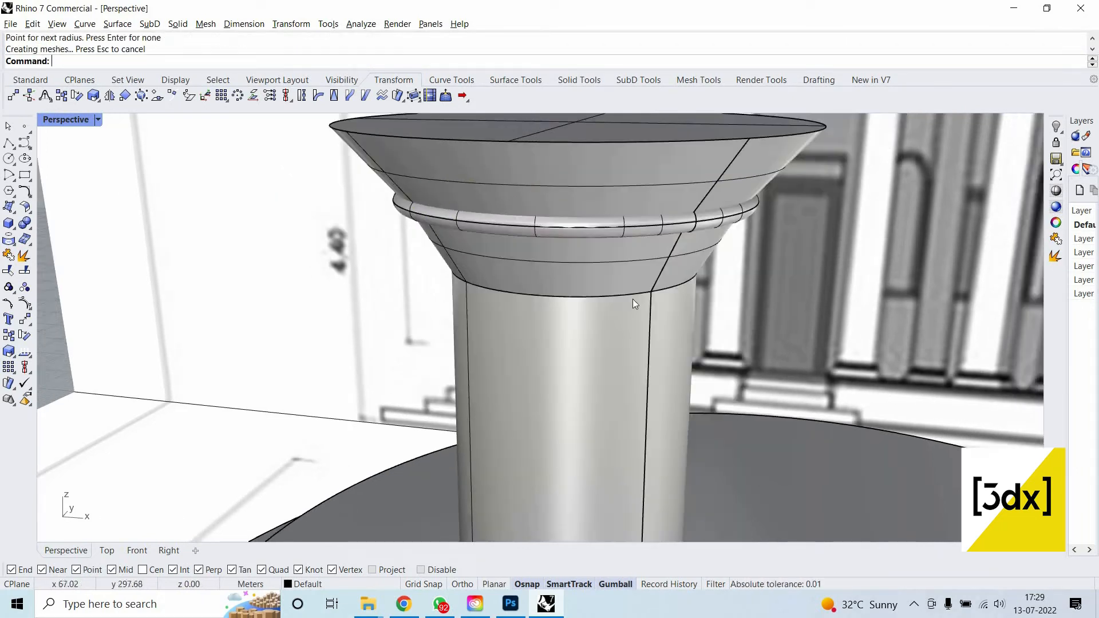
Create a closed pipe of radius 0.25 around the edge where the column shaft meets the capital.
ctrl+shift+click(633, 299)
key(Return)
key(Return)
key(Return)
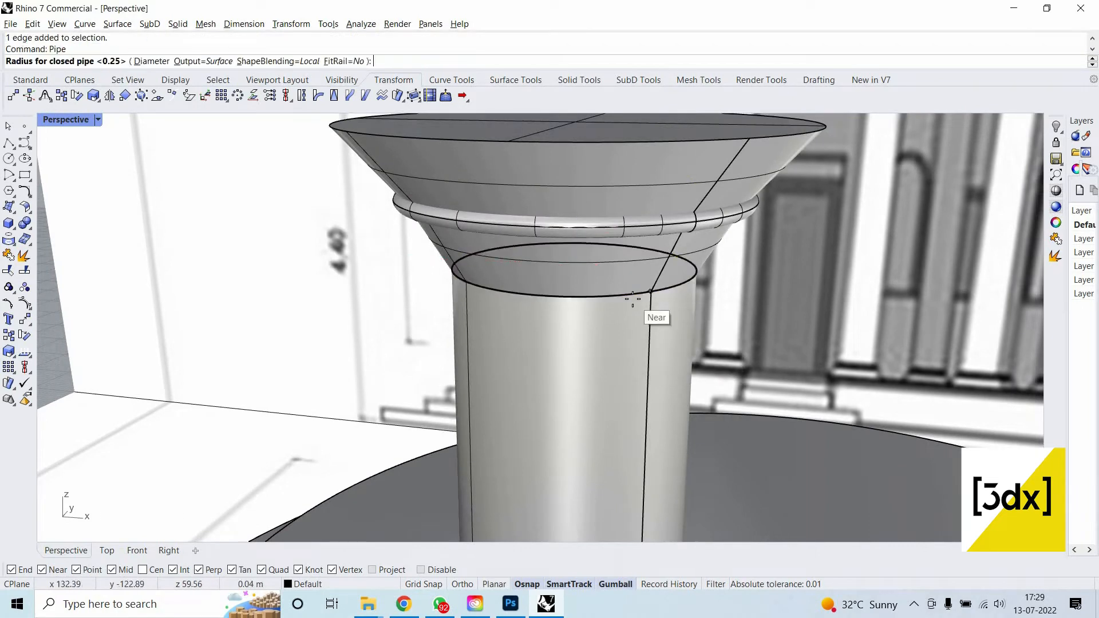
key(Return)
scroll(663, 240, down, 5)
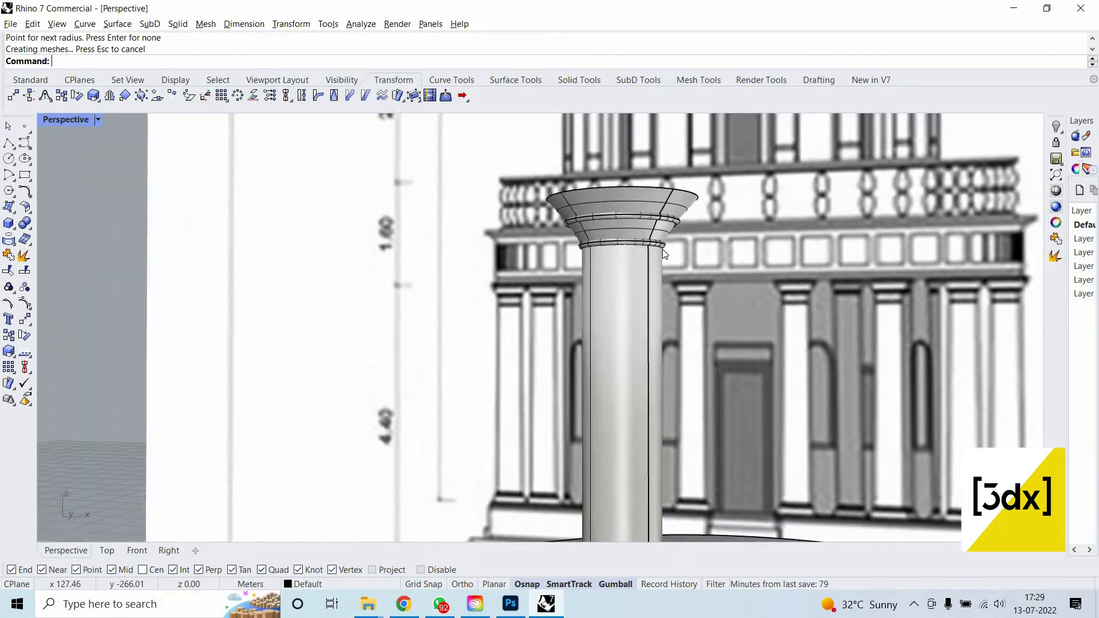
key(Return)
key(Escape)
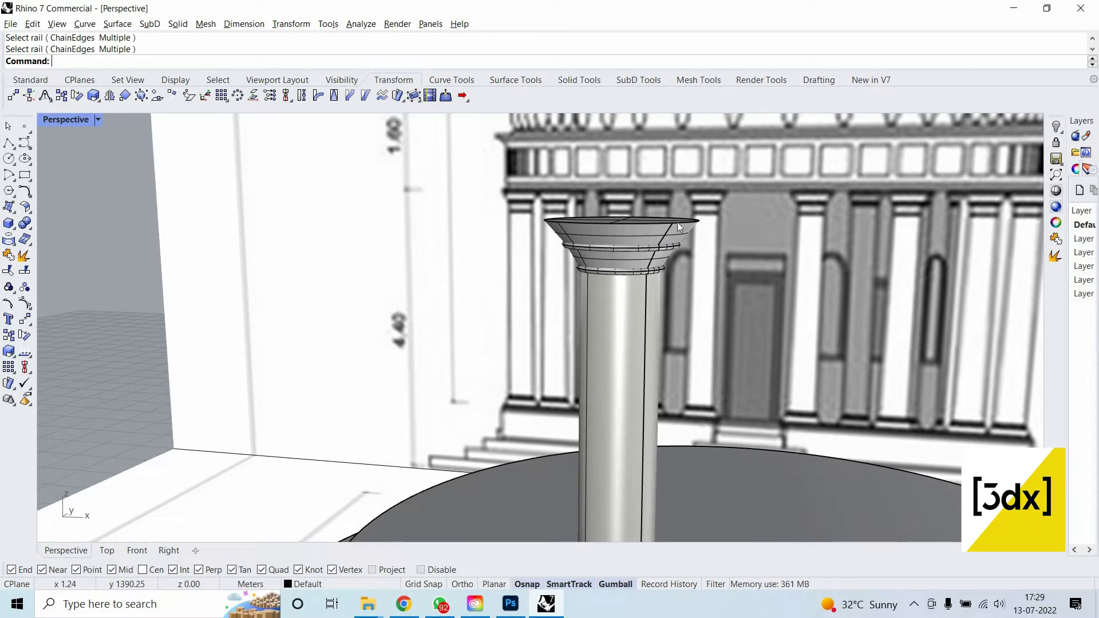
Hide the pipe ring between the capital's two flared tiers.
scroll(654, 262, up, 3)
scroll(657, 253, up, 3)
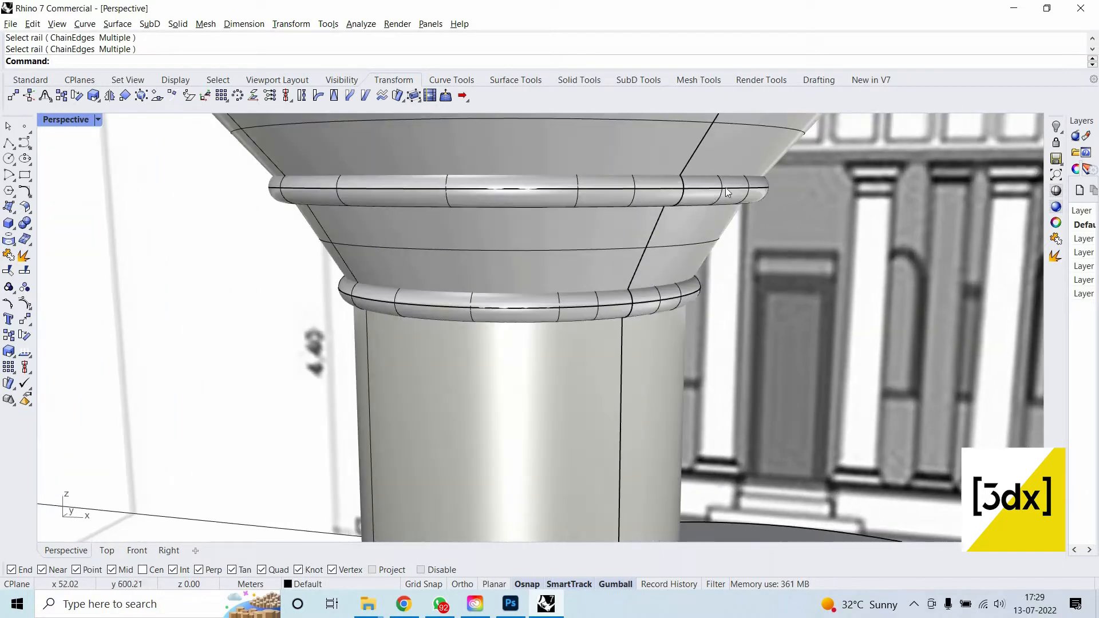
click(725, 187)
key(Escape)
click(660, 190)
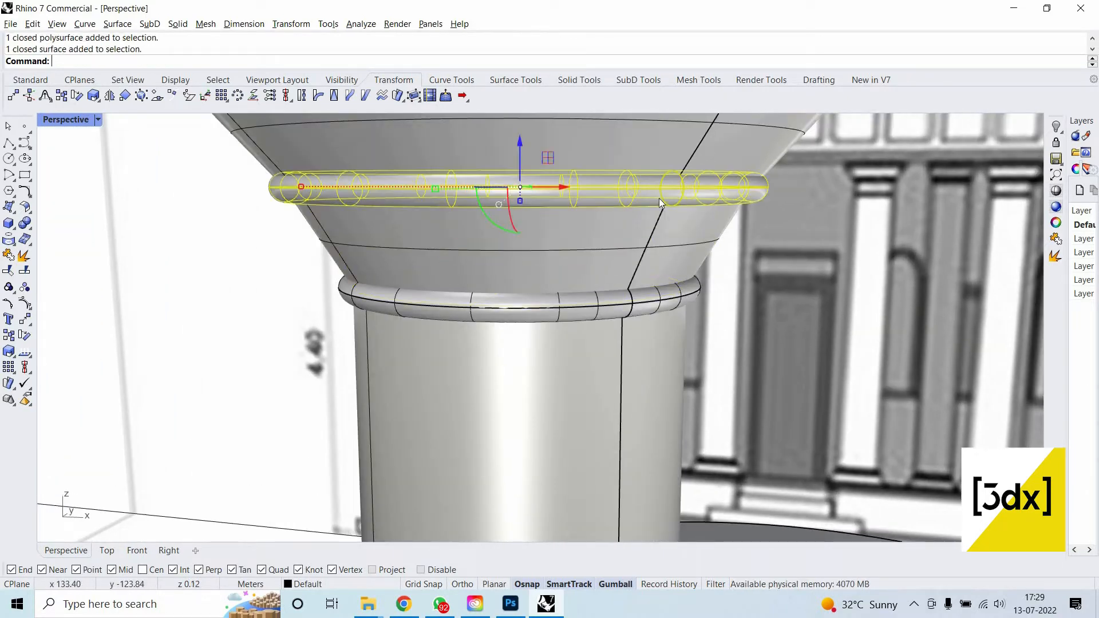
middle_click(691, 193)
click(653, 192)
Hide the upper flared piece of the capital to expose the top of the lower piece.
click(691, 189)
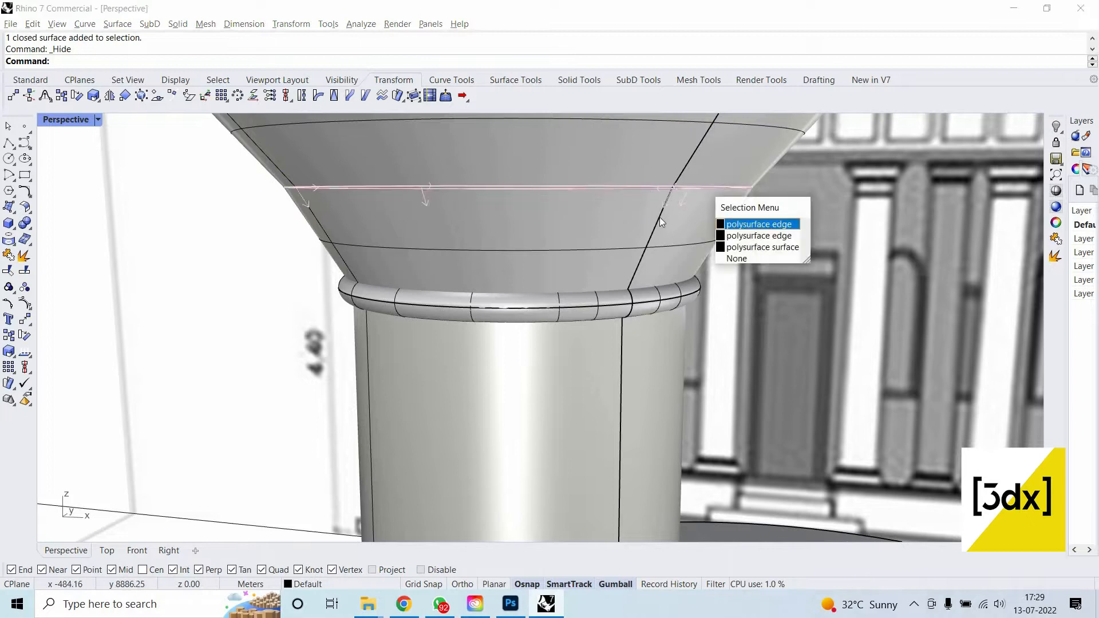
click(689, 293)
middle_click(689, 293)
click(714, 288)
right_drag(624, 189, 638, 286)
key(Escape)
click(636, 288)
middle_click(628, 290)
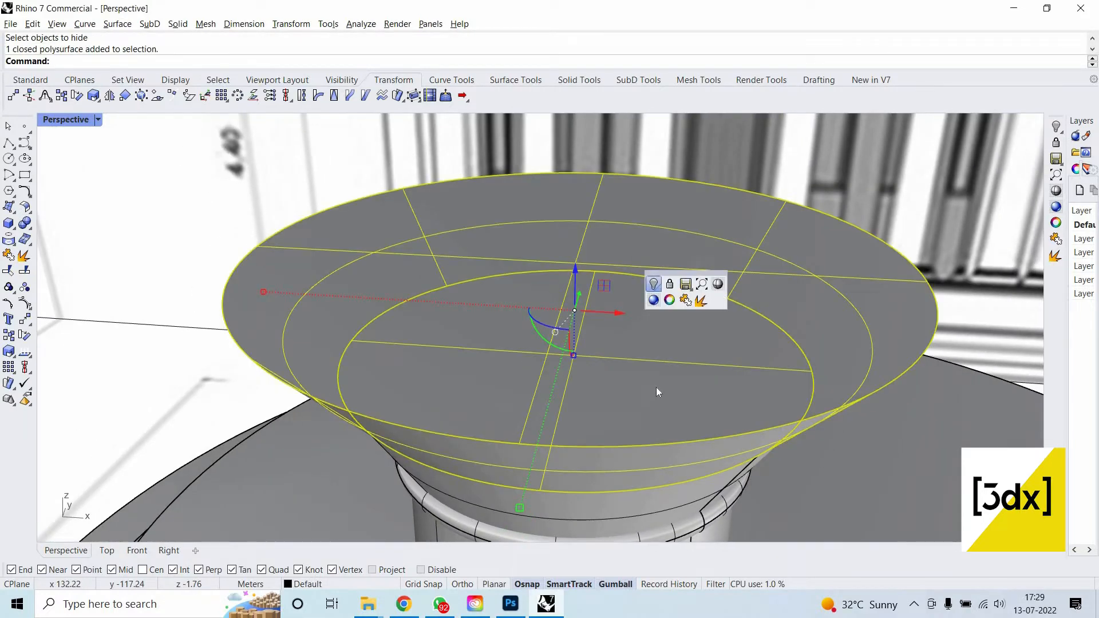
click(653, 284)
Shrink the top edge of the lower capital piece with Scale2D from its centre to reduce the flare.
scroll(657, 373, down, 3)
scroll(657, 373, up, 3)
ctrl+shift+click(664, 320)
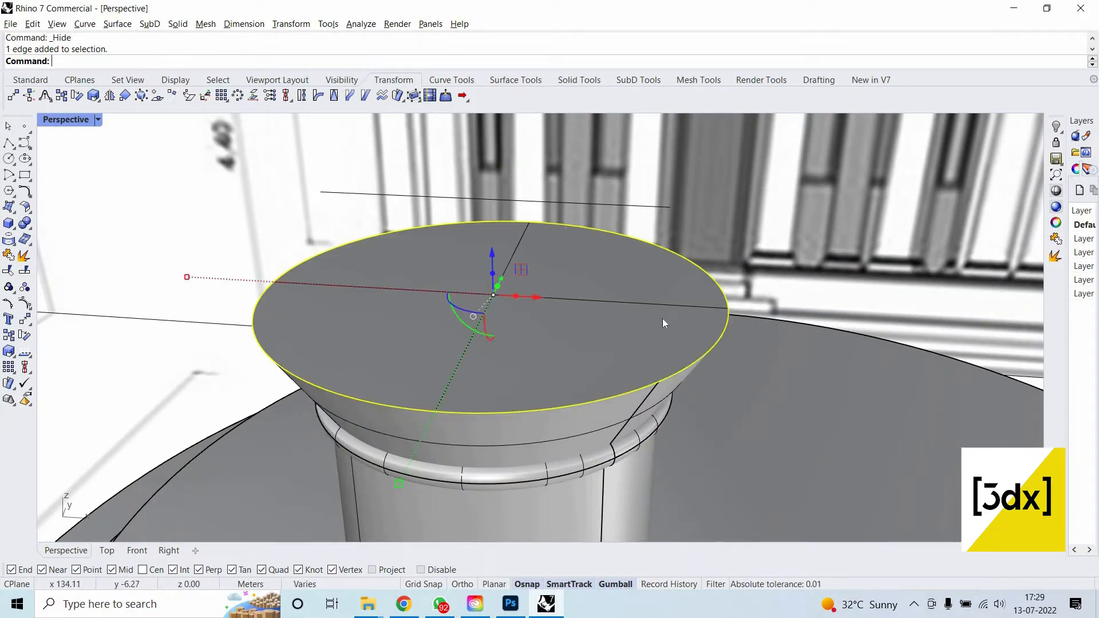
text(Scale1D)
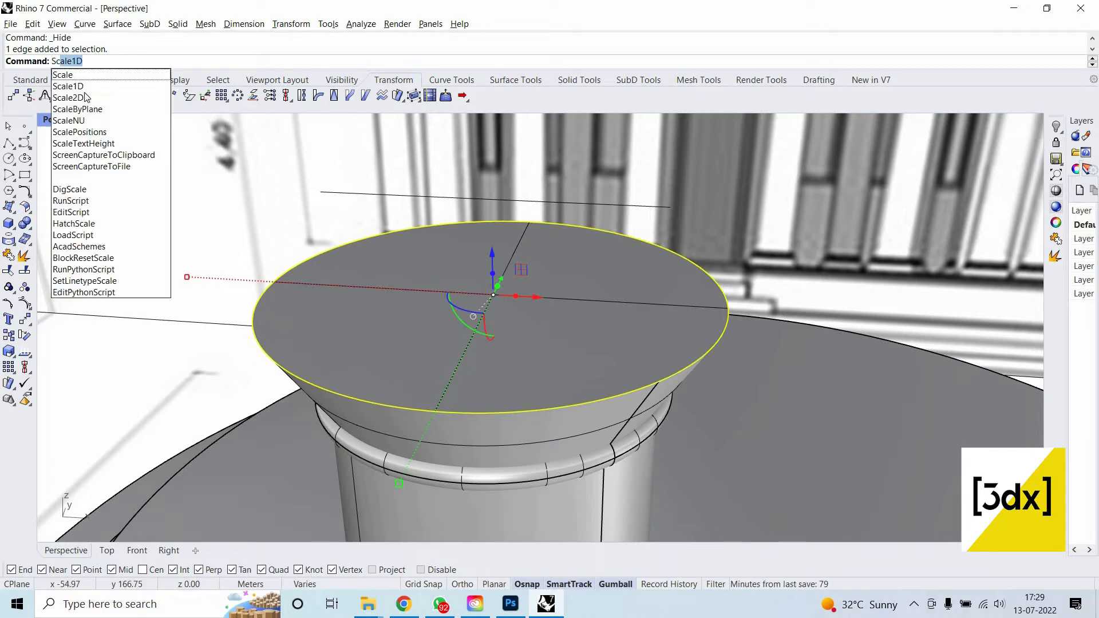
click(83, 95)
key(Return)
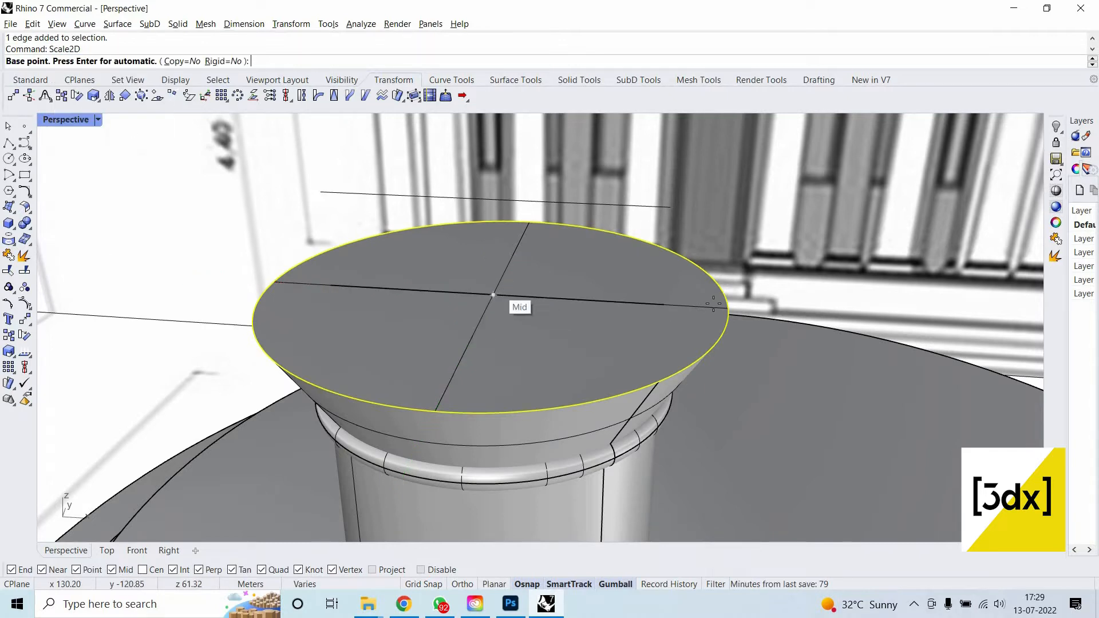
click(494, 296)
click(697, 307)
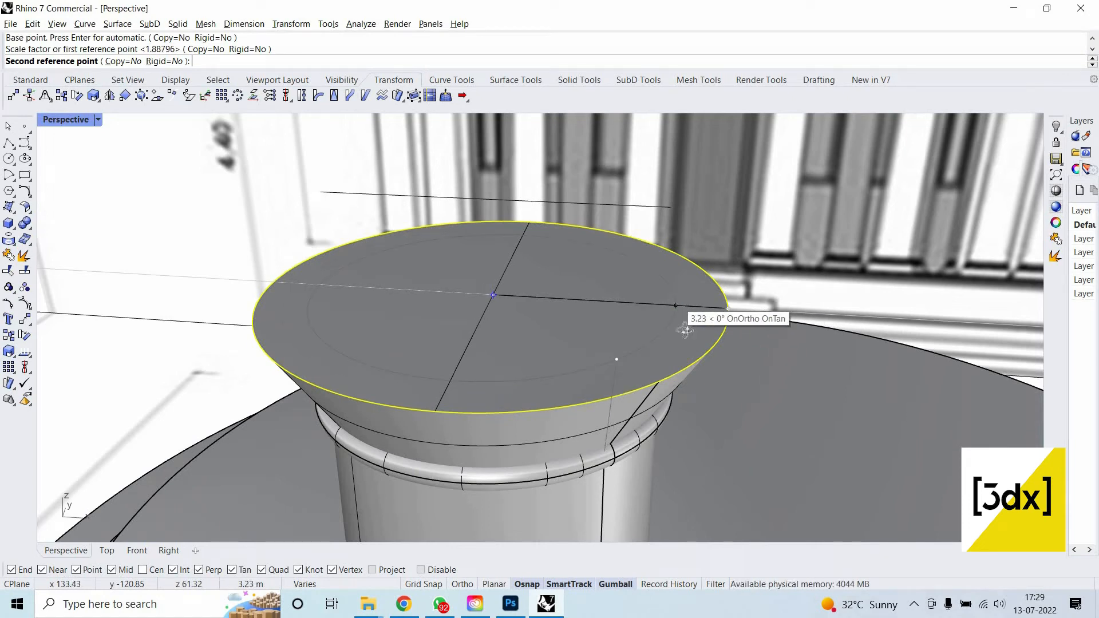
click(677, 301)
scroll(696, 283, up, 5)
scroll(562, 269, down, 8)
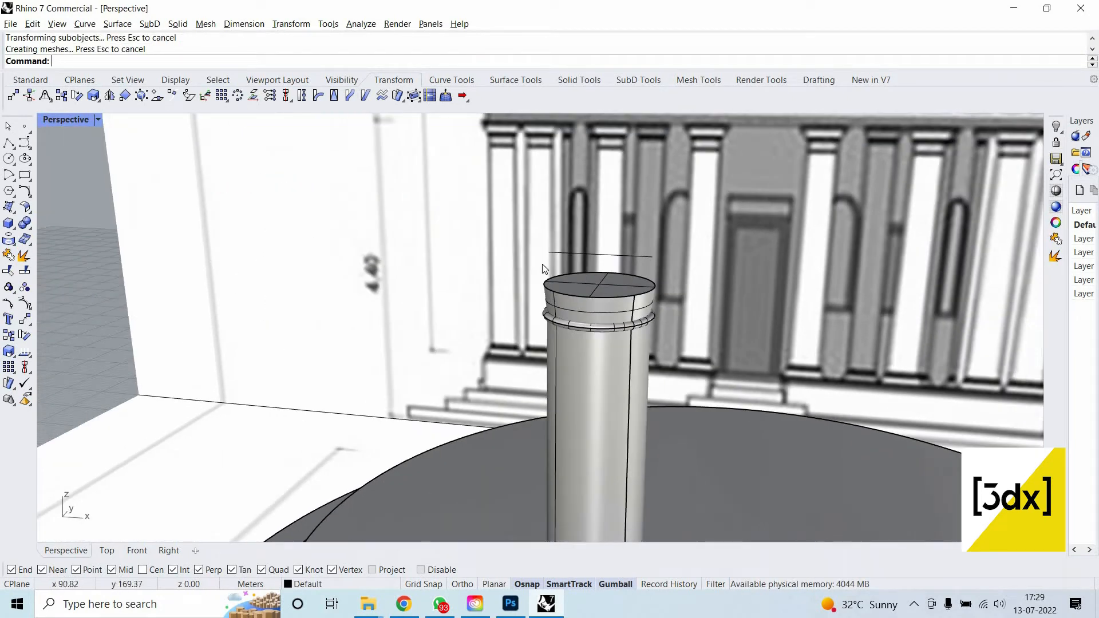
Show all hidden objects again.
middle_click(536, 270)
click(534, 269)
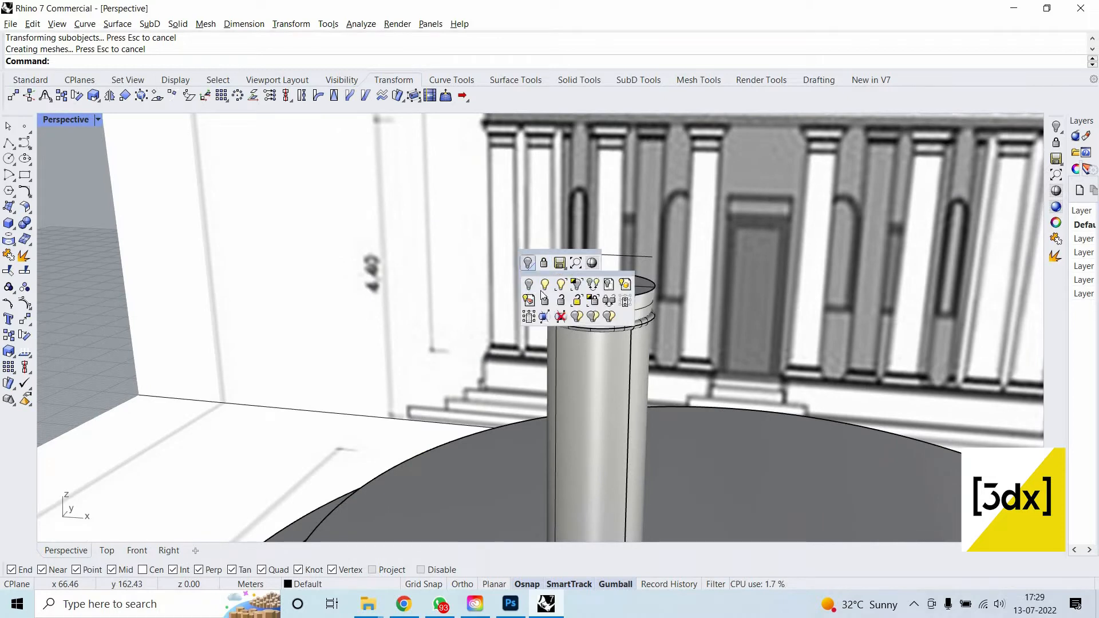
click(544, 286)
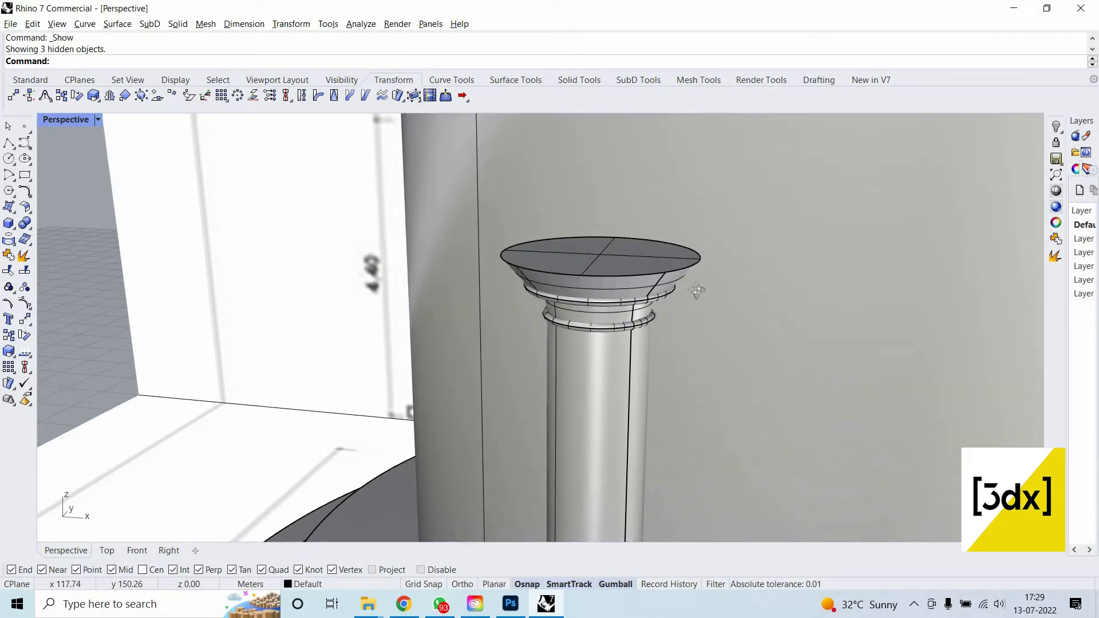
scroll(699, 327, down, 4)
right_drag(697, 291, 749, 273)
right_click(748, 272)
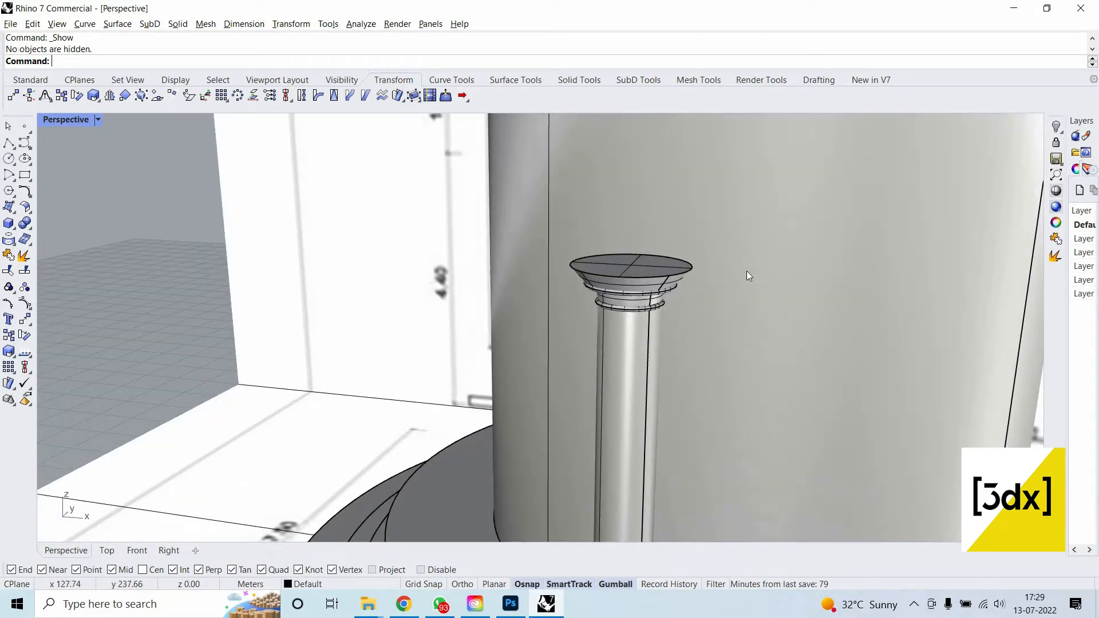
Hide the large central cylinder behind the column.
click(748, 275)
middle_click(748, 275)
click(724, 264)
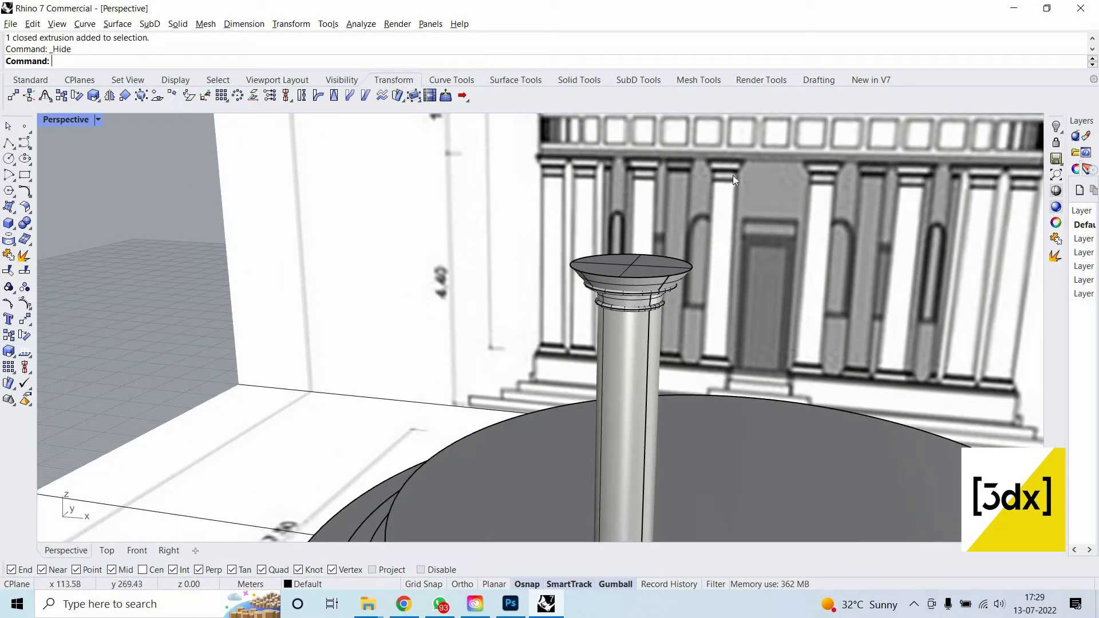
Examine the column and its capital against the elevation reference in the Perspective view.
scroll(691, 363, down, 3)
right_drag(691, 364, 641, 279)
right_click(641, 279)
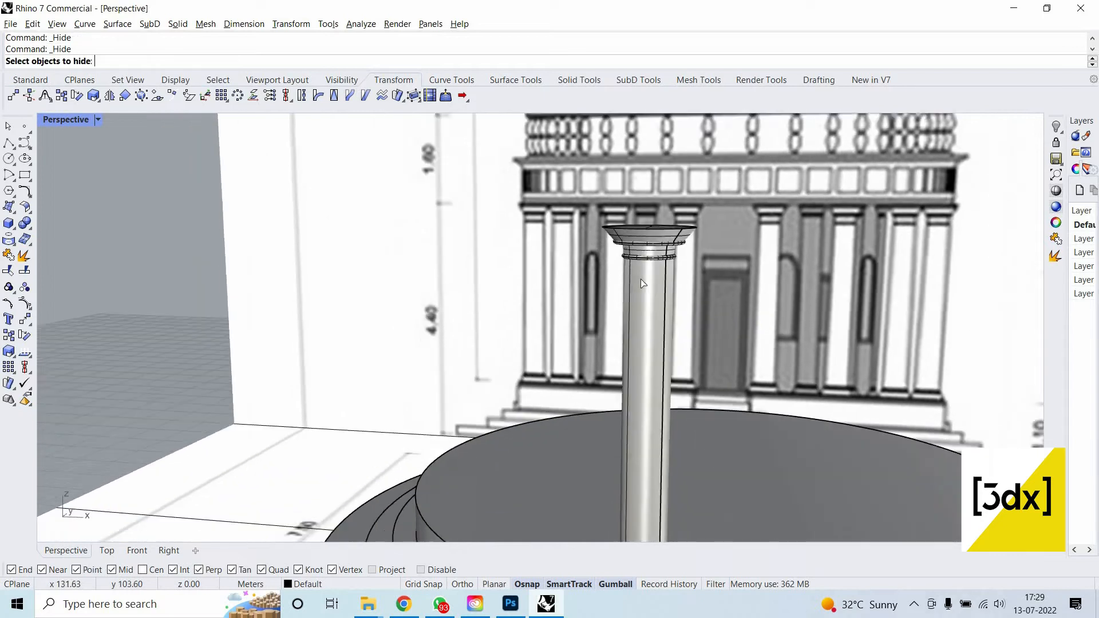
scroll(642, 284, down, 2)
right_drag(732, 377, 737, 403)
scroll(742, 389, up, 5)
scroll(723, 301, down, 5)
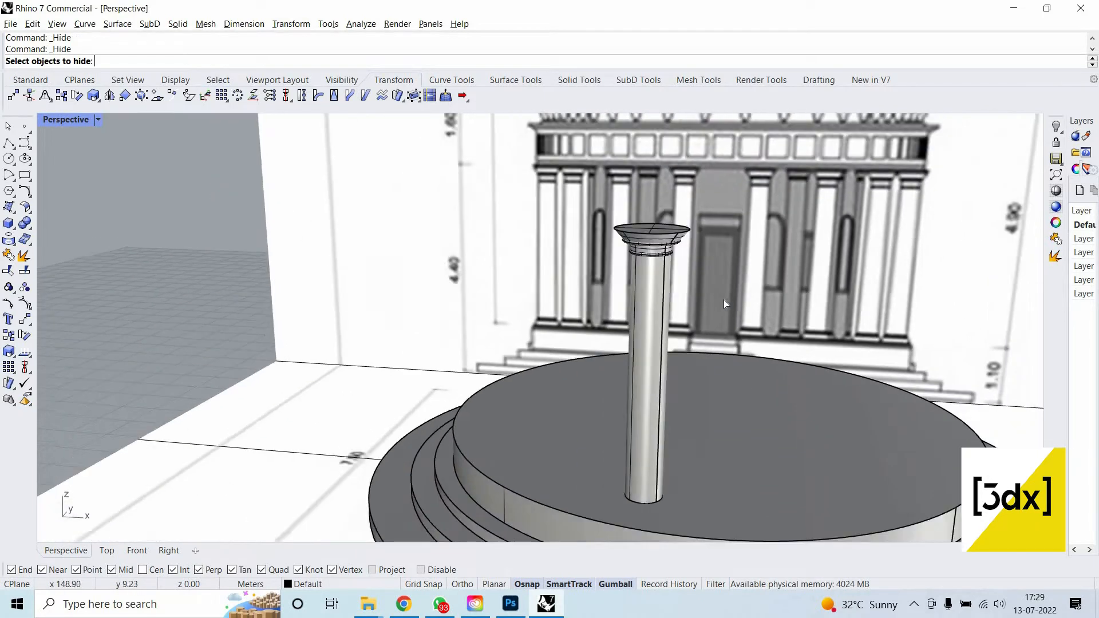
scroll(723, 301, down, 2)
scroll(676, 243, up, 7)
click(667, 229)
scroll(656, 493, down, 6)
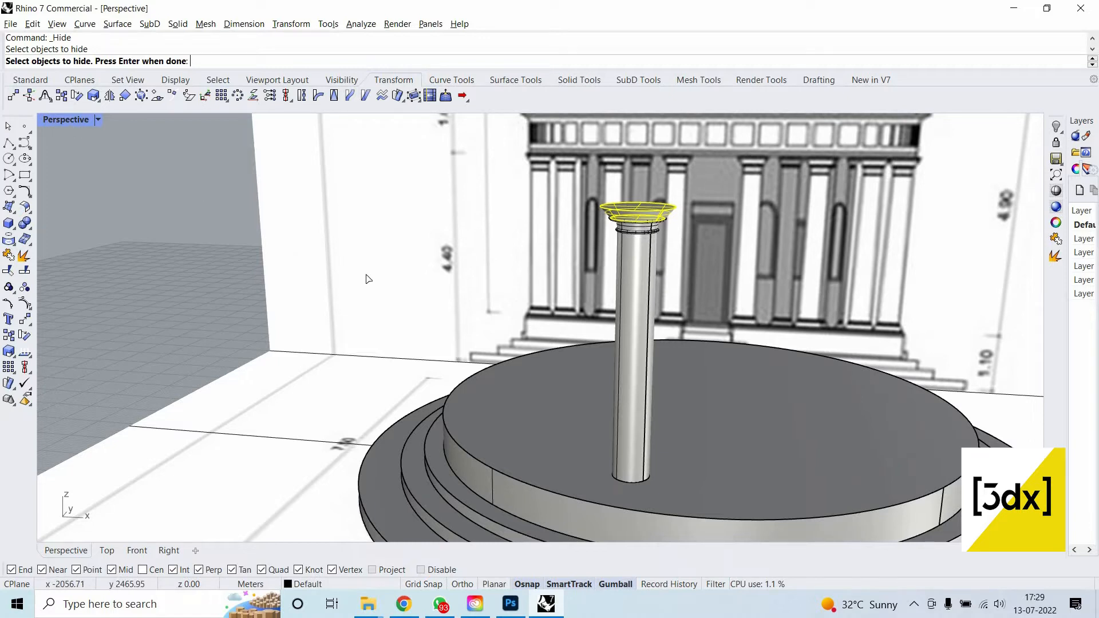
Restore the four-view layout and compare the capital's profile with the elevation reference in the Front view.
double_click(71, 126)
scroll(378, 389, down, 6)
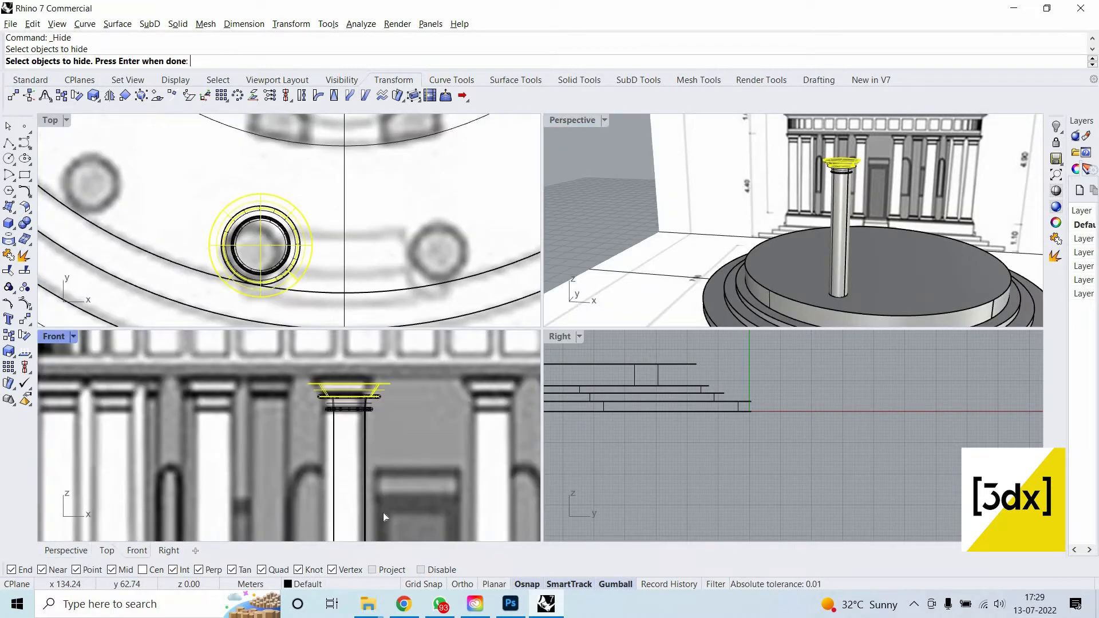
scroll(389, 424, up, 2)
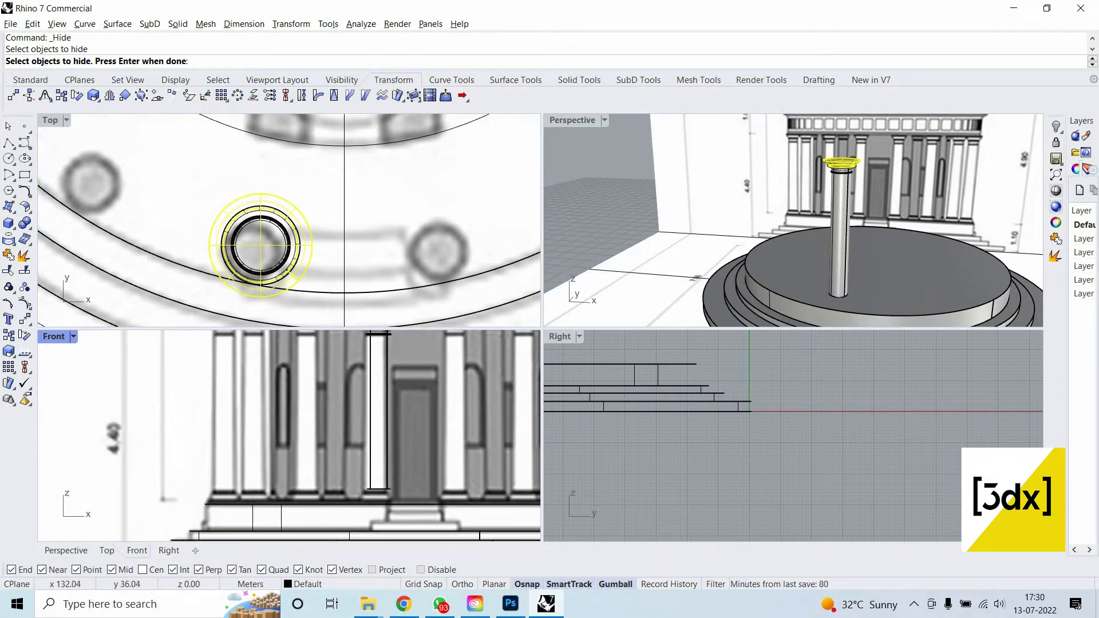
key(BackSpace)
key(Escape)
scroll(373, 428, up, 1)
scroll(372, 428, down, 4)
scroll(441, 379, up, 8)
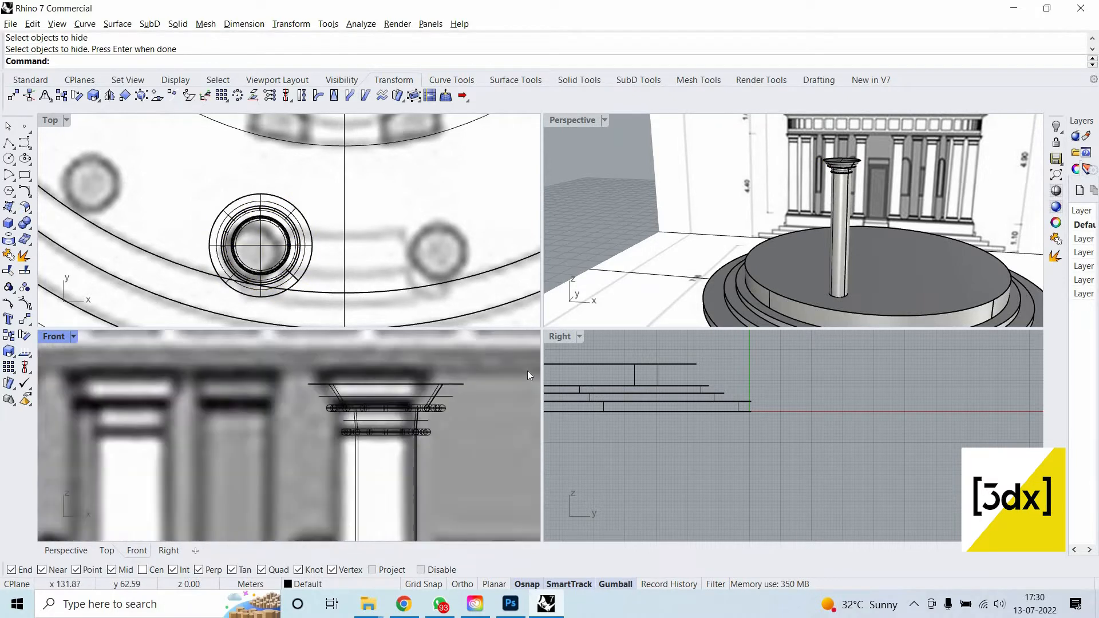
scroll(523, 370, up, 4)
click(519, 370)
key(Escape)
click(519, 369)
scroll(400, 378, down, 15)
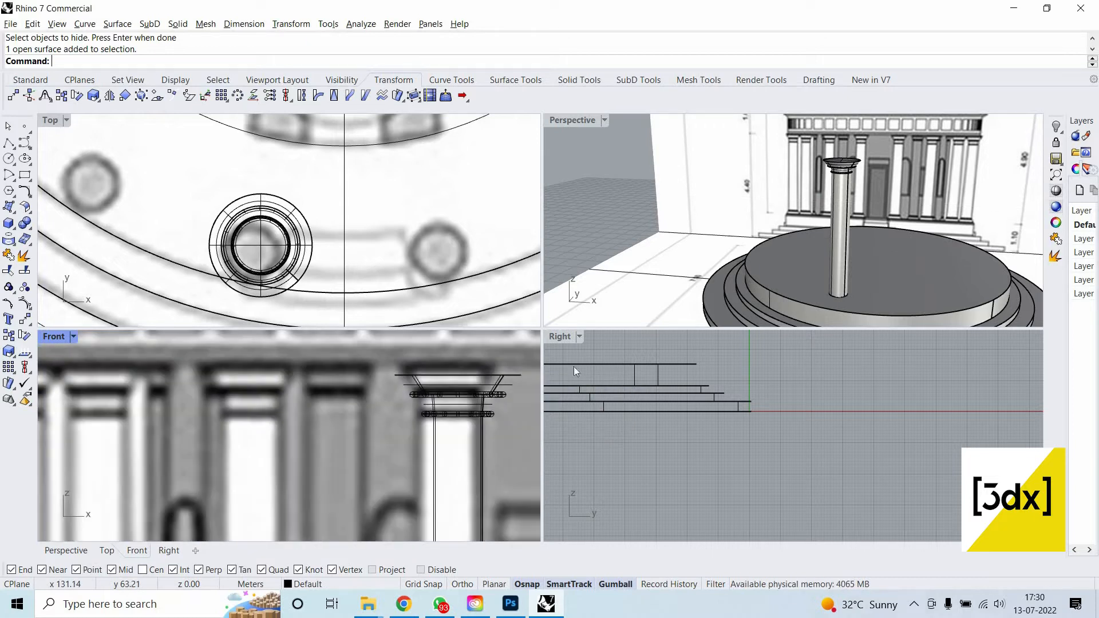
Extrude the column shaft's bottom edge downward about 3.97 m onto the platform as a solid base block.
scroll(839, 289, up, 5)
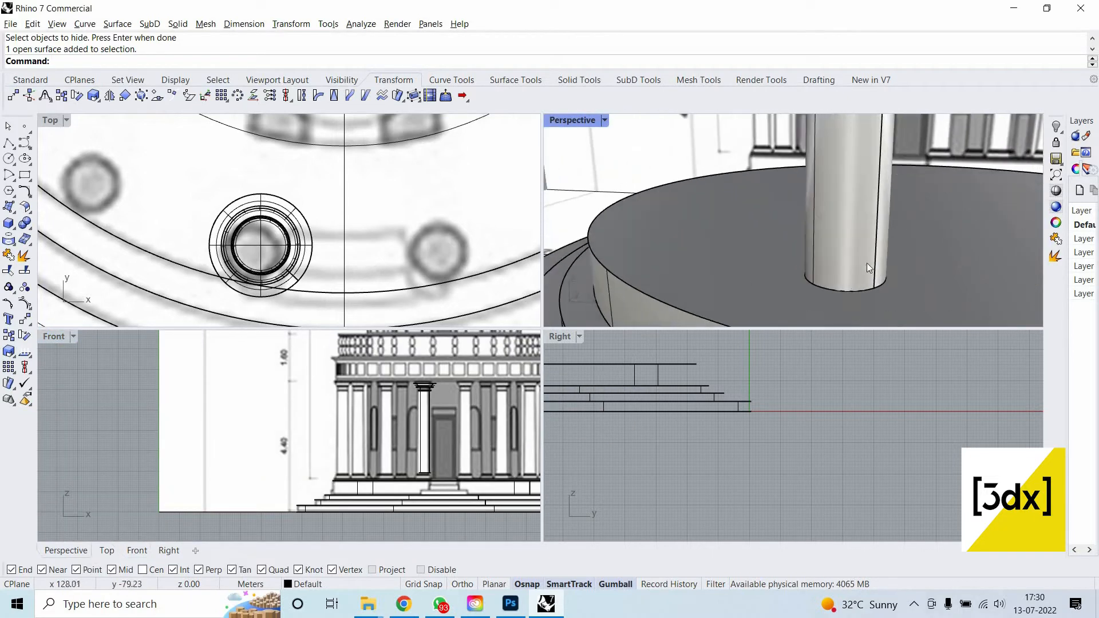
ctrl+shift+click(841, 262)
text(Ex)
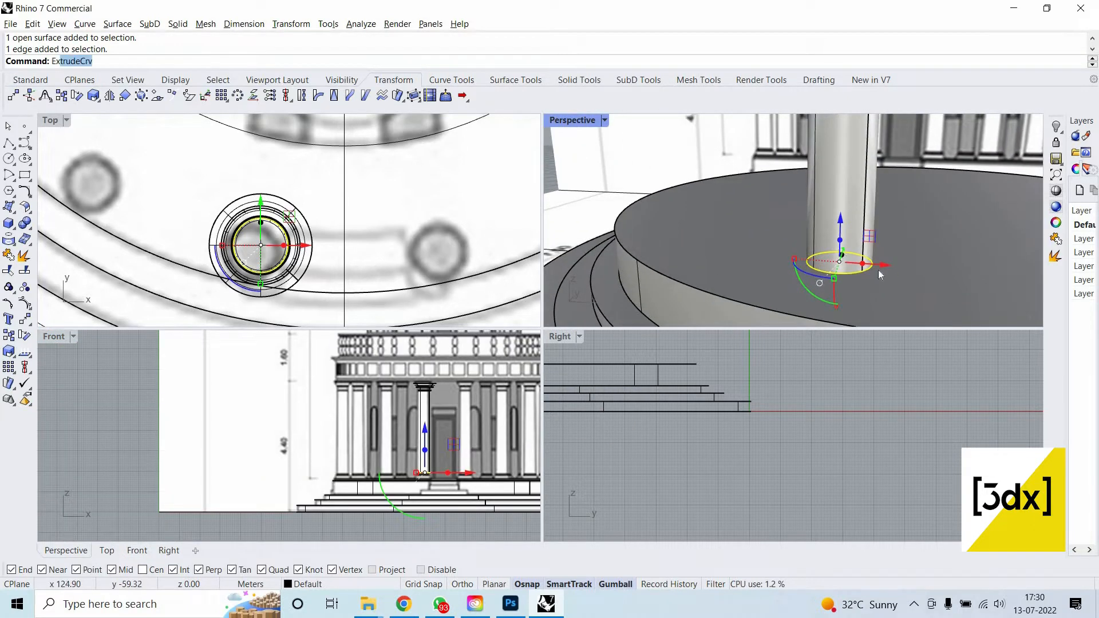
text(tr)
key(Return)
scroll(805, 247, down, 4)
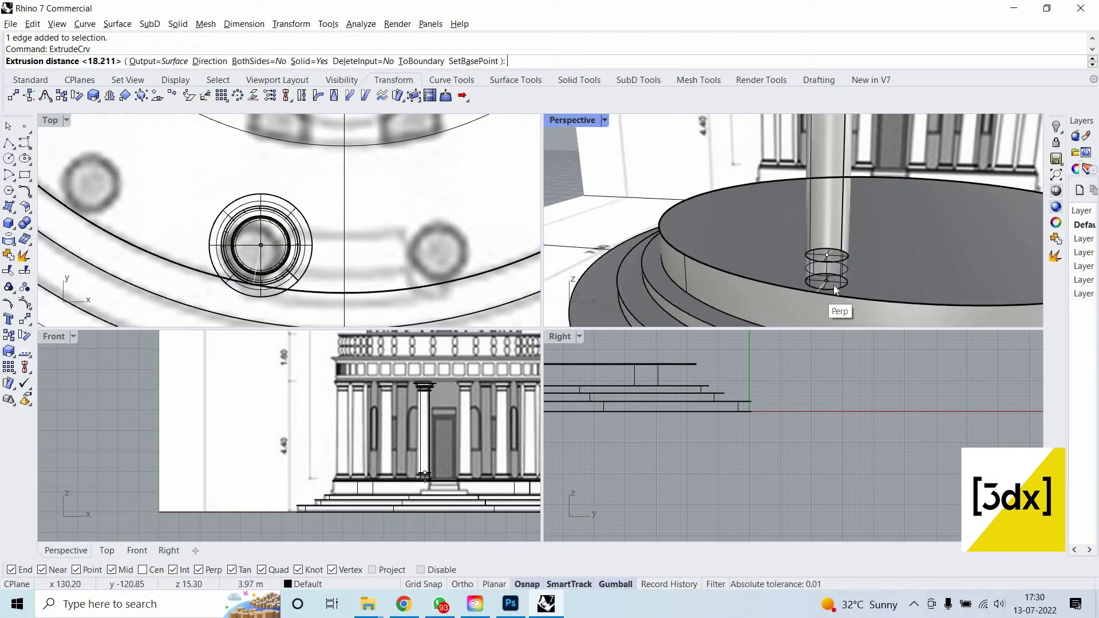
click(834, 285)
scroll(842, 290, up, 3)
ctrl+shift+click(831, 284)
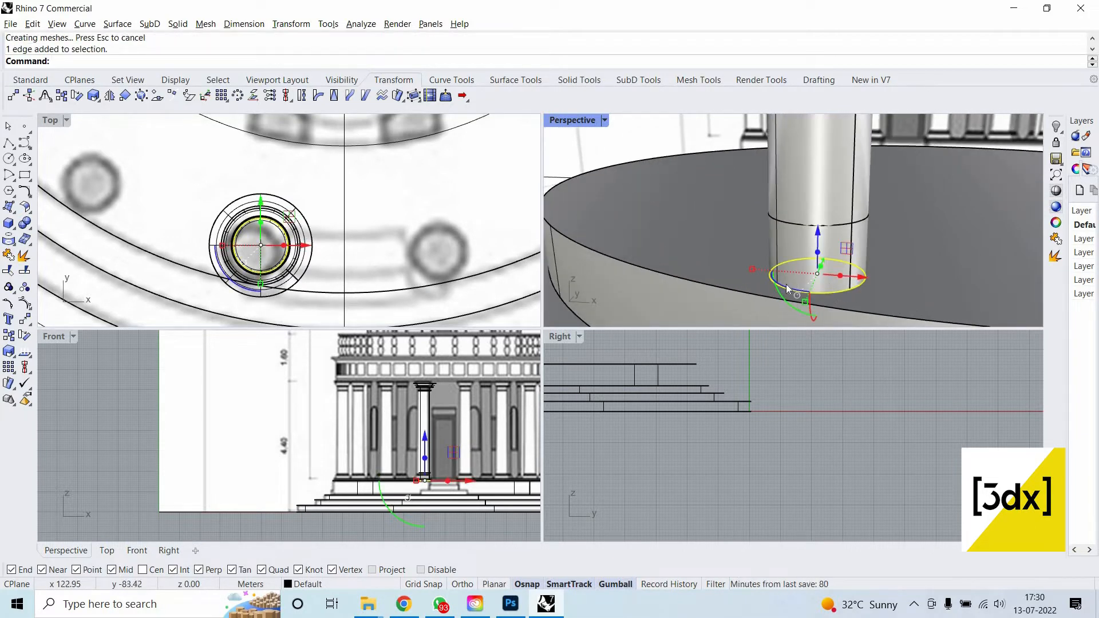
key(Escape)
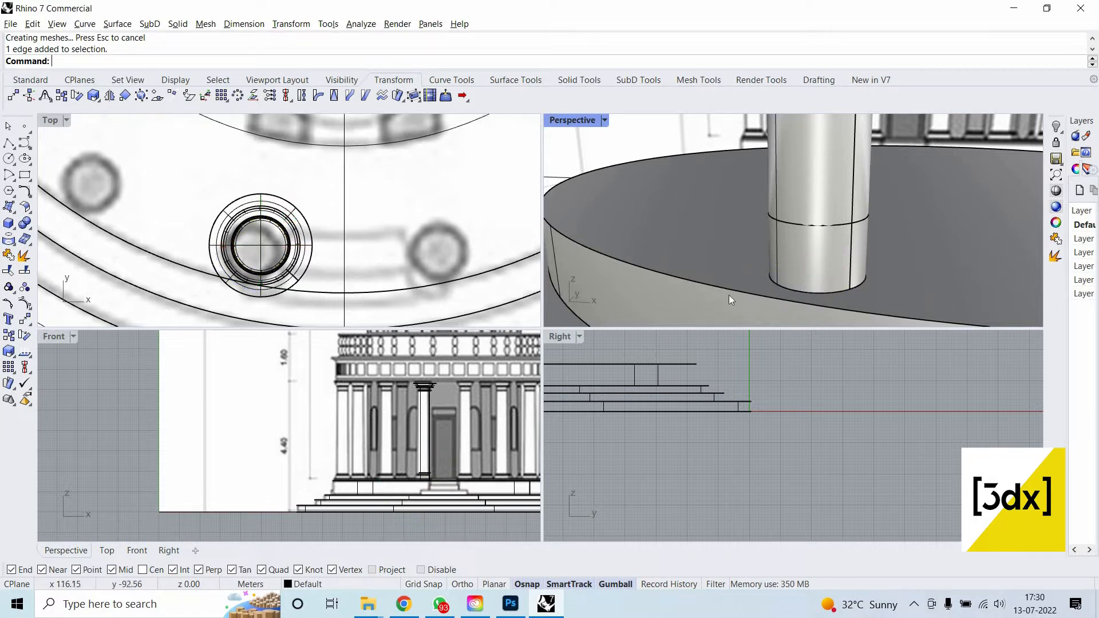
click(729, 294)
click(864, 184)
key(Escape)
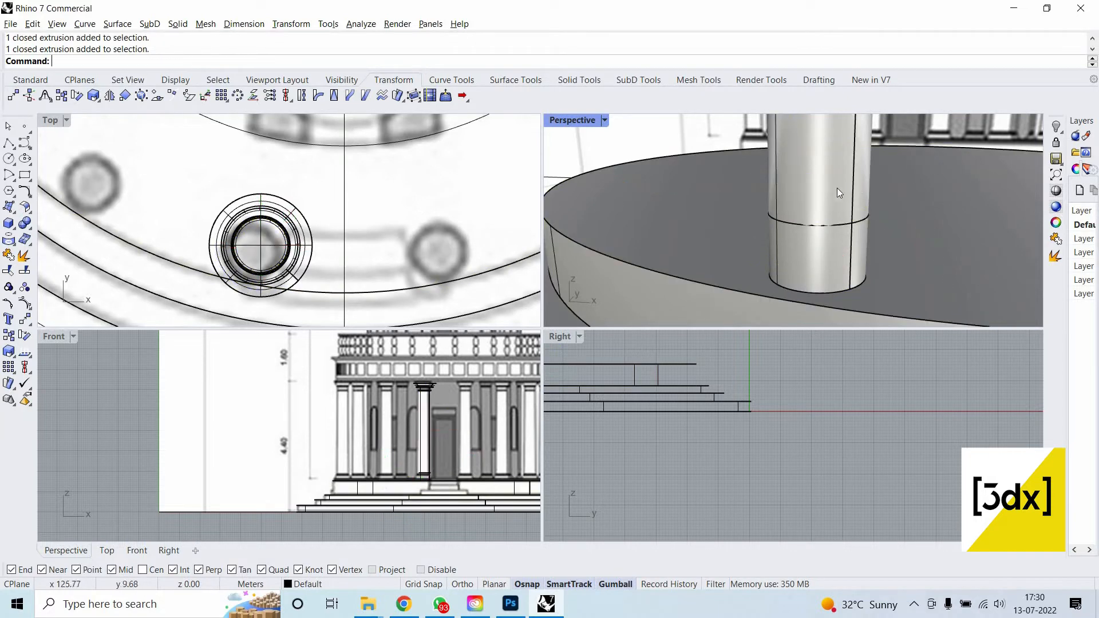
Hide the column shaft and draw a diameter line across the top face of the base block.
click(820, 187)
middle_click(817, 187)
right_drag(841, 254, 845, 241)
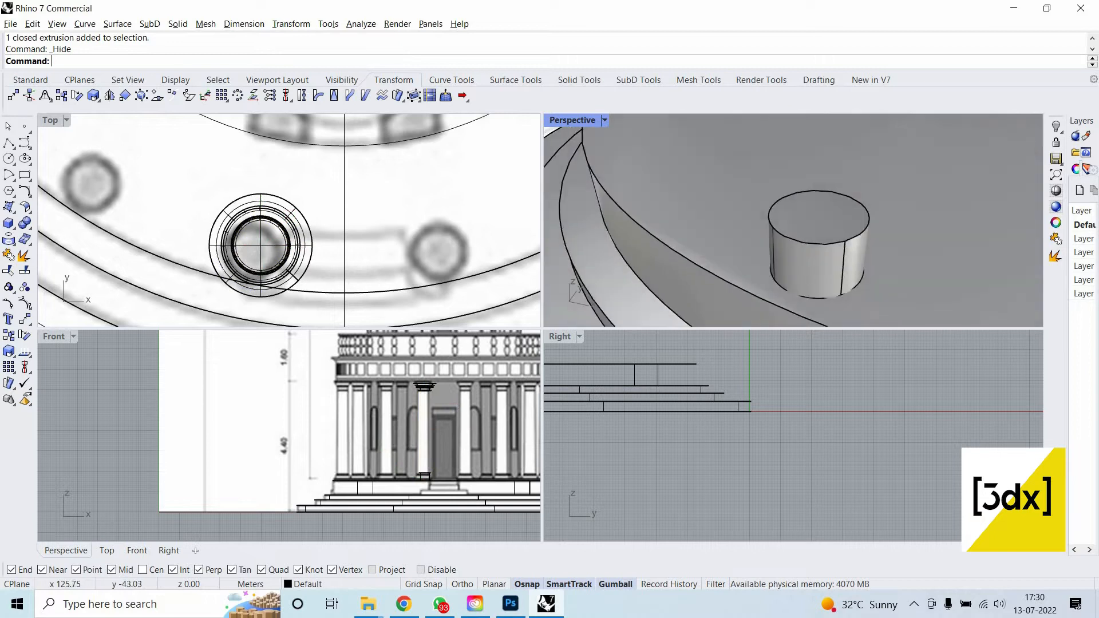
key(Return)
click(841, 241)
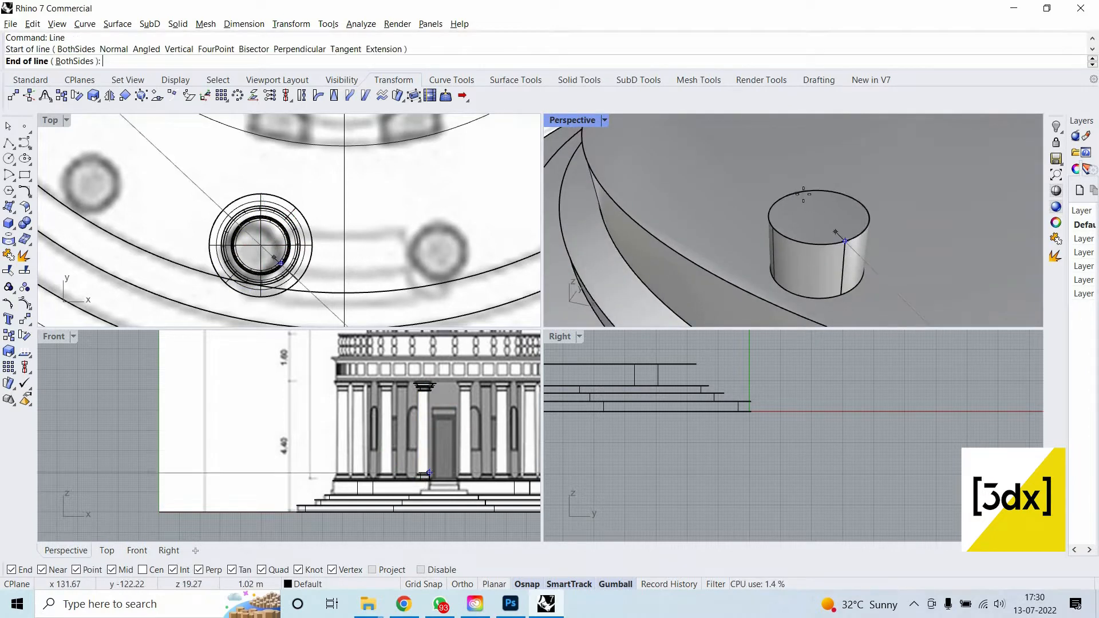
click(800, 195)
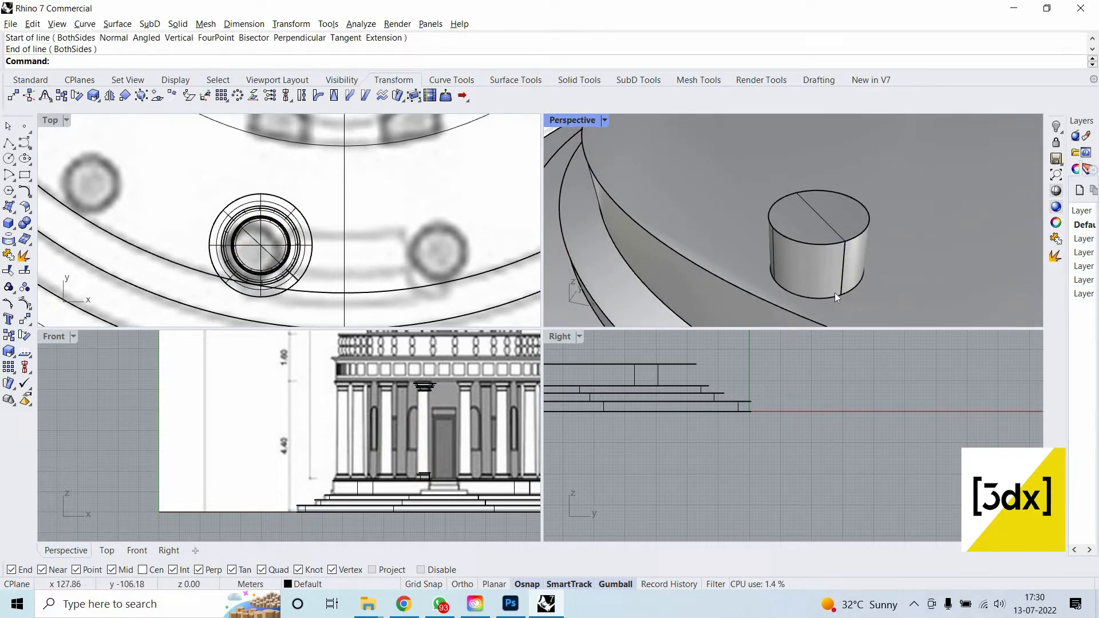
Scale the base block's bottom edge outward in 2D about the top face's centre, flaring the block towards the platform.
ctrl+shift+click(834, 288)
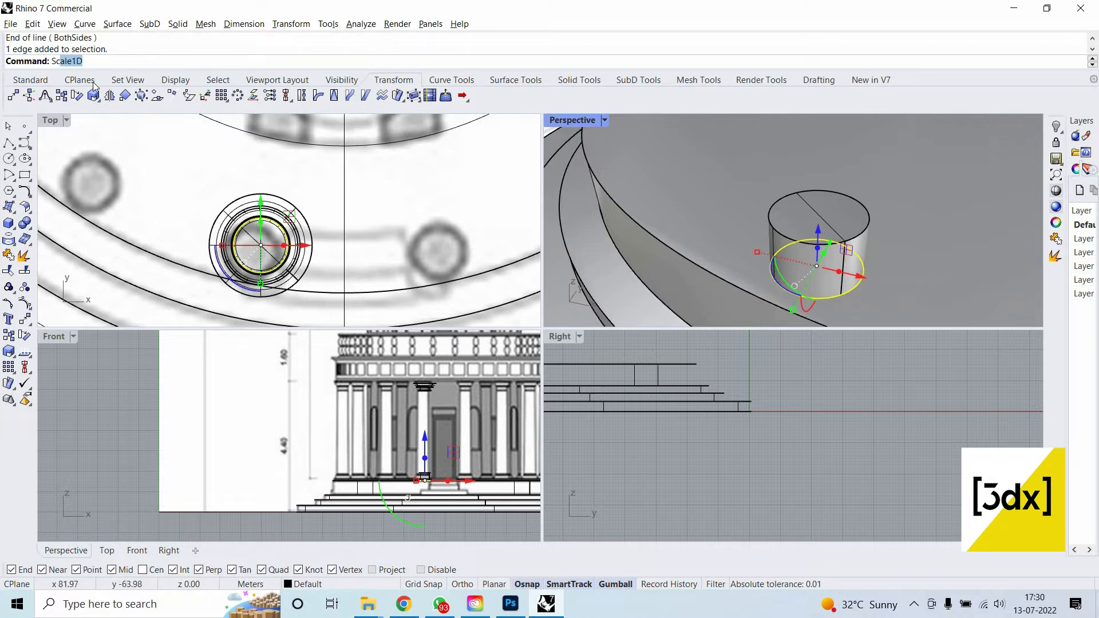
click(91, 98)
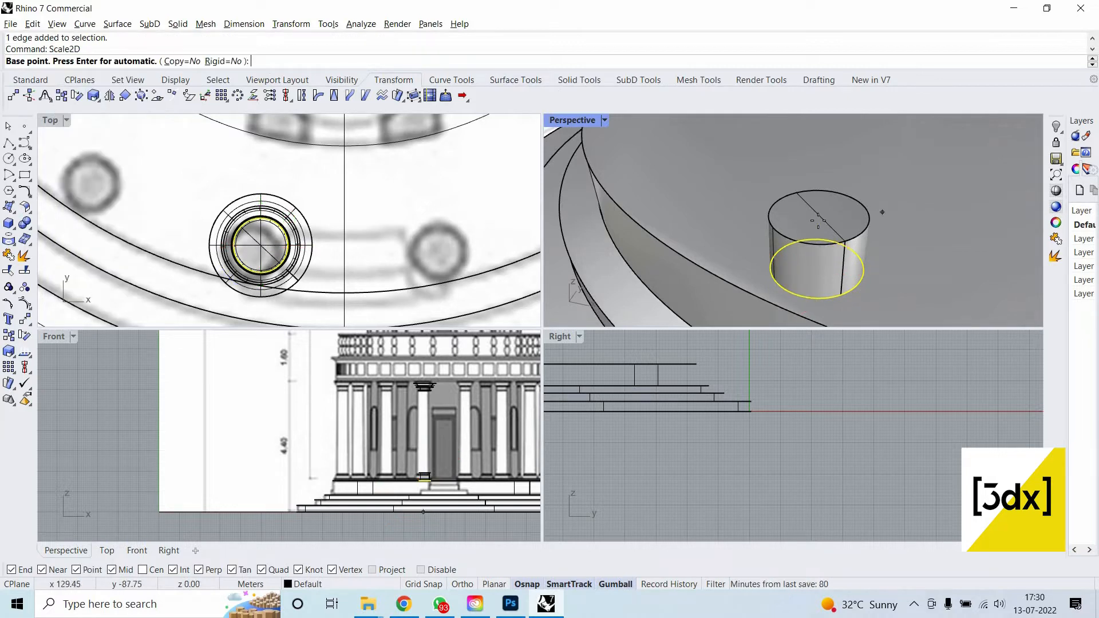
click(836, 237)
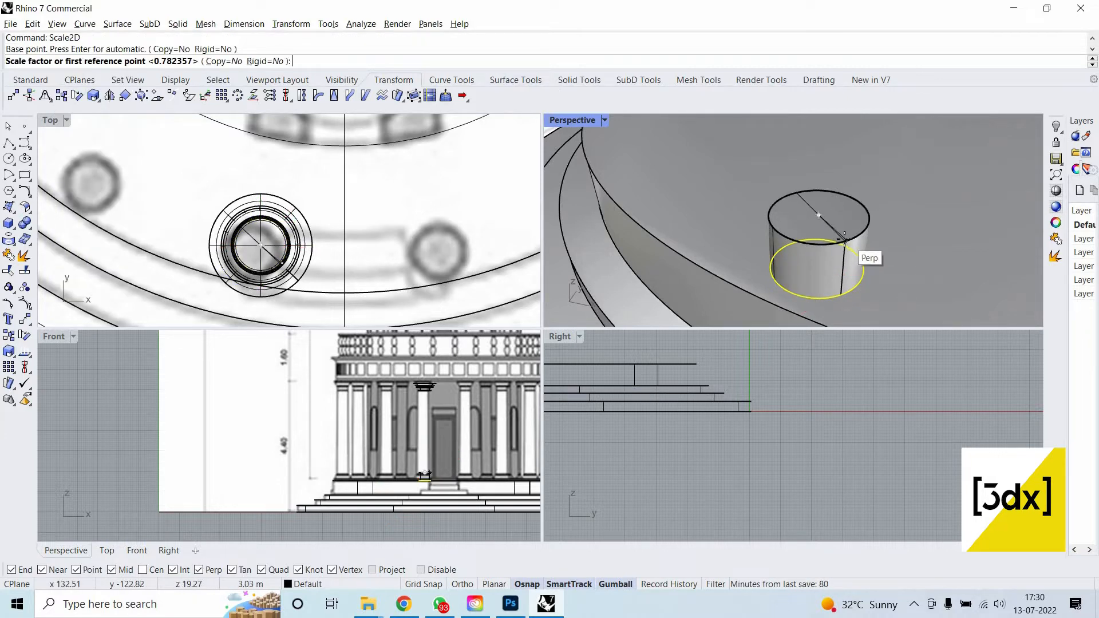
scroll(847, 241, up, 2)
click(847, 242)
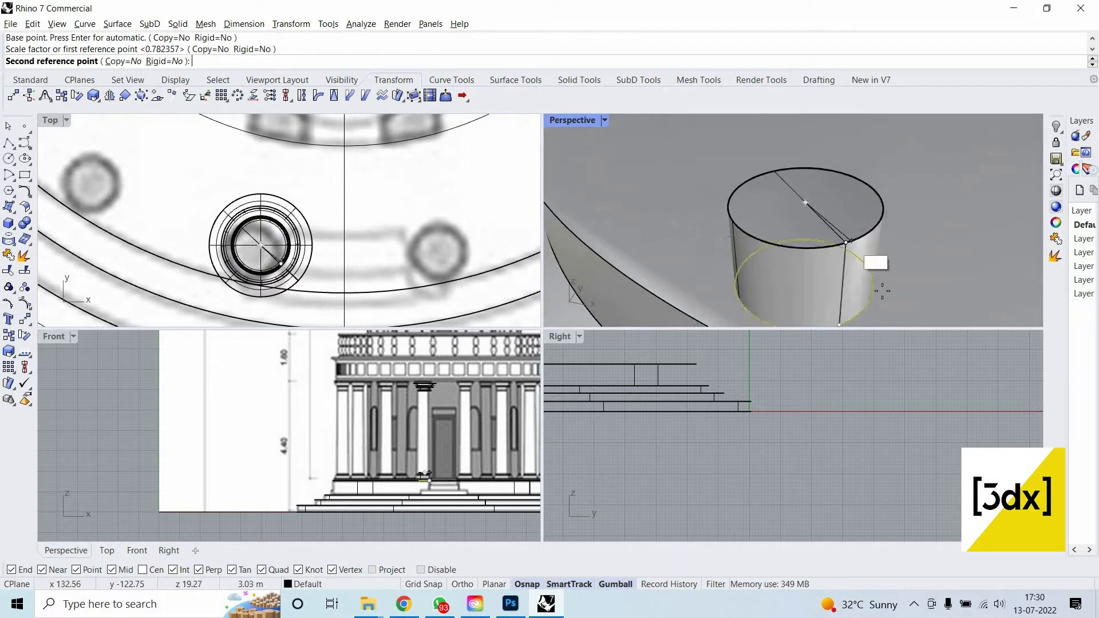
scroll(881, 291, down, 2)
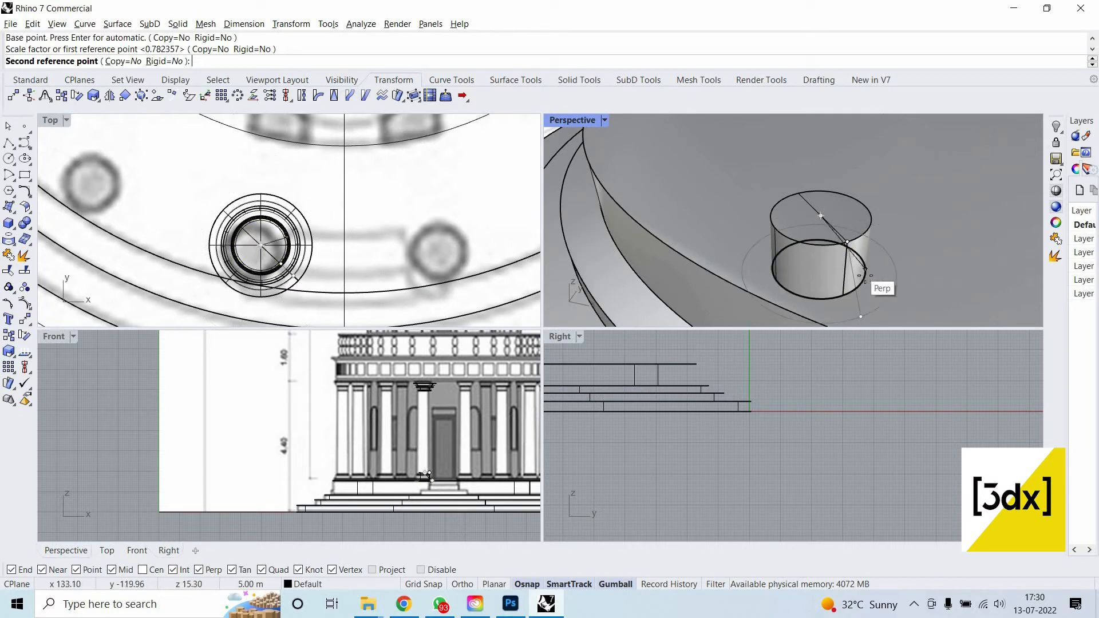
right_drag(899, 296, 860, 201)
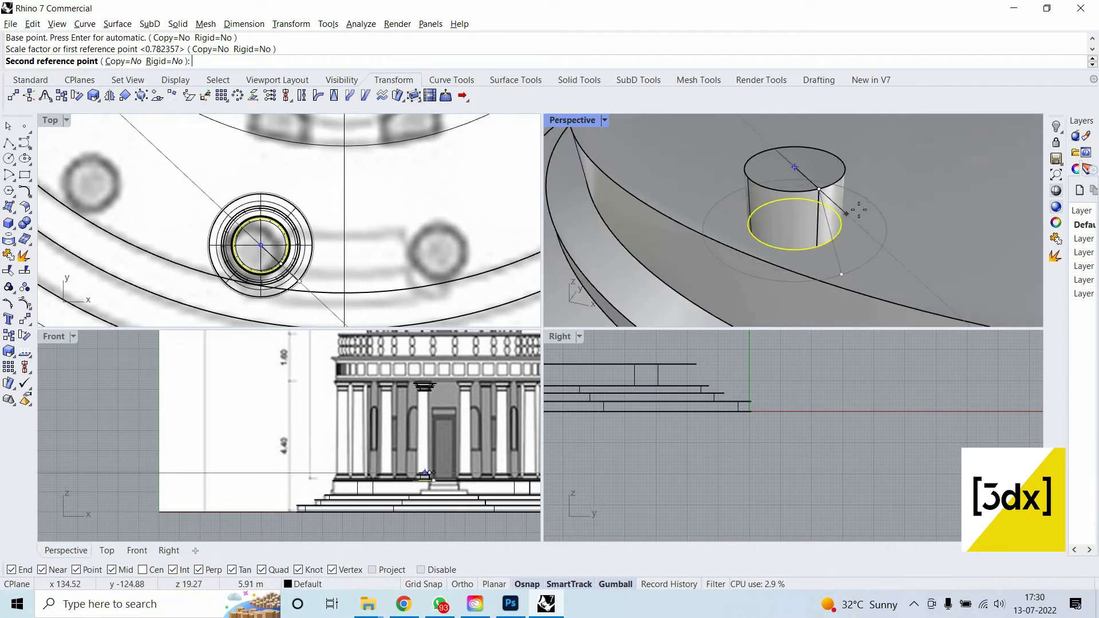
scroll(847, 230, up, 6)
scroll(860, 166, down, 6)
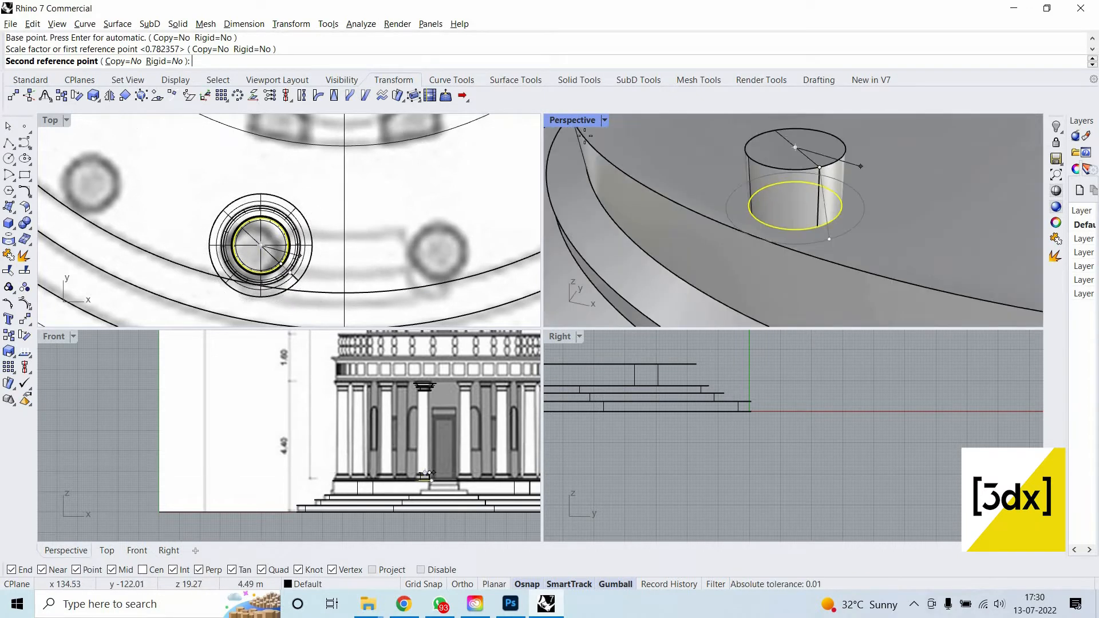
key(ctrl+m)
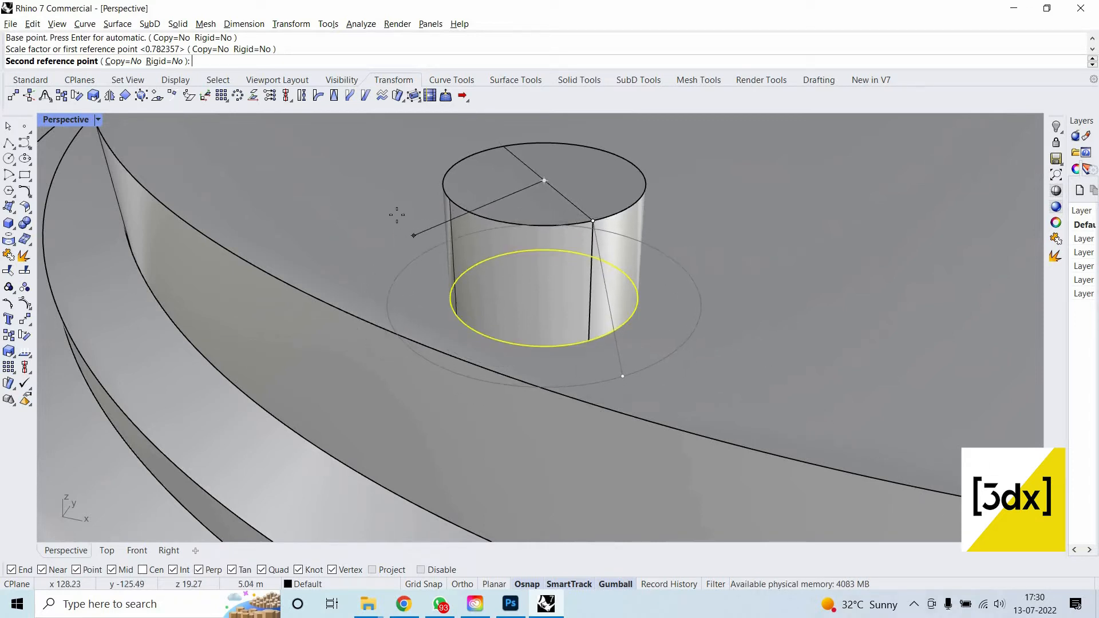
scroll(390, 210, up, 3)
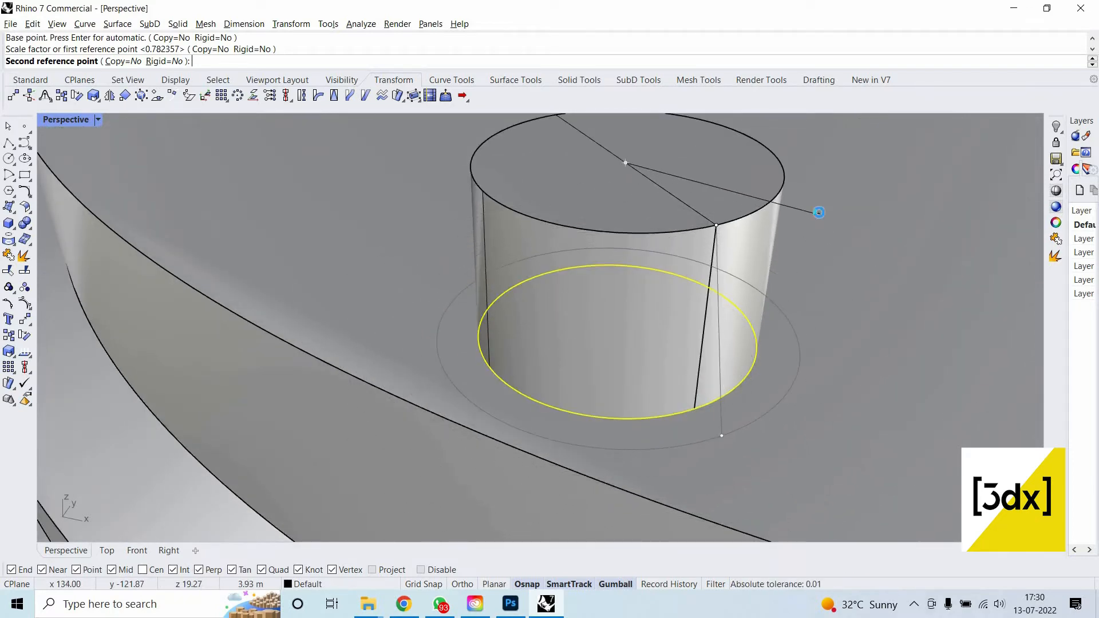
click(808, 312)
key(Escape)
scroll(794, 309, down, 4)
right_drag(796, 312, 697, 312)
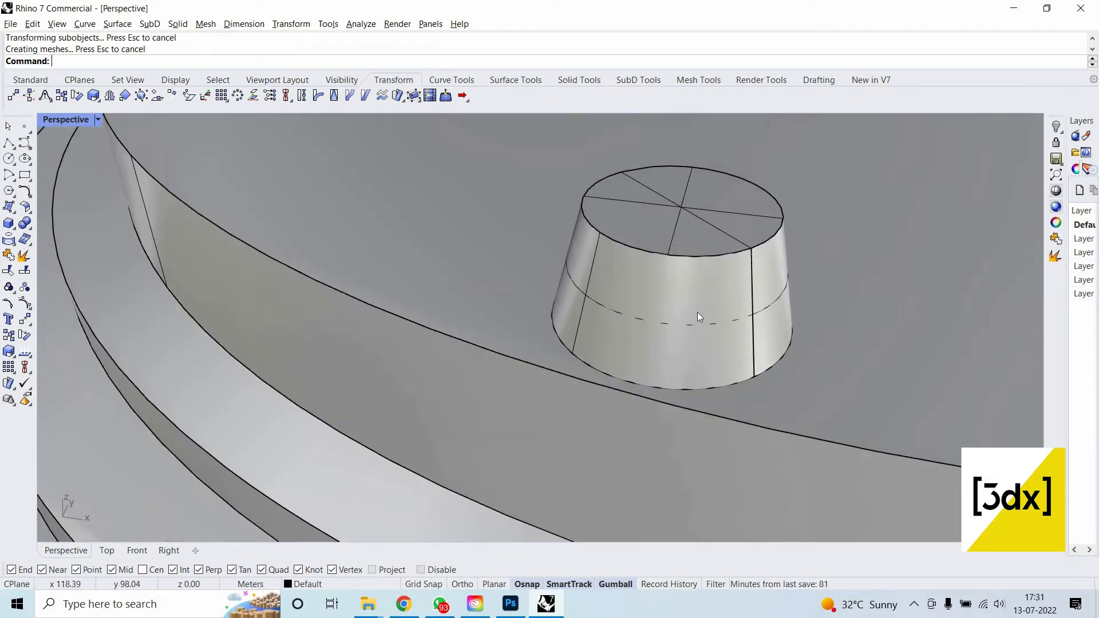
right_click(697, 312)
key(Escape)
Lower the flared base block's top edge to a height of about 17.83 m.
scroll(697, 311, down, 4)
scroll(704, 274, down, 5)
ctrl+shift+click(676, 229)
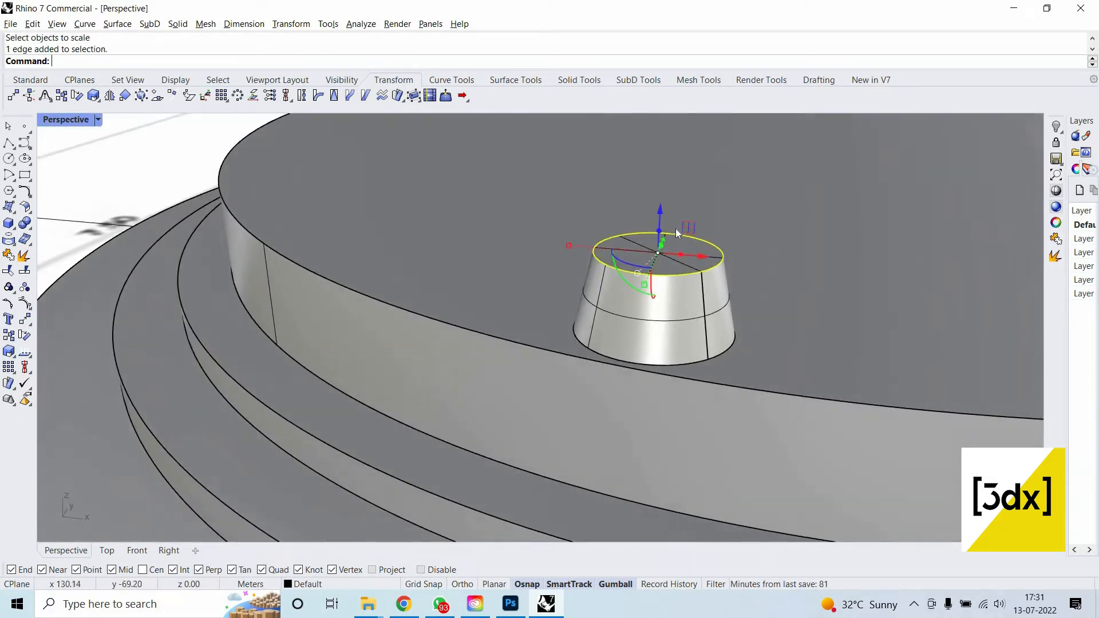
drag(661, 242, 576, 243)
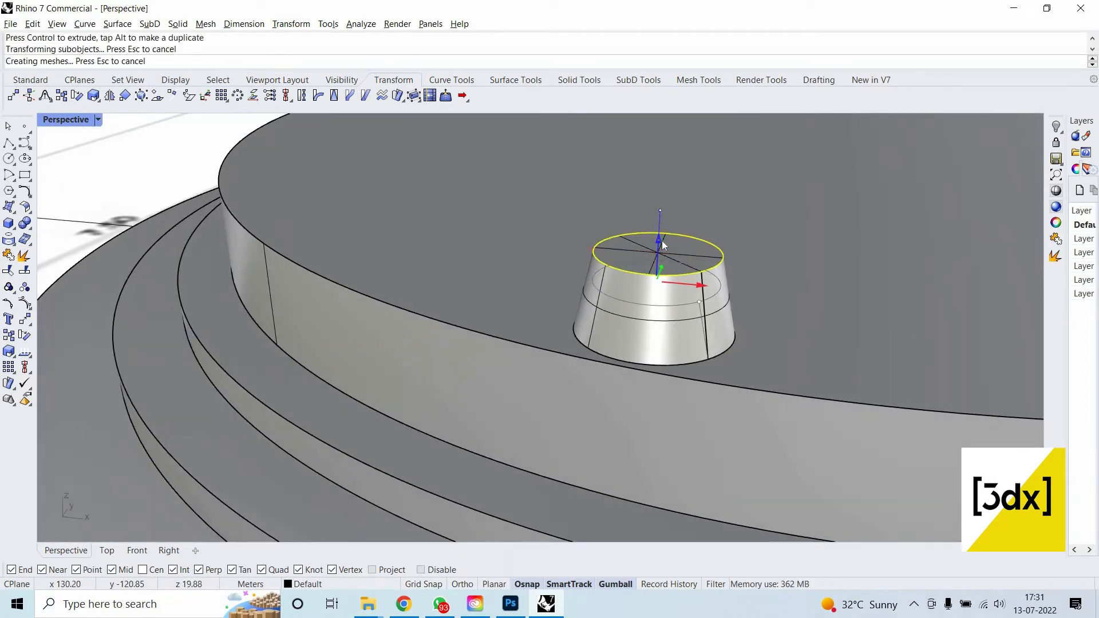
Deselect the top edge and show all hidden objects again.
click(537, 236)
middle_click(533, 237)
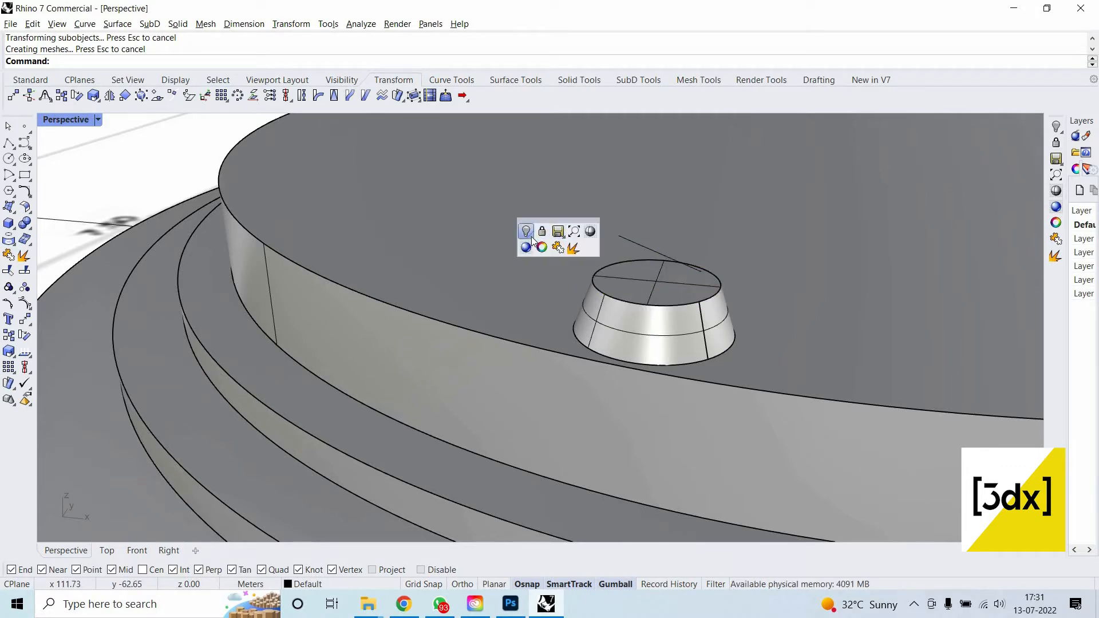
click(530, 235)
click(540, 249)
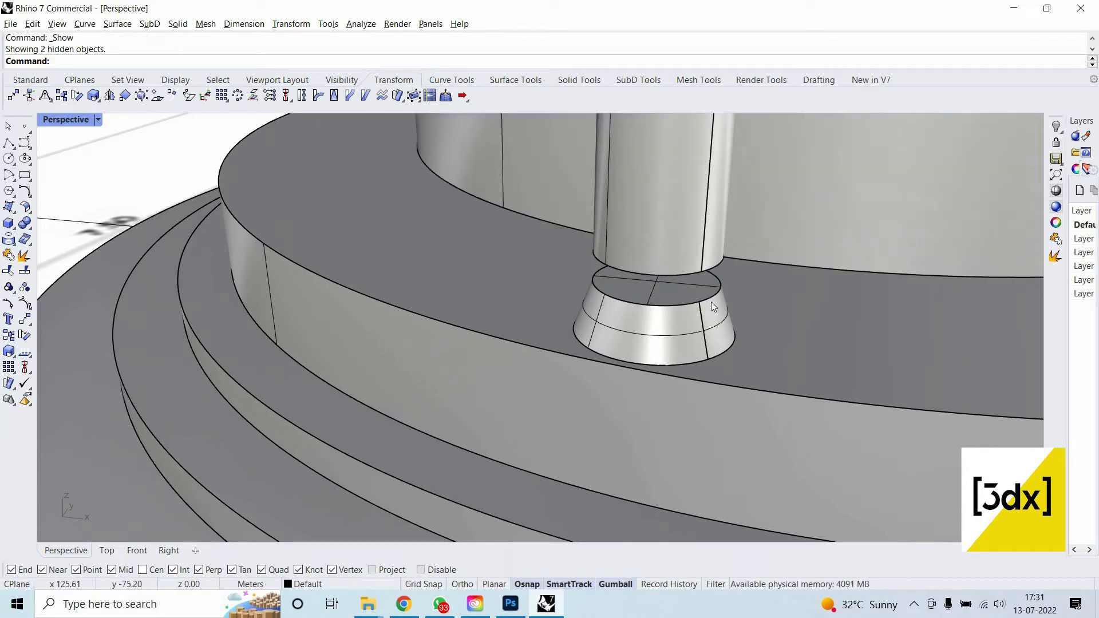
Select the flared base block's top edge and draw a construction line across its top face, starting from that edge.
scroll(713, 300, up, 3)
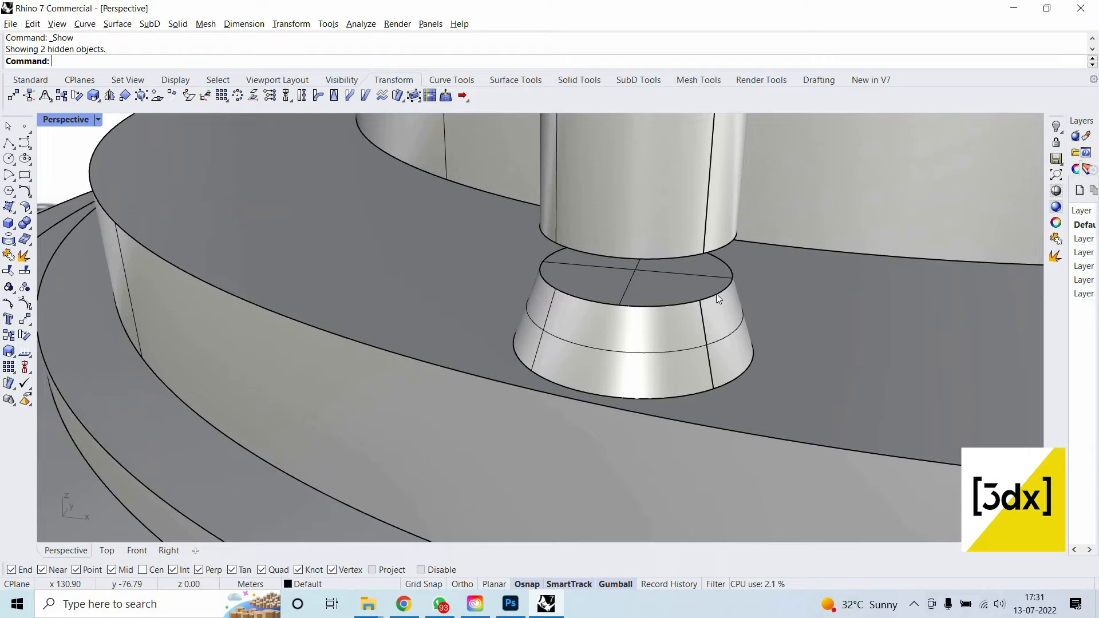
ctrl+shift+click(666, 291)
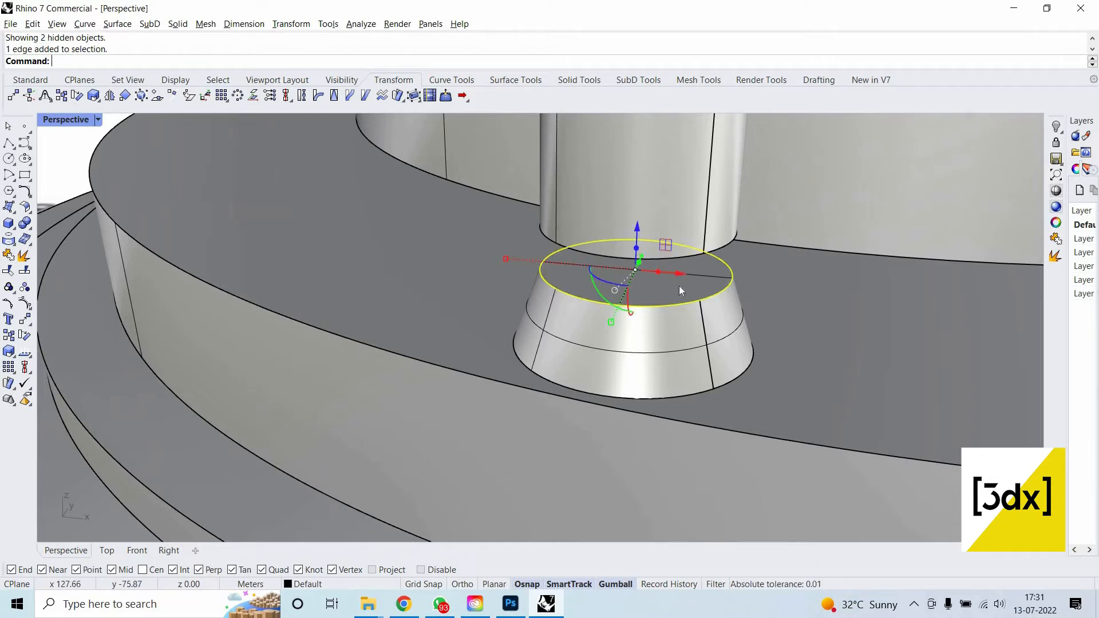
text(Scale2D)
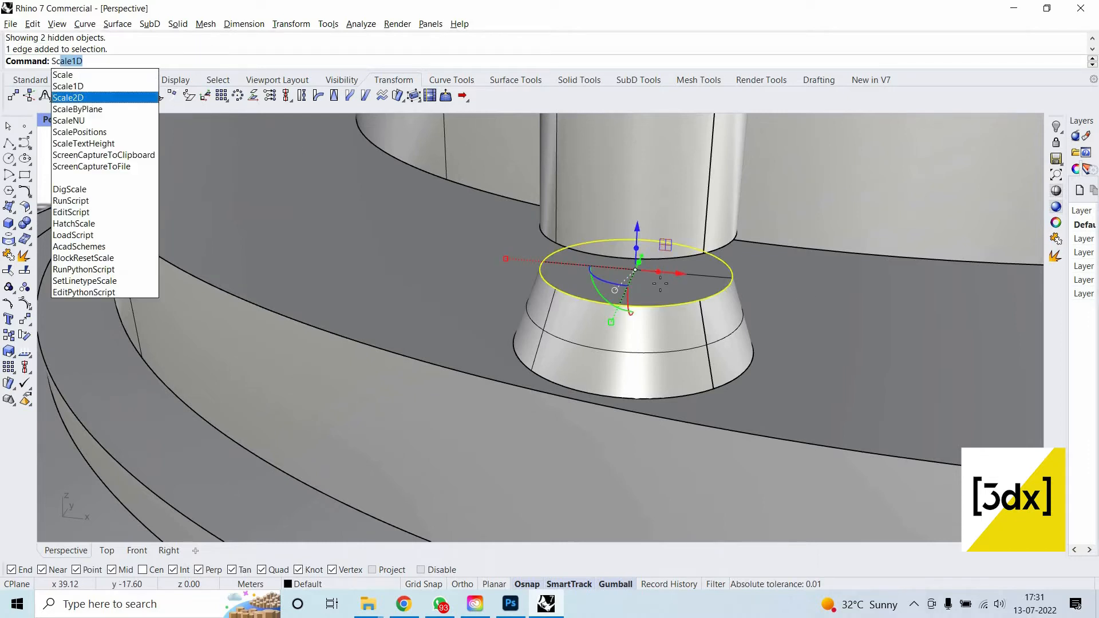
key(Return)
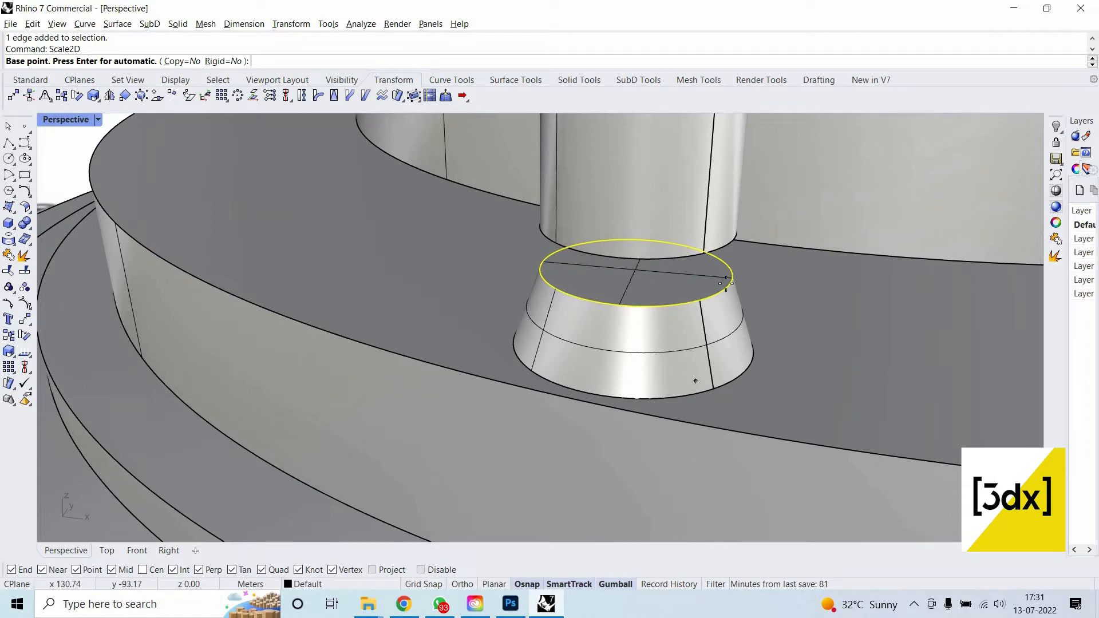
key(Escape)
text(Line)
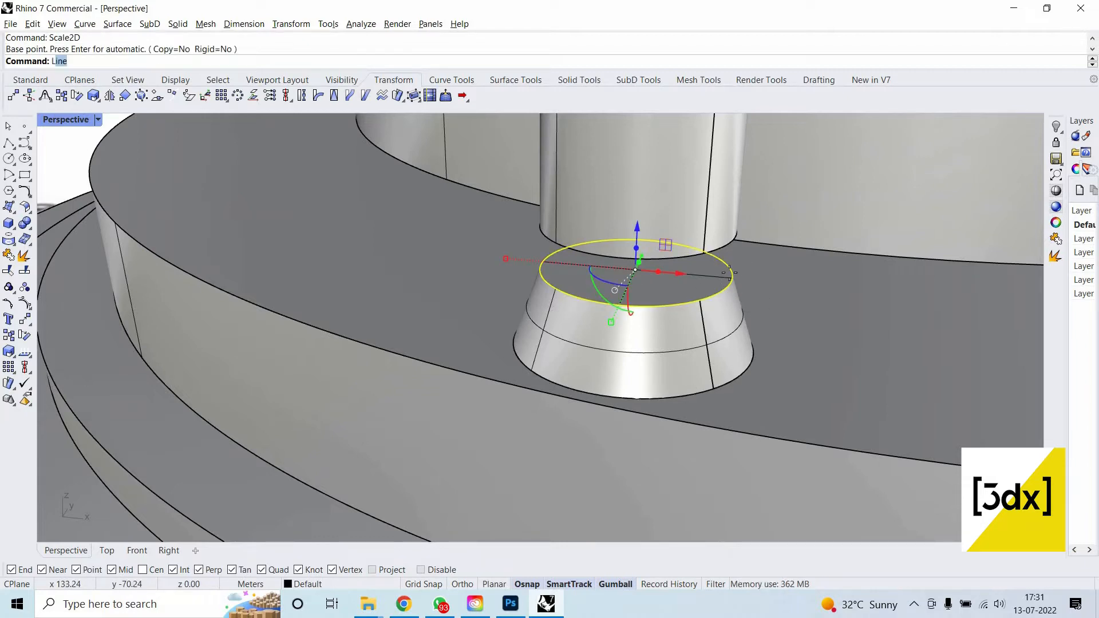
key(Return)
click(733, 278)
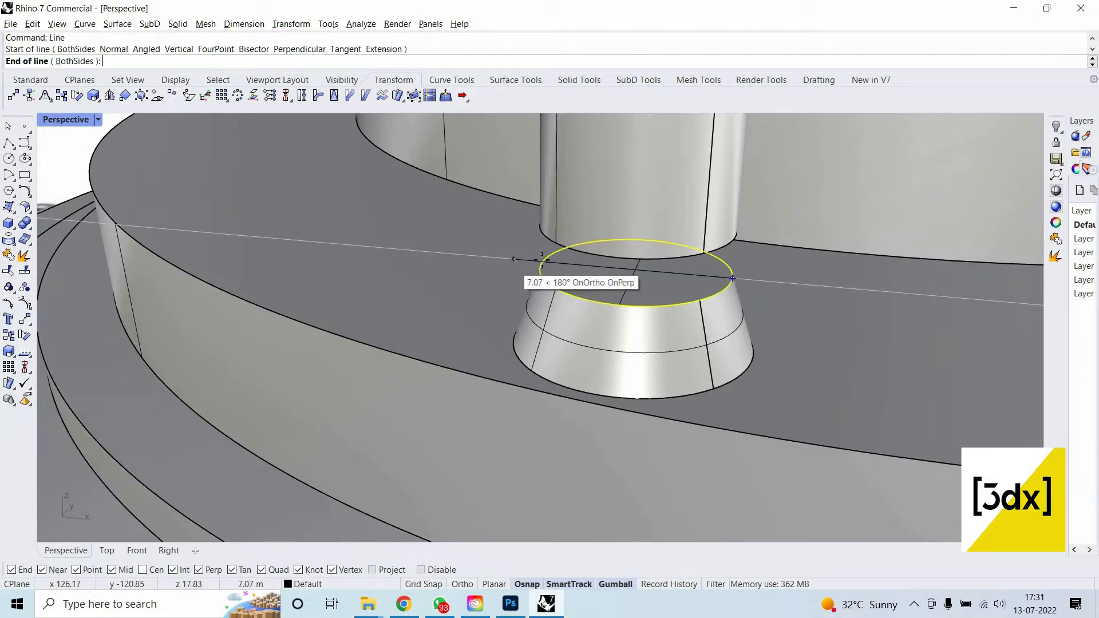
click(600, 266)
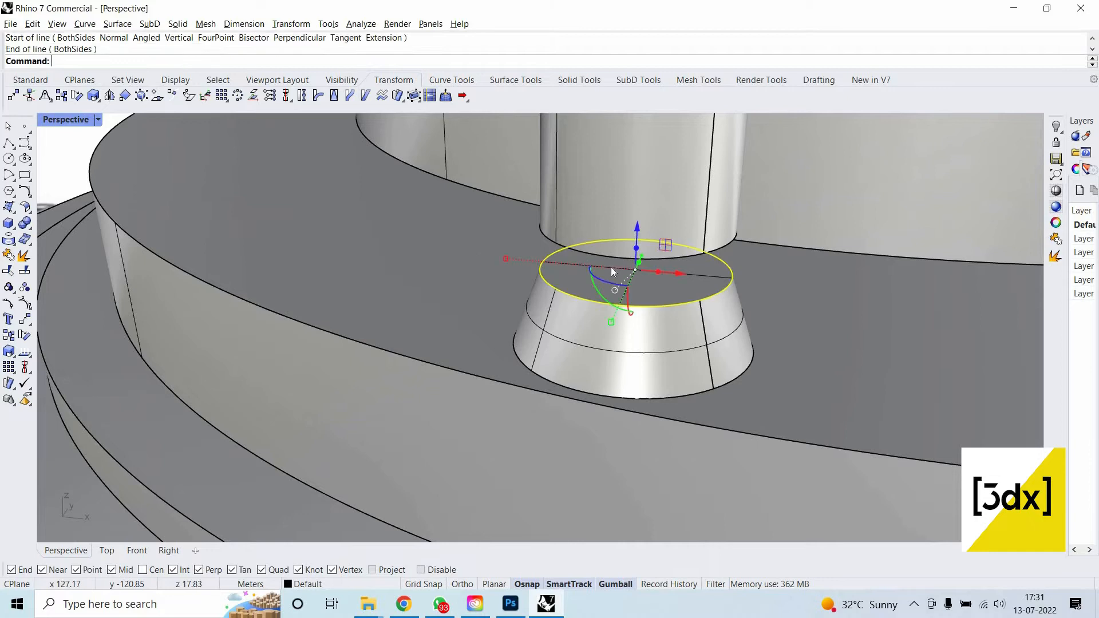
Scale the flared base block's top edge slightly outward in 2D from the centre of its top face.
click(80, 97)
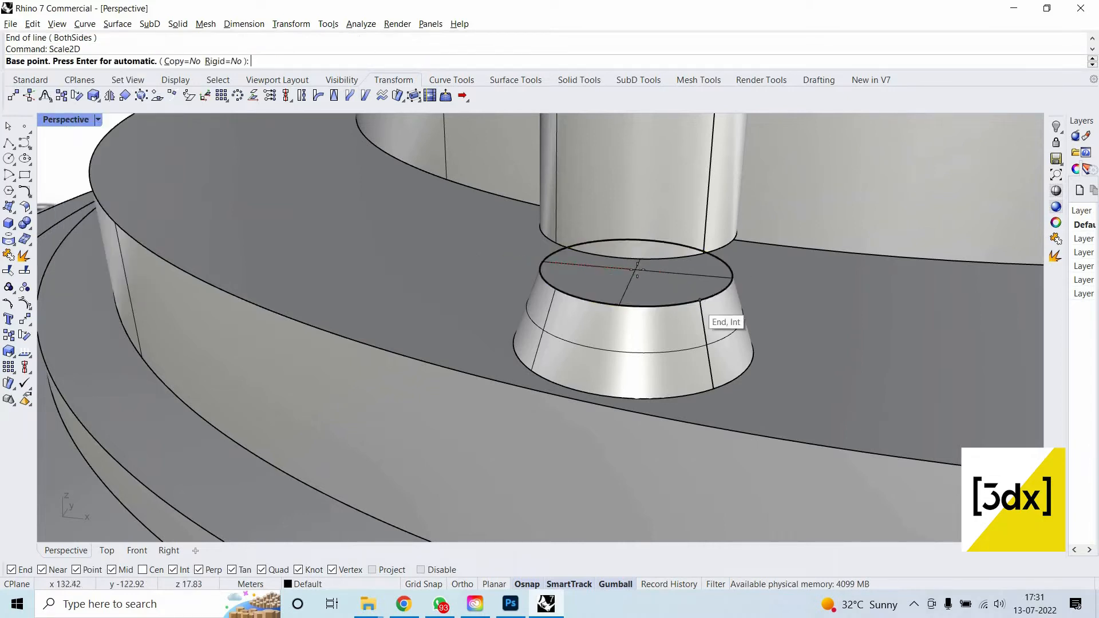
click(740, 278)
click(742, 278)
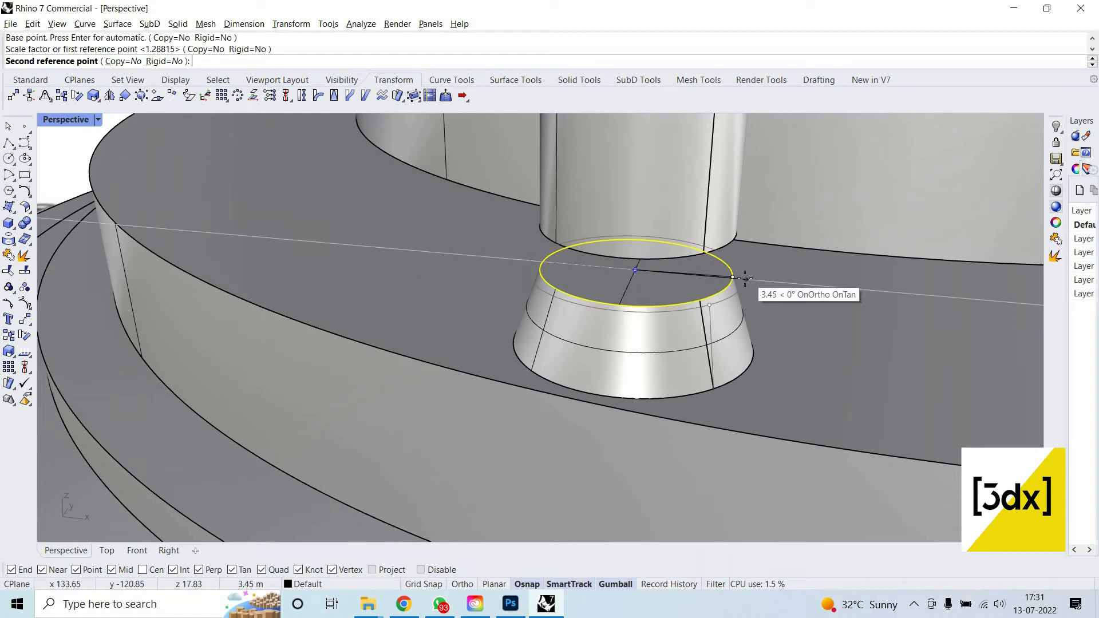
scroll(743, 280, up, 2)
click(744, 280)
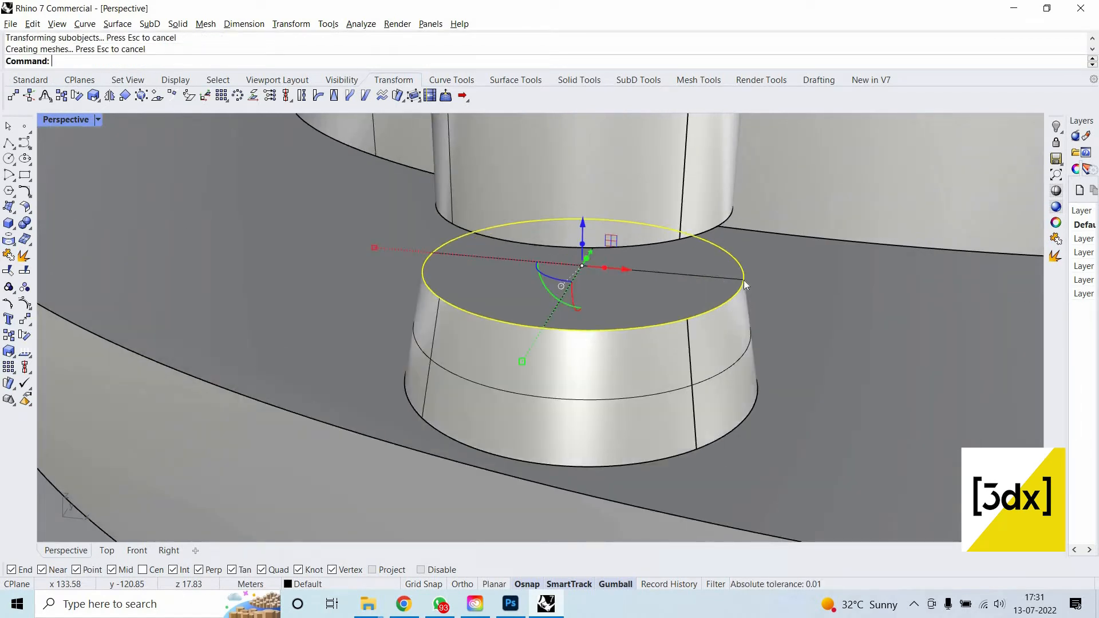
key(Escape)
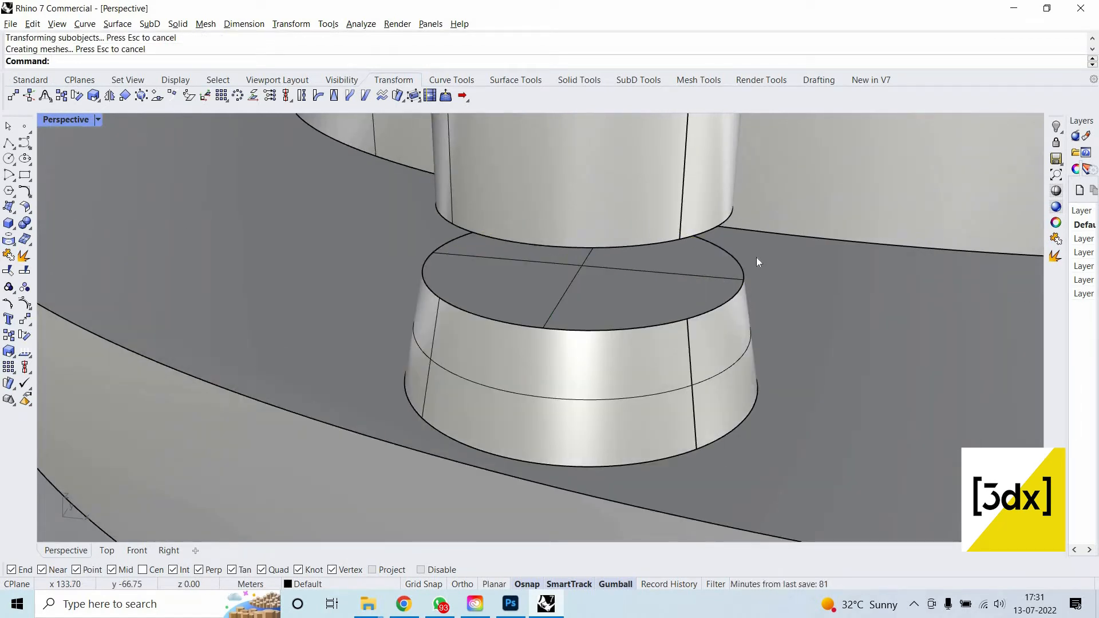
Draw a line between the flared base's top edge and the column shaft's bottom edge, and delete it.
key(Return)
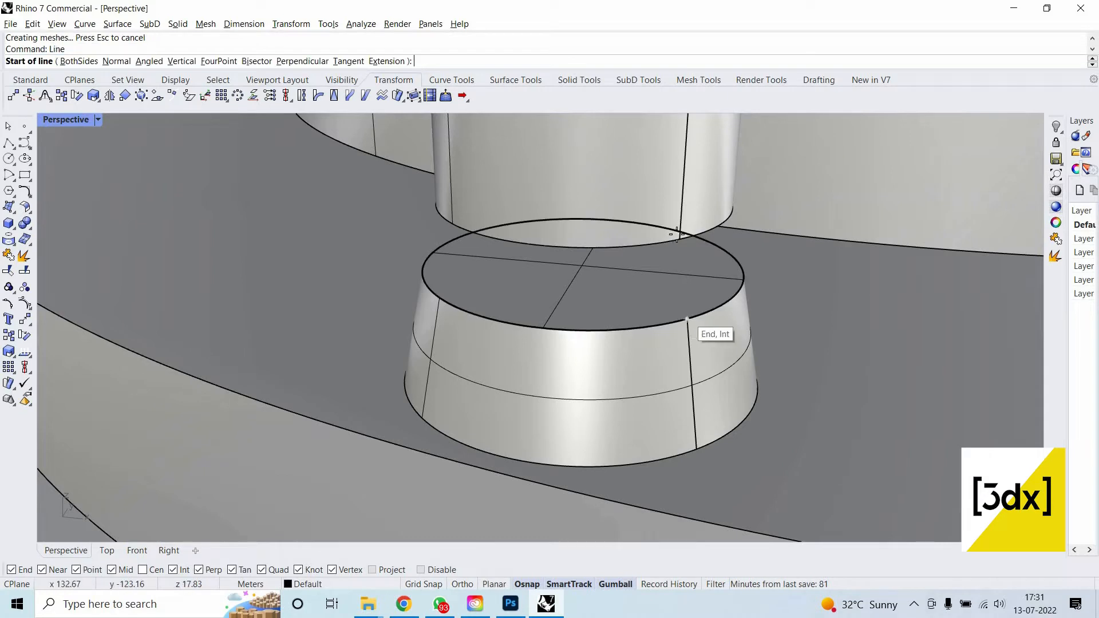
click(686, 319)
click(679, 238)
right_drag(567, 240, 611, 272)
key(Return)
right_click(585, 252)
right_click(611, 272)
right_click(612, 273)
key(Escape)
click(611, 273)
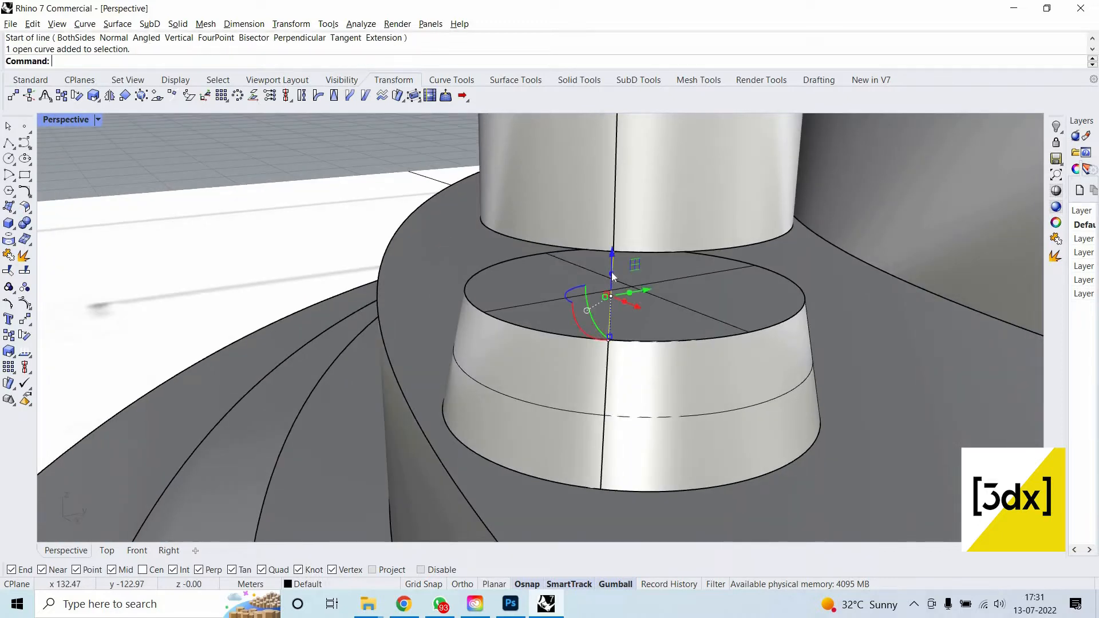
key(Delete)
Scale the column shaft in 1D from its upper end so its lower end meets the flared base's top edge.
scroll(624, 270, down, 3)
click(627, 211)
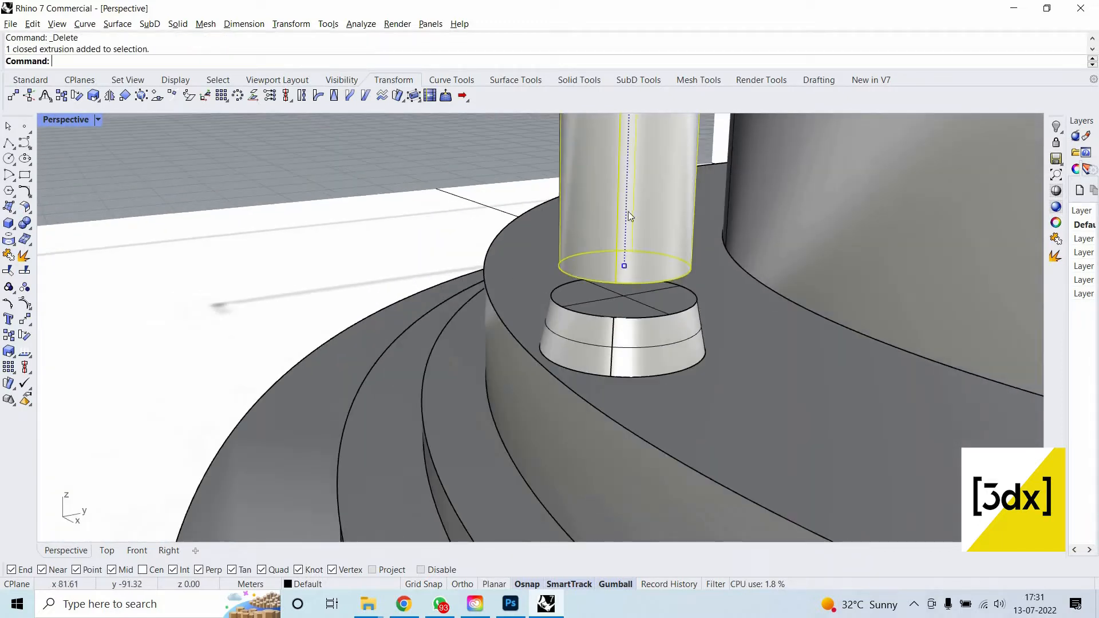
right_drag(627, 211, 658, 242)
scroll(658, 240, up, 5)
scroll(632, 180, up, 2)
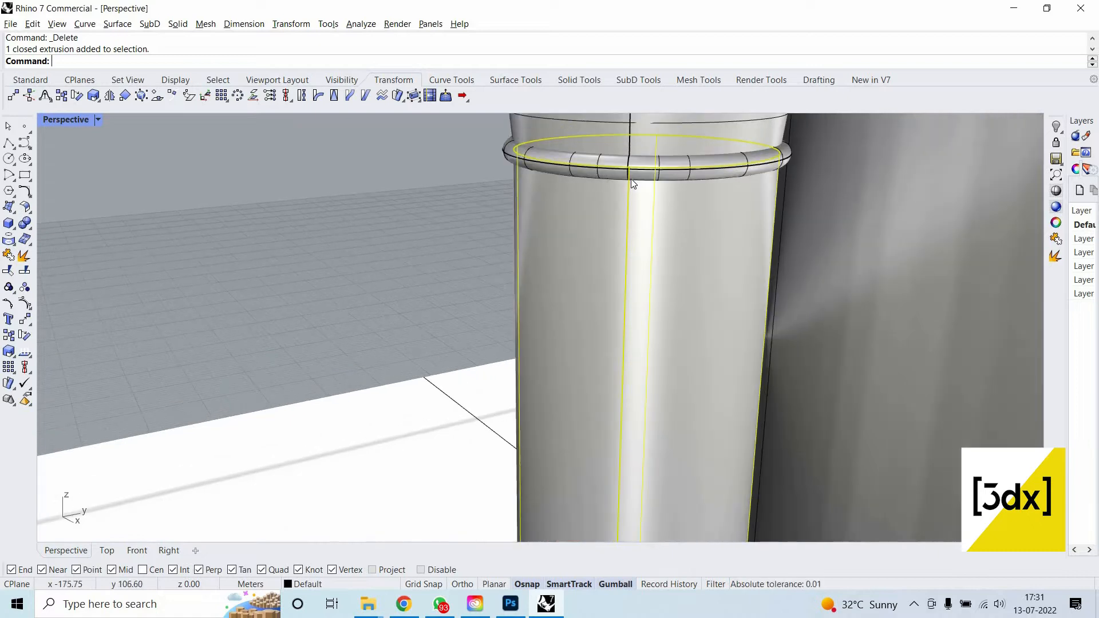
key(Return)
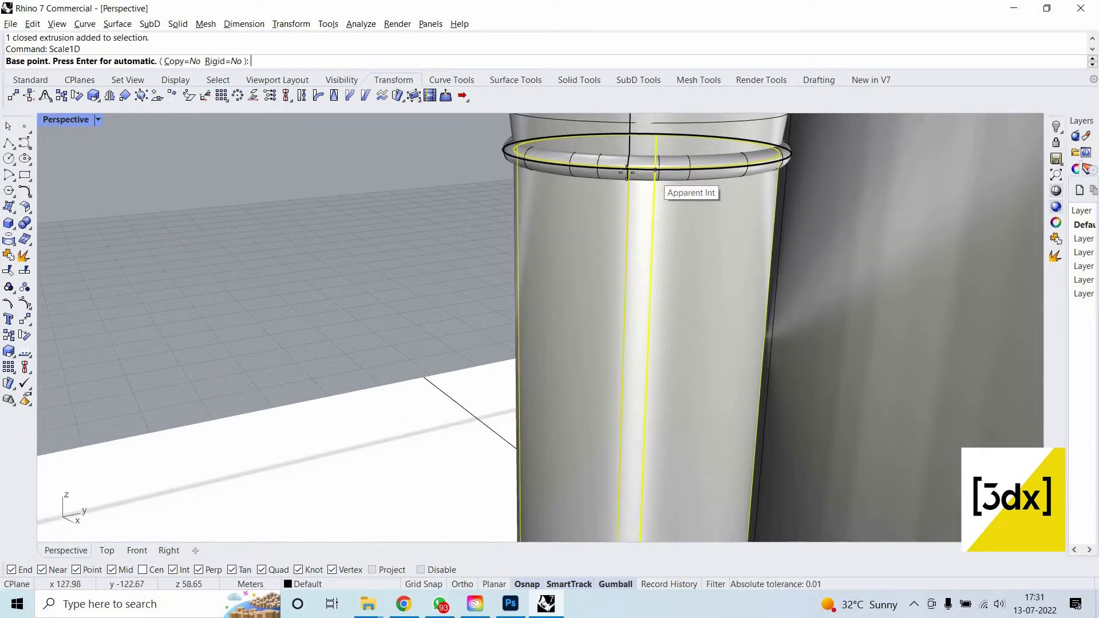
click(627, 171)
scroll(628, 409, down, 4)
scroll(650, 378, down, 3)
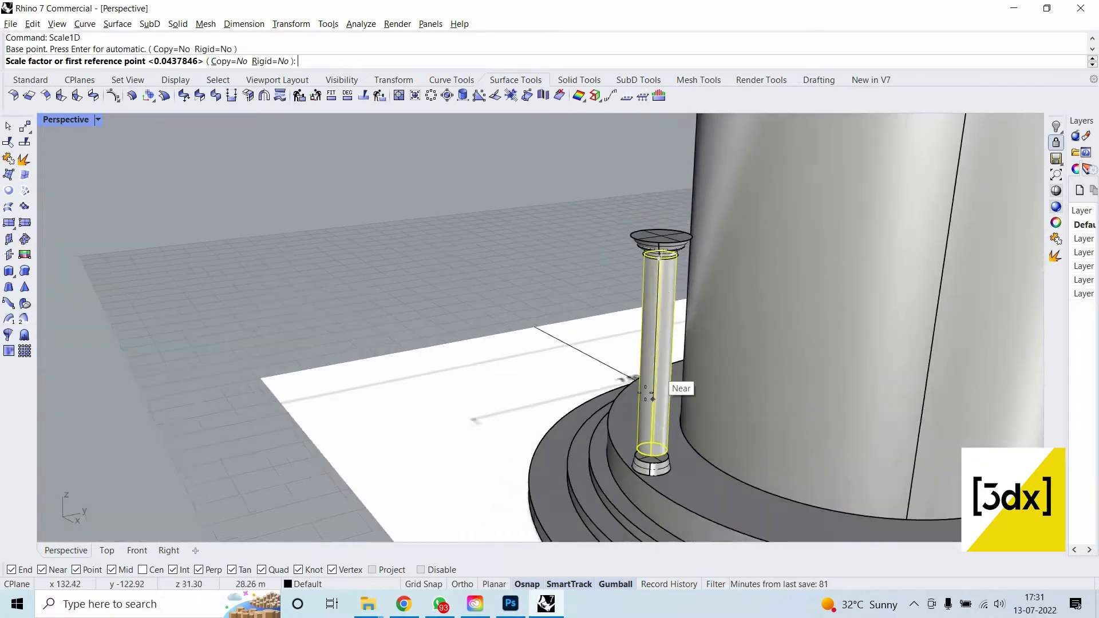
scroll(653, 435, up, 5)
click(648, 439)
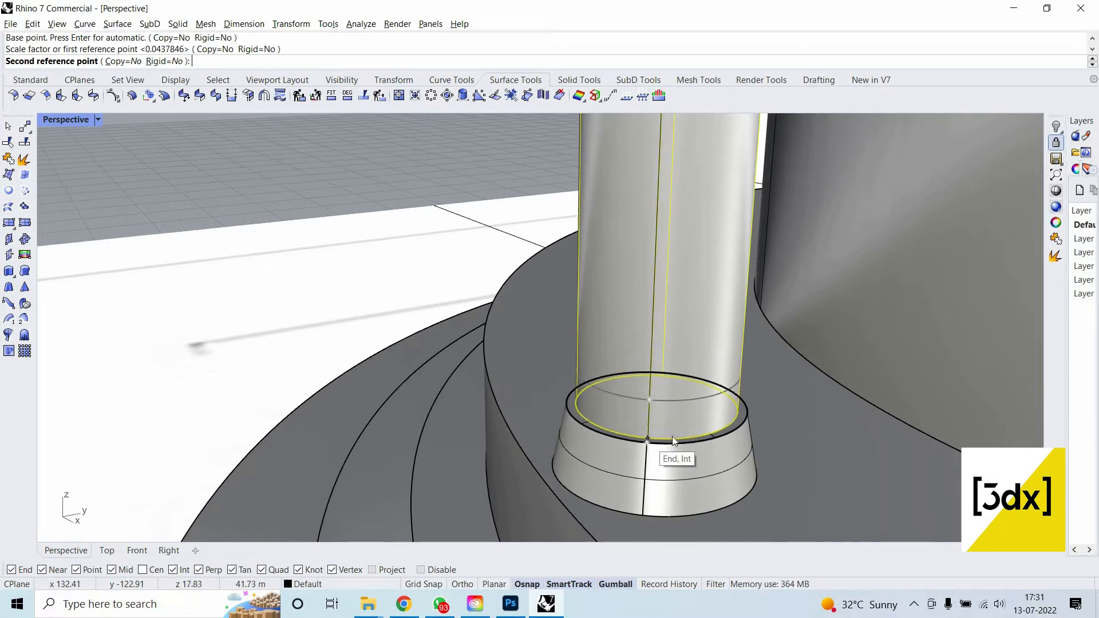
click(673, 439)
Hide the large central cylinder behind the column.
scroll(695, 325, down, 8)
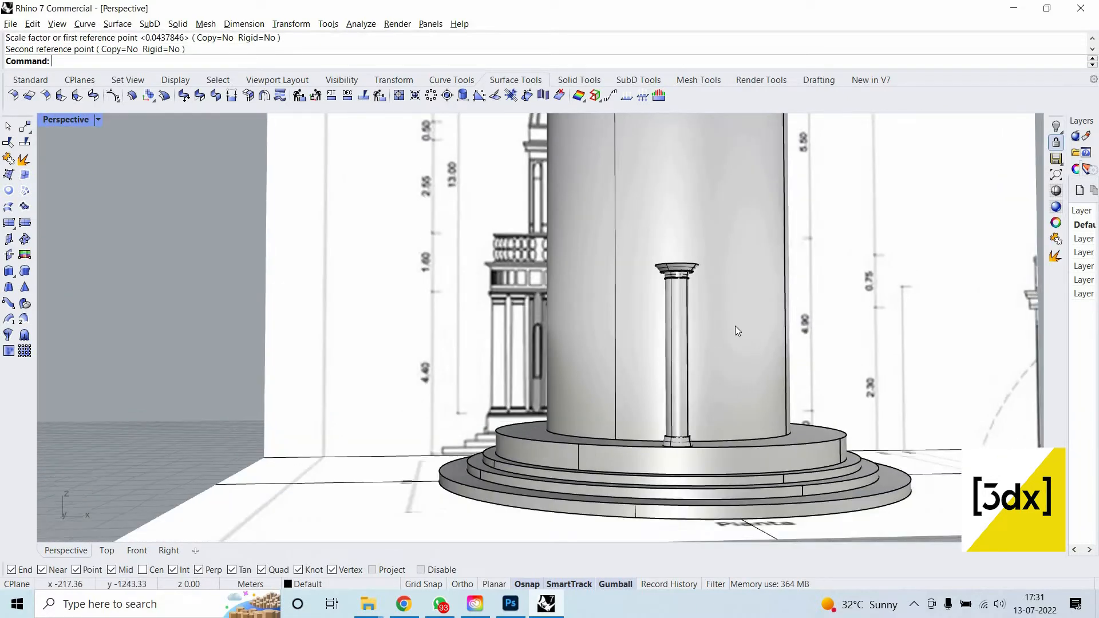
right_drag(735, 325, 729, 326)
click(729, 326)
middle_click(702, 316)
click(703, 317)
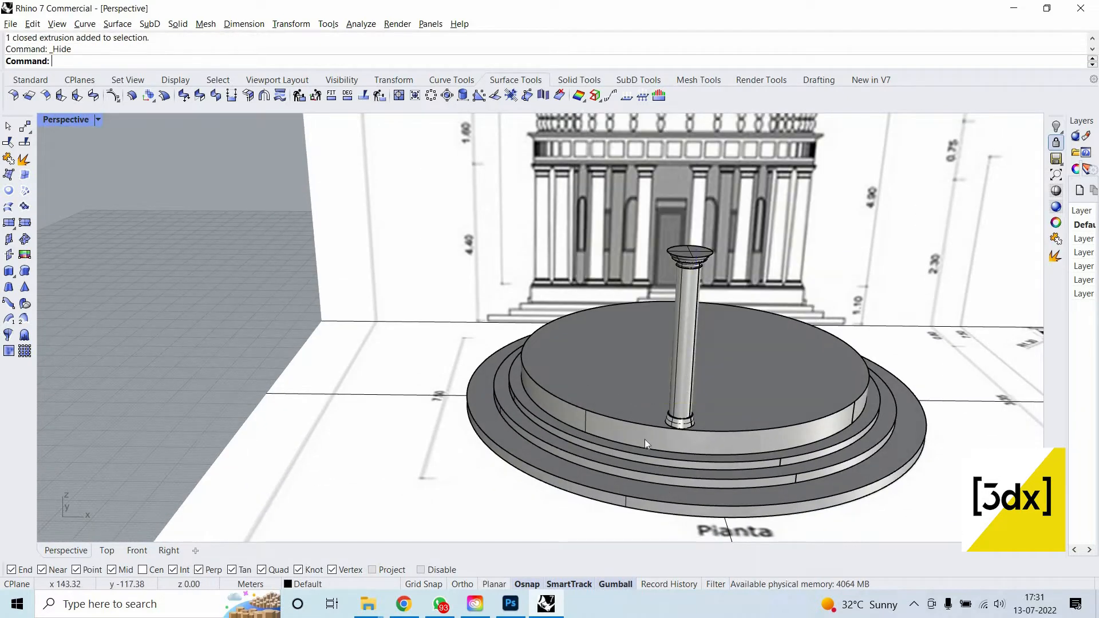
Try to fillet the flared base's top edge with radius 1.
scroll(658, 438, up, 5)
scroll(690, 296, down, 6)
right_drag(693, 298, 696, 303)
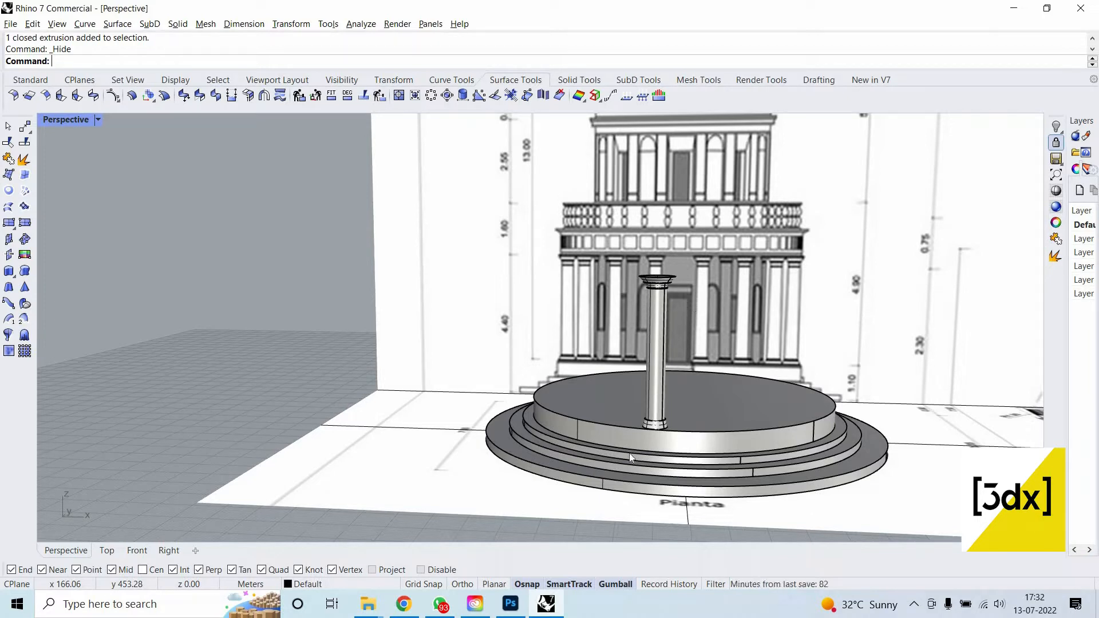
scroll(661, 396, up, 6)
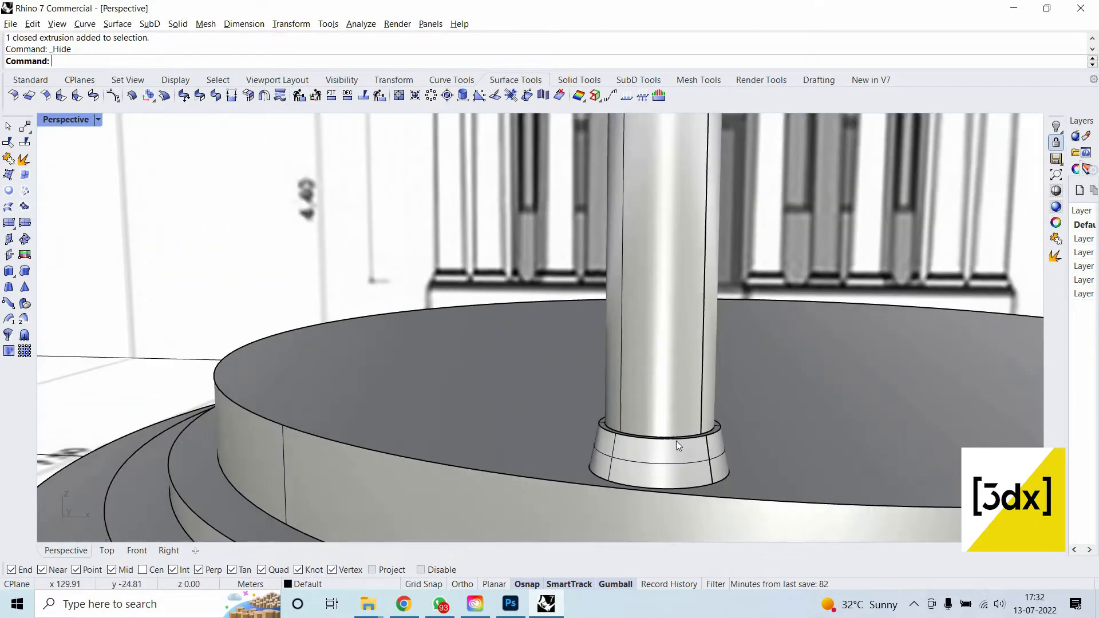
scroll(735, 391, up, 3)
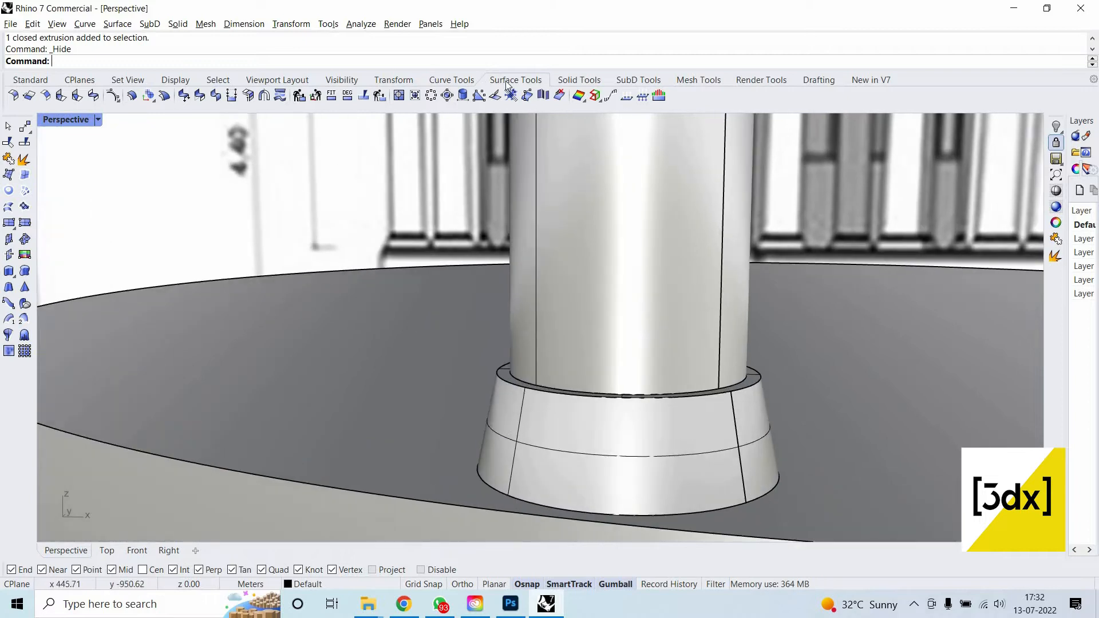
click(578, 80)
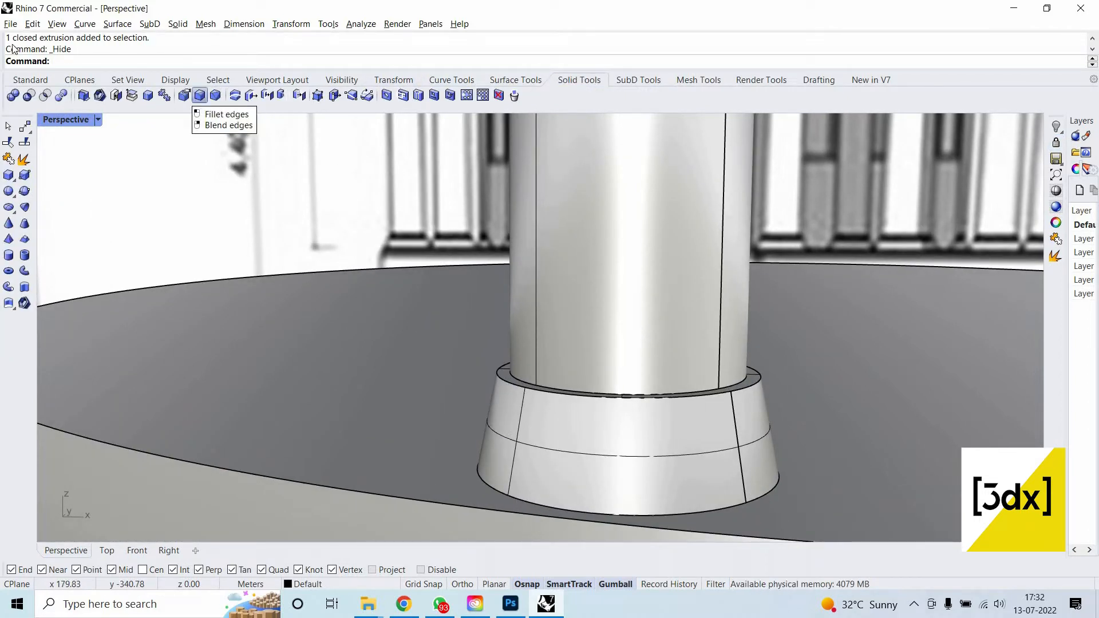
click(200, 95)
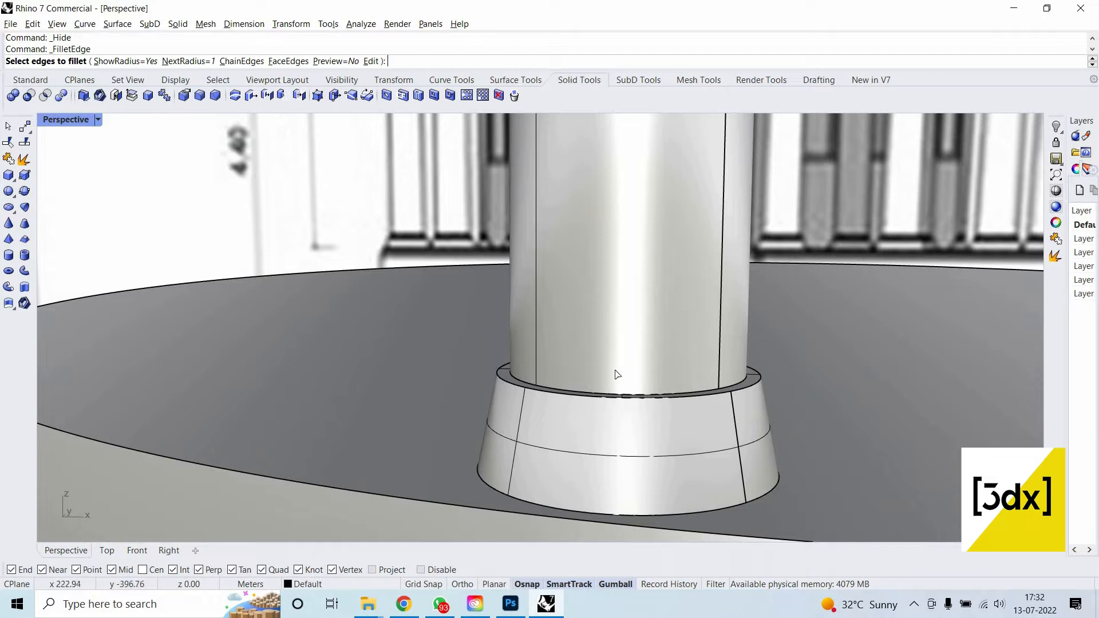
click(740, 394)
key(Return)
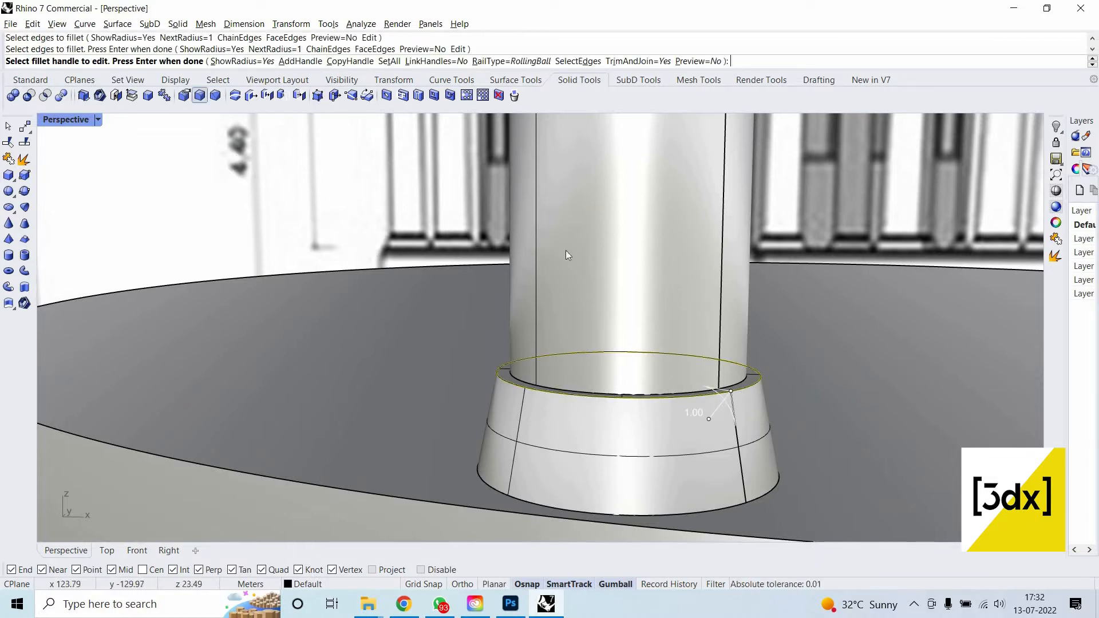
key(Return)
scroll(690, 391, down, 3)
right_drag(598, 399, 704, 410)
scroll(678, 401, down, 4)
scroll(678, 400, up, 6)
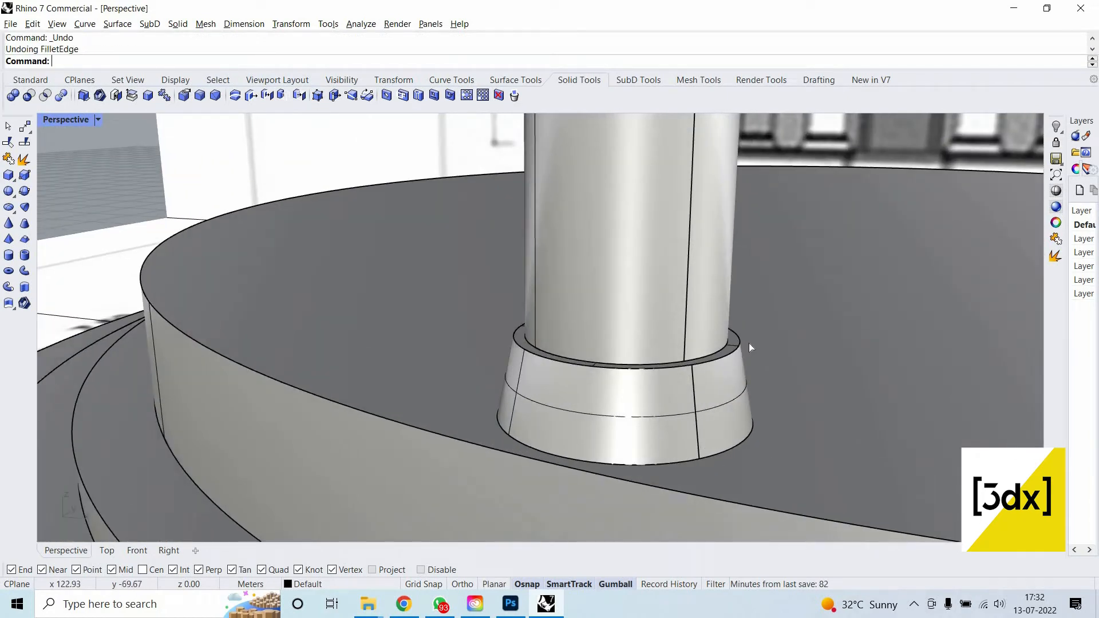
Set the next fillet radius to 0.2, apply the fillet to the preselected top edge of the flared base, and undo it.
click(386, 95)
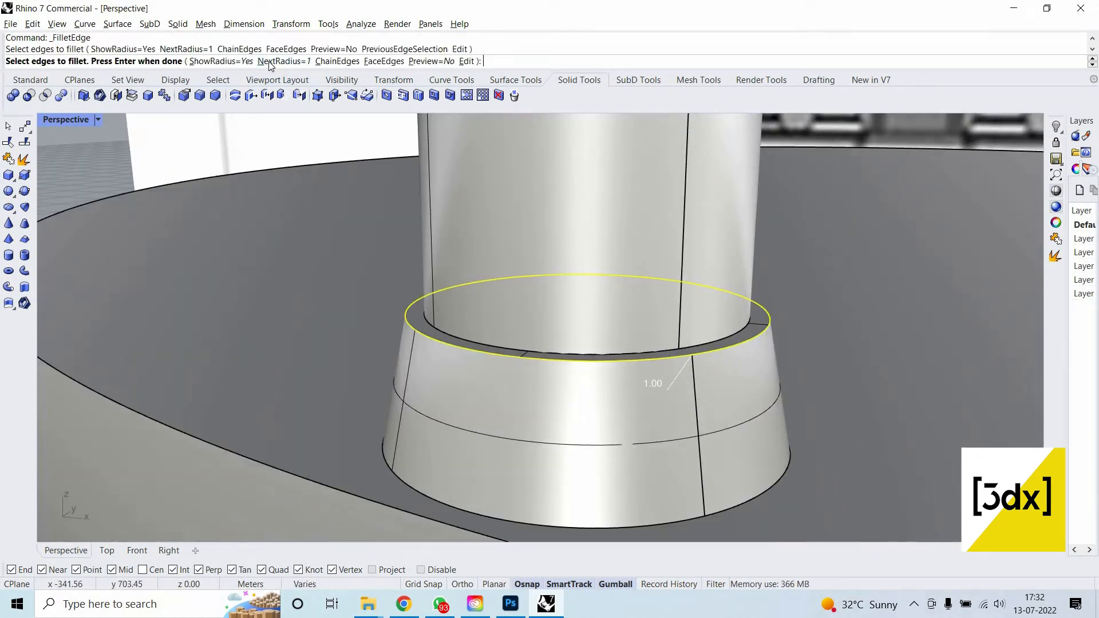
click(269, 61)
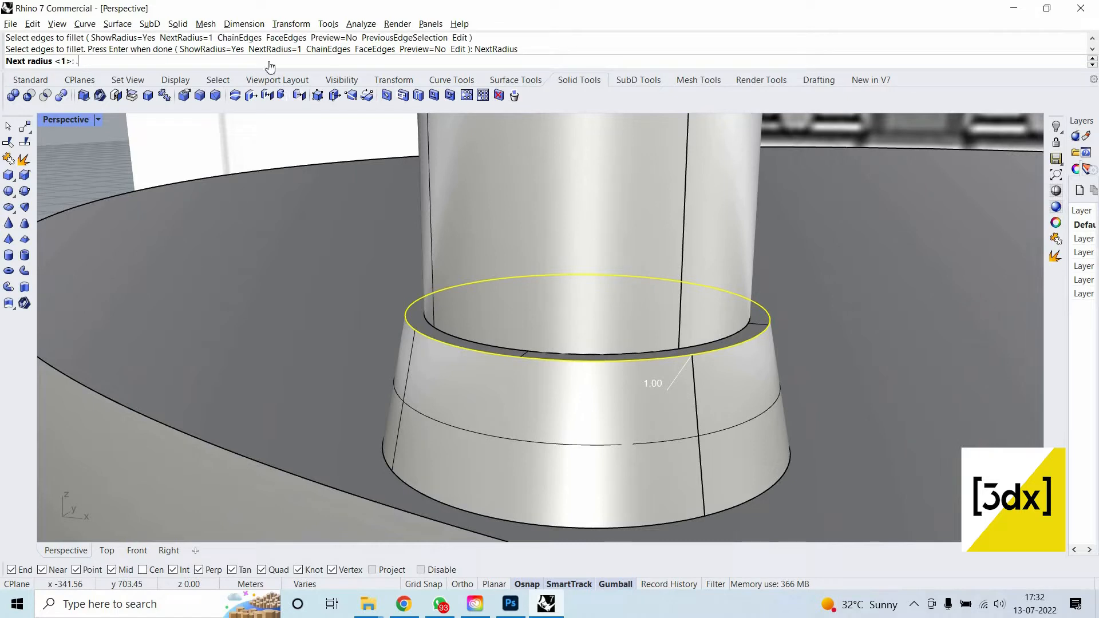
text(.2)
key(Return)
key(Return)
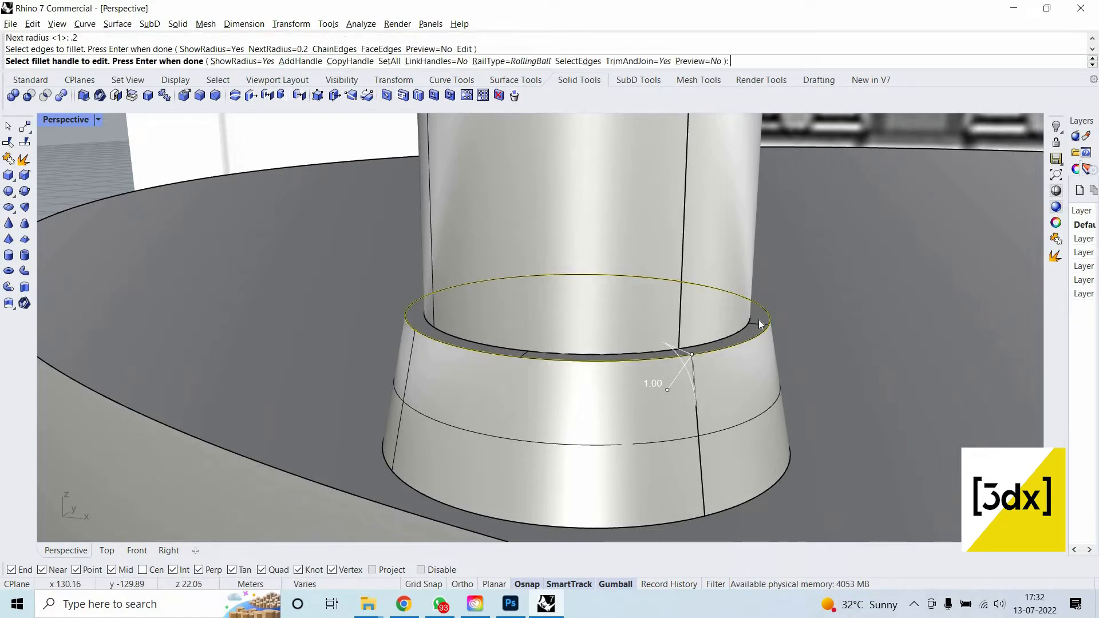
key(Return)
key(ctrl+z)
Fillet the flared base's top edge with radius 0.2.
key(Return)
click(743, 345)
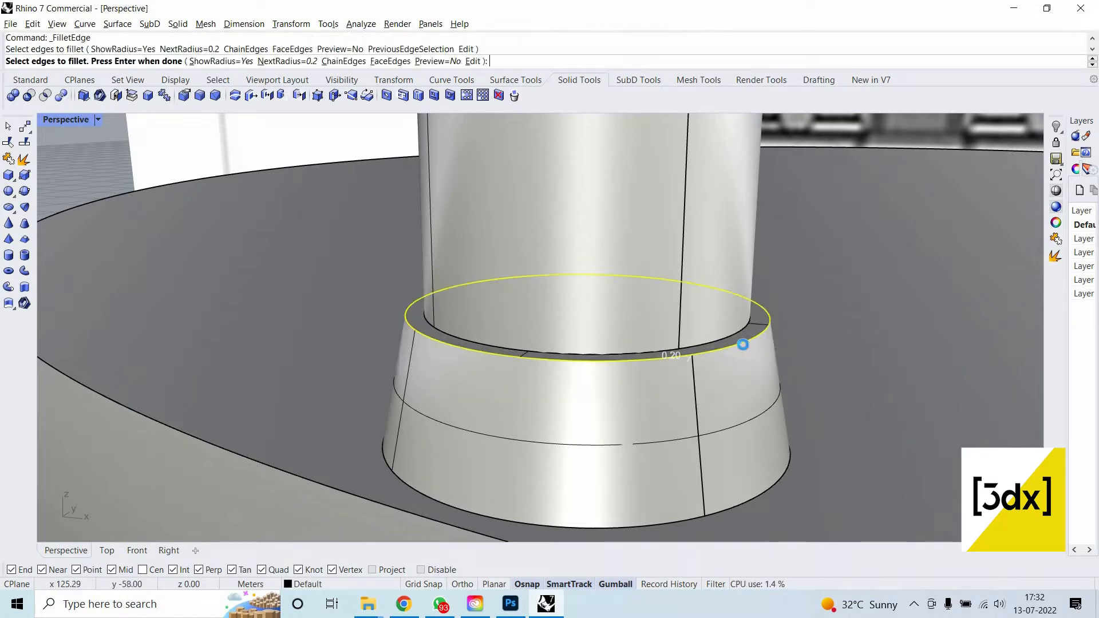
key(Return)
key(Return)
Examine the column's filleted base, shaft and capital against the elevation reference.
scroll(623, 421, down, 10)
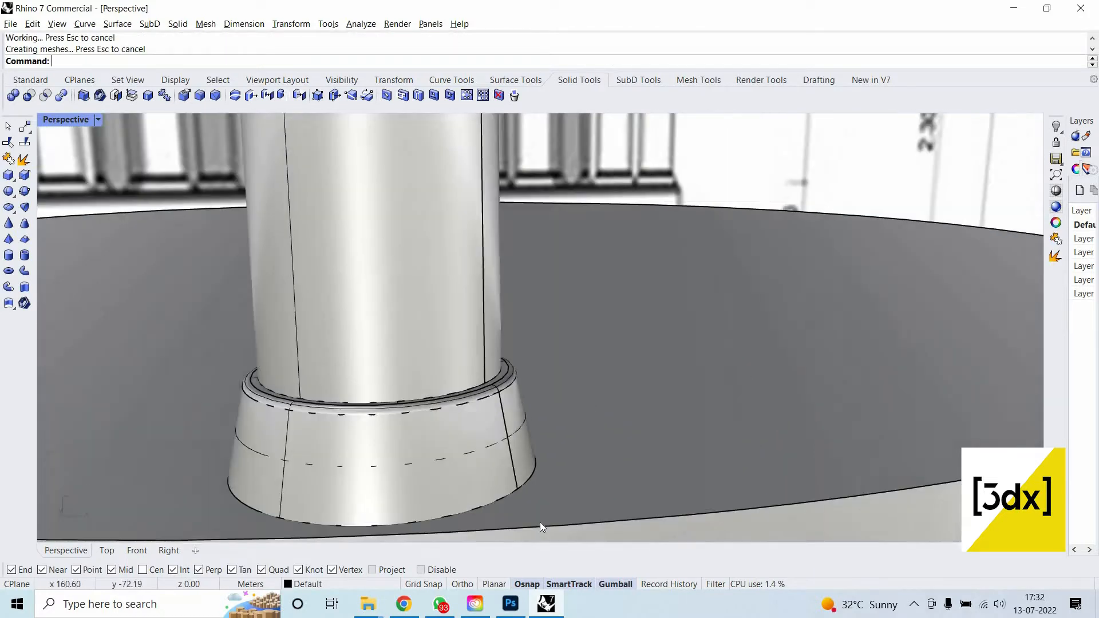
scroll(547, 274, up, 8)
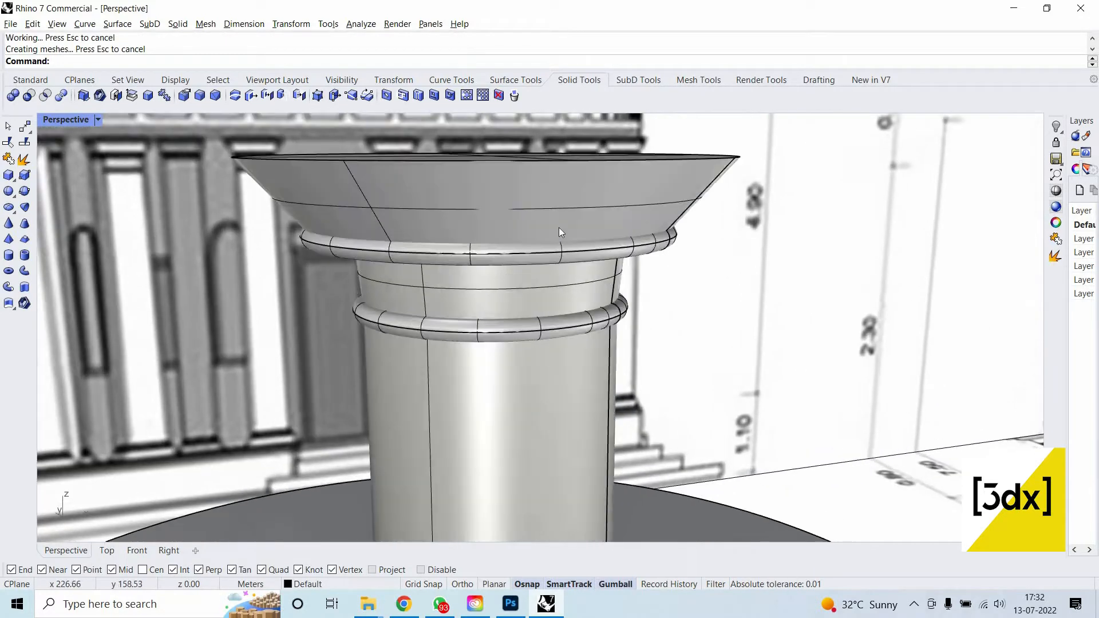
scroll(572, 226, down, 2)
scroll(626, 218, up, 2)
scroll(627, 222, down, 8)
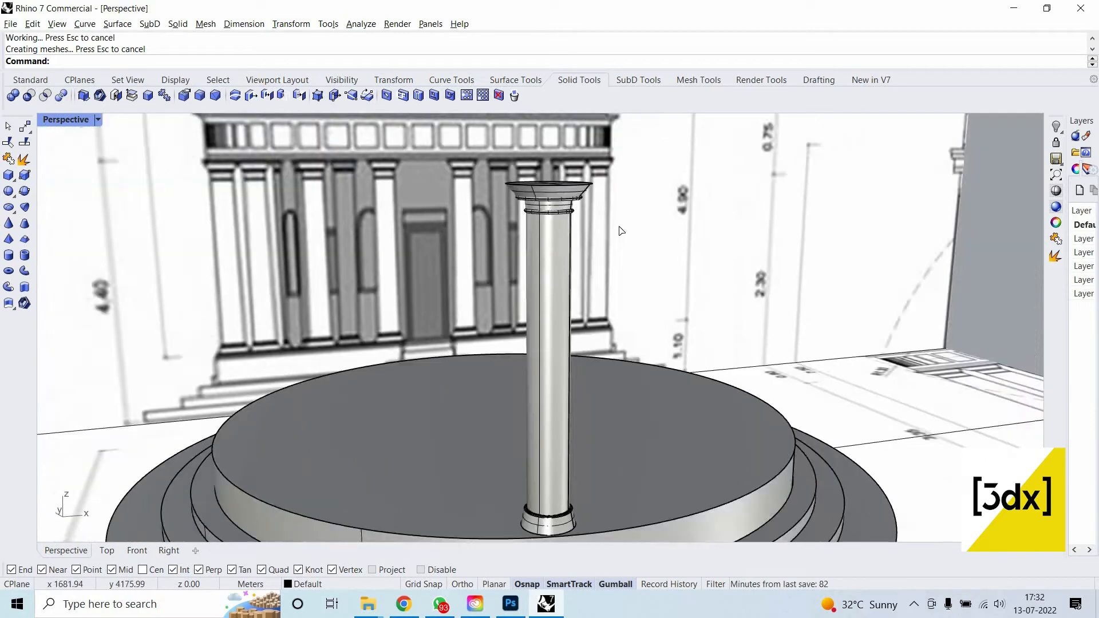
right_drag(618, 227, 604, 314)
right_click(604, 315)
scroll(605, 318, down, 5)
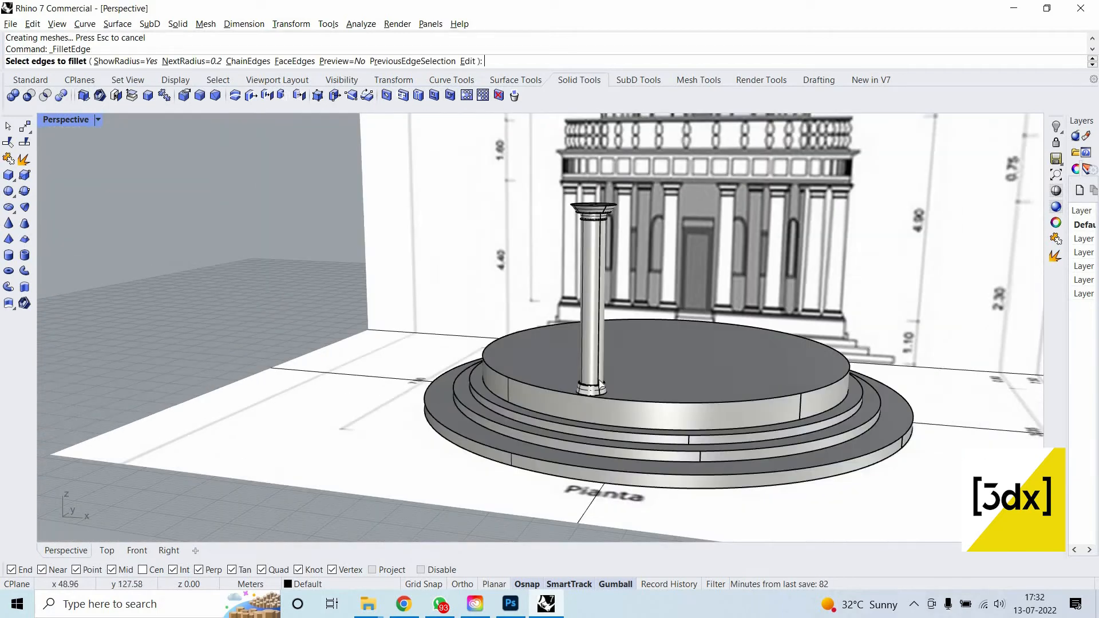
right_drag(599, 380, 609, 382)
scroll(609, 380, up, 9)
key(Escape)
Group the column's flared base, shaft, neck, two rings and flared capital.
scroll(639, 367, up, 4)
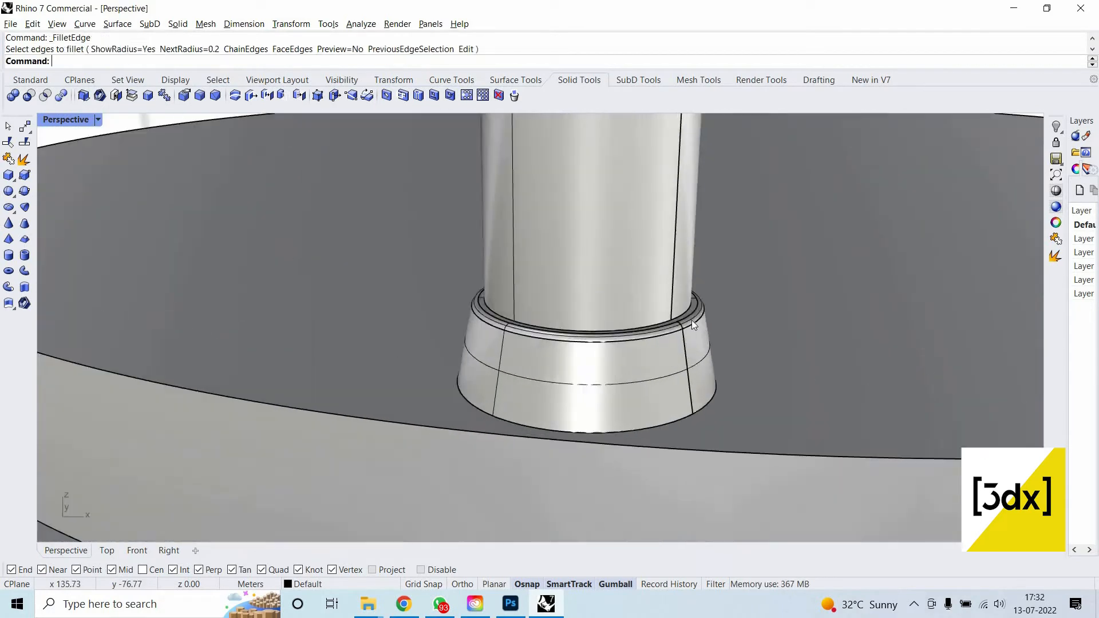
click(691, 321)
scroll(610, 356, up, 3)
shift+click(579, 217)
scroll(579, 212, down, 5)
scroll(579, 212, down, 9)
shift+right_drag(579, 212, 563, 400)
scroll(580, 244, up, 8)
shift+click(576, 252)
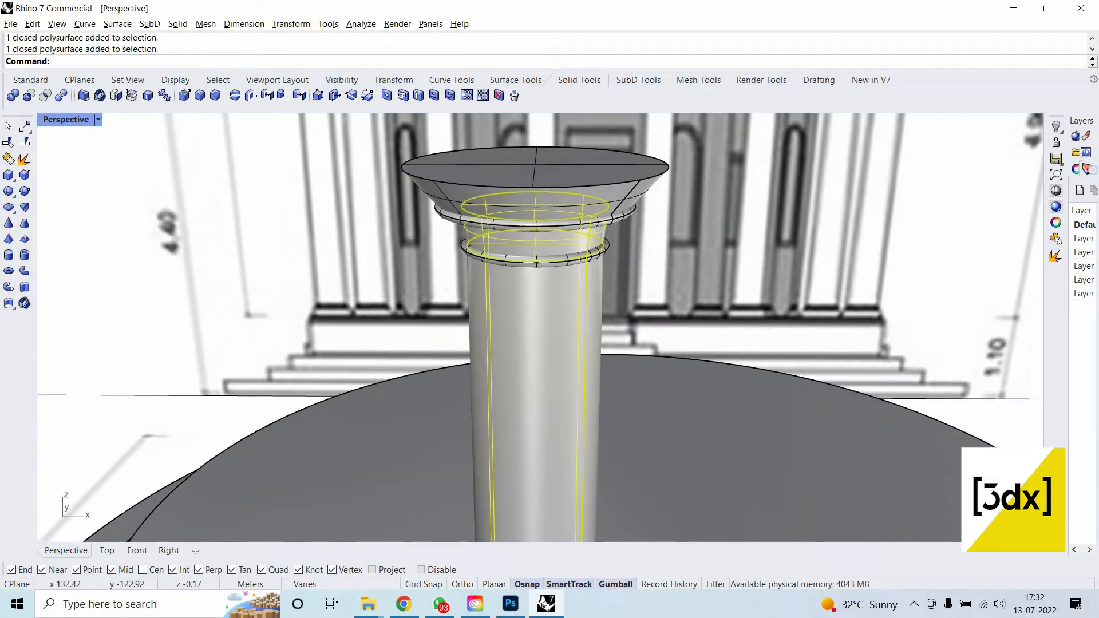
shift+click(595, 253)
shift+click(620, 217)
shift+click(617, 204)
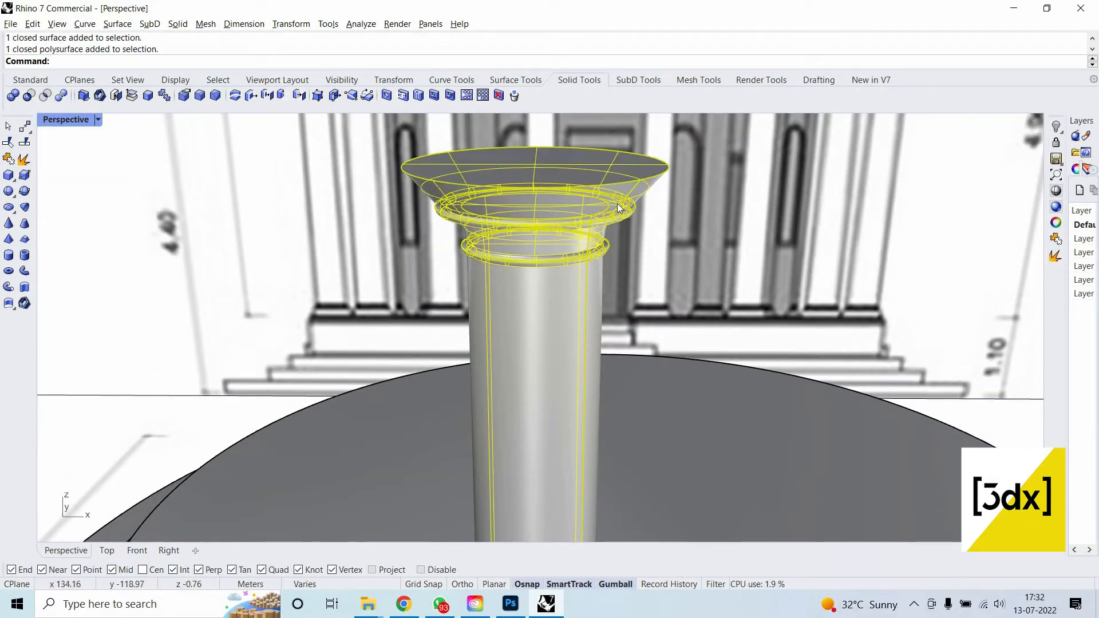
key(ctrl+g)
key(Escape)
scroll(606, 226, down, 5)
click(593, 228)
key(Escape)
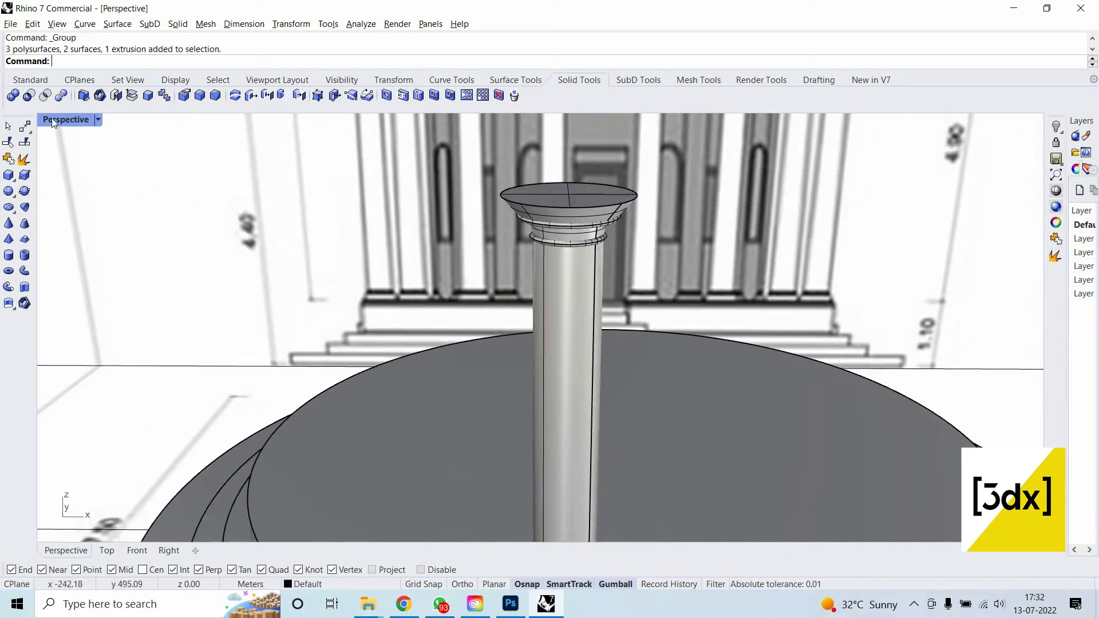
In the Top view, polar-array the column group around the plan's centre with 16 items over a 360-degree fill angle.
double_click(53, 121)
double_click(49, 119)
scroll(372, 249, down, 2)
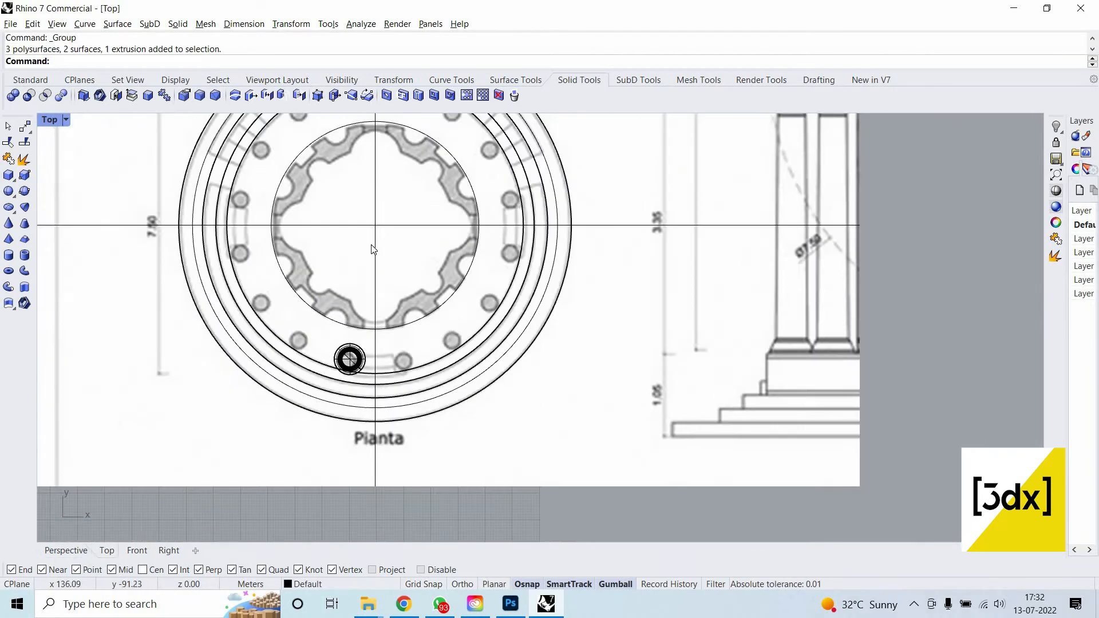
scroll(373, 249, up, 2)
text(Polyline)
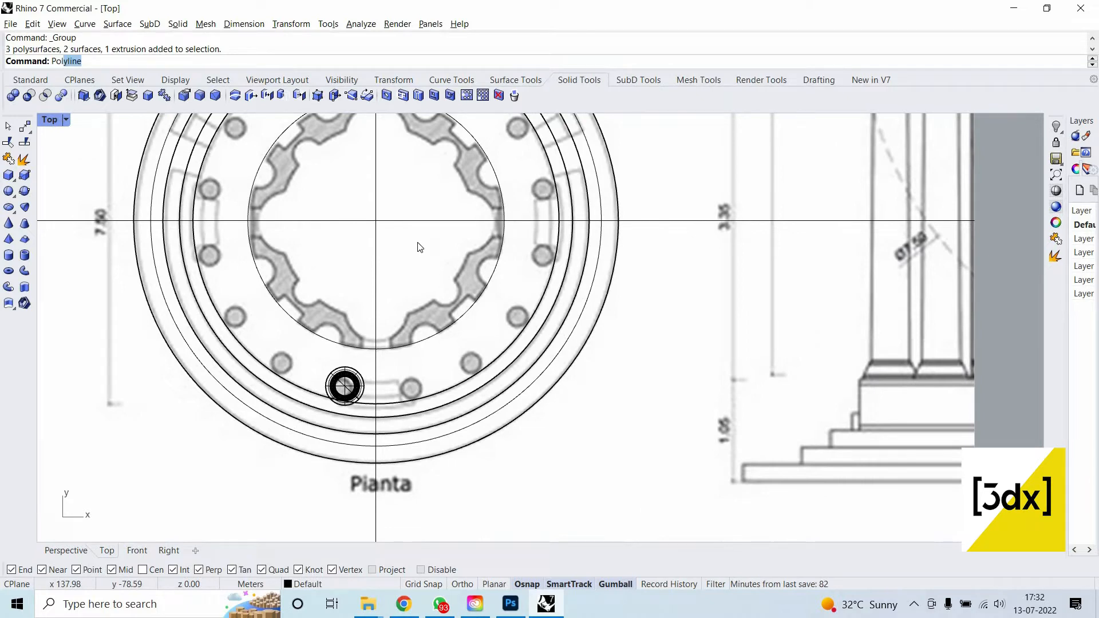
scroll(368, 238, up, 1)
text(ar)
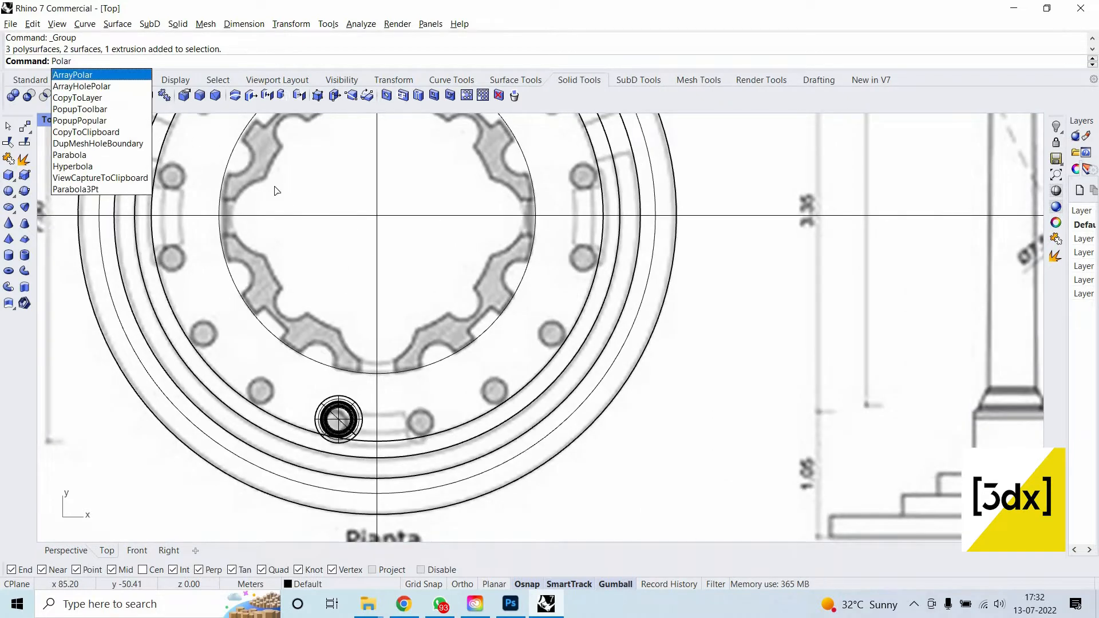
key(Return)
click(369, 431)
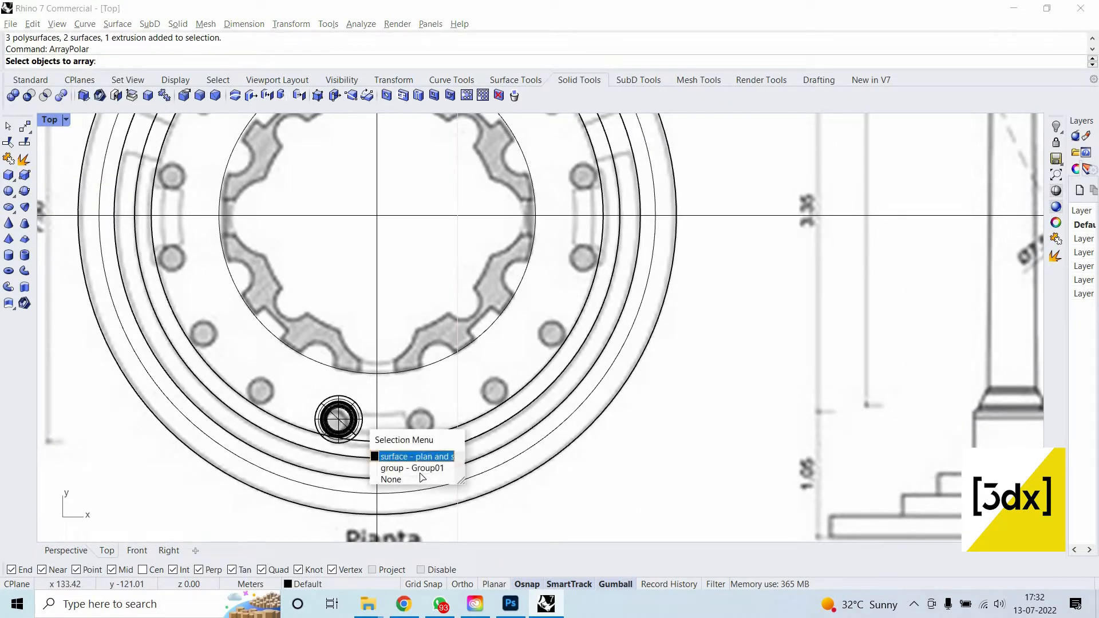
click(400, 466)
key(Return)
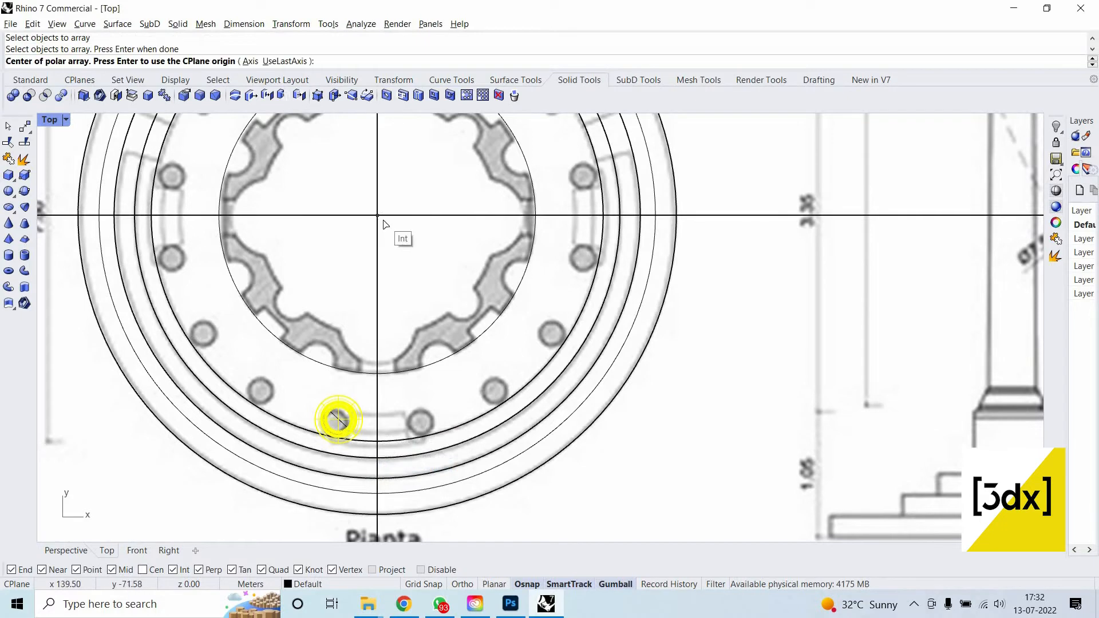
click(383, 221)
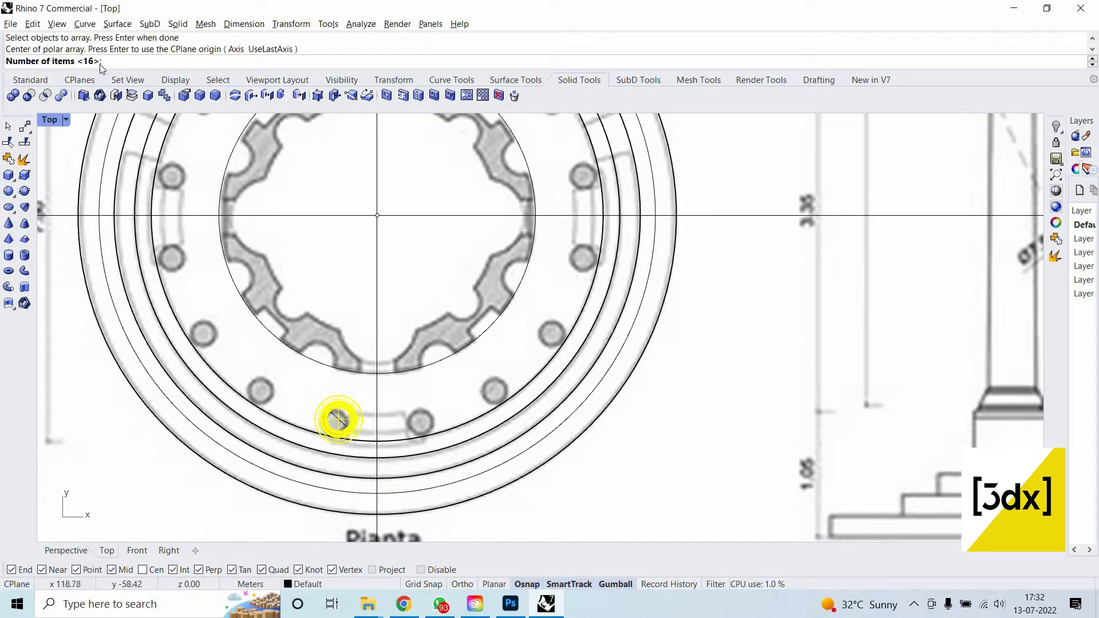
scroll(364, 438, down, 3)
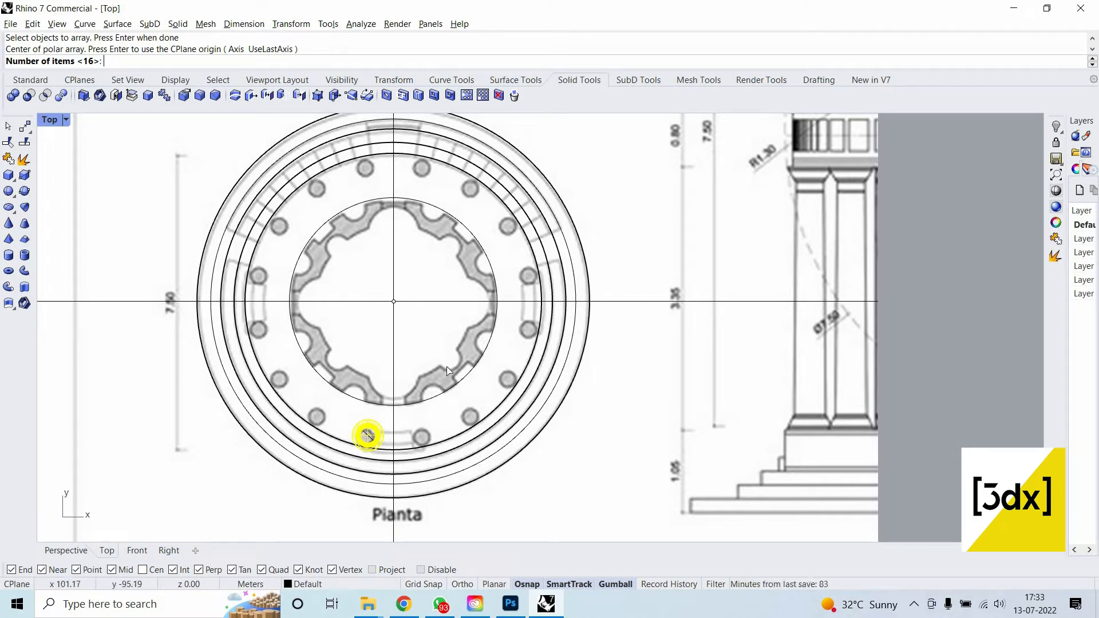
key(Return)
key(Return)
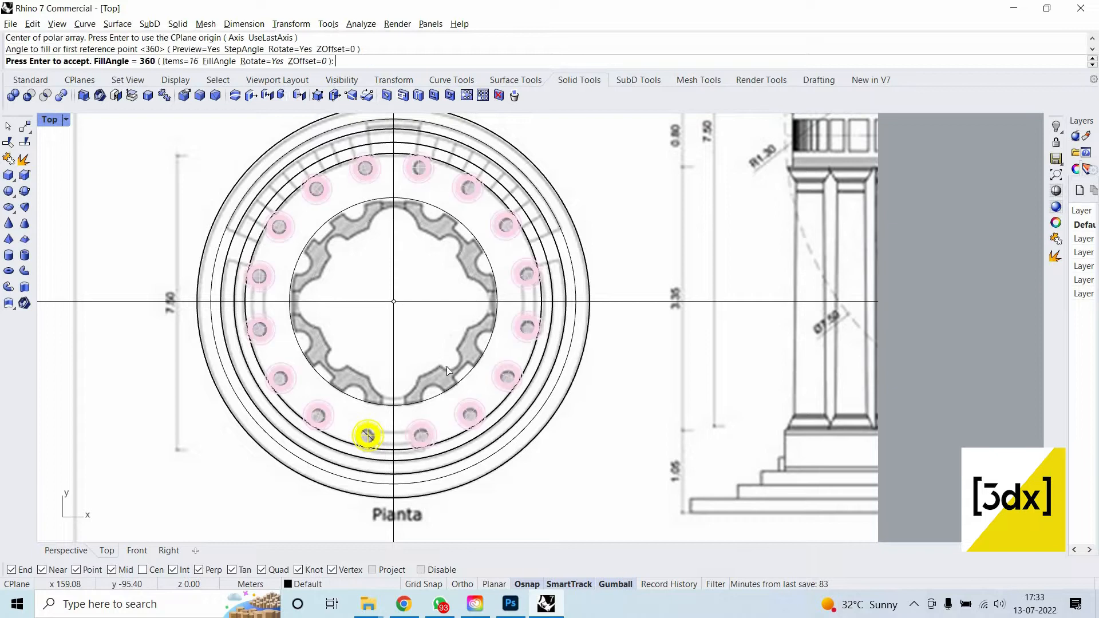
key(Return)
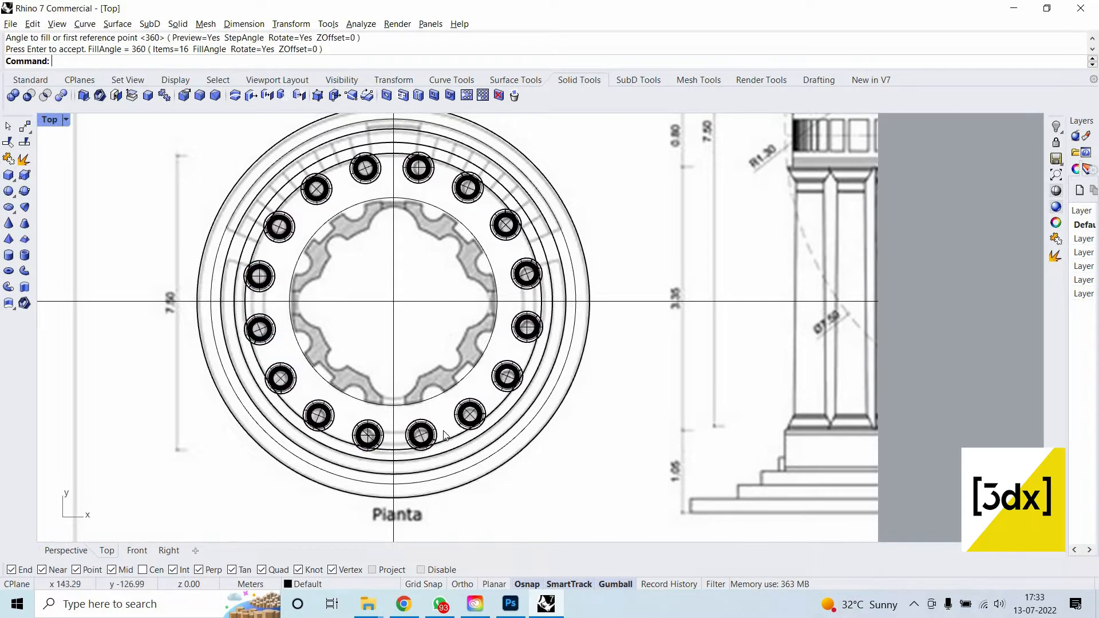
Compare the arrayed columns with the plan's column circles and platform edge, and undo the polar array.
scroll(445, 434, up, 3)
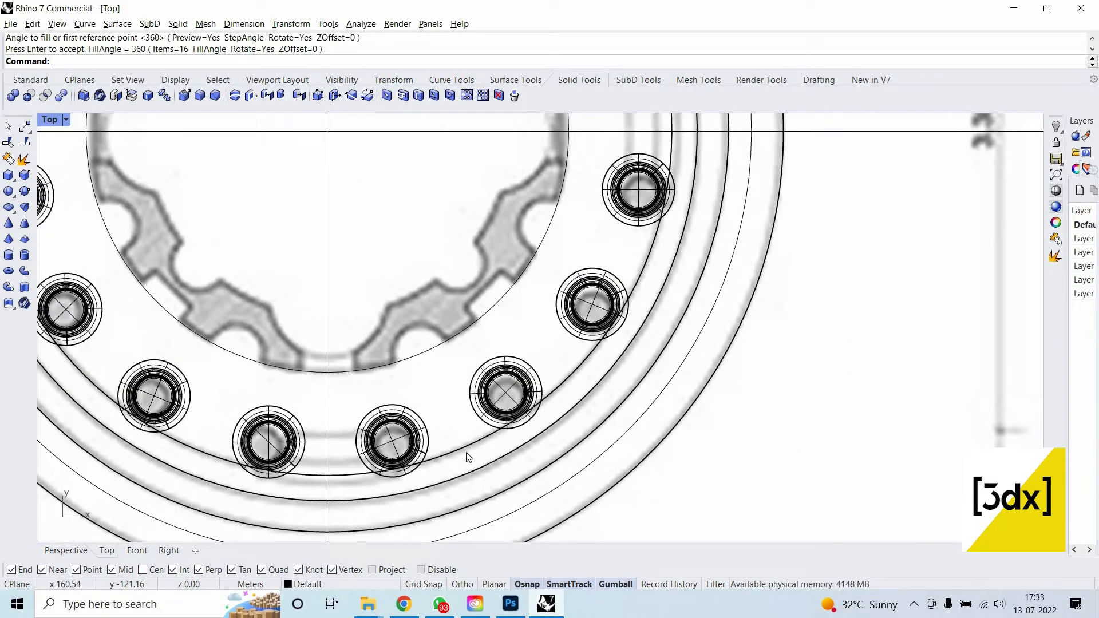
scroll(482, 458, down, 2)
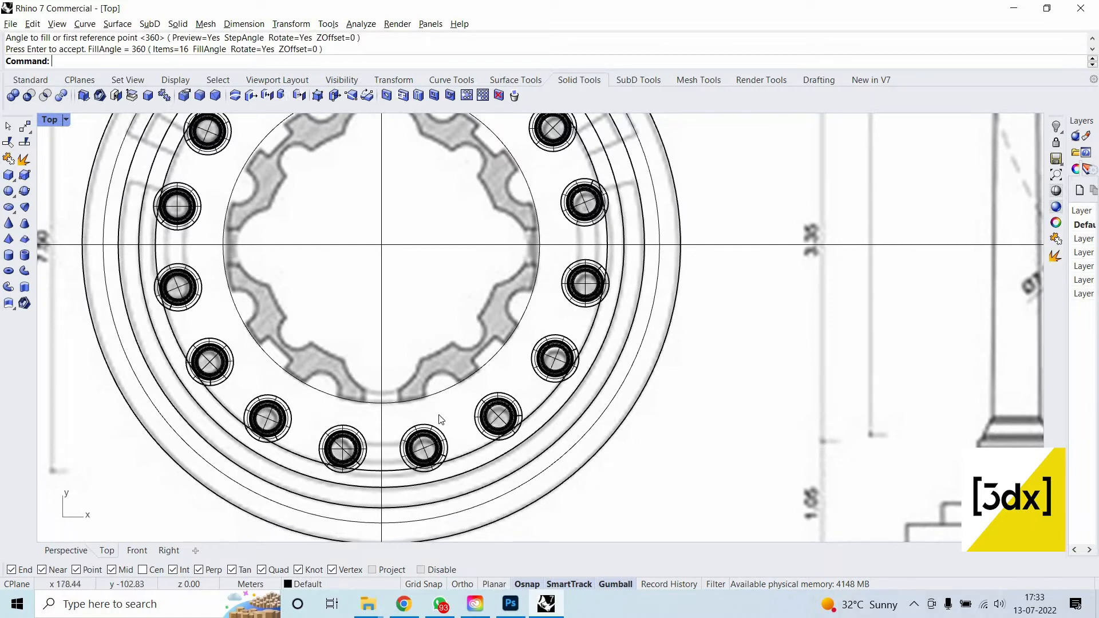
scroll(441, 420, up, 4)
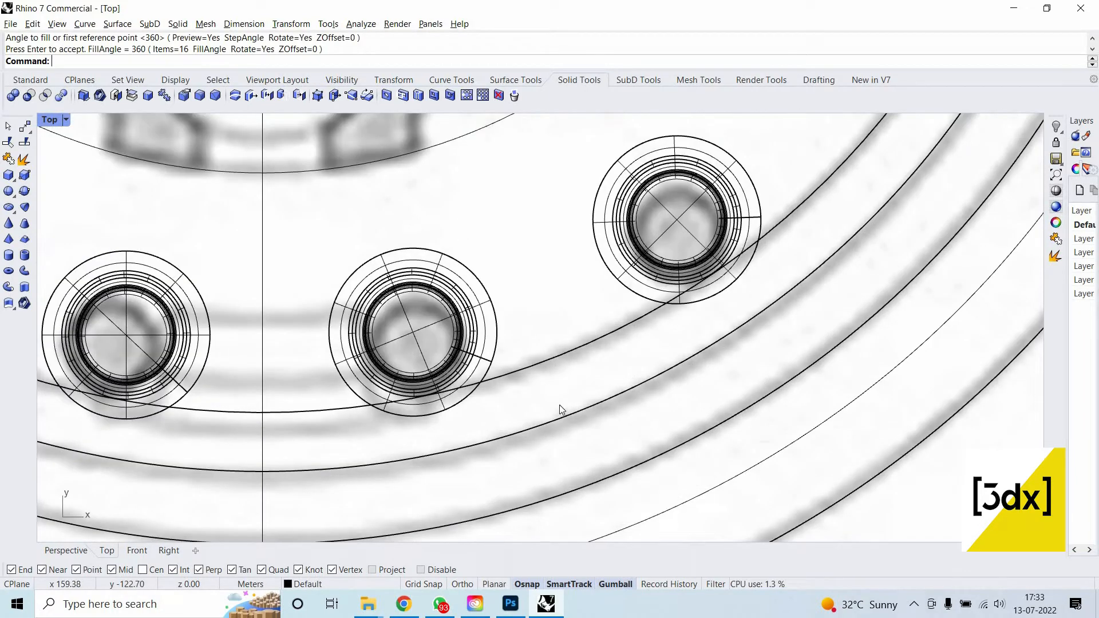
scroll(558, 406, down, 3)
key(ctrl+z)
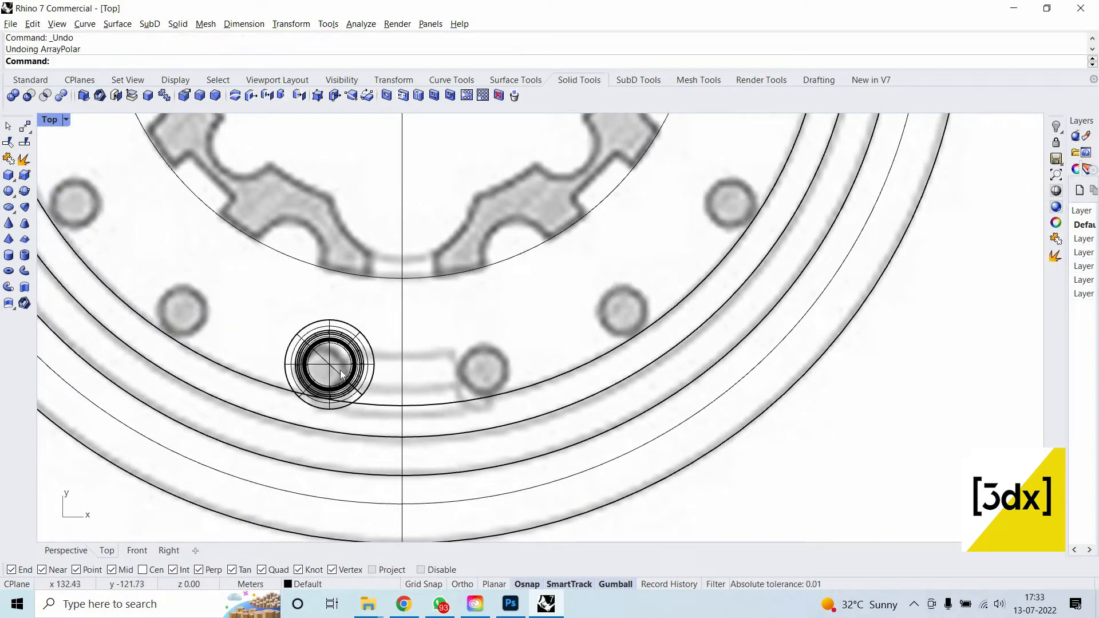
Move the grouped column, using the front quadrant point of its outer circle as base point, toward the top platform tier's edge.
scroll(339, 373, up, 4)
click(347, 371)
click(424, 426)
click(377, 356)
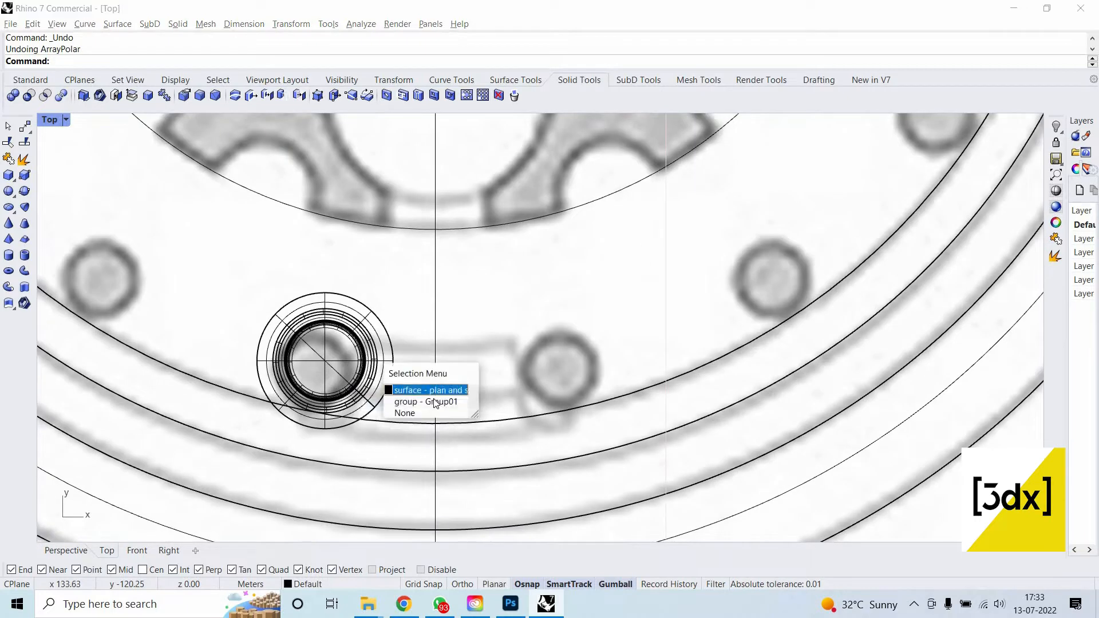
click(434, 400)
scroll(295, 422, up, 2)
text(M)
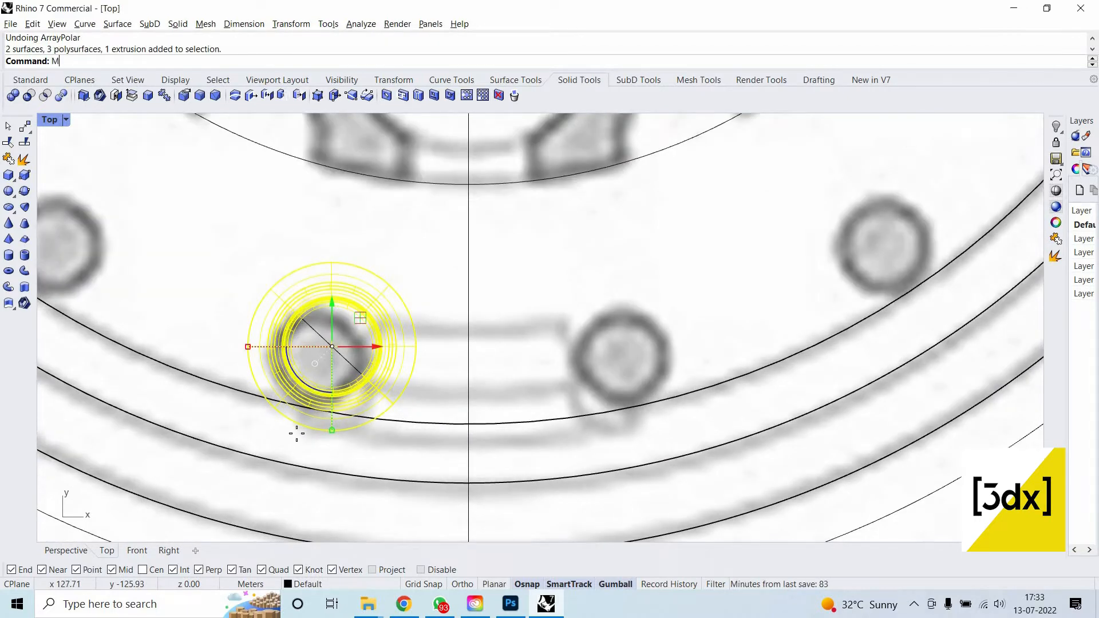
text(ove)
key(Return)
click(332, 429)
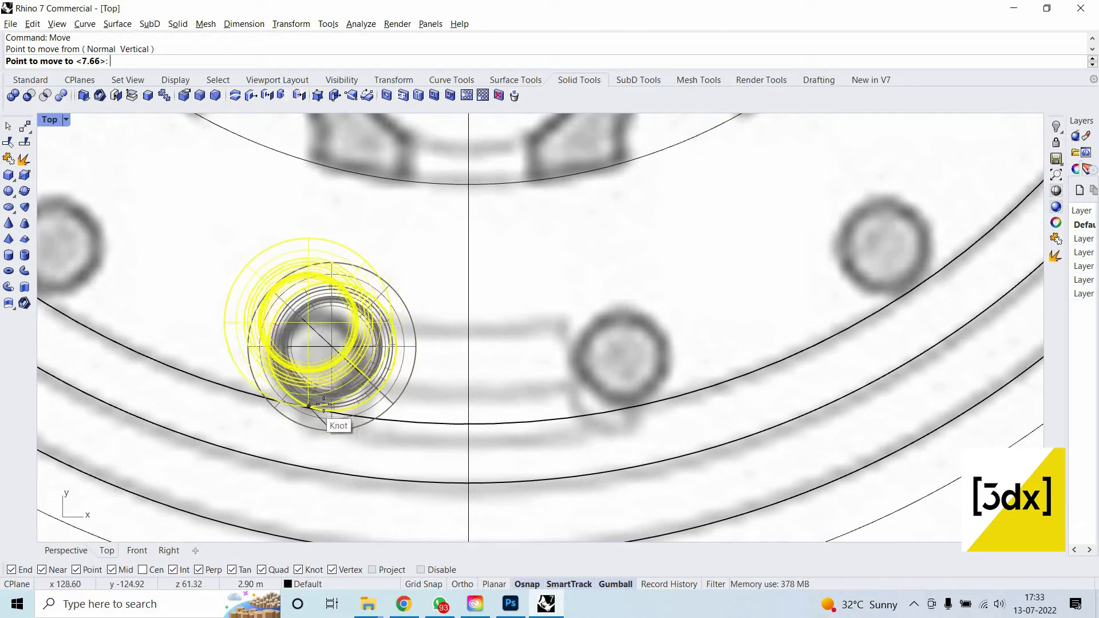
Finish moving the column slightly inward, over the plan's column mark beside the lower vertical axis.
click(332, 404)
click(420, 383)
scroll(369, 449, down, 6)
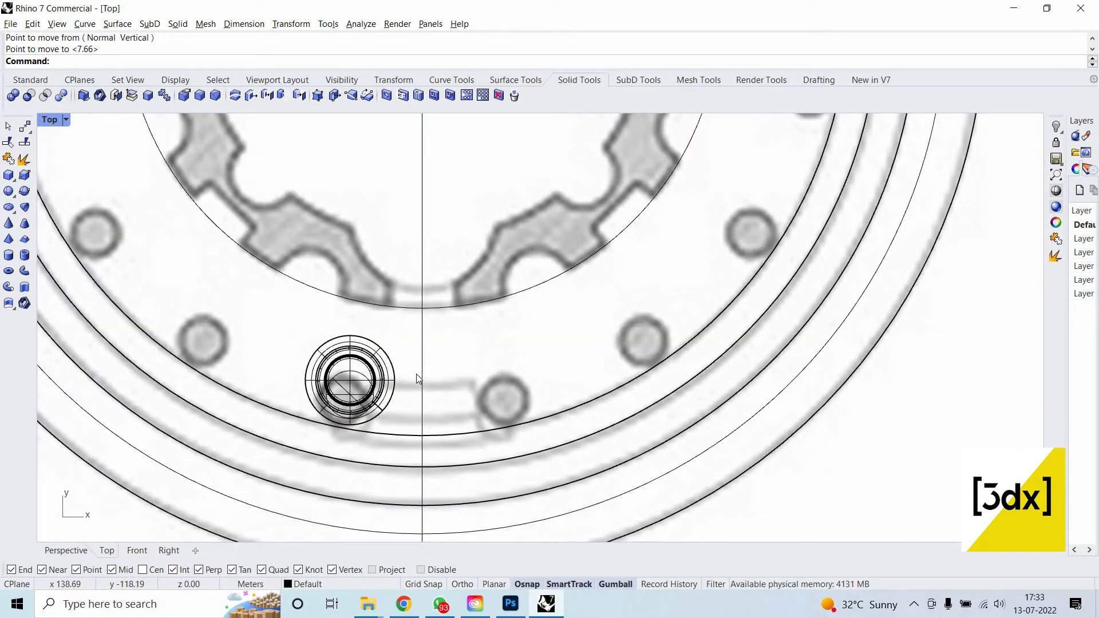
Polar array the column around the plan centre with 16 items over a full 360 degrees.
text(Polar)
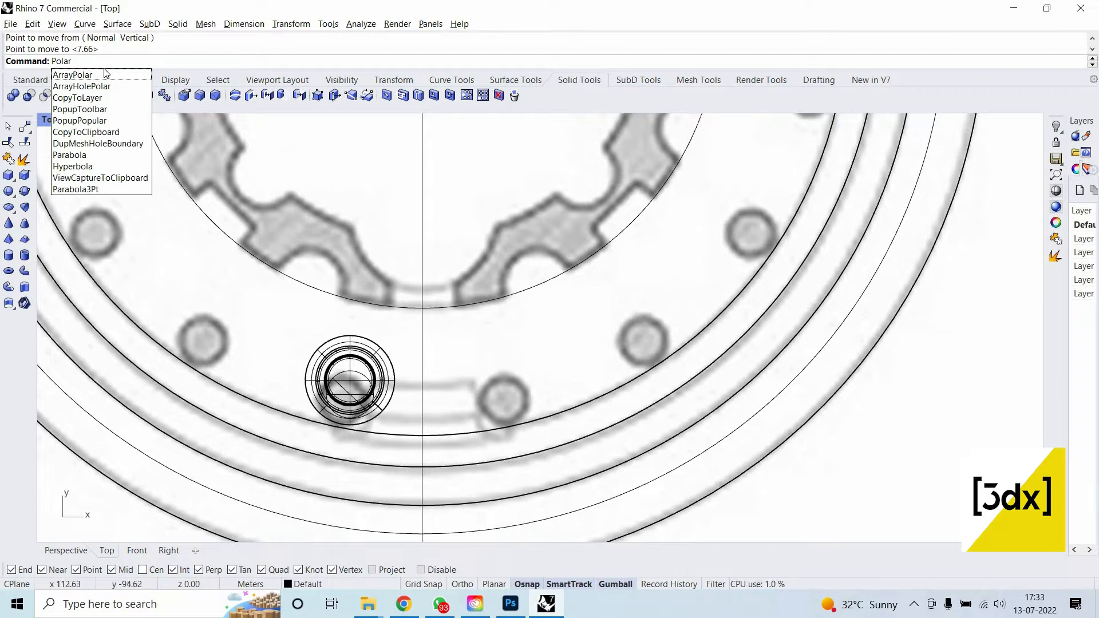
scroll(461, 444, down, 10)
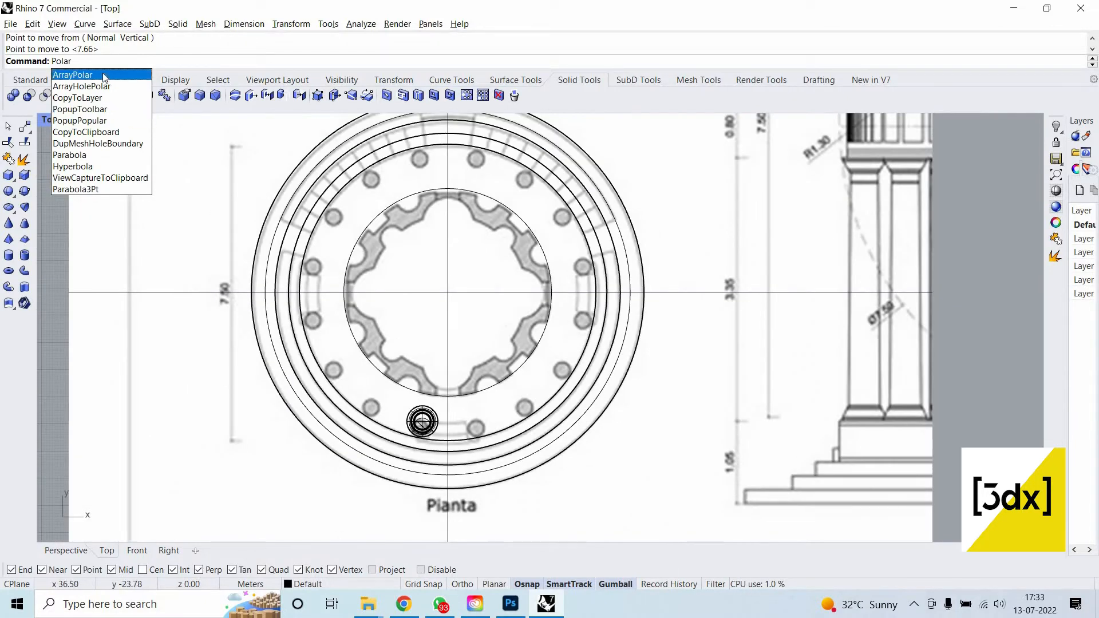
key(Return)
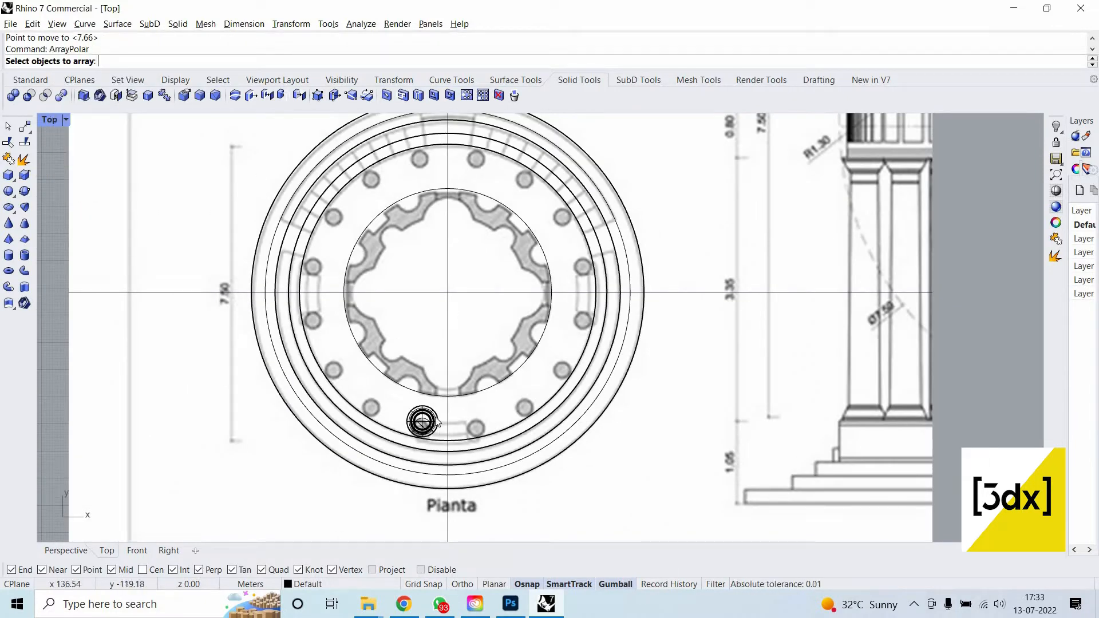
click(436, 422)
click(503, 449)
key(Return)
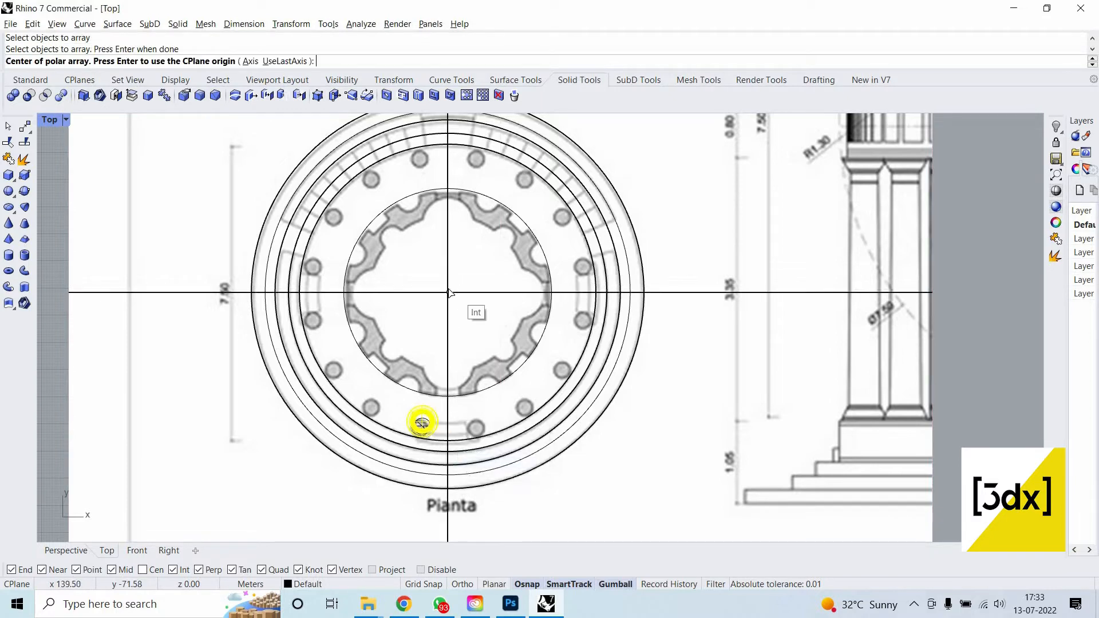
click(449, 293)
text(16)
key(Return)
key(Return)
key(Return)
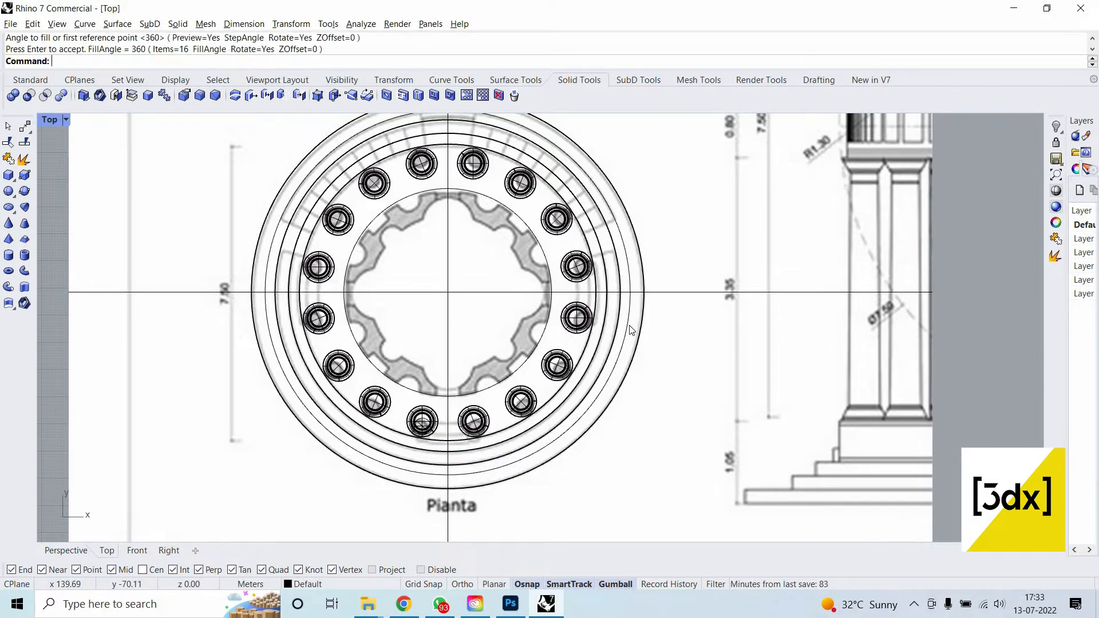
Examine the arrayed columns against the plan marks and their height relative to the stepped base in the perspective view.
scroll(544, 372, up, 5)
scroll(544, 372, down, 5)
scroll(381, 294, up, 7)
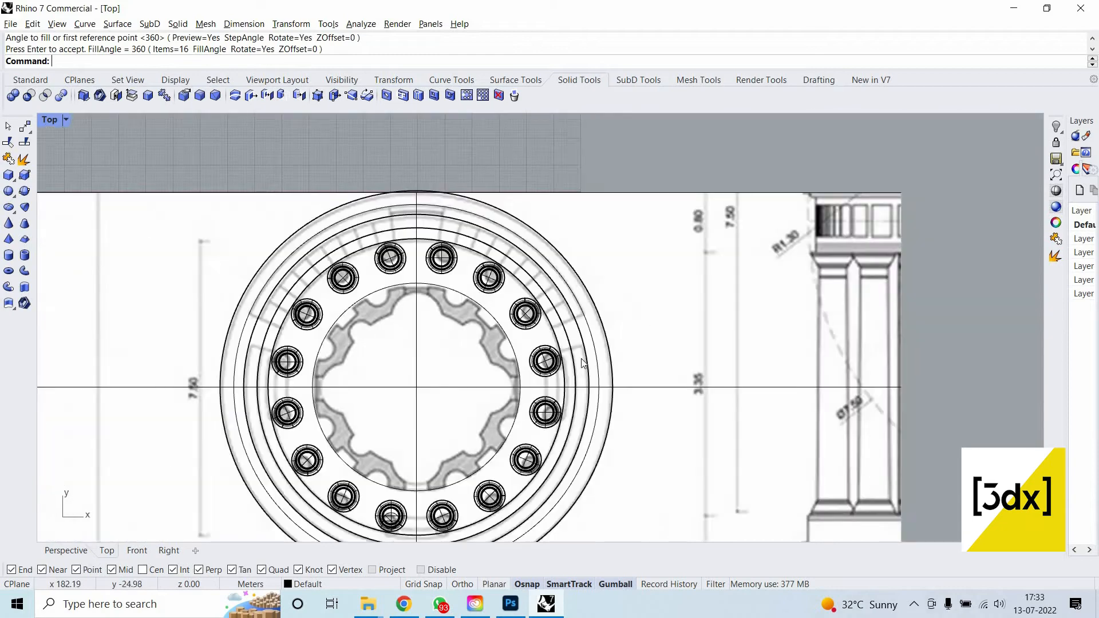
scroll(381, 294, down, 4)
scroll(69, 151, up, 6)
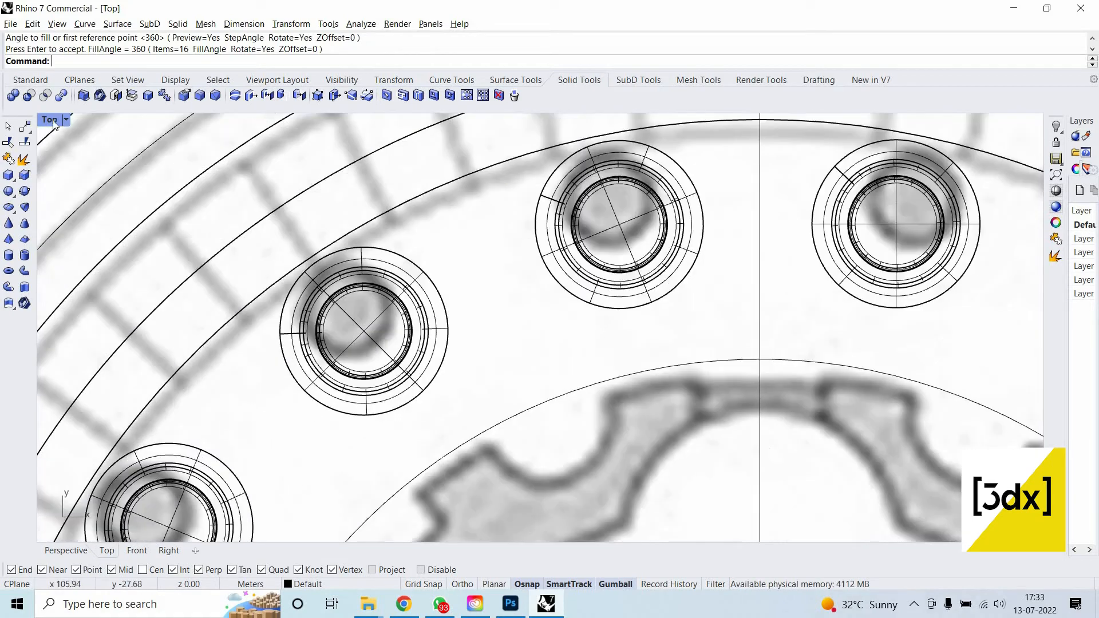
key(ctrl+m)
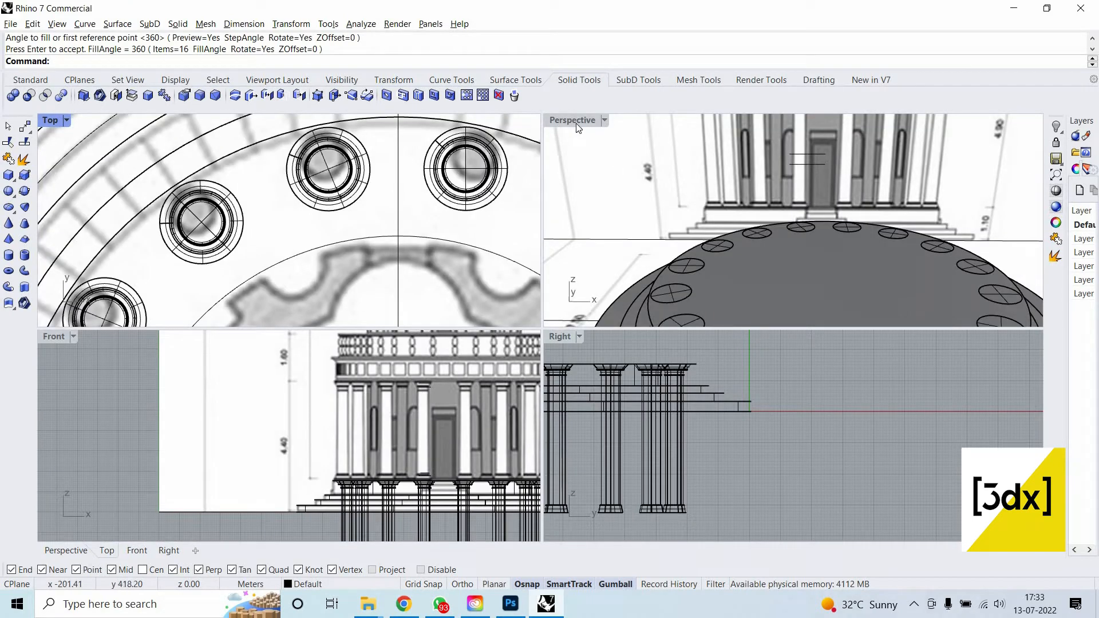
click(565, 316)
key(ctrl+m)
scroll(593, 269, down, 4)
right_drag(593, 269, 580, 409)
right_click(580, 408)
scroll(606, 411, down, 6)
right_drag(660, 431, 641, 395)
scroll(635, 395, up, 5)
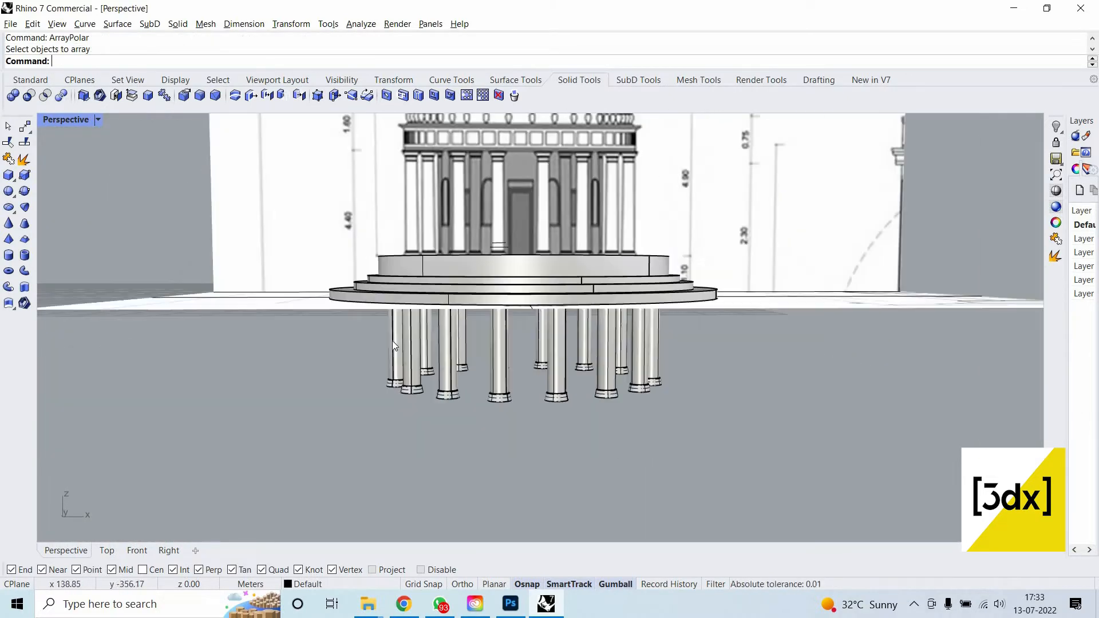
right_drag(393, 341, 385, 329)
Select all the arrayed columns hanging below the stepped base.
drag(742, 392, 344, 314)
scroll(545, 280, down, 4)
right_drag(541, 294, 561, 365)
scroll(545, 280, down, 1)
right_click(561, 365)
click(511, 307)
scroll(426, 245, up, 3)
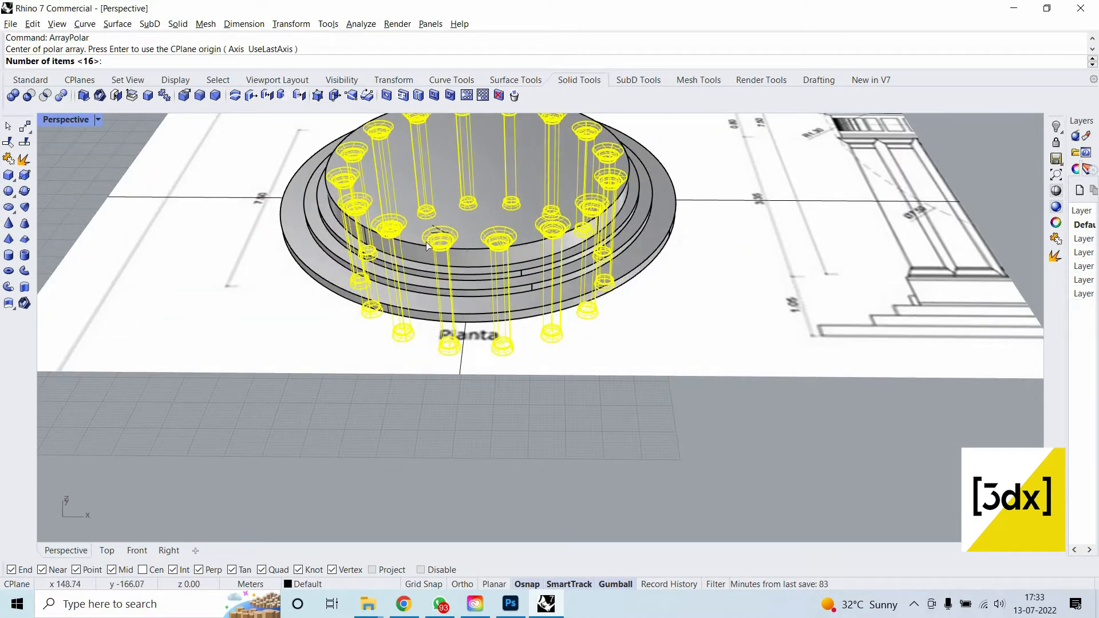
scroll(554, 326, down, 5)
key(Escape)
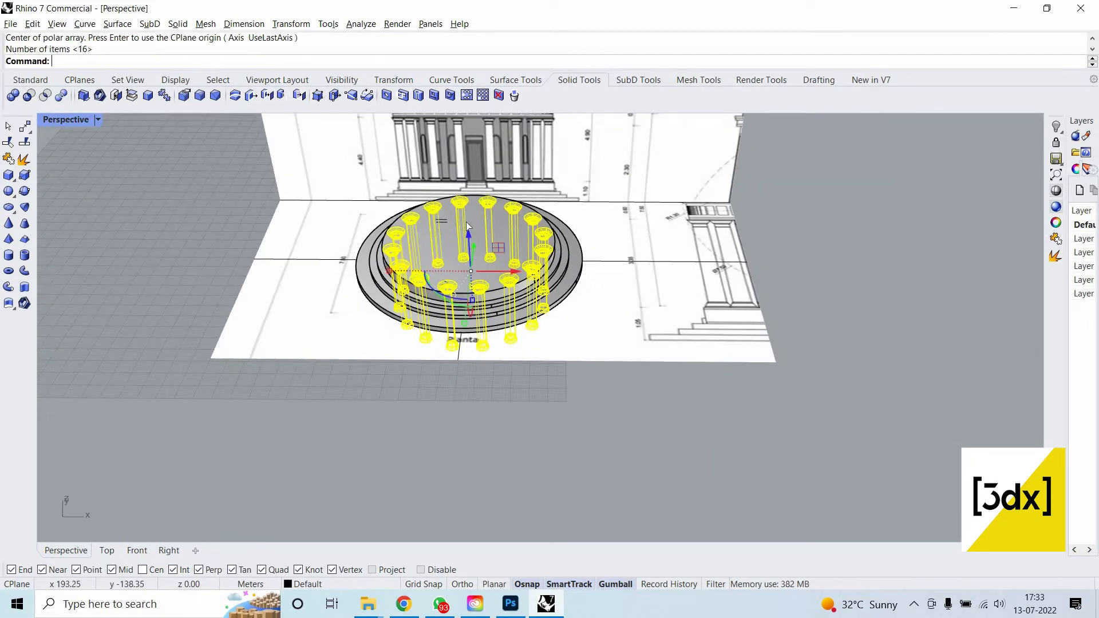
Raise the selected columns above the base and move them vertically down so their feet rest on the top platform.
drag(468, 233, 489, 257)
scroll(455, 267, up, 4)
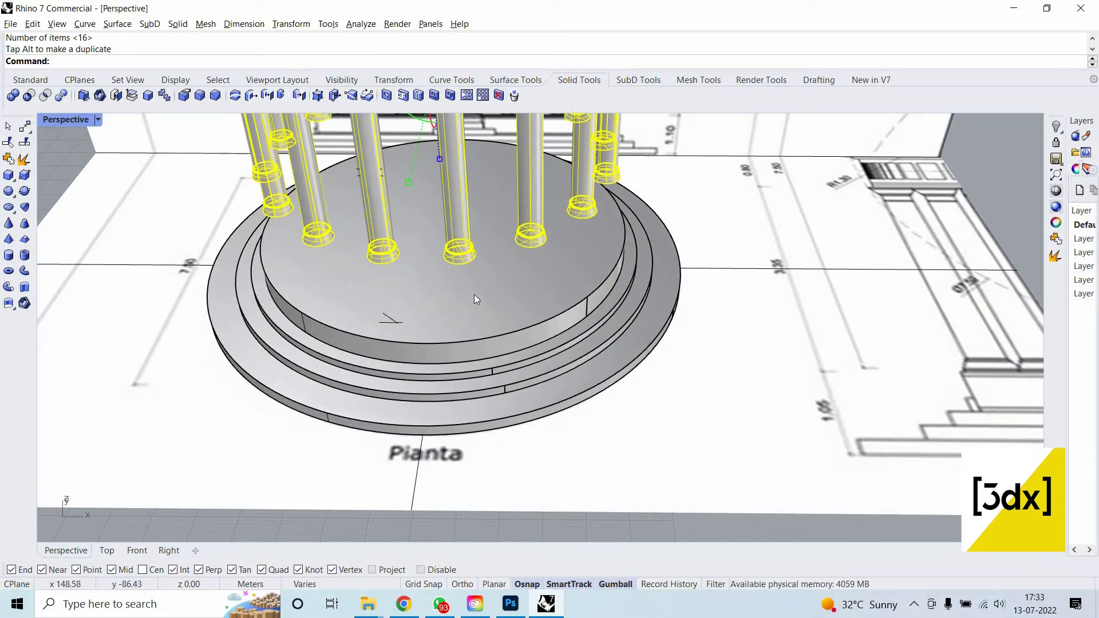
text(move)
key(Return)
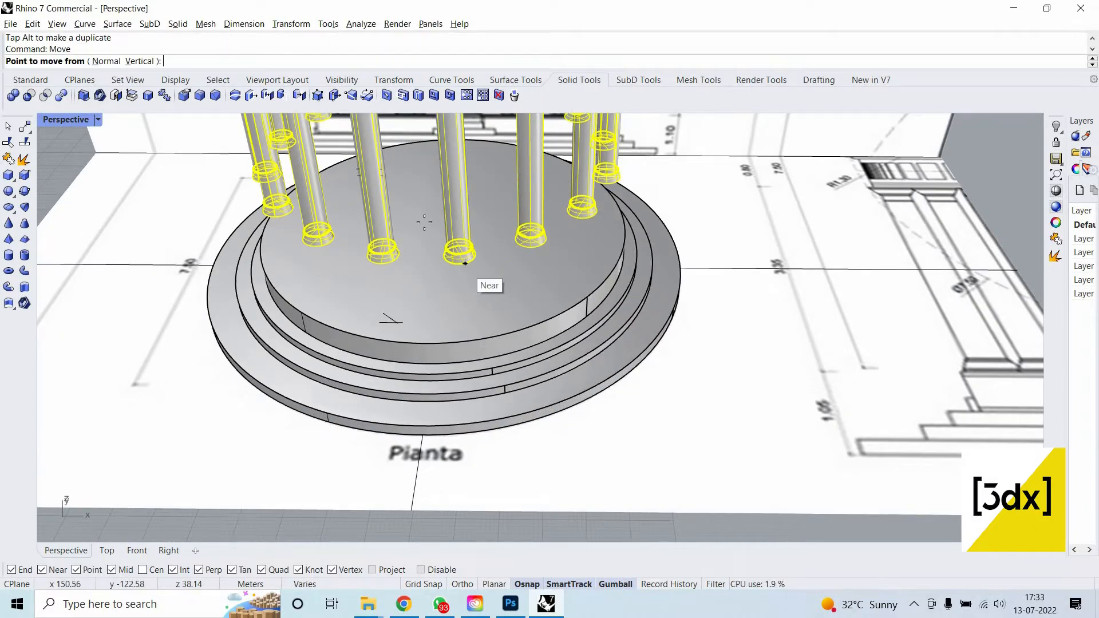
text(v)
key(Return)
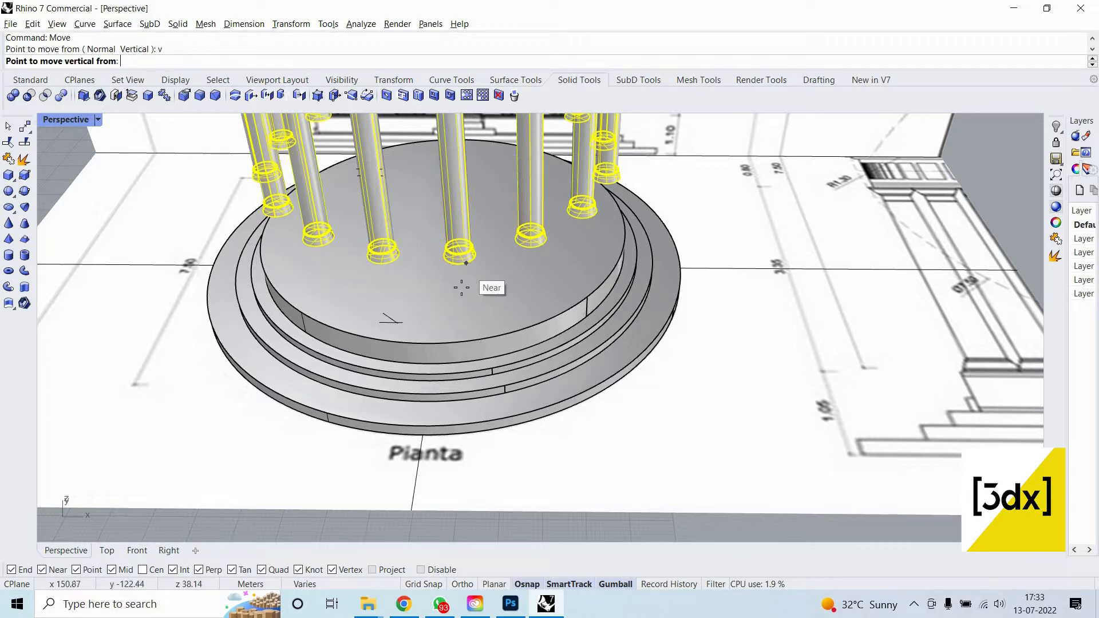
click(470, 342)
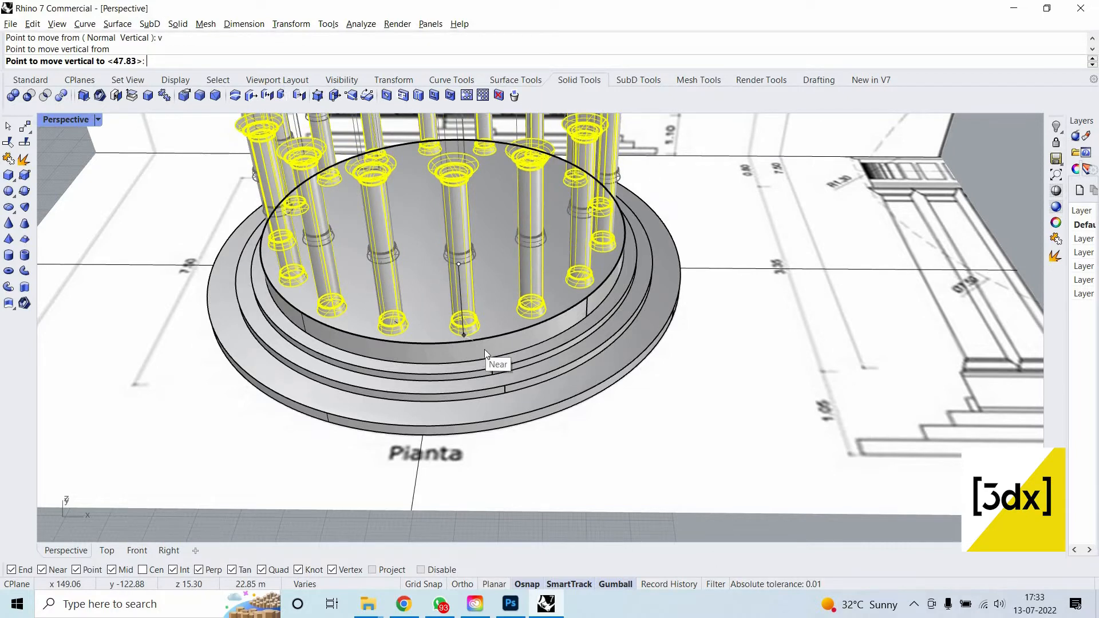
click(484, 349)
scroll(562, 290, down, 8)
click(773, 287)
Show the hidden central cylinder to check it among the columns, and hide it again.
right_drag(773, 288, 522, 266)
middle_click(545, 278)
click(543, 278)
click(556, 295)
scroll(524, 270, up, 4)
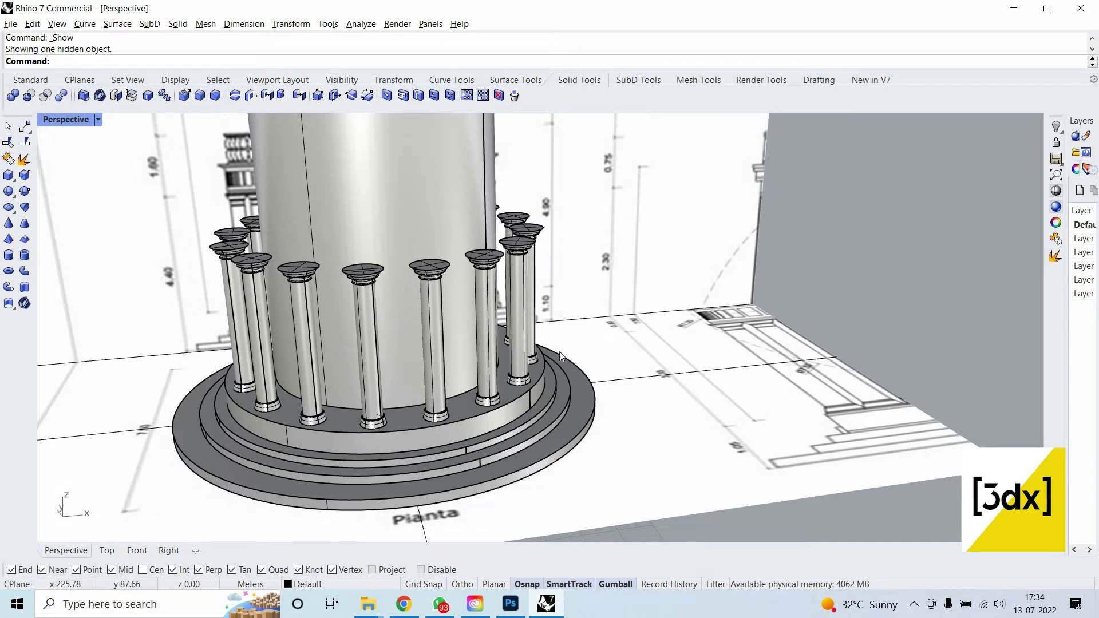
scroll(485, 336, down, 5)
right_drag(437, 328, 454, 263)
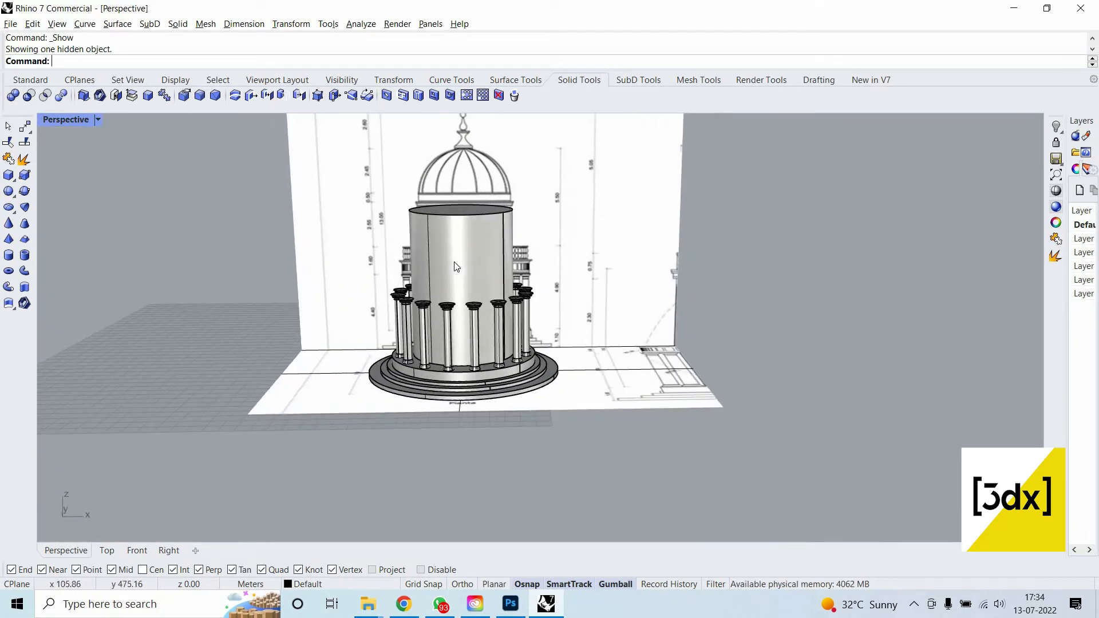
scroll(449, 258, up, 4)
click(431, 258)
key(ctrl+h)
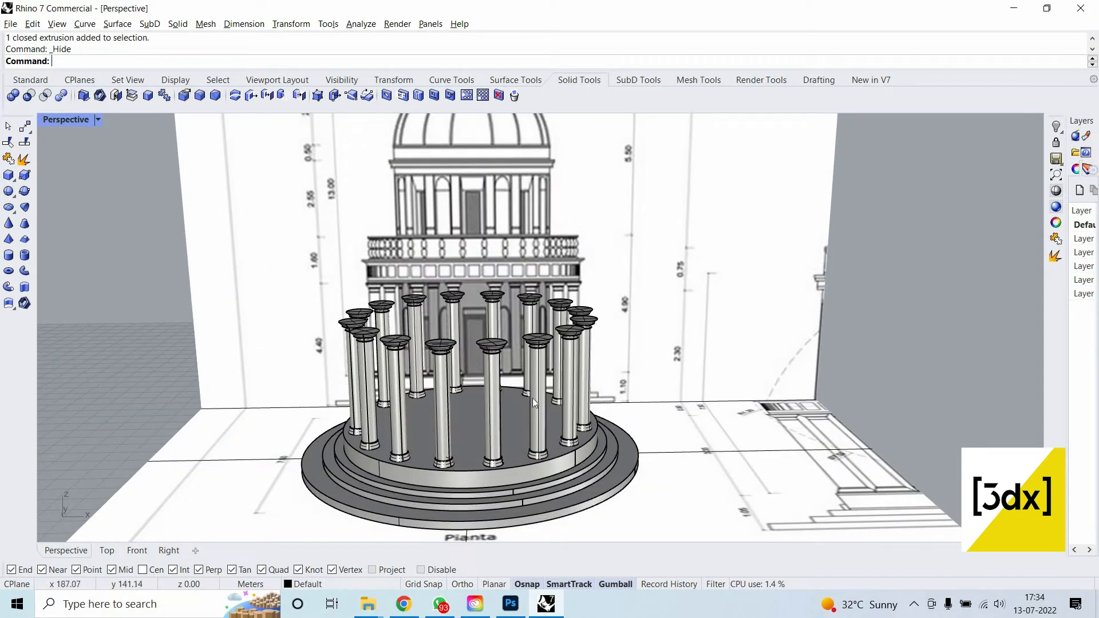
Restore the four-viewport layout and frame the two front columns beside the vertical axis in the Top view.
scroll(533, 397, down, 3)
scroll(114, 149, up, 4)
double_click(78, 119)
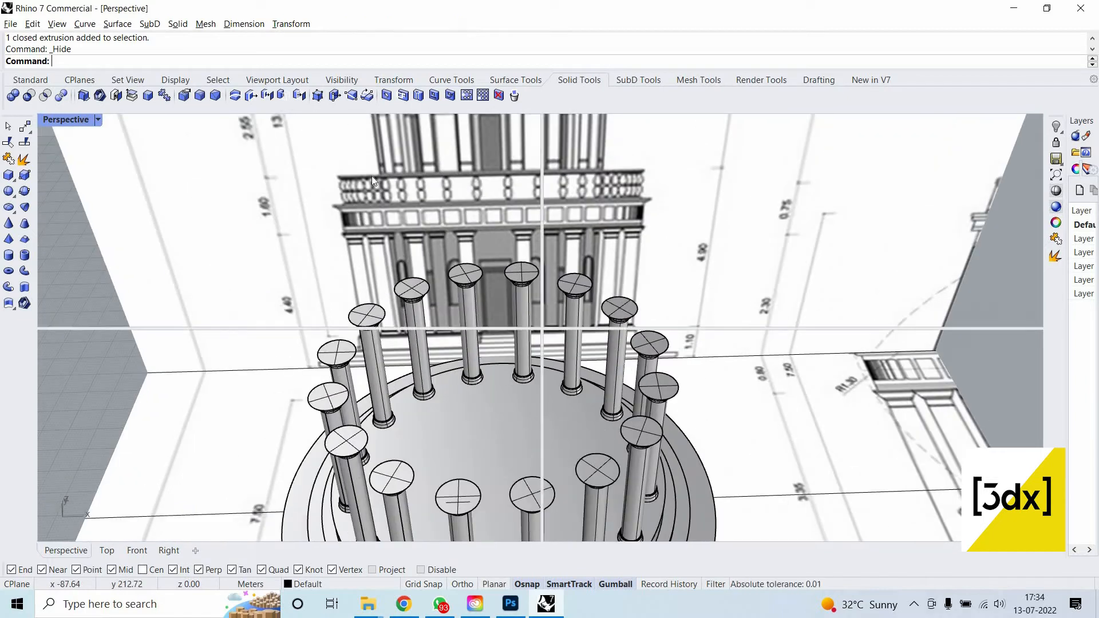
scroll(372, 181, down, 4)
scroll(435, 189, up, 4)
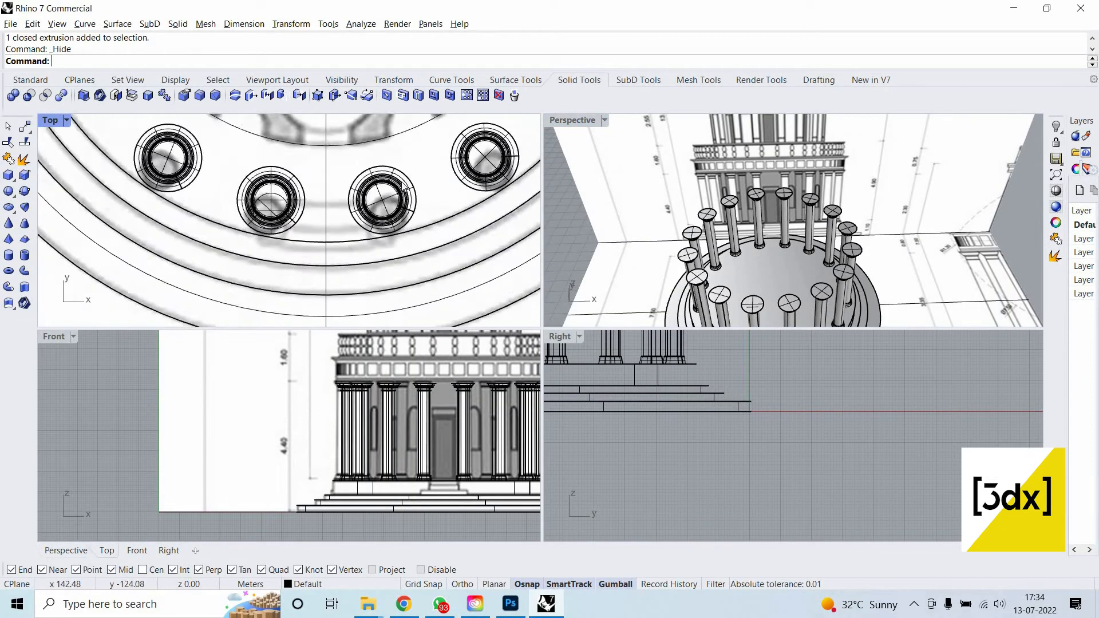
scroll(465, 199, up, 2)
scroll(465, 199, up, 2)
Try to select the two front columns in the Top view.
click(466, 200)
click(451, 209)
click(454, 214)
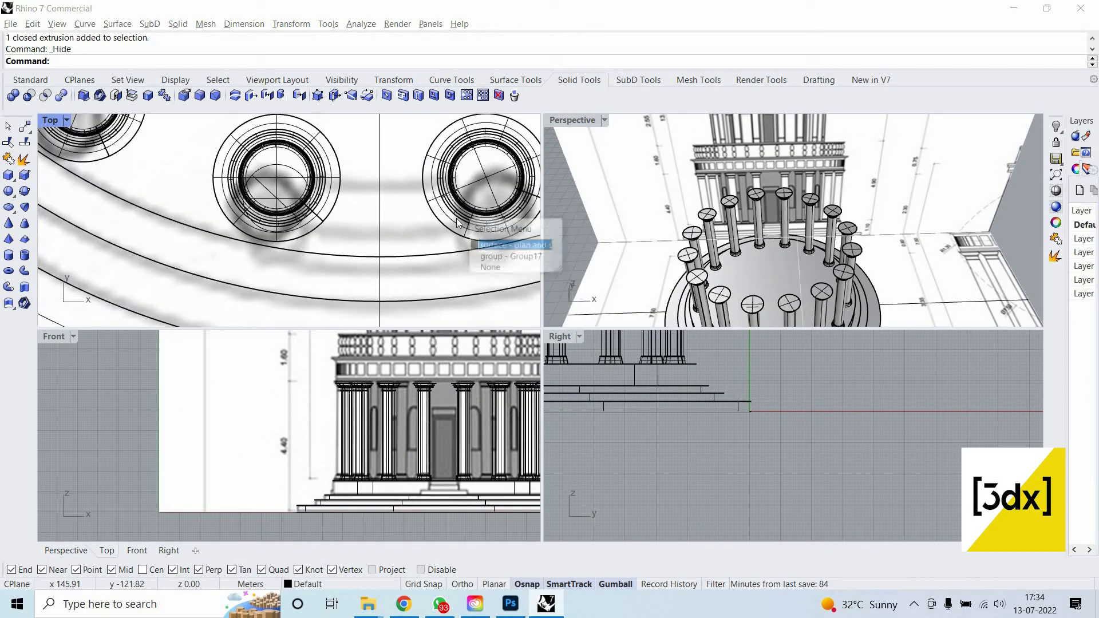
click(460, 221)
click(462, 226)
click(503, 255)
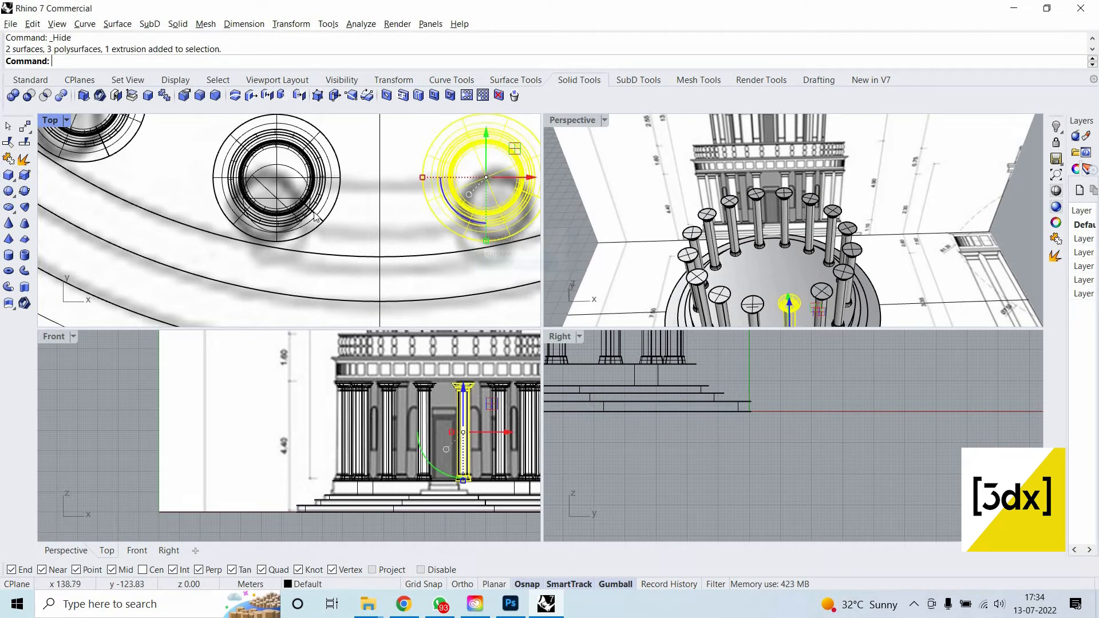
click(325, 216)
Select the two front columns in the Perspective view and hide them.
click(754, 303)
click(754, 304)
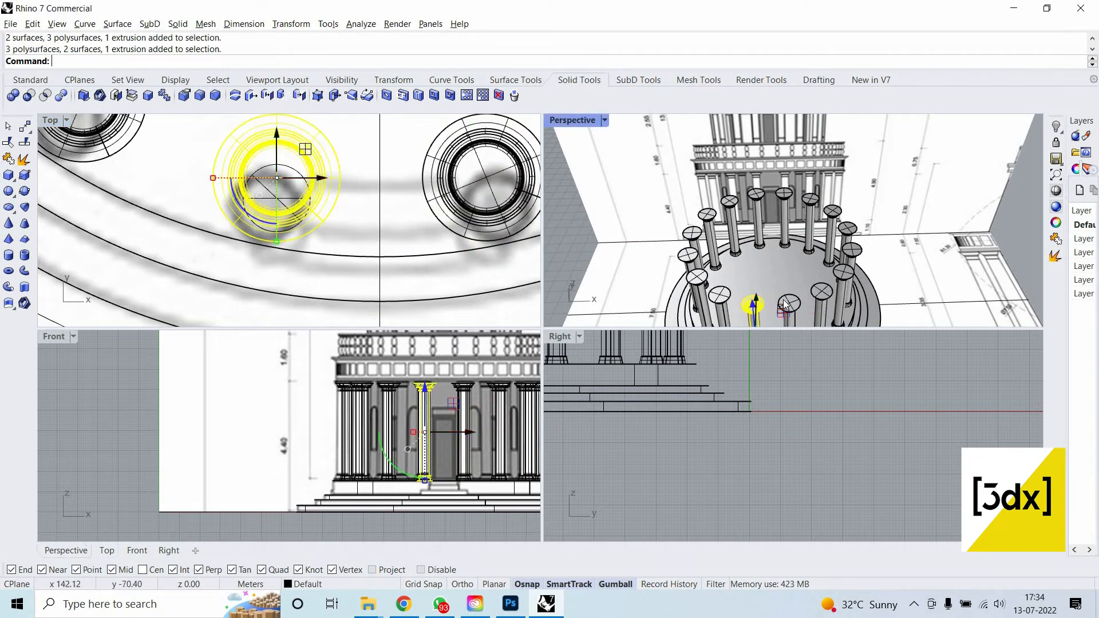
shift+click(790, 303)
shift+click(788, 309)
scroll(788, 310, up, 3)
shift+click(789, 310)
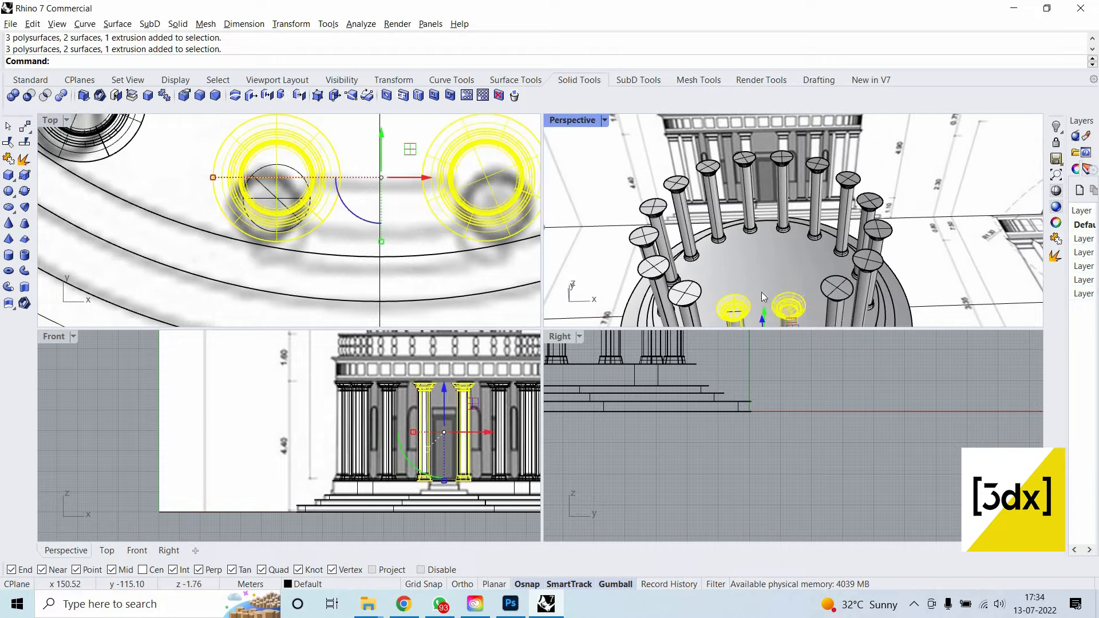
middle_click(761, 292)
click(761, 292)
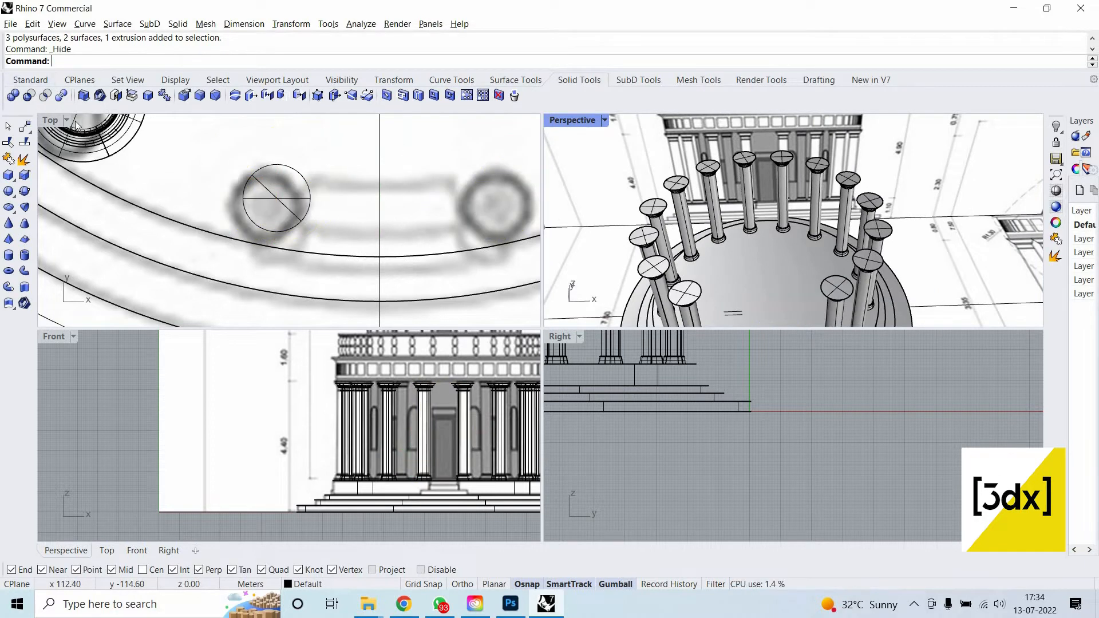
In the maximized Top view, draw a circle of about 48.04 m radius from the plan centre to the front block's inner edge.
key(ctrl+F1)
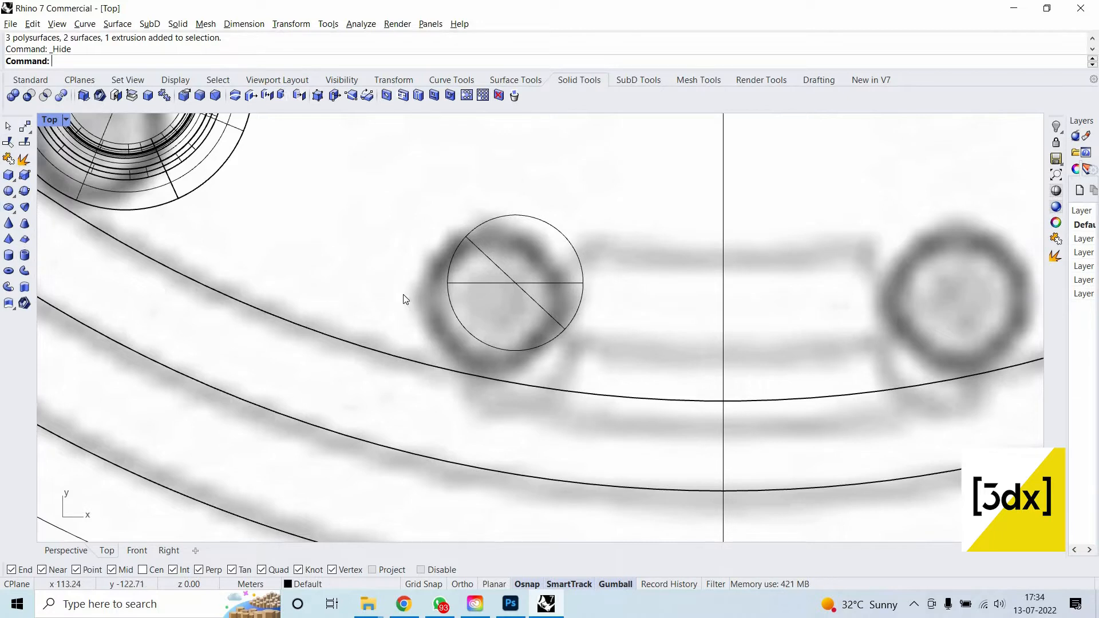
scroll(386, 270, down, 5)
scroll(379, 283, down, 10)
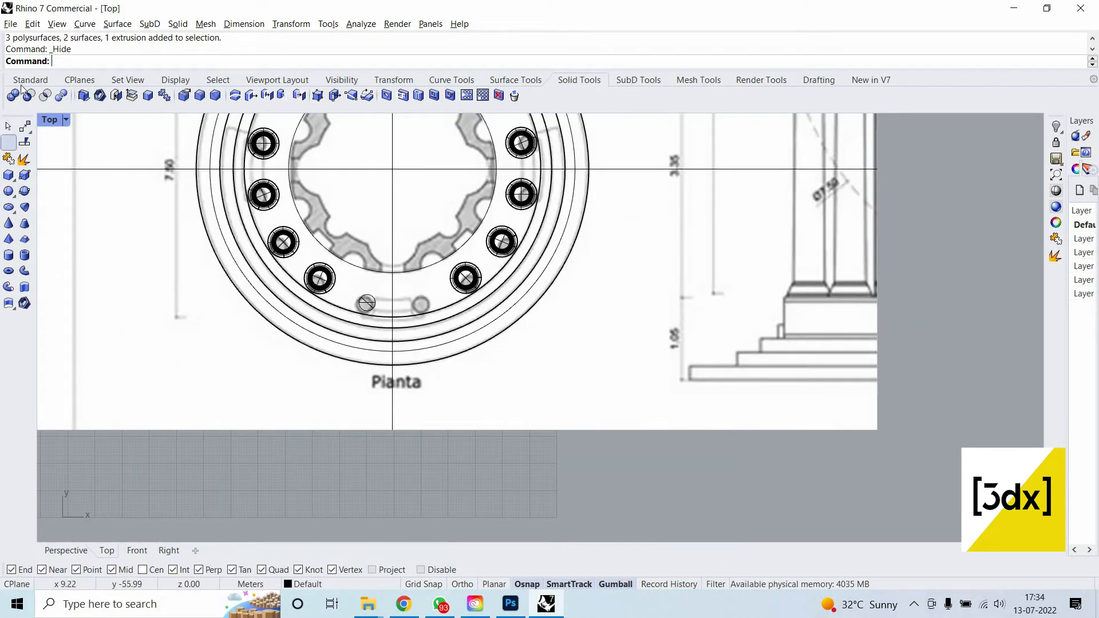
click(30, 79)
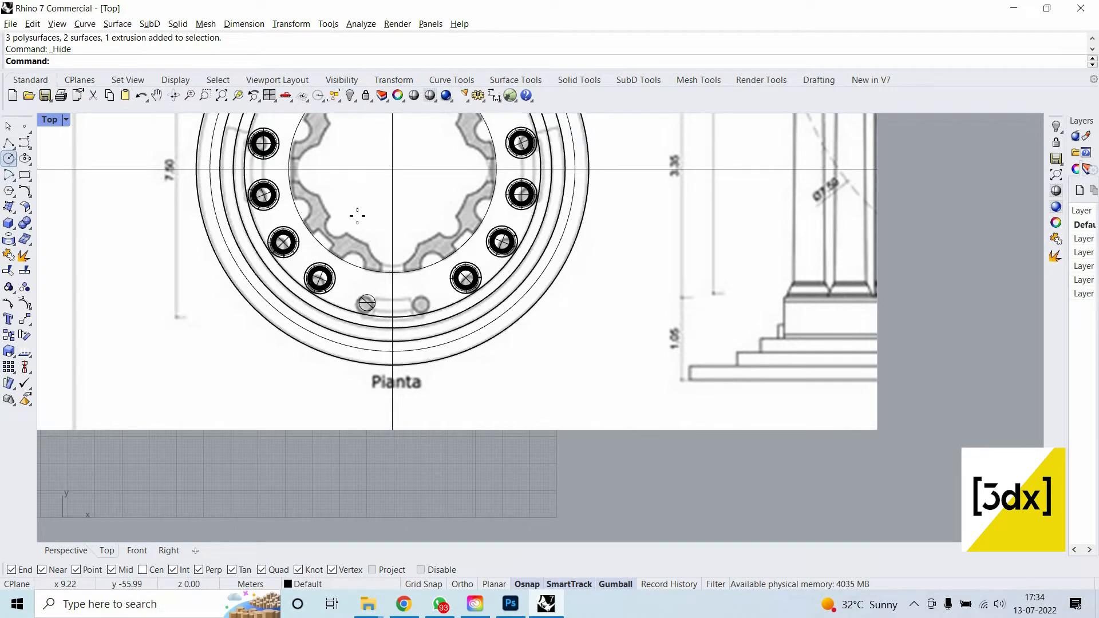
click(8, 159)
scroll(343, 241, down, 3)
right_drag(358, 213, 348, 227)
scroll(348, 229, up, 2)
click(359, 209)
scroll(353, 310, up, 10)
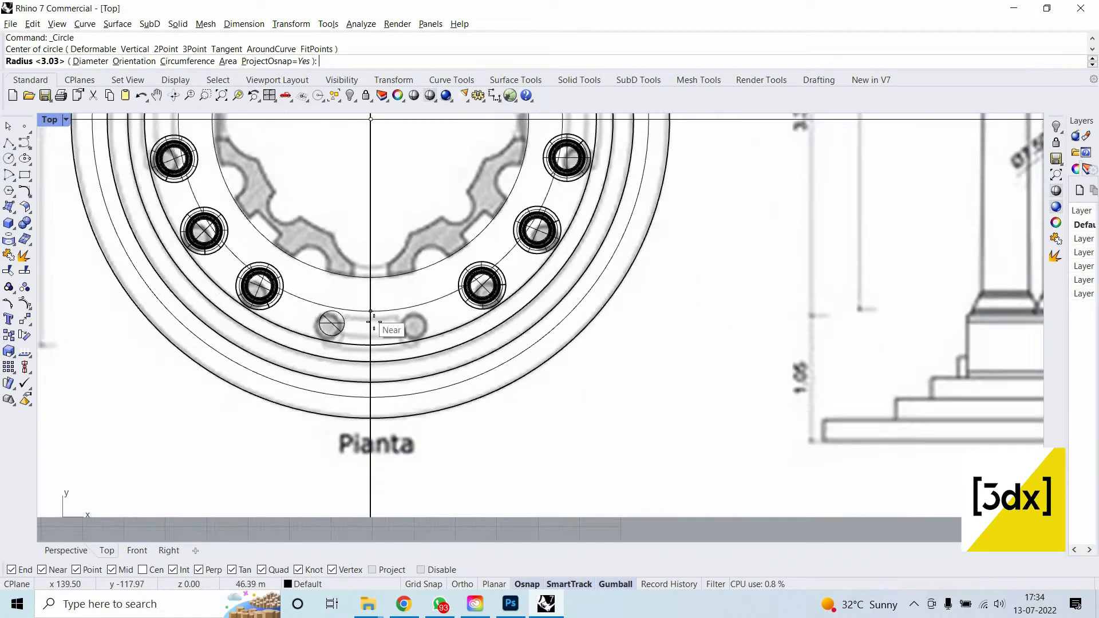
scroll(396, 234, down, 6)
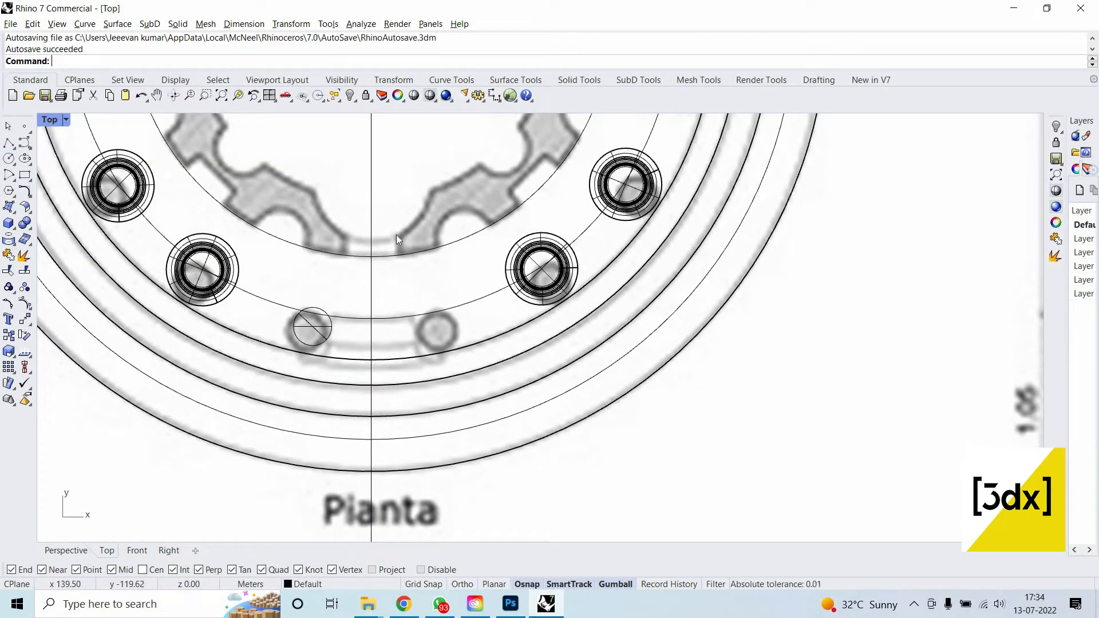
Draw a second concentric circle of about 52.17 m radius along the line between the two front column marks.
scroll(394, 369, up, 8)
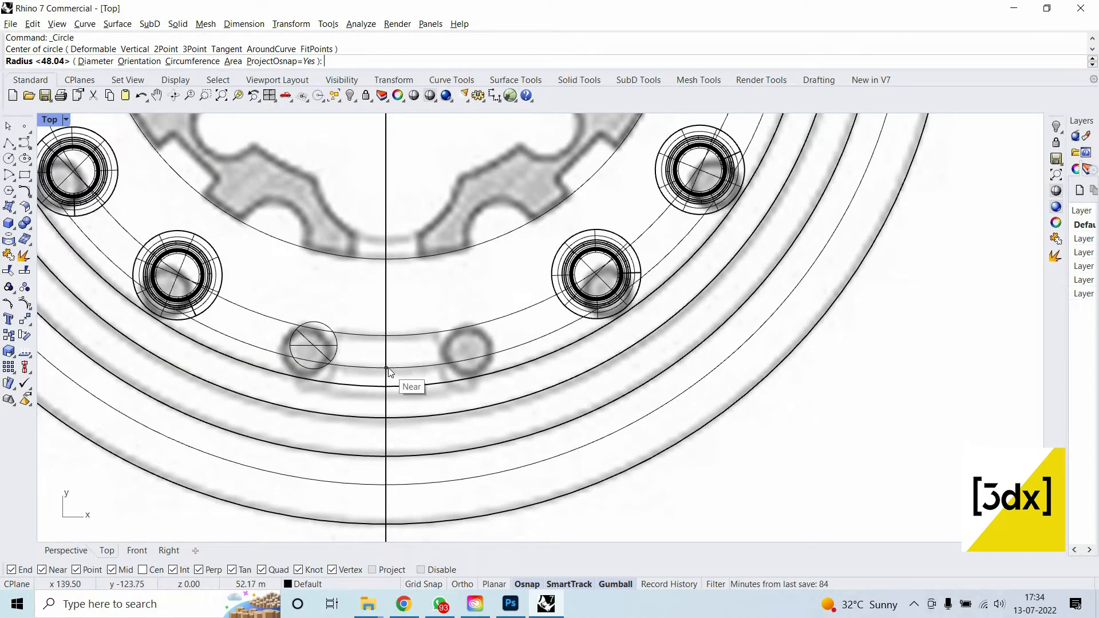
key(Escape)
Draw a line between the two new circles along the block's end beside the right-hand front column mark.
scroll(445, 375, up, 6)
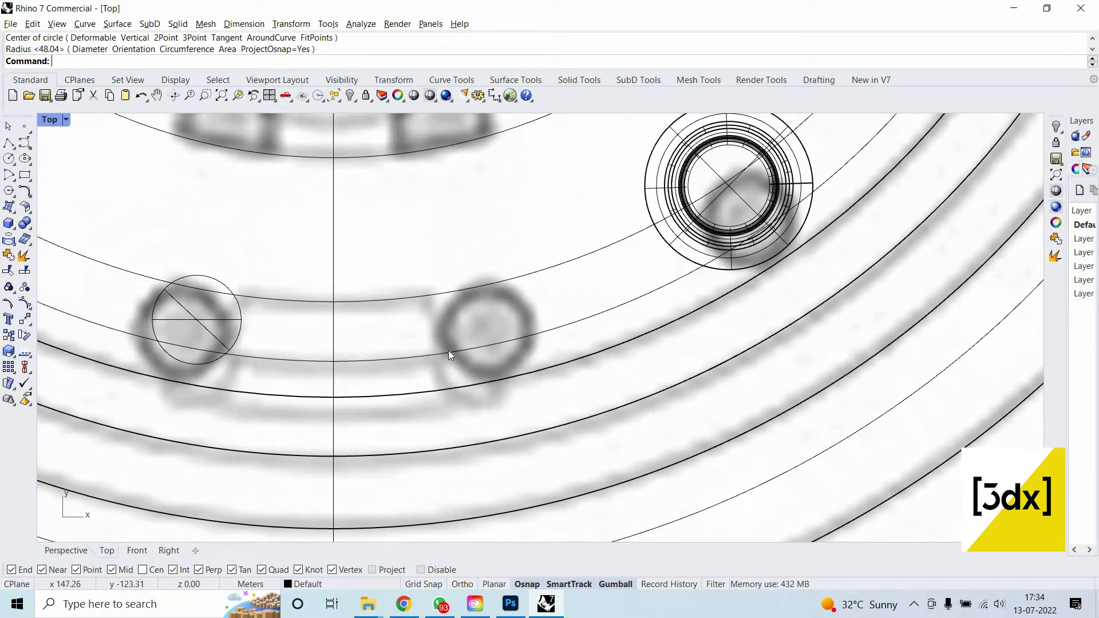
text(Line)
key(Return)
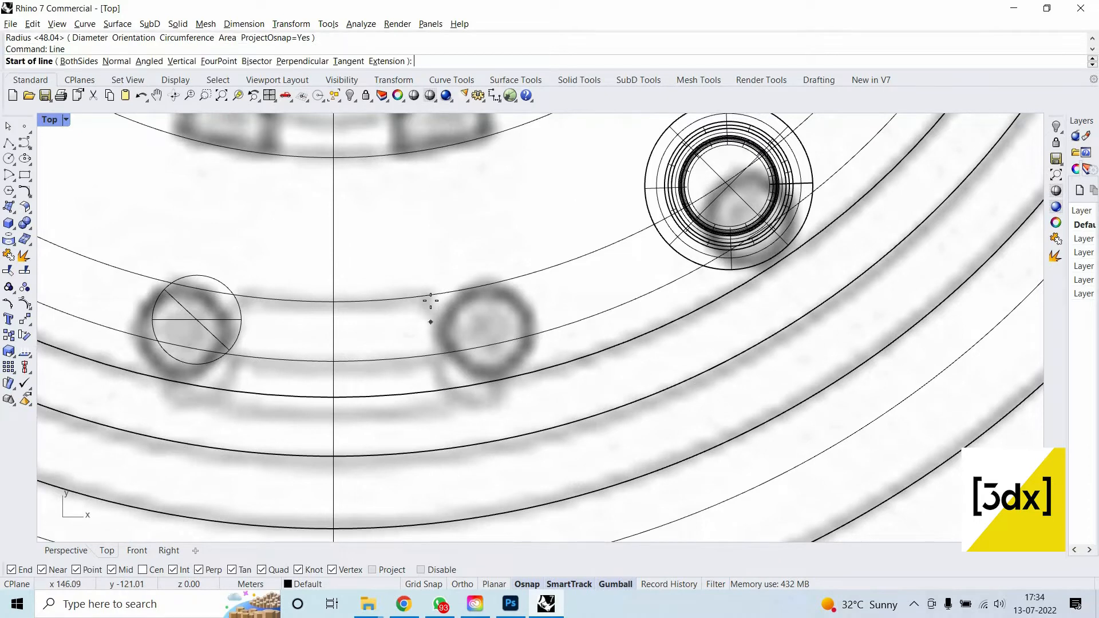
click(431, 295)
click(449, 352)
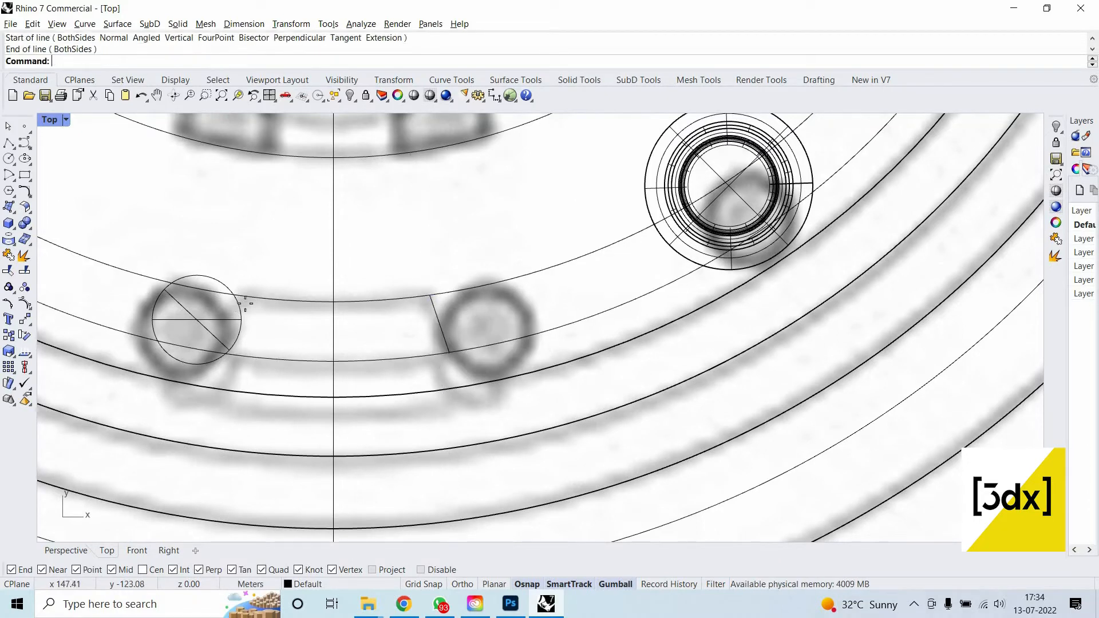
click(120, 223)
click(114, 173)
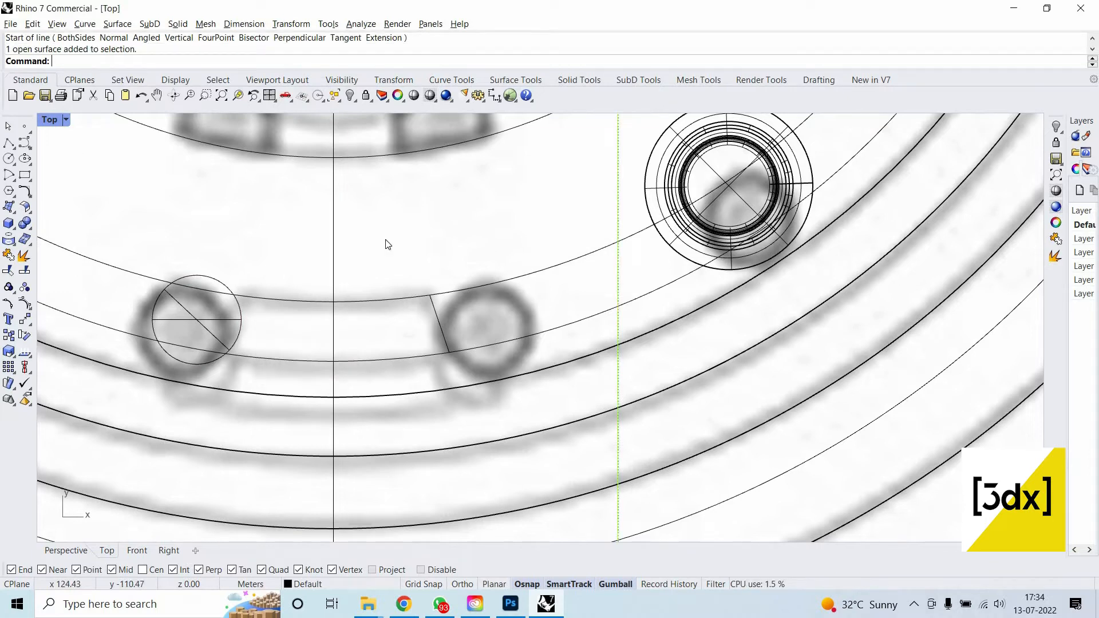
scroll(379, 252, down, 18)
key(Escape)
scroll(313, 246, up, 6)
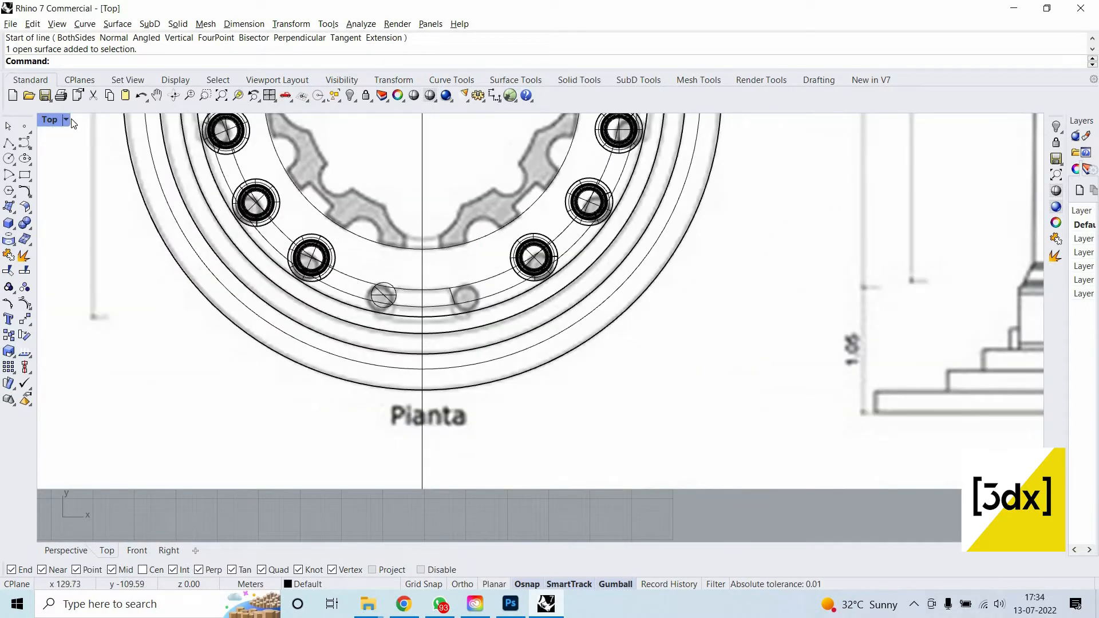
click(69, 152)
click(66, 119)
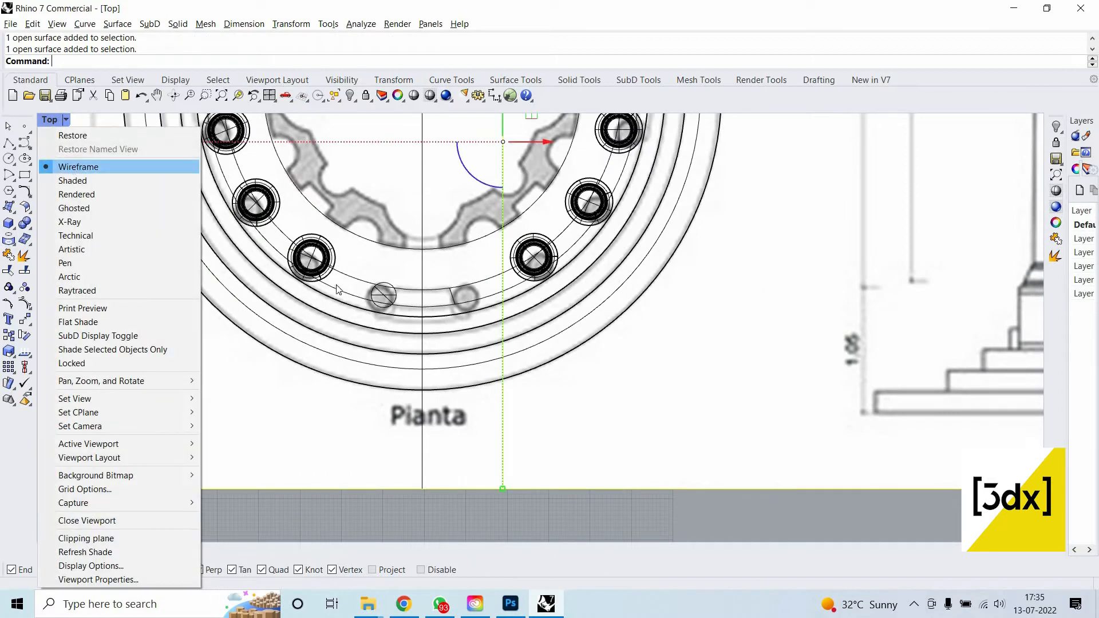
click(78, 166)
Undo the block's end line and delete the leftover circle around the left-hand front column mark.
scroll(446, 310, up, 5)
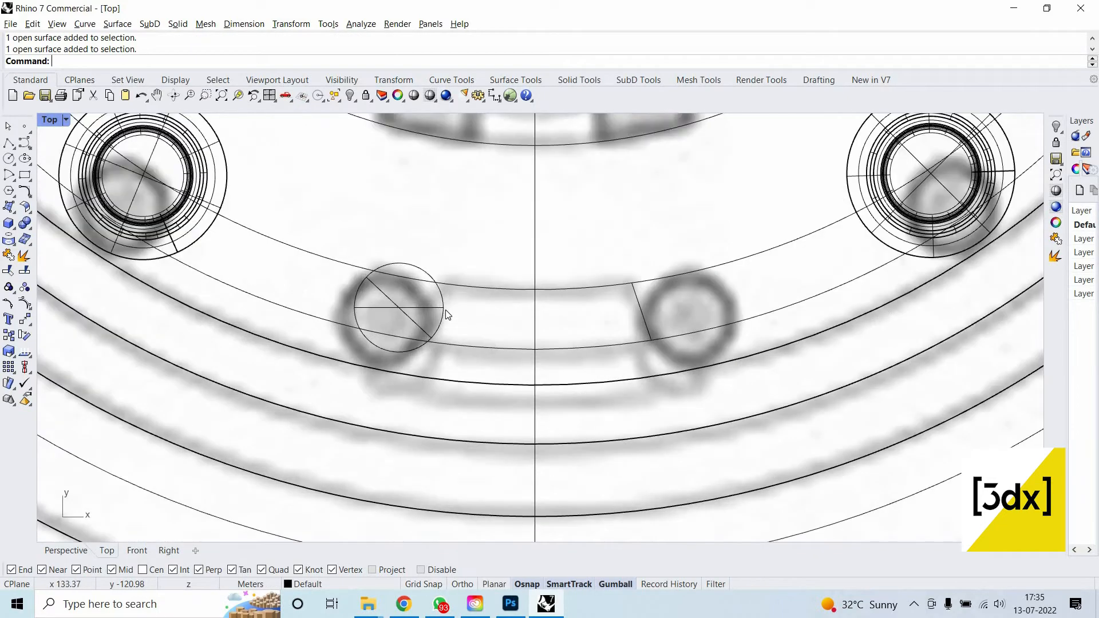
click(447, 314)
key(Down)
key(Down)
key(Return)
key(ctrl+z)
click(447, 315)
key(Return)
key(Delete)
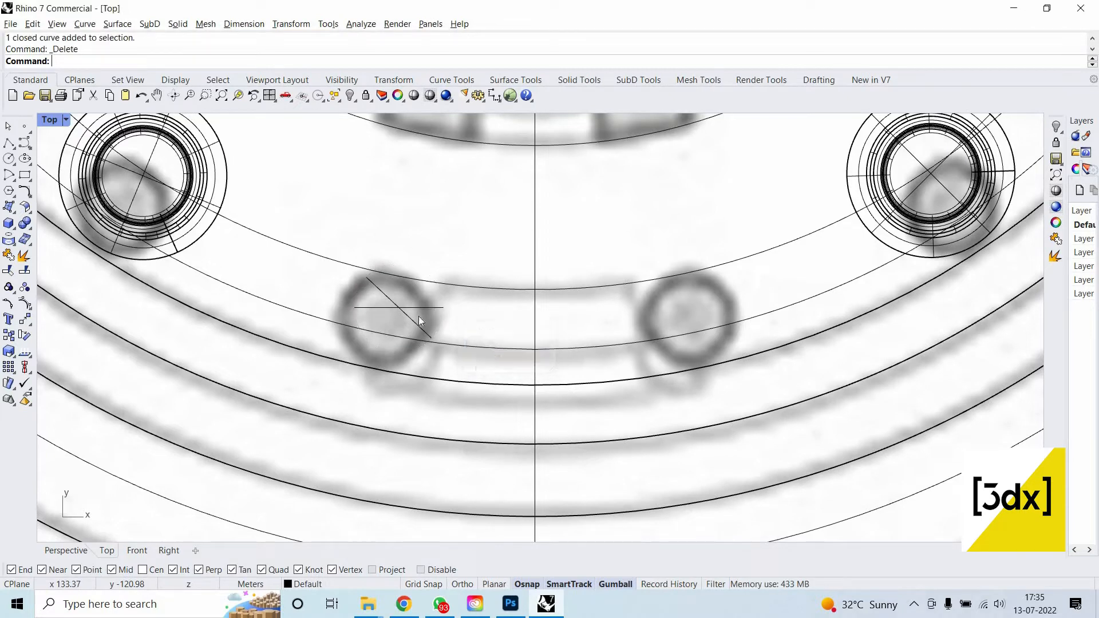
Delete the diagonal and horizontal construction lines across the left-hand front column mark.
click(410, 317)
key(Return)
key(Delete)
click(425, 309)
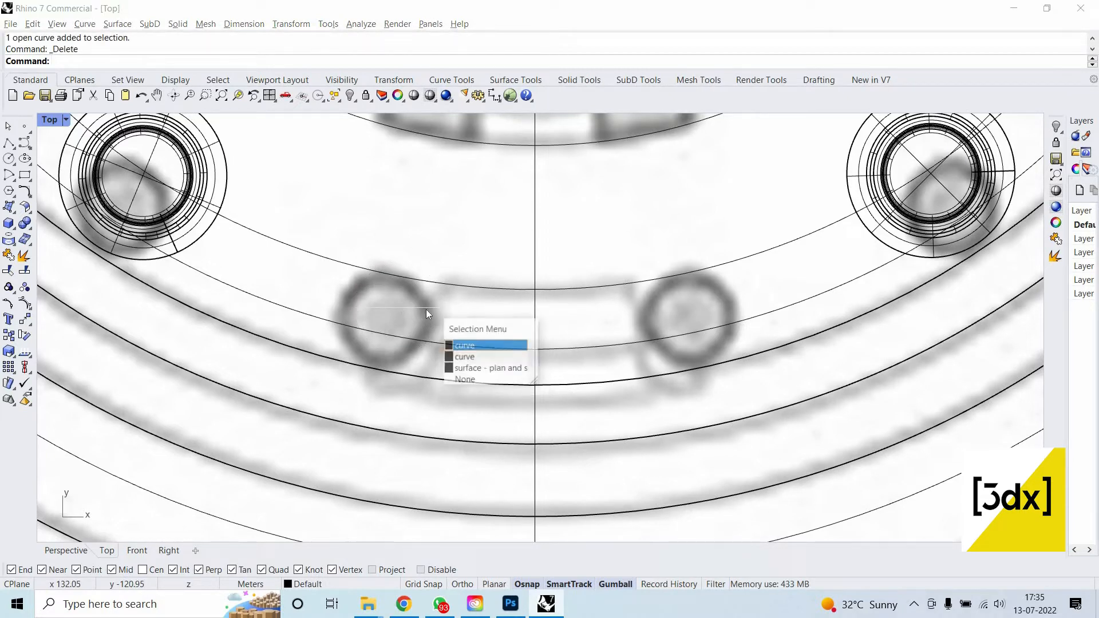
key(Escape)
click(425, 309)
click(465, 345)
key(Delete)
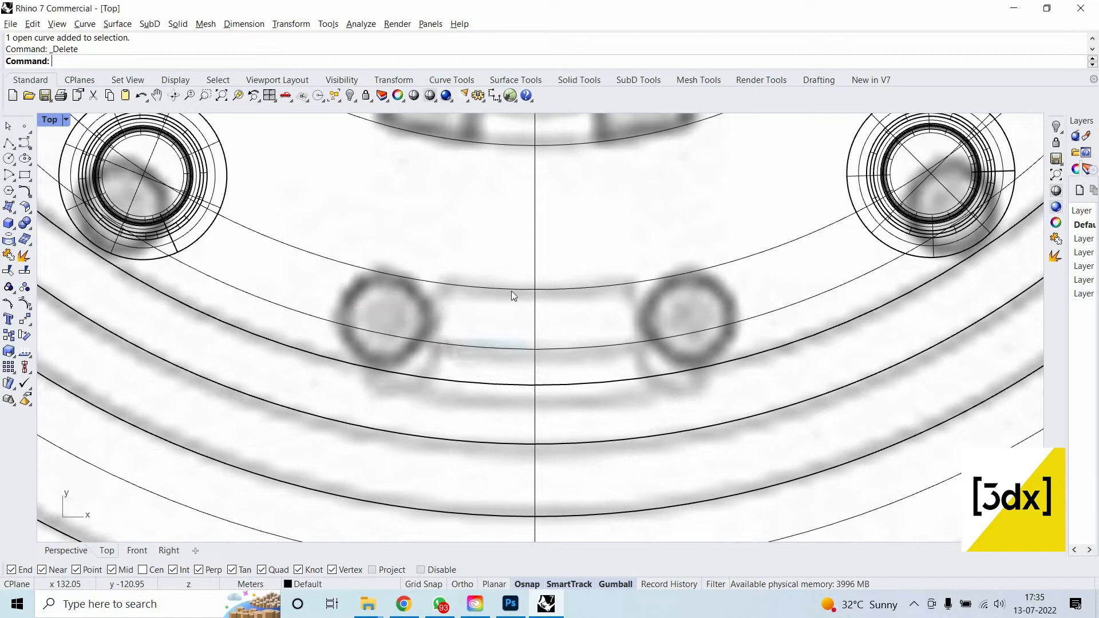
Redraw the block's end line between the two concentric circles, just inside the right-hand front column mark.
key(Return)
click(626, 285)
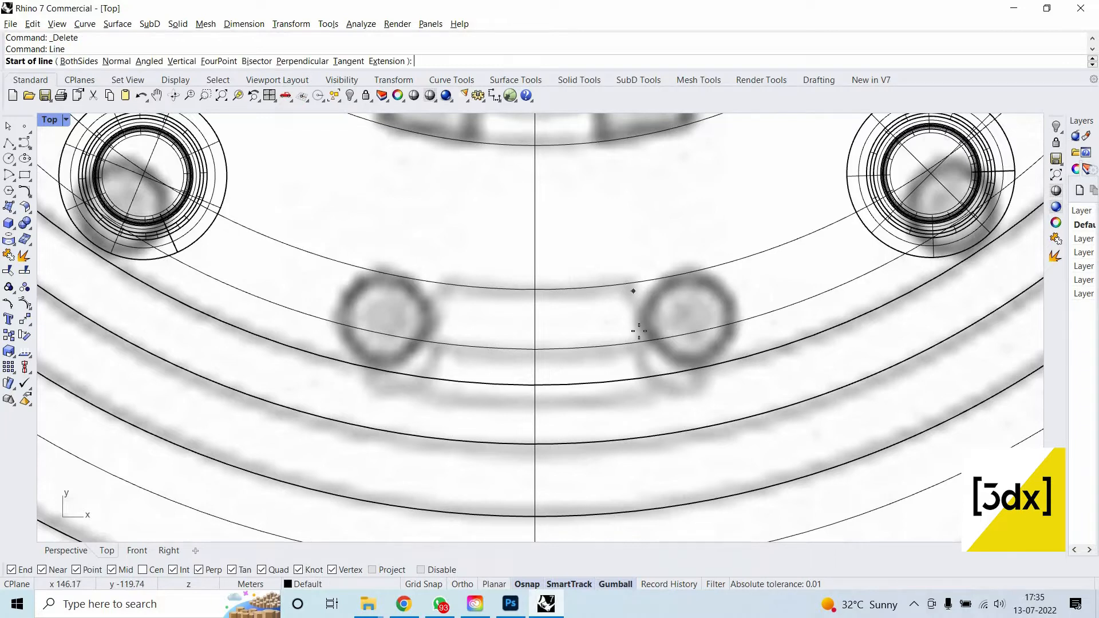
click(646, 340)
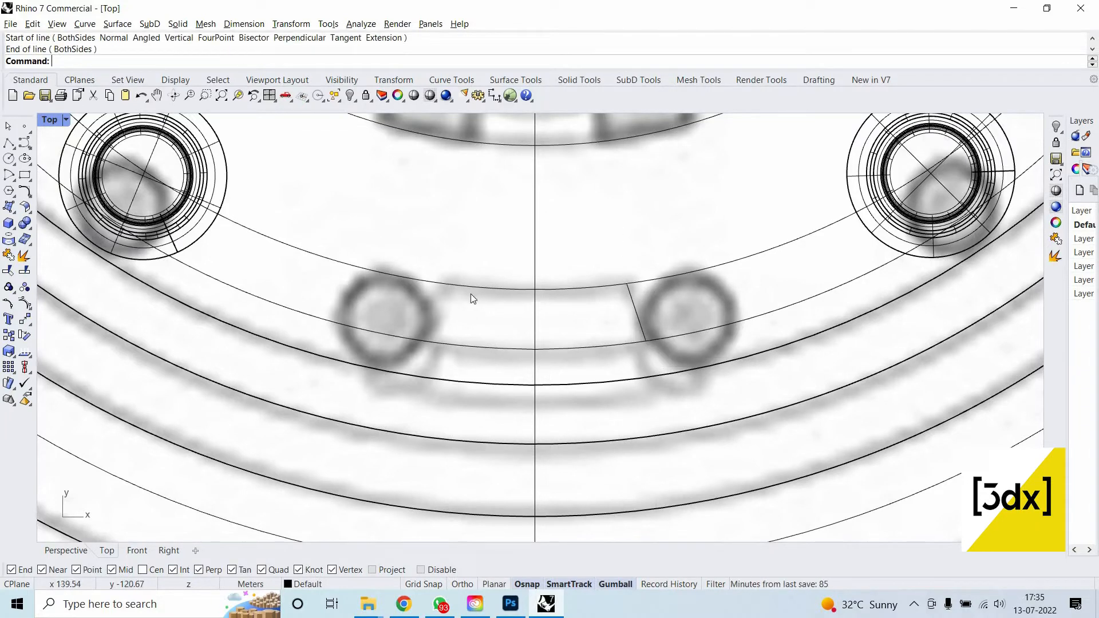
click(634, 304)
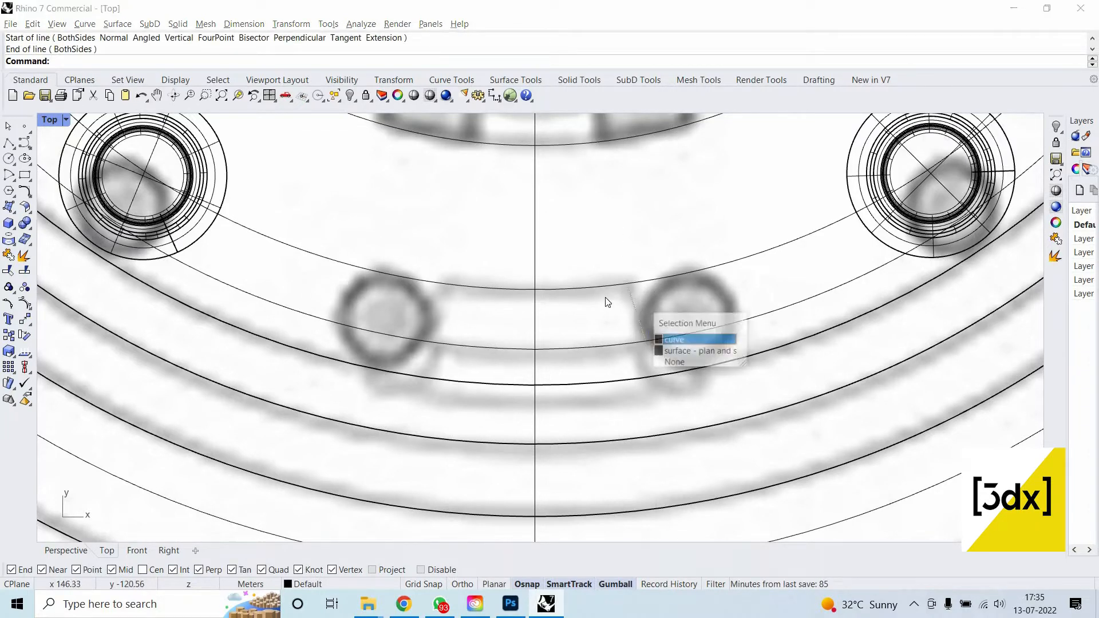
key(Return)
text(,m)
key(BackSpace)
key(BackSpace)
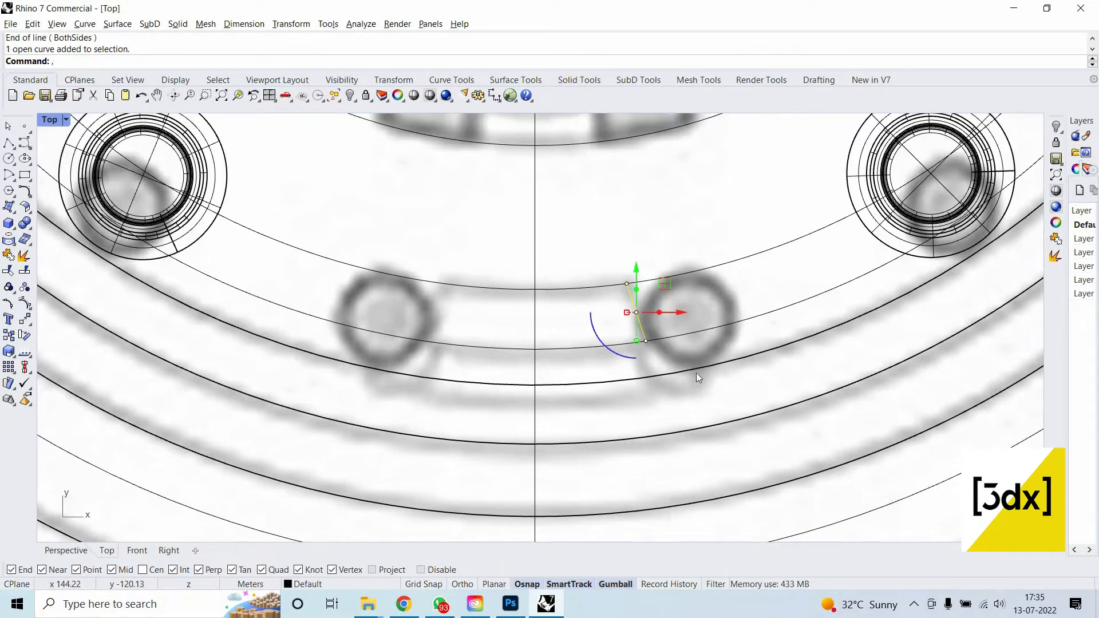
key(Escape)
Draw a second slanted line from the outer circle to the innermost step edge, below the right-hand end line.
text(Line)
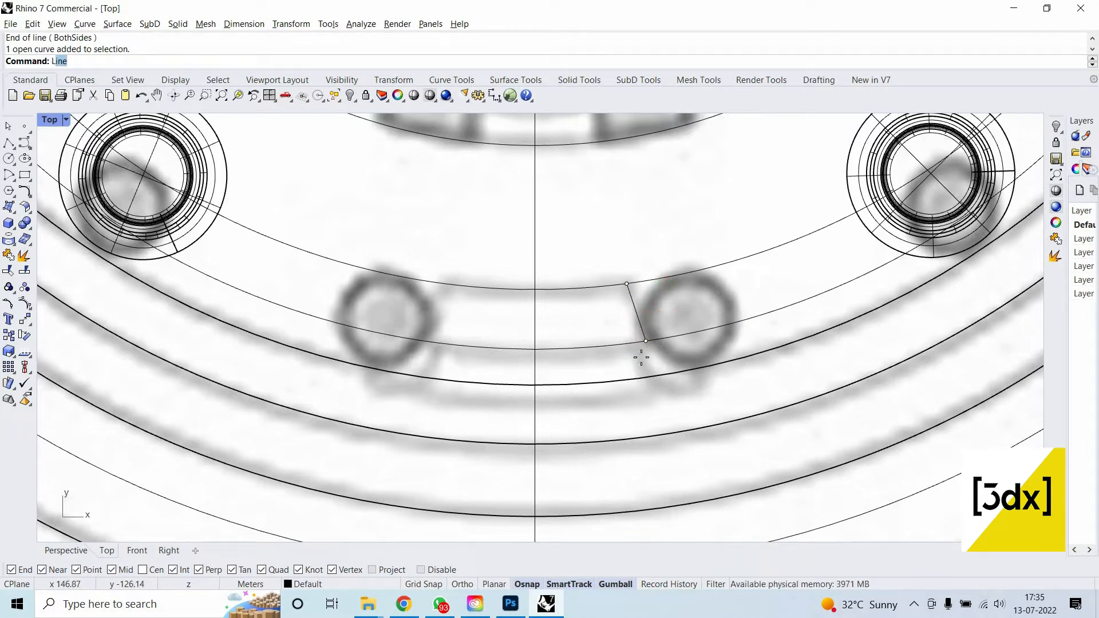
key(Return)
scroll(635, 349, up, 4)
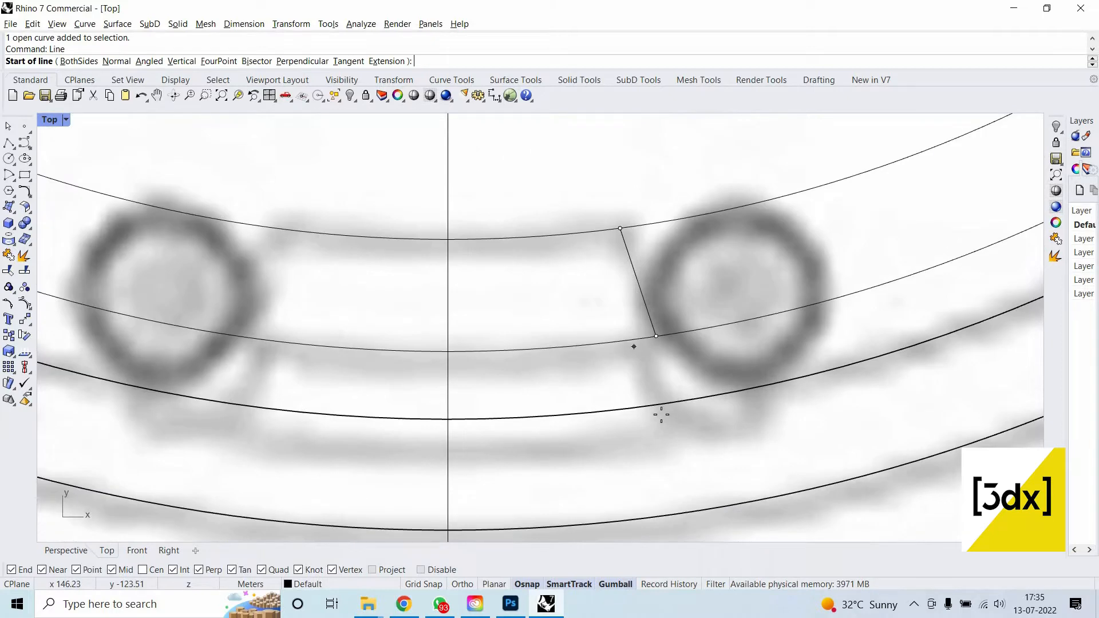
click(633, 346)
key(Escape)
key(Return)
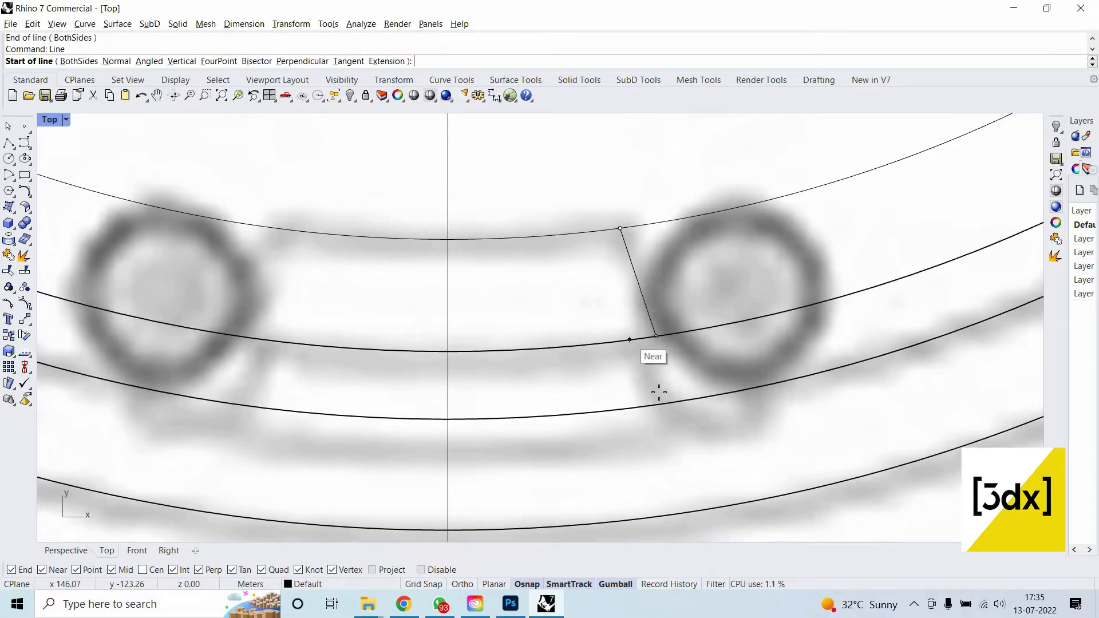
click(632, 340)
click(658, 404)
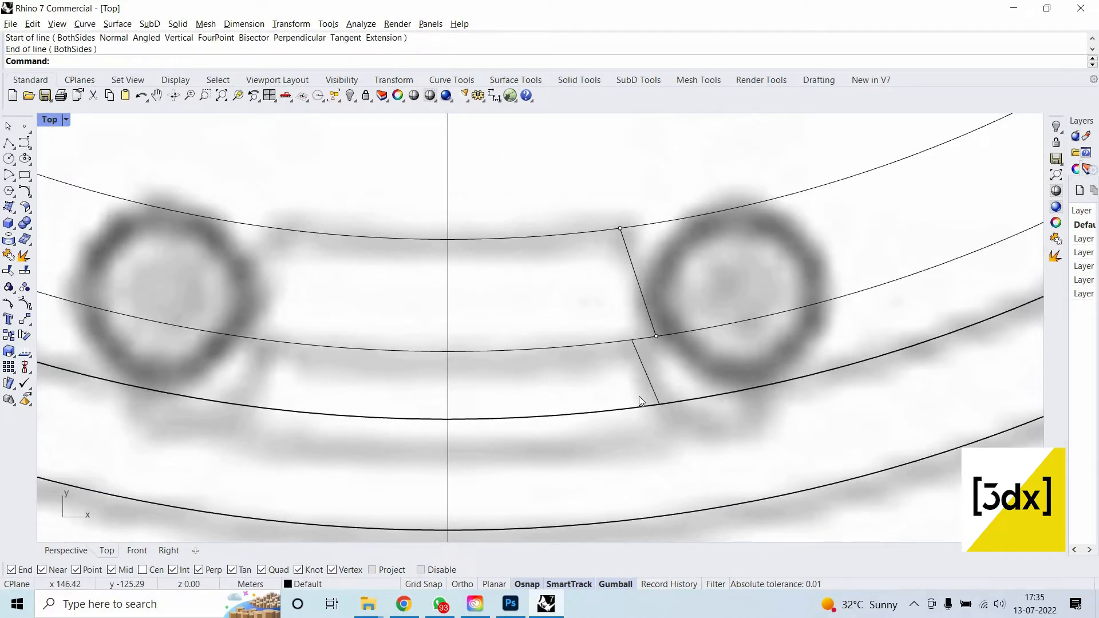
Mirror the two slanted end lines about the plan's vertical centre line, keeping the originals.
text(Mirror)
key(Return)
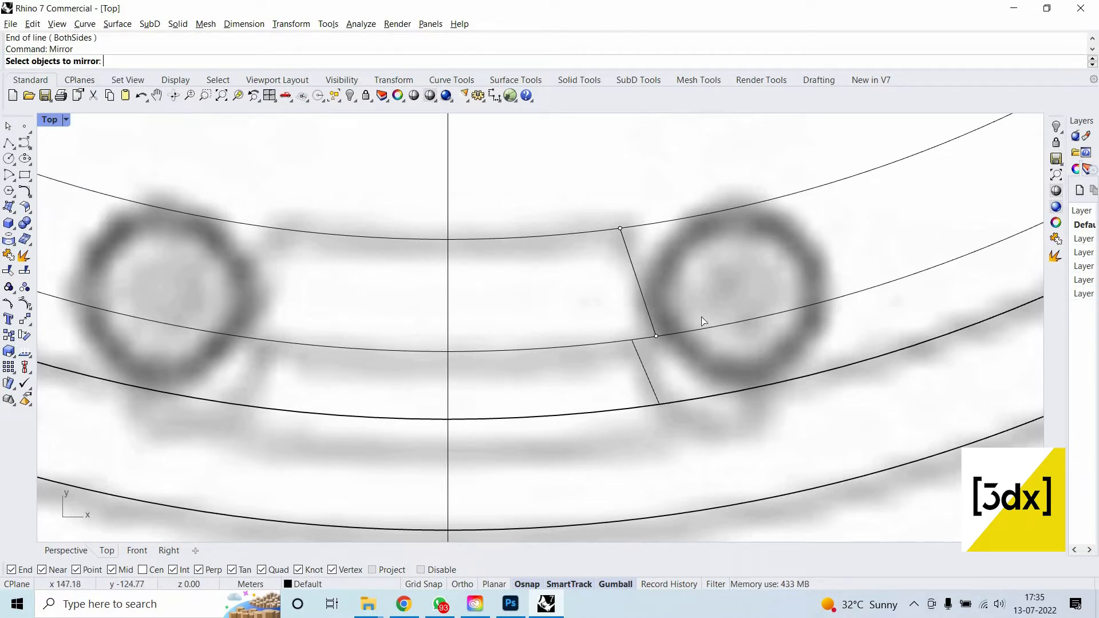
click(636, 280)
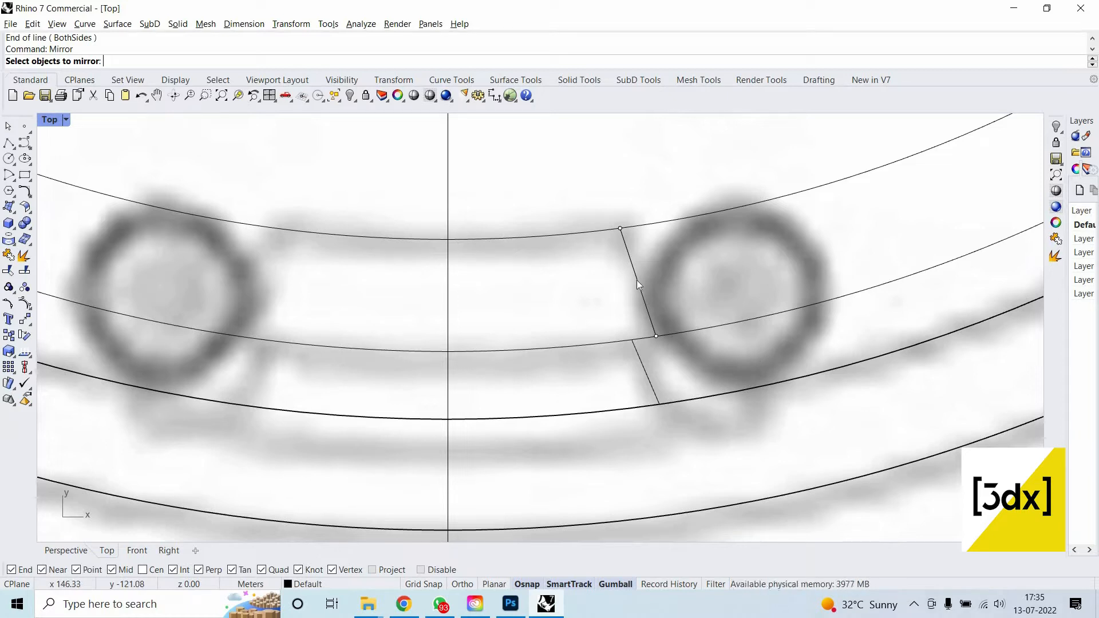
key(Return)
click(643, 373)
key(Return)
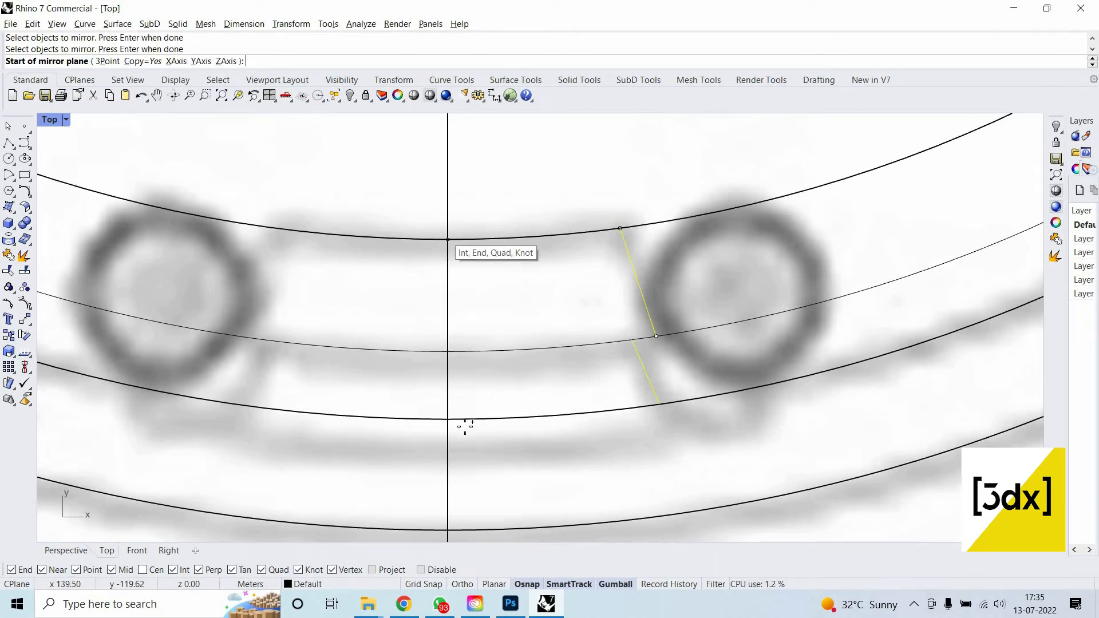
click(448, 239)
click(450, 429)
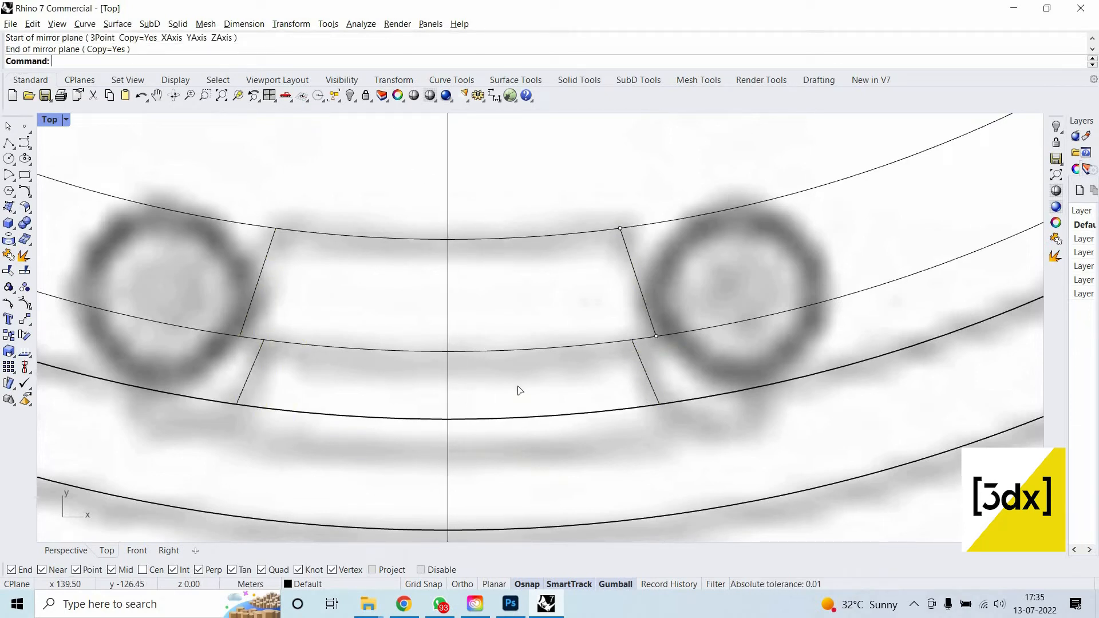
key(Return)
click(651, 393)
key(Return)
click(644, 407)
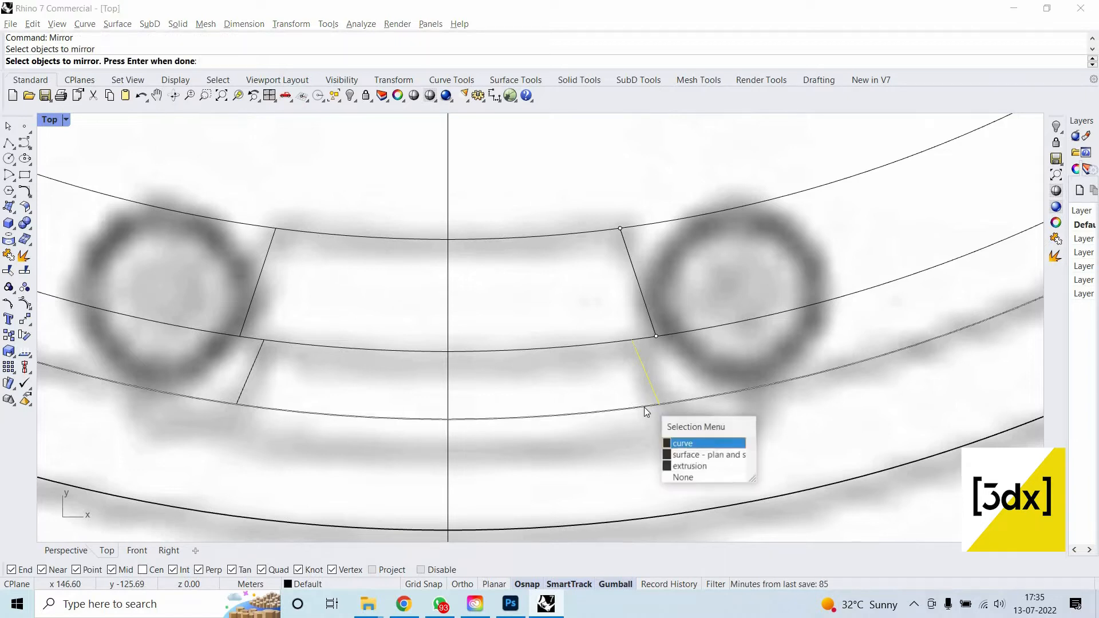
key(Return)
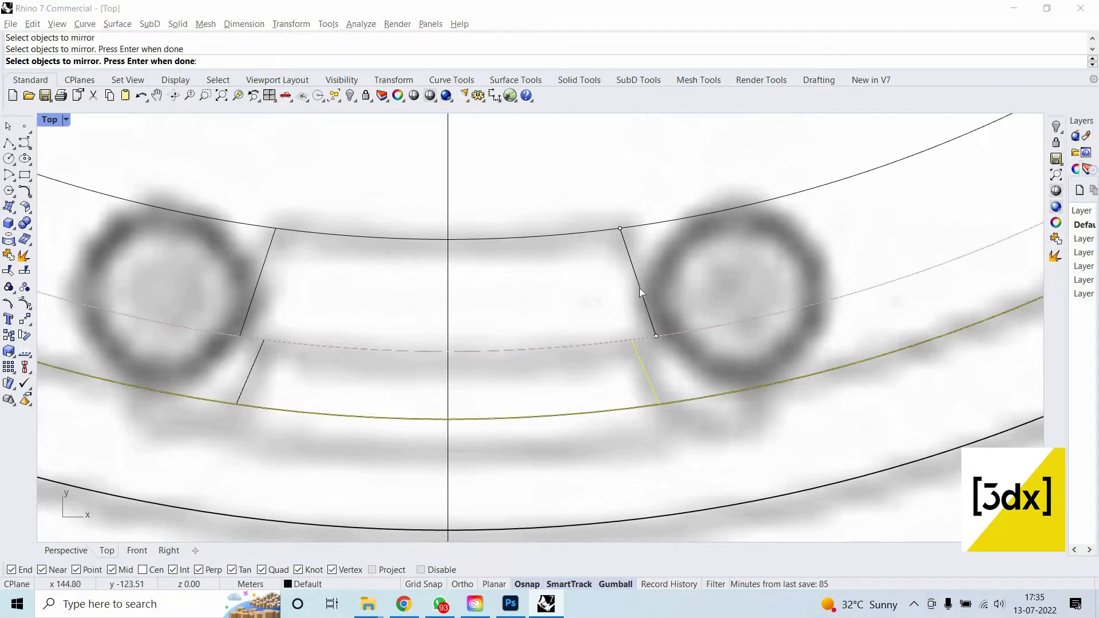
click(597, 345)
key(Return)
click(640, 287)
key(Return)
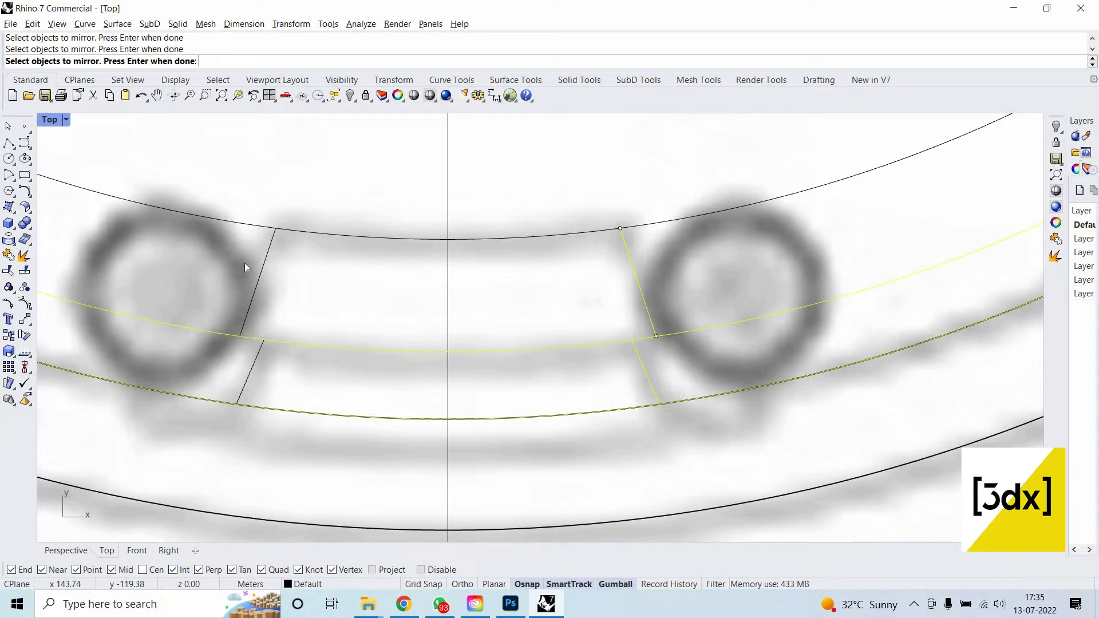
key(Return)
click(262, 264)
key(Return)
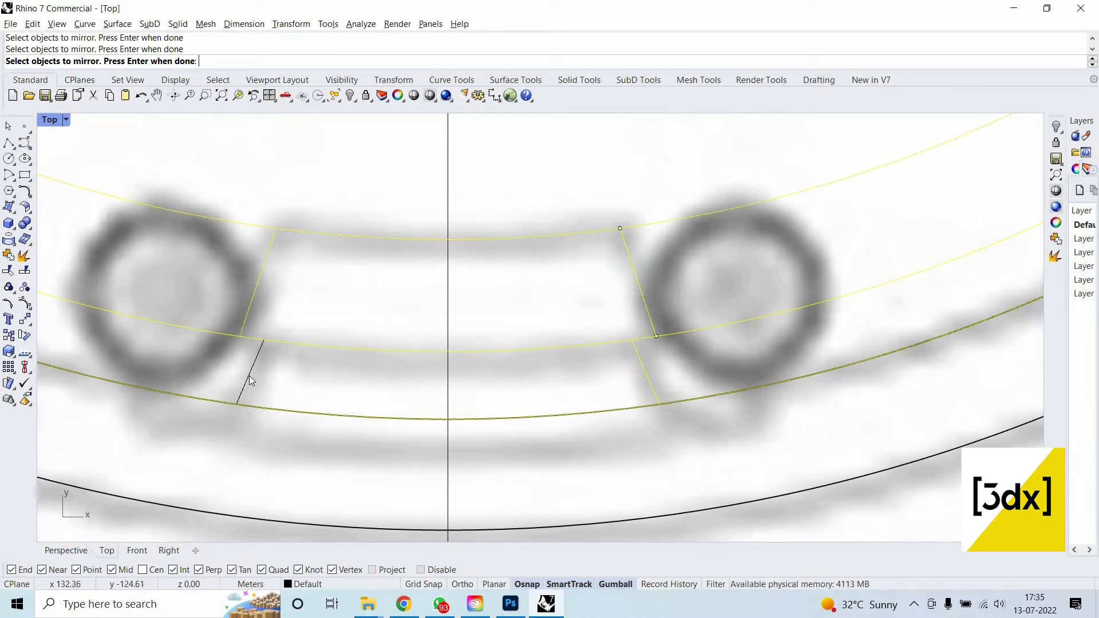
click(249, 376)
key(Return)
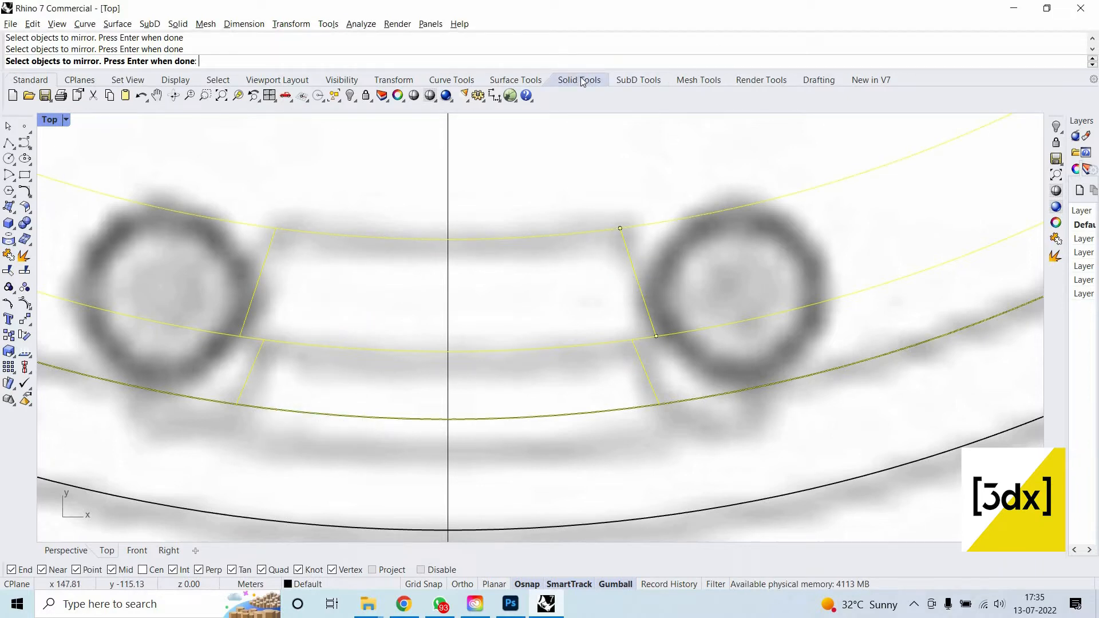
click(473, 77)
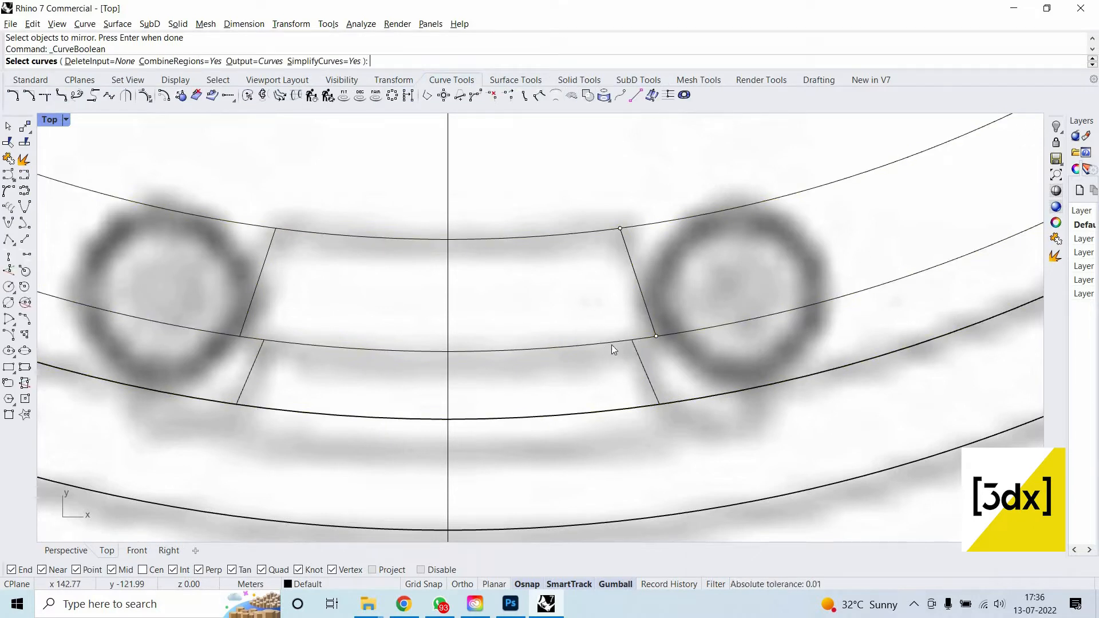
key(Escape)
Hide the surface carrying the reference plan image in the Top view.
scroll(612, 349, down, 5)
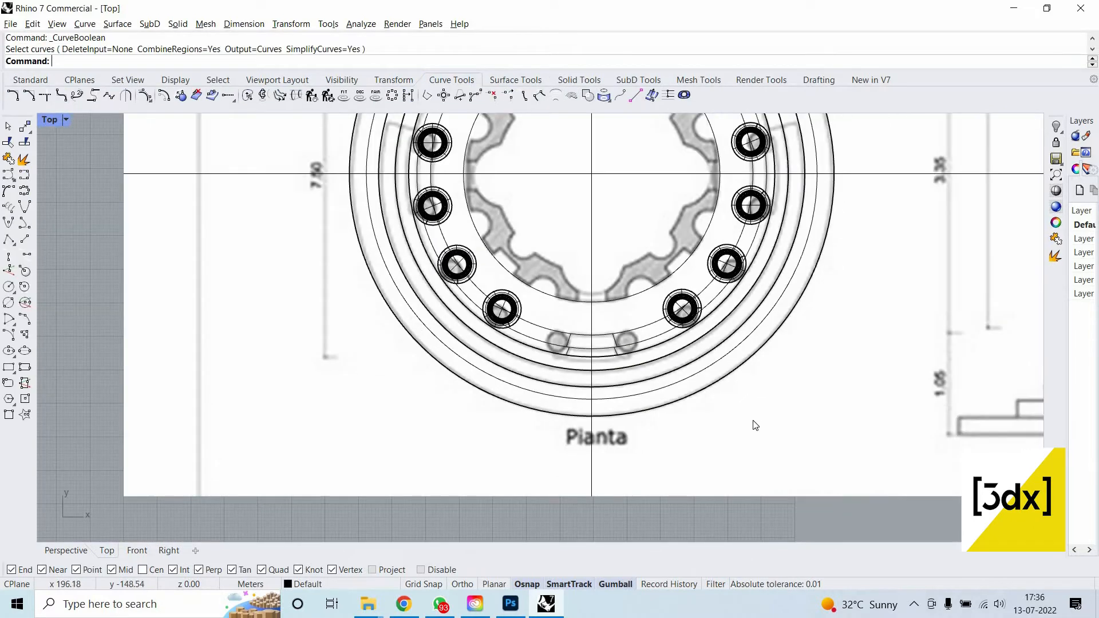
click(586, 345)
key(ctrl+h)
Select the four slanted end lines, both concentric circles and the innermost step edge for a Curve Boolean.
scroll(585, 345, up, 6)
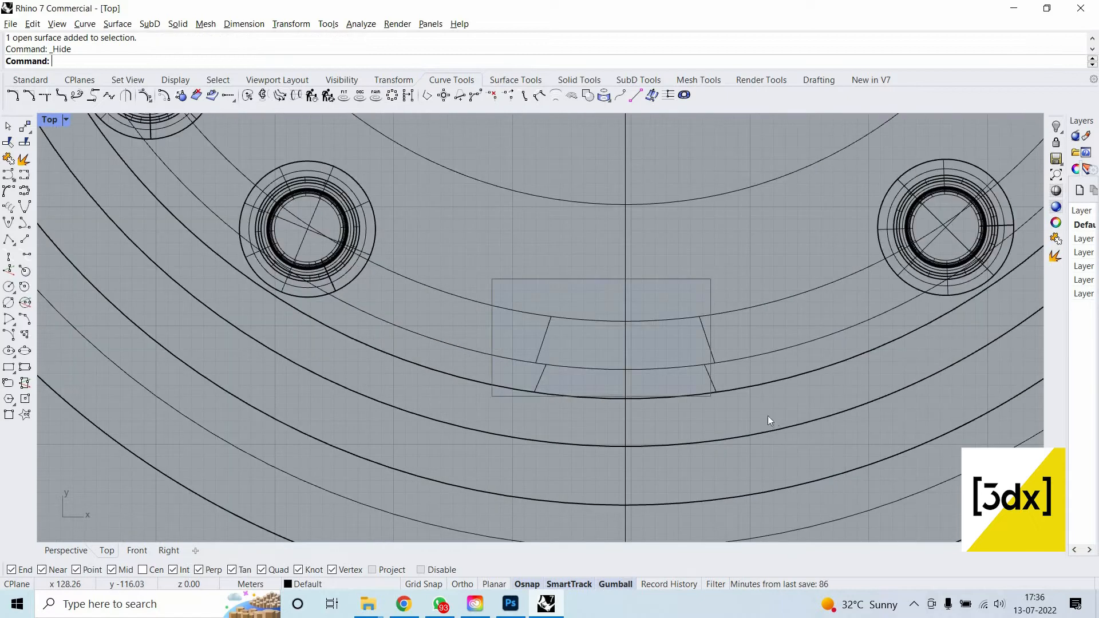
drag(492, 278, 772, 419)
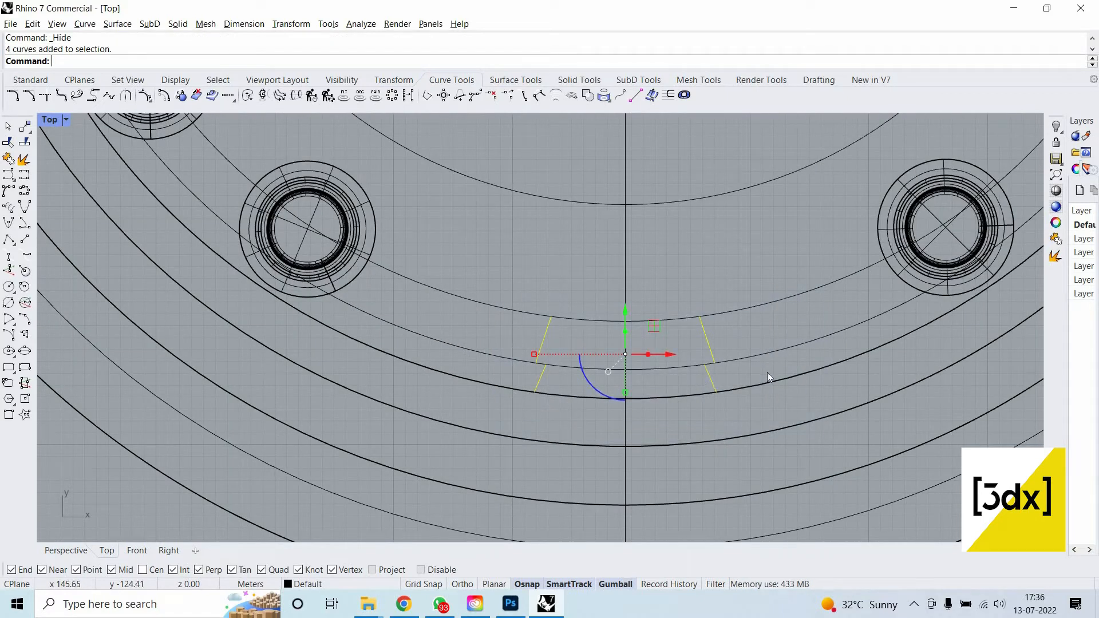
shift+drag(767, 365, 728, 275)
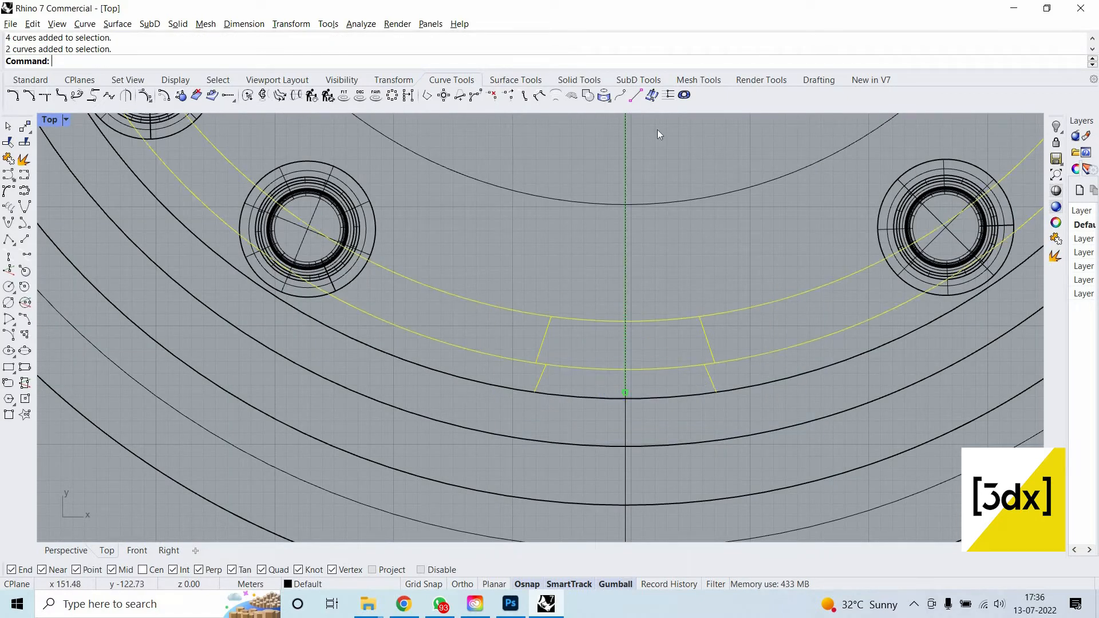
shift+click(792, 386)
click(838, 413)
click(586, 96)
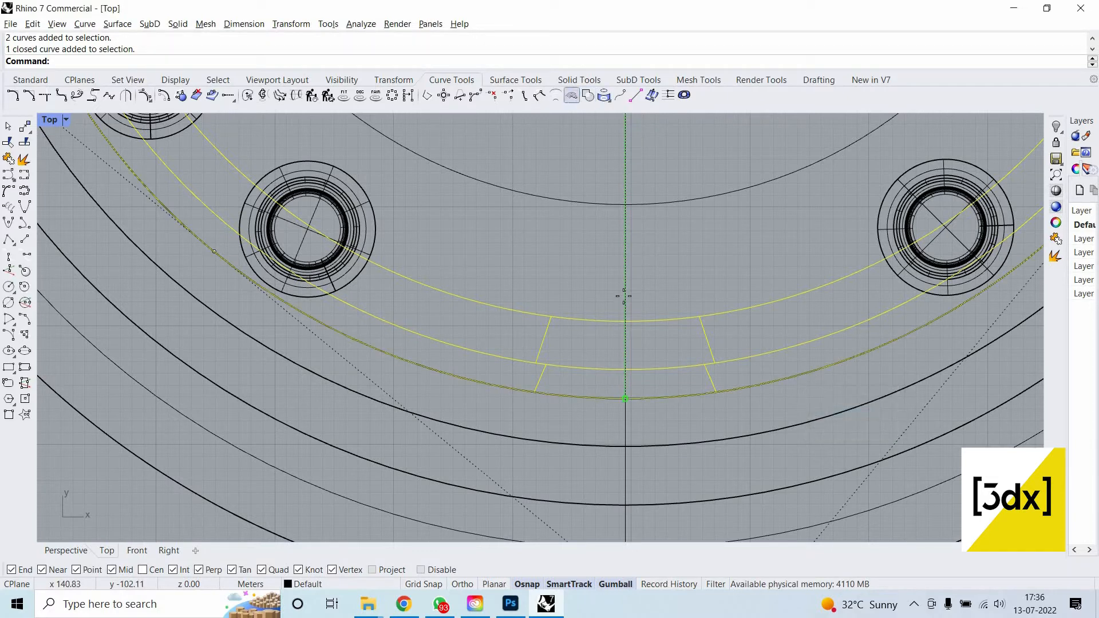
Try to keep the front block's inner and outer regions in a Curve Boolean with CombineRegions set to Yes.
click(570, 346)
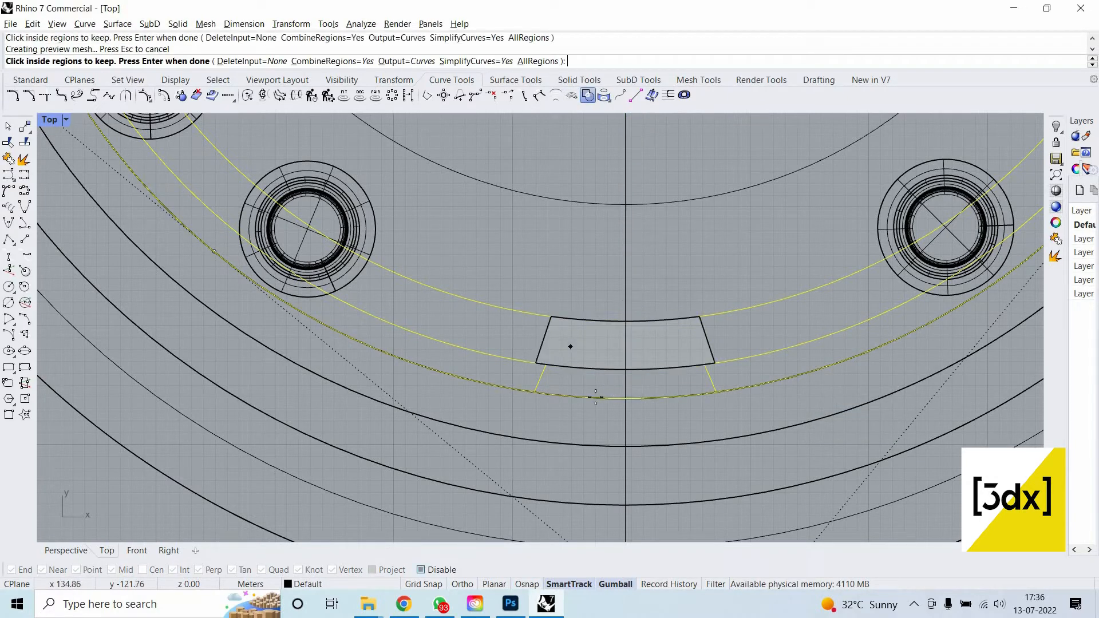
click(596, 396)
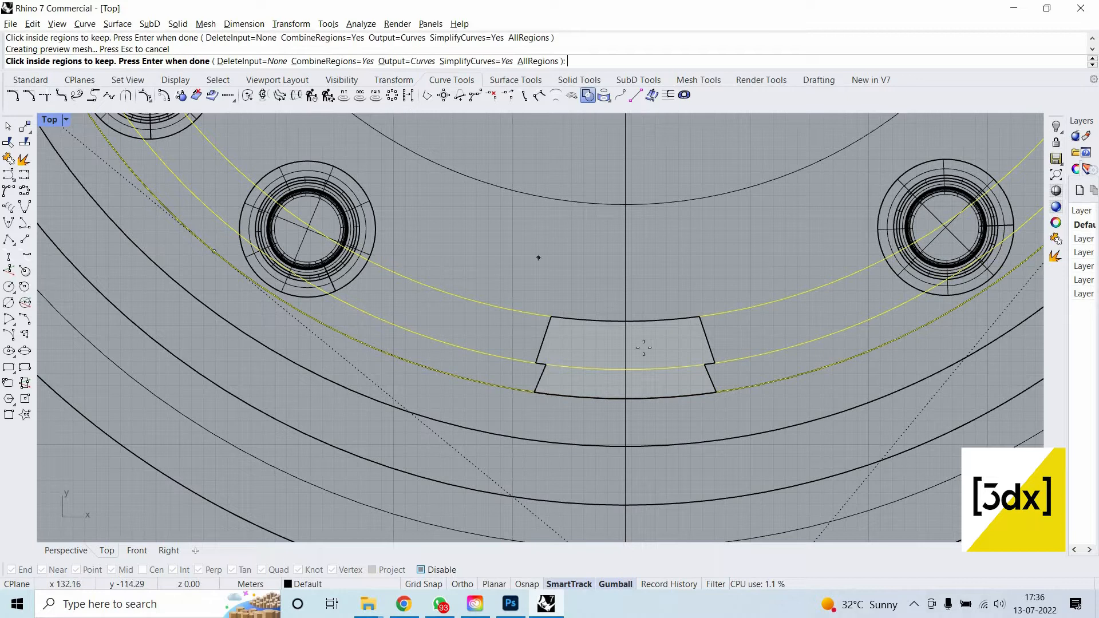
key(ctrl+z)
key(Escape)
Rerun Curve Boolean with CombineRegions set to No, keeping the front block's inner and outer regions as separate outlines.
key(Return)
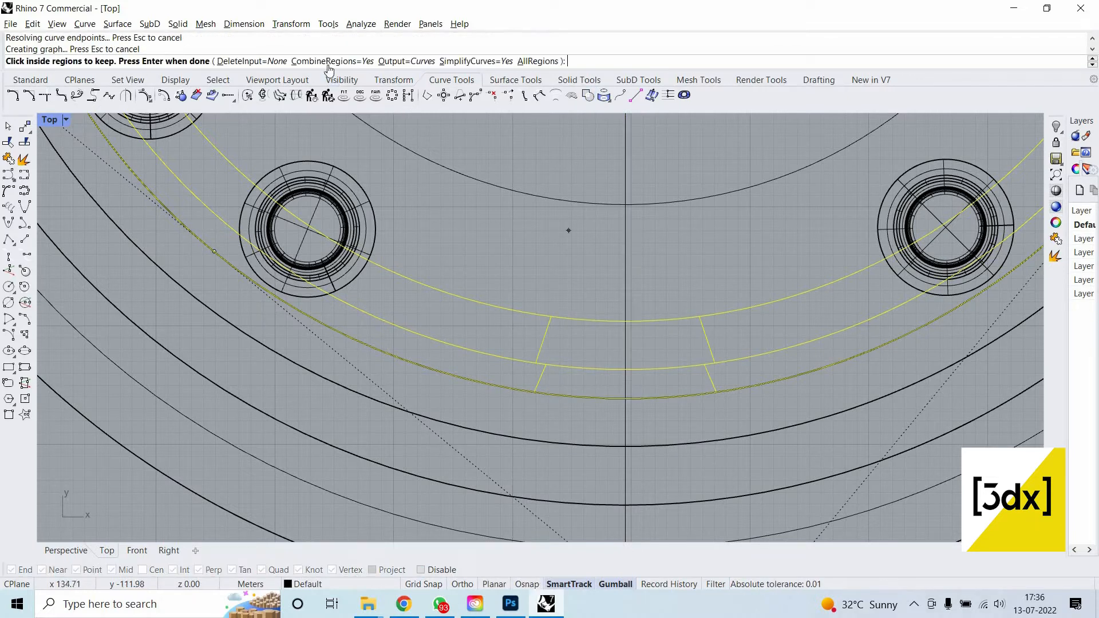
click(330, 62)
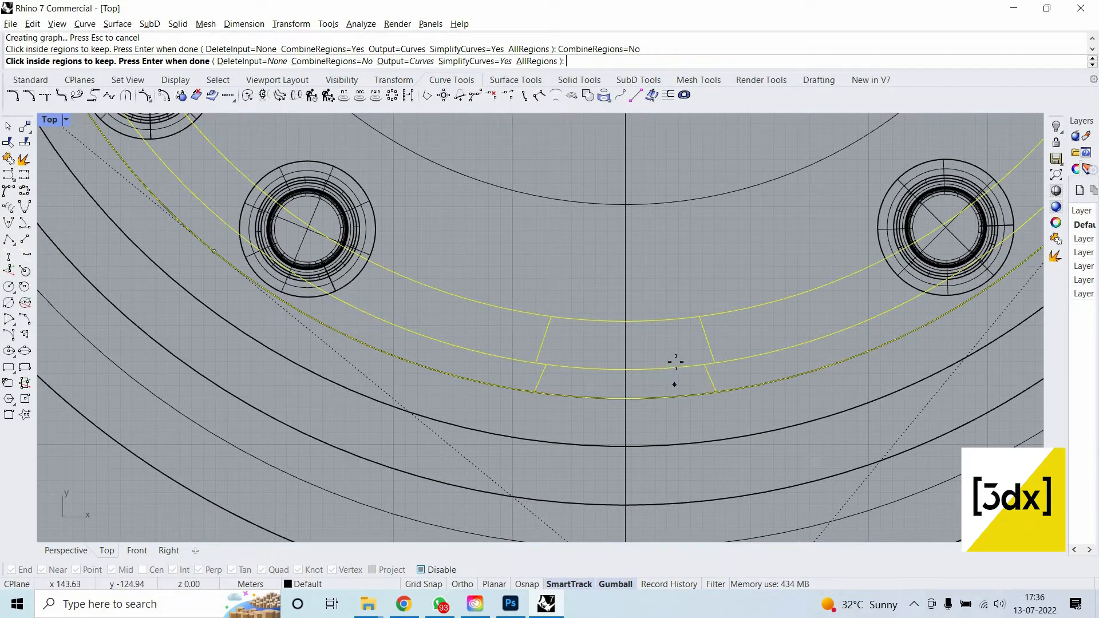
click(675, 361)
key(Return)
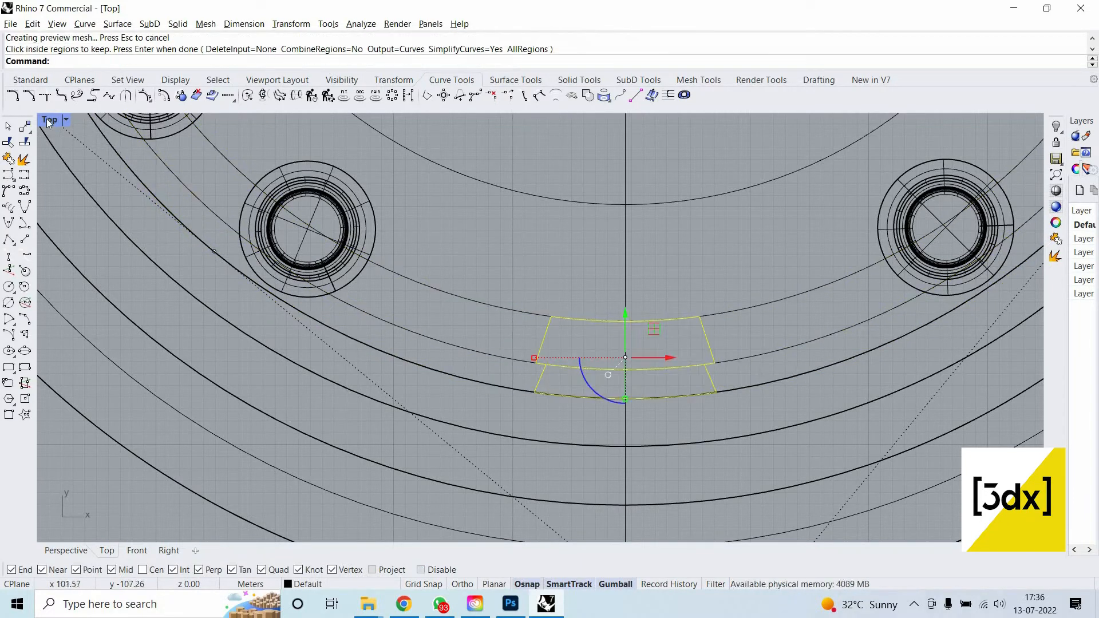
Extrude the front block's two outlines upward as solids about 67 m, to roughly the height of the column tops.
key(ctrl+m)
click(693, 324)
key(ctrl+m)
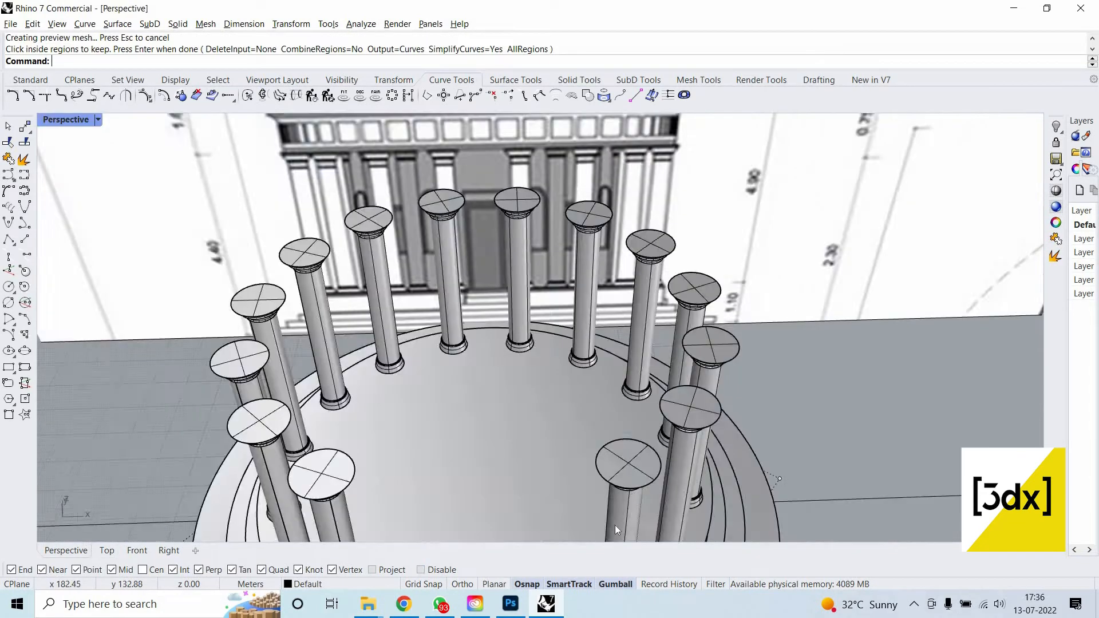
scroll(692, 324, down, 6)
scroll(593, 514, up, 9)
text(ExtrudeCrv)
key(Return)
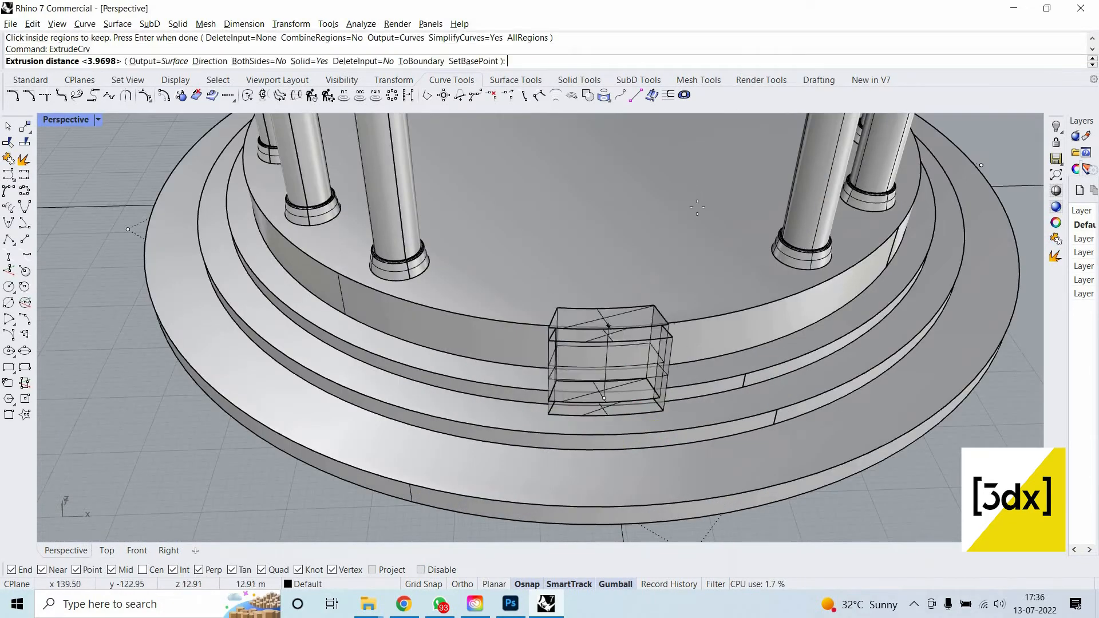
scroll(681, 356, down, 6)
click(761, 180)
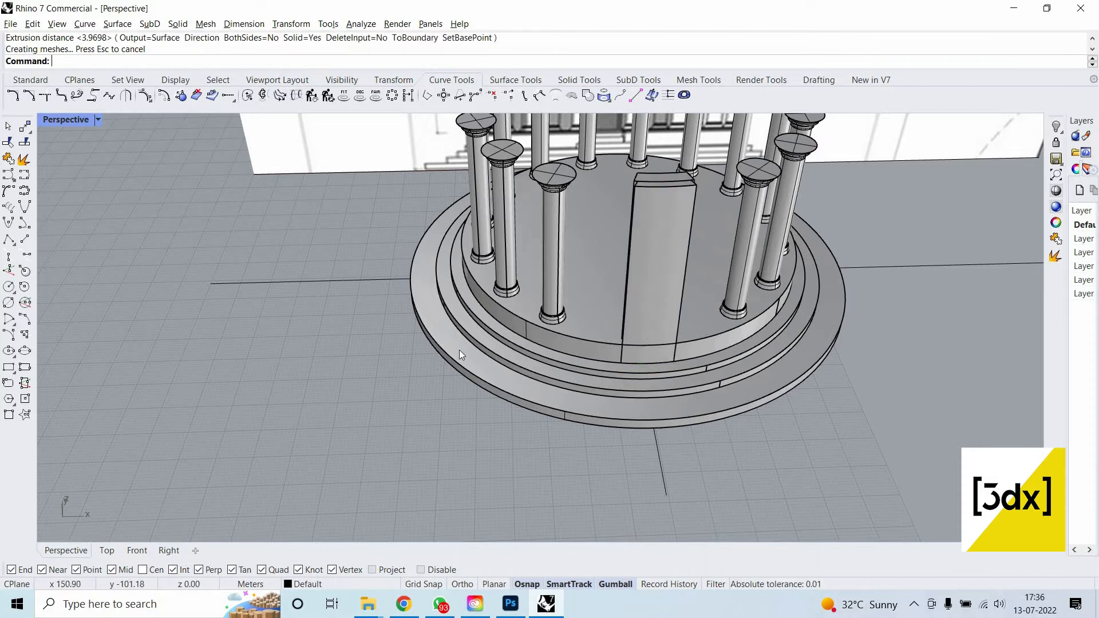
Draw a short vertical guide line on the uppermost step's riser beside the outer front block, from its lower edge to its upper edge.
right_drag(459, 349, 557, 349)
scroll(644, 303, up, 6)
click(661, 291)
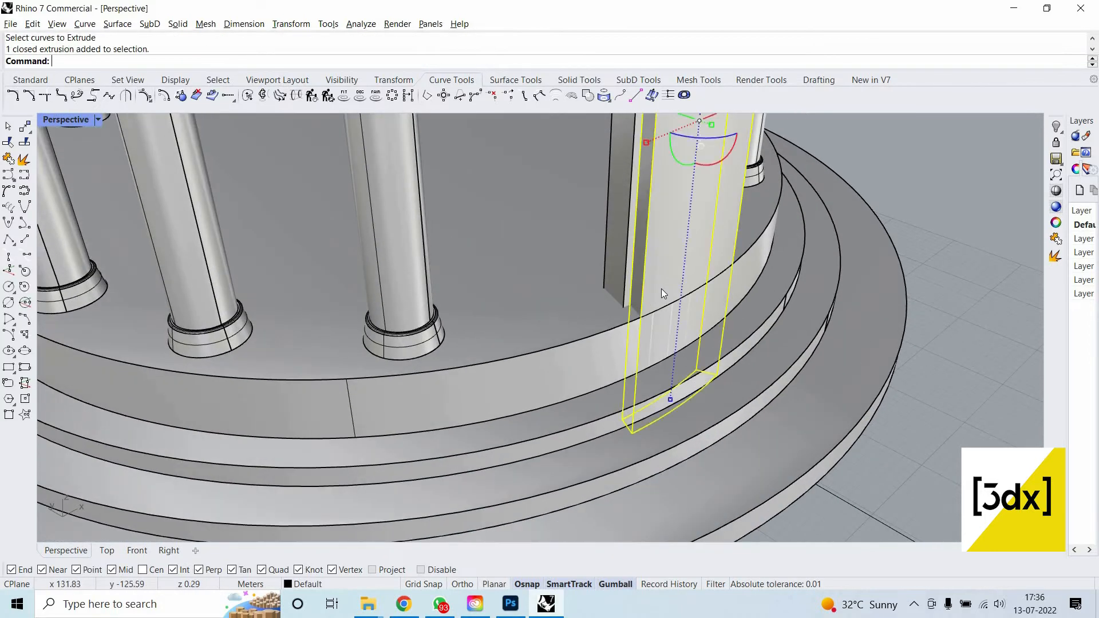
text(Sc)
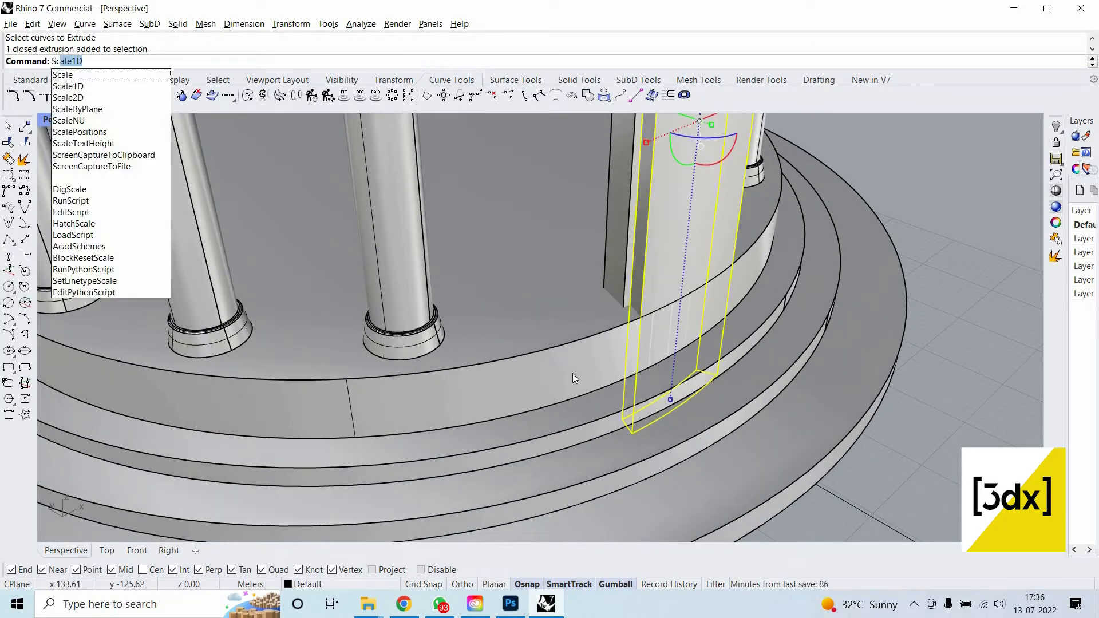
key(Return)
text(Li)
key(Return)
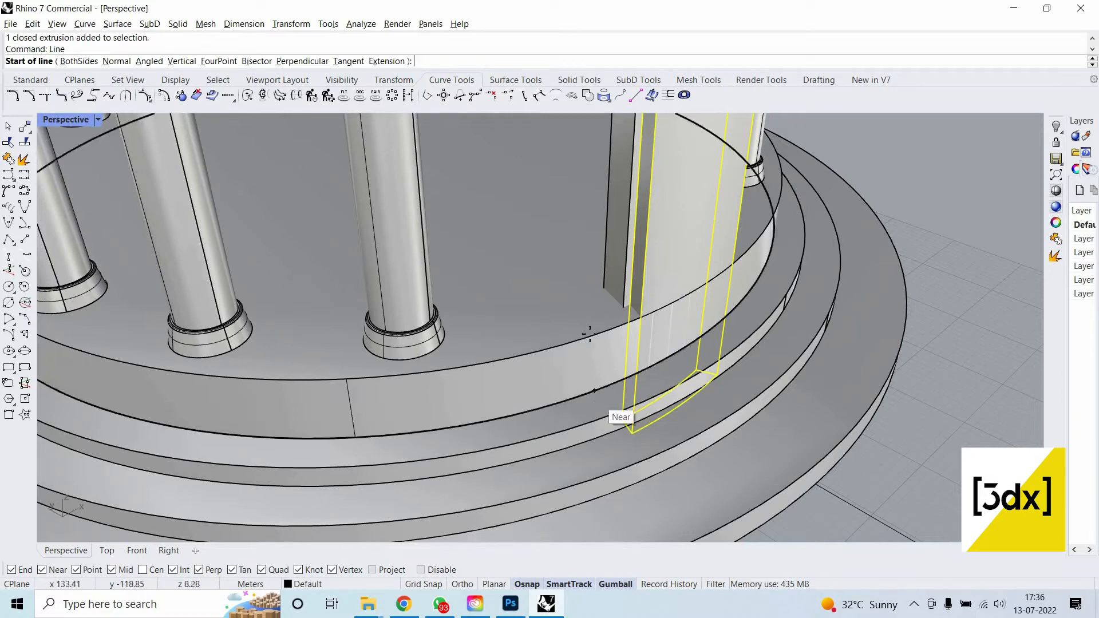
click(597, 389)
click(599, 334)
key(Escape)
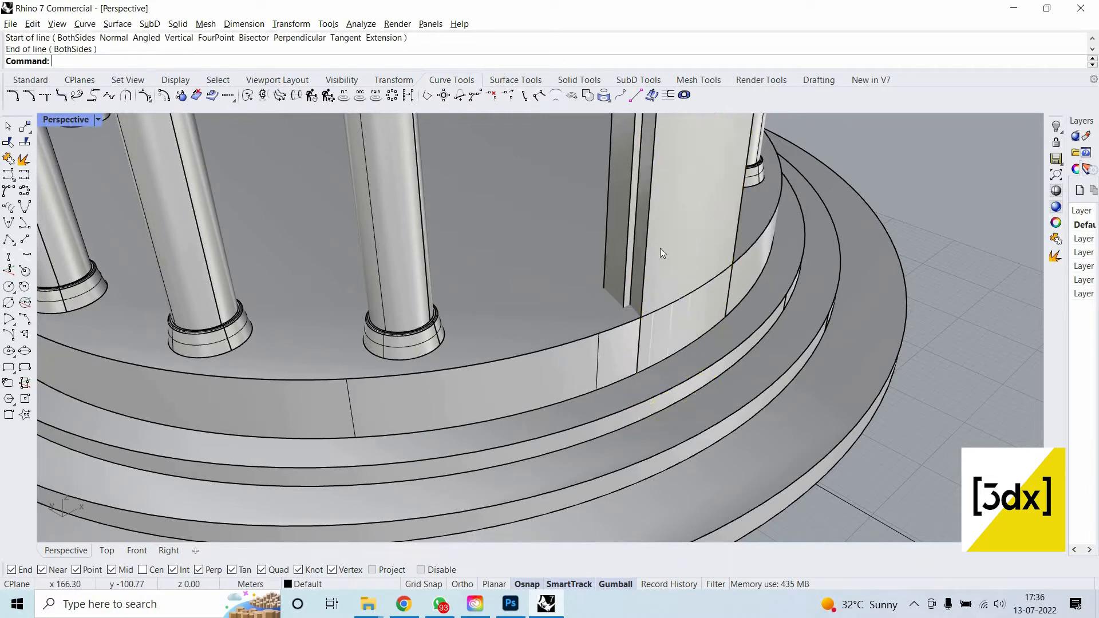
Reduce the outer front block's height with Scale1D from its bottom corner, lowering its top to the platform level.
click(661, 248)
text(Scale1D)
key(Return)
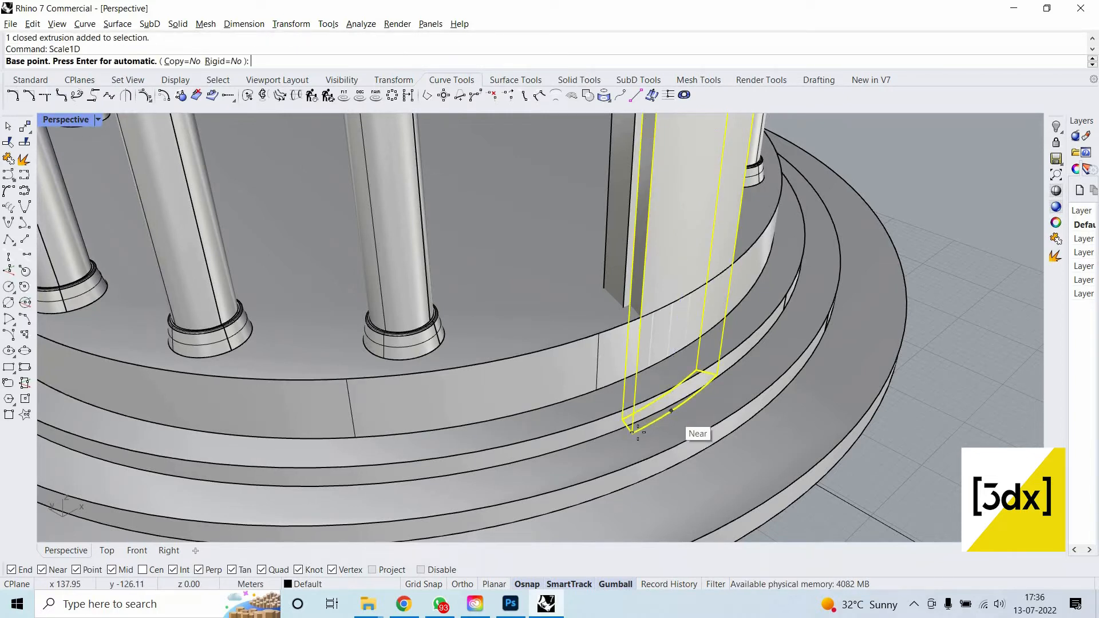
click(638, 432)
scroll(670, 183, down, 8)
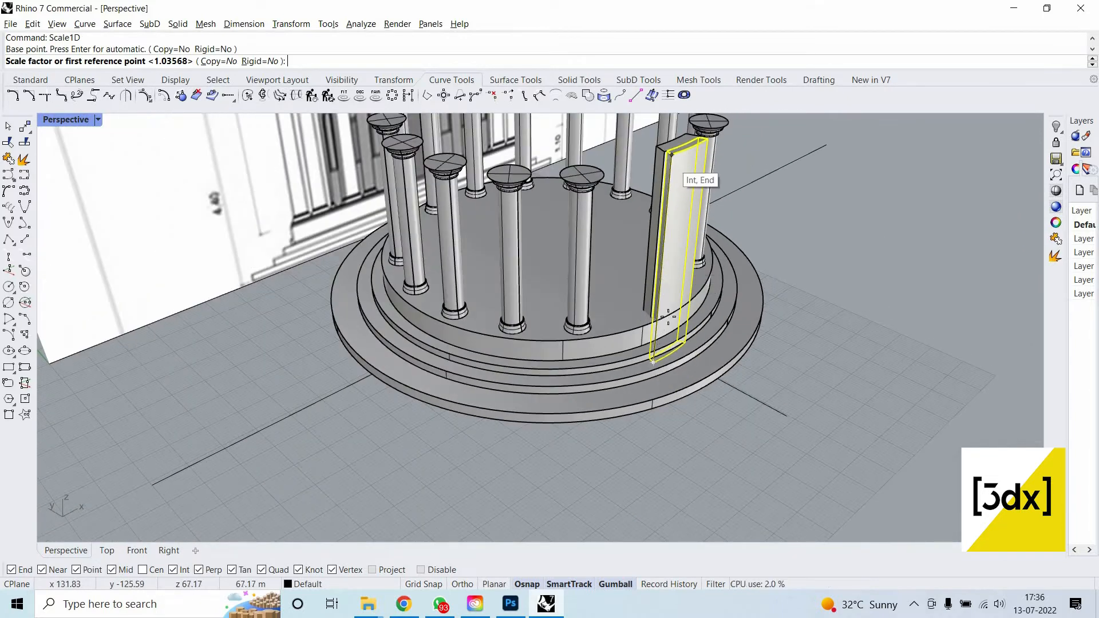
click(672, 165)
scroll(668, 366, up, 5)
click(667, 386)
key(Escape)
scroll(667, 383, up, 3)
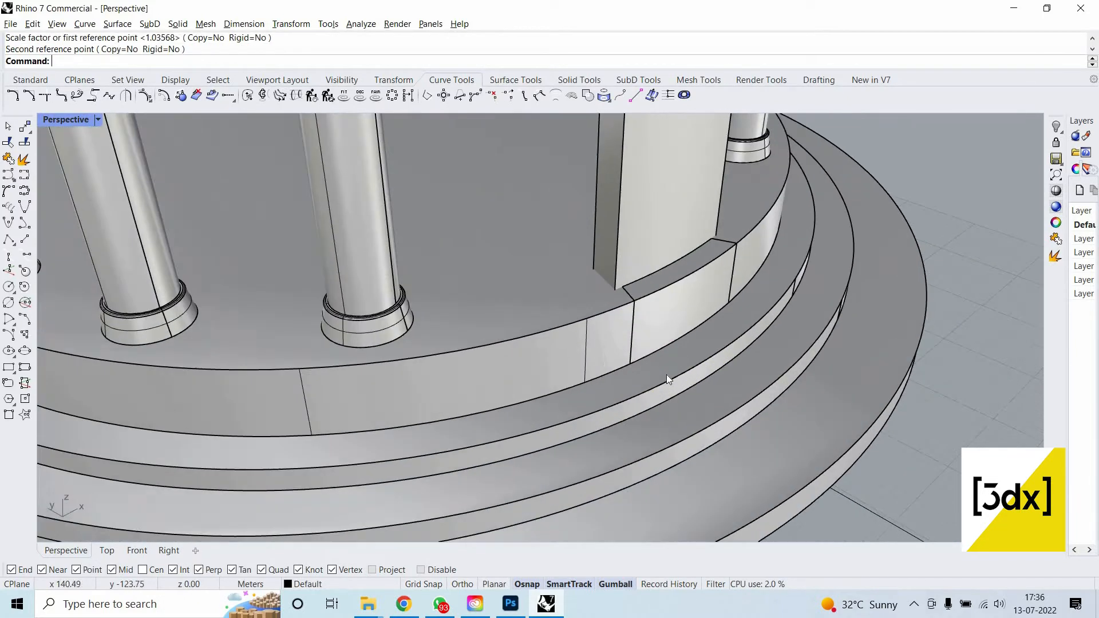
Return to the four-view layout and show all hidden objects, including the reference plan surface.
scroll(661, 321, down, 5)
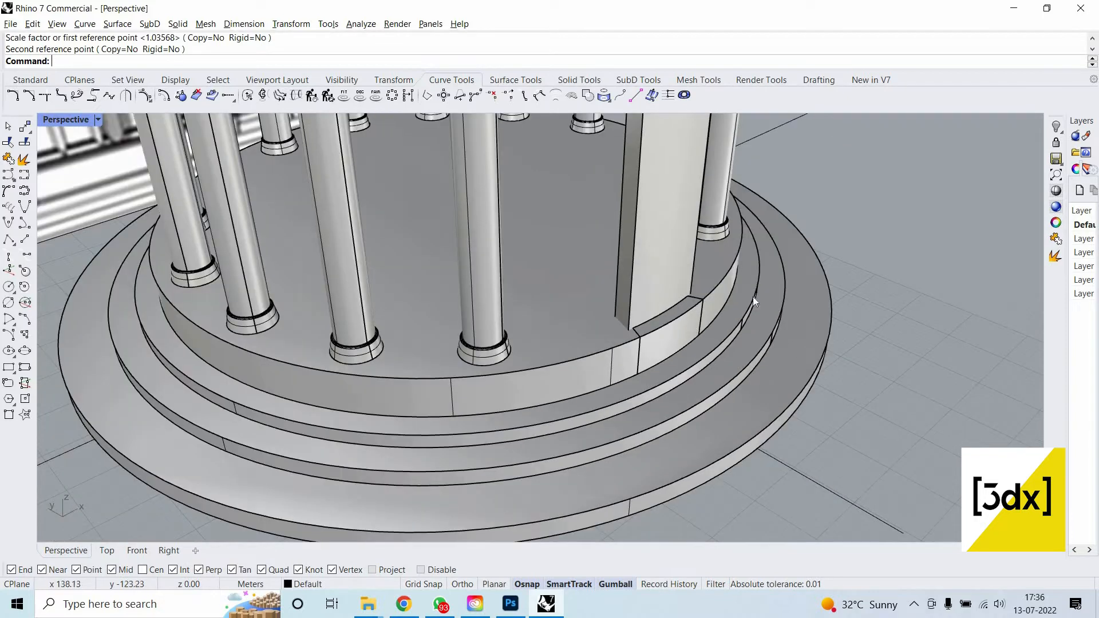
scroll(628, 326, up, 5)
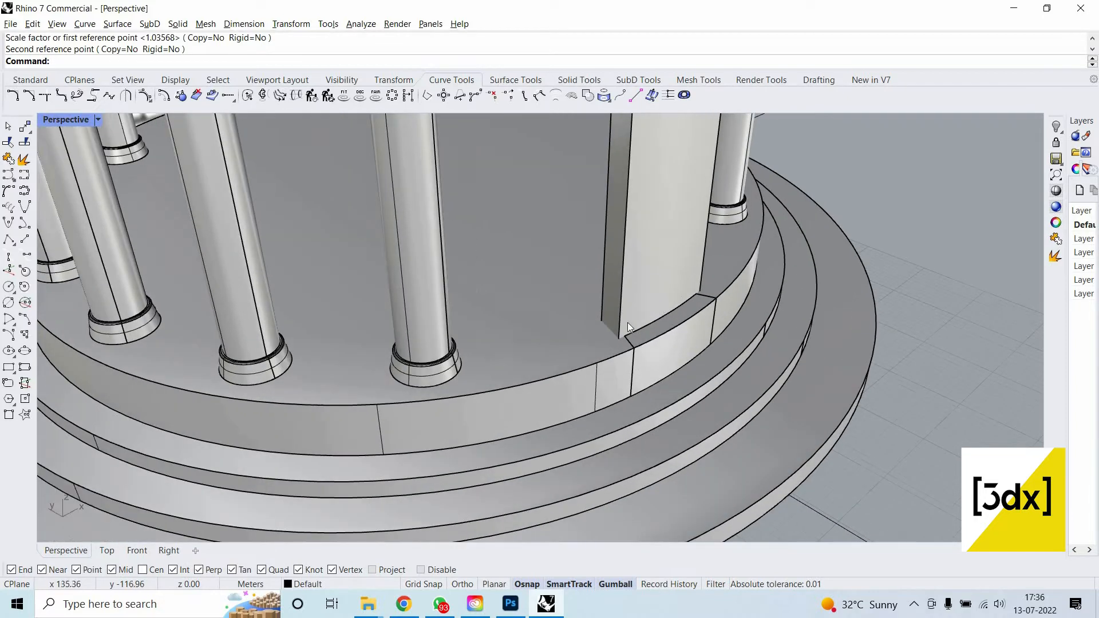
double_click(75, 122)
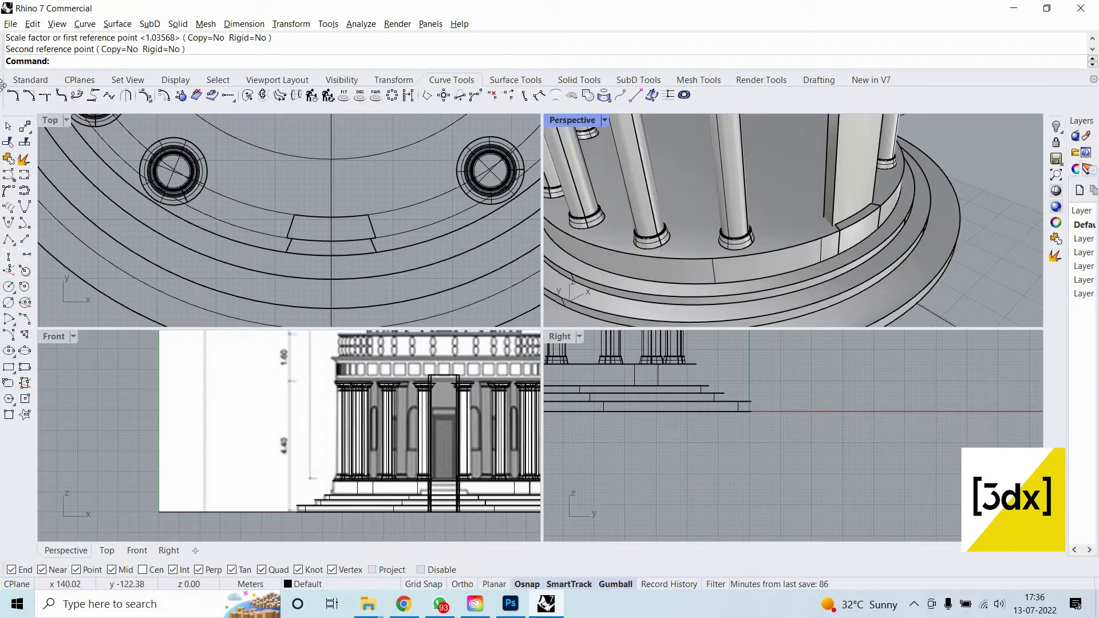
middle_click(347, 163)
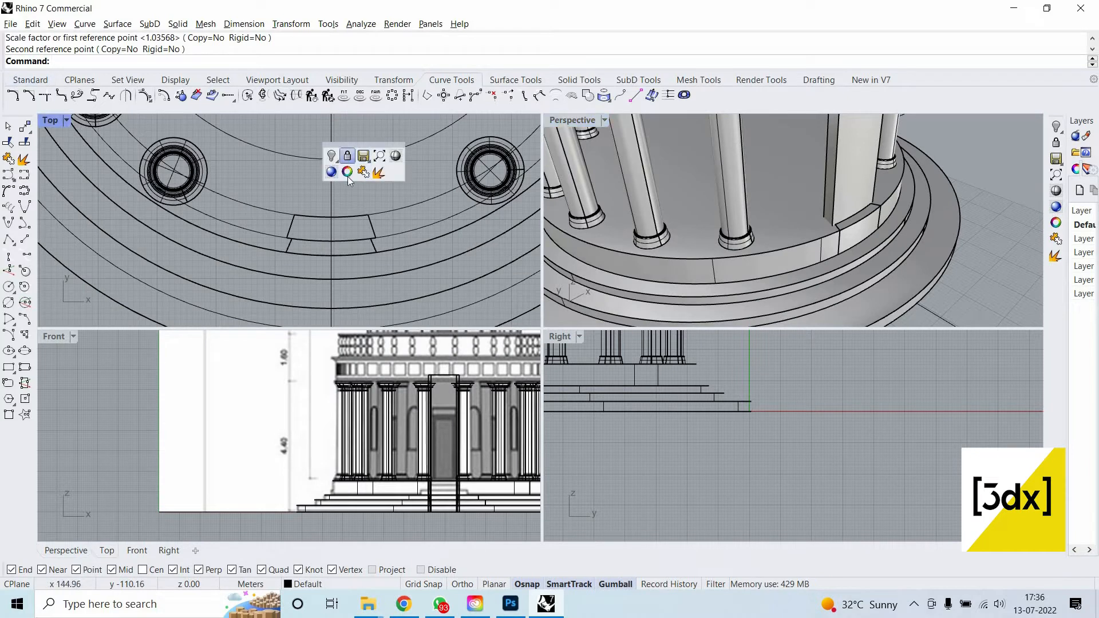
click(349, 178)
scroll(343, 277, up, 6)
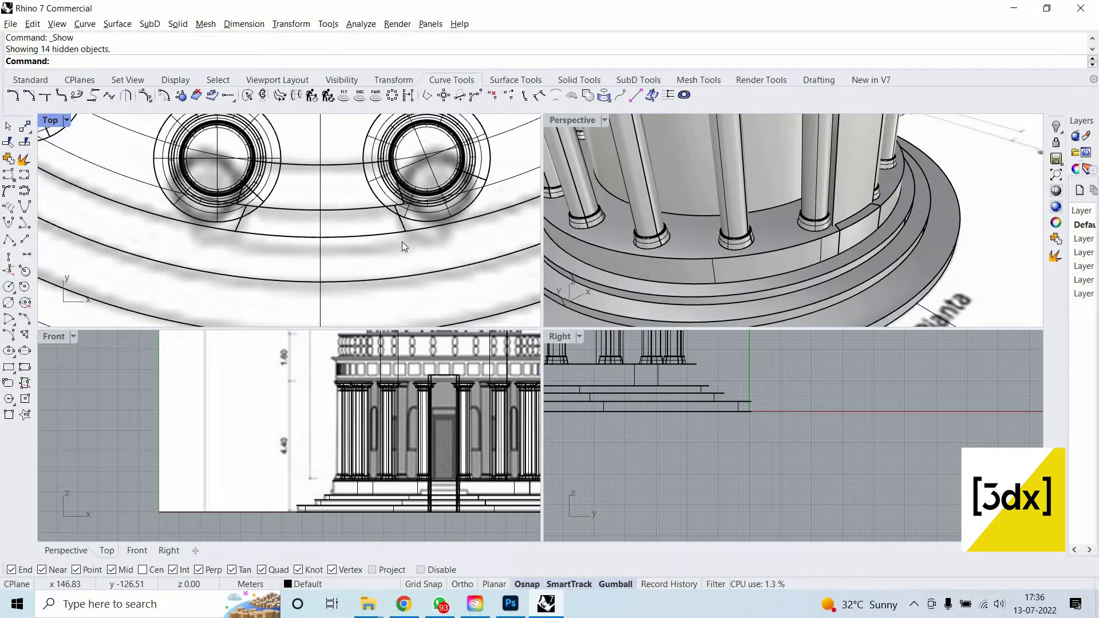
scroll(452, 232, up, 3)
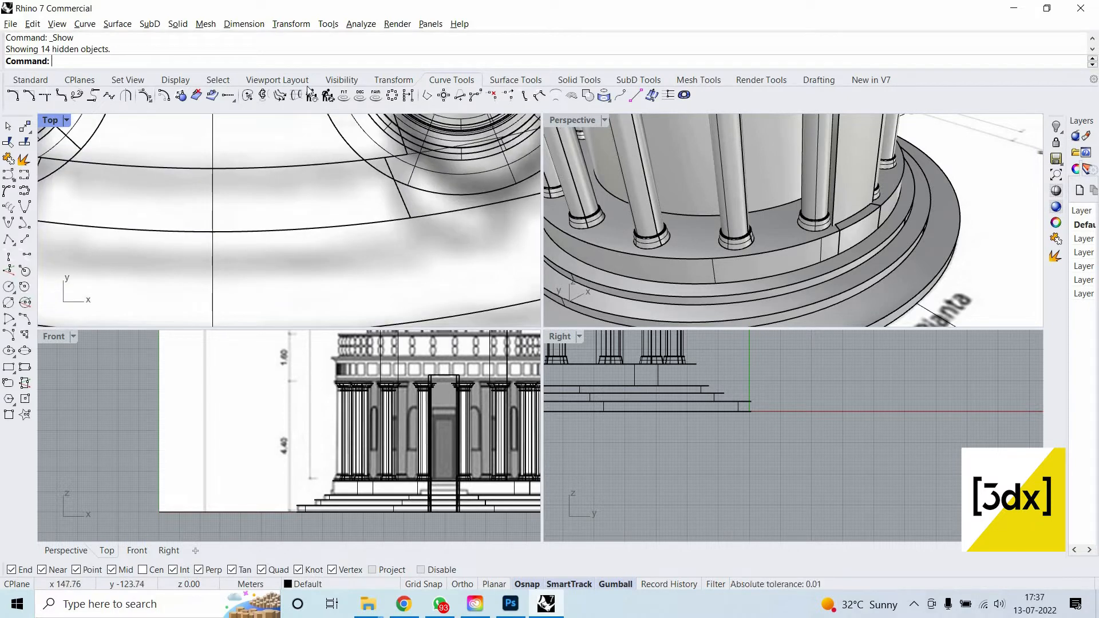
Examine the front block's slanted ends and outer edge against the reference plan in the Top view.
key(ctrl+m)
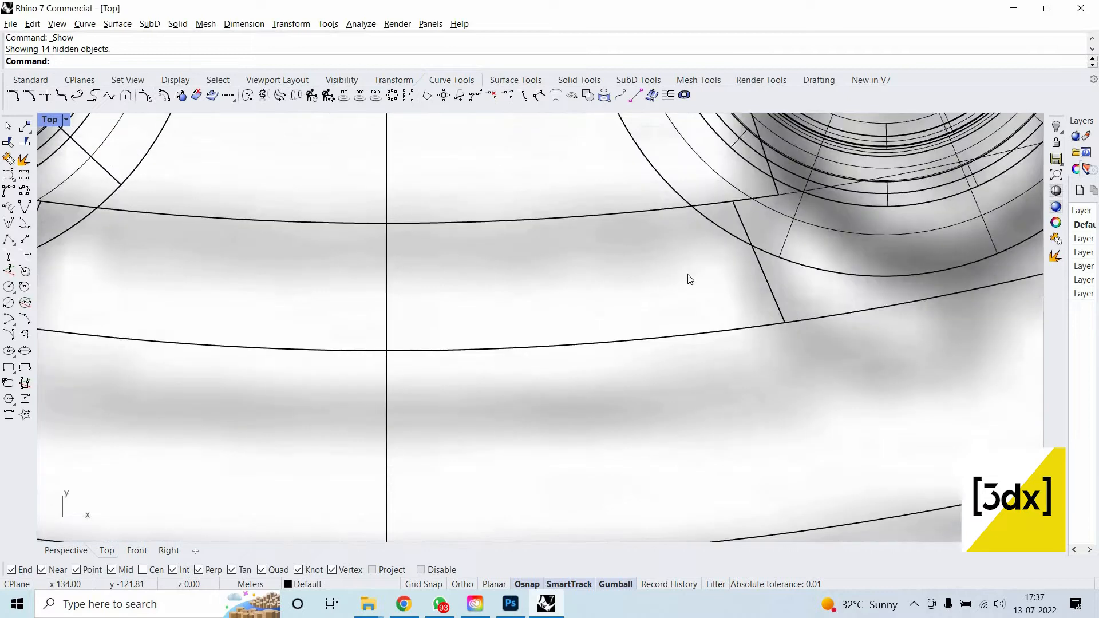
scroll(691, 281, down, 8)
scroll(699, 296, up, 4)
scroll(761, 275, down, 2)
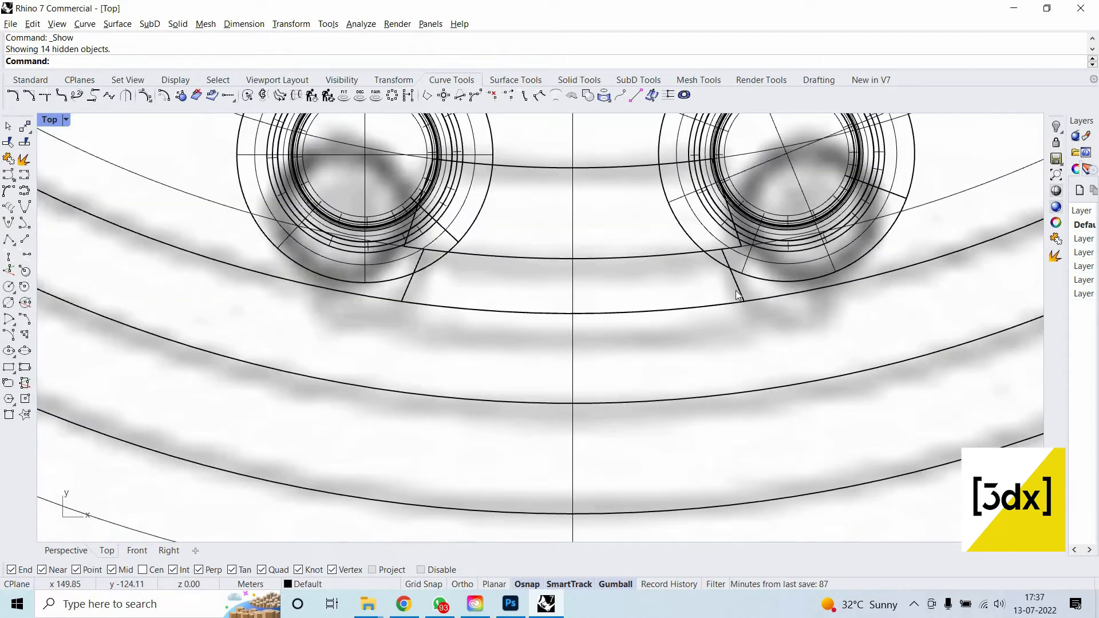
click(735, 292)
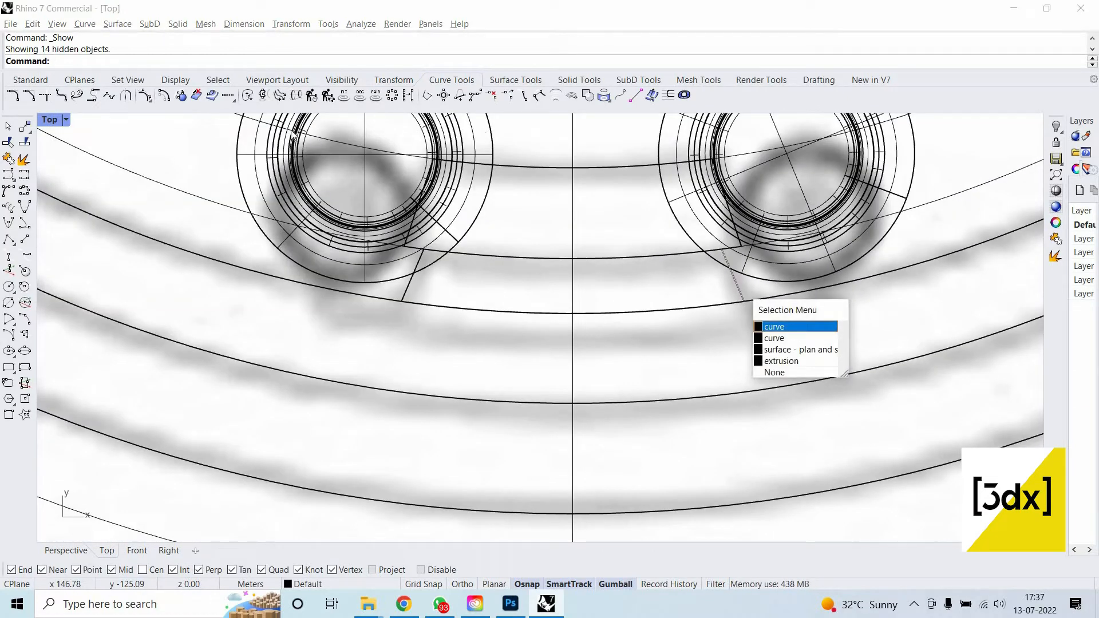
key(Escape)
key(ctrl+m)
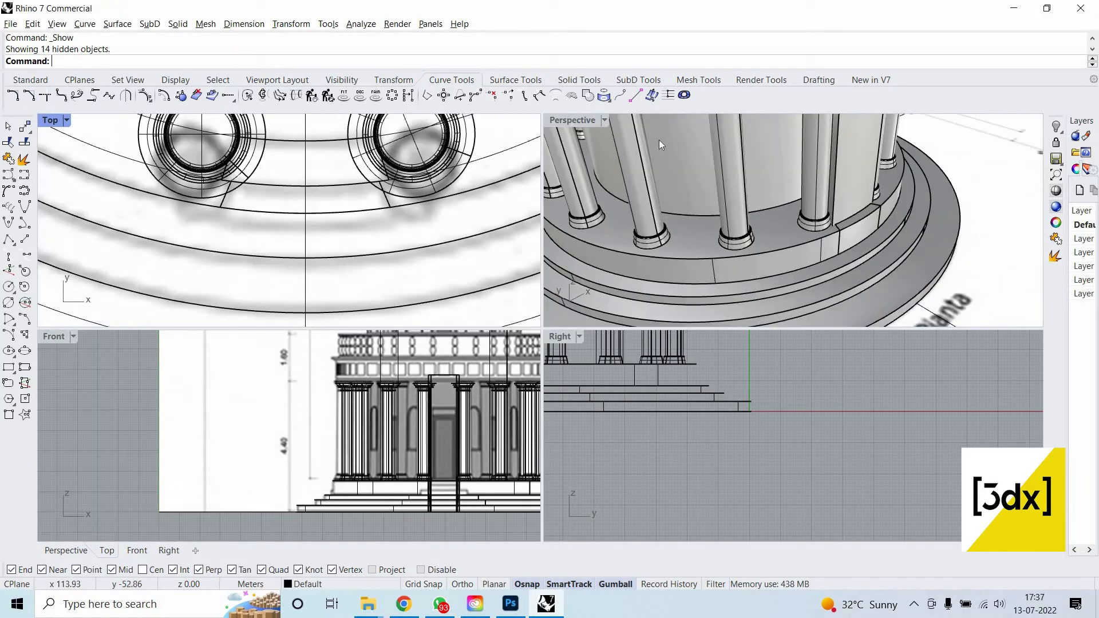
scroll(389, 203, up, 2)
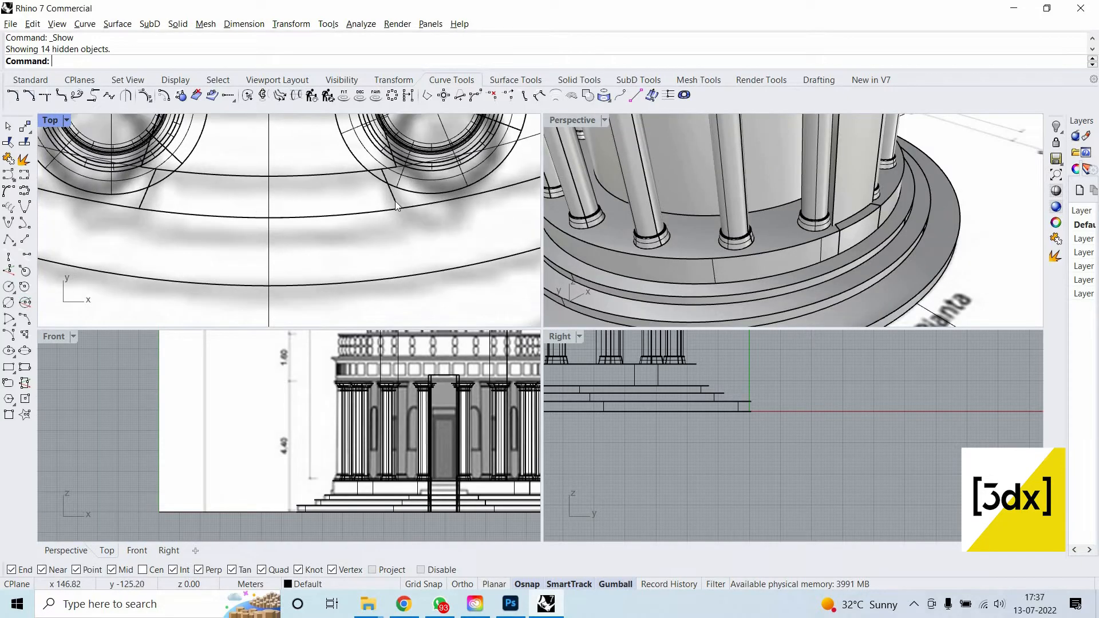
Lengthen the front block's +X slanted end line outward with Scale1D from its inner end, reaching the block's outer edge on the reference plan.
click(395, 200)
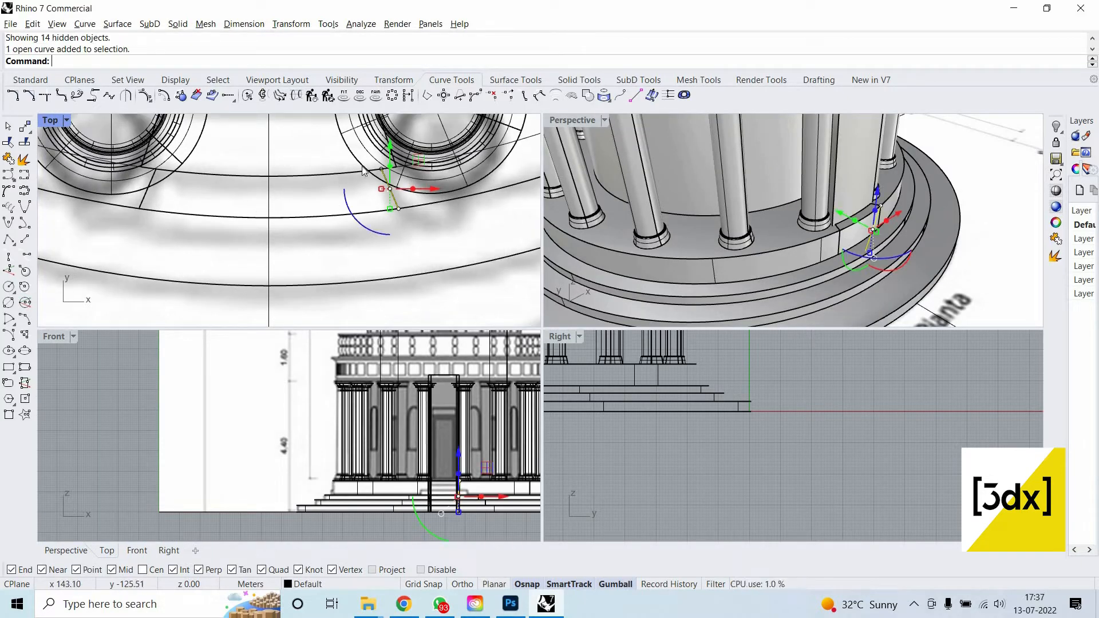
text(Scale1D)
key(Return)
click(382, 170)
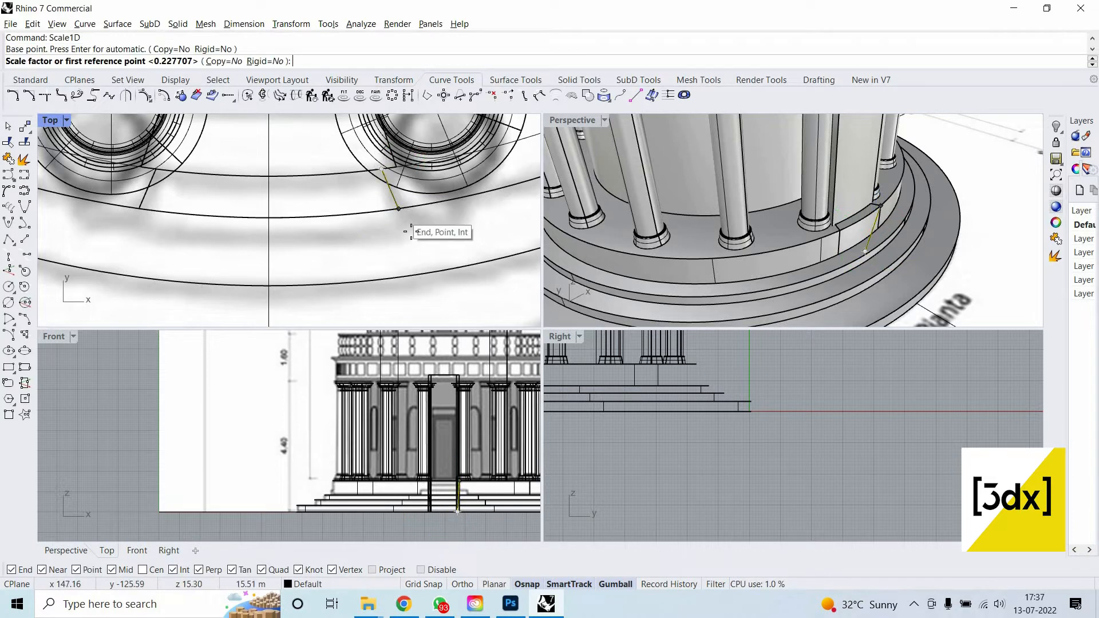
click(409, 235)
click(408, 229)
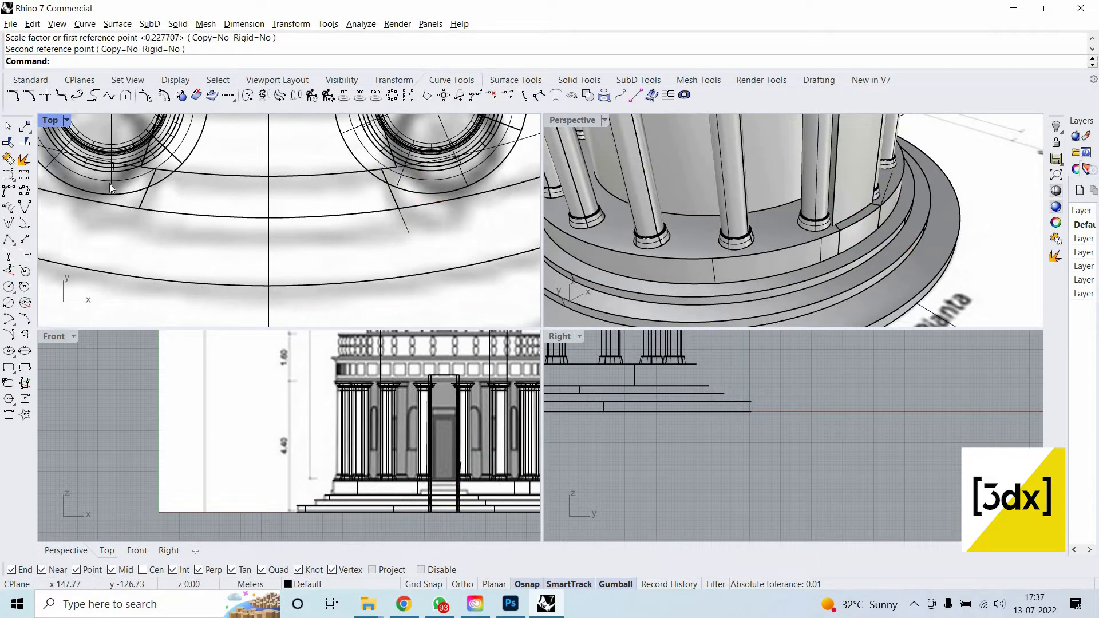
Delete the closed outline of the outer front block in the Top view.
click(147, 191)
click(229, 235)
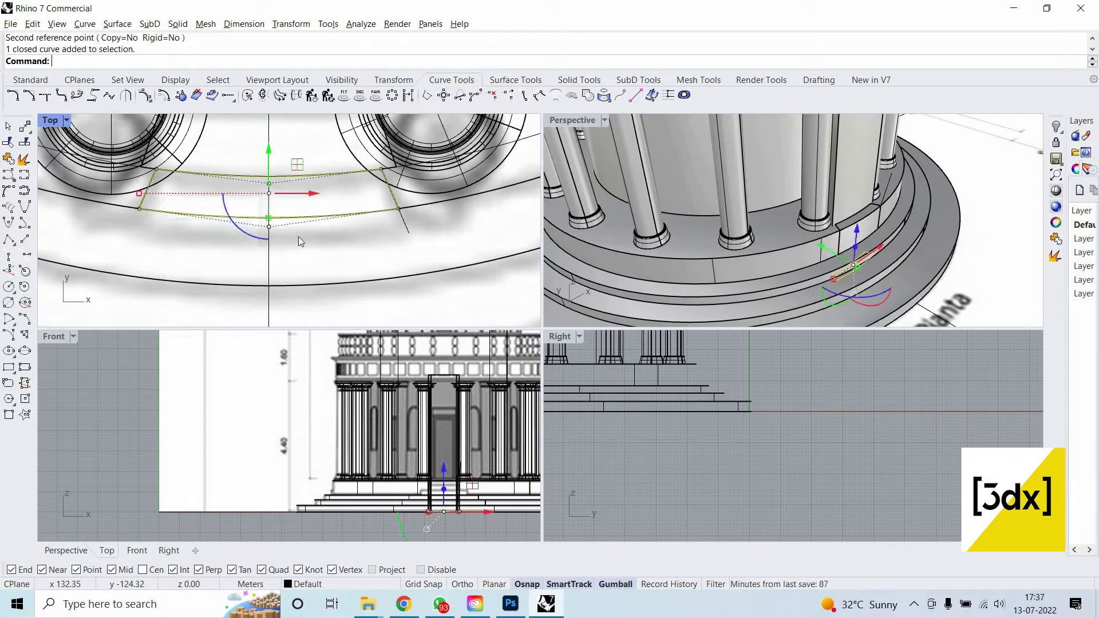
key(Delete)
Mirror the lengthened slanted end line across the temple's vertical centre line in the Top view, keeping the original.
click(404, 217)
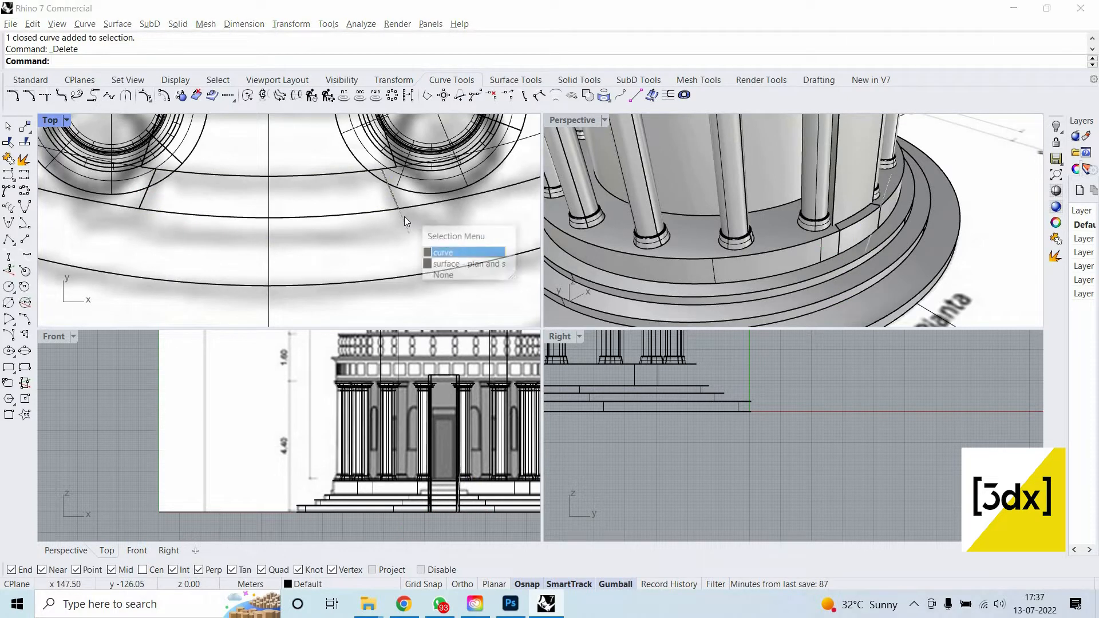
click(447, 252)
text(Mirror)
key(Return)
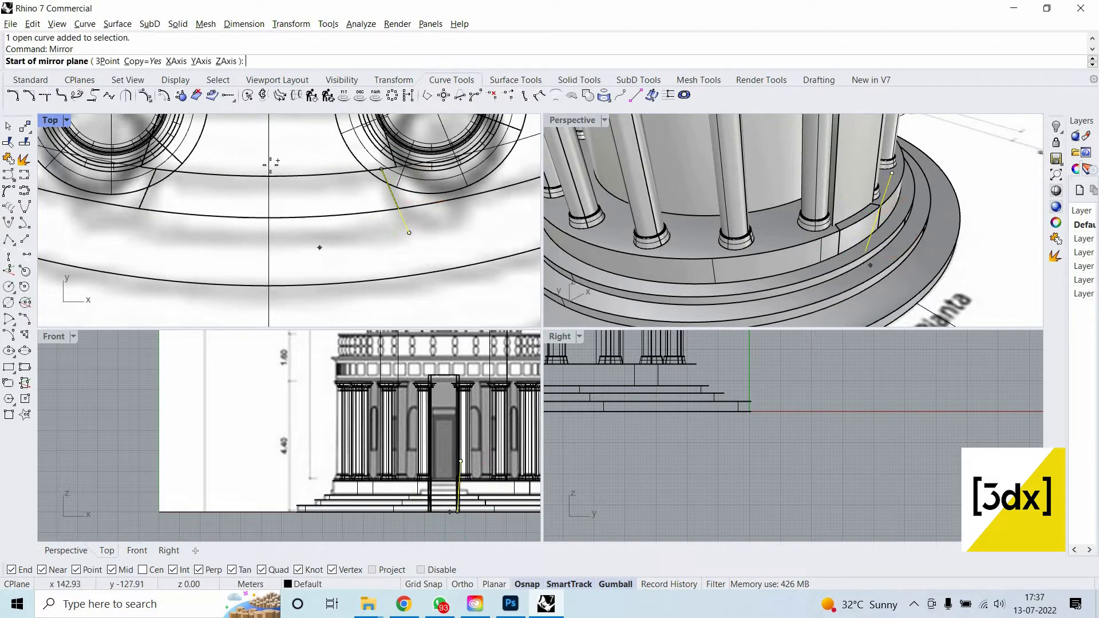
click(269, 267)
click(269, 171)
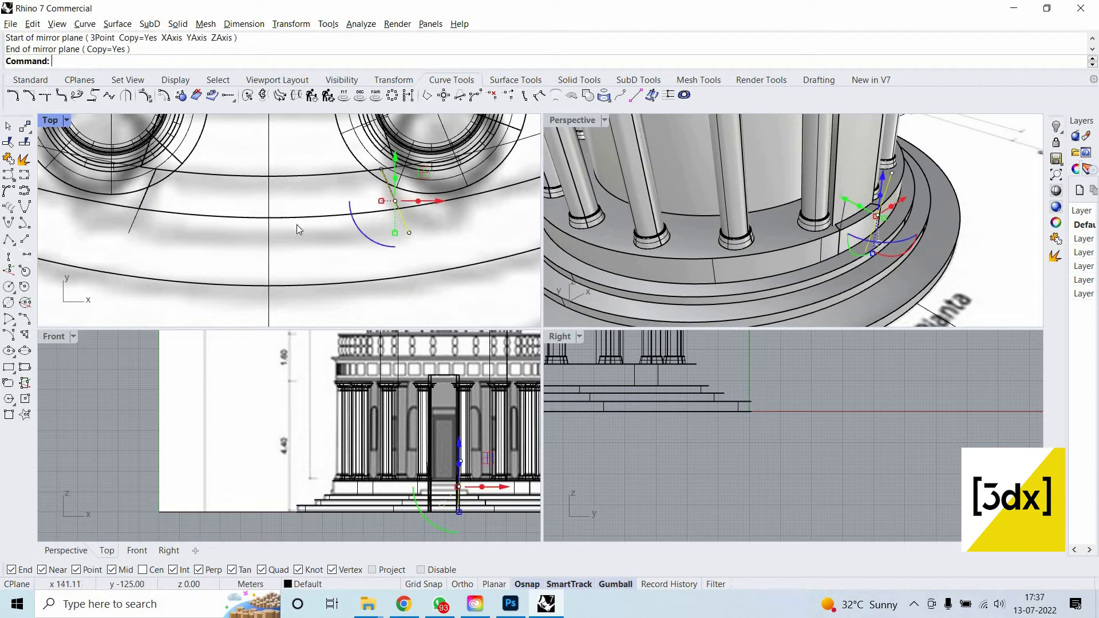
key(Escape)
Draw a circle from the temple's centre through the outer end of the lengthened slanted line.
scroll(314, 166, down, 6)
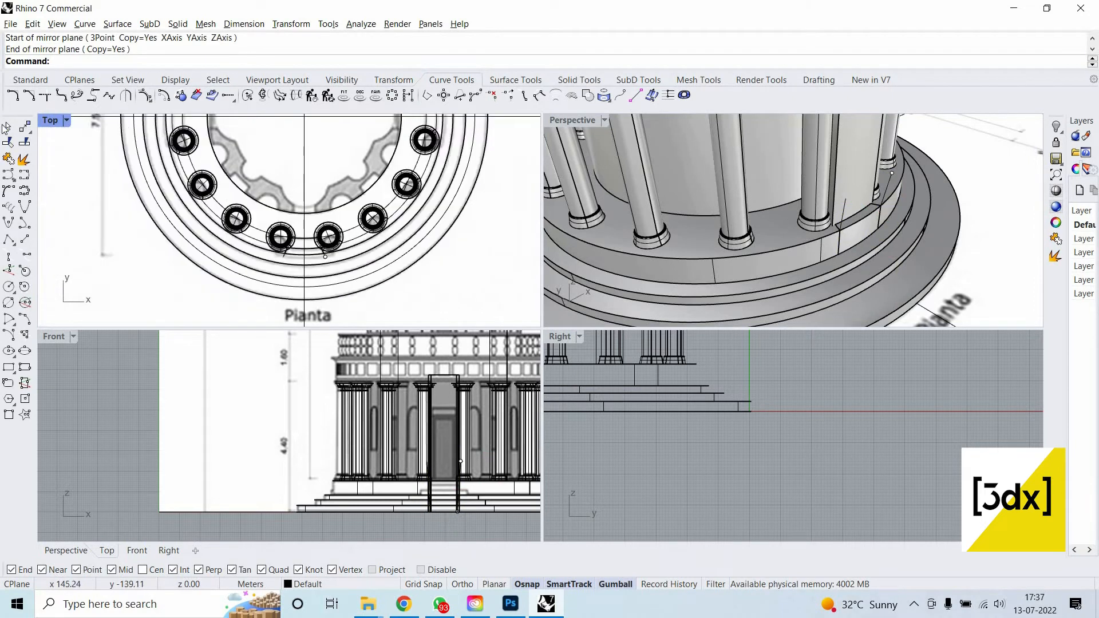
click(31, 80)
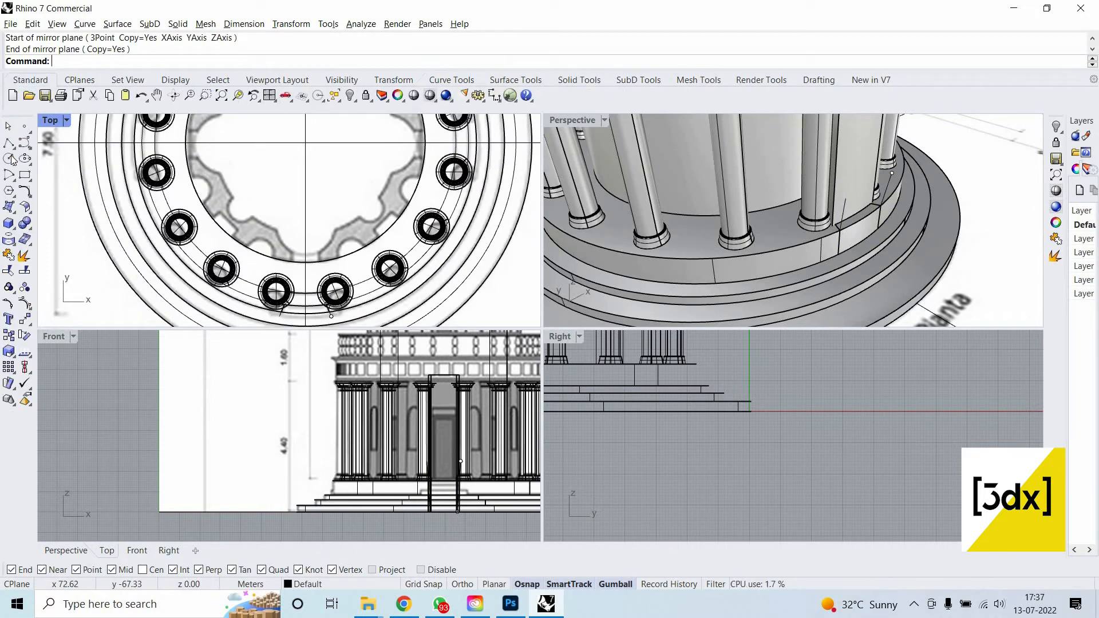
click(310, 143)
scroll(318, 154, down, 2)
scroll(329, 172, up, 6)
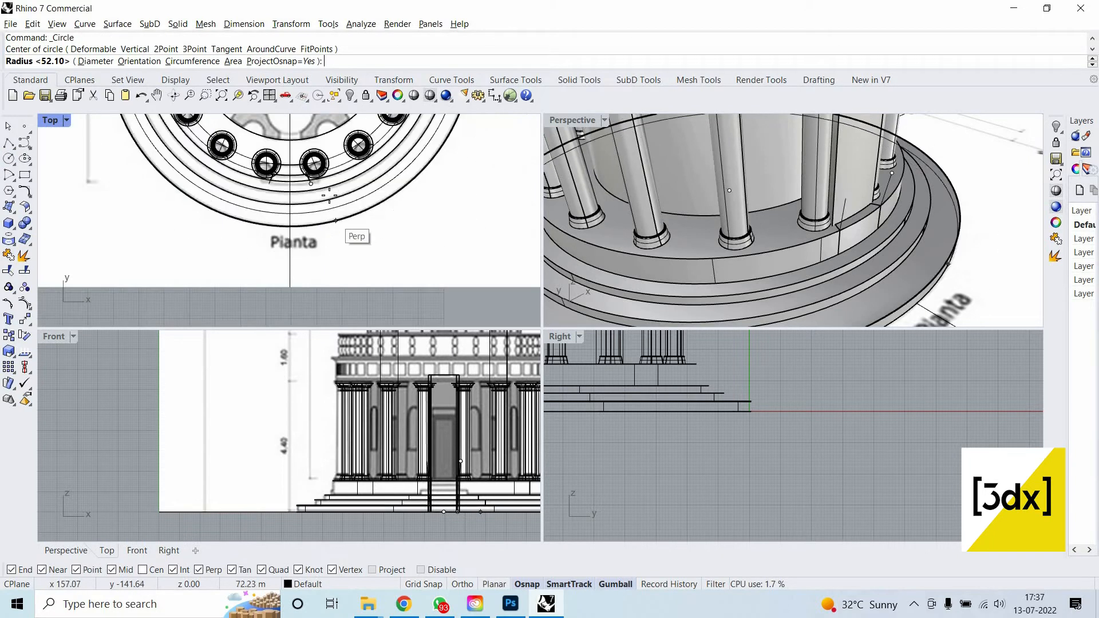
scroll(335, 187, up, 7)
click(358, 189)
scroll(357, 187, up, 4)
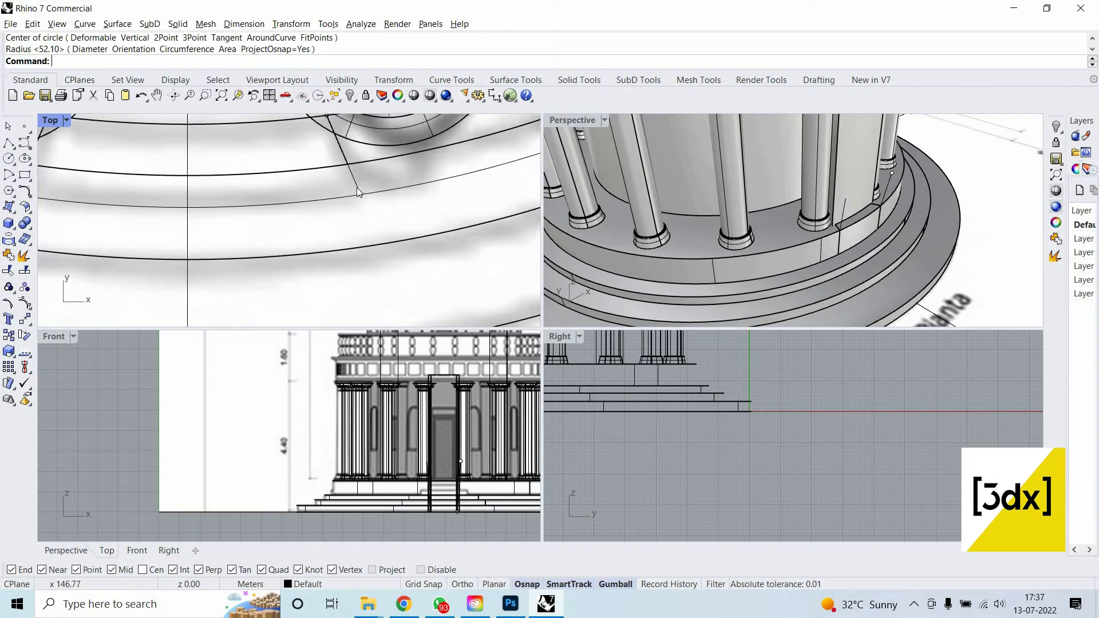
Create the front block's closed outline with Curve Boolean from the two slanted lines, the new circle and the inner circle.
click(348, 195)
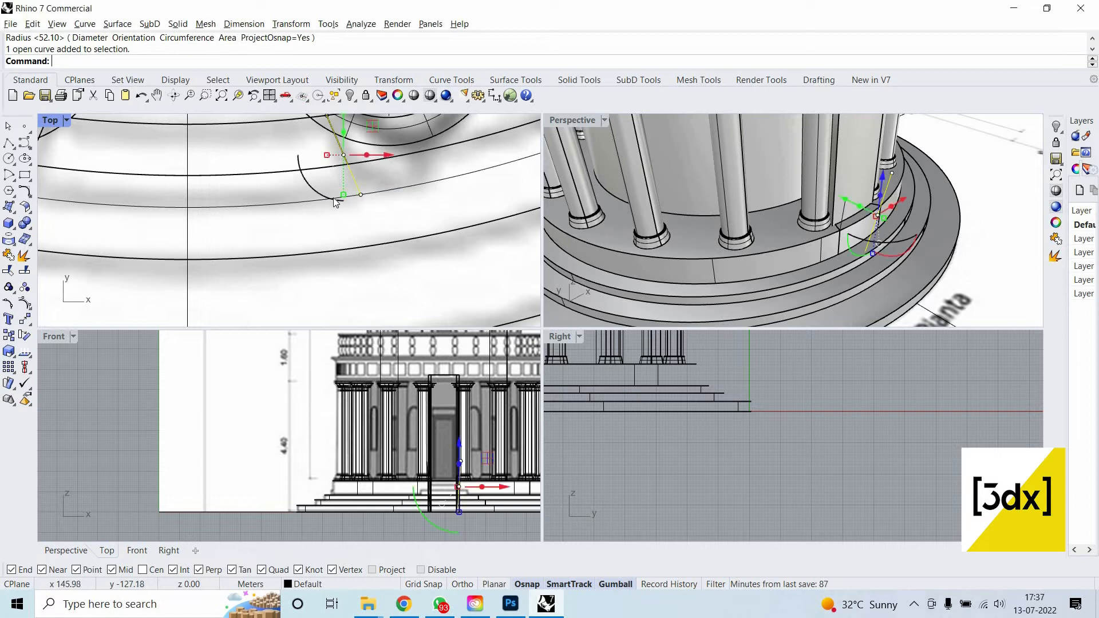
shift+click(230, 206)
scroll(230, 206, down, 2)
right_drag(230, 206, 397, 225)
shift+click(246, 162)
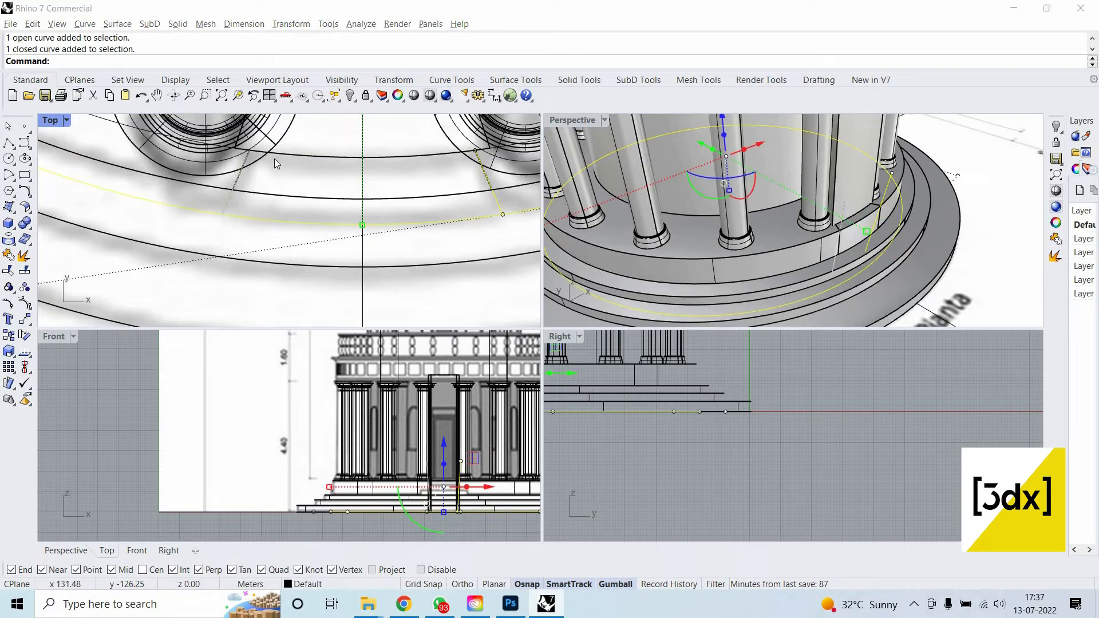
click(279, 154)
shift+click(283, 155)
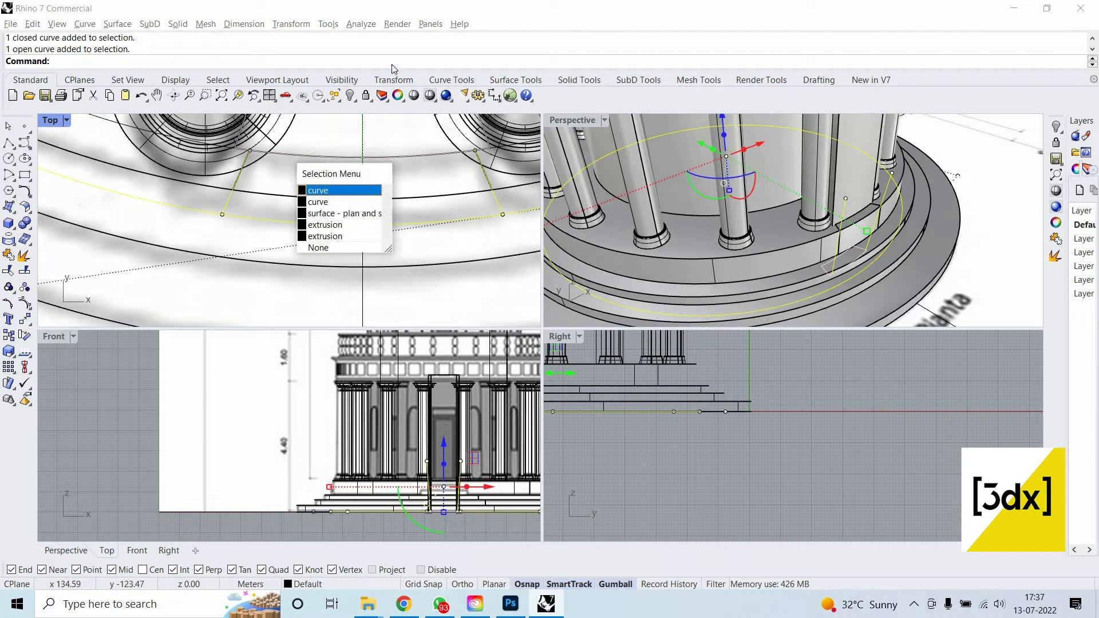
click(320, 184)
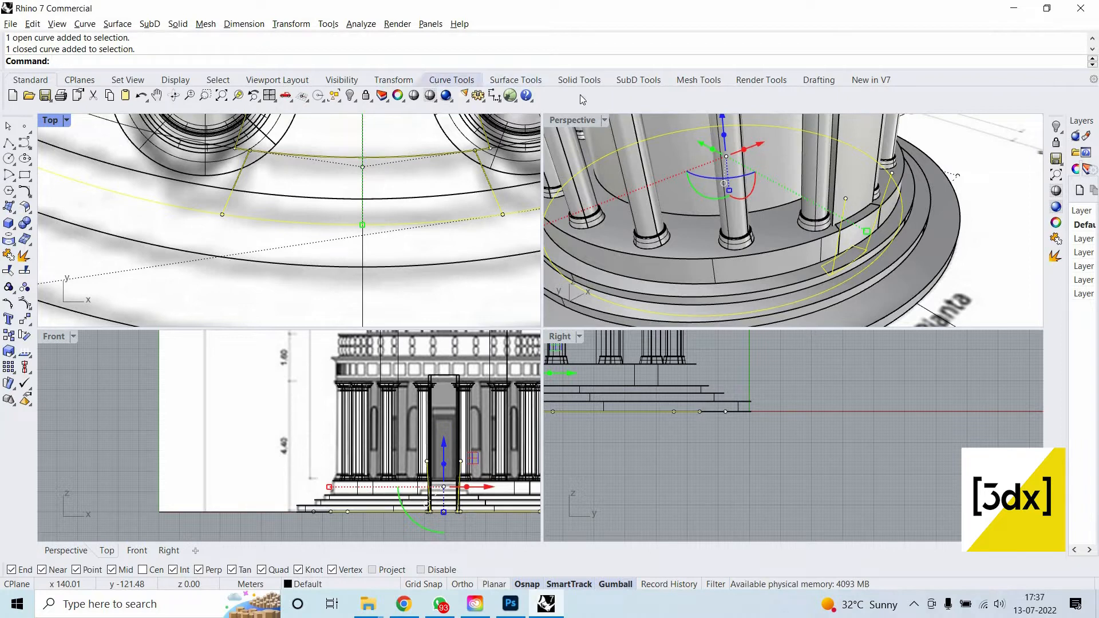
click(452, 81)
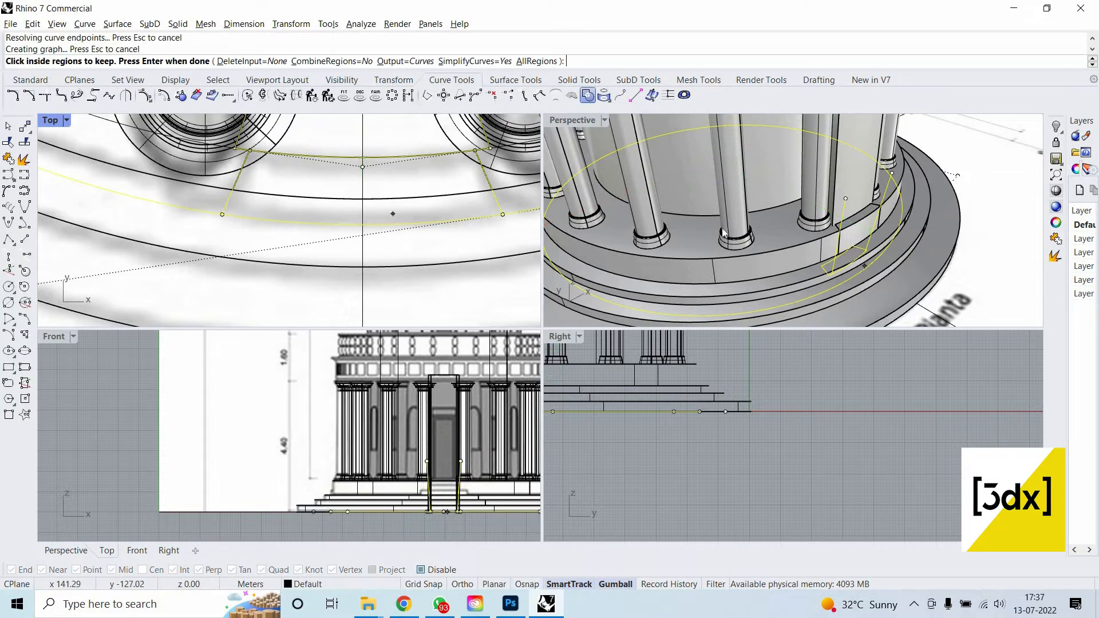
right_click(901, 290)
Extrude the front block's closed outline upward about 15.3 m as a solid, up to the podium's top.
scroll(881, 269, down, 4)
scroll(881, 266, up, 2)
text(ExtrudeCrv)
key(Return)
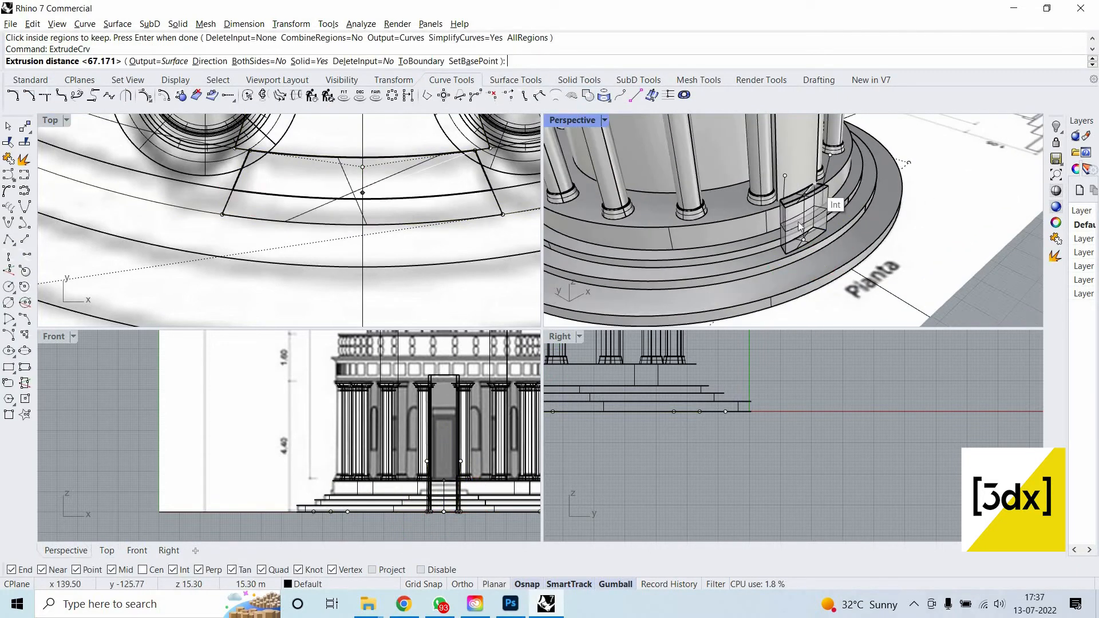
click(800, 226)
scroll(798, 215, up, 5)
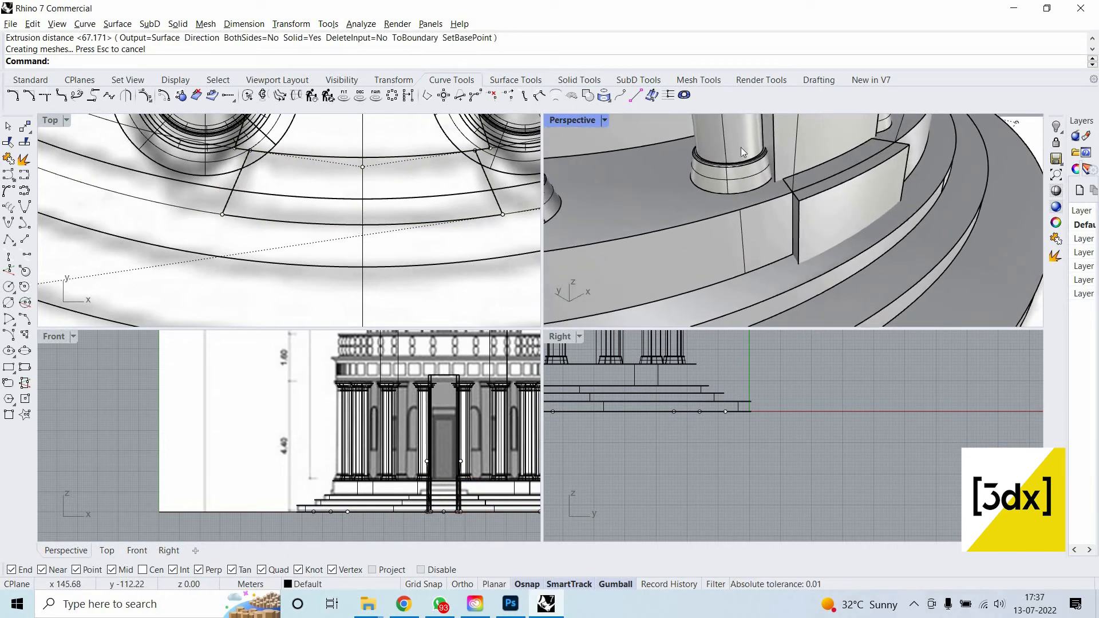
Extrude the front block's closed outline again as a second solid.
click(410, 223)
click(446, 257)
click(426, 222)
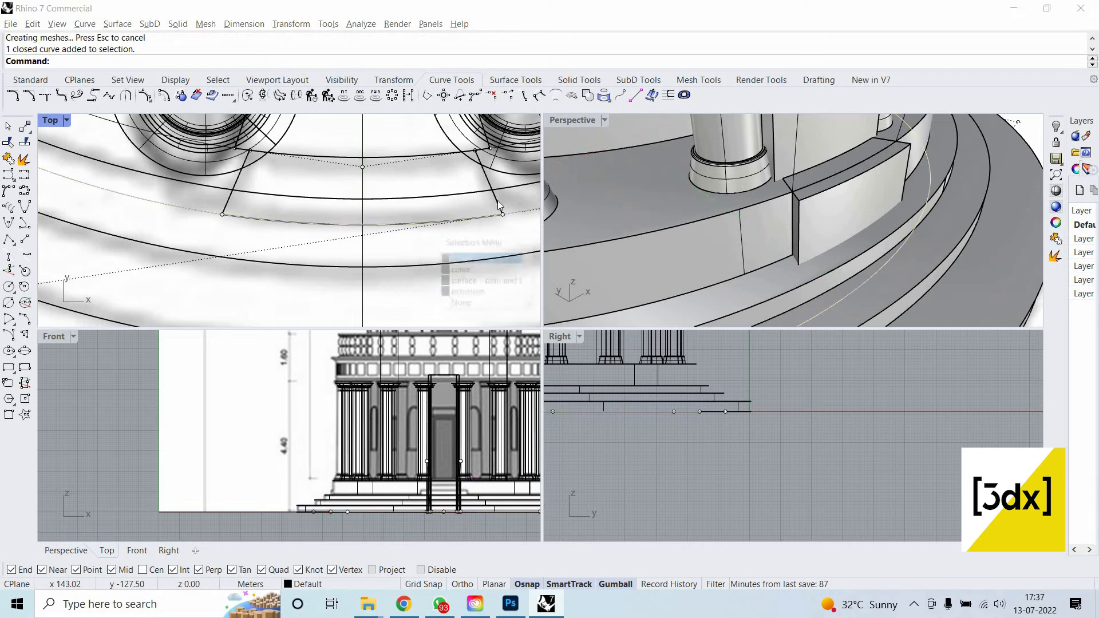
click(496, 270)
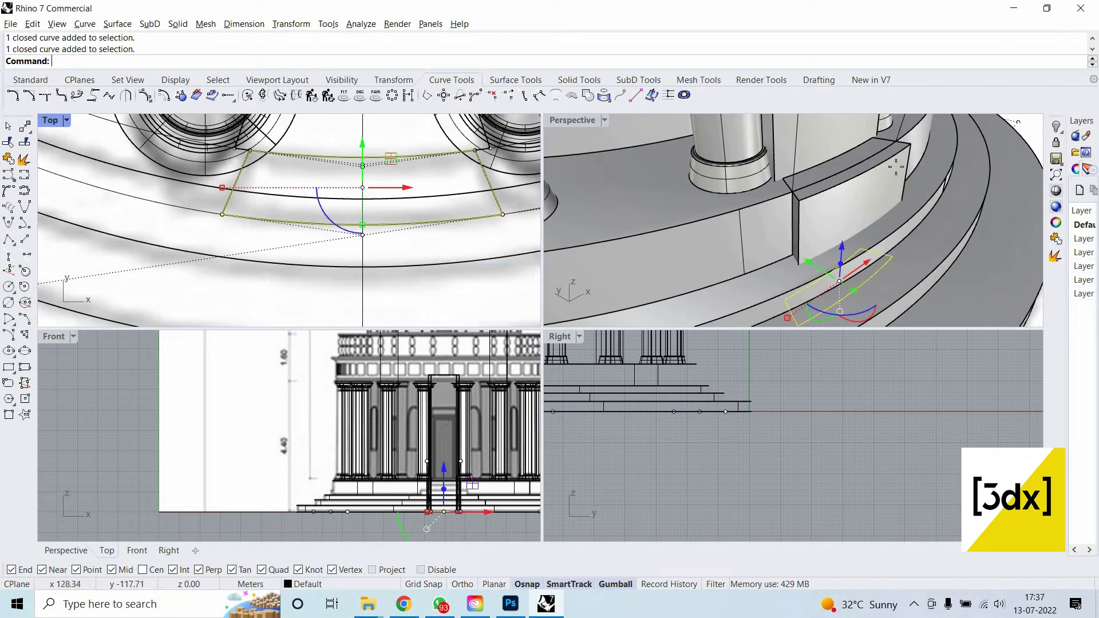
key(Return)
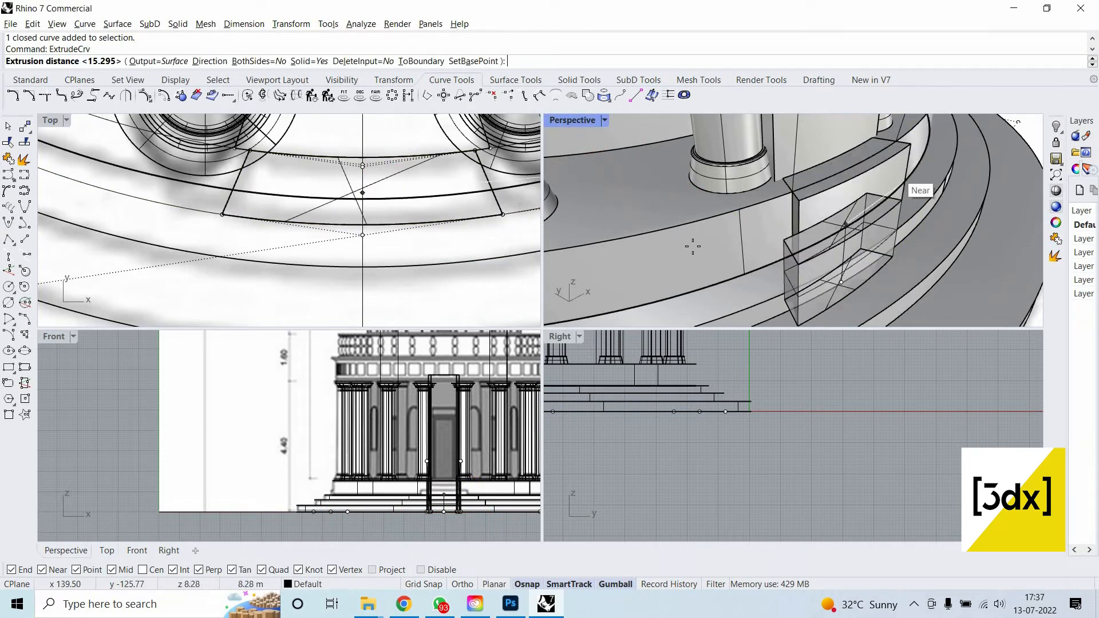
click(842, 209)
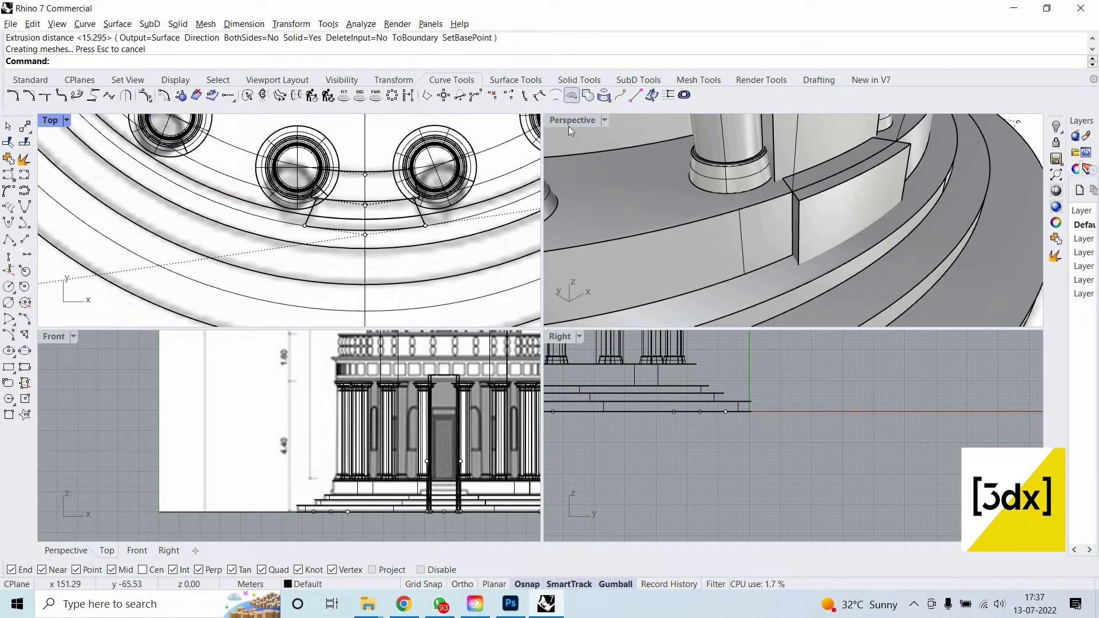
Delete the duplicate front block solid in an enlarged Perspective view, keeping a single block.
double_click(572, 120)
scroll(621, 269, up, 3)
key(Return)
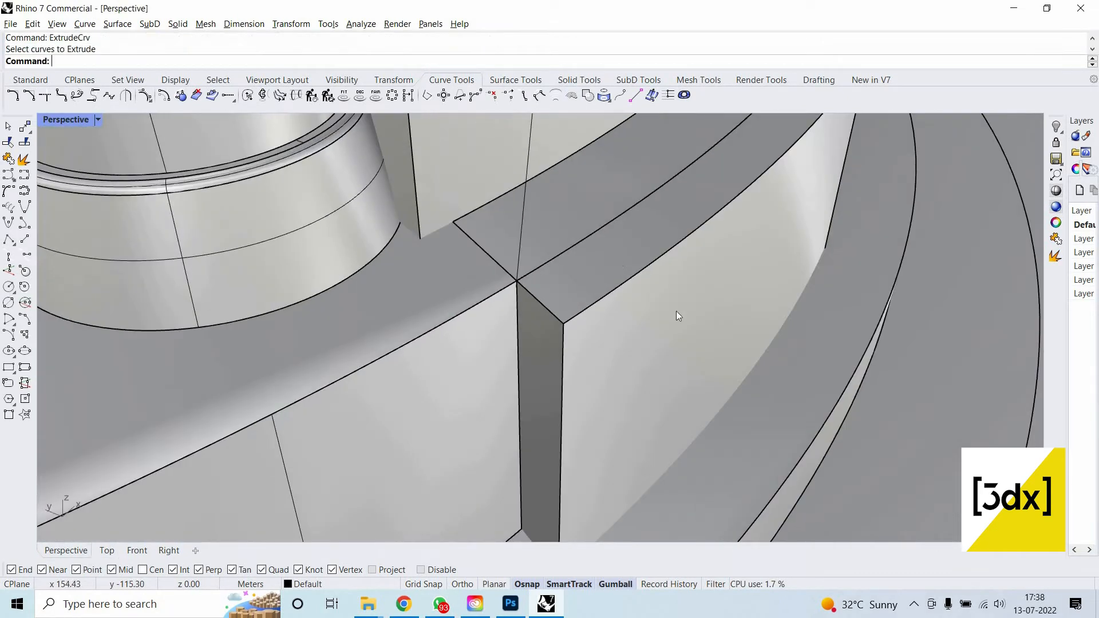
click(675, 310)
click(680, 308)
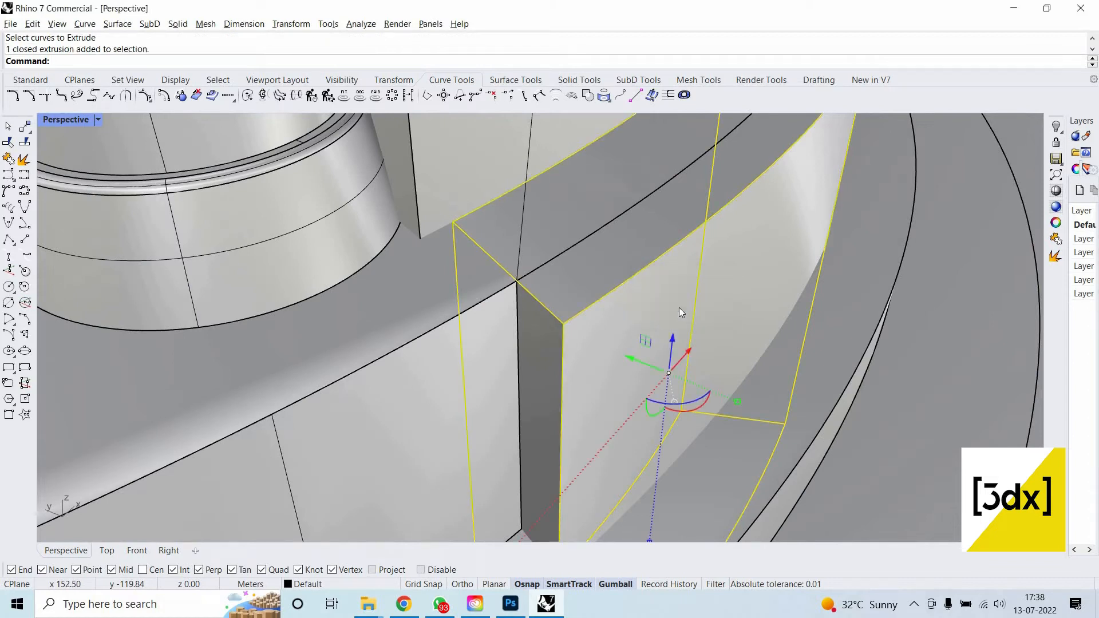
key(Delete)
click(634, 273)
key(Escape)
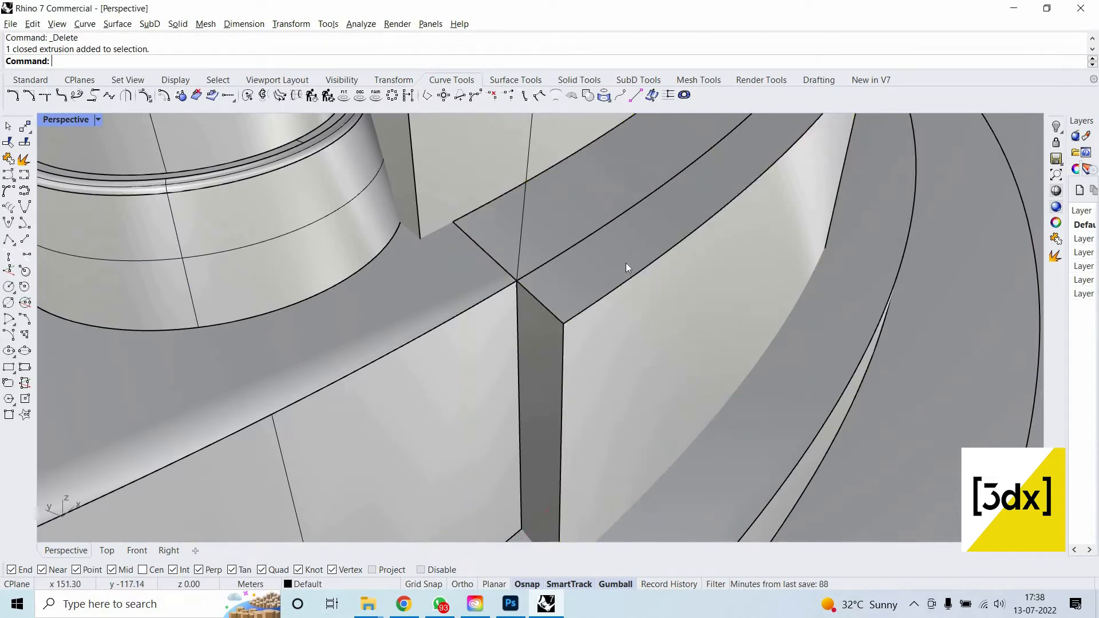
scroll(626, 263, down, 6)
scroll(572, 286, down, 2)
scroll(572, 285, up, 8)
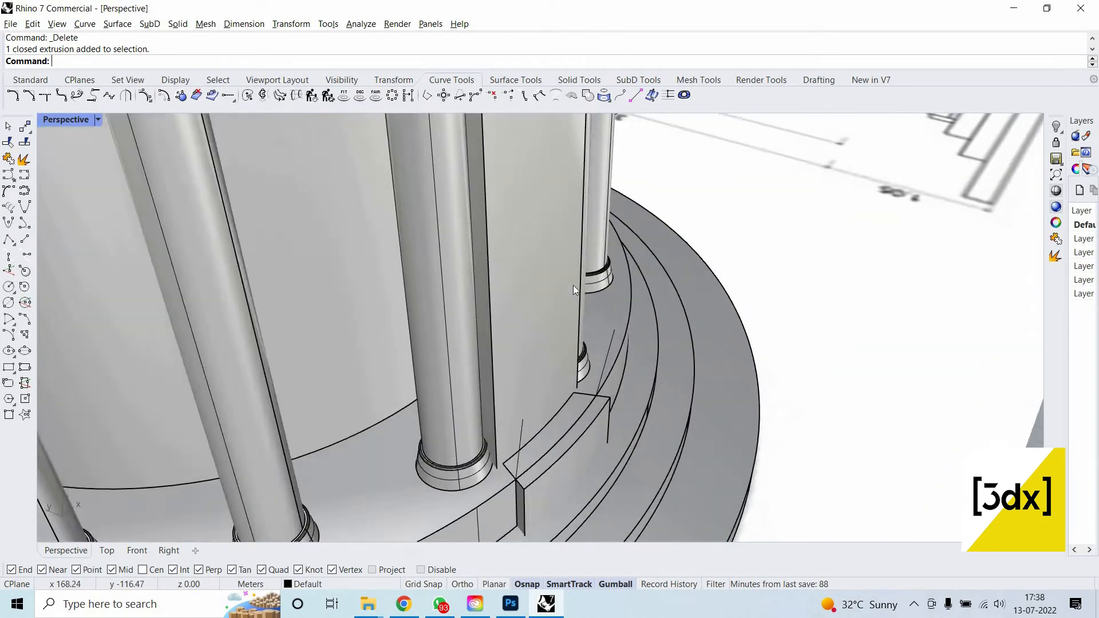
click(562, 267)
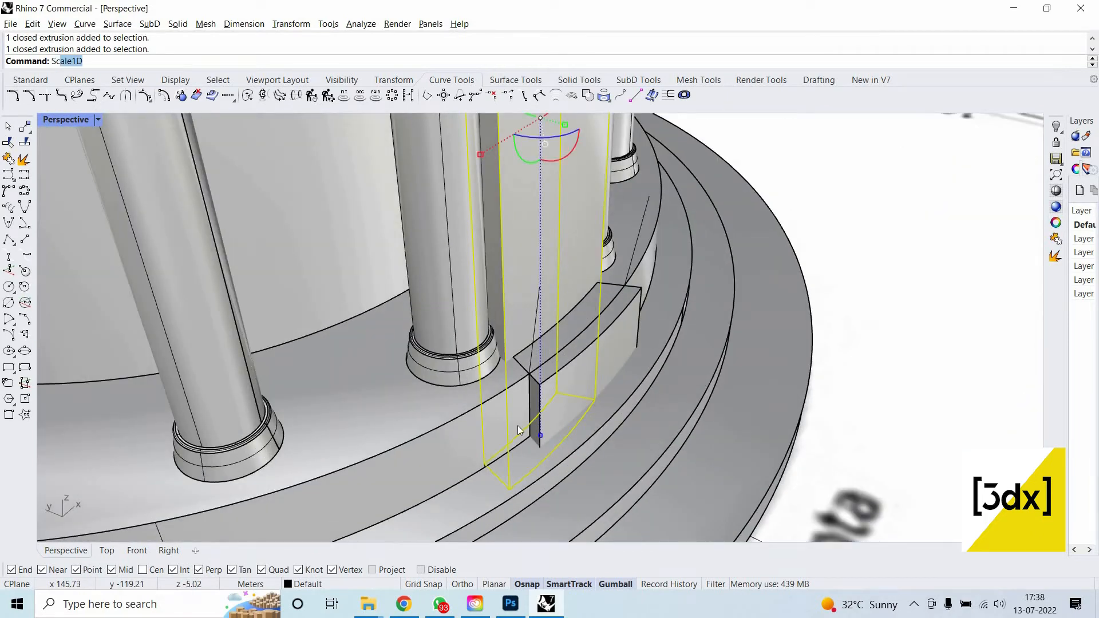
key(Escape)
click(572, 378)
key(Escape)
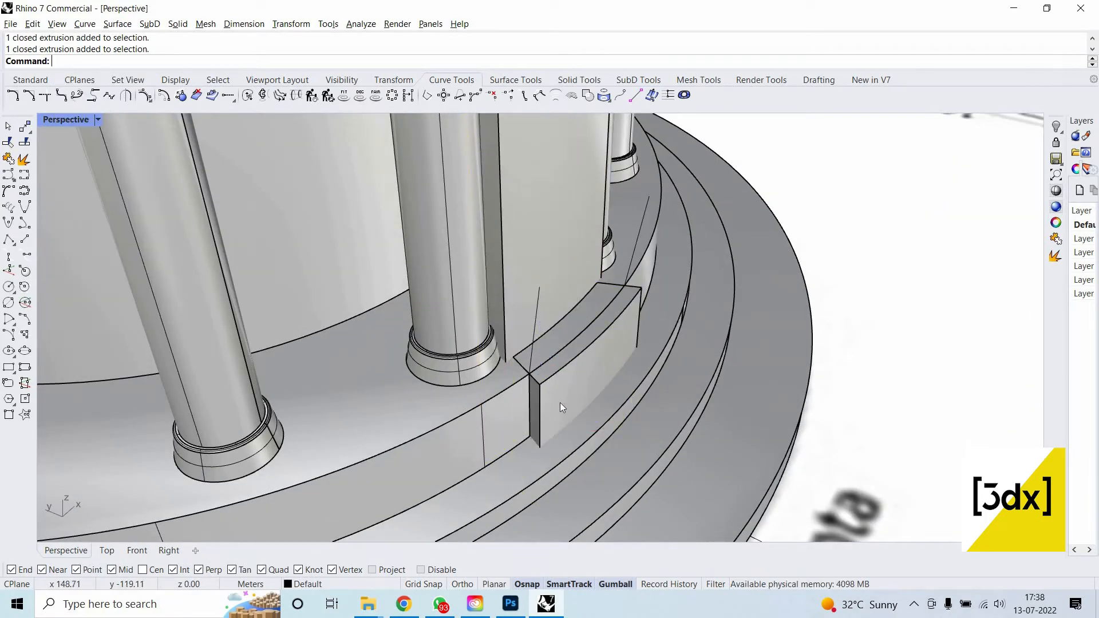
Stretch the front block upward with Scale1D from its lower front corner, by a factor of about 1.815.
click(560, 404)
scroll(560, 405, down, 6)
text(Scale1D)
scroll(545, 465, up, 5)
key(Return)
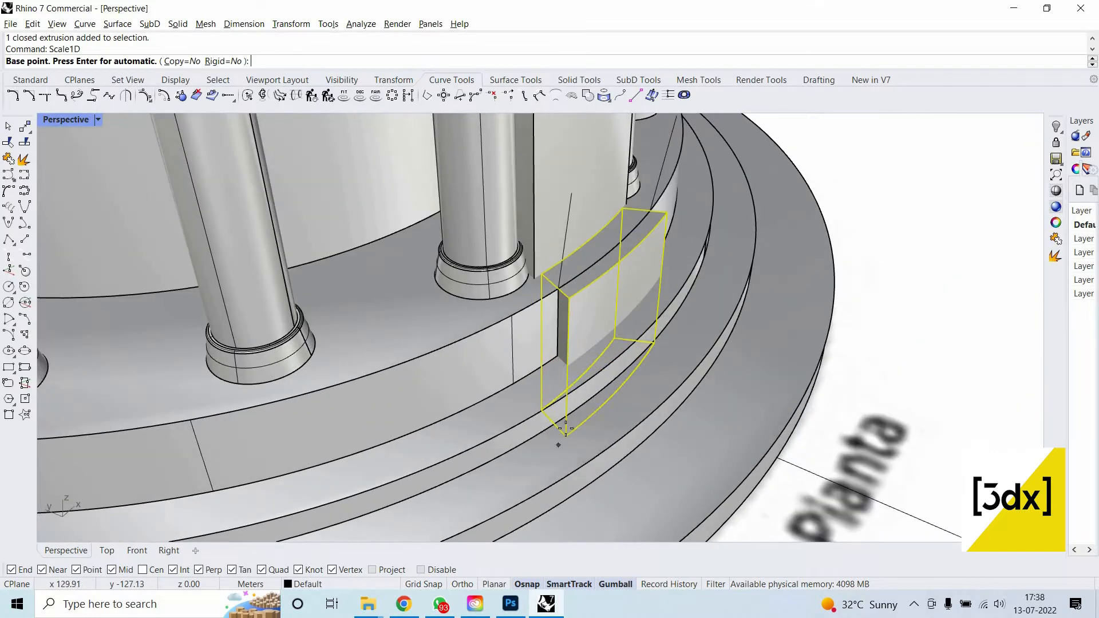
click(565, 438)
key(Escape)
key(Return)
click(566, 436)
click(570, 296)
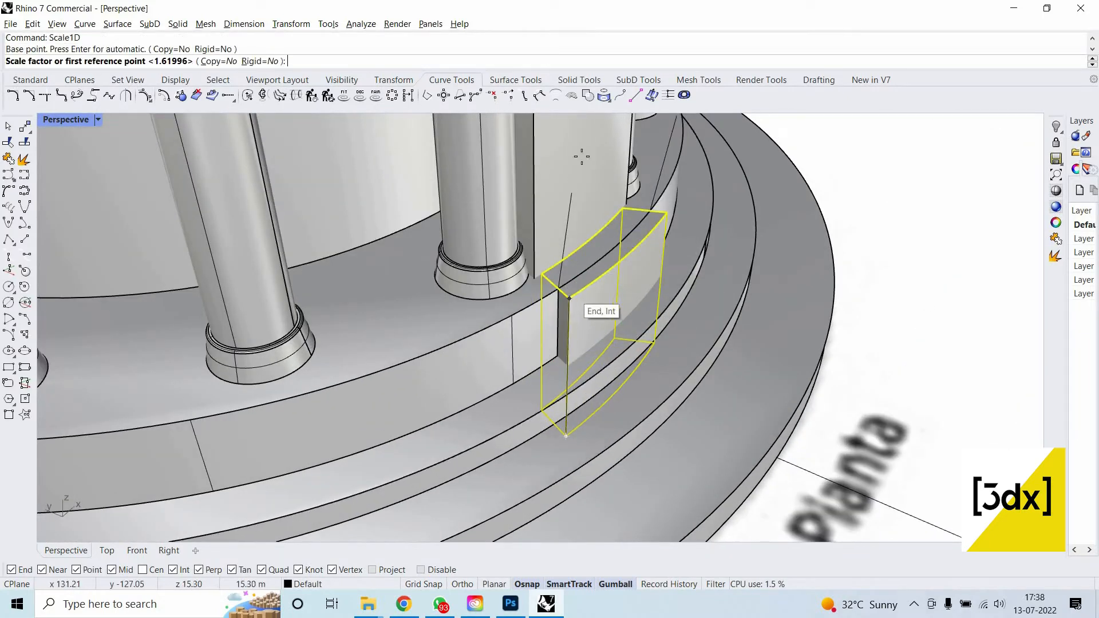
click(580, 157)
scroll(623, 325, down, 5)
Move the stretched front block down about 9.65 m along Z and lower the tall doorway block behind it as well.
click(600, 312)
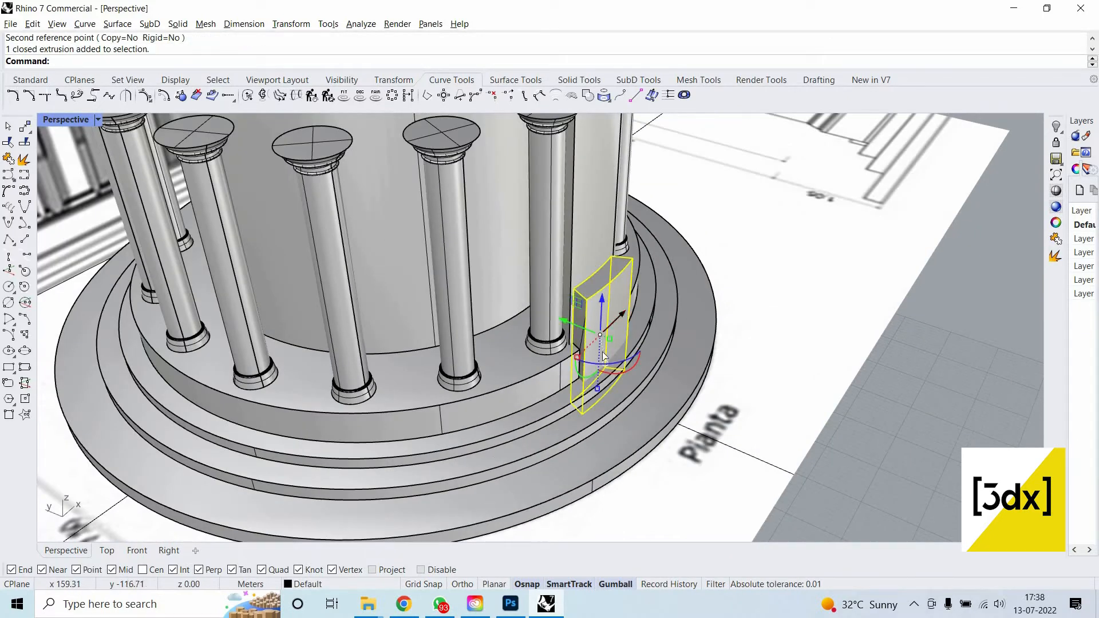
drag(605, 350, 584, 184)
scroll(584, 247, up, 3)
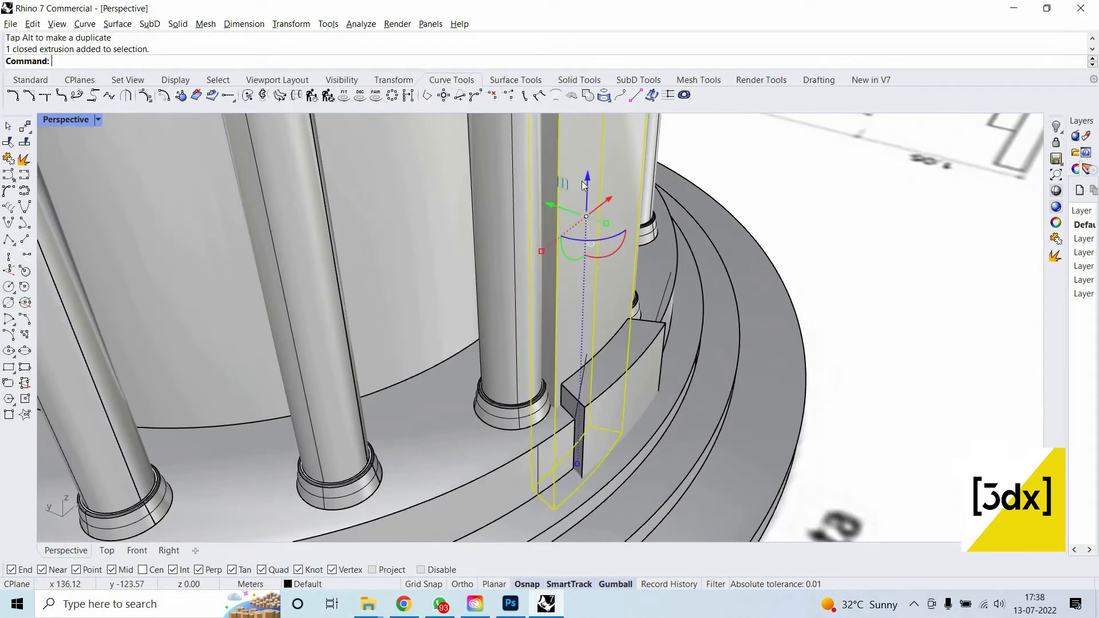
key(Escape)
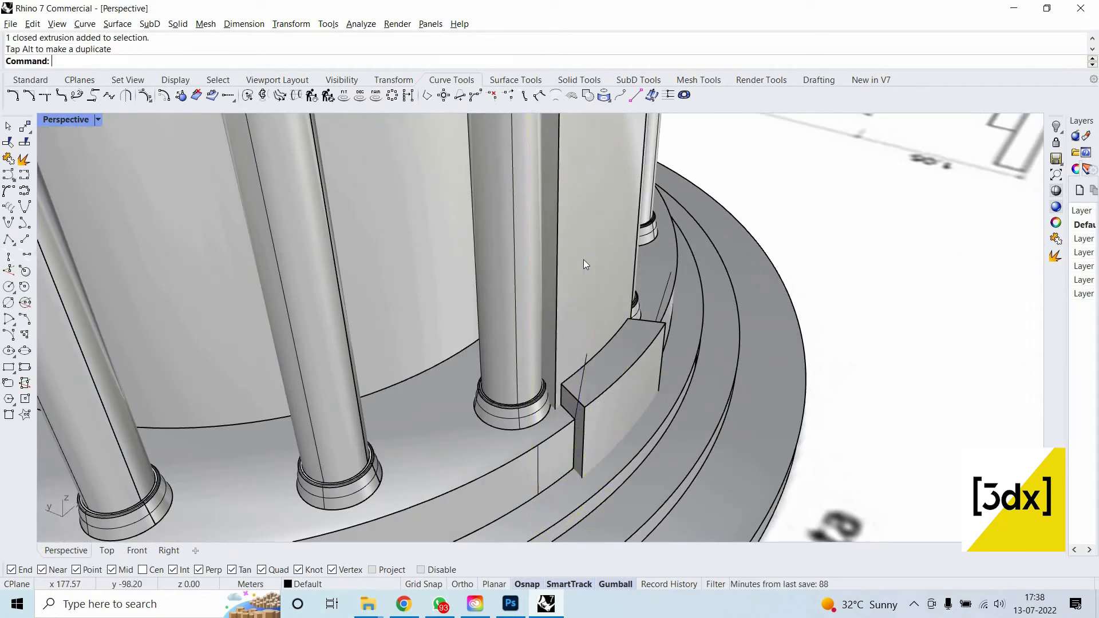
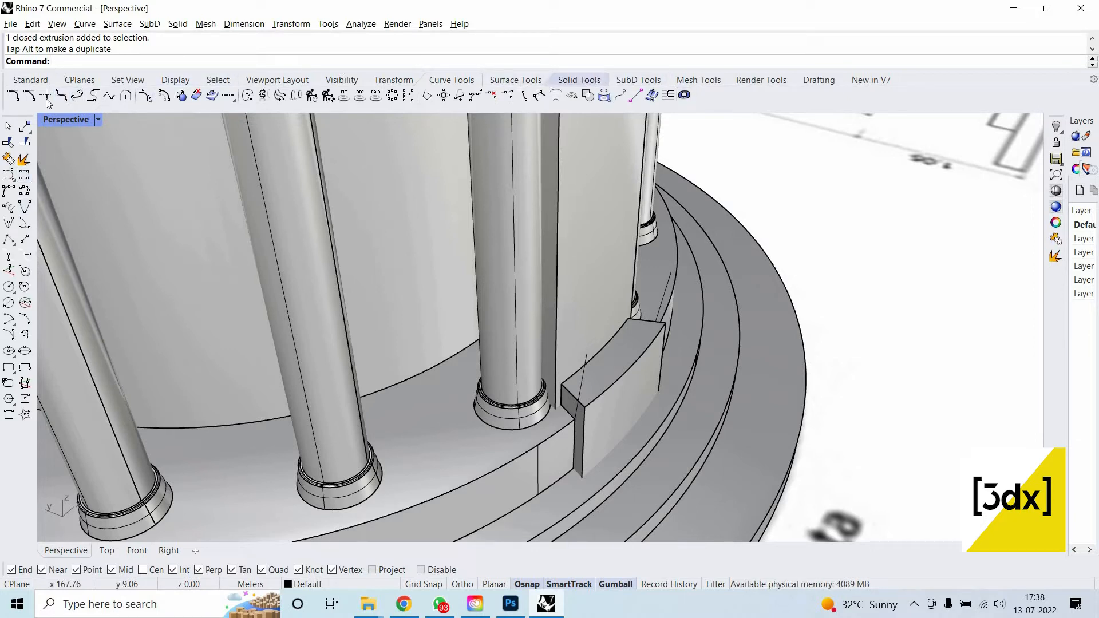
Boolean-split the podium under the columns using the front block and the doorway block as cutters.
click(463, 419)
key(Return)
click(589, 348)
key(Return)
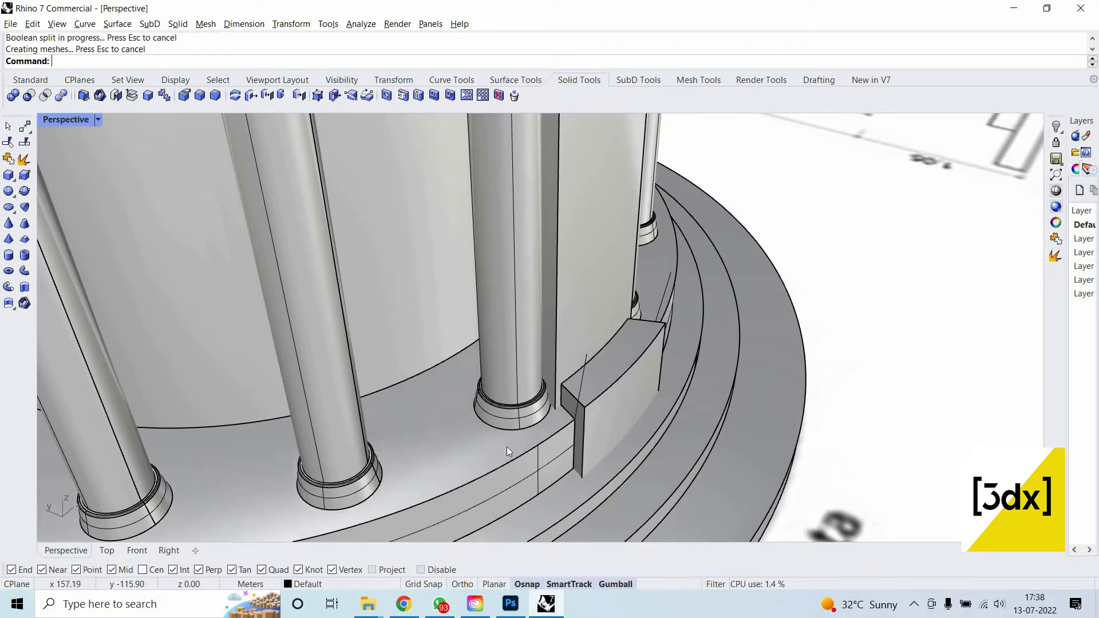
click(566, 290)
key(Return)
Hide the doorway block and the front block to expose the split podium pieces.
click(595, 352)
scroll(587, 366, up, 4)
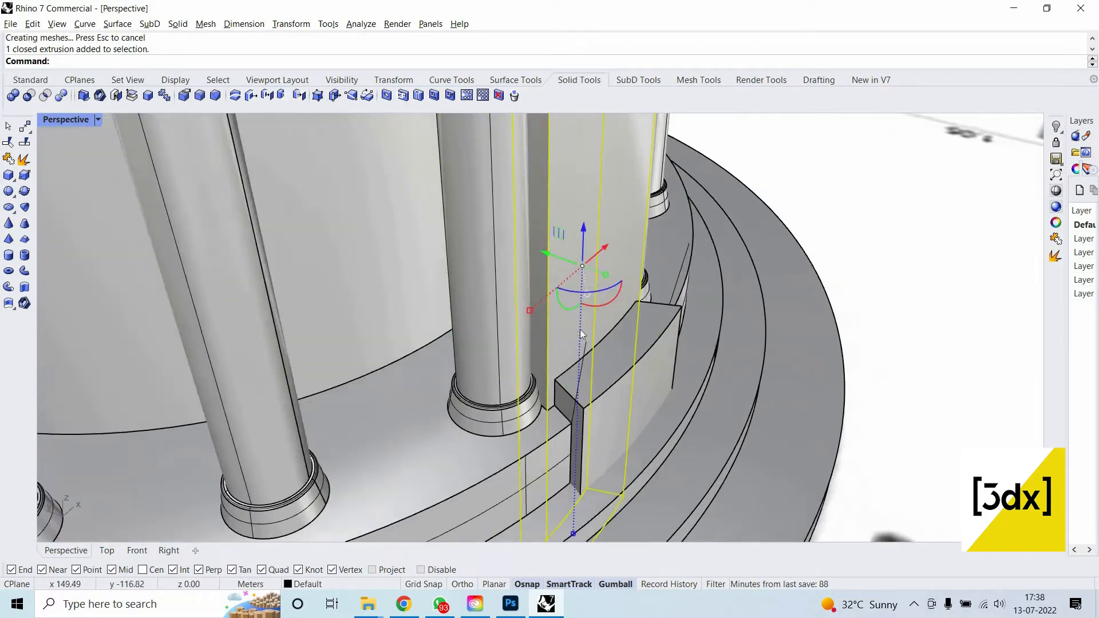
click(640, 352)
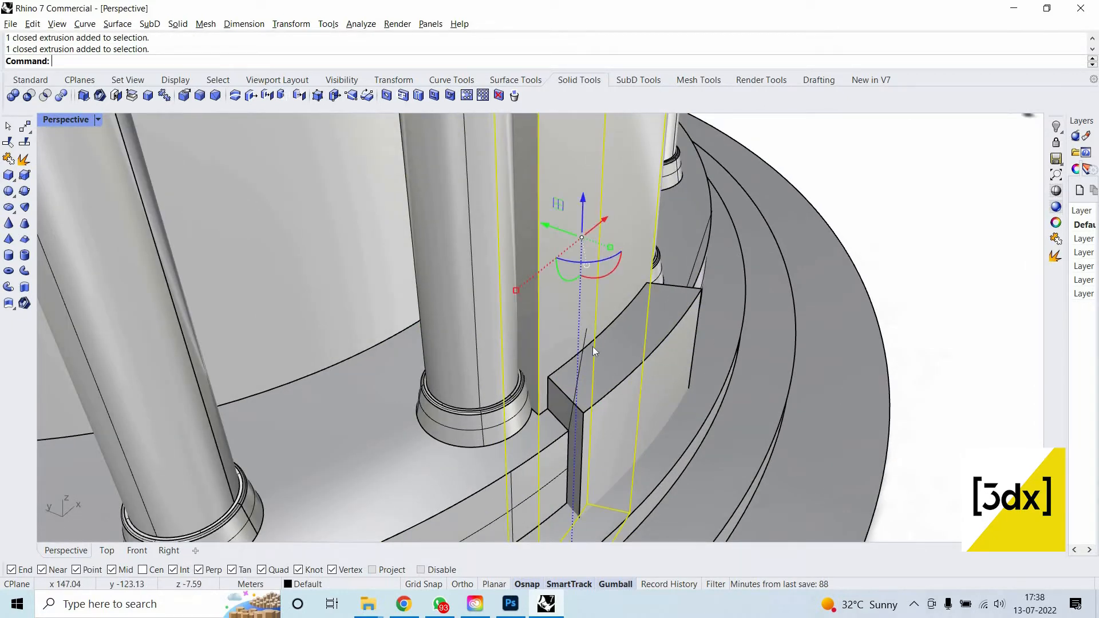
shift+click(629, 351)
middle_click(636, 353)
click(625, 393)
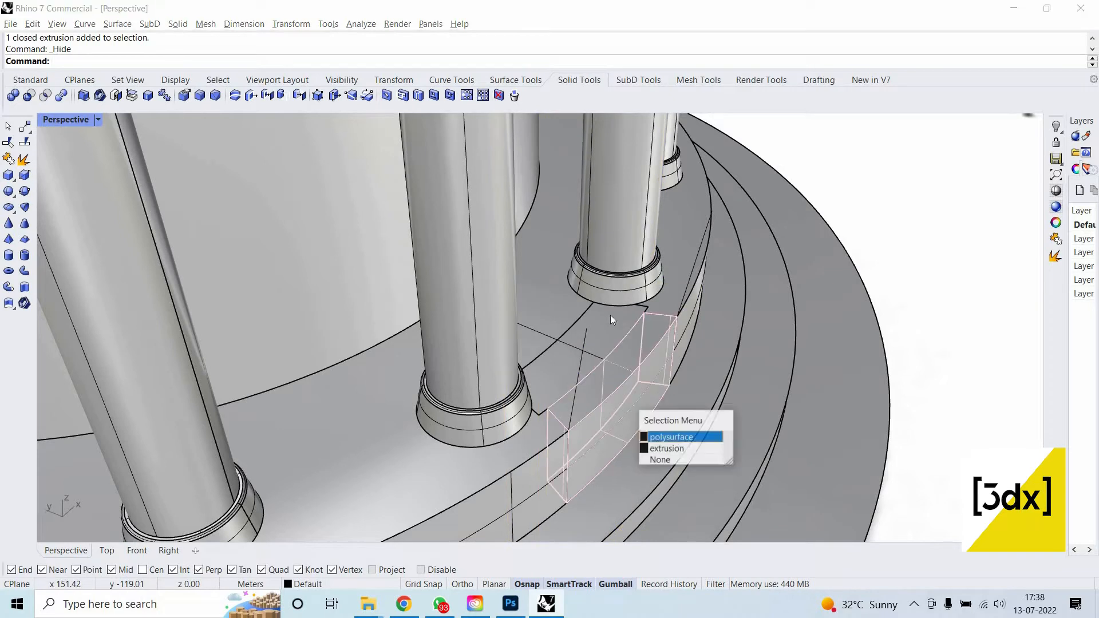
Delete the two split-off podium pieces where the doorway block and the front block intersect it.
right_click(623, 322)
key(Delete)
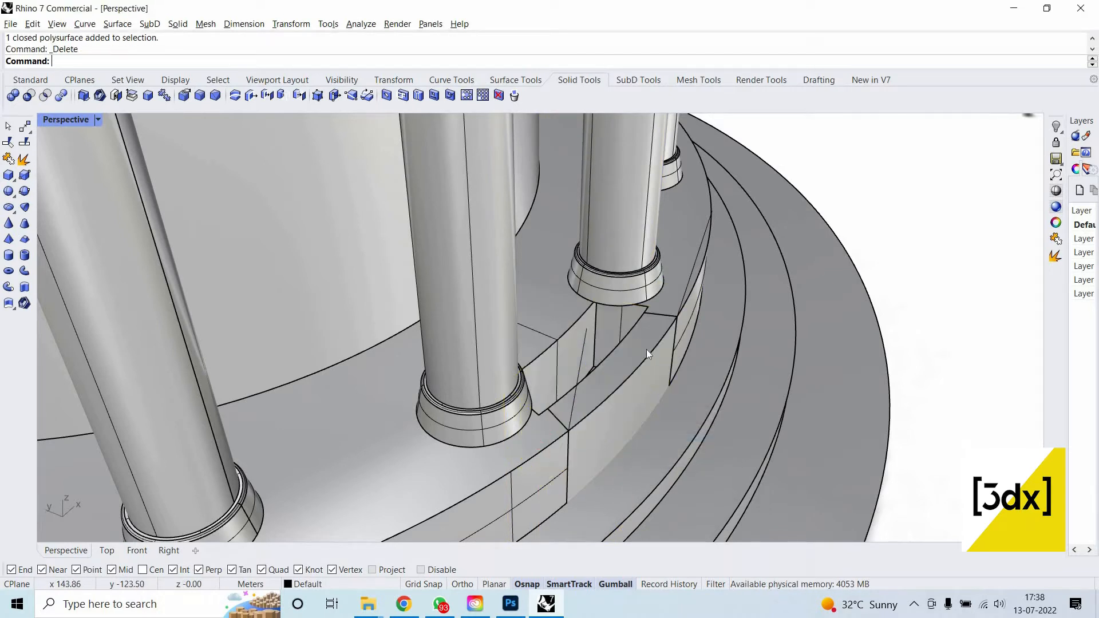
click(645, 355)
key(Delete)
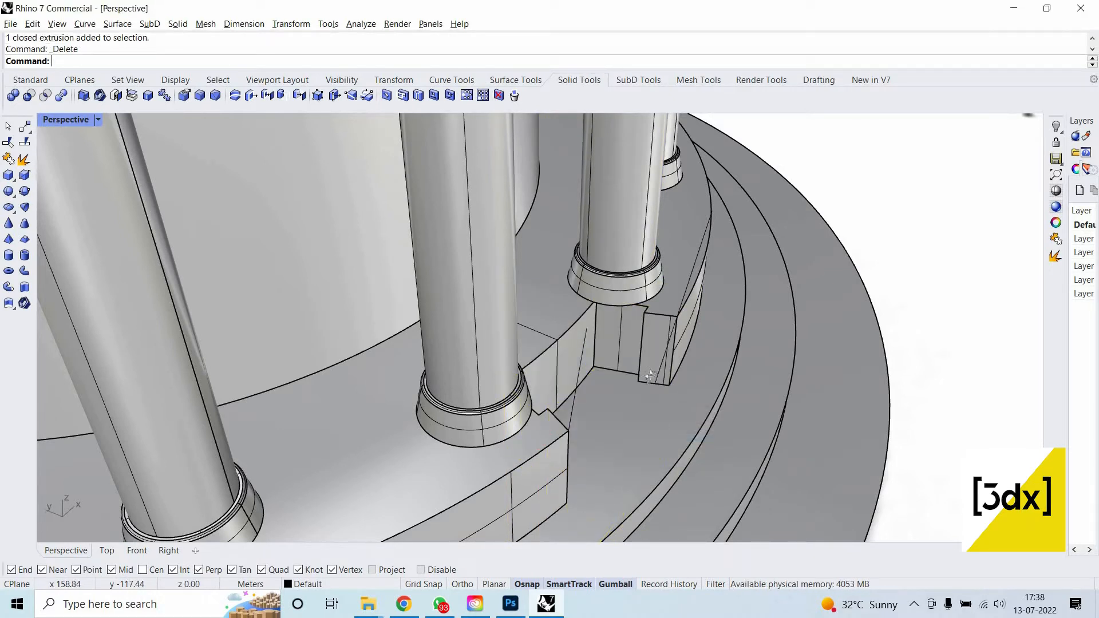
Show the hidden doorway and front blocks again around the podium's entrance opening.
right_drag(509, 327, 573, 472)
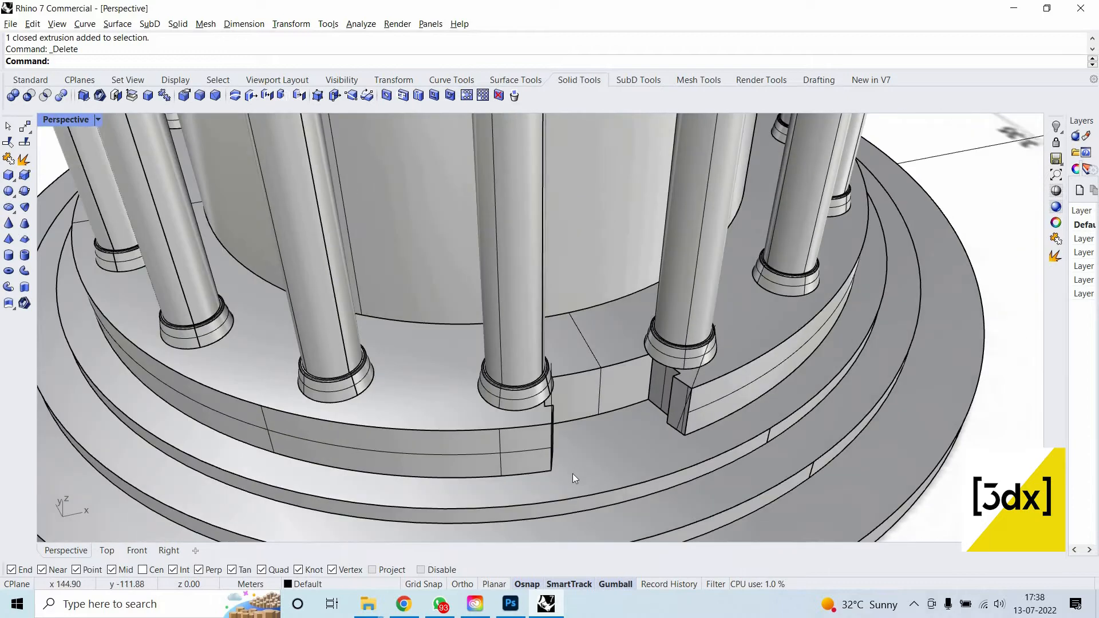
middle_click(563, 475)
right_click(560, 464)
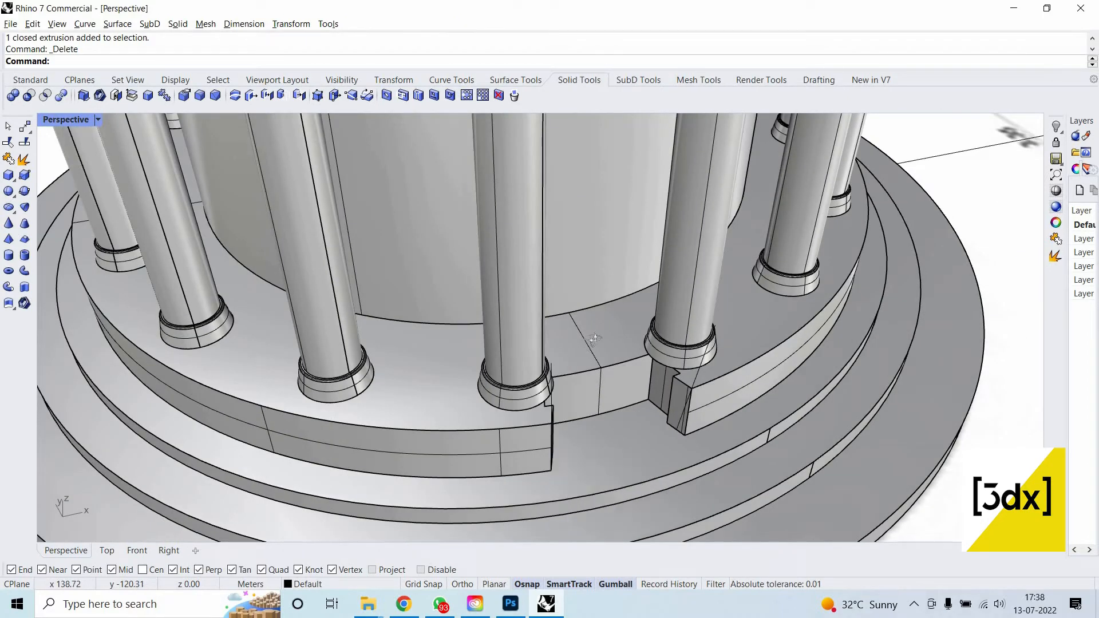
scroll(578, 412, down, 2)
right_drag(578, 412, 620, 341)
right_click(595, 365)
scroll(626, 338, up, 5)
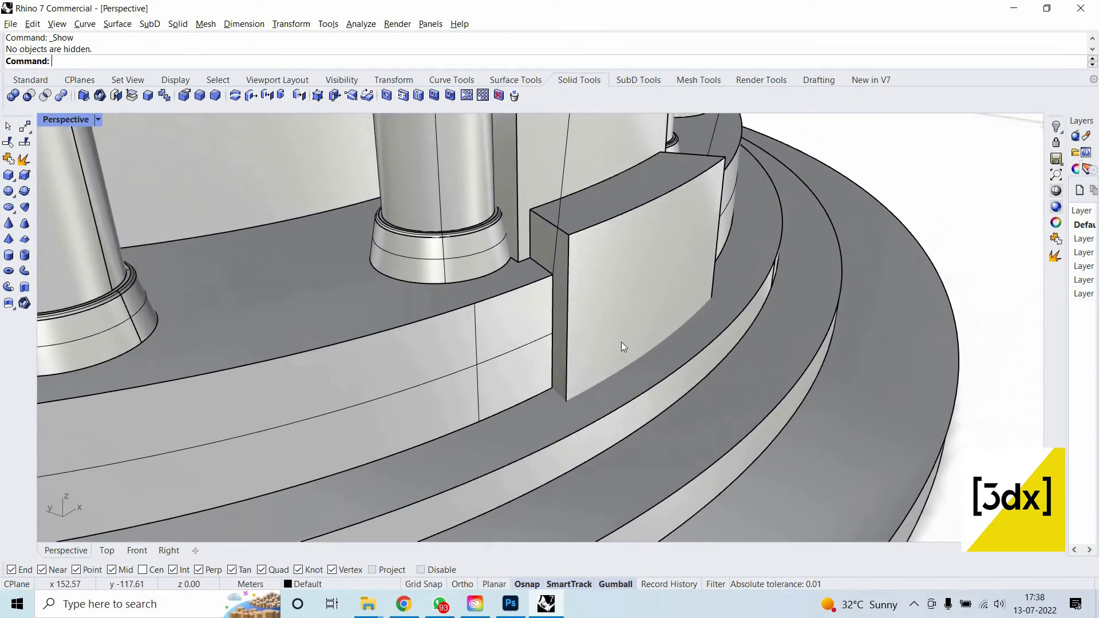
Shorten the front block vertically with Scale1D from its lower front corner to a low step just above the stair tread.
click(622, 342)
scroll(606, 447, down, 2)
key(Return)
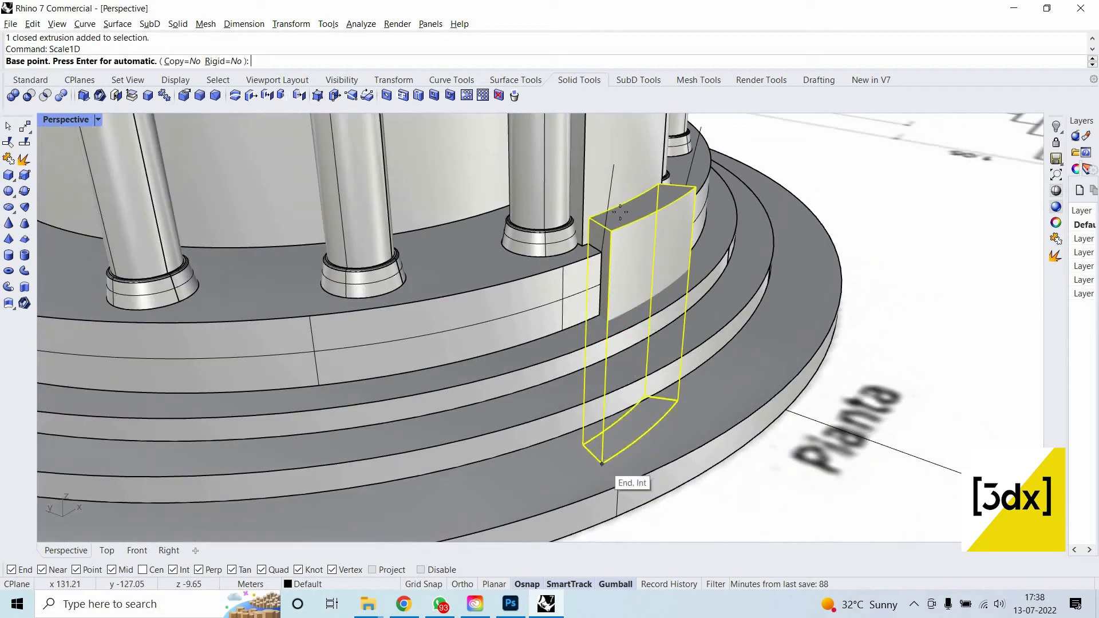
click(601, 462)
click(600, 223)
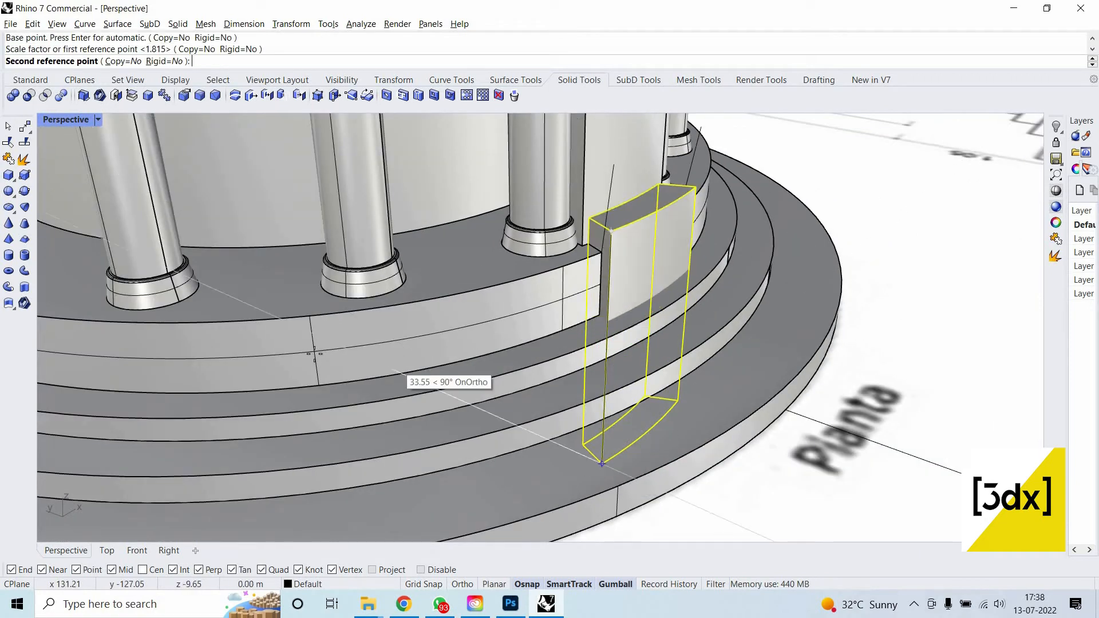
click(643, 455)
key(Escape)
scroll(629, 288, up, 2)
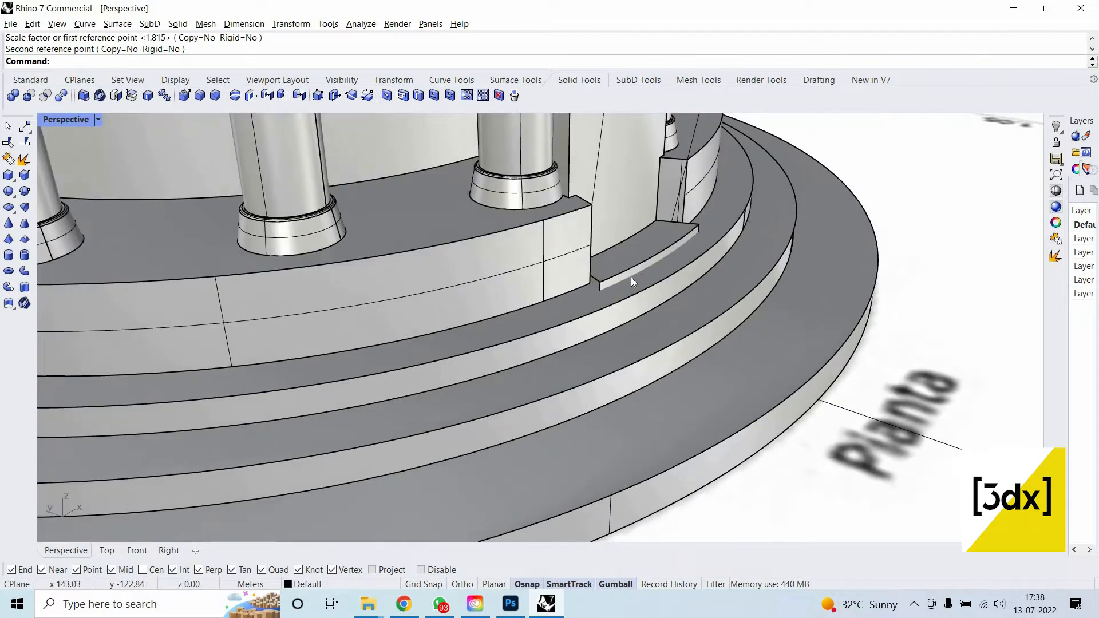
Raise the front block's lower face with Scale1D from its upper front corner so the block sits on the stair tread.
click(631, 277)
key(Escape)
click(638, 259)
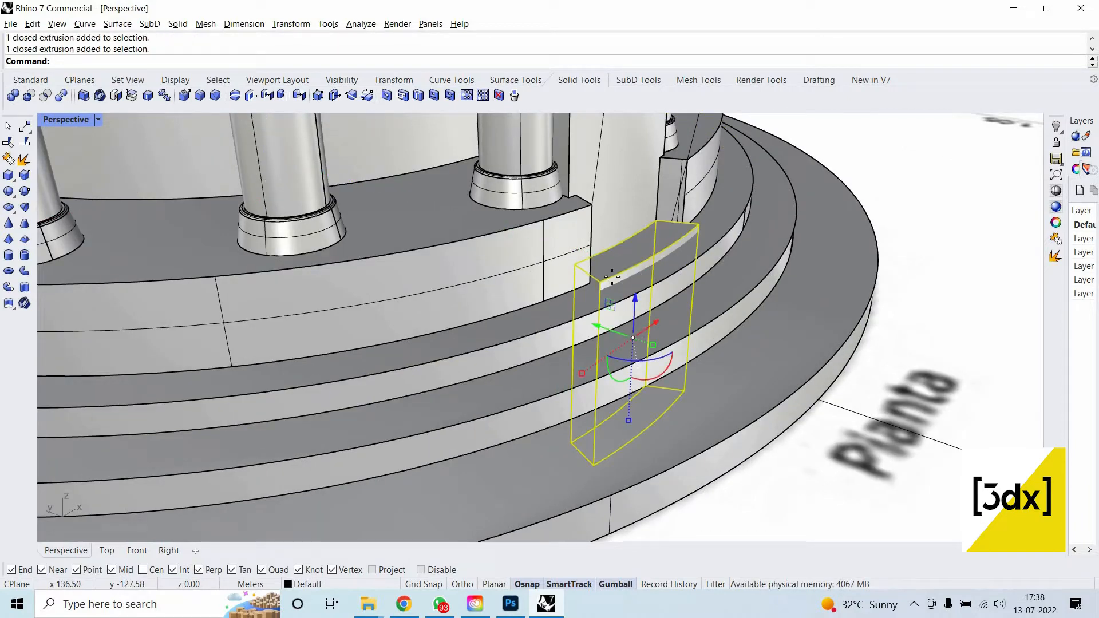
key(Return)
click(594, 465)
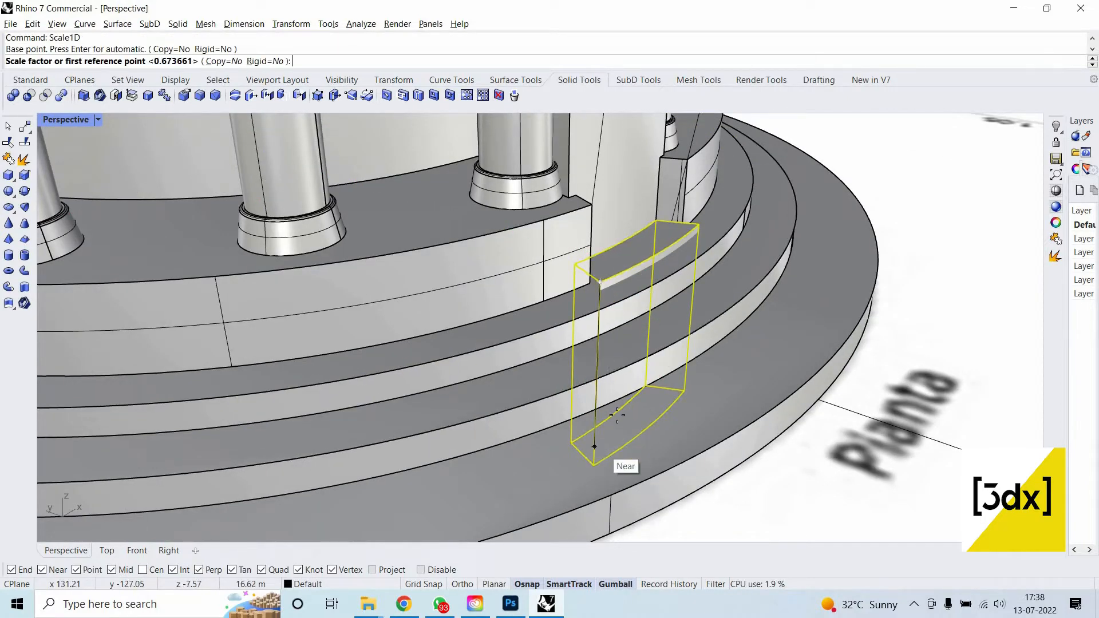
click(593, 464)
click(590, 284)
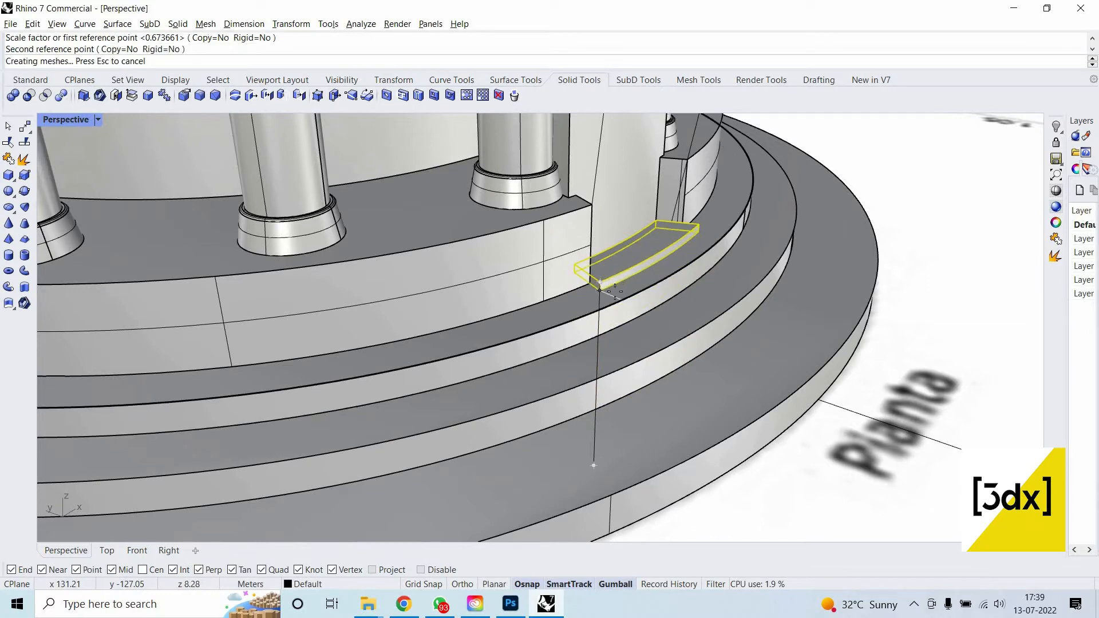
Try to reset the front step's height with Scale1D from its lower front corner, referencing the podium's side face.
scroll(591, 285, up, 6)
key(Return)
click(622, 298)
click(623, 274)
scroll(728, 276, down, 5)
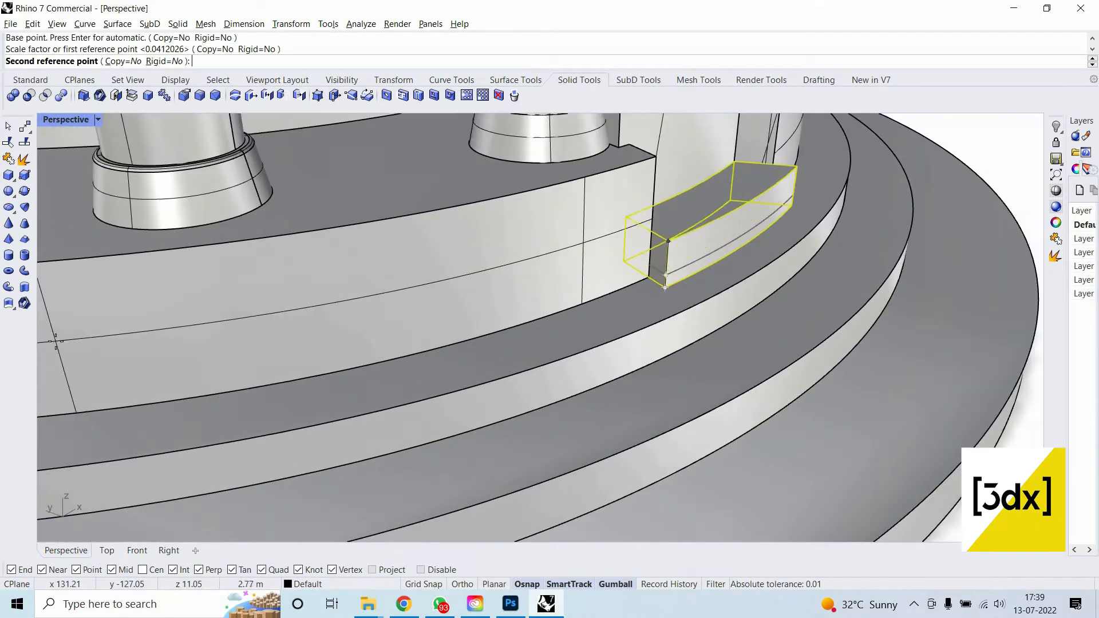
scroll(258, 341, down, 5)
scroll(257, 341, up, 5)
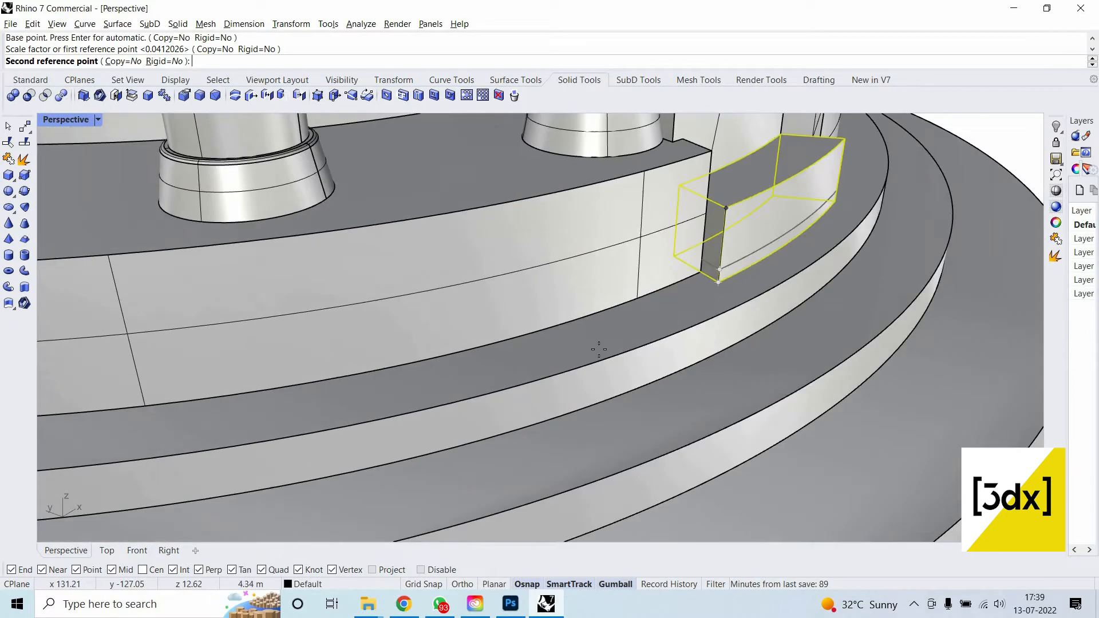
scroll(487, 351, down, 5)
scroll(484, 361, up, 4)
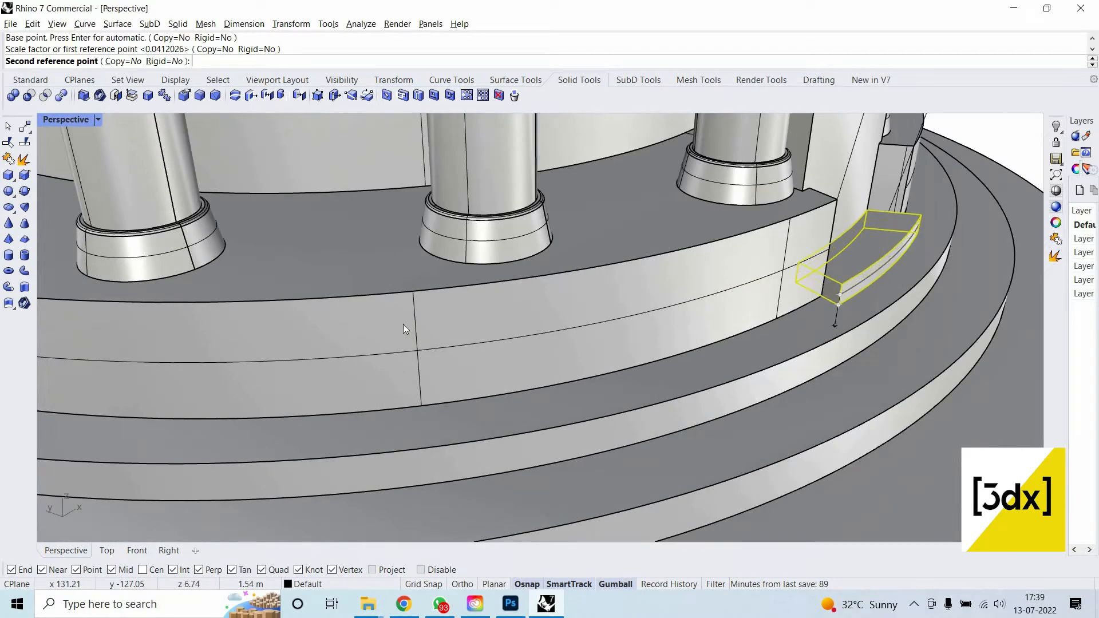
click(418, 324)
click(706, 287)
key(Escape)
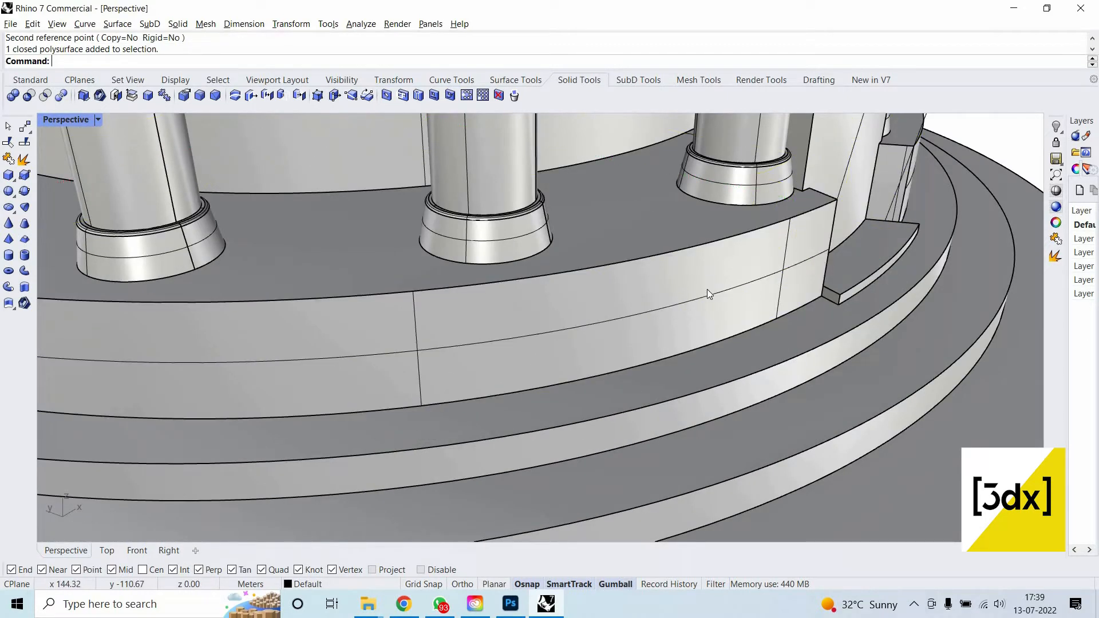
Draw a line up the podium's side face from its lower edge to its upper edge, beside the entrance opening.
text(Line)
key(Return)
click(695, 350)
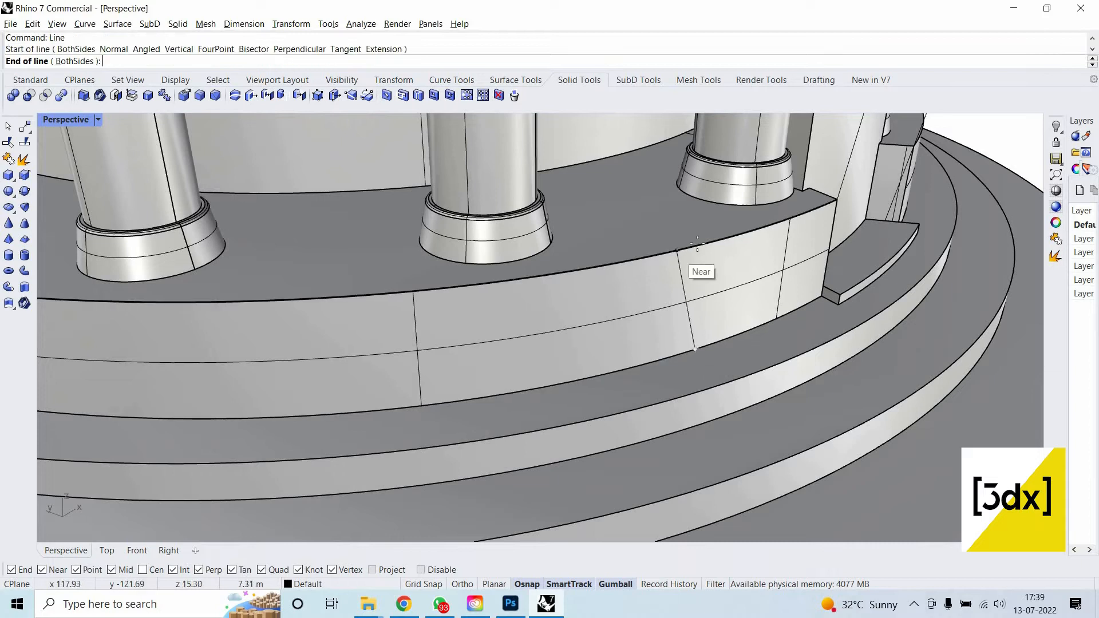
key(Escape)
Scale the front step vertically with Scale1D from its lower front corner to about half the podium's height.
click(843, 277)
scroll(843, 275, up, 4)
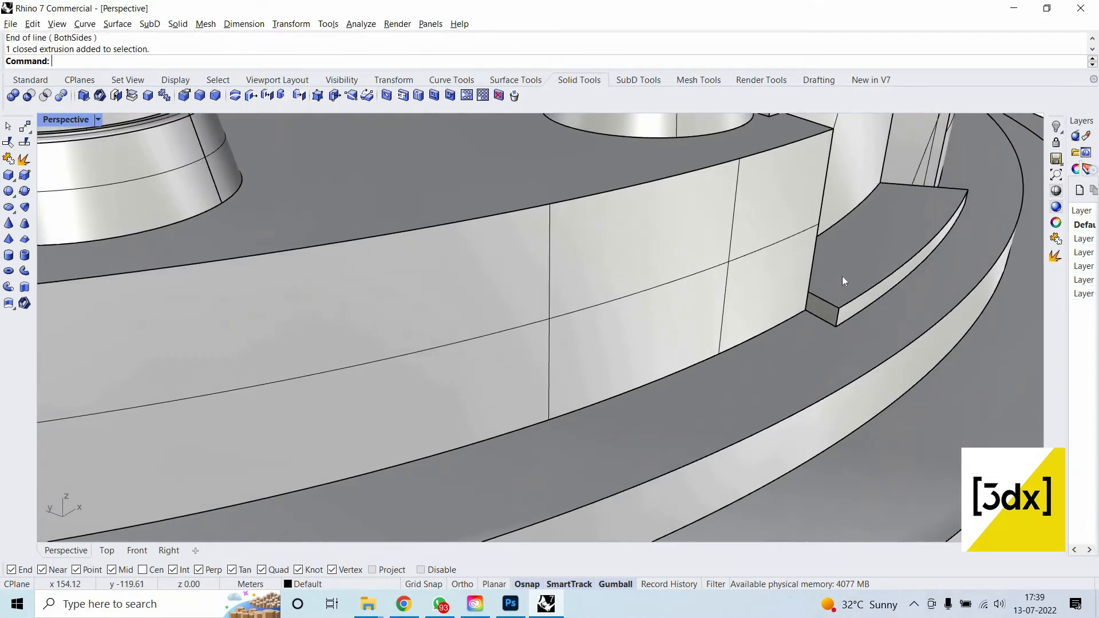
text(Scale1D)
key(Return)
click(836, 326)
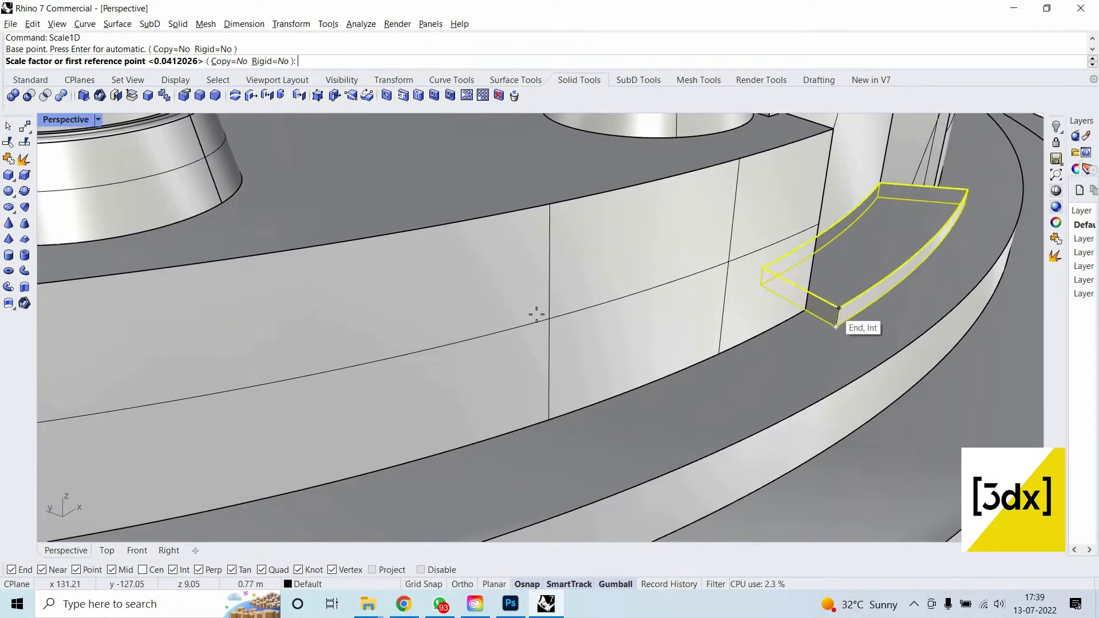
click(839, 308)
click(560, 360)
key(Escape)
Shorten the tall doorway block with Scale1D from its lower front corner down to the podium's top level.
scroll(723, 345, down, 6)
right_drag(711, 242, 729, 269)
scroll(737, 322, up, 5)
scroll(738, 317, down, 5)
click(740, 307)
scroll(739, 320, down, 3)
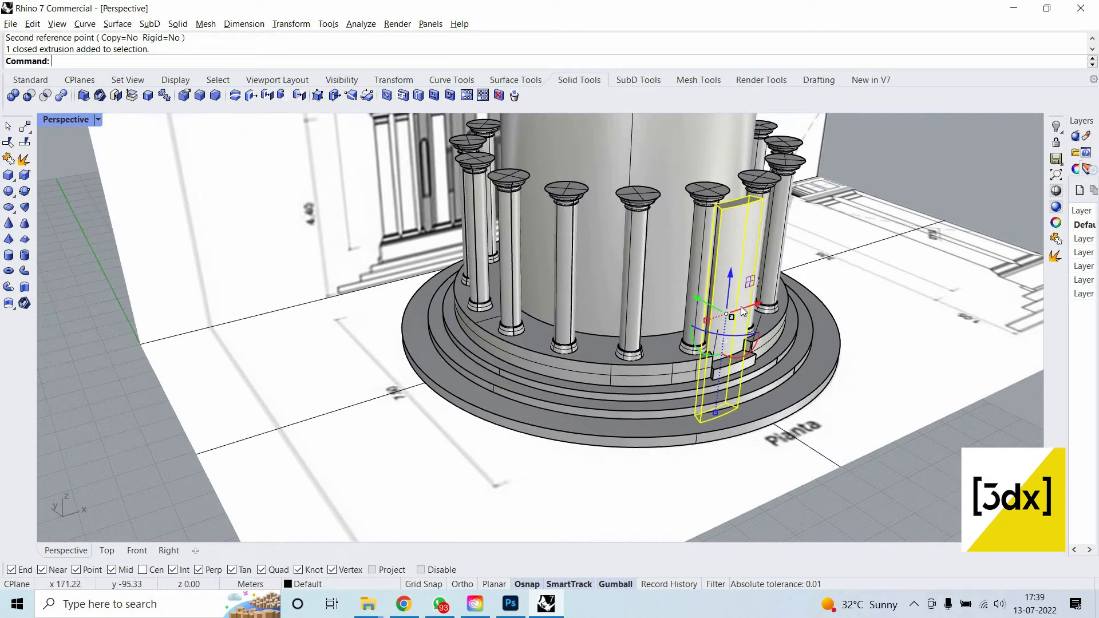
text(Sc)
key(Return)
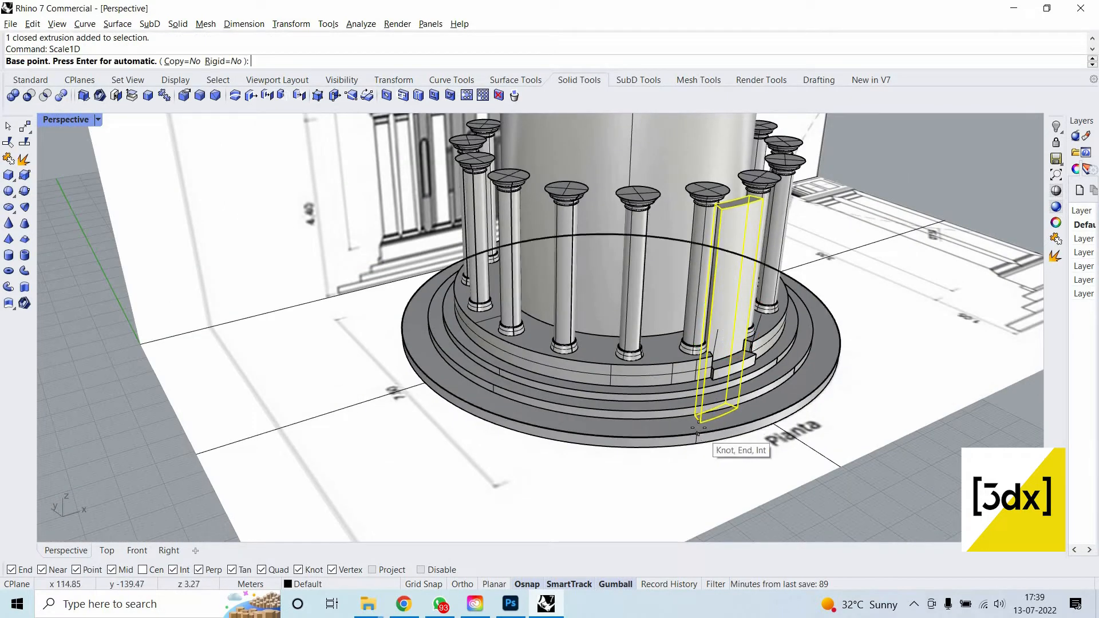
click(699, 423)
click(733, 207)
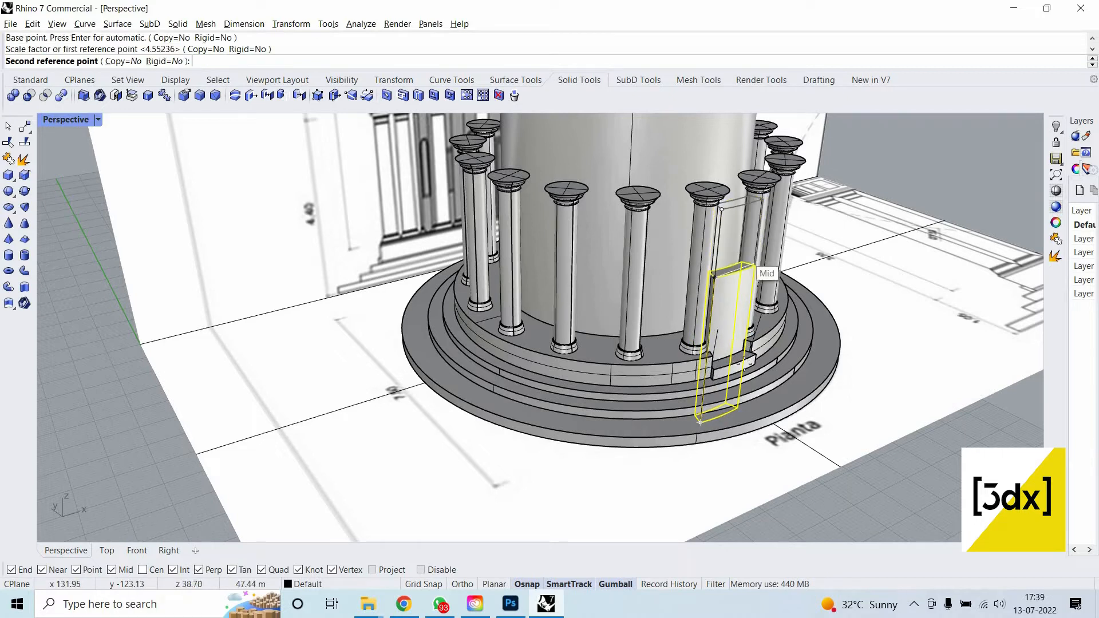
scroll(744, 269, up, 5)
click(704, 408)
scroll(704, 407, down, 5)
scroll(736, 142, up, 6)
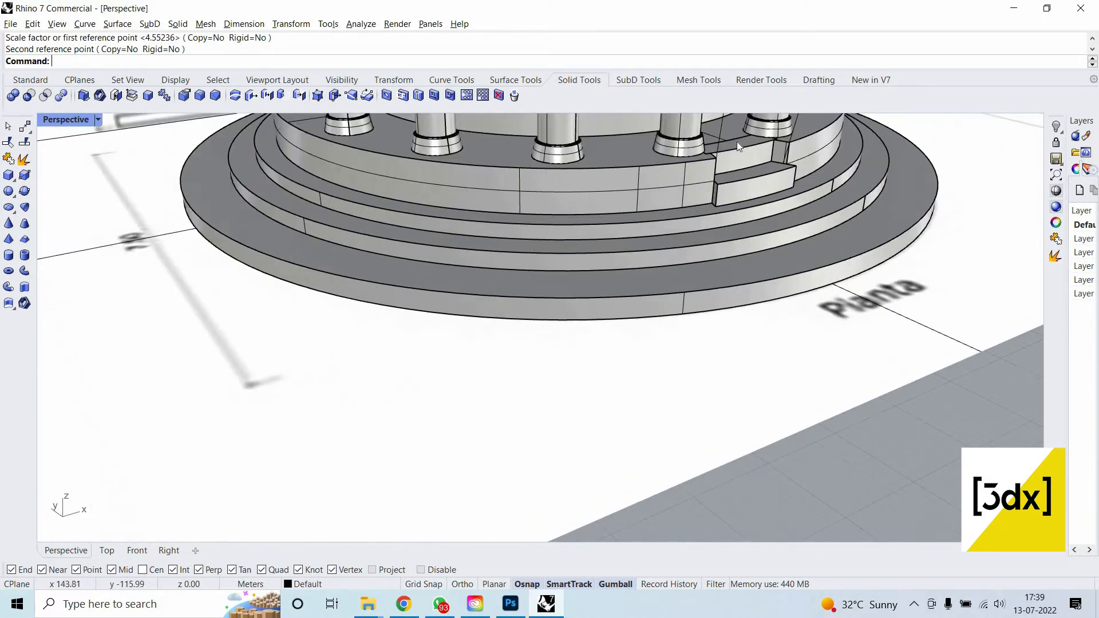
Raise the doorway block's lower face with Scale1D from its upper front corner to the front step's top level.
right_click(686, 145)
click(688, 141)
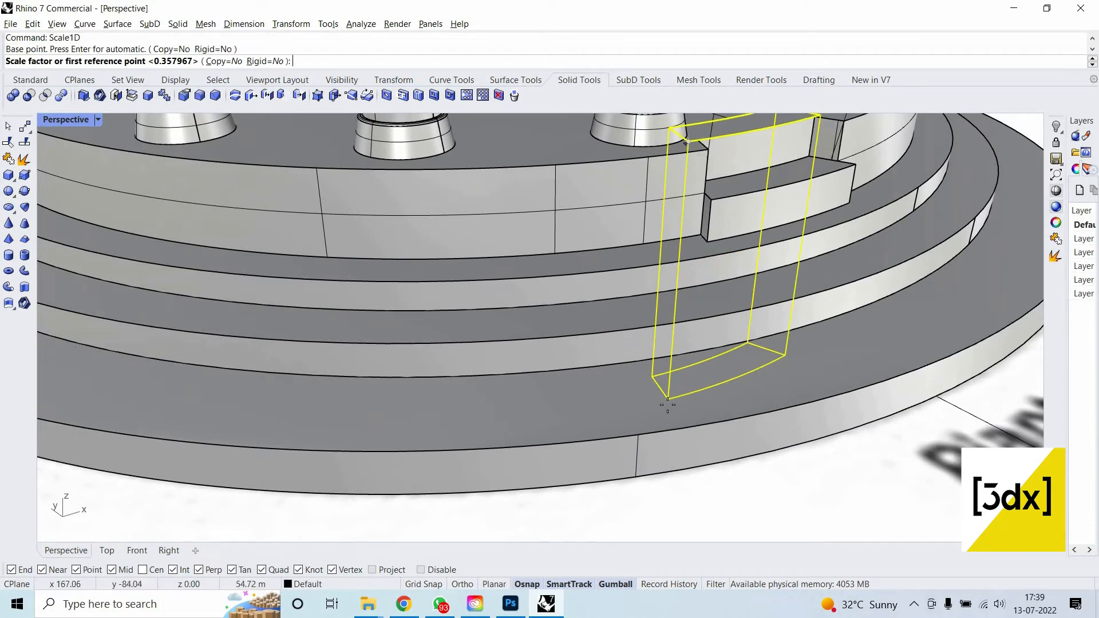
click(667, 399)
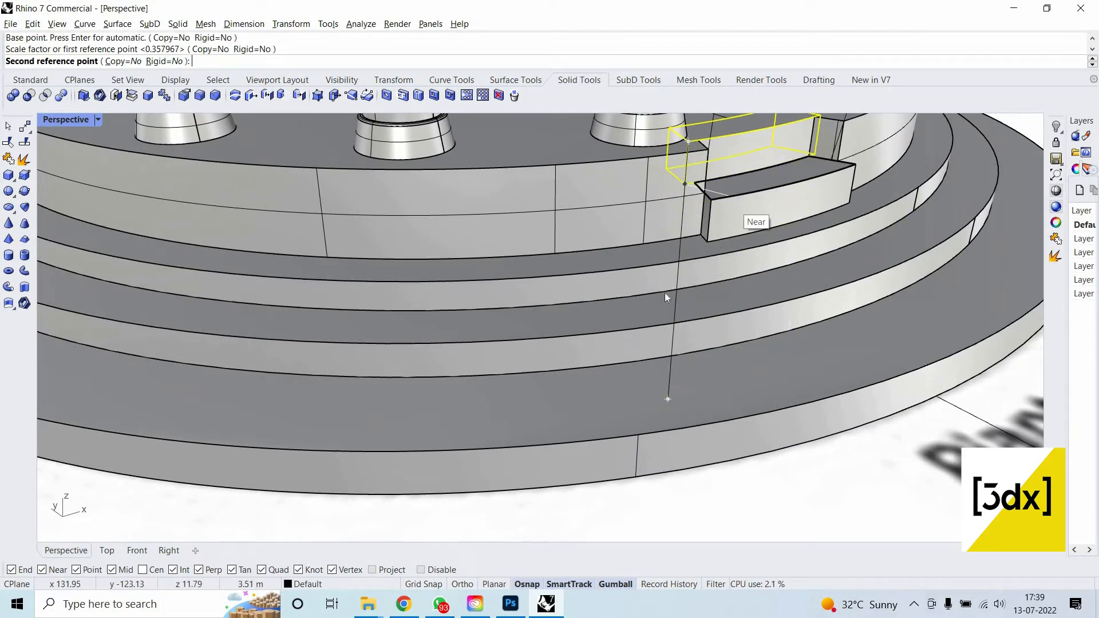
click(743, 232)
scroll(754, 154, down, 5)
scroll(754, 154, up, 4)
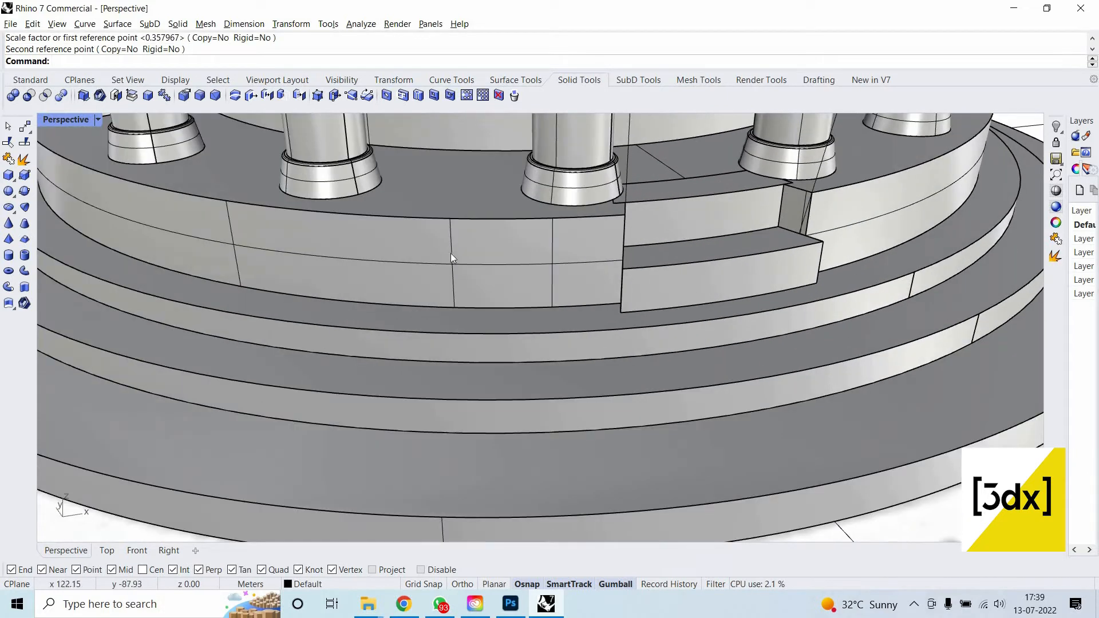
Divide the line on the podium's side face into 3 segments with marked points.
click(450, 254)
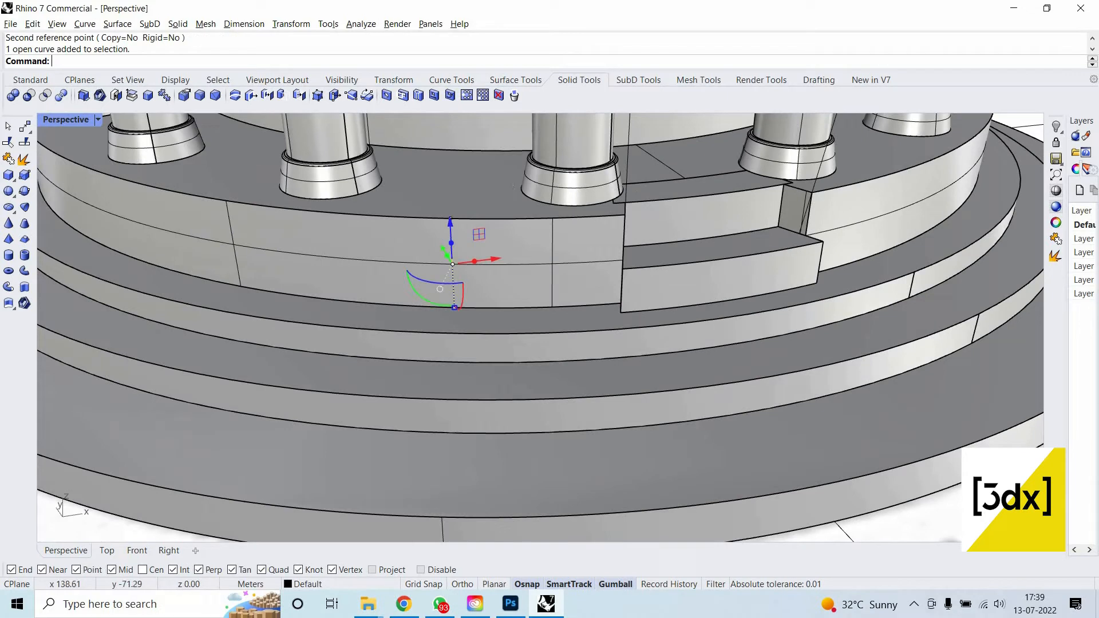
key(Return)
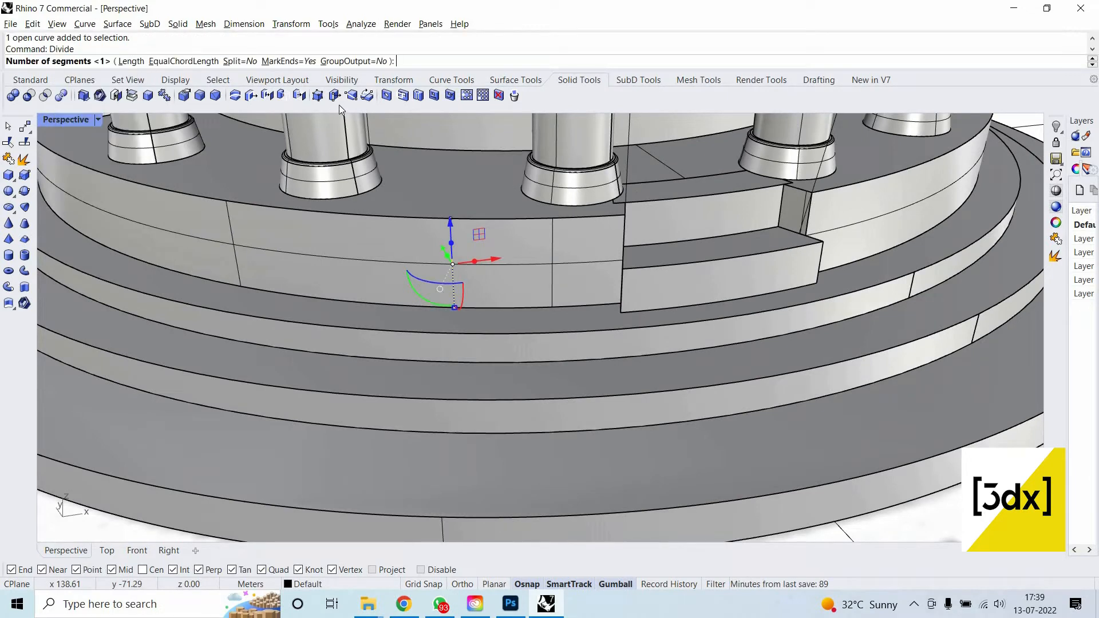
text(3)
key(Return)
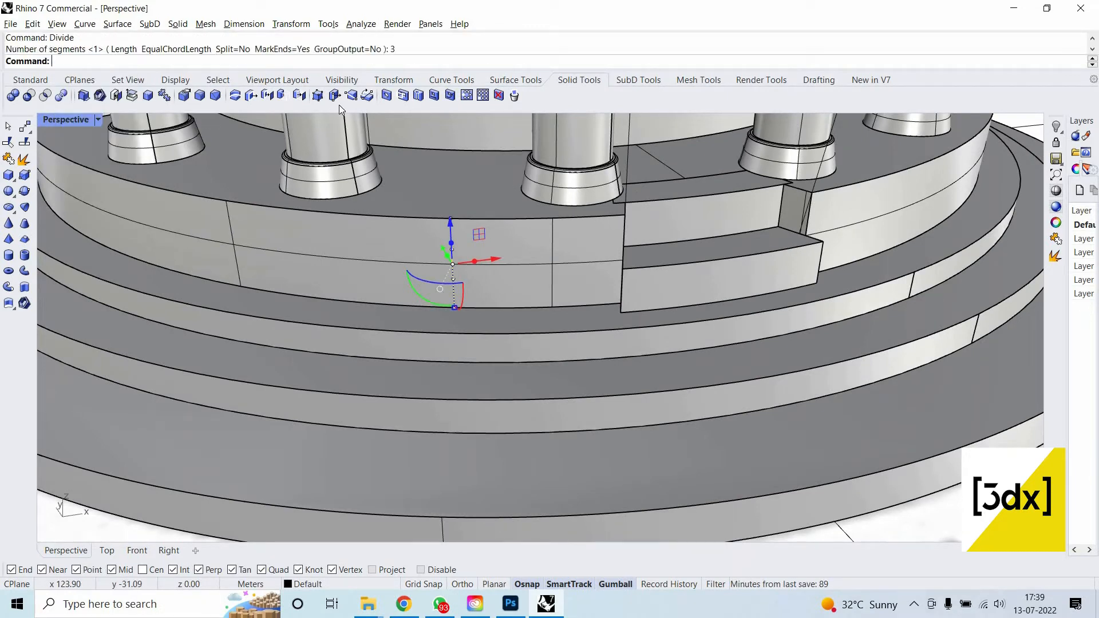
Lower the front step with Scale1D from its lower front corner to the line's lower division point.
scroll(640, 270, up, 5)
right_drag(639, 271, 606, 292)
scroll(458, 268, down, 4)
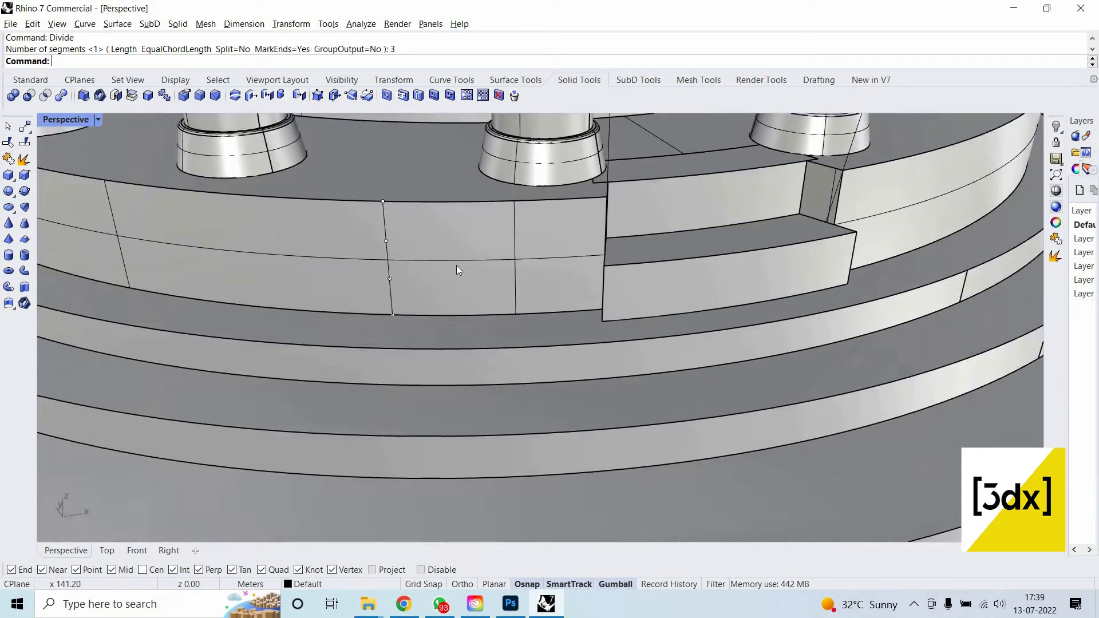
right_drag(455, 265, 393, 298)
scroll(416, 301, up, 2)
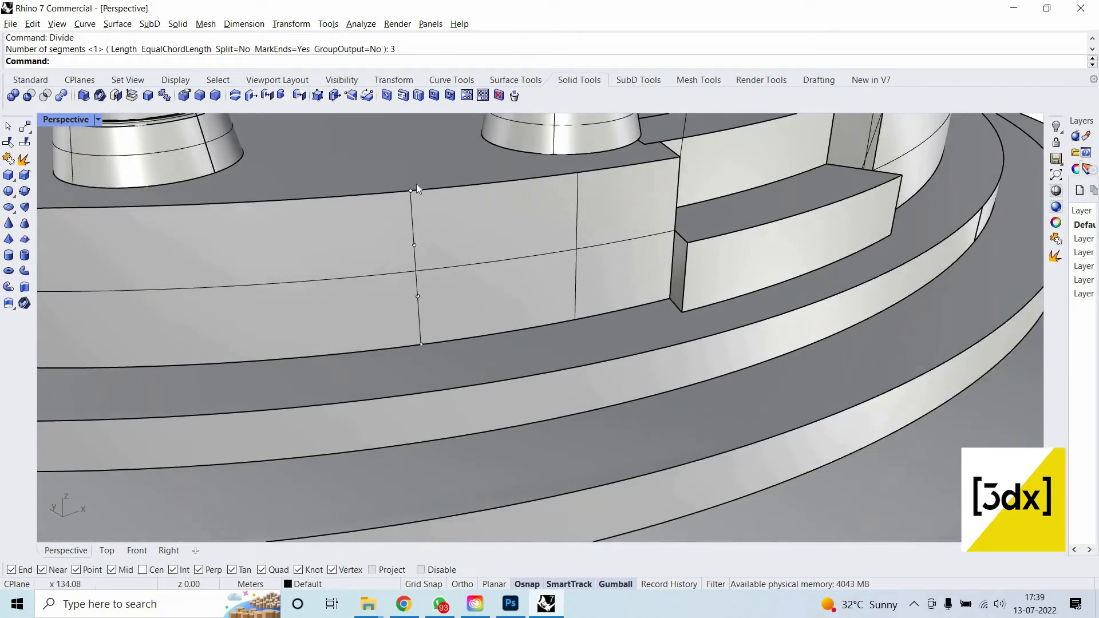
click(749, 254)
text(S)
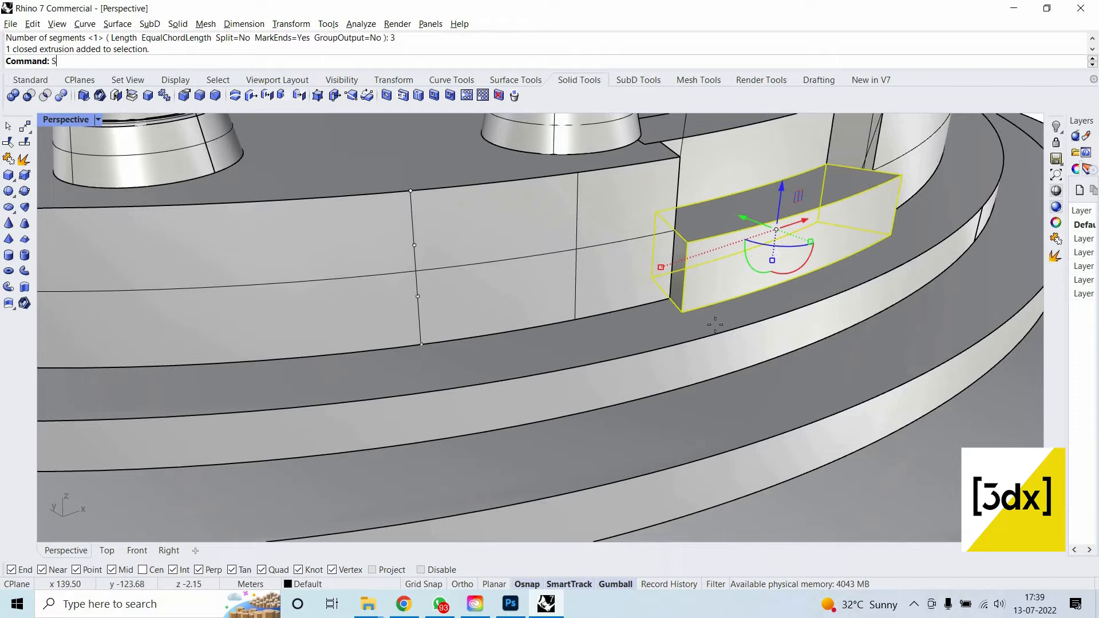
text(c)
key(Return)
click(681, 312)
click(687, 243)
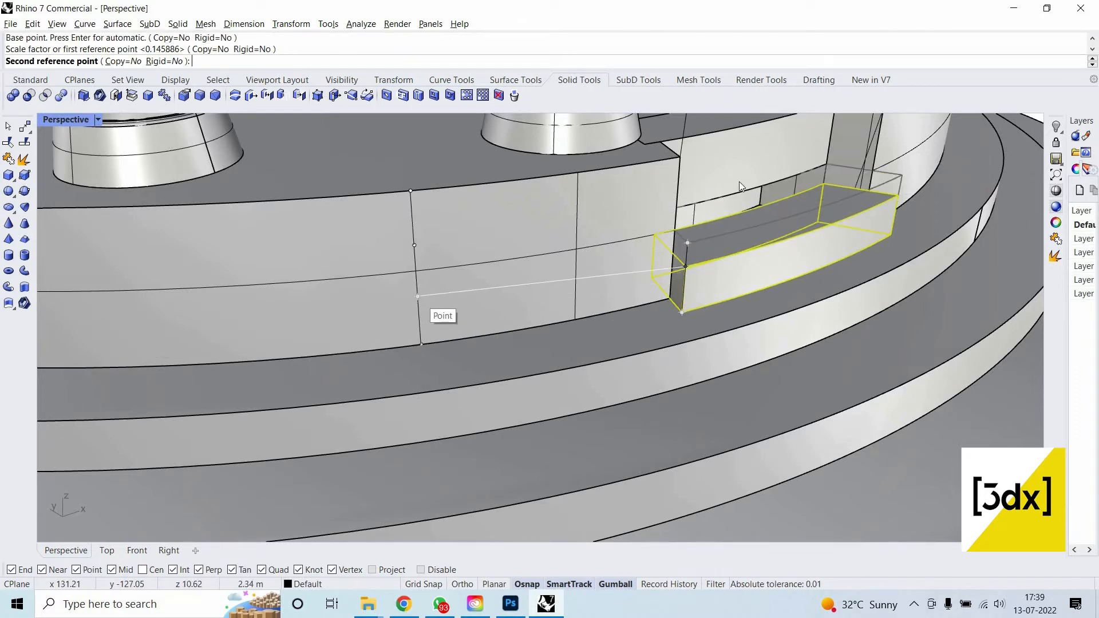
click(417, 297)
Extend the doorway block down to the front step's top level with Scale1D from its upper front corner.
scroll(824, 229, up, 4)
click(852, 225)
scroll(853, 224, down, 5)
scroll(852, 224, up, 2)
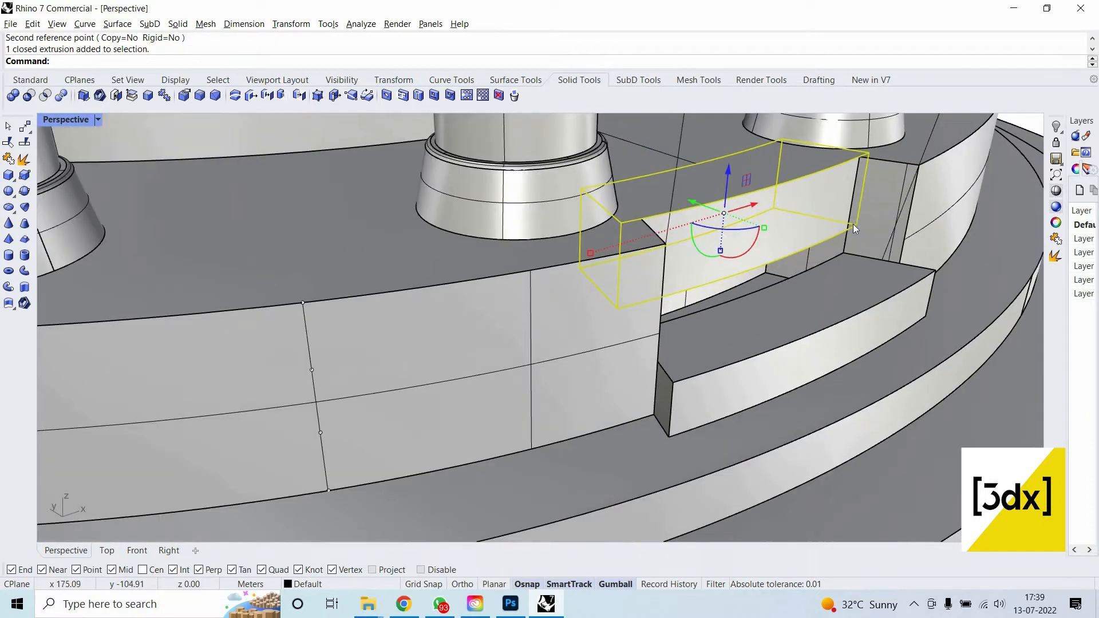
key(Return)
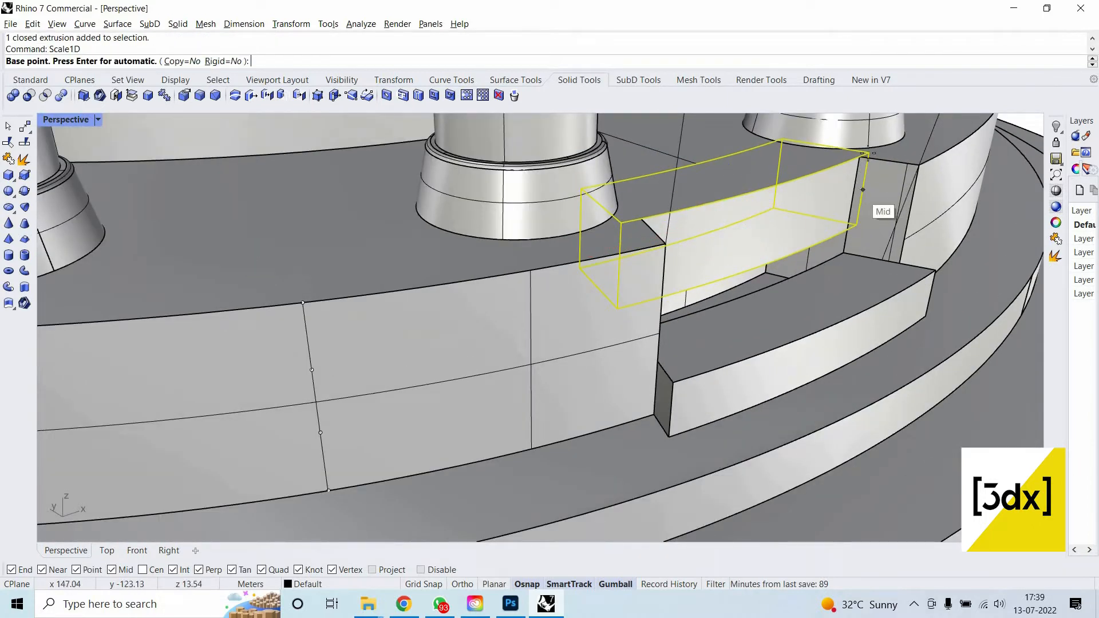
click(867, 213)
click(856, 225)
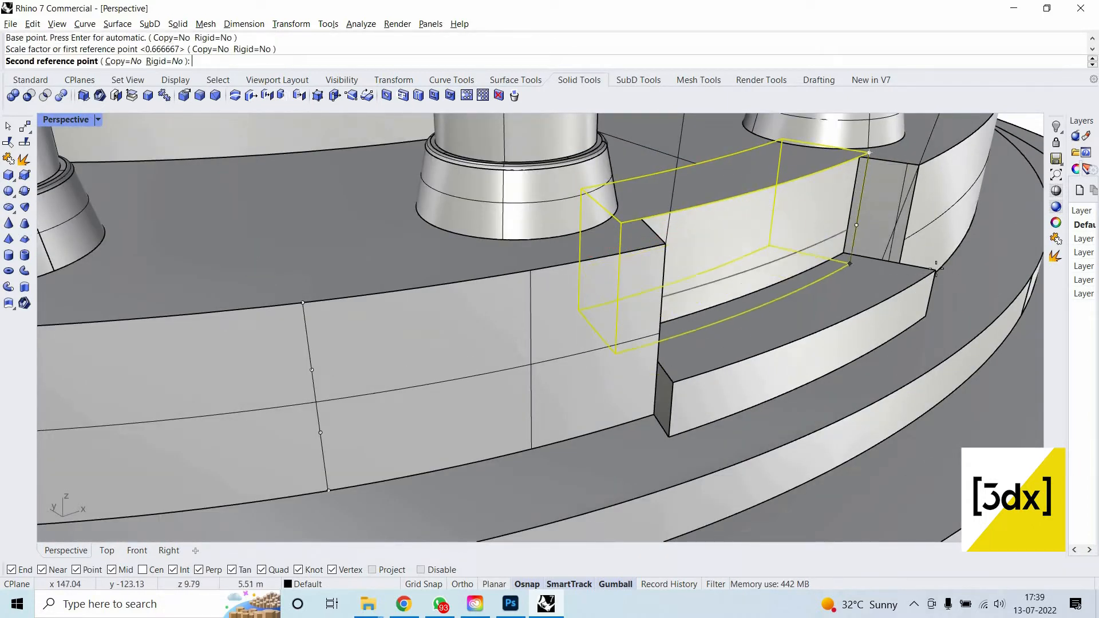
click(852, 248)
Lower the doorway block's top with Scale1D from its lower front corner to the line's upper division point.
key(Return)
click(853, 247)
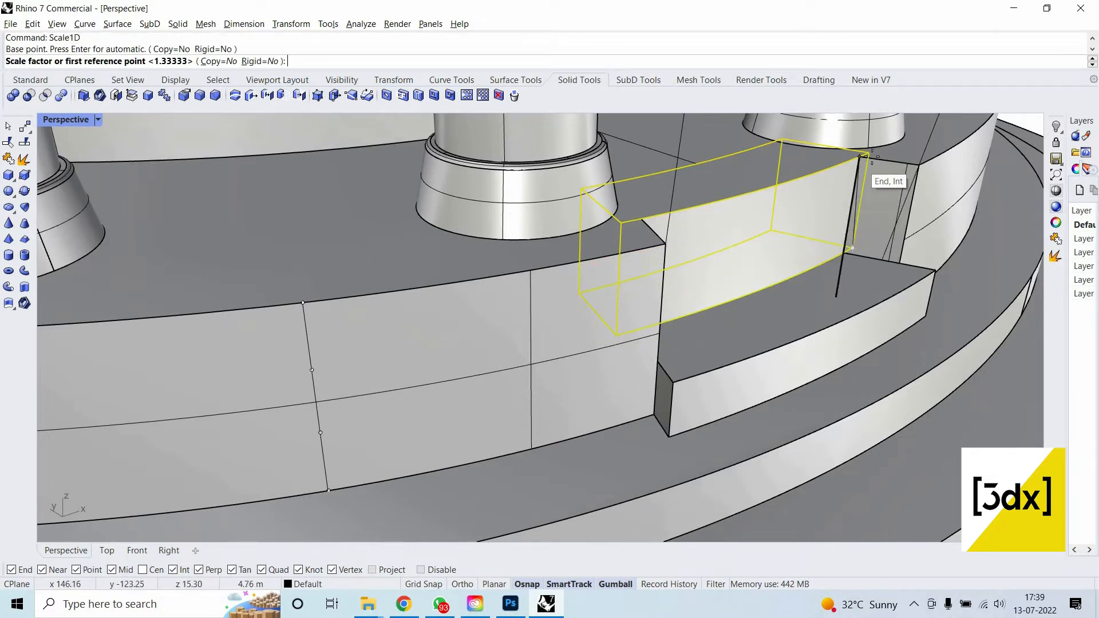
click(868, 152)
click(313, 372)
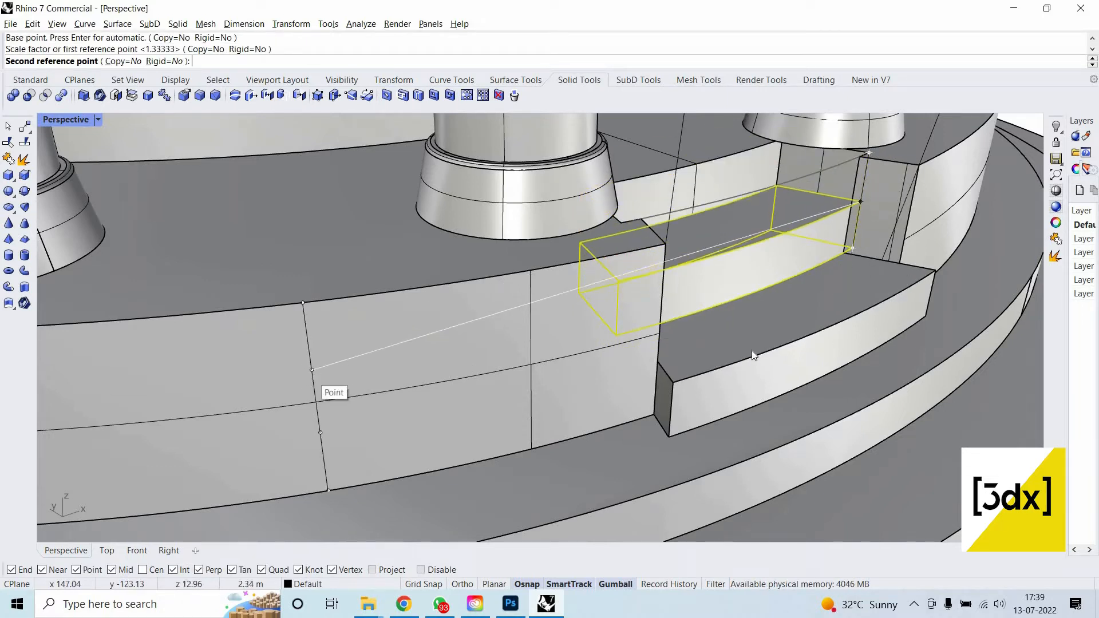
key(Escape)
Inspect the entrance steps and temple base from several angles, and return to the four-viewport layout.
scroll(744, 338, down, 7)
right_drag(622, 314, 737, 414)
scroll(664, 375, down, 10)
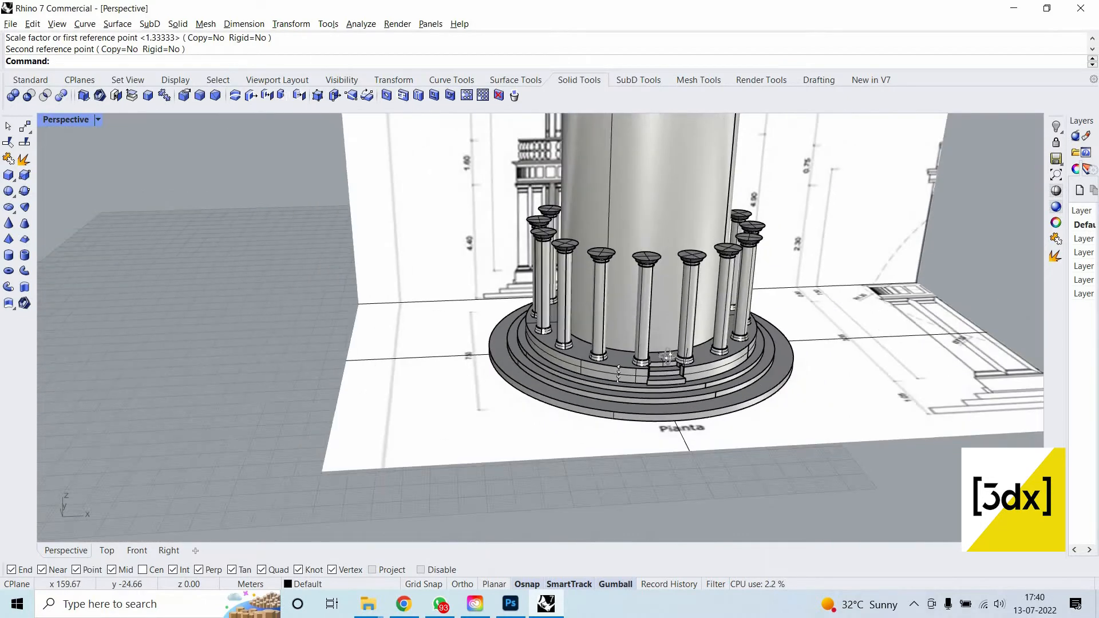
right_drag(664, 375, 661, 331)
scroll(661, 330, up, 4)
scroll(662, 338, up, 9)
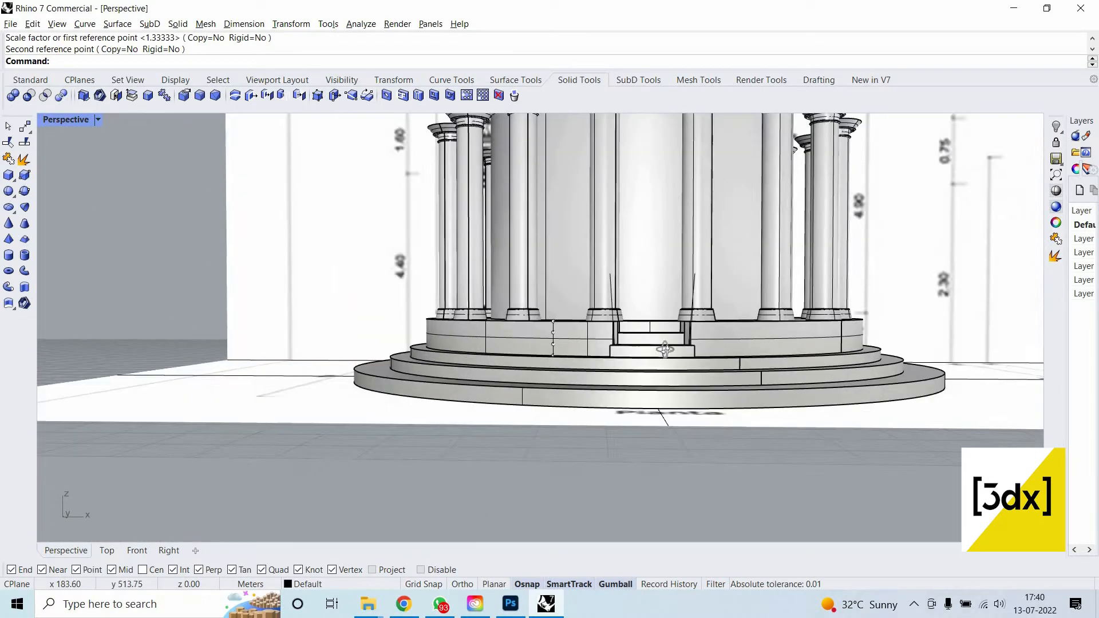
right_drag(656, 412, 653, 452)
right_click(653, 451)
scroll(664, 441, down, 5)
scroll(709, 410, down, 4)
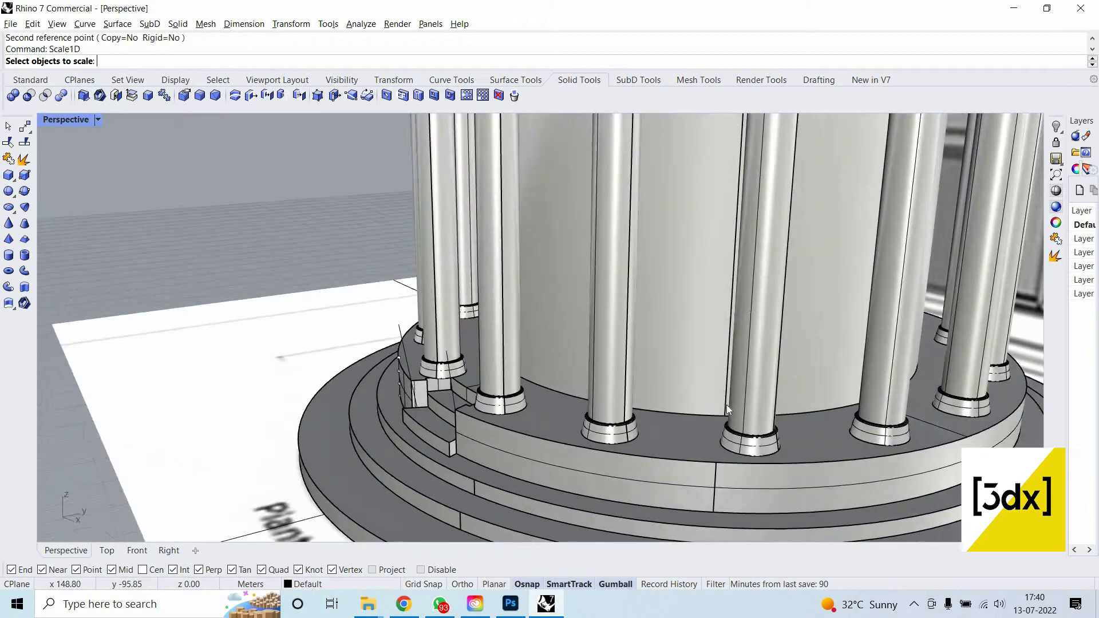
key(Escape)
scroll(700, 428, down, 3)
scroll(523, 333, down, 2)
right_drag(523, 334, 499, 346)
right_click(499, 347)
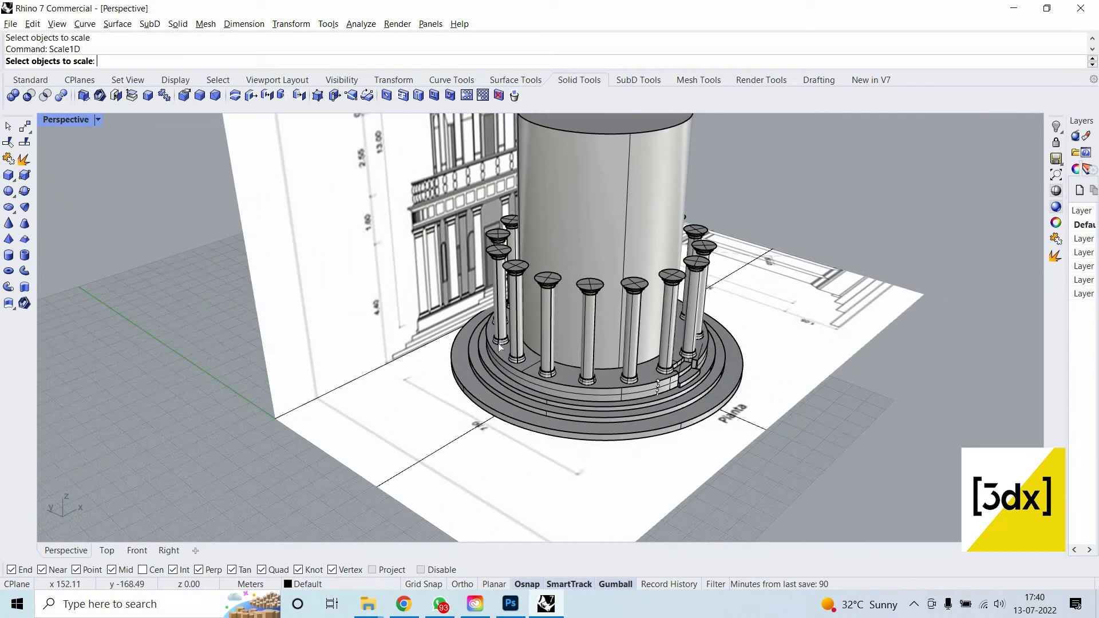
scroll(578, 432, up, 2)
right_drag(578, 432, 62, 120)
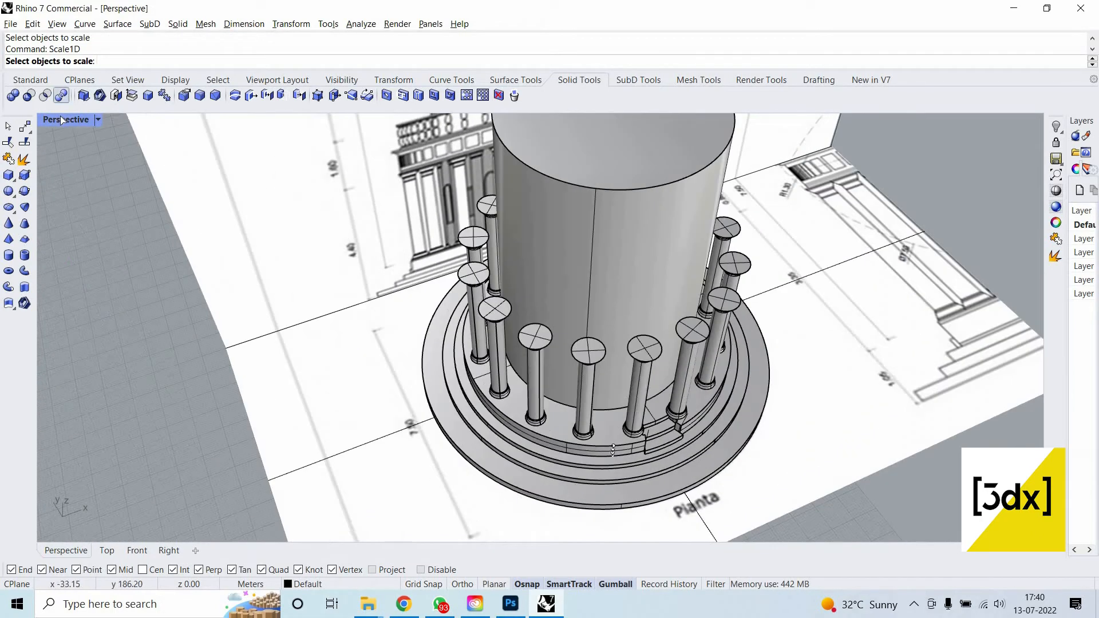
scroll(370, 237, down, 10)
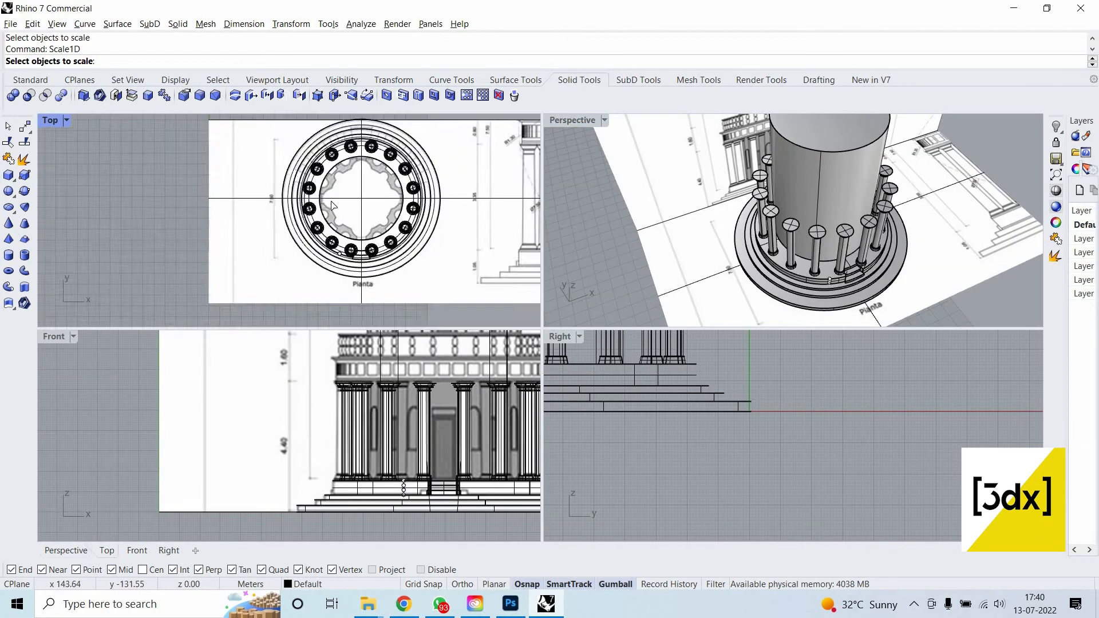
scroll(329, 202, up, 5)
double_click(47, 119)
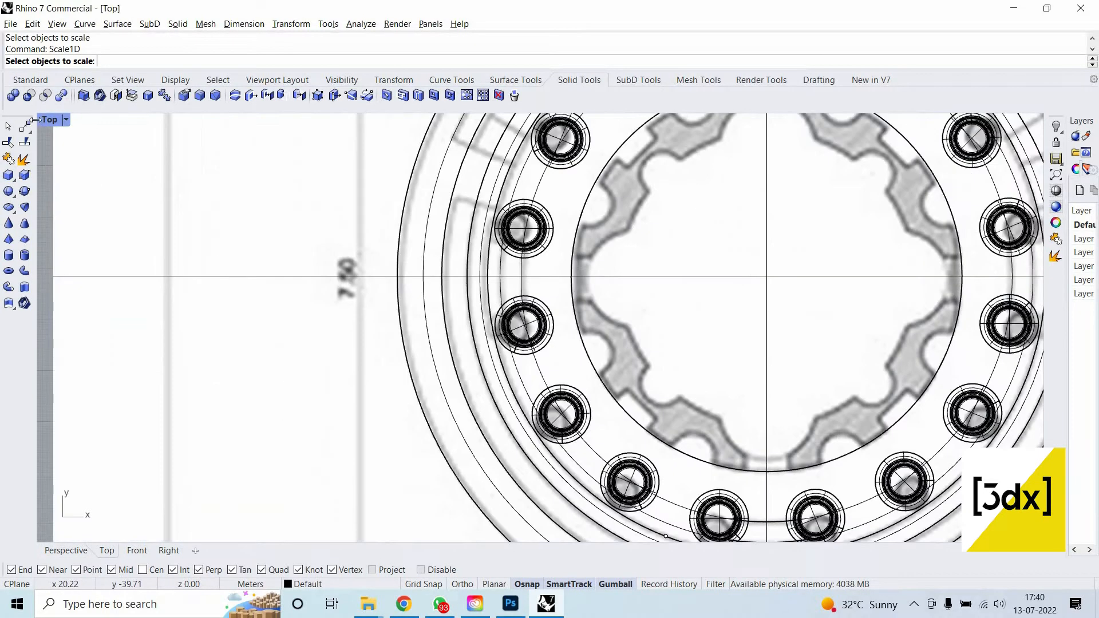
key(ctrl+m)
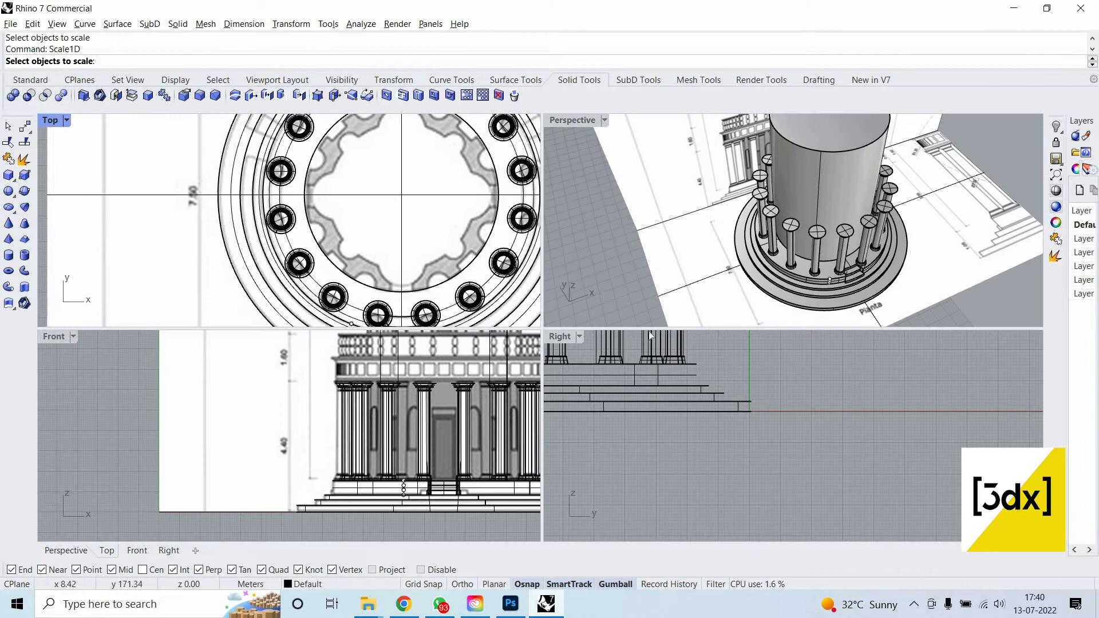
double_click(578, 120)
scroll(681, 400, up, 5)
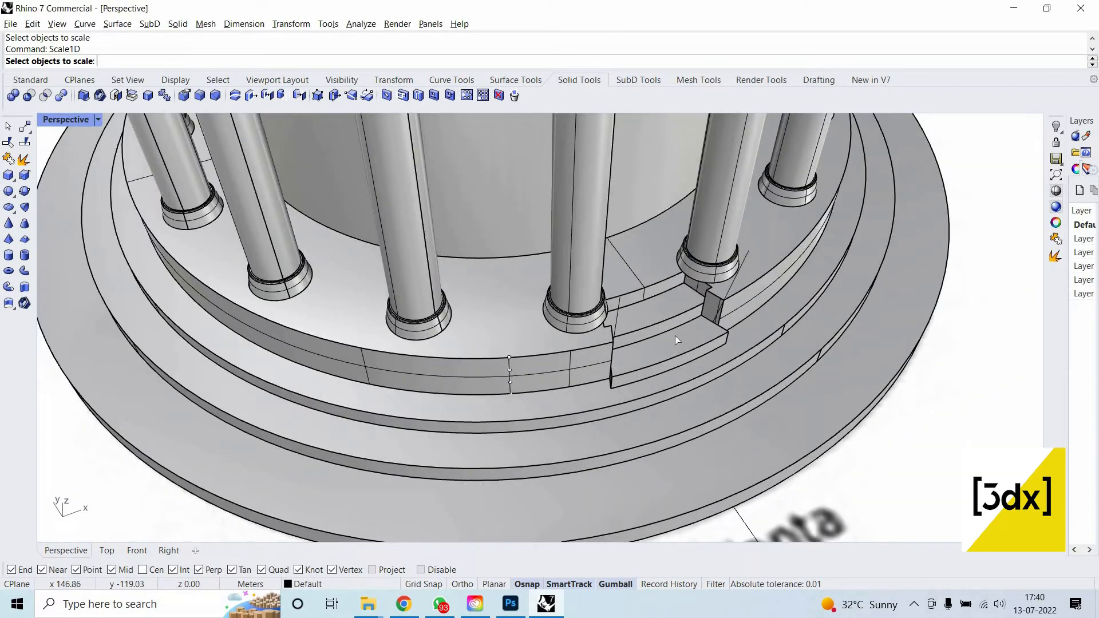
click(675, 335)
scroll(674, 335, down, 2)
scroll(676, 313, up, 3)
click(676, 313)
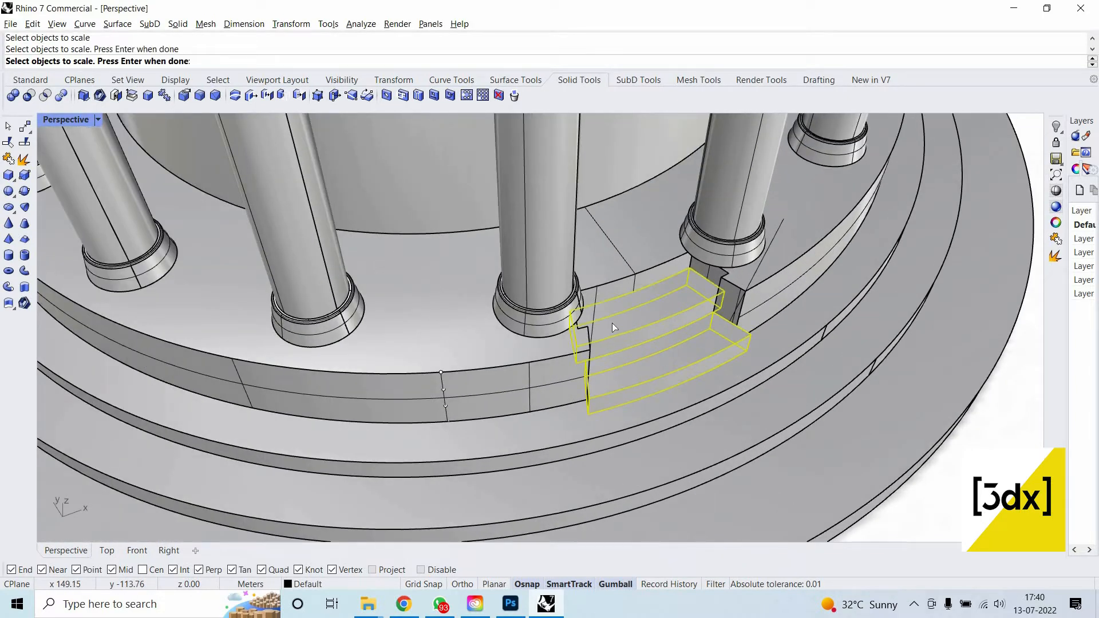
key(Escape)
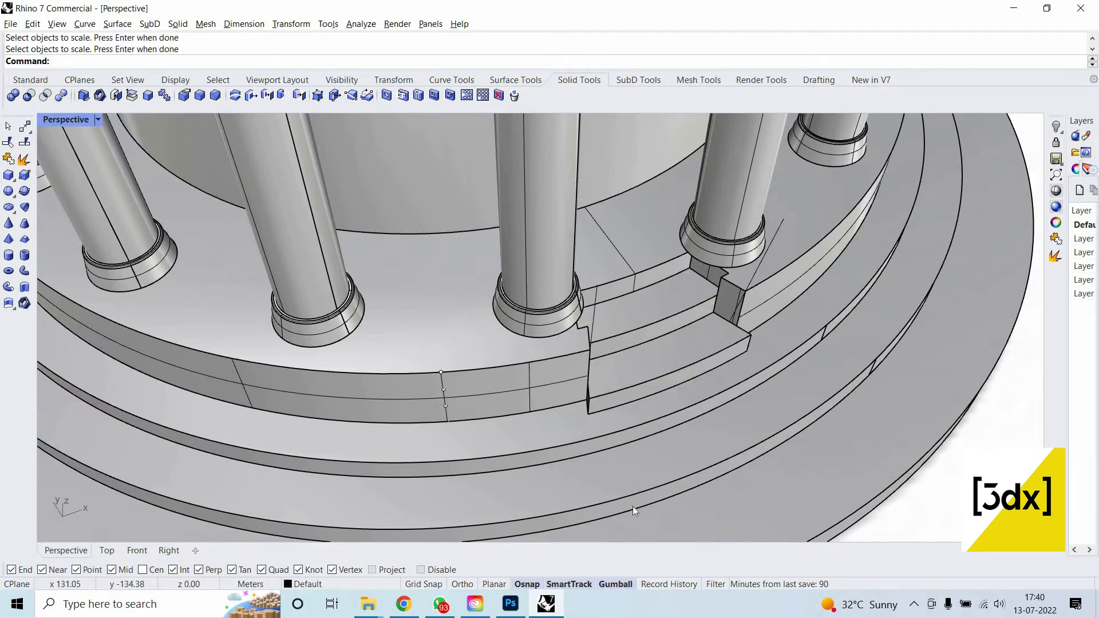
Duplicate the two curved entrance steps straight up above the originals.
click(659, 322)
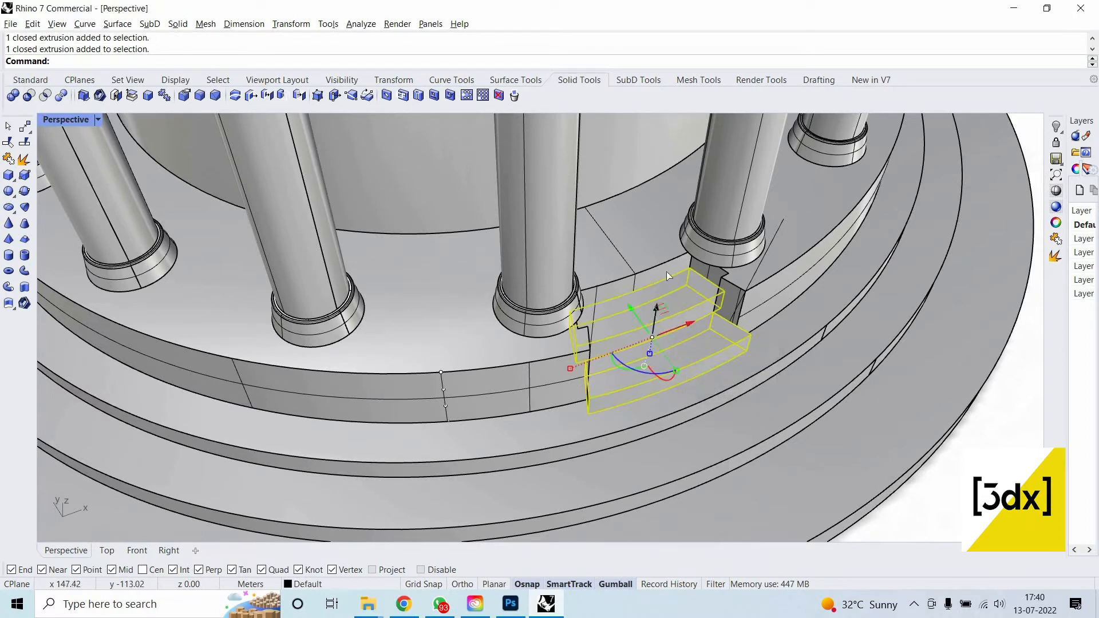
alt+drag(656, 309, 683, 305)
key(Escape)
Hide the two original entrance steps, leaving their raised copies visible.
scroll(709, 345, up, 3)
click(688, 329)
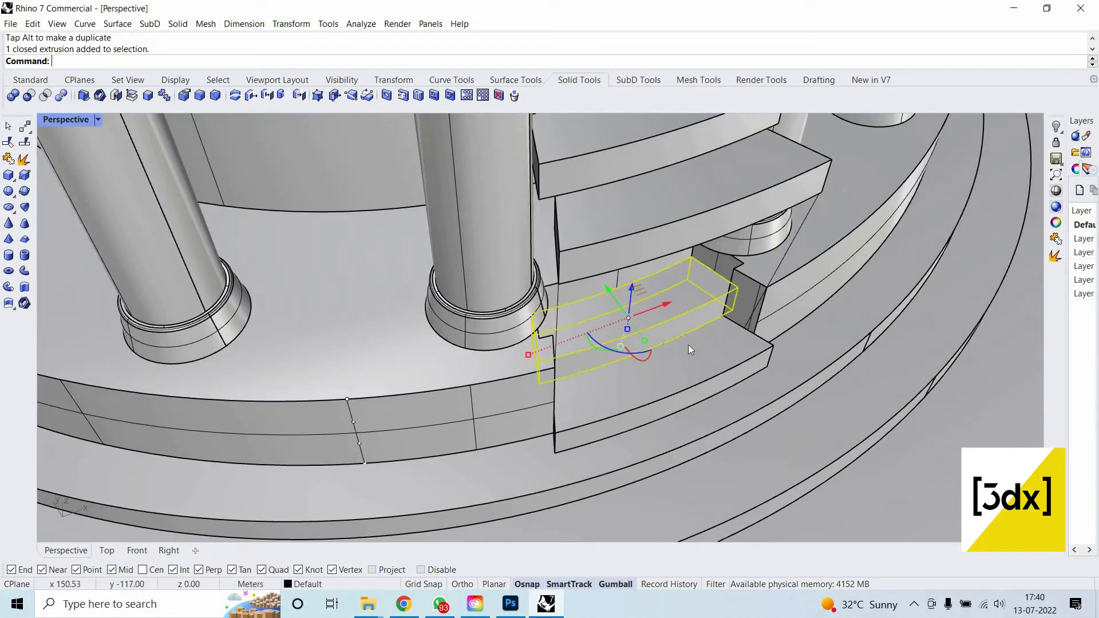
shift+click(688, 347)
click(676, 338)
shift+right_drag(696, 232, 711, 265)
scroll(711, 265, down, 2)
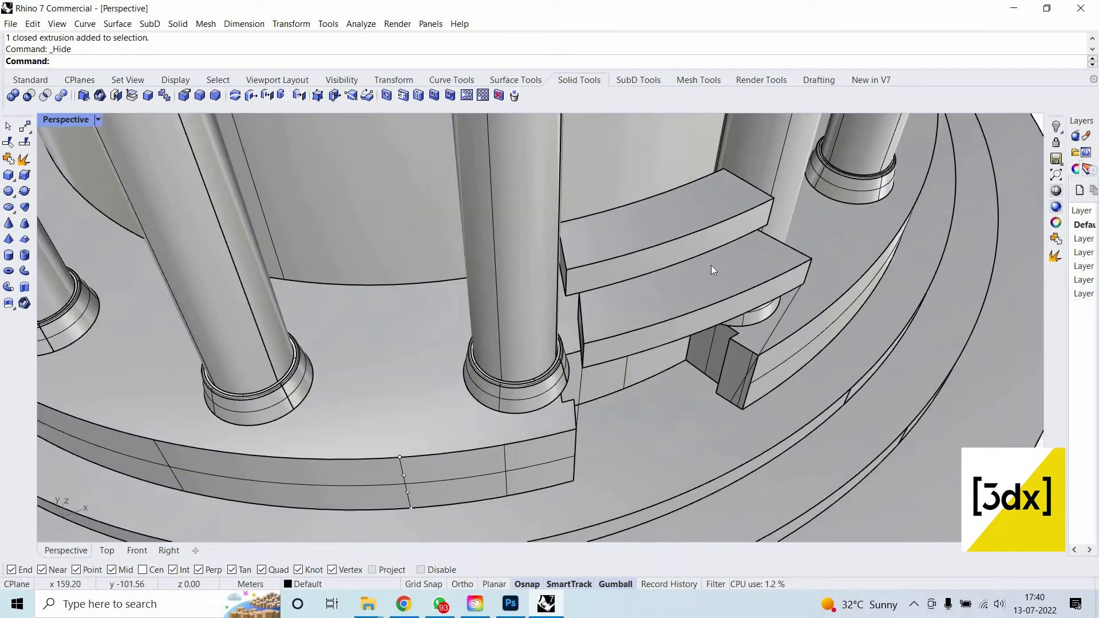
Stretch both copied steps vertically into tall blocks for cutting through the podium.
click(701, 247)
shift+click(676, 294)
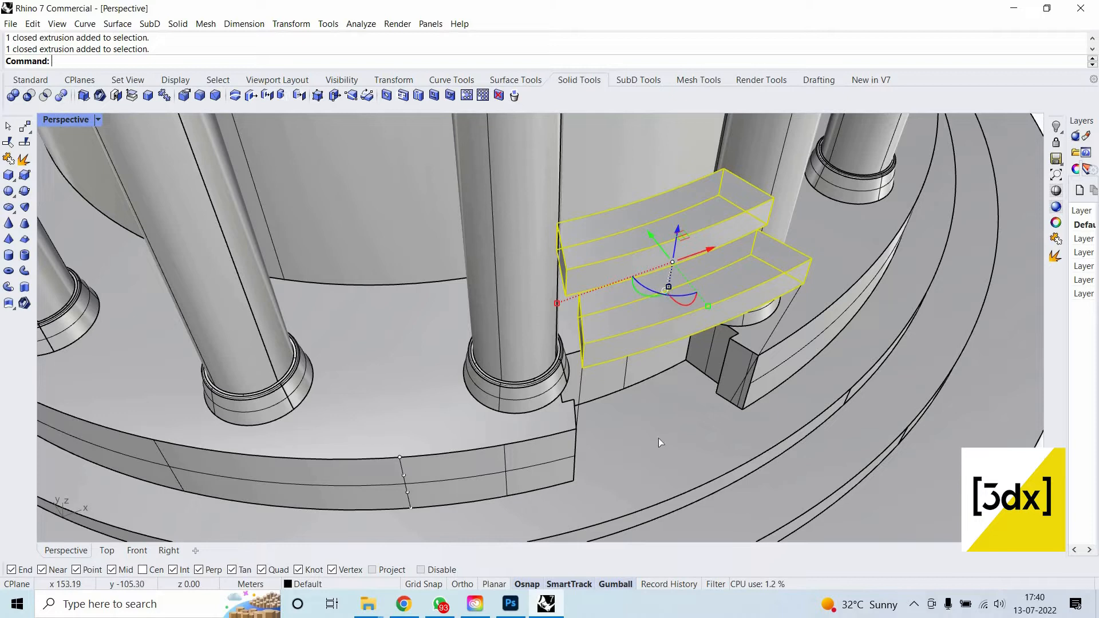
drag(669, 286, 678, 497)
scroll(676, 412, down, 7)
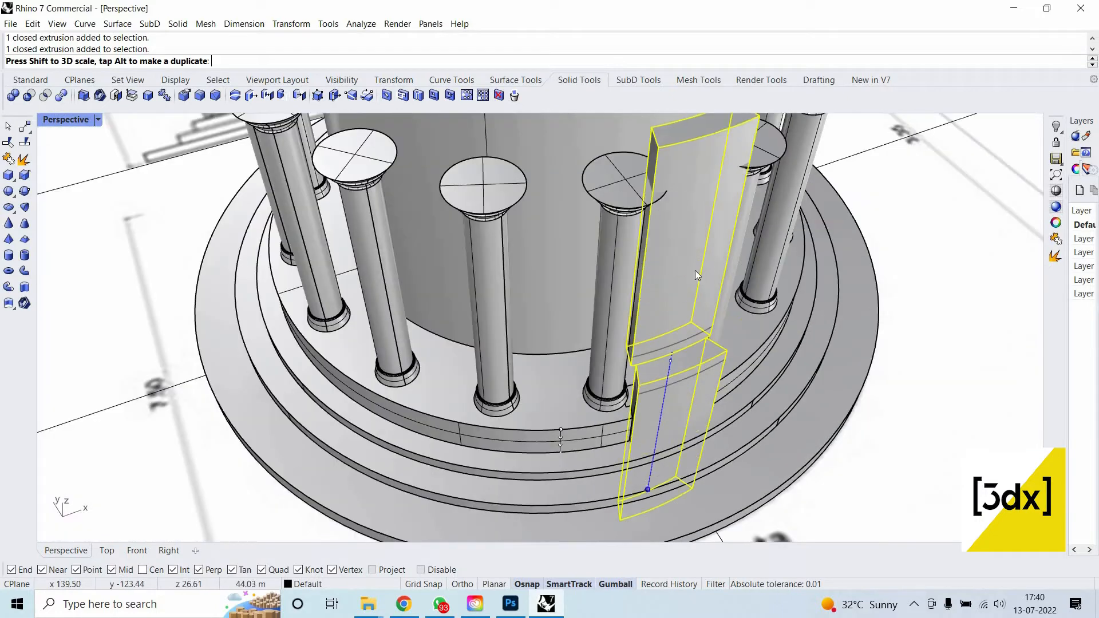
Lower the stretched rear block vertically so that it passes down through the podium.
click(691, 205)
mouse_move(656, 343)
mouse_down()
mouse_move(660, 364)
mouse_move(663, 321)
mouse_move(654, 367)
mouse_move(662, 345)
mouse_up()
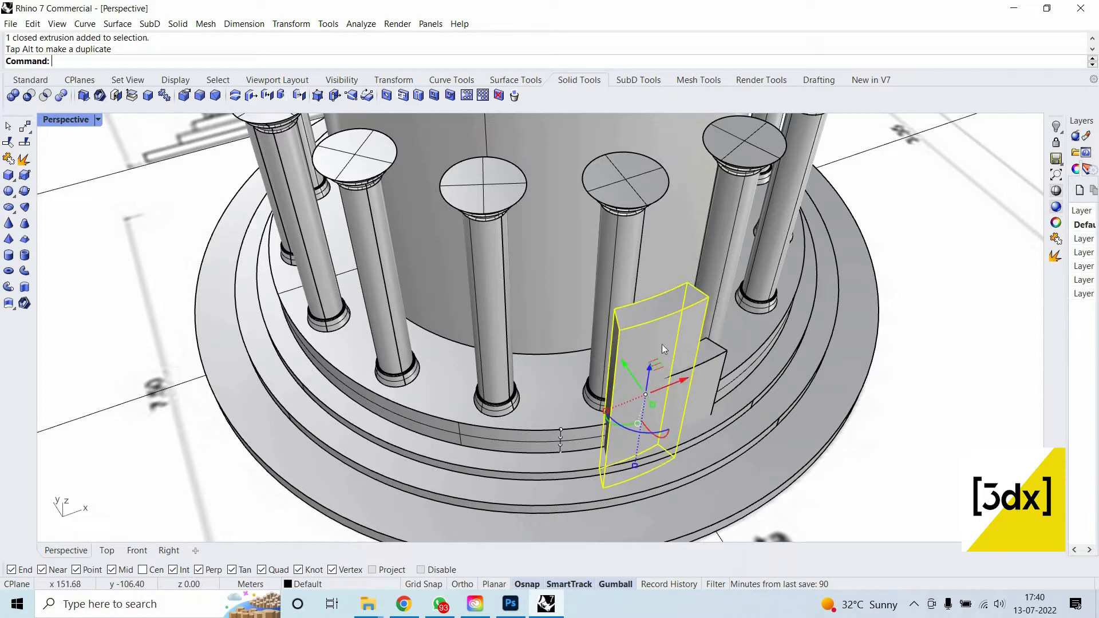
key(ctrl+z)
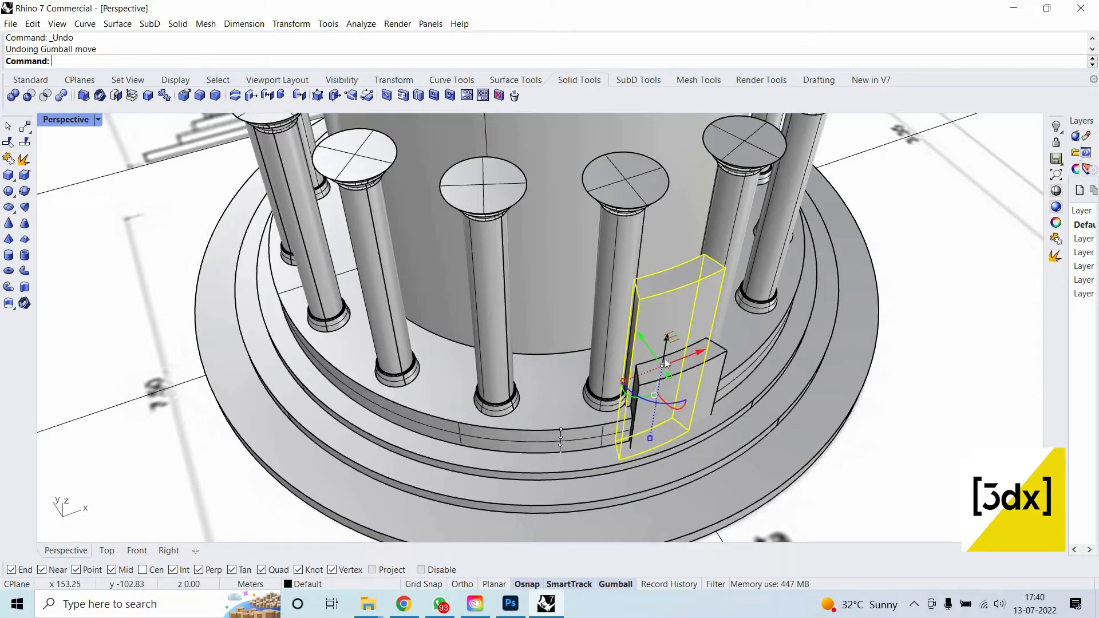
scroll(666, 363, up, 3)
click(739, 407)
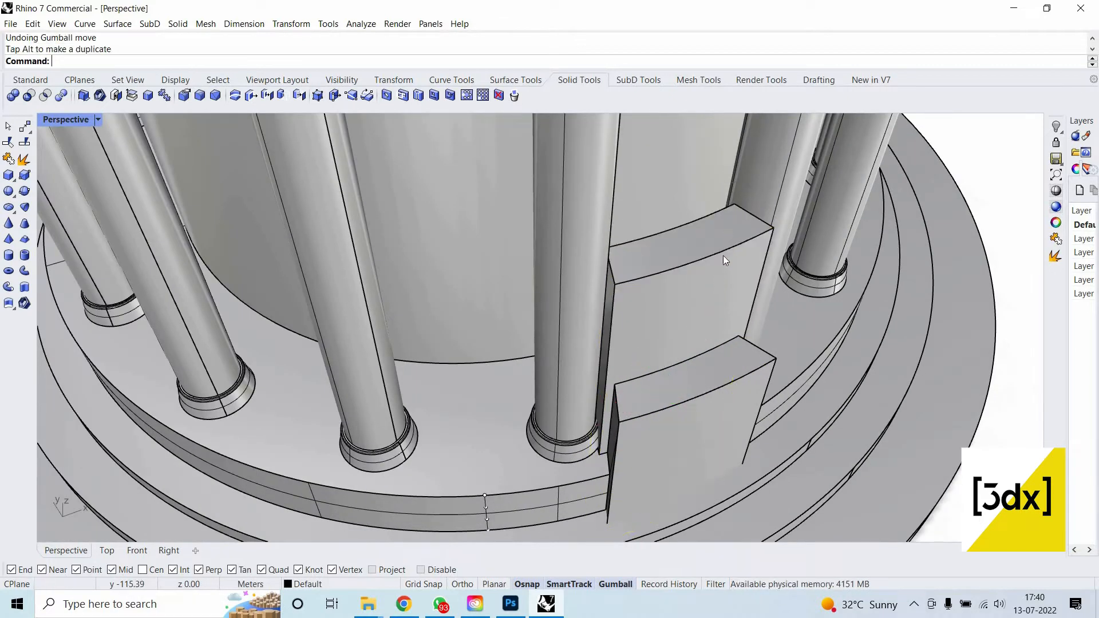
Mirror a copy of both tall blocks to the temple's rear across the plan's horizontal centerline.
double_click(81, 122)
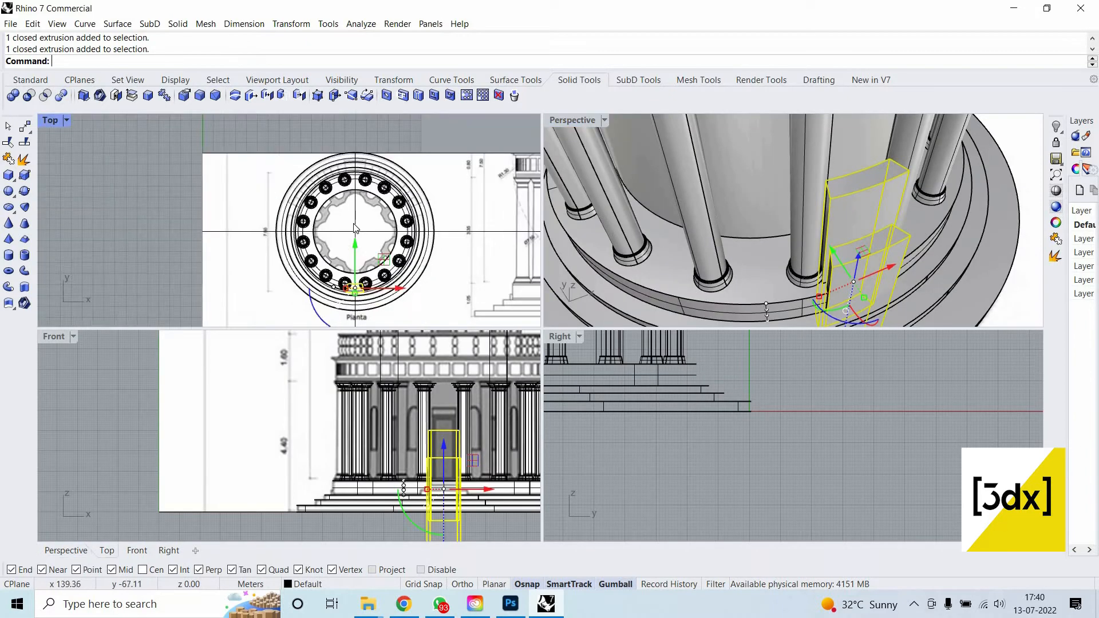
scroll(355, 228, up, 3)
key(Return)
scroll(349, 243, up, 2)
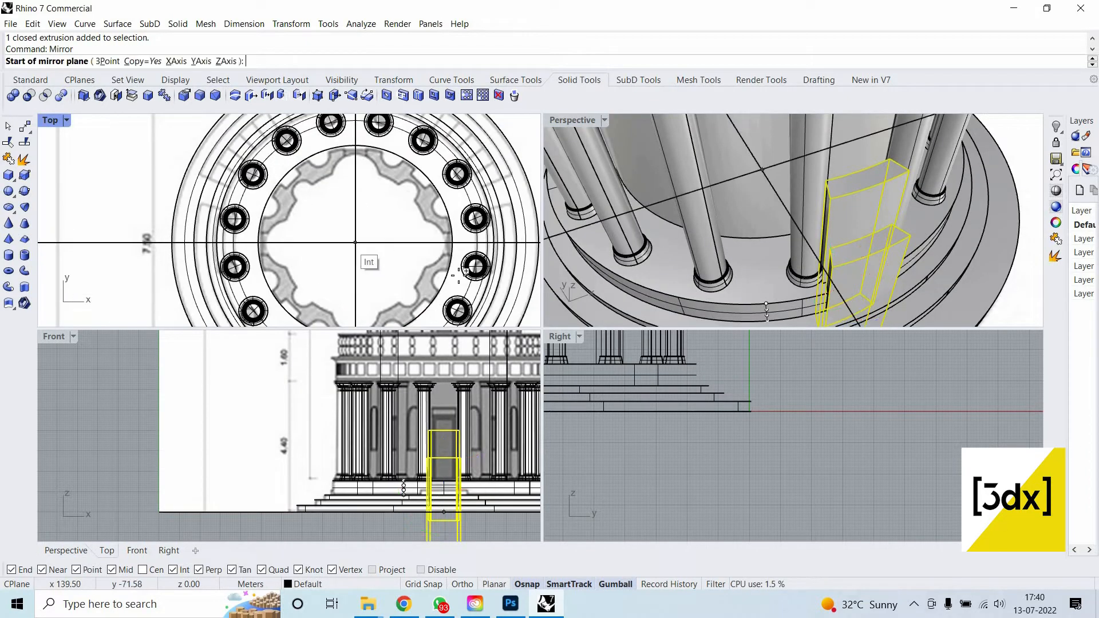
click(355, 240)
scroll(329, 287, down, 4)
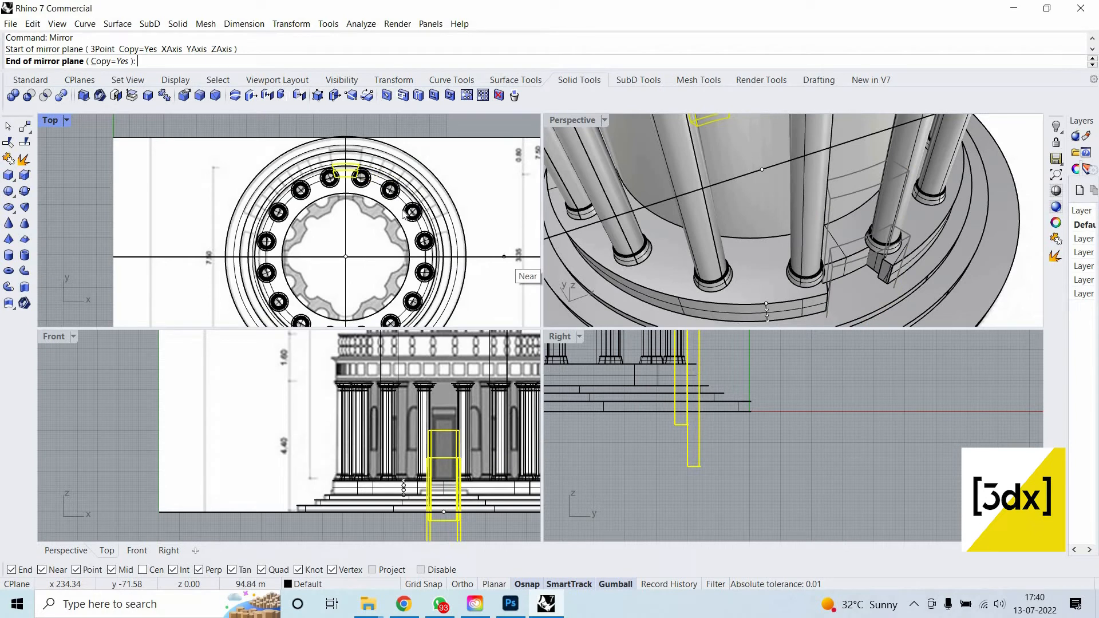
click(503, 256)
scroll(409, 194, down, 4)
scroll(369, 264, up, 4)
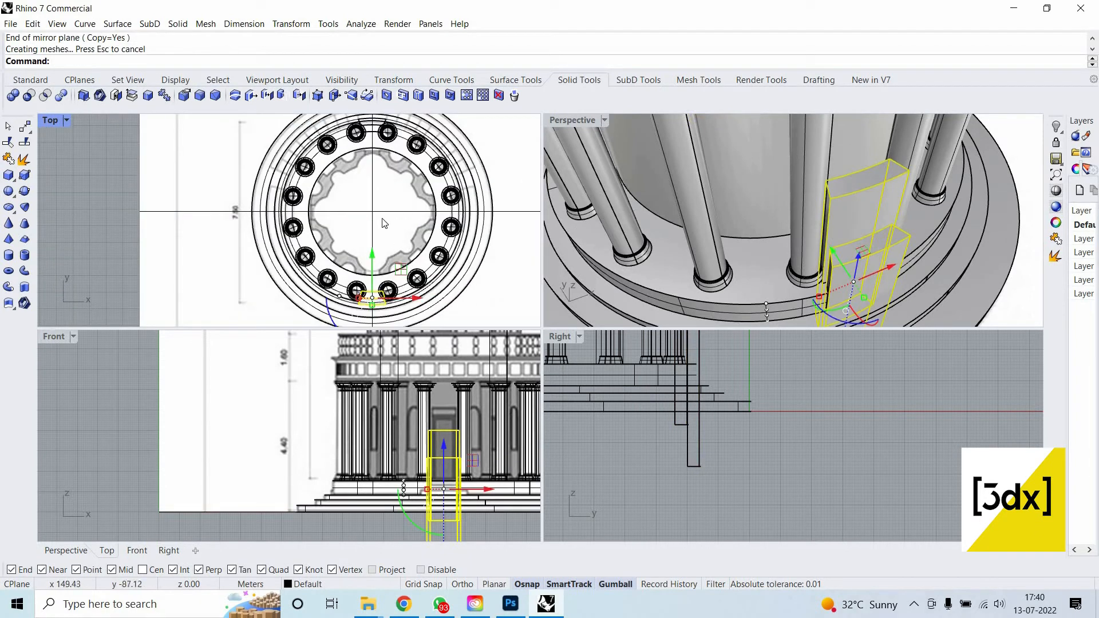
key(Return)
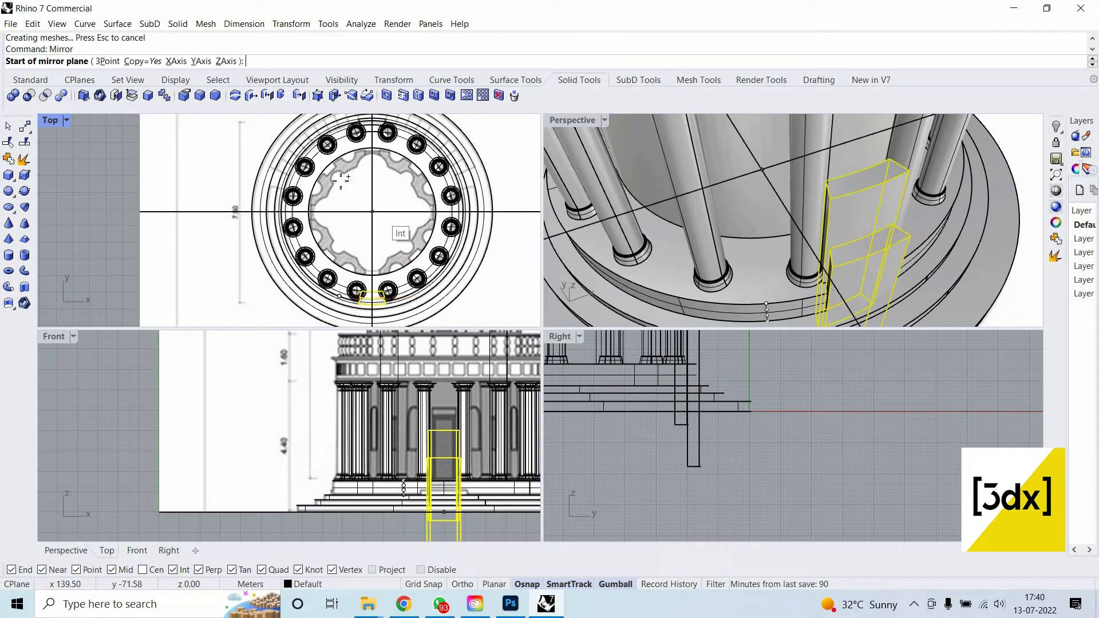
click(340, 179)
click(344, 186)
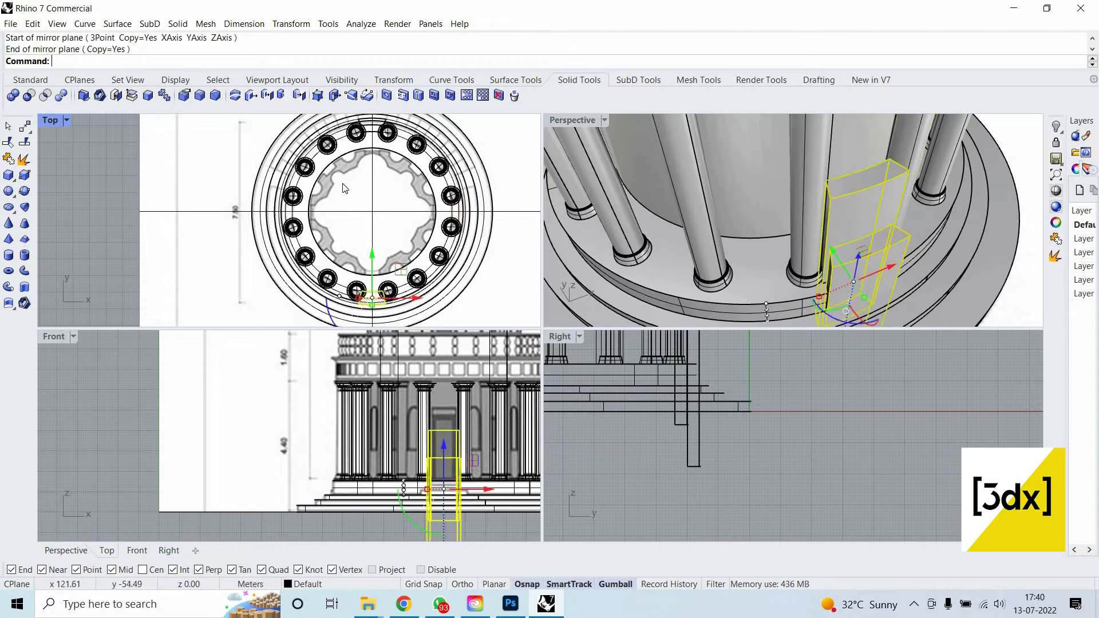
key(BackSpace)
key(BackSpace)
key(BackSpace)
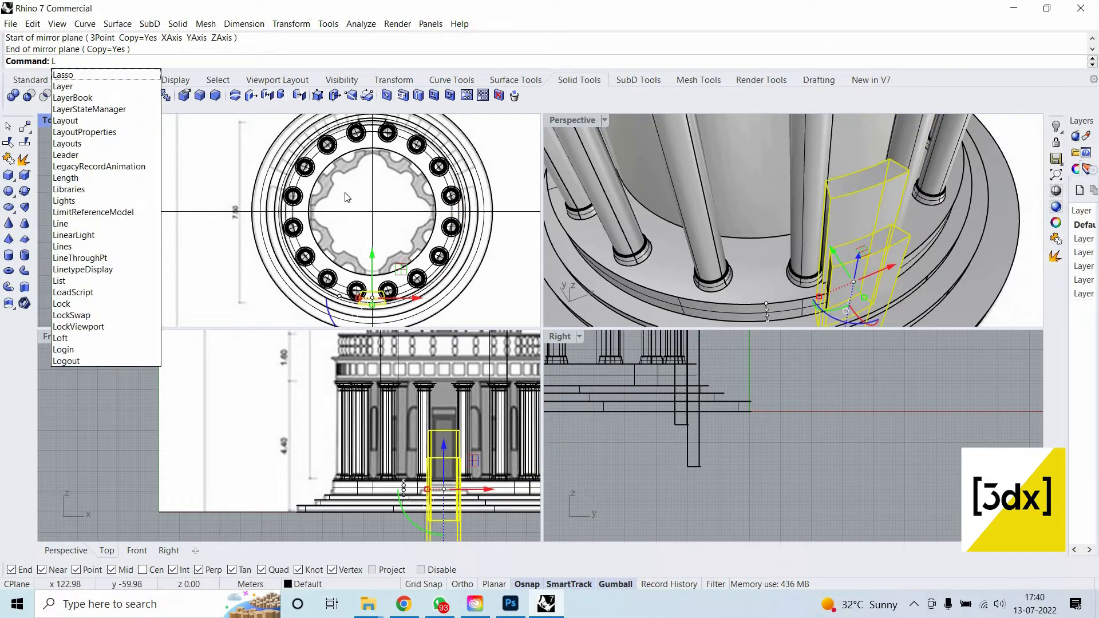
scroll(361, 228, down, 2)
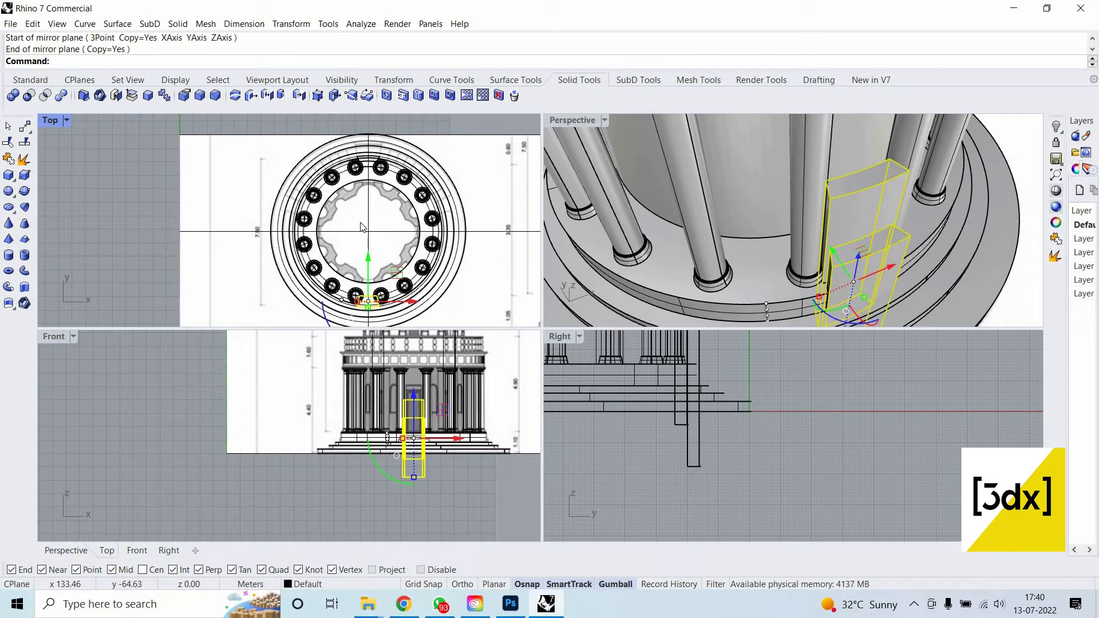
scroll(361, 227, up, 3)
key(Return)
click(334, 239)
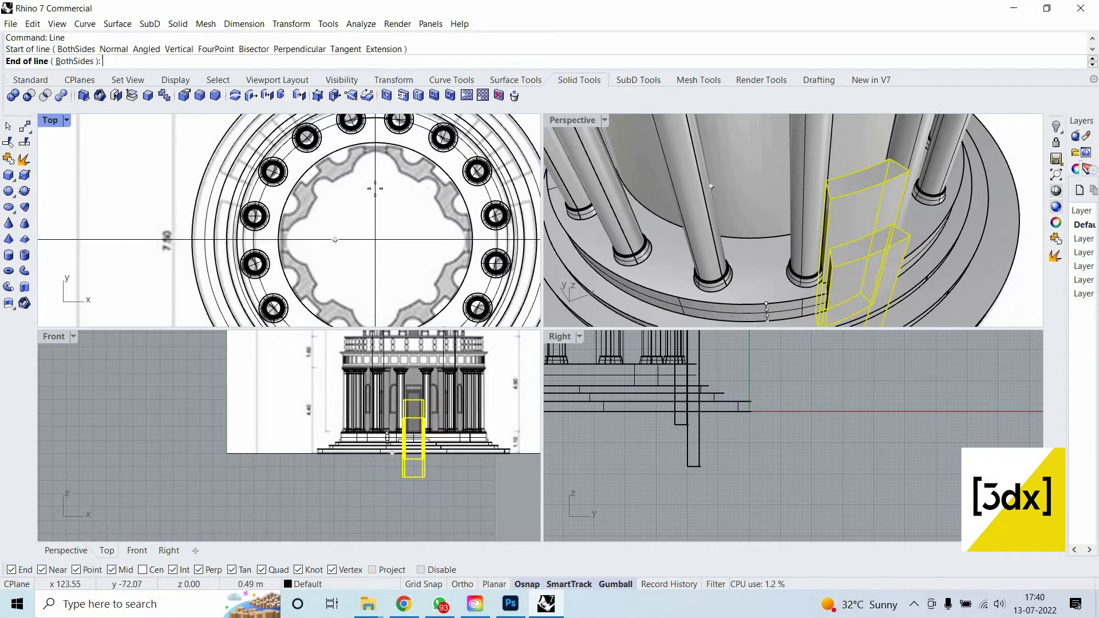
click(373, 229)
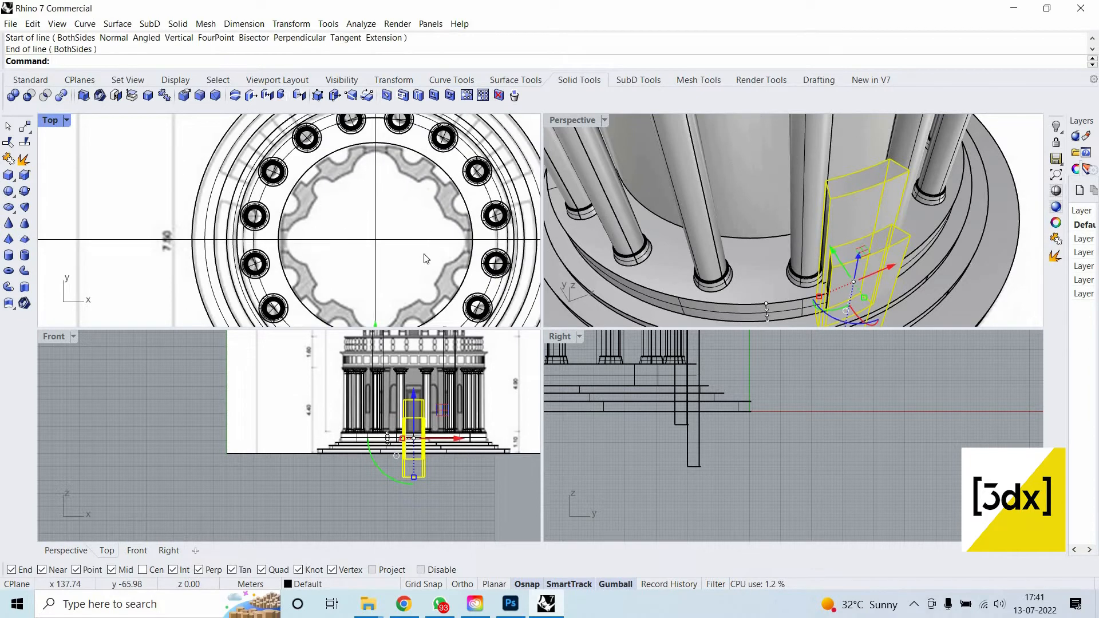
Rotate the two front blocks 90 degrees about the temple's center, without copying, onto the plan's +X side.
scroll(404, 252, down, 3)
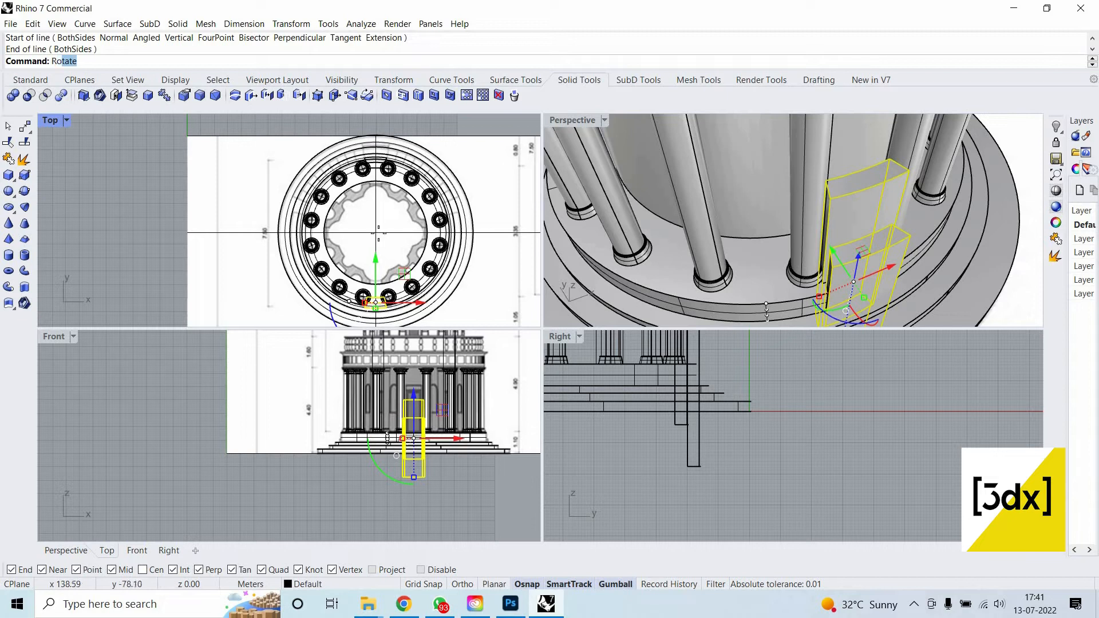
key(Return)
click(409, 235)
click(441, 232)
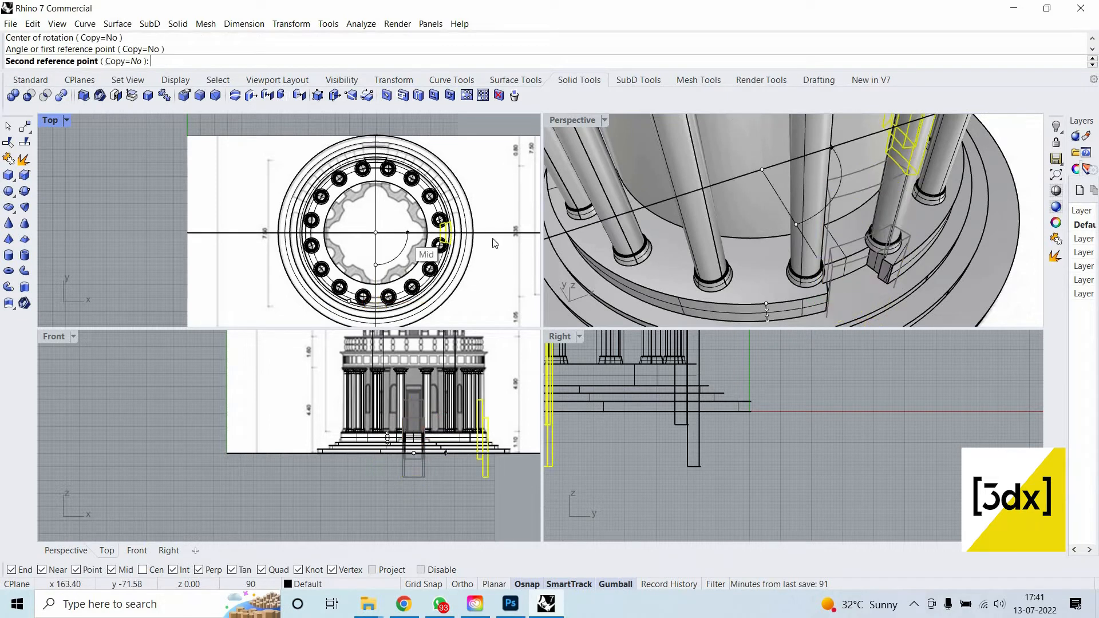
click(460, 217)
scroll(428, 264, up, 5)
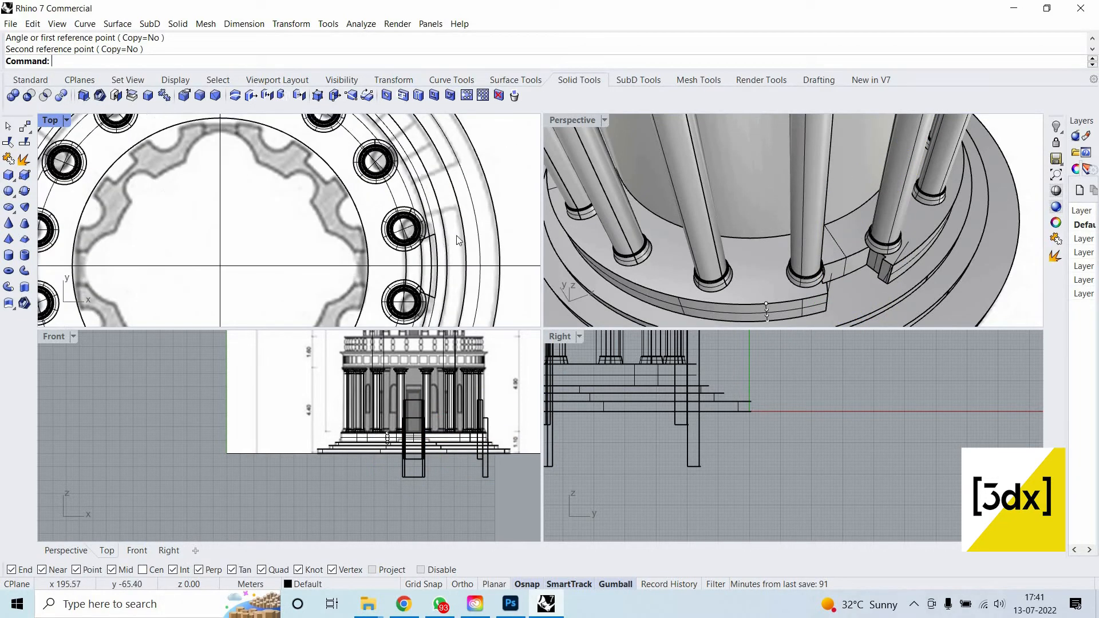
right_drag(912, 229, 936, 245)
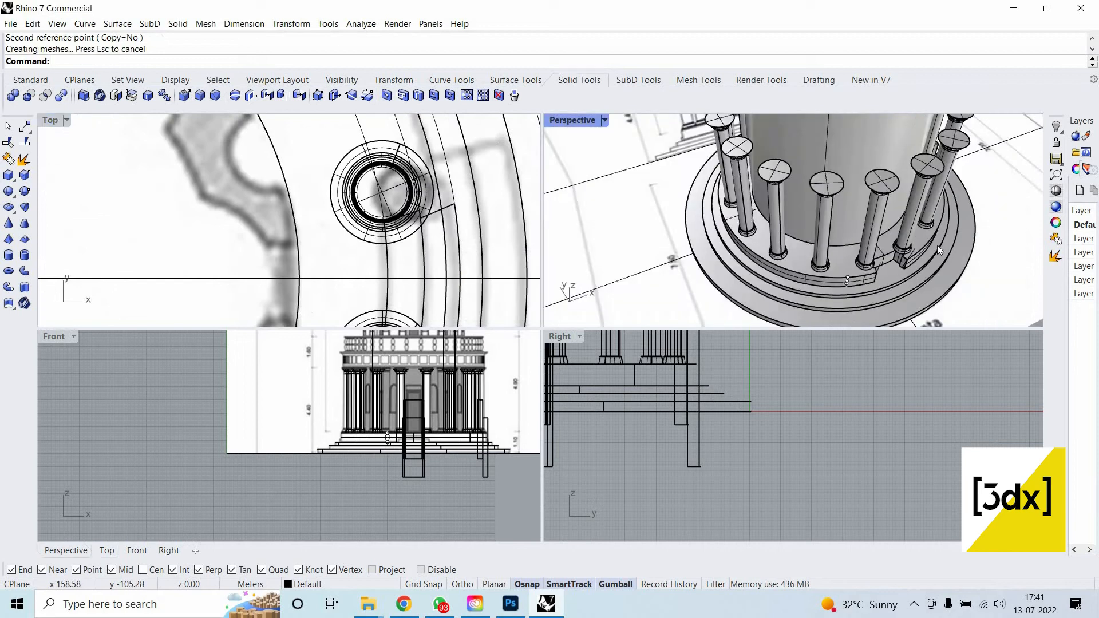
mouse_move(799, 226)
right_down()
mouse_move(836, 228)
mouse_move(762, 201)
mouse_move(801, 241)
right_up()
key(Return)
scroll(813, 246, up, 4)
click(795, 240)
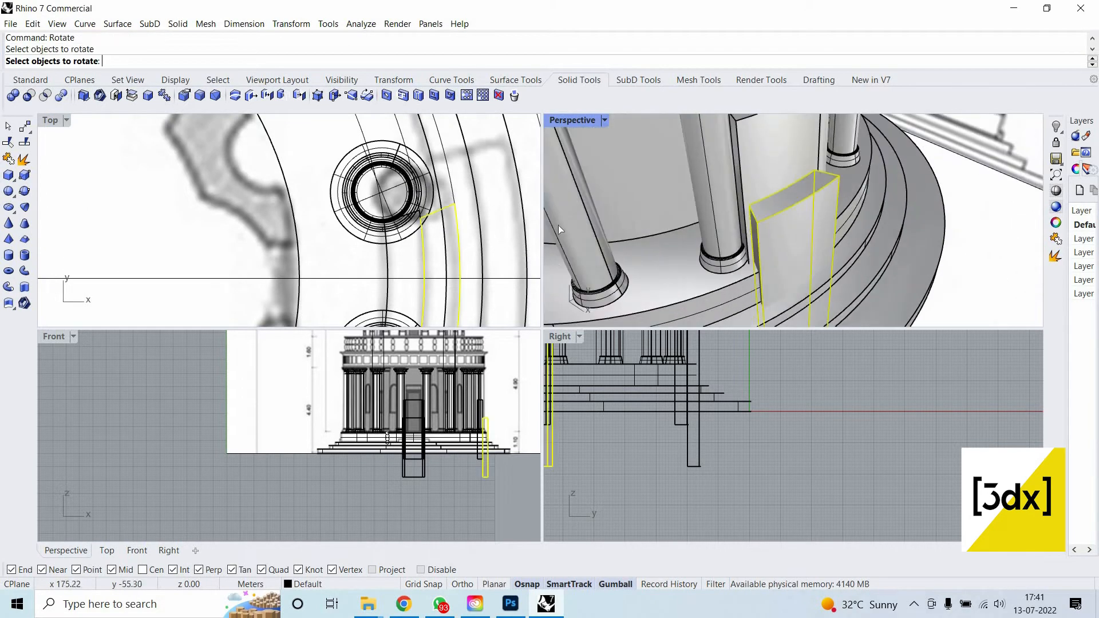
click(801, 154)
scroll(824, 205, down, 8)
scroll(458, 206, down, 7)
right_drag(306, 239, 458, 219)
text(m)
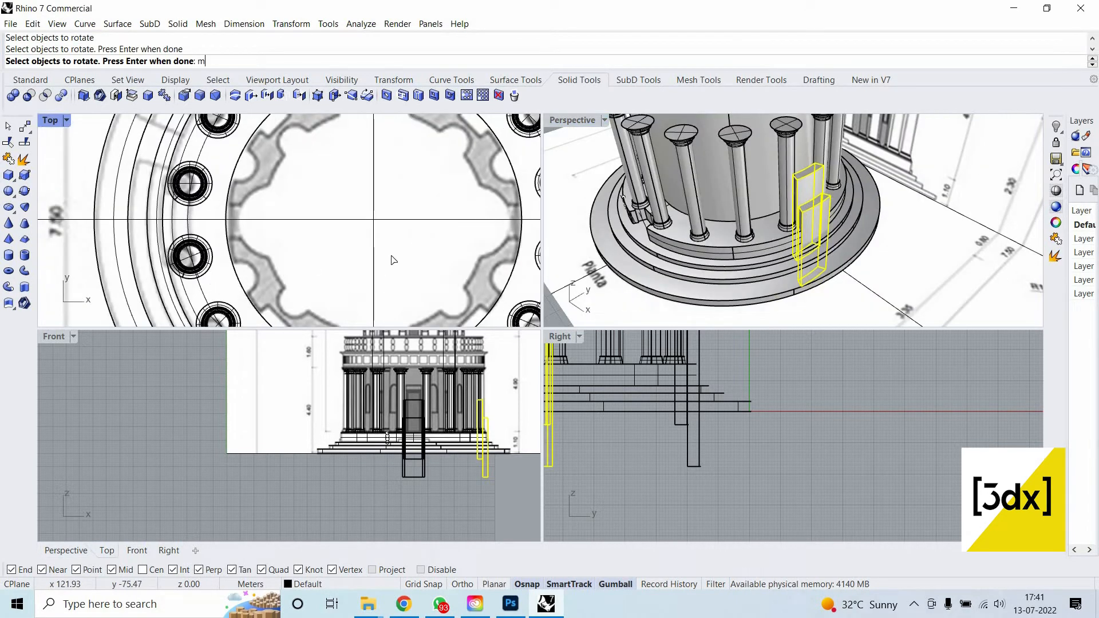
text(i)
key(Return)
key(Escape)
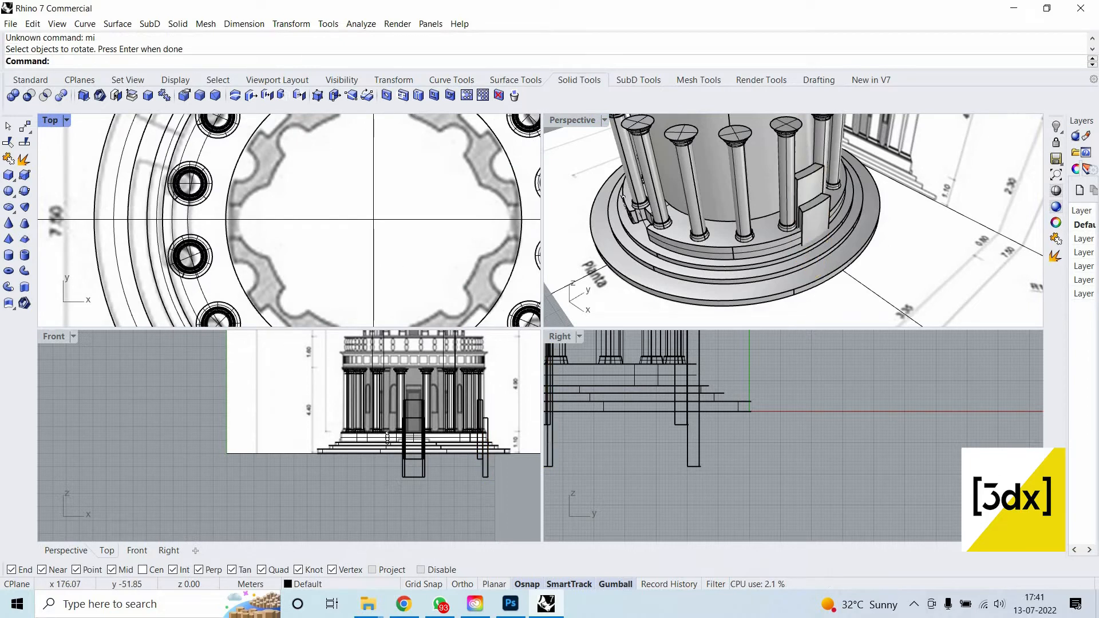
Mirror a copy of the two side blocks to the temple's opposite side across the plan's vertical centerline.
scroll(814, 214, up, 7)
click(816, 217)
shift+click(804, 157)
text(mirror)
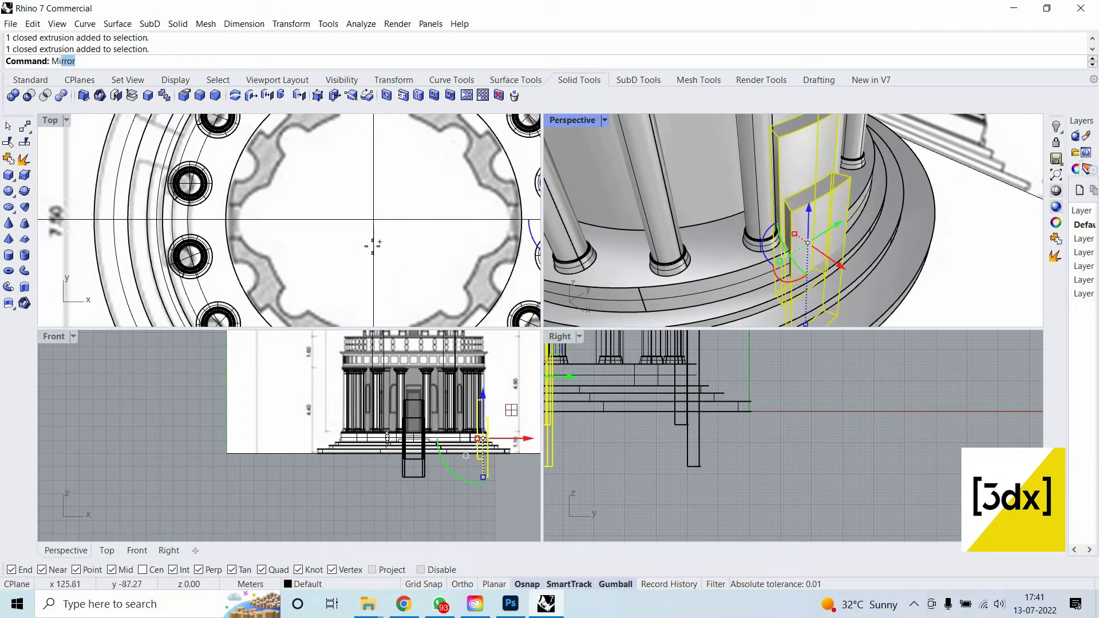
key(Return)
click(373, 246)
click(595, 180)
Split the podium's upper tier with the outer side block using Boolean Split.
double_click(568, 125)
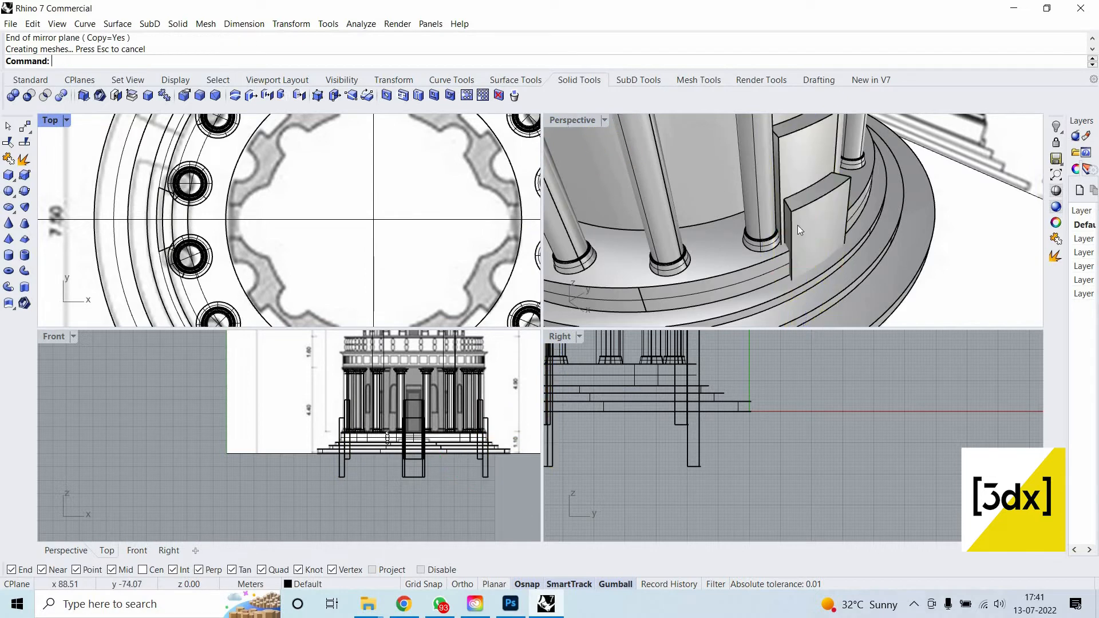
scroll(800, 235, down, 9)
right_drag(570, 235, 16, 154)
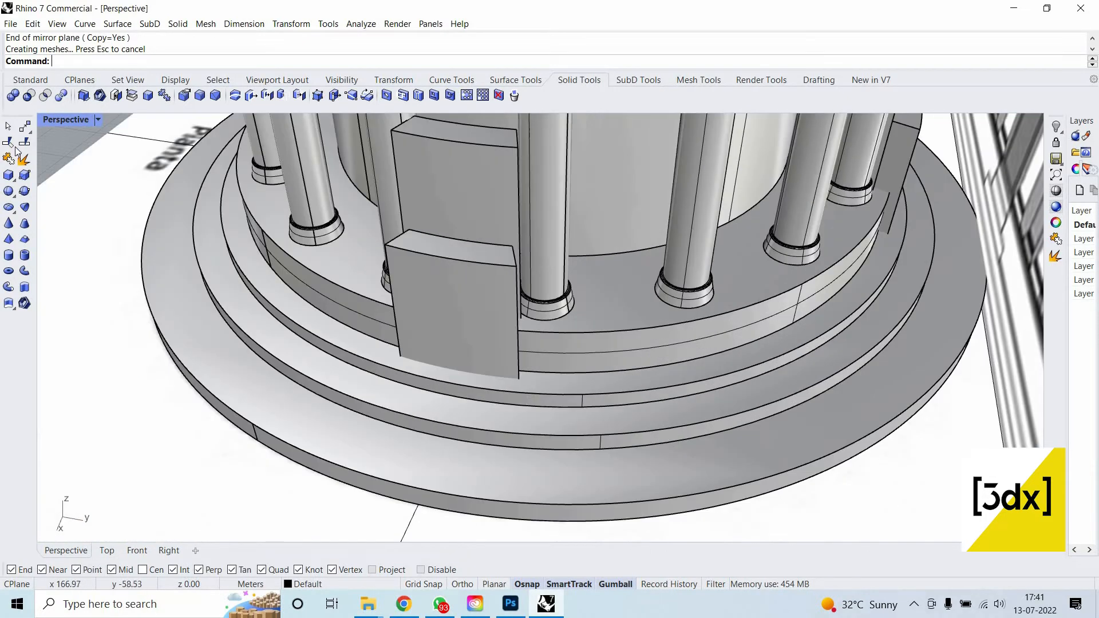
click(61, 96)
click(605, 315)
right_click(486, 301)
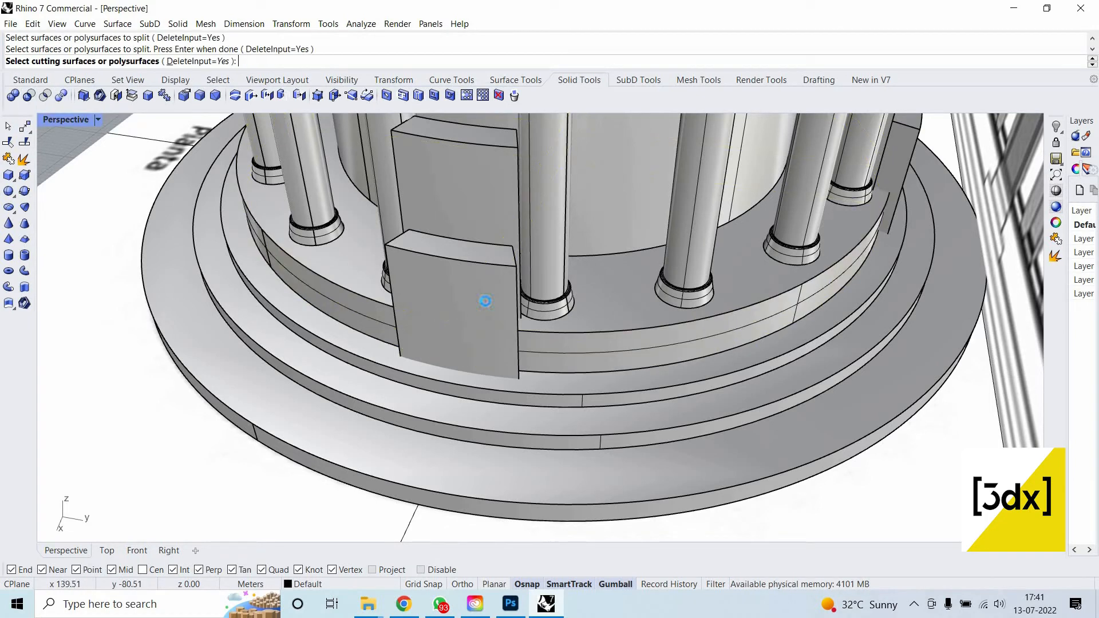
click(485, 301)
click(486, 301)
right_click(487, 301)
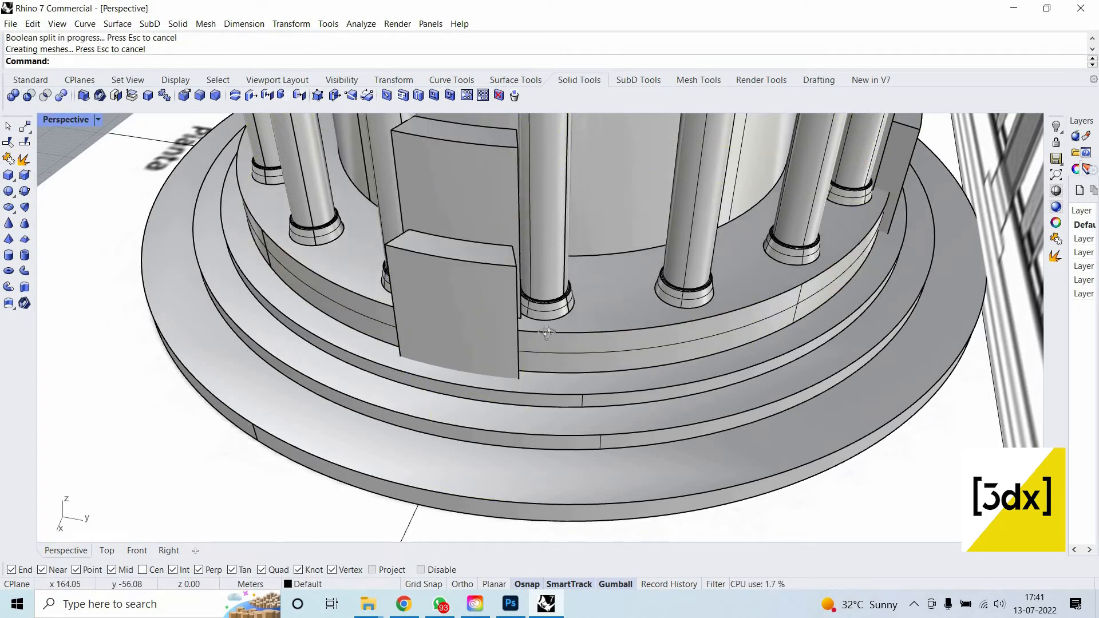
Split the podium's upper tier with the two blocks at the temple's rear using Boolean Split.
right_drag(548, 333, 296, 332)
scroll(251, 258, up, 4)
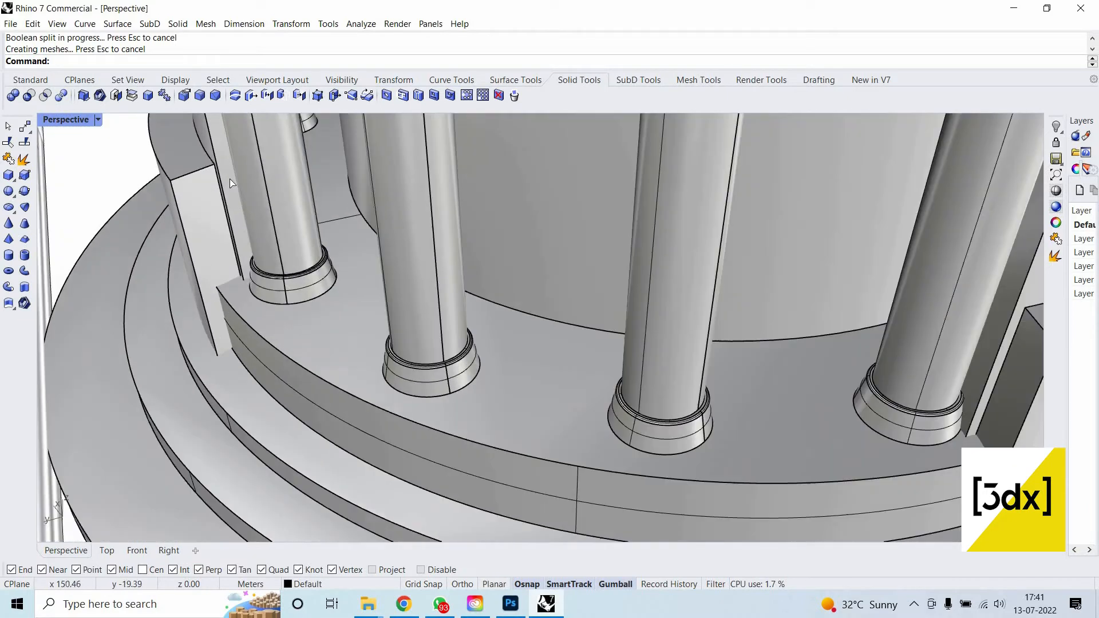
click(246, 306)
right_click(243, 298)
click(226, 192)
click(184, 193)
right_click(184, 193)
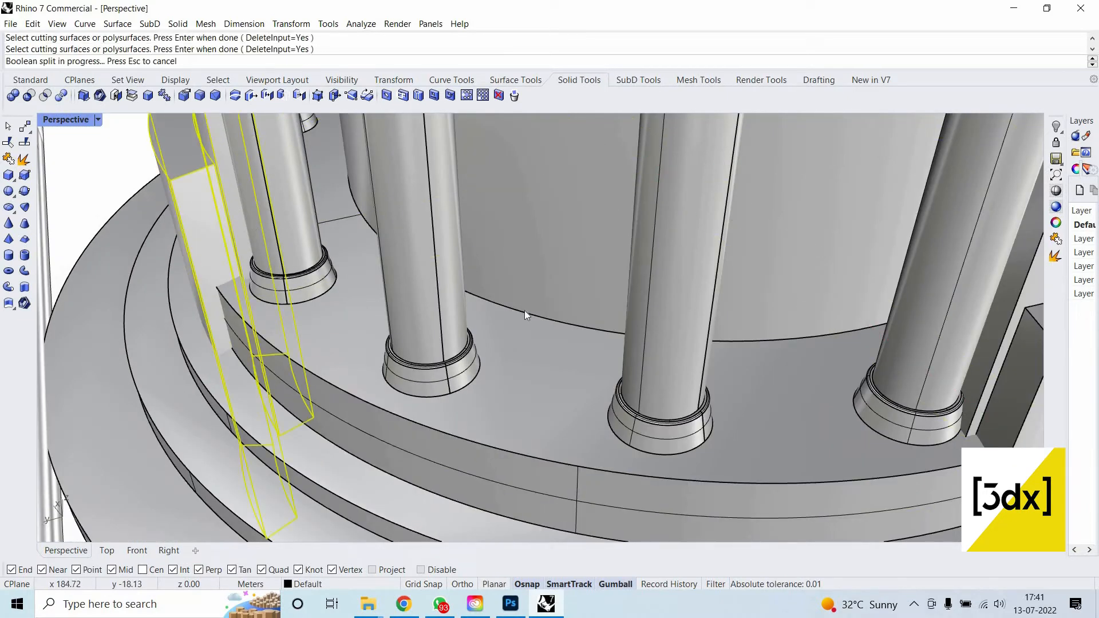
scroll(530, 303, down, 6)
key(Escape)
Boolean Split the podium's upper tier with the two blocks on the plan's -X side.
scroll(591, 294, up, 5)
click(513, 297)
right_click(515, 296)
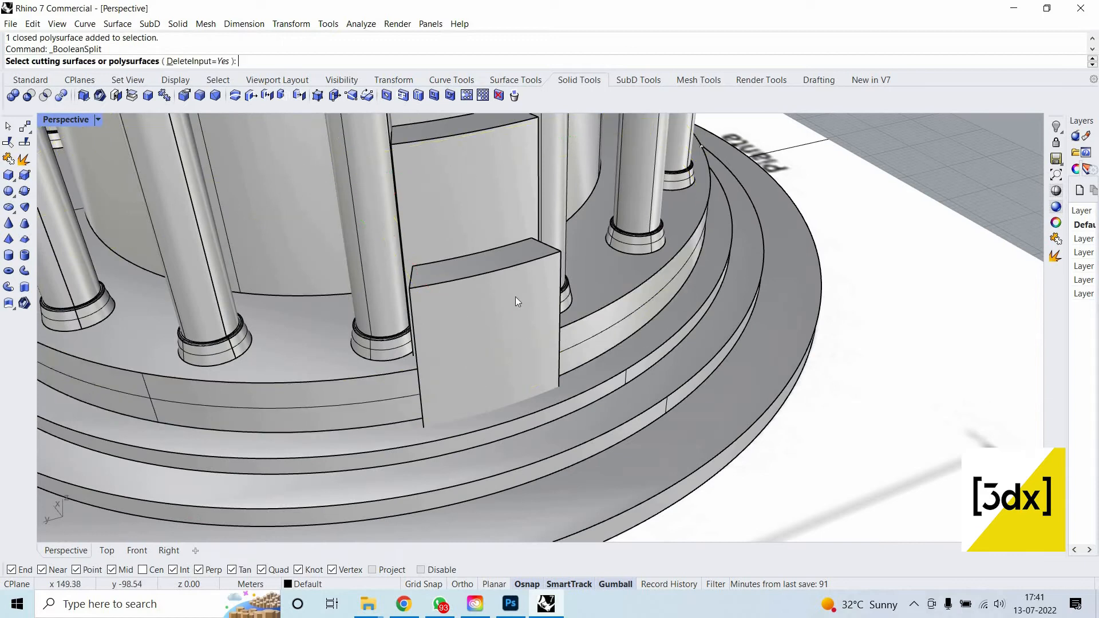
click(509, 220)
click(525, 291)
right_click(526, 291)
Hide the two cutting blocks on the -X side and delete the podium section they cut out.
right_drag(425, 335, 308, 303)
scroll(307, 303, down, 7)
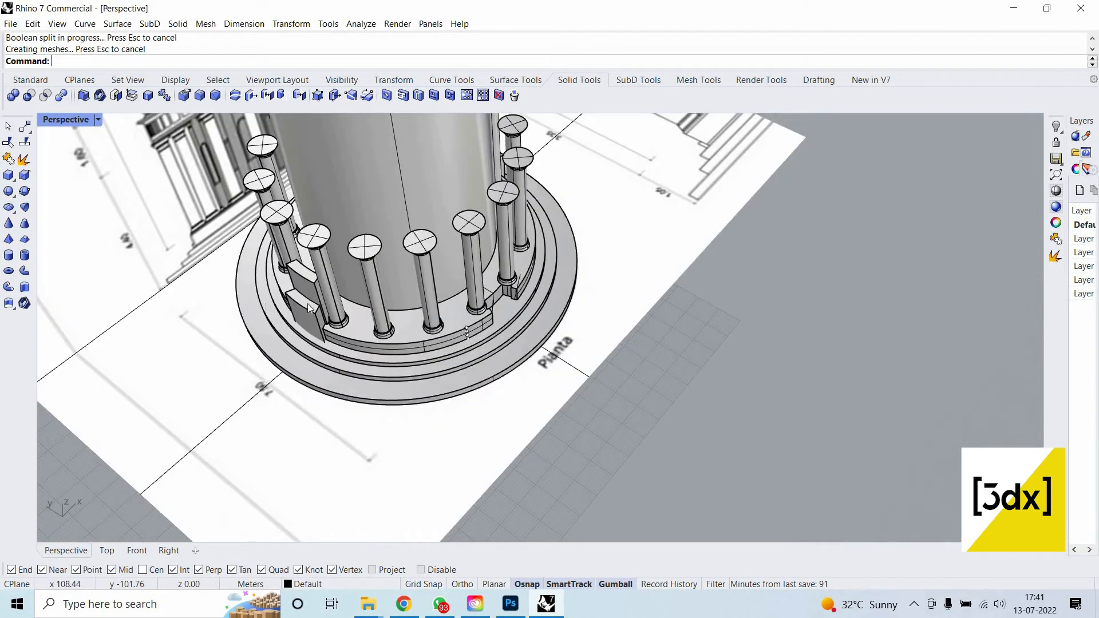
scroll(276, 304, up, 4)
scroll(344, 264, down, 5)
scroll(451, 228, up, 5)
click(466, 332)
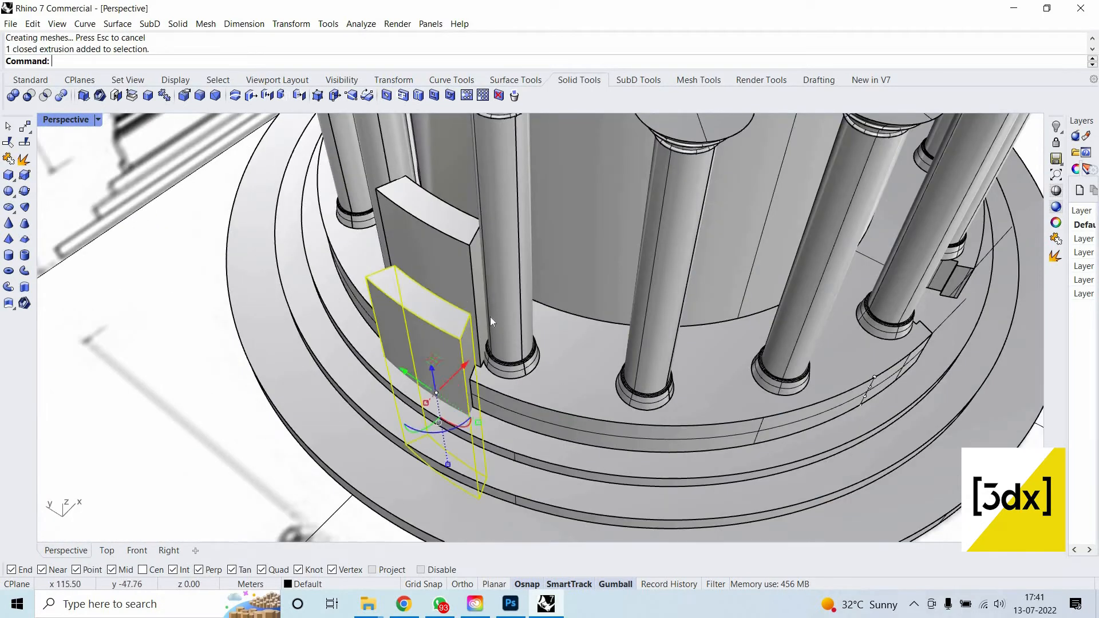
shift+click(484, 306)
shift+right_drag(480, 287, 500, 429)
scroll(498, 428, down, 8)
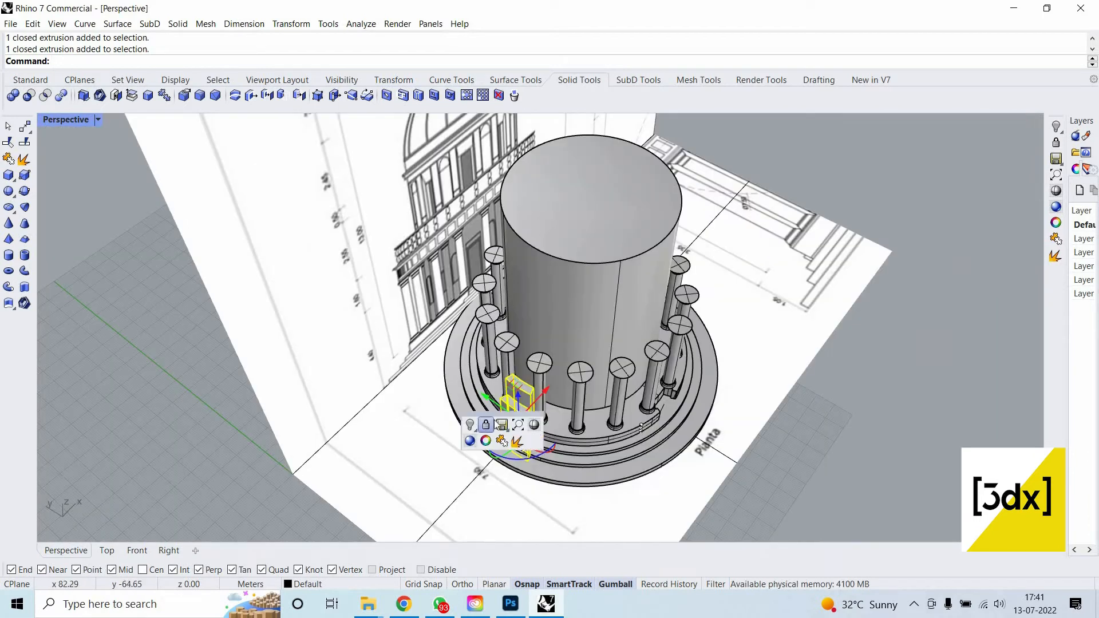
key(Escape)
scroll(575, 417, up, 5)
click(541, 427)
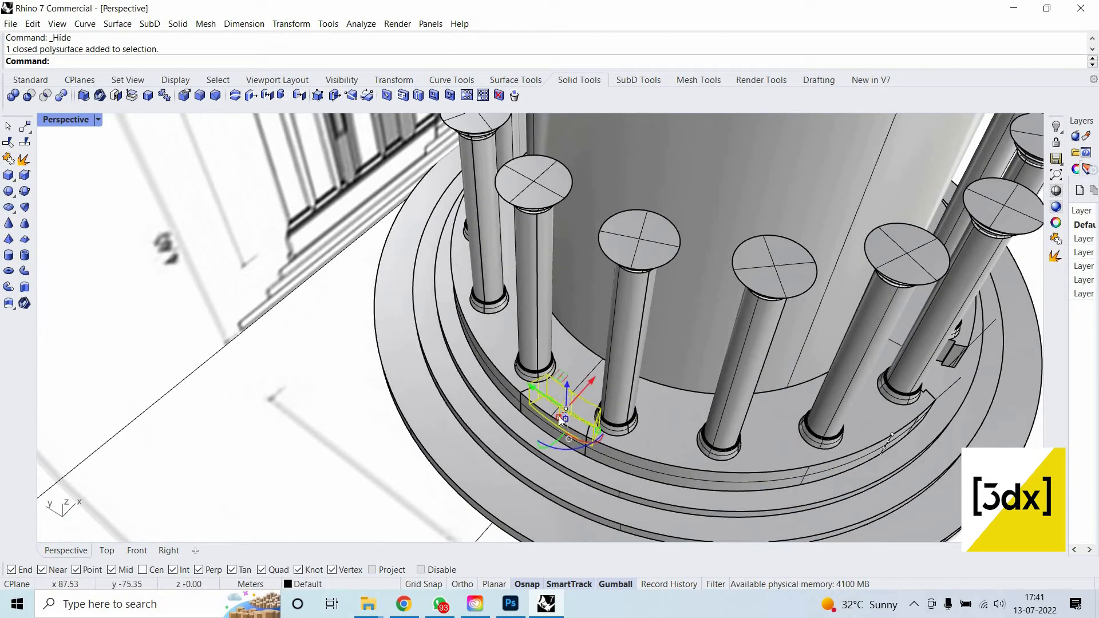
key(Delete)
middle_click(543, 425)
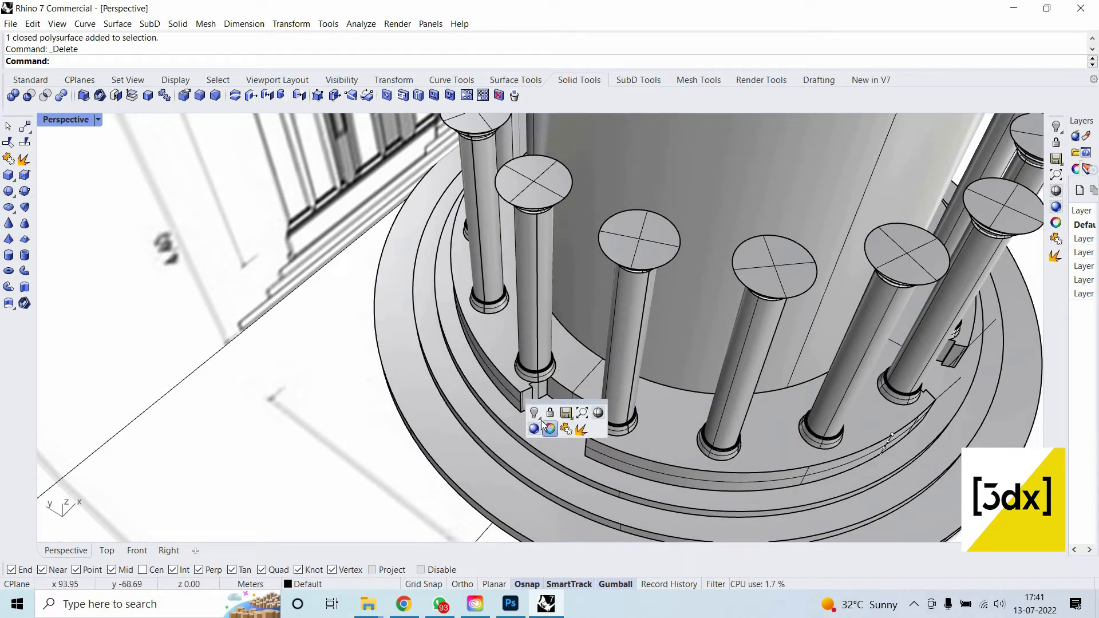
click(550, 412)
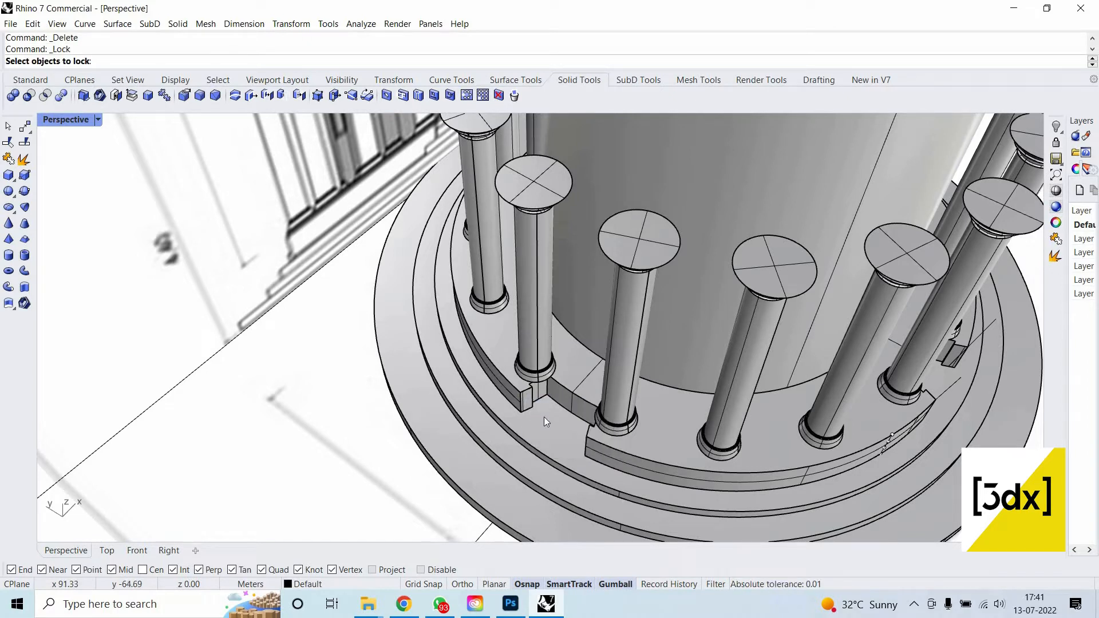
key(Escape)
Show all hidden objects so the cutting blocks are displayed again.
scroll(543, 418, up, 3)
middle_click(523, 422)
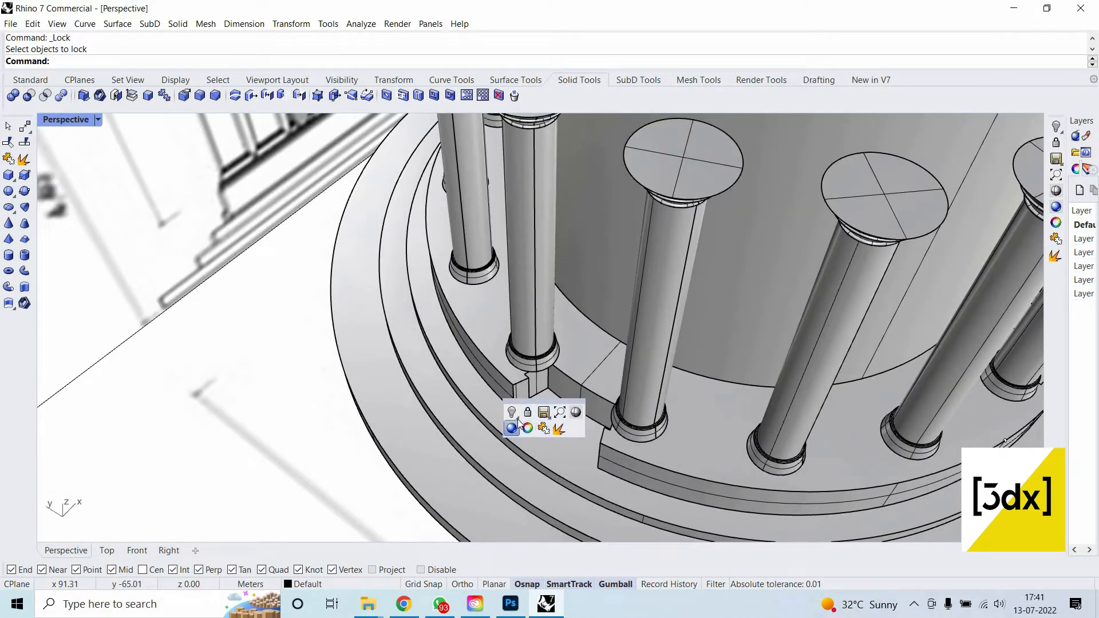
click(517, 419)
click(527, 430)
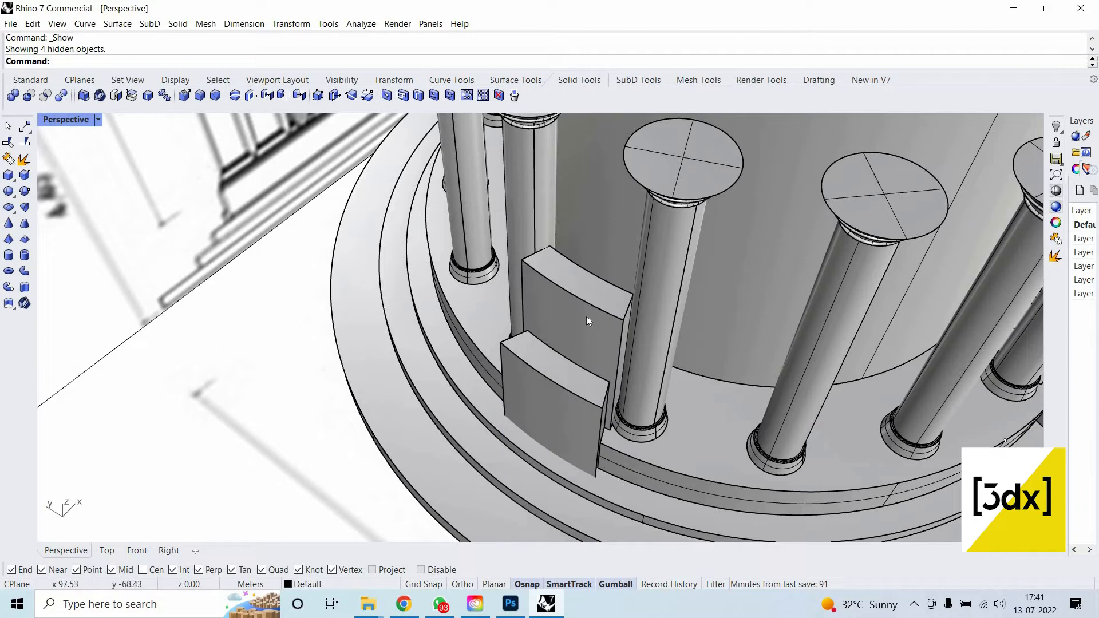
click(575, 386)
scroll(611, 380, down, 8)
right_drag(609, 383, 607, 359)
right_click(607, 359)
scroll(609, 361, up, 8)
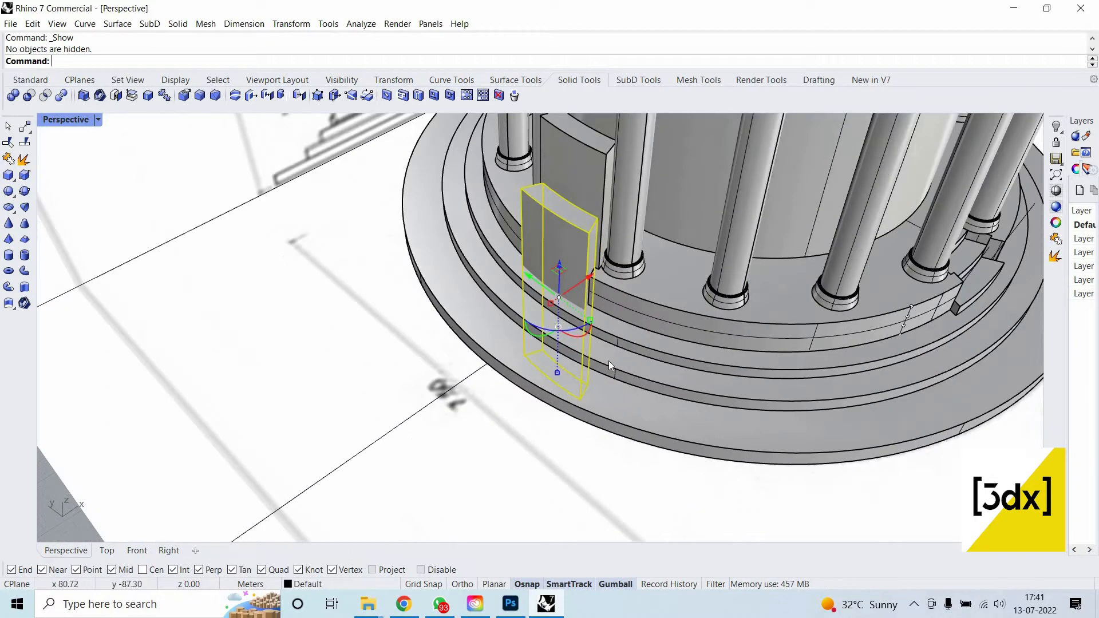
key(Return)
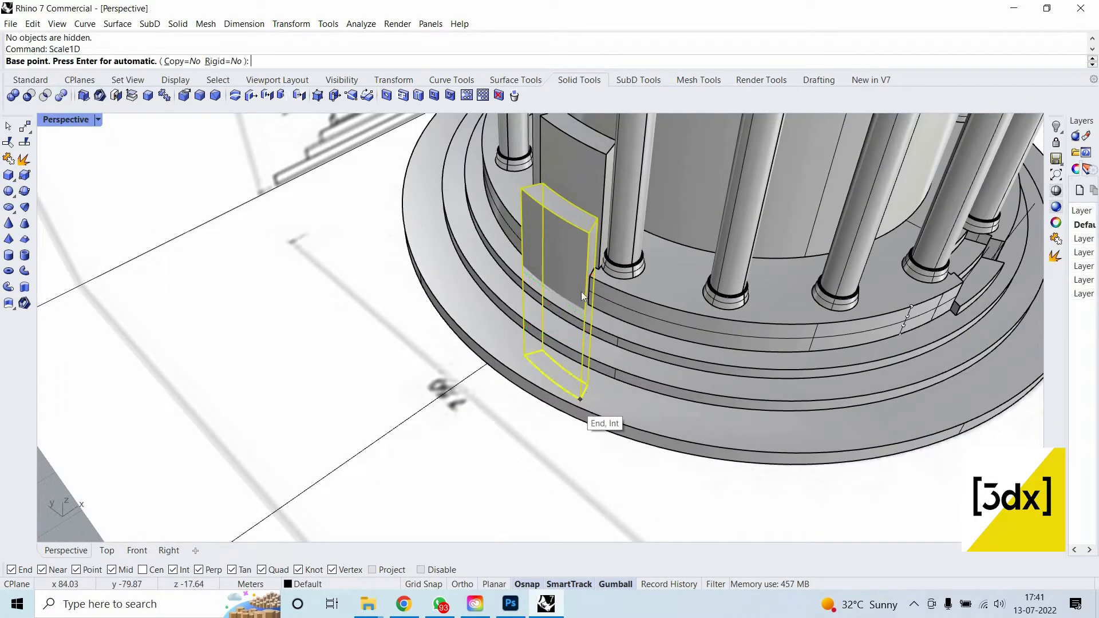
click(583, 256)
Delete the tall cutting blocks on the podium's -X side and at the temple's rear.
click(568, 257)
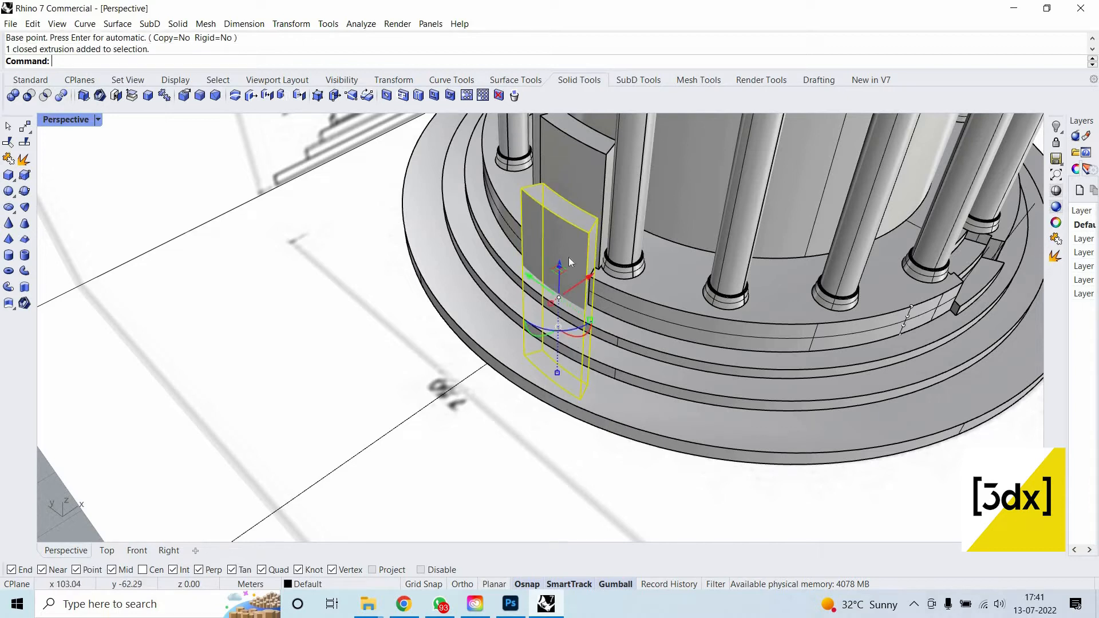
shift+click(568, 286)
scroll(607, 380, down, 8)
scroll(579, 303, up, 5)
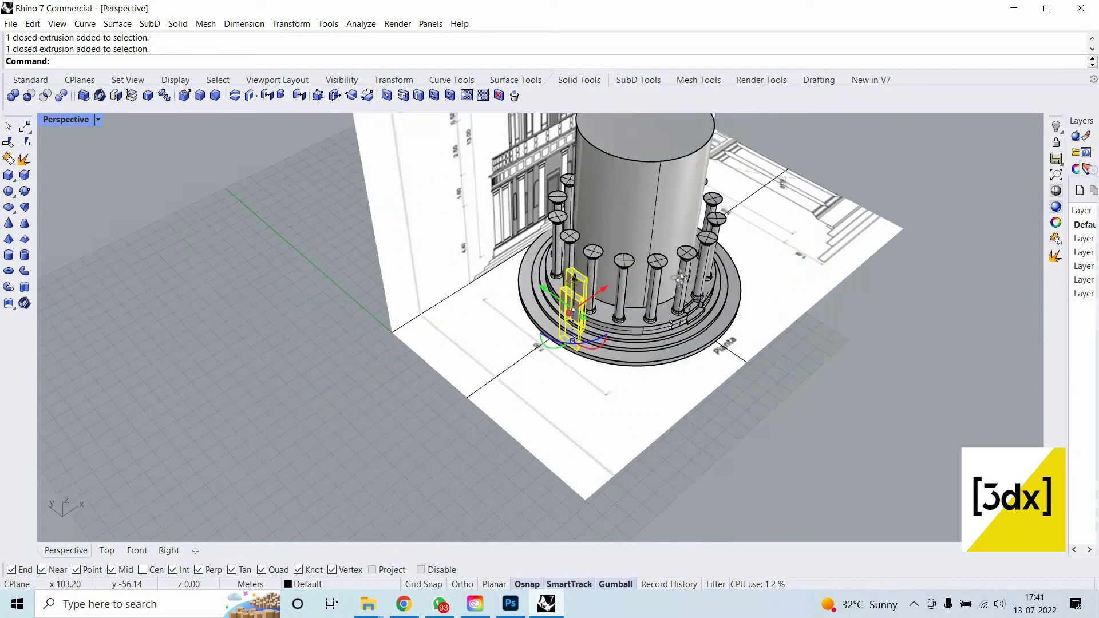
scroll(580, 320, down, 6)
right_drag(549, 287, 483, 335)
scroll(549, 291, up, 12)
scroll(526, 351, up, 3)
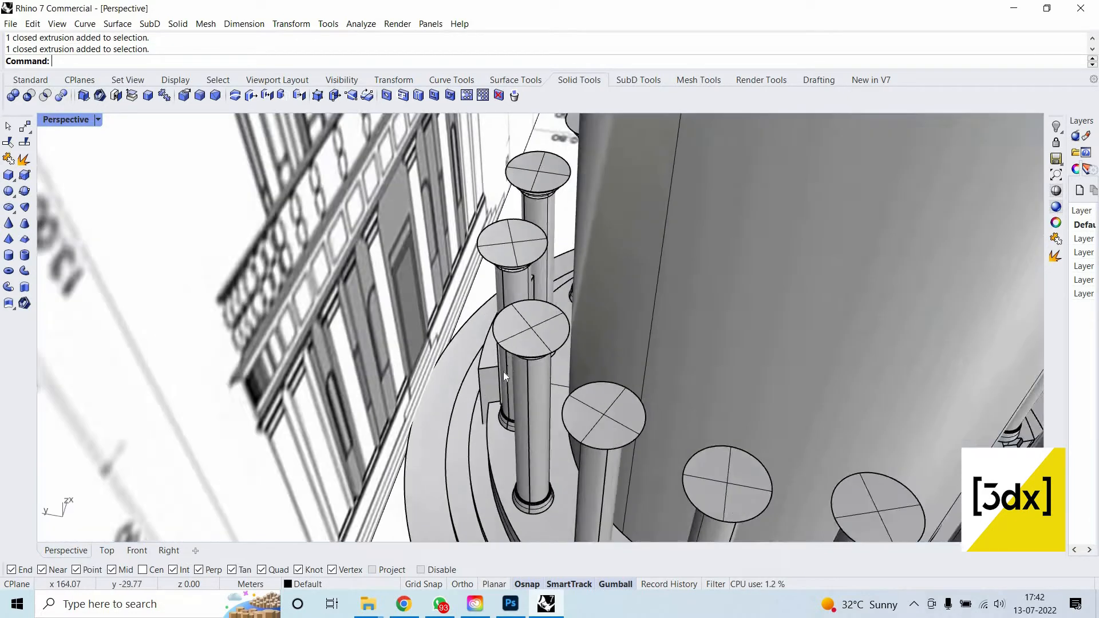
shift+right_drag(503, 372, 548, 356)
scroll(547, 356, up, 3)
shift+click(562, 308)
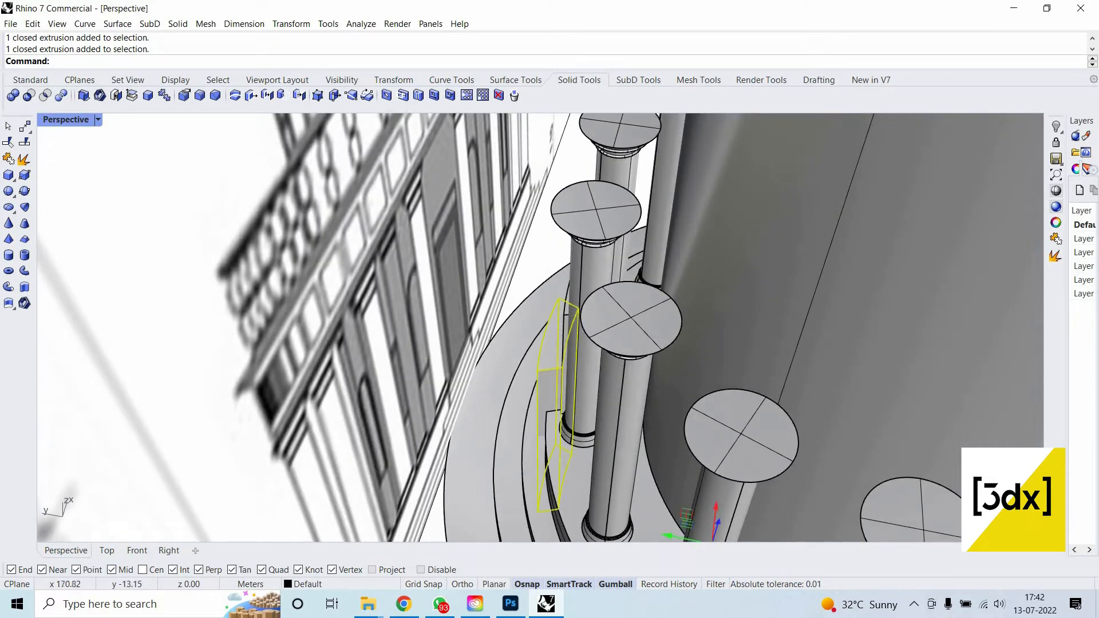
key(Delete)
Delete the two podium pieces cut out at the rear to open the stair recess.
scroll(572, 315, up, 6)
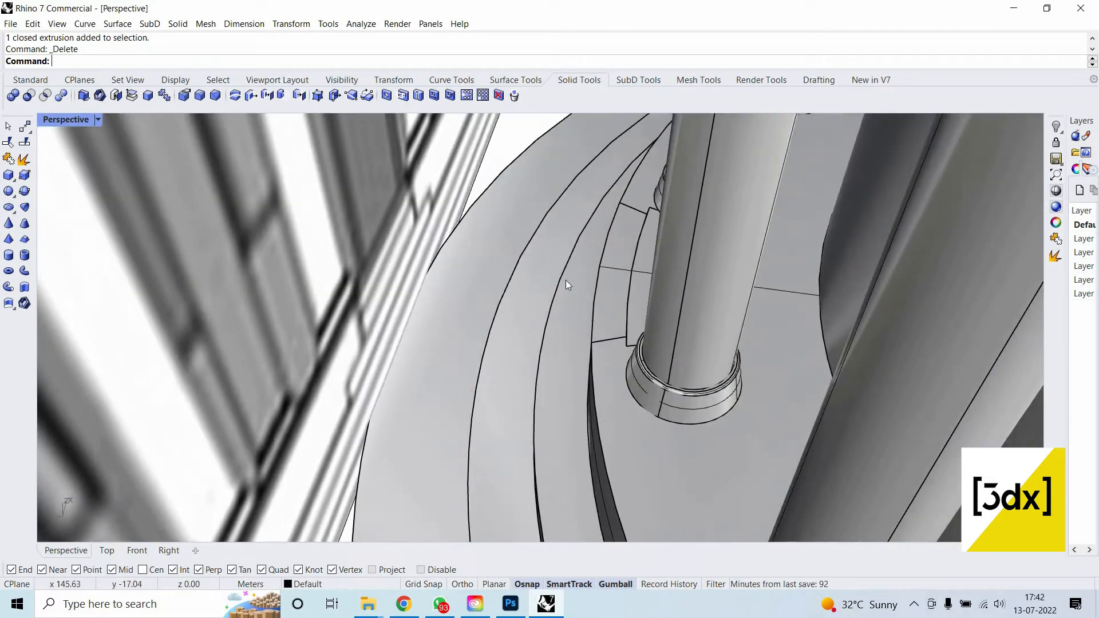
scroll(565, 285, down, 3)
click(616, 260)
shift+click(599, 298)
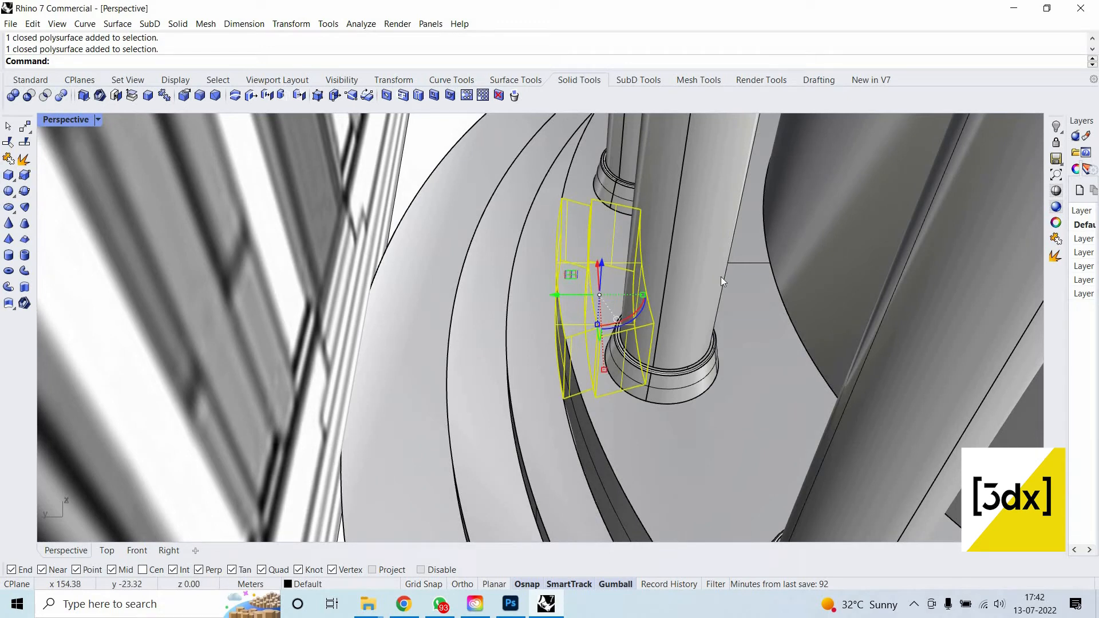
key(Delete)
scroll(548, 301, down, 6)
right_drag(548, 301, 706, 322)
scroll(706, 322, down, 6)
right_click(600, 541)
right_drag(430, 231, 613, 418)
scroll(614, 418, down, 6)
scroll(561, 401, up, 11)
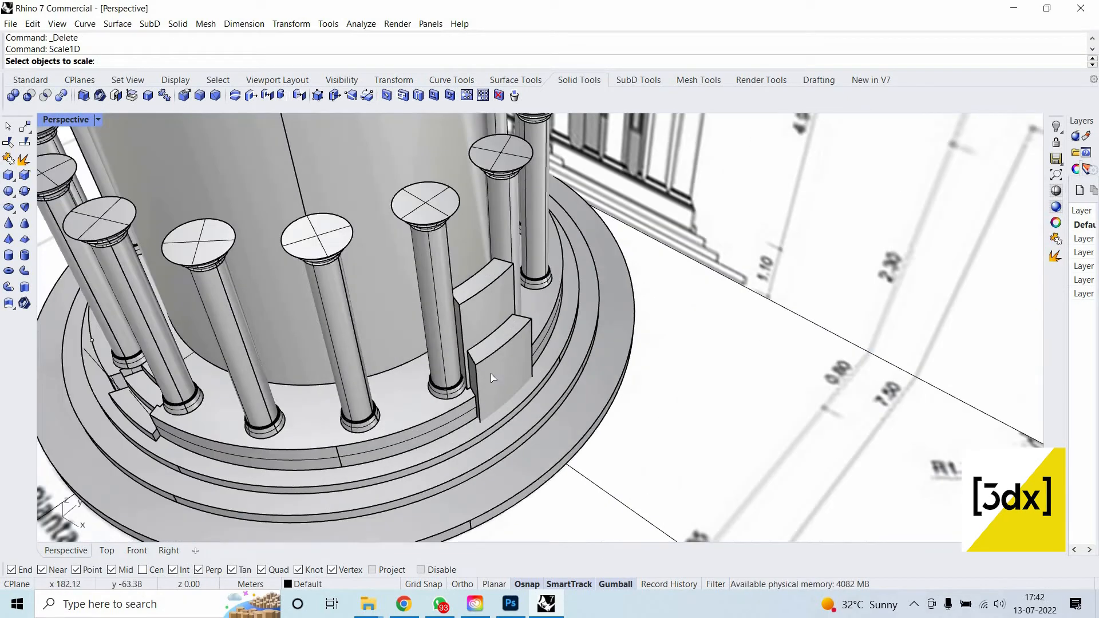
click(490, 373)
click(505, 339)
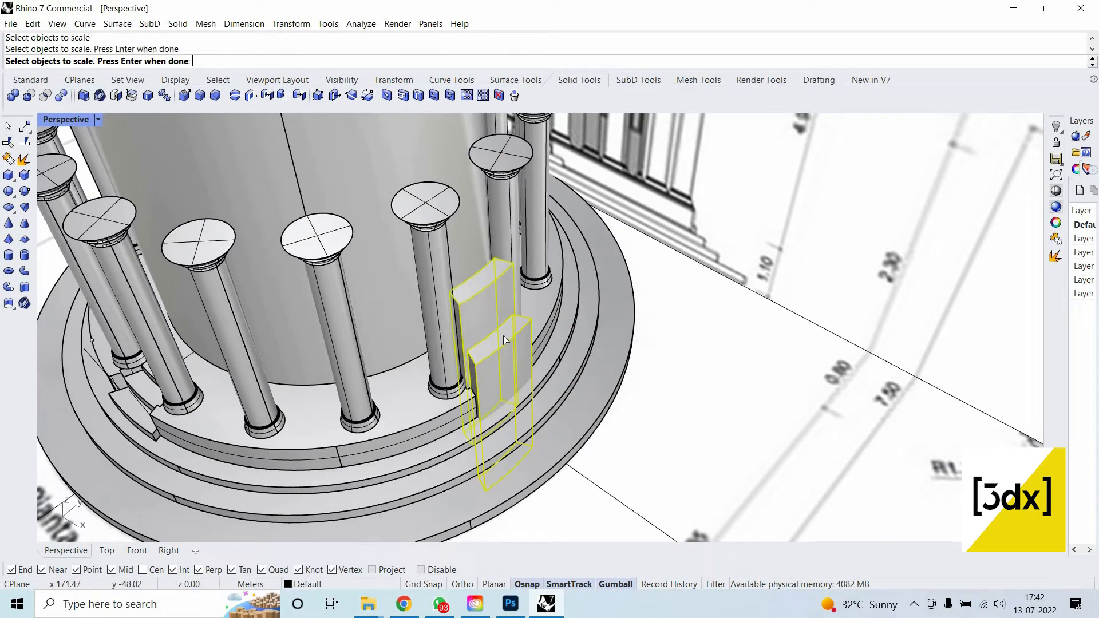
key(Escape)
Delete the two cutting blocks on the +X side and the two podium pieces they cut out.
click(503, 343)
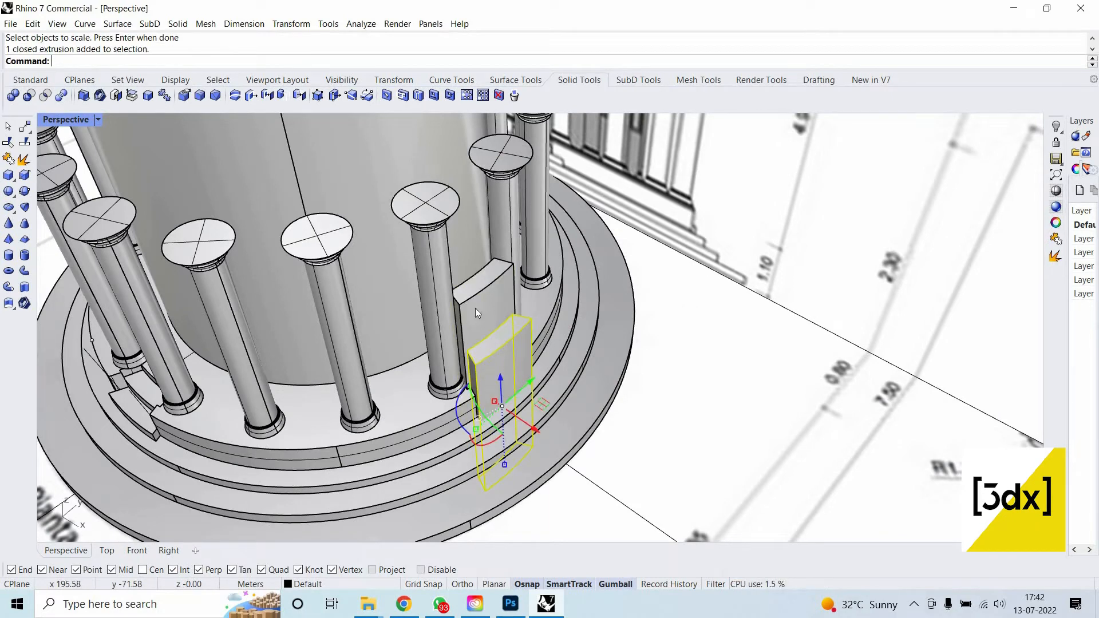
key(Delete)
click(483, 366)
key(Delete)
scroll(492, 369, up, 6)
click(506, 370)
key(Delete)
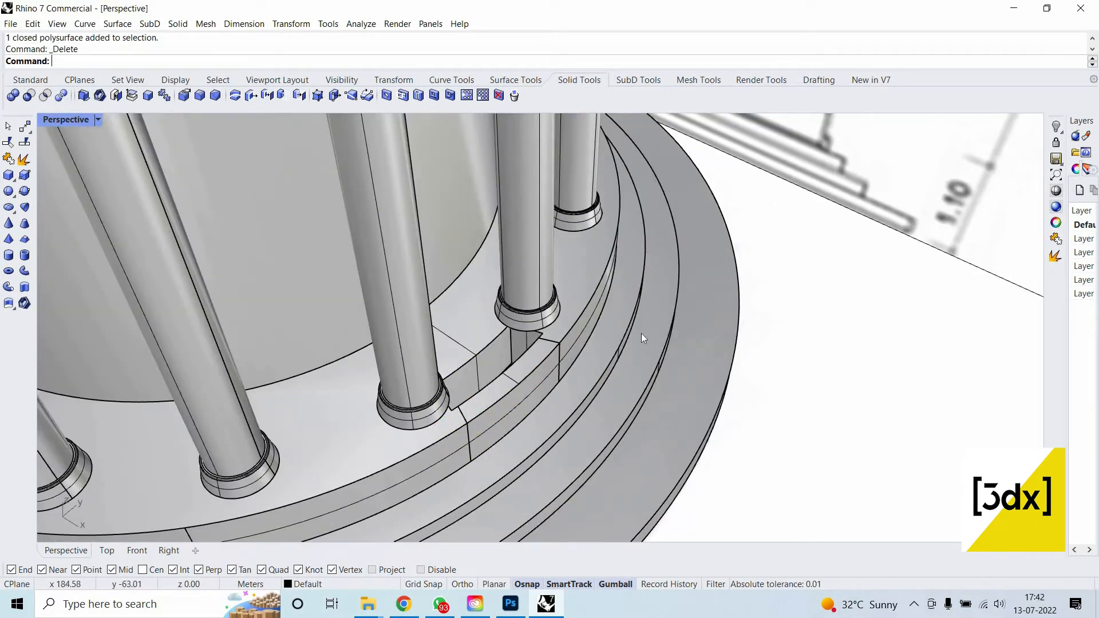
click(526, 389)
key(Delete)
Select the two stair steps in the front opening and switch to the four-viewport layout.
scroll(606, 335, down, 10)
scroll(516, 348, up, 5)
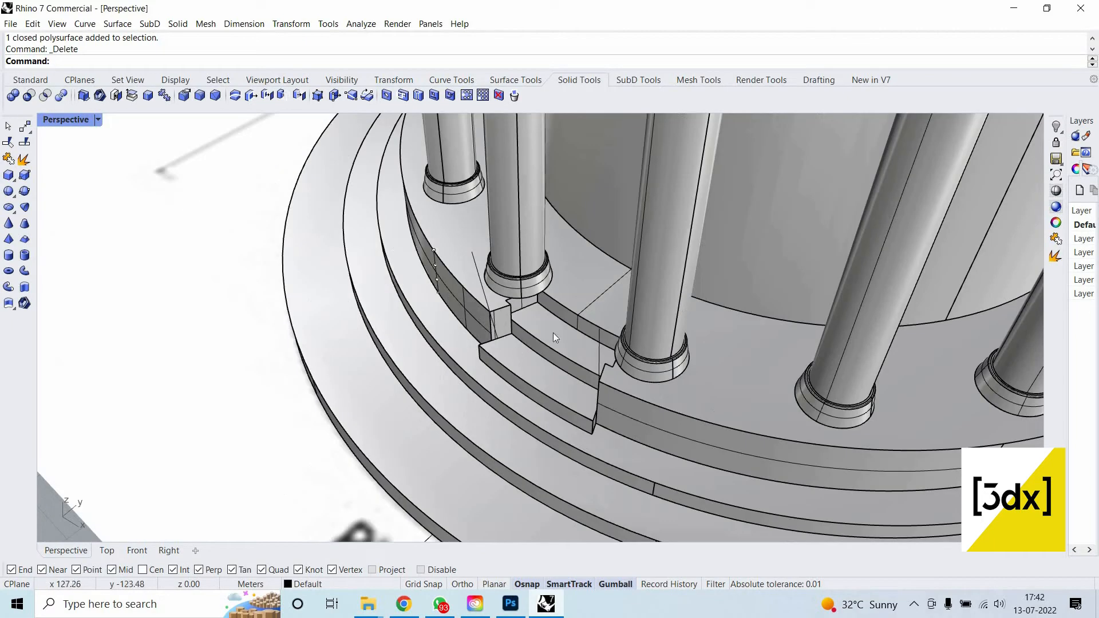
click(513, 353)
click(558, 323)
scroll(587, 298, down, 10)
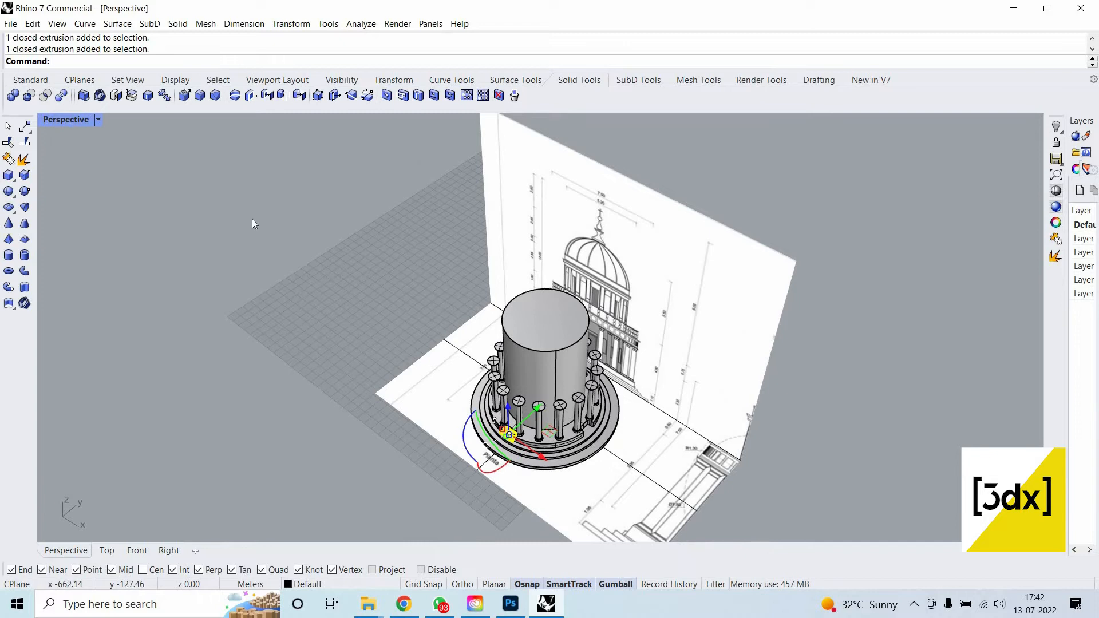
key(ctrl+m)
scroll(339, 196, down, 4)
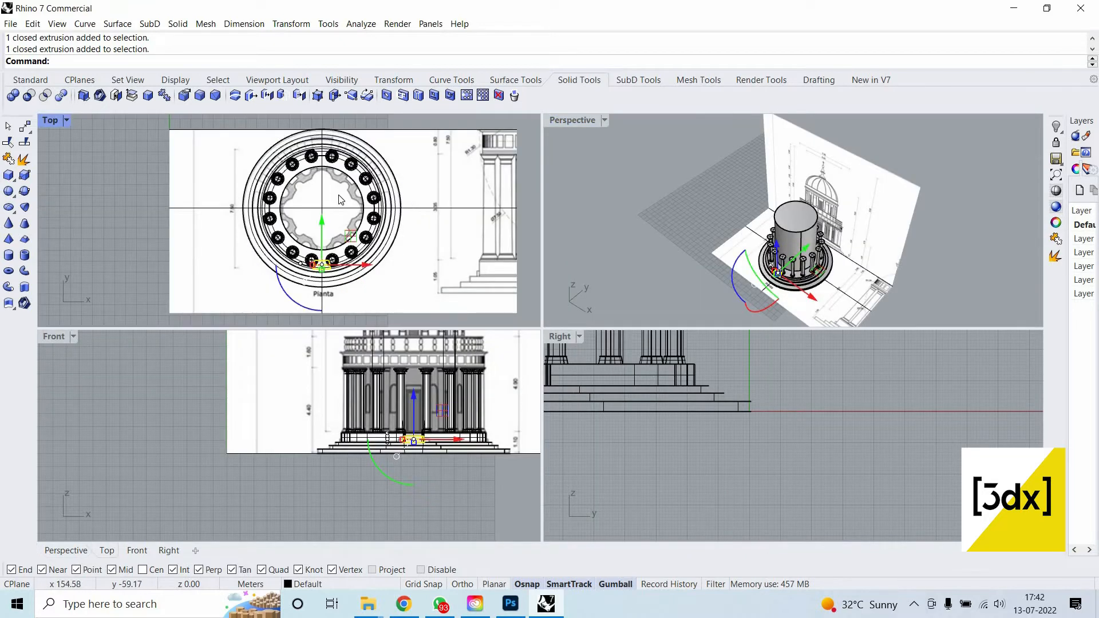
Try to mirror a copy of the two front steps in the plan view, and undo the mirror.
text(irror)
key(Return)
scroll(297, 210, up, 3)
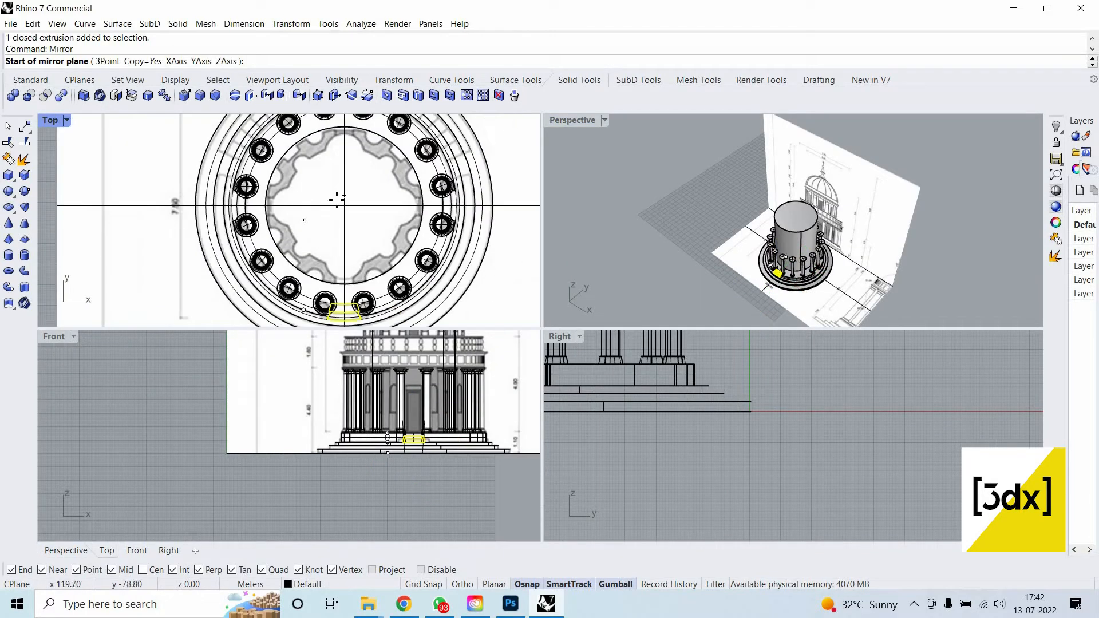
click(344, 230)
click(364, 237)
scroll(363, 231, down, 3)
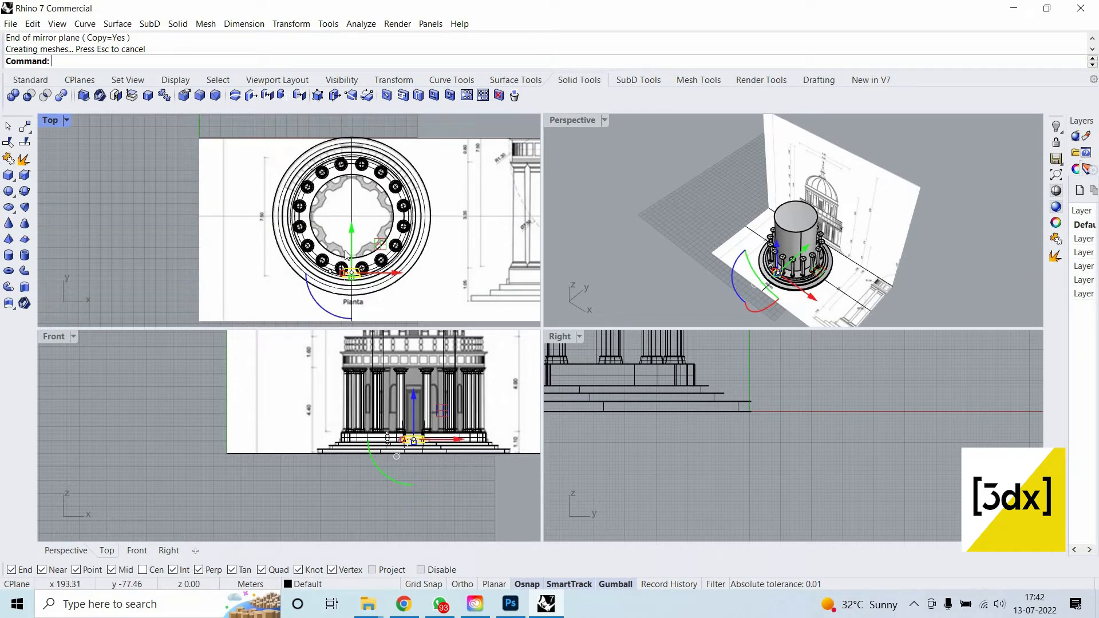
key(ctrl+z)
Mirror a copy of the two front steps to the rear opening across the plan's horizontal centerline.
scroll(379, 241, up, 3)
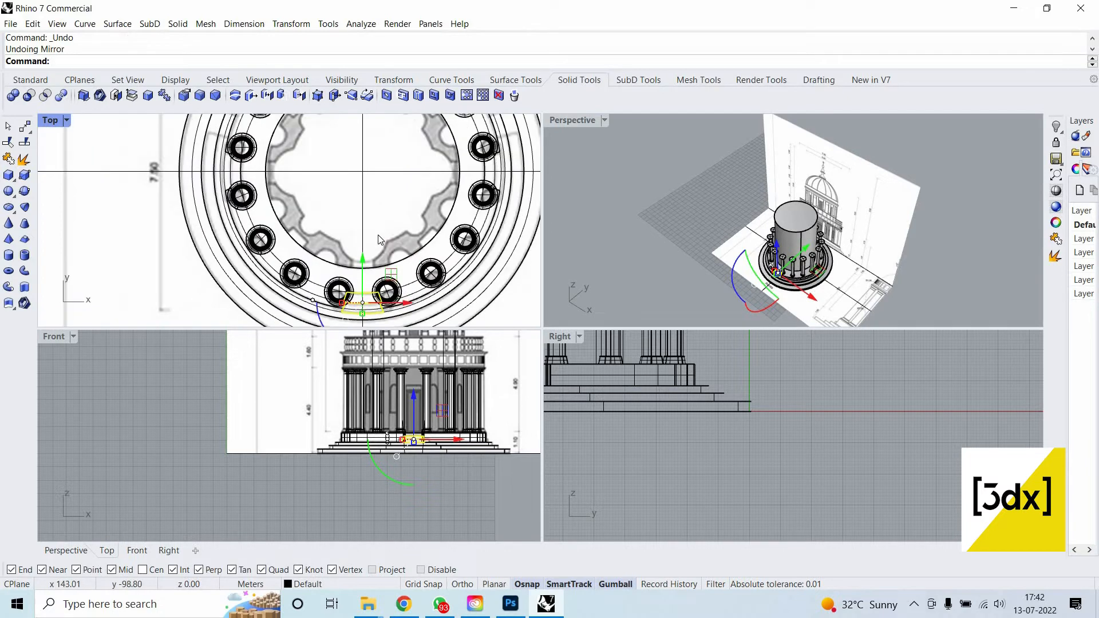
key(Return)
click(363, 172)
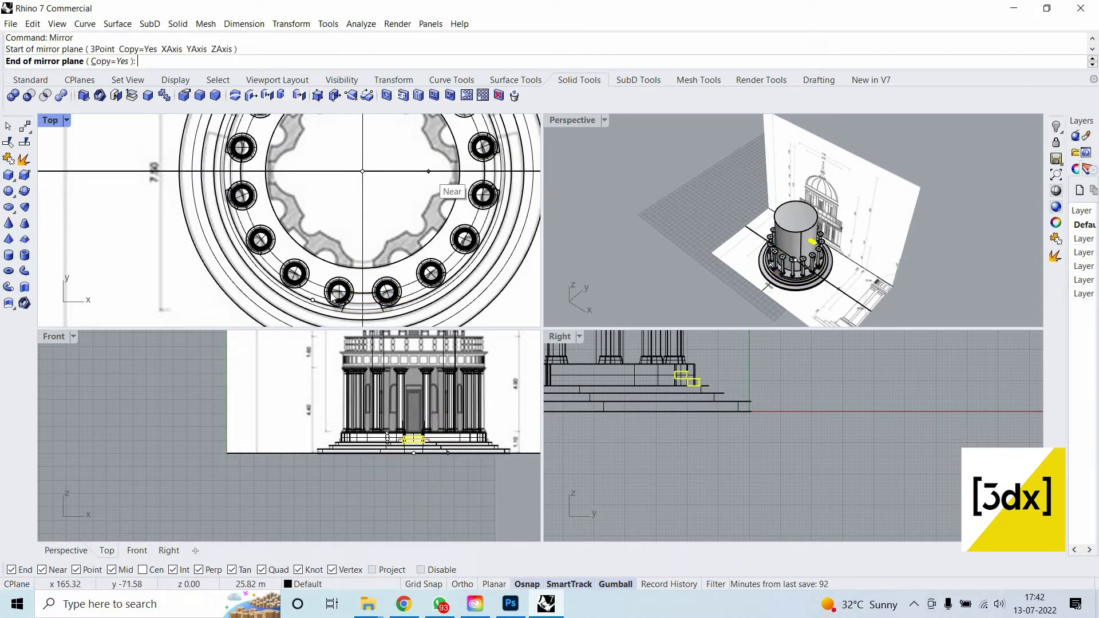
click(429, 172)
Try to rotate the two front steps 90 degrees about the temple's center onto the +X side without copying, and undo the rotation.
scroll(376, 250, down, 3)
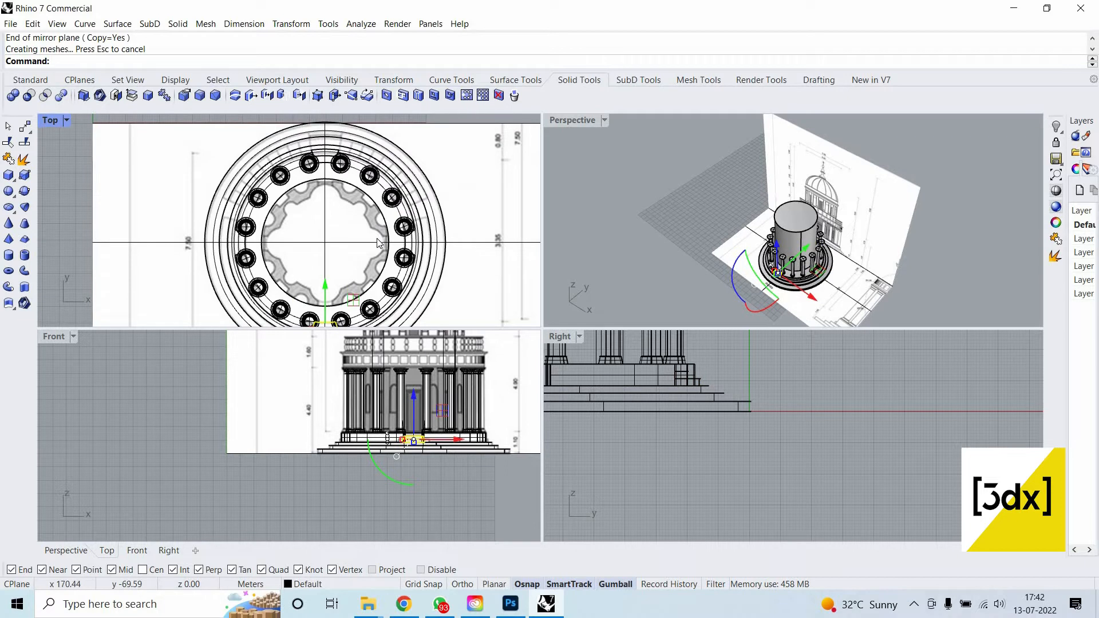
key(Return)
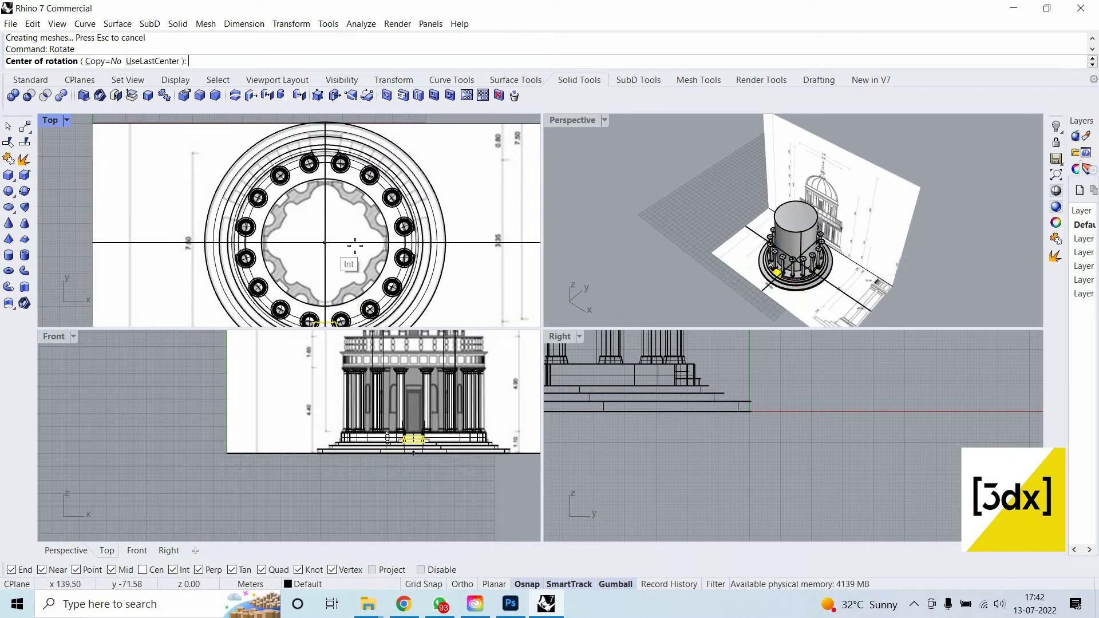
click(325, 243)
click(325, 290)
click(368, 243)
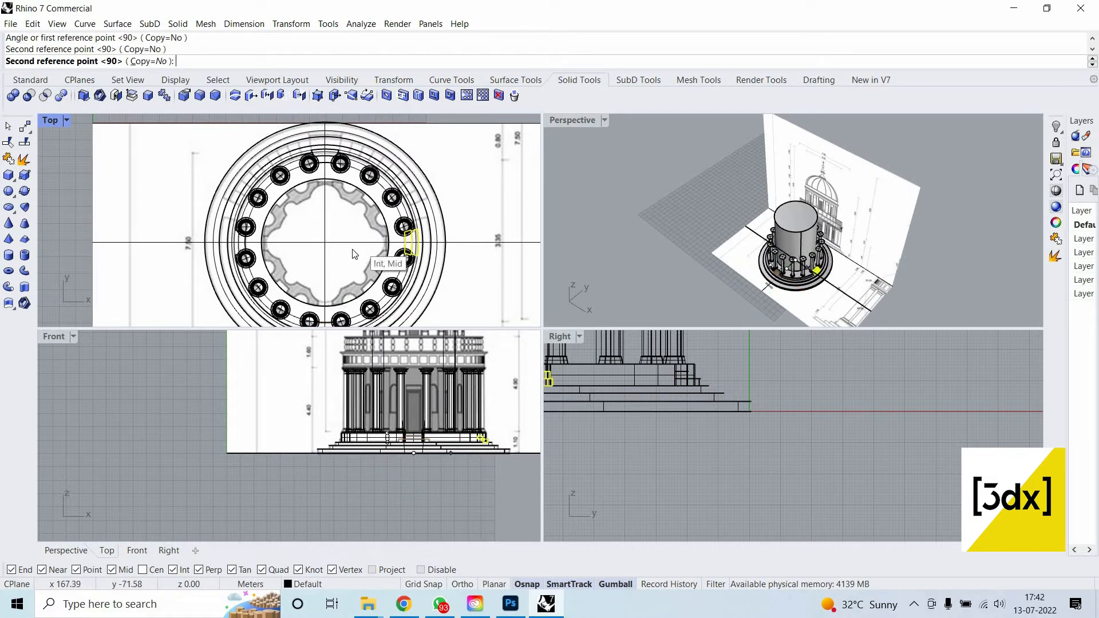
scroll(364, 246, down, 4)
scroll(346, 303, up, 2)
scroll(350, 315, up, 2)
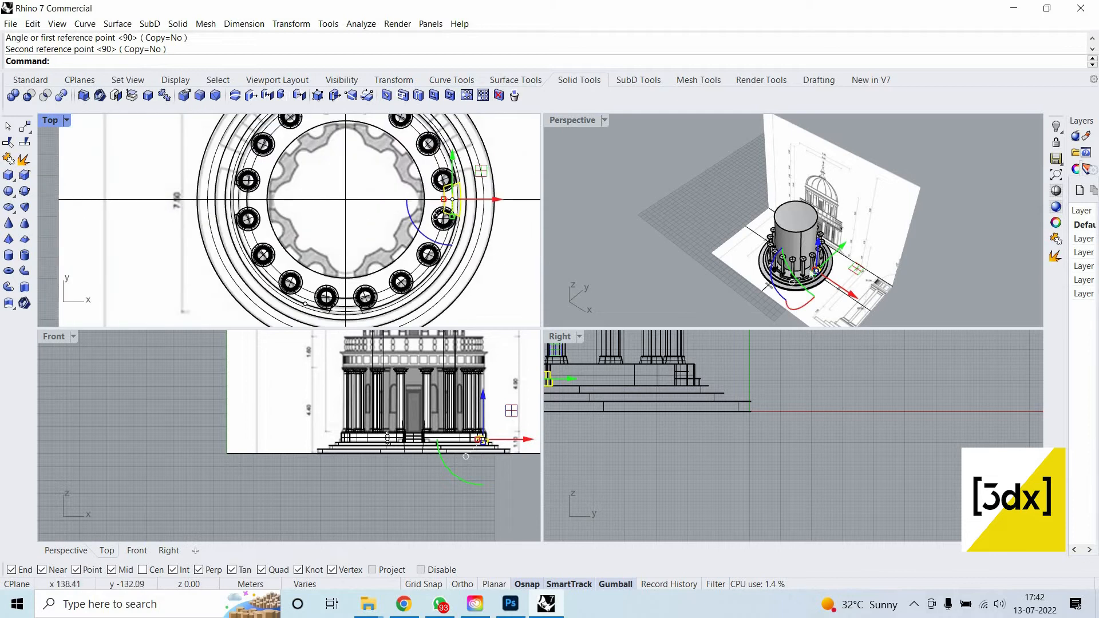
scroll(829, 267, up, 5)
key(ctrl+z)
Rotate a copy of the two front steps 90 degrees about the temple's center onto the +X side in the plan.
key(Return)
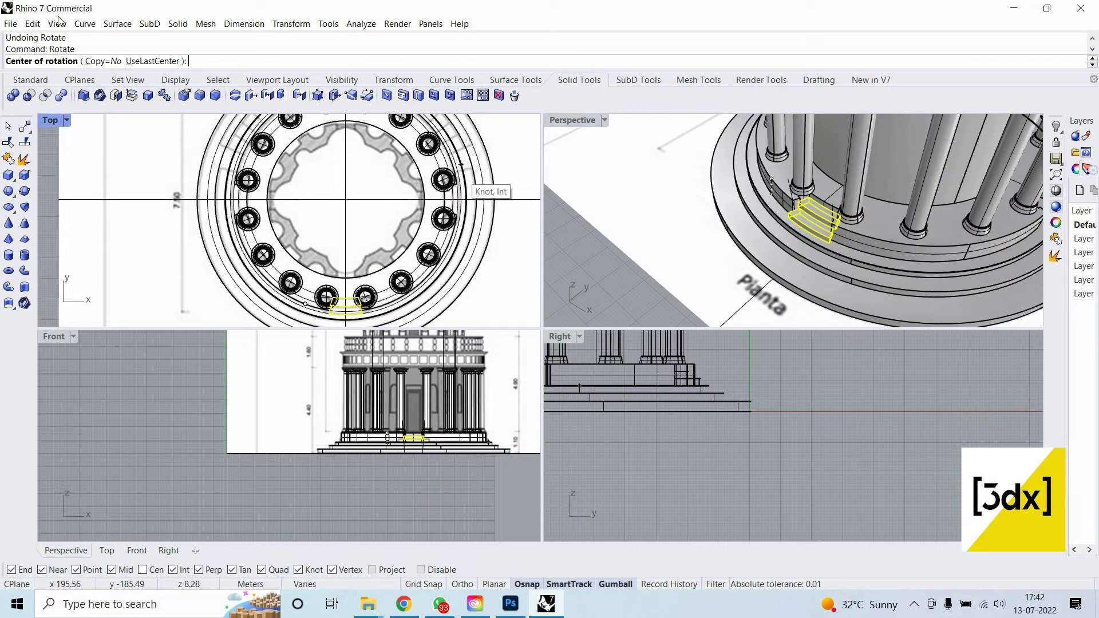
click(103, 61)
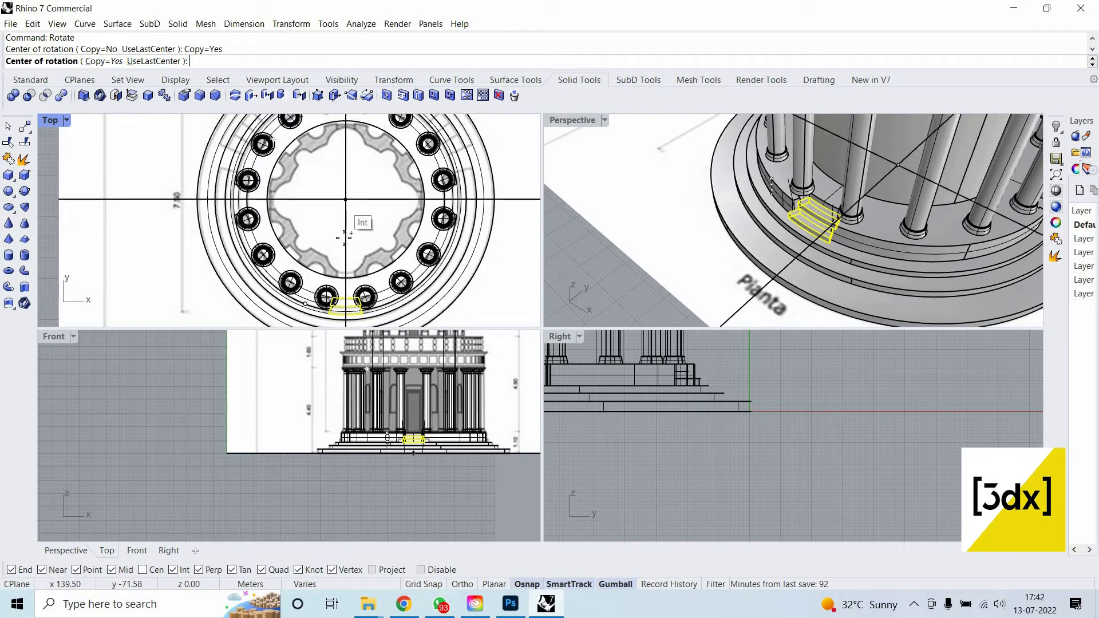
click(345, 199)
click(346, 236)
click(390, 200)
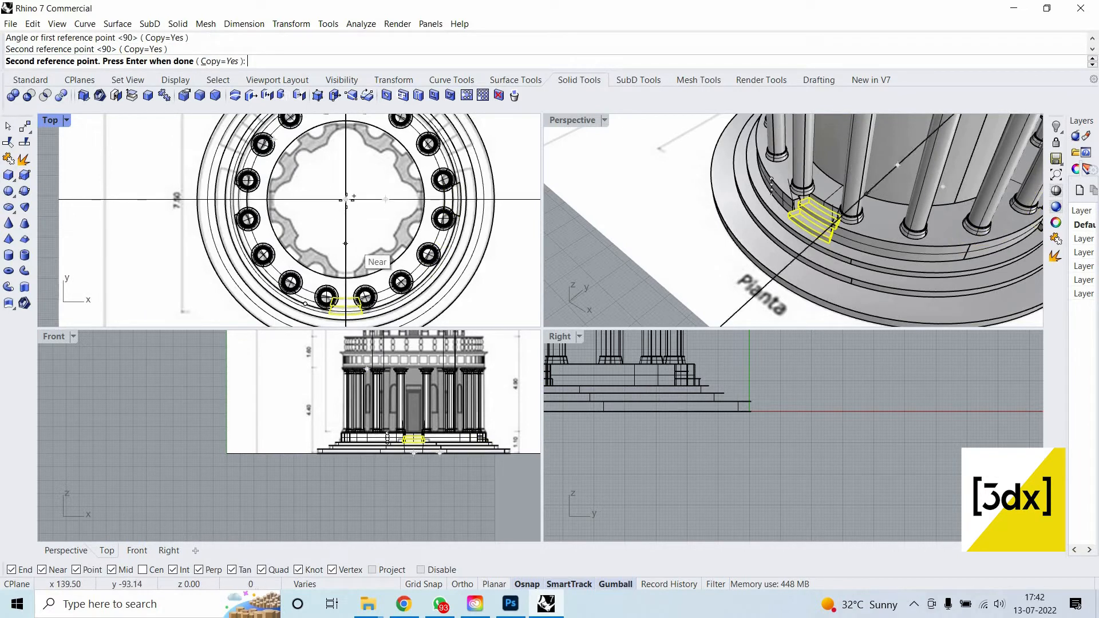
key(Return)
Rotate a copy of the two front steps -90 degrees about the temple's center onto the -X side in the plan.
key(Return)
click(345, 200)
click(345, 225)
click(312, 199)
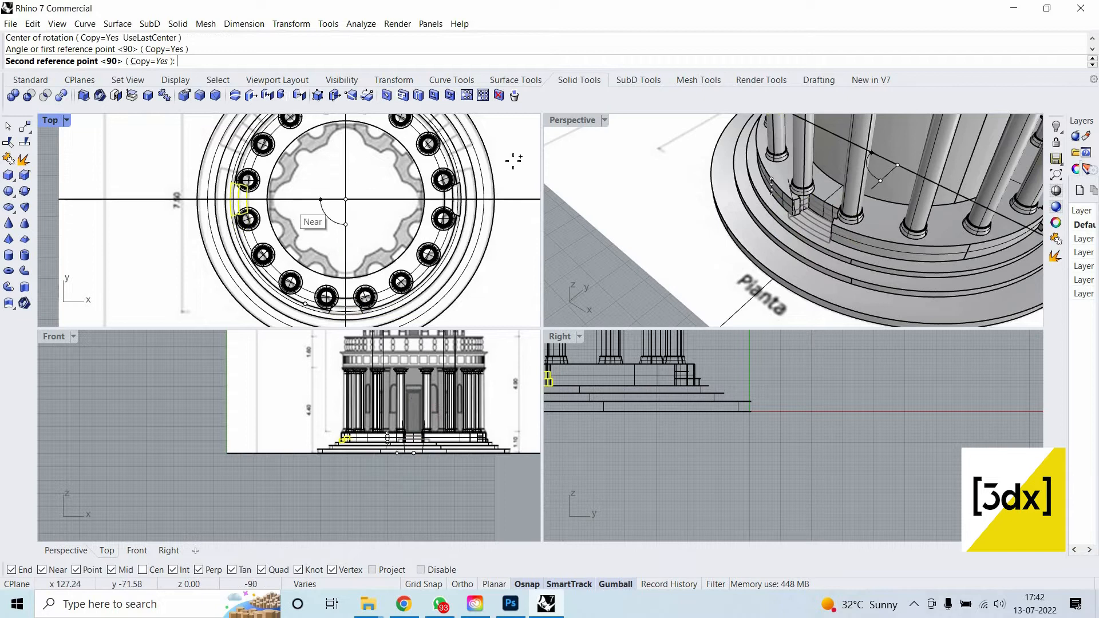
key(Return)
key(Escape)
Maximize the Perspective viewport and examine the stairs in the podium openings from several sides.
click(631, 136)
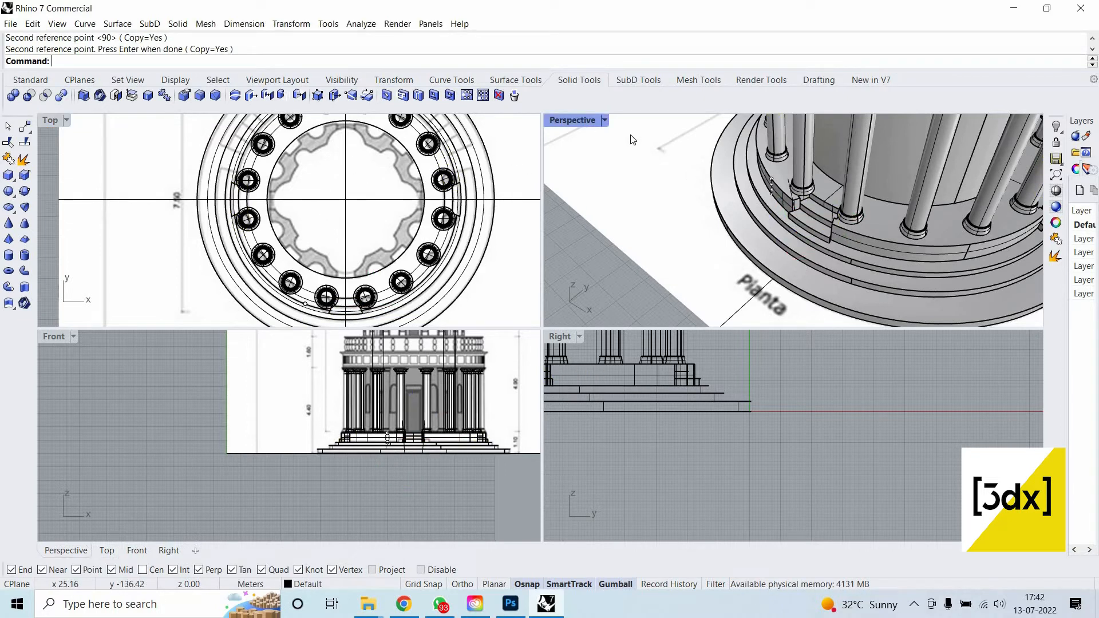
scroll(602, 122, down, 5)
double_click(596, 121)
scroll(571, 281, down, 9)
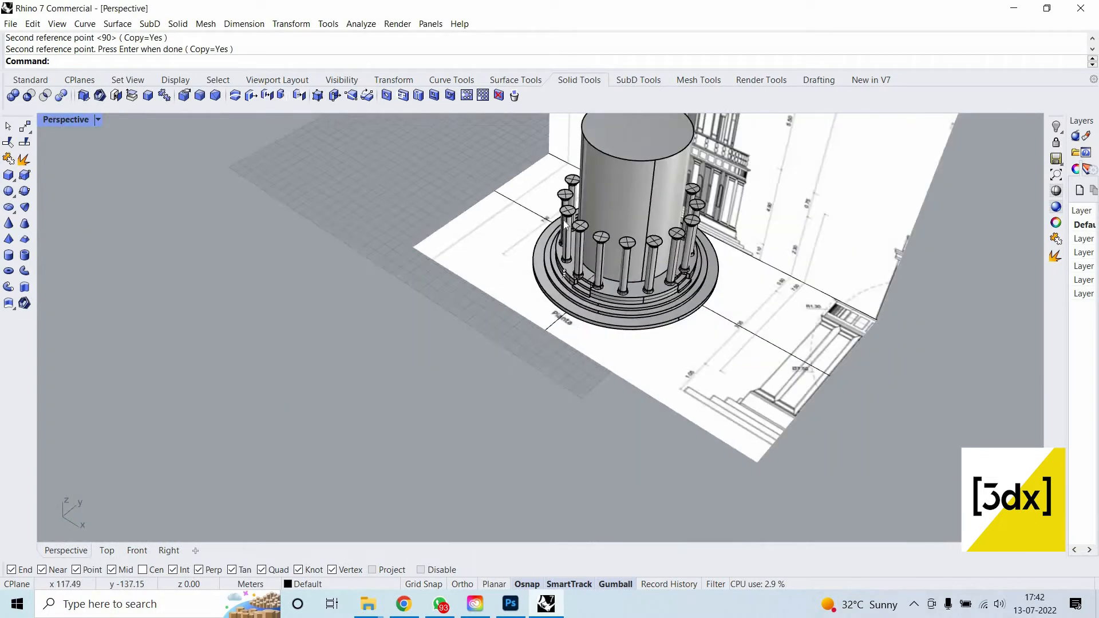
right_drag(571, 281, 757, 295)
scroll(603, 282, up, 6)
scroll(706, 350, down, 5)
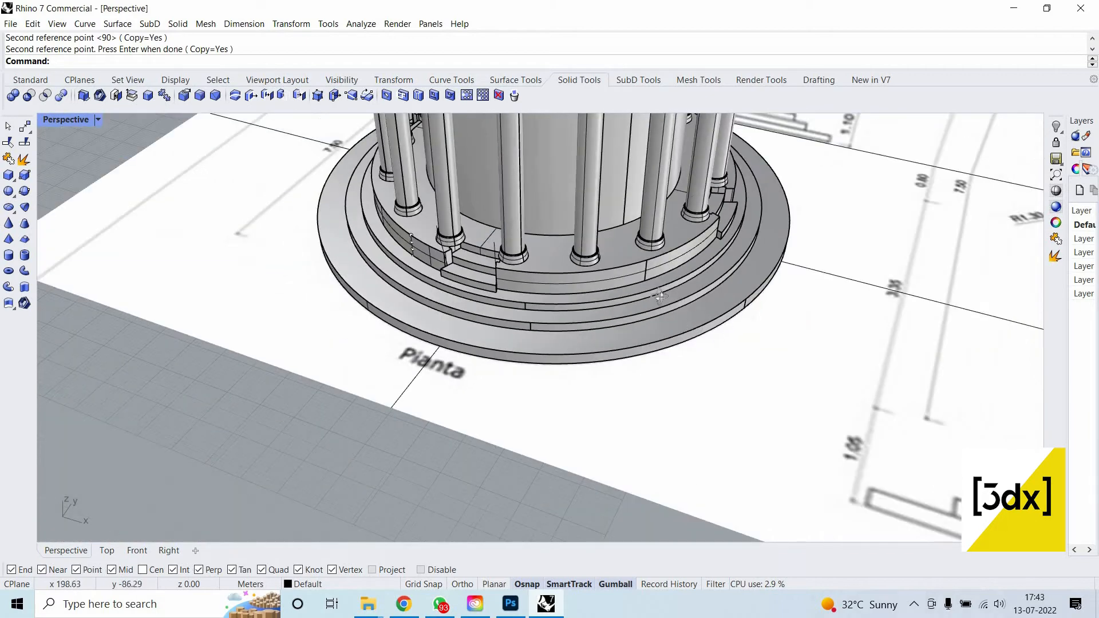
right_drag(697, 350, 897, 343)
right_click(896, 342)
scroll(612, 395, up, 12)
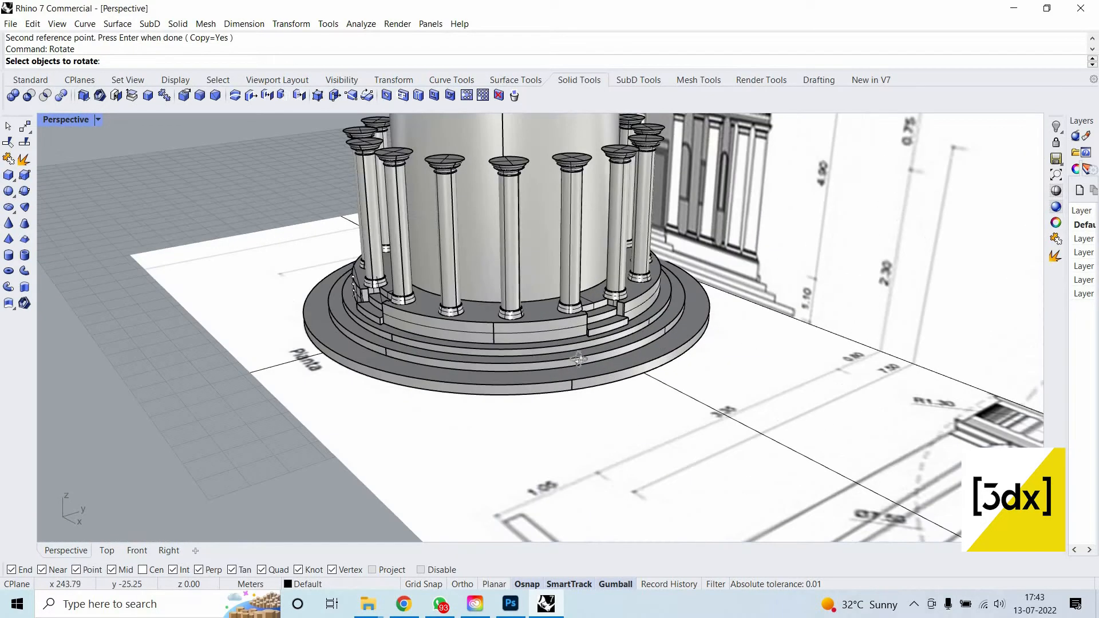
right_drag(708, 297, 584, 390)
scroll(678, 377, down, 4)
right_click(675, 373)
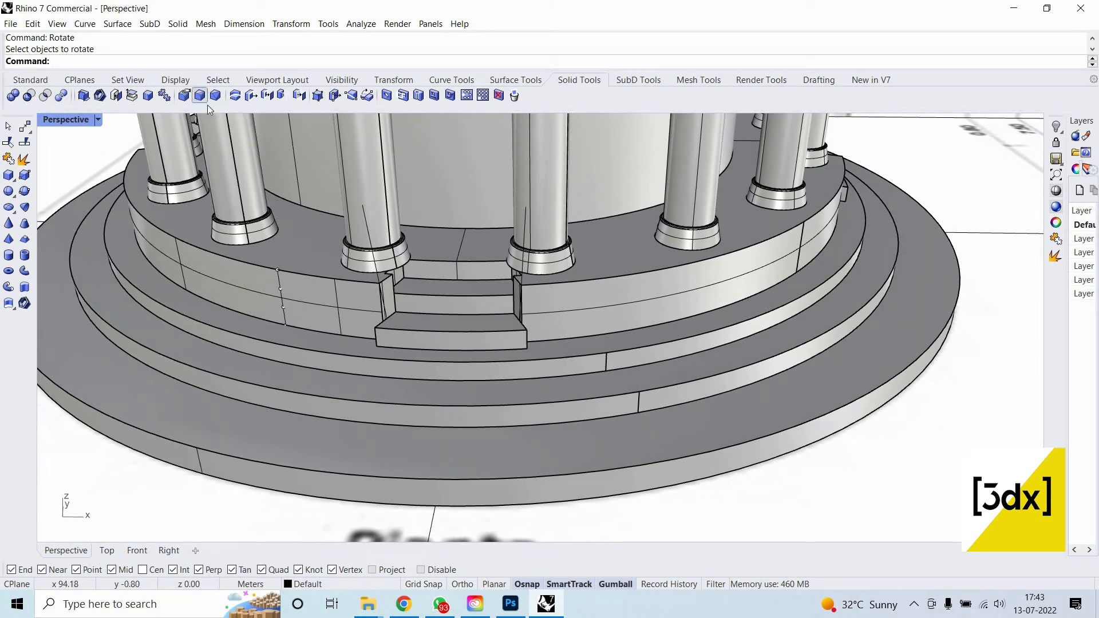
Fillet the upper outer edge of the lowest circular base tier with a 0.2 radius.
click(647, 461)
right_click(672, 469)
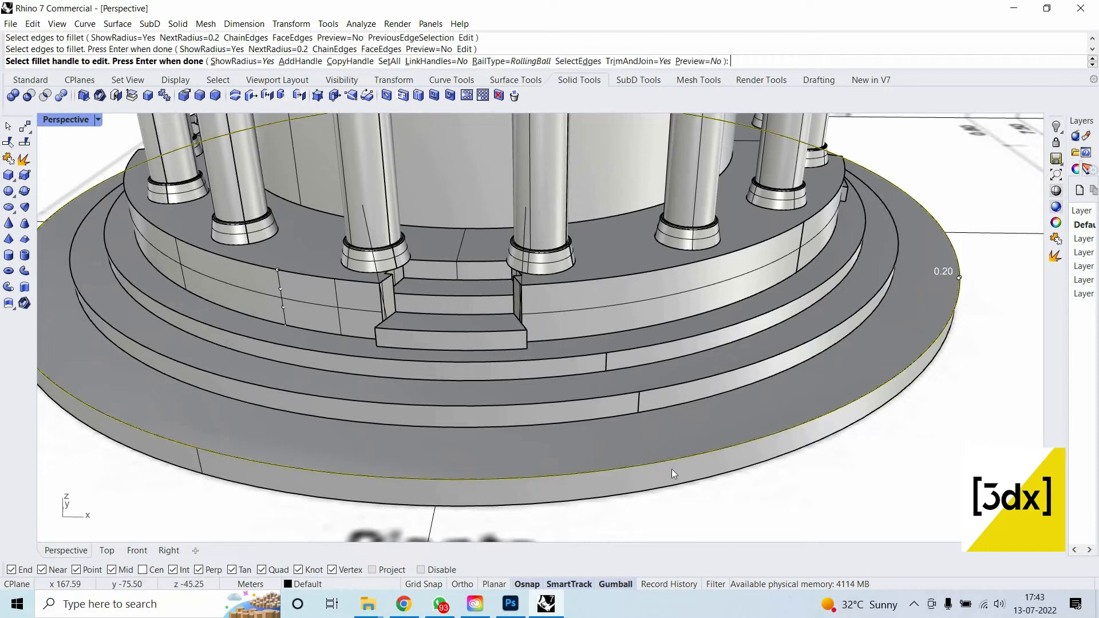
right_click(671, 469)
Fillet the upper outer edge of the second circular base tier with a 0.2 radius.
click(640, 392)
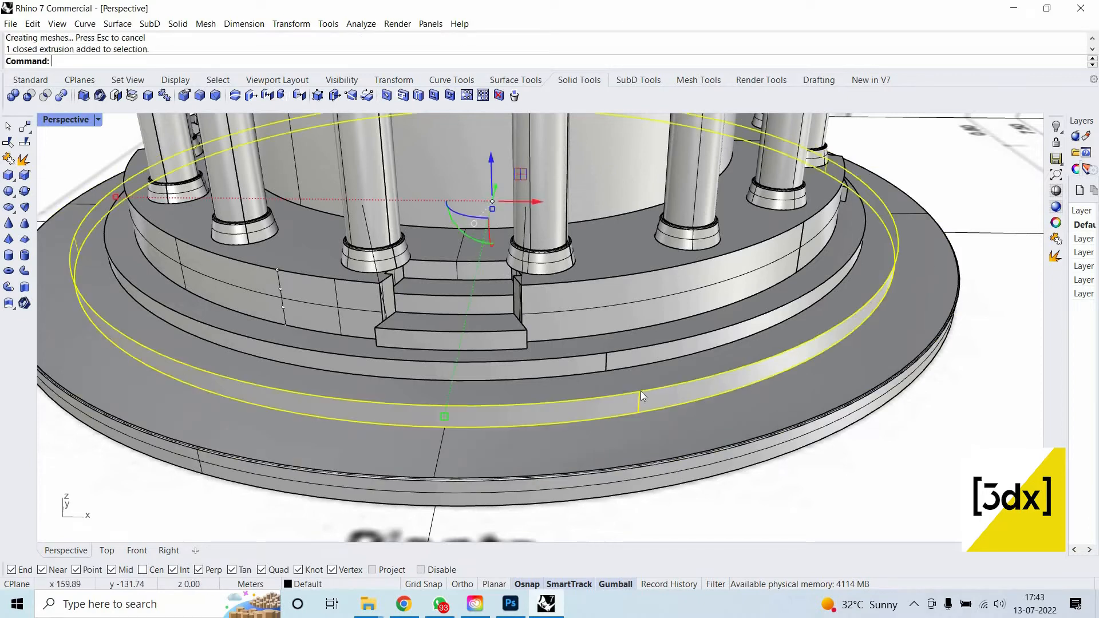
right_click(641, 391)
right_click(640, 392)
scroll(641, 392, up, 4)
click(641, 392)
right_click(667, 384)
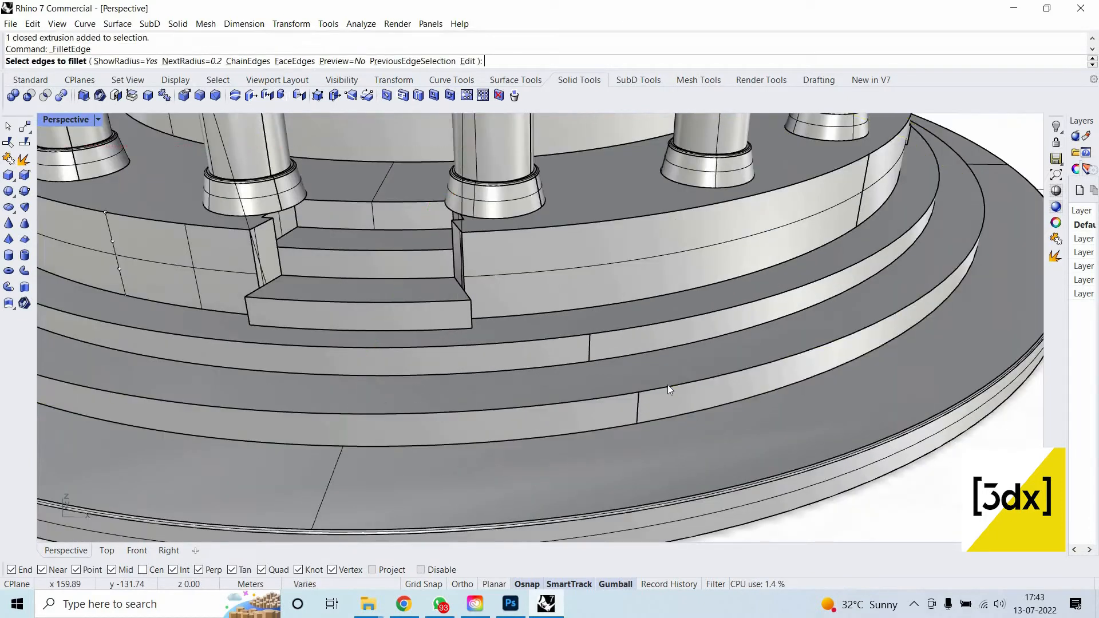
right_click(669, 385)
click(644, 392)
right_click(644, 392)
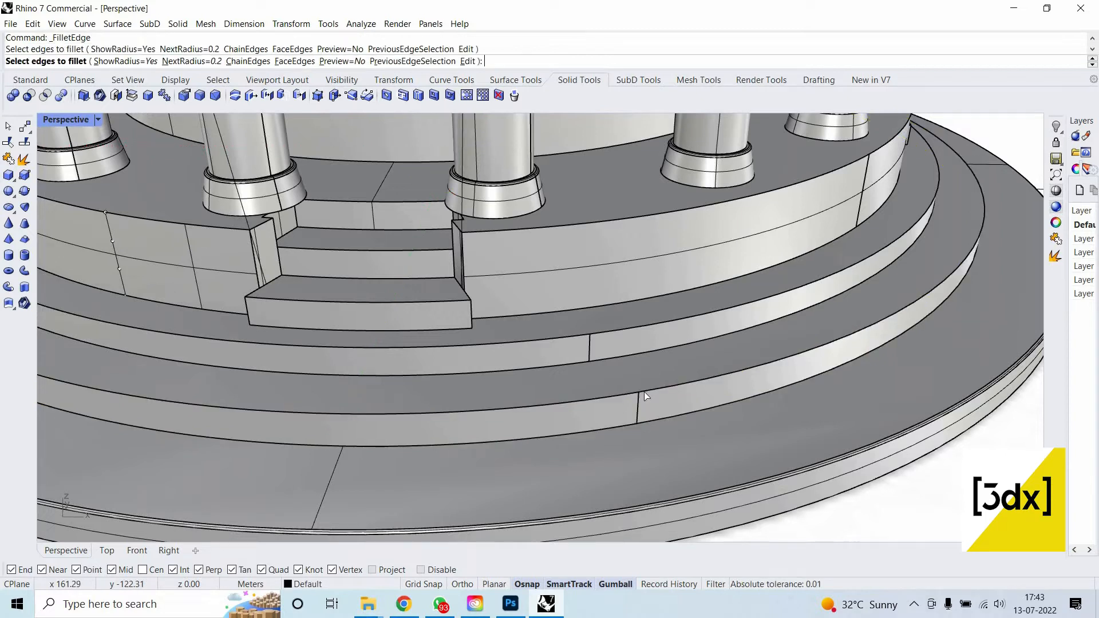
click(644, 391)
right_click(644, 391)
right_click(644, 391)
Fillet the upper outer edge of the third circular base tier, just below the podium, with a 0.2 radius.
scroll(661, 410, down, 5)
right_drag(661, 409, 538, 390)
right_click(538, 390)
scroll(542, 386, up, 8)
scroll(541, 383, up, 3)
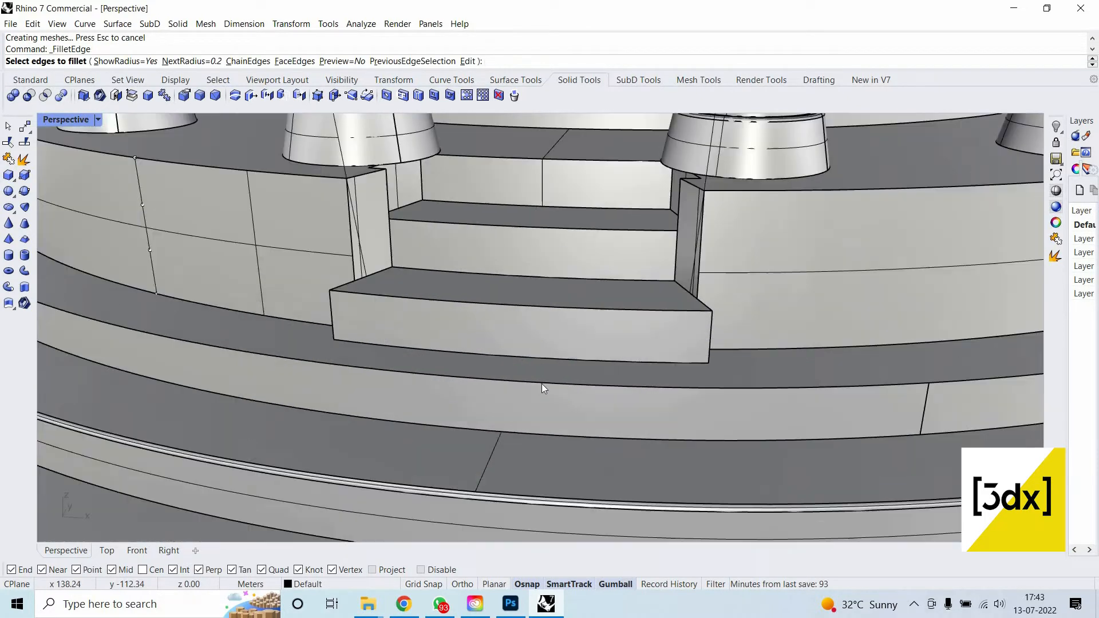
right_click(544, 382)
click(544, 382)
click(544, 382)
right_click(544, 383)
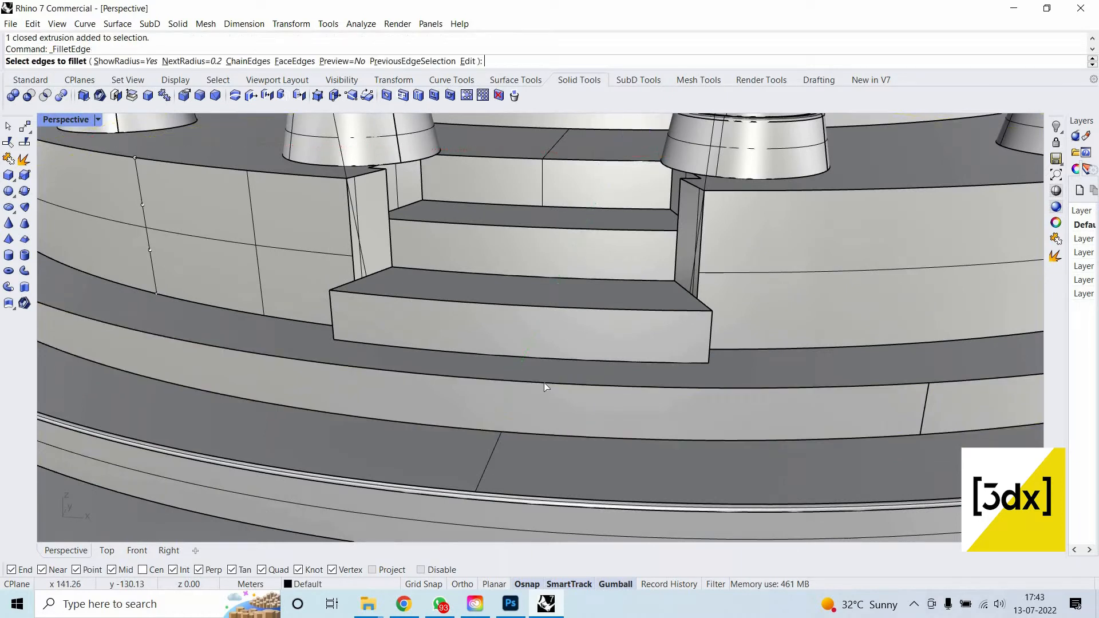
click(544, 383)
right_click(543, 382)
right_click(544, 382)
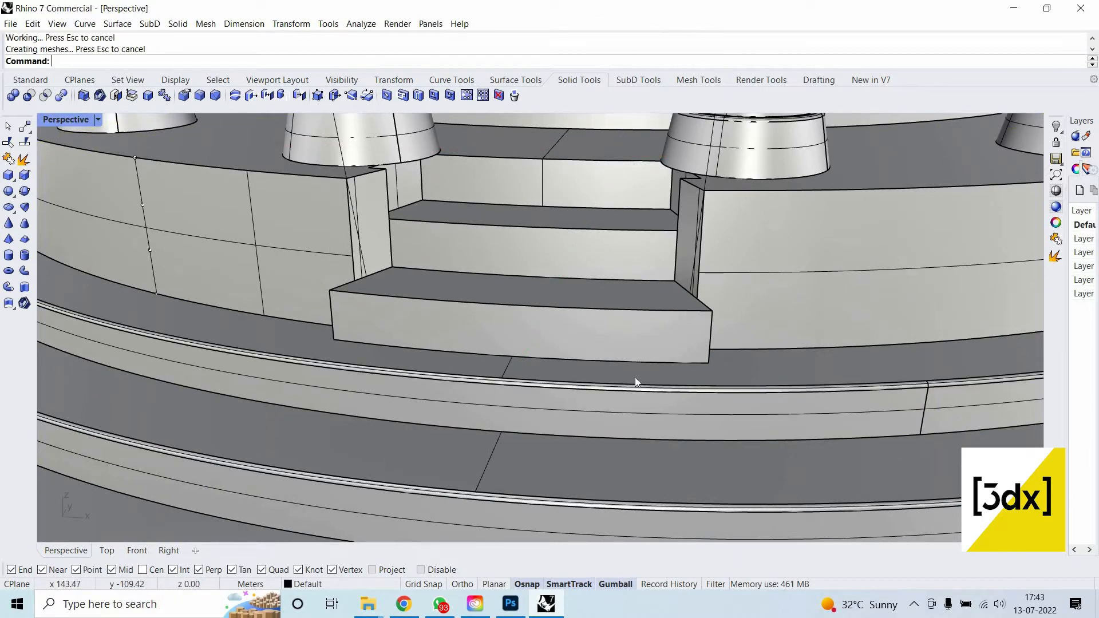
Examine the rounded base tiers and podium stairs from several sides.
scroll(634, 377, down, 10)
scroll(640, 342, up, 5)
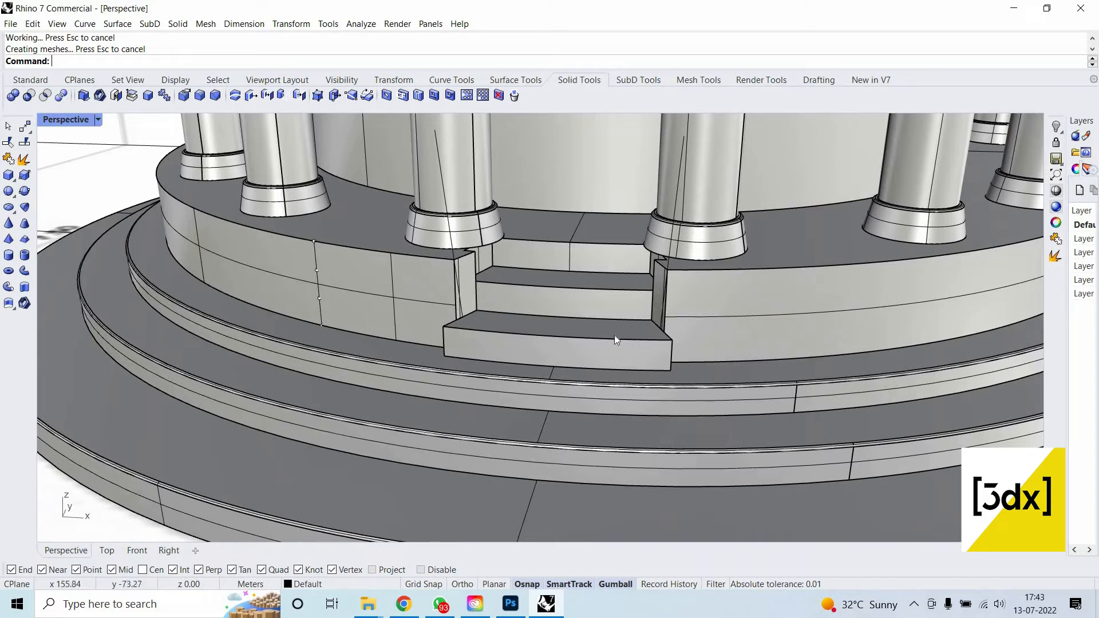
scroll(617, 337, up, 5)
scroll(695, 371, down, 10)
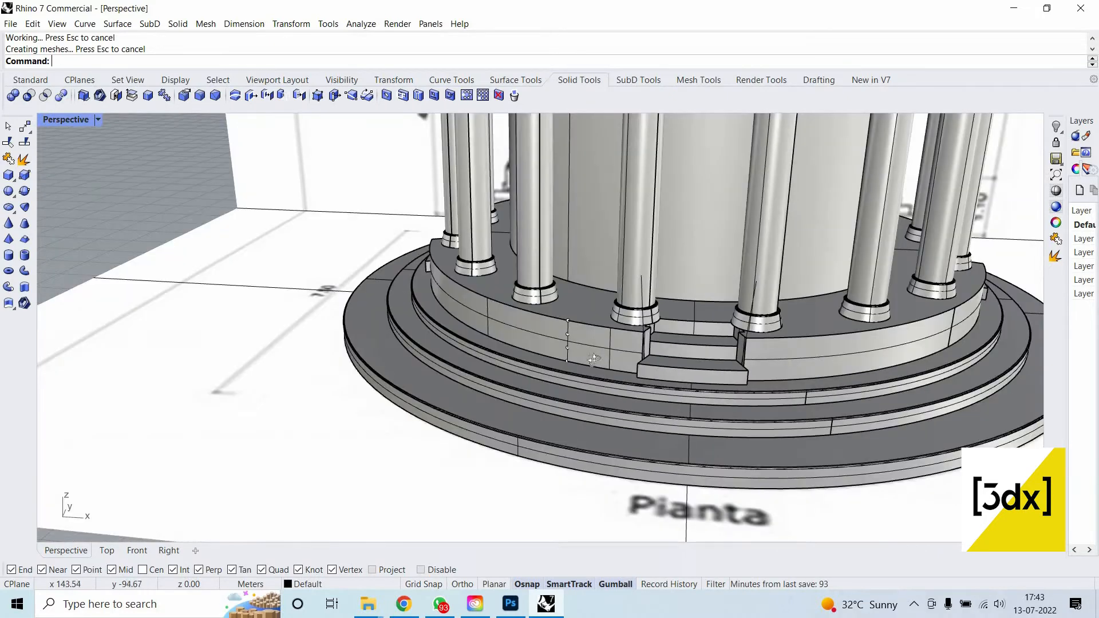
right_drag(738, 373, 635, 377)
scroll(636, 376, down, 8)
right_drag(778, 403, 662, 483)
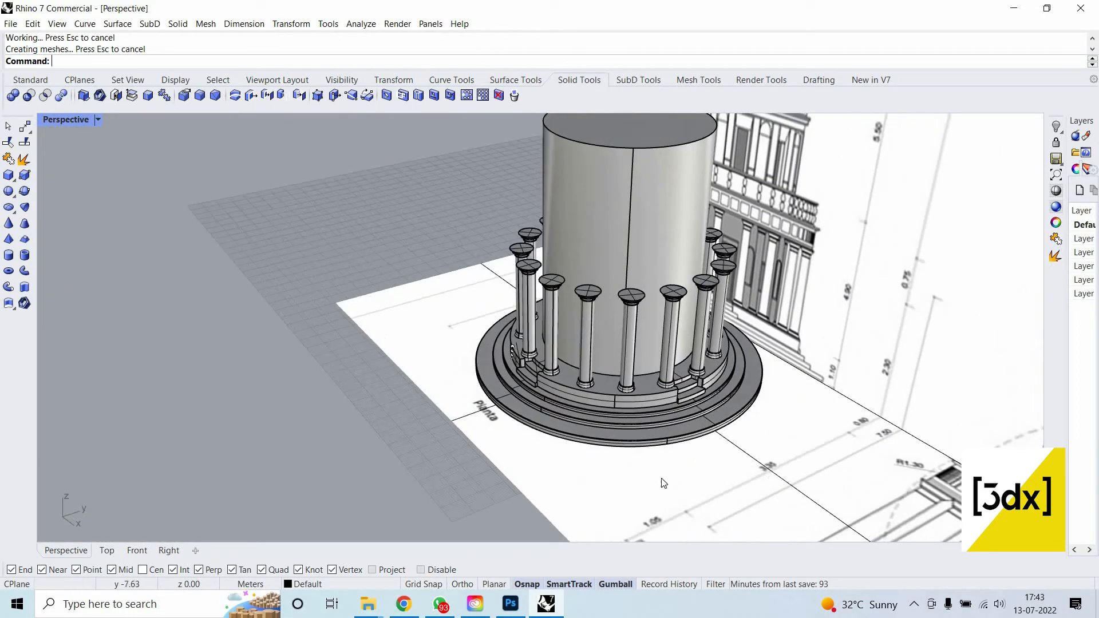
scroll(721, 412, up, 5)
scroll(721, 412, down, 9)
right_drag(721, 412, 774, 292)
Examine the entablature above the columns in the reference elevation beside the modeled capitals.
right_click(774, 291)
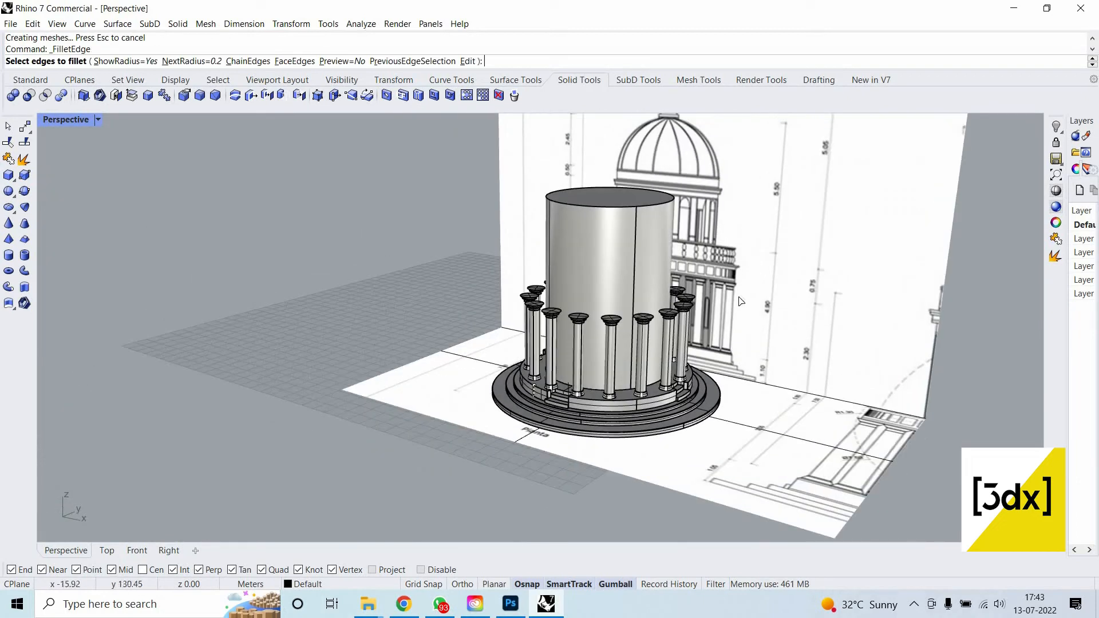
scroll(731, 296, up, 10)
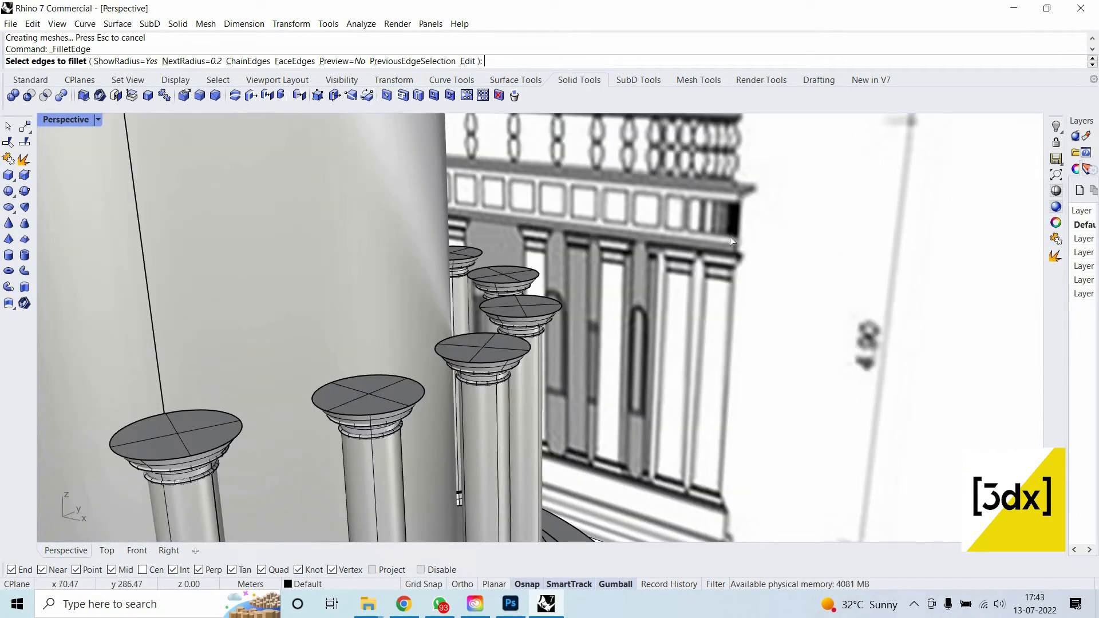
scroll(738, 235, up, 3)
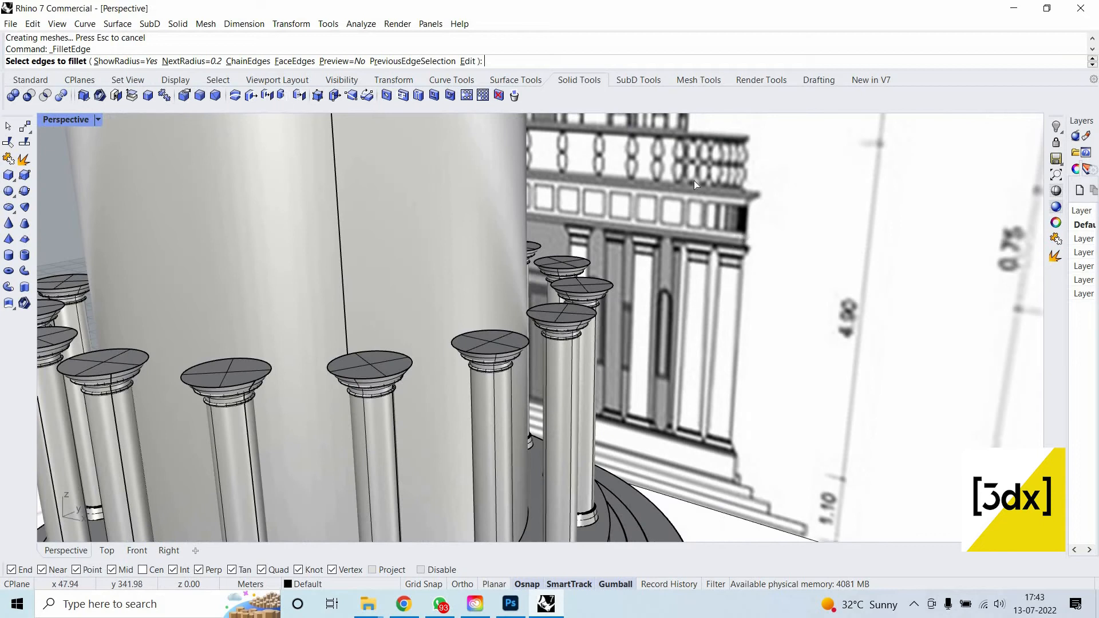
scroll(694, 180, down, 10)
scroll(539, 324, up, 5)
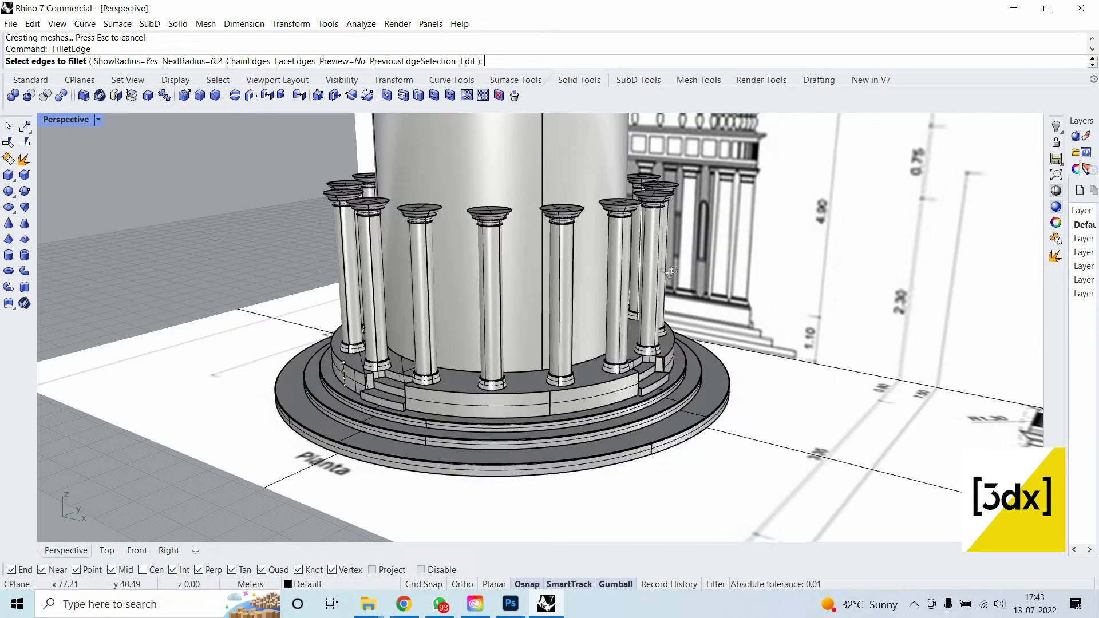
right_drag(668, 271, 594, 205)
key(Escape)
Hide the tall central cylinder and return to the four-viewport layout.
scroll(594, 205, down, 5)
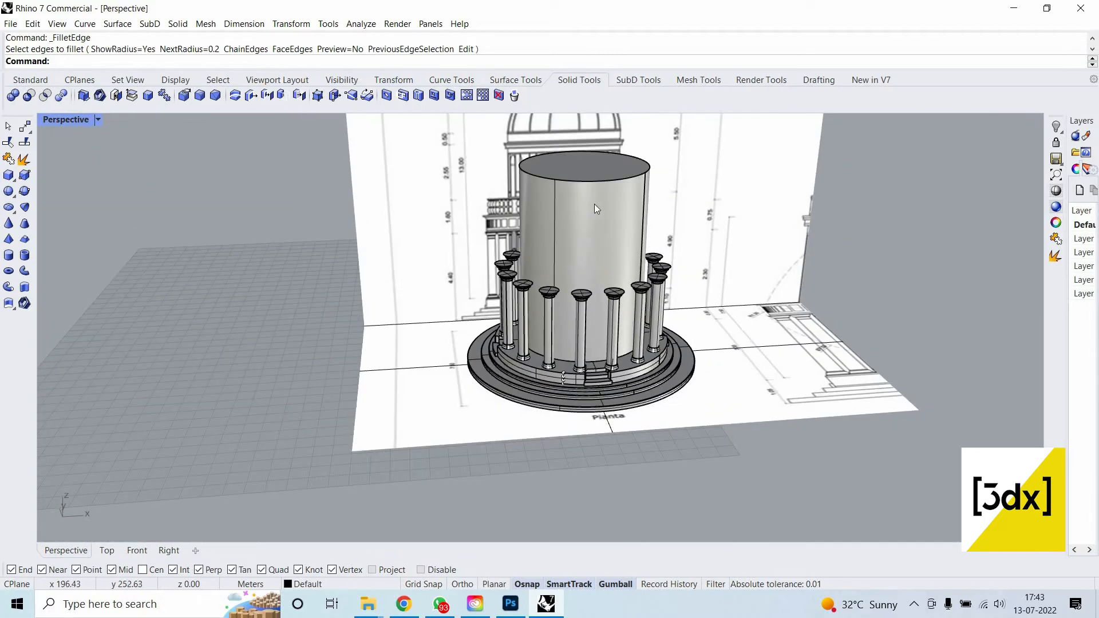
click(594, 204)
middle_click(565, 203)
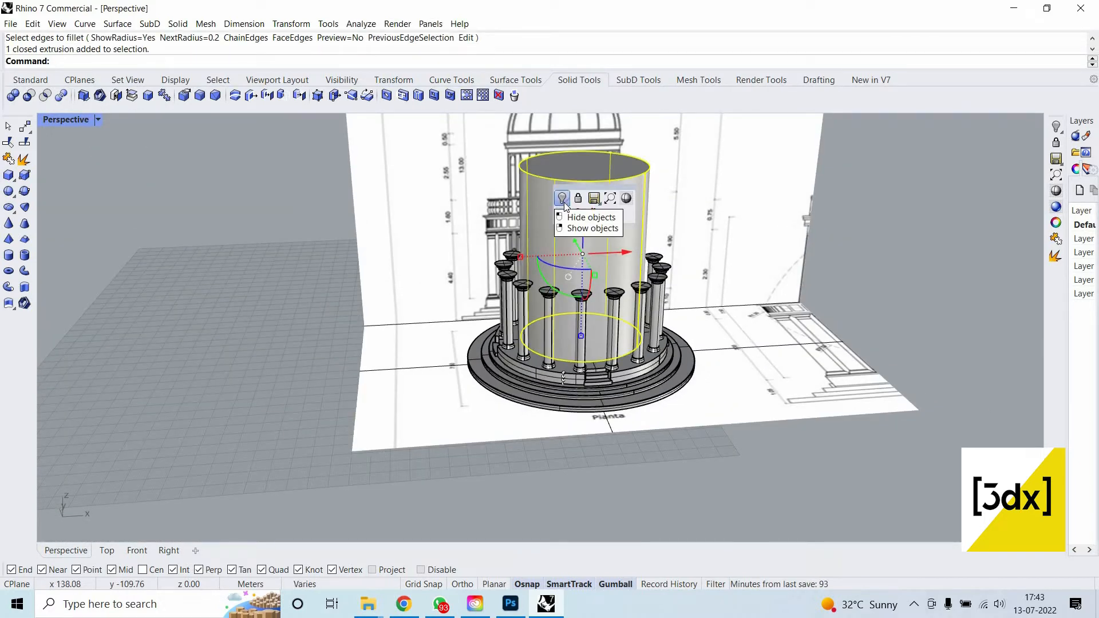
click(562, 198)
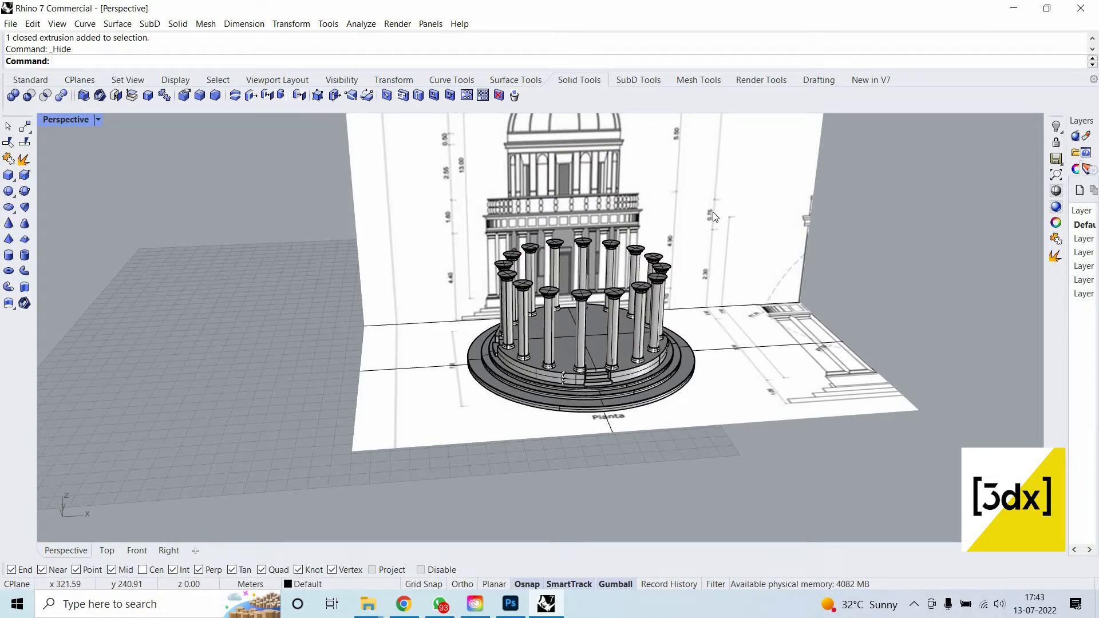
scroll(625, 380, up, 4)
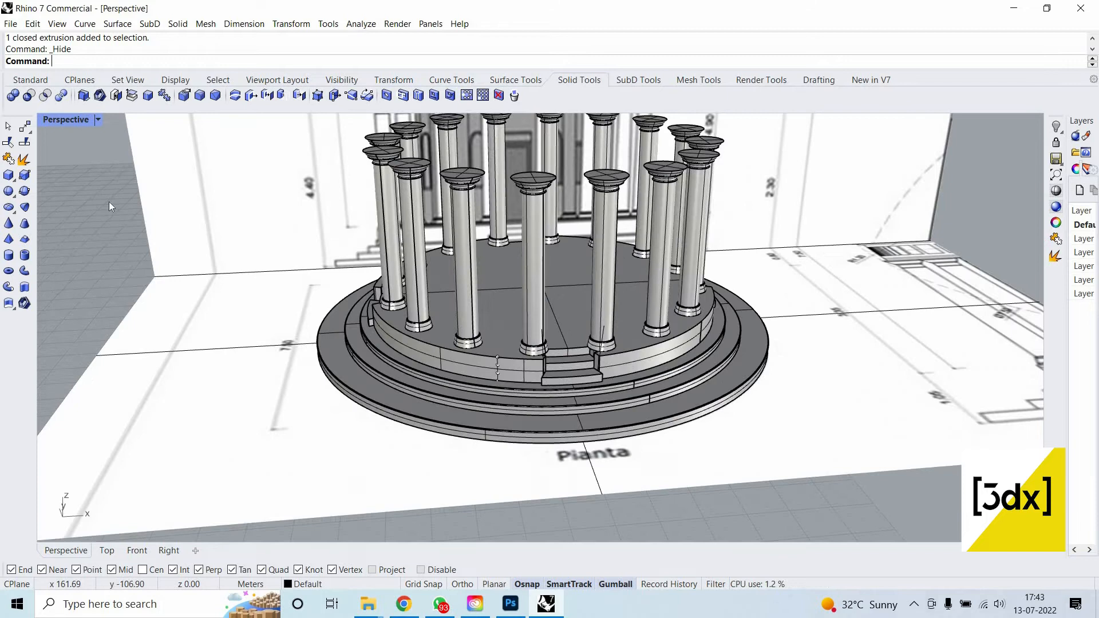
double_click(55, 119)
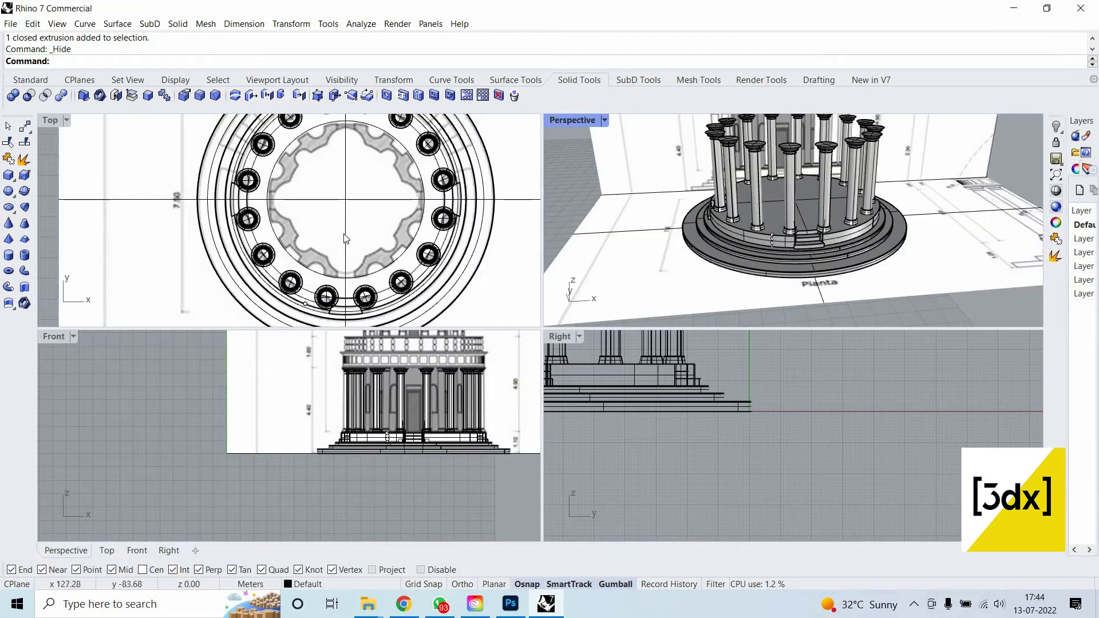
Extrude the podium's outer circle as a solid up to the underside of the entablature, just above the column capitals.
scroll(307, 250, down, 3)
scroll(261, 246, up, 5)
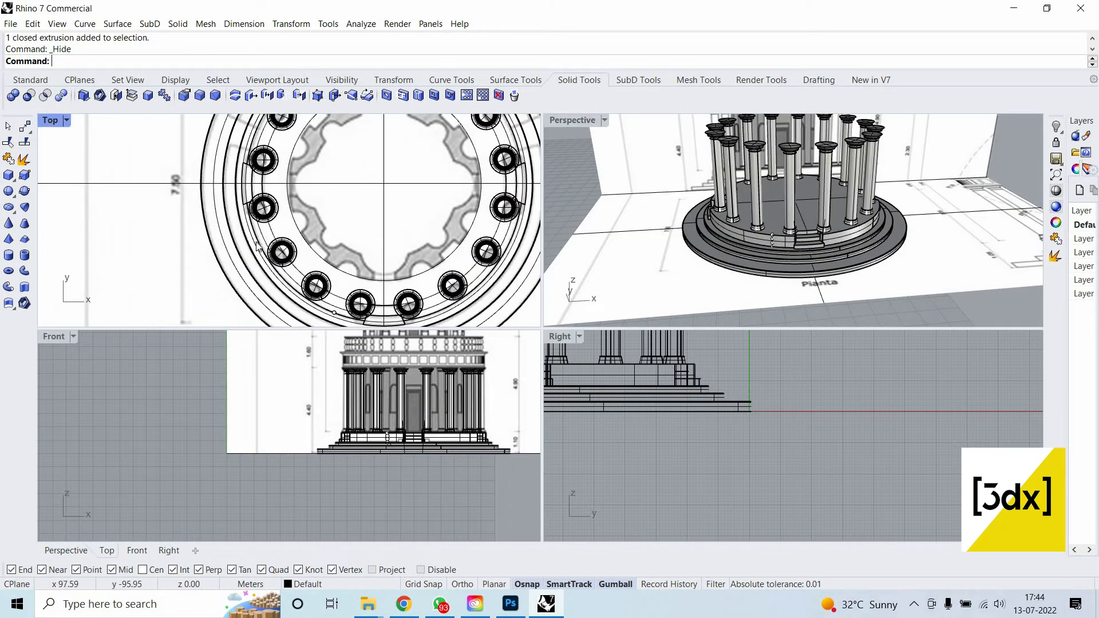
click(256, 241)
scroll(256, 241, up, 6)
click(257, 242)
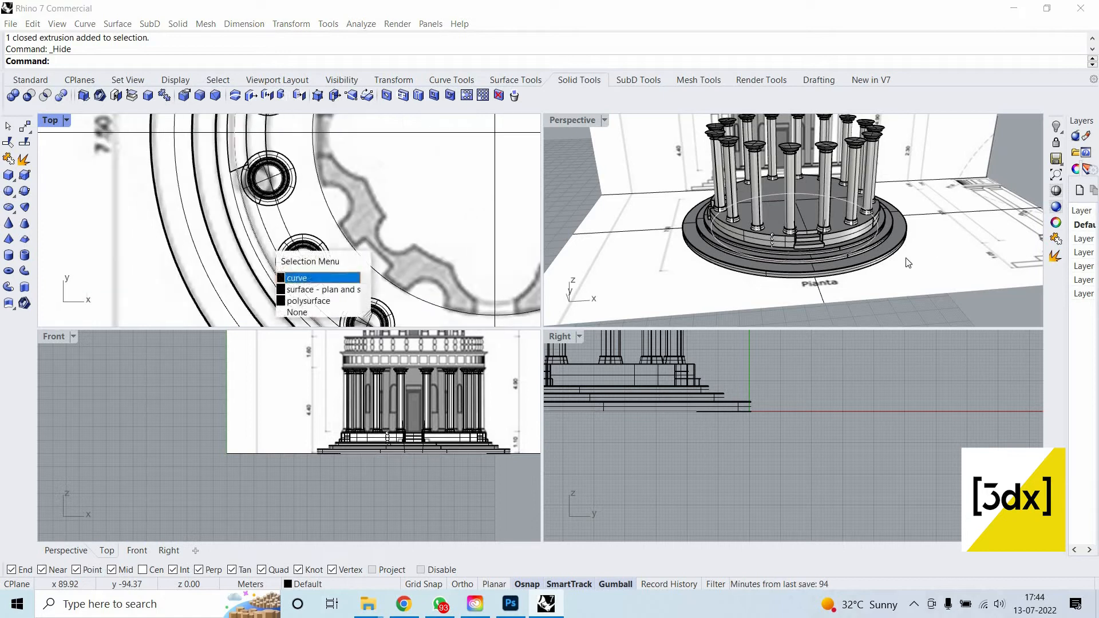
scroll(910, 263, down, 7)
scroll(884, 215, up, 6)
text(ExtrudeCrv)
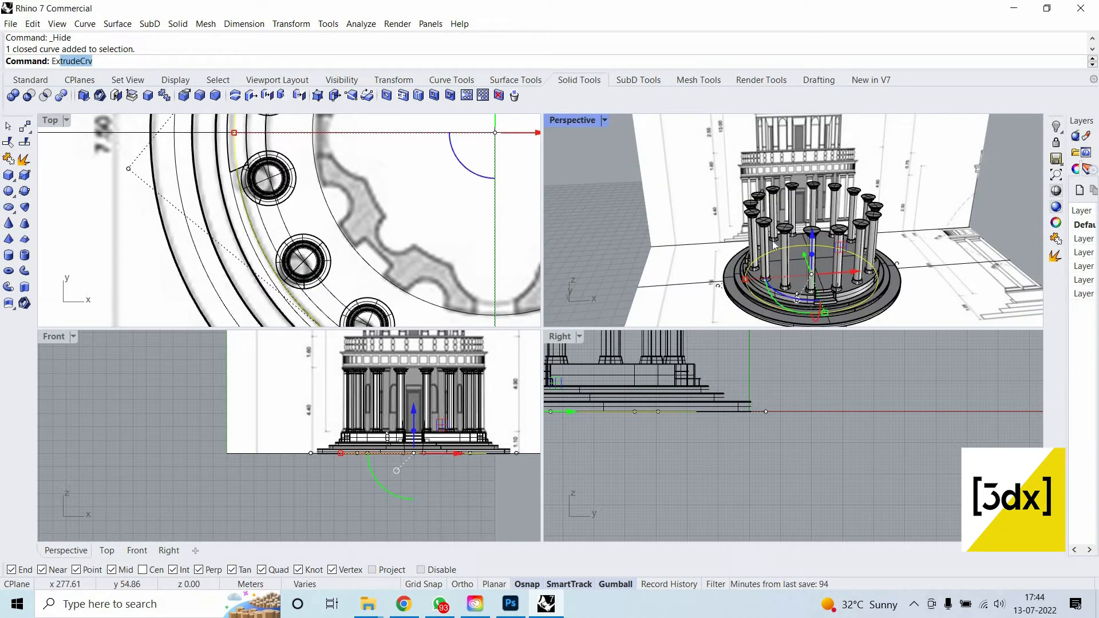
key(Return)
scroll(464, 435, up, 3)
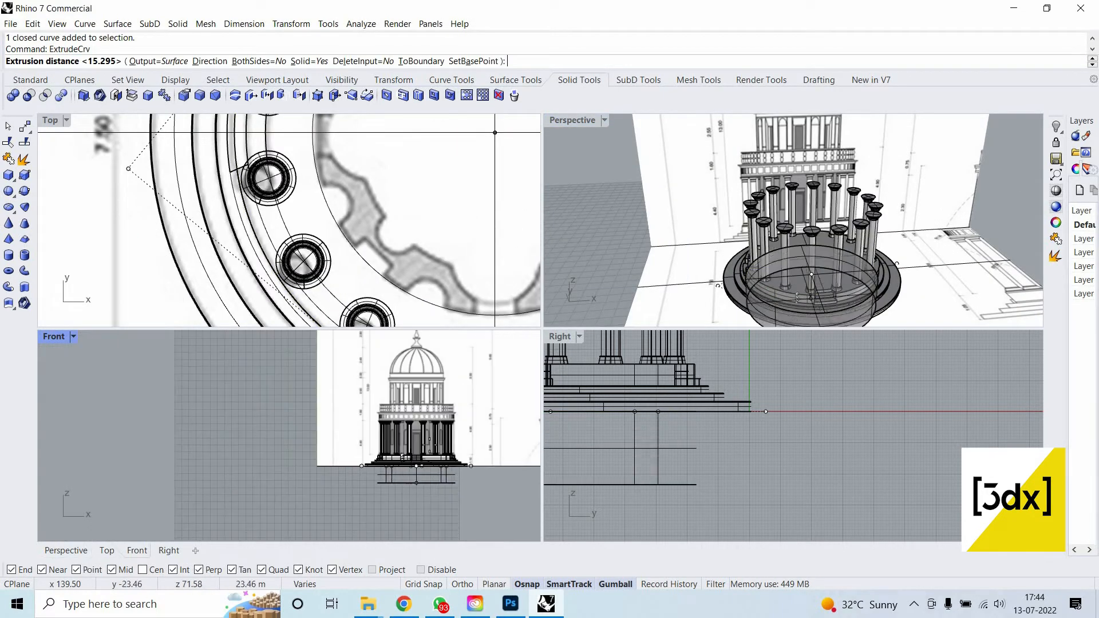
scroll(460, 364, up, 8)
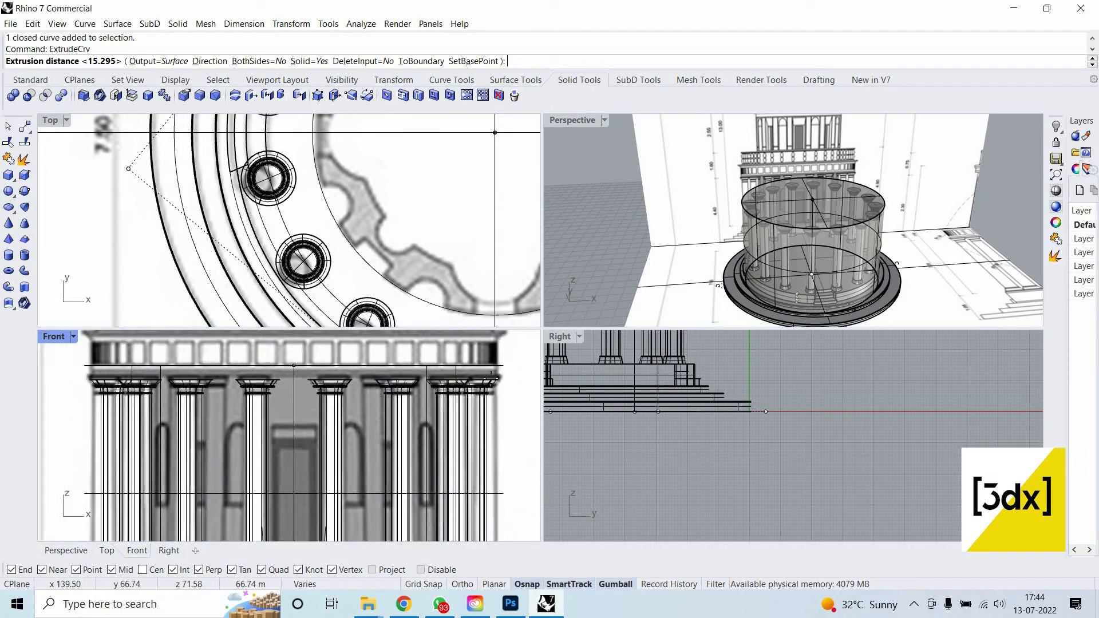
click(492, 380)
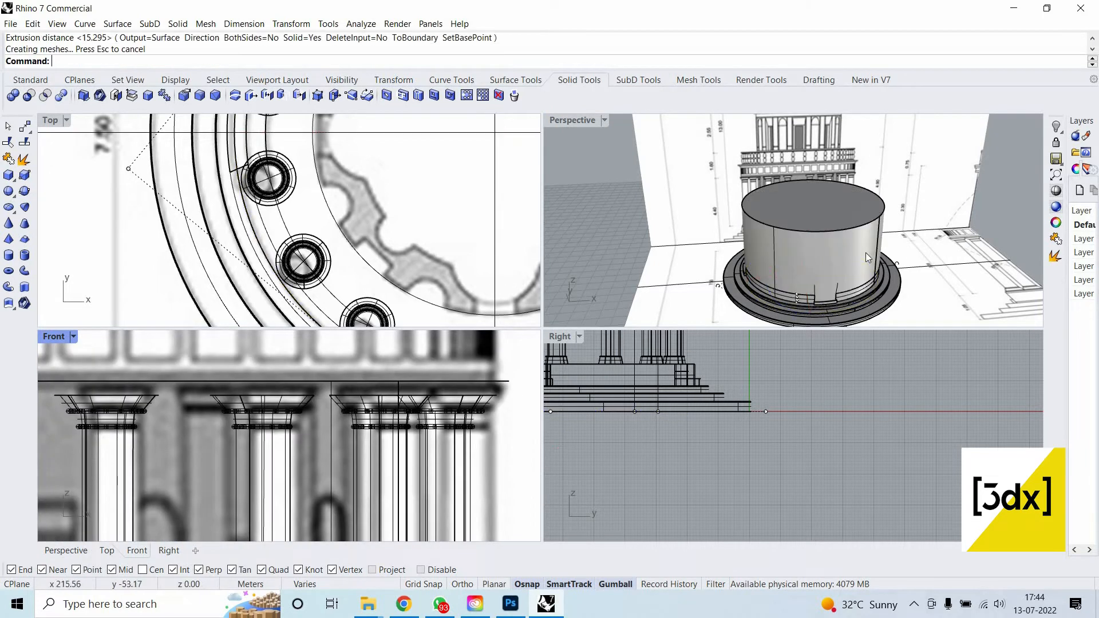
Flatten the solid cylinder vertically with Scale1D from its top rim into a thin circular slab just above the column capitals.
click(866, 253)
text(Scale1D)
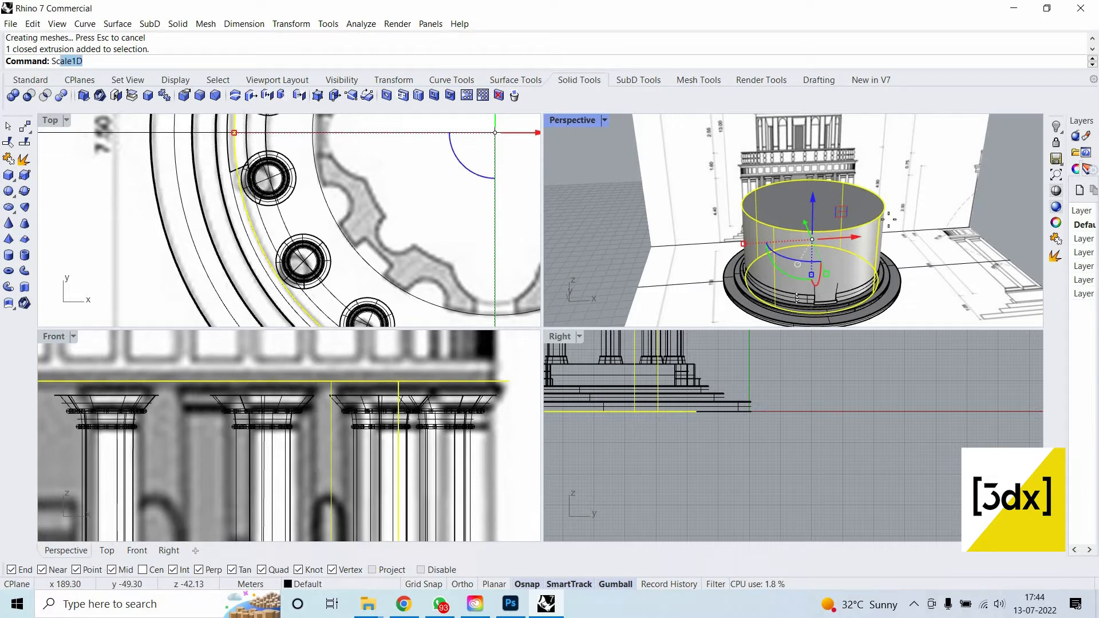
key(Return)
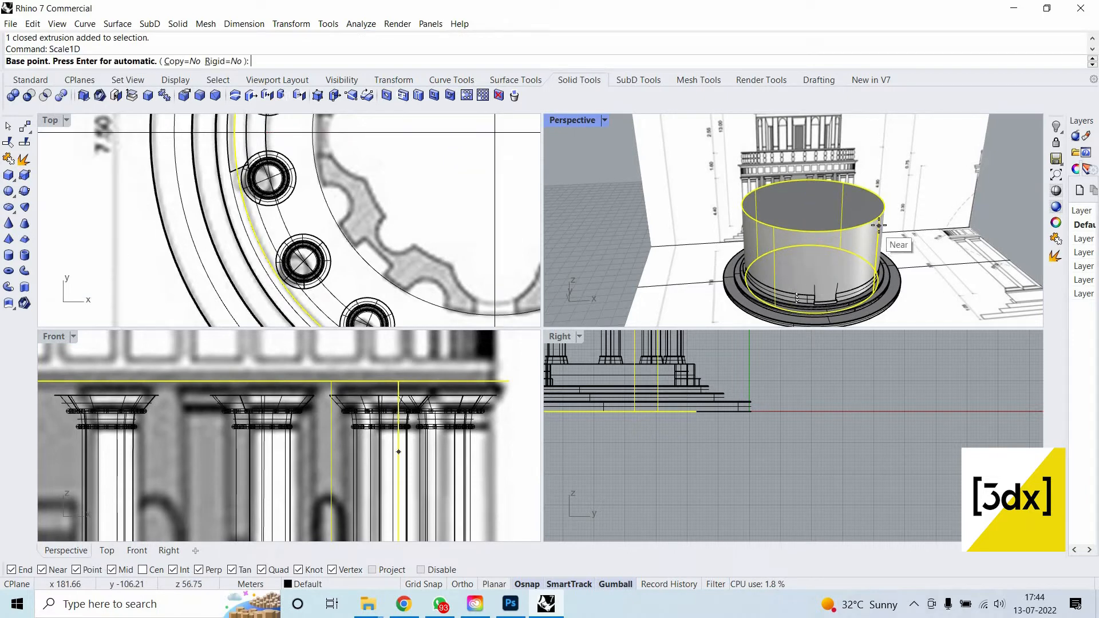
click(879, 218)
click(874, 295)
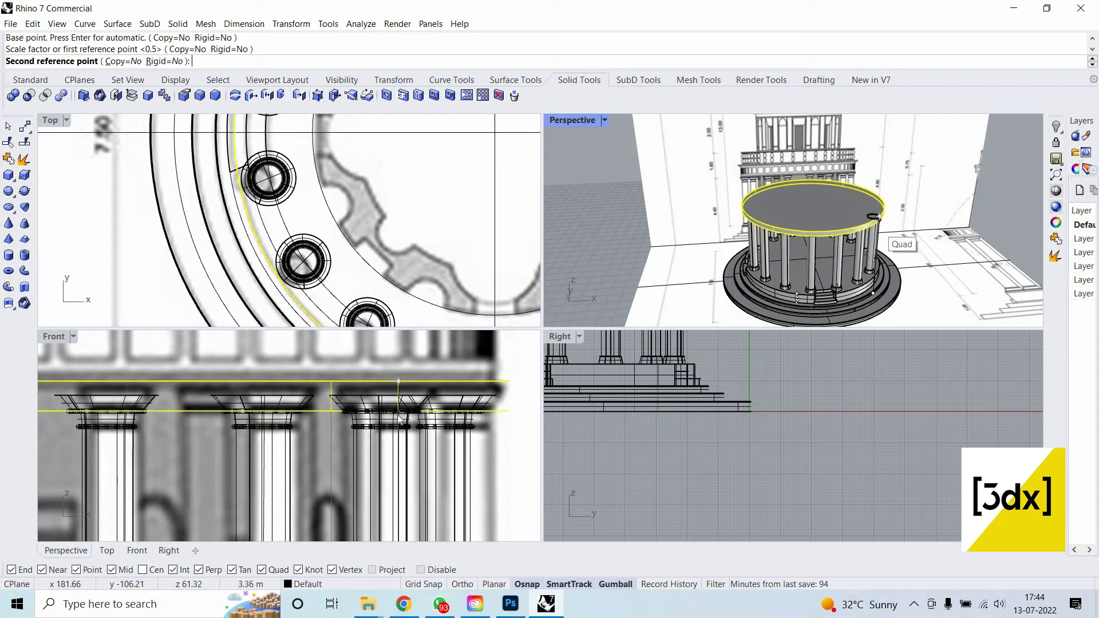
click(790, 293)
Move the thin circular slab up until its underside rests on top of the column capitals.
scroll(202, 380, down, 2)
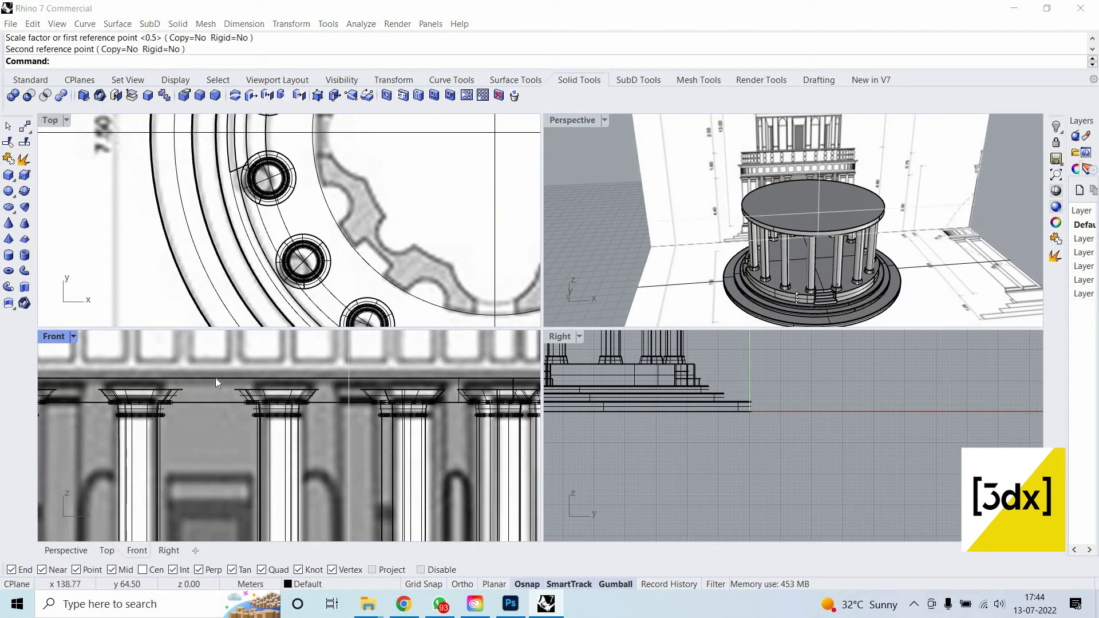
click(216, 377)
click(220, 377)
click(227, 378)
click(271, 376)
click(270, 379)
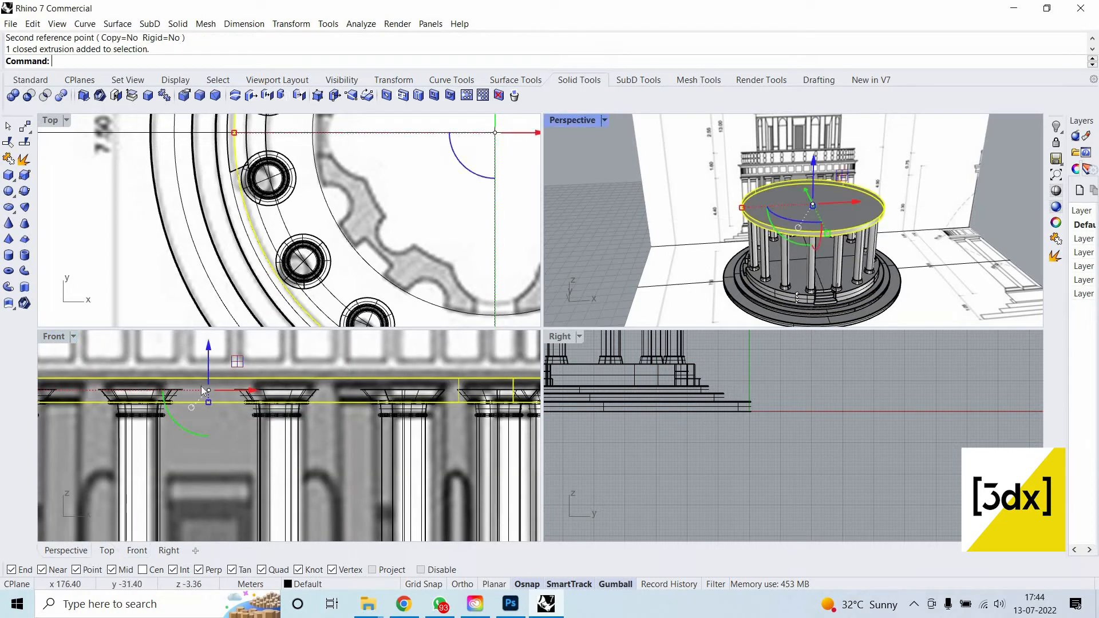
scroll(279, 396, down, 3)
scroll(293, 372, up, 4)
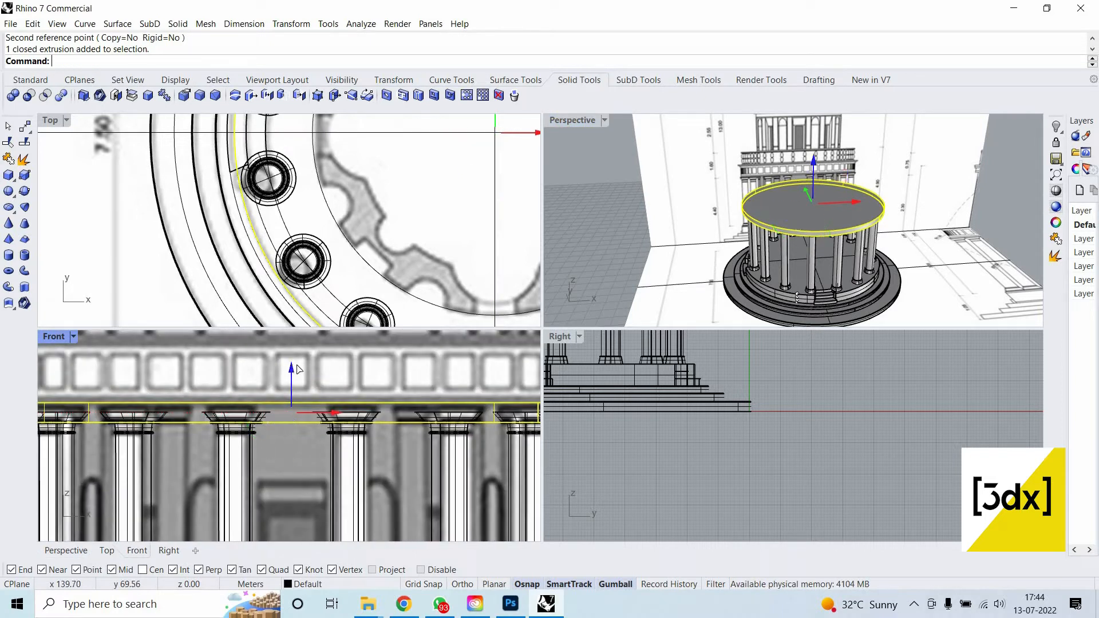
mouse_move(295, 361)
mouse_down()
mouse_move(296, 352)
mouse_move(292, 366)
mouse_up()
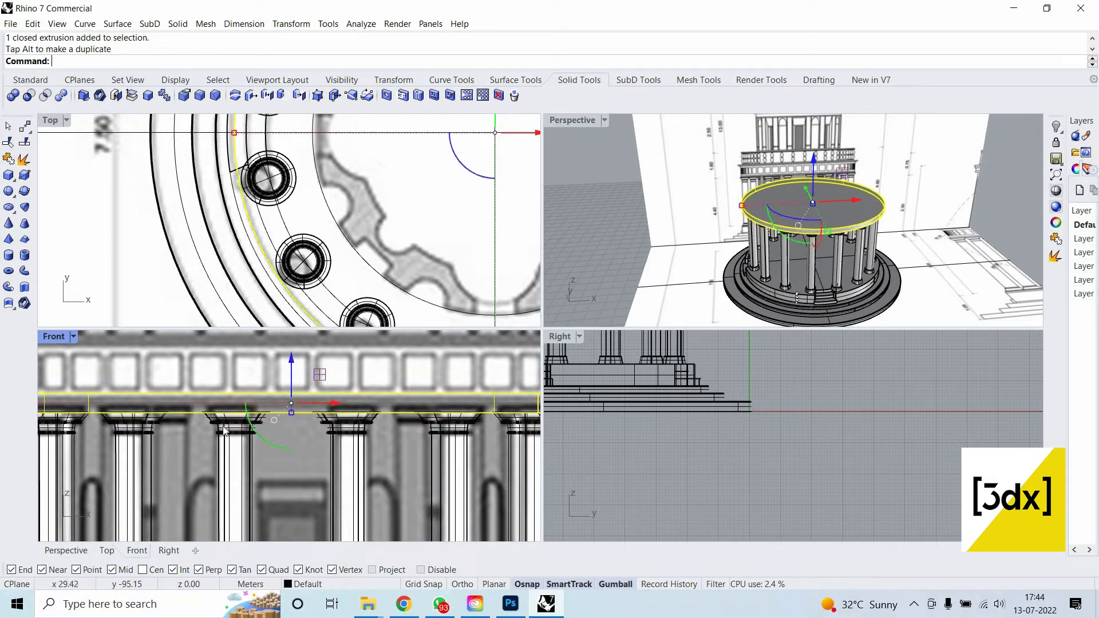
click(323, 373)
Examine the circular slab's fit on the columns against the reference elevation and from several sides.
scroll(432, 383, down, 8)
scroll(438, 370, up, 11)
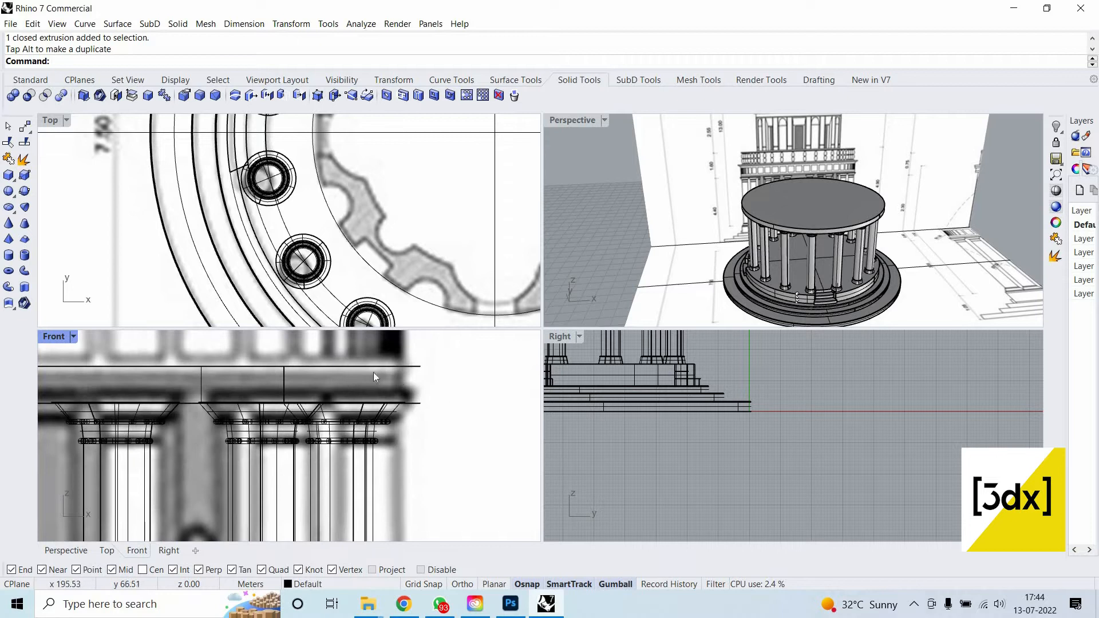
scroll(374, 377, up, 4)
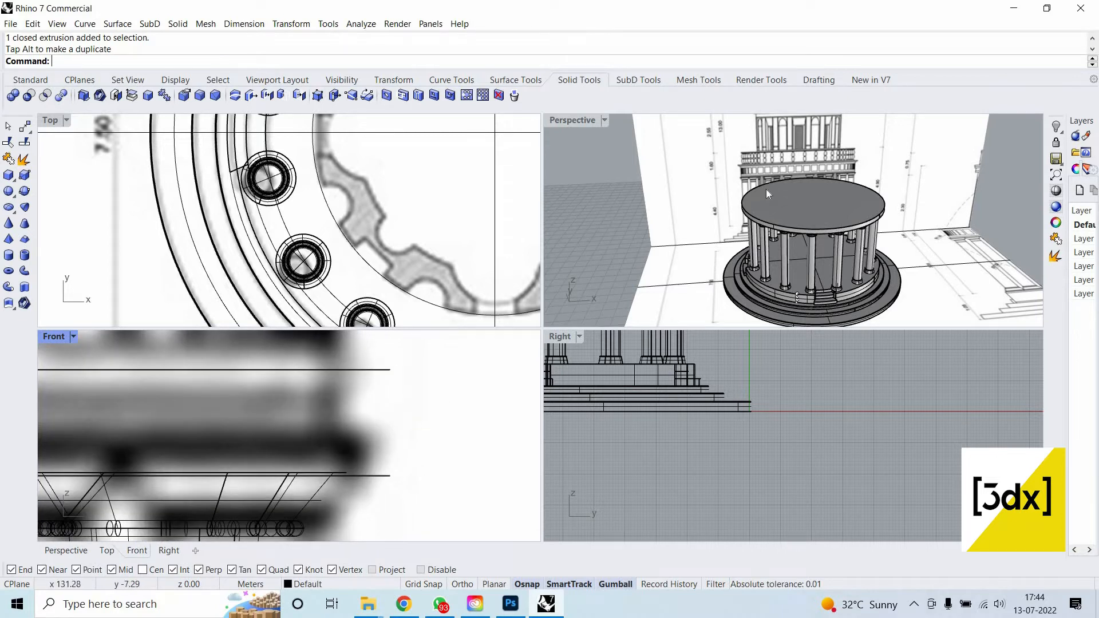
right_drag(765, 189, 758, 147)
scroll(759, 149, up, 8)
scroll(808, 178, down, 4)
right_drag(807, 179, 808, 189)
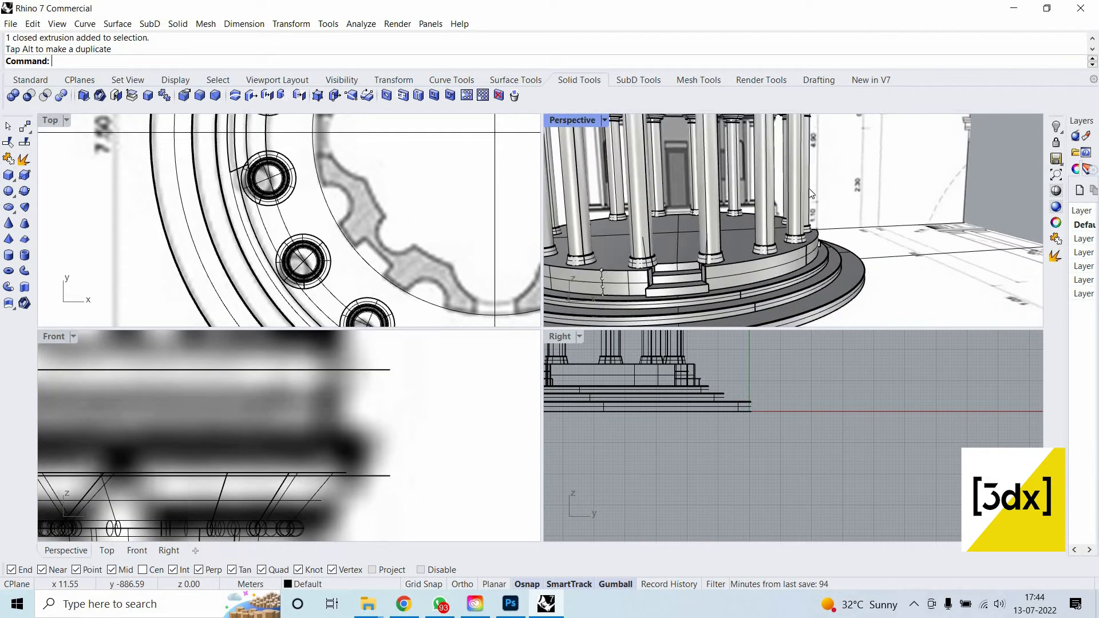
right_click(808, 110)
right_click(939, 150)
right_click(938, 150)
right_drag(941, 137, 794, 174)
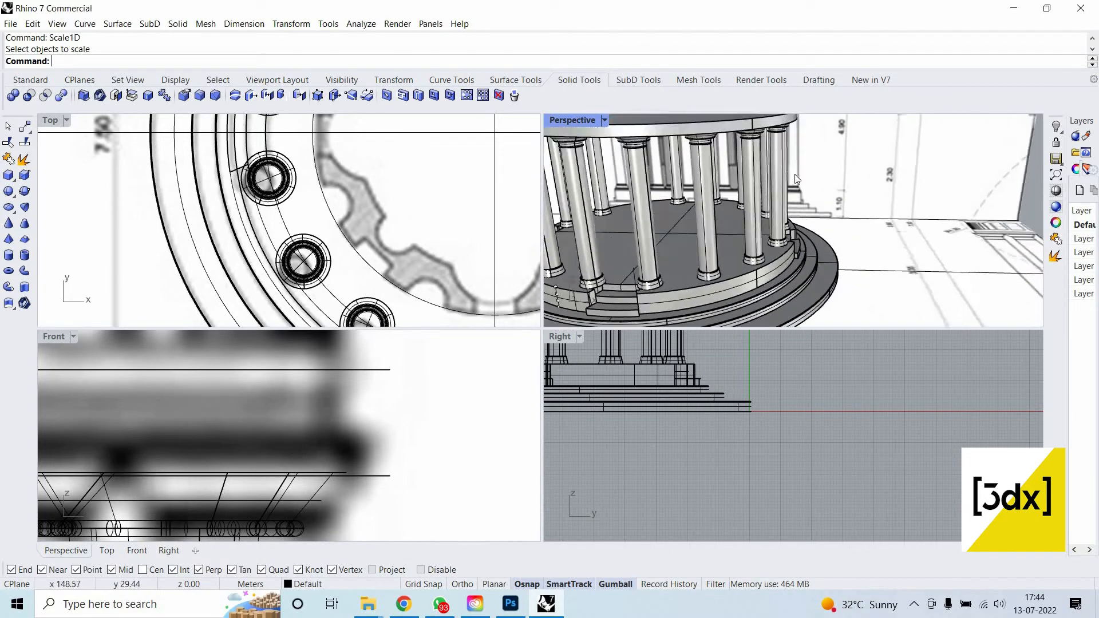
scroll(795, 175, down, 8)
scroll(789, 192, up, 7)
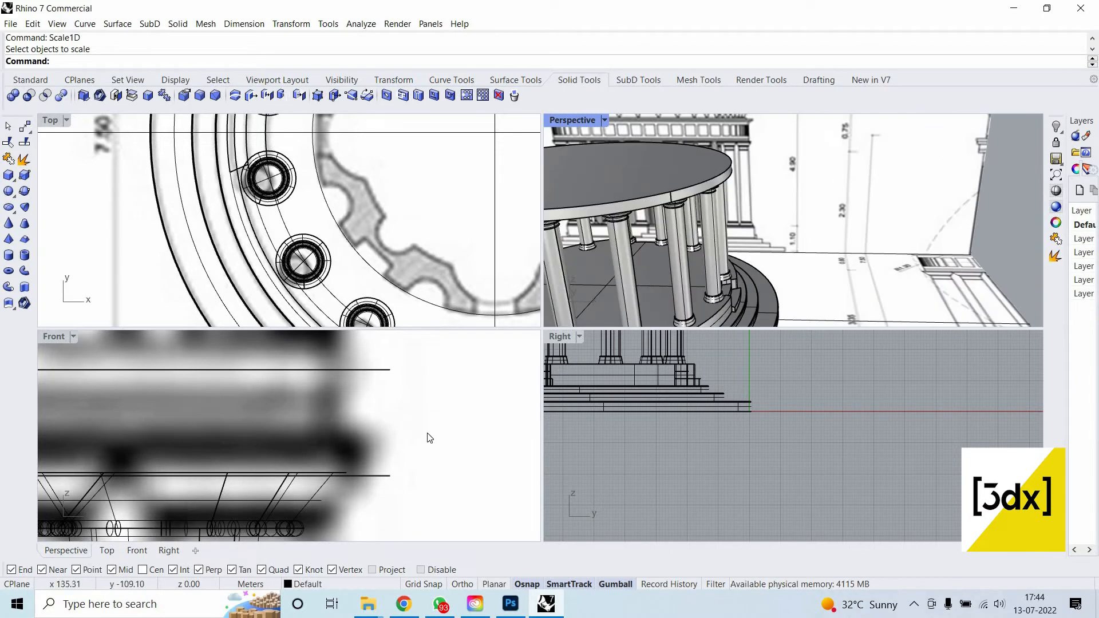
Copy the circular slab vertically so the duplicate sits directly on top of the original.
scroll(430, 438, up, 5)
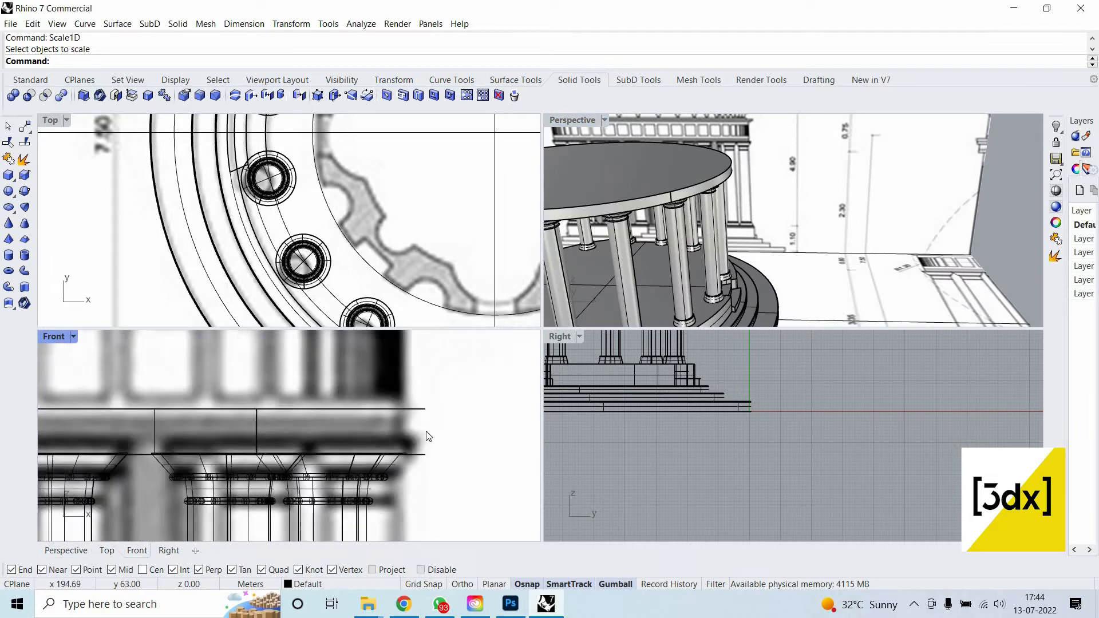
scroll(428, 437, up, 2)
click(429, 438)
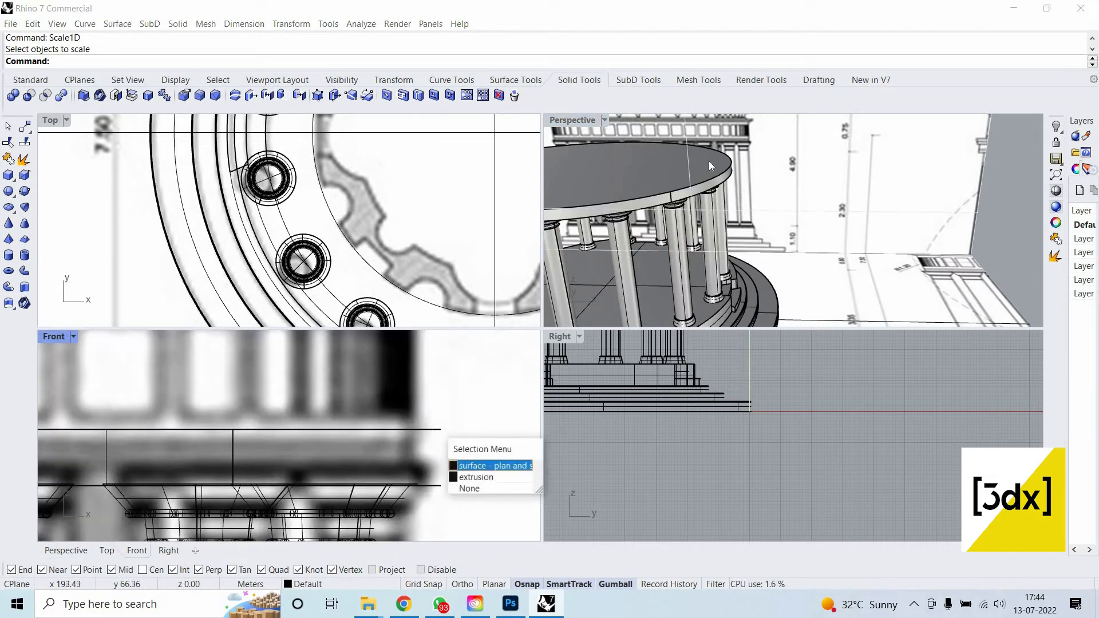
key(Down)
key(Return)
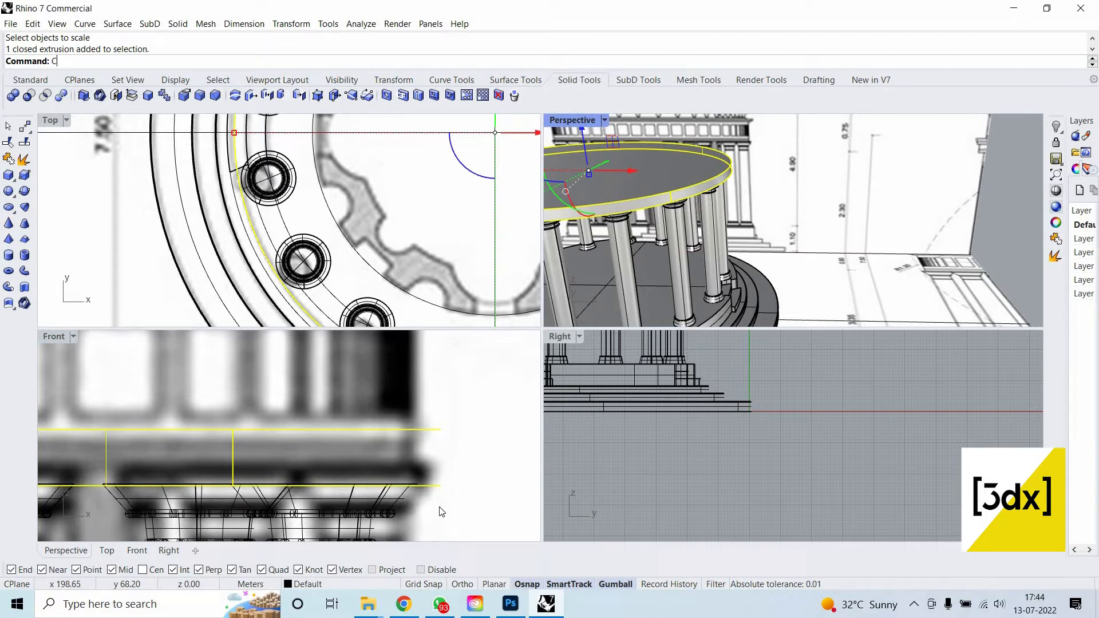
key(Return)
click(438, 485)
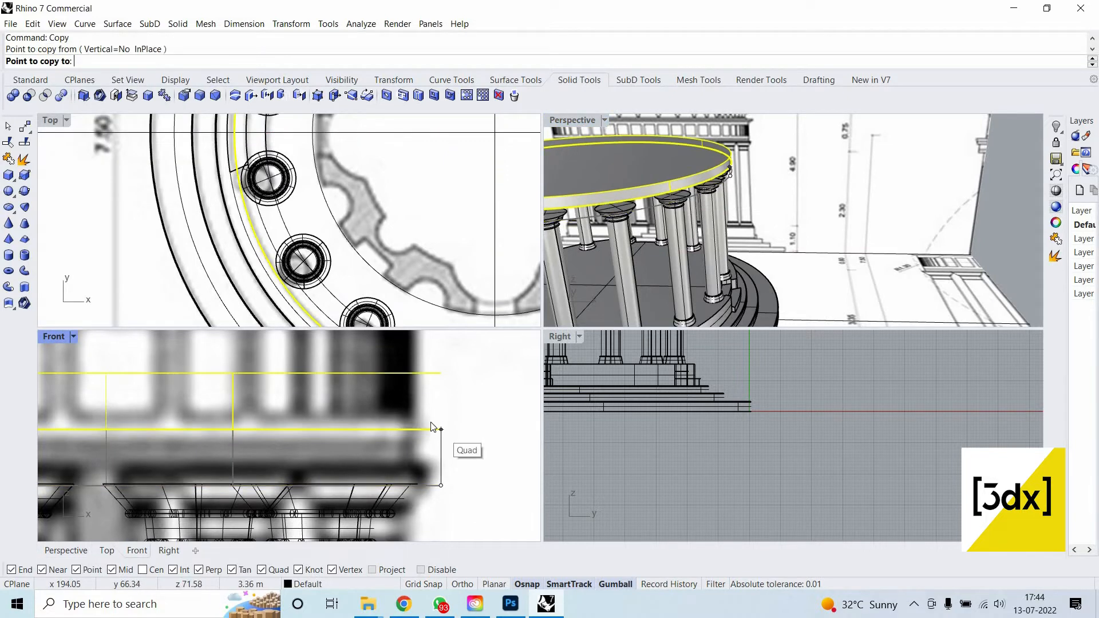
click(438, 429)
scroll(441, 429, down, 8)
key(Escape)
Stretch the upper slab vertically with Scale1D to the top of the square-panelled frieze band in the reference elevation.
click(710, 159)
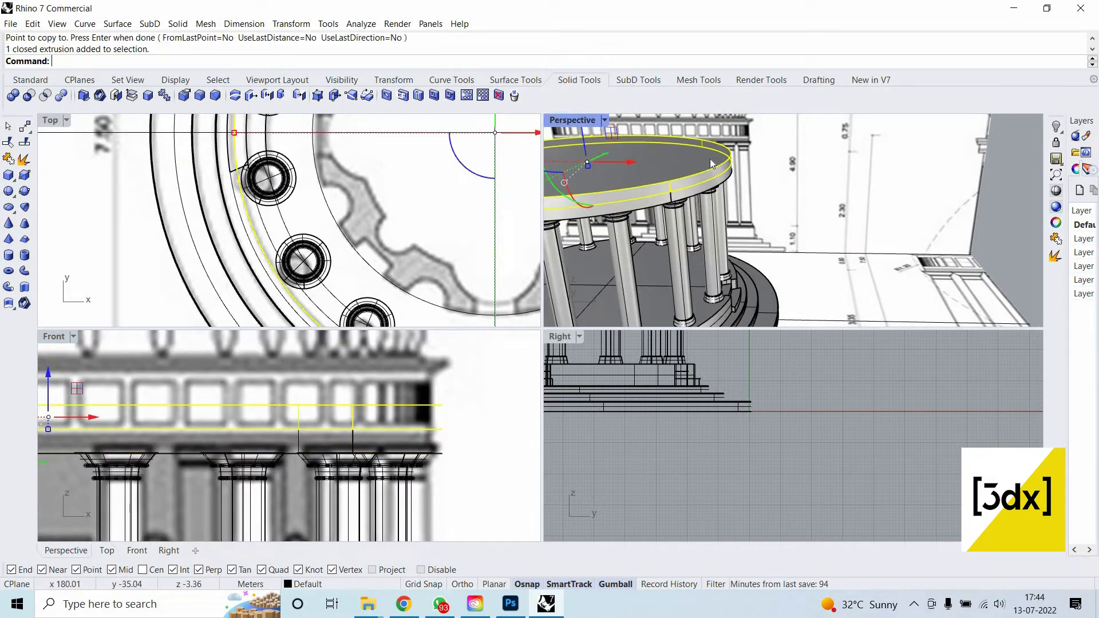
key(Return)
click(669, 193)
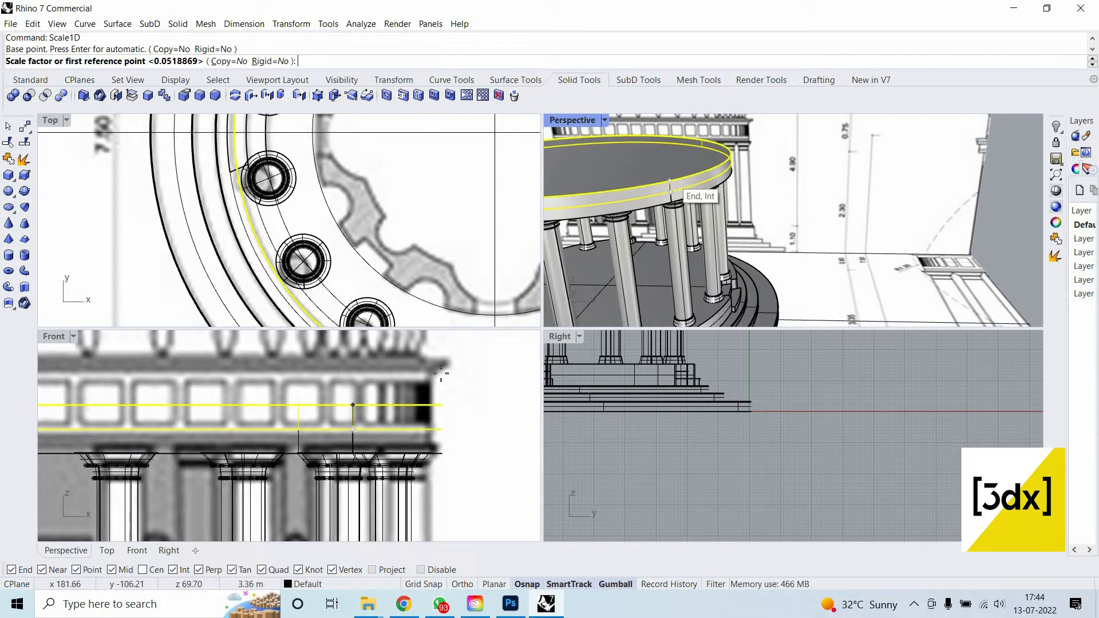
click(668, 180)
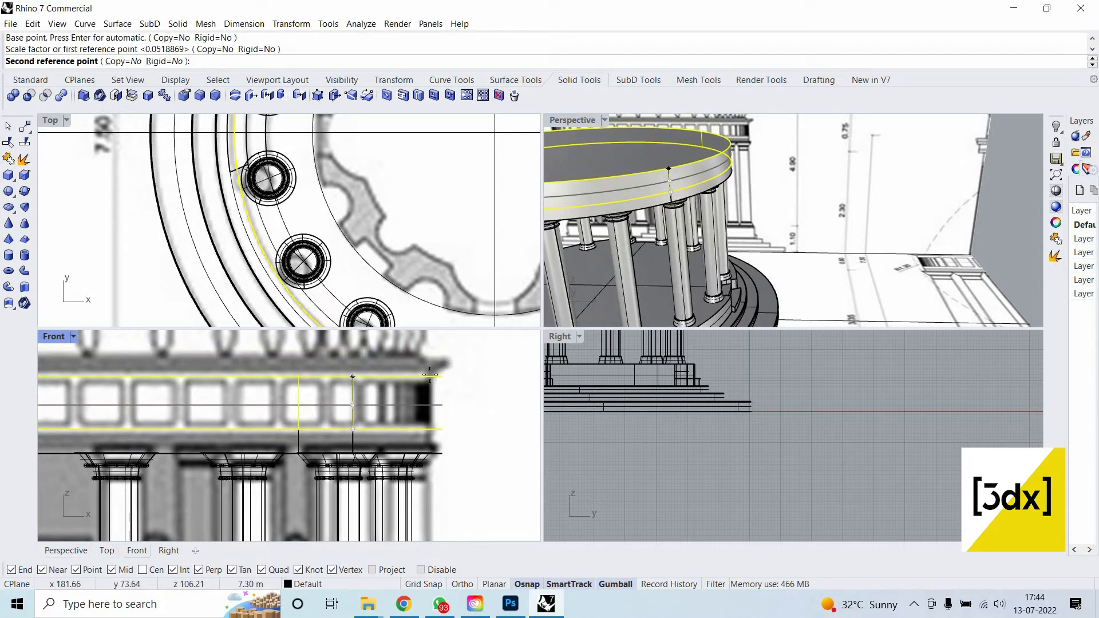
click(767, 220)
Copy the taller frieze band vertically so the duplicate stacks directly on top of it.
scroll(768, 222, down, 8)
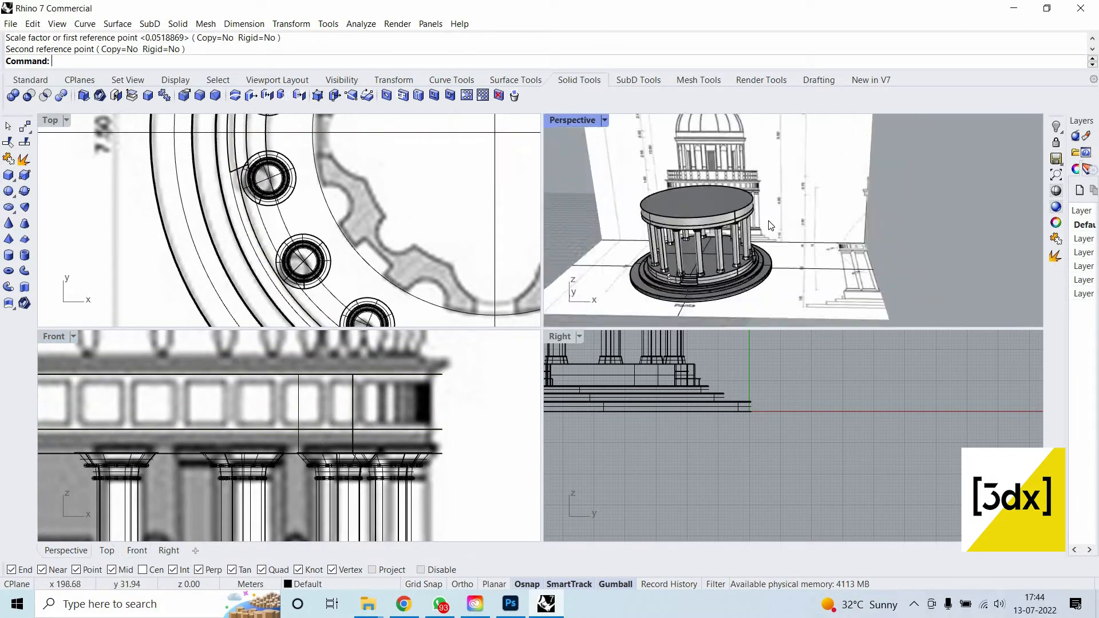
scroll(769, 222, up, 6)
click(768, 221)
text(copy)
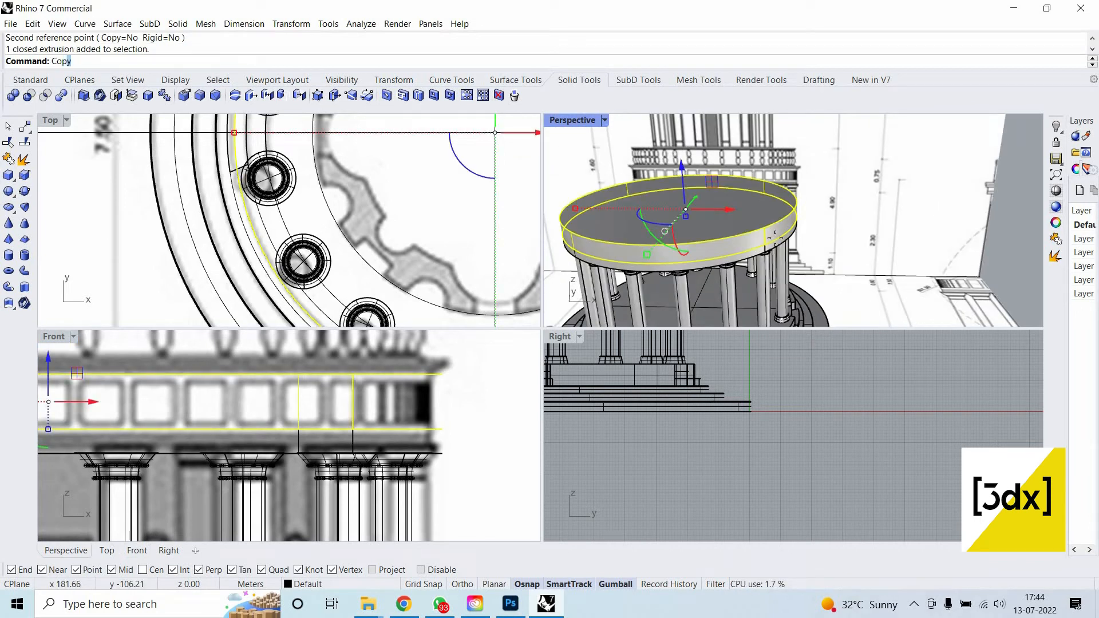
key(Return)
scroll(757, 207, up, 3)
click(754, 253)
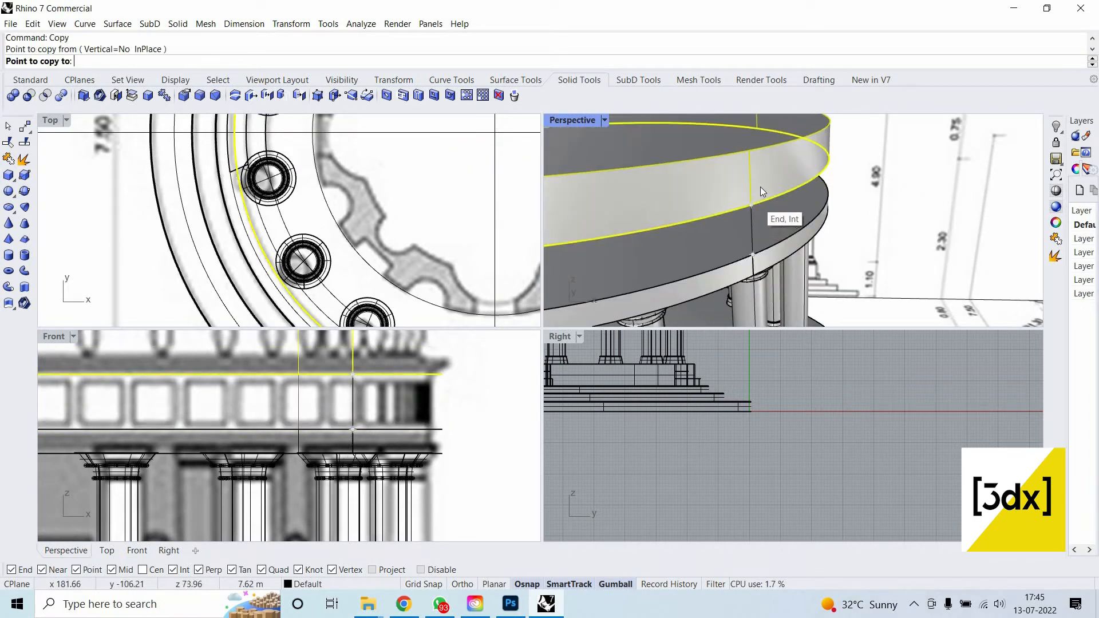
click(760, 191)
key(Return)
Flatten the topmost band with Scale1D to the height of the thin cornice below the balustrade in the reference elevation.
click(760, 188)
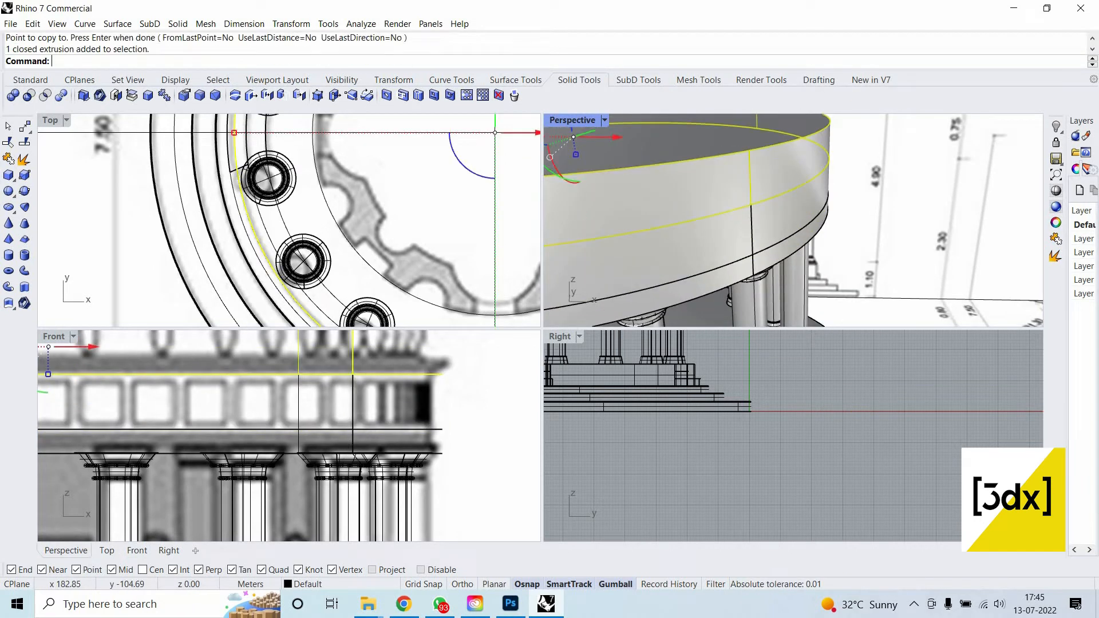
text(S)
key(Return)
click(355, 376)
scroll(405, 403, up, 3)
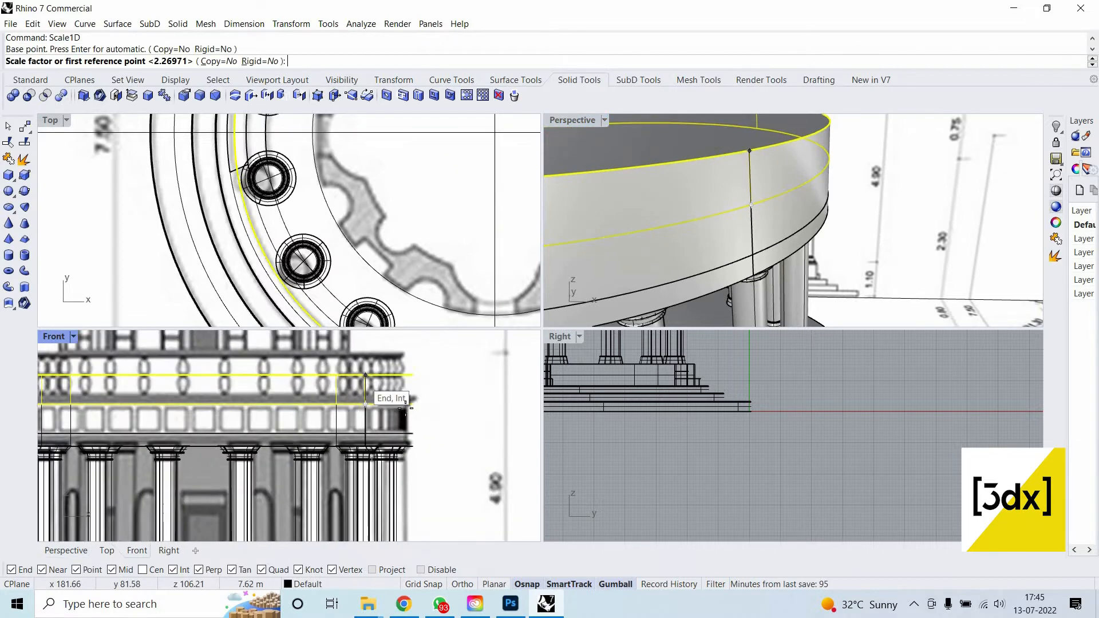
scroll(367, 376, up, 2)
click(366, 375)
scroll(410, 409, up, 5)
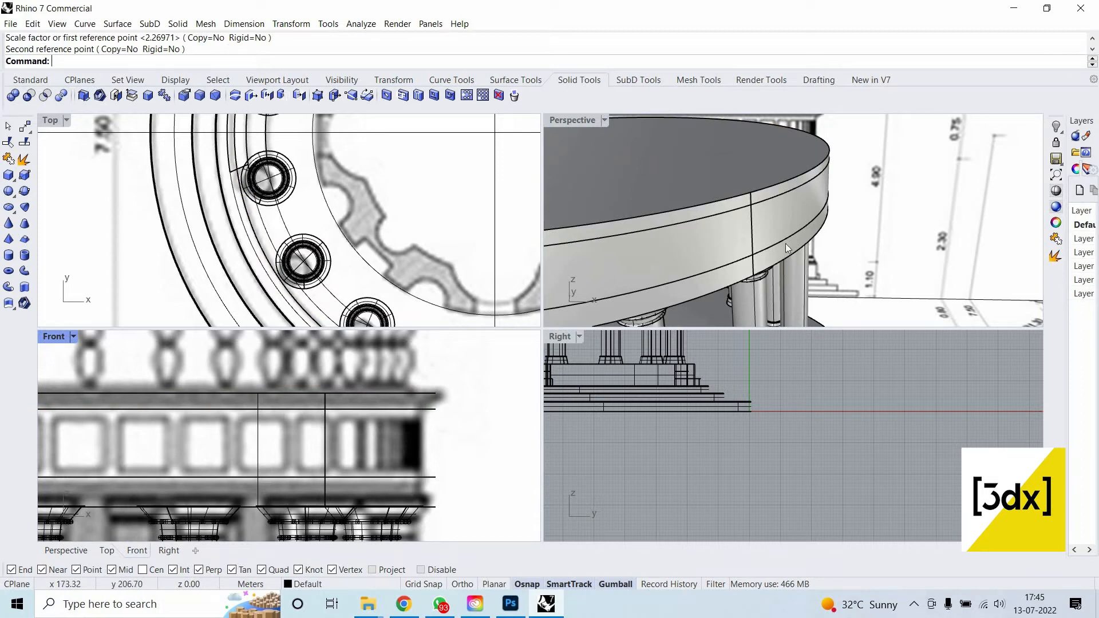
Maximize the perspective view and draw a line across the top face of the cornice from its seam to the opposite edge.
ctrl+shift+click(788, 179)
scroll(810, 284, down, 7)
key(Escape)
double_click(583, 124)
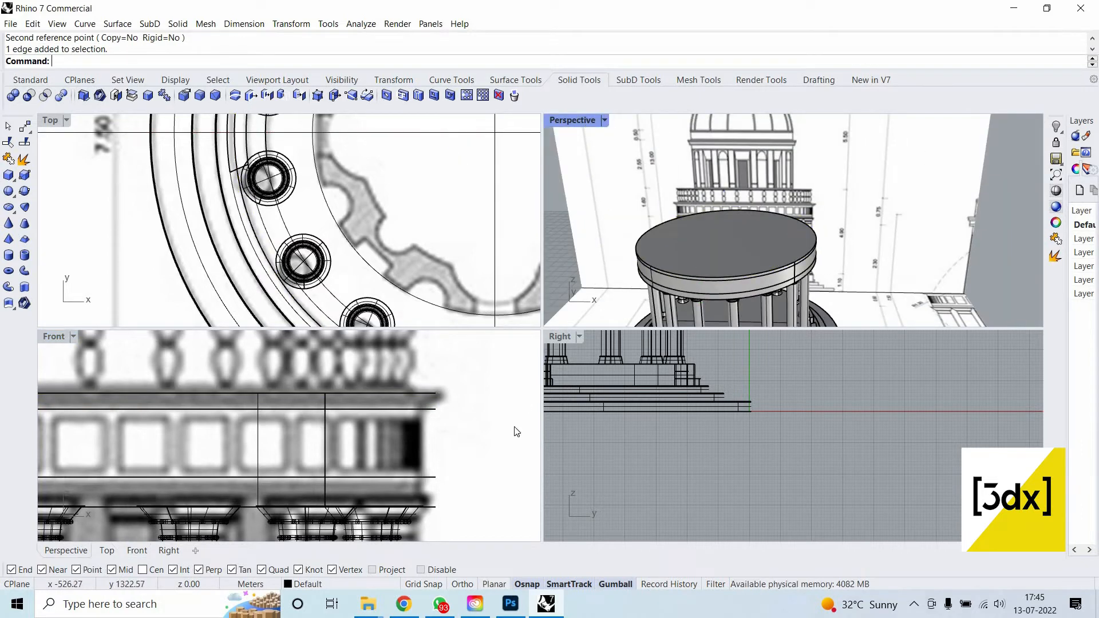
key(Return)
scroll(533, 402, up, 2)
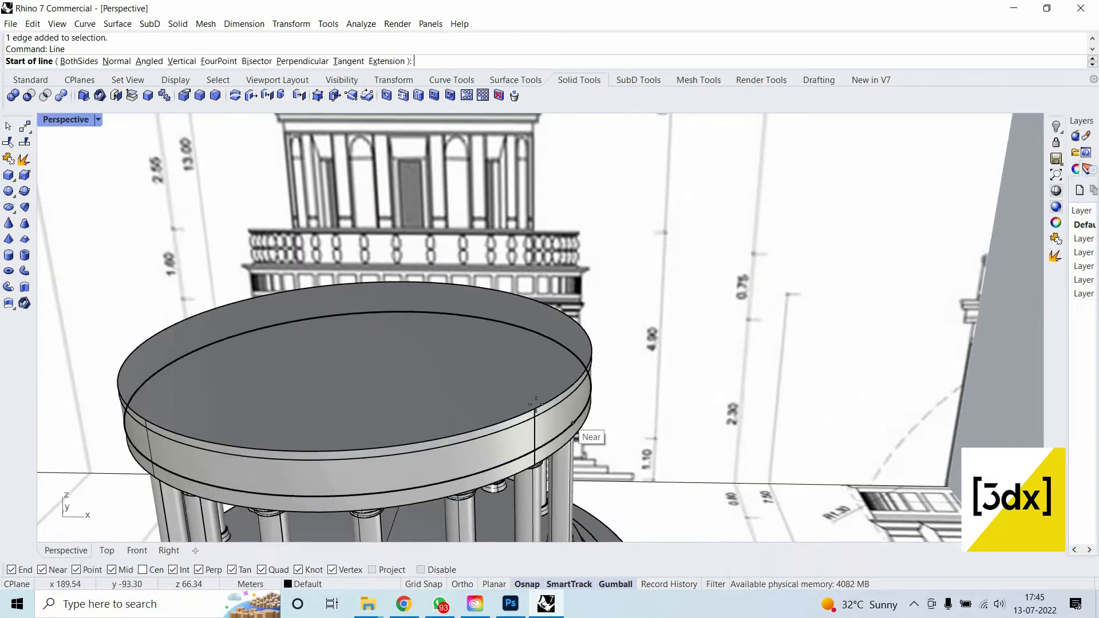
click(534, 408)
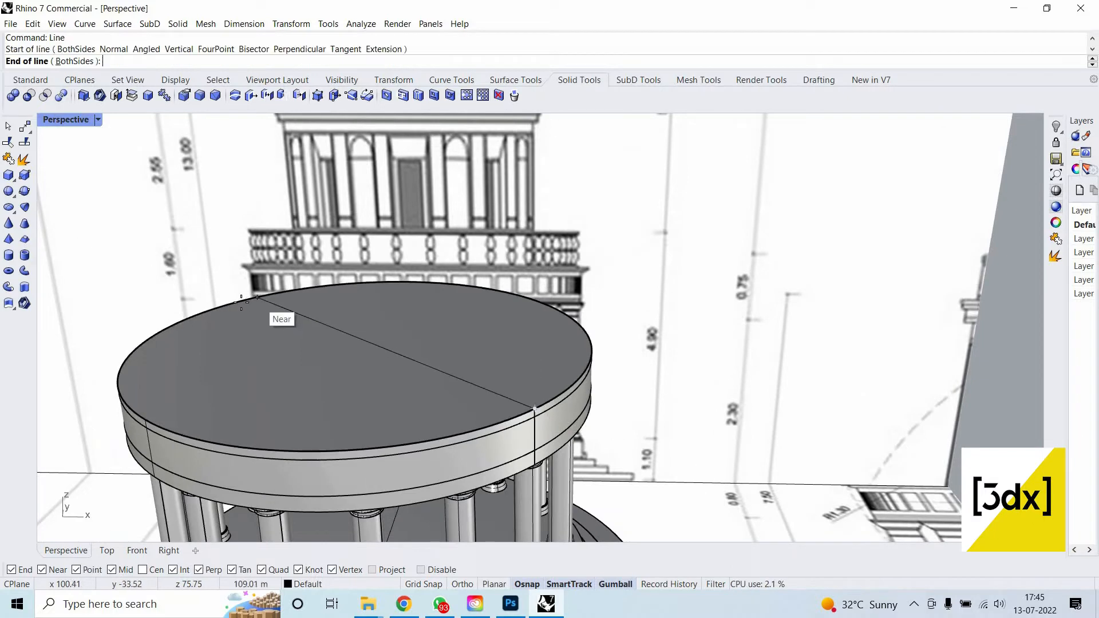
click(486, 384)
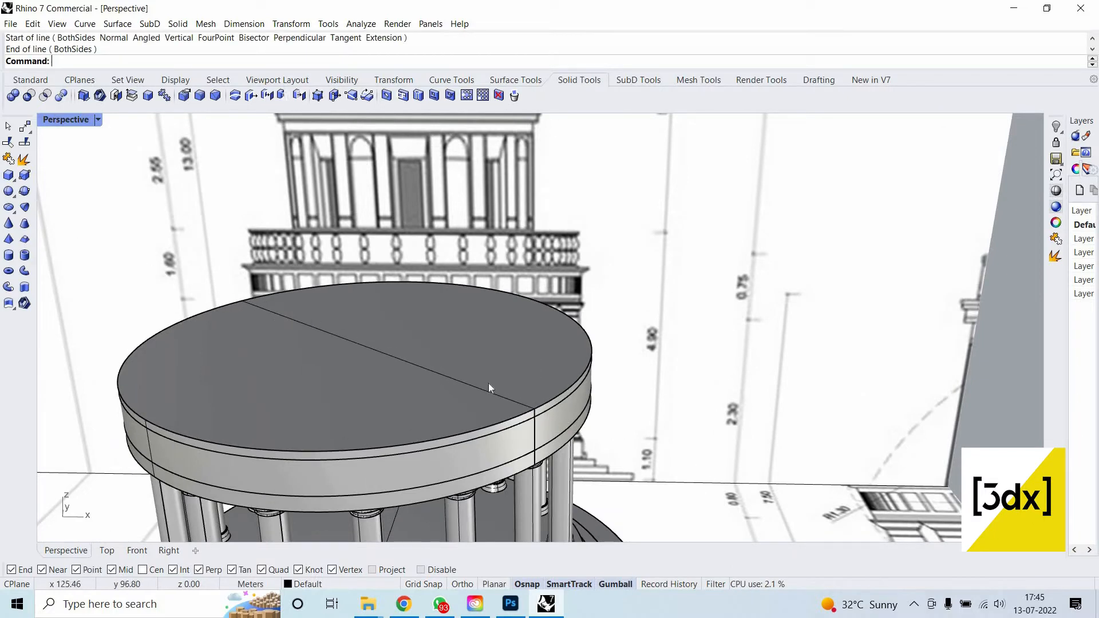
Flare the cornice by scaling its top circular edge outward with Scale2D from the cross line's midpoint to a radius of about 57.25 m.
ctrl+shift+click(501, 424)
key(Return)
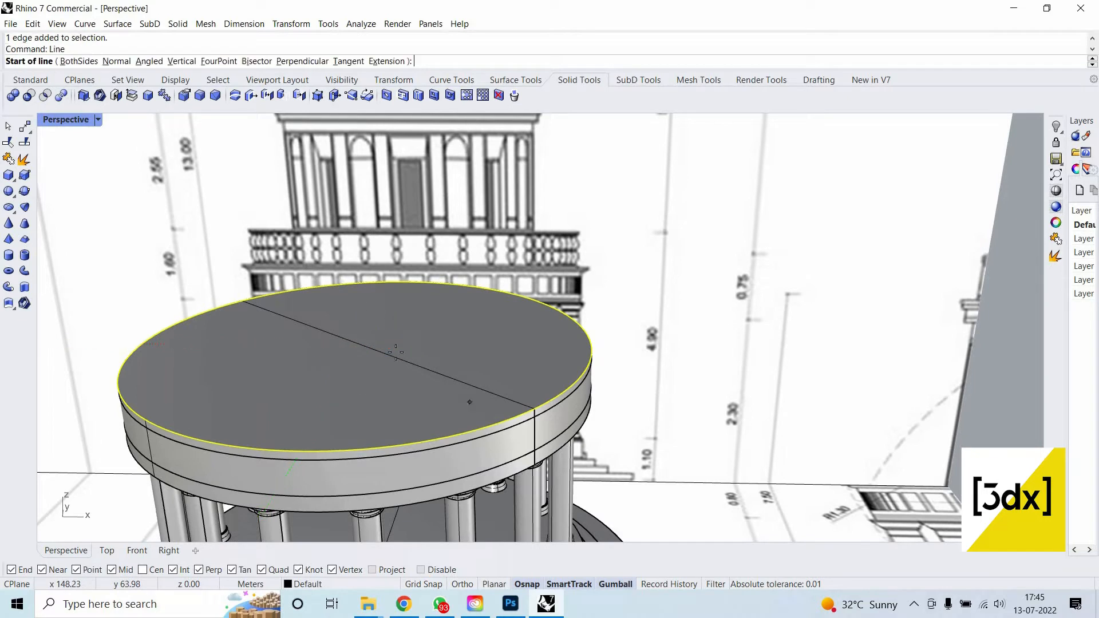
key(Escape)
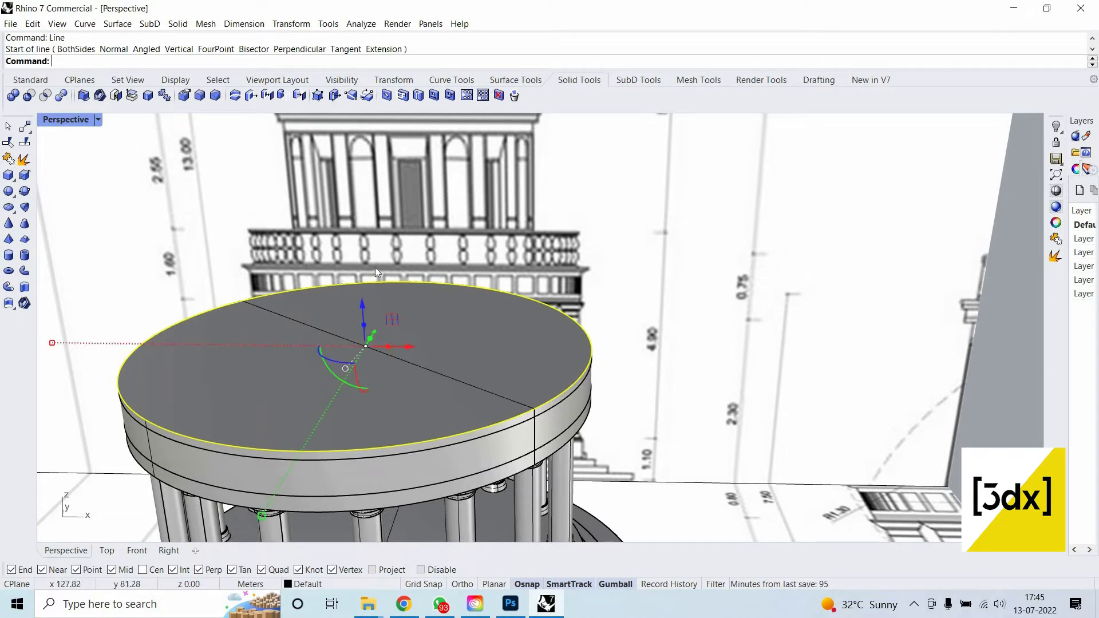
text(Scale1D)
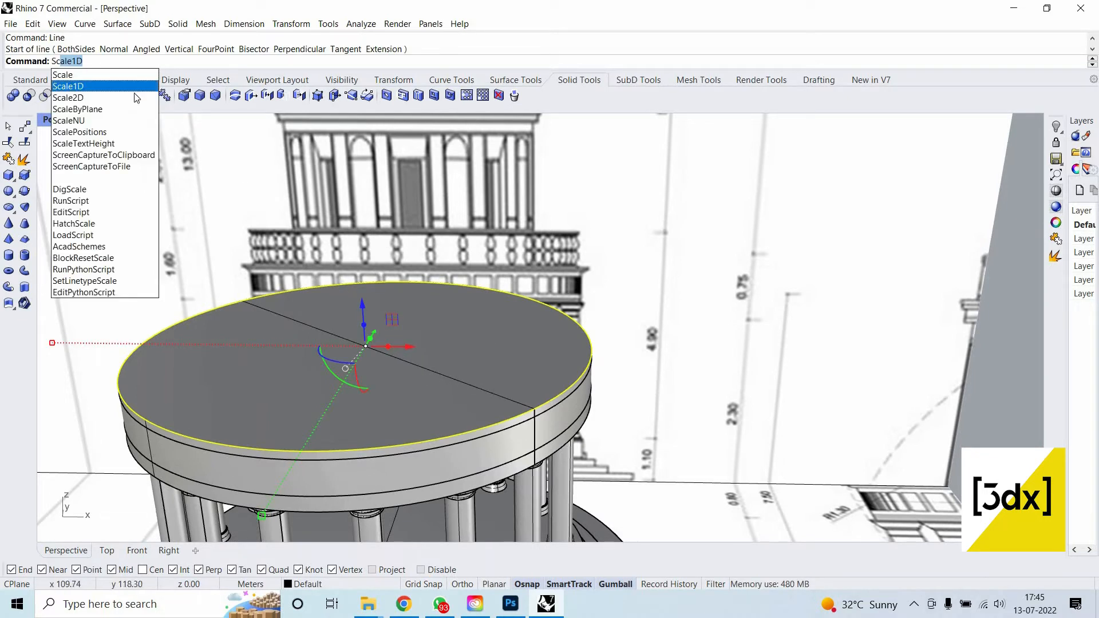
click(83, 99)
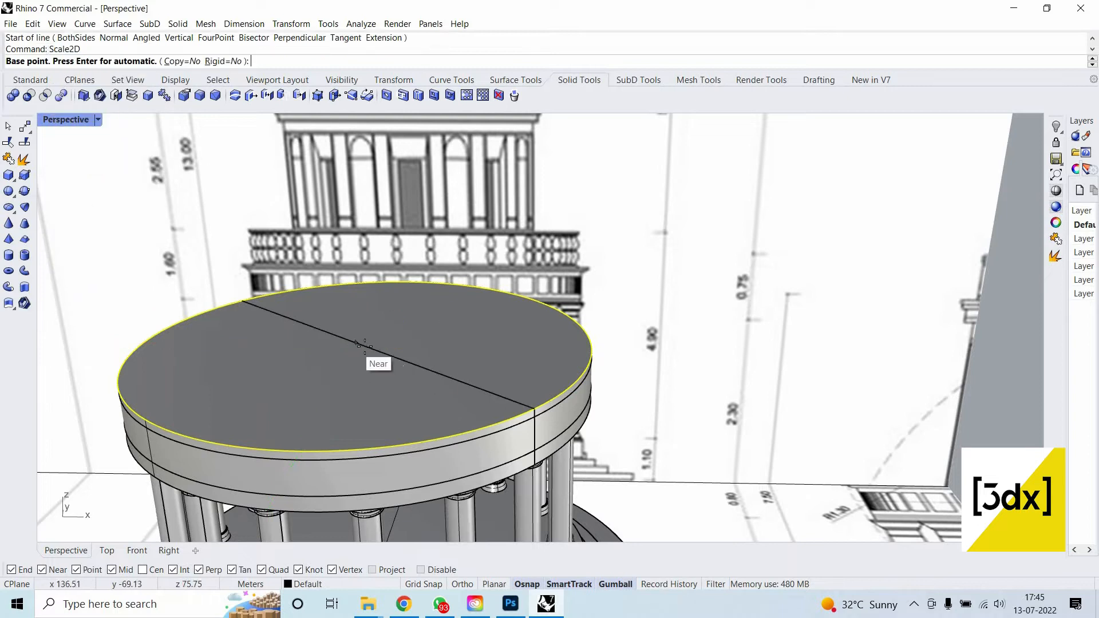
click(366, 347)
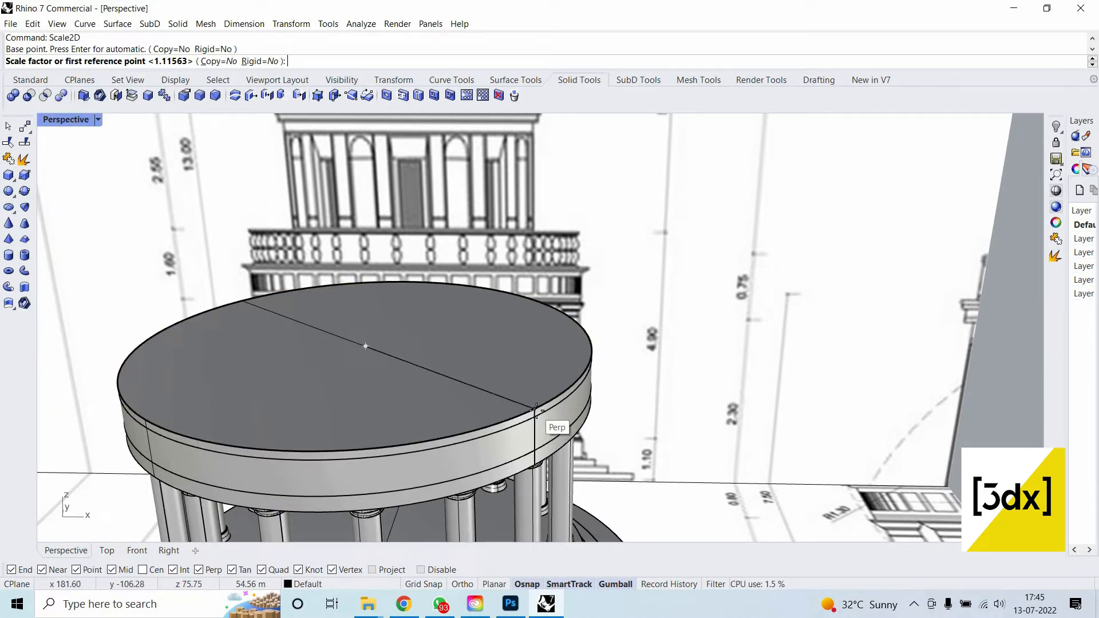
scroll(535, 410, up, 5)
click(536, 410)
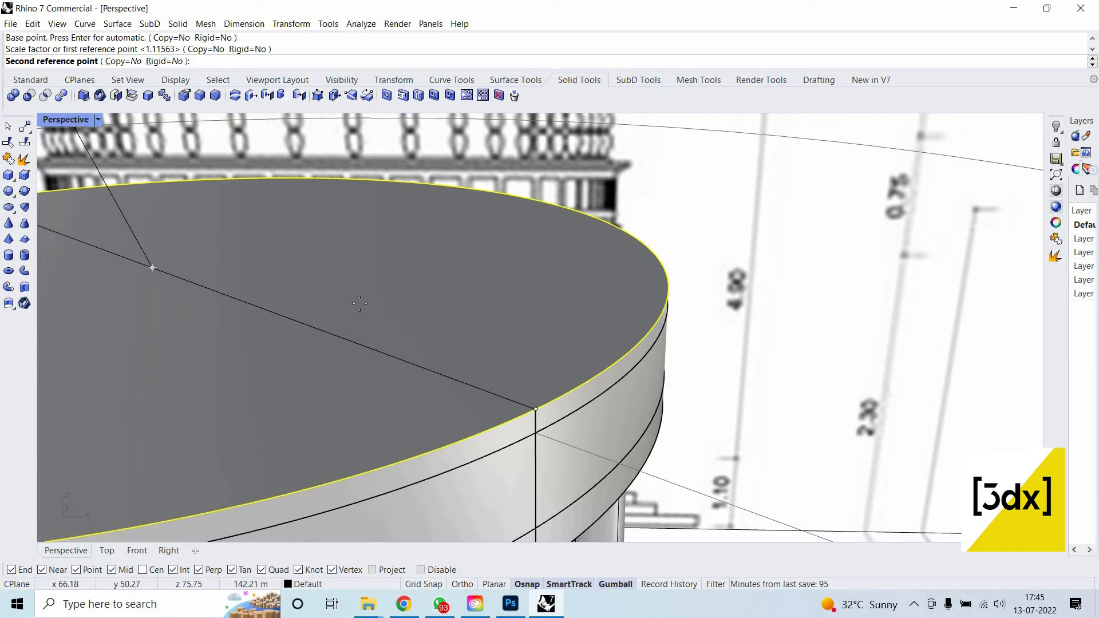
key(ctrl+m)
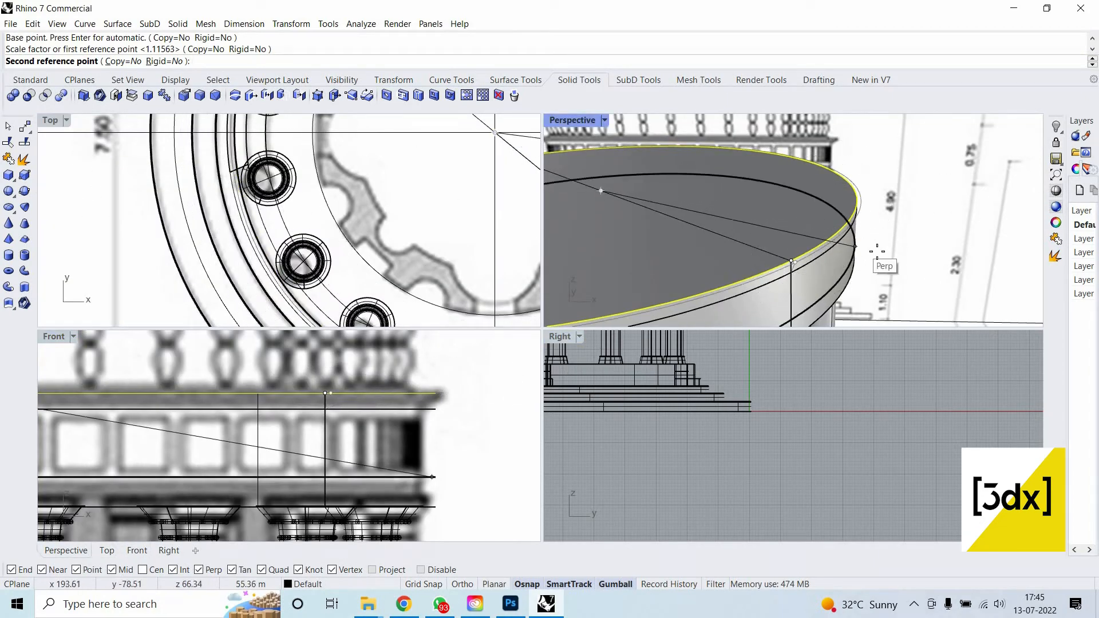
scroll(882, 252, down, 3)
scroll(890, 214, up, 3)
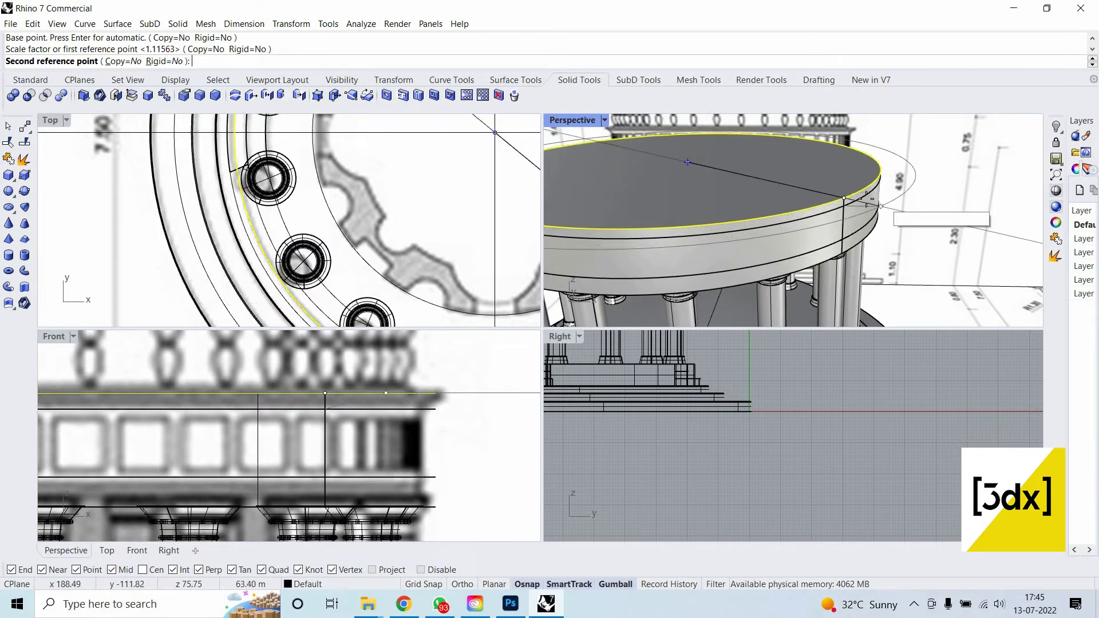
scroll(866, 196, up, 3)
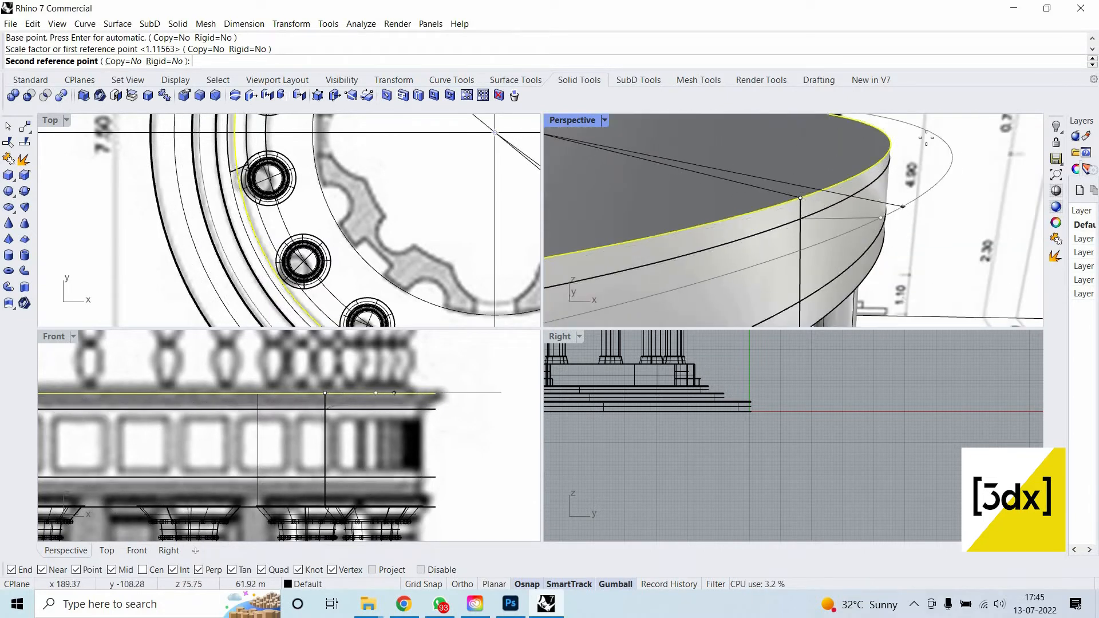
scroll(926, 131, up, 3)
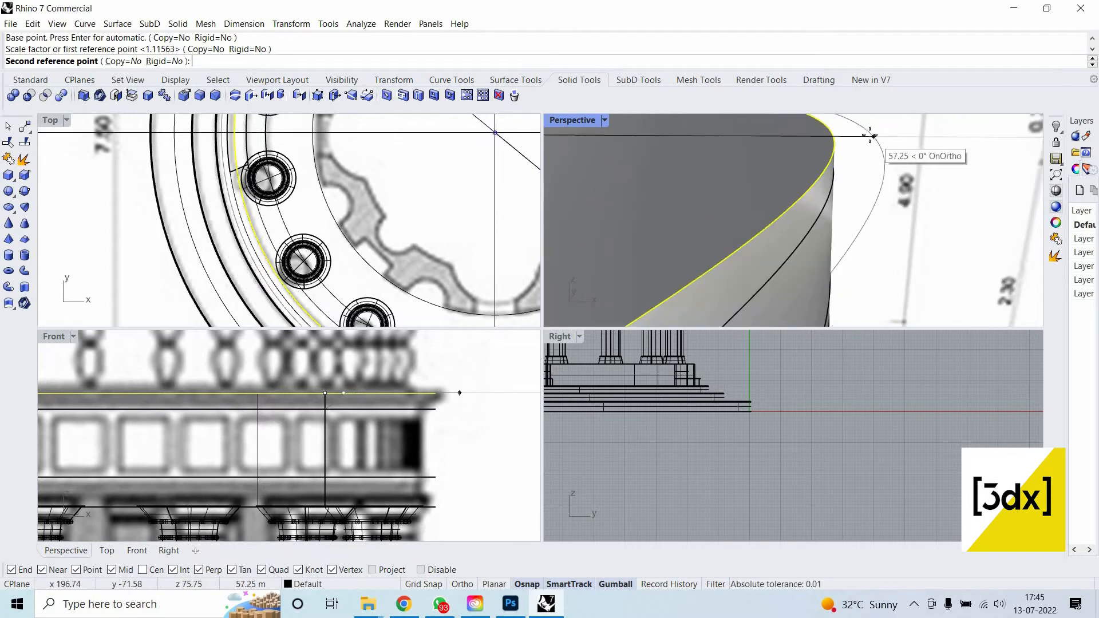
click(865, 134)
scroll(930, 181, down, 5)
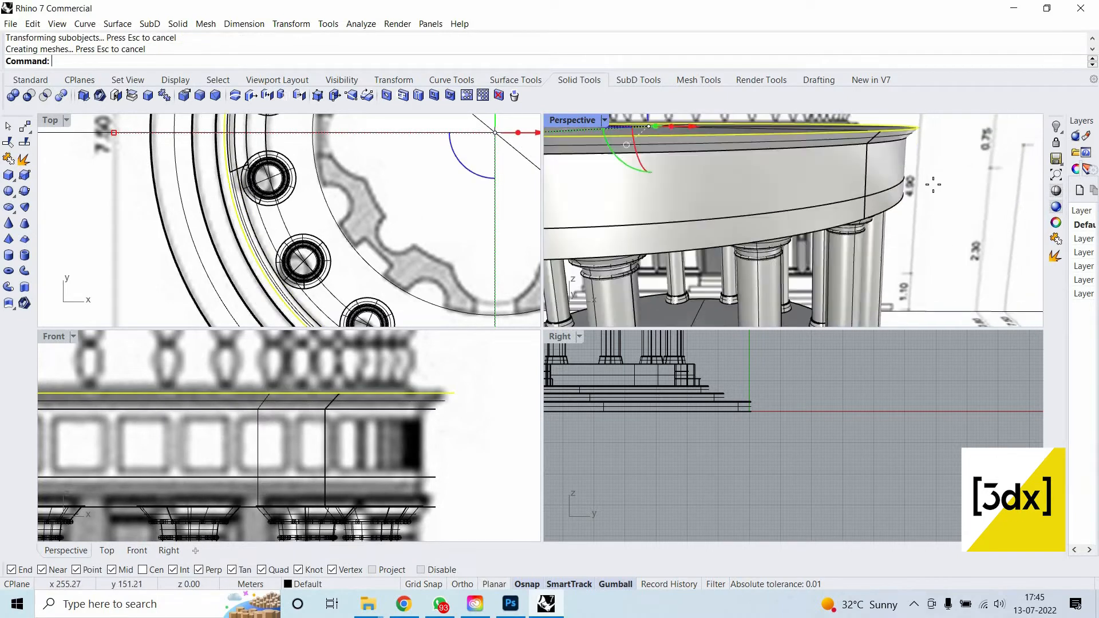
key(Return)
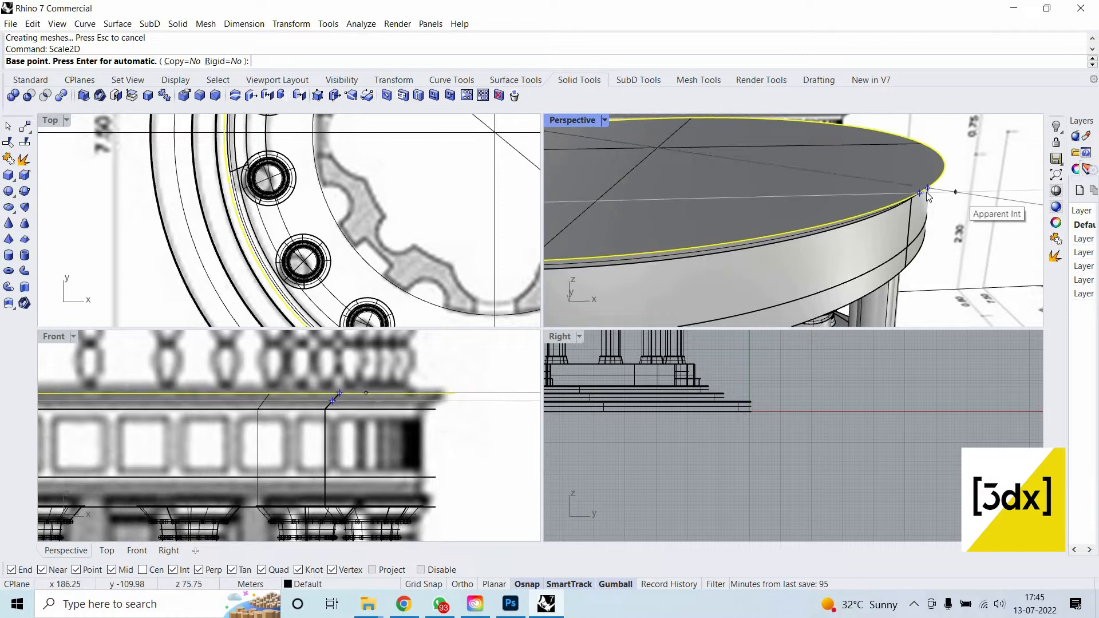
key(Escape)
key(Escape)
Examine the flared cornice from above and the balustrade's balusters in the reference elevation.
scroll(910, 189, down, 5)
scroll(870, 191, up, 4)
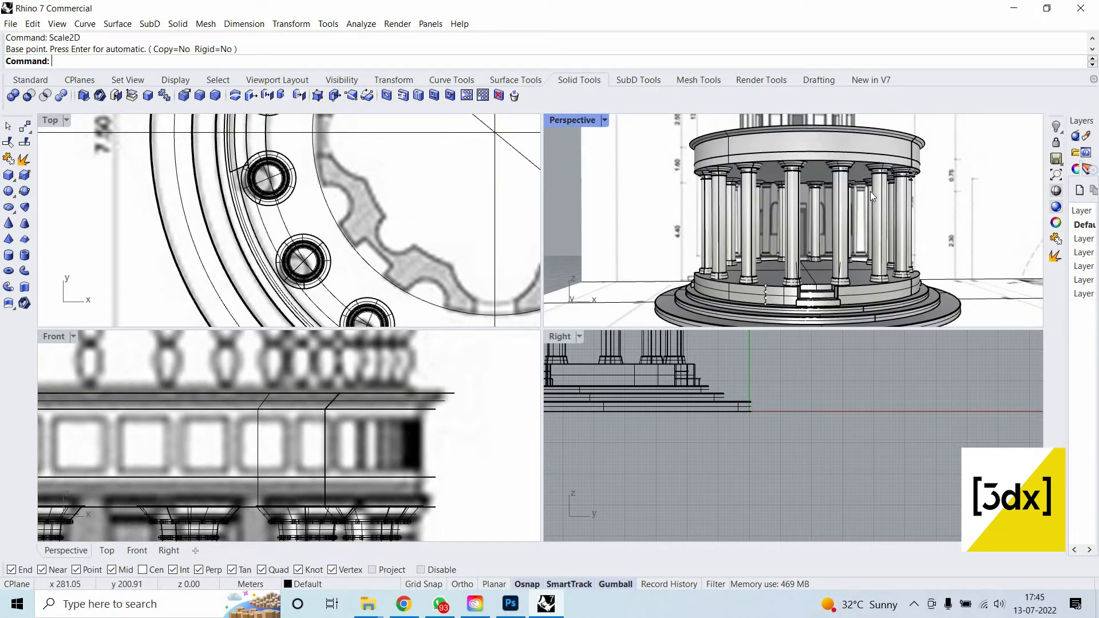
right_drag(802, 235, 785, 286)
scroll(785, 287, down, 2)
scroll(209, 444, down, 8)
right_drag(132, 404, 248, 441)
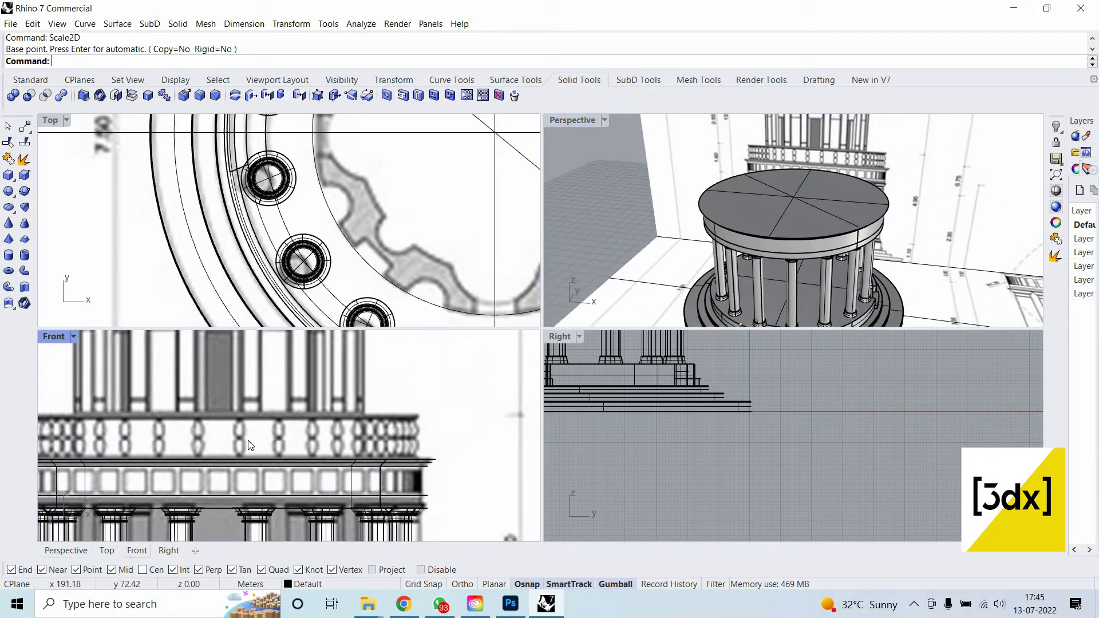
scroll(428, 417, up, 3)
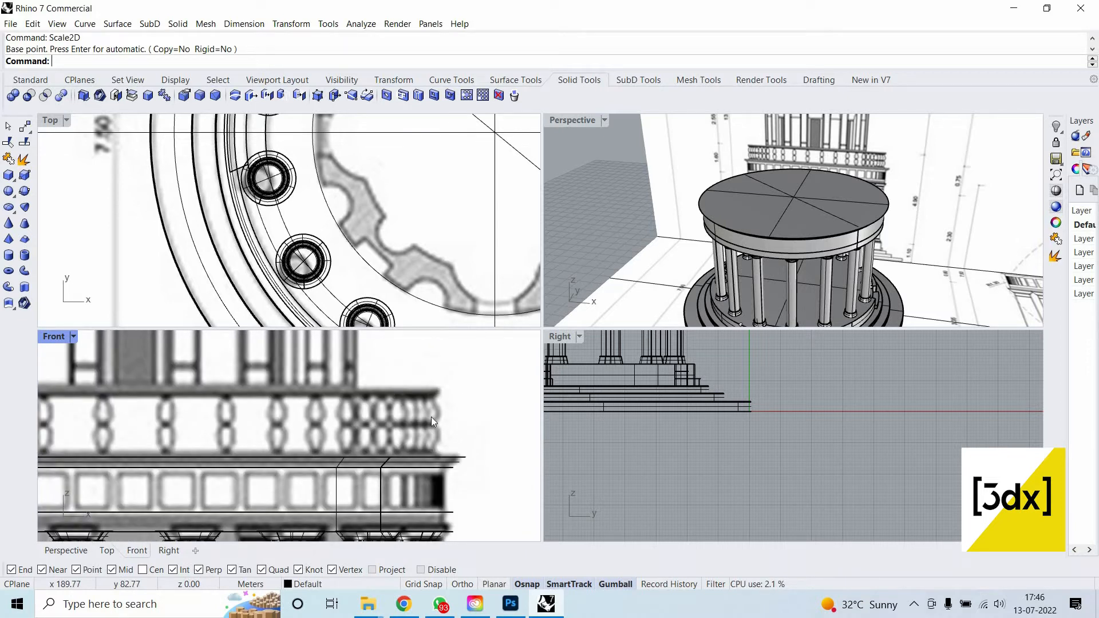
scroll(384, 413, up, 2)
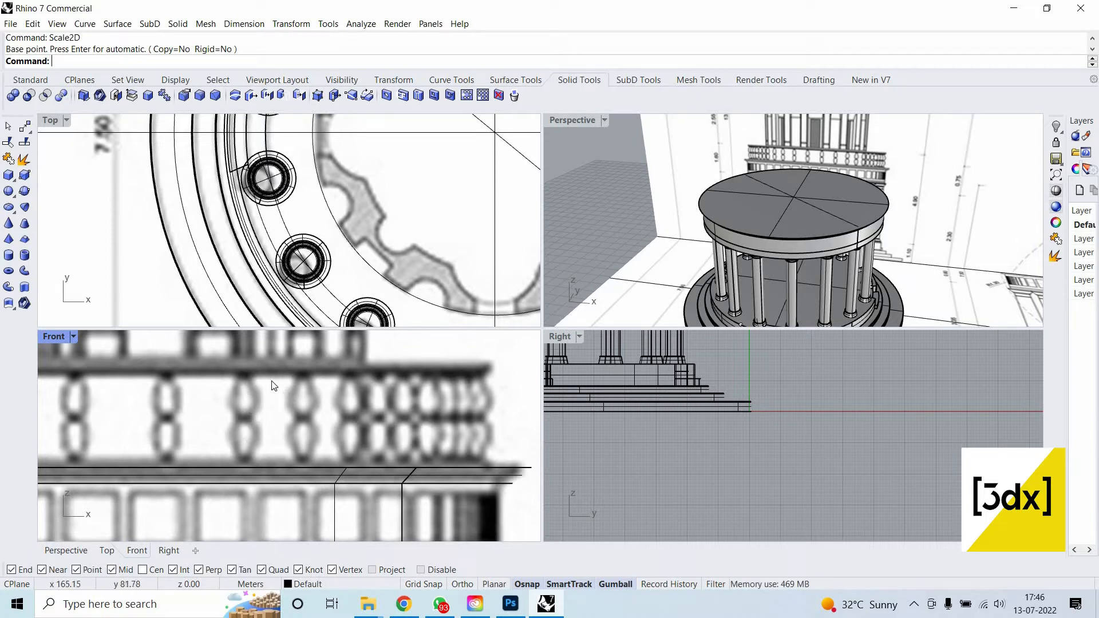
scroll(146, 386, down, 8)
scroll(192, 411, up, 6)
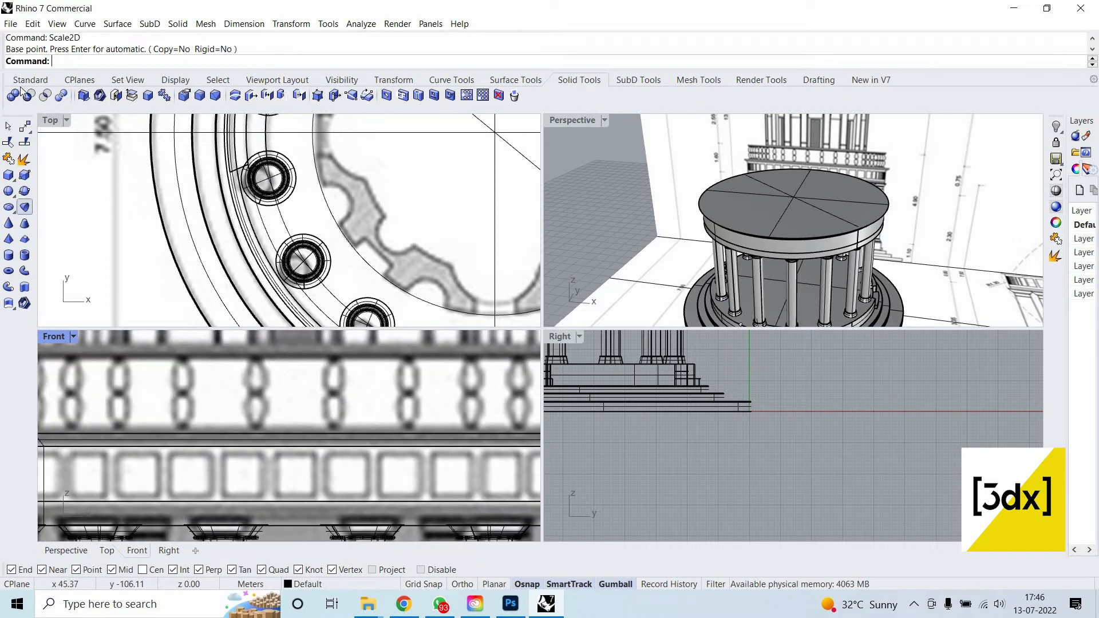
click(26, 81)
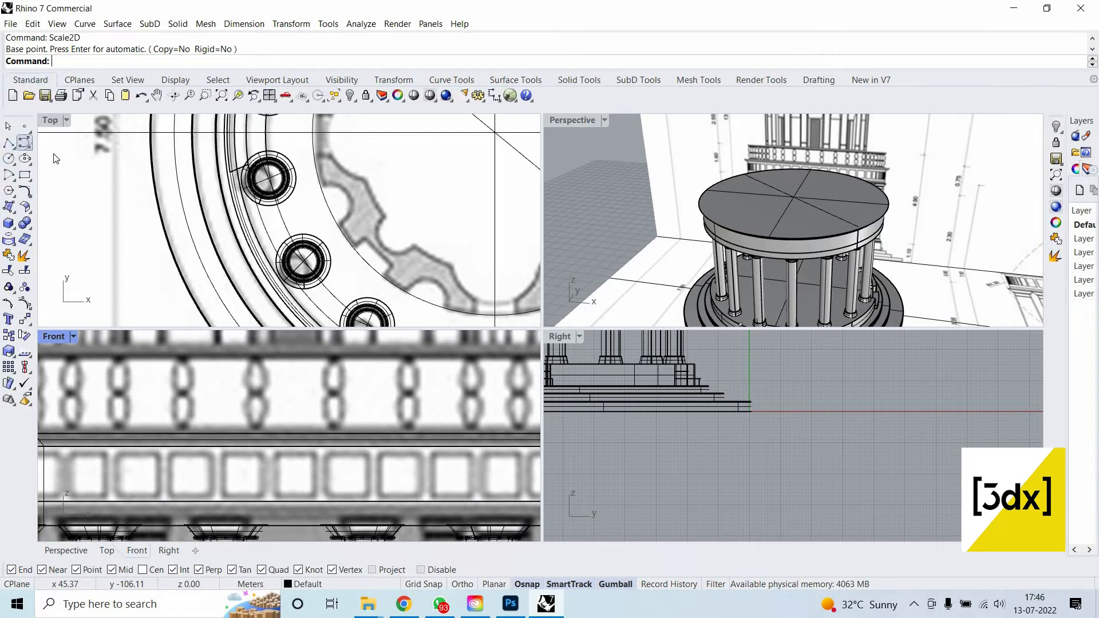
click(29, 148)
click(57, 149)
scroll(272, 359, up, 6)
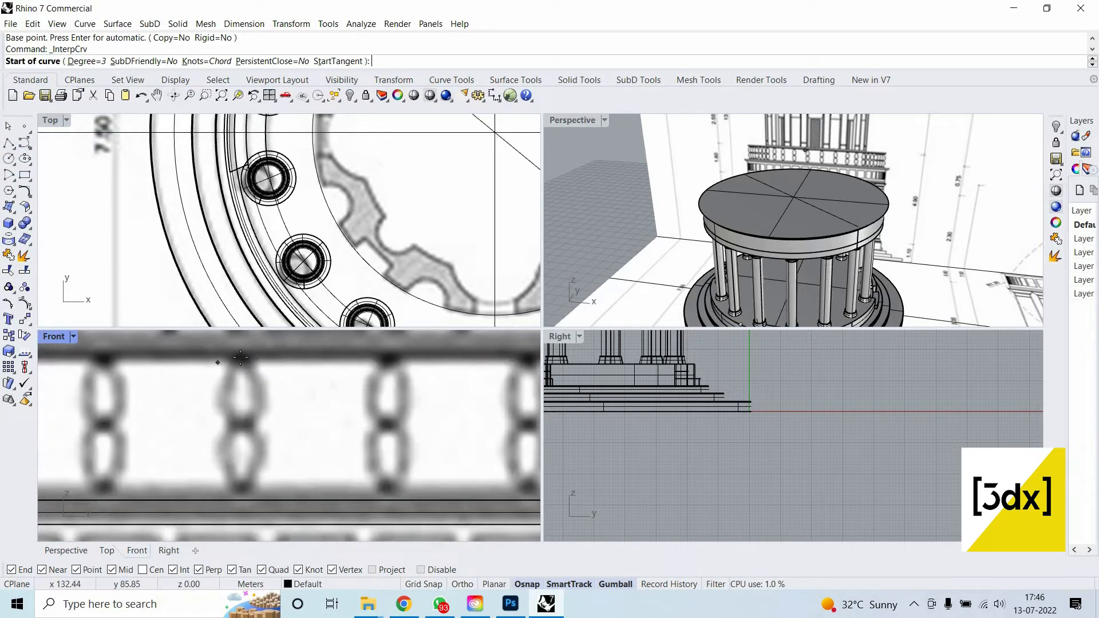
scroll(241, 358, up, 3)
click(240, 354)
click(259, 390)
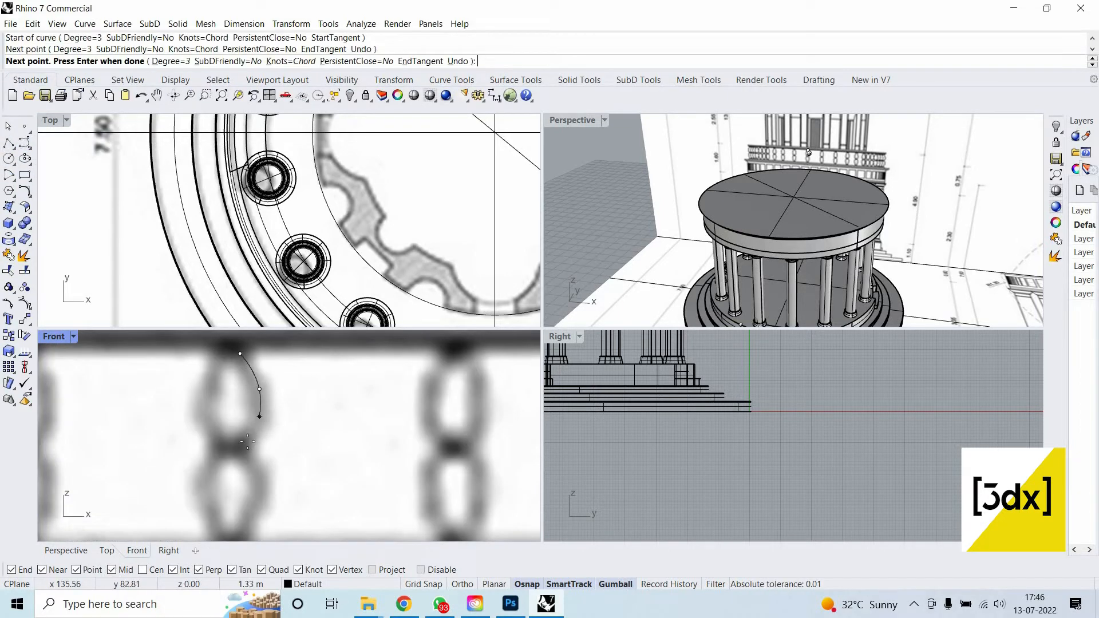
click(259, 419)
click(252, 441)
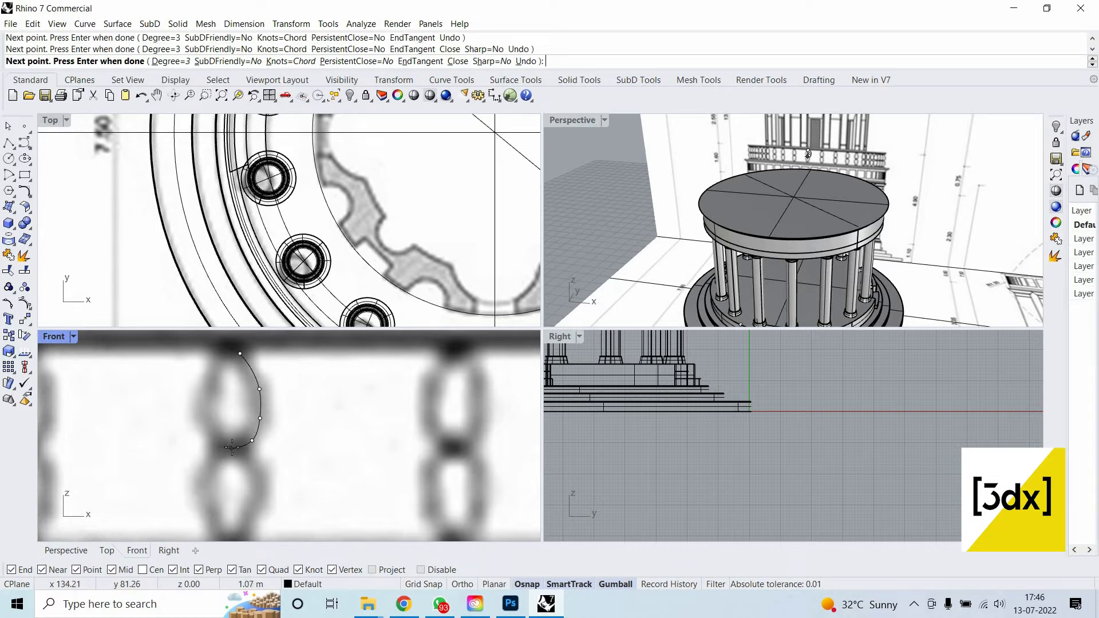
key(Escape)
Draw a vertical centre line about 10 m long through one baluster in the reference elevation, from its base to its top.
scroll(287, 397, down, 3)
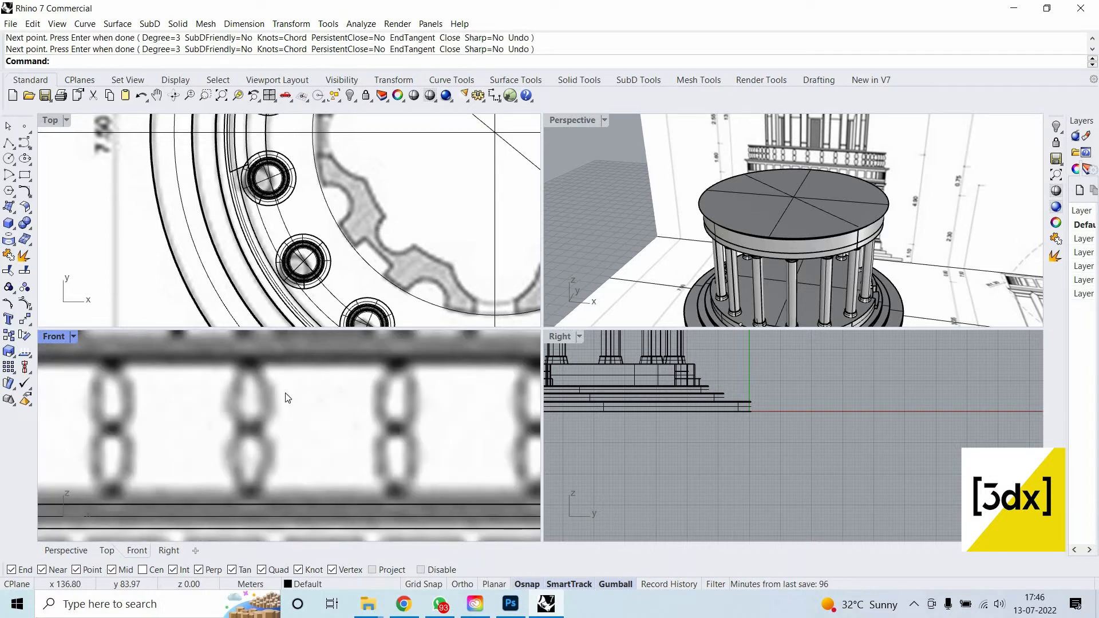
text(Li)
key(Return)
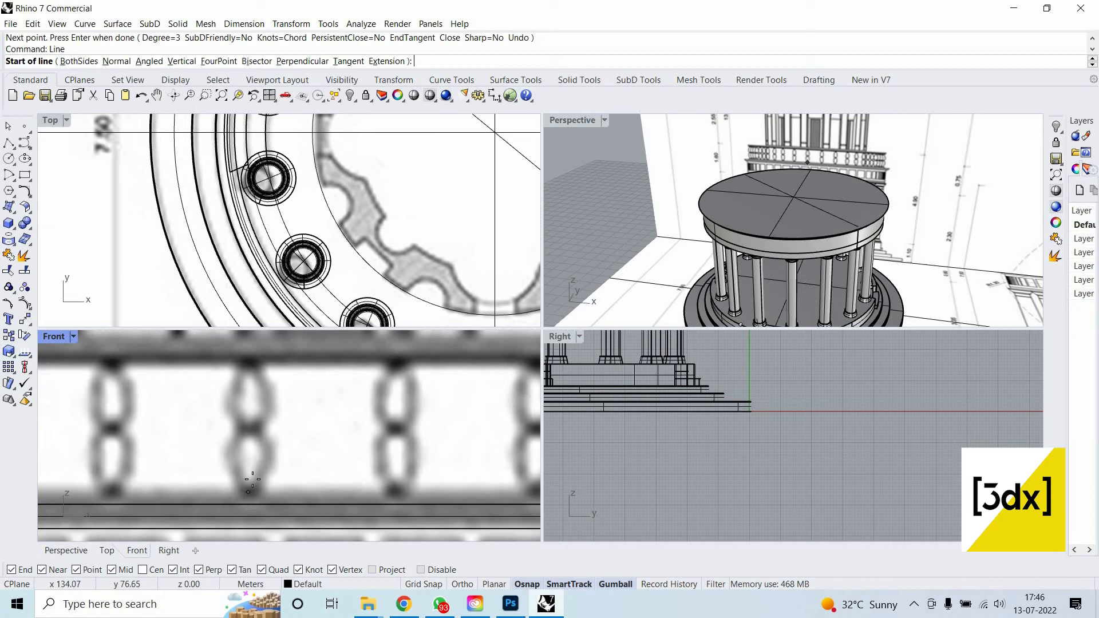
scroll(247, 495, up, 2)
click(250, 495)
scroll(249, 400, down, 4)
scroll(252, 372, up, 4)
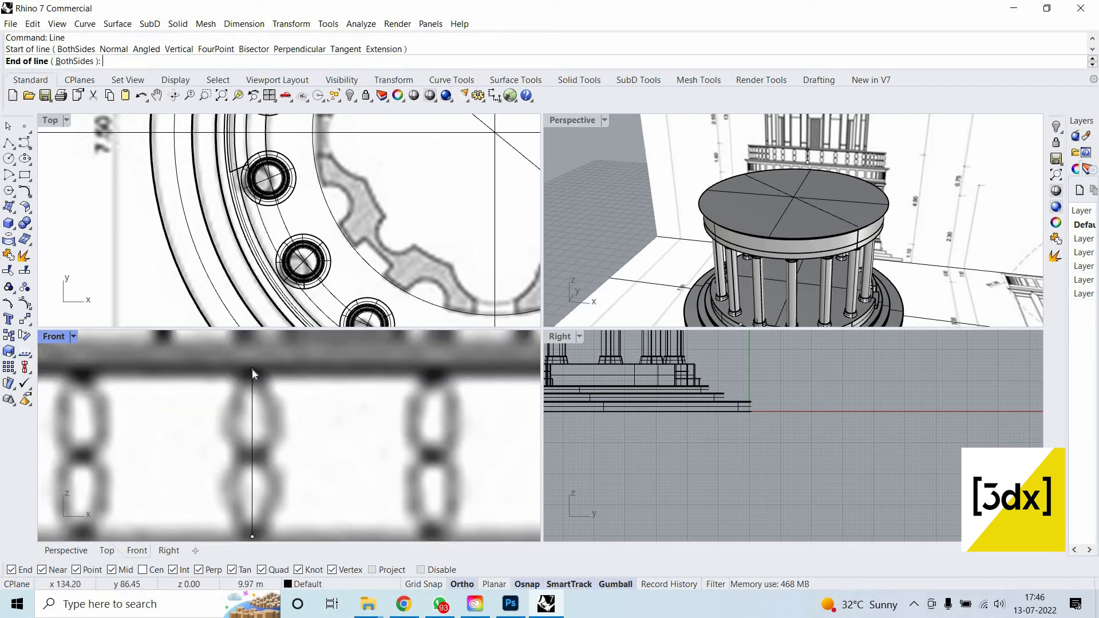
shift+click(252, 370)
Trace the baluster's double-bulged half profile with a control-point curve, from beside the centre line's upper end down to the base.
scroll(257, 357, up, 2)
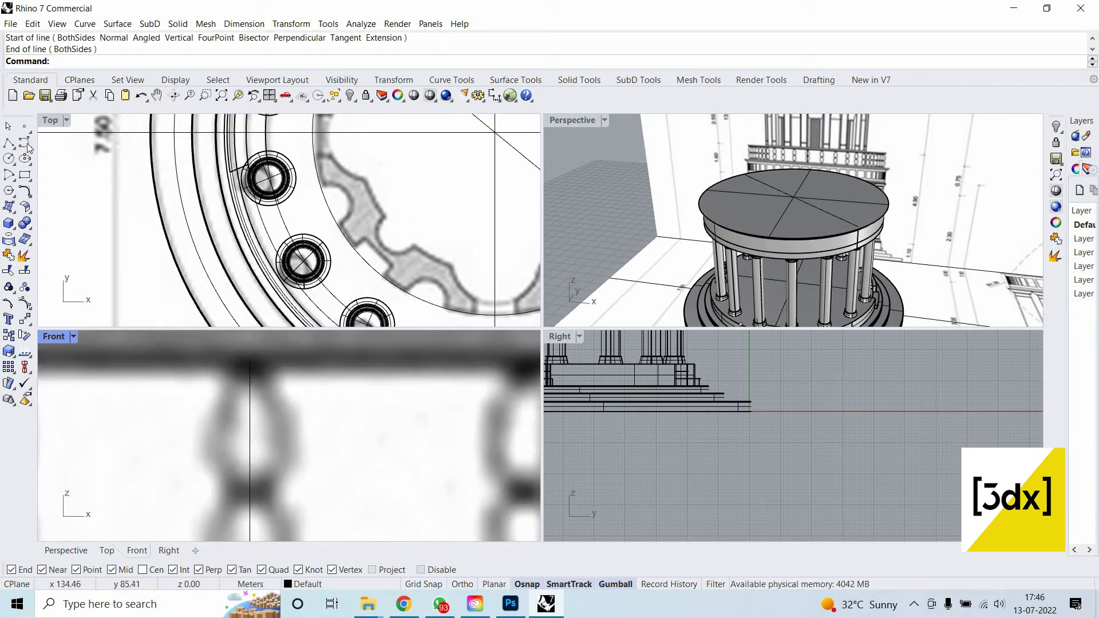
click(24, 142)
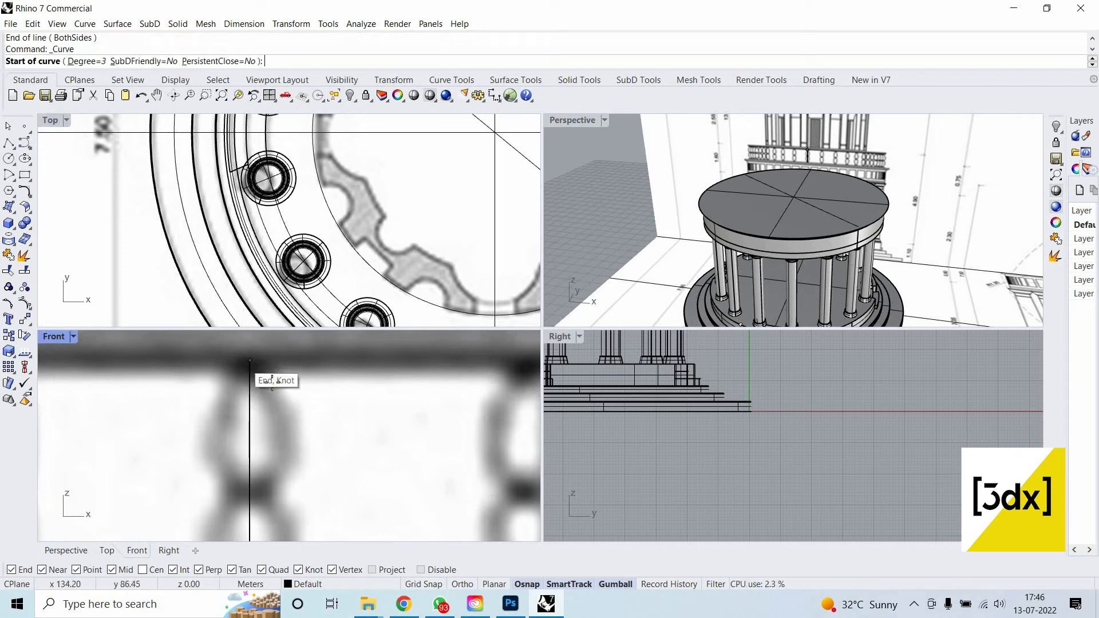
click(250, 361)
key(Escape)
scroll(258, 362, up, 2)
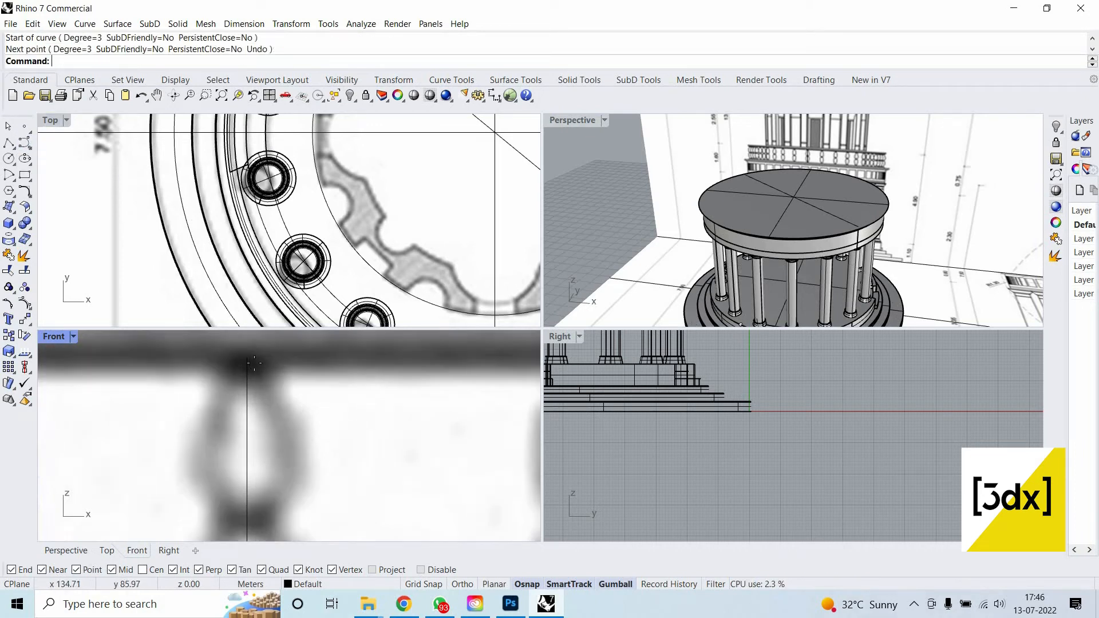
right_click(259, 364)
scroll(260, 365, up, 4)
click(261, 356)
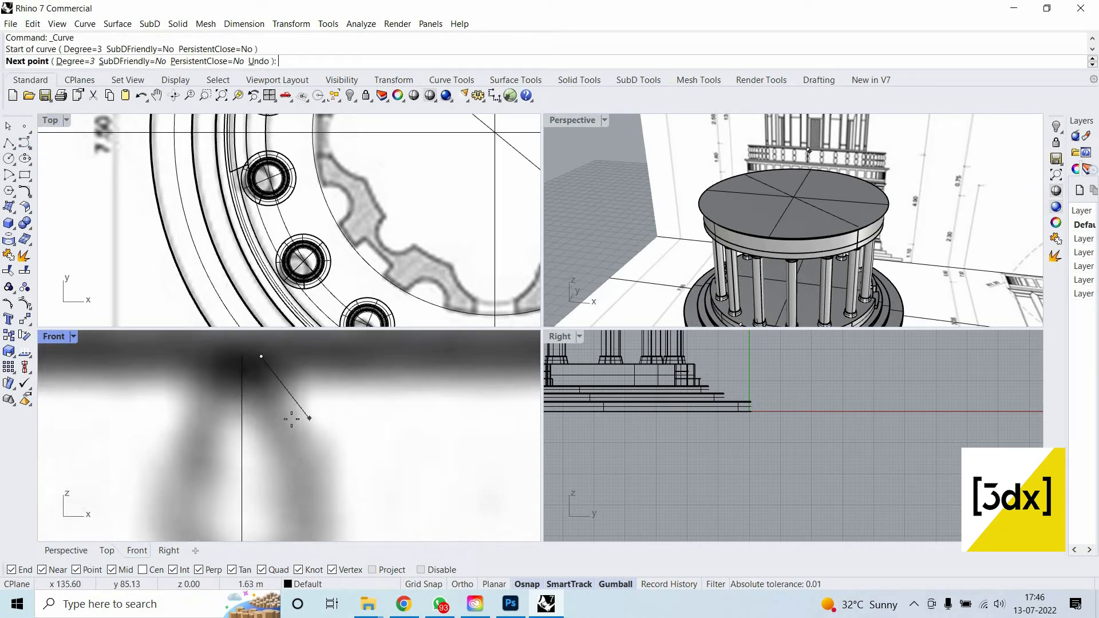
click(292, 418)
scroll(299, 429, down, 2)
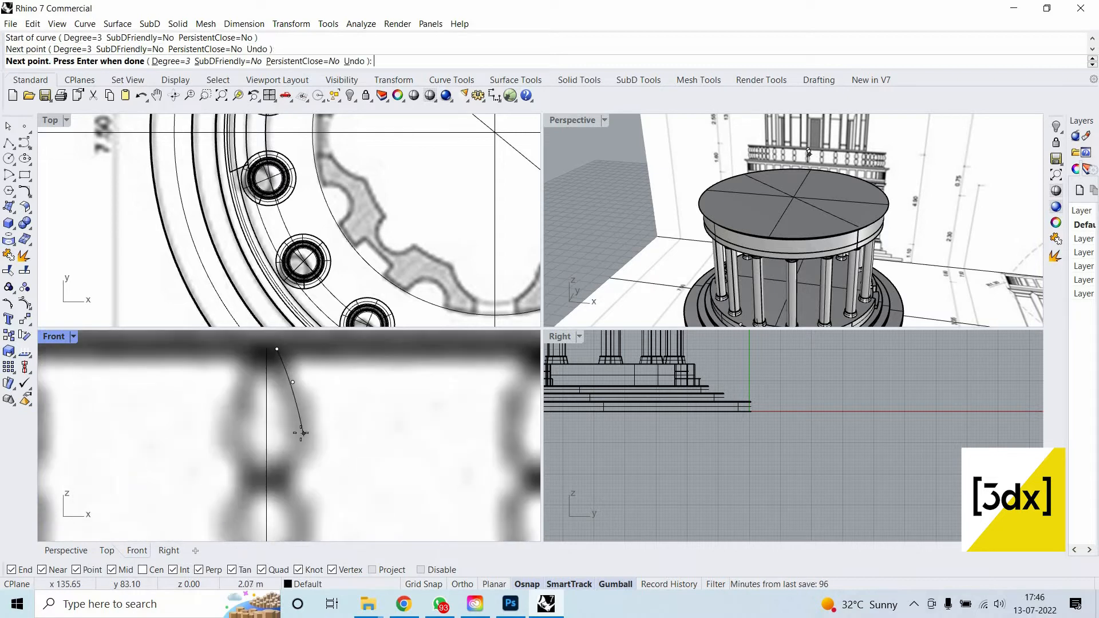
click(299, 454)
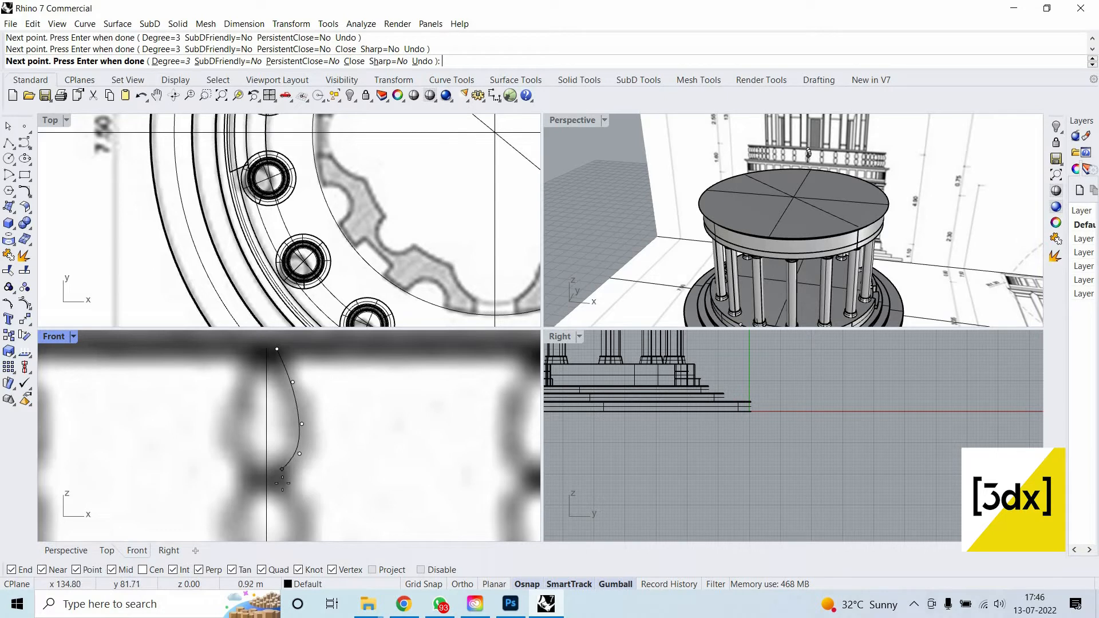
click(289, 505)
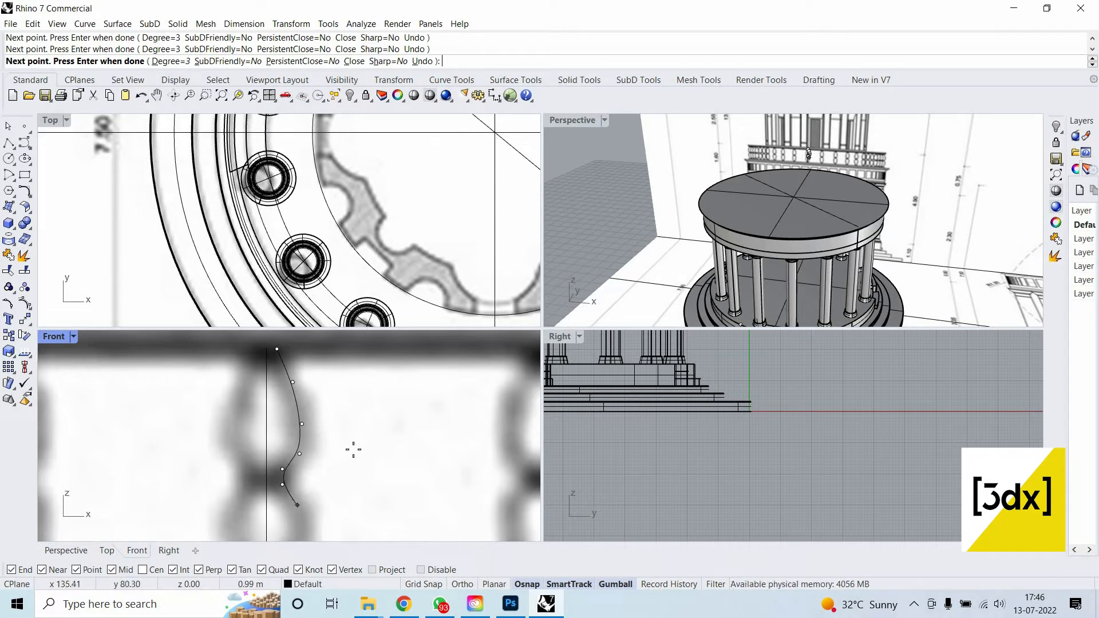
scroll(306, 421, down, 3)
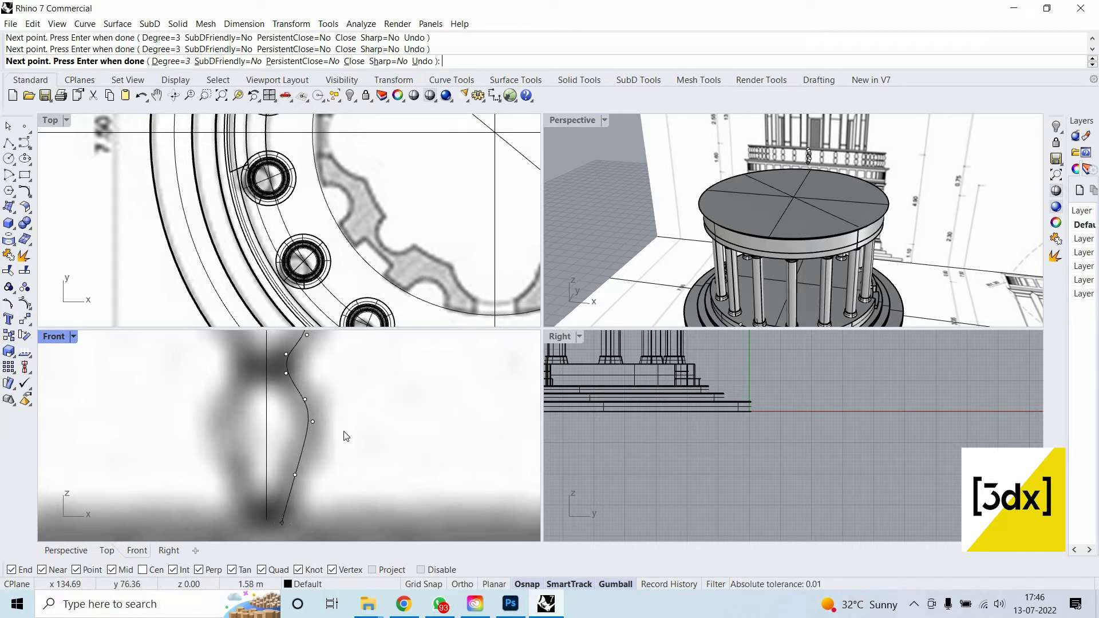
key(Return)
Draw a horizontal line from the lower end of the baluster's centre line across and past the profile curve.
scroll(297, 467, down, 7)
scroll(303, 461, up, 9)
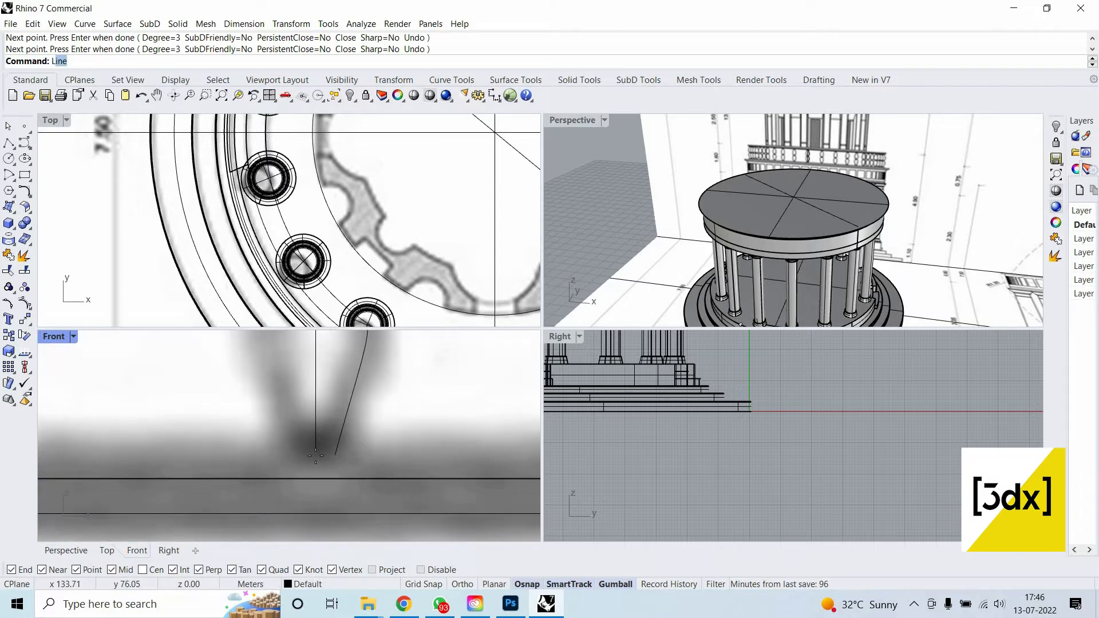
key(Return)
click(316, 451)
click(399, 451)
scroll(348, 459, up, 6)
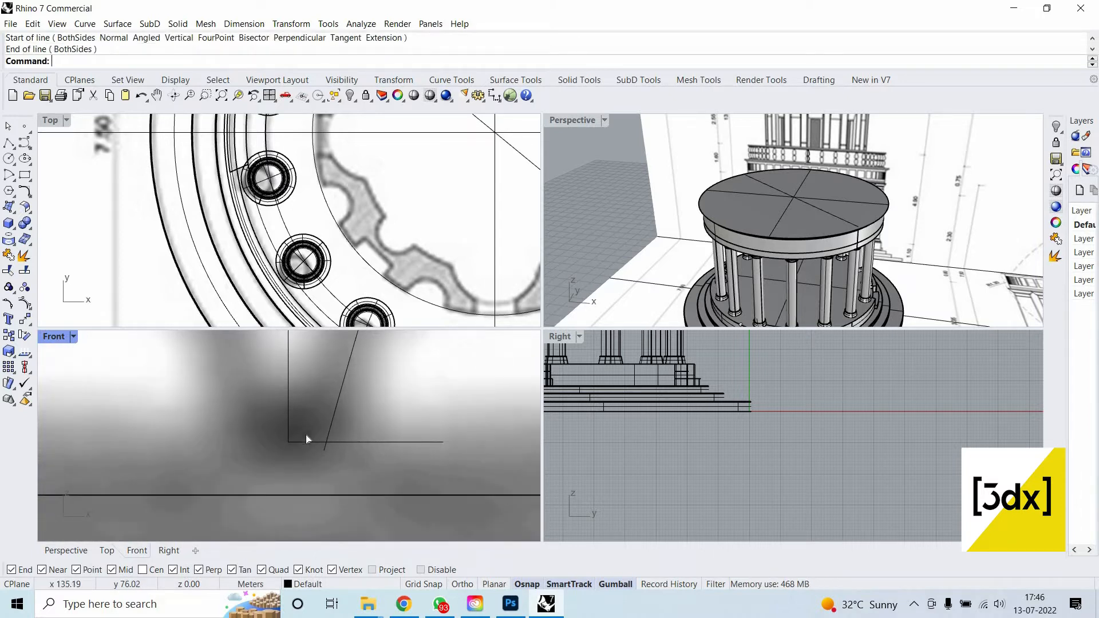
drag(307, 438, 343, 452)
key(ctrl+z)
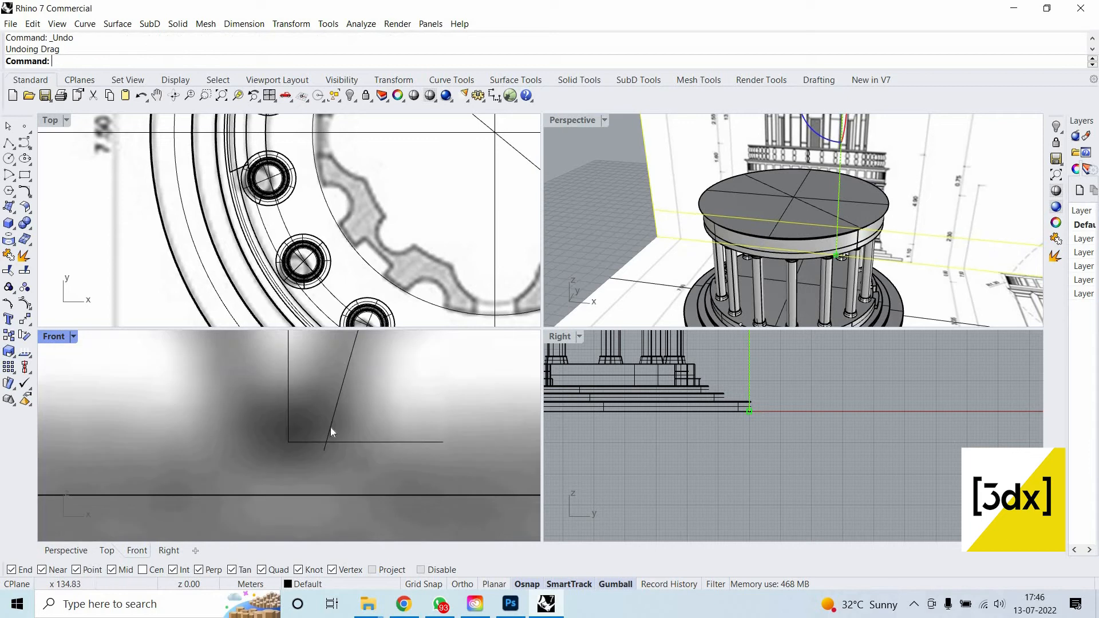
click(331, 429)
click(353, 452)
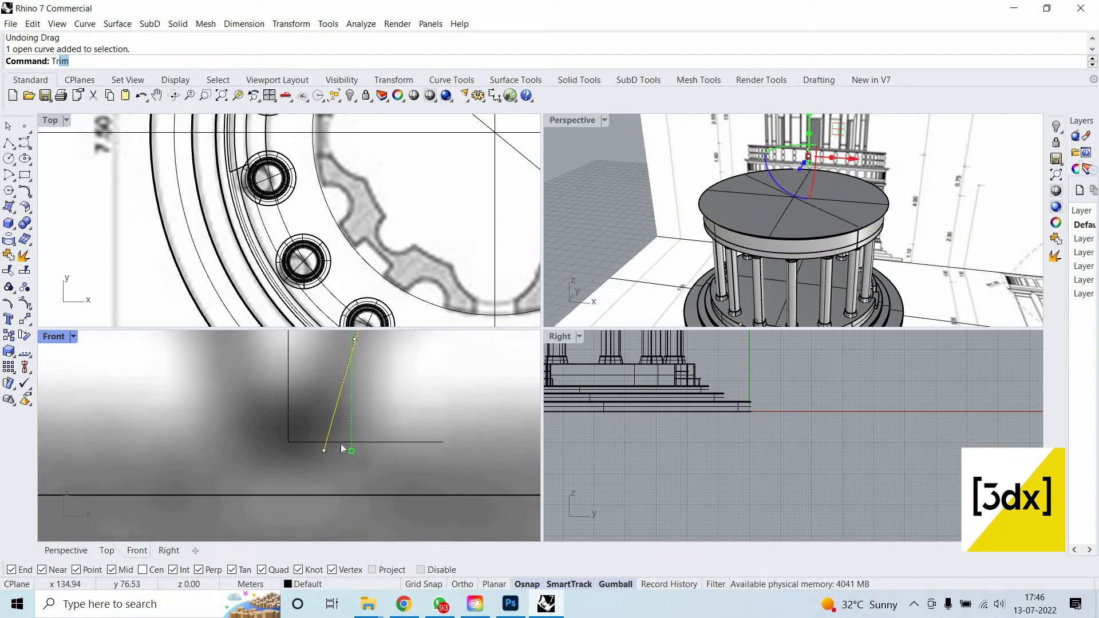
key(Return)
Trim the profile curve's end below the horizontal base line and the part of that line extending beyond the curve.
click(333, 420)
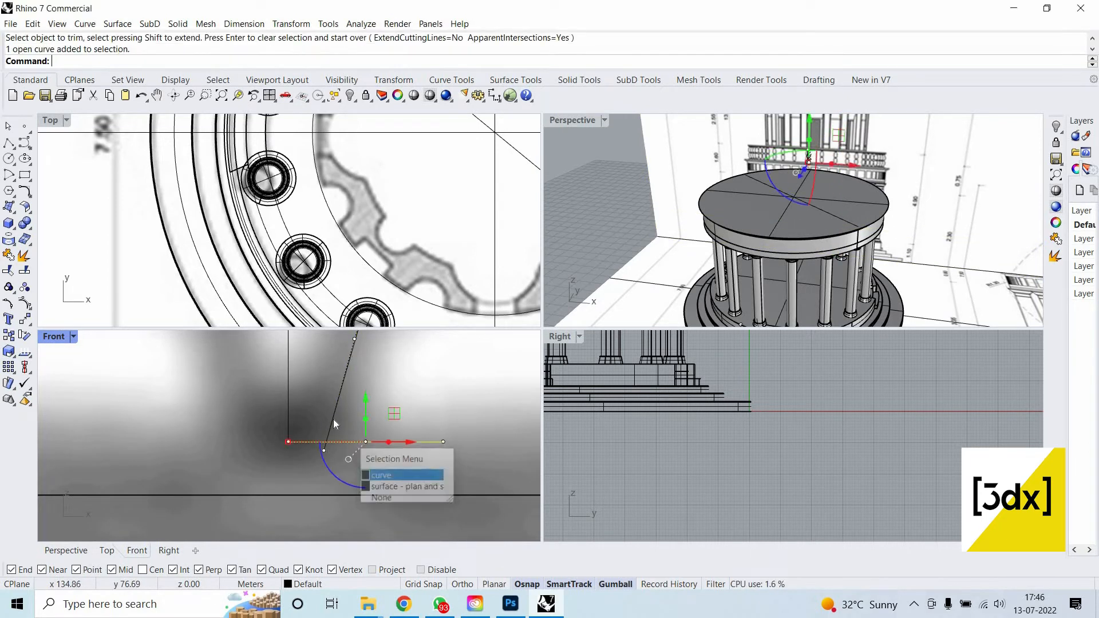
shift+click(333, 419)
click(358, 456)
text(Trim)
key(Return)
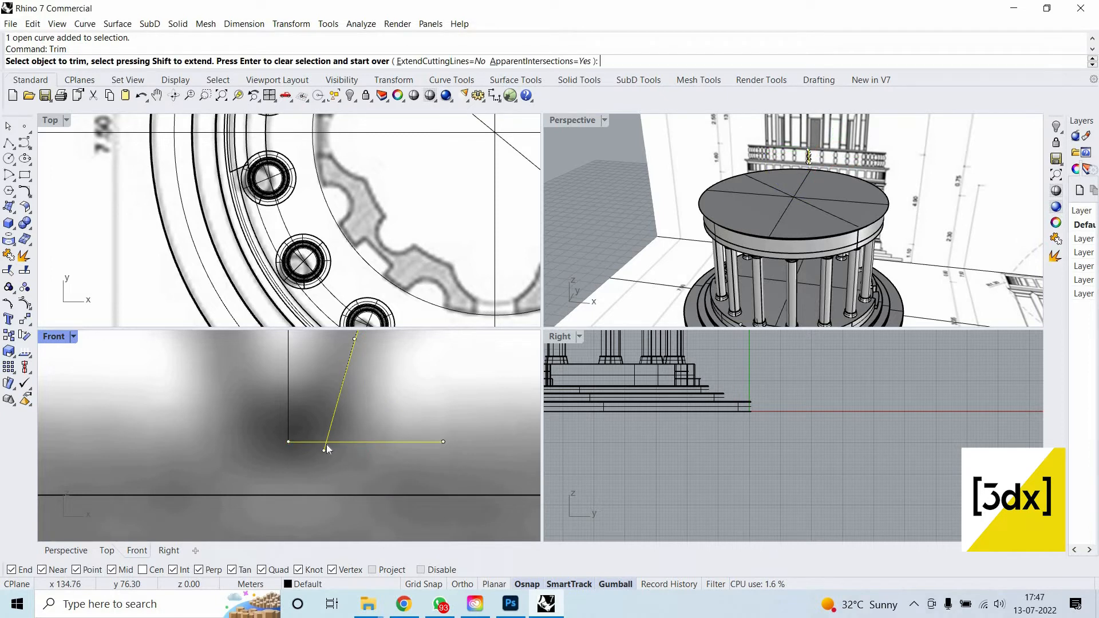
click(327, 446)
click(341, 443)
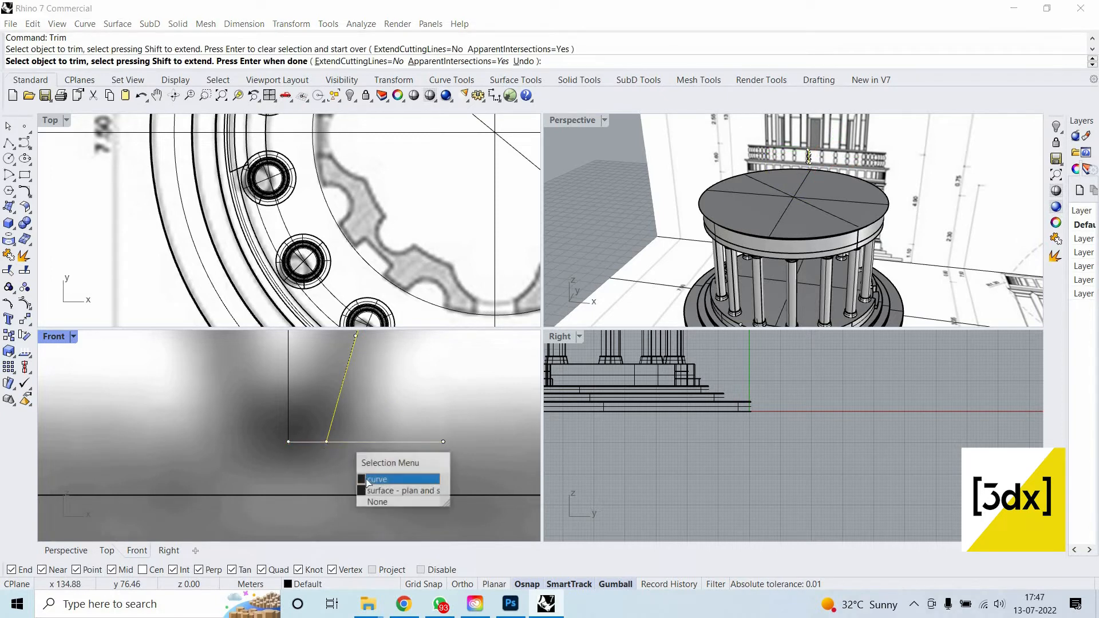
click(365, 484)
scroll(369, 478, down, 11)
right_click(367, 426)
scroll(365, 423, down, 7)
key(Escape)
Draw a horizontal line from the upper end of the baluster's centre line across and past the profile curve.
scroll(358, 373, up, 10)
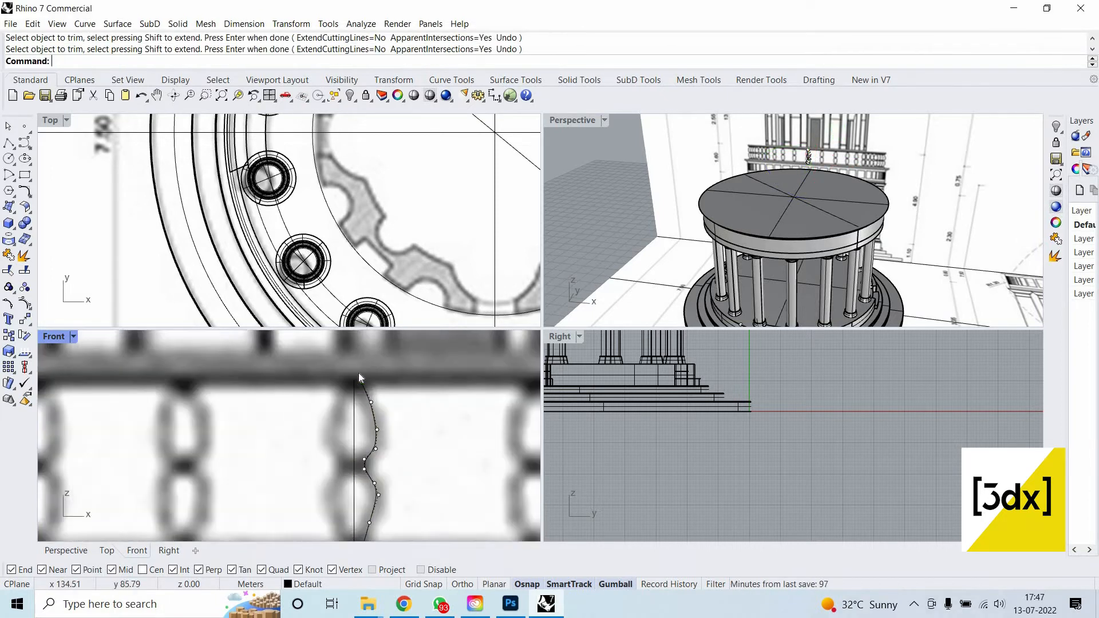
scroll(371, 403, down, 5)
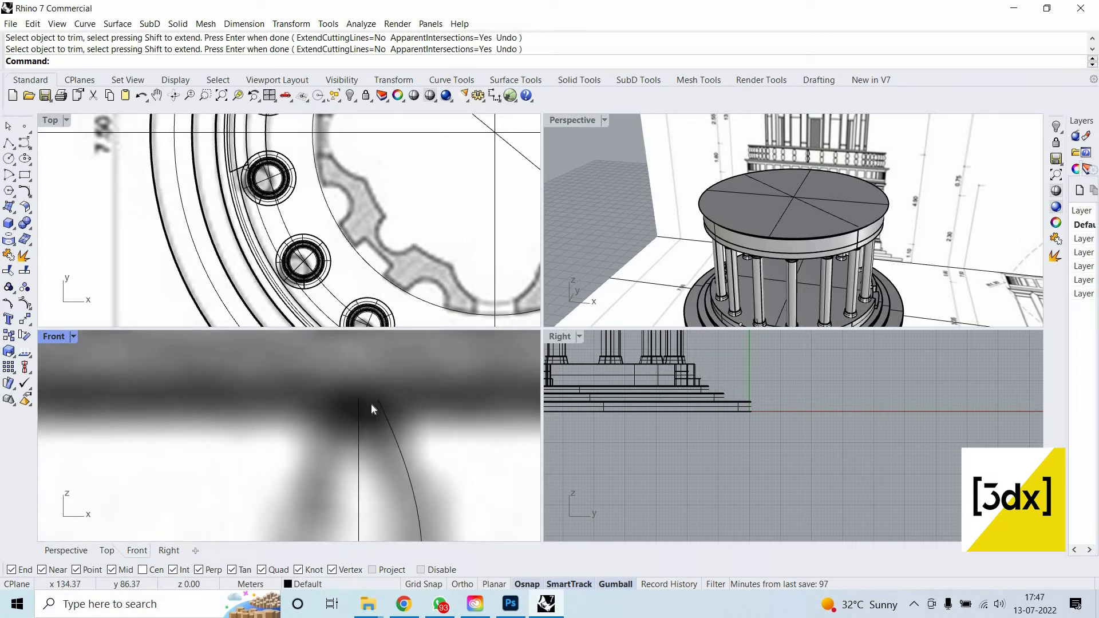
scroll(371, 404, up, 5)
key(Return)
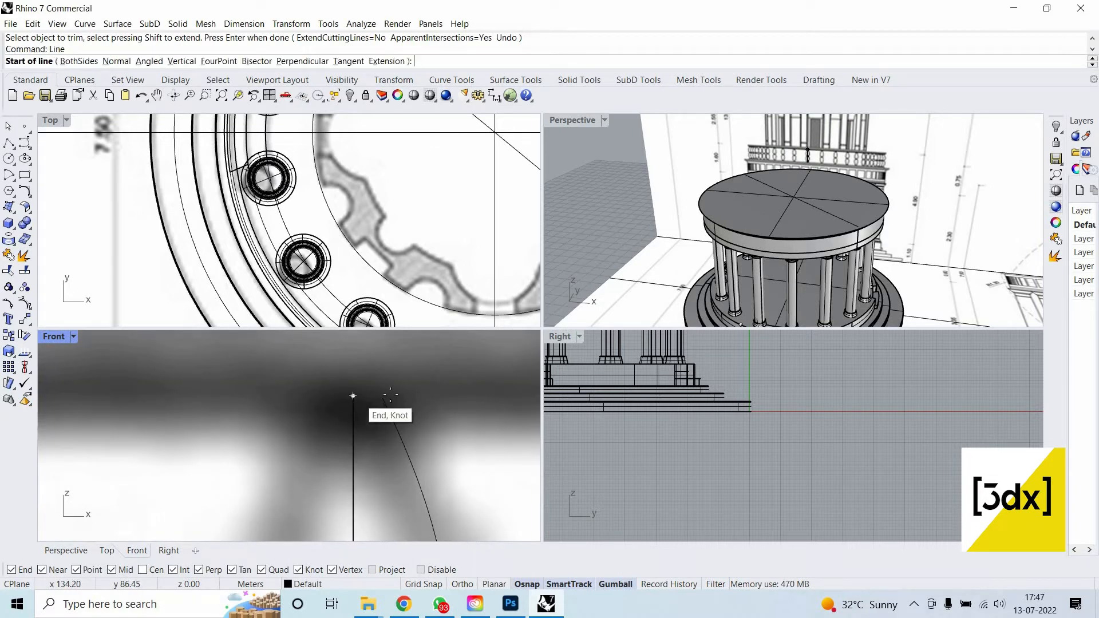
click(353, 395)
shift+click(436, 396)
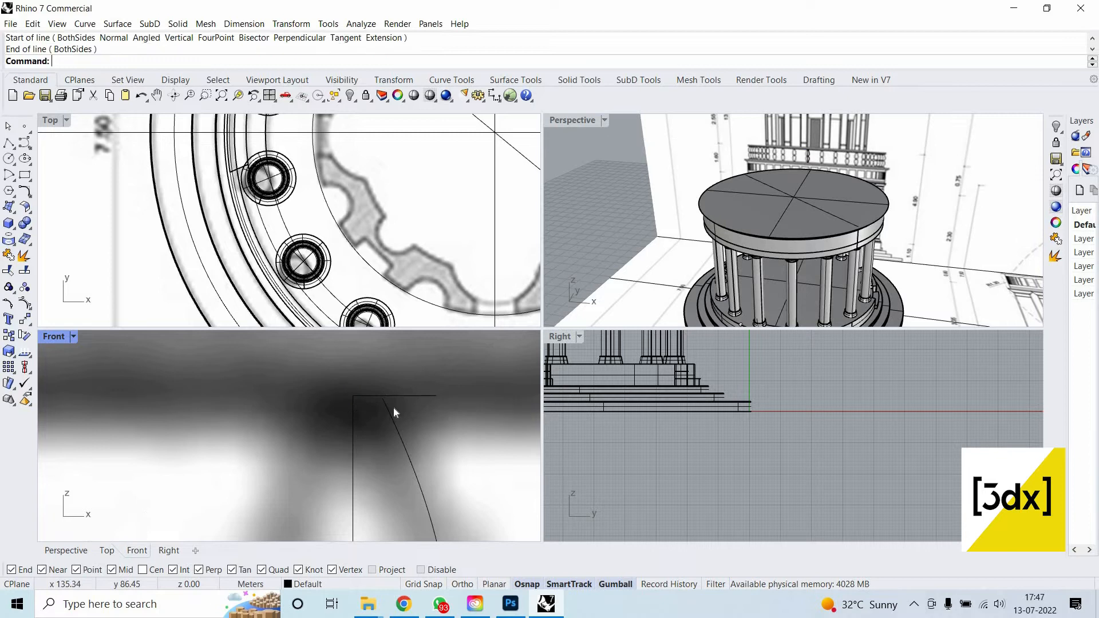
Extend the upper end of the baluster's profile curve to the horizontal line at the baluster's top.
text(Extend)
key(Return)
click(398, 396)
click(393, 404)
click(389, 403)
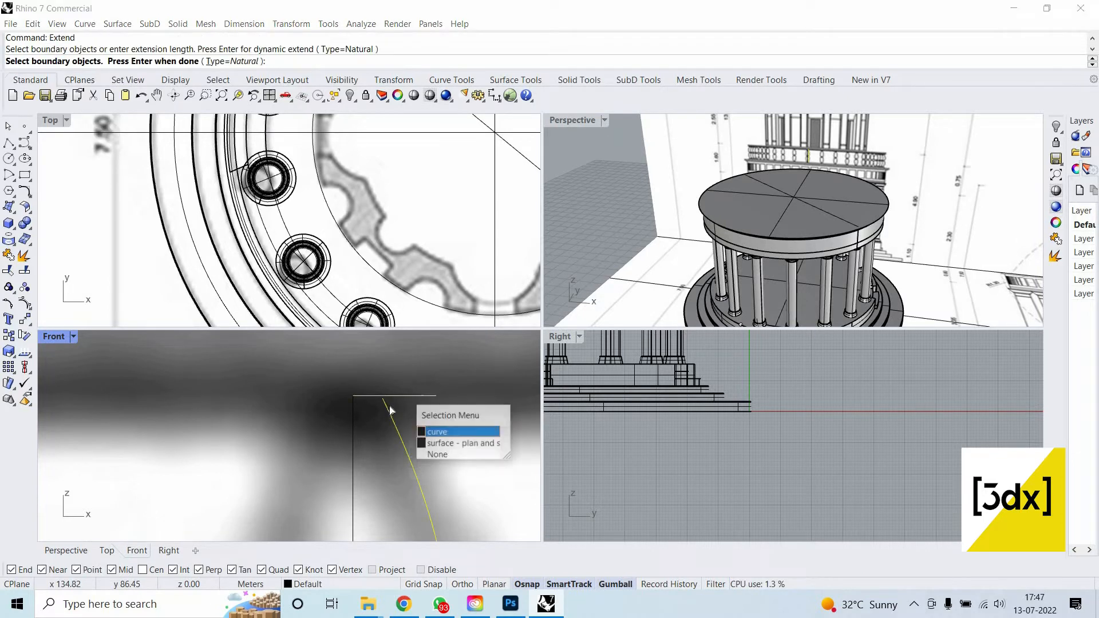
click(388, 404)
click(386, 406)
scroll(385, 403, up, 6)
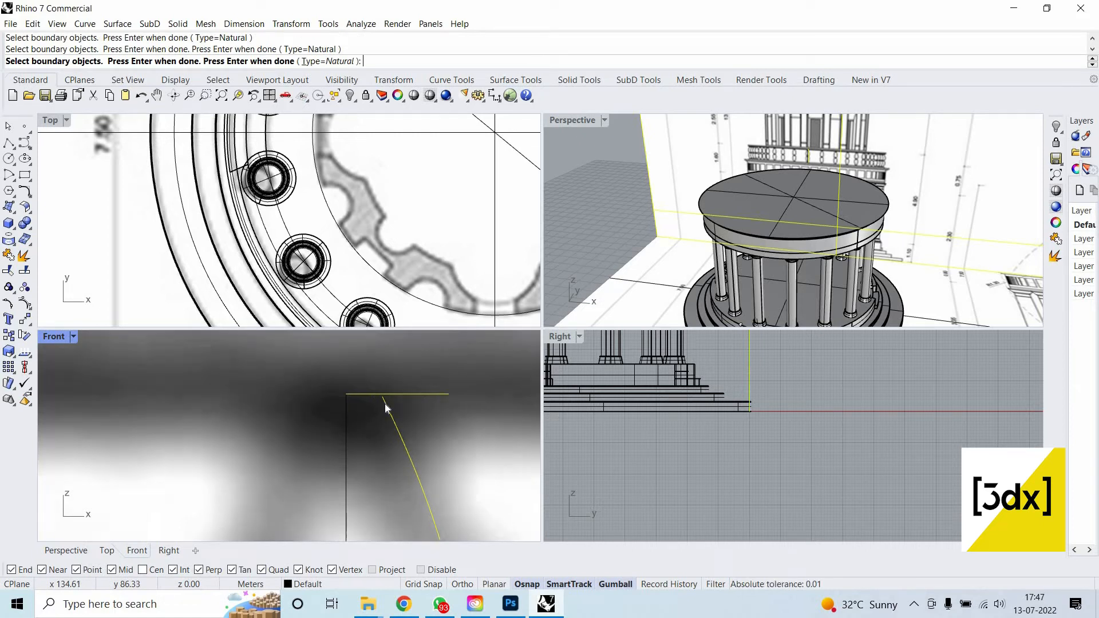
key(Escape)
Move the baluster profile curve's upper end point onto the short horizontal guide line, and delete that guide line.
click(381, 394)
click(382, 393)
click(382, 393)
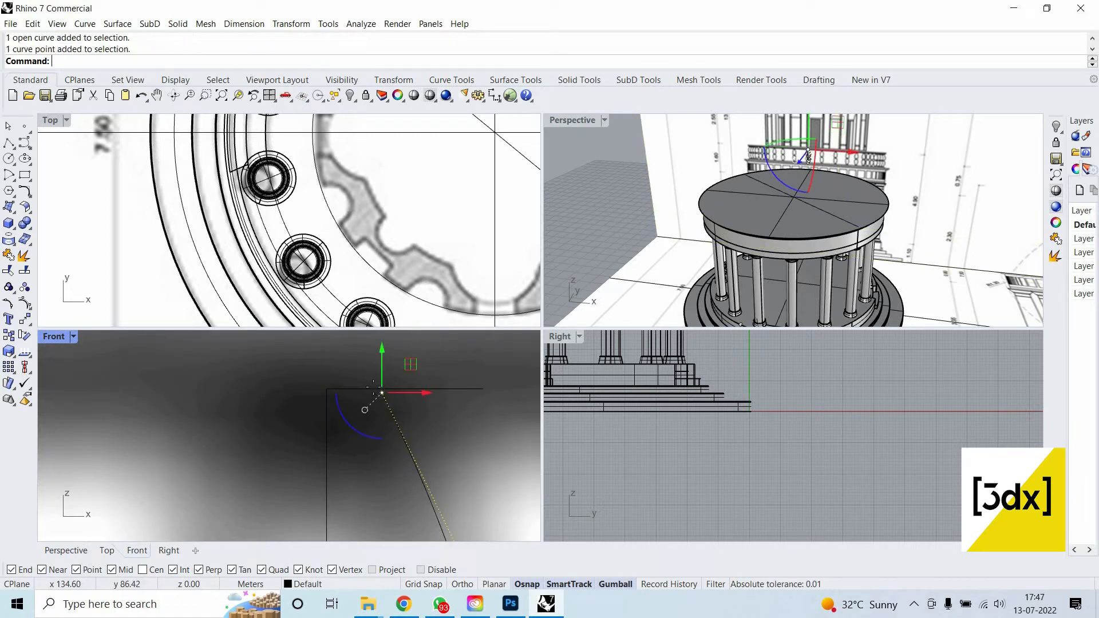
mouse_move(381, 393)
mouse_down()
mouse_move(374, 380)
mouse_move(388, 392)
mouse_up()
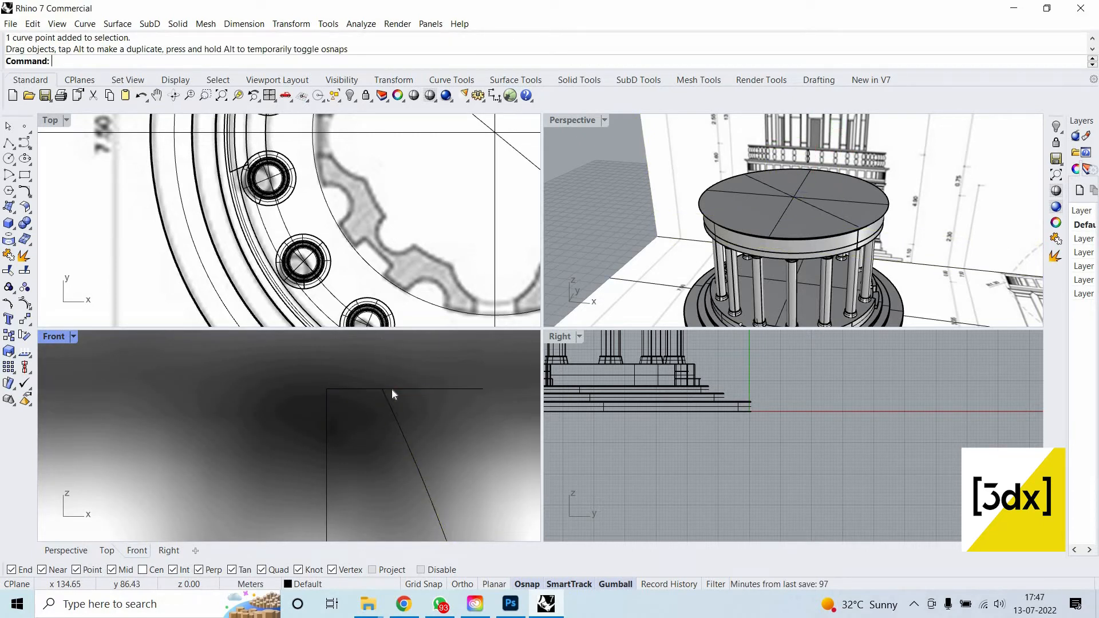
click(392, 389)
click(440, 418)
key(Delete)
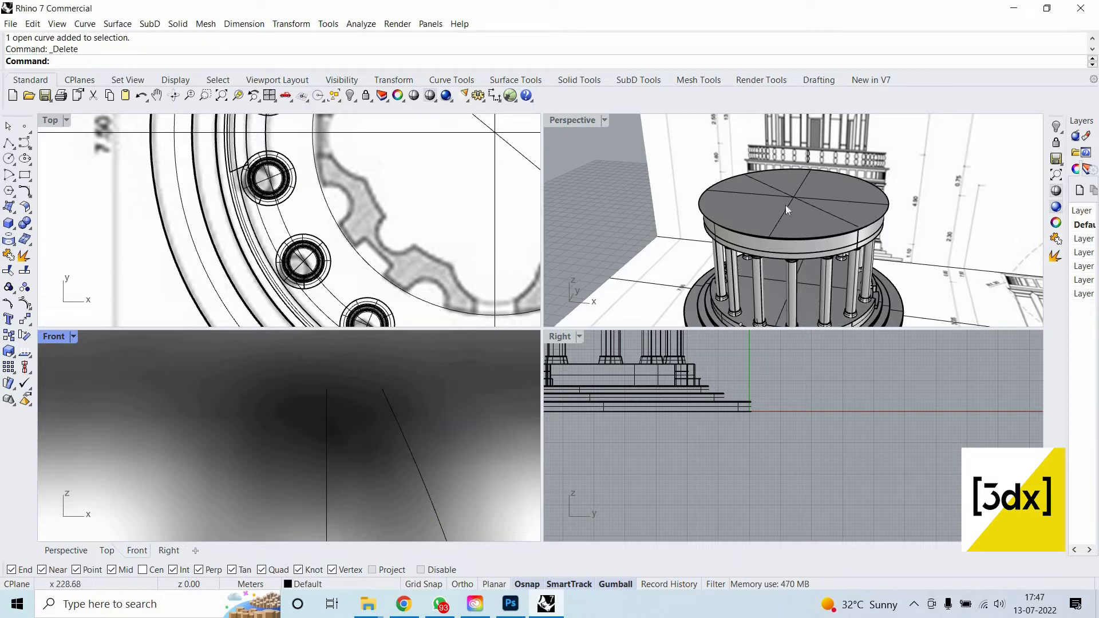
Revolve the baluster profile curve through 360 degrees around its vertical centre line, using the line's two ends as the axis.
scroll(738, 229, up, 10)
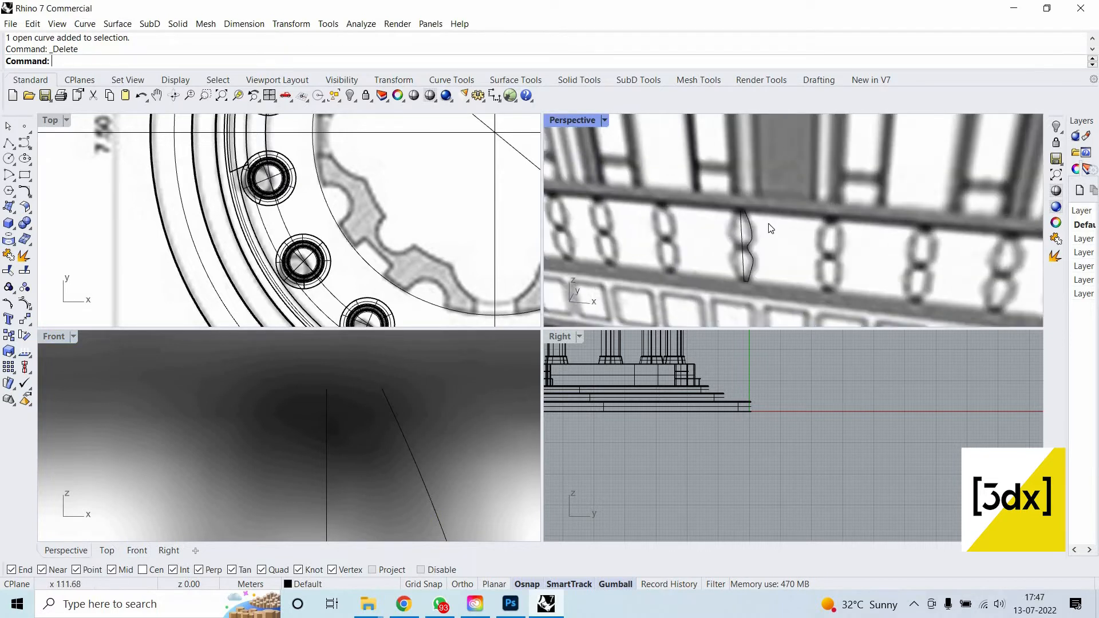
scroll(771, 228, up, 3)
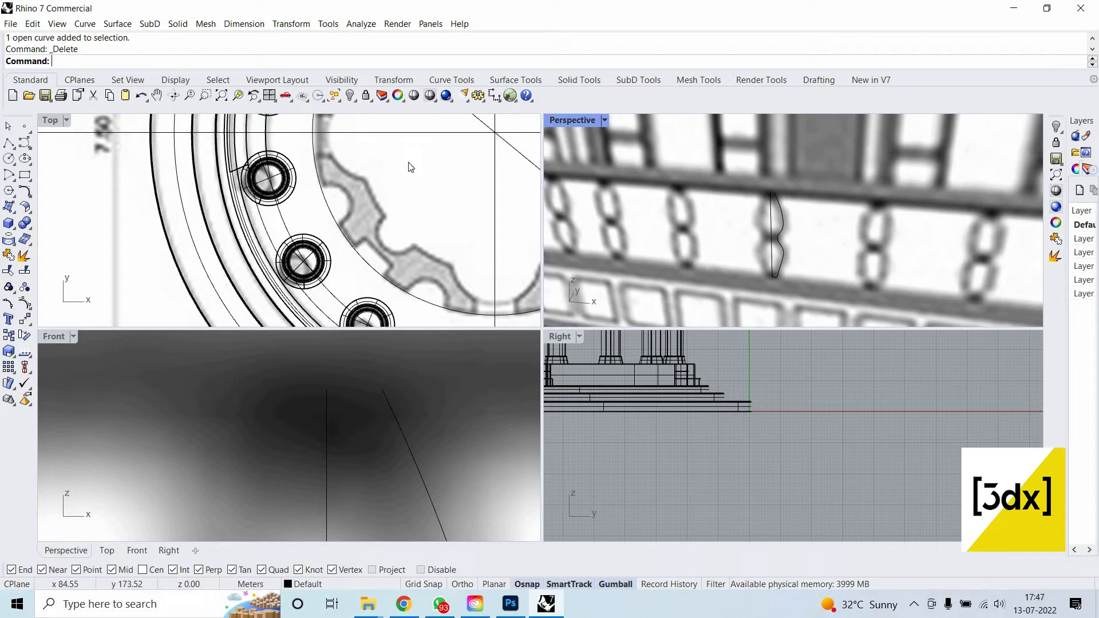
text(Revo)
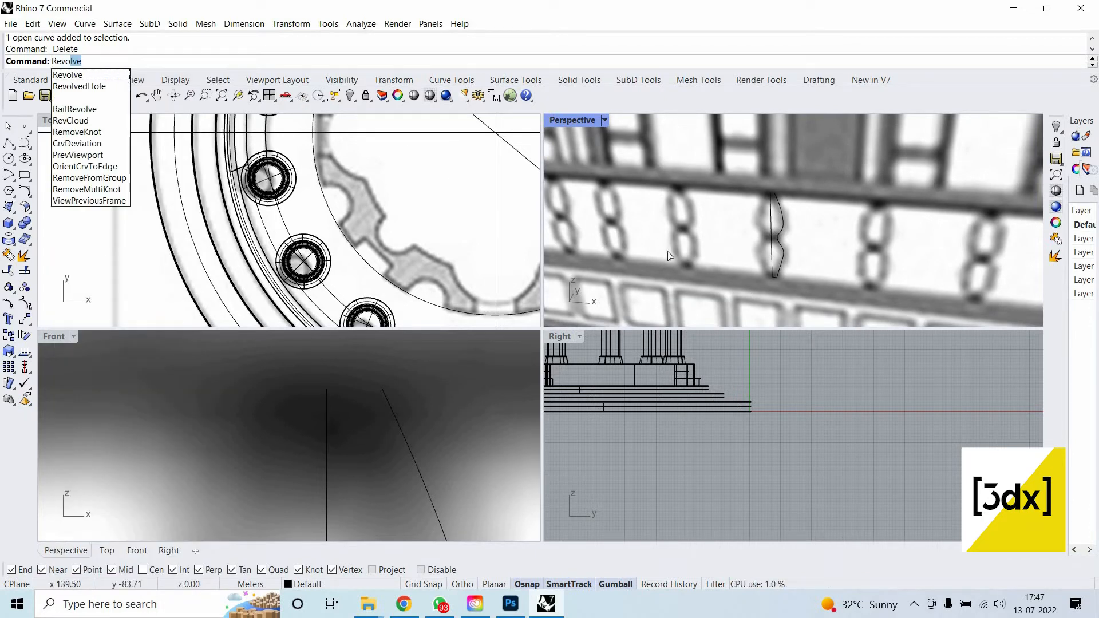
key(Return)
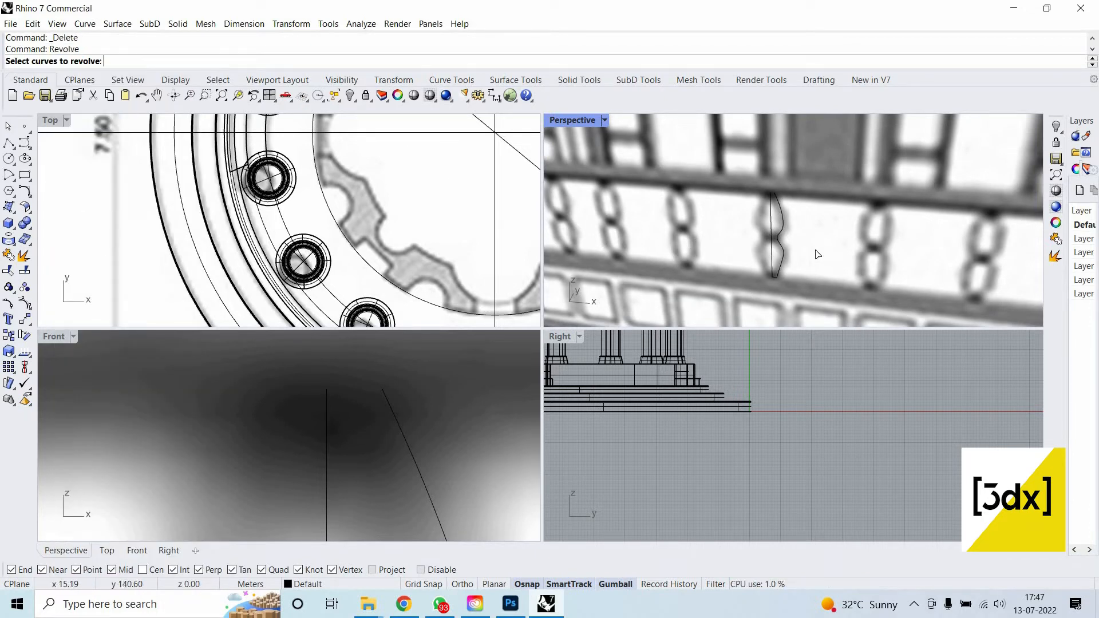
click(782, 228)
key(Return)
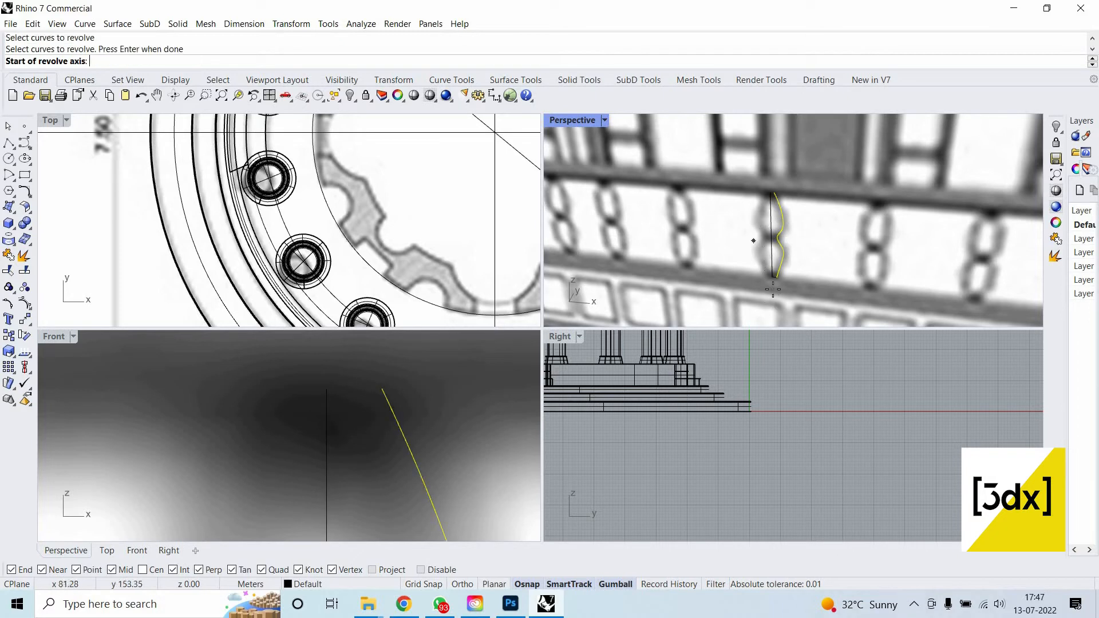
click(771, 278)
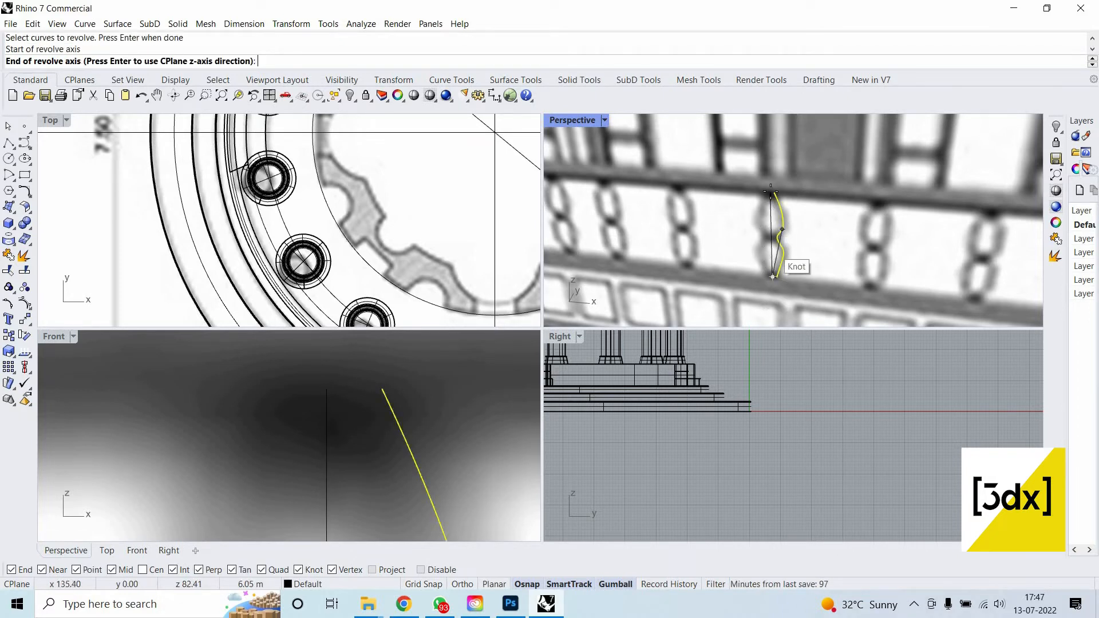
click(772, 192)
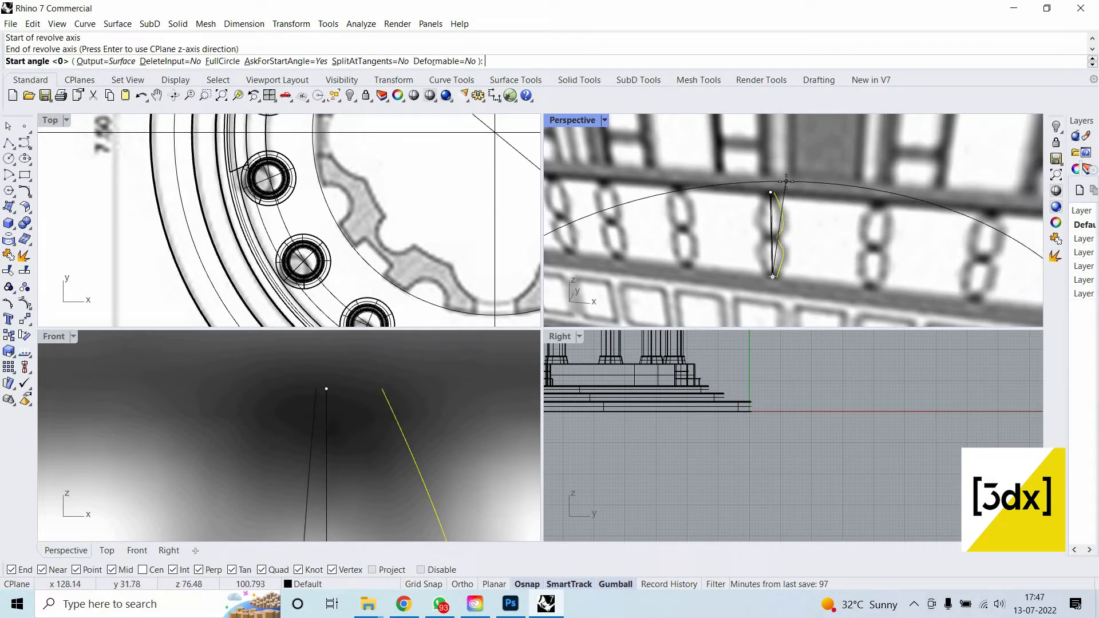
click(787, 185)
key(Return)
scroll(793, 200, up, 5)
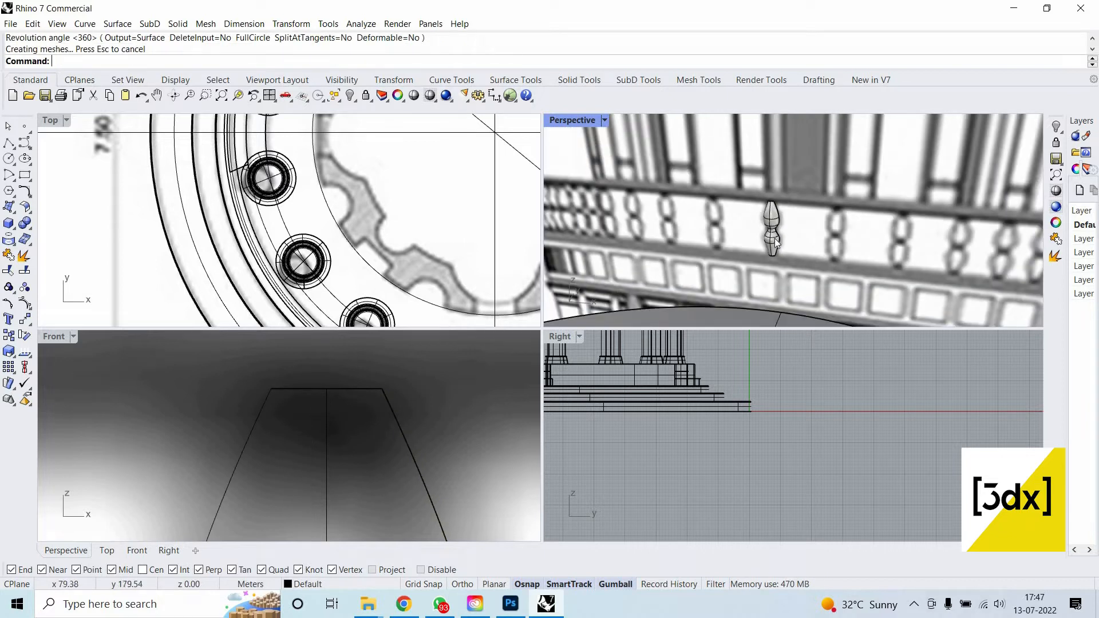
scroll(675, 209, down, 2)
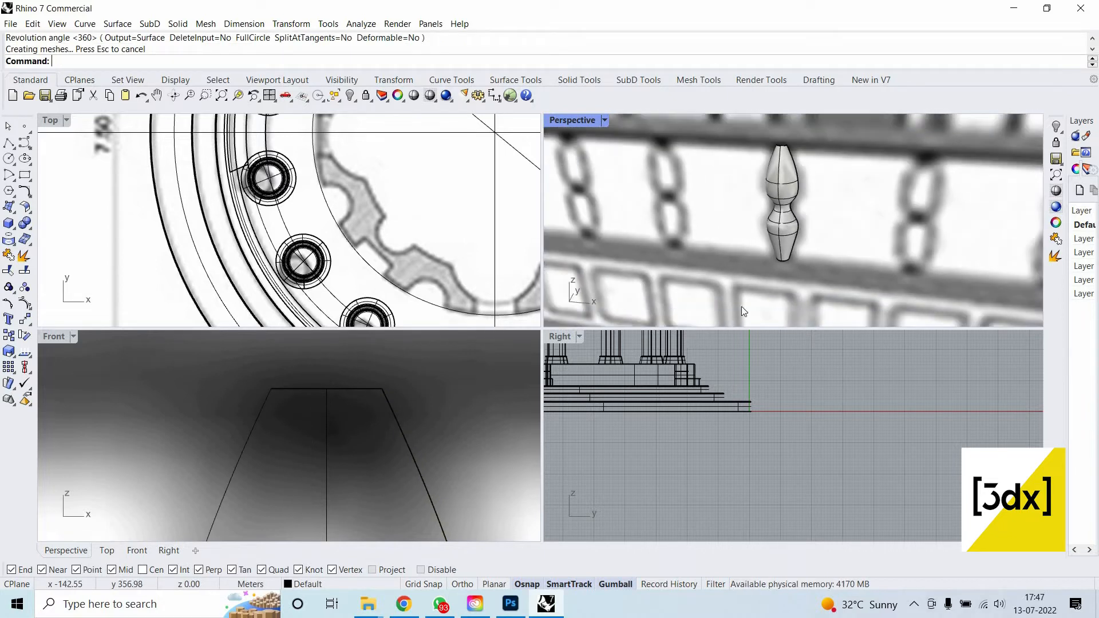
Maximize the Perspective view and cap the open ends of the revolved baluster to make it solid.
key(ctrl+m)
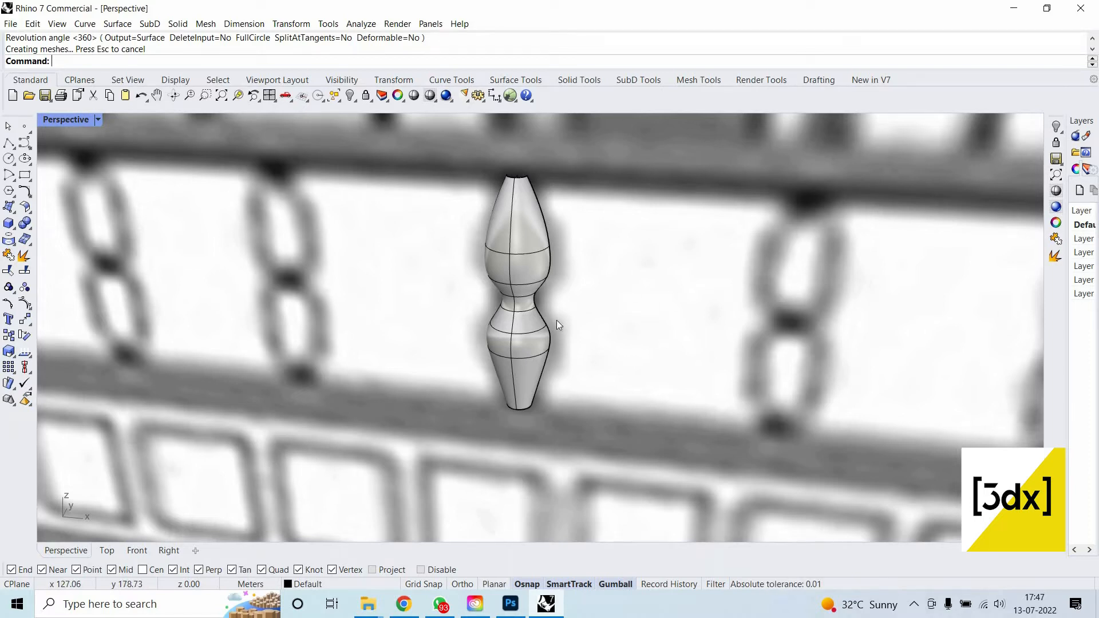
click(524, 262)
text(Cap)
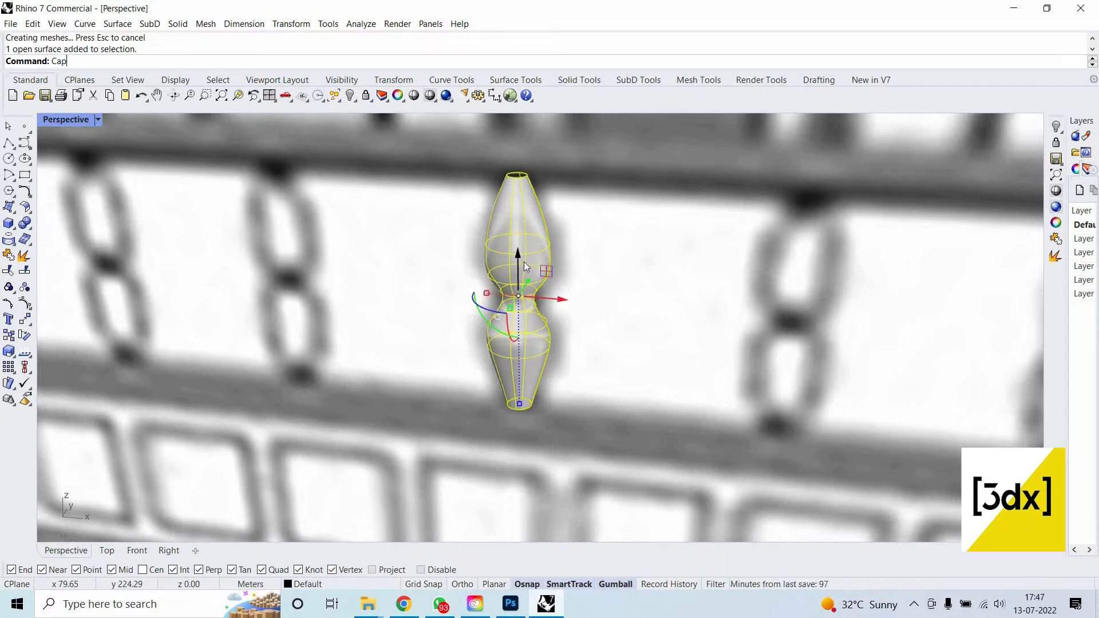
key(Return)
scroll(521, 185, up, 5)
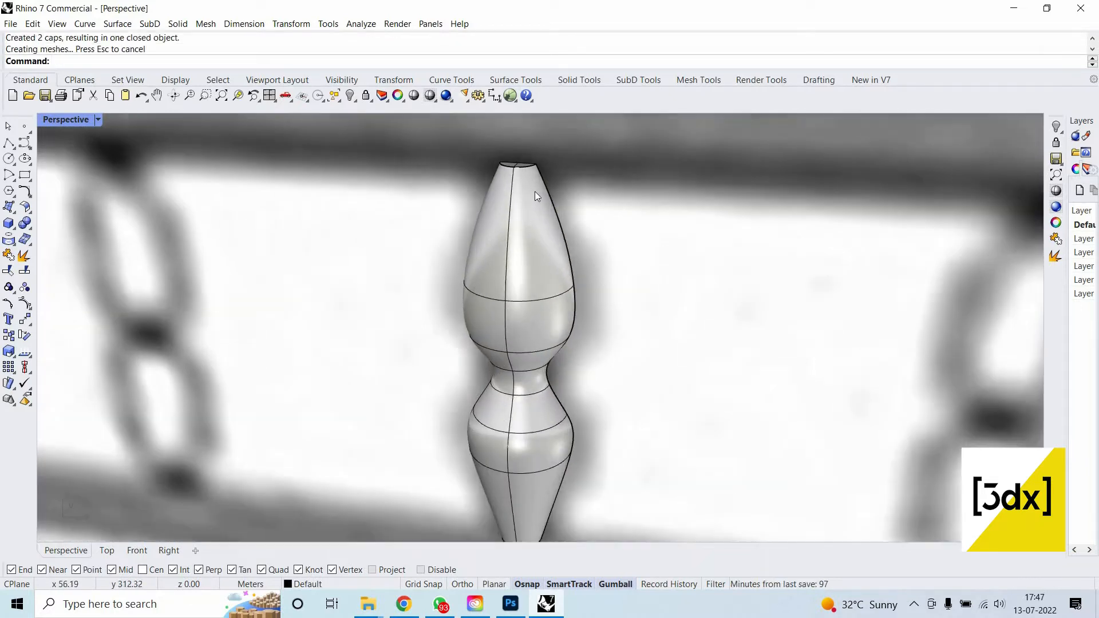
Move the baluster by its base point from the reference elevation onto the front edge of the circular roof slab.
click(531, 174)
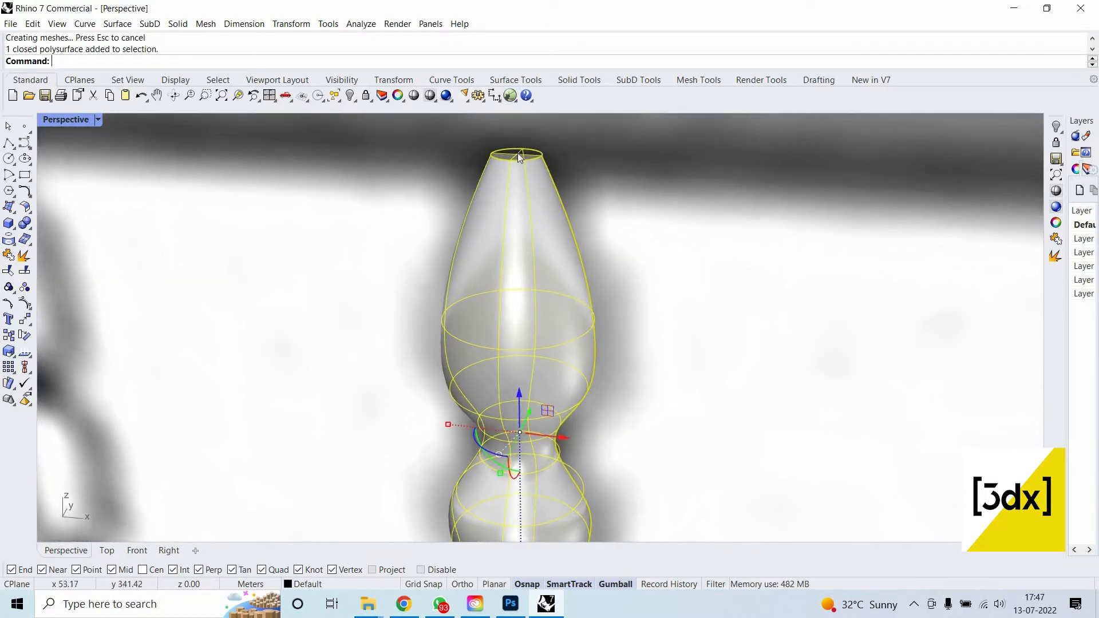
scroll(546, 287, down, 6)
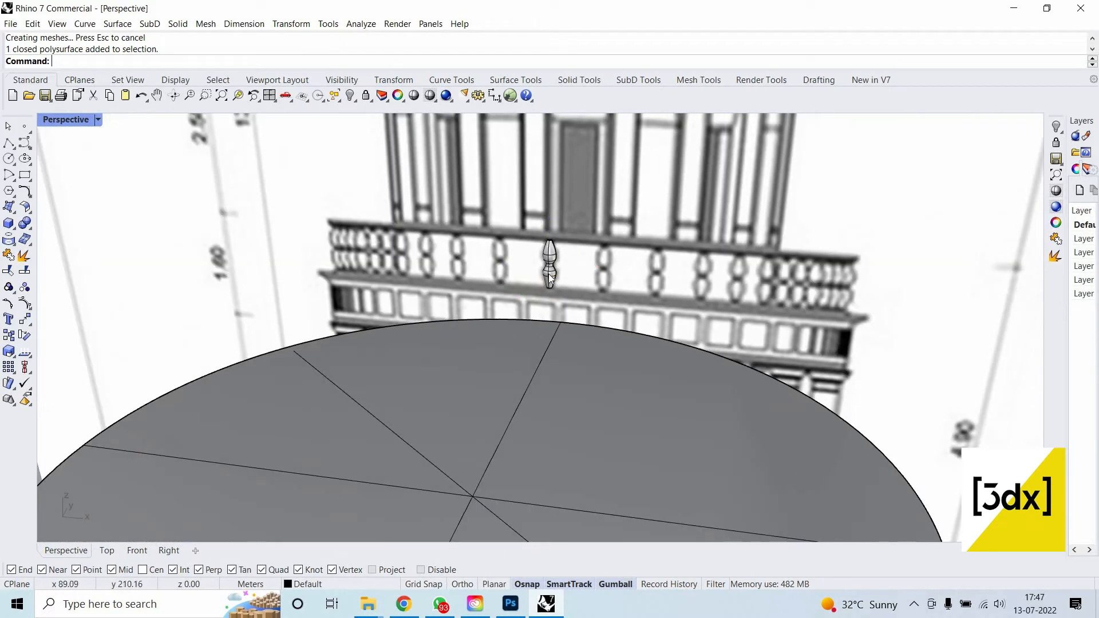
scroll(548, 274, up, 3)
click(548, 273)
text(move)
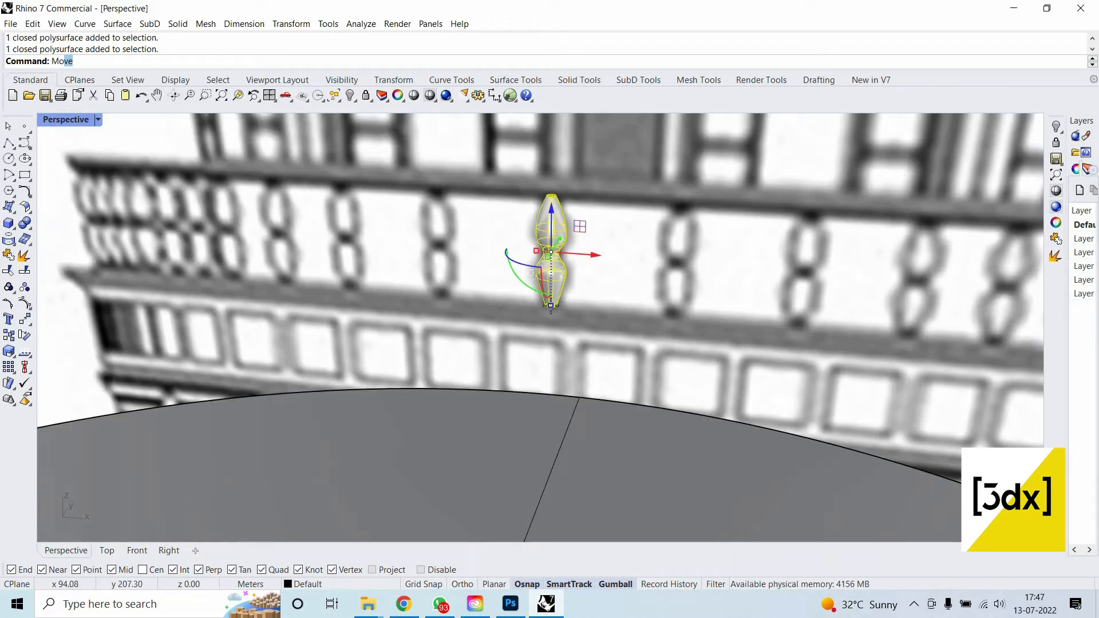
key(Return)
click(549, 312)
scroll(650, 245, down, 4)
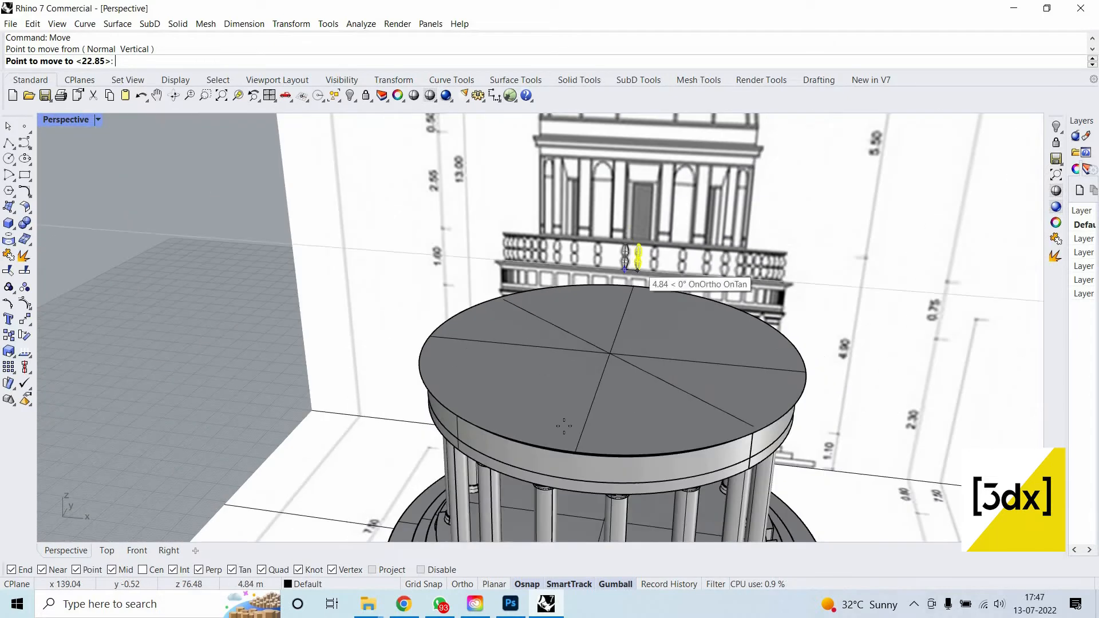
scroll(554, 423, up, 1)
click(535, 406)
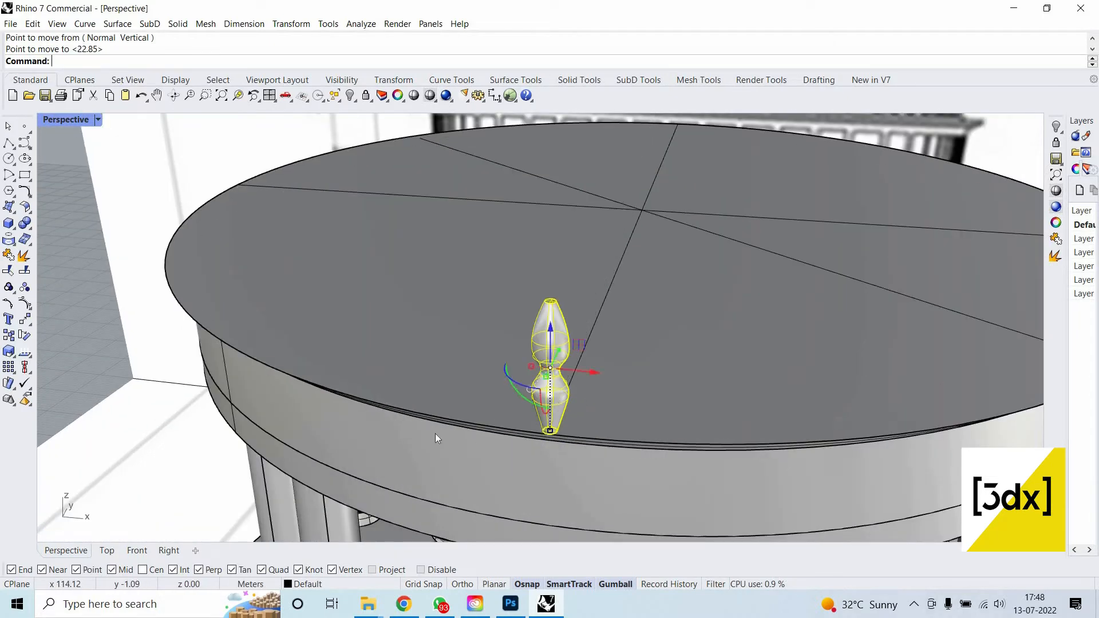
Offset the circular top edge of the roof slab inward by a distance of 1.
scroll(435, 434, down, 4)
right_drag(211, 369, 258, 376)
scroll(258, 376, up, 10)
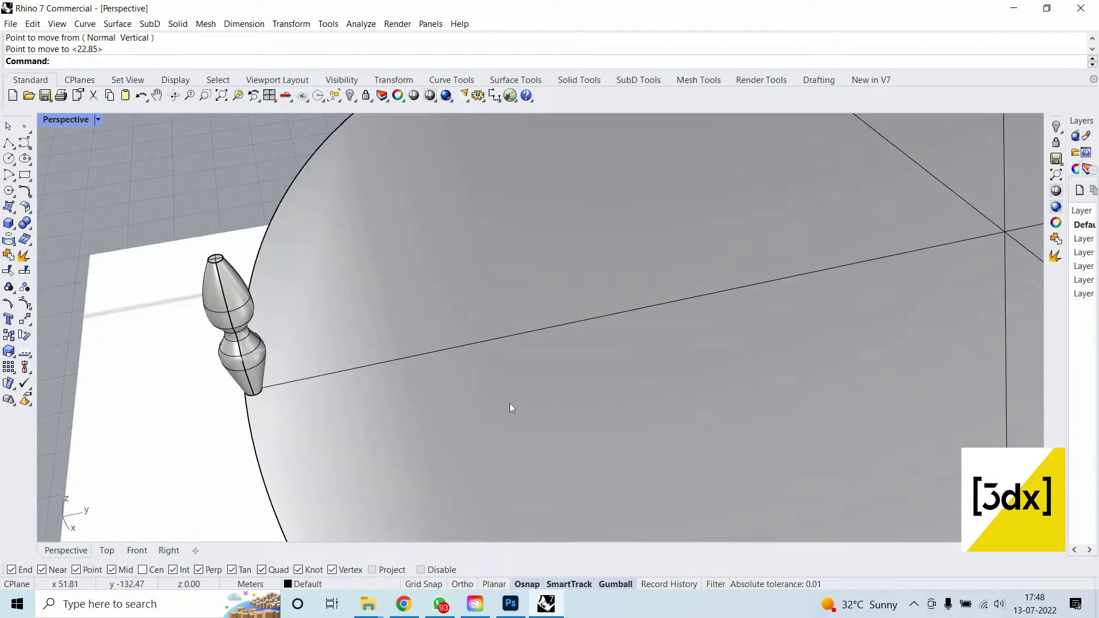
scroll(509, 402, down, 7)
right_drag(510, 403, 480, 417)
scroll(619, 352, down, 5)
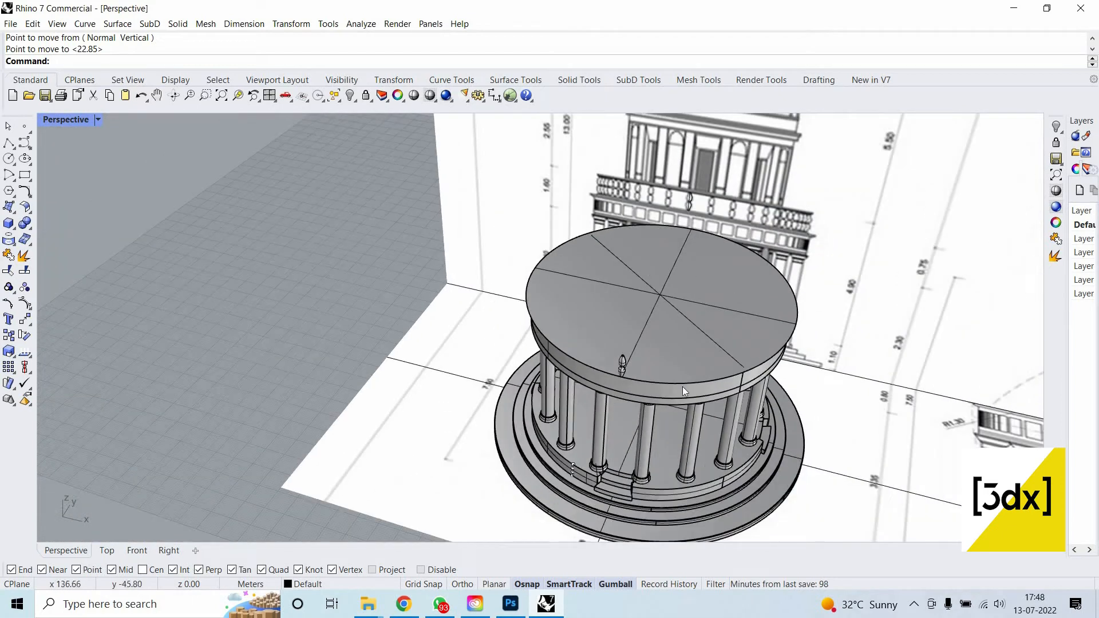
scroll(684, 389, up, 6)
ctrl+shift+click(690, 394)
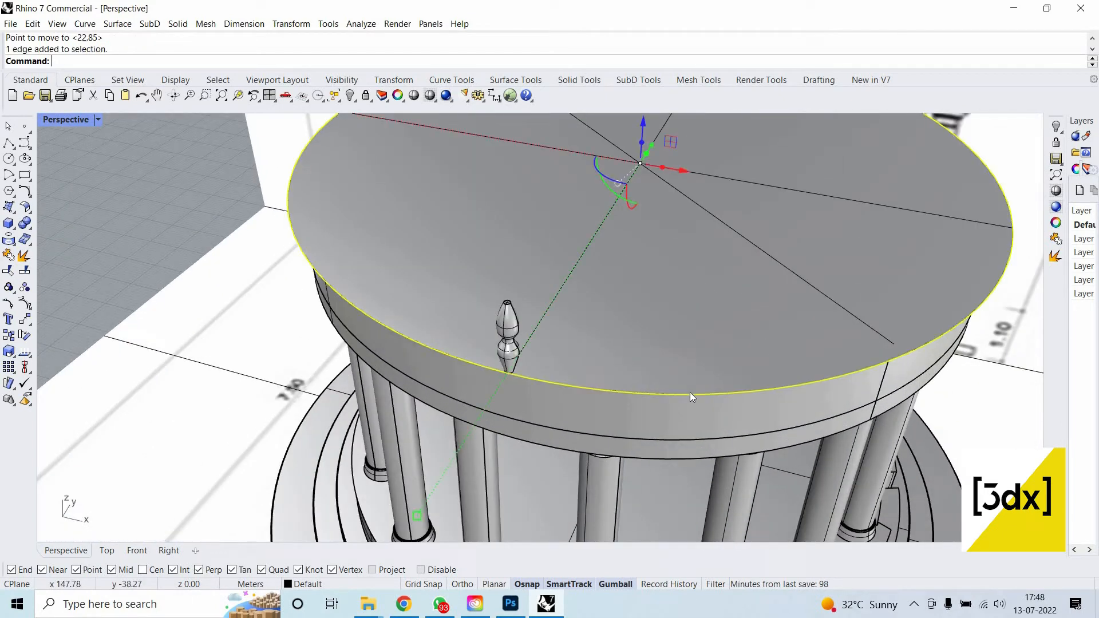
text(Off)
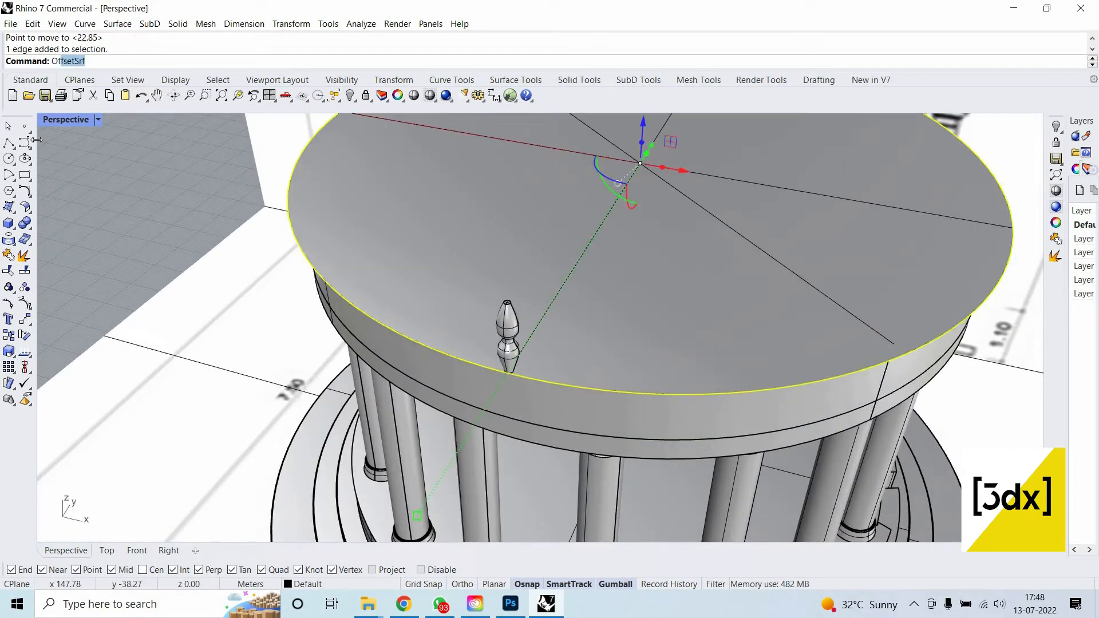
click(81, 75)
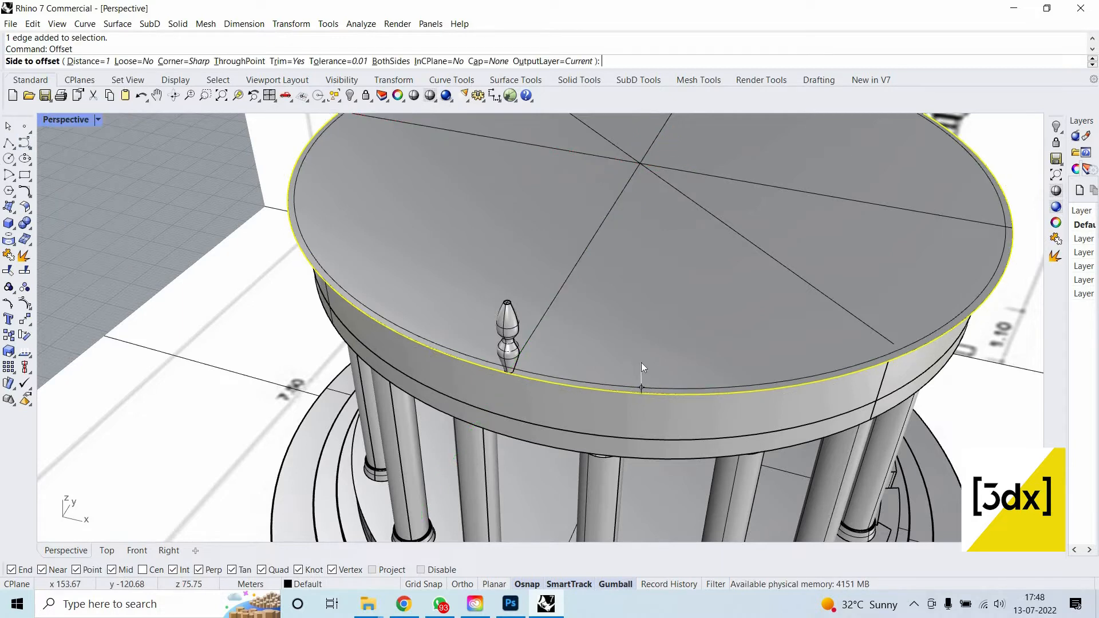
click(641, 362)
key(Escape)
Copy the circular polysurface edge beneath the roof slab's cornice straight up as a closed curve above the slab.
scroll(595, 303, down, 5)
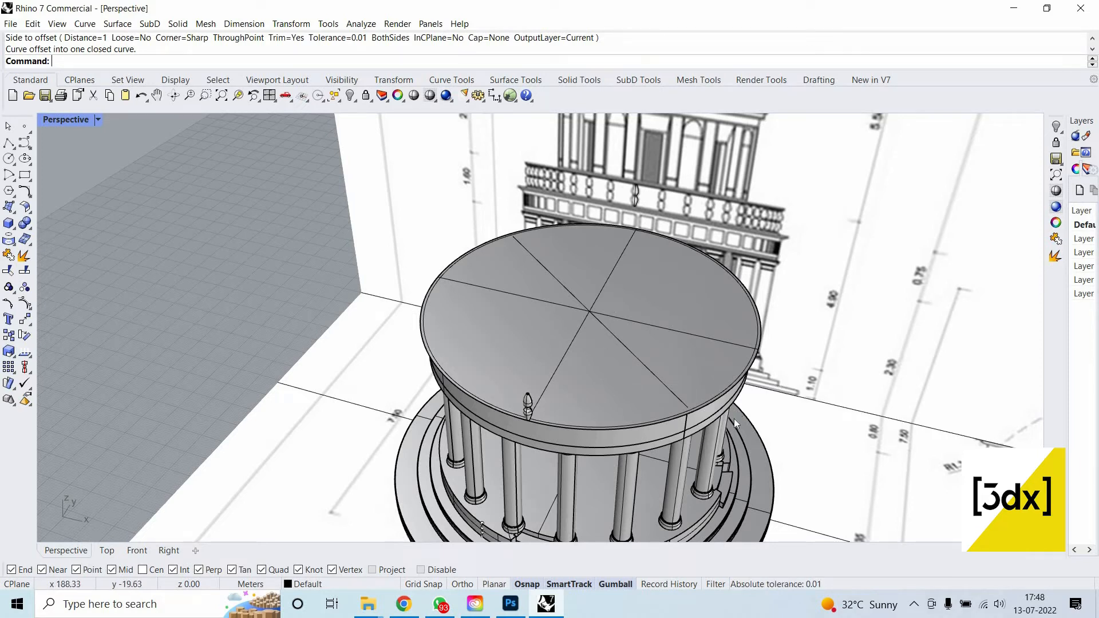
scroll(686, 406, up, 3)
scroll(681, 398, down, 2)
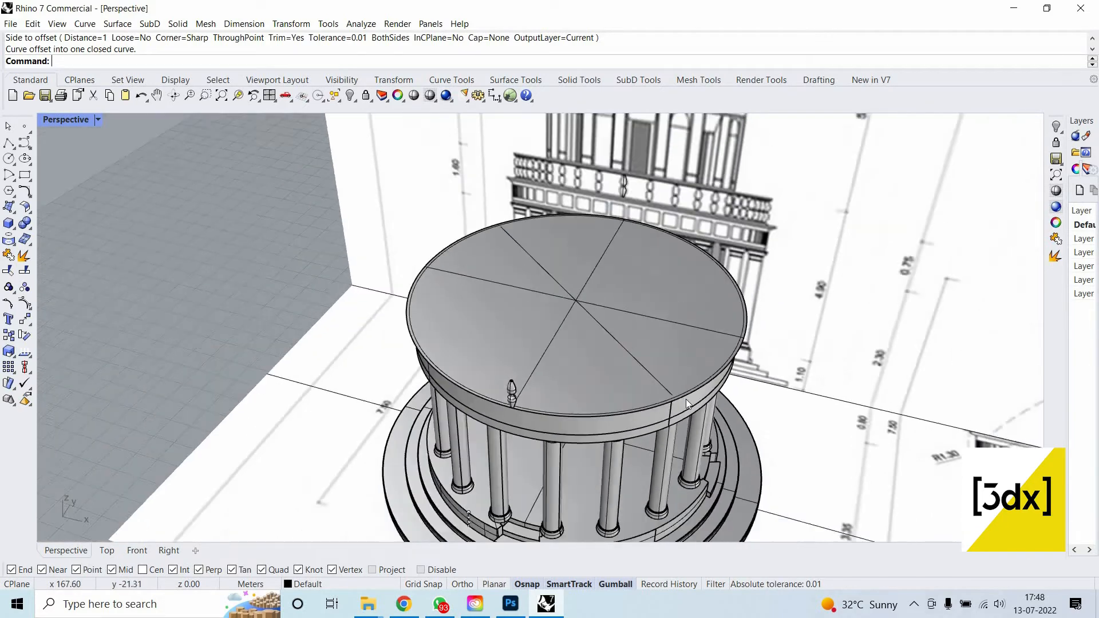
scroll(690, 366, up, 5)
right_drag(694, 335, 679, 252)
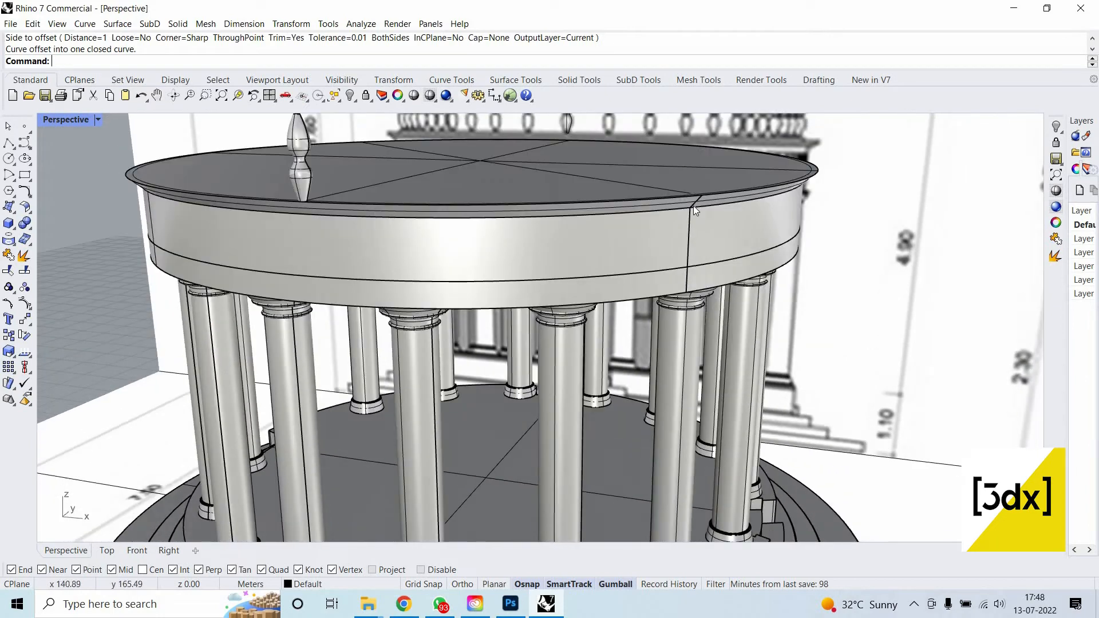
scroll(693, 204, up, 3)
click(693, 203)
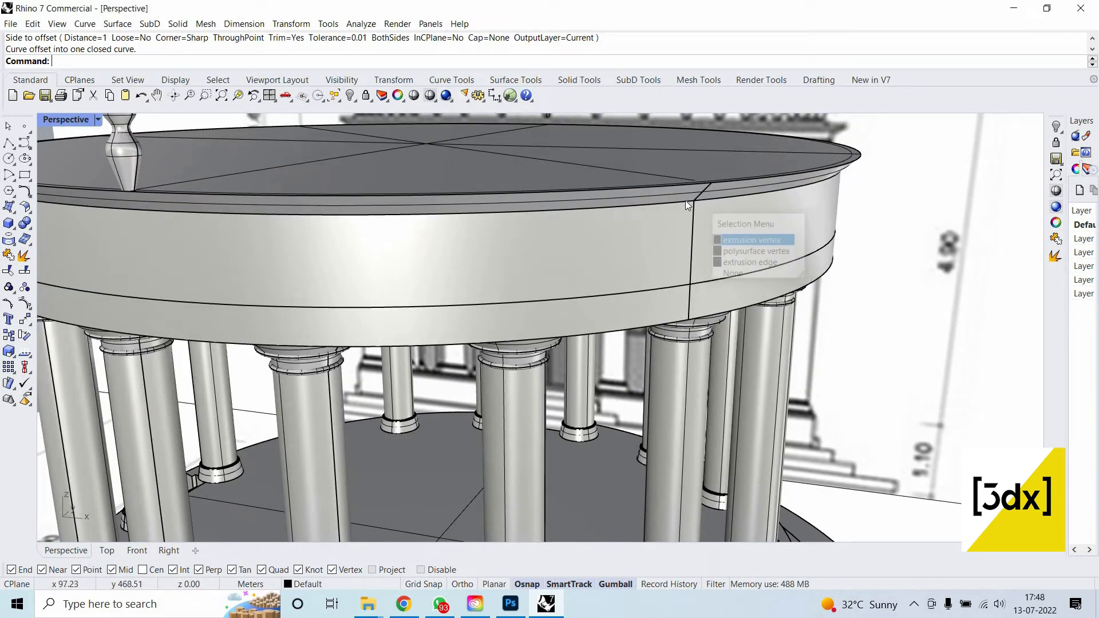
scroll(686, 201, up, 2)
ctrl+shift+click(688, 202)
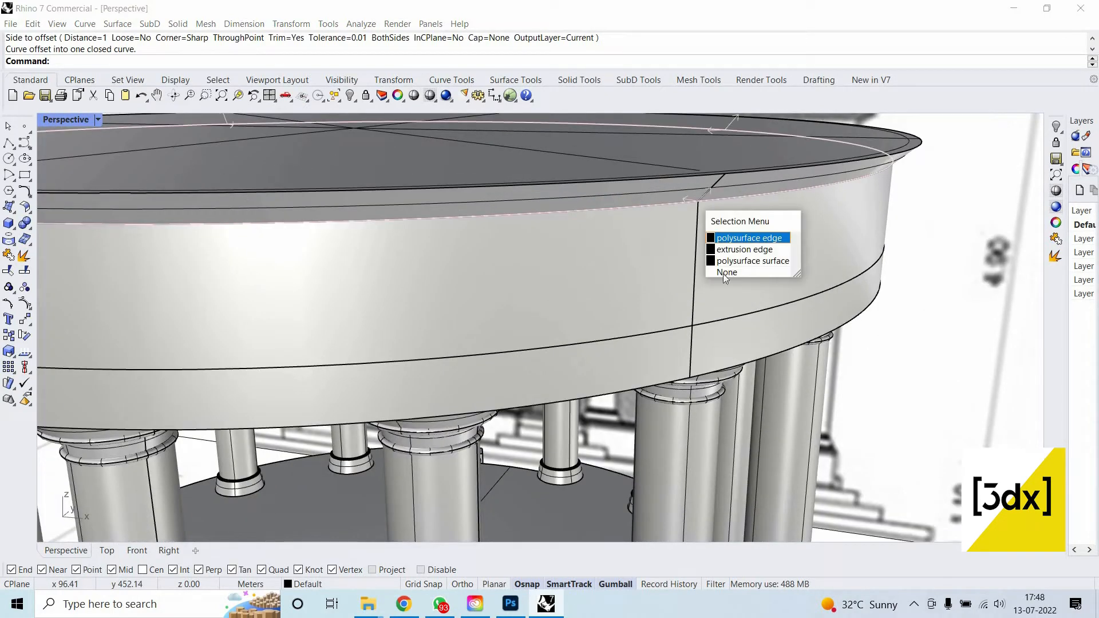
click(733, 238)
scroll(724, 273, down, 5)
drag(496, 153, 731, 234)
scroll(793, 183, down, 2)
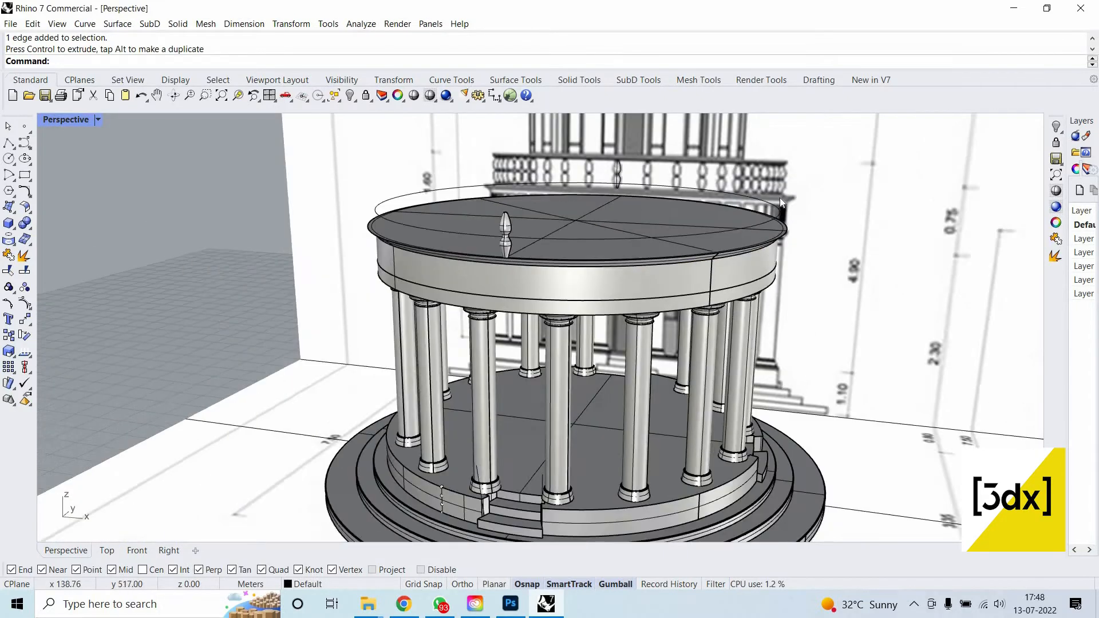
Offset the raised circular curve above the roof slab inward by a distance of 1.
scroll(777, 204, up, 8)
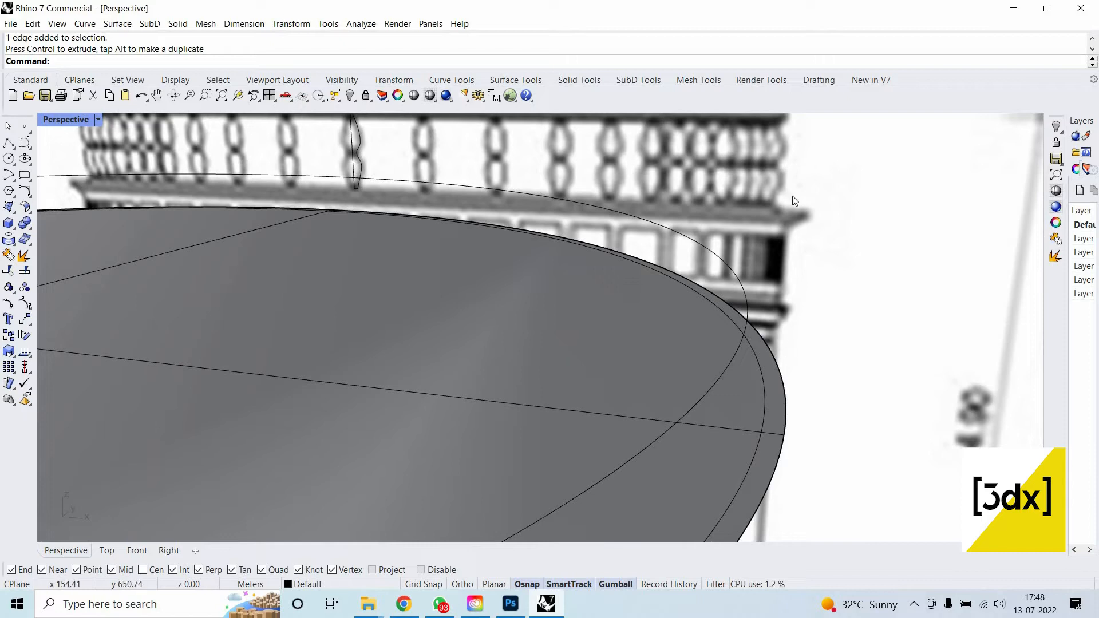
click(741, 277)
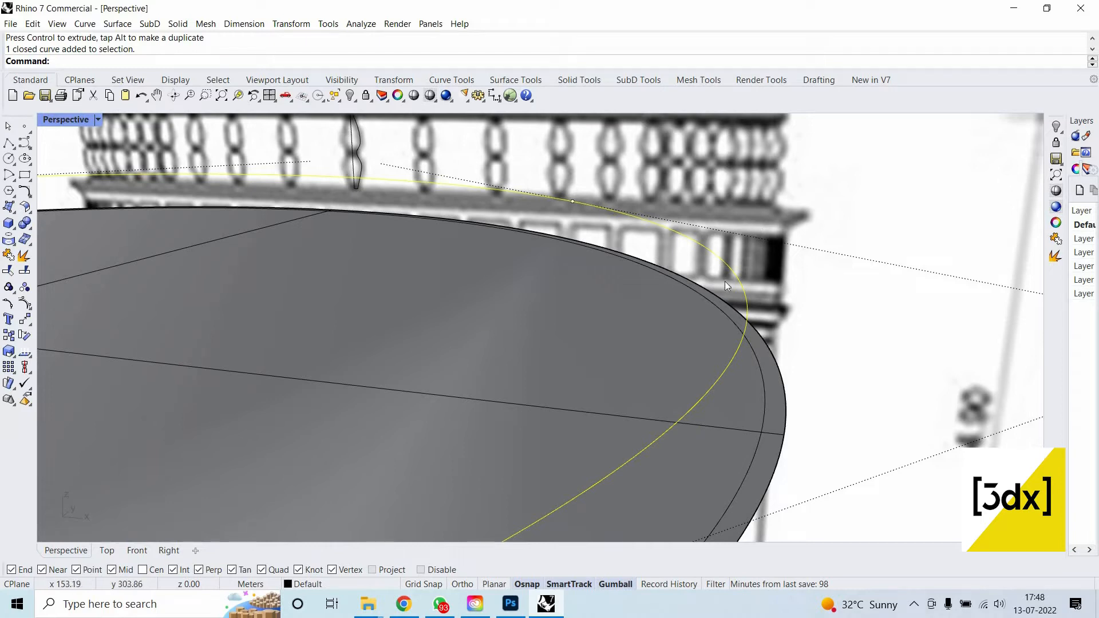
text(Off)
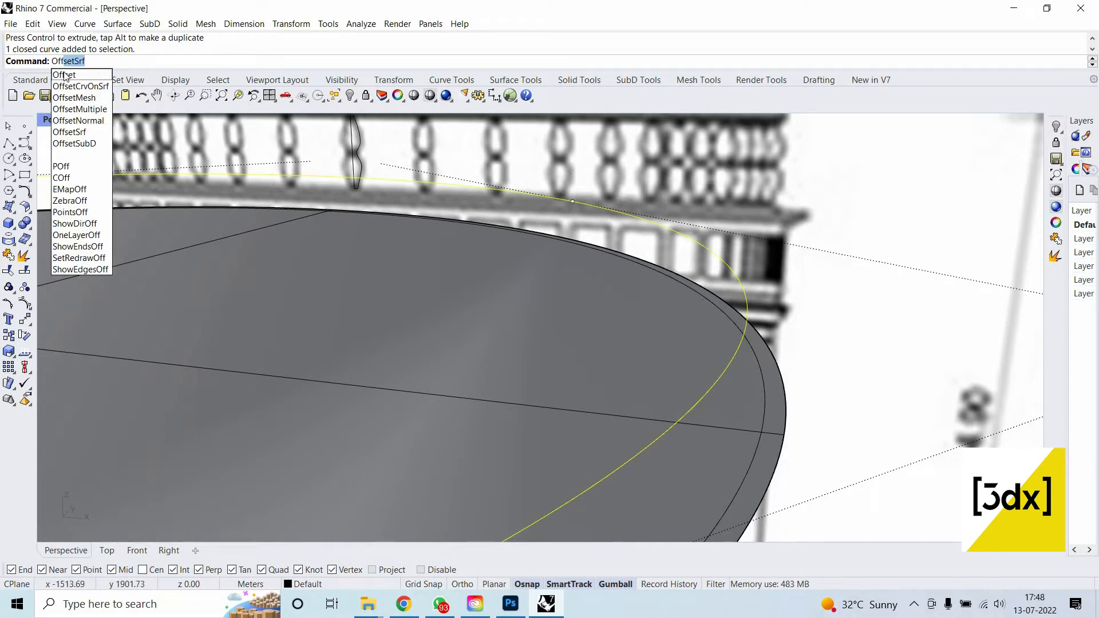
text(set)
key(Return)
click(743, 320)
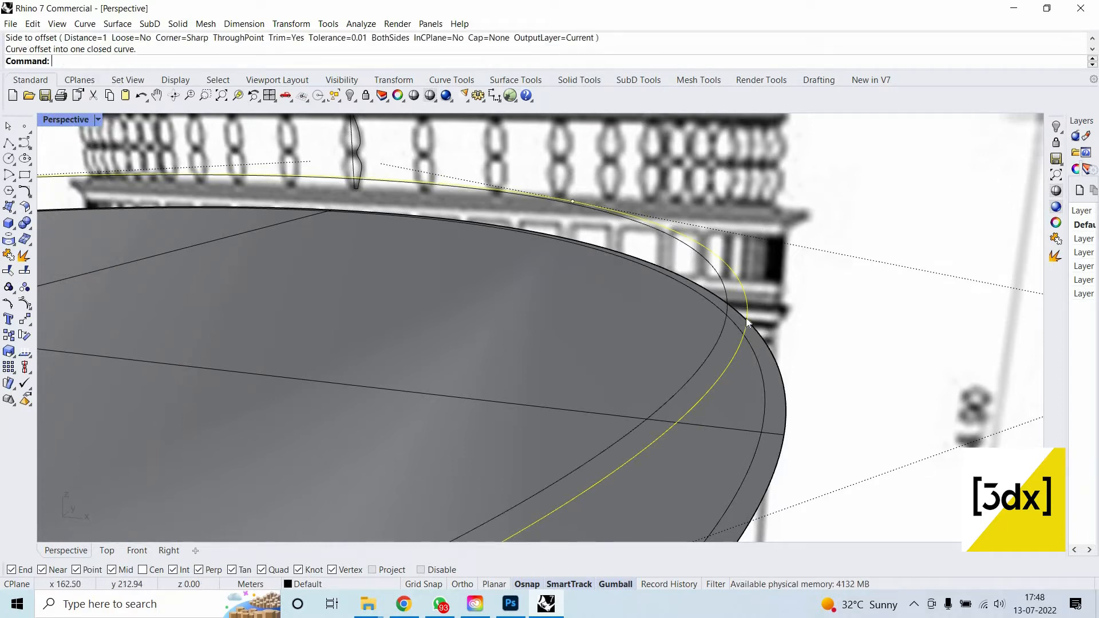
Delete the original raised circle and the older offset circle lying on the roof slab.
click(700, 312)
key(Delete)
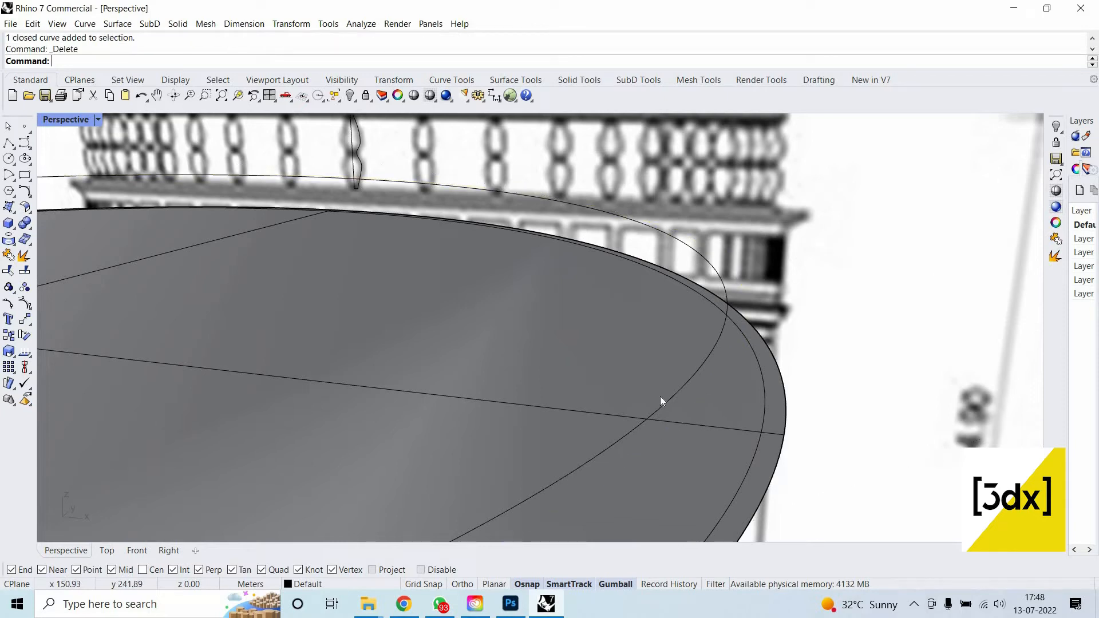
mouse_move(660, 396)
right_down()
mouse_move(660, 362)
mouse_move(664, 376)
right_up()
click(668, 375)
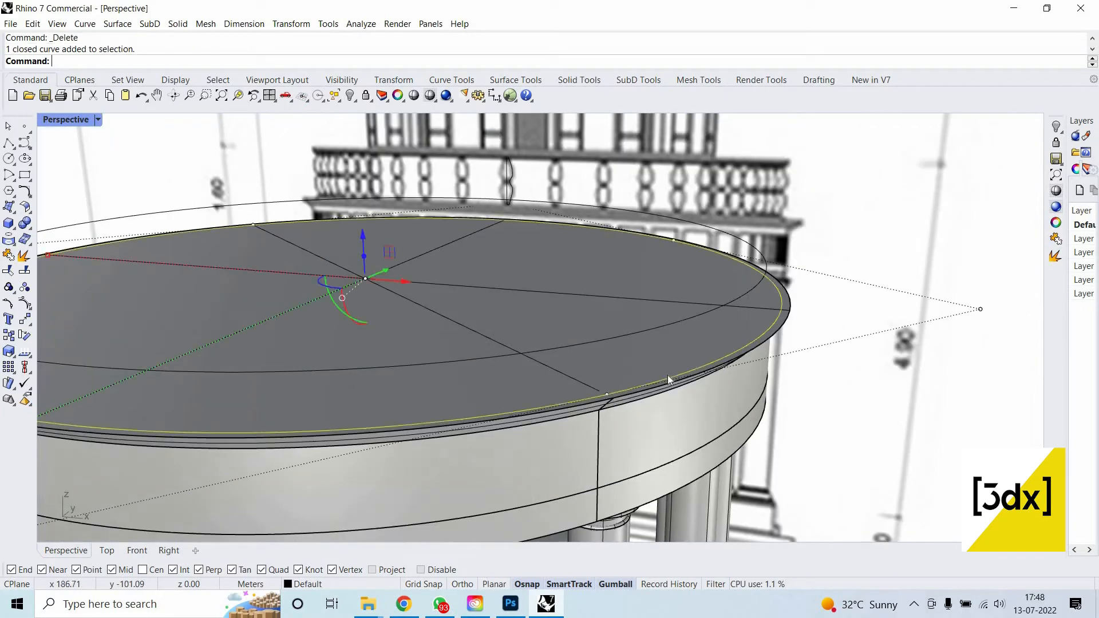
key(Escape)
Move the remaining raised circle vertically down to the level of the roof slab's top edge.
click(673, 322)
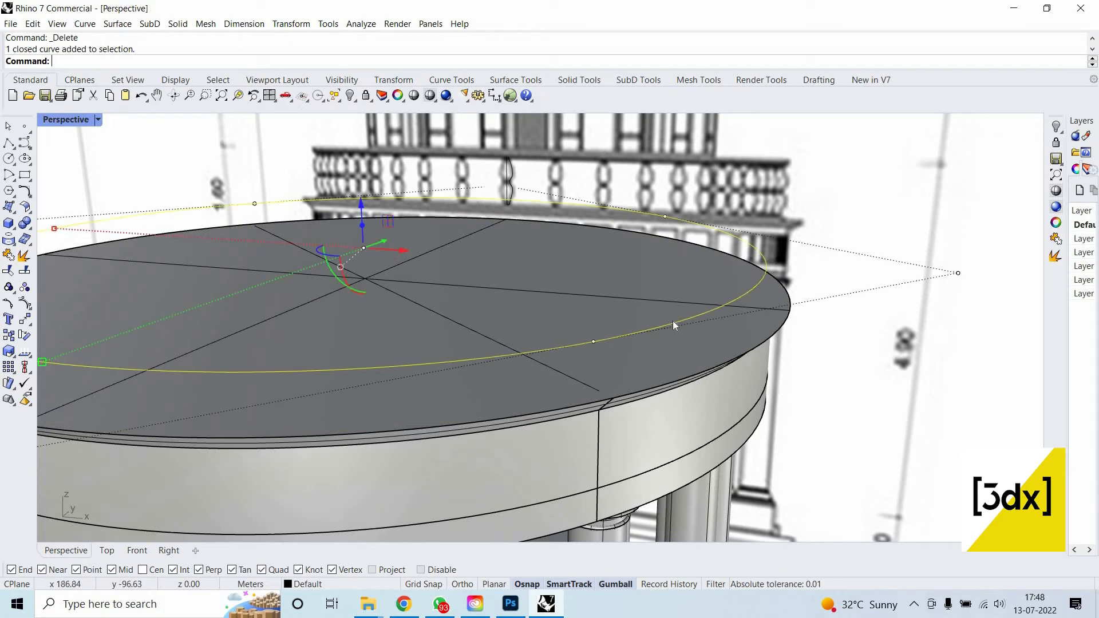
key(Return)
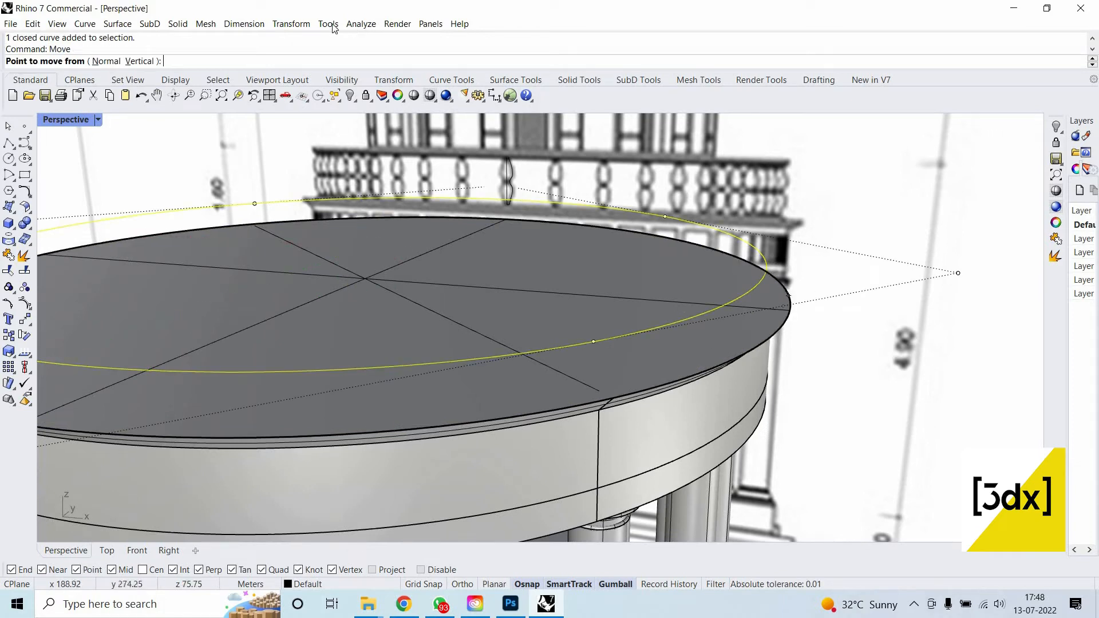
text(v)
key(Return)
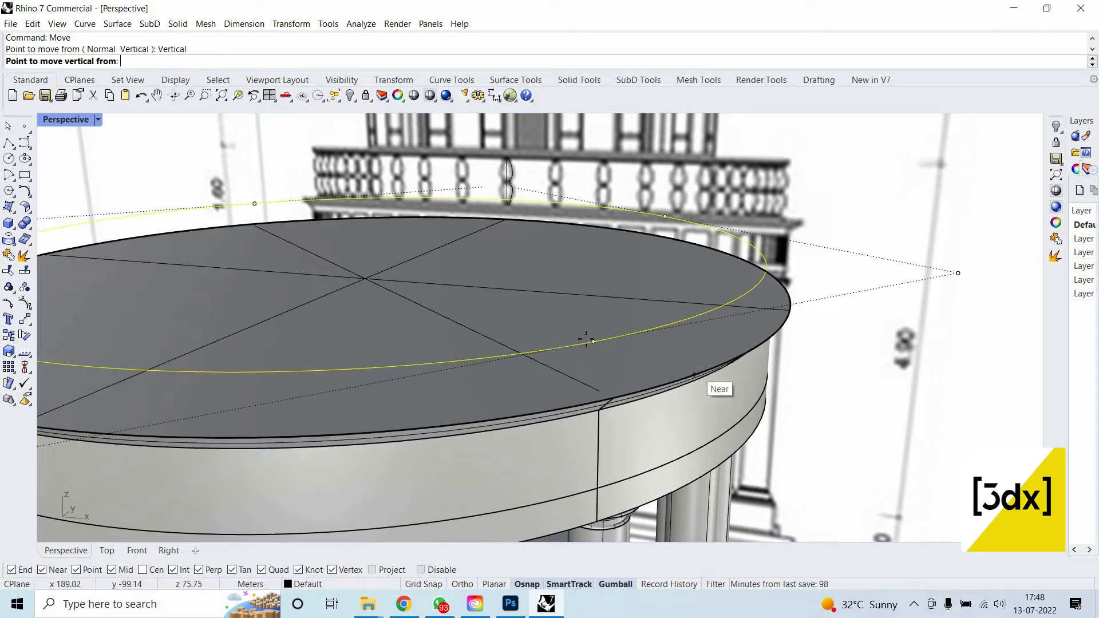
click(593, 342)
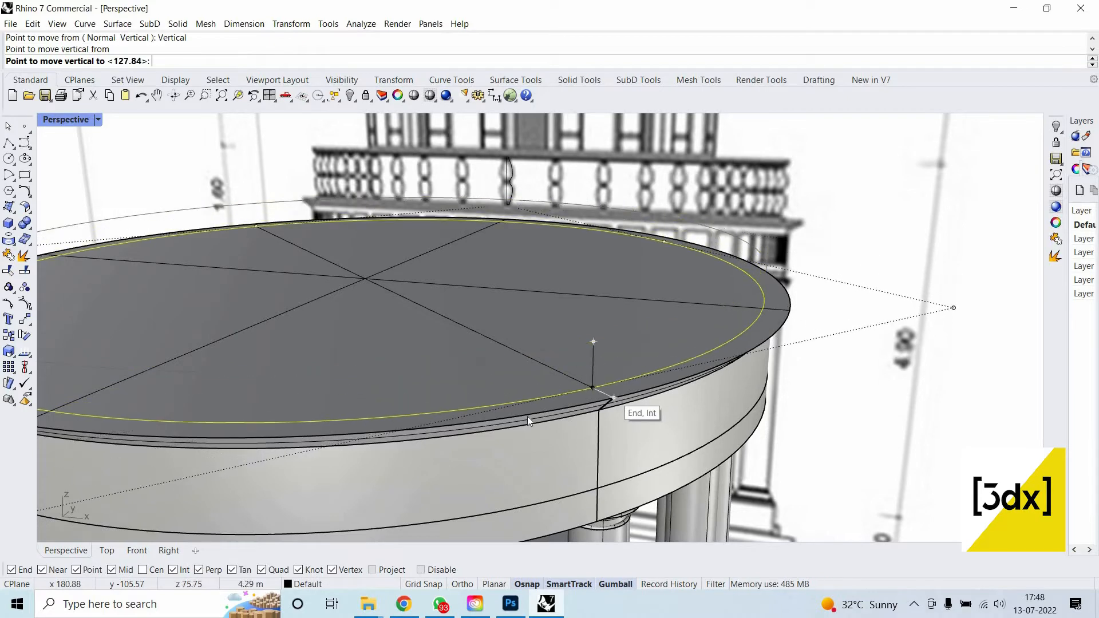
click(612, 399)
scroll(430, 428, down, 6)
scroll(461, 422, up, 6)
key(Escape)
scroll(397, 466, down, 1)
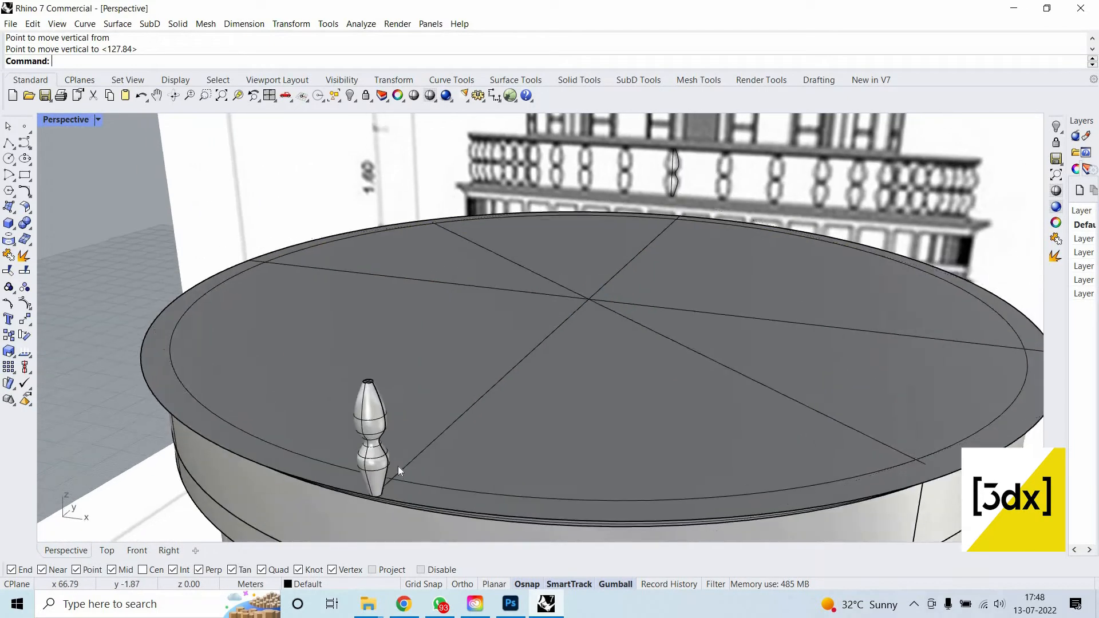
Move the baluster by its base from the slab's edge inward onto the guide circle where the radial line crosses it.
scroll(438, 453, up, 5)
click(435, 456)
scroll(434, 458, down, 2)
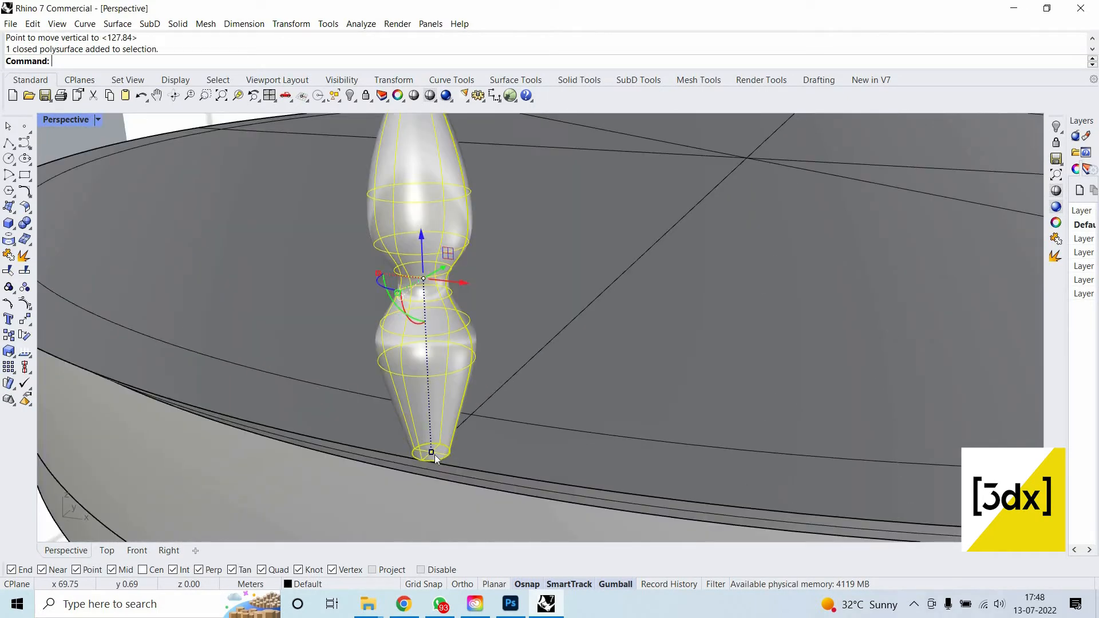
text(move)
key(Return)
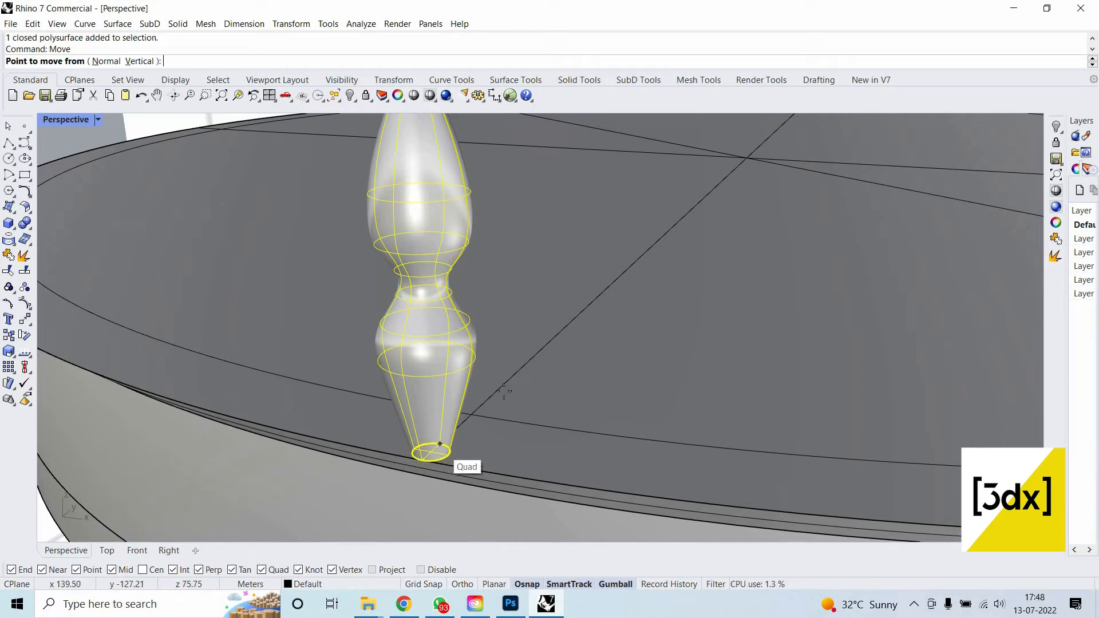
click(439, 444)
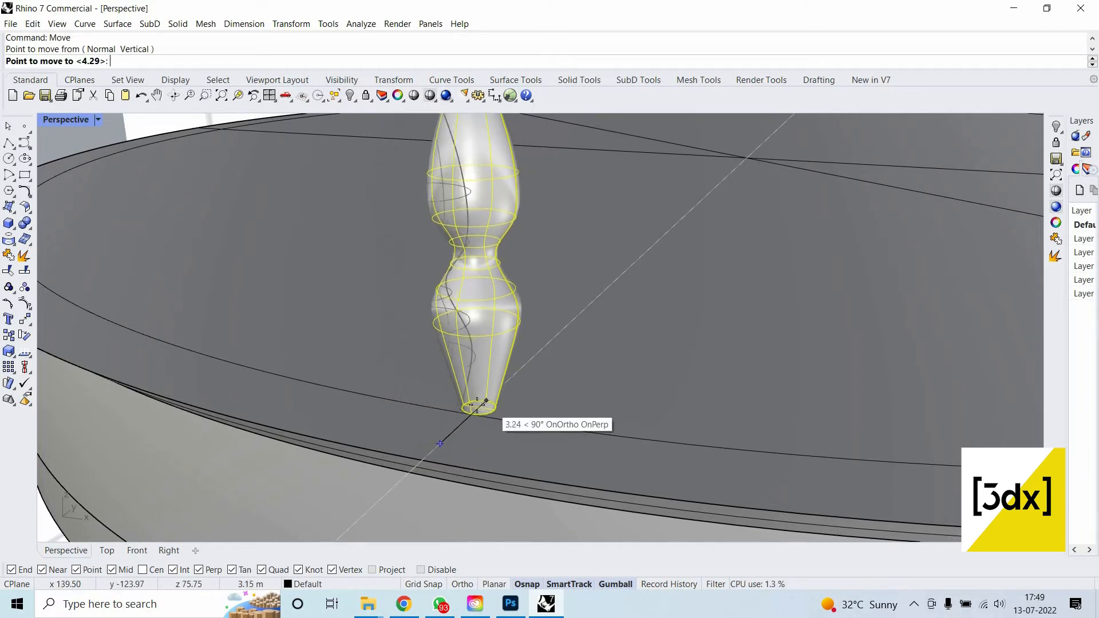
click(498, 397)
key(Return)
click(480, 405)
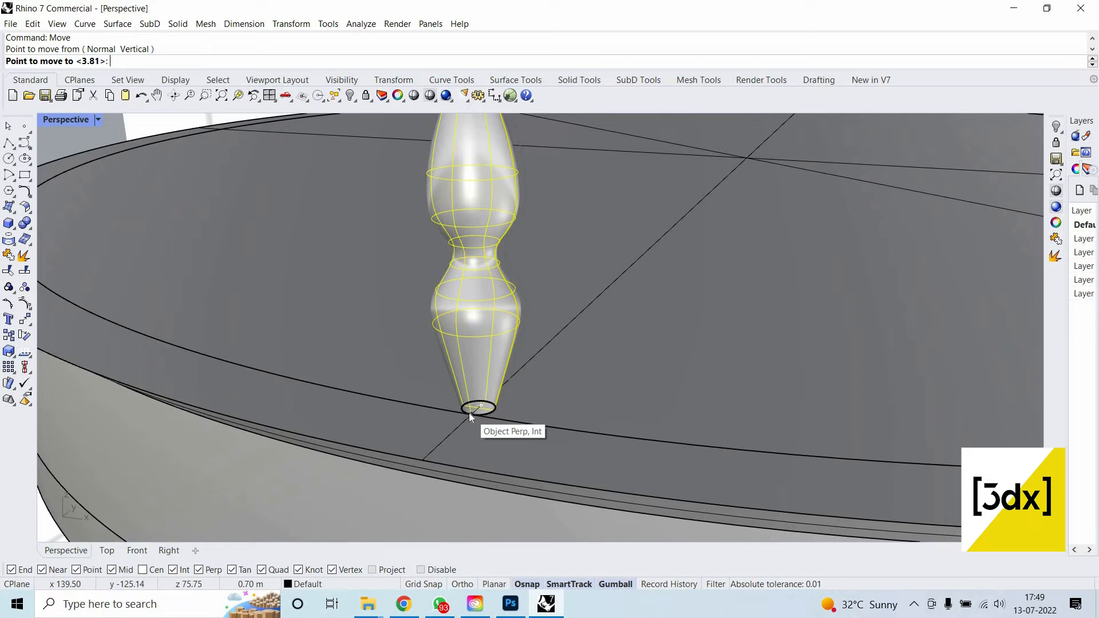
click(494, 447)
scroll(515, 412, down, 5)
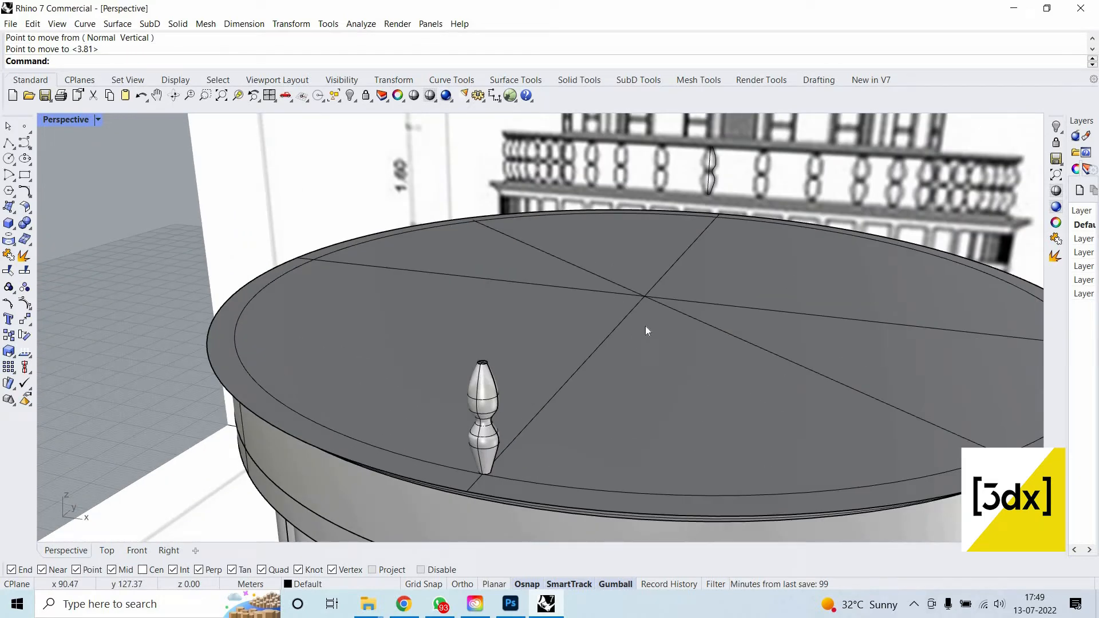
text(Pola)
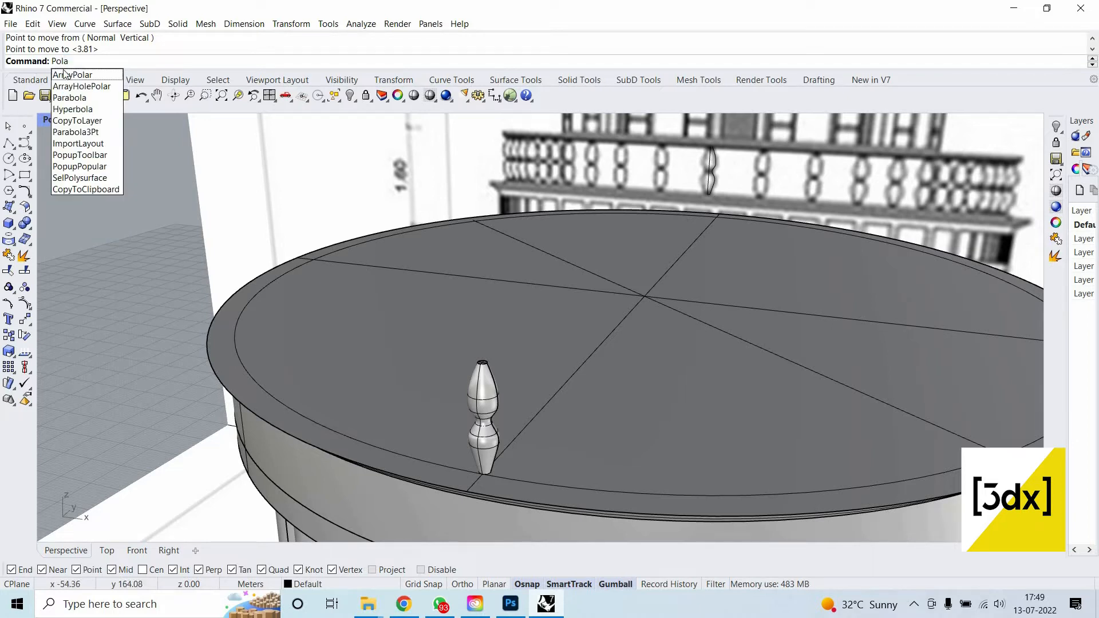
text(r)
key(Return)
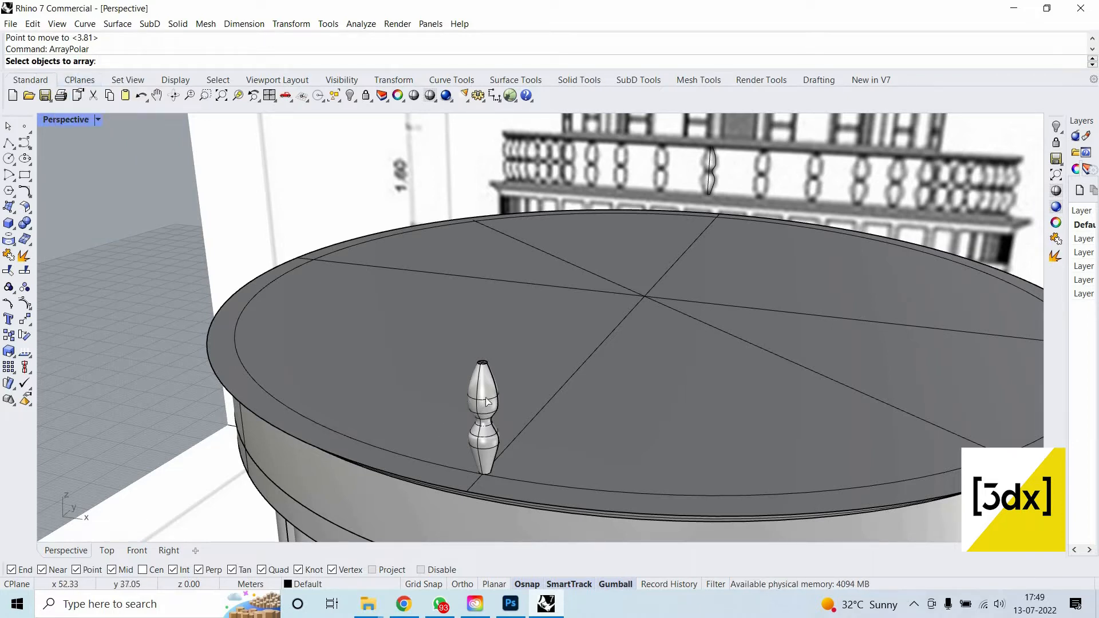
click(484, 395)
key(Return)
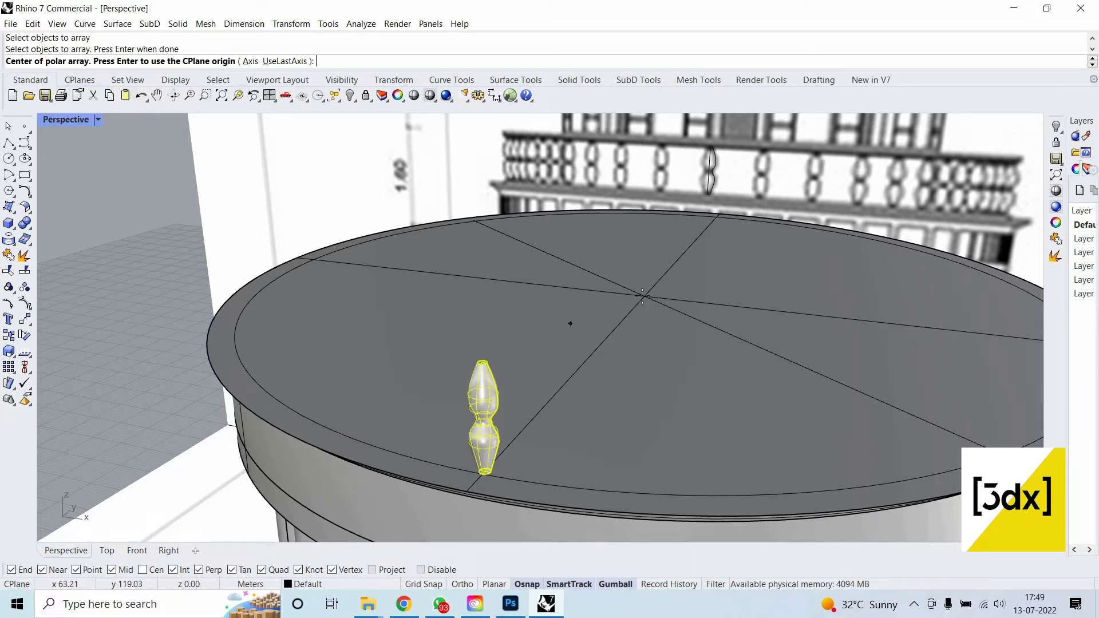
click(622, 339)
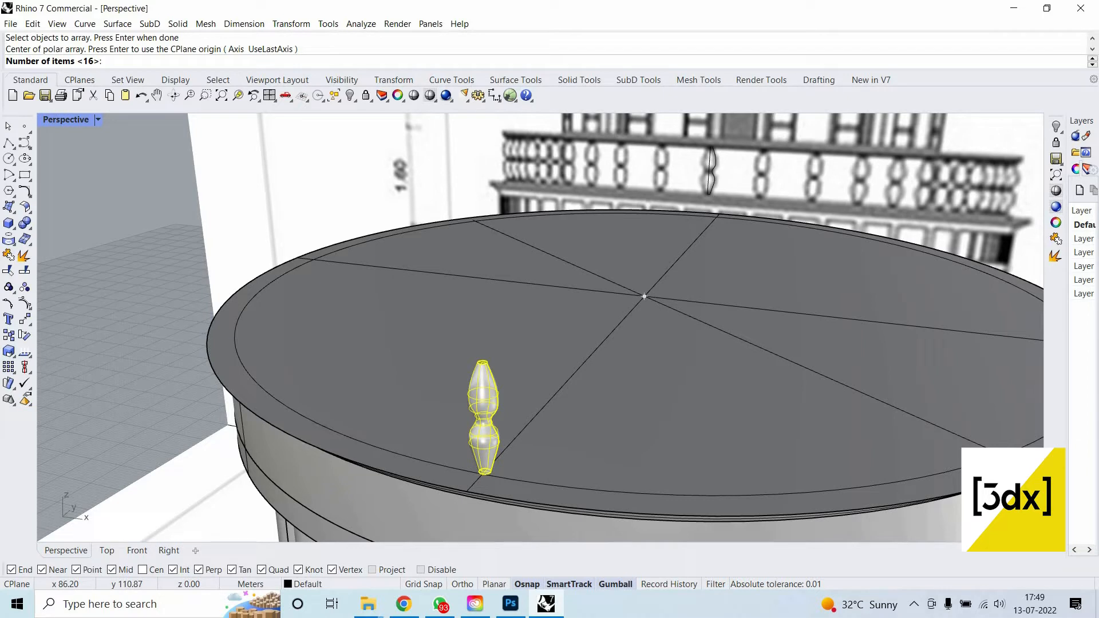
text(64)
key(Return)
key(Return)
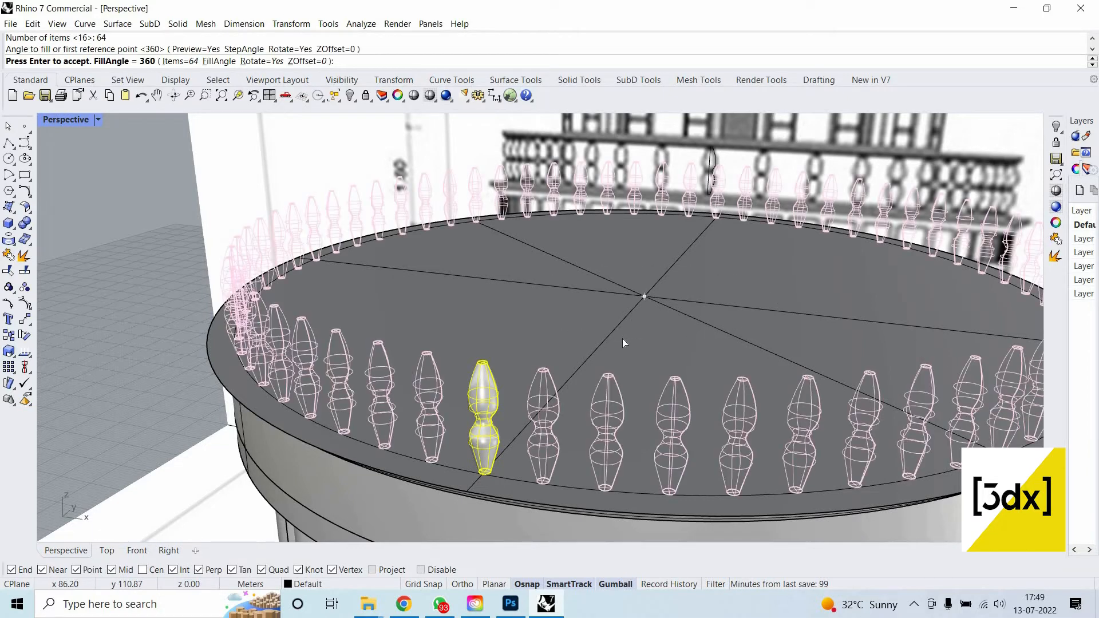
scroll(647, 372, down, 3)
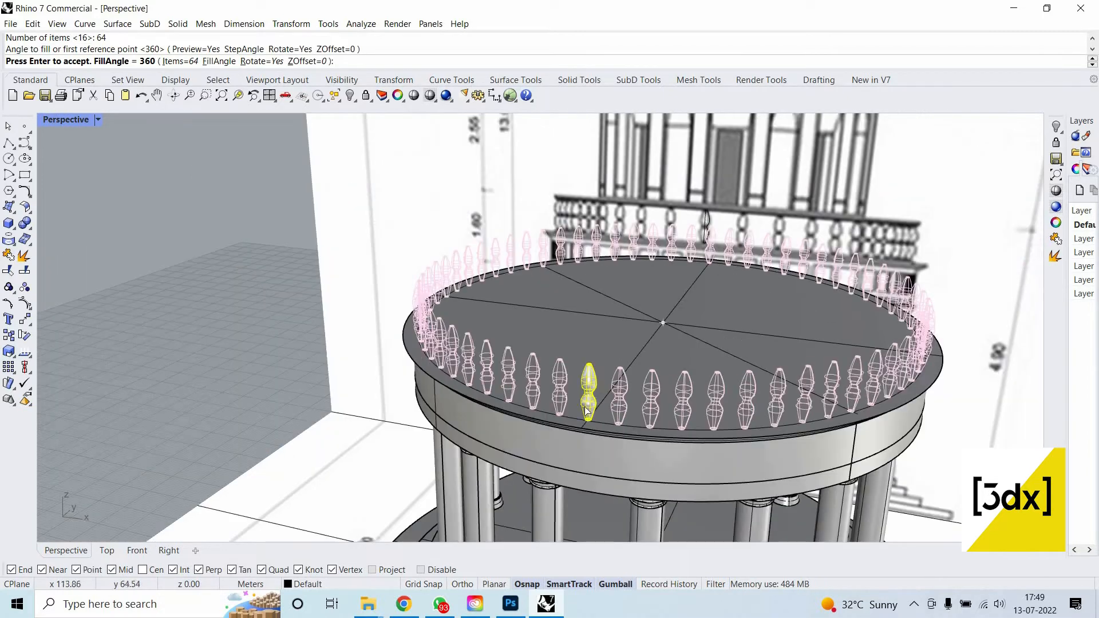
scroll(623, 363, up, 3)
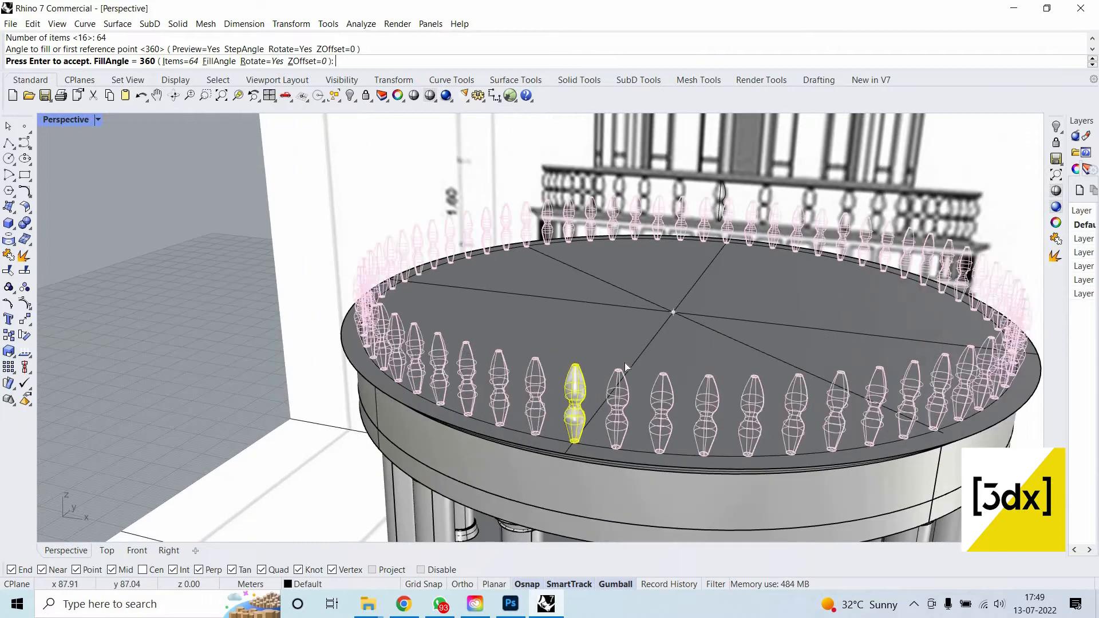
key(Escape)
Set up a polar array of the baluster about the roof slab's centre with 56 items over 360 degrees.
key(Return)
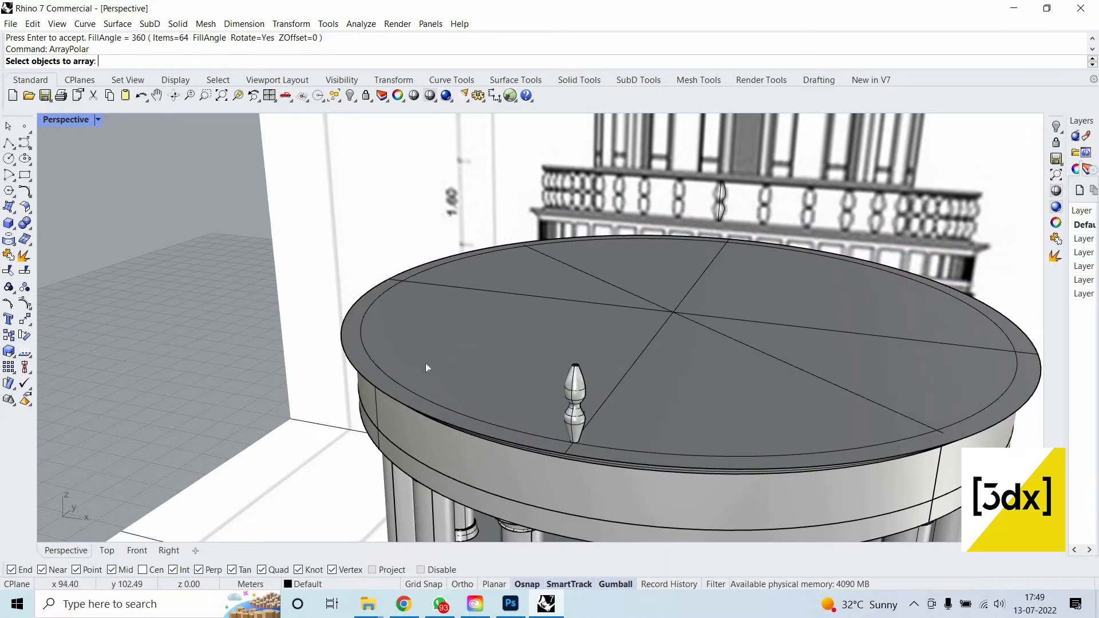
click(574, 393)
key(Return)
click(674, 312)
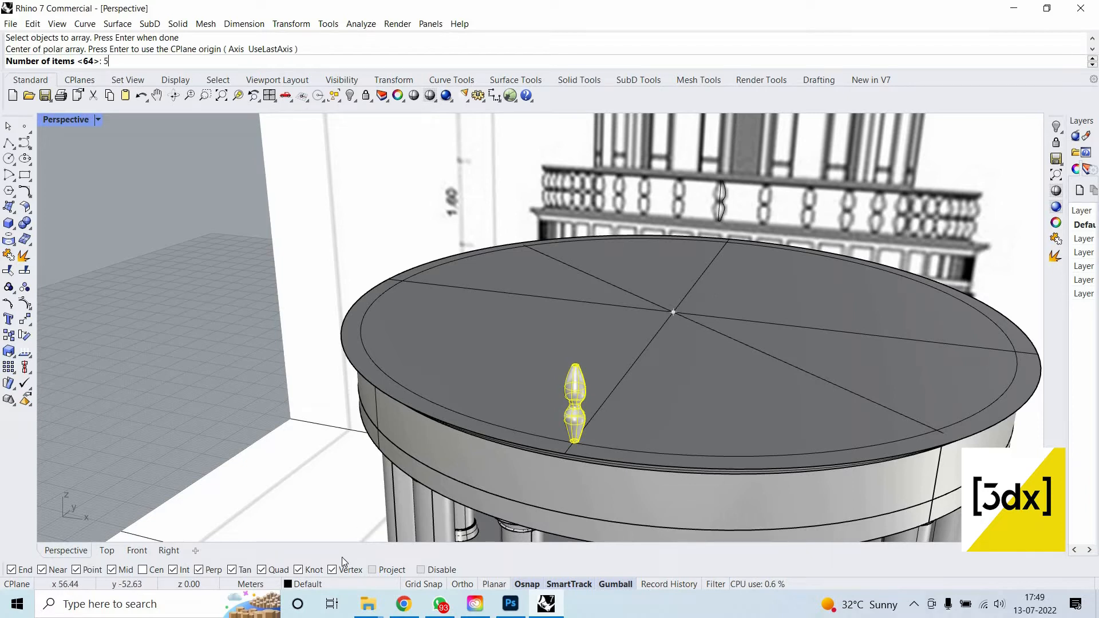
text(56)
key(Return)
key(Return)
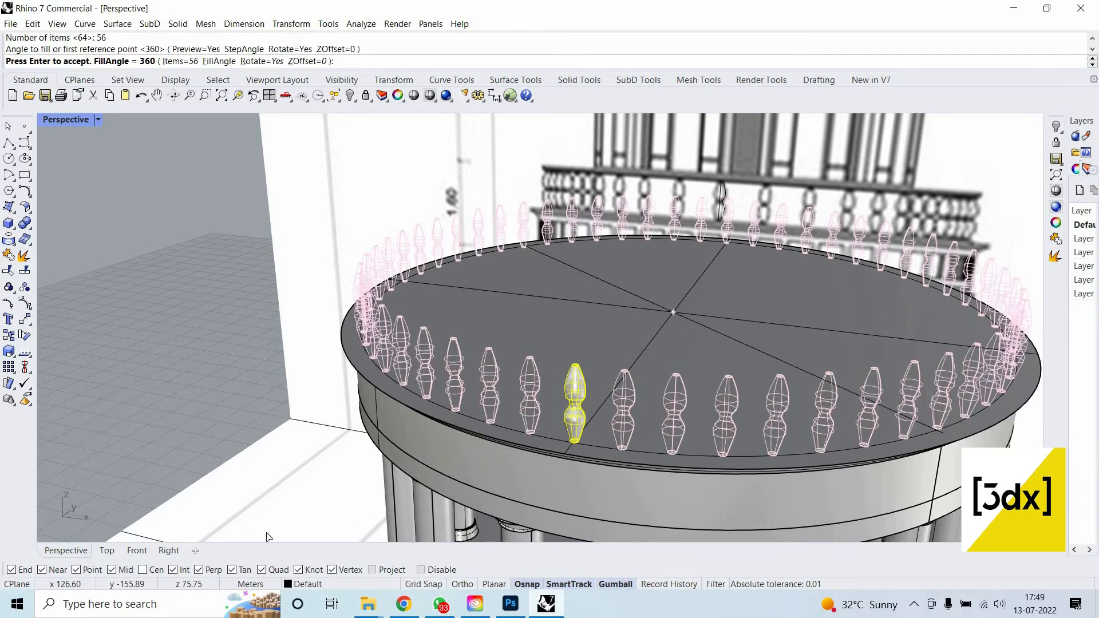
Reduce the baluster array's item count to 48, then to 40, and accept the array.
click(186, 61)
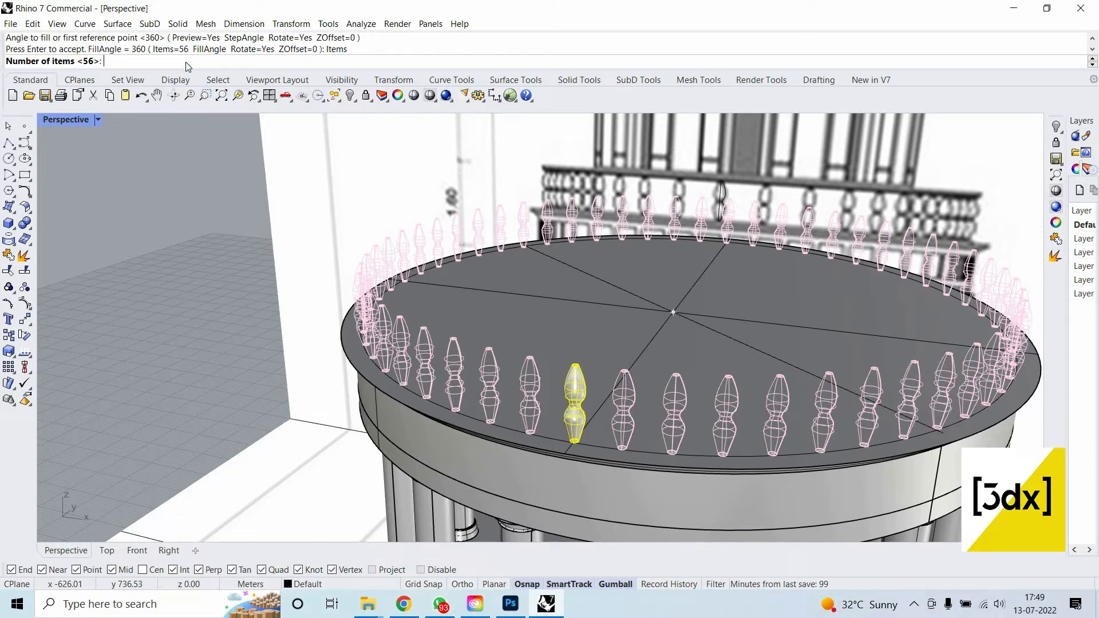
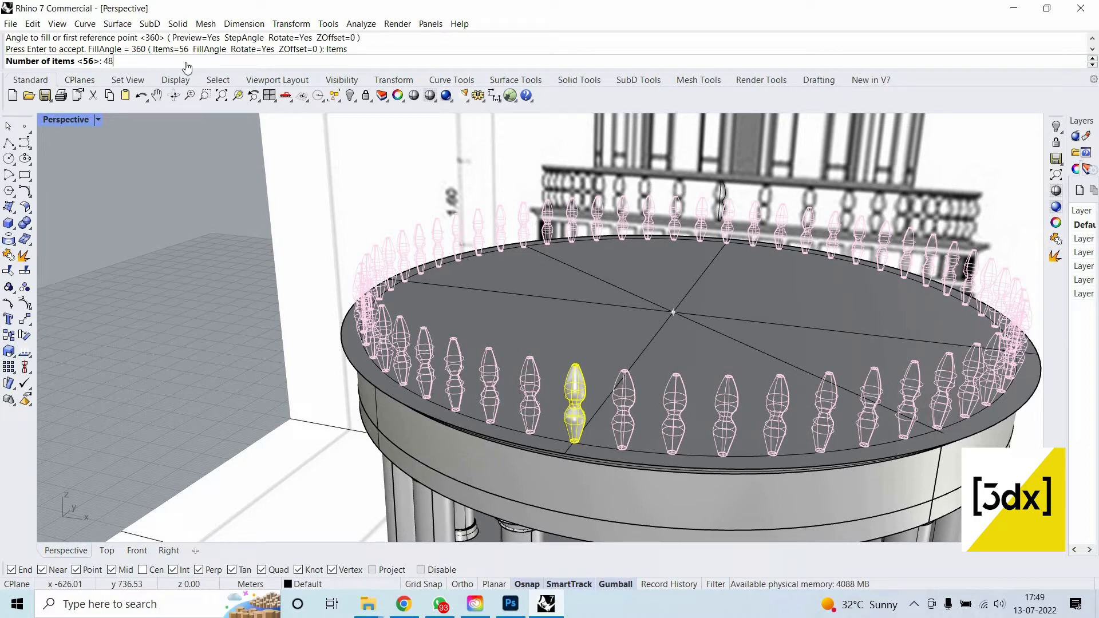
key(Return)
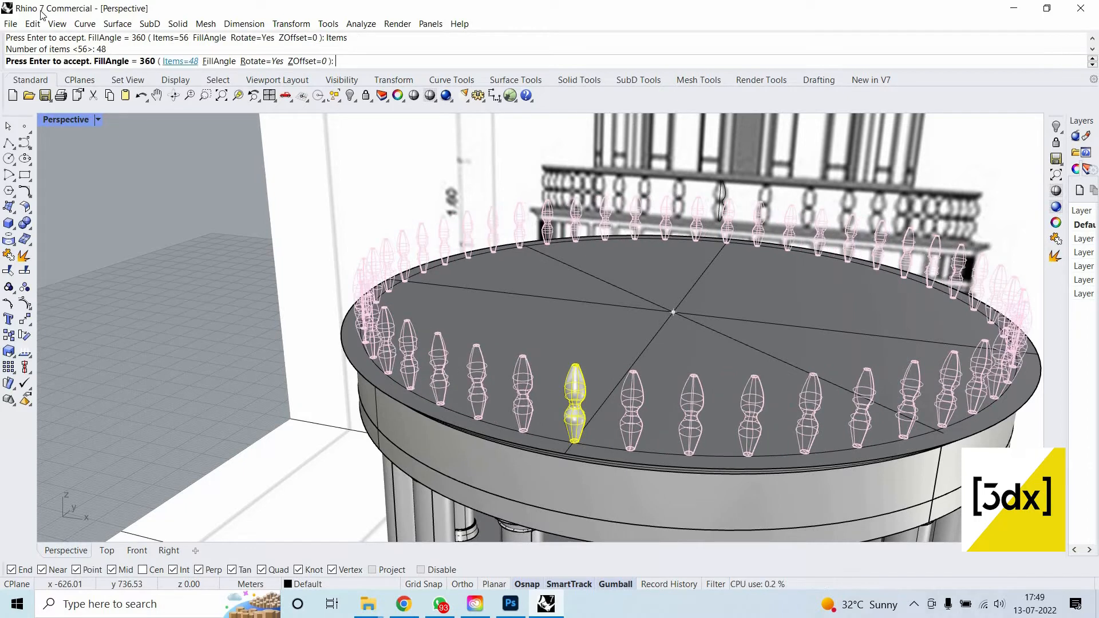
click(187, 60)
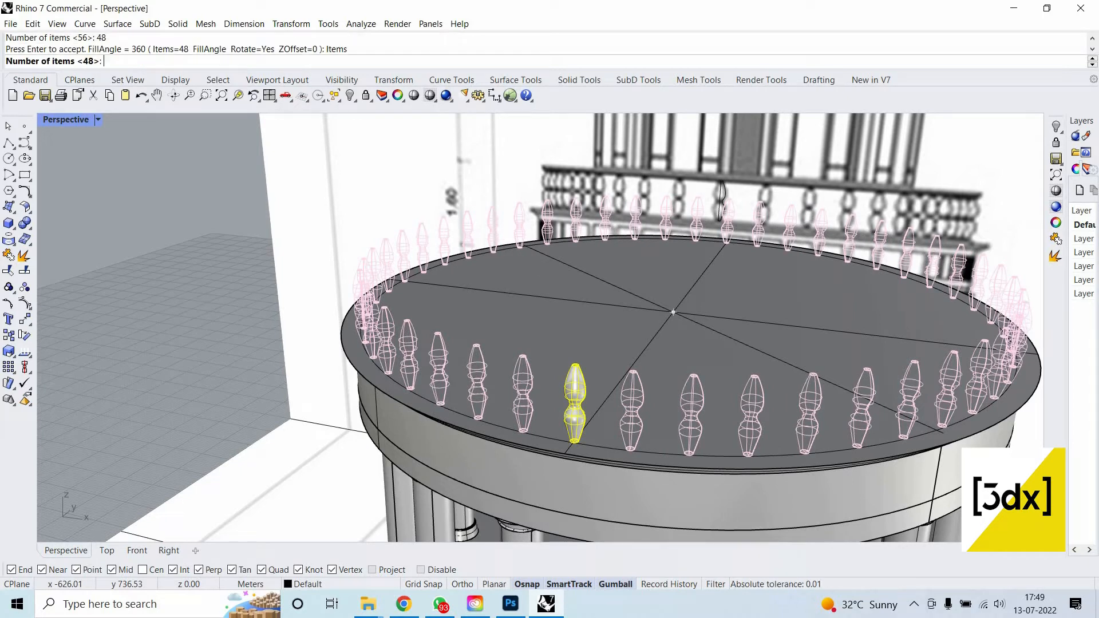
key(Return)
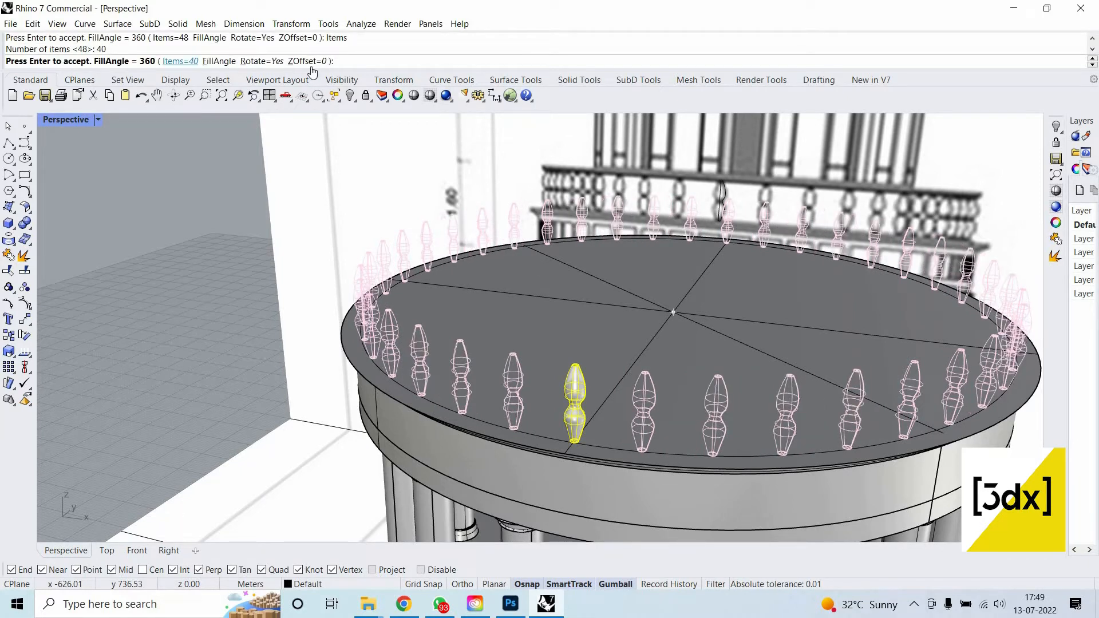
scroll(778, 353, down, 5)
scroll(730, 336, up, 5)
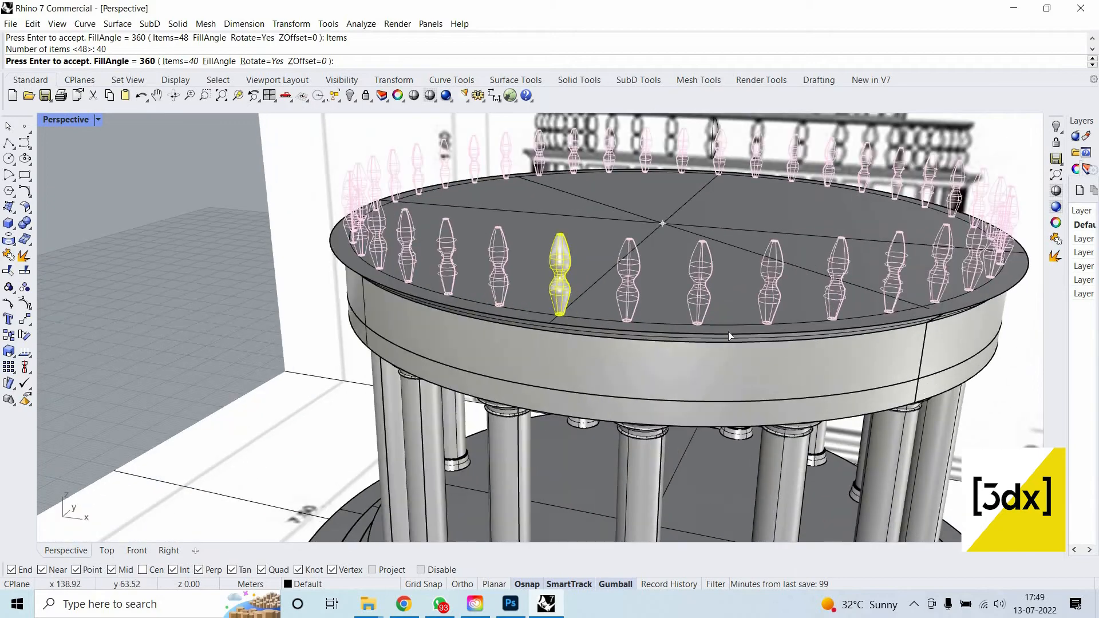
key(Return)
scroll(618, 343, down, 6)
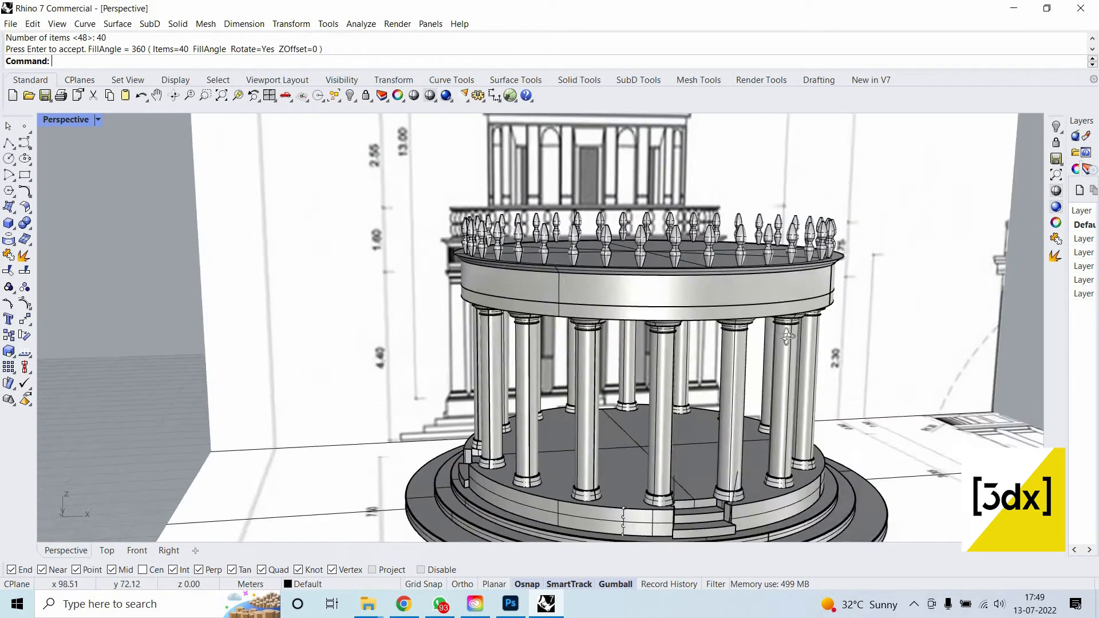
scroll(629, 229, up, 10)
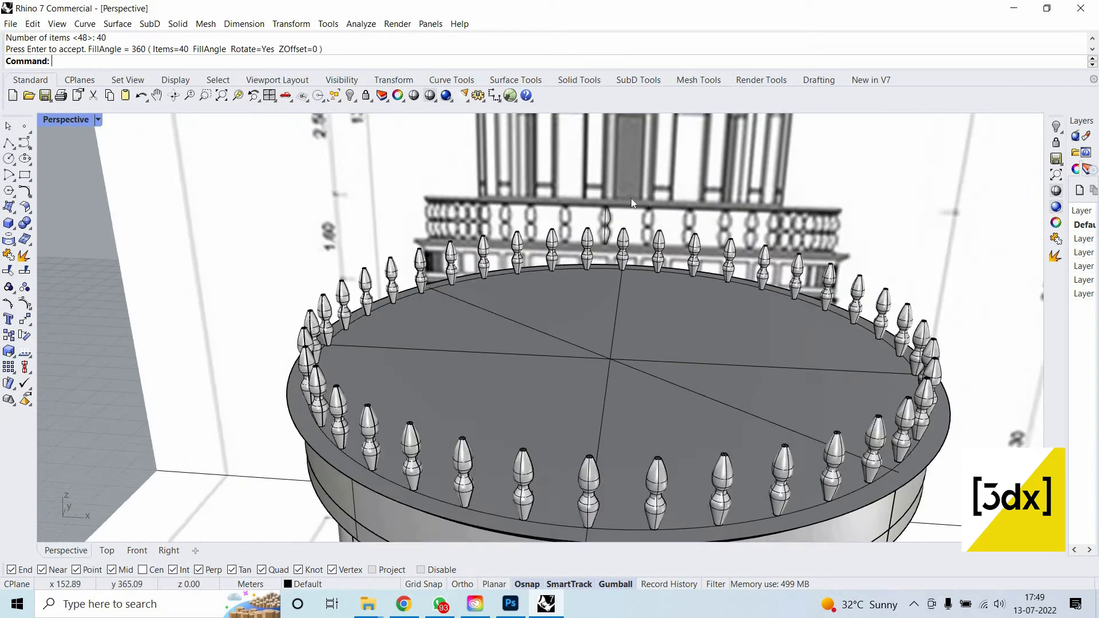
scroll(652, 252, down, 6)
scroll(744, 201, up, 9)
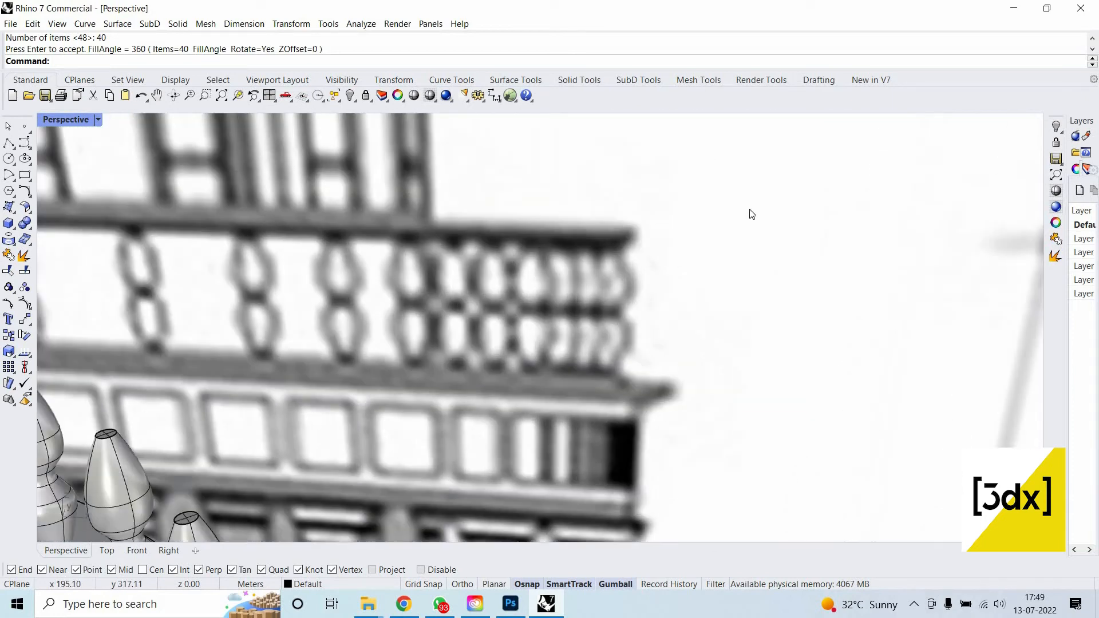
Move the baluster guide circle vertically from the base of the balusters up to their tops.
scroll(748, 212, down, 7)
scroll(709, 349, down, 5)
scroll(724, 311, up, 8)
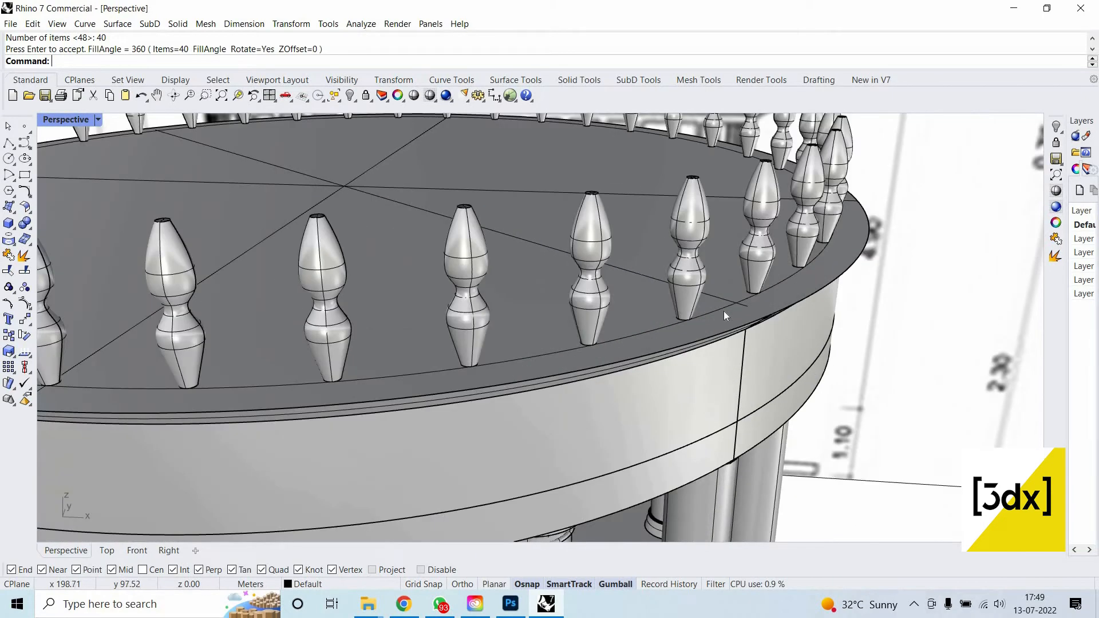
click(762, 339)
click(763, 344)
scroll(736, 311, down, 5)
scroll(745, 262, up, 5)
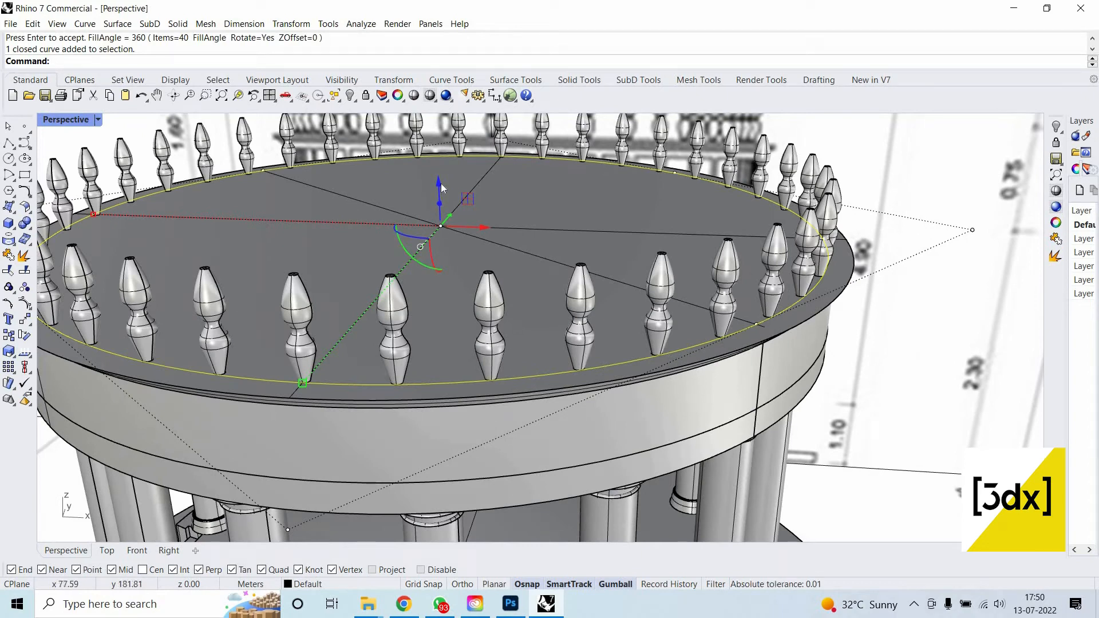
drag(440, 181, 527, 383)
key(ctrl+z)
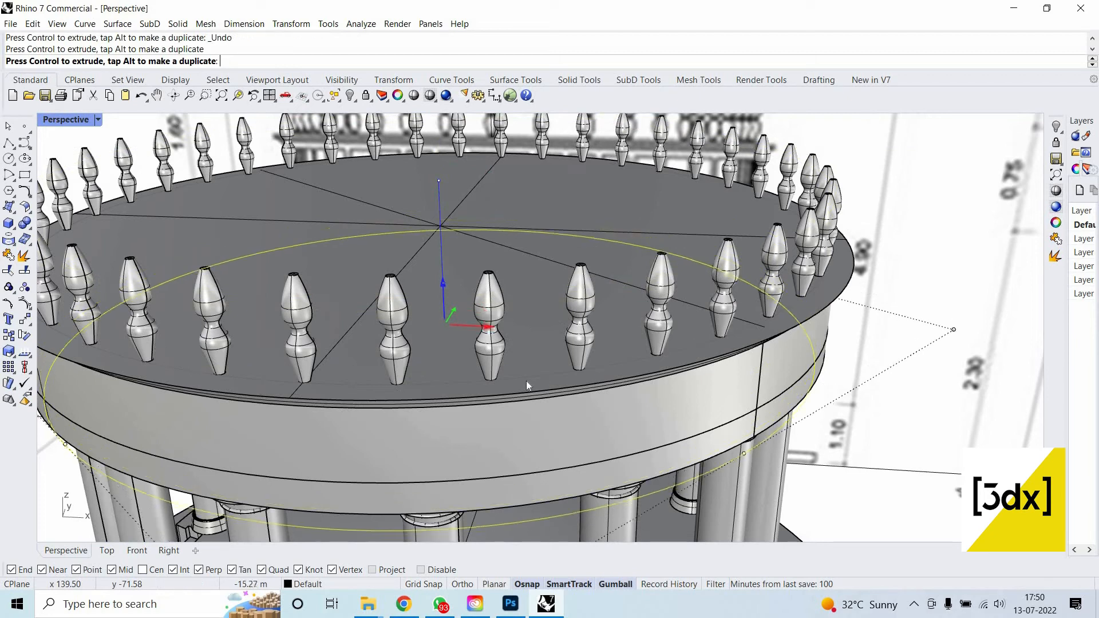
text(M)
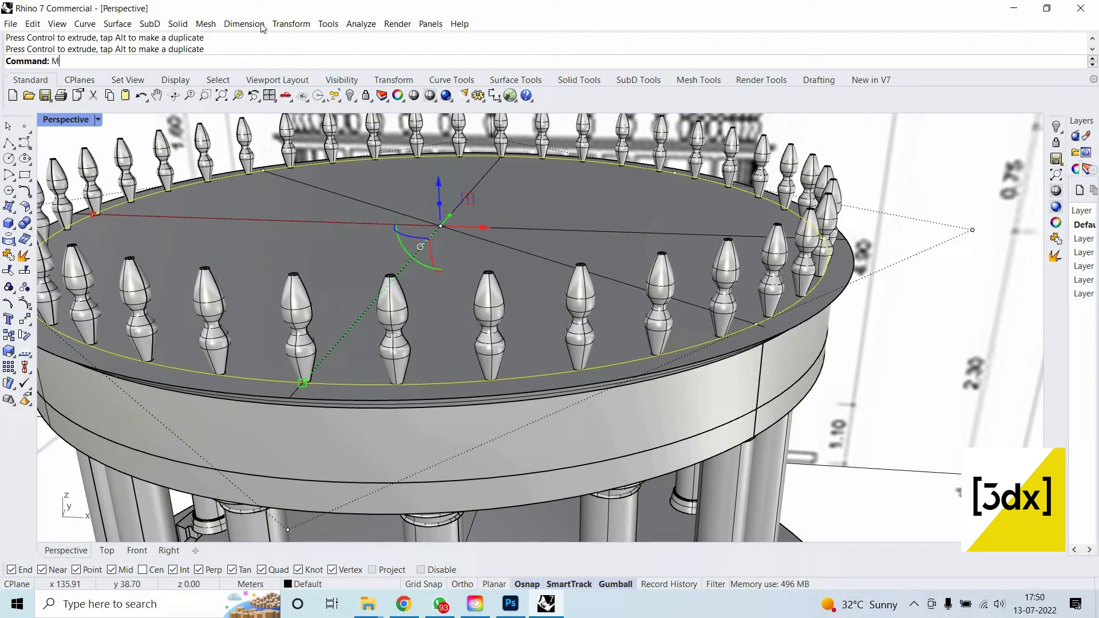
text(ove)
key(Return)
text(v)
key(Return)
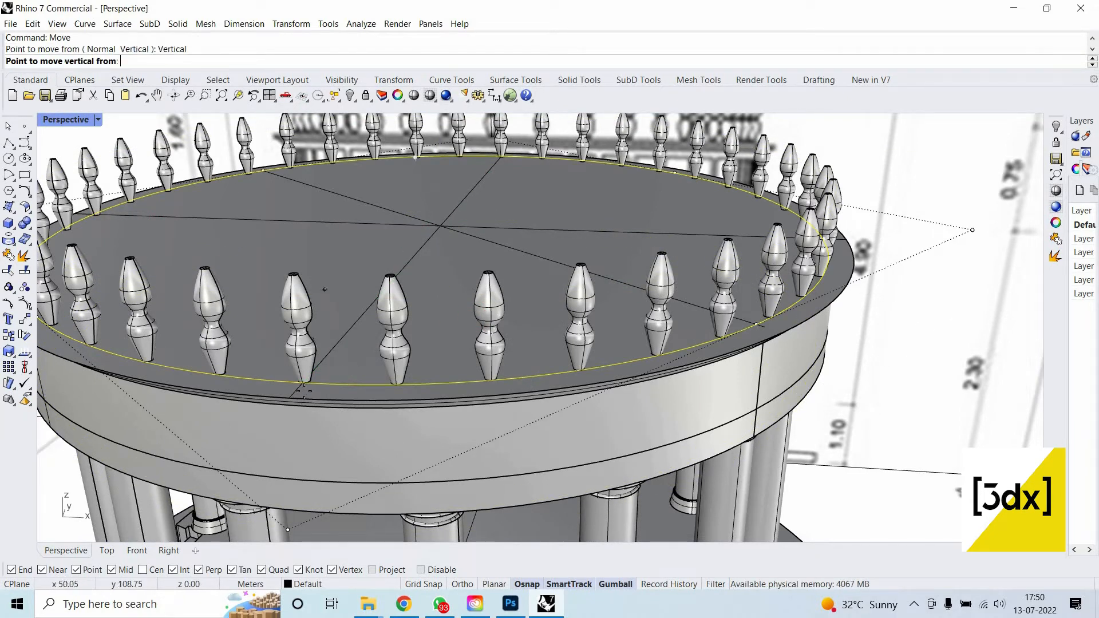
click(304, 382)
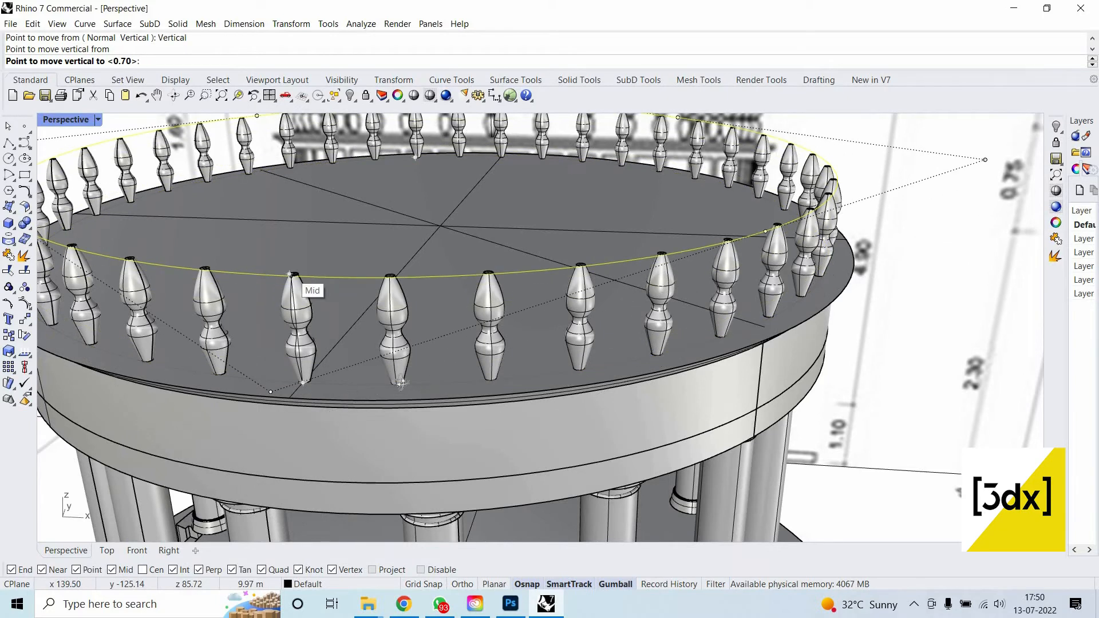
click(291, 275)
key(Escape)
Start a slab from the raised circle with a distance of 1, offset to both sides.
scroll(630, 356, down, 5)
right_drag(630, 355, 544, 420)
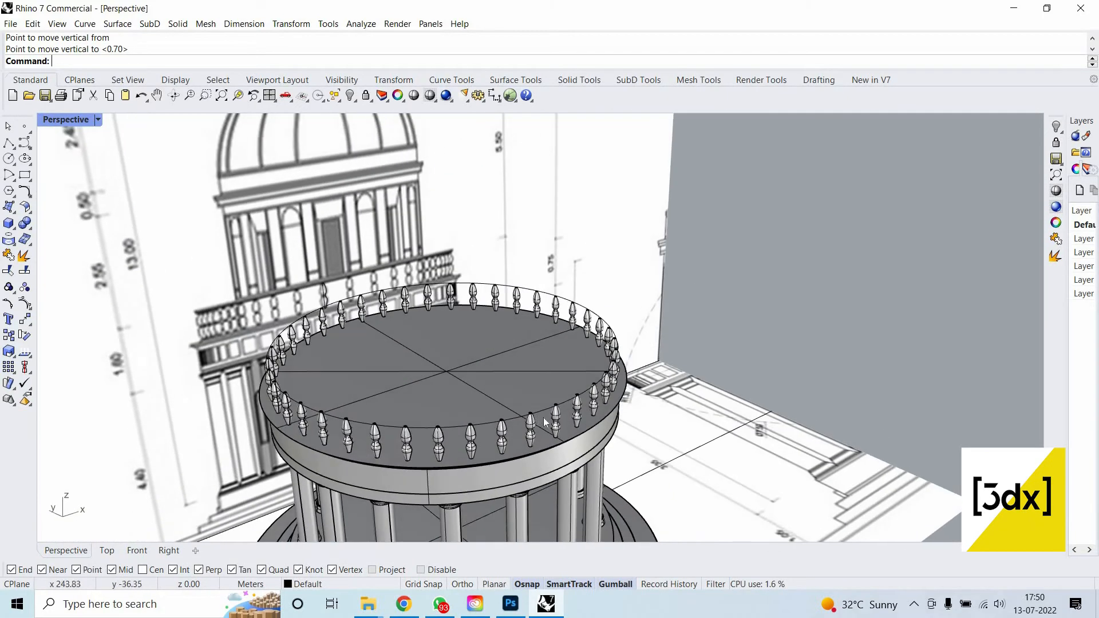
scroll(544, 417, up, 3)
click(544, 417)
text(S)
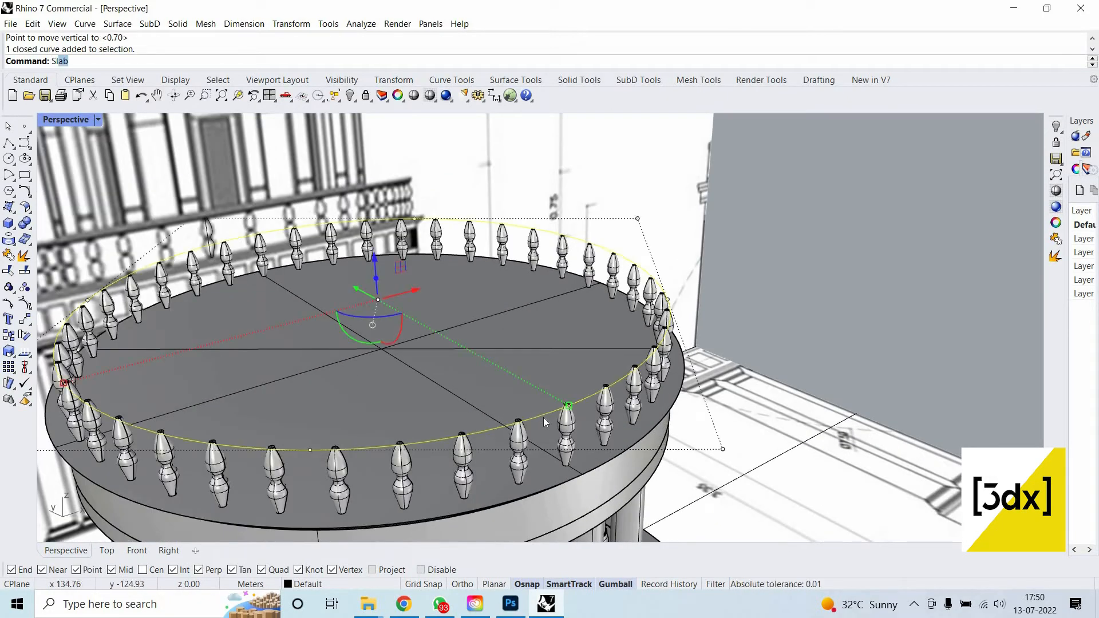
text(lanb)
key(BackSpace)
key(BackSpace)
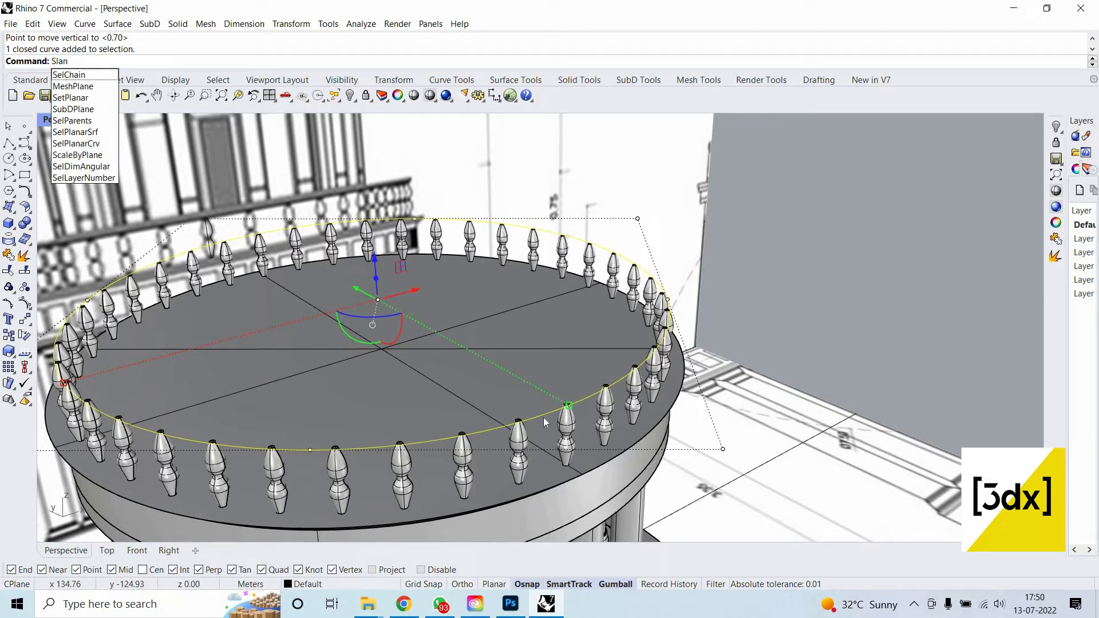
key(Return)
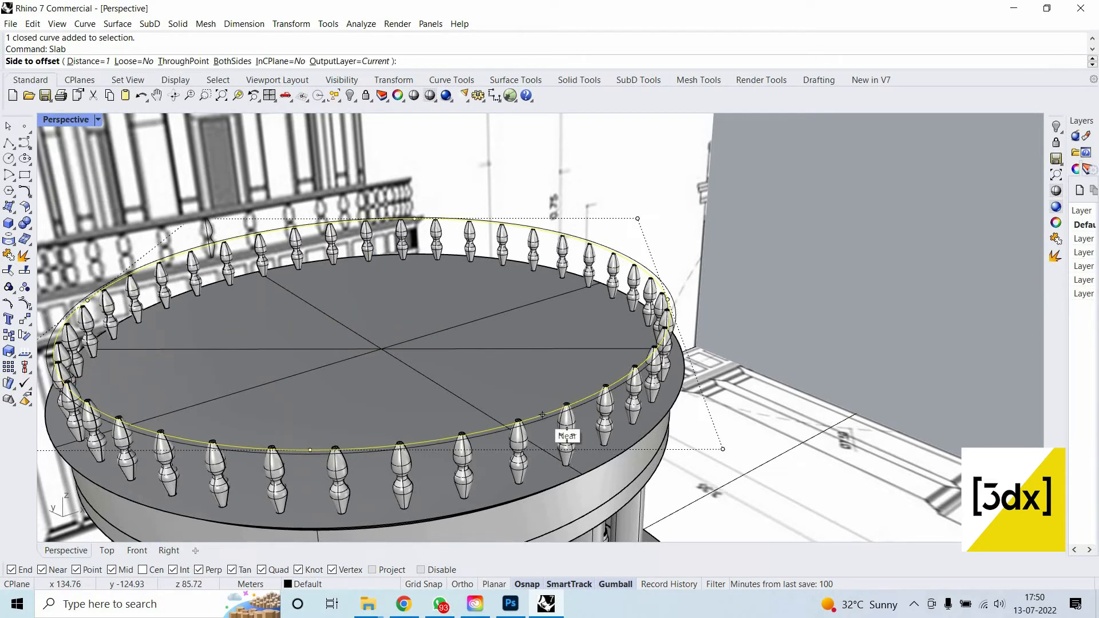
scroll(542, 414, up, 3)
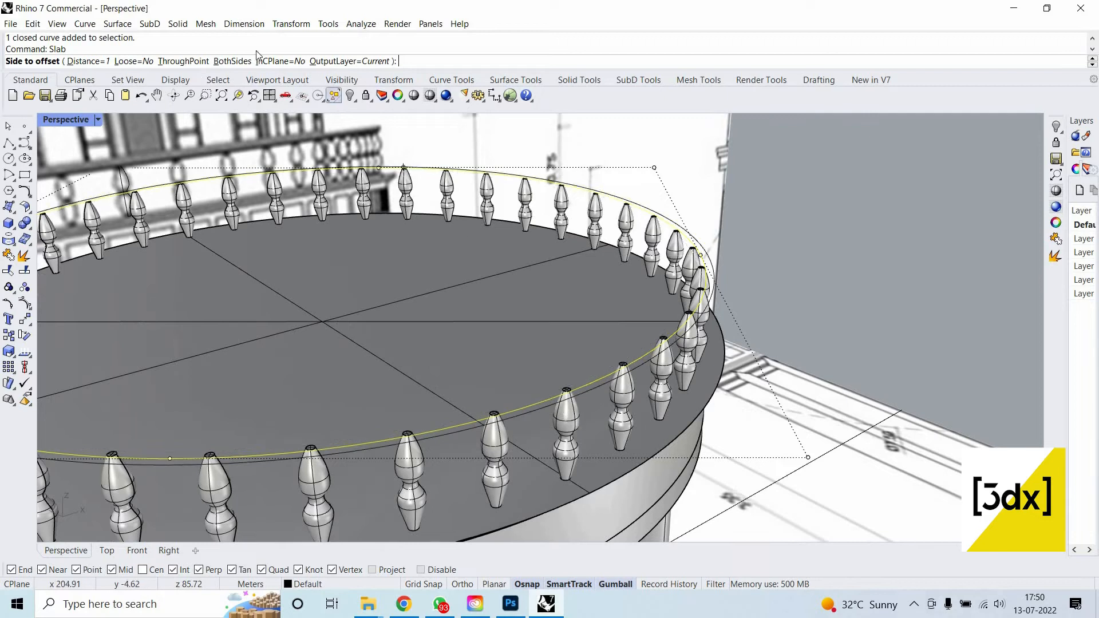
click(232, 61)
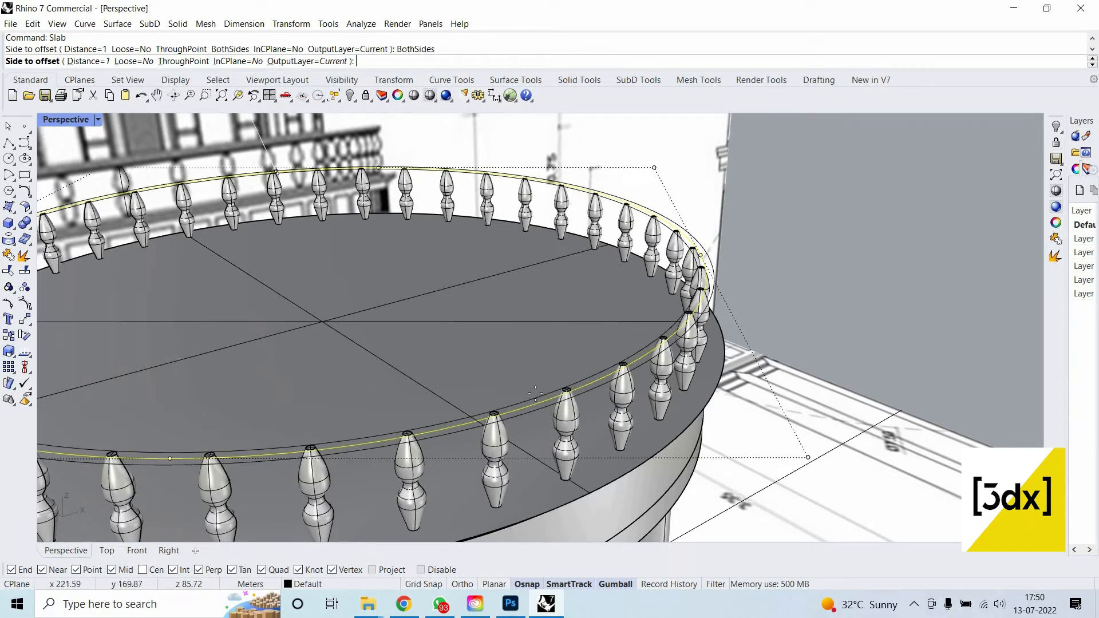
click(547, 359)
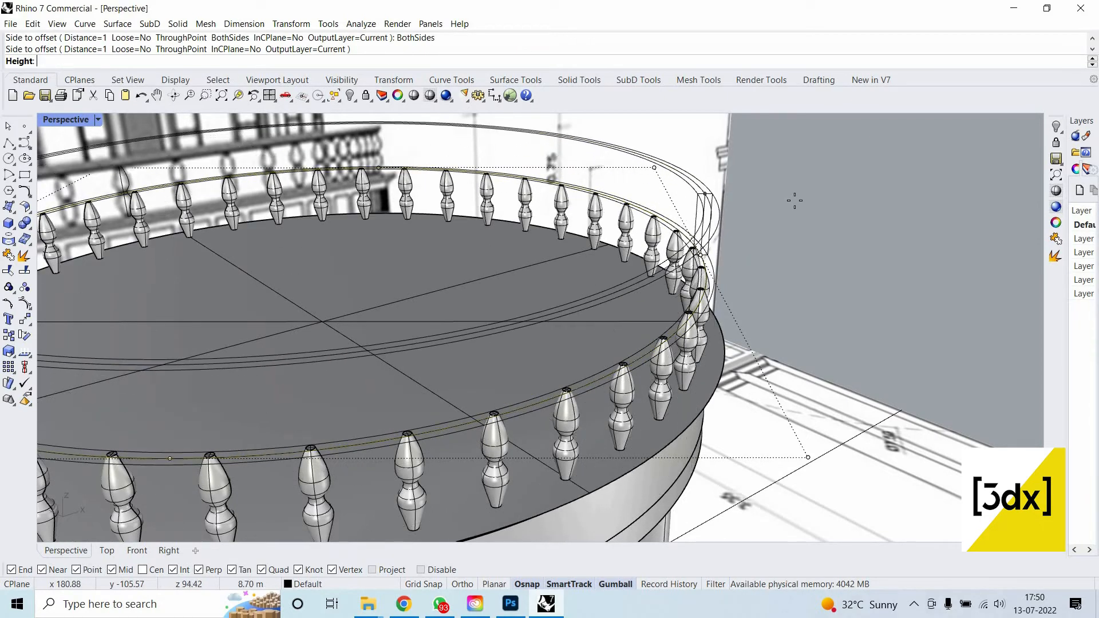
Set the slab's height to the upper edge of the handrail in the front elevation drawing.
text(.)
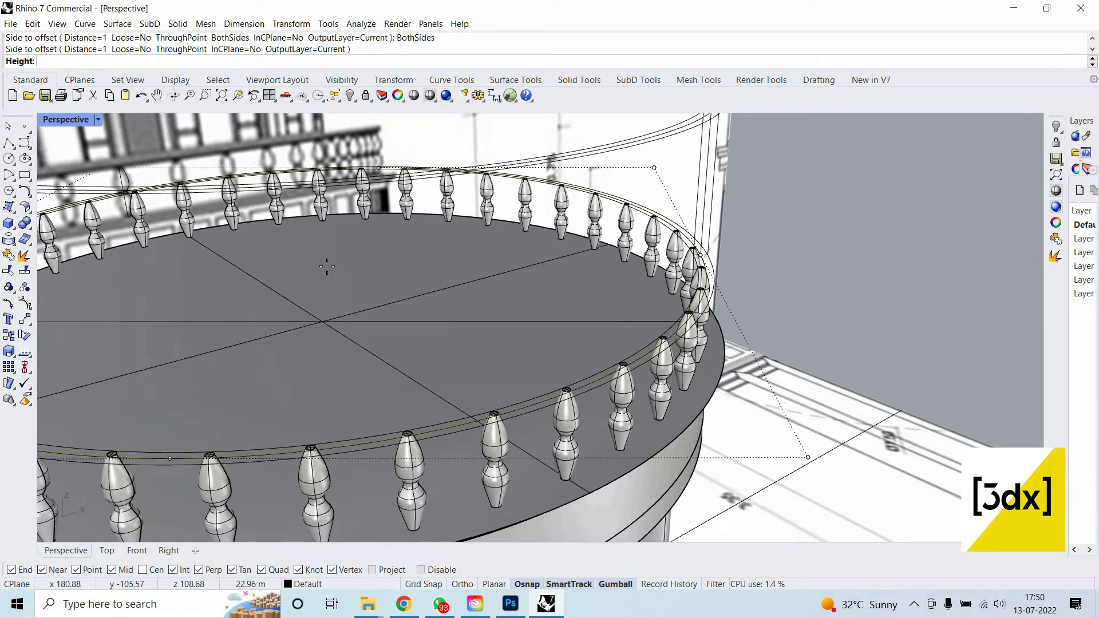
key(ctrl+m)
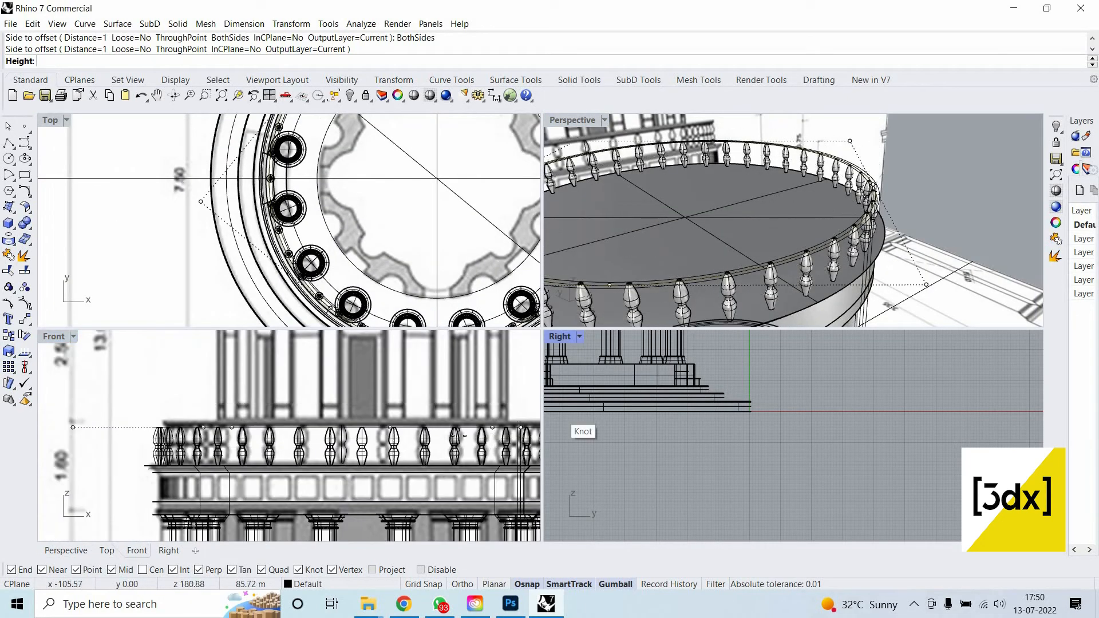
scroll(310, 451, down, 7)
scroll(447, 441, up, 20)
click(414, 413)
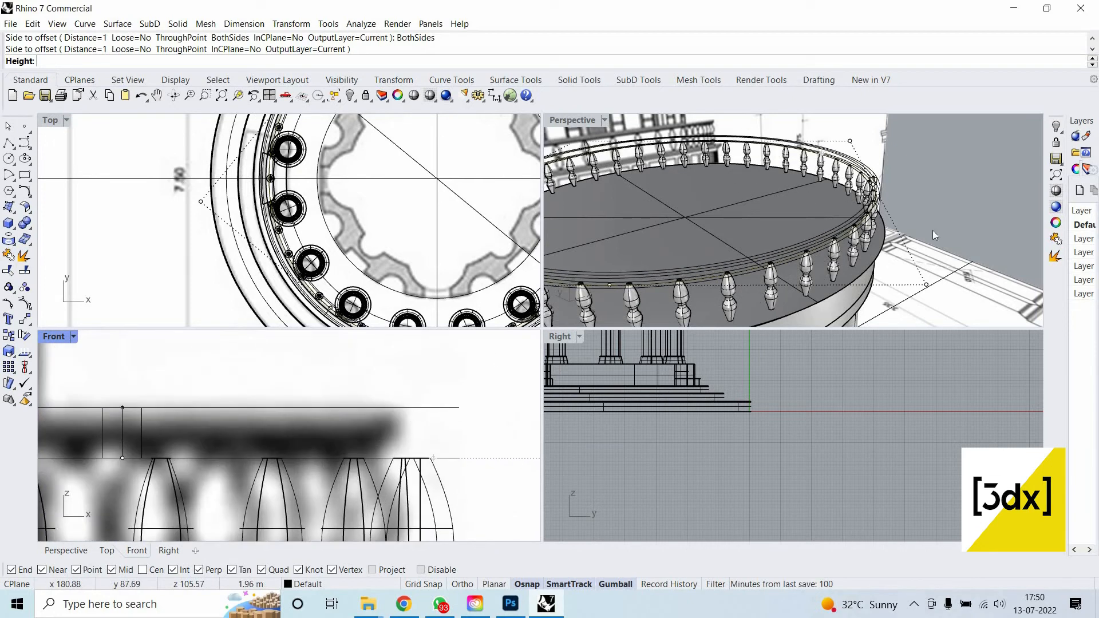
Examine the handrail slab in perspective, checking how it sits on the ring of balusters.
key(Escape)
right_drag(916, 246, 778, 217)
right_click(801, 195)
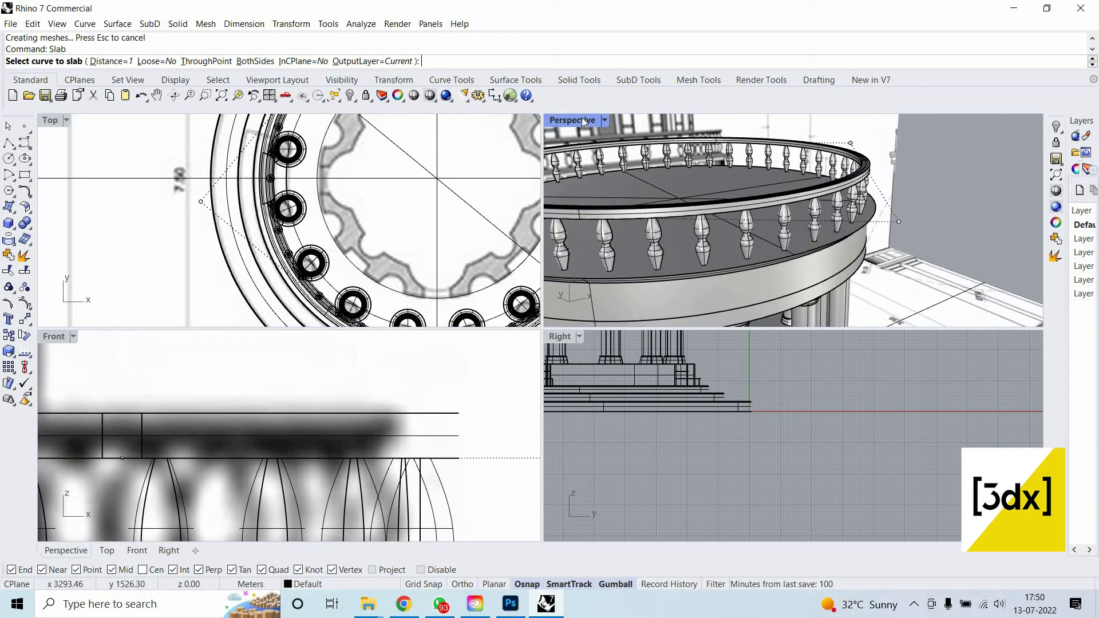
right_drag(582, 122, 579, 123)
key(Escape)
double_click(579, 122)
scroll(655, 329, down, 4)
right_drag(652, 298, 688, 340)
right_click(689, 341)
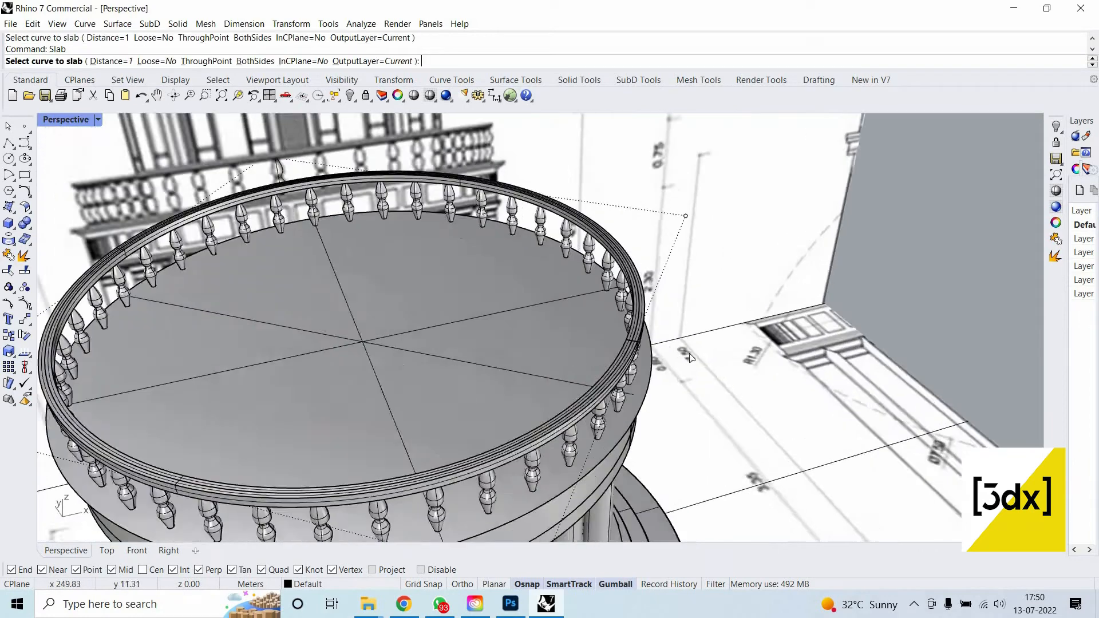
scroll(689, 341, up, 5)
scroll(536, 301, down, 4)
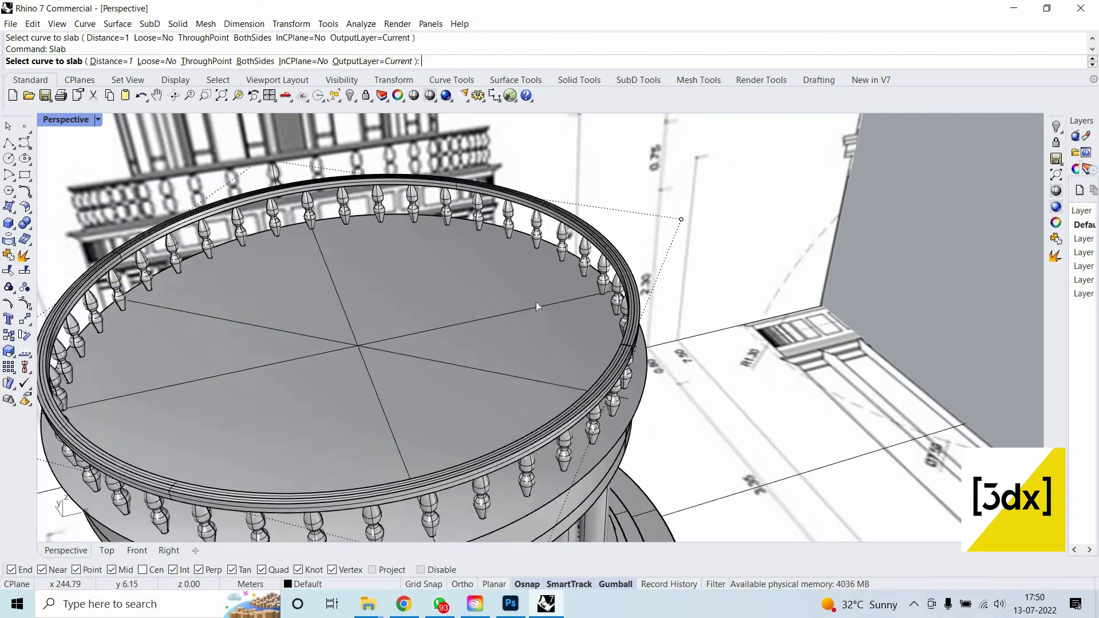
scroll(537, 303, up, 6)
click(538, 303)
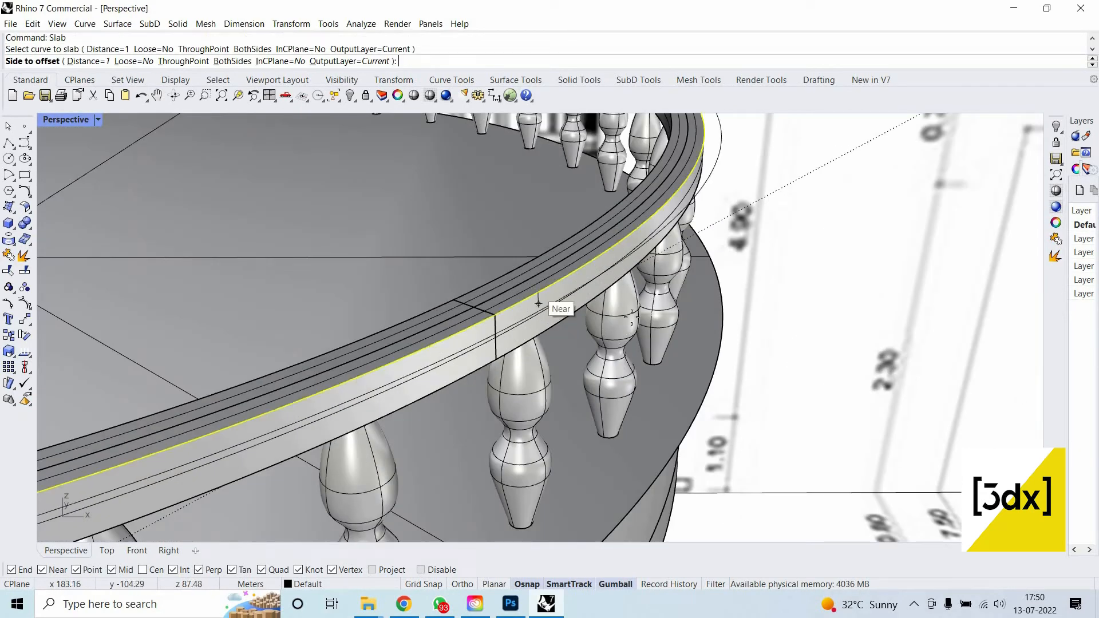
click(685, 300)
scroll(685, 300, down, 5)
scroll(633, 177, up, 5)
right_drag(633, 178, 624, 358)
scroll(572, 370, down, 5)
scroll(569, 372, up, 5)
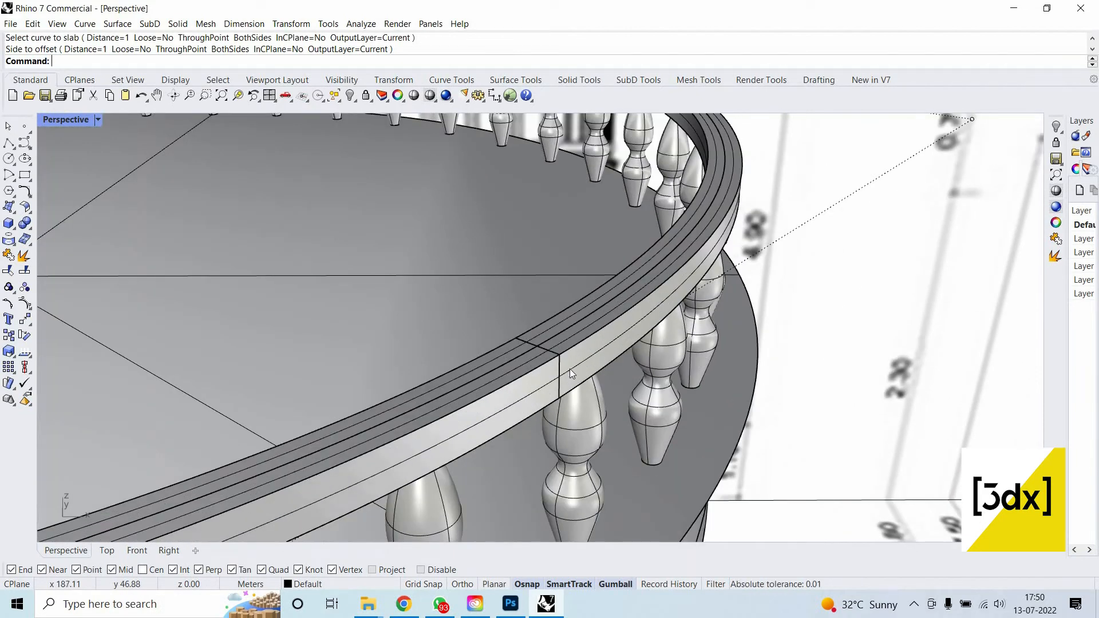
Delete the handrail slab on top of the balusters, keeping the raised circle.
click(571, 371)
scroll(662, 343, down, 8)
click(432, 210)
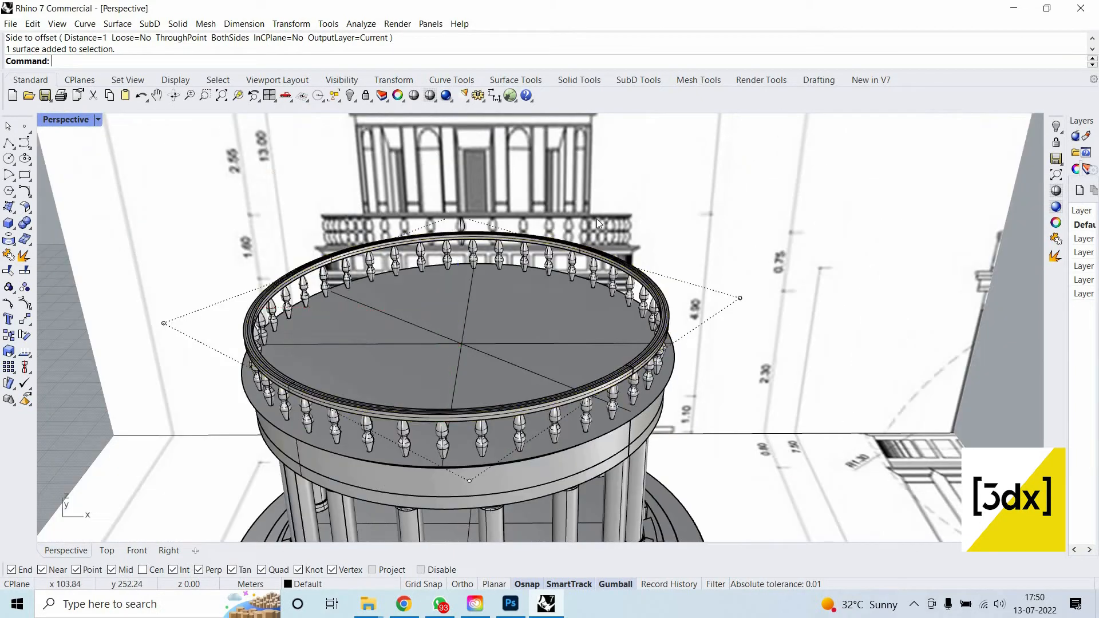
scroll(426, 212, up, 6)
scroll(522, 206, down, 5)
scroll(706, 291, up, 8)
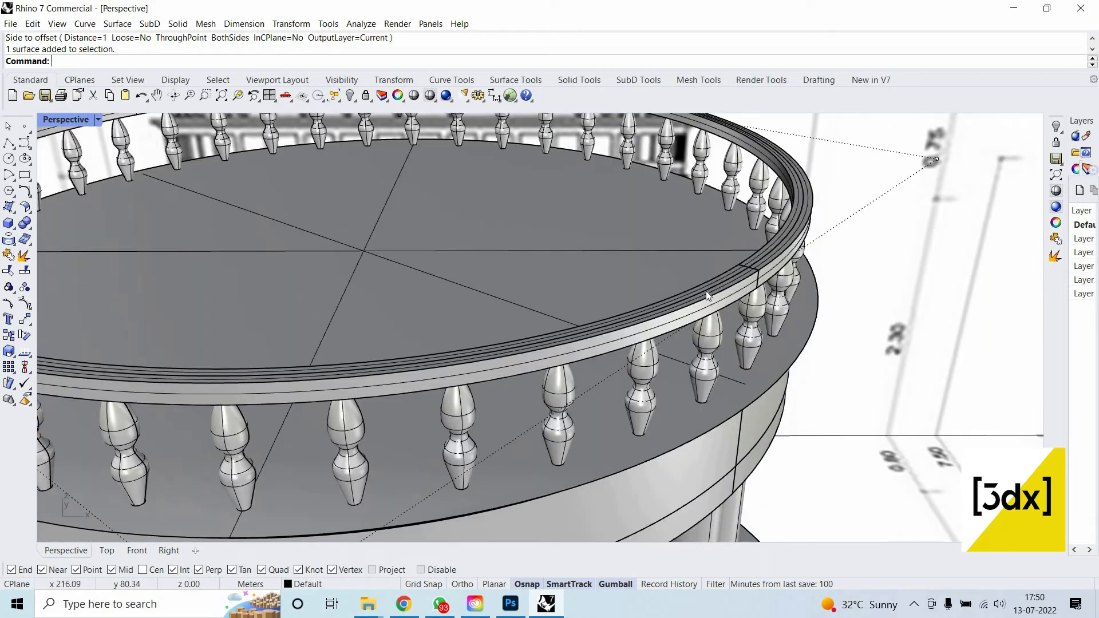
click(706, 291)
key(Delete)
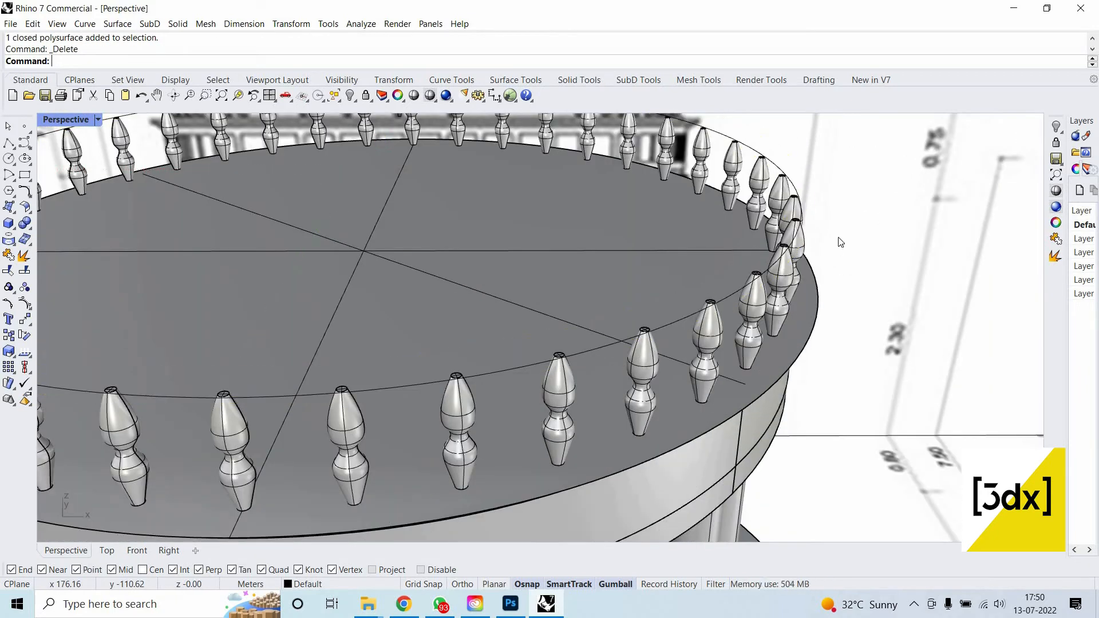
scroll(687, 258, up, 5)
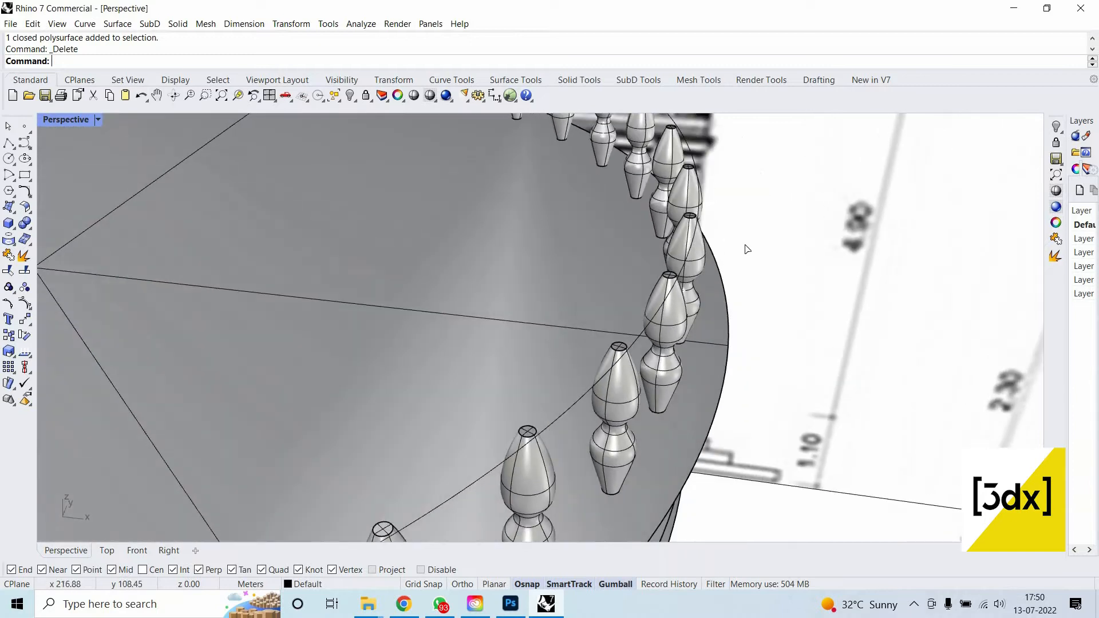
text(slab)
key(Return)
scroll(555, 376, down, 5)
scroll(555, 377, up, 5)
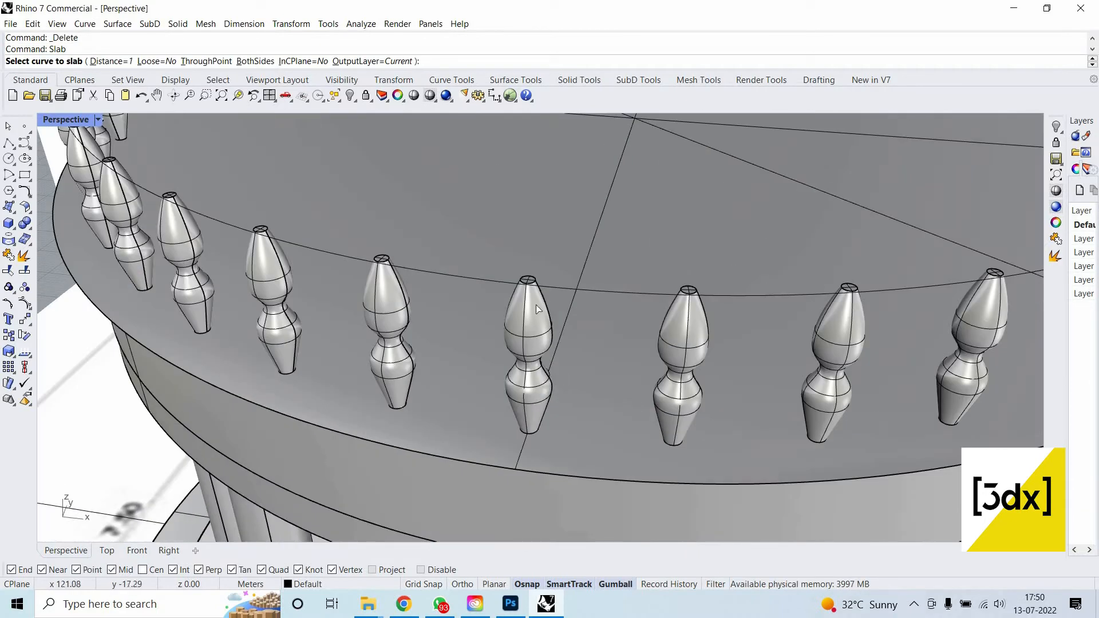
key(Escape)
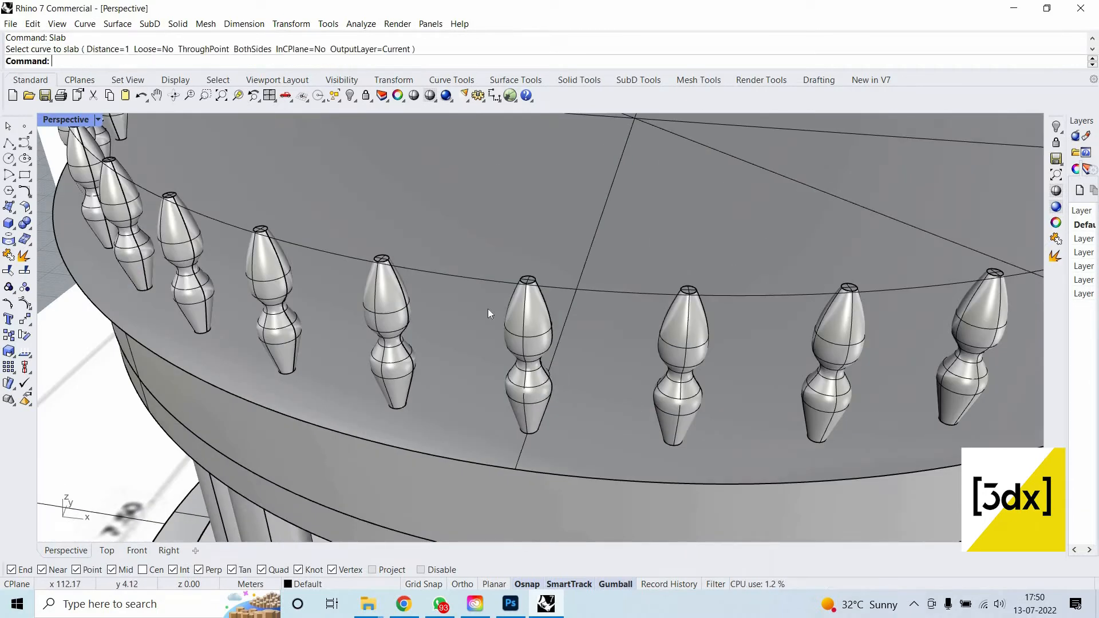
click(532, 318)
middle_click(534, 317)
click(504, 311)
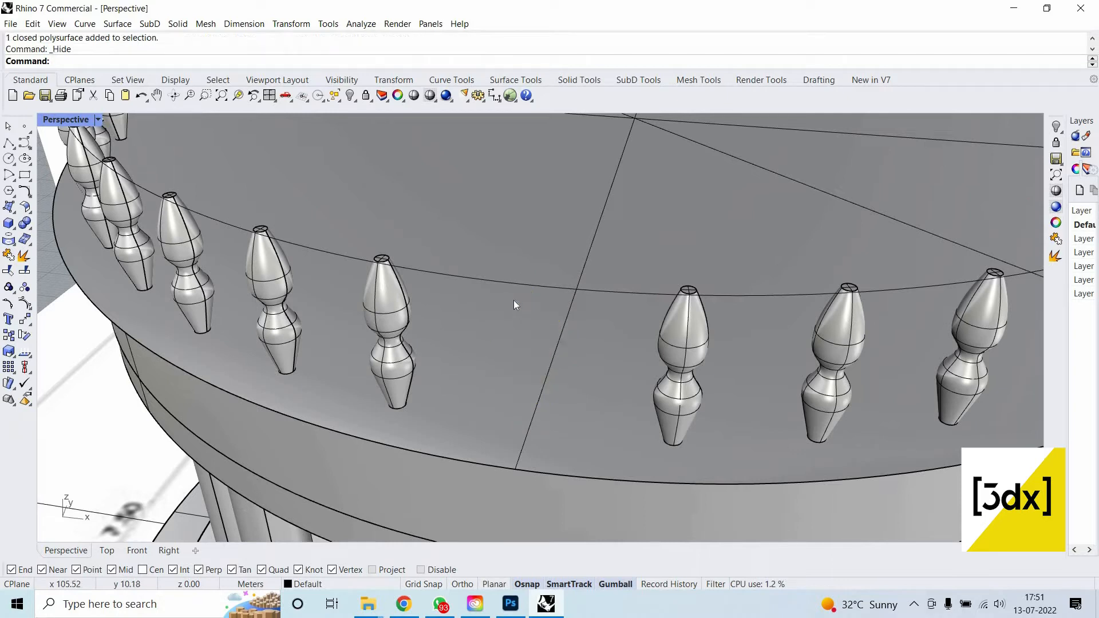
key(ctrl+z)
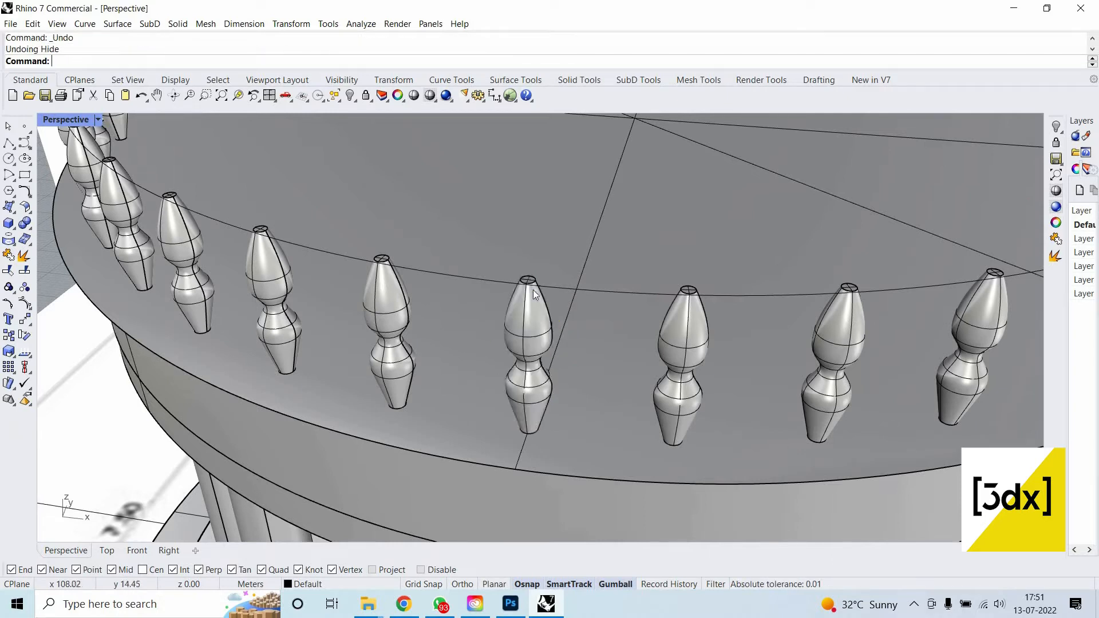
Draw a vertical line between the top and base of the baluster at the radial line.
key(Return)
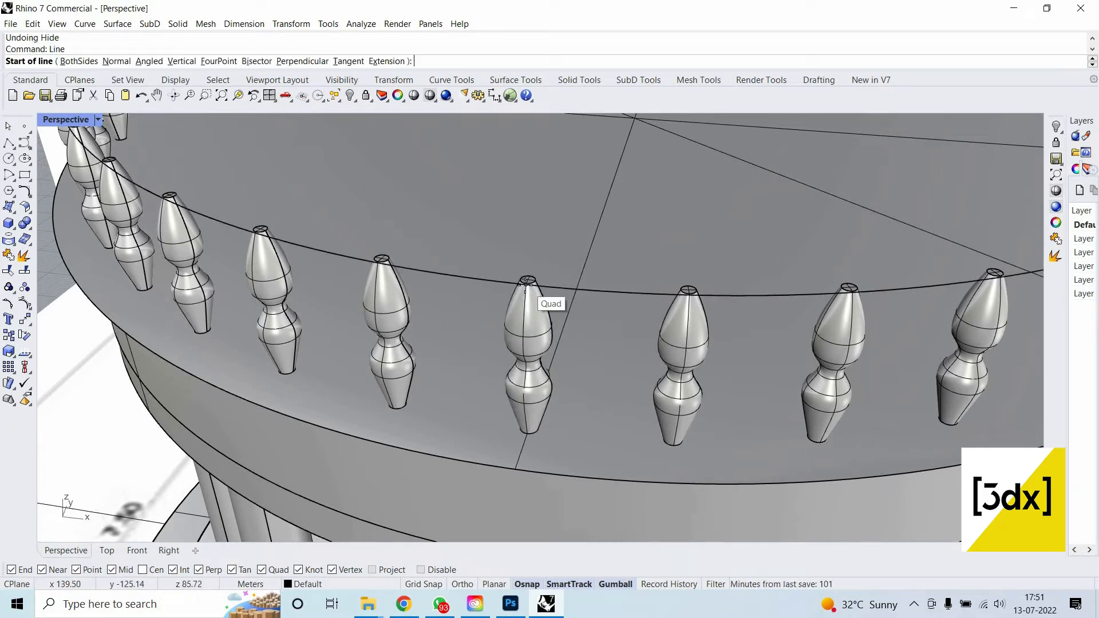
text(v)
key(Return)
click(535, 437)
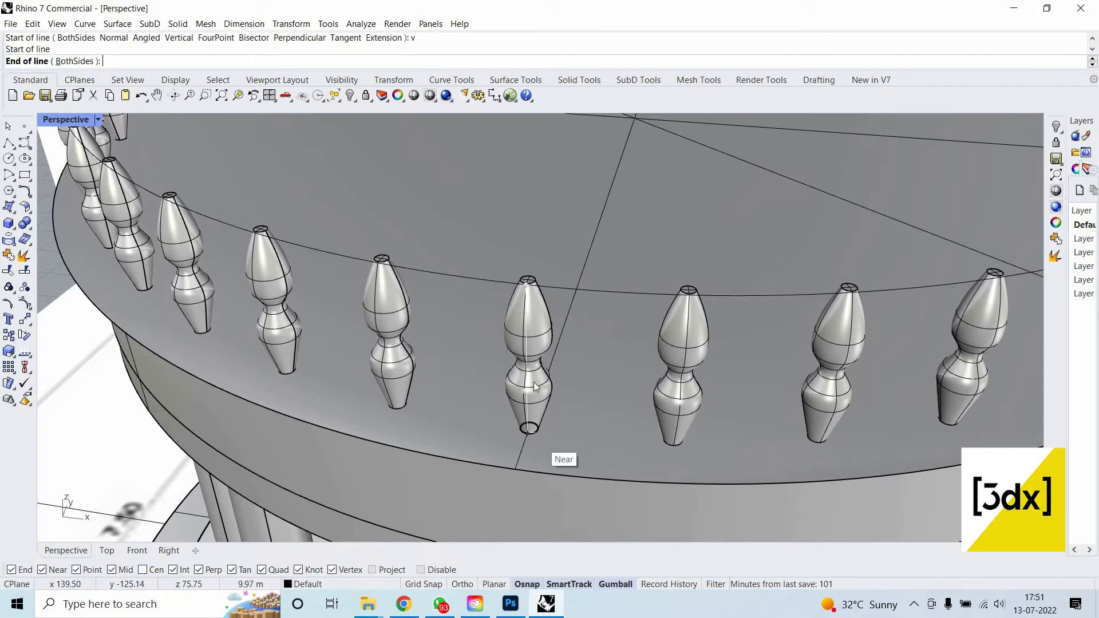
Hide the baluster that encloses the new vertical line.
click(544, 342)
click(519, 342)
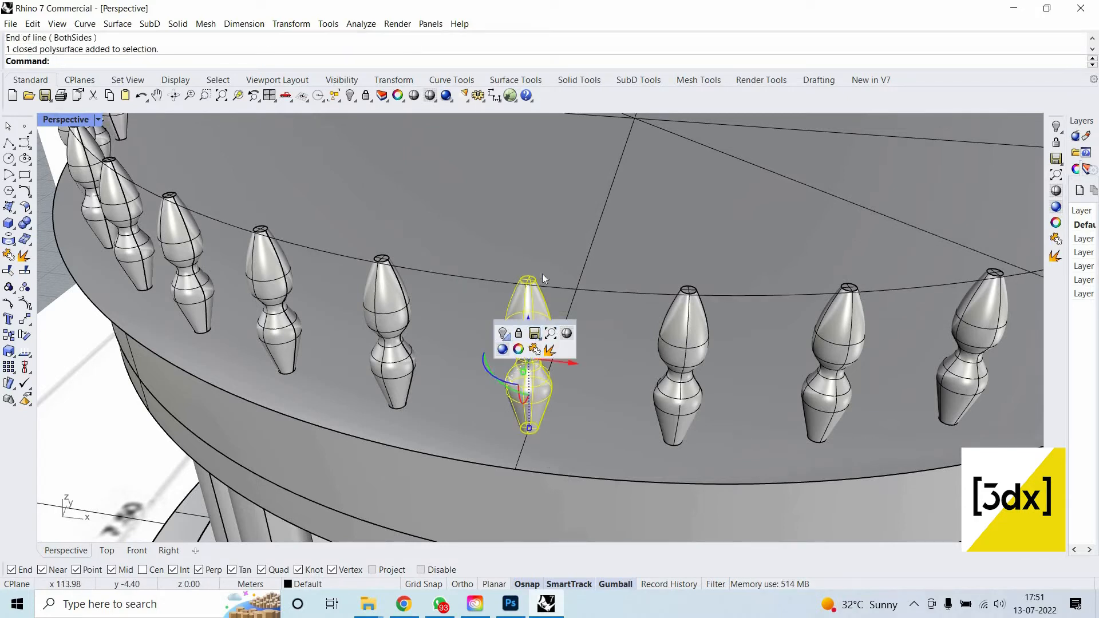
key(ctrl+h)
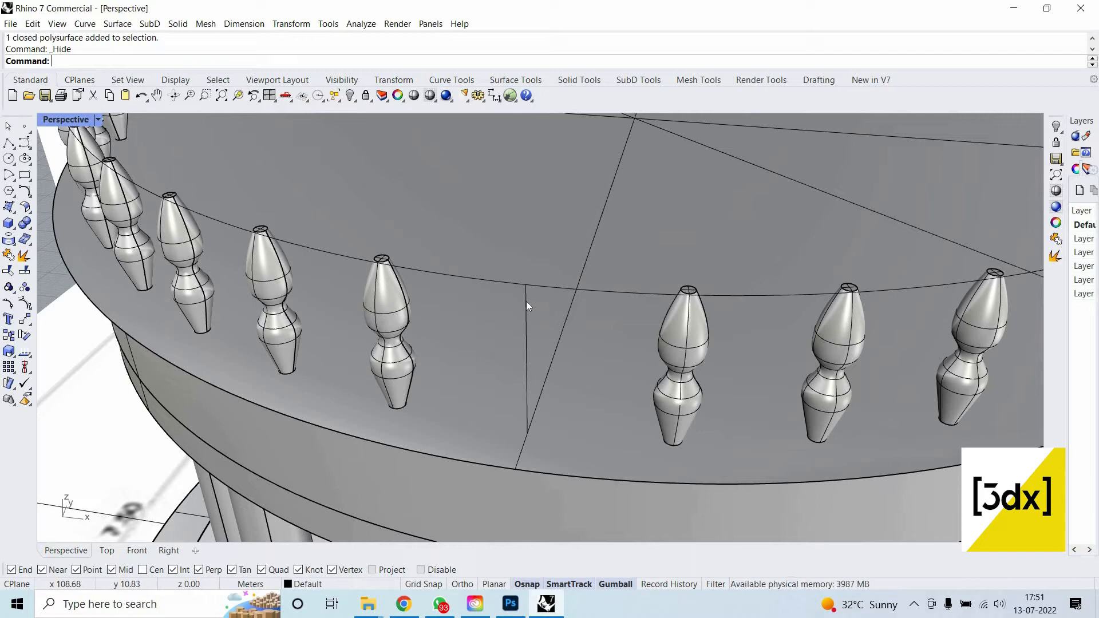
Raise the vertical line by about 3.30 m so that it extends above the raised circle.
click(526, 301)
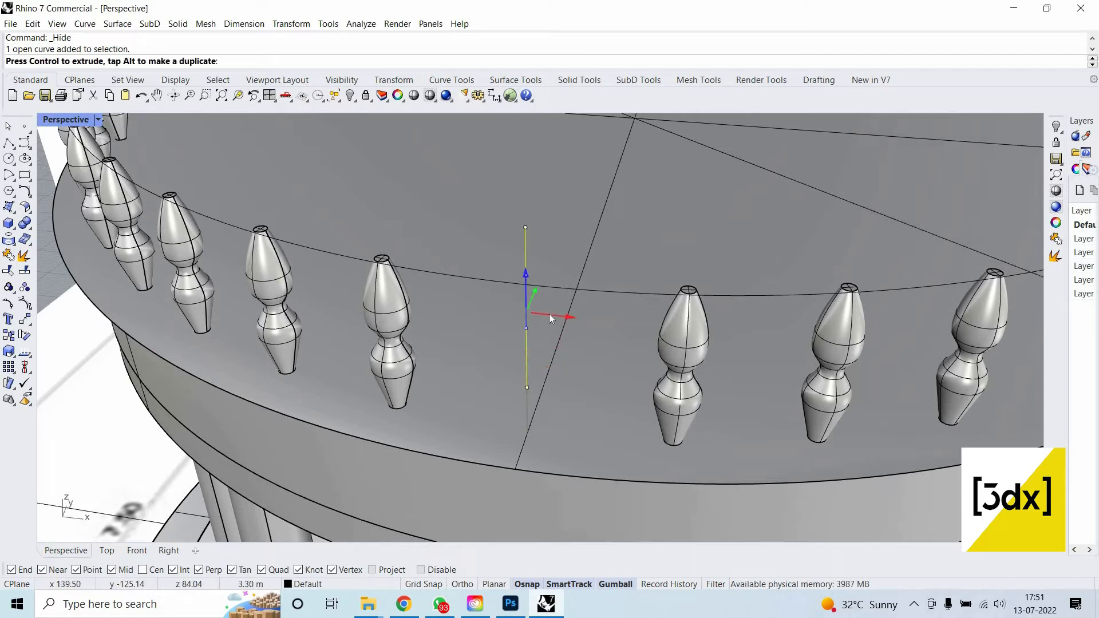
scroll(769, 219, down, 10)
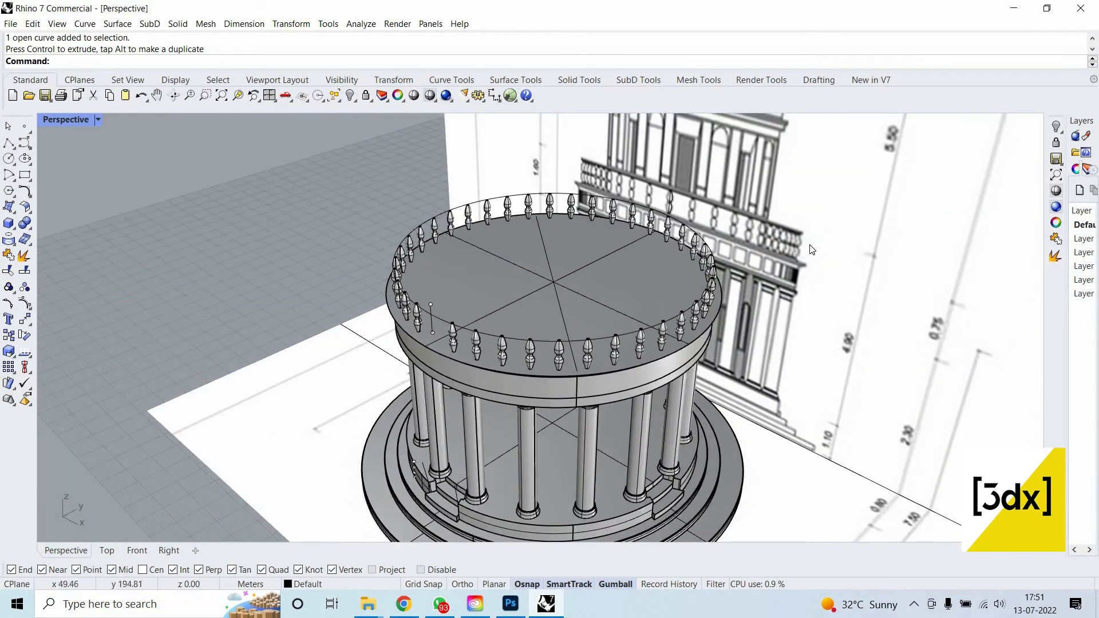
scroll(801, 217, up, 5)
scroll(602, 385, down, 5)
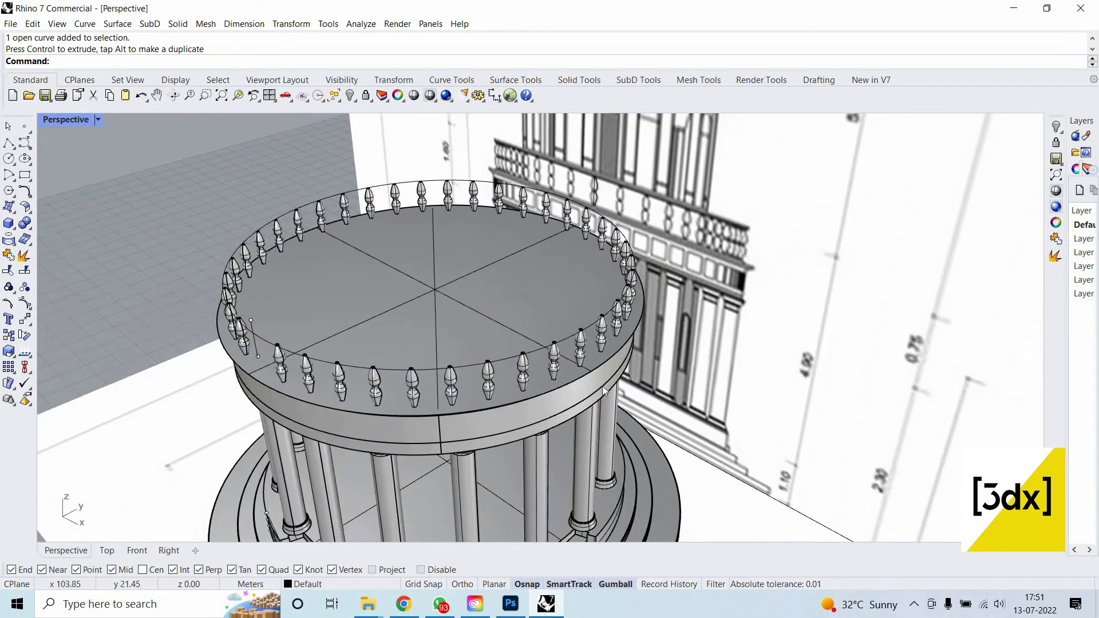
scroll(642, 372, up, 8)
scroll(710, 339, down, 3)
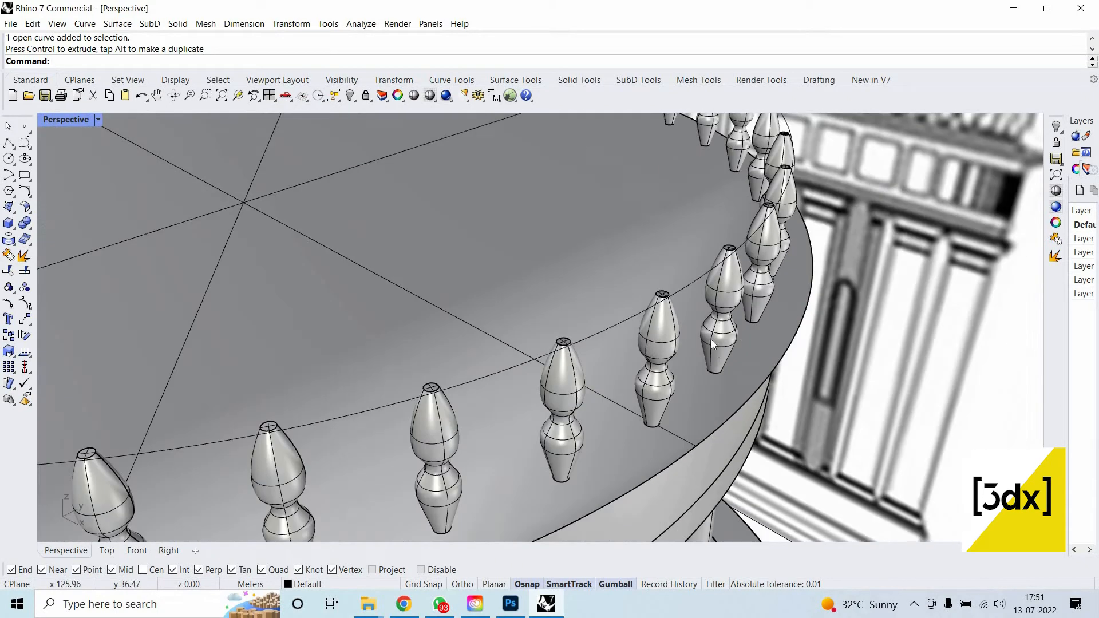
scroll(881, 205, down, 3)
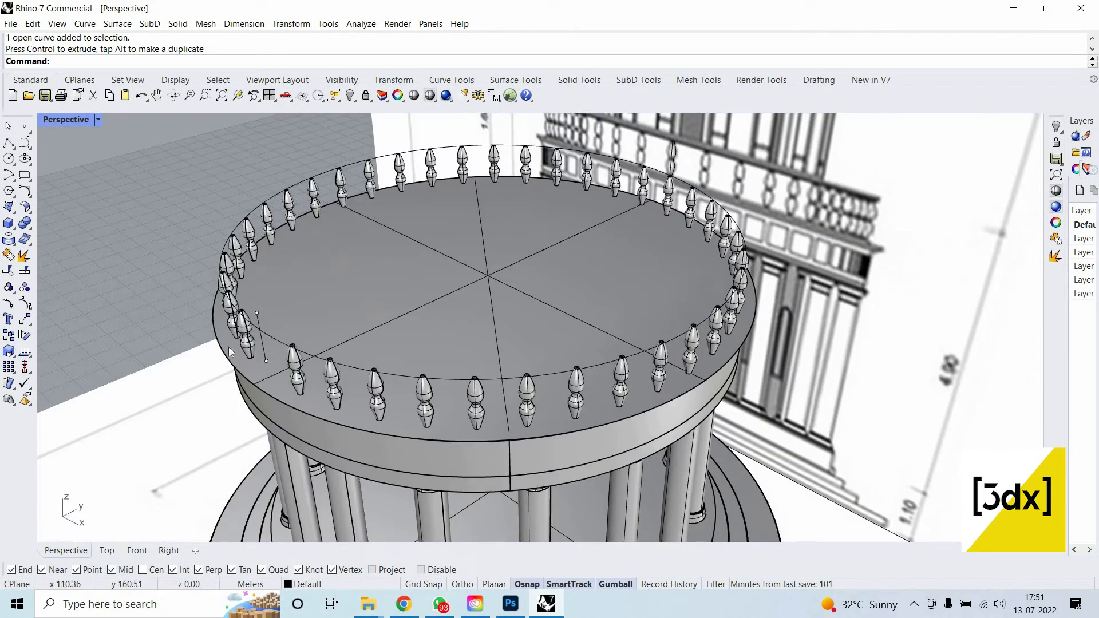
key(ctrl+h)
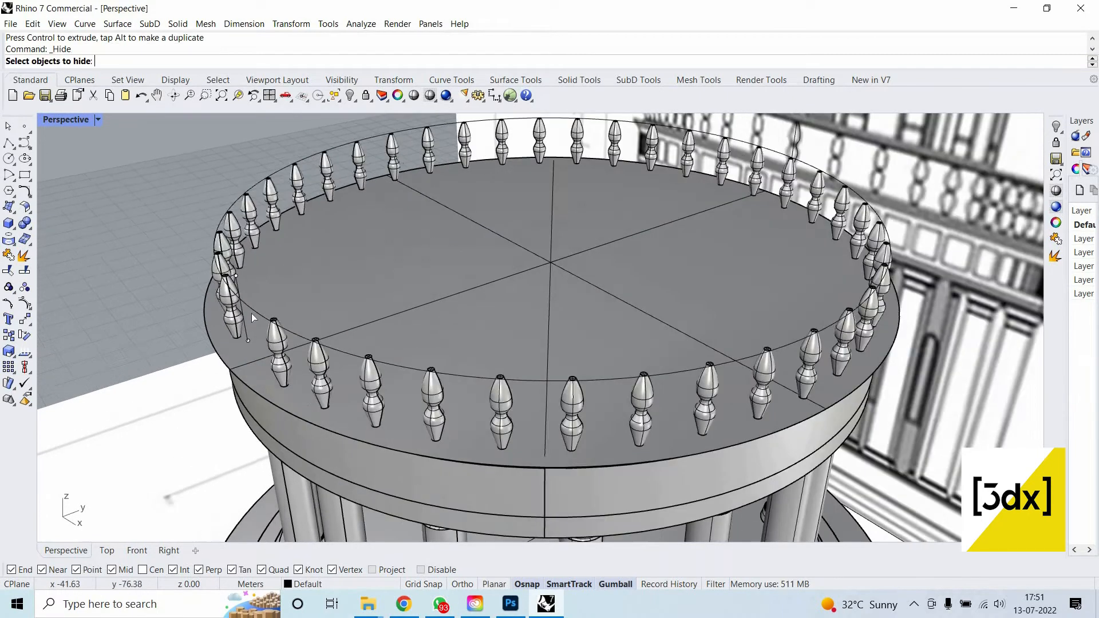
scroll(251, 314, up, 5)
key(Escape)
With Ortho on, draw a short horizontal line outward from where the vertical line crosses the raised circle.
scroll(428, 412, up, 5)
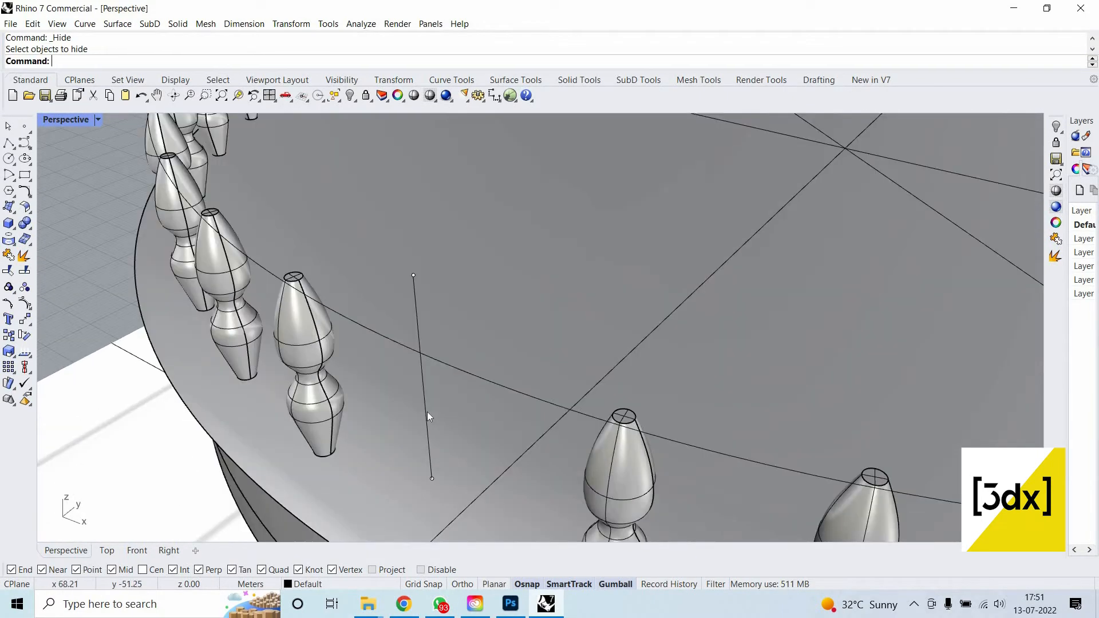
key(Return)
click(421, 353)
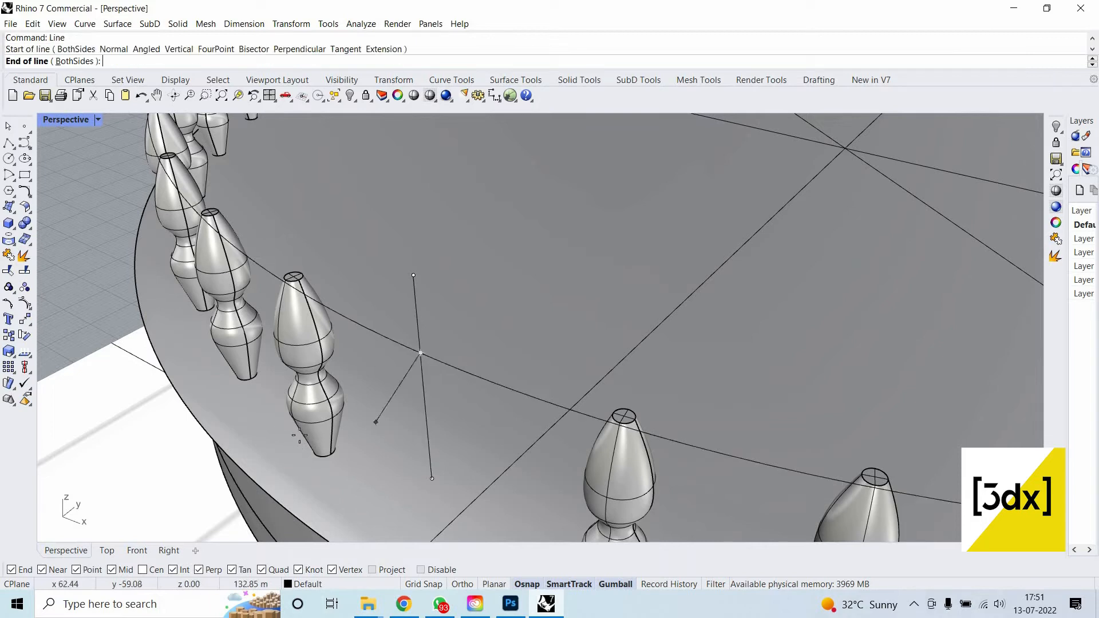
key(F8)
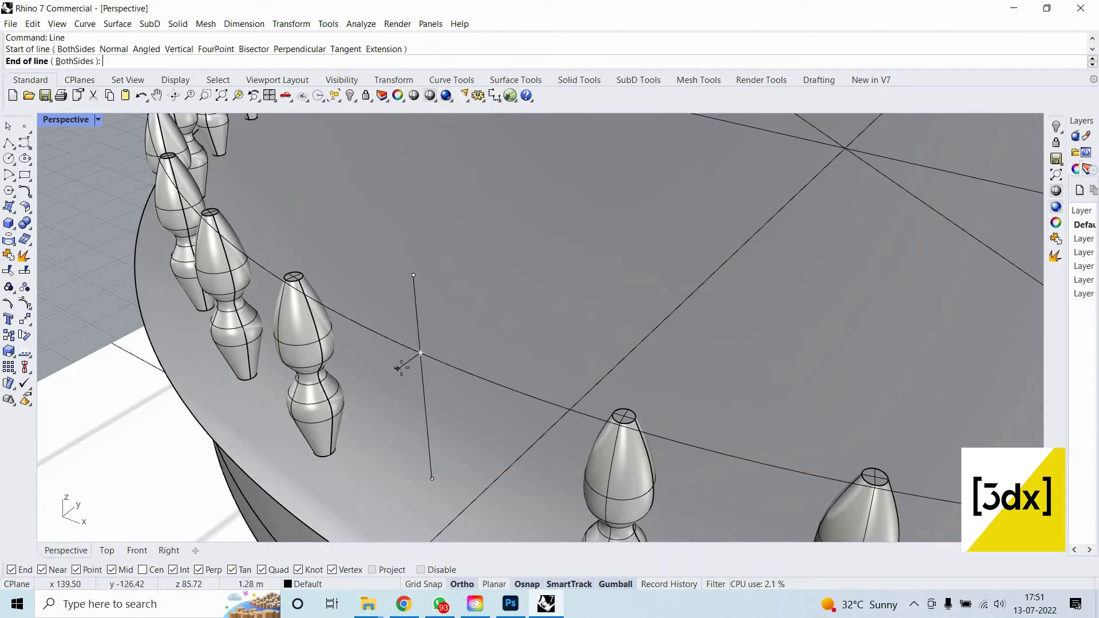
click(256, 428)
scroll(505, 358, down, 6)
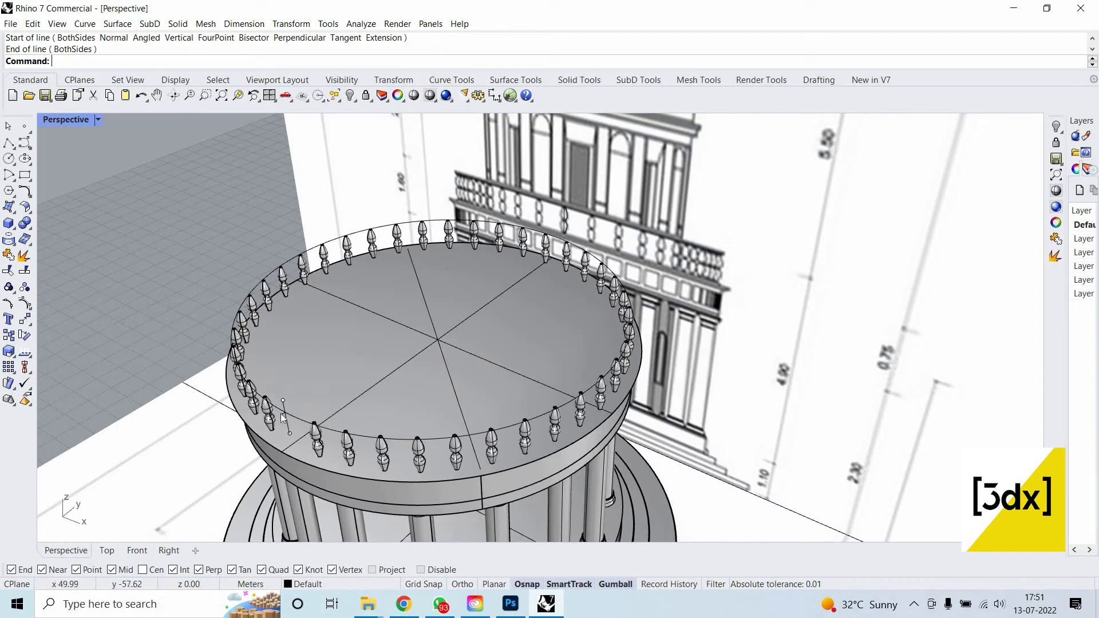
Draw a vertical line upward from the outer end of the short horizontal line.
scroll(286, 418, up, 8)
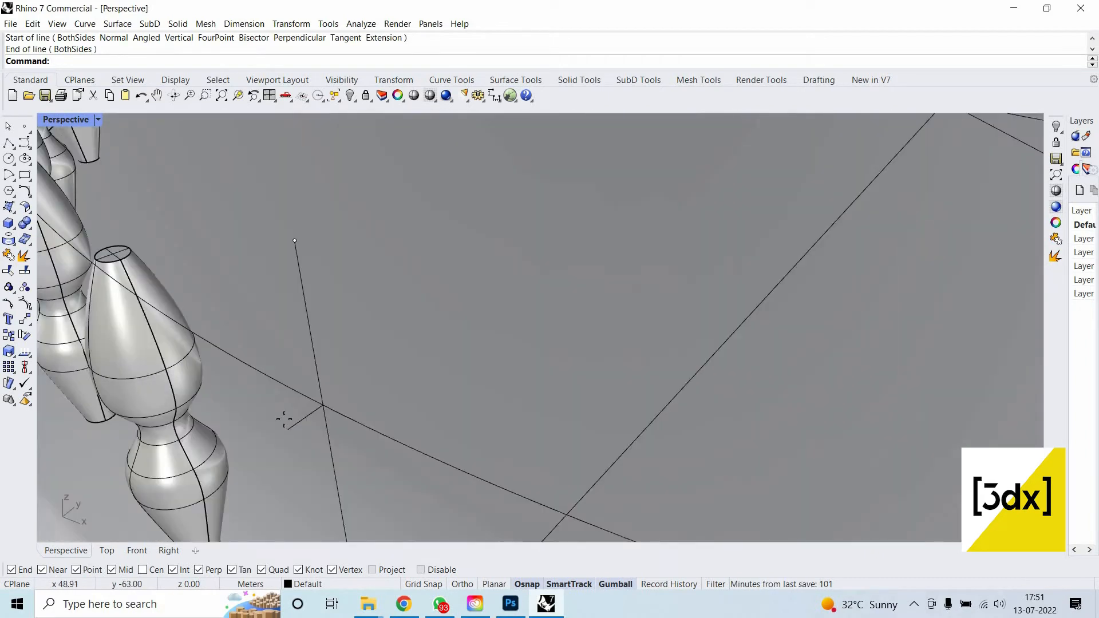
key(Return)
text(v)
key(Return)
click(288, 428)
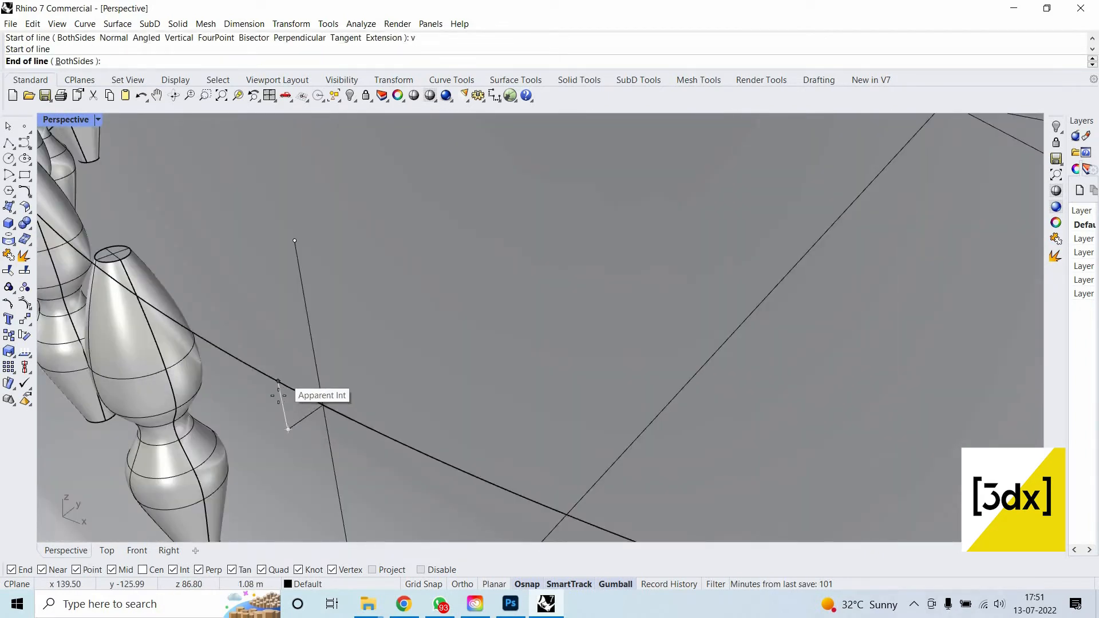
click(330, 442)
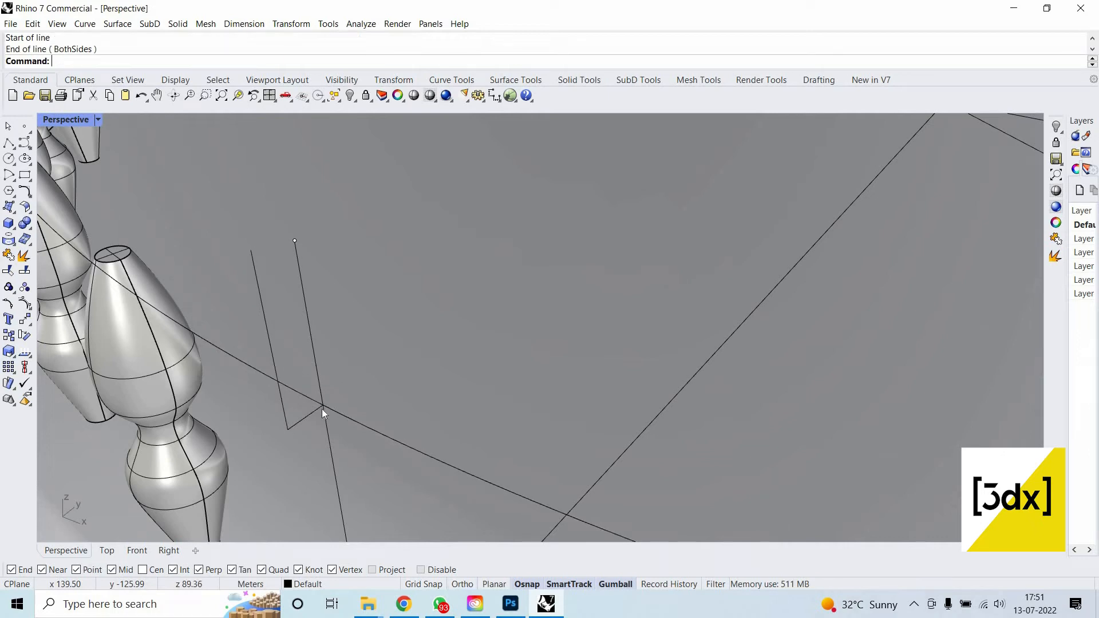
Draw a vertical line about 0.4 m up from the short line's midpoint and connect its top to the outer vertical line.
key(Return)
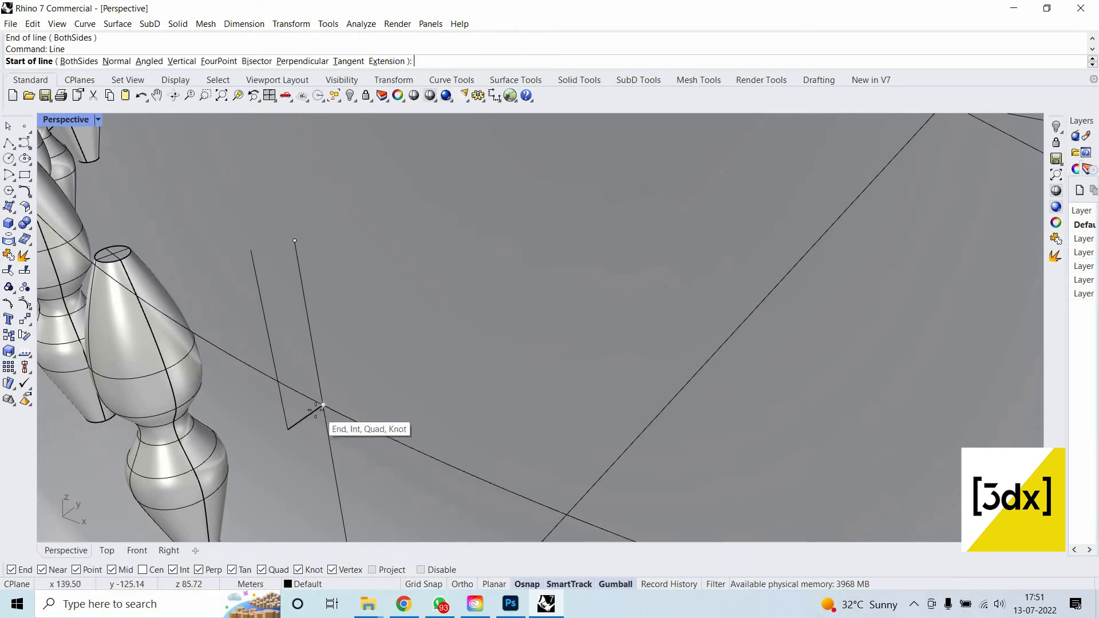
text(v)
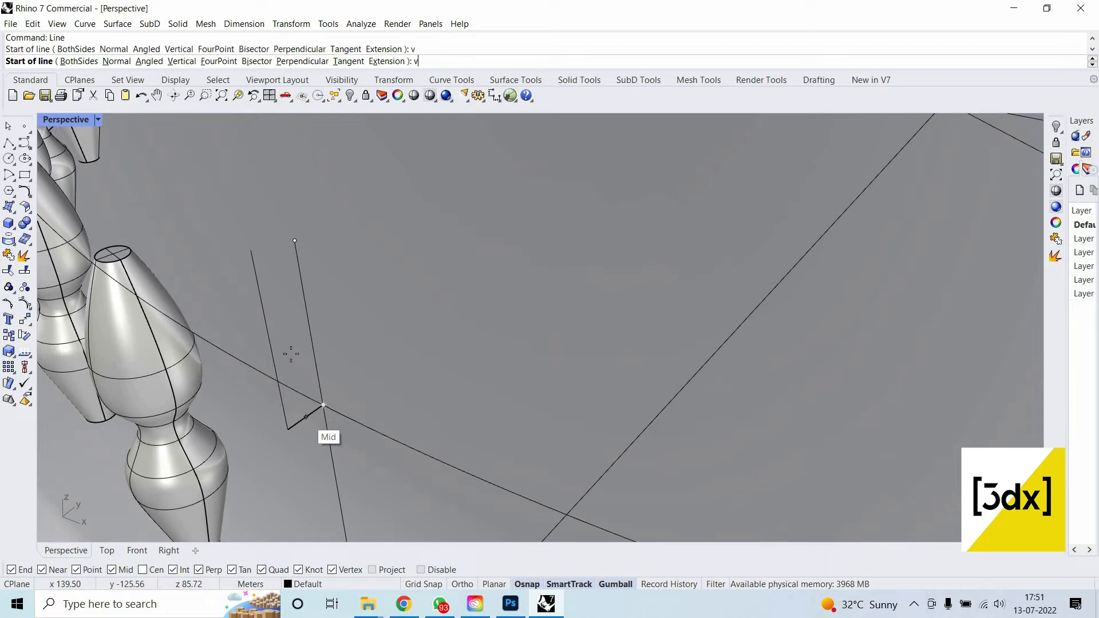
key(Return)
click(302, 394)
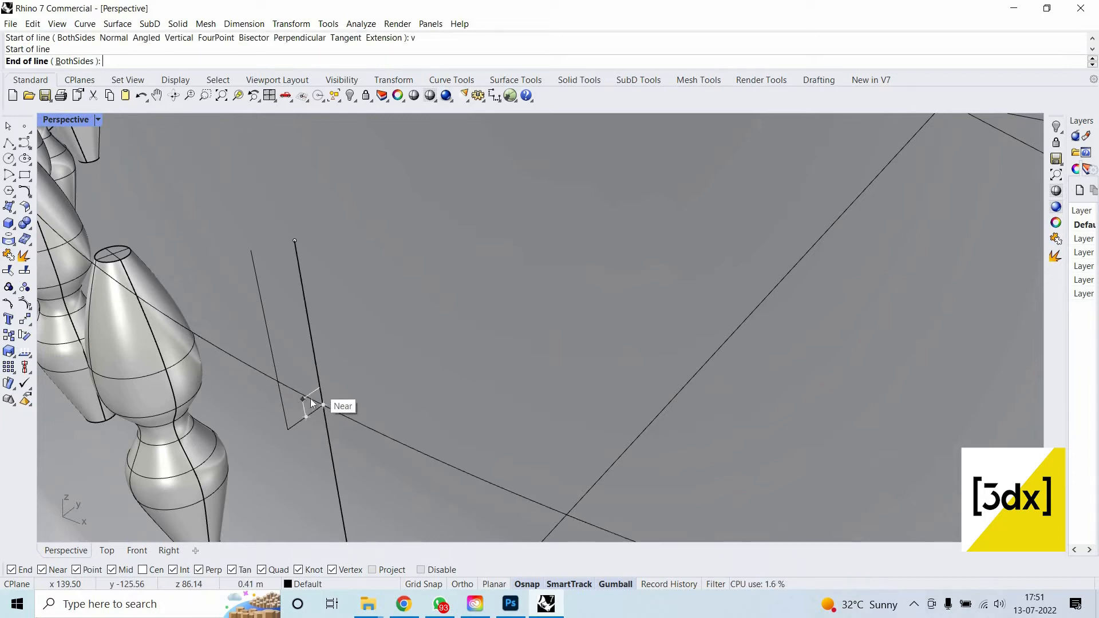
click(323, 393)
key(Return)
click(309, 401)
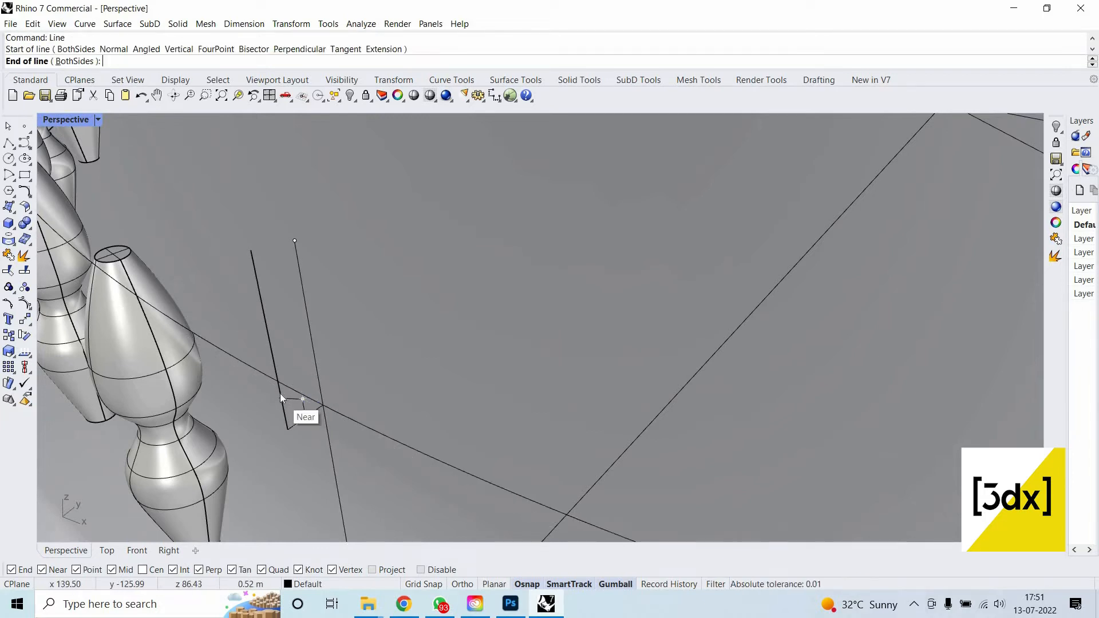
click(280, 396)
Draw a short line segment upward along the outer vertical line from the notch corner.
key(Return)
click(281, 397)
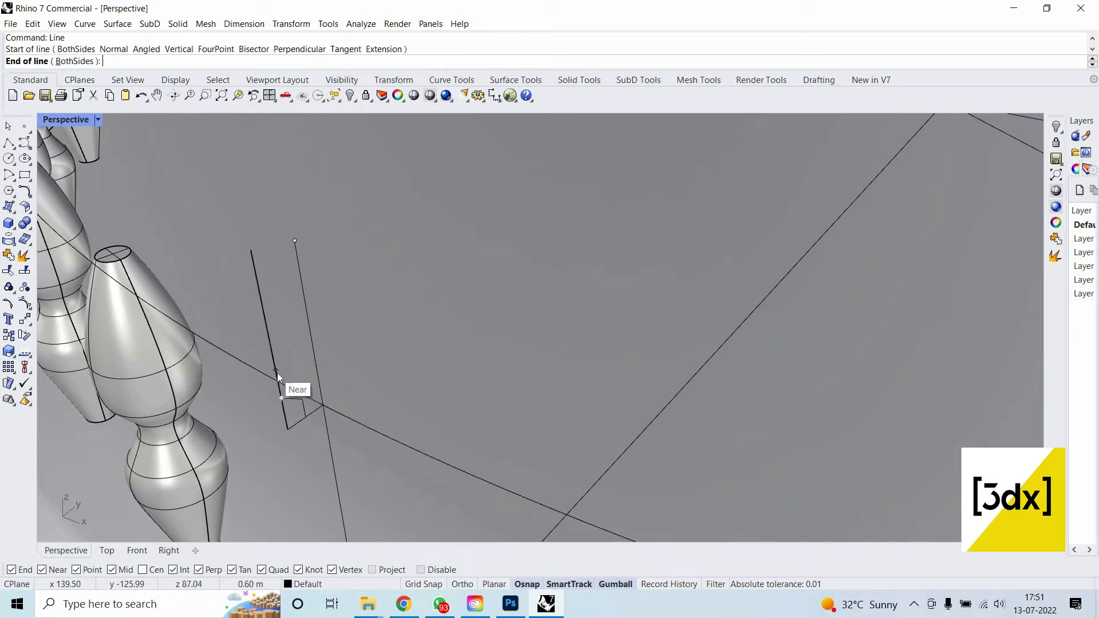
click(278, 379)
key(Return)
click(278, 383)
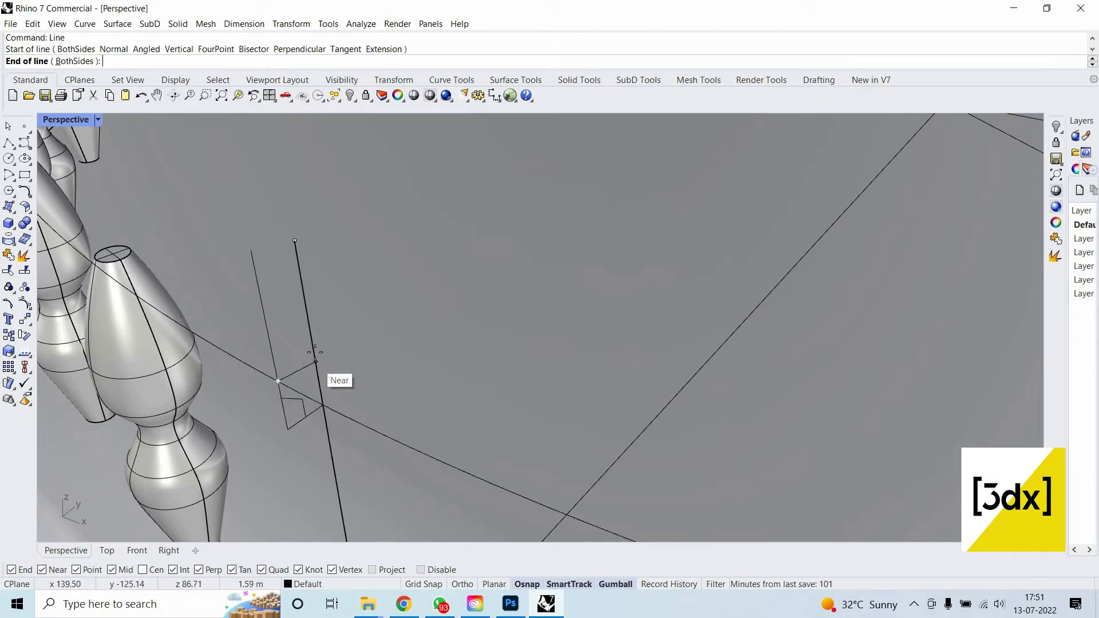
key(Escape)
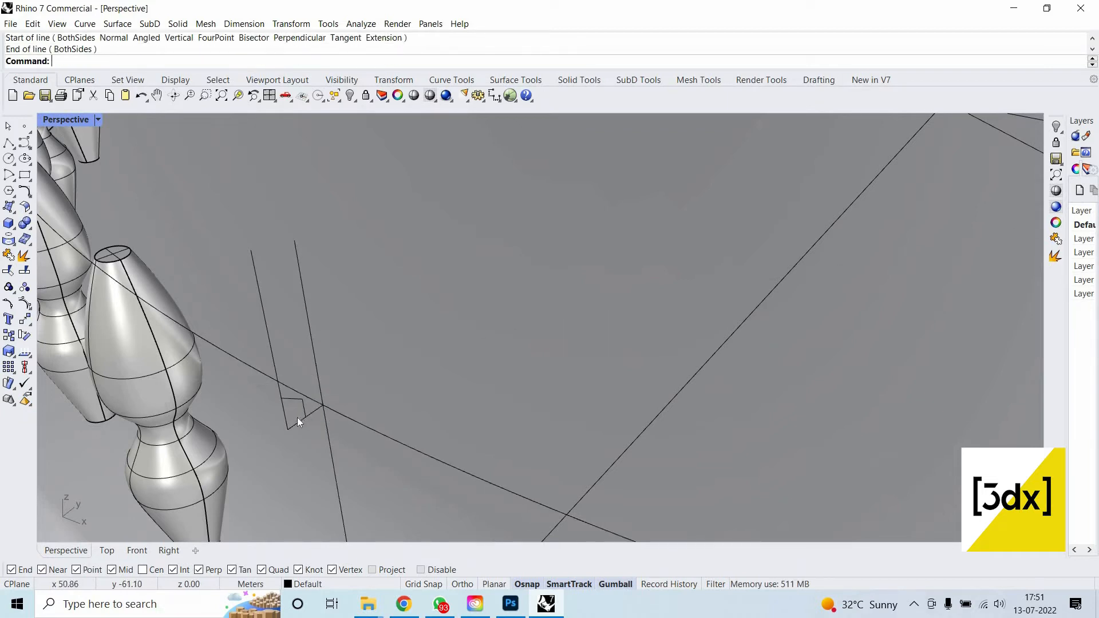
Copy the short horizontal line from its outer end to a higher point on the outer vertical line.
click(297, 418)
key(Return)
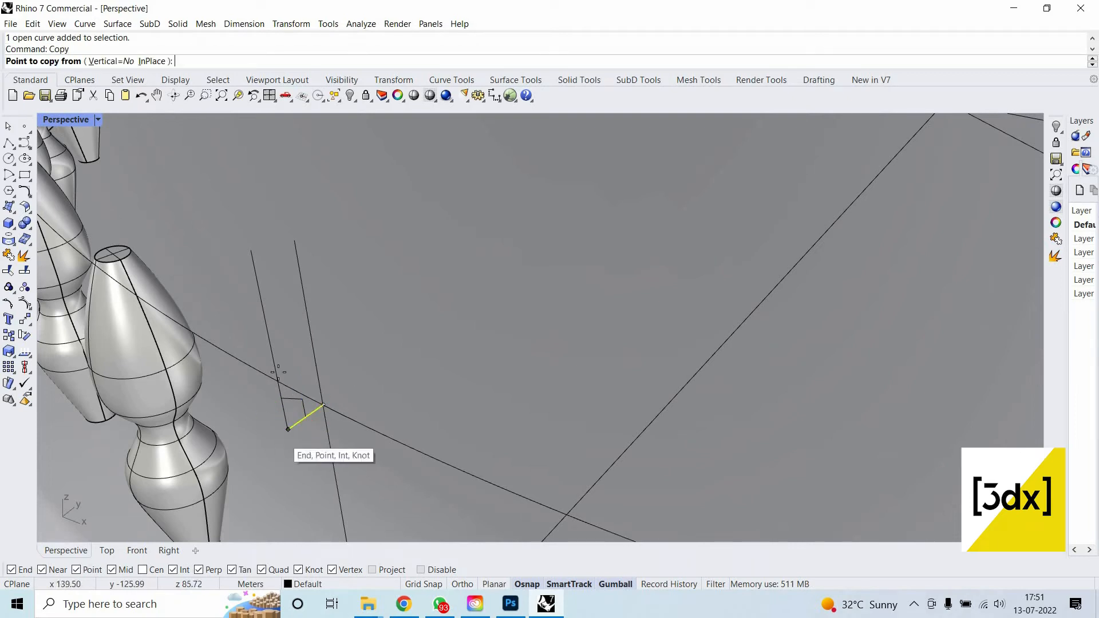
click(288, 429)
click(346, 402)
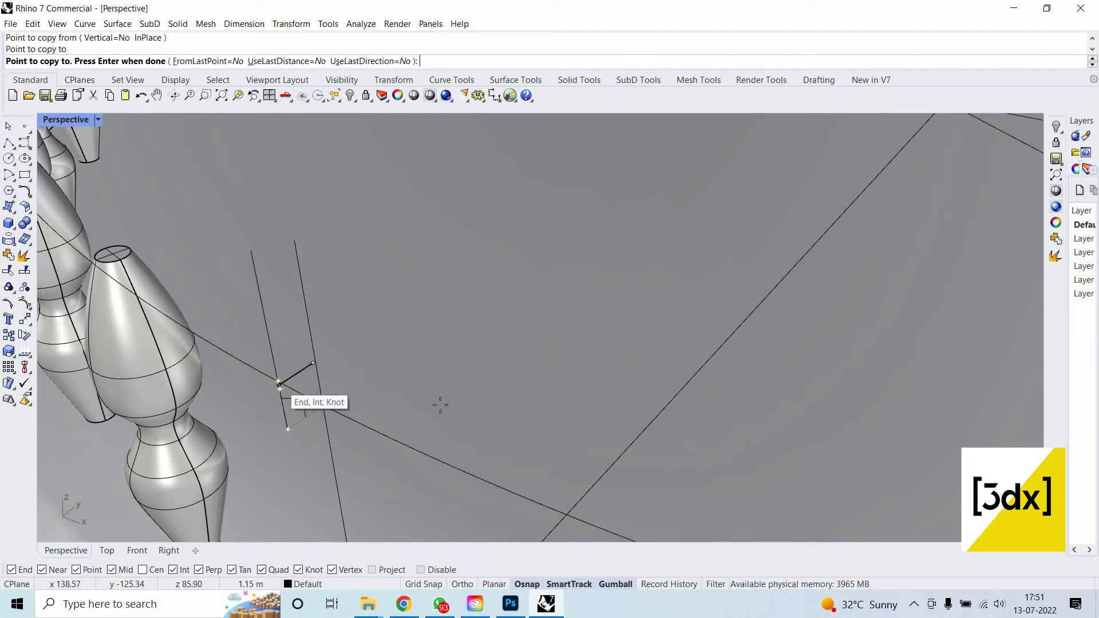
scroll(569, 437, down, 5)
key(Return)
Undo the line copy and the last short segment drawn along the outer vertical line.
scroll(515, 412, up, 5)
scroll(489, 407, up, 3)
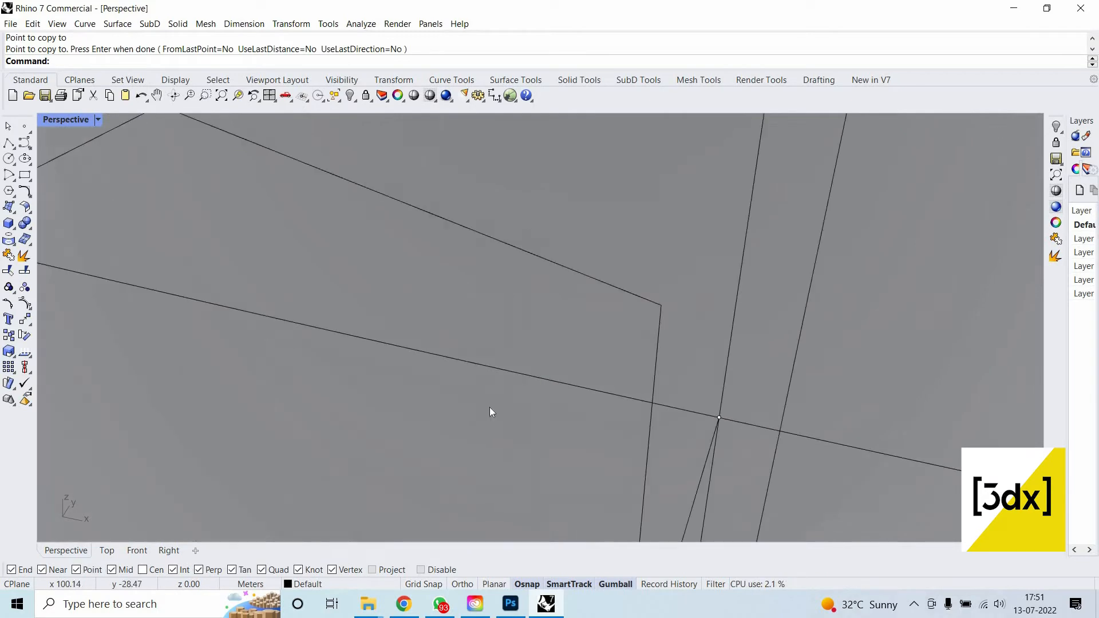
scroll(489, 407, down, 3)
key(ctrl+z)
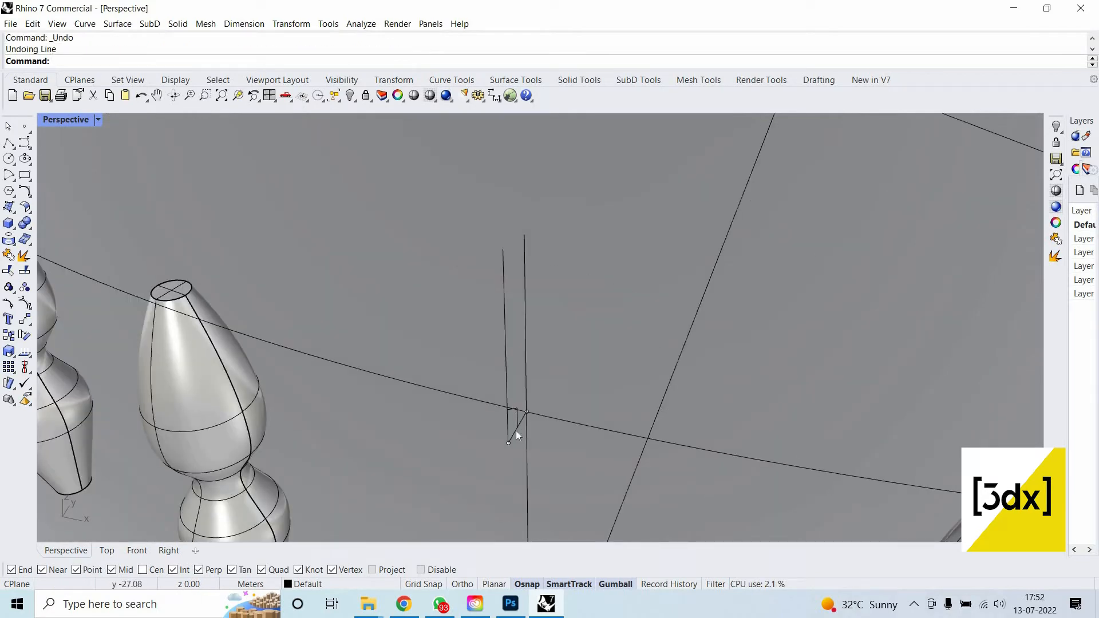
Copy the short horizontal line from its outer end to a point about 1.1 m higher on the outer vertical line.
click(516, 432)
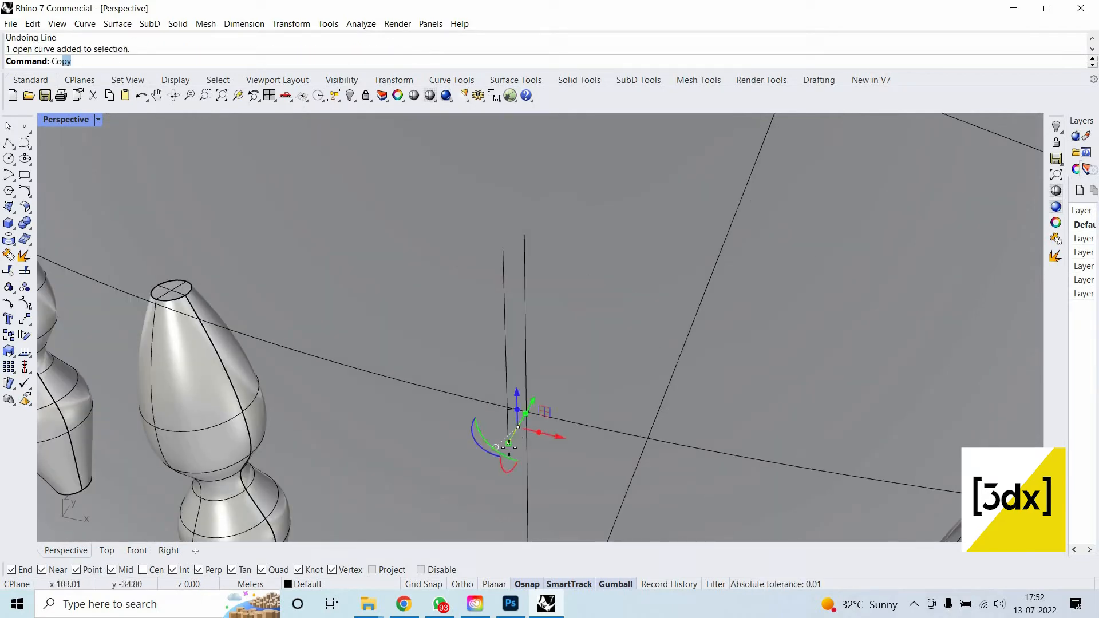
text(Co)
key(Return)
click(508, 443)
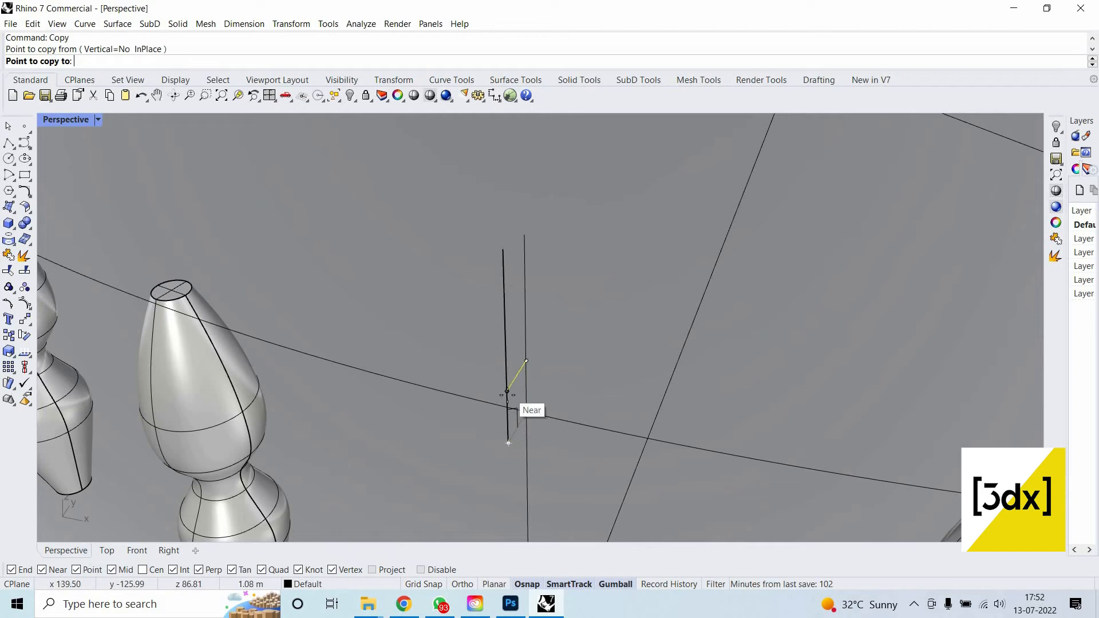
click(521, 391)
key(Return)
Trace the notched handrail profile with a closed polyline through the corners of the construction lines.
click(526, 389)
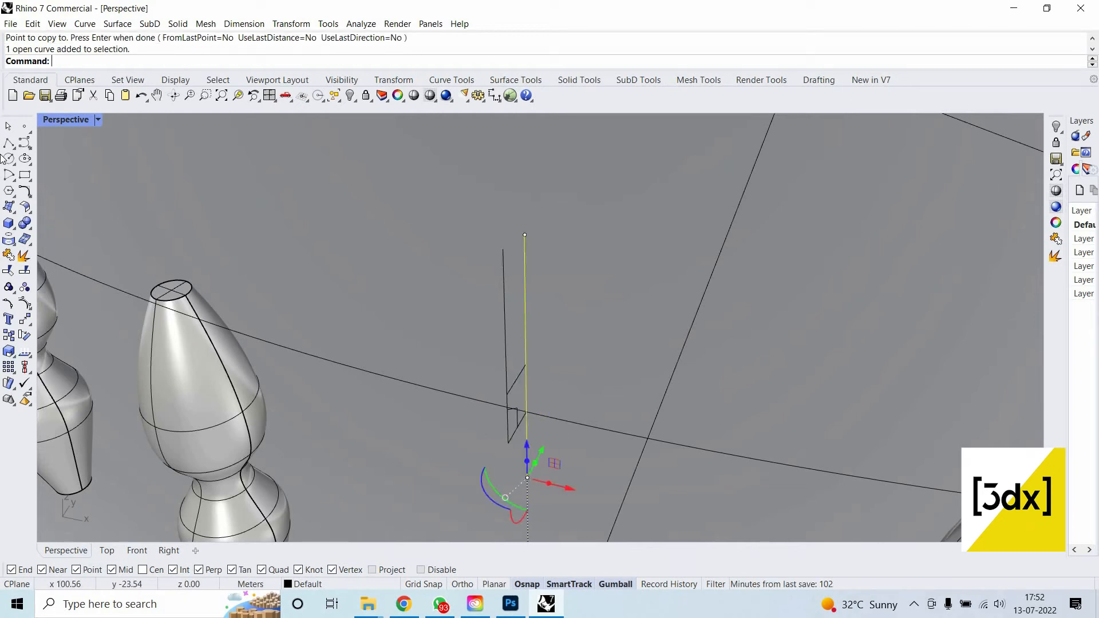
key(Escape)
click(9, 143)
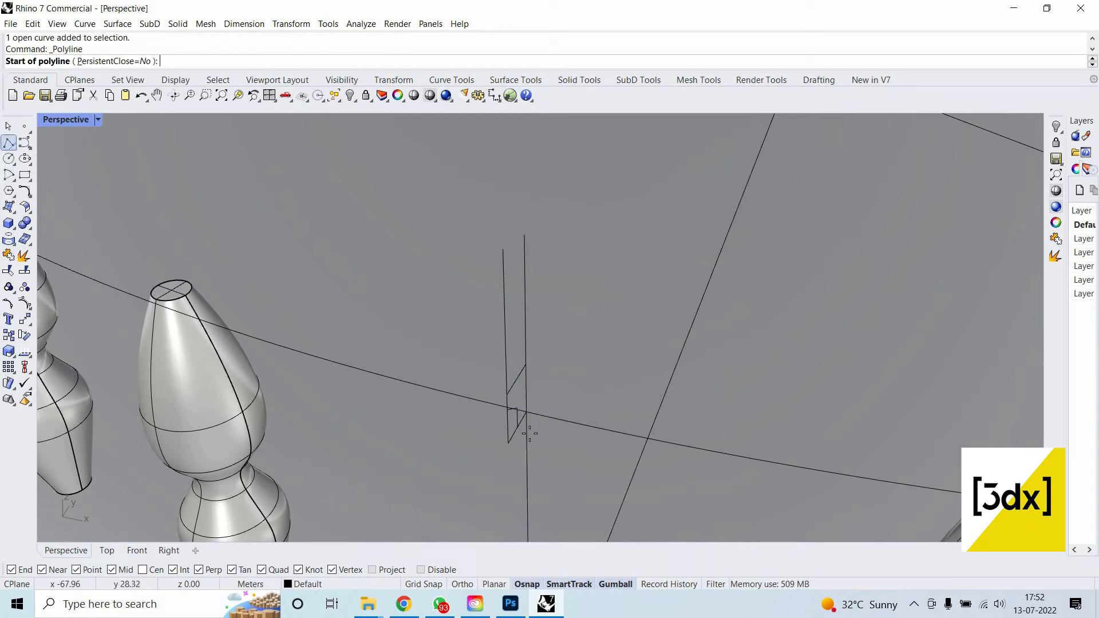
click(508, 408)
click(517, 408)
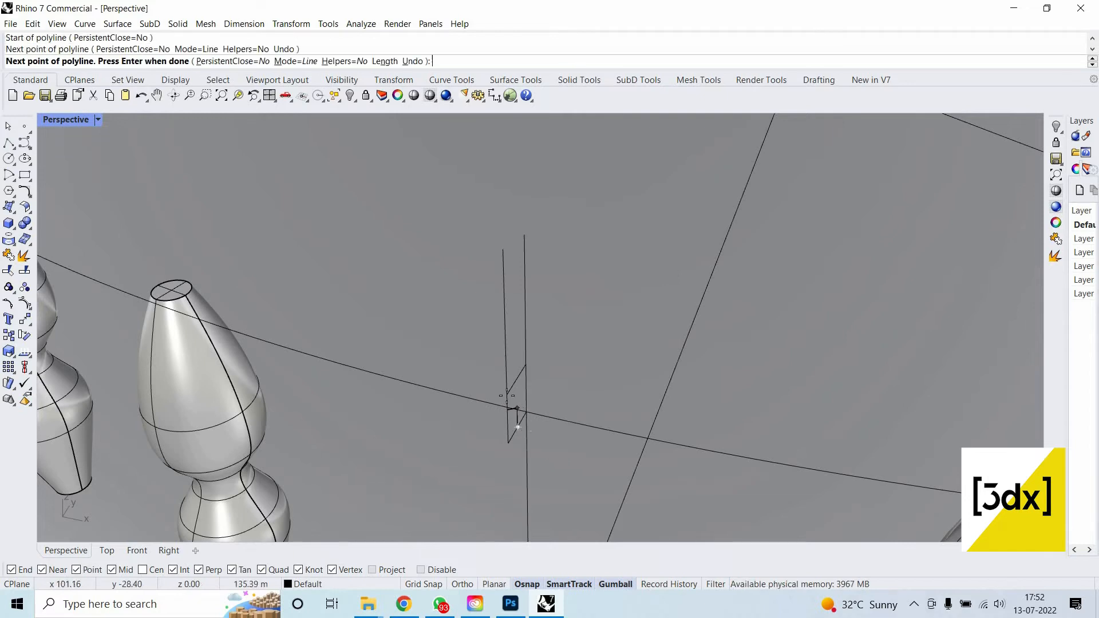
click(508, 409)
click(508, 395)
click(526, 364)
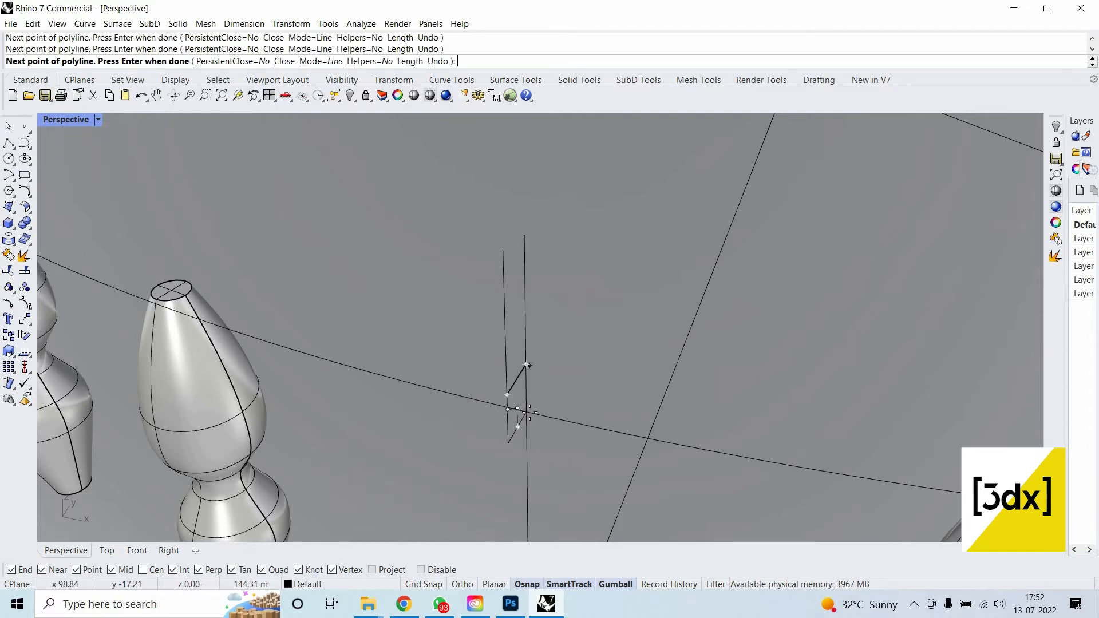
click(526, 412)
click(518, 427)
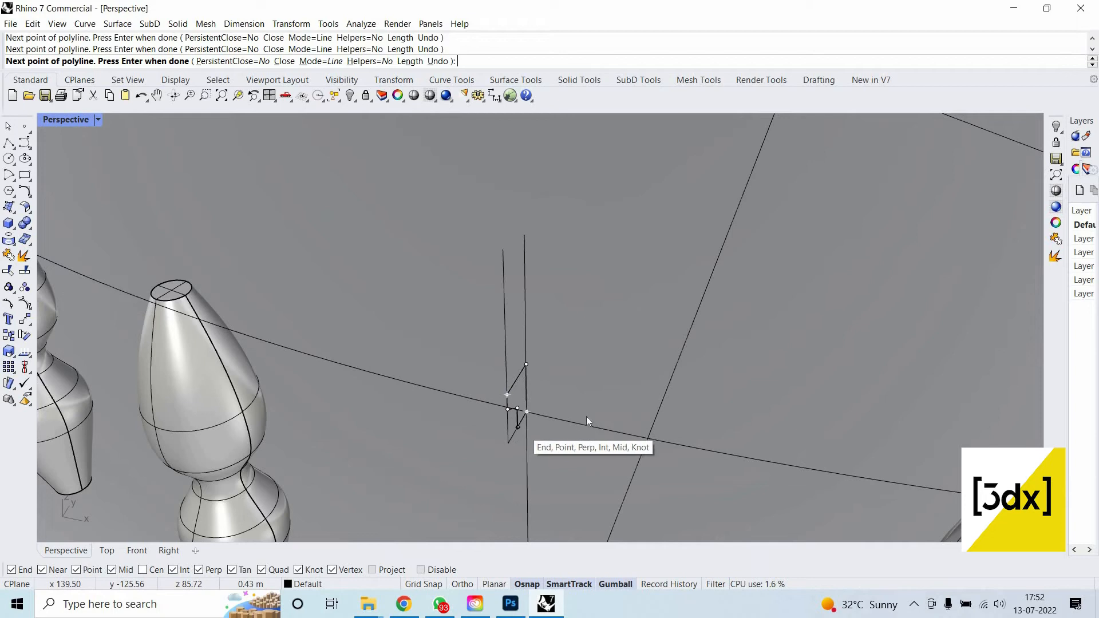
text(Sw)
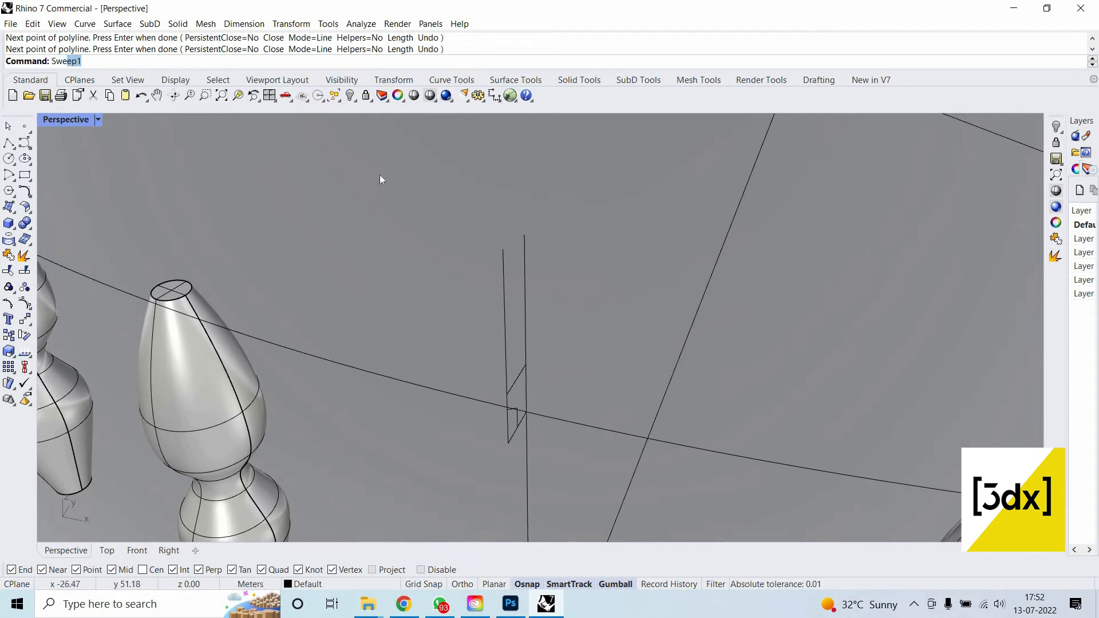
text(e)
key(Return)
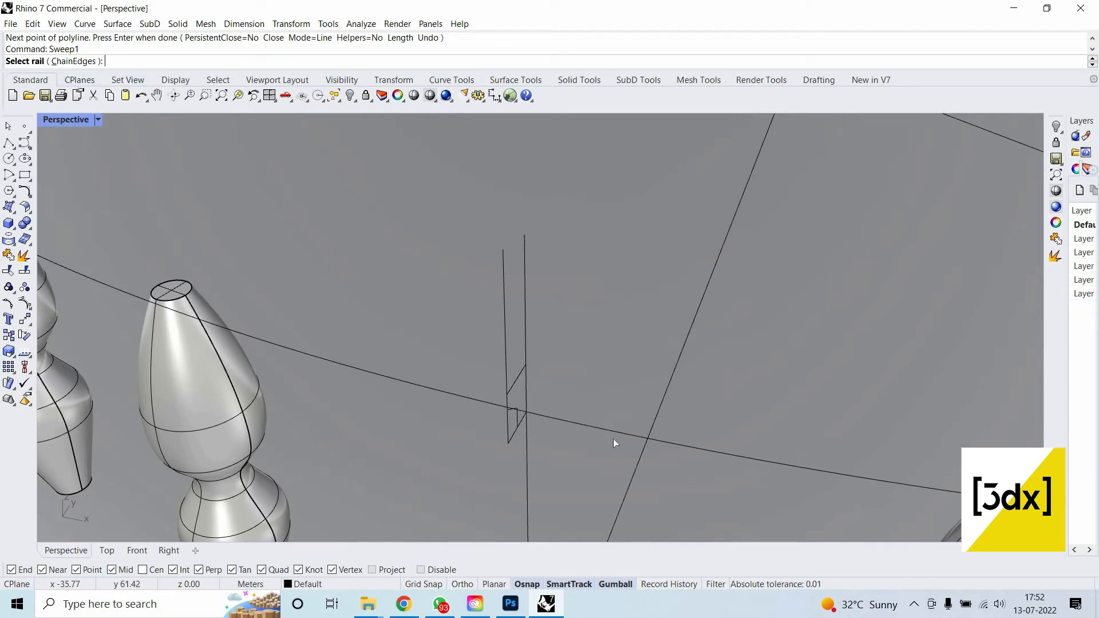
click(605, 431)
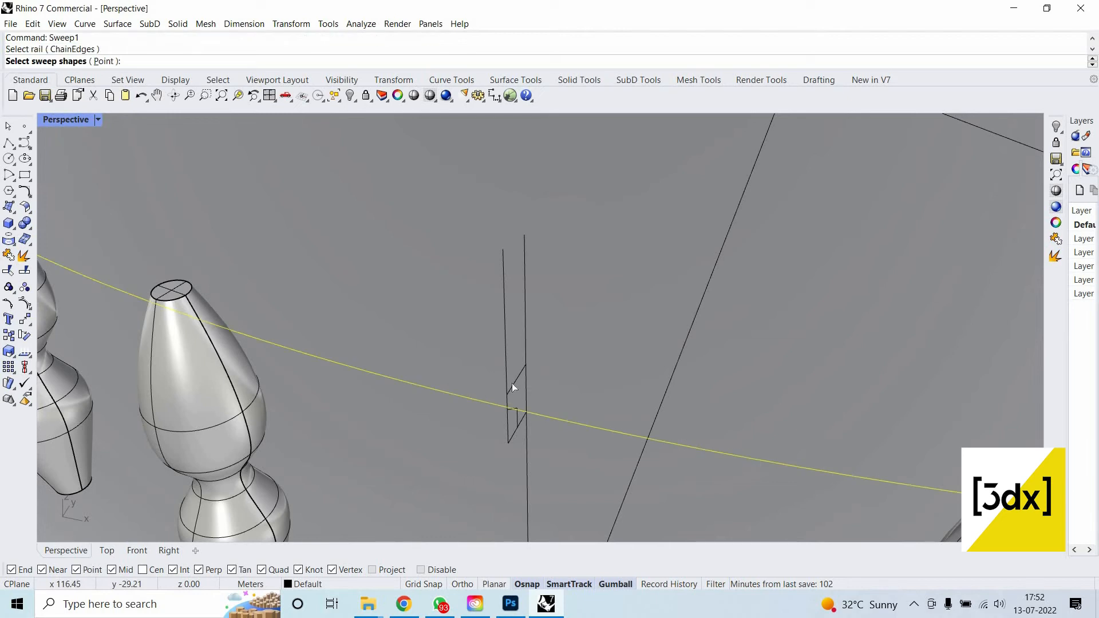
key(Escape)
key(Return)
click(542, 409)
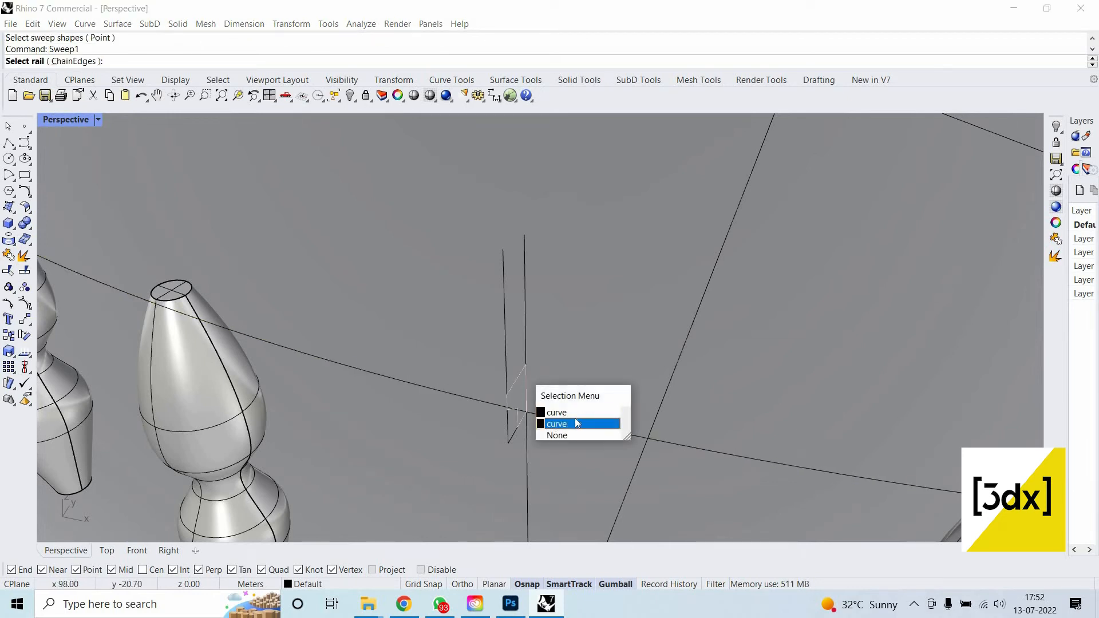
click(575, 418)
key(Escape)
Sweep the notched handrail profile along the raised guide circle with Sweep1, using the freeform frame style and unchanged cross sections.
key(Return)
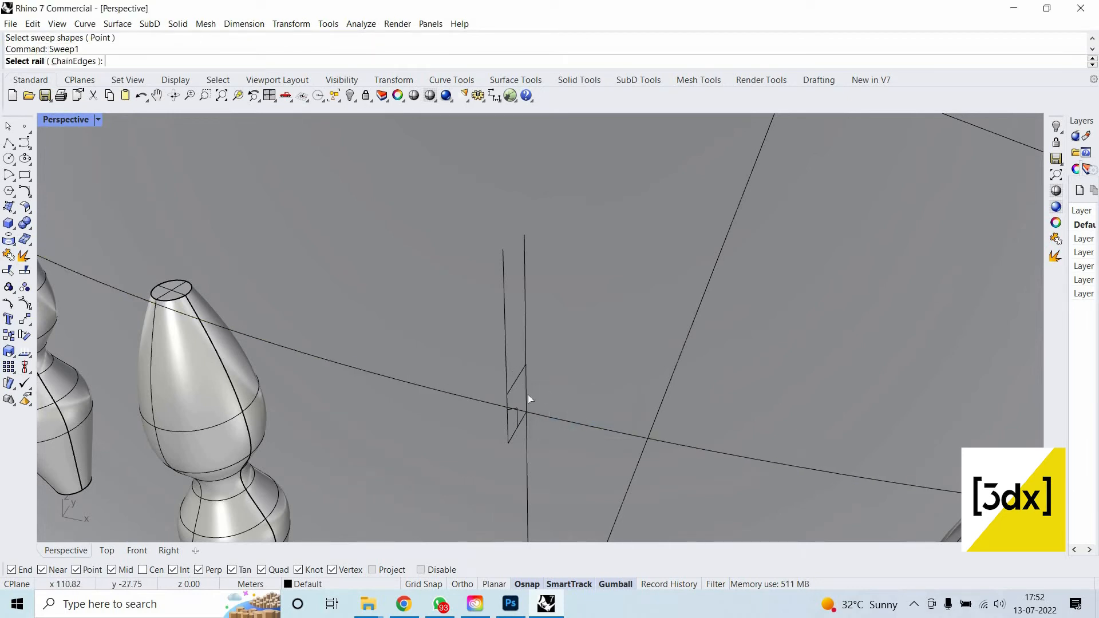
click(579, 421)
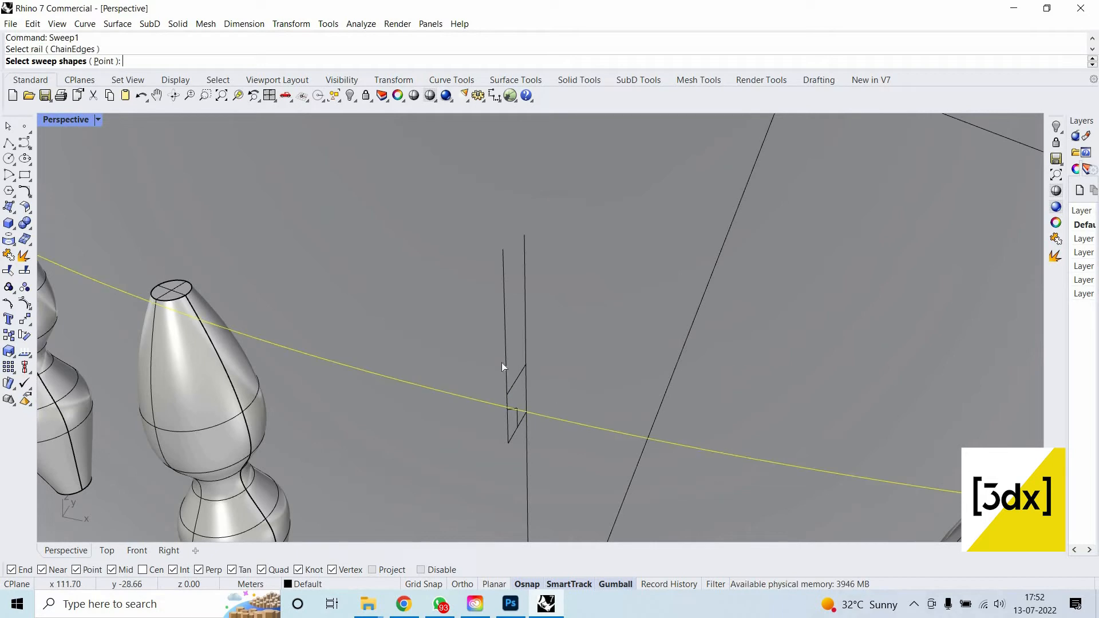
click(568, 414)
click(569, 419)
key(Return)
key(Return)
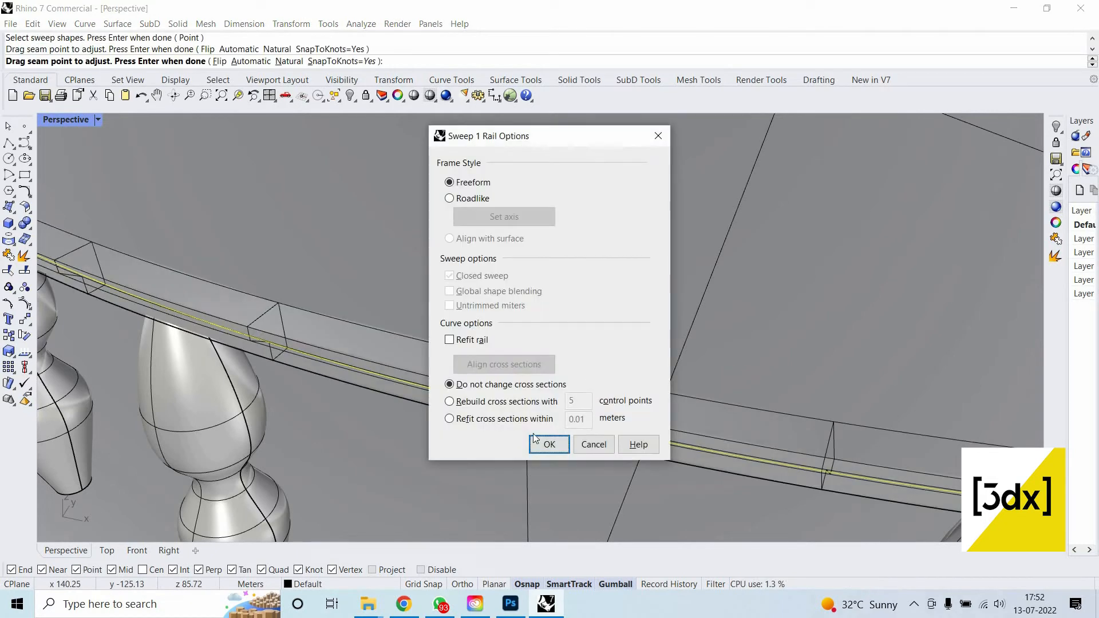
click(540, 442)
Examine the swept handrail's thickness and fit above the balusters from around the upper terrace.
scroll(788, 345, down, 12)
scroll(746, 262, up, 6)
right_drag(745, 261, 778, 349)
scroll(749, 294, up, 2)
scroll(749, 293, down, 6)
scroll(763, 230, up, 3)
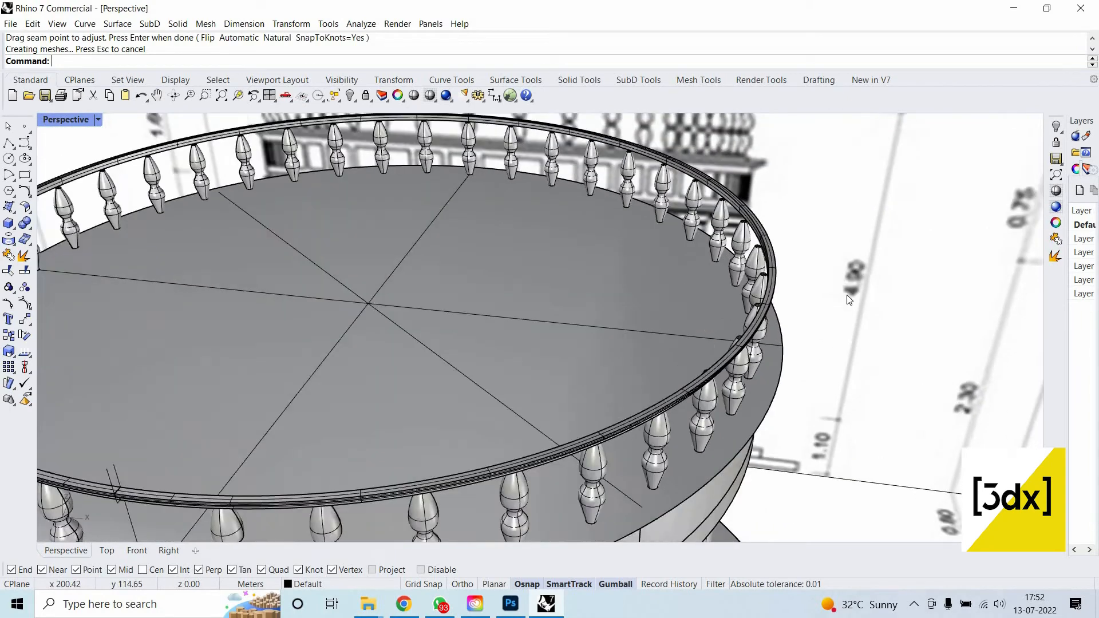
scroll(843, 265, up, 2)
scroll(844, 265, down, 5)
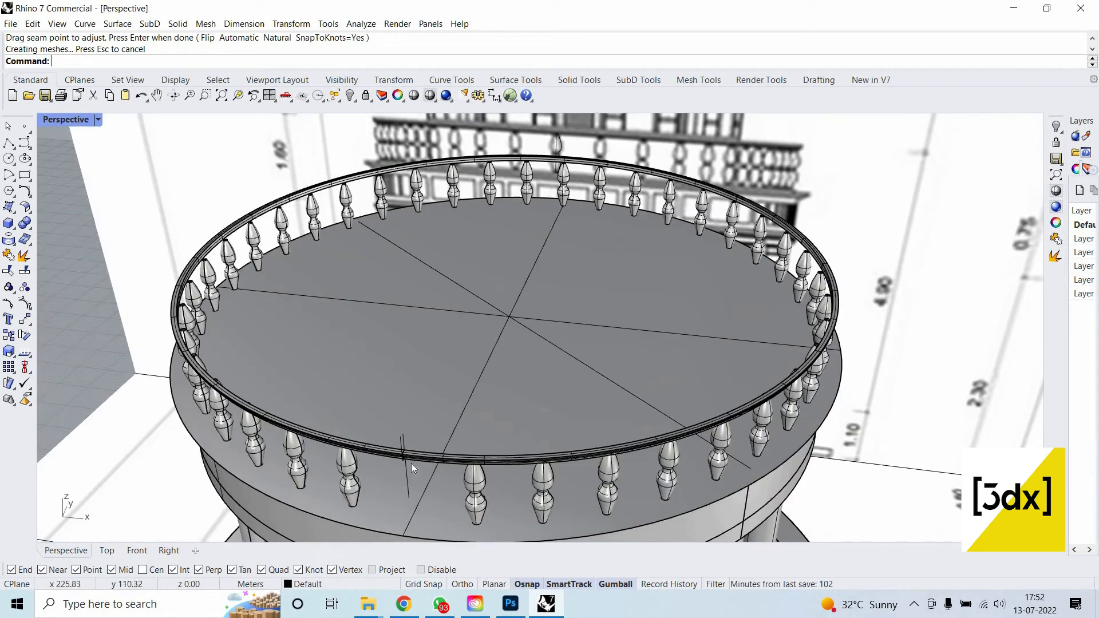
scroll(411, 462, up, 2)
scroll(187, 356, down, 2)
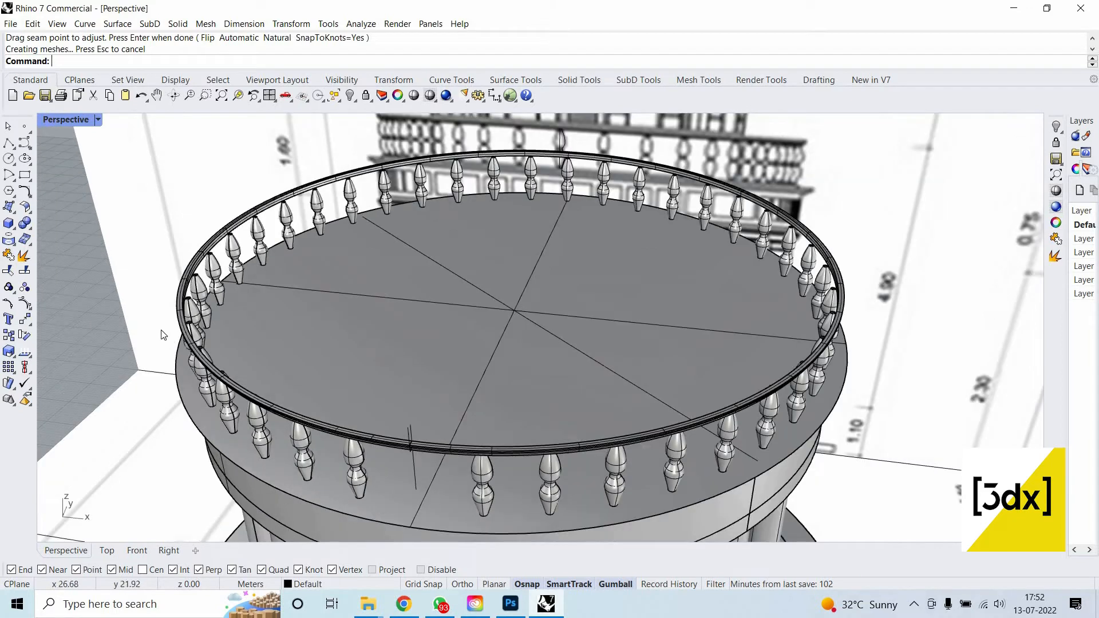
scroll(162, 335, up, 3)
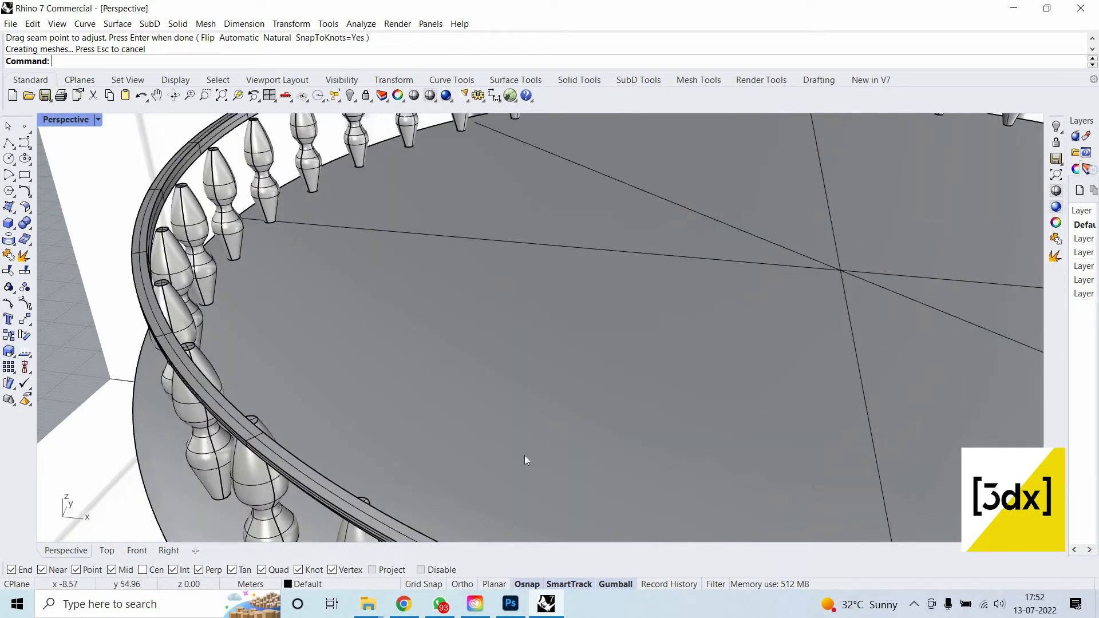
Undo the handrail sweep and delete the longer vertical construction line beside the profile.
key(ctrl+z)
scroll(245, 314, down, 4)
scroll(277, 313, up, 4)
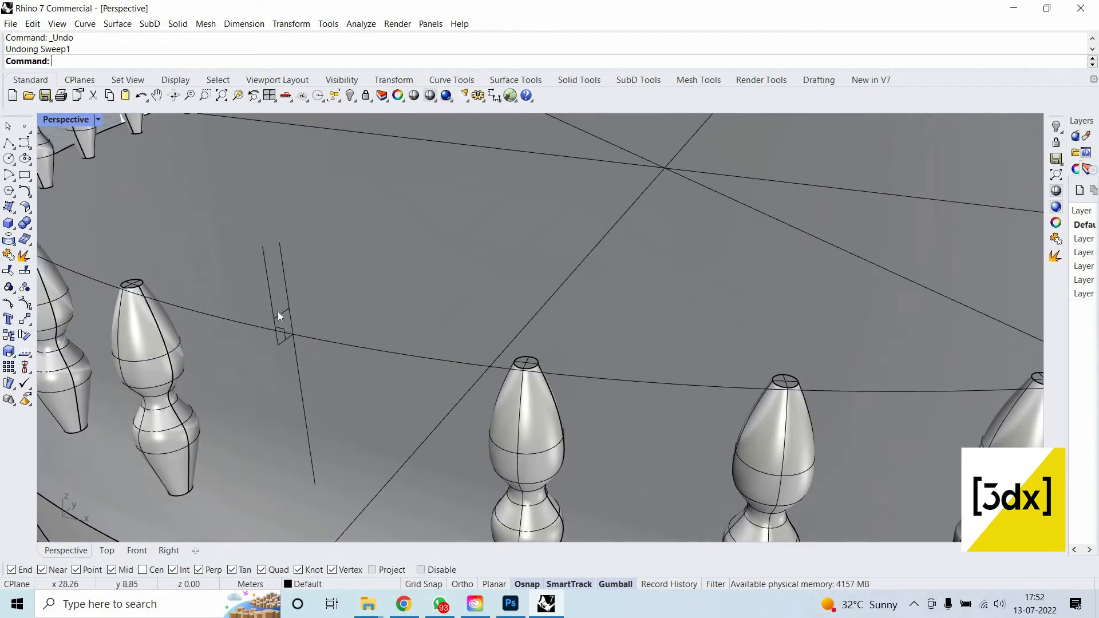
scroll(278, 314, up, 3)
click(279, 314)
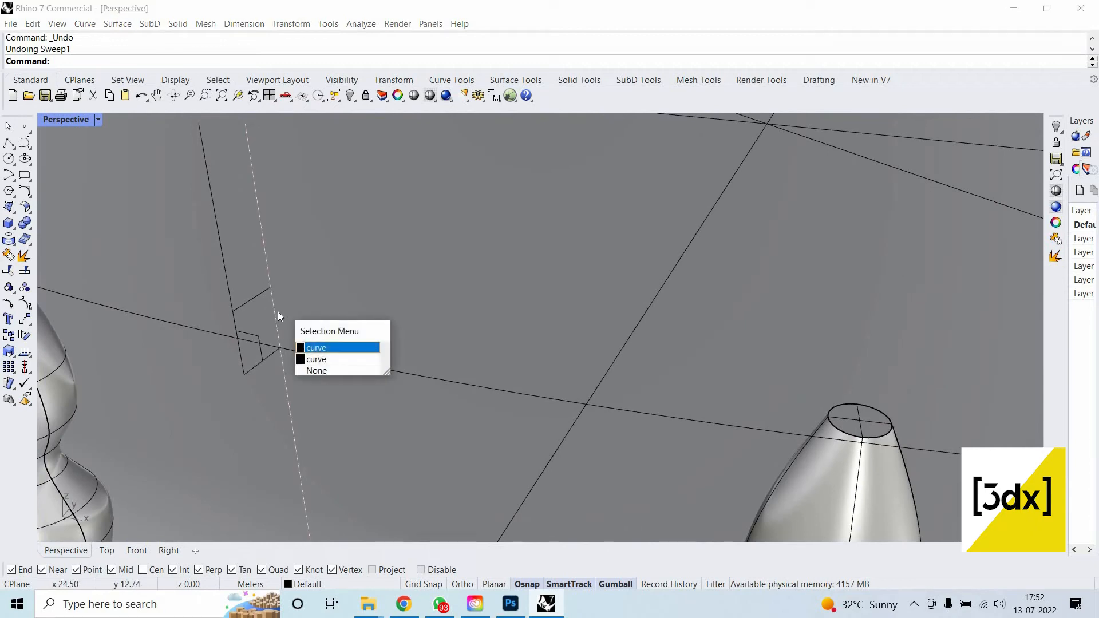
key(Return)
key(Delete)
Widen the closed handrail profile by moving its vertical edge opposite the notch horizontally away from the notch.
click(278, 314)
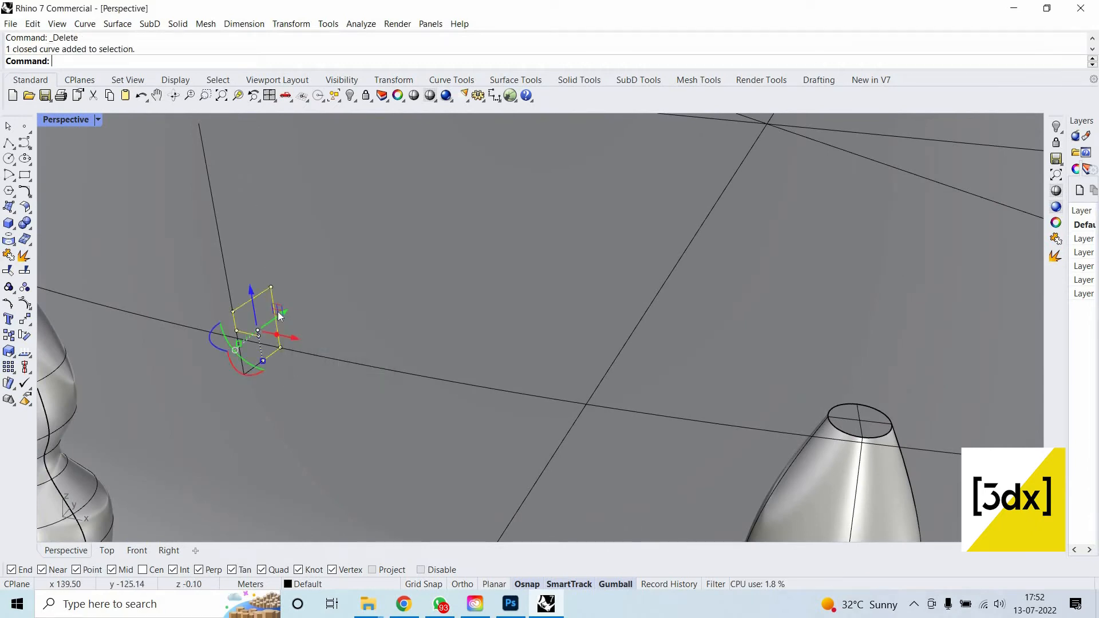
ctrl+shift+click(279, 316)
click(321, 346)
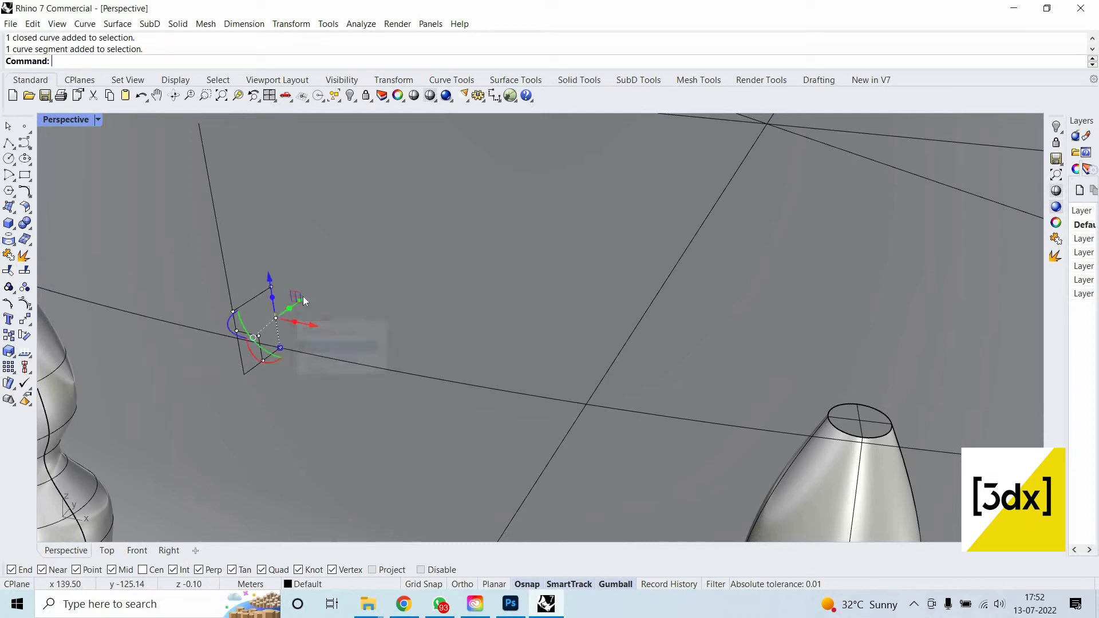
drag(328, 285, 324, 363)
click(323, 363)
scroll(323, 363, down, 8)
scroll(323, 363, up, 8)
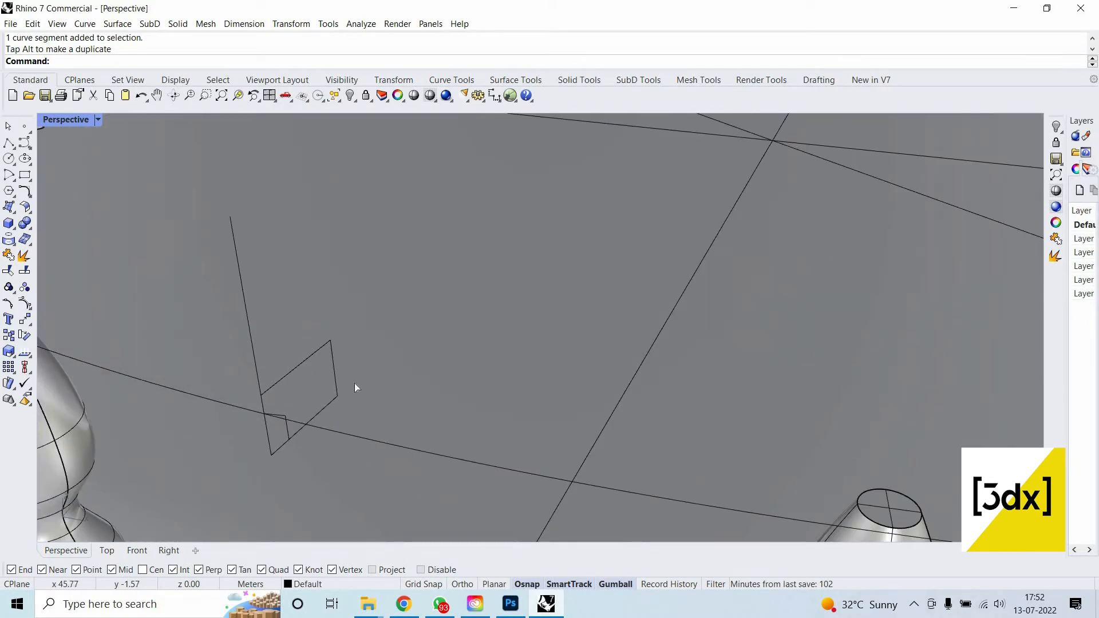
key(Return)
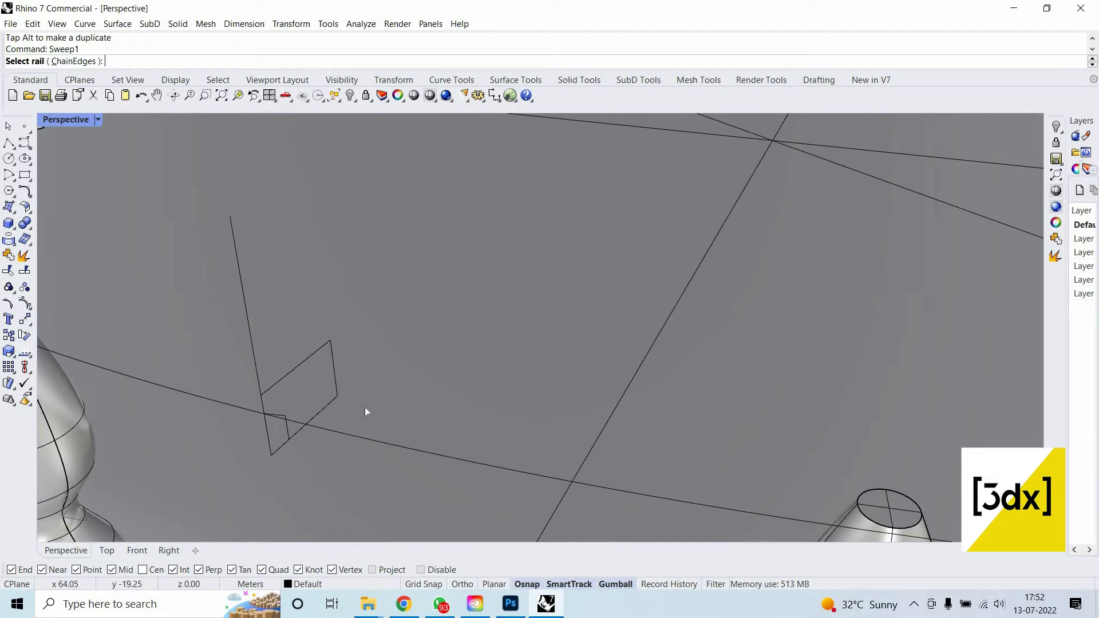
click(343, 429)
click(325, 340)
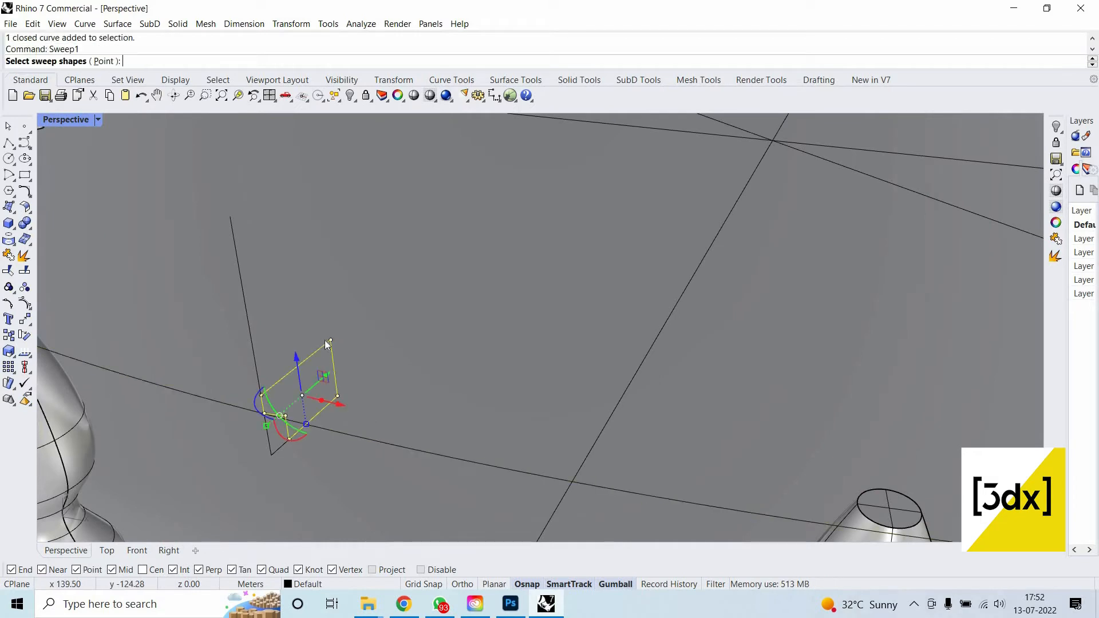
key(Escape)
key(Escape)
key(Return)
click(364, 434)
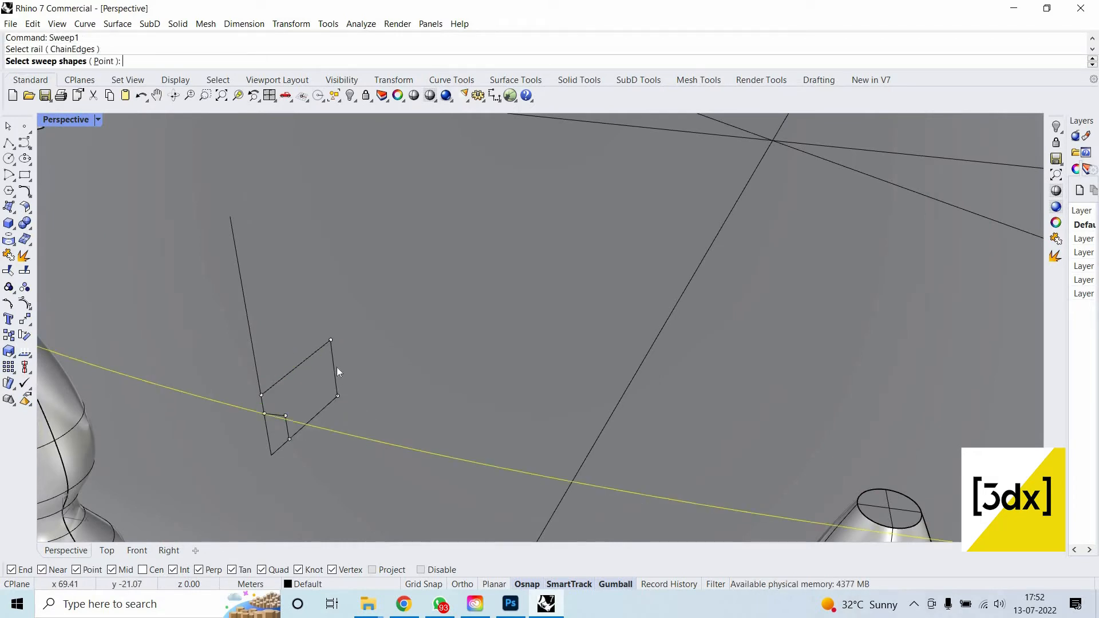
key(Escape)
key(Escape)
Sweep the widened handrail profile along the raised guide circle with Sweep1, using the freeform frame style and unchanged cross sections.
key(Return)
click(373, 439)
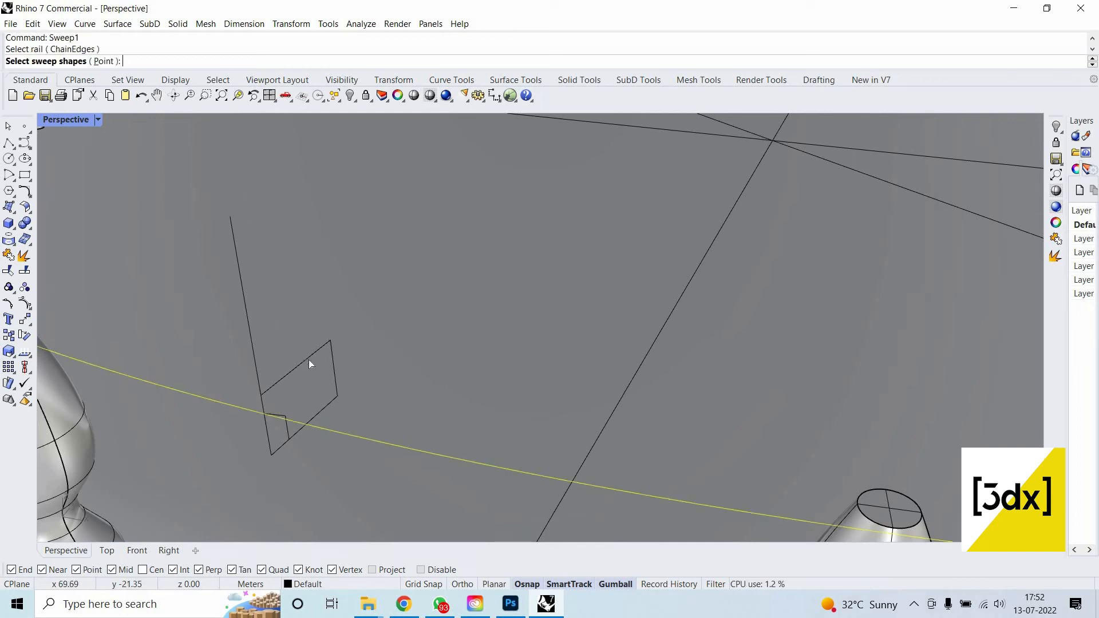
click(308, 359)
key(Return)
scroll(308, 360, down, 6)
key(Return)
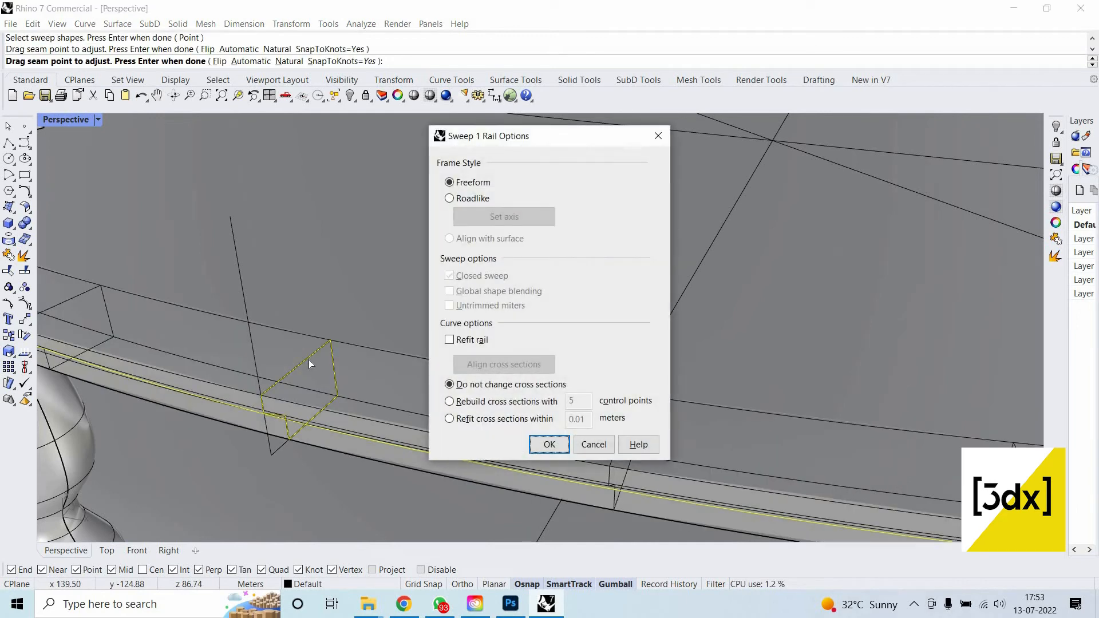
key(Return)
right_drag(235, 324, 807, 317)
scroll(859, 186, up, 5)
right_click(807, 318)
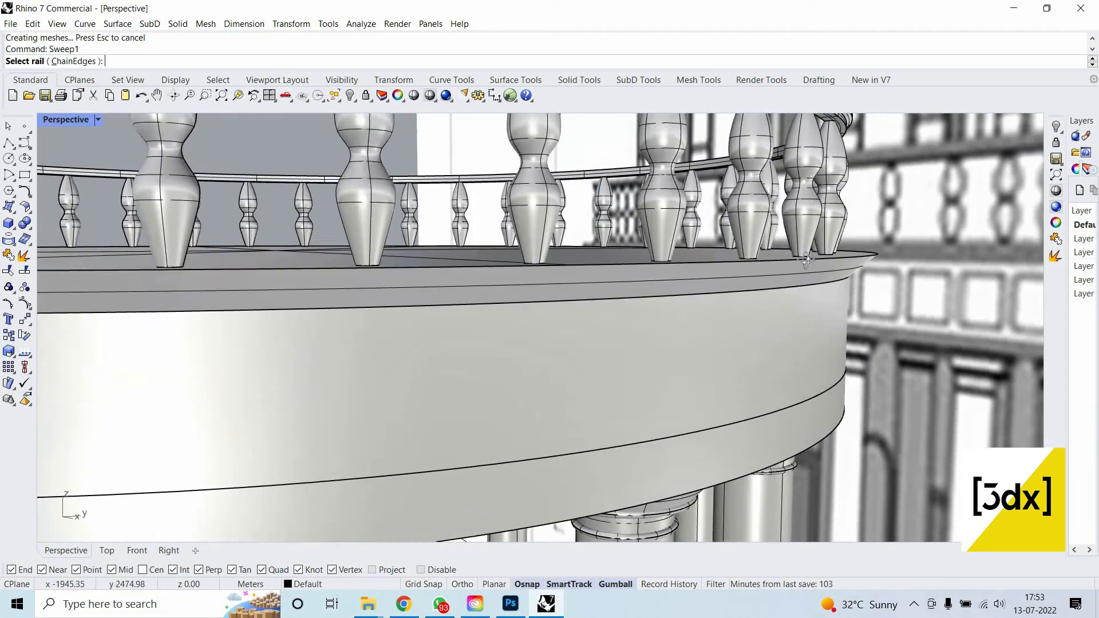
scroll(813, 315, down, 7)
right_drag(914, 274, 257, 332)
key(Escape)
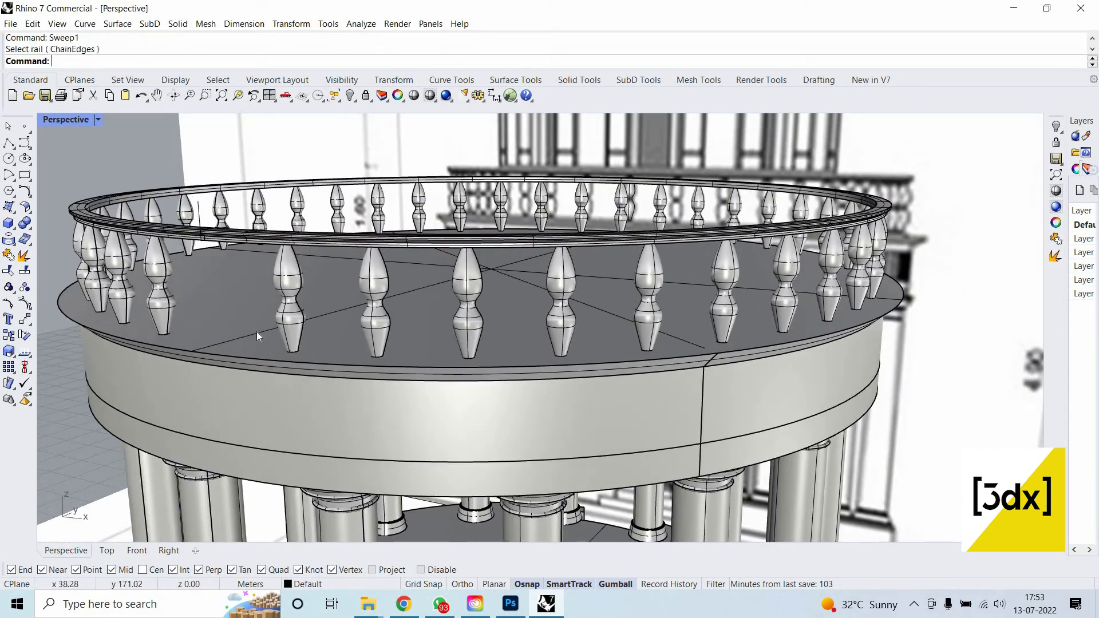
Show all hidden objects, bringing back the central cylinder, and frame the temple against the elevation drawing.
middle_click(248, 329)
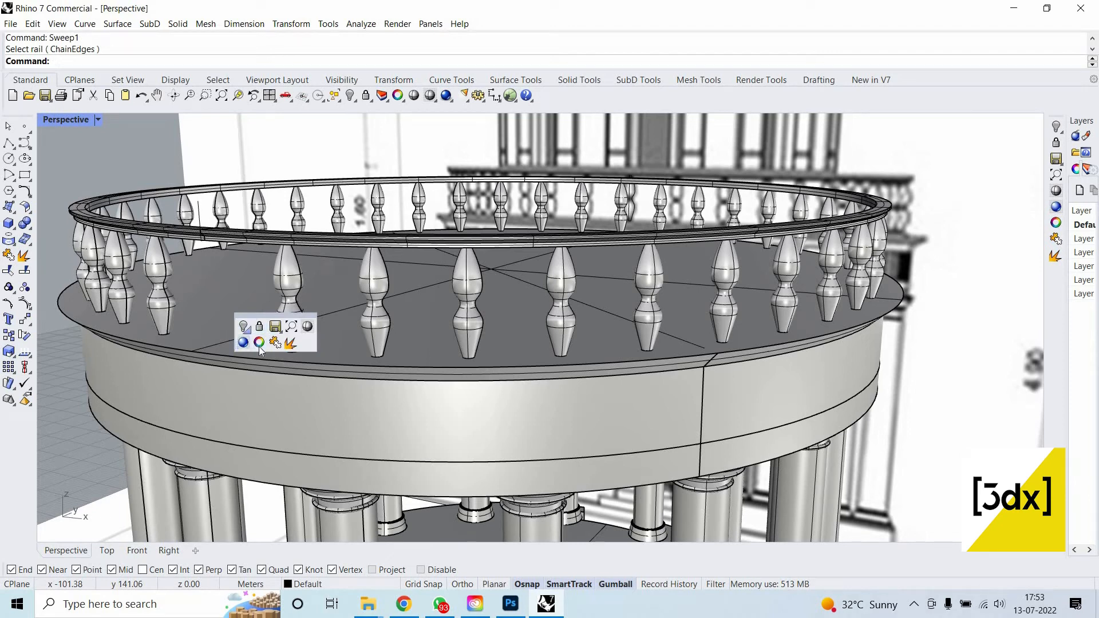
click(261, 347)
scroll(381, 319, down, 6)
right_drag(575, 317, 481, 234)
right_click(479, 272)
scroll(480, 271, down, 8)
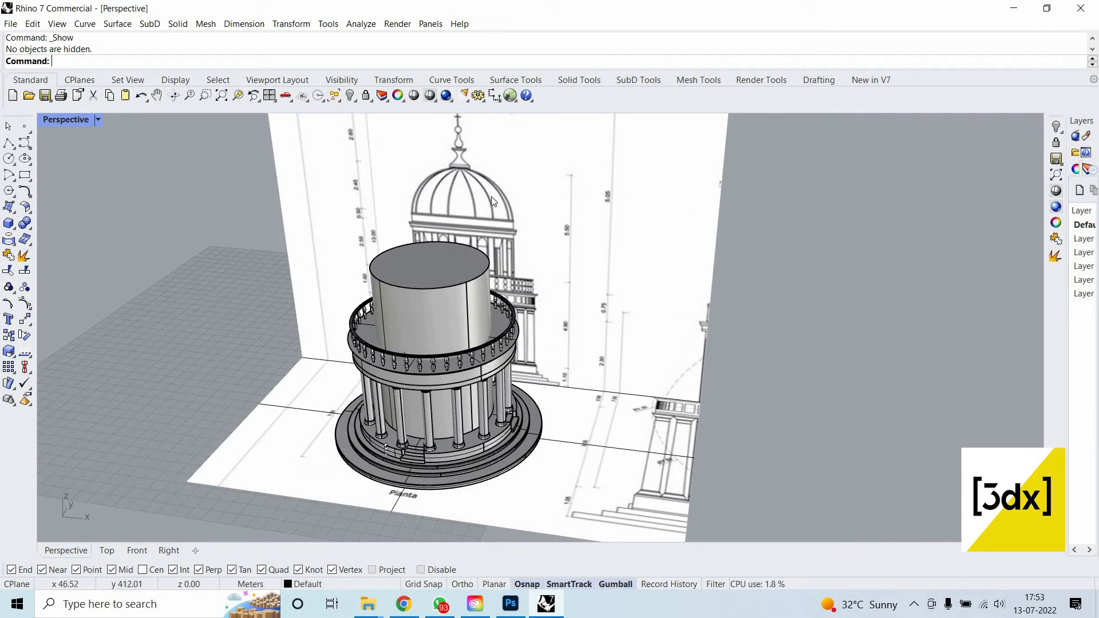
scroll(538, 224, up, 3)
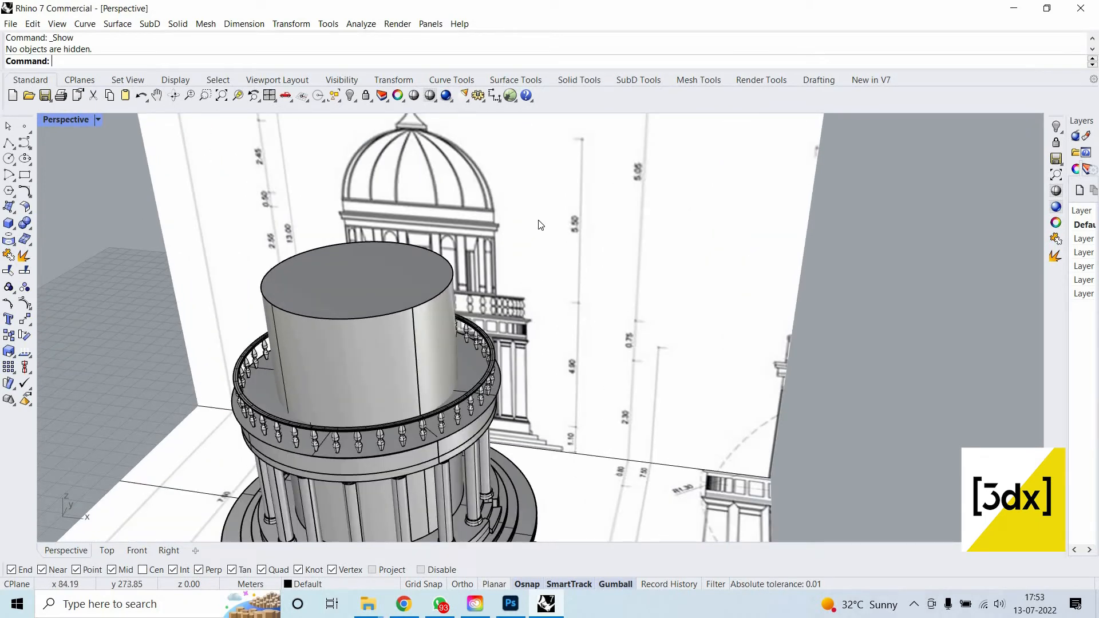
scroll(538, 224, up, 4)
scroll(538, 224, down, 8)
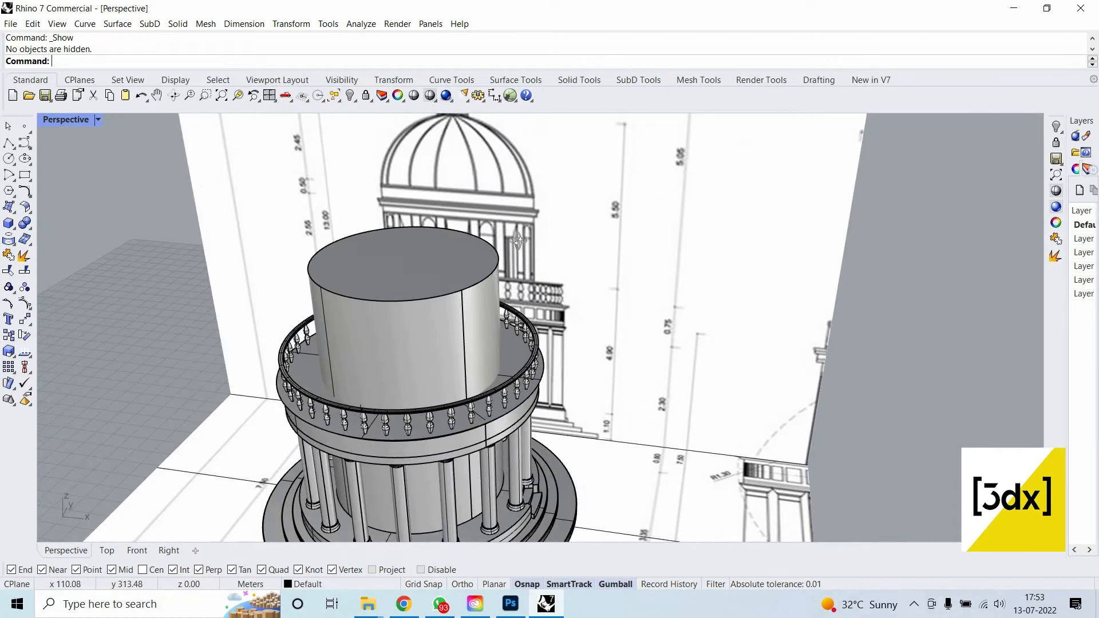
right_drag(517, 240, 435, 341)
scroll(449, 338, down, 6)
scroll(438, 335, up, 6)
Shorten the central cylinder with Scale1D from its base, lowering its top to the bottom line of the entablature in the front elevation.
click(439, 335)
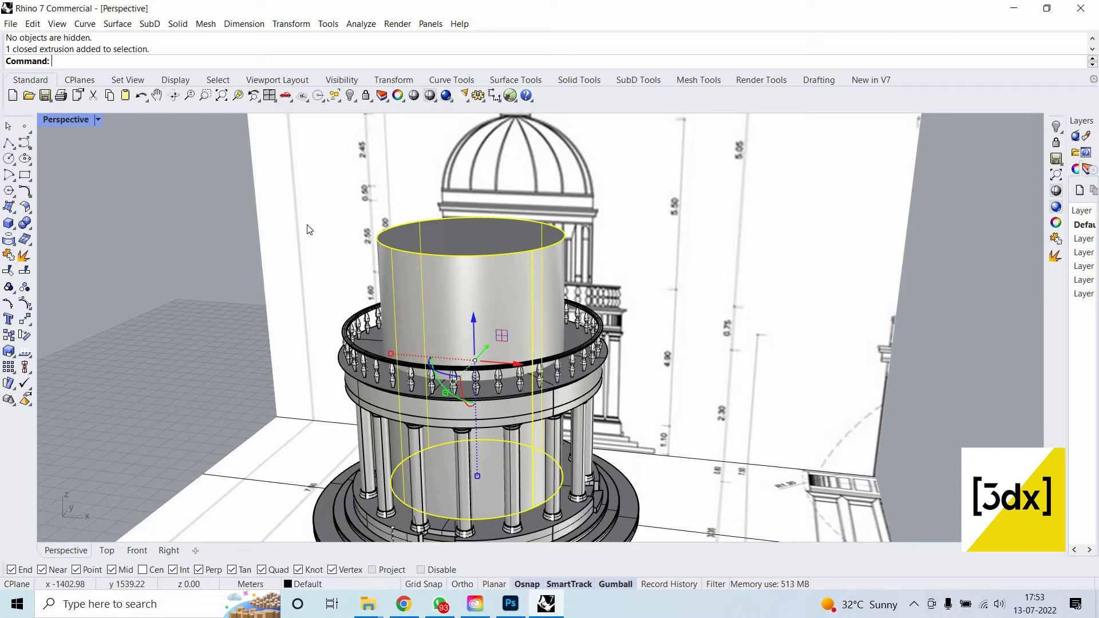
double_click(73, 122)
scroll(383, 424, down, 5)
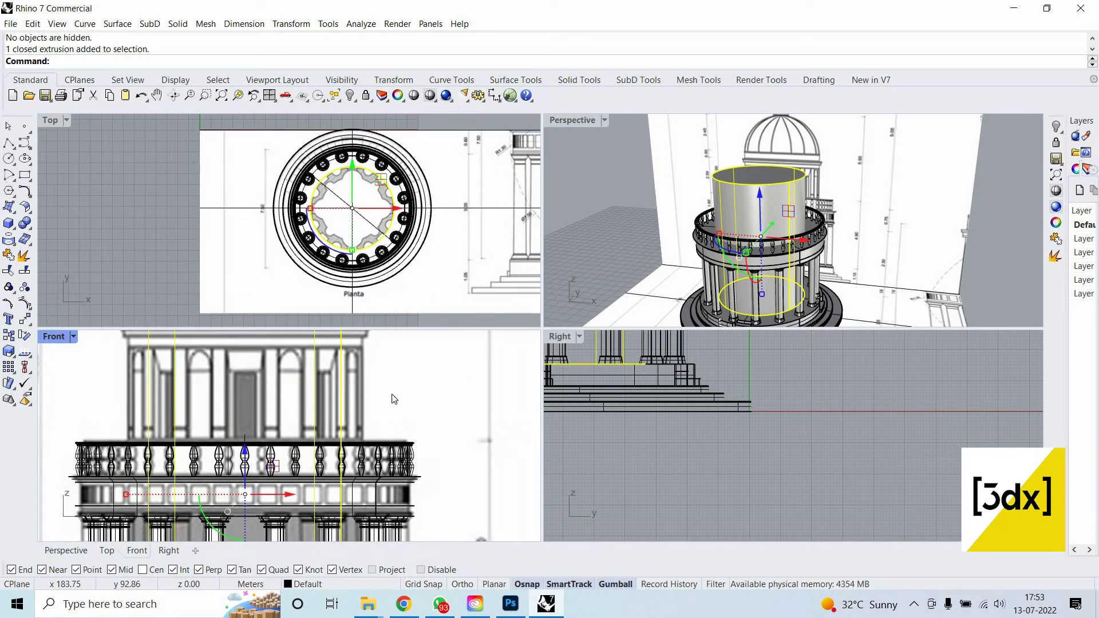
scroll(353, 431, up, 6)
scroll(352, 431, down, 5)
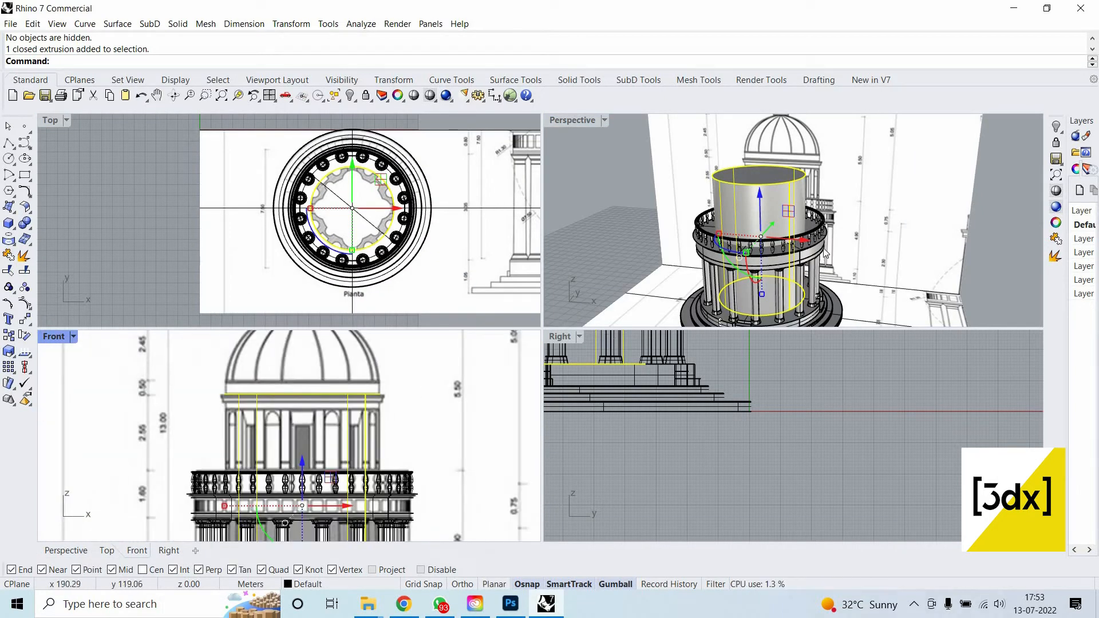
scroll(405, 377, up, 6)
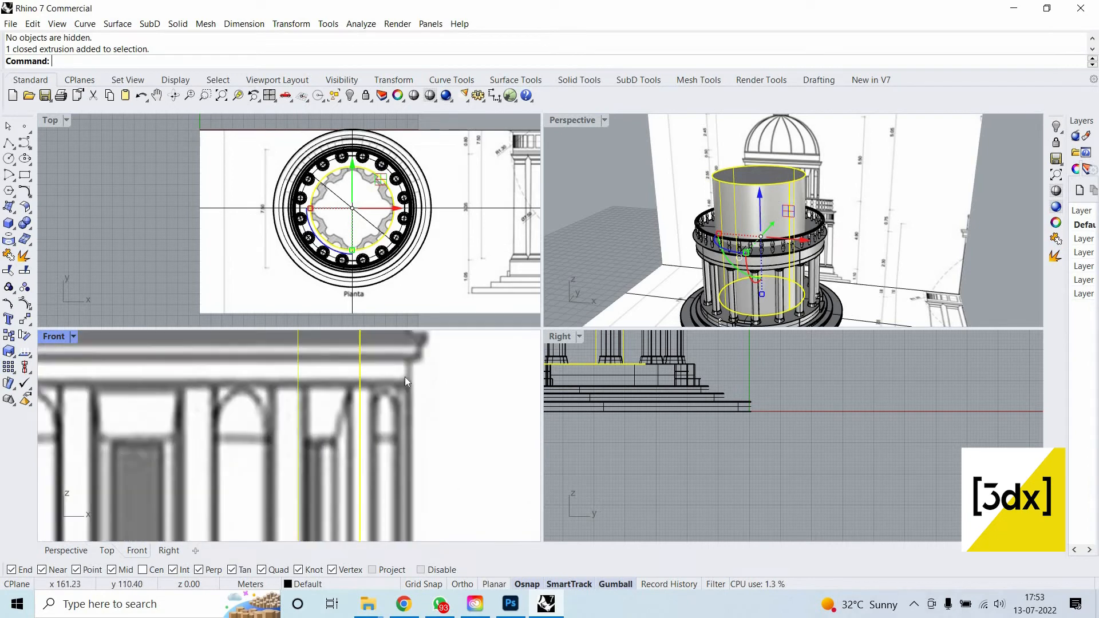
scroll(404, 385, up, 1)
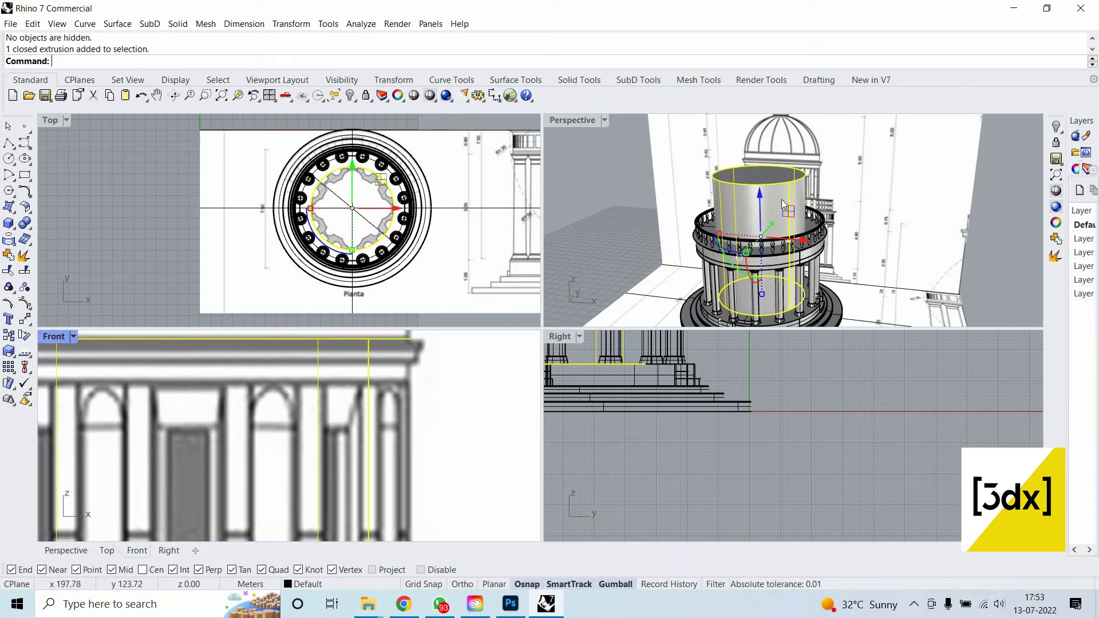
scroll(858, 260, down, 6)
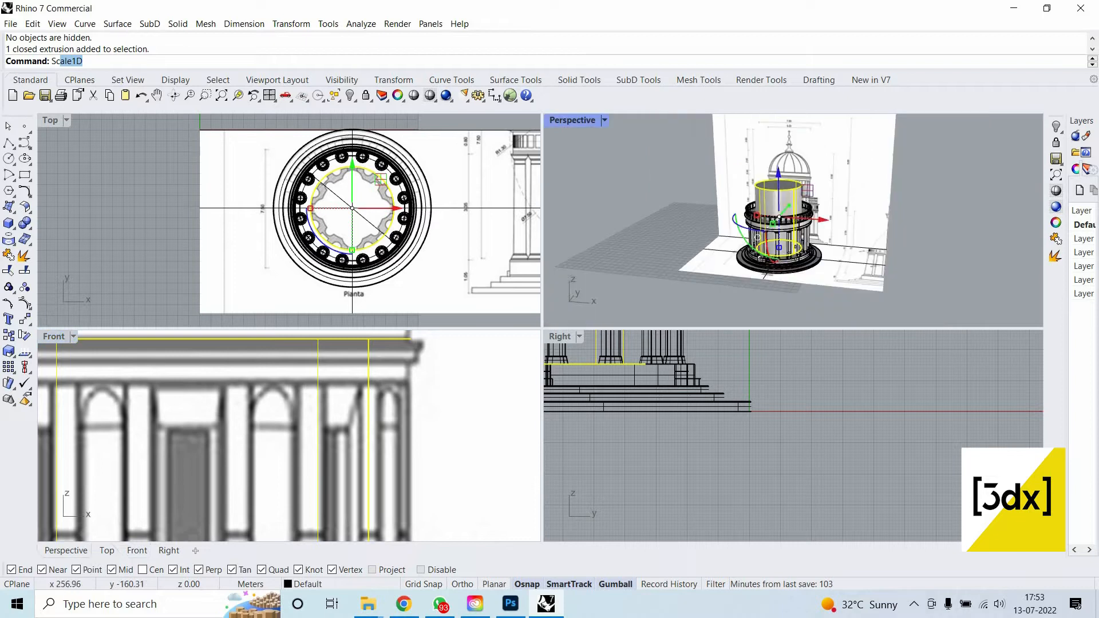
key(Return)
scroll(844, 270, up, 7)
scroll(813, 264, up, 7)
click(783, 236)
scroll(784, 134, down, 8)
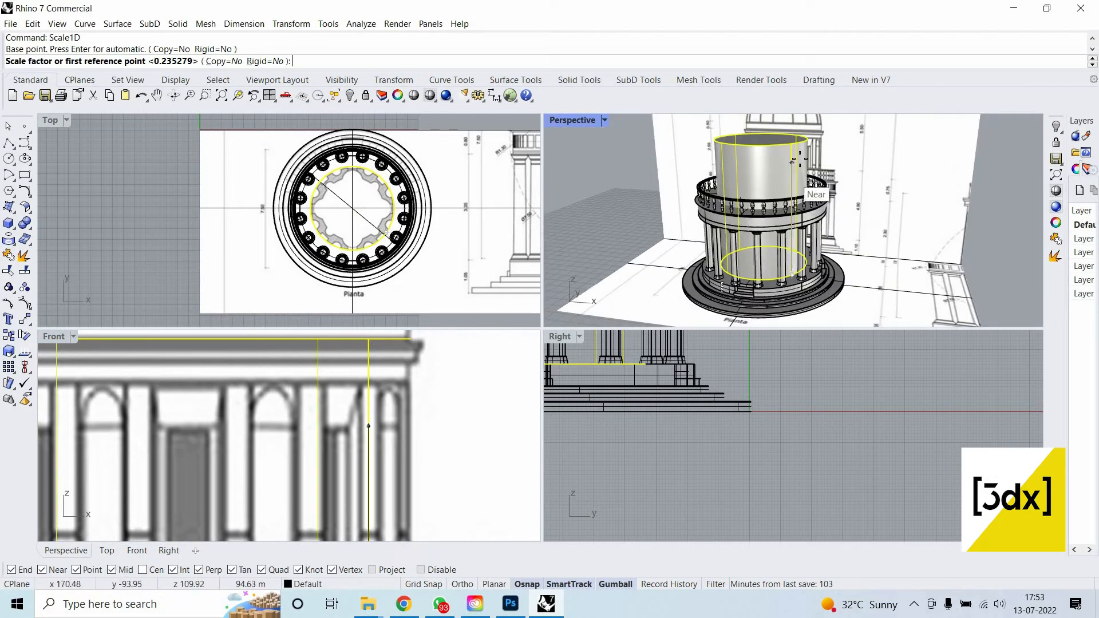
scroll(799, 156, up, 6)
click(798, 154)
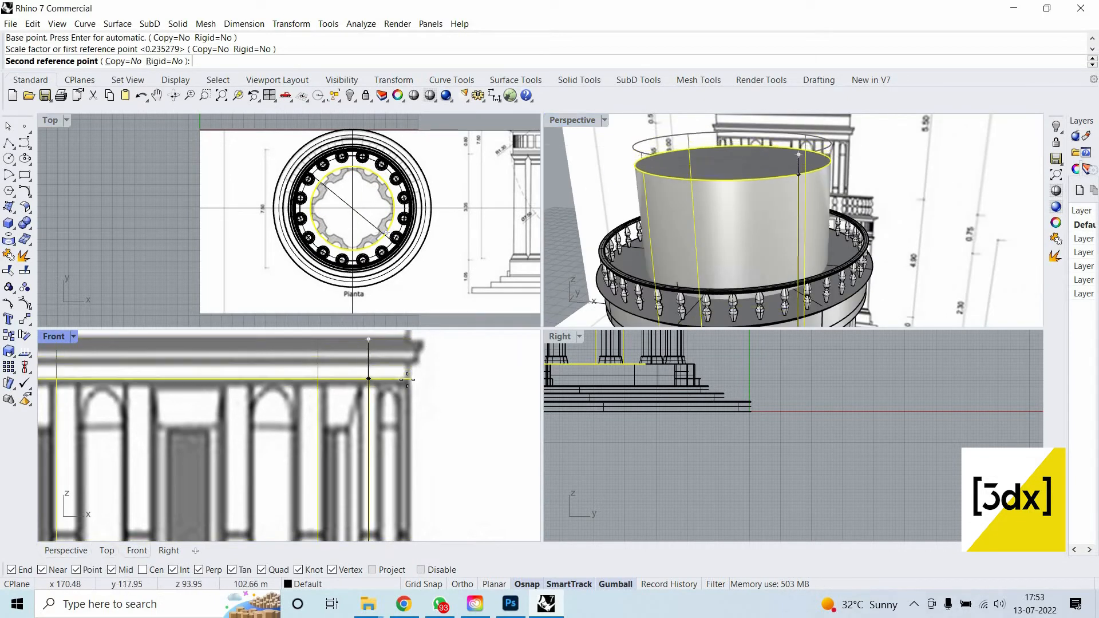
click(407, 381)
key(Escape)
Copy the central cylinder upward from its base seam point to its top seam point, stacking a duplicate directly on it.
scroll(730, 220, down, 8)
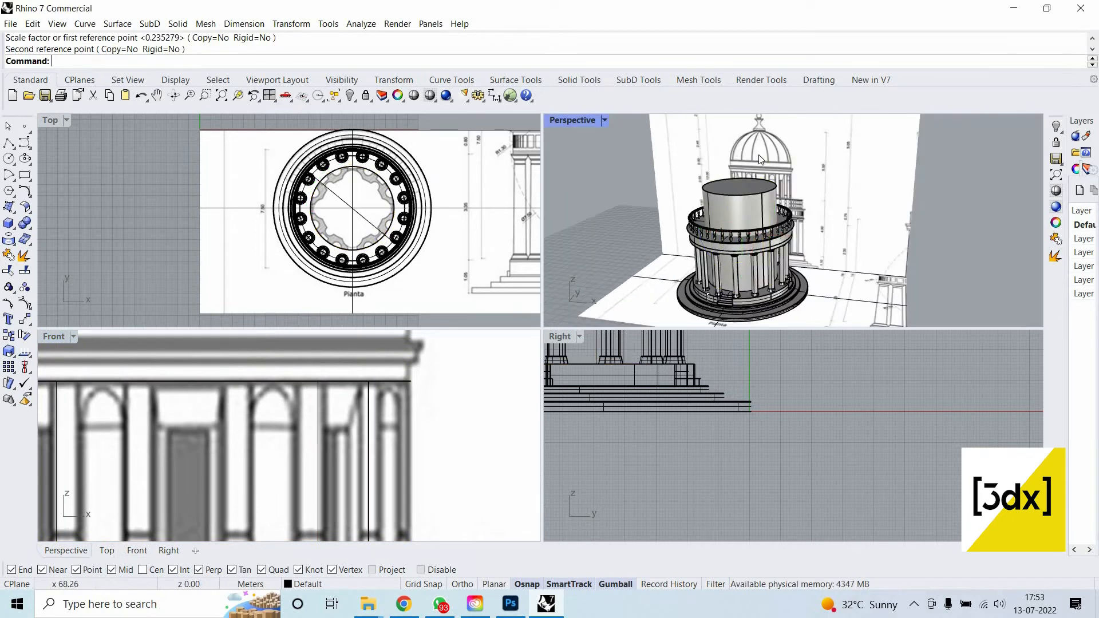
scroll(746, 275, up, 6)
click(759, 157)
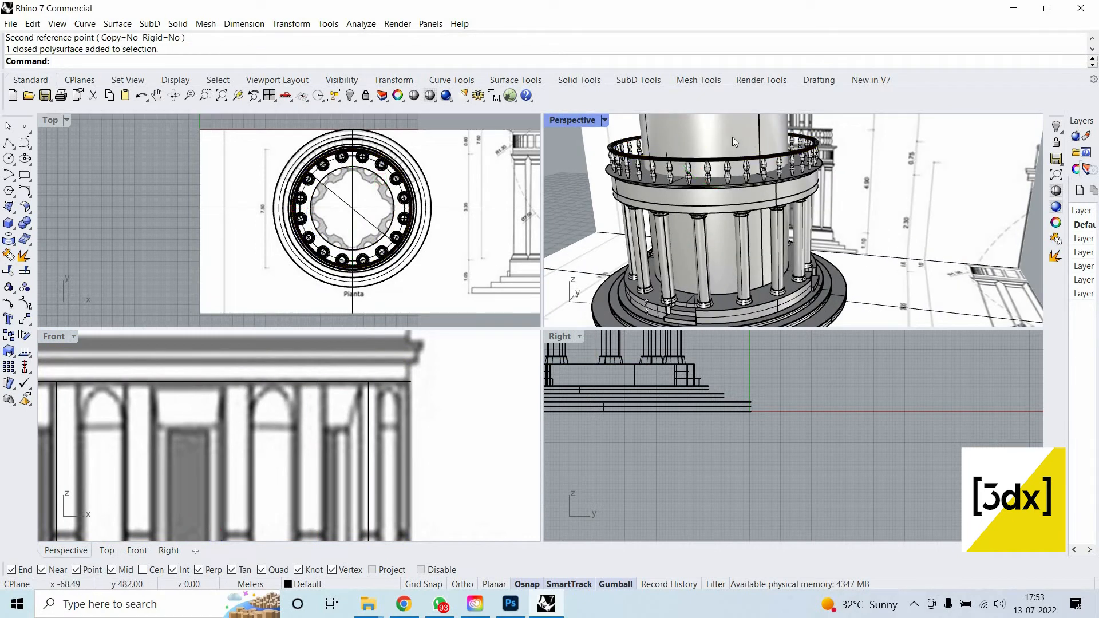
click(733, 136)
text(Copy)
key(Return)
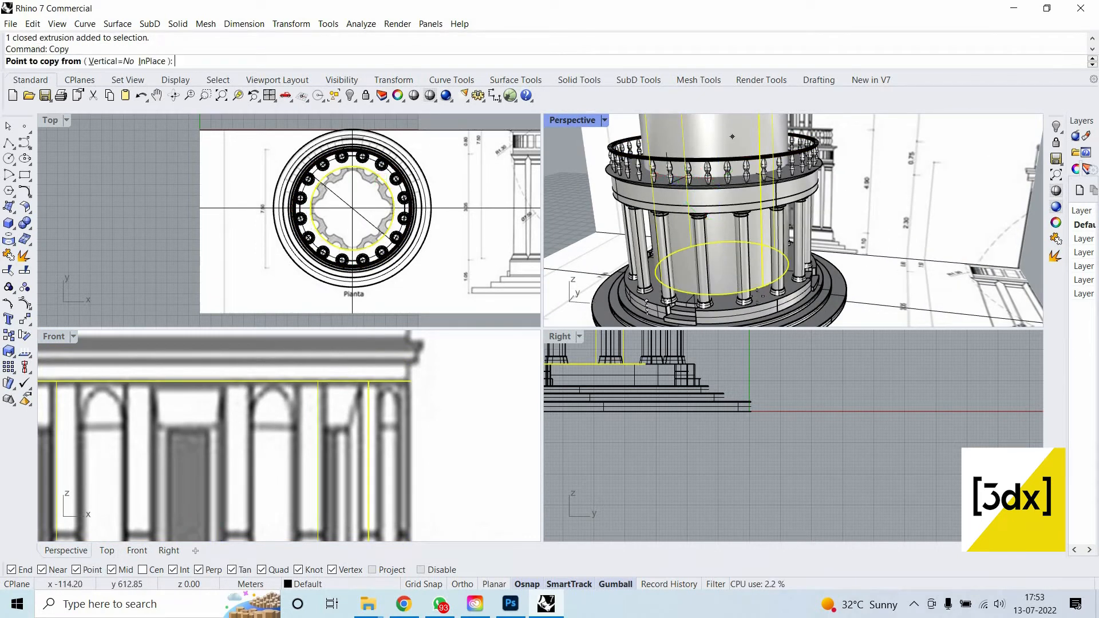
click(762, 286)
scroll(763, 286, down, 6)
scroll(755, 201, up, 4)
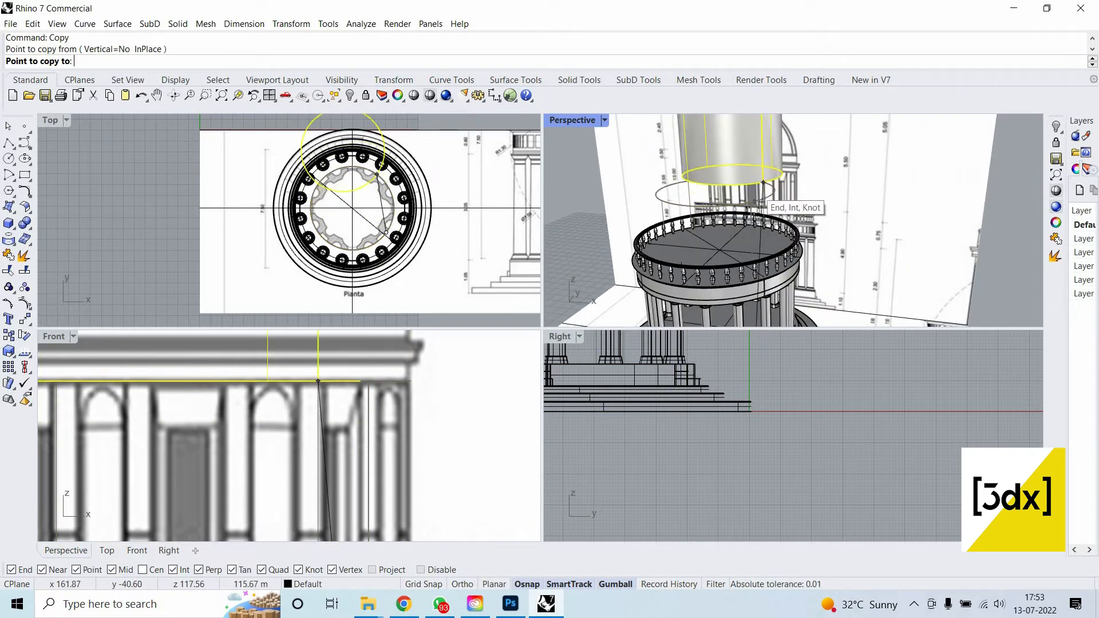
click(750, 204)
key(Return)
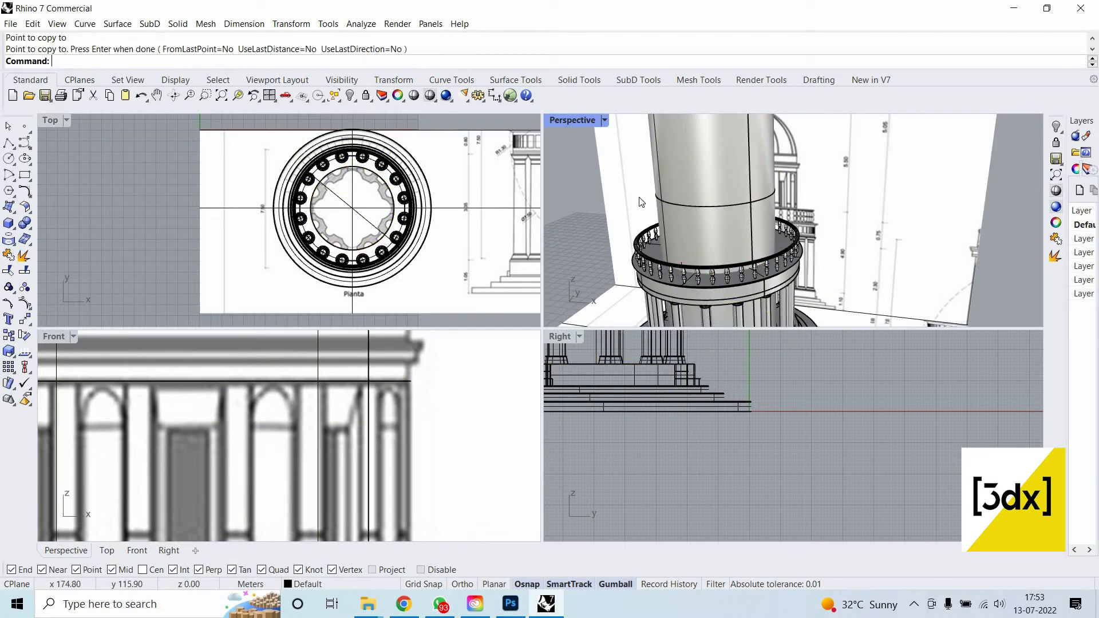
Shorten the stacked upper cylinder with Scale1D from its base to about 3 m, matching the band below the cornice in the front elevation.
scroll(366, 465, down, 5)
click(367, 453)
scroll(369, 451, down, 2)
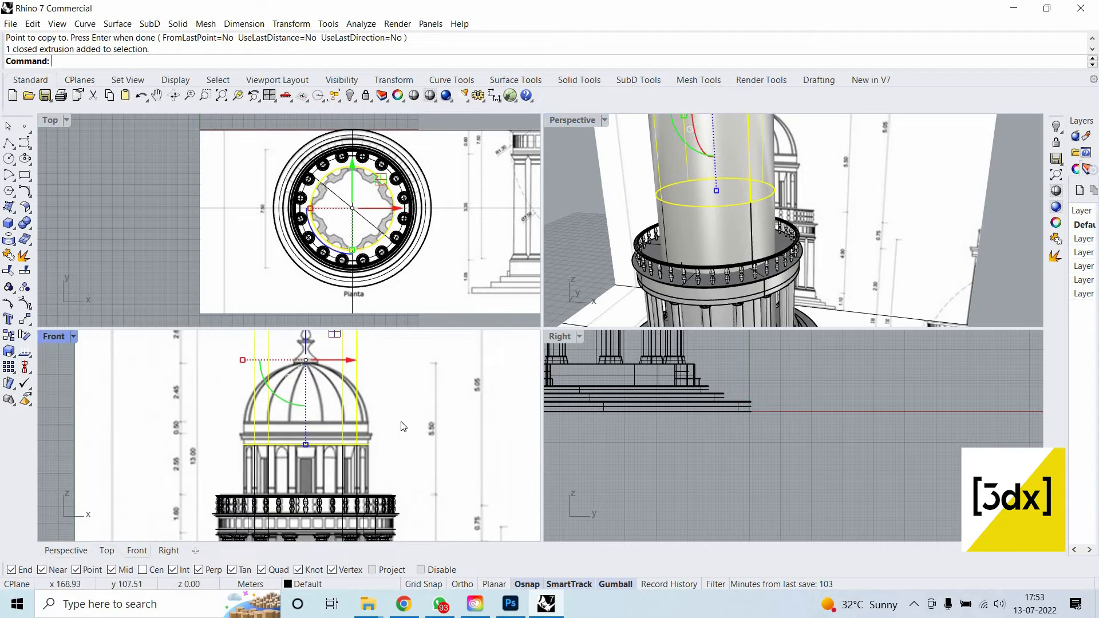
key(Return)
scroll(367, 445, up, 4)
click(351, 446)
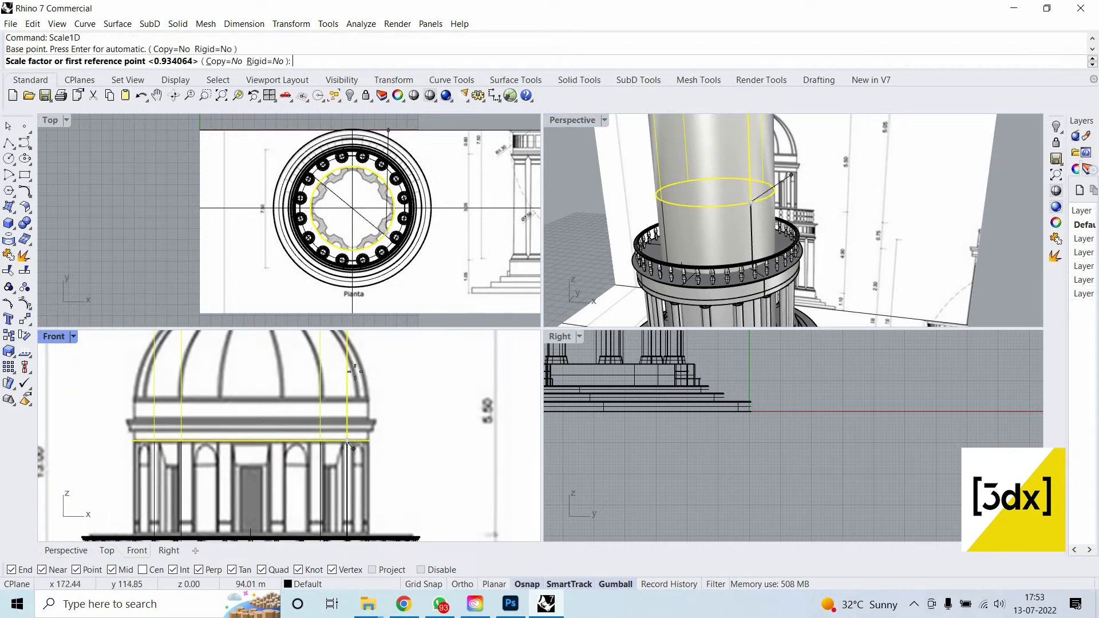
scroll(357, 483, down, 6)
click(351, 364)
scroll(375, 401, up, 5)
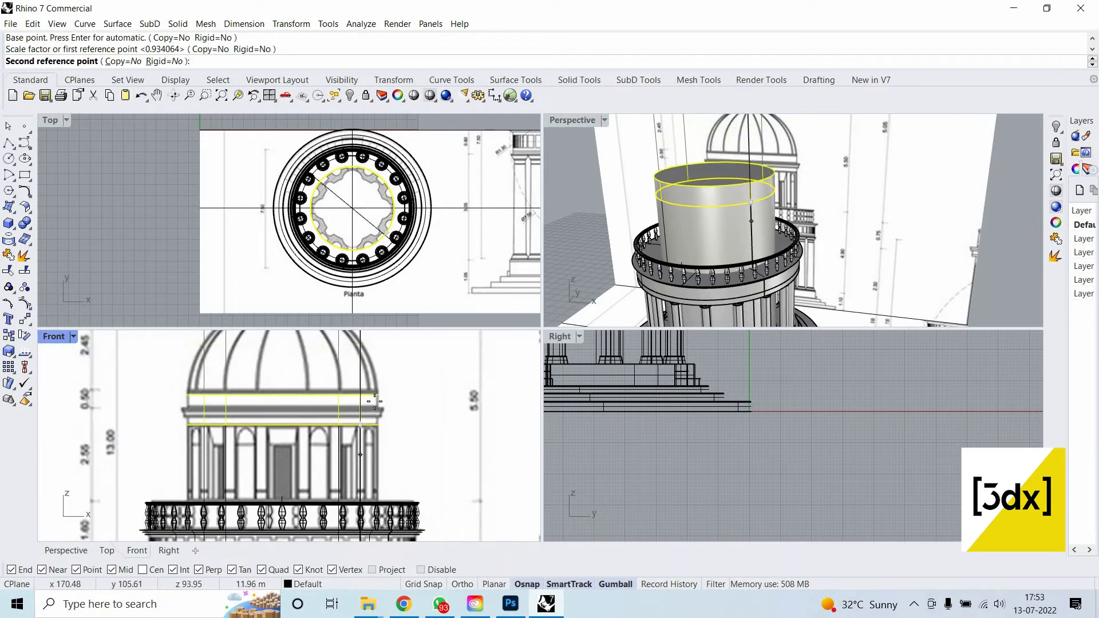
scroll(378, 405, up, 2)
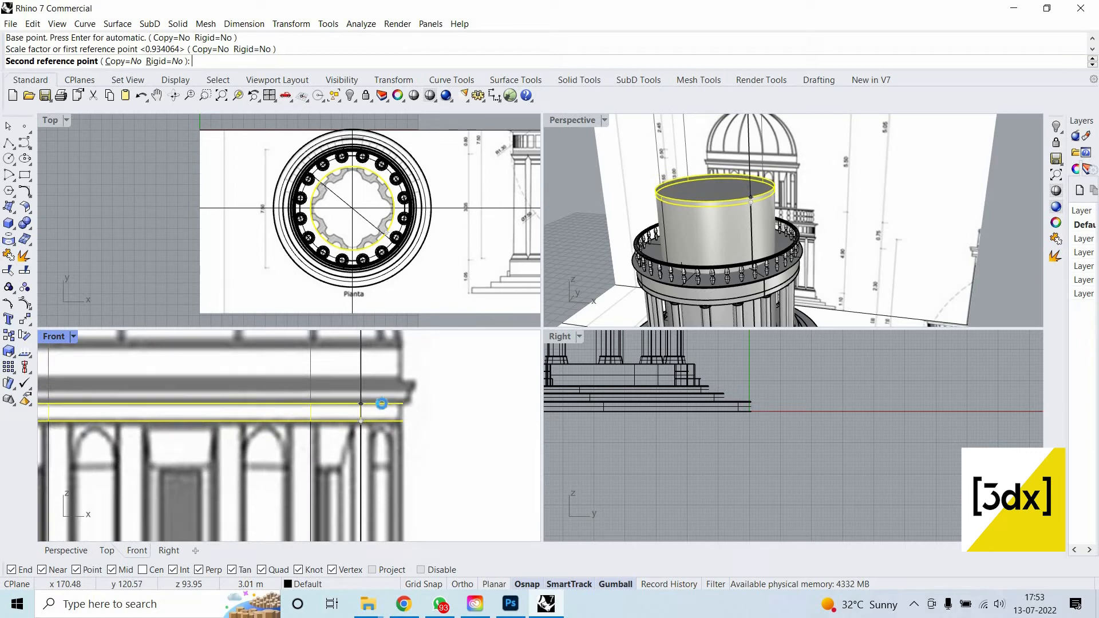
key(Escape)
scroll(795, 164, up, 10)
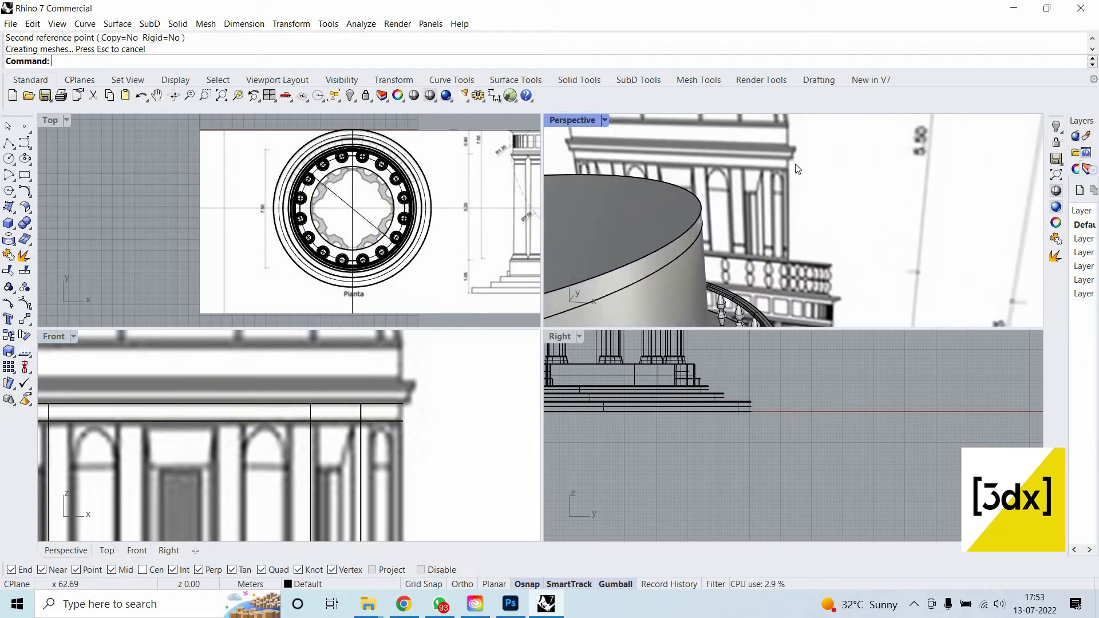
scroll(688, 240, down, 10)
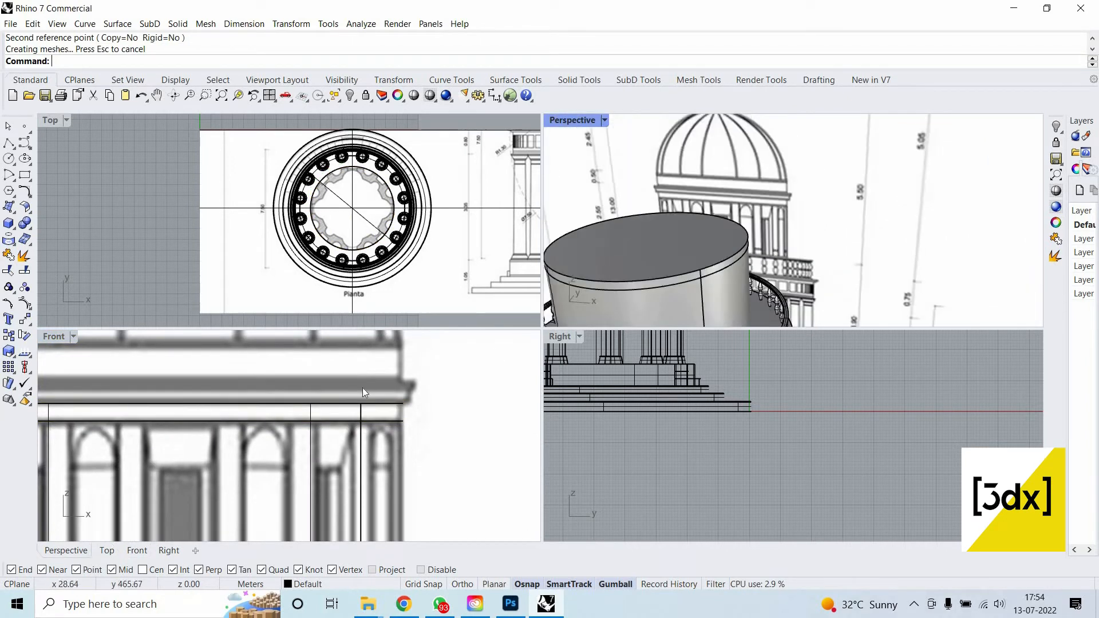
Copy the thin band cylinder from its bottom edge to its top edge, stacking a second band at cornice level.
click(361, 407)
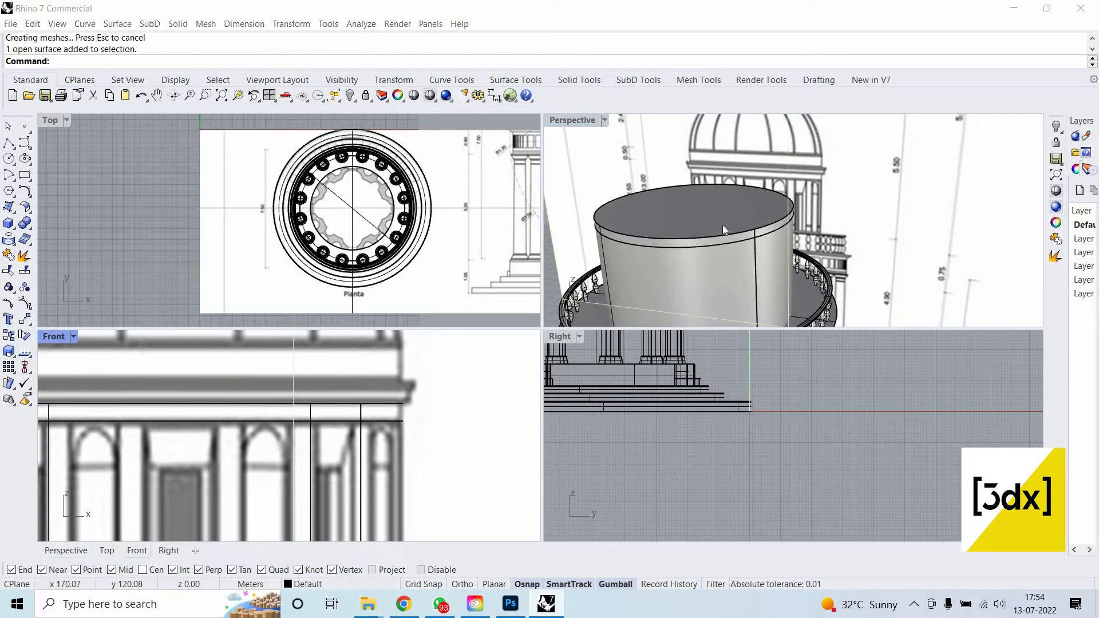
shift+click(753, 231)
text(Copy)
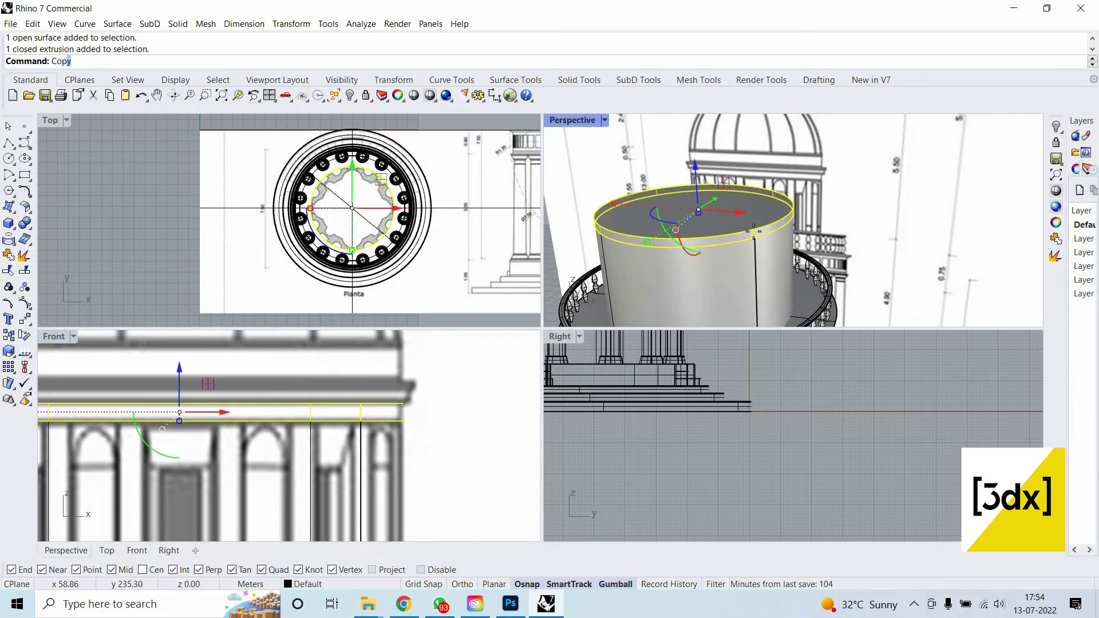
key(Return)
scroll(755, 227, up, 4)
click(762, 234)
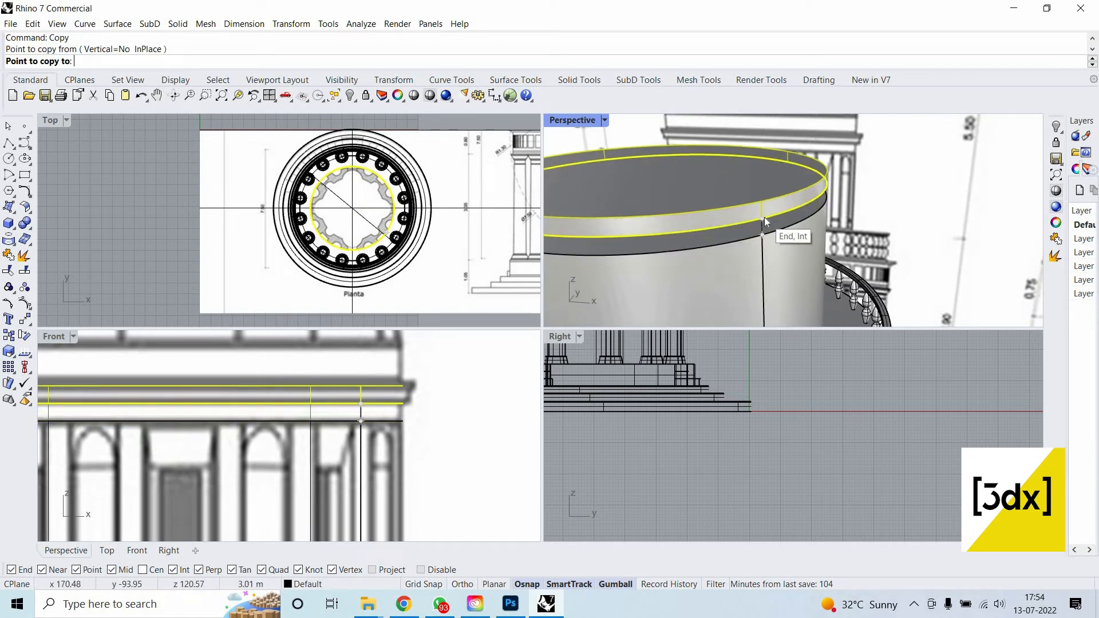
click(764, 218)
key(Return)
scroll(376, 389, up, 2)
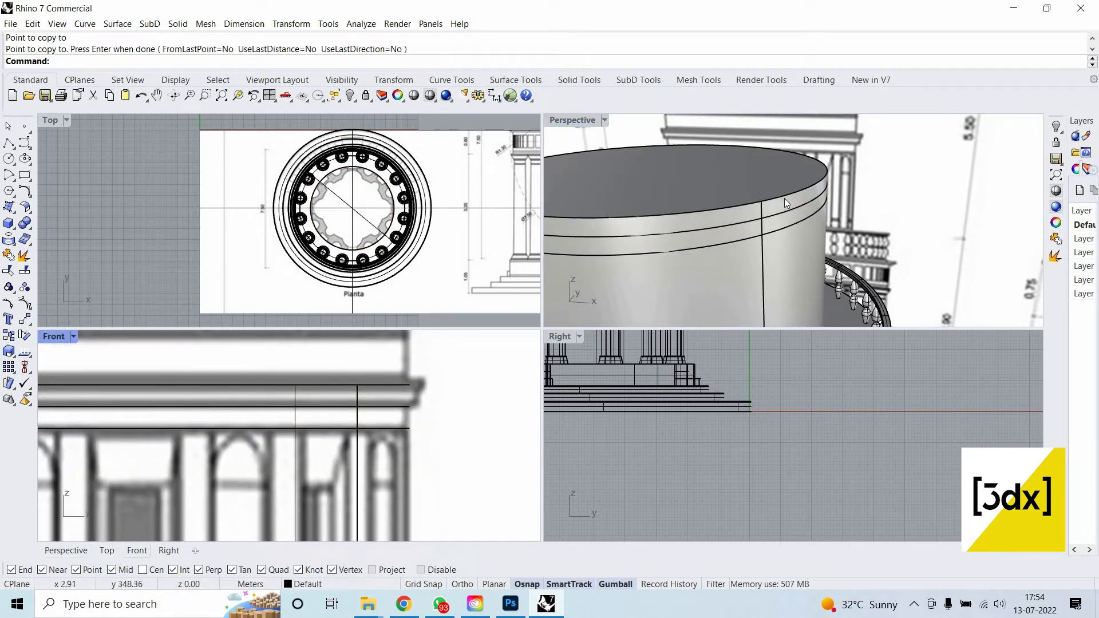
ctrl+shift+click(784, 198)
scroll(780, 266, down, 4)
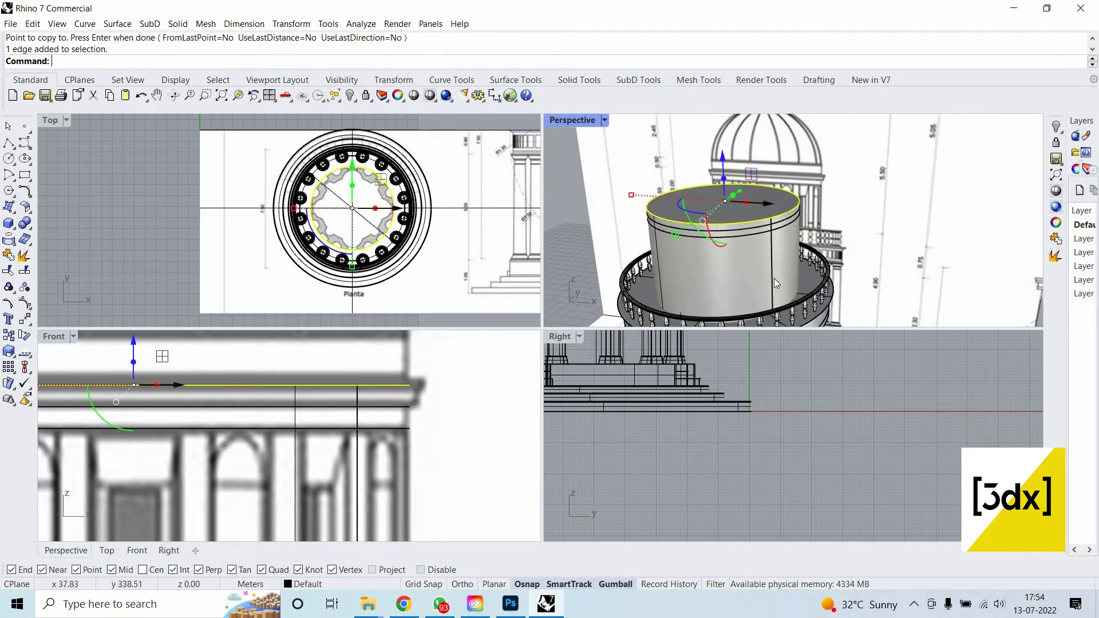
right_click(815, 213)
key(Escape)
right_drag(770, 205, 810, 249)
key(Escape)
scroll(811, 252, up, 2)
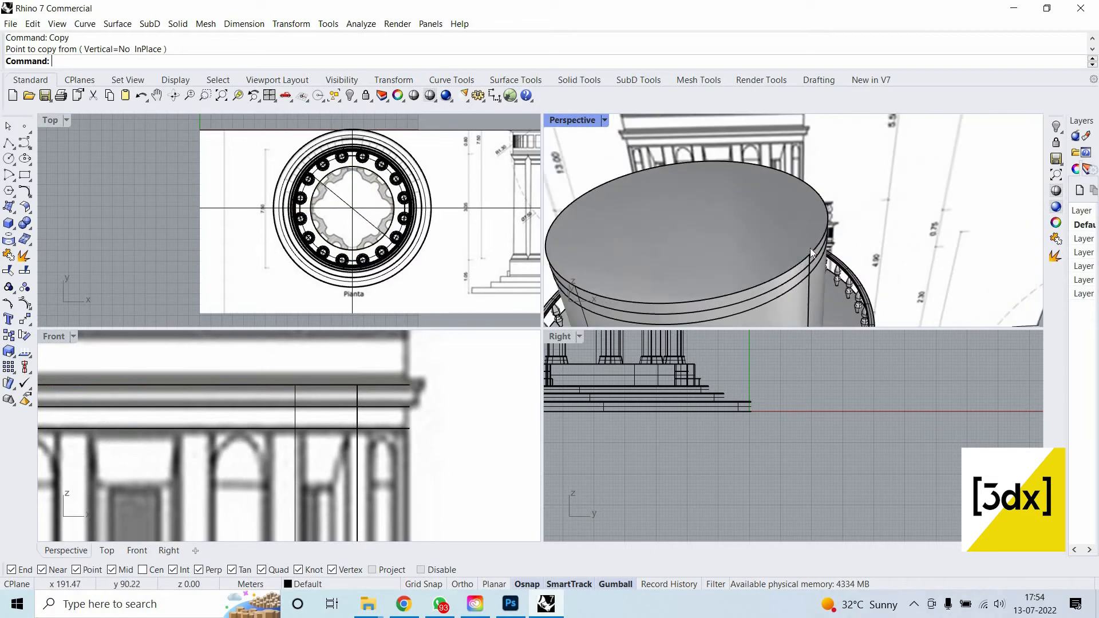
Draw a line across the top face of the upper band, from its seam point to the opposite side of the edge.
key(Return)
click(809, 254)
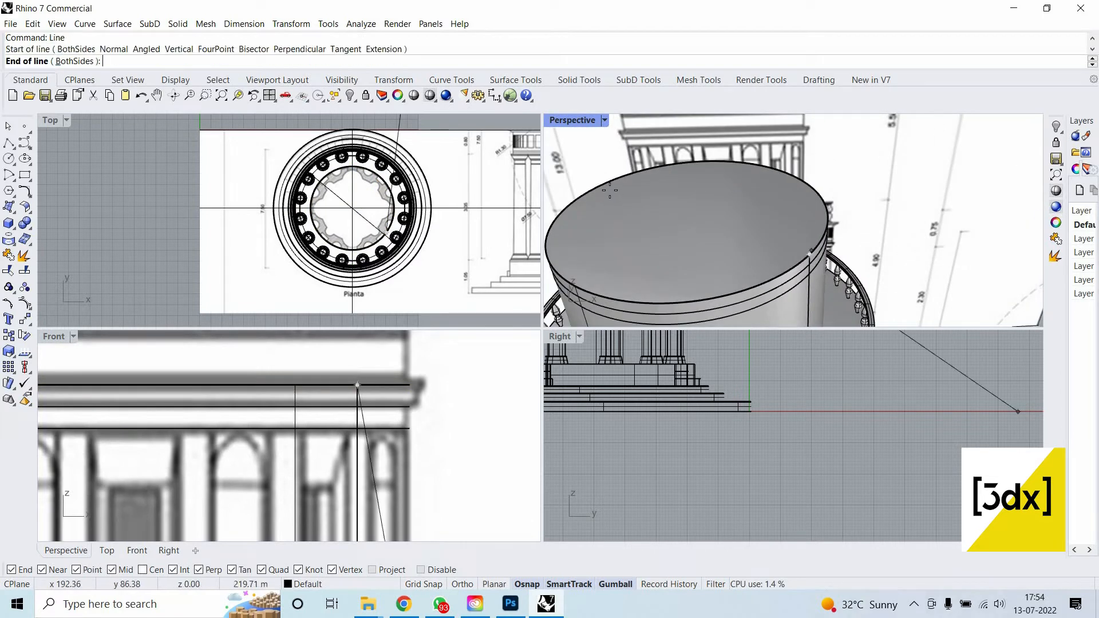
click(609, 187)
right_drag(746, 221, 720, 212)
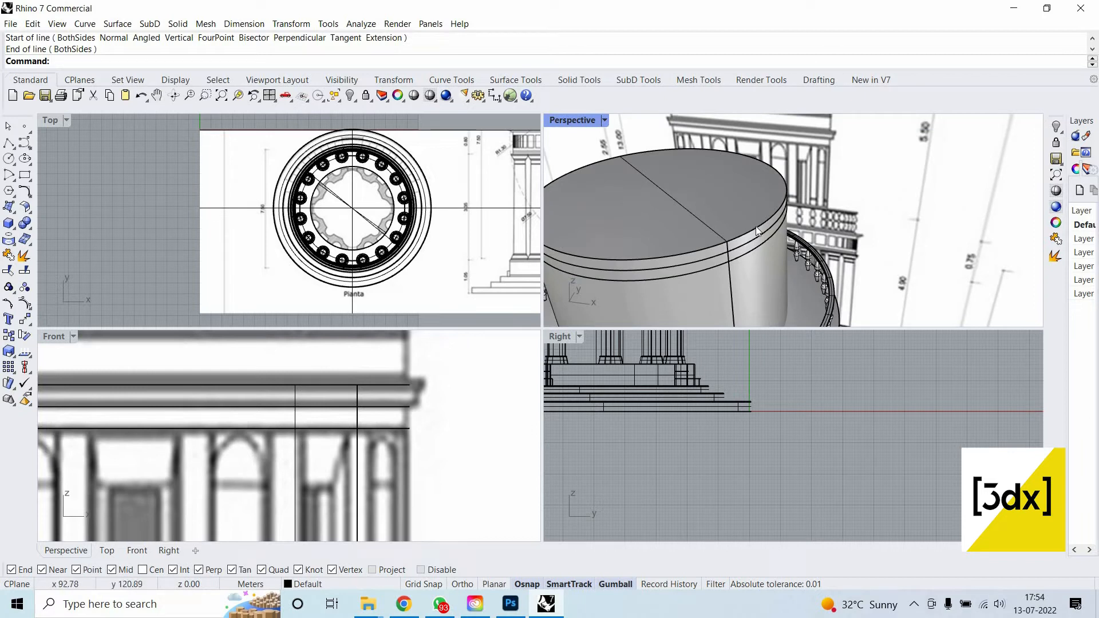
Enlarge the upper band's top edge with Scale2D from the midpoint of the diameter line, flaring the band outward into the cornice.
ctrl+shift+click(756, 226)
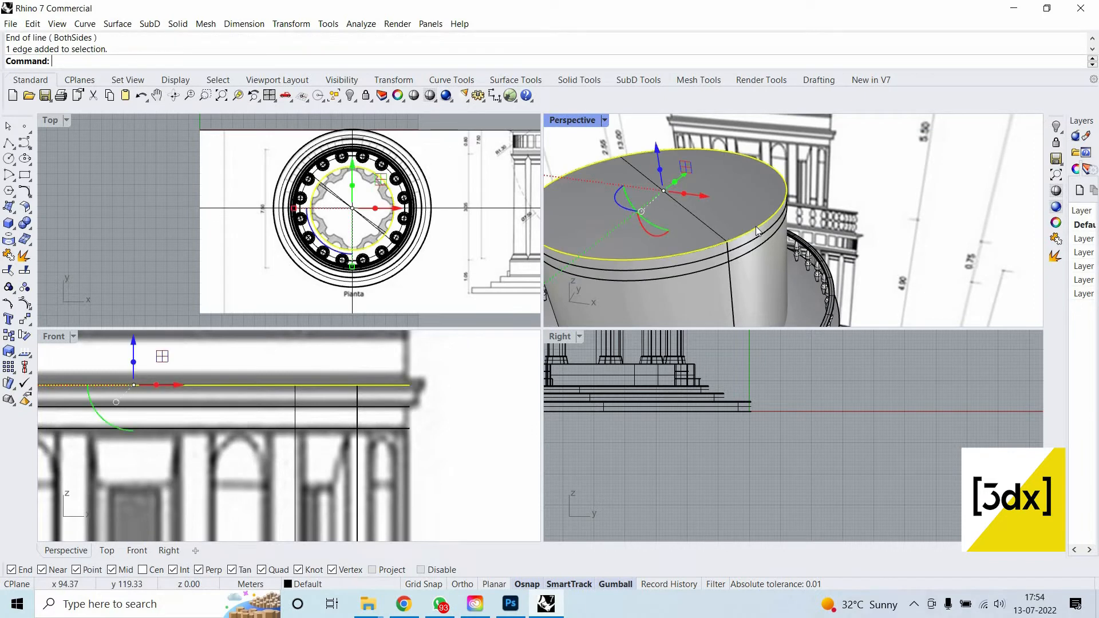
click(81, 98)
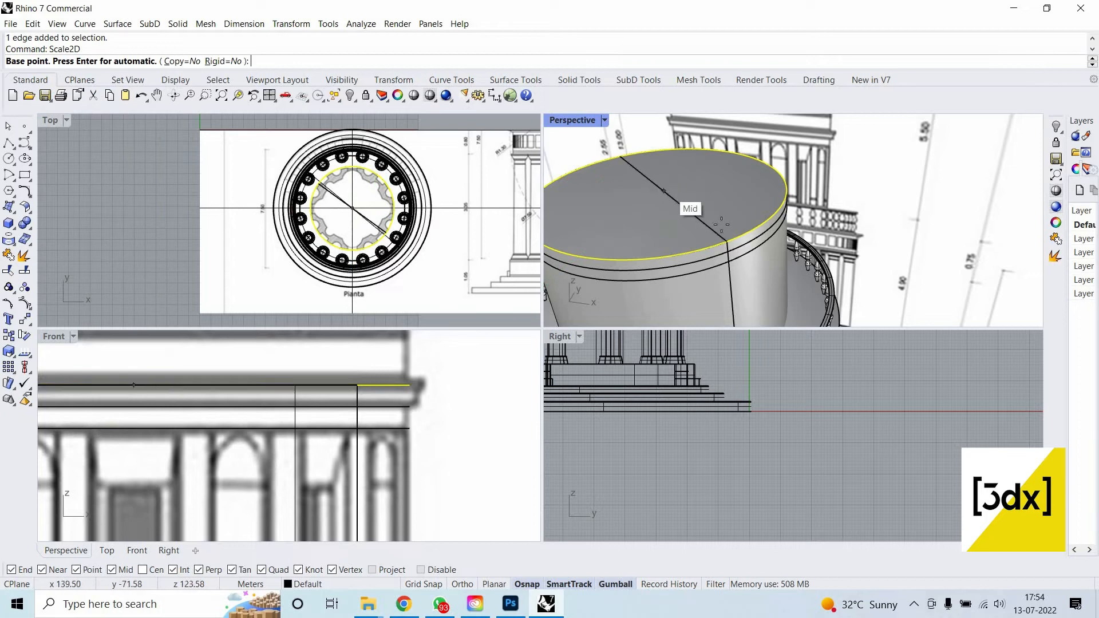
click(664, 190)
click(749, 253)
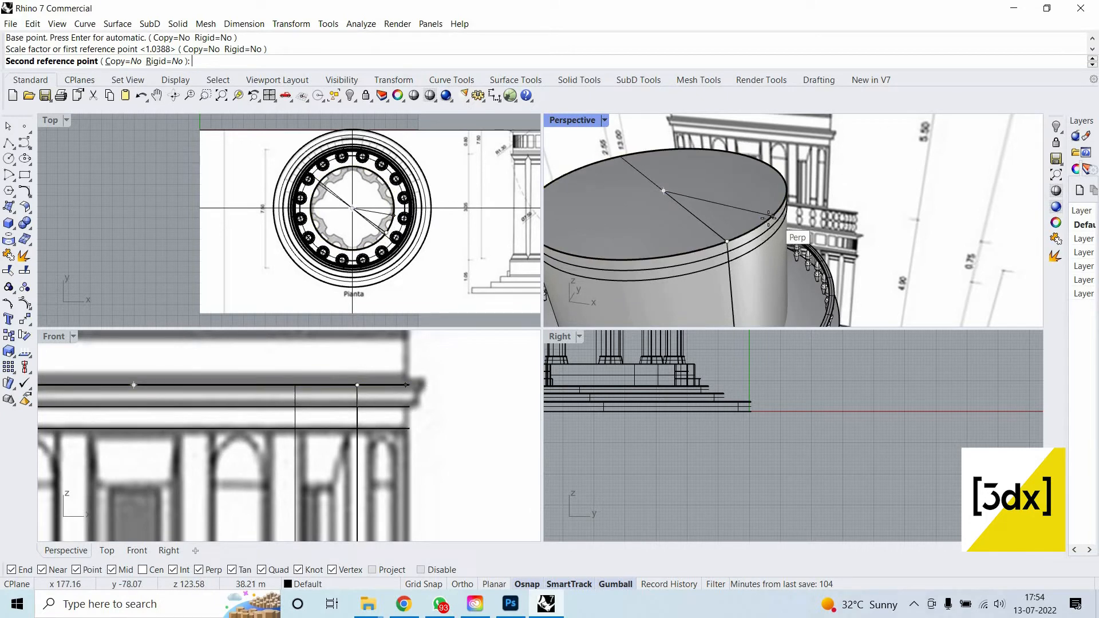
scroll(775, 221, up, 3)
click(832, 186)
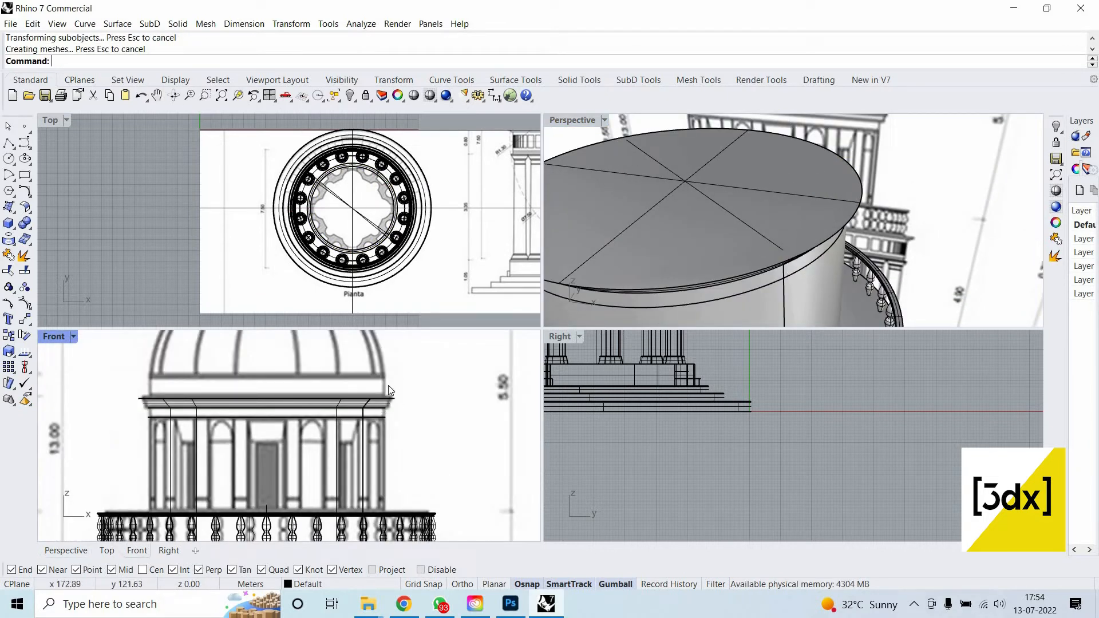
Compare both ends of the flared cornice with the entablature outline in the front elevation.
scroll(388, 386, up, 5)
scroll(403, 394, down, 6)
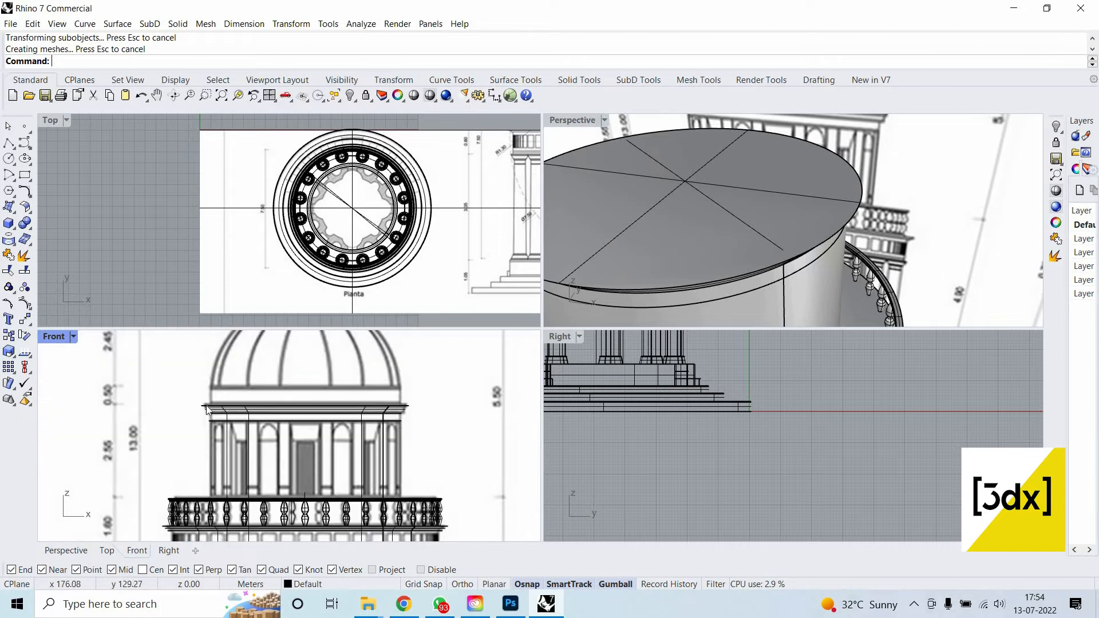
scroll(214, 392, up, 4)
scroll(404, 402, down, 6)
scroll(441, 436, up, 5)
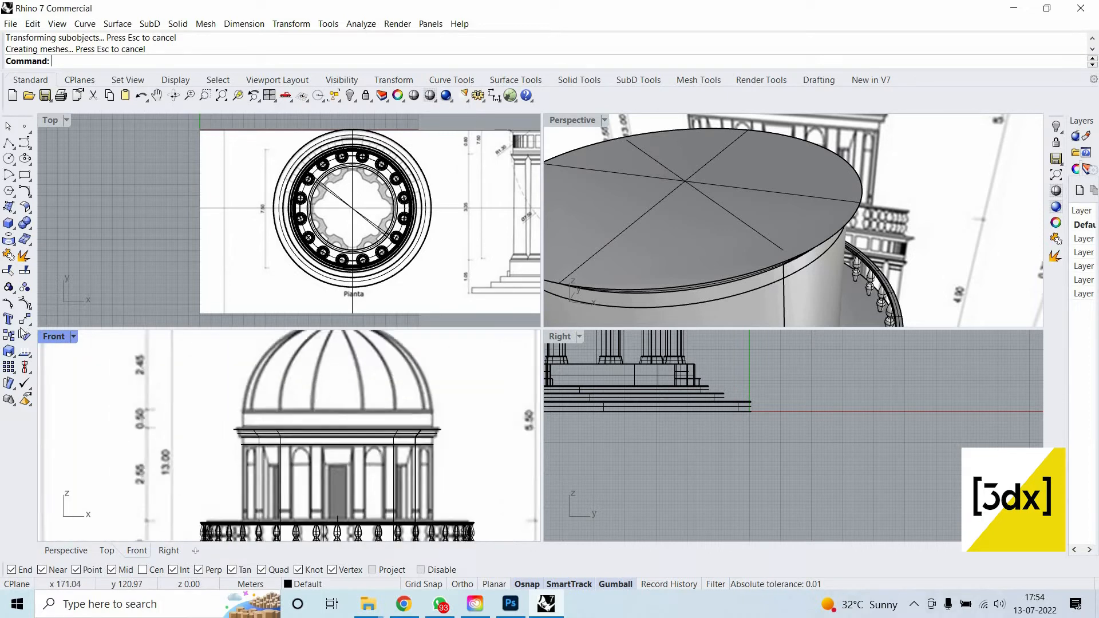
scroll(577, 398, down, 8)
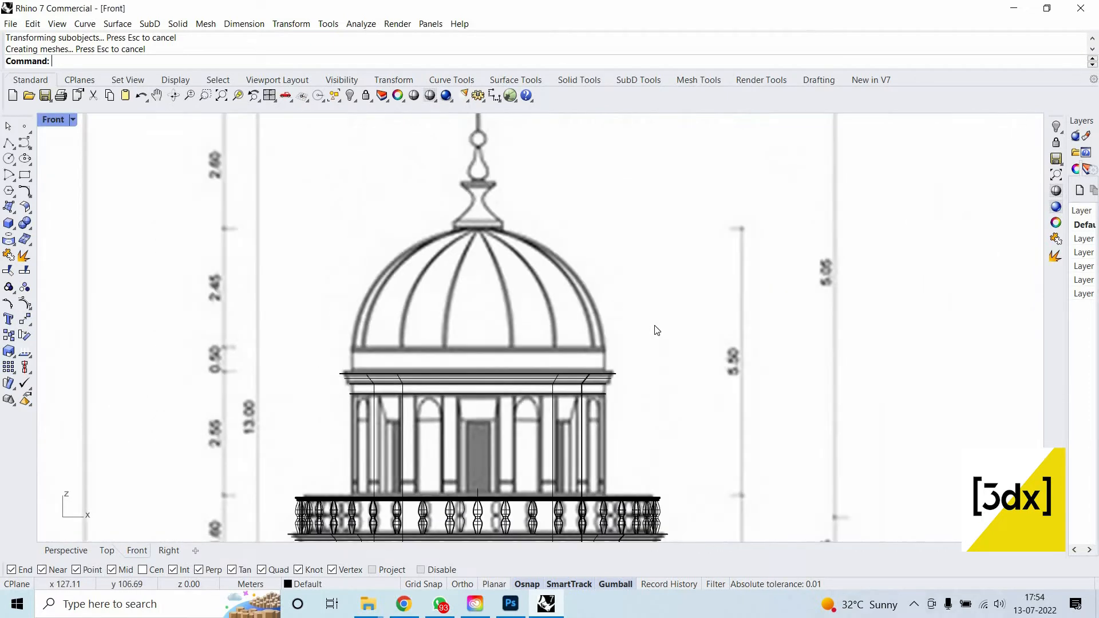
scroll(651, 339, up, 8)
scroll(646, 354, up, 4)
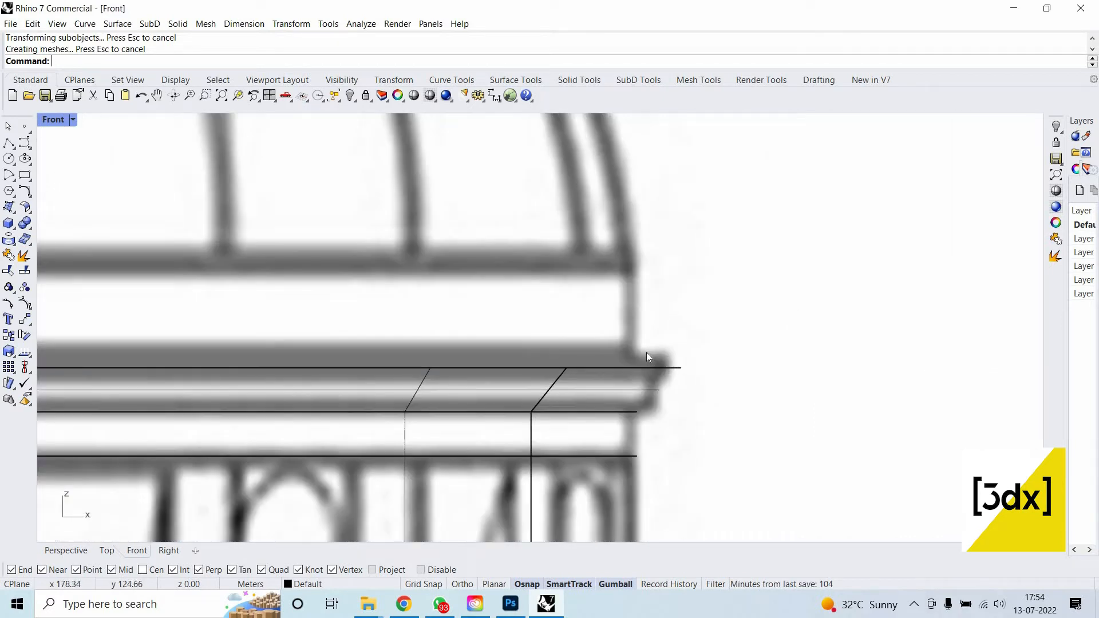
text(Line)
key(Escape)
scroll(720, 407, down, 8)
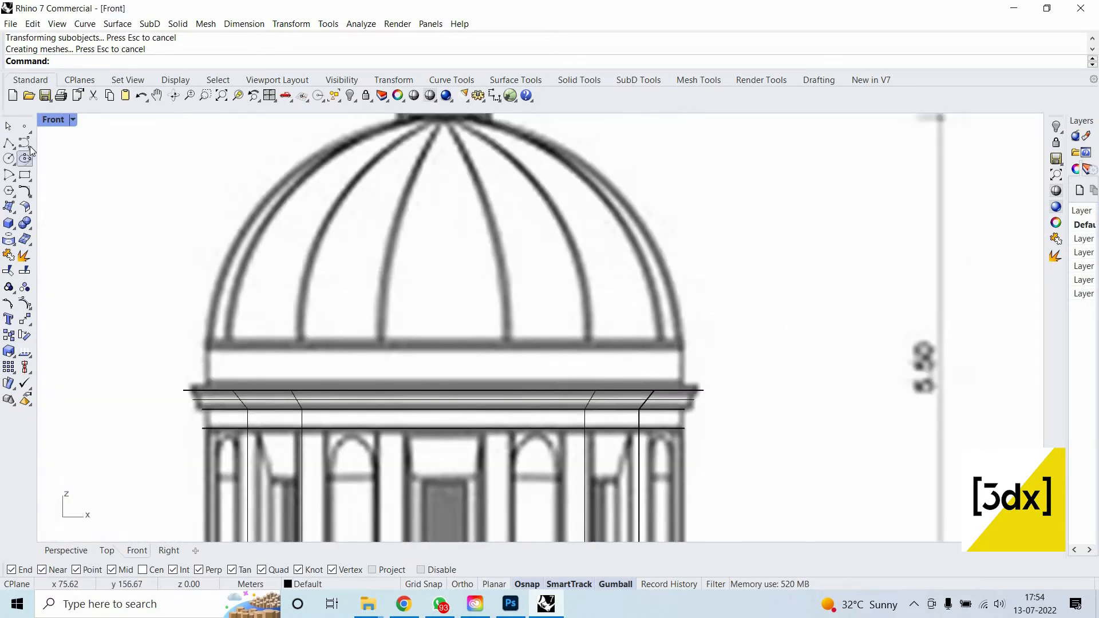
Trace one half of the dome's outer outline in the front elevation with a degree 3 interpolated curve, from its base to the finial.
click(30, 148)
click(42, 149)
click(662, 359)
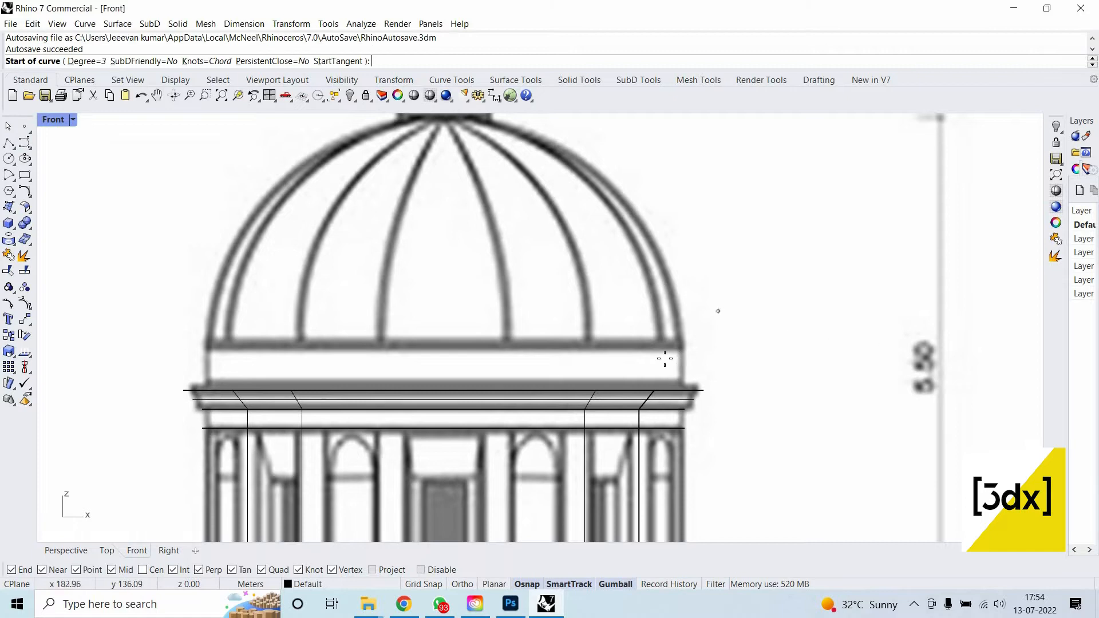
scroll(662, 359, up, 3)
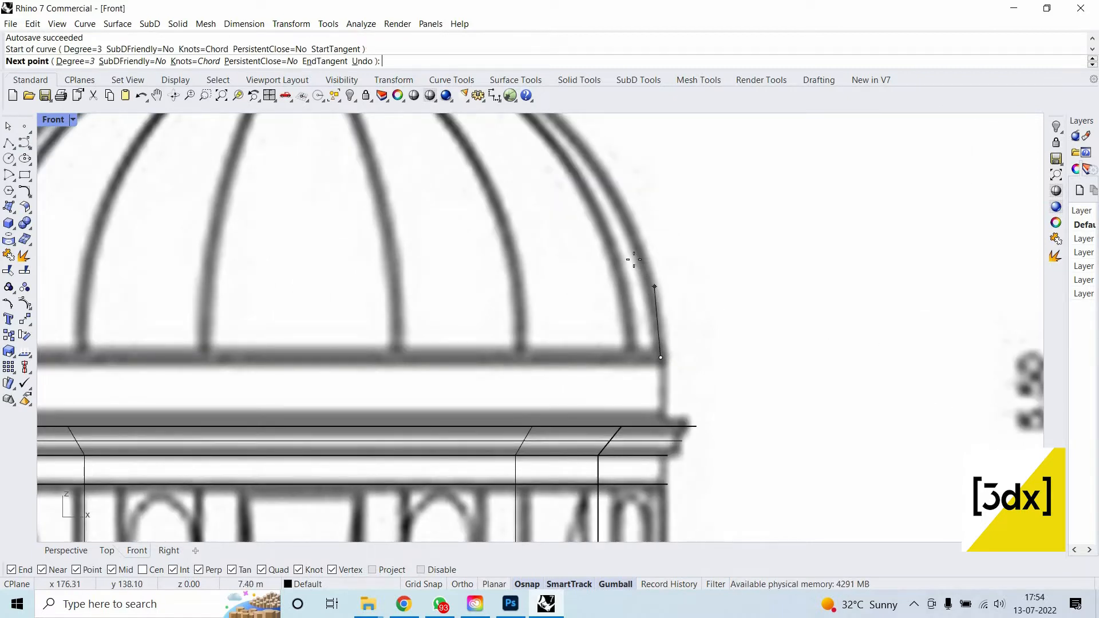
click(654, 286)
scroll(634, 260, down, 3)
scroll(632, 252, up, 2)
click(590, 193)
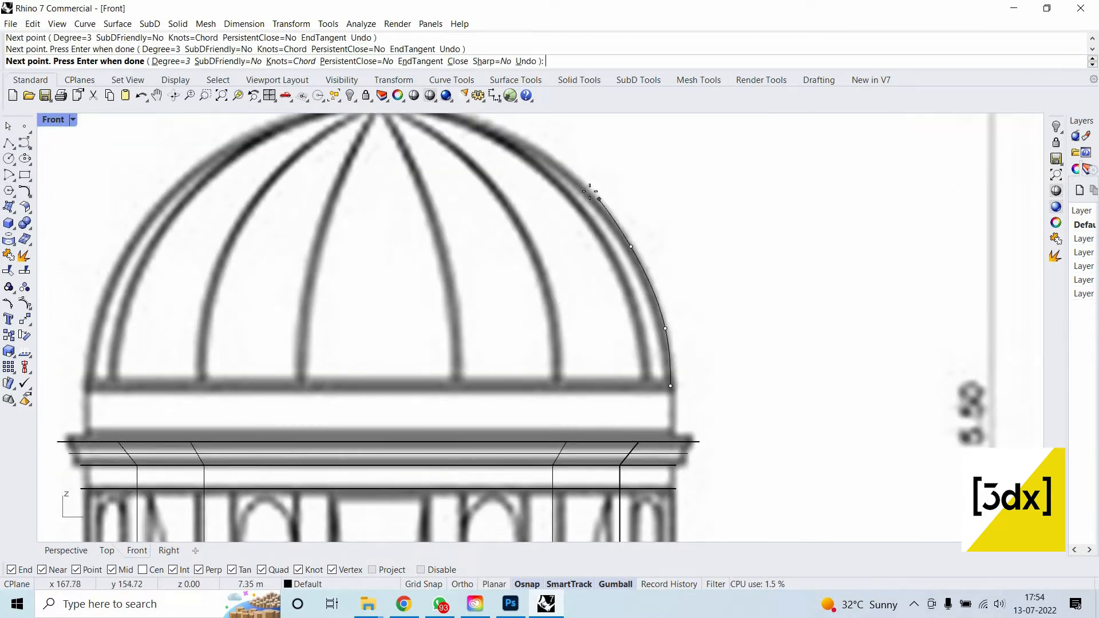
click(571, 193)
scroll(571, 193, down, 3)
scroll(559, 191, up, 3)
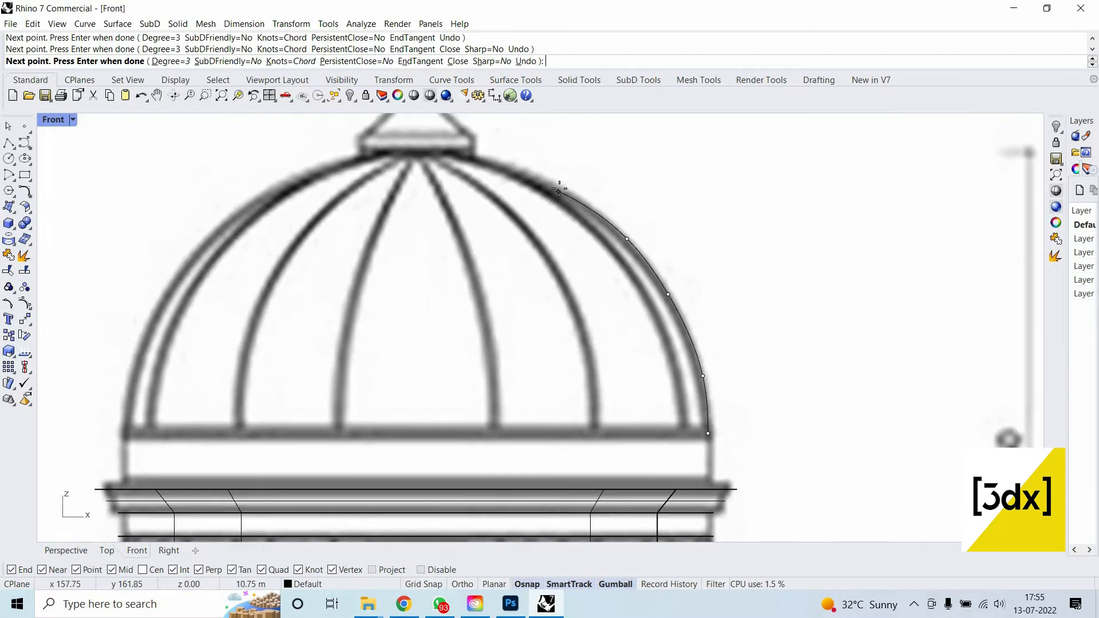
click(491, 159)
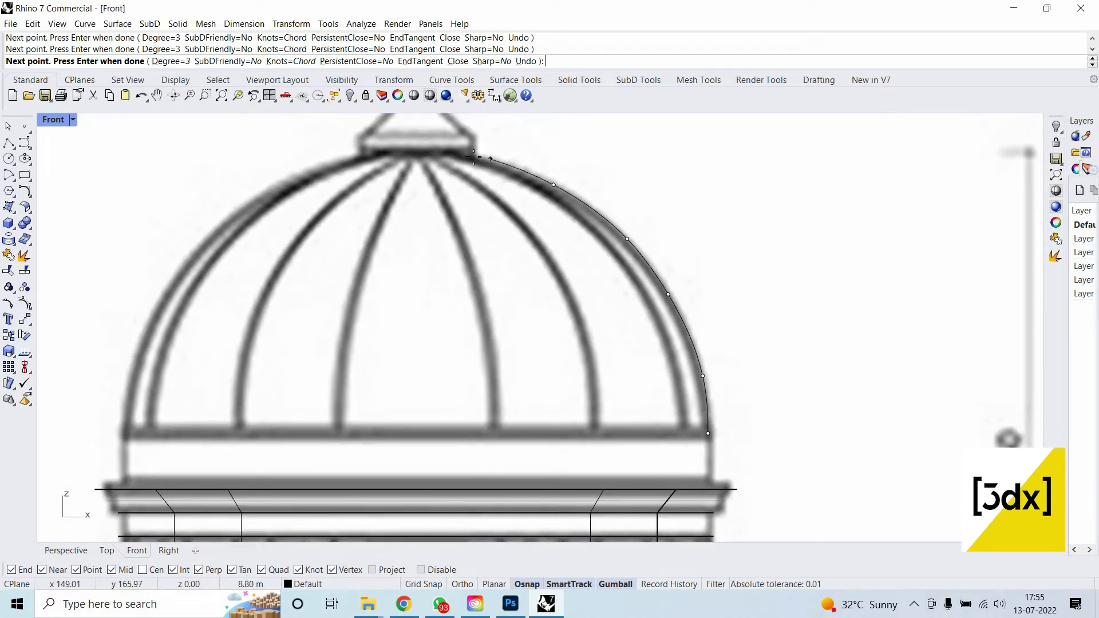
key(Return)
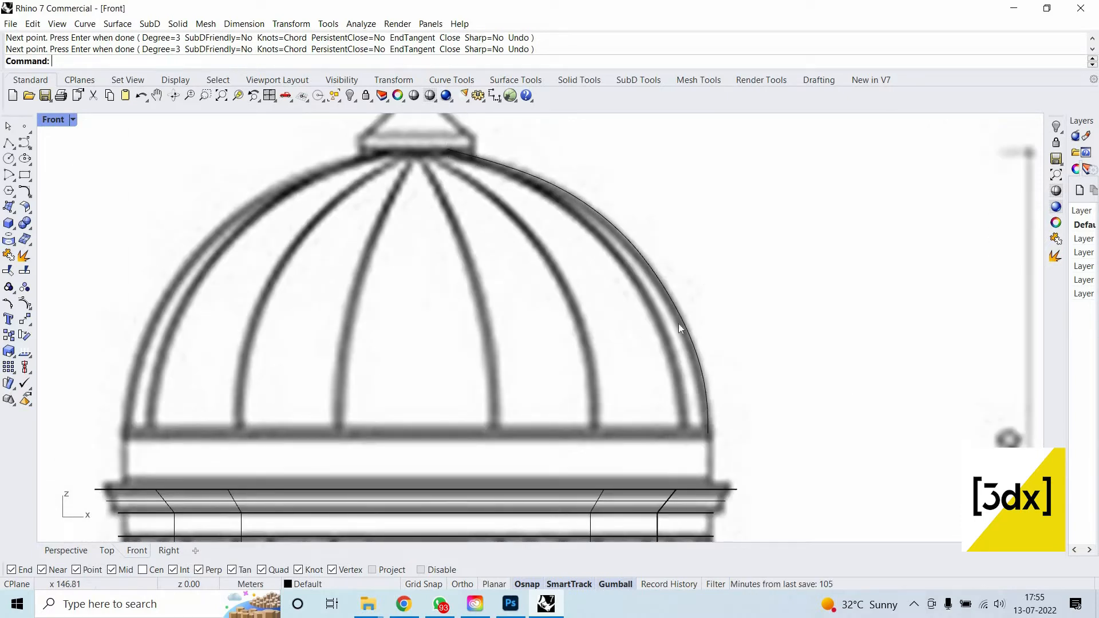
Draw a horizontal line about 74.7 m long across the dome's base, from the traced curve's lower end to the opposite side.
click(687, 324)
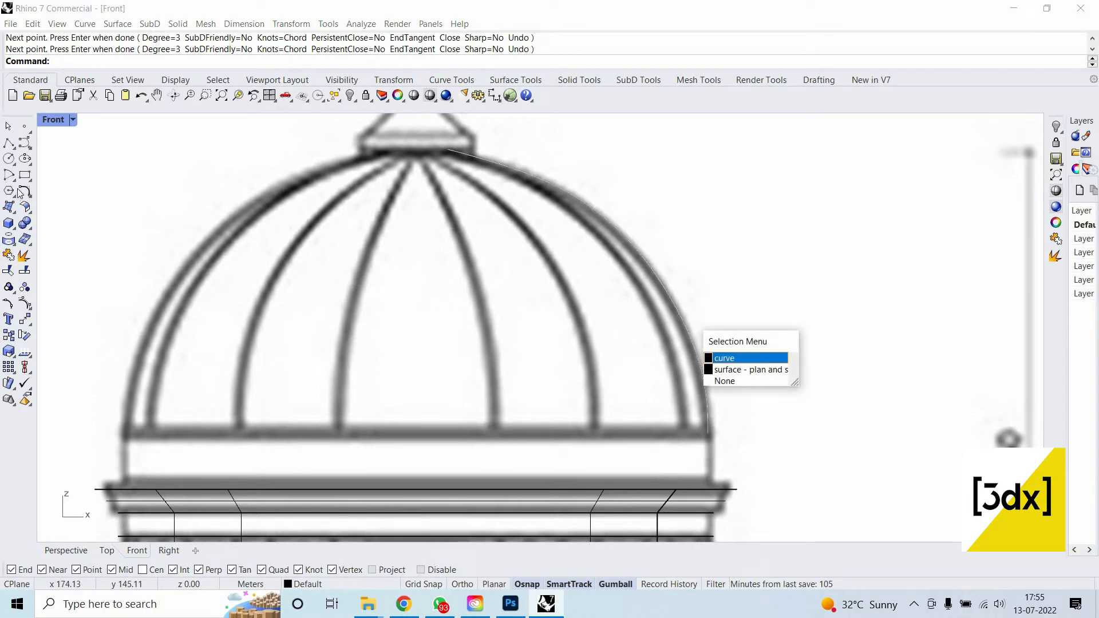
click(9, 159)
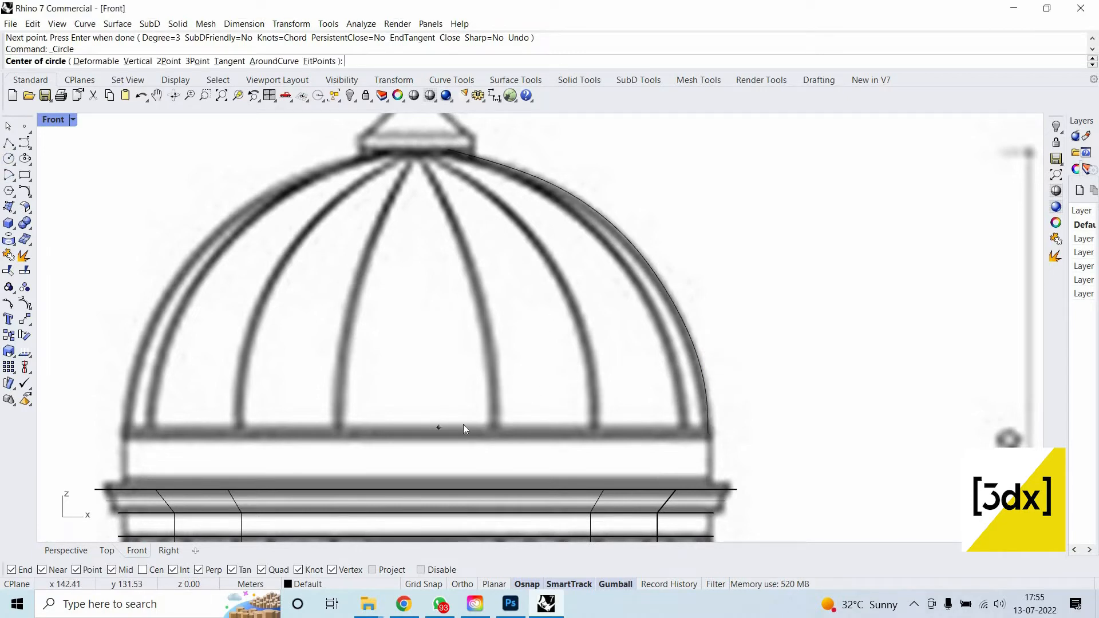
key(Escape)
text(Li)
key(Return)
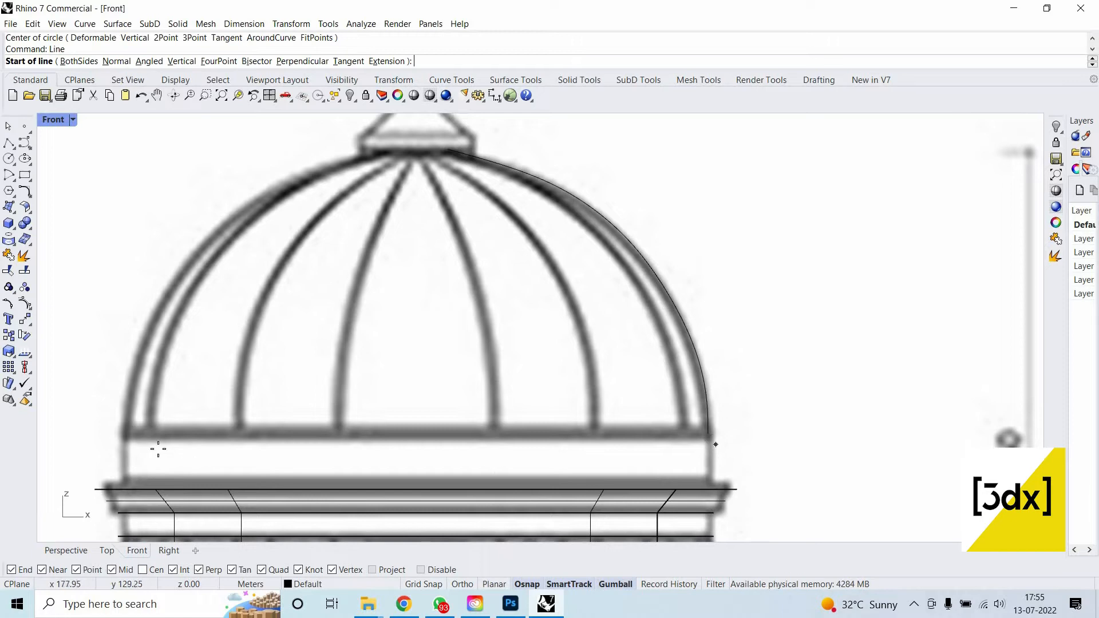
click(708, 434)
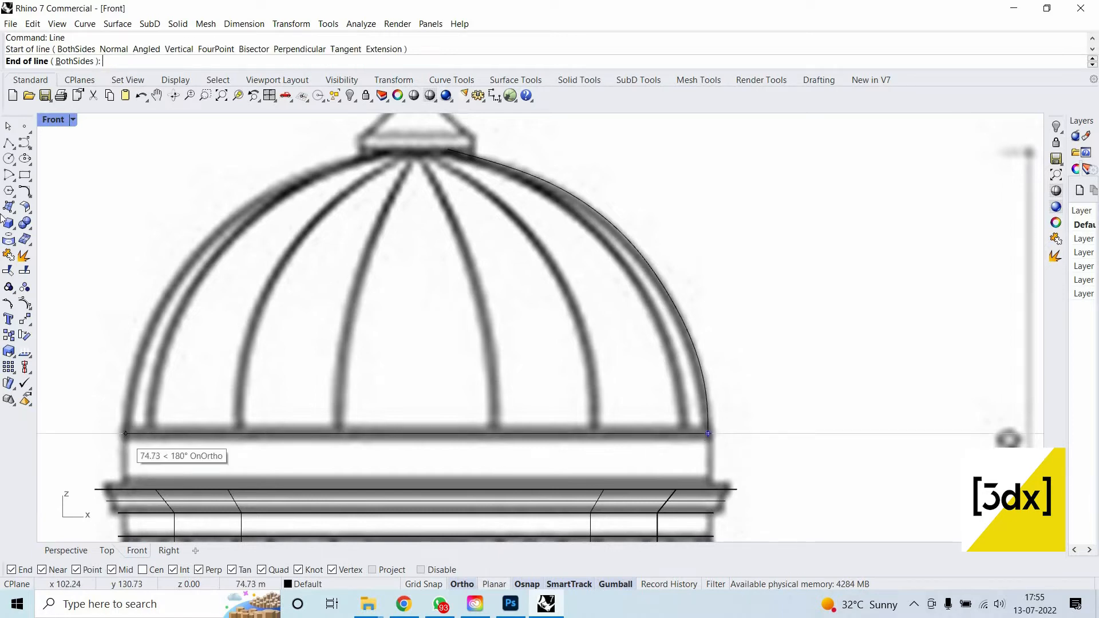
click(125, 434)
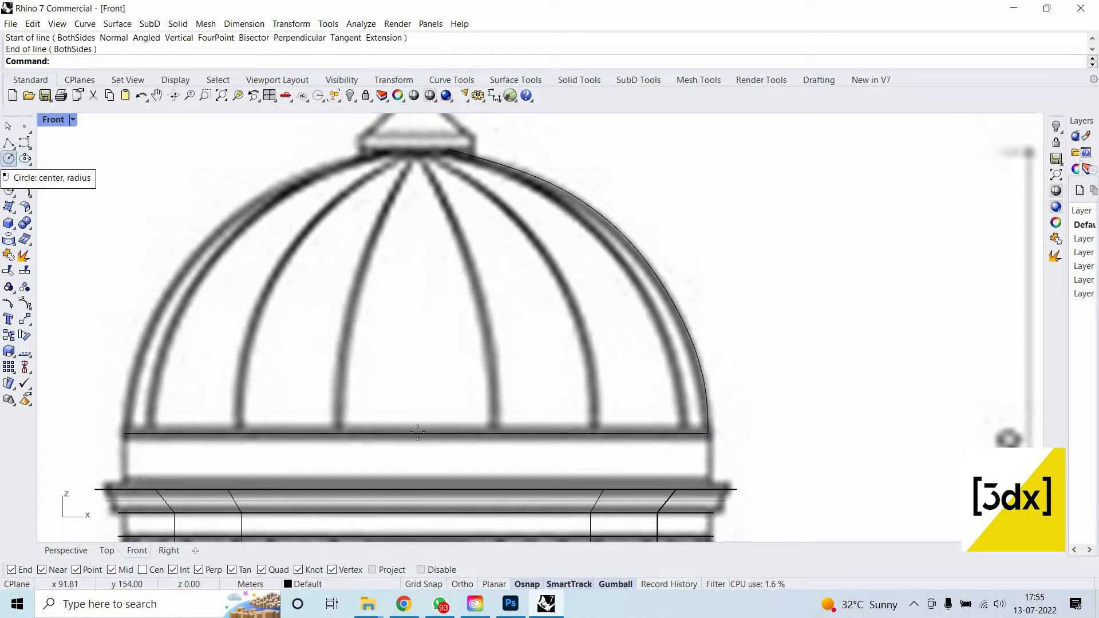
click(16, 162)
click(417, 433)
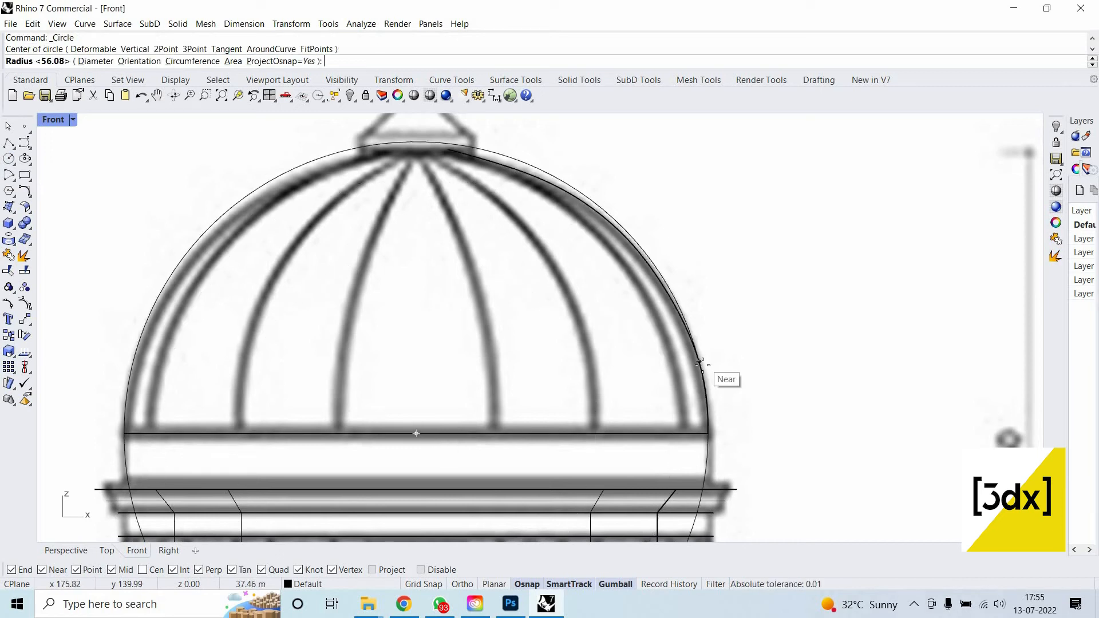
key(Escape)
Delete the interpolated curve traced along the dome's outer outline.
click(668, 291)
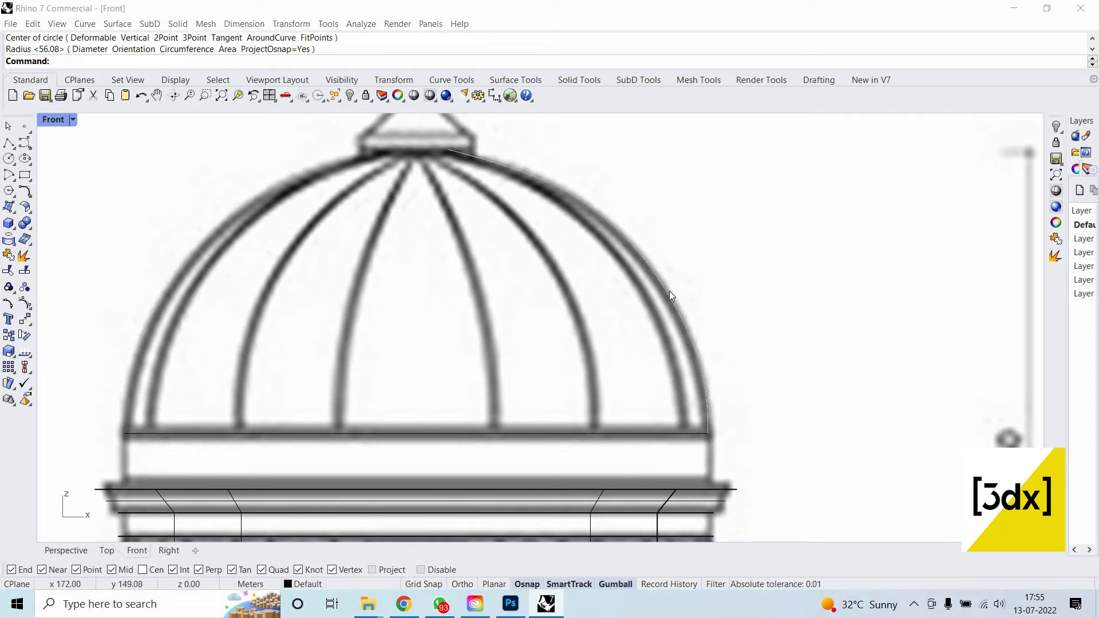
click(728, 333)
key(Delete)
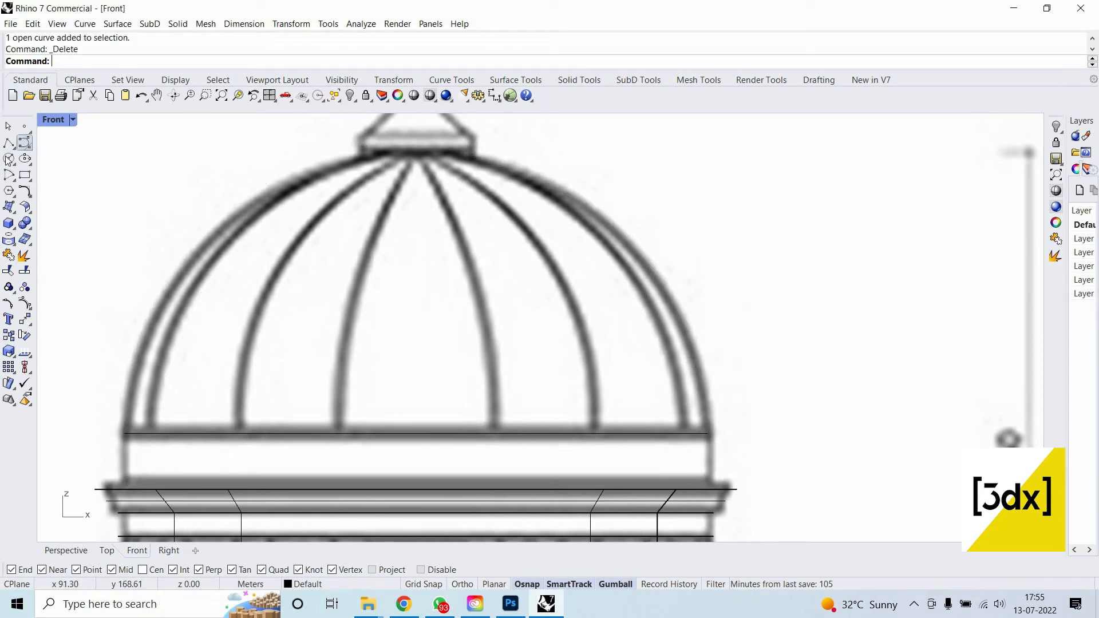
Draw a circle of about 36.5 m radius from the base line's midpoint, following the dome's outline.
key(space)
click(417, 433)
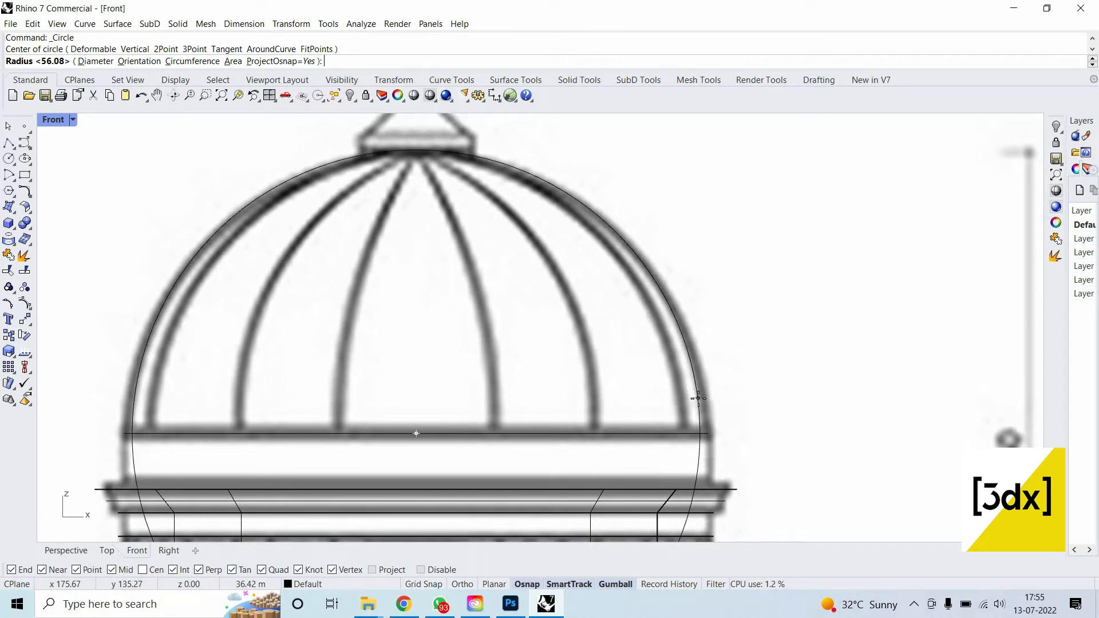
click(697, 398)
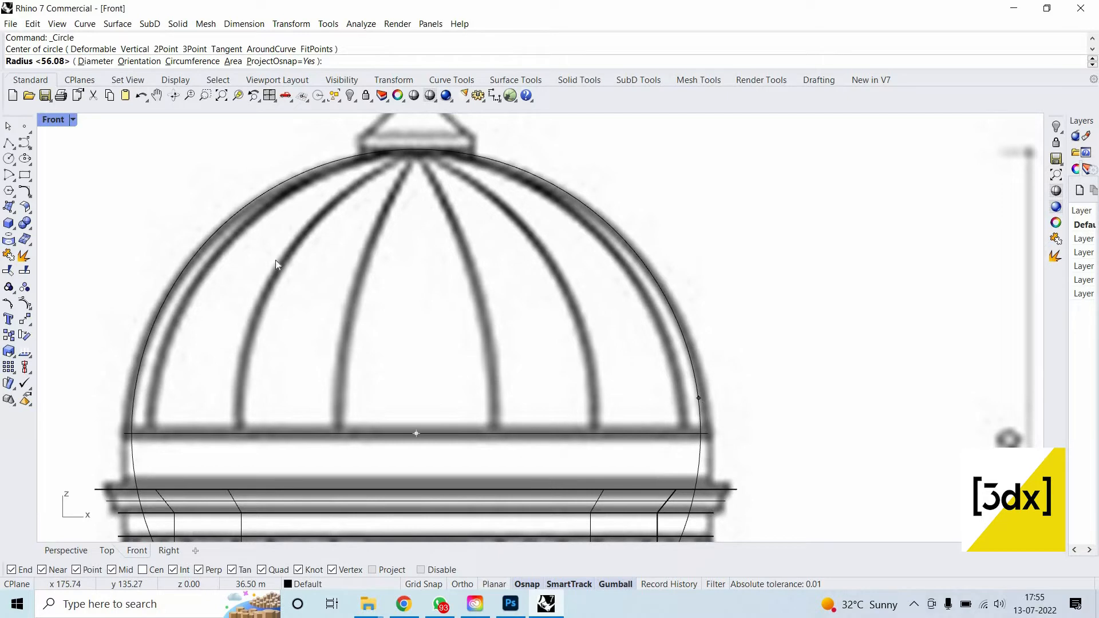
Trace the dome's lower side with a degree 3 interpolated curve, from the circle past the base line's end to the cornice top.
click(31, 147)
click(56, 151)
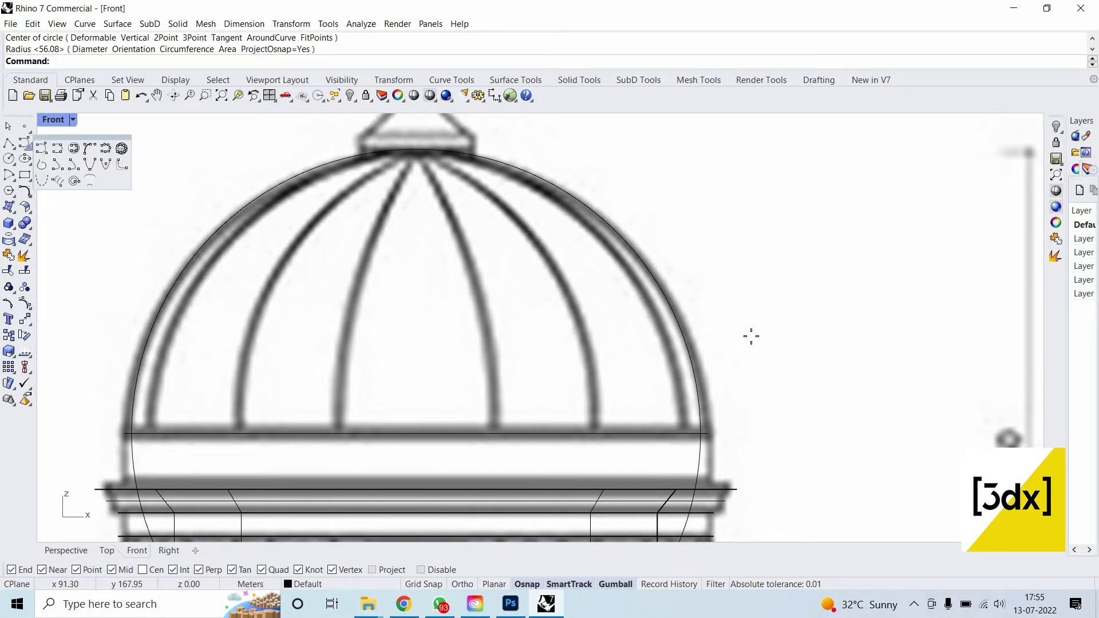
click(680, 335)
scroll(706, 420, up, 2)
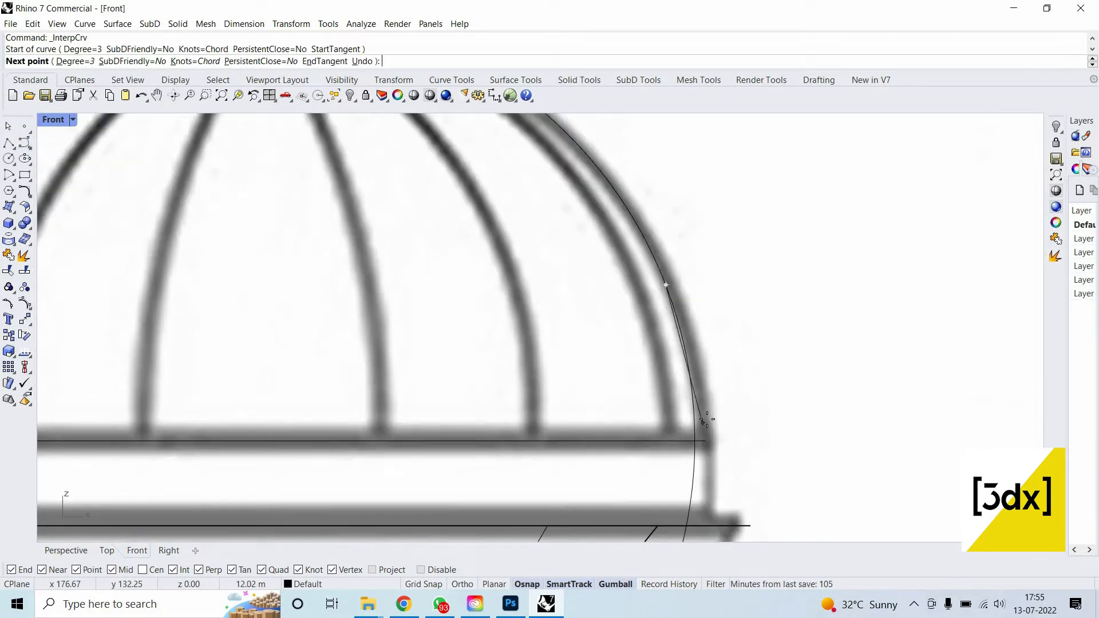
scroll(706, 421, up, 1)
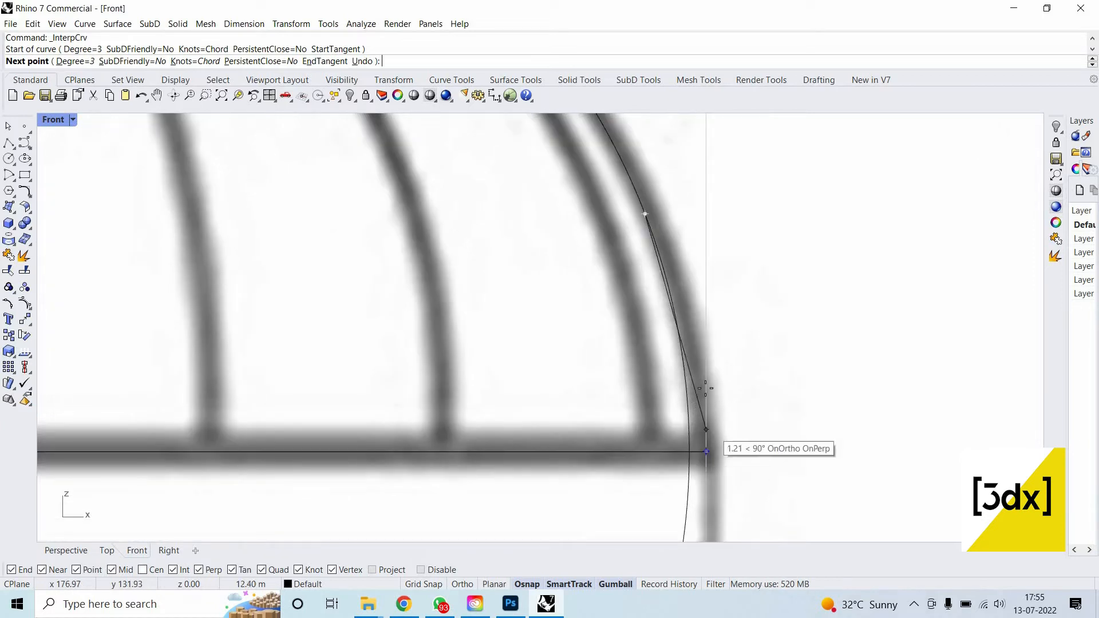
click(706, 412)
scroll(706, 411, down, 3)
scroll(705, 486, up, 2)
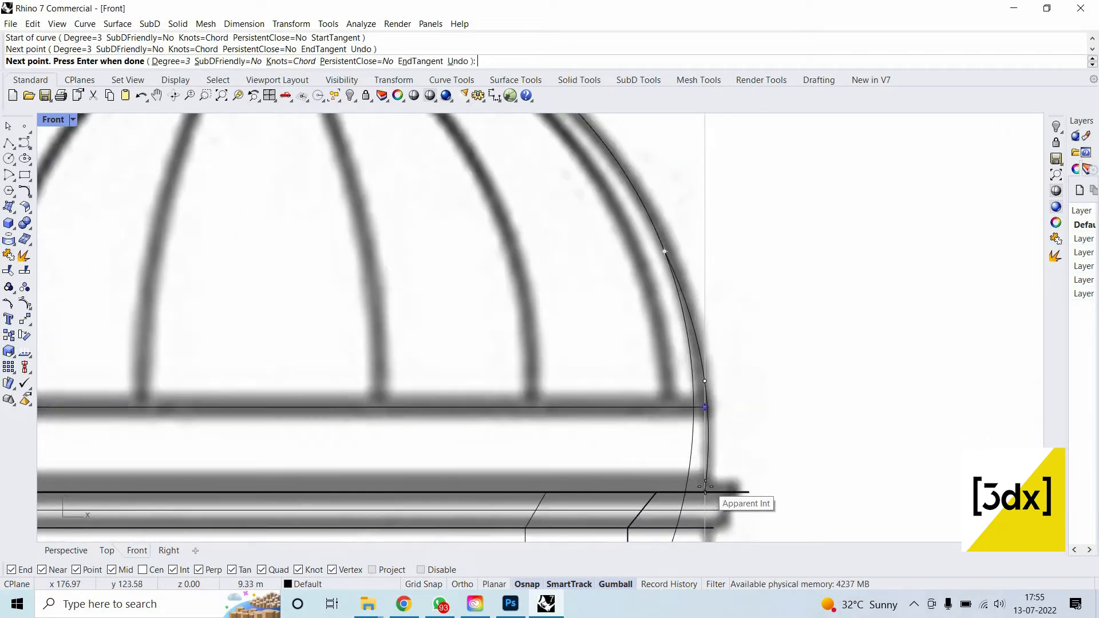
click(706, 490)
key(Return)
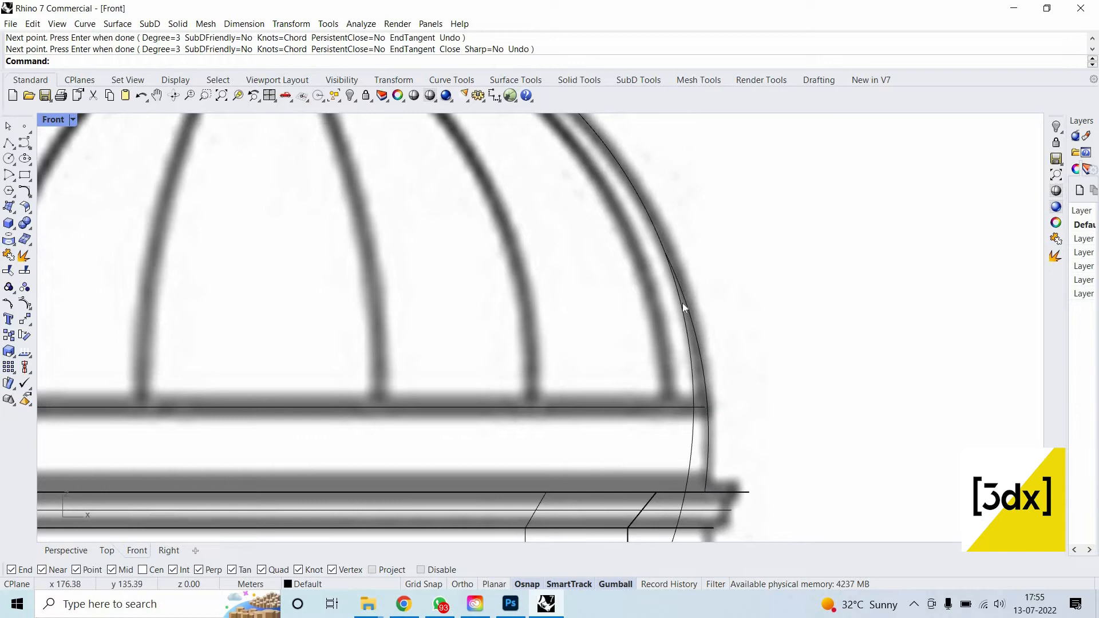
click(679, 314)
scroll(546, 212, down, 5)
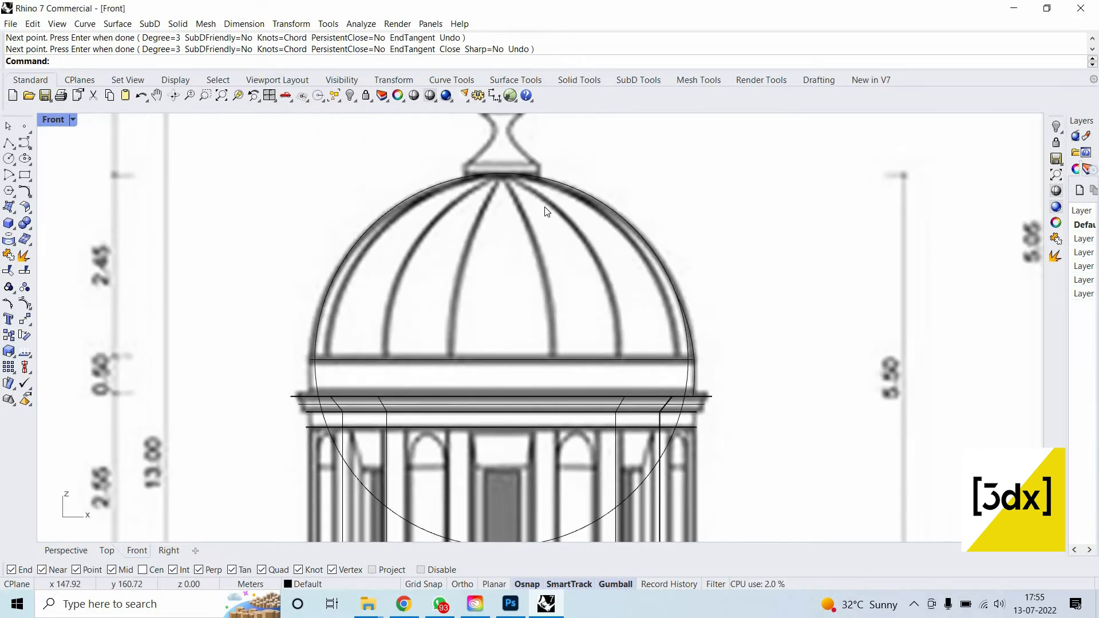
text(Li)
key(Return)
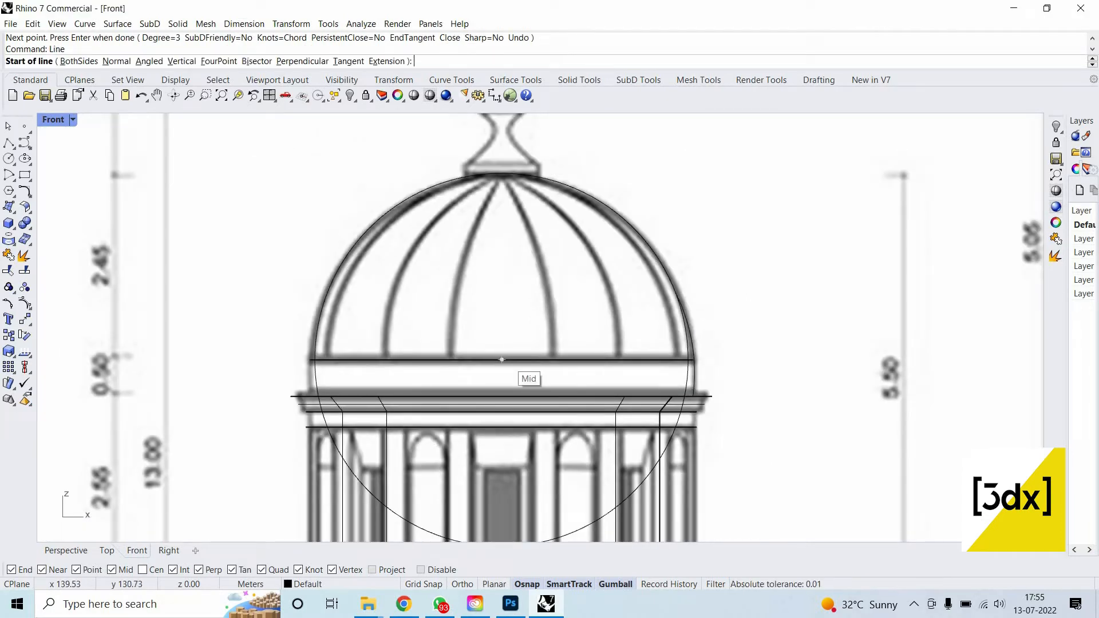
click(502, 360)
key(Escape)
key(Return)
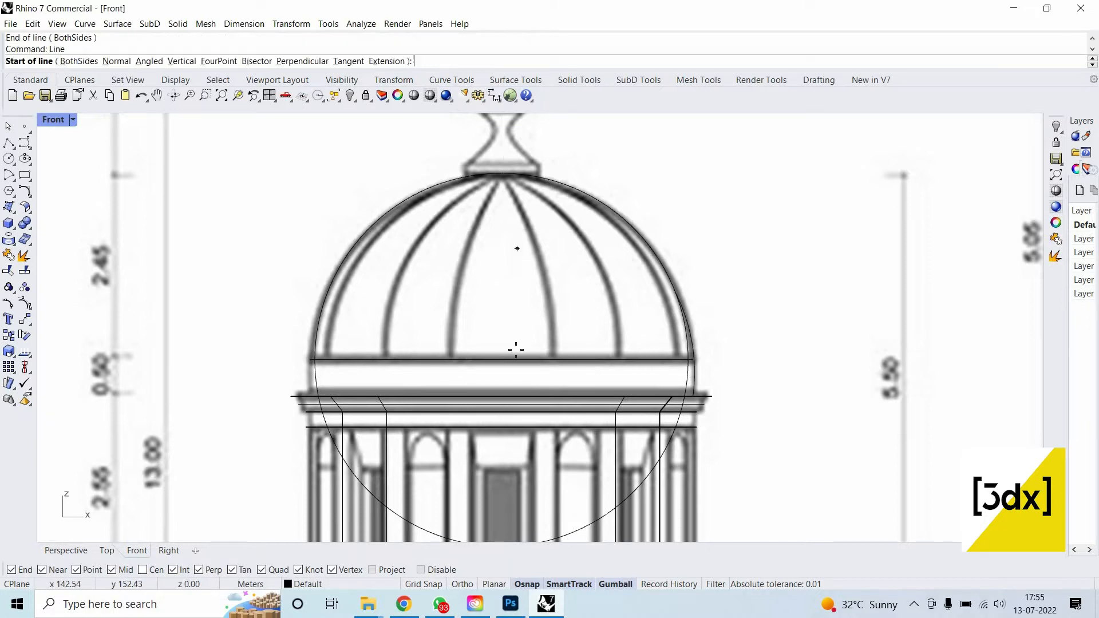
text(v)
key(Return)
click(494, 165)
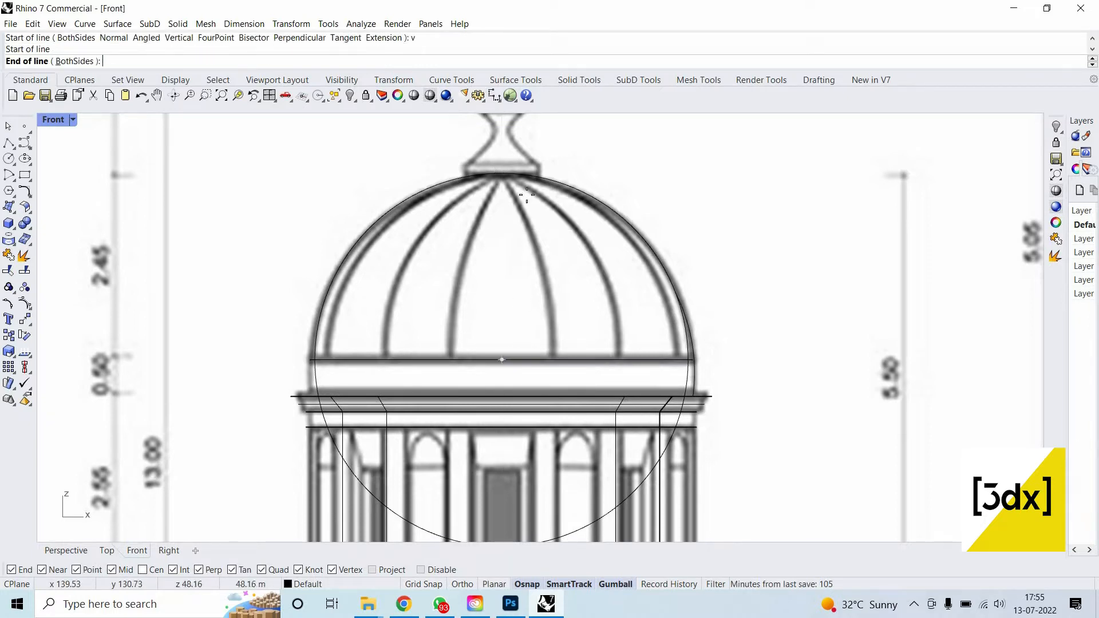
scroll(504, 163, down, 6)
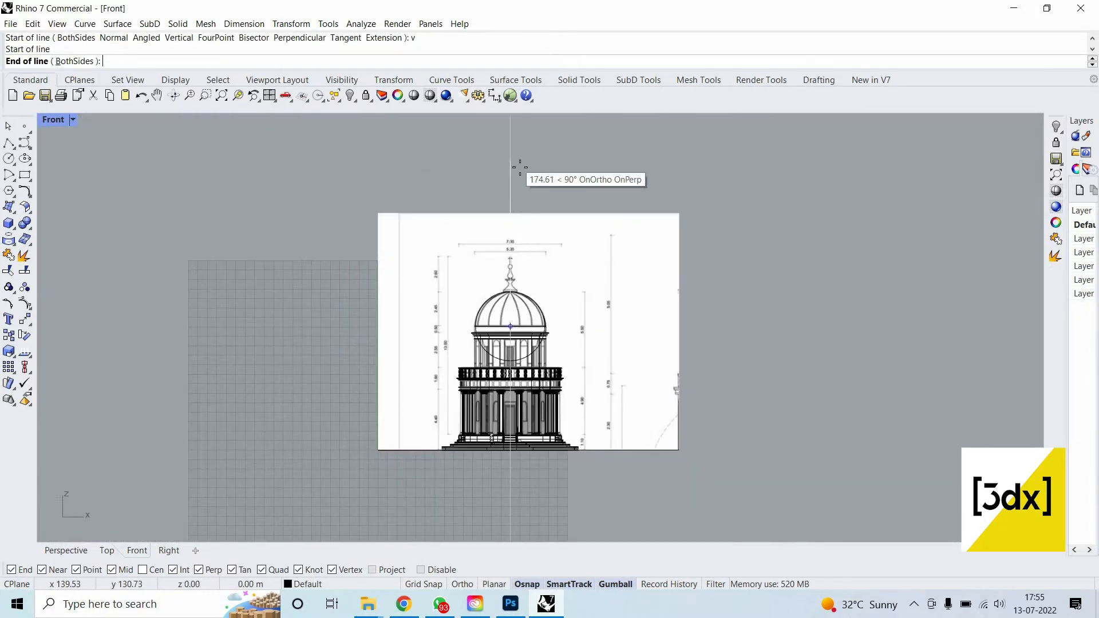
click(513, 341)
scroll(512, 342, up, 4)
scroll(510, 342, up, 5)
Draw a vertical centre line from the base line's midpoint up beyond the finial and the top of the reference drawing.
key(Return)
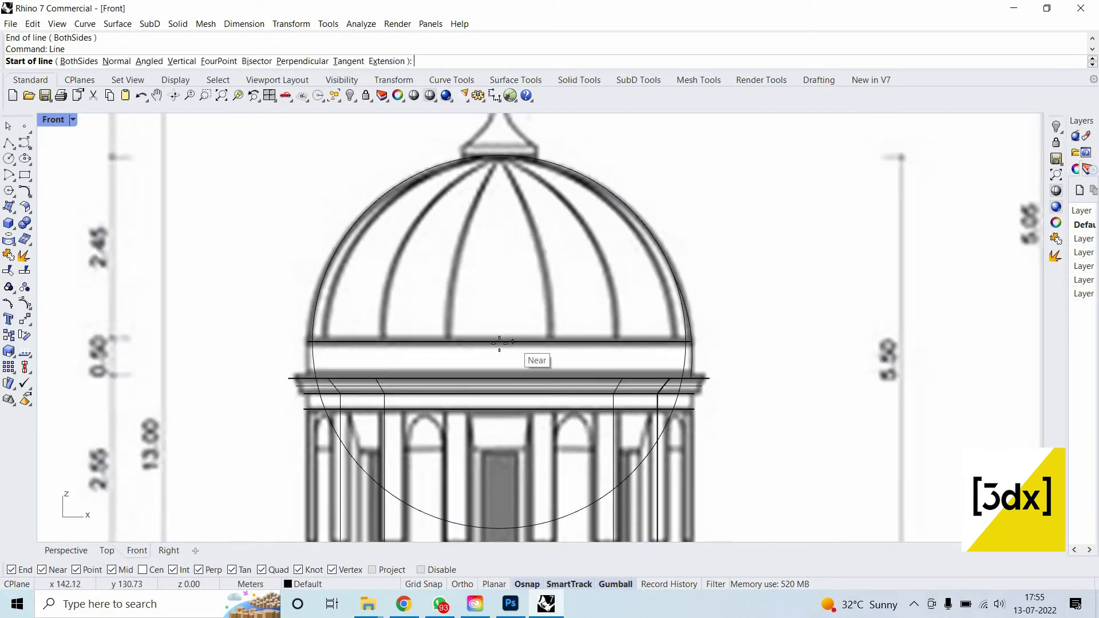
click(503, 345)
scroll(538, 381, down, 5)
click(538, 380)
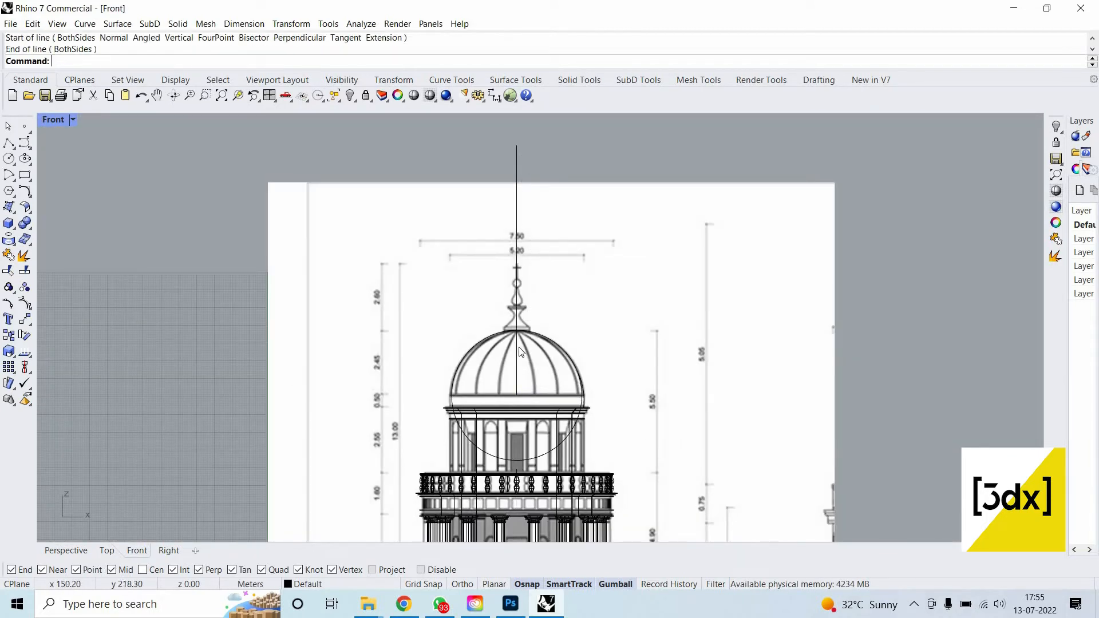
scroll(529, 367, up, 5)
text(S)
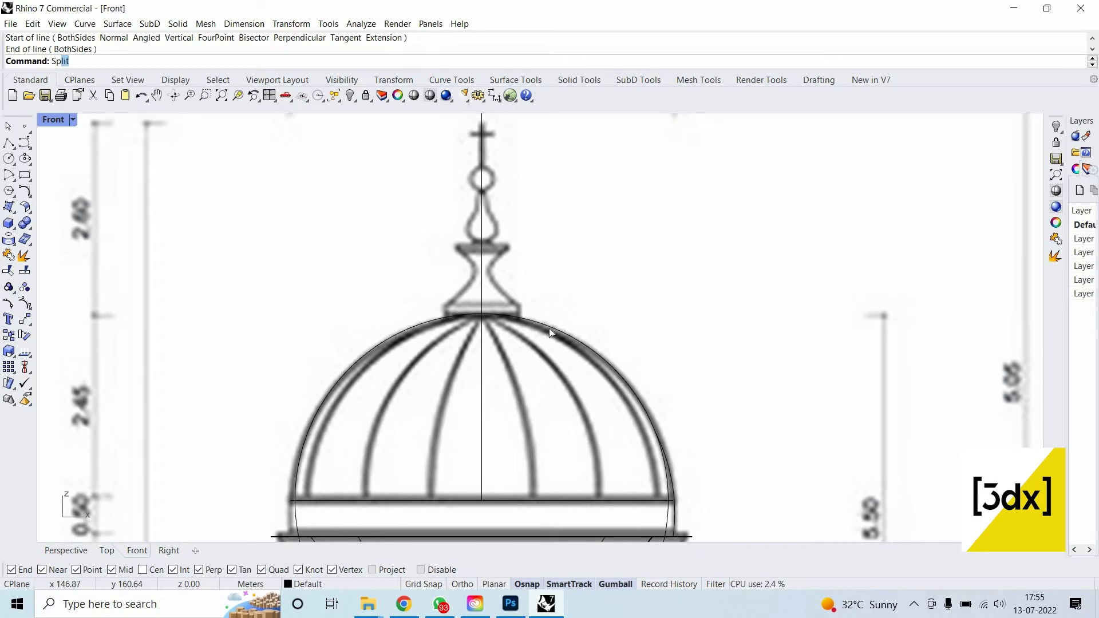
text(plit)
key(Return)
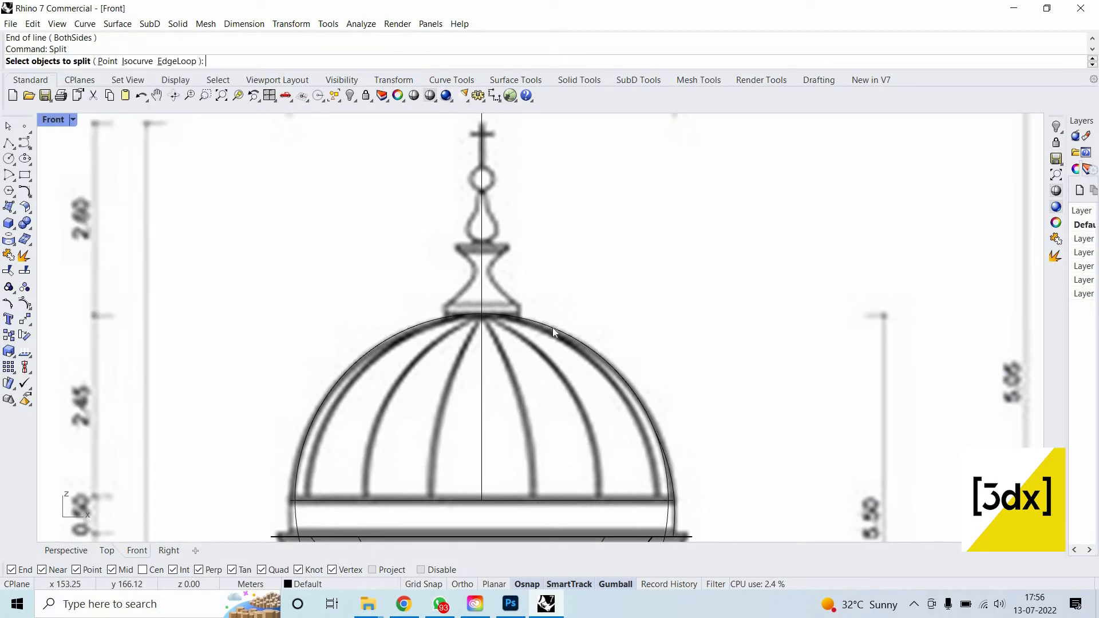
click(551, 329)
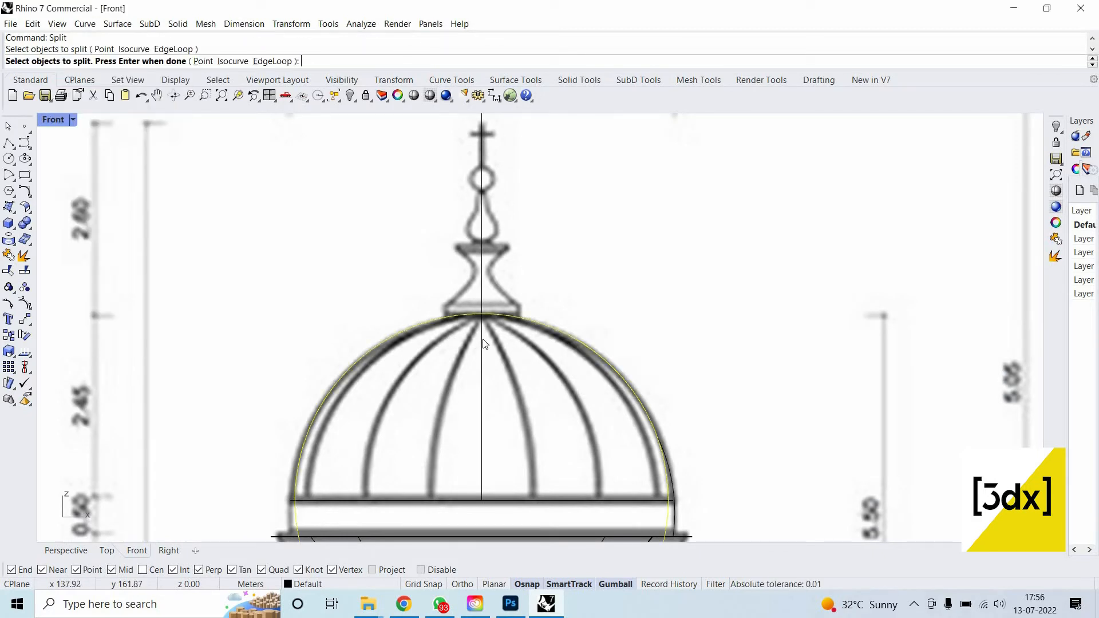
click(482, 339)
click(520, 375)
key(Return)
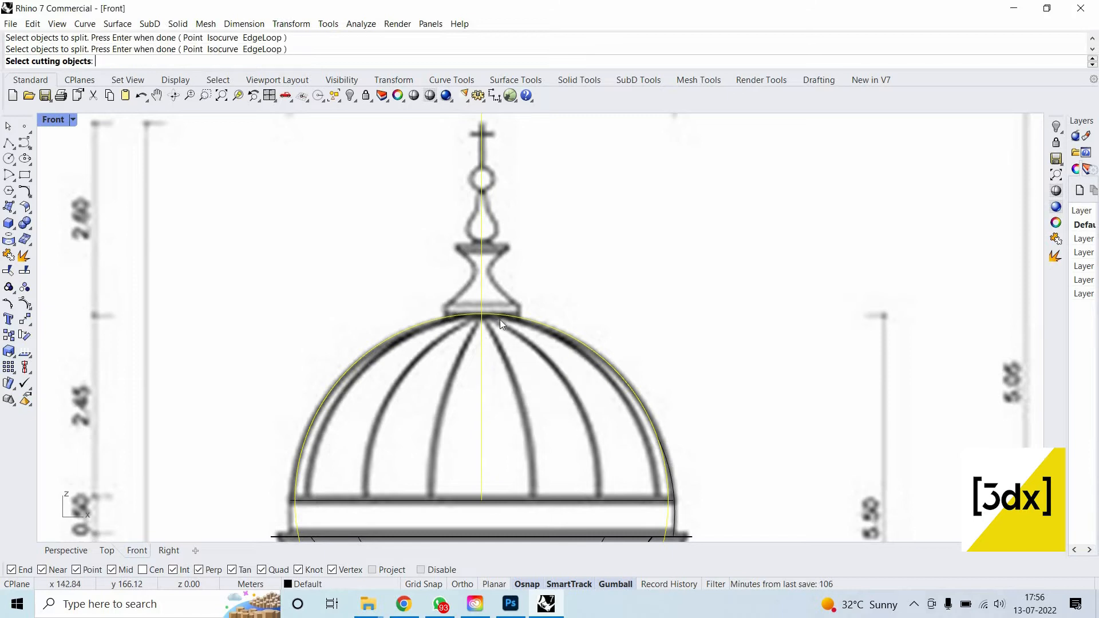
key(Return)
Try to split the dome circle with the vertical centre line as the cutting object.
key(Return)
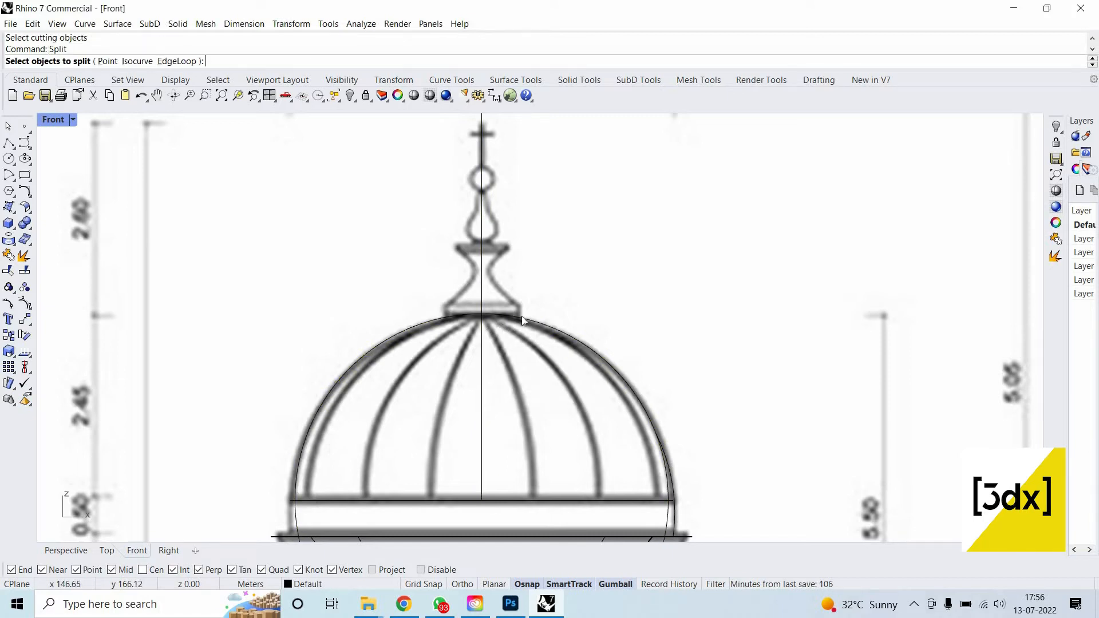
click(522, 319)
click(564, 350)
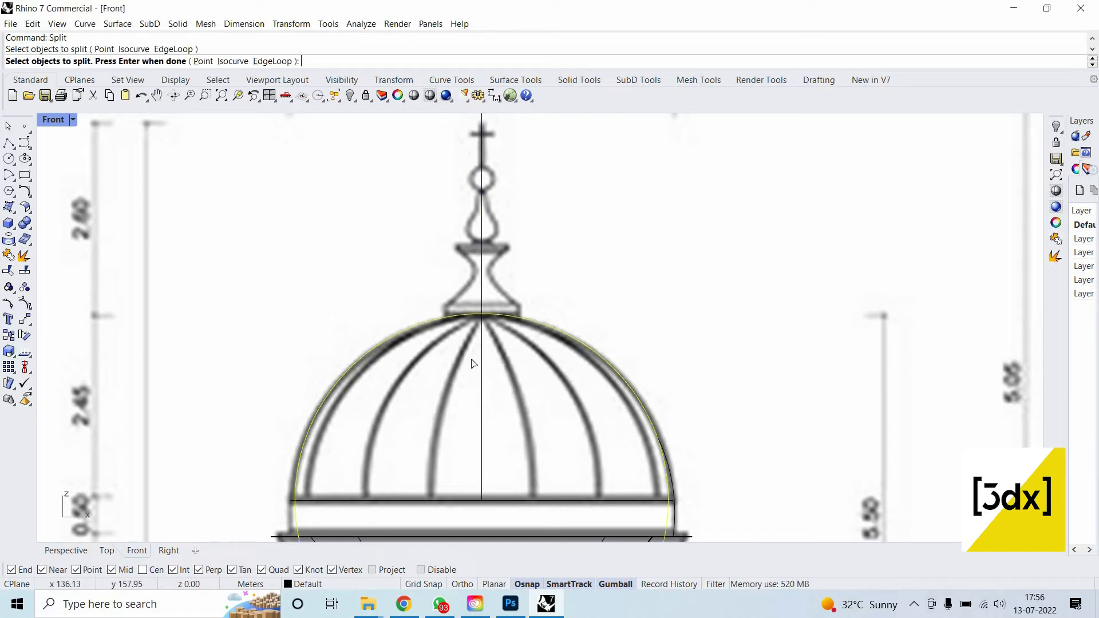
key(Return)
click(482, 366)
click(538, 399)
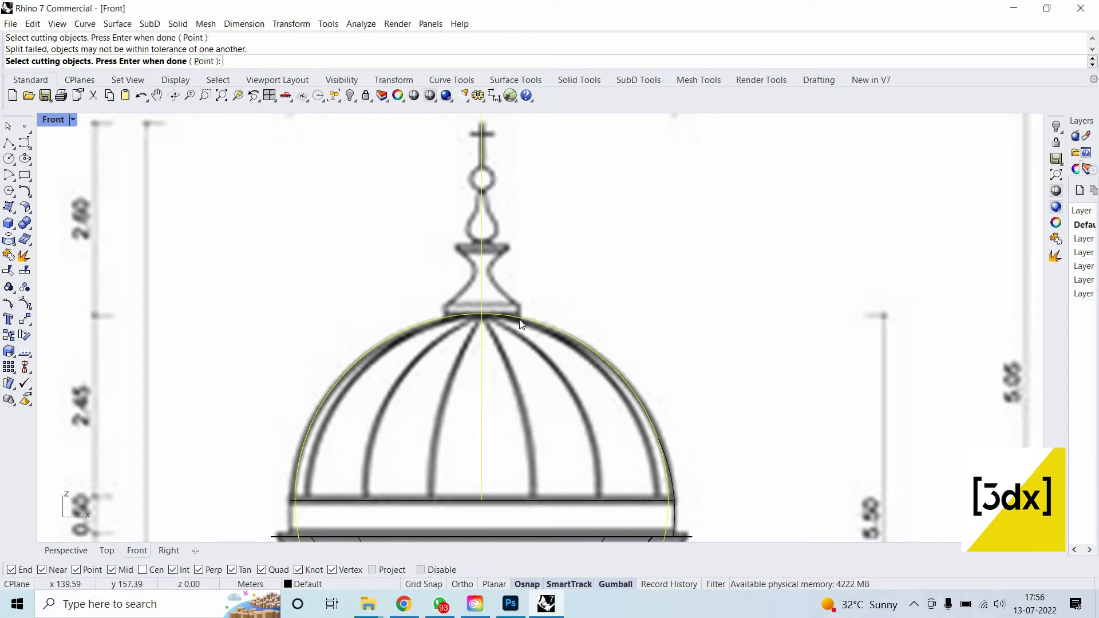
key(Return)
click(522, 323)
click(583, 356)
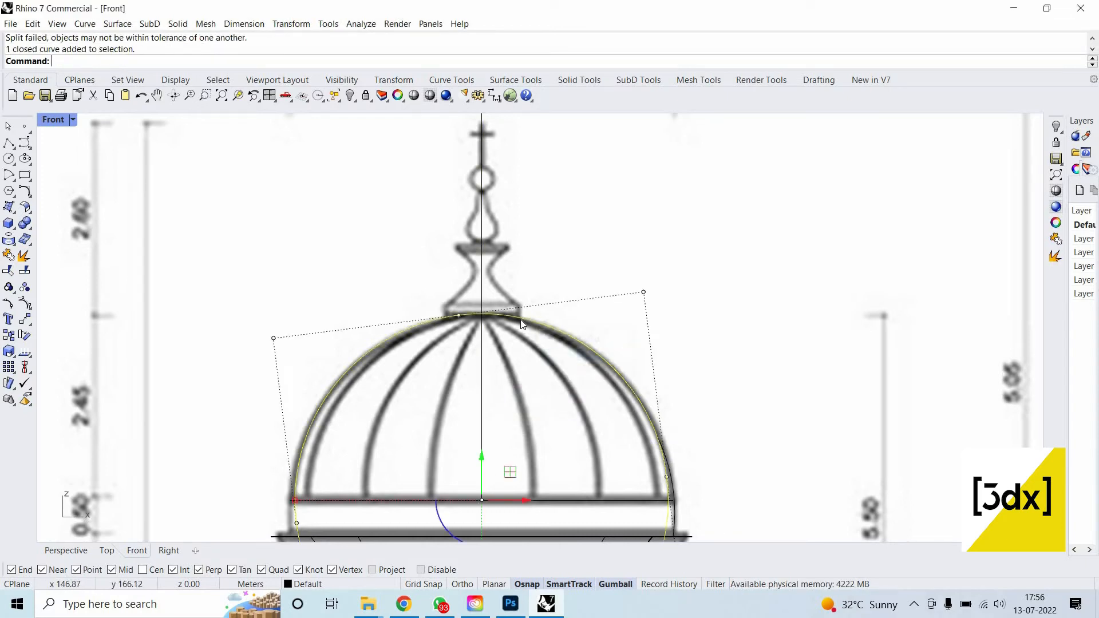
key(Escape)
Split the dome circle, with the horizontal base line and the vertical centre line as cutting objects.
scroll(640, 430, down, 3)
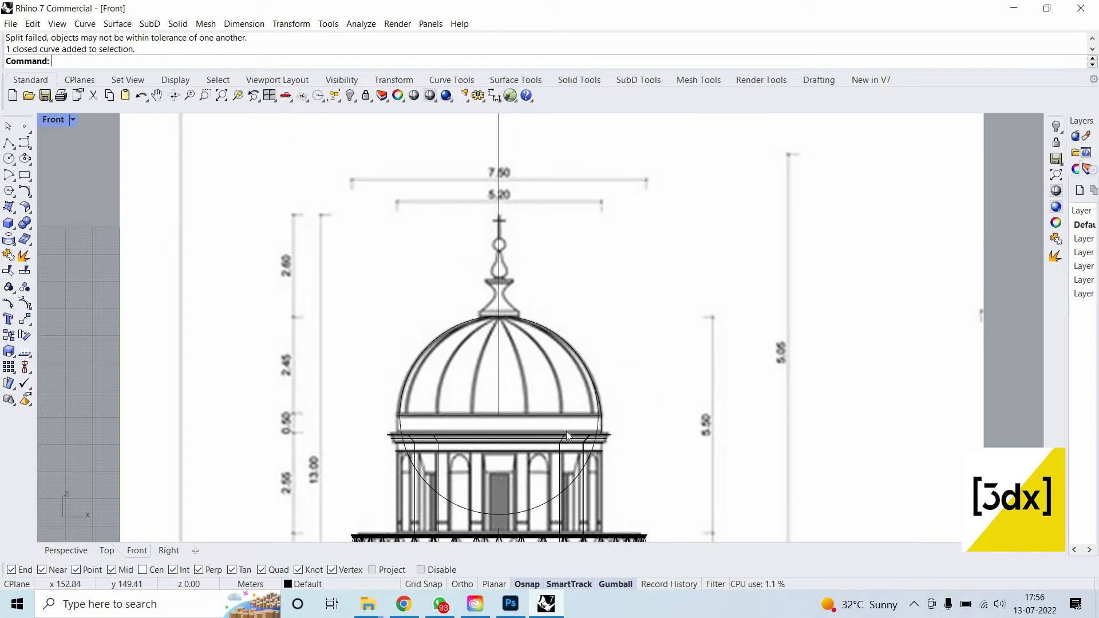
scroll(619, 413, up, 5)
click(621, 403)
click(658, 438)
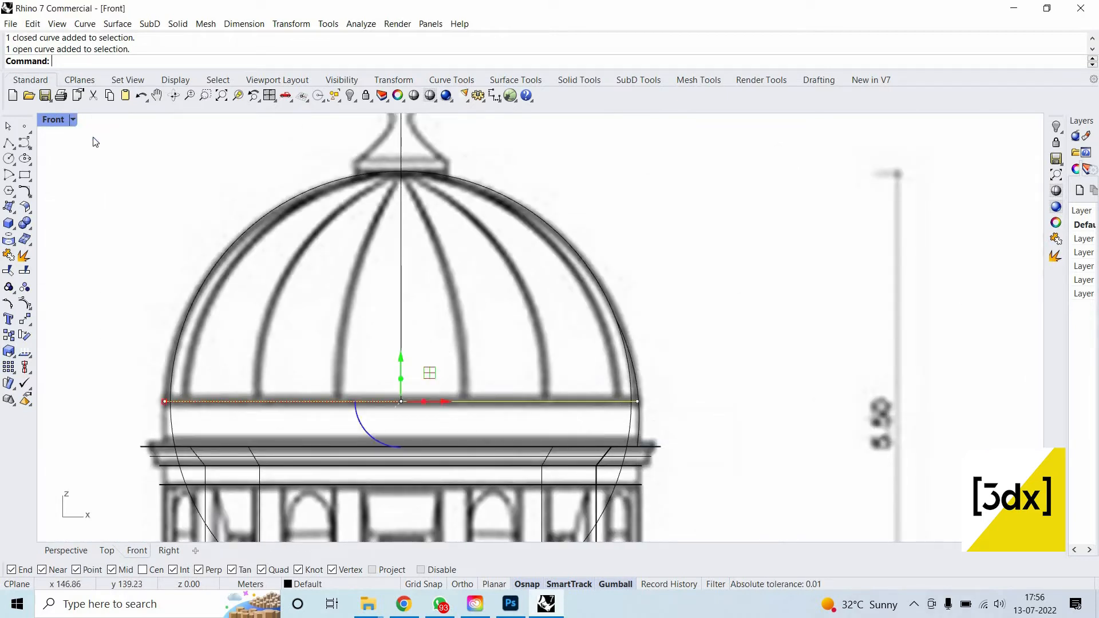
key(Escape)
key(Return)
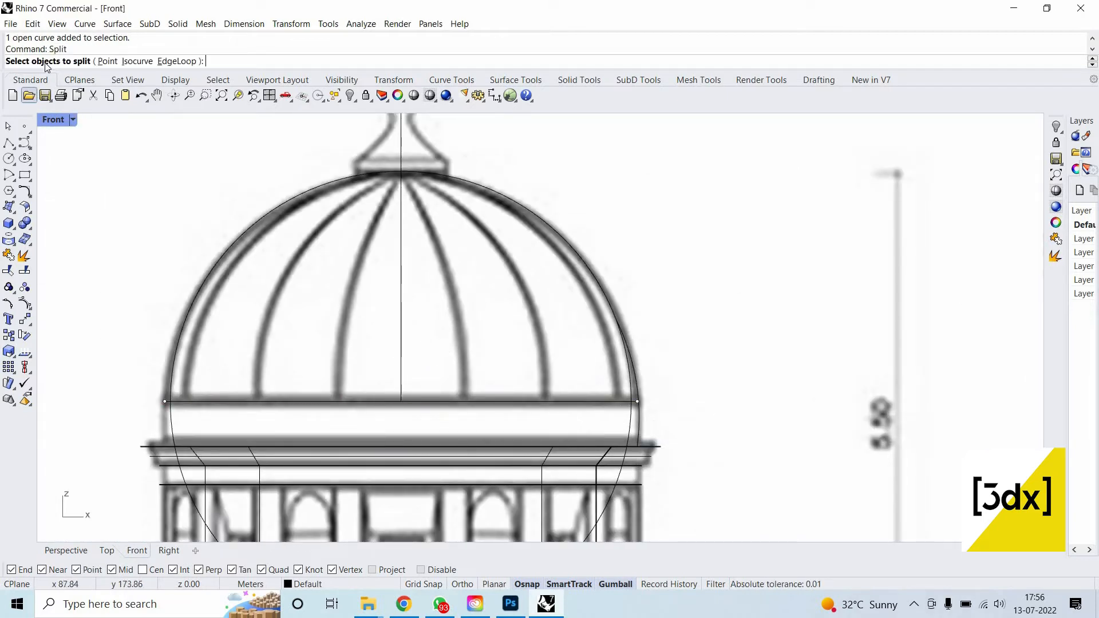
click(541, 224)
click(596, 252)
key(Return)
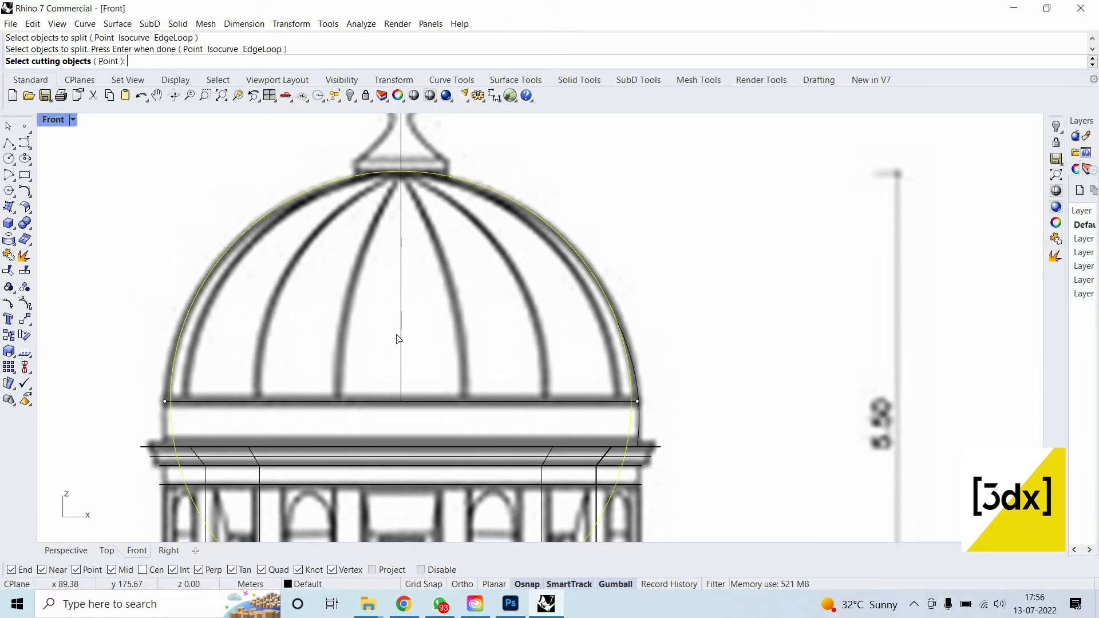
click(480, 401)
click(517, 400)
click(402, 375)
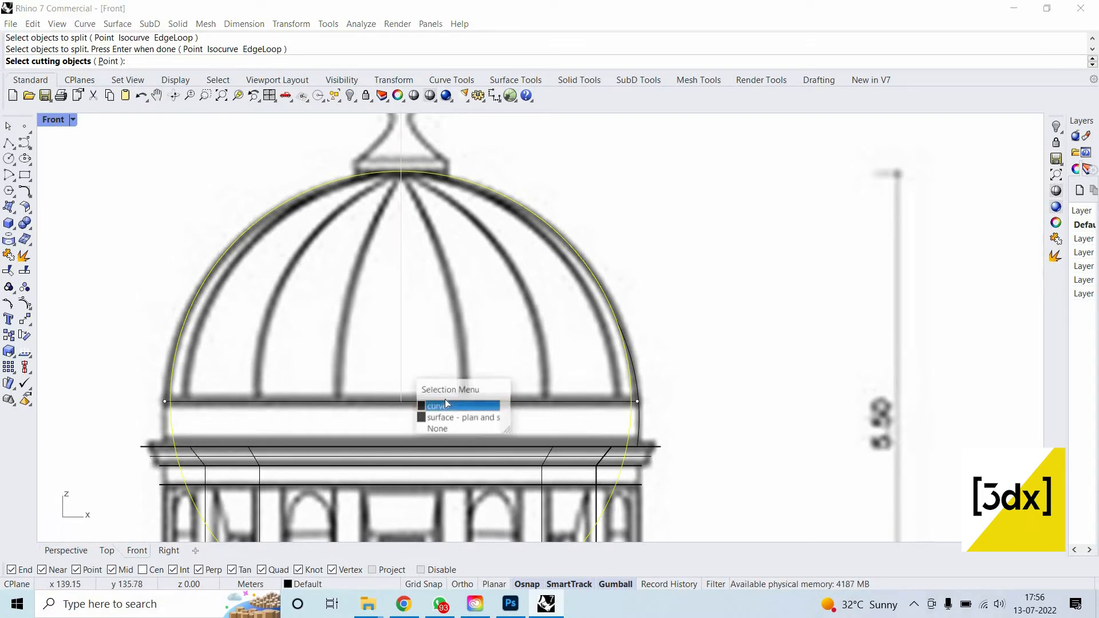
click(446, 399)
click(446, 400)
key(Return)
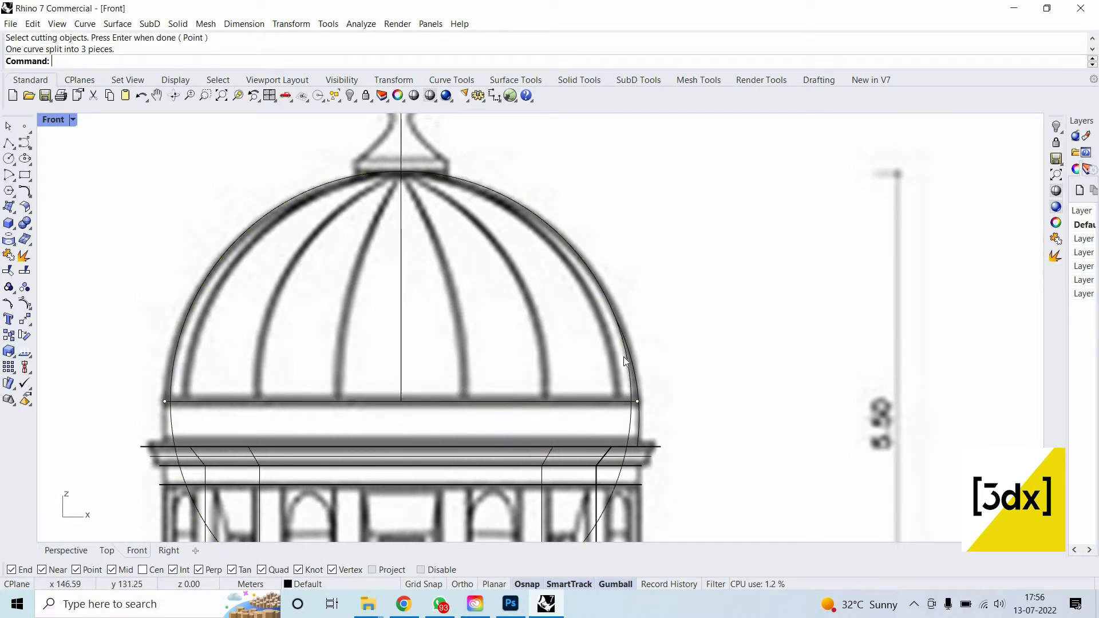
click(637, 369)
key(Return)
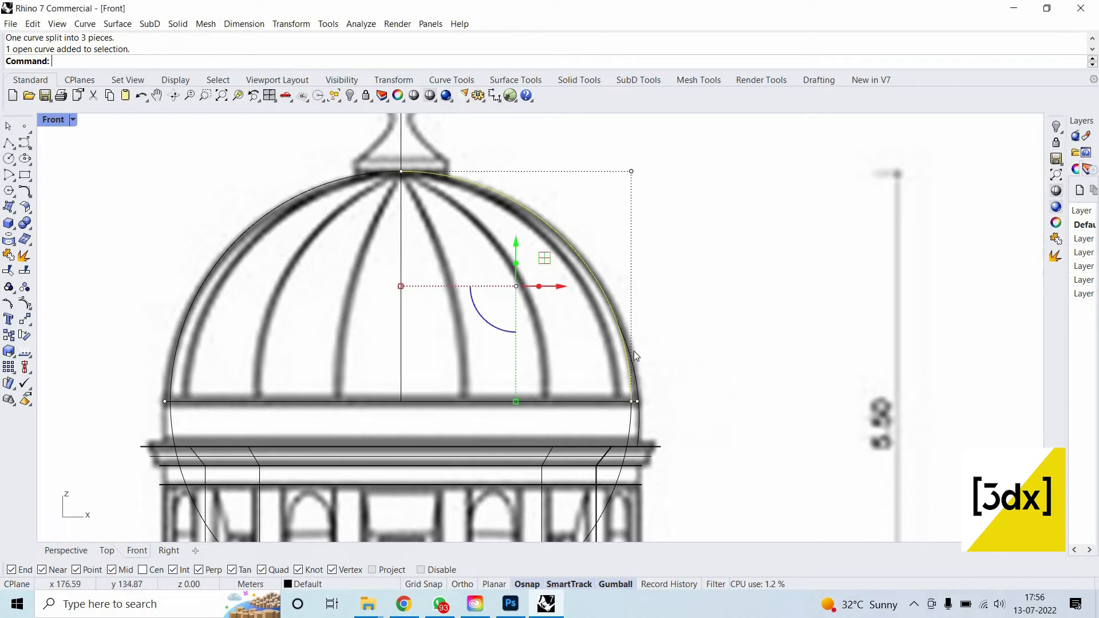
scroll(629, 344, up, 4)
click(606, 291)
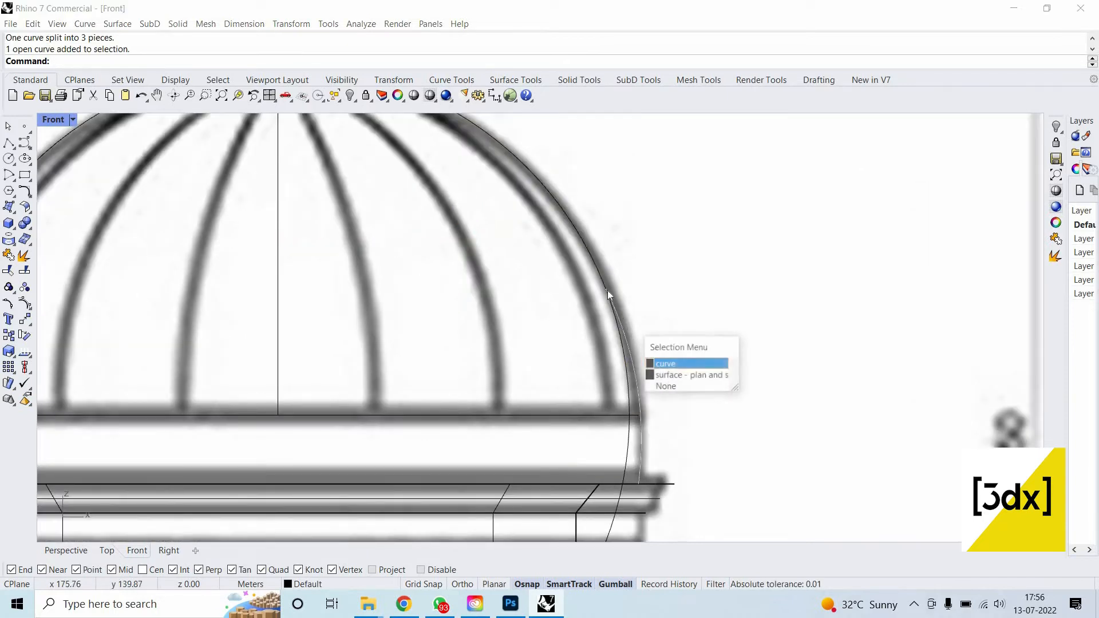
click(607, 290)
mouse_move(607, 289)
mouse_down()
mouse_move(585, 236)
mouse_move(609, 230)
mouse_move(567, 229)
mouse_move(607, 279)
mouse_up()
key(Escape)
key(Escape)
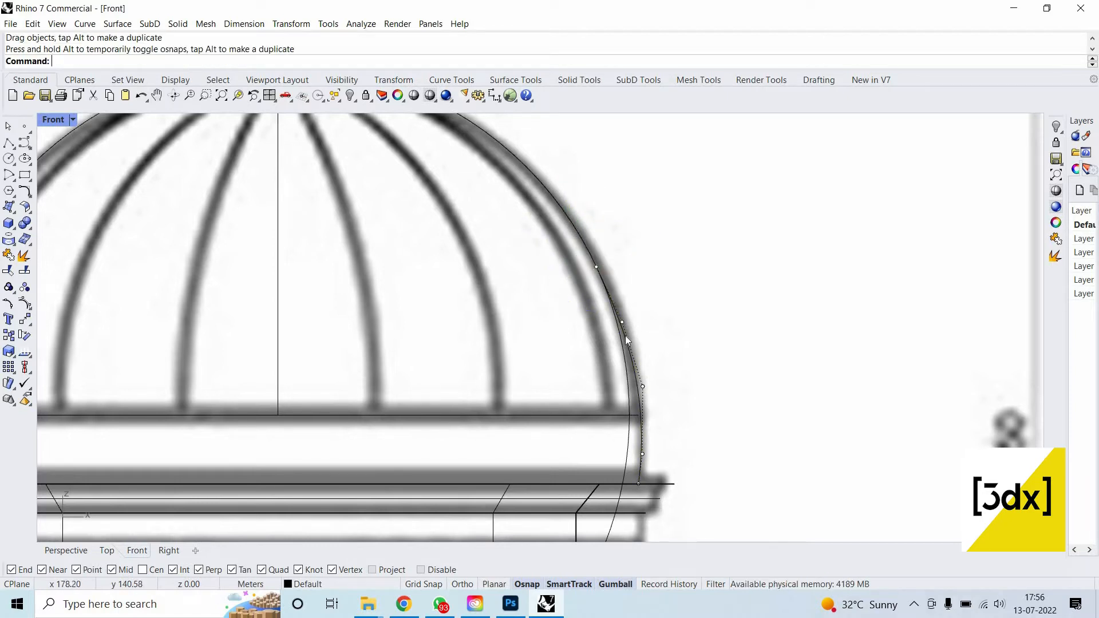
click(623, 338)
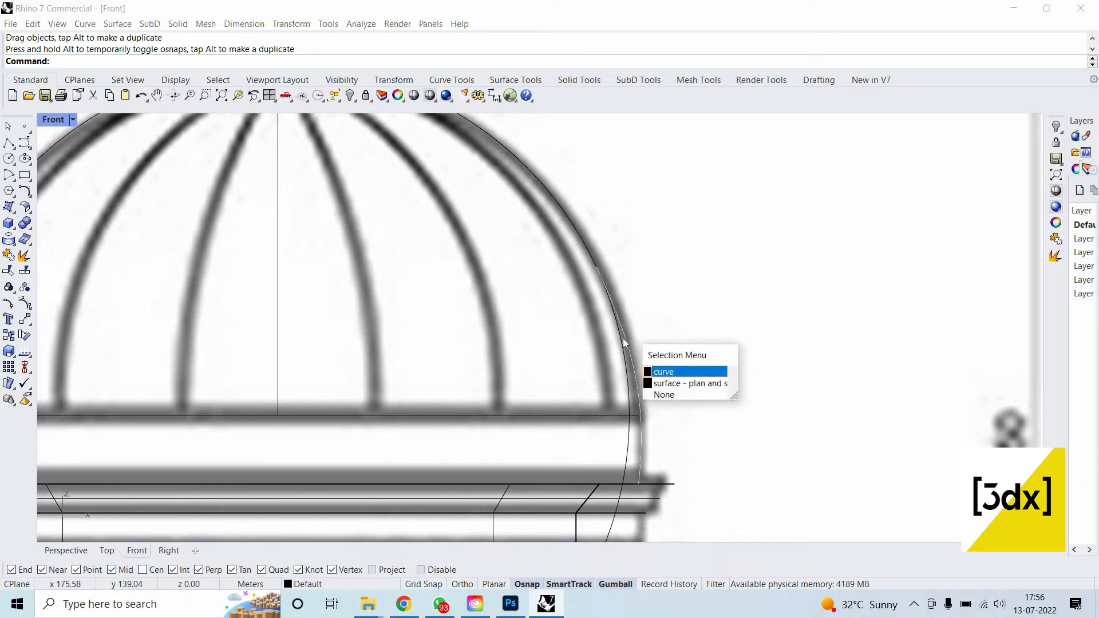
key(Escape)
text(Split)
key(Return)
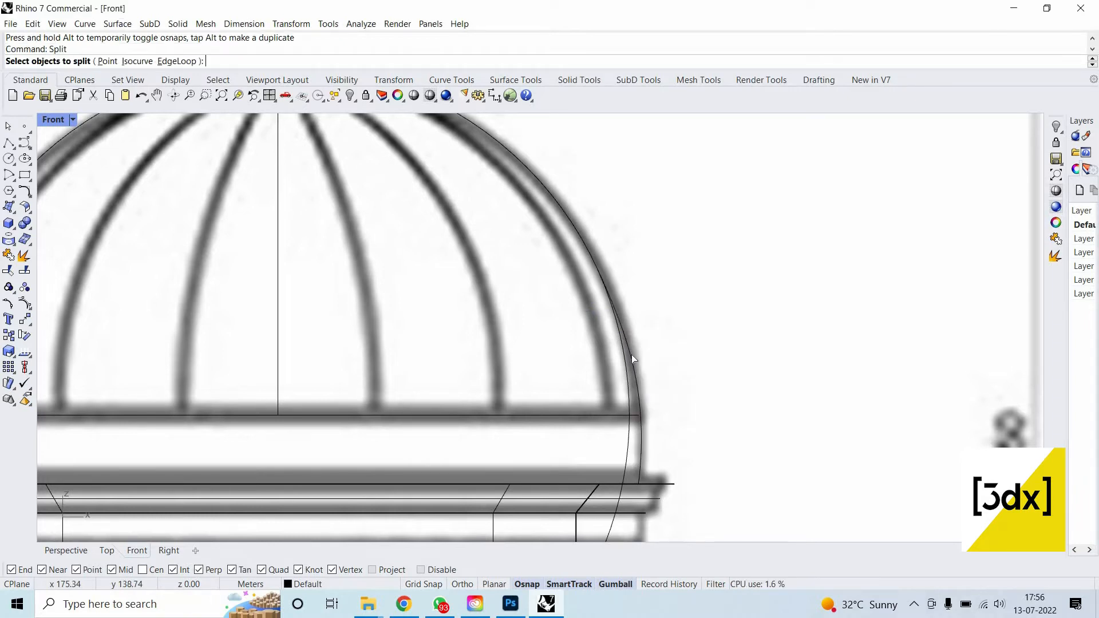
click(625, 356)
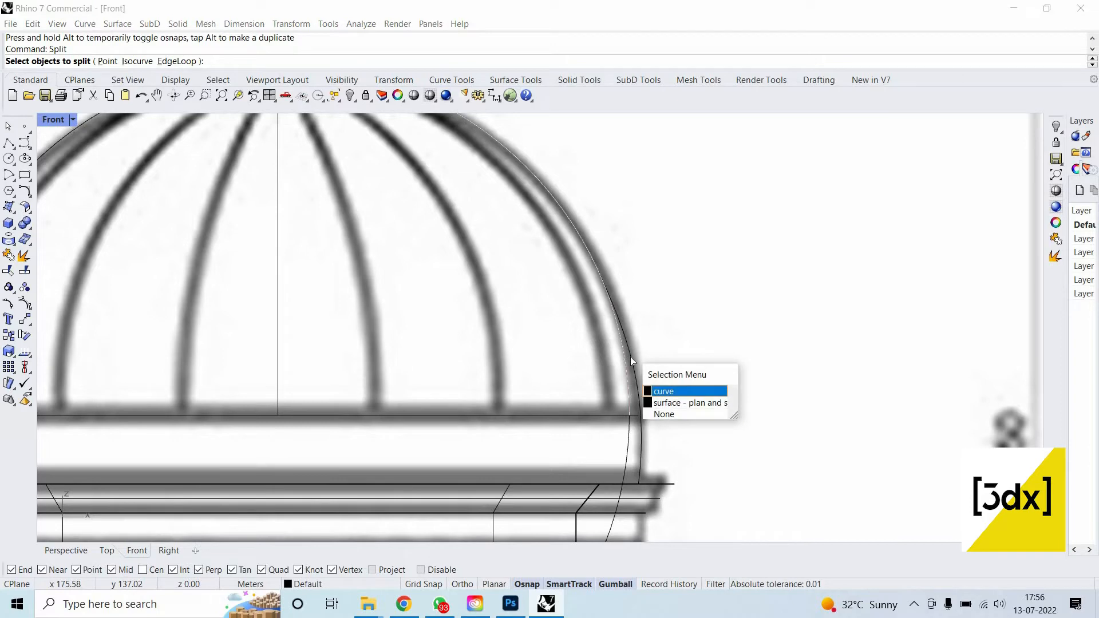
key(Return)
click(630, 358)
key(Return)
key(Return)
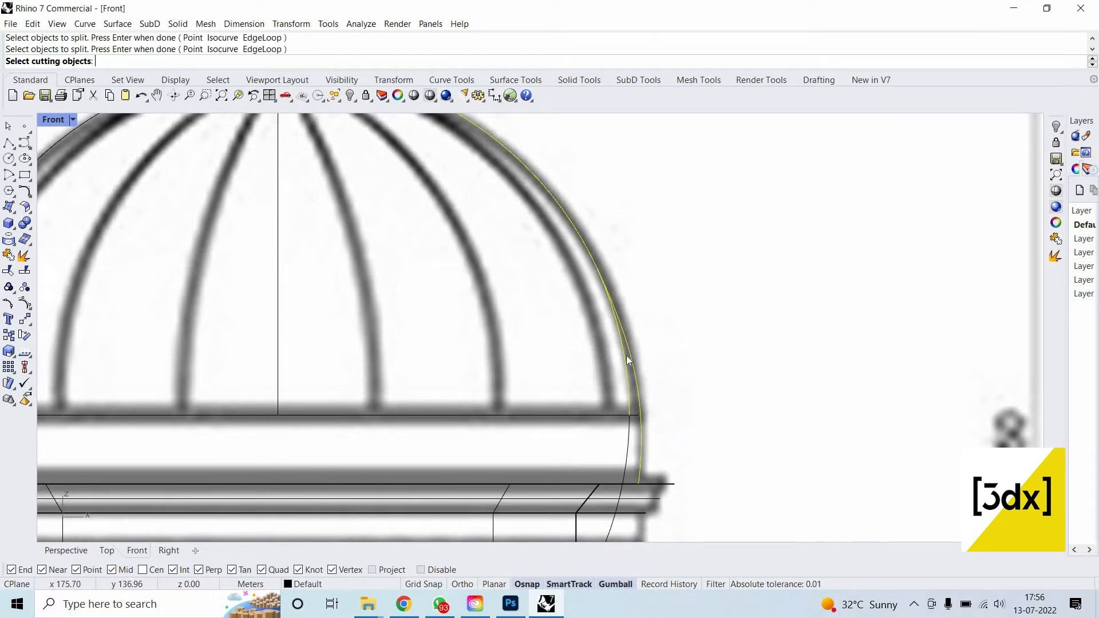
key(Return)
Split the dome's quarter arc with the interpolated side curve as the cutting object.
key(Return)
click(629, 357)
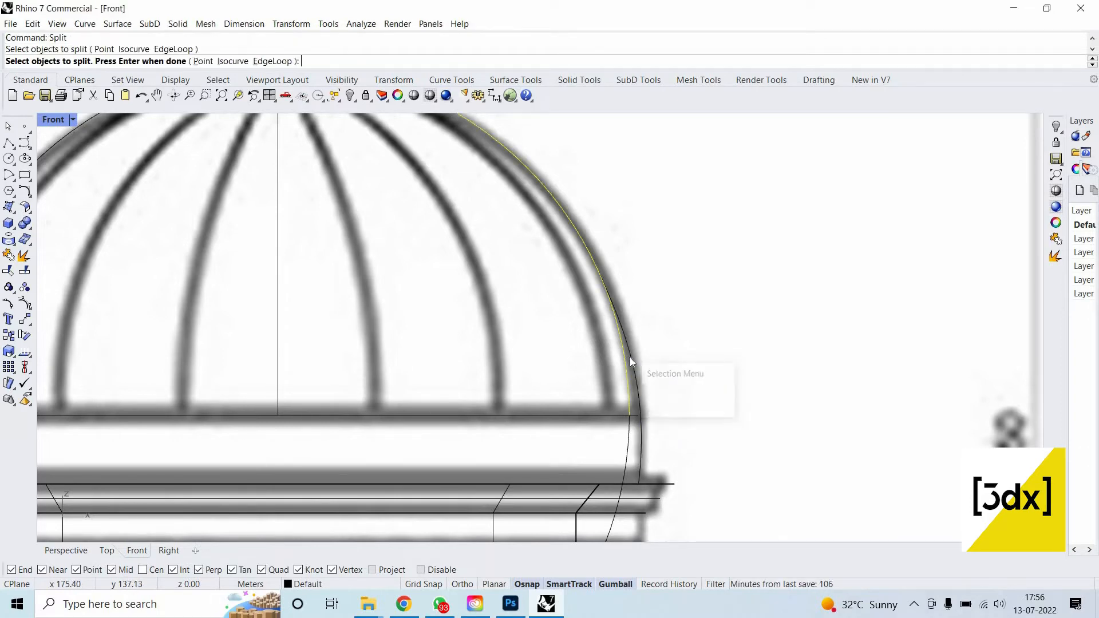
key(Return)
click(629, 357)
key(Return)
key(Return)
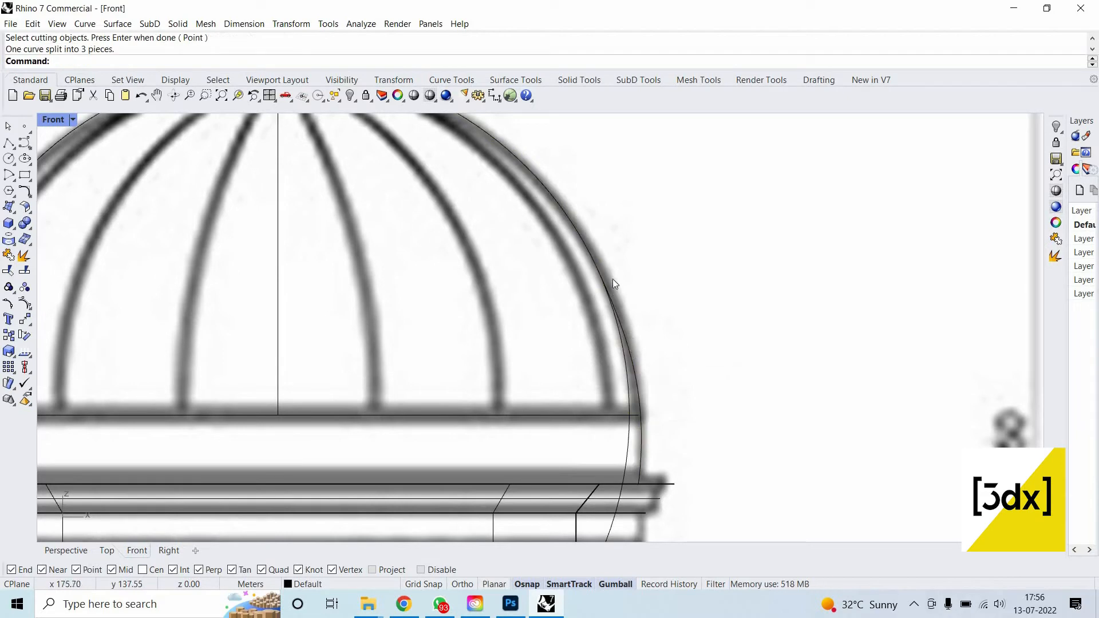
Join the upper piece of the dome arc with the interpolated side curve into one profile curve.
key(Return)
shift+click(590, 244)
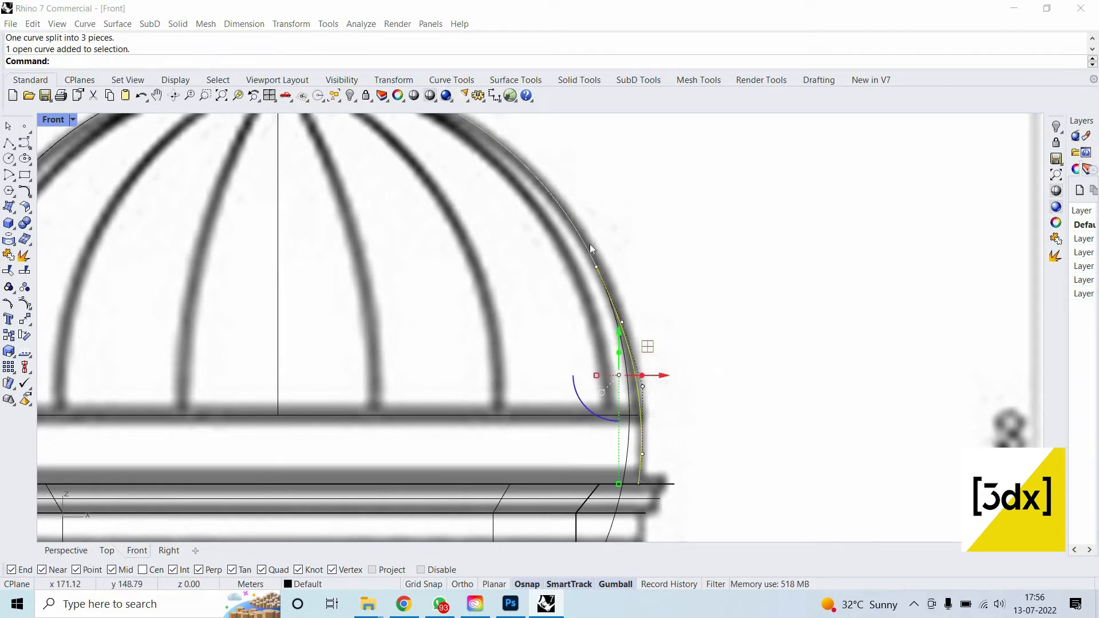
click(616, 278)
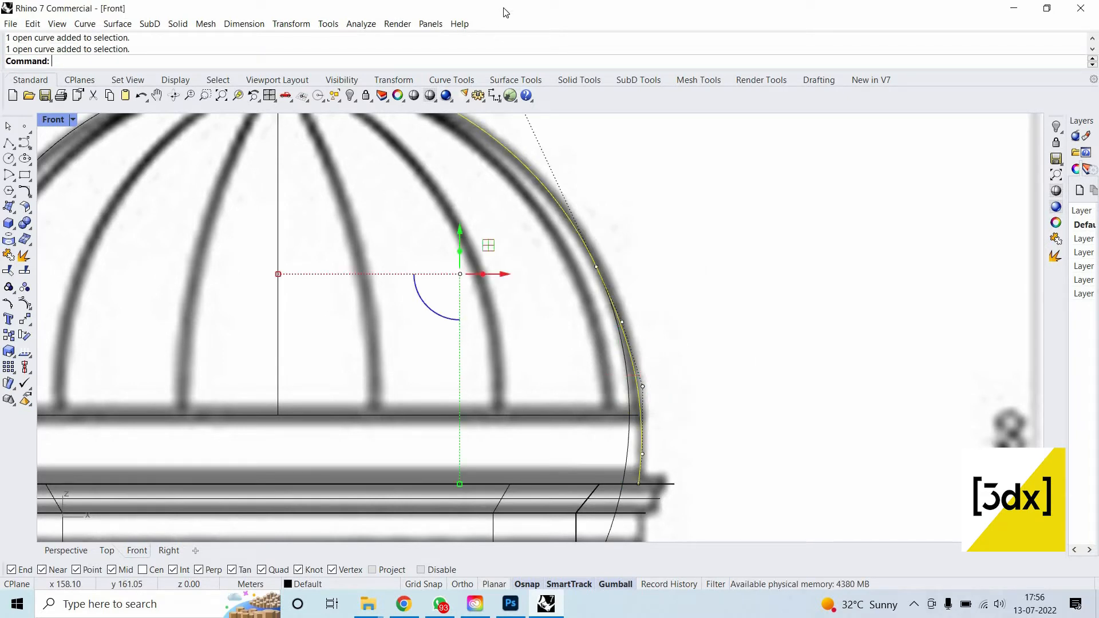
key(ctrl+j)
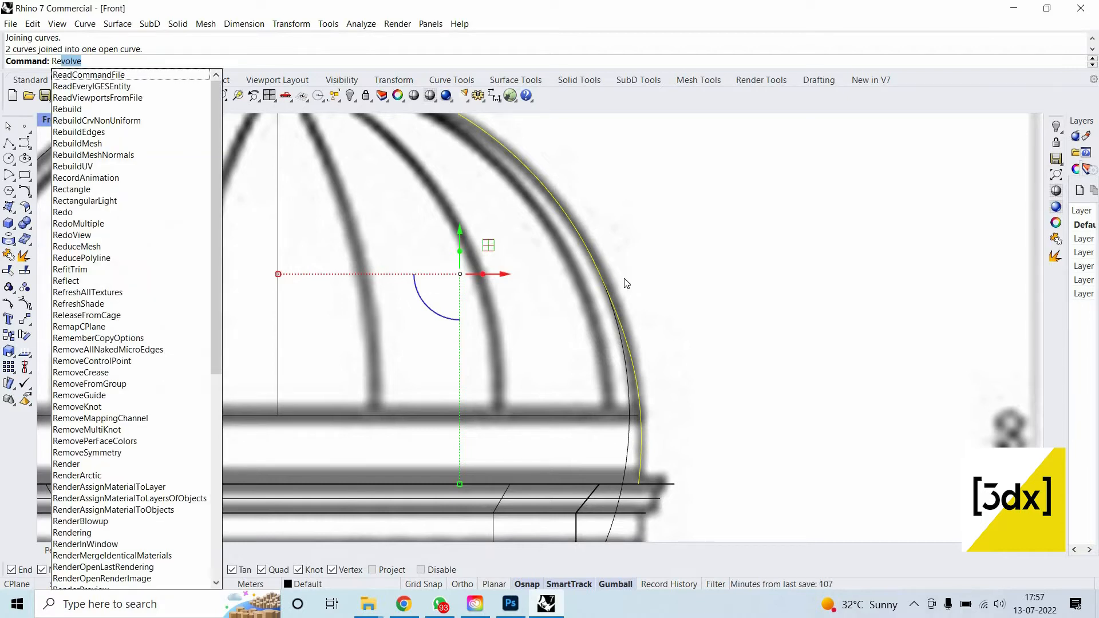
Rebuild the joined dome profile curve with 10 points at degree 3, deleting the input curve.
text(build)
key(Return)
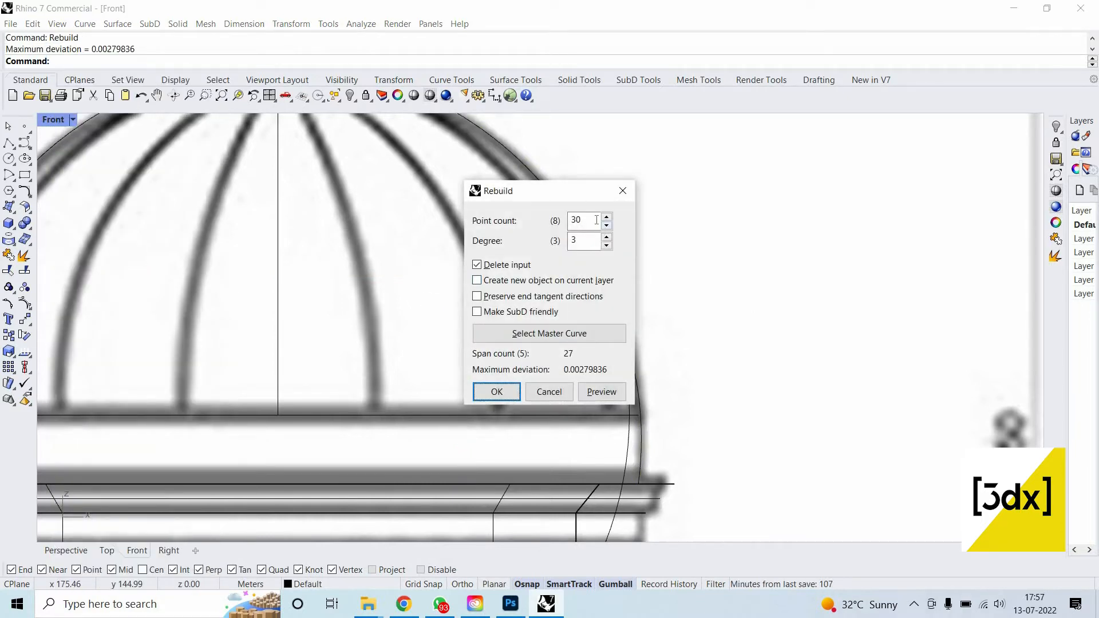
double_click(577, 220)
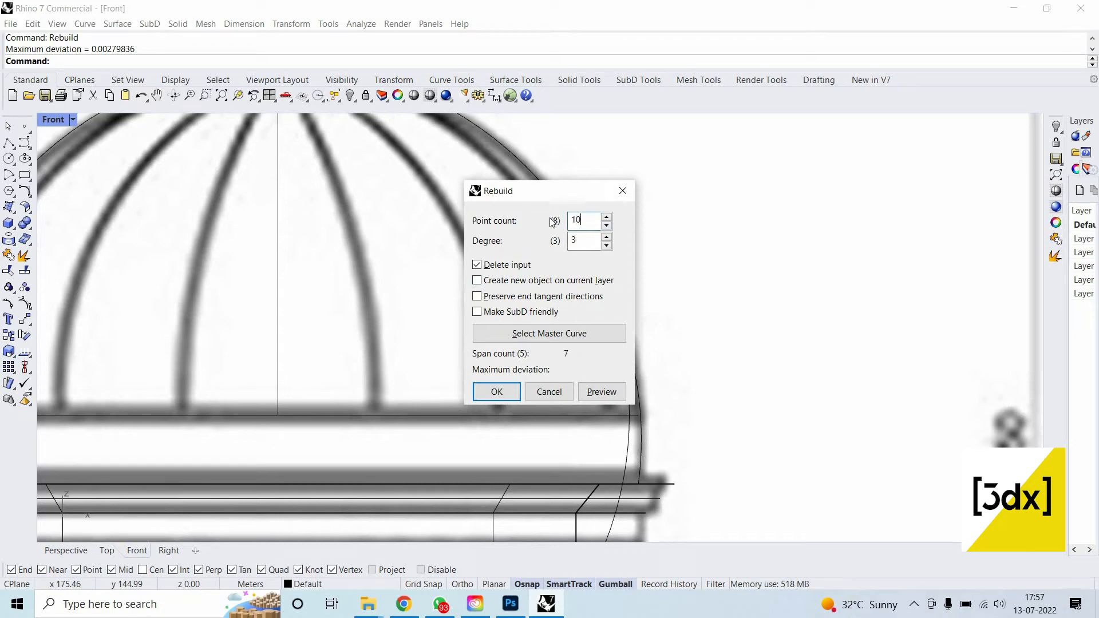
key(Return)
click(656, 323)
Revolve the rebuilt dome profile a full 360 degrees about the vertical centre line, starting from the profile's lower end.
scroll(656, 323, down, 8)
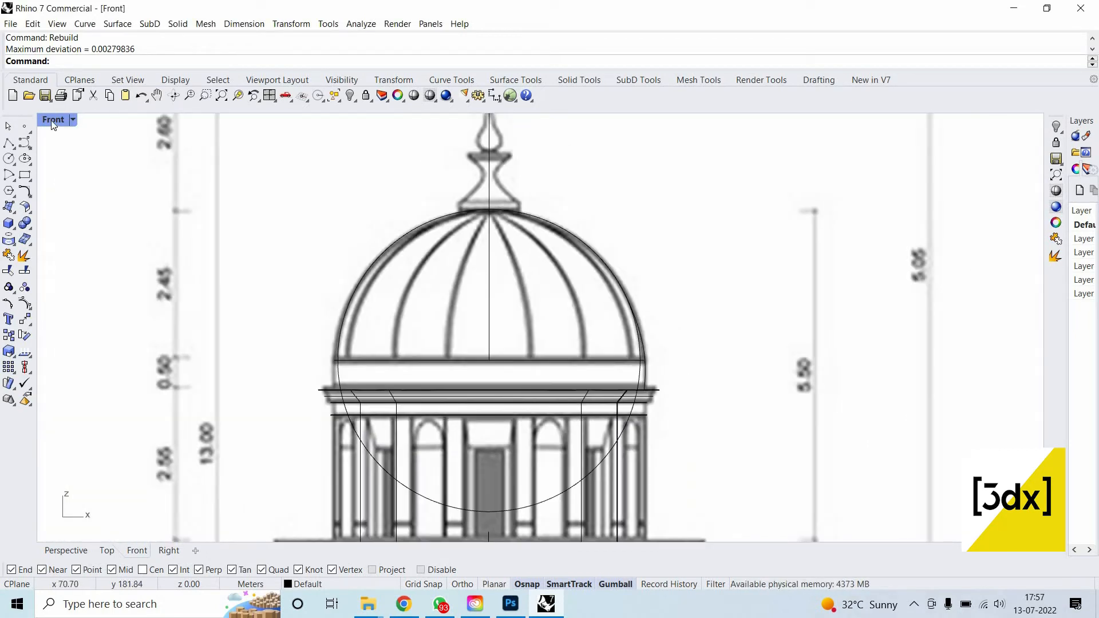
key(ctrl+m)
scroll(850, 155, down, 6)
scroll(850, 155, up, 3)
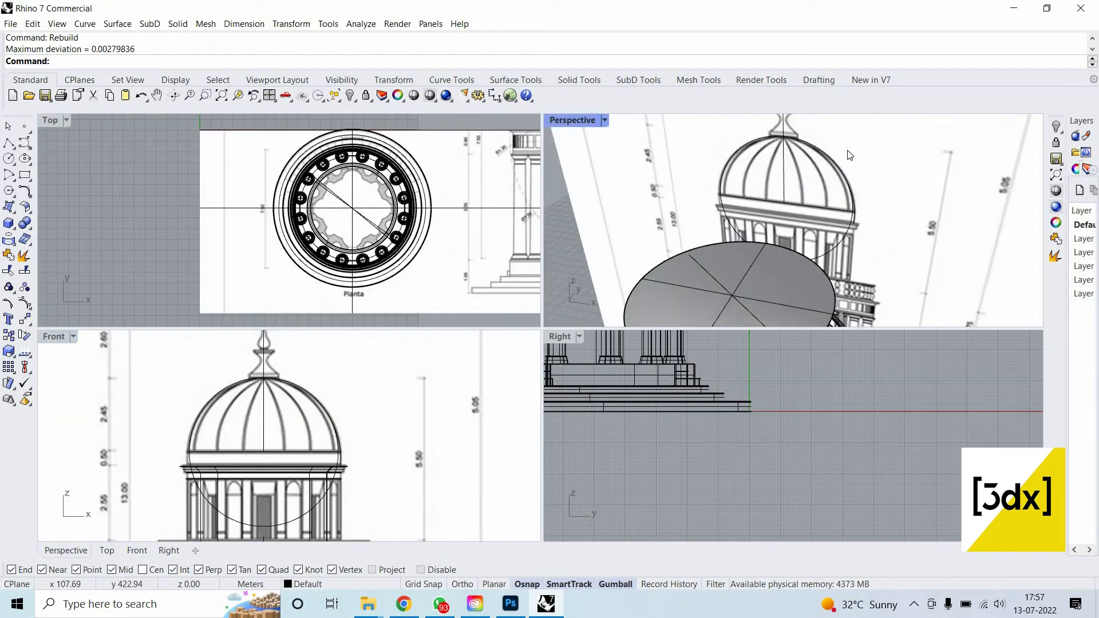
text(Revolve)
key(Return)
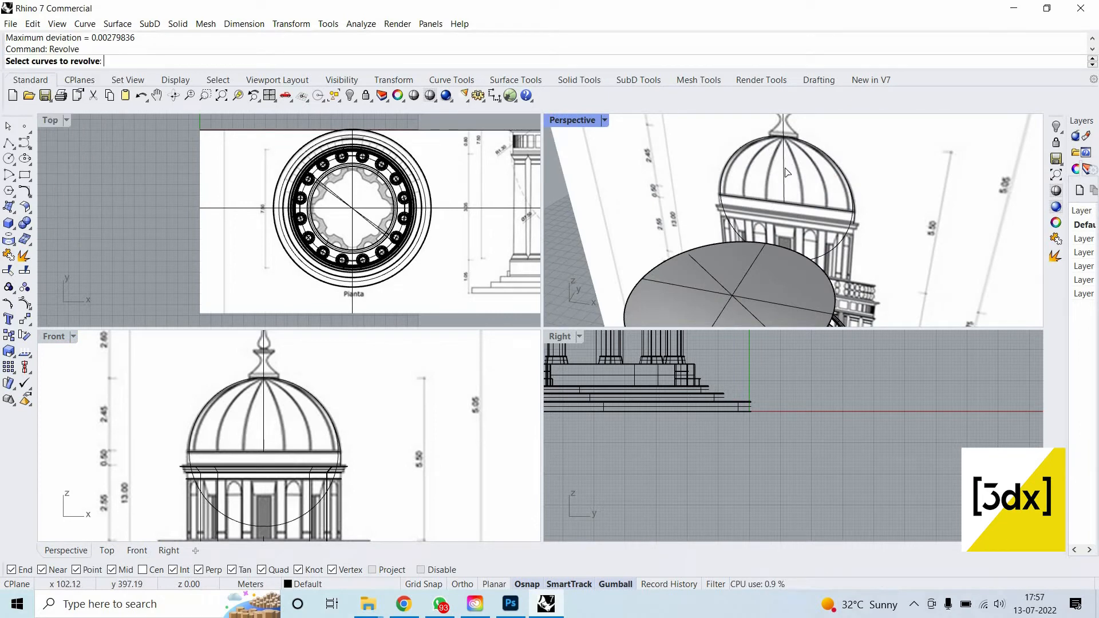
scroll(856, 222, up, 6)
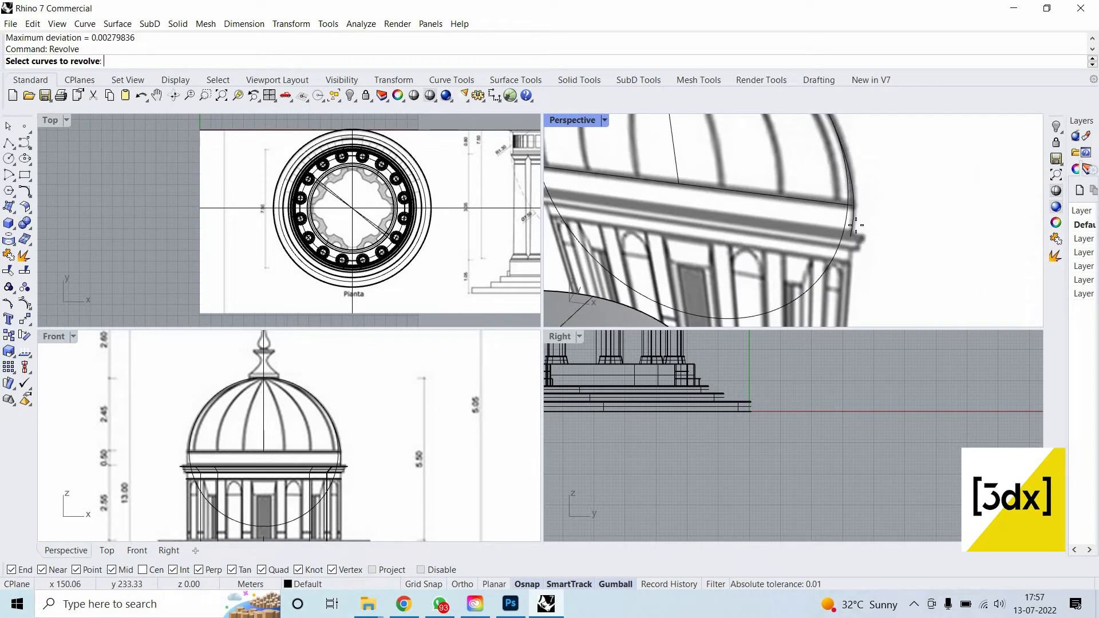
click(856, 223)
right_click(856, 223)
scroll(855, 222, down, 4)
scroll(755, 205, up, 4)
click(756, 206)
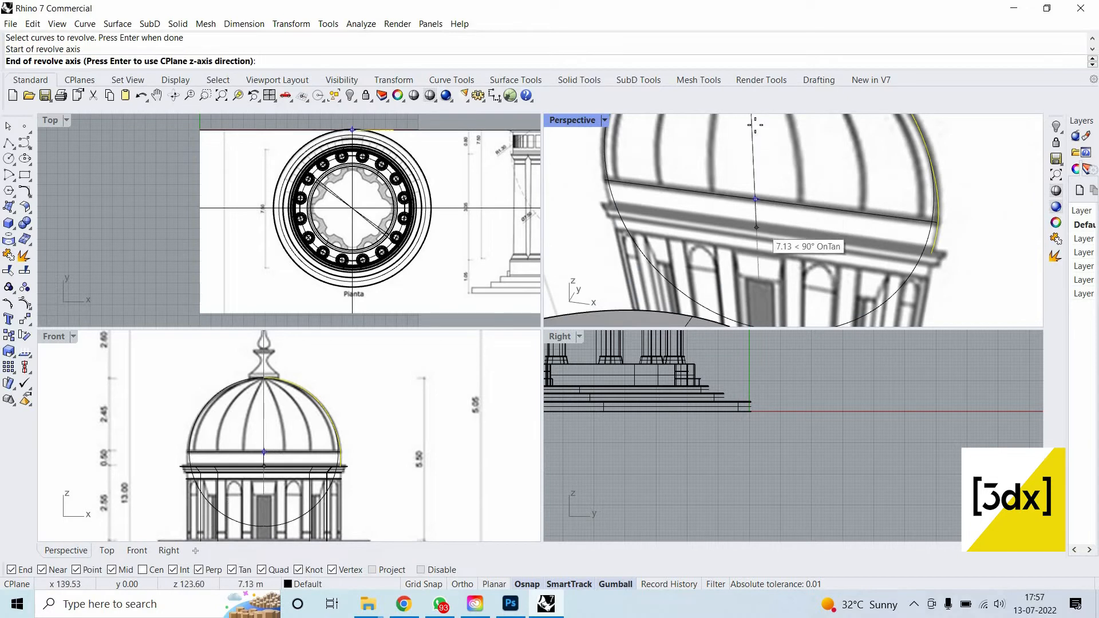
scroll(756, 206, down, 4)
scroll(753, 125, up, 4)
click(753, 126)
scroll(779, 231, down, 4)
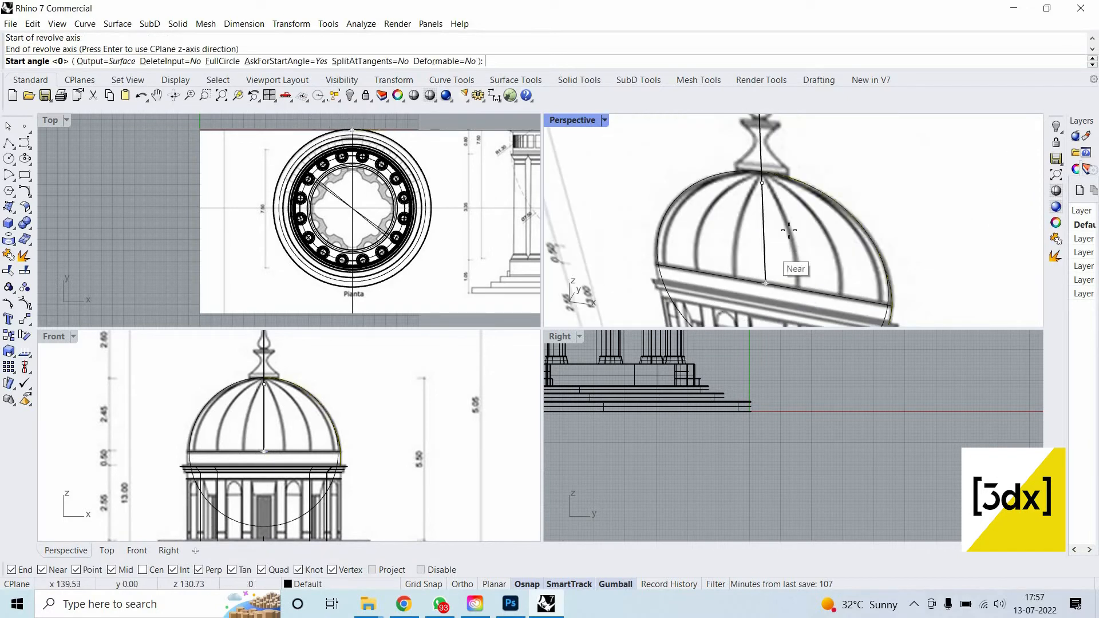
scroll(879, 309, up, 4)
scroll(879, 309, up, 4)
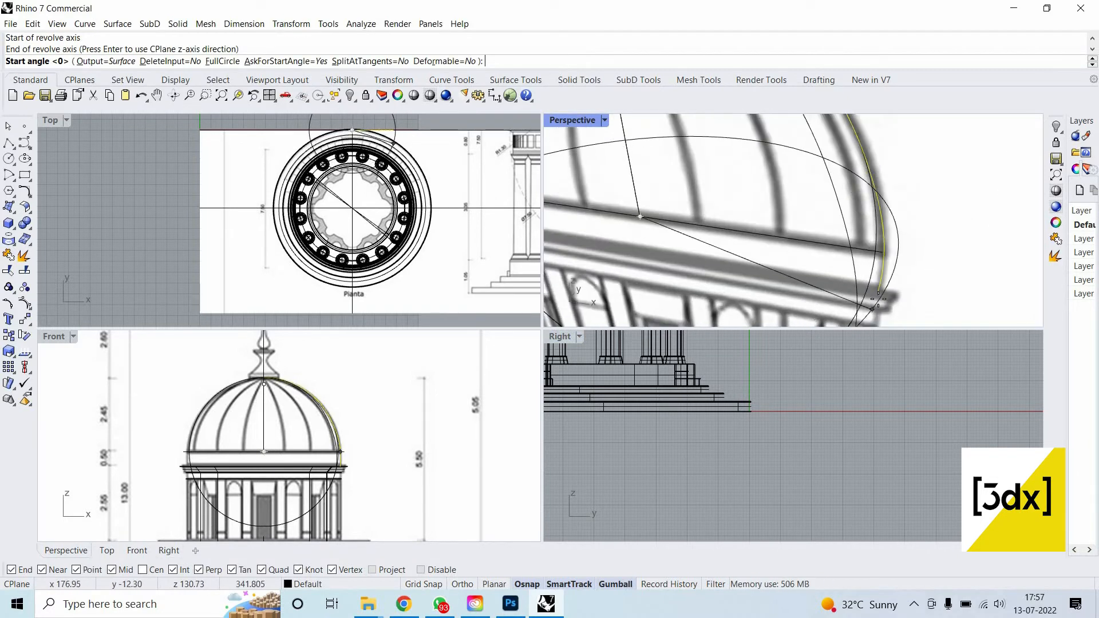
click(880, 298)
key(Return)
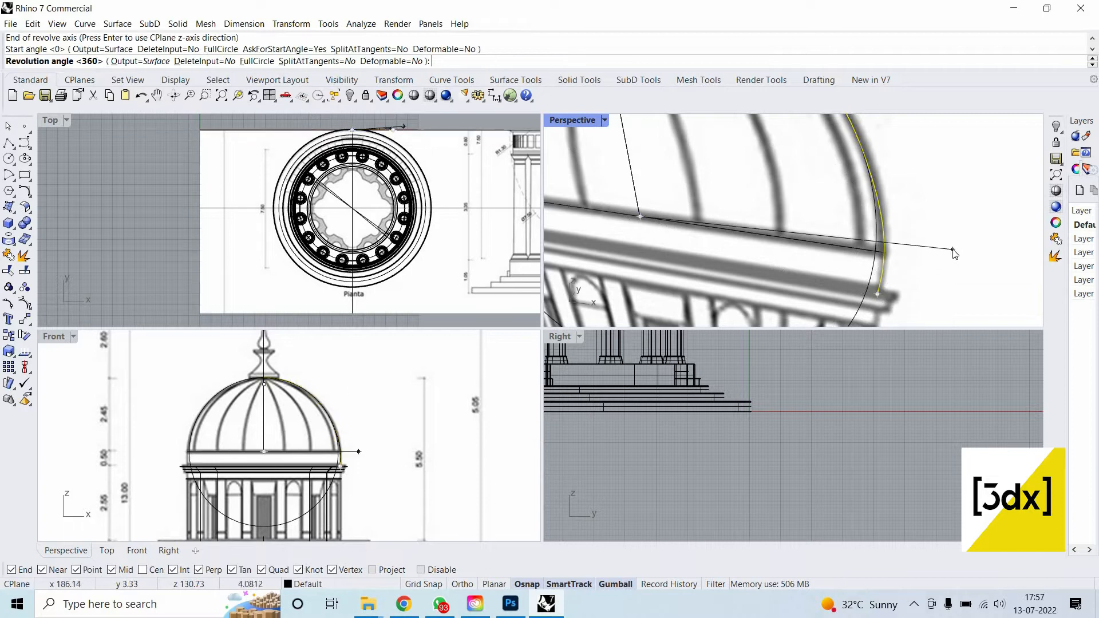
scroll(916, 217, down, 3)
scroll(892, 161, down, 3)
right_drag(889, 156, 802, 285)
scroll(781, 226, down, 4)
scroll(767, 188, down, 4)
scroll(769, 192, up, 3)
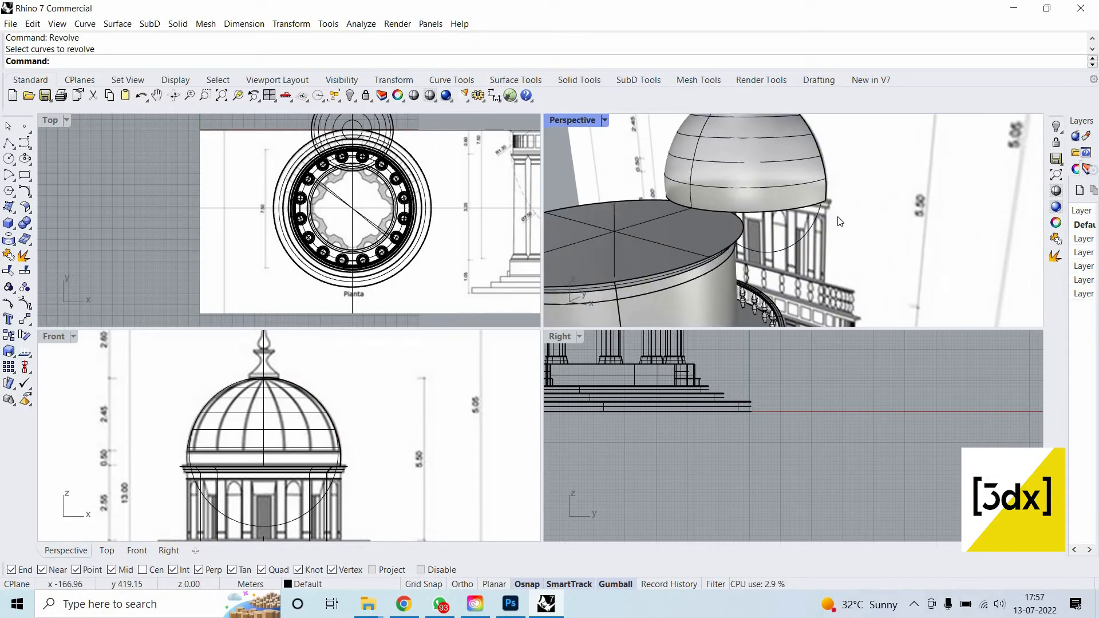
click(799, 195)
scroll(815, 186, up, 3)
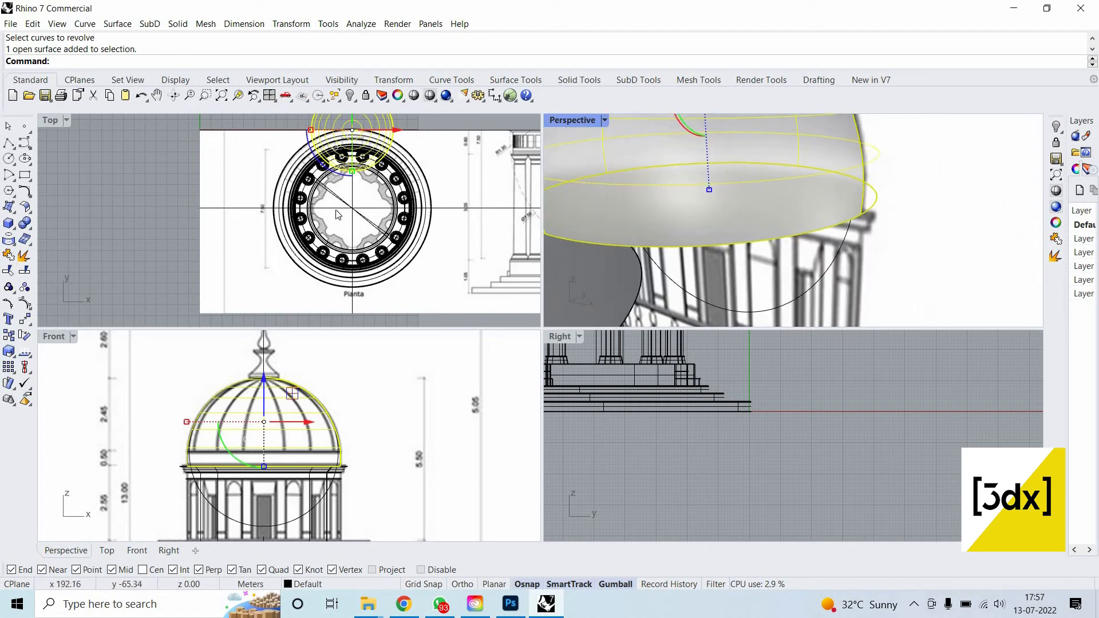
scroll(859, 199, down, 5)
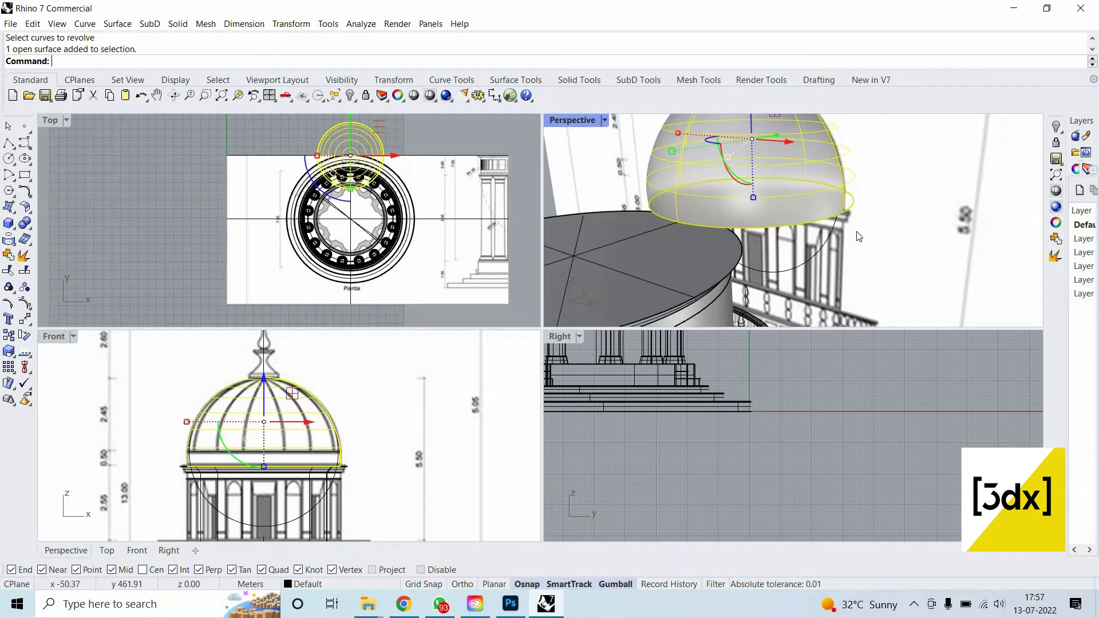
scroll(863, 207, up, 7)
key(Escape)
scroll(729, 252, down, 5)
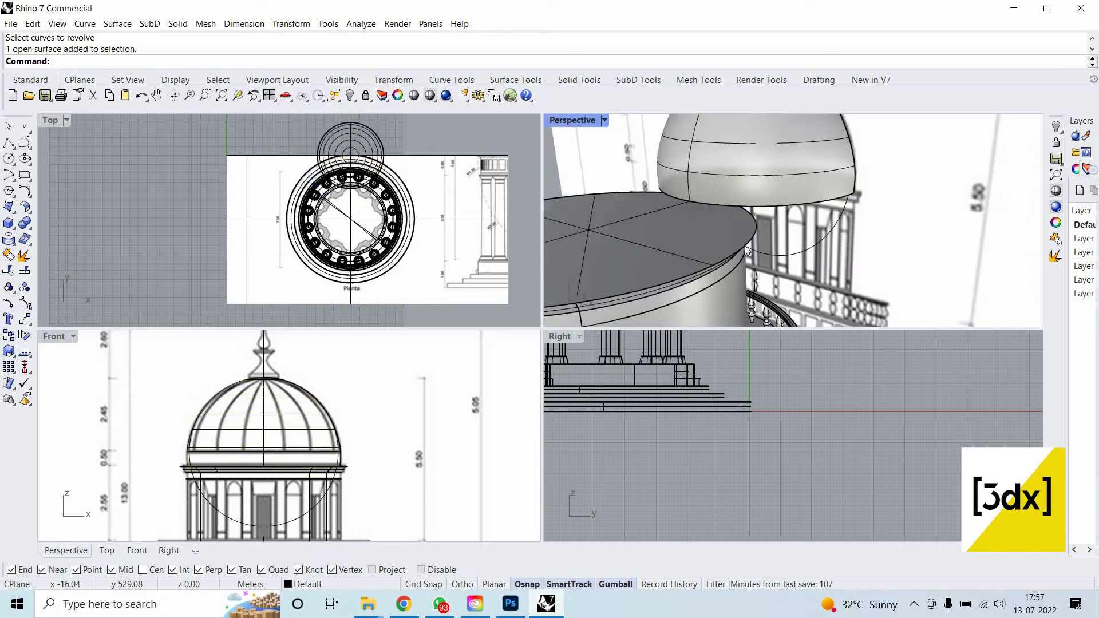
Hide the flat cap surface and the cornice ring on top of the temple's drum.
scroll(744, 246, up, 3)
scroll(744, 246, up, 2)
click(744, 247)
middle_click(743, 247)
click(712, 240)
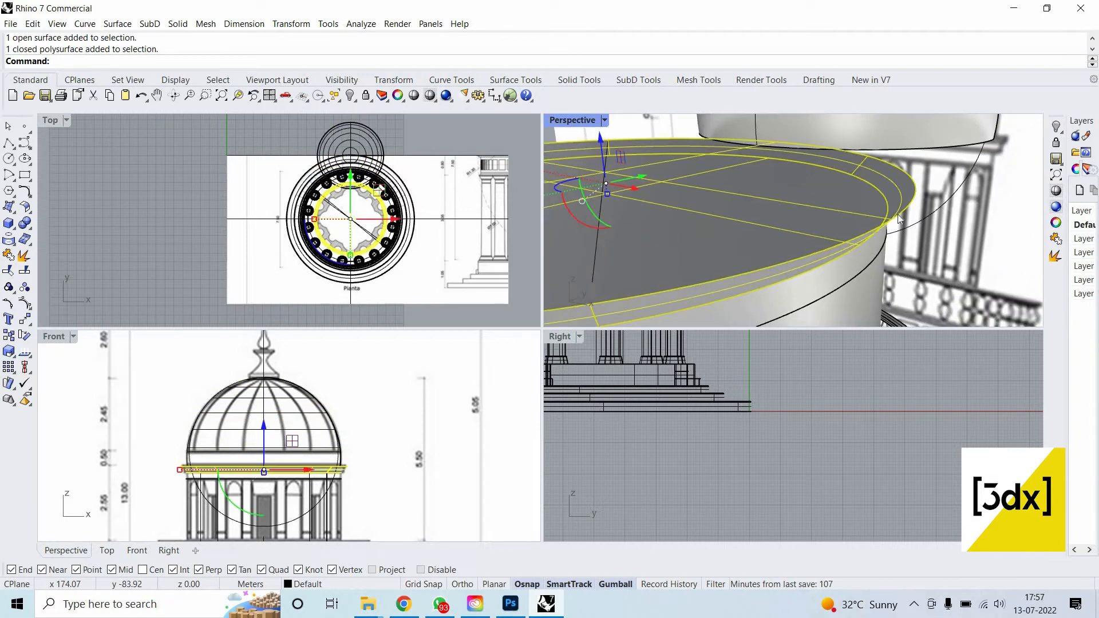
scroll(710, 247, down, 3)
scroll(866, 165, up, 2)
Try moving the dome from its lower rim onto the drum's top edge, and undo the move.
click(867, 165)
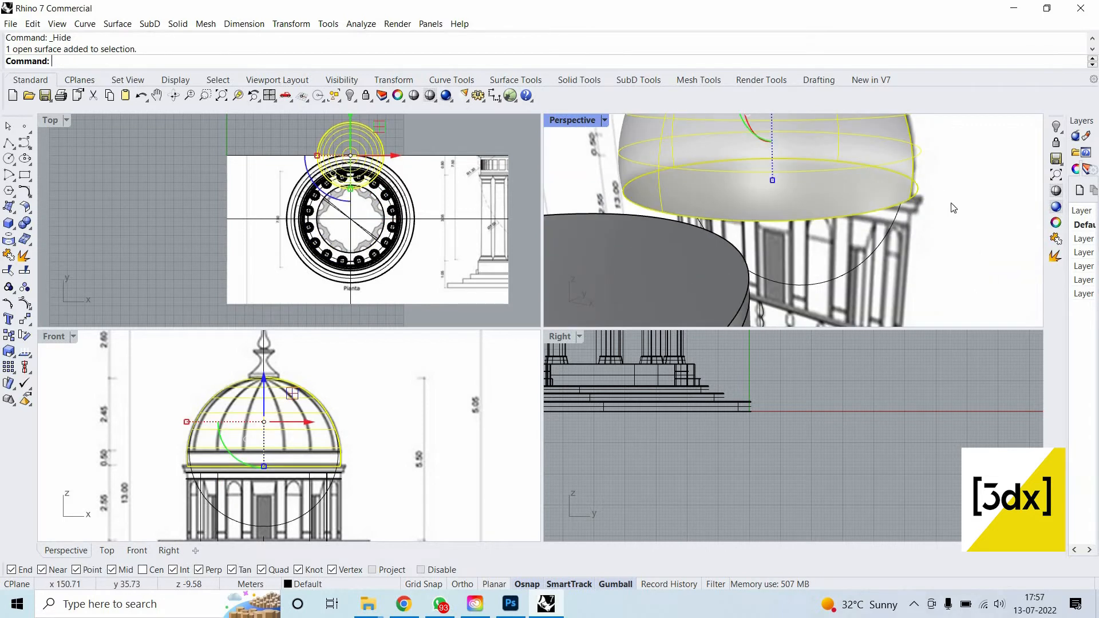
text(move)
key(Return)
click(928, 198)
scroll(926, 180, down, 5)
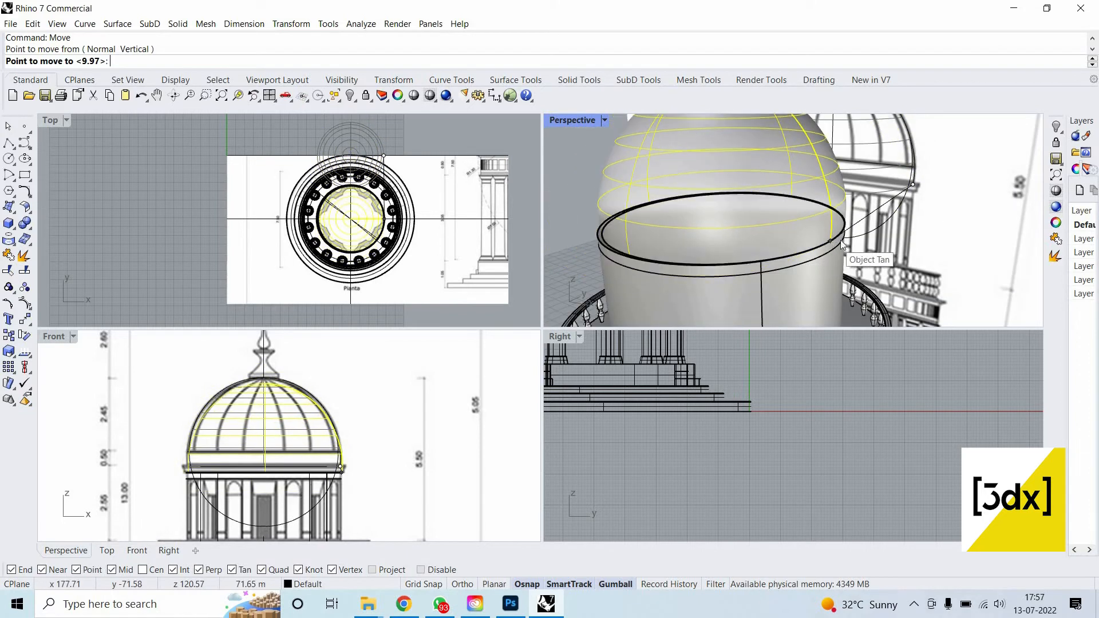
click(841, 240)
key(Escape)
right_drag(747, 236, 763, 250)
right_click(763, 250)
key(Escape)
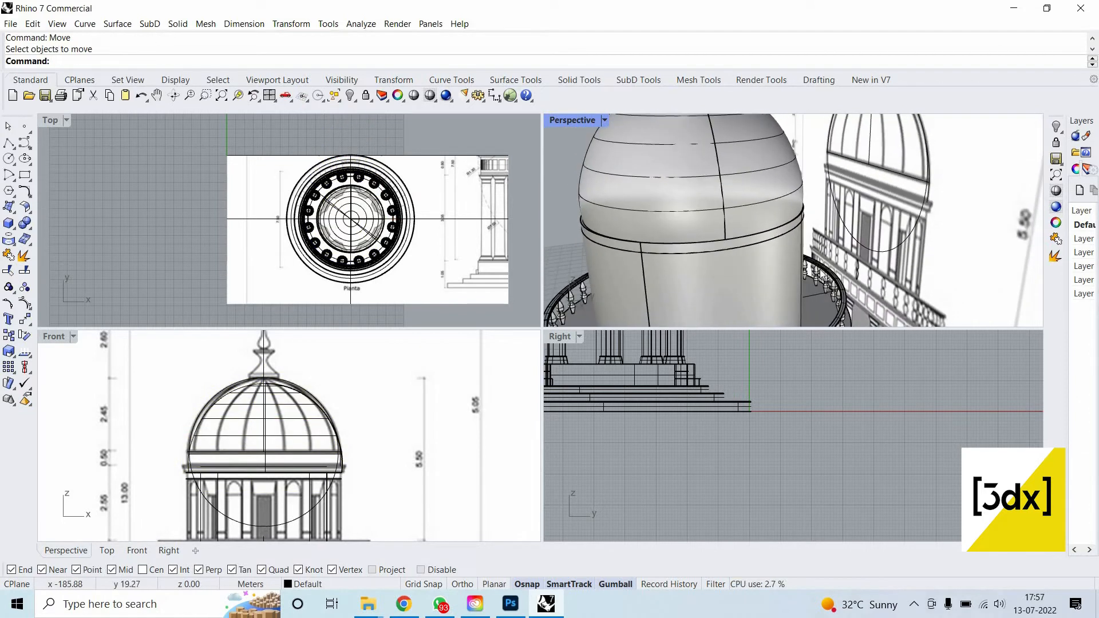
right_drag(822, 276, 819, 269)
key(ctrl+z)
middle_click(677, 222)
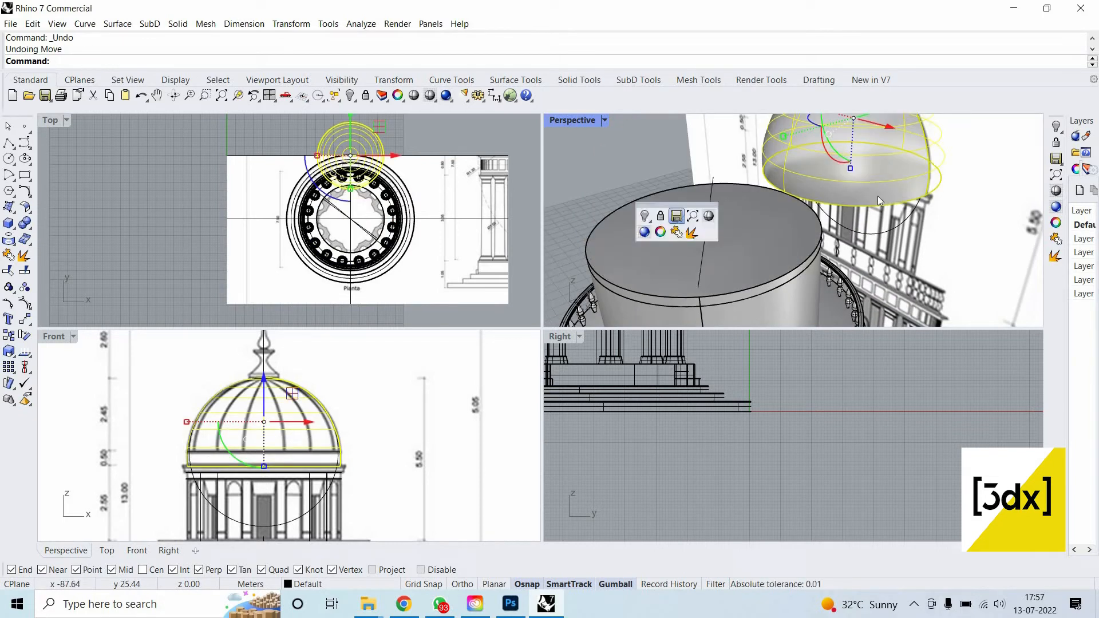
Copy the dome from its lower rim onto the near edge of the drum's top.
click(886, 184)
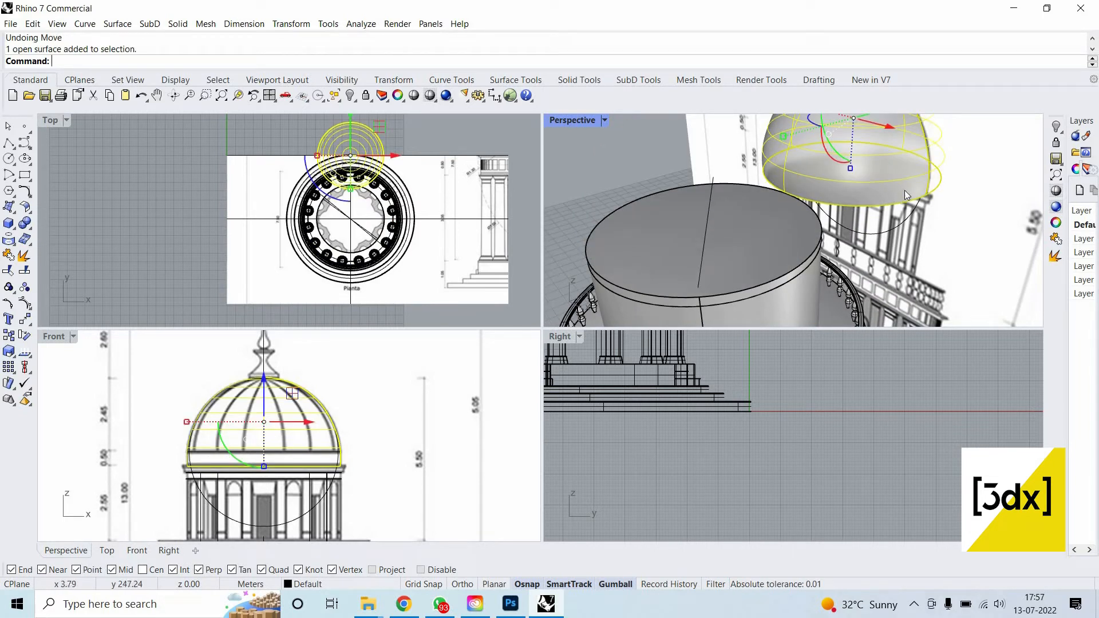
text(Copy)
key(Return)
scroll(923, 194, up, 5)
click(926, 199)
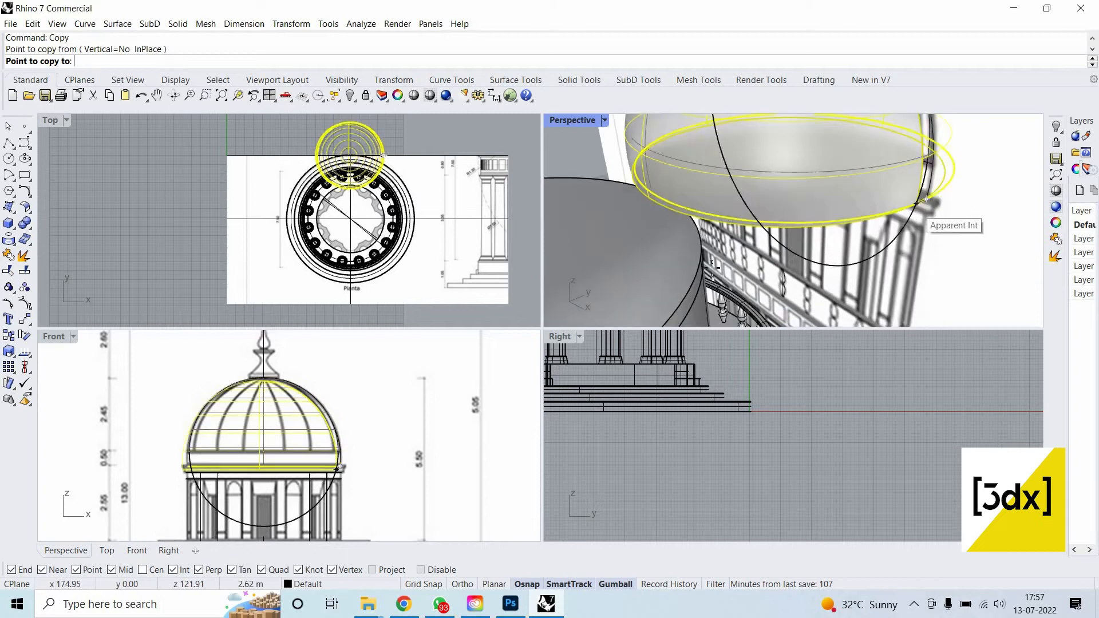
scroll(849, 208, down, 6)
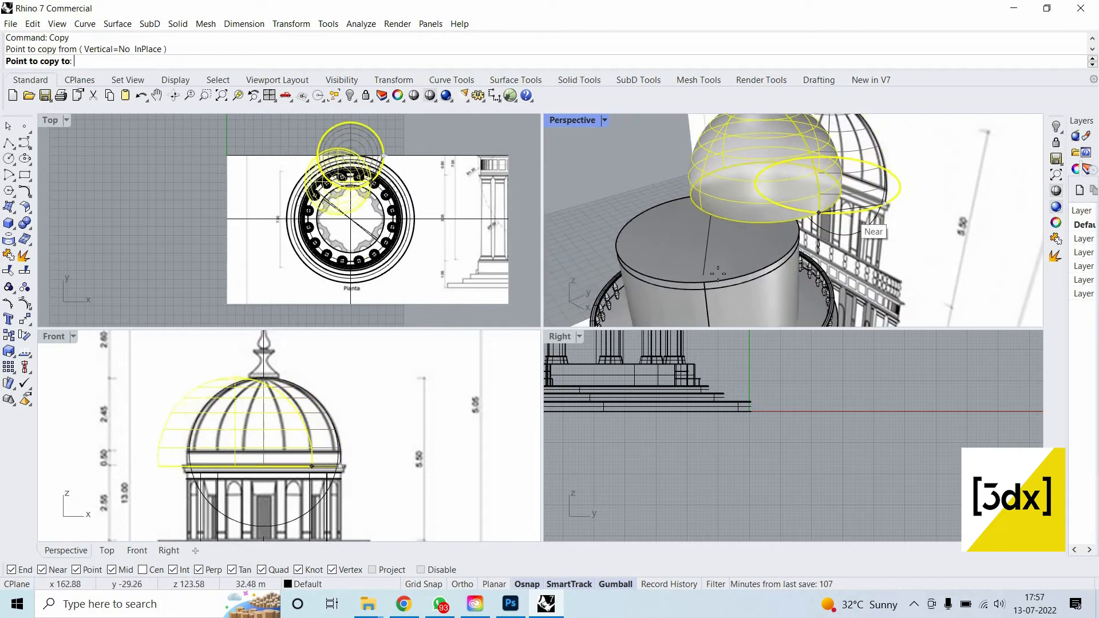
key(Escape)
key(Return)
click(854, 212)
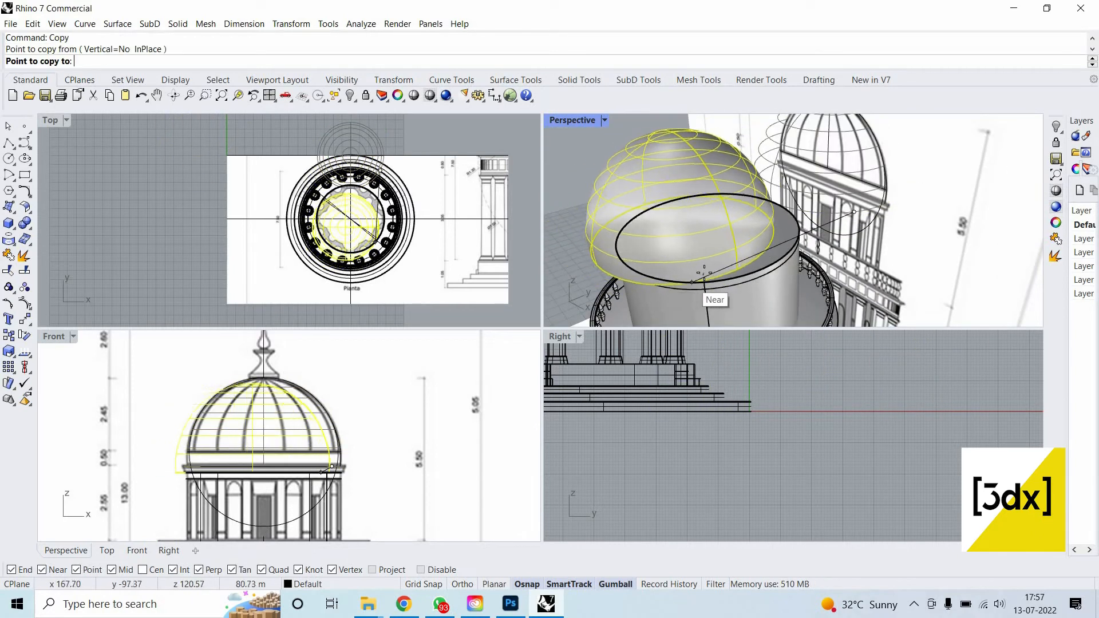
click(703, 275)
key(Return)
right_drag(705, 269, 738, 286)
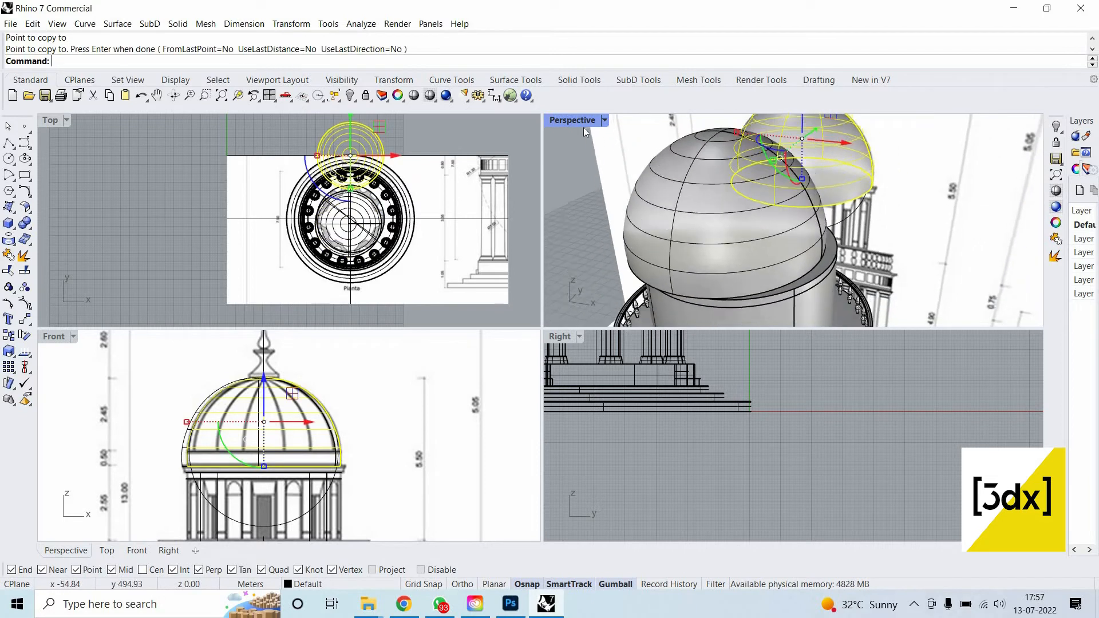
Maximize the perspective view and hide the misaligned dome copy on the drum.
key(Escape)
double_click(579, 121)
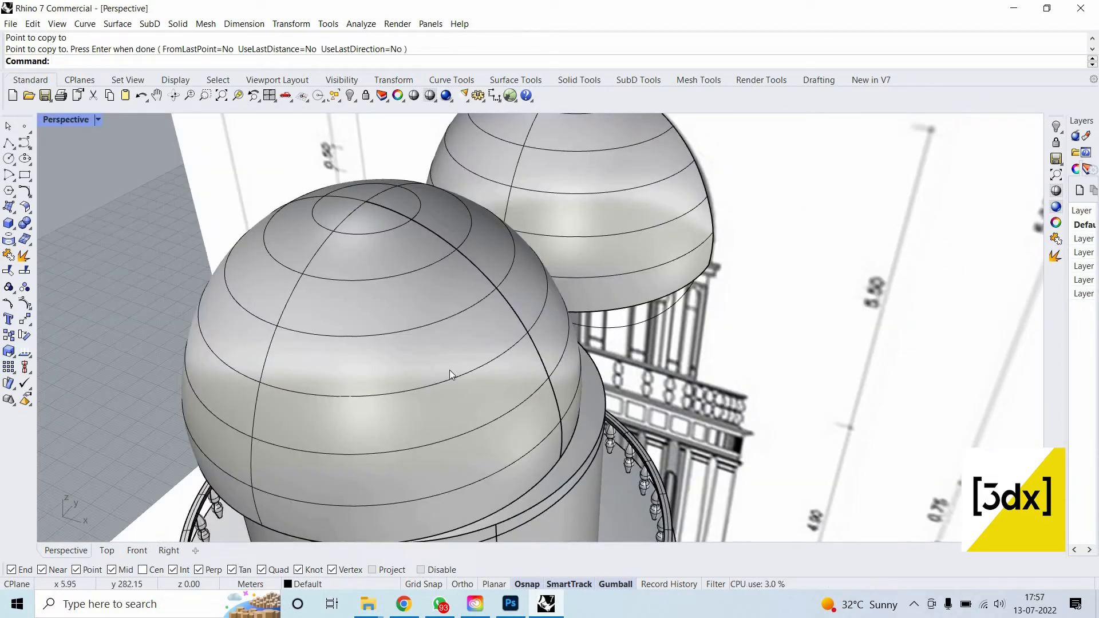
click(421, 371)
middle_click(419, 367)
click(420, 369)
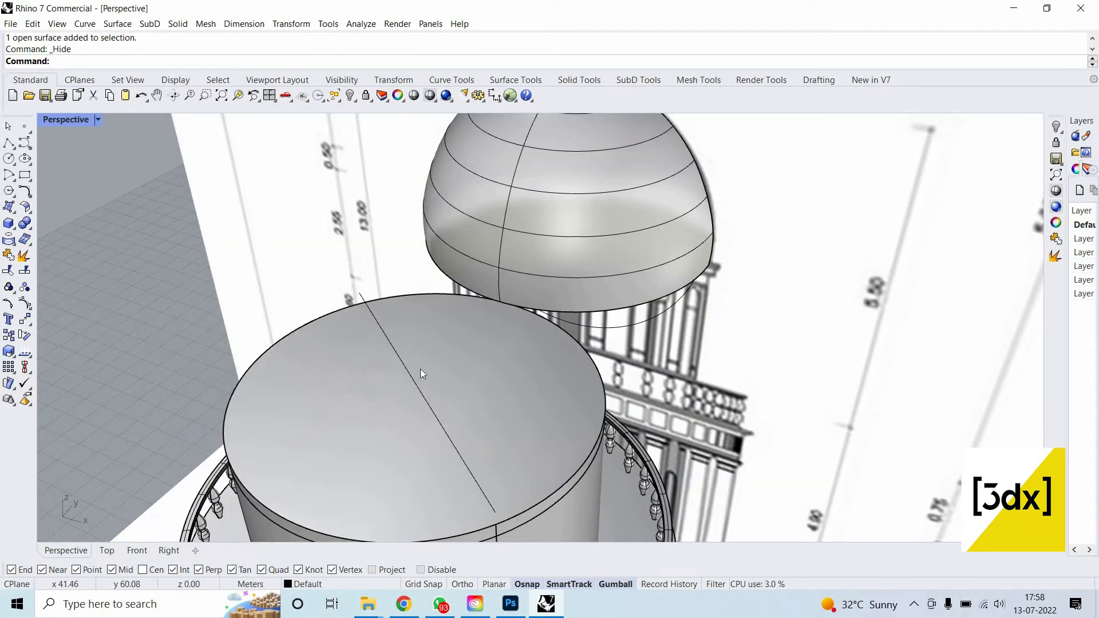
Draw a vertical axis line upward from the midpoint of the diameter line on the drum's top.
key(Return)
text(v)
key(Return)
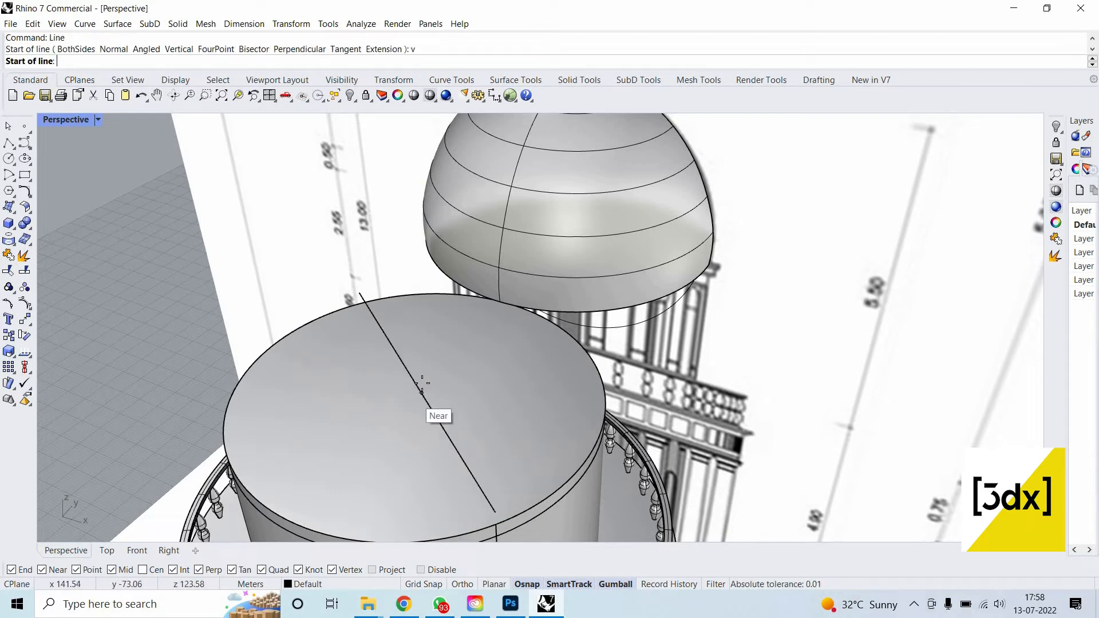
click(461, 248)
scroll(494, 156, down, 3)
click(485, 313)
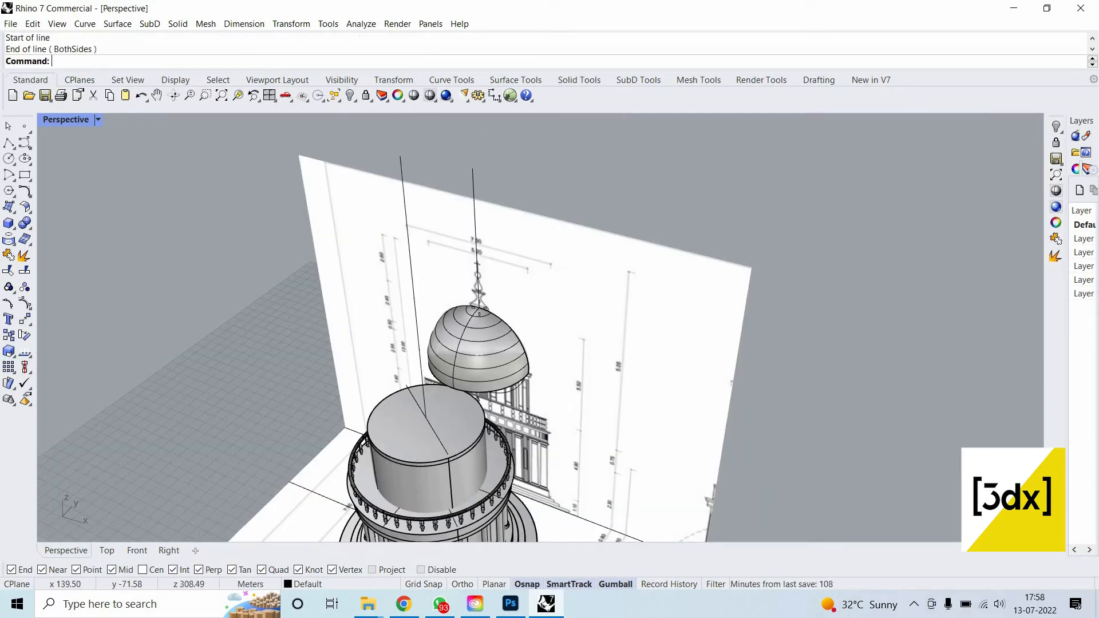
Draw a line from the apex of the dome at the elevation drawing perpendicular to the drum's vertical axis.
key(Return)
click(492, 313)
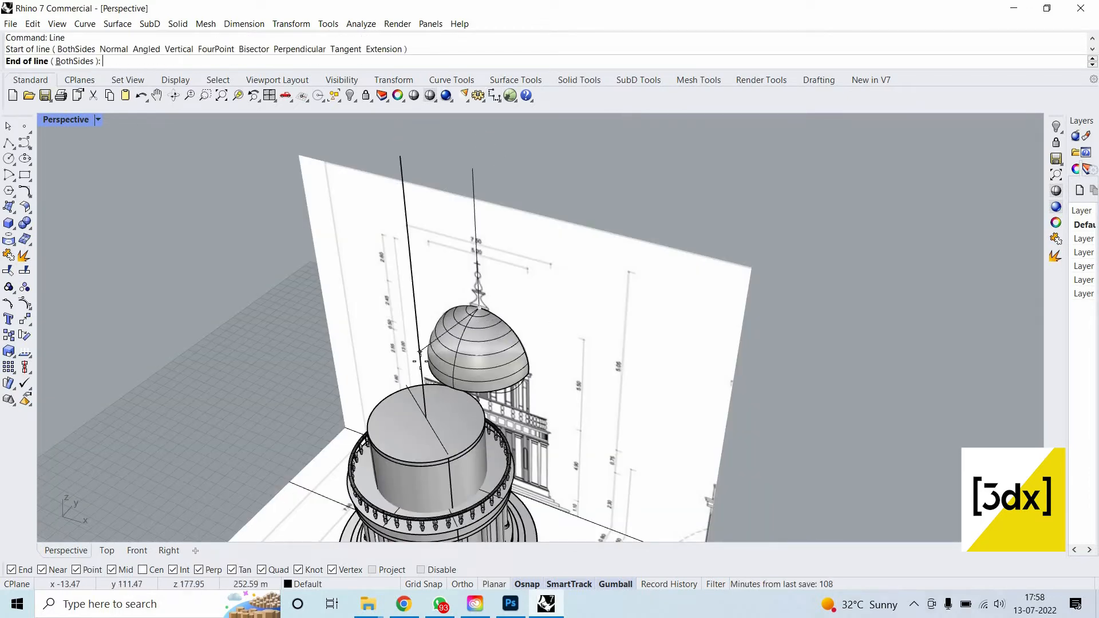
key(Escape)
Copy the dome from its apex to the end of the connecting line on the drum's vertical axis.
click(459, 351)
text(C)
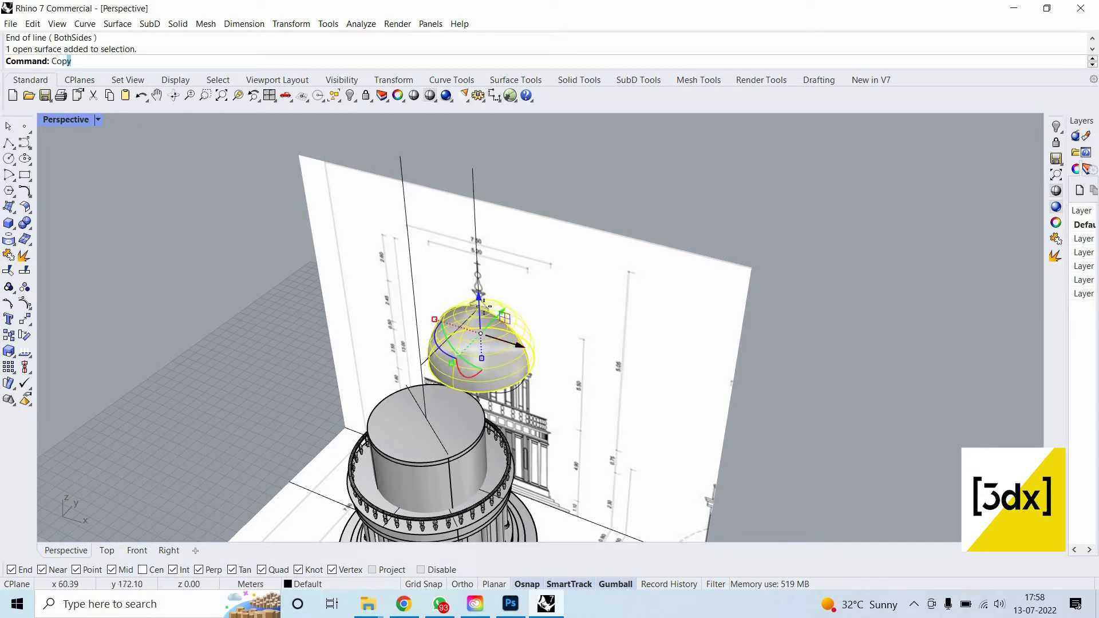
text(op)
key(Return)
click(481, 334)
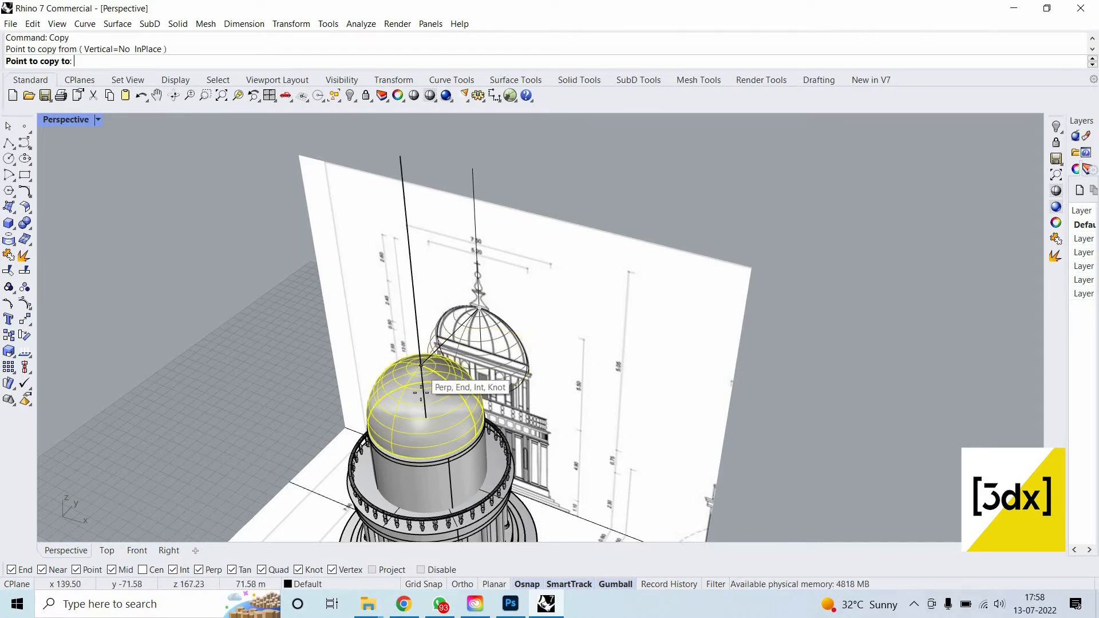
click(421, 392)
key(Return)
right_drag(583, 395, 606, 444)
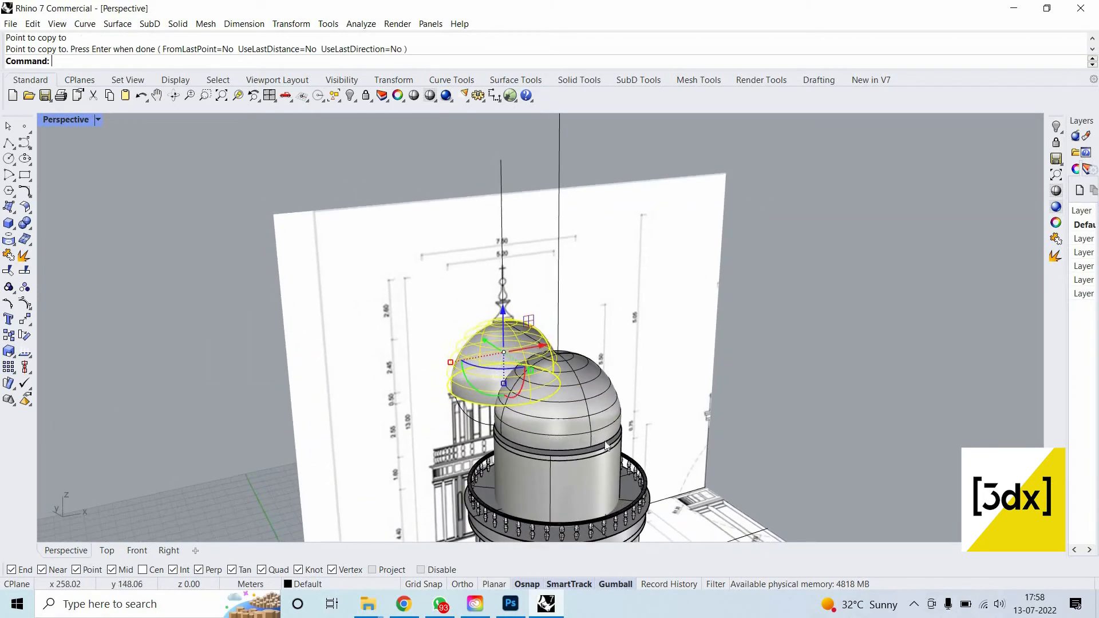
scroll(604, 441, up, 4)
key(Escape)
Delete the original dome at the elevation drawing, keeping the copy over the drum.
right_drag(675, 378, 580, 330)
scroll(581, 329, up, 6)
click(580, 329)
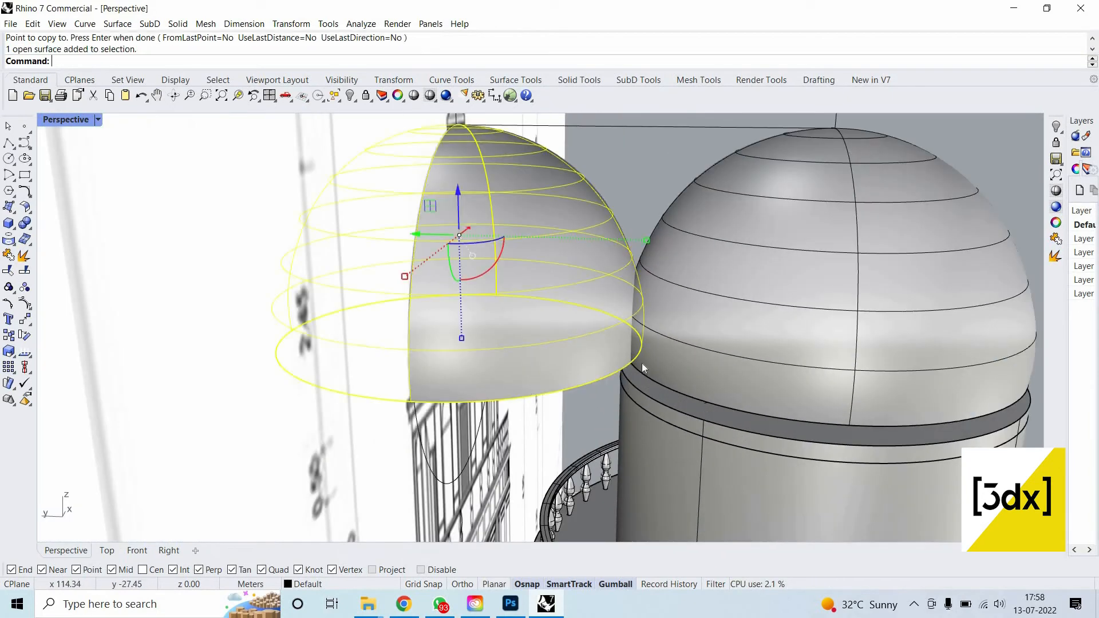
key(Delete)
right_drag(438, 379, 442, 354)
right_click(418, 355)
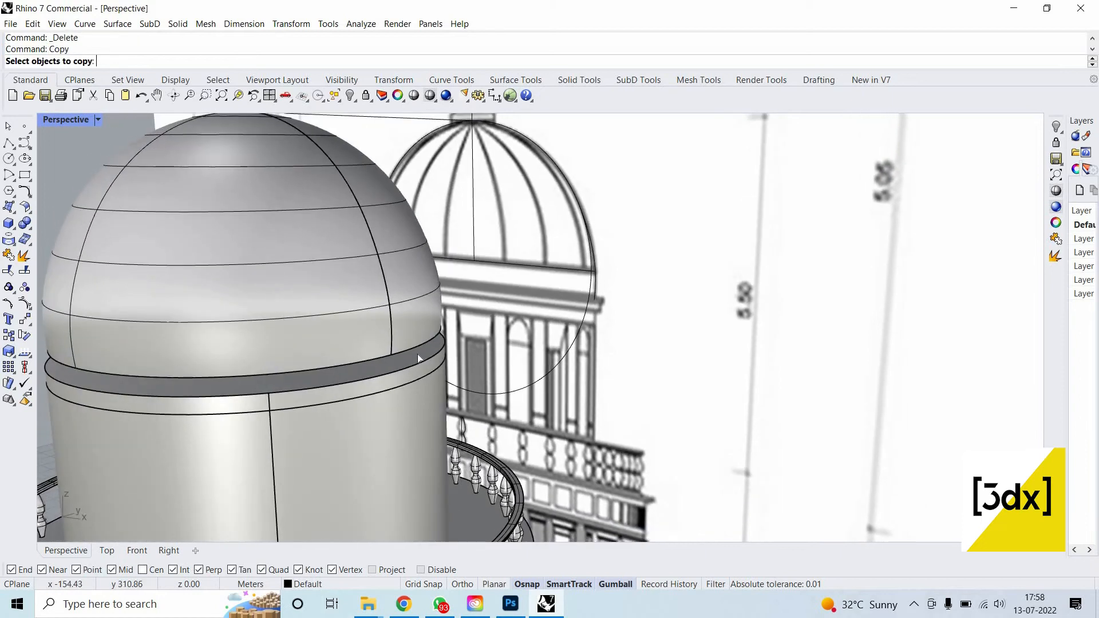
click(394, 382)
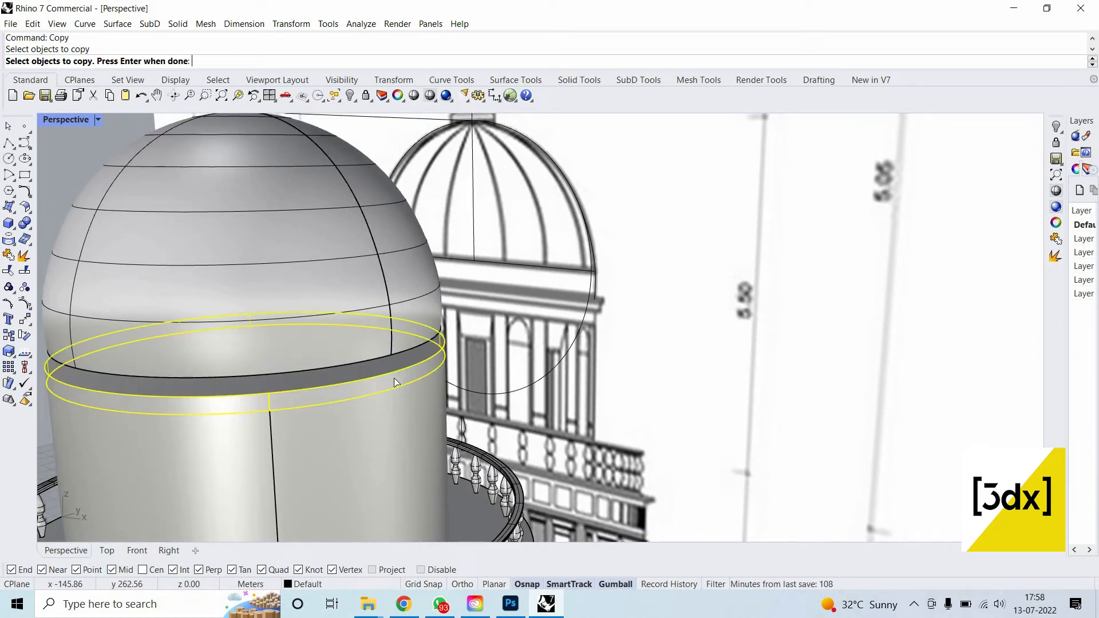
scroll(286, 412, up, 3)
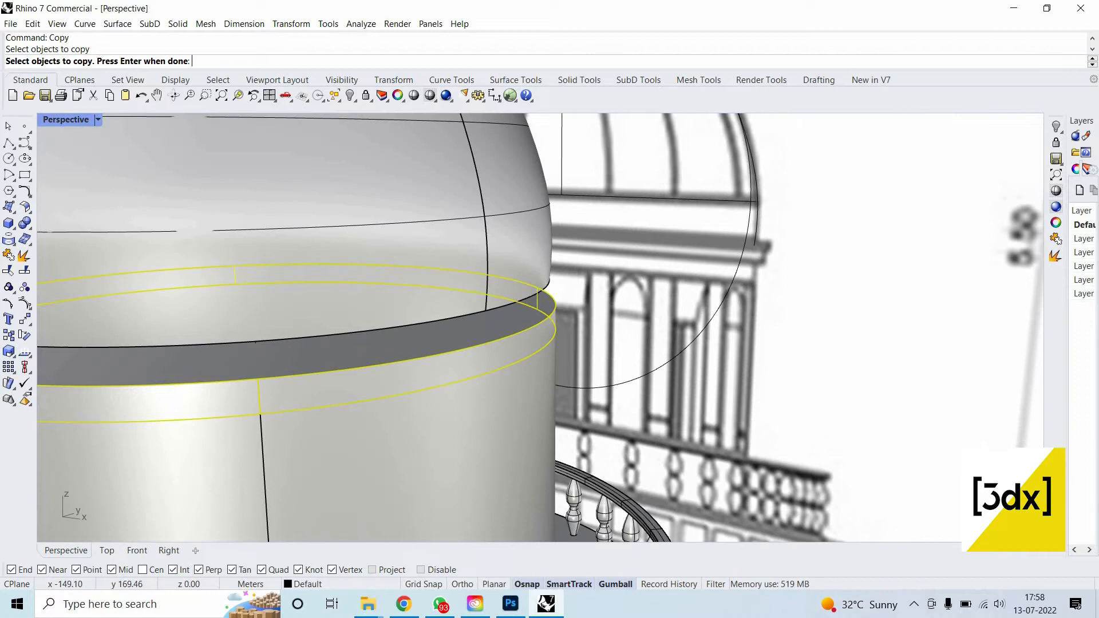
scroll(436, 347, down, 5)
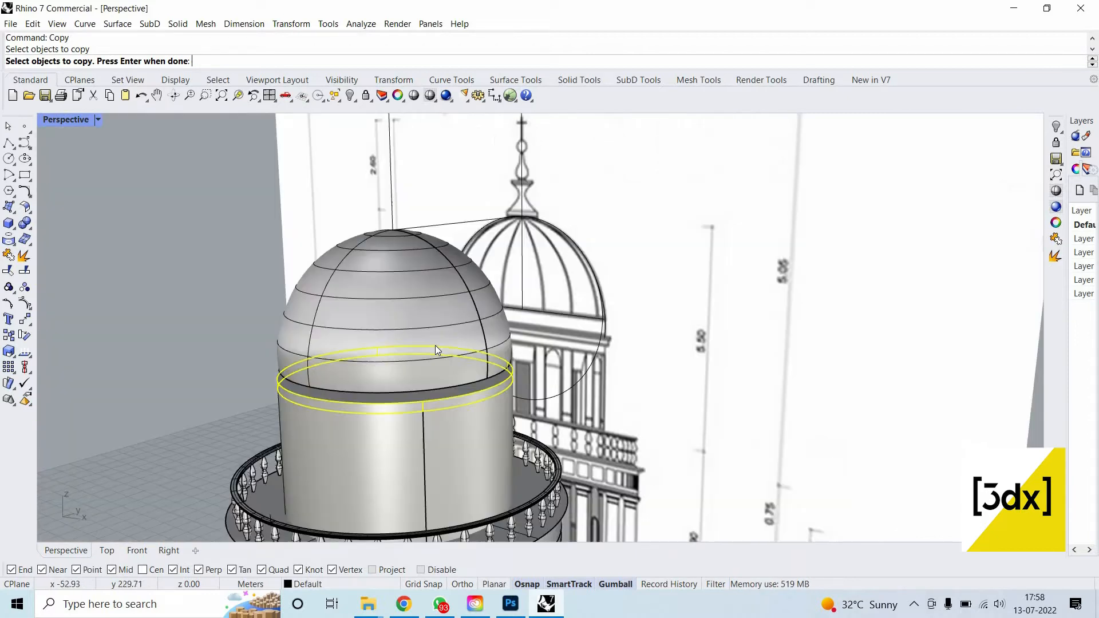
key(Escape)
Cap the open underside of the dome to make it a closed solid.
click(452, 265)
scroll(454, 270, up, 2)
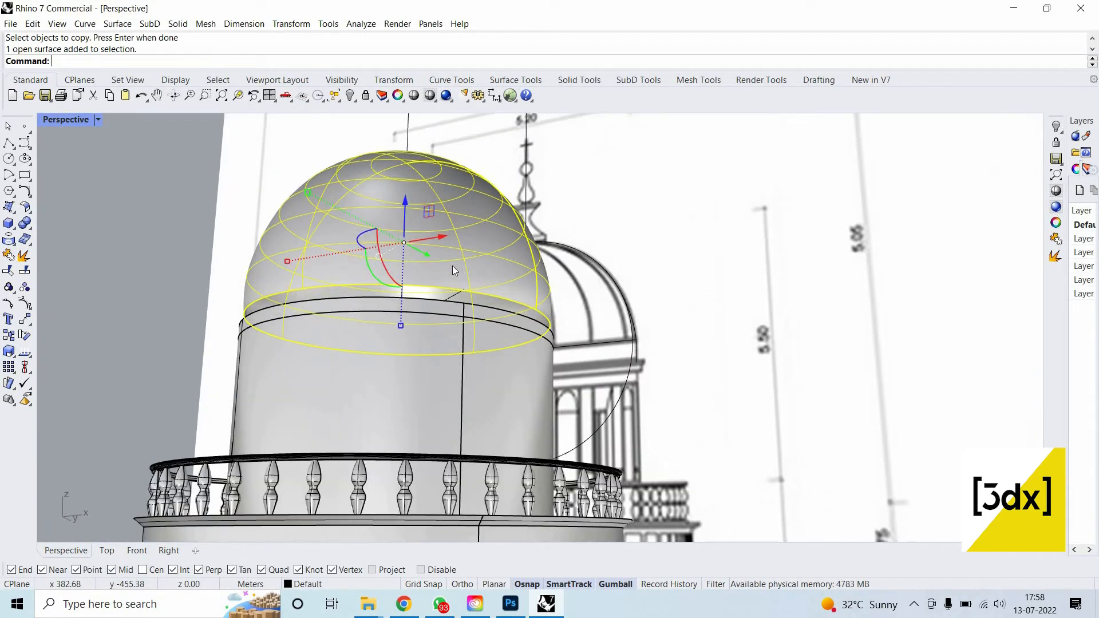
text(Cap)
key(Return)
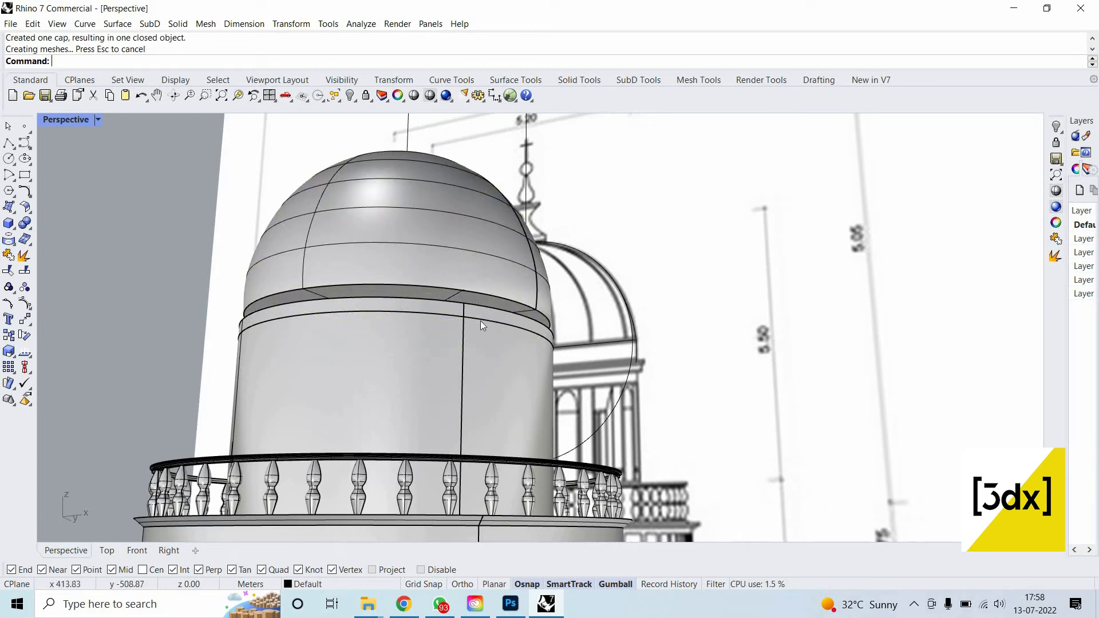
Copy the ring at the top of the drum upward by its own height, stacking it directly above the original.
scroll(492, 323, up, 4)
scroll(451, 451, down, 5)
scroll(454, 413, up, 6)
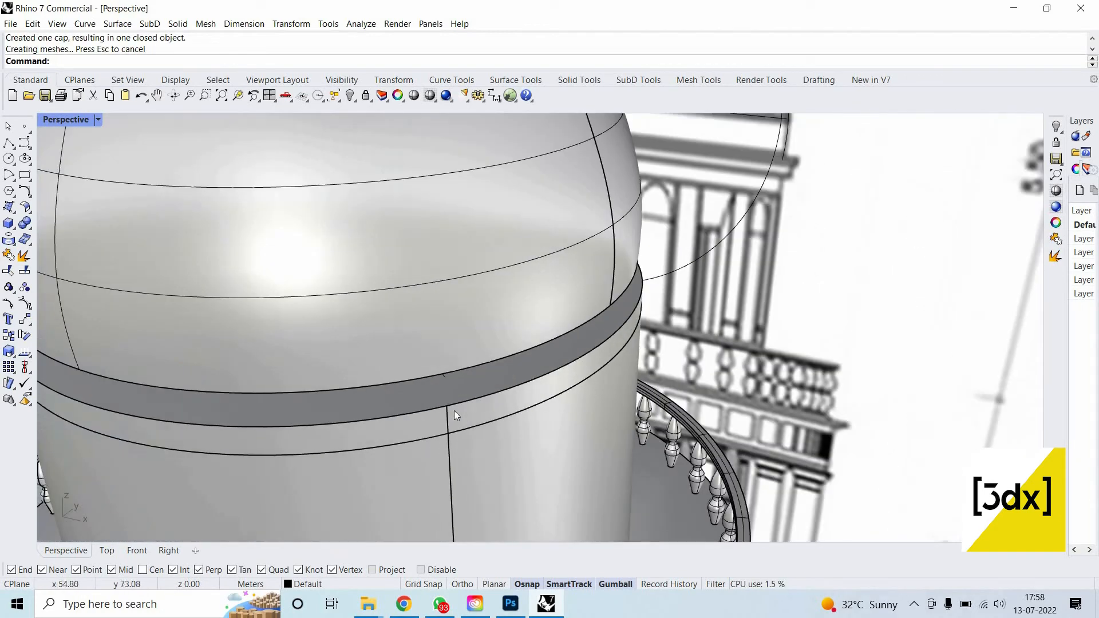
click(454, 415)
text(copy)
key(Return)
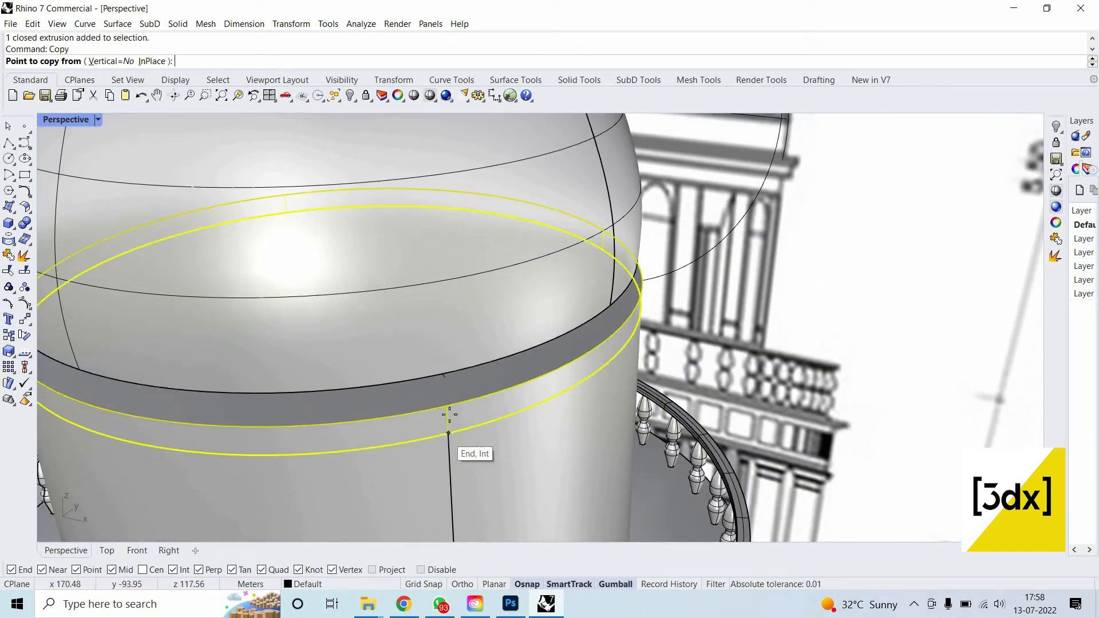
click(450, 412)
click(476, 397)
key(Return)
key(Escape)
Try to scale the copied ring in one direction, from its lower edge with its top edge as reference.
right_drag(510, 336, 468, 402)
click(538, 255)
text(Scale1D)
key(Return)
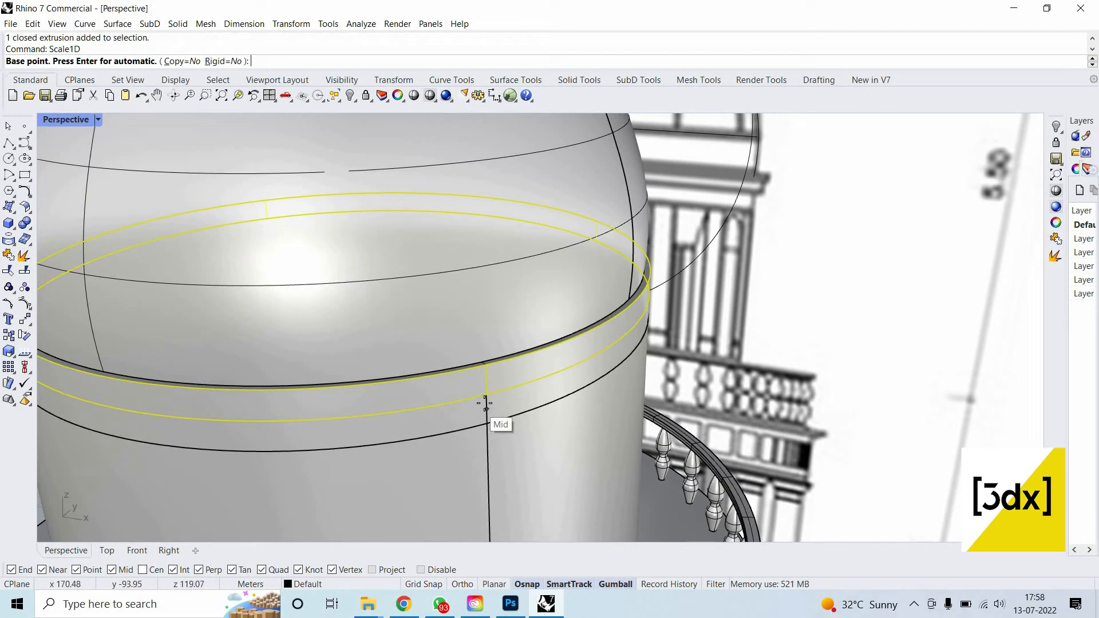
click(487, 395)
click(486, 365)
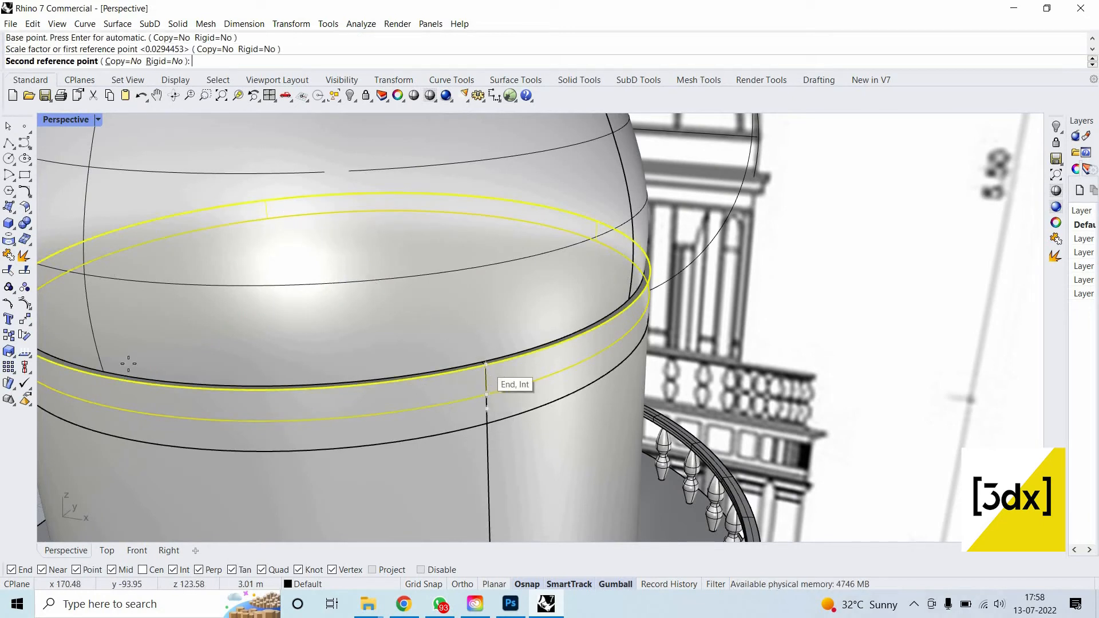
click(327, 374)
scroll(465, 328, down, 6)
click(683, 332)
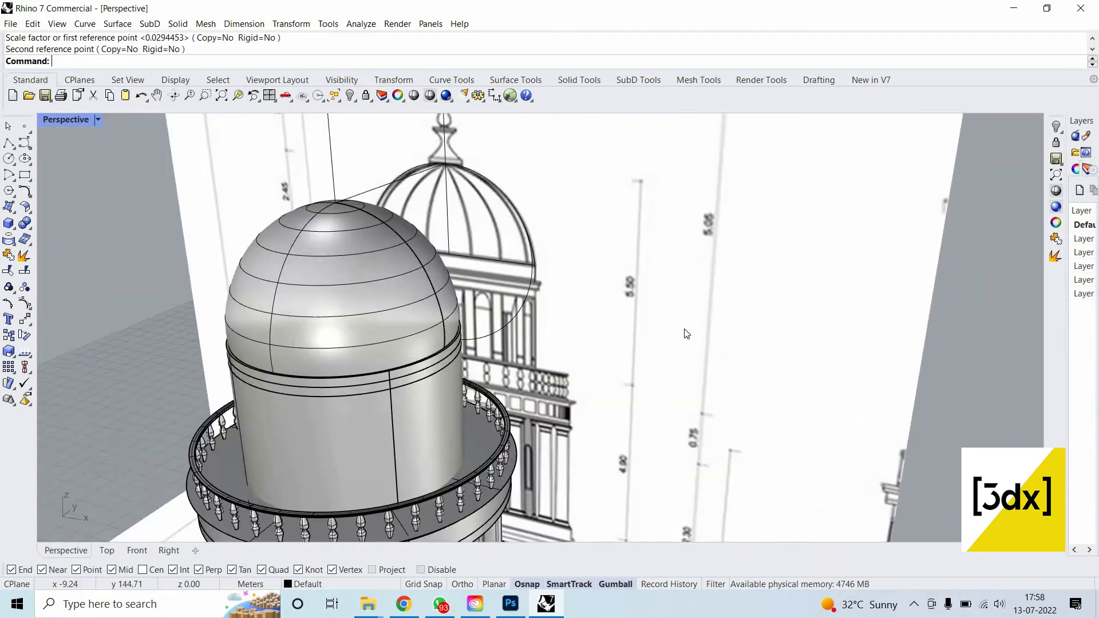
Scale the upper ring vertically in one direction into a thin band, keeping its top edge fixed.
right_drag(684, 334, 352, 373)
scroll(630, 345, up, 6)
scroll(355, 373, up, 1)
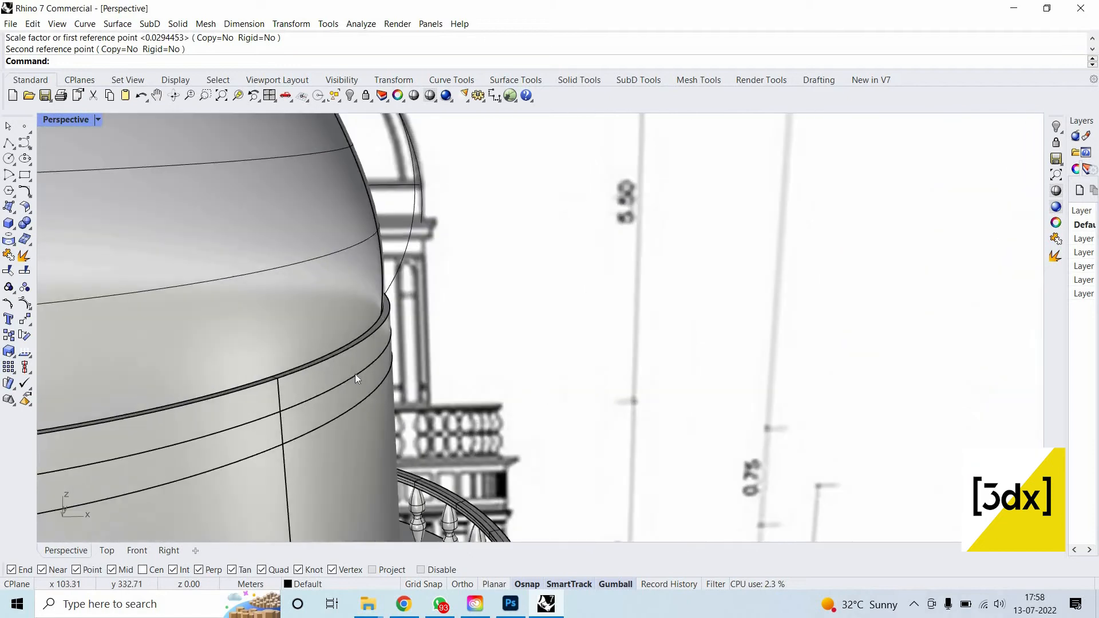
scroll(284, 389, up, 1)
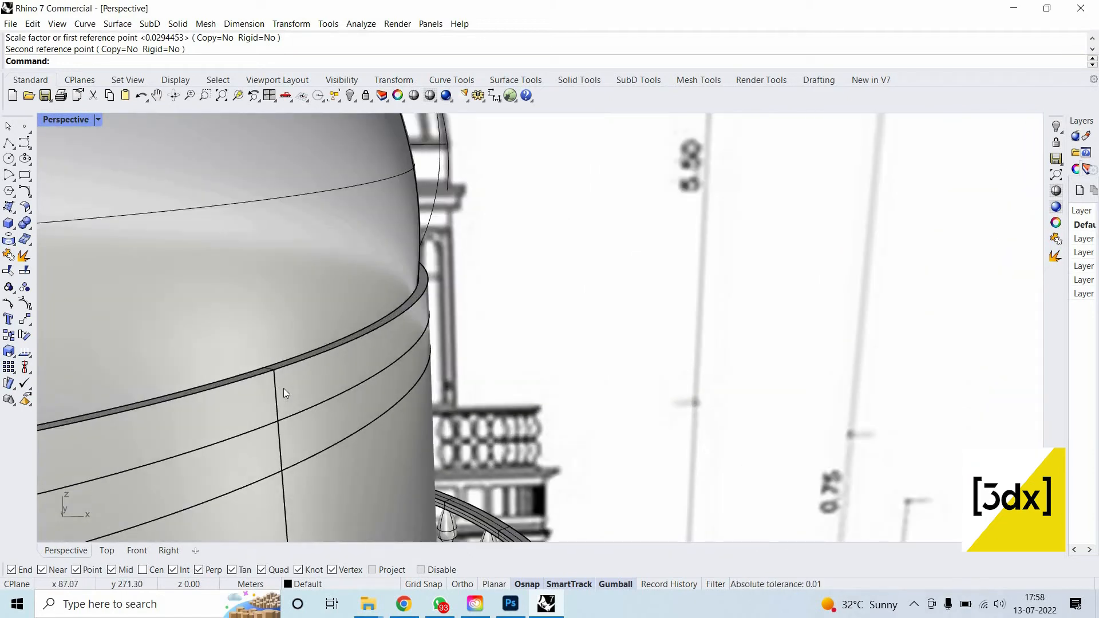
click(283, 386)
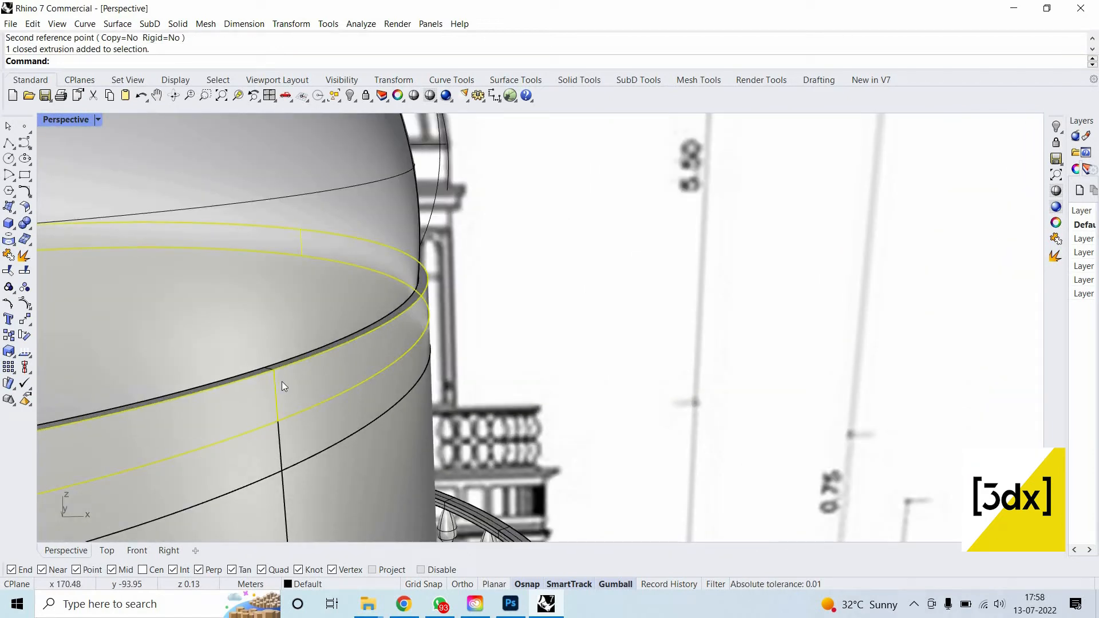
text(Scale1D)
key(Return)
click(278, 424)
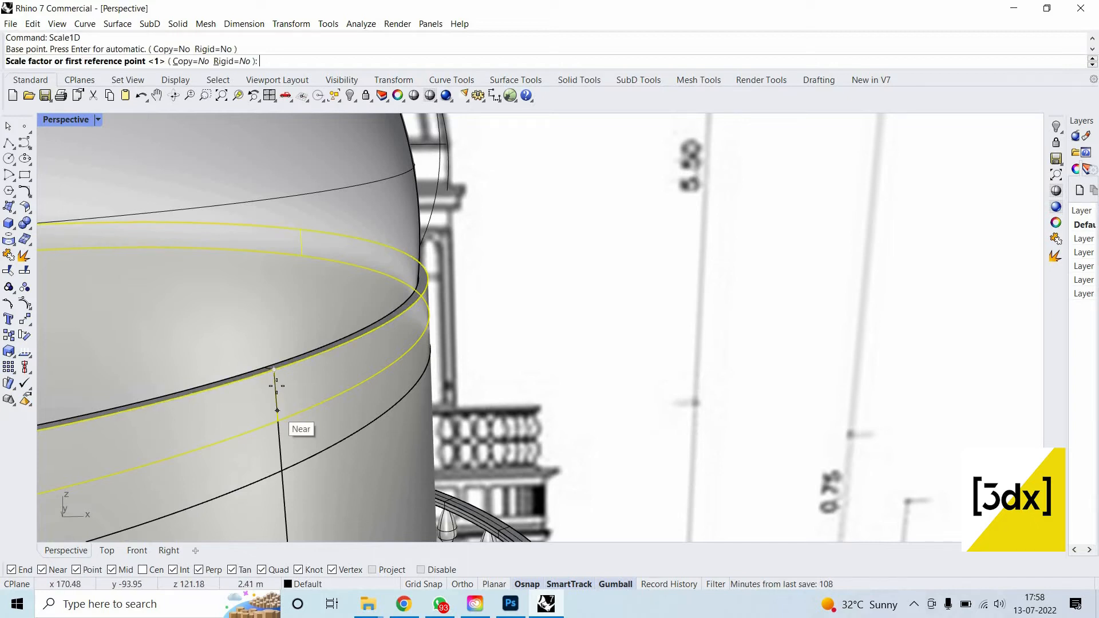
click(274, 370)
click(279, 377)
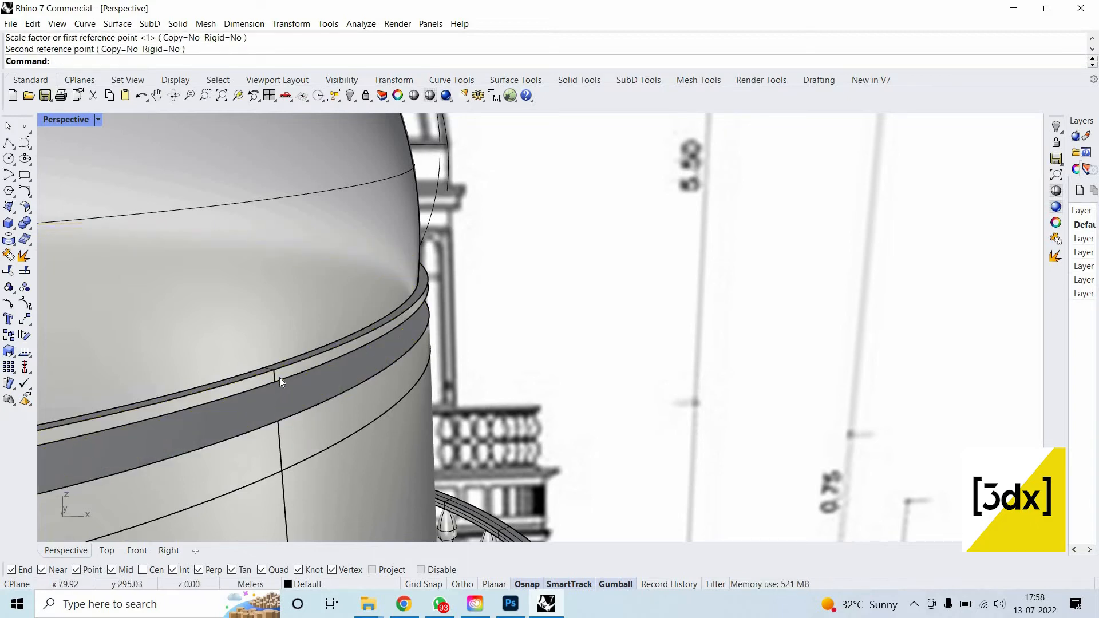
Try to offset the thin ring band beneath the dome into a solid with a distance of 0.01 m.
key(Return)
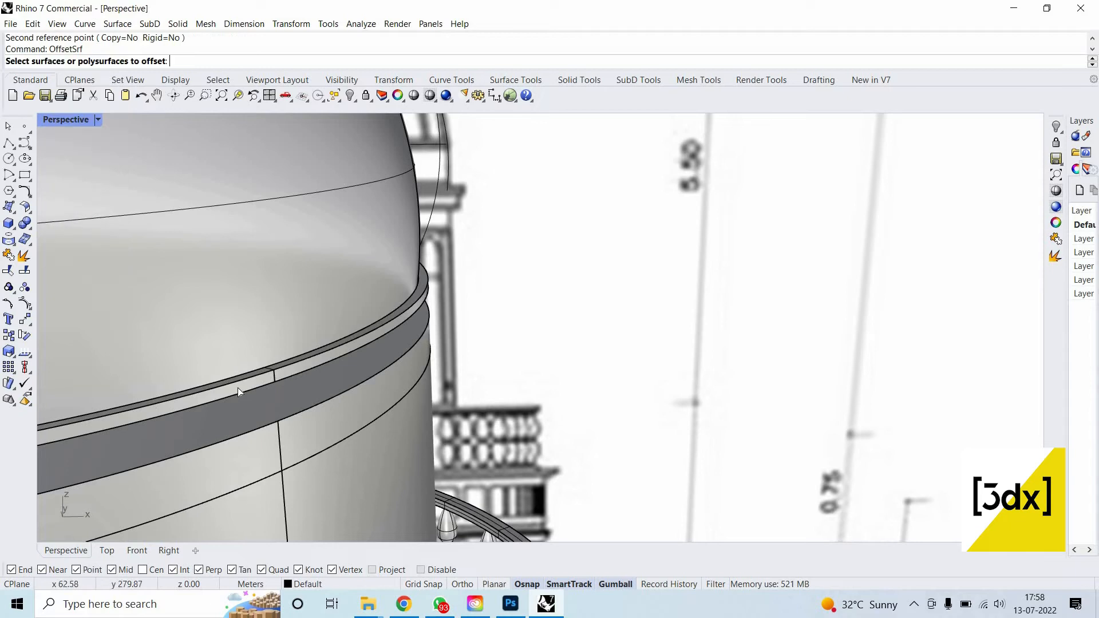
click(238, 384)
key(Return)
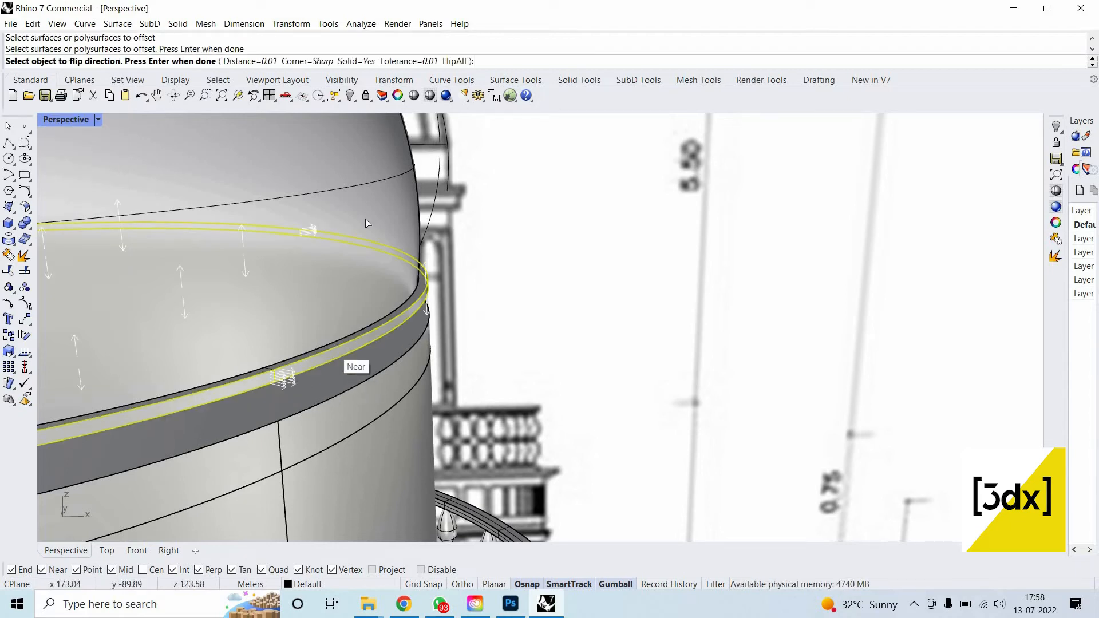
key(Return)
scroll(317, 318, up, 2)
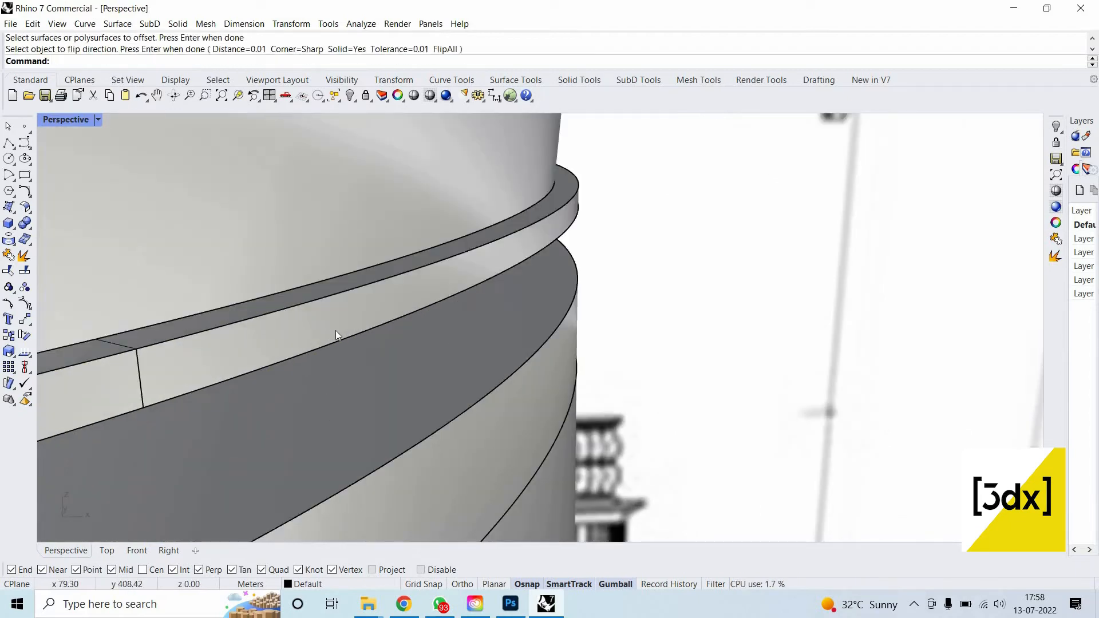
scroll(335, 331, up, 2)
scroll(337, 329, down, 4)
text(OffsetSrf)
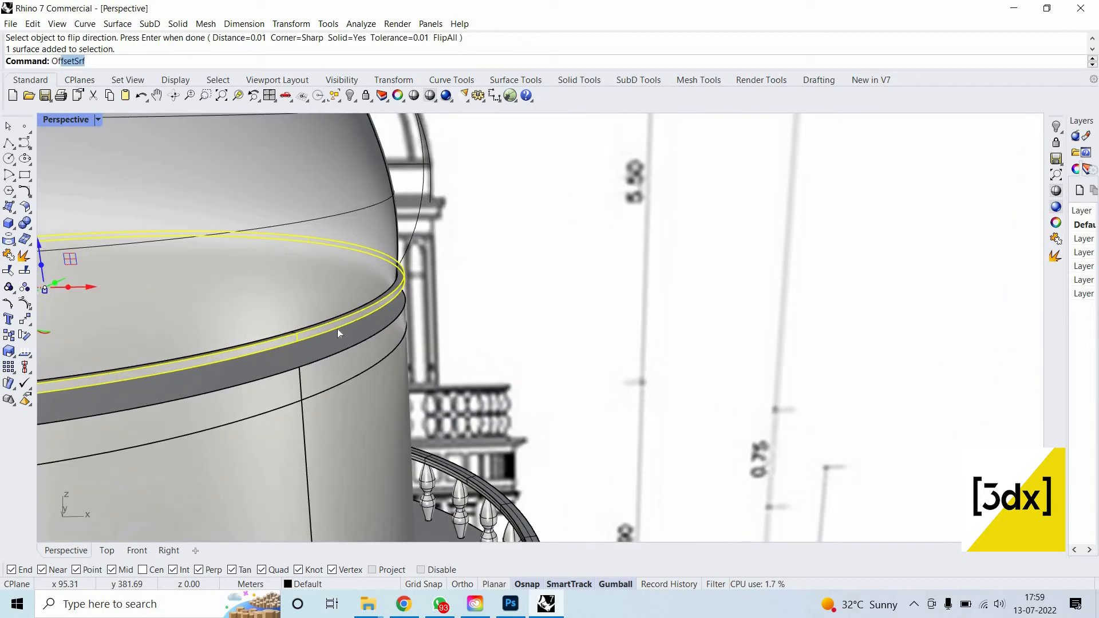
key(Return)
scroll(403, 298, up, 3)
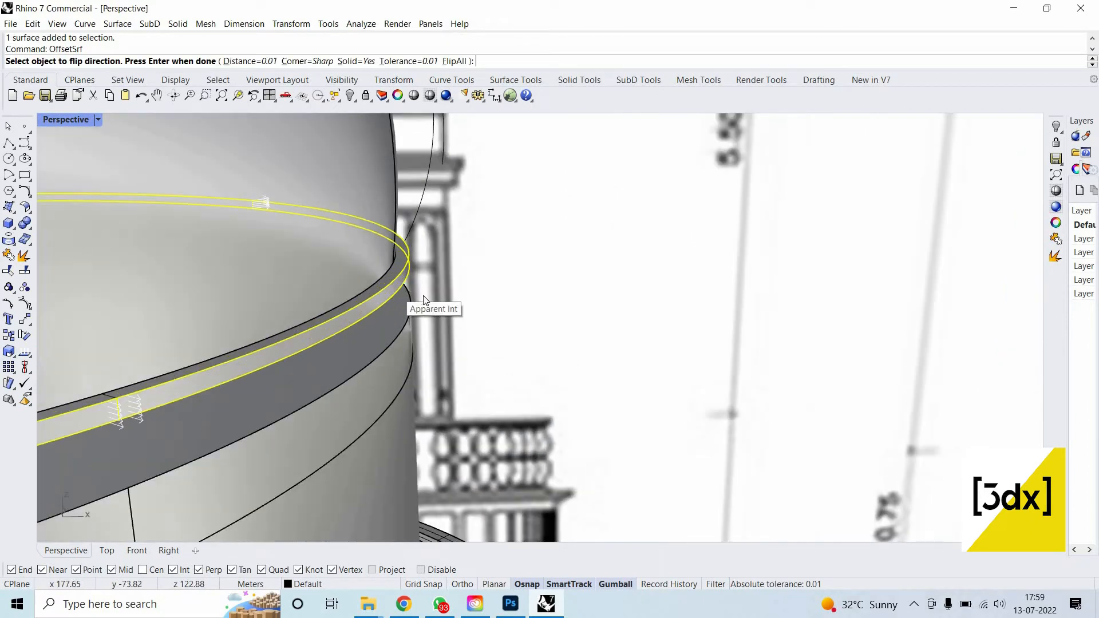
key(Return)
scroll(358, 345, down, 3)
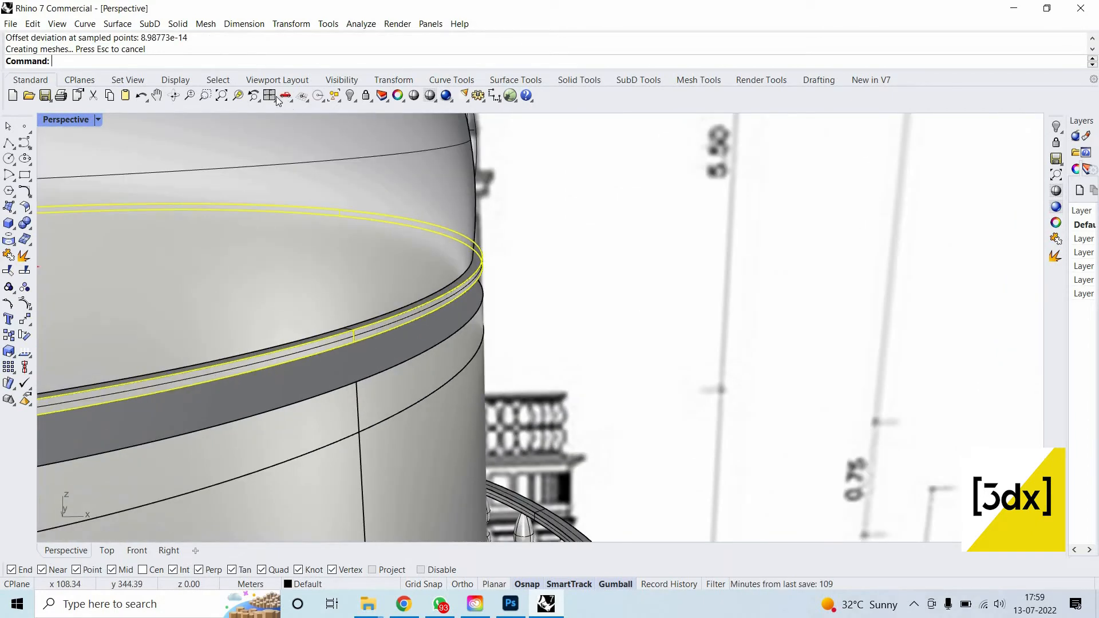
key(ctrl+z)
Try to offset the thin ring band beneath the dome into a solid with a distance of 0.25 m.
key(Return)
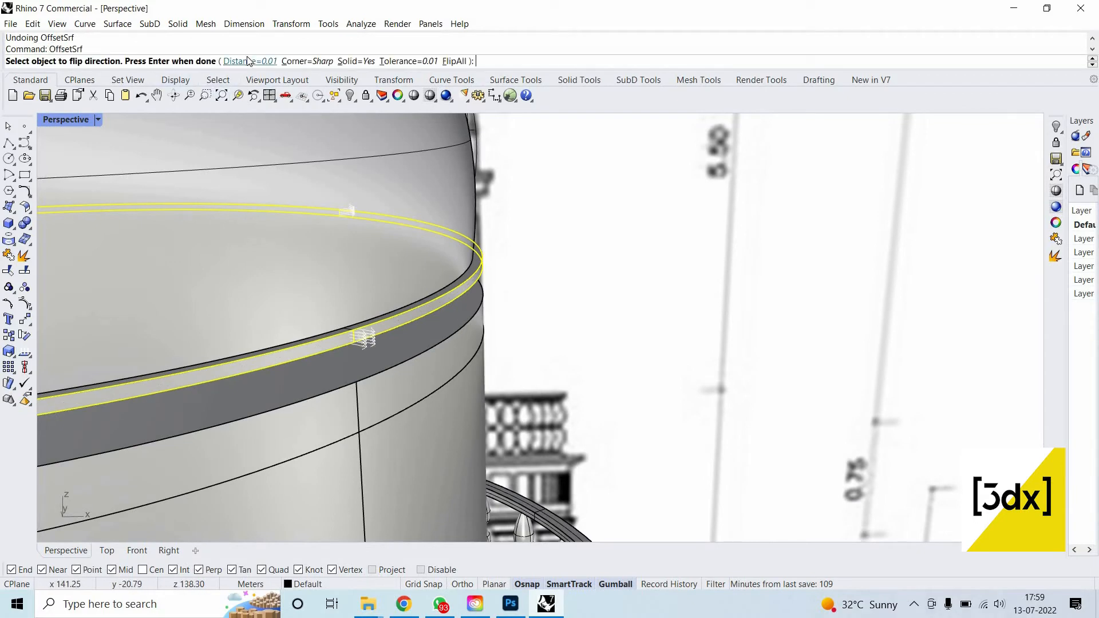
click(241, 49)
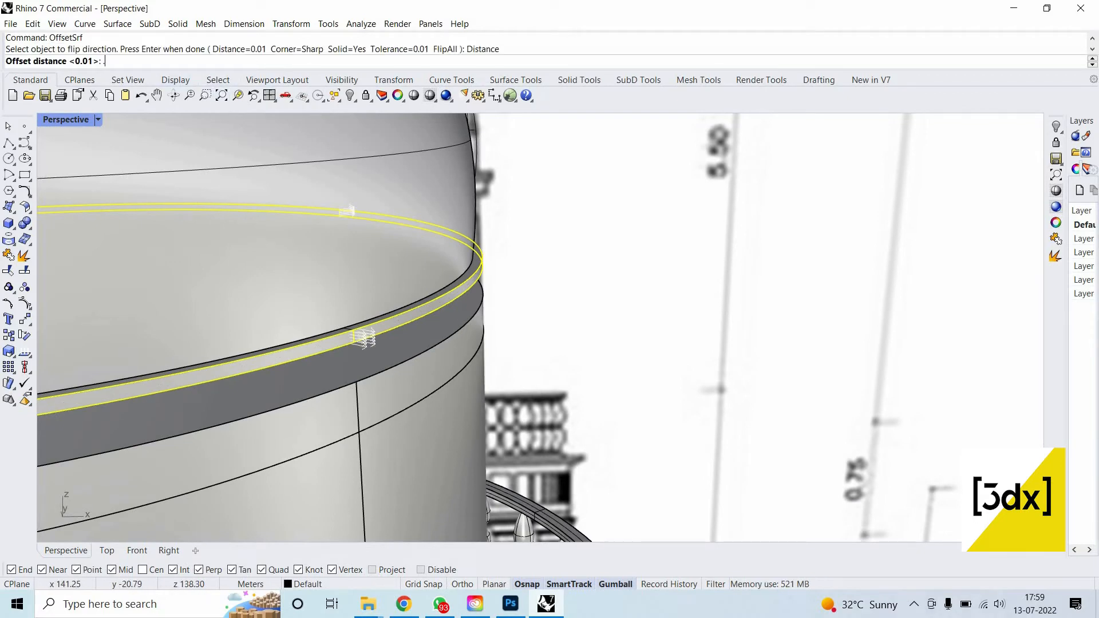
text(.2)
key(Return)
key(Return)
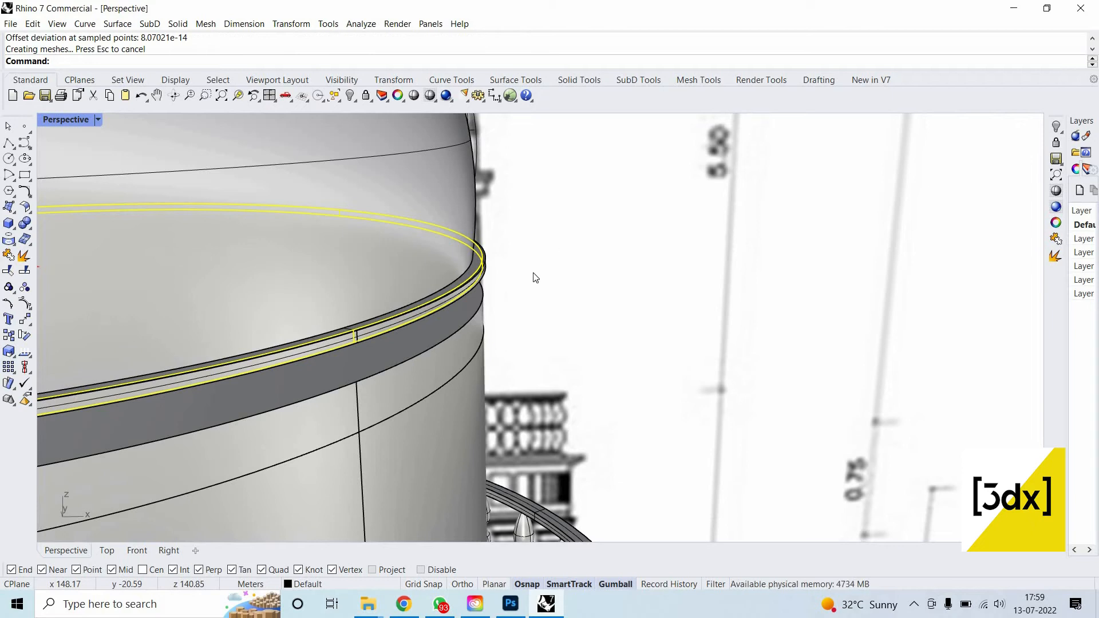
right_drag(452, 318, 461, 317)
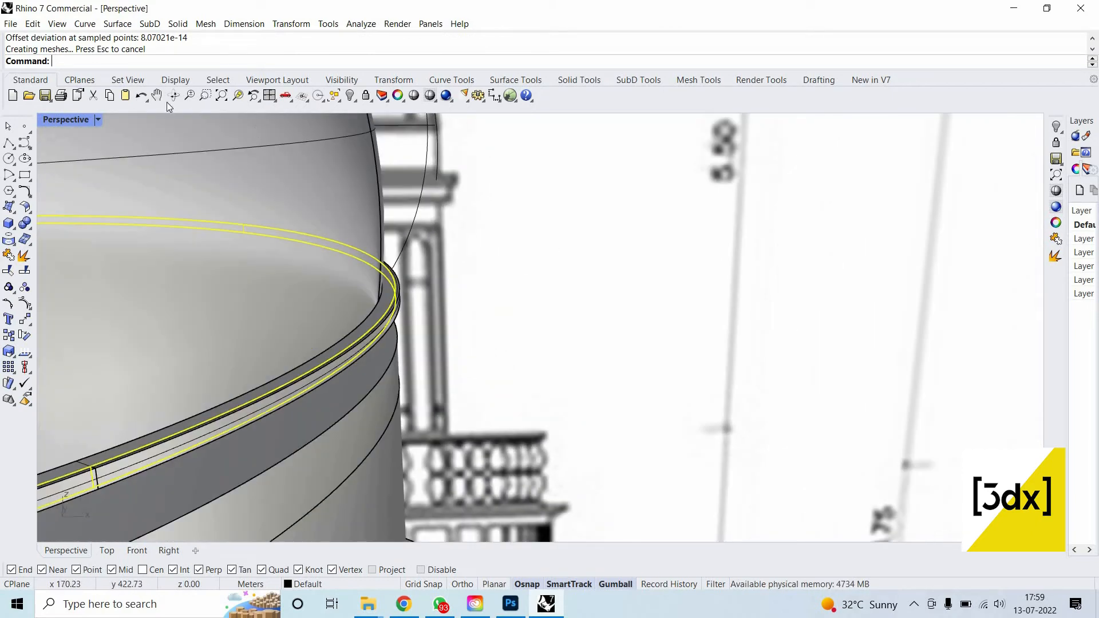
click(141, 96)
Offset the thin ring band beneath the dome outward as a solid with a distance of 0.5 m.
key(Return)
click(243, 60)
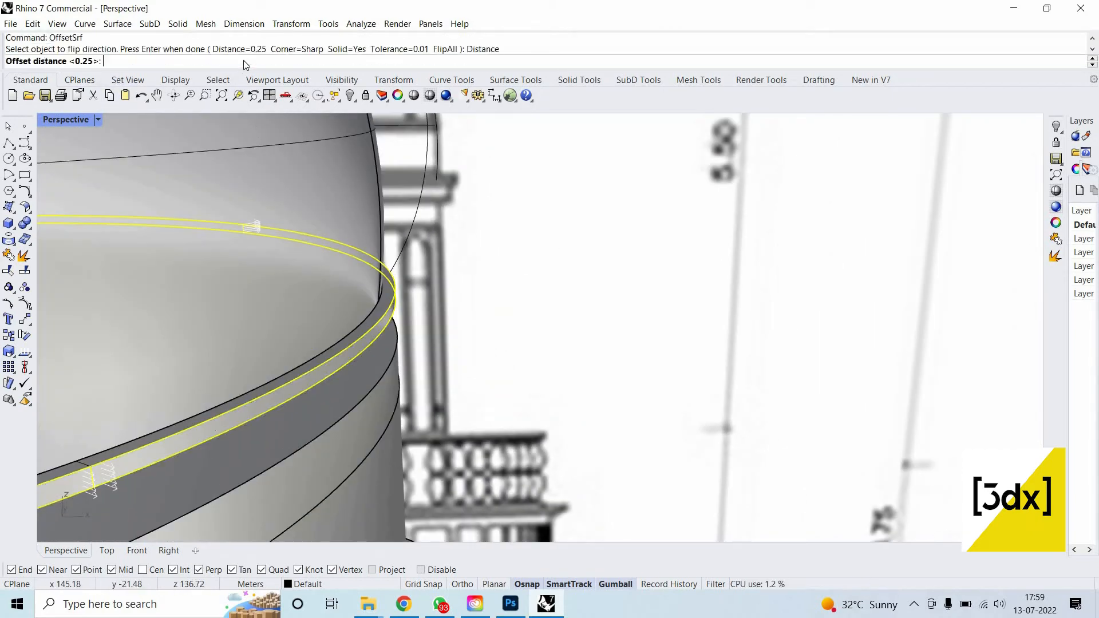
text(.5)
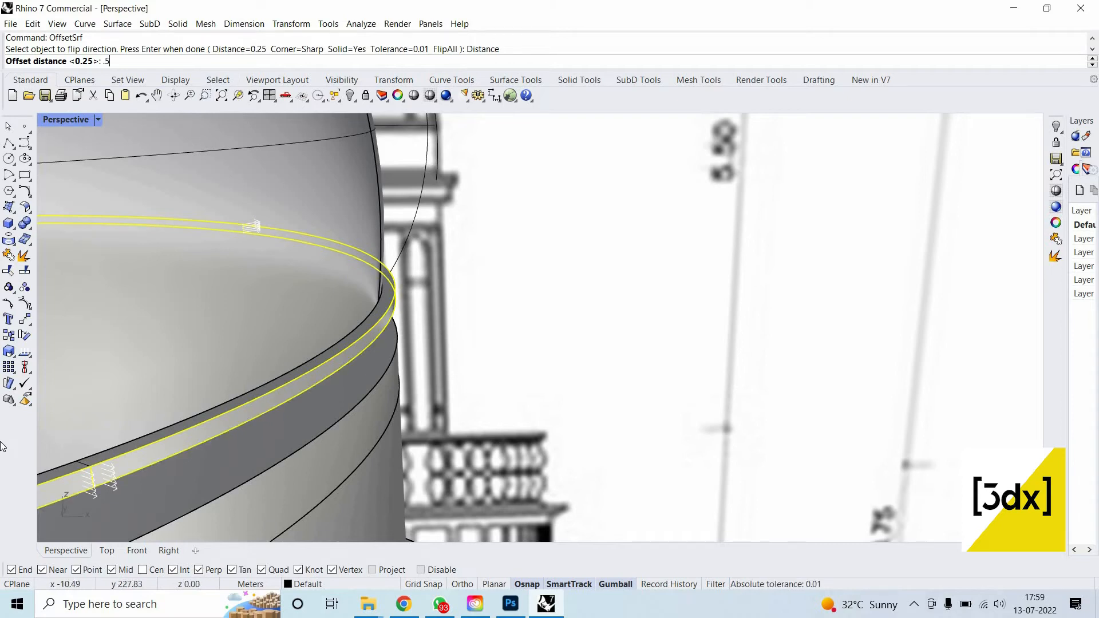
key(Return)
key(Return)
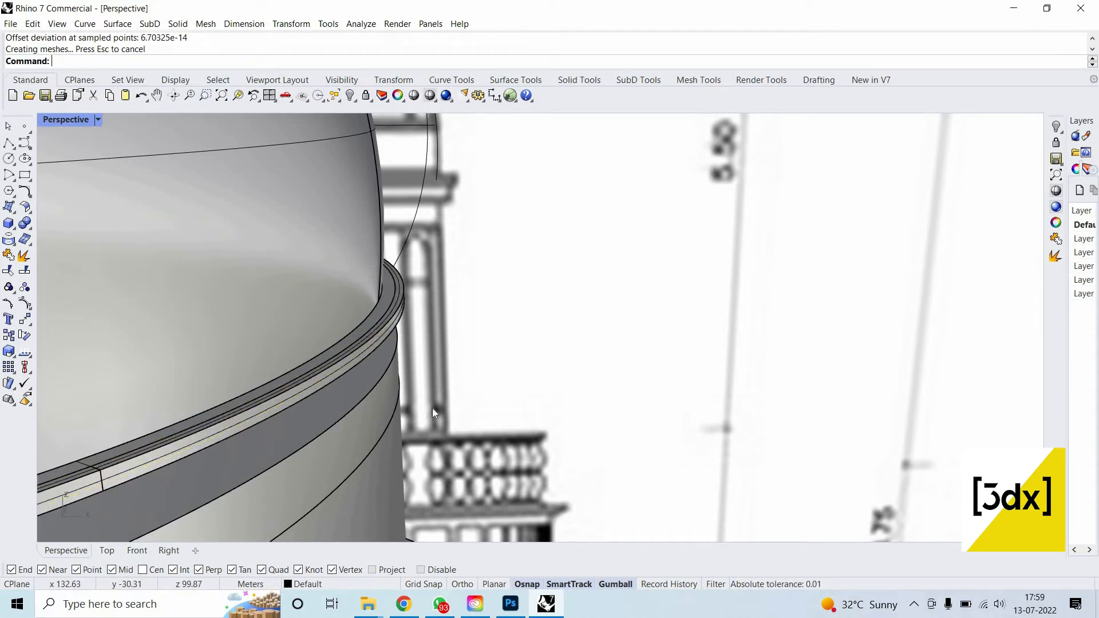
scroll(432, 407, down, 5)
Copy the original thin ring band downward by its own height, stacking the copy directly beneath it.
scroll(361, 410, up, 6)
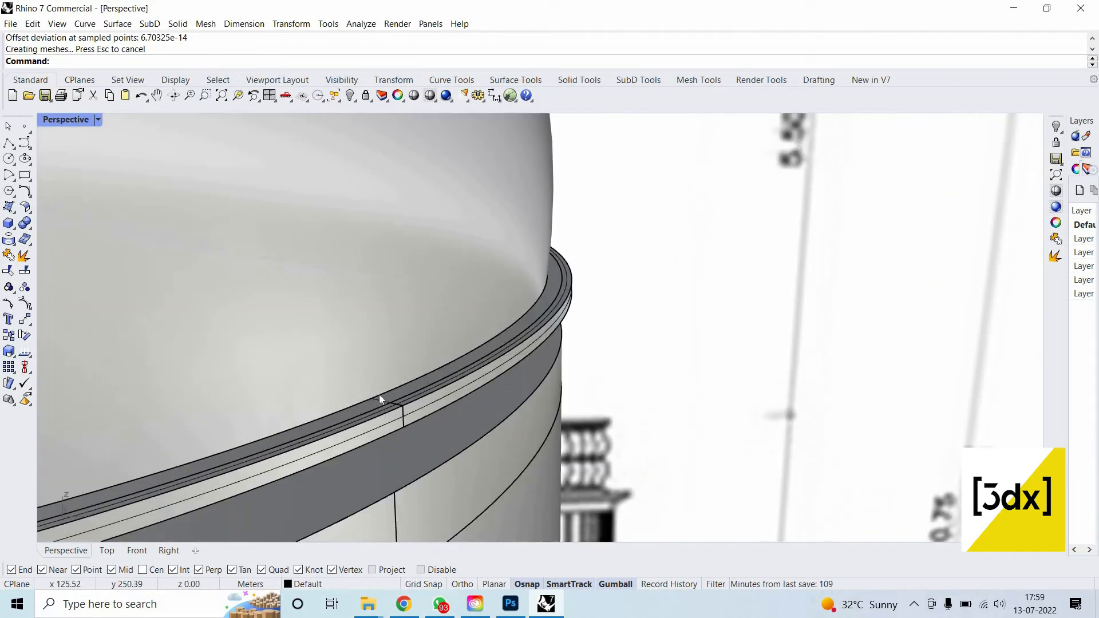
click(381, 393)
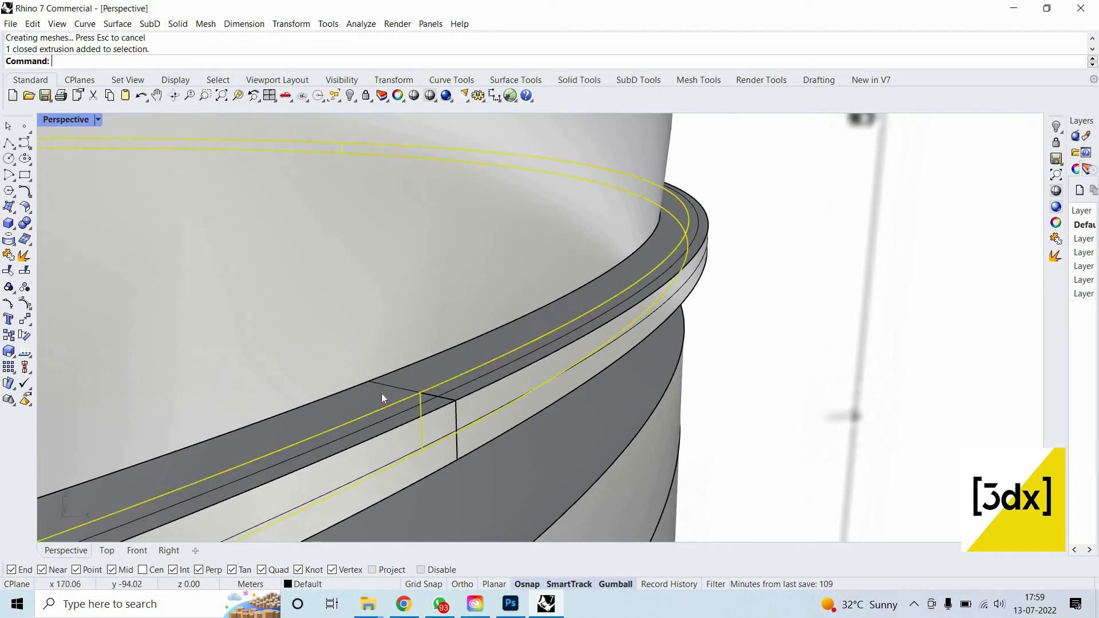
text(Co)
key(Return)
click(420, 392)
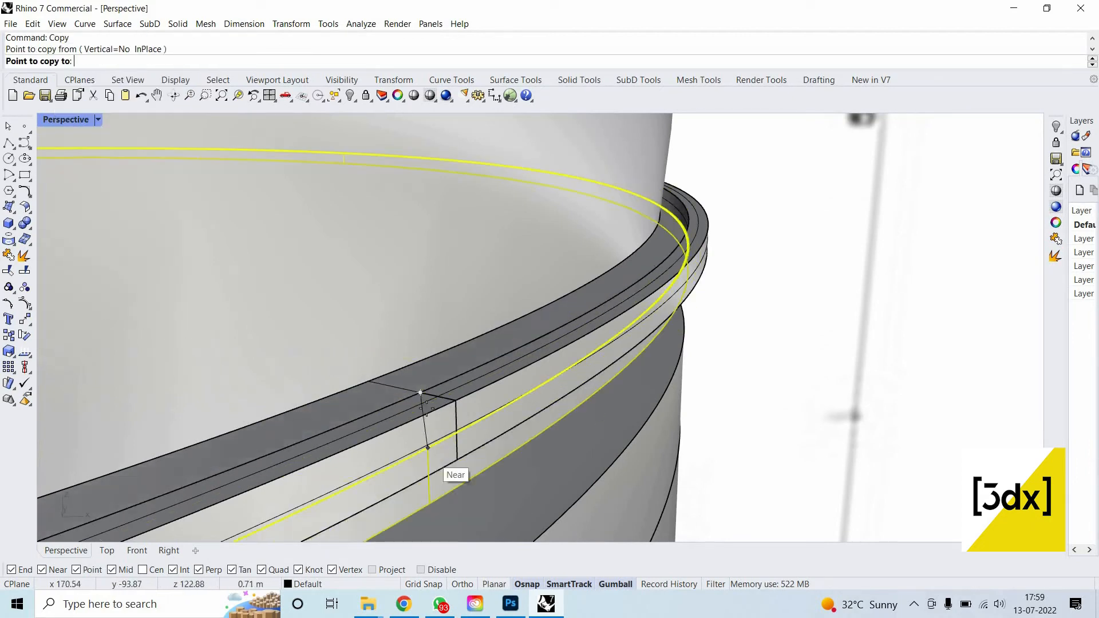
click(427, 418)
key(Return)
scroll(434, 344, down, 8)
right_drag(434, 311, 414, 272)
key(Escape)
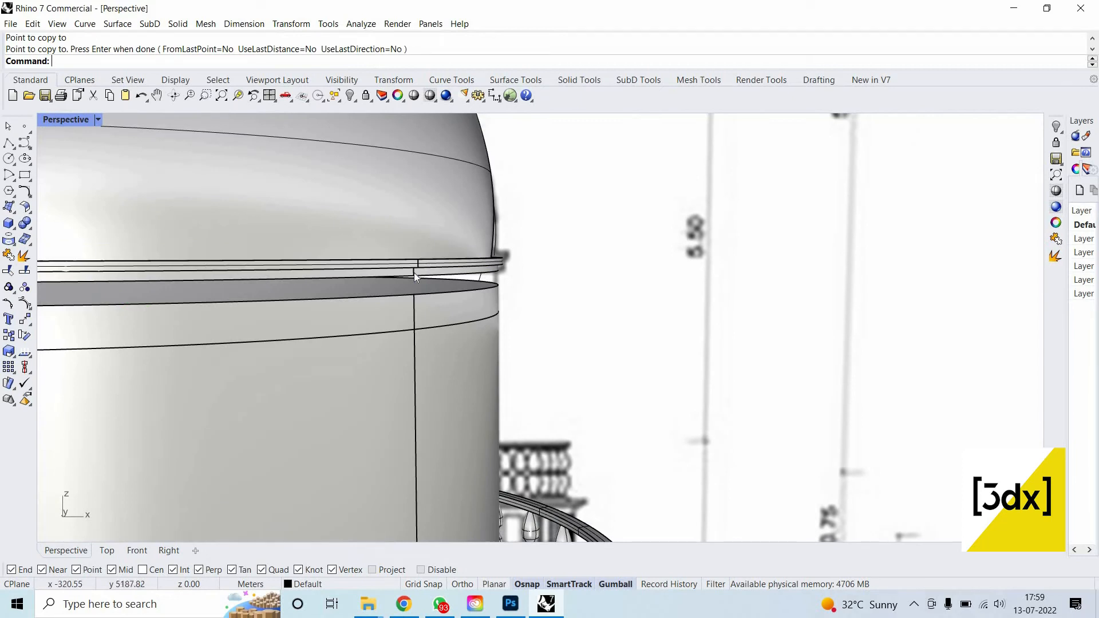
Offset the copied lower ring band outward as a solid with a distance of 0.25 m.
scroll(414, 273, up, 3)
click(420, 276)
key(Escape)
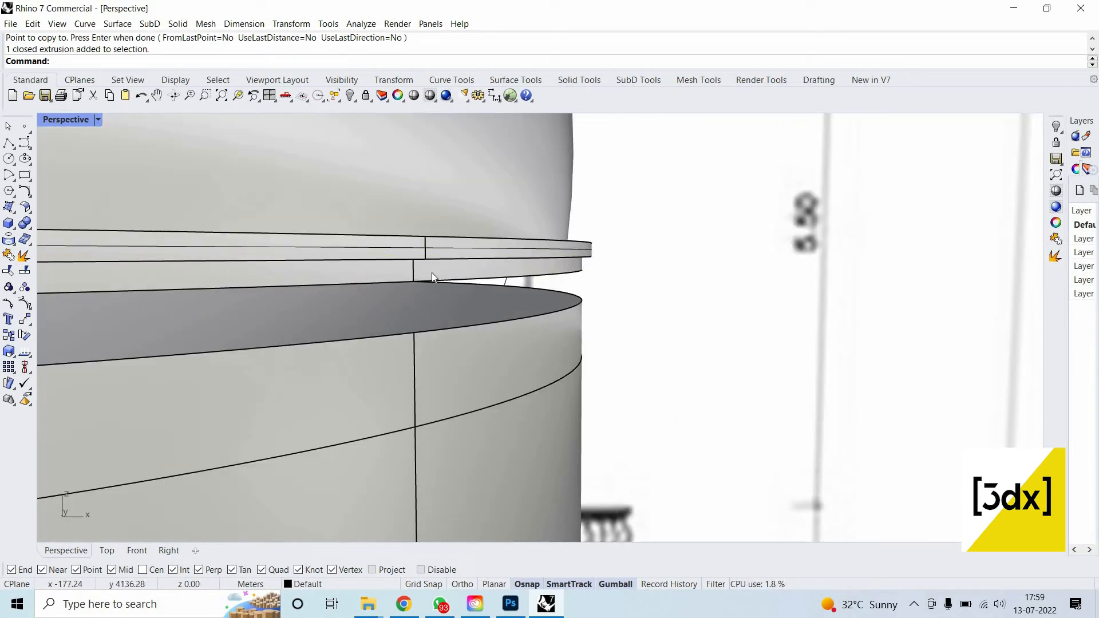
click(432, 275)
text(Off)
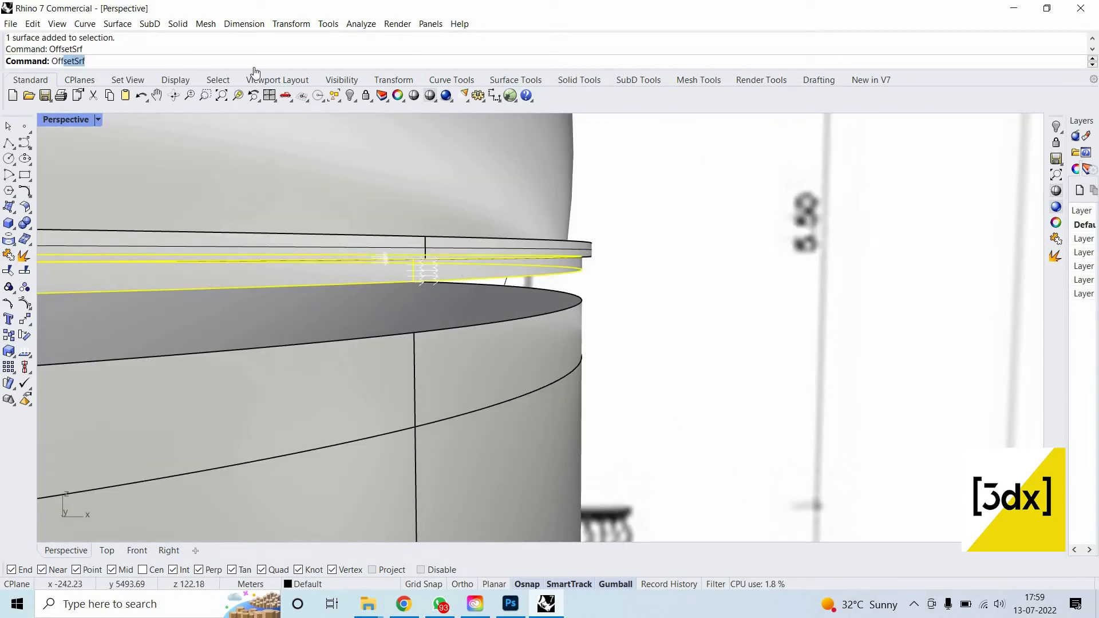
key(Return)
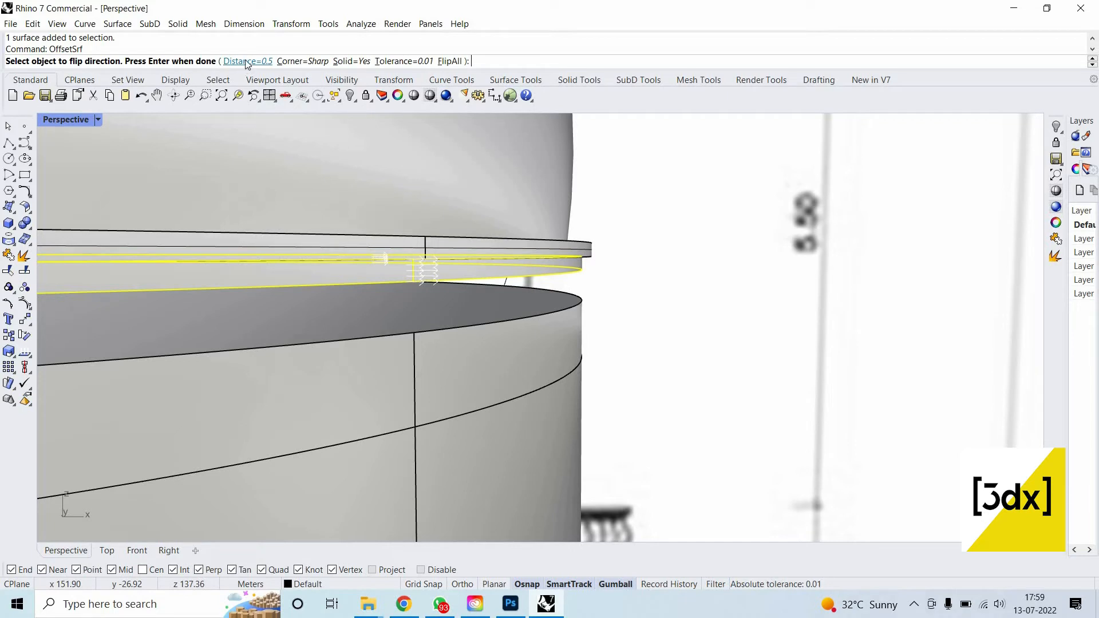
click(248, 61)
text(.25)
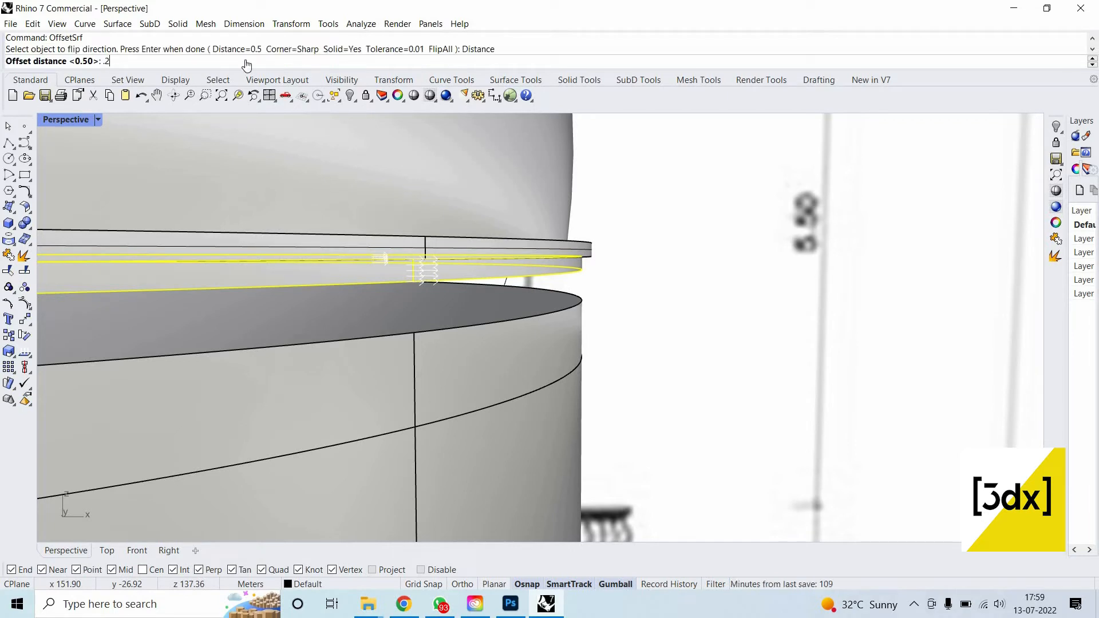
key(Return)
key(Return)
key(Escape)
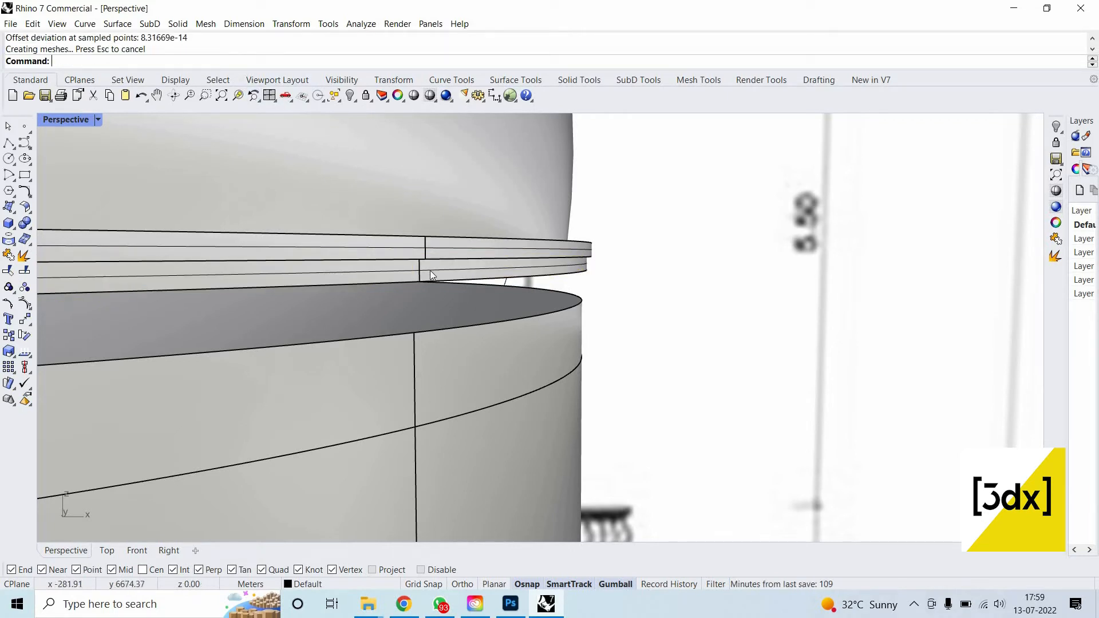
Stretch the inner lower ring vertically with Scale1D, keeping its top edge fixed and extending its lower edge to the drum's top edge.
click(431, 270)
key(Escape)
scroll(414, 317, down, 5)
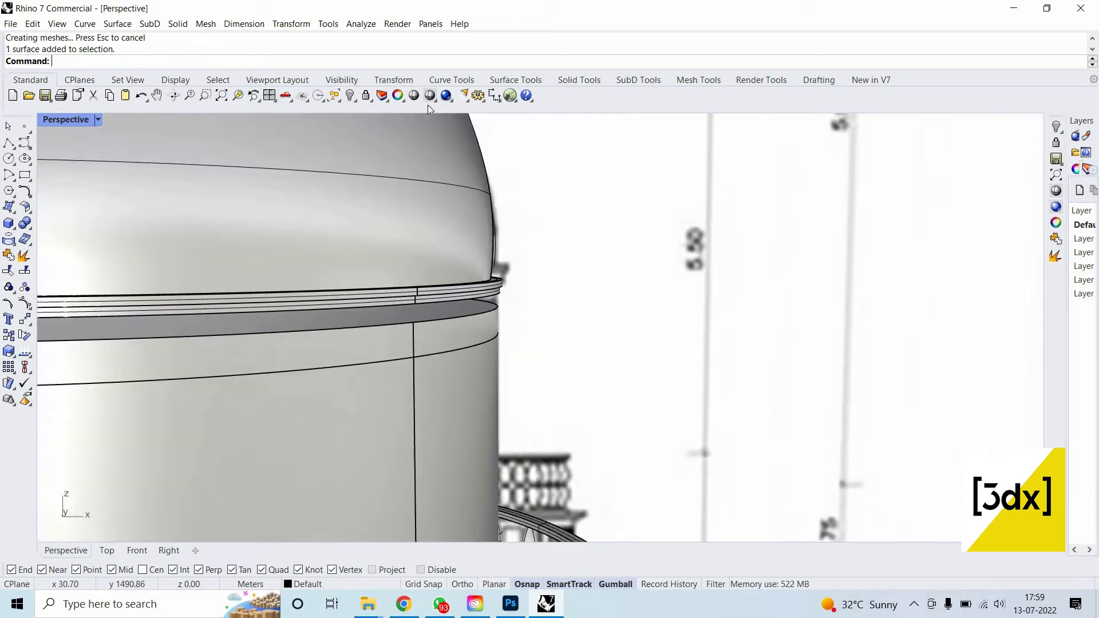
right_drag(427, 104, 428, 136)
scroll(428, 137, up, 2)
scroll(406, 226, up, 5)
scroll(426, 301, down, 4)
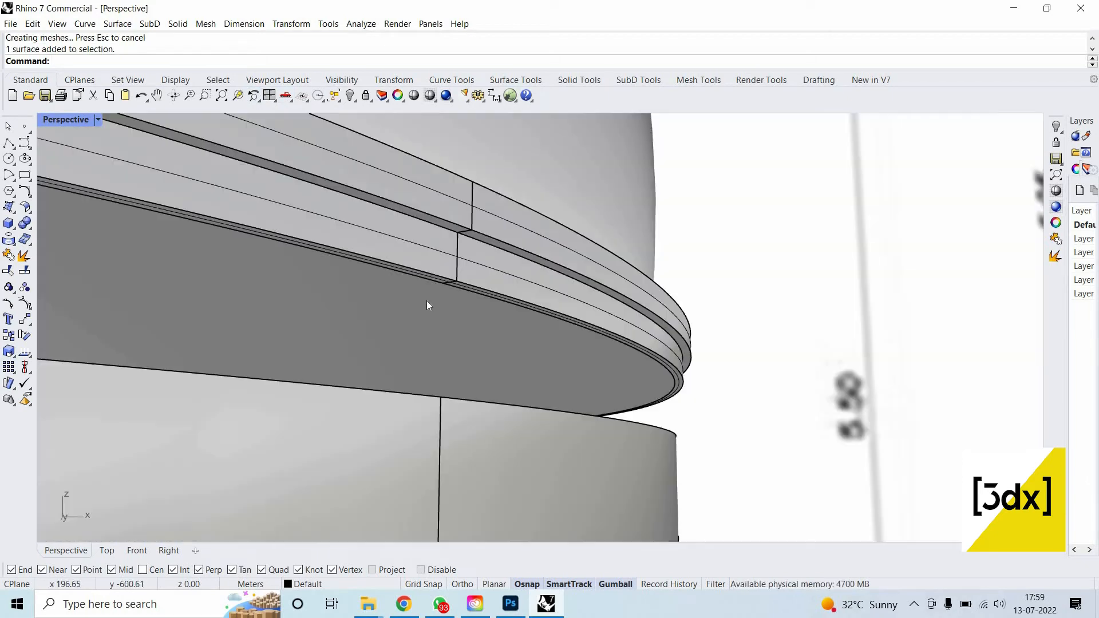
click(427, 301)
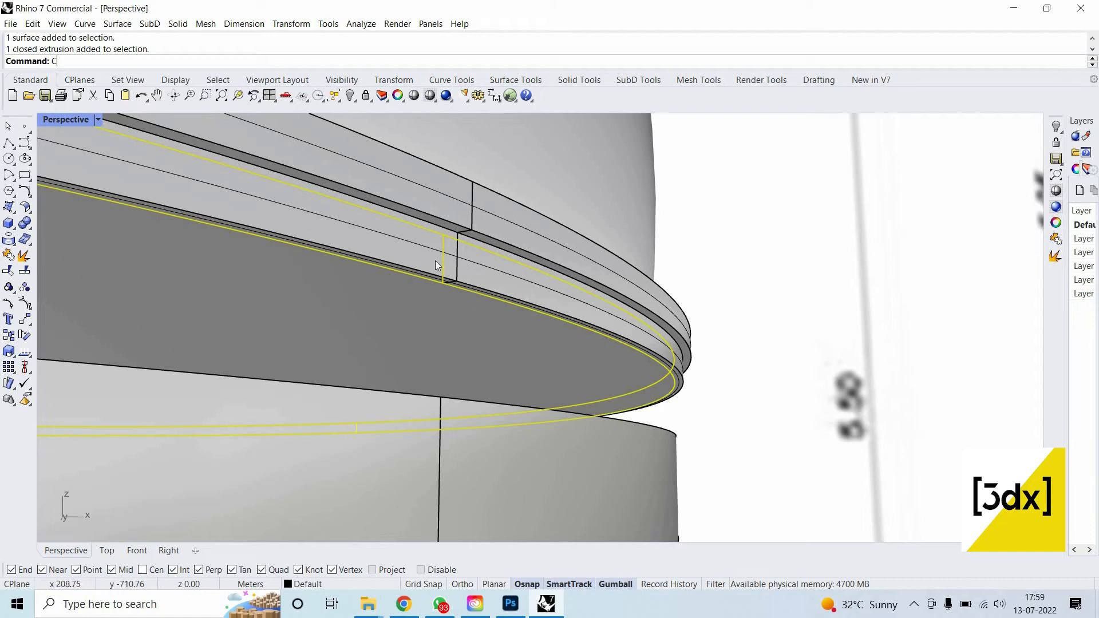
text(Sc)
key(Return)
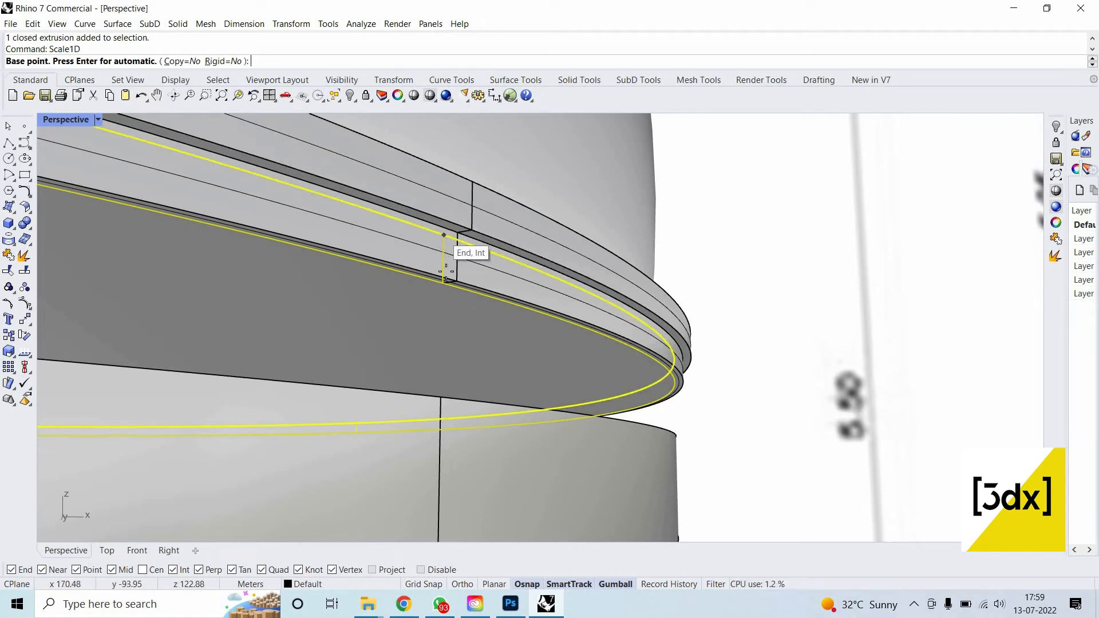
click(444, 235)
click(443, 283)
click(441, 397)
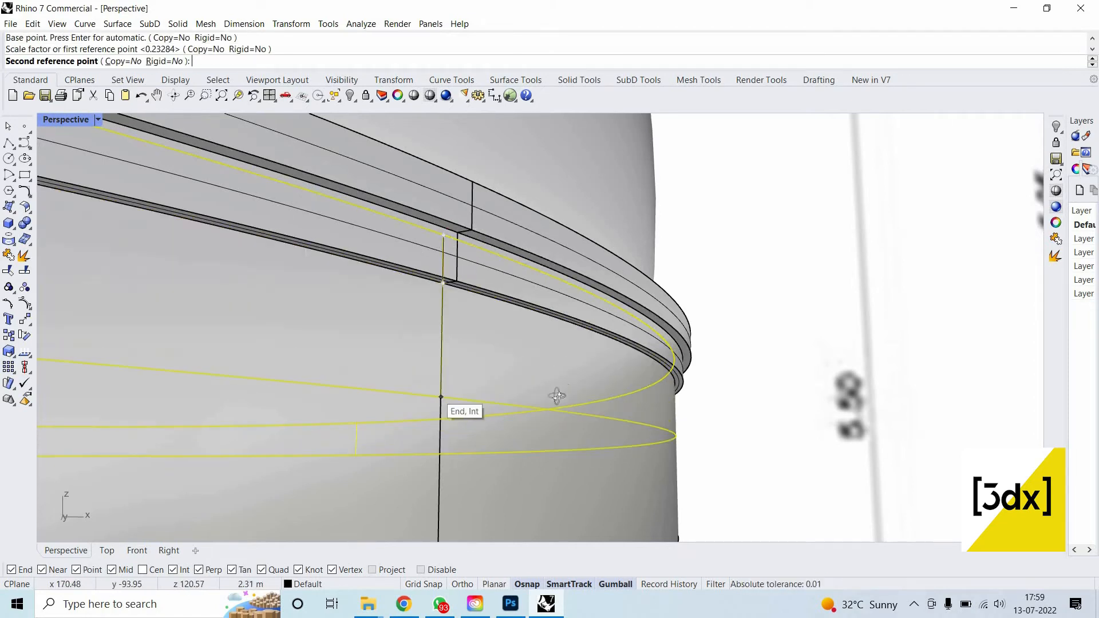
scroll(503, 380, down, 8)
right_drag(495, 380, 500, 353)
right_click(501, 353)
scroll(500, 354, down, 5)
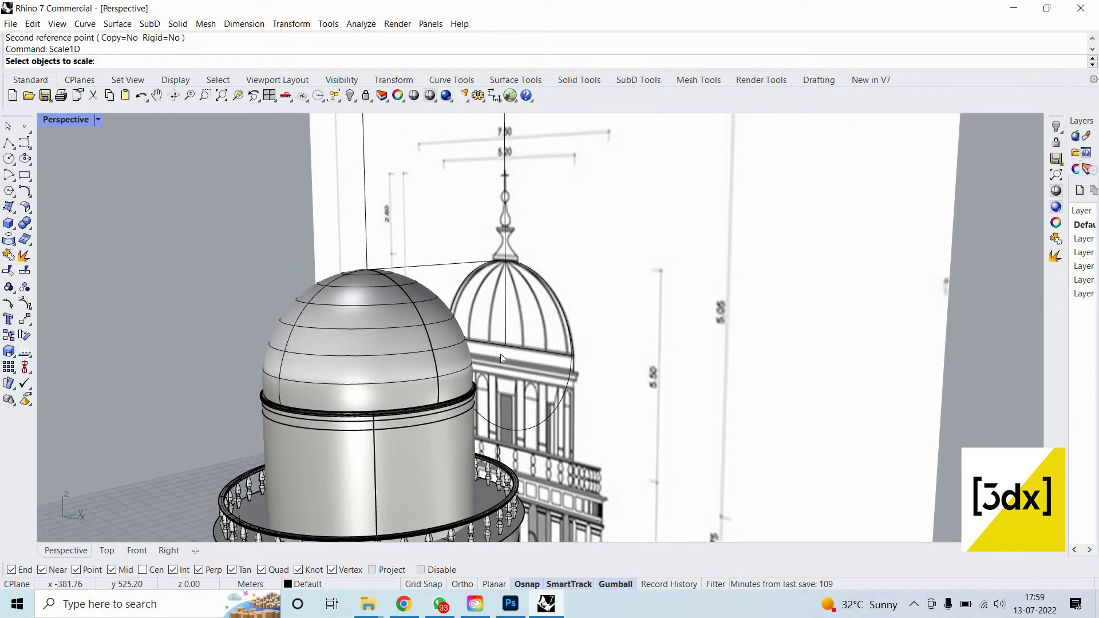
Switch from the perspective to the Front view and frame the finial above the dome on the reference drawing.
scroll(502, 213, up, 8)
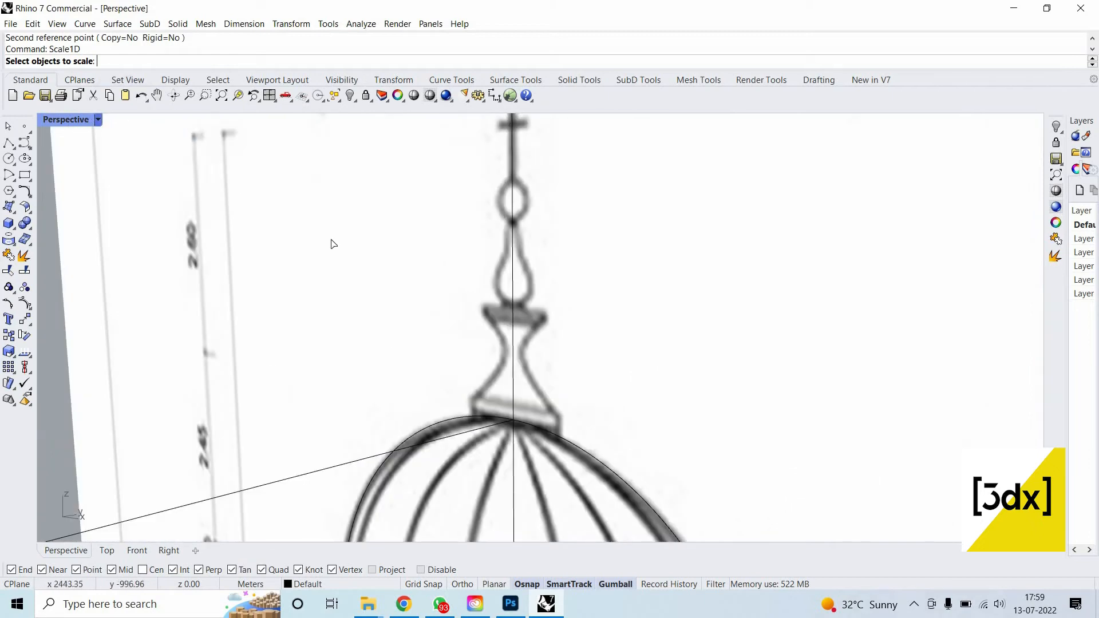
double_click(66, 120)
right_drag(275, 375, 316, 464)
scroll(316, 464, up, 8)
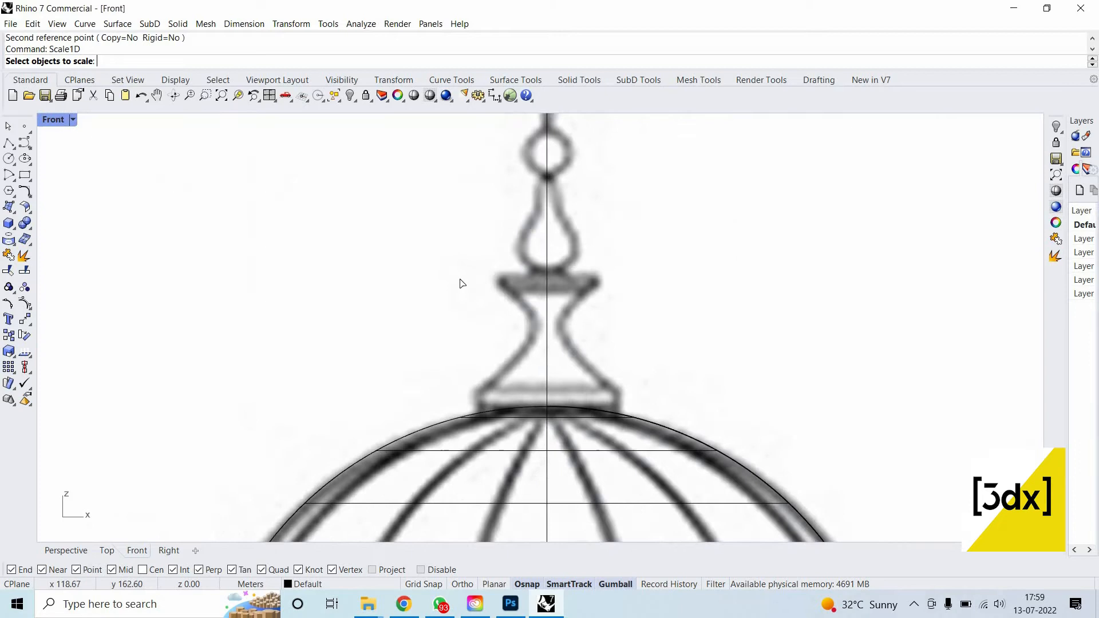
scroll(459, 283, down, 4)
right_drag(459, 282, 375, 384)
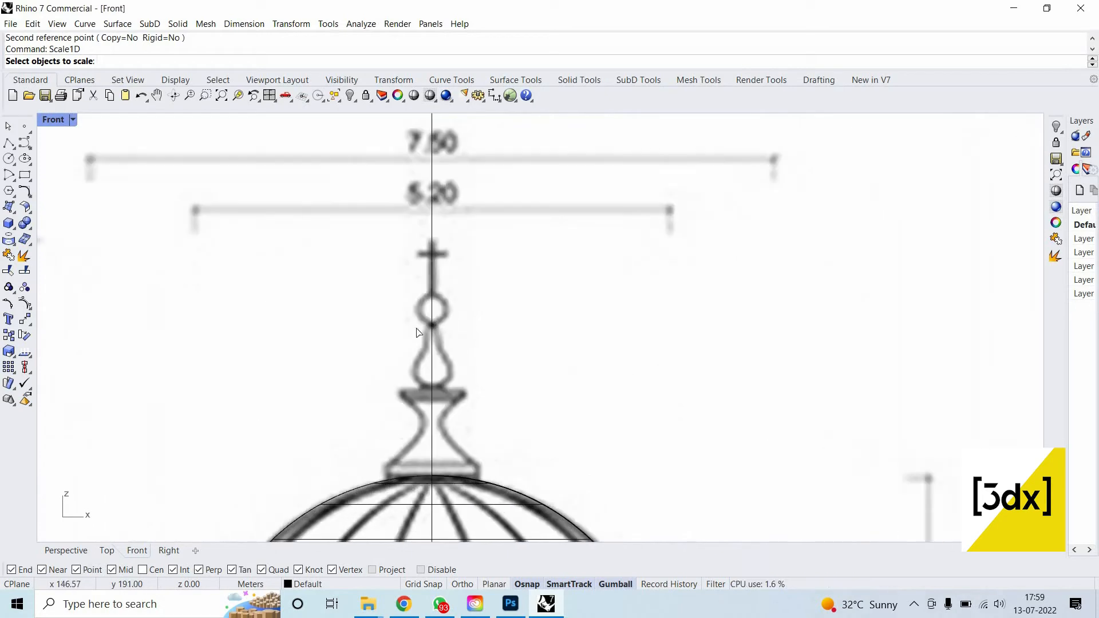
scroll(457, 284, up, 7)
scroll(419, 318, down, 7)
click(30, 149)
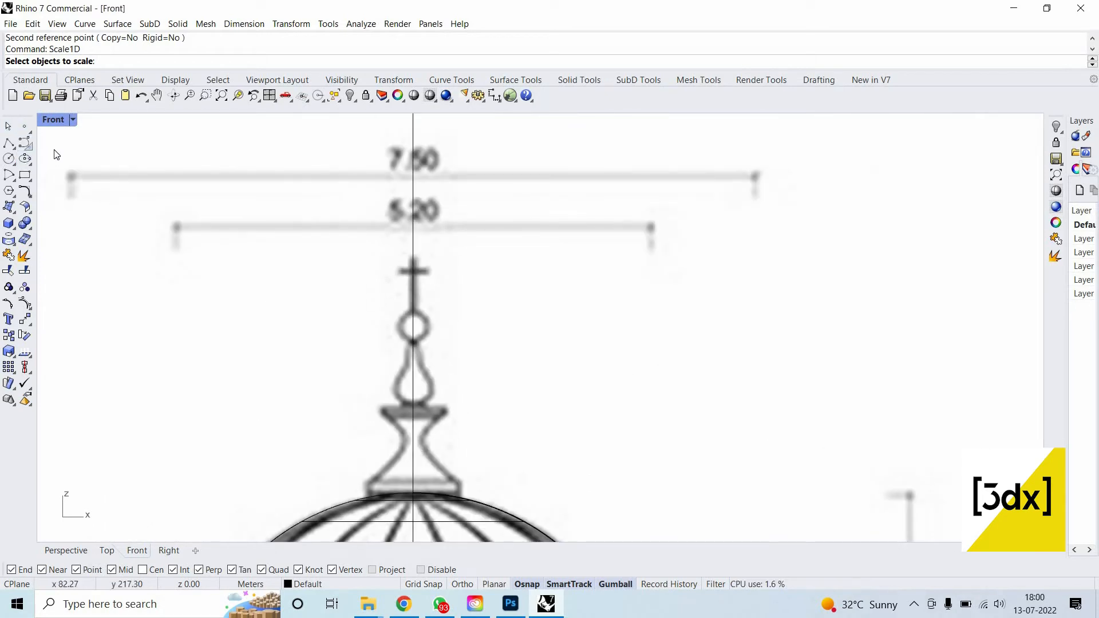
click(56, 151)
scroll(457, 350, up, 4)
scroll(402, 283, up, 3)
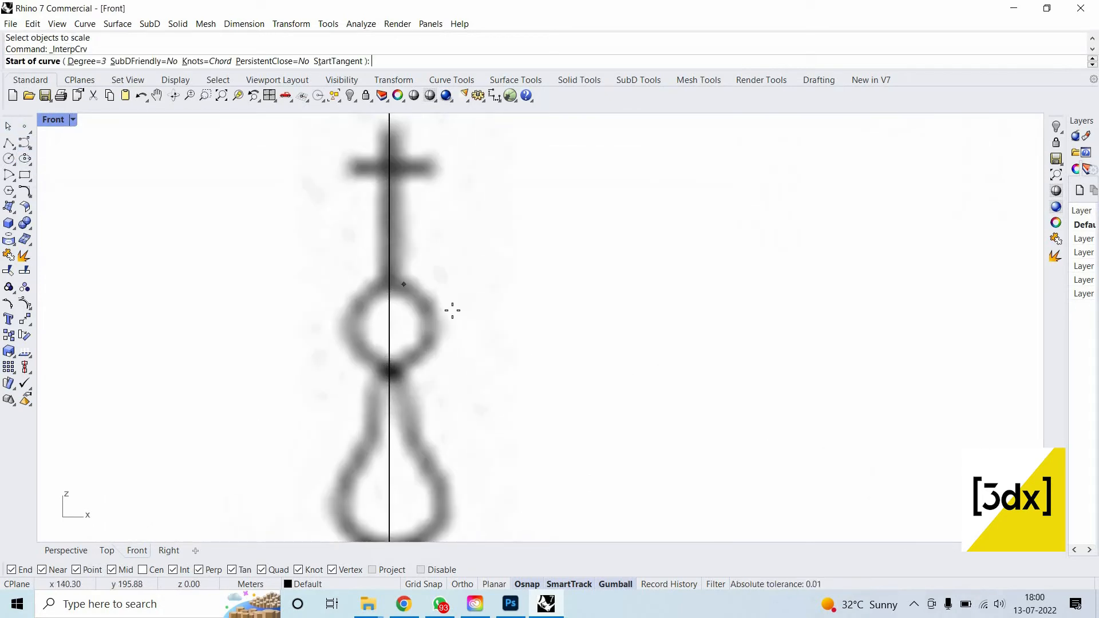
click(391, 284)
click(425, 296)
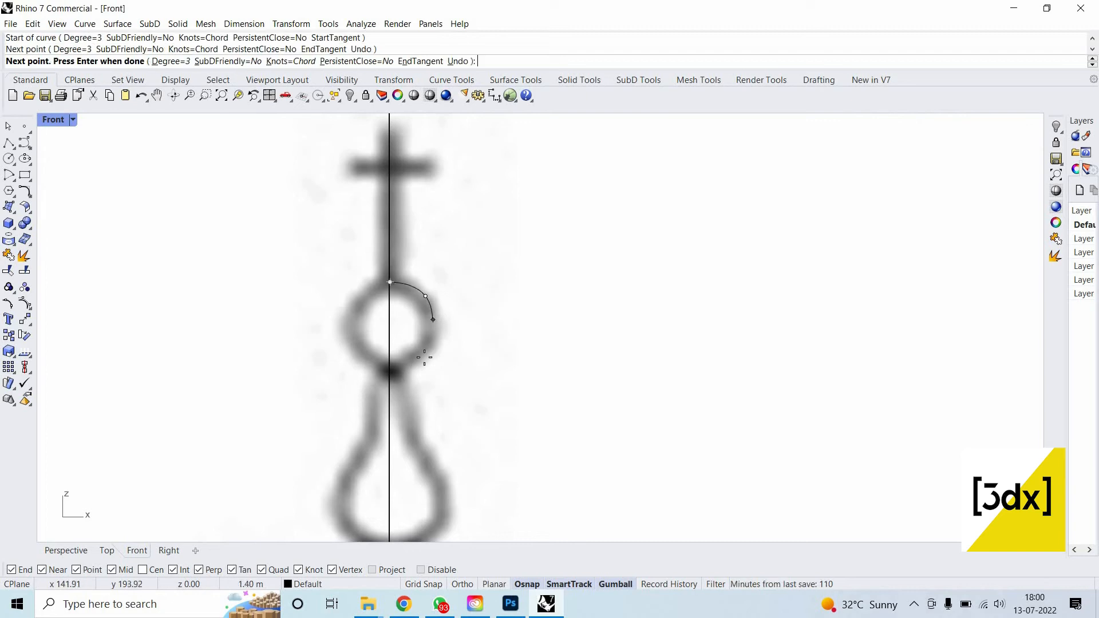
click(432, 325)
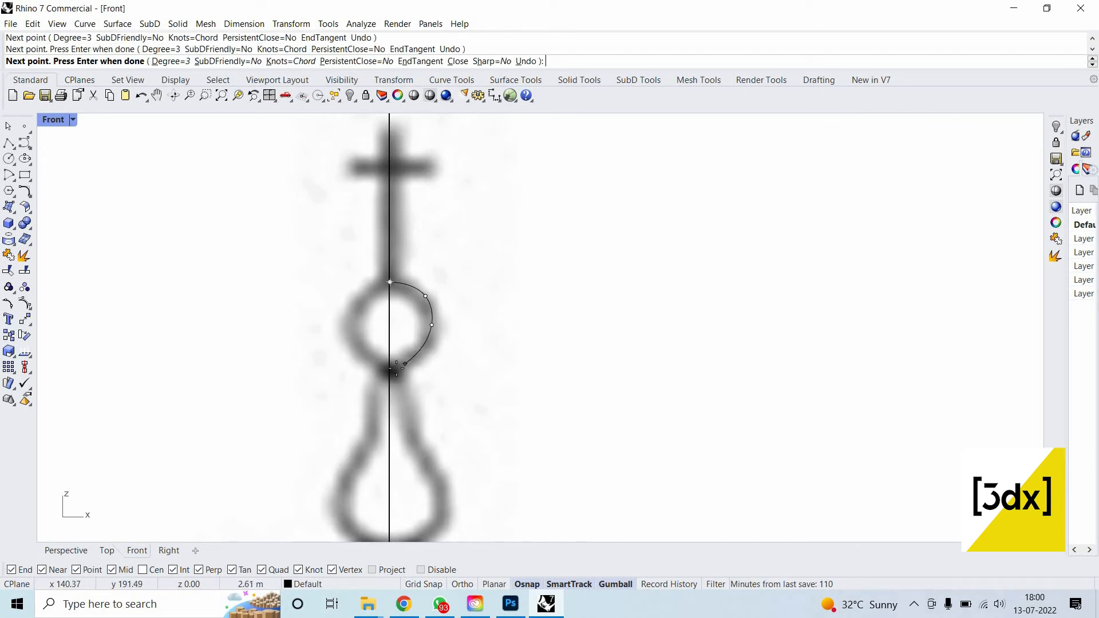
click(405, 364)
scroll(397, 369, up, 5)
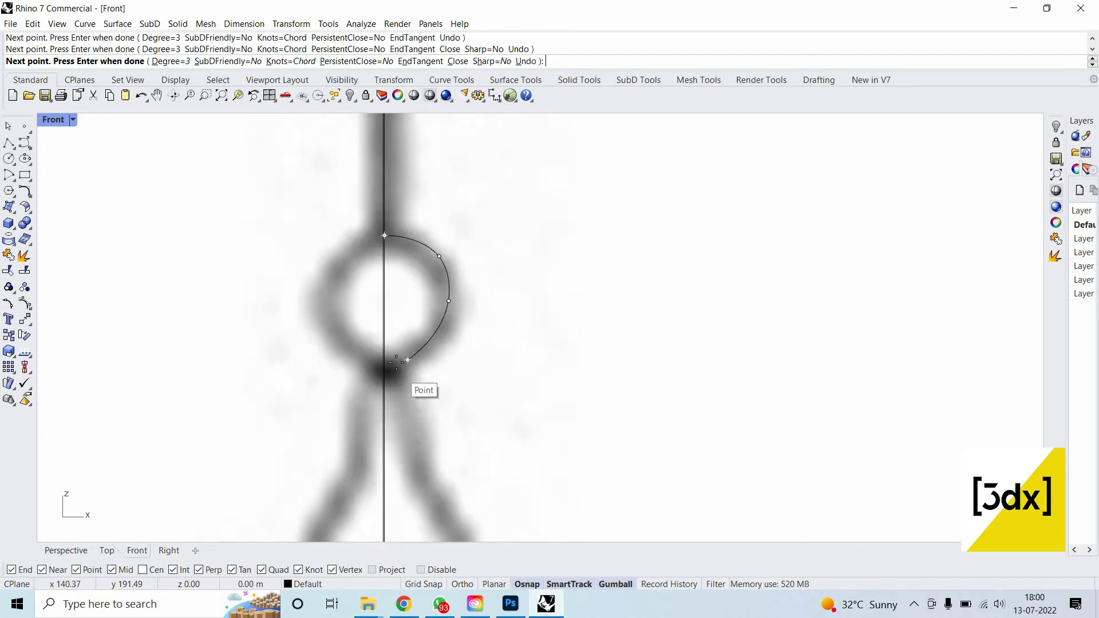
scroll(395, 360, up, 2)
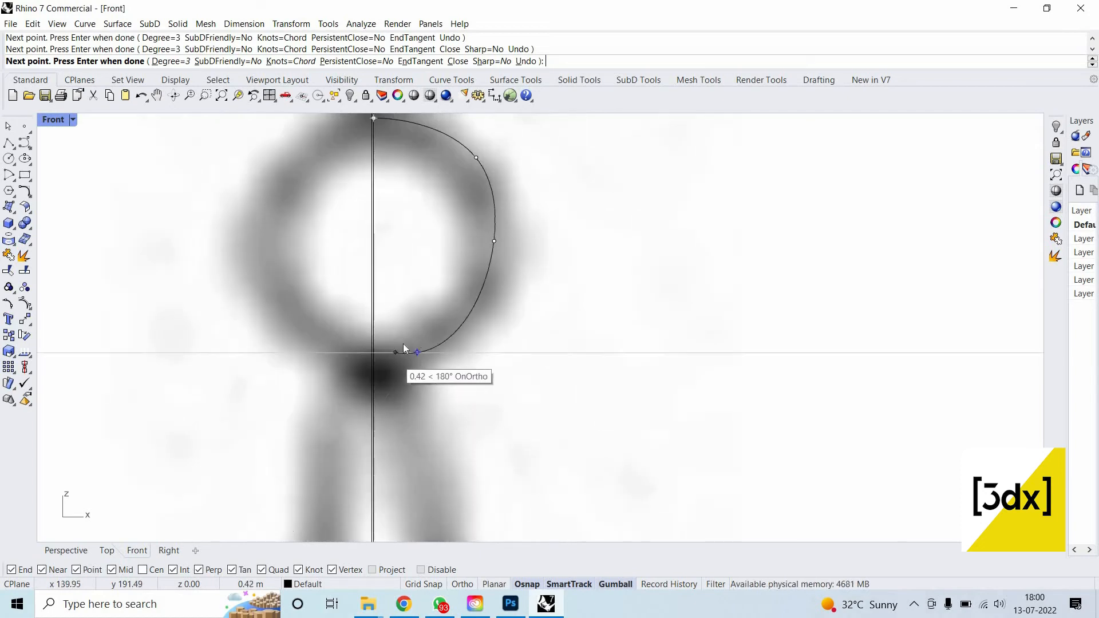
key(Escape)
scroll(389, 213, up, 4)
key(Return)
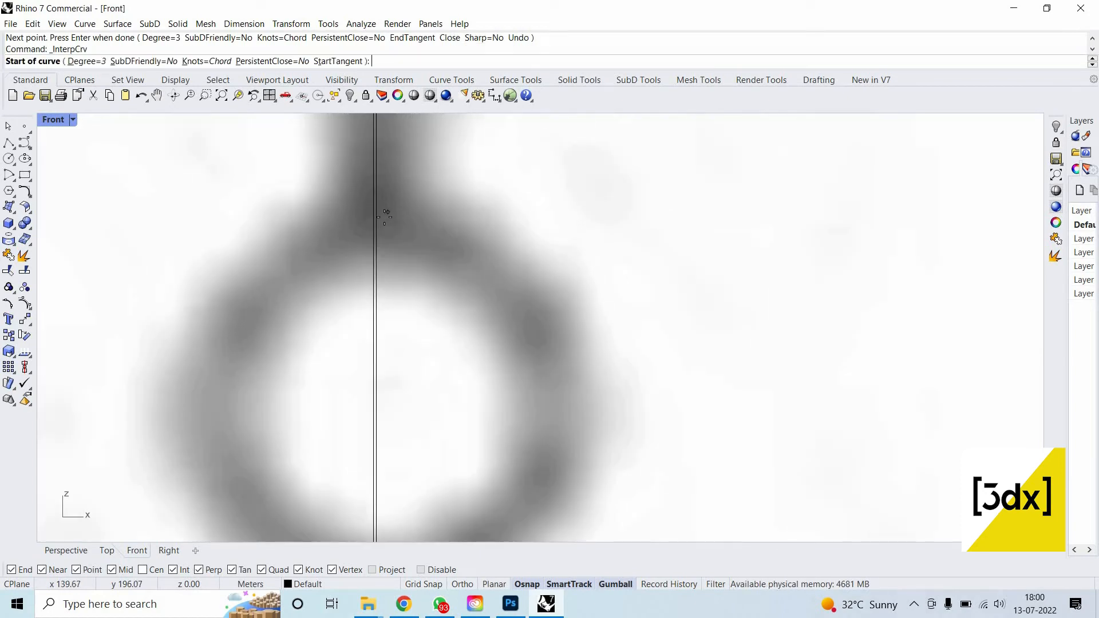
scroll(401, 258, down, 5)
key(Escape)
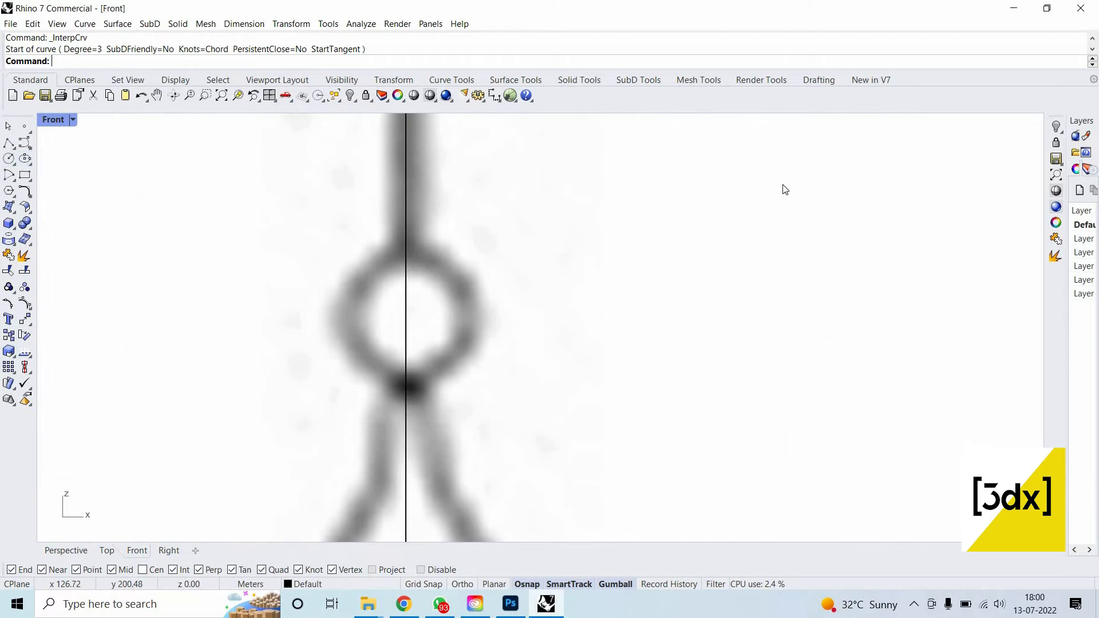
Restore the four-viewport layout and frame the finial in the Perspective view.
key(ctrl+m)
scroll(713, 213, down, 3)
scroll(753, 137, up, 5)
Try to trace the finial's right half with an interpolated curve from the ball's top on the centre axis down to the flared collar.
key(Return)
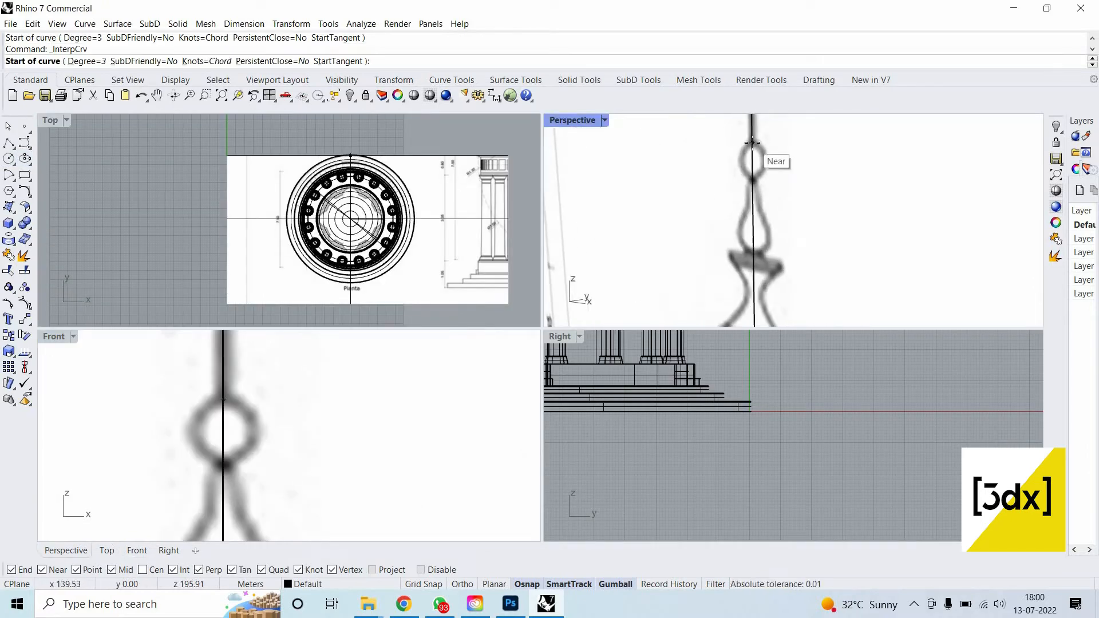
click(752, 143)
scroll(280, 372, up, 6)
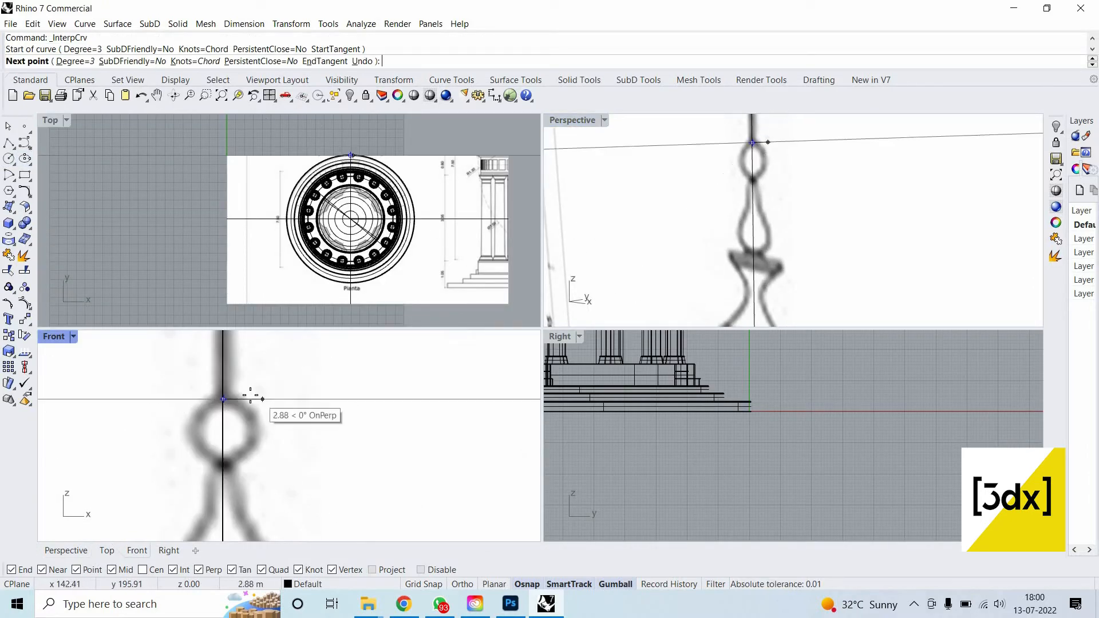
click(252, 399)
scroll(280, 360, down, 4)
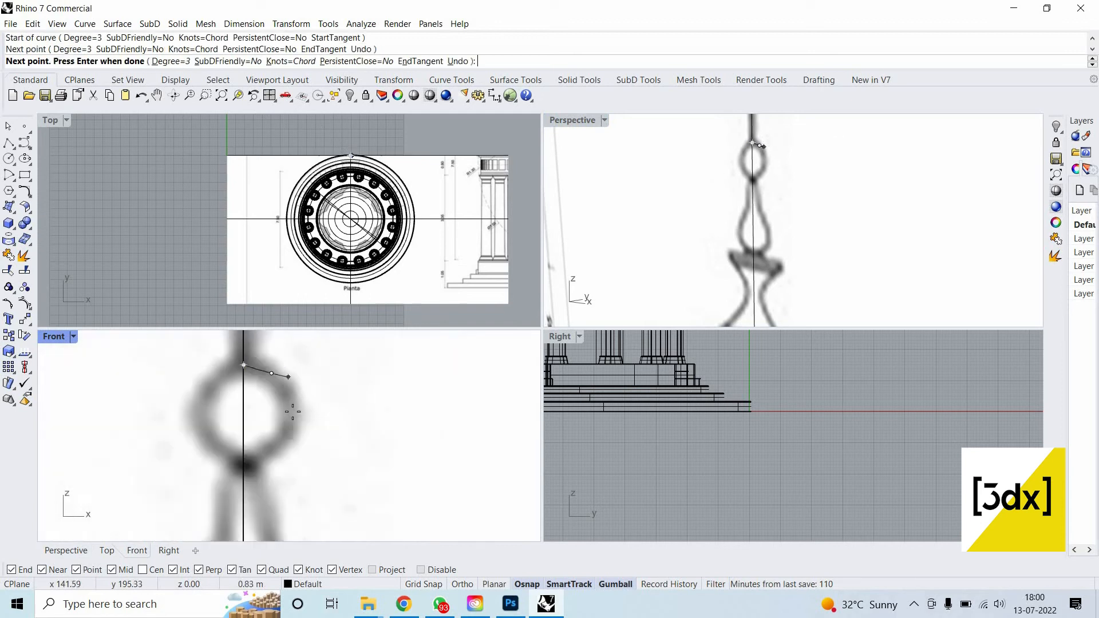
click(293, 411)
click(254, 462)
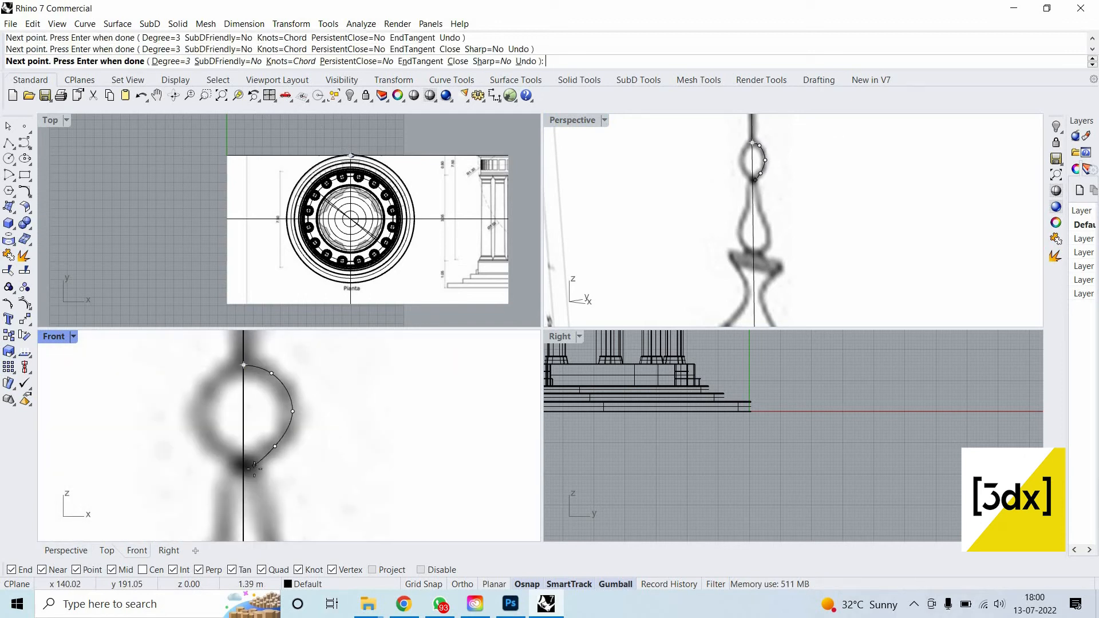
click(258, 485)
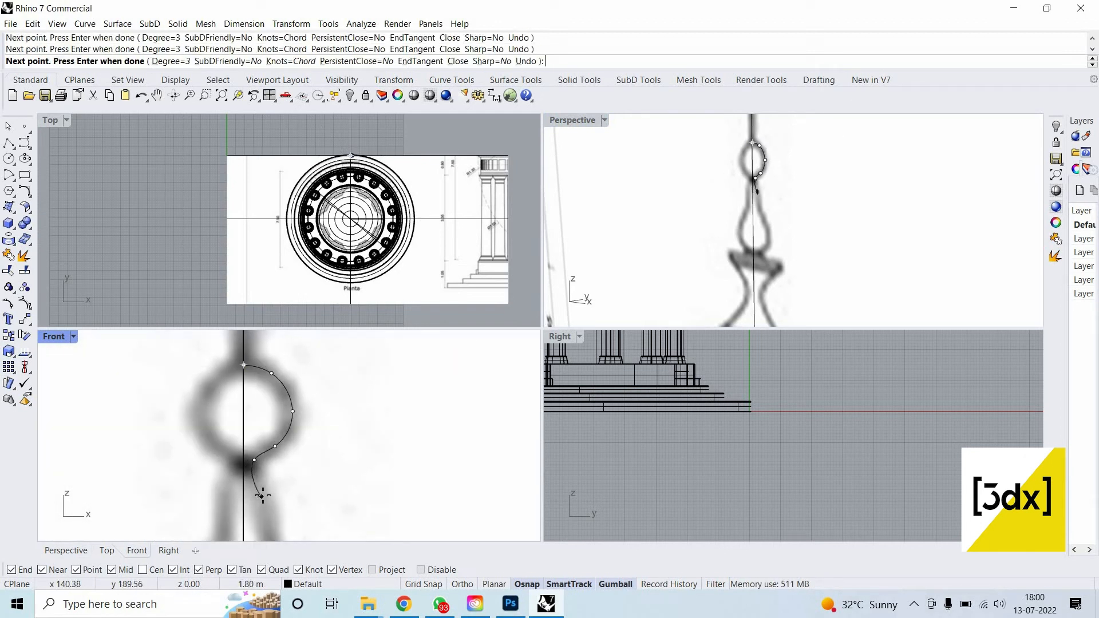
click(262, 495)
scroll(272, 374, down, 9)
scroll(289, 473, up, 7)
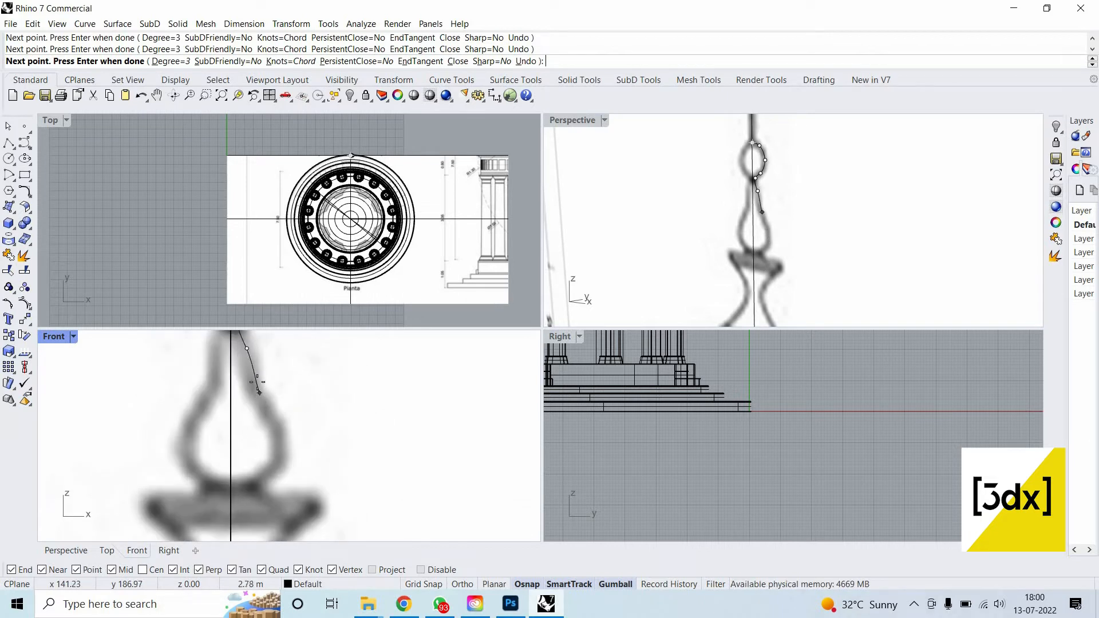
click(275, 427)
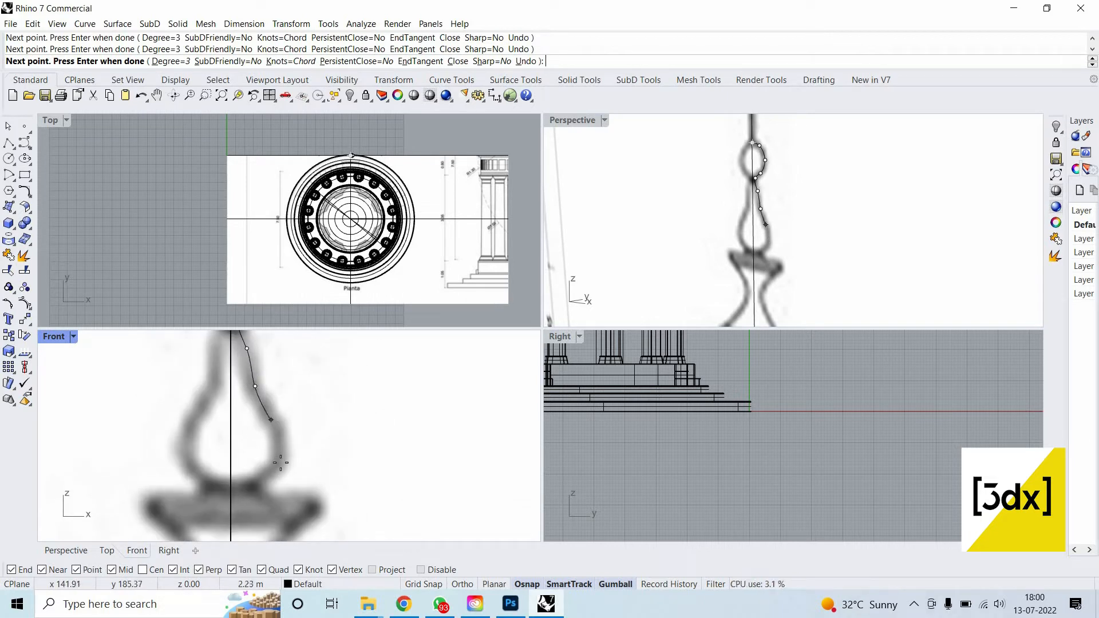
click(253, 486)
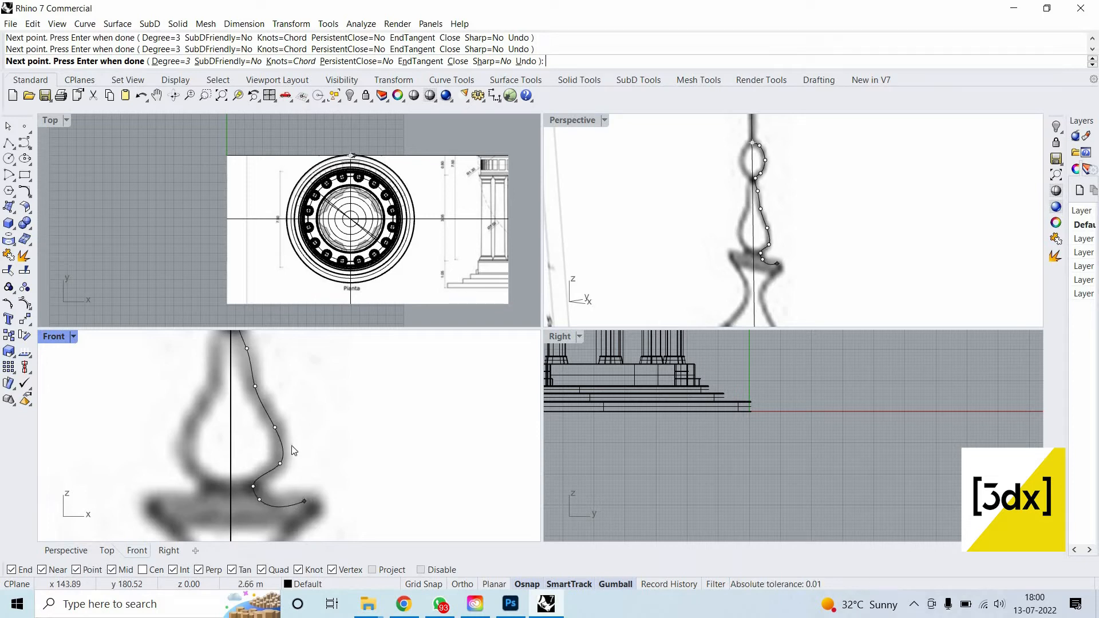
key(Escape)
Trace the right outline of the finial's ball in the Front view with a degree 3 control-point curve, starting near its top.
scroll(290, 445, down, 4)
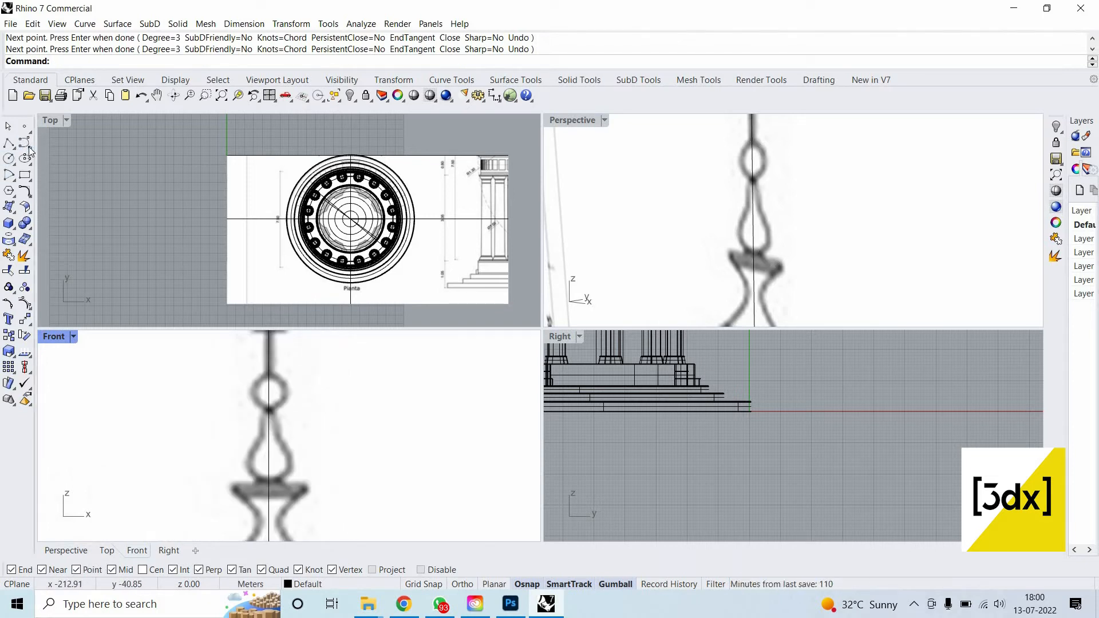
click(28, 146)
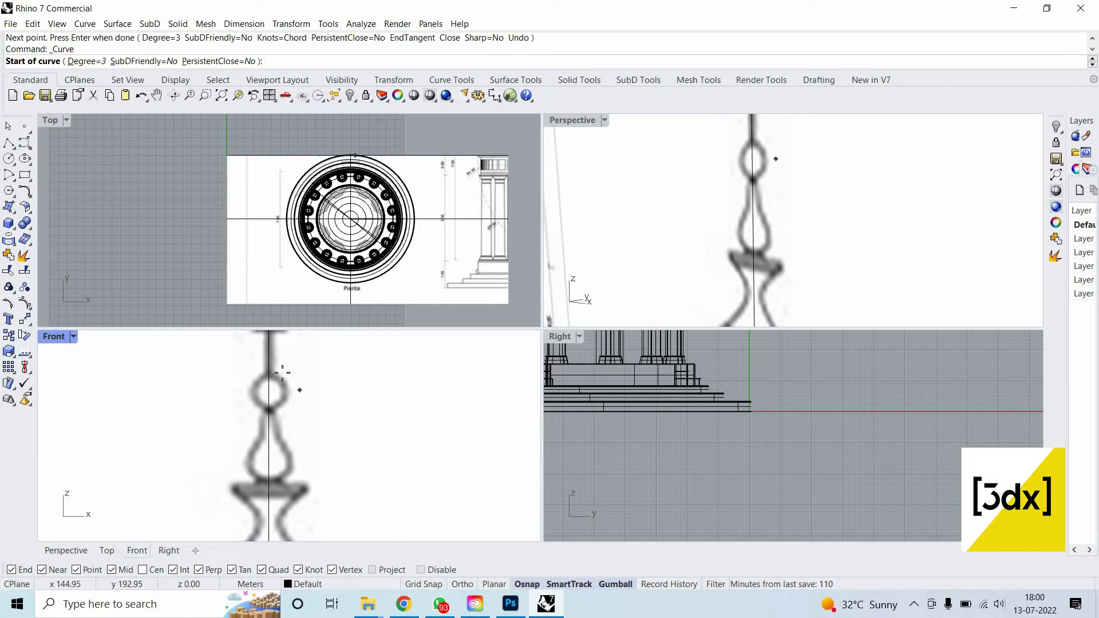
scroll(275, 374, up, 10)
click(274, 375)
click(310, 398)
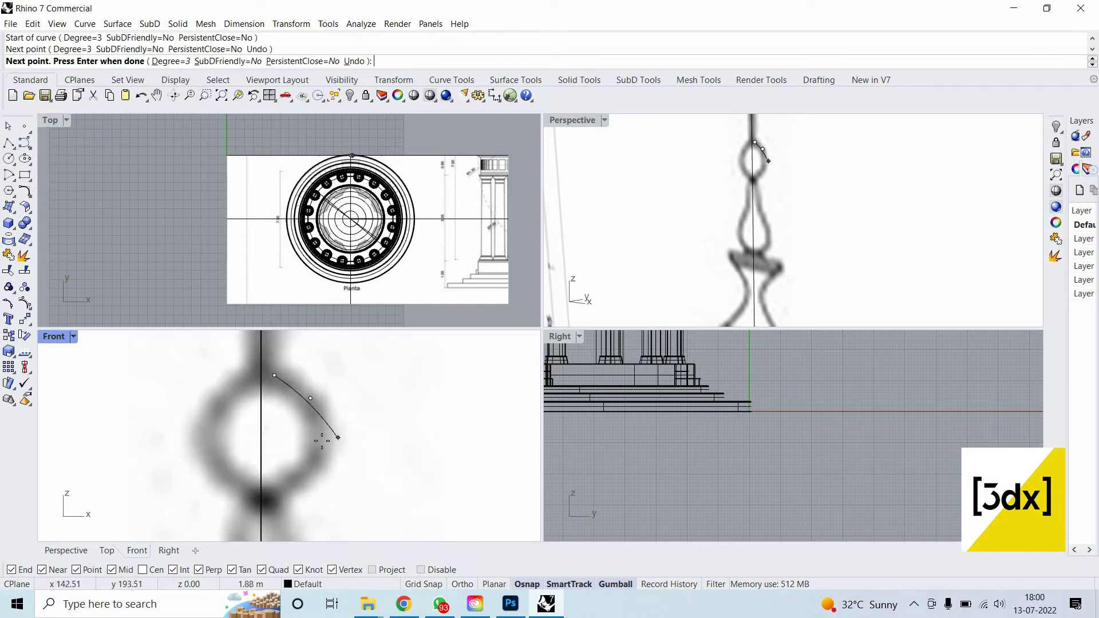
click(322, 438)
key(Escape)
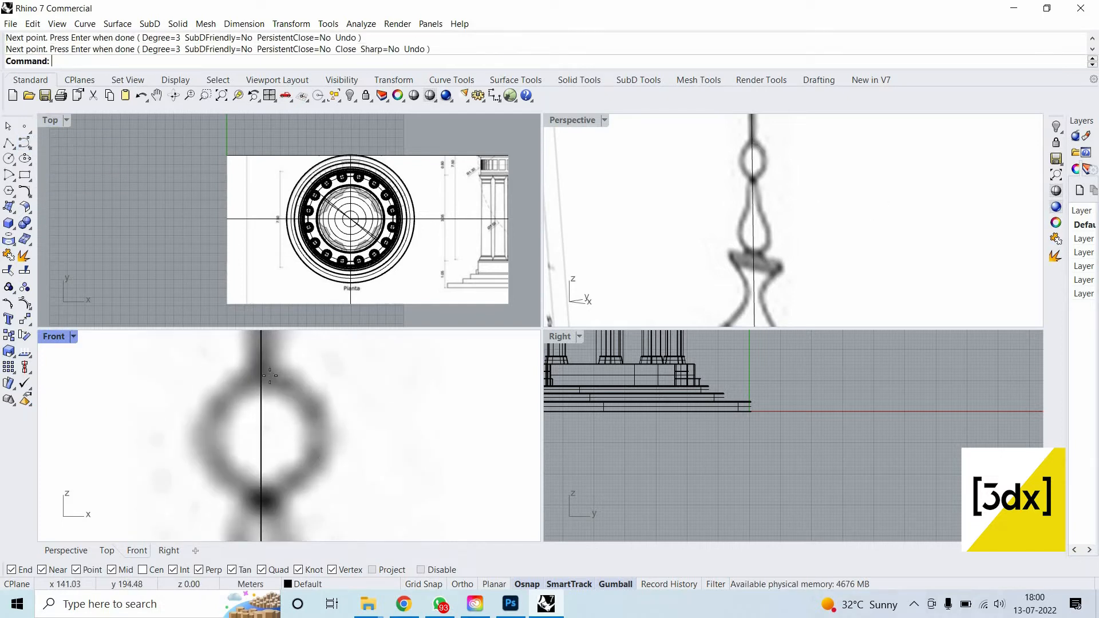
right_click(292, 386)
click(262, 375)
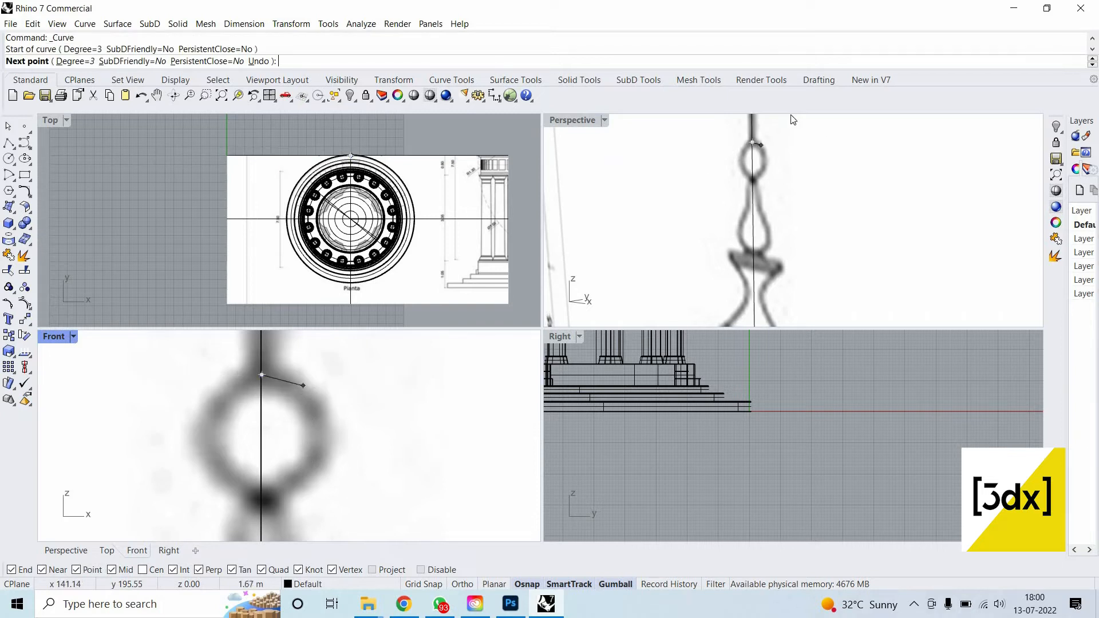
key(Escape)
Start a degree-3 control-point curve on the finial's central axis above the ball and trace the ball's right outline down to its base.
scroll(751, 137, up, 2)
right_click(749, 143)
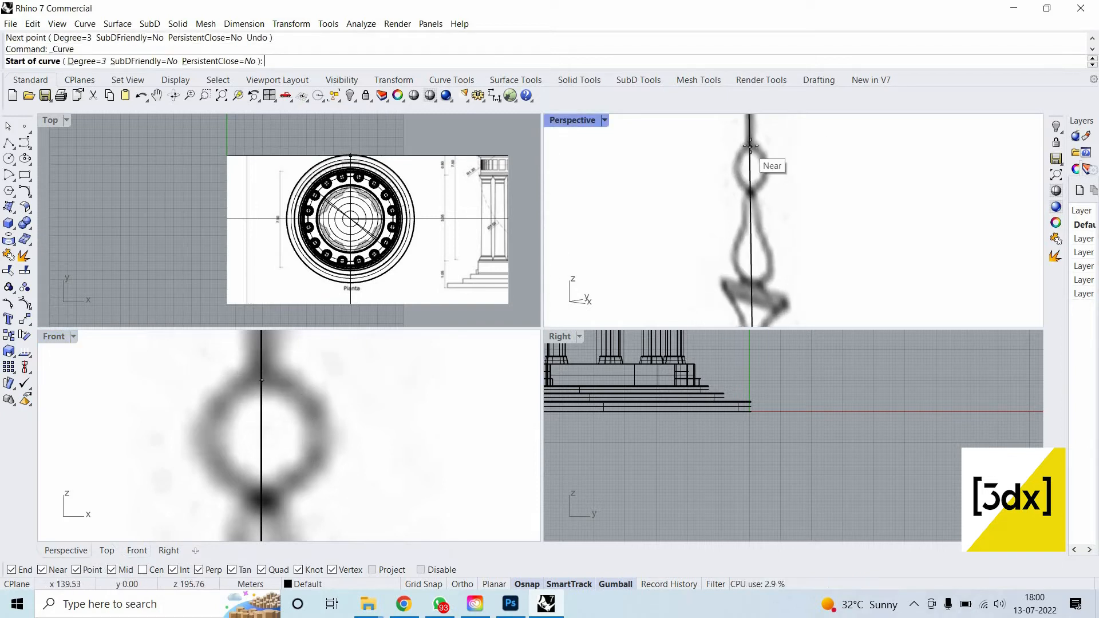
click(262, 376)
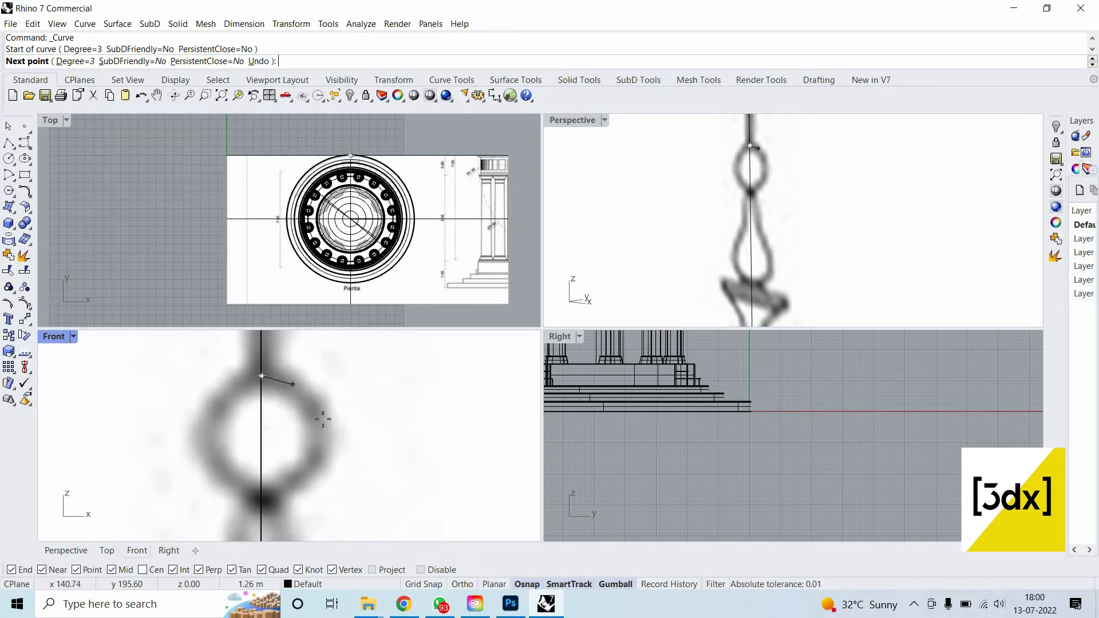
click(300, 389)
click(318, 430)
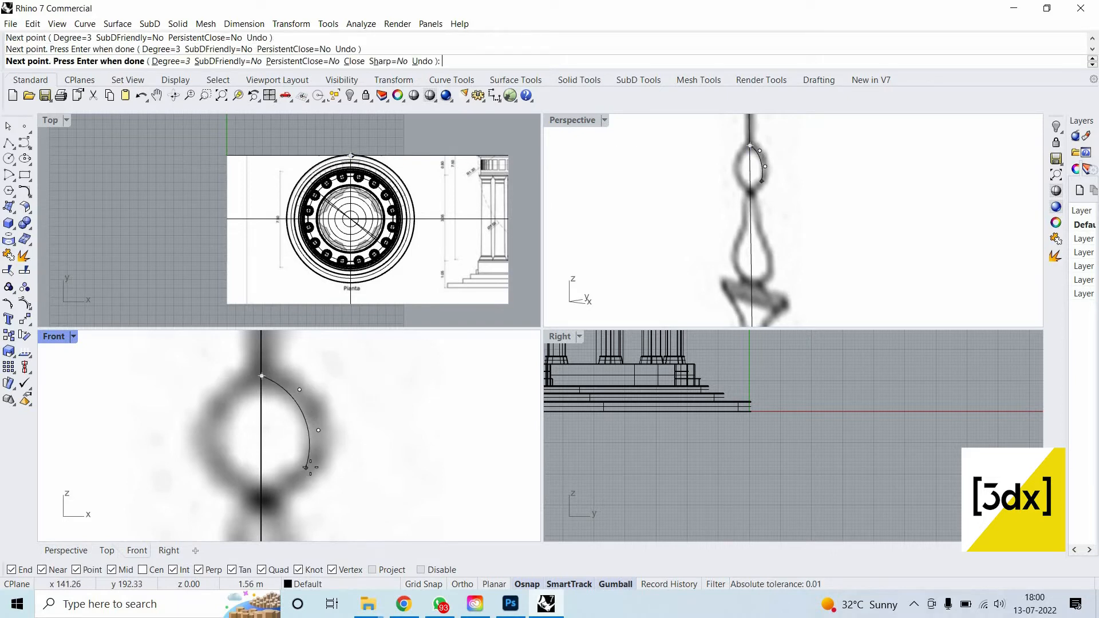
click(310, 467)
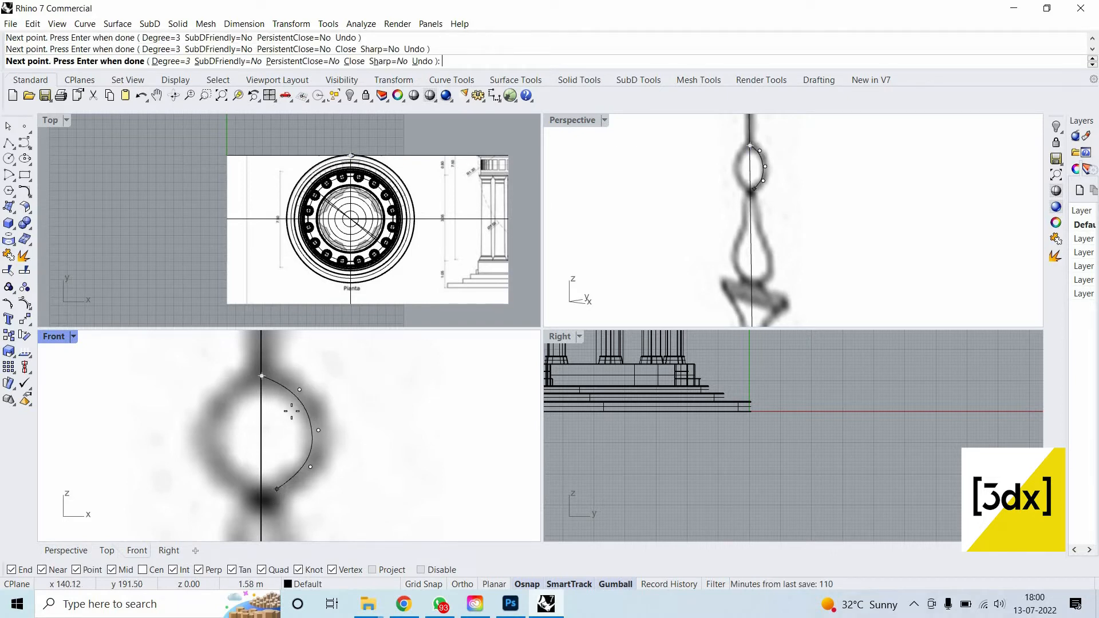
click(276, 489)
Continue the profile curve below the ball along the right outline of the pear-shaped section to the top of the disc.
scroll(291, 355, down, 9)
scroll(292, 424, up, 7)
click(282, 425)
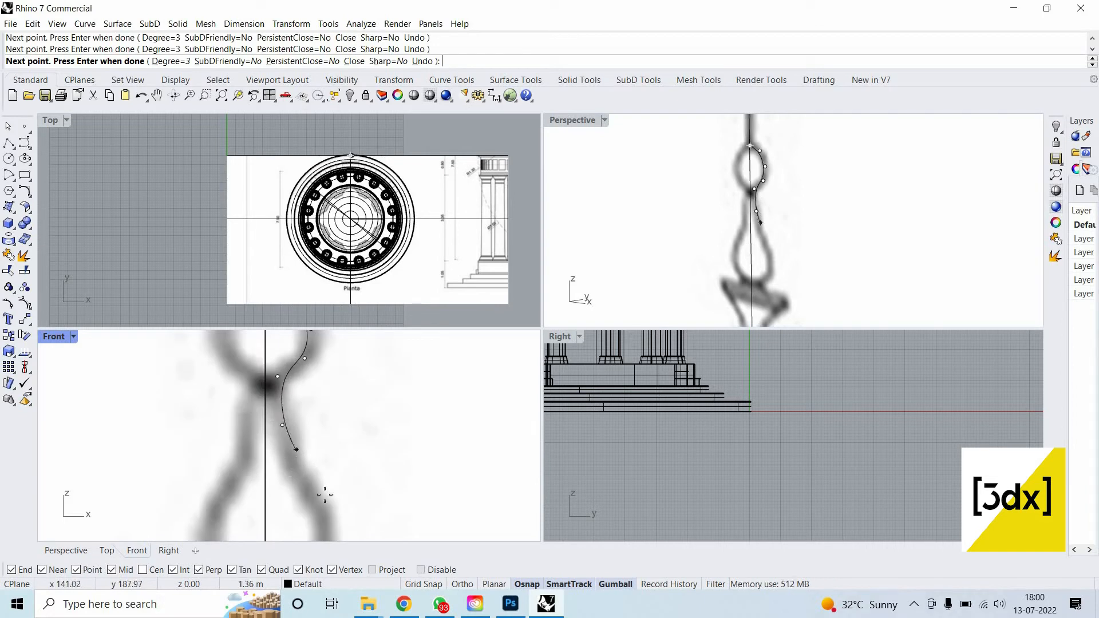
click(296, 475)
click(323, 517)
scroll(338, 433, down, 6)
scroll(321, 468, up, 4)
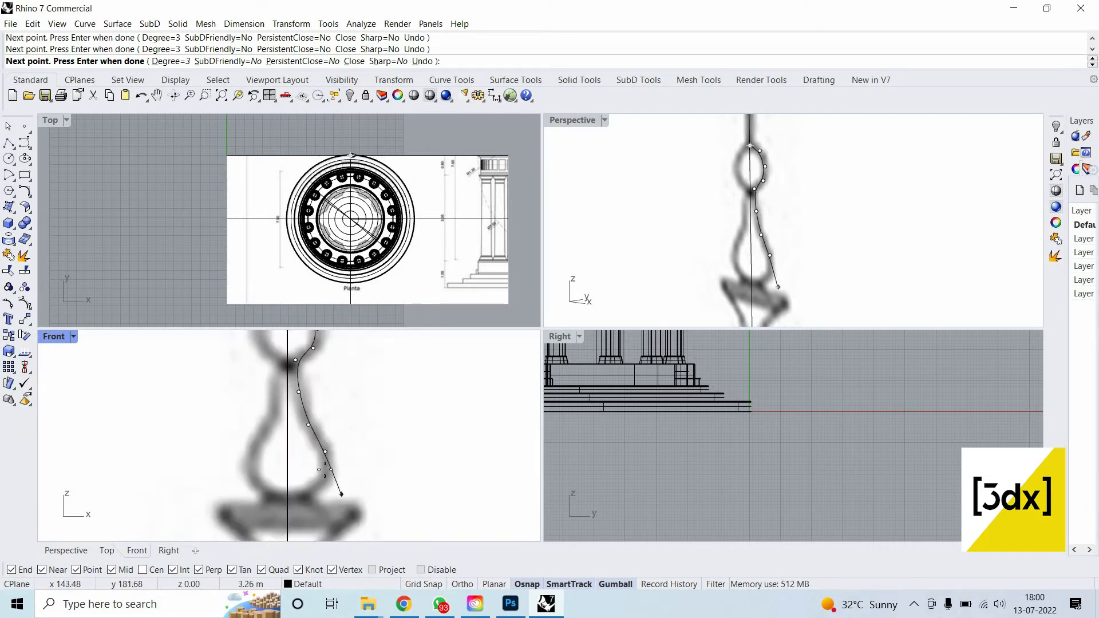
click(306, 508)
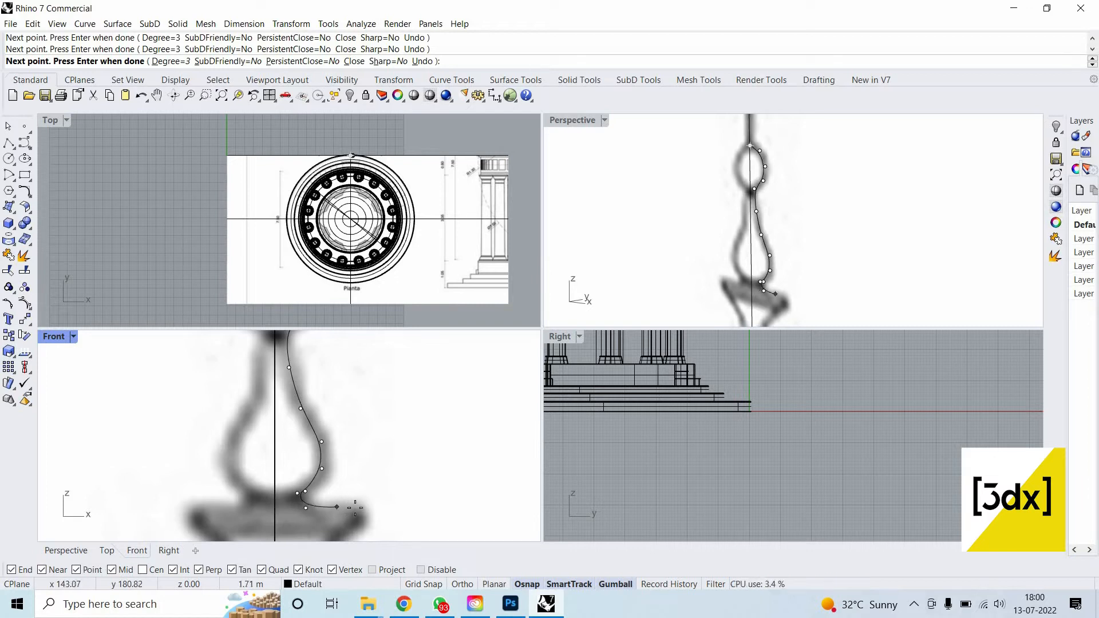
Extend the profile curve outward along the disc's upper edge and around its outer rim.
click(355, 507)
scroll(425, 439, down, 6)
scroll(394, 486, up, 11)
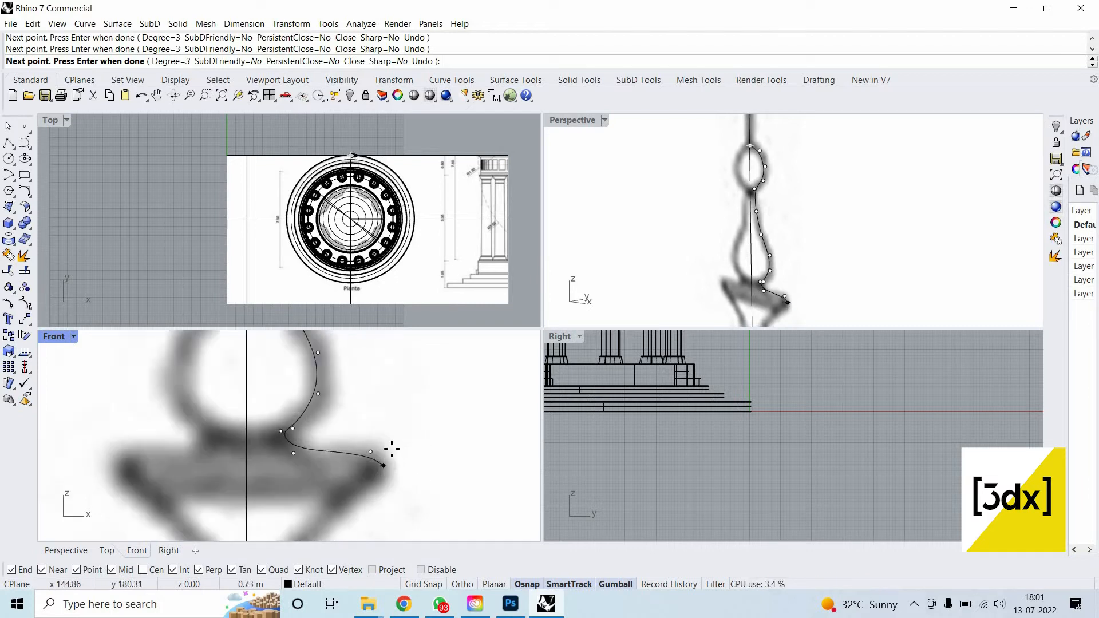
click(392, 448)
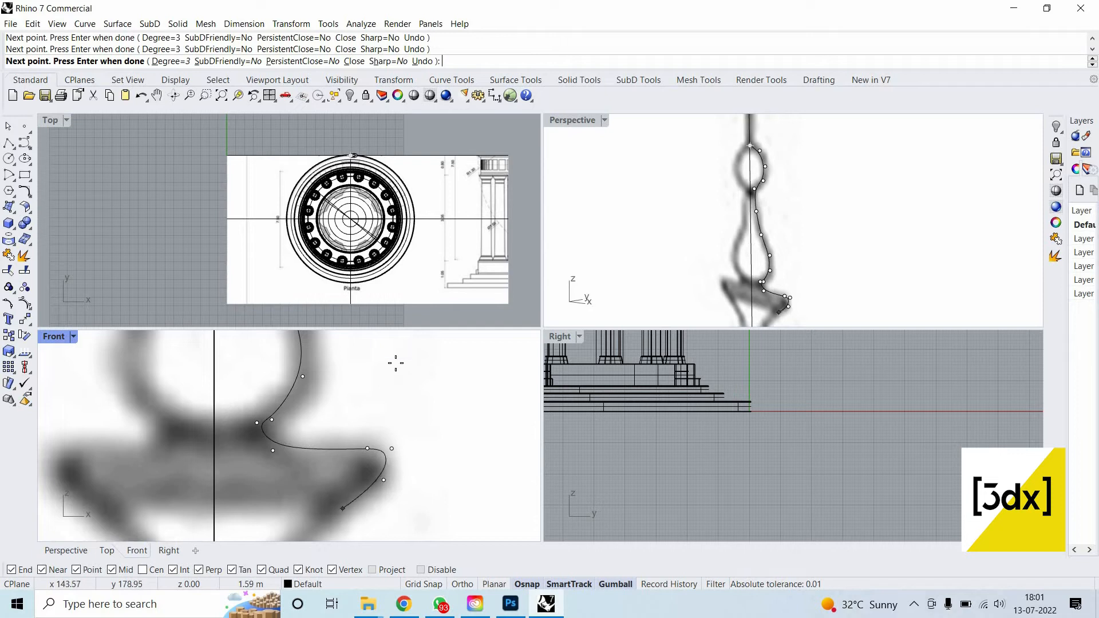
Continue the profile curve along the disc's slanted underside and through the narrow waist beneath it.
scroll(400, 349, down, 5)
scroll(366, 426, up, 3)
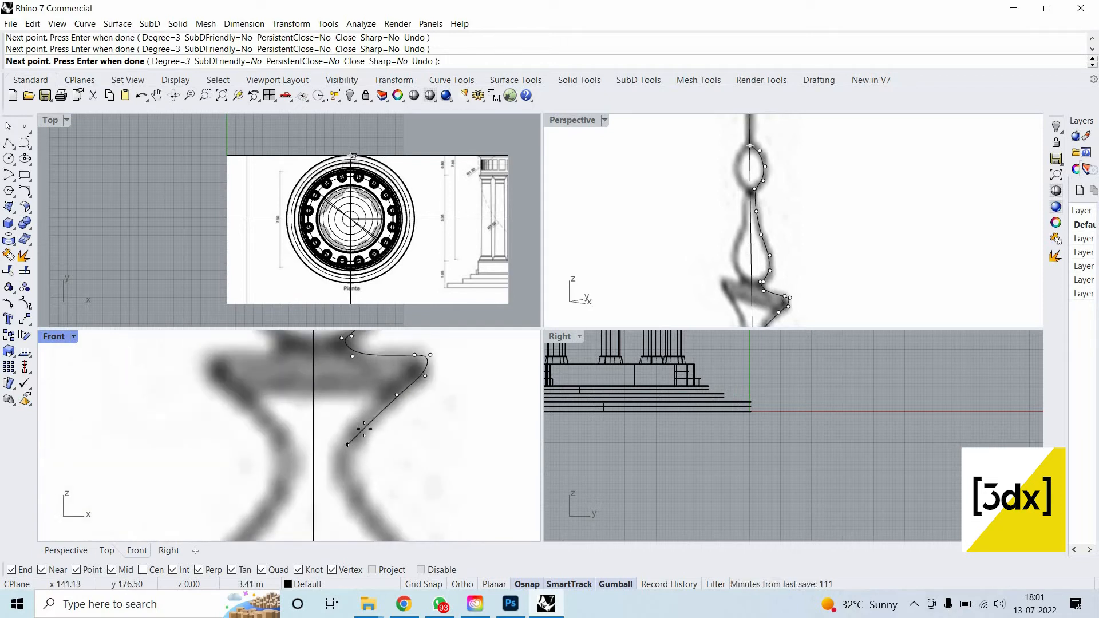
click(364, 429)
click(341, 454)
click(356, 501)
Trace the flared base and its vertical side down to just below the dome outline, finishing the profile curve.
scroll(338, 410, down, 10)
scroll(362, 458, up, 6)
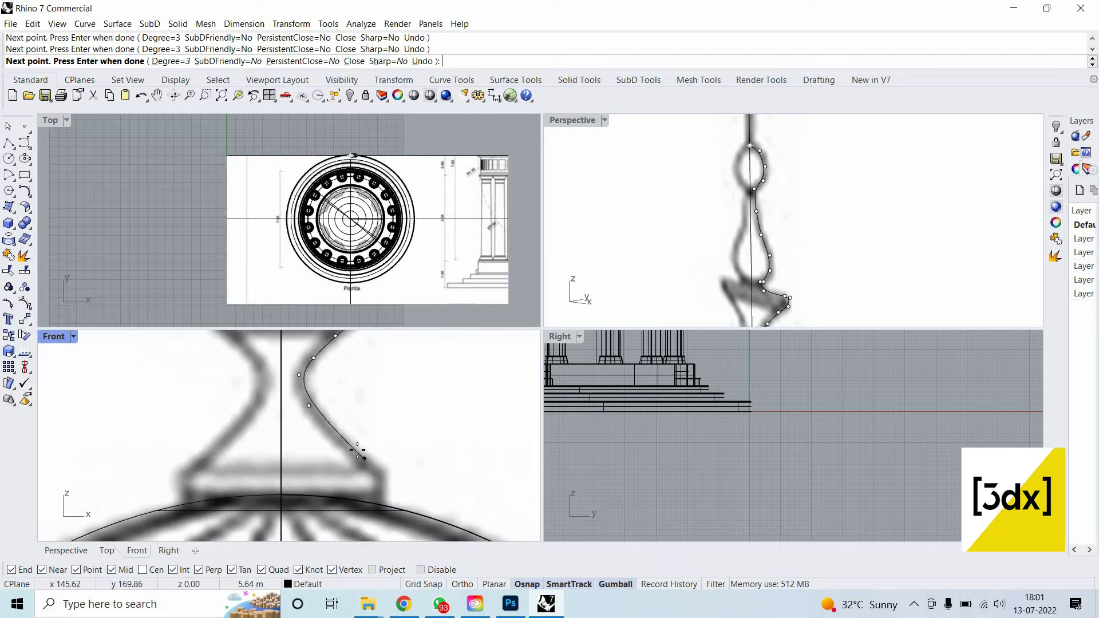
click(368, 463)
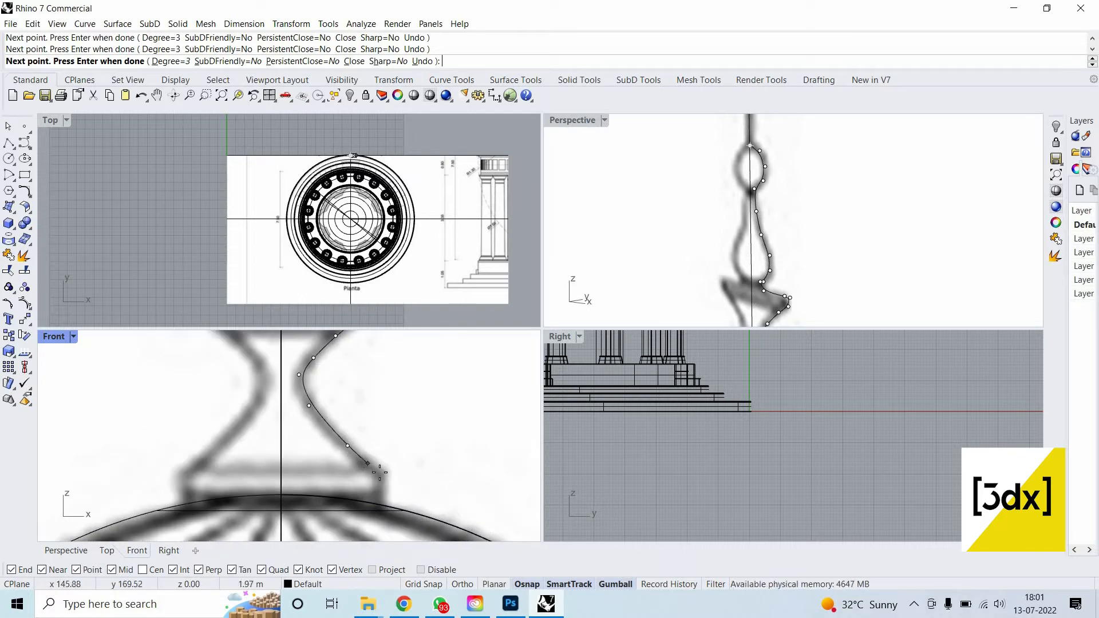
click(379, 473)
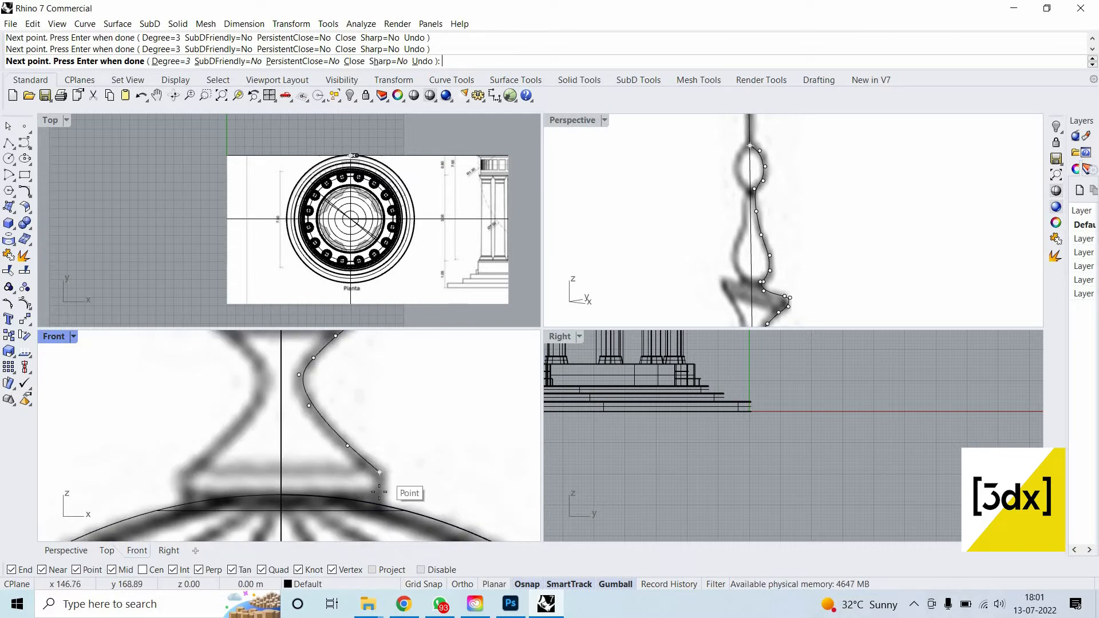
scroll(380, 488, up, 3)
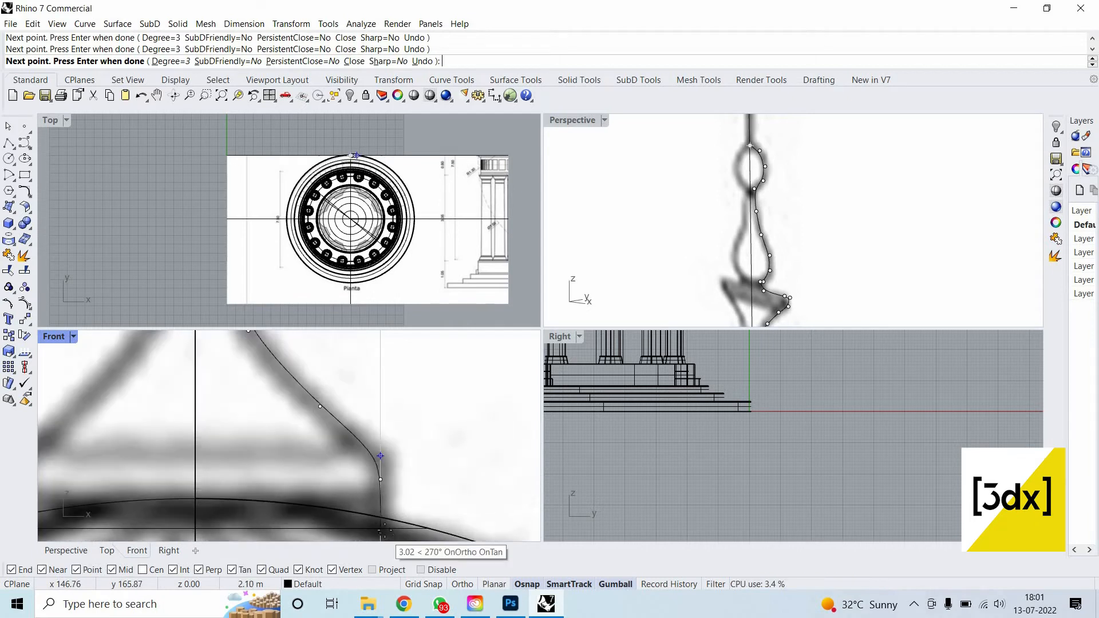
click(382, 527)
key(Return)
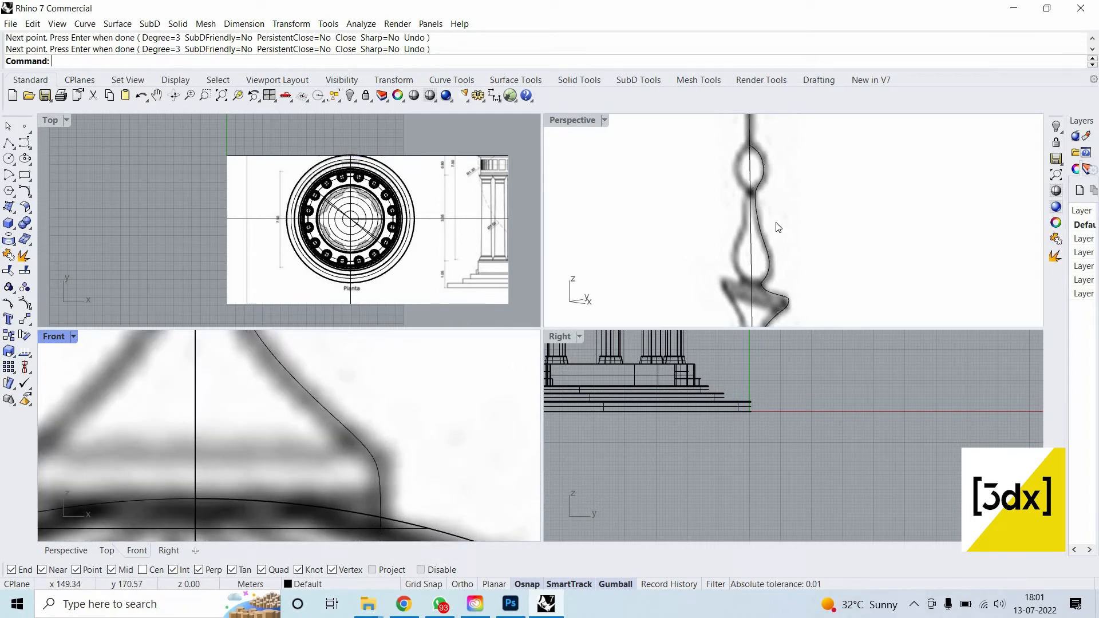
Revolve the finial profile curve 360 degrees around the vertical central axis as a surface.
click(772, 221)
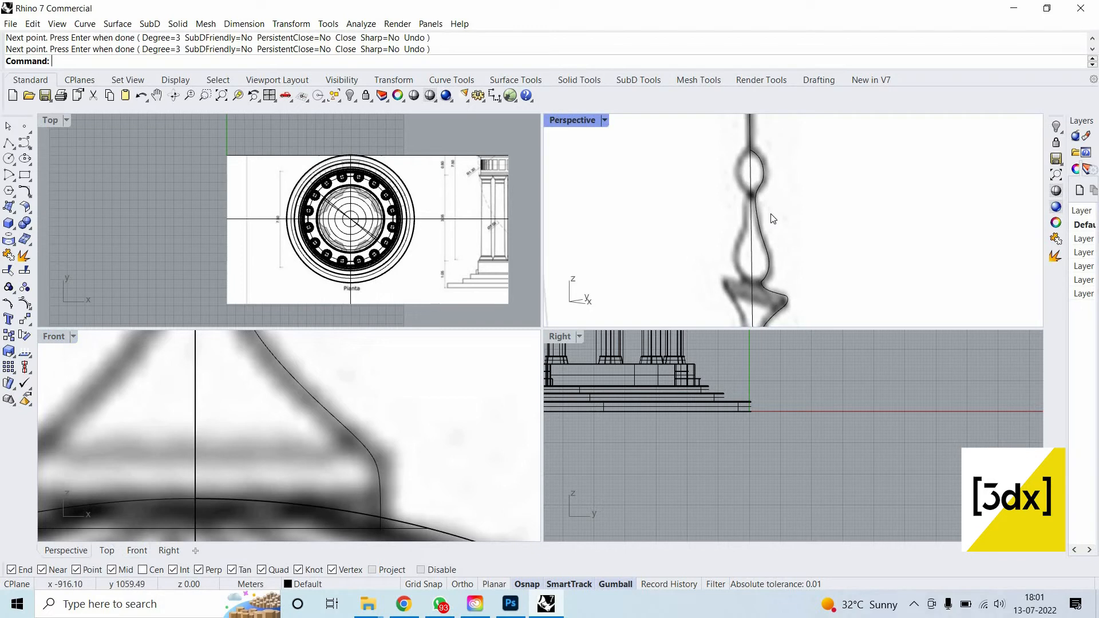
text(Revolve)
key(Return)
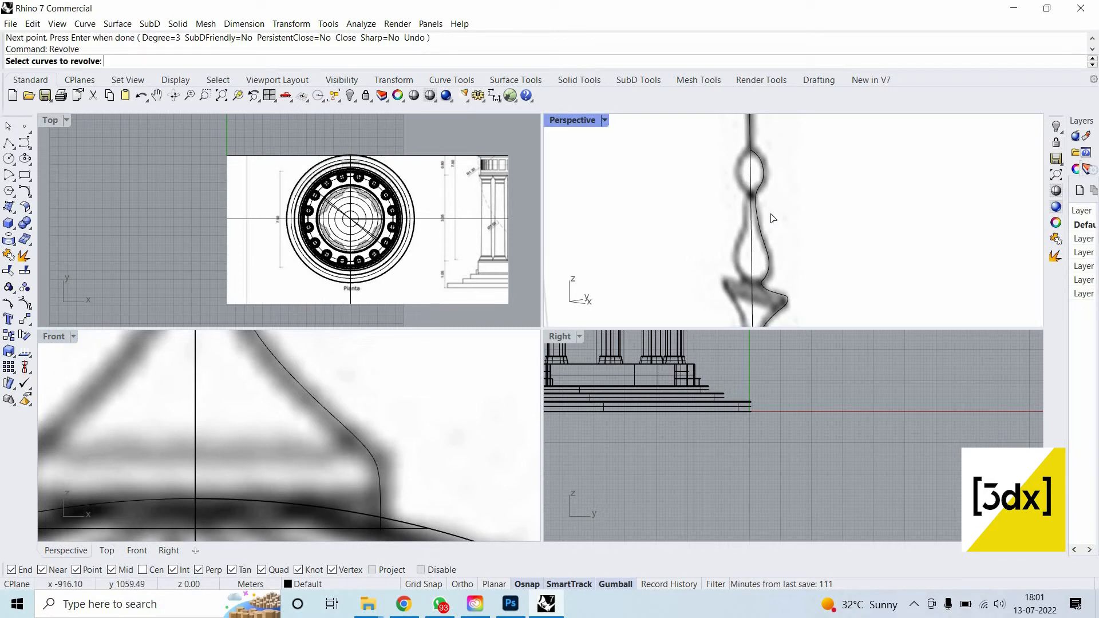
click(761, 177)
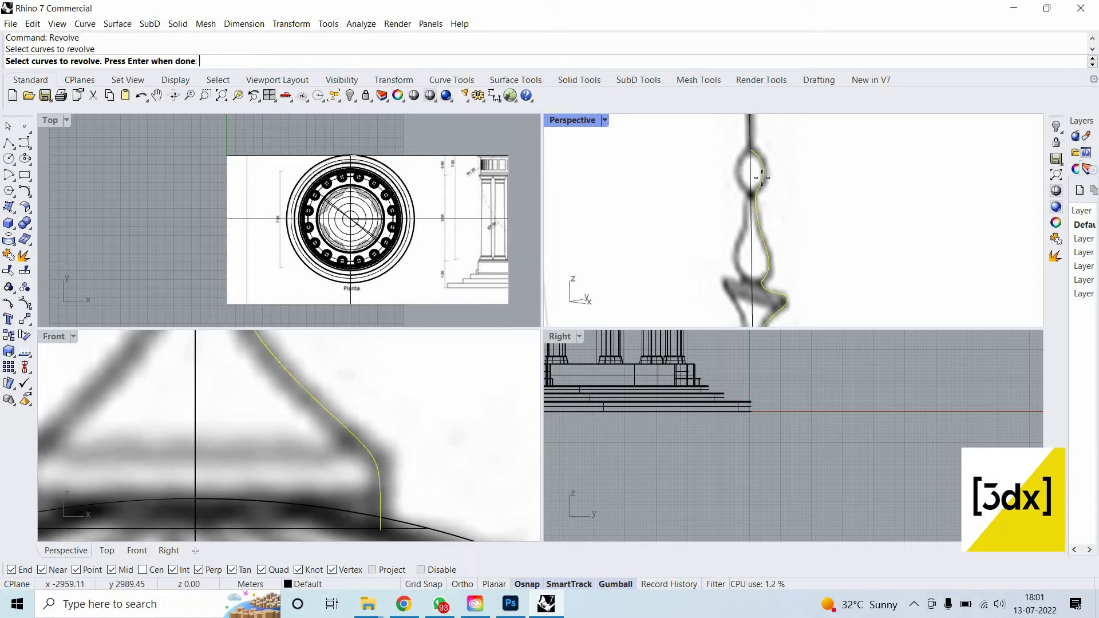
key(Return)
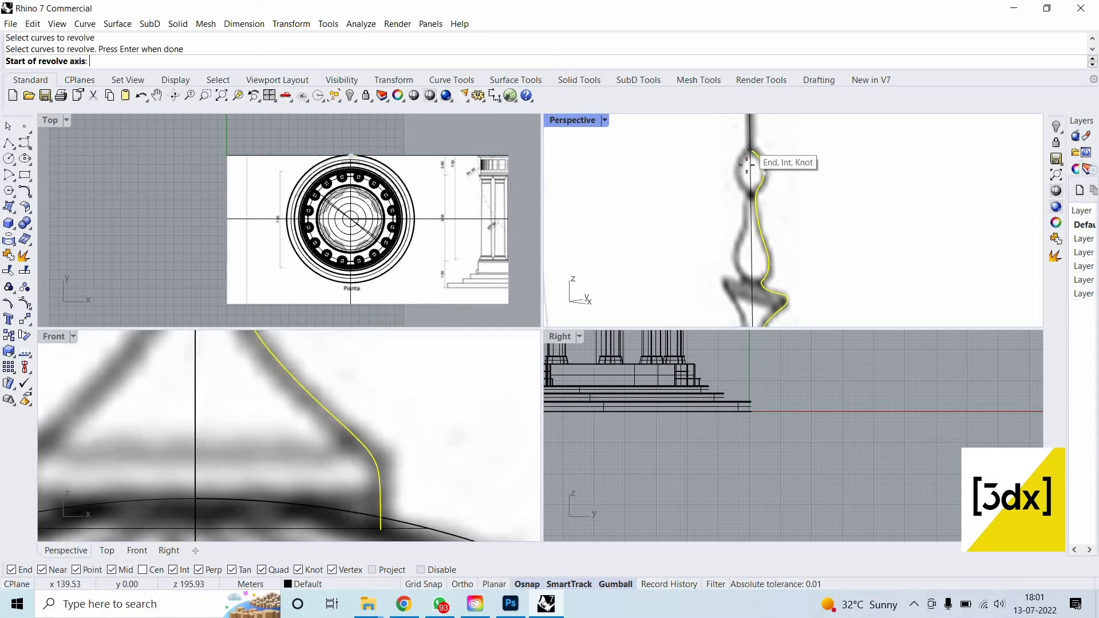
click(749, 152)
scroll(750, 229, down, 2)
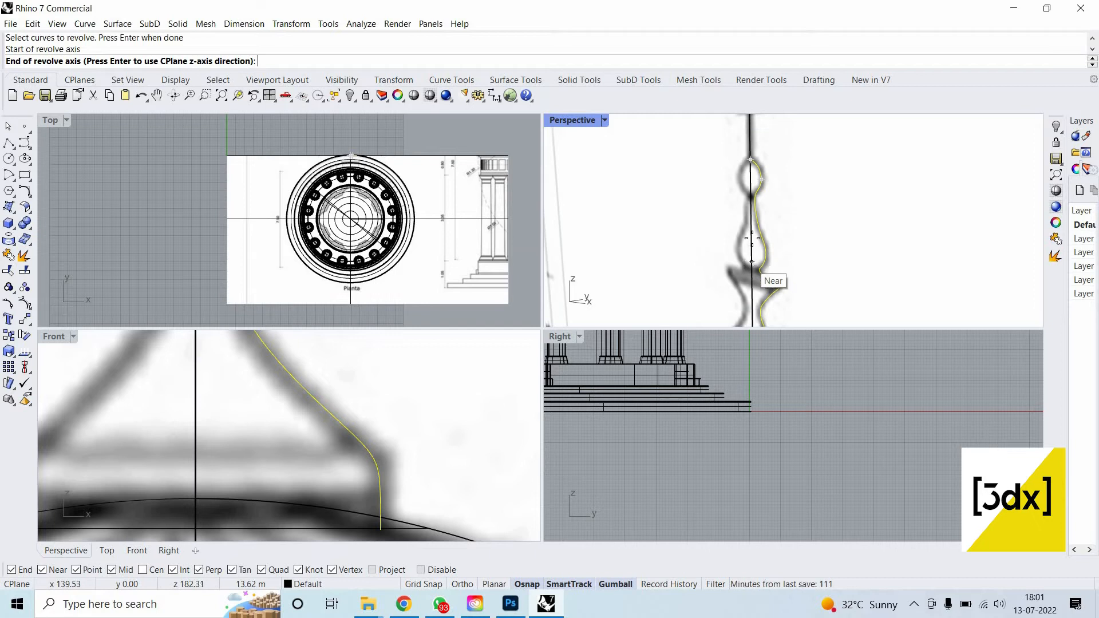
scroll(752, 297, down, 3)
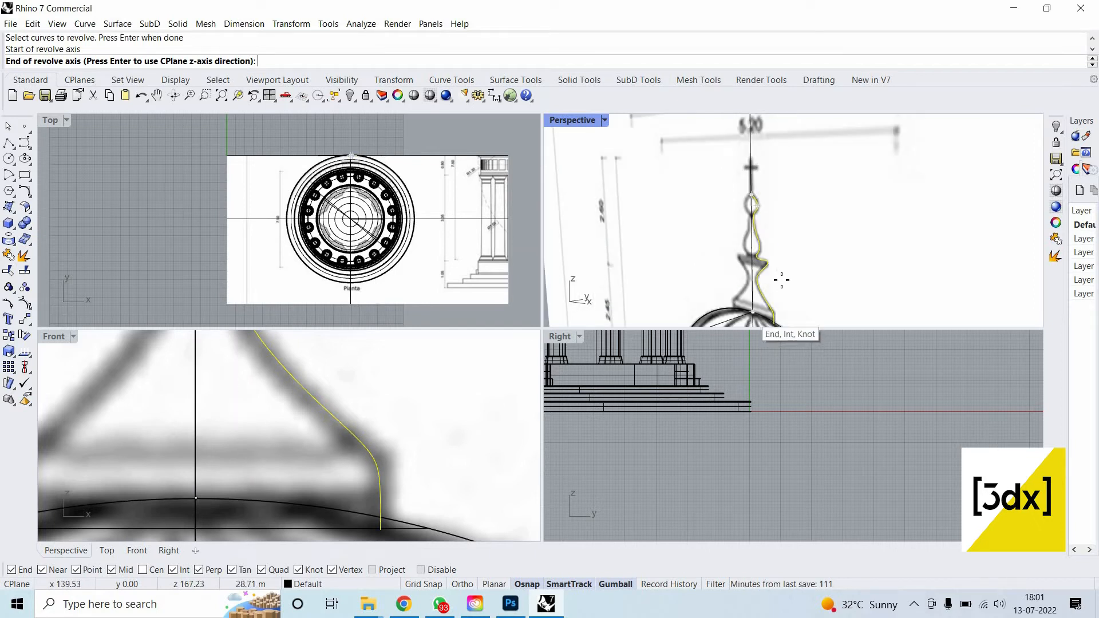
click(756, 322)
scroll(780, 281, up, 3)
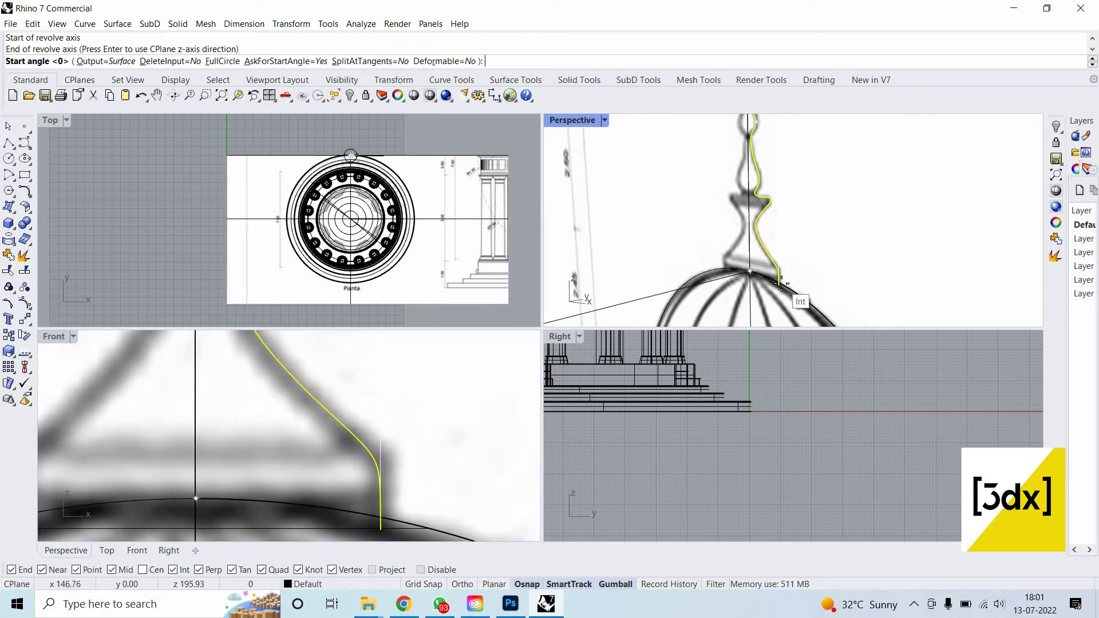
click(781, 282)
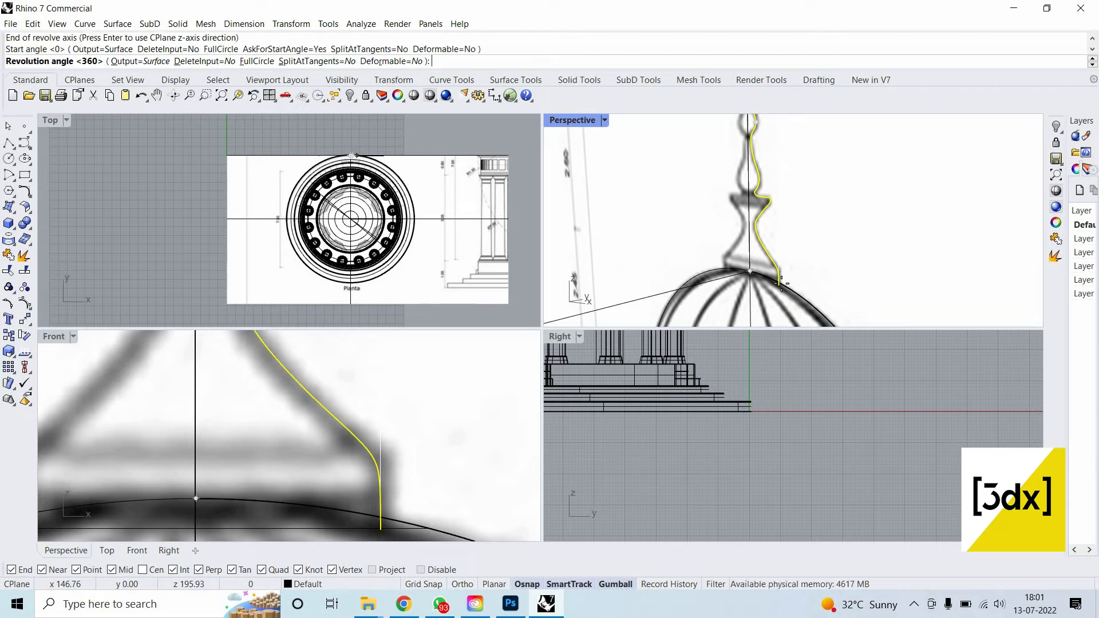
key(Return)
Cap the open underside of the revolved finial to make it a closed solid.
scroll(783, 195, down, 4)
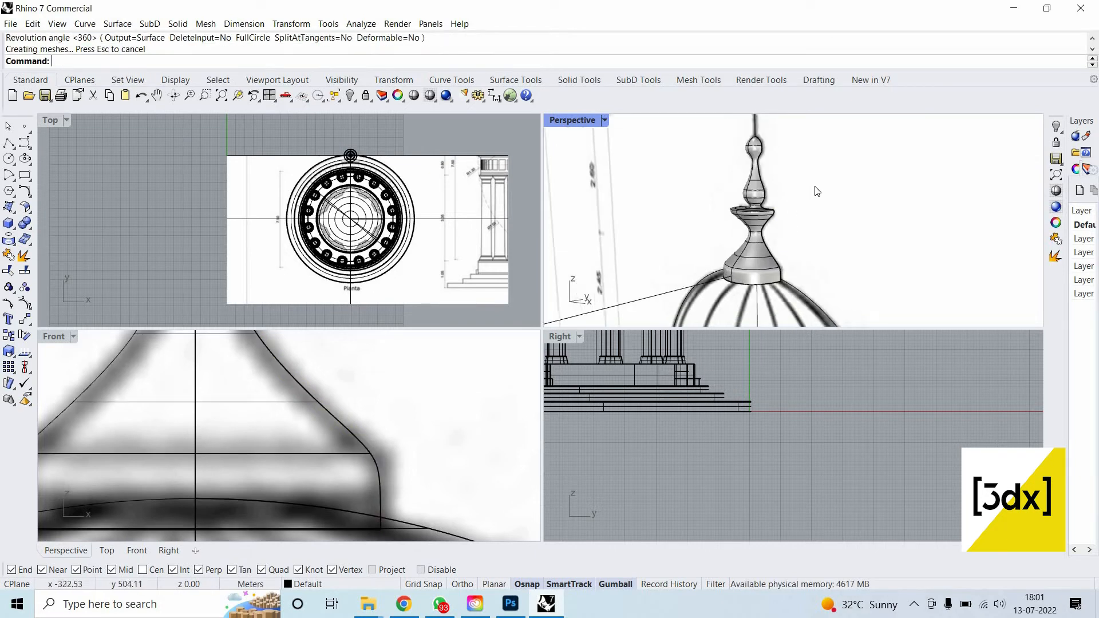
scroll(799, 232, up, 2)
scroll(796, 231, up, 2)
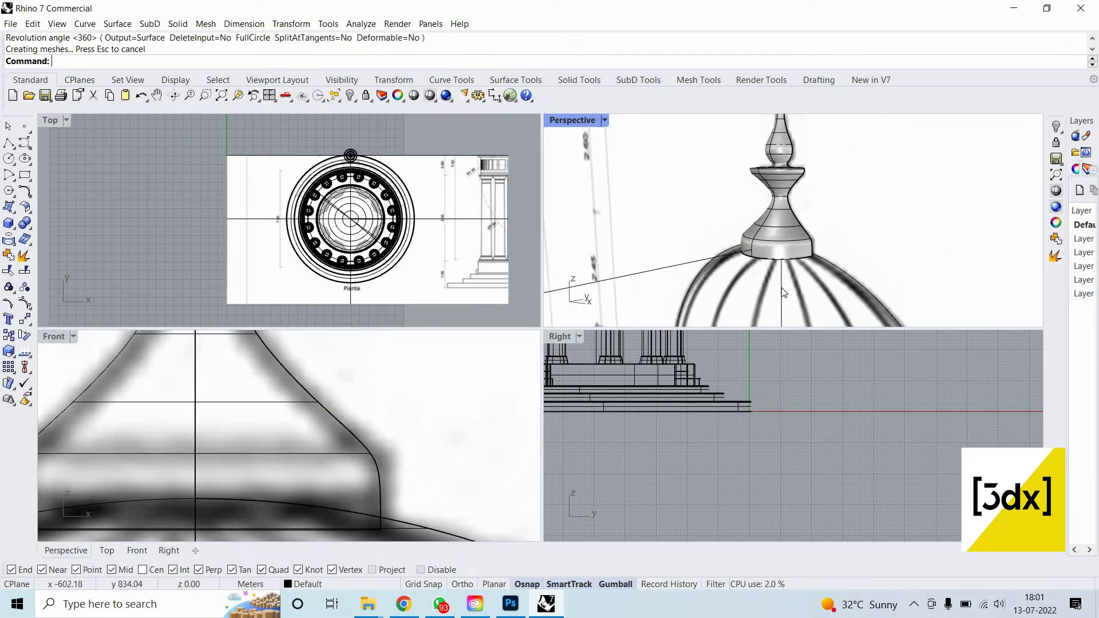
click(782, 232)
right_drag(783, 232, 760, 296)
scroll(797, 235, down, 3)
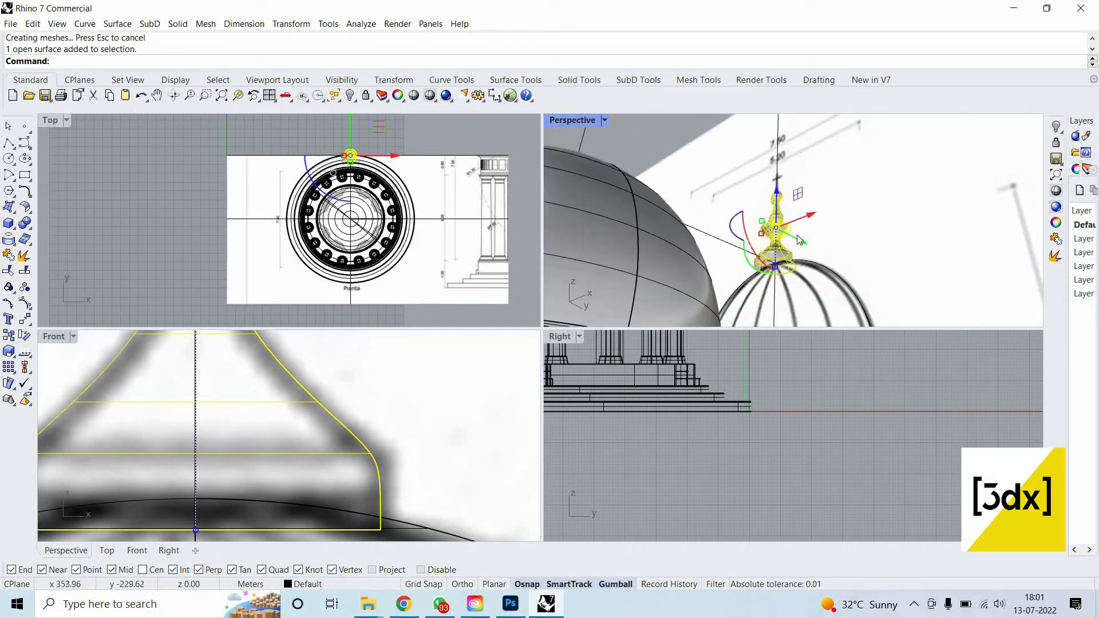
scroll(784, 191, up, 6)
text(cap)
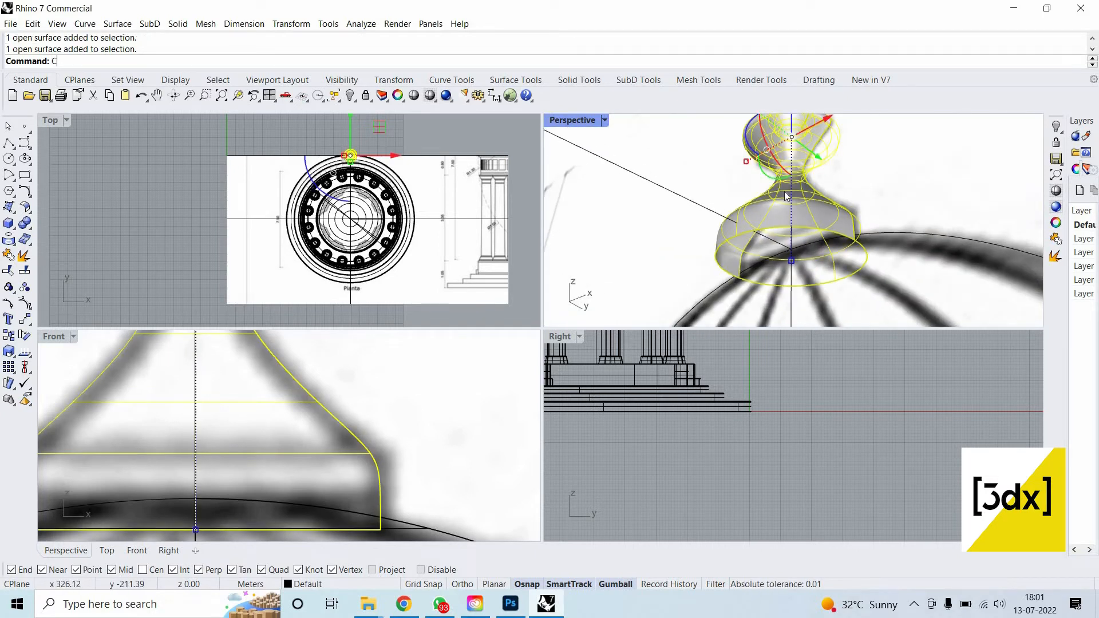
key(Return)
Select the capped finial and set the Perspective viewport's display mode to Wireframe.
click(805, 227)
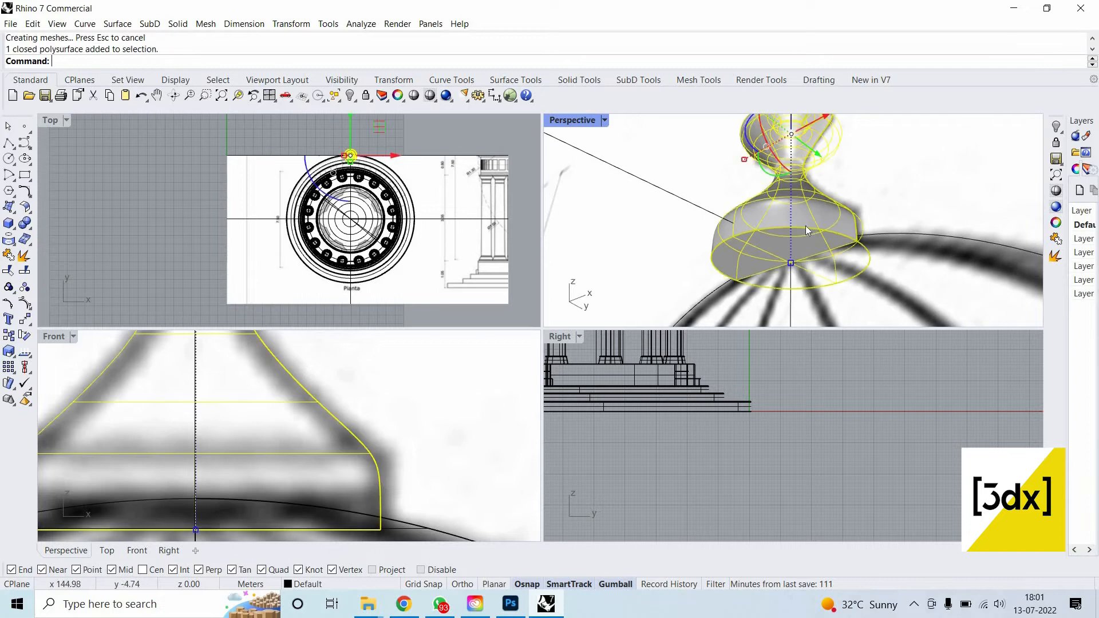
middle_click(779, 222)
click(605, 121)
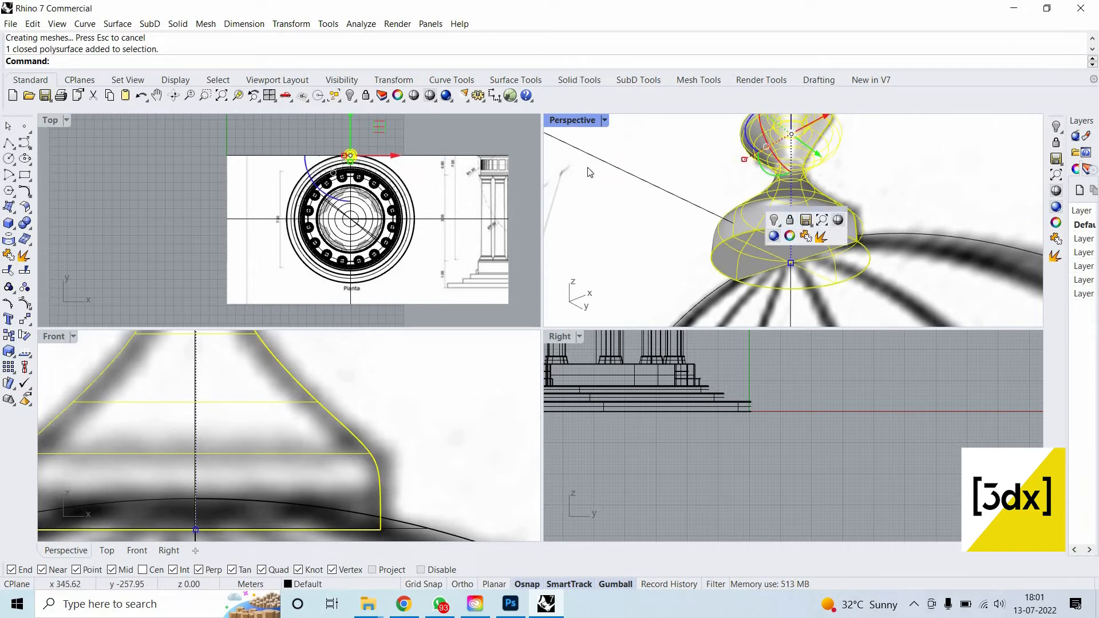
click(581, 167)
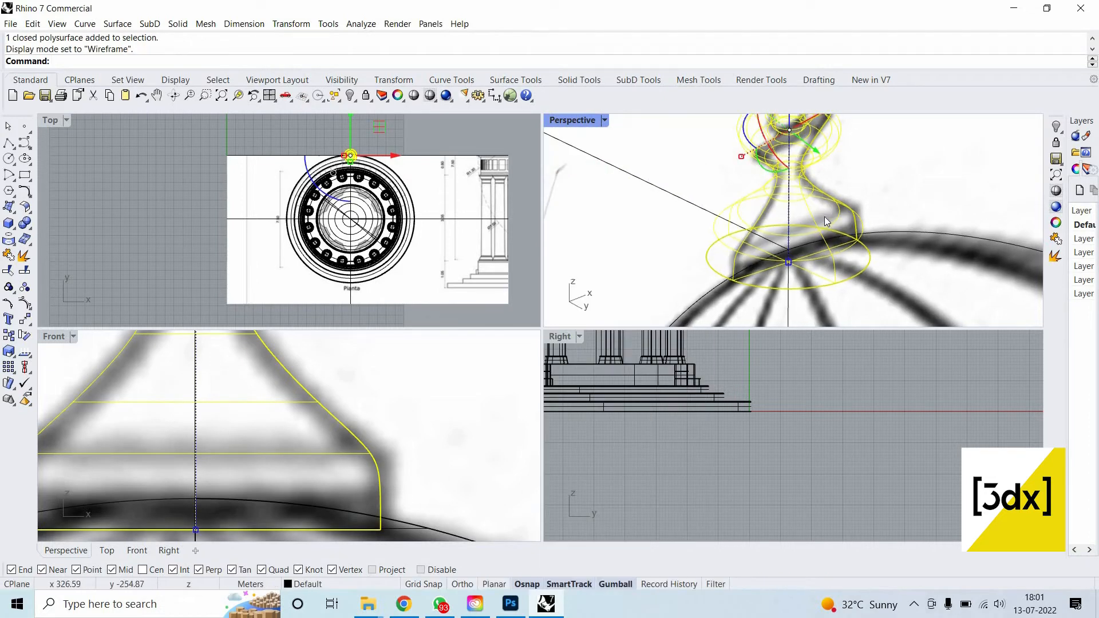
Copy the finial from the point on its axis at the reference dome's apex to the top centre of the modelled dome.
text(Copy)
key(Return)
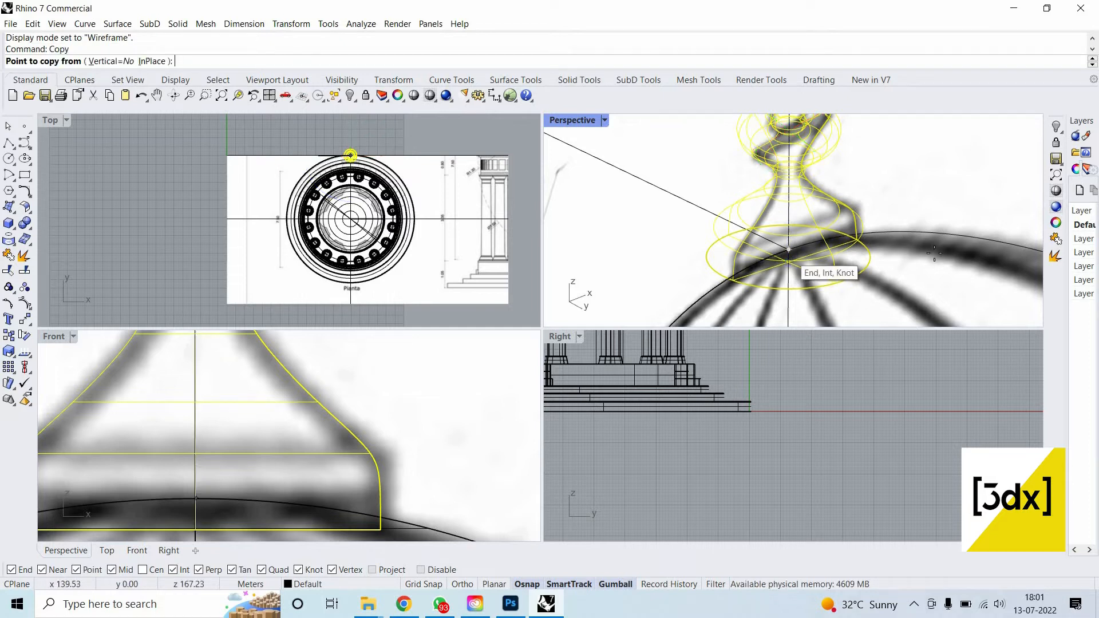
click(788, 261)
scroll(801, 229, down, 5)
scroll(786, 177, down, 3)
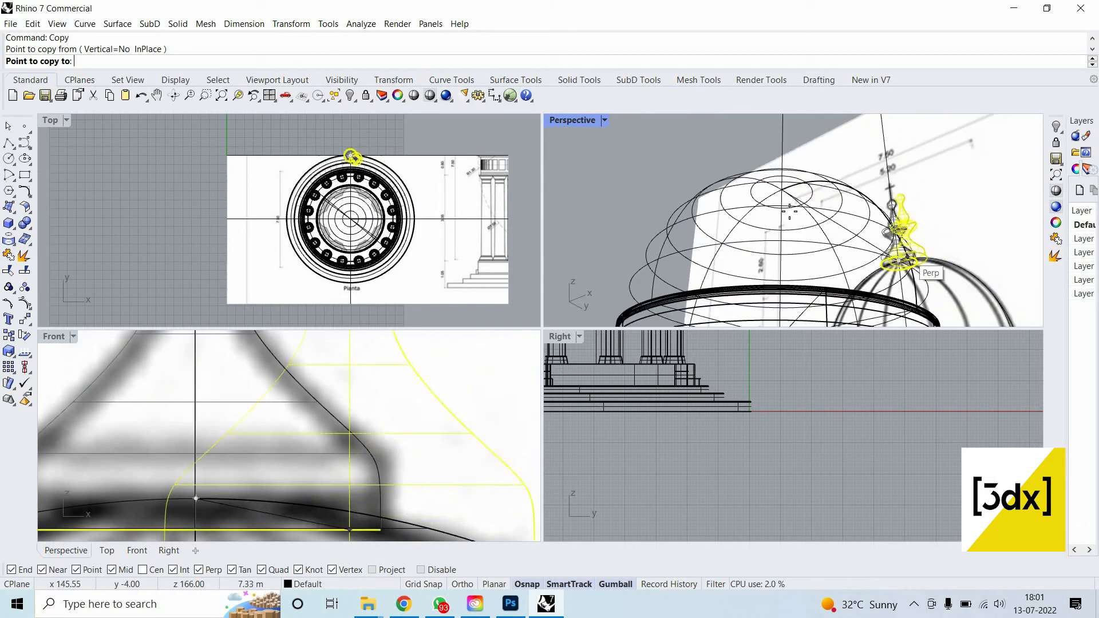
scroll(744, 224, up, 6)
click(767, 185)
right_click(770, 190)
scroll(785, 204, down, 8)
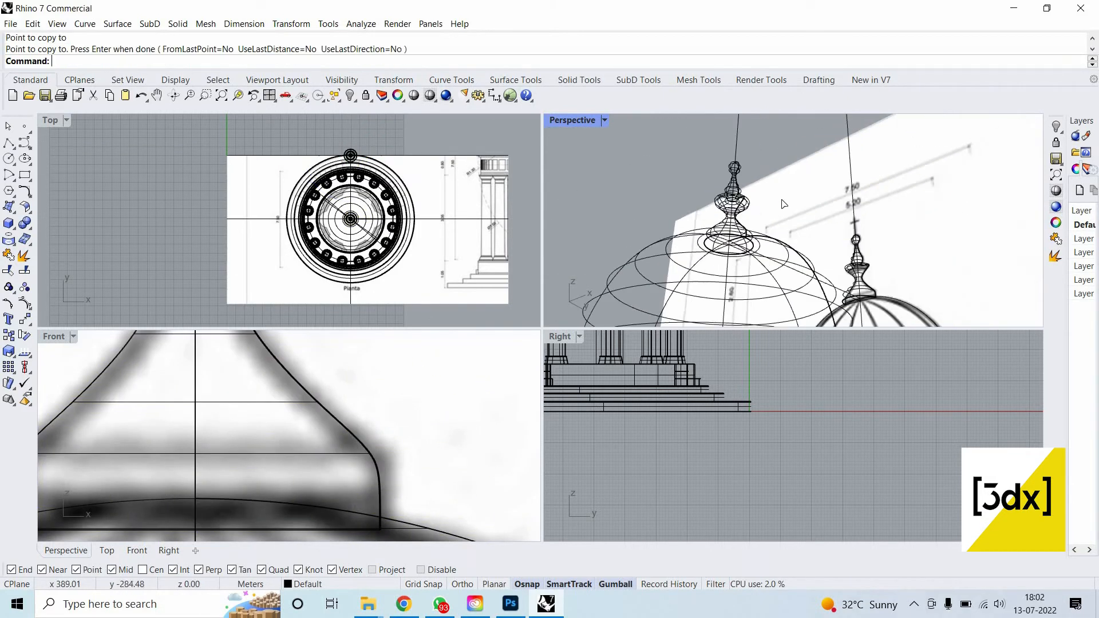
Show the hidden reference objects and set the Perspective viewport's display mode to Shaded.
right_click(748, 235)
right_click(748, 235)
right_drag(749, 235, 770, 224)
middle_click(776, 221)
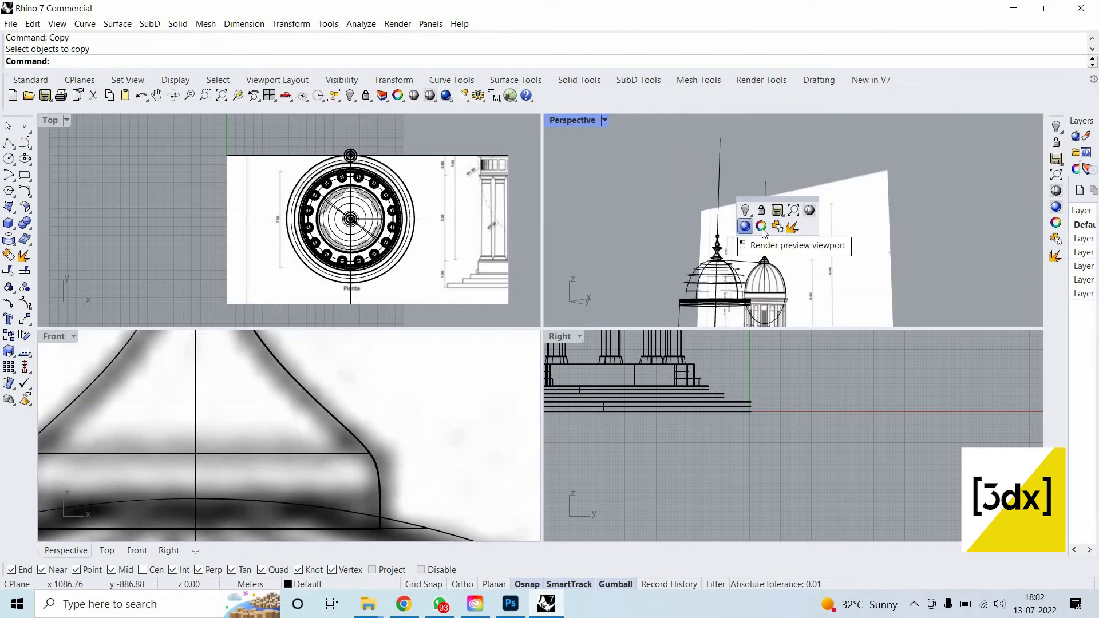
right_click(745, 210)
click(604, 121)
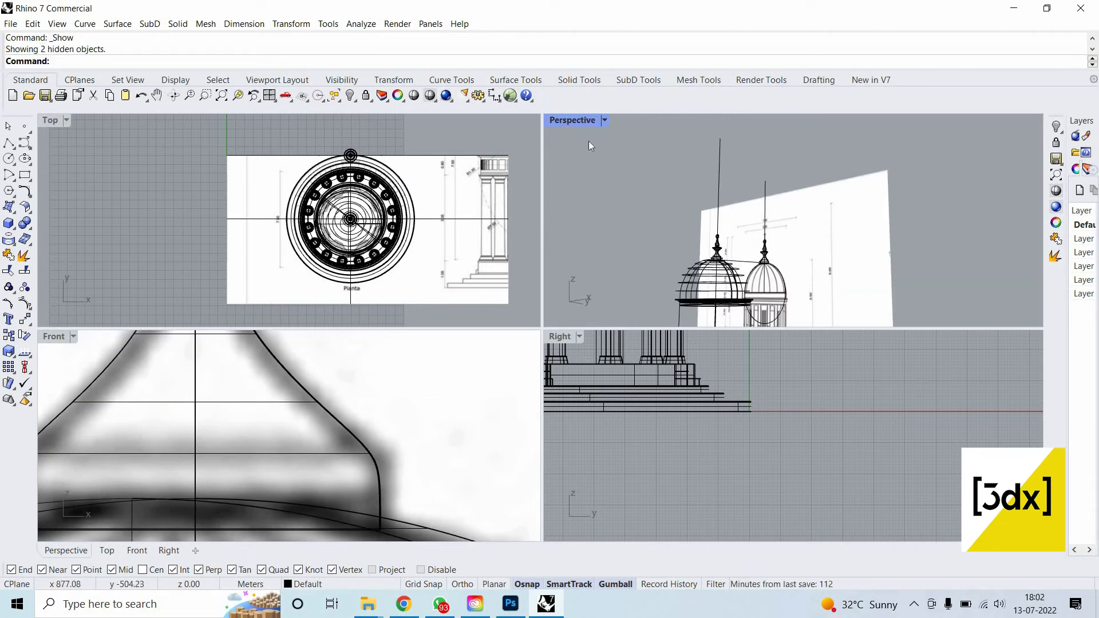
click(579, 181)
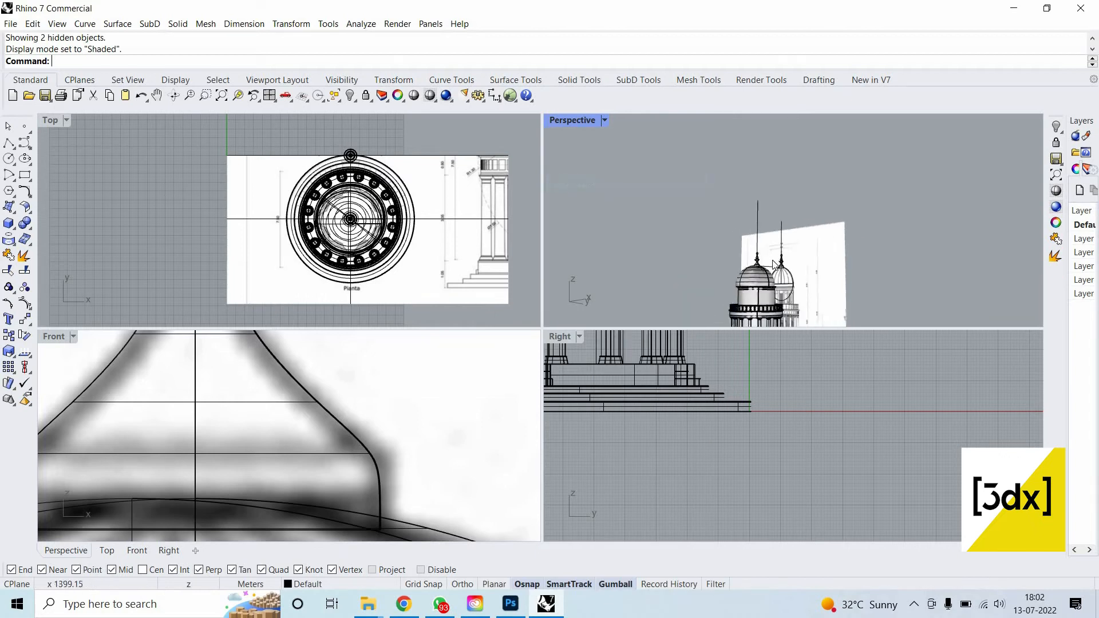
Delete the original finial standing against the reference elevation, keeping the copy on the modelled dome.
scroll(749, 196, up, 5)
scroll(749, 197, down, 5)
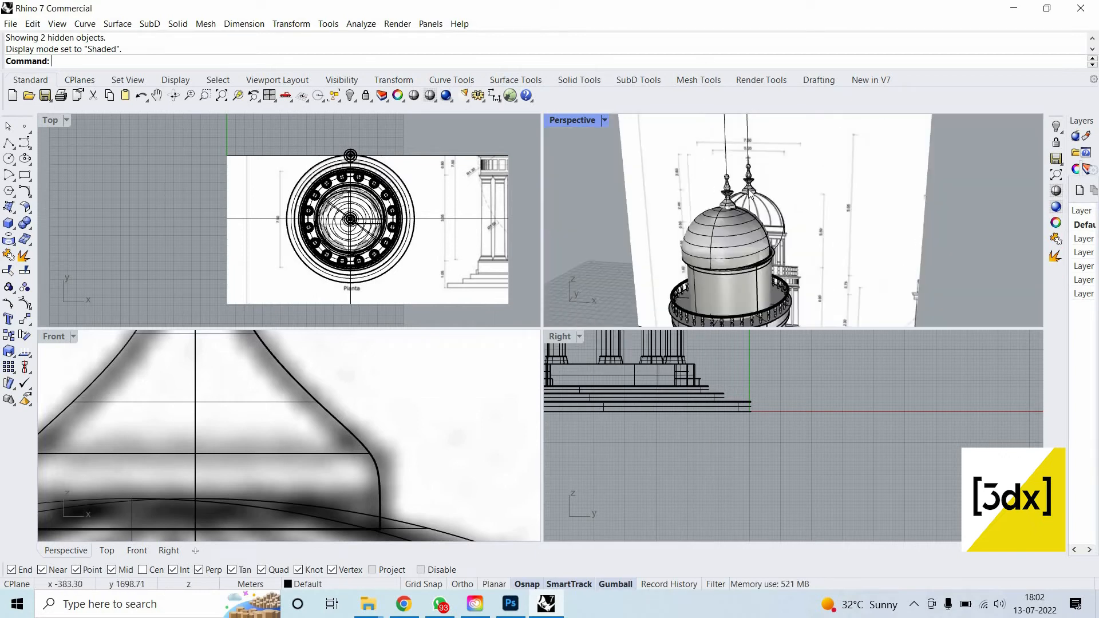
scroll(750, 195, up, 3)
click(749, 194)
key(Delete)
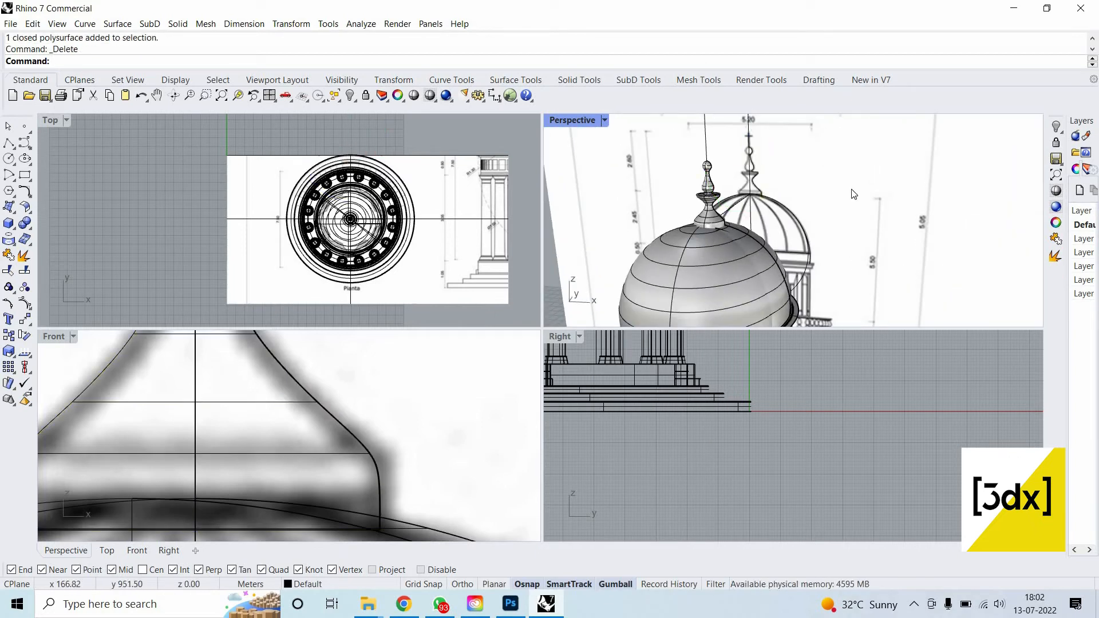
Hide the reference elevation picture behind the temple.
click(847, 189)
middle_click(851, 189)
click(819, 183)
scroll(791, 208, down, 5)
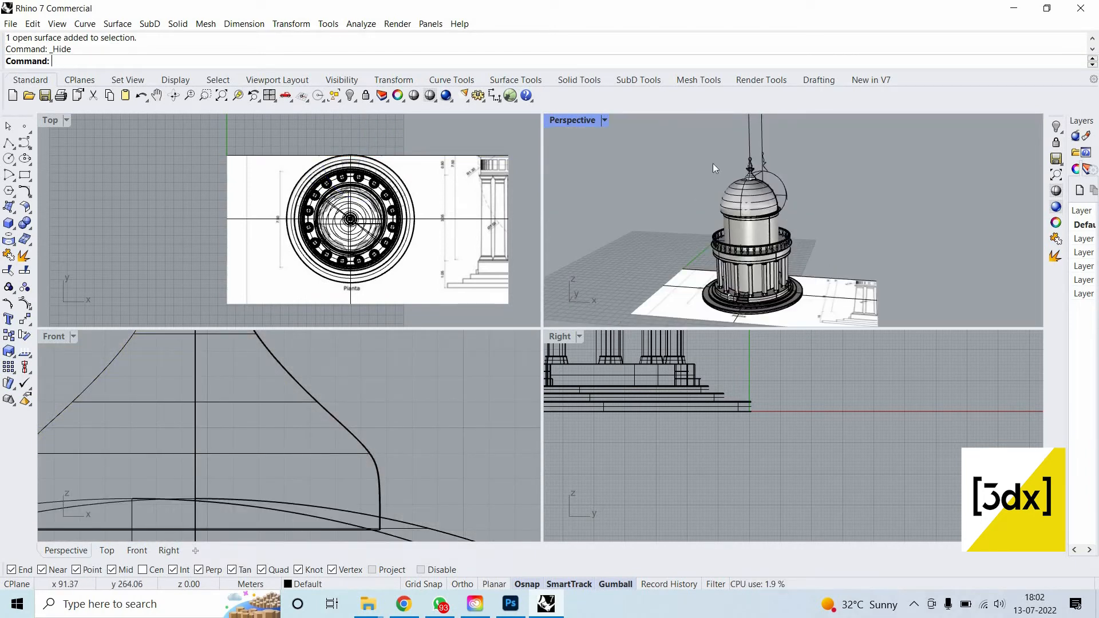
Maximise the Perspective viewport and delete the leftover open dome surface that overlaps the solid dome.
scroll(712, 163, up, 5)
double_click(588, 119)
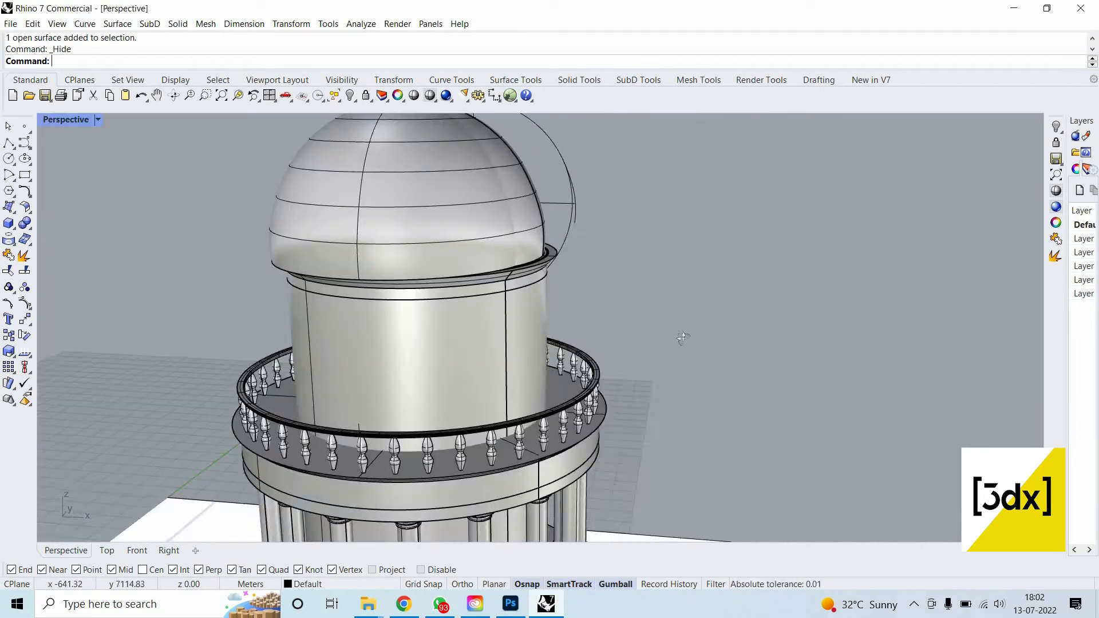
scroll(743, 326, down, 5)
right_drag(742, 326, 601, 302)
scroll(605, 286, up, 5)
right_click(601, 302)
scroll(606, 309, up, 10)
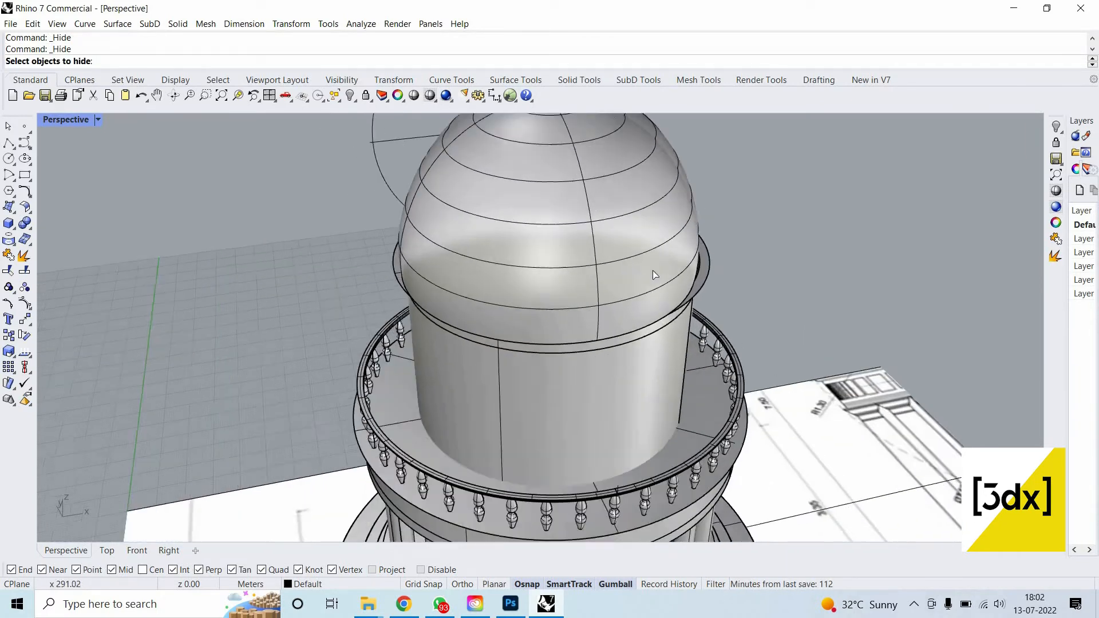
scroll(606, 309, down, 8)
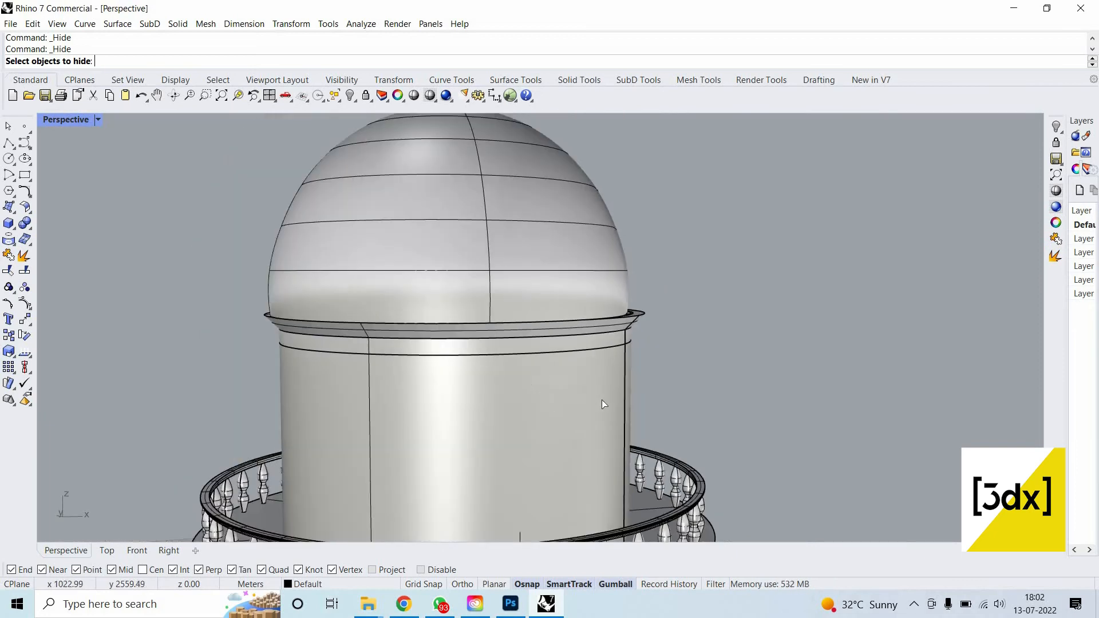
right_drag(602, 399, 603, 387)
scroll(603, 394, down, 3)
scroll(602, 394, up, 6)
click(589, 365)
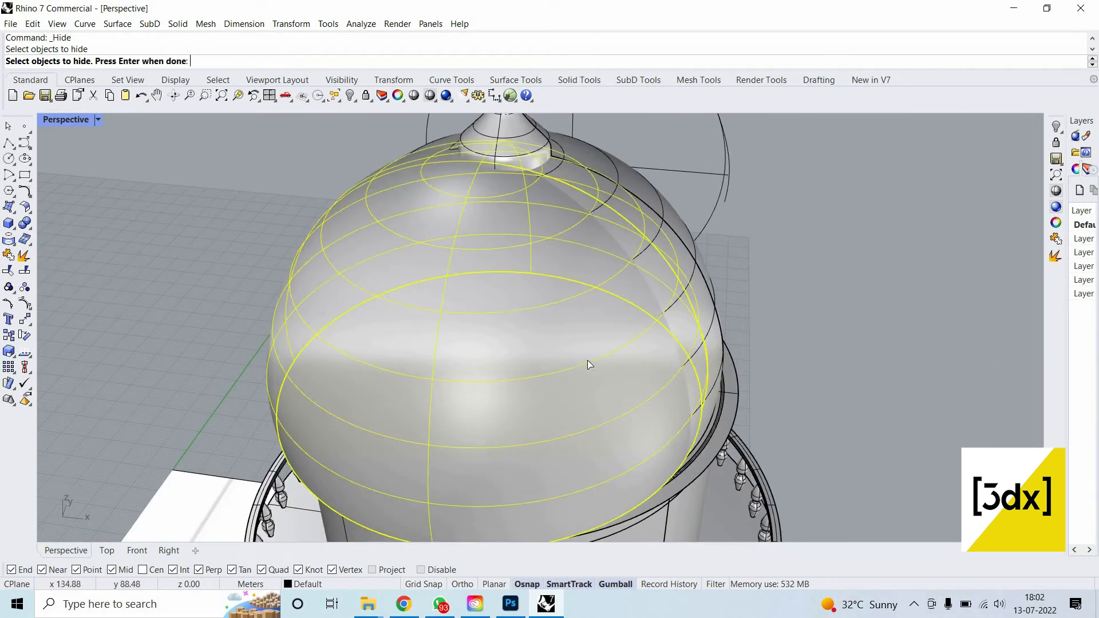
key(Escape)
click(586, 361)
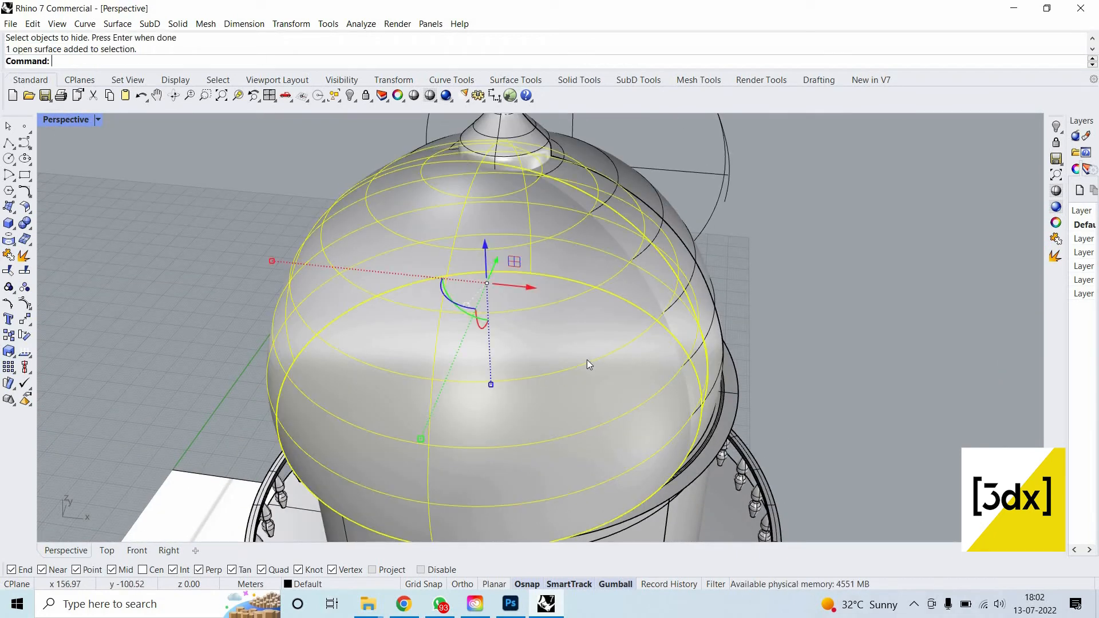
key(Delete)
Show the hidden reference elevation picture again behind the temple.
scroll(800, 410, down, 3)
right_drag(799, 409, 771, 335)
key(ctrl+h)
scroll(770, 335, down, 6)
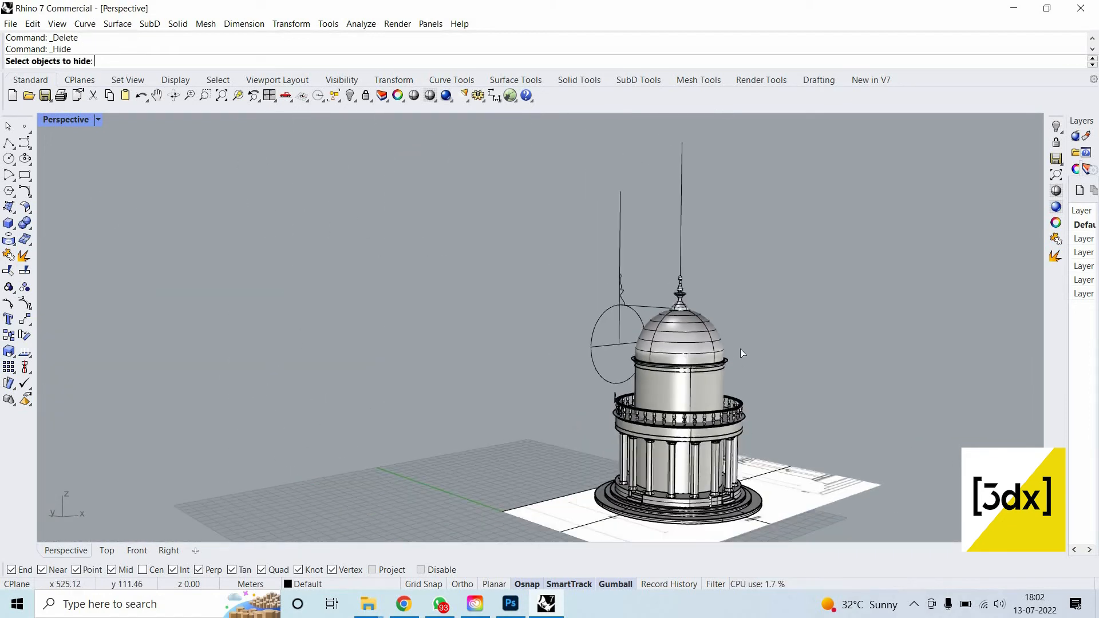
scroll(808, 269, up, 6)
middle_click(790, 256)
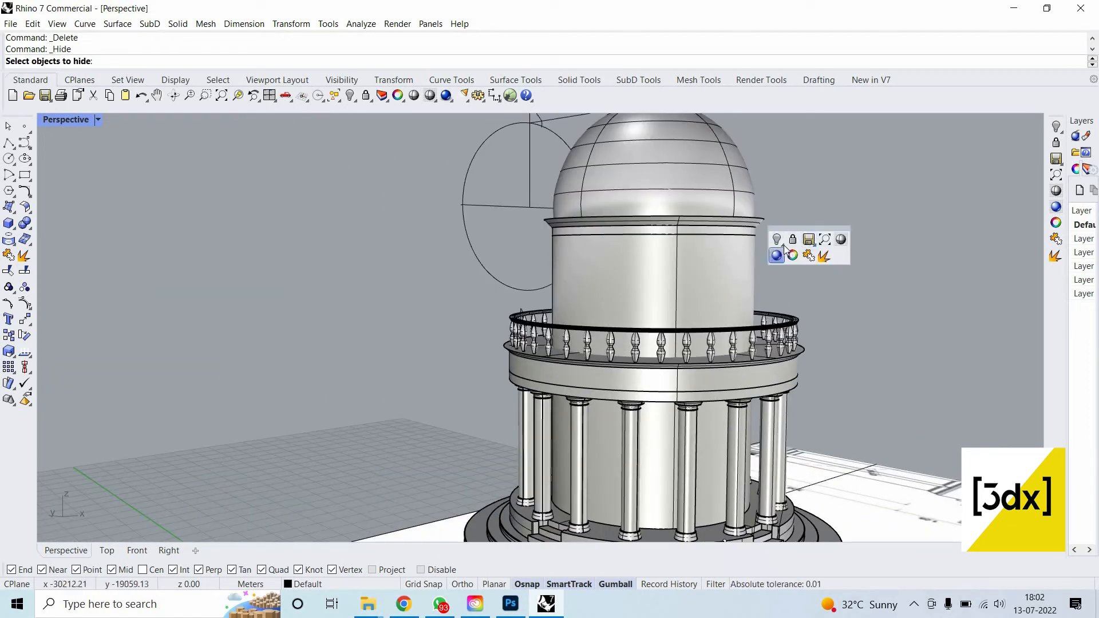
click(784, 245)
click(792, 260)
Examine the modelled dome and finial against the ribbed dome in the reference elevation.
scroll(696, 303, down, 5)
right_drag(715, 253, 696, 266)
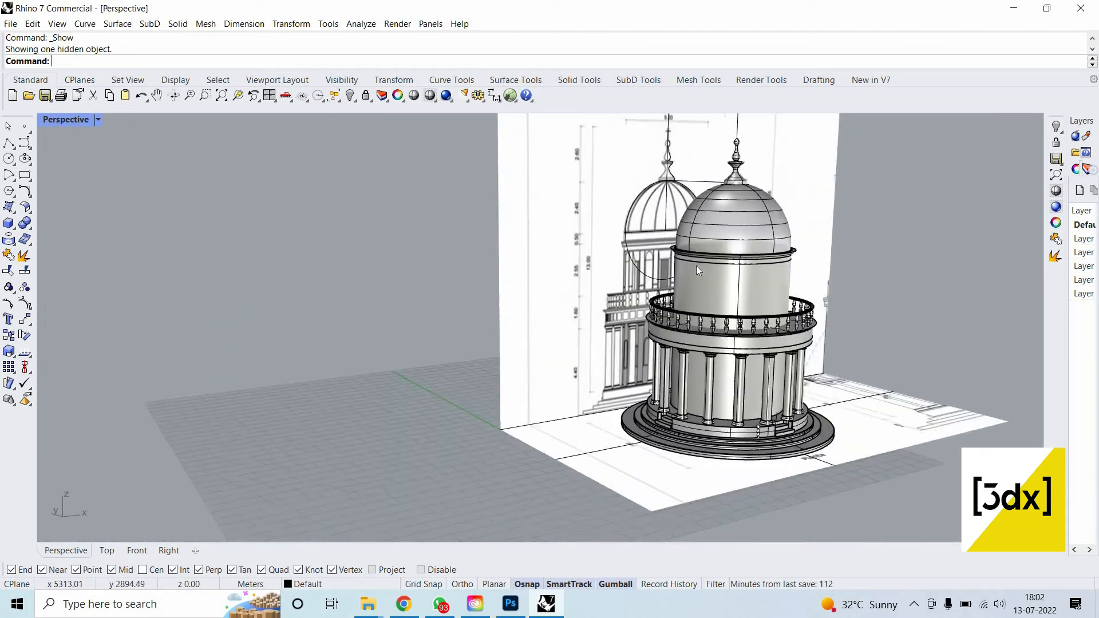
scroll(696, 266, down, 3)
scroll(517, 180, up, 10)
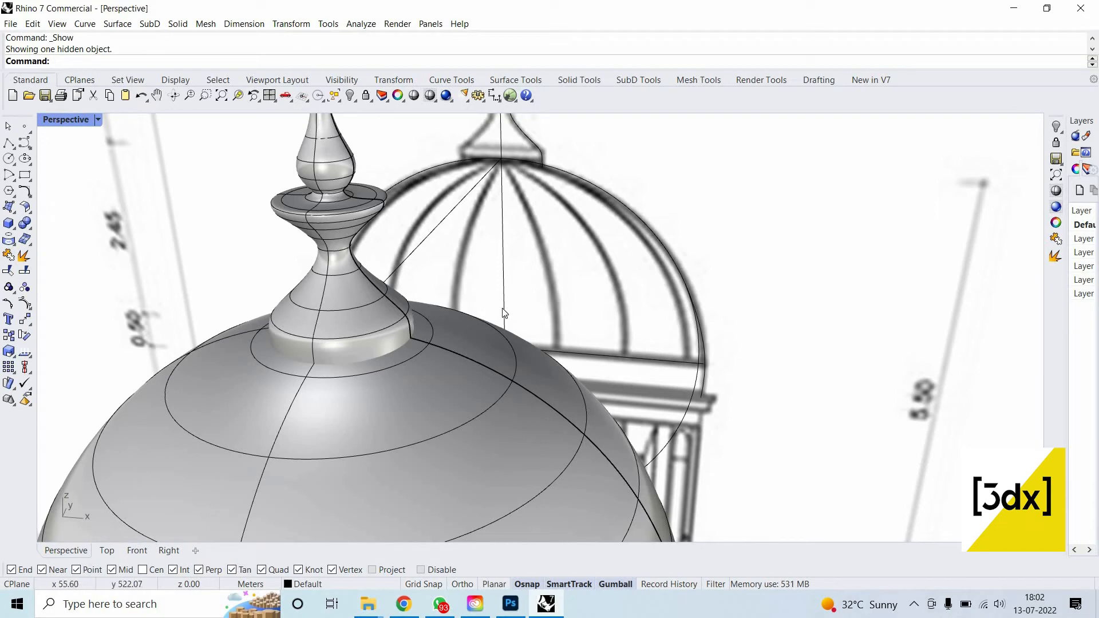
scroll(503, 343, down, 8)
scroll(509, 349, up, 3)
scroll(509, 349, down, 3)
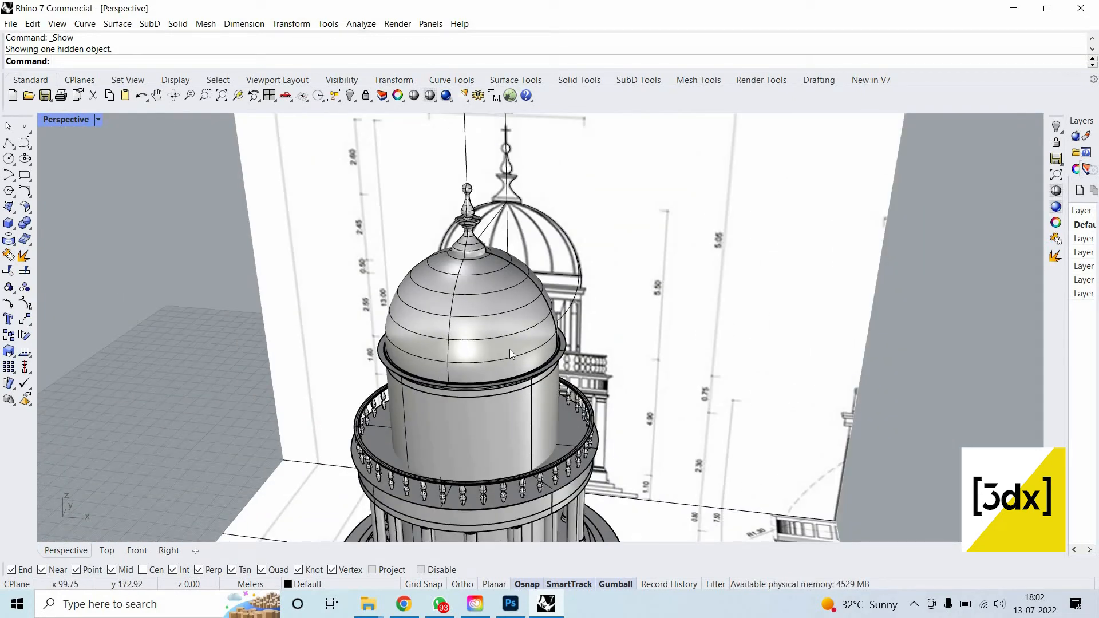
Try to unroll the closed dome solid with UnrollSrf.
click(509, 349)
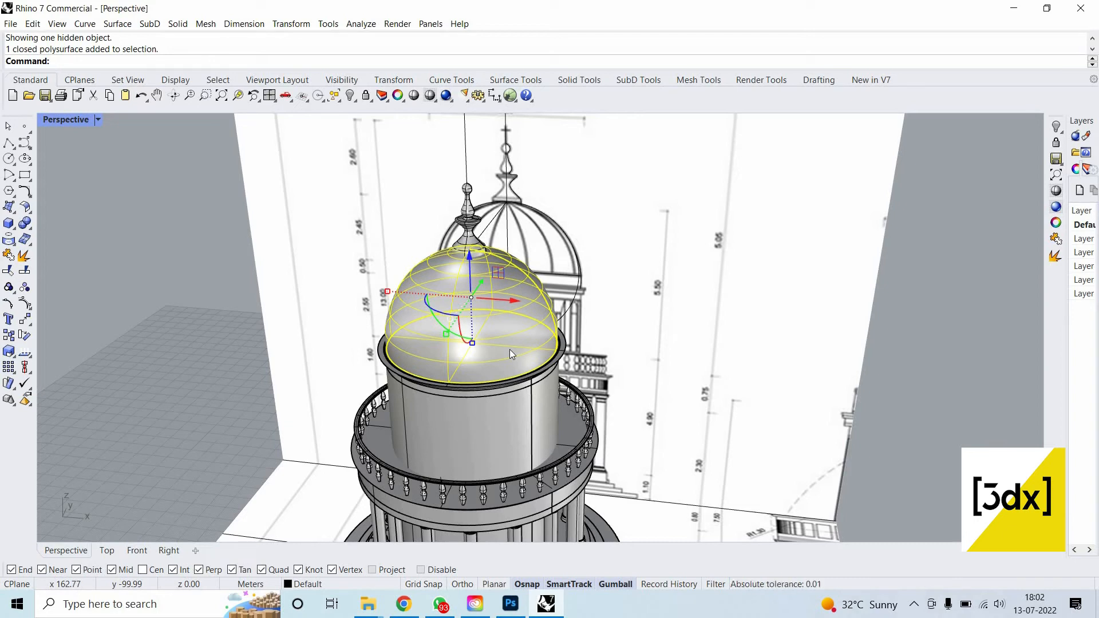
text(UnrollSrf)
key(Return)
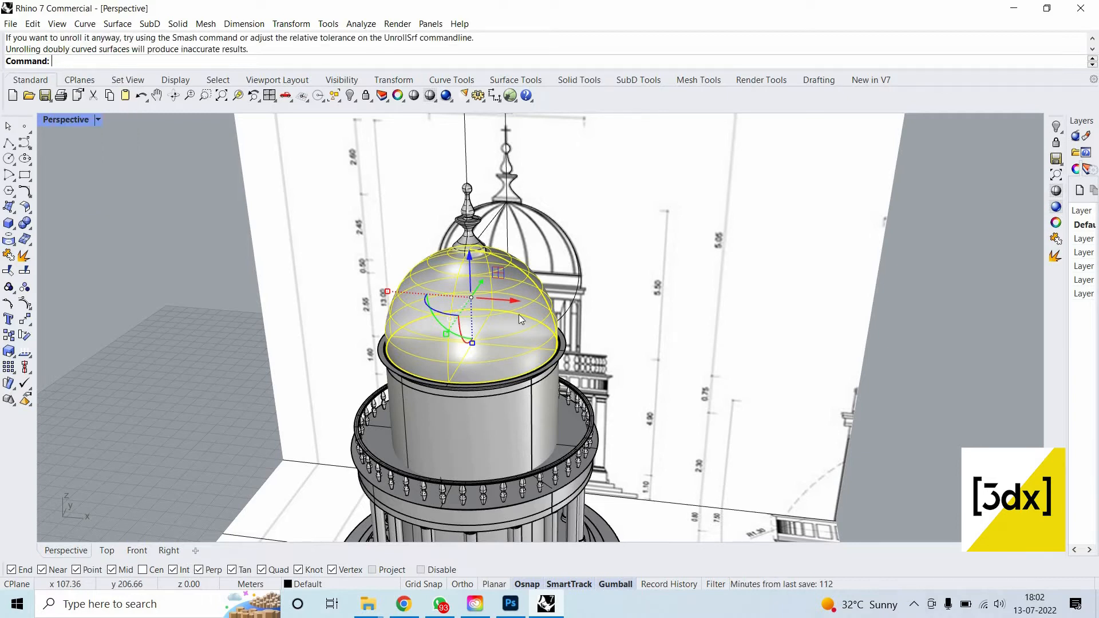
key(Escape)
Copy the dome solid together with its vertical axis line along the X axis, well clear of the temple.
click(464, 336)
scroll(463, 337, down, 5)
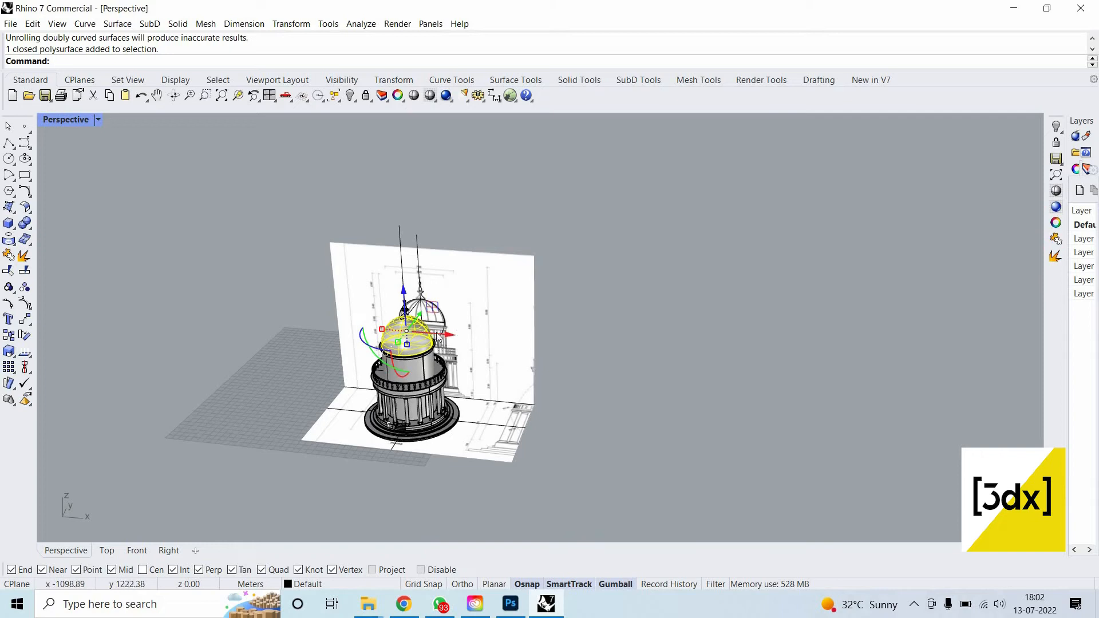
shift+click(400, 262)
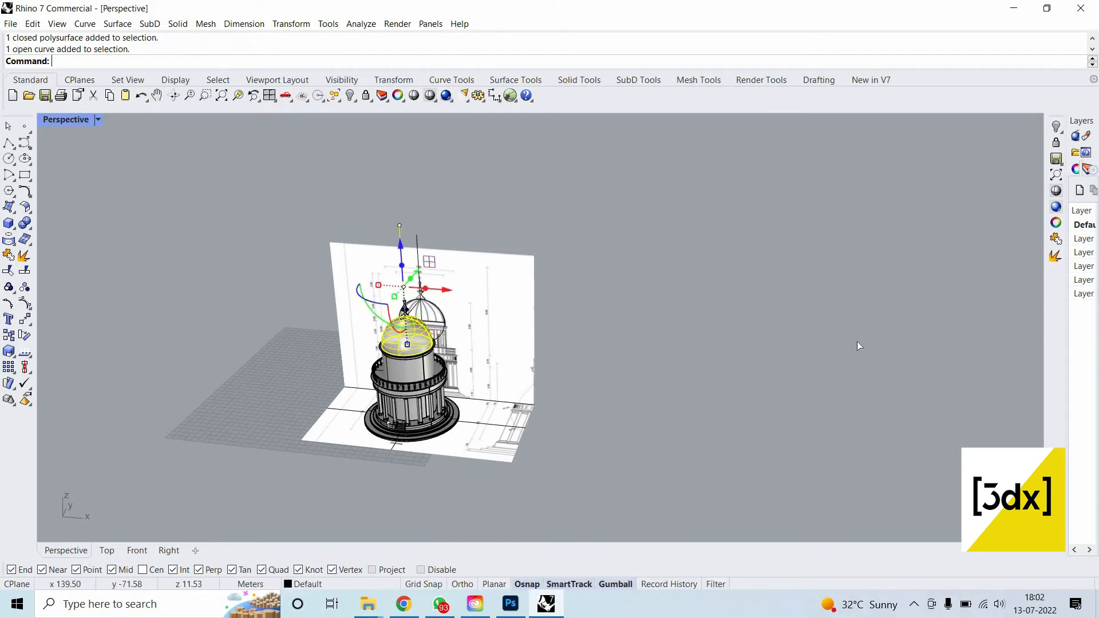
alt+drag(447, 290, 861, 318)
click(304, 186)
scroll(919, 395, up, 12)
drag(457, 405, 433, 251)
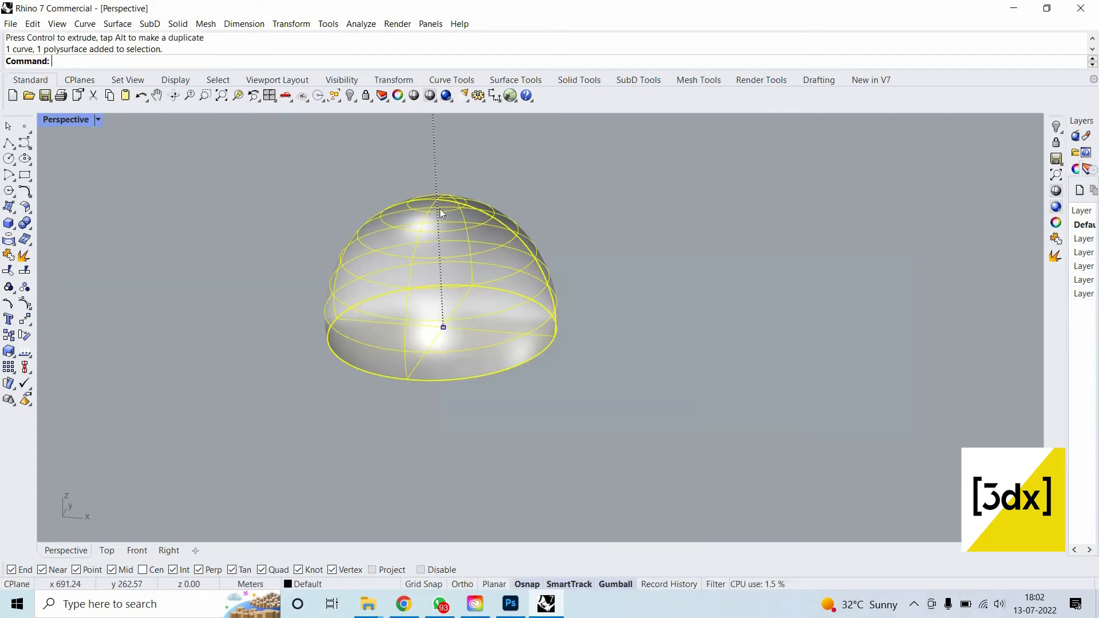
key(Escape)
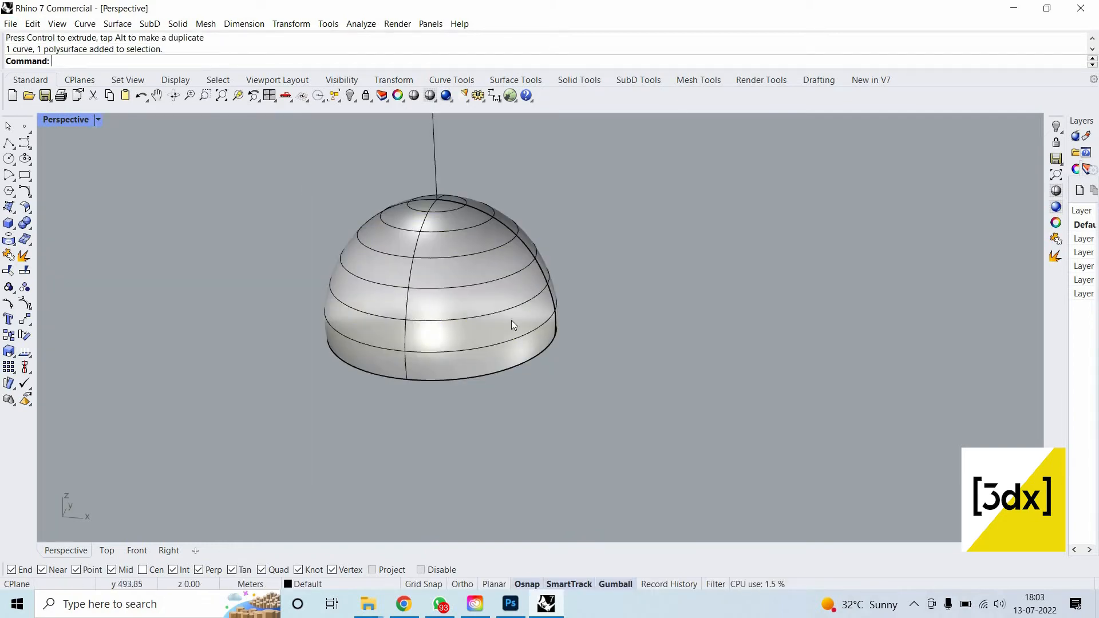
Duplicate the copied dome's circular base edge as a curve and place it above the dome around the axis line.
ctrl+shift+click(493, 372)
click(518, 406)
scroll(480, 342, down, 6)
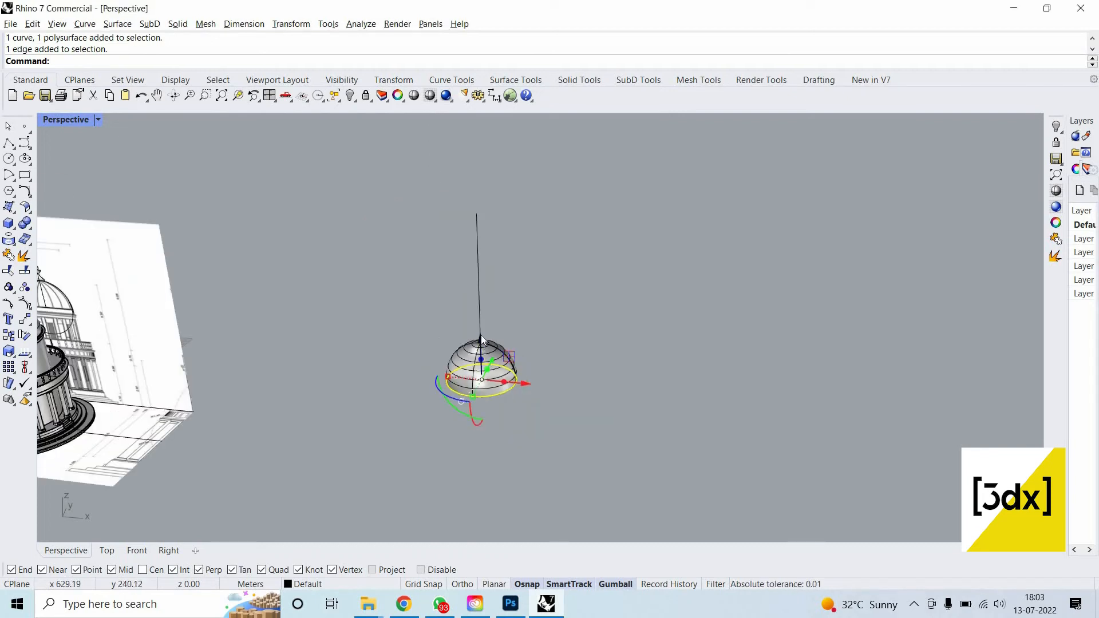
drag(480, 339, 492, 242)
key(Escape)
Return to the four-viewport layout and draw a diagonal line in Top from the copied dome's centre to beyond its outer circle.
double_click(64, 119)
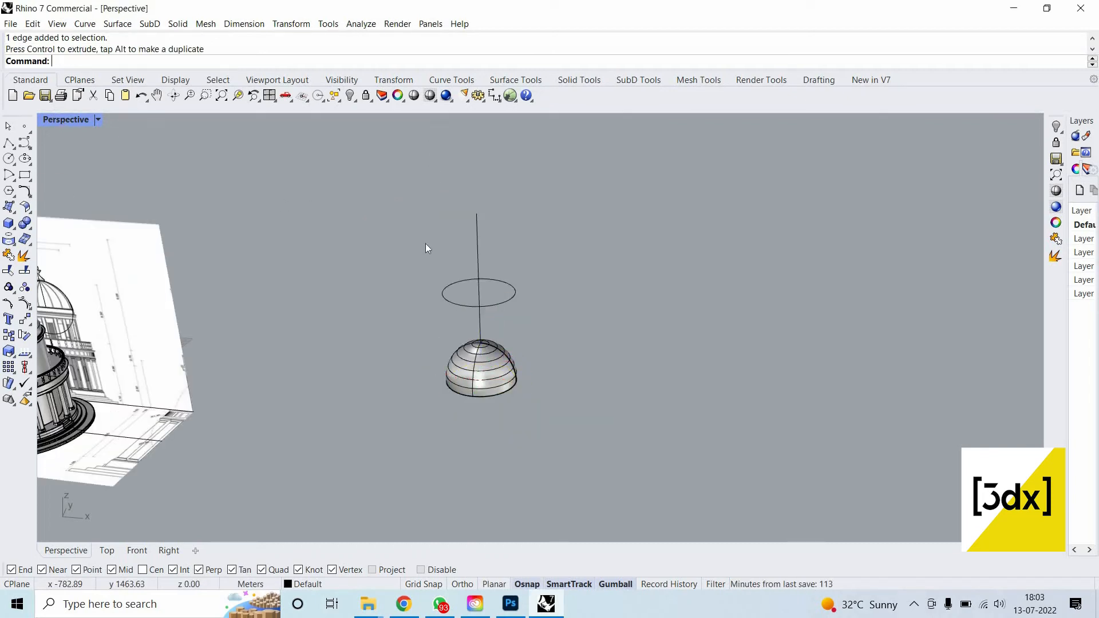
scroll(279, 244, down, 5)
scroll(320, 253, up, 6)
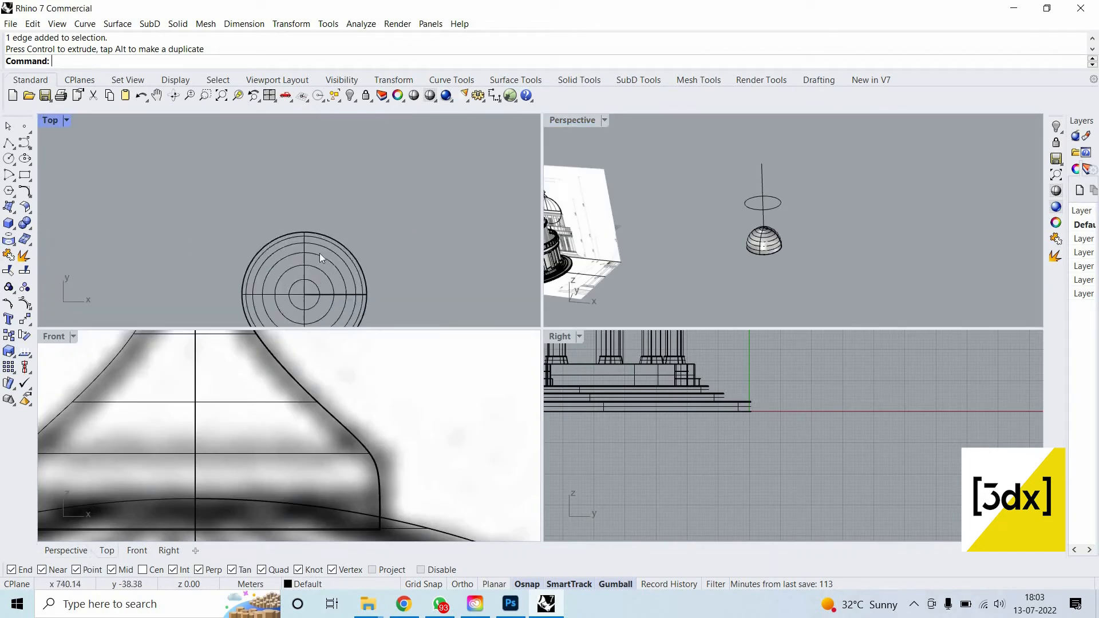
scroll(321, 253, up, 3)
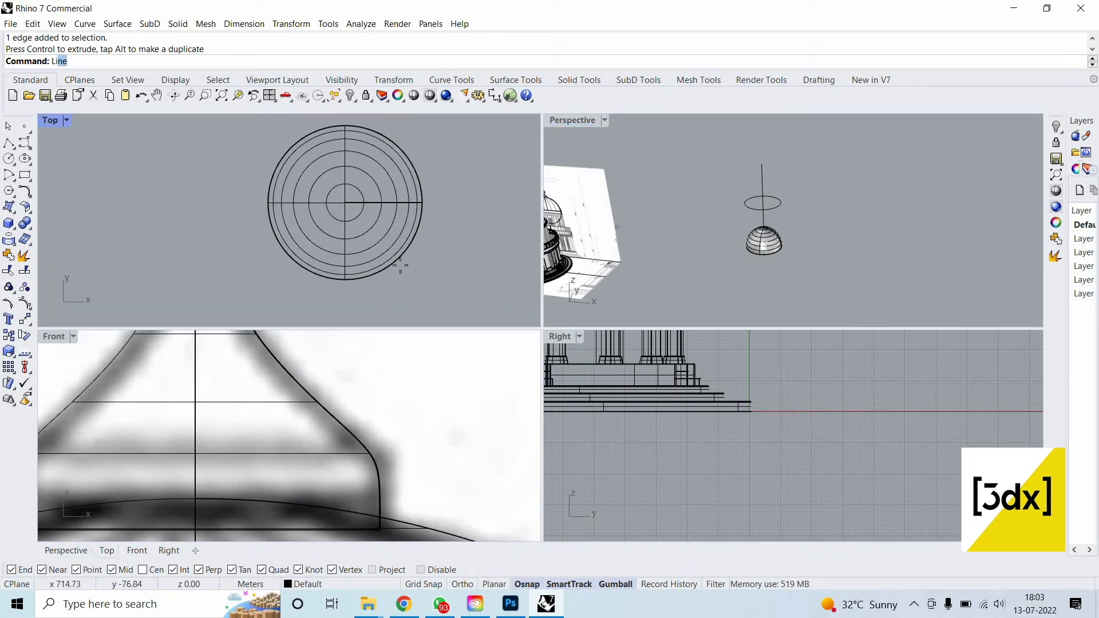
key(Return)
click(345, 203)
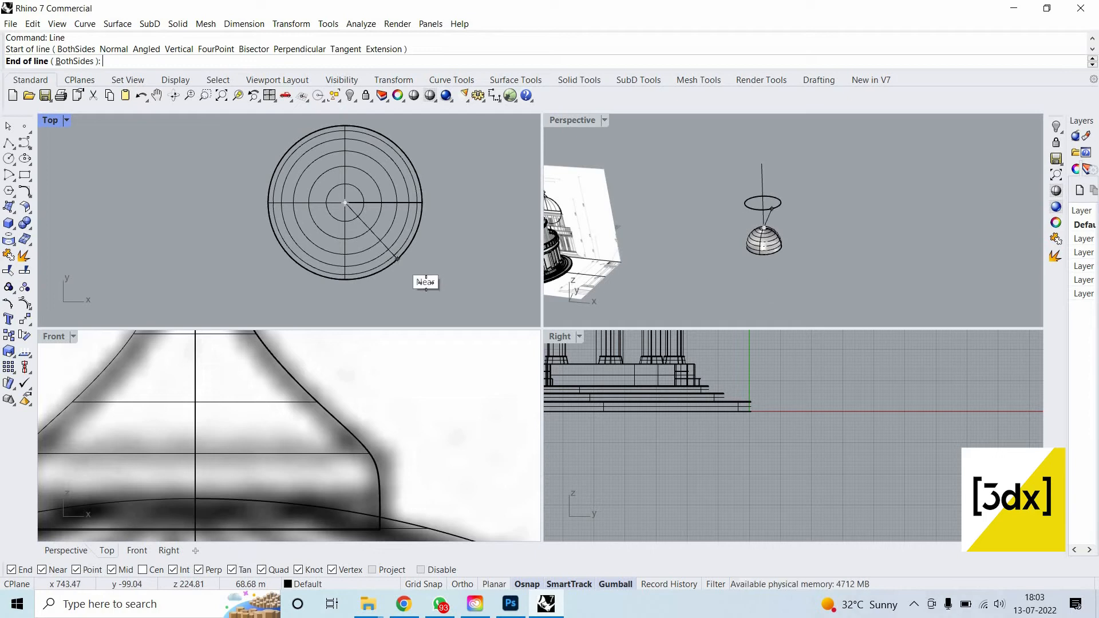
click(430, 292)
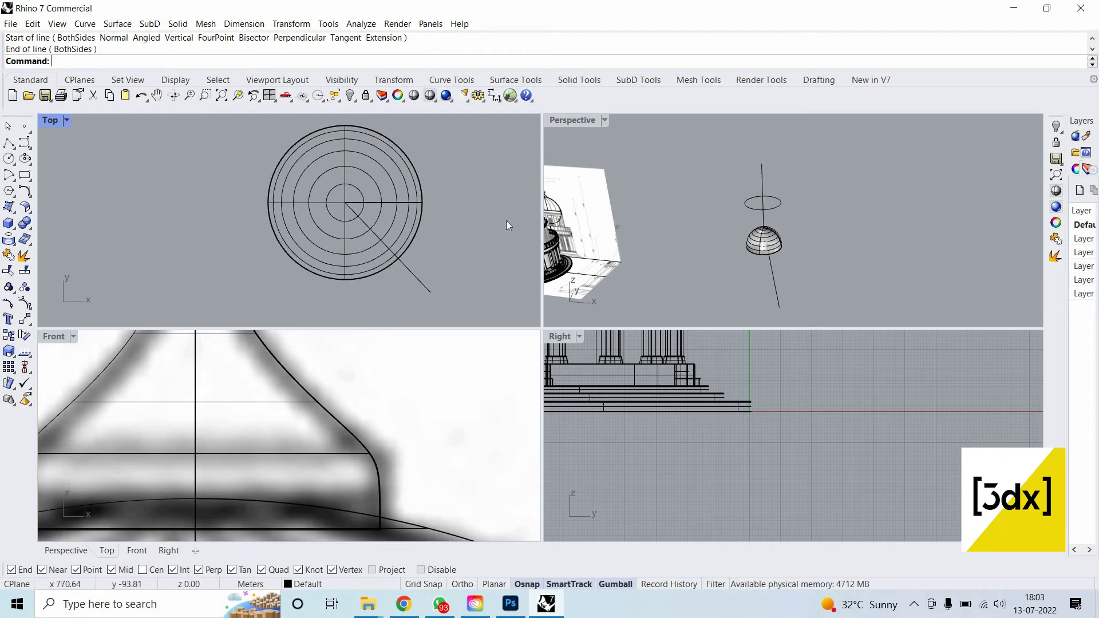
Examine the reference dome's ribs in Perspective and the diagonal line's start at the copied dome's centre in Top.
click(417, 280)
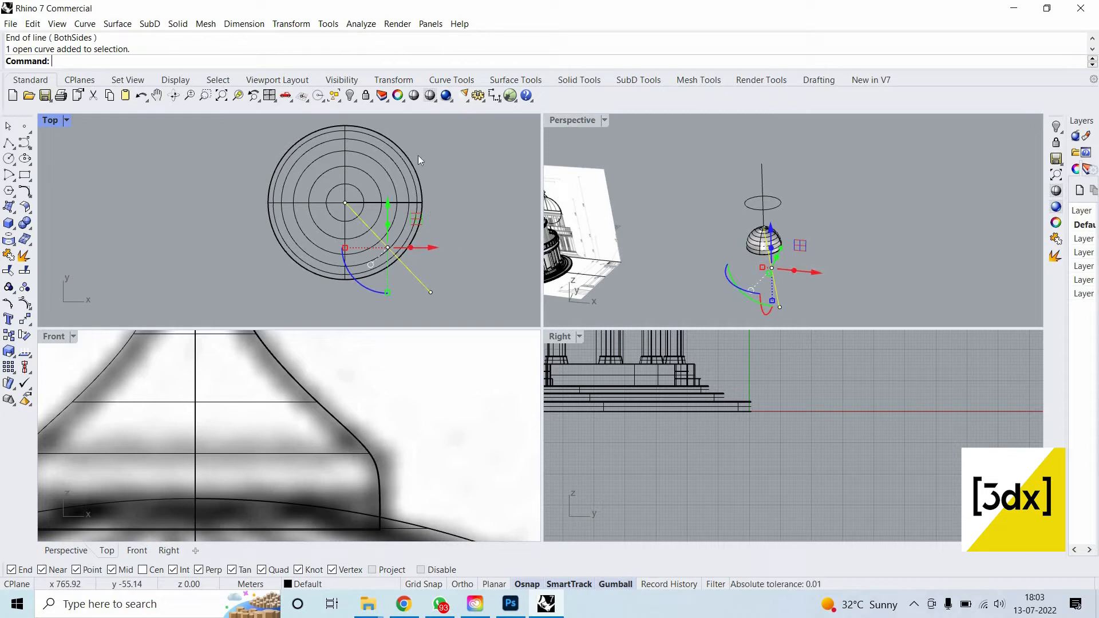
right_drag(601, 243, 828, 185)
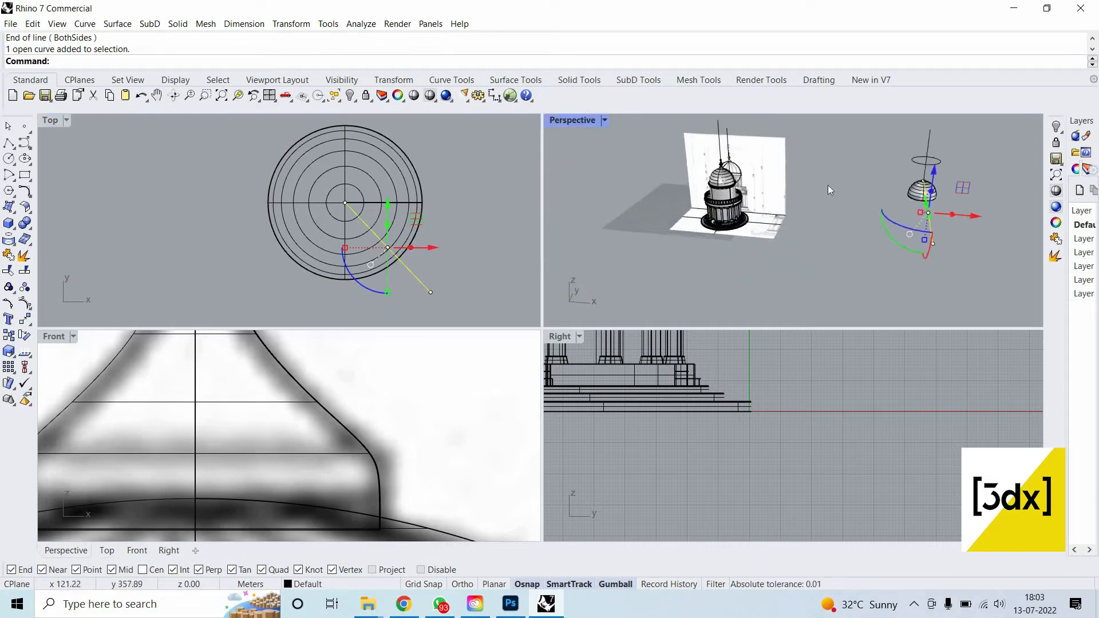
scroll(828, 184, up, 5)
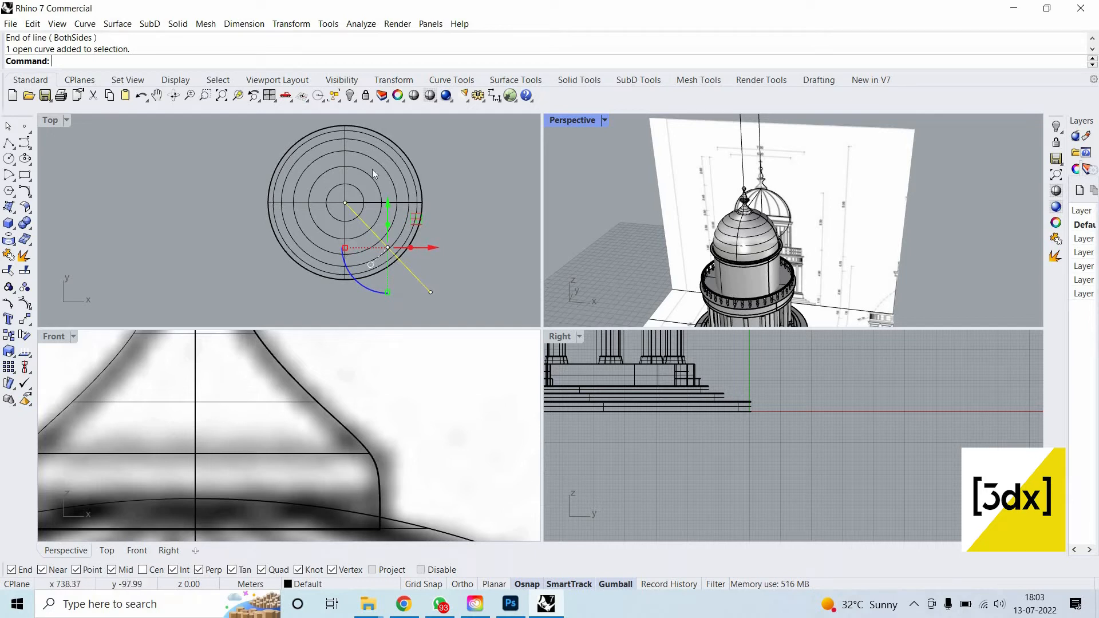
scroll(352, 205, up, 10)
right_drag(352, 205, 354, 141)
click(390, 183)
mouse_move(390, 194)
right_down()
mouse_move(369, 163)
mouse_move(377, 210)
right_up()
click(383, 179)
click(349, 160)
scroll(348, 160, up, 4)
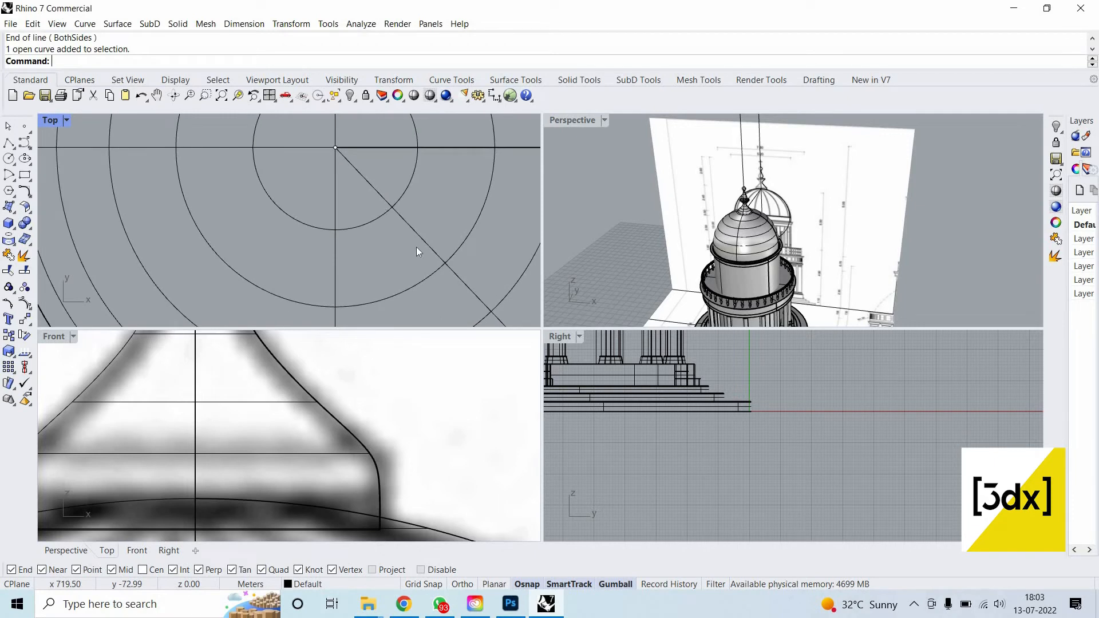
scroll(384, 187, up, 6)
scroll(383, 187, down, 2)
right_drag(347, 141, 375, 177)
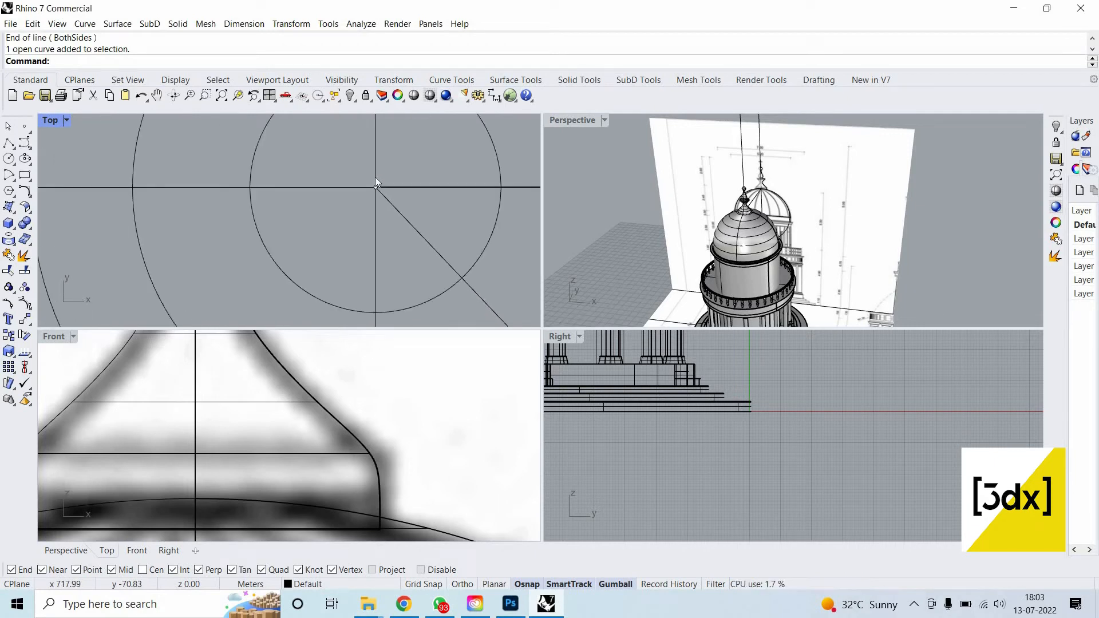
scroll(448, 184, down, 3)
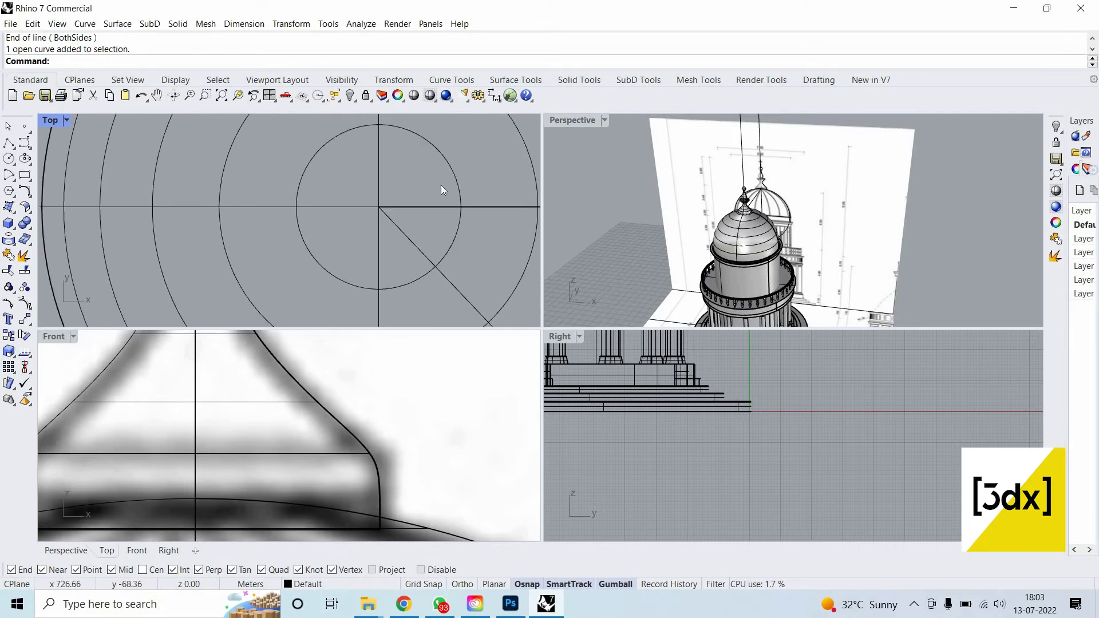
drag(440, 185, 36, 103)
key(Escape)
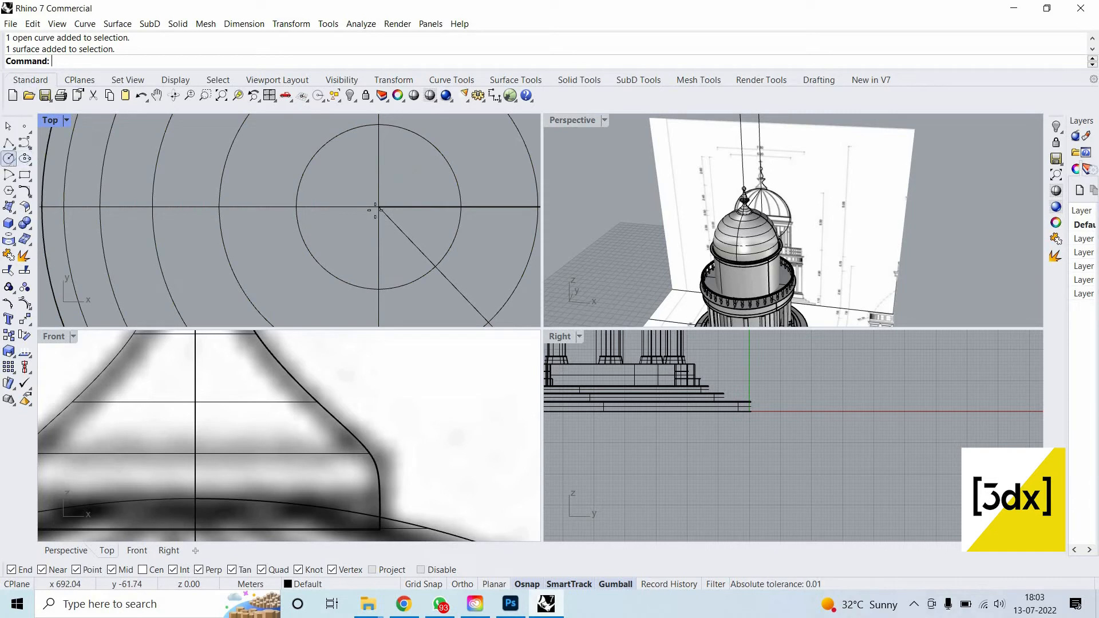
Draw a circle of about 1.8 m radius around the copied dome's centre in Top.
click(8, 158)
click(380, 208)
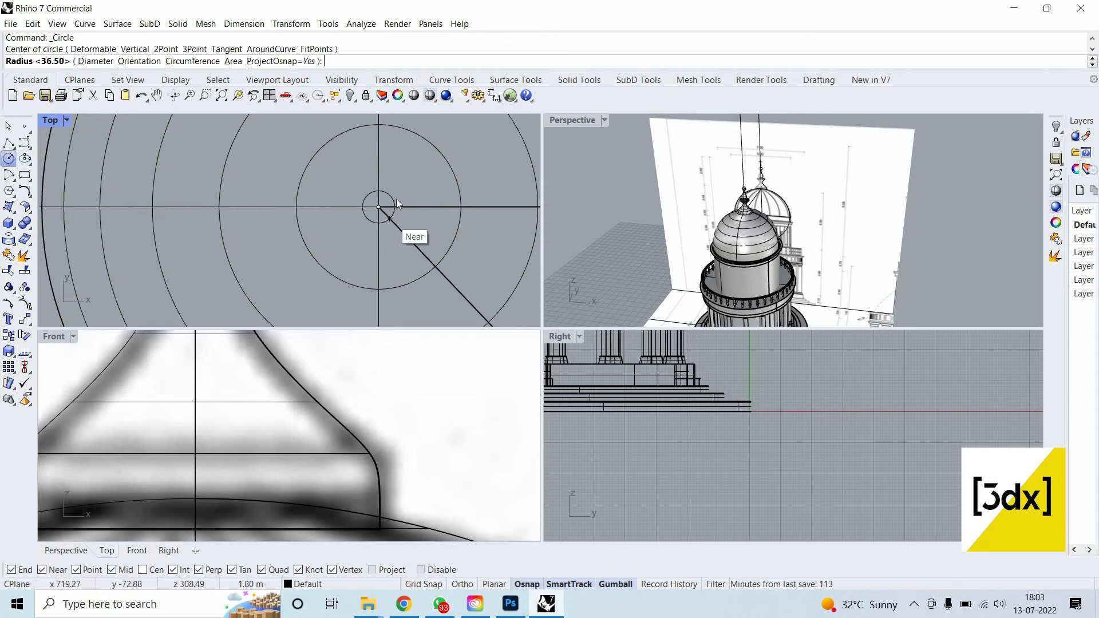
click(387, 225)
Trim away the part of the diagonal line that lies inside the small centre circle.
scroll(374, 201, up, 2)
click(396, 201)
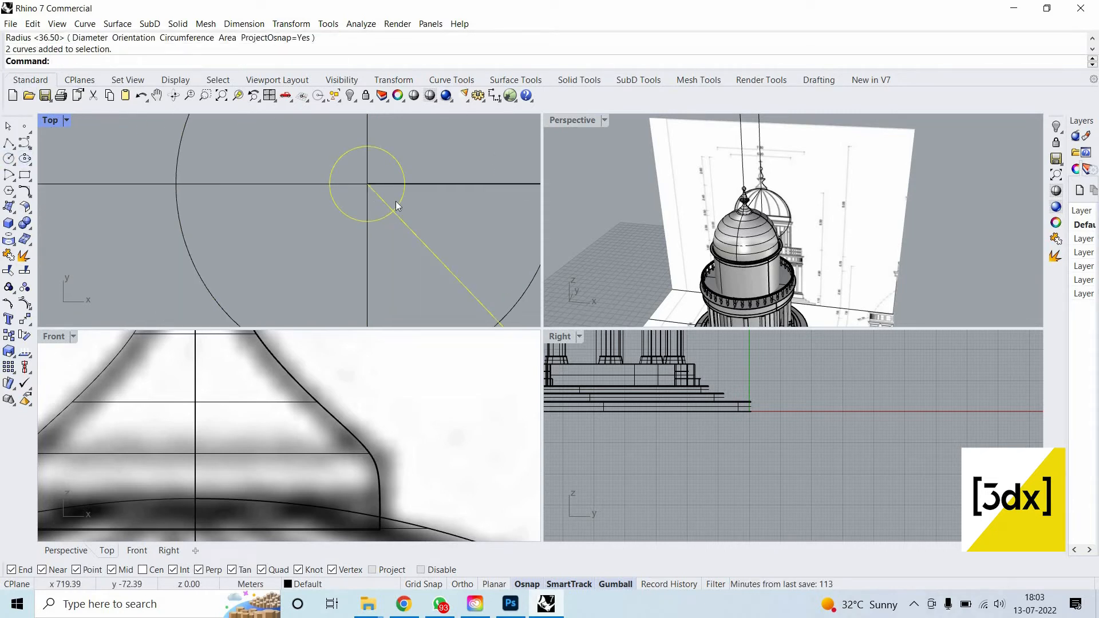
text(Split)
key(Return)
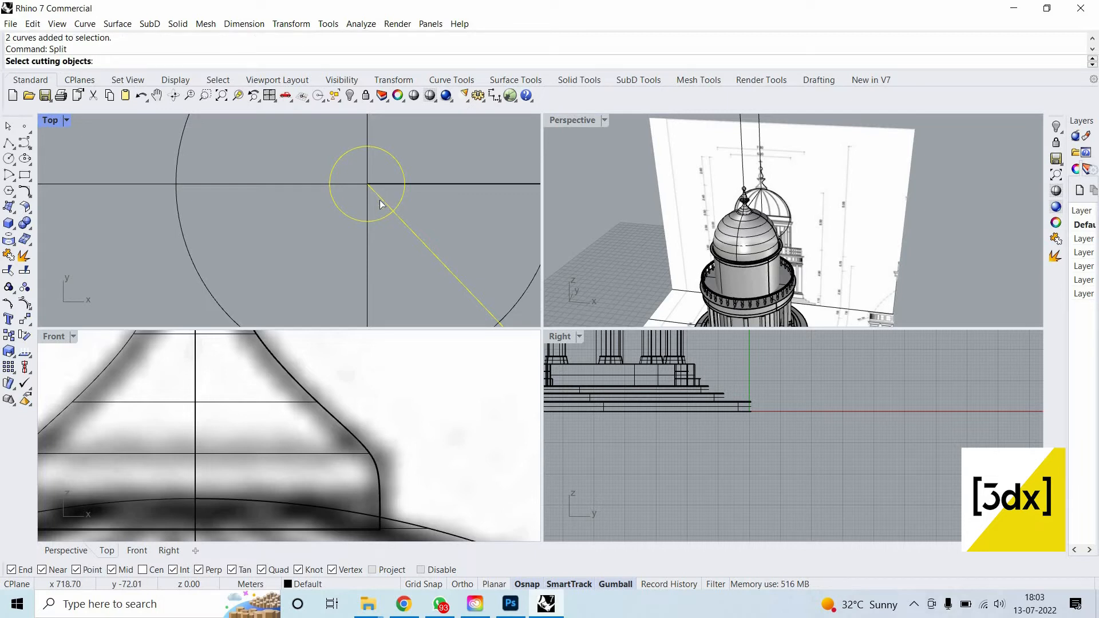
key(Escape)
key(Escape)
drag(401, 213, 387, 199)
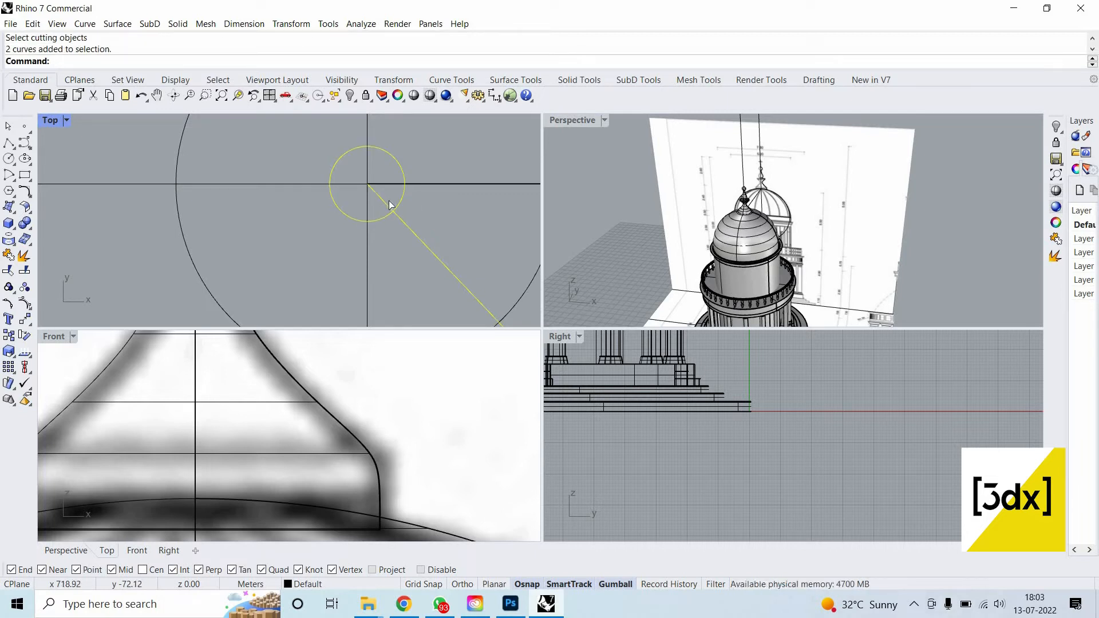
text(Trim)
key(Return)
scroll(401, 205, down, 4)
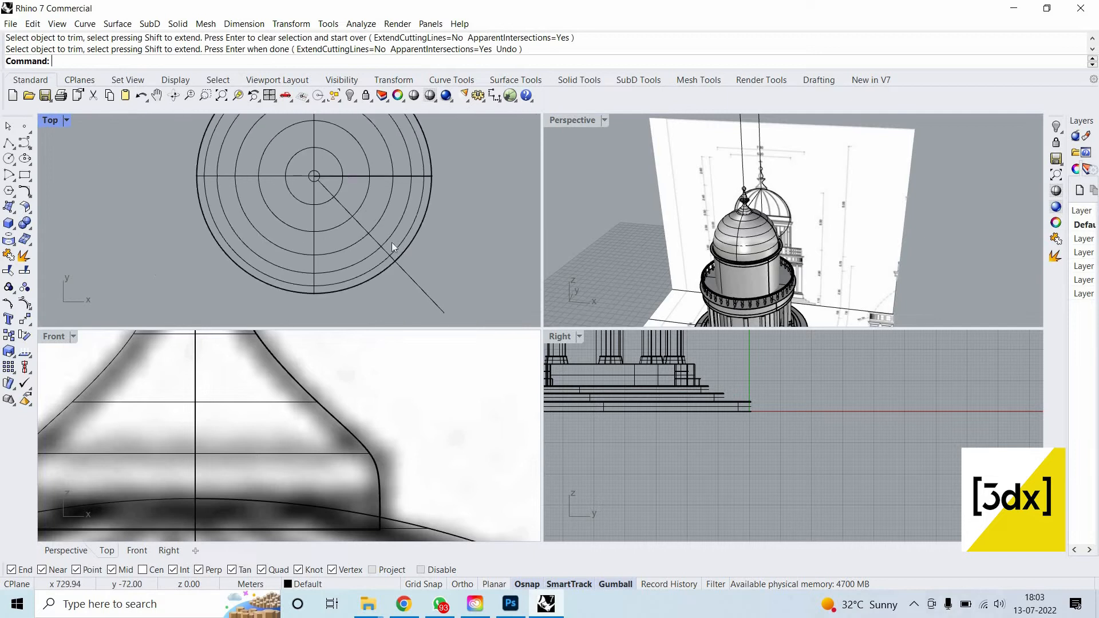
scroll(313, 190, down, 2)
scroll(317, 176, up, 2)
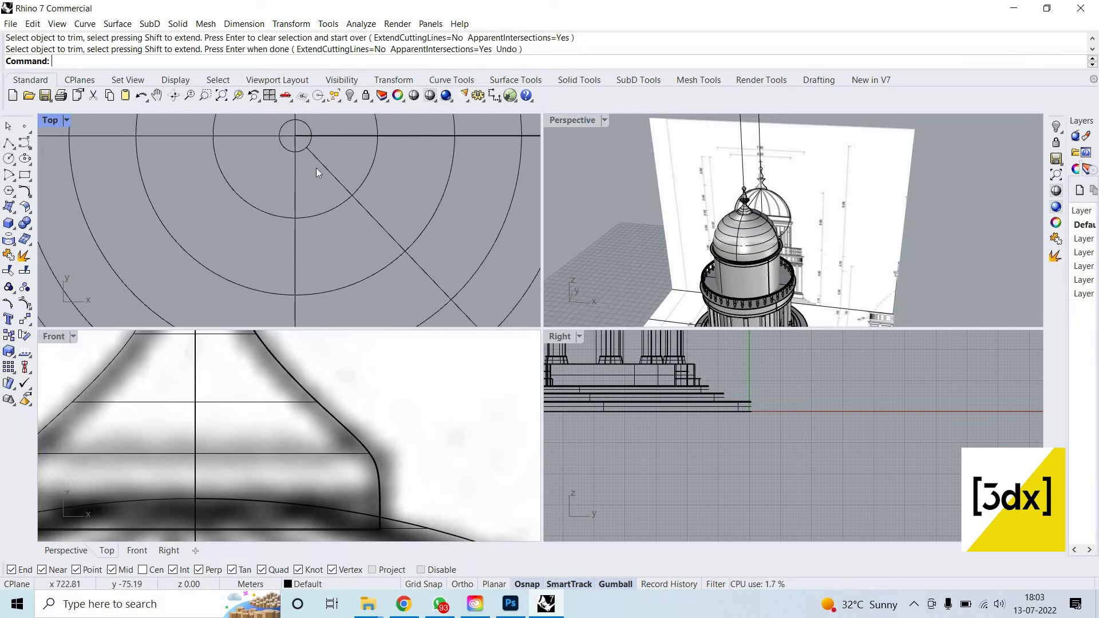
Draw a second line from the dome's centre to beyond its outer circle, close beside the trimmed diagonal.
click(316, 168)
key(Escape)
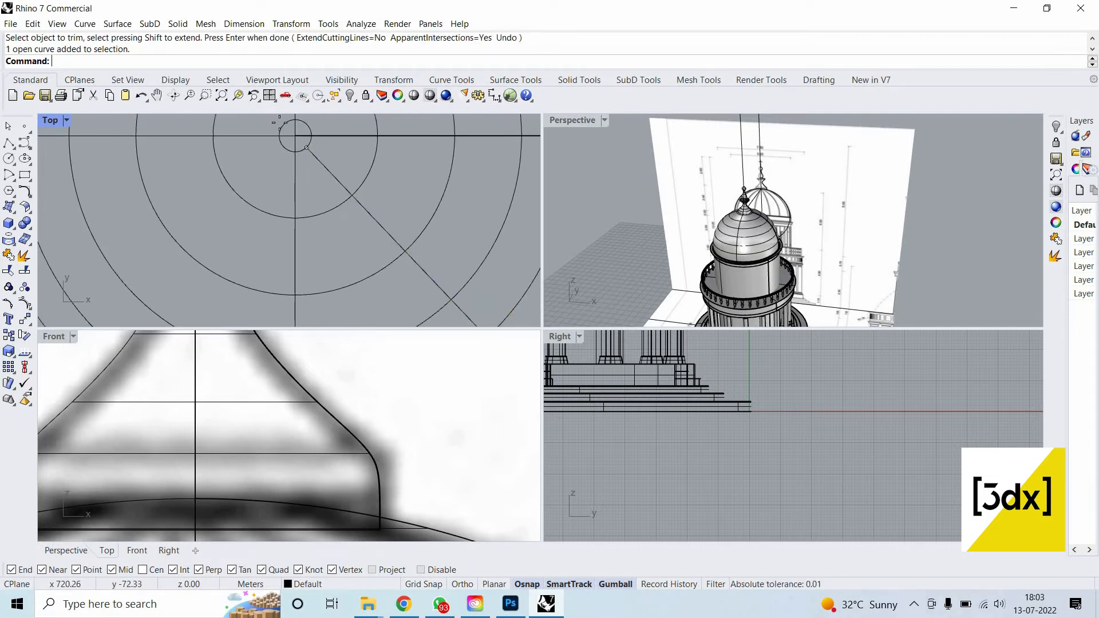
key(Return)
click(306, 148)
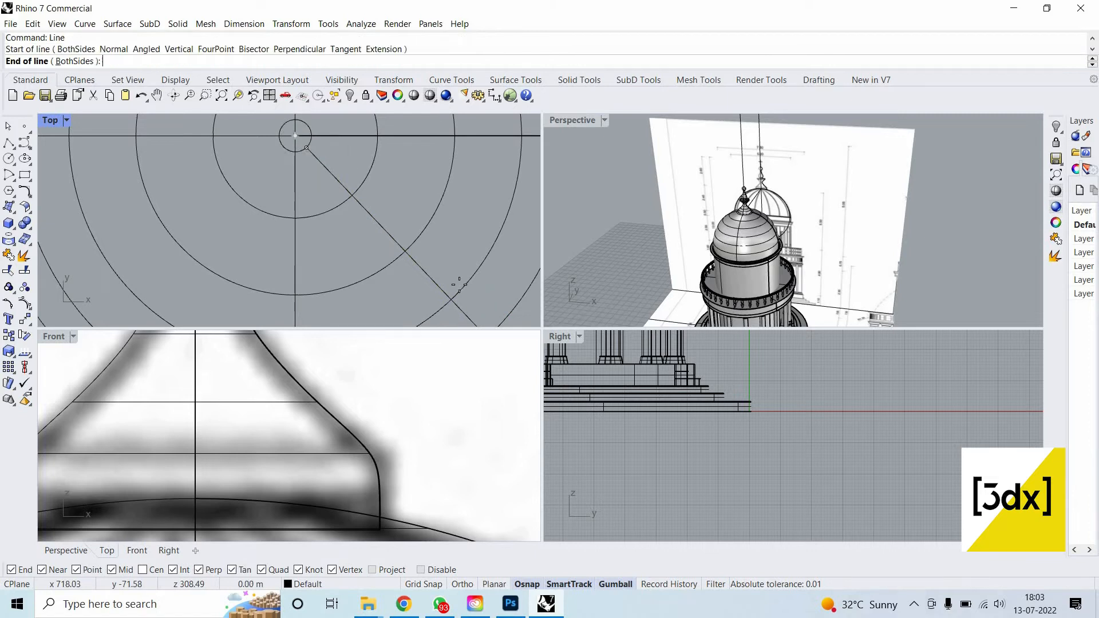
scroll(336, 159, down, 2)
scroll(435, 276, up, 4)
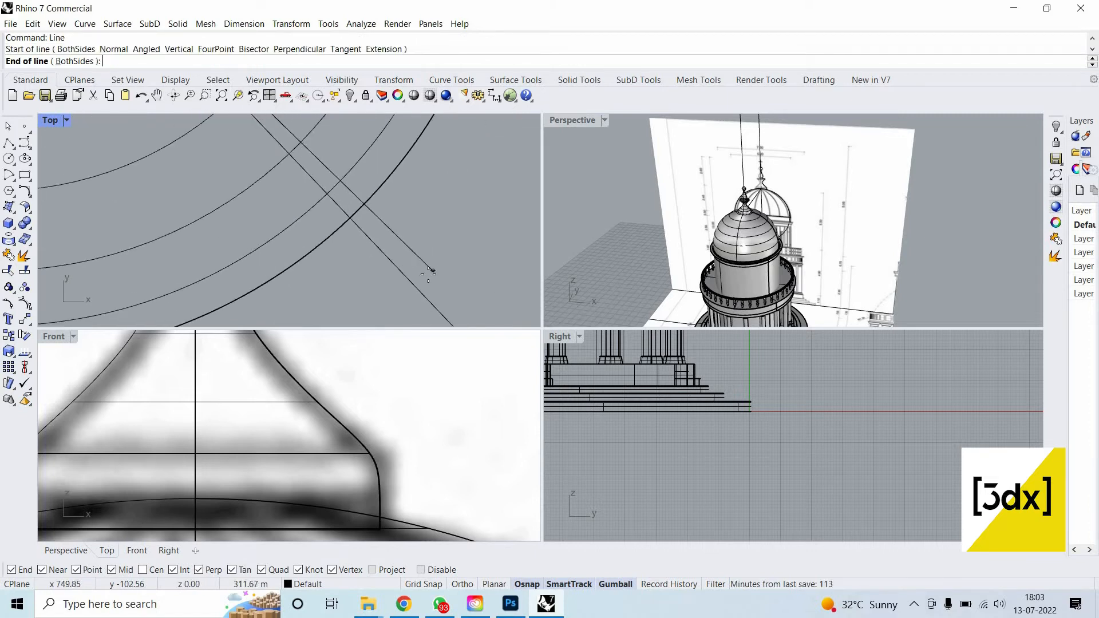
click(458, 274)
scroll(455, 269, down, 4)
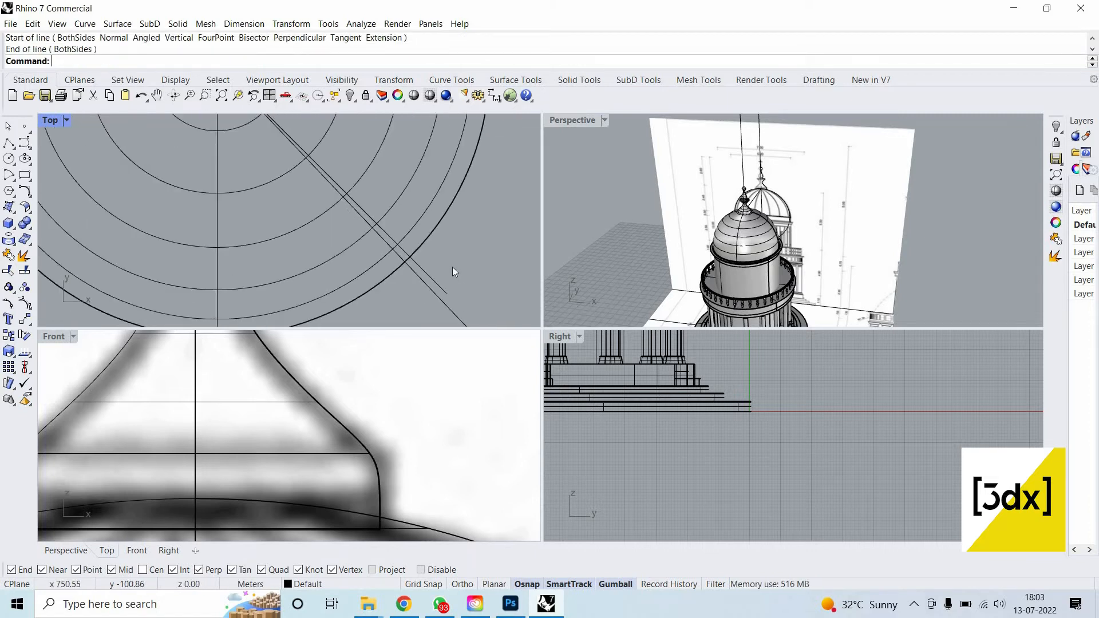
Compare the lines with the reference dome's ribs and undo the second line, the trim and the small circle.
scroll(455, 267, up, 3)
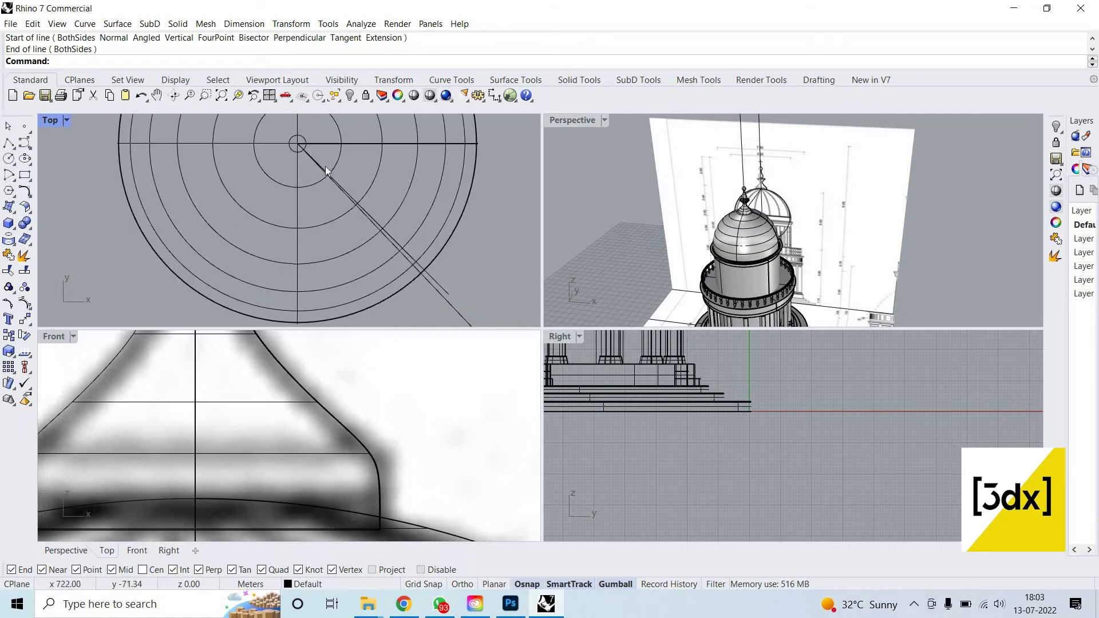
scroll(325, 166, up, 2)
scroll(738, 237, up, 5)
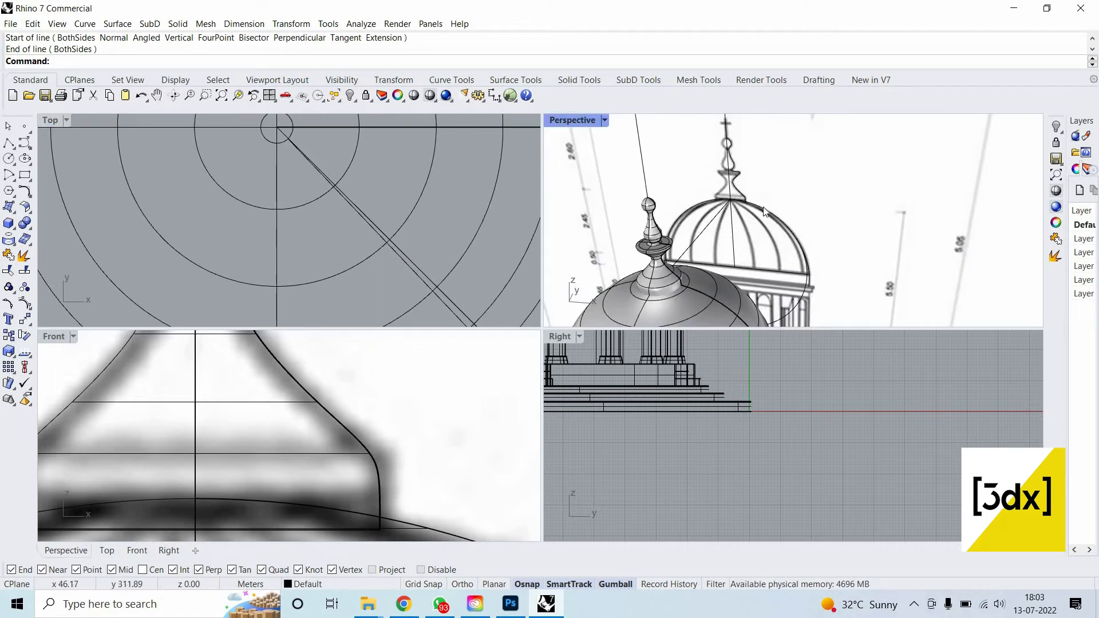
scroll(764, 211, up, 3)
scroll(505, 231, down, 3)
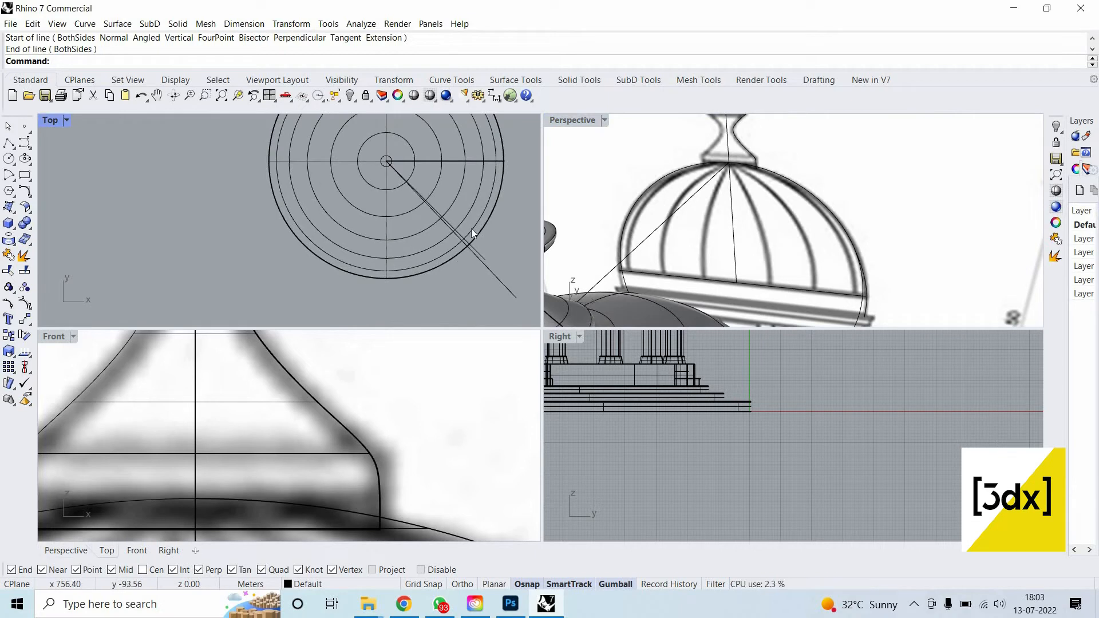
key(ctrl+z)
key(ctrl+z)
key(ctrl+z)
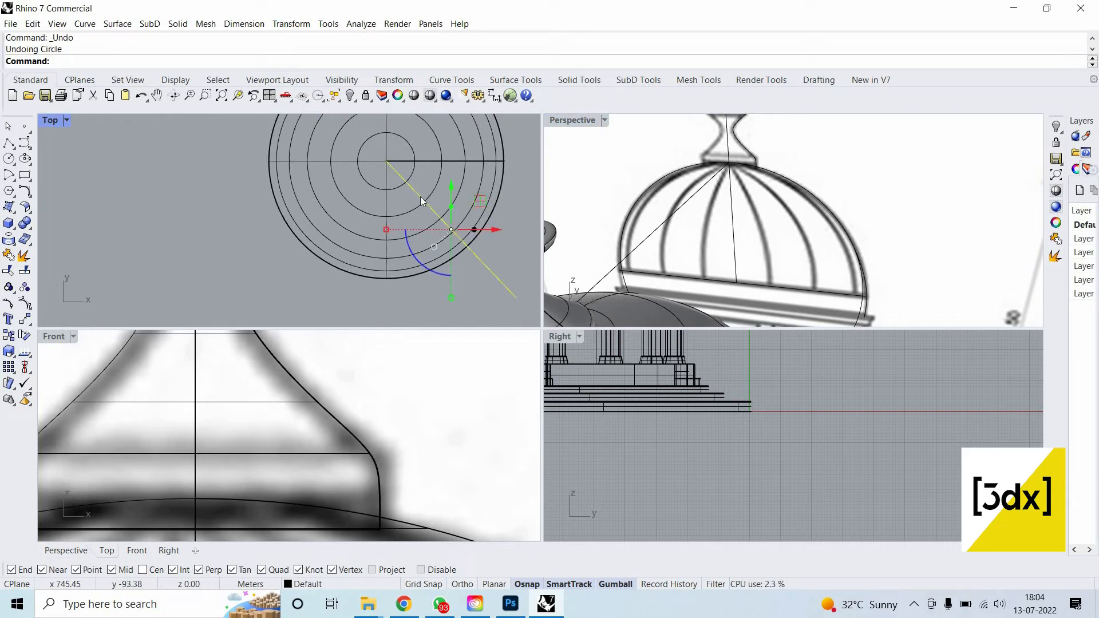
Offset the diagonal line to both sides at a distance of 0.25.
click(422, 200)
text(Off)
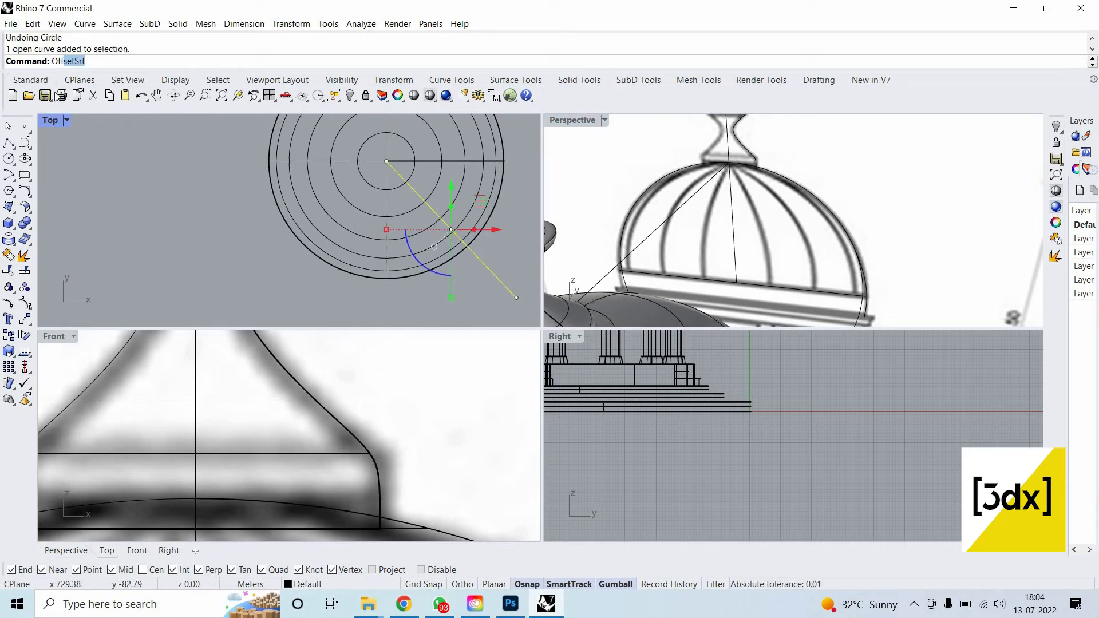
click(63, 73)
scroll(412, 180, up, 5)
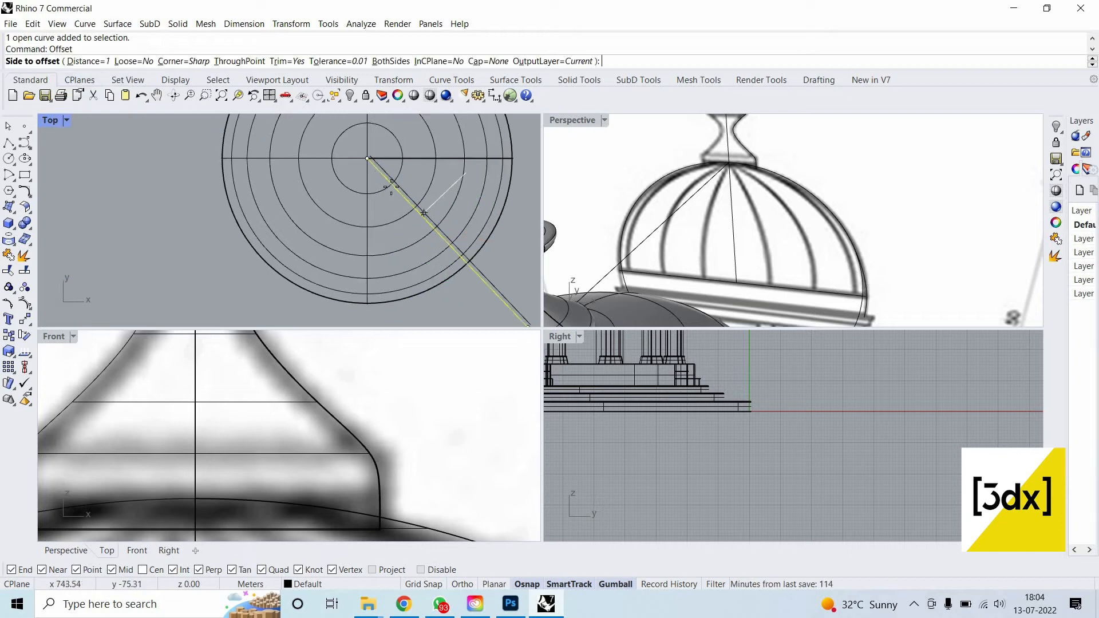
scroll(391, 186, up, 2)
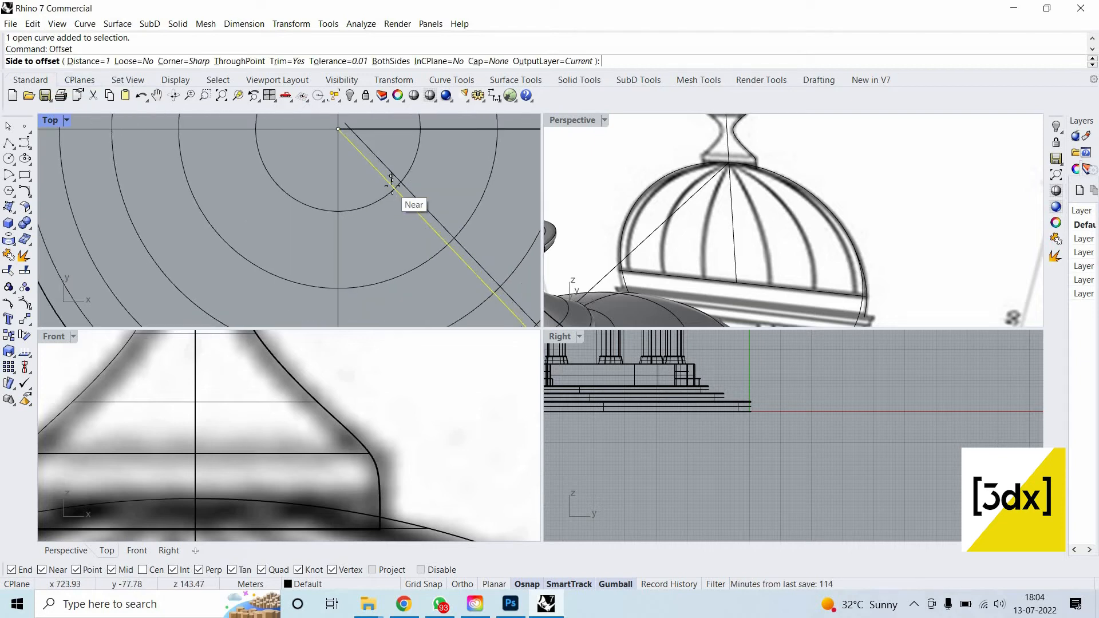
click(91, 63)
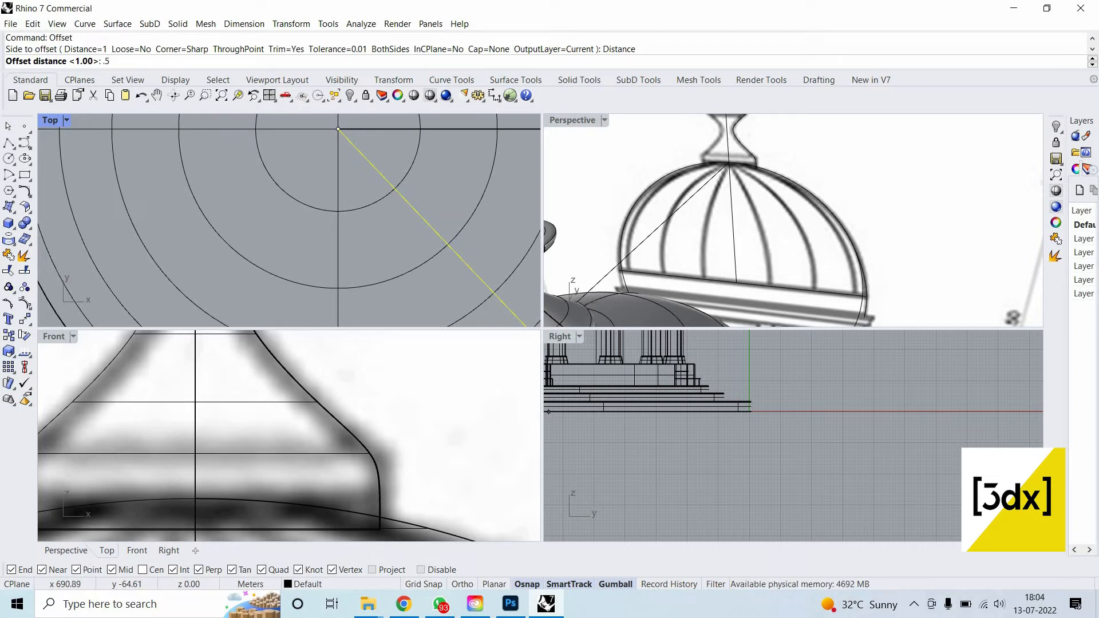
text(.25)
key(Return)
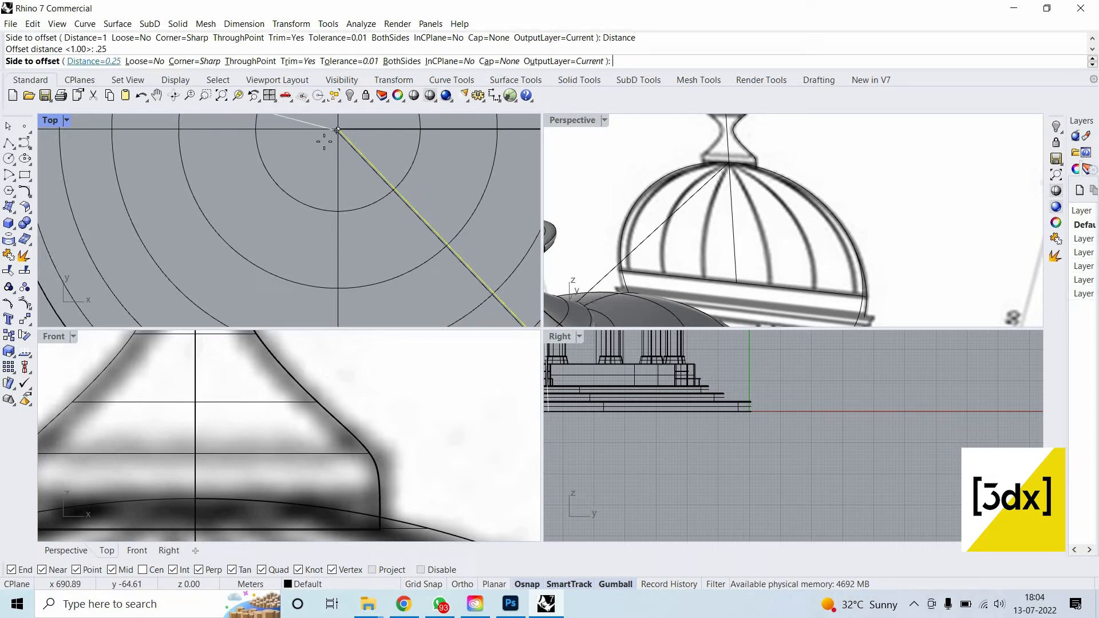
double_click(50, 120)
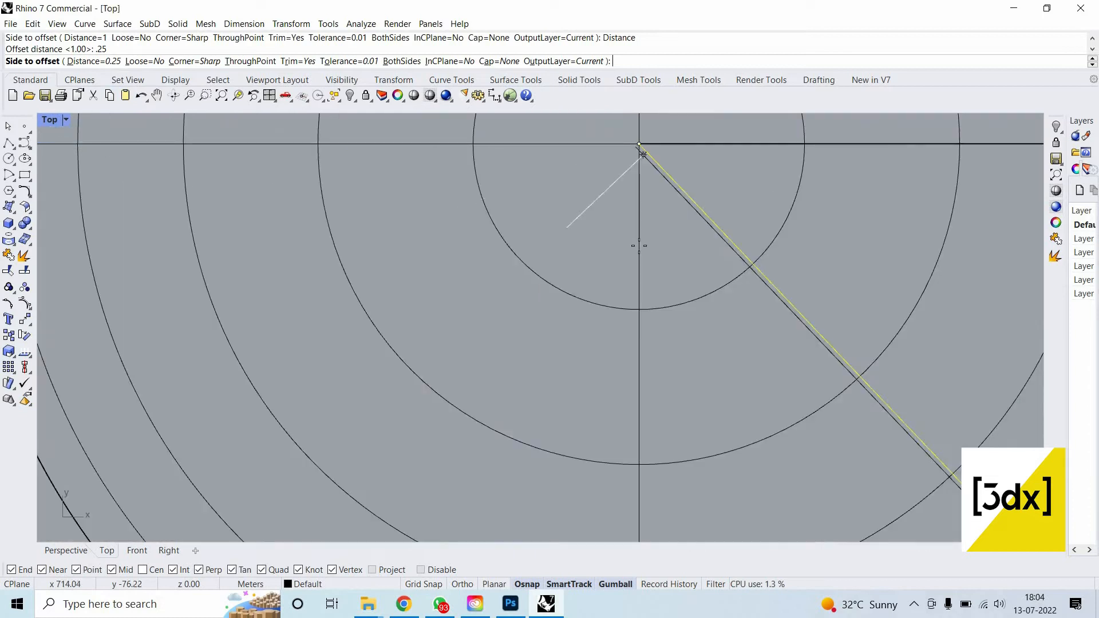
scroll(687, 252, up, 4)
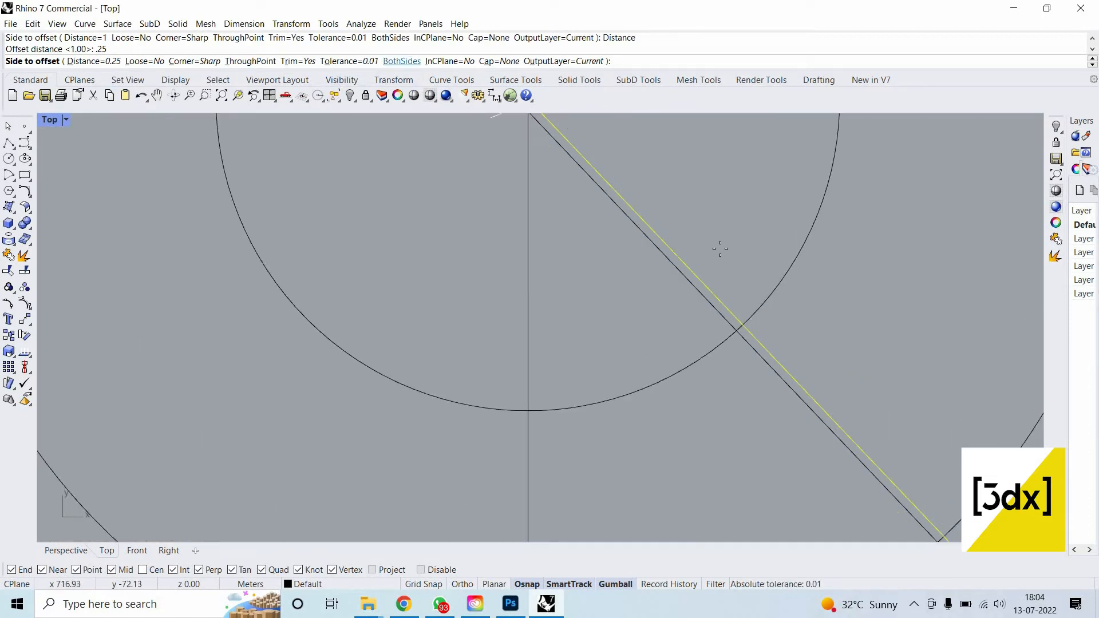
click(402, 61)
click(703, 366)
scroll(607, 372, down, 8)
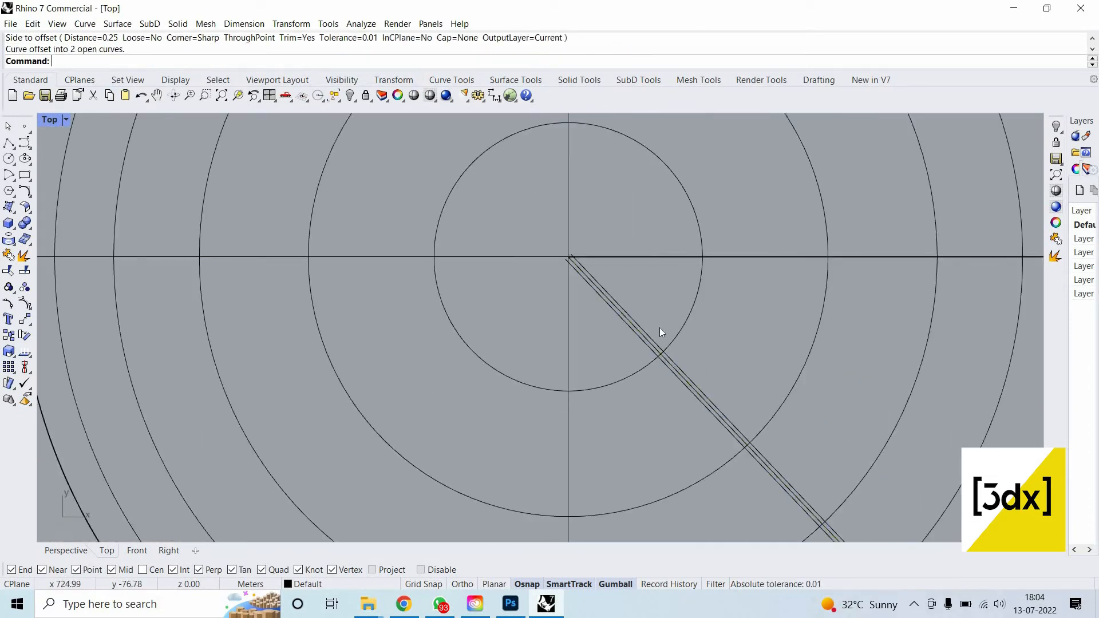
Hide the original diagonal line between the two offset lines.
scroll(661, 332, down, 4)
scroll(644, 341, up, 6)
click(641, 331)
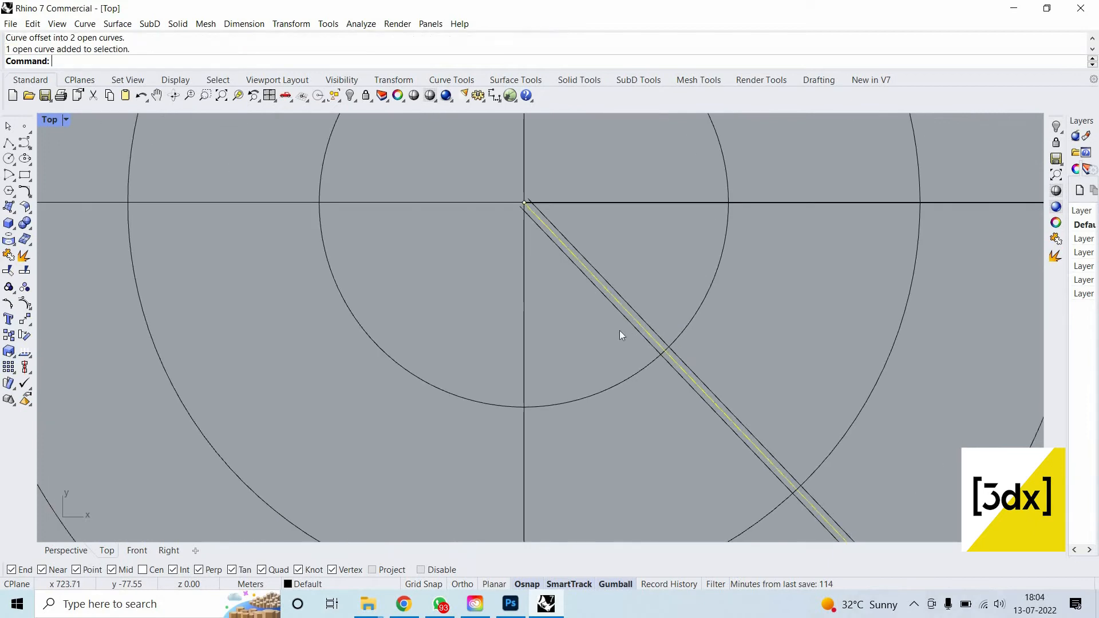
middle_click(619, 330)
click(619, 330)
scroll(613, 303, down, 8)
Stretch the two offset lines along their direction with Scale1D so they run past both sides of the dome's outer circle.
drag(613, 308, 623, 279)
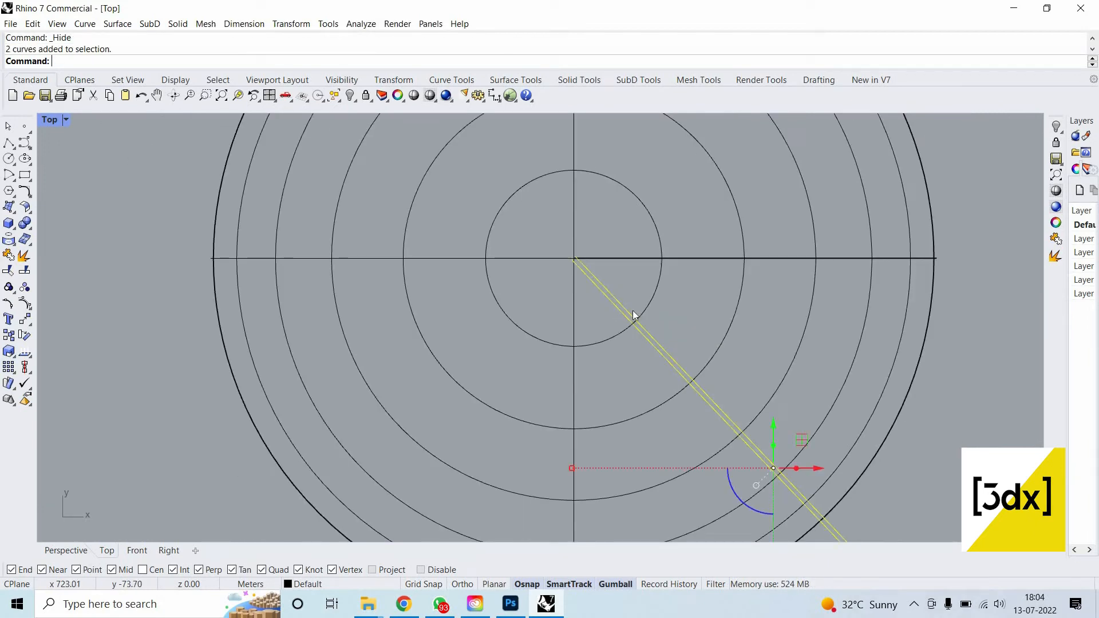
scroll(664, 364, down, 3)
text(scale1d)
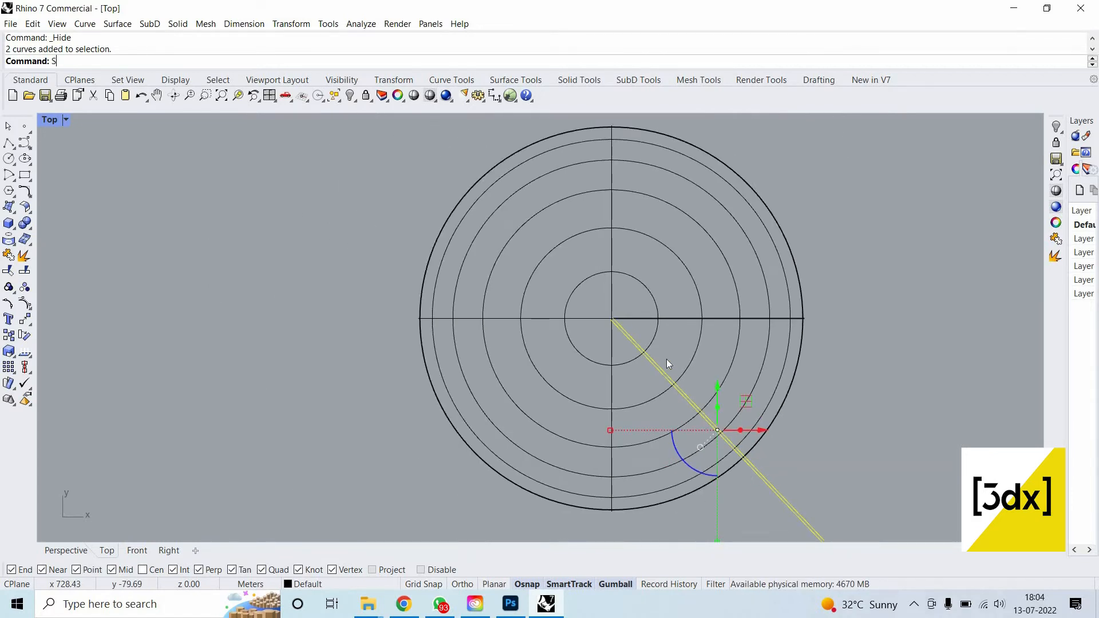
scroll(572, 286, up, 5)
key(Return)
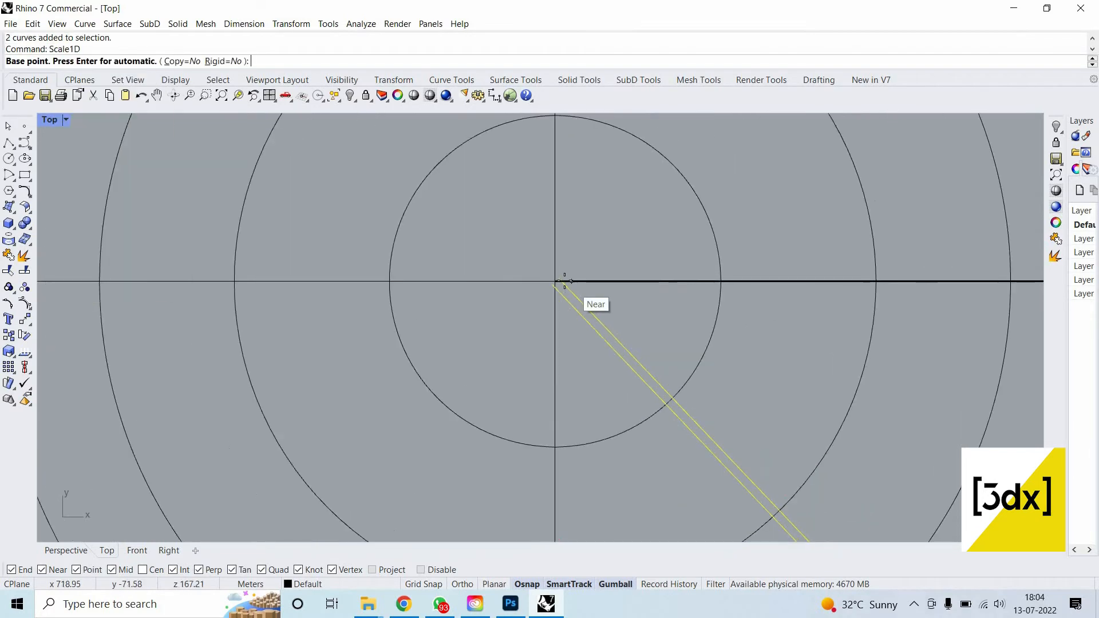
click(618, 341)
click(638, 362)
scroll(662, 380, down, 4)
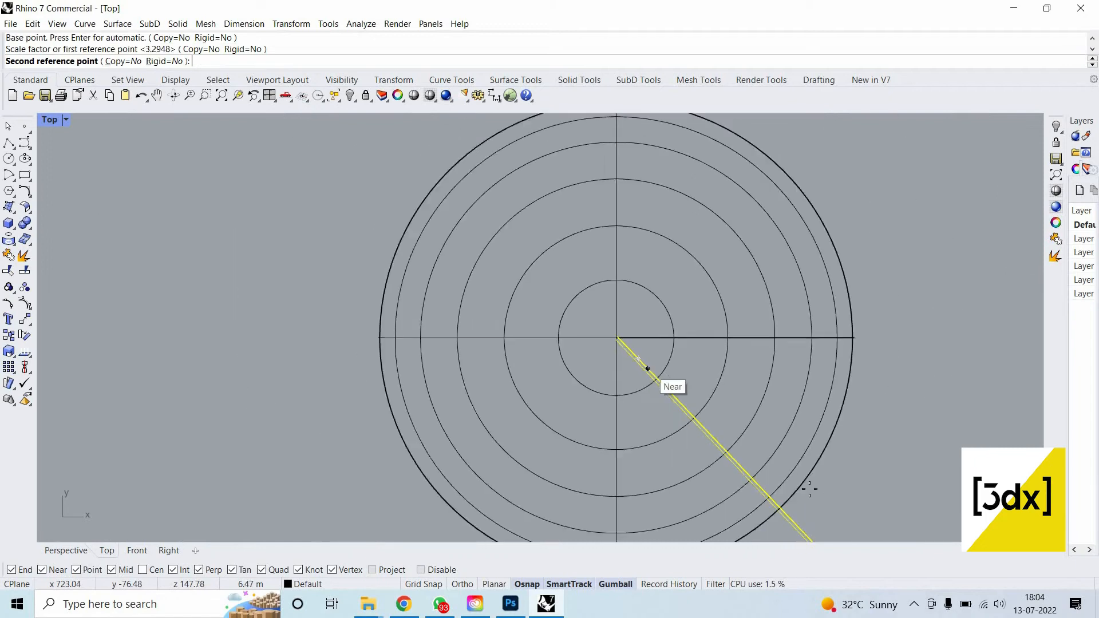
scroll(749, 428, down, 2)
click(723, 372)
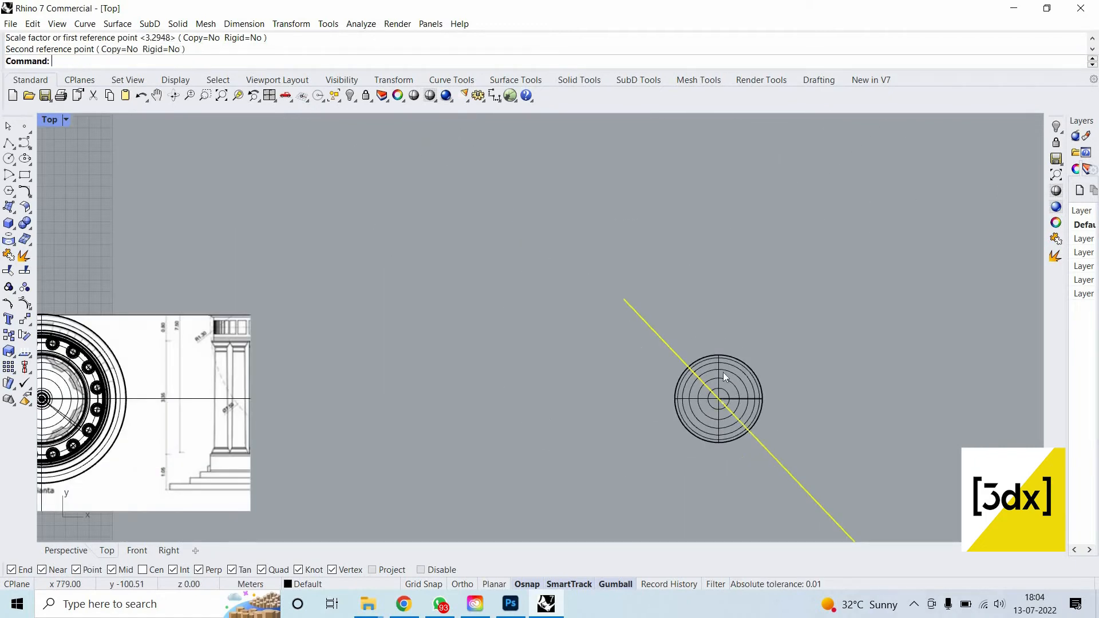
scroll(722, 372, up, 6)
scroll(659, 398, up, 2)
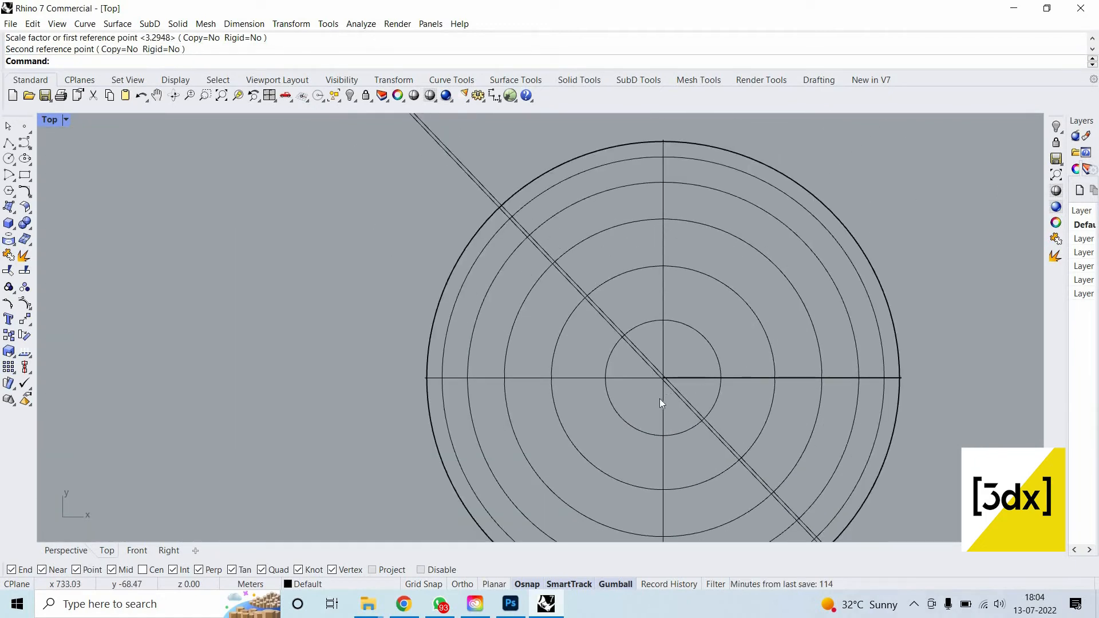
Select the two stretched offset lines that cross the dome's centre.
scroll(693, 362, up, 2)
click(692, 355)
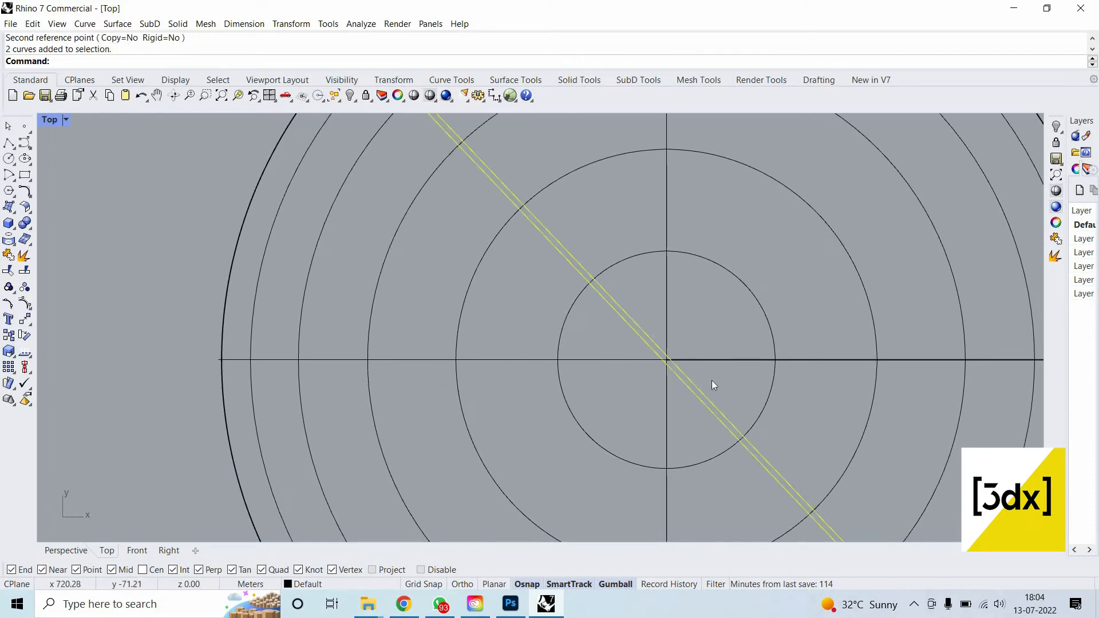
scroll(789, 410, down, 2)
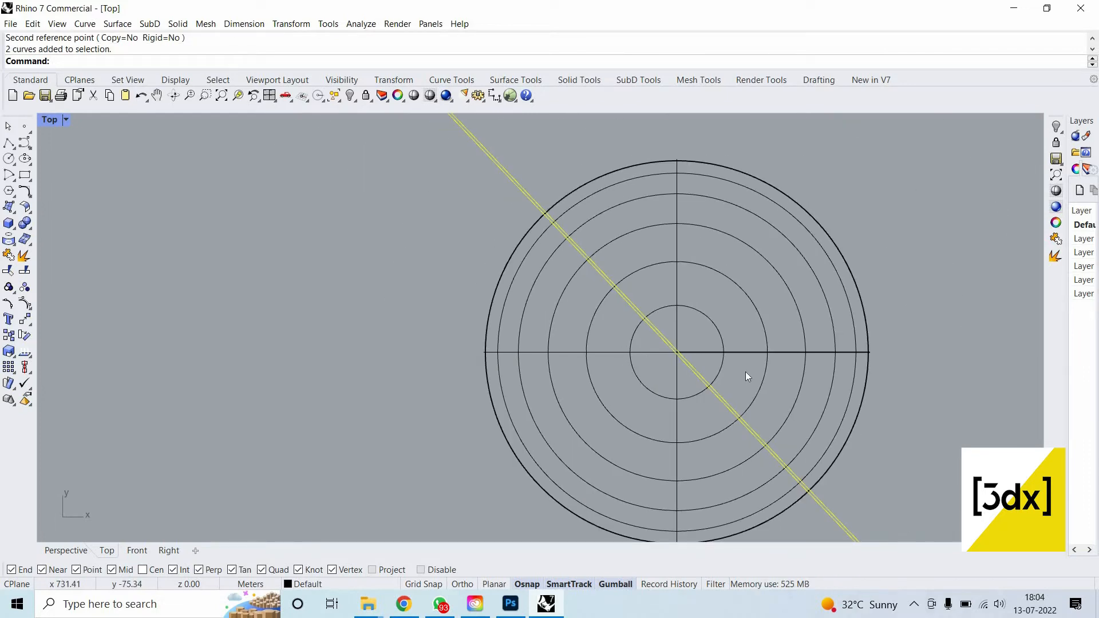
text(Poly)
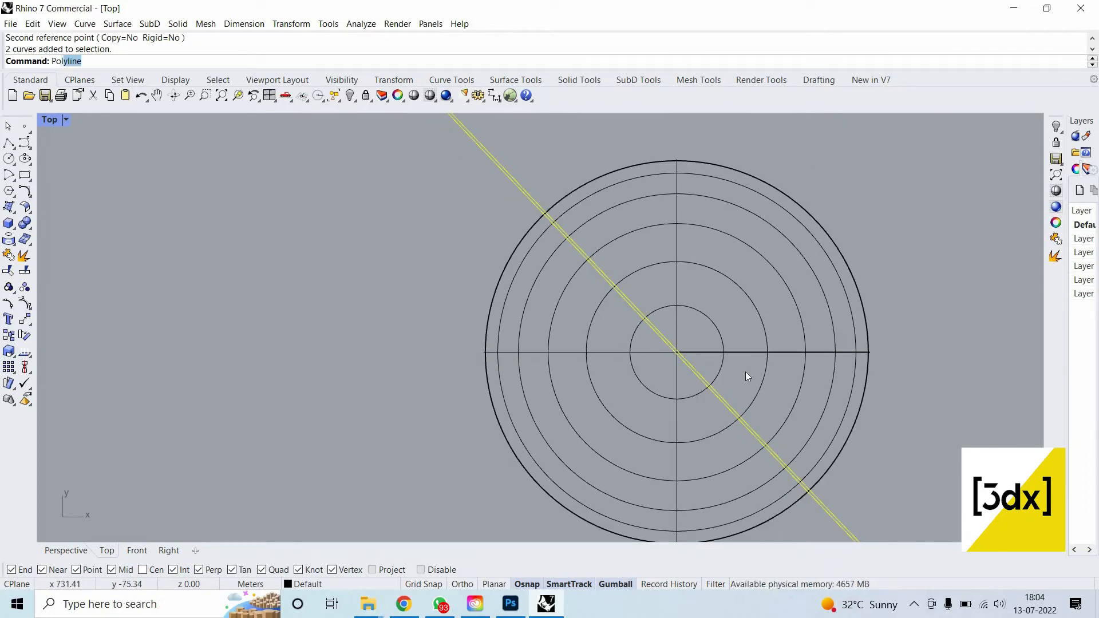
key(Escape)
scroll(675, 360, up, 5)
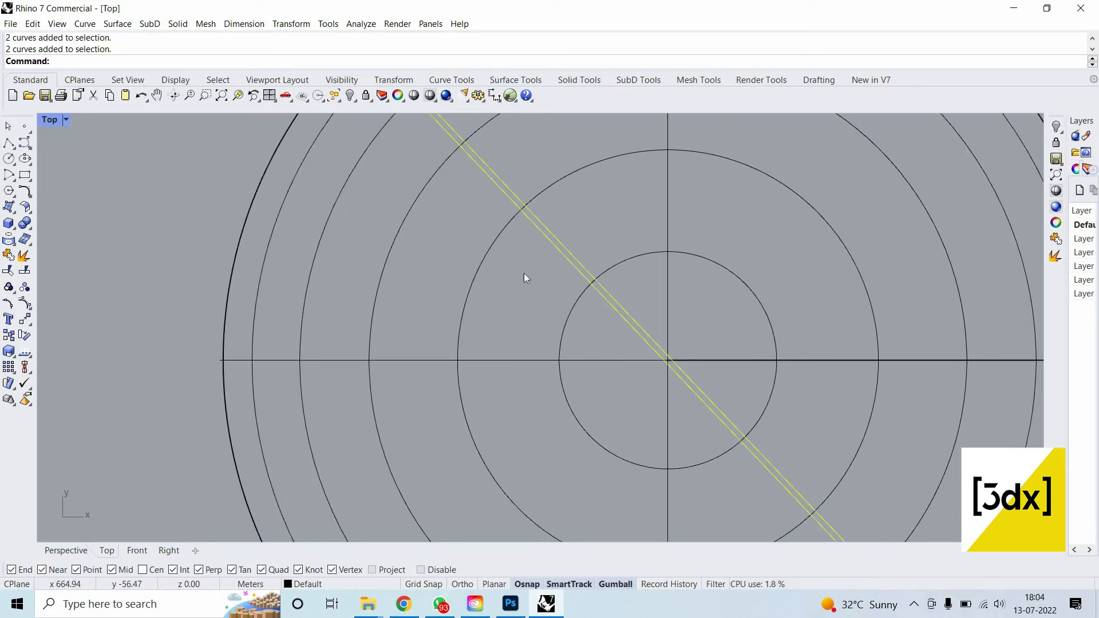
scroll(607, 294, down, 3)
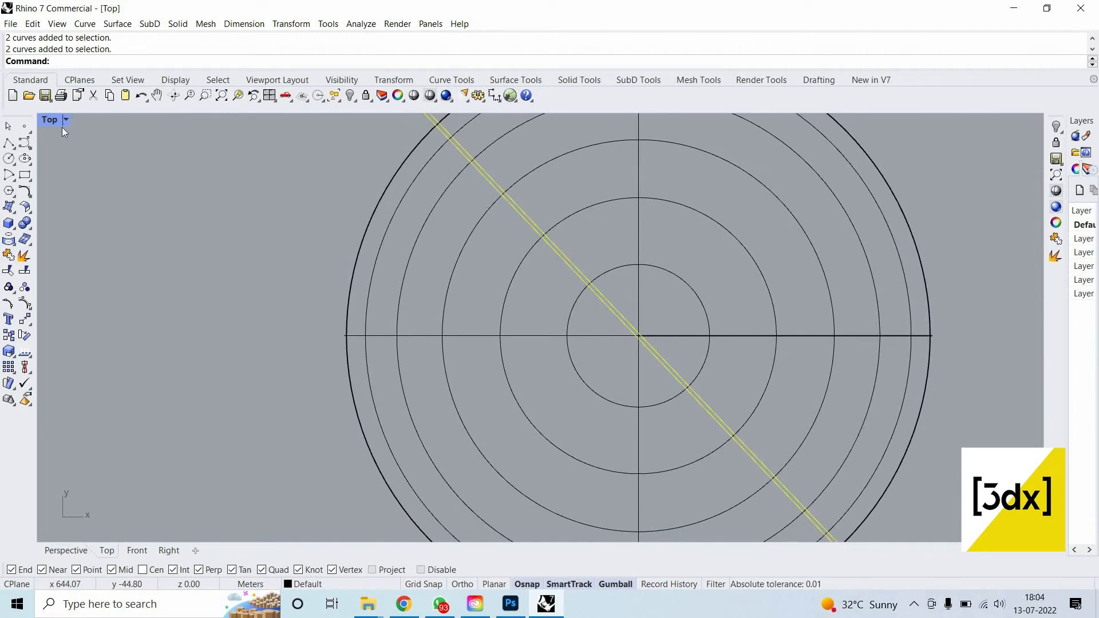
text(Rotate)
key(Return)
scroll(661, 358, up, 4)
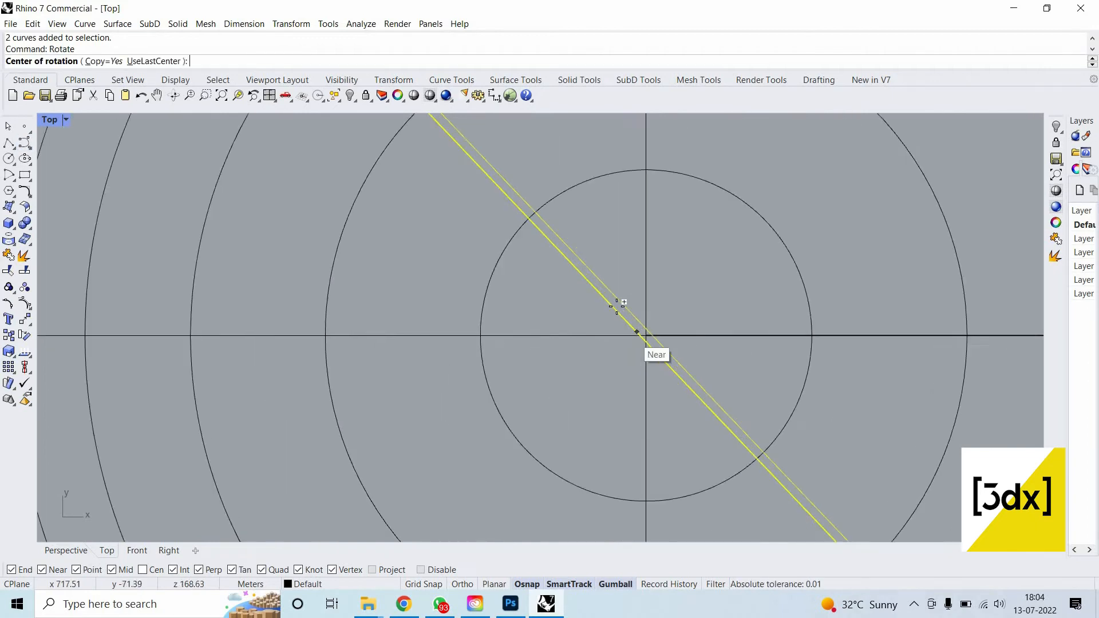
click(621, 296)
scroll(535, 198, down, 9)
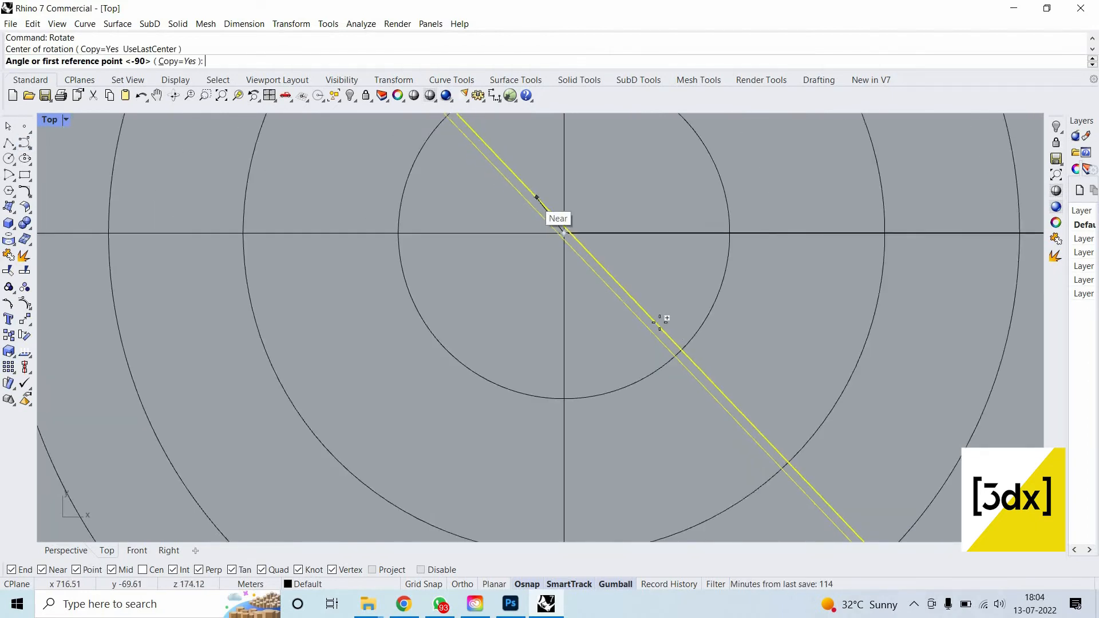
scroll(786, 346, down, 3)
key(Escape)
Draw a short perpendicular line between the two diagonal lines just outside the dome's outer circle.
scroll(744, 385, up, 5)
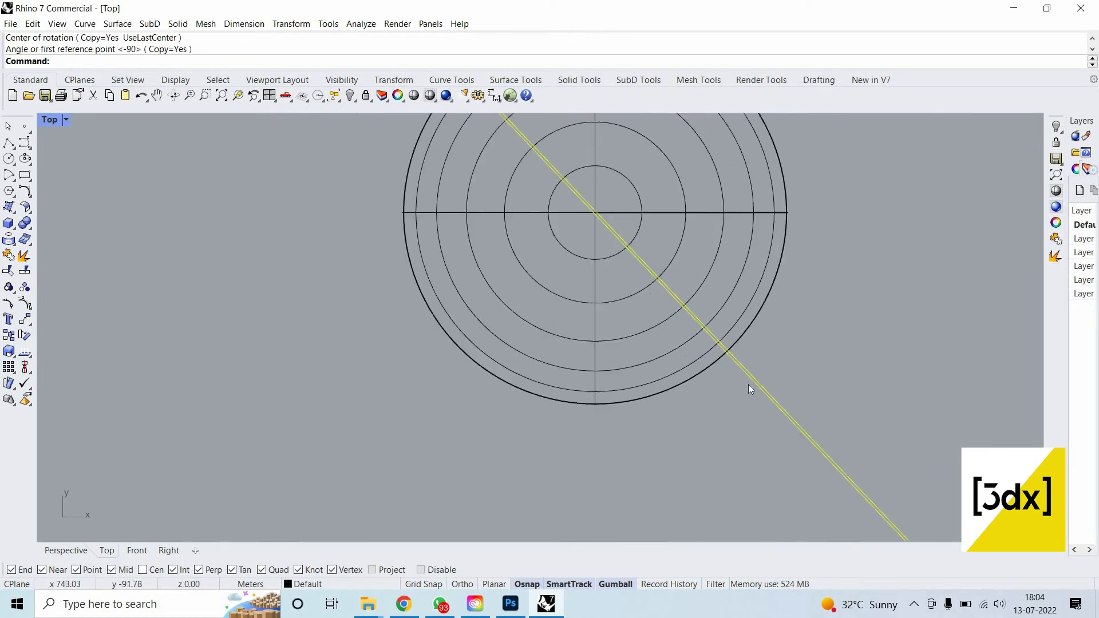
text(Line)
key(Return)
click(755, 384)
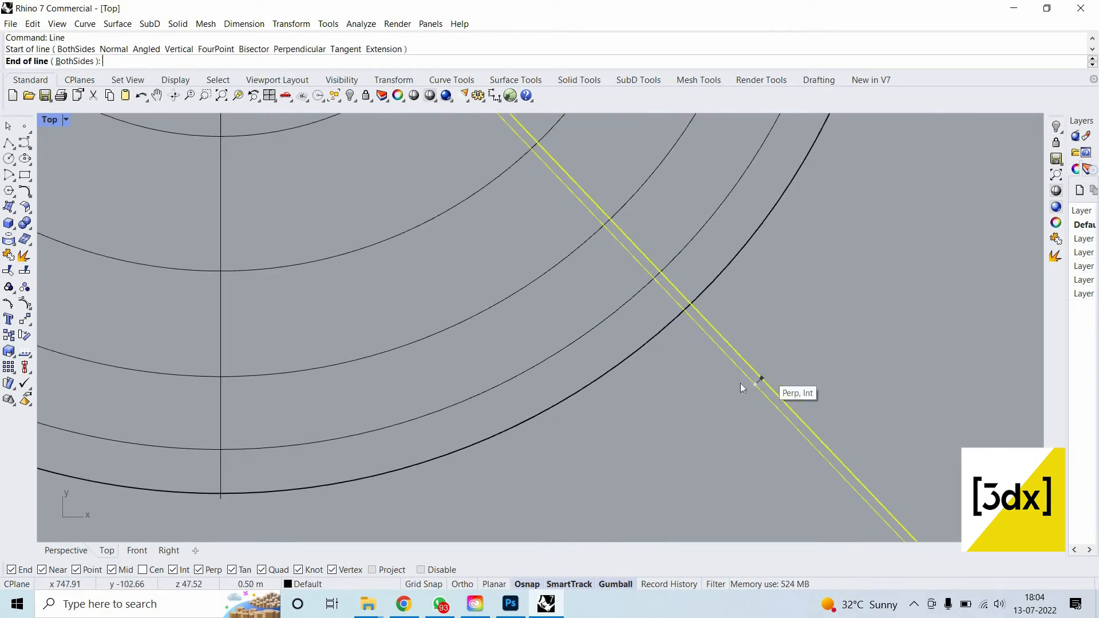
click(761, 378)
scroll(589, 276, down, 6)
scroll(589, 276, up, 3)
Rotate a copy of the diagonal line pair about the dome's centre so it runs vertically through the dome.
text(Rotate)
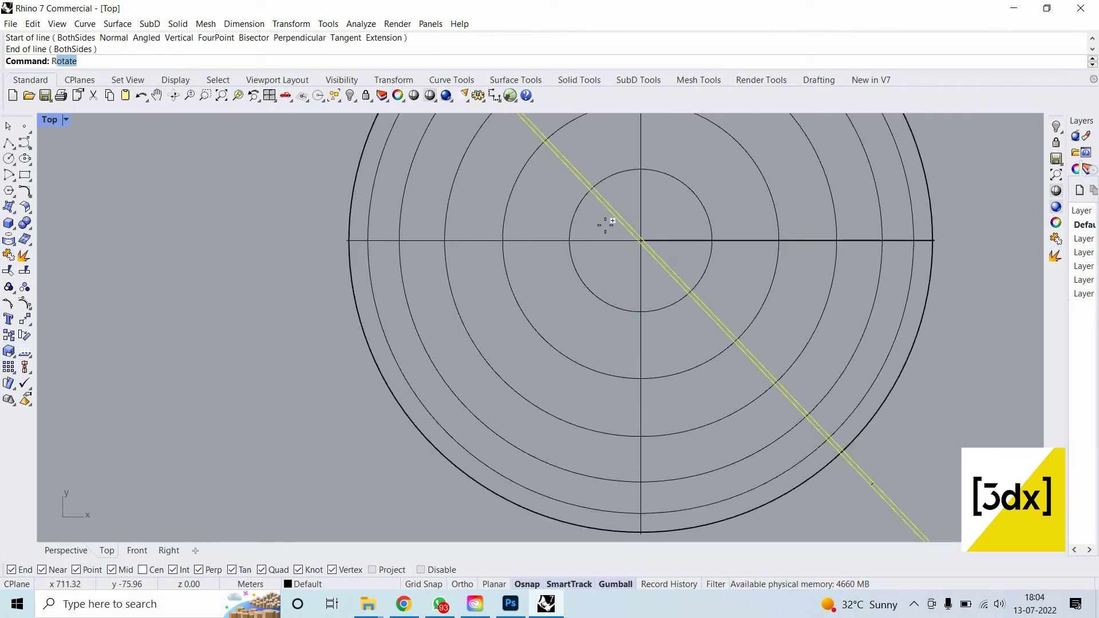
key(Return)
scroll(658, 255, up, 4)
scroll(745, 267, up, 6)
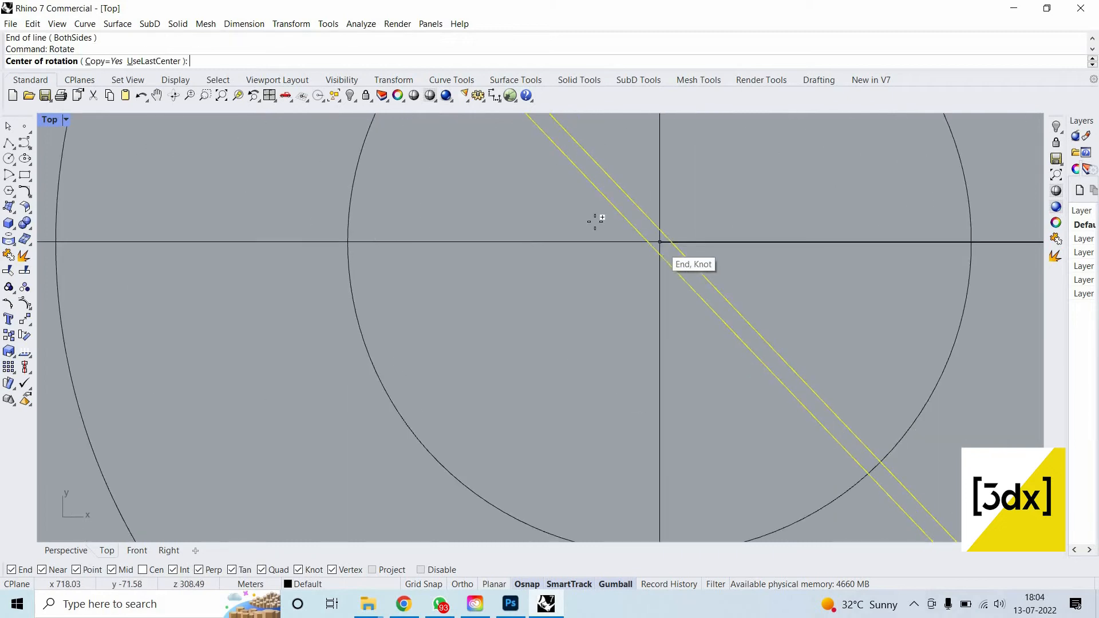
click(657, 241)
scroll(408, 182, down, 18)
scroll(607, 357, up, 12)
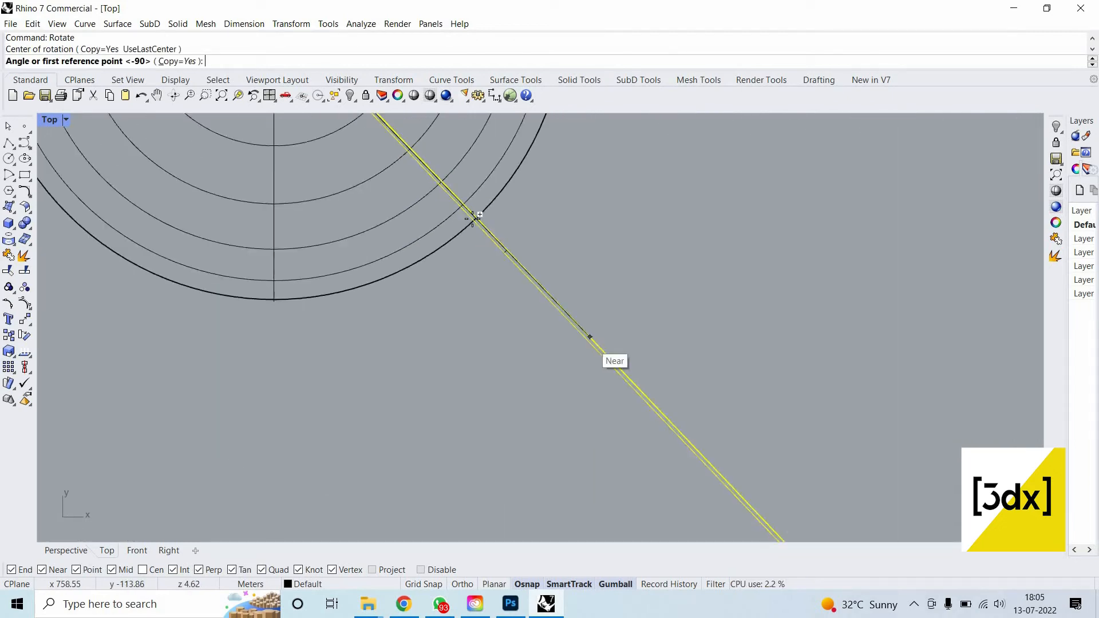
click(506, 231)
scroll(380, 299, down, 5)
scroll(342, 318, up, 8)
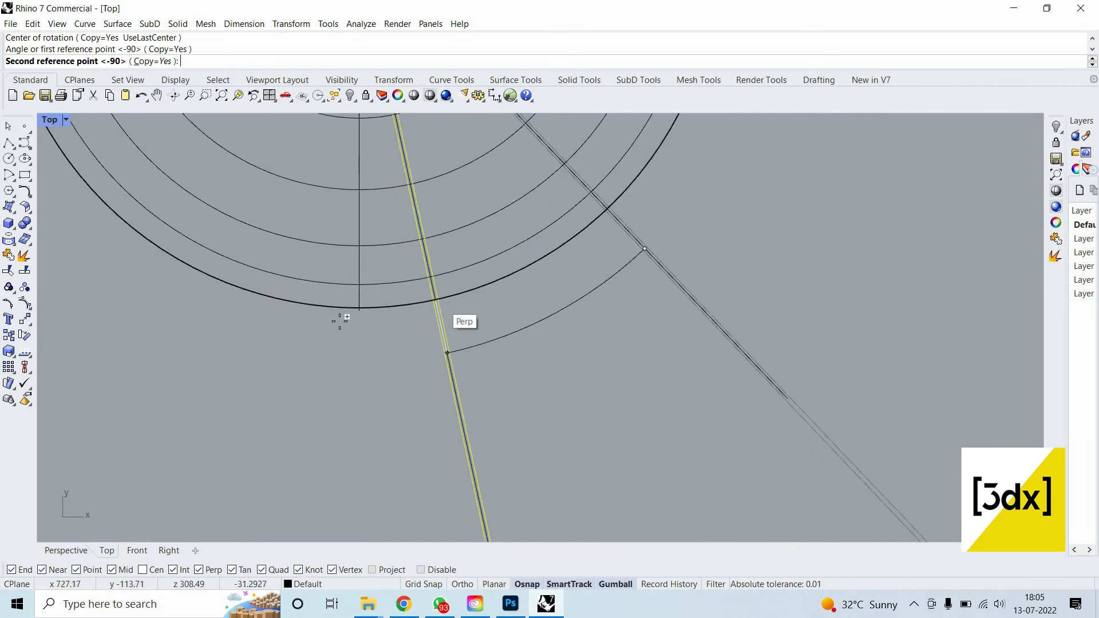
click(404, 358)
scroll(613, 360, down, 5)
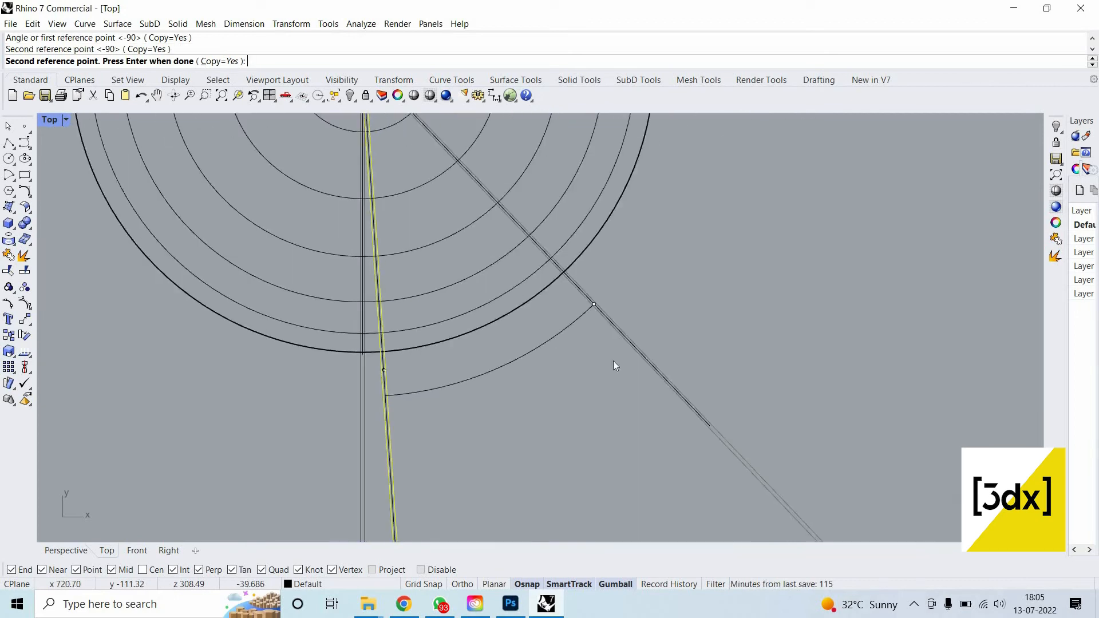
key(Return)
Delete the original diagonal line pair and the short line that joined them.
key(Delete)
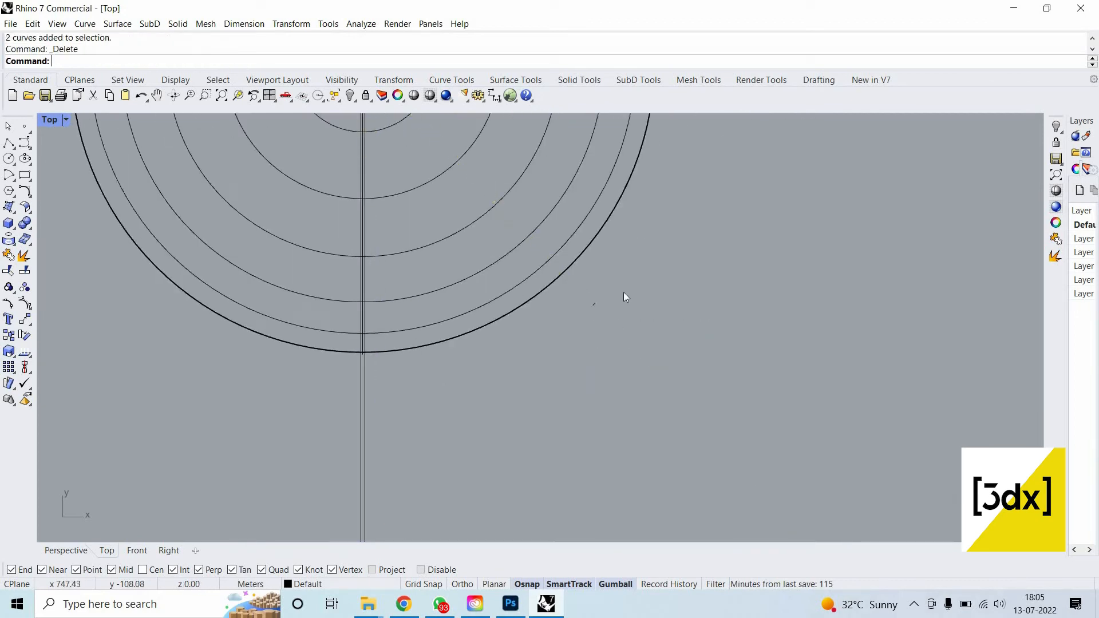
click(589, 338)
key(Delete)
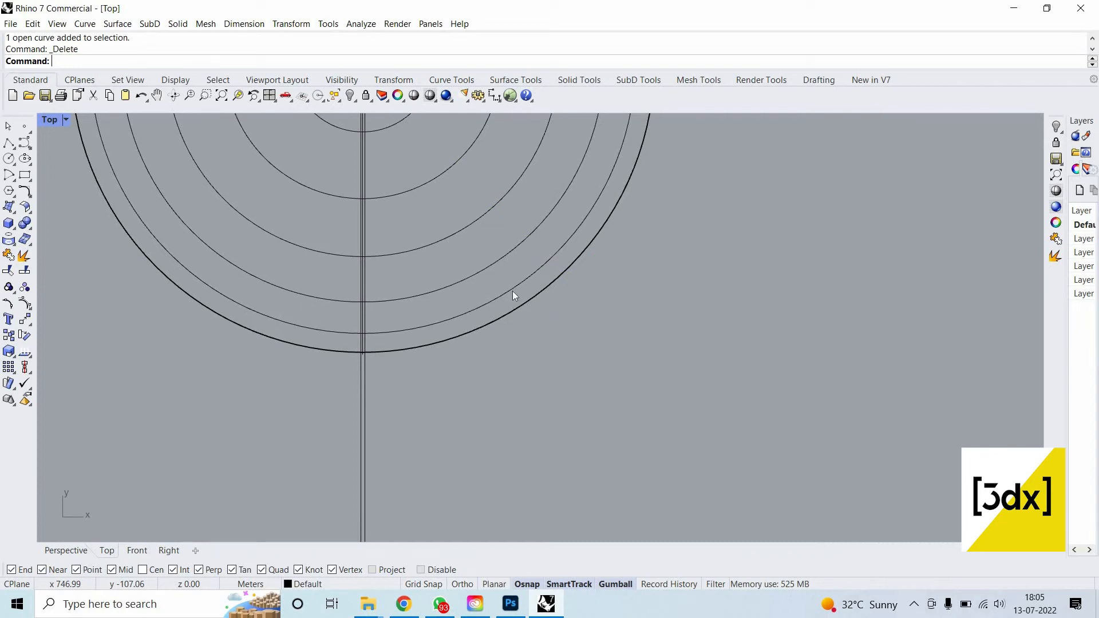
Set up a polar array of the vertical line pair about the dome's centre with 8 items filling 360 degrees.
scroll(504, 343, down, 5)
scroll(500, 271, up, 8)
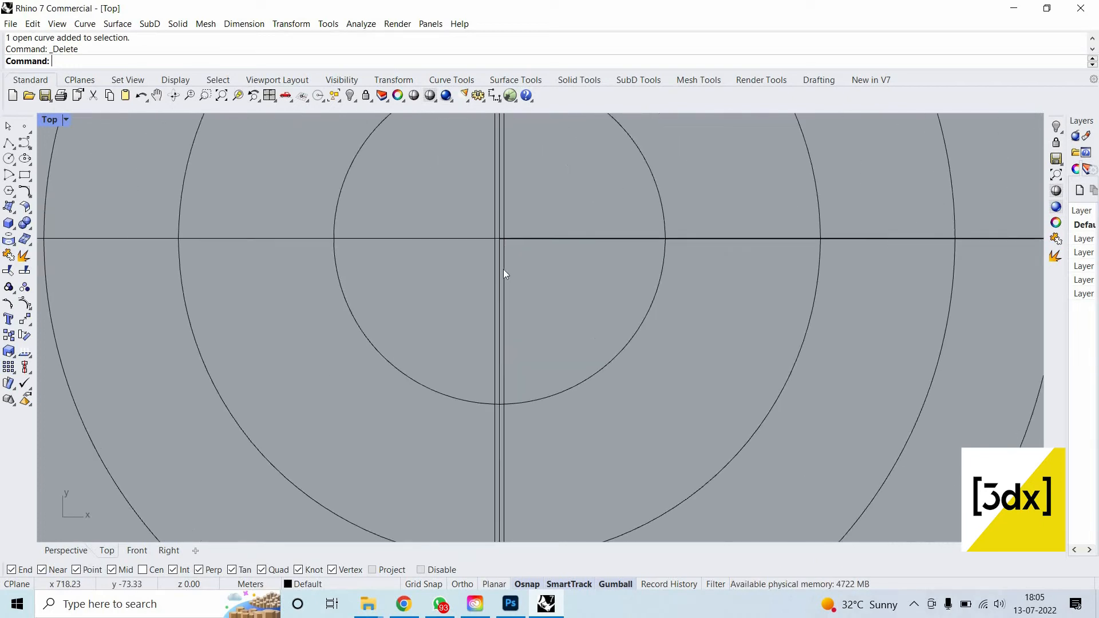
text(Polar)
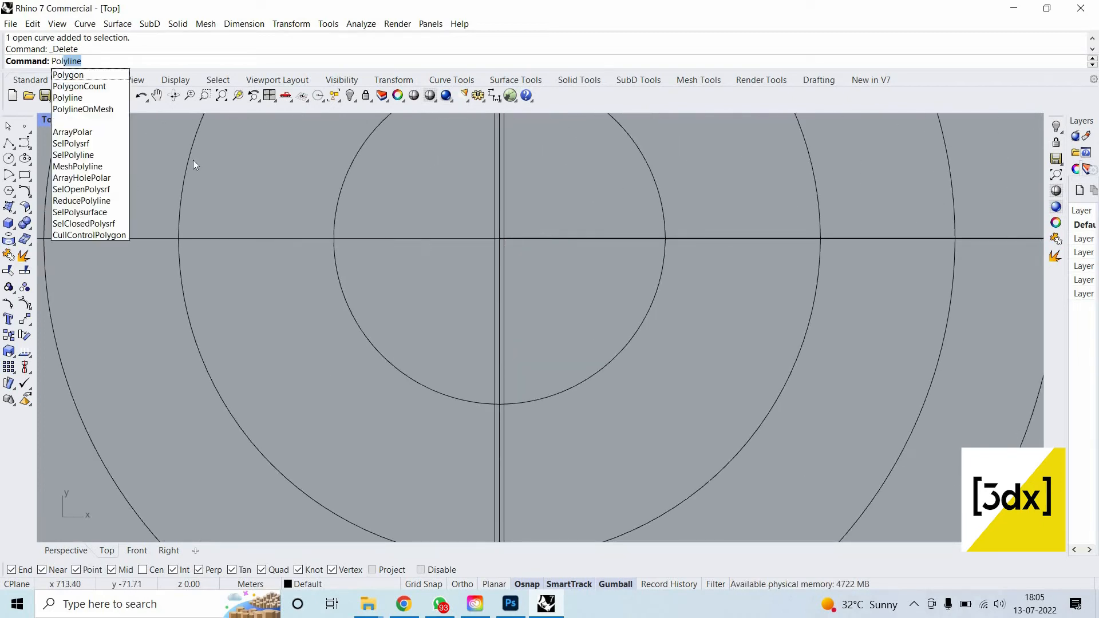
click(73, 75)
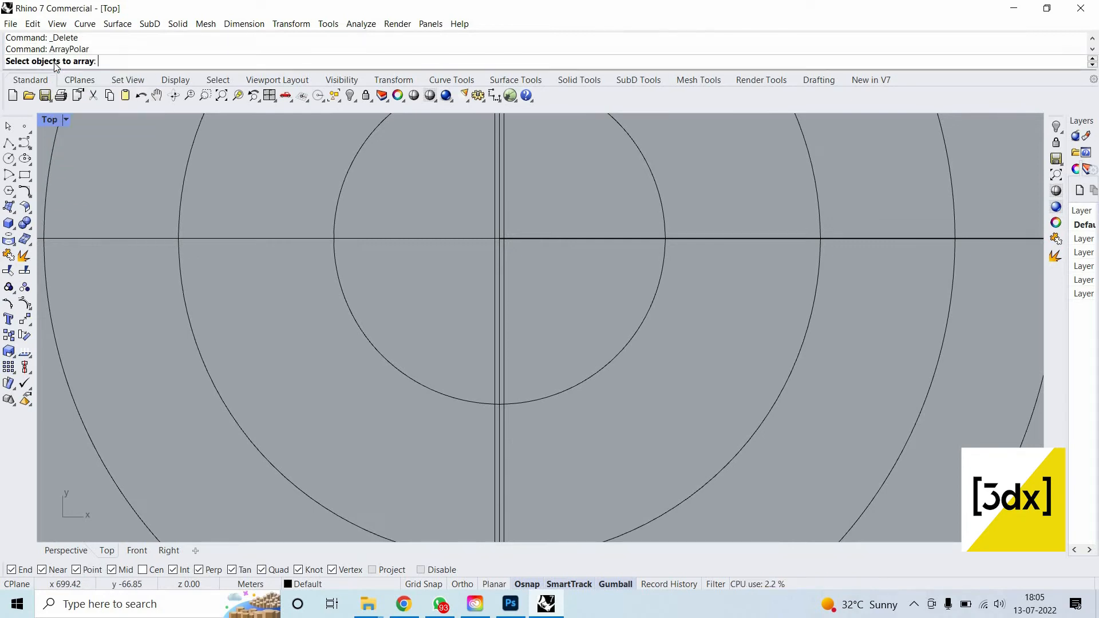
click(494, 270)
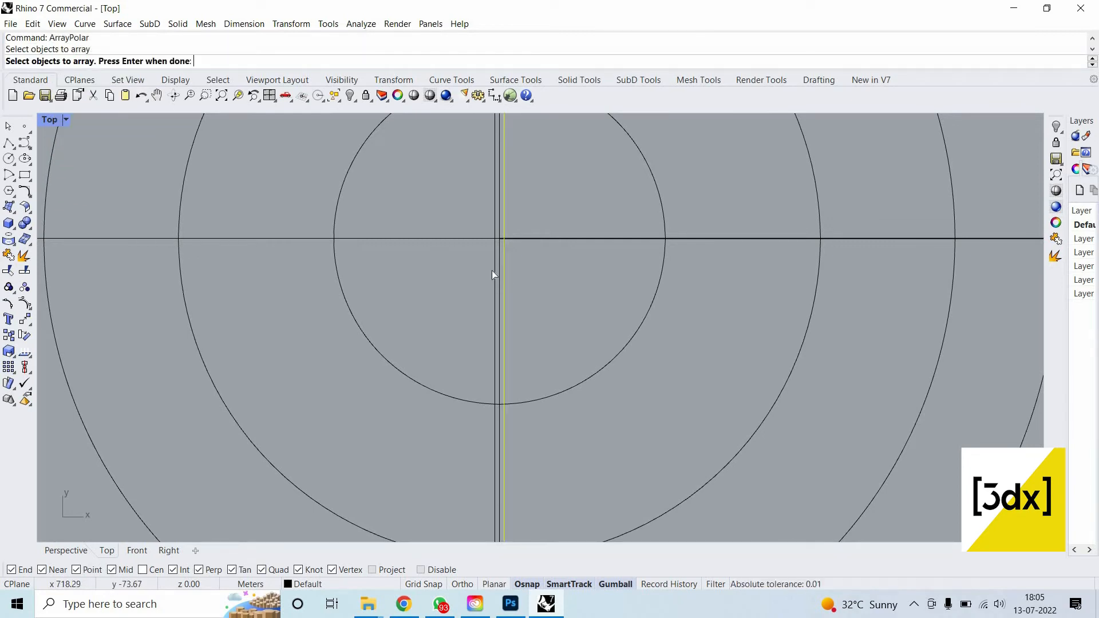
click(501, 270)
key(Return)
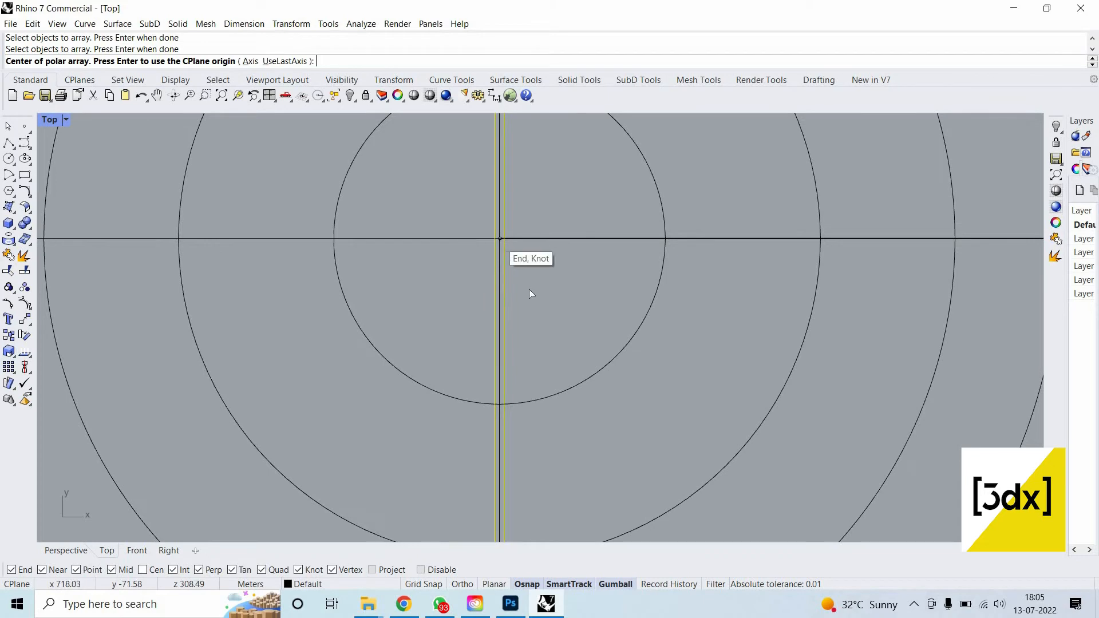
click(530, 293)
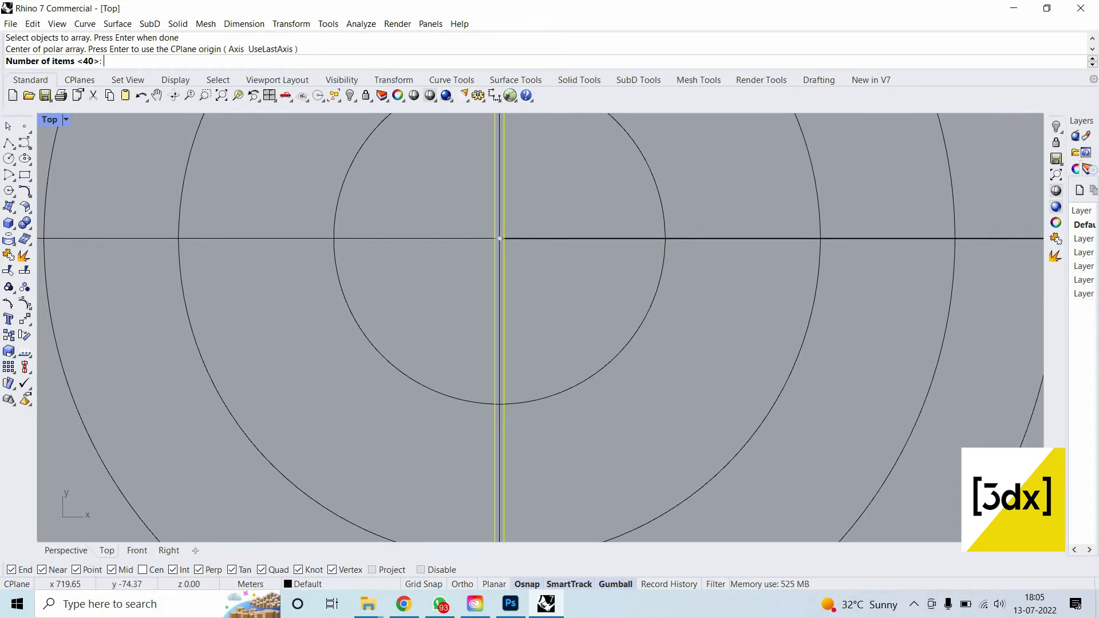
key(Return)
key(Return)
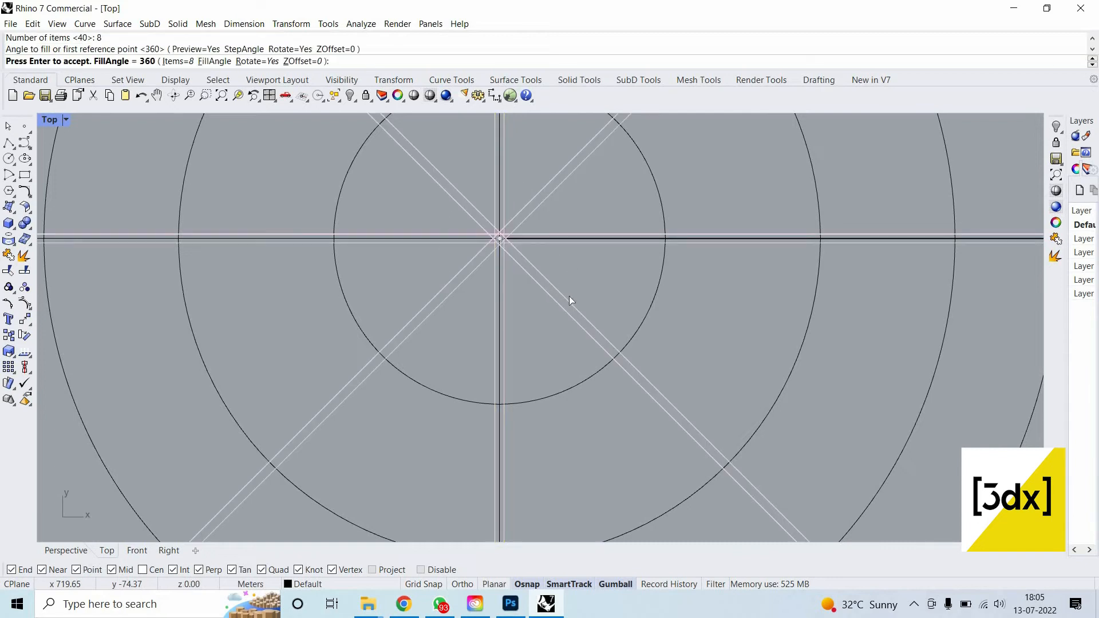
scroll(573, 294, down, 5)
scroll(626, 241, down, 3)
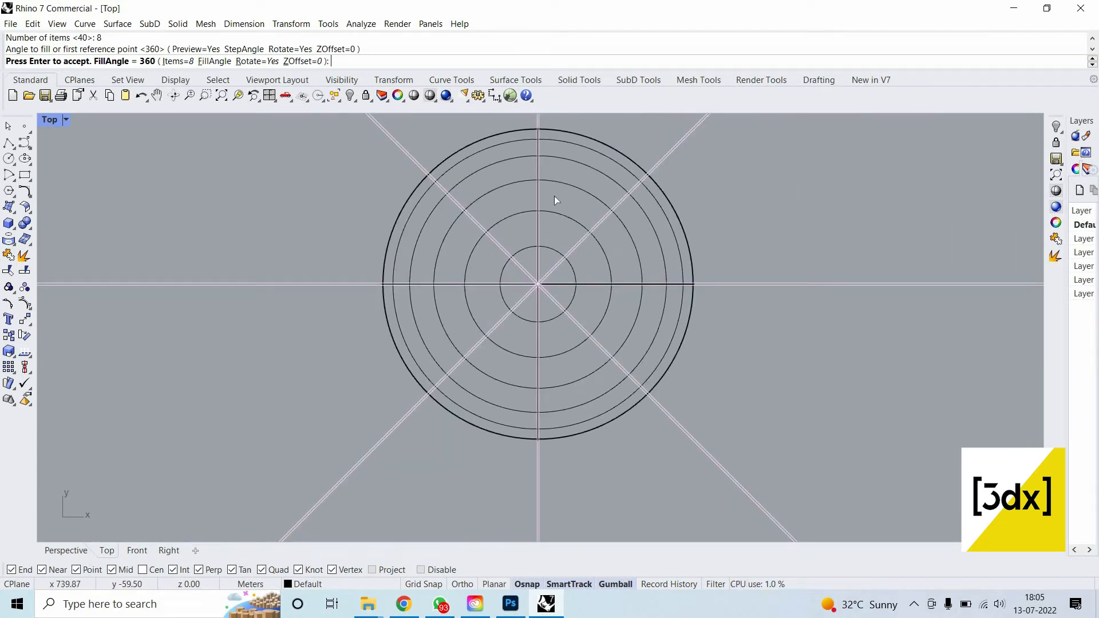
Try 6 items in the polar array preview and set the item count back to 8.
click(181, 62)
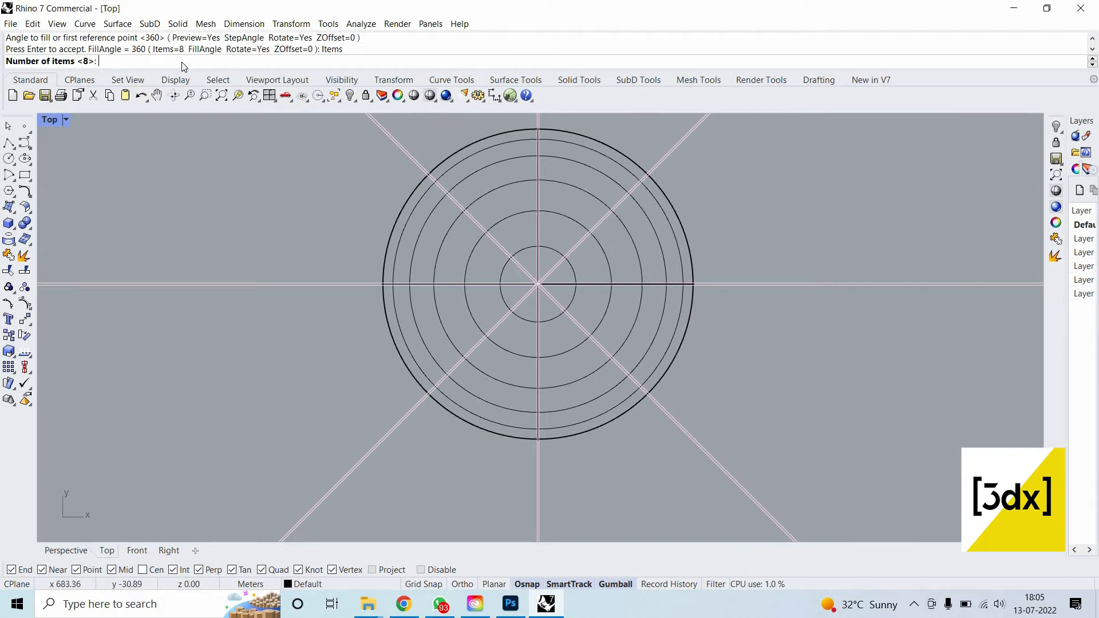
text(6)
key(Return)
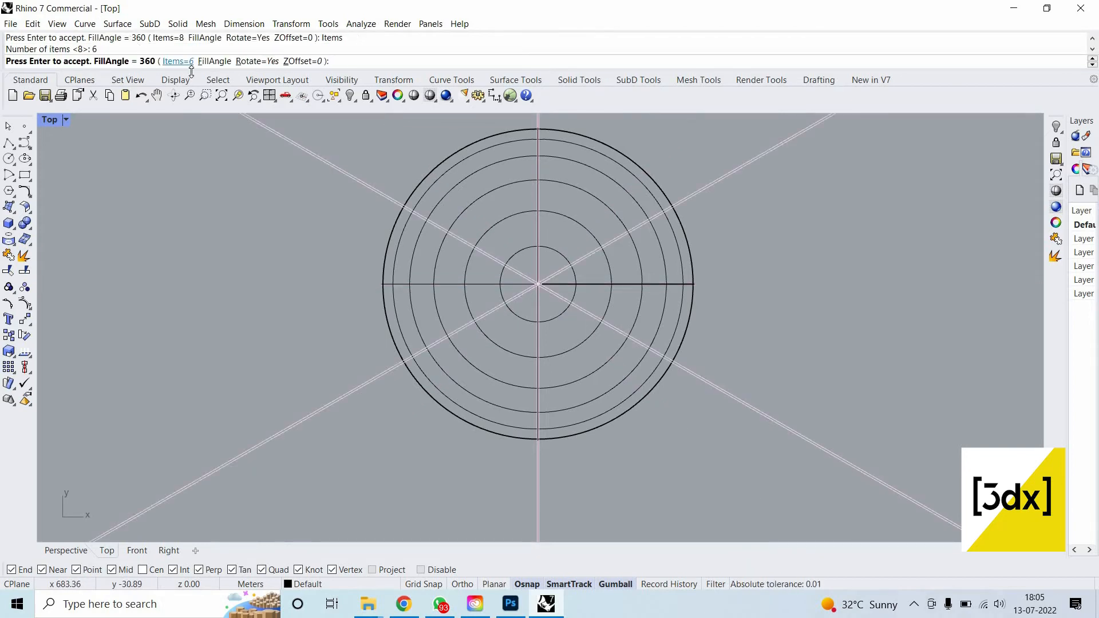
click(184, 61)
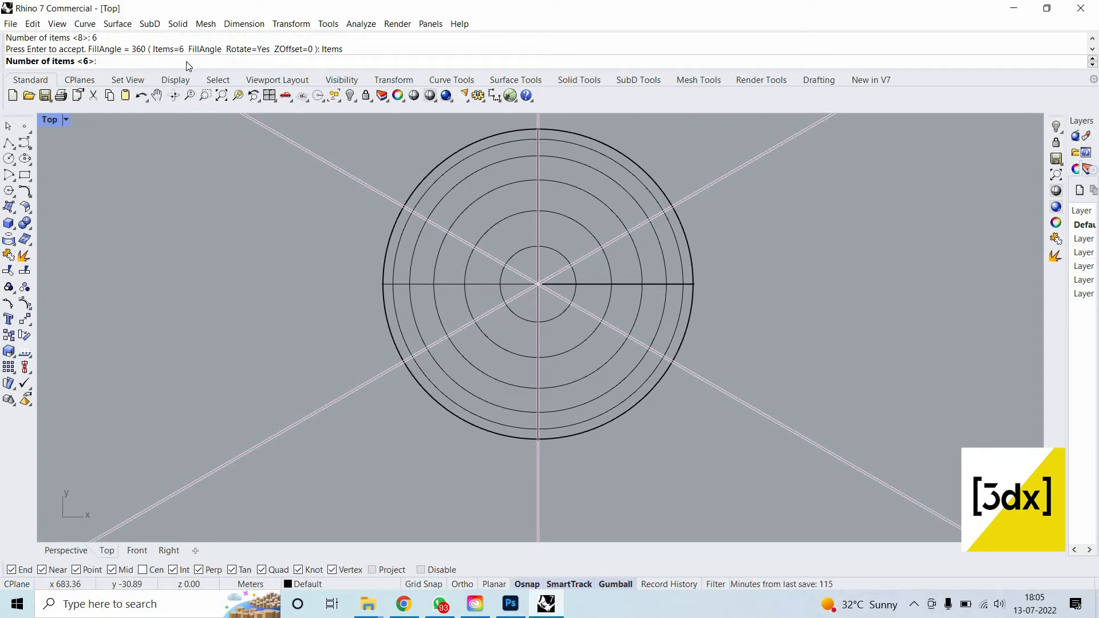
text(8)
key(Return)
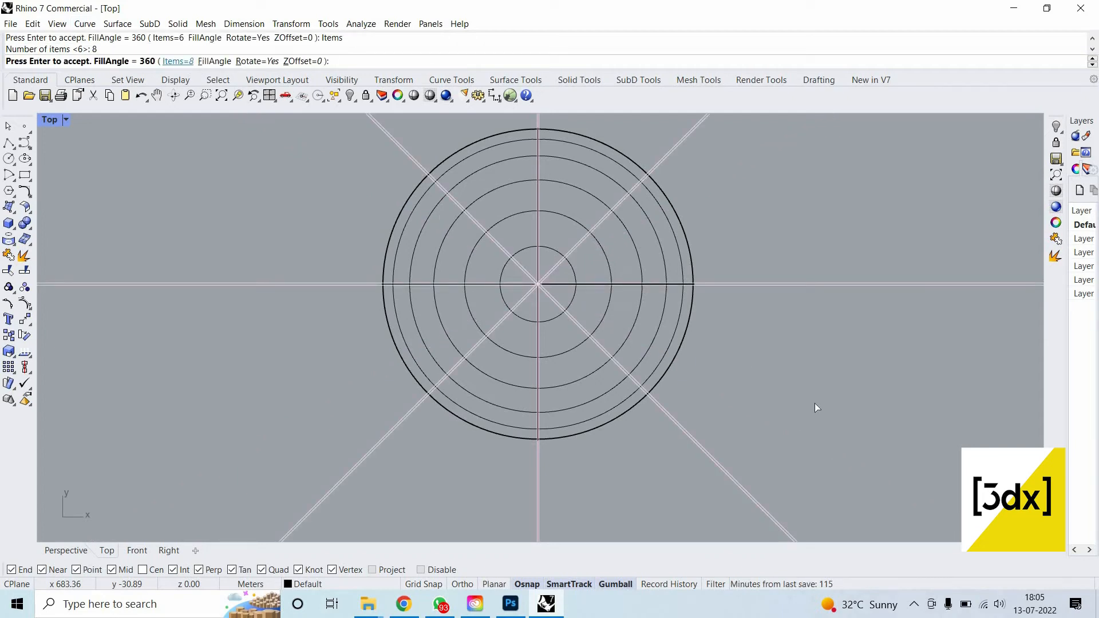
Accept the polar array of line pairs and check how they radiate from the dome's centre.
key(Return)
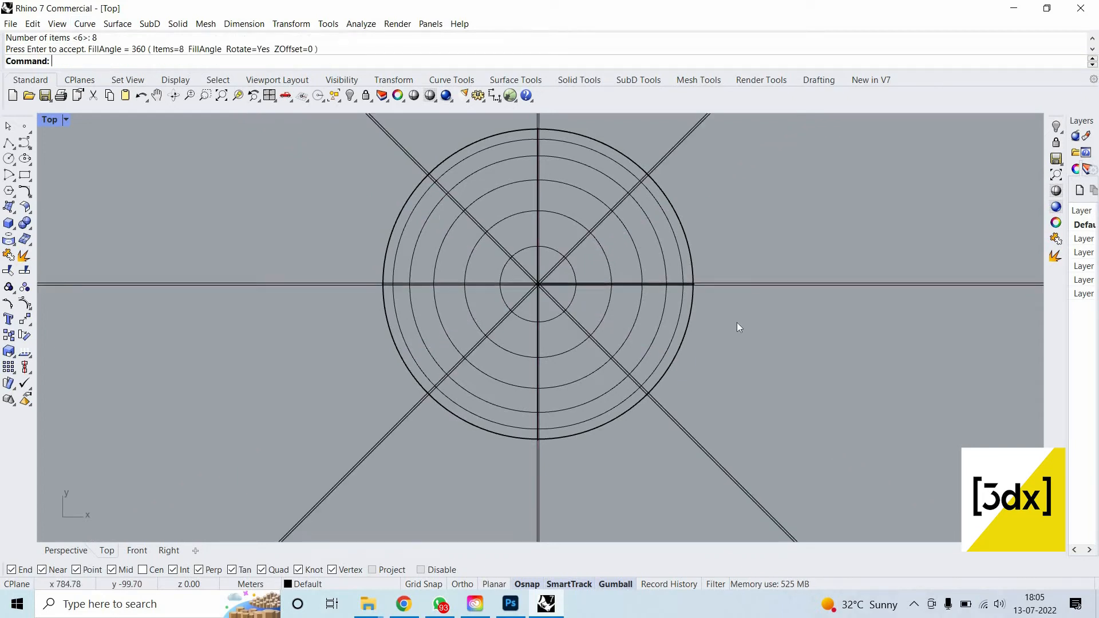
scroll(760, 326, down, 3)
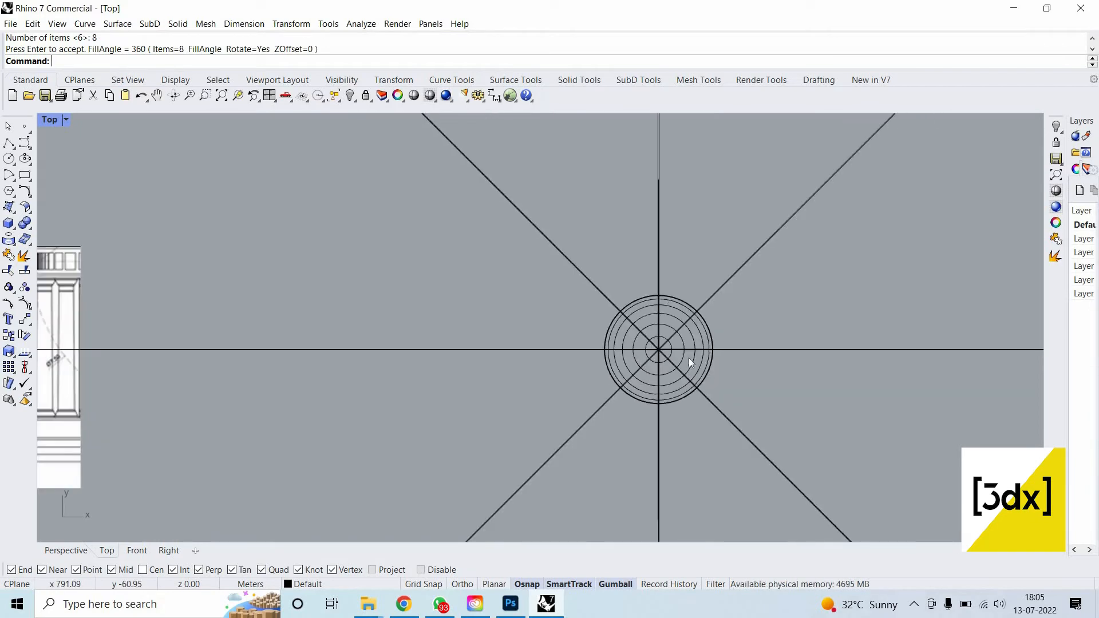
scroll(689, 358, down, 3)
scroll(656, 351, down, 8)
scroll(646, 350, up, 6)
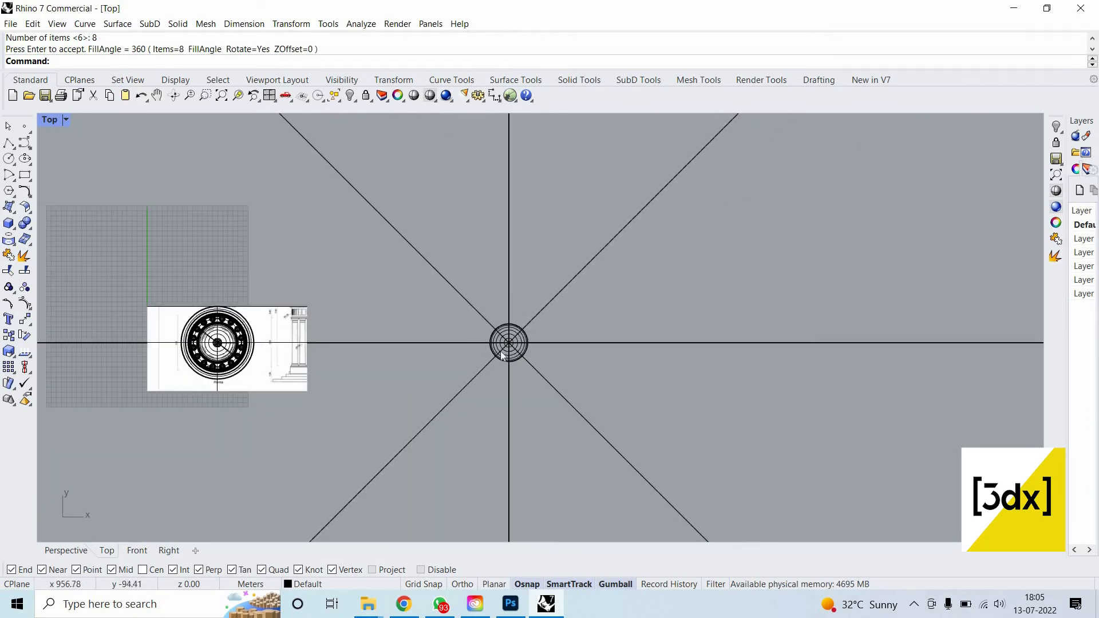
scroll(515, 332, up, 8)
scroll(619, 343, up, 2)
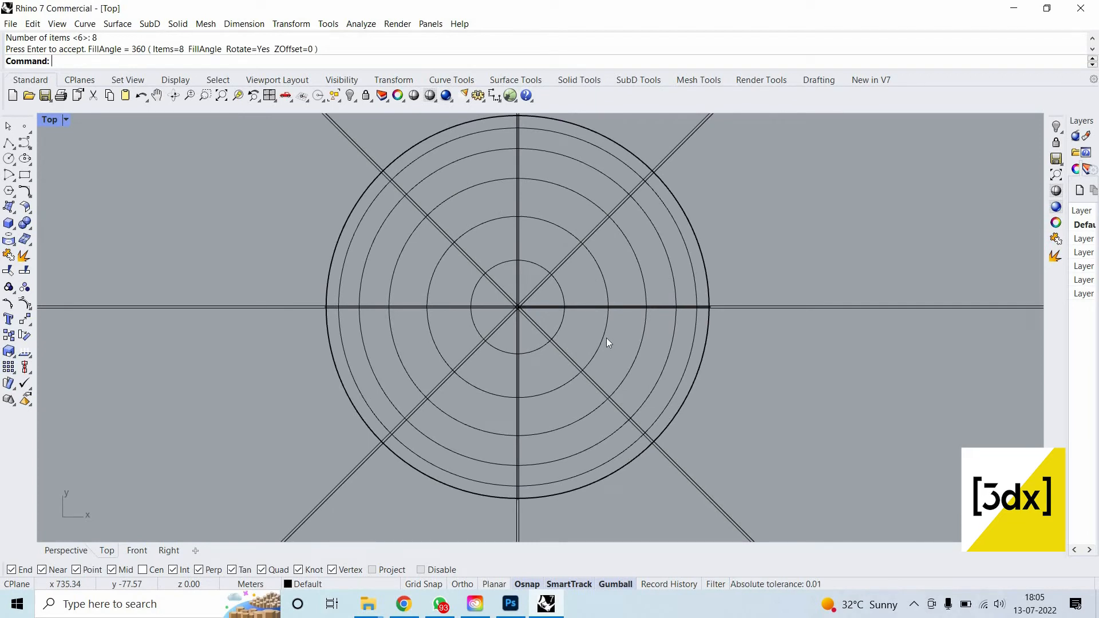
Project all the arrayed line pairs onto the closed dome copy from the Top view.
text(Project)
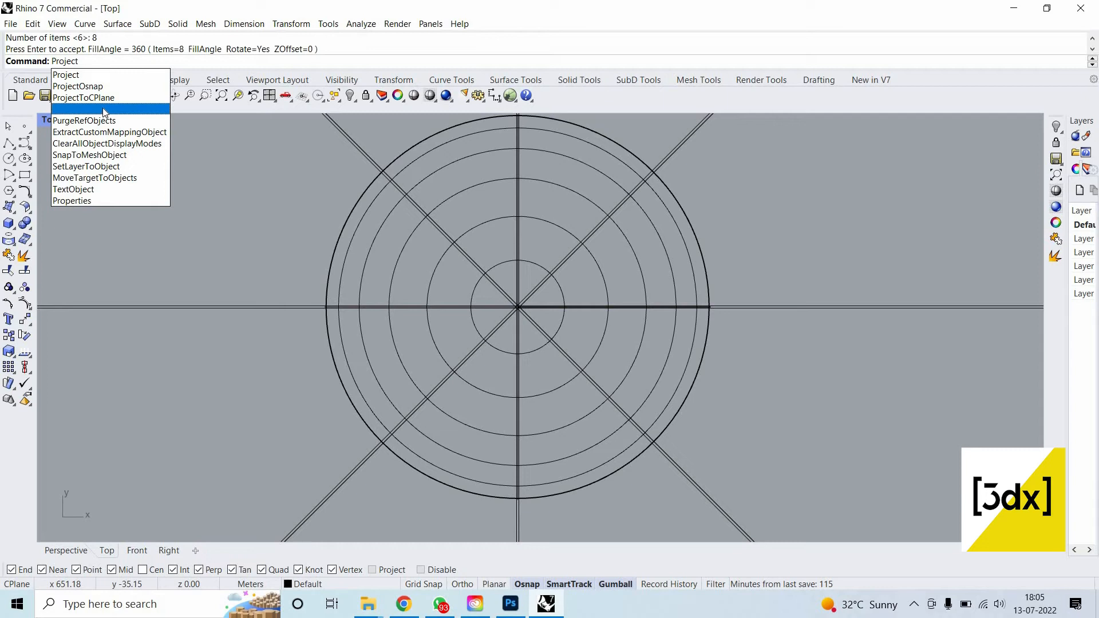
key(Return)
scroll(802, 223, down, 12)
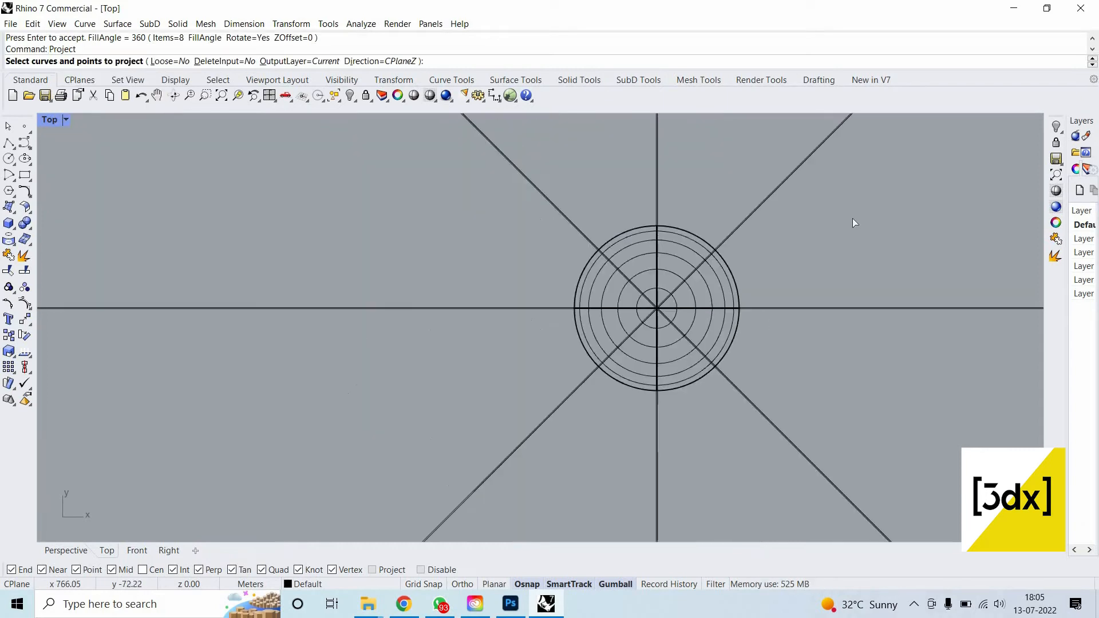
drag(843, 211, 460, 145)
click(665, 311)
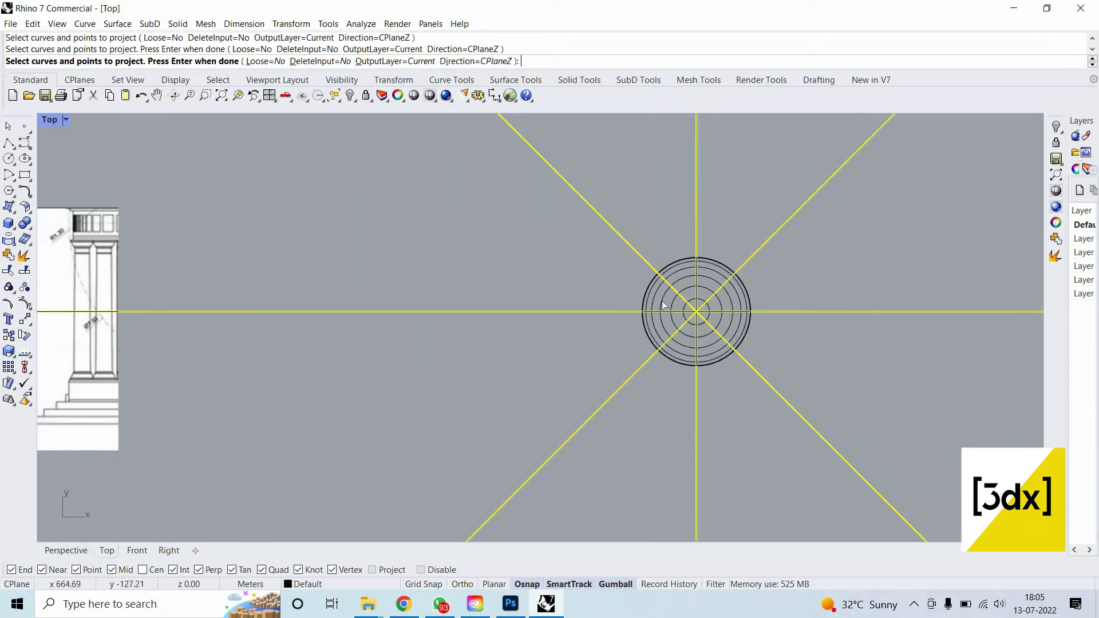
scroll(658, 287, up, 5)
key(Return)
click(653, 287)
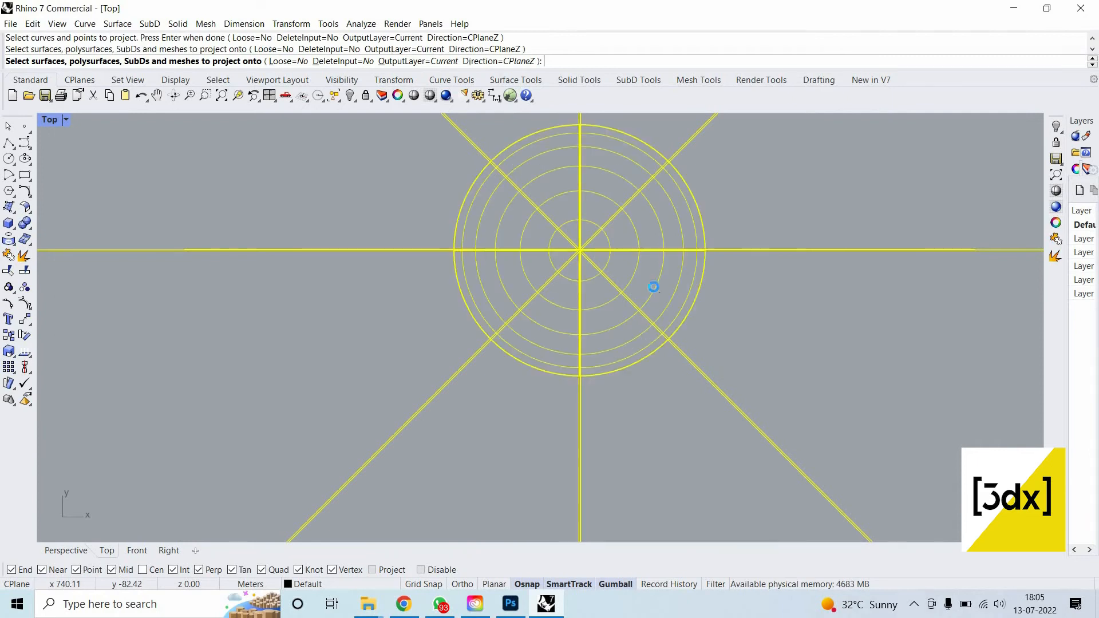
key(Return)
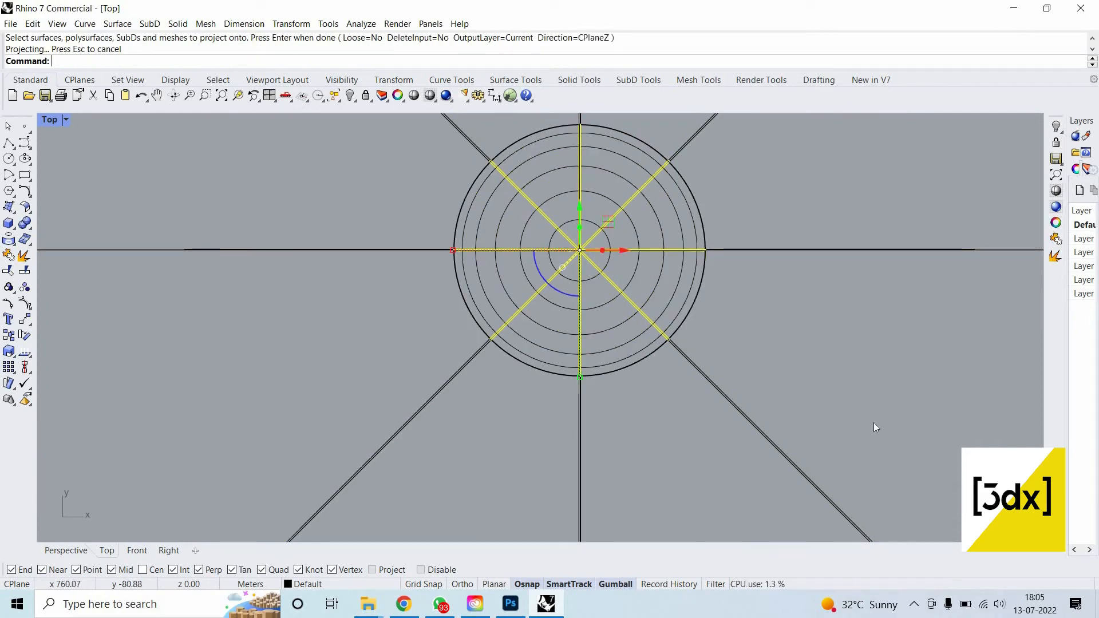
Delete the original arrayed line pairs around the dome, keeping the projected curves.
drag(784, 438, 738, 427)
key(Delete)
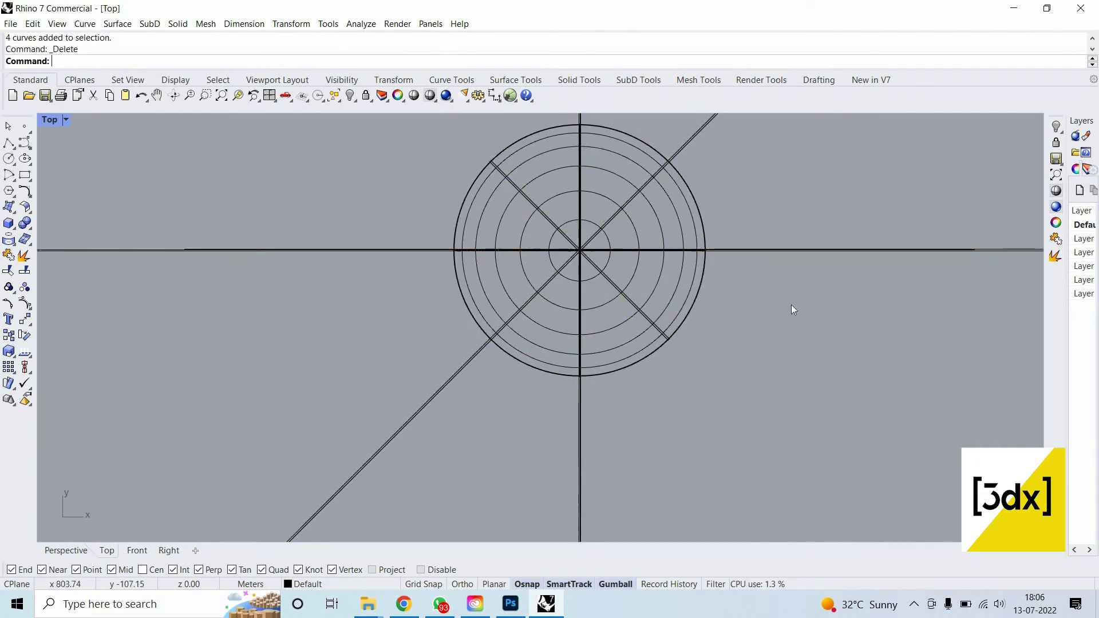
drag(790, 304, 744, 223)
key(Delete)
scroll(797, 383, down, 8)
drag(796, 401, 603, 440)
key(Delete)
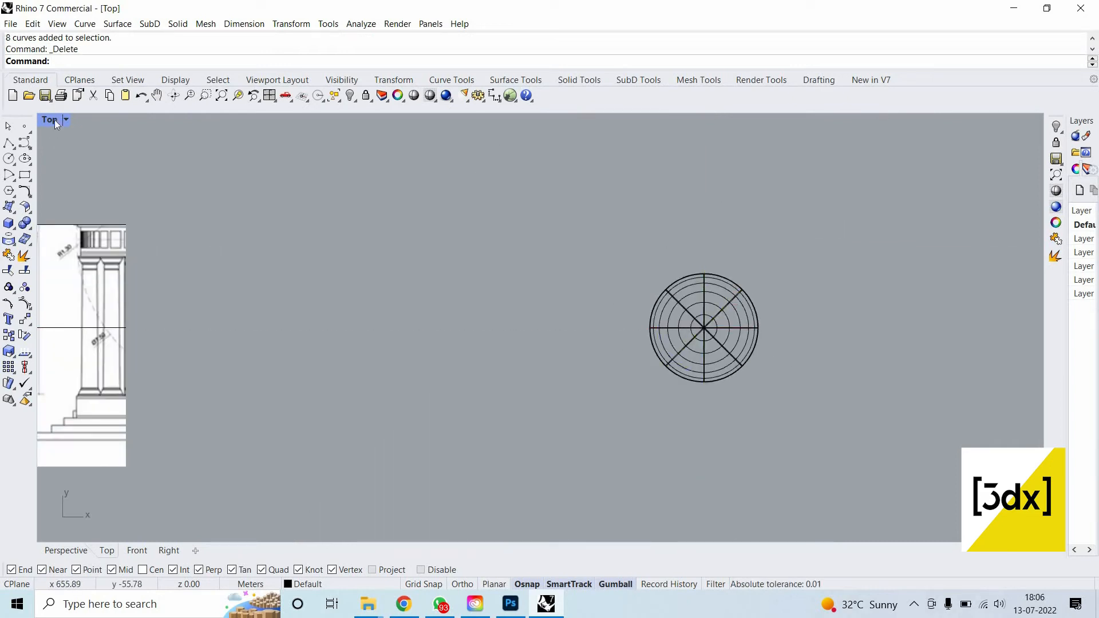
Examine the projected rib curves on the dome copy in the Perspective view and compare them with the reference drawing.
key(ctrl+m)
click(581, 122)
key(ctrl+m)
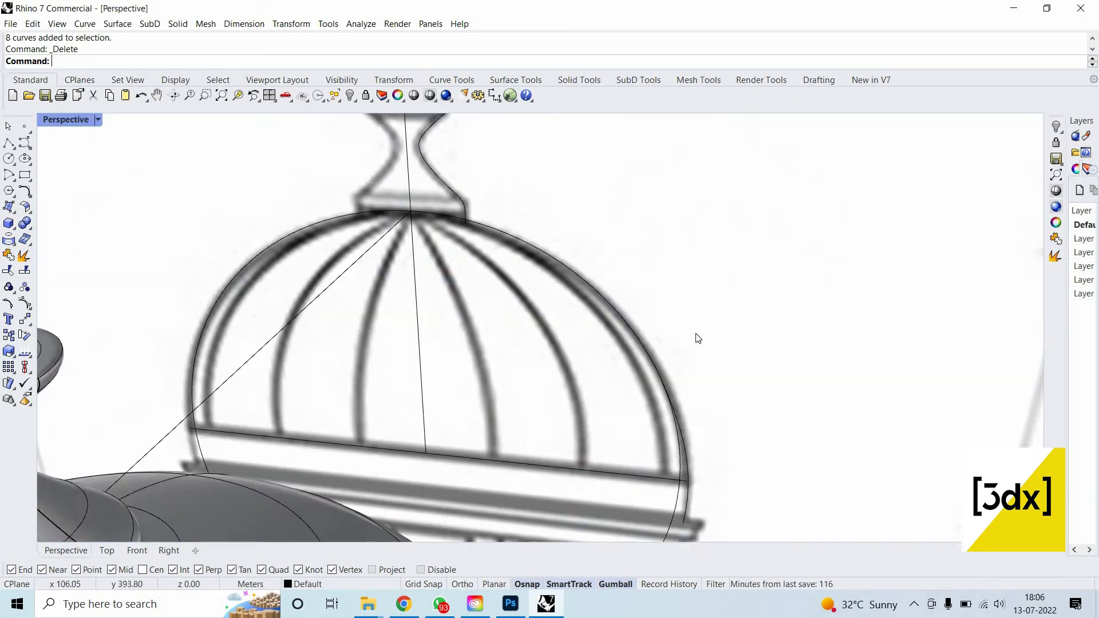
scroll(704, 344, down, 12)
scroll(699, 338, up, 9)
shift+right_drag(699, 337, 489, 286)
scroll(699, 337, up, 9)
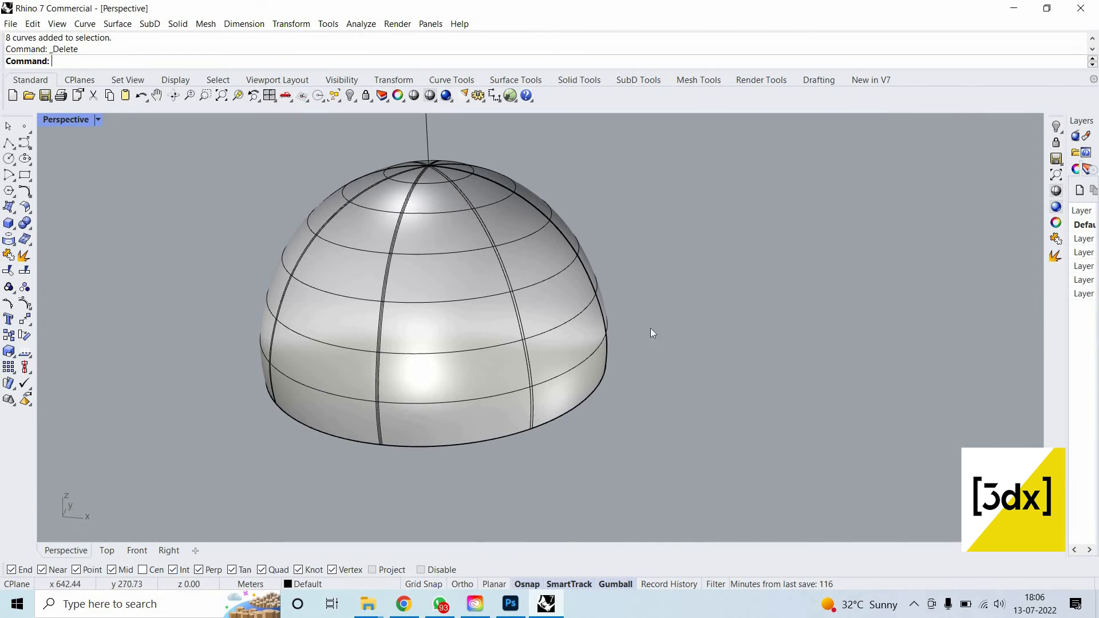
scroll(650, 327, down, 6)
scroll(436, 311, up, 8)
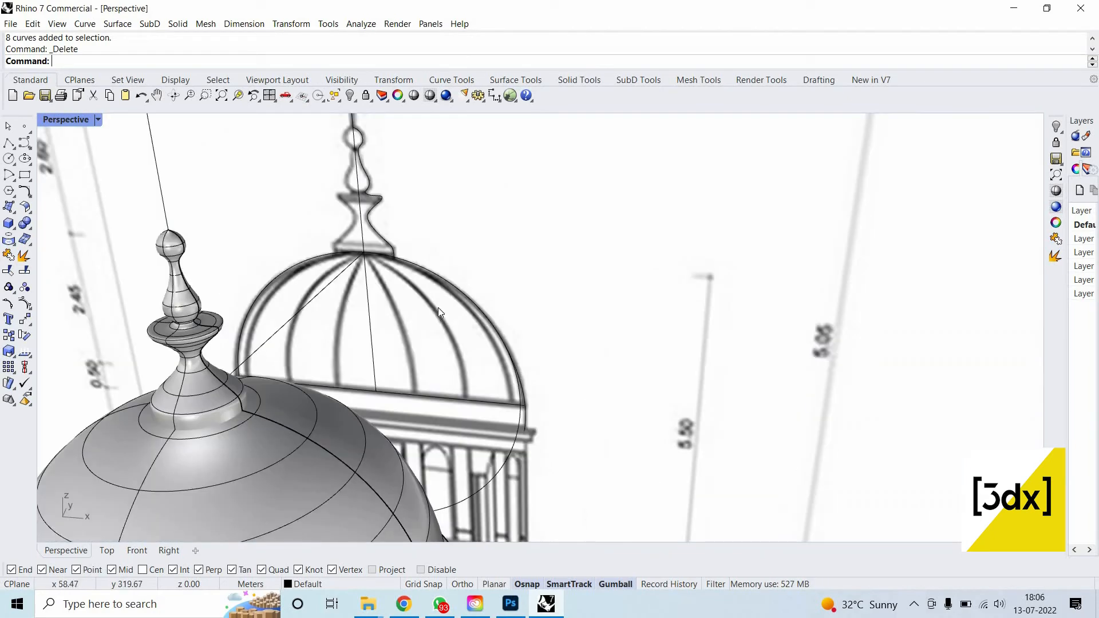
scroll(685, 386, down, 6)
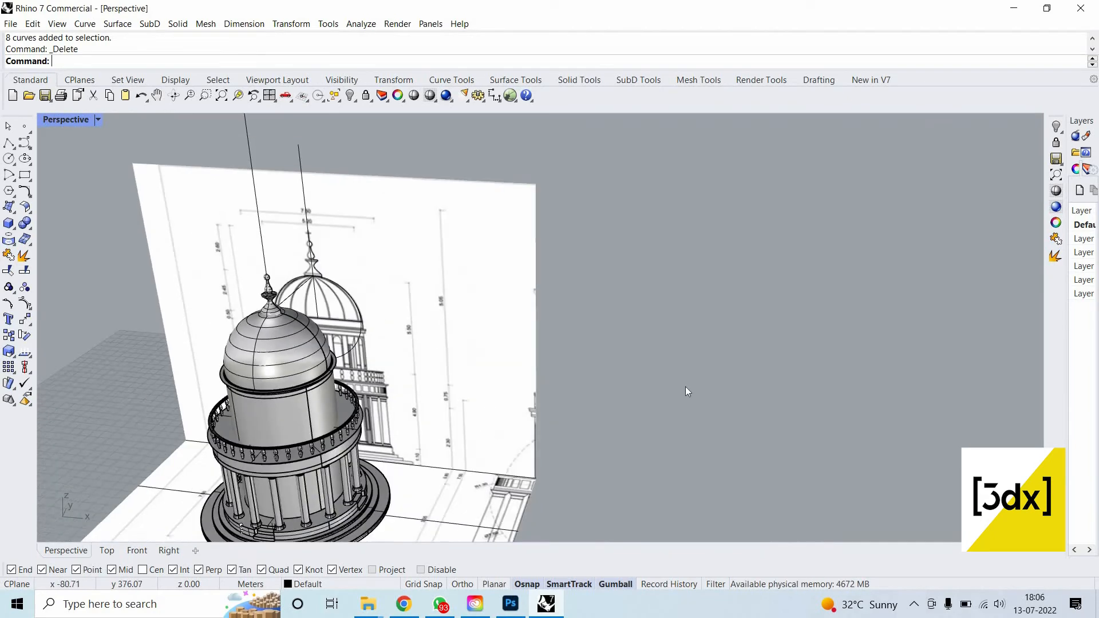
scroll(647, 373, up, 8)
scroll(647, 373, up, 7)
Explode one of the projected rib curves on the dome copy into separate segments.
click(664, 345)
key(Escape)
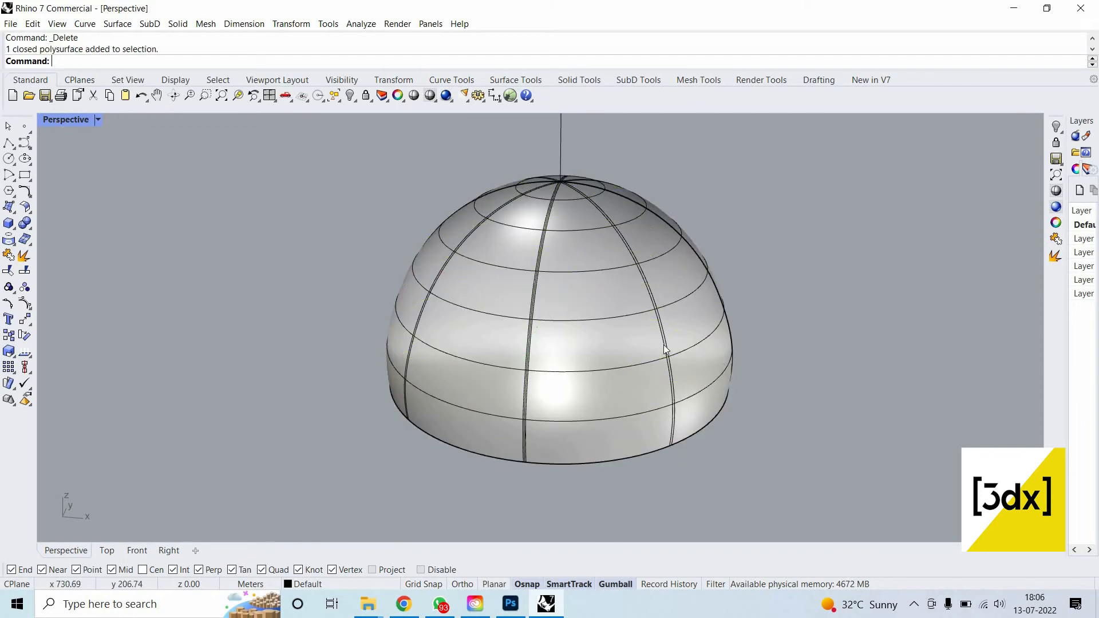
scroll(664, 341, up, 8)
click(663, 341)
scroll(663, 346, down, 8)
click(664, 344)
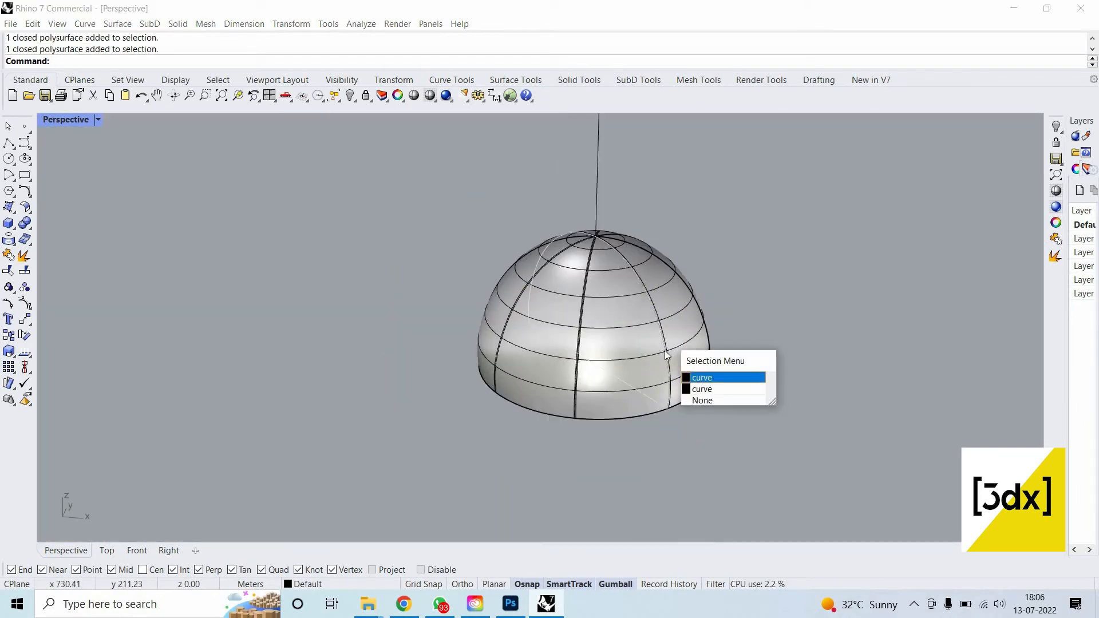
scroll(662, 352, up, 8)
click(660, 350)
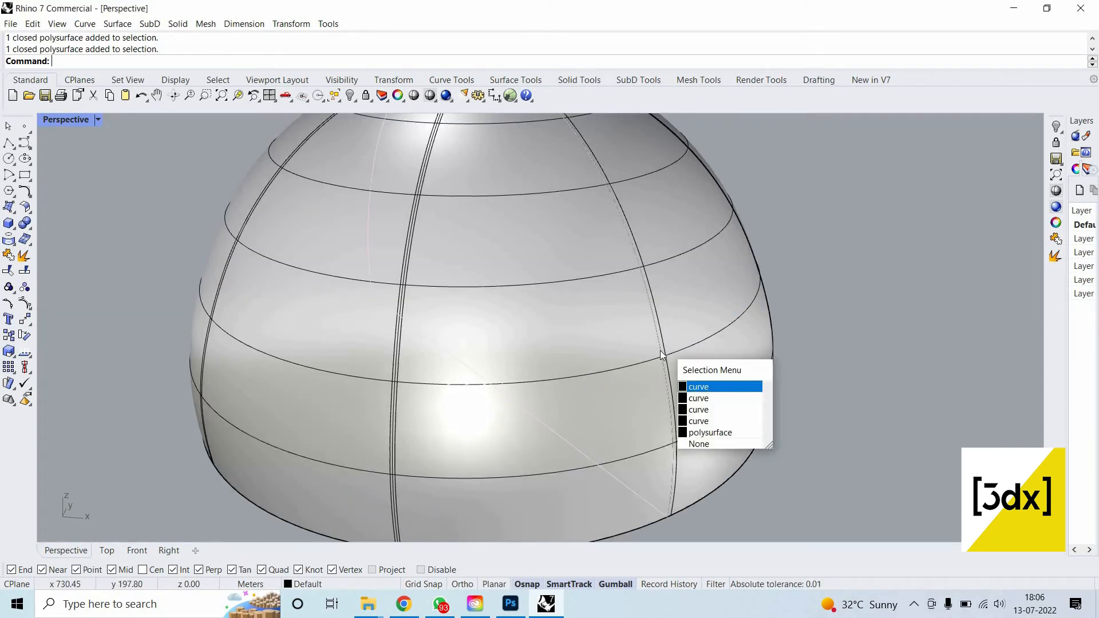
click(660, 351)
text(Explode)
key(Return)
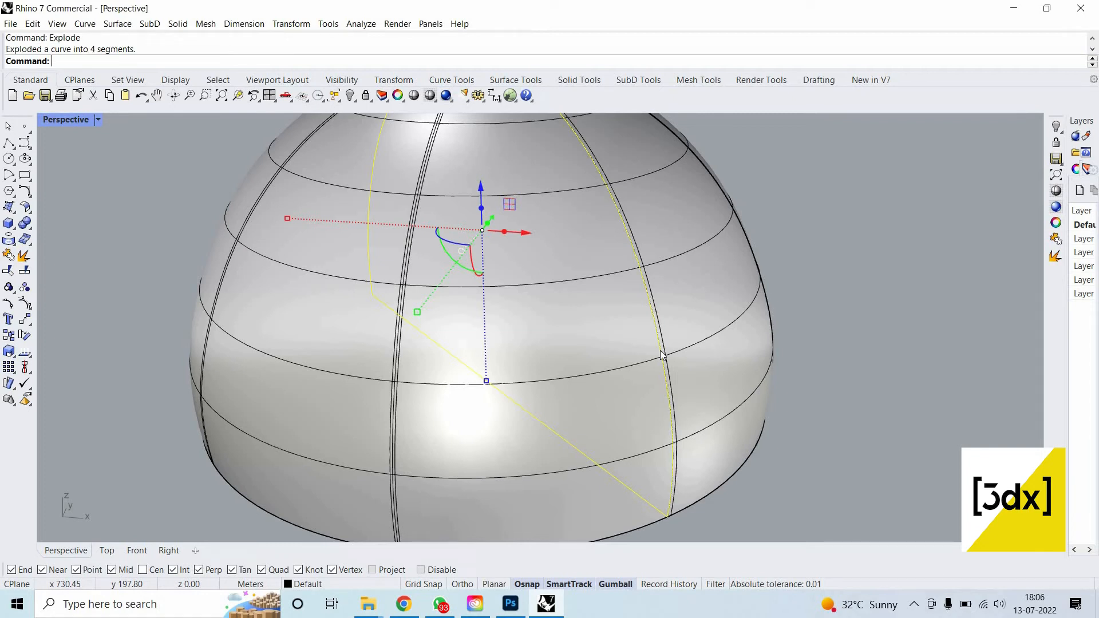
Examine the dome copy's flat underside from below to check where the rib curves were projected.
key(Escape)
scroll(596, 318, down, 10)
right_drag(621, 175, 493, 211)
right_click(595, 173)
scroll(581, 173, up, 3)
scroll(581, 187, up, 4)
scroll(558, 153, down, 10)
scroll(544, 178, up, 6)
right_click(547, 184)
Undo the curve explode, the line deletions and the projection, back to the arrayed line pairs above the dome copy.
key(ctrl+z)
key(ctrl+z)
key(ctrl+z)
key(ctrl+z)
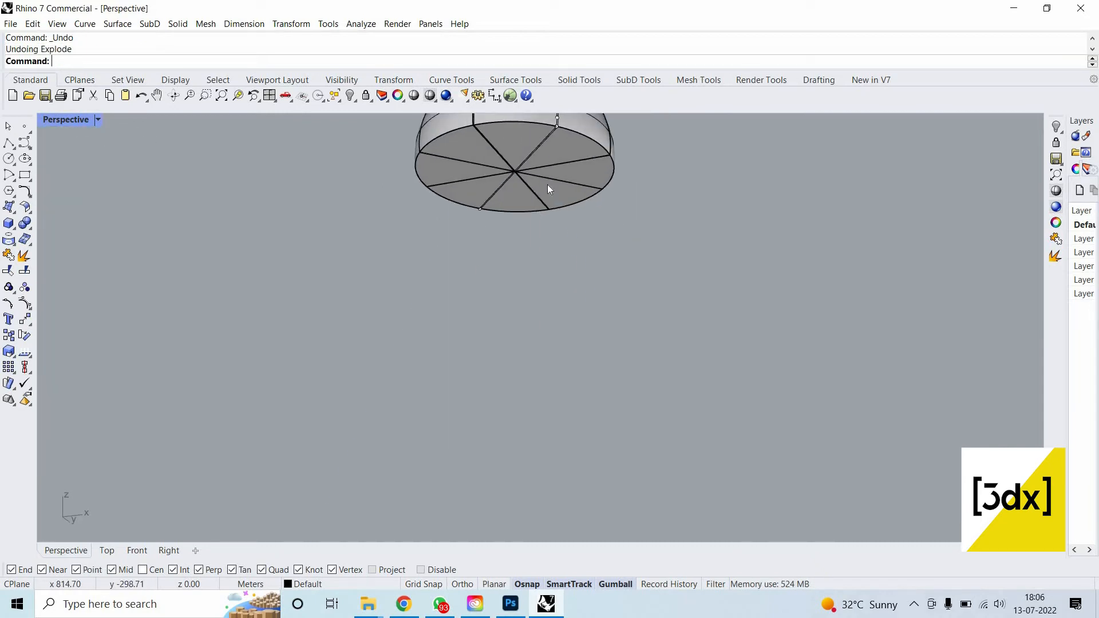
key(ctrl+z)
scroll(551, 231, down, 4)
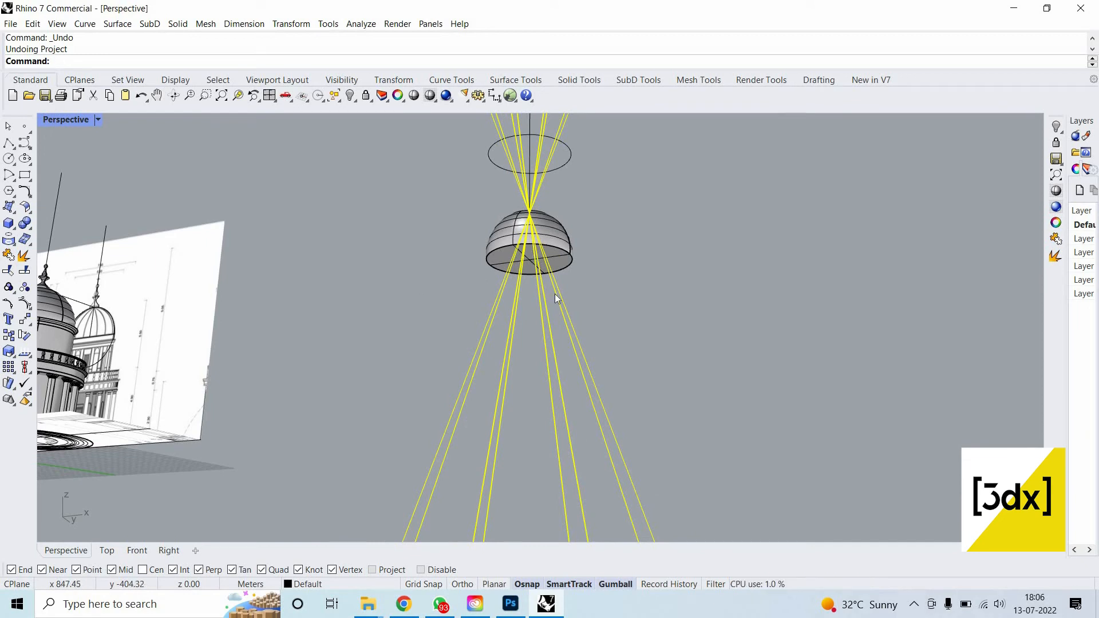
scroll(552, 286, up, 3)
scroll(554, 286, down, 8)
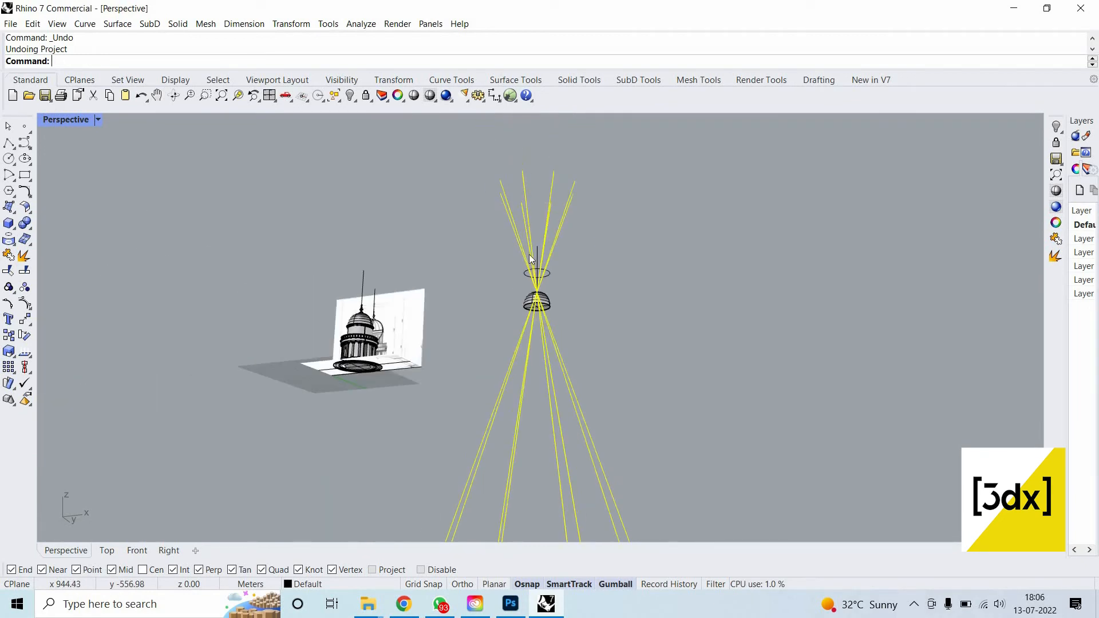
scroll(554, 286, up, 5)
scroll(557, 293, down, 2)
key(ctrl+z)
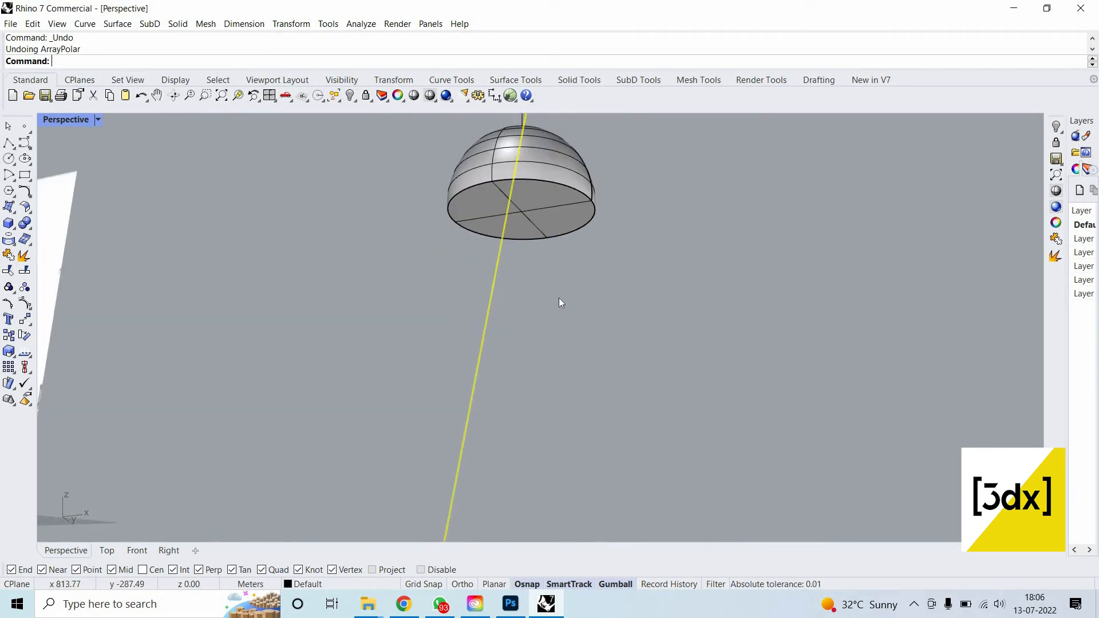
scroll(558, 297, down, 5)
key(ctrl+y)
Delete the flat base surface that closes the underside of the dome copy.
right_drag(578, 427, 569, 147)
click(582, 350)
click(569, 146)
key(Delete)
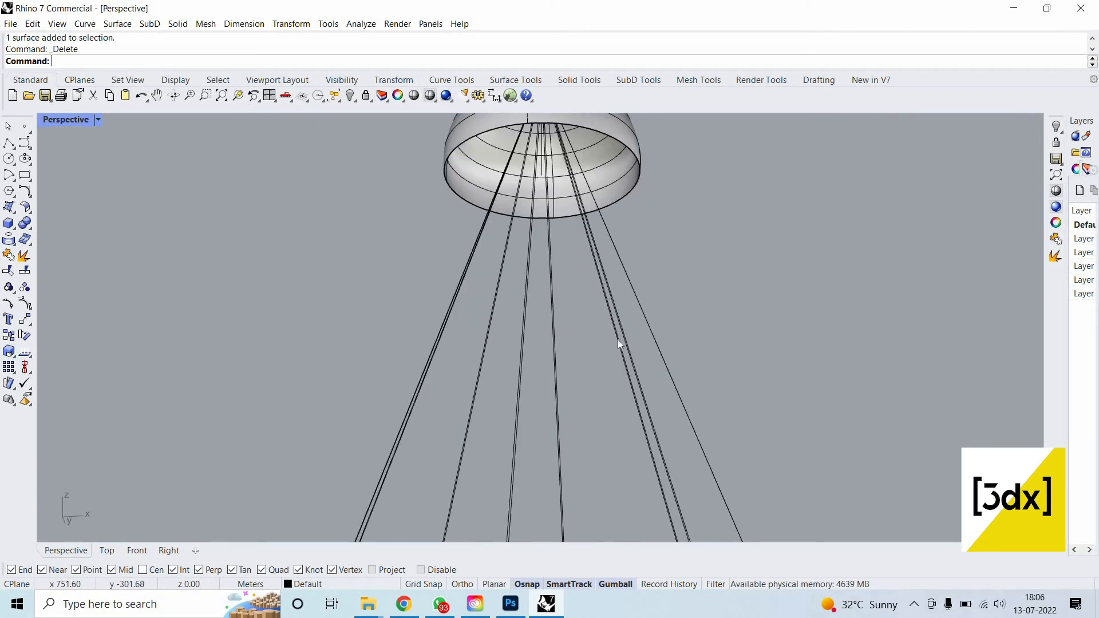
Start projecting the arrayed line pairs onto the open dome surface from the maximized Top view.
scroll(621, 343, down, 6)
right_drag(620, 342, 618, 469)
double_click(75, 118)
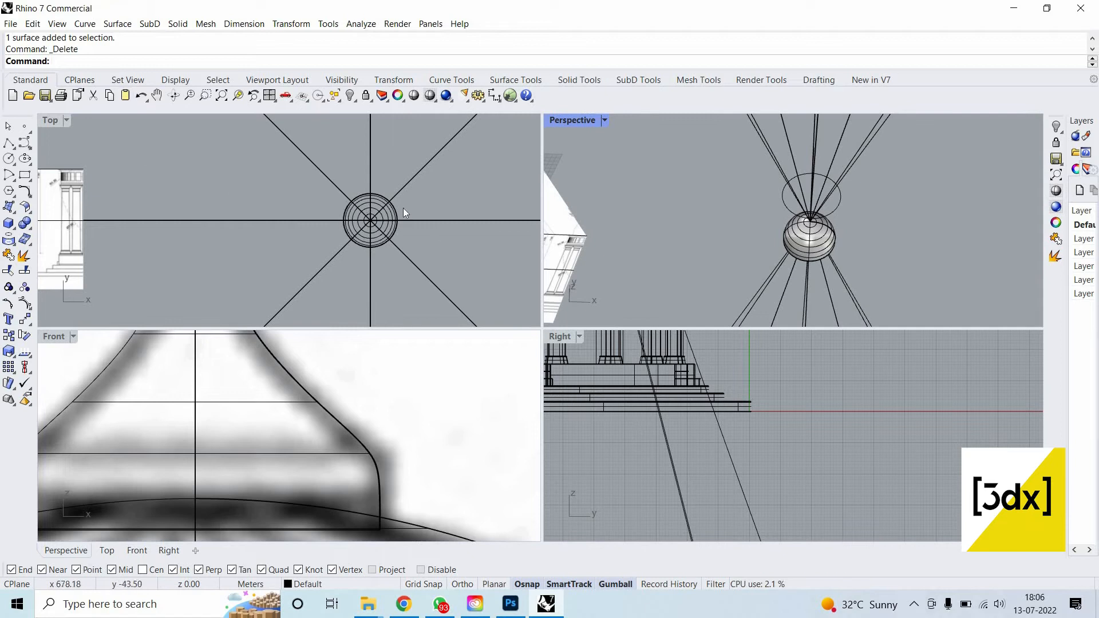
scroll(380, 241, down, 6)
scroll(955, 228, down, 4)
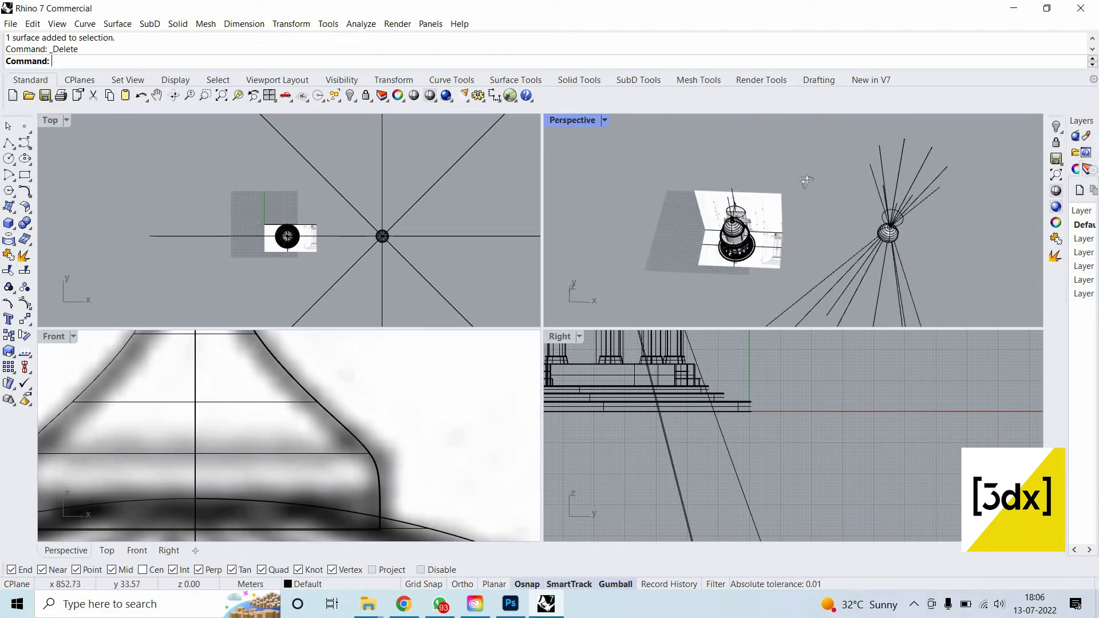
scroll(806, 181, down, 6)
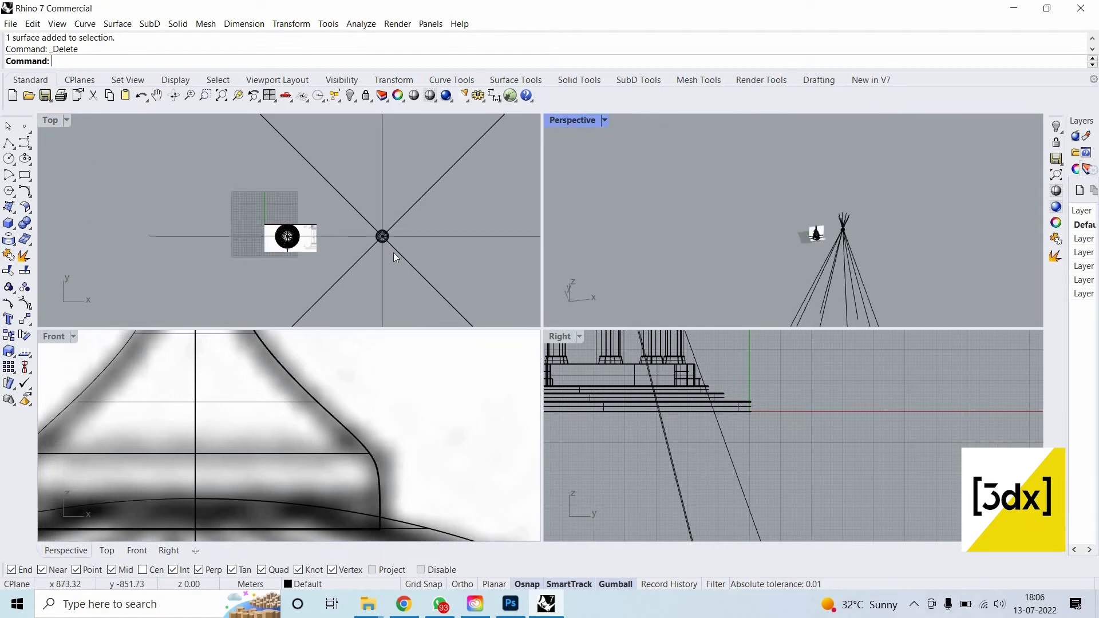
scroll(352, 266, up, 10)
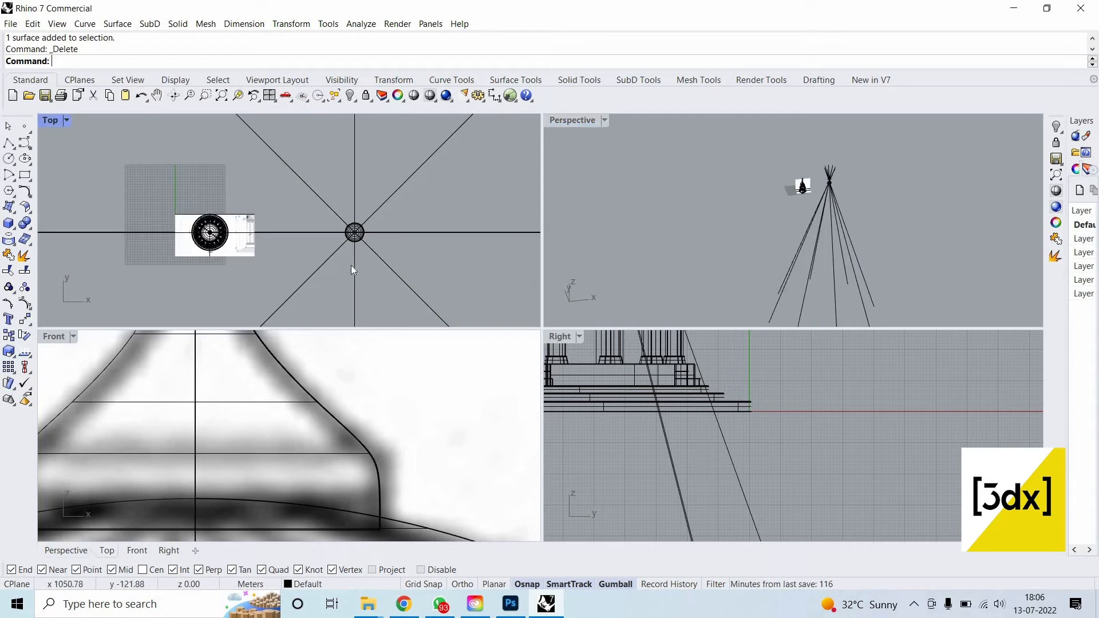
double_click(50, 120)
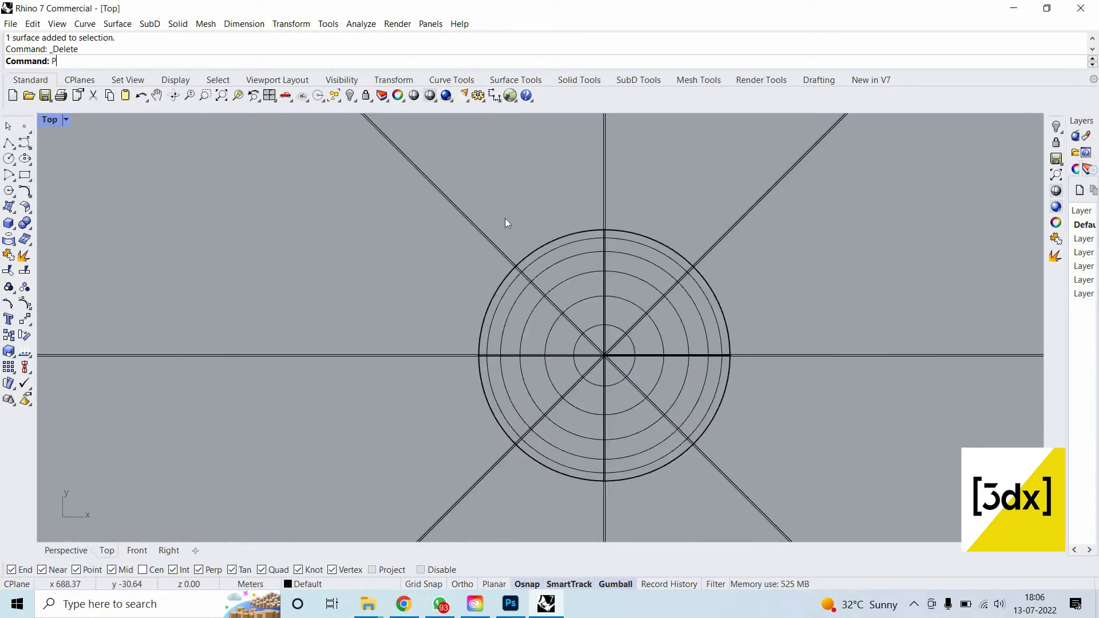
text(Project)
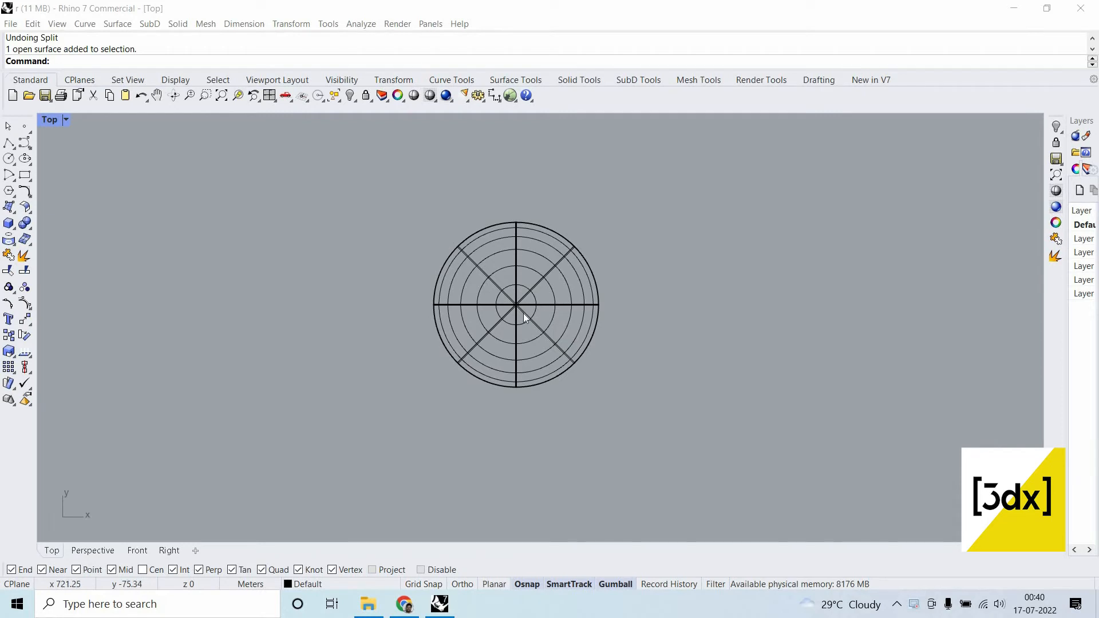
Examine the paired rib curves projected on the open dome in the Top and Perspective views.
scroll(587, 348, up, 3)
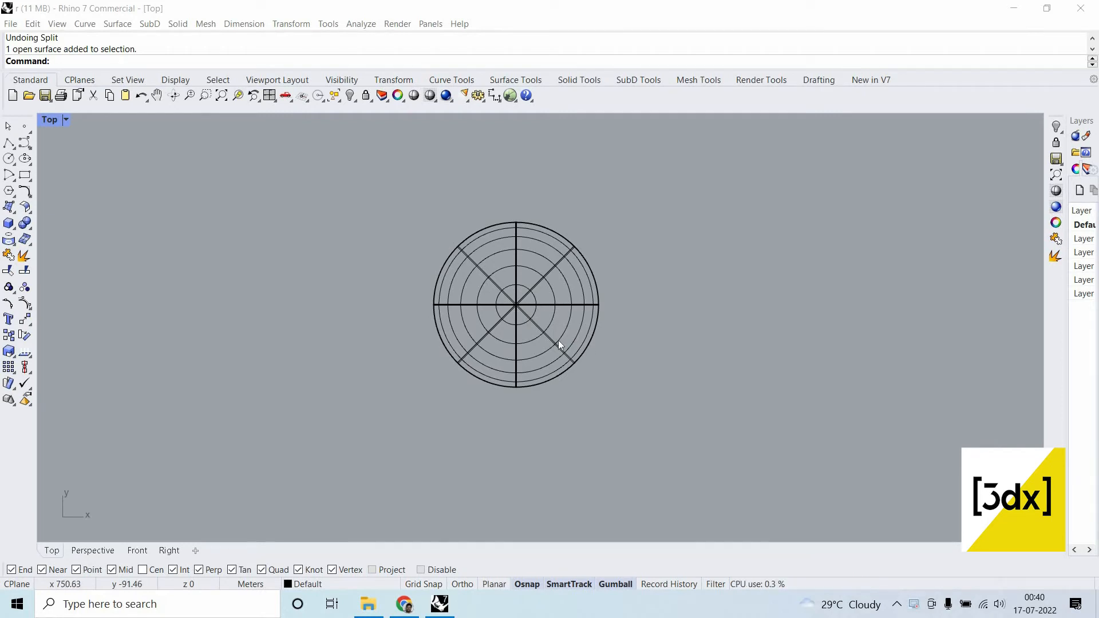
scroll(523, 350, up, 2)
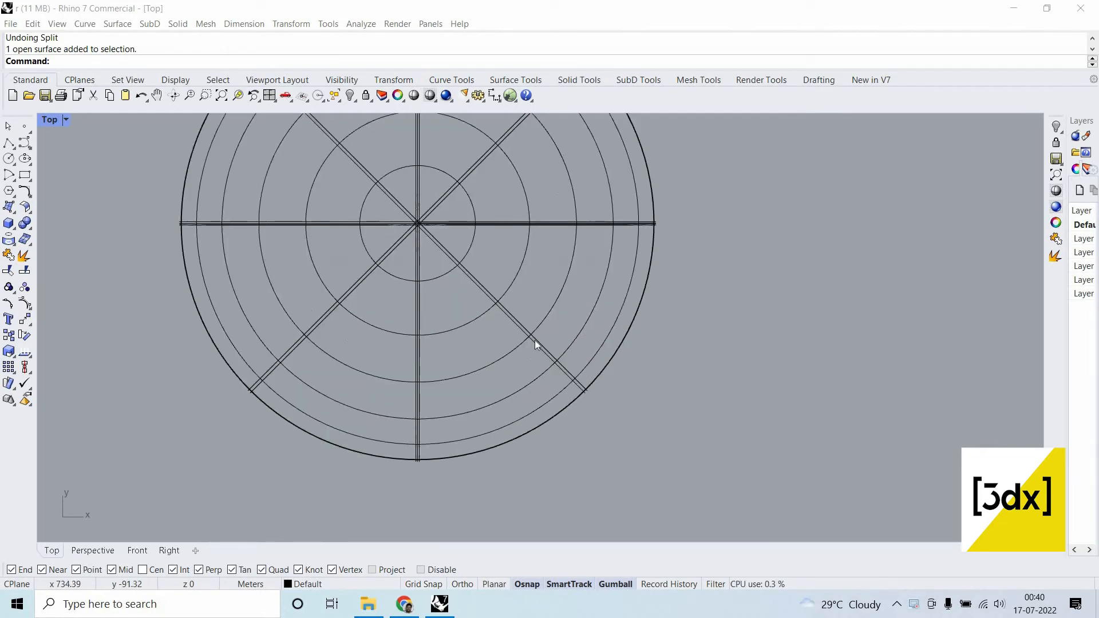
click(520, 328)
key(Escape)
click(525, 325)
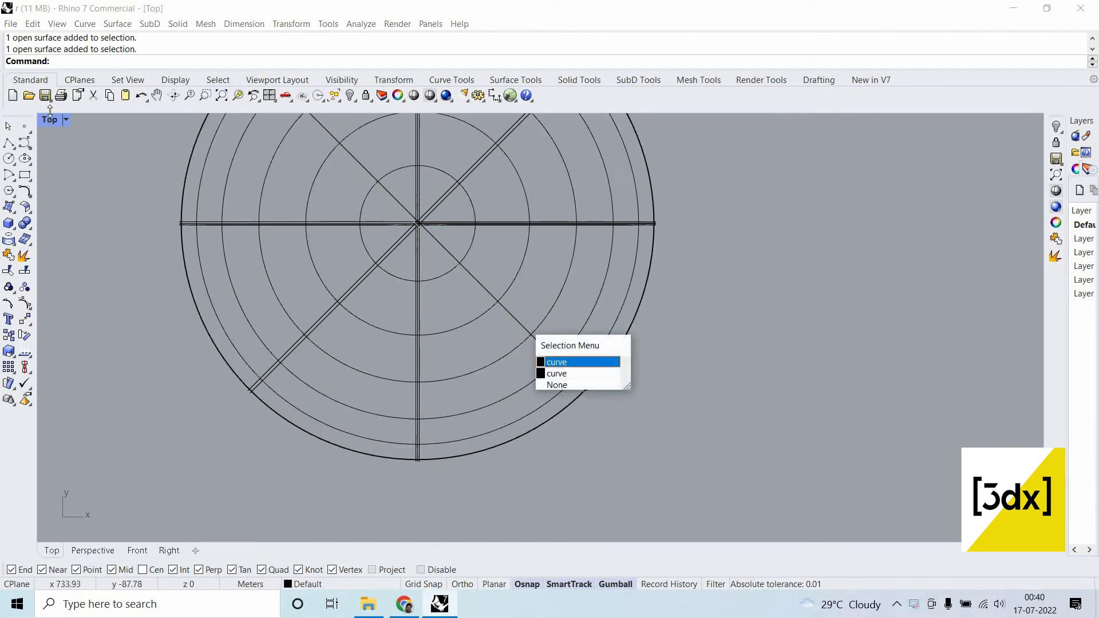
double_click(56, 117)
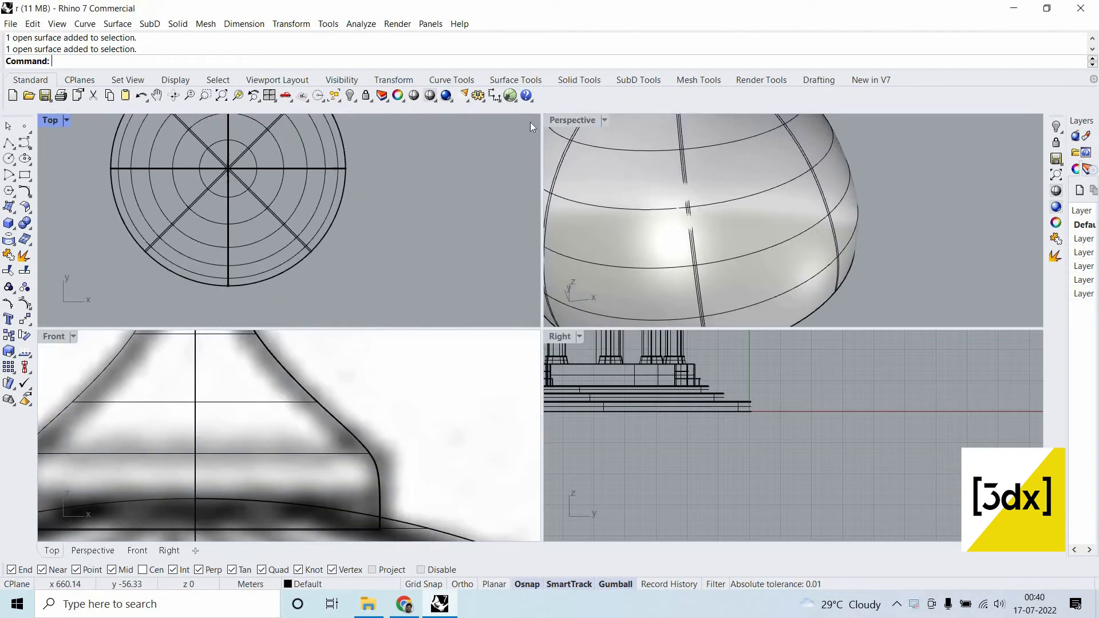
double_click(575, 119)
key(Escape)
scroll(819, 307, down, 5)
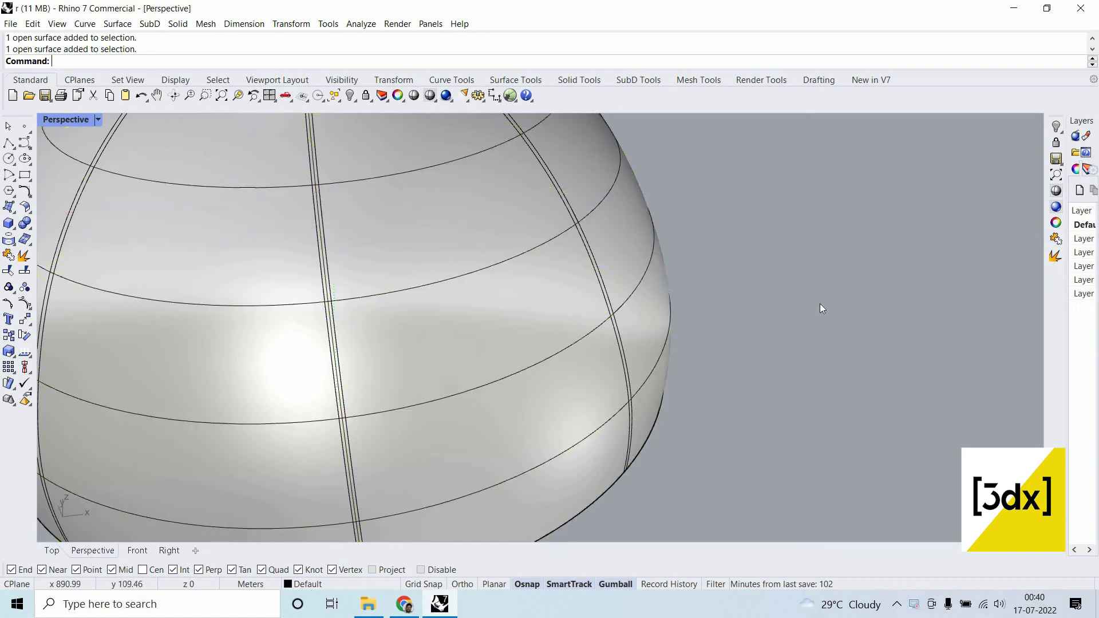
scroll(755, 347, up, 2)
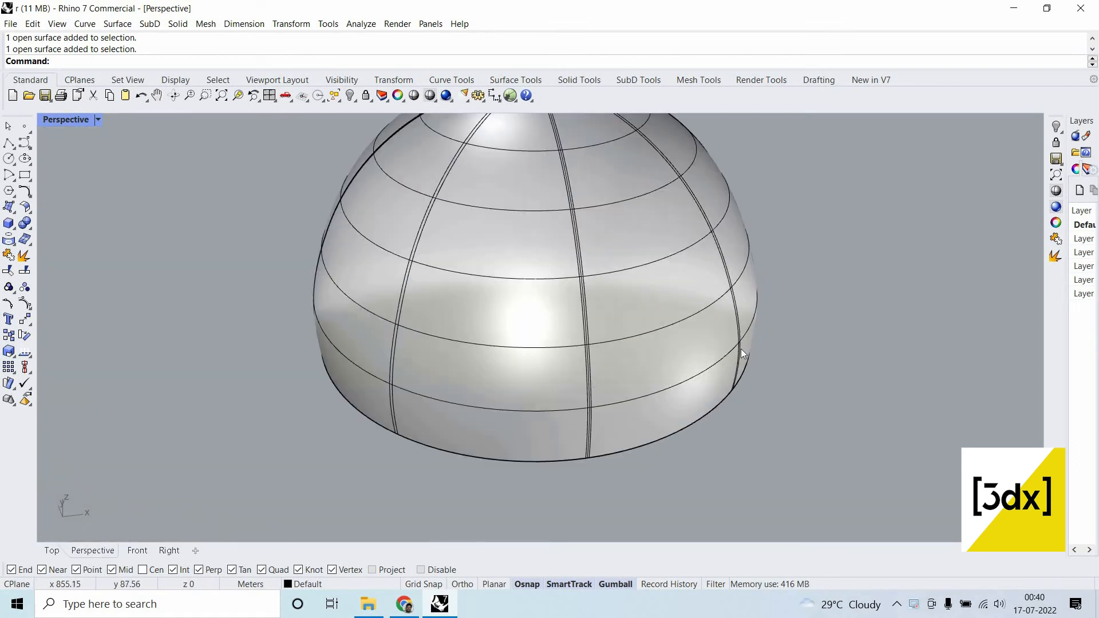
scroll(538, 307, up, 3)
scroll(530, 311, down, 4)
scroll(559, 320, up, 3)
Split the open dome surface with the projected rib curves to separate the panel between two neighbouring ribs.
click(559, 319)
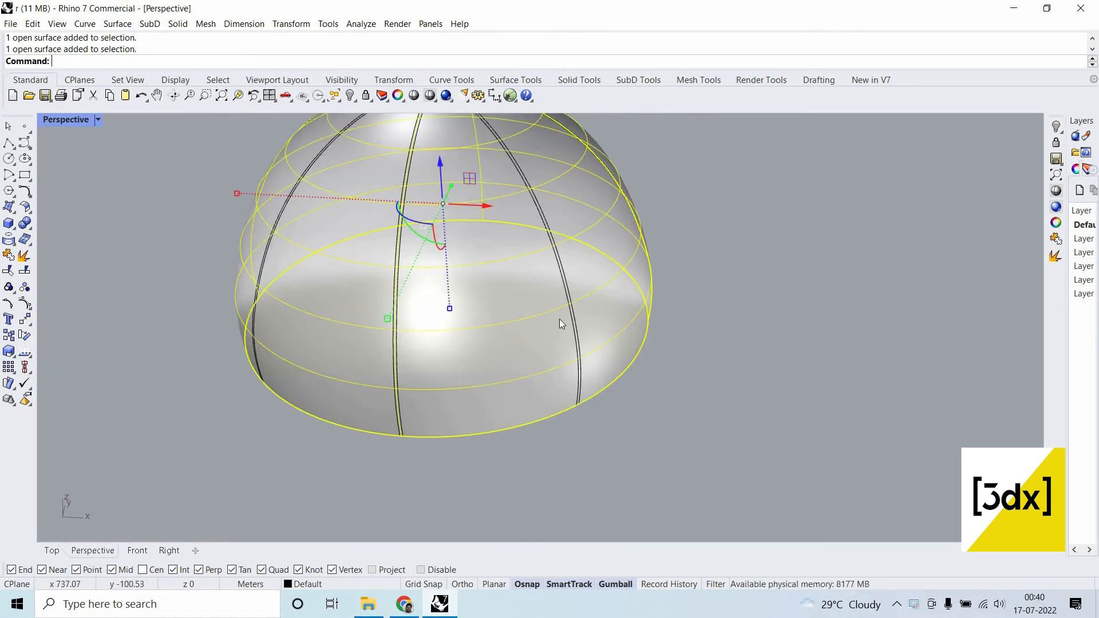
key(Escape)
text(split)
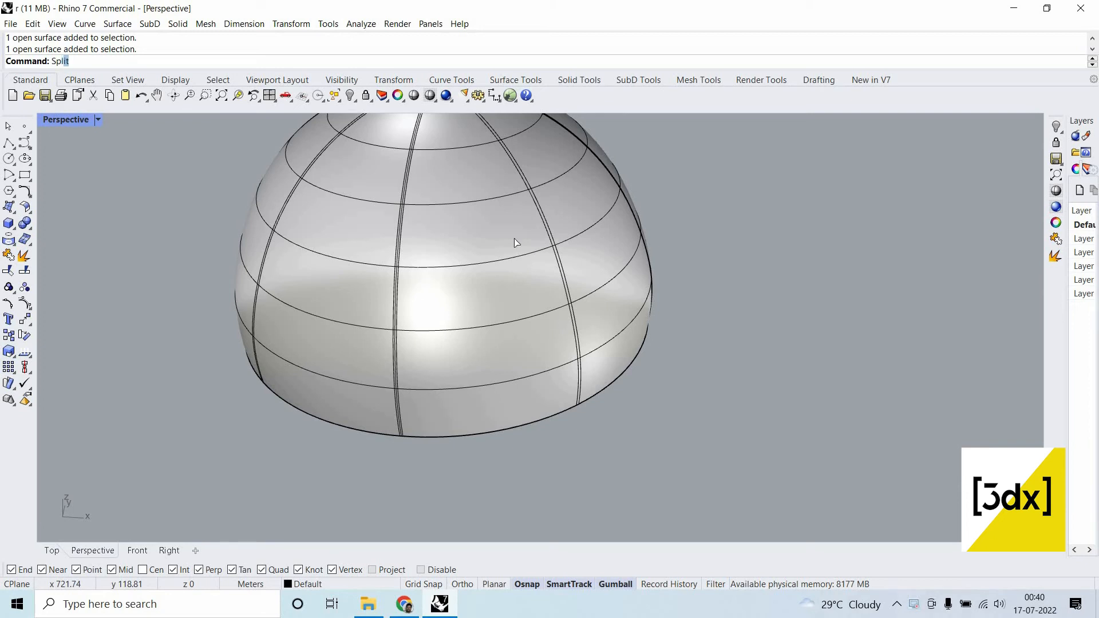
key(Return)
click(496, 229)
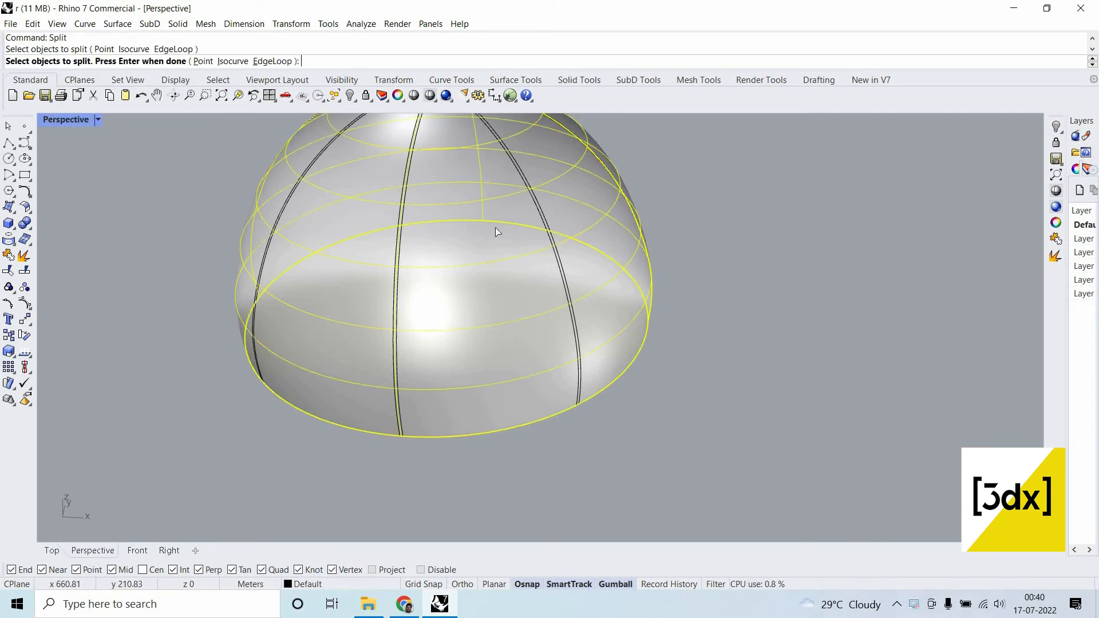
key(Return)
scroll(550, 239, up, 3)
click(554, 244)
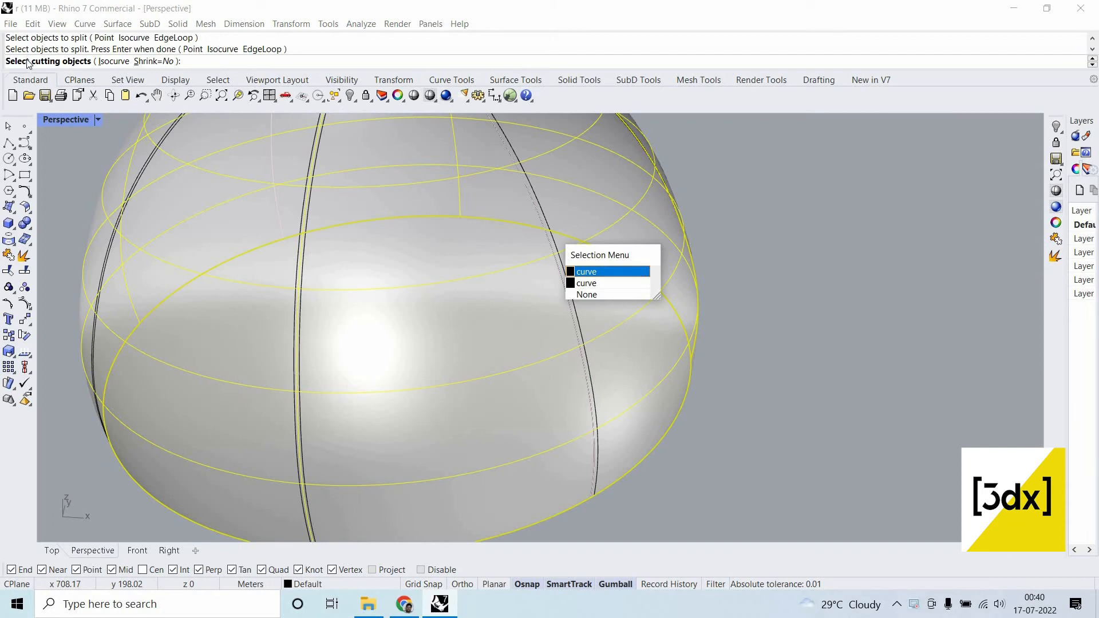
key(Return)
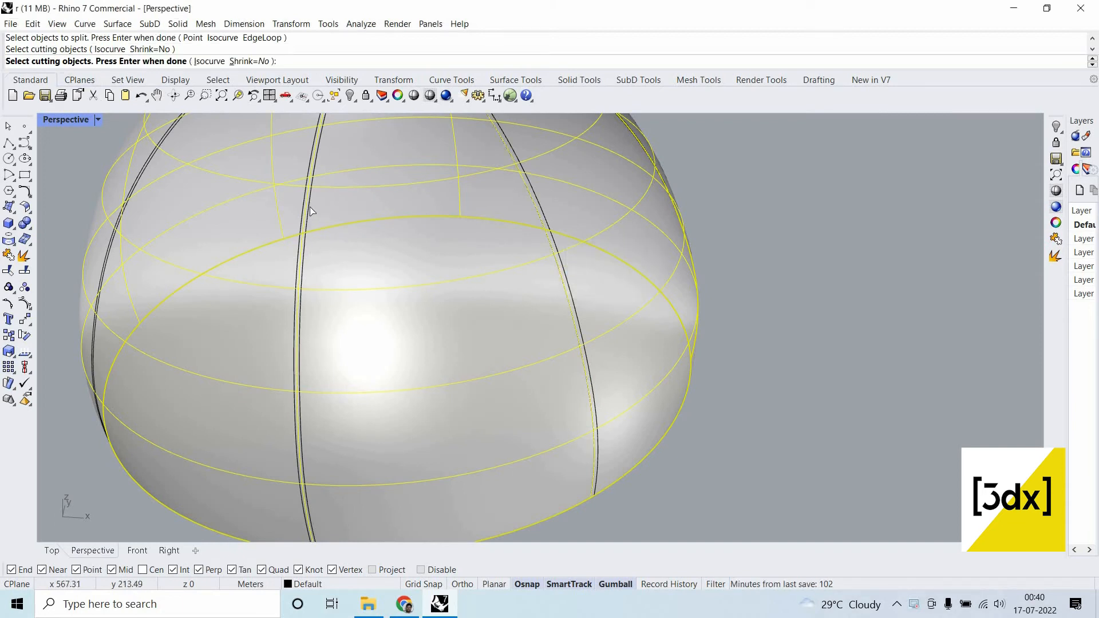
click(314, 215)
click(375, 239)
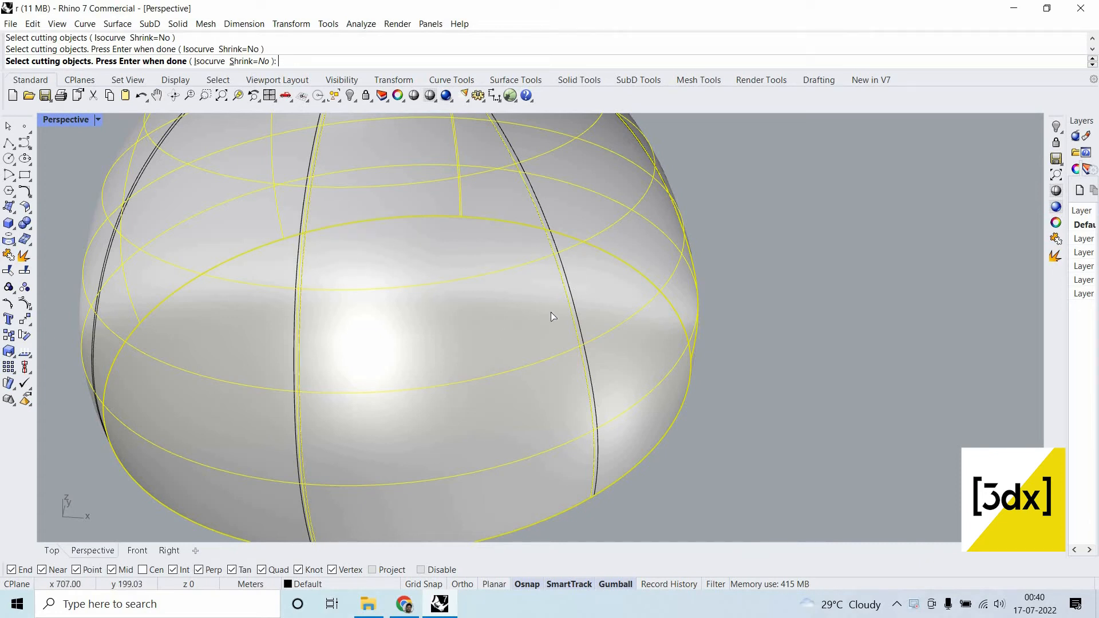
key(Return)
click(548, 269)
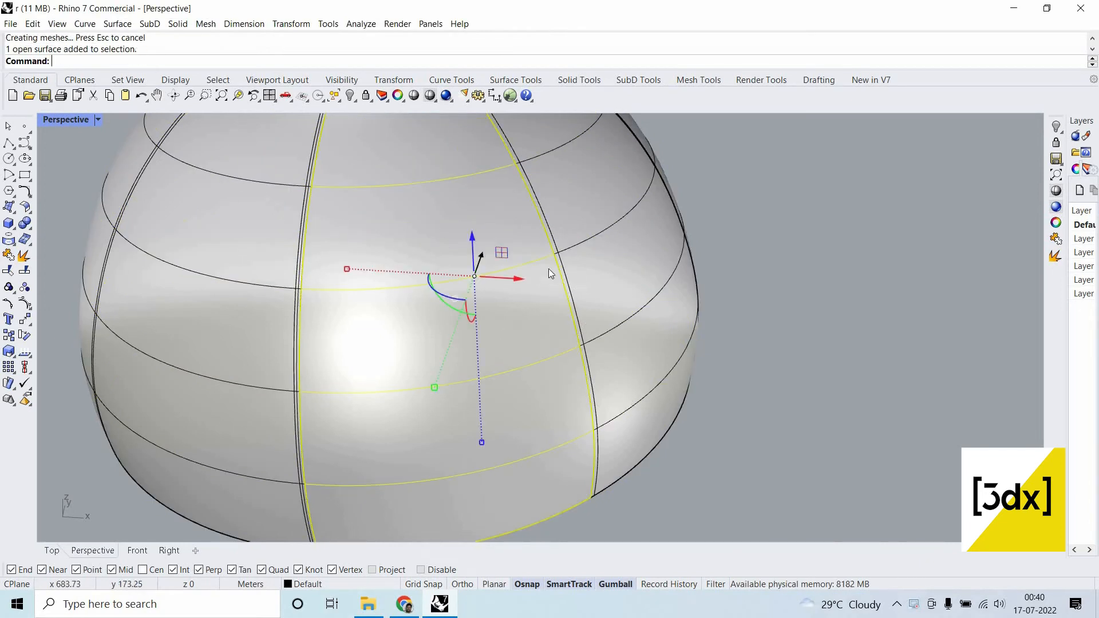
scroll(543, 231, down, 5)
scroll(542, 232, up, 3)
scroll(657, 322, down, 2)
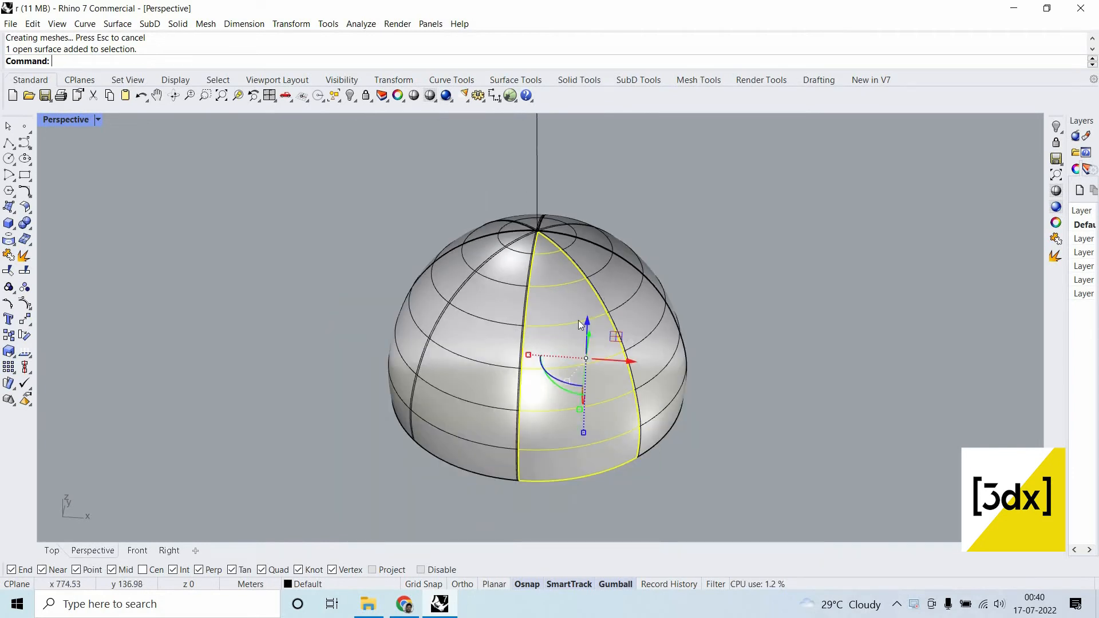
key(Escape)
right_drag(678, 407, 791, 267)
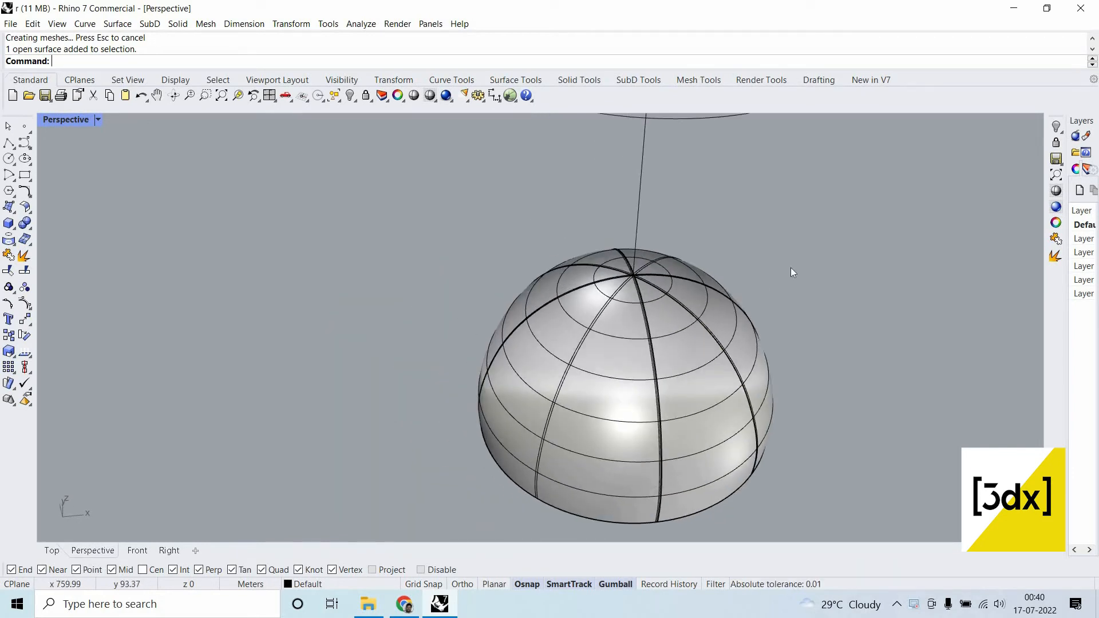
Split the remaining dome surface with the next projected rib curves to separate the adjacent panel and rib strip.
scroll(719, 344, up, 5)
scroll(719, 344, down, 2)
scroll(756, 352, down, 2)
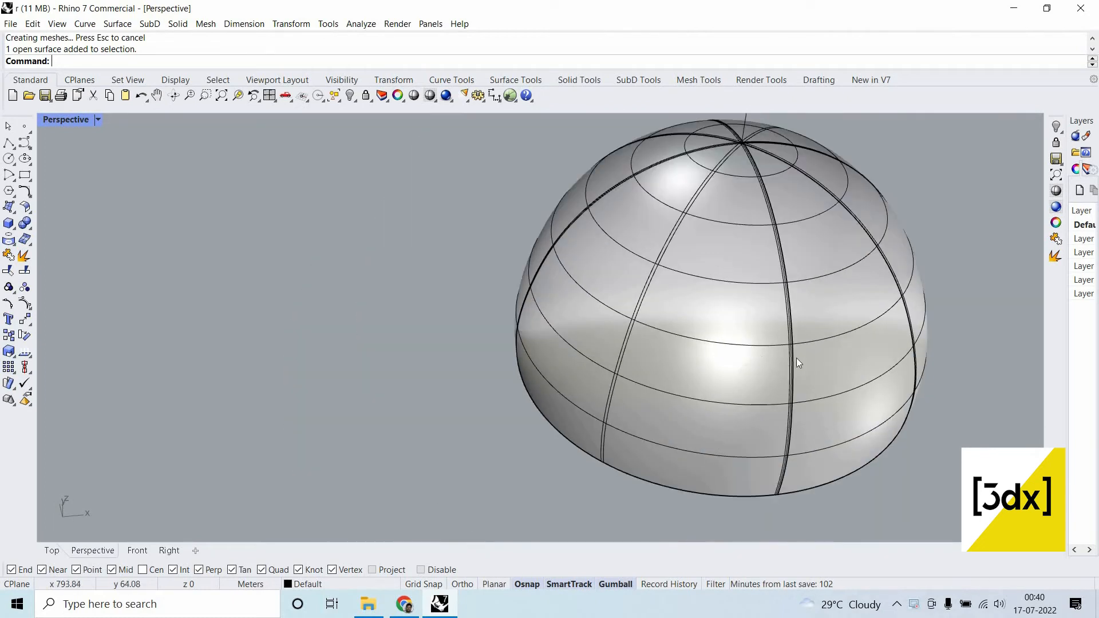
scroll(767, 346, up, 3)
right_click(786, 343)
click(786, 342)
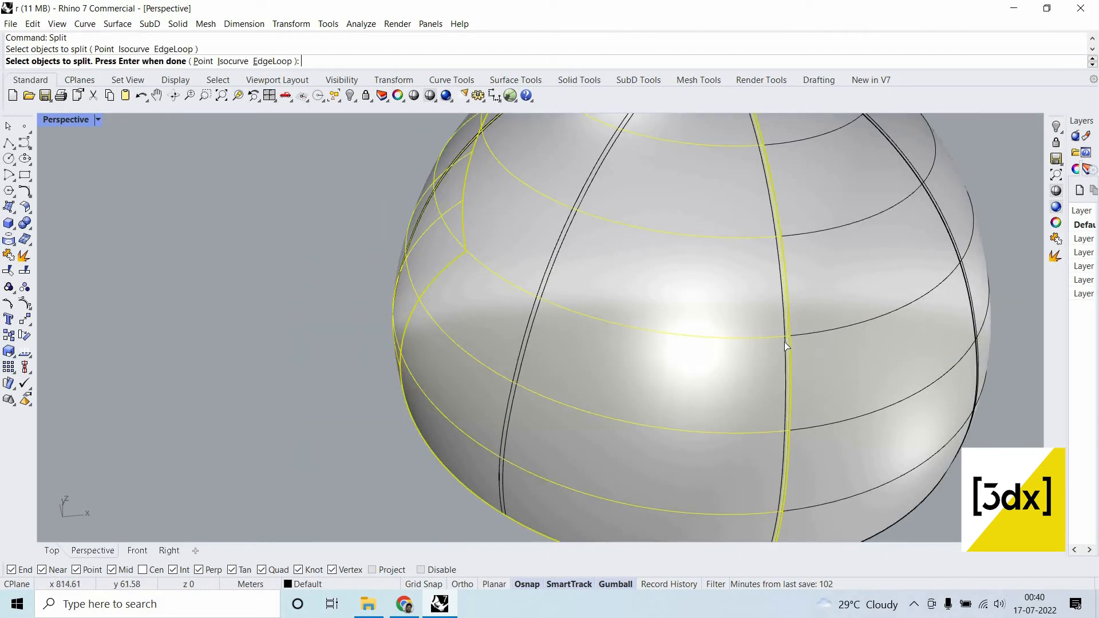
right_click(770, 341)
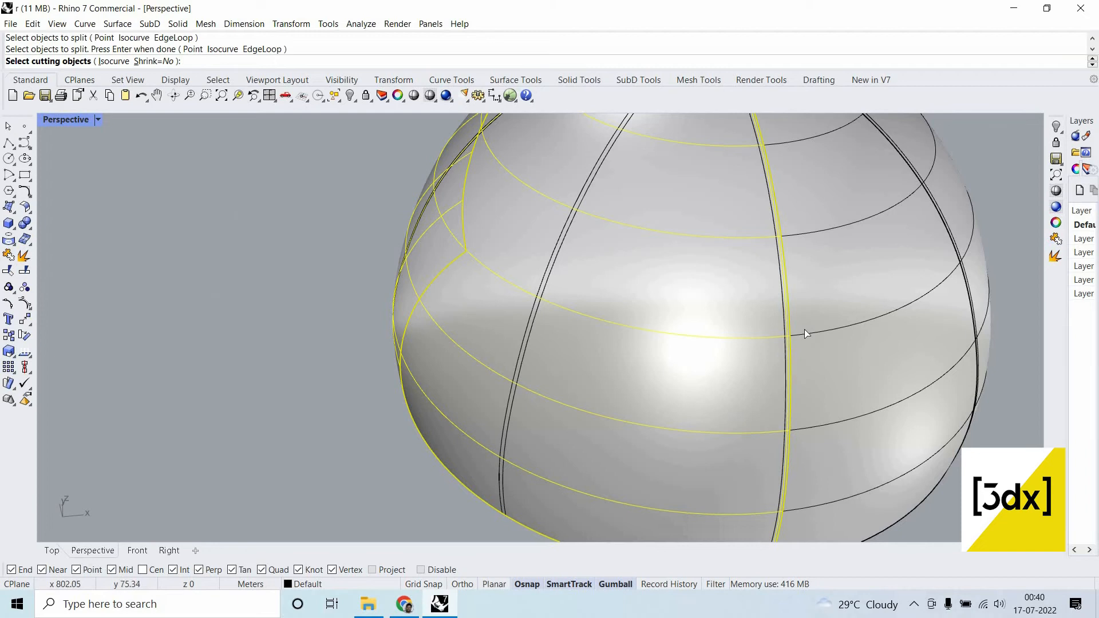
scroll(805, 329, up, 3)
click(805, 329)
right_click(352, 258)
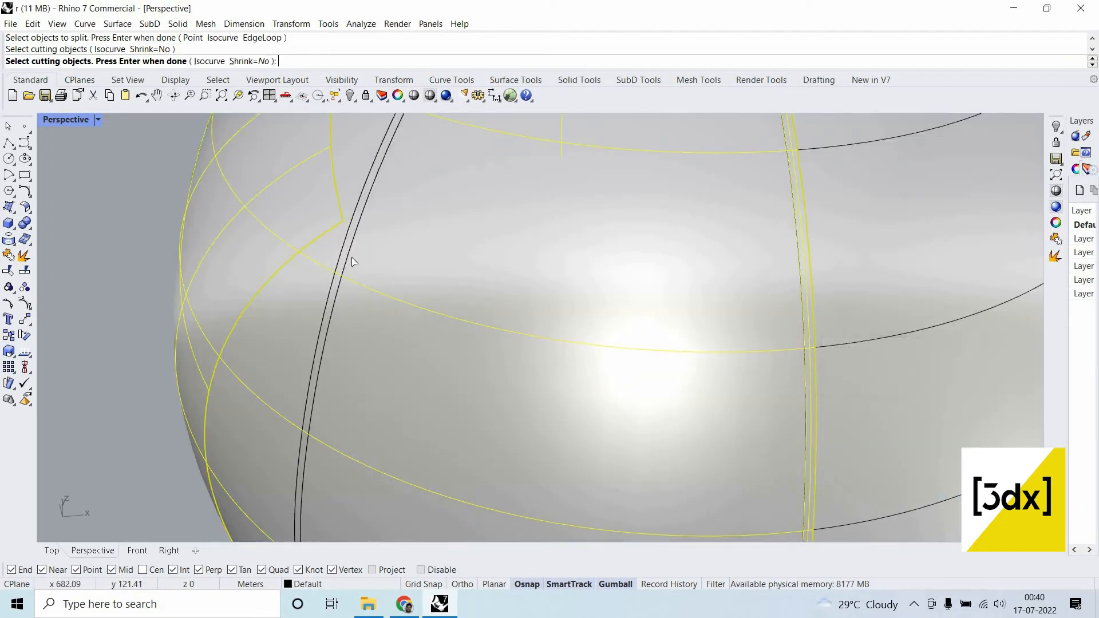
click(352, 258)
click(389, 290)
right_click(535, 290)
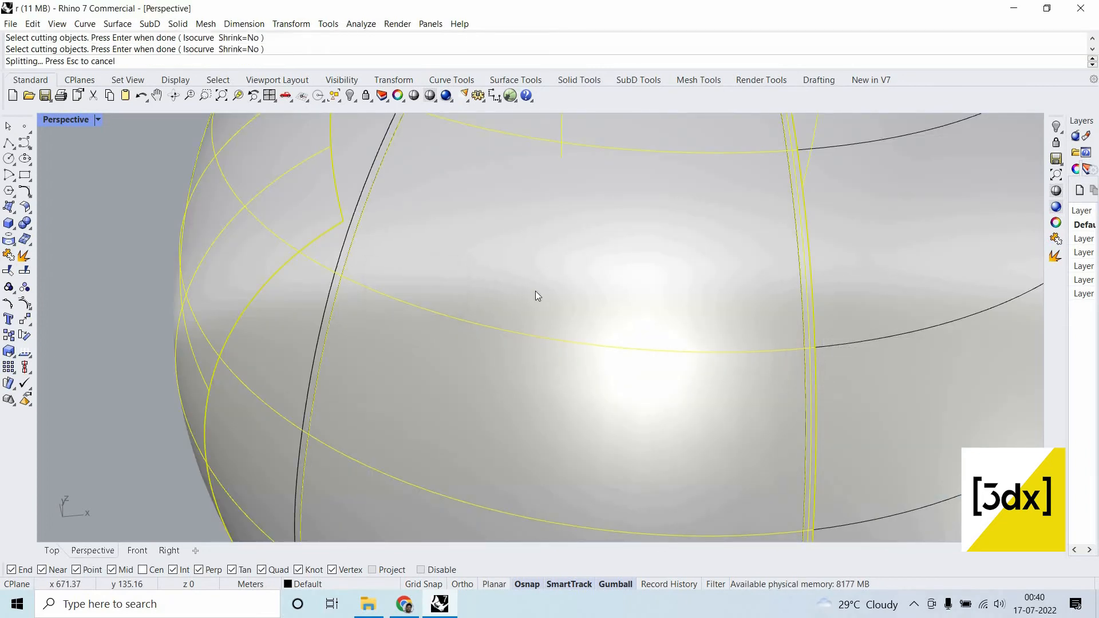
click(704, 343)
scroll(703, 338, down, 5)
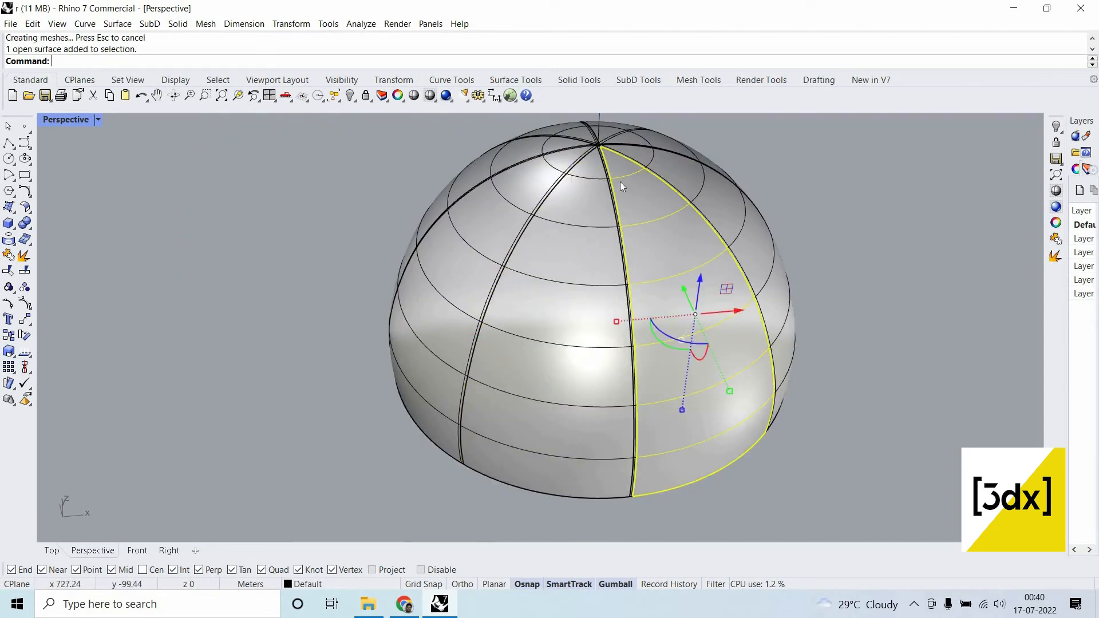
scroll(658, 339, up, 8)
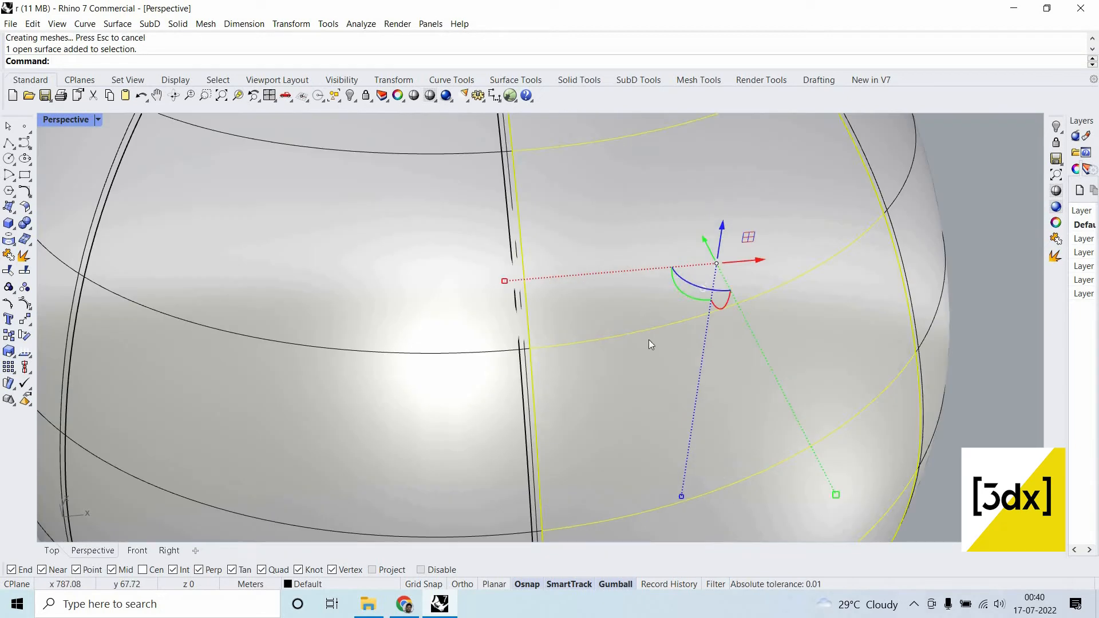
key(Escape)
scroll(609, 319, down, 6)
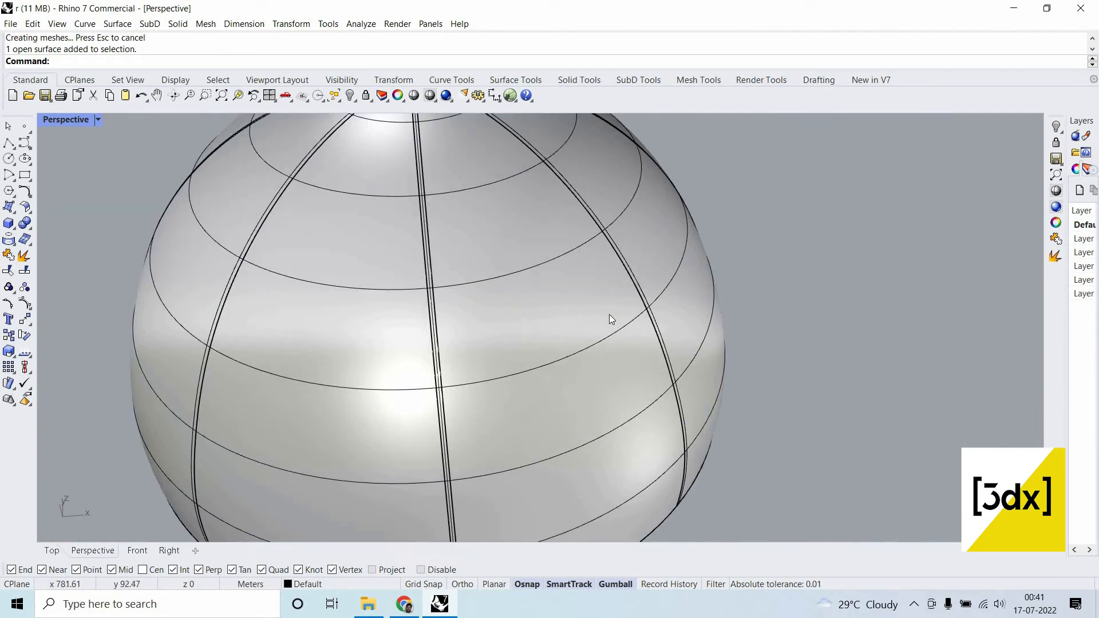
Try offsetting the separated dome panel inward by 0.25 as a solid, then undo that offset.
click(609, 319)
text(OffsetSrf)
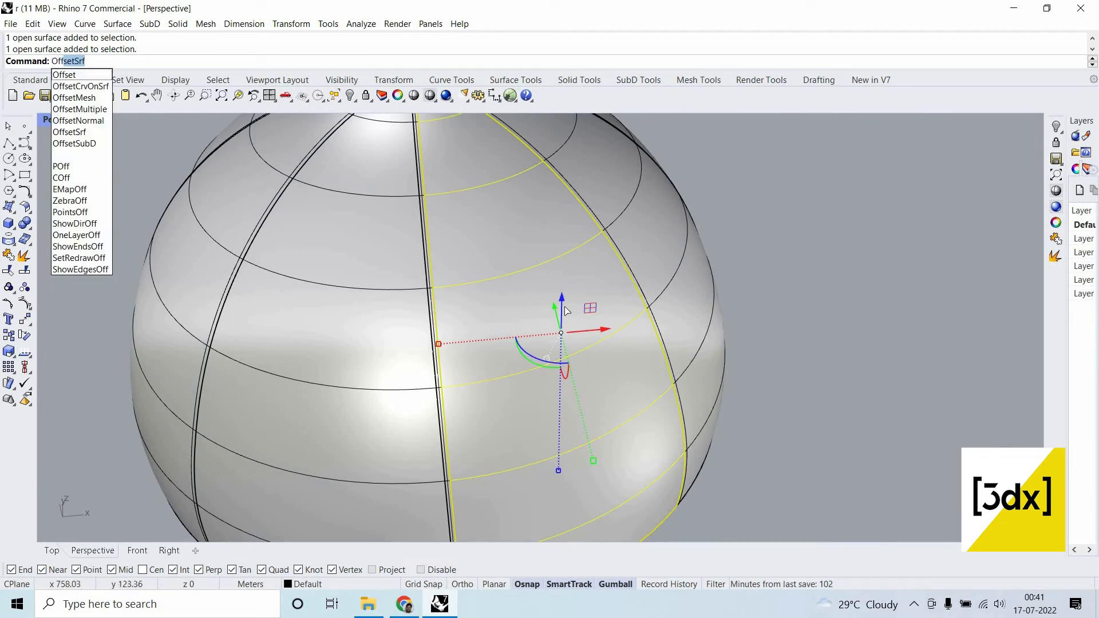
key(Return)
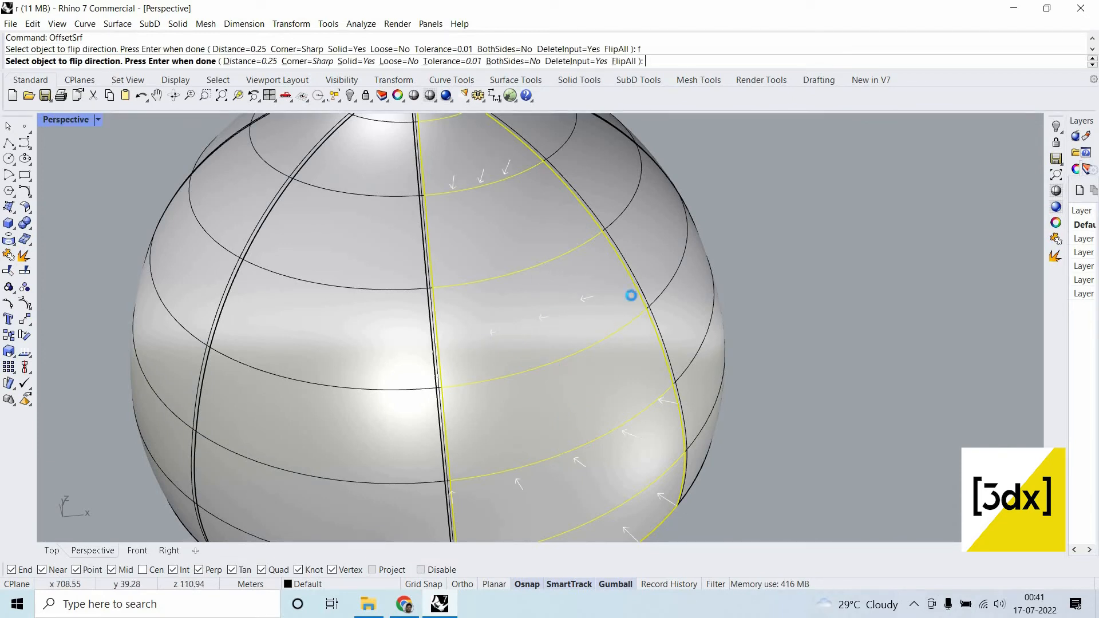
key(Return)
scroll(626, 394, down, 6)
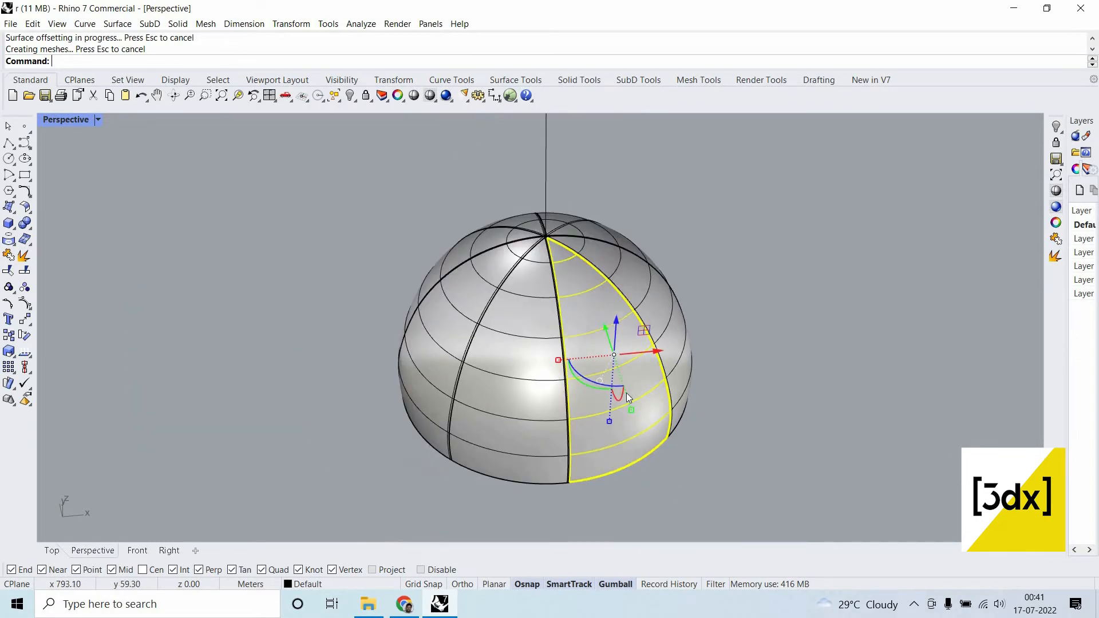
right_drag(626, 393, 589, 248)
scroll(588, 243, down, 7)
scroll(636, 238, up, 4)
scroll(640, 239, up, 10)
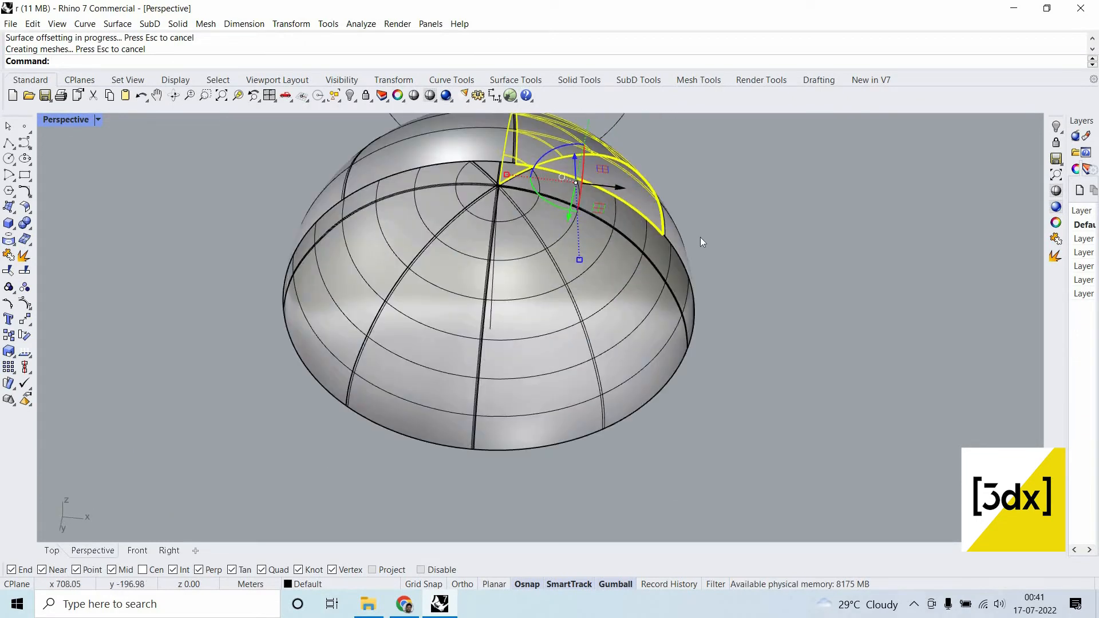
key(Escape)
scroll(687, 350, down, 6)
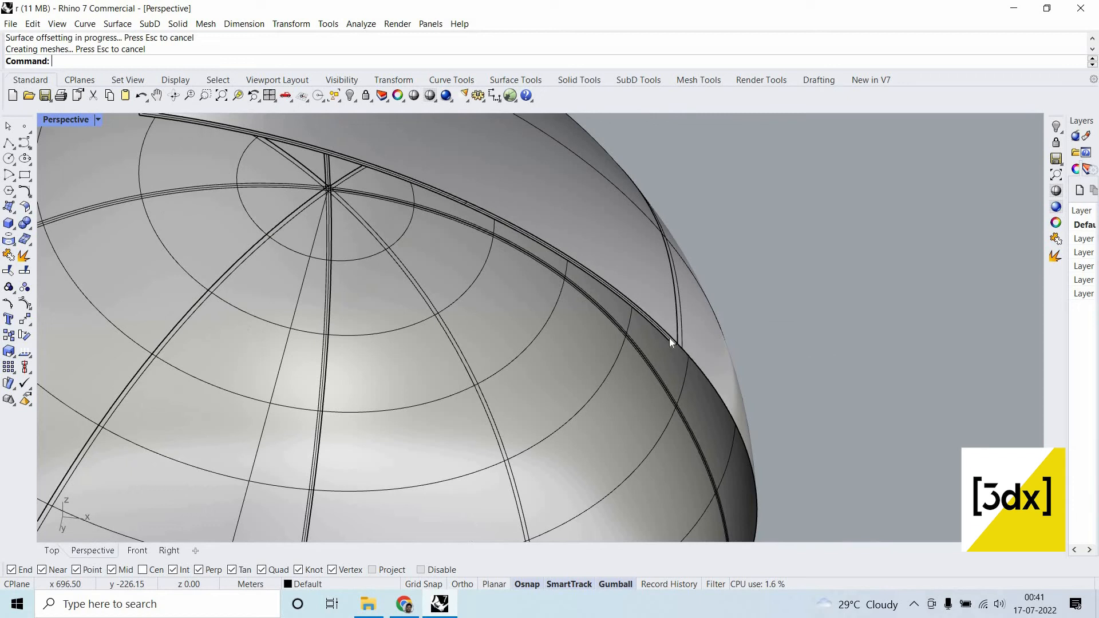
key(ctrl+z)
Offset the dome panel inward by 0.25 with Solid=No and delete the original outer panel surface.
key(Return)
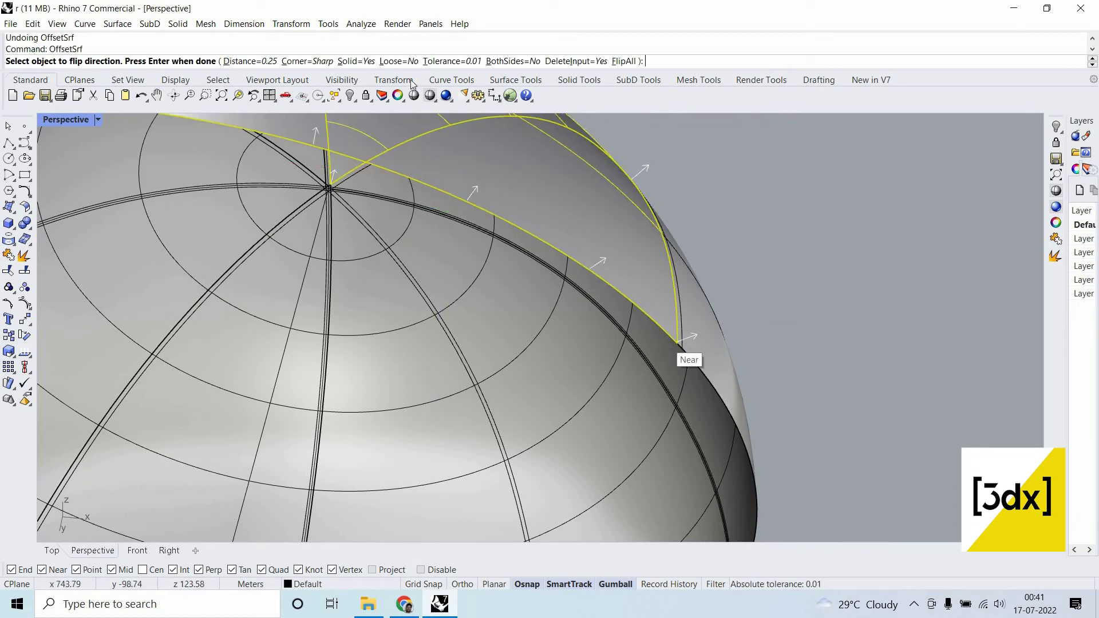
text(f)
key(Return)
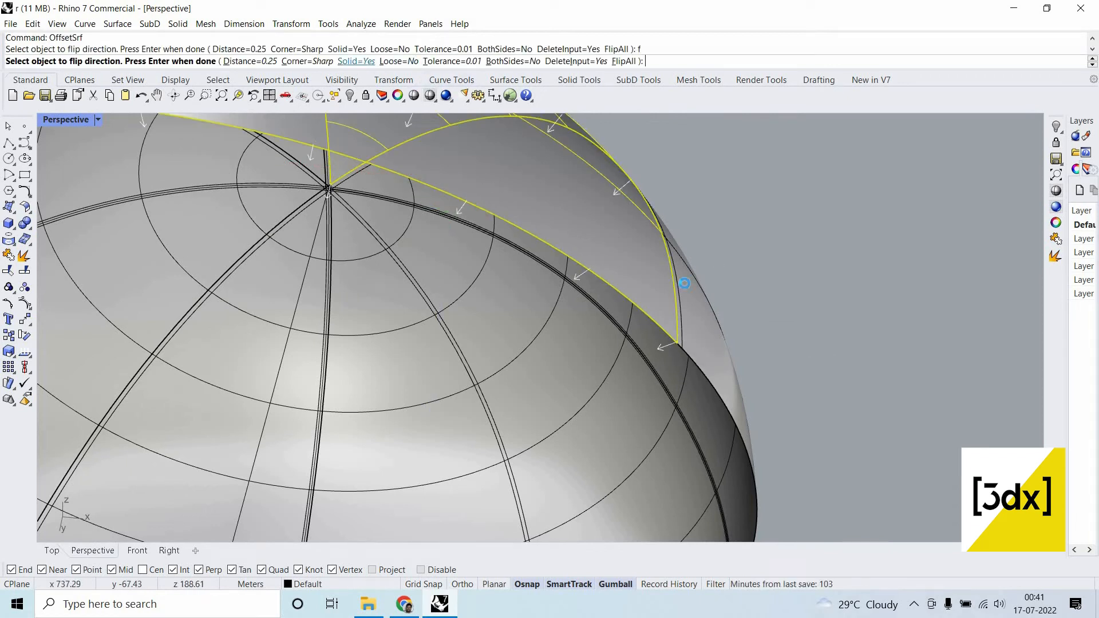
key(Return)
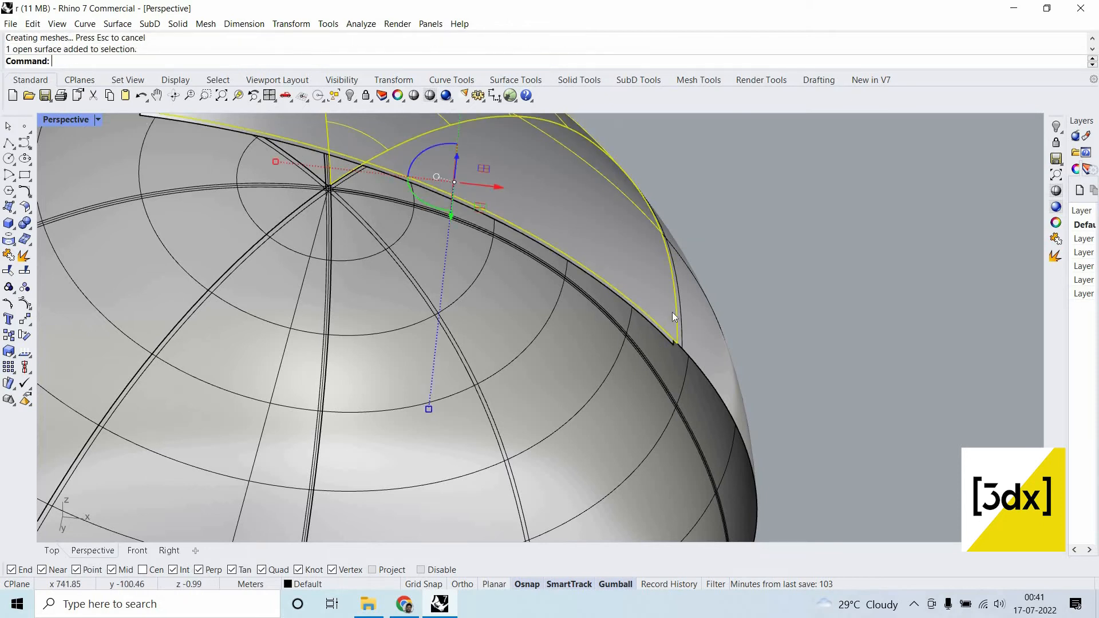
key(Delete)
Examine the gap between the inset panel and the rib strip at the dome's base.
scroll(699, 362, down, 8)
right_drag(679, 417, 669, 492)
right_drag(600, 312, 627, 408)
scroll(639, 409, up, 10)
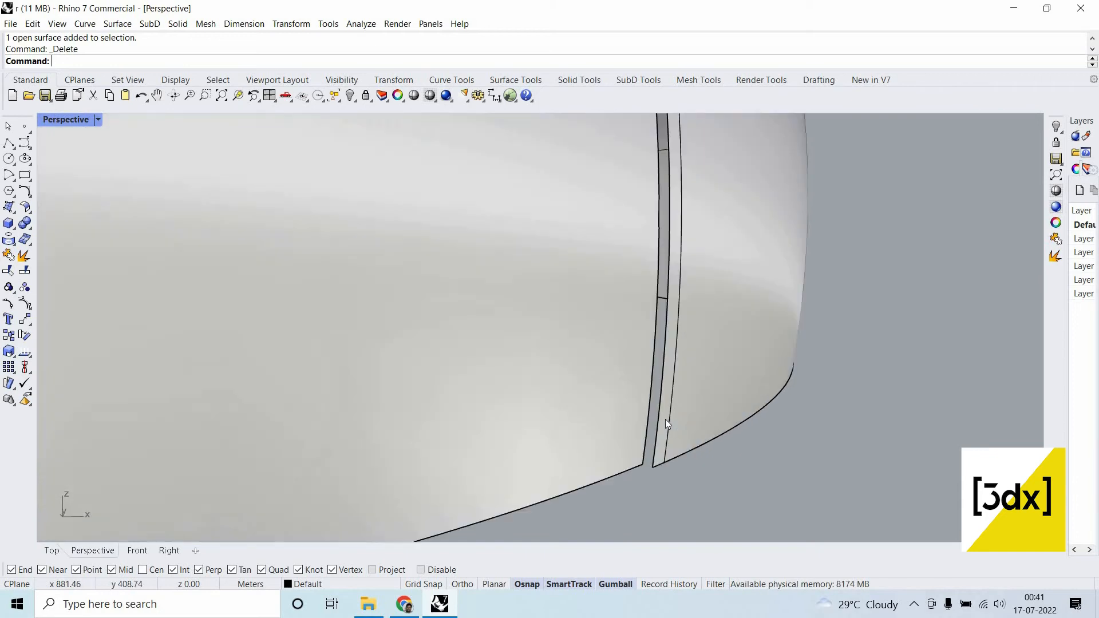
scroll(665, 419, up, 4)
click(702, 442)
scroll(771, 407, down, 12)
key(Escape)
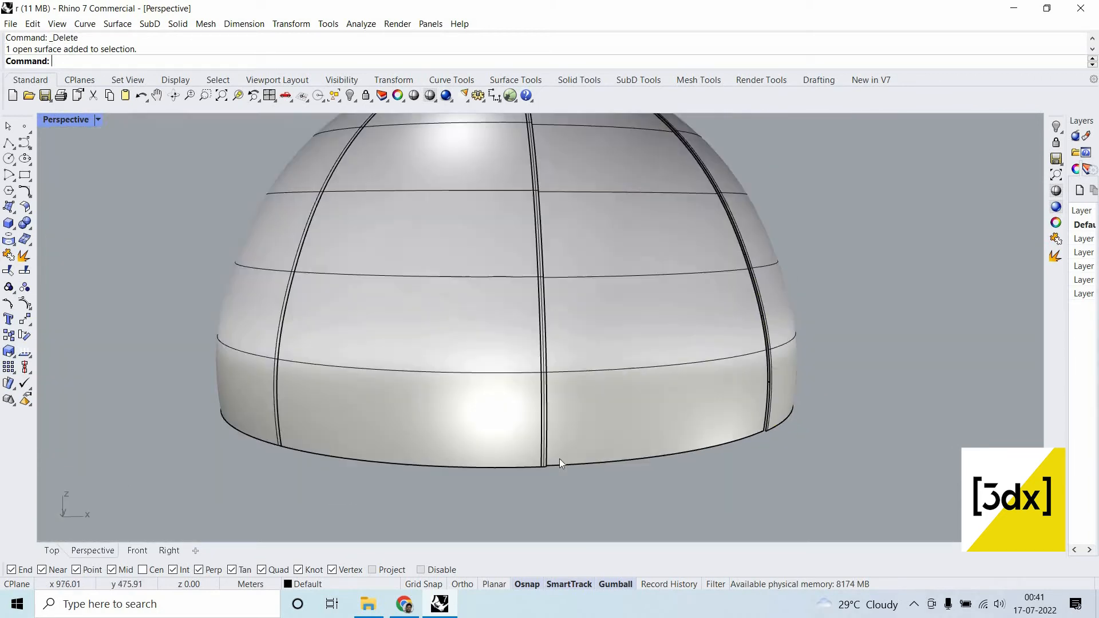
Offset the adjacent dome panel inward by 0.25 with Solid=No, flipping its offset direction toward the inside.
scroll(550, 462, up, 8)
click(511, 430)
right_click(512, 430)
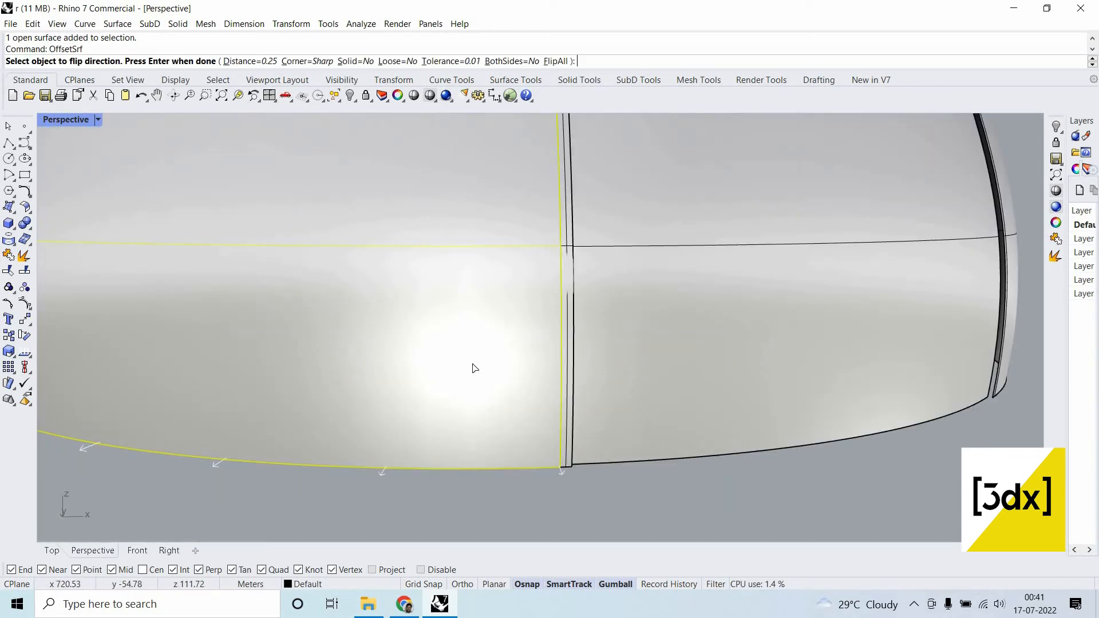
scroll(480, 299, down, 10)
right_drag(927, 373, 818, 223)
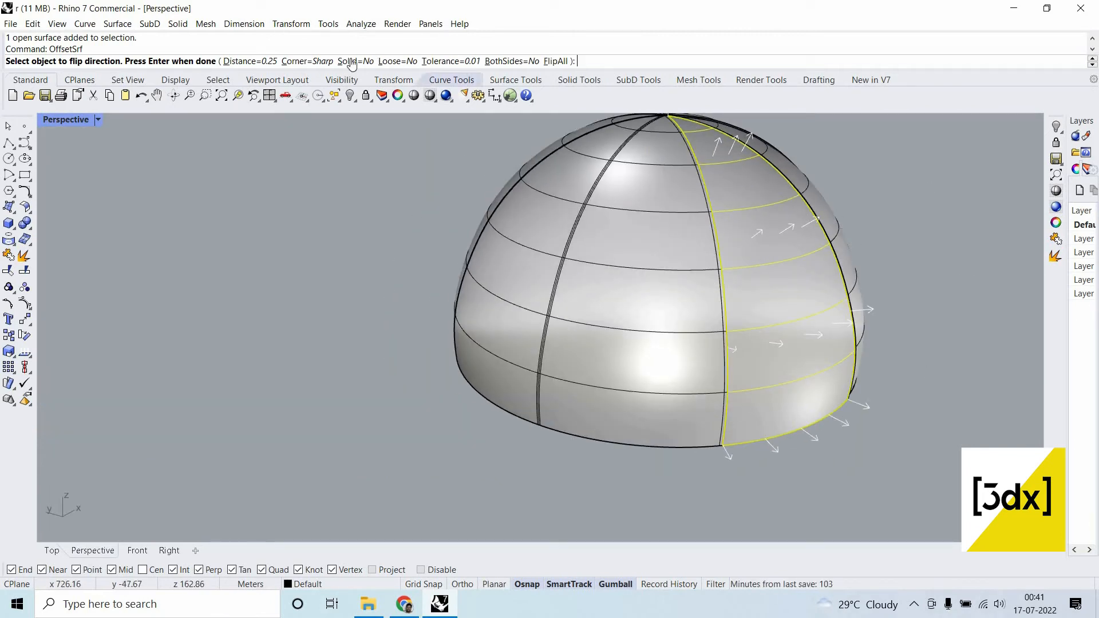
click(548, 63)
click(548, 63)
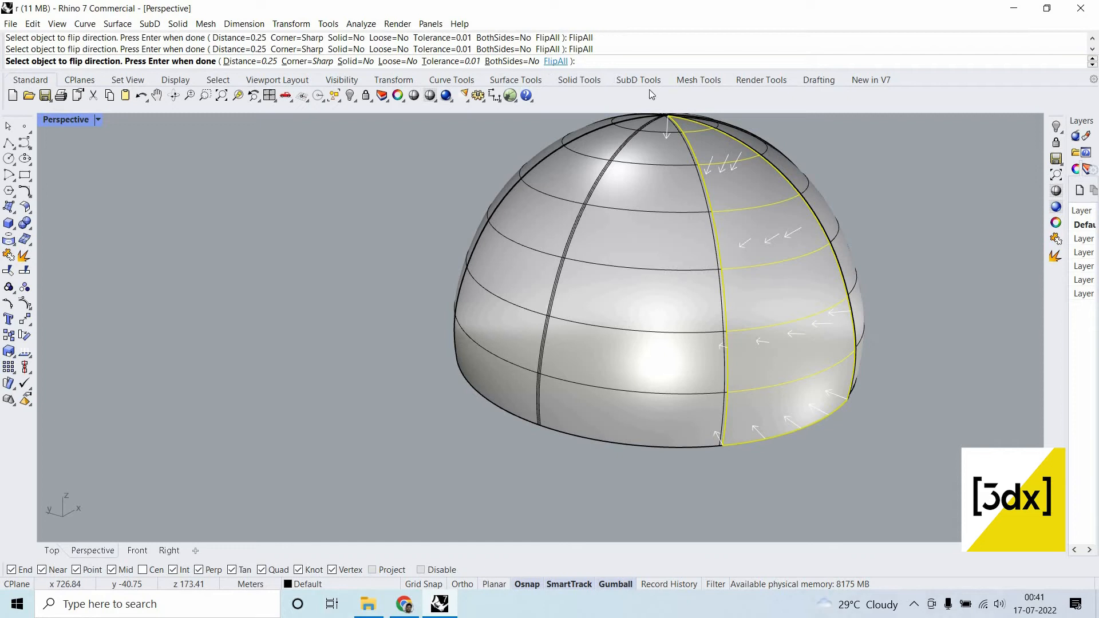
key(Return)
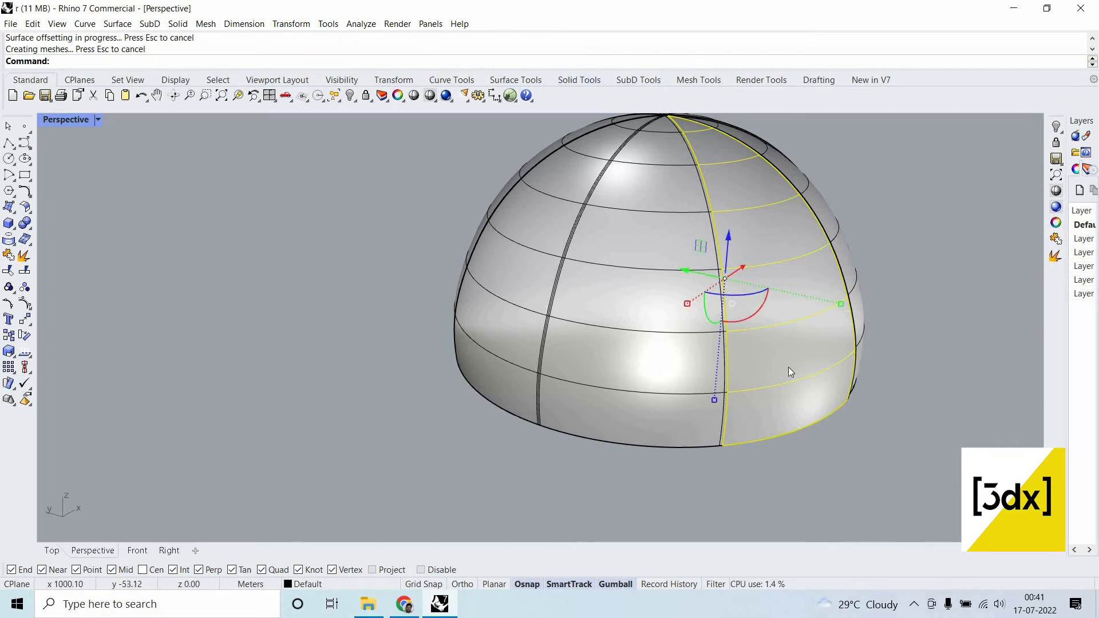
Delete the original outer surface of the adjacent panel, keeping its inward offset.
scroll(788, 372, up, 3)
click(810, 370)
click(827, 395)
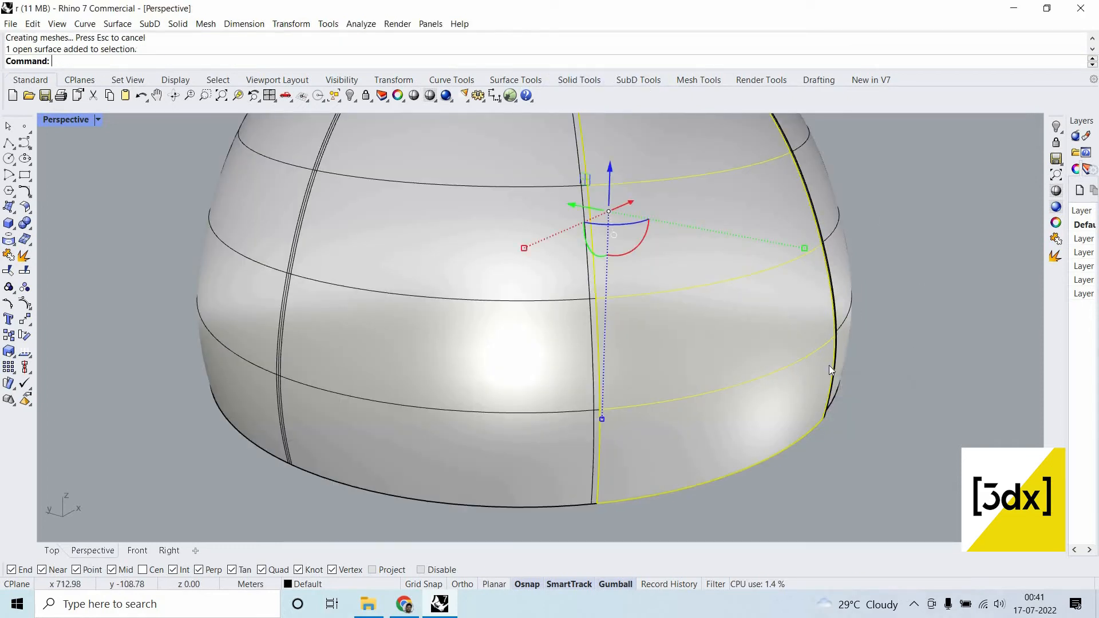
key(Delete)
Try to thicken the rib strip beside the inset panel by 0.25 with Solid=Yes, and undo the offset.
right_drag(669, 380, 587, 280)
scroll(587, 279, down, 4)
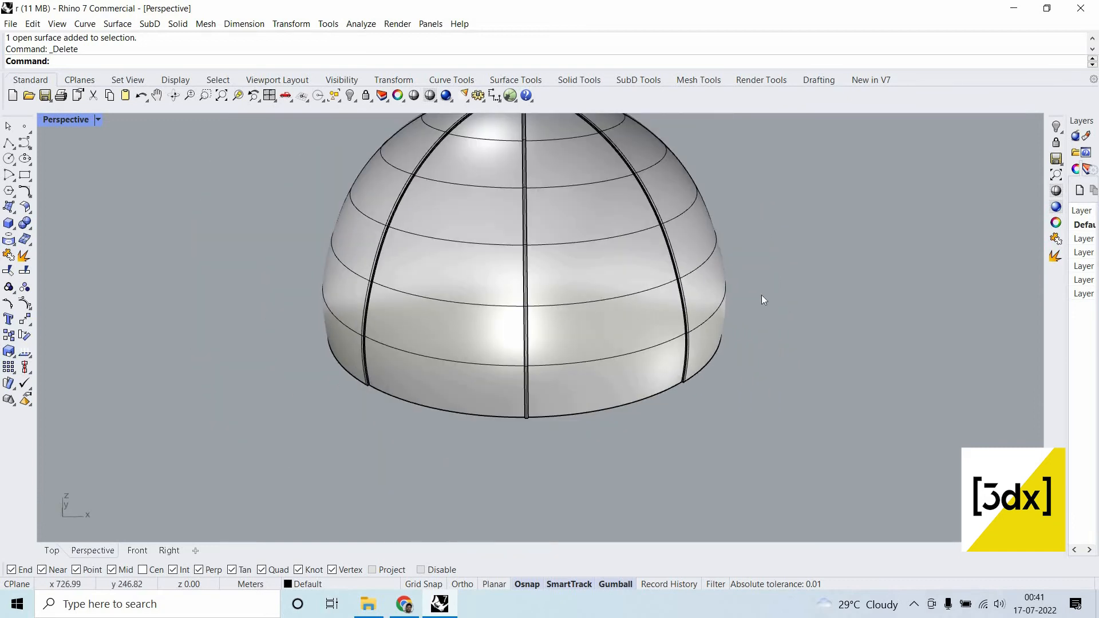
right_drag(762, 295, 771, 349)
scroll(698, 350, up, 5)
scroll(698, 351, up, 5)
right_drag(696, 352, 395, 320)
scroll(534, 340, up, 5)
scroll(395, 321, up, 2)
click(389, 322)
right_click(378, 61)
click(424, 97)
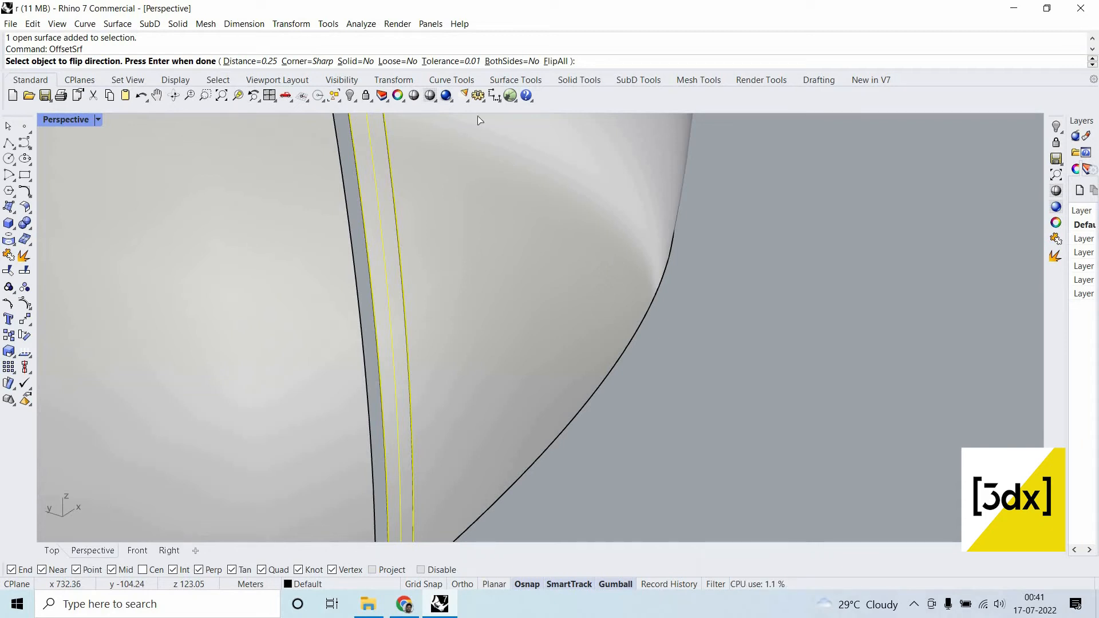
click(350, 61)
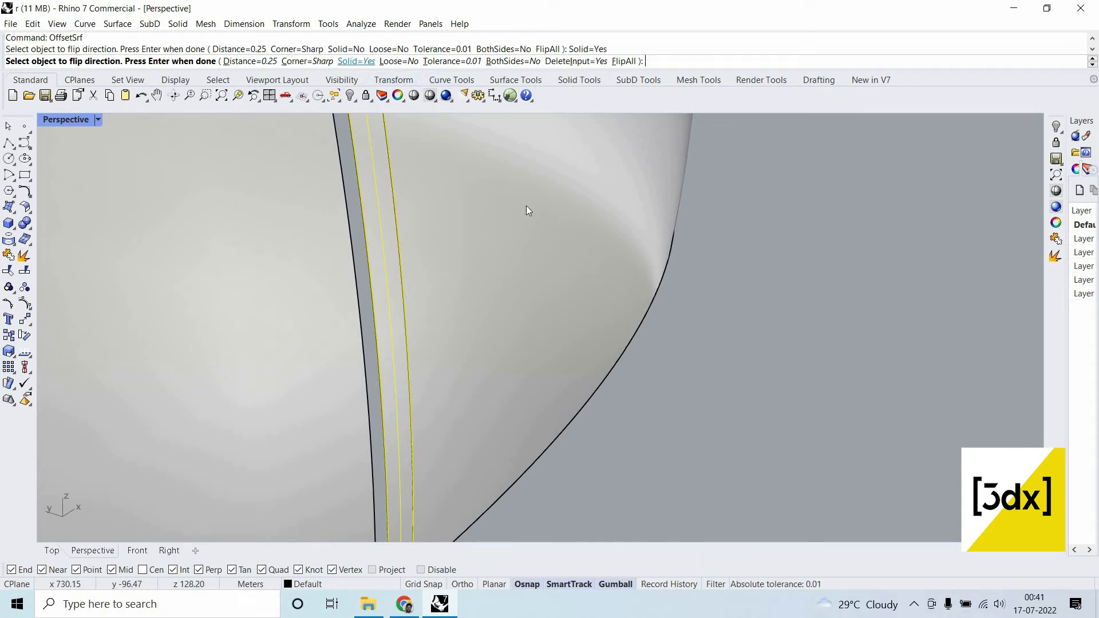
key(Return)
key(ctrl+z)
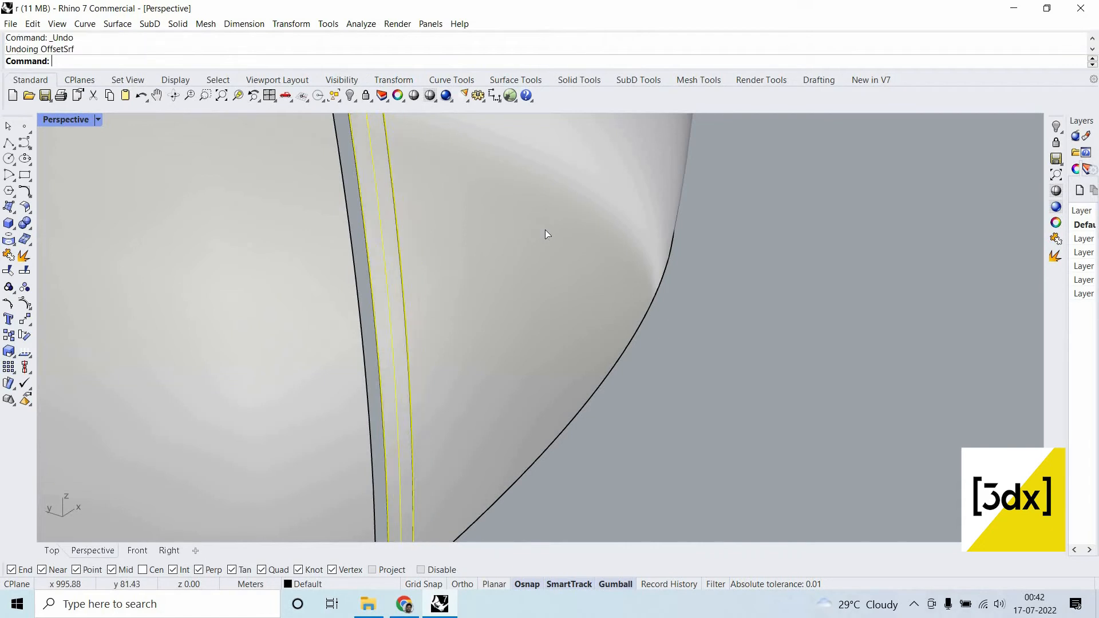
Offset the rib strip by 0.25 with Solid=Yes, flipping the offset direction toward the inside of the dome.
key(Return)
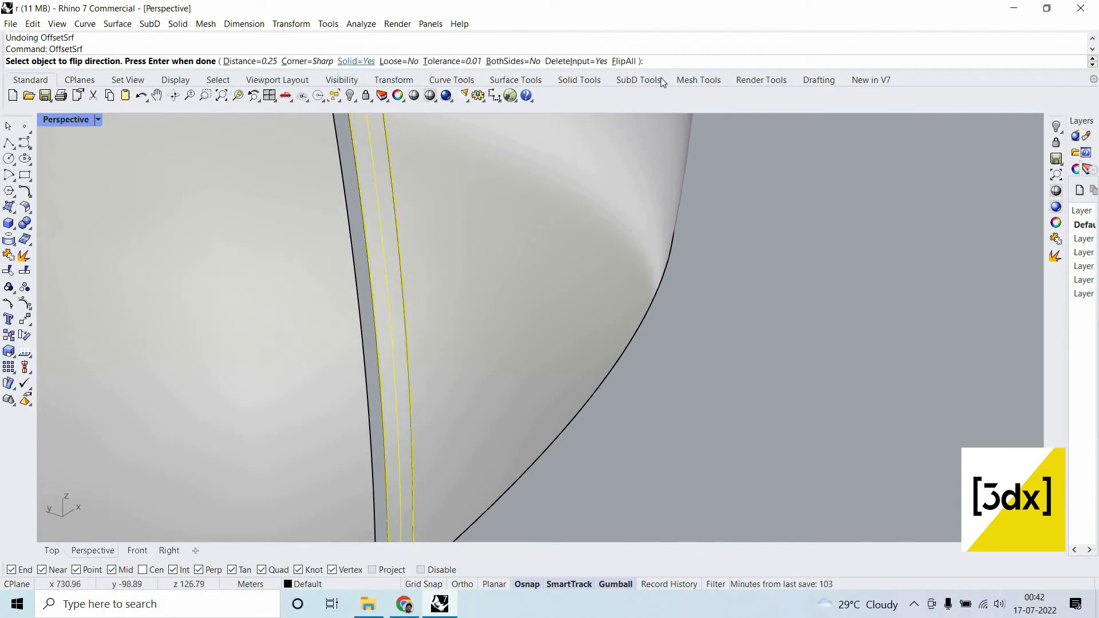
click(624, 61)
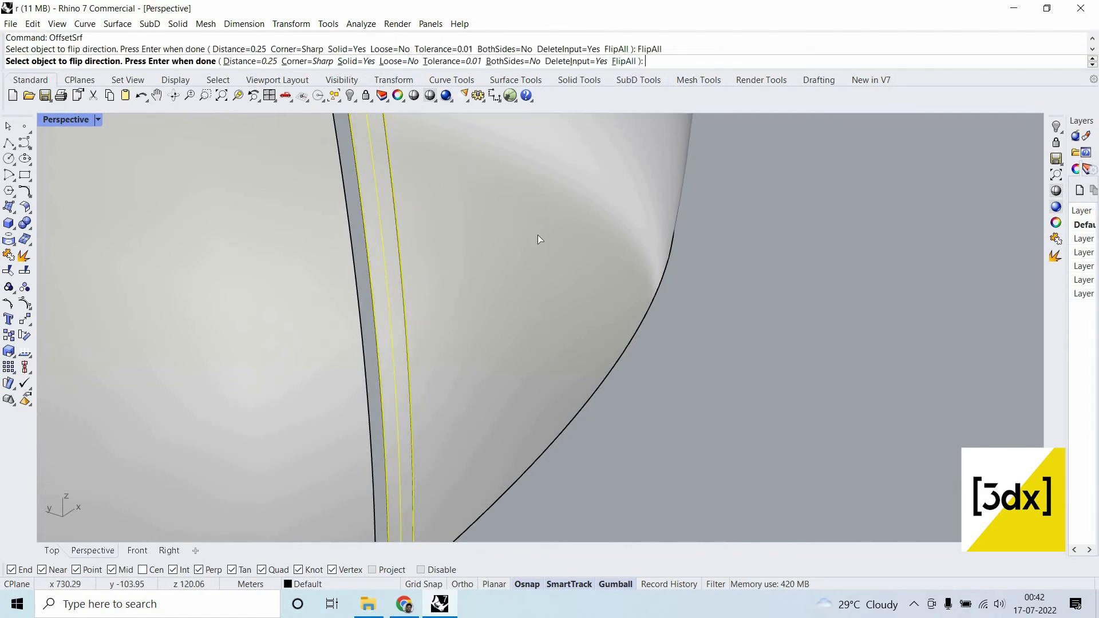
scroll(461, 326, down, 5)
scroll(430, 231, down, 3)
scroll(473, 255, up, 6)
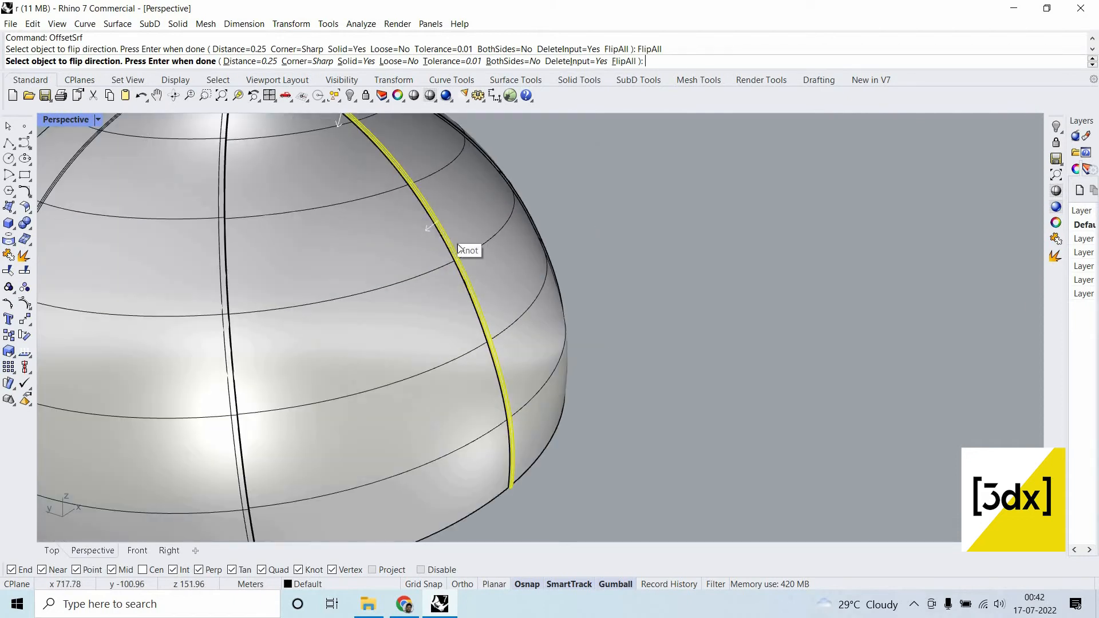
key(Return)
key(Escape)
scroll(517, 275, up, 5)
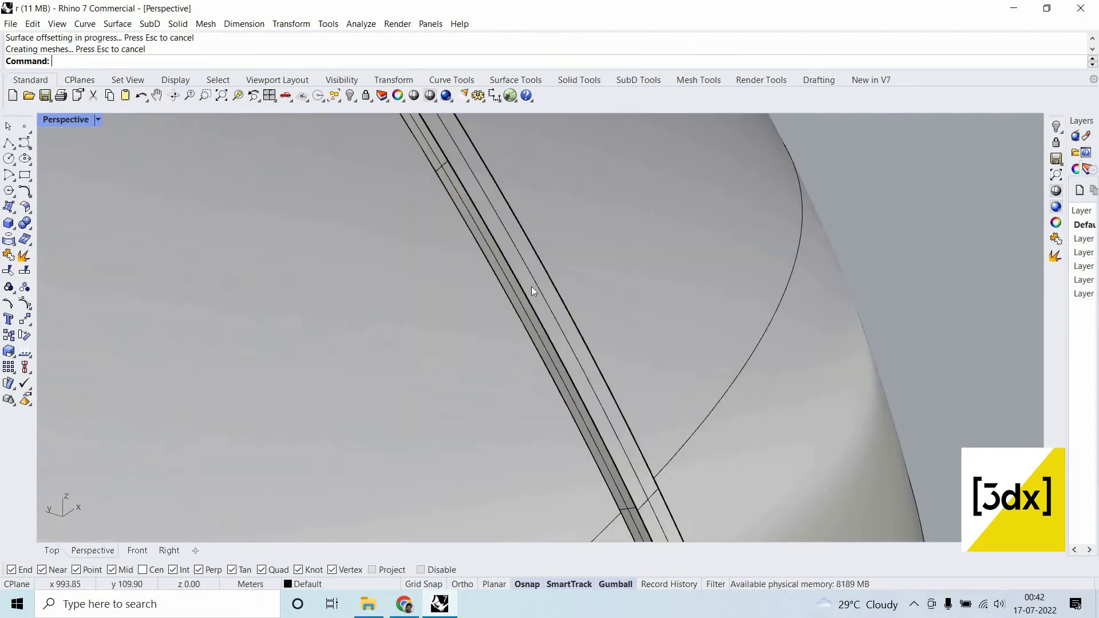
Examine the ribs and panels all around the dome copy and compare it with the temple model.
scroll(493, 263, down, 5)
right_drag(490, 262, 482, 274)
right_click(483, 274)
scroll(482, 274, down, 5)
right_drag(336, 267, 527, 307)
scroll(423, 301, down, 9)
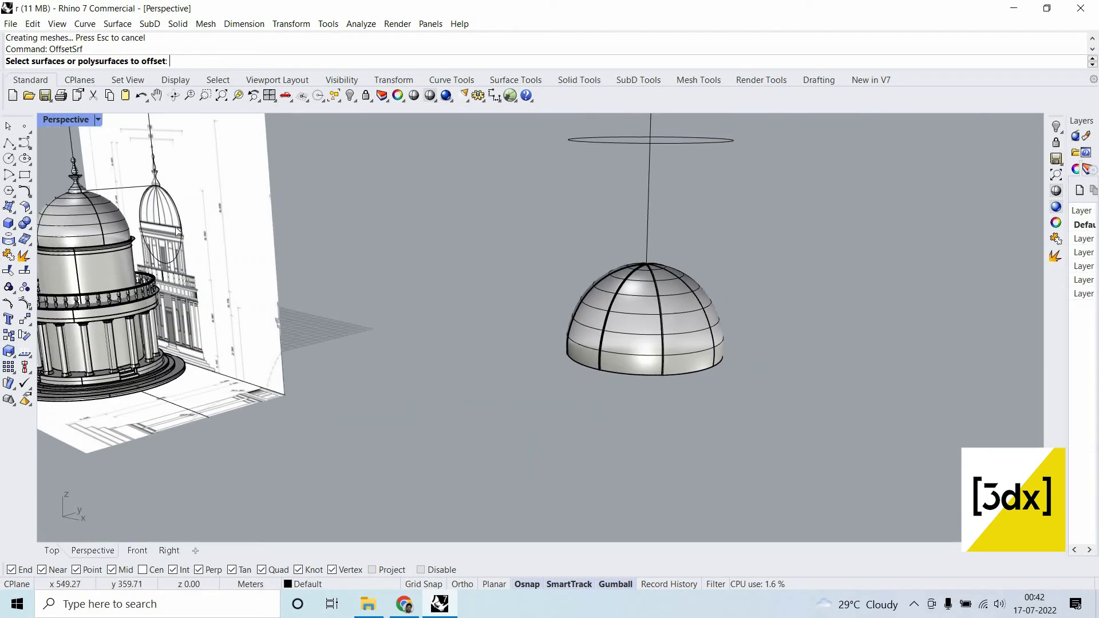
scroll(204, 232, up, 5)
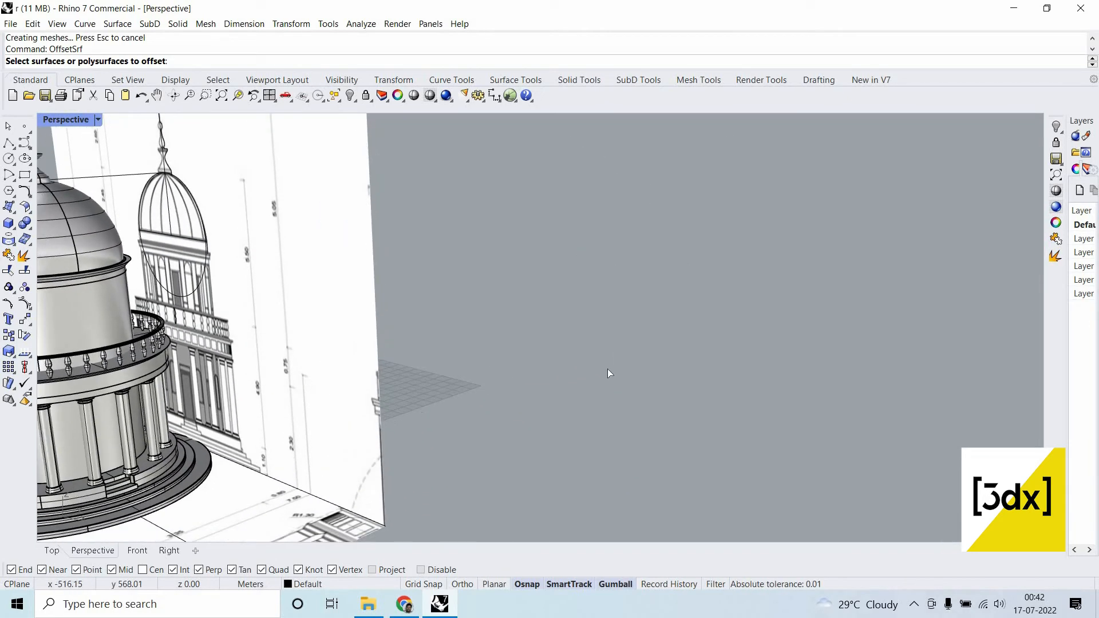
scroll(607, 369, down, 2)
right_drag(561, 270, 782, 266)
scroll(781, 266, up, 10)
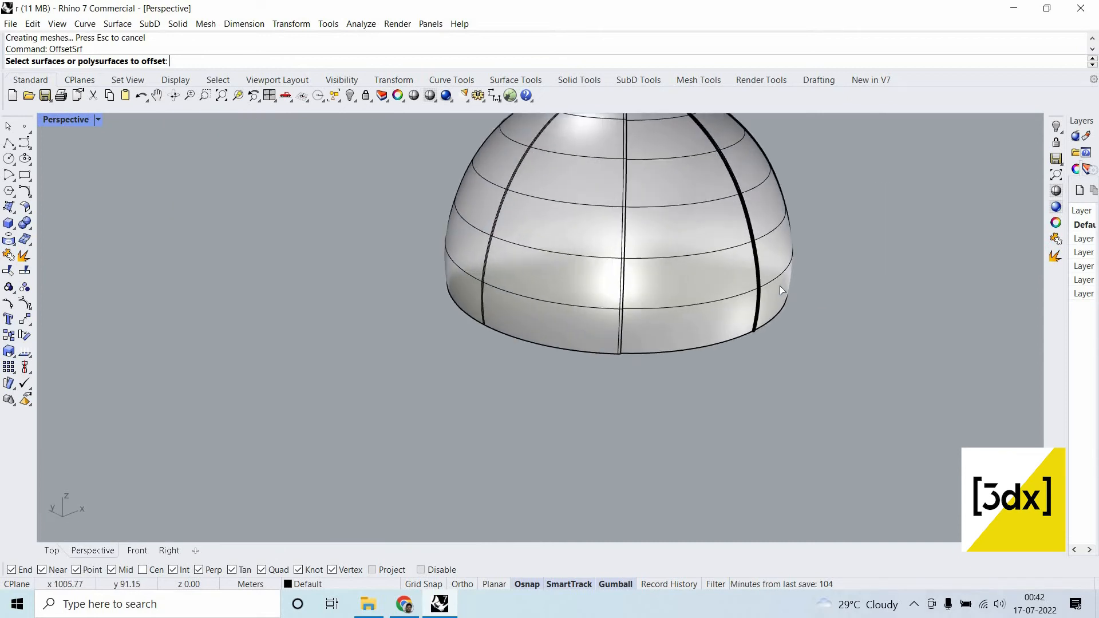
scroll(780, 297, up, 1)
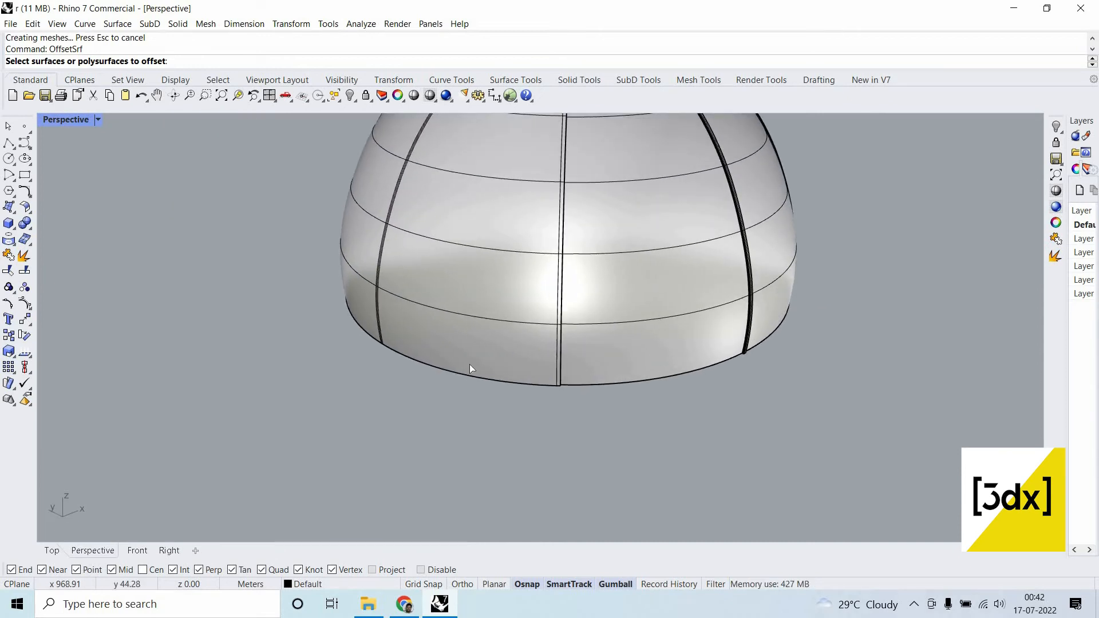
scroll(454, 379, down, 1)
scroll(452, 378, down, 4)
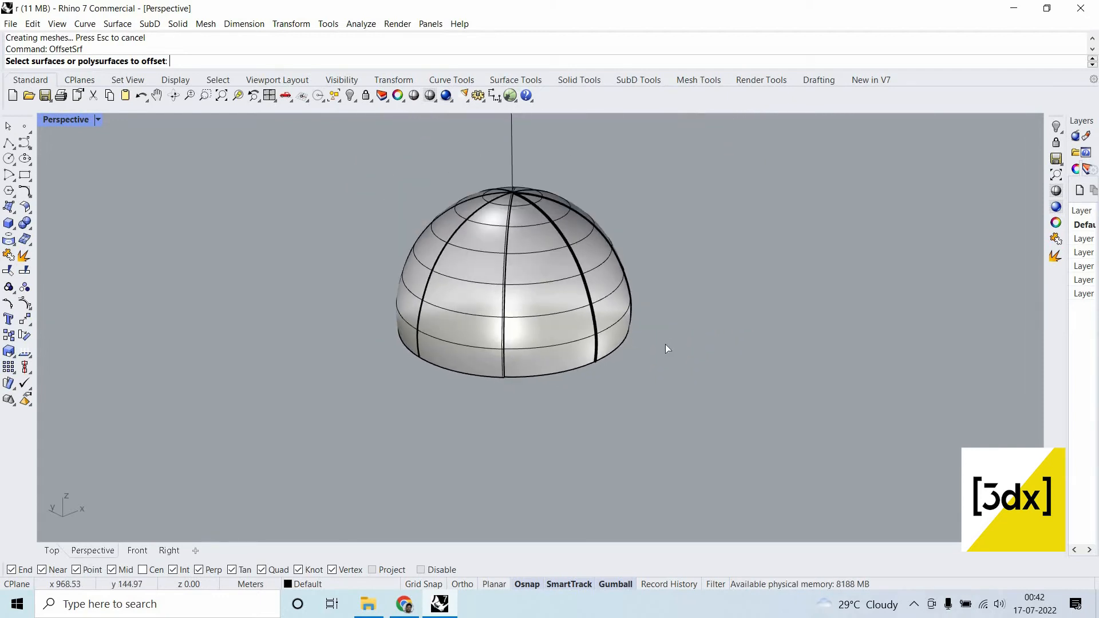
scroll(664, 347, up, 2)
scroll(663, 349, up, 5)
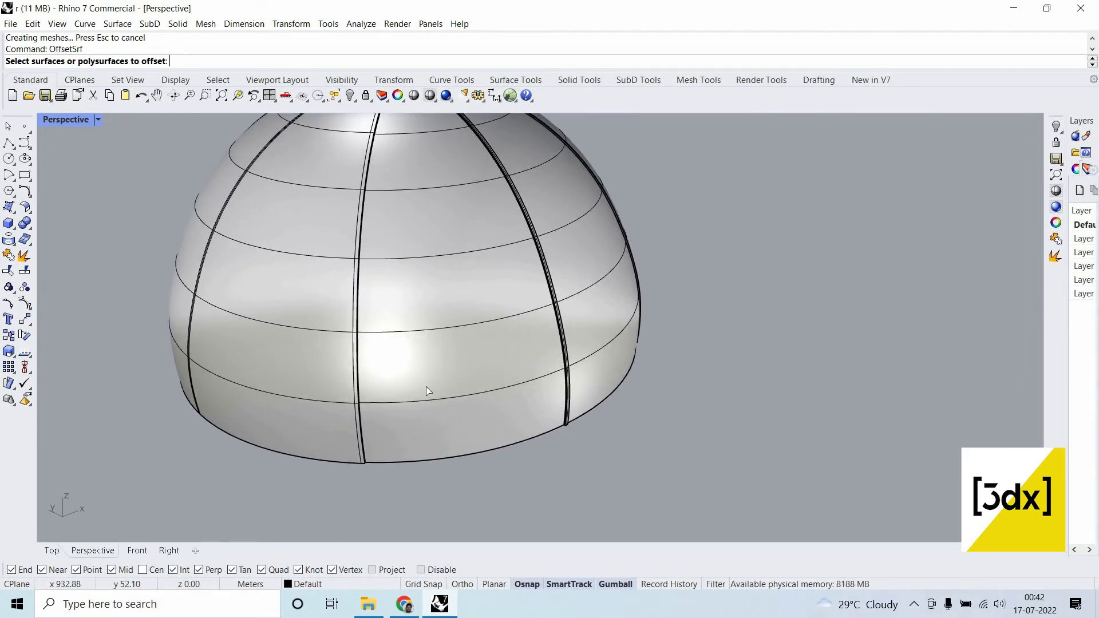
scroll(516, 339, down, 4)
scroll(620, 365, down, 2)
scroll(629, 384, up, 2)
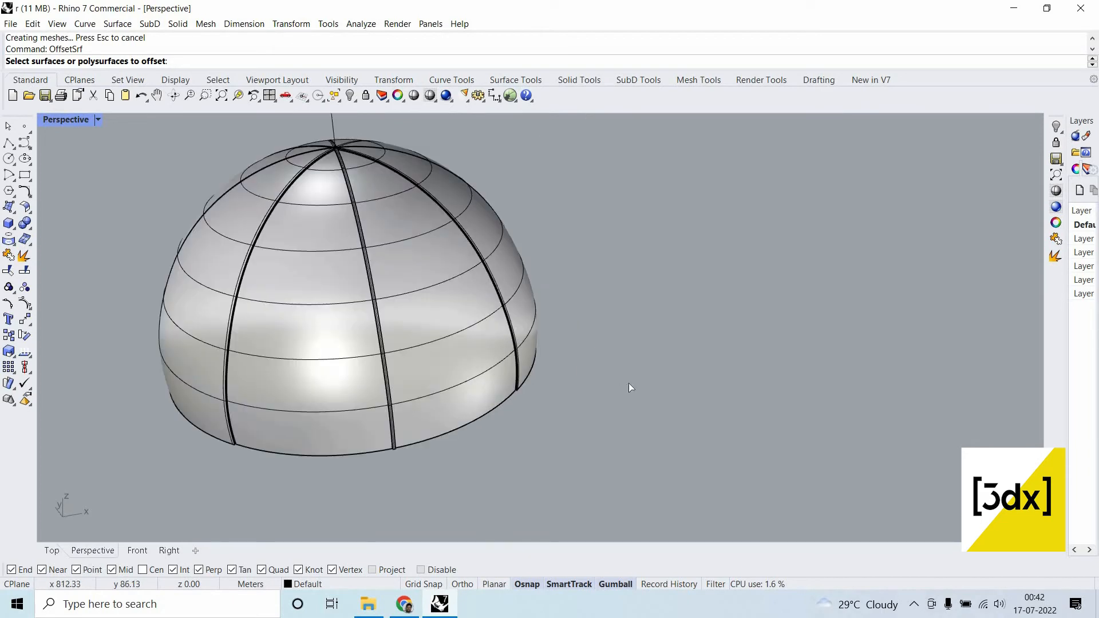
scroll(403, 441, up, 4)
scroll(423, 438, down, 4)
scroll(558, 510, up, 3)
scroll(510, 284, down, 5)
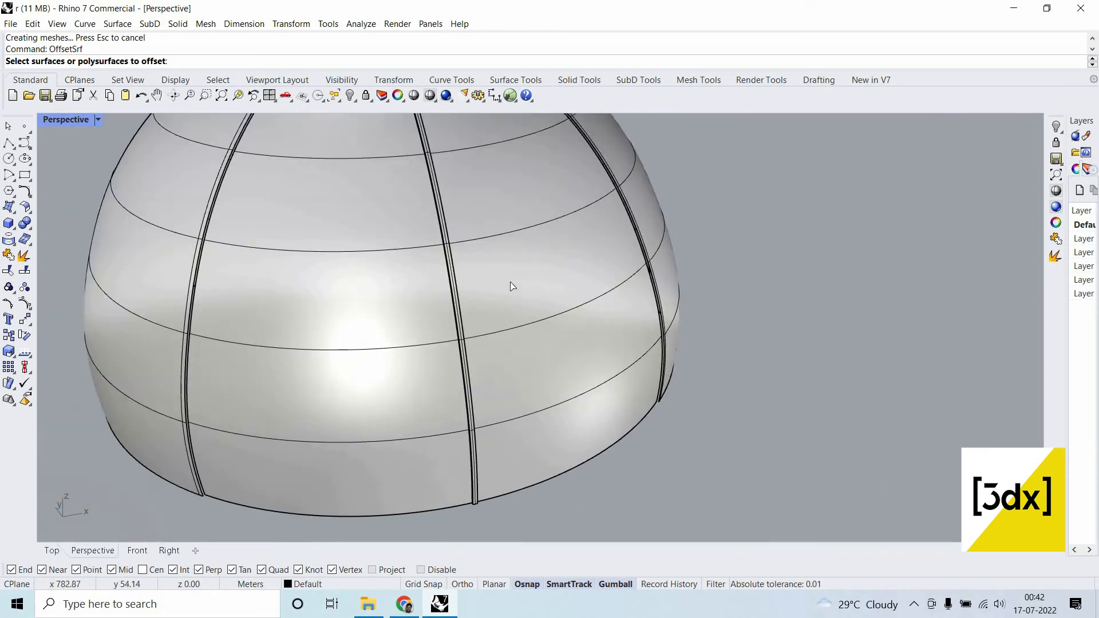
scroll(590, 303, up, 5)
click(591, 303)
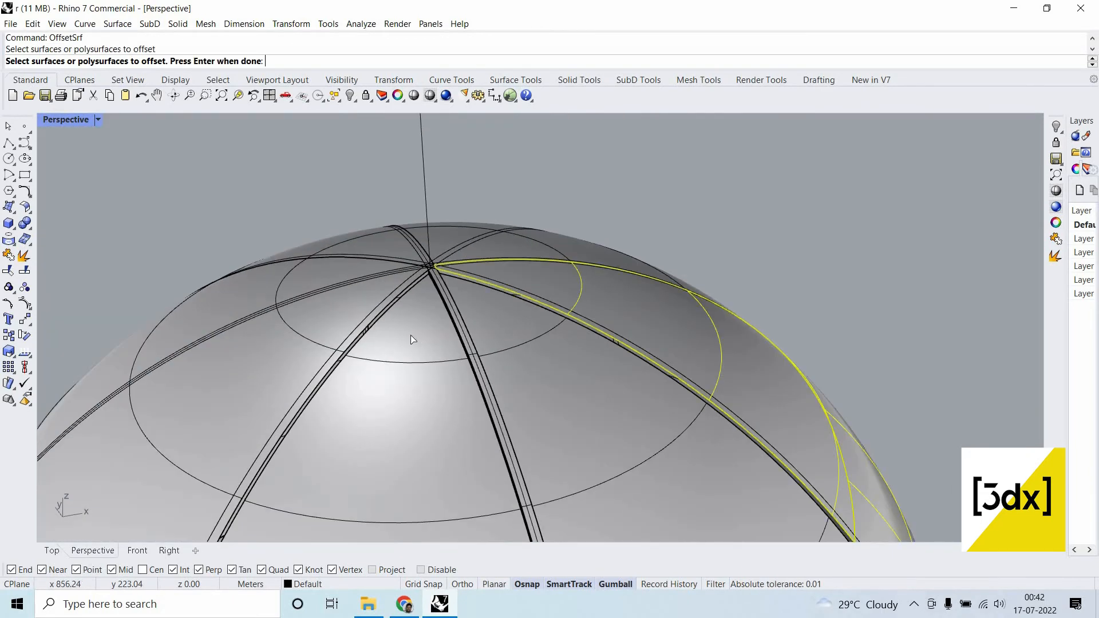
scroll(467, 308, down, 4)
right_drag(467, 304, 413, 311)
scroll(447, 298, down, 6)
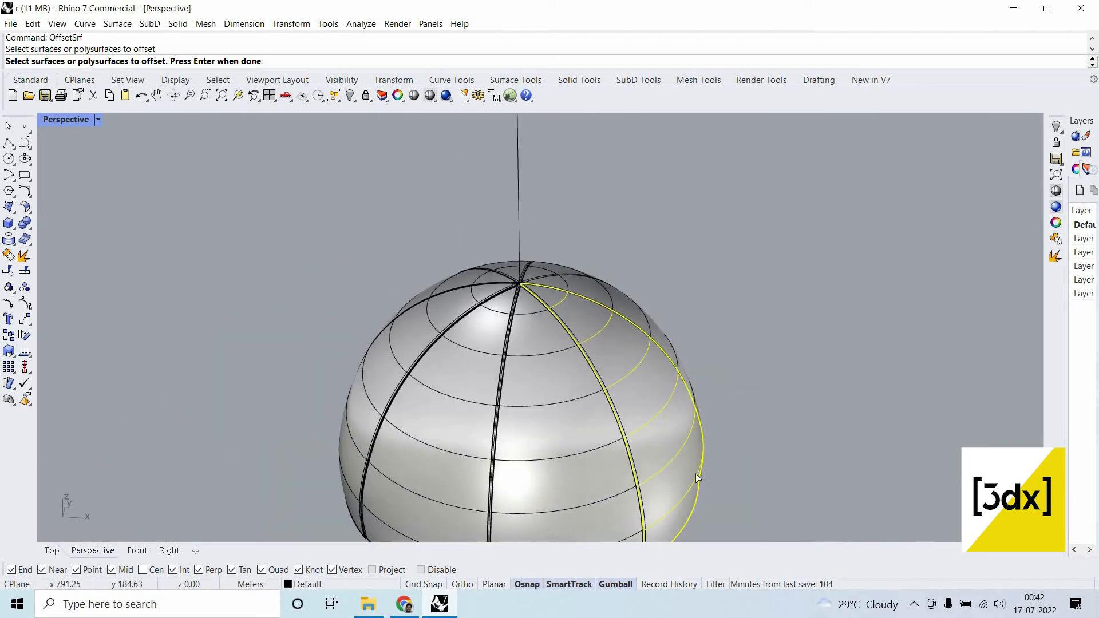
scroll(744, 383, up, 4)
scroll(556, 501, down, 1)
scroll(557, 501, down, 6)
scroll(486, 472, up, 7)
key(Escape)
right_drag(476, 465, 669, 394)
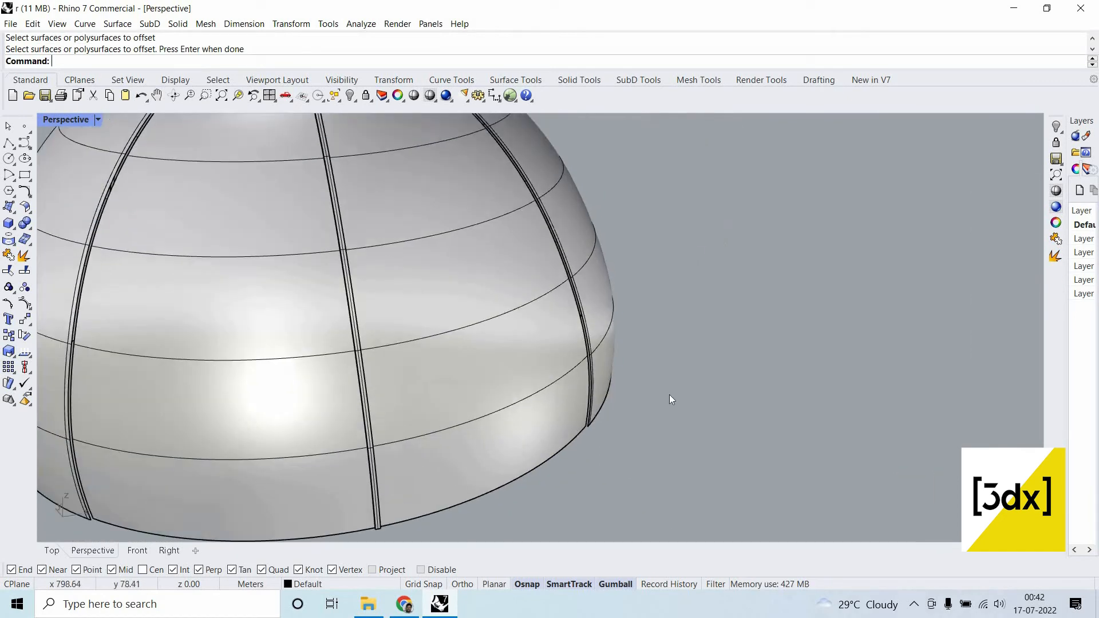
scroll(511, 441, up, 2)
click(422, 458)
scroll(616, 346, down, 6)
key(Escape)
click(496, 252)
right_drag(518, 229, 517, 318)
key(Escape)
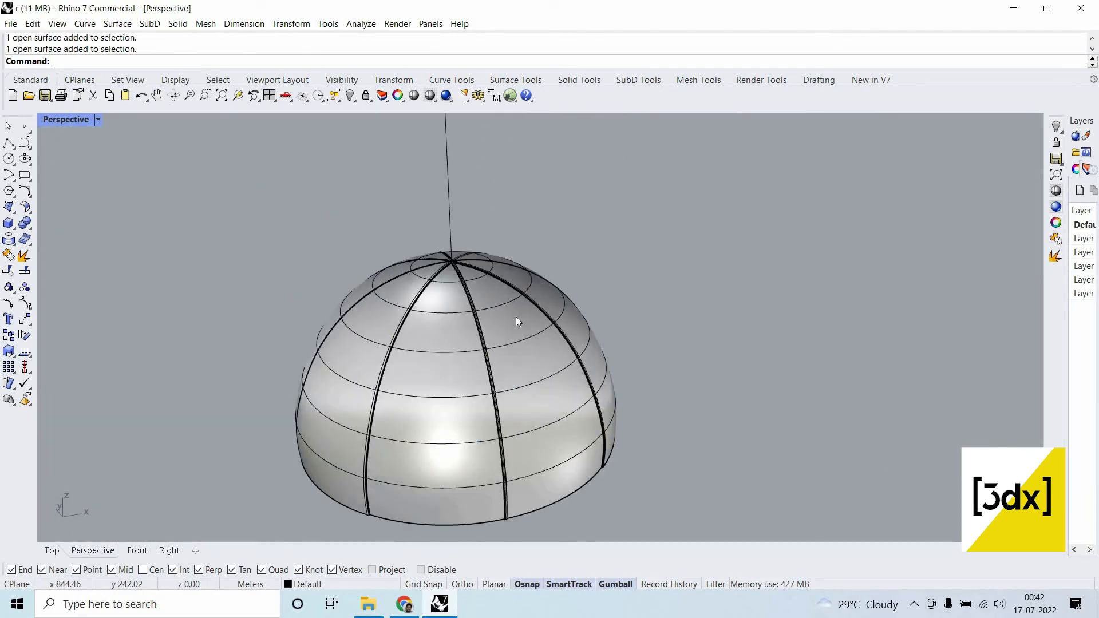
Delete the outer panel surfaces around the back and side of the dome copy.
scroll(516, 317, up, 6)
click(516, 317)
key(Delete)
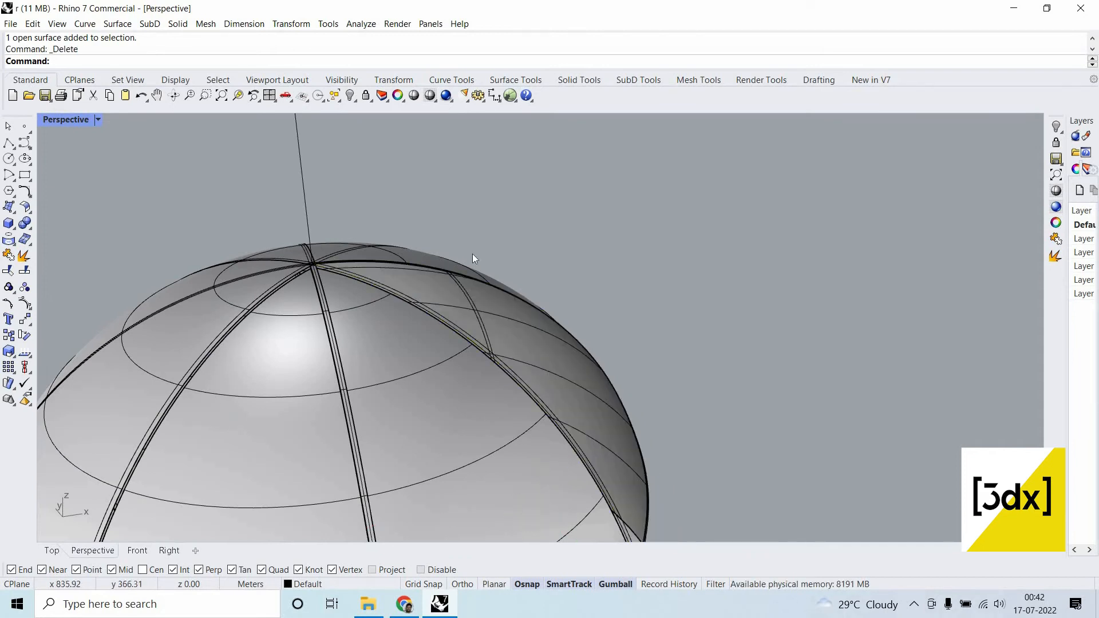
click(473, 253)
key(Delete)
scroll(245, 302, down, 3)
scroll(245, 302, up, 3)
click(245, 303)
key(Delete)
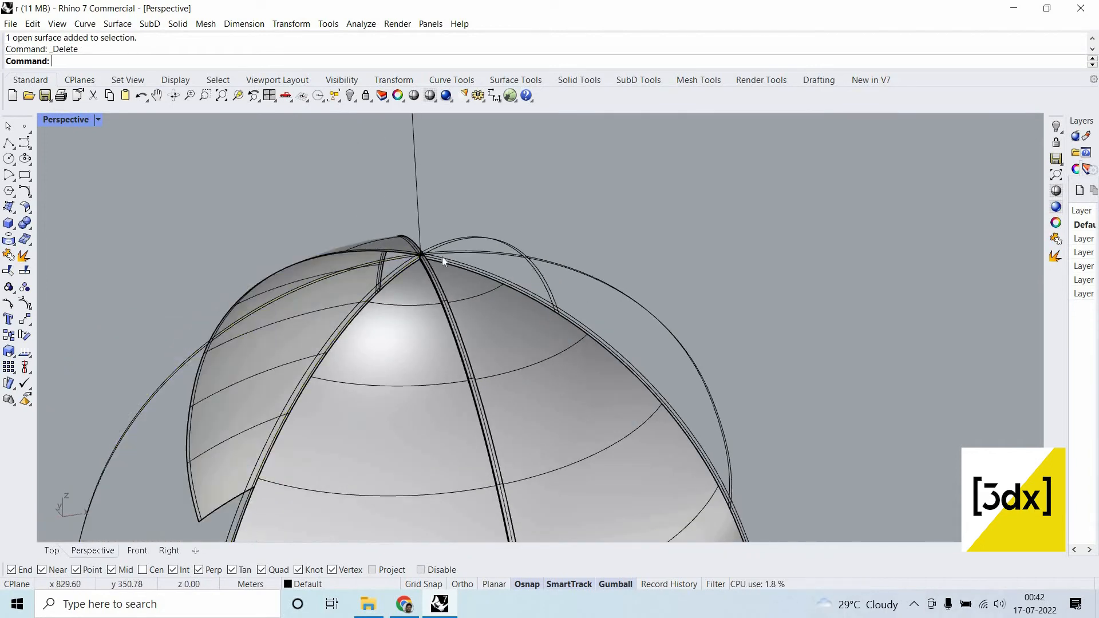
Delete the other remaining dome panels except the inset panel beside the thickened rib.
right_drag(441, 256, 610, 258)
click(395, 338)
key(Delete)
scroll(622, 262, down, 5)
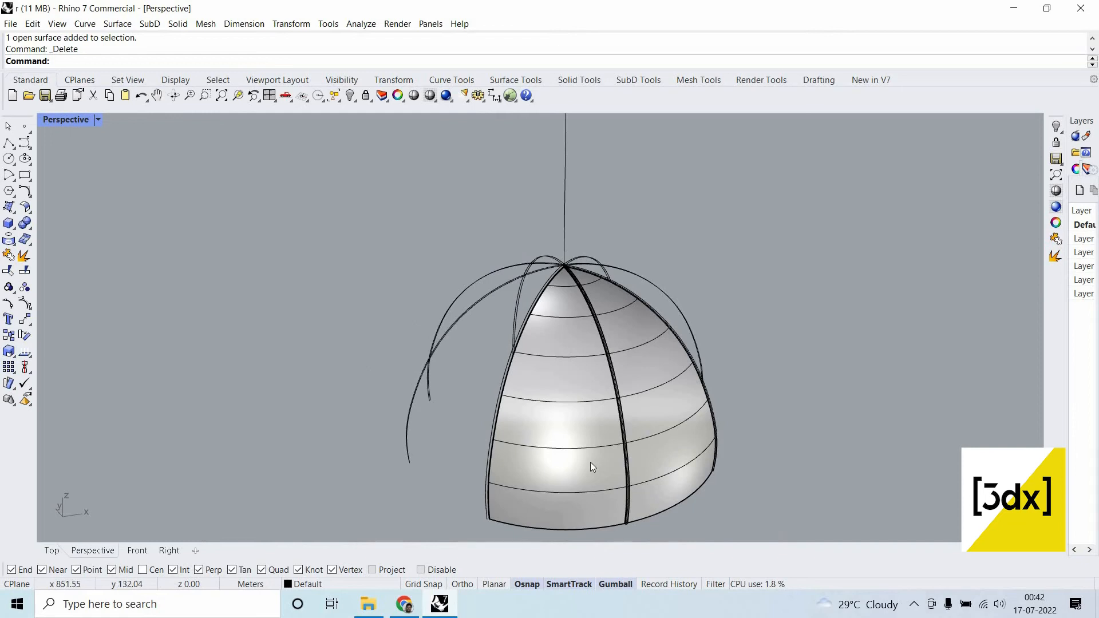
click(592, 465)
scroll(708, 366, up, 5)
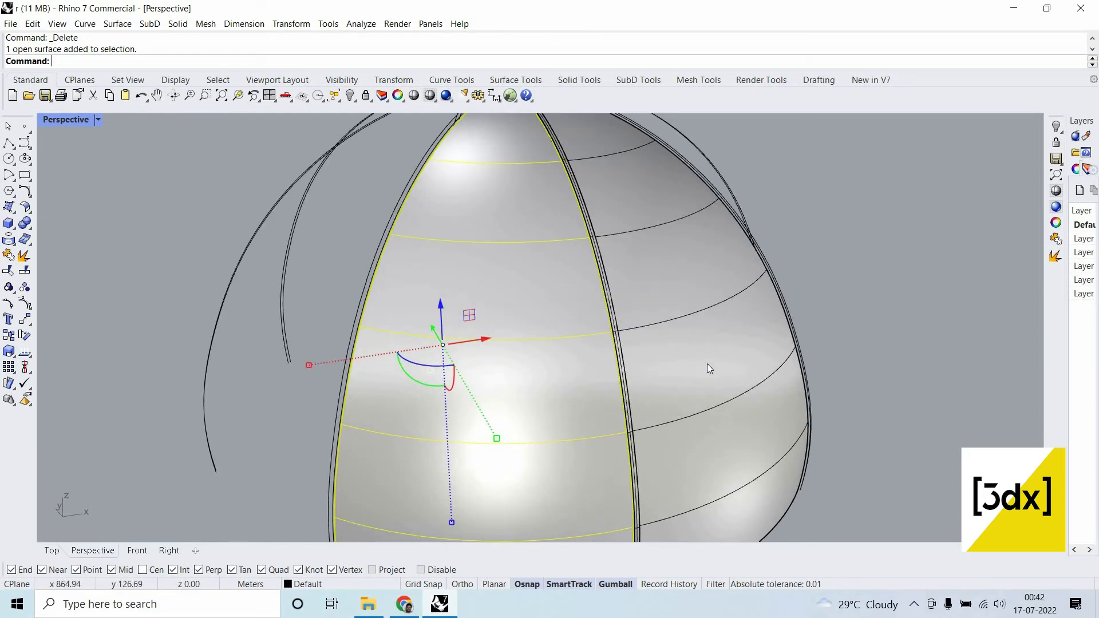
click(706, 363)
key(Delete)
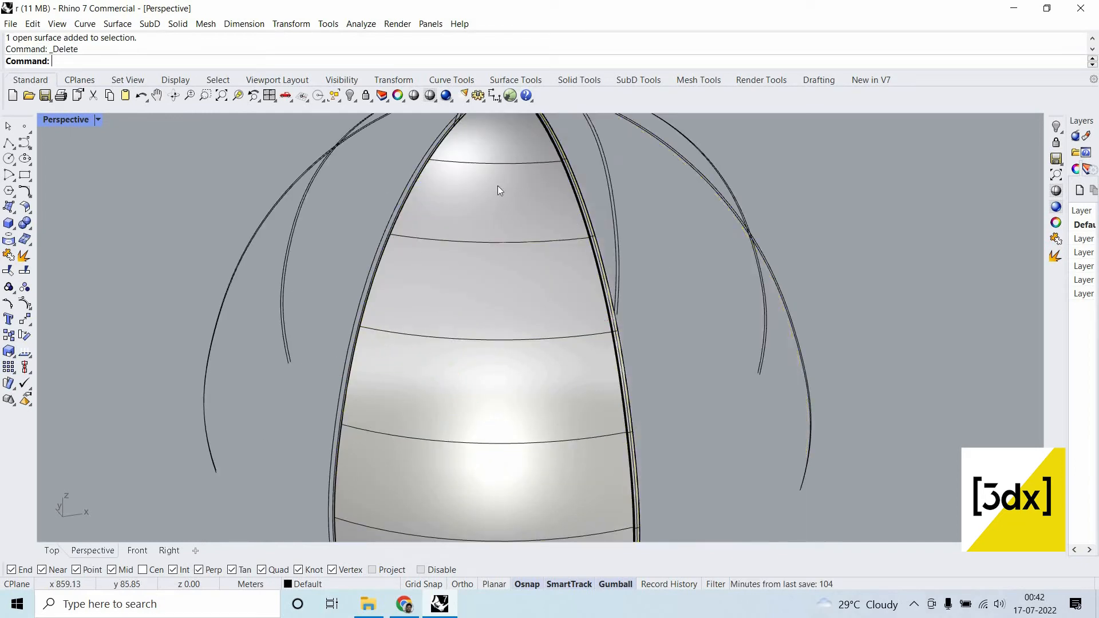
scroll(744, 429, down, 4)
drag(402, 172, 912, 517)
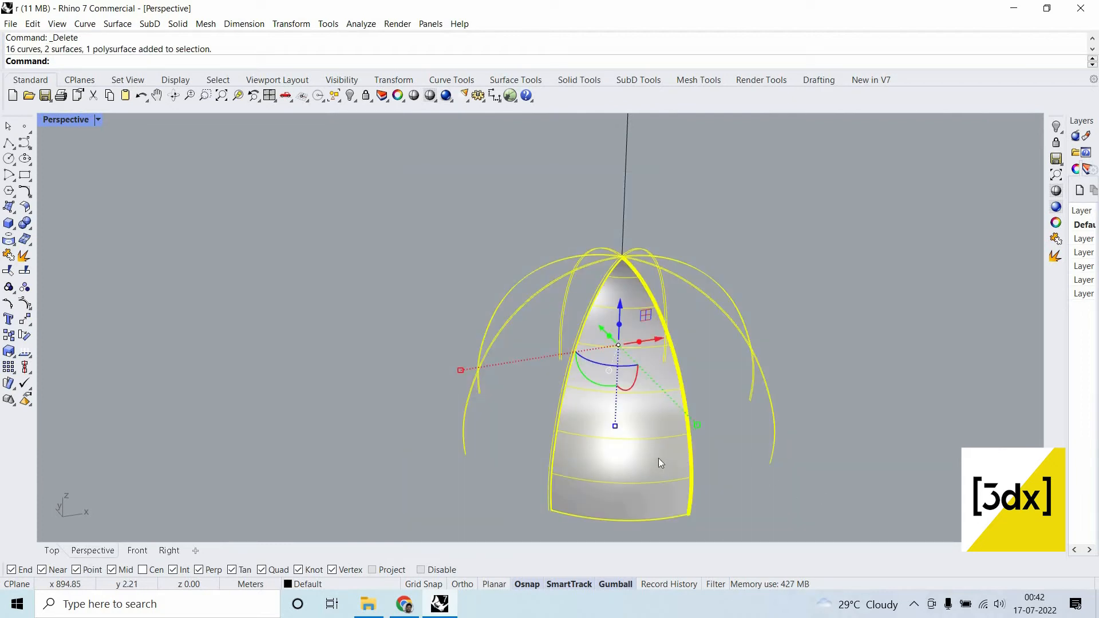
key(Escape)
Select the remaining inset dome panel together with the thickened solid rib beside it.
scroll(696, 449, up, 3)
click(693, 438)
scroll(693, 437, up, 3)
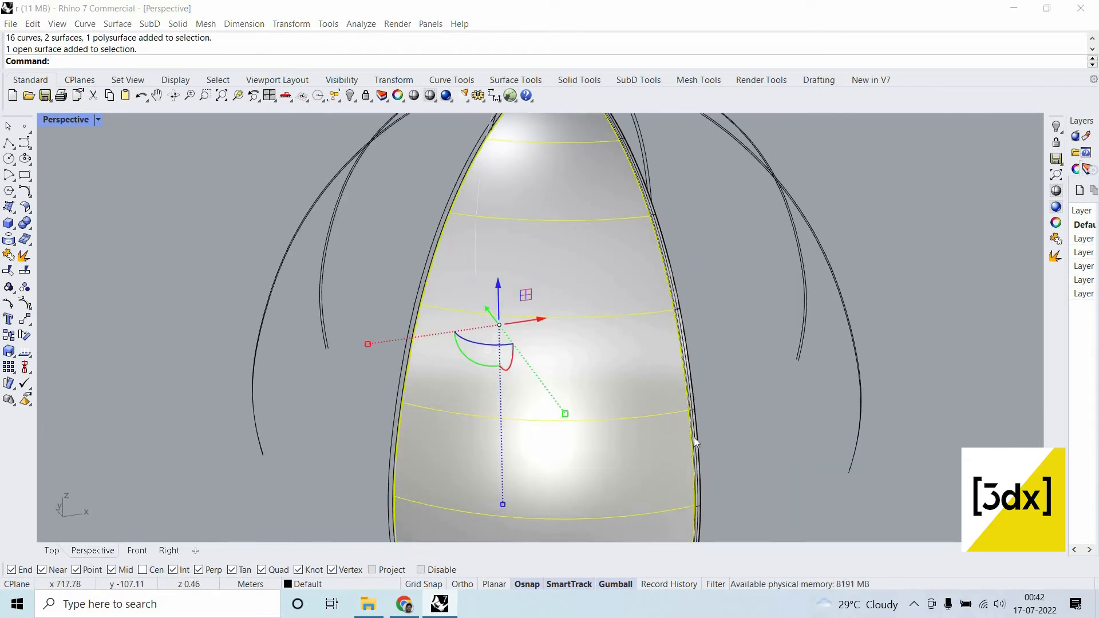
click(693, 438)
key(Escape)
scroll(699, 439, up, 3)
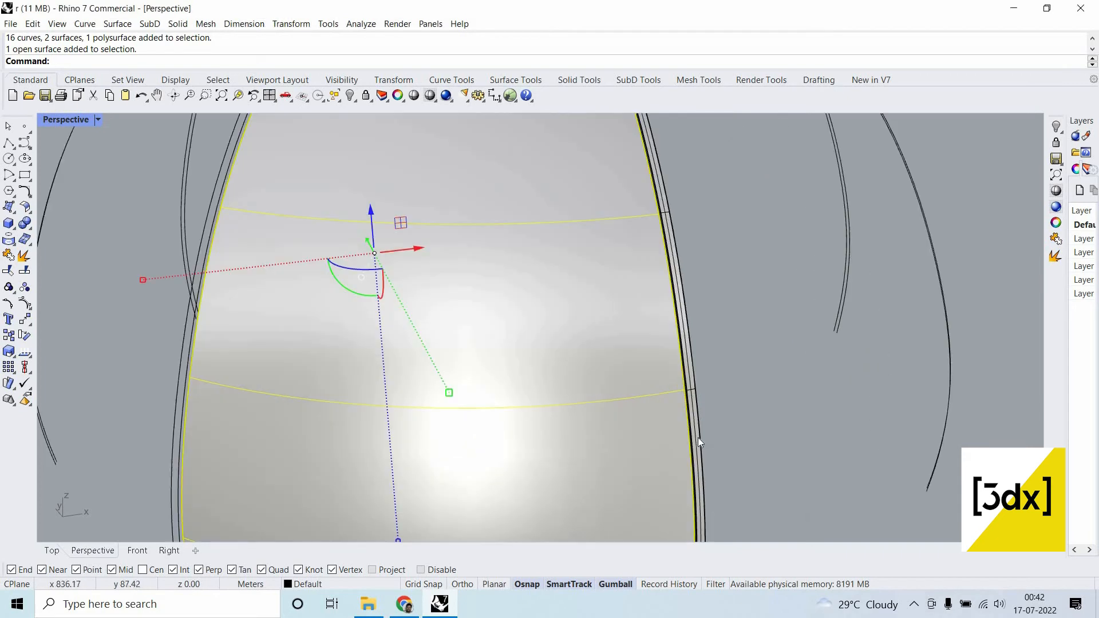
shift+click(728, 477)
click(744, 496)
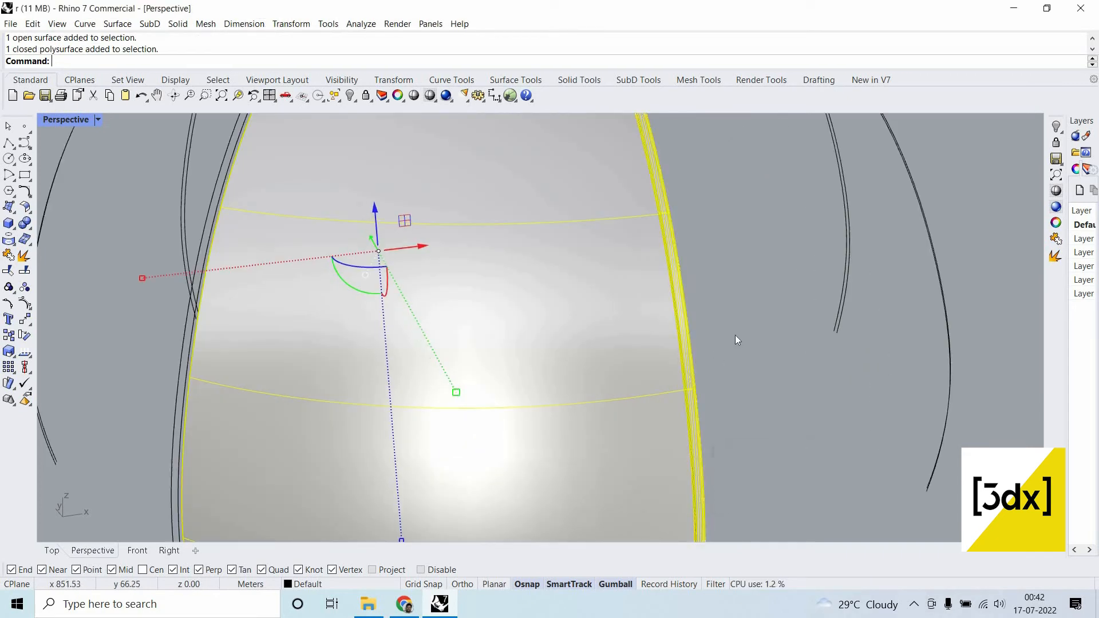
scroll(736, 340, down, 5)
scroll(691, 218, up, 5)
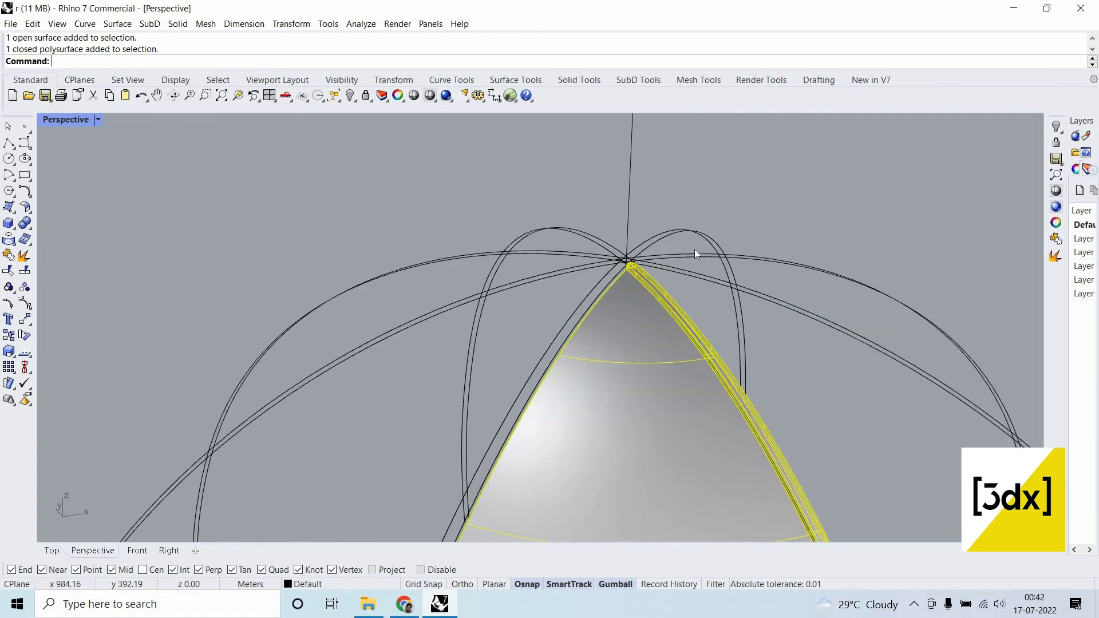
scroll(659, 339, down, 6)
right_drag(372, 344, 416, 294)
scroll(418, 293, up, 5)
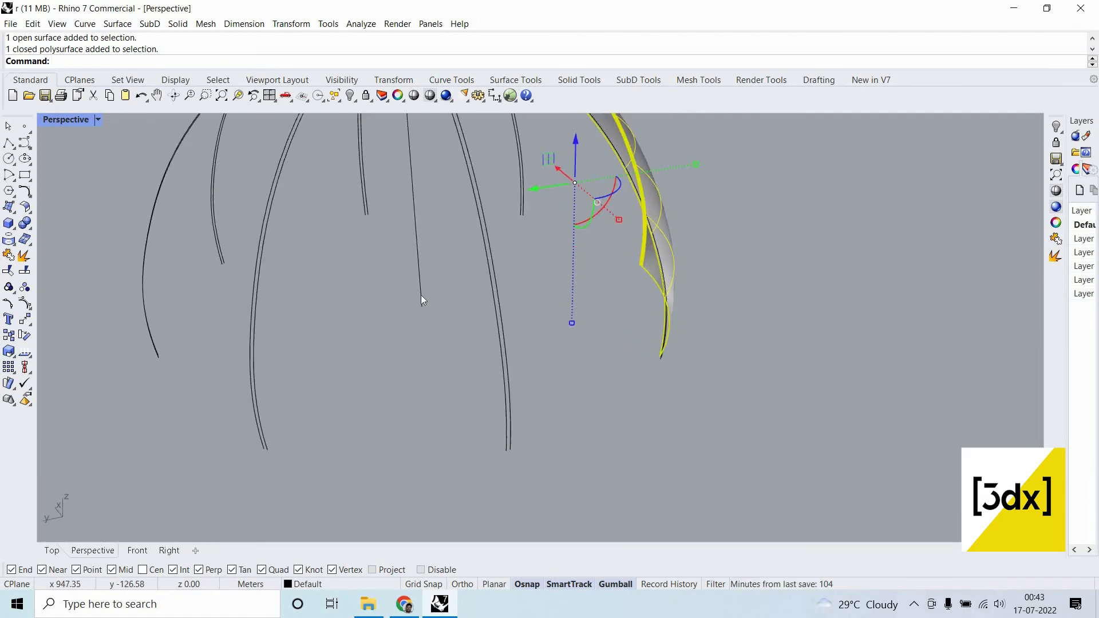
Polar-array the selected panel and rib to 8 items over 360 degrees, centred on the lower end of the dome's axis line.
text(Polar)
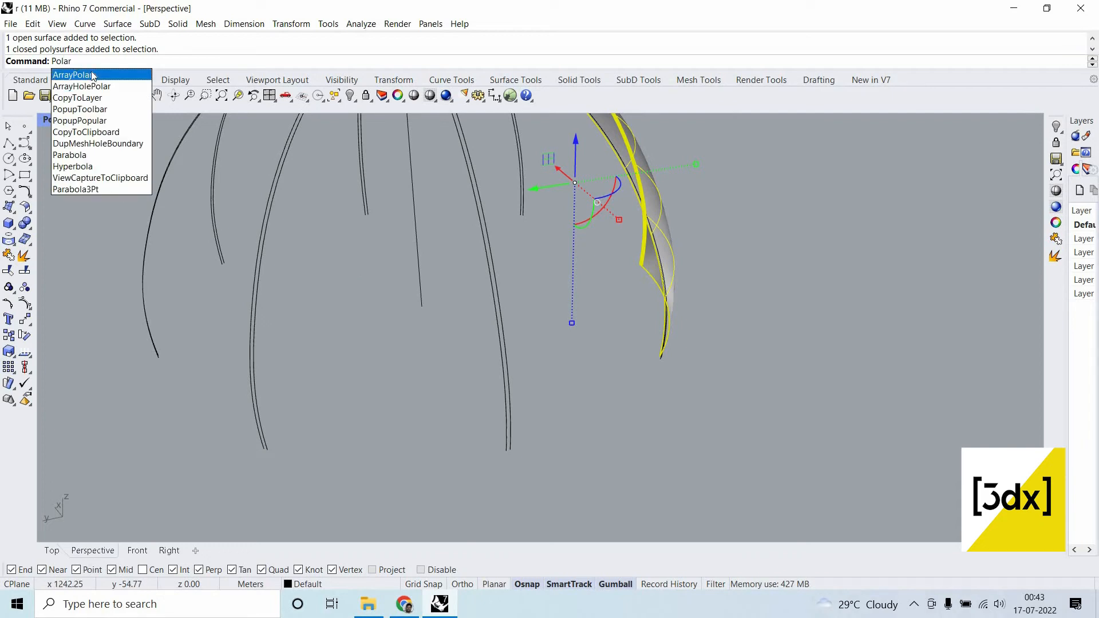
key(Return)
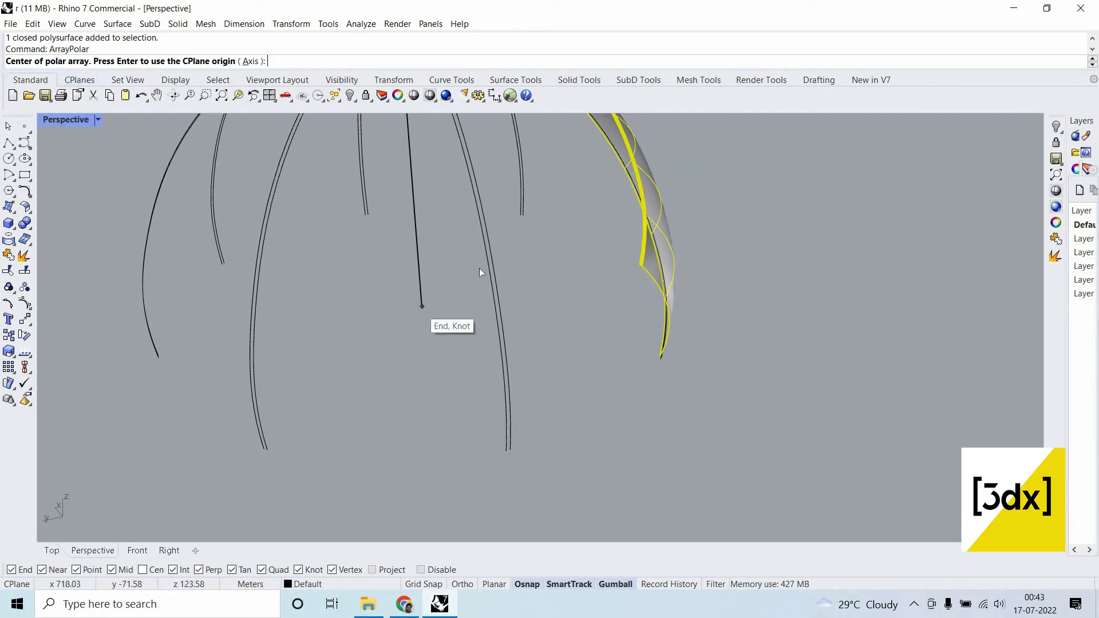
click(421, 306)
scroll(565, 312, down, 3)
scroll(530, 194, down, 3)
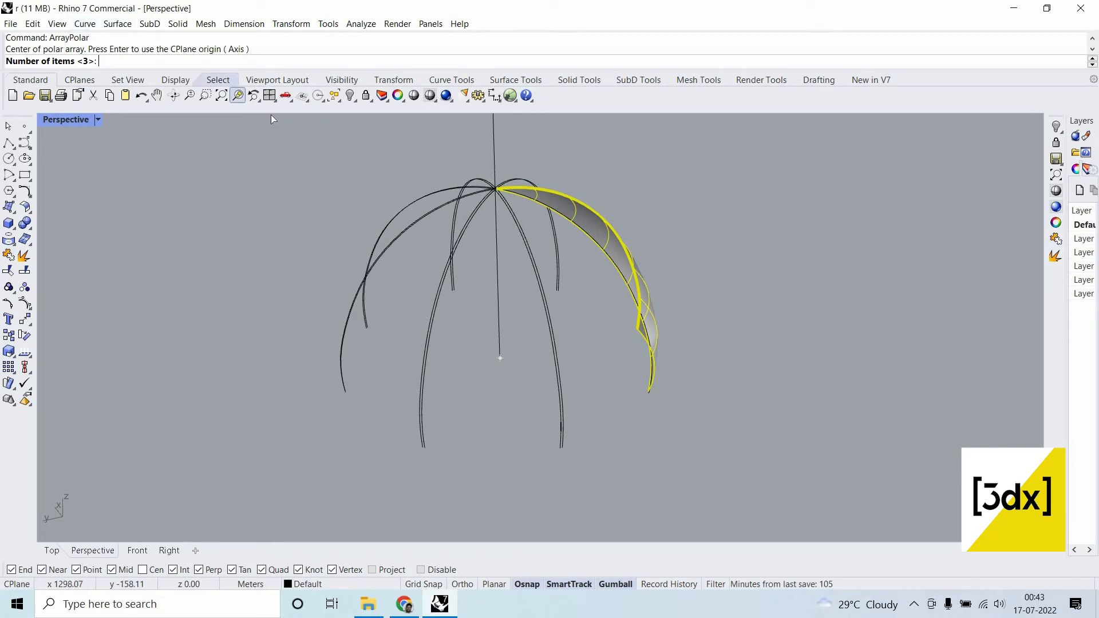
key(Return)
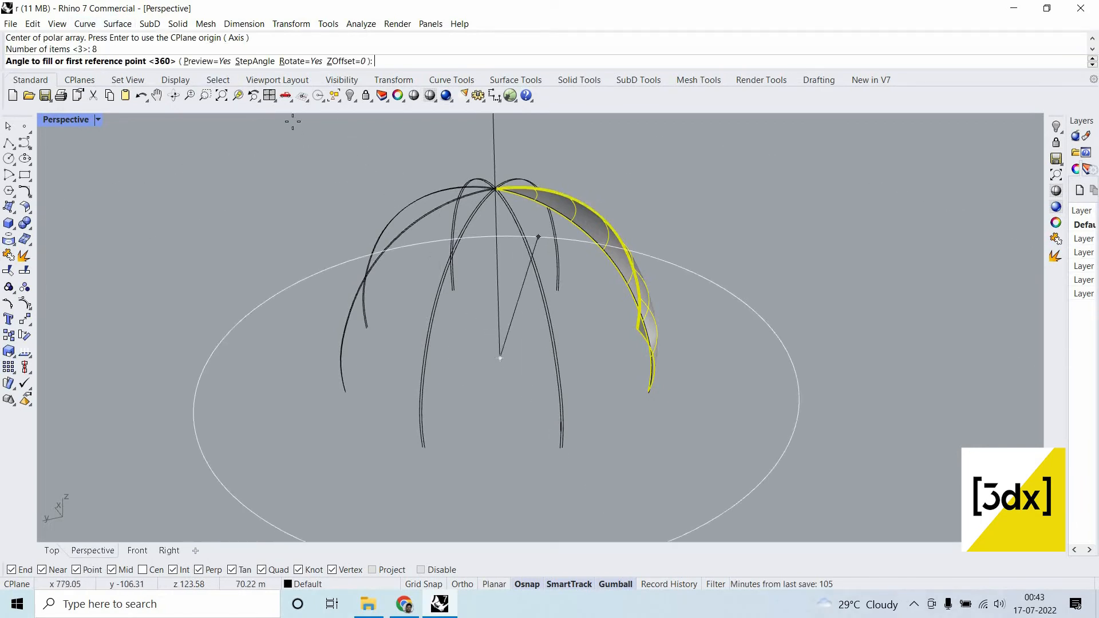
key(Return)
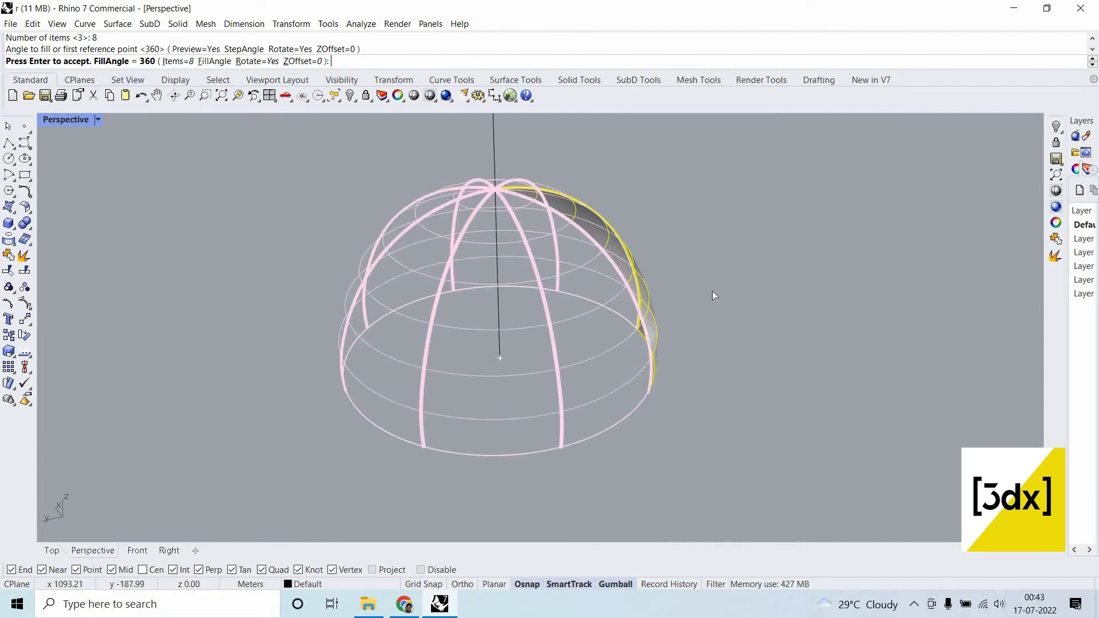
scroll(761, 293, down, 3)
key(Return)
right_drag(762, 372, 496, 387)
scroll(496, 387, down, 5)
scroll(662, 395, up, 10)
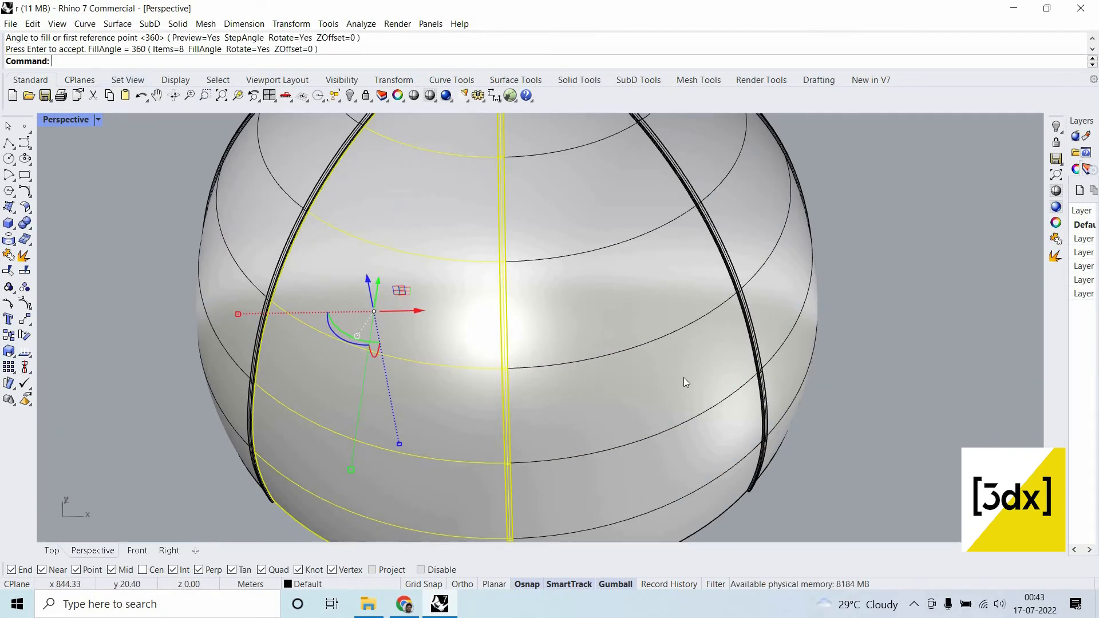
Select a front dome panel and add the adjoining solid ribs and neighbouring panels to the selection.
key(Escape)
scroll(583, 328, down, 6)
scroll(594, 332, up, 4)
scroll(594, 331, up, 5)
click(688, 322)
scroll(635, 257, down, 7)
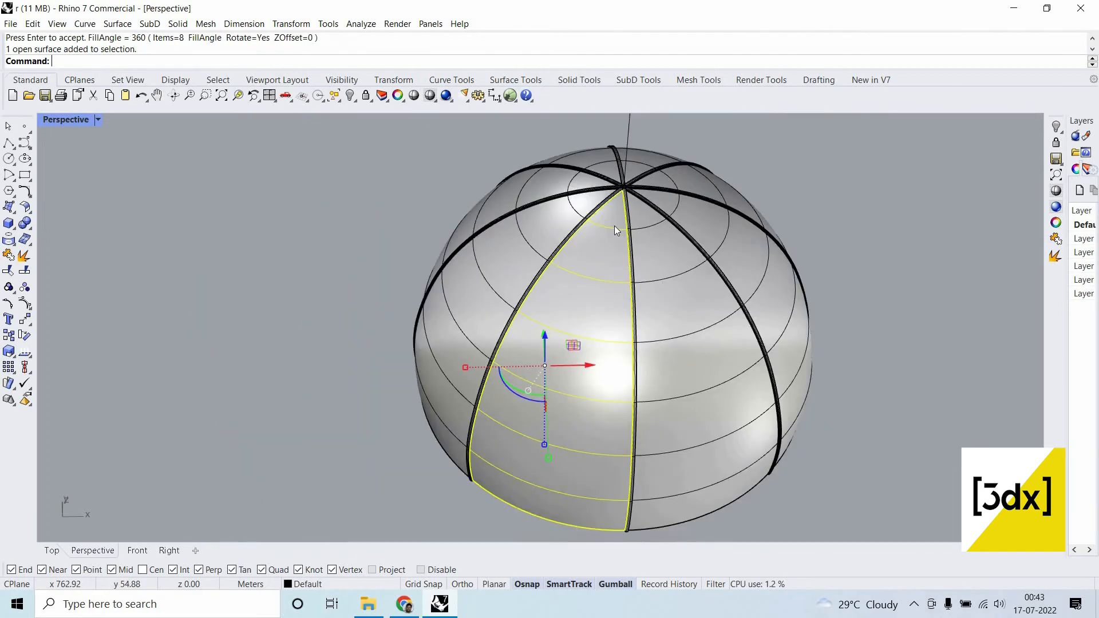
scroll(613, 225, up, 6)
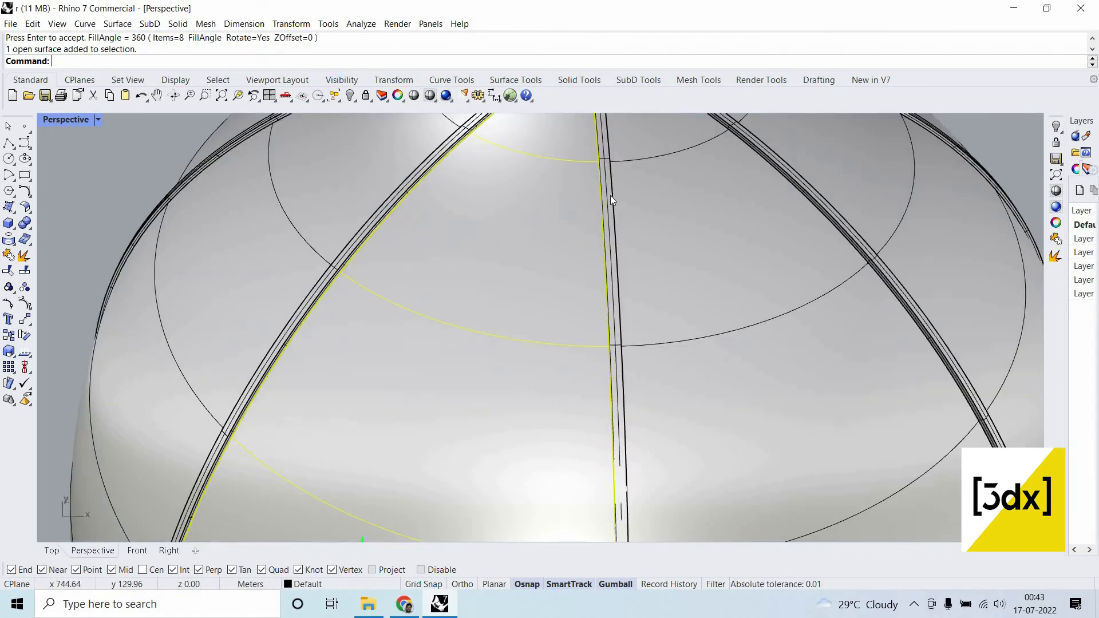
click(610, 196)
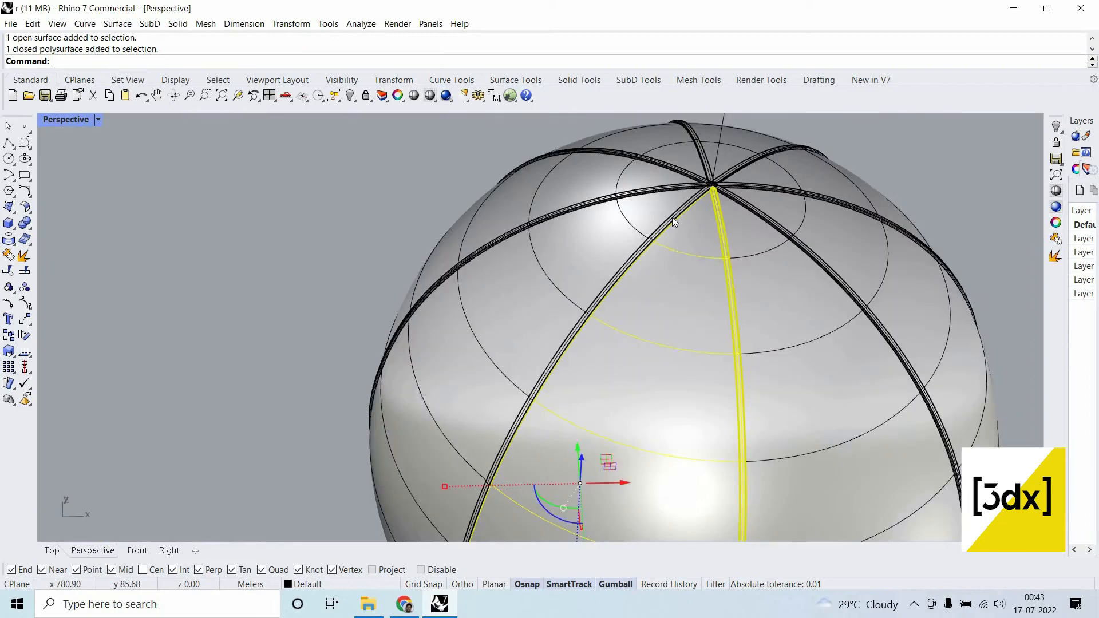
scroll(670, 212, up, 6)
shift+click(602, 208)
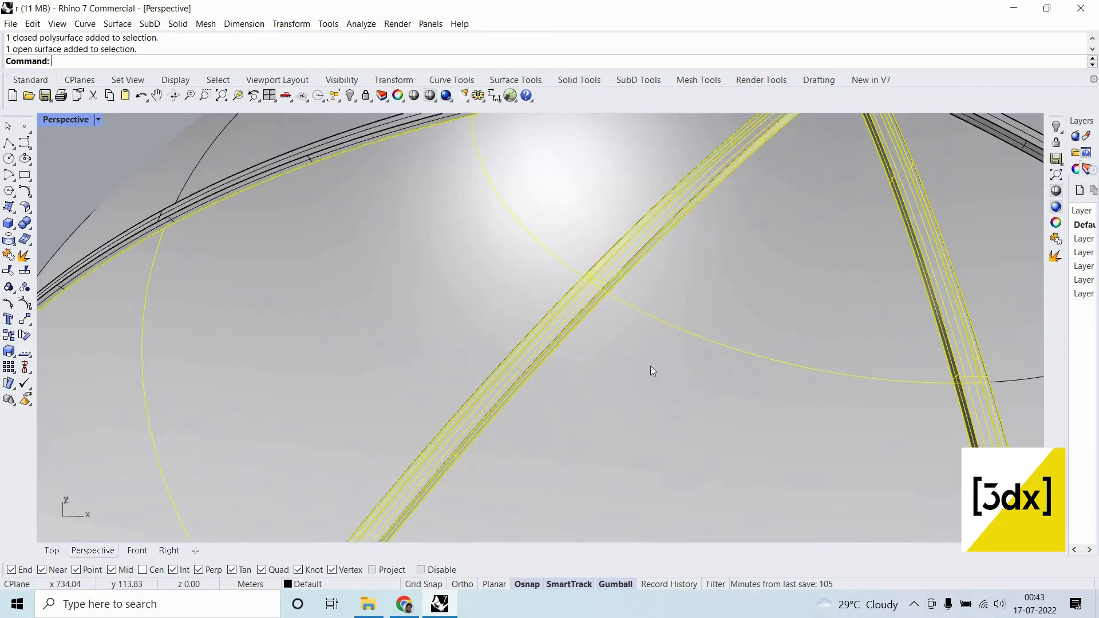
scroll(716, 406, down, 7)
scroll(833, 473, up, 8)
shift+click(642, 461)
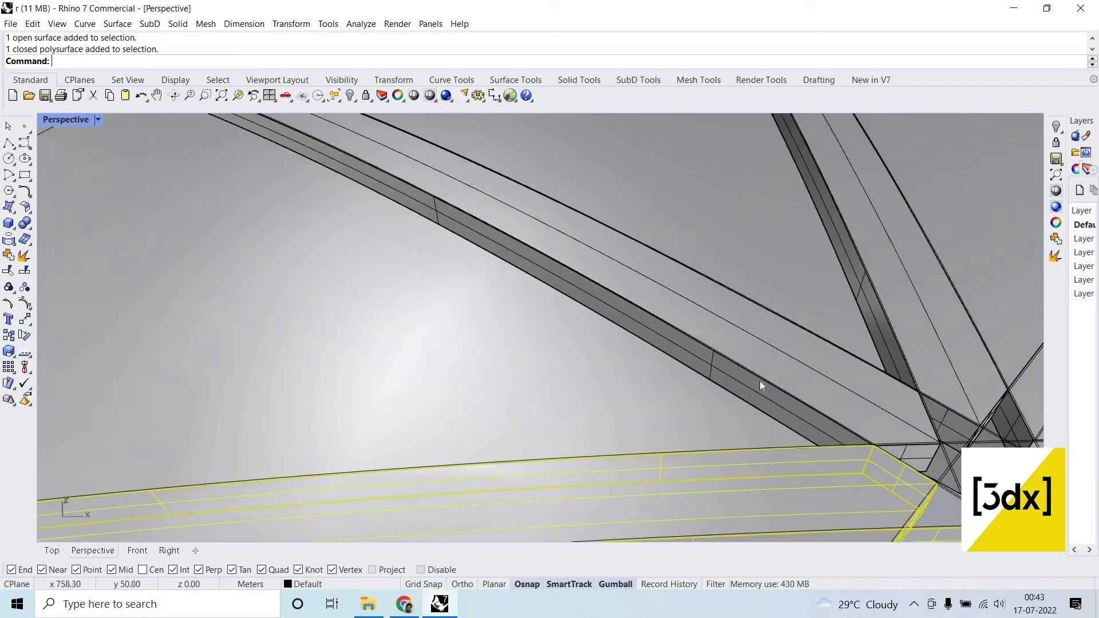
Extend the selection with the ribs and panels around the back of the dome, picking the polysurface where objects overlap.
shift+click(733, 406)
scroll(774, 385, down, 4)
shift+click(761, 360)
shift+click(762, 345)
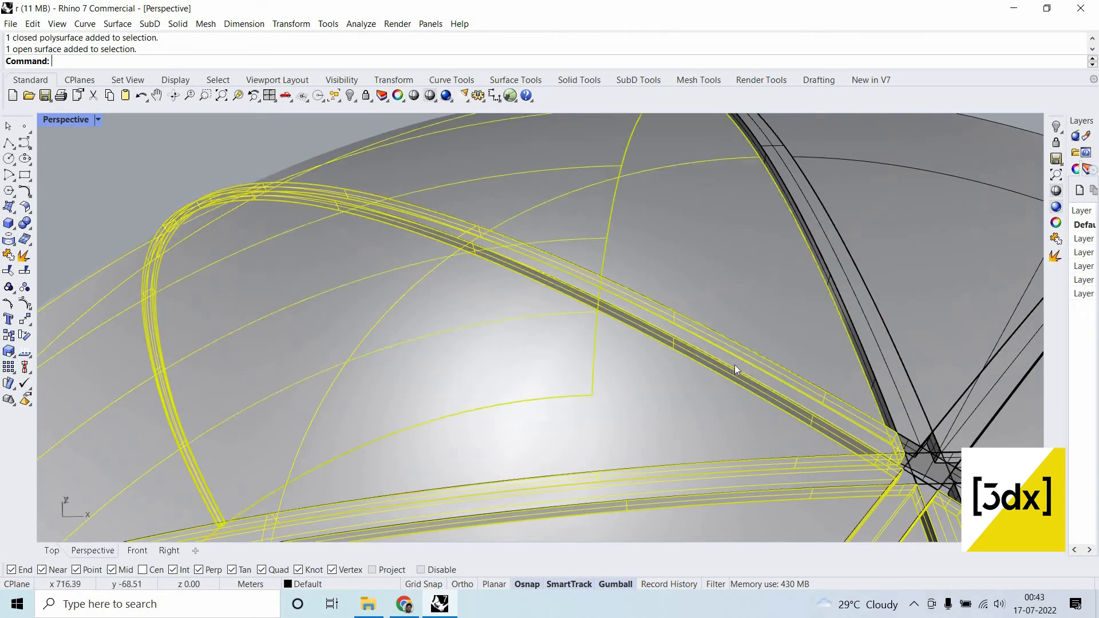
shift+scroll(744, 361, down, 4)
shift+click(712, 276)
shift+click(781, 214)
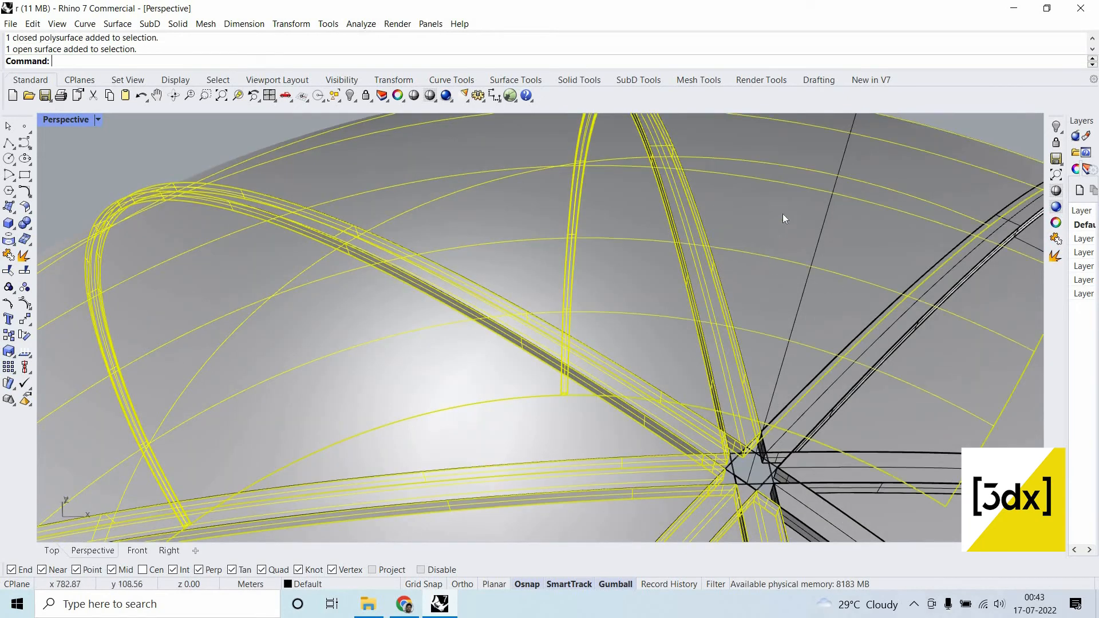
scroll(778, 211, down, 6)
scroll(768, 204, up, 7)
shift+click(769, 207)
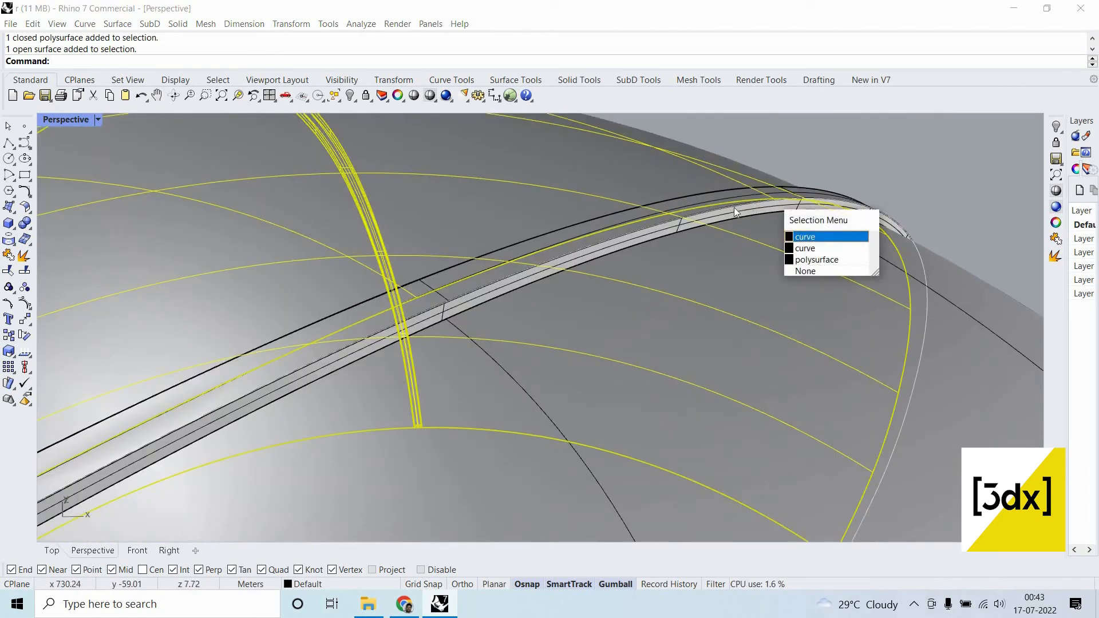
click(819, 260)
scroll(532, 289, down, 6)
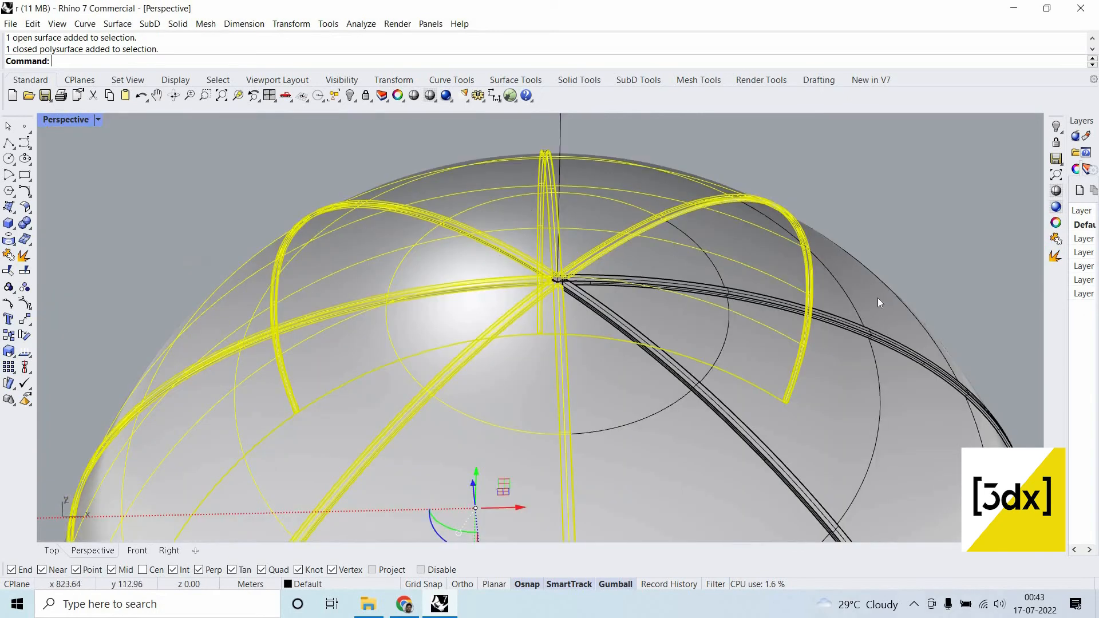
Add the remaining side and front panels and the last two ribs to complete the selection of the ribbed dome.
shift+click(882, 327)
scroll(865, 392, down, 5)
shift+click(853, 472)
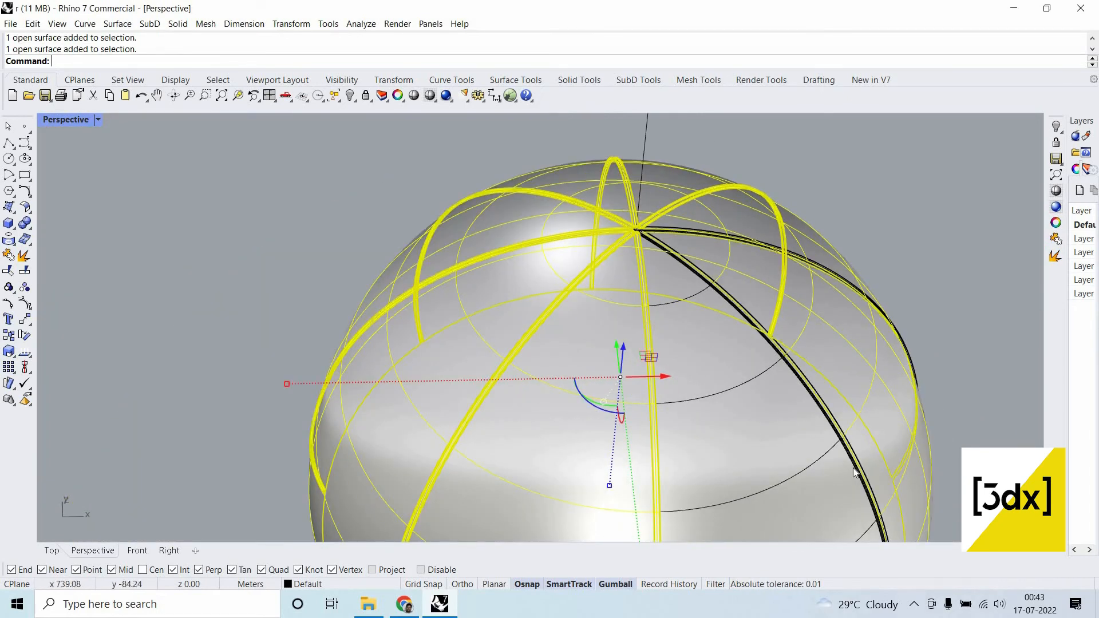
scroll(854, 463, up, 3)
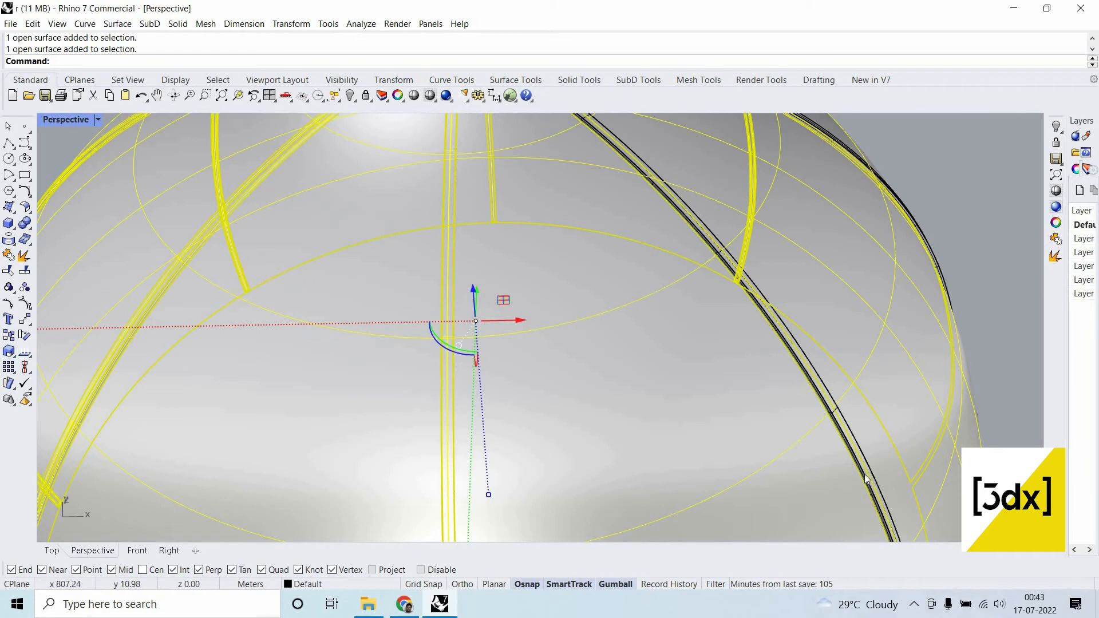
scroll(867, 481, up, 3)
shift+click(922, 525)
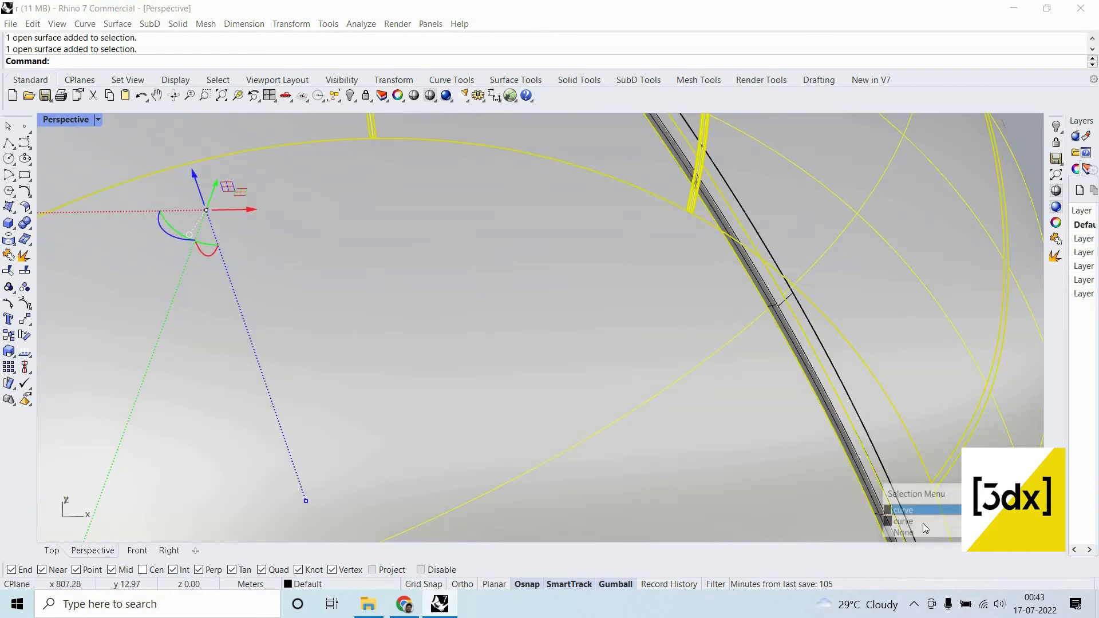
click(882, 514)
scroll(881, 517, up, 3)
shift+click(795, 299)
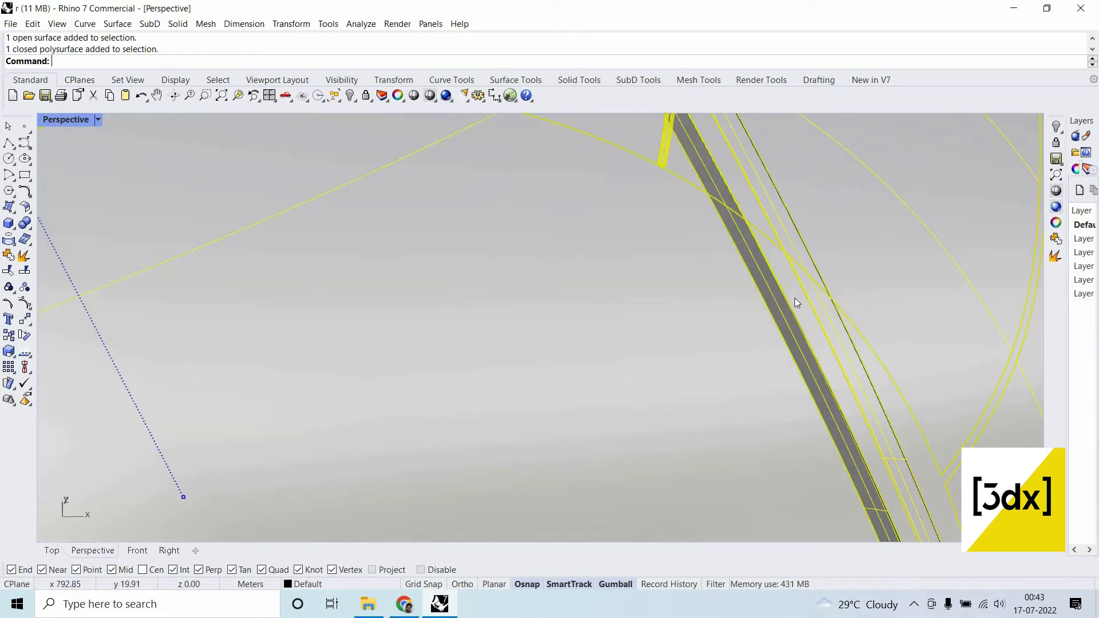
scroll(794, 298, down, 8)
scroll(707, 212, up, 6)
scroll(764, 296, up, 1)
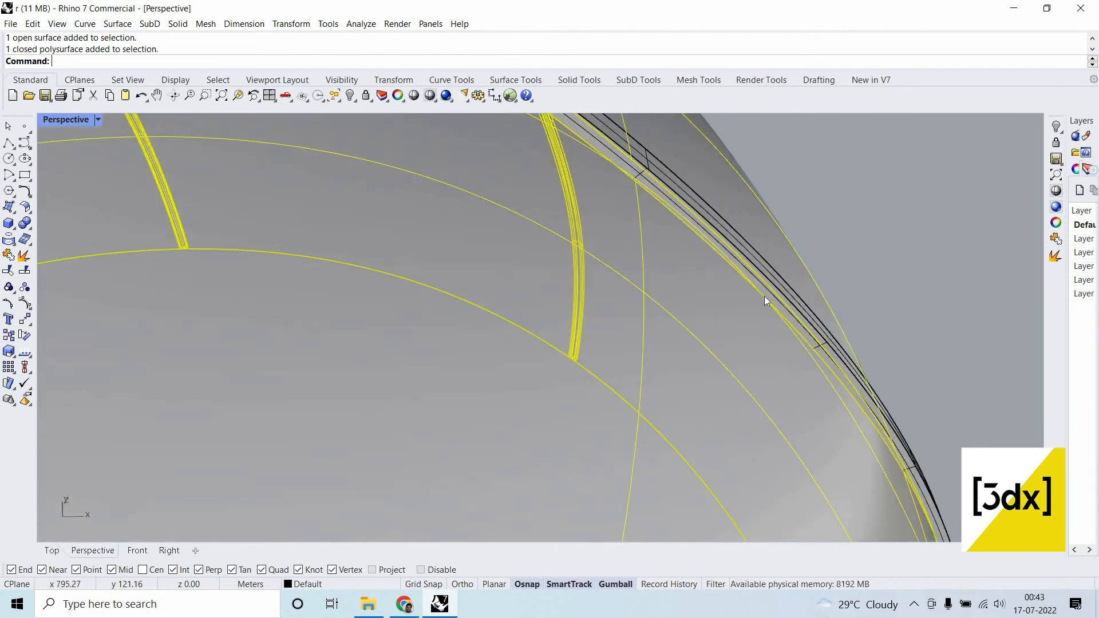
shift+click(726, 219)
click(744, 287)
scroll(585, 179, down, 5)
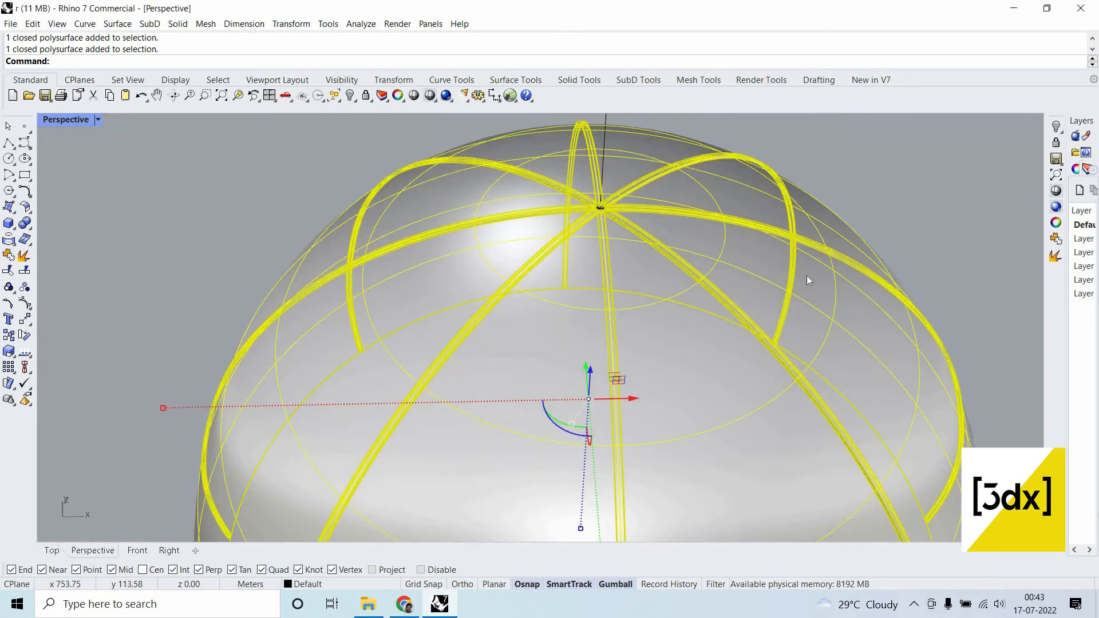
Group the eight dome panels and eight ribs into a single selectable object.
scroll(879, 280, down, 14)
scroll(518, 201, up, 10)
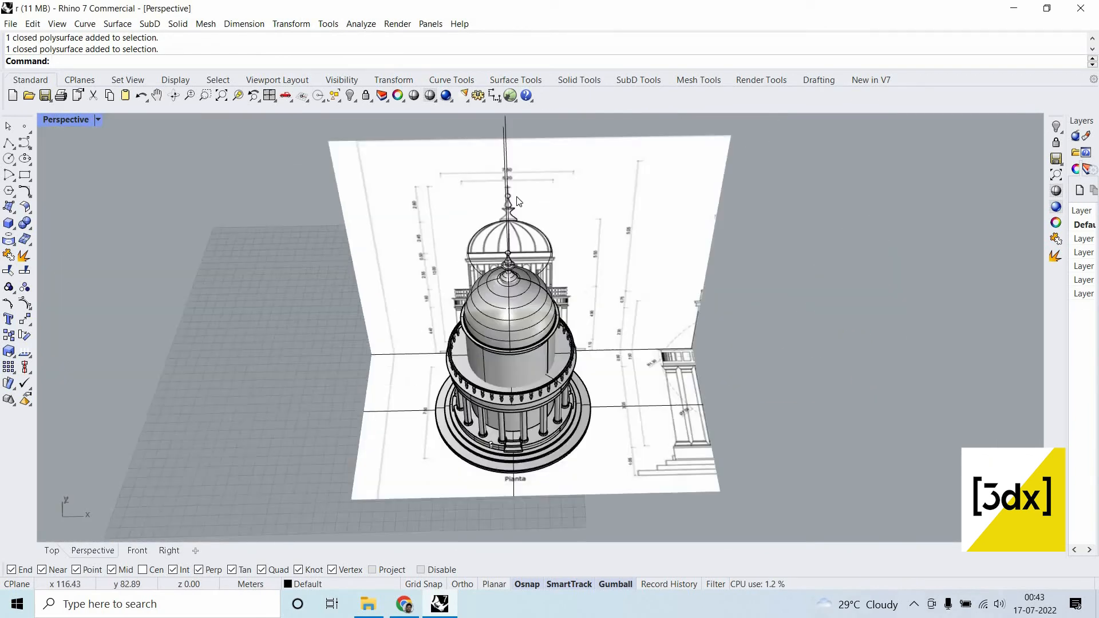
scroll(435, 241, up, 2)
scroll(806, 266, down, 10)
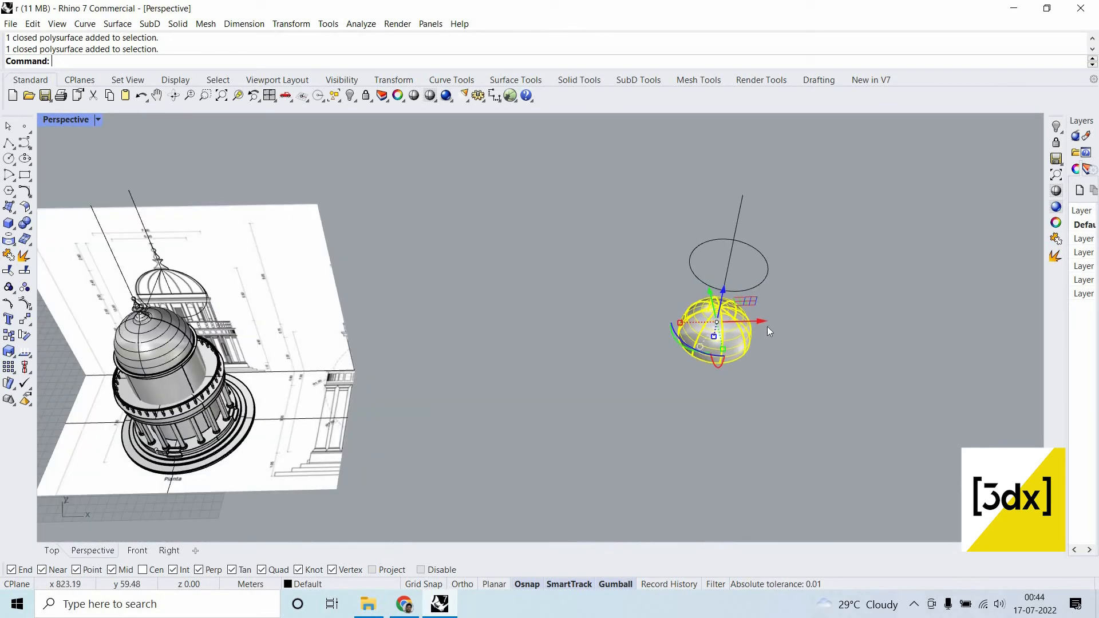
key(ctrl+g)
click(861, 332)
scroll(726, 343, up, 9)
click(726, 343)
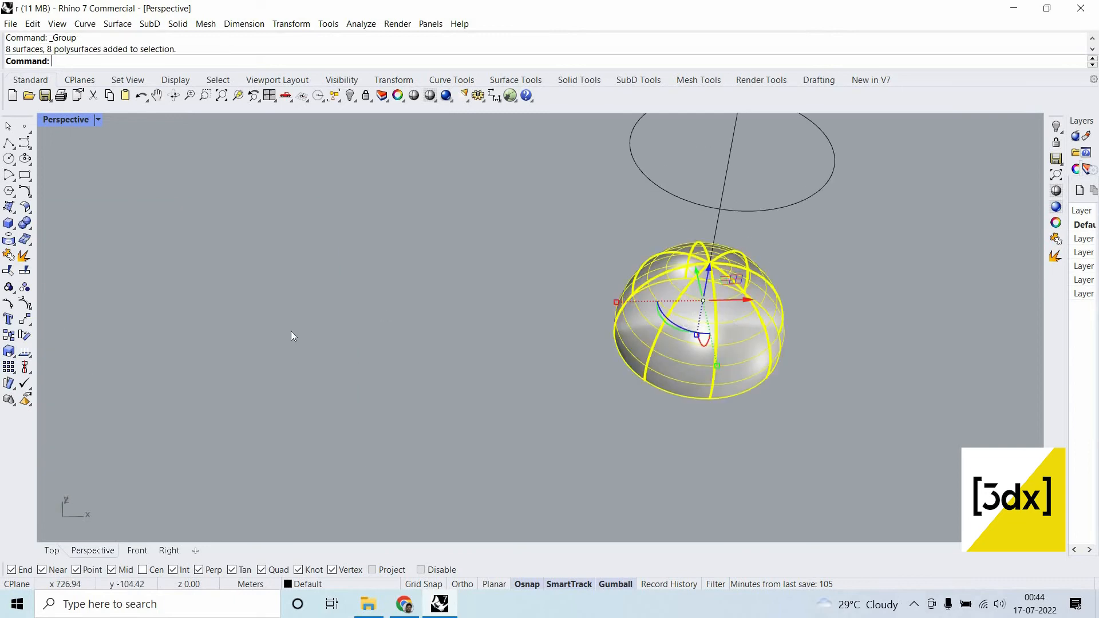
Delete the old plain dome from the top of the temple's drum, keeping the finial.
scroll(291, 332, down, 8)
key(Escape)
scroll(234, 350, up, 8)
click(271, 296)
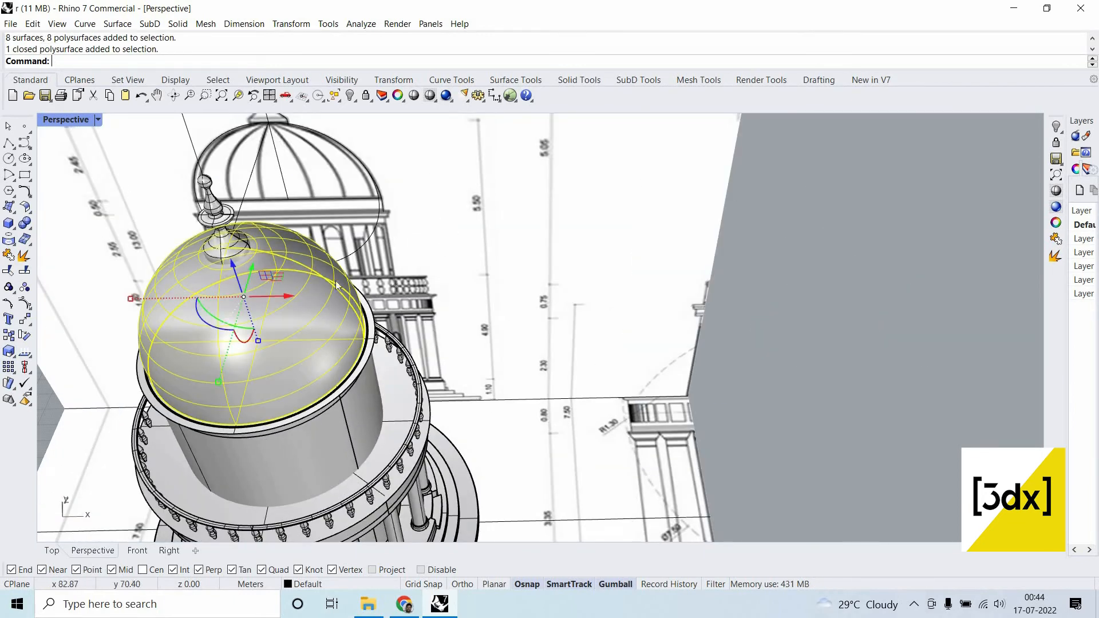
right_drag(362, 276, 418, 342)
click(782, 187)
scroll(355, 346, down, 10)
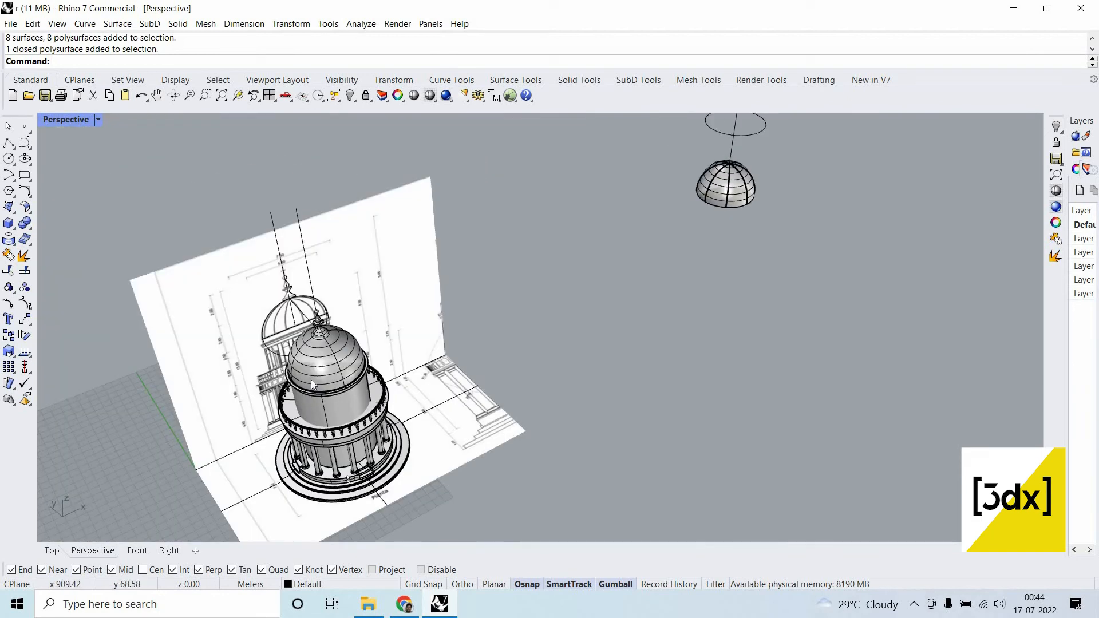
scroll(311, 379, up, 5)
click(311, 380)
key(Delete)
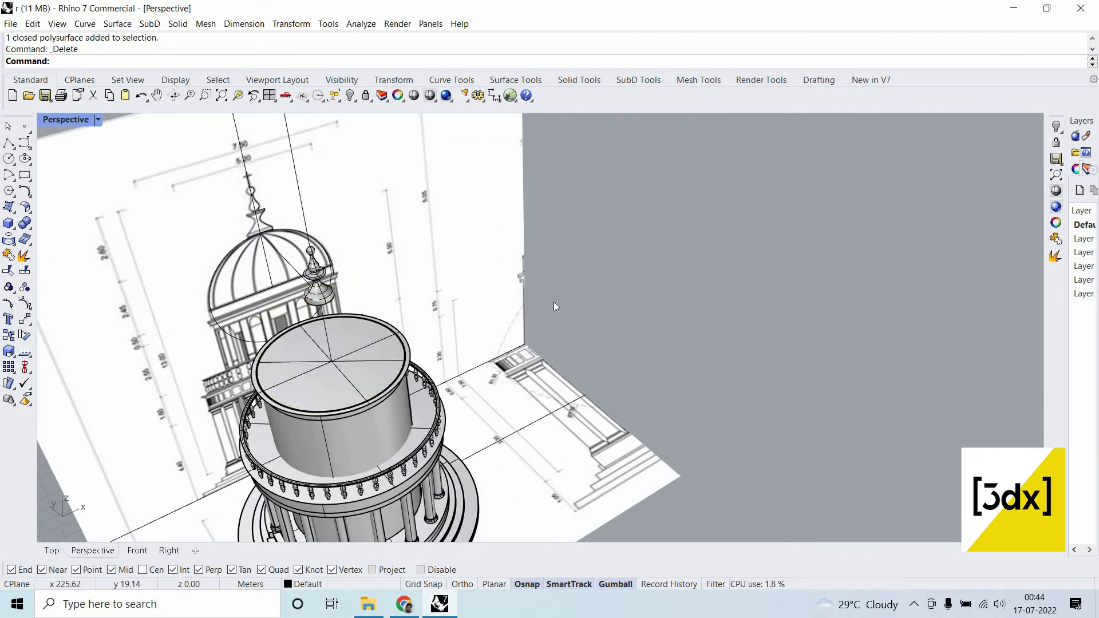
Copy the grouped ribbed dome from the centre of its base to the centre of the temple drum's top.
scroll(515, 315, down, 8)
scroll(515, 252, up, 8)
click(538, 244)
scroll(539, 243, down, 2)
scroll(538, 241, down, 4)
right_drag(538, 241, 520, 286)
scroll(501, 342, up, 7)
right_drag(500, 342, 519, 397)
scroll(527, 337, up, 5)
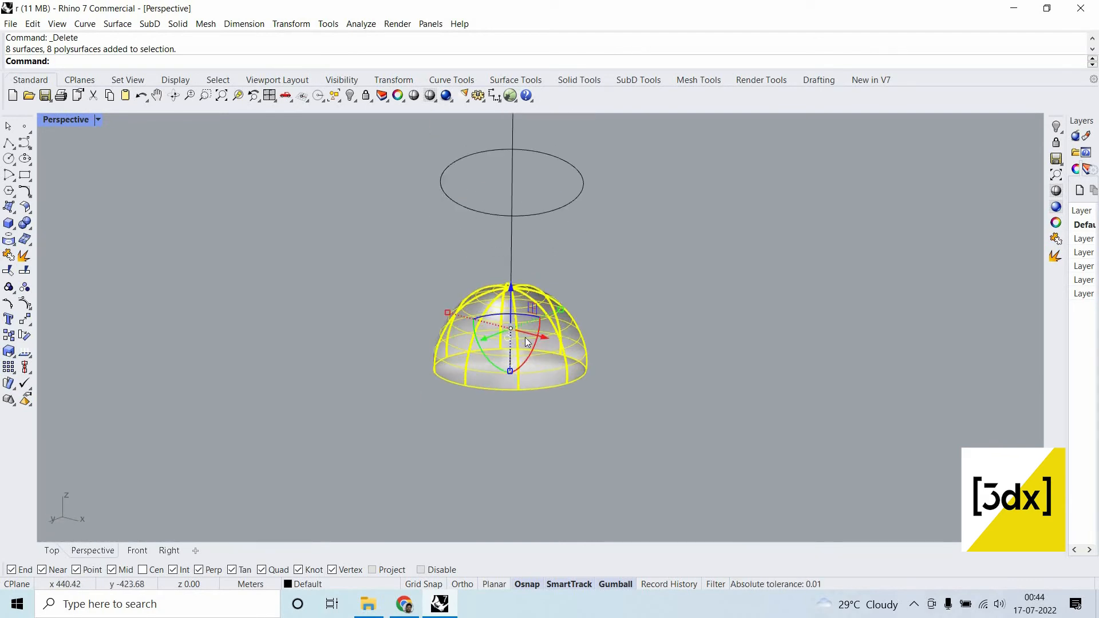
key(Escape)
click(547, 298)
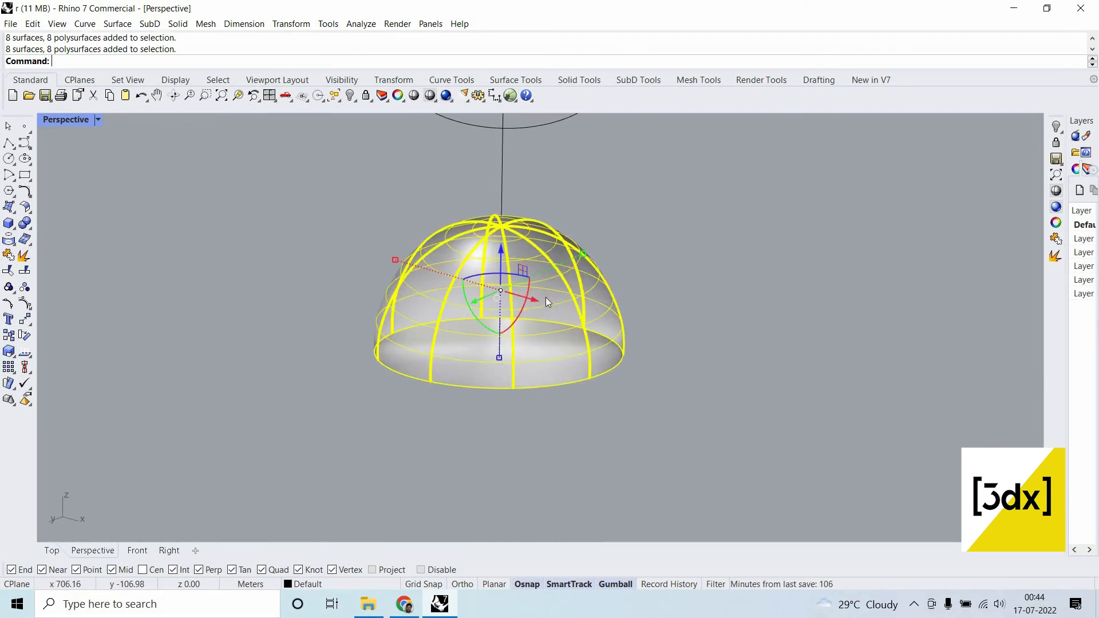
text(Copy)
key(Return)
click(506, 359)
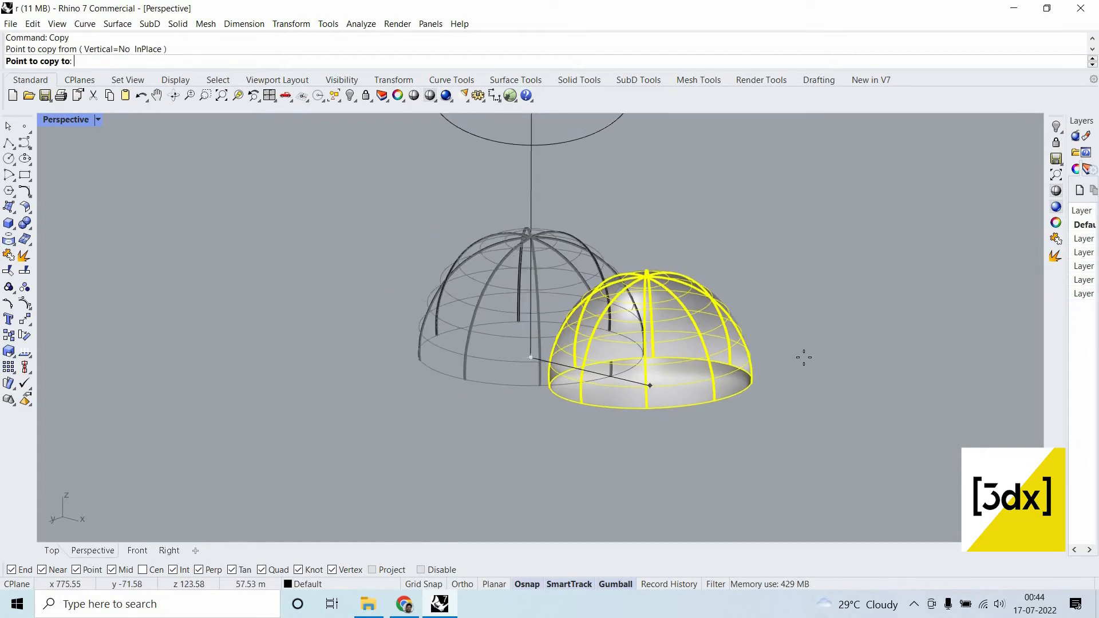
scroll(710, 294, up, 3)
scroll(709, 294, down, 8)
scroll(496, 231, up, 5)
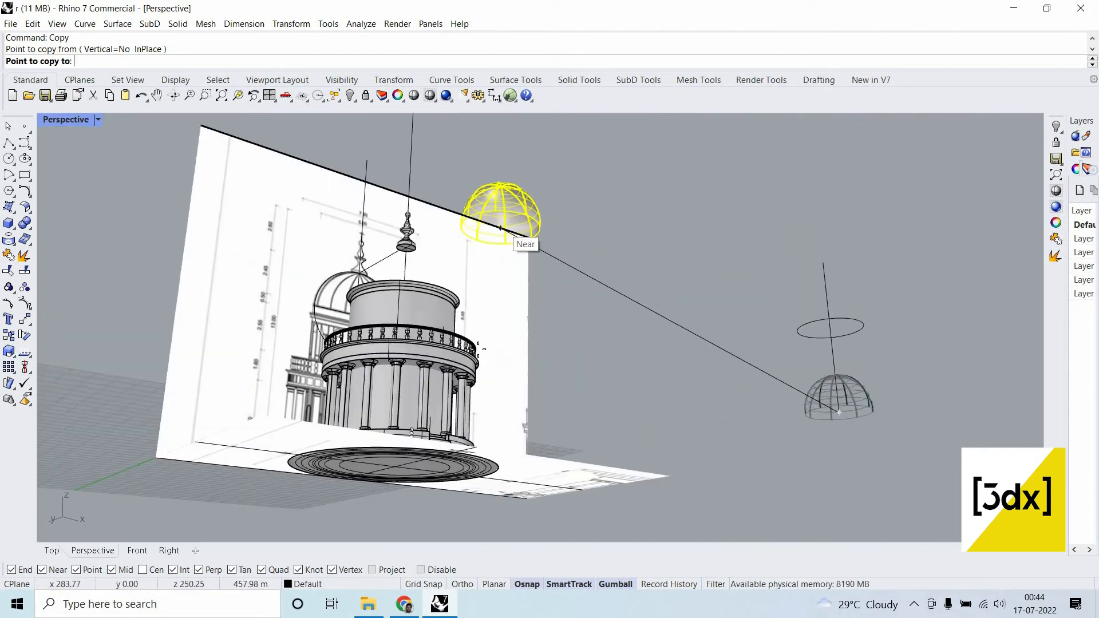
scroll(361, 413, up, 4)
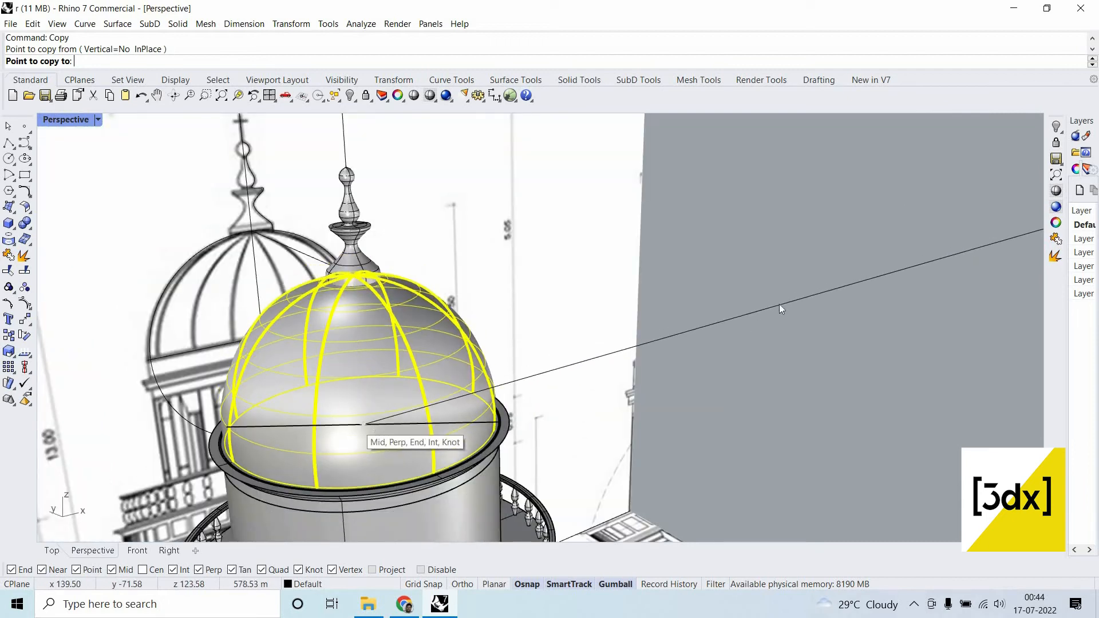
click(357, 435)
key(Return)
scroll(489, 380, down, 8)
scroll(492, 376, up, 2)
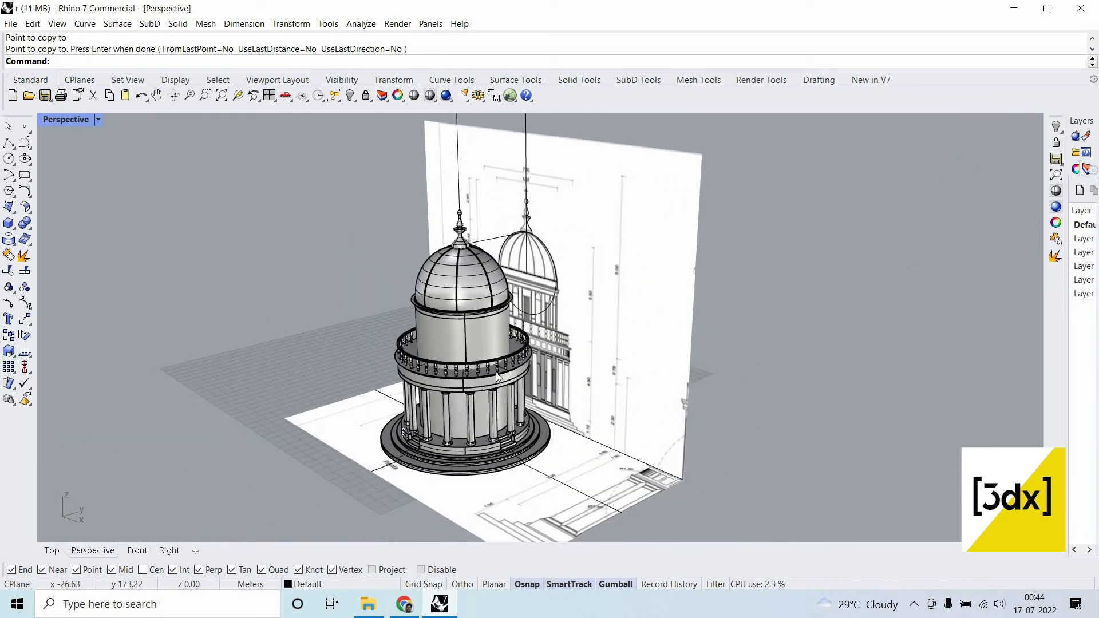
scroll(585, 212, up, 4)
scroll(632, 222, up, 2)
scroll(632, 223, down, 8)
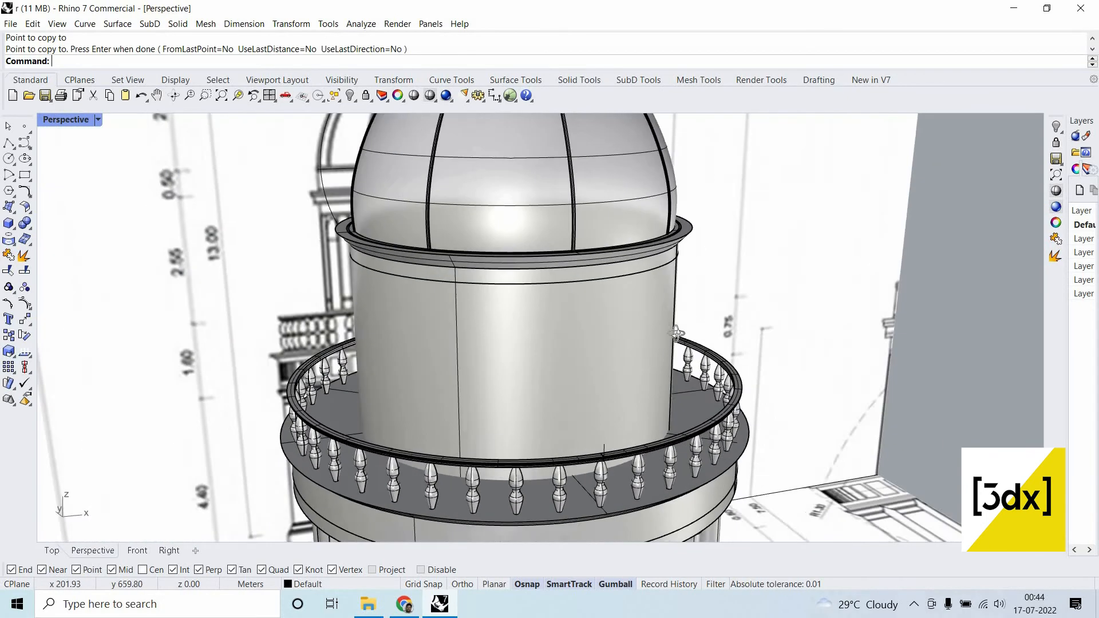
key(Return)
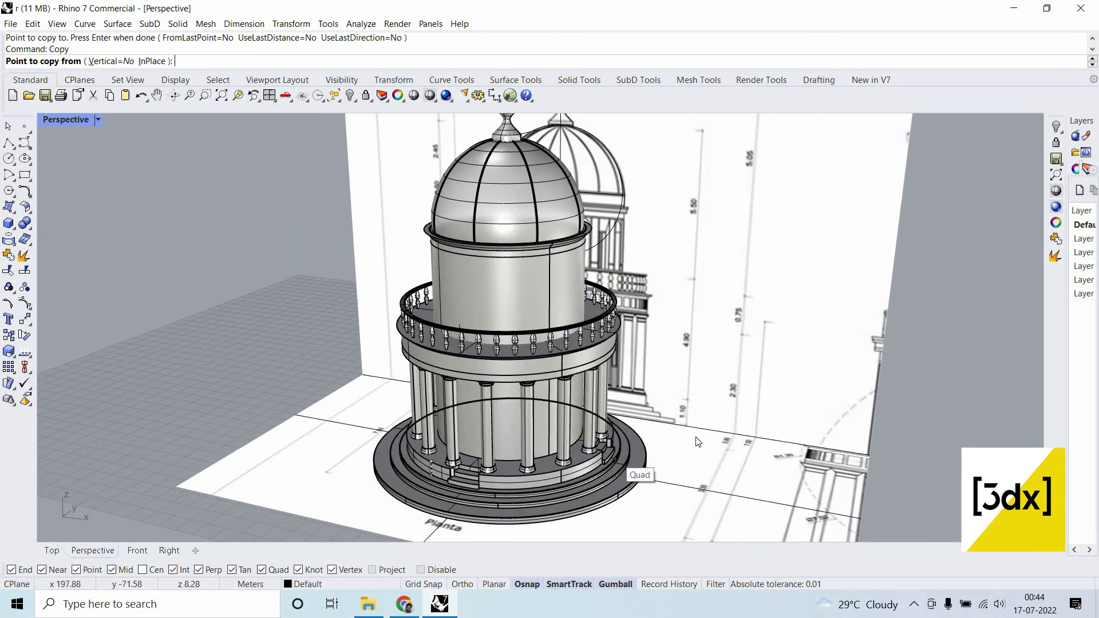
key(Escape)
scroll(607, 307, up, 4)
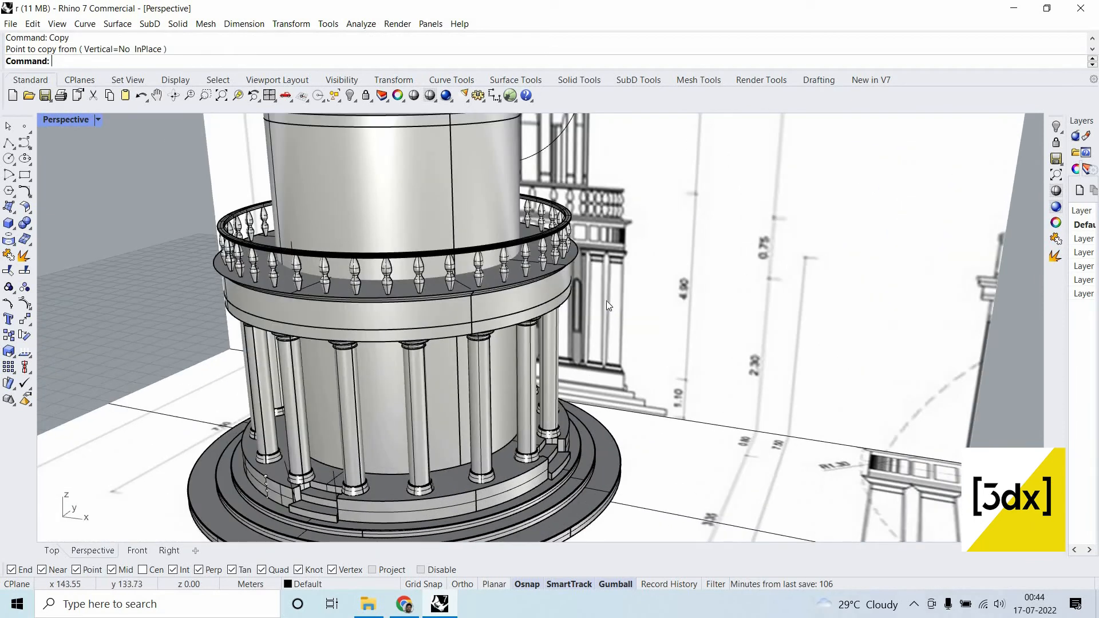
scroll(730, 351, down, 4)
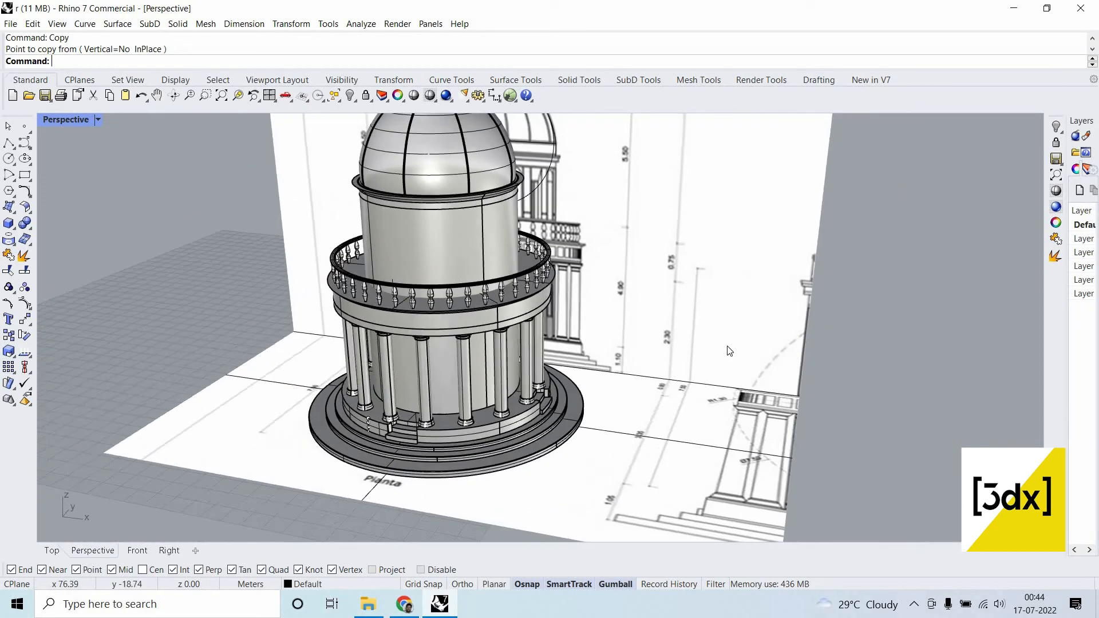
right_drag(730, 350, 858, 344)
scroll(536, 315, down, 6)
right_click(536, 315)
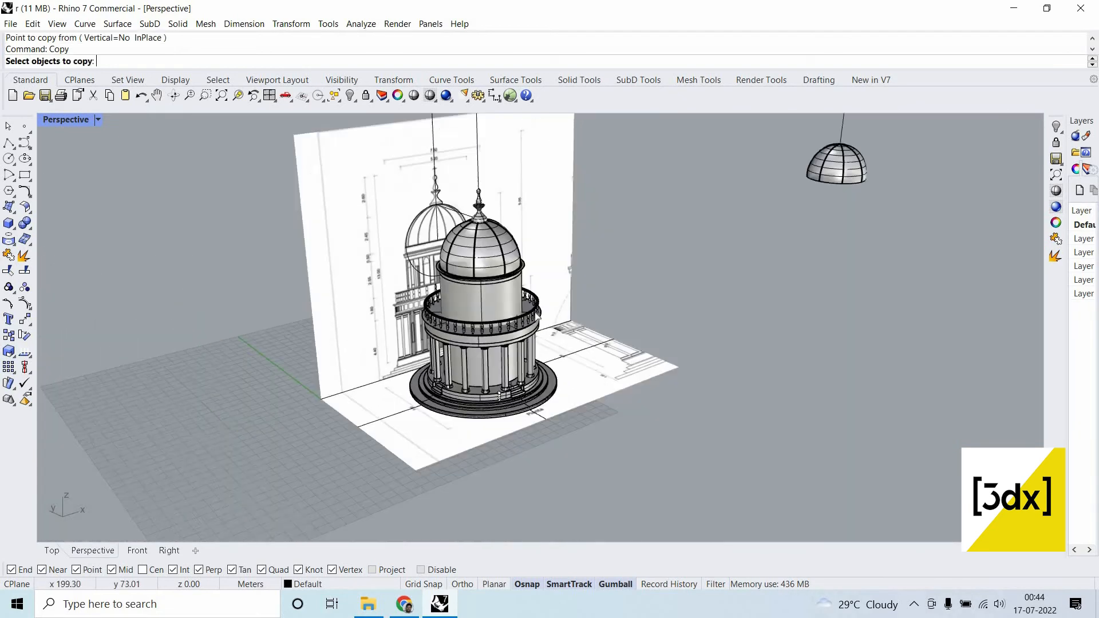
scroll(536, 313, up, 5)
scroll(531, 253, down, 4)
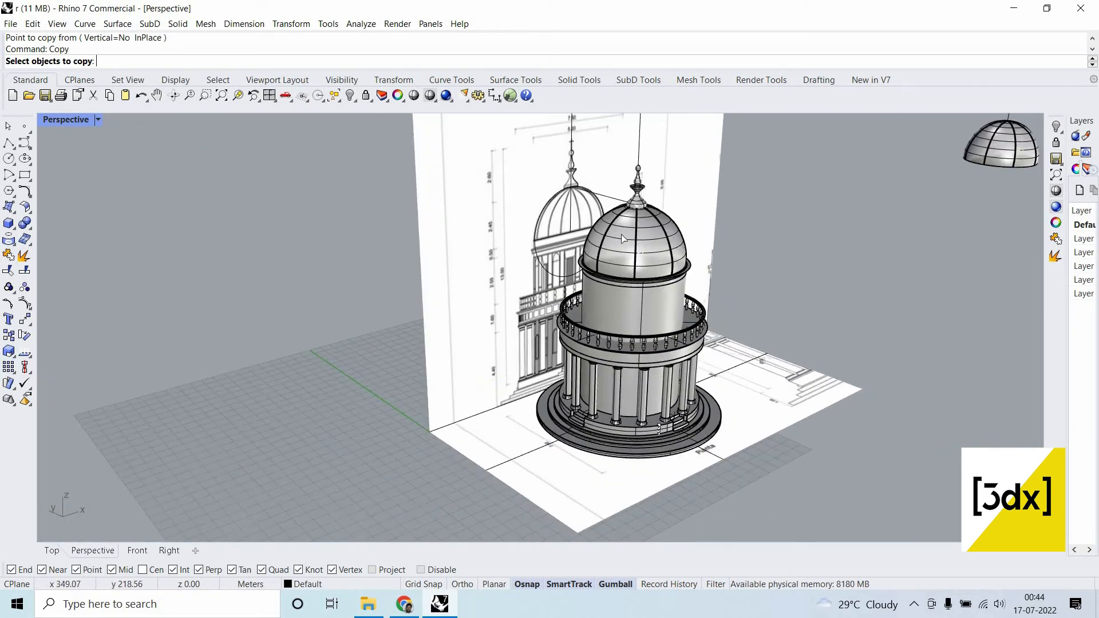
click(621, 236)
scroll(621, 276, down, 5)
key(Escape)
scroll(620, 277, up, 4)
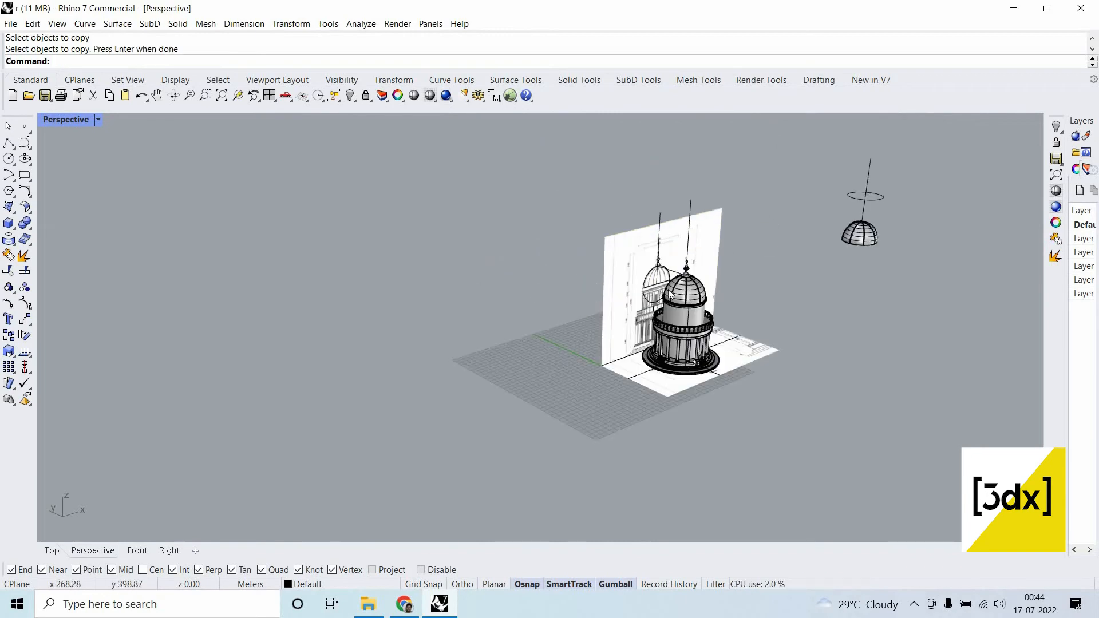
Try placing a duplicate of only the front elevation drawing in the empty area away from the temple model.
drag(693, 277, 298, 393)
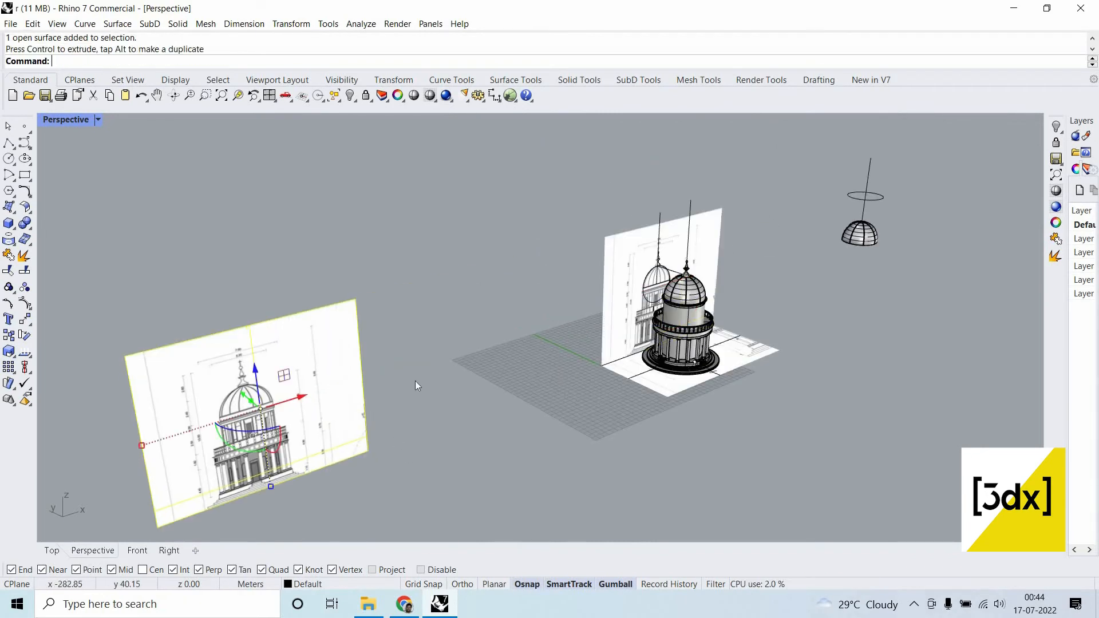
click(415, 380)
shift+right_drag(415, 380, 428, 365)
scroll(428, 365, up, 10)
scroll(452, 279, down, 5)
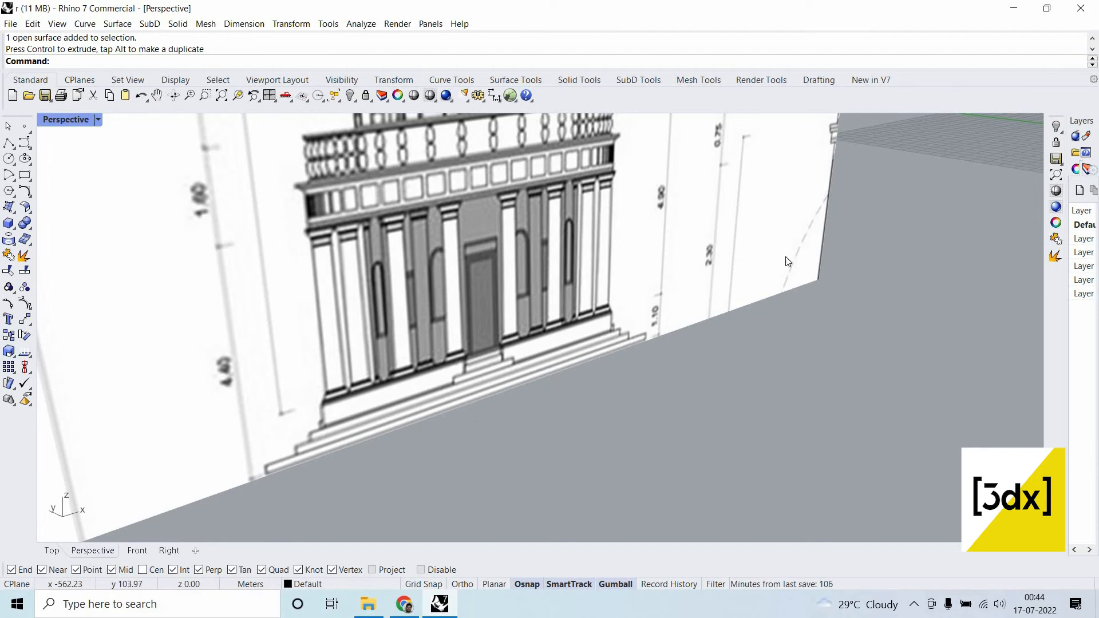
scroll(944, 289, down, 8)
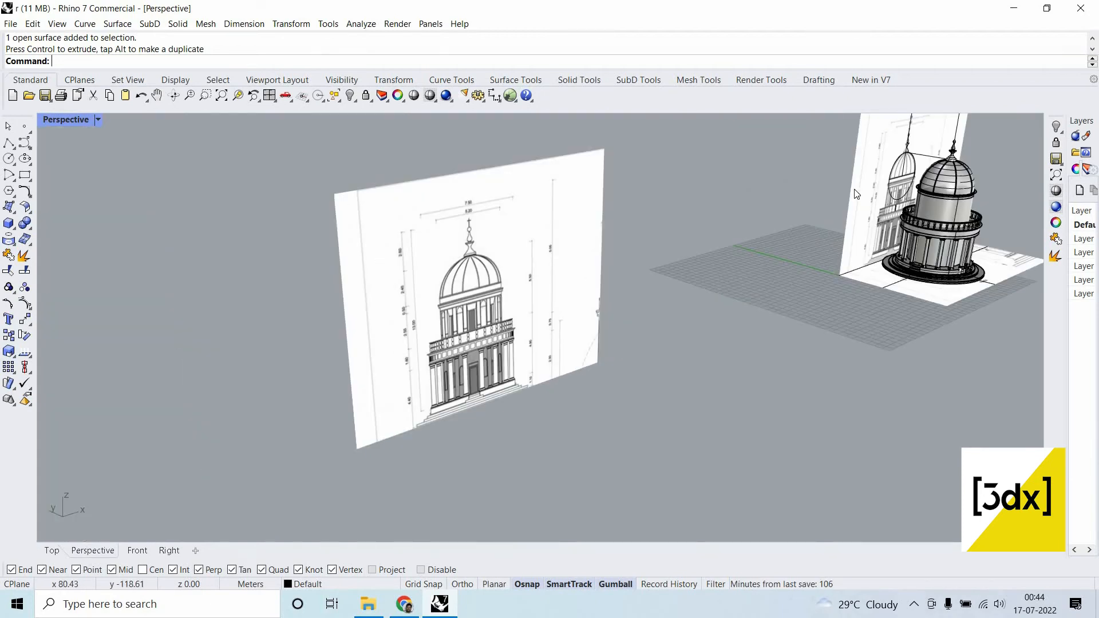
key(ctrl+z)
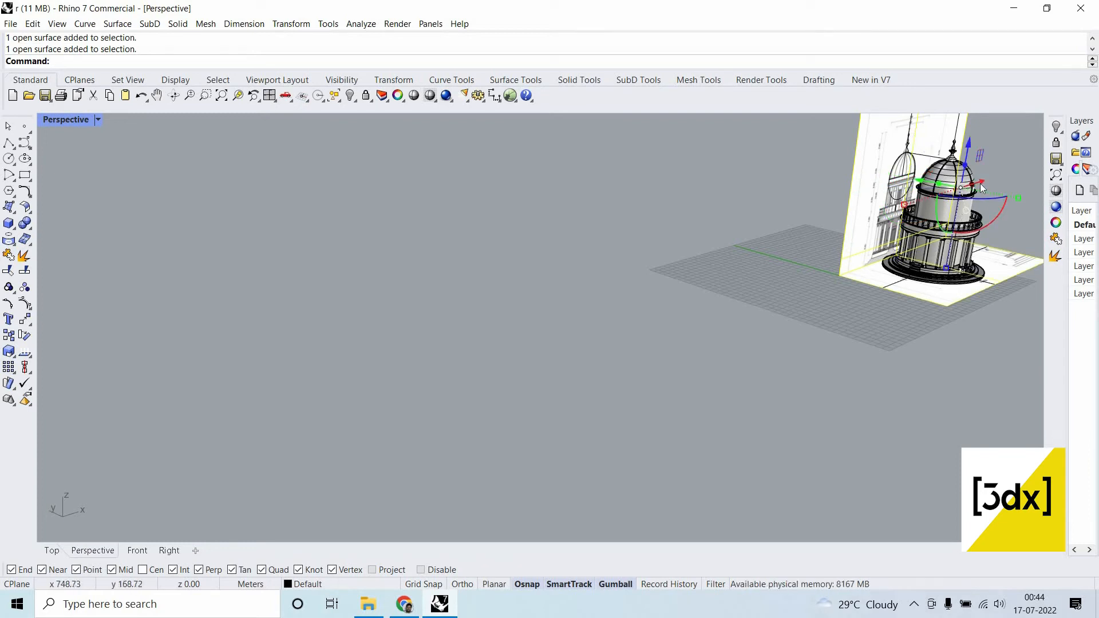
Duplicate the elevation and plan reference drawings together into the empty area beside the temple model.
alt+drag(674, 333, 620, 415)
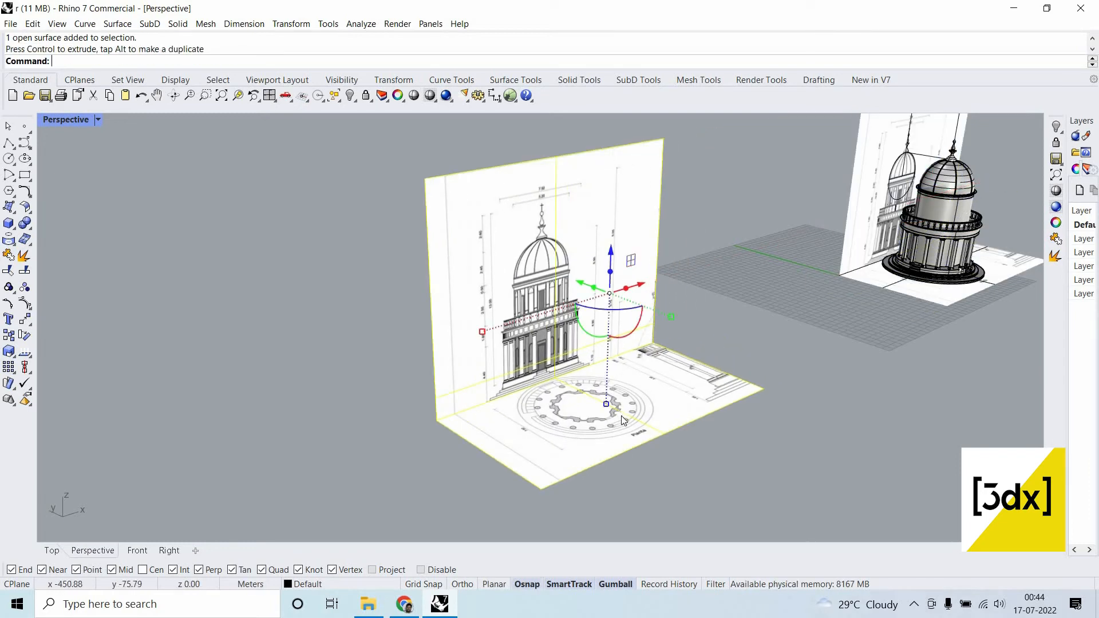
key(Escape)
scroll(626, 418, up, 2)
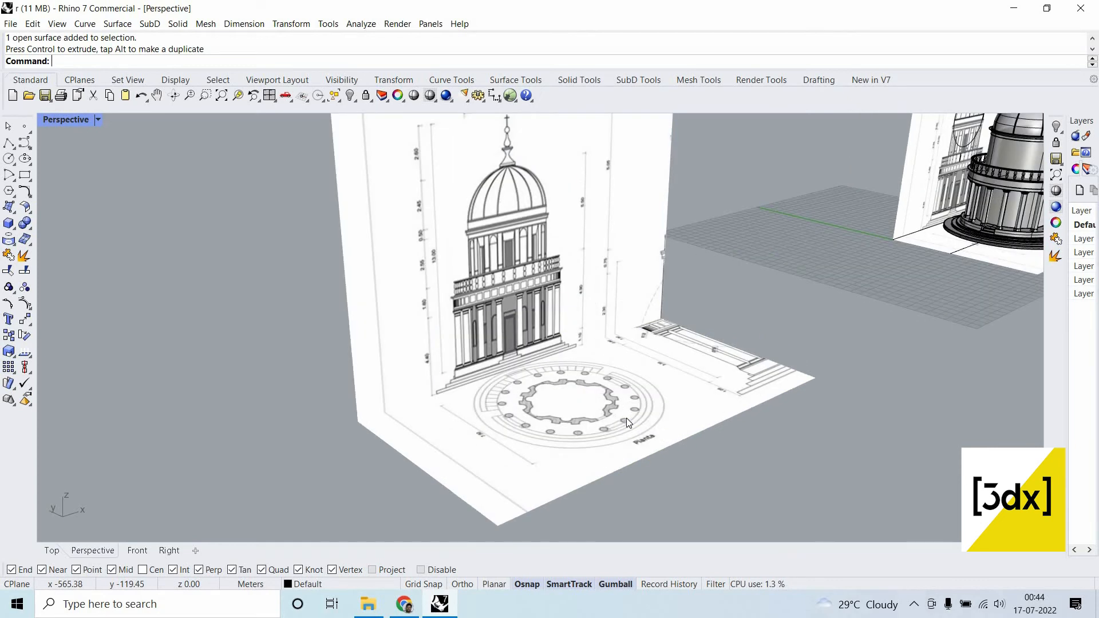
scroll(626, 423, up, 2)
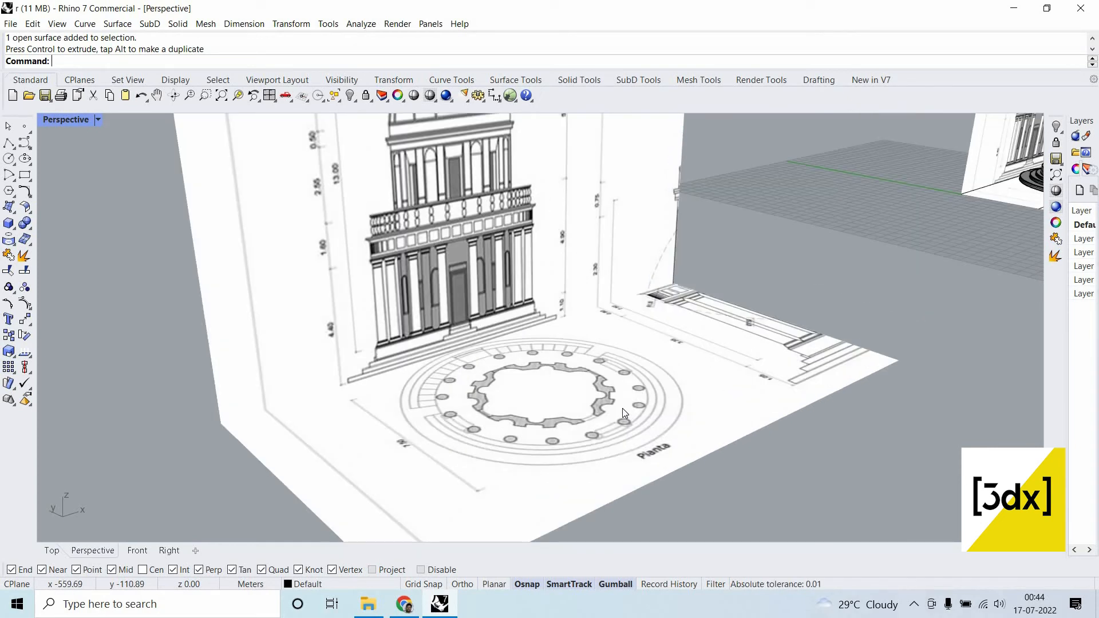
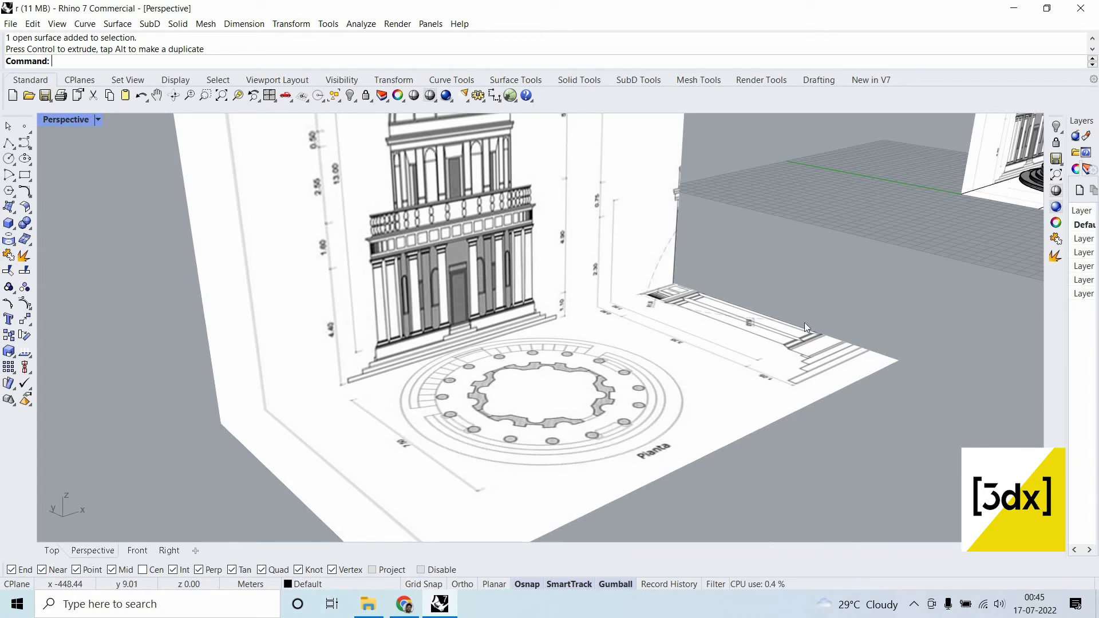
Explode the drum's main cylinder extrusion into separate surfaces.
scroll(652, 306, down, 10)
scroll(755, 311, up, 15)
scroll(509, 243, down, 5)
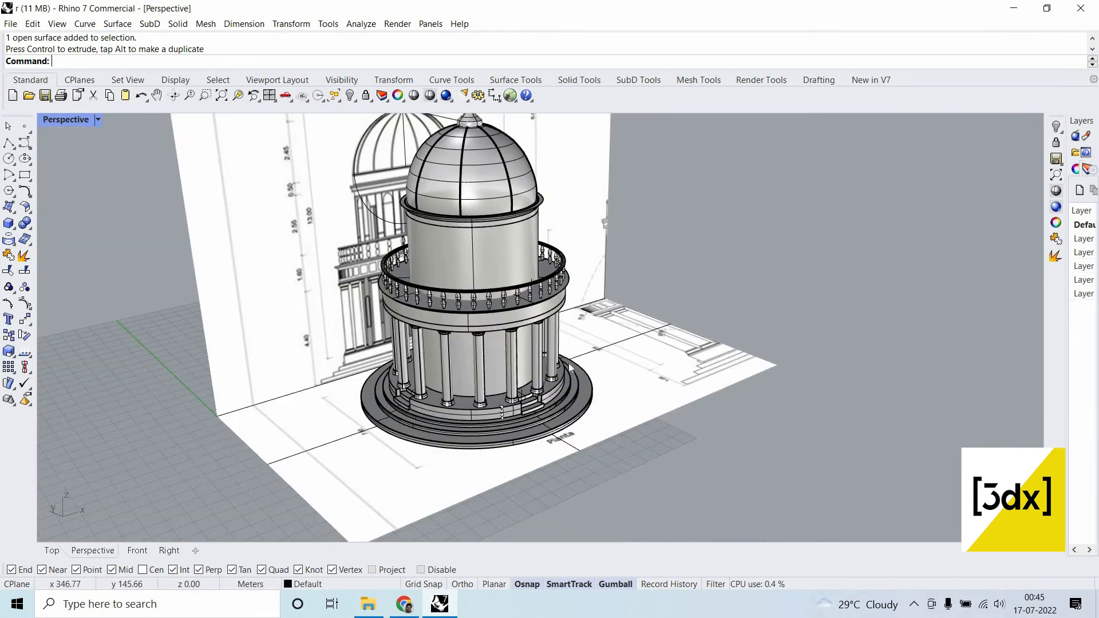
click(516, 359)
mouse_move(517, 359)
right_down()
mouse_move(520, 293)
mouse_move(518, 367)
right_up()
right_click(519, 293)
key(Escape)
key(Escape)
click(519, 293)
scroll(518, 293, up, 2)
text(explode)
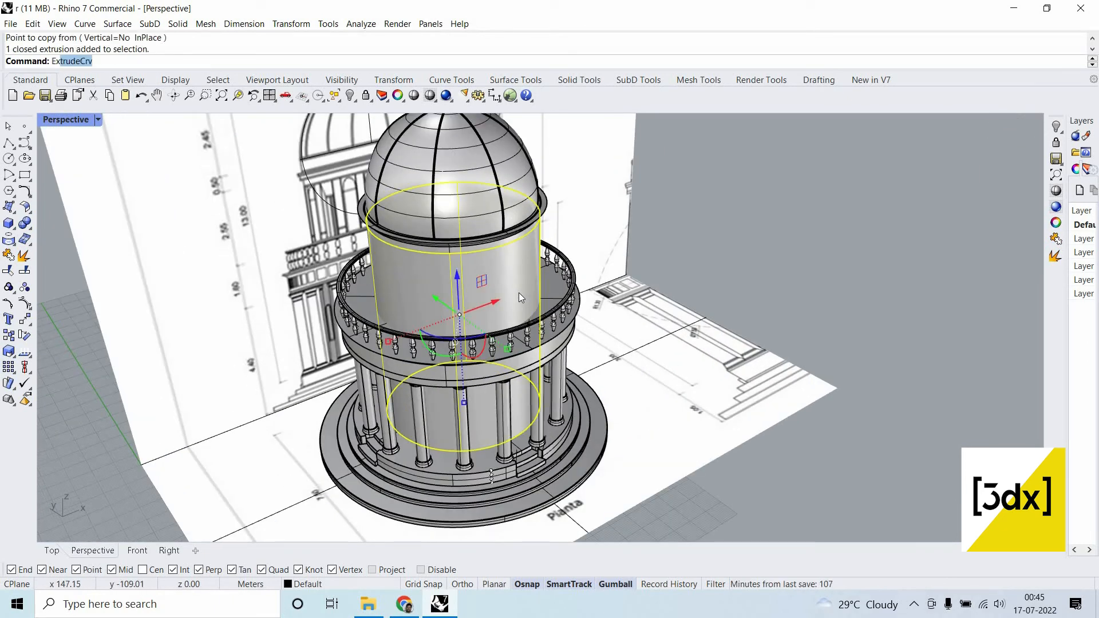
key(Return)
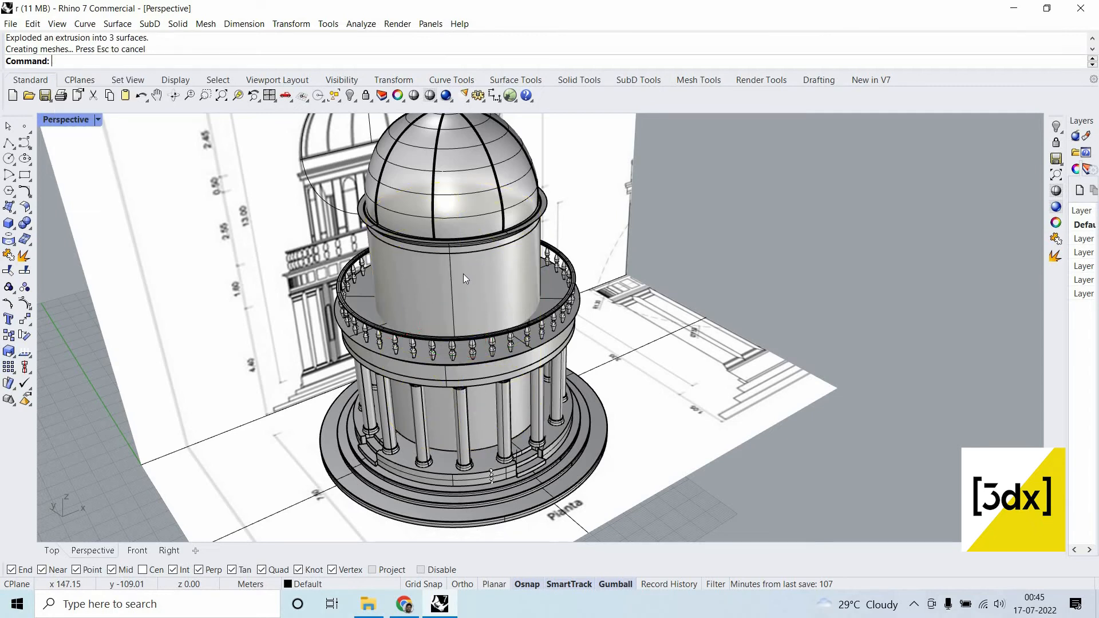
Hide the narrow band around the top of the drum and delete the exploded cylinder's top cap surface.
scroll(447, 229, up, 2)
click(455, 245)
click(441, 230)
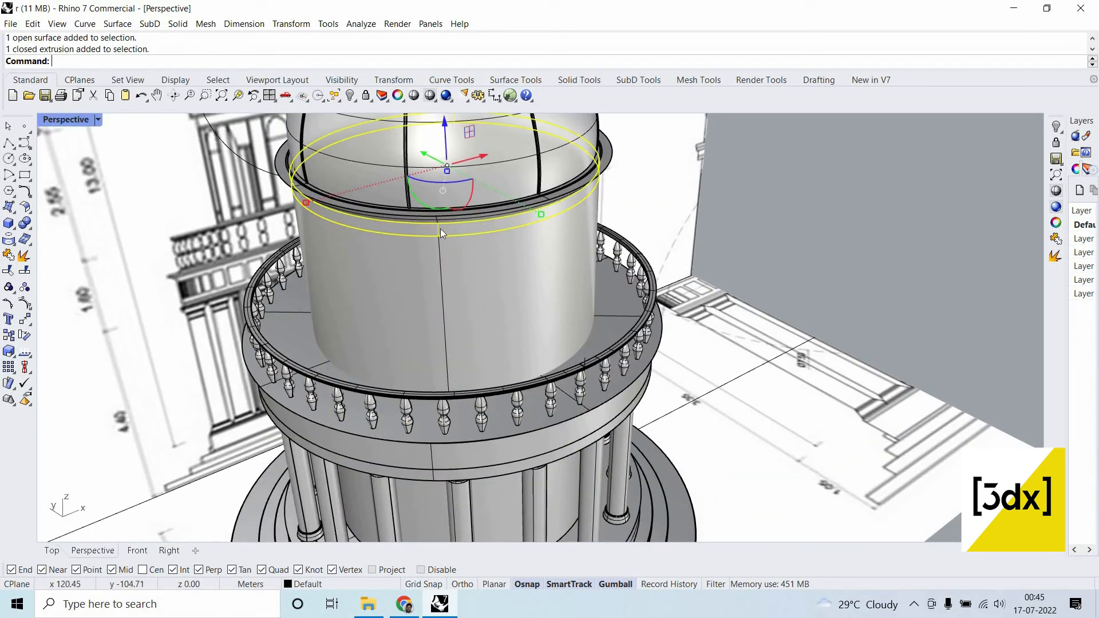
middle_click(430, 230)
click(487, 236)
scroll(487, 239, up, 3)
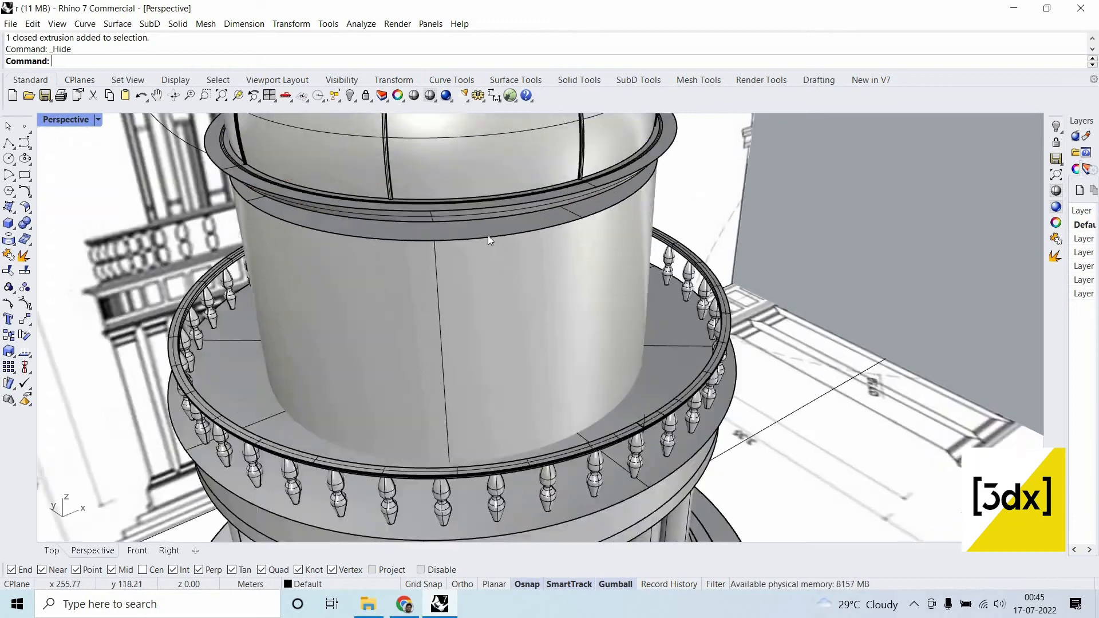
click(487, 235)
key(Delete)
scroll(491, 321, down, 7)
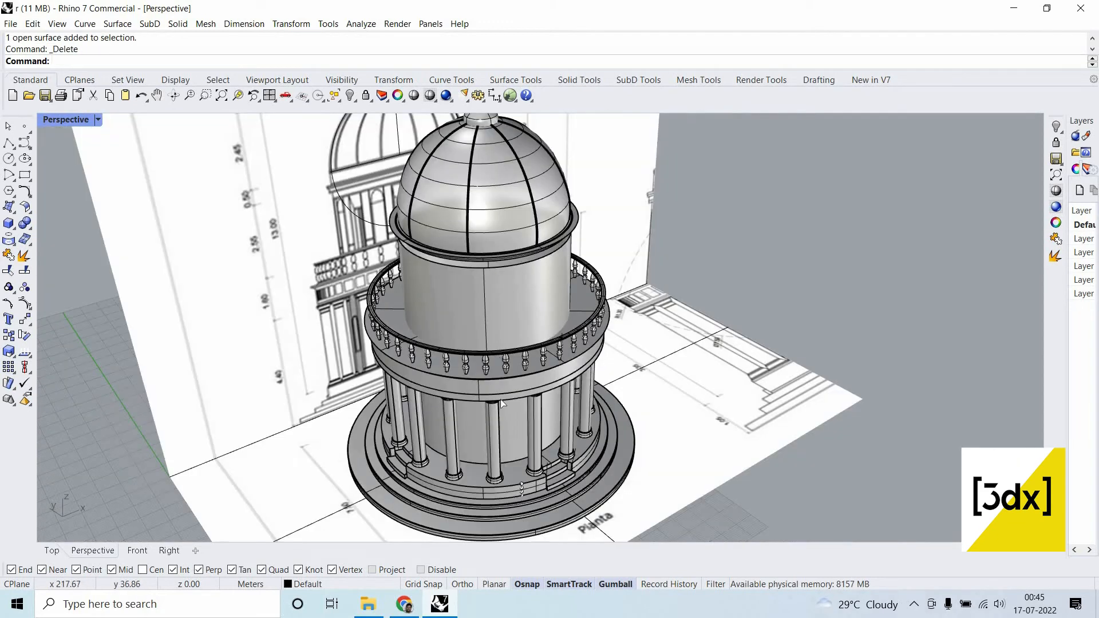
Hide the cylindrical wall behind the lower colonnade to expose the floor inside the columns.
right_click(496, 446)
right_drag(497, 446, 492, 388)
scroll(491, 385, up, 10)
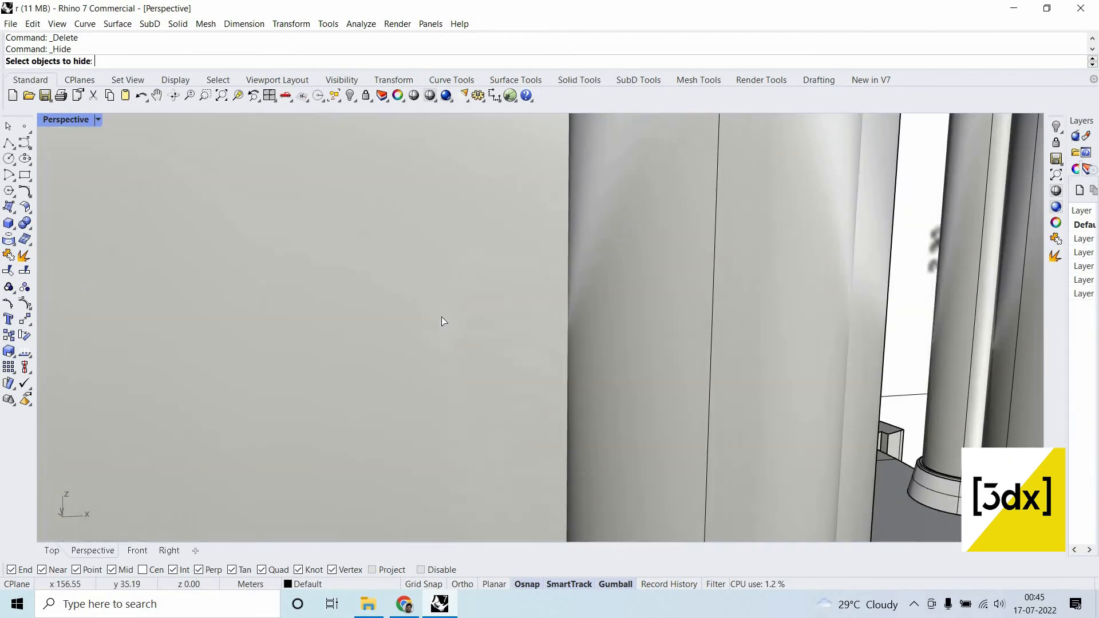
scroll(441, 317, down, 10)
click(408, 314)
middle_click(427, 365)
click(410, 310)
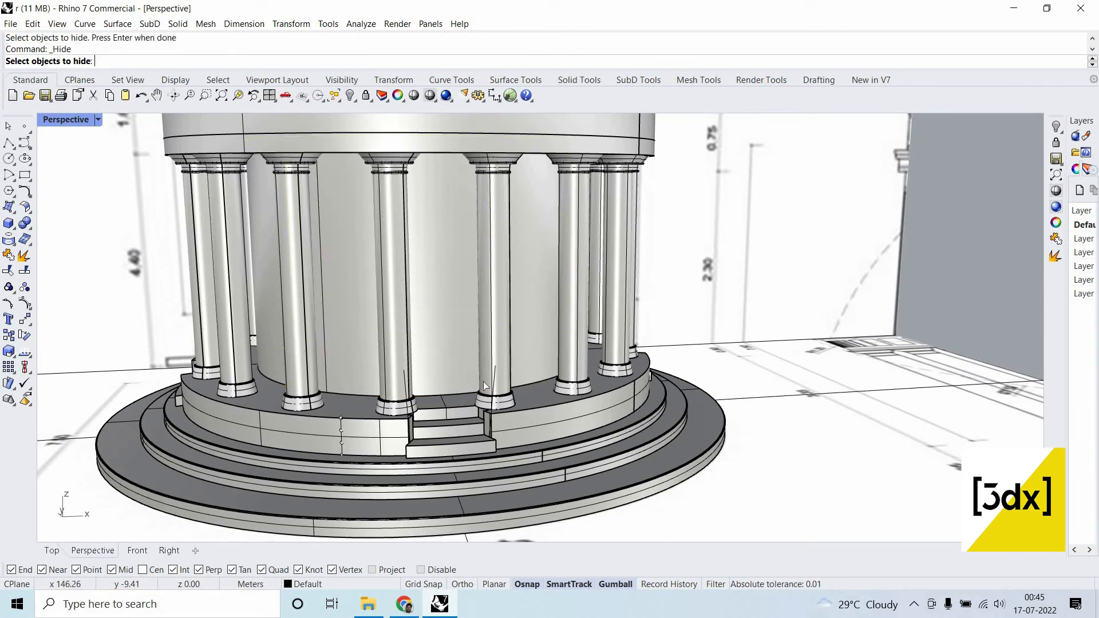
scroll(473, 360, up, 5)
key(Escape)
click(444, 344)
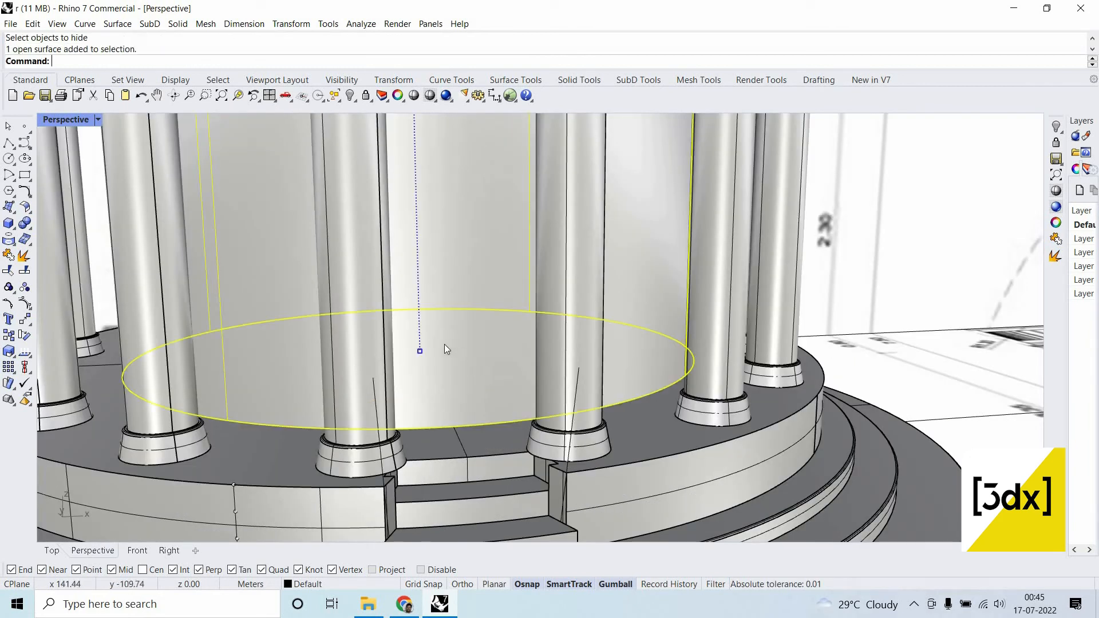
middle_click(444, 344)
click(440, 342)
Delete the cylinder's circular bottom cap surface lying on the colonnade floor.
click(466, 364)
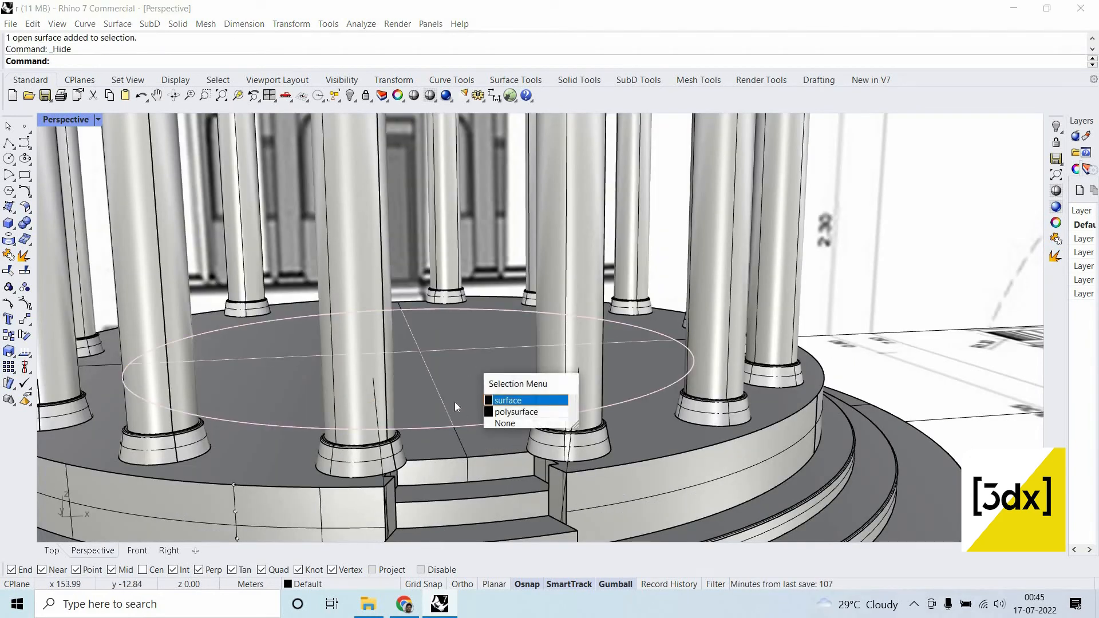
click(491, 400)
key(Delete)
scroll(714, 386, down, 8)
Show all hidden objects of the temple again.
right_drag(713, 385, 797, 260)
middle_click(794, 259)
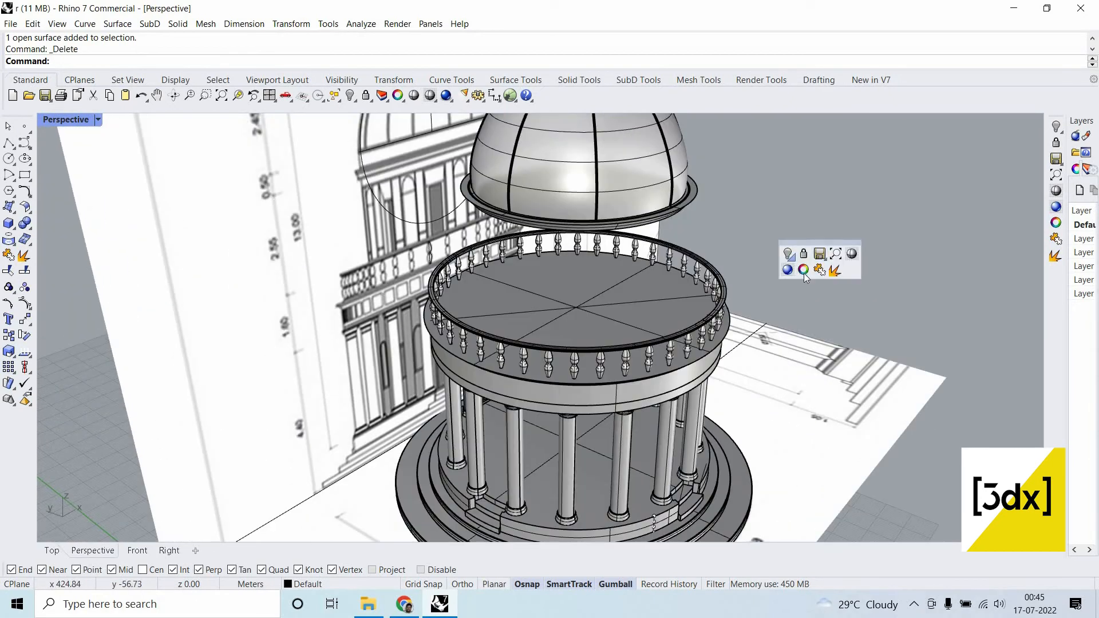
click(792, 258)
click(802, 274)
Hide the narrow extruded band around the top of the drum, just below the dome's cornice.
scroll(600, 235, up, 3)
click(600, 235)
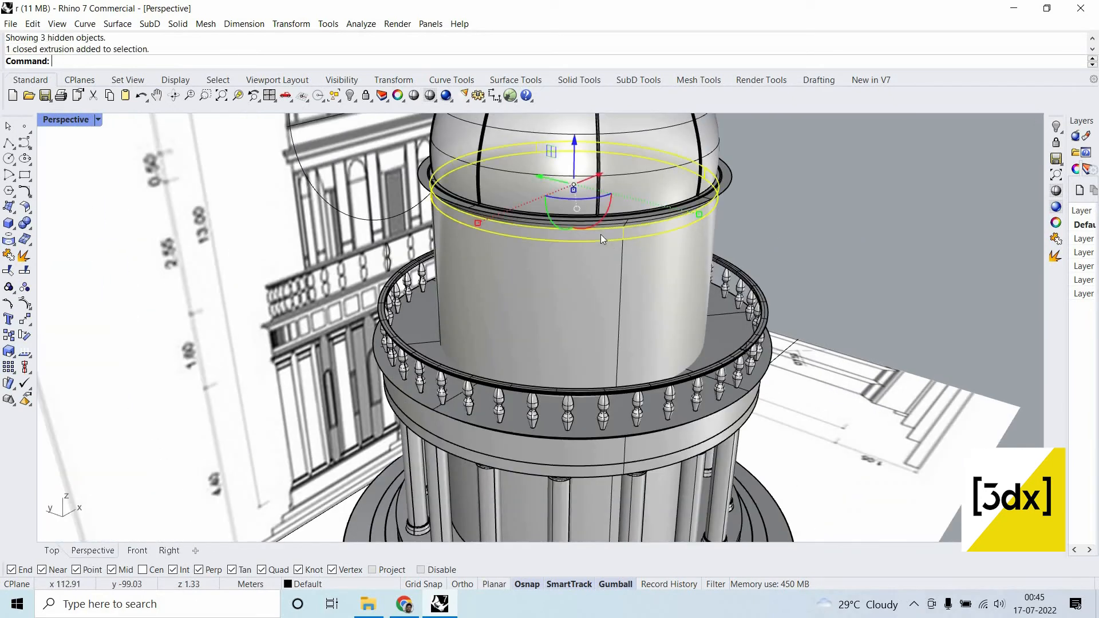
key(Delete)
key(ctrl+z)
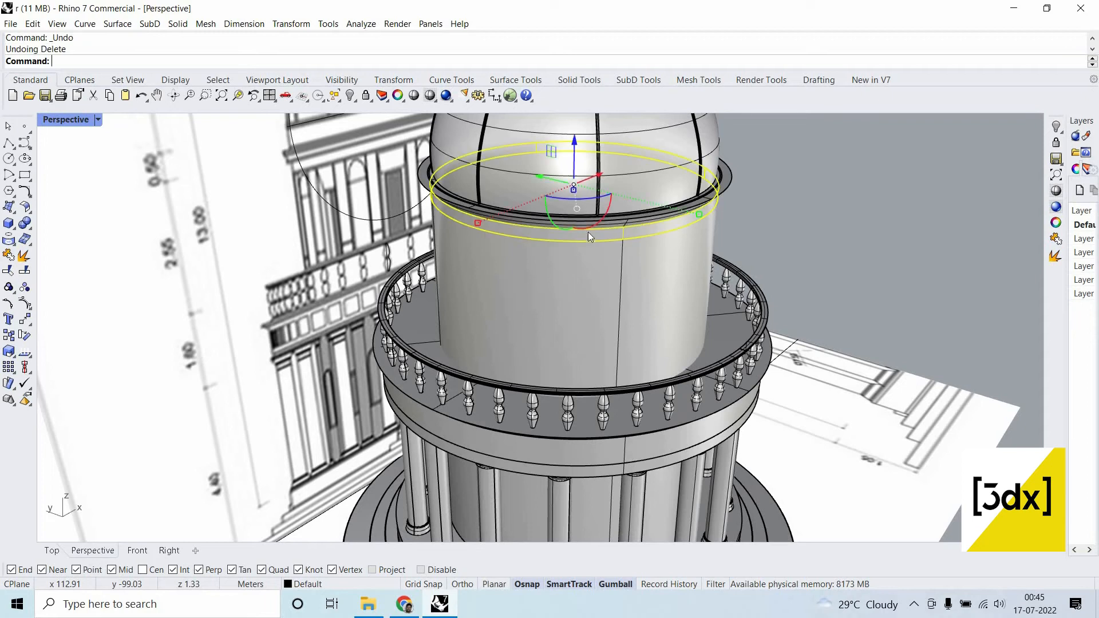
middle_click(570, 229)
key(ctrl+h)
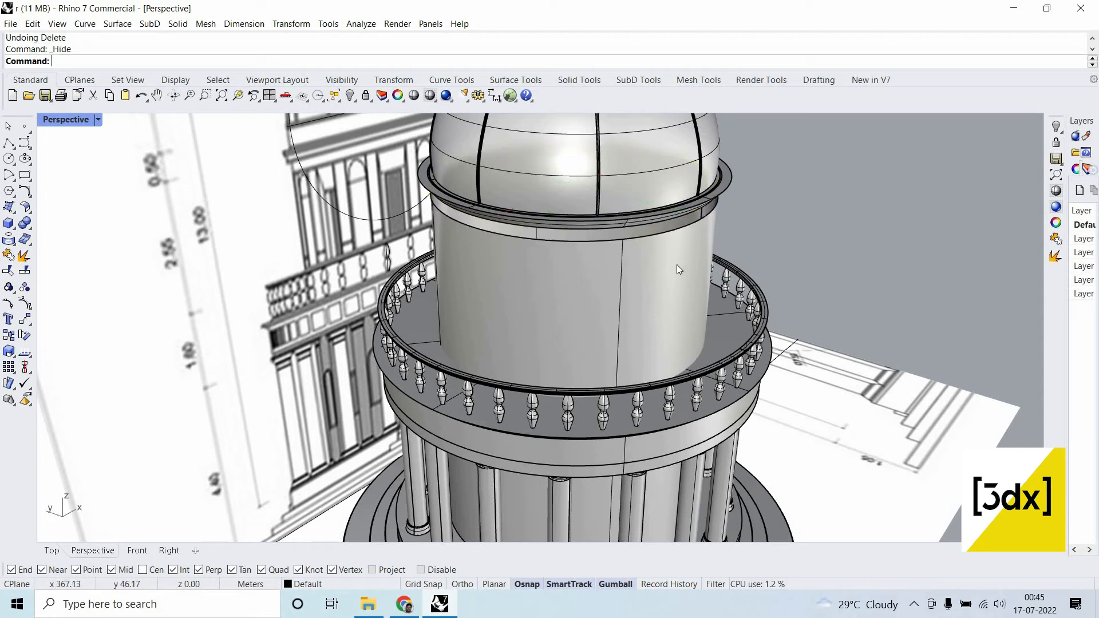
click(676, 265)
text(OffsetSrf)
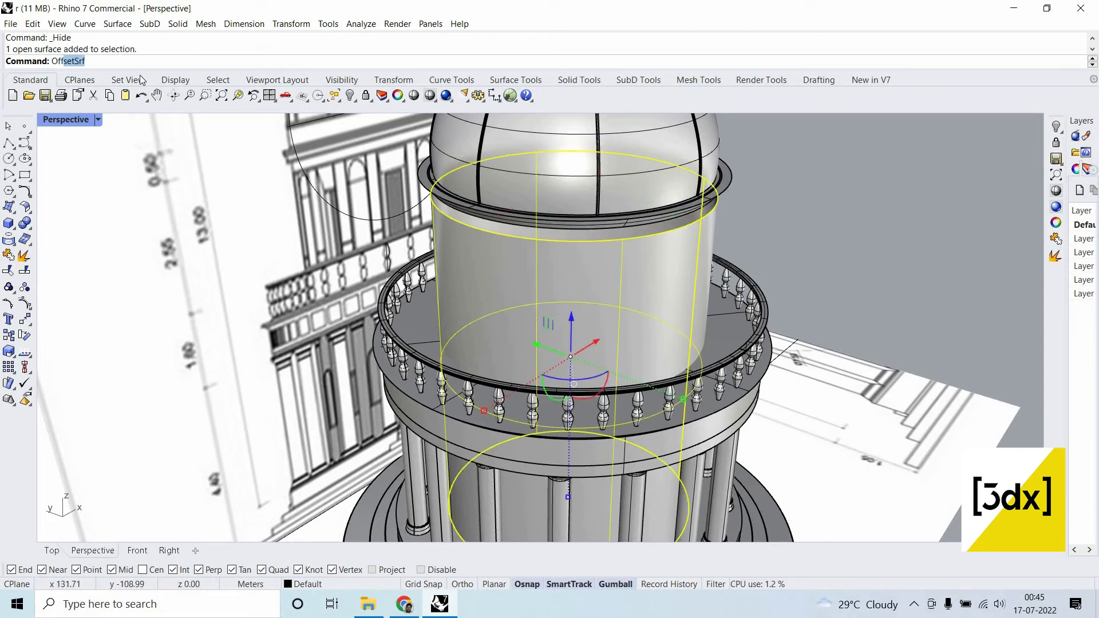
key(Return)
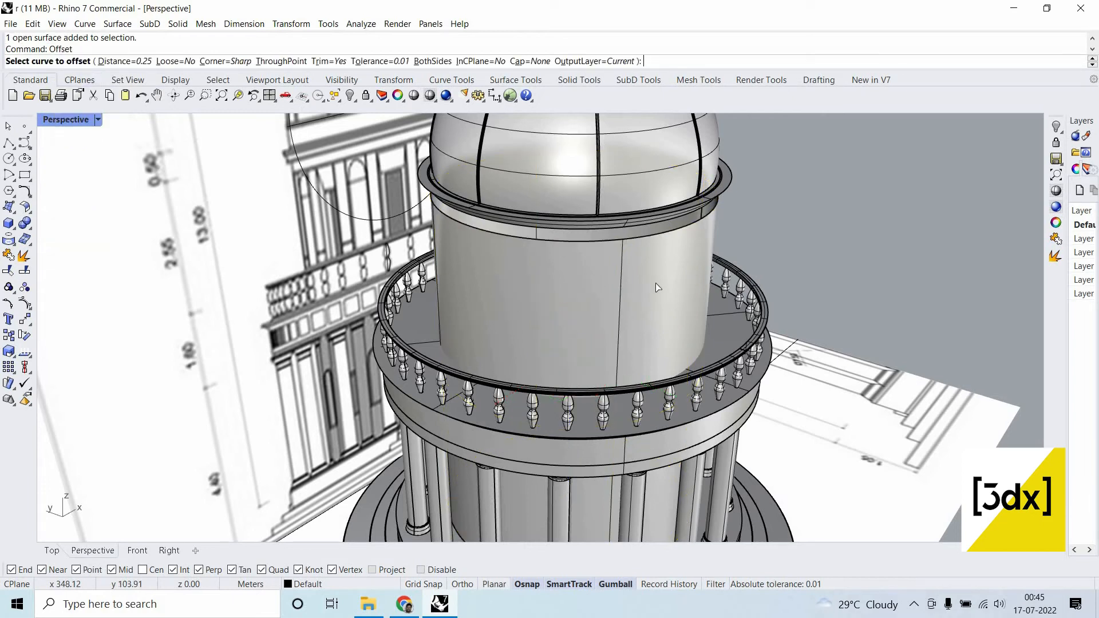
Examine how the drum's wall lines up with the niched wall section on the floor plan beneath the temple, using the four-view layout.
scroll(657, 286, down, 11)
scroll(658, 266, up, 5)
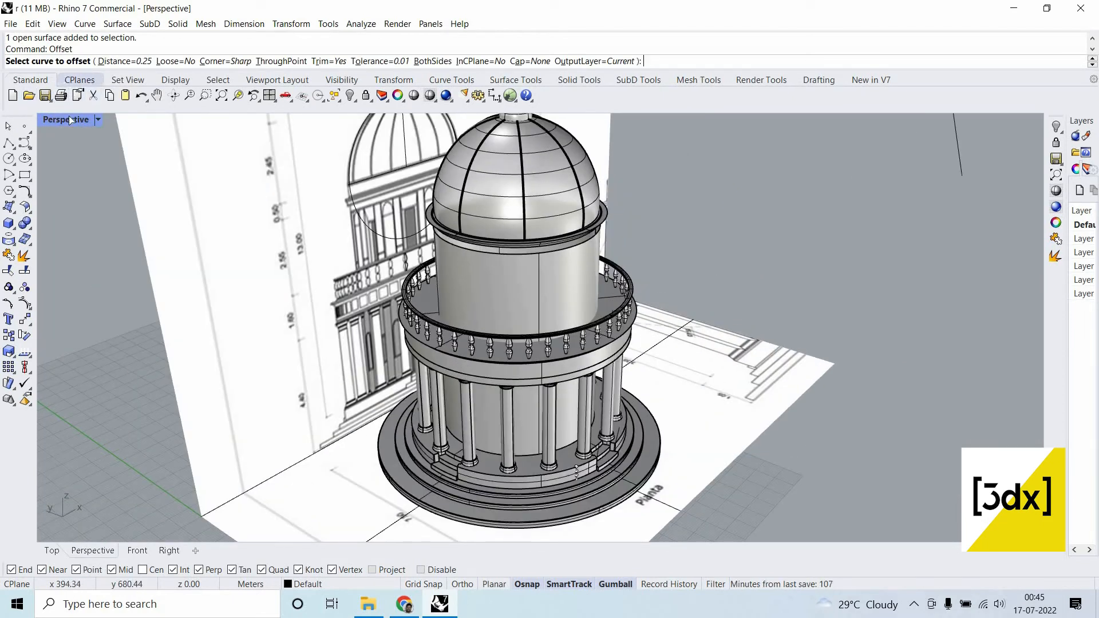
key(ctrl+m)
scroll(323, 385, down, 8)
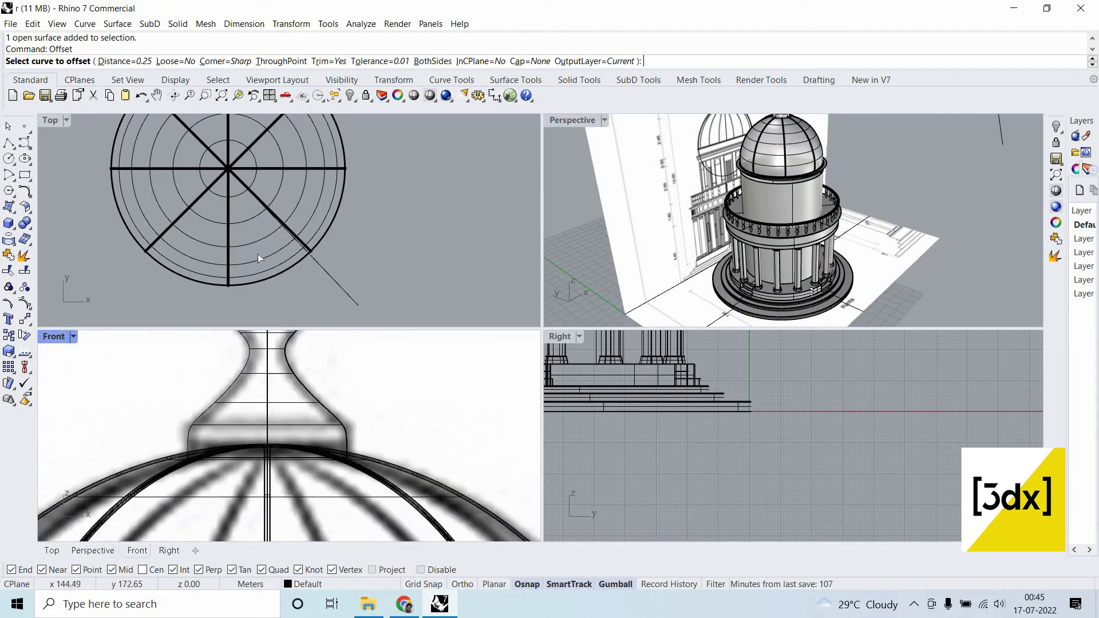
scroll(365, 245, down, 8)
scroll(187, 258, up, 12)
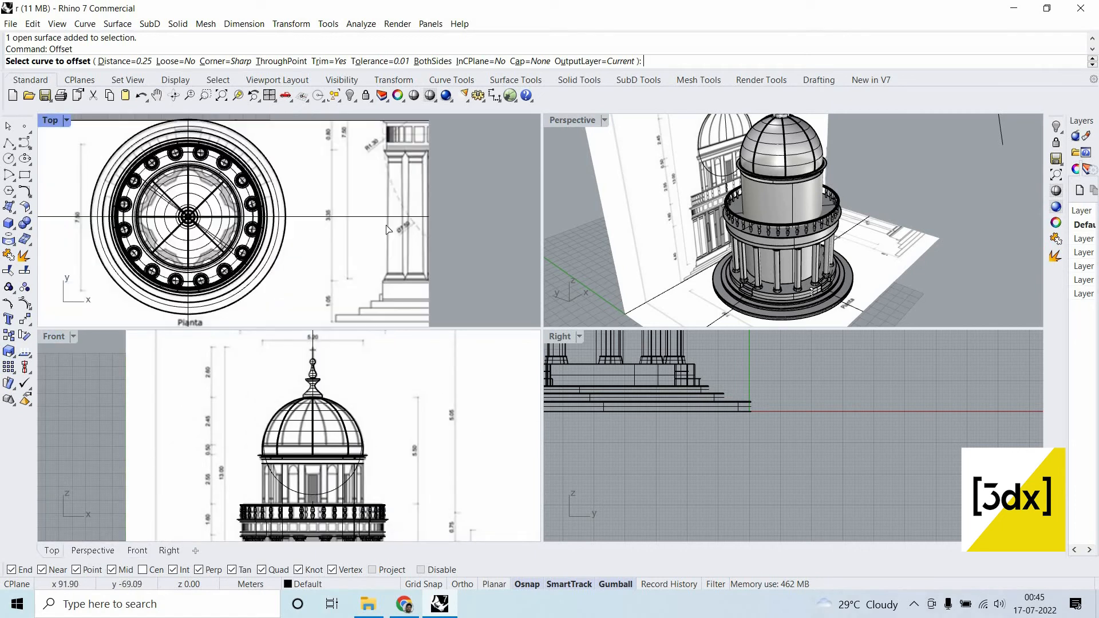
scroll(187, 258, up, 4)
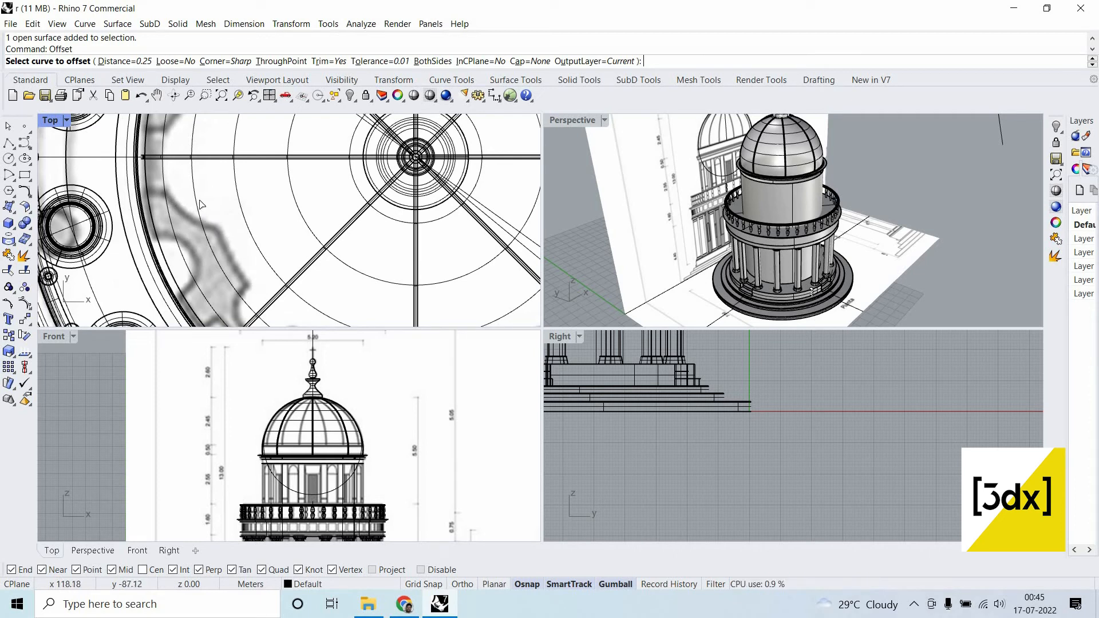
scroll(332, 296, down, 3)
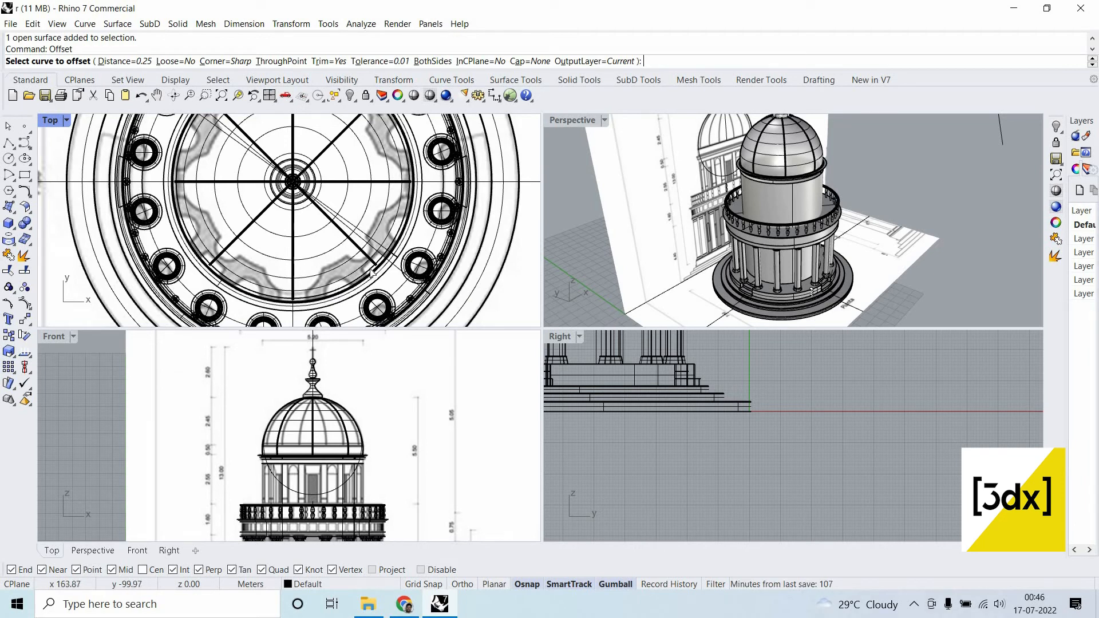
scroll(344, 275, up, 3)
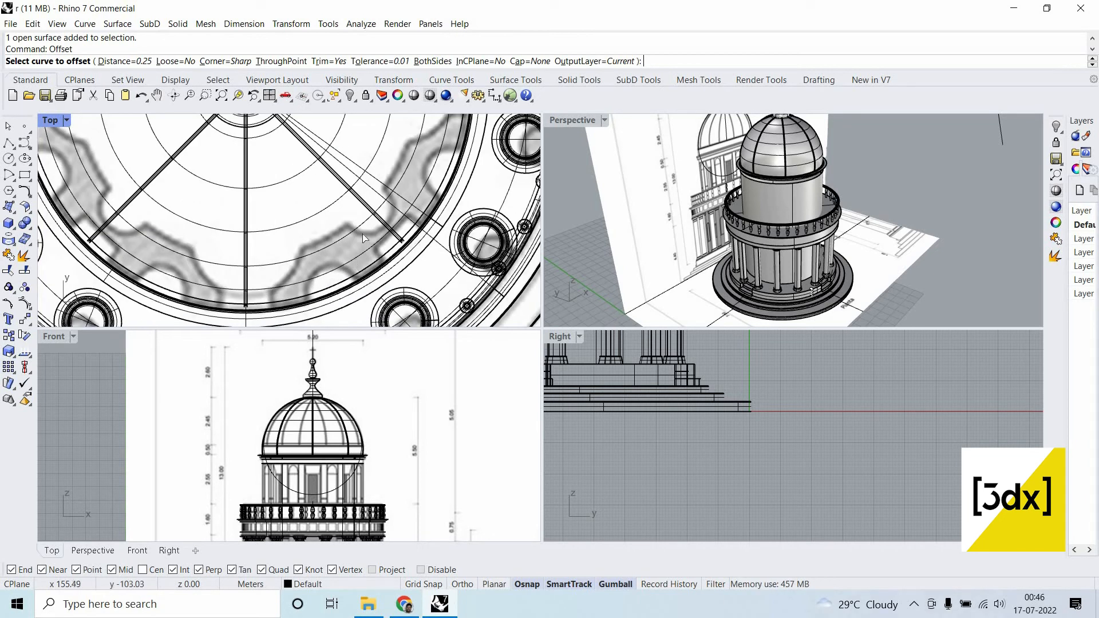
scroll(419, 232, down, 5)
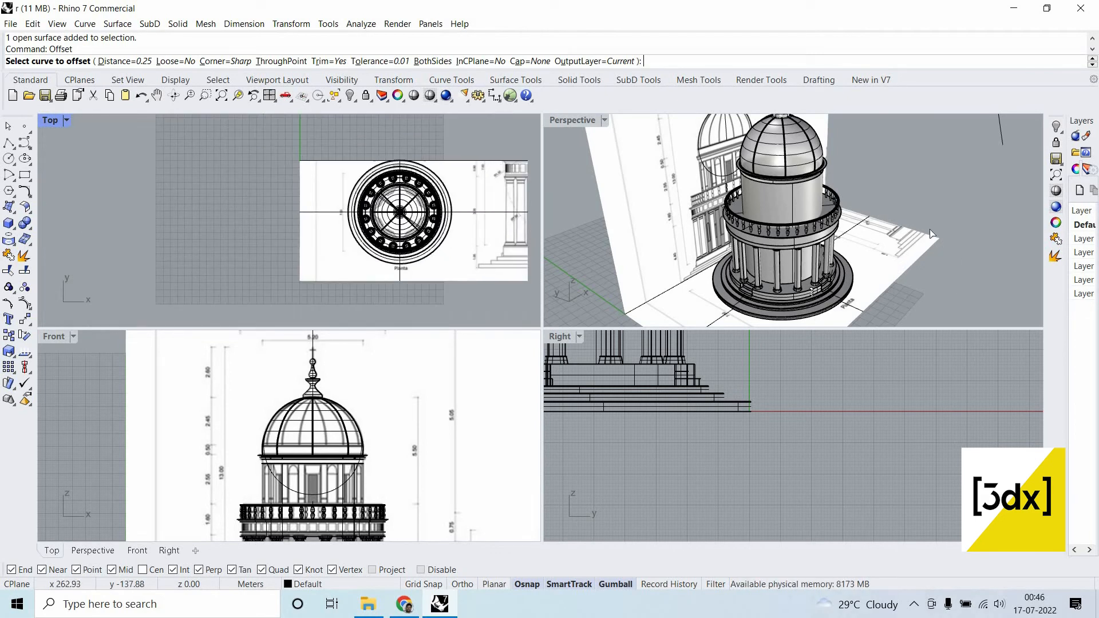
Delete the duplicate pair of elevation and plan reference drawings standing apart from the temple.
scroll(875, 178, down, 5)
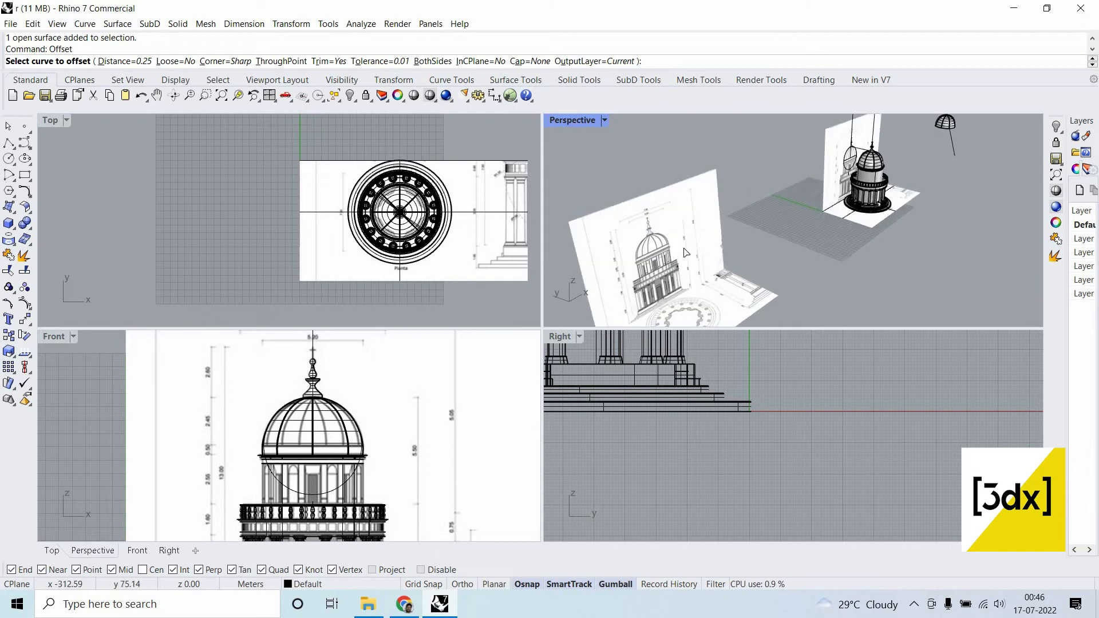
scroll(685, 252, down, 2)
shift+right_drag(685, 252, 663, 212)
scroll(662, 236, up, 2)
click(660, 236)
scroll(682, 270, down, 5)
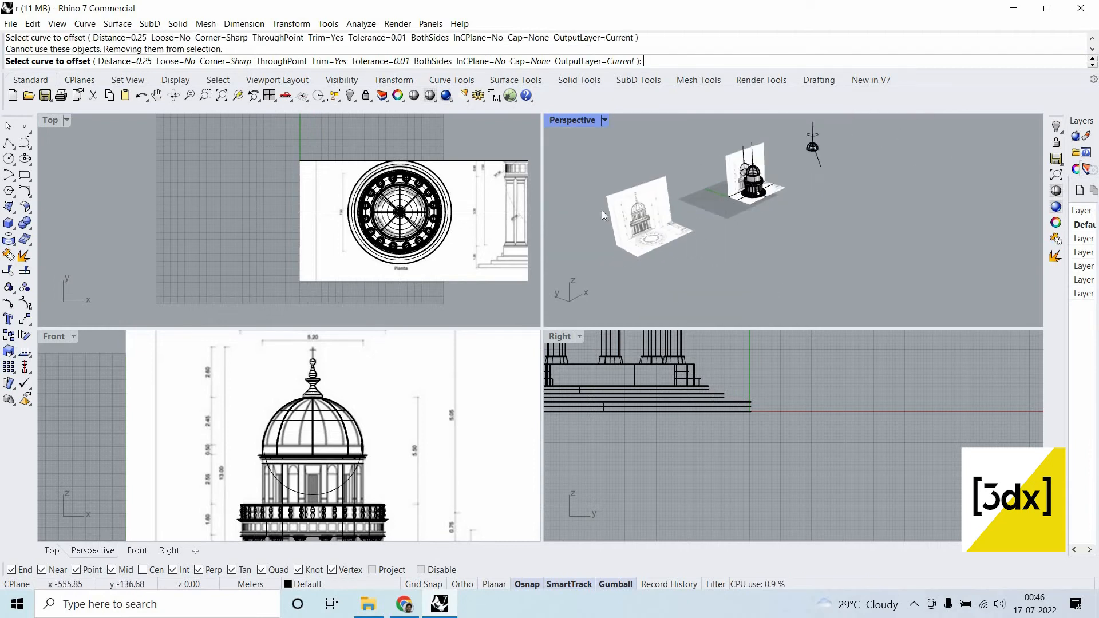
key(Escape)
drag(689, 268, 567, 195)
key(Delete)
scroll(730, 185, up, 10)
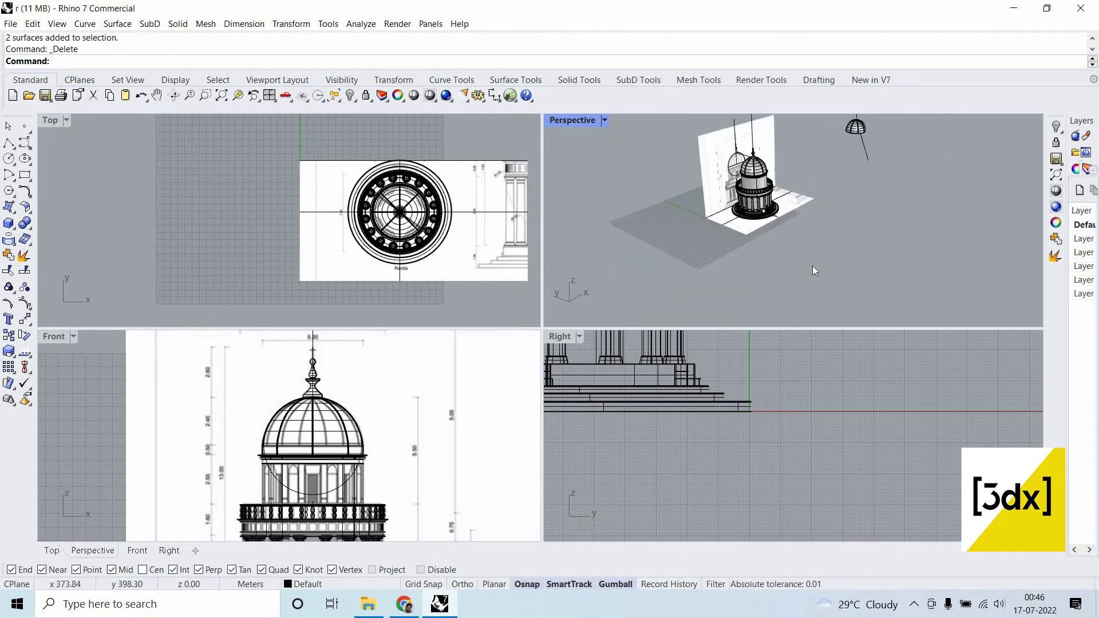
Copy the elevation and plan reference drawings together with the drum's cylindrical wall to empty space well away from the temple in negative X.
click(829, 275)
shift+click(830, 275)
click(812, 296)
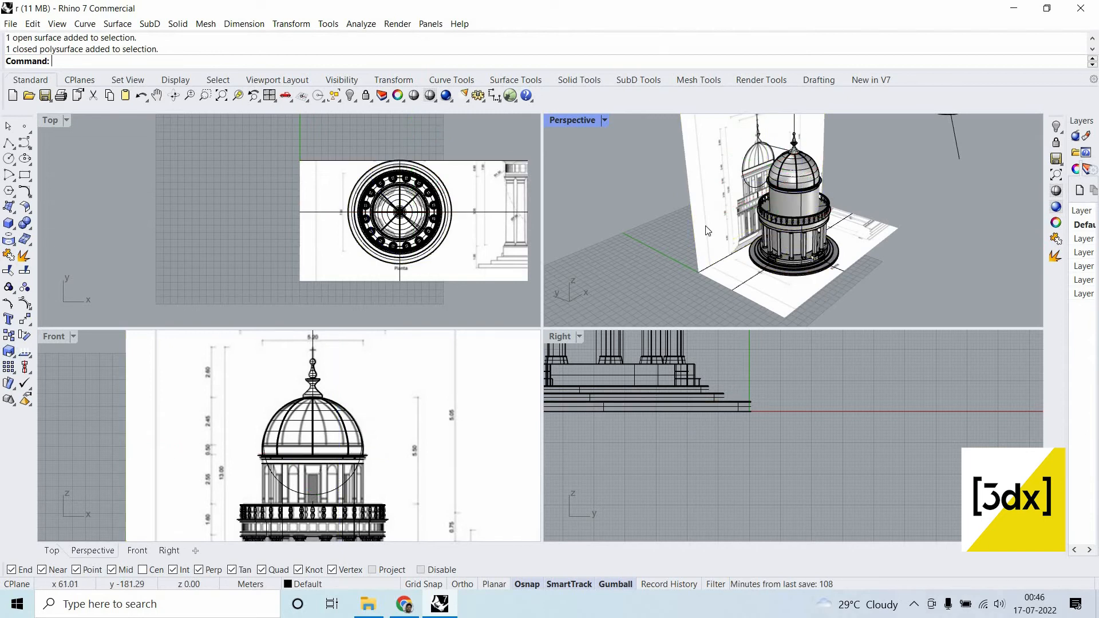
shift+click(820, 267)
scroll(764, 235, up, 6)
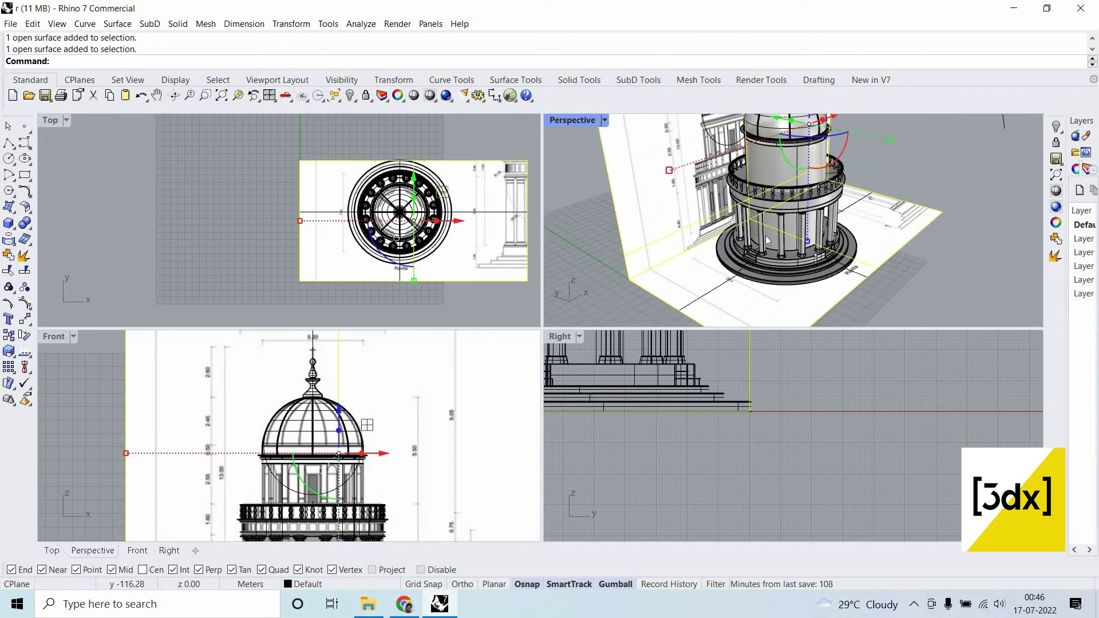
shift+click(801, 286)
scroll(865, 239, down, 6)
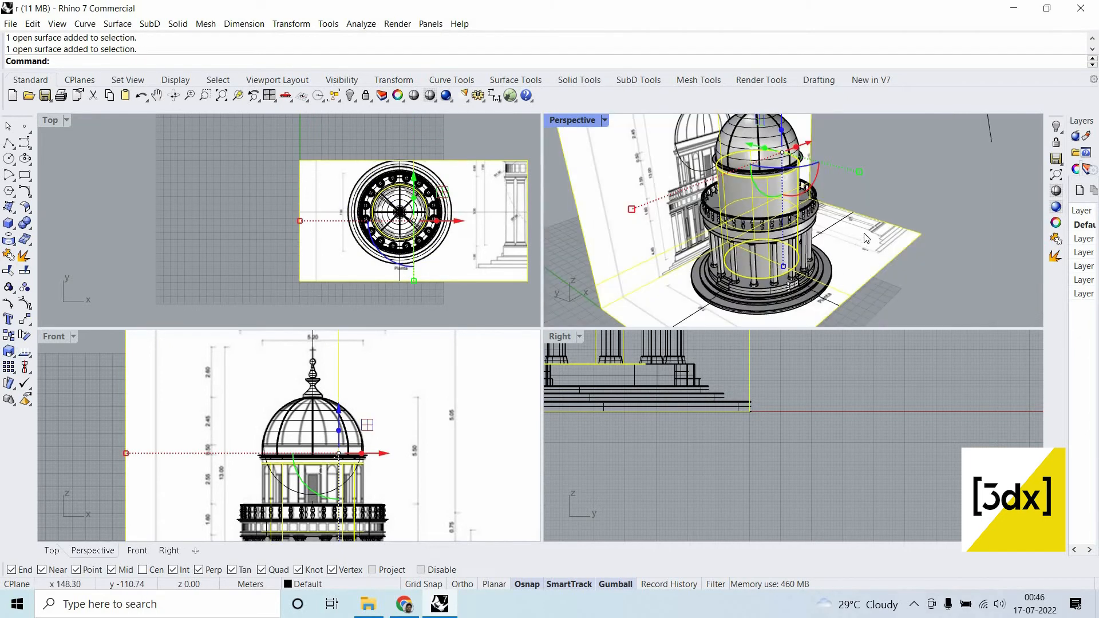
scroll(853, 175, down, 3)
scroll(561, 124, down, 3)
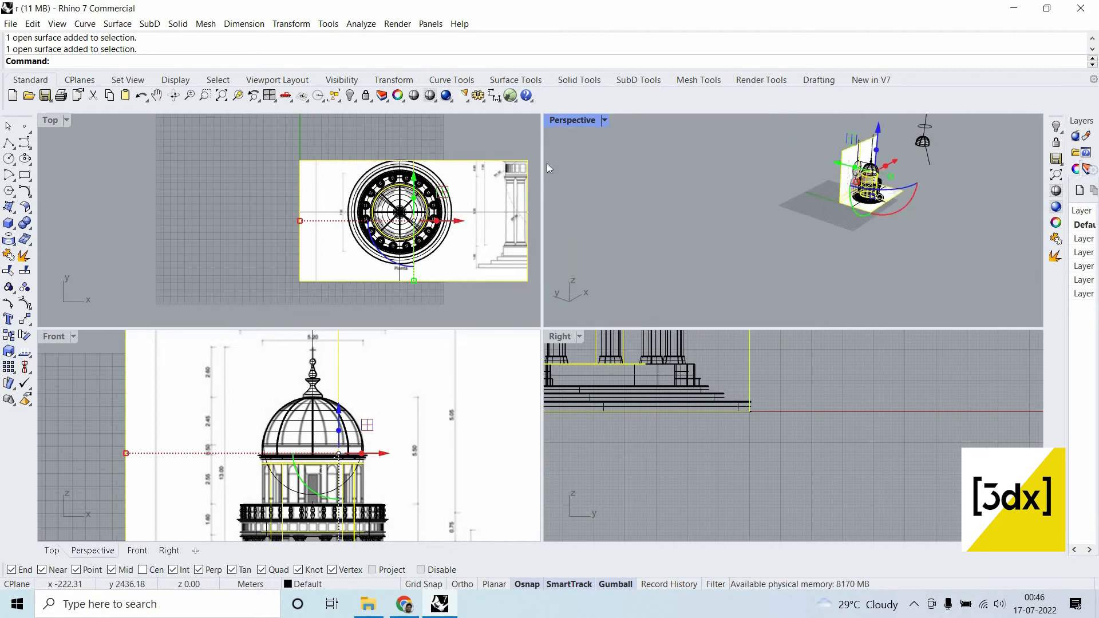
scroll(474, 222, down, 2)
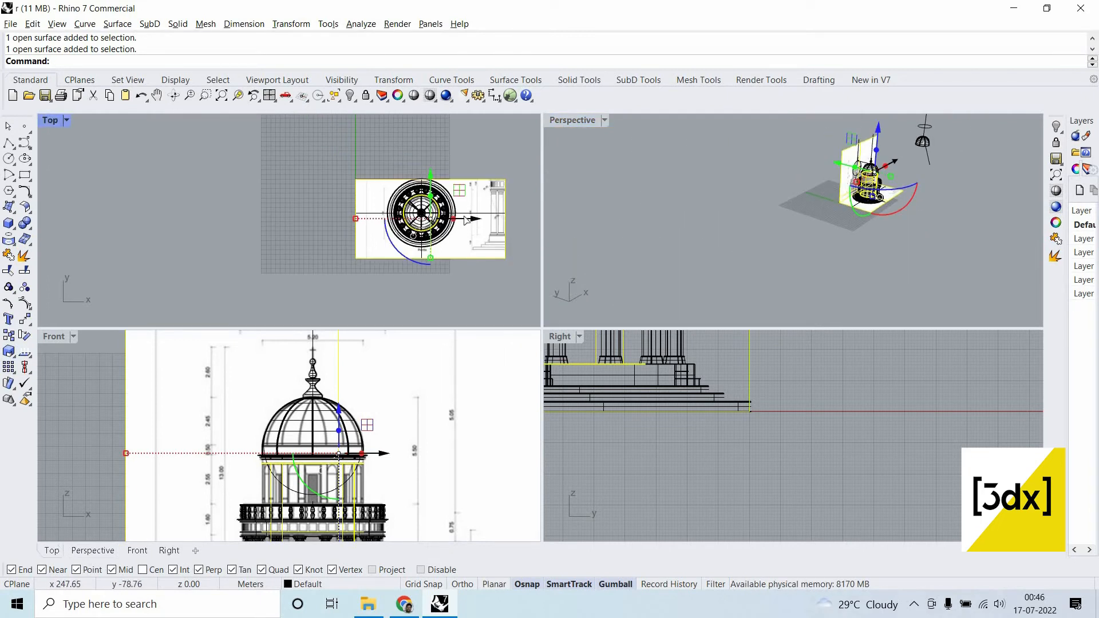
drag(466, 219, 299, 236)
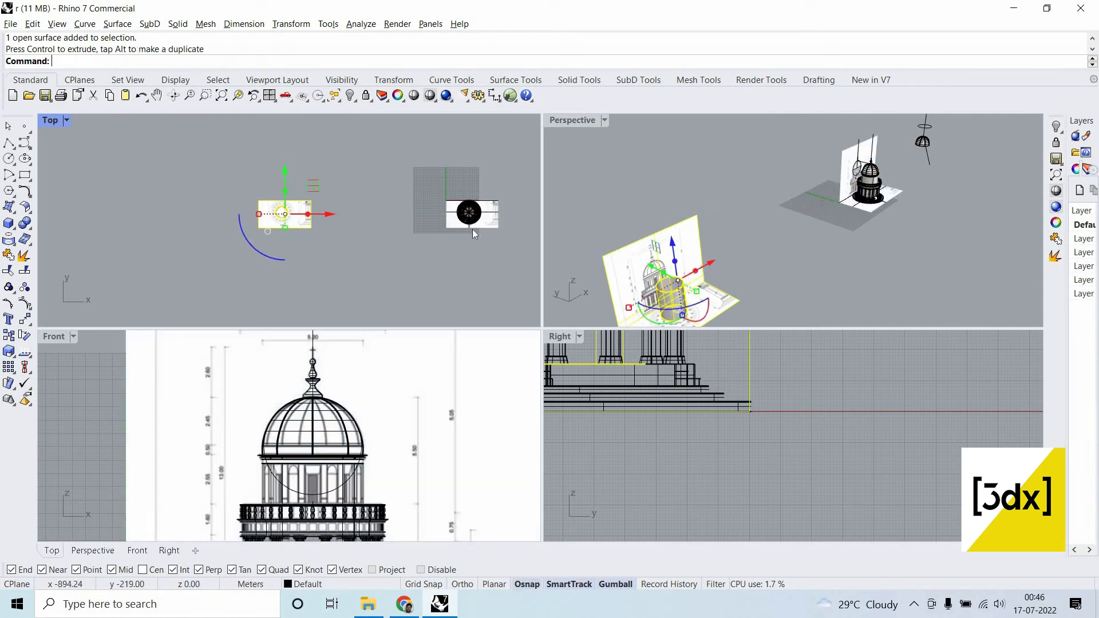
key(Escape)
Examine the copied floor plan's niched wall ring up close in a maximized Top view.
scroll(286, 220, up, 5)
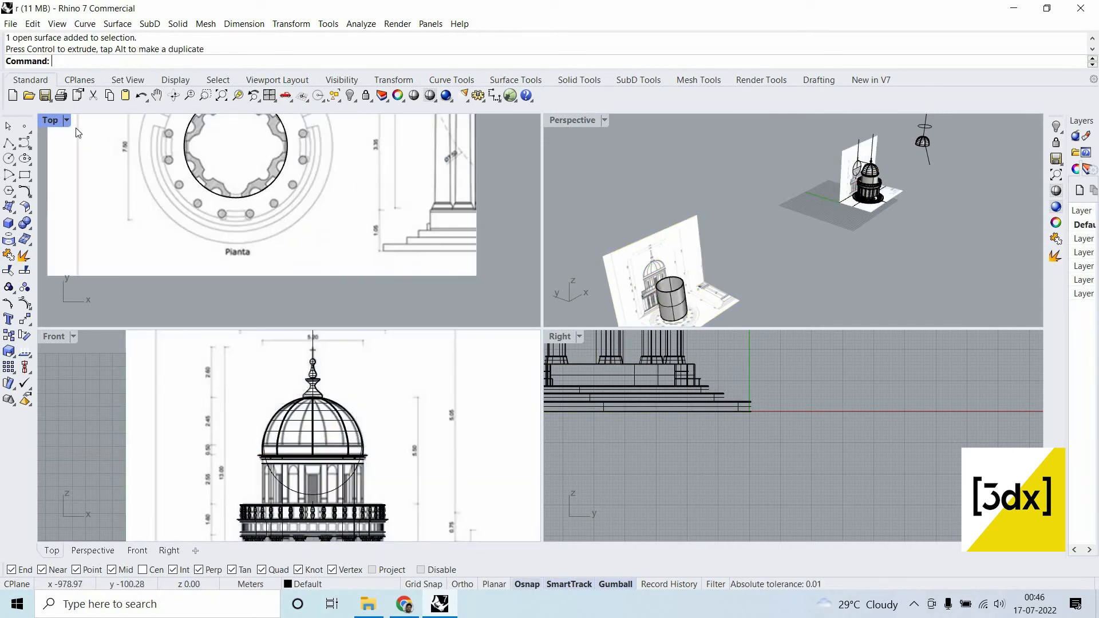
key(ctrl+m)
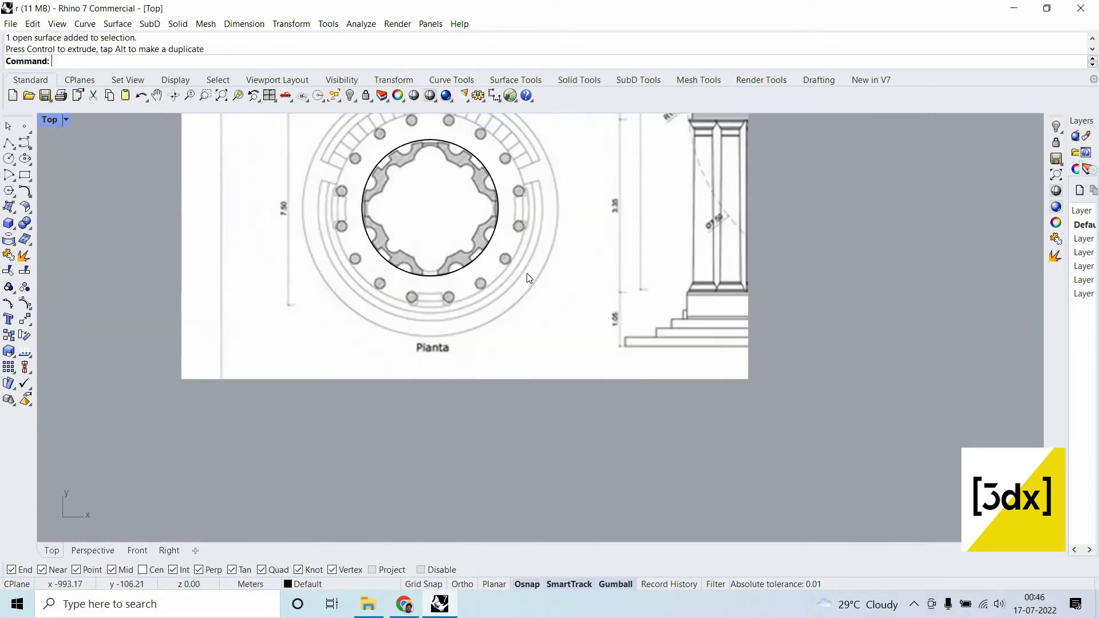
scroll(524, 312, up, 2)
scroll(527, 279, up, 2)
scroll(527, 279, down, 2)
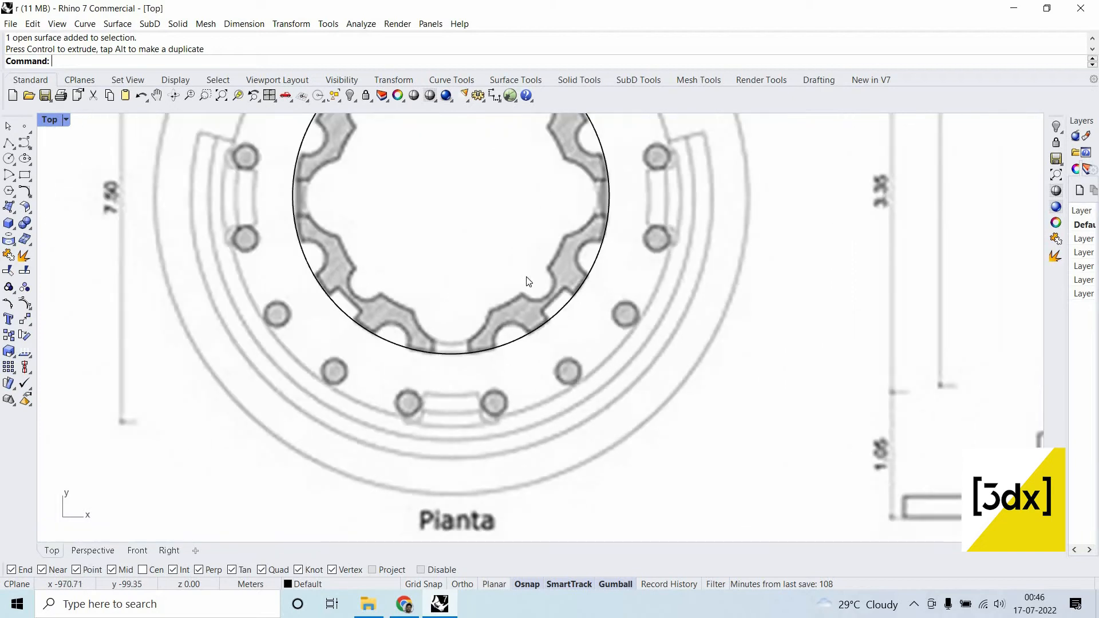
scroll(495, 304, up, 3)
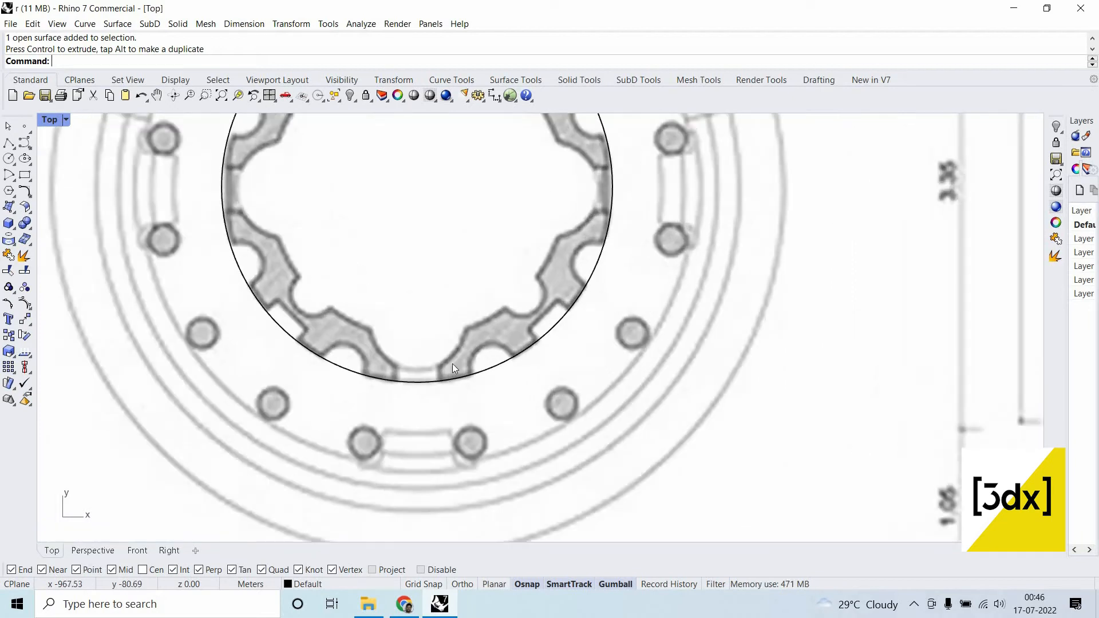
click(11, 143)
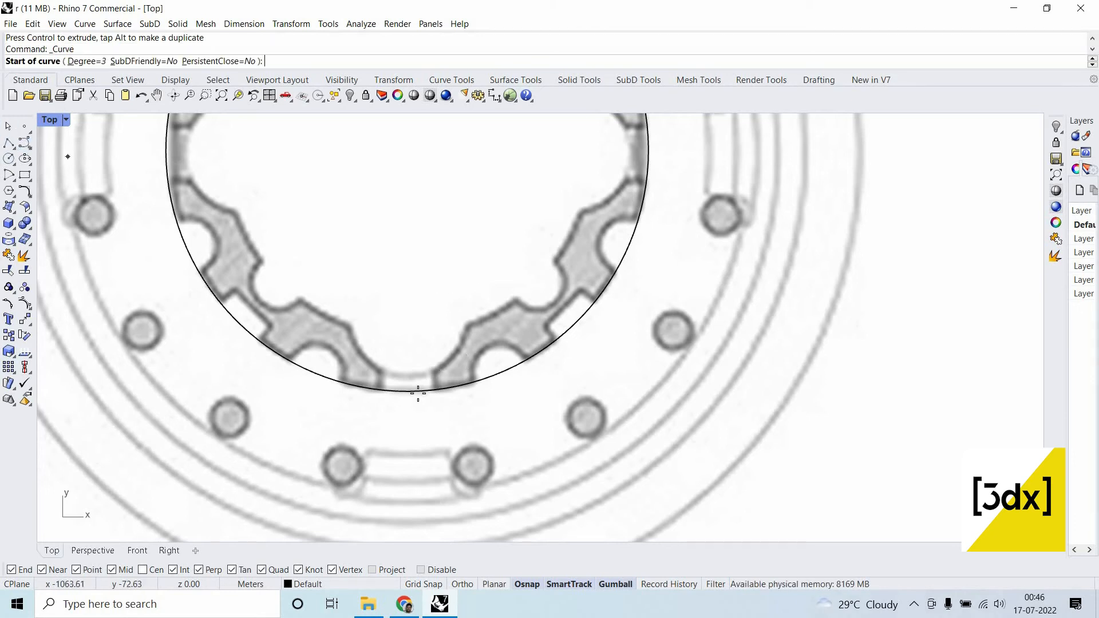
scroll(415, 390, up, 2)
click(404, 385)
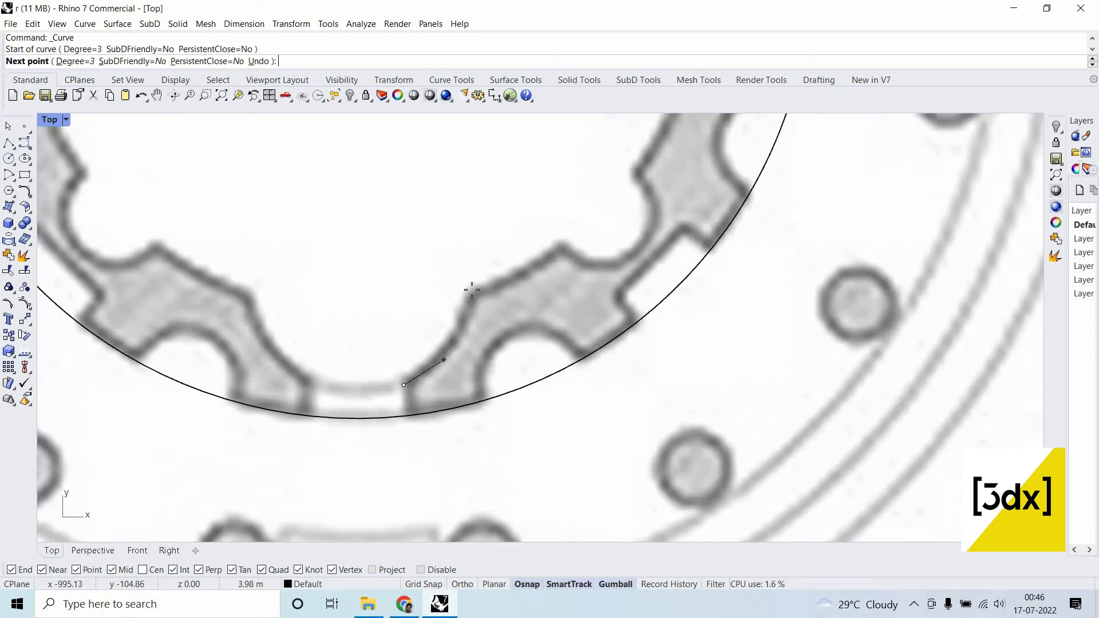
click(442, 360)
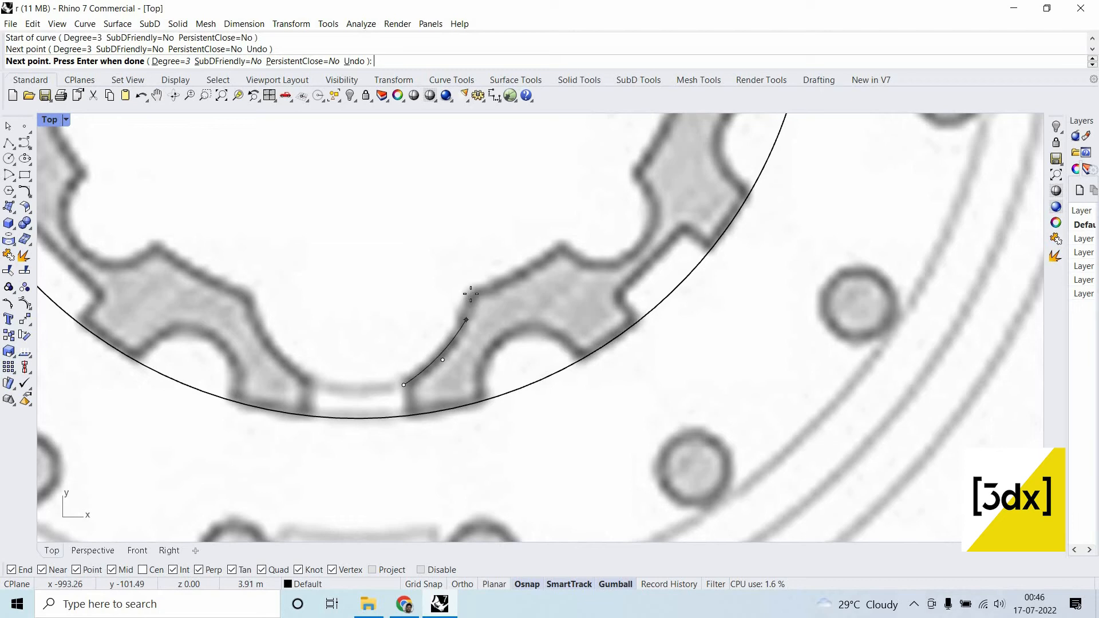
click(466, 320)
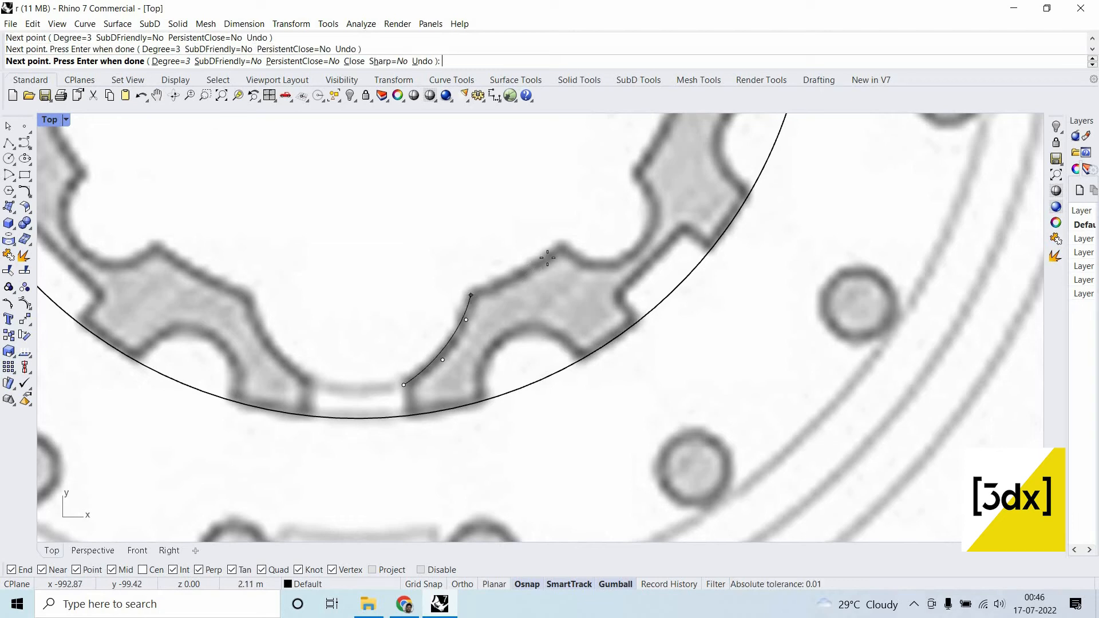
click(471, 295)
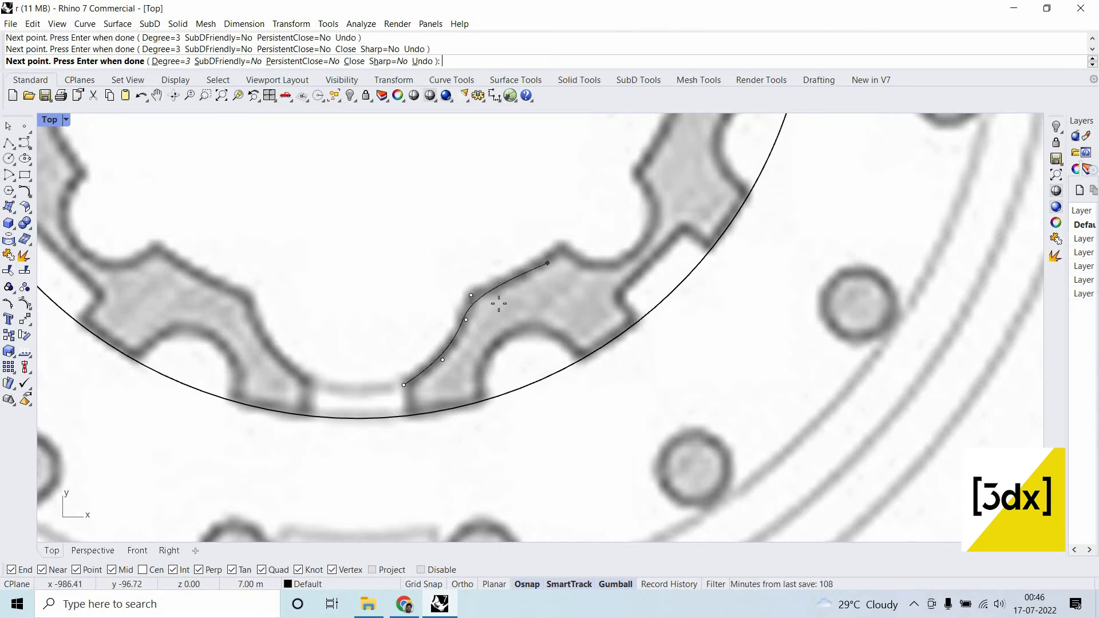
scroll(498, 304, down, 3)
scroll(511, 296, up, 2)
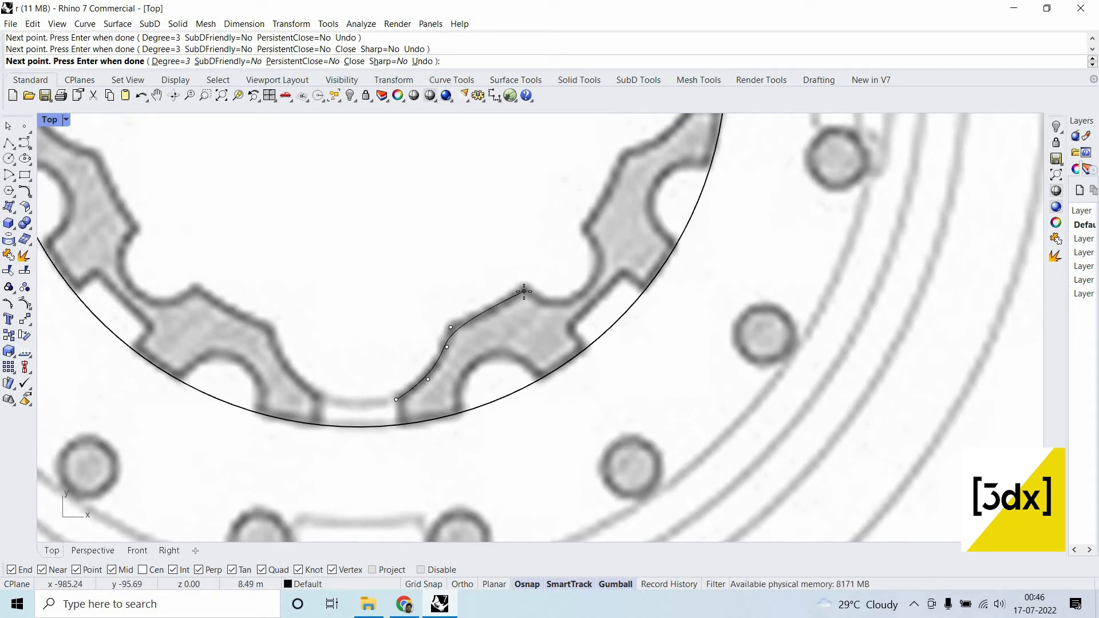
click(525, 290)
key(Escape)
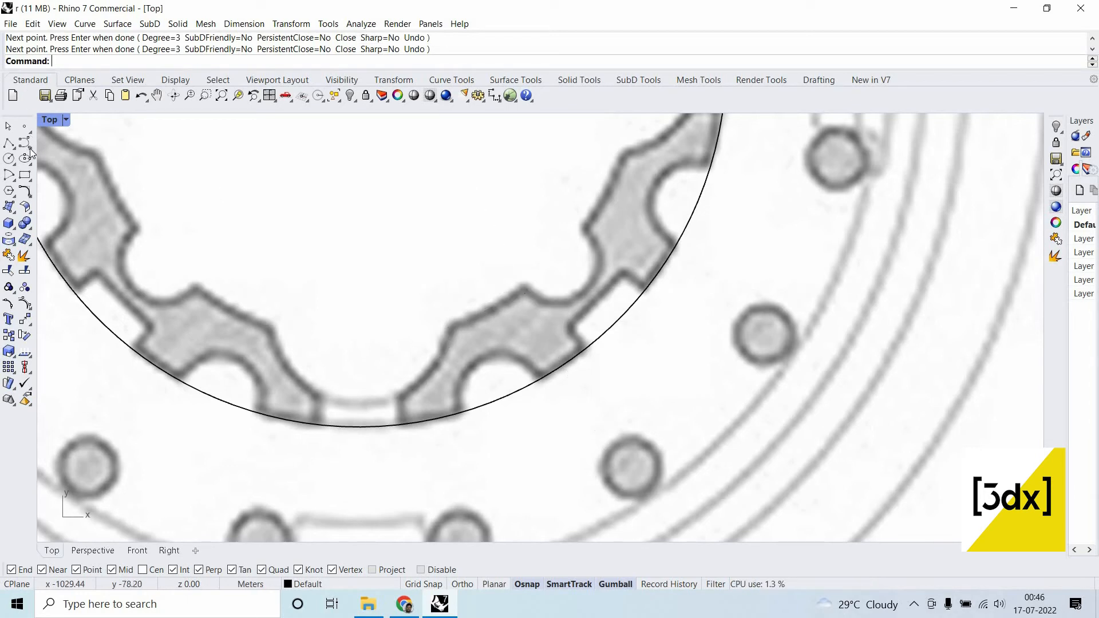
click(29, 147)
click(58, 149)
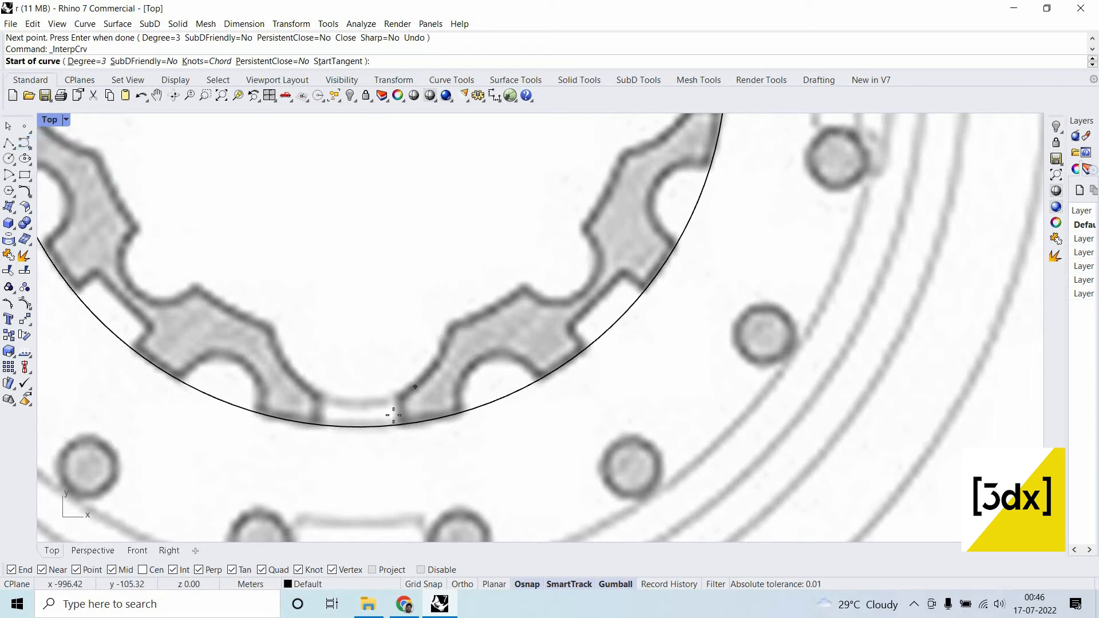
scroll(414, 423, up, 3)
click(403, 424)
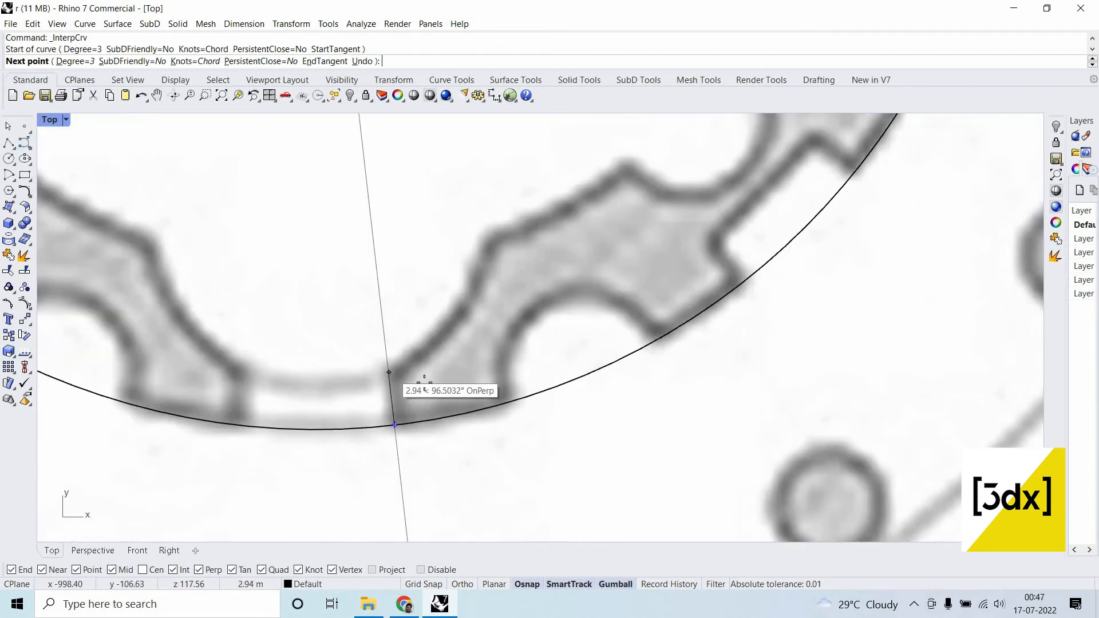
click(423, 376)
key(Escape)
scroll(425, 396, down, 6)
scroll(409, 403, up, 6)
right_click(407, 360)
click(412, 406)
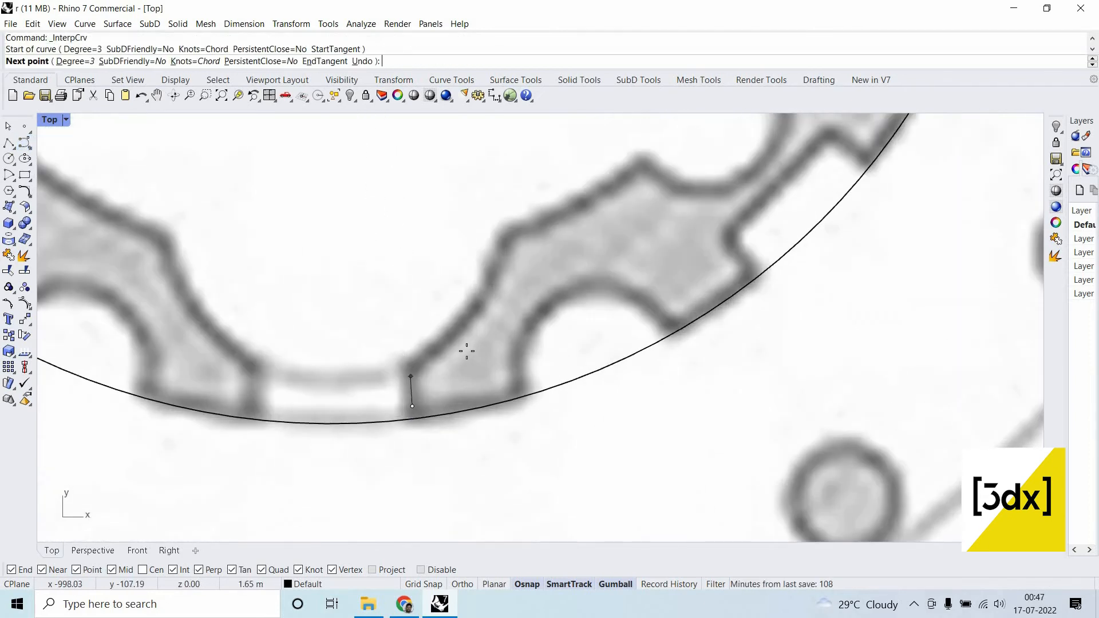
click(408, 367)
click(438, 345)
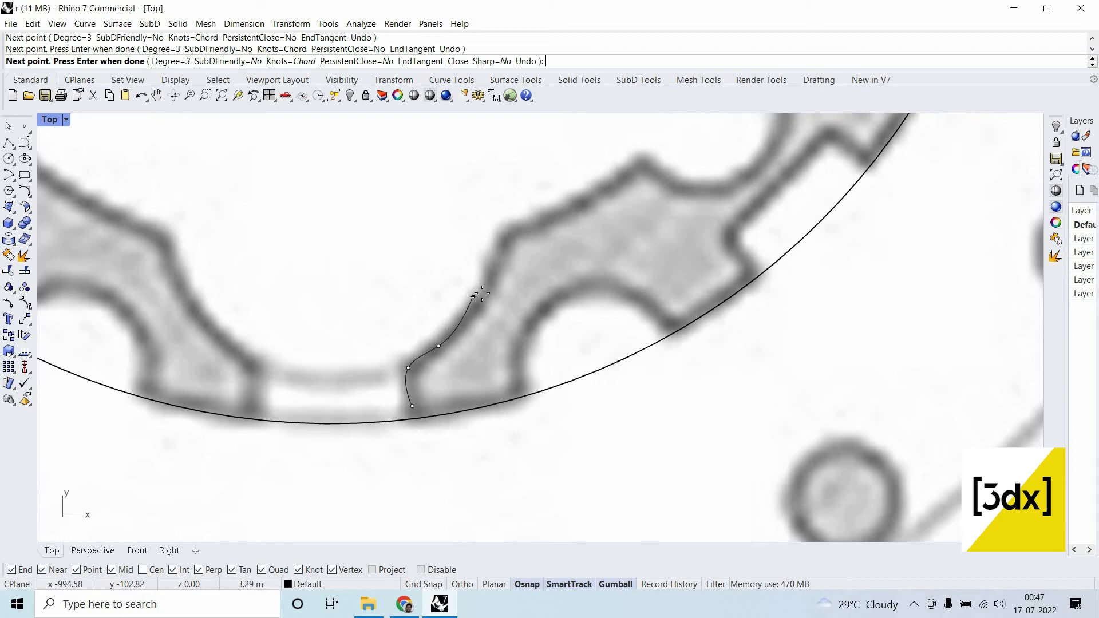
click(483, 293)
click(502, 242)
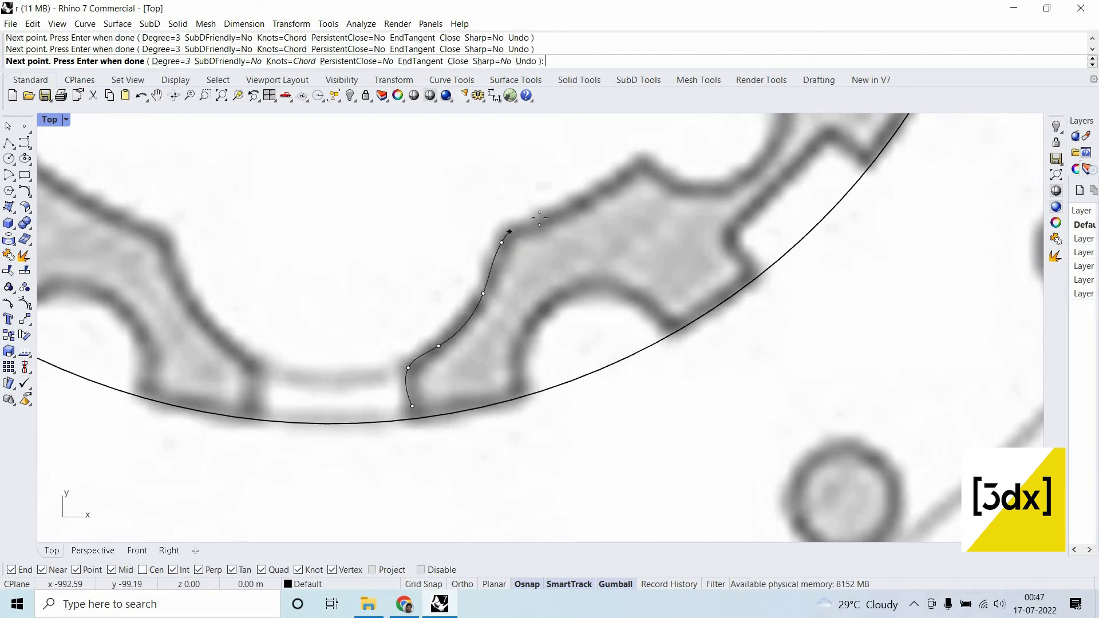
click(607, 186)
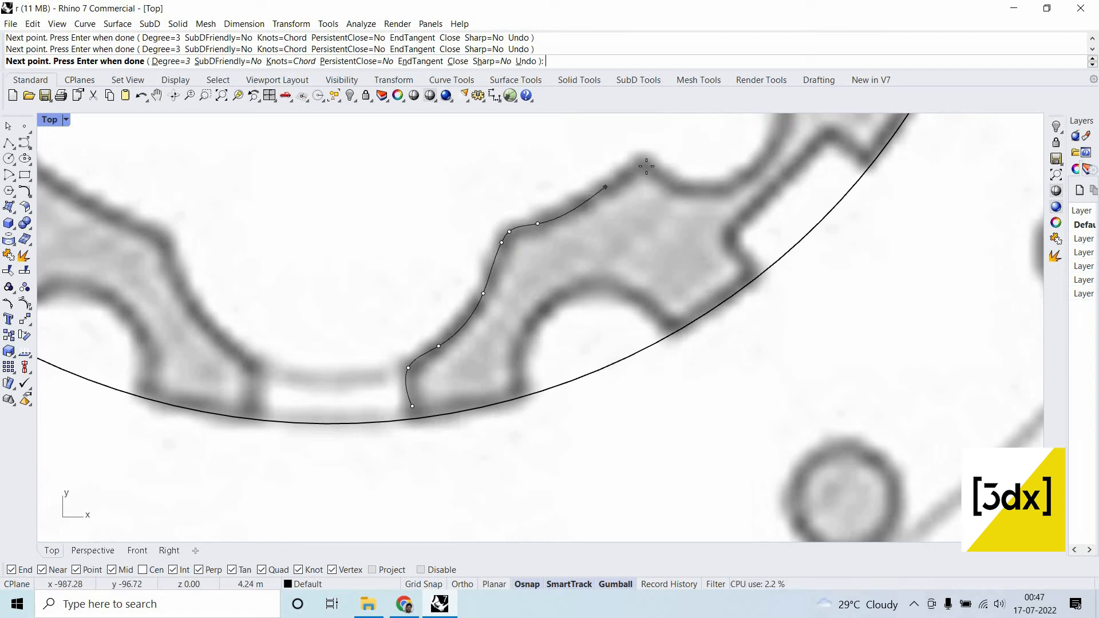
click(645, 157)
scroll(620, 246, down, 8)
scroll(569, 375, up, 6)
key(Escape)
scroll(571, 398, down, 7)
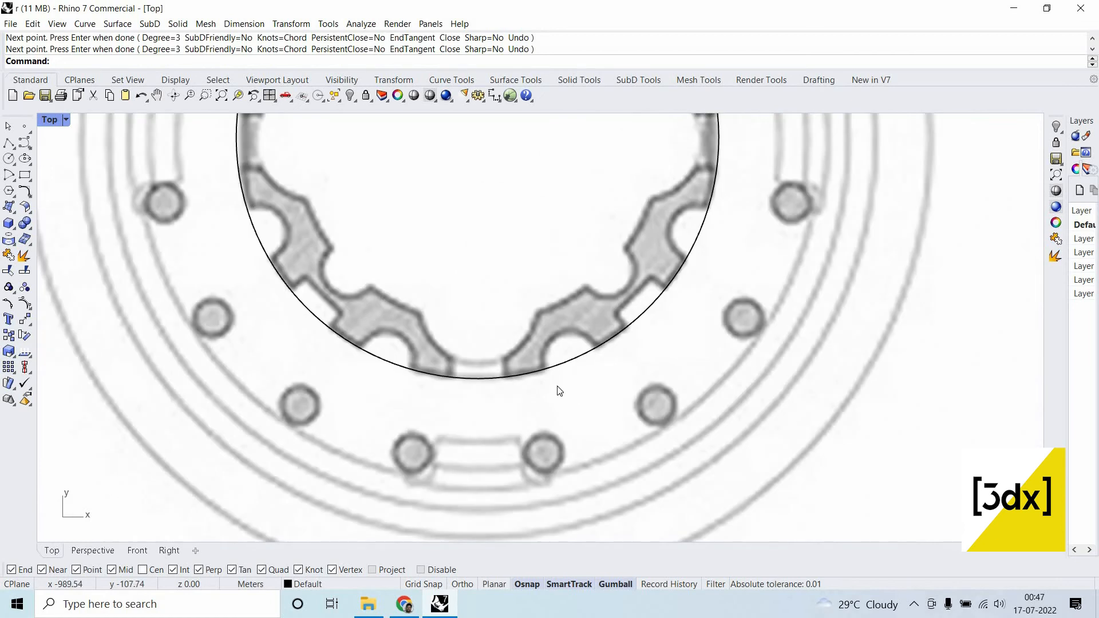
Draw a circle over the floor plan's semicircular niche just right of the lower doorway, centred on the drum wall's outer edge.
scroll(558, 387, up, 6)
scroll(554, 378, down, 8)
scroll(461, 405, up, 2)
scroll(412, 395, down, 6)
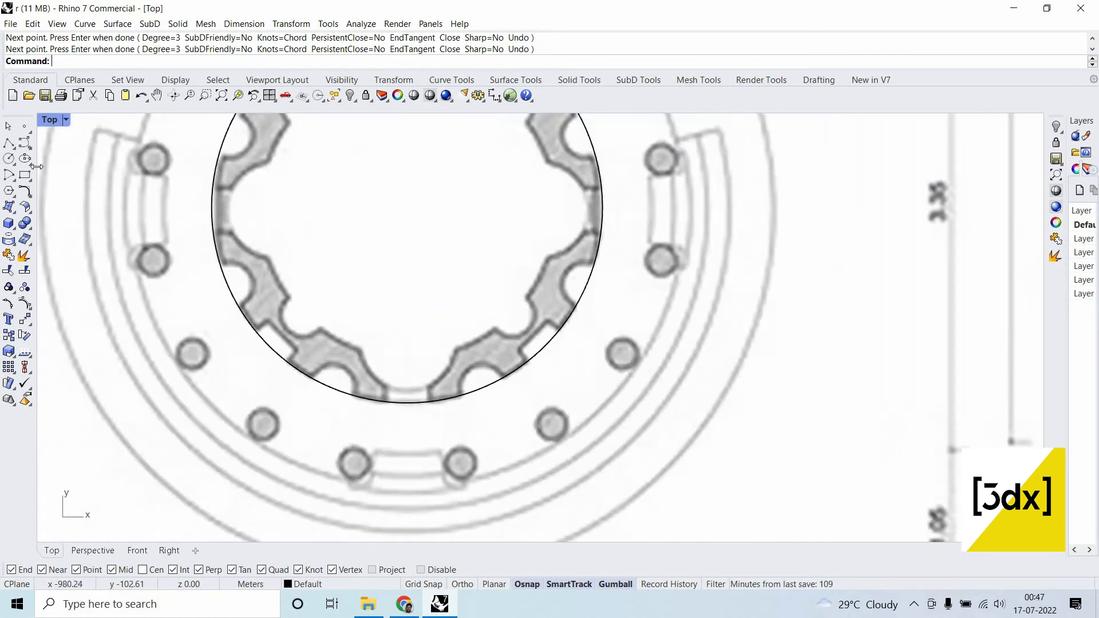
scroll(317, 398, up, 6)
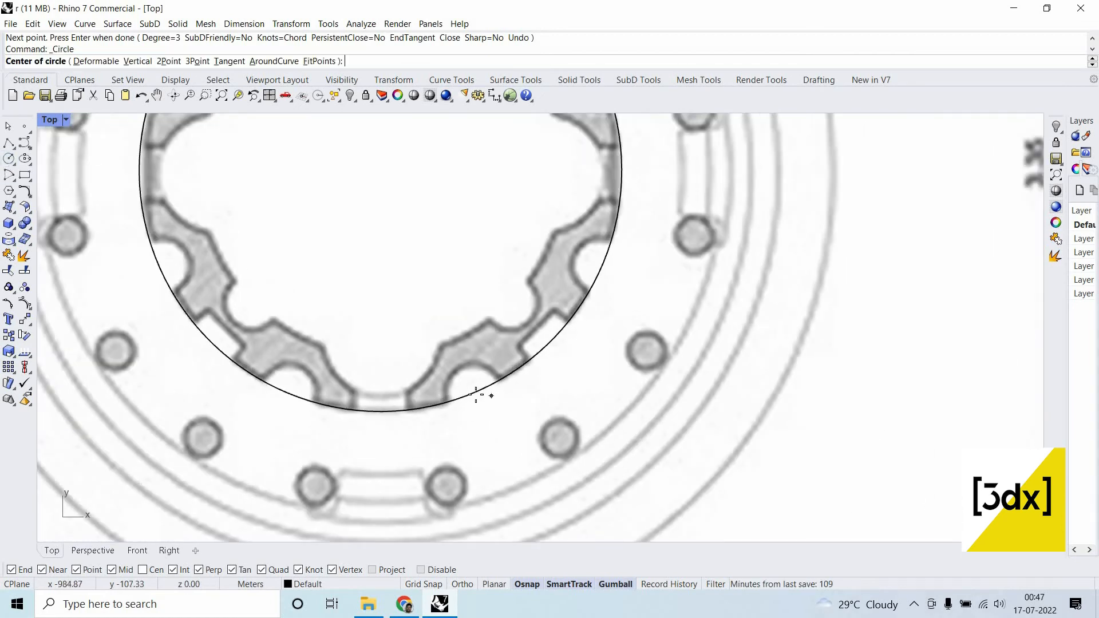
scroll(476, 395, up, 2)
click(474, 391)
click(514, 417)
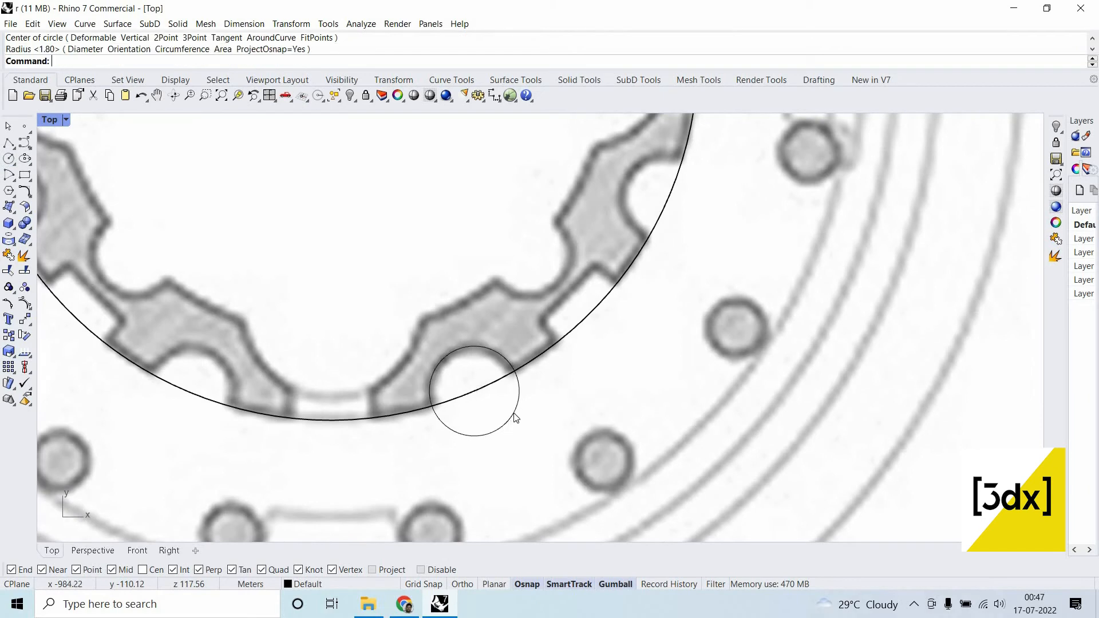
Extrude the niche circle vertically with ExtrudeCrv into a tall solid cylinder.
scroll(514, 418, down, 2)
click(514, 417)
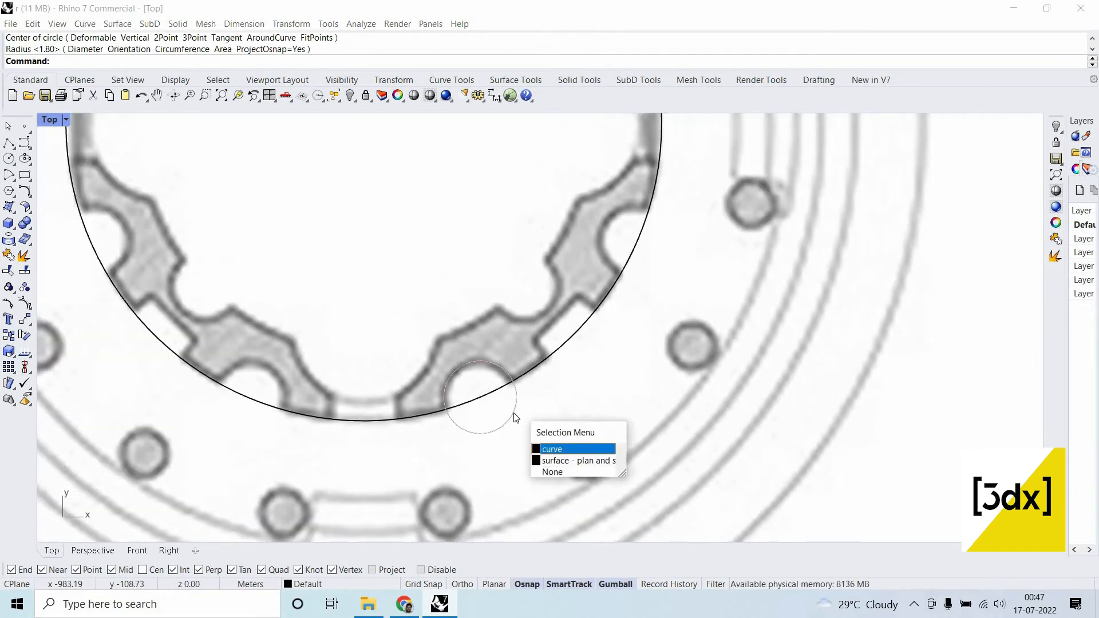
click(550, 448)
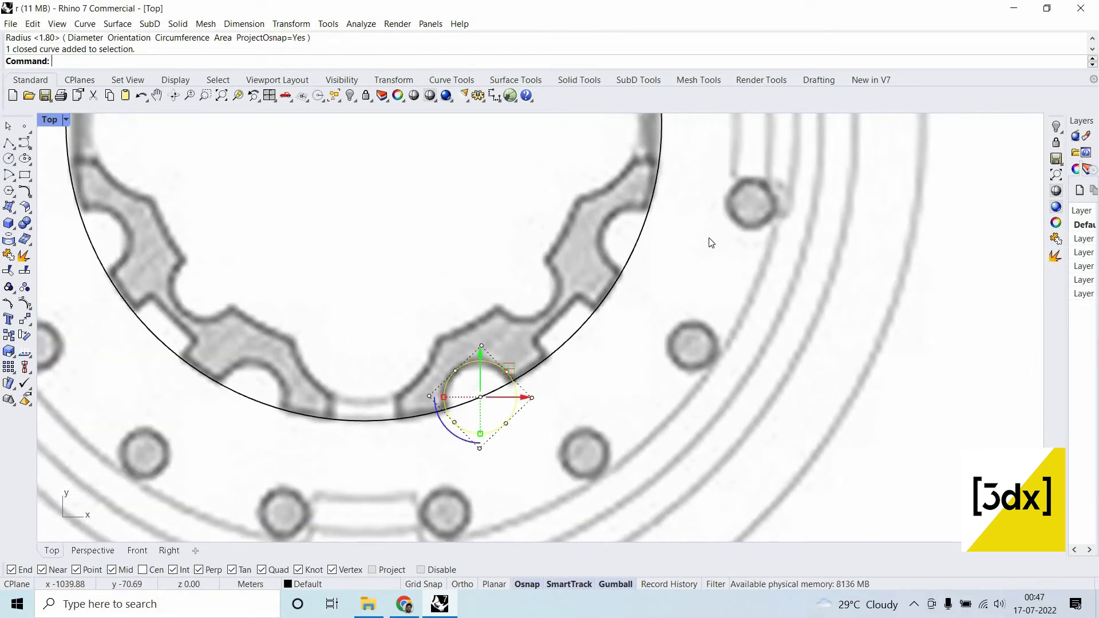
key(ctrl+m)
scroll(737, 273, down, 4)
scroll(738, 273, up, 9)
scroll(737, 273, down, 5)
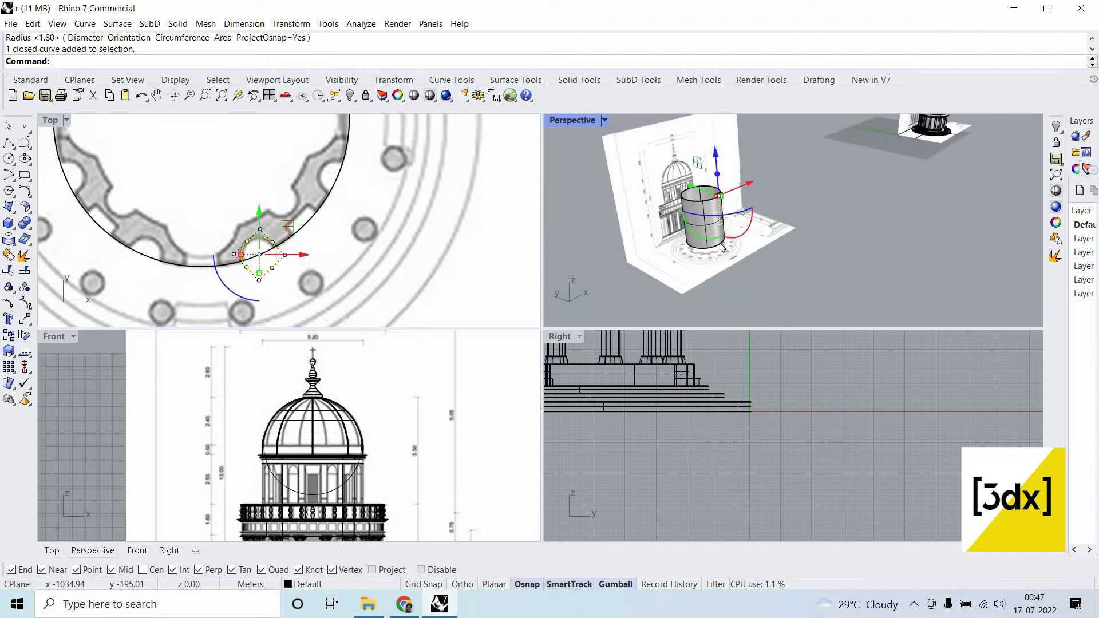
text(Extrudecrv)
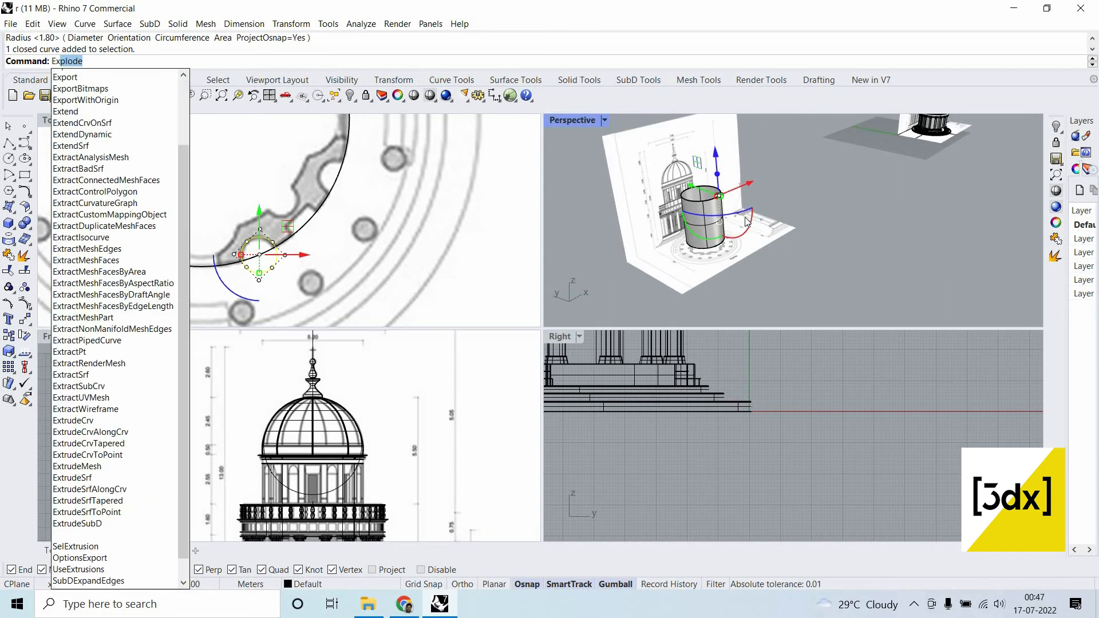
key(Return)
scroll(760, 151, down, 5)
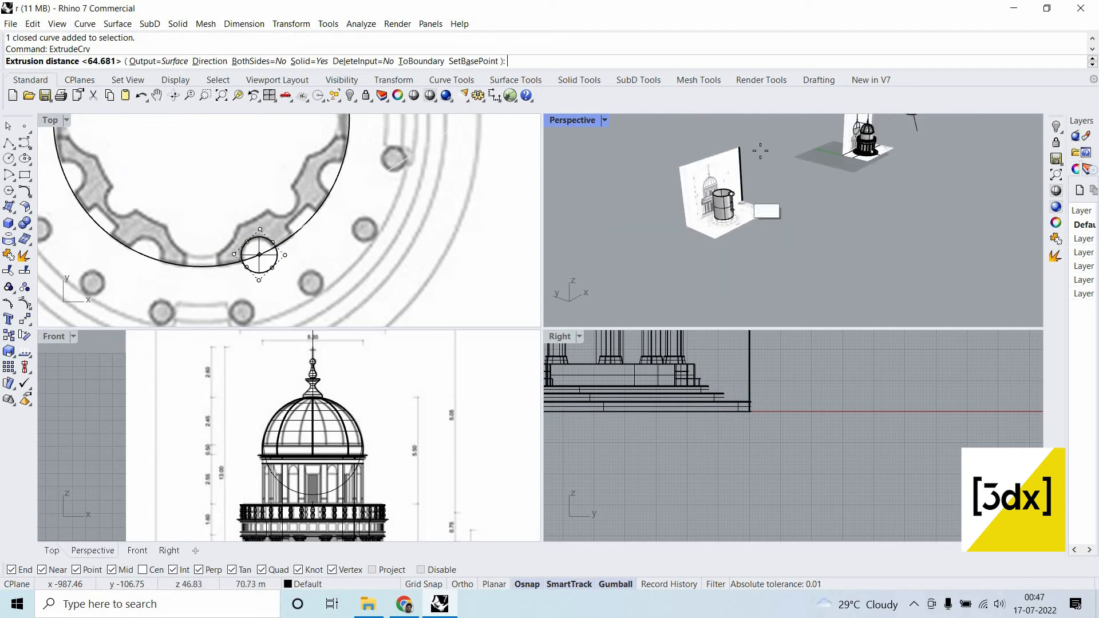
click(747, 186)
Lower the niche cylinder from above the drum so it runs down along the wall to the floor plan.
scroll(746, 185, up, 7)
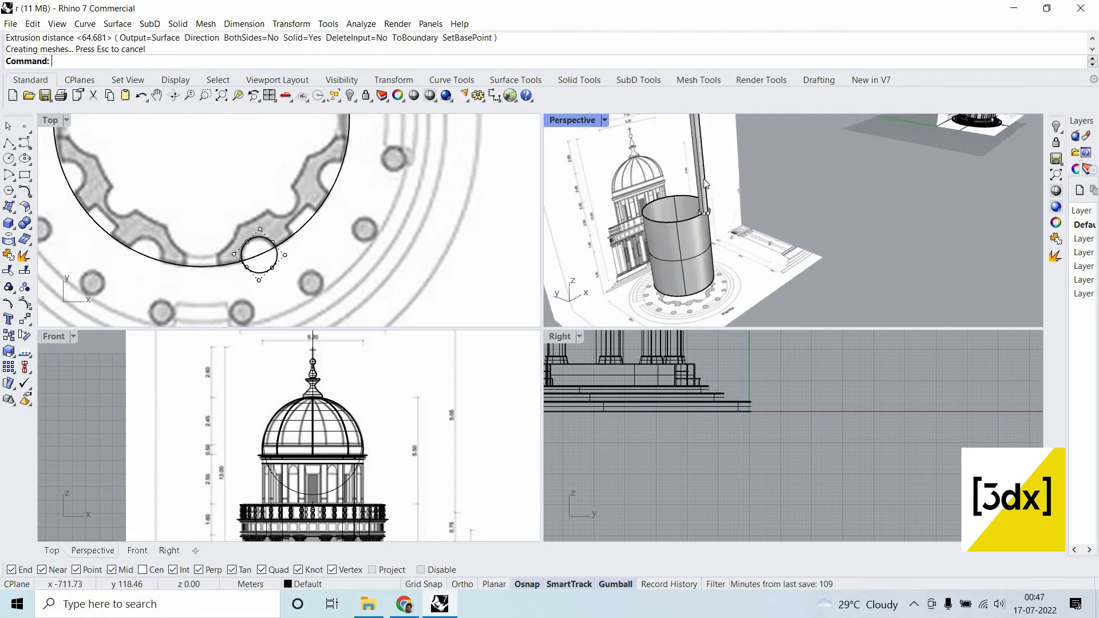
click(694, 132)
drag(703, 227, 683, 252)
Try to thicken the drum's cylindrical wall with a solid OffsetSrf, picking the distance across the plan's wall section, about 9.07 m.
click(682, 252)
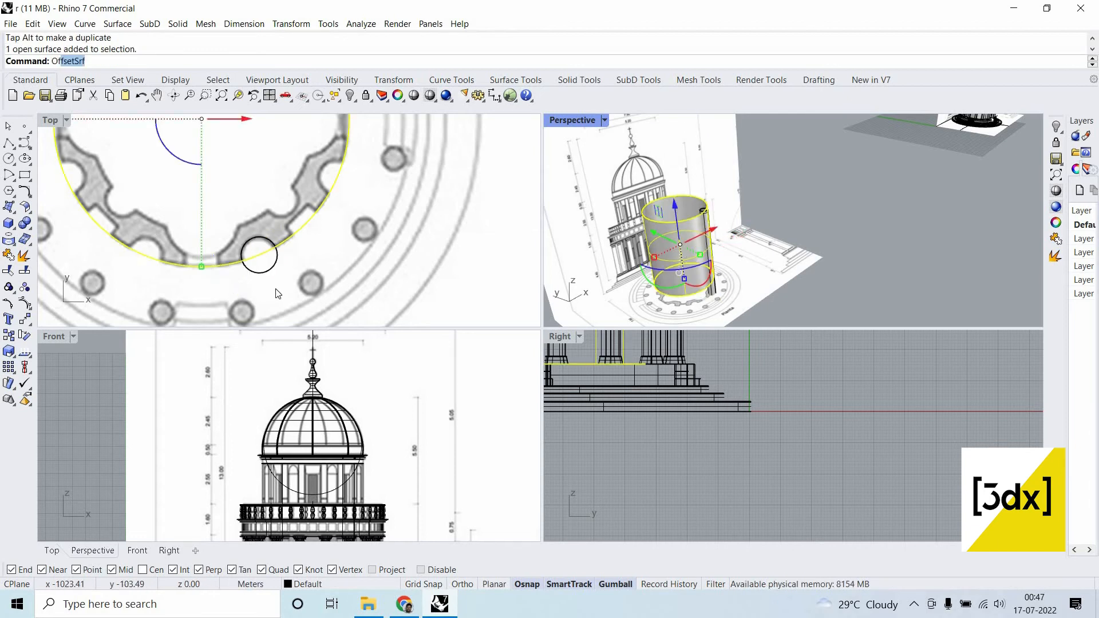
key(Return)
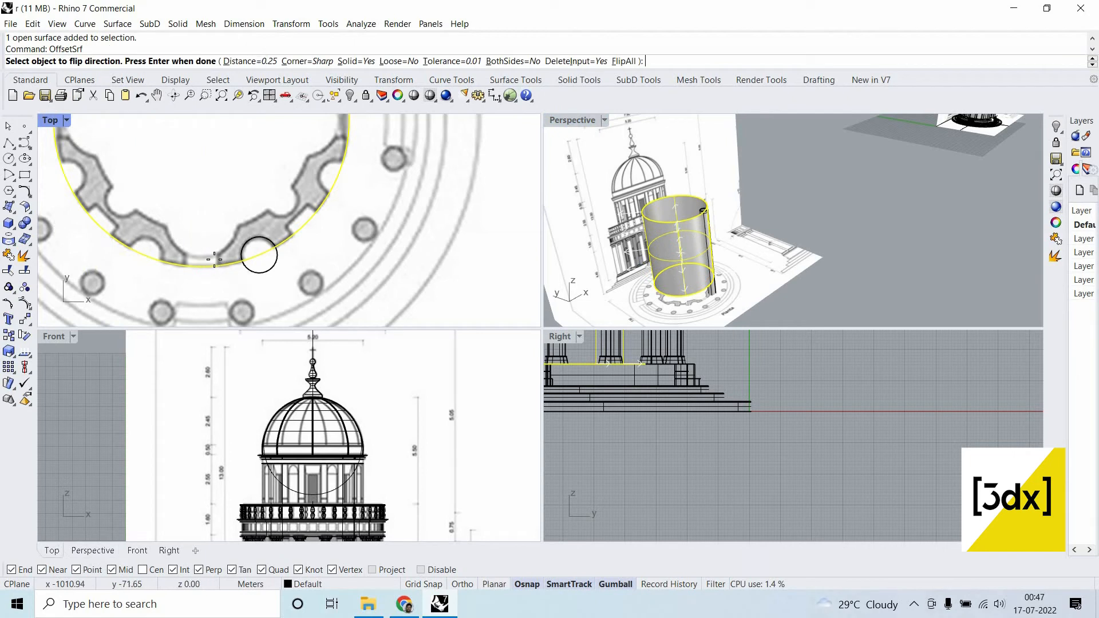
click(260, 61)
scroll(236, 266, up, 5)
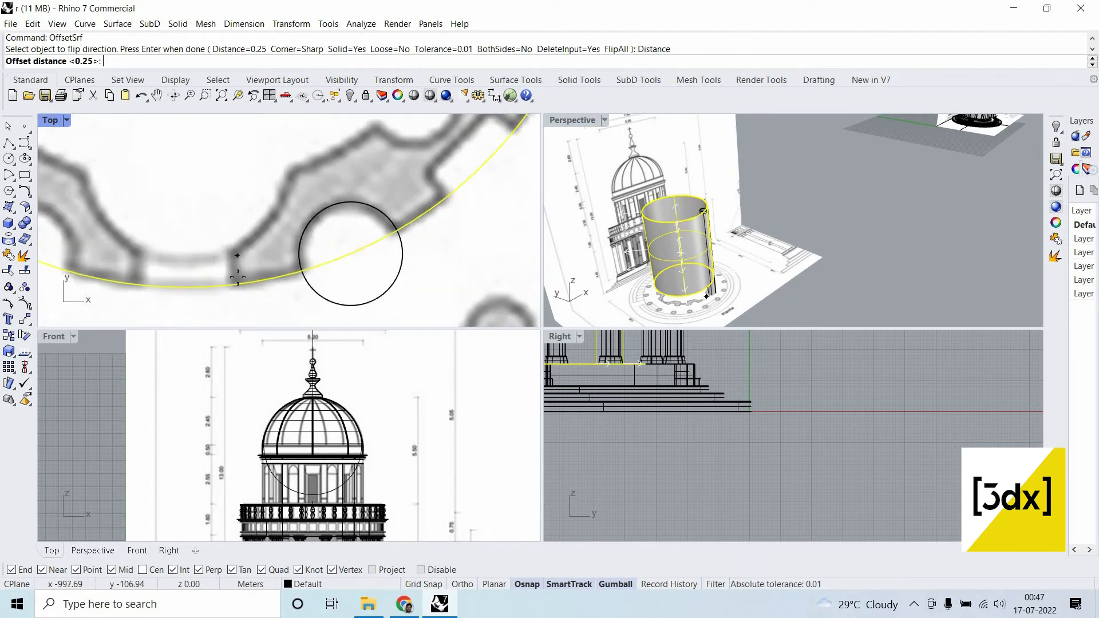
click(231, 292)
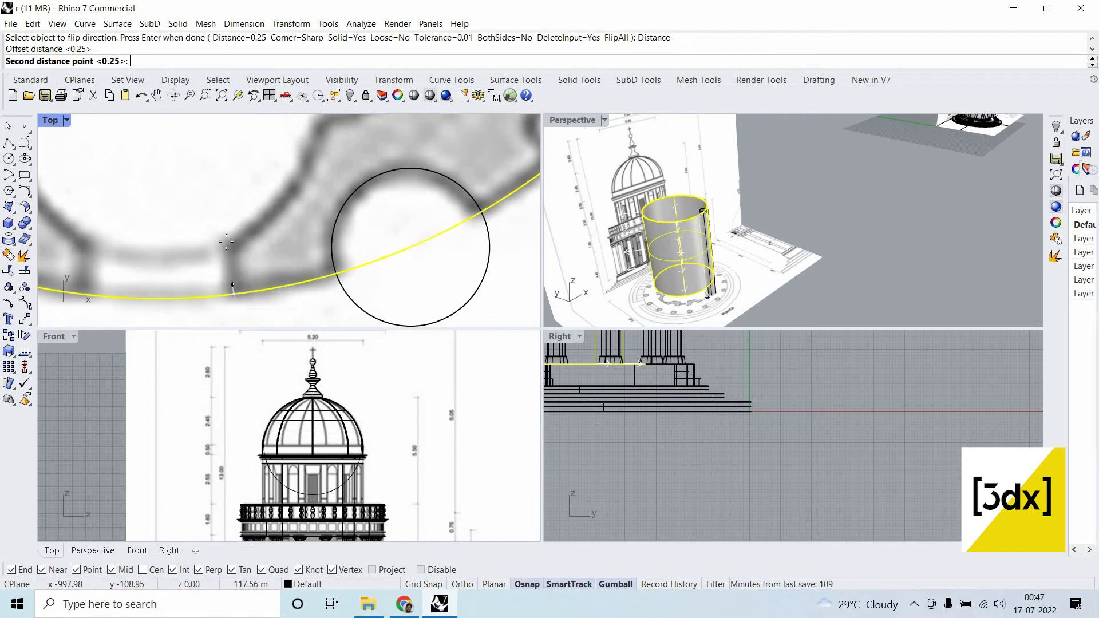
scroll(227, 240, down, 3)
click(309, 164)
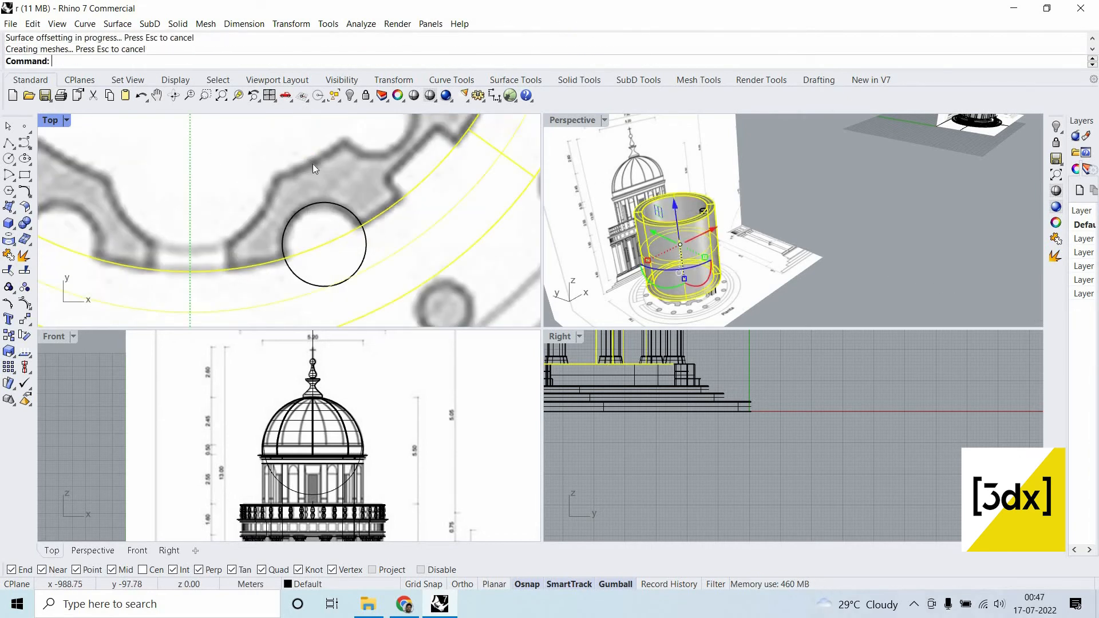
Undo the outward offset and offset the drum's wall inward as a solid by 9.07099 m, with the direction flipped.
key(ctrl+z)
key(Return)
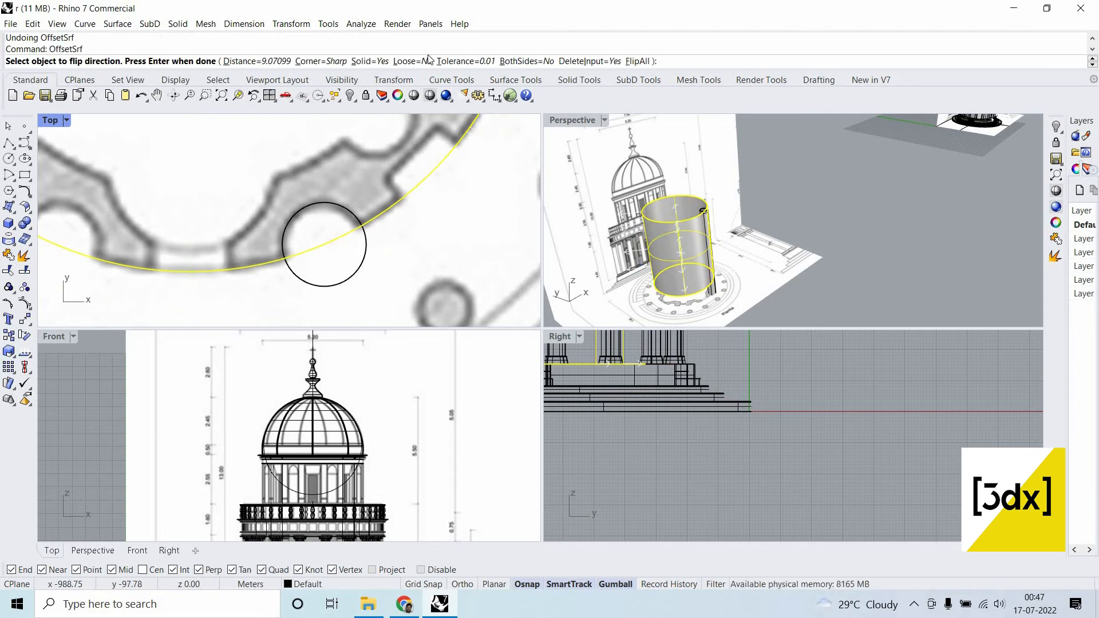
click(637, 61)
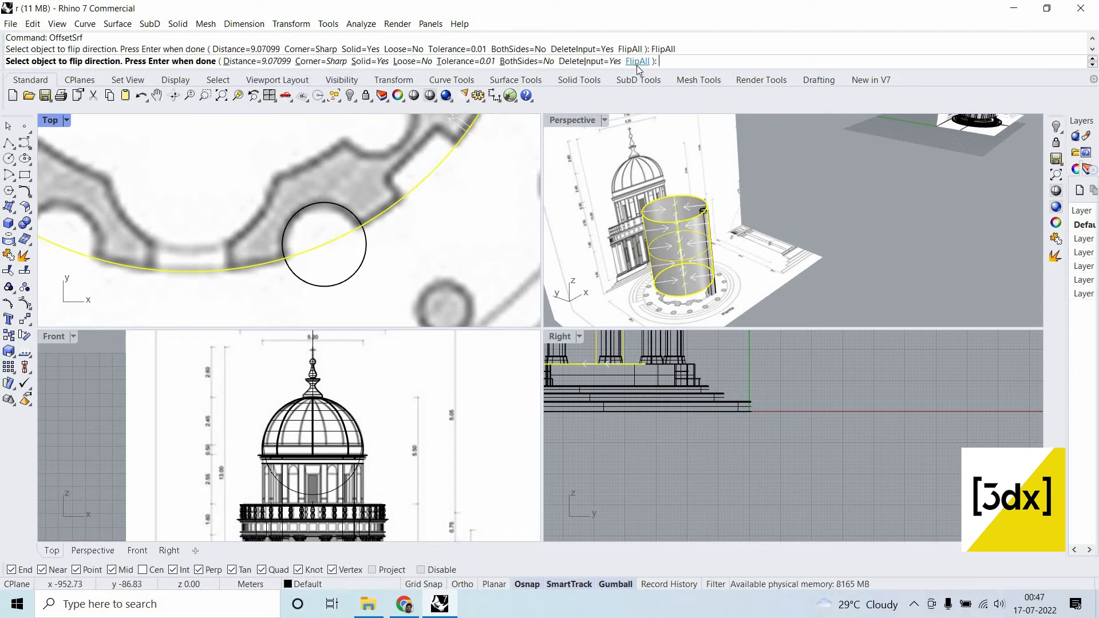
key(Return)
scroll(215, 287, down, 5)
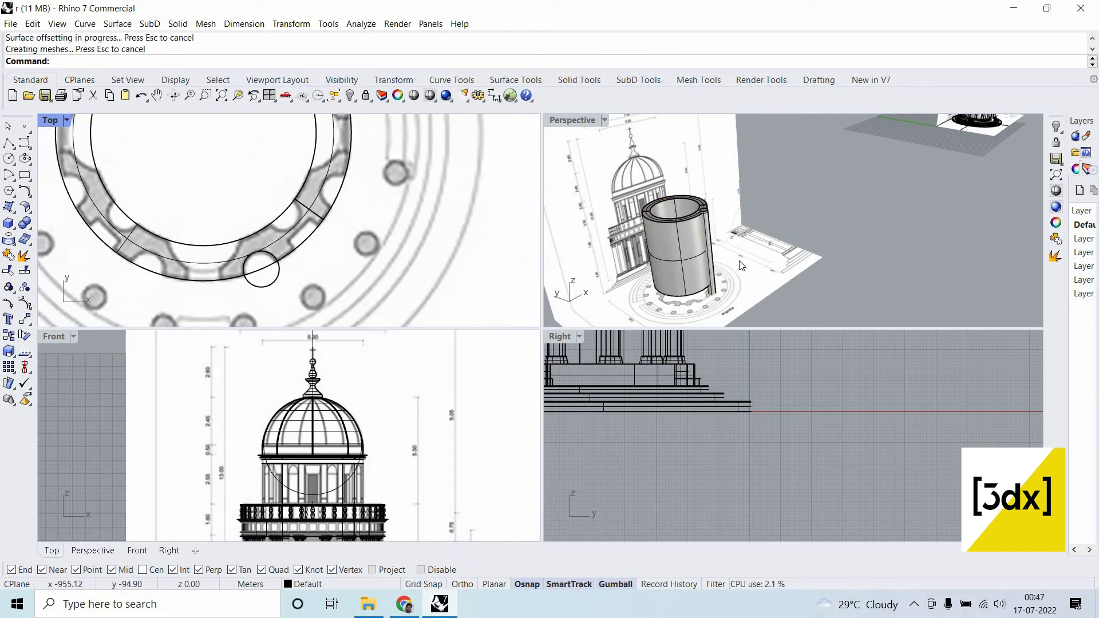
Select the niche cylinder and examine its position against the arched niches of the elevation drawing in a maximized Front view.
right_drag(820, 249, 747, 195)
scroll(747, 194, down, 5)
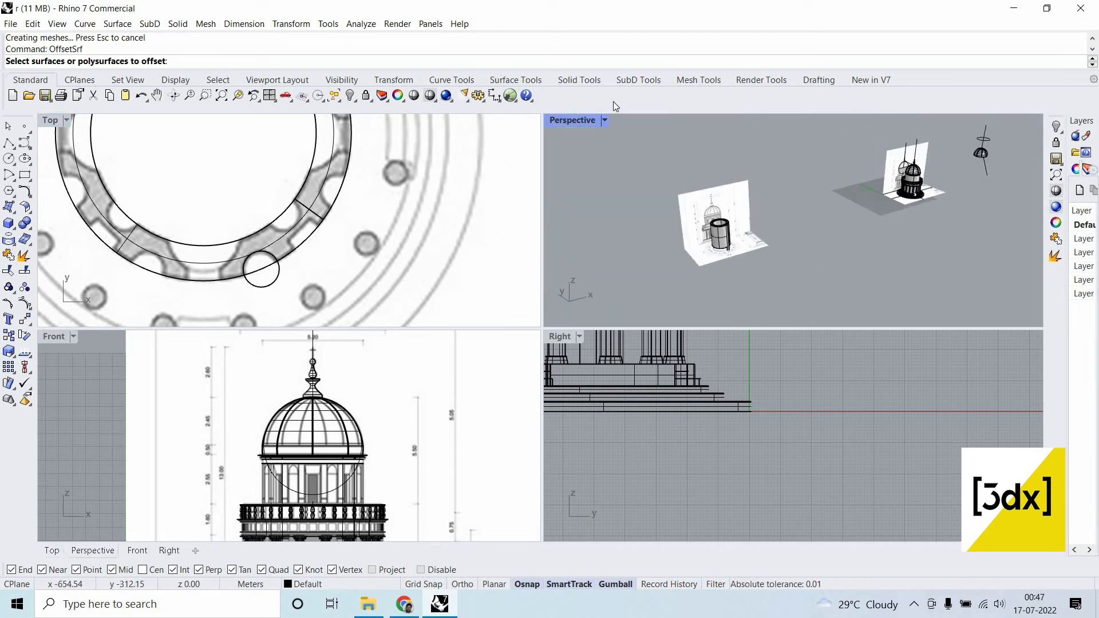
key(Escape)
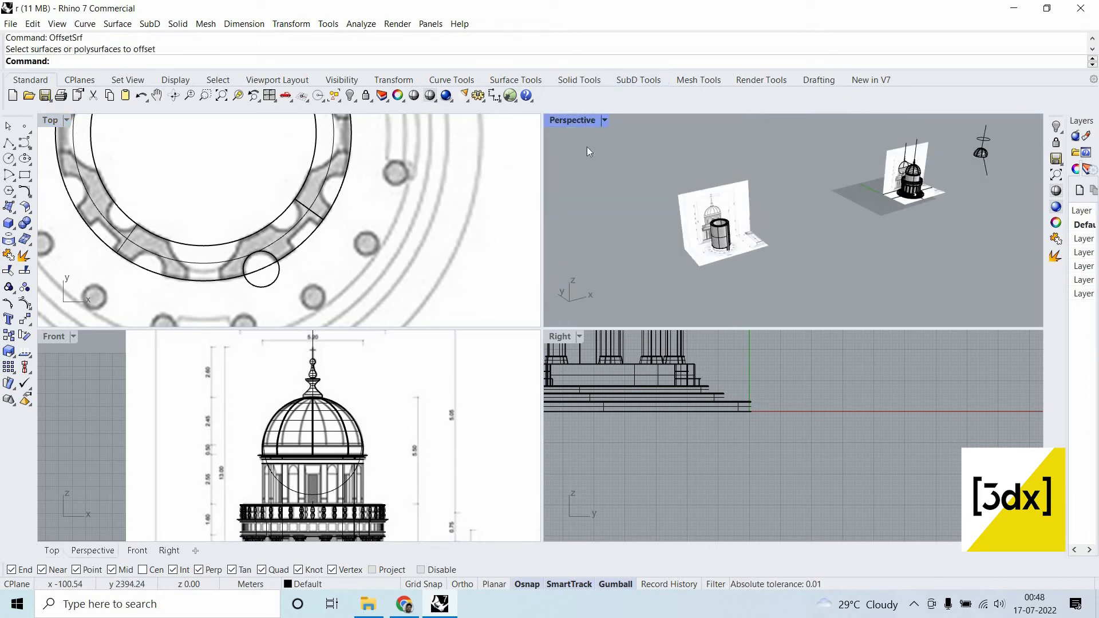
key(ctrl+m)
scroll(395, 390, up, 6)
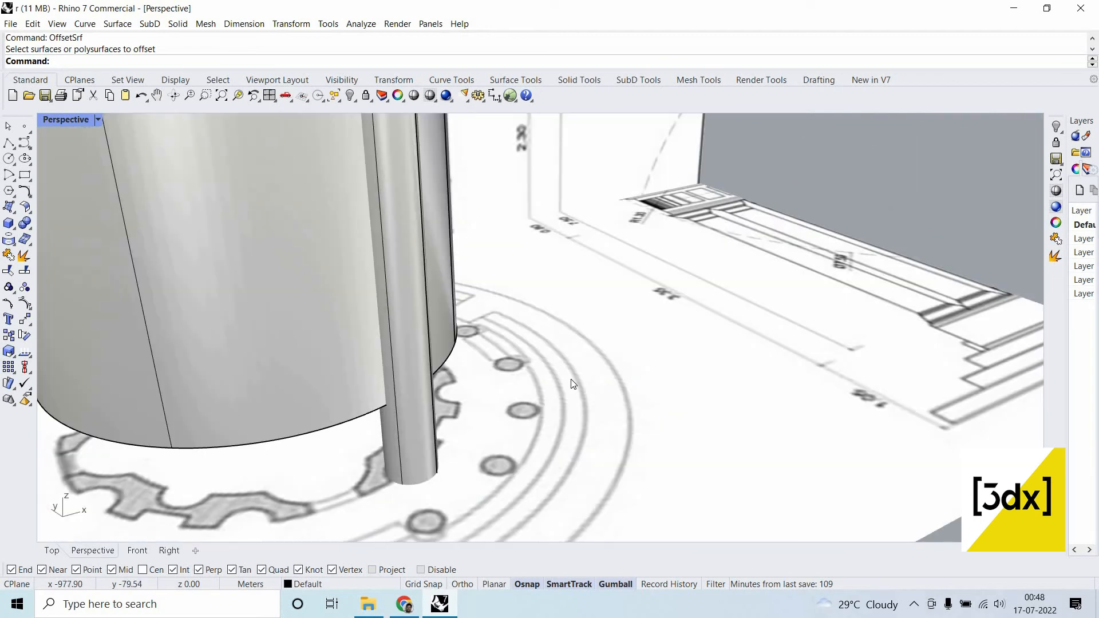
click(407, 388)
scroll(571, 379, down, 8)
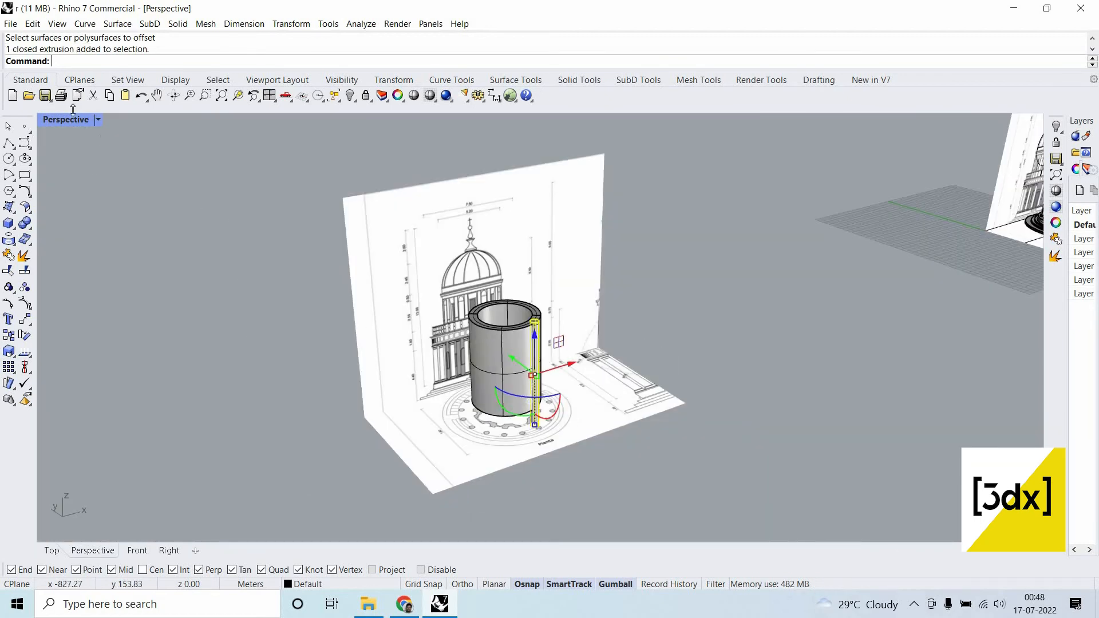
key(ctrl+m)
scroll(121, 443, down, 5)
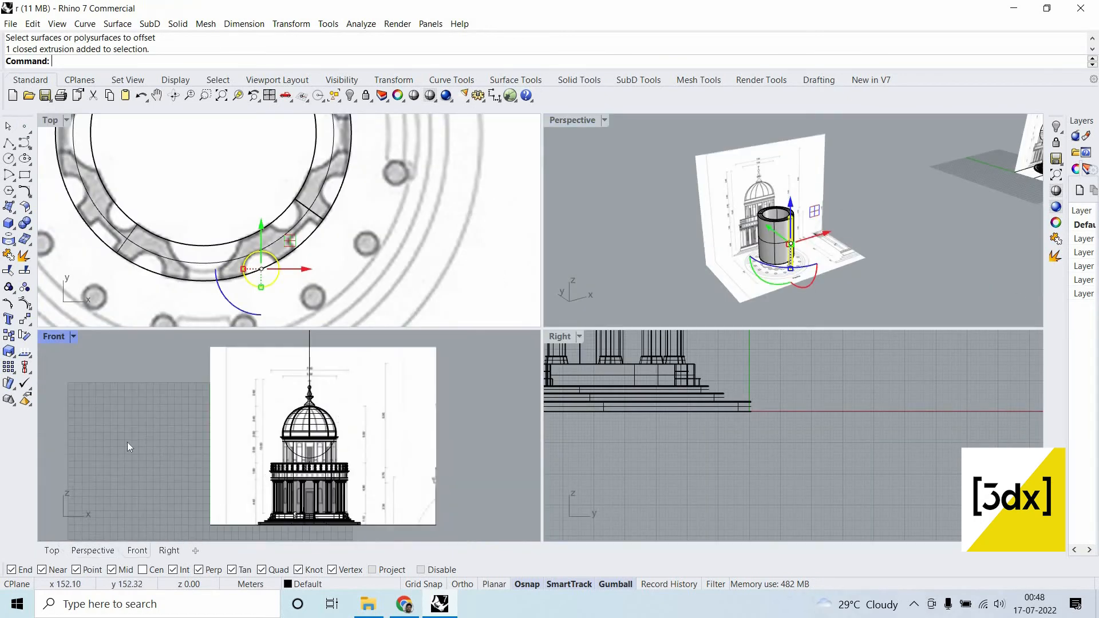
scroll(75, 445, up, 5)
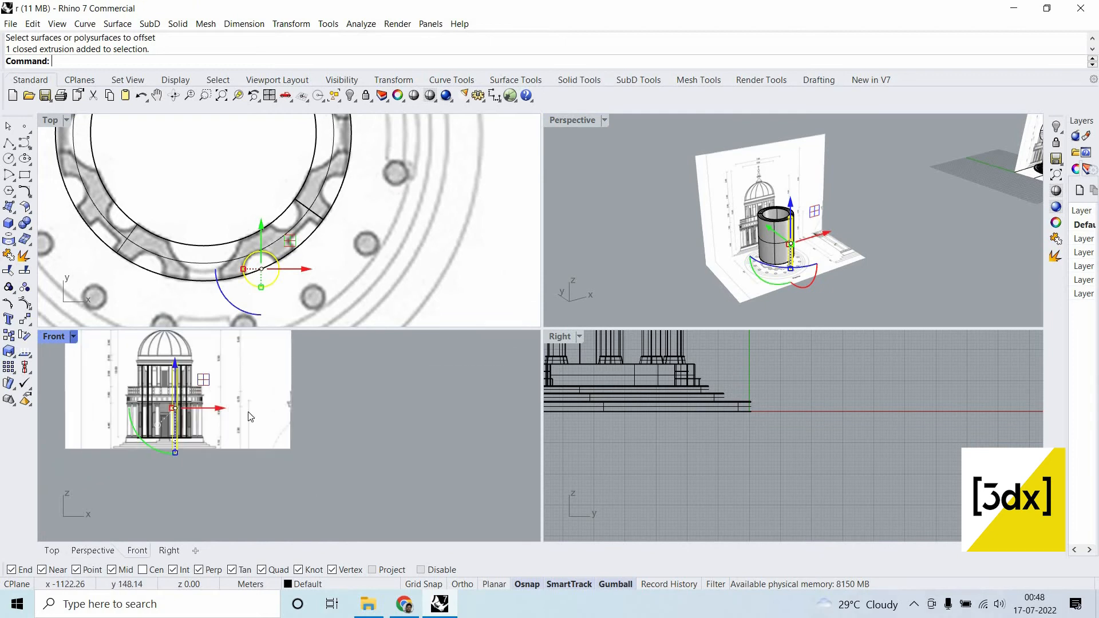
key(ctrl+m)
scroll(334, 312, up, 4)
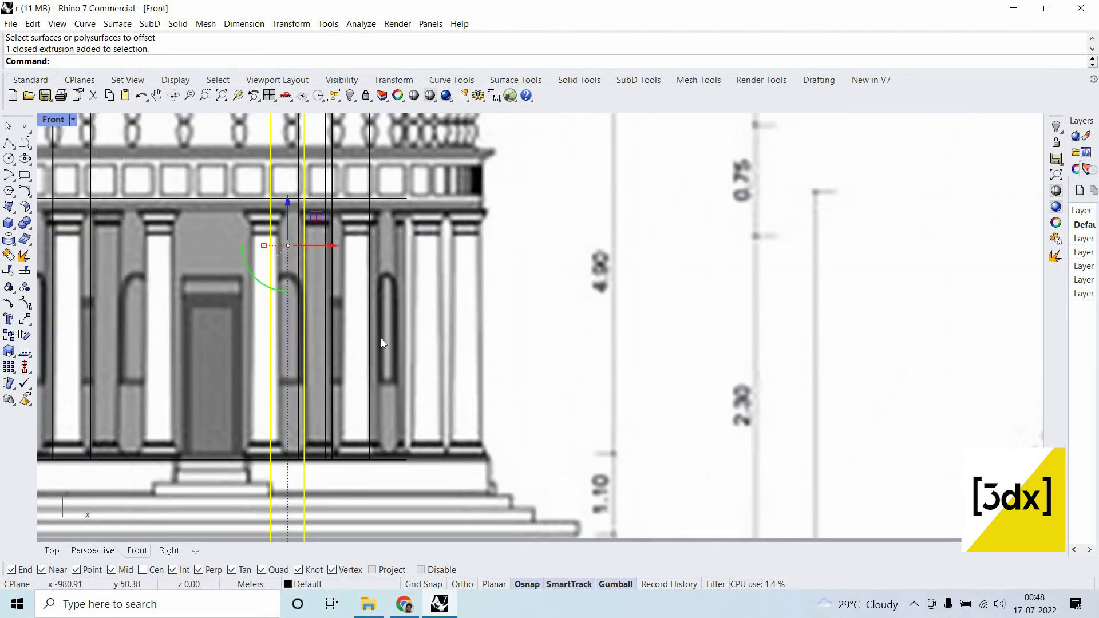
Try to scale the small selected cylinder uniformly from its top end to pull up its lower end.
scroll(383, 341, down, 2)
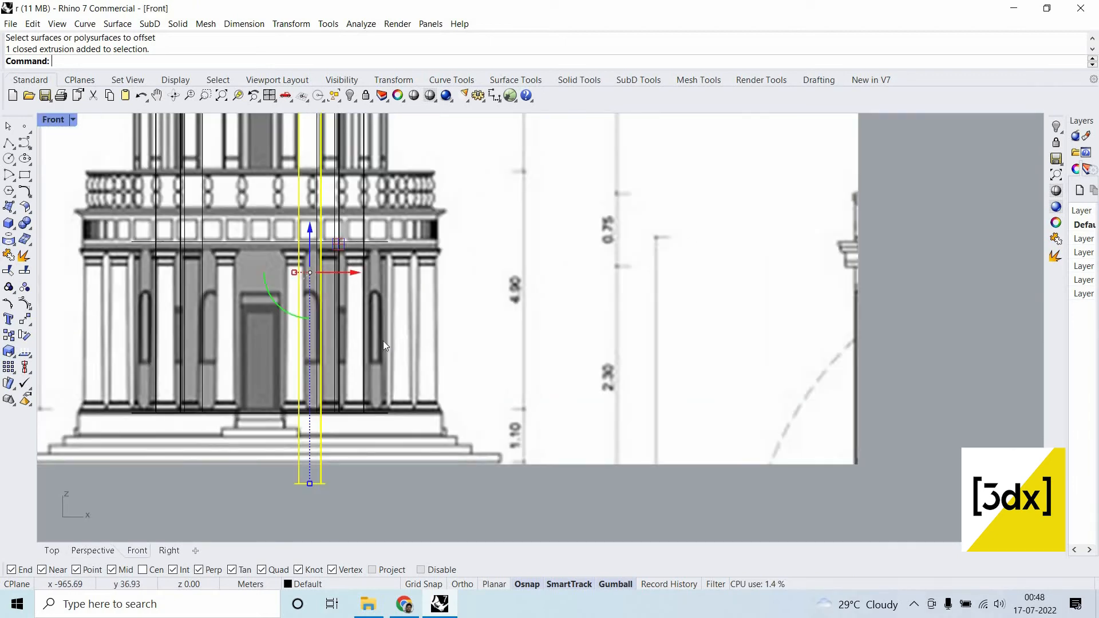
text(scale)
key(Return)
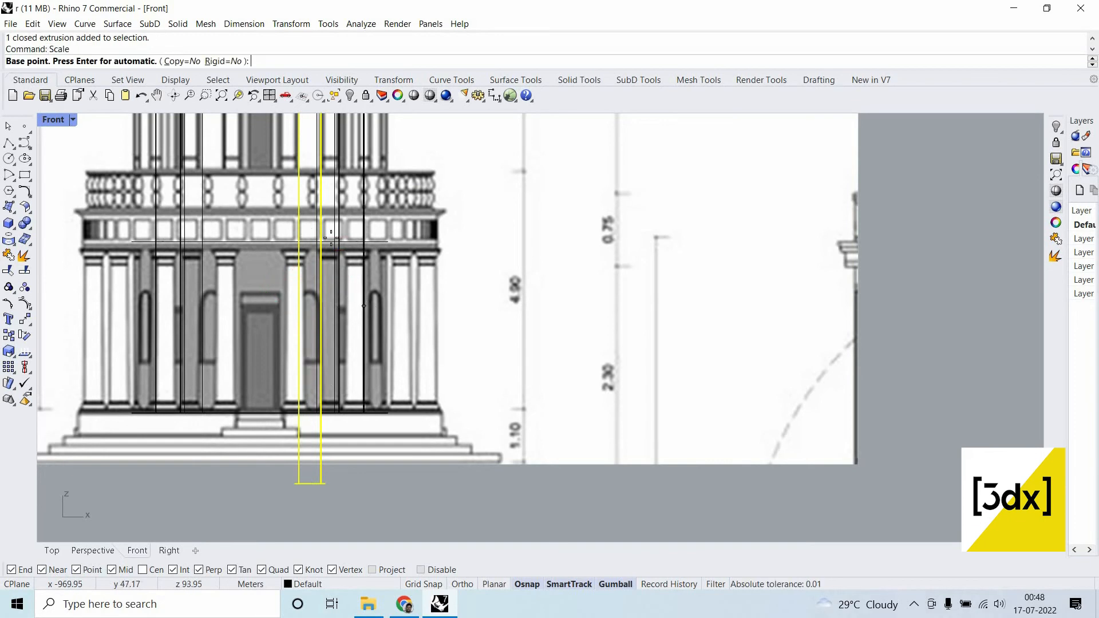
scroll(325, 201, down, 1)
scroll(325, 201, up, 1)
click(329, 158)
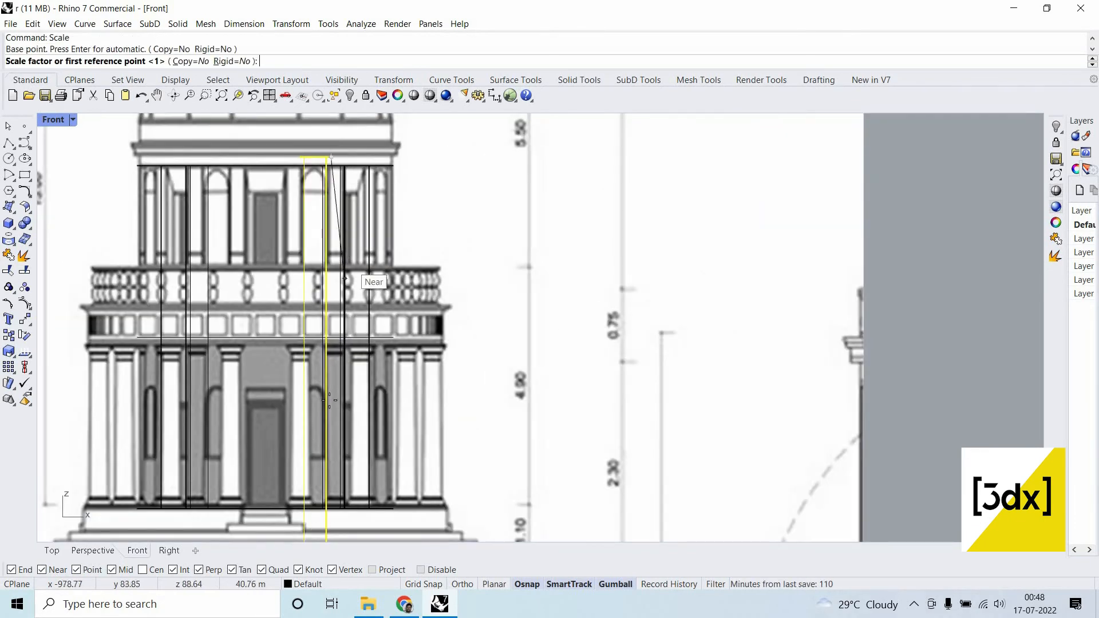
scroll(332, 501, down, 2)
scroll(320, 501, up, 2)
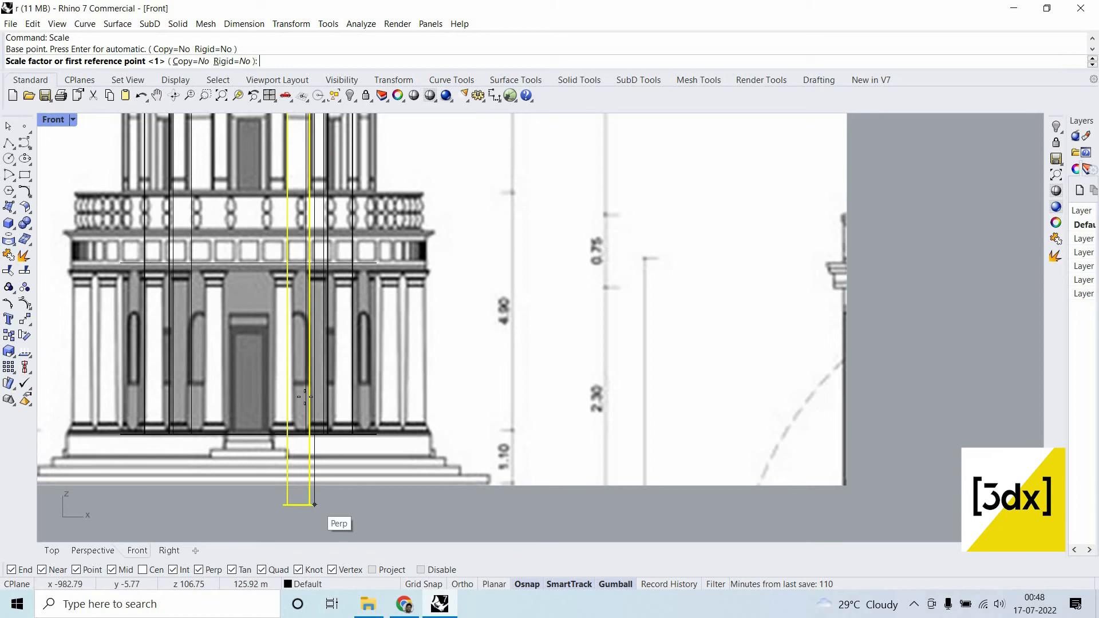
click(316, 503)
scroll(315, 389, up, 1)
scroll(303, 406, up, 1)
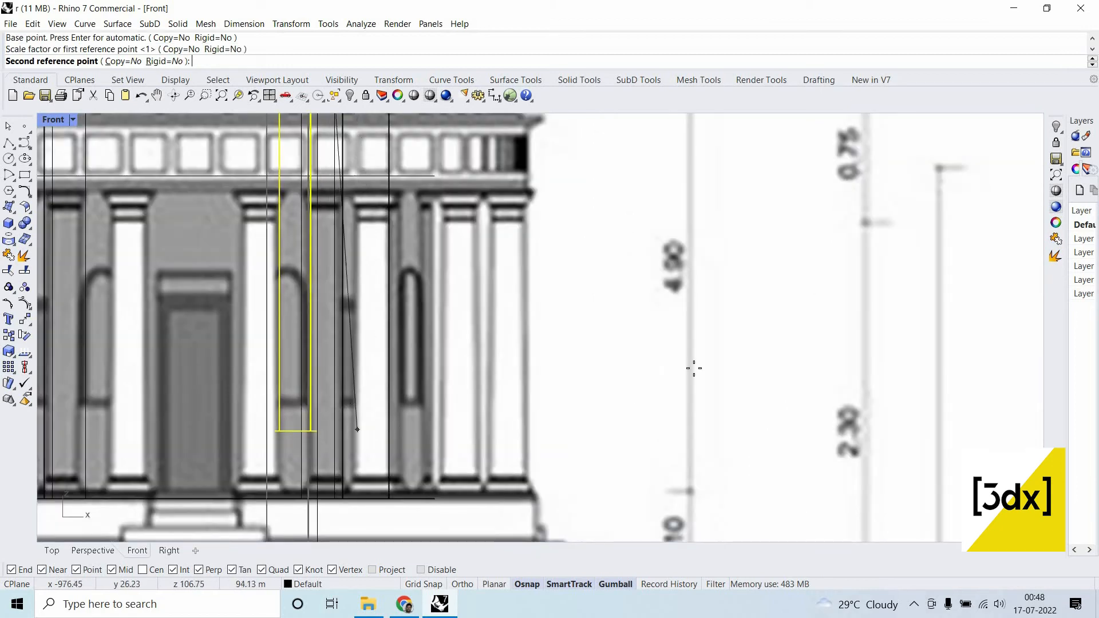
click(636, 412)
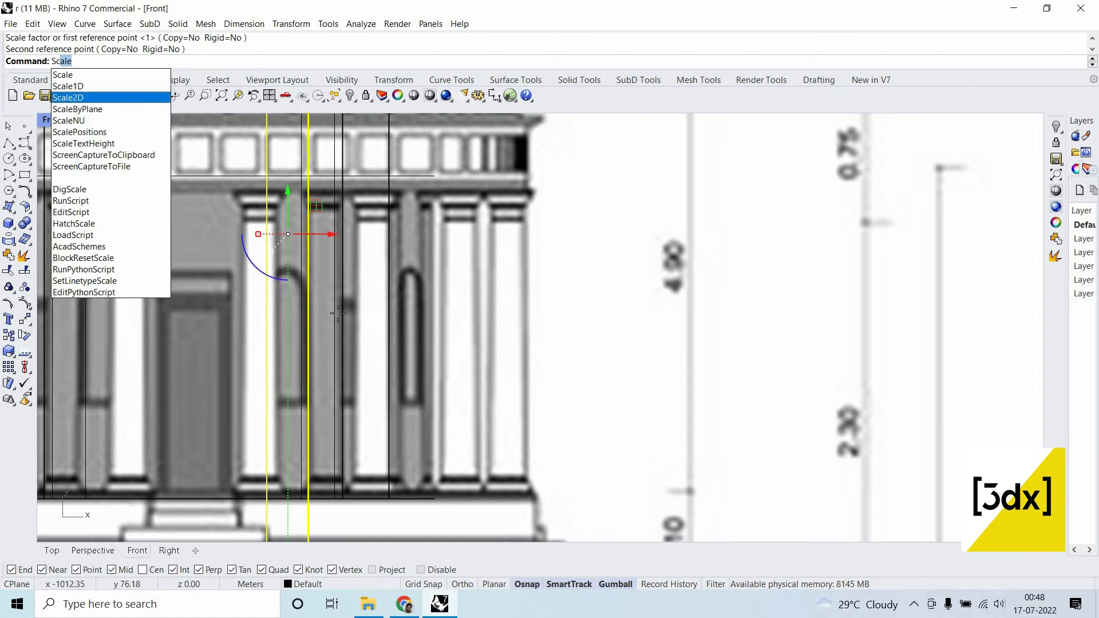
Scale the small cylinder in one direction from its top so its base meets the lower arched niche's sill, about 90 m tall.
click(76, 86)
scroll(344, 311, down, 10)
scroll(318, 255, up, 5)
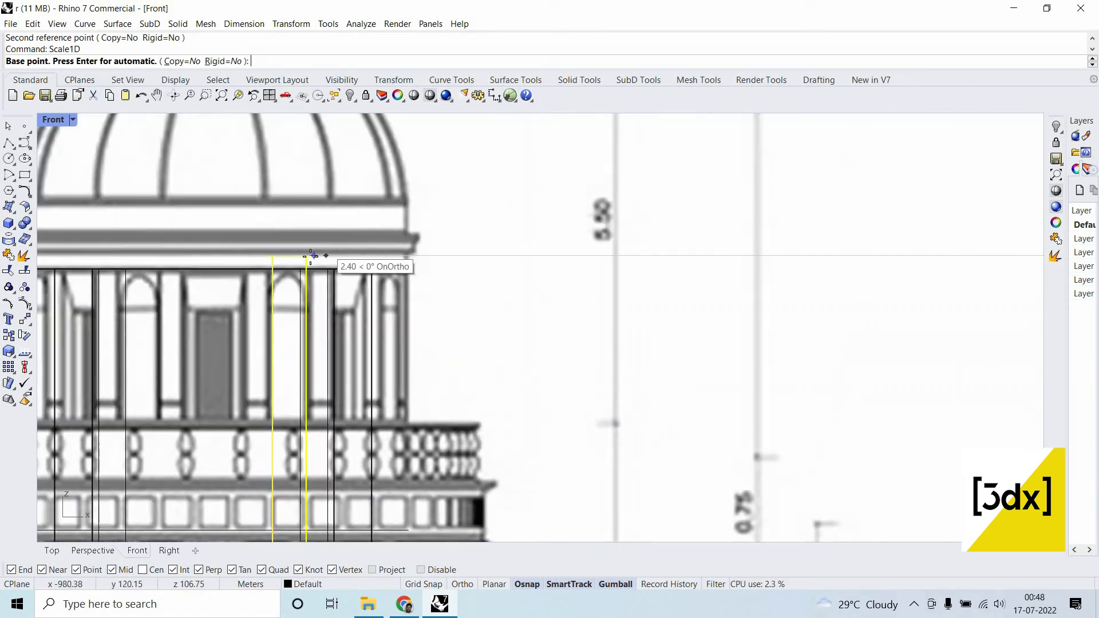
click(301, 257)
scroll(358, 161, down, 2)
scroll(346, 421, up, 3)
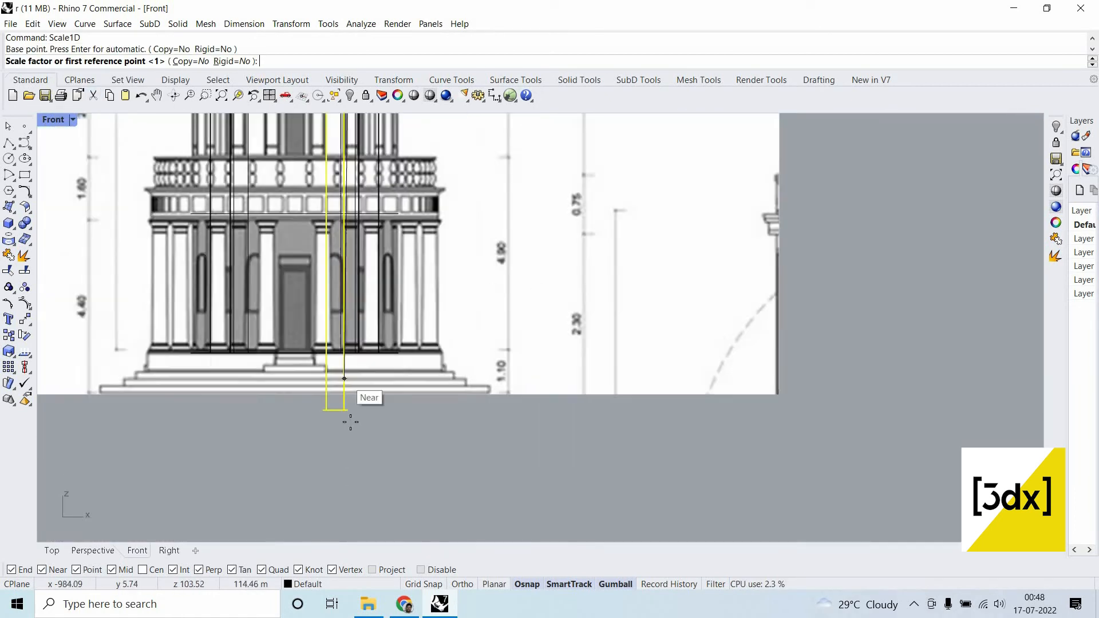
click(347, 420)
scroll(345, 295, up, 3)
scroll(345, 294, up, 2)
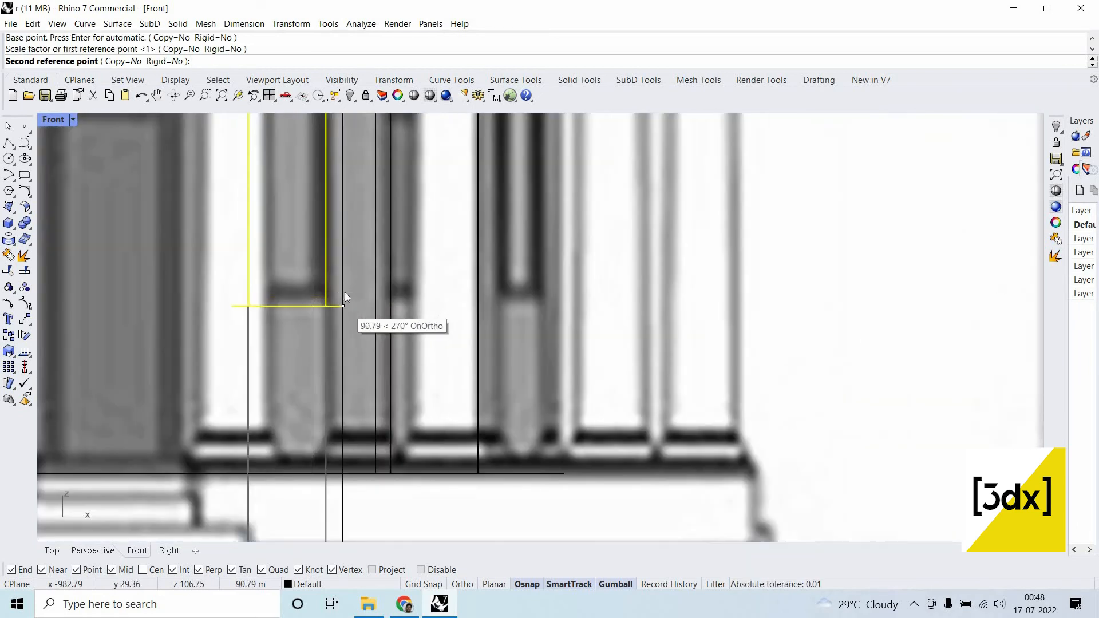
click(344, 293)
scroll(370, 198, down, 3)
scroll(362, 171, down, 4)
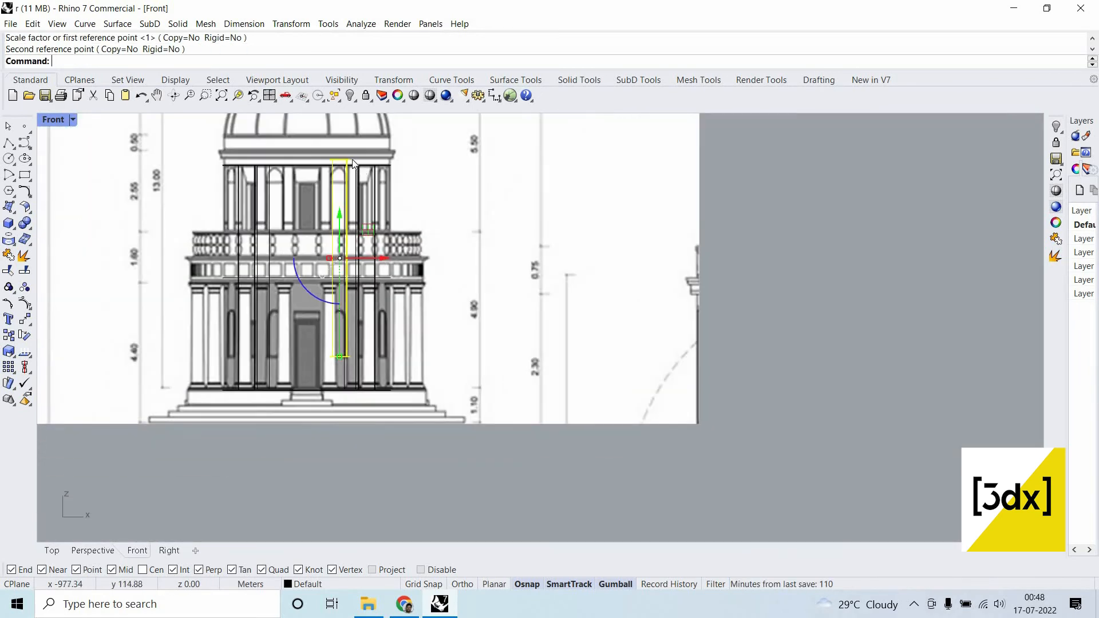
Scale the cylinder in one direction from its base so its top meets the lower niche's arch, about 22 m tall.
scroll(354, 162, up, 6)
right_click(346, 153)
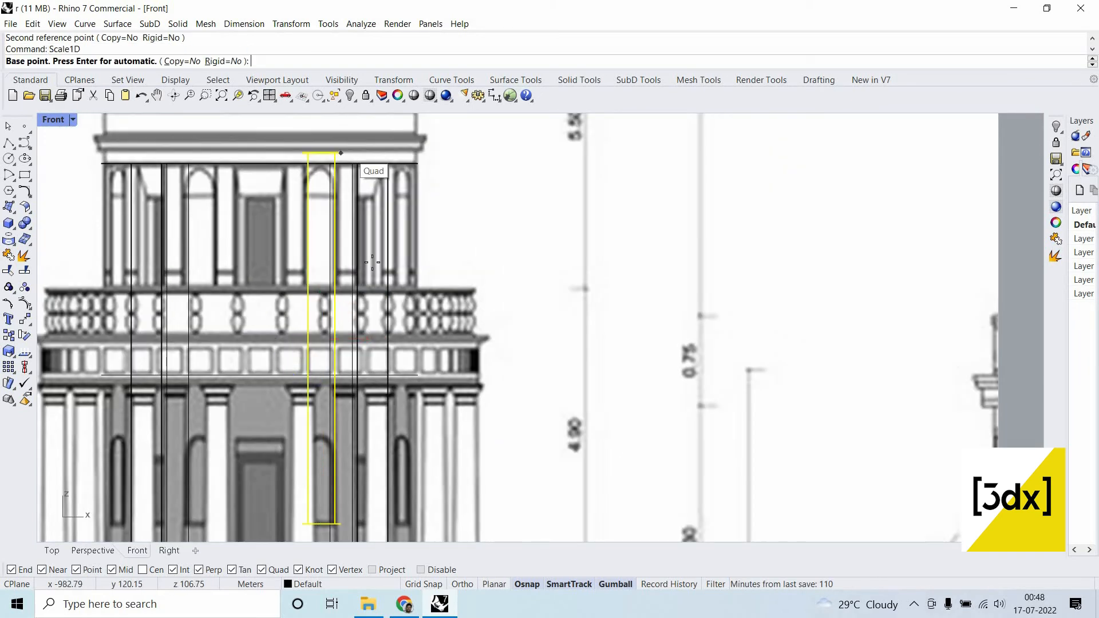
click(340, 523)
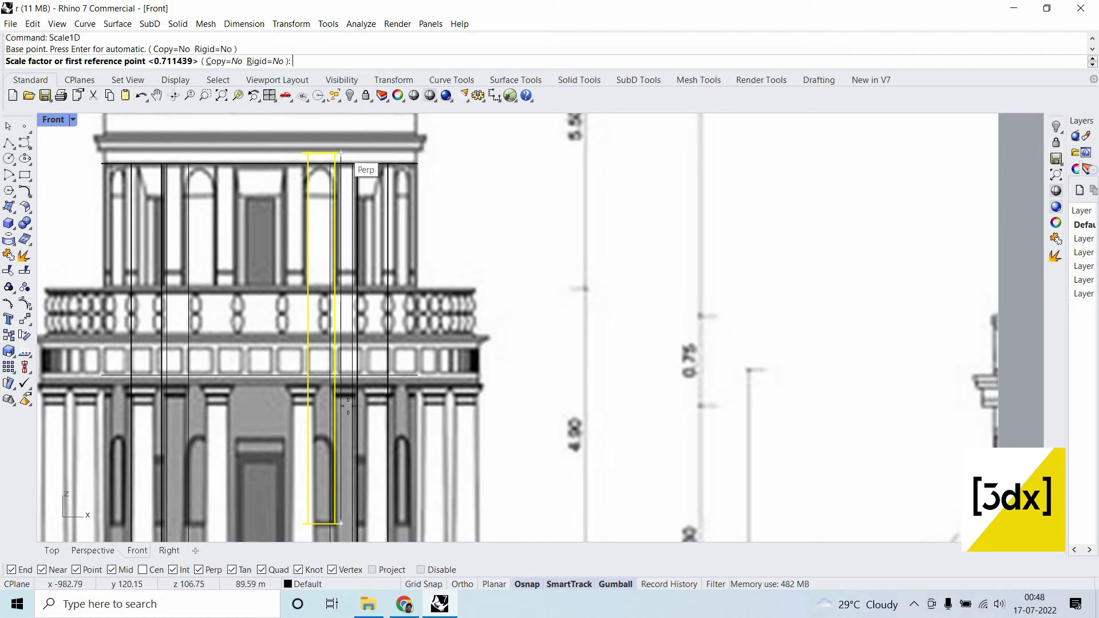
click(341, 153)
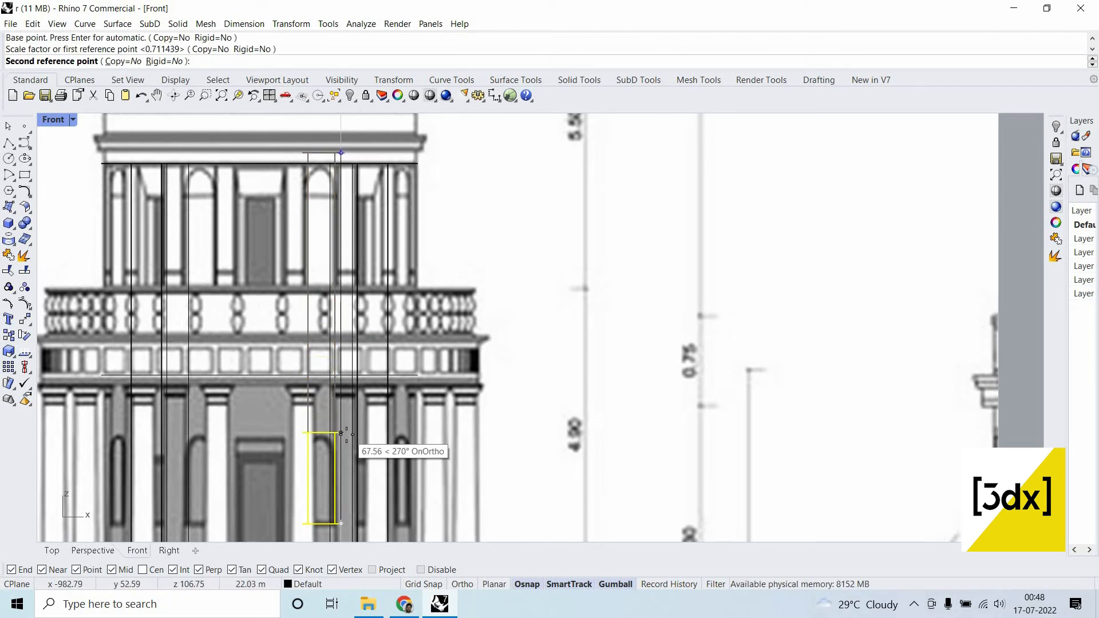
click(423, 394)
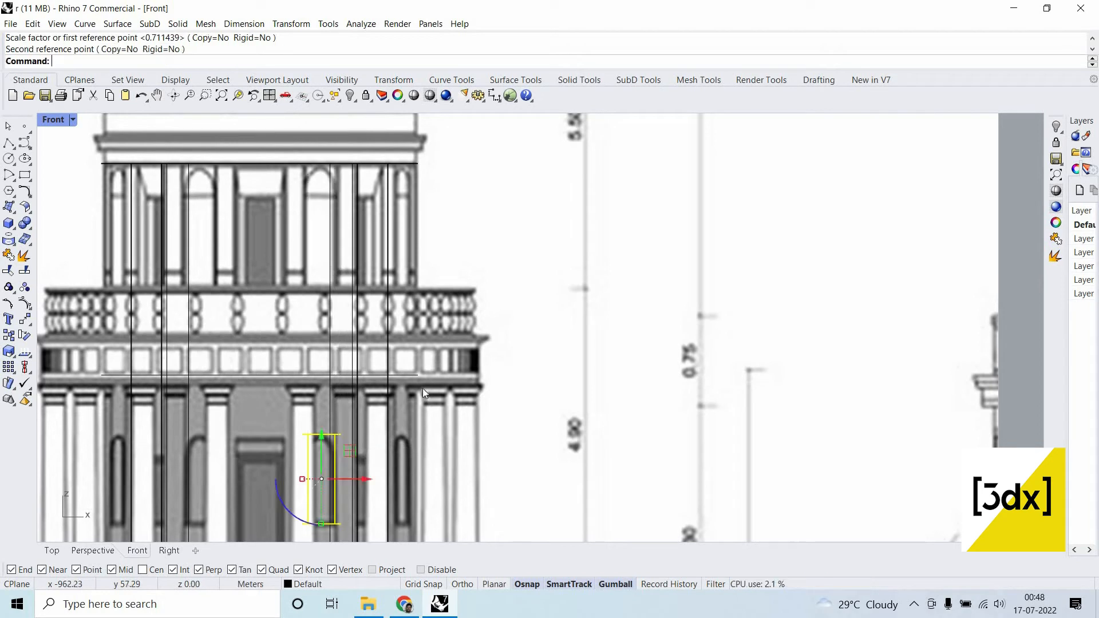
key(Escape)
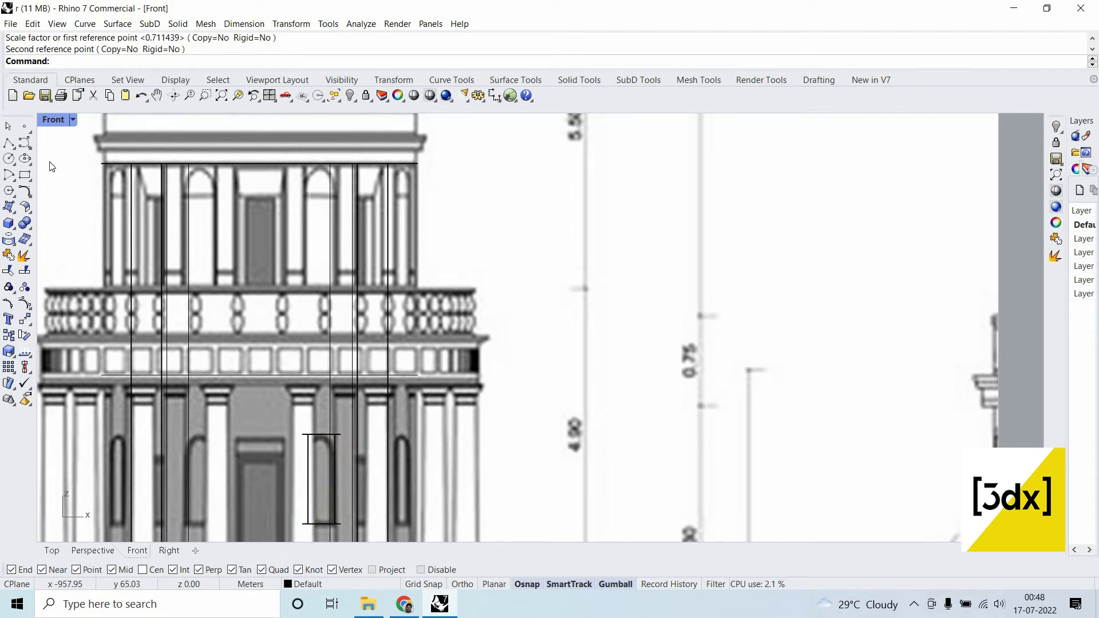
Maximize the Perspective viewport to show the shortened cylinder on the hollow drum wall.
key(ctrl+m)
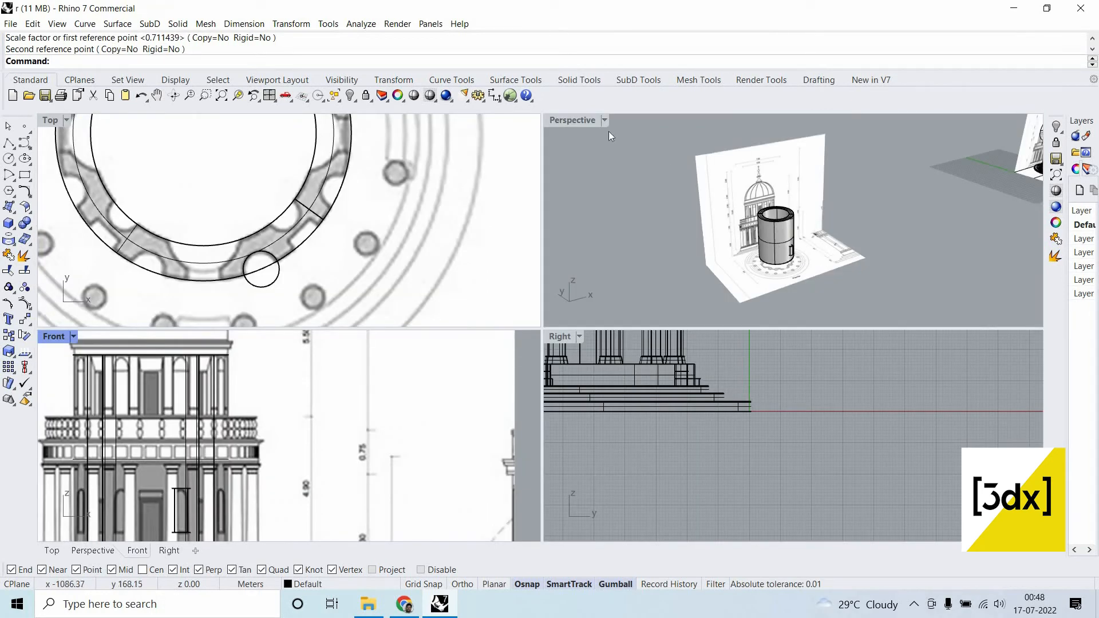
double_click(575, 119)
scroll(441, 363, up, 5)
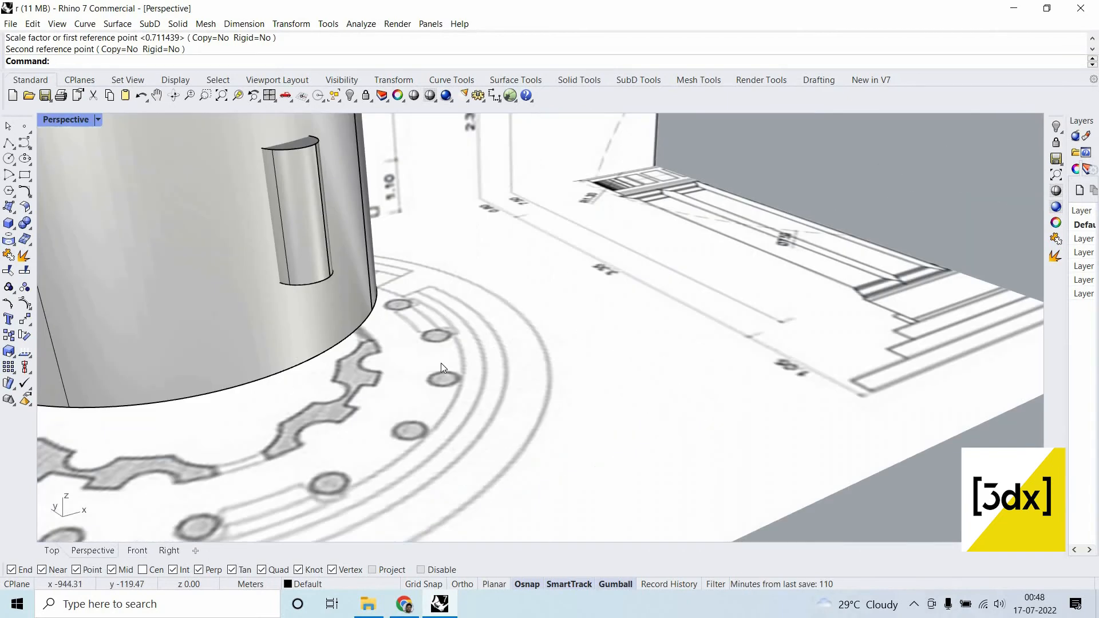
scroll(384, 251, down, 5)
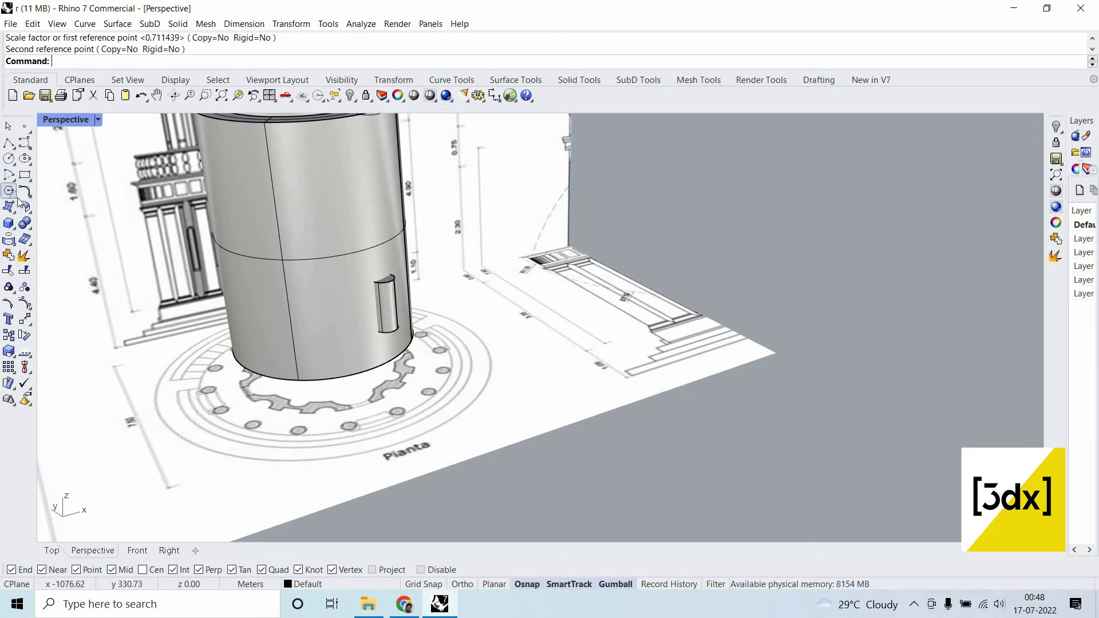
click(13, 232)
click(14, 228)
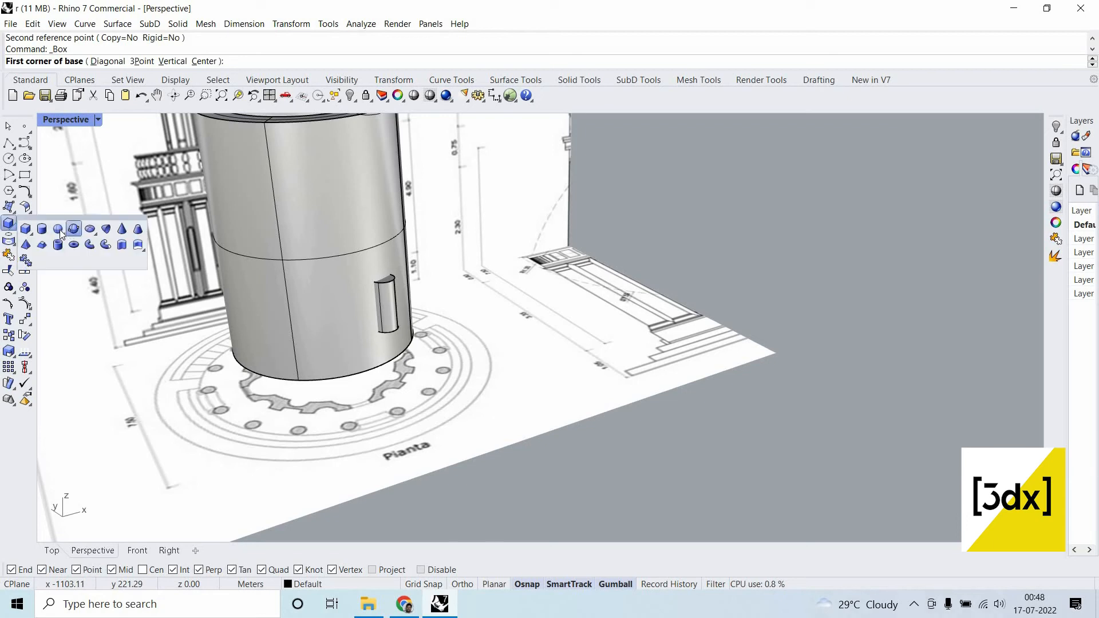
click(57, 229)
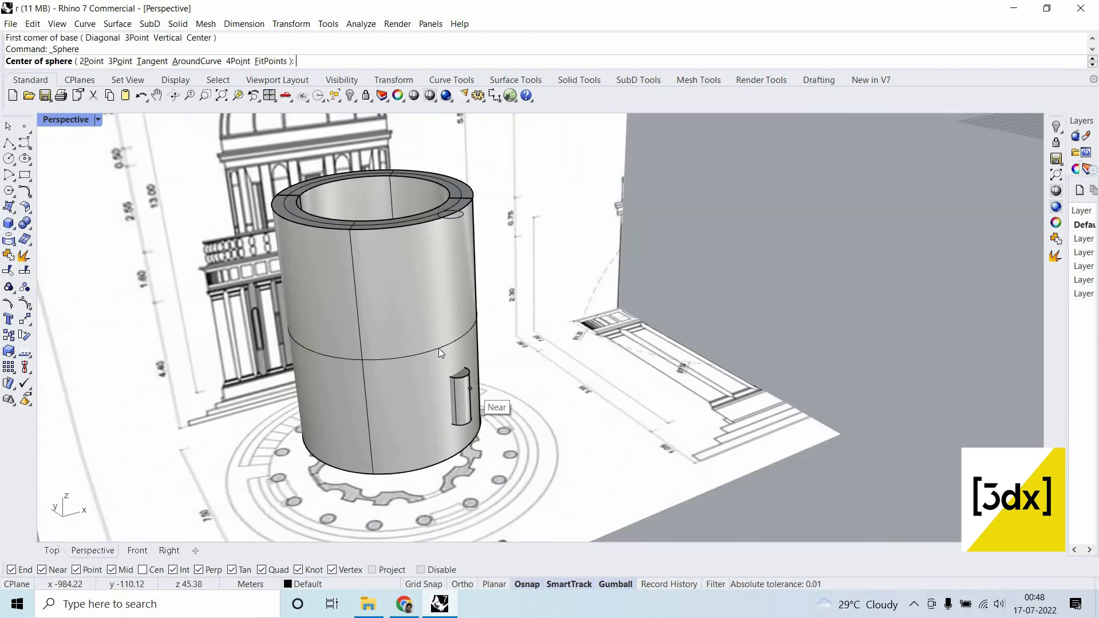
key(Escape)
Hide the large hollow drum wall to isolate the small cylinder.
click(407, 337)
middle_click(409, 342)
click(453, 362)
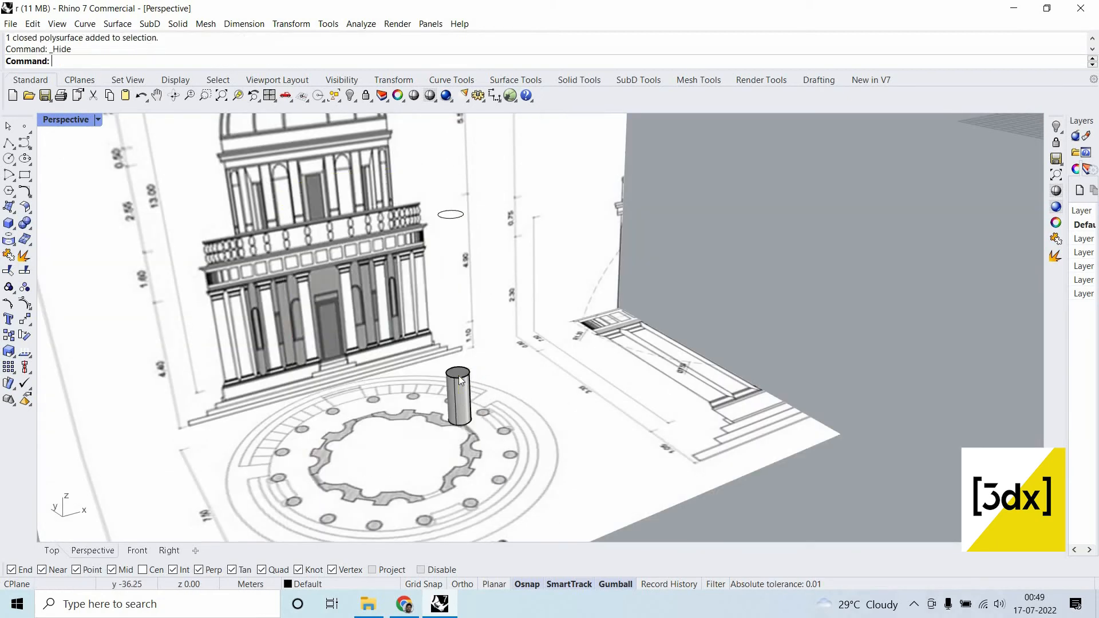
Try hiding the small cylinder as well and undo that hide.
scroll(468, 387, up, 3)
click(468, 395)
scroll(471, 387, down, 8)
middle_click(475, 377)
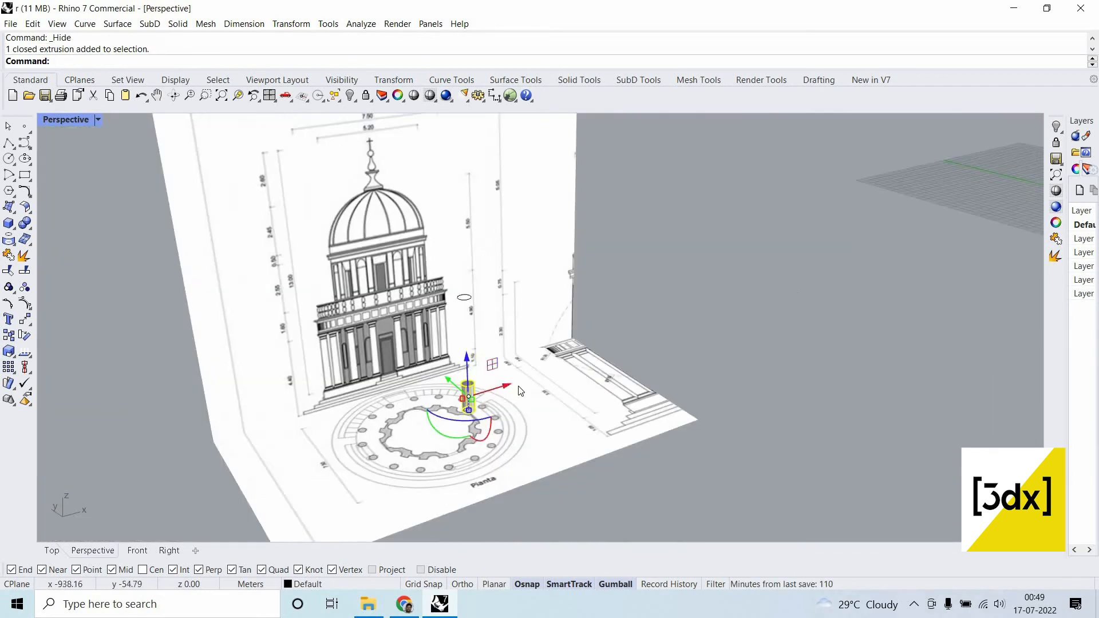
click(521, 389)
right_drag(520, 390, 373, 383)
scroll(477, 384, down, 5)
scroll(716, 372, down, 5)
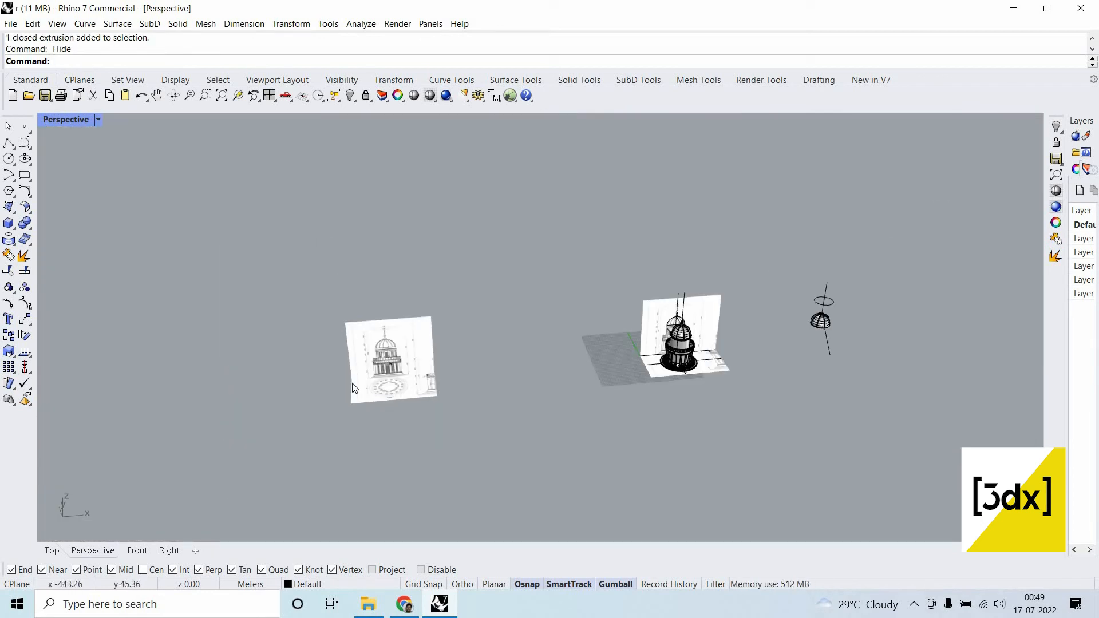
scroll(441, 359, up, 10)
scroll(658, 336, down, 10)
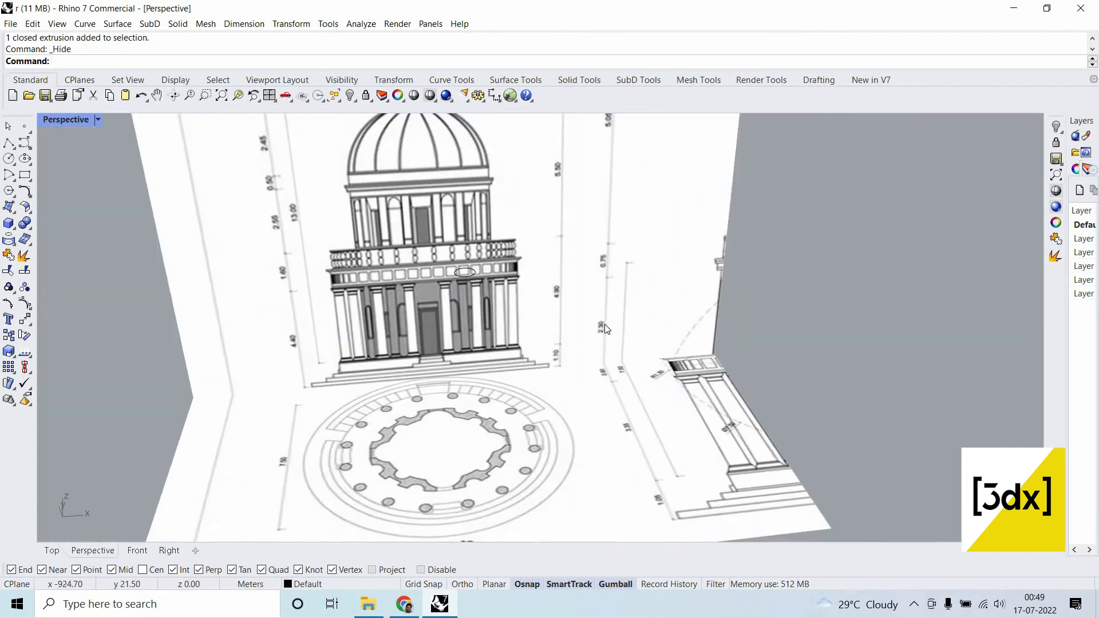
key(ctrl+z)
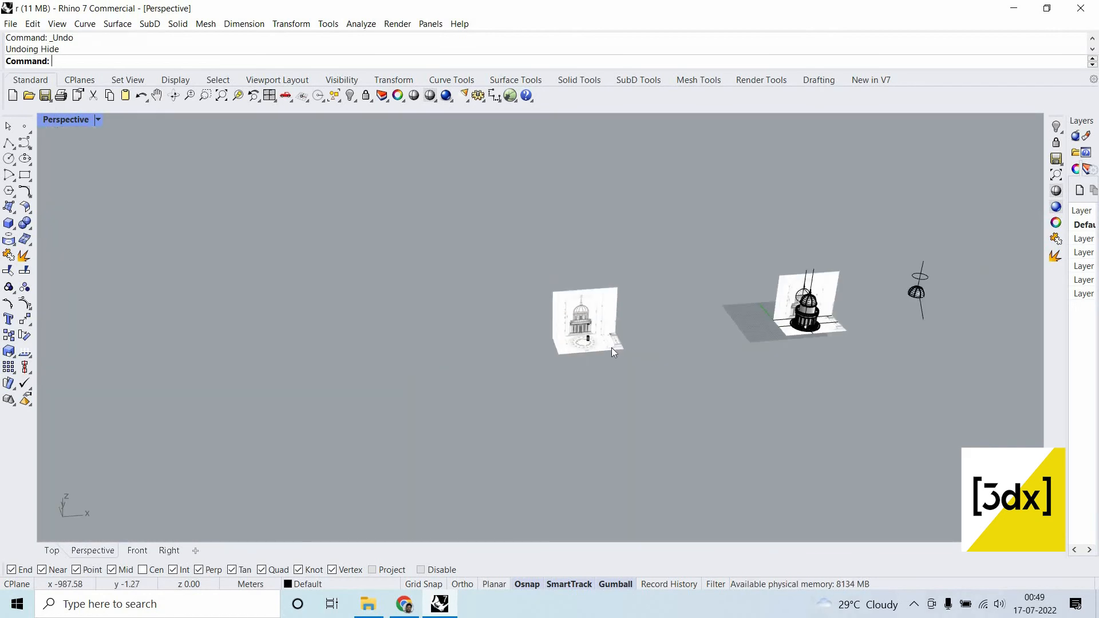
Draw a line across the diameter of the small cylinder's top face, snapped to opposite points on its edge.
scroll(611, 348, up, 10)
click(612, 350)
text(zoom)
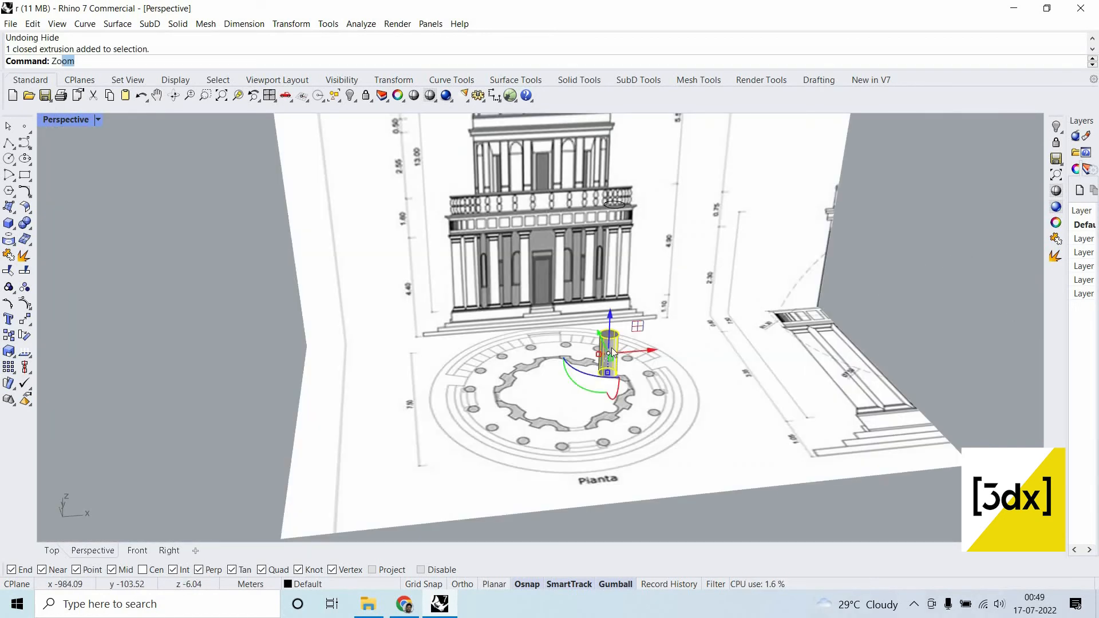
key(Return)
text(s)
key(Return)
right_drag(569, 223, 562, 200)
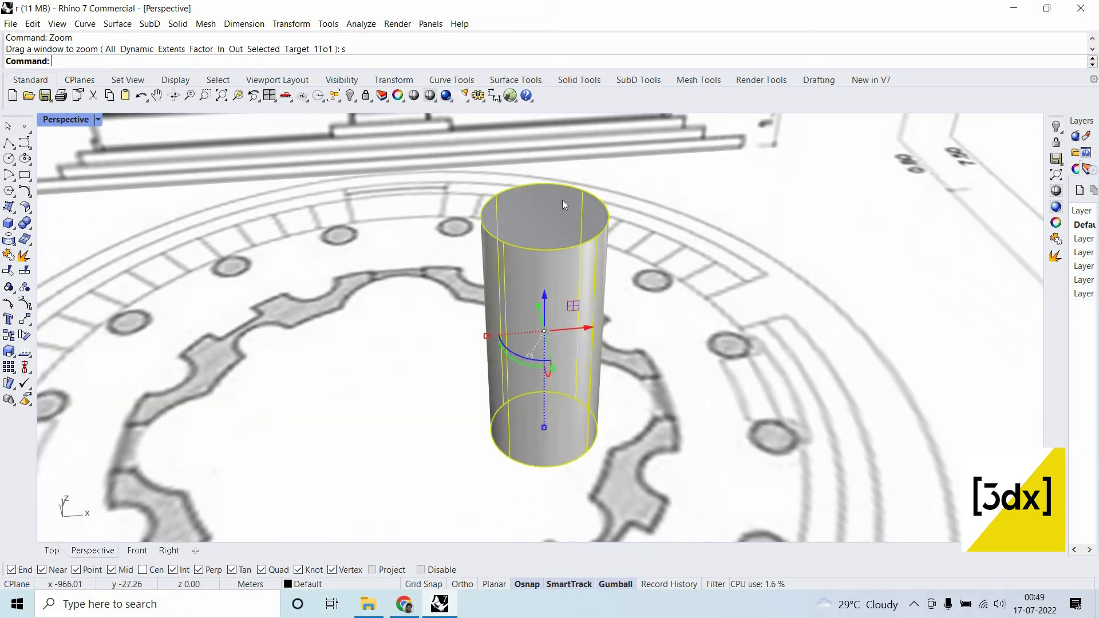
key(Escape)
text(Line)
key(Return)
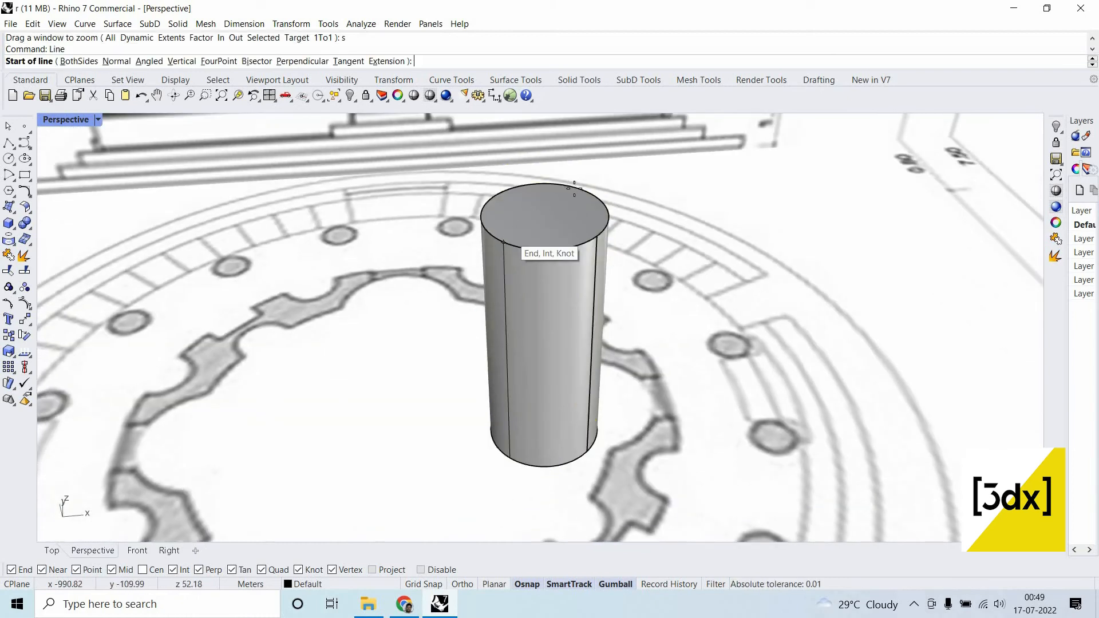
click(504, 243)
click(580, 189)
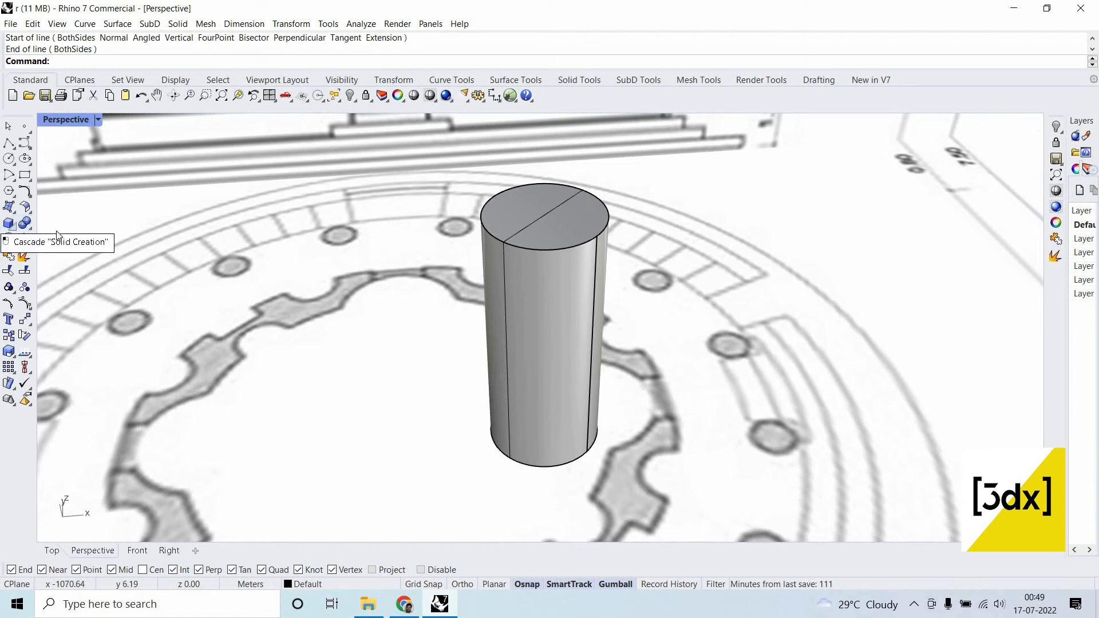
Create a sphere centred on the diameter line's midpoint, with a radius of about 4.67 m reaching the cylinder's top edge.
click(9, 223)
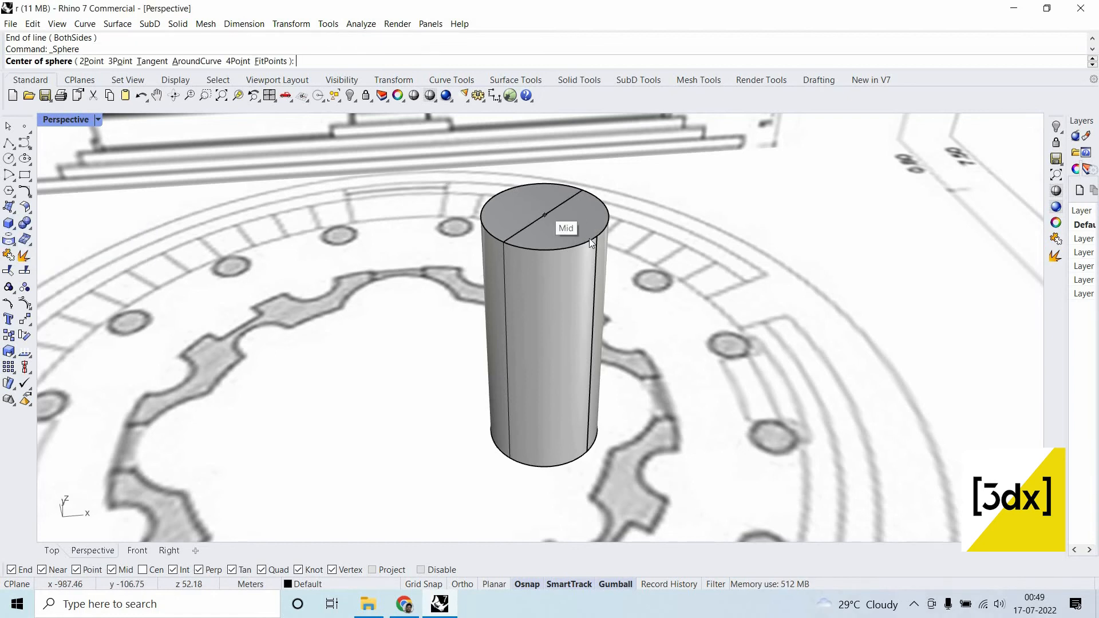
click(545, 216)
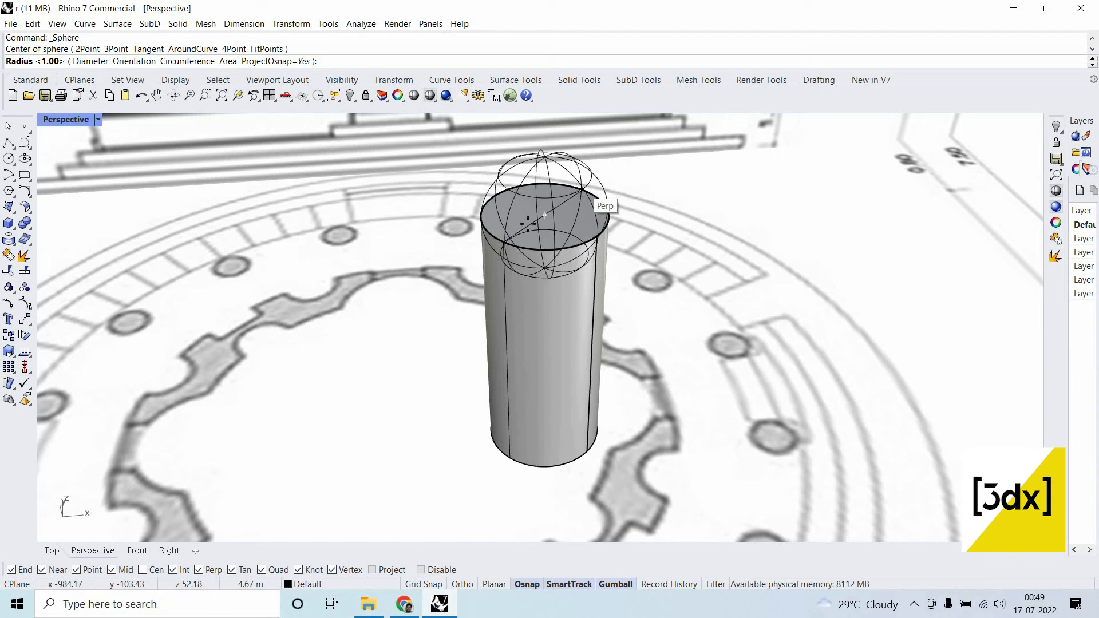
click(506, 237)
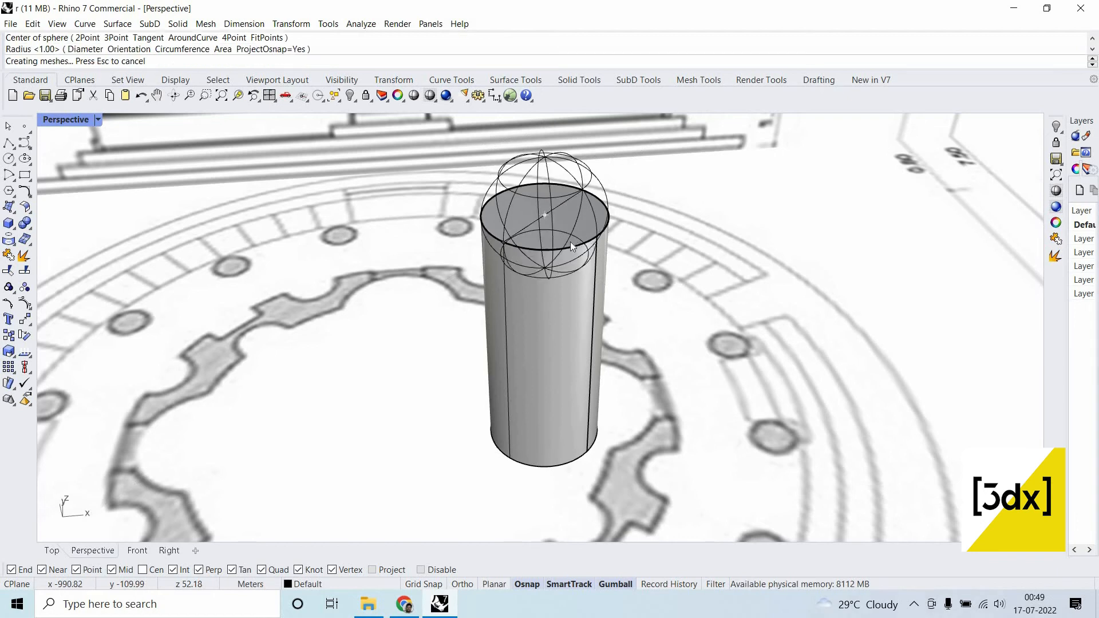
scroll(585, 251, down, 2)
right_drag(573, 245, 571, 225)
right_click(569, 225)
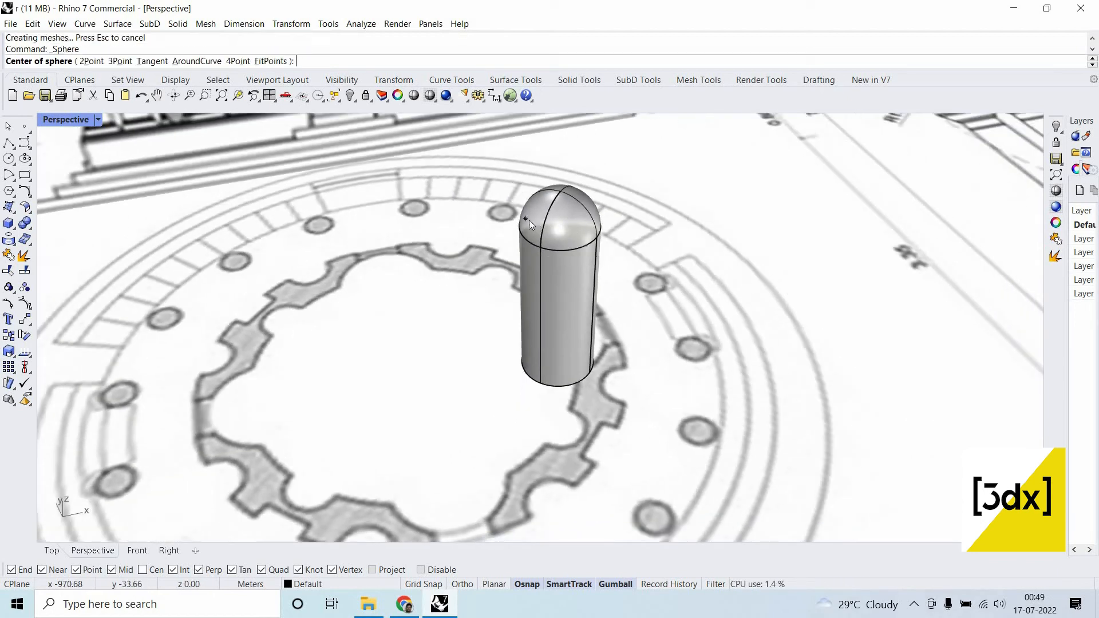
key(Escape)
Boolean-union the sphere with the small cylinder and merge all coplanar faces of the resulting solid.
middle_click(553, 222)
click(561, 245)
shift+click(562, 290)
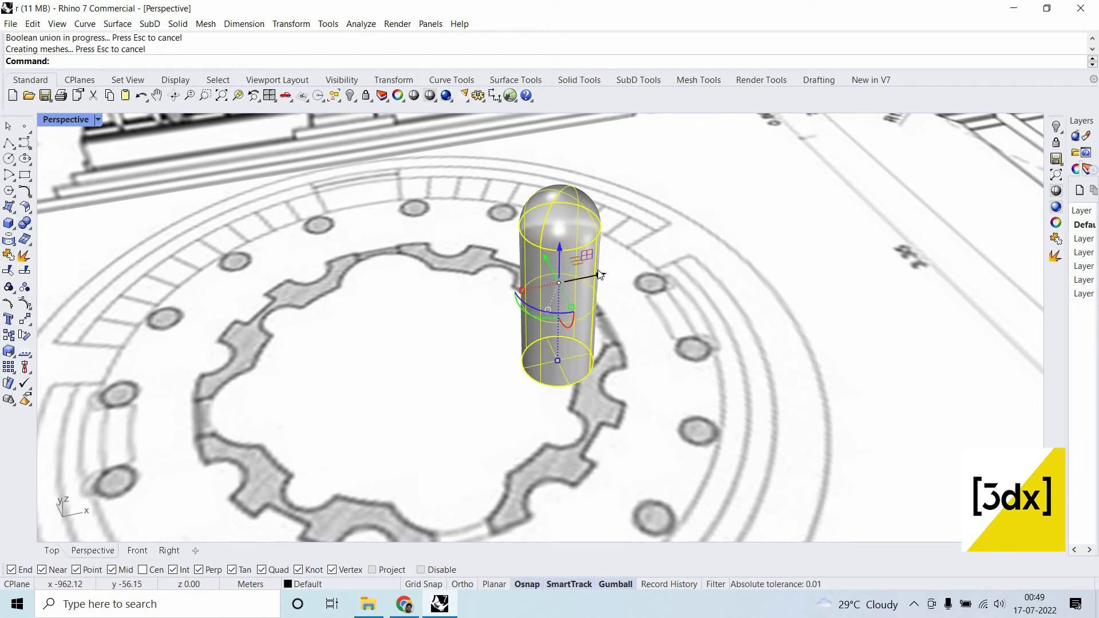
text(ergeAllCoplanarFaces)
key(Return)
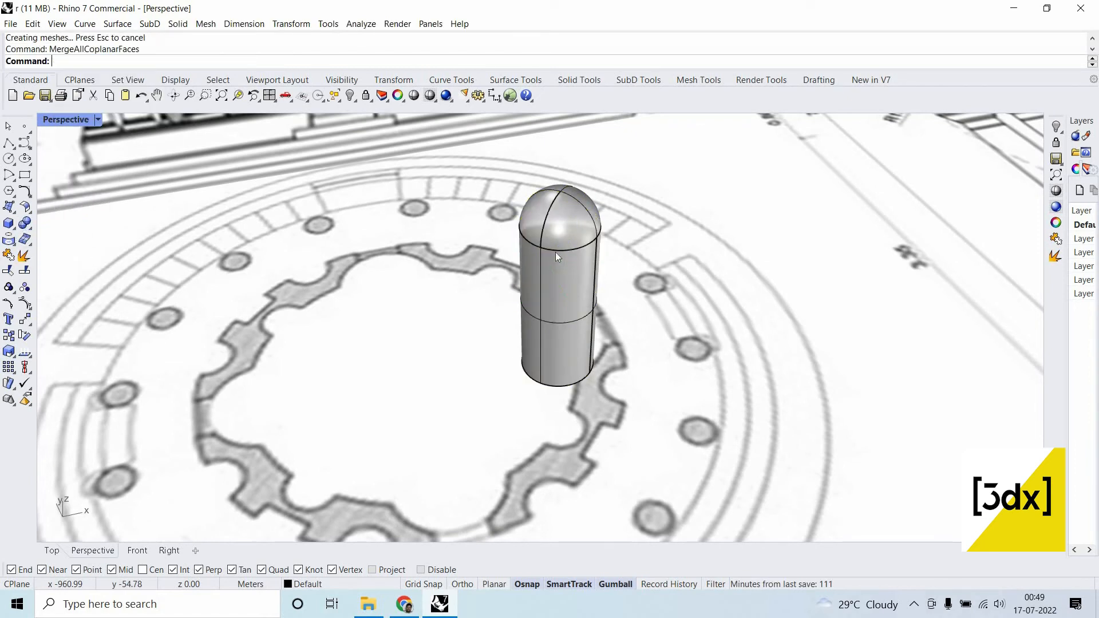
Show all hidden objects so the drum wall reappears around the round-topped niche solid.
click(575, 228)
click(590, 296)
key(Escape)
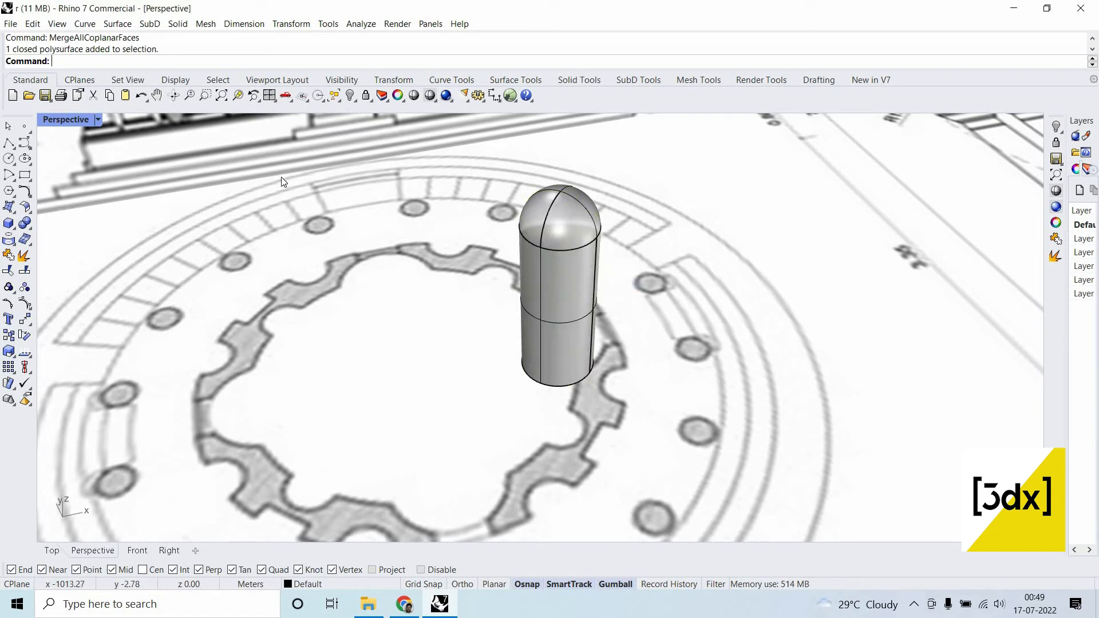
middle_click(283, 184)
click(277, 176)
click(289, 191)
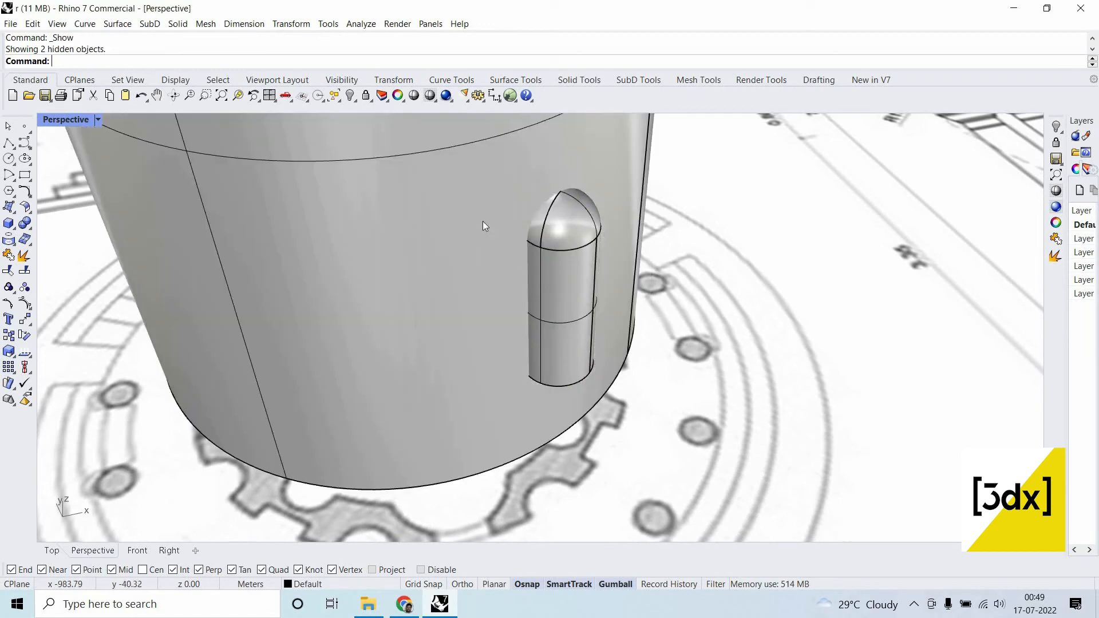
scroll(482, 220, down, 5)
right_drag(483, 221, 563, 259)
scroll(564, 256, up, 3)
scroll(564, 259, up, 2)
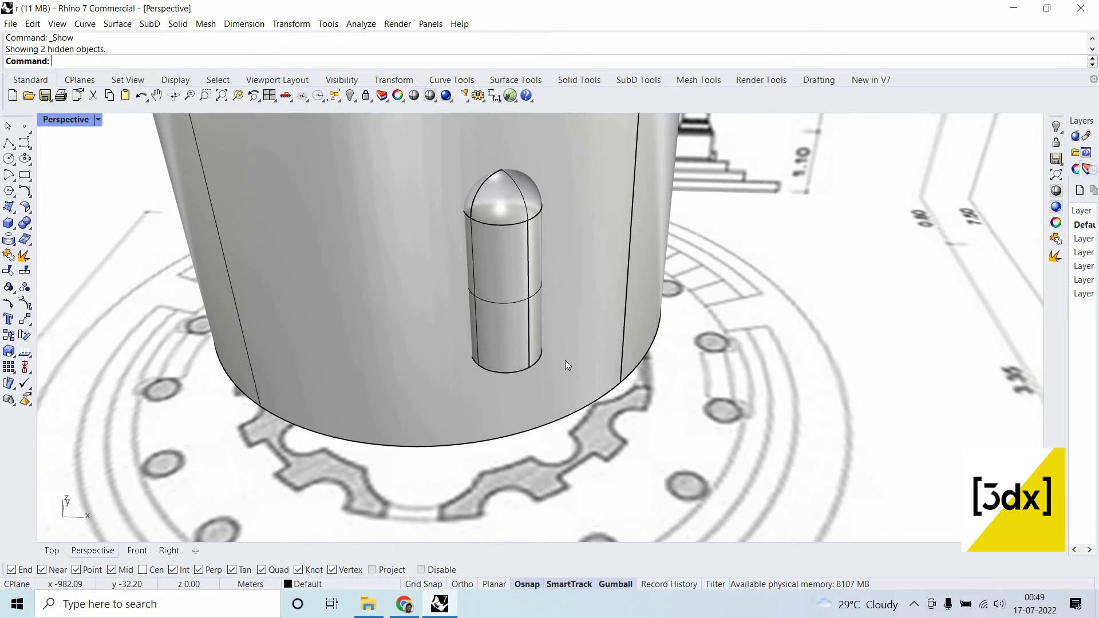
scroll(567, 360, up, 4)
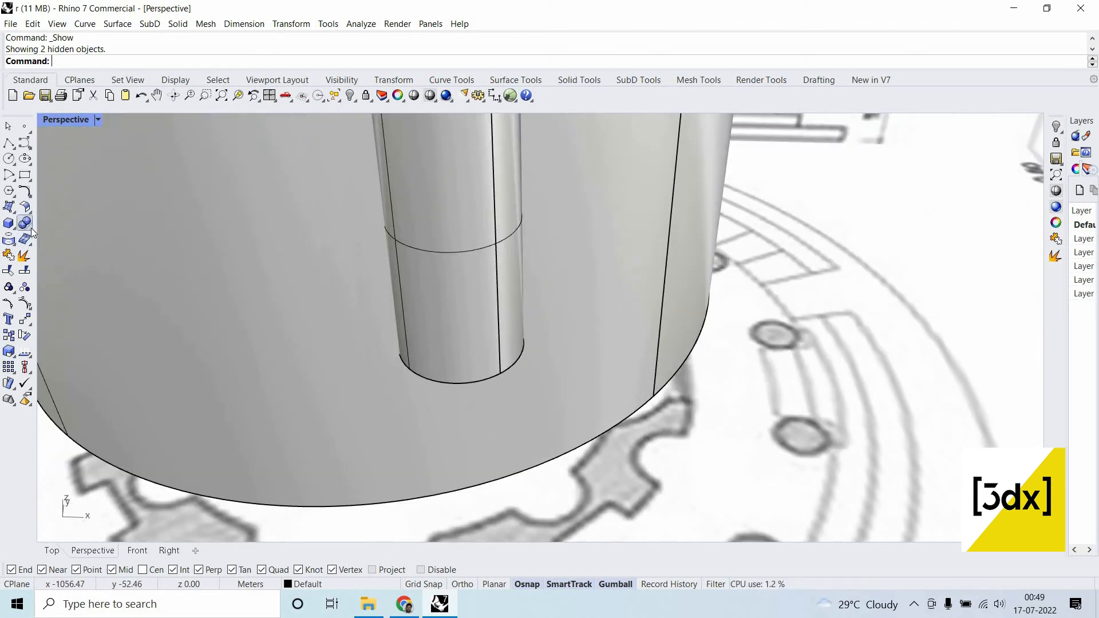
Boolean-split the drum wall using the round-topped niche solid as the cutting object.
click(24, 223)
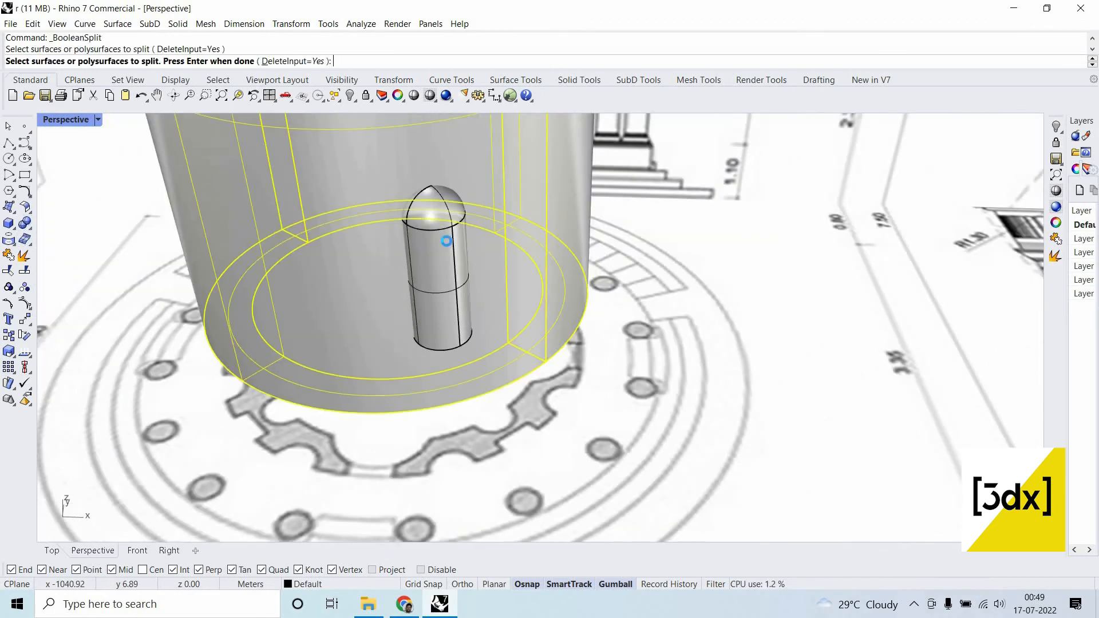
key(Return)
click(446, 242)
key(Return)
Hide the niche solid and delete the wall piece split off inside the niche.
click(446, 241)
middle_click(446, 241)
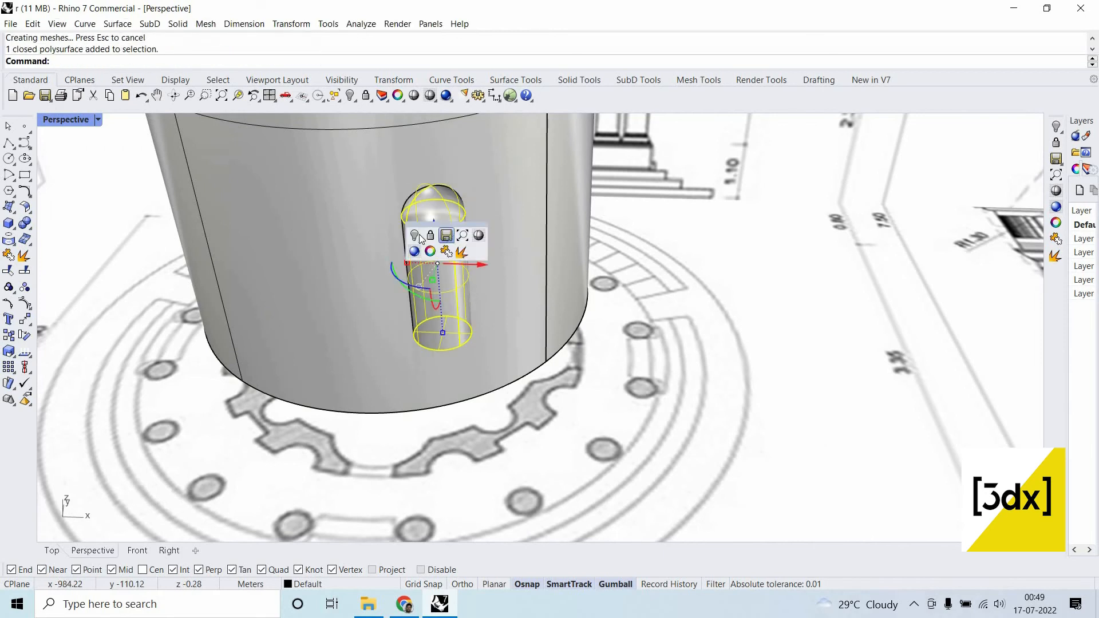
key(Delete)
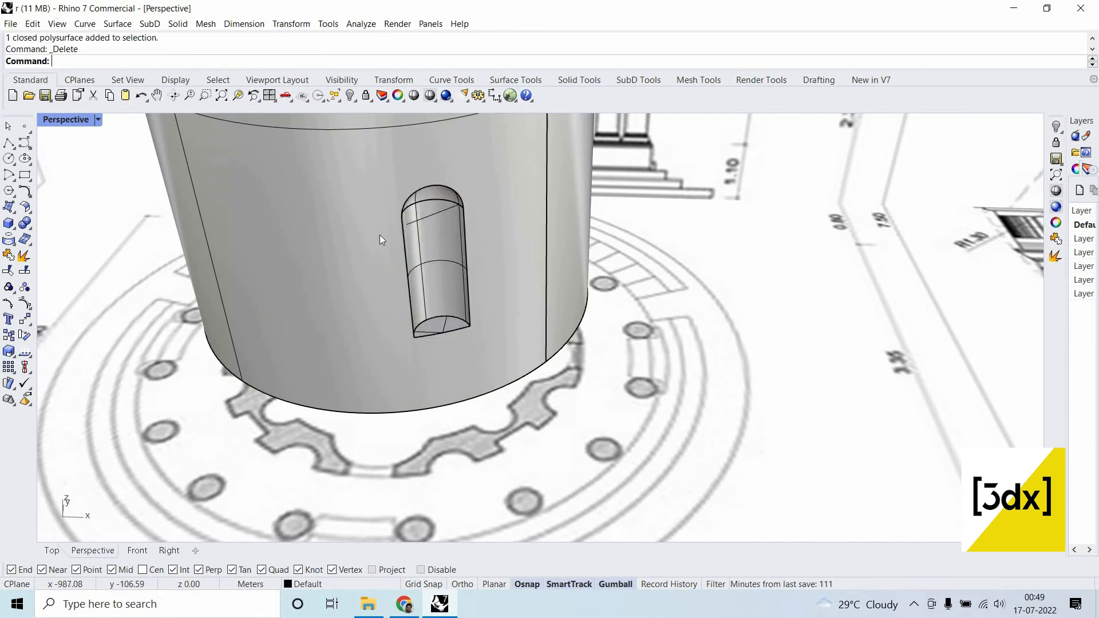
Examine the carved niche in the drum wall against the plan and elevation reference images.
right_drag(379, 234, 416, 235)
scroll(417, 235, down, 10)
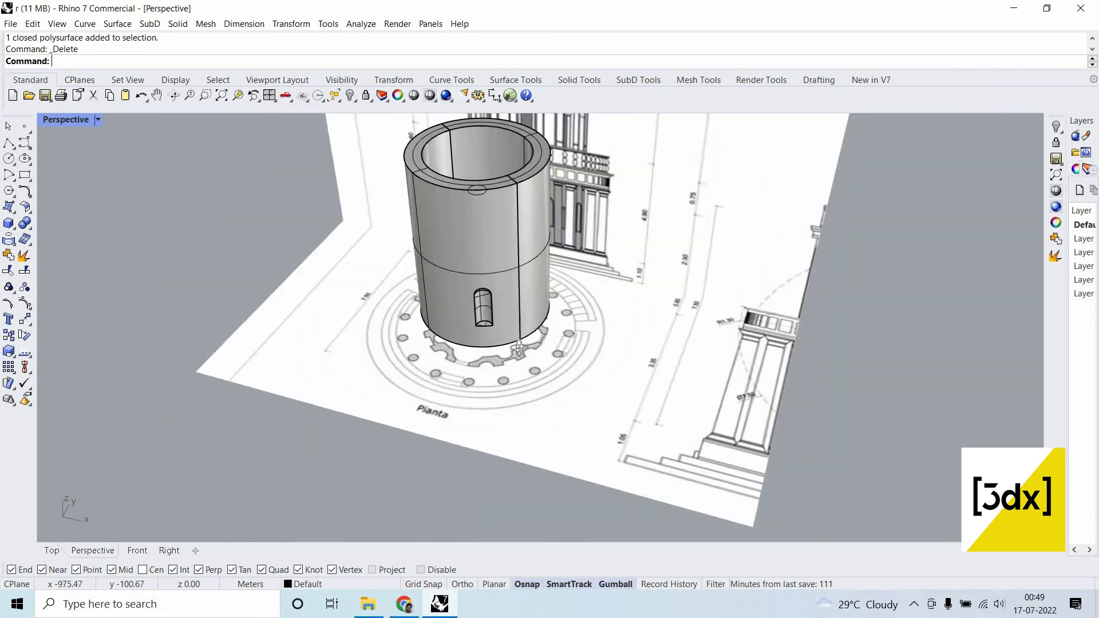
scroll(519, 348, down, 7)
right_drag(519, 348, 487, 386)
key(ctrl+h)
scroll(487, 387, up, 8)
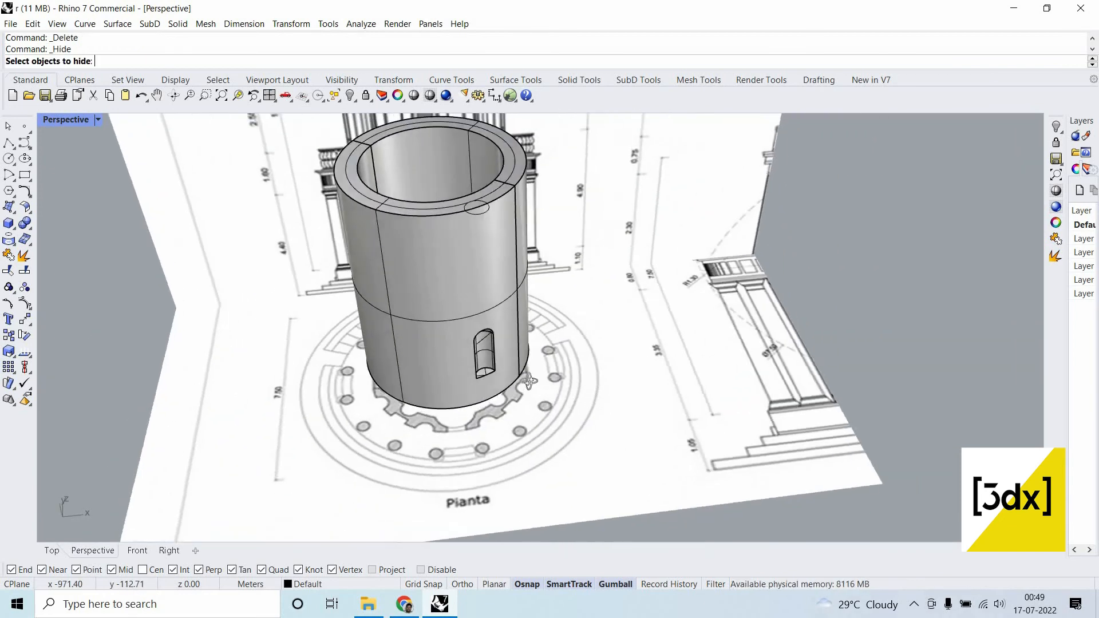
right_drag(566, 386, 493, 356)
scroll(586, 319, up, 6)
scroll(555, 338, down, 3)
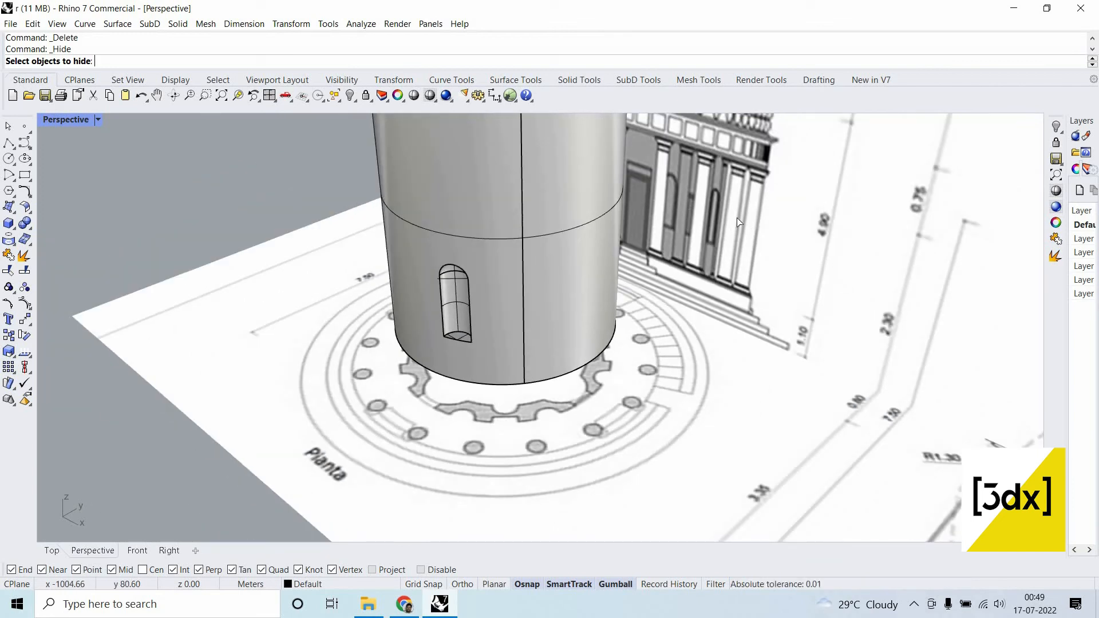
Leave the unfinished Hide command and undo both the deletion of the niche piece and the hiding of the niche solid.
key(ctrl+z)
key(Escape)
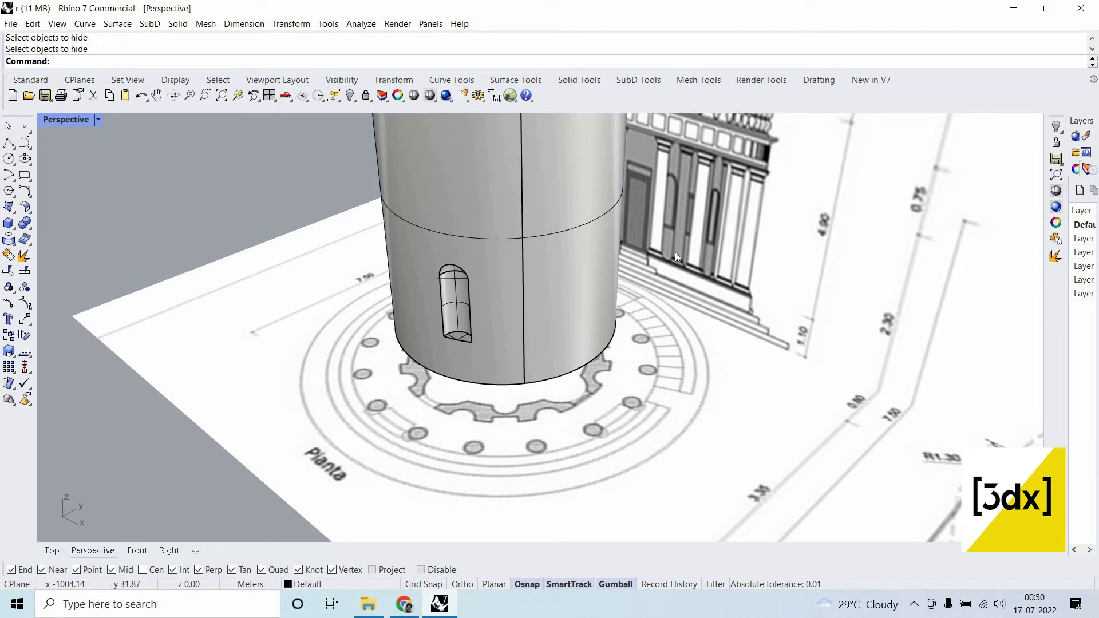
key(ctrl+z)
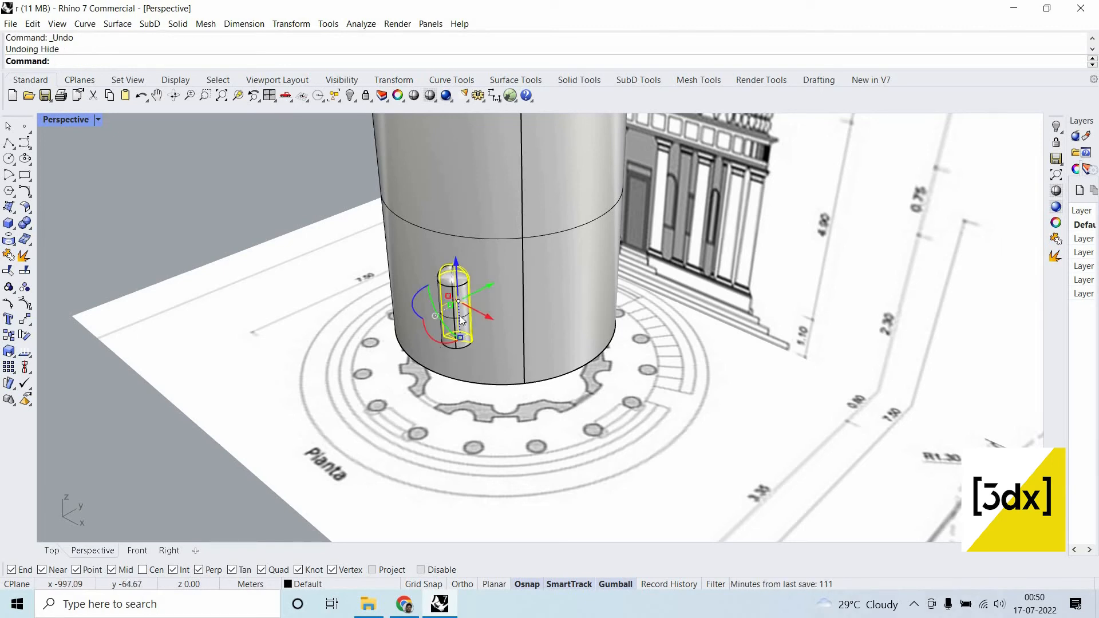
In a four-view layout, copy the niche solid along X and copy that duplicate along Y towards the neighbouring niche position in plan.
click(462, 320)
scroll(461, 319, up, 4)
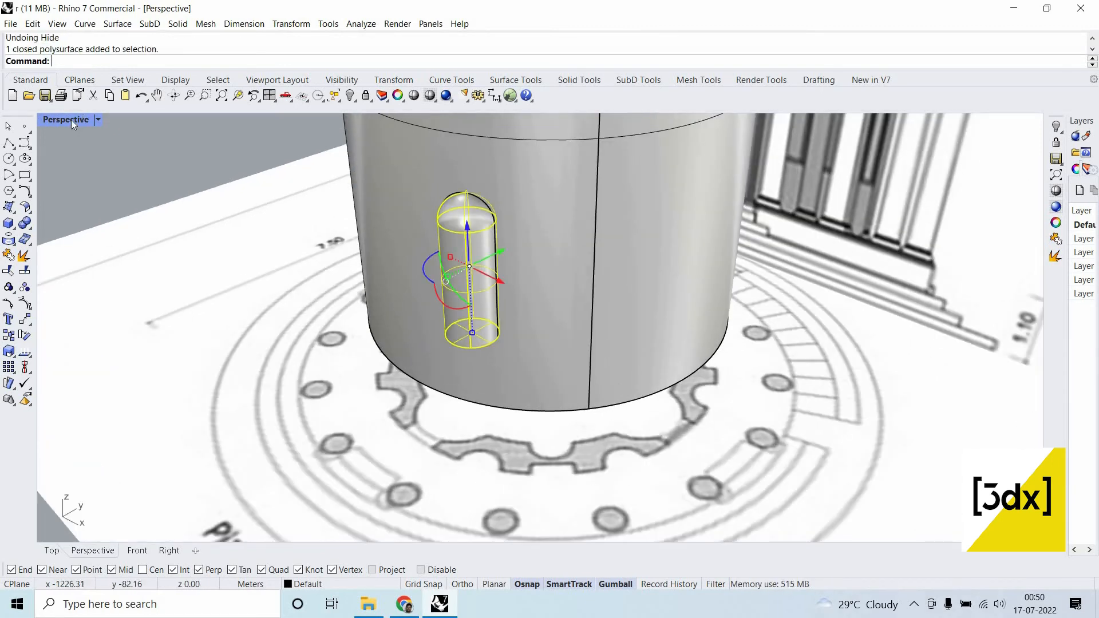
key(ctrl+m)
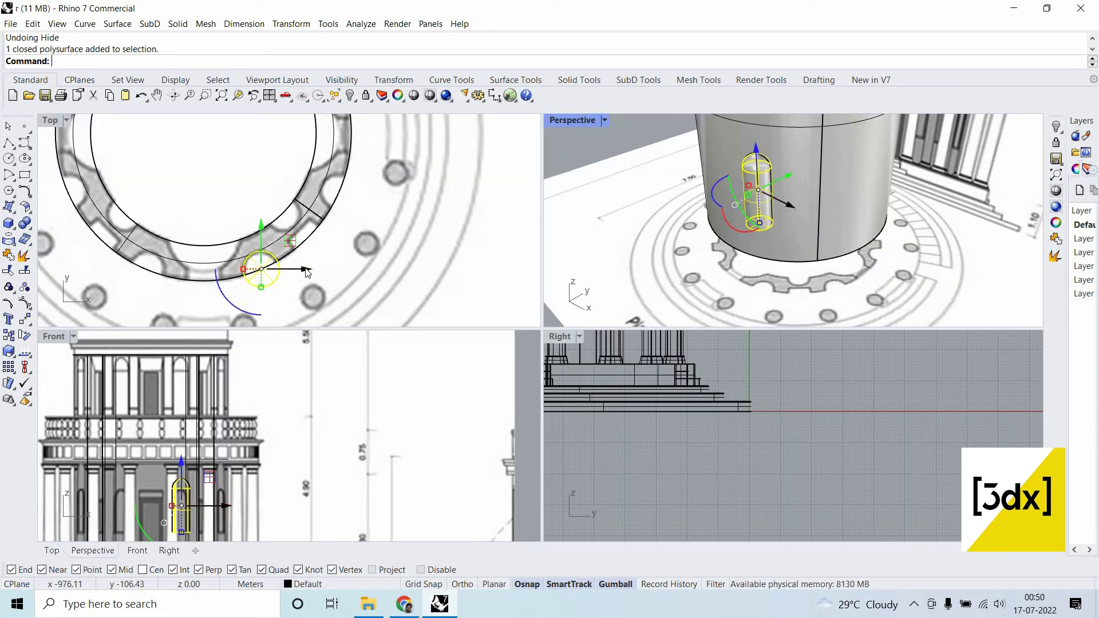
alt+drag(305, 269, 389, 269)
drag(345, 219, 325, 152)
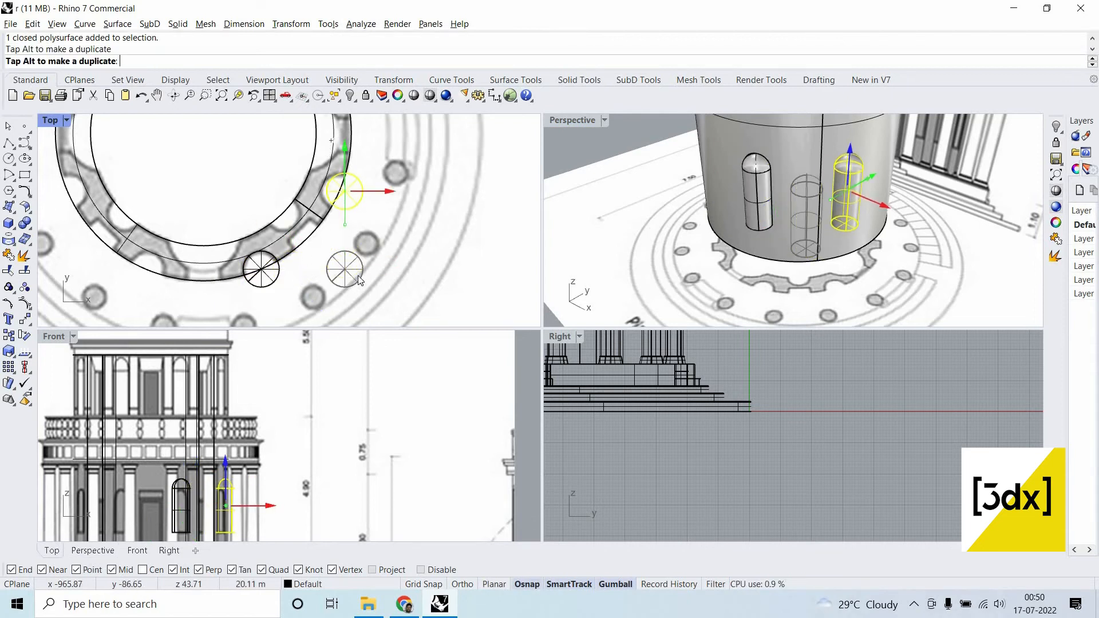
Delete the intermediate niche copy standing outside the drum wall.
click(361, 274)
key(Escape)
scroll(331, 274, up, 4)
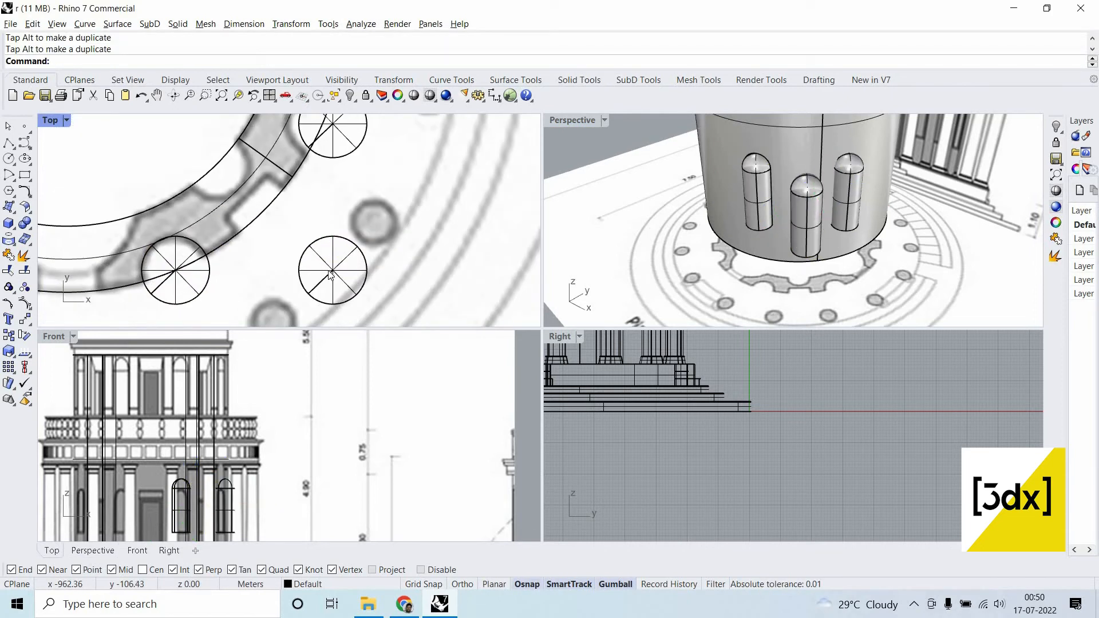
click(339, 281)
key(Escape)
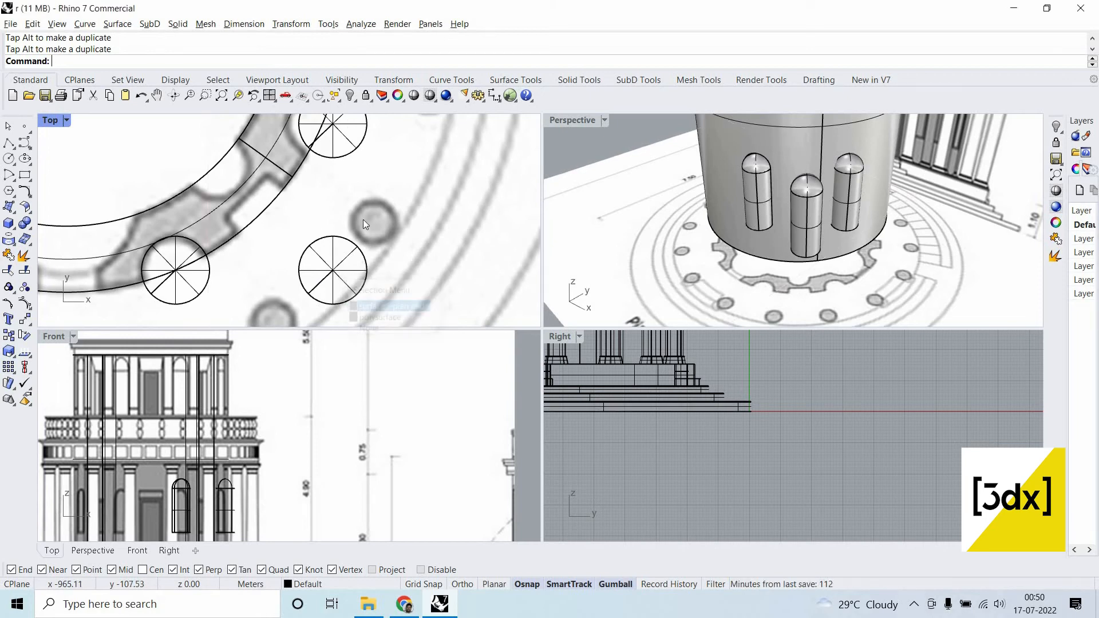
scroll(334, 247, down, 5)
scroll(384, 240, up, 6)
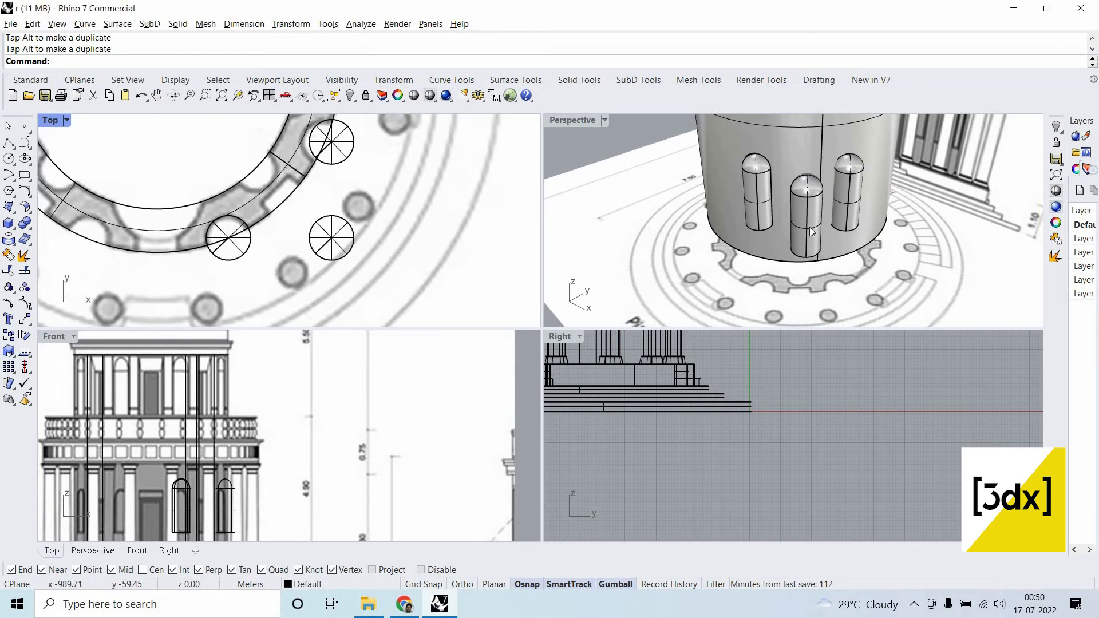
click(822, 228)
key(Delete)
scroll(862, 190, up, 3)
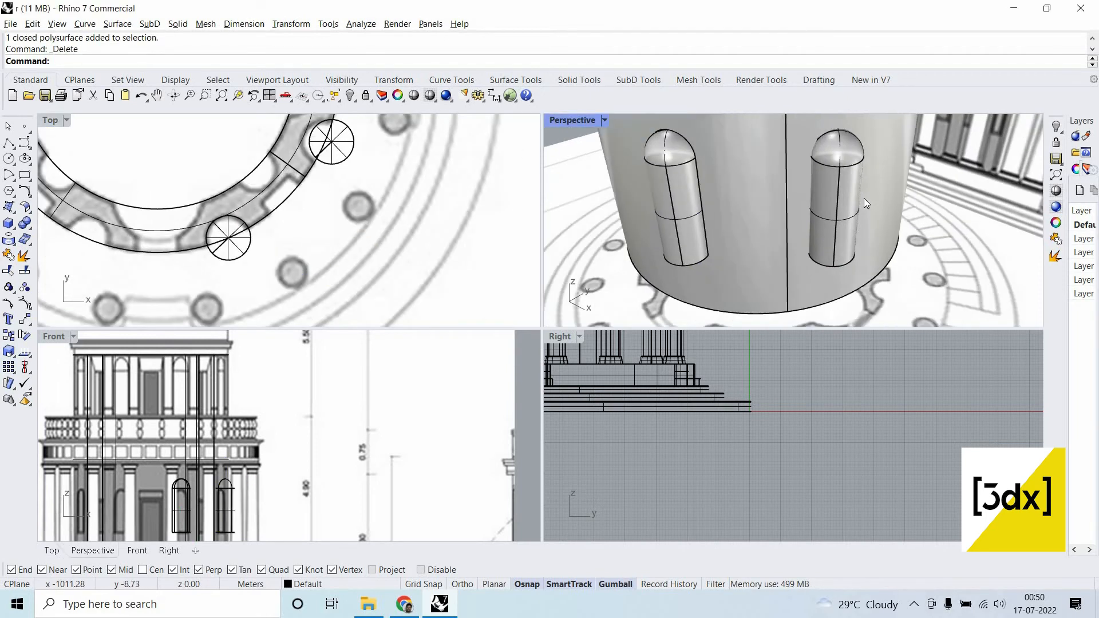
Nudge the remaining niche copy in X and by about -0.25 m in Y to fit the plan's neighbouring niche recess.
scroll(864, 198, down, 3)
scroll(341, 151, up, 6)
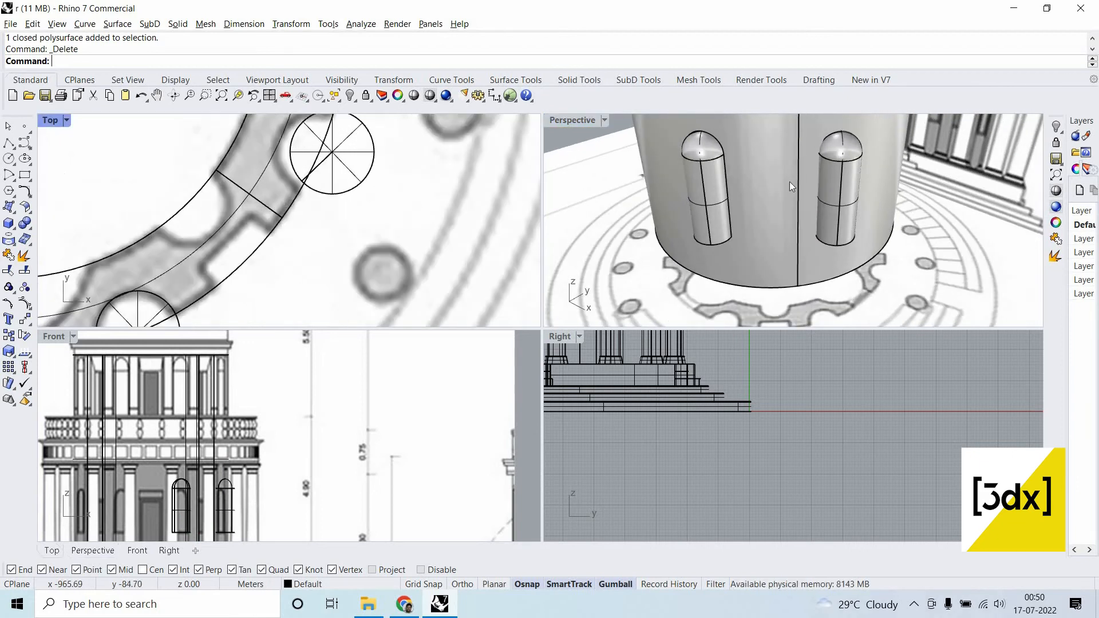
click(346, 130)
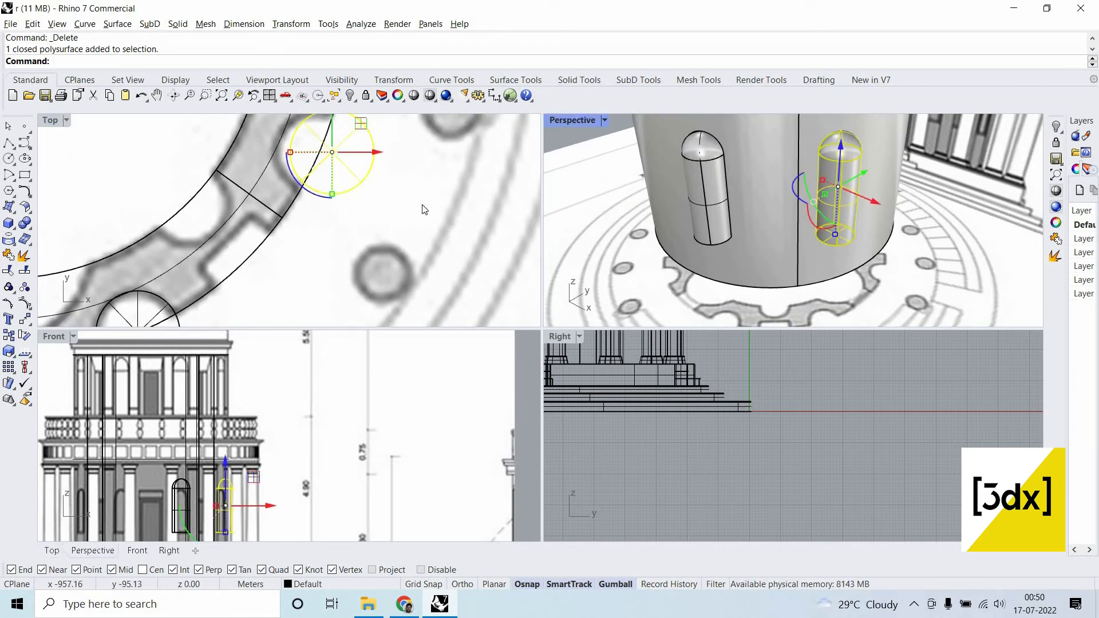
right_drag(422, 205, 459, 261)
drag(415, 208, 362, 170)
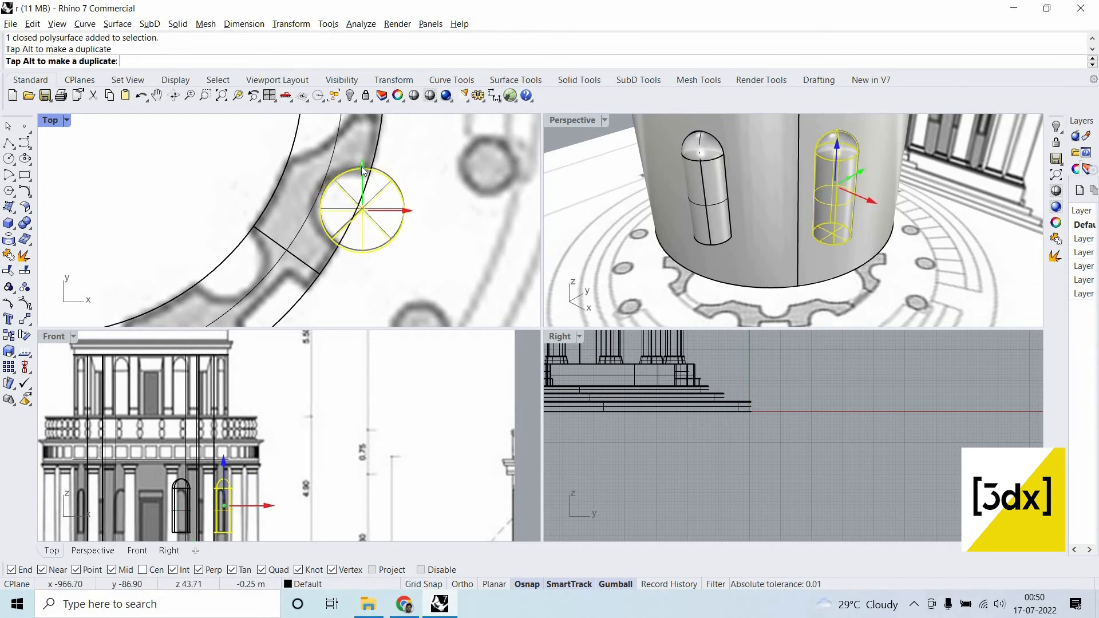
drag(463, 198, 462, 199)
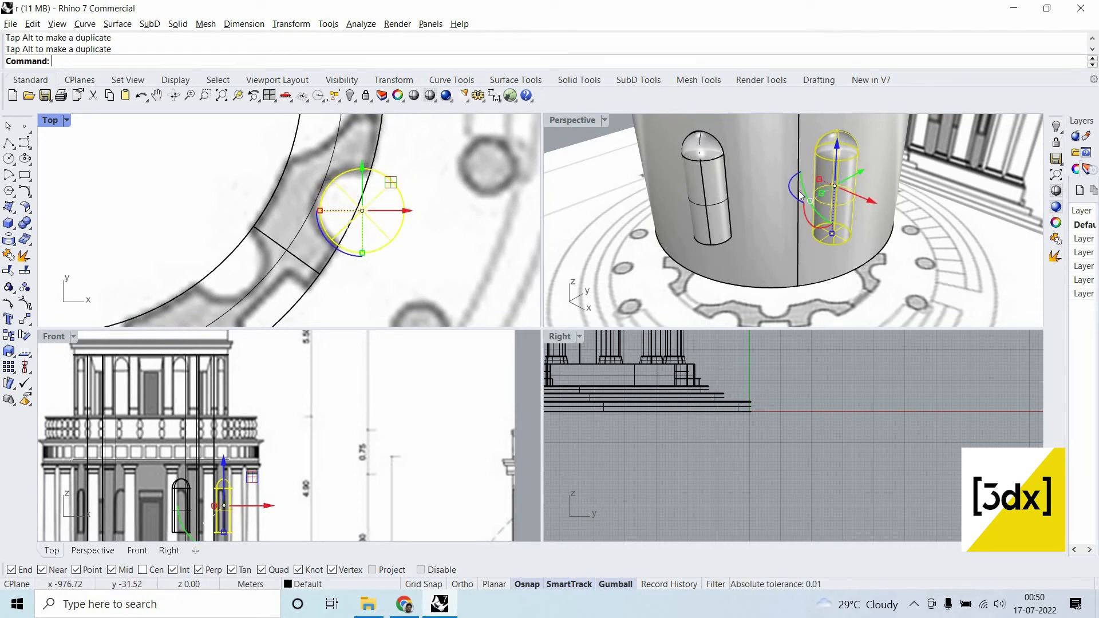
key(Escape)
Boolean-split the drum wall and the first niche's piece using the copied niche solid as the cutting object.
scroll(850, 217, down, 3)
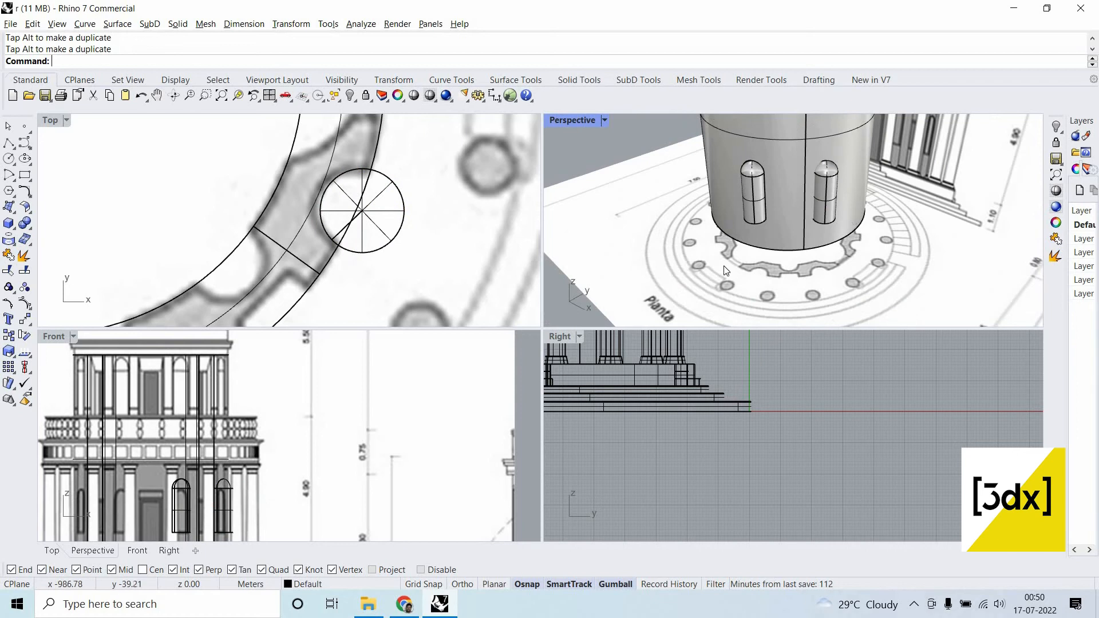
scroll(784, 225, down, 3)
scroll(787, 226, up, 5)
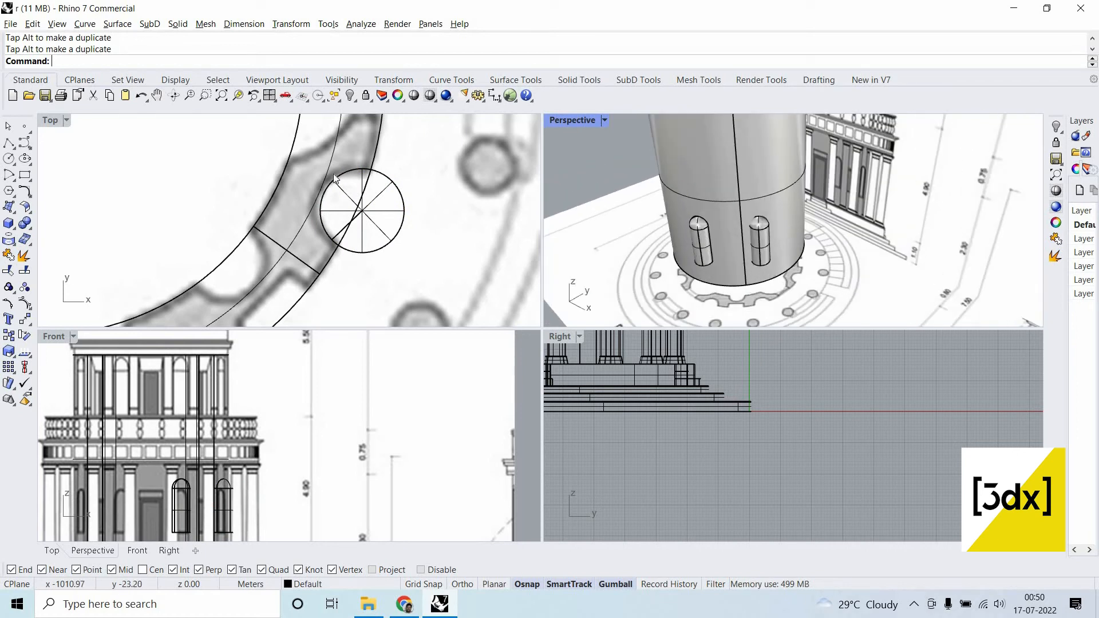
click(28, 226)
click(89, 232)
click(775, 242)
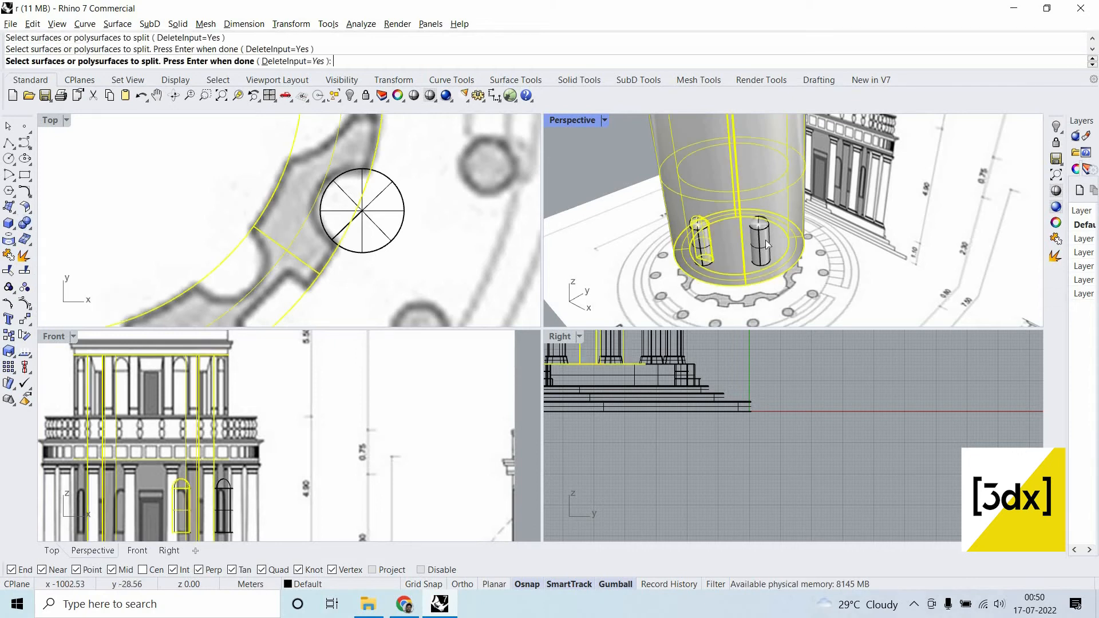
key(Return)
click(764, 239)
key(Return)
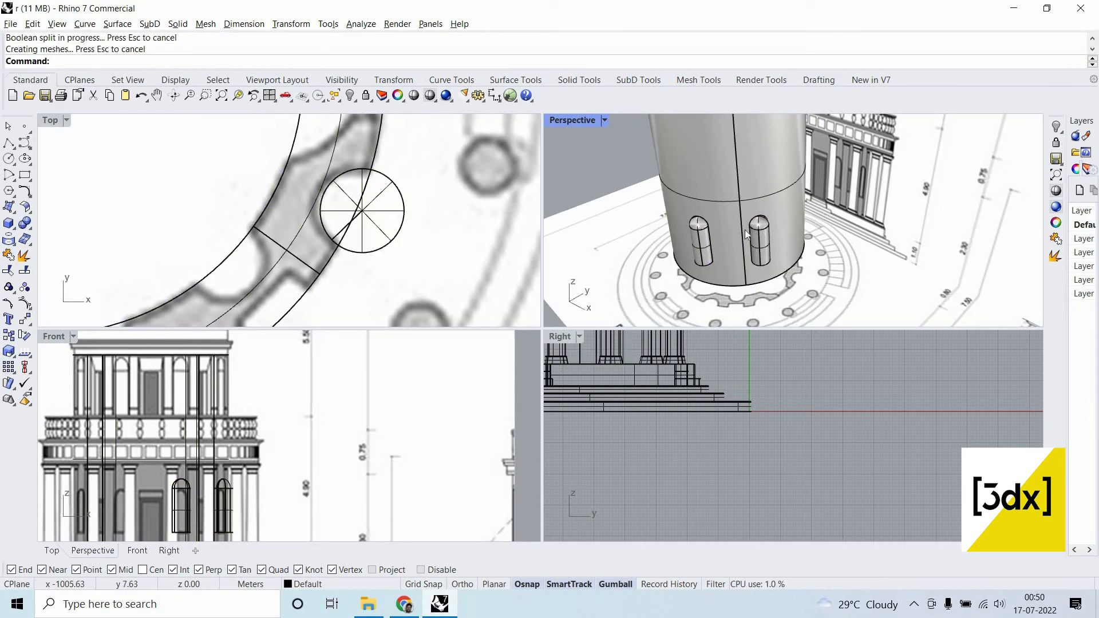
Draw a closed four-sided polyline over the shallow rectangular wall recess between the two niches in plan, extending beyond the drum's outer edge.
scroll(744, 229, up, 2)
scroll(754, 221, up, 3)
scroll(863, 208, down, 6)
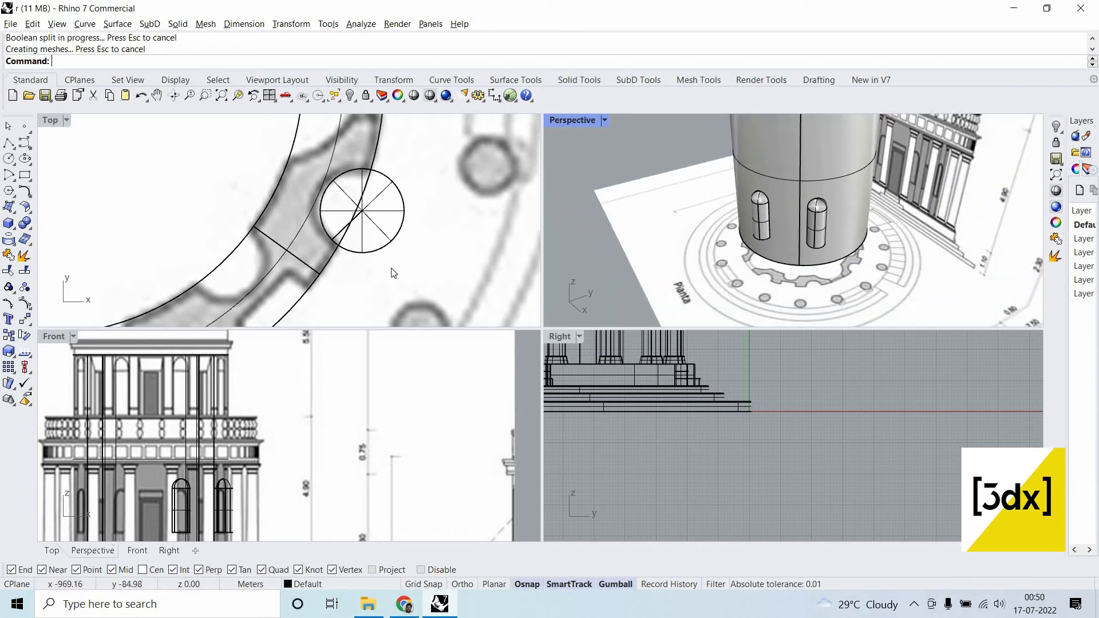
scroll(424, 223, down, 8)
scroll(391, 265, up, 6)
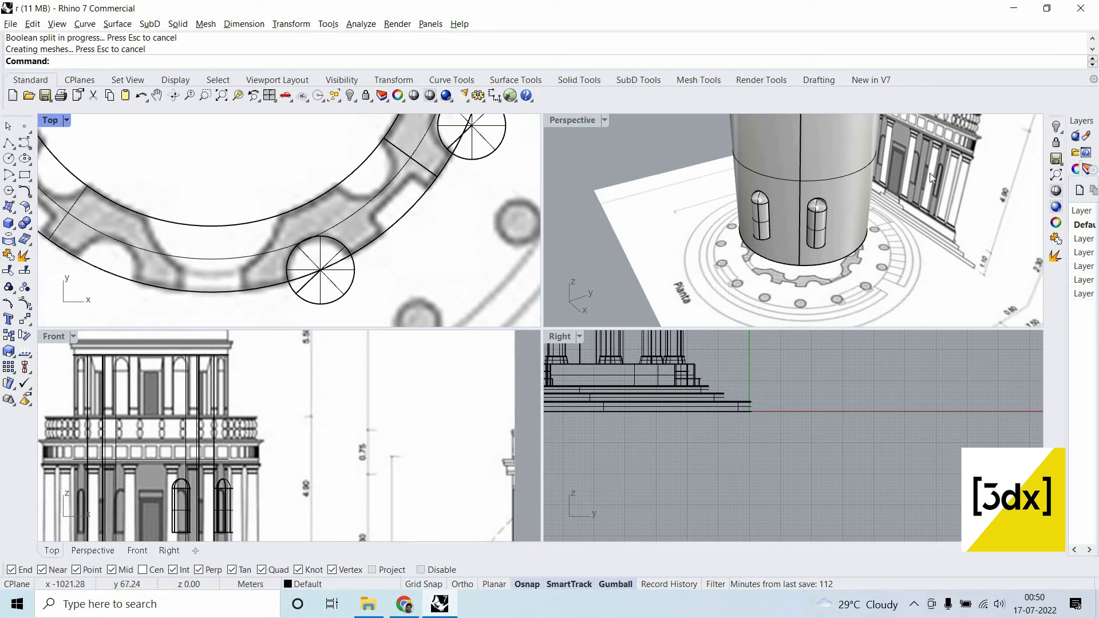
scroll(930, 173, up, 2)
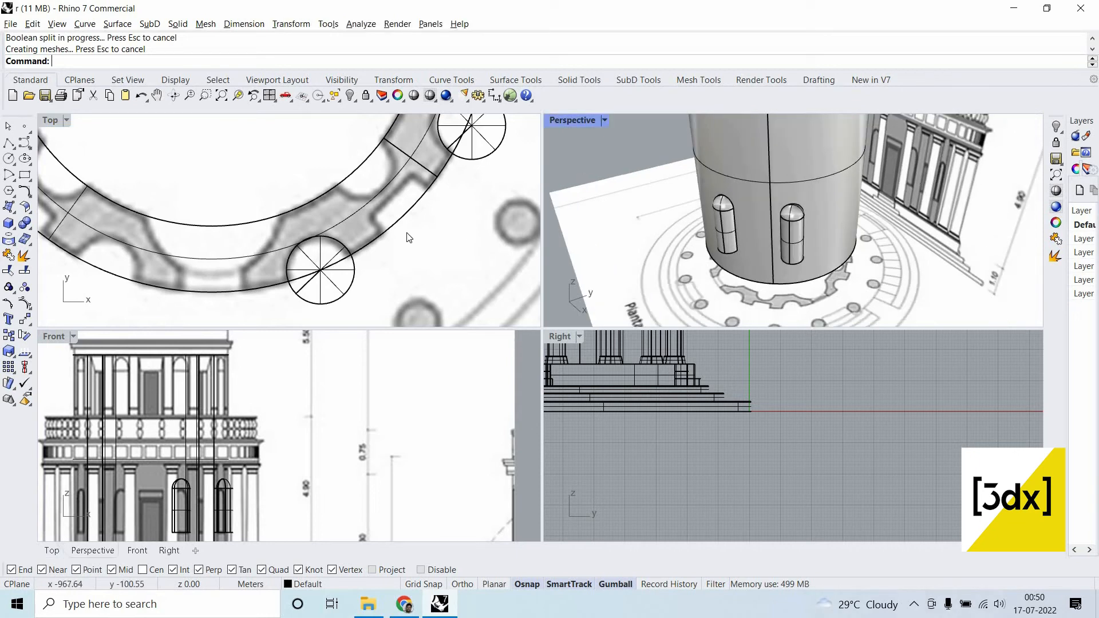
click(9, 142)
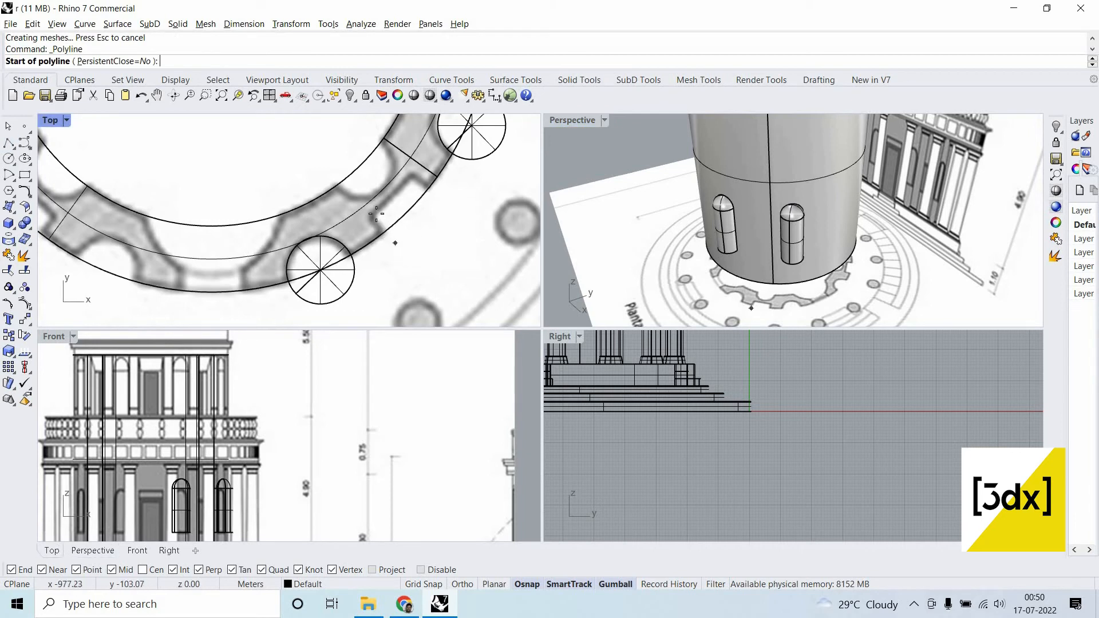
click(395, 242)
click(374, 213)
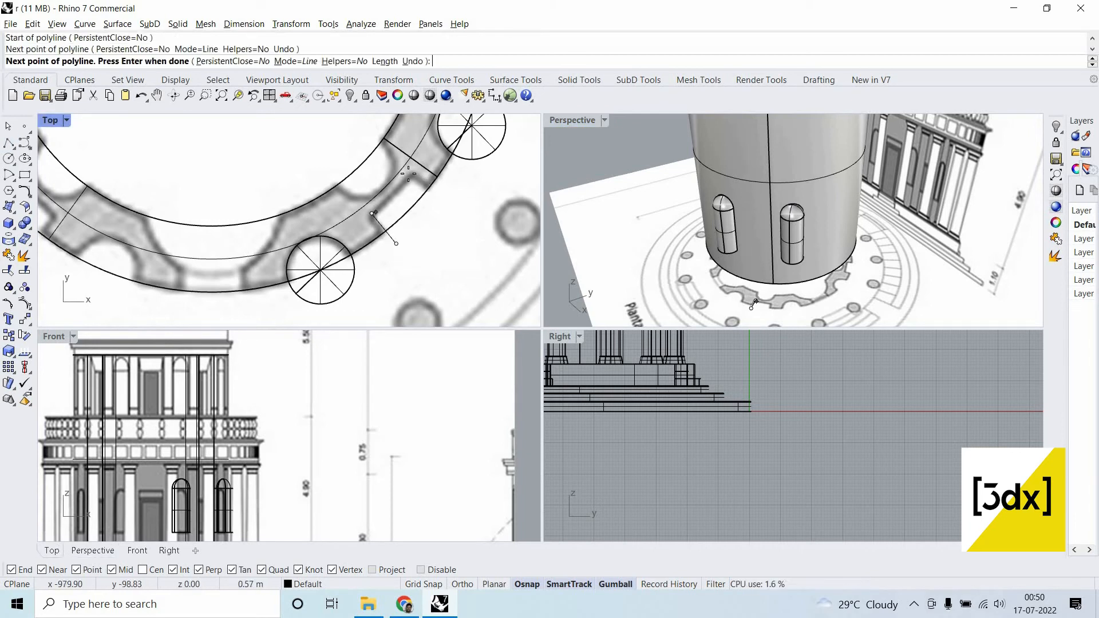
click(411, 173)
click(454, 205)
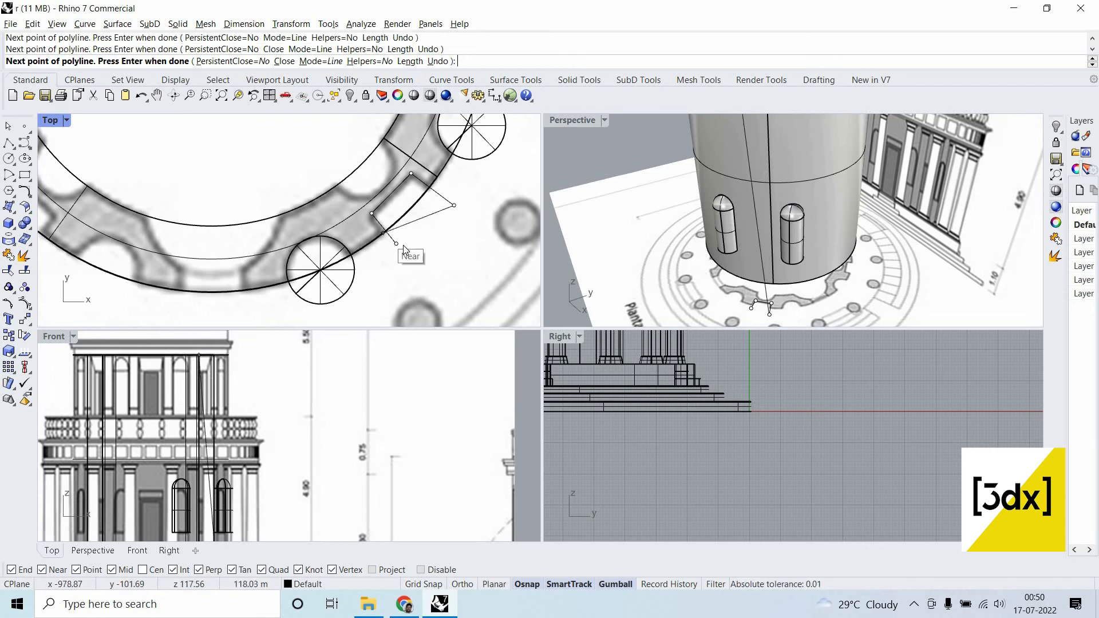
click(396, 242)
Extrude the closed recess outline vertically as a solid, rising past the top of the drum wall.
click(417, 230)
click(441, 273)
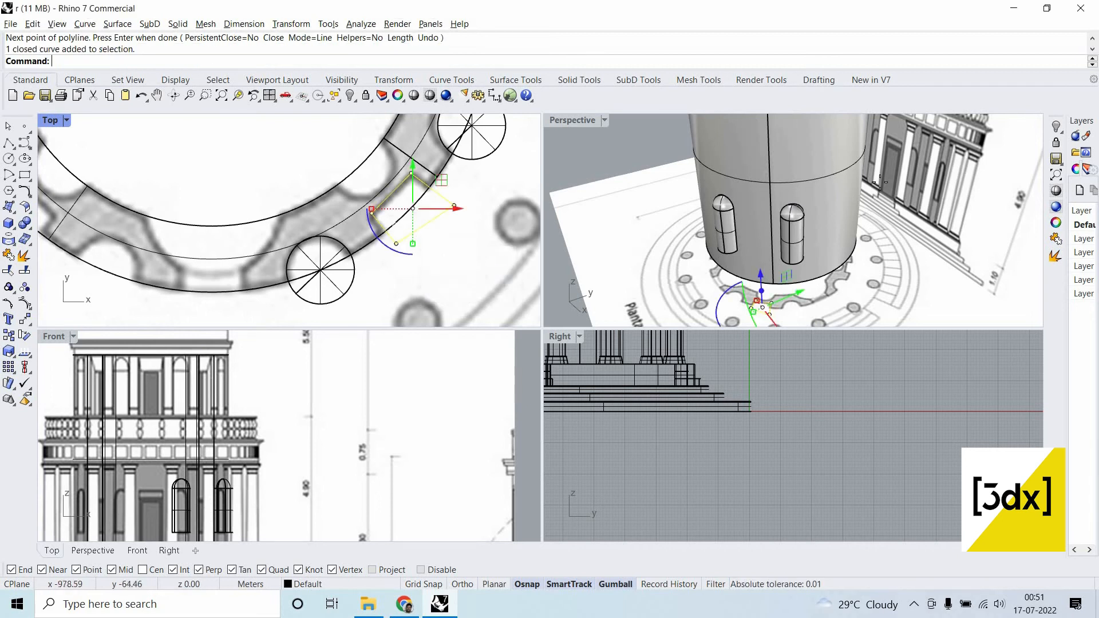
scroll(821, 279, down, 7)
text(ExtrudeCrv)
key(Return)
key(Return)
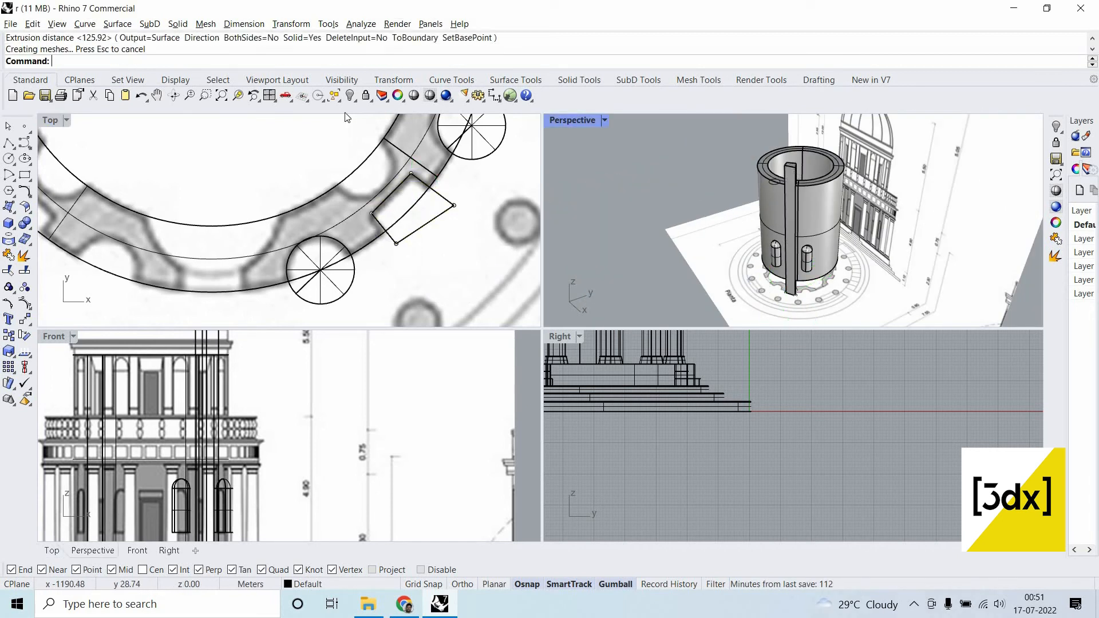
Scale the recess solid in one direction from its base, lowering its top to the rectangular recess's top in the elevation, about 46 m high.
scroll(303, 497, down, 5)
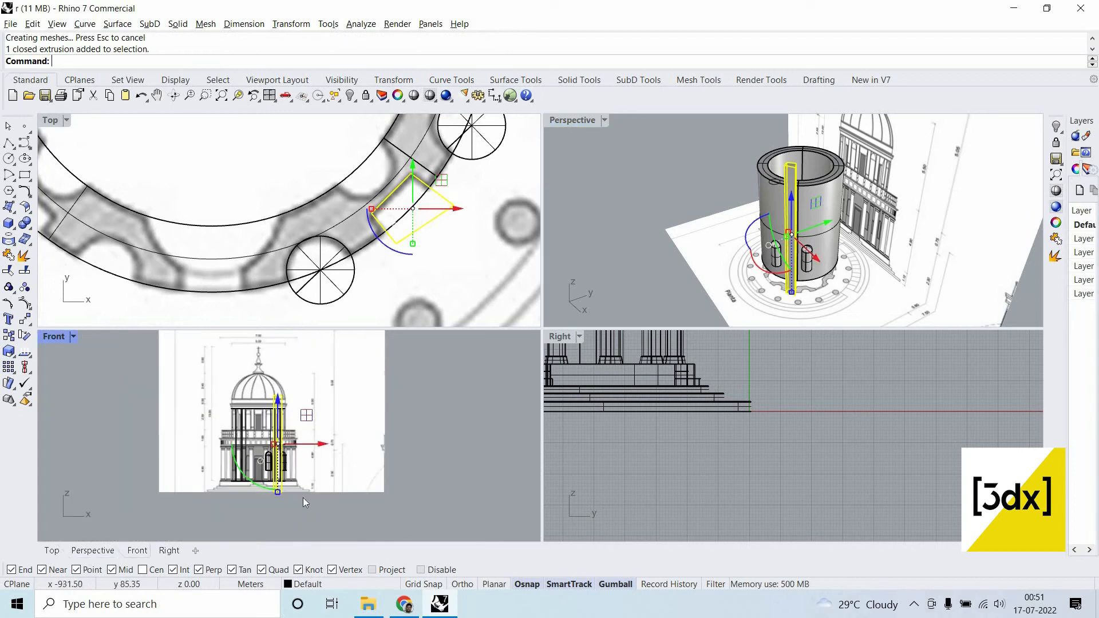
scroll(304, 497, up, 8)
text(Scale1D)
key(Return)
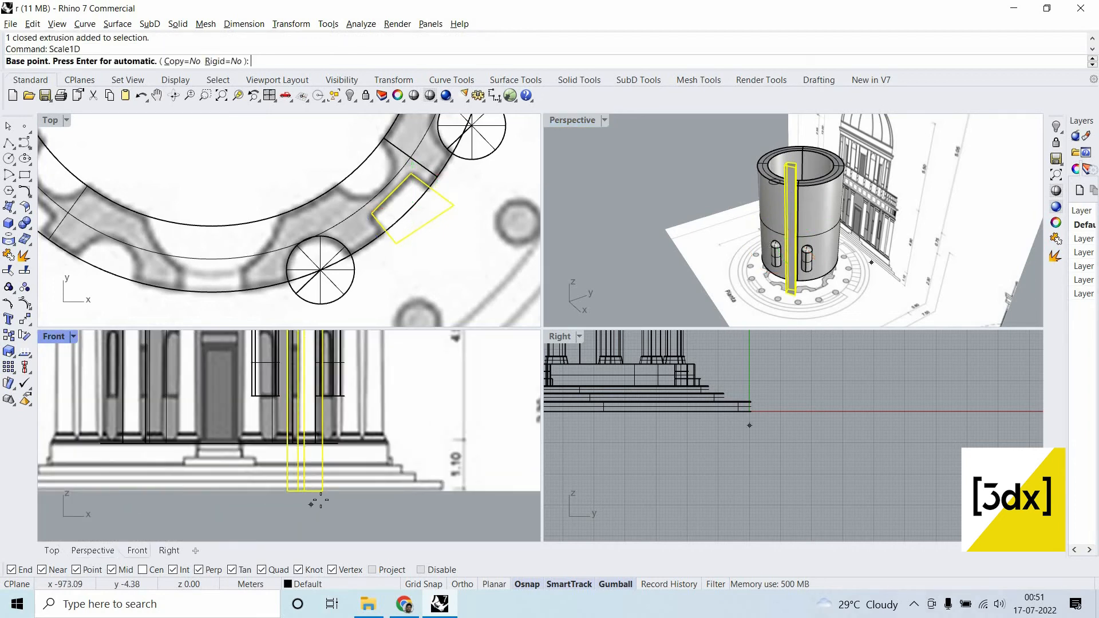
click(323, 490)
scroll(343, 503, down, 3)
scroll(344, 504, up, 3)
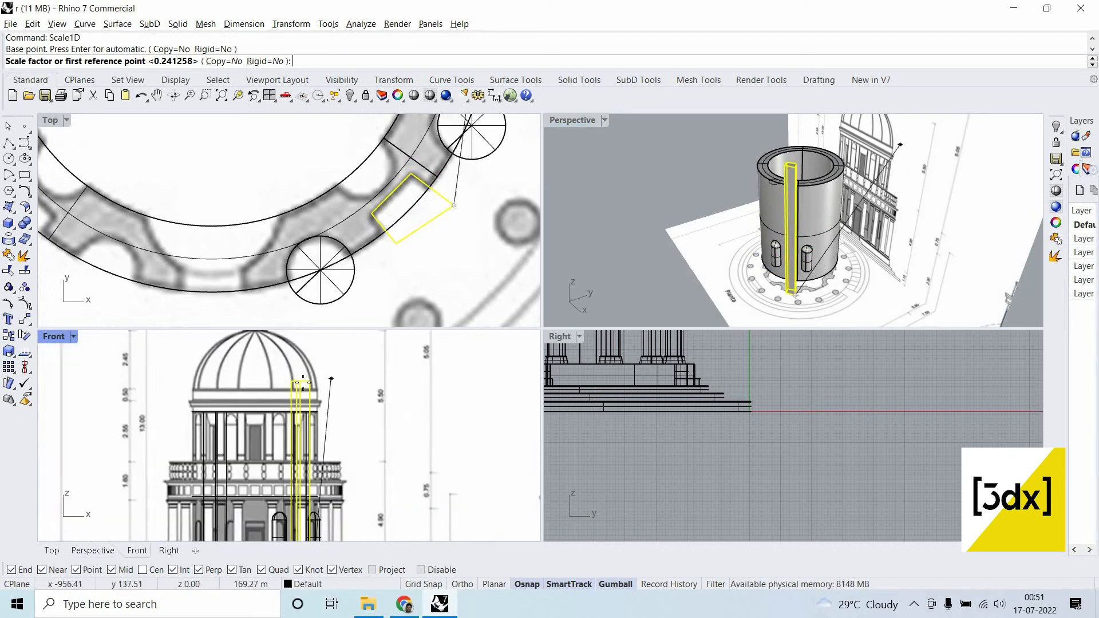
click(297, 382)
scroll(291, 491, up, 6)
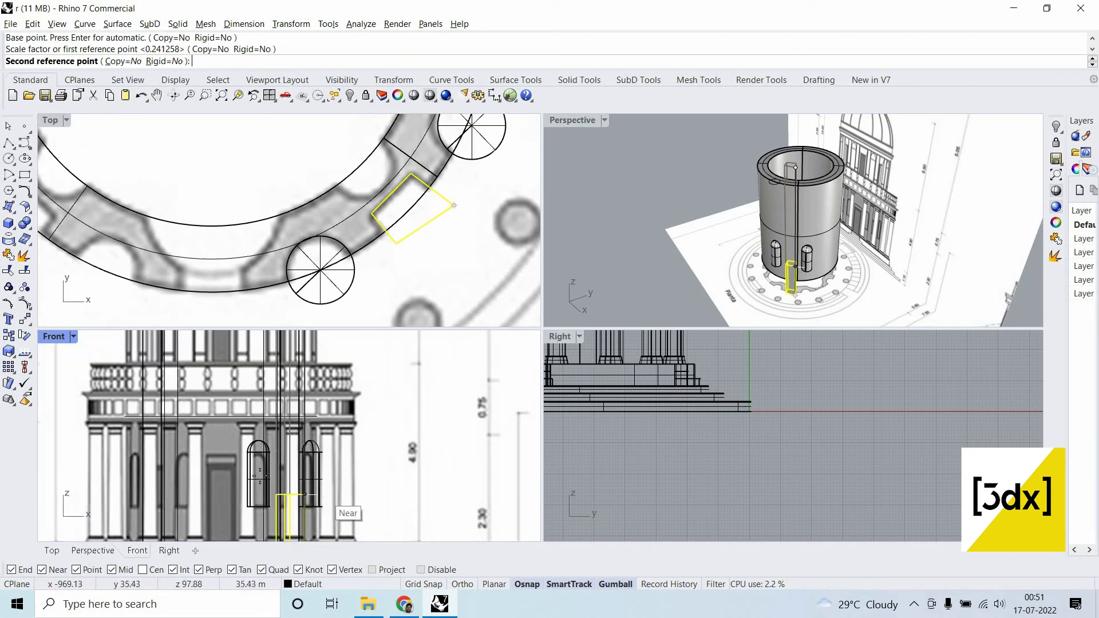
scroll(290, 491, up, 3)
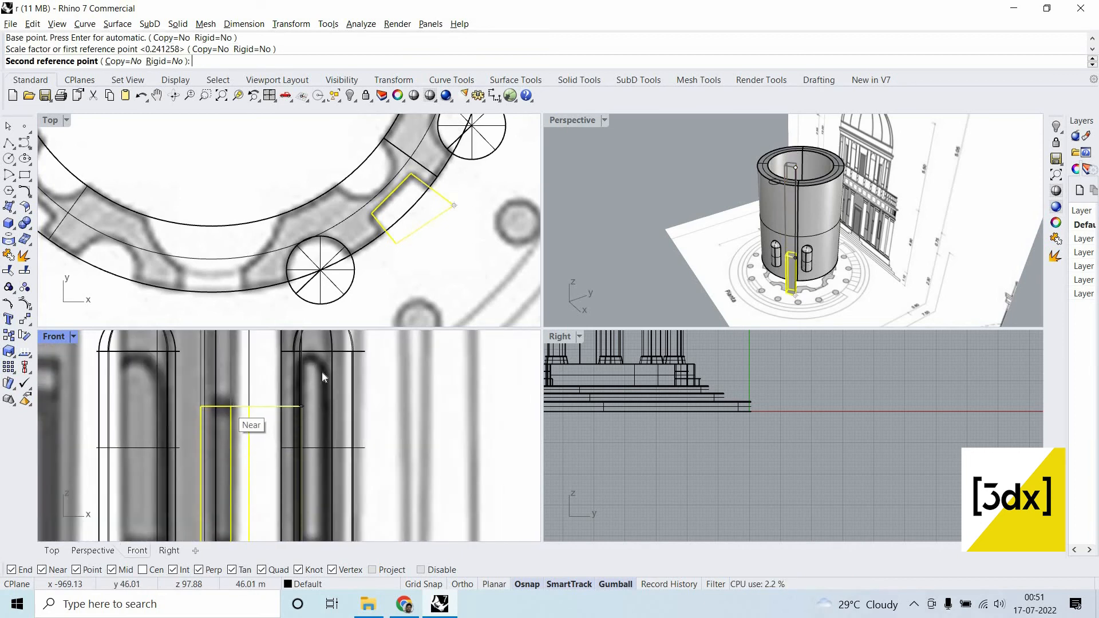
click(229, 406)
scroll(321, 373, down, 8)
Scale the recess solid vertically from its top, raising its base to the niches' base level at a height of about 30.6 m.
key(Return)
scroll(316, 388, up, 7)
click(301, 371)
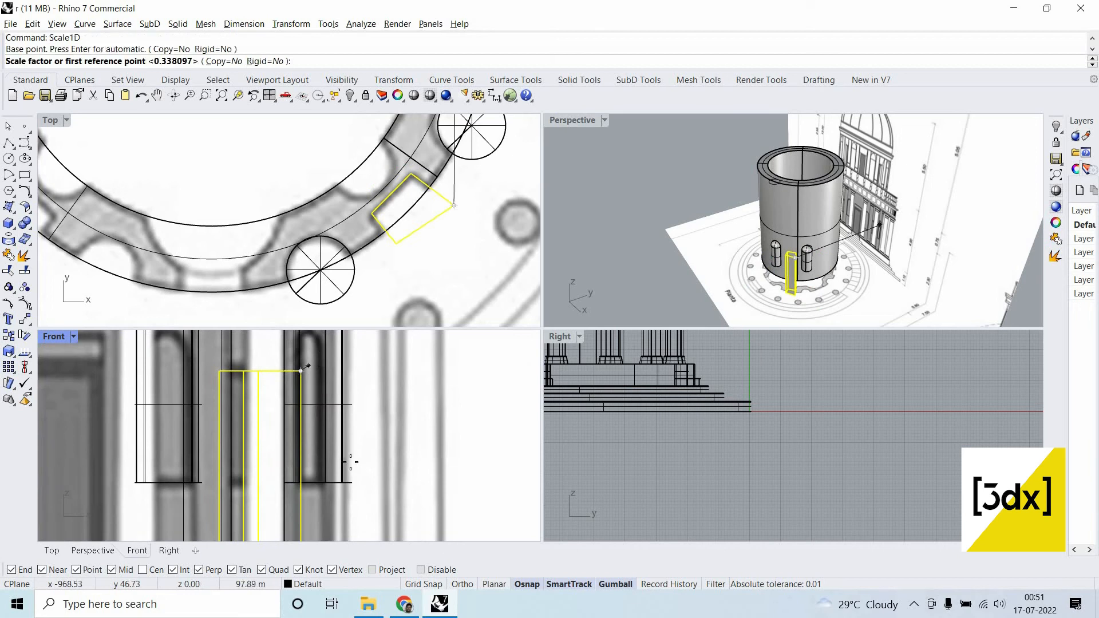
scroll(350, 461, down, 5)
click(306, 448)
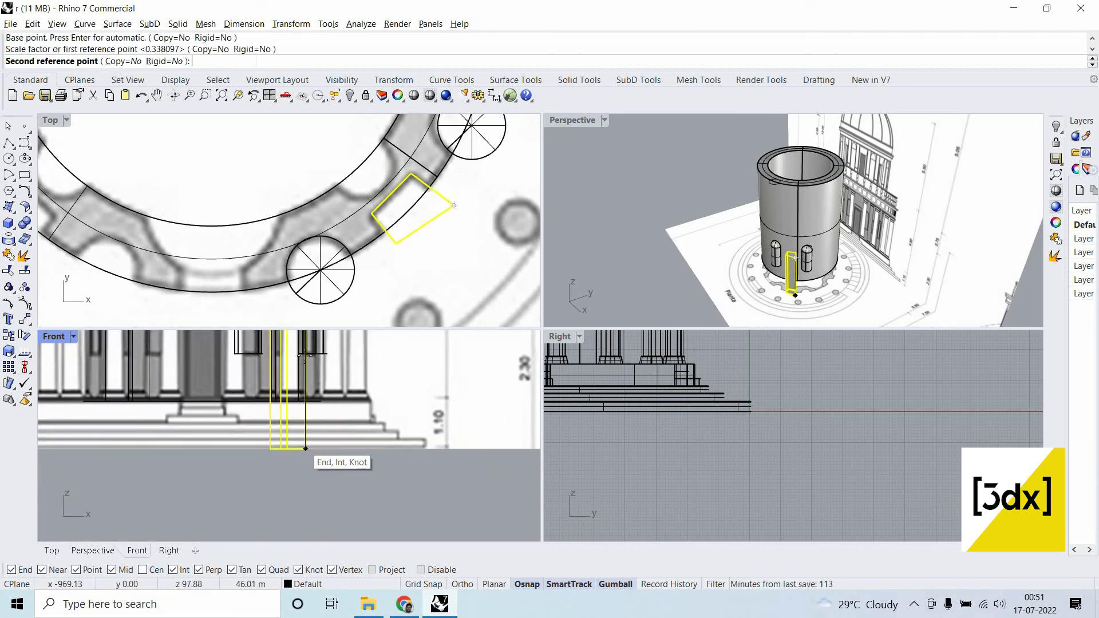
scroll(300, 354, up, 3)
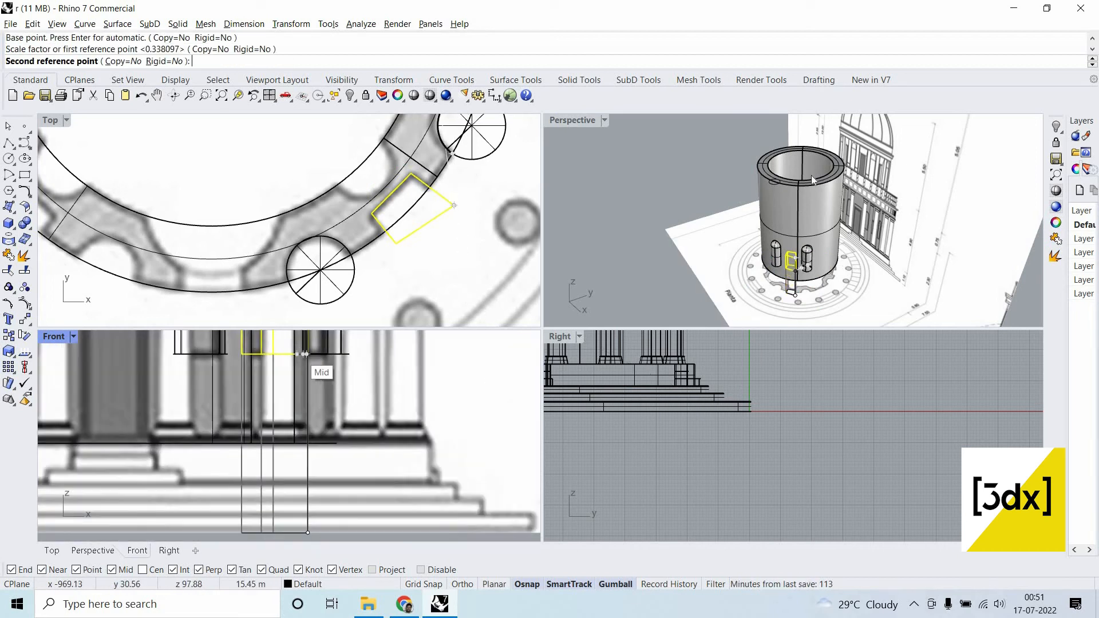
click(303, 354)
key(Escape)
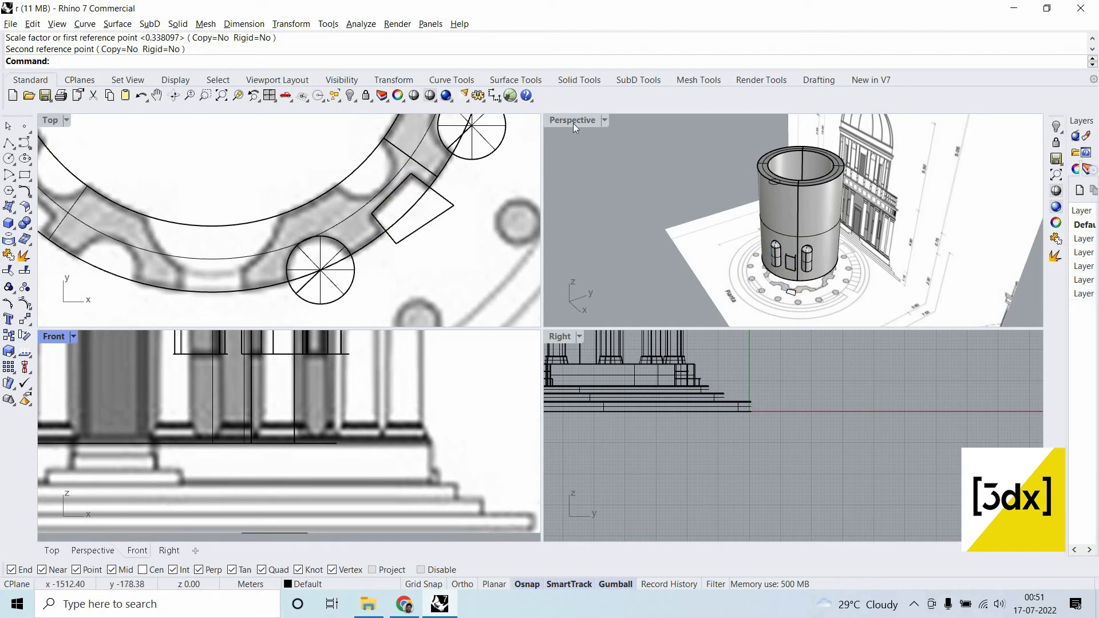
Boolean-split the drum wall using the shortened rectangular recess solid as the cutting object.
double_click(572, 120)
scroll(600, 365, up, 5)
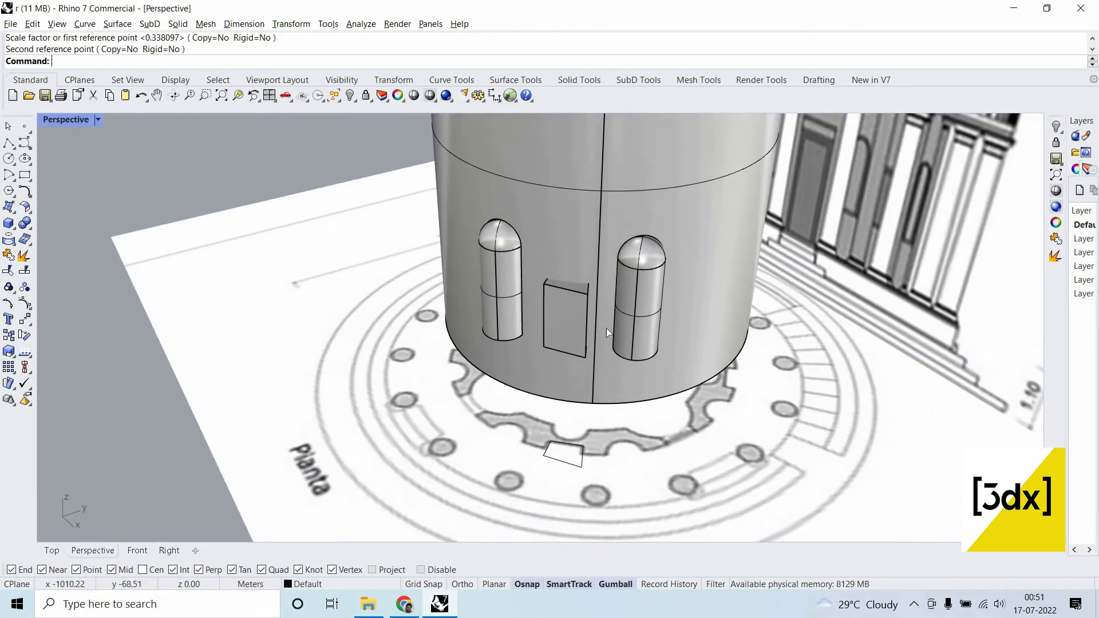
right_drag(617, 314, 638, 316)
right_click(638, 316)
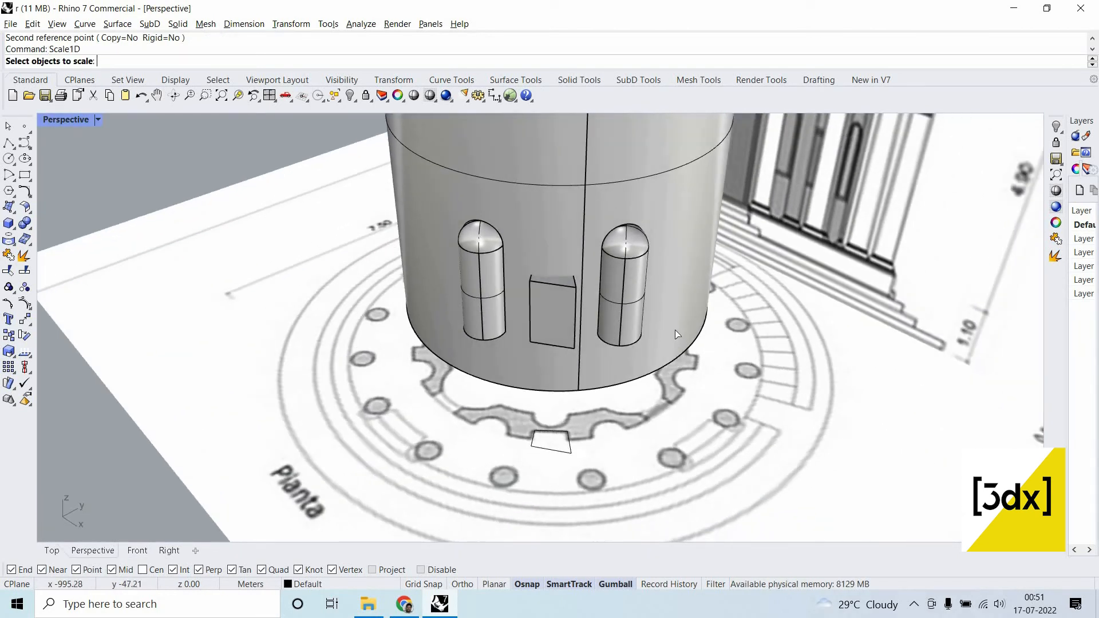
scroll(676, 333, down, 4)
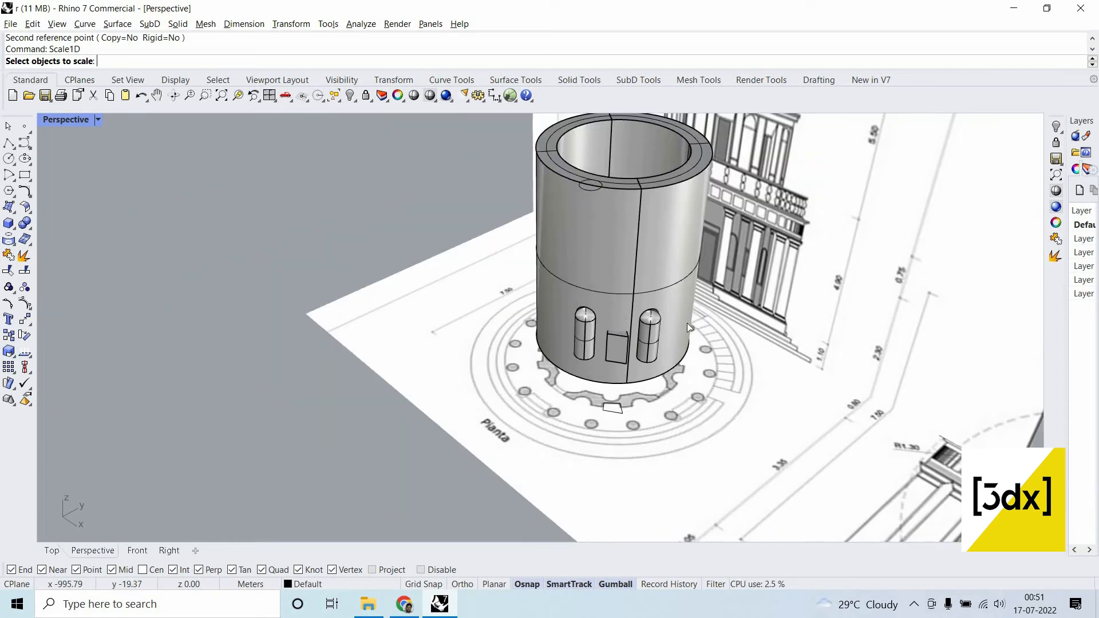
scroll(689, 327, up, 3)
scroll(579, 307, up, 2)
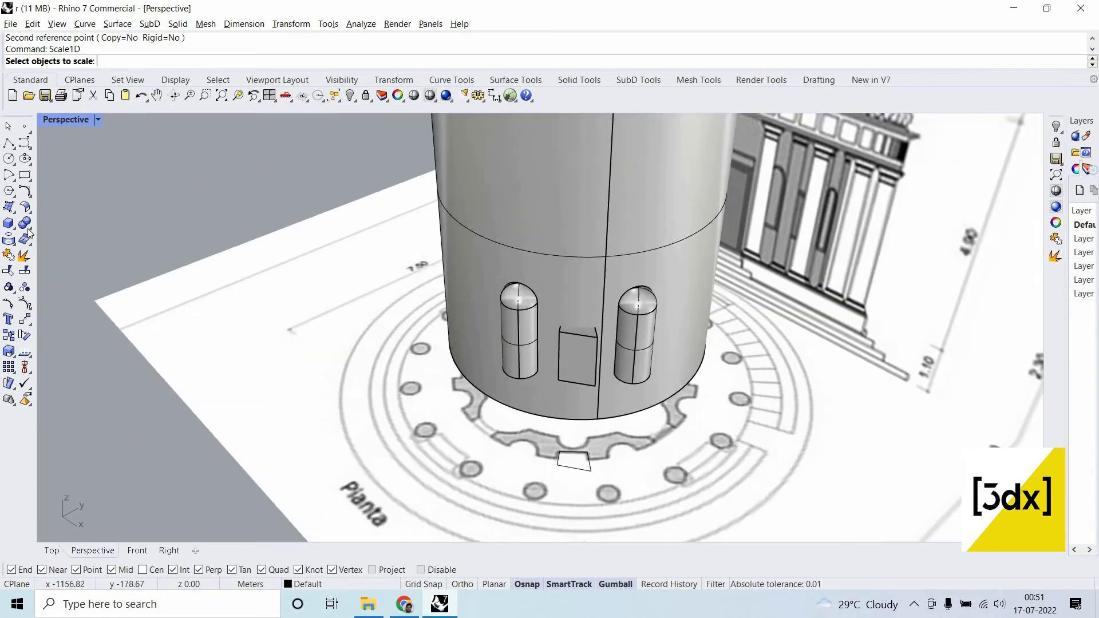
click(30, 229)
click(90, 229)
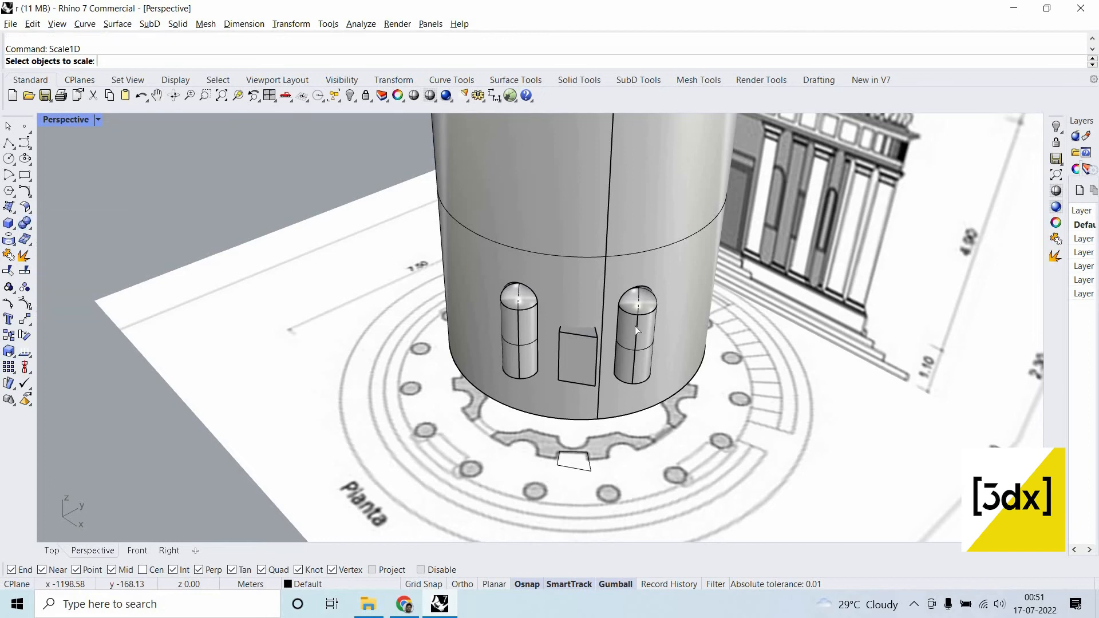
click(606, 333)
key(Return)
click(579, 342)
key(Return)
Delete the rectangular cutter solid and the wall piece inside it to open the shallow recess between the niches.
click(578, 342)
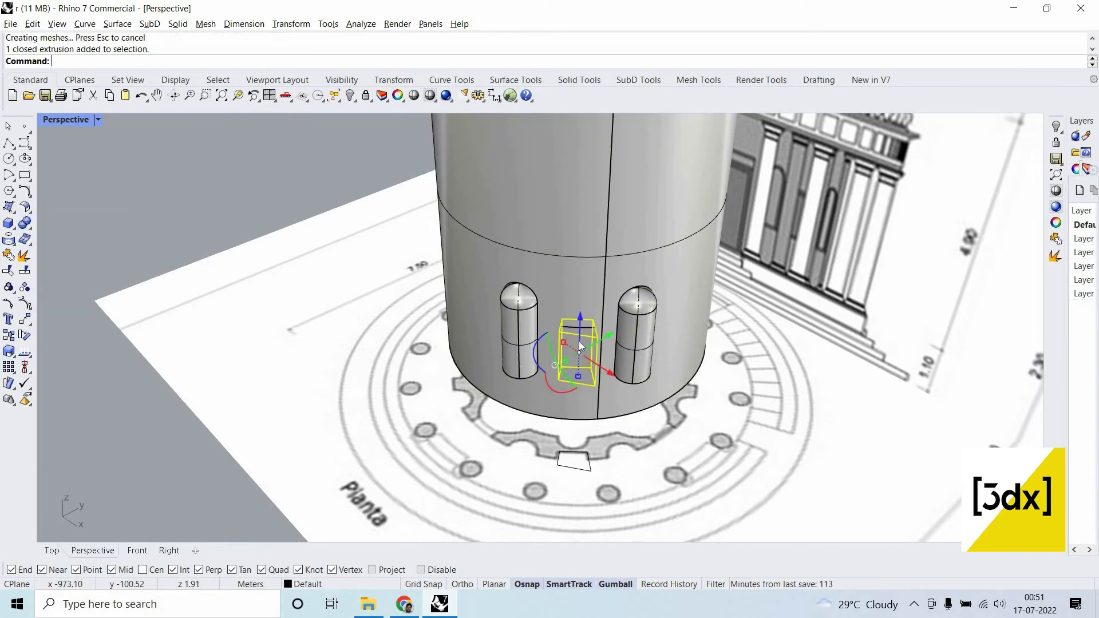
key(Delete)
click(581, 346)
key(Delete)
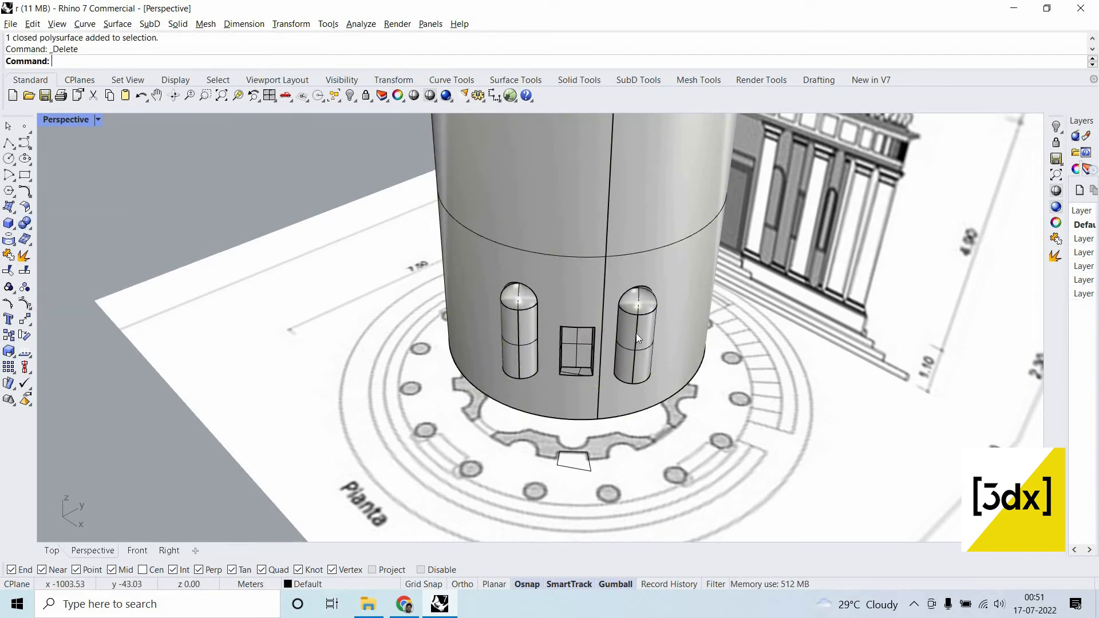
Delete the cutter solid and the split wall piece from the round-topped niche farther from the doorway.
click(636, 333)
middle_click(604, 327)
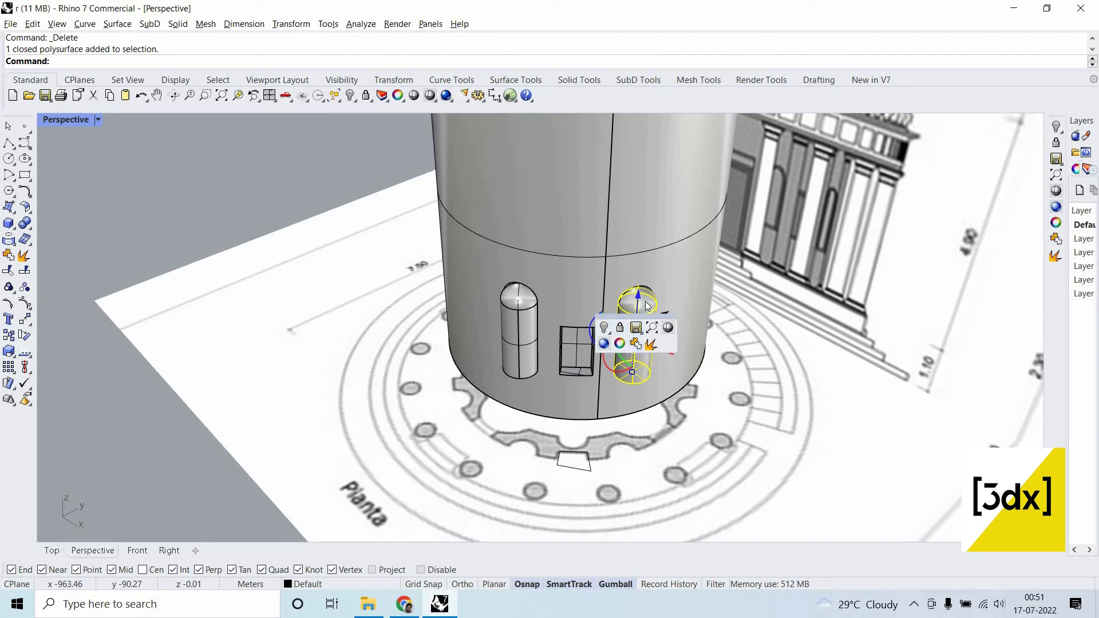
click(644, 295)
key(Escape)
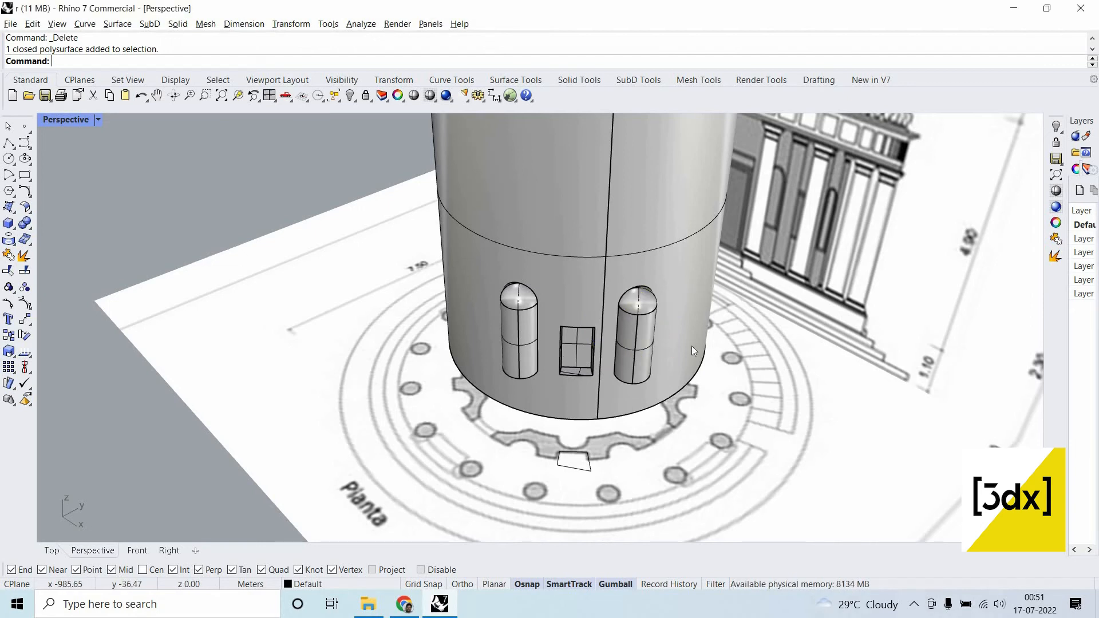
scroll(692, 346, down, 6)
click(669, 332)
click(669, 334)
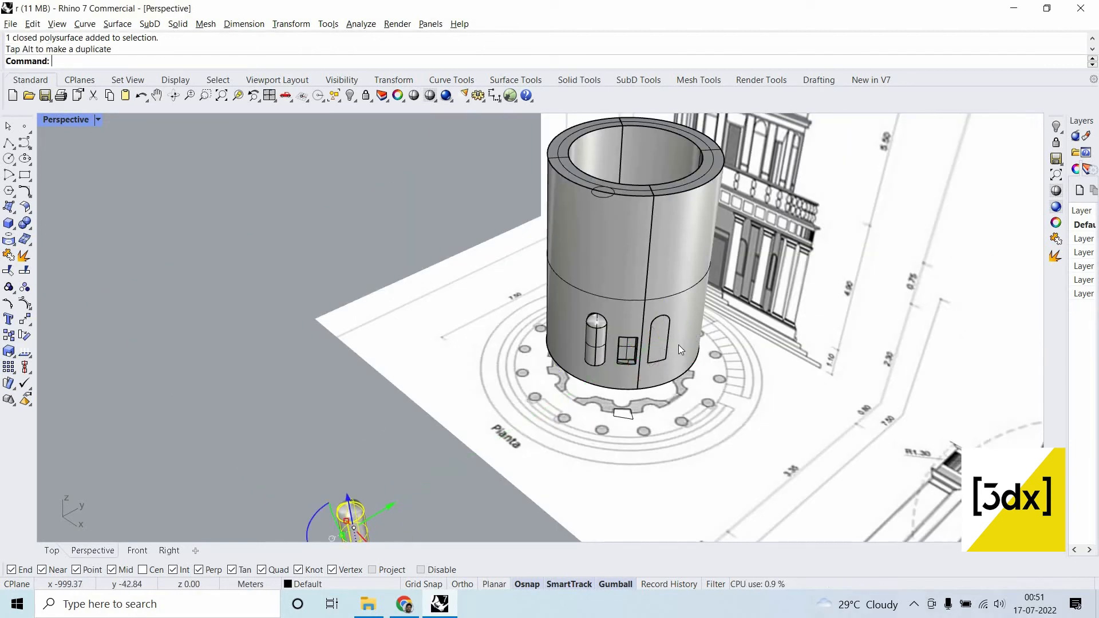
scroll(674, 345, up, 4)
key(Delete)
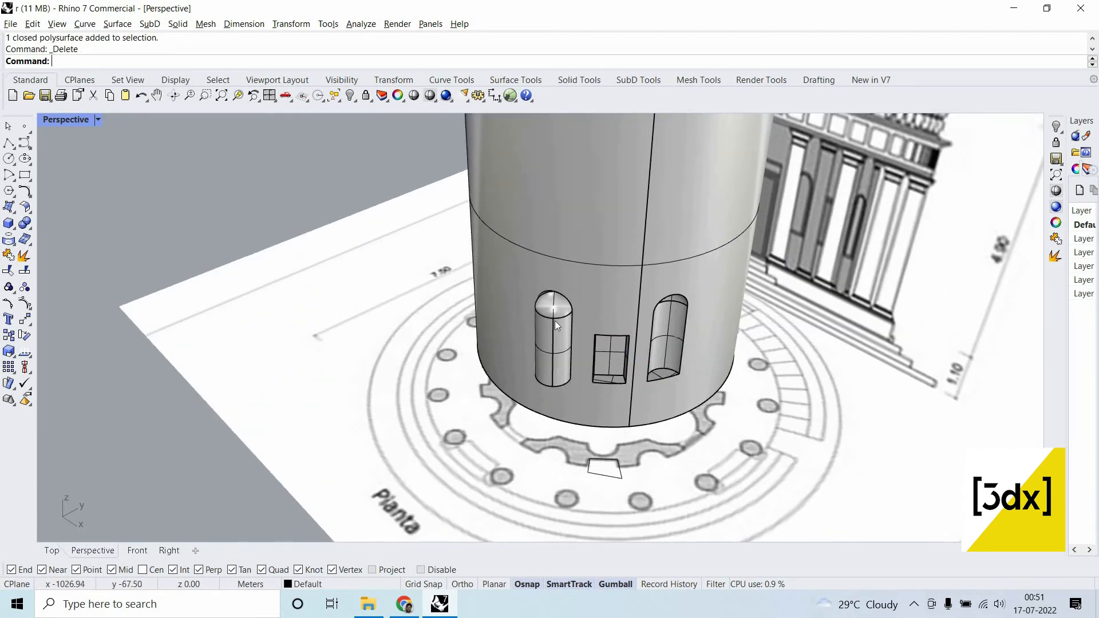
Delete the cutter solid and the split wall piece from the round-topped niche nearer the doorway.
scroll(554, 331, up, 5)
click(581, 321)
key(Delete)
click(582, 323)
key(Delete)
Draw a closed four-sided polyline over the doorway opening in plan, extending beyond the drum's outer edge.
scroll(724, 376, down, 5)
right_drag(866, 380, 622, 314)
right_click(621, 314)
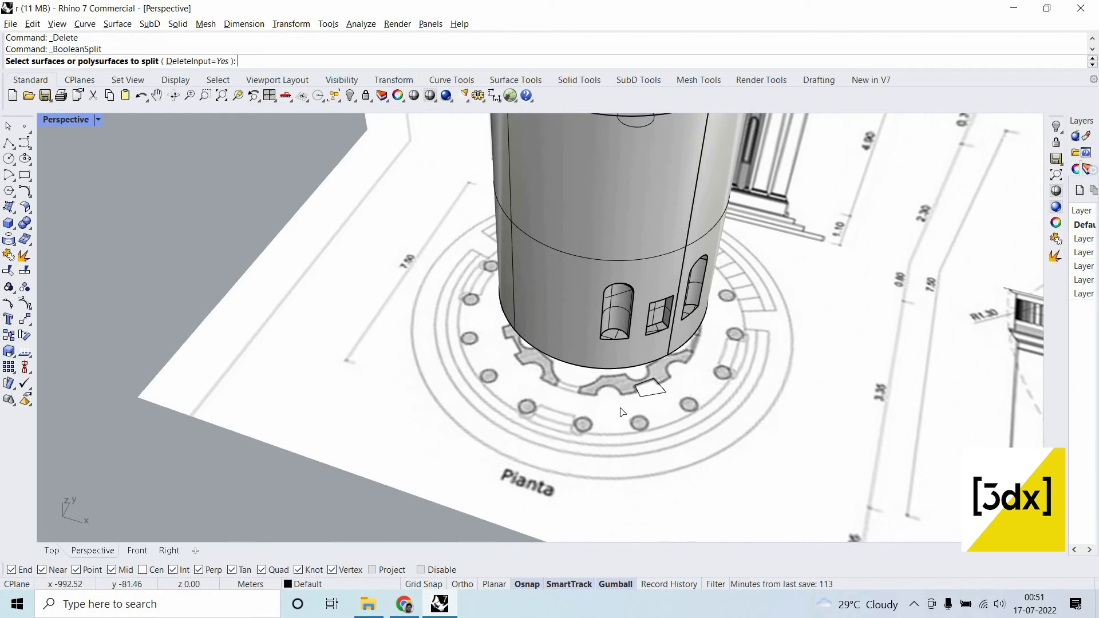
scroll(675, 401, down, 3)
scroll(588, 439, up, 6)
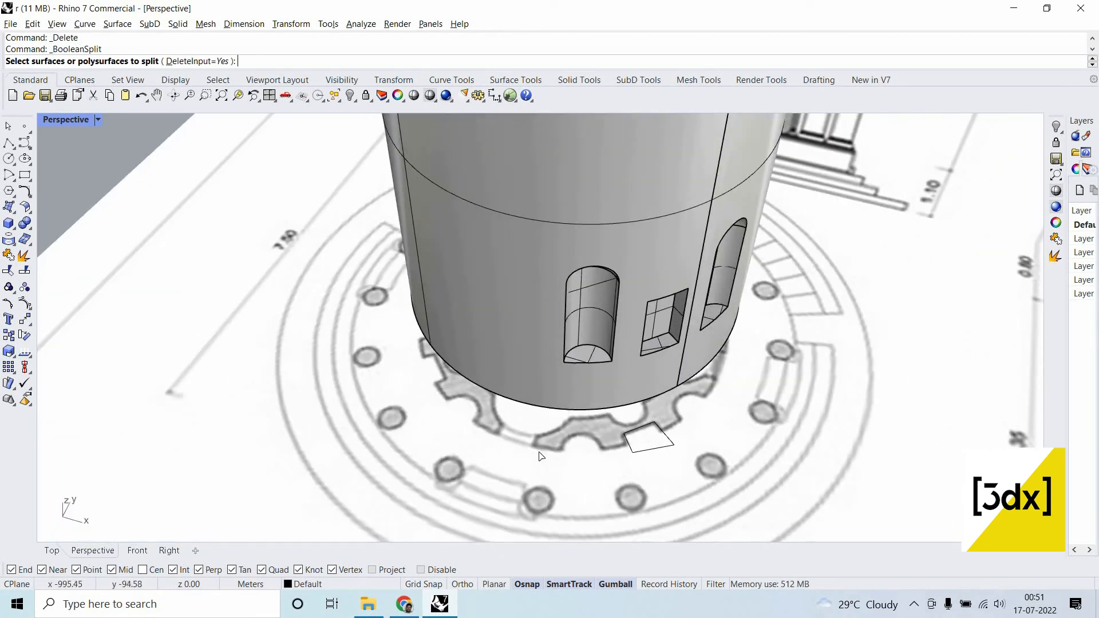
scroll(532, 440, up, 2)
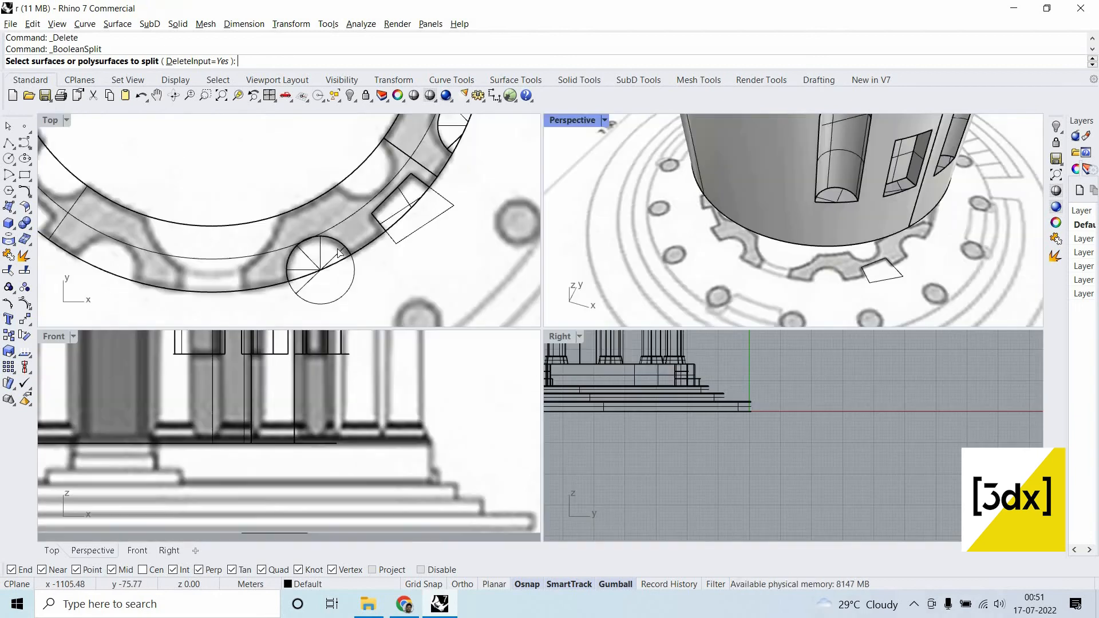
scroll(274, 282, up, 5)
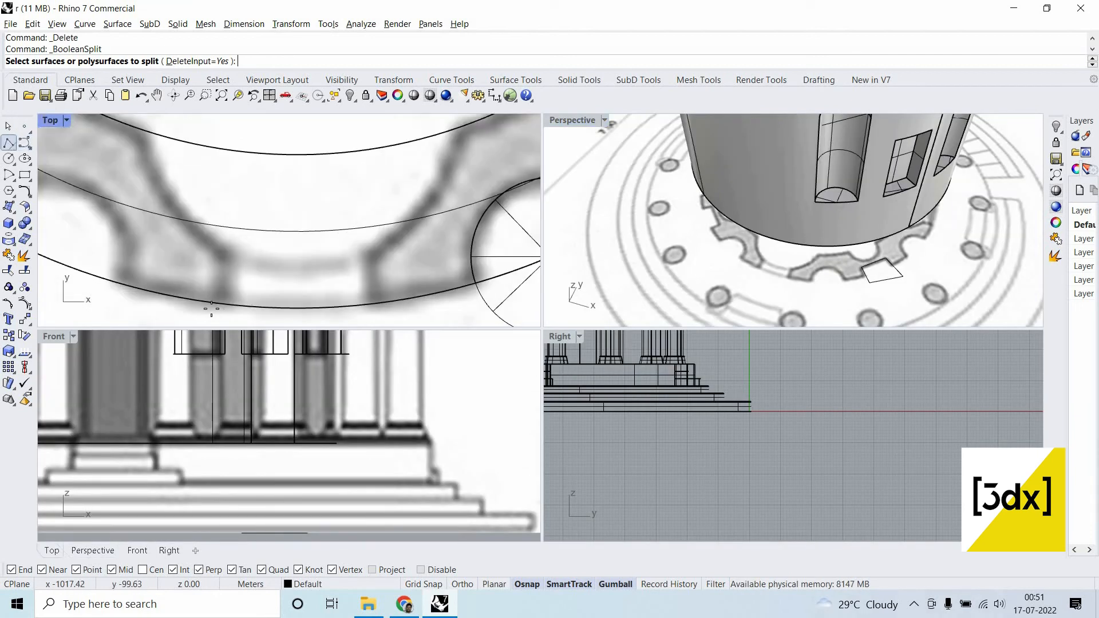
click(8, 142)
scroll(238, 277, up, 3)
click(248, 270)
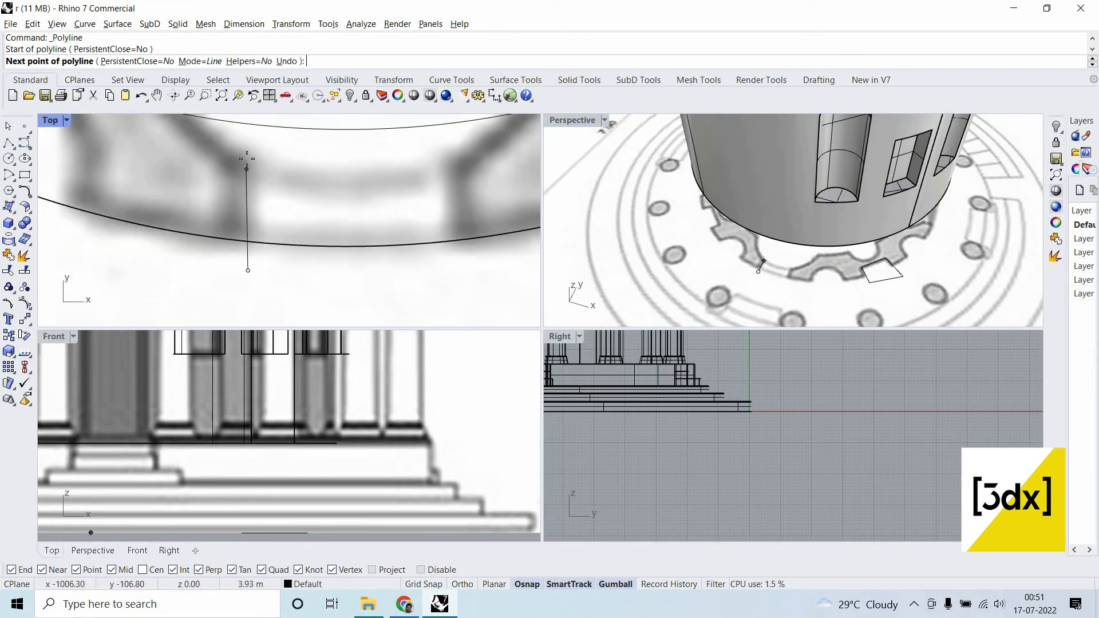
shift+click(248, 163)
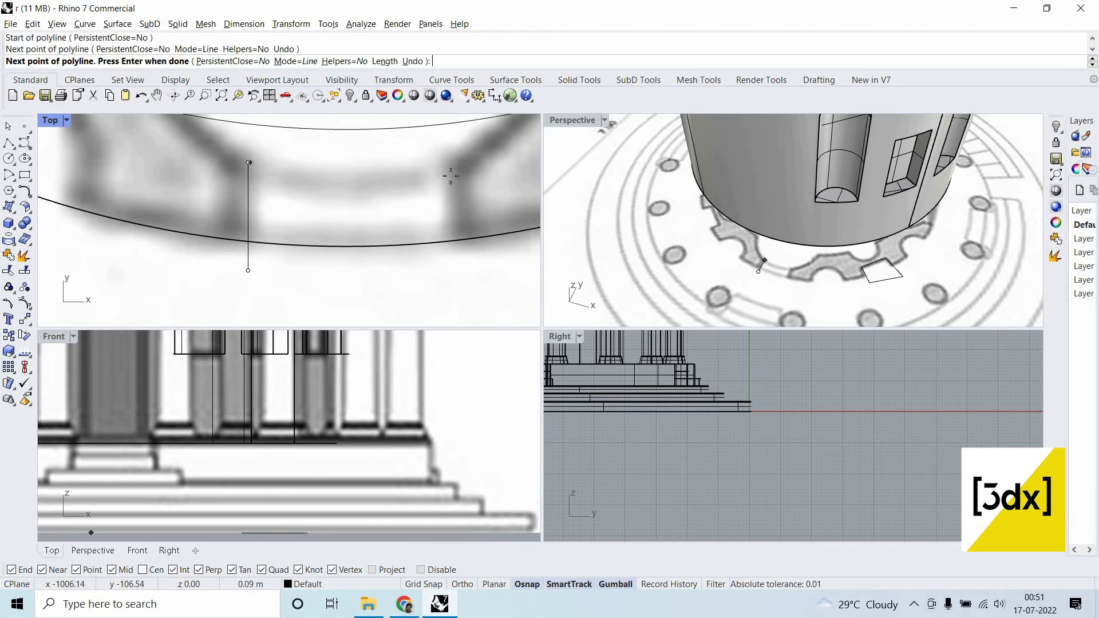
click(460, 280)
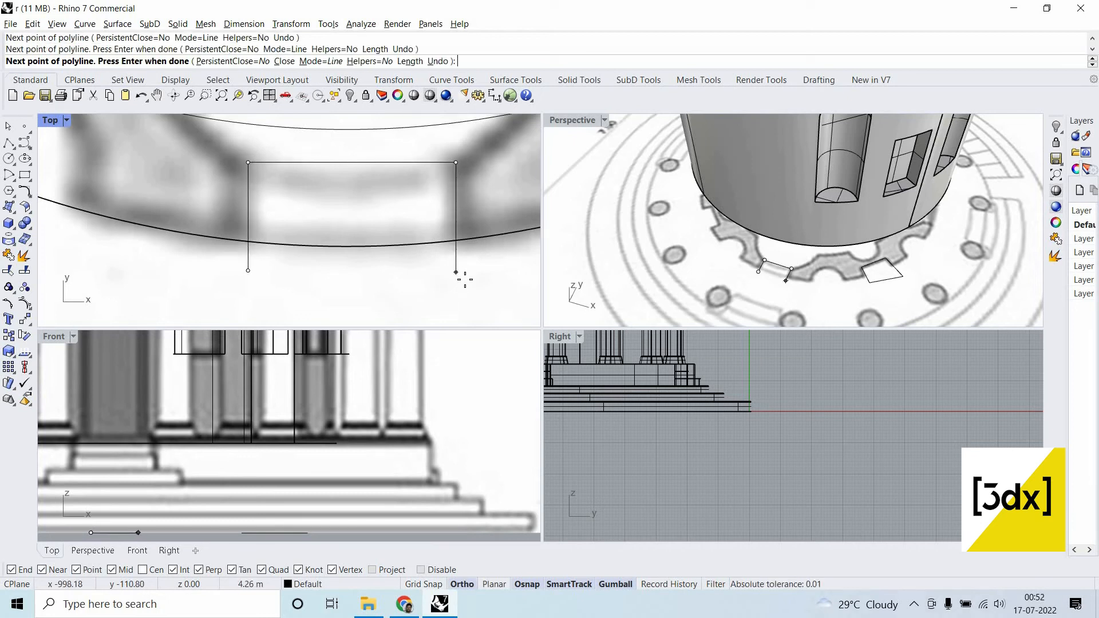
shift+click(243, 278)
click(248, 270)
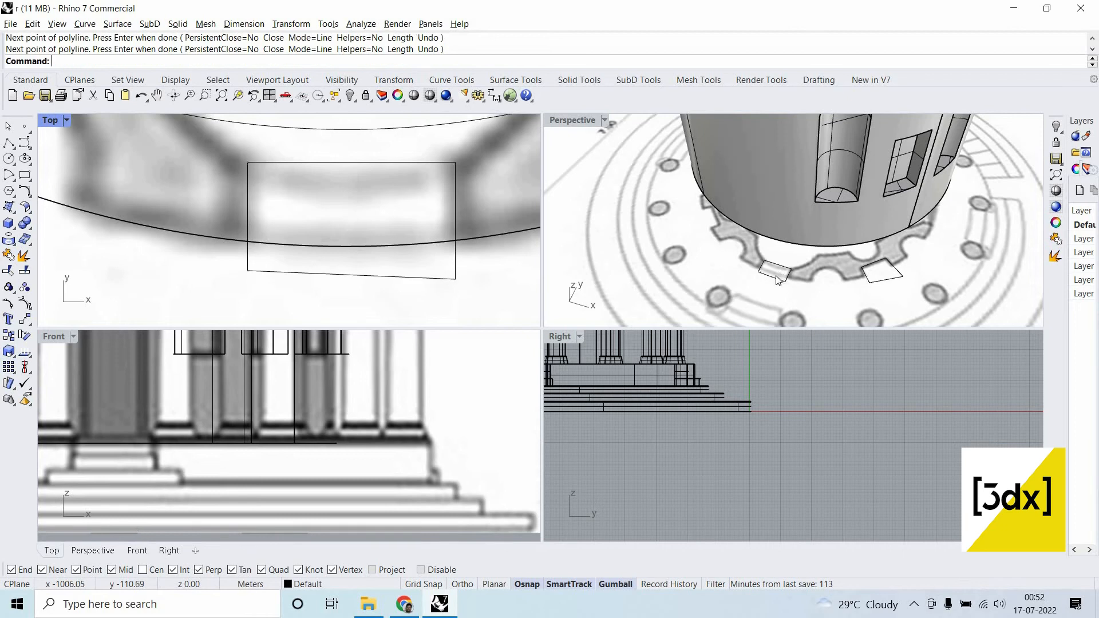
Extrude the closed doorway outline as a solid about 50.8 m high, up to the door frame's top in the elevation.
click(782, 297)
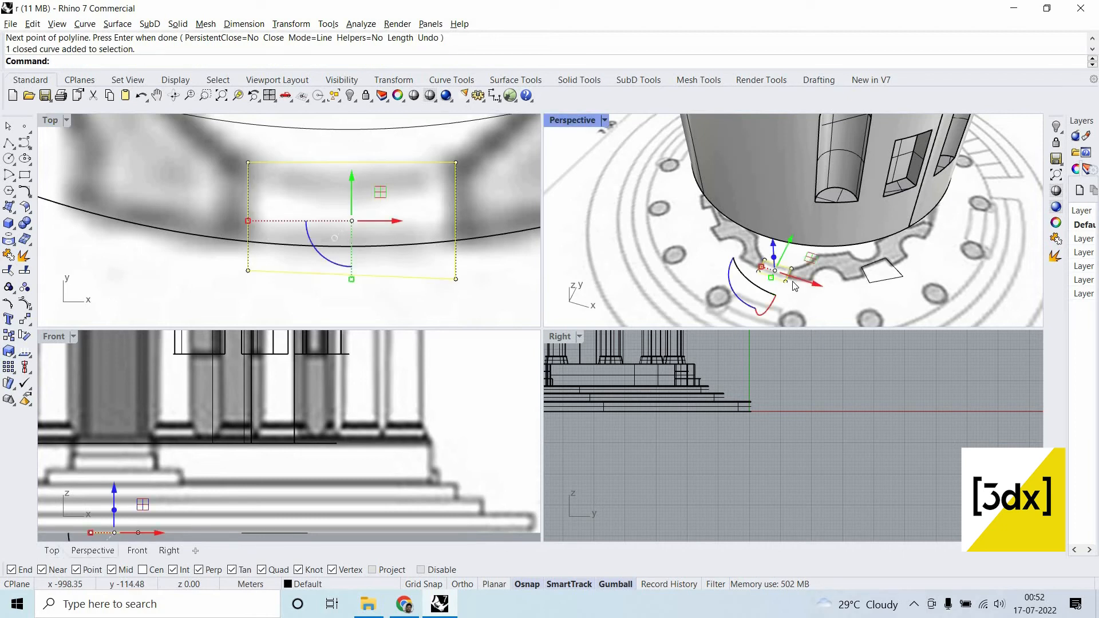
key(Return)
scroll(786, 255, down, 10)
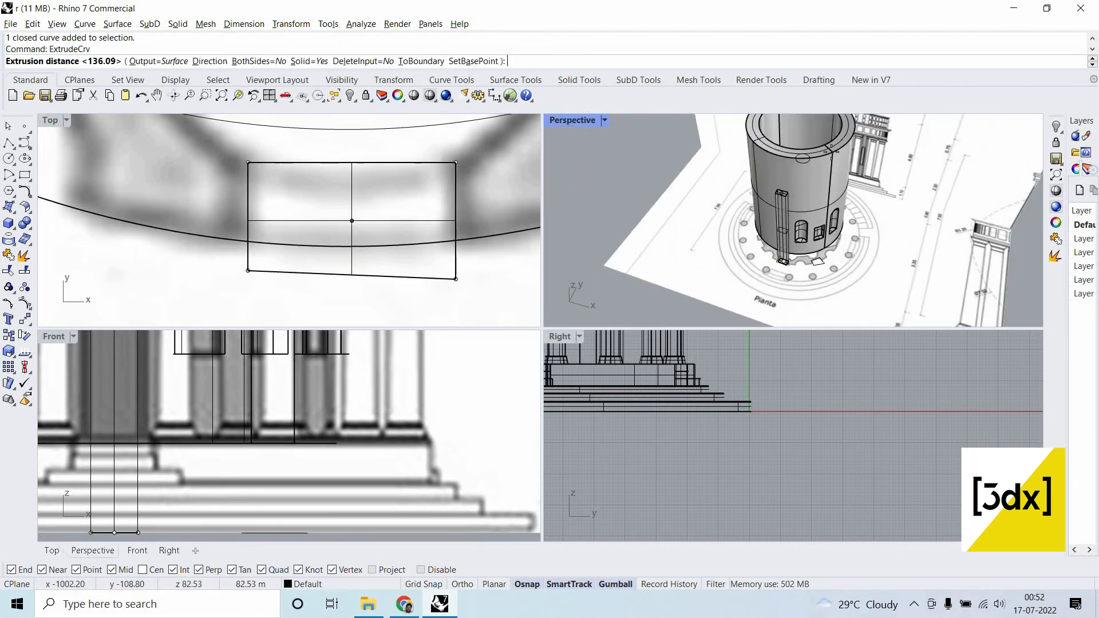
scroll(297, 389, down, 5)
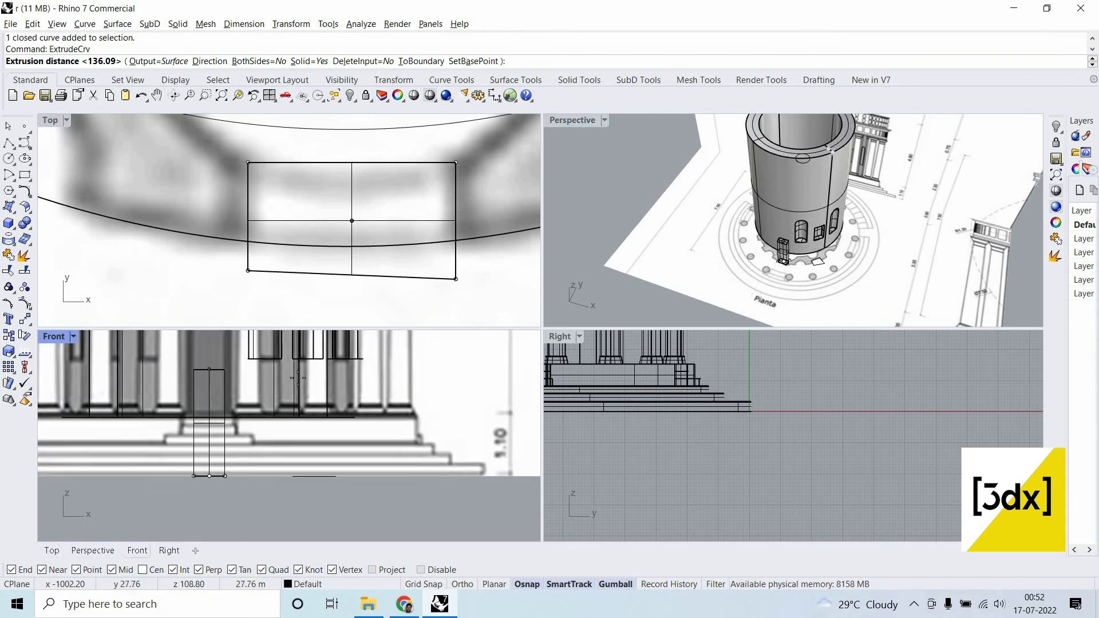
scroll(297, 389, down, 5)
scroll(294, 387, up, 14)
click(277, 407)
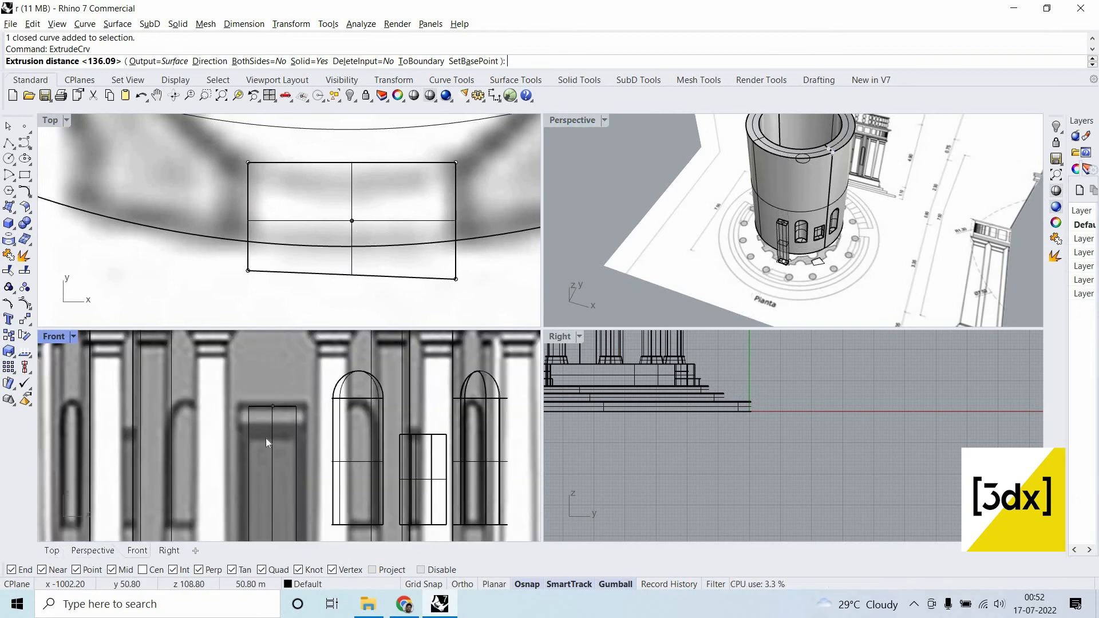
key(Escape)
Scale the door solid in one direction from its top corner so its base ends at the drum's lower edge.
scroll(776, 244, up, 3)
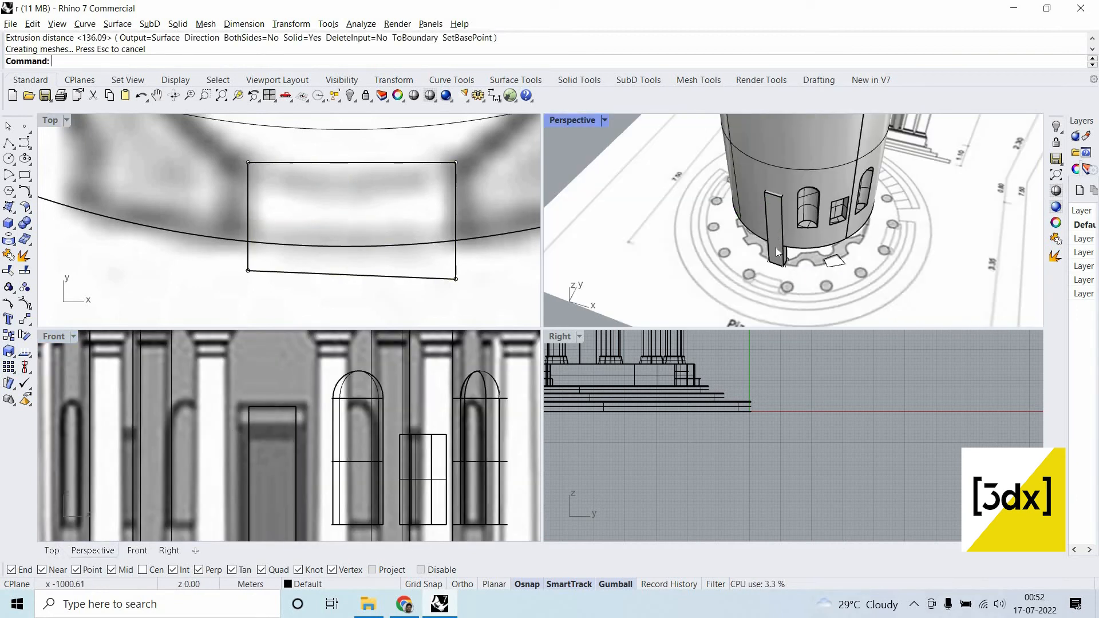
click(775, 249)
key(Return)
scroll(792, 153, up, 3)
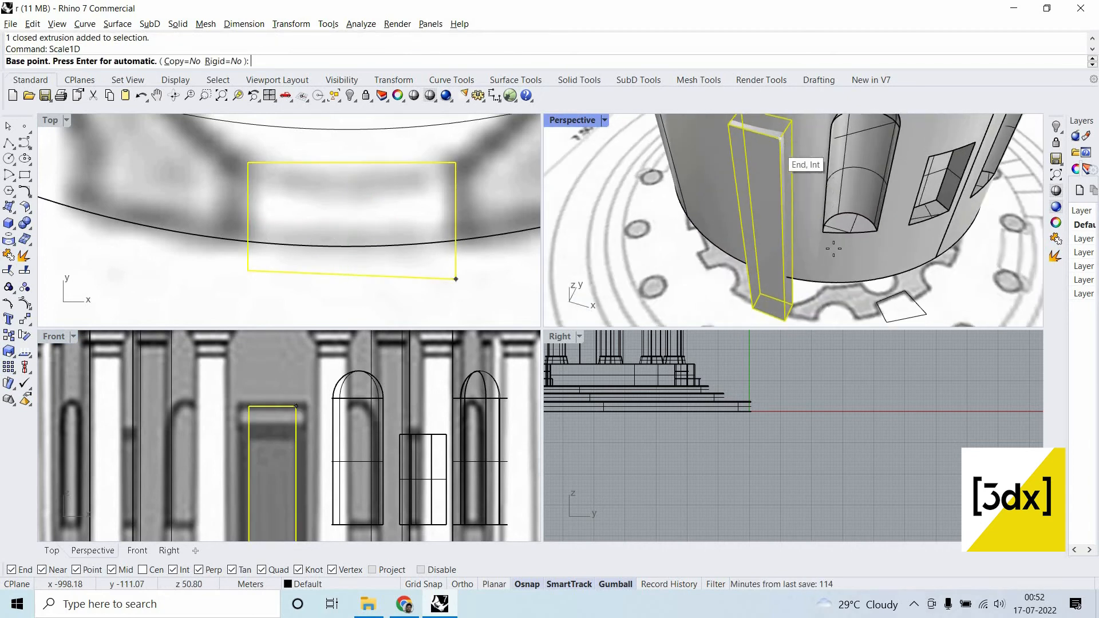
click(778, 141)
scroll(793, 241, up, 3)
click(791, 287)
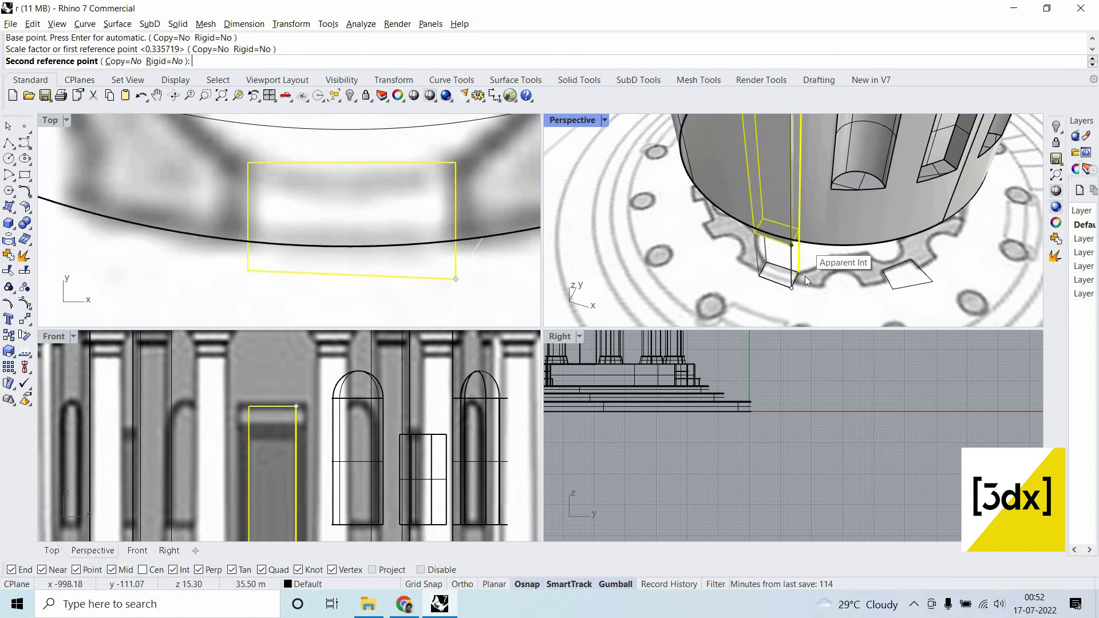
click(799, 245)
key(Escape)
scroll(804, 275, down, 4)
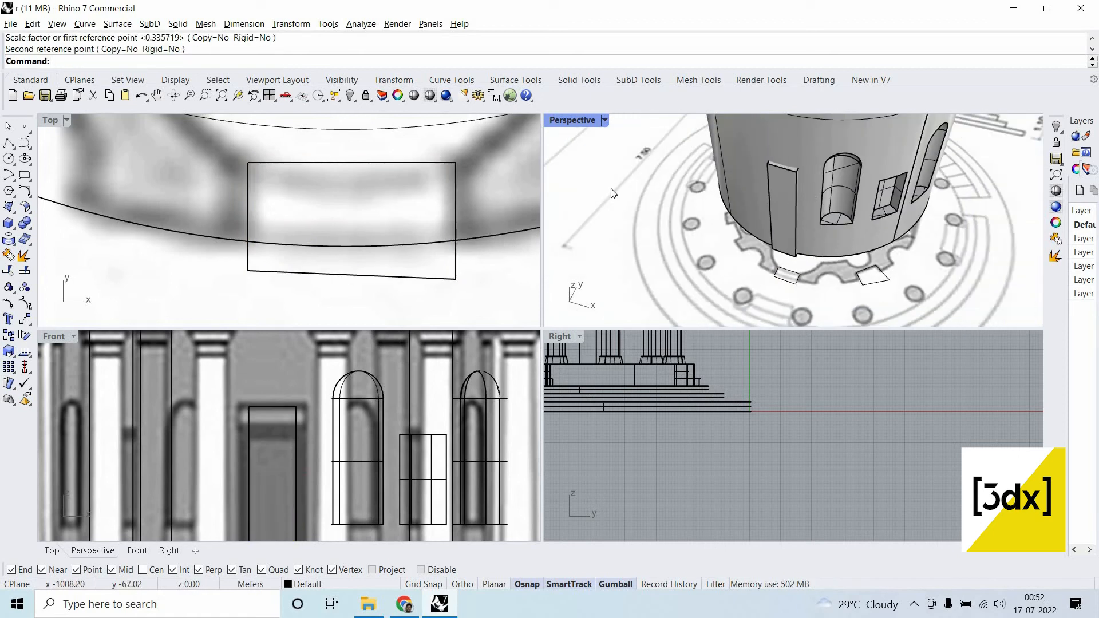
Try to cut the doorway by Boolean-splitting the drum with the door solid and deleting the piece inside the opening.
click(27, 226)
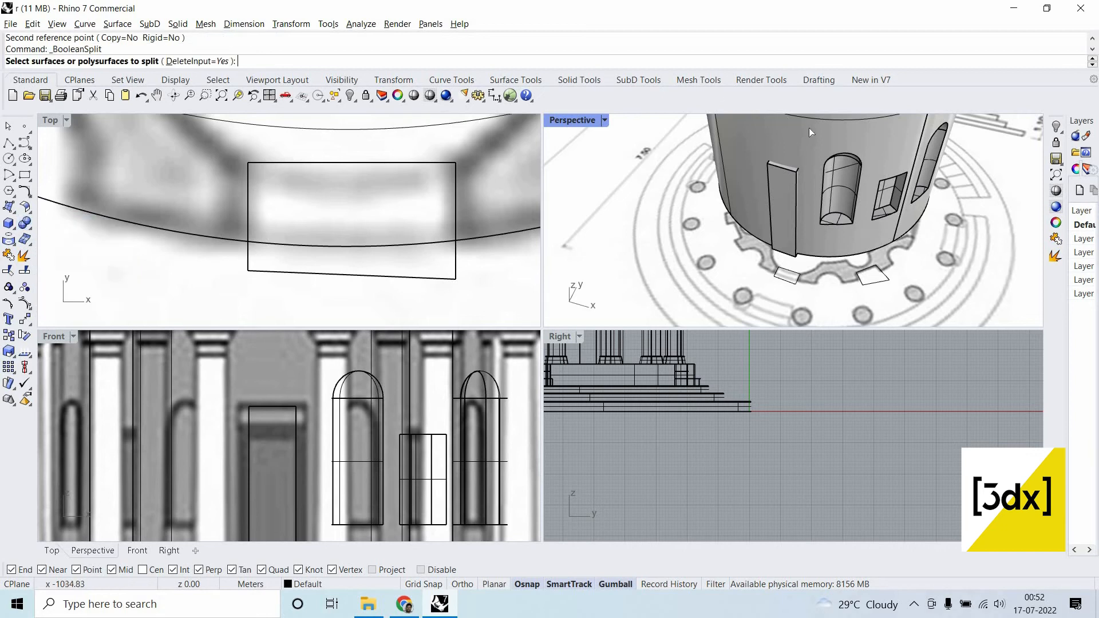
click(789, 202)
key(Return)
click(789, 201)
key(Return)
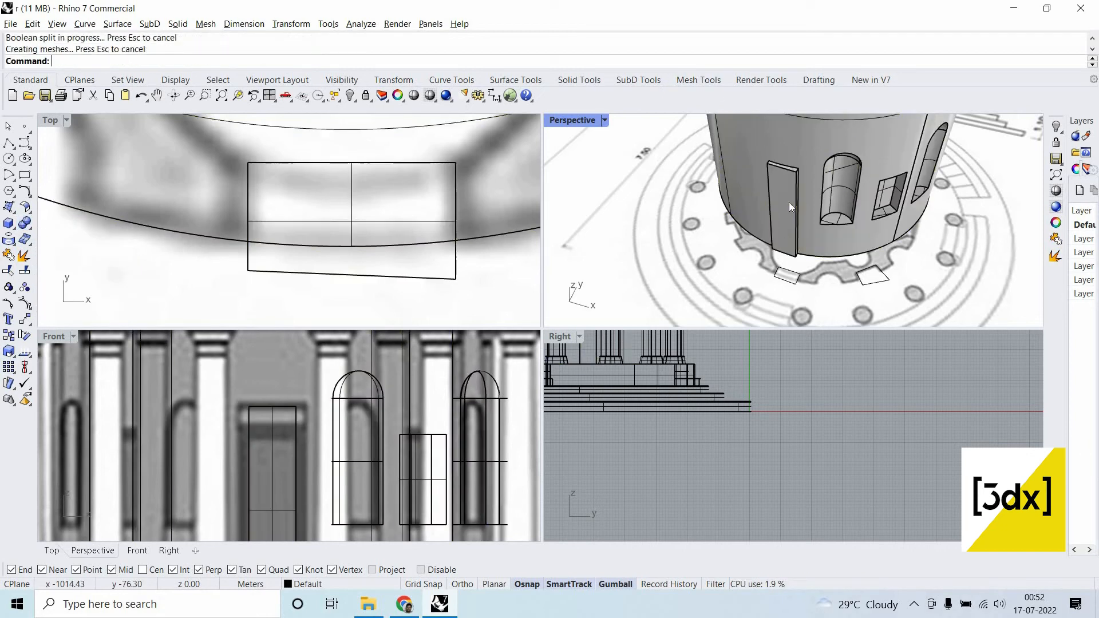
click(789, 201)
key(Delete)
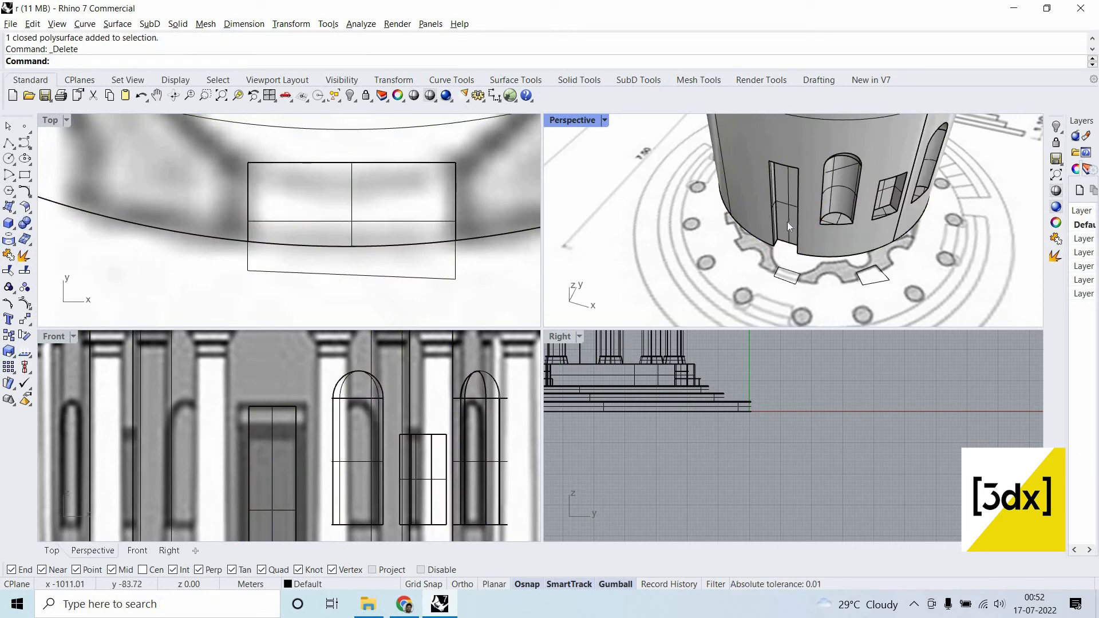
key(ctrl+z)
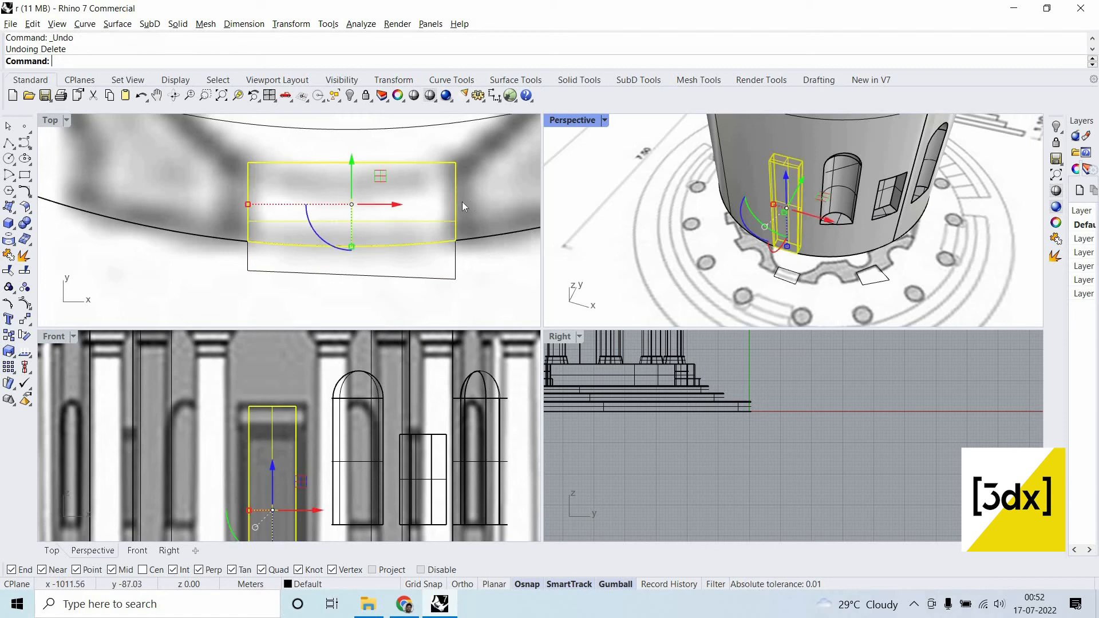
Stretch the door cutter solid in plan depth so it passes through the full thickness of the drum wall.
click(458, 291)
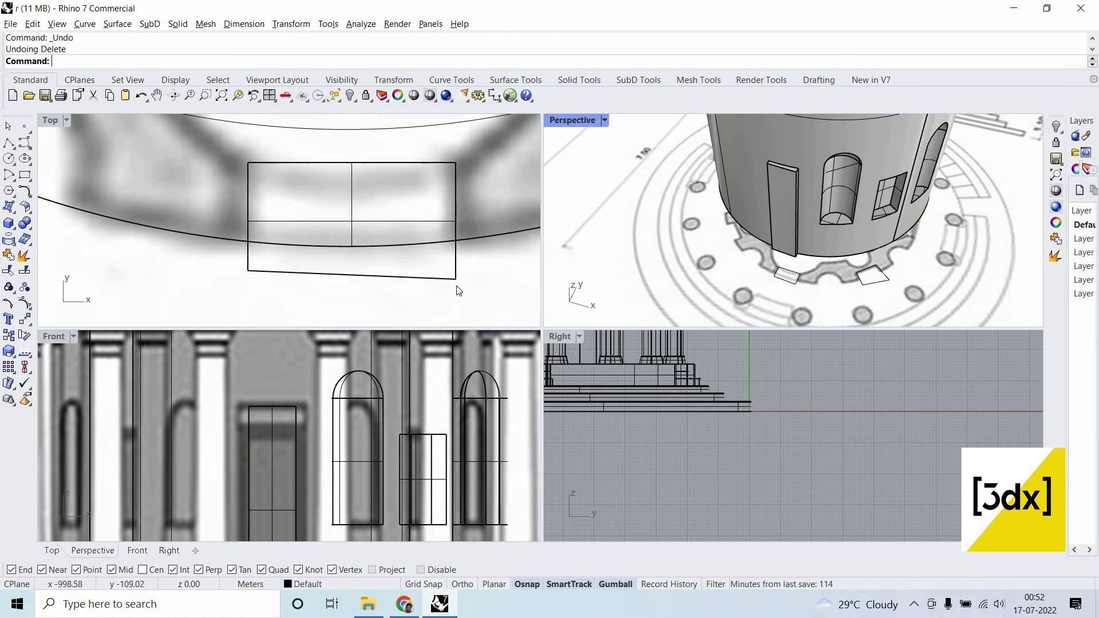
click(455, 281)
click(455, 281)
click(454, 279)
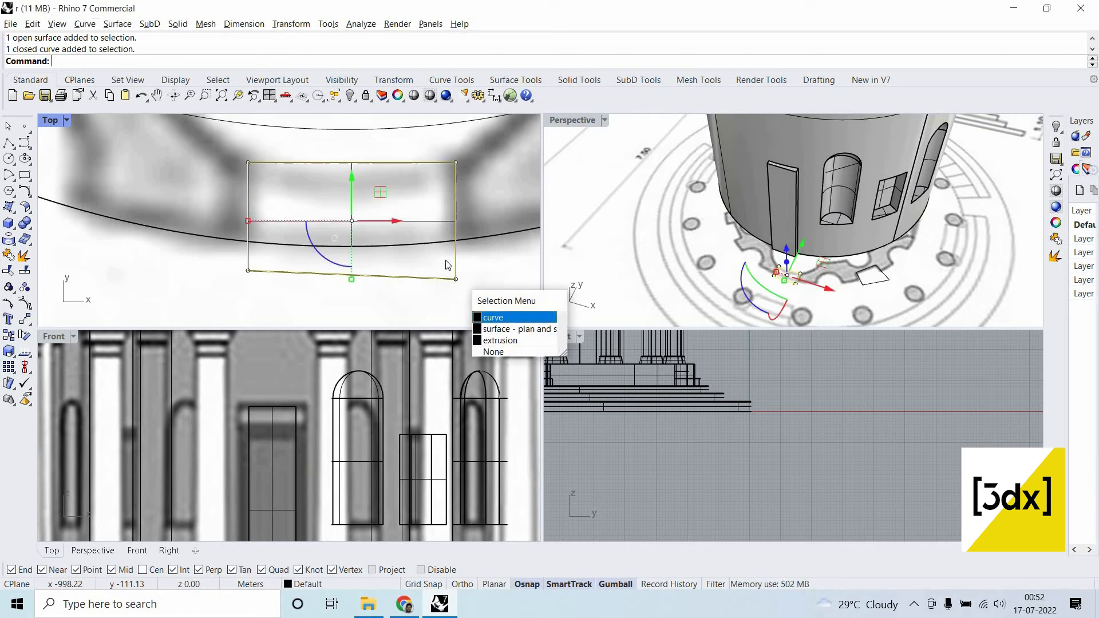
scroll(446, 274, down, 8)
key(Escape)
scroll(445, 289, down, 3)
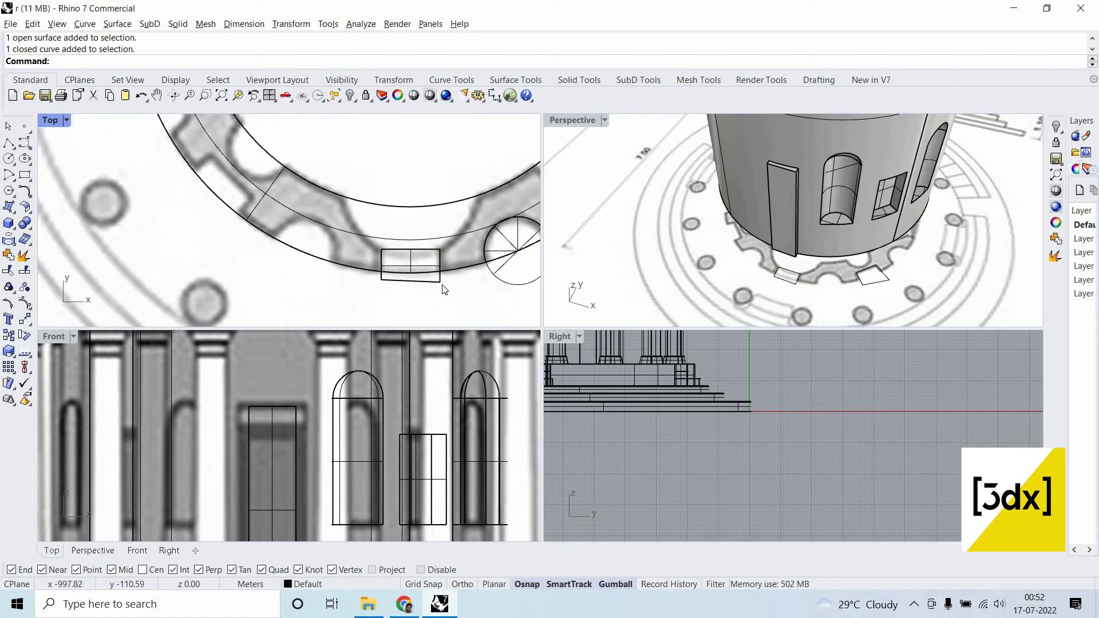
click(458, 292)
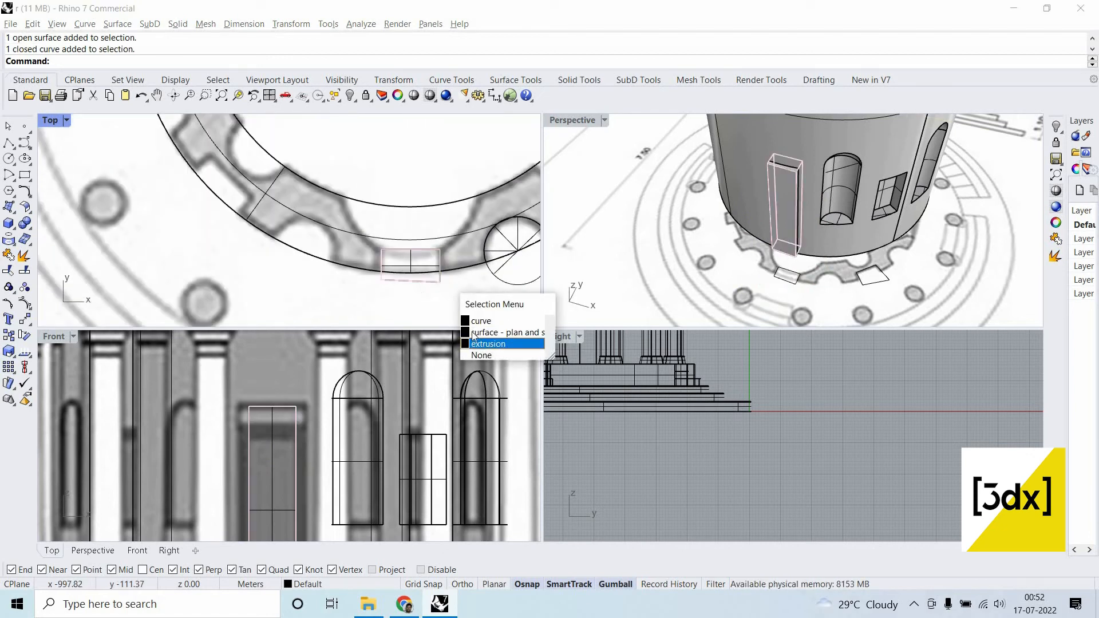
key(Return)
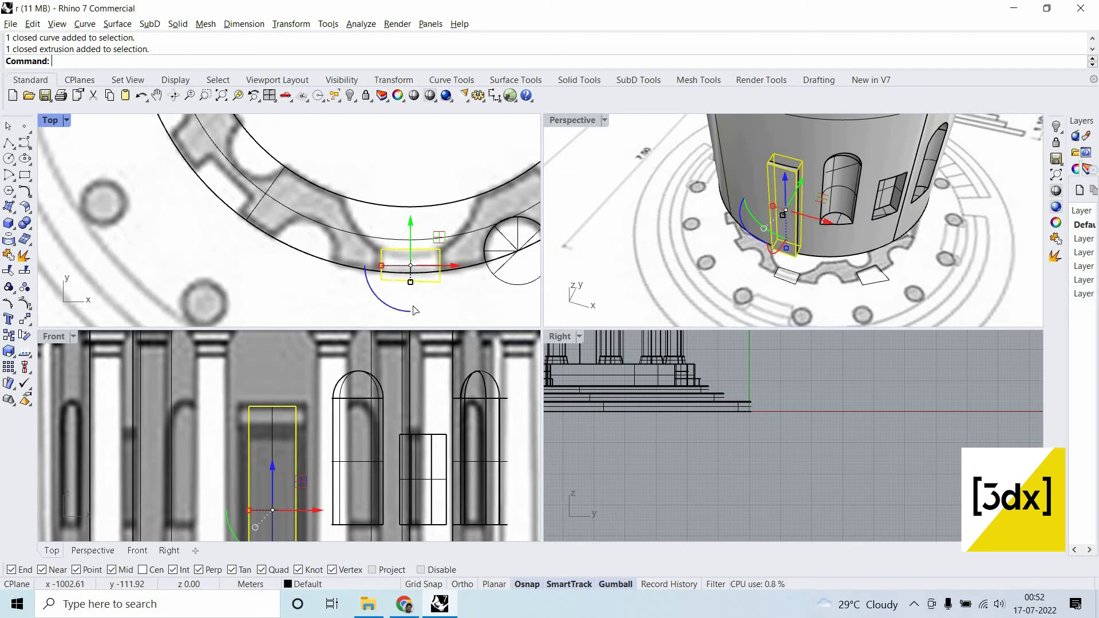
drag(410, 281, 826, 253)
scroll(452, 240, down, 6)
key(Escape)
scroll(826, 253, up, 3)
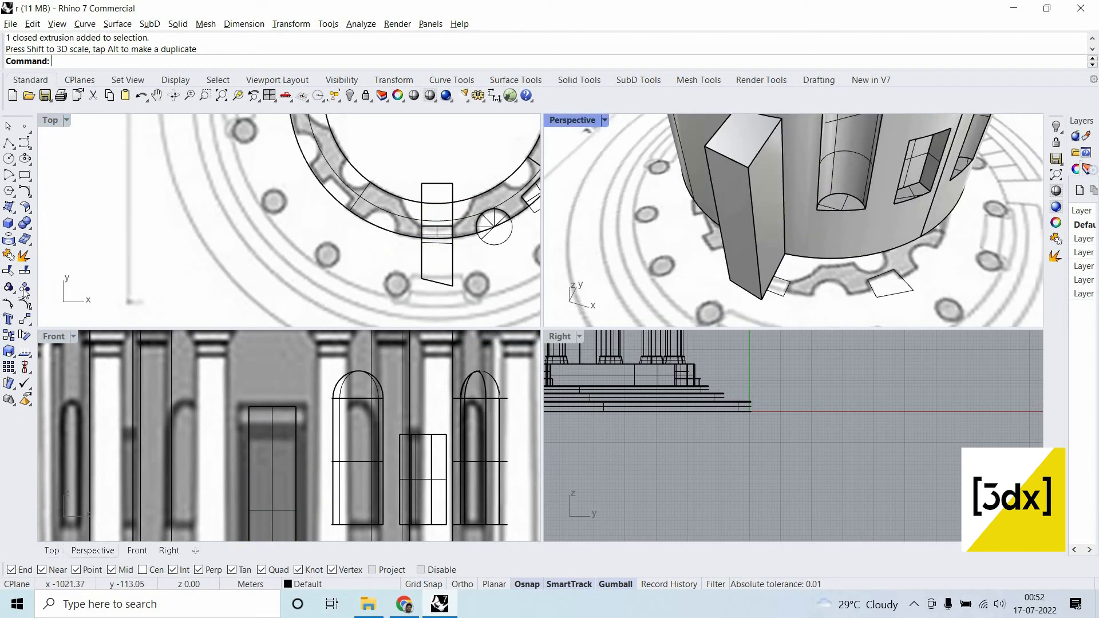
Boolean-split the drum with the lengthened door cutter solid.
click(27, 225)
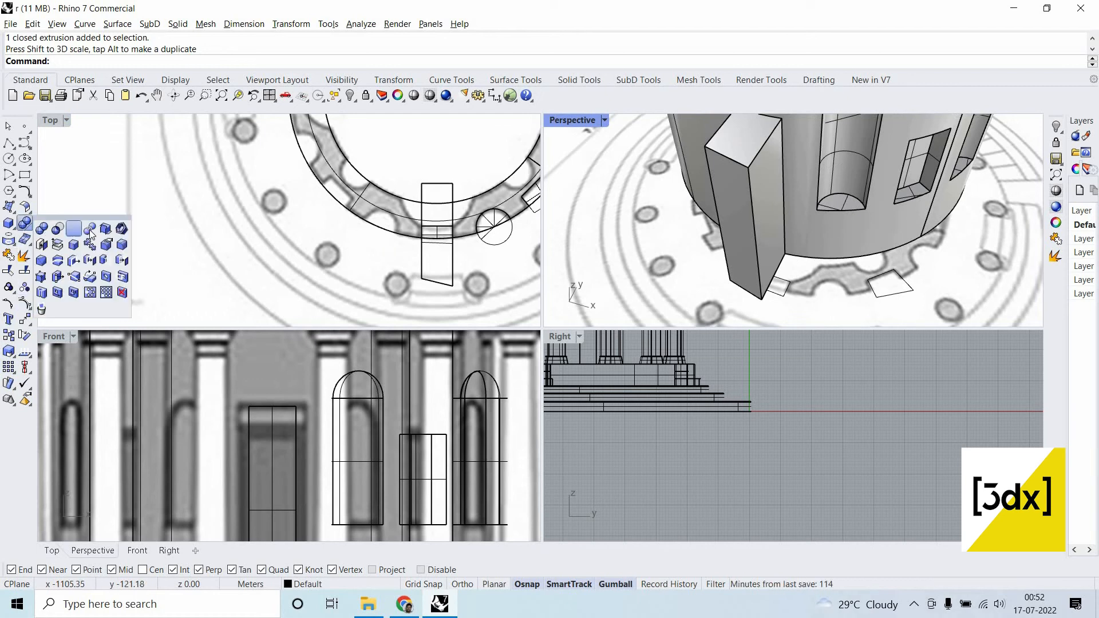
click(764, 235)
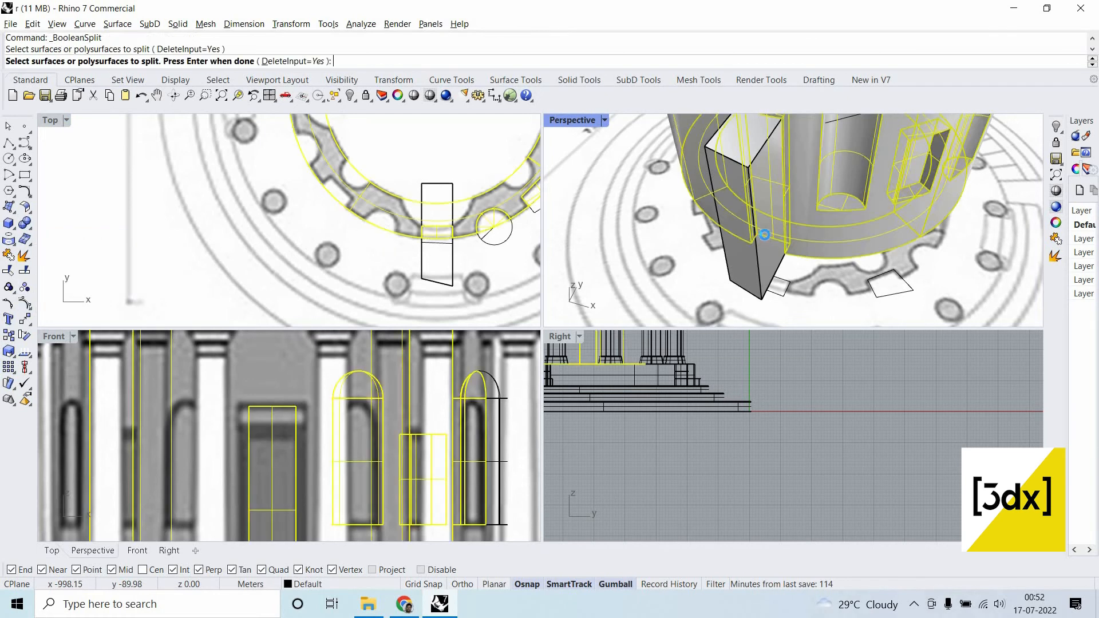
key(Return)
click(765, 234)
key(Return)
Delete the door cutter solid and the split wall pieces filling the doorway.
click(774, 208)
shift+click(774, 207)
key(Delete)
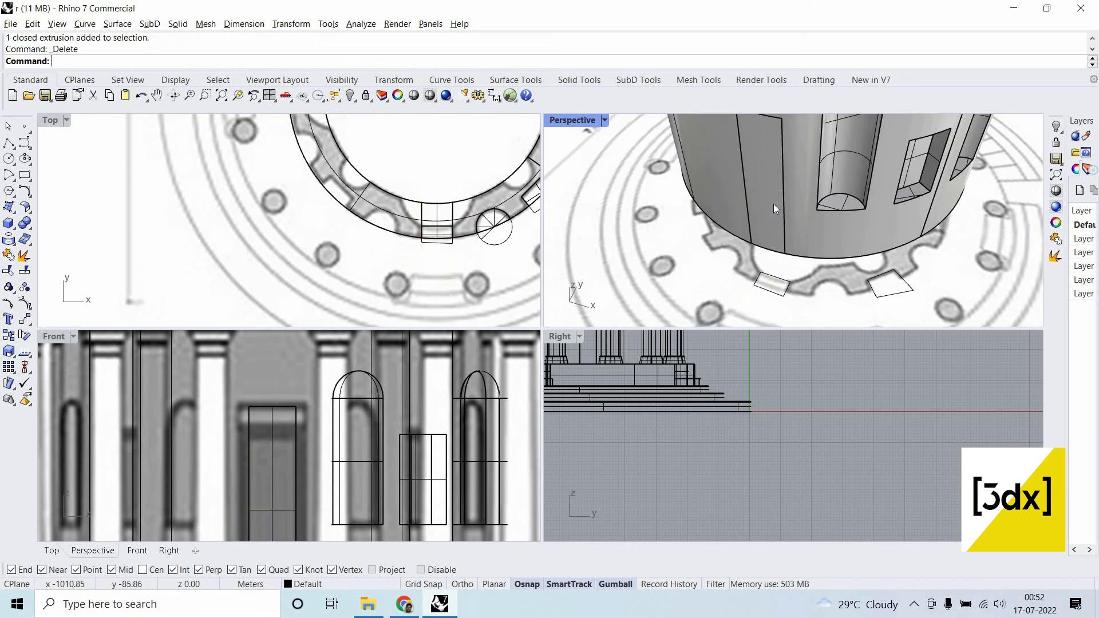
click(752, 186)
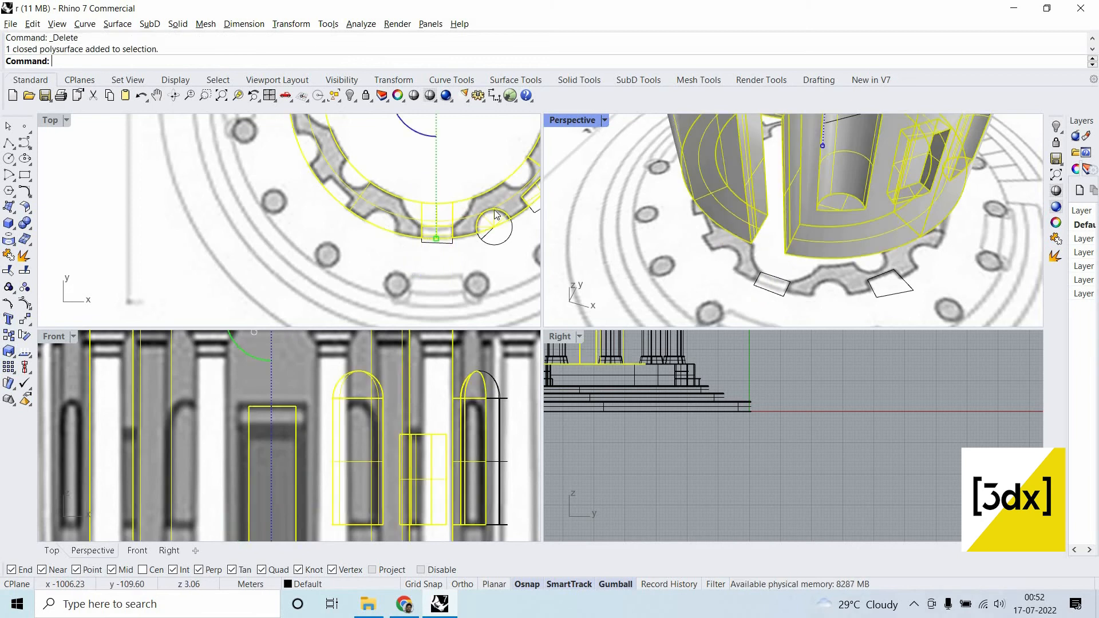
key(Escape)
Delete the doorway's four-sided outline curve from the plan.
click(443, 245)
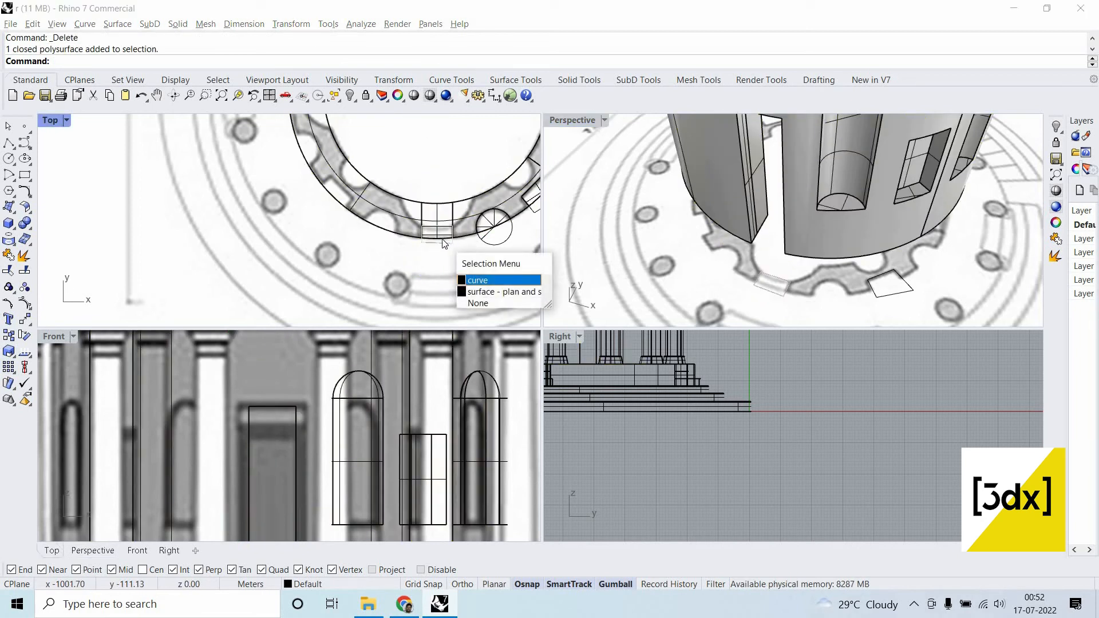
click(441, 241)
key(Delete)
right_drag(853, 208, 840, 216)
scroll(835, 218, down, 5)
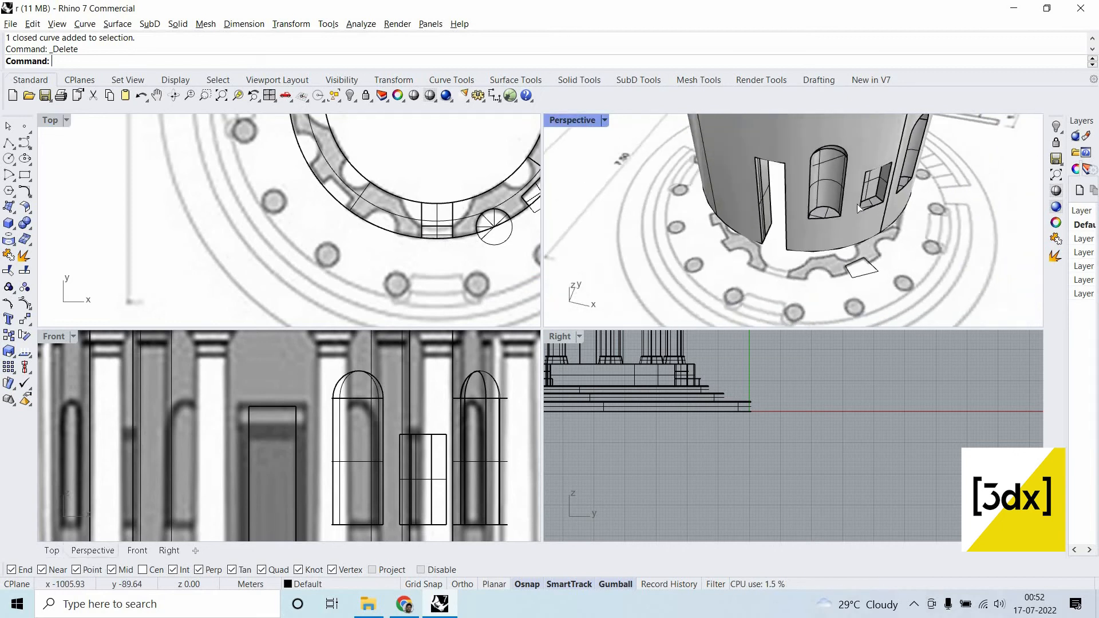
Examine the complete temple model standing on its own plan sheet, close enough to see the plan's centre lines.
right_drag(675, 272, 748, 260)
right_click(748, 260)
scroll(747, 260, down, 6)
scroll(704, 258, down, 4)
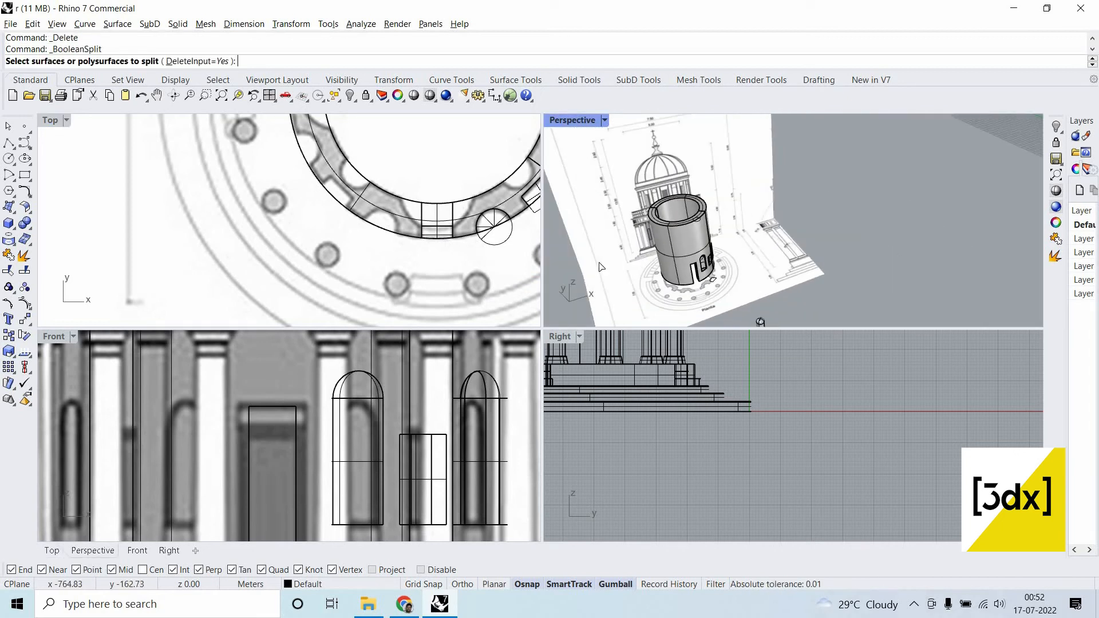
scroll(917, 201, down, 7)
scroll(972, 179, up, 4)
scroll(982, 173, down, 5)
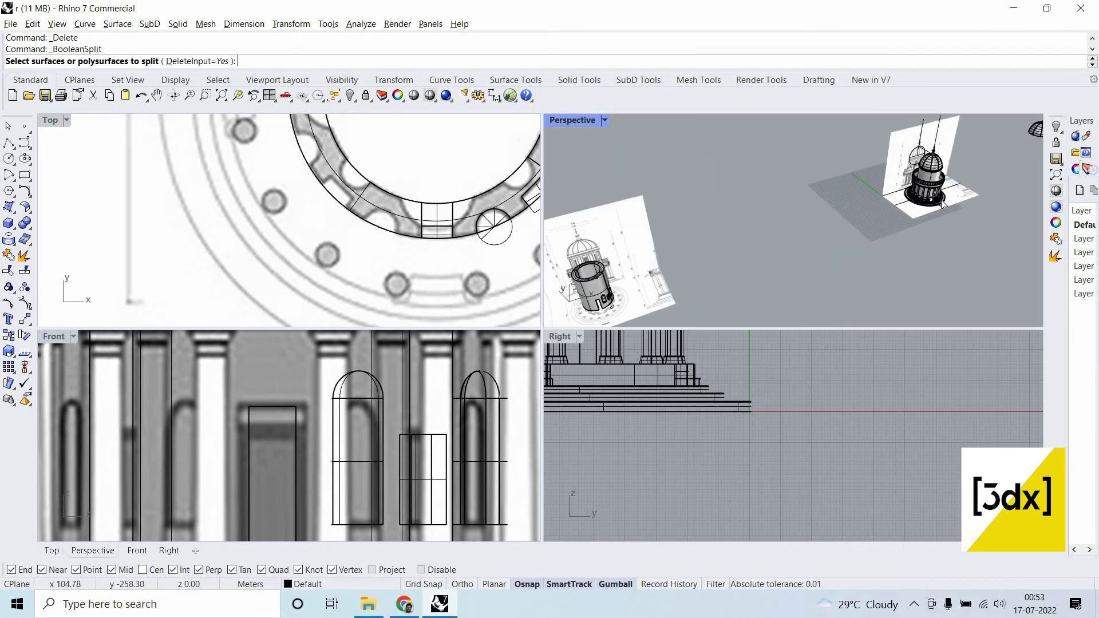
scroll(943, 202, up, 5)
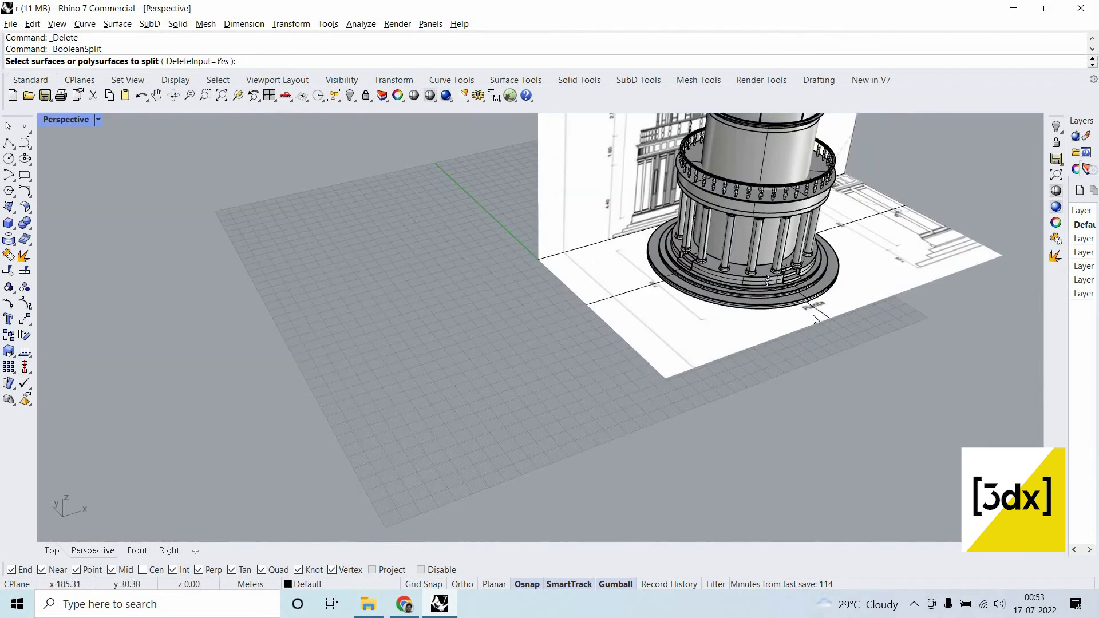
scroll(821, 313, up, 2)
click(820, 318)
key(Escape)
scroll(815, 320, up, 1)
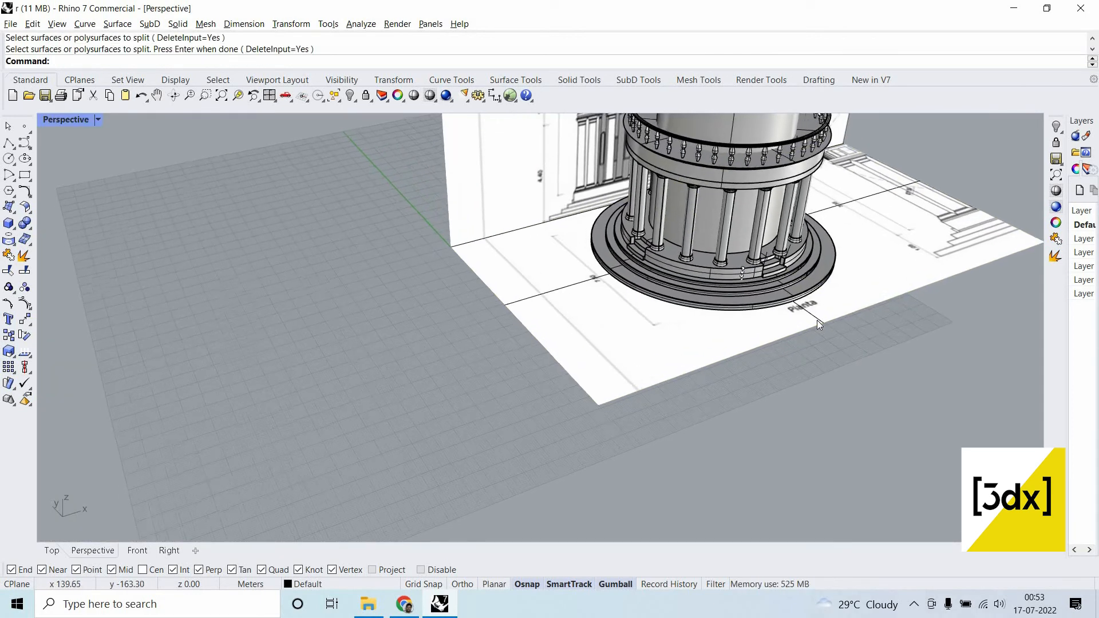
click(817, 321)
click(841, 351)
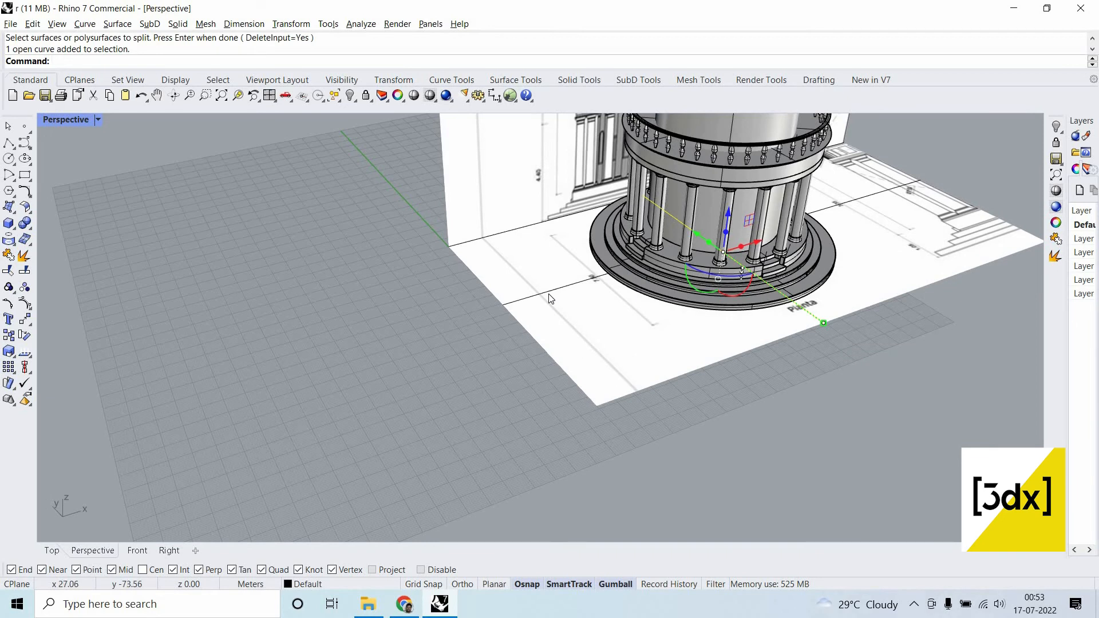
click(548, 298)
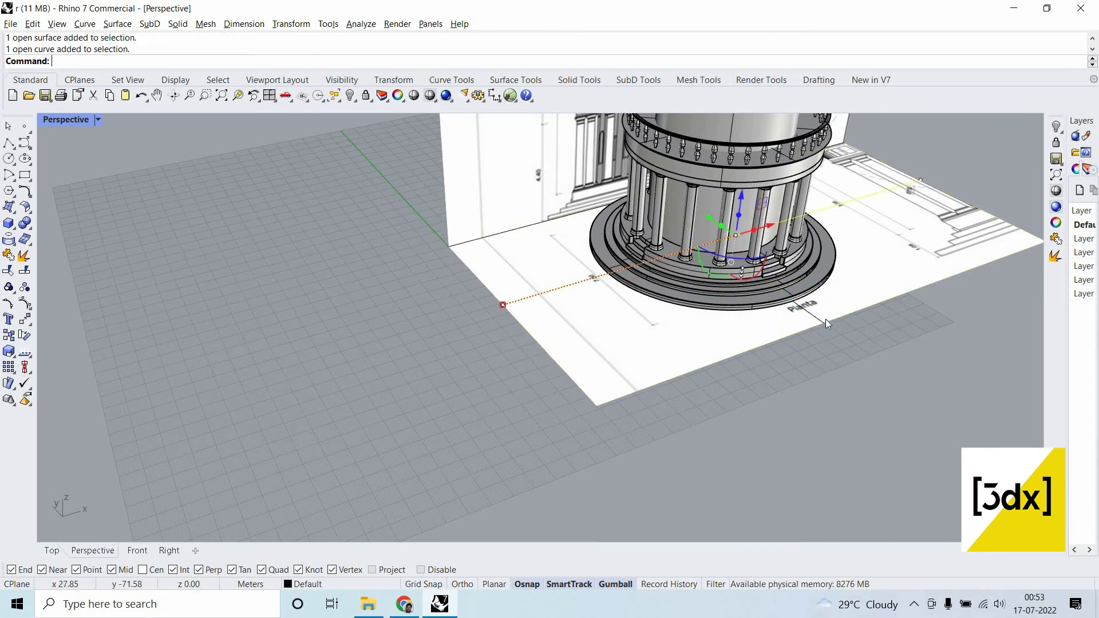
right_click(823, 319)
key(Escape)
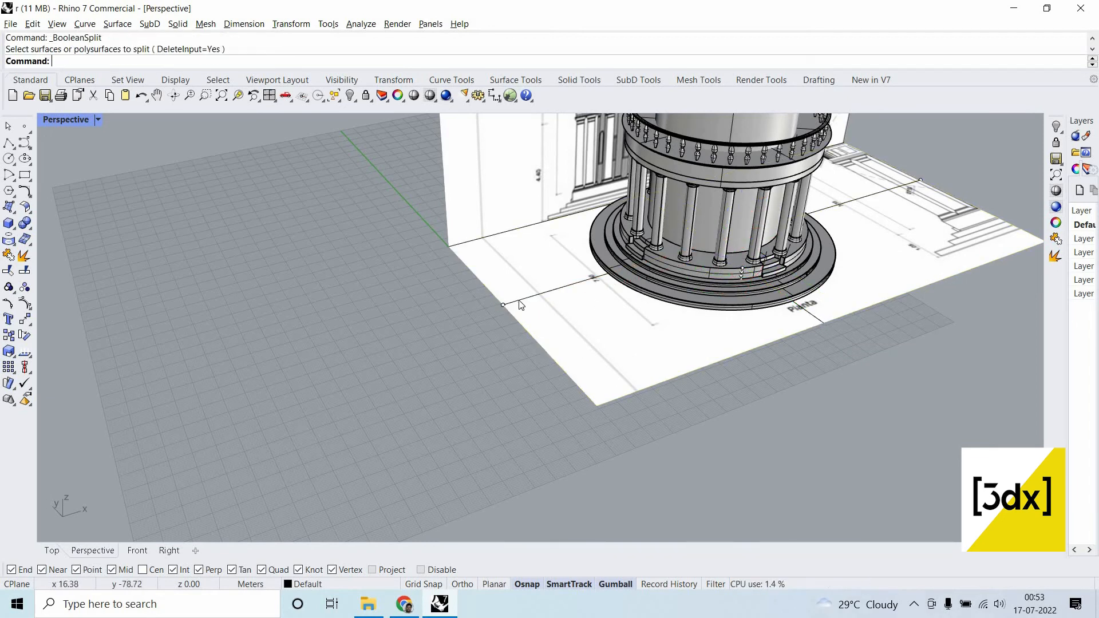
Copy the two crossing centre lines from the complete temple's plan to the drum's plan, using the sheet's rear corner as reference.
click(520, 299)
click(524, 298)
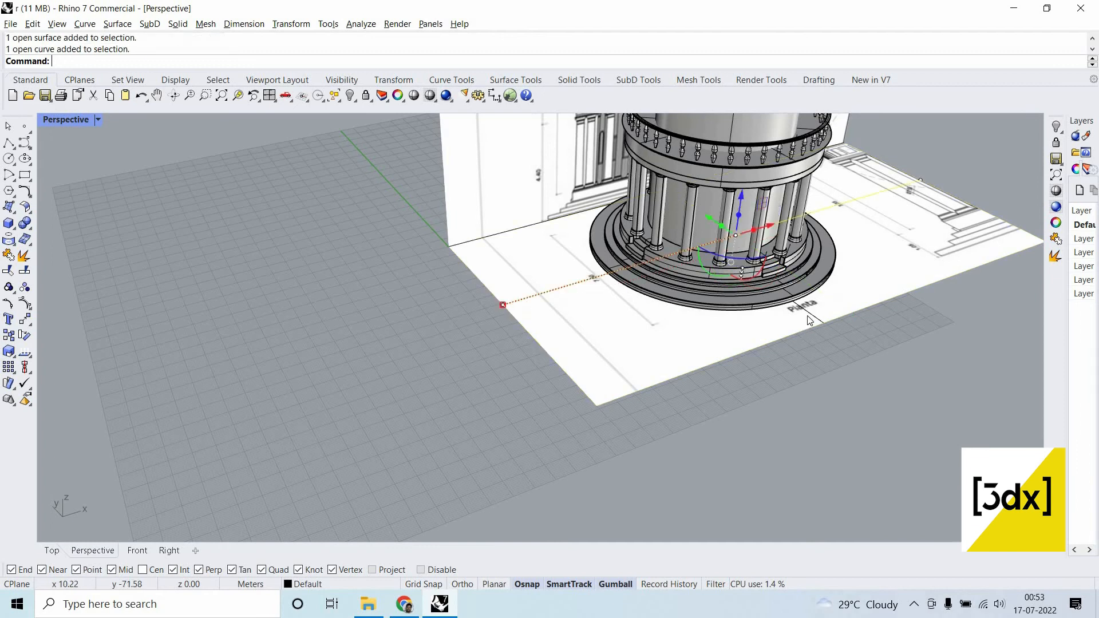
shift+click(818, 319)
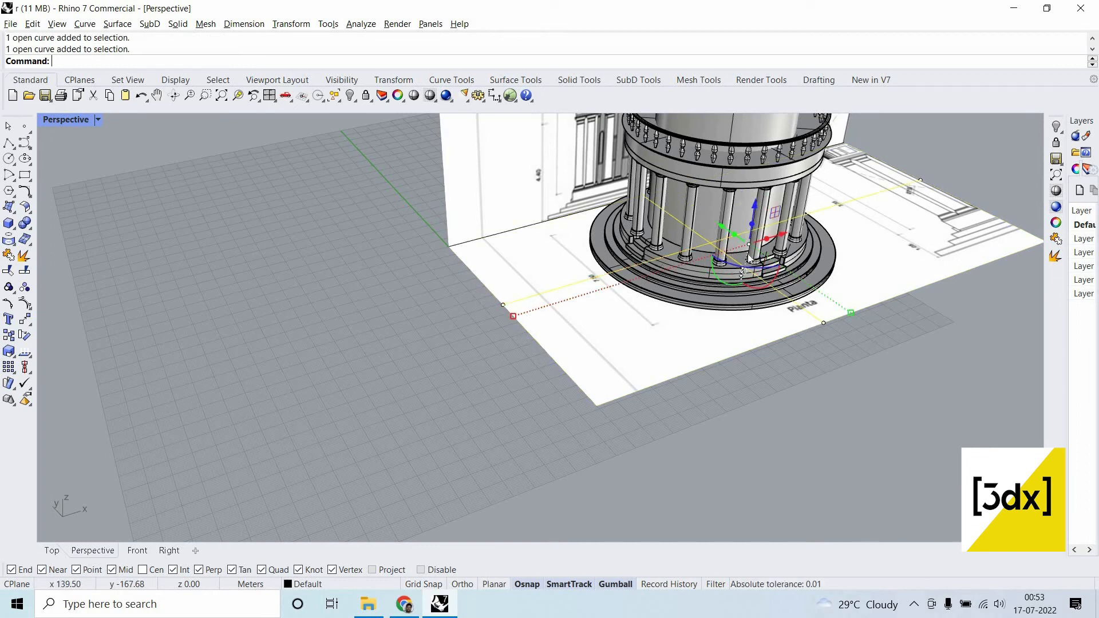
scroll(894, 281, down, 1)
text(C)
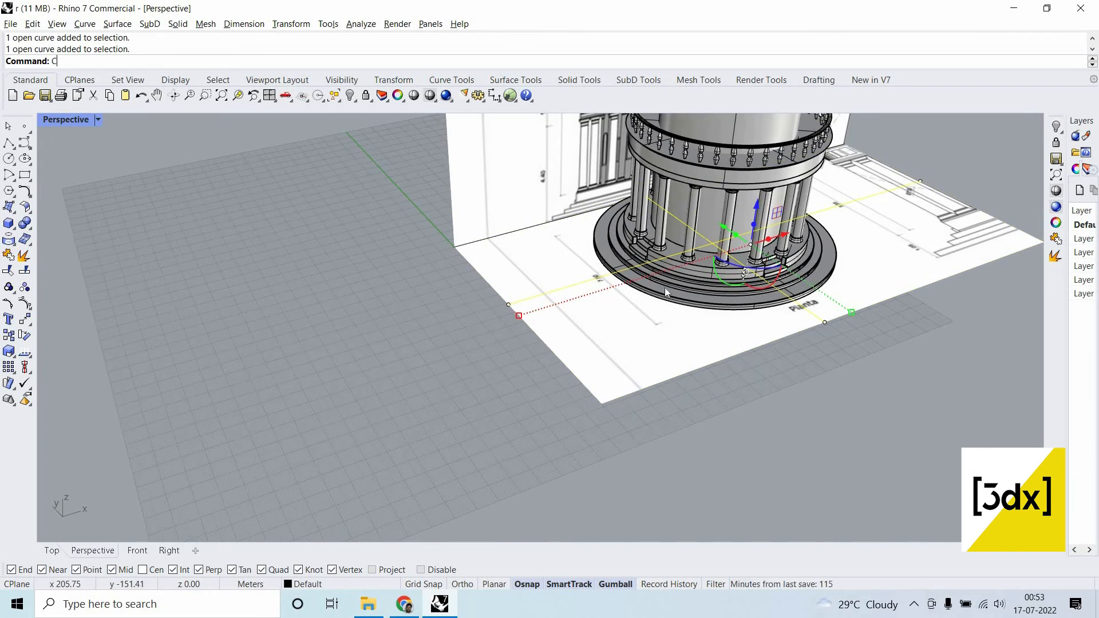
text(opy)
key(Return)
click(457, 247)
scroll(914, 221, down, 3)
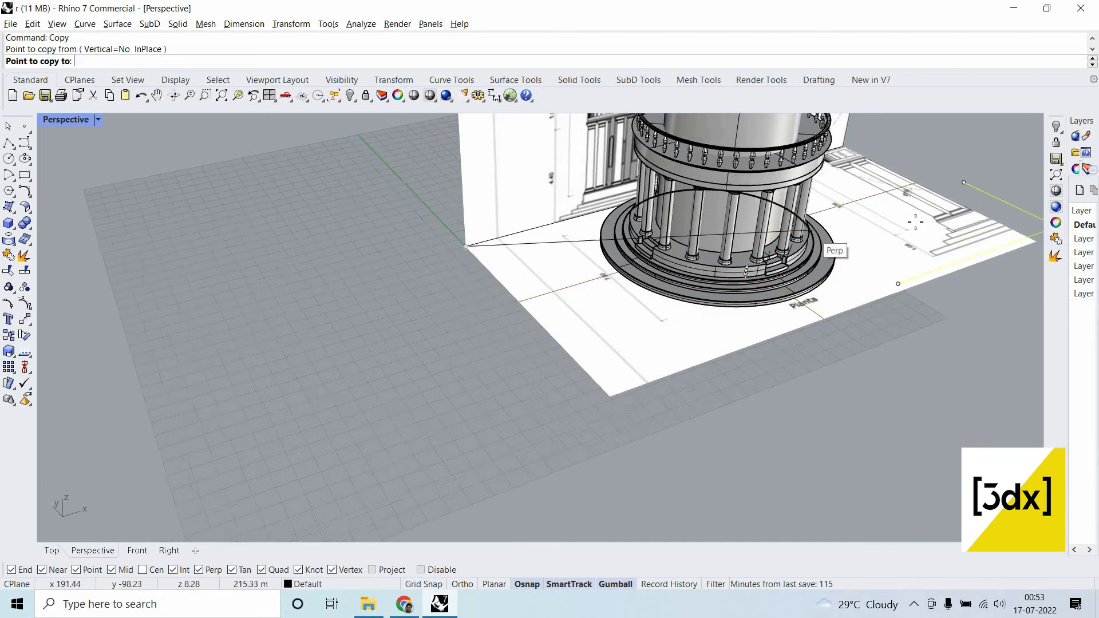
scroll(368, 368, down, 4)
scroll(326, 349, up, 6)
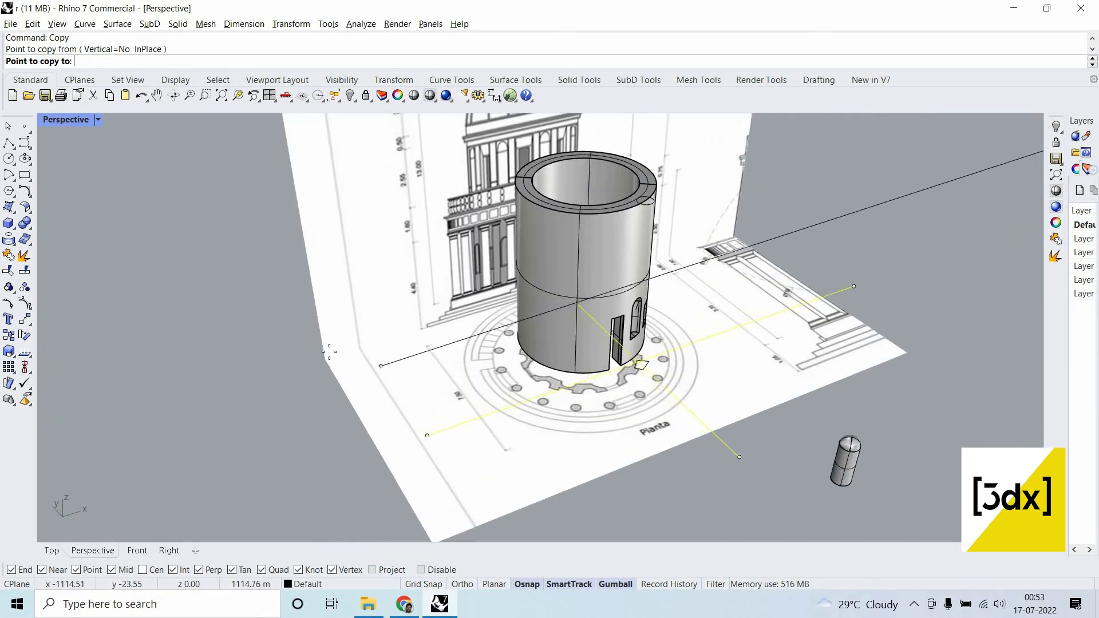
click(688, 369)
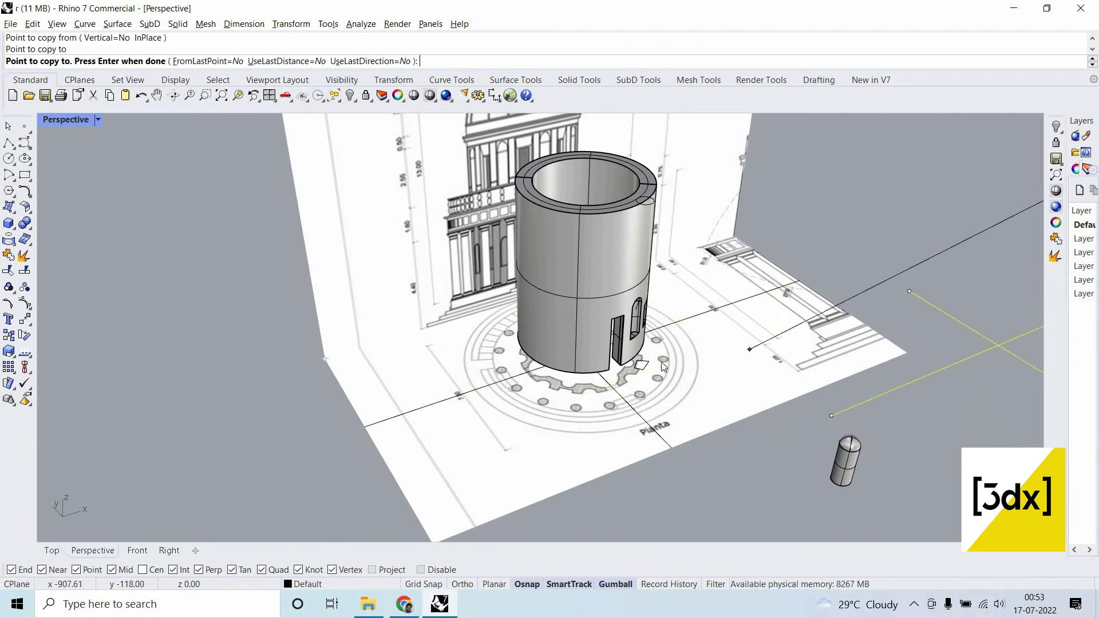
key(Return)
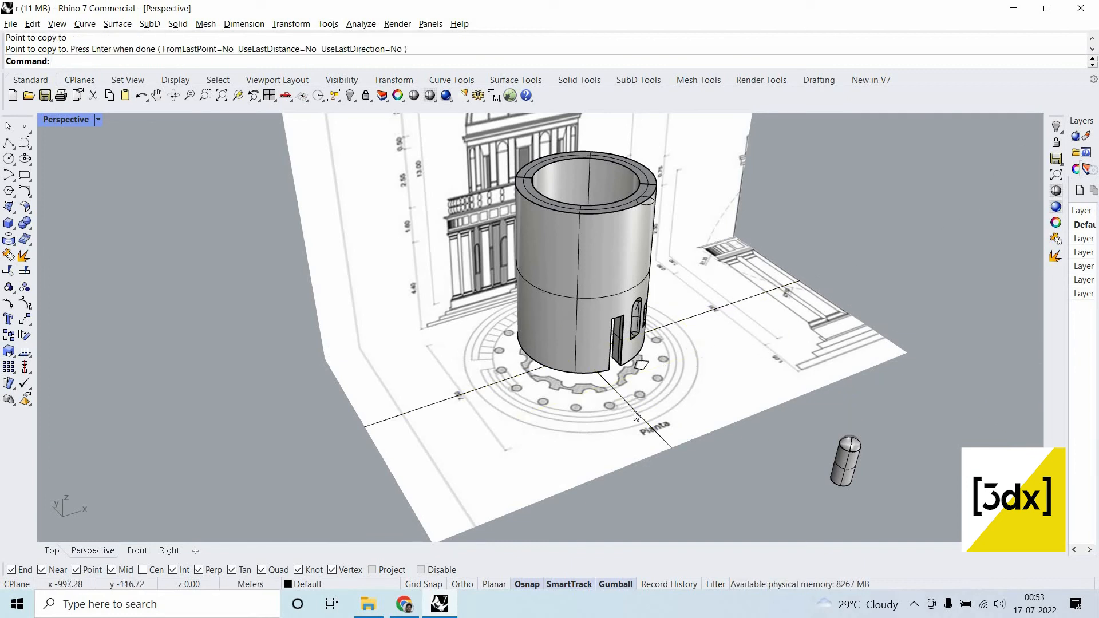
Extrude the plan centre line running through the doorway upward about 118 m, forming a vertical surface through the drum.
click(634, 411)
text(extrudecrv)
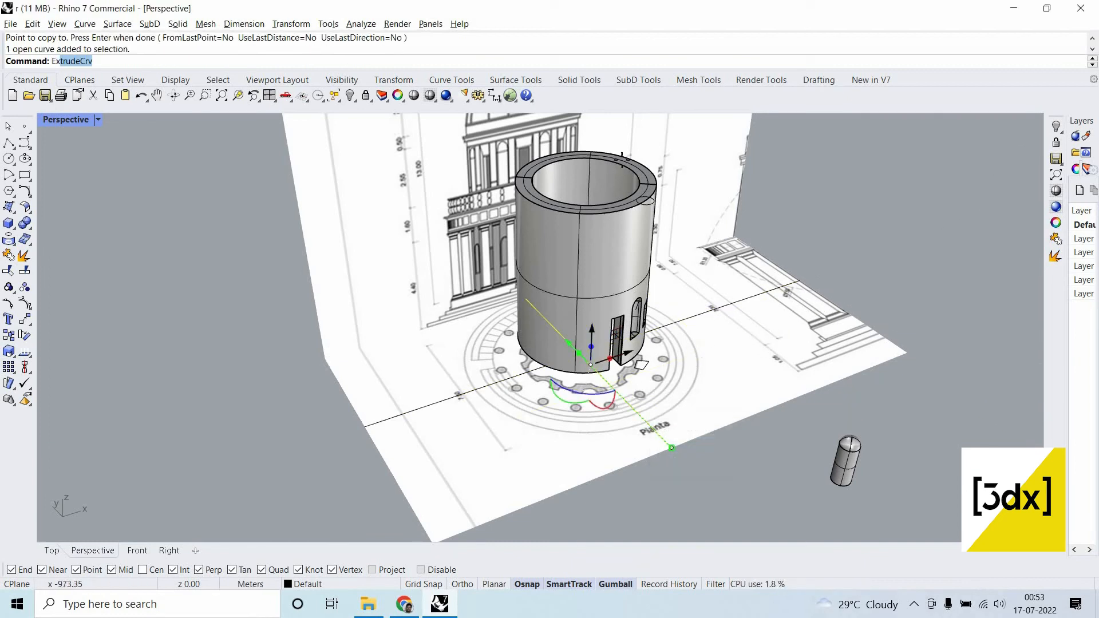
key(Return)
click(647, 288)
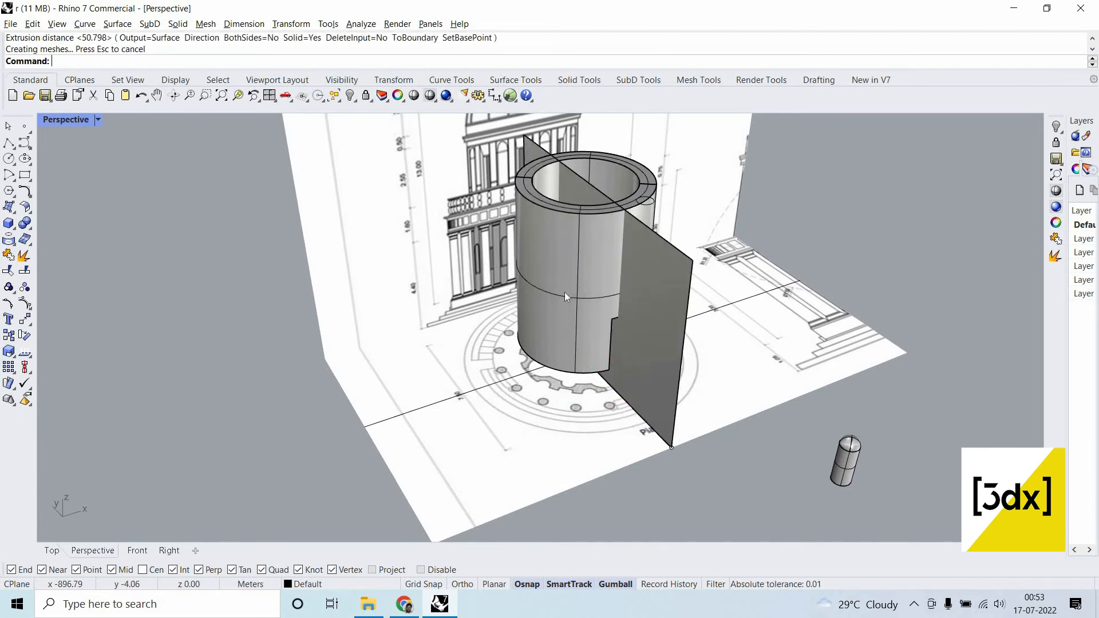
Examine the vertical surface where it crosses the drum wall and doorway, seen from the side with the niches.
right_drag(564, 291, 688, 340)
scroll(647, 292, up, 3)
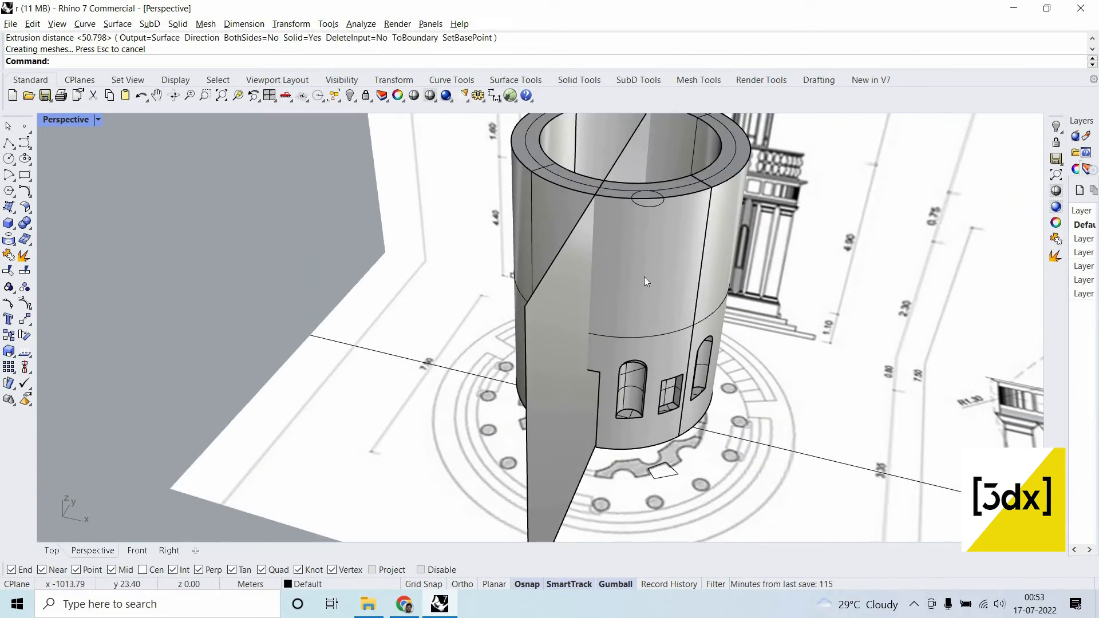
scroll(640, 309, down, 5)
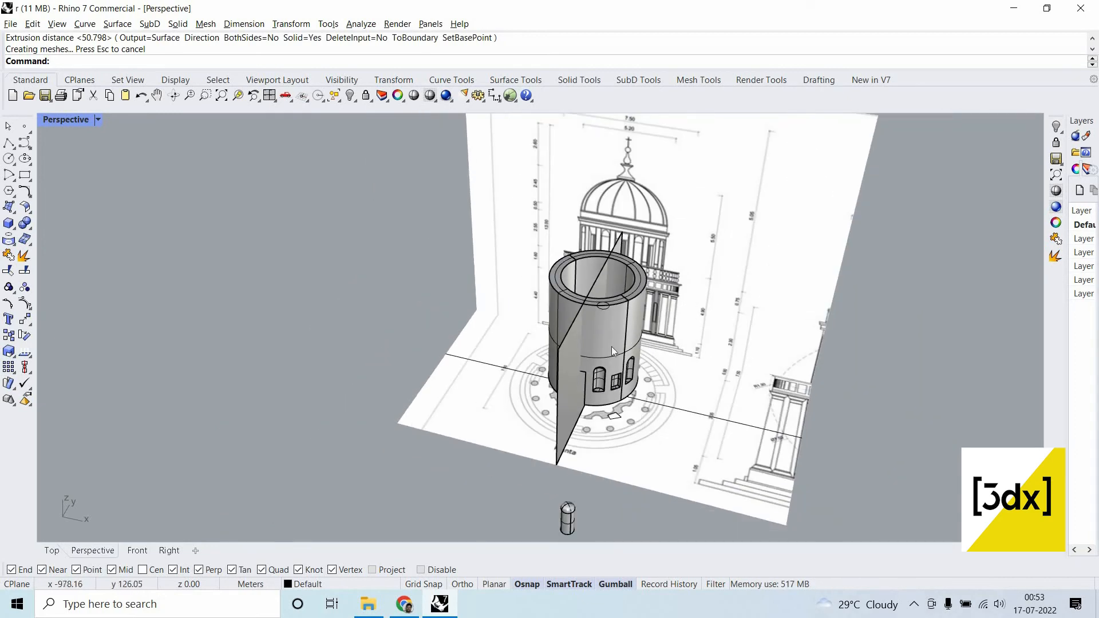
scroll(576, 333, up, 3)
scroll(636, 246, down, 3)
scroll(609, 300, up, 6)
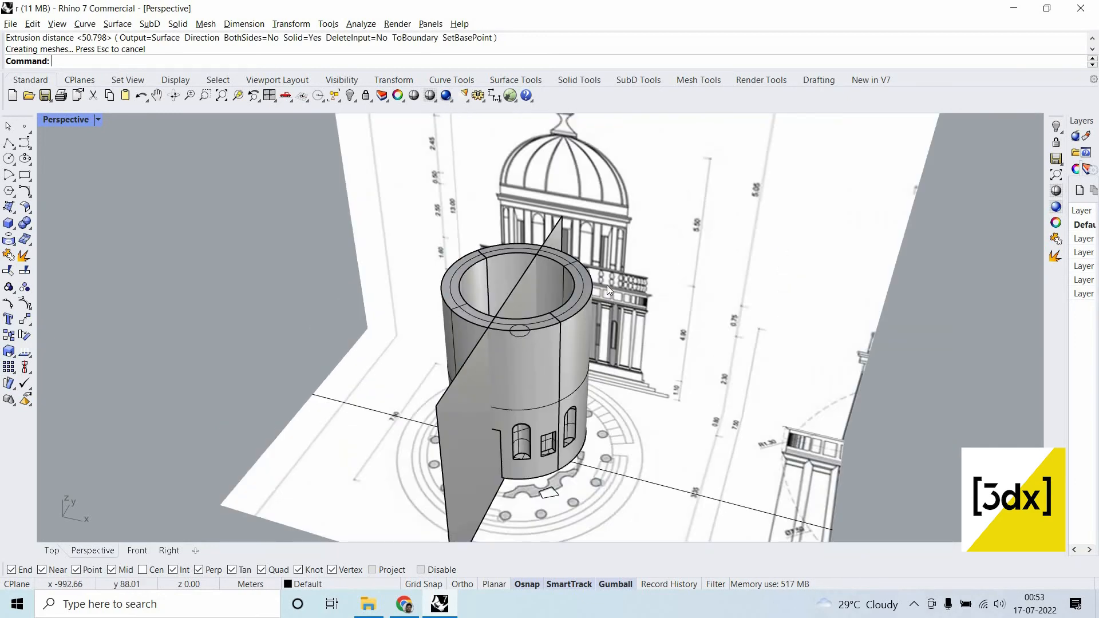
scroll(445, 246, down, 2)
right_drag(488, 294, 520, 281)
right_click(148, 240)
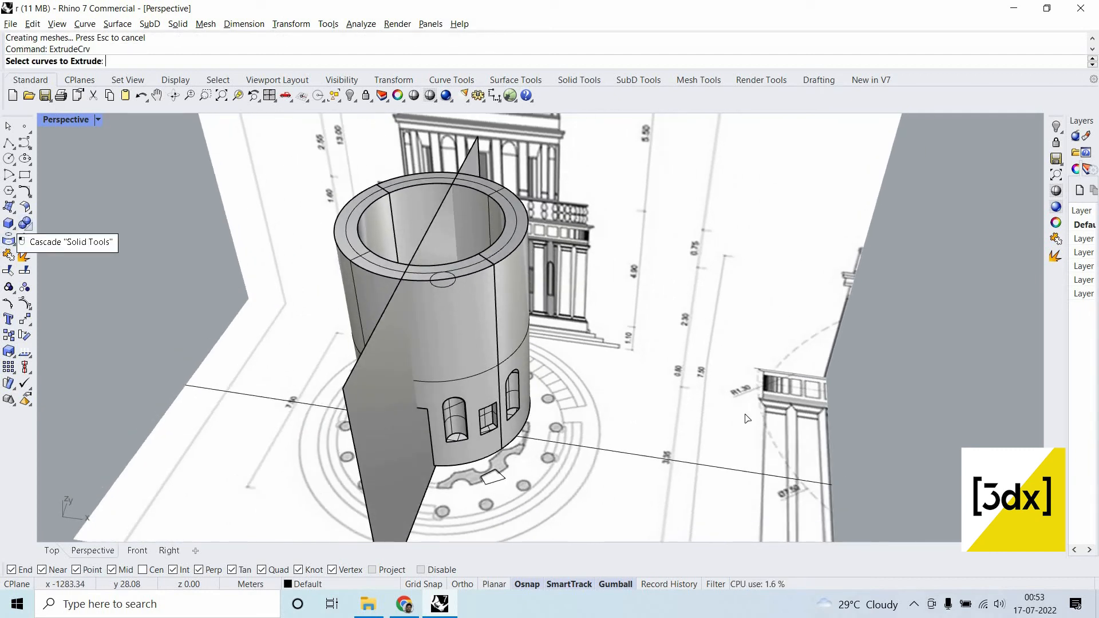
key(Escape)
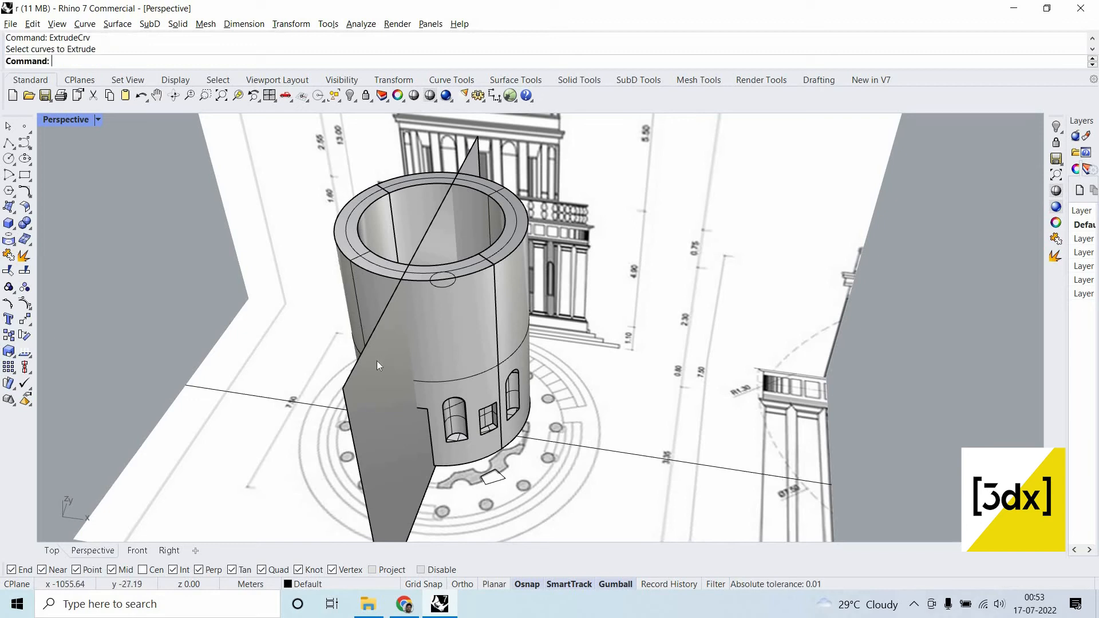
Offset the vertical surface 9.07099 m into a solid slab, with the direction flipped away from the niches.
click(373, 359)
text(OffsetSrf)
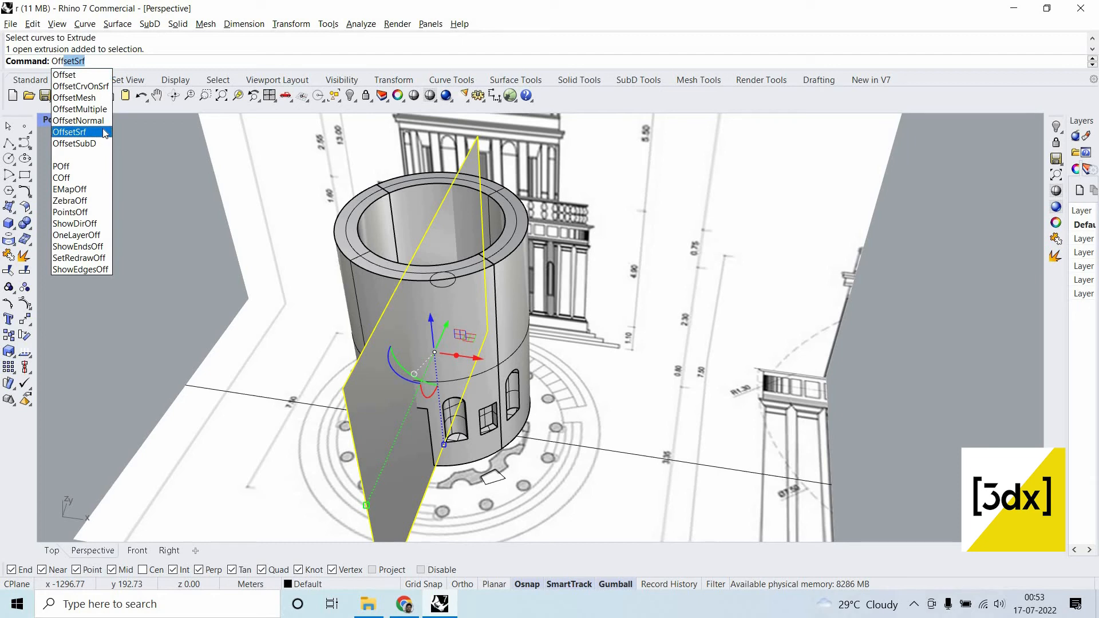
key(Escape)
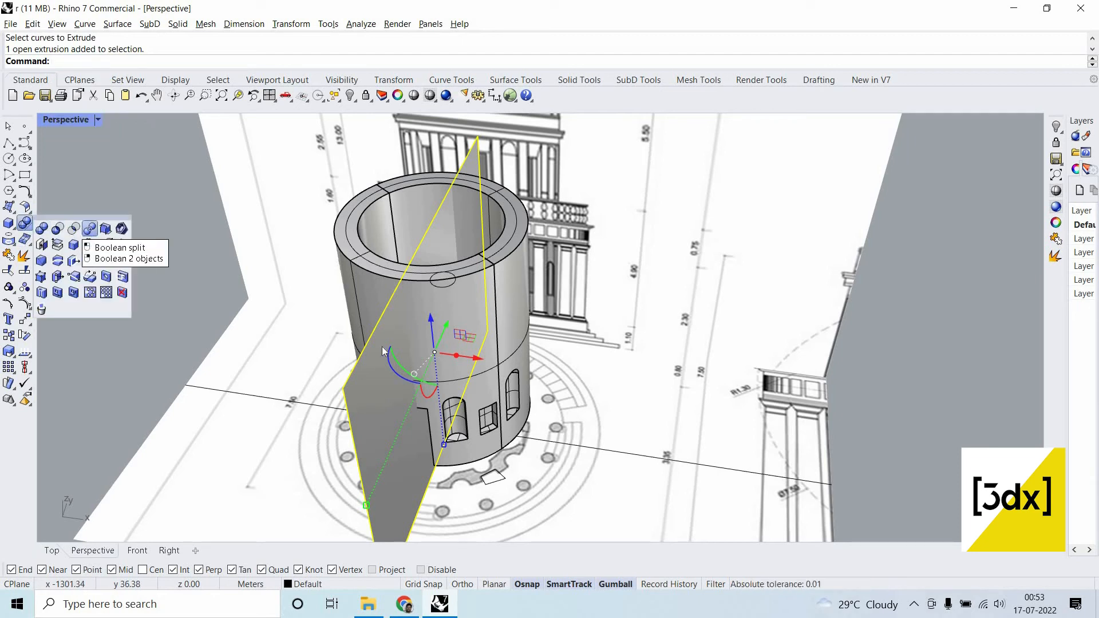
text(O)
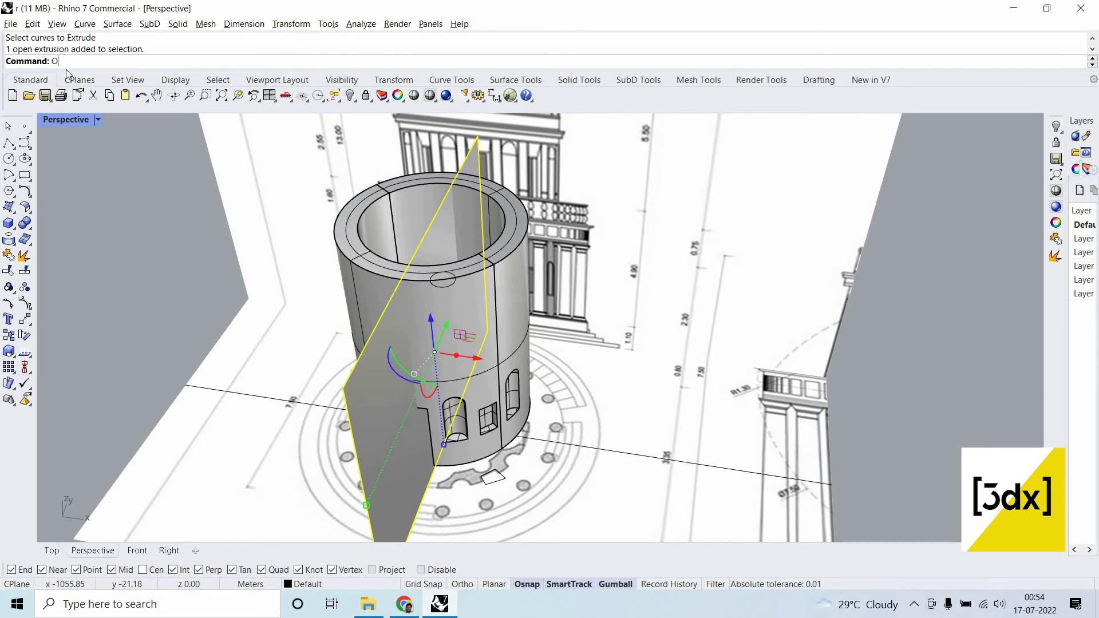
text(ffsetSrf)
key(Return)
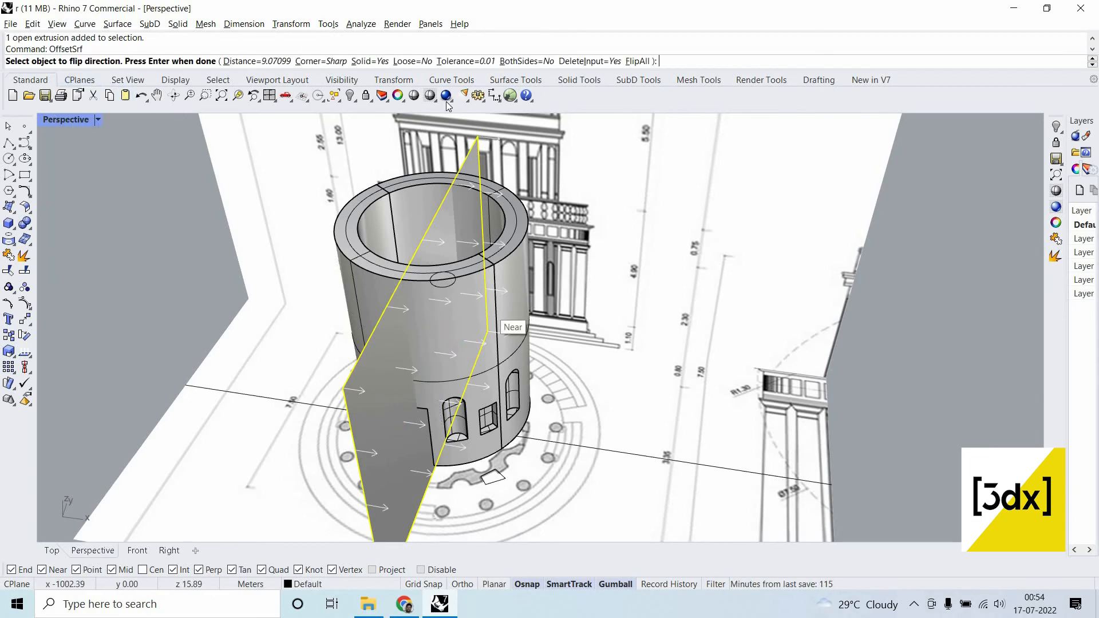
key(Return)
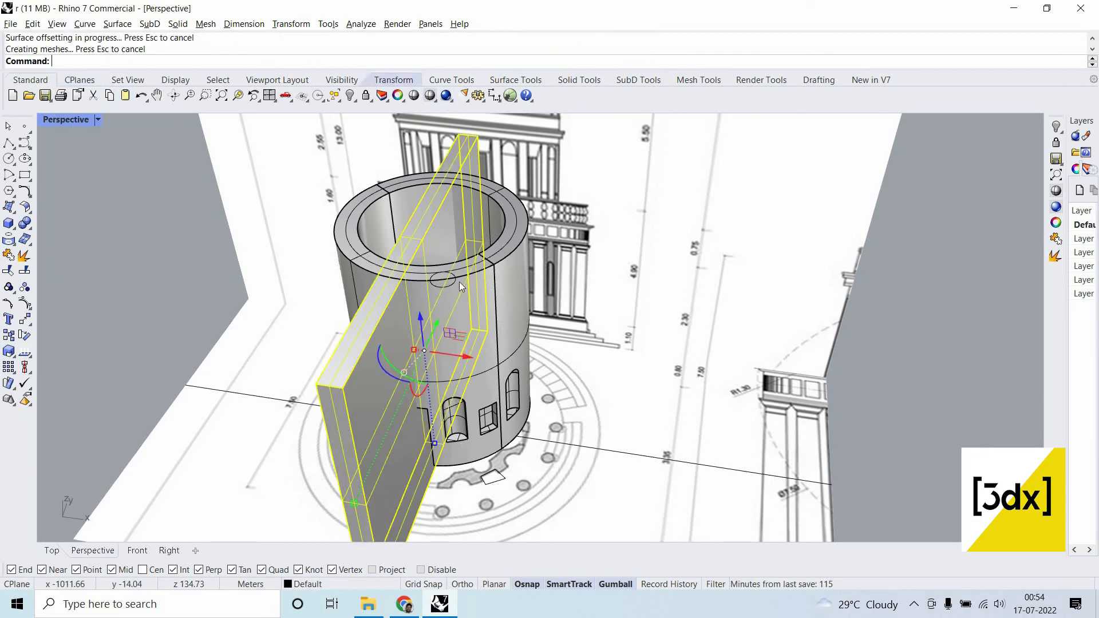
key(Escape)
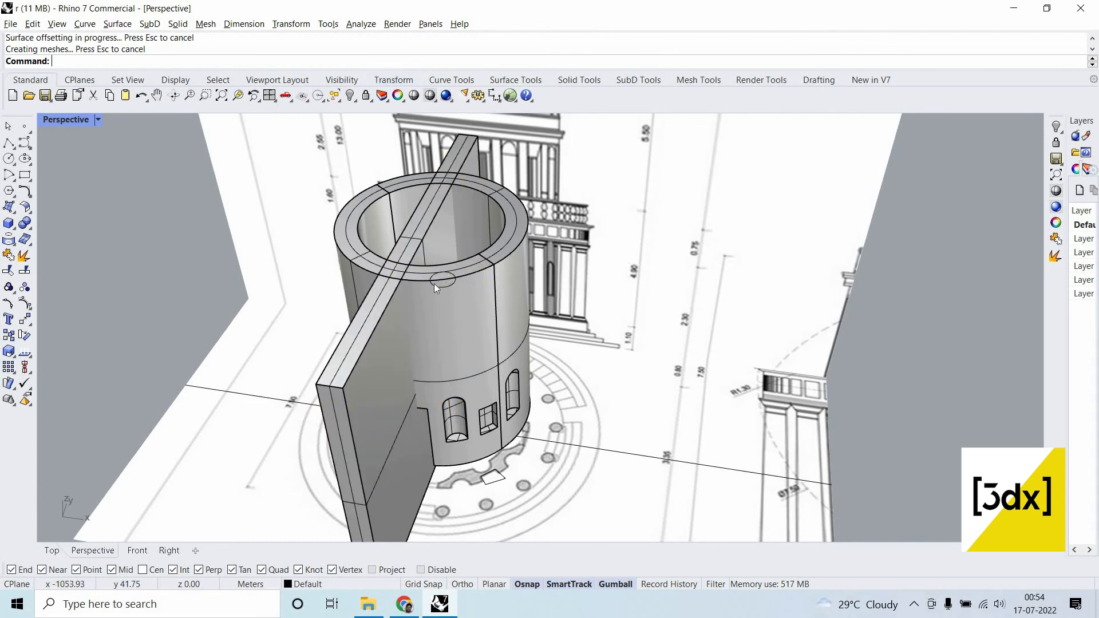
Boolean split the drum wall using the solid slab as the cutting object.
click(30, 228)
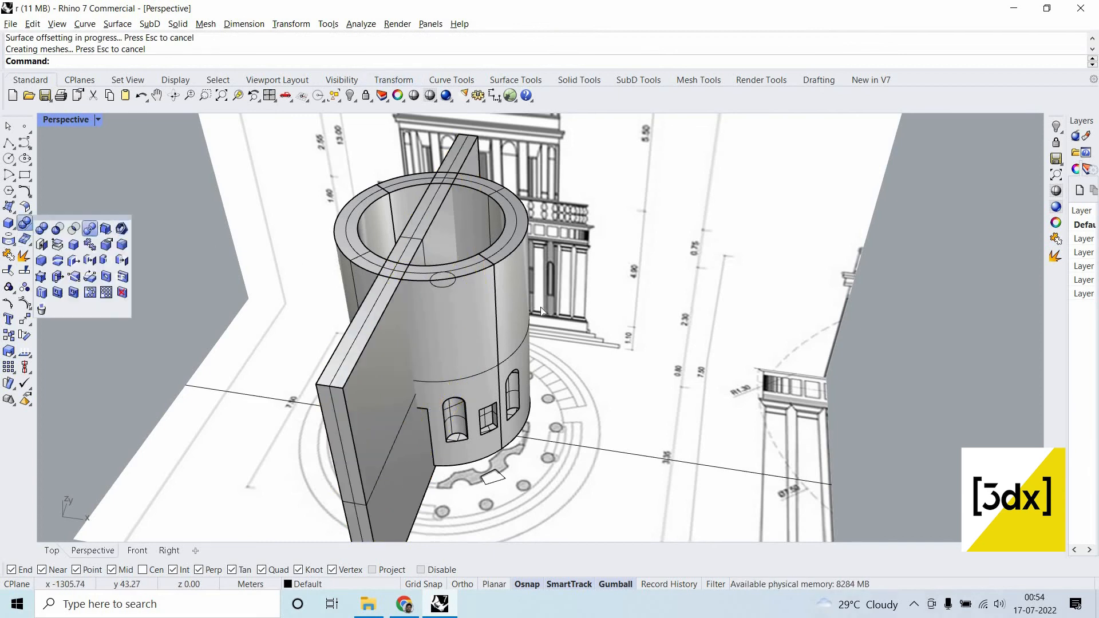
click(106, 228)
click(419, 268)
key(Return)
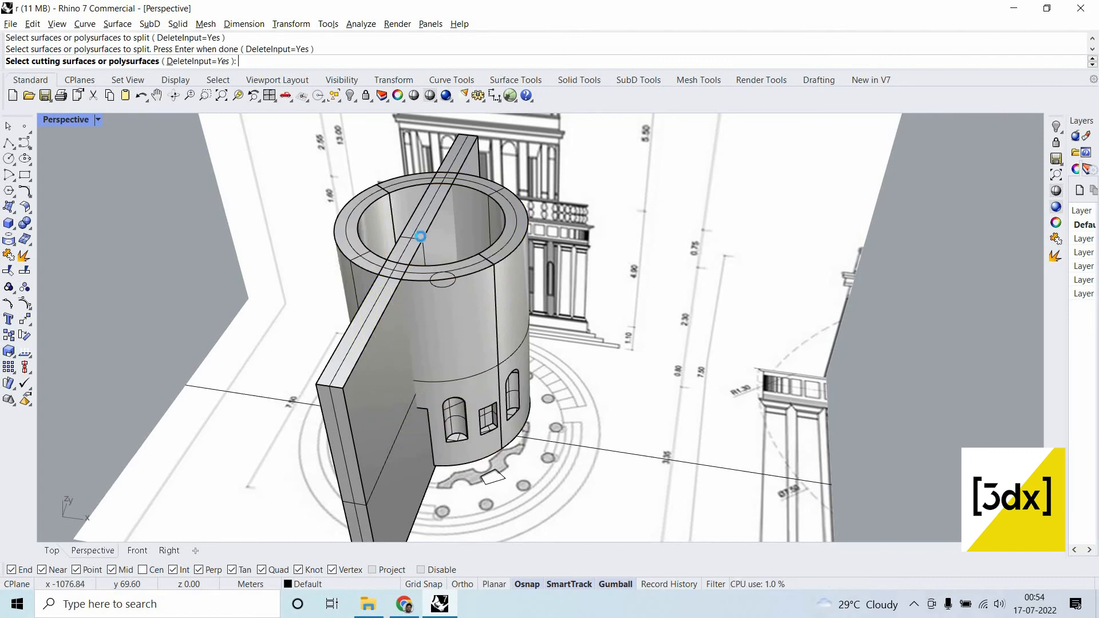
click(422, 236)
key(Return)
Delete the slab, the narrow wall strips it cut out and the drum half without niches.
click(455, 318)
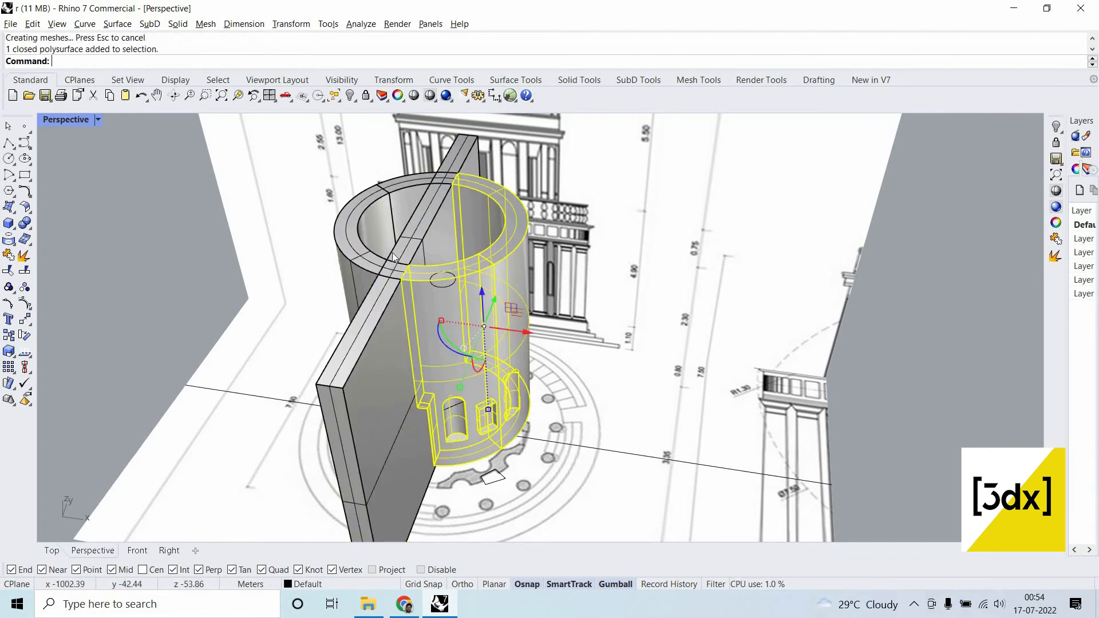
key(Escape)
click(403, 248)
key(Delete)
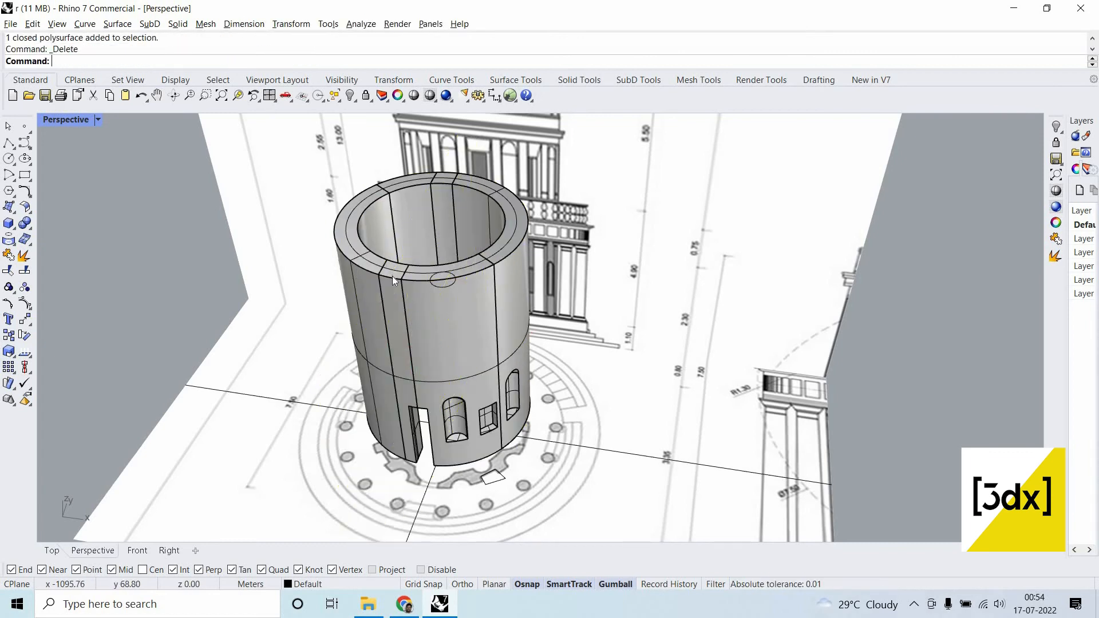
key(Delete)
click(438, 180)
key(Delete)
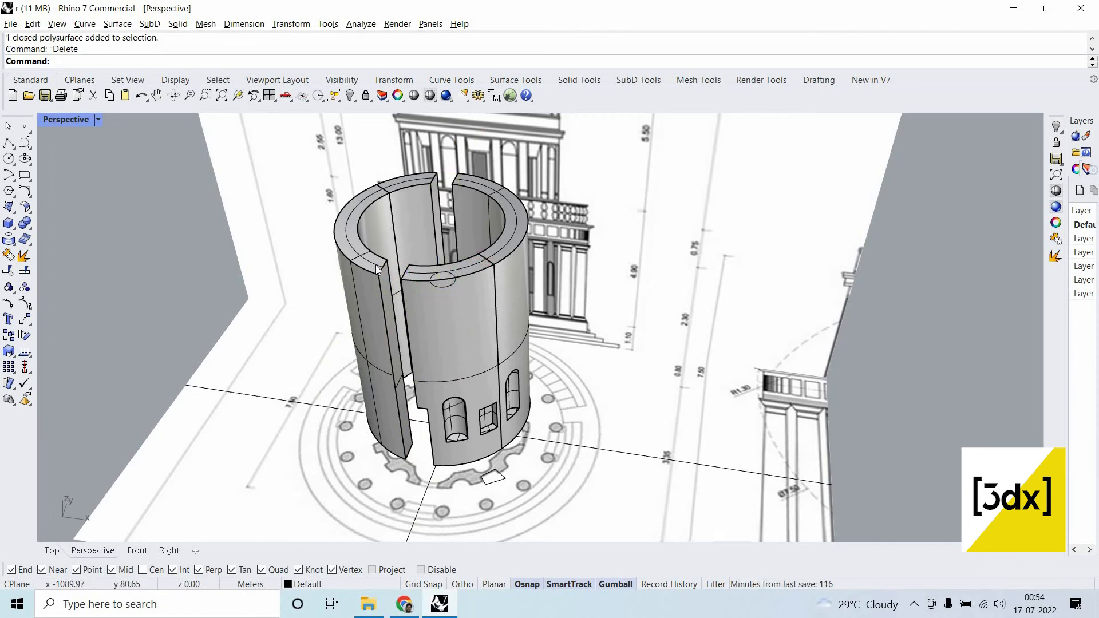
click(428, 242)
key(Delete)
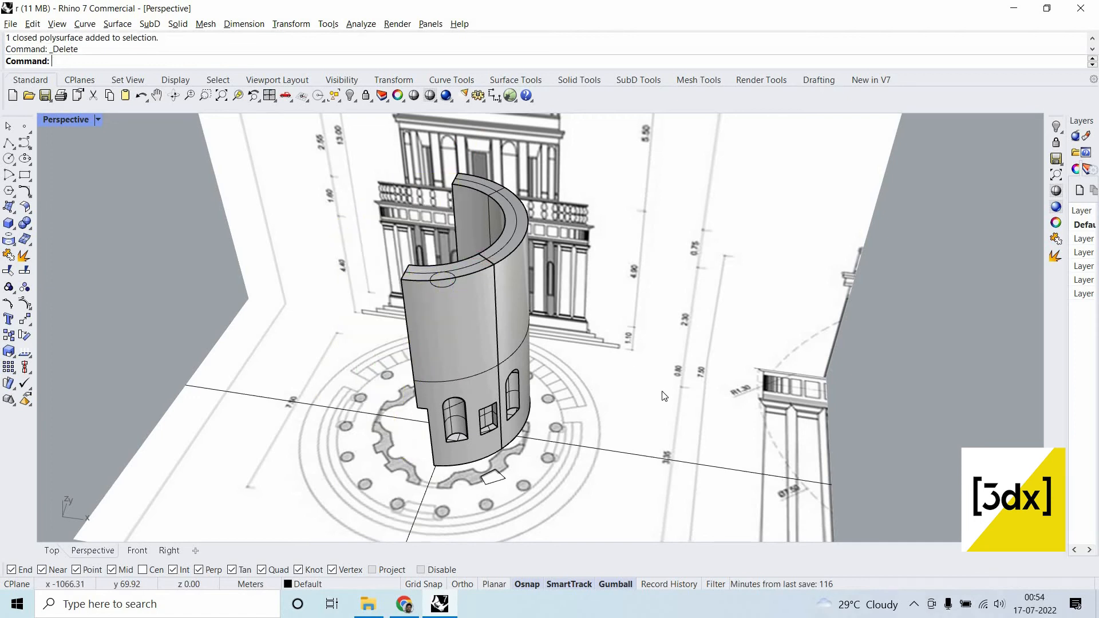
Extrude the other plan centre line upward into a vertical surface crossing the remaining half drum.
click(631, 456)
text(ExtrudeCrv)
key(Return)
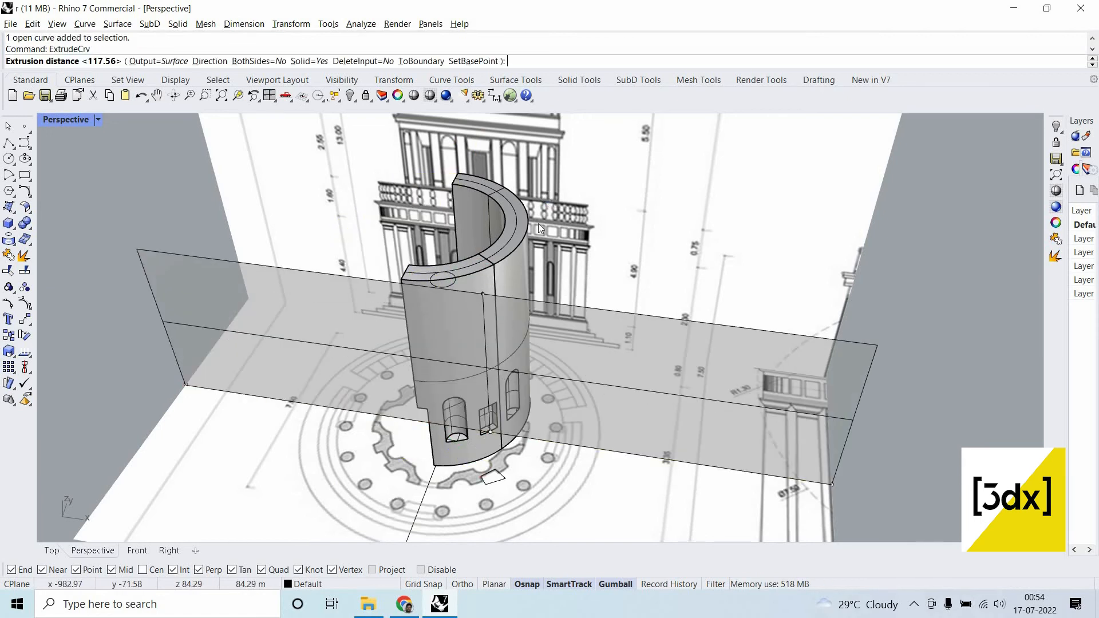
key(Return)
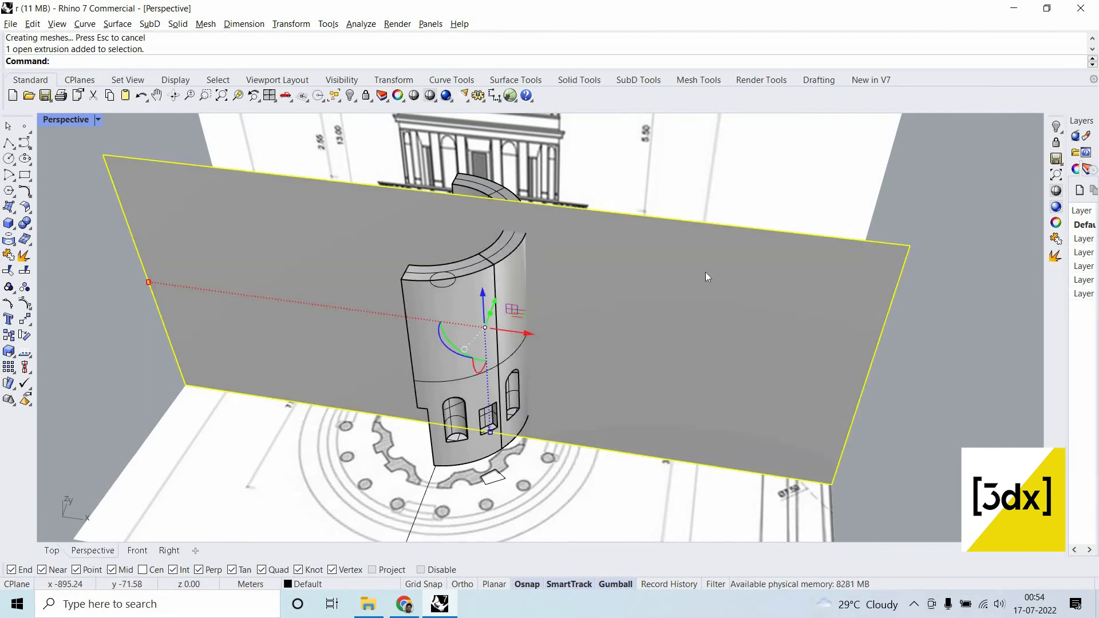
Offset the crossing vertical surface 9.07099 m into a solid slab, with the direction flipped toward the rear.
text(OffsetSrf)
key(Return)
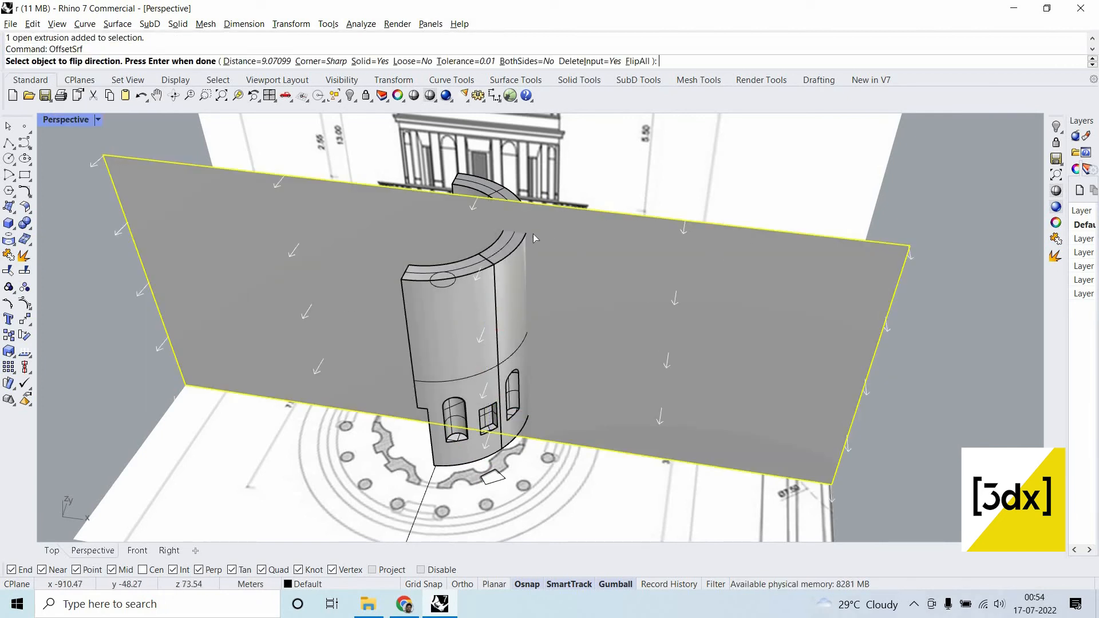
text(f)
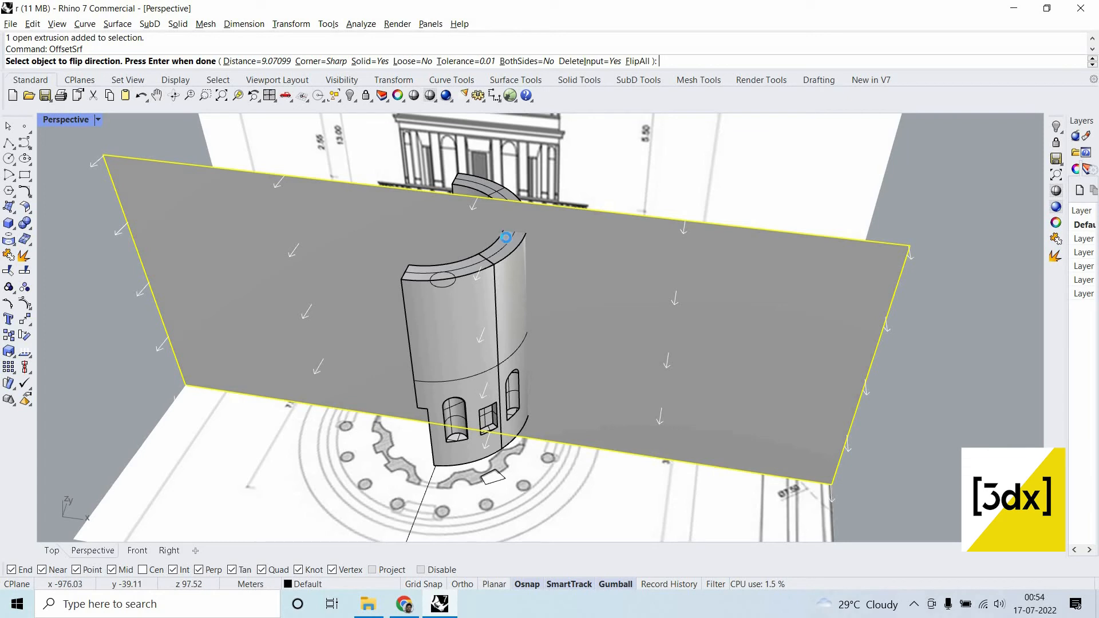
key(Return)
key(Return)
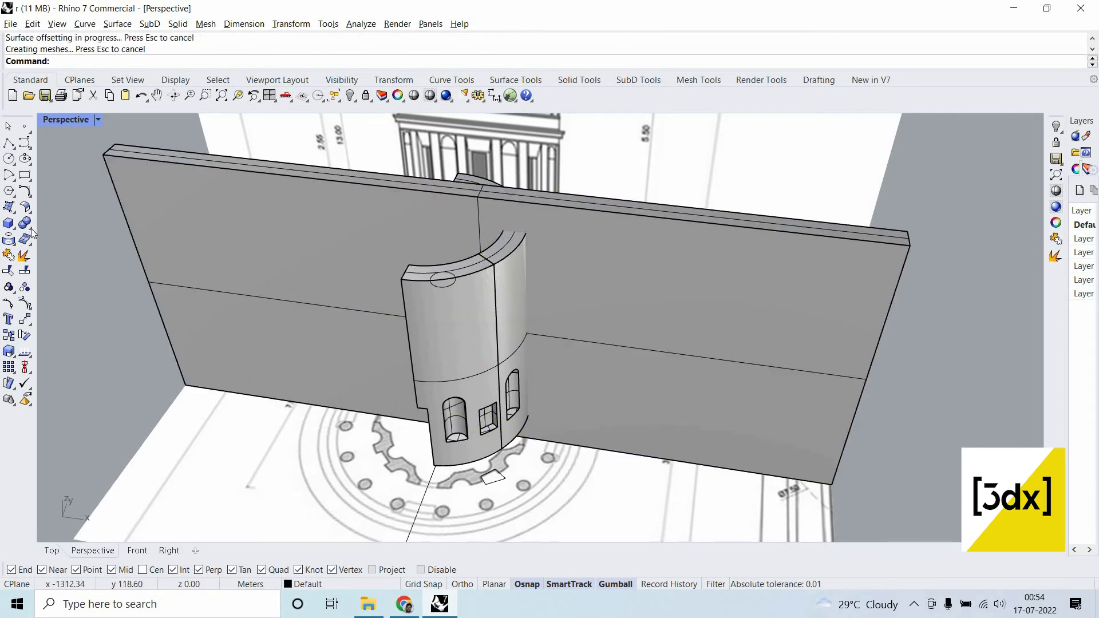
Boolean split the remaining half drum using the crossing slab as the cutting object.
click(27, 225)
click(89, 229)
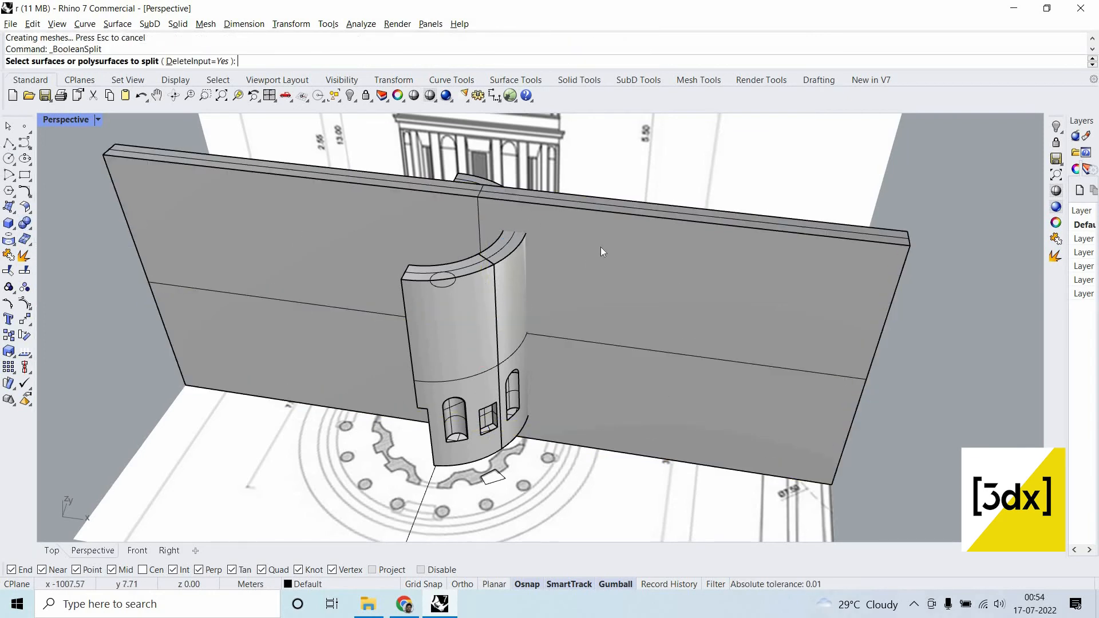
click(506, 294)
key(Return)
click(657, 261)
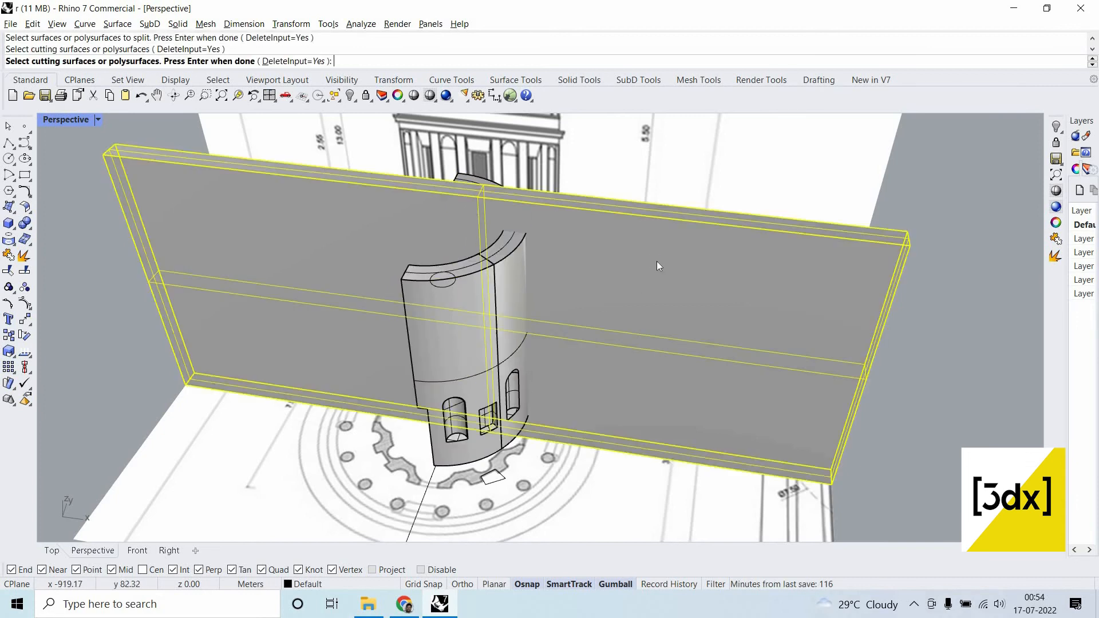
key(Return)
Delete the crossing slab and the rear wall pieces, keeping only the front quarter with the niches.
click(496, 217)
key(Delete)
scroll(512, 215, up, 2)
click(528, 226)
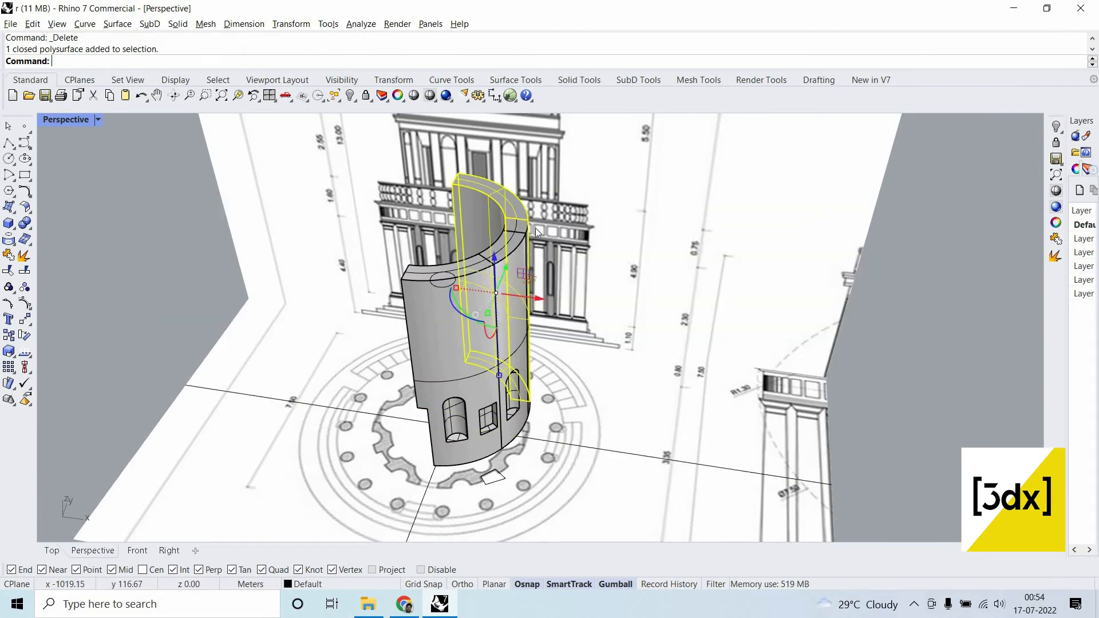
key(Delete)
scroll(543, 420, down, 2)
right_drag(438, 358, 466, 357)
scroll(352, 460, down, 4)
scroll(343, 455, up, 3)
right_drag(317, 472, 309, 463)
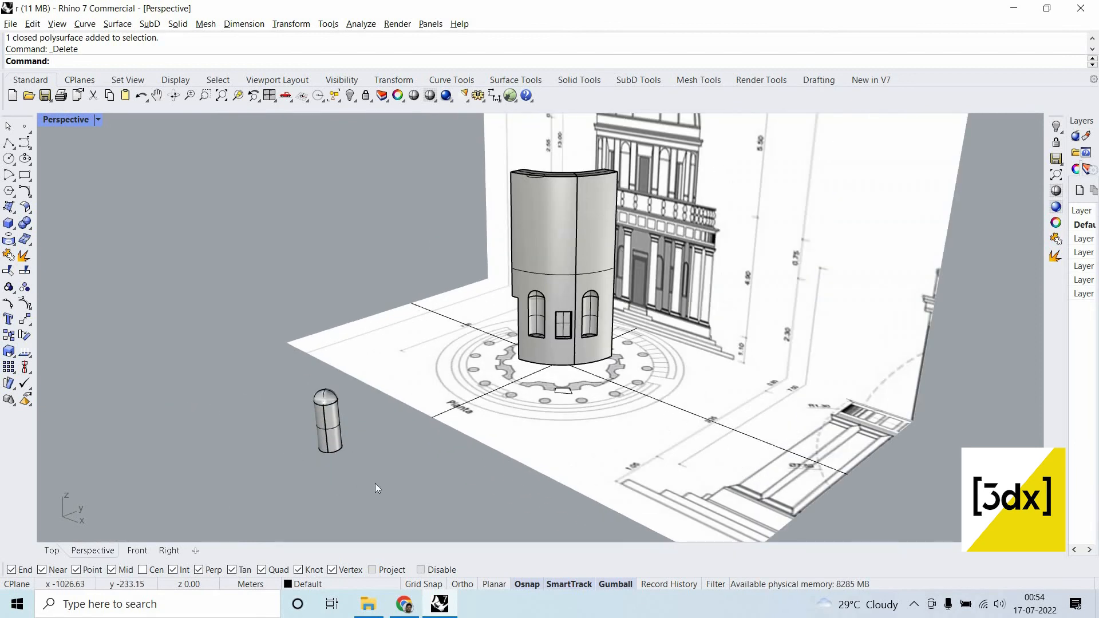
scroll(358, 460, up, 3)
click(364, 435)
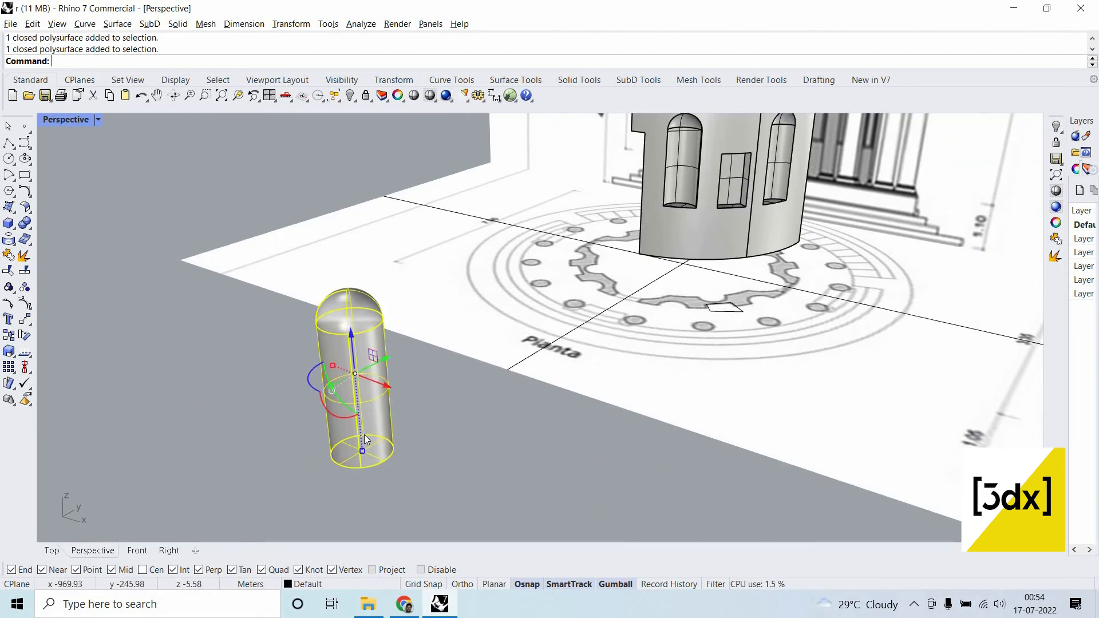
key(Return)
click(338, 478)
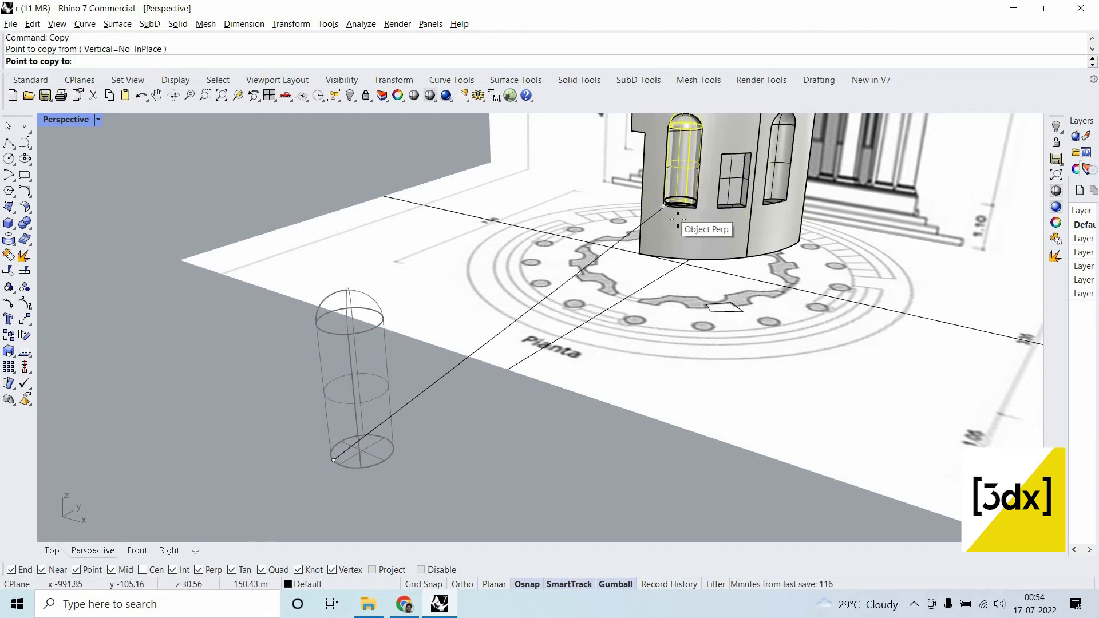
key(Escape)
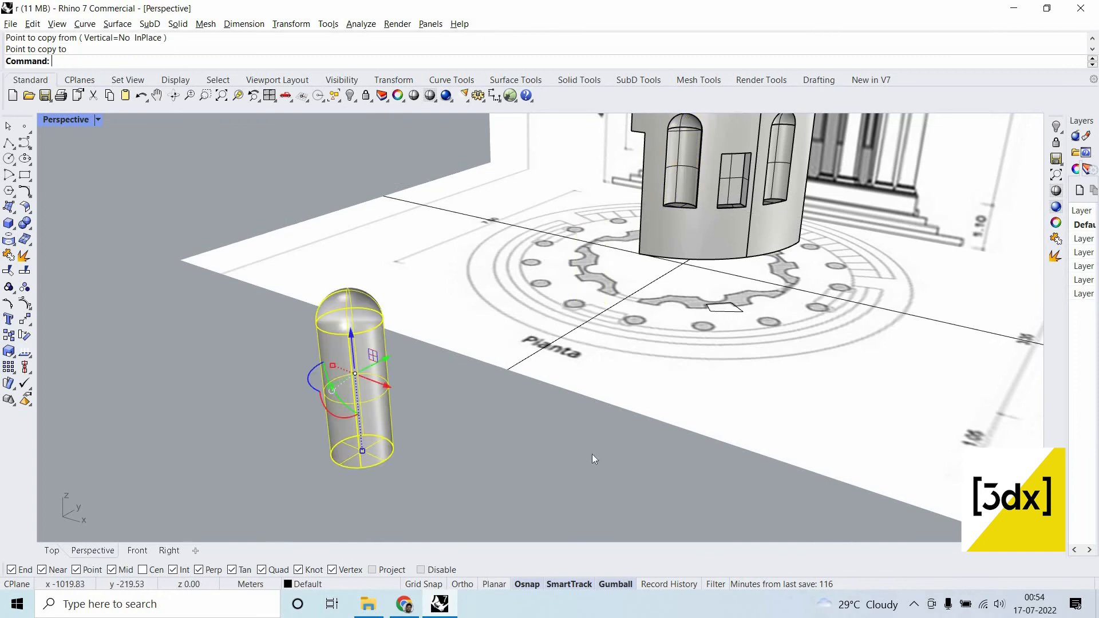
Copy the domed niche cutter from the front point of its base to the bottom edge of the niche nearest the doorway.
right_drag(592, 455, 894, 431)
key(Return)
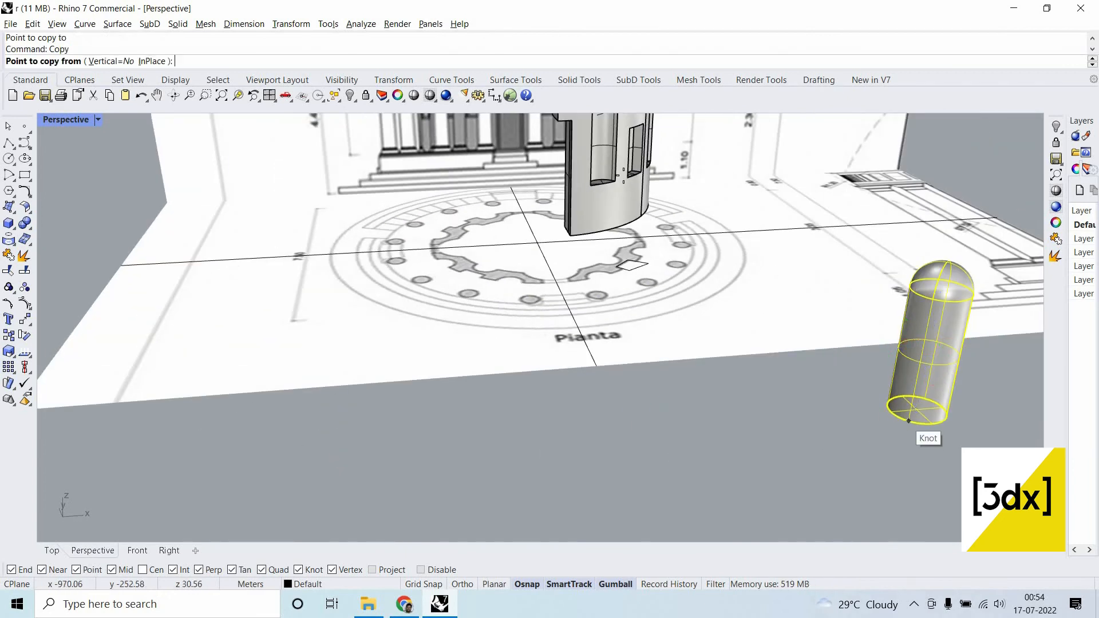
click(908, 421)
scroll(630, 224, up, 5)
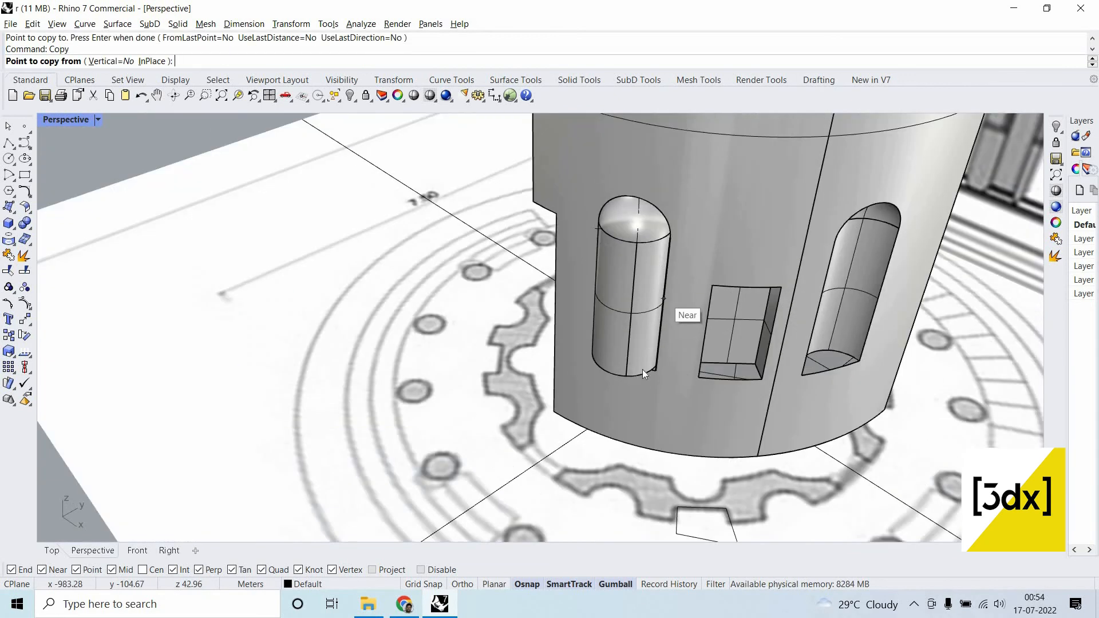
key(Escape)
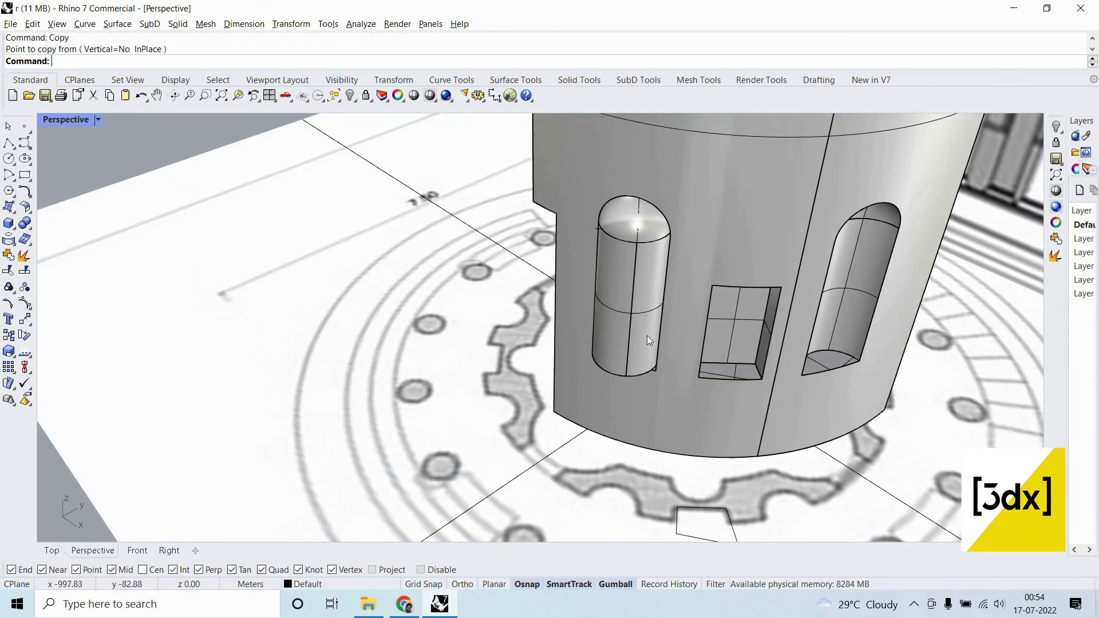
scroll(647, 338, up, 8)
right_drag(704, 314, 735, 265)
scroll(740, 249, down, 4)
scroll(763, 263, up, 3)
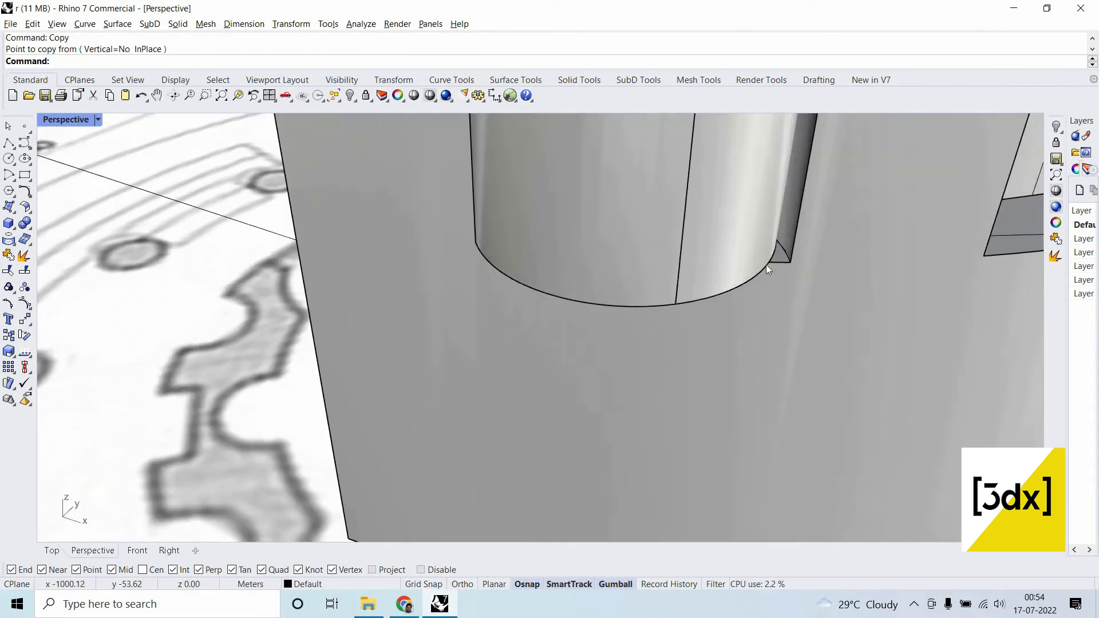
Move the copied domed cutter from its base's edge point to the bottom corner of the niche nearest the doorway.
click(766, 265)
scroll(744, 276, up, 4)
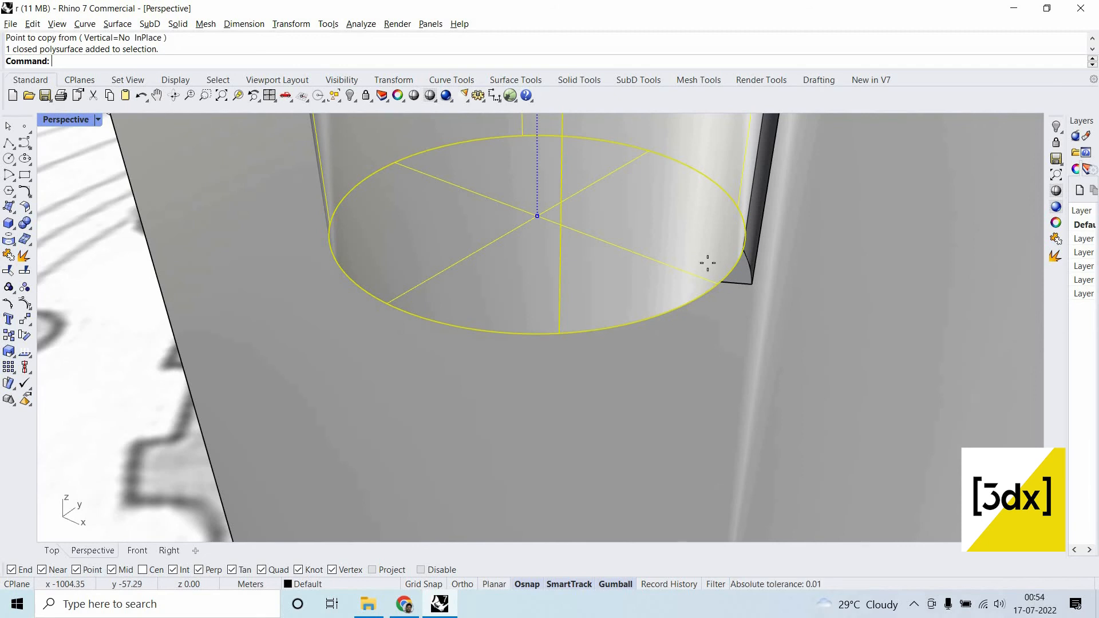
text(Mo)
key(Return)
click(719, 283)
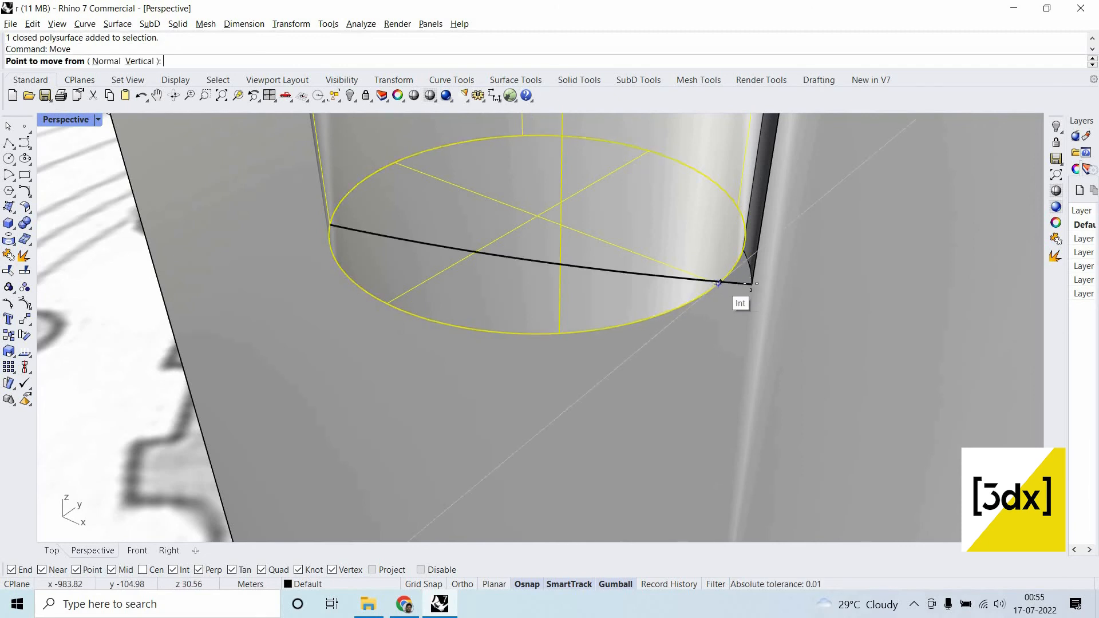
click(750, 284)
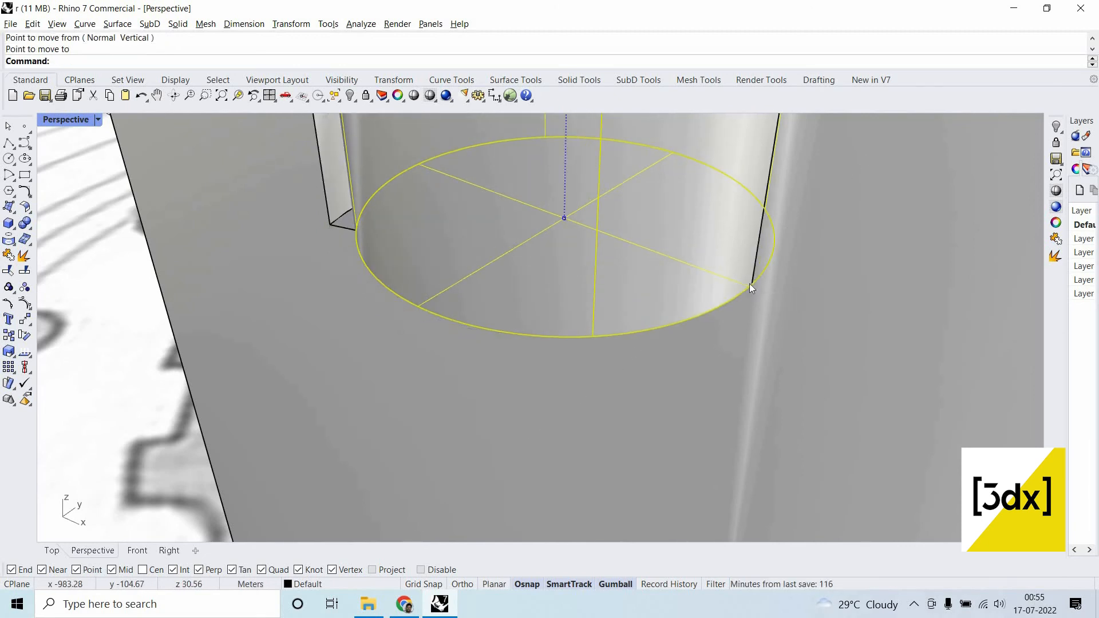
Rotate the cutter about that niche corner so the opposite edge of its base lines up with the niche's other bottom corner.
text(Rotate)
key(Return)
click(751, 284)
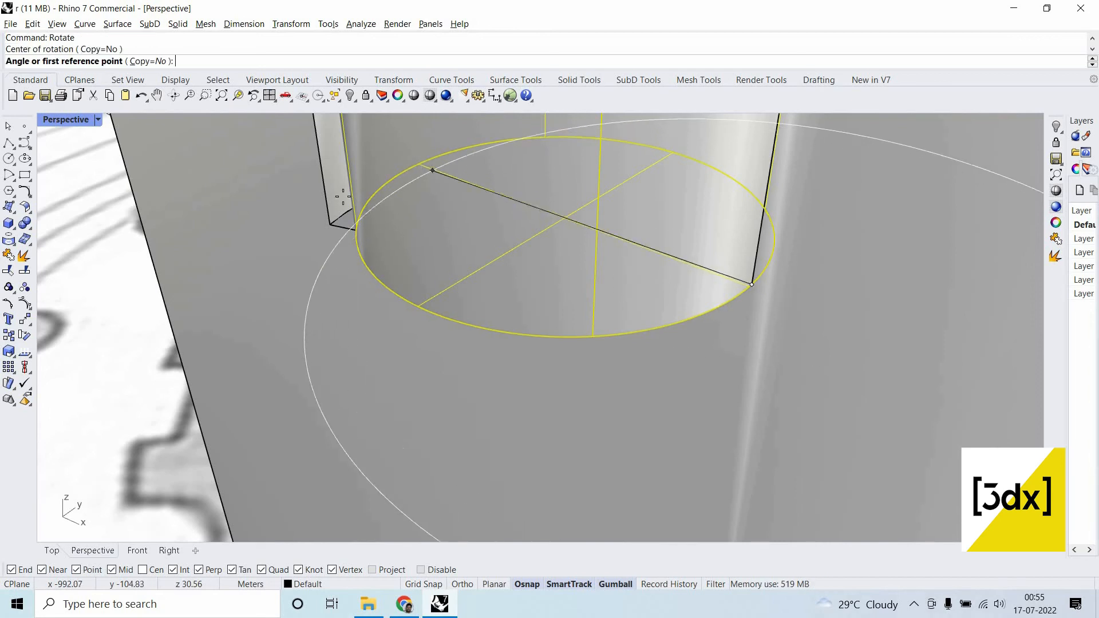
click(418, 164)
click(329, 218)
key(Escape)
scroll(743, 341, down, 14)
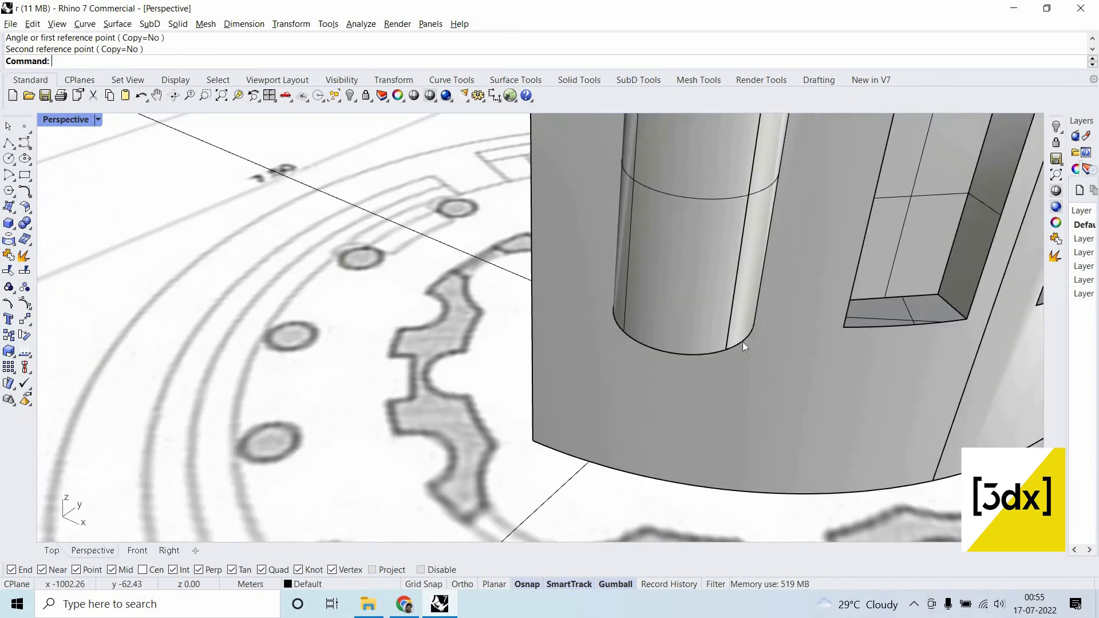
right_drag(743, 342, 797, 301)
scroll(716, 320, down, 10)
scroll(691, 323, up, 6)
right_drag(716, 325, 817, 174)
scroll(691, 324, down, 6)
right_click(715, 324)
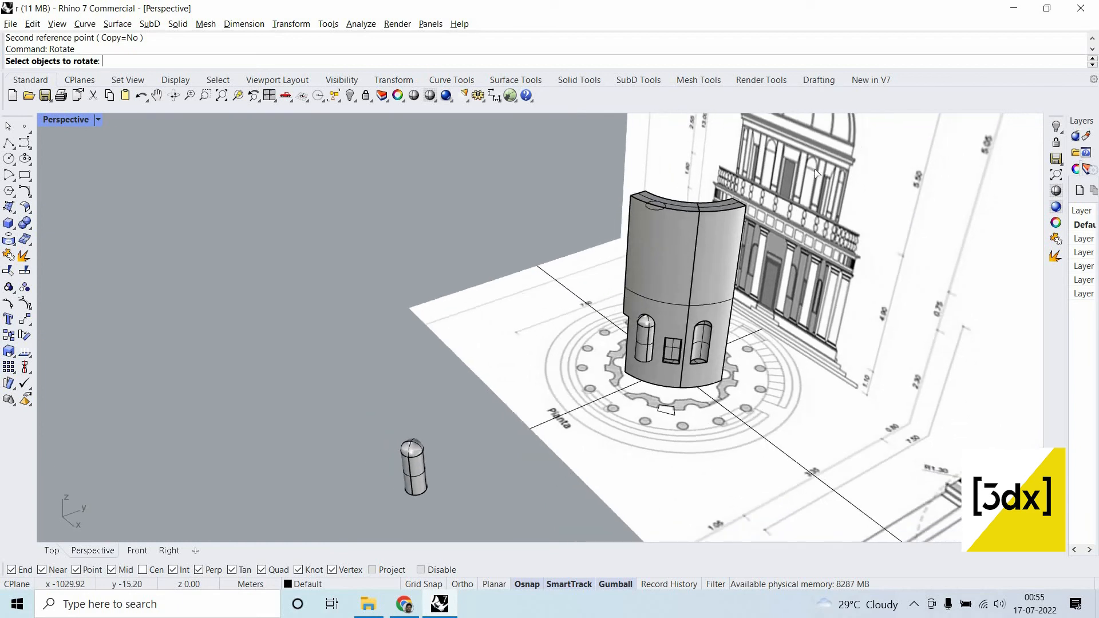
key(Escape)
Duplicate the aligned niche cutter vertically up to the upper storey of the drum wall.
scroll(649, 336, up, 6)
click(649, 336)
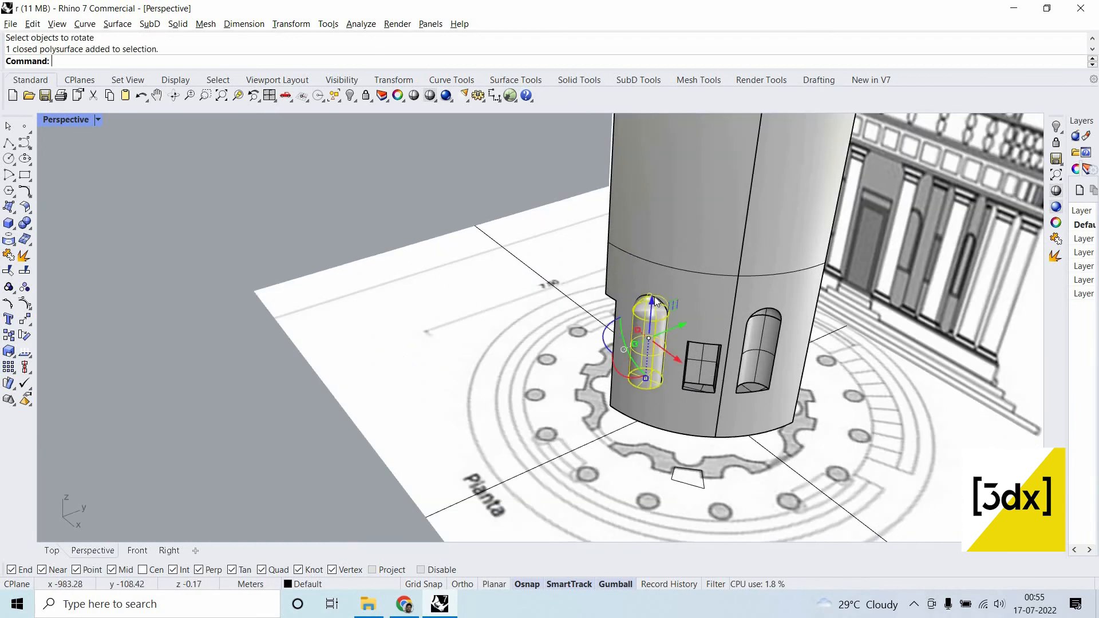
drag(654, 297, 669, 197)
scroll(669, 258, down, 6)
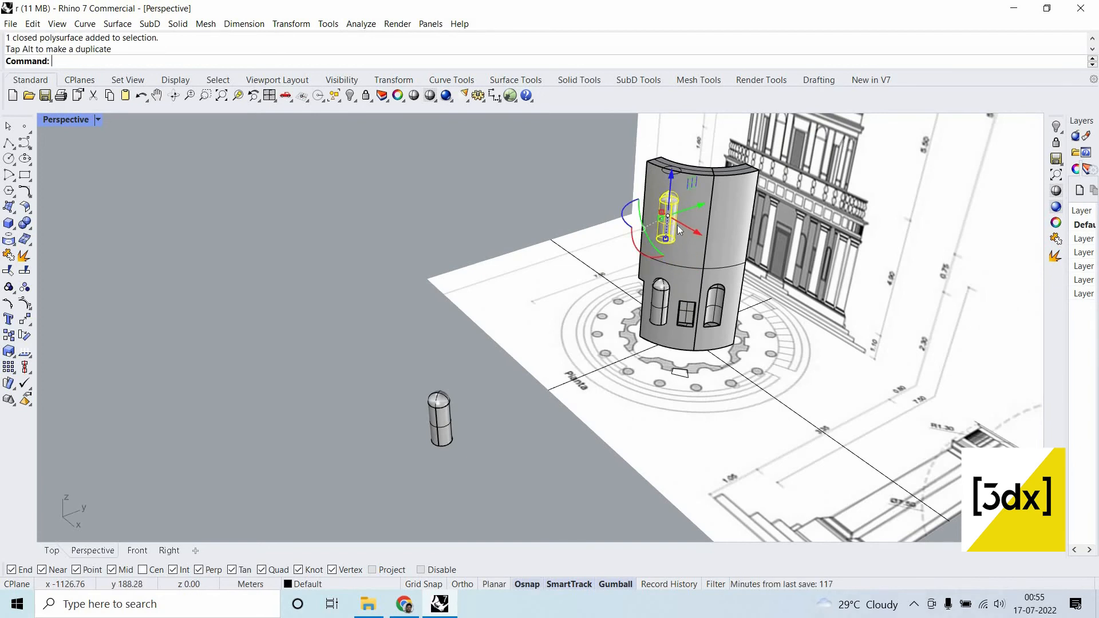
scroll(690, 228, up, 1)
key(Escape)
Raise the upper cutter in the front view to match the arched niche of the upper storey in the elevation drawing.
double_click(77, 123)
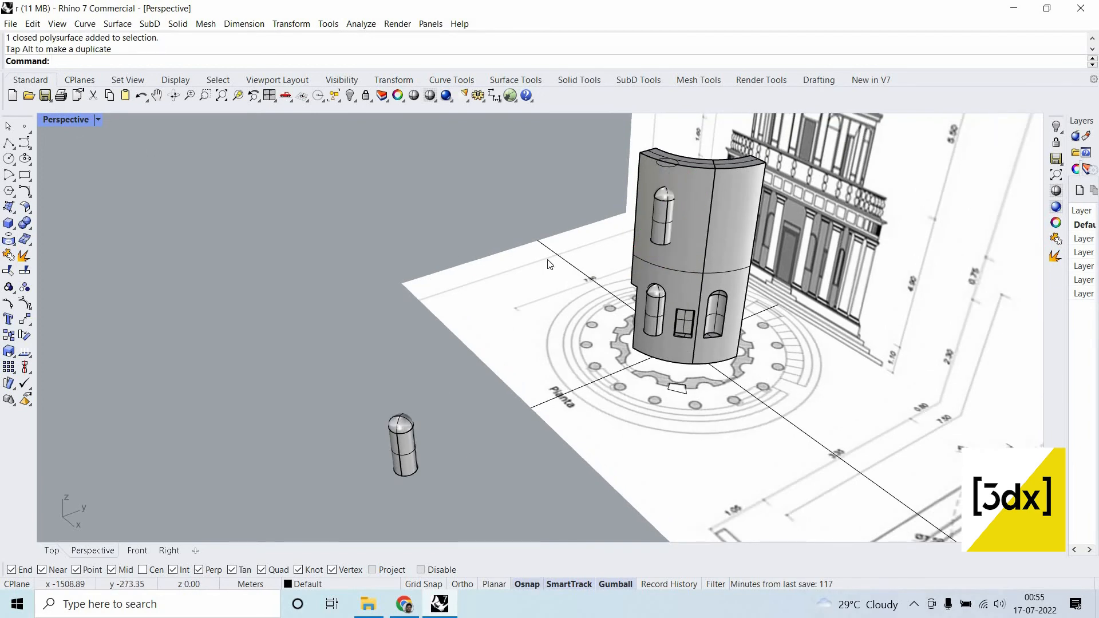
click(857, 162)
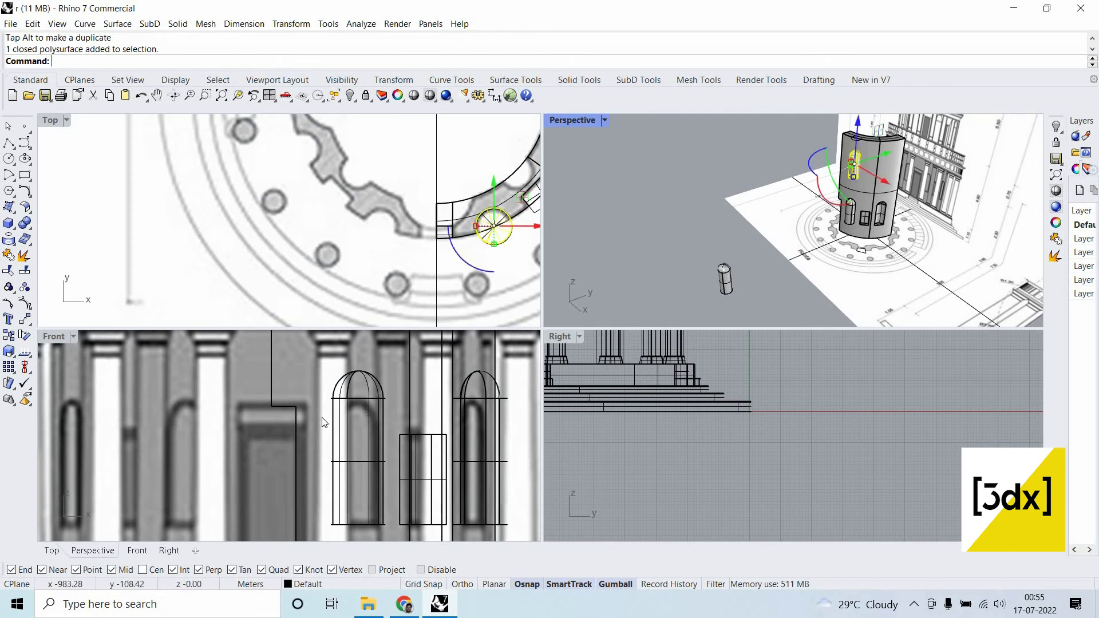
scroll(323, 408, down, 6)
scroll(323, 407, up, 6)
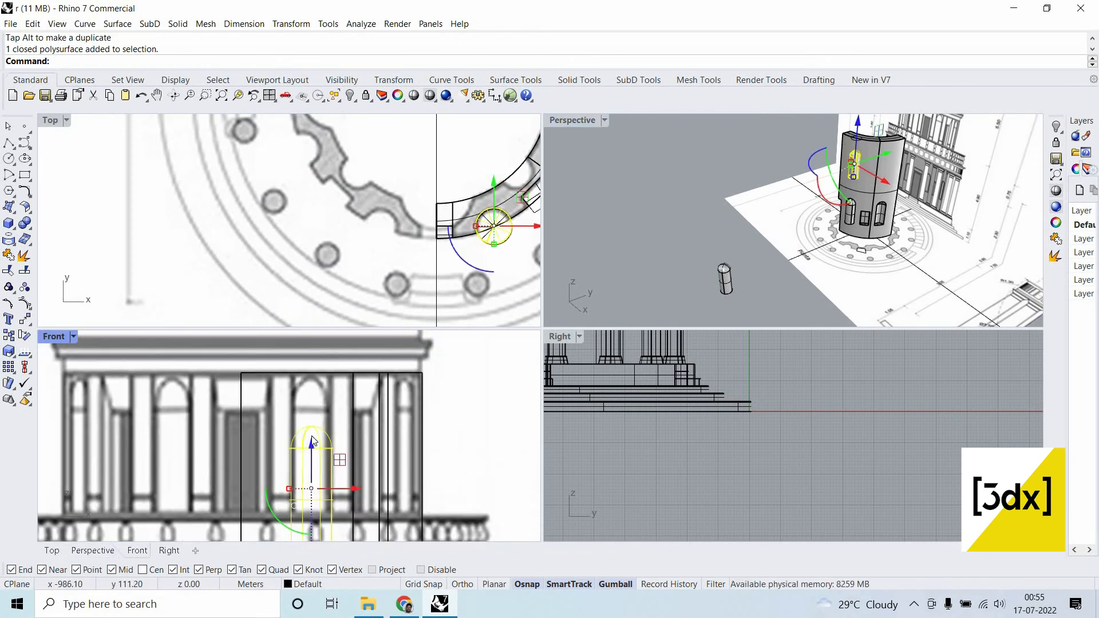
drag(311, 443, 312, 399)
drag(357, 445, 434, 445)
key(Escape)
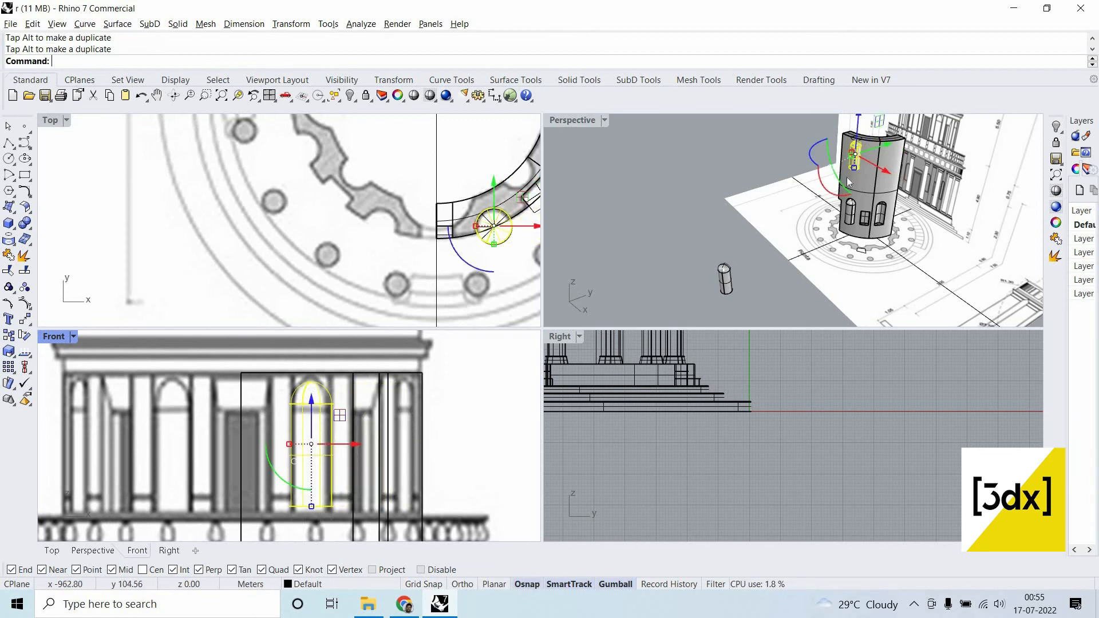
key(Escape)
click(568, 117)
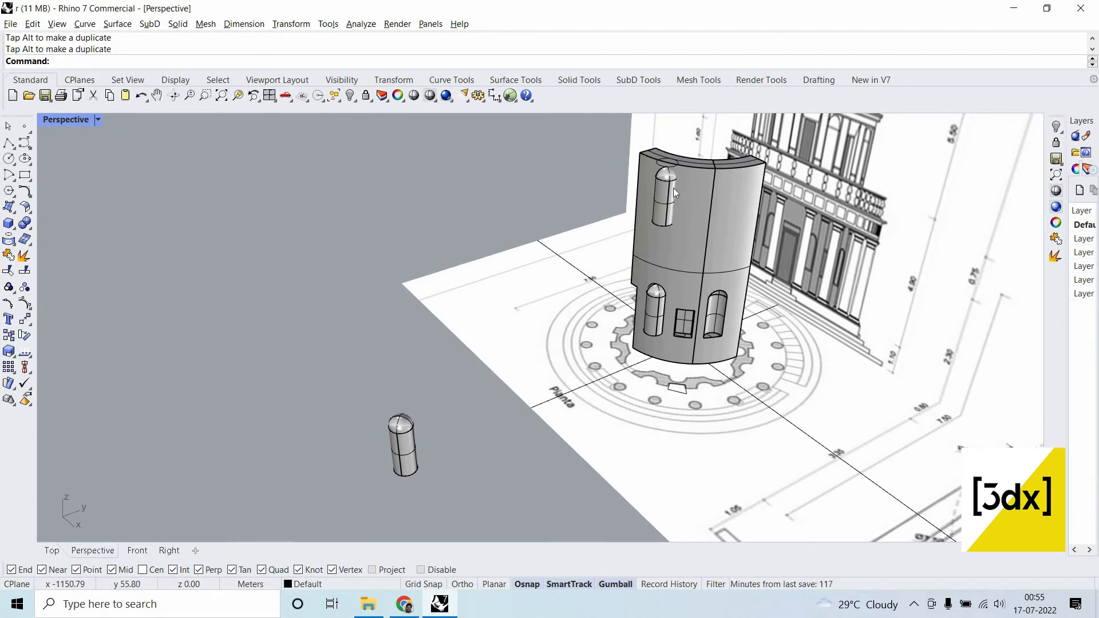
Try stretching the upper domed cutter vertically, then undo the scaling.
scroll(673, 188, up, 3)
click(664, 197)
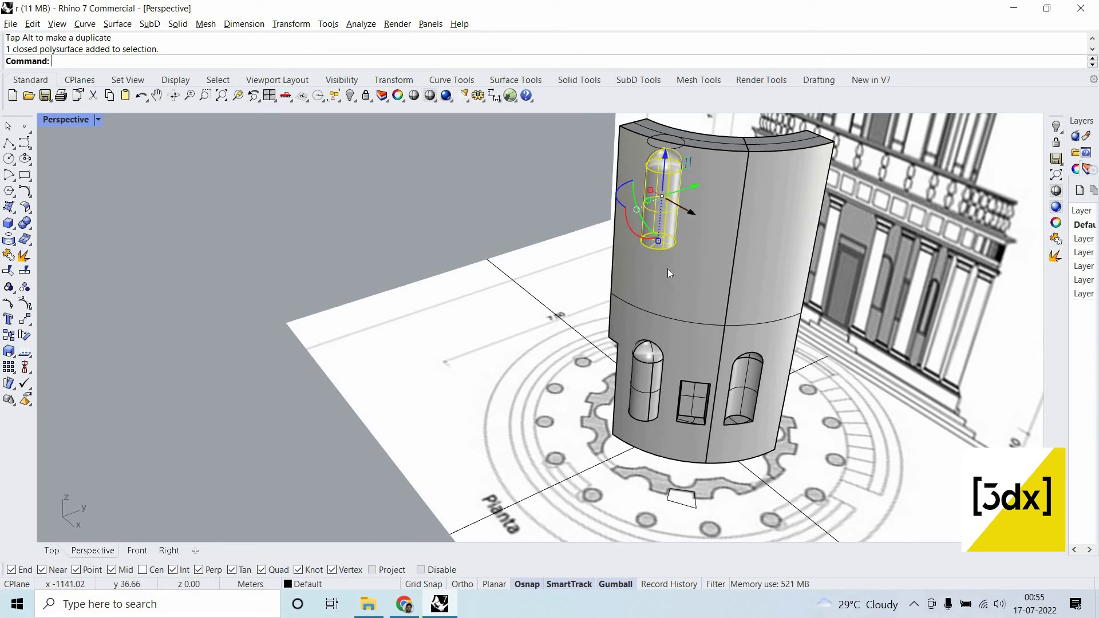
drag(658, 245, 702, 438)
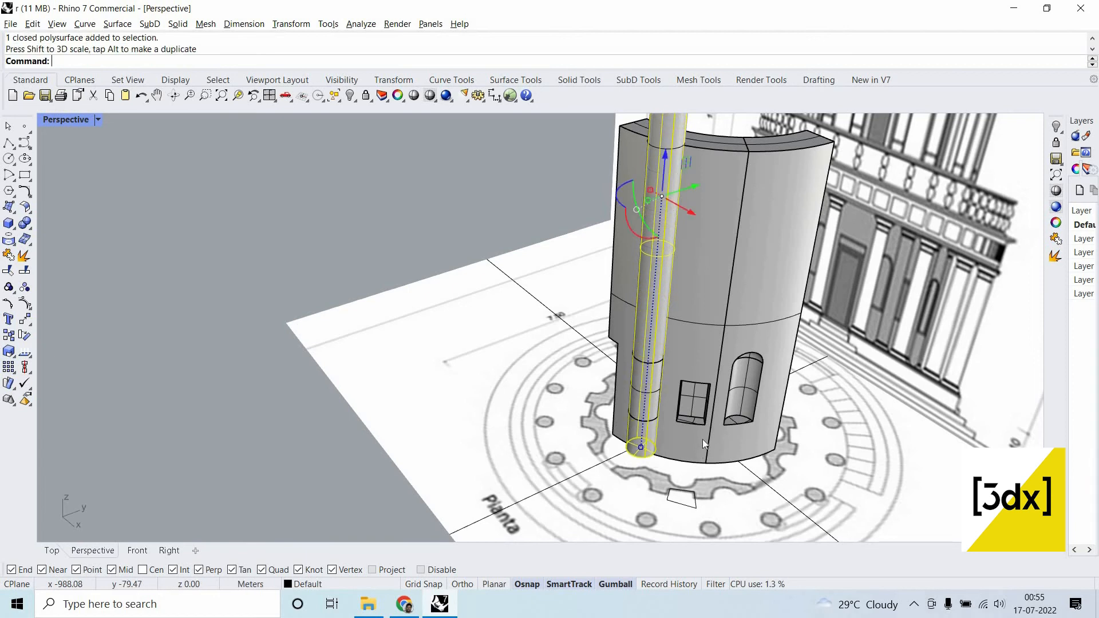
key(ctrl+z)
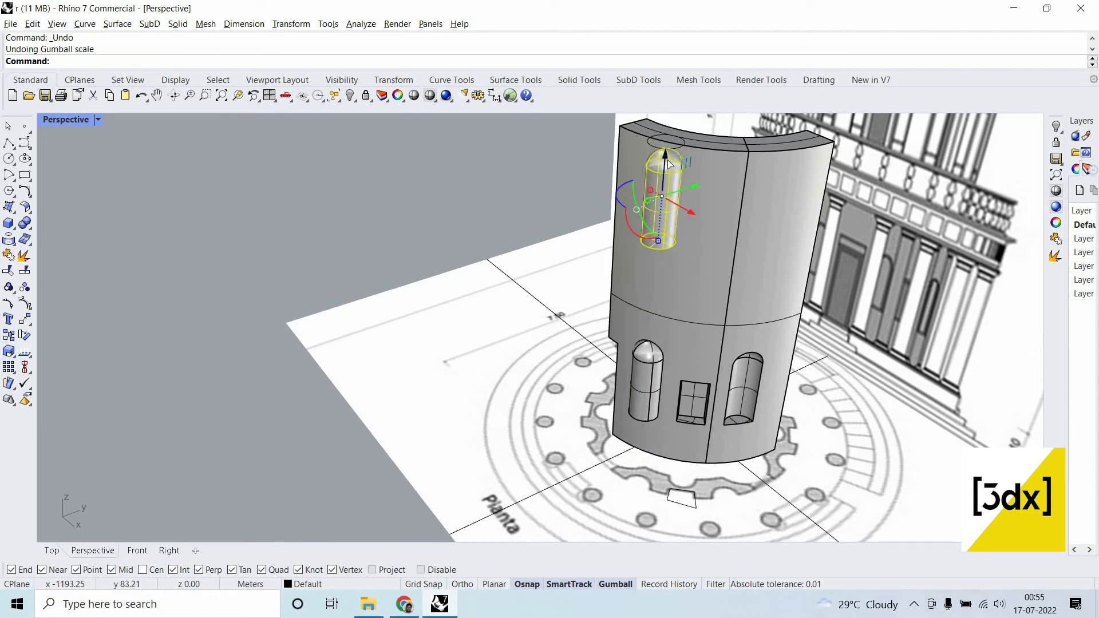
Lower the upper domed cutter slightly along the drum wall and reselect it.
drag(668, 161, 730, 244)
key(Escape)
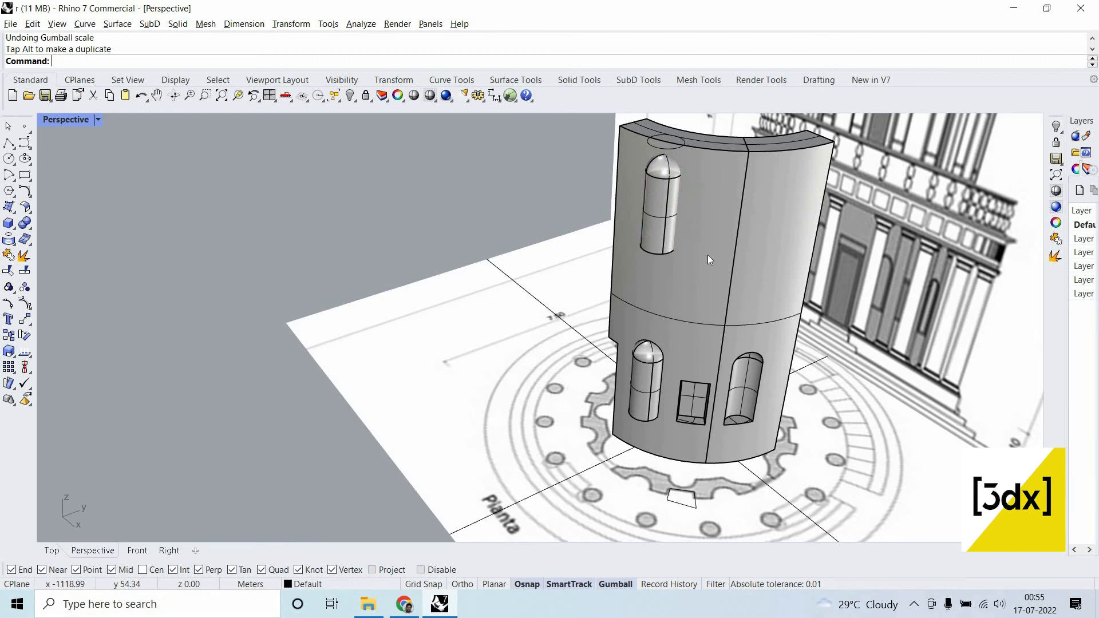
right_drag(657, 255, 657, 246)
click(657, 246)
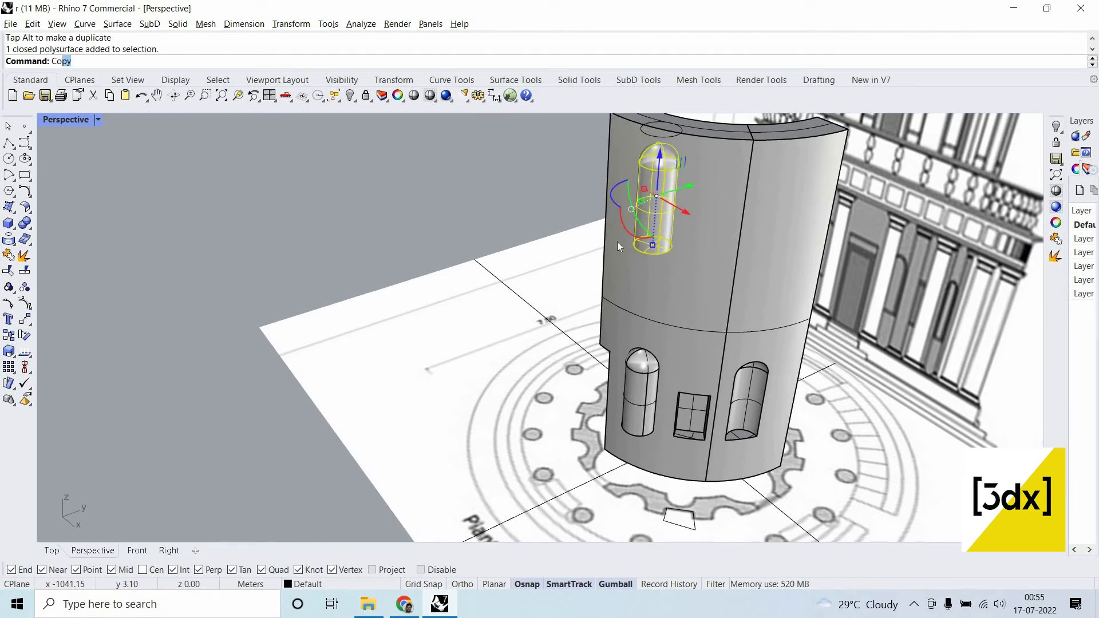
text(pn)
key(Return)
key(Return)
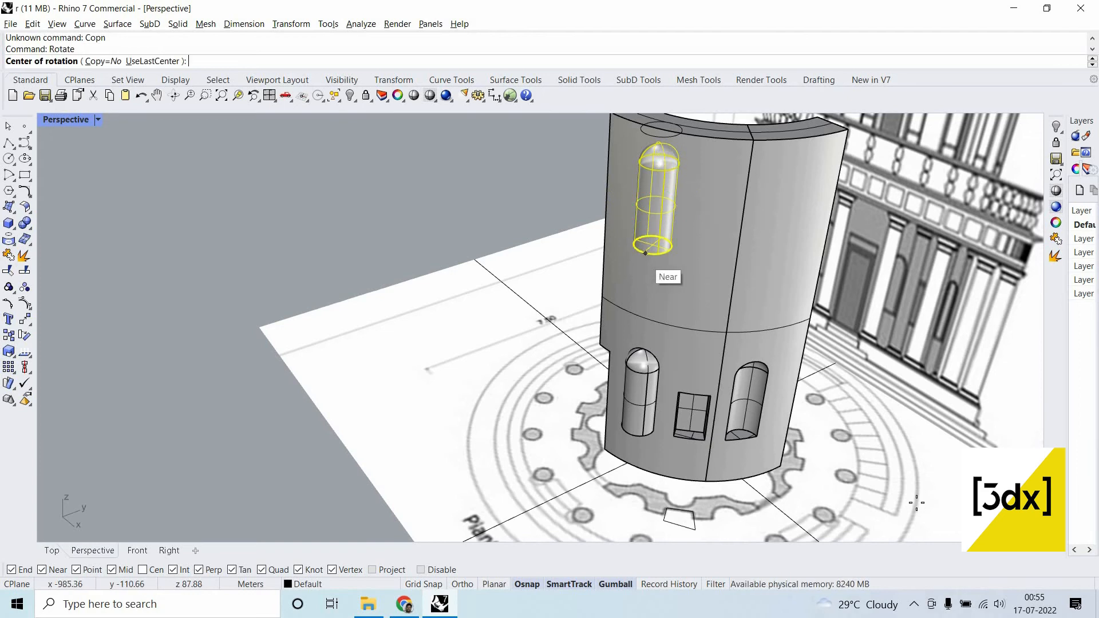
click(645, 253)
scroll(827, 472, up, 1)
key(Escape)
scroll(643, 263, up, 1)
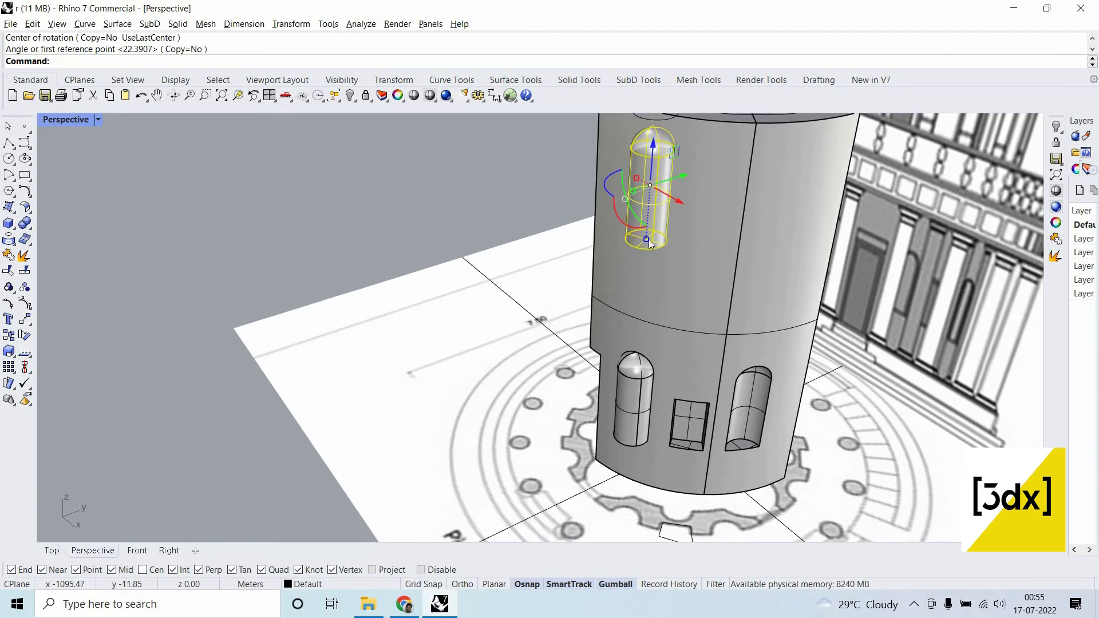
Copy the upper domed cutter from its base edge to the bottom of the lower niche beyond the square window.
text(Copy)
key(Return)
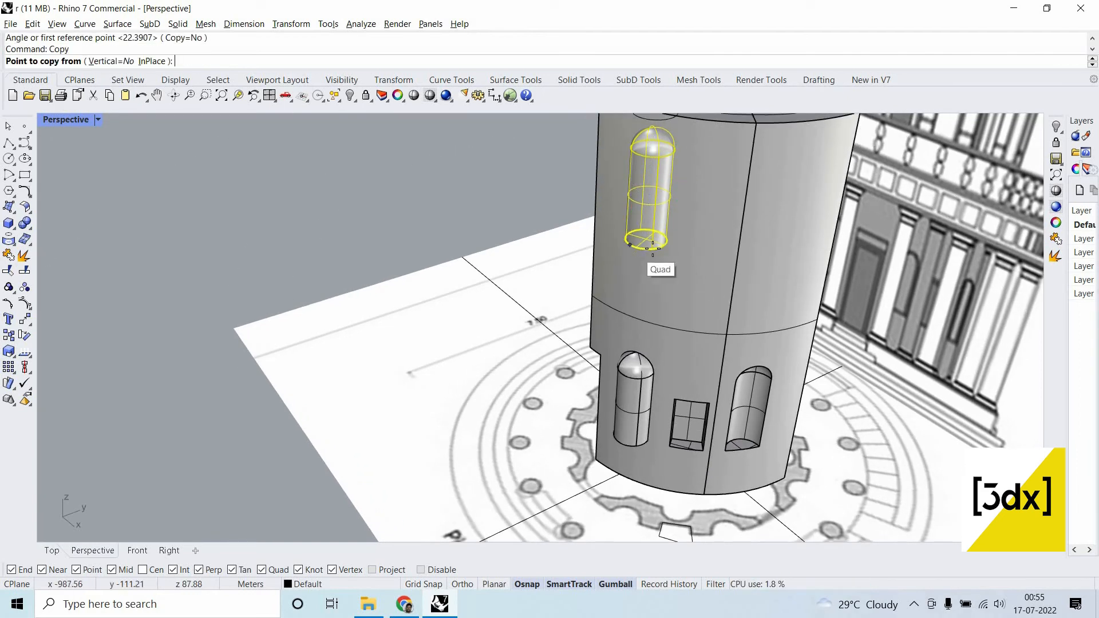
click(660, 247)
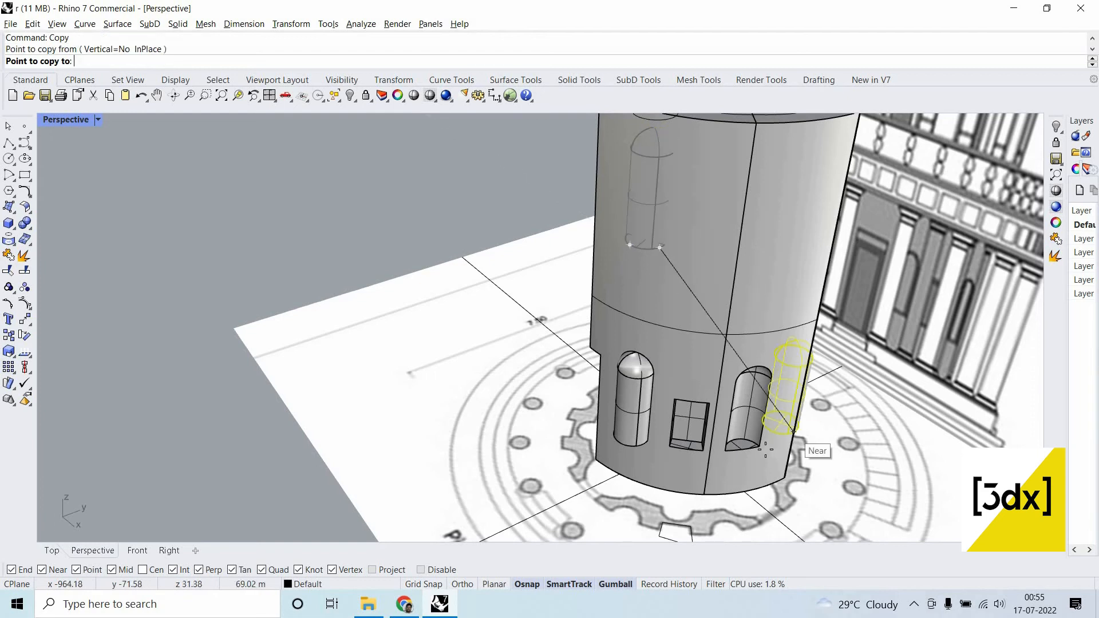
click(764, 449)
key(Return)
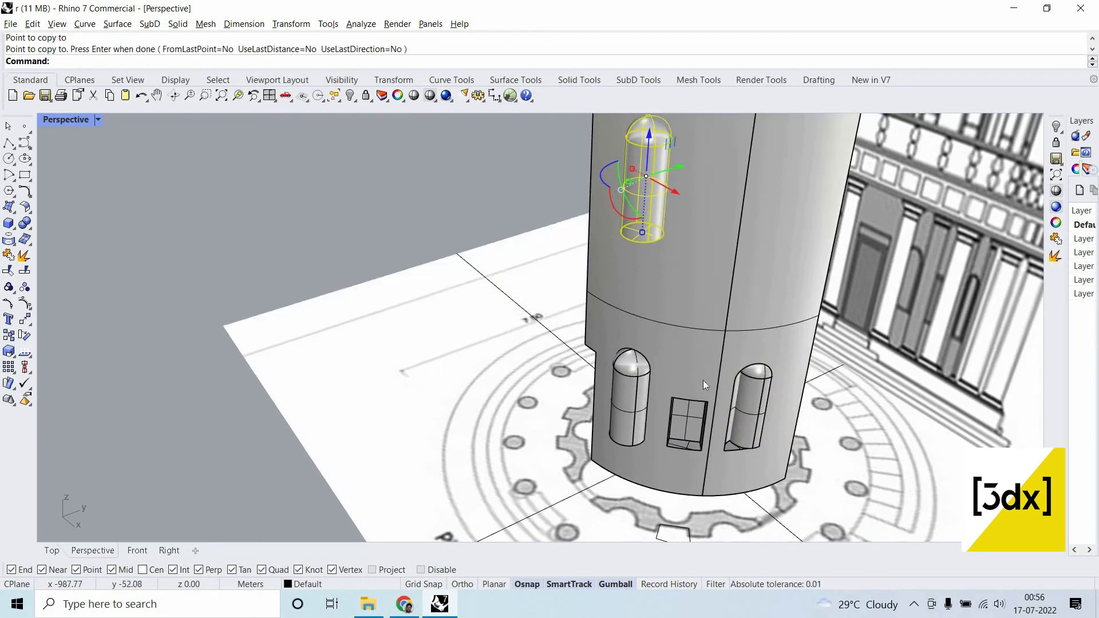
Move the new cutter from the edge point of its base to the outer bottom corner of that niche.
scroll(704, 380, up, 5)
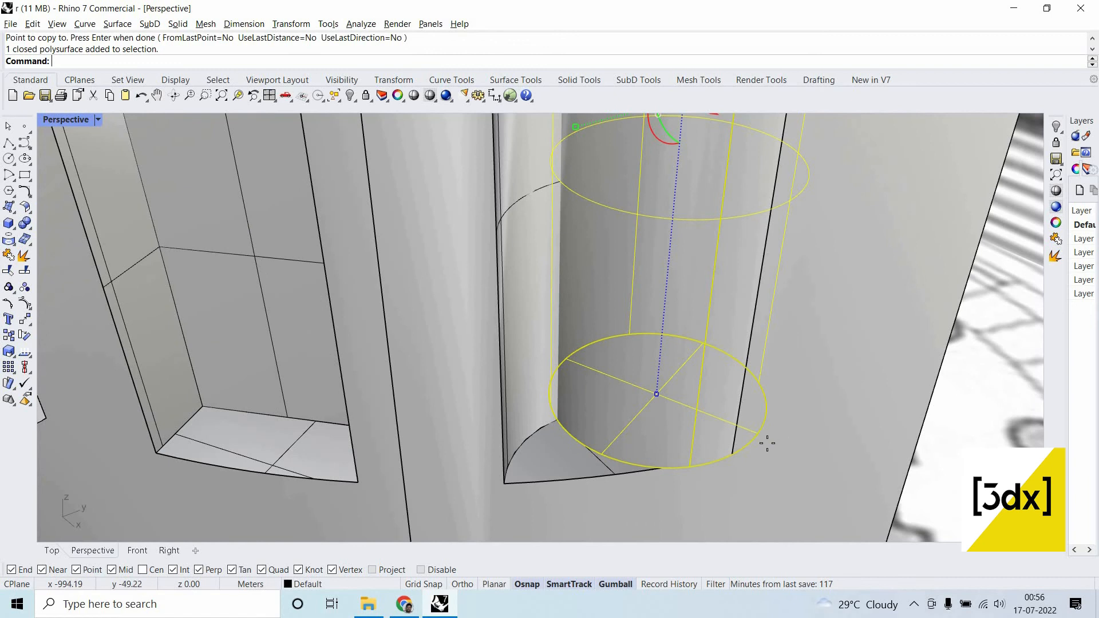
text(Mo)
key(Return)
click(739, 459)
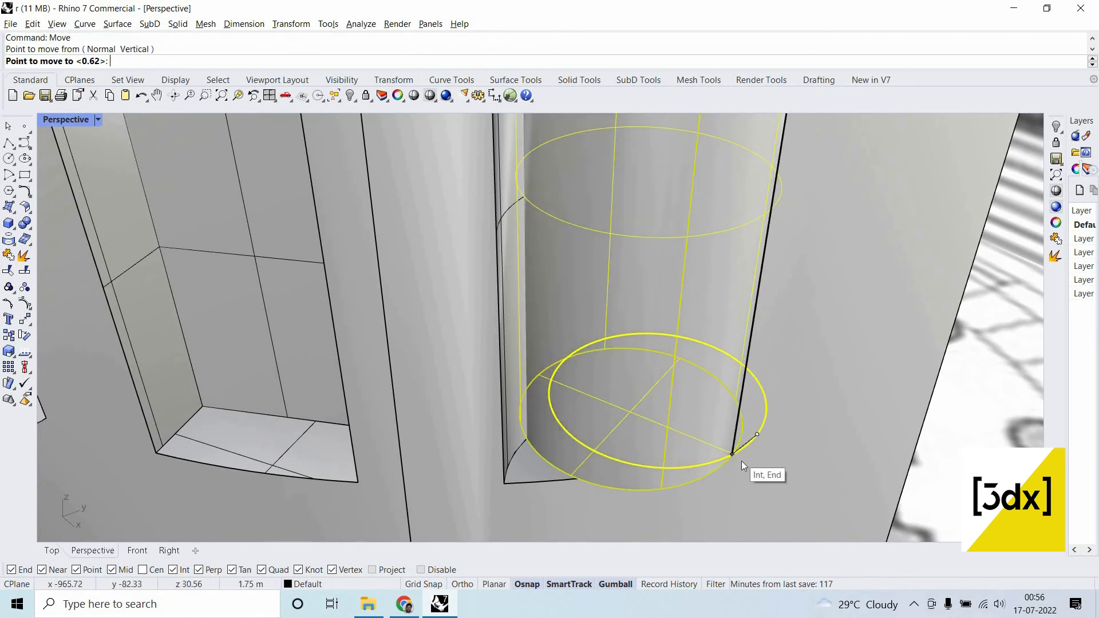
click(695, 440)
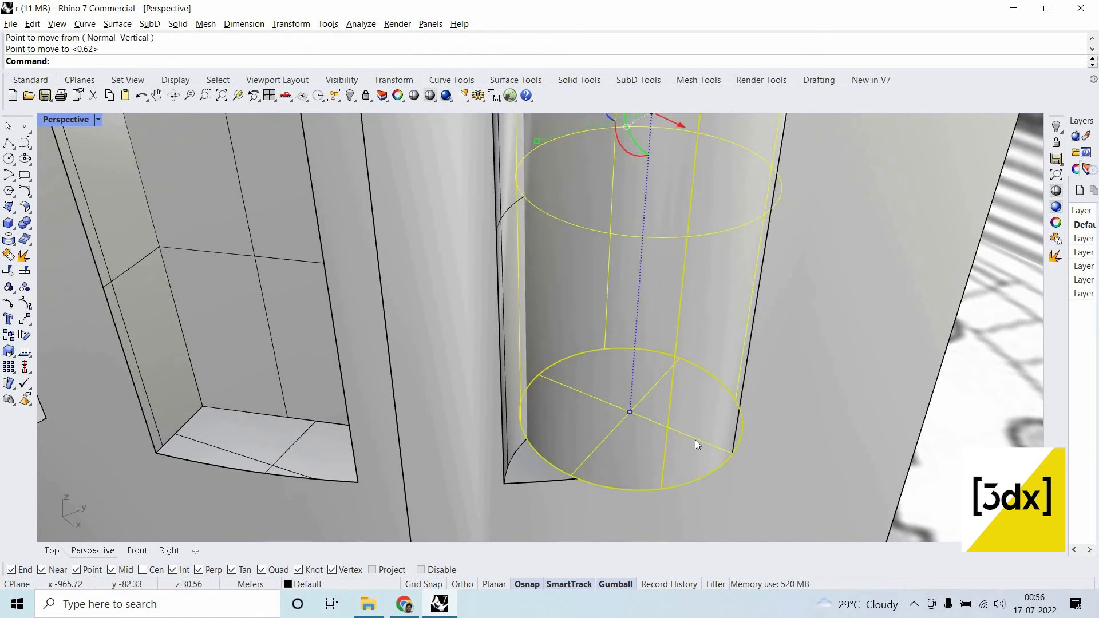
Rotate the new cutter about the niche's outer bottom corner to line its base up with the opposite bottom corner.
text(R)
key(Return)
click(732, 454)
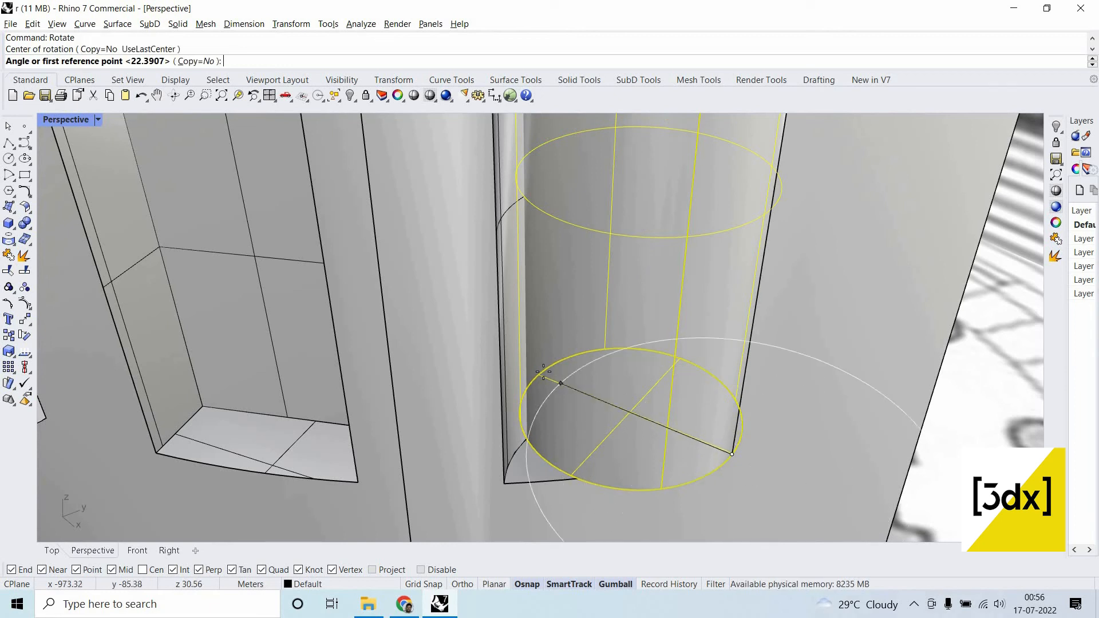
click(560, 383)
click(517, 480)
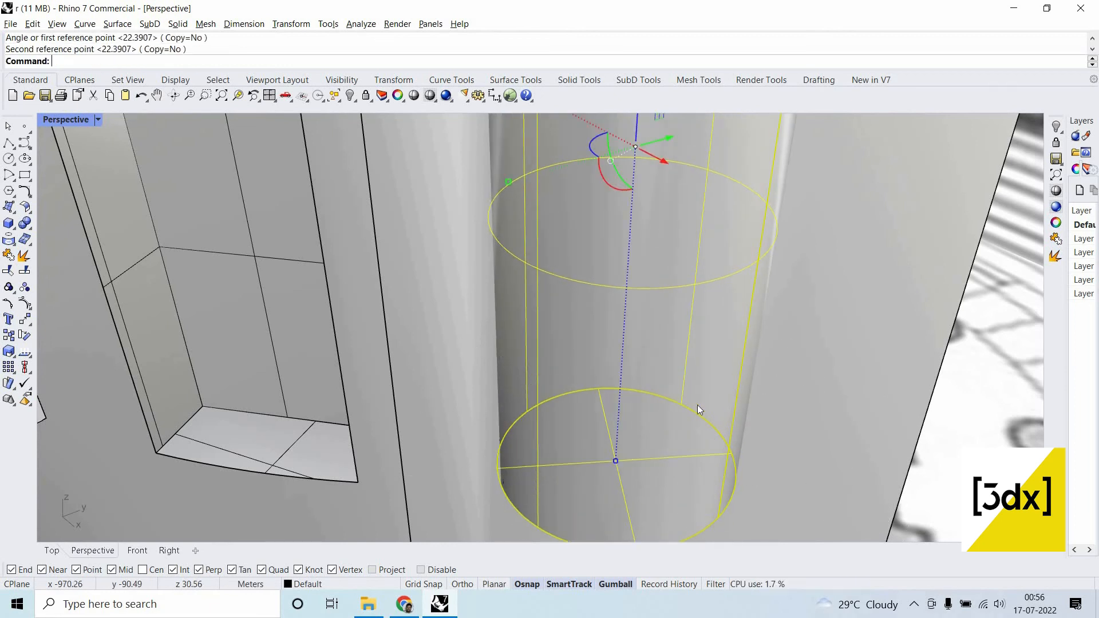
key(Escape)
scroll(708, 380, down, 12)
Raise the rotated cutter vertically from the niche beyond the square window to the upper storey.
click(663, 391)
scroll(663, 392, down, 5)
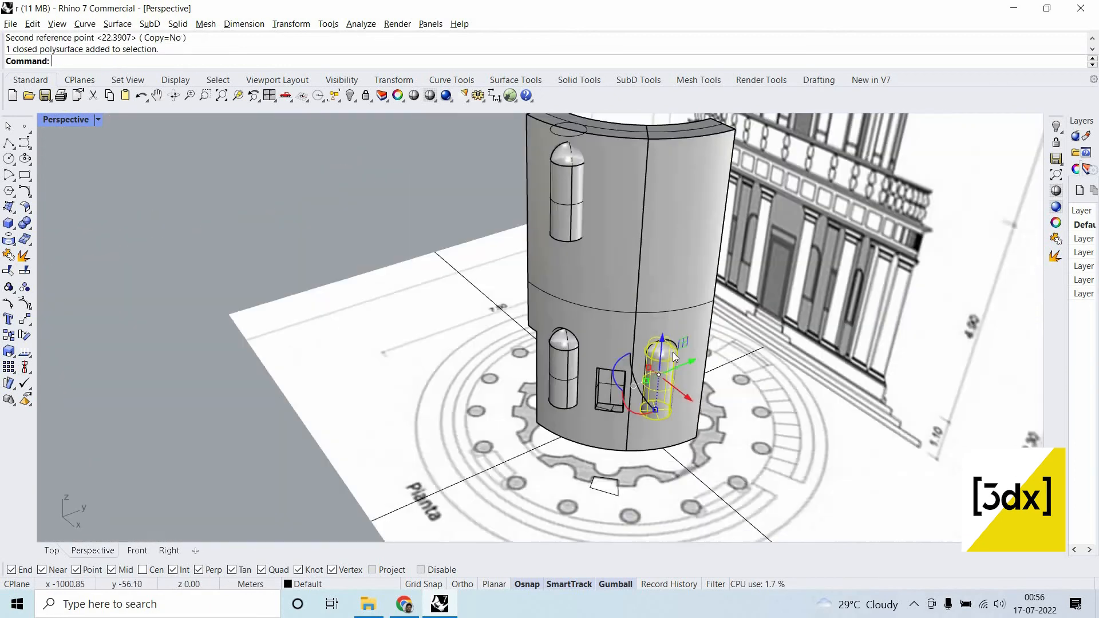
drag(663, 345, 686, 200)
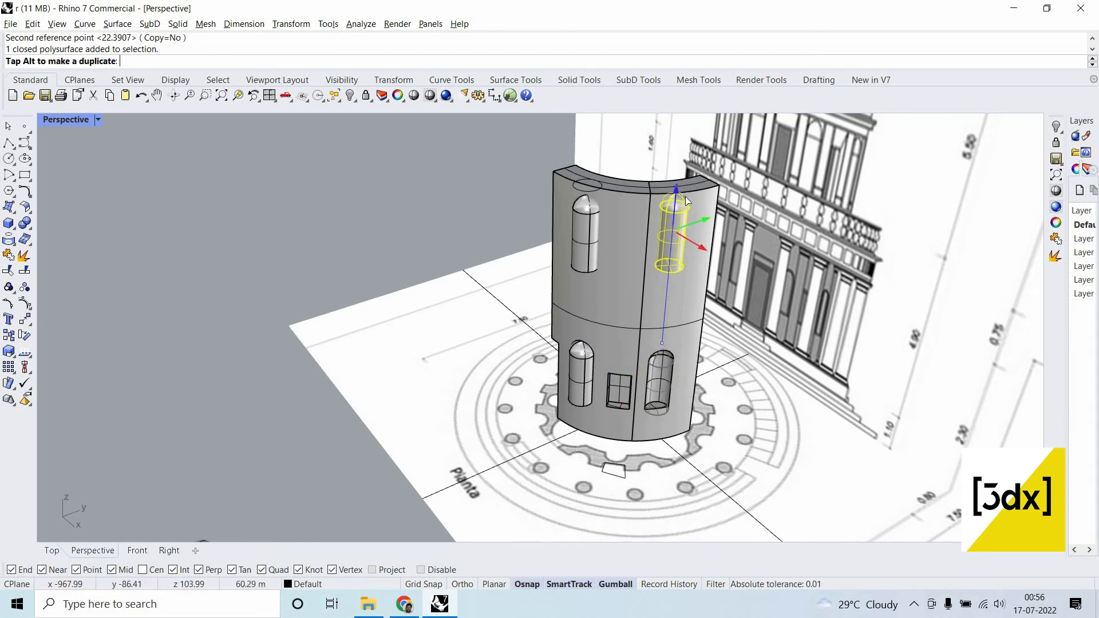
Adjust the raised cutter's height in the front view to match the neighbouring upper cutter.
double_click(62, 118)
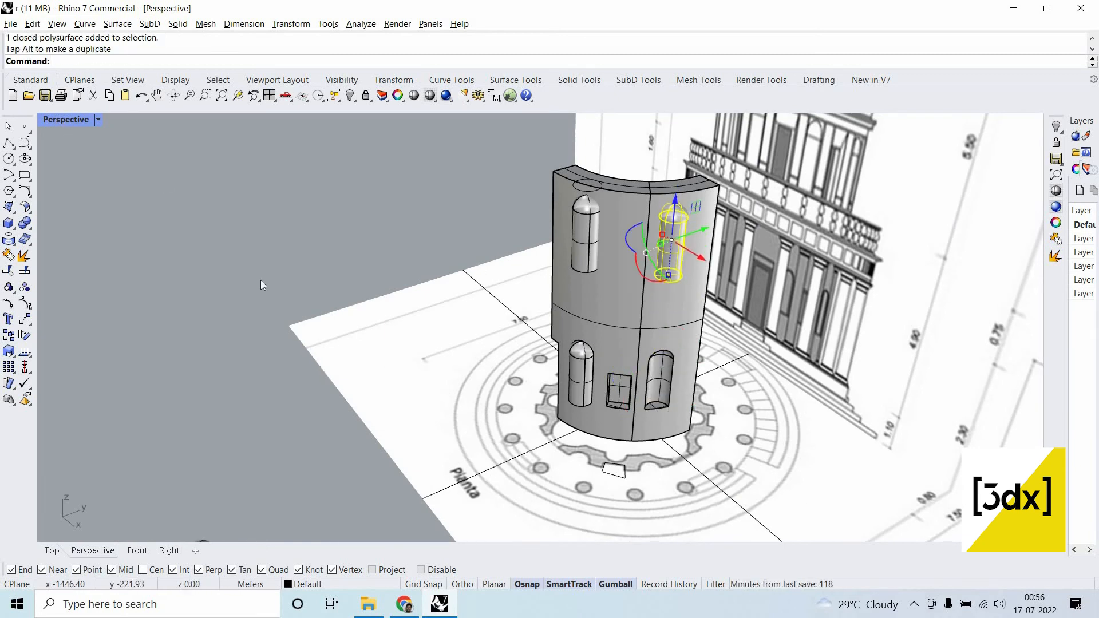
scroll(260, 279, down, 6)
scroll(423, 441, up, 3)
scroll(423, 389, down, 3)
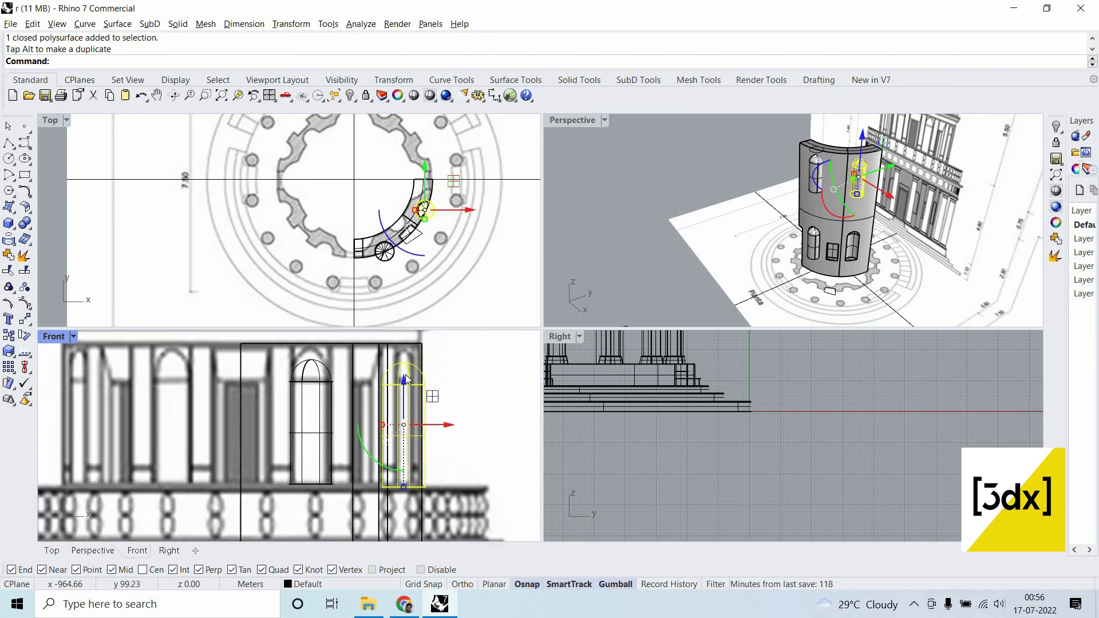
drag(406, 379, 407, 376)
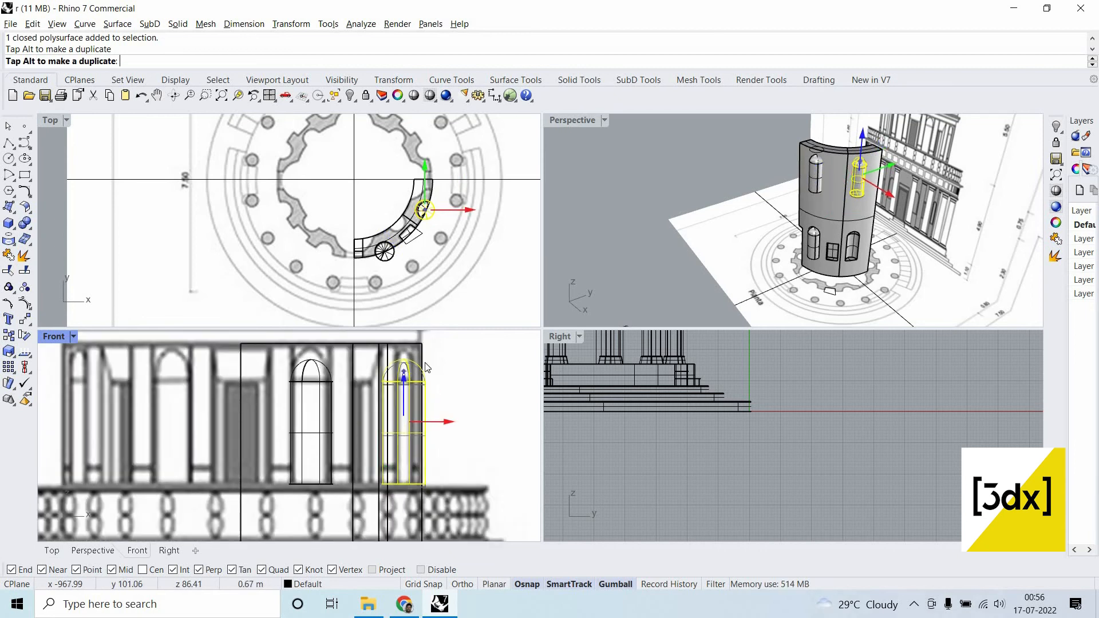
key(Escape)
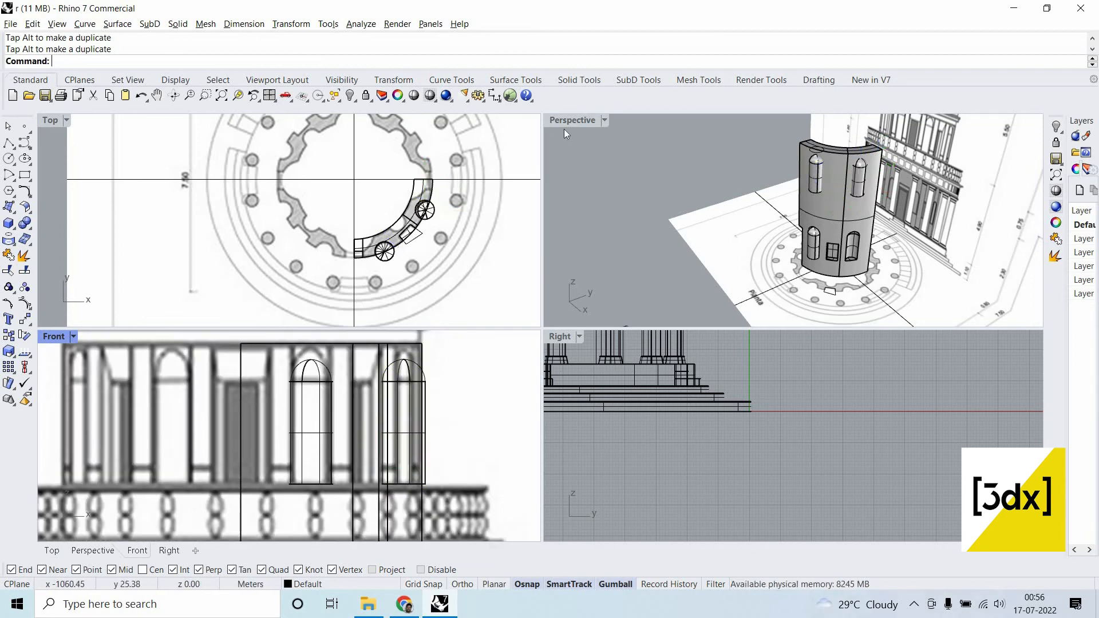
double_click(564, 121)
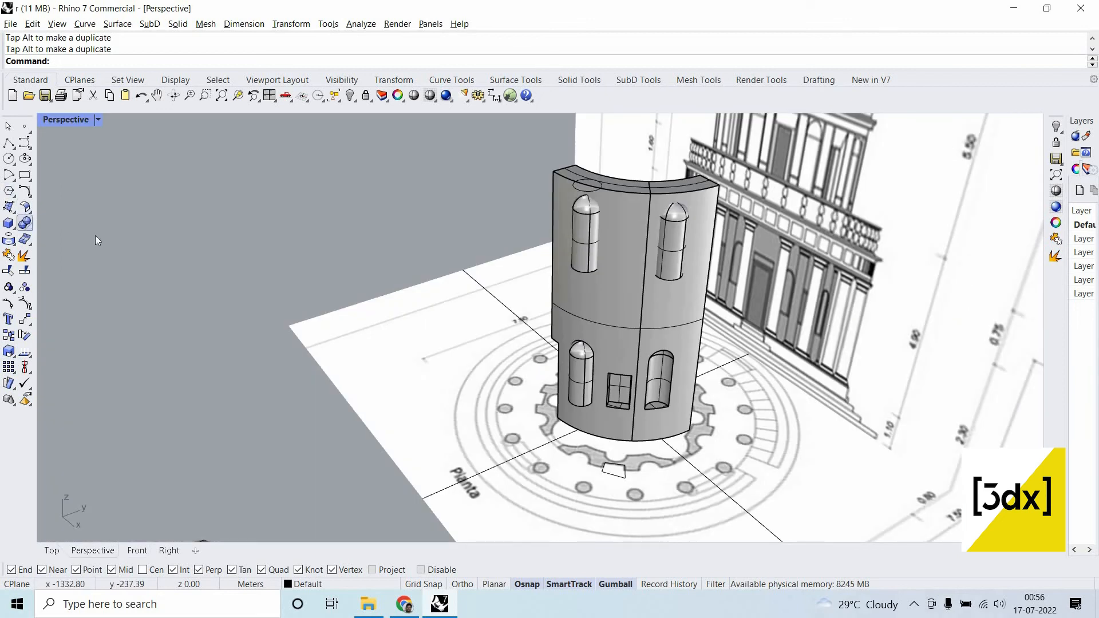
Boolean-split the drum wall with the upper domed cutter farther from the wall's notched edge.
click(28, 227)
click(97, 229)
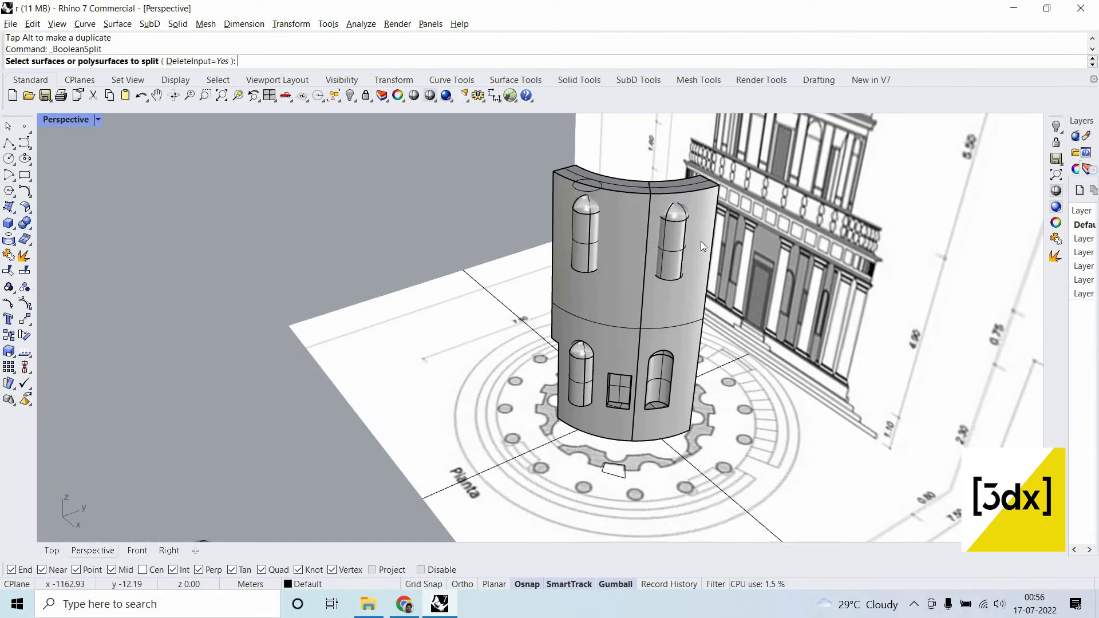
click(701, 245)
key(alt+space)
click(677, 258)
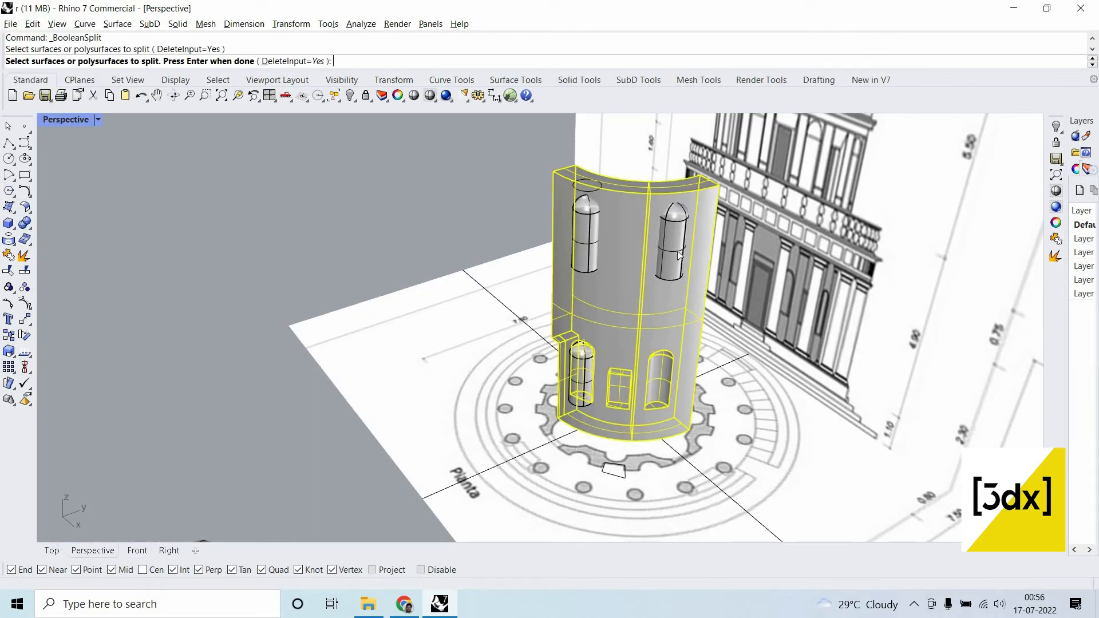
key(space)
click(646, 249)
key(space)
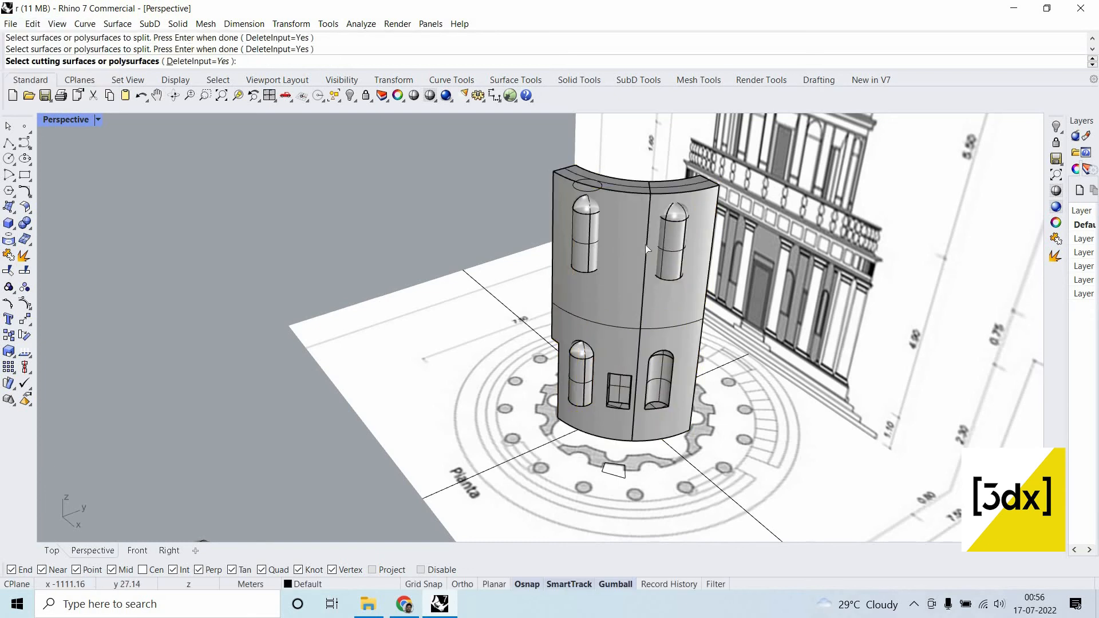
key(space)
key(space)
click(637, 249)
key(space)
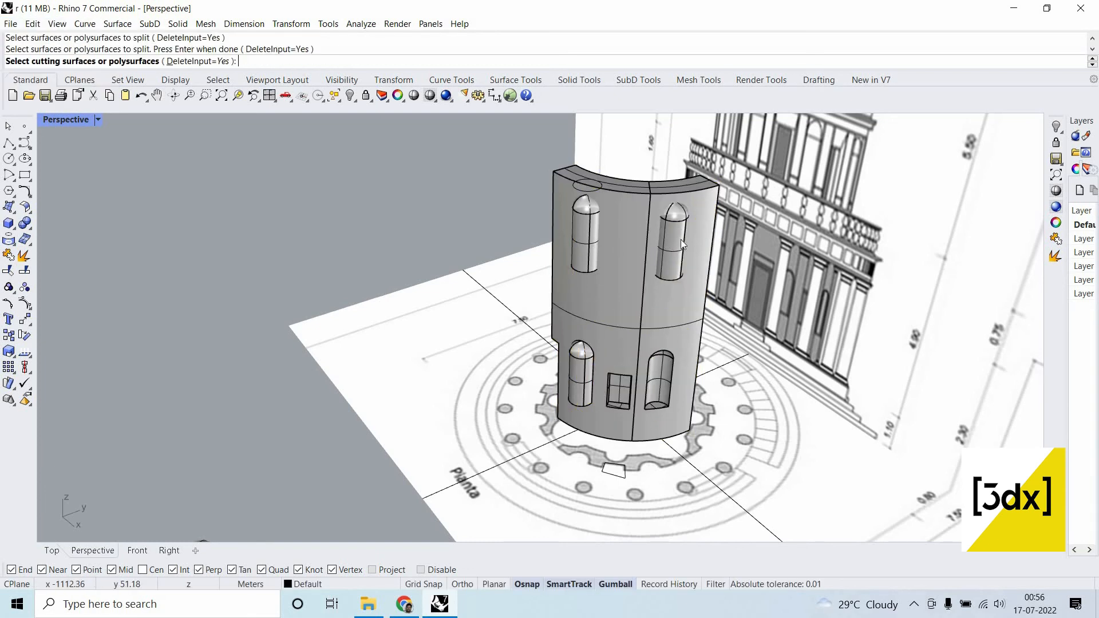
scroll(676, 236, up, 4)
click(670, 232)
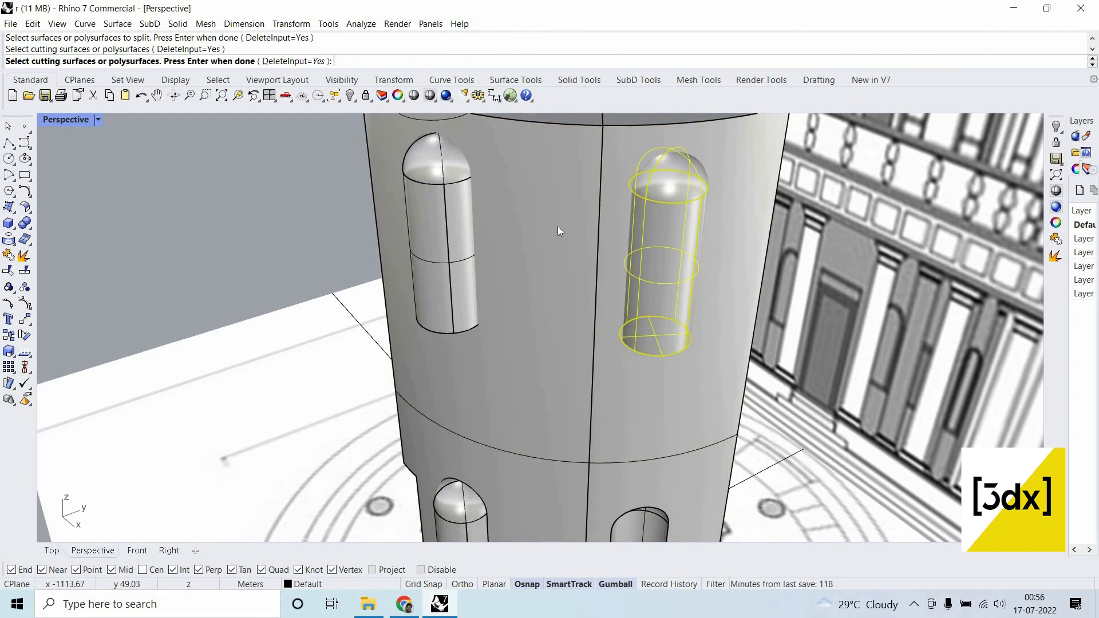
key(space)
Boolean-split the drum wall with the other upper domed cutter, nearer the wall's notched edge.
click(447, 201)
key(space)
click(447, 200)
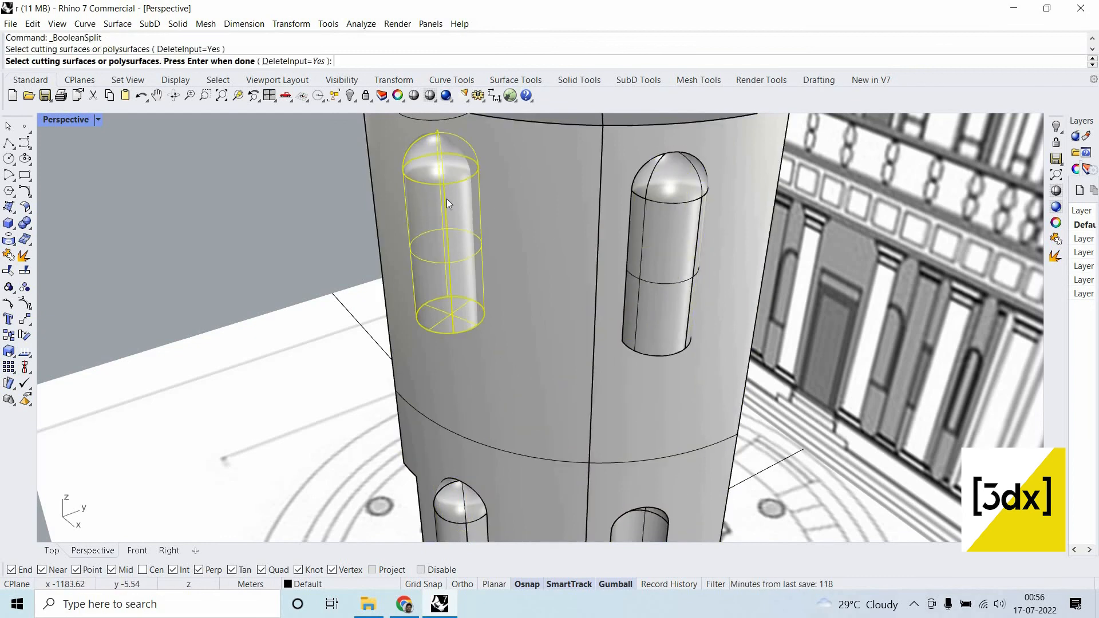
key(space)
Delete the split-off domed pieces to hollow out both upper arched niches.
click(446, 198)
key(Delete)
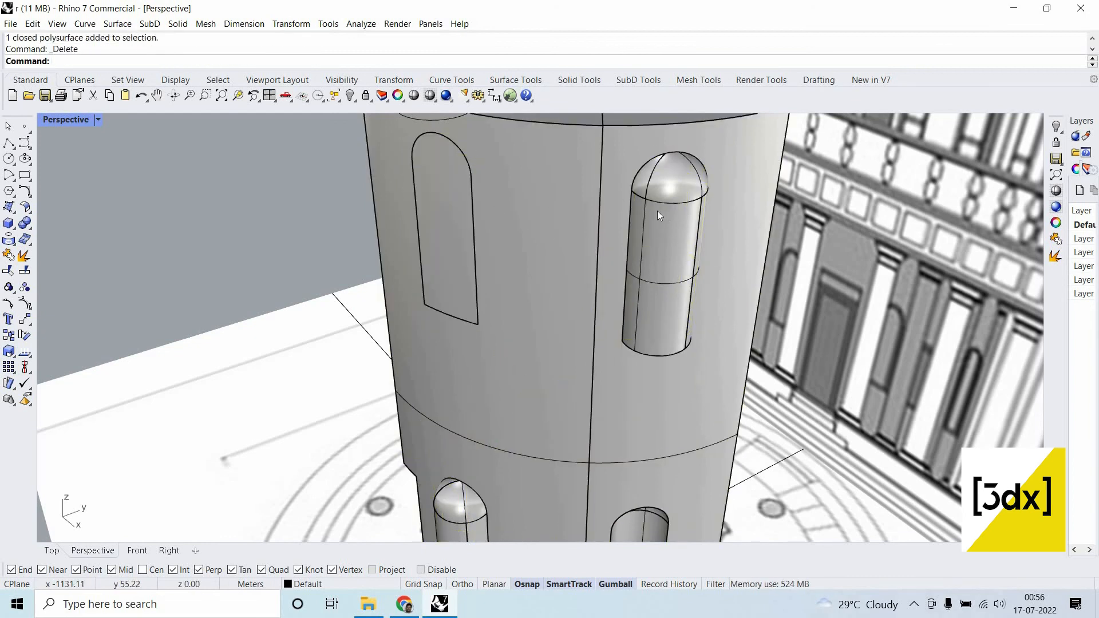
click(657, 213)
key(Delete)
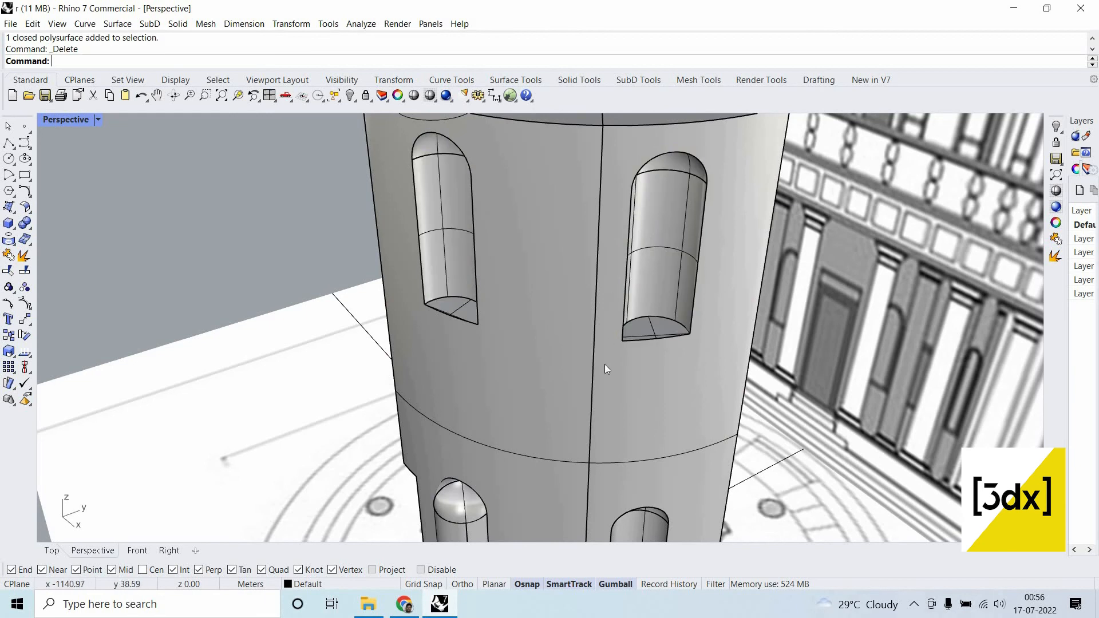
Extrude the small four-sided window outline on the plan into a solid prism rising above the drum wall.
scroll(605, 366, down, 5)
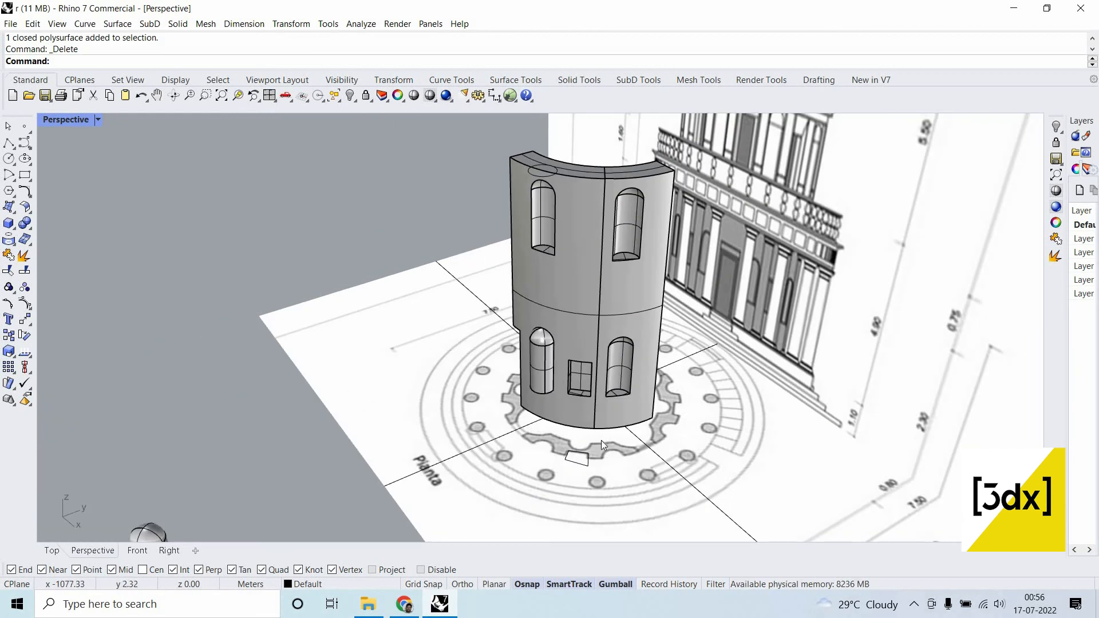
click(583, 469)
key(Escape)
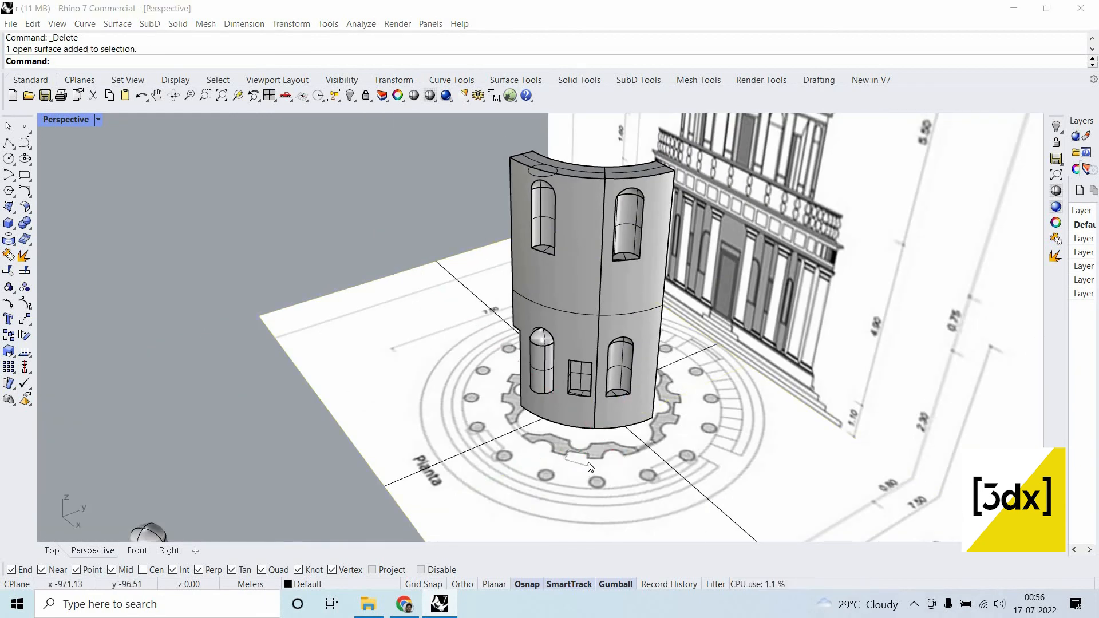
click(588, 462)
click(621, 497)
text(ExtrudeCrv)
key(Return)
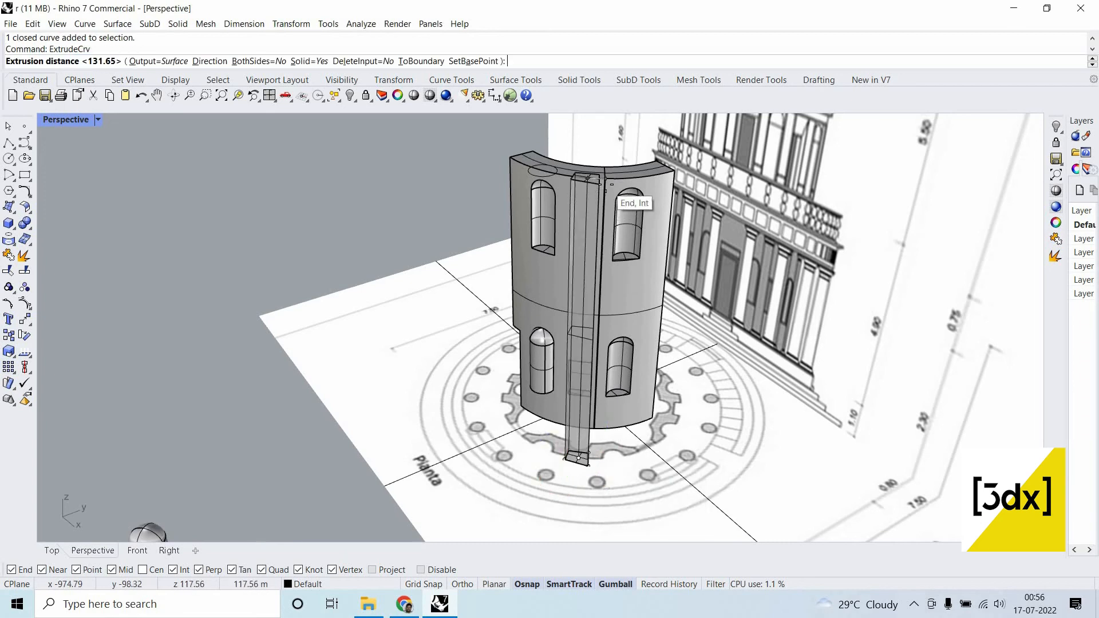
scroll(630, 182, up, 3)
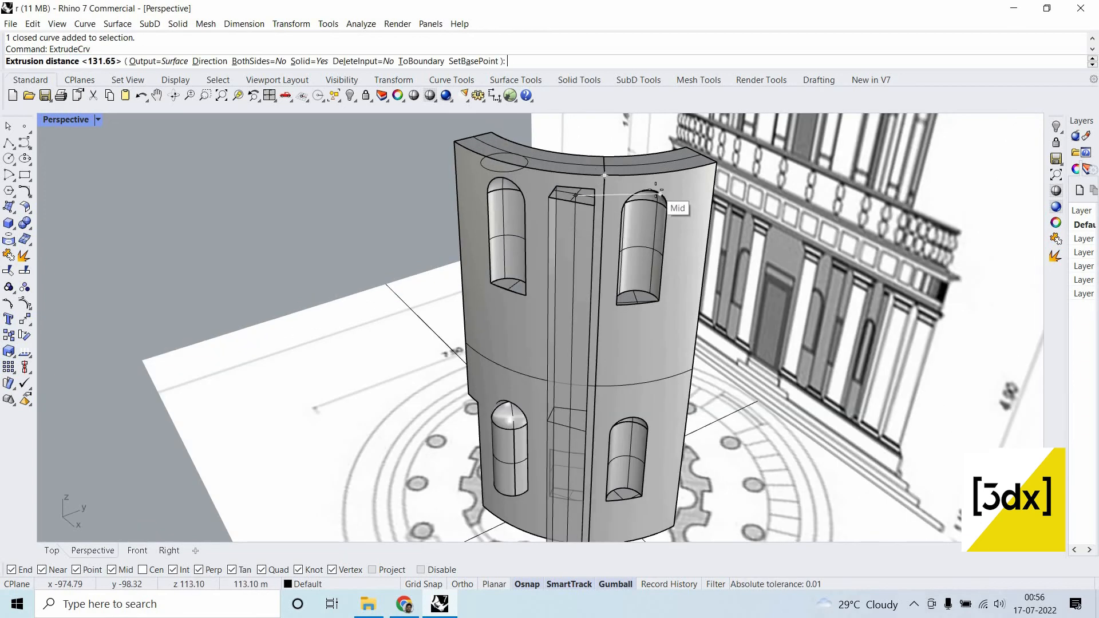
scroll(680, 233, down, 2)
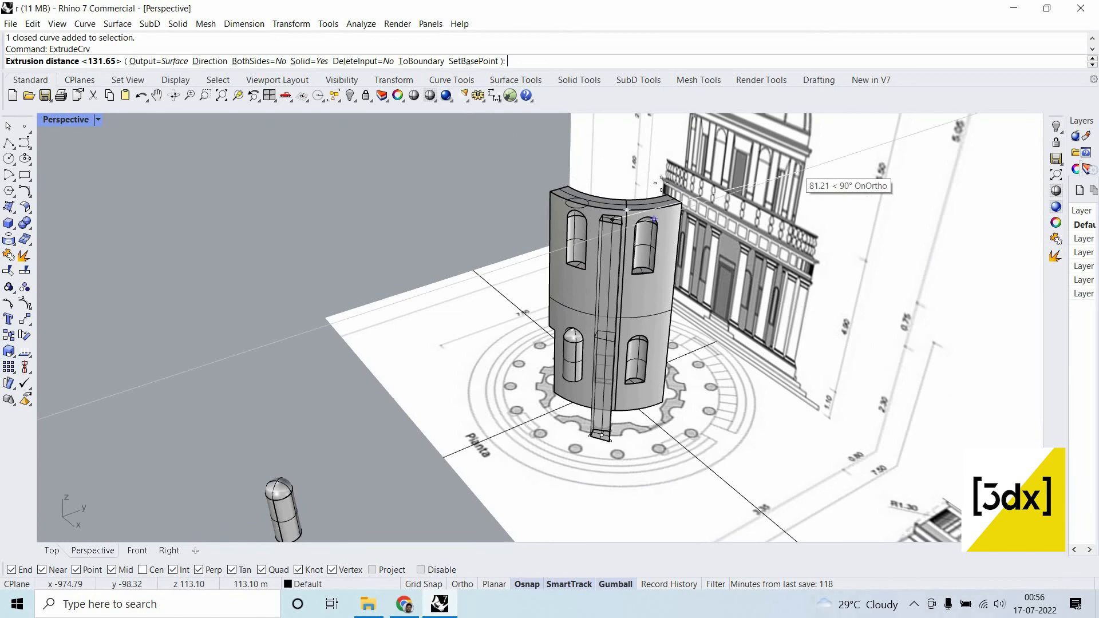
click(628, 166)
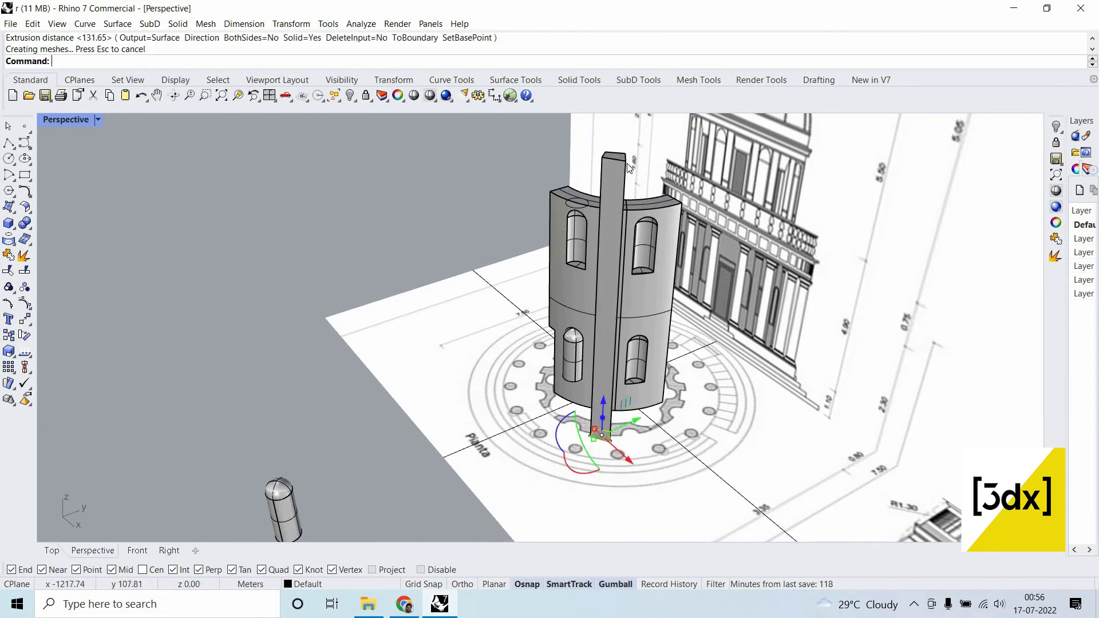
key(Escape)
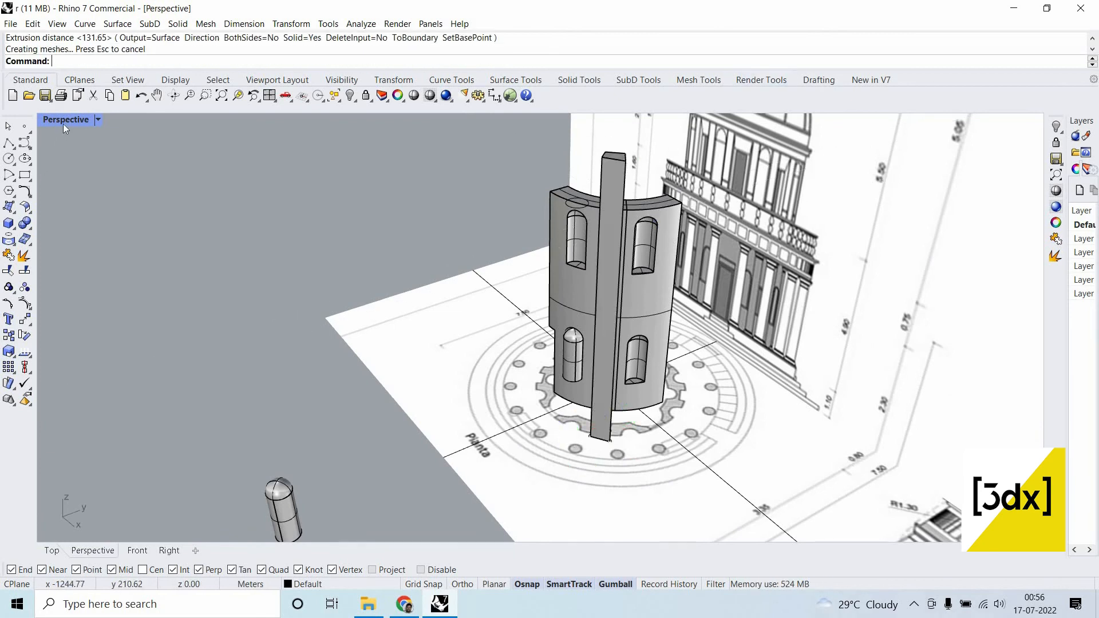
Scale the prism vertically in the front view from its base, lowering its top to the springing line of the upper niches.
double_click(64, 122)
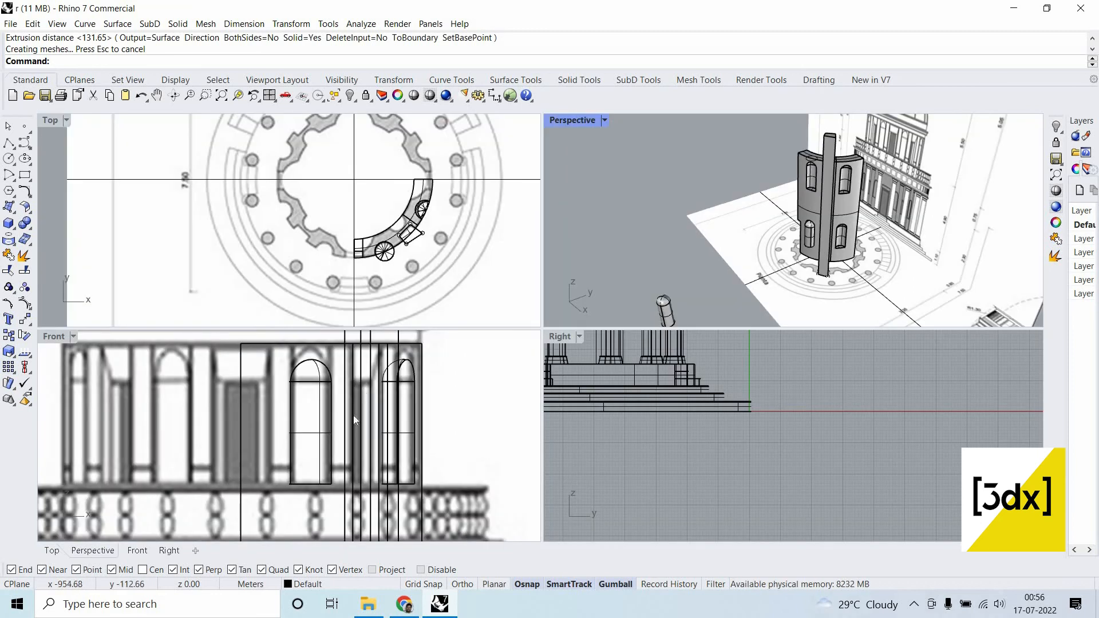
scroll(354, 420, down, 5)
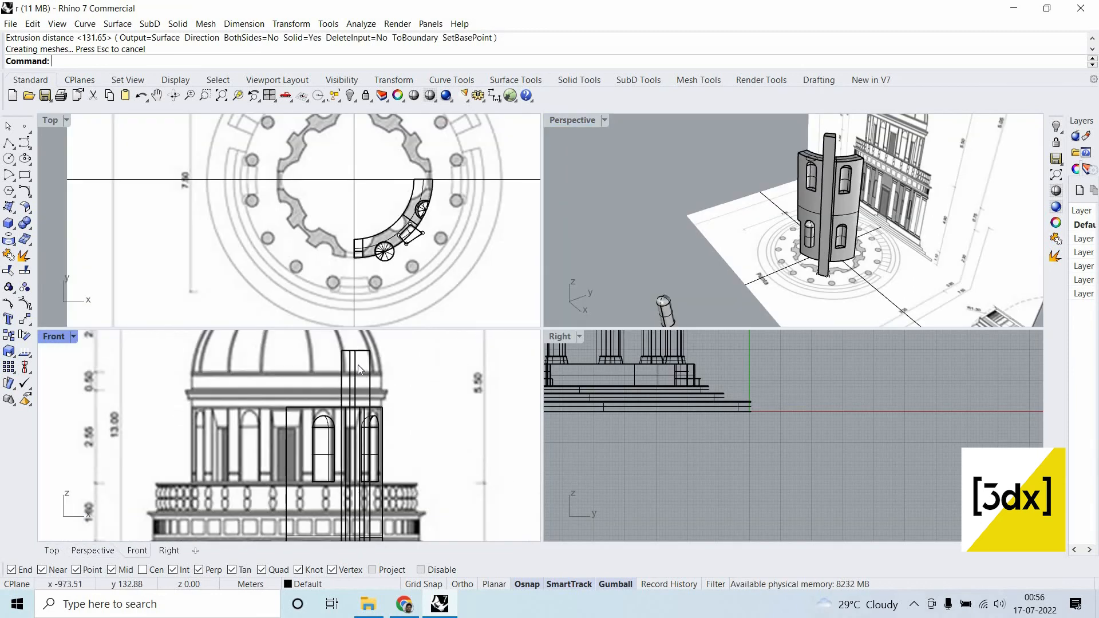
click(350, 358)
click(658, 219)
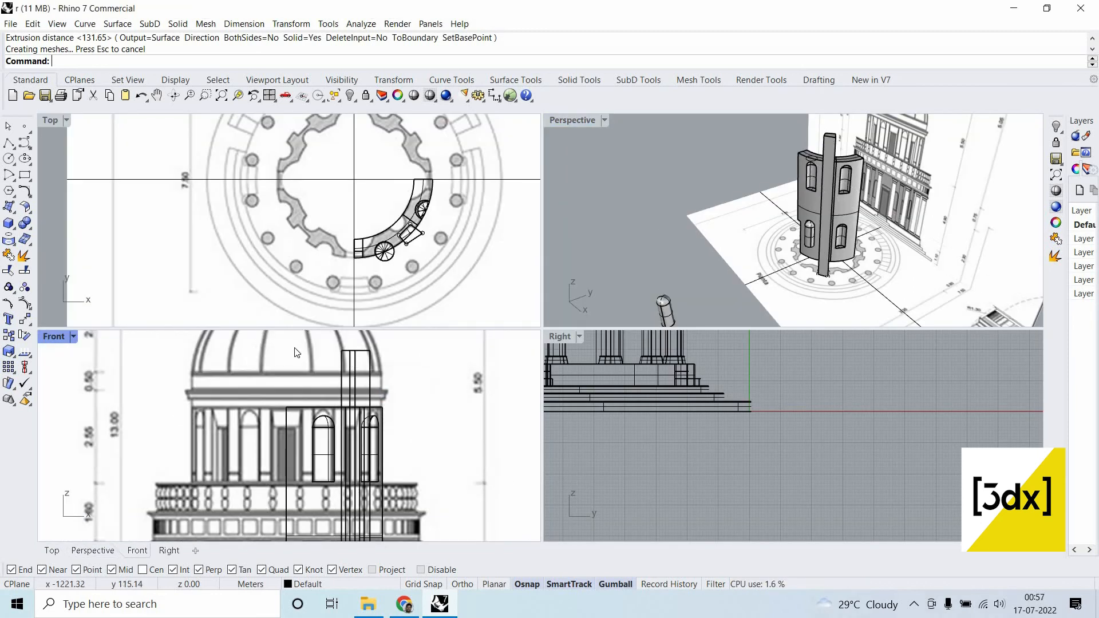
click(356, 365)
scroll(359, 365, down, 3)
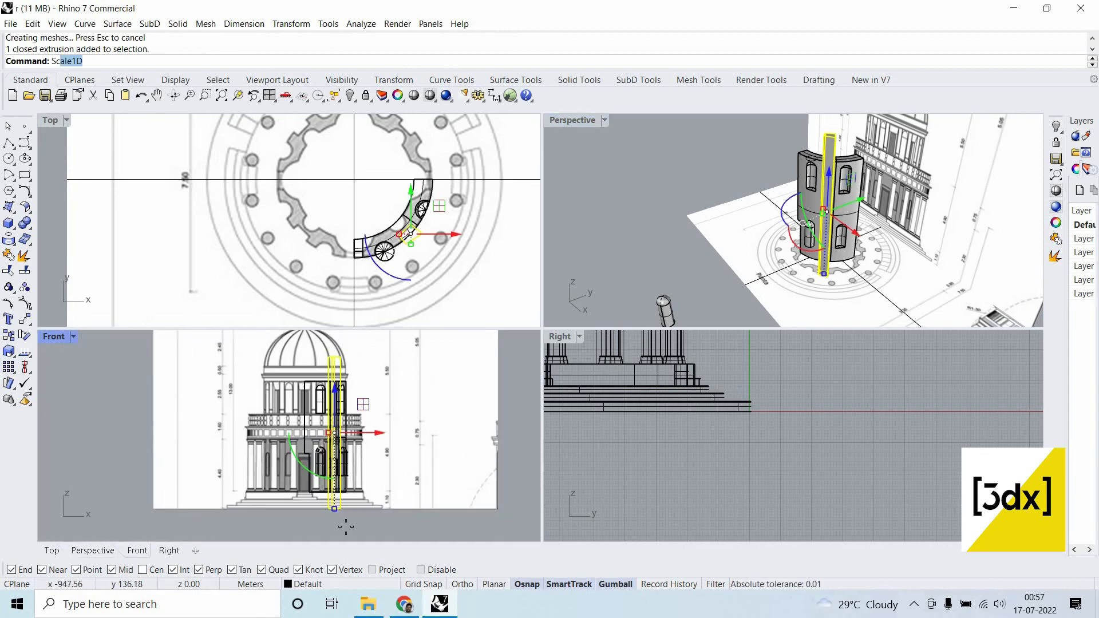
text(Sc)
key(Return)
scroll(349, 515, up, 3)
click(346, 509)
scroll(347, 506, down, 4)
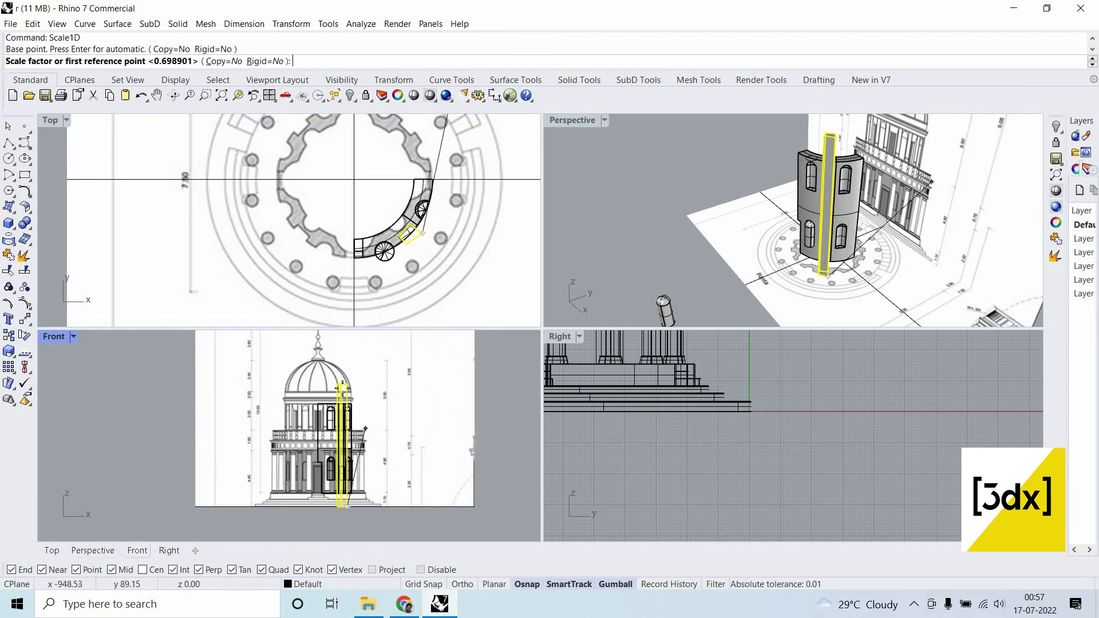
scroll(343, 388, up, 10)
click(335, 377)
scroll(334, 376, down, 5)
scroll(333, 453, up, 5)
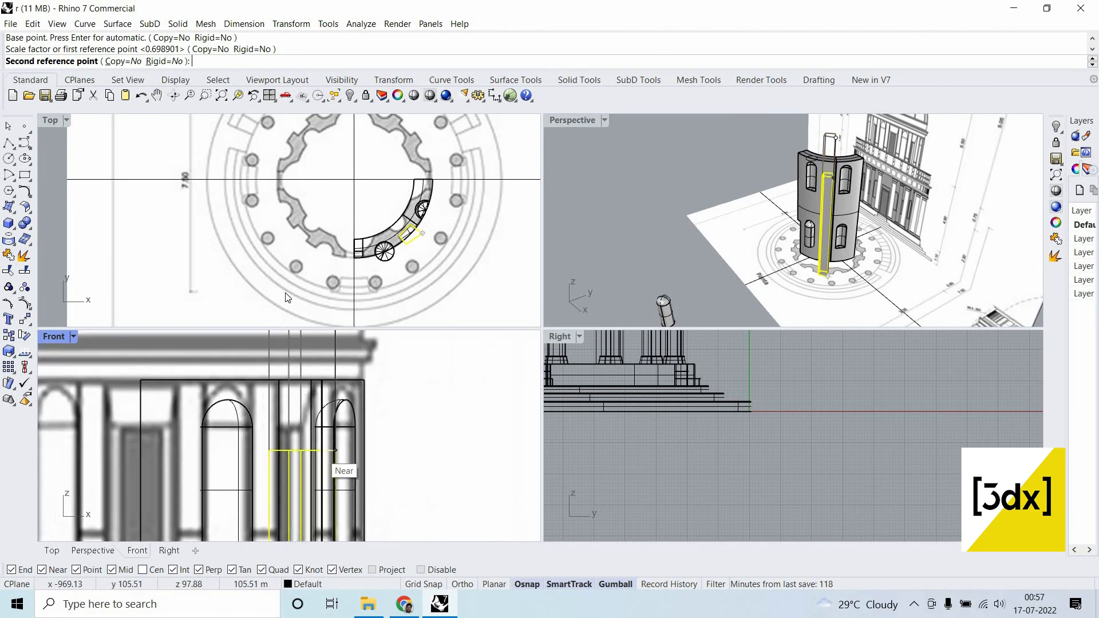
click(335, 427)
scroll(280, 280, down, 10)
scroll(306, 411, down, 10)
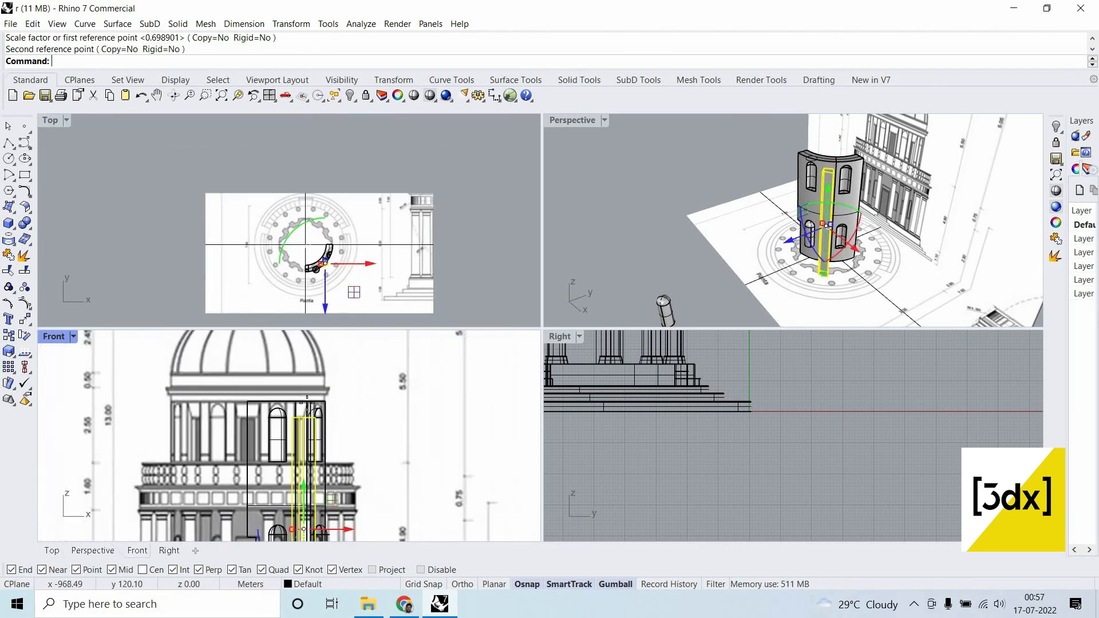
key(Return)
scroll(309, 409, up, 6)
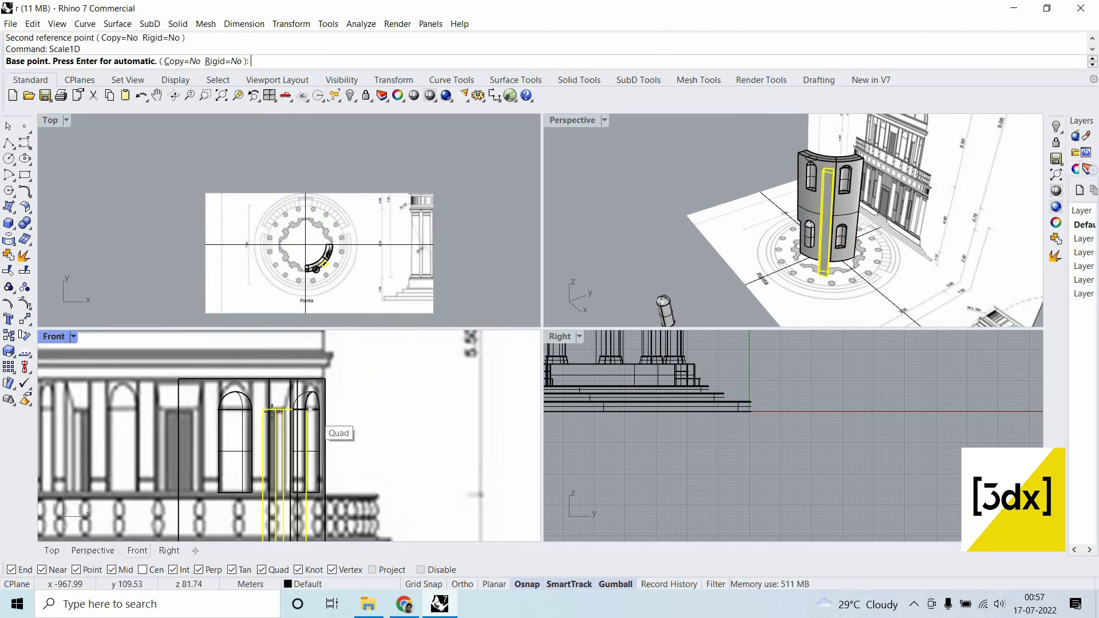
click(276, 408)
scroll(299, 367, down, 8)
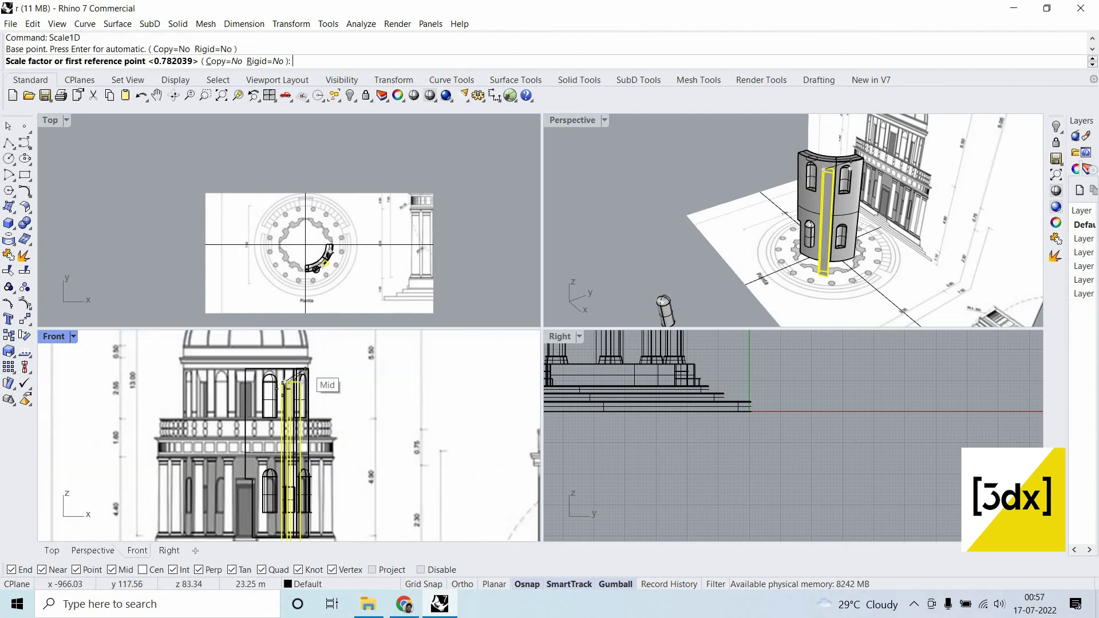
key(Escape)
Scale the prism vertically from its top edge, raising its base to the sill level of the upper niches.
scroll(287, 383, up, 8)
key(Return)
click(287, 386)
scroll(343, 424, down, 5)
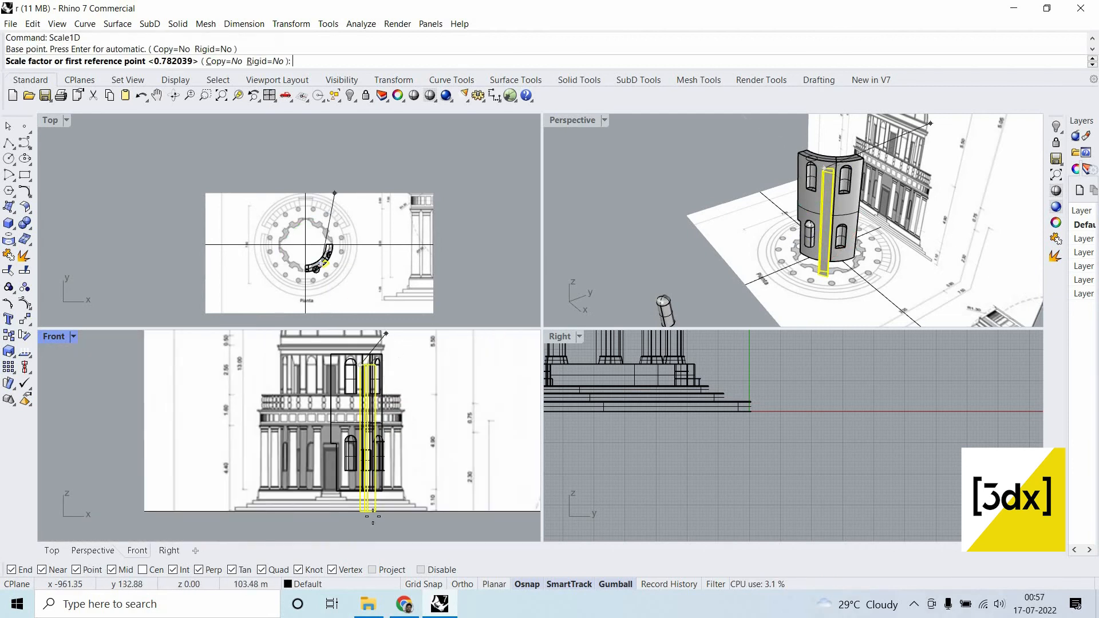
scroll(375, 513, up, 2)
click(376, 513)
scroll(367, 503, up, 5)
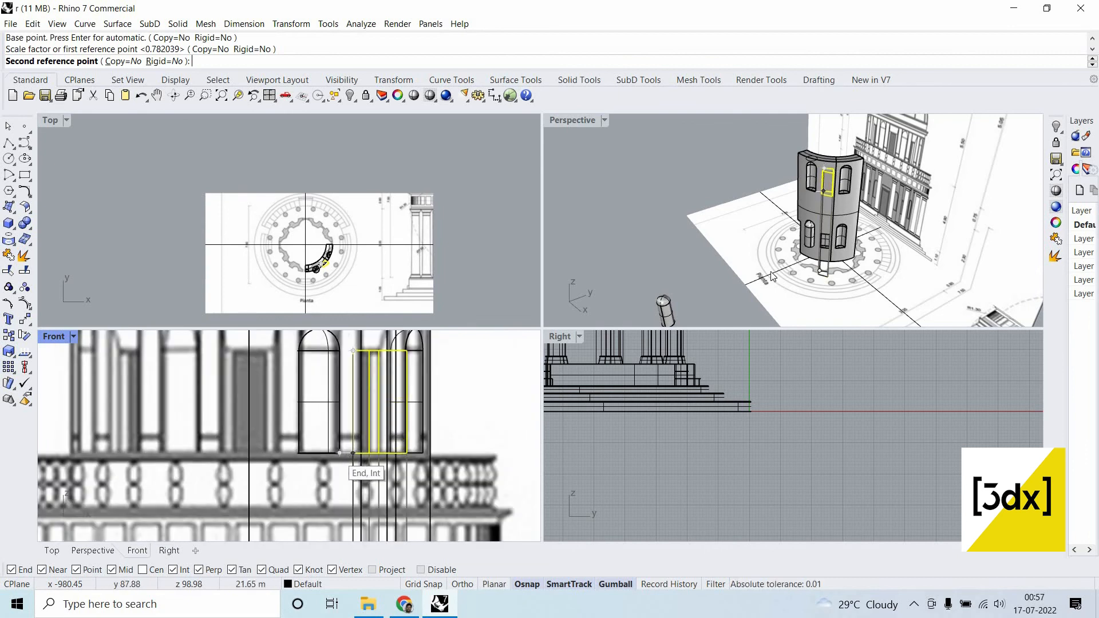
key(Escape)
Boolean-split the drum wall with the shortened prism and delete the cut piece to form the upper rectangular window.
scroll(842, 205, up, 9)
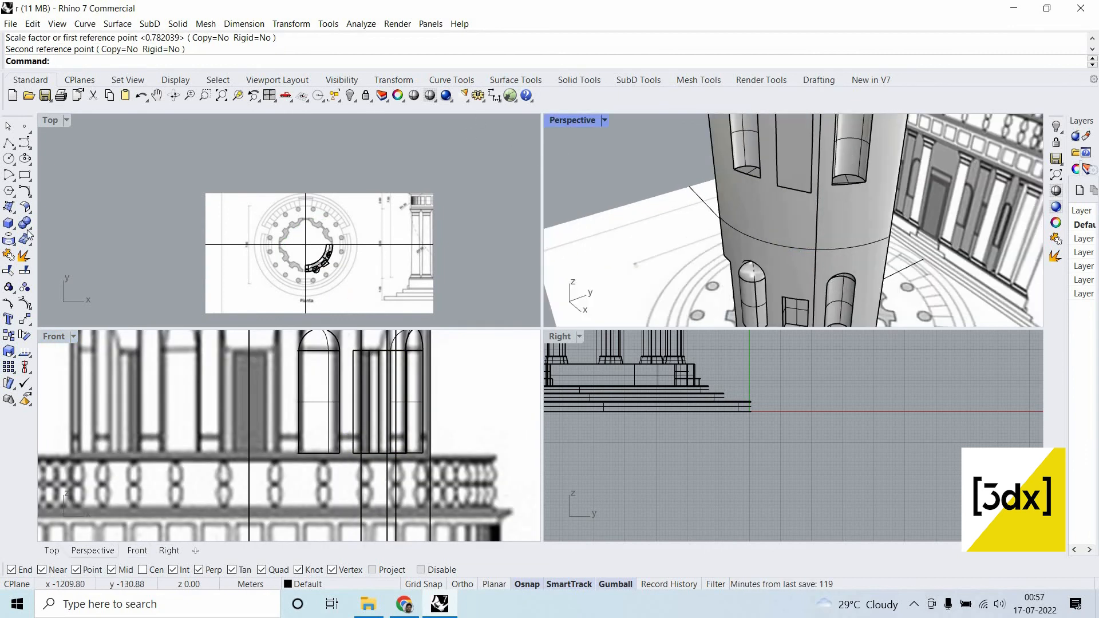
click(30, 230)
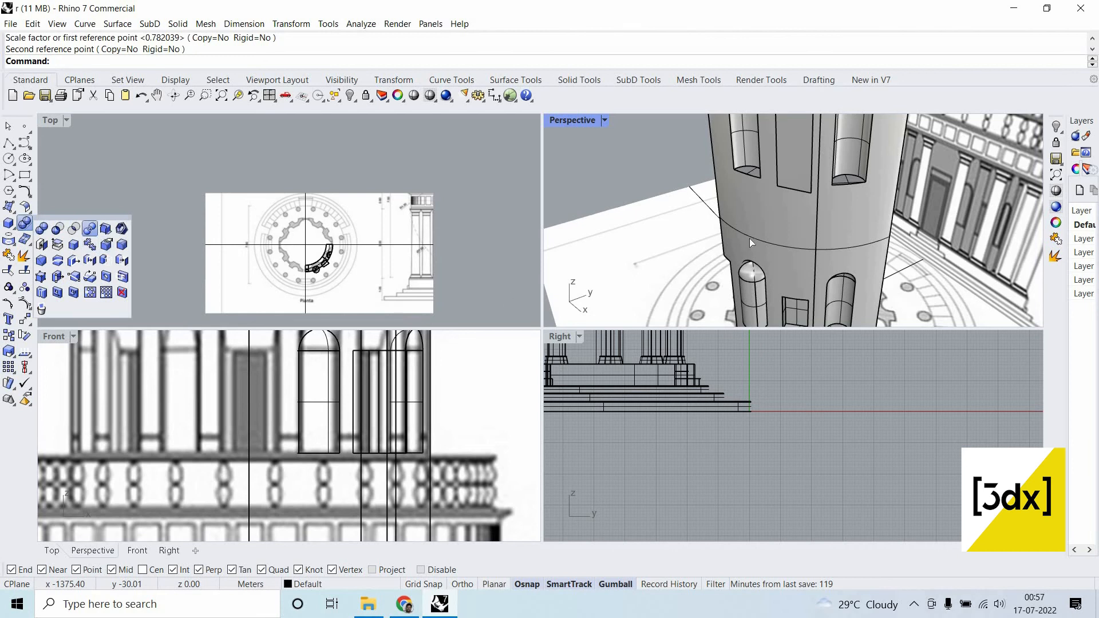
scroll(779, 243, down, 2)
click(761, 170)
key(Return)
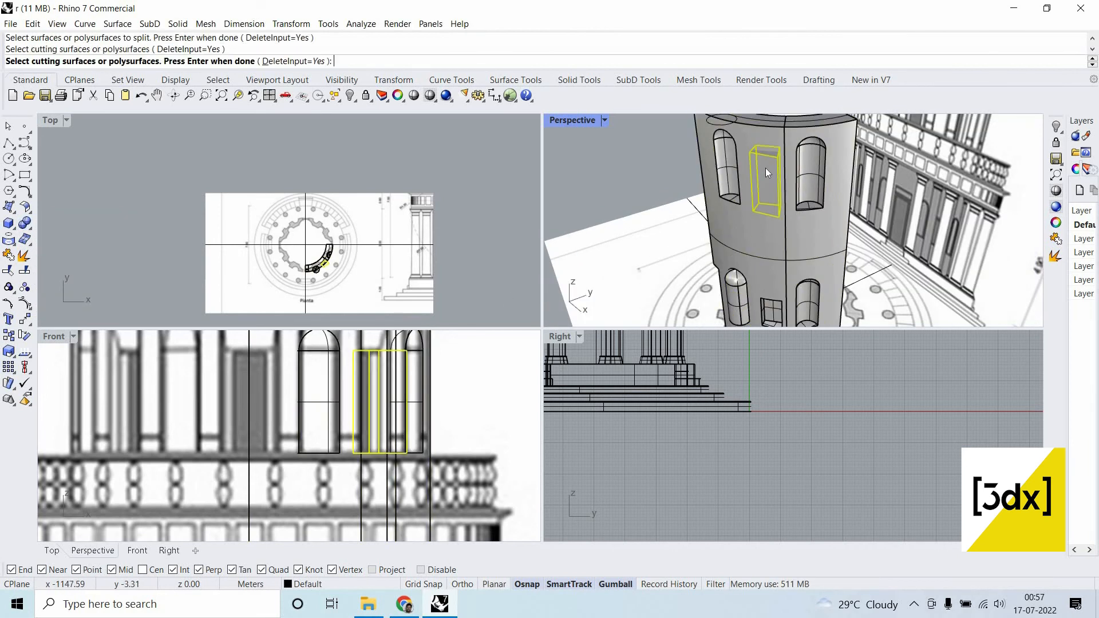
key(Return)
click(764, 167)
key(Delete)
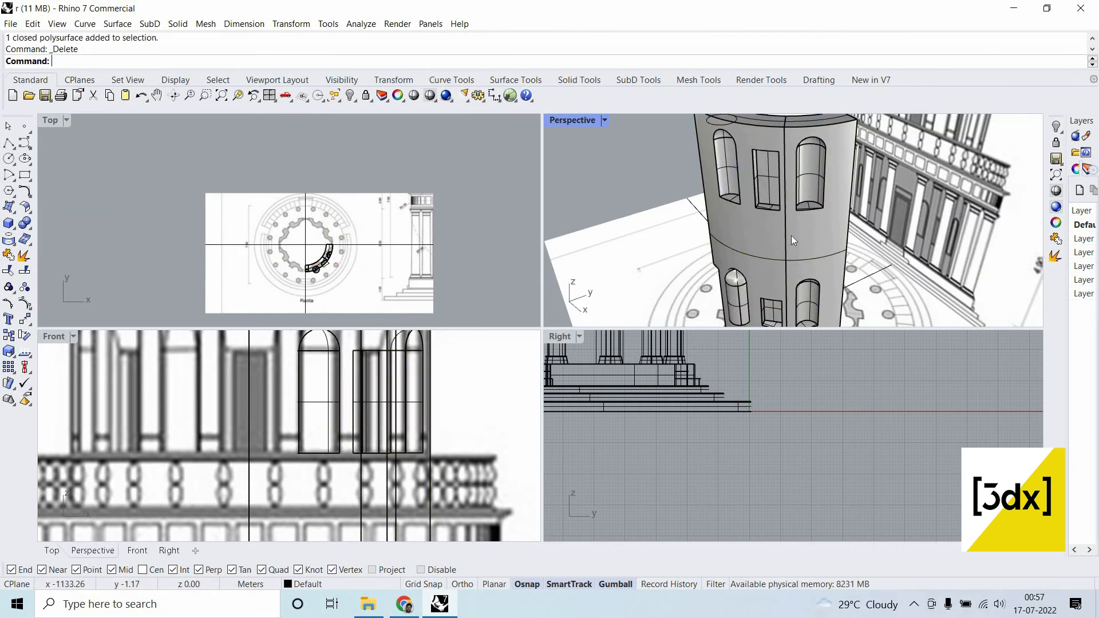
Hide the domed solid filling the lower niche near the wall's notched edge.
double_click(566, 120)
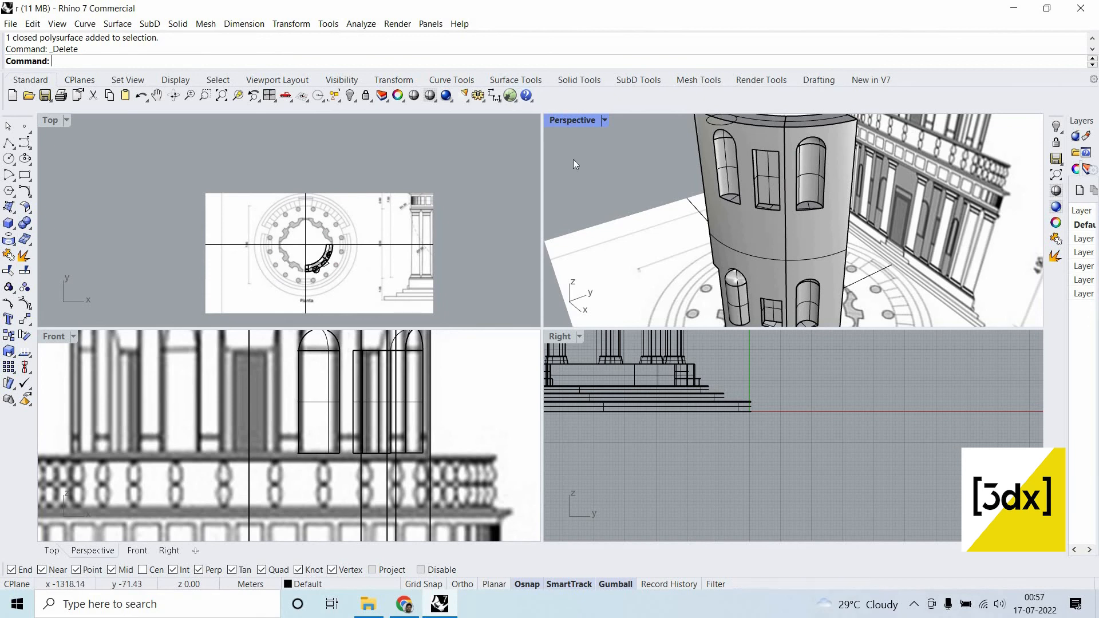
scroll(520, 423, down, 3)
click(523, 417)
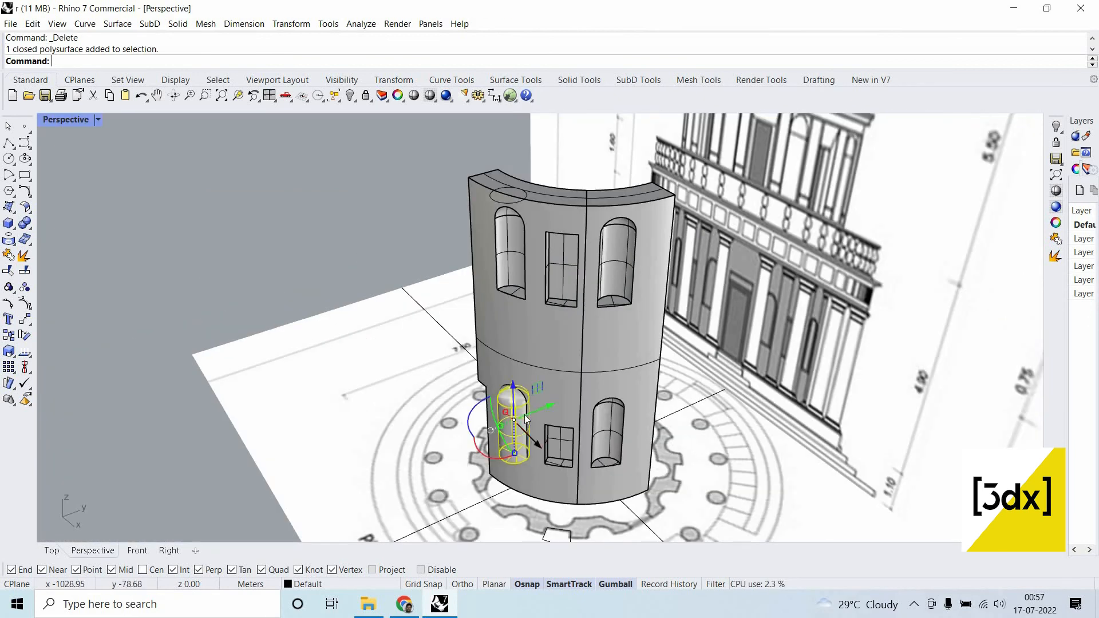
middle_click(529, 405)
click(495, 408)
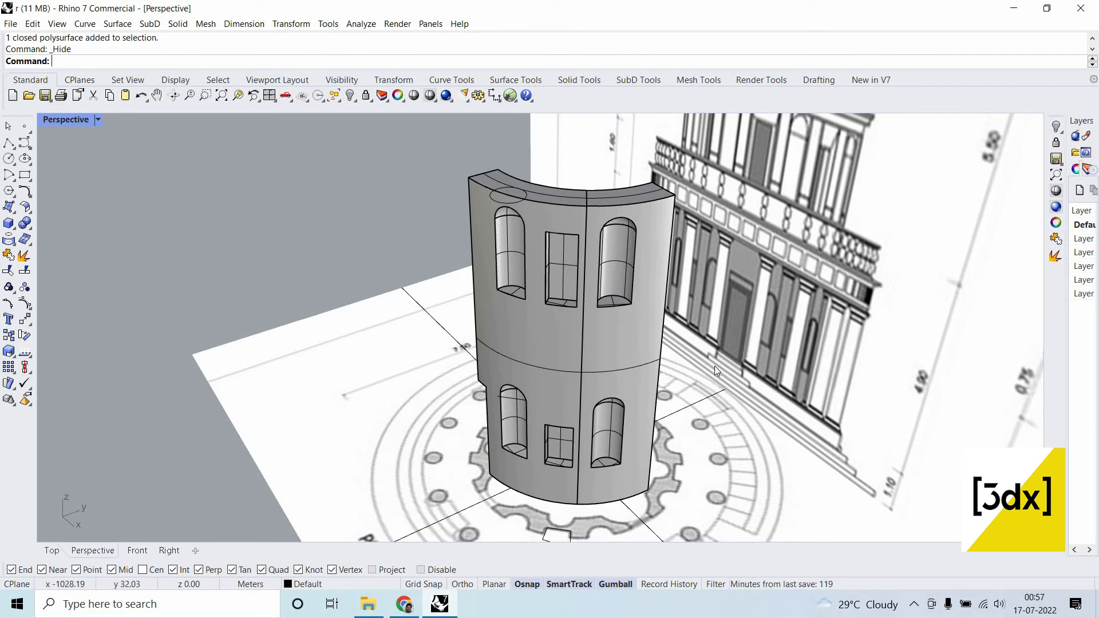
scroll(645, 538, up, 6)
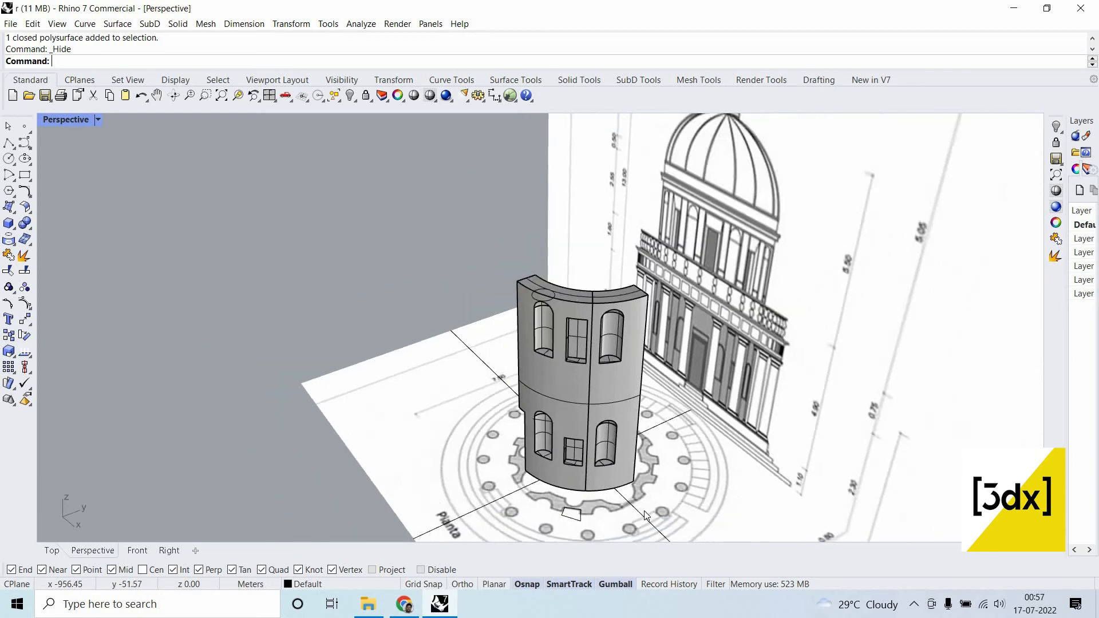
scroll(516, 367, down, 10)
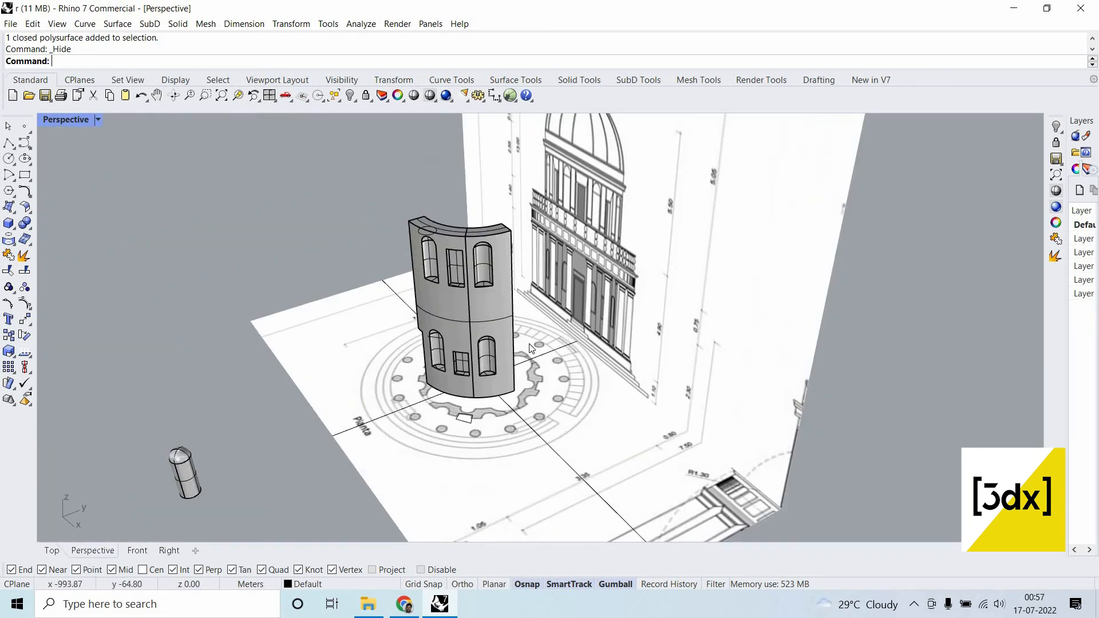
Draw a closed polyline around the narrow wall segment on the plan's horizontal axis, extending it past the outer wall face.
scroll(504, 375, up, 5)
scroll(499, 382, down, 4)
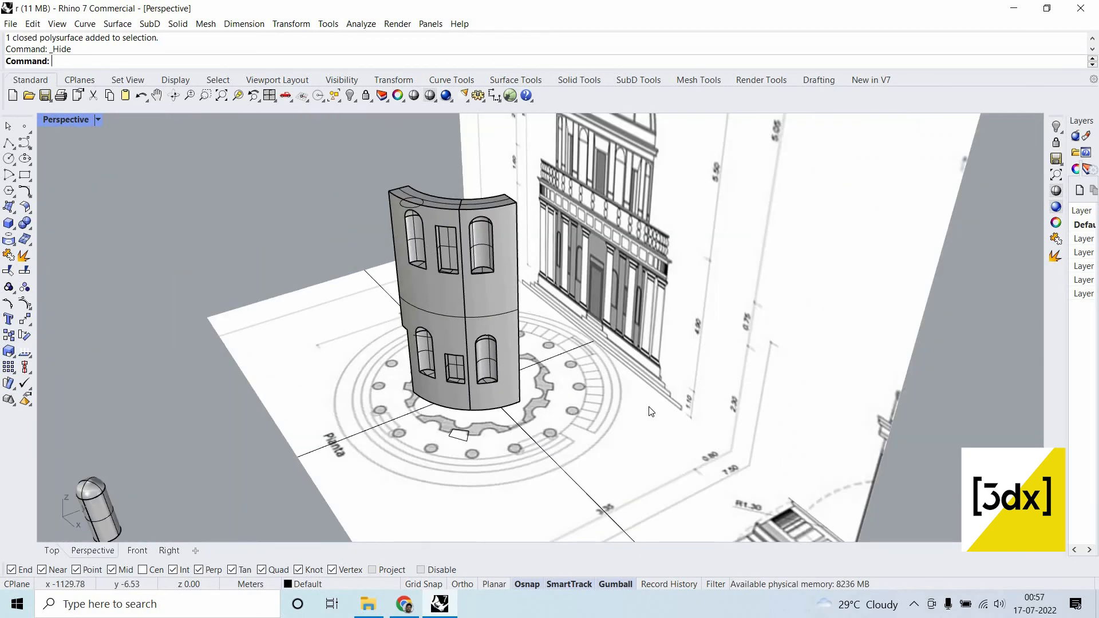
scroll(494, 373, up, 6)
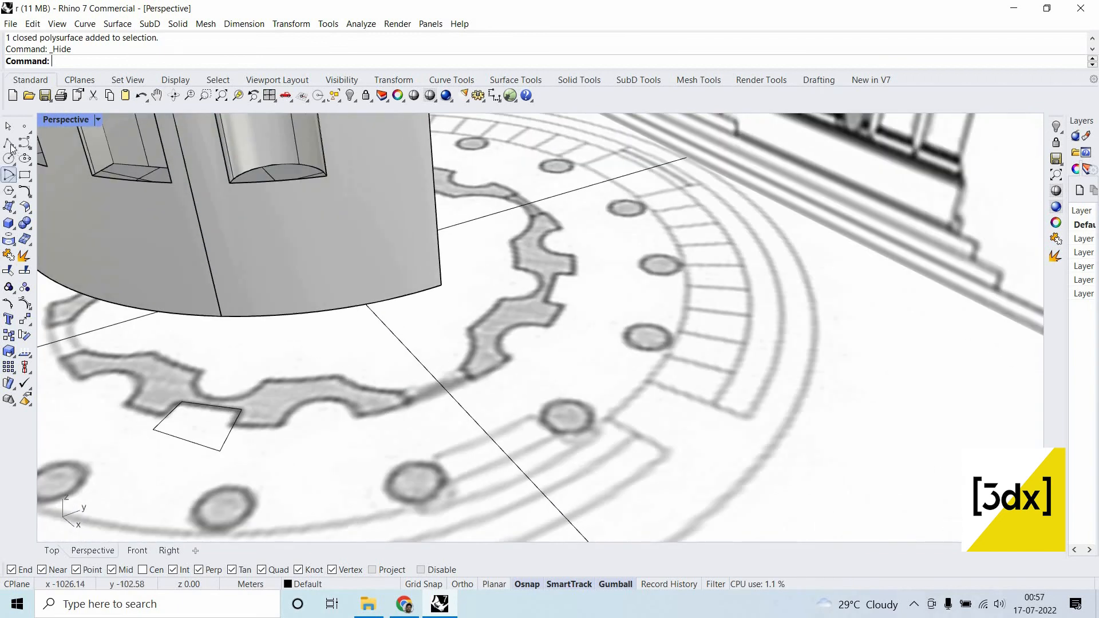
scroll(407, 391, up, 4)
click(416, 413)
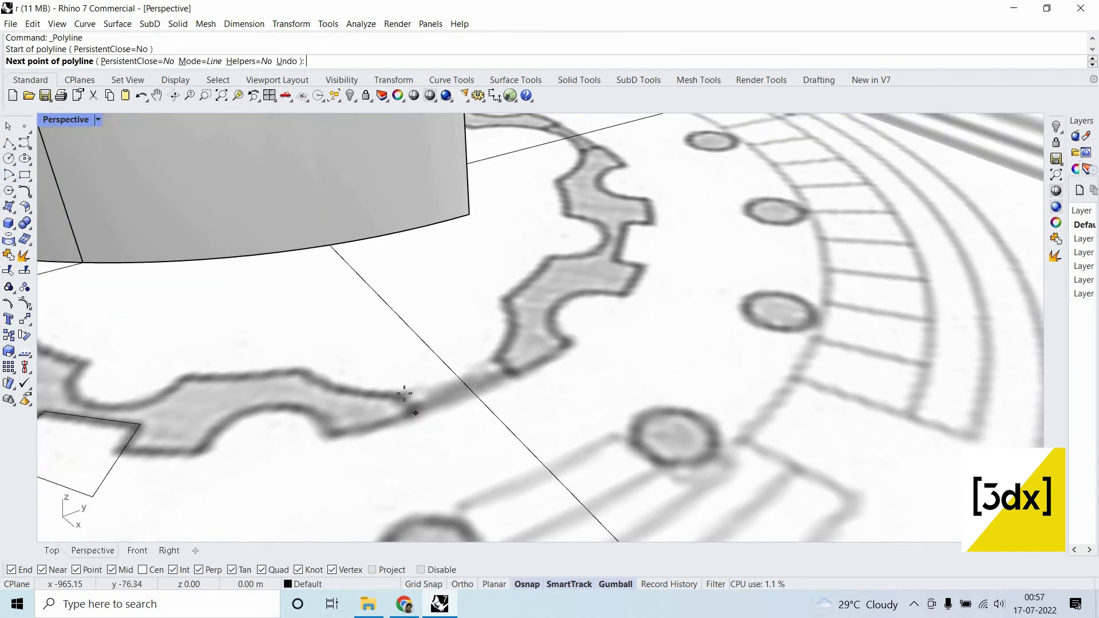
click(404, 393)
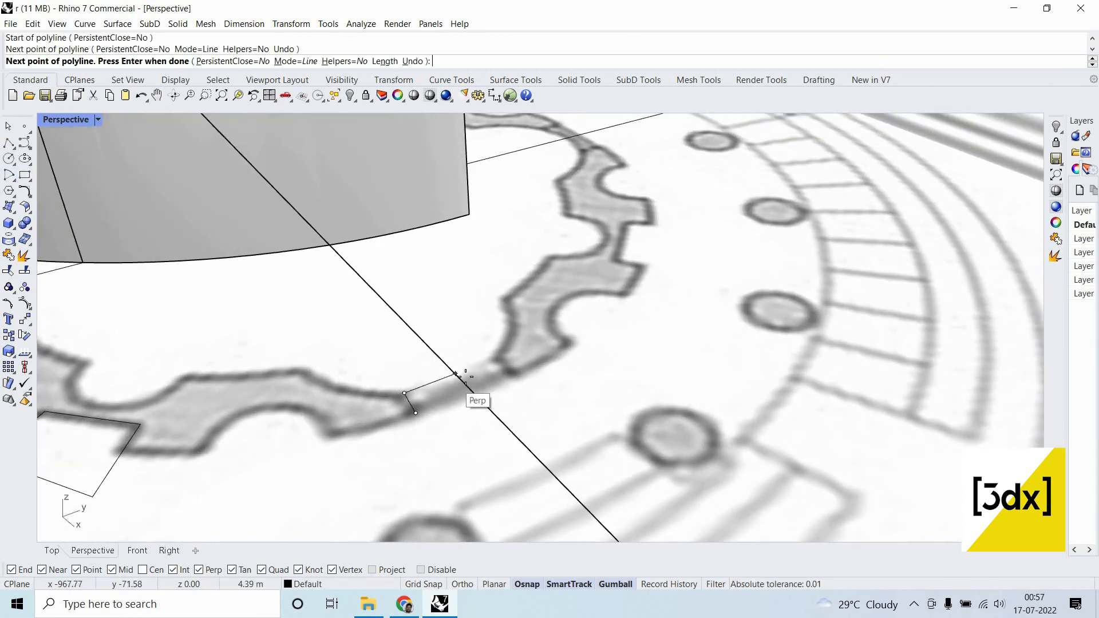
click(496, 358)
click(513, 374)
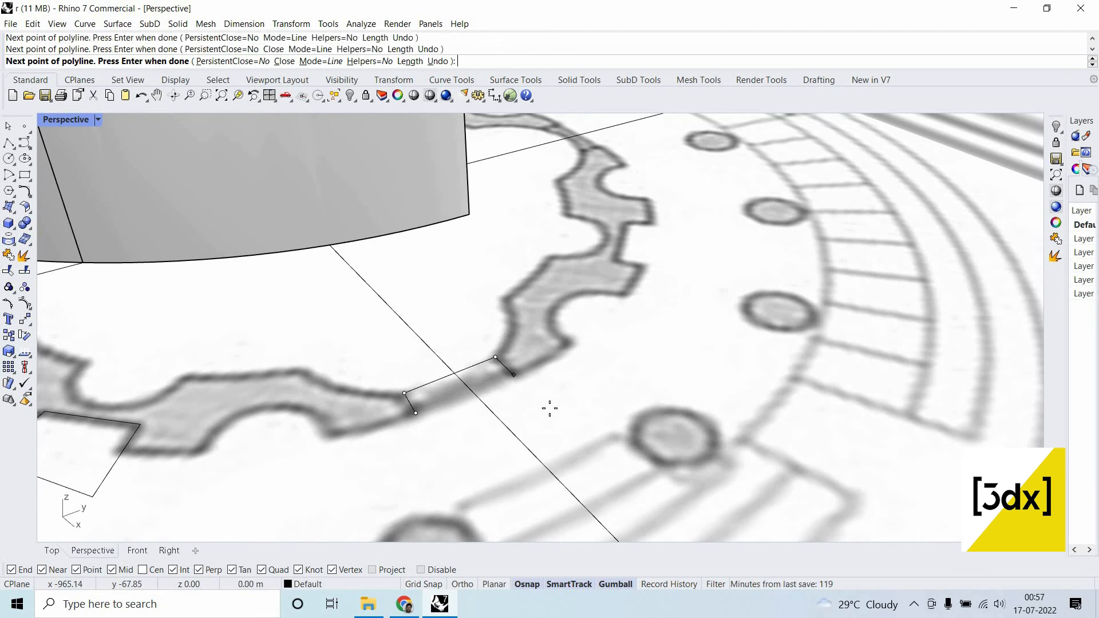
click(545, 406)
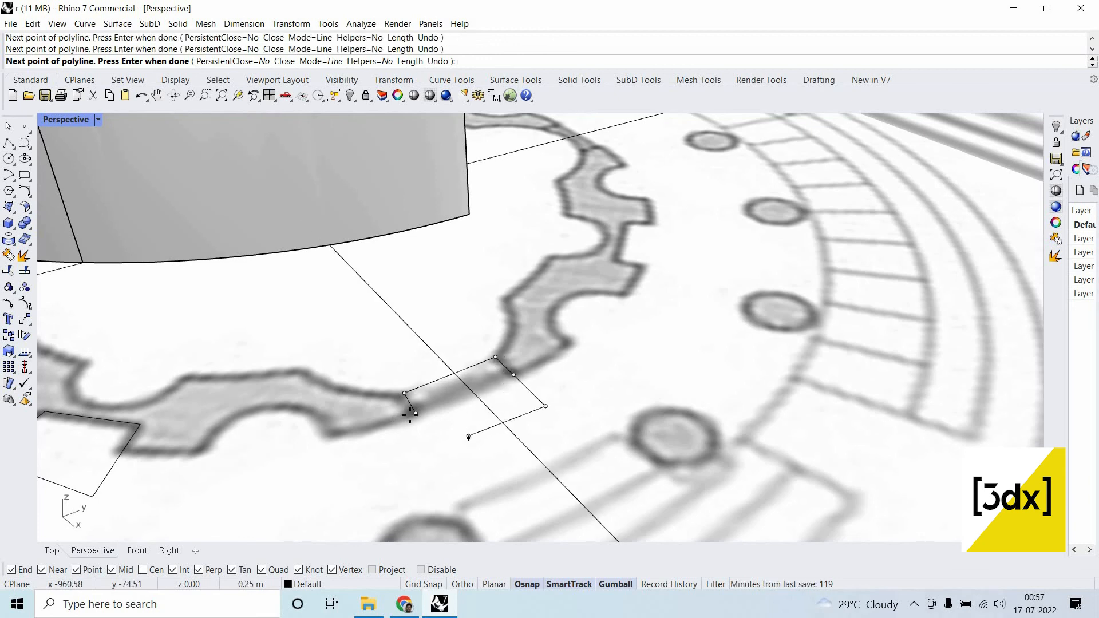
key(Return)
Extrude the closed outline upward as a solid about 50.8 m high, up to the level of the wall's lower notch.
click(522, 419)
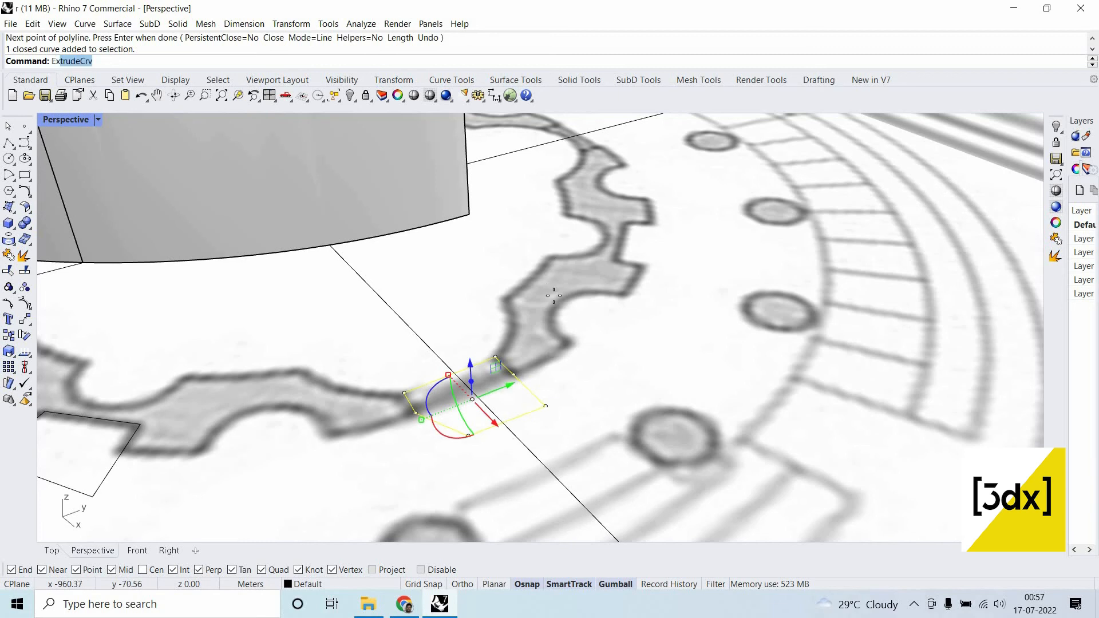
text(Ex)
key(Return)
scroll(554, 295, down, 6)
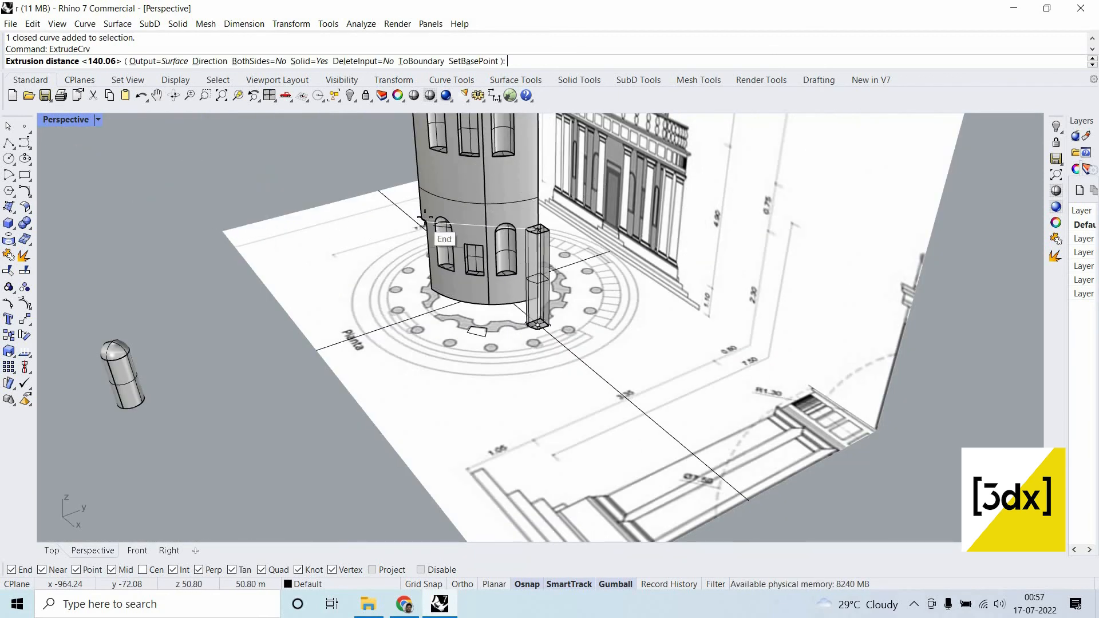
click(583, 236)
scroll(538, 264, up, 3)
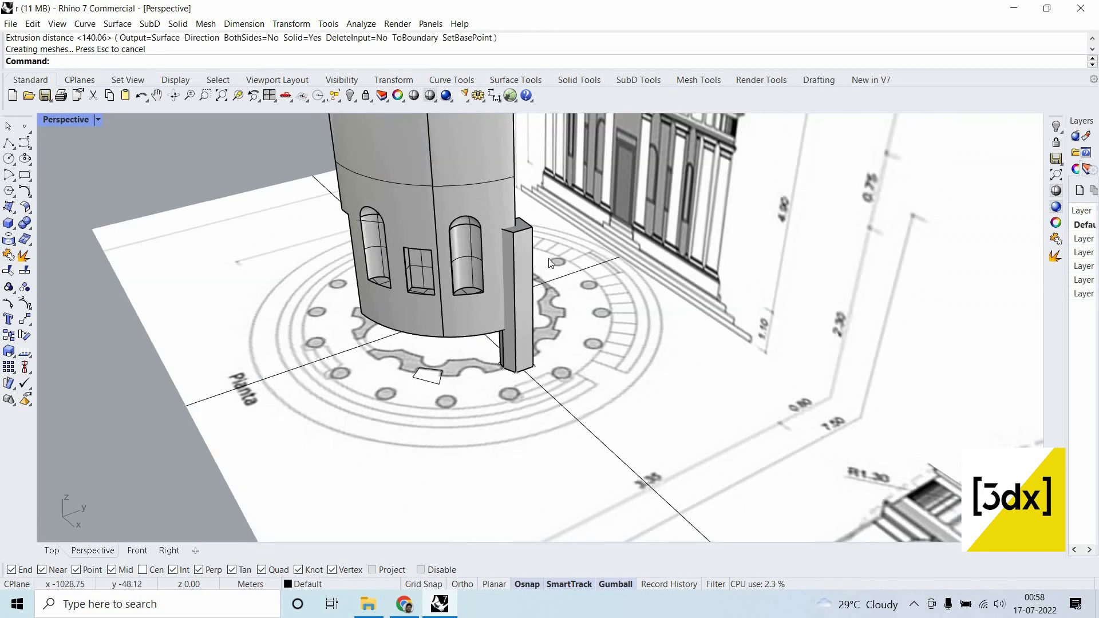
right_drag(549, 263, 506, 276)
click(499, 311)
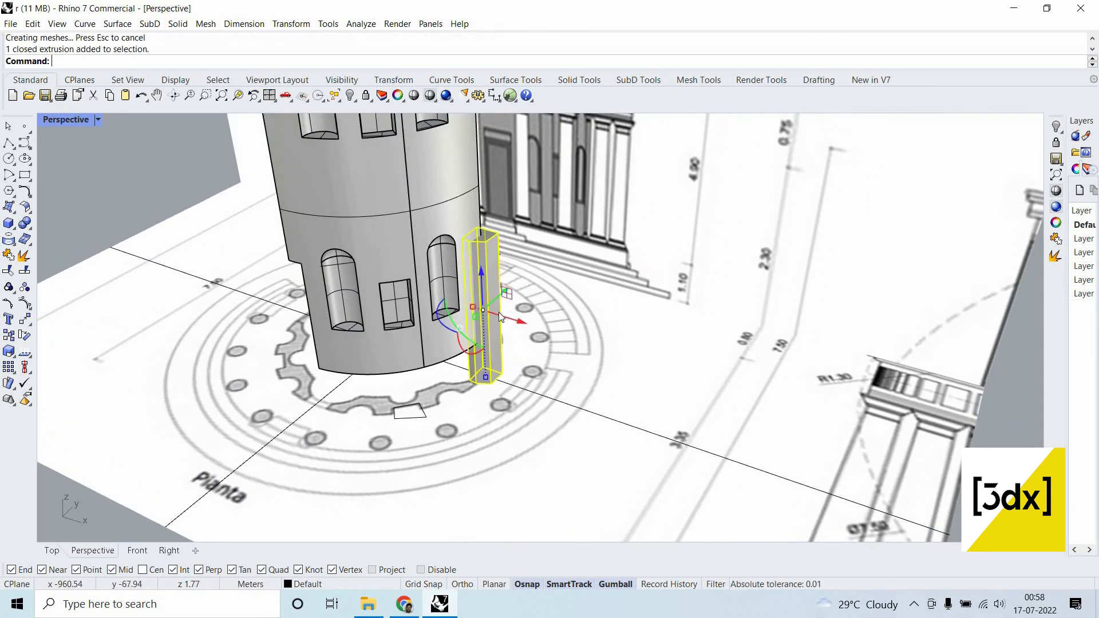
key(Return)
scroll(498, 377, up, 2)
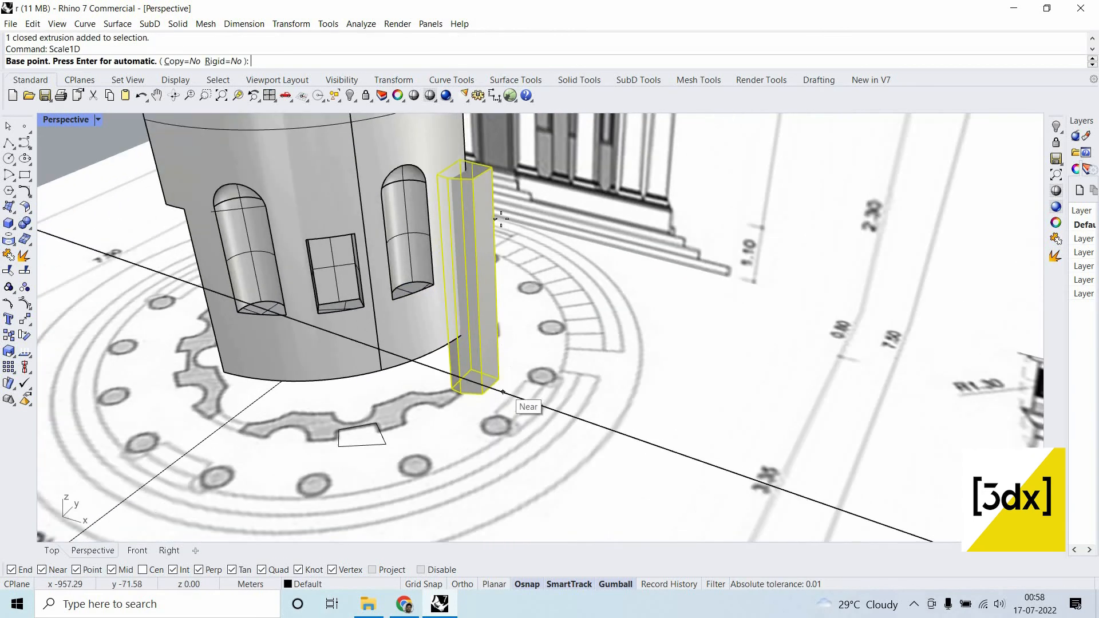
click(499, 379)
click(493, 178)
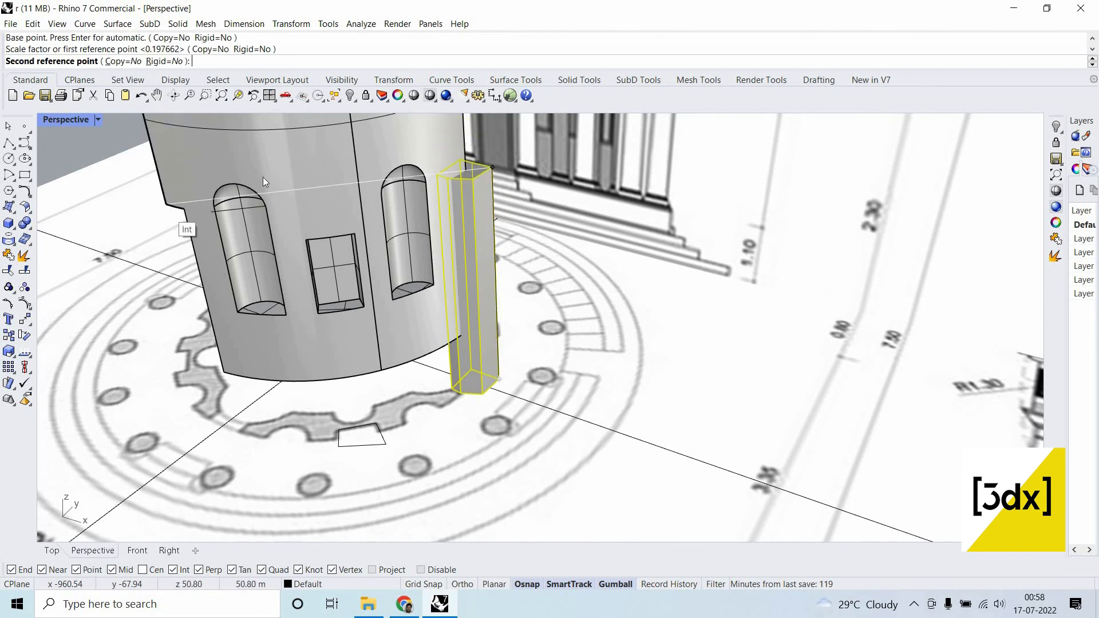
key(Escape)
key(Escape)
Boolean-split the drum wall with the prism, and delete the prism and the cut piece to notch the wall's lower end.
click(30, 228)
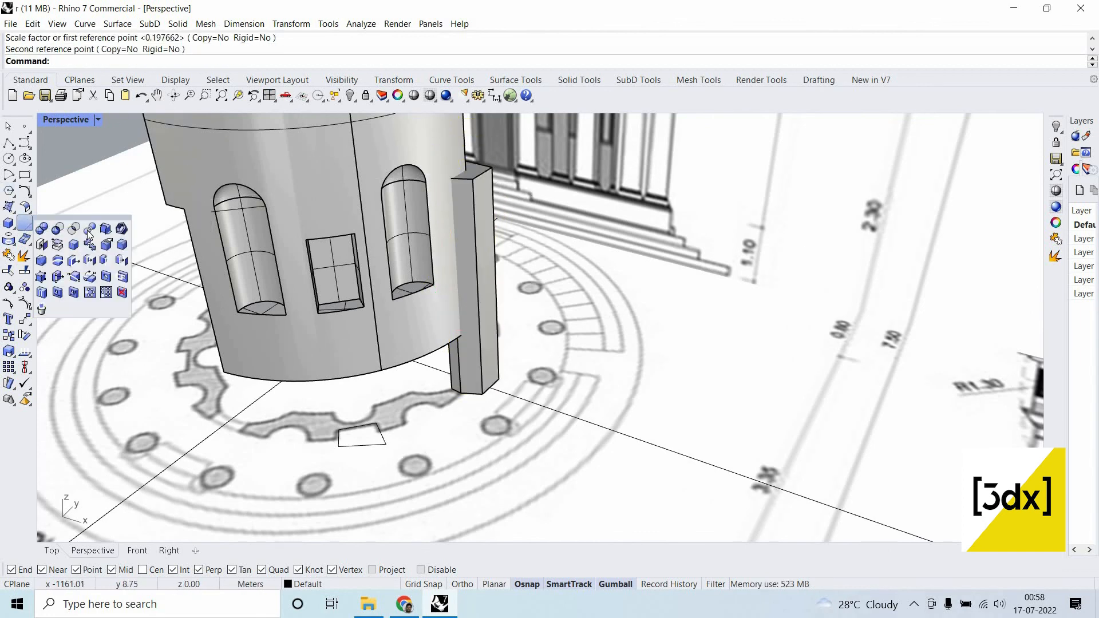
click(444, 217)
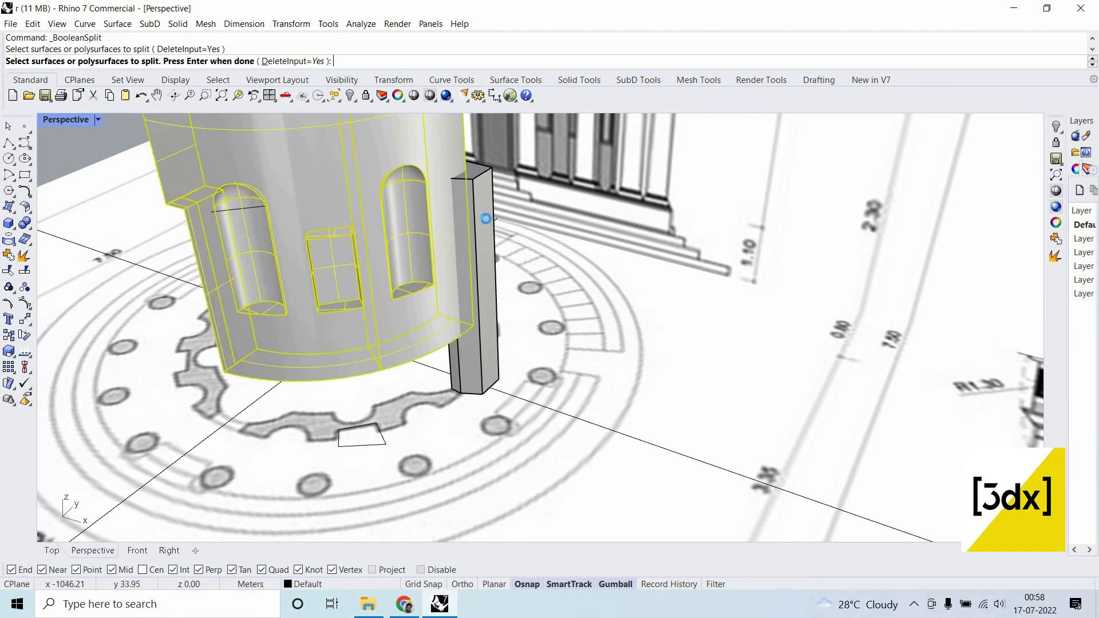
key(Return)
click(486, 219)
key(Return)
click(481, 215)
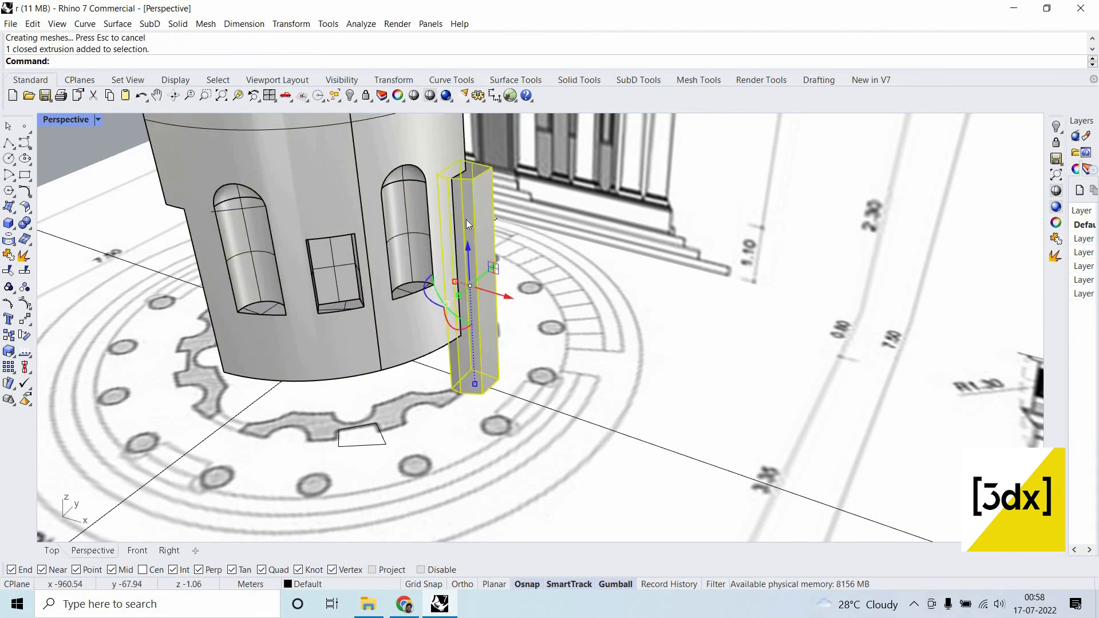
key(Delete)
click(465, 235)
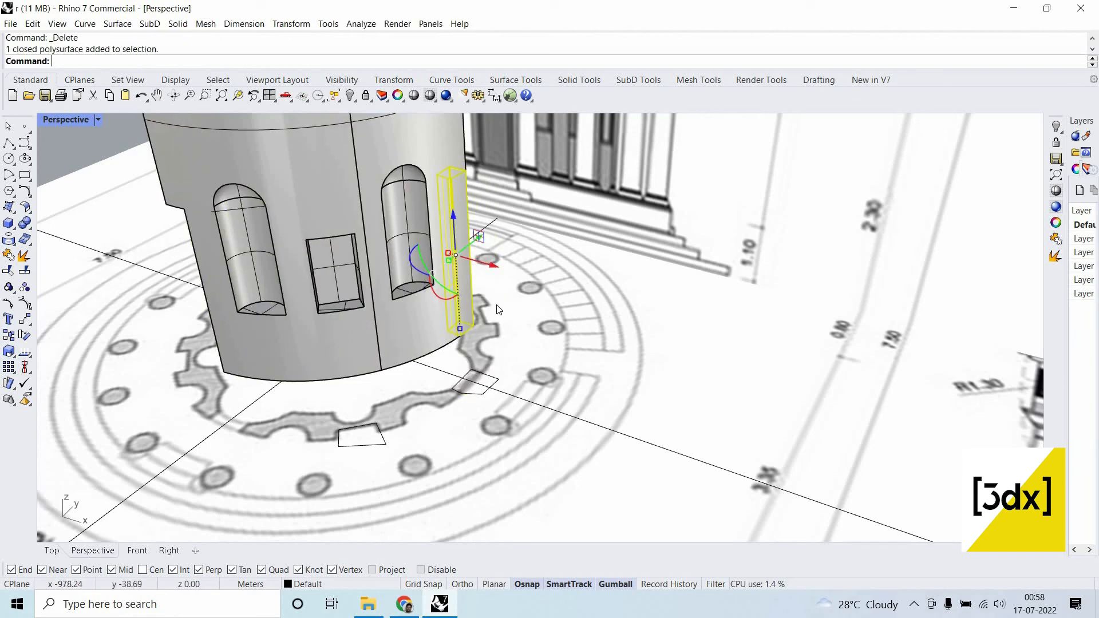
key(Delete)
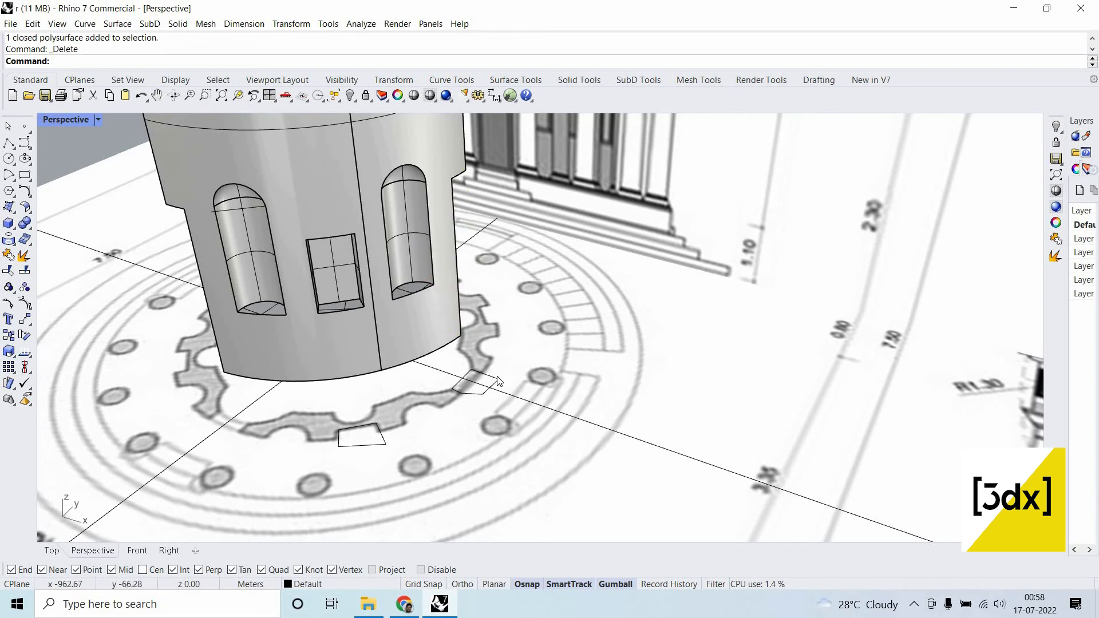
Extrude the same plan outline again as a solid about 109.5 m high, up to the springing line of the upper niches.
click(496, 379)
key(Return)
scroll(489, 423, down, 6)
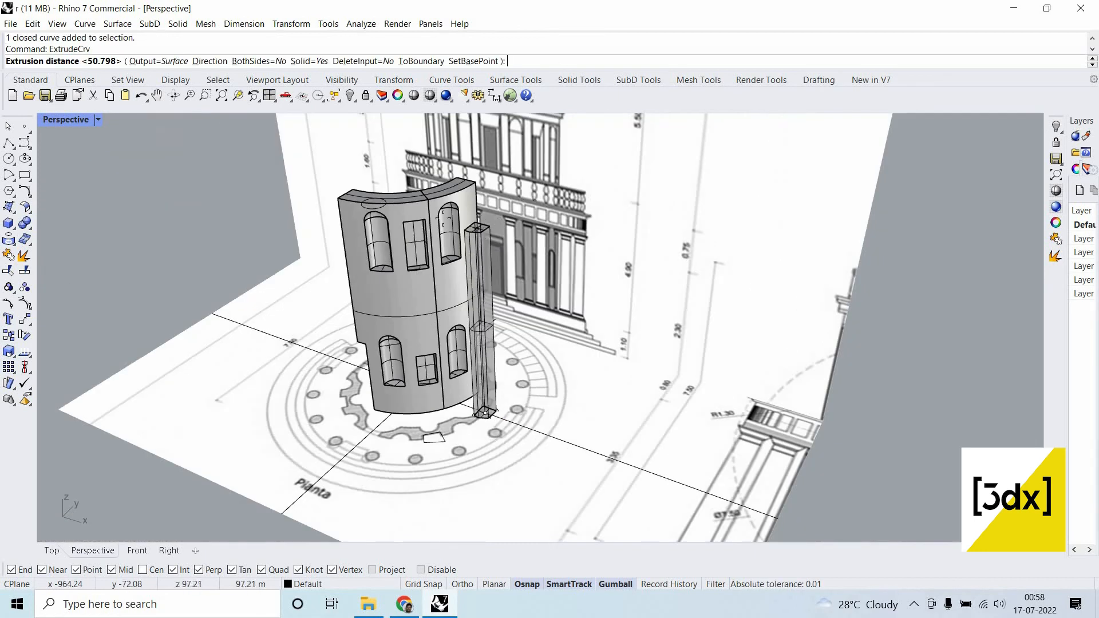
scroll(478, 209, up, 6)
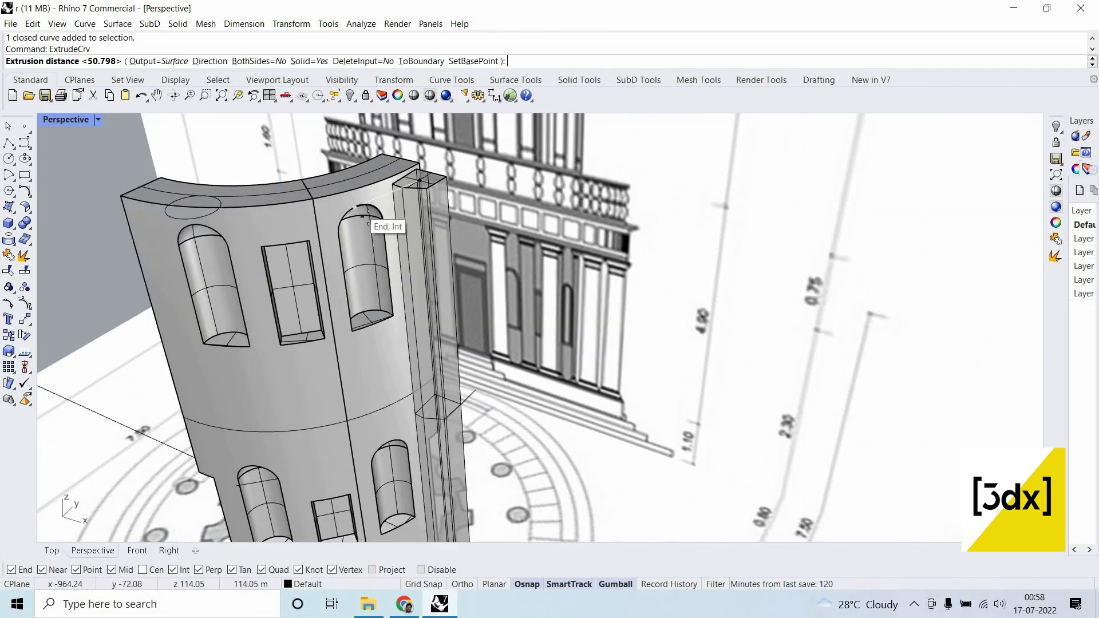
click(404, 236)
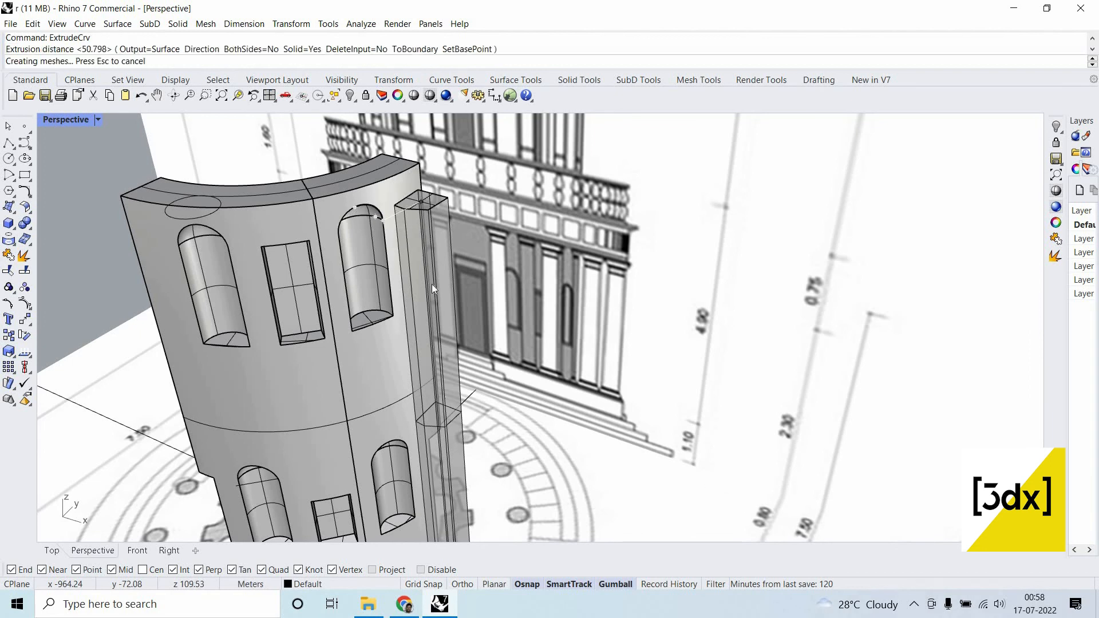
Scale the tall prism vertically from its top in the front view, raising its base to the foot of the balustrade.
key(ctrl+m)
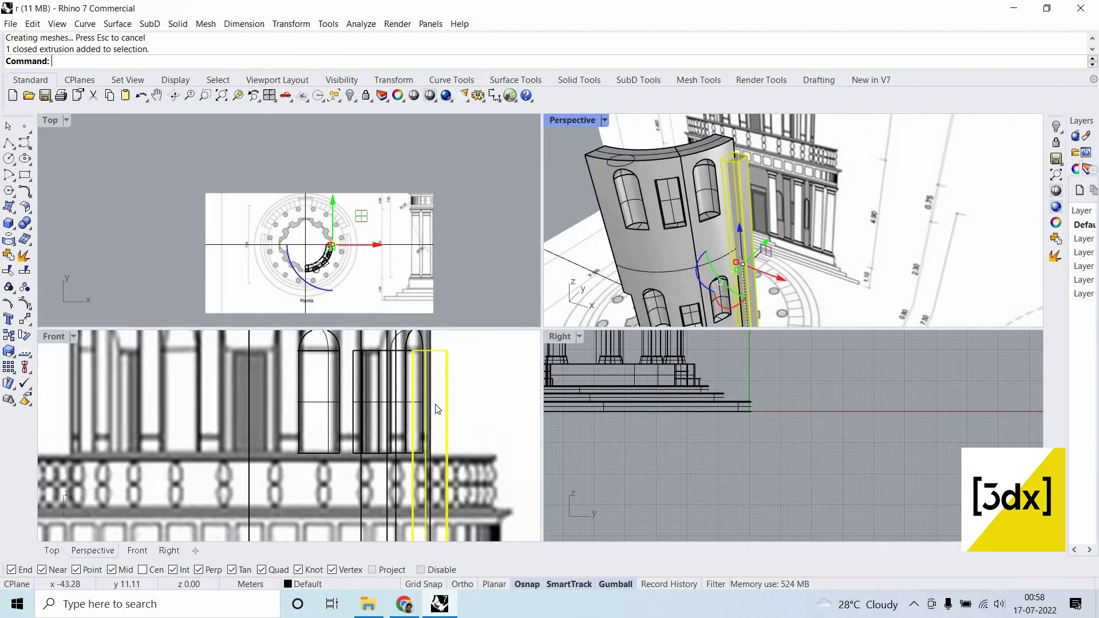
scroll(457, 465, down, 5)
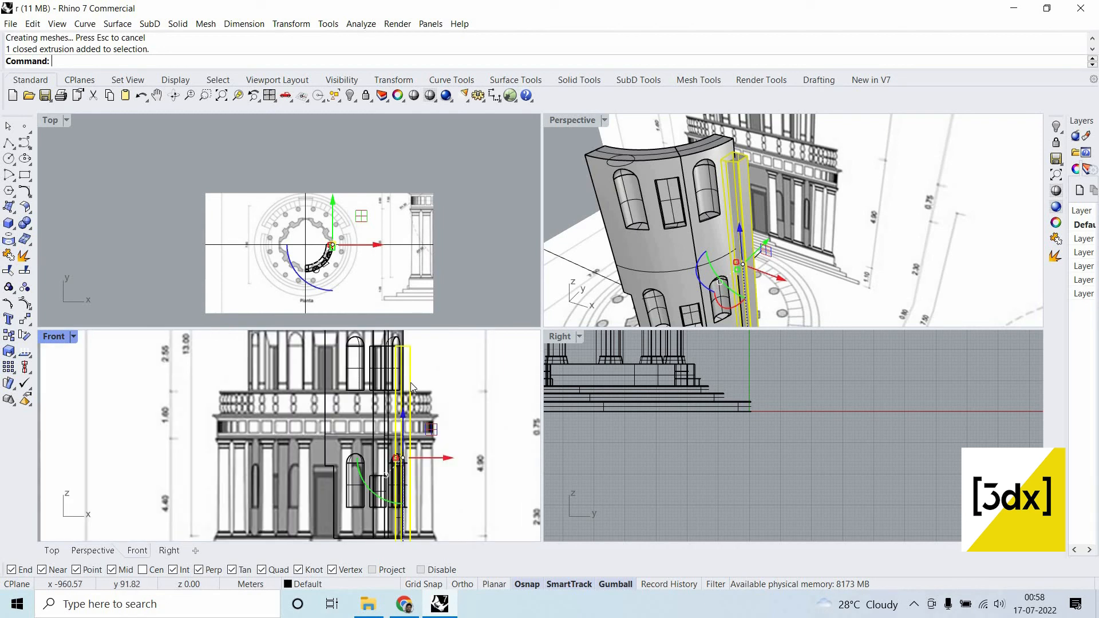
key(Return)
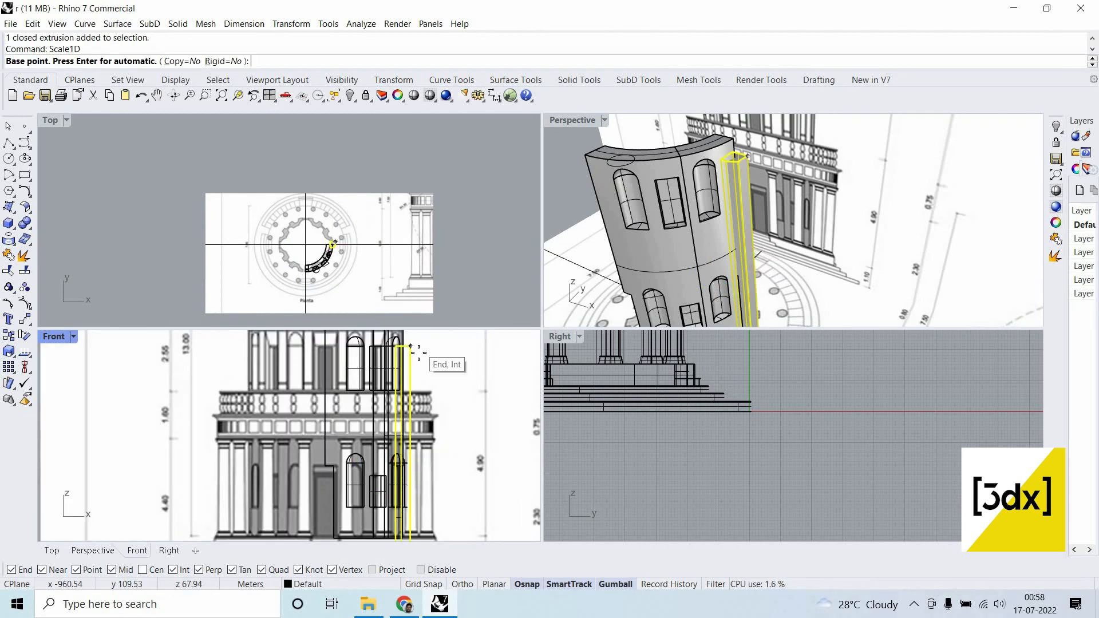
click(410, 347)
scroll(404, 452, up, 3)
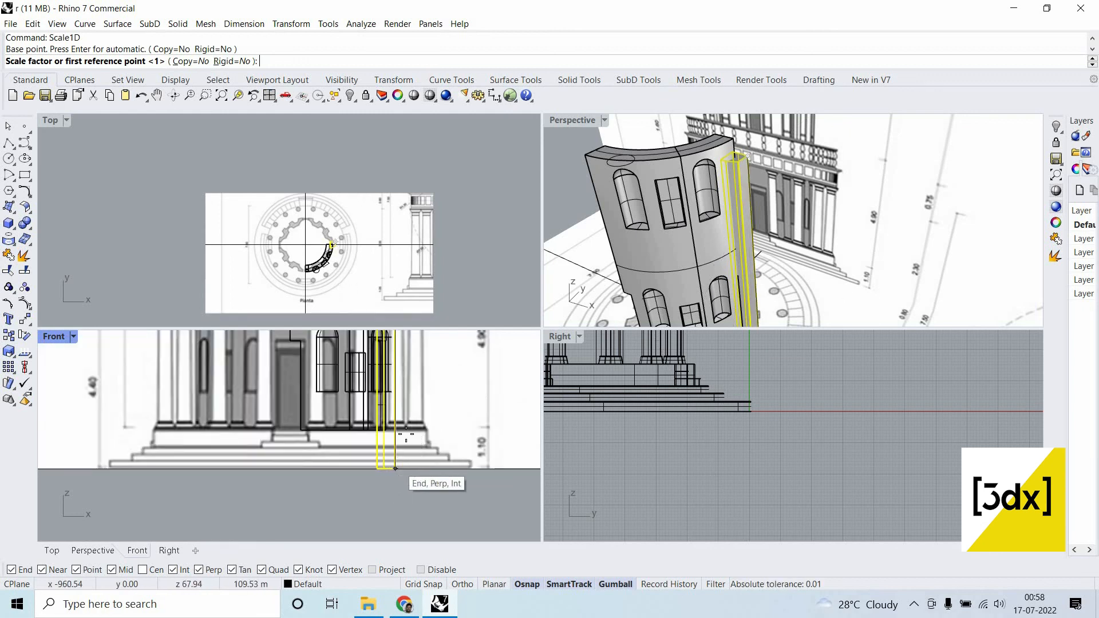
click(395, 468)
scroll(395, 452, down, 3)
scroll(391, 415, up, 4)
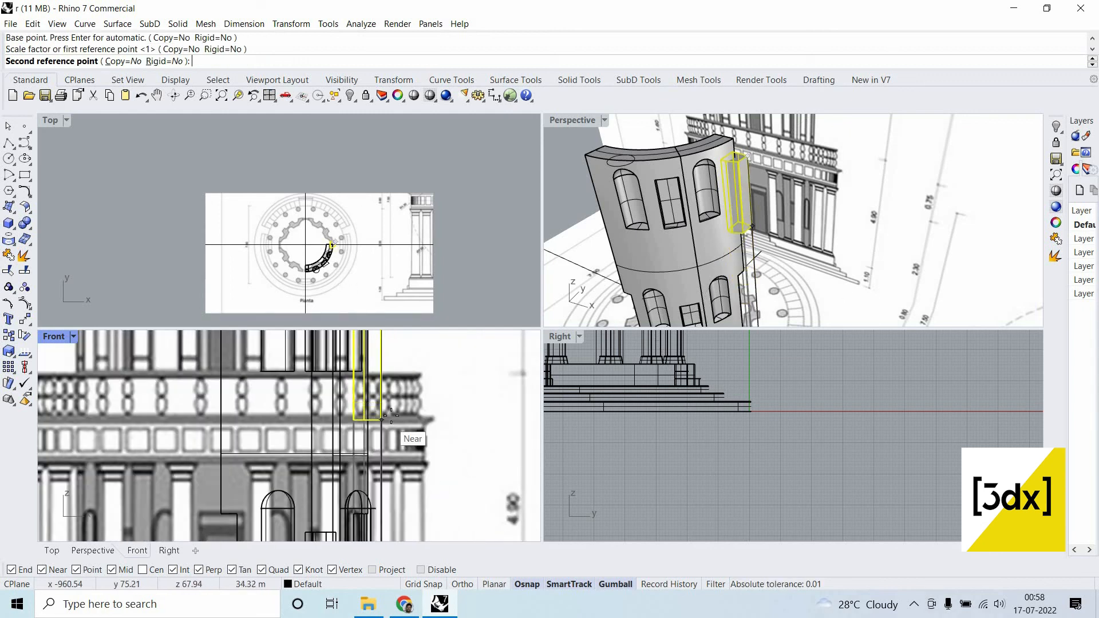
click(795, 226)
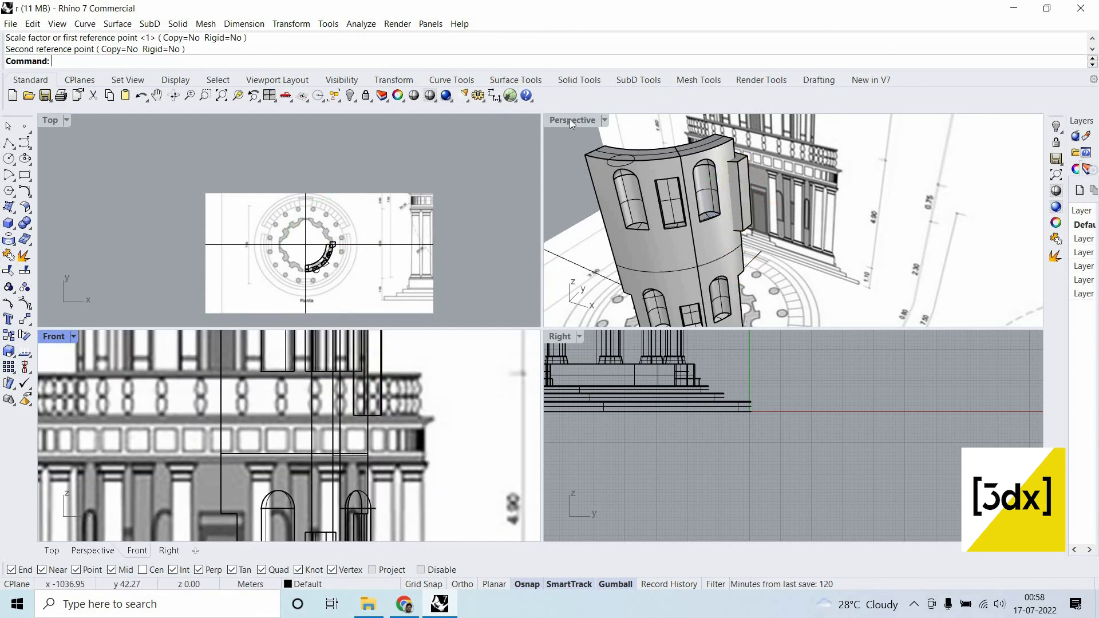
double_click(569, 120)
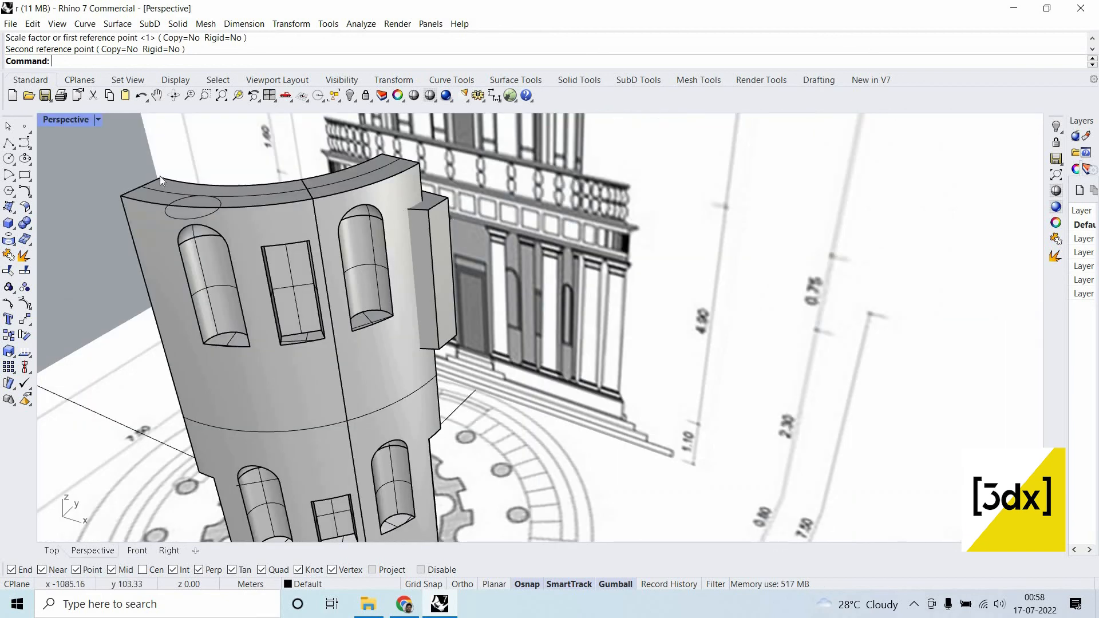
click(98, 119)
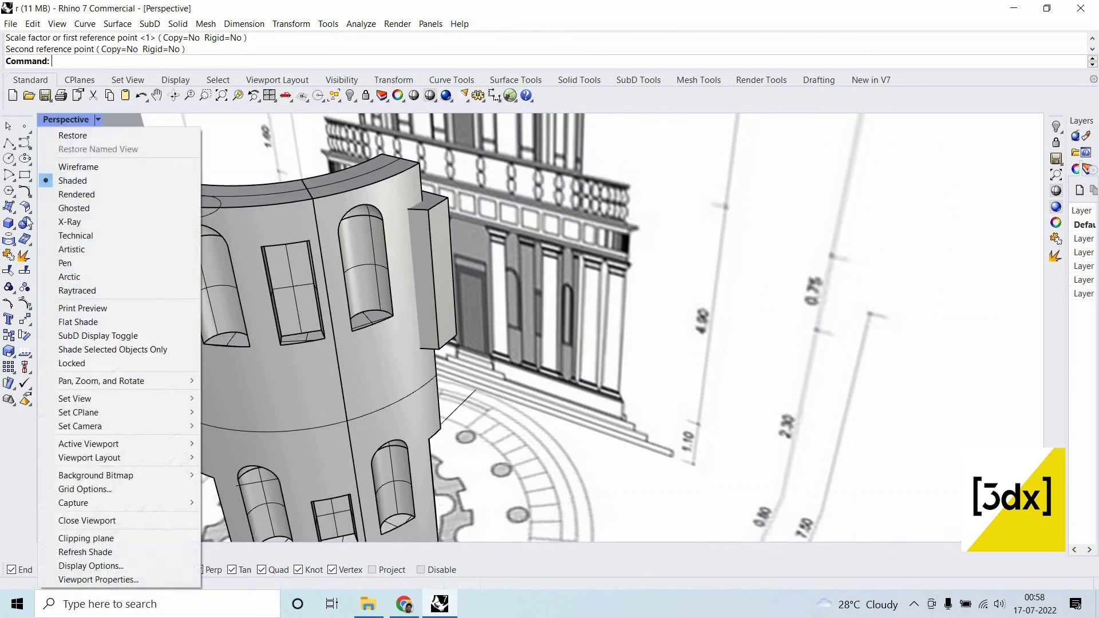
click(28, 227)
click(26, 239)
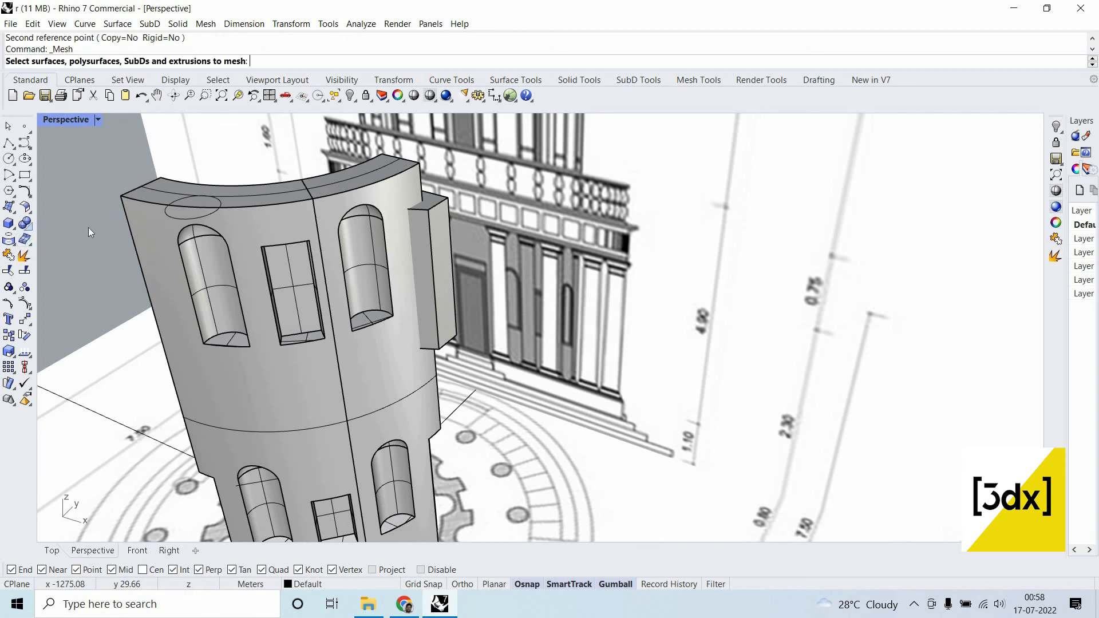
key(Escape)
Boolean-split the drum wall with the shortened prism, and delete the prism and the cut piece to notch the wall's upper storey.
click(29, 228)
click(90, 228)
click(403, 197)
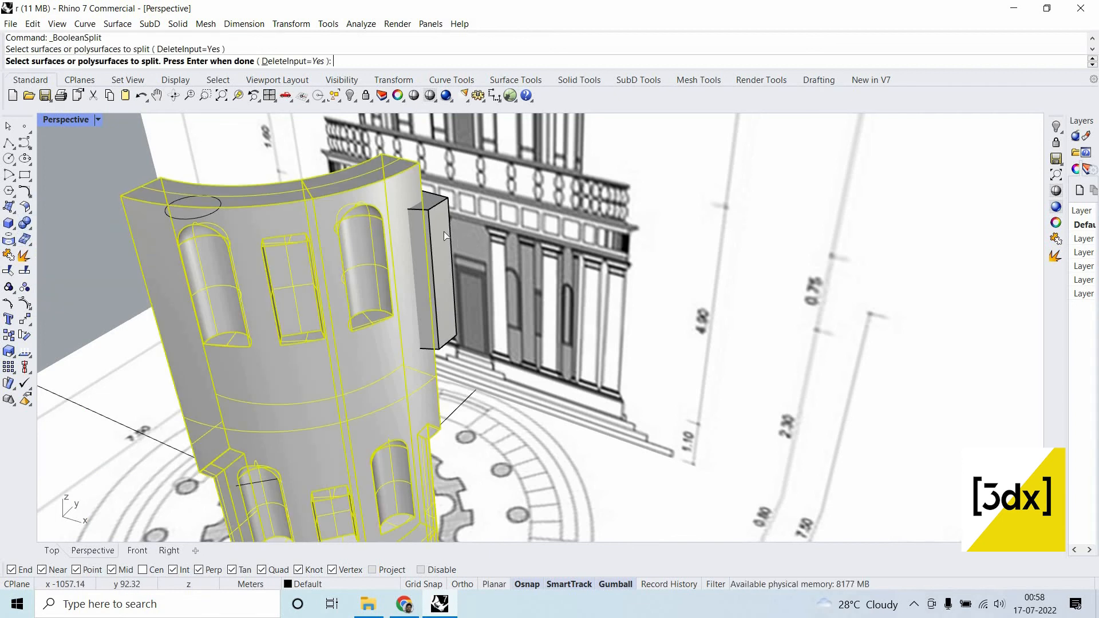
key(Return)
click(441, 231)
key(Return)
click(438, 231)
key(Delete)
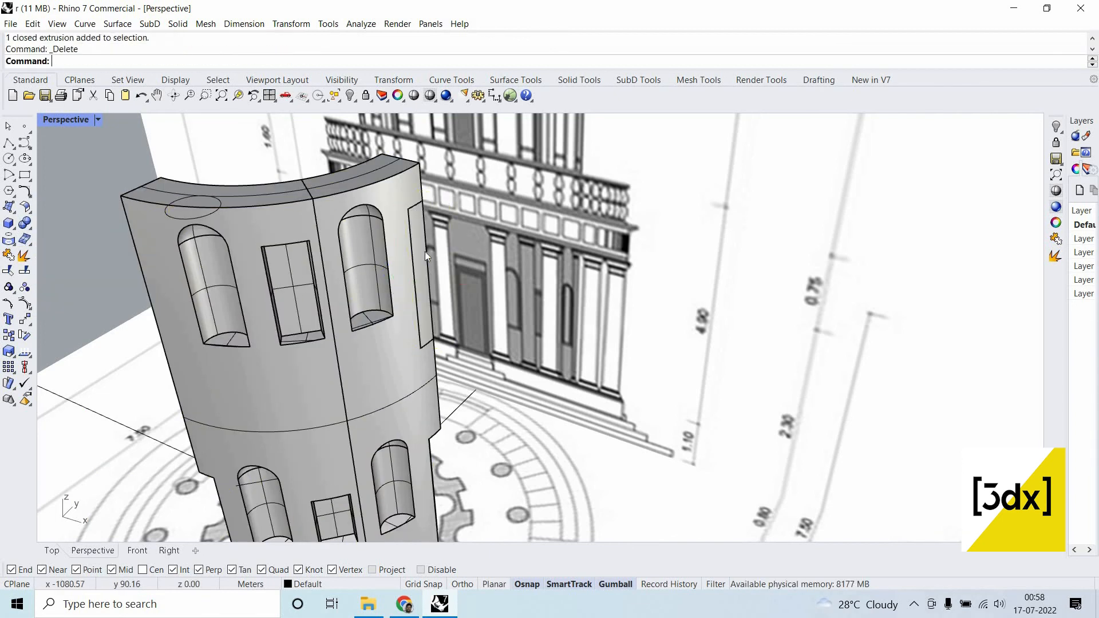
scroll(537, 307, down, 5)
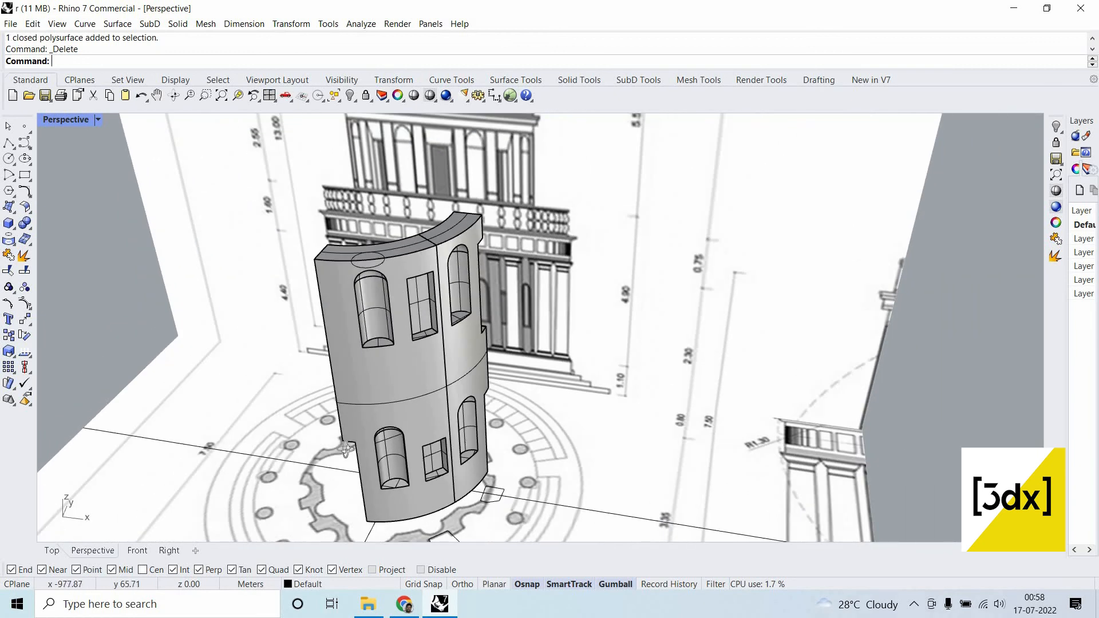
scroll(437, 452, up, 5)
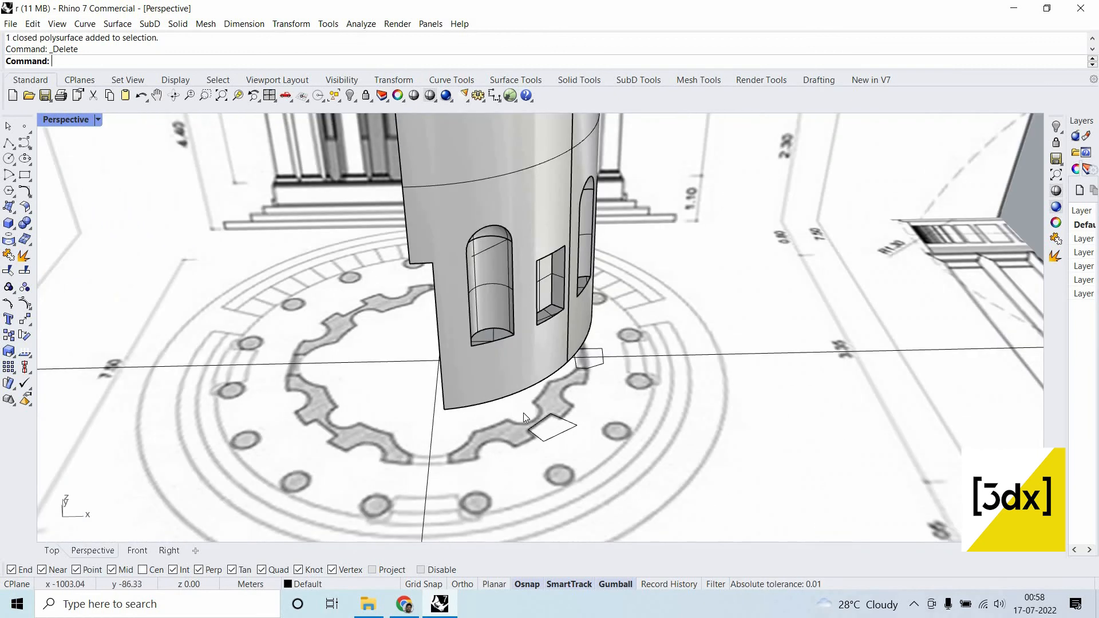
right_drag(523, 413, 509, 441)
scroll(496, 442, down, 4)
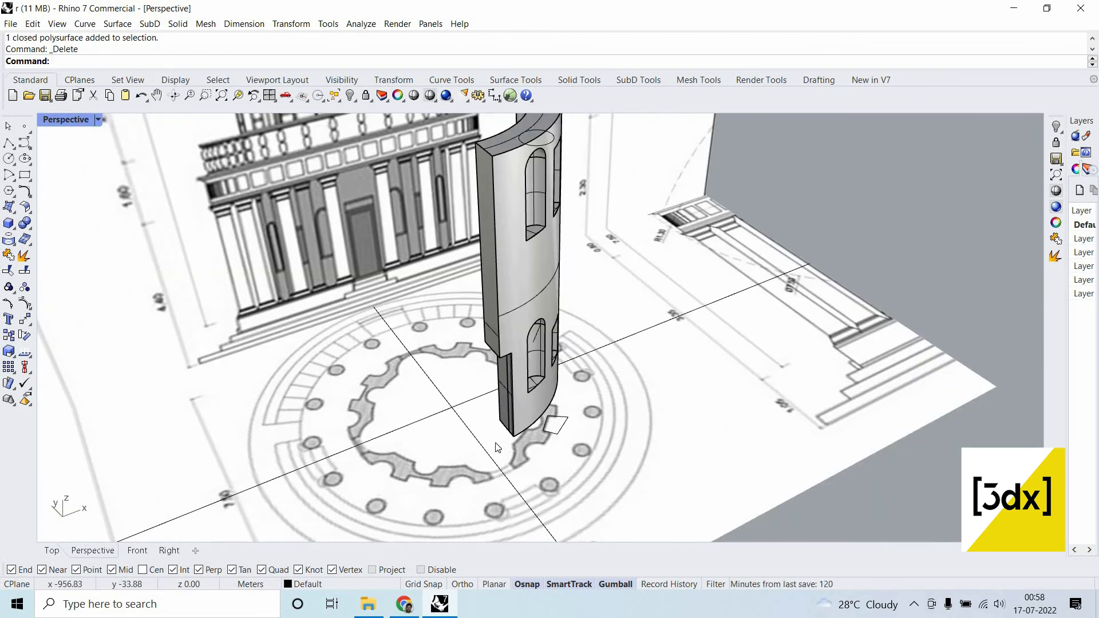
scroll(472, 132, up, 5)
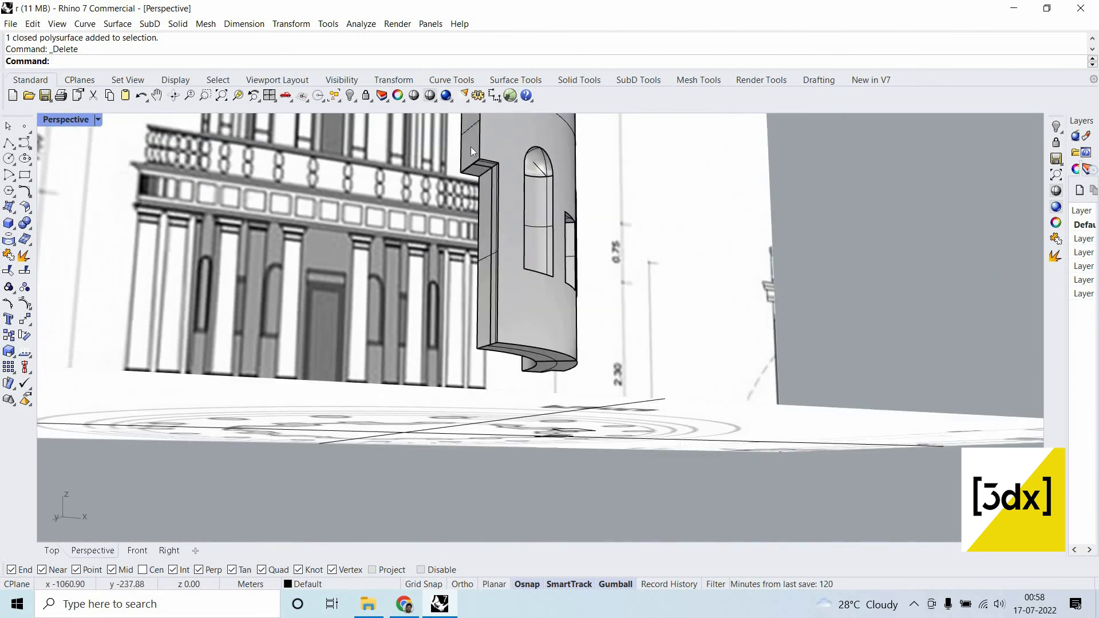
Draw a closed four-corner polyline around the underside of the ledge above the lower notch at the drum wall's other end.
scroll(472, 166, up, 3)
scroll(461, 166, up, 4)
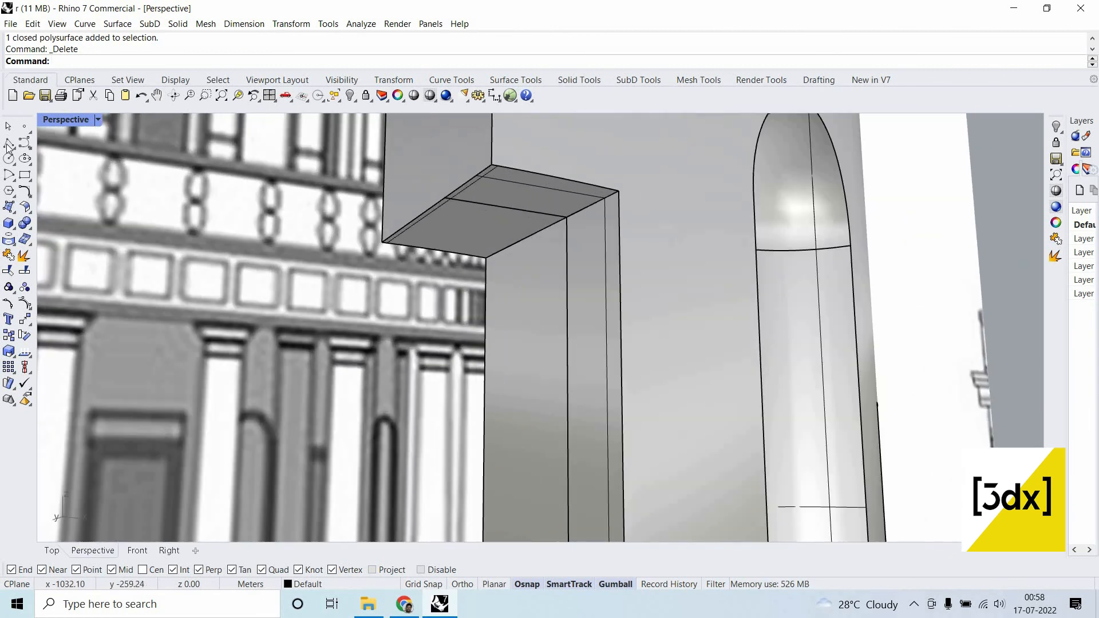
click(383, 243)
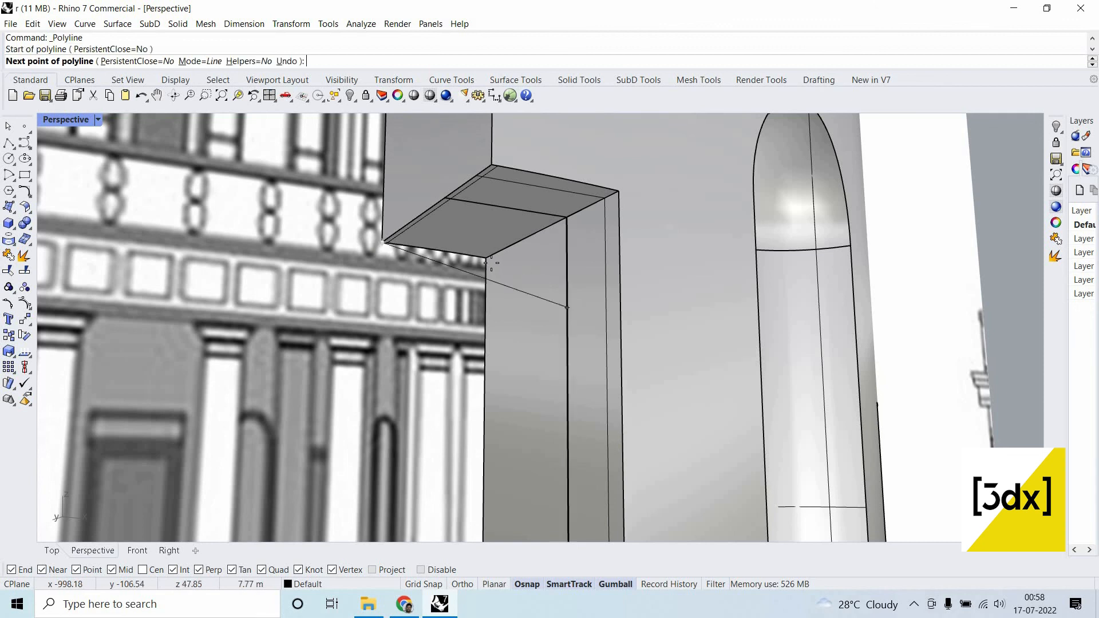
click(486, 258)
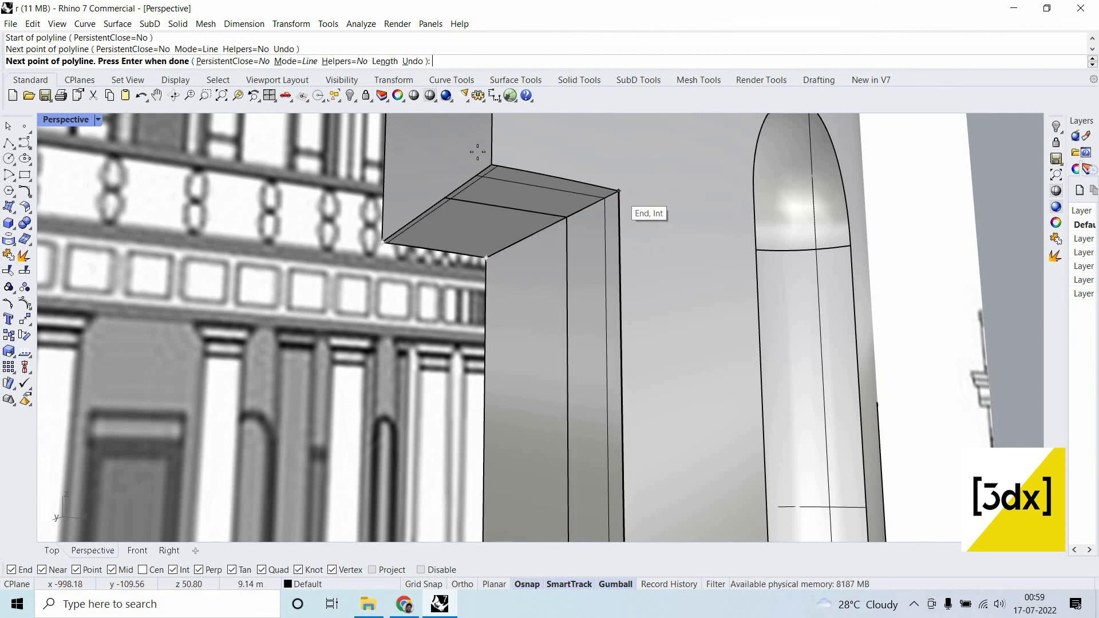
click(618, 190)
click(491, 166)
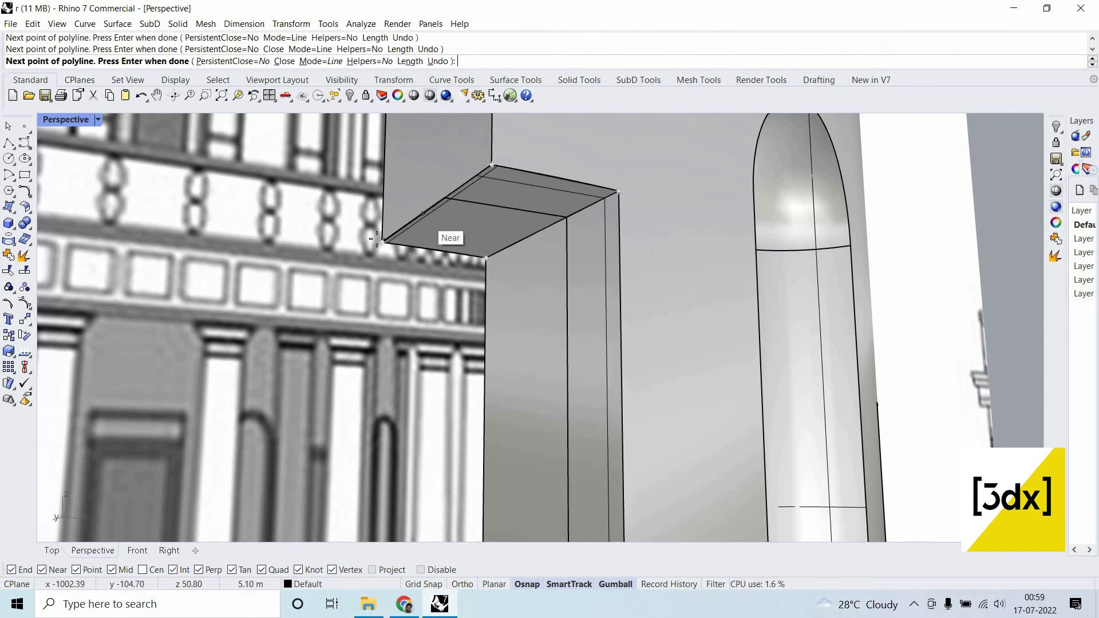
click(383, 243)
click(408, 237)
click(438, 283)
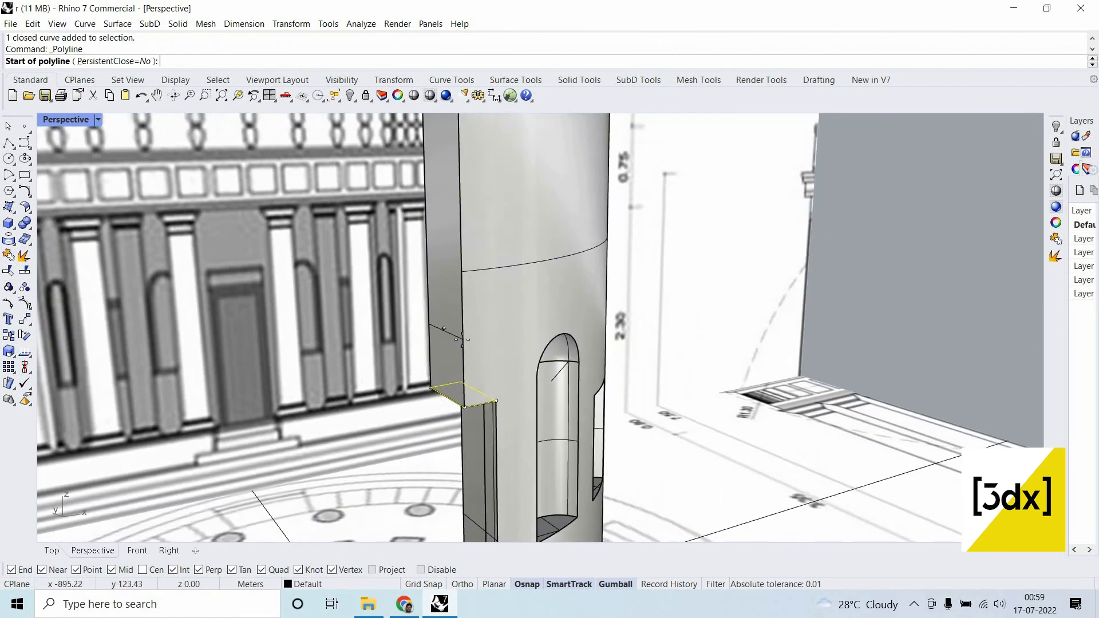
Extrude the ledge outline upward as a solid about 73 m high, past the top of the drum wall.
scroll(463, 338, down, 5)
text(ex)
key(Return)
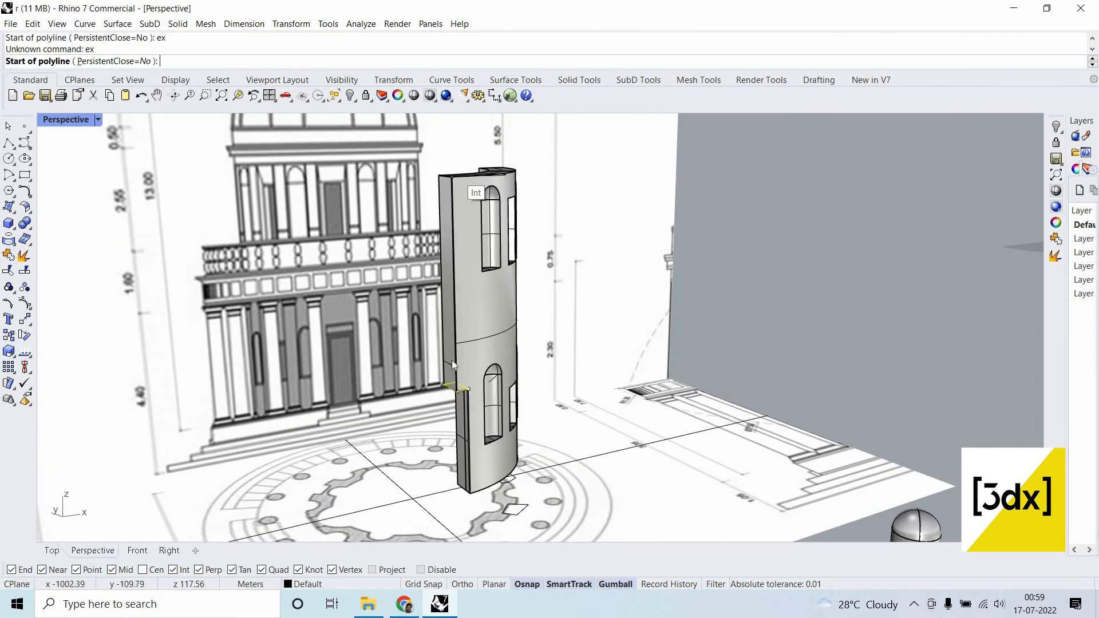
key(Escape)
scroll(464, 392, up, 3)
text(ExtrudeCrv)
key(Return)
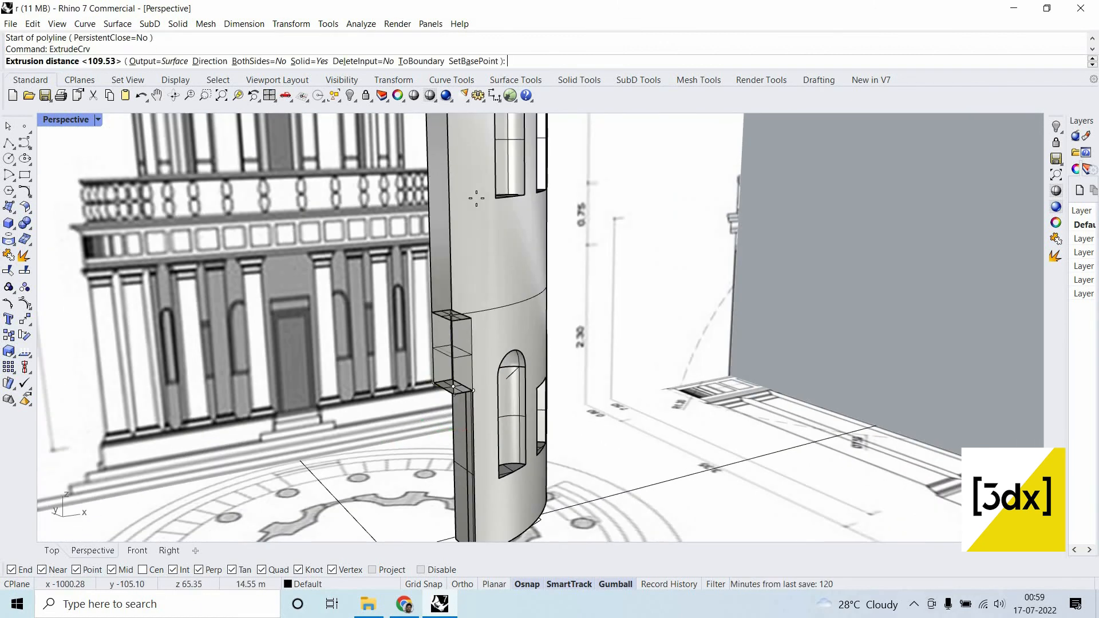
scroll(474, 189, down, 3)
scroll(471, 152, up, 2)
click(467, 161)
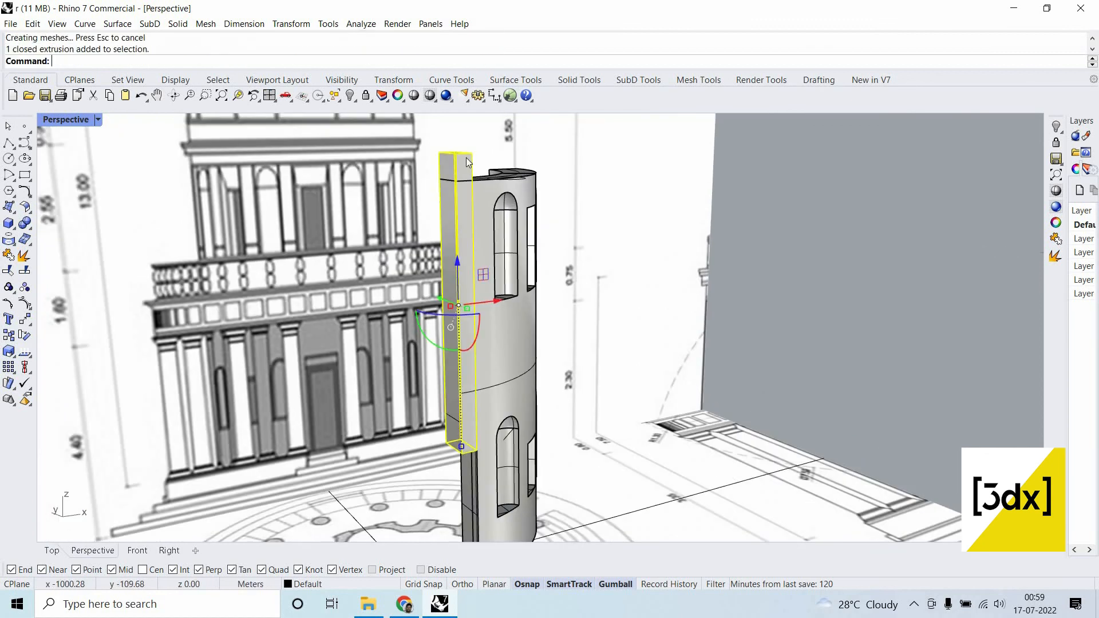
Scale the prism in one direction from its top corner, raising its base to the foot of the opposite end's upper notch.
text(Sc)
key(Return)
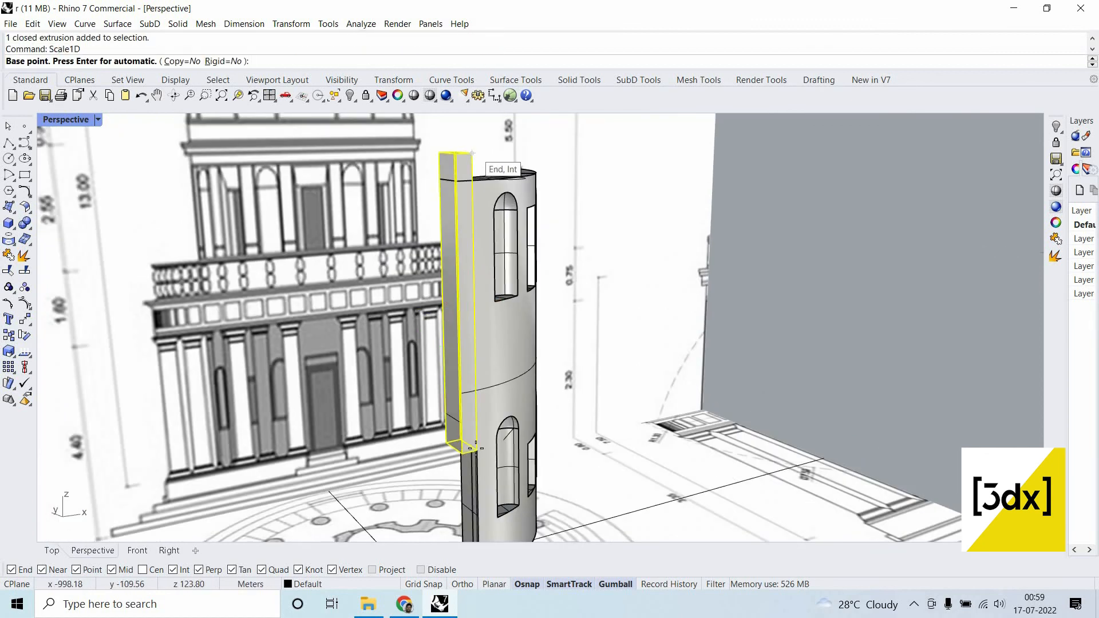
click(472, 152)
click(476, 445)
scroll(465, 354, down, 3)
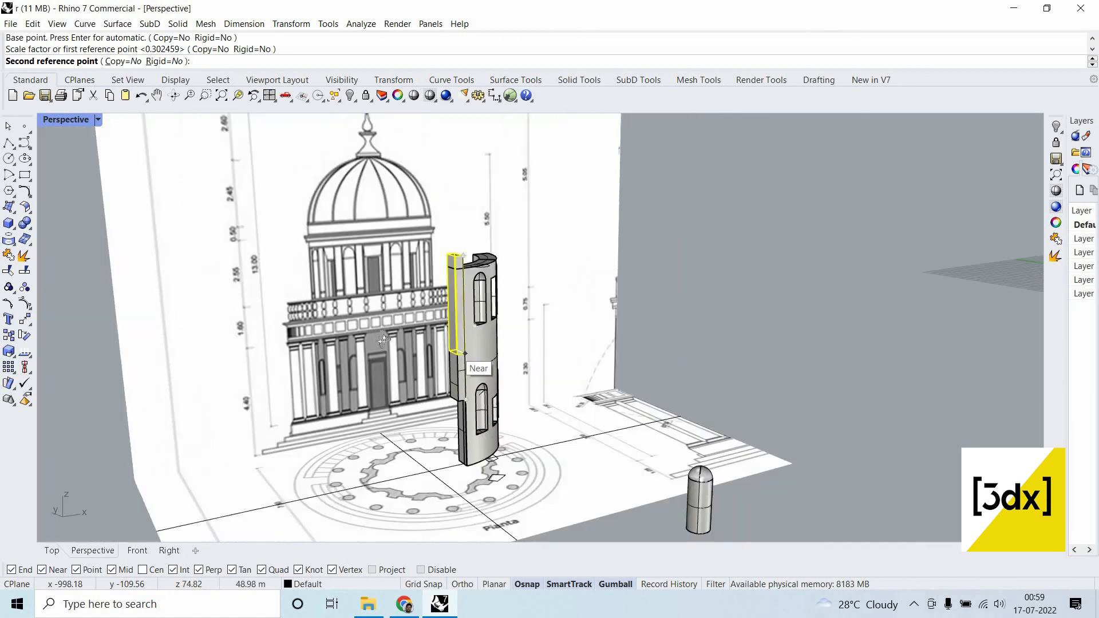
scroll(524, 336, up, 3)
right_drag(524, 336, 329, 347)
scroll(483, 325, up, 2)
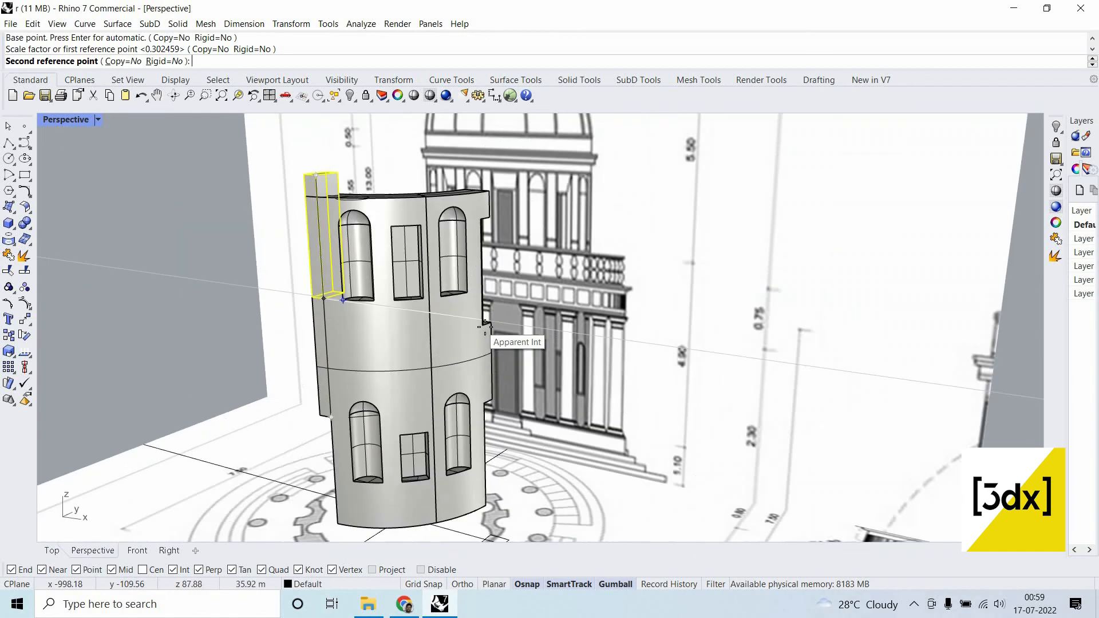
click(352, 229)
scroll(338, 189, up, 3)
Scale the prism vertically from its base, lowering its top to the head of the opposite end's upper notch.
key(Return)
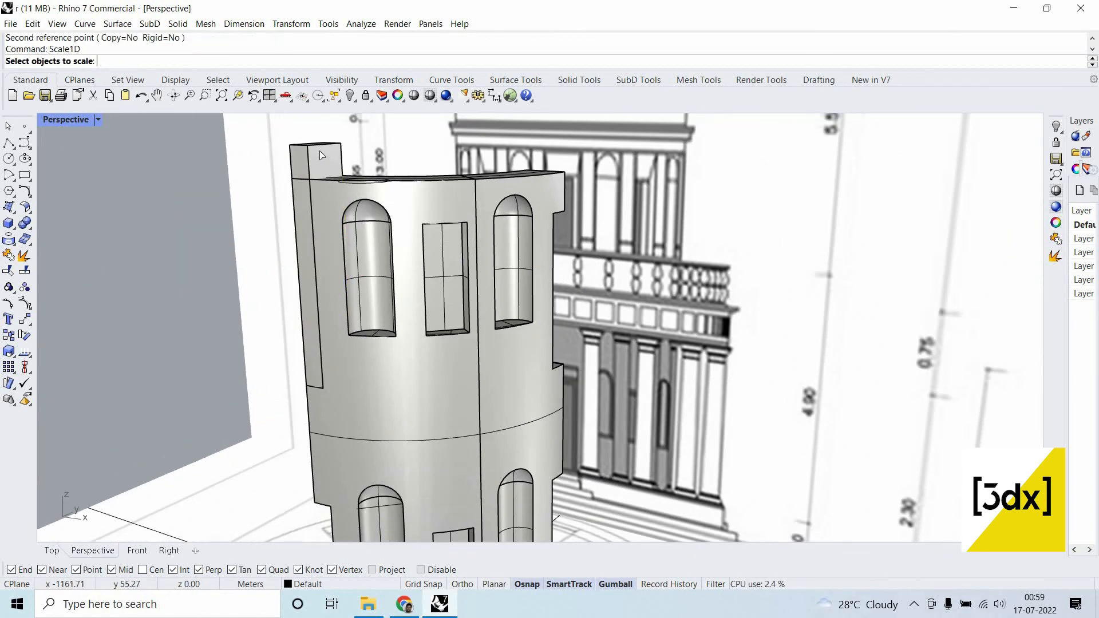
click(320, 285)
key(Return)
click(324, 388)
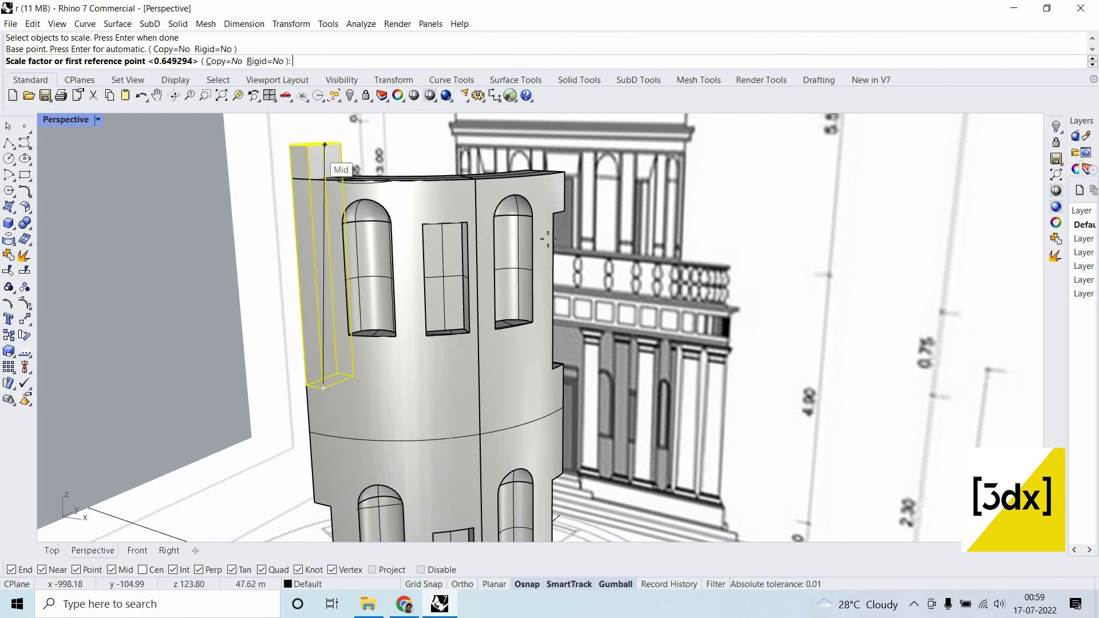
click(325, 145)
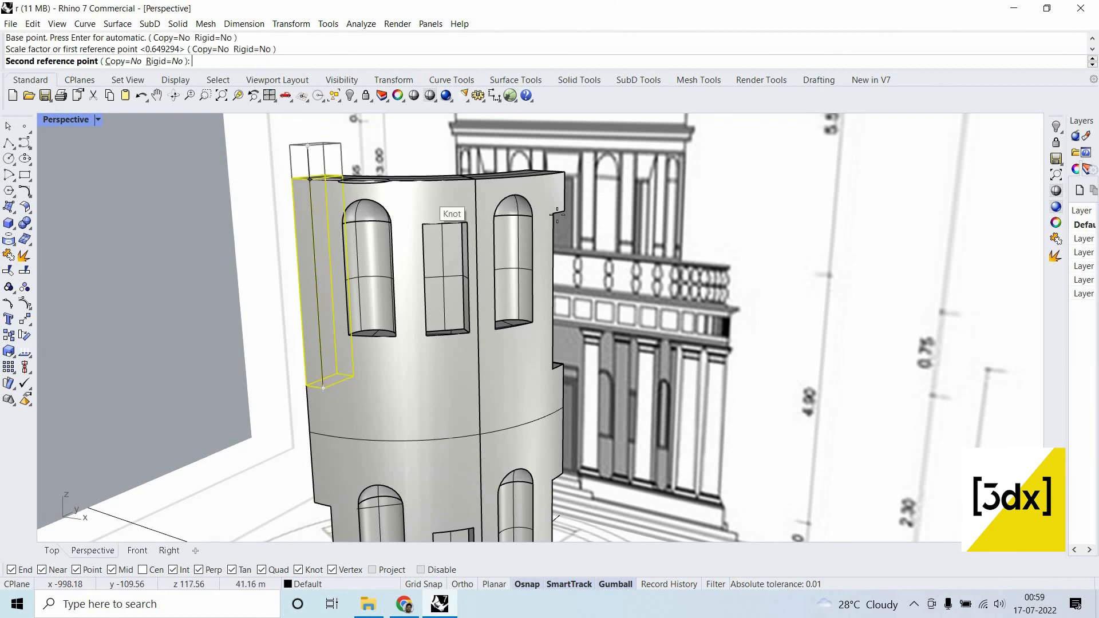
key(Escape)
Try to Boolean-split the drum wall with the prism lying flush with the wall's end.
click(28, 226)
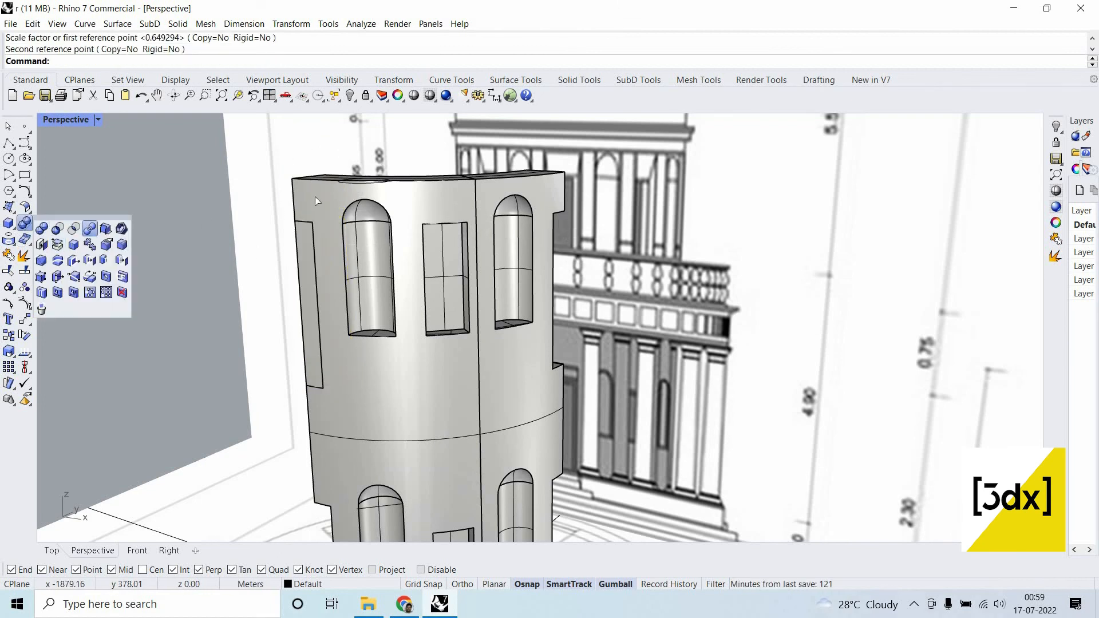
click(89, 229)
click(305, 252)
right_click(305, 252)
click(329, 326)
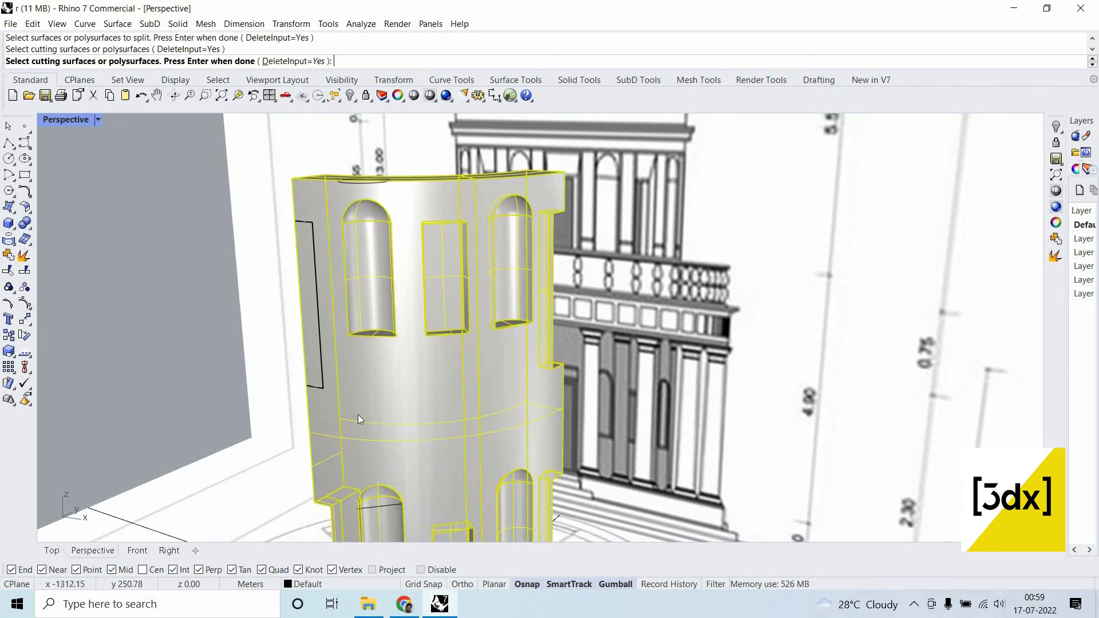
right_click(358, 414)
scroll(366, 403, up, 4)
right_click(375, 403)
click(320, 375)
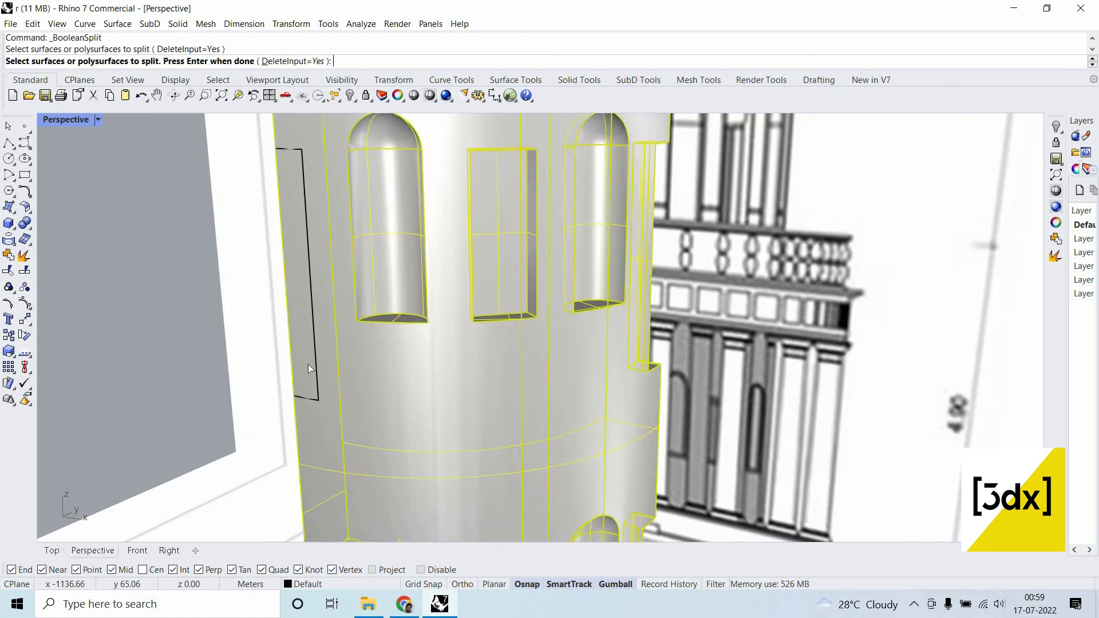
right_click(332, 370)
click(332, 370)
right_click(510, 396)
scroll(510, 396, down, 5)
Stretch the prism with Scale1D beyond the wall's inner face and shift it slightly past the outer edge.
right_drag(509, 397, 567, 331)
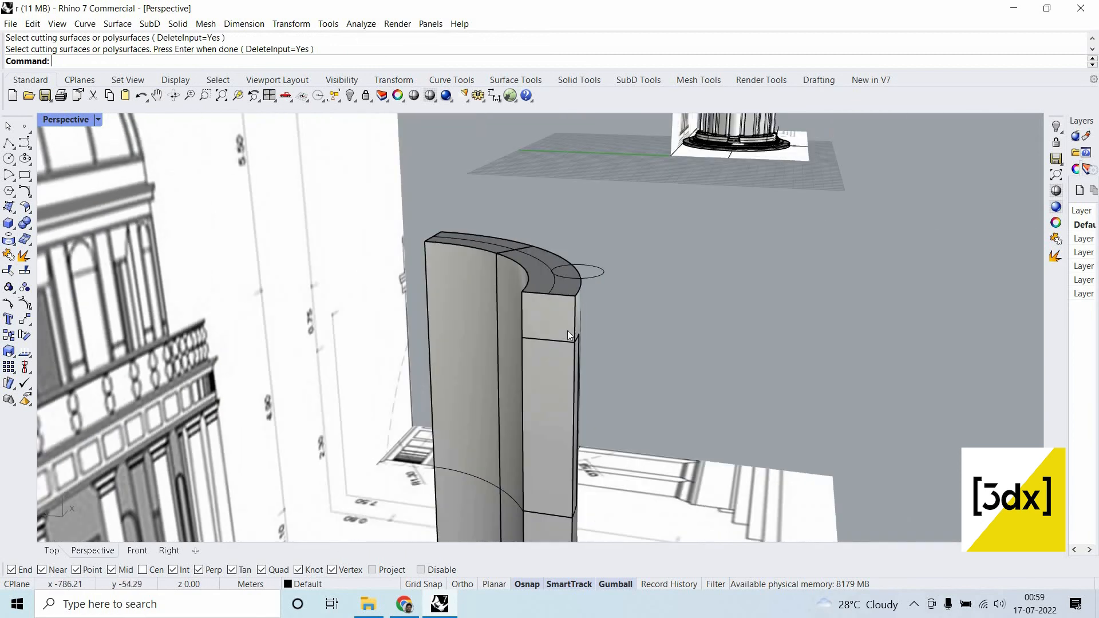
scroll(565, 322, up, 8)
click(558, 324)
scroll(515, 338, down, 4)
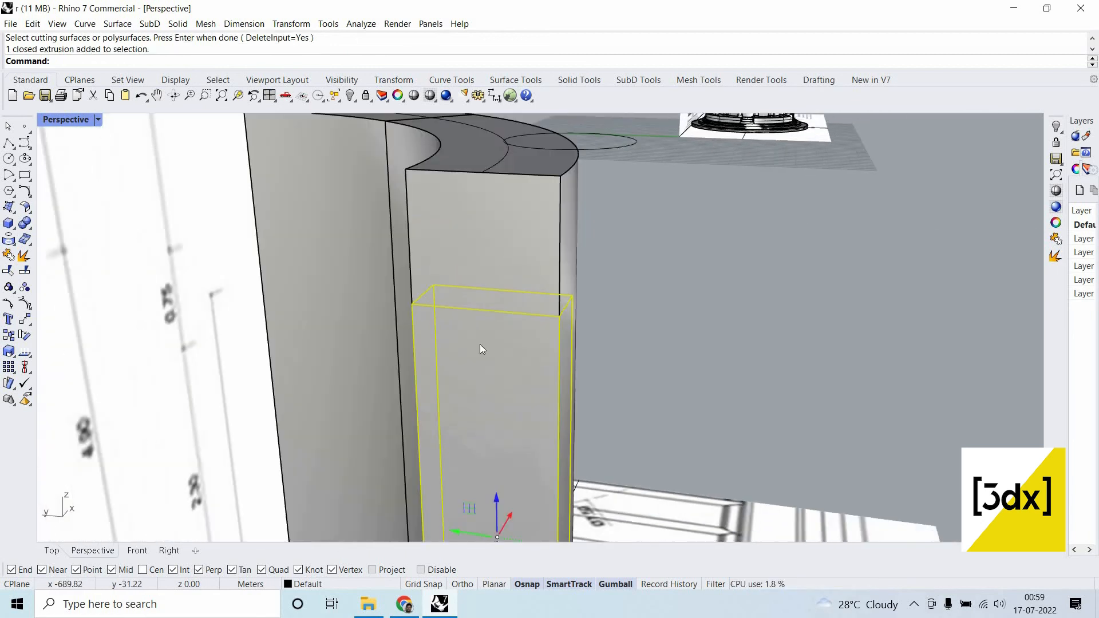
right_drag(444, 348, 428, 358)
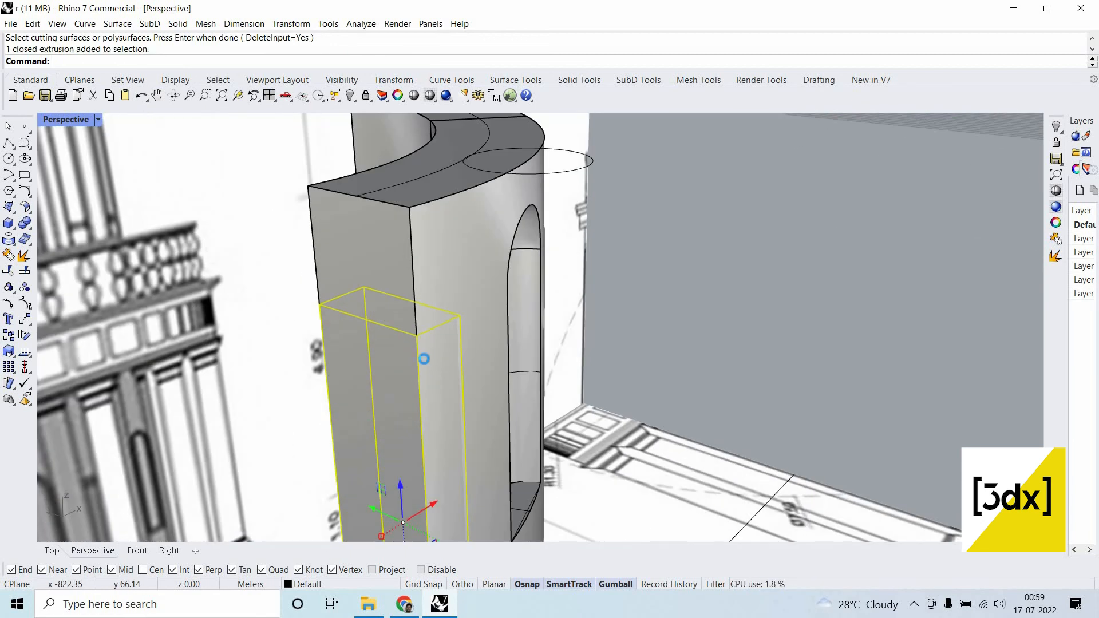
text(Scale1D)
key(Return)
click(416, 336)
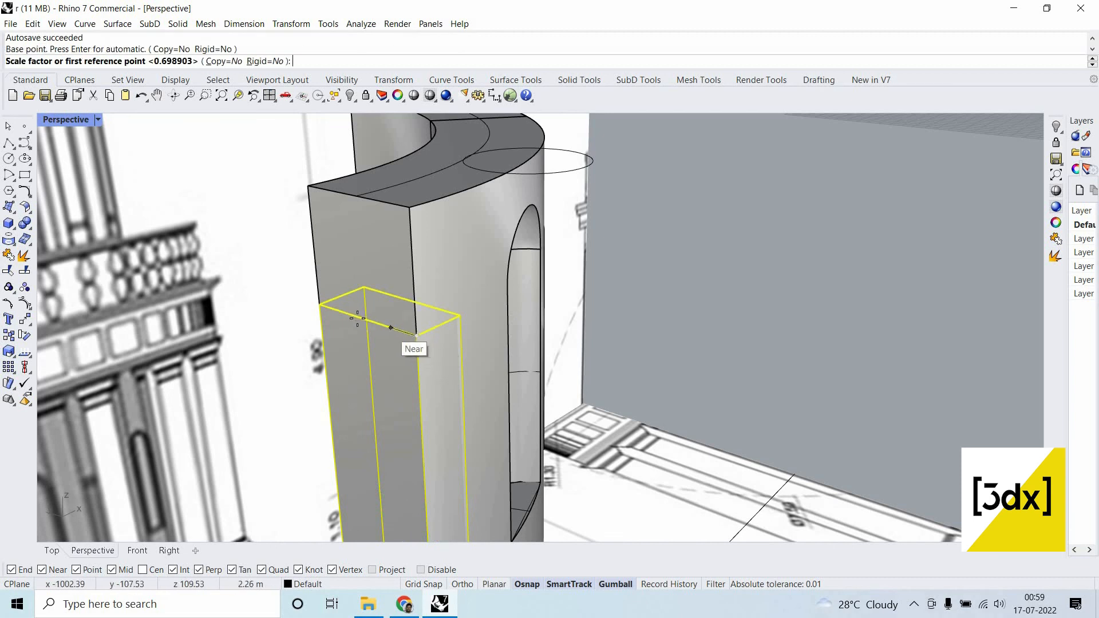
click(378, 324)
click(355, 317)
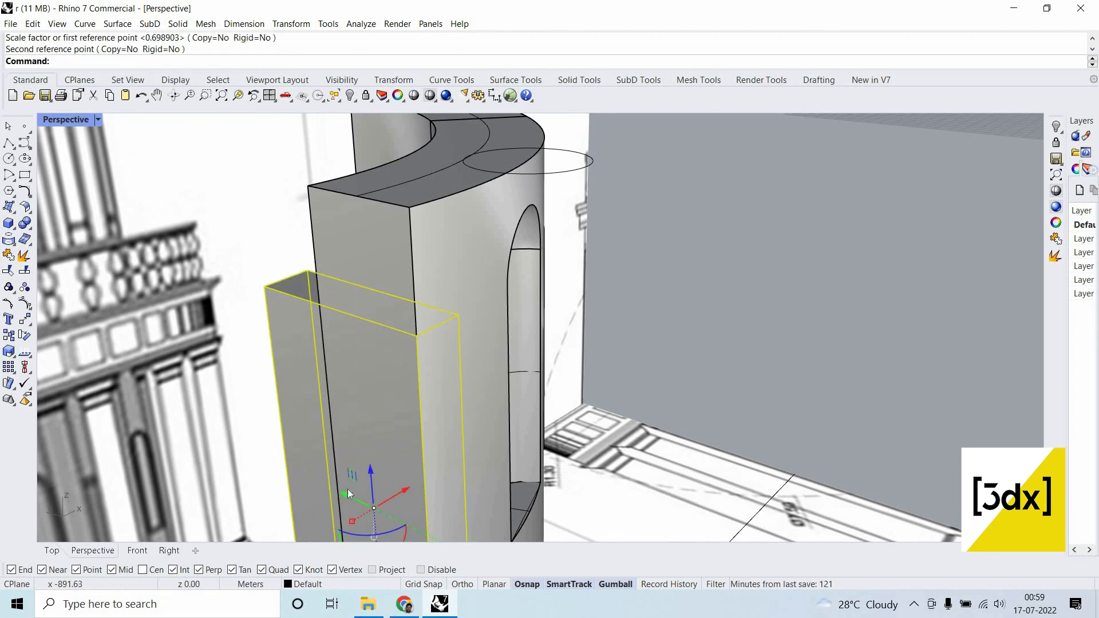
drag(352, 492, 358, 495)
click(240, 281)
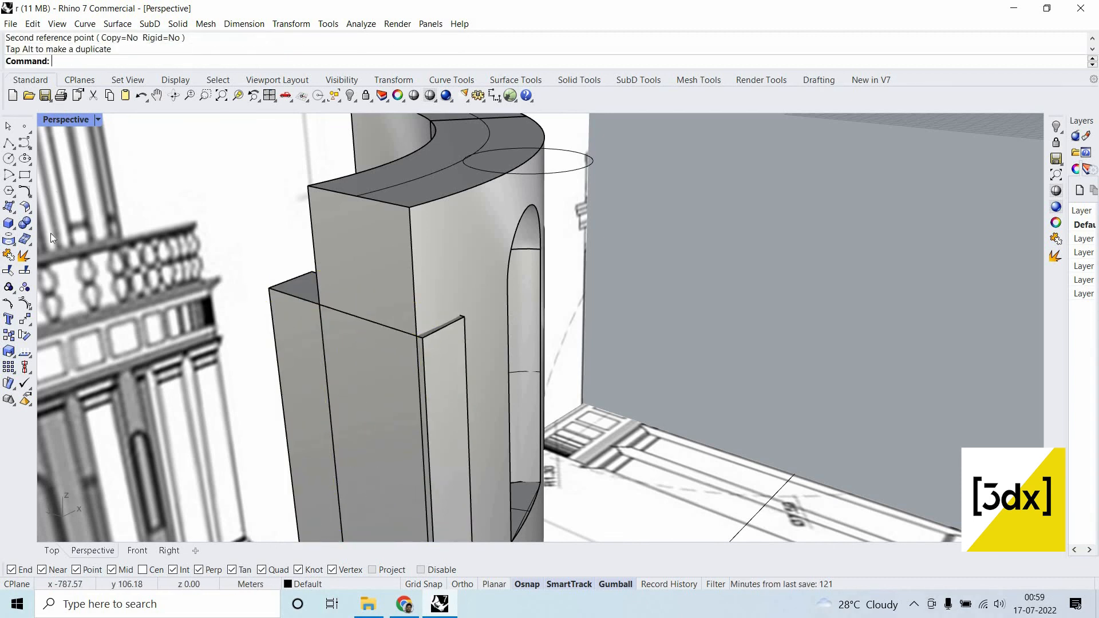
Boolean-split the drum wall with the widened prism, and delete the prism and the cut piece to notch this end's upper storey.
click(26, 230)
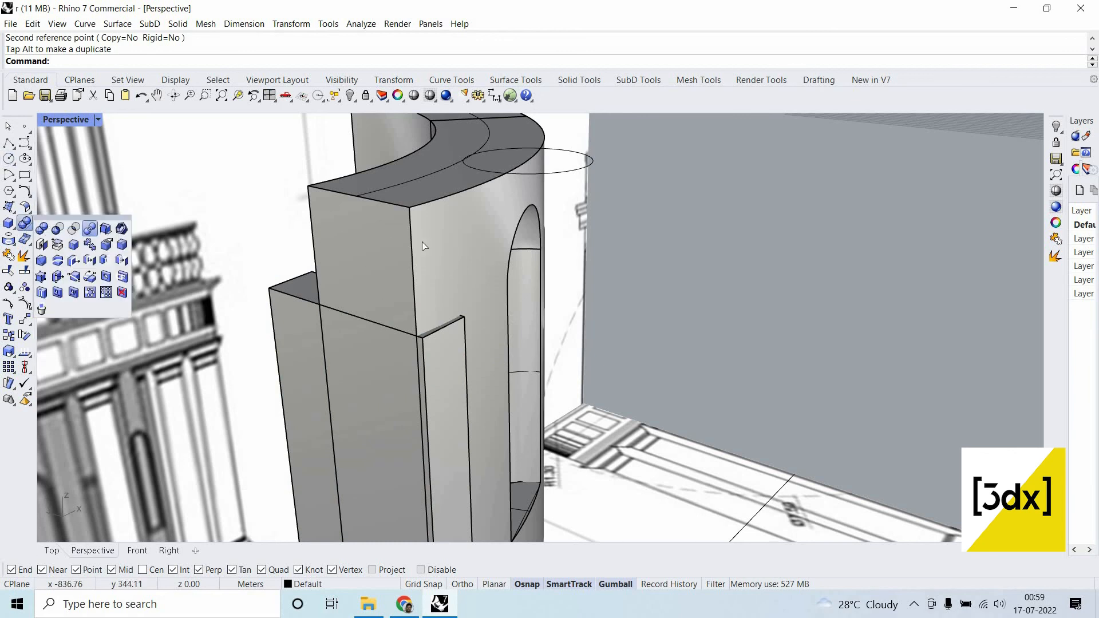
click(88, 229)
click(307, 296)
key(Return)
click(301, 293)
key(Return)
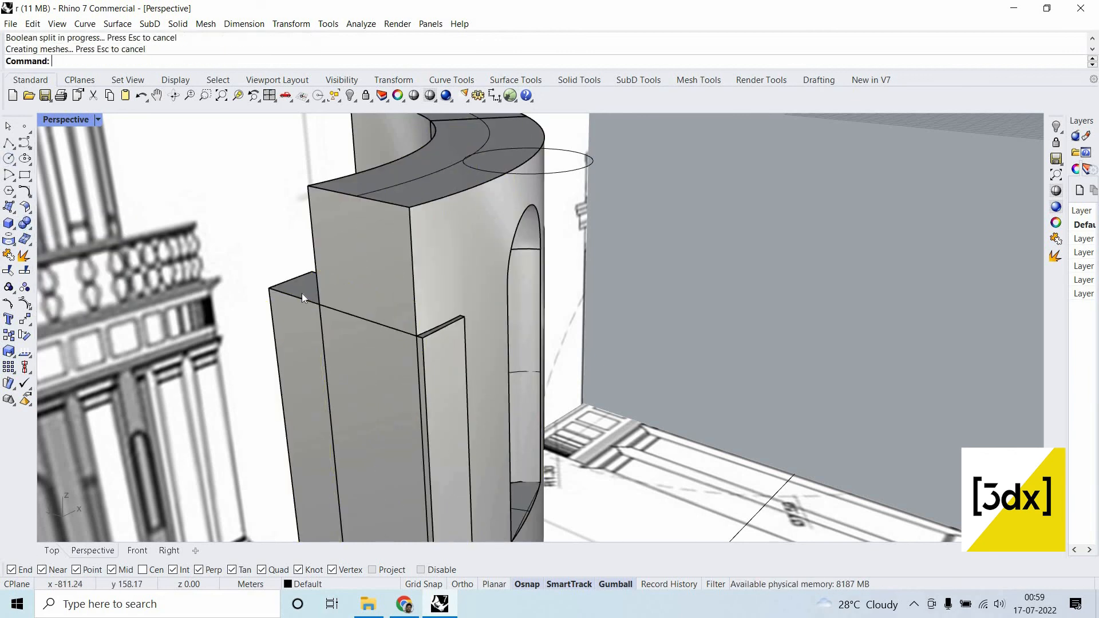
click(431, 396)
key(Delete)
click(452, 287)
key(Delete)
scroll(462, 290, down, 3)
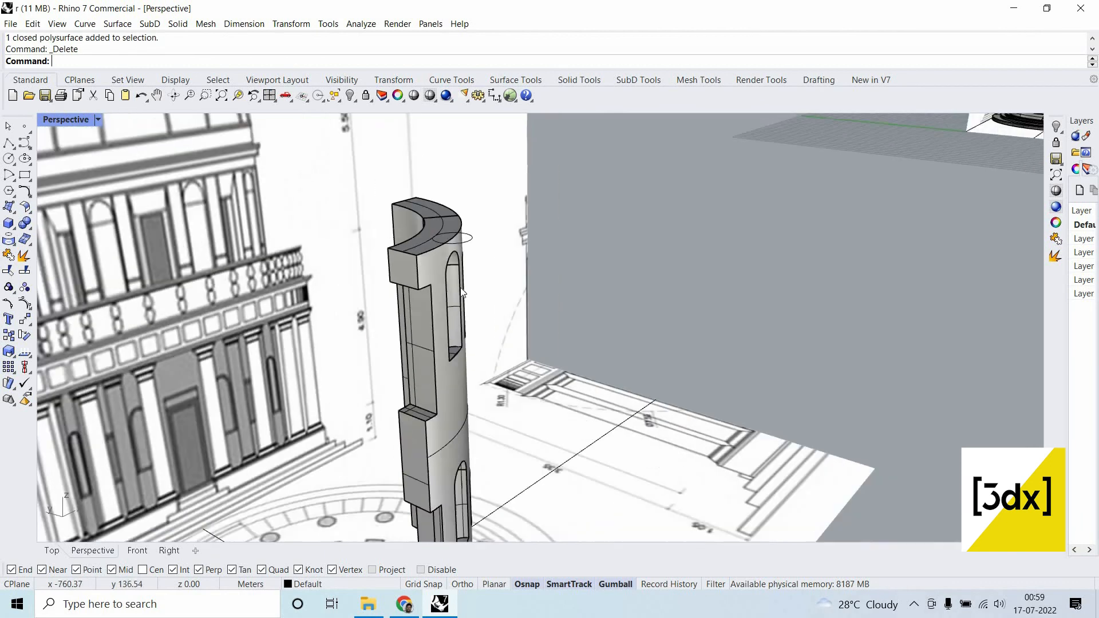
Mirror the notched quarter wall across the plan's X-direction centre line to form half of the drum.
right_drag(354, 306, 609, 355)
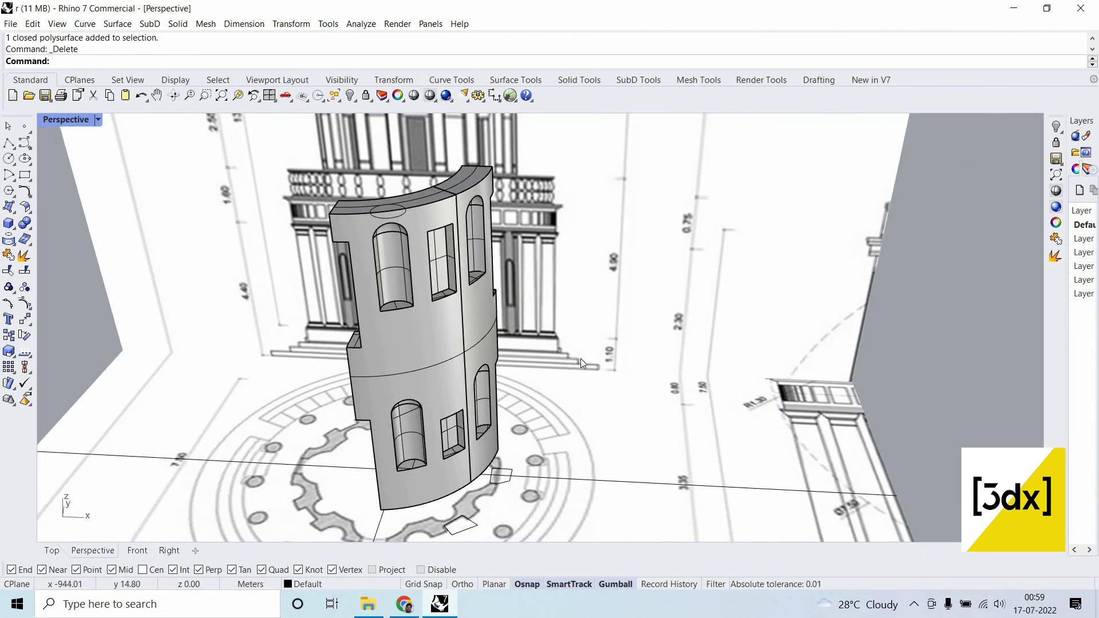
right_drag(504, 484, 572, 443)
click(483, 428)
scroll(575, 445, up, 3)
scroll(575, 445, up, 3)
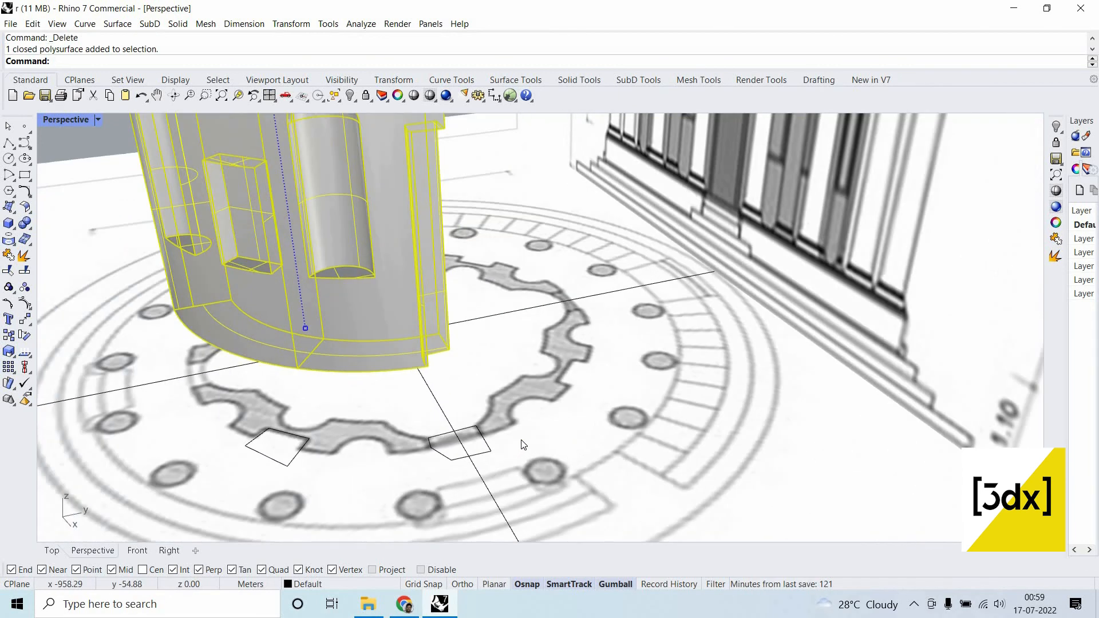
key(Return)
click(485, 484)
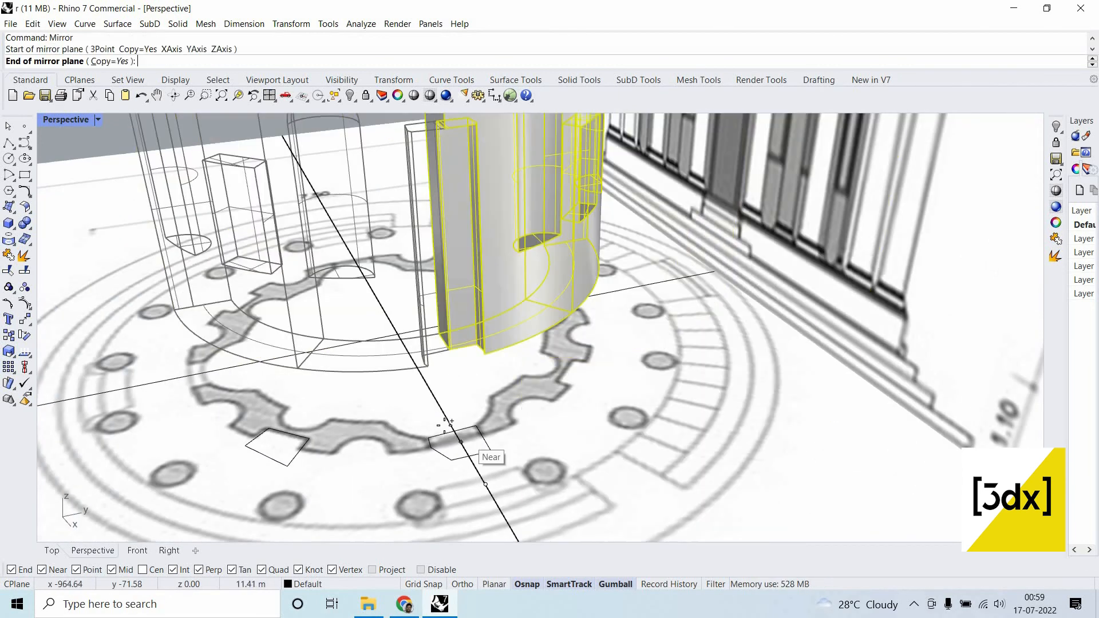
click(438, 403)
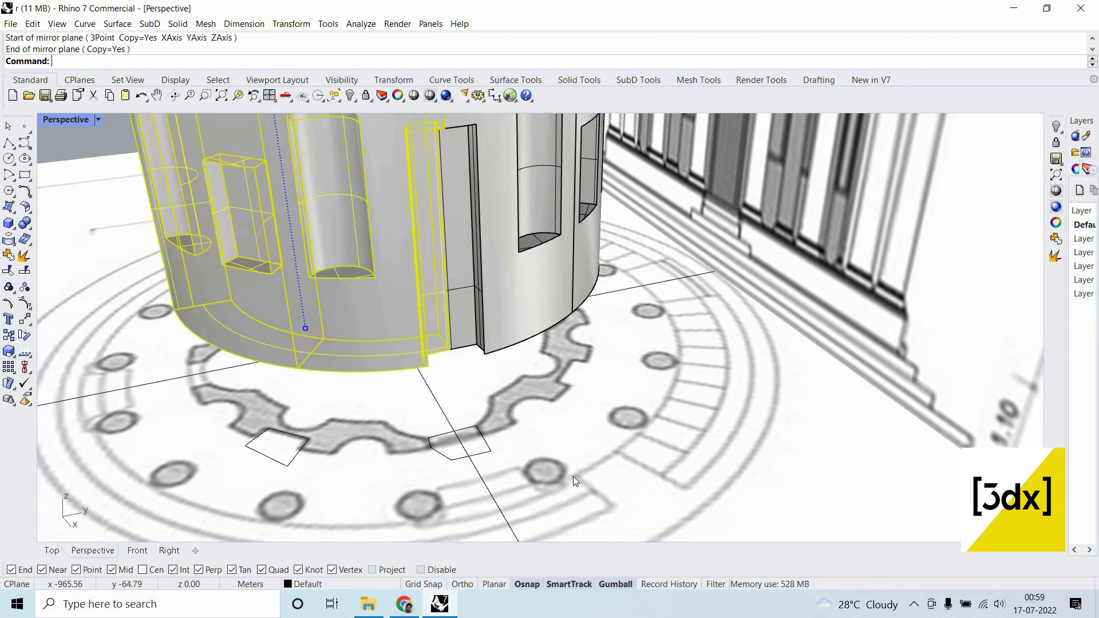
click(572, 476)
Select both quarter walls and mirror them across the plan's Y-direction centre line to complete the circular drum.
scroll(573, 477, down, 7)
right_drag(452, 455, 550, 442)
scroll(551, 315, down, 6)
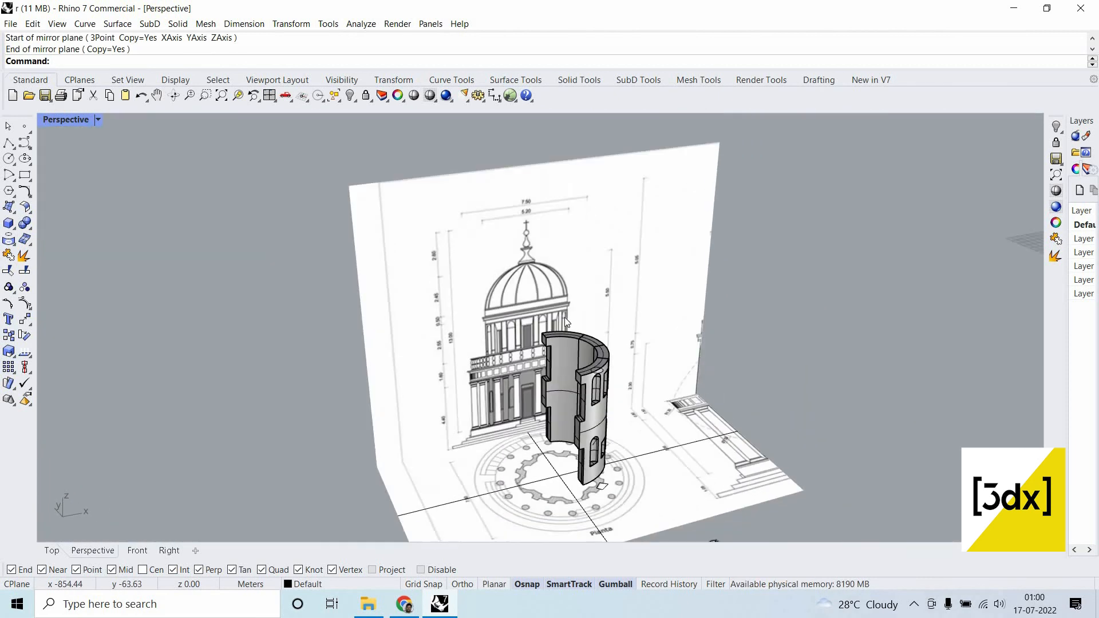
scroll(566, 319, up, 6)
click(611, 321)
shift+click(650, 367)
scroll(674, 379, down, 5)
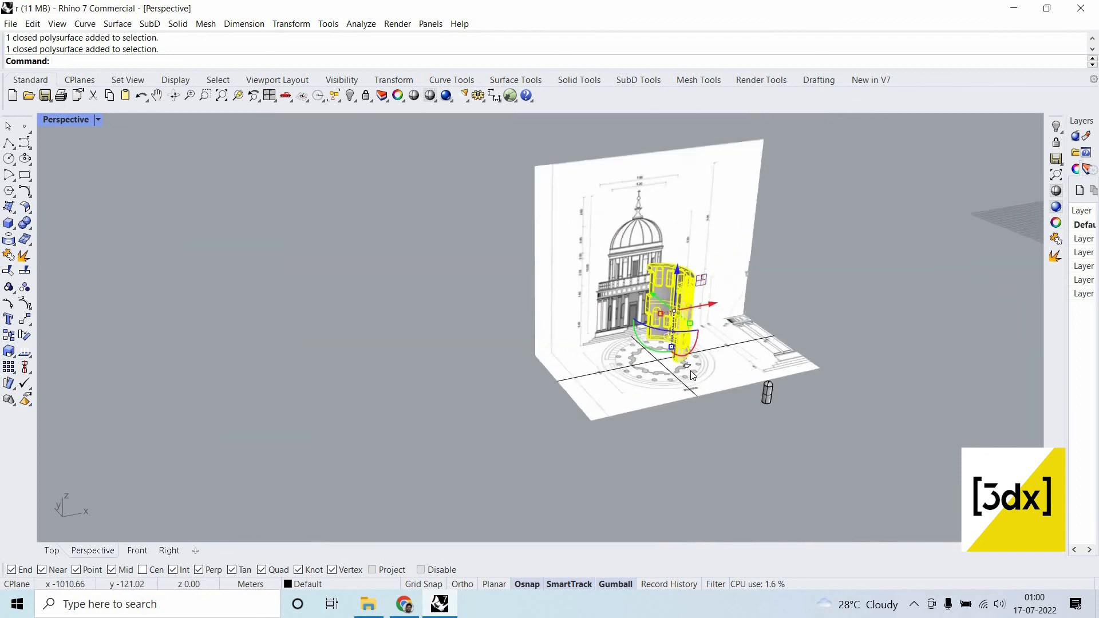
scroll(714, 410, up, 9)
key(Return)
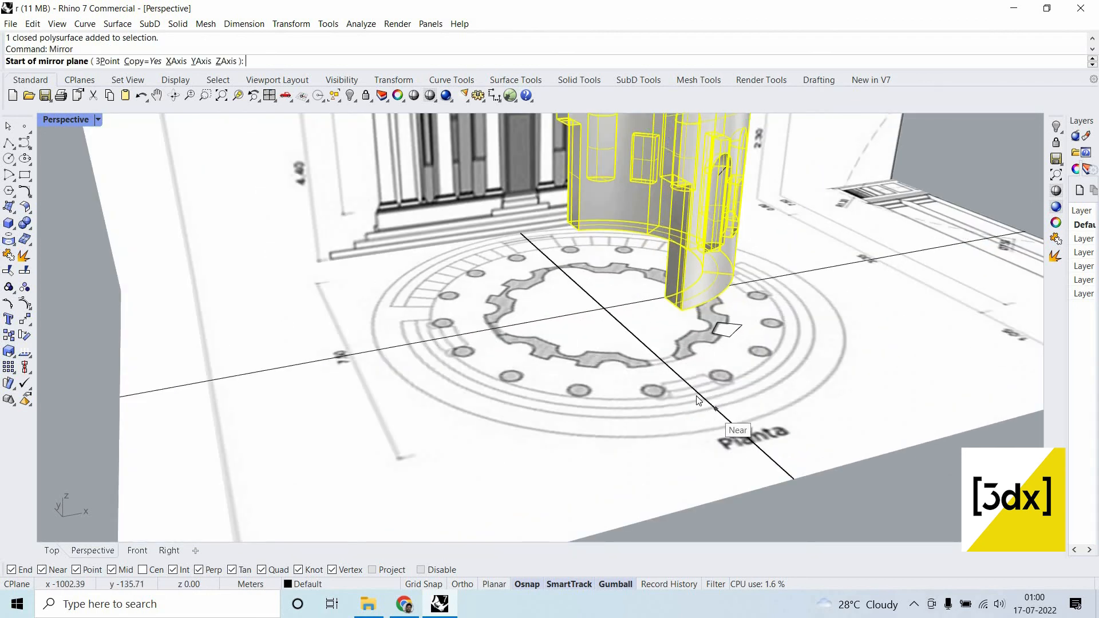
click(709, 407)
shift+click(615, 399)
scroll(644, 410, down, 10)
scroll(544, 380, up, 10)
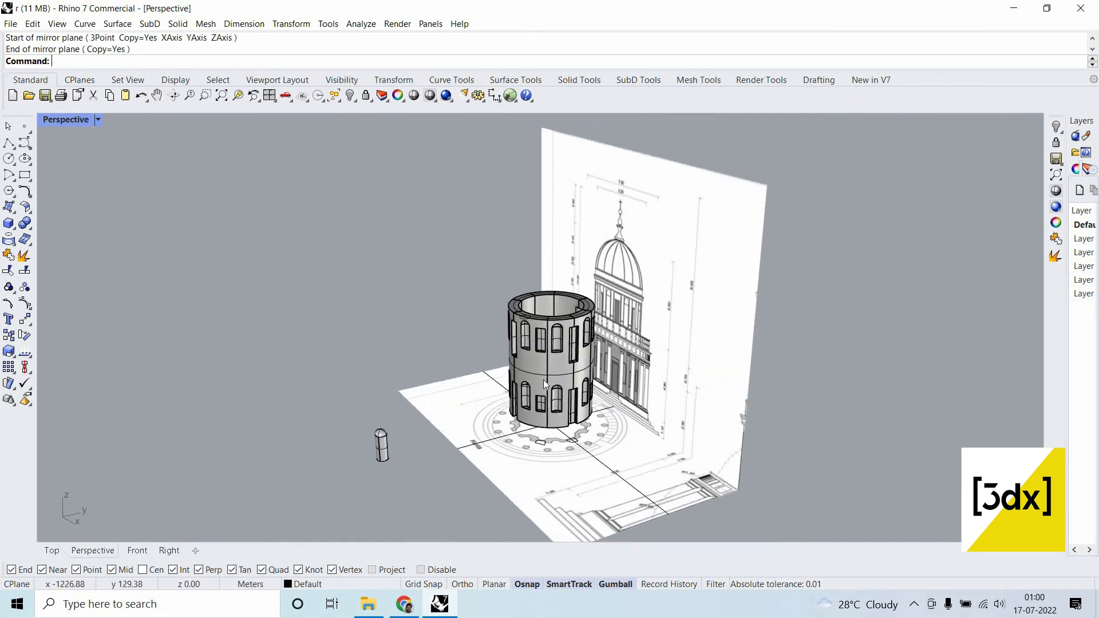
scroll(748, 277, down, 6)
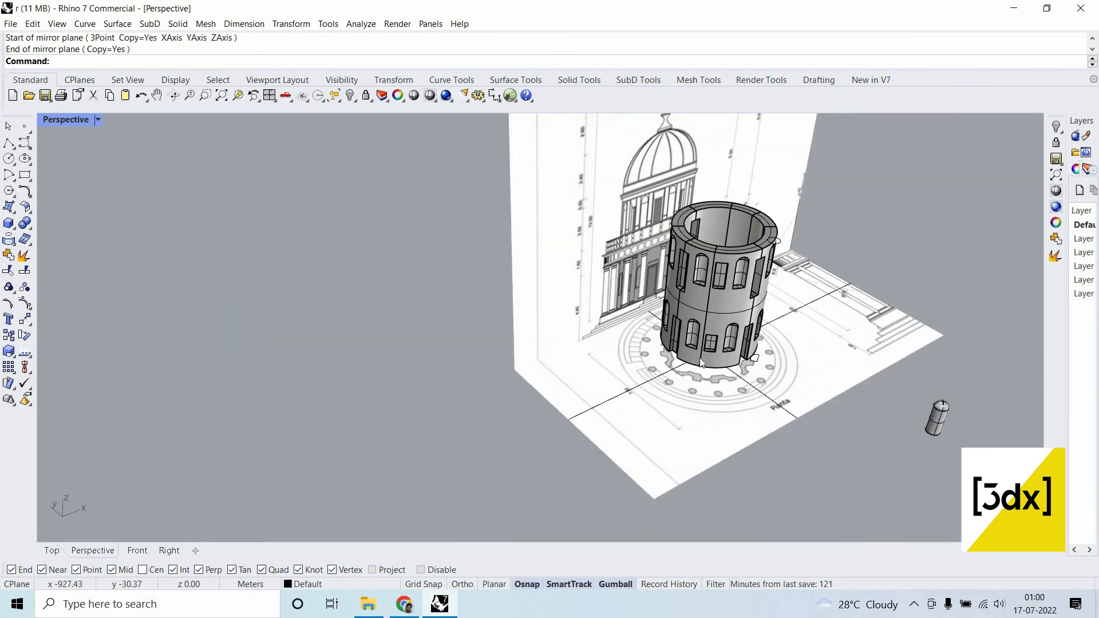
Select the four mirrored quarter walls and Boolean-union them into one drum solid.
scroll(755, 266, up, 8)
click(775, 238)
scroll(689, 217, down, 5)
shift+click(765, 249)
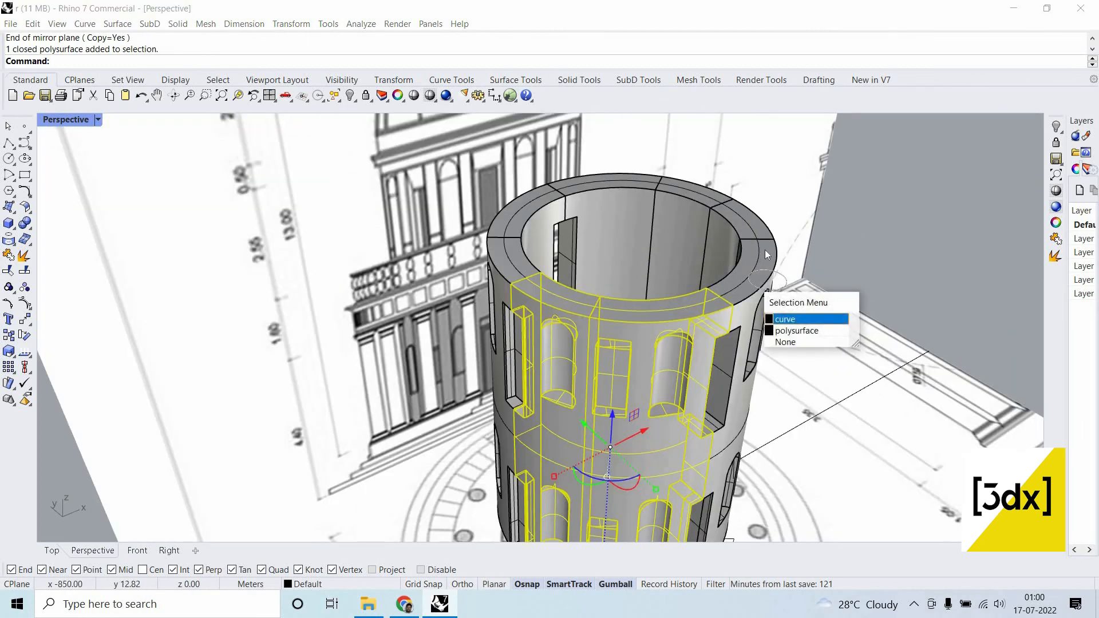
scroll(764, 250, up, 4)
shift+click(716, 226)
shift+click(473, 290)
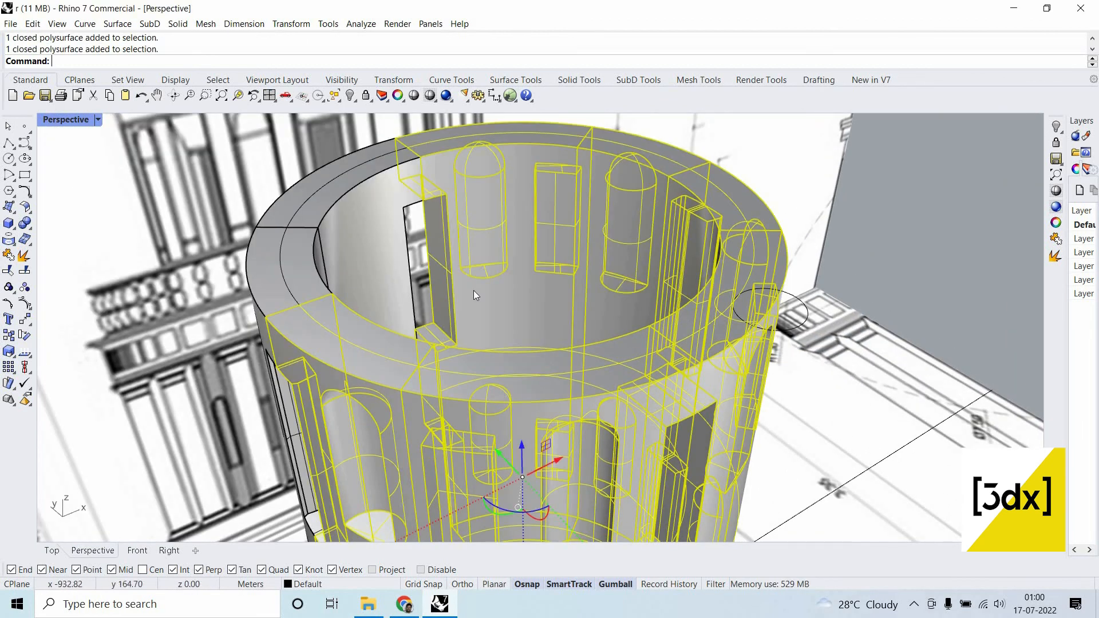
shift+click(361, 286)
click(24, 222)
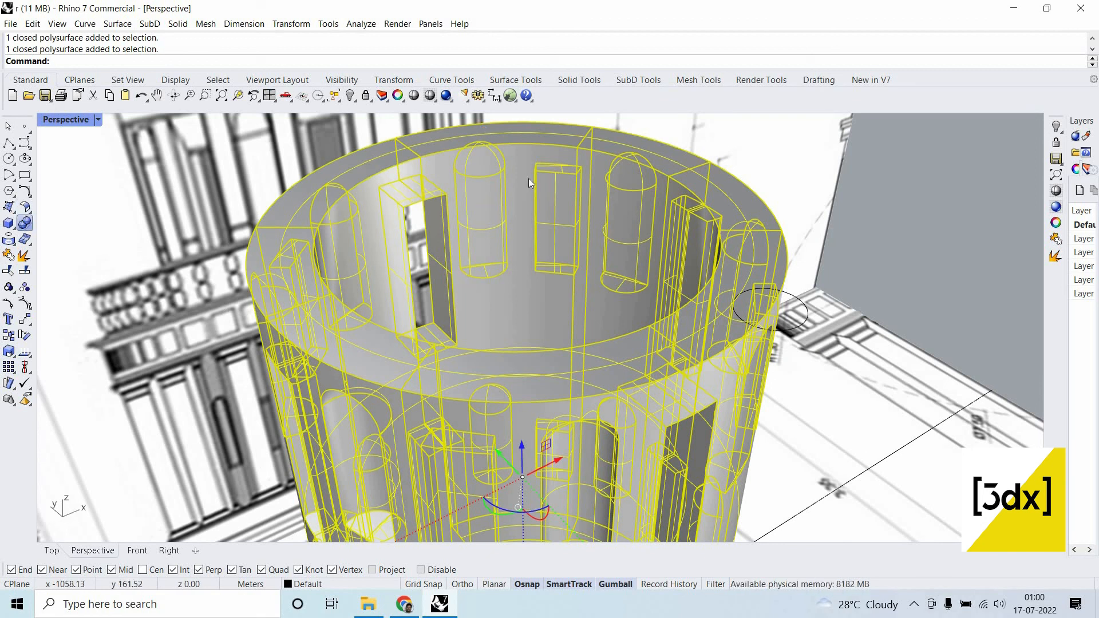
scroll(617, 453, down, 5)
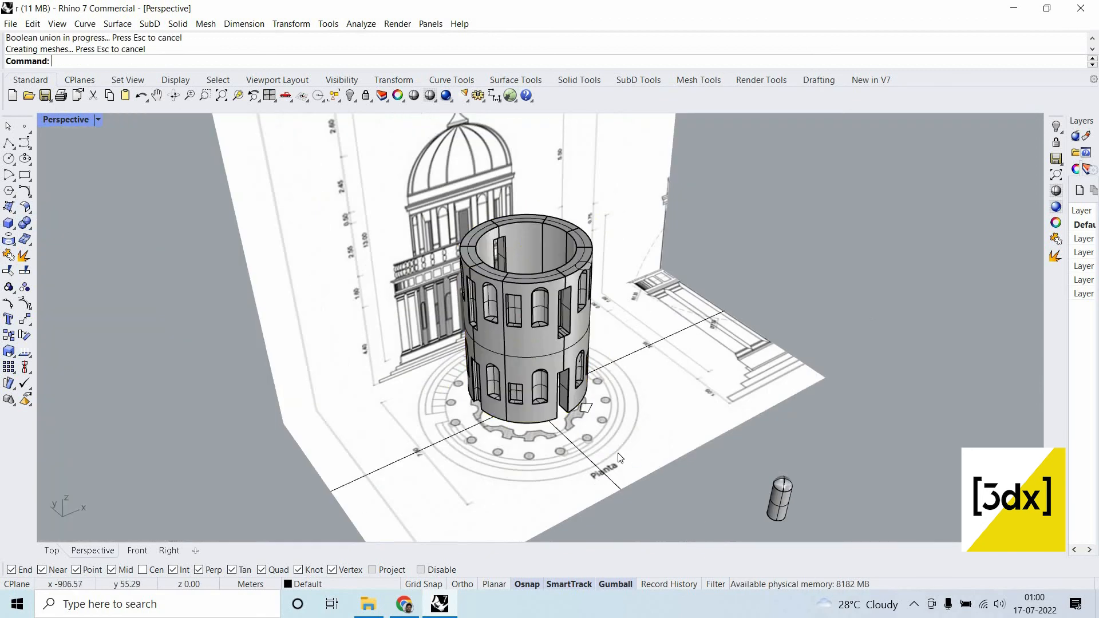
click(523, 363)
scroll(513, 362, up, 5)
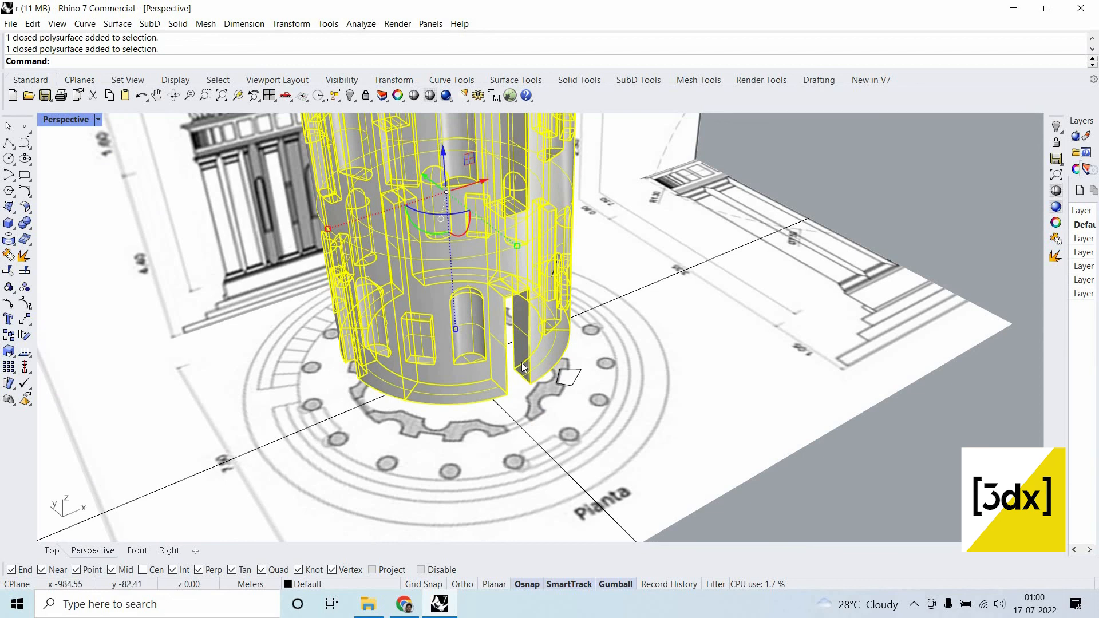
text(copy)
key(Return)
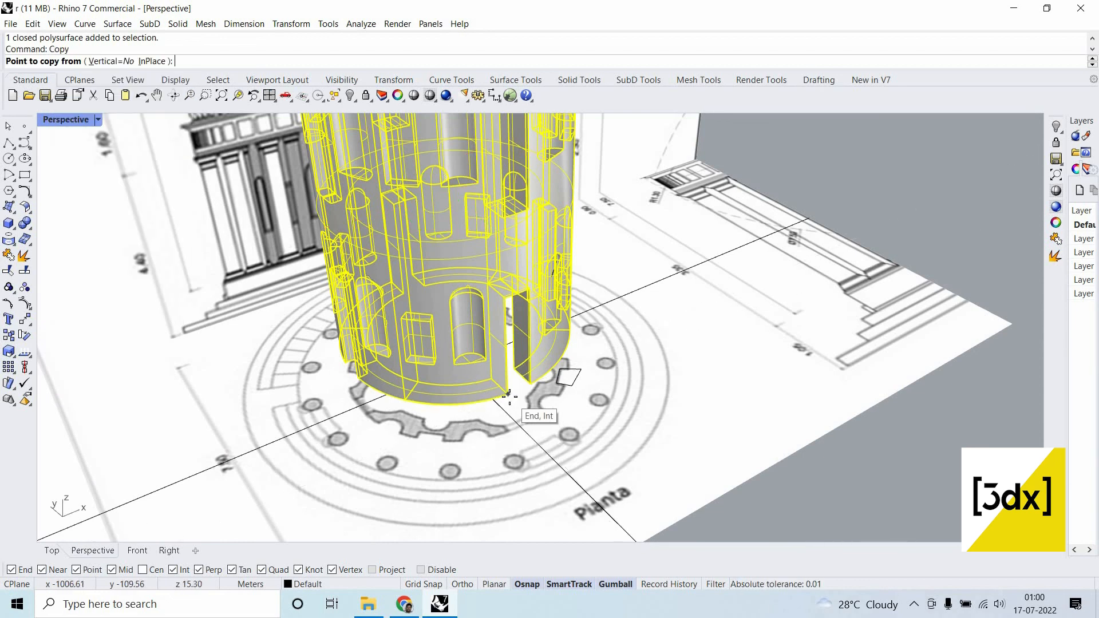
scroll(234, 403, down, 7)
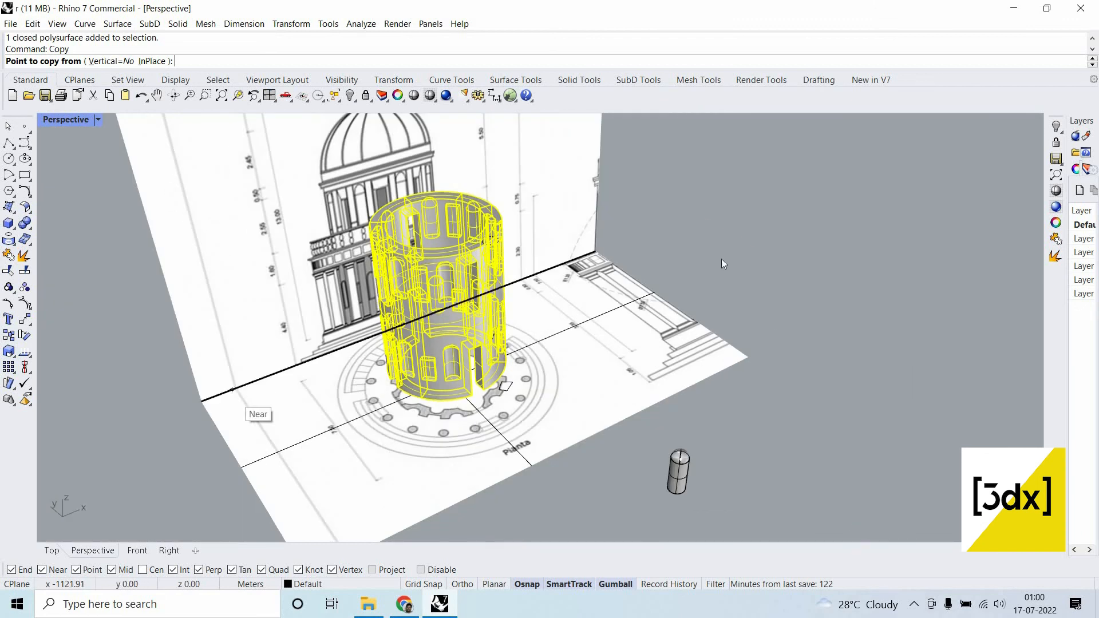
key(Escape)
scroll(247, 410, down, 10)
key(Escape)
Delete the plain drum wall surface inside the assembled temple model.
scroll(741, 201, up, 5)
click(737, 201)
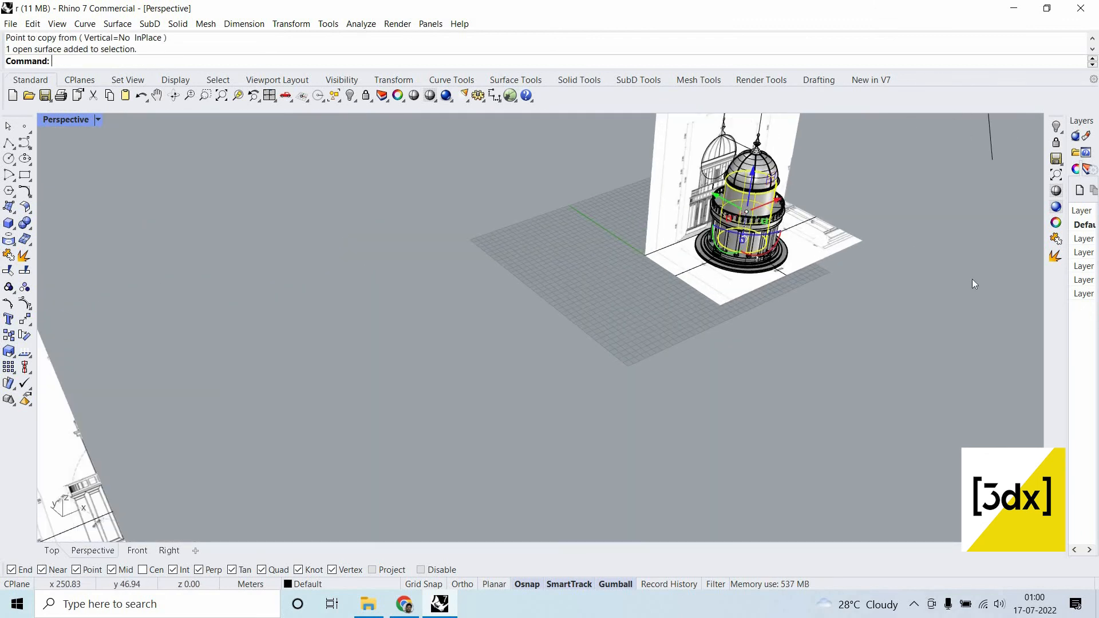
key(Delete)
scroll(654, 369, down, 5)
scroll(636, 369, up, 5)
scroll(635, 369, up, 4)
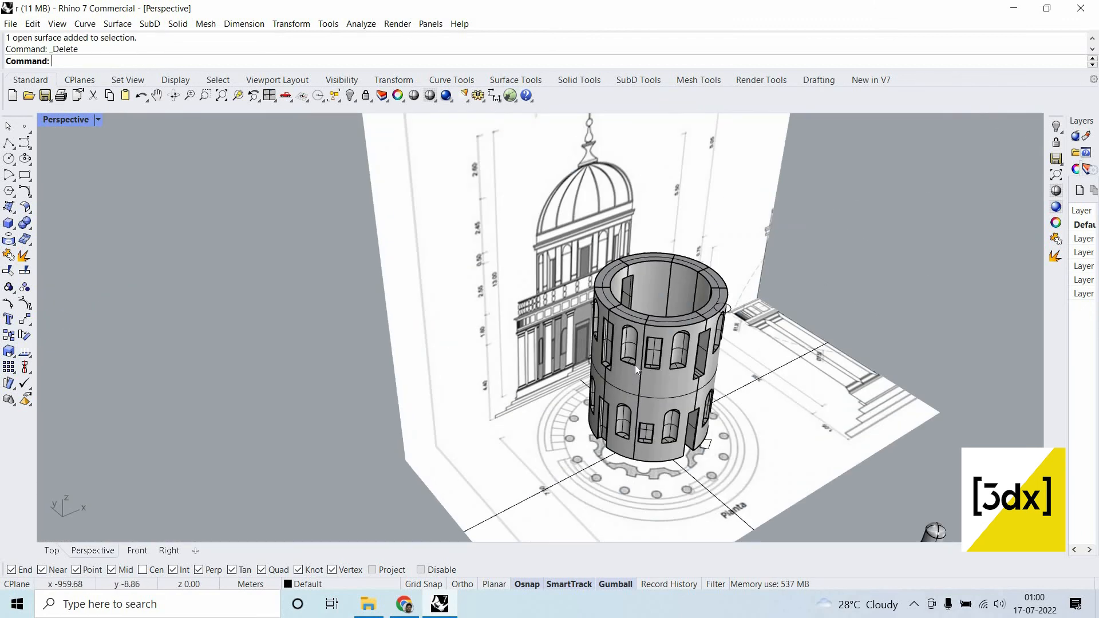
click(634, 365)
text(Cx)
key(Return)
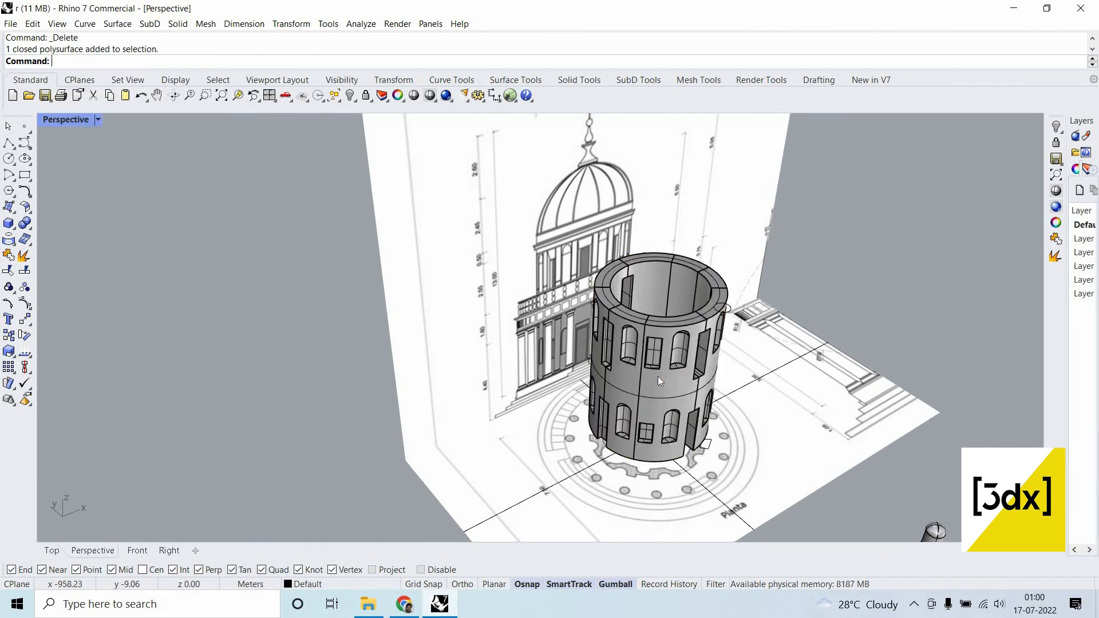
click(657, 380)
key(Escape)
Copy the detailed drum into the assembled temple, from its drawing's front-left corner where plan and elevation meet to the matching corner there.
text(Copy)
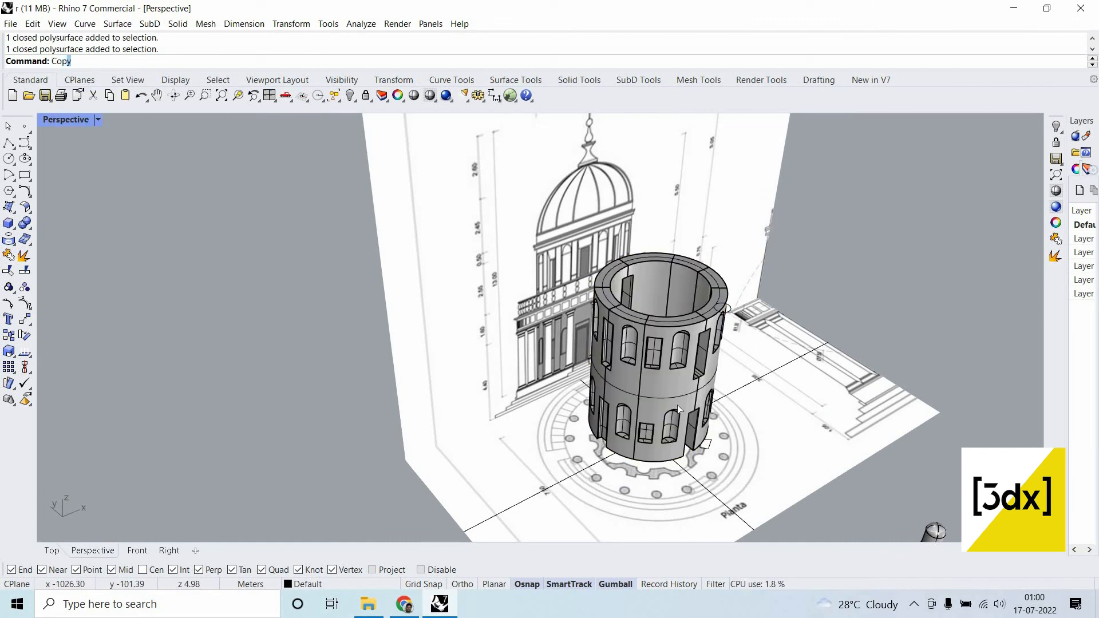
key(Return)
click(678, 408)
key(Return)
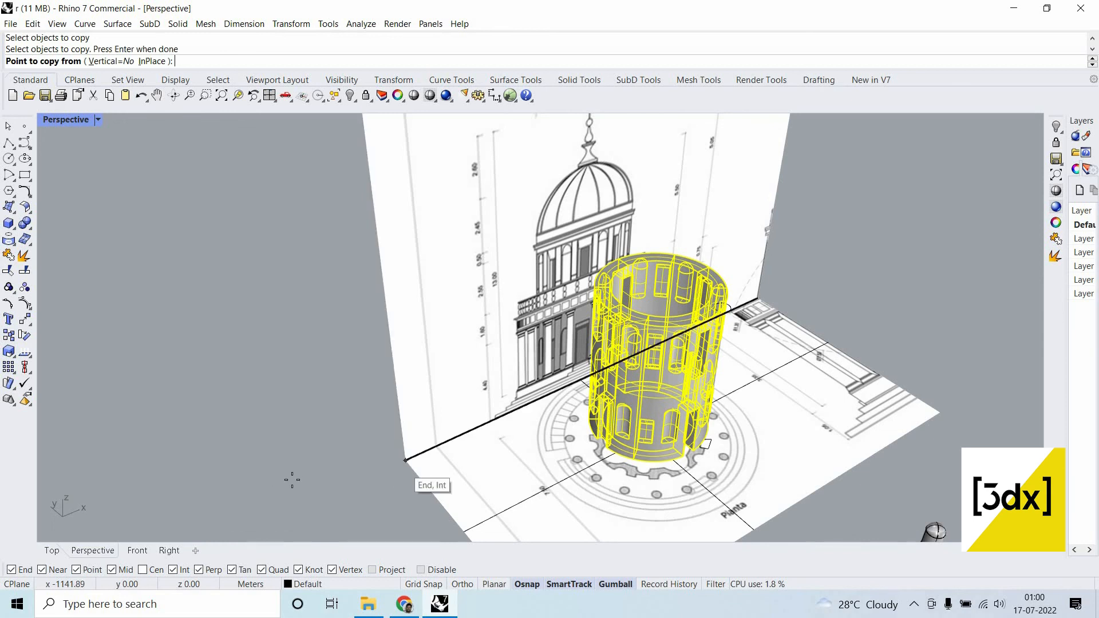
click(405, 459)
scroll(515, 412, down, 5)
scroll(687, 368, up, 5)
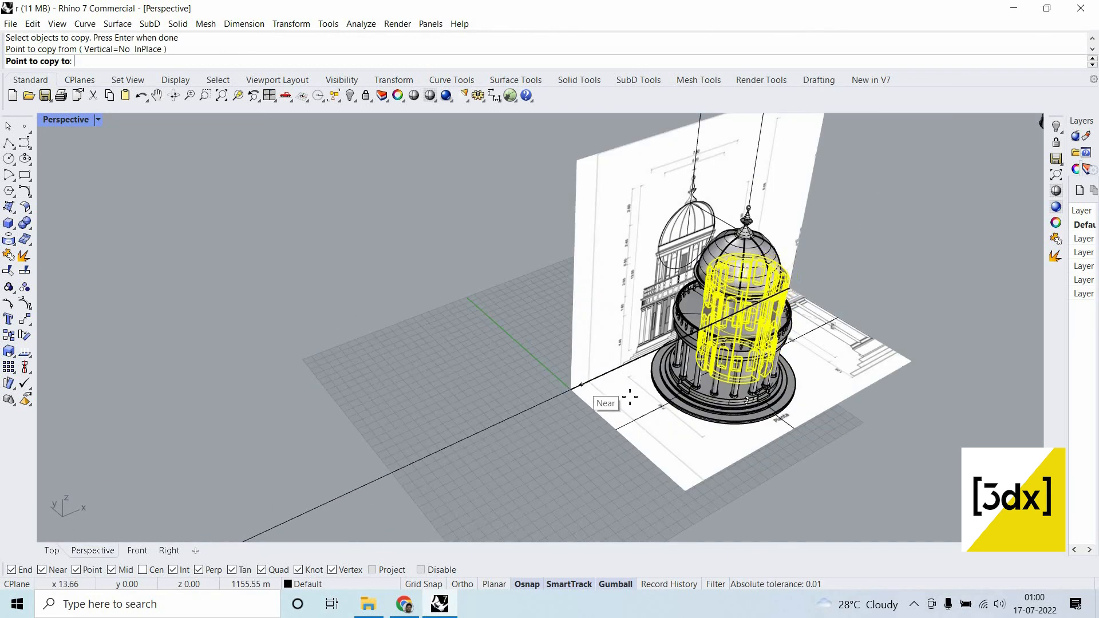
click(572, 390)
scroll(835, 366, up, 3)
key(Return)
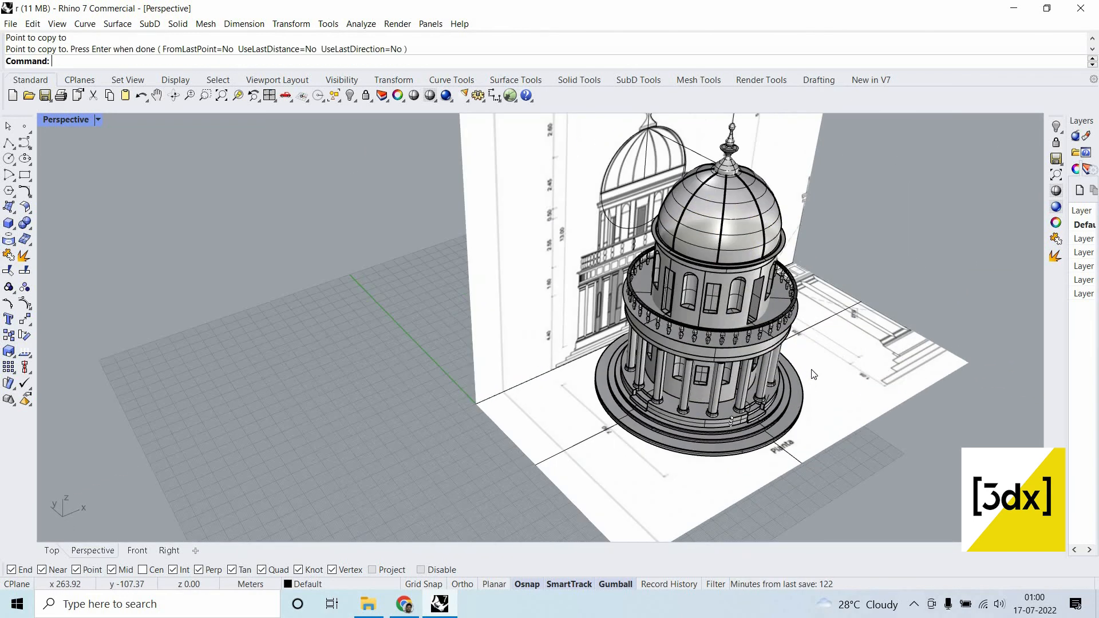
scroll(792, 397, up, 3)
key(Return)
scroll(721, 401, up, 5)
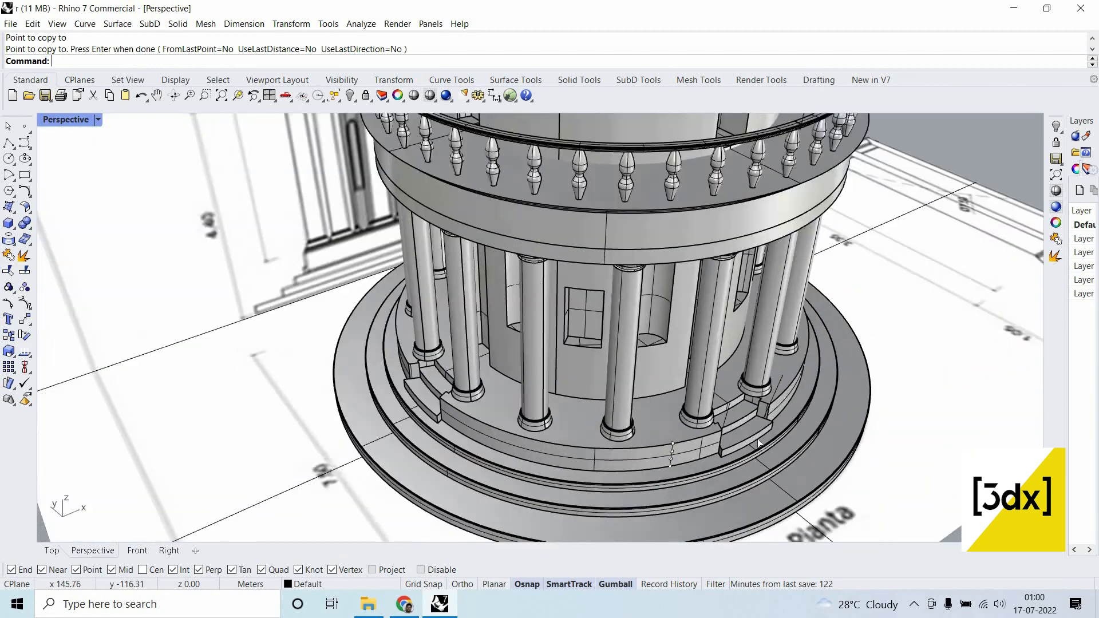
scroll(709, 376, down, 5)
key(Escape)
Offset the right half of an upper-storey niche's arch edge outward by a distance of 1.
scroll(711, 448, up, 5)
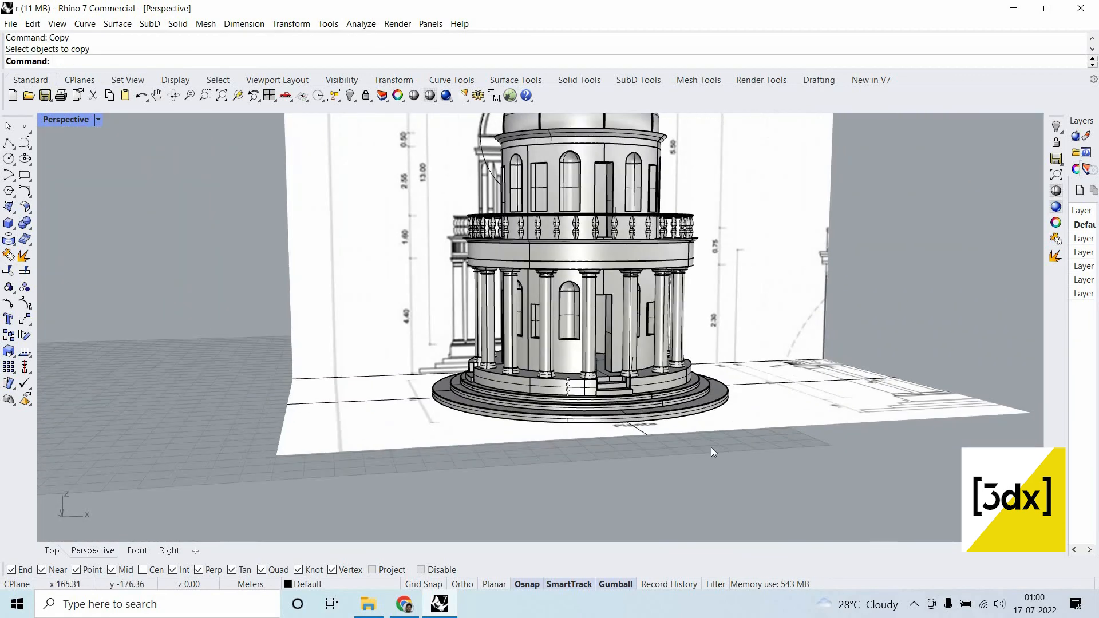
scroll(685, 425, up, 5)
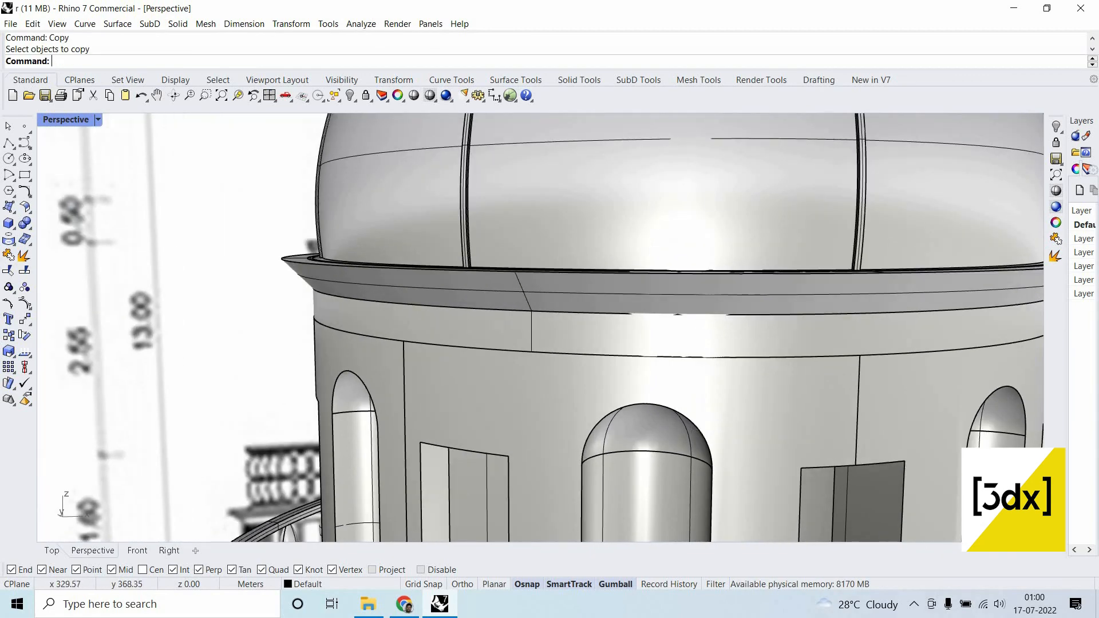
ctrl+shift+click(693, 423)
scroll(640, 400, up, 1)
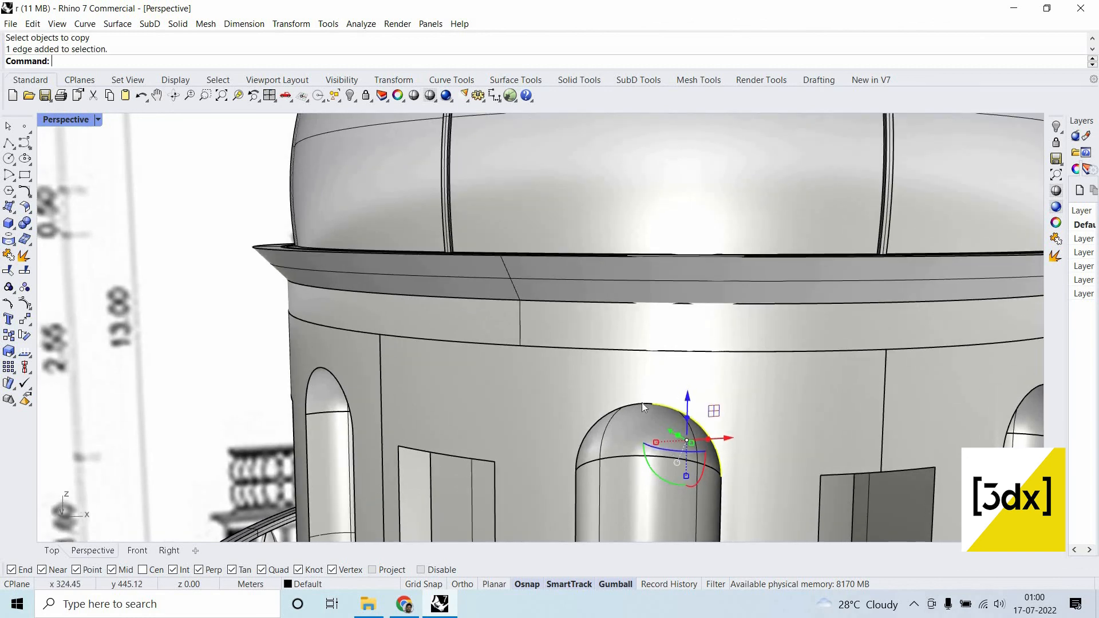
ctrl+shift+click(641, 403)
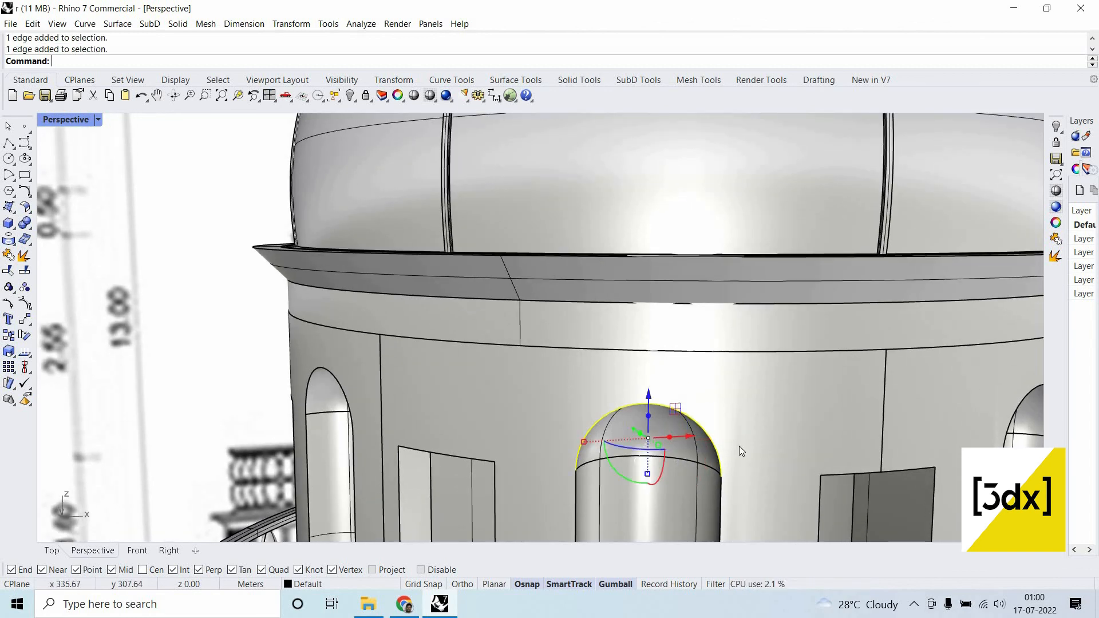
text(OffsetSrf)
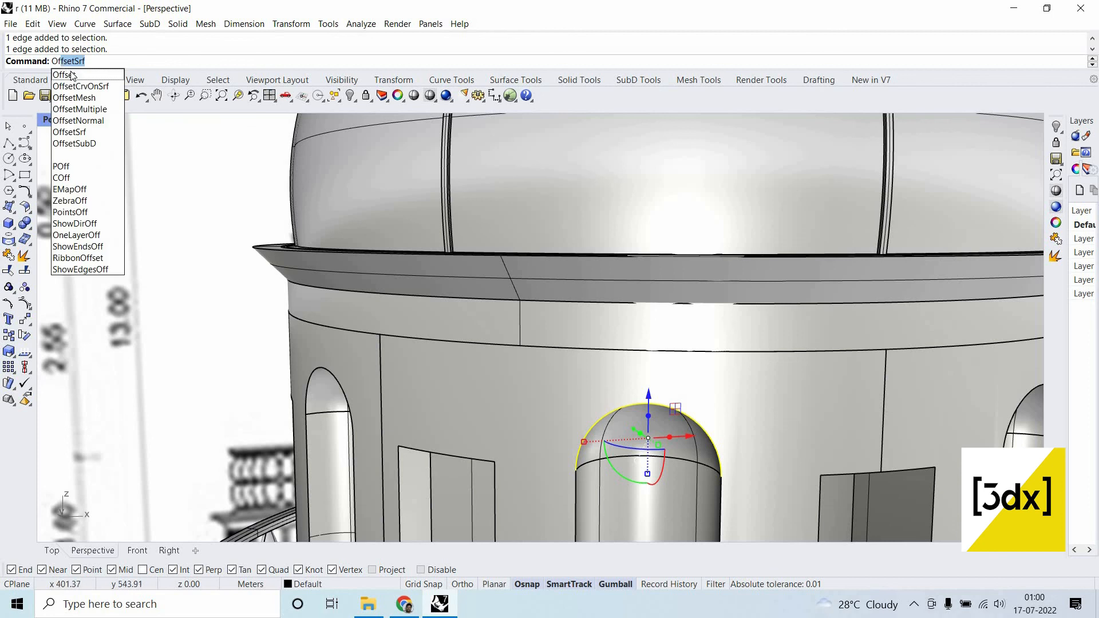
click(73, 75)
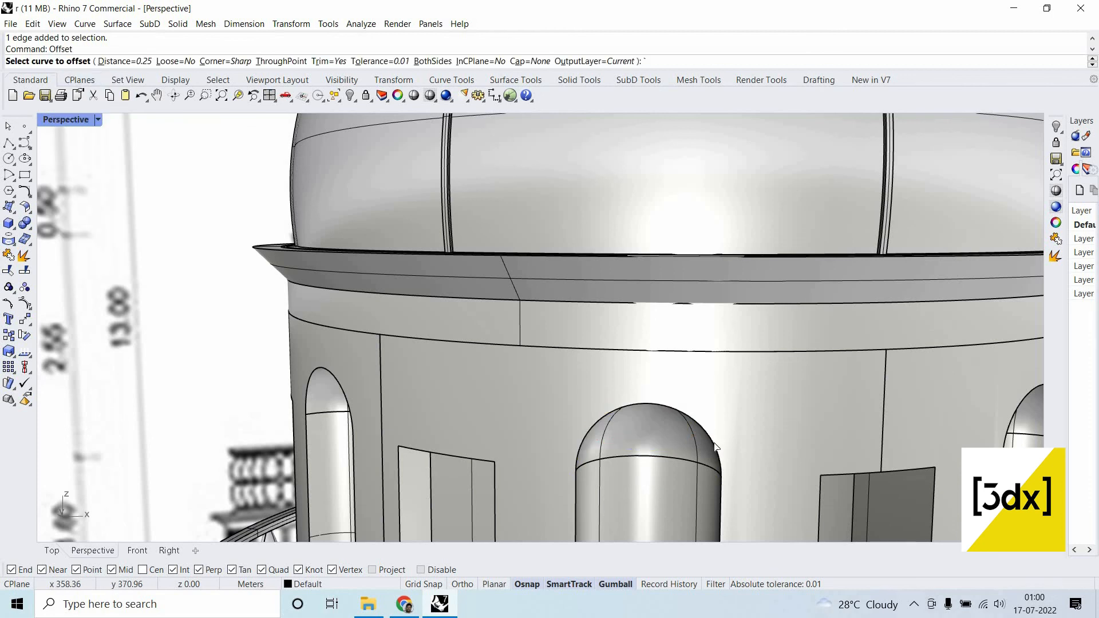
scroll(713, 445, up, 6)
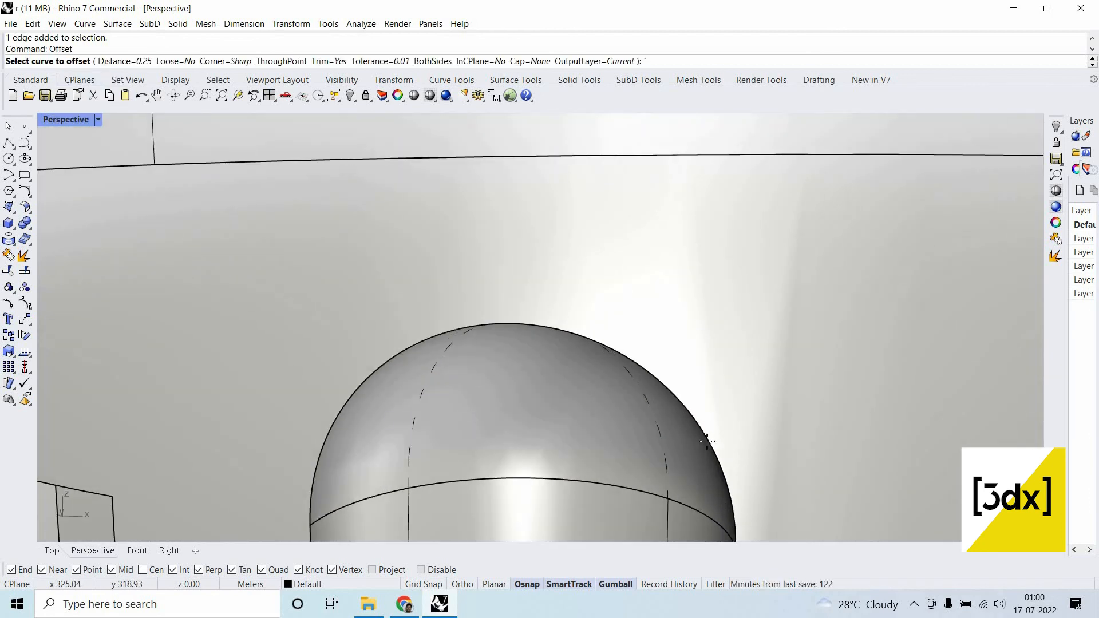
click(707, 441)
scroll(799, 401, down, 3)
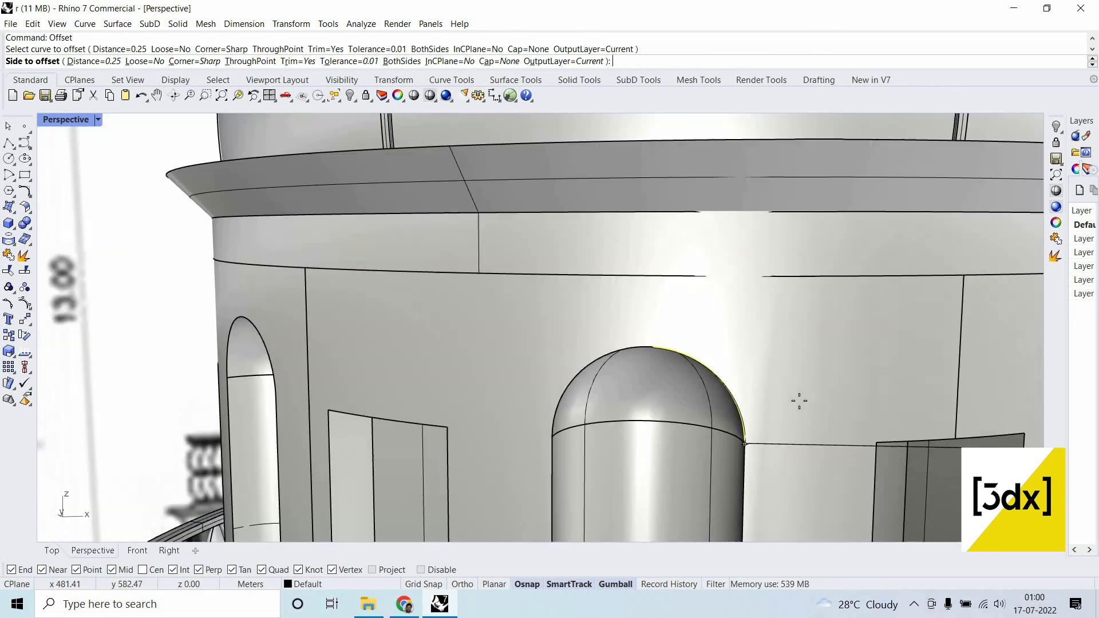
scroll(738, 441, up, 5)
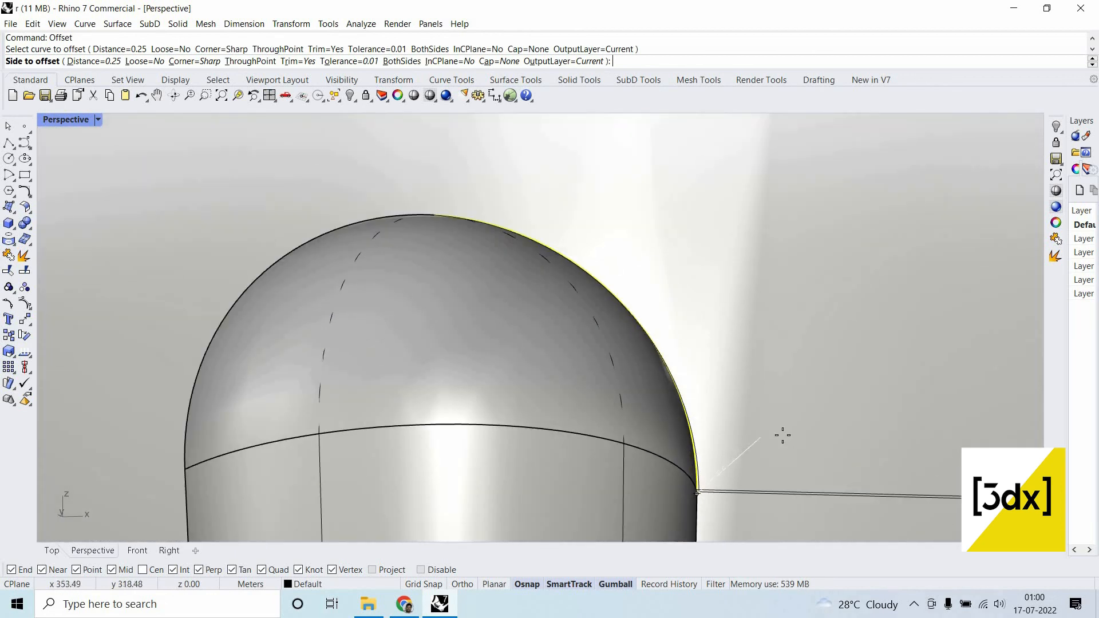
text(d)
key(Return)
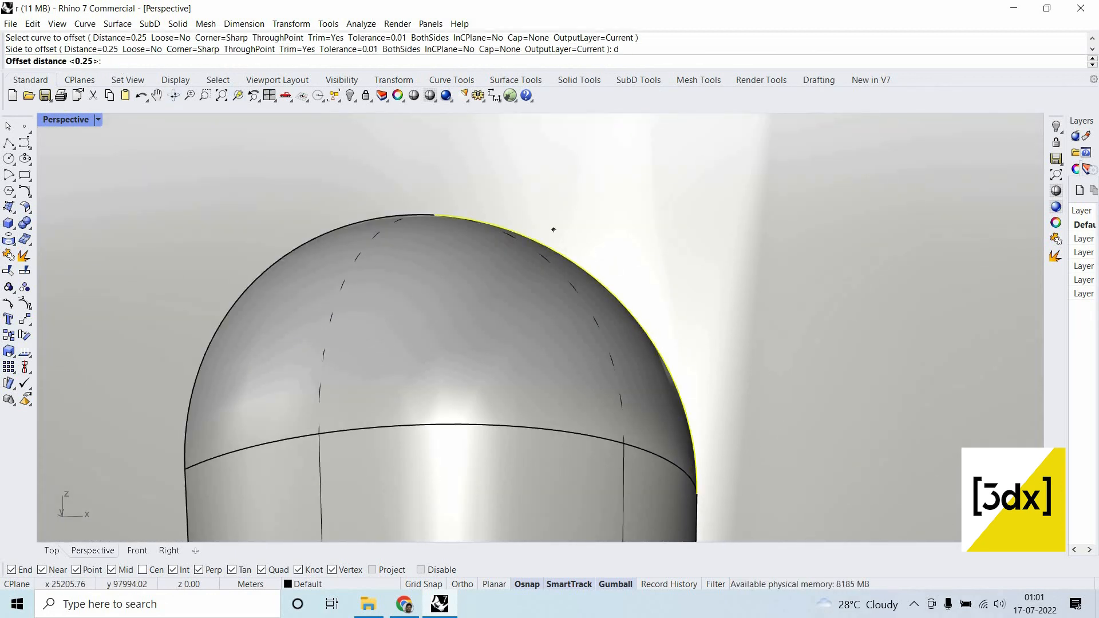
text(1)
key(Return)
scroll(738, 292, down, 3)
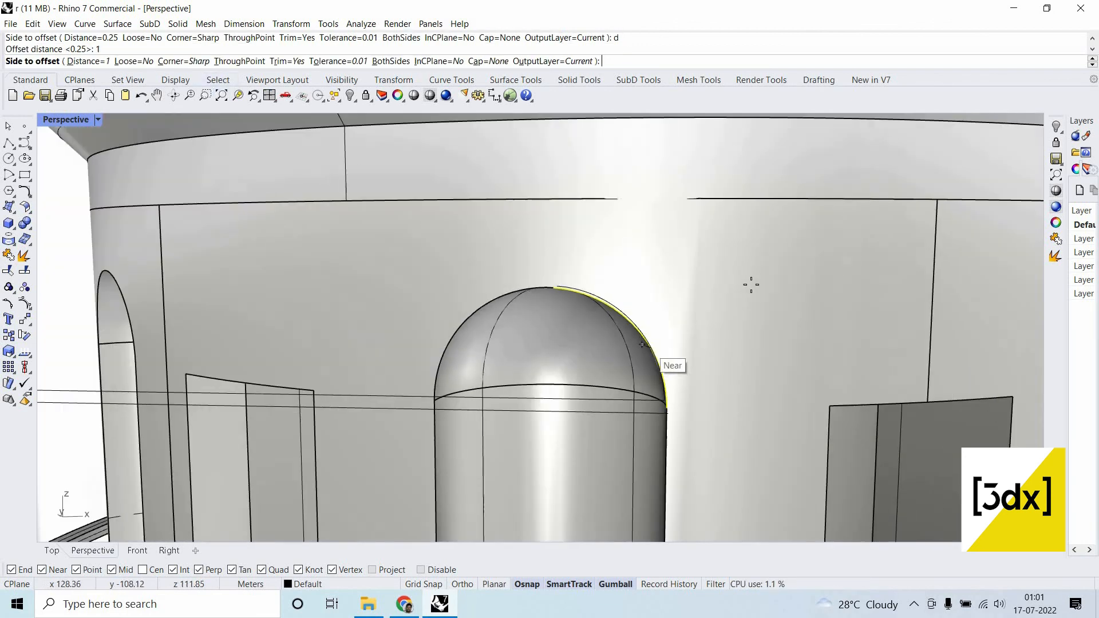
scroll(739, 298, down, 5)
click(868, 290)
scroll(750, 347, up, 4)
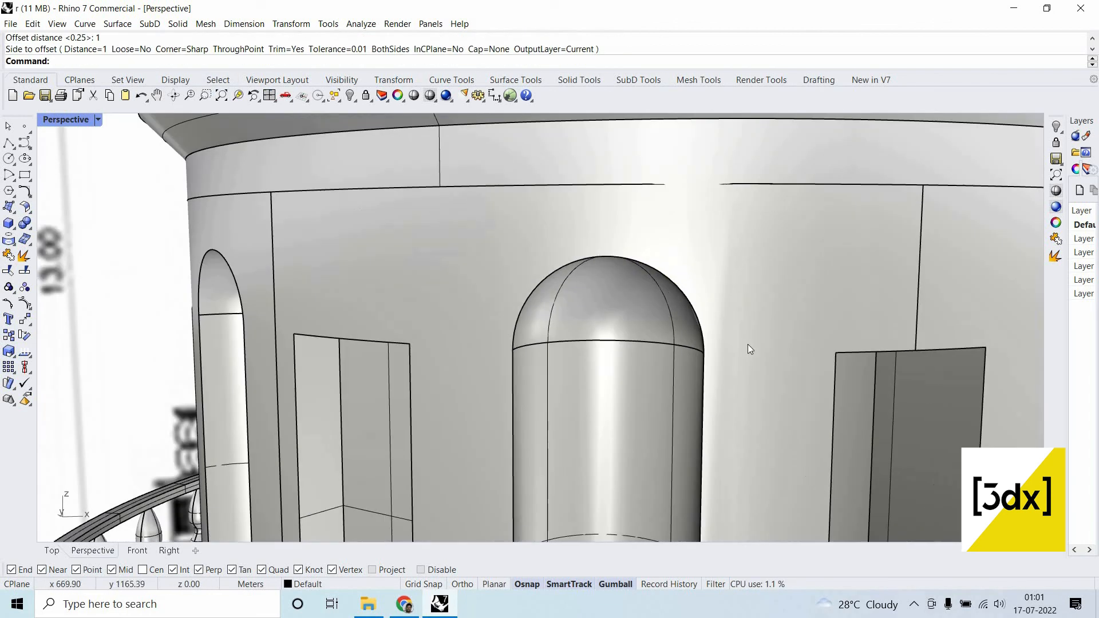
Examine the assembled temple from dome and finial down to the colonnade and base steps against the reference drawings.
scroll(642, 319, down, 5)
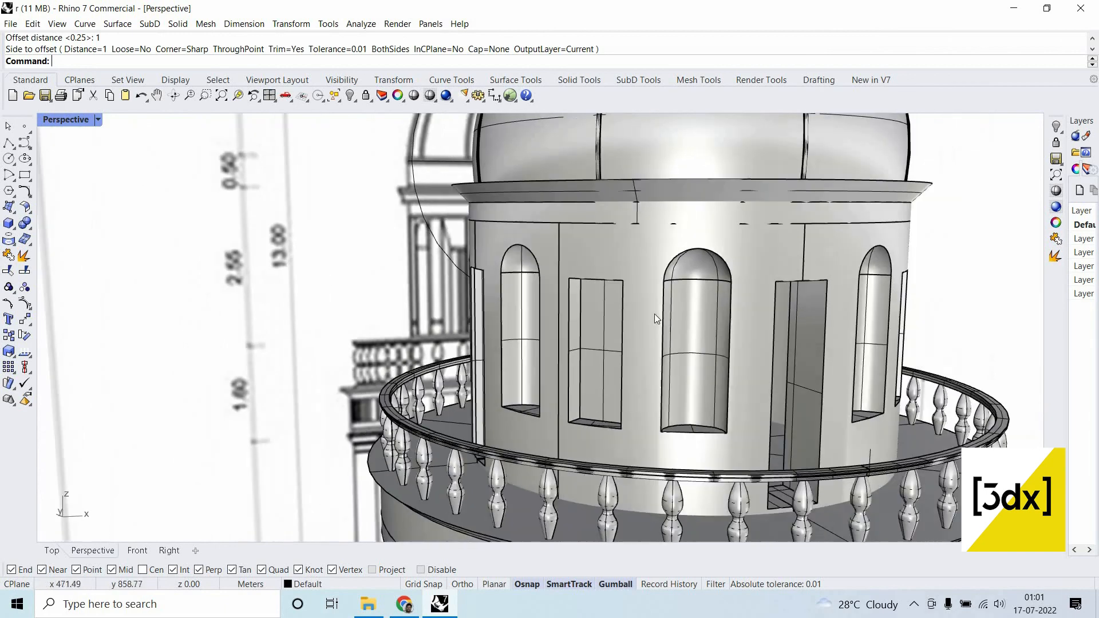
scroll(654, 313, down, 5)
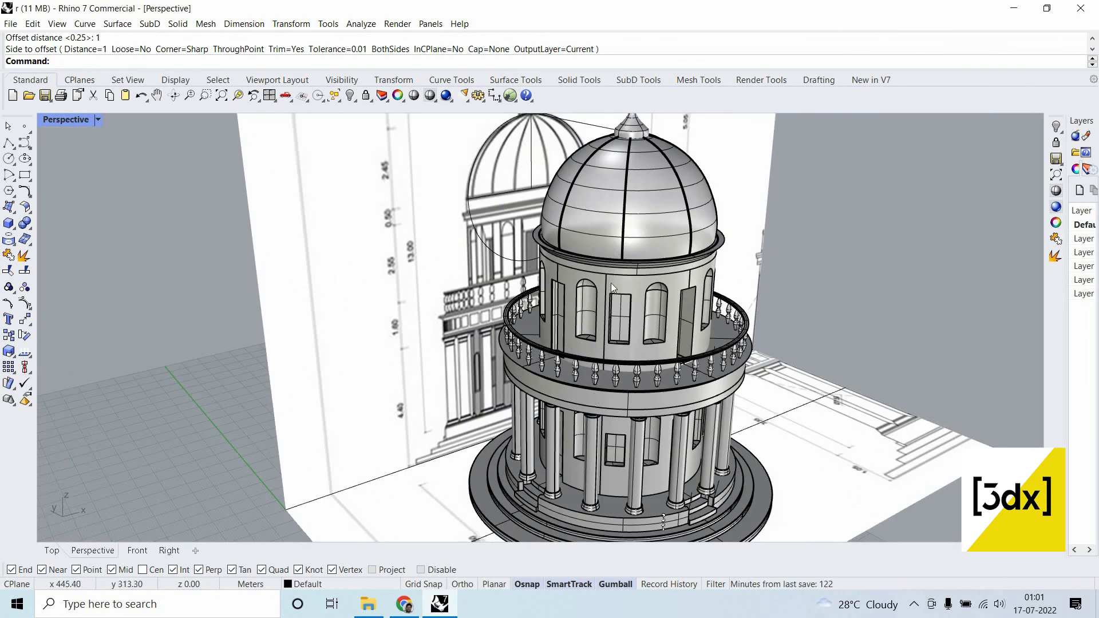
scroll(611, 283, down, 5)
scroll(510, 239, up, 6)
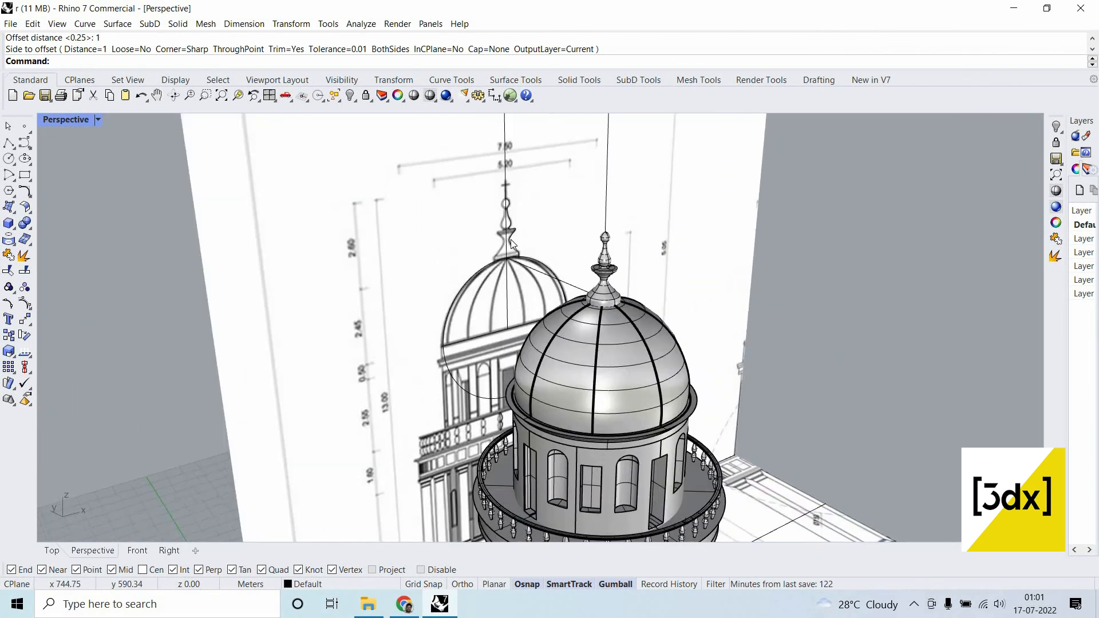
scroll(510, 240, down, 8)
key(Return)
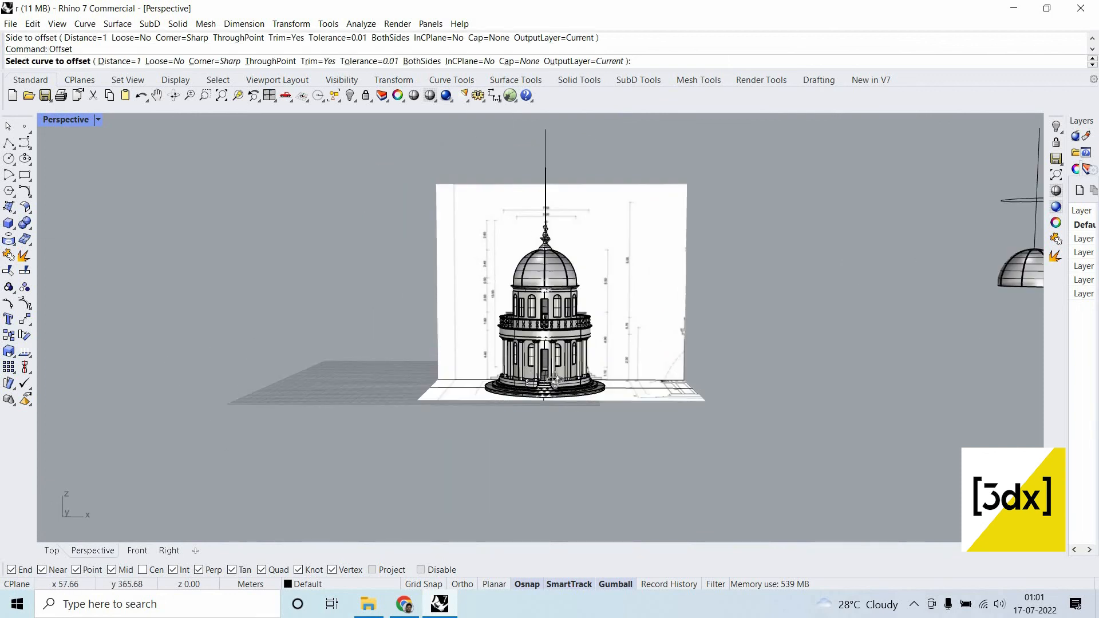
scroll(556, 379, up, 5)
right_drag(568, 397, 885, 442)
key(Escape)
scroll(847, 504, up, 3)
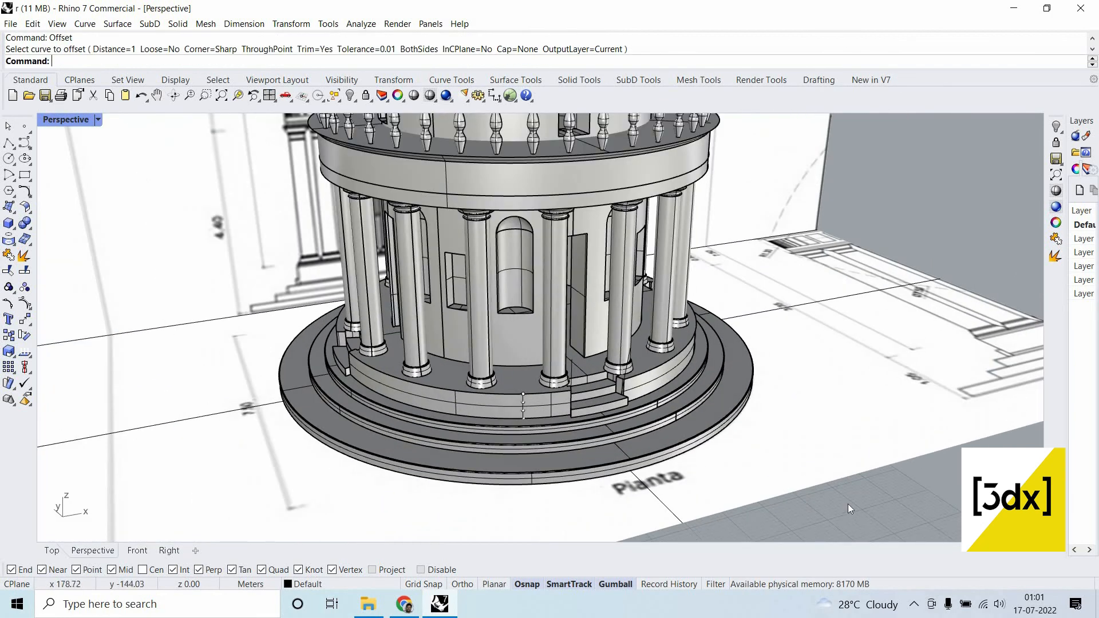
scroll(847, 503, down, 2)
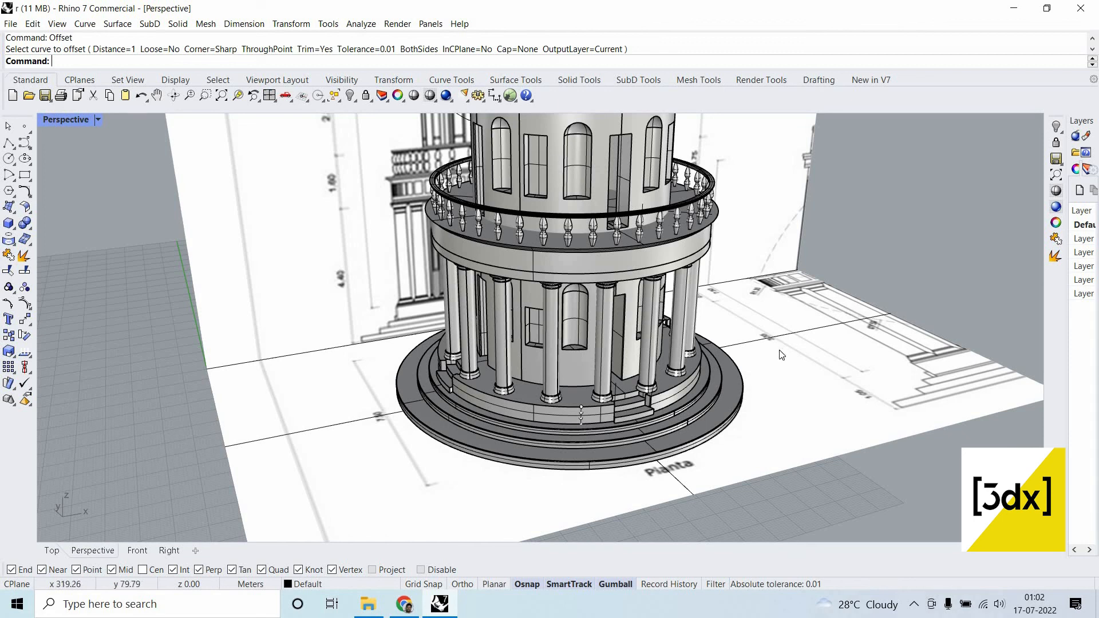
scroll(680, 297, down, 2)
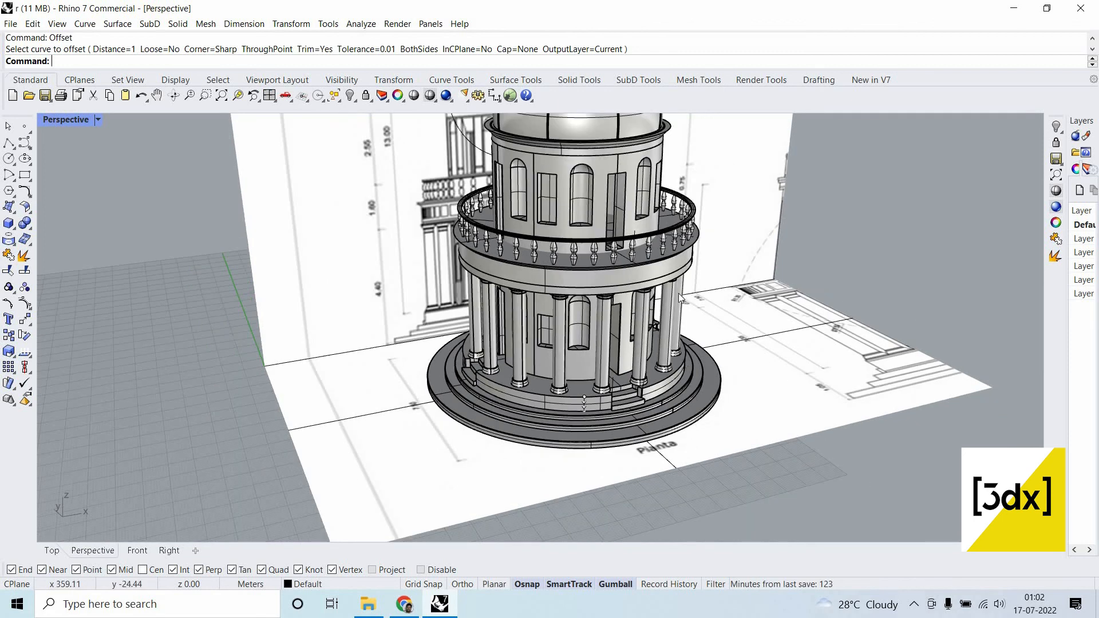
scroll(680, 297, down, 5)
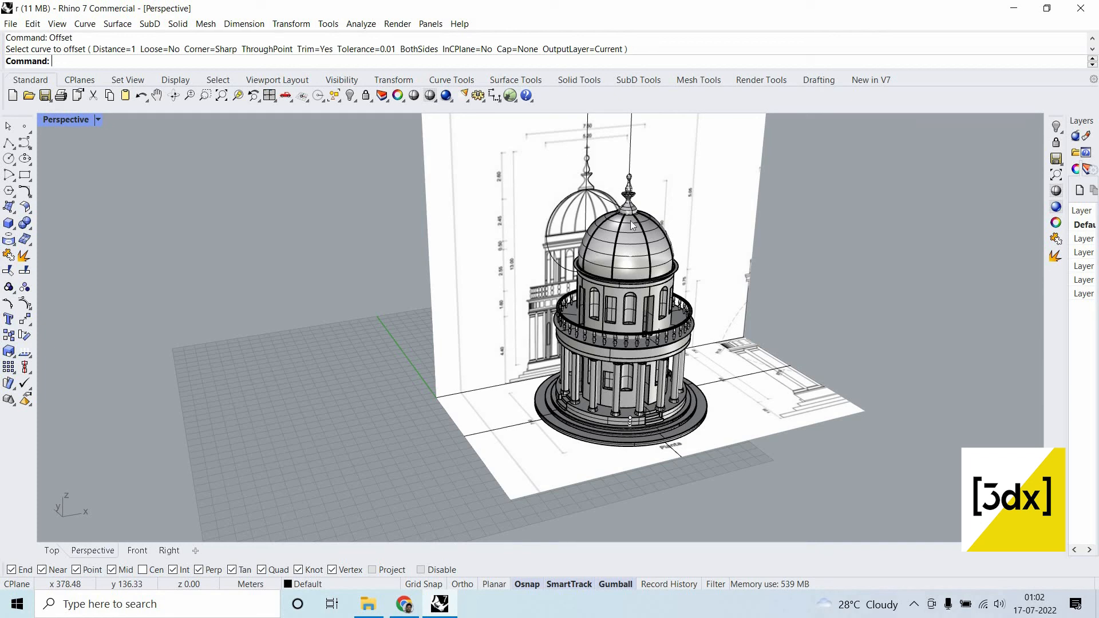
scroll(655, 345, up, 2)
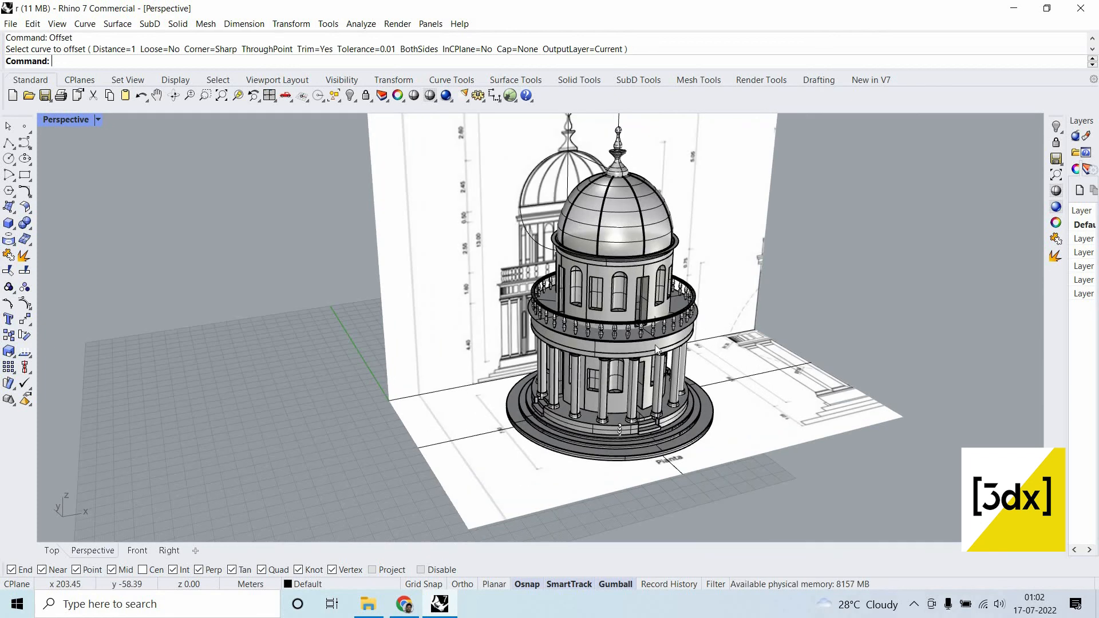